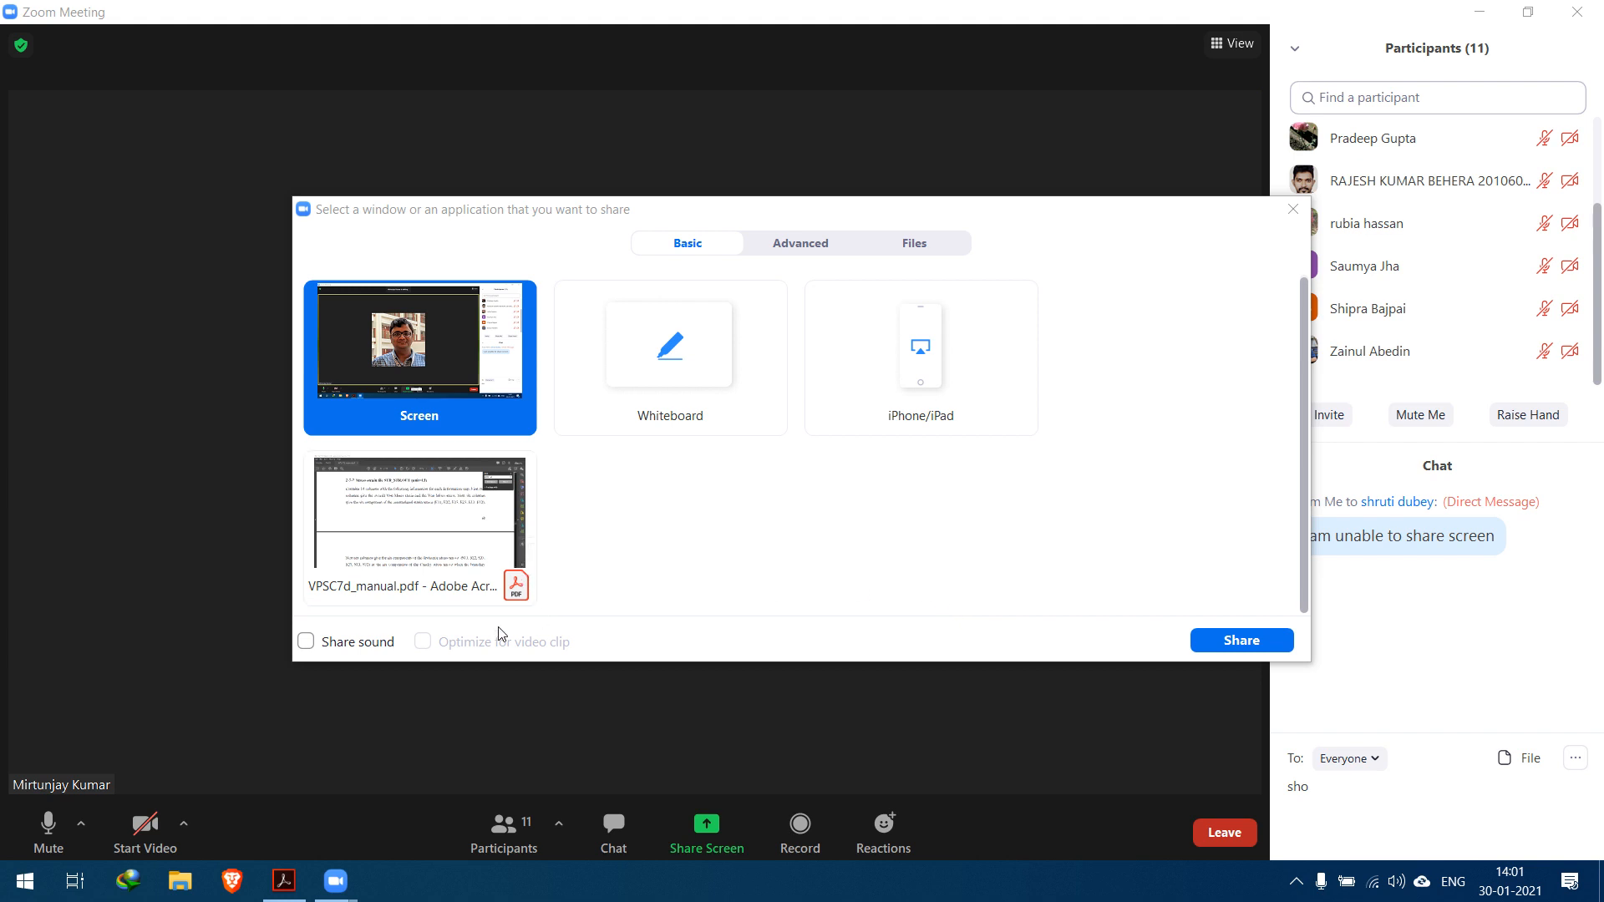
Switch to Adobe Acrobat and close the VPSC7d_manual.pdf window.
click(269, 885)
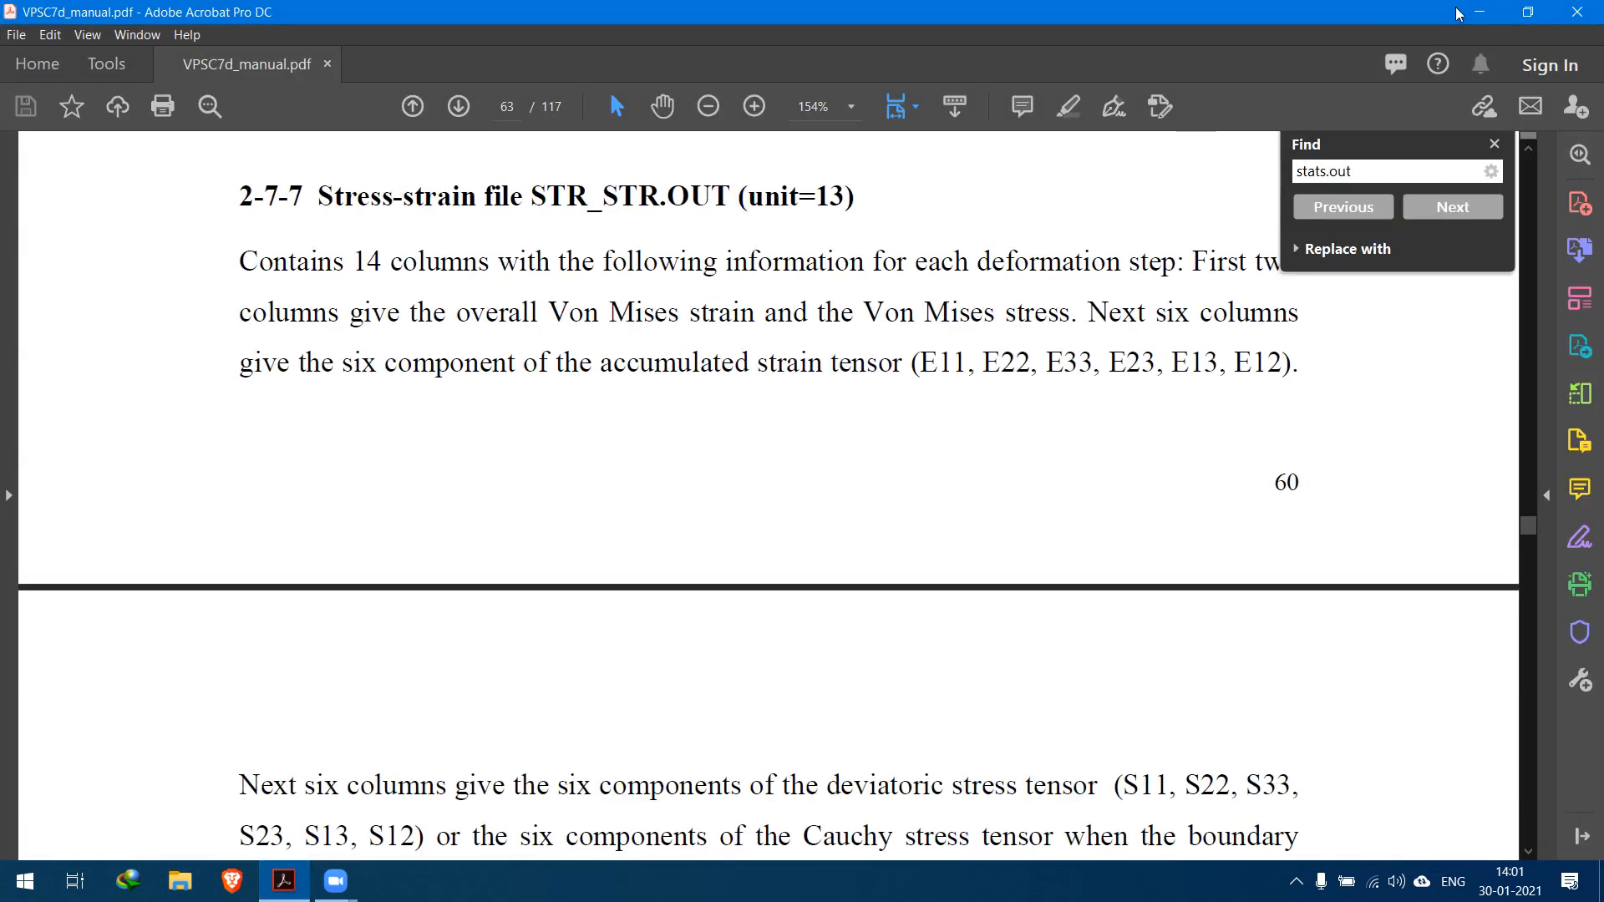
click(1571, 8)
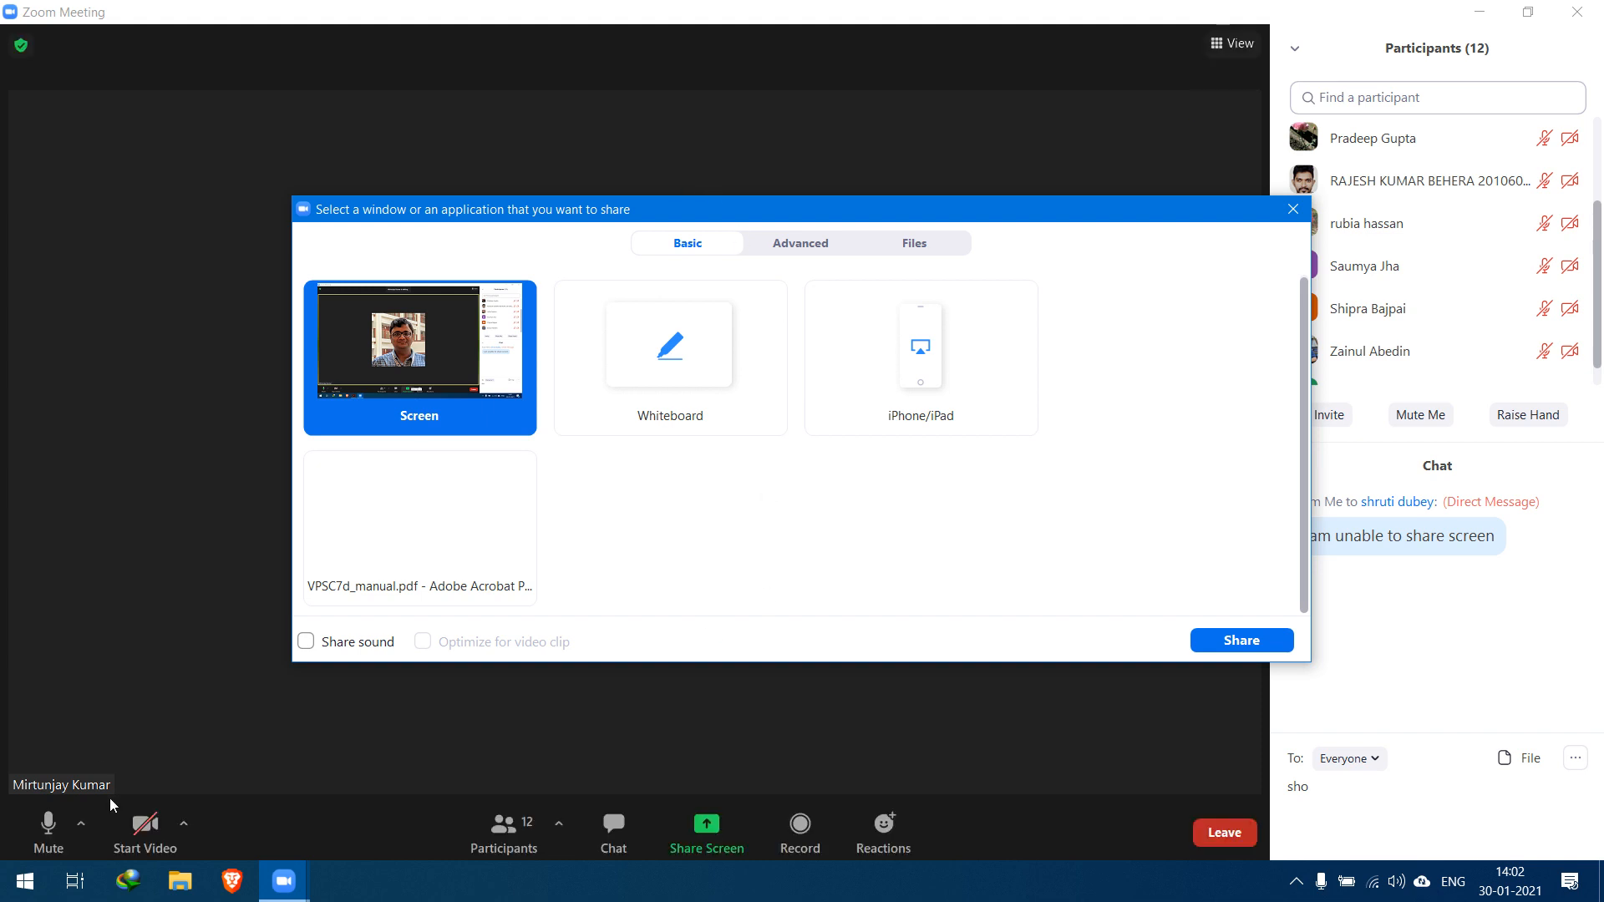
Launch Google Chrome and search Google Images for "willamson hall plot".
click(25, 880)
text(chro)
key(Escape)
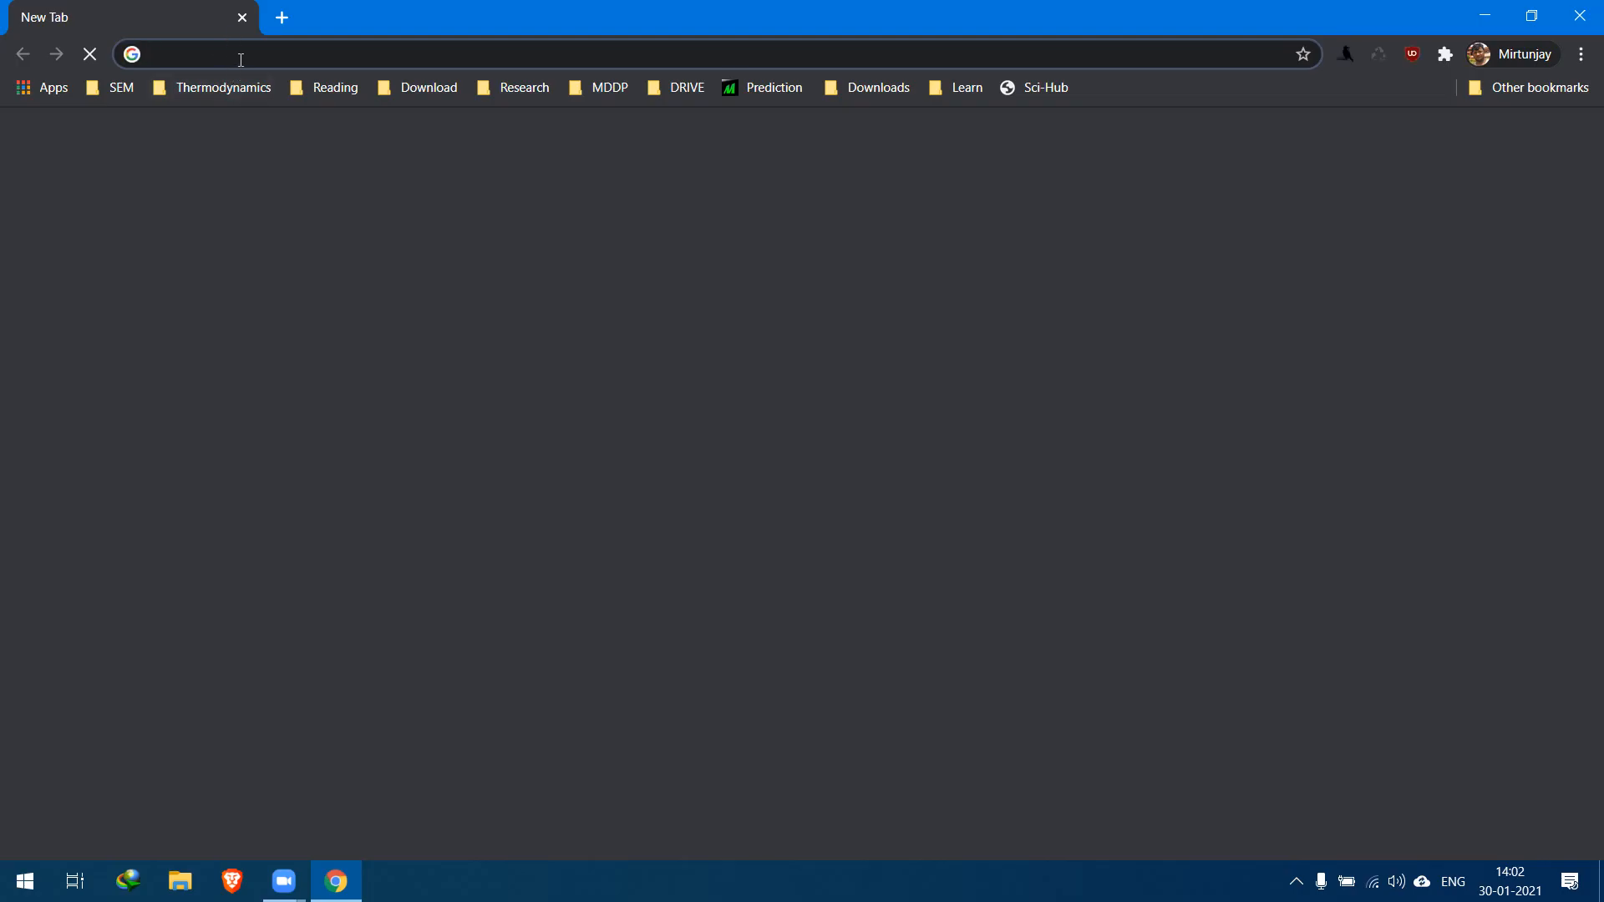
click(240, 58)
text(willamson)
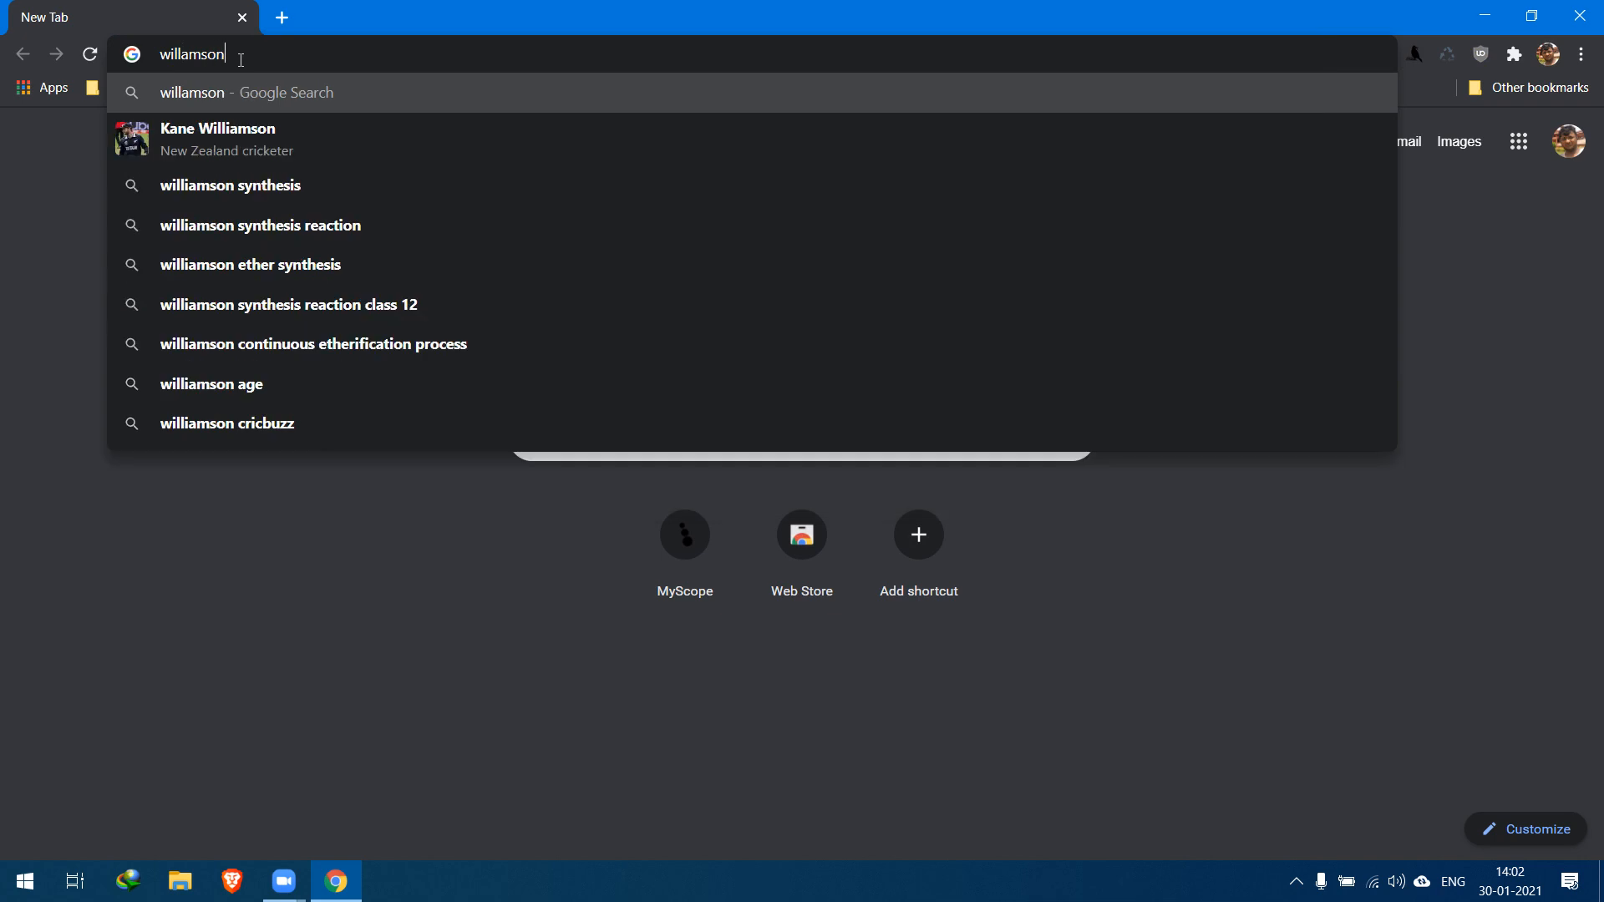
text( hall)
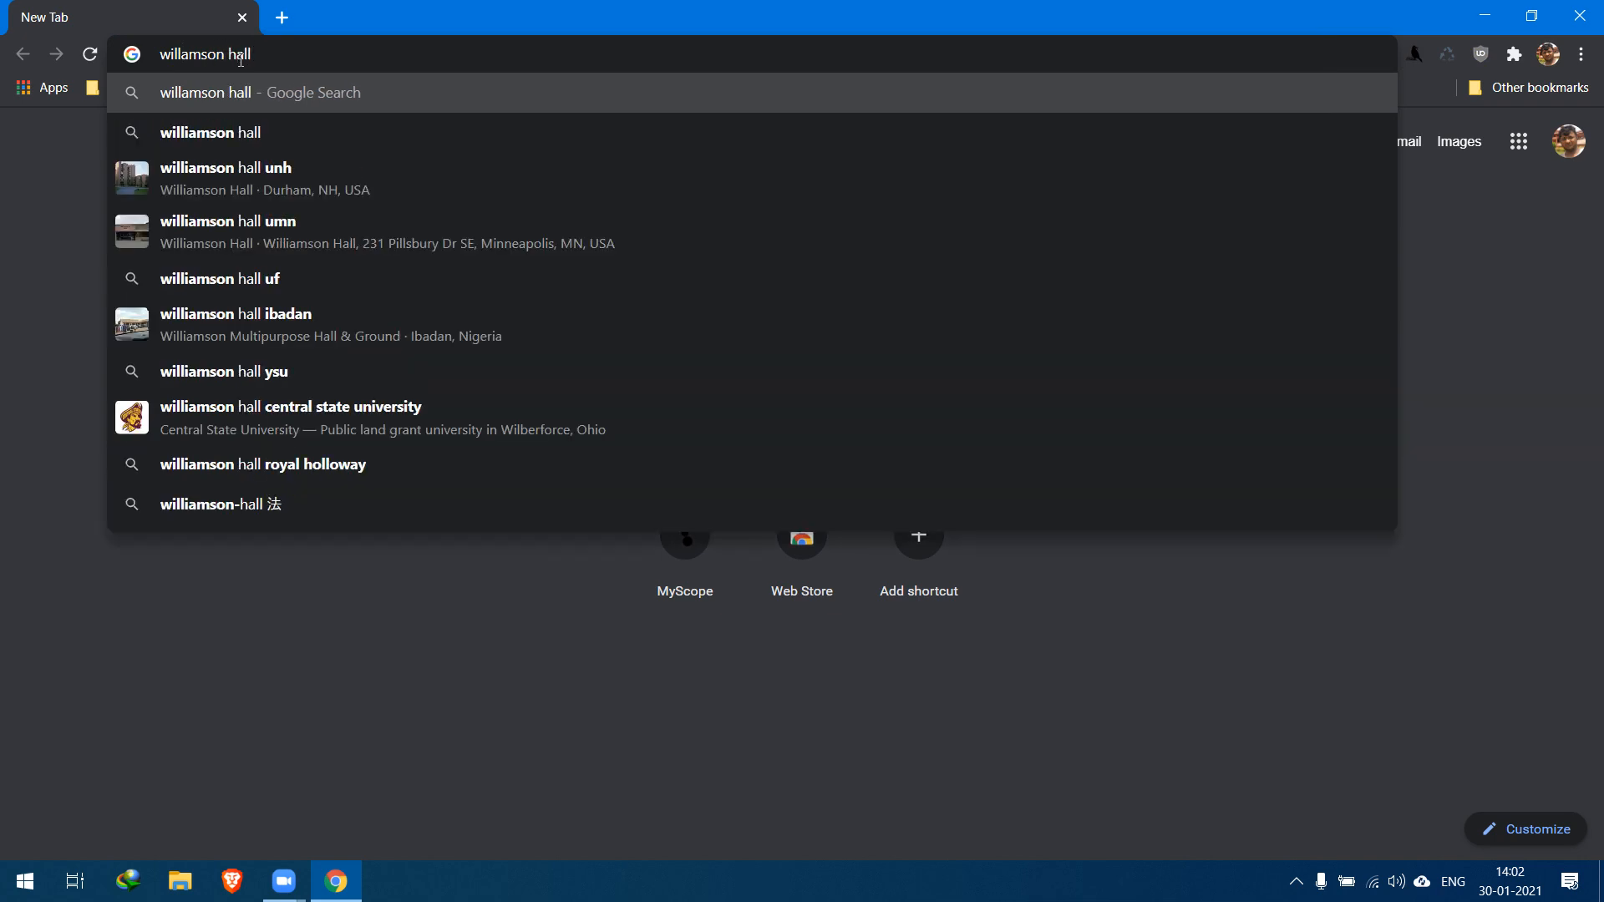
text( plot)
key(Return)
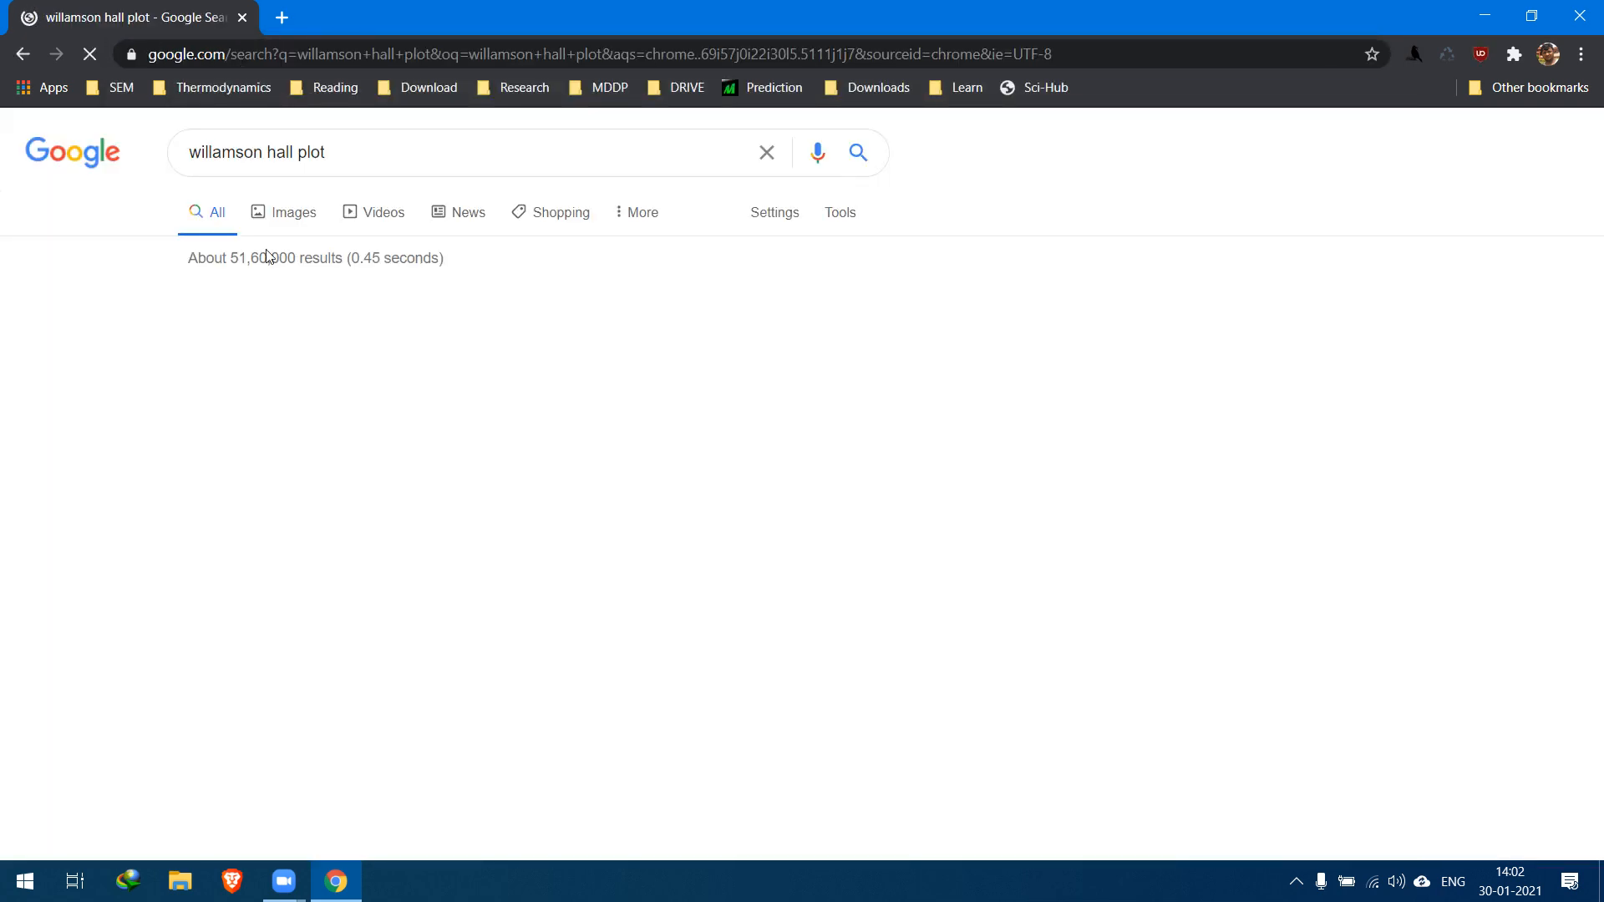
click(298, 221)
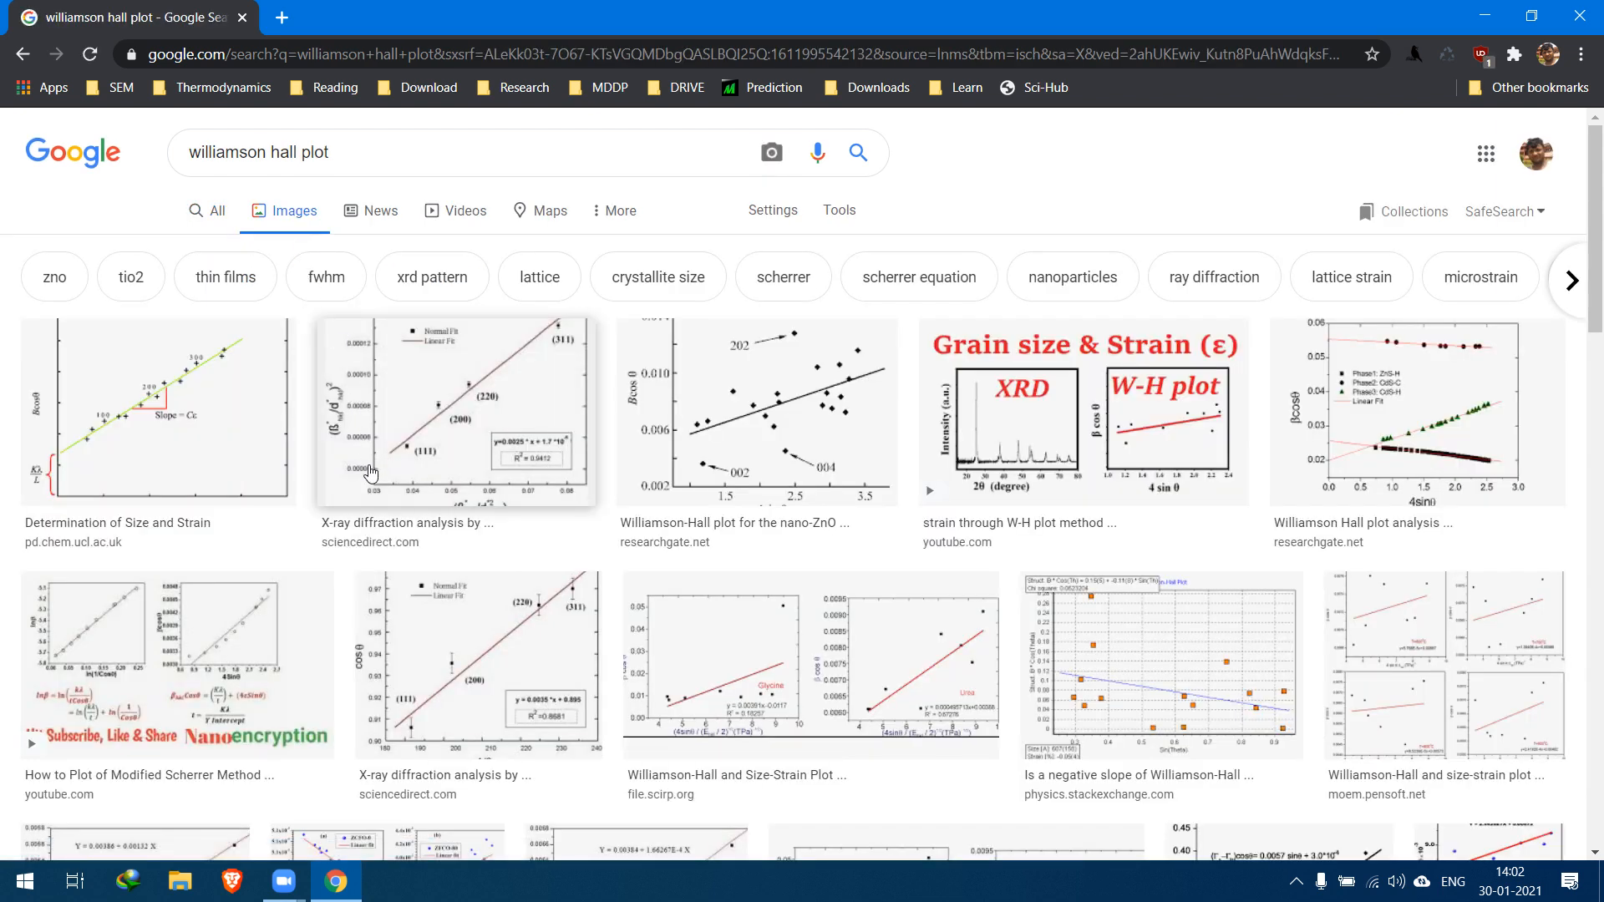
Browse the Williamson-Hall plot images and preview the Crystal sizeanalysis slide with the size and strain equation.
scroll(365, 419, down, 6)
scroll(365, 448, down, 5)
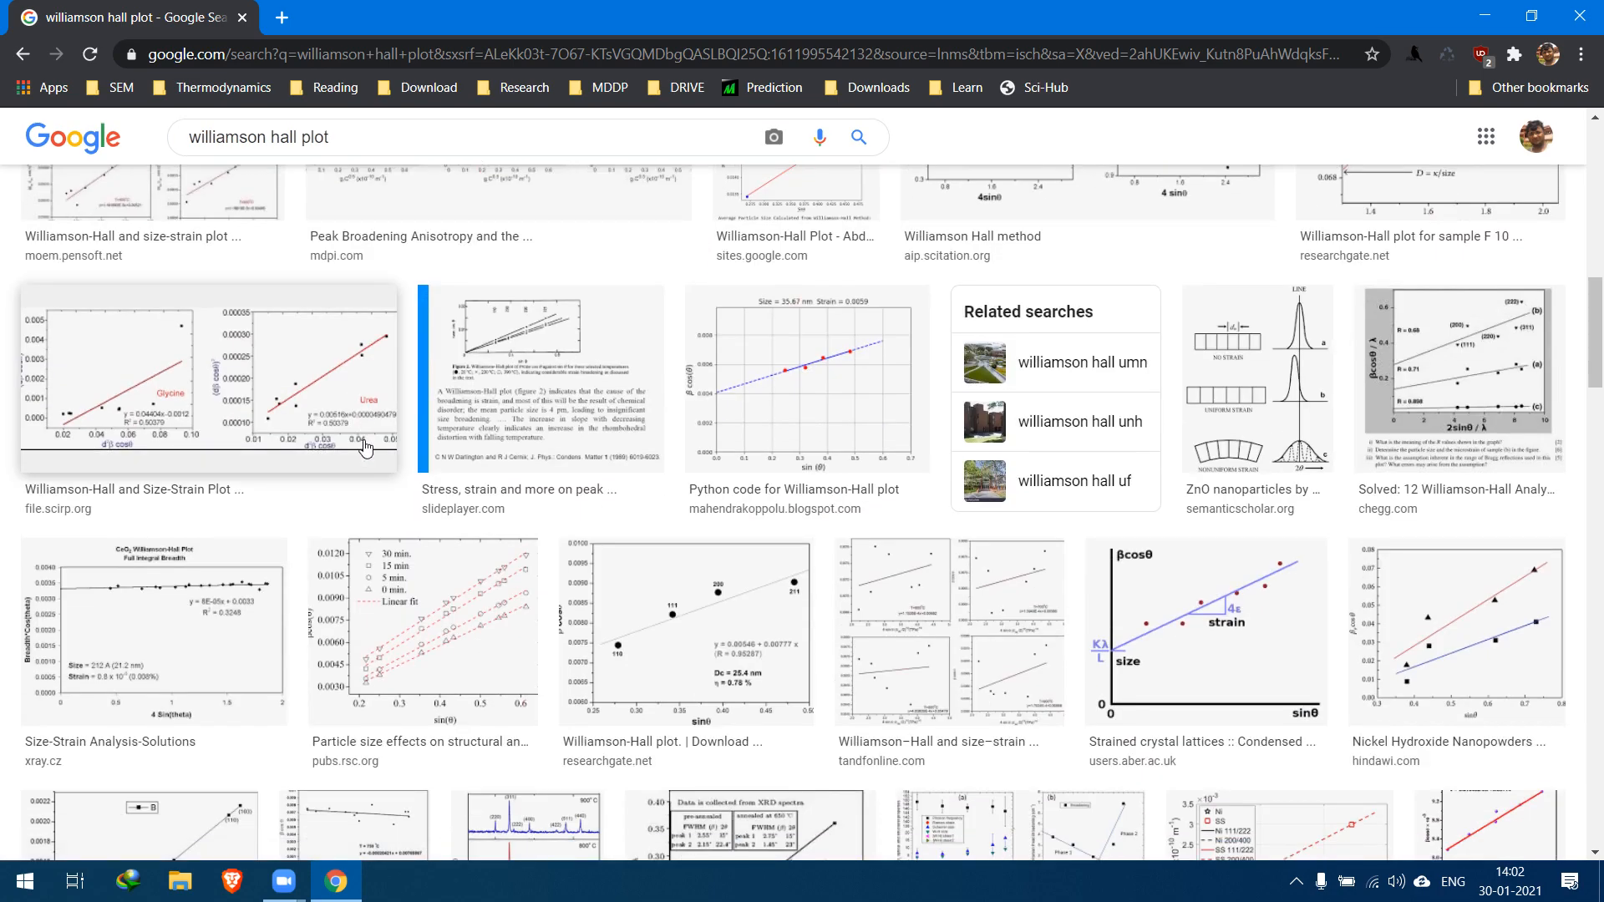
scroll(365, 449, down, 7)
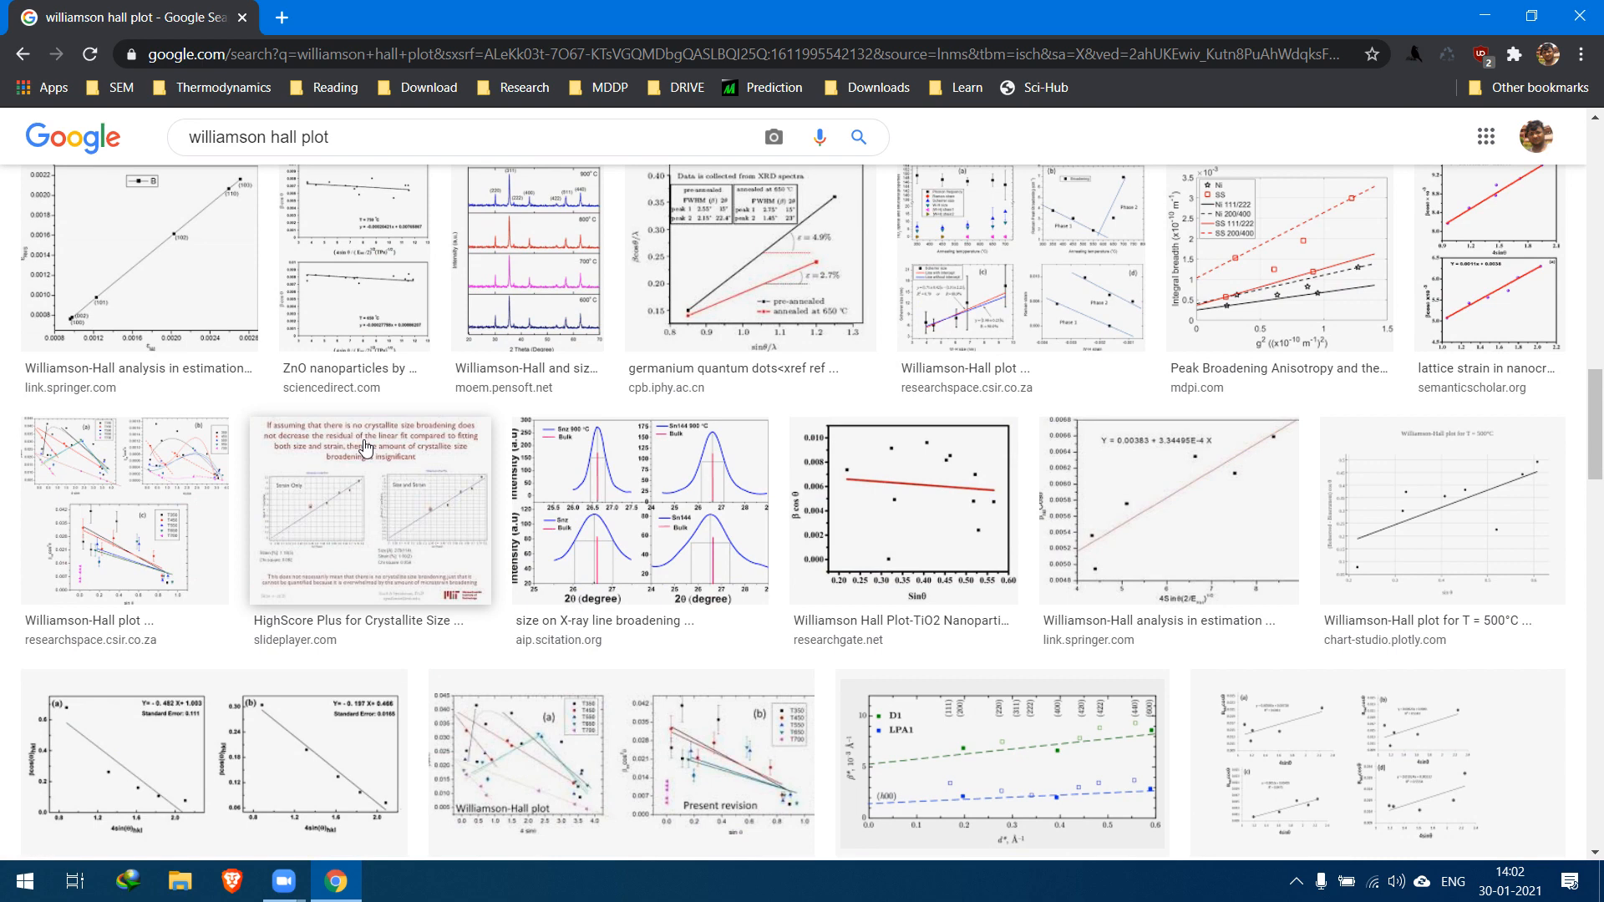
scroll(365, 449, down, 7)
click(594, 496)
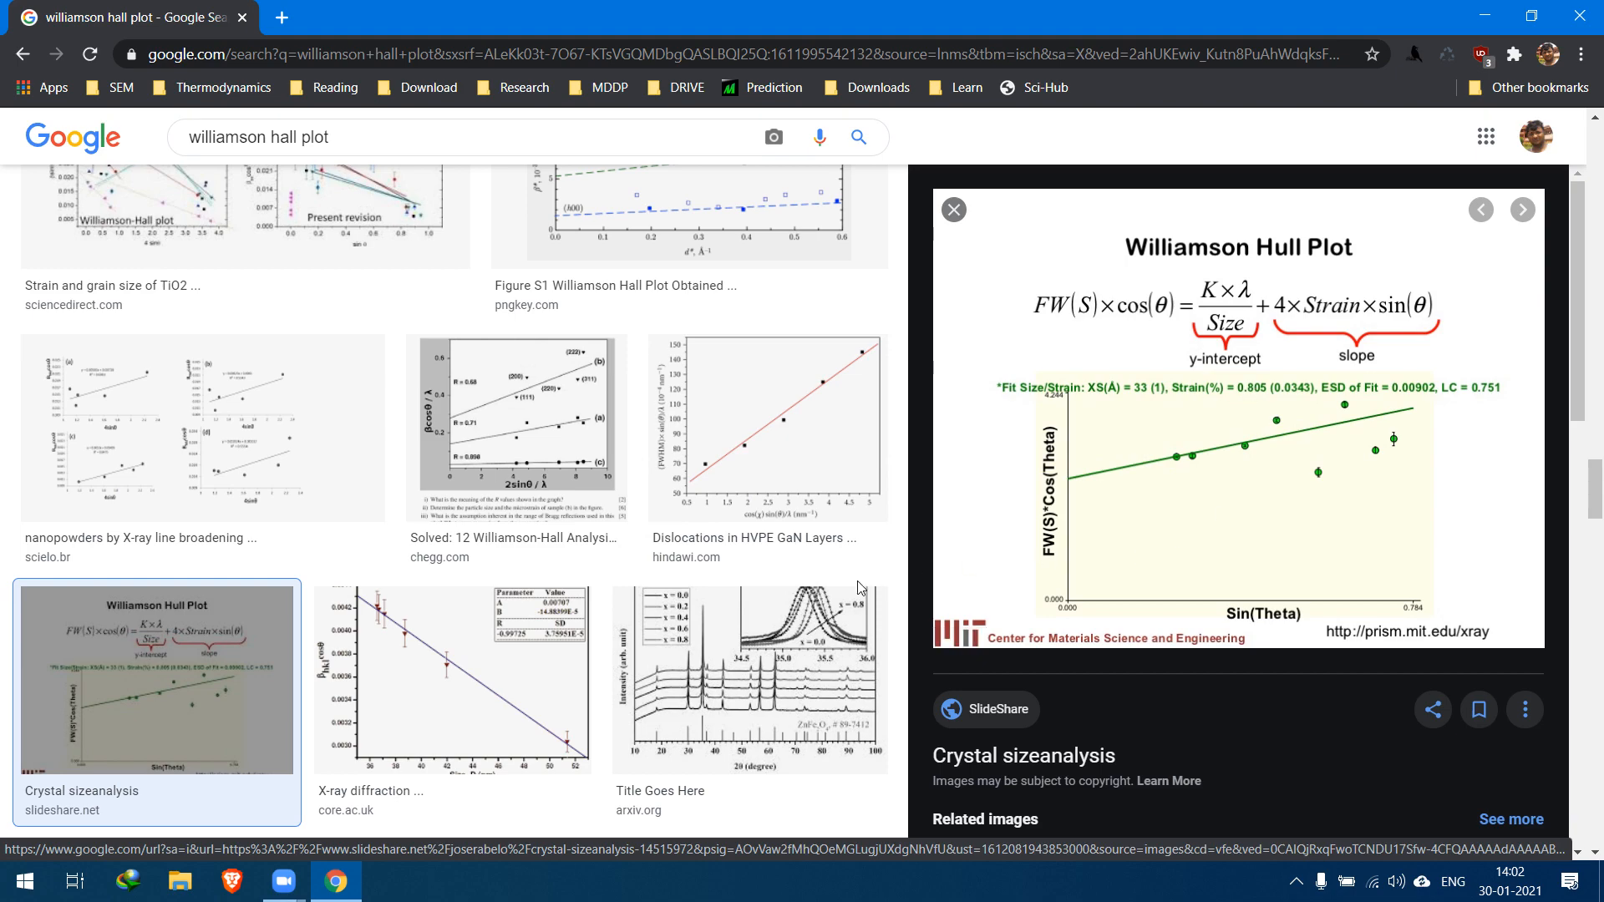
scroll(809, 539, down, 7)
scroll(808, 536, up, 9)
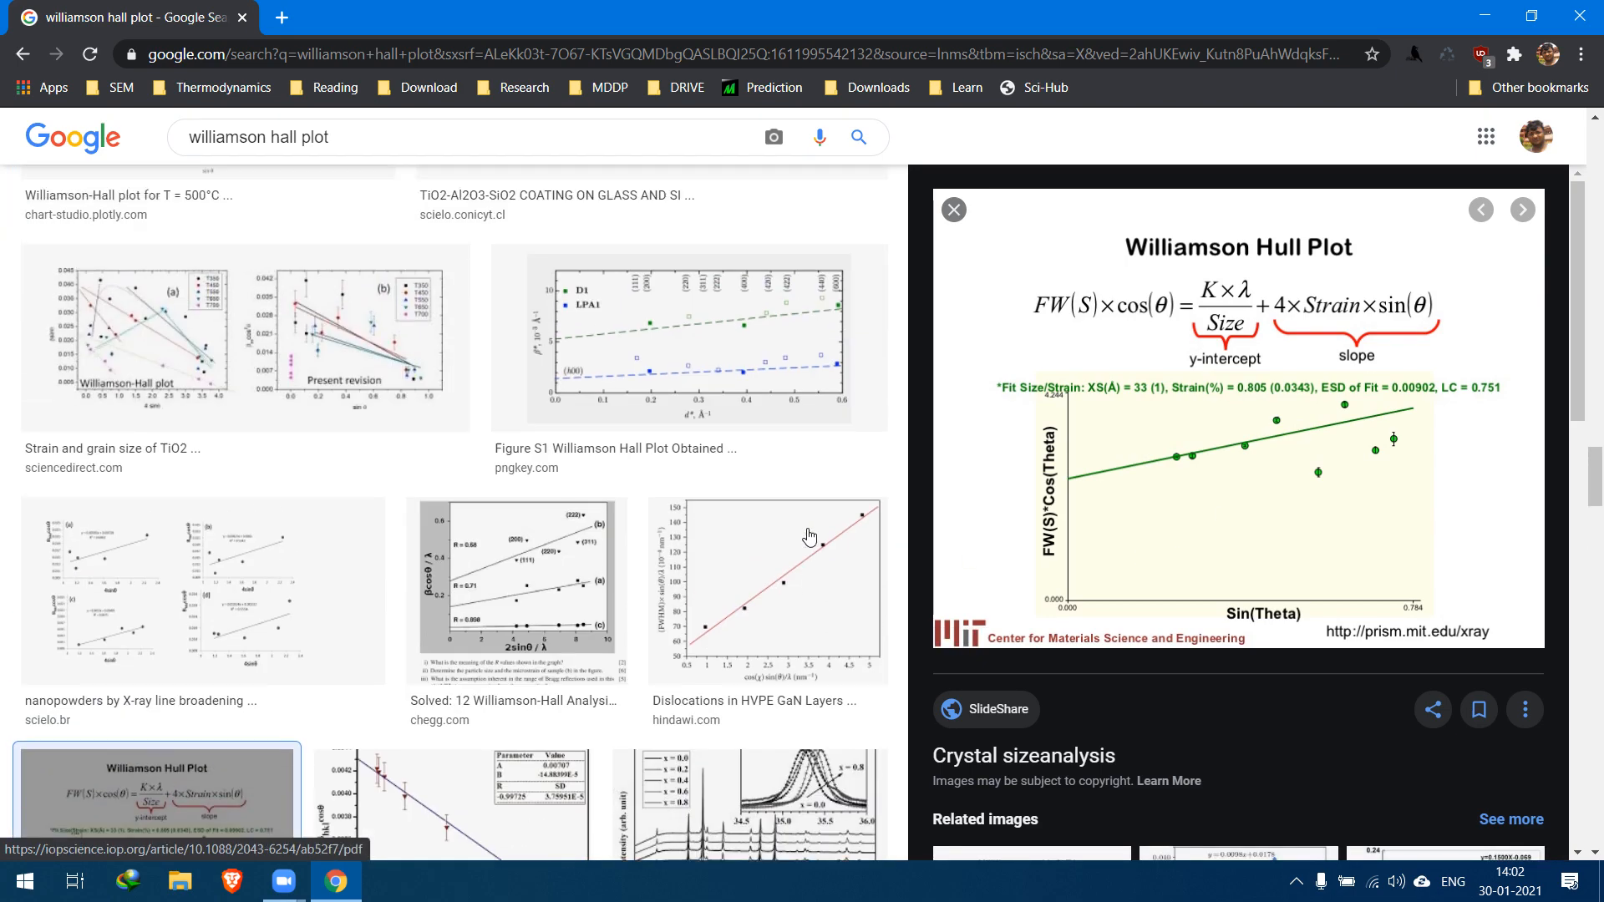
scroll(808, 535, up, 10)
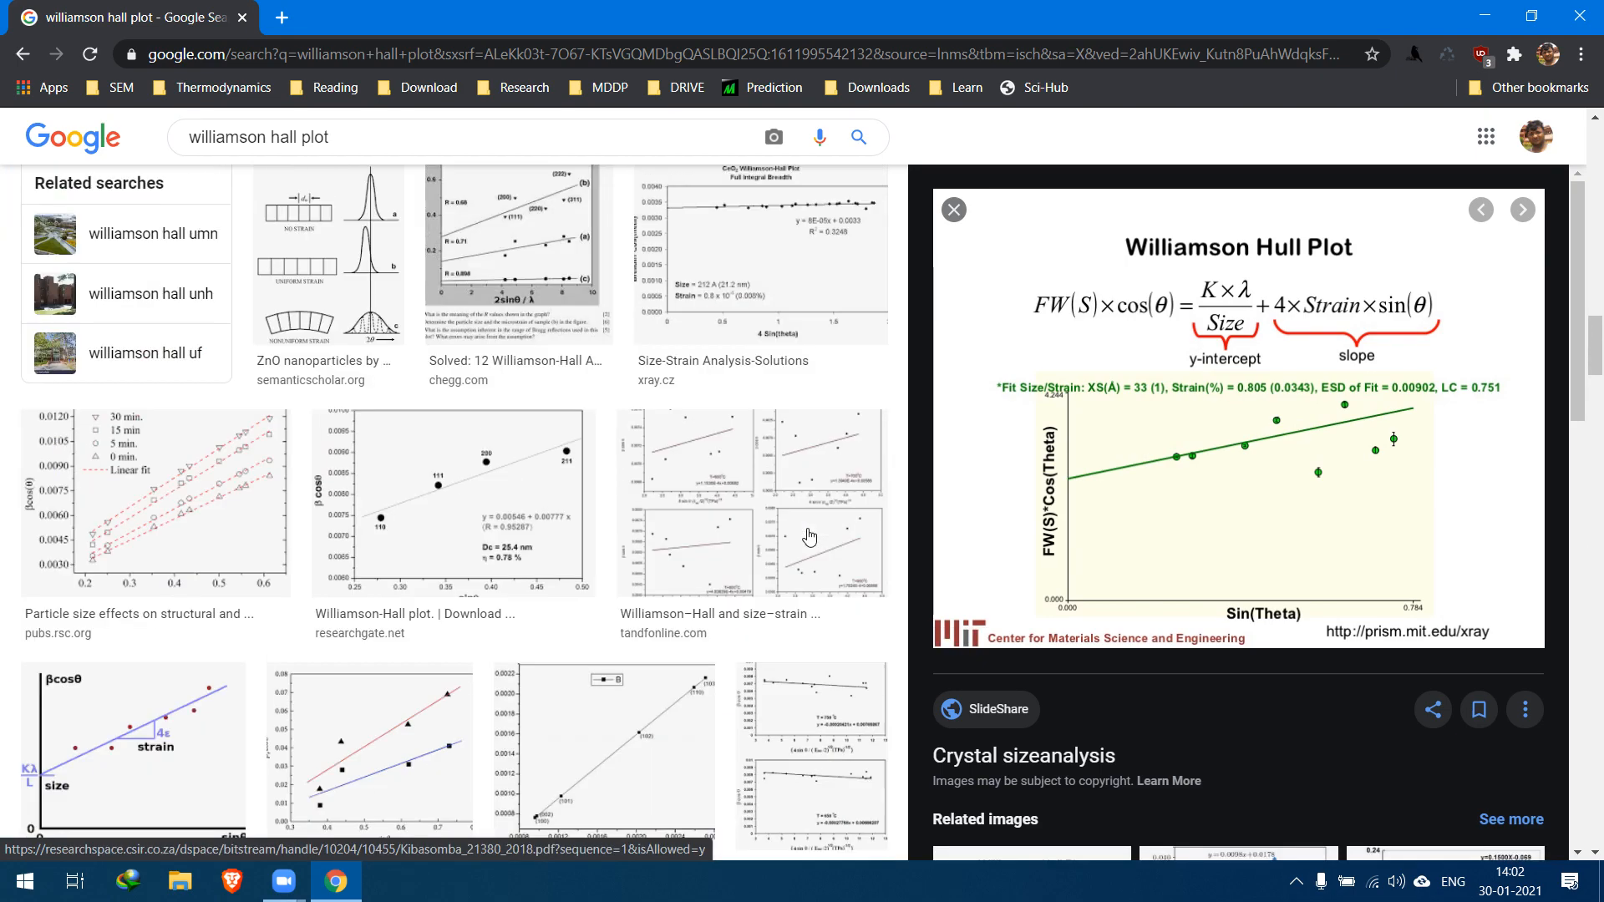
Search Google for "scherrer equation" in a new browser tab.
click(290, 18)
text(scher)
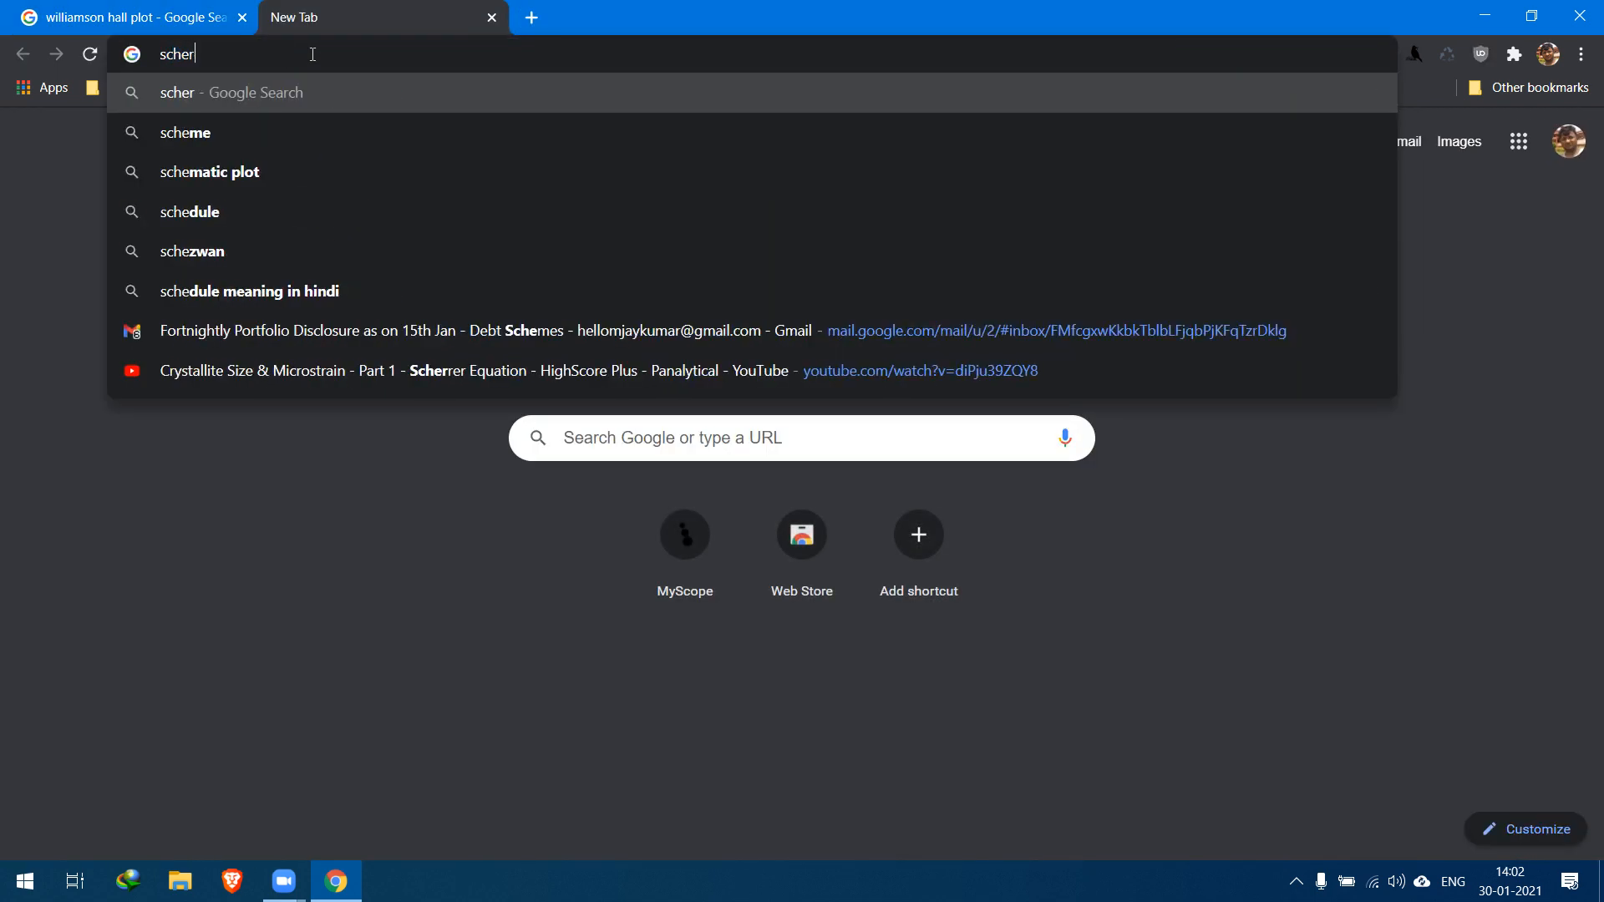
text(rer equation)
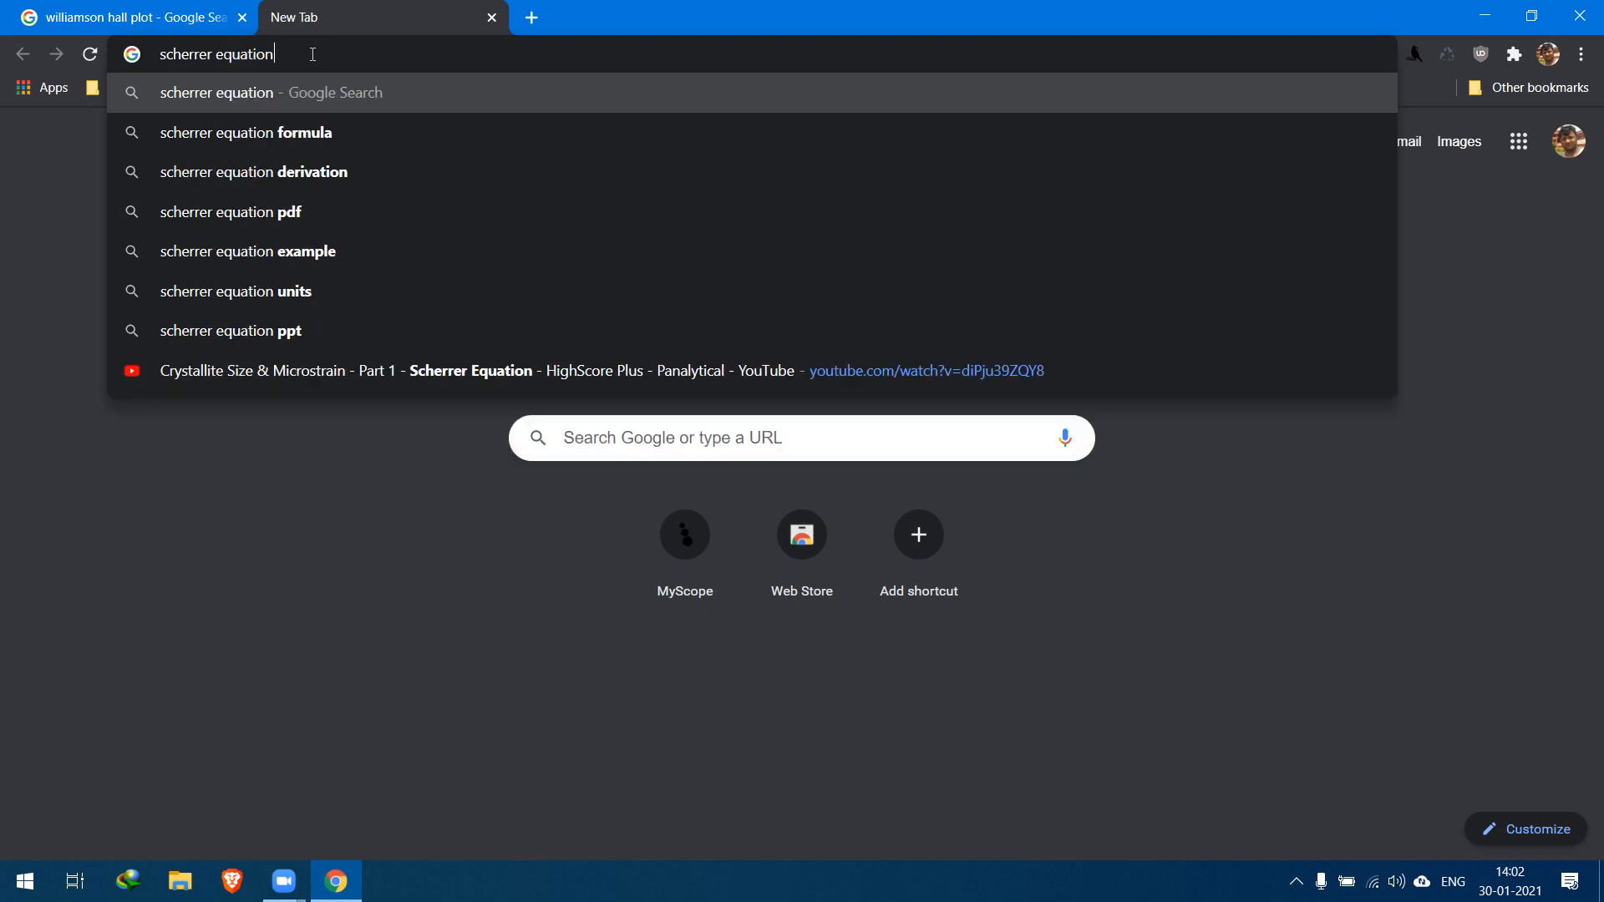
key(Return)
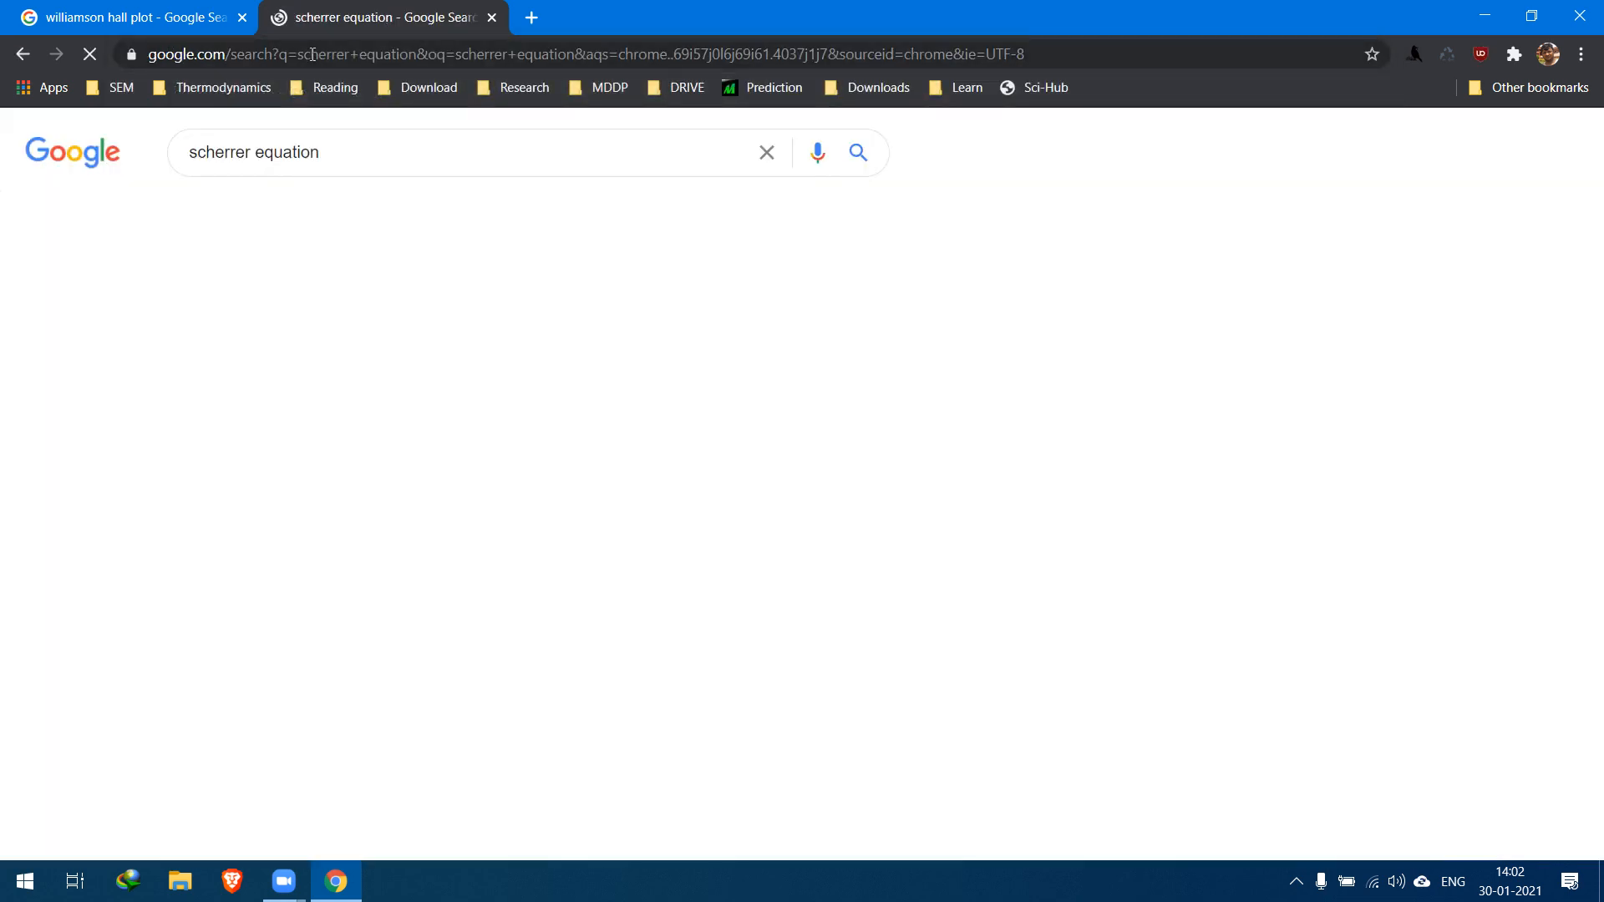
Switch to Zoom, return to the running meeting and mute the microphone.
mouse_move(283, 880)
click(213, 802)
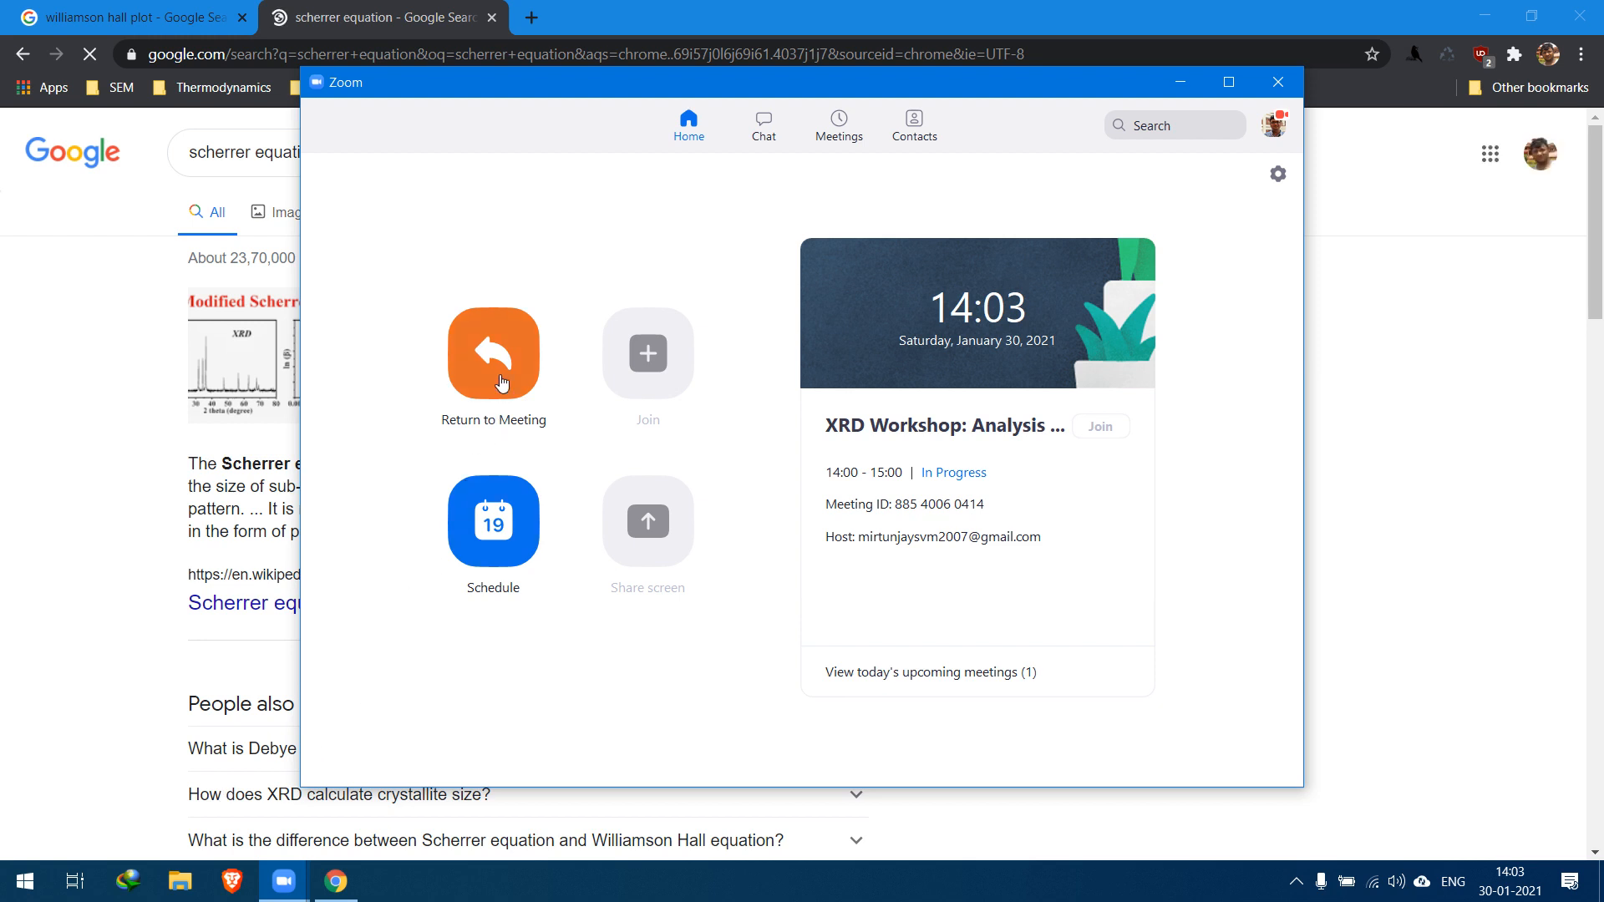
click(502, 382)
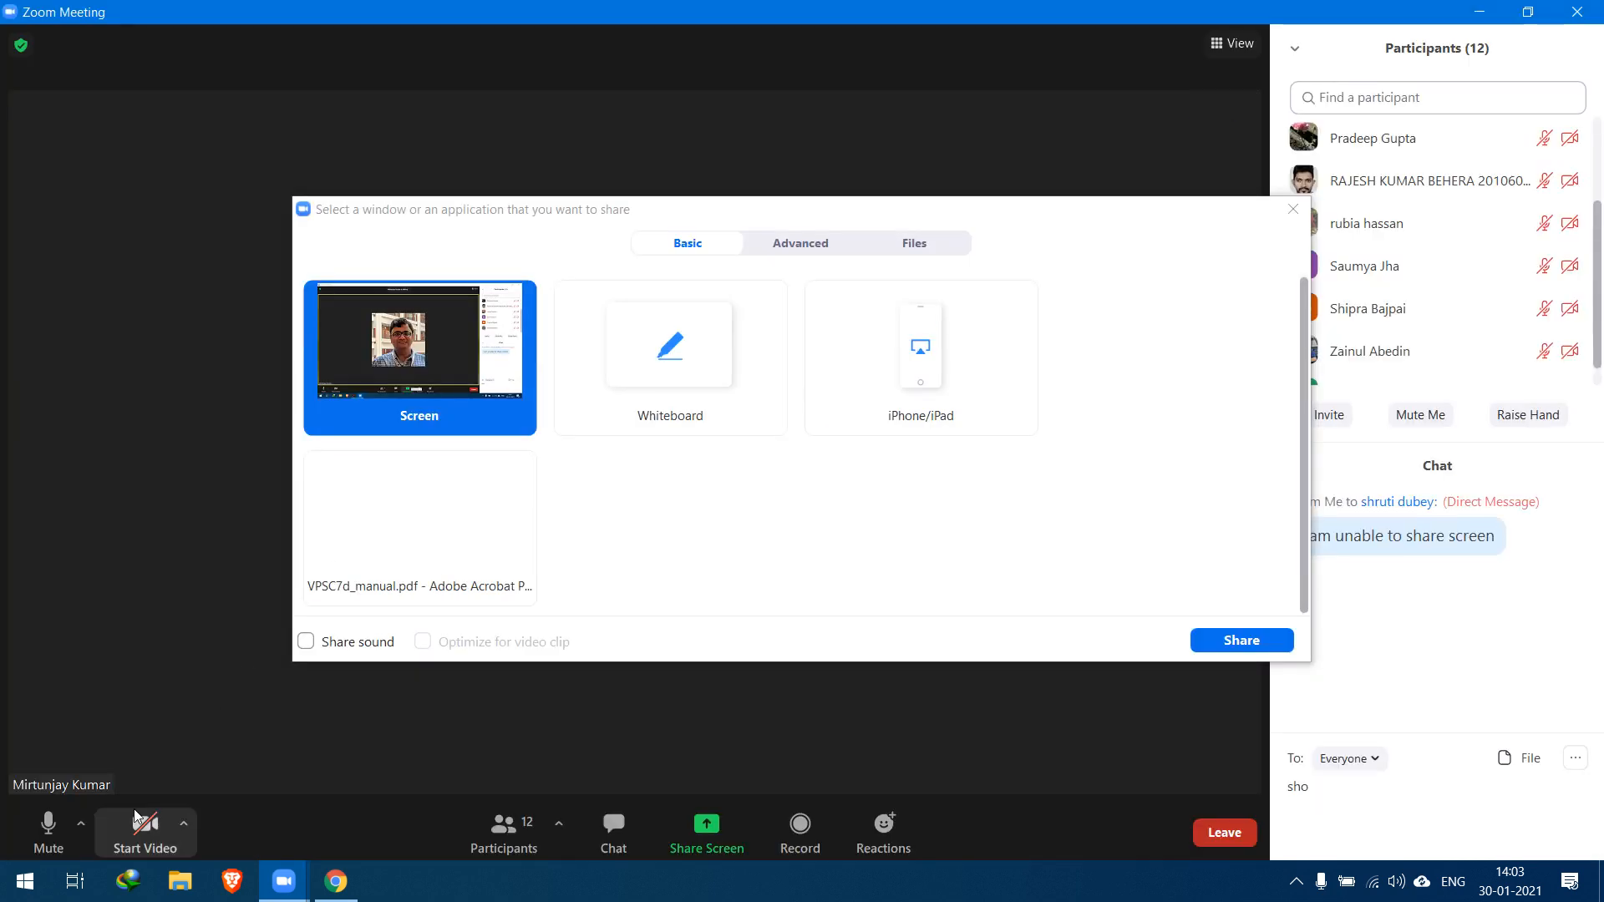
click(47, 824)
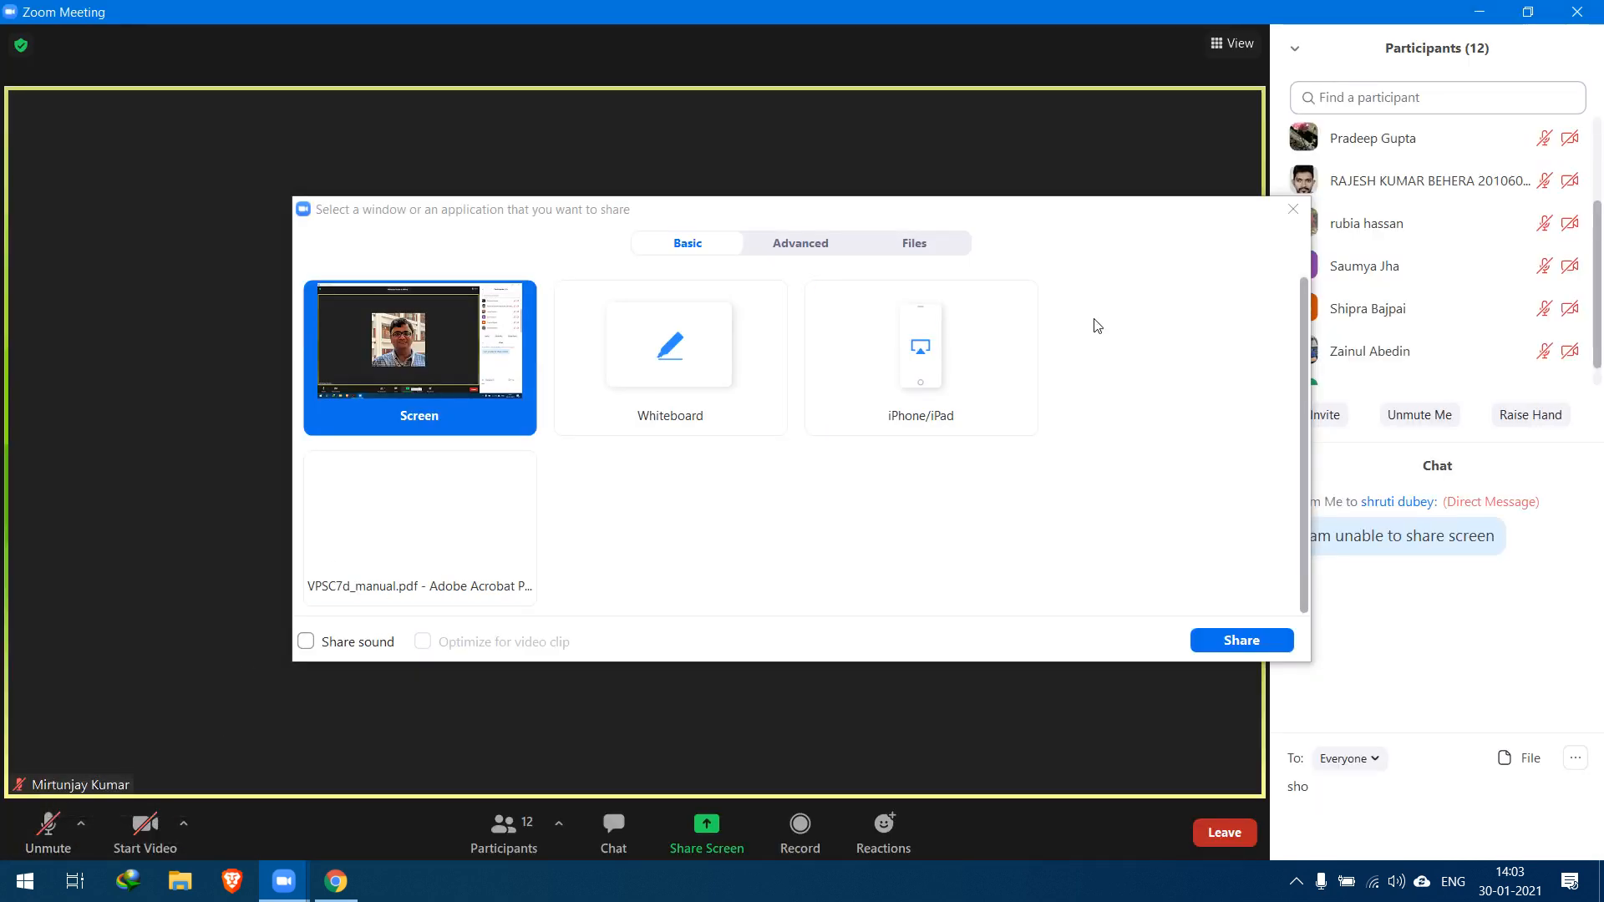
Minimise the Zoom meeting, go back to Chrome and show the image results for the Scherrer equation.
click(1478, 11)
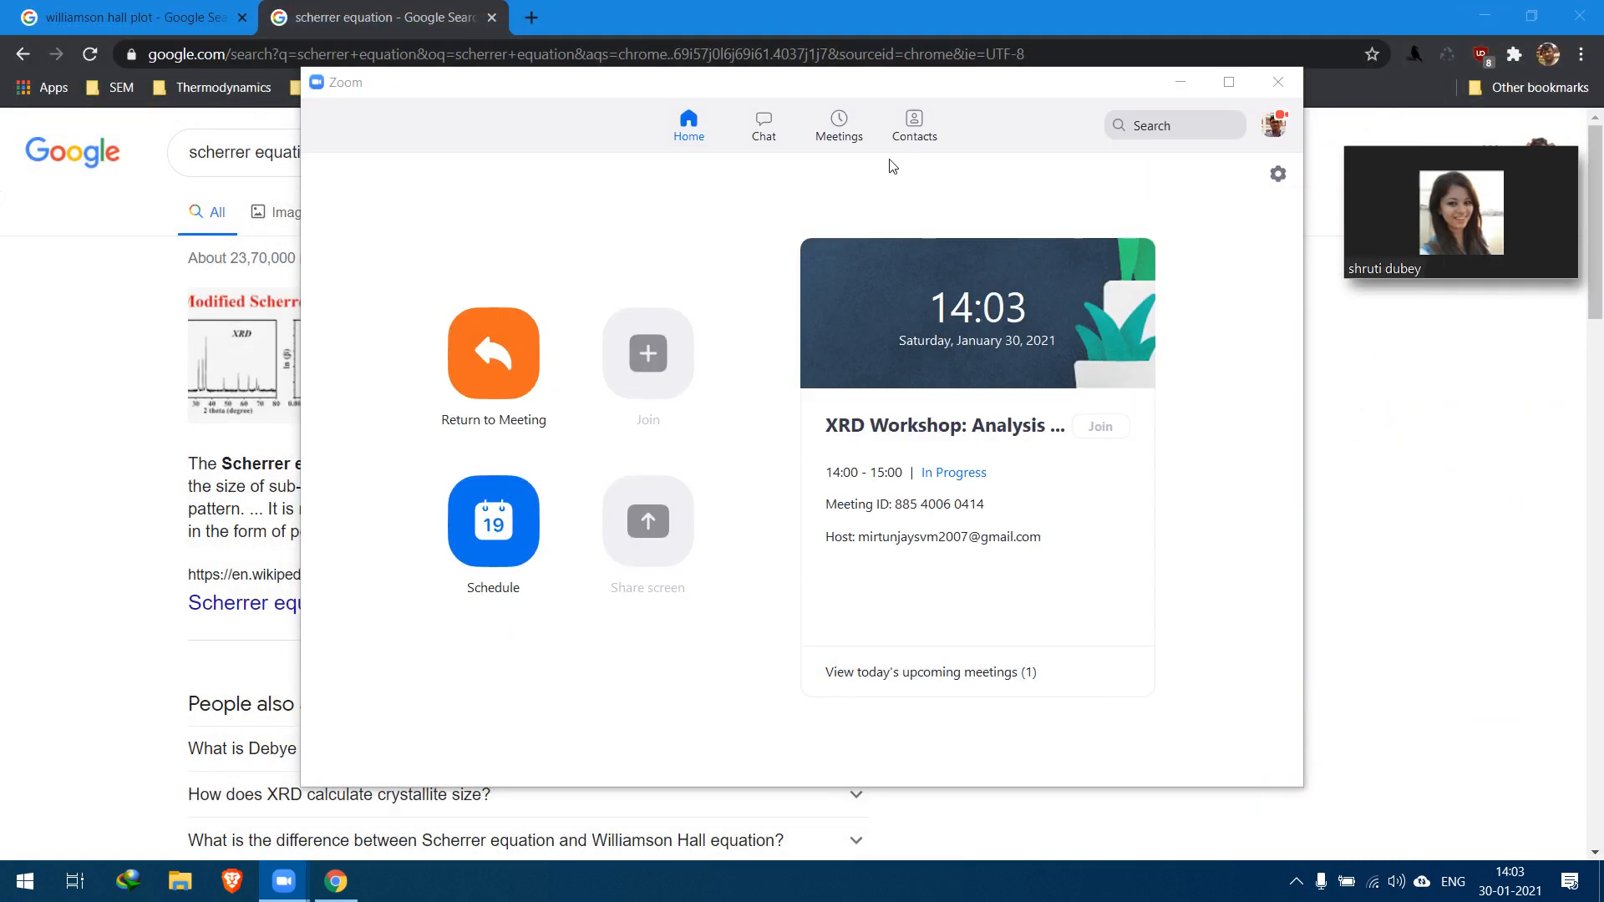
click(756, 10)
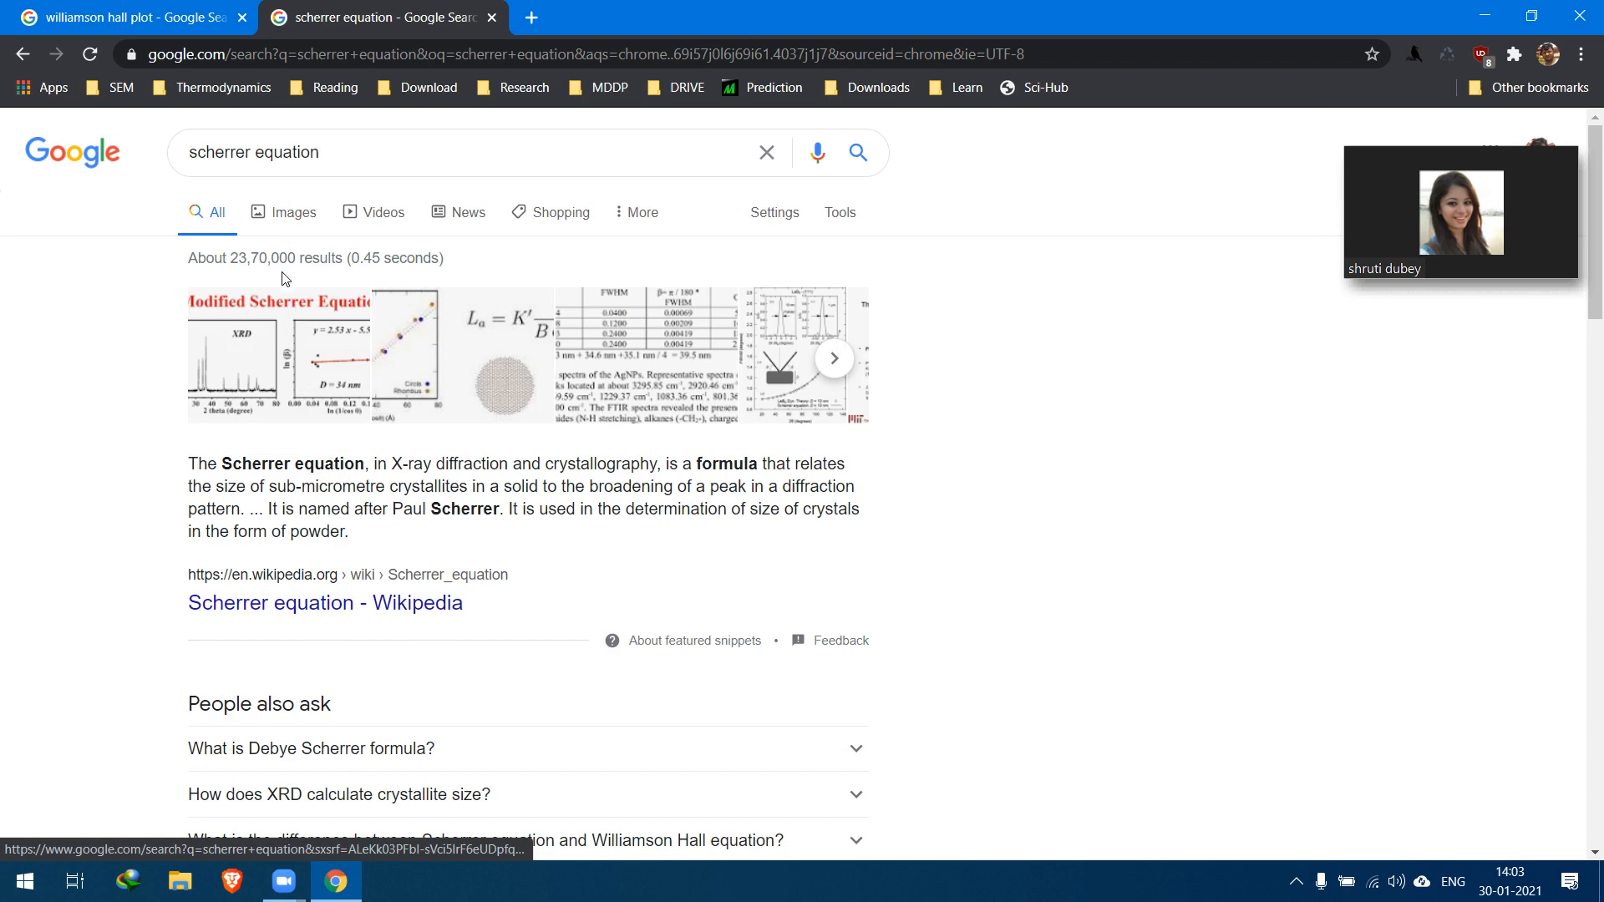
click(290, 233)
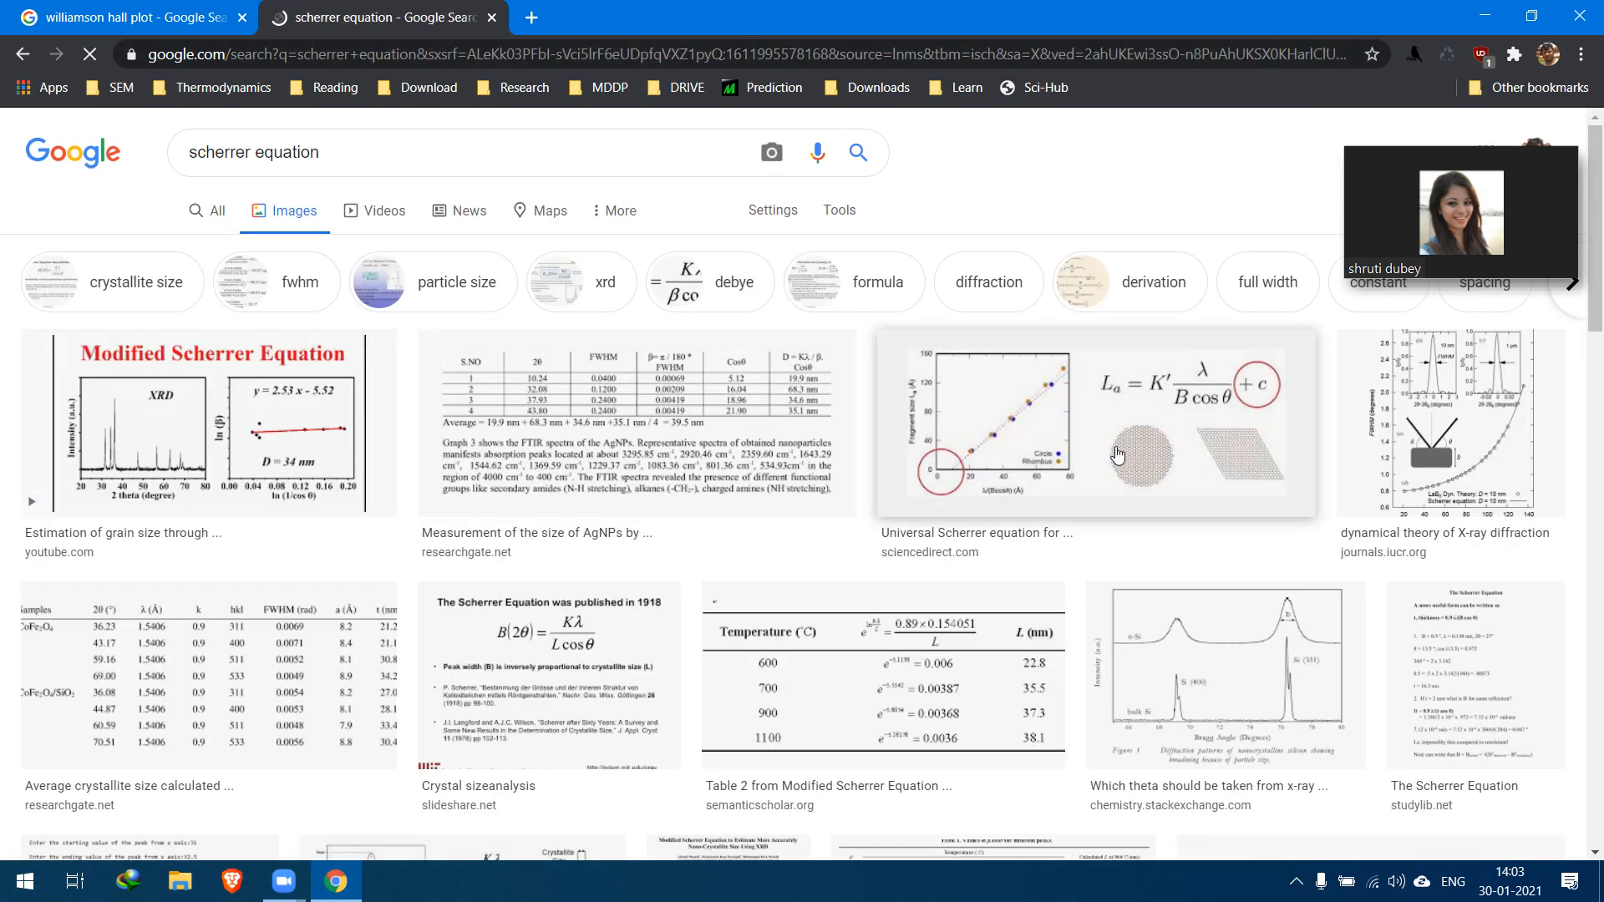
Minimise Chrome, return to the Zoom meeting and unmute the microphone.
click(1484, 16)
click(487, 385)
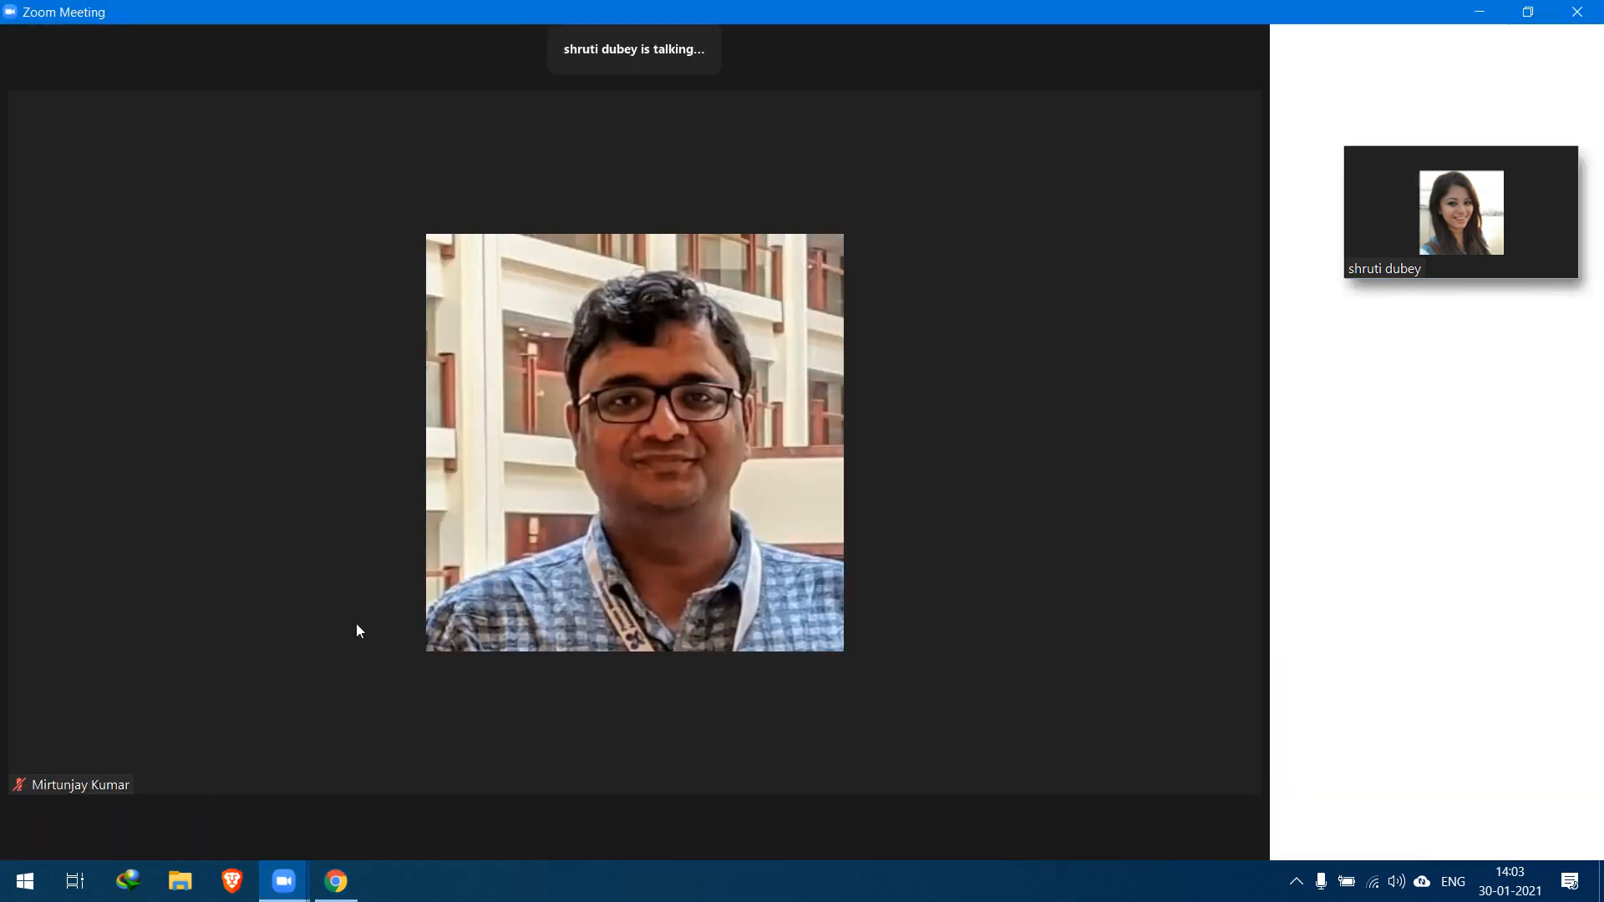
click(22, 851)
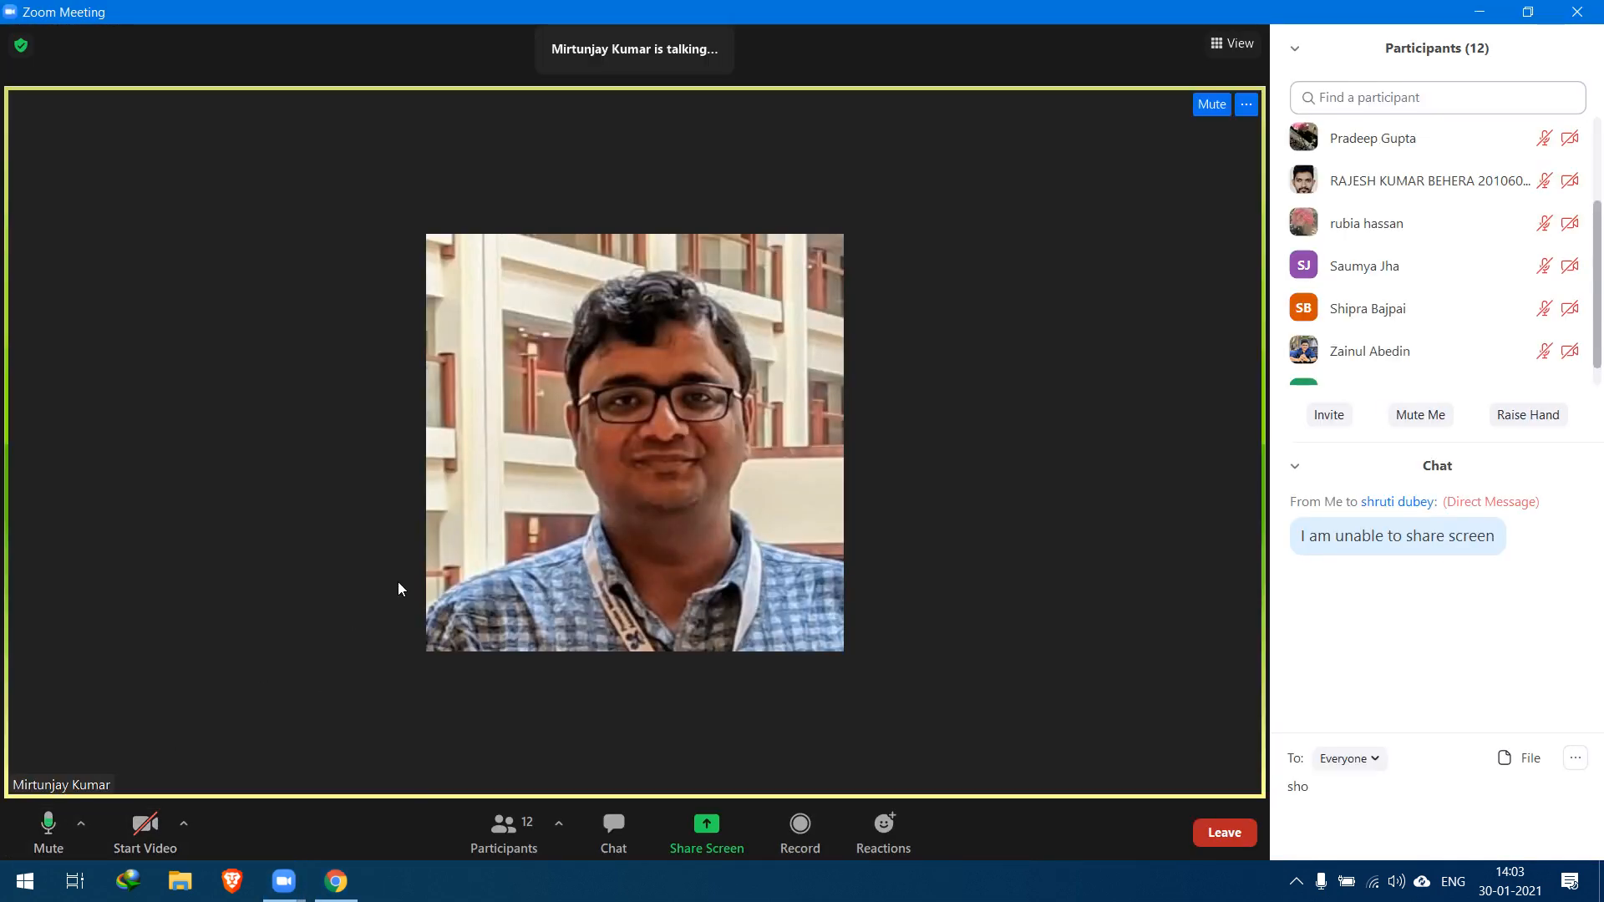
Share the entire screen with the Zoom meeting and minimise the Zoom home window.
click(735, 827)
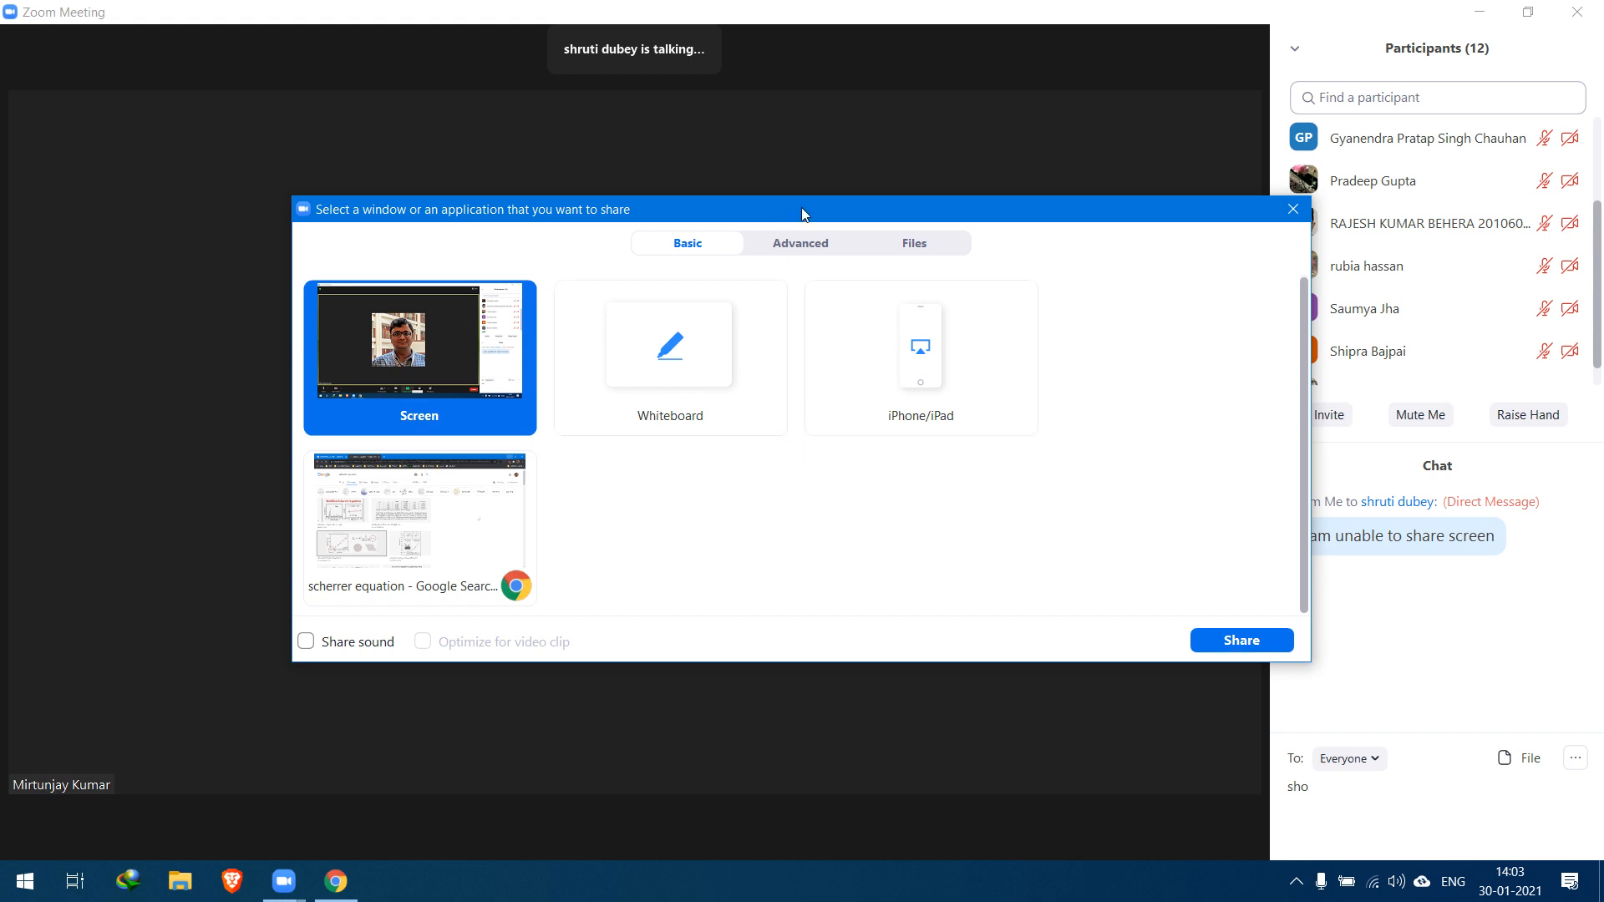
drag(800, 207, 797, 202)
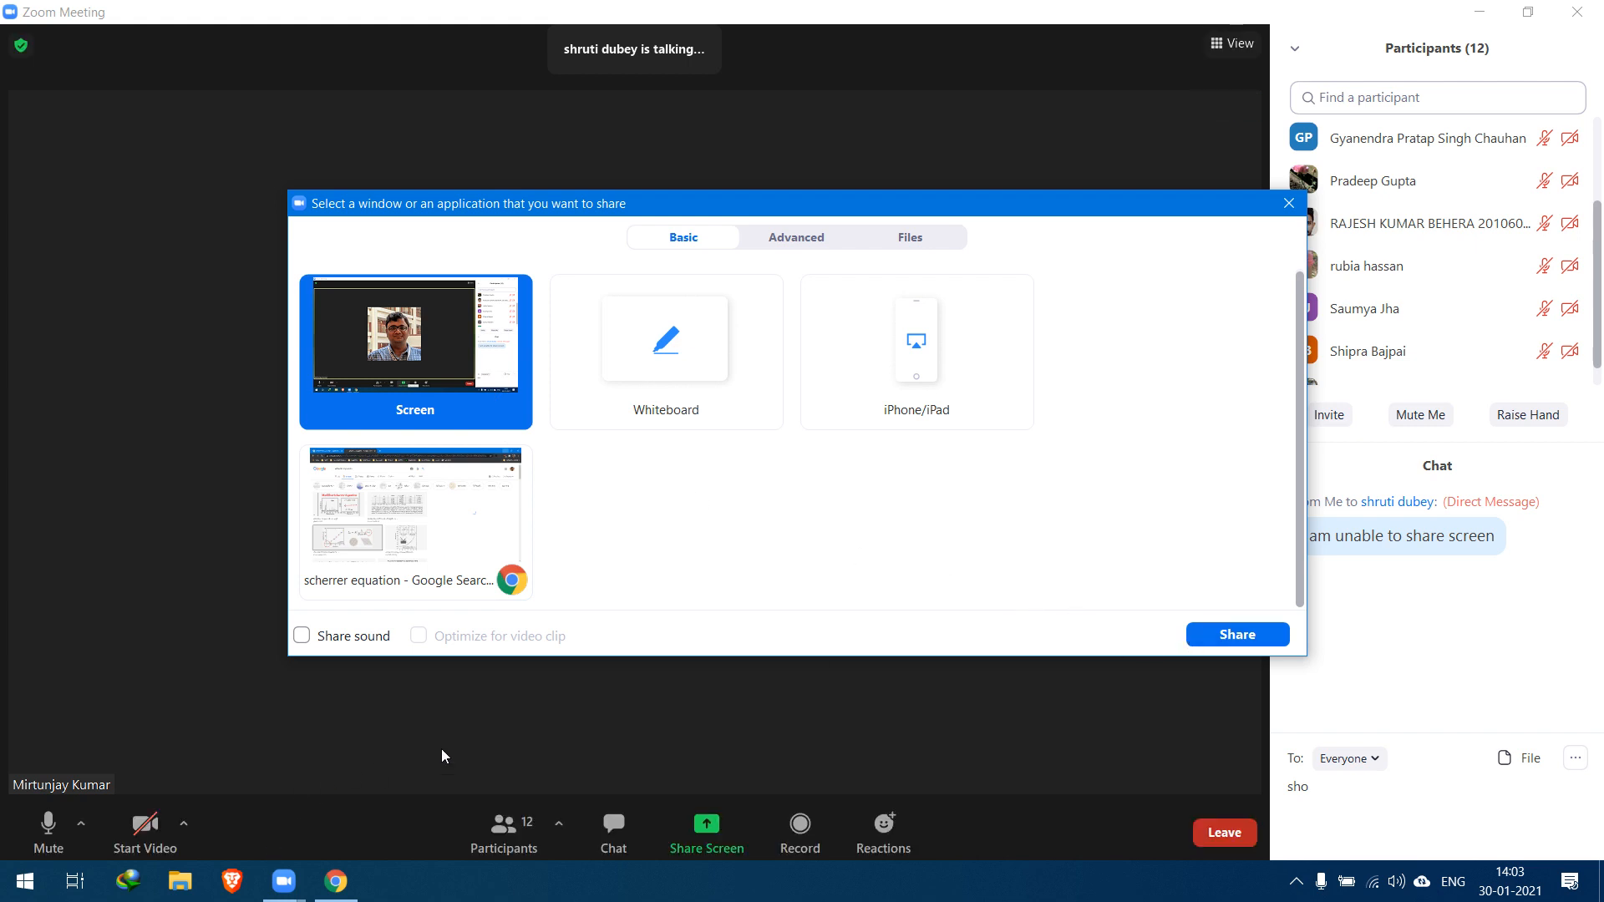
click(1222, 637)
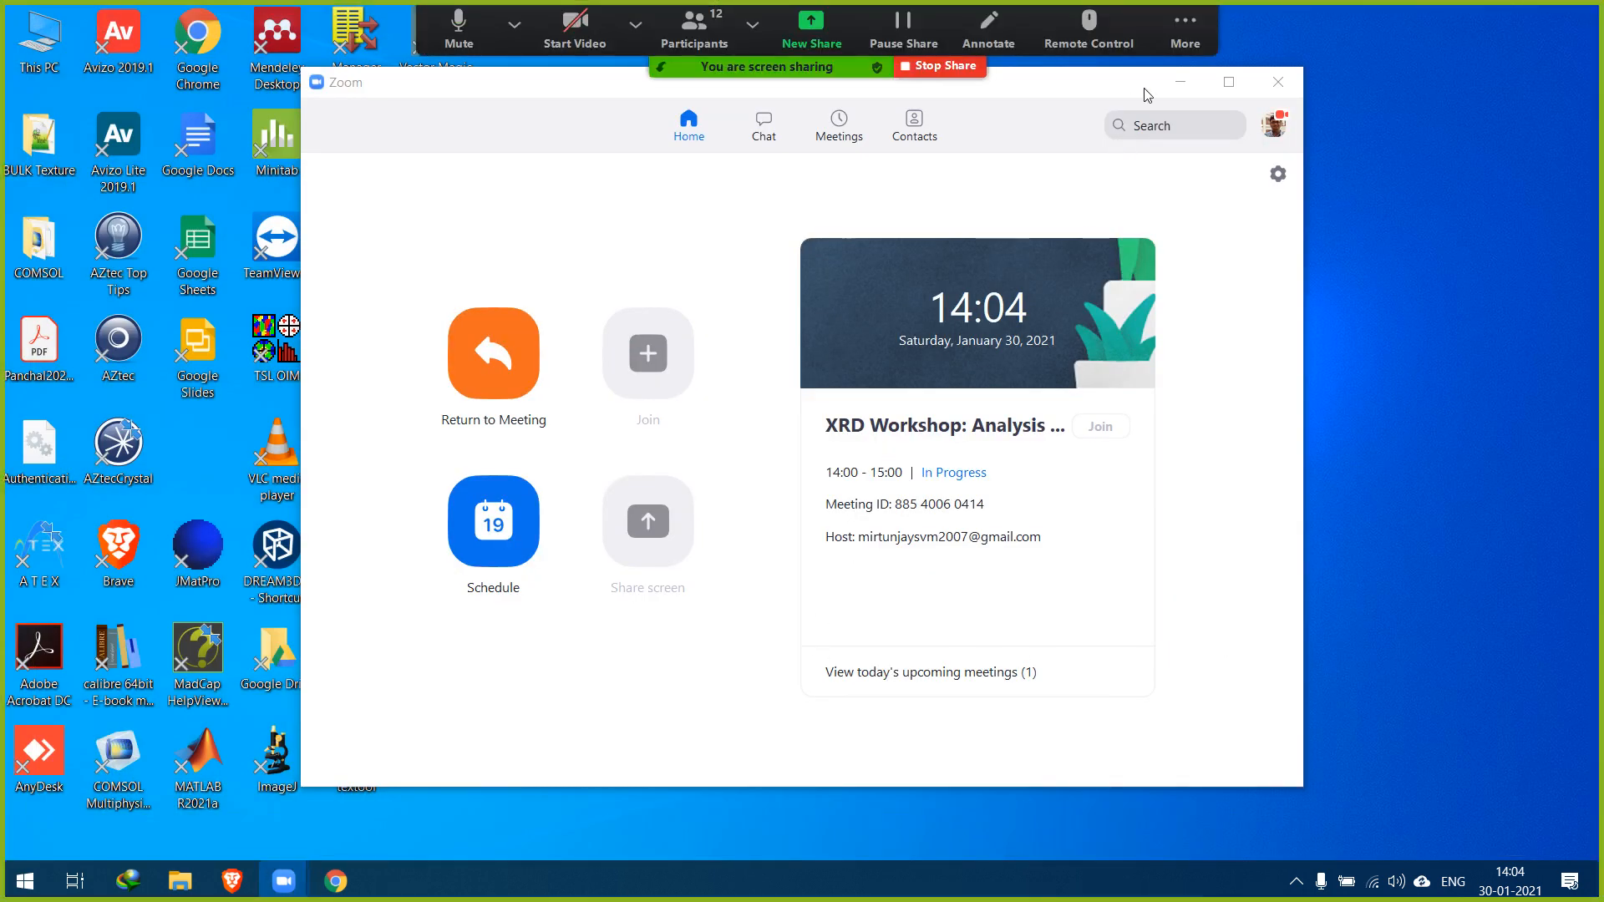
click(1180, 81)
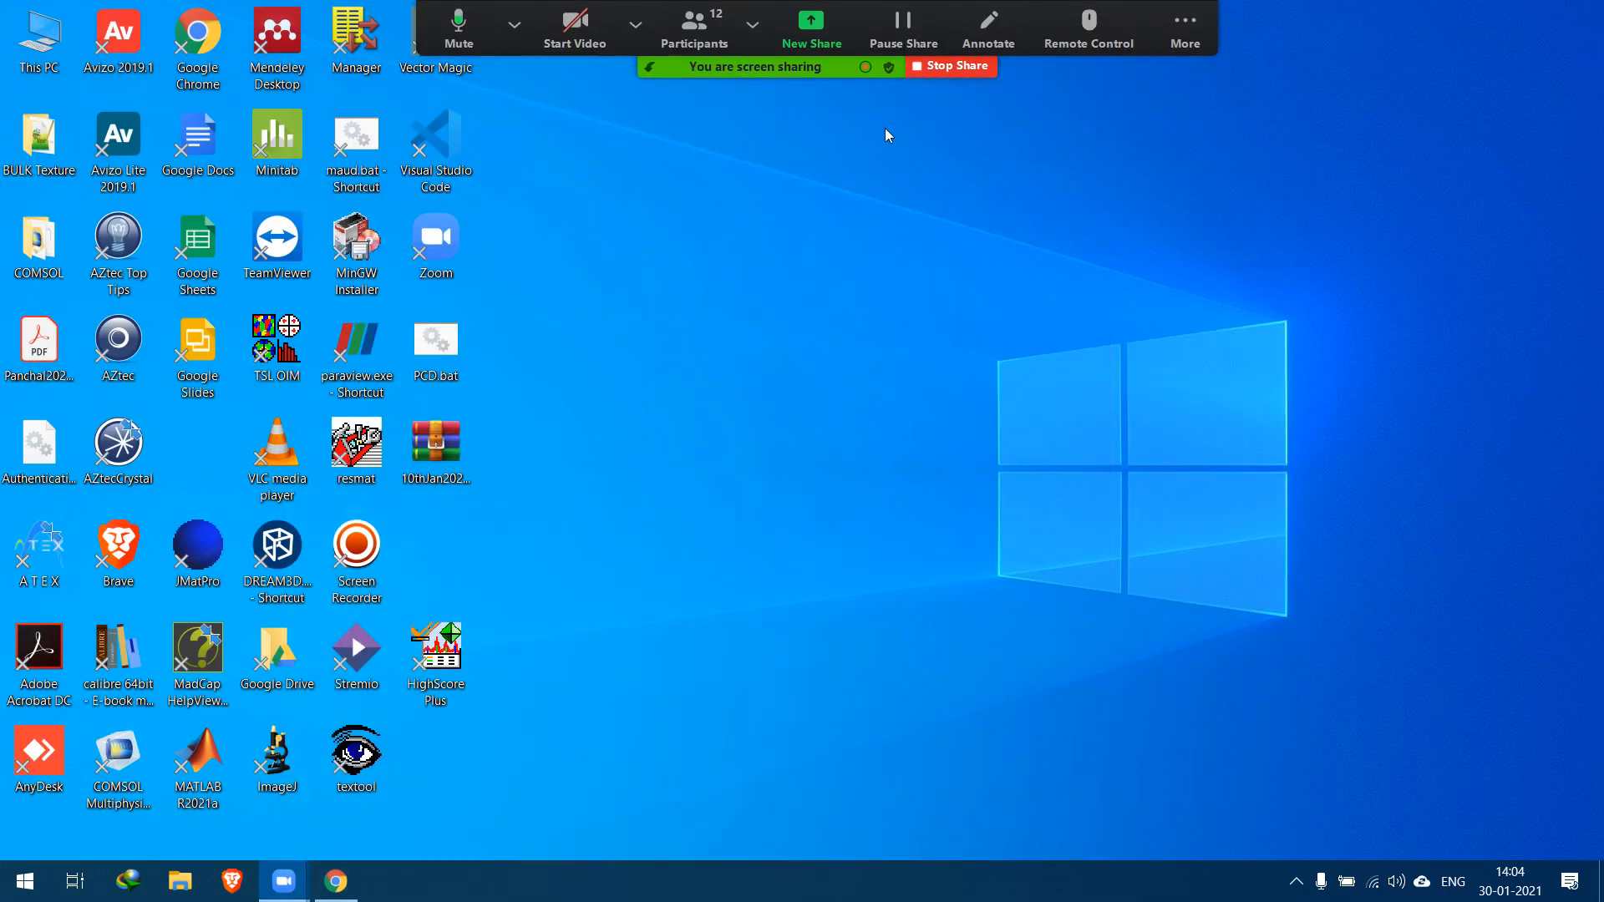
Launch HighScore Plus from the desktop and move the Zoom sharing controls clear of its menus.
click(439, 661)
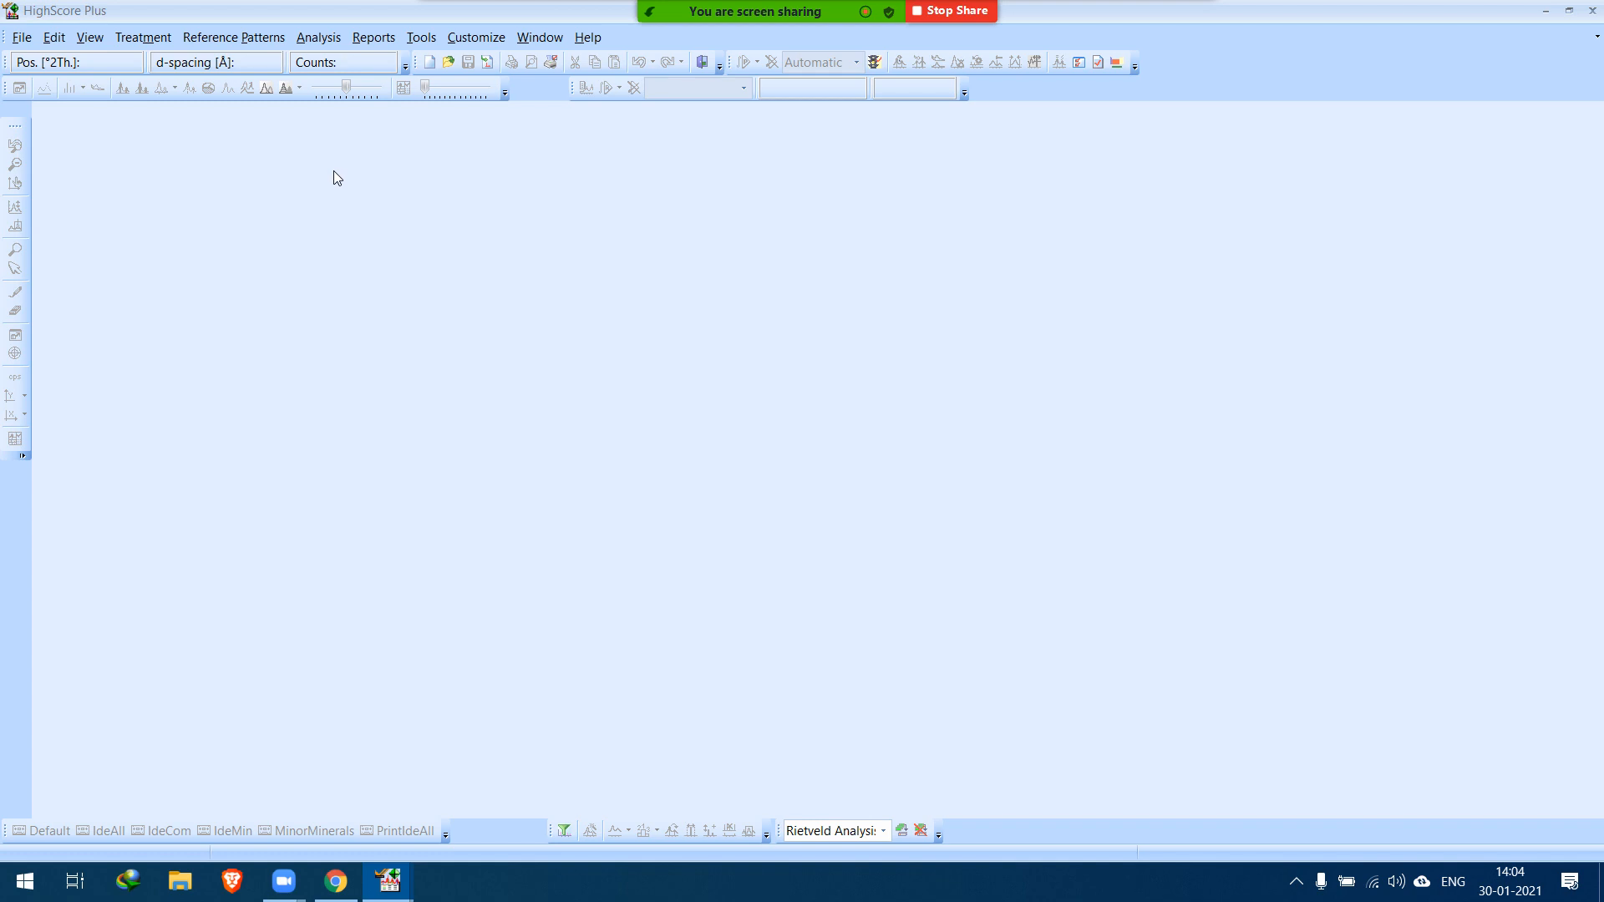
click(22, 43)
click(1120, 423)
drag(416, 8, 647, 3)
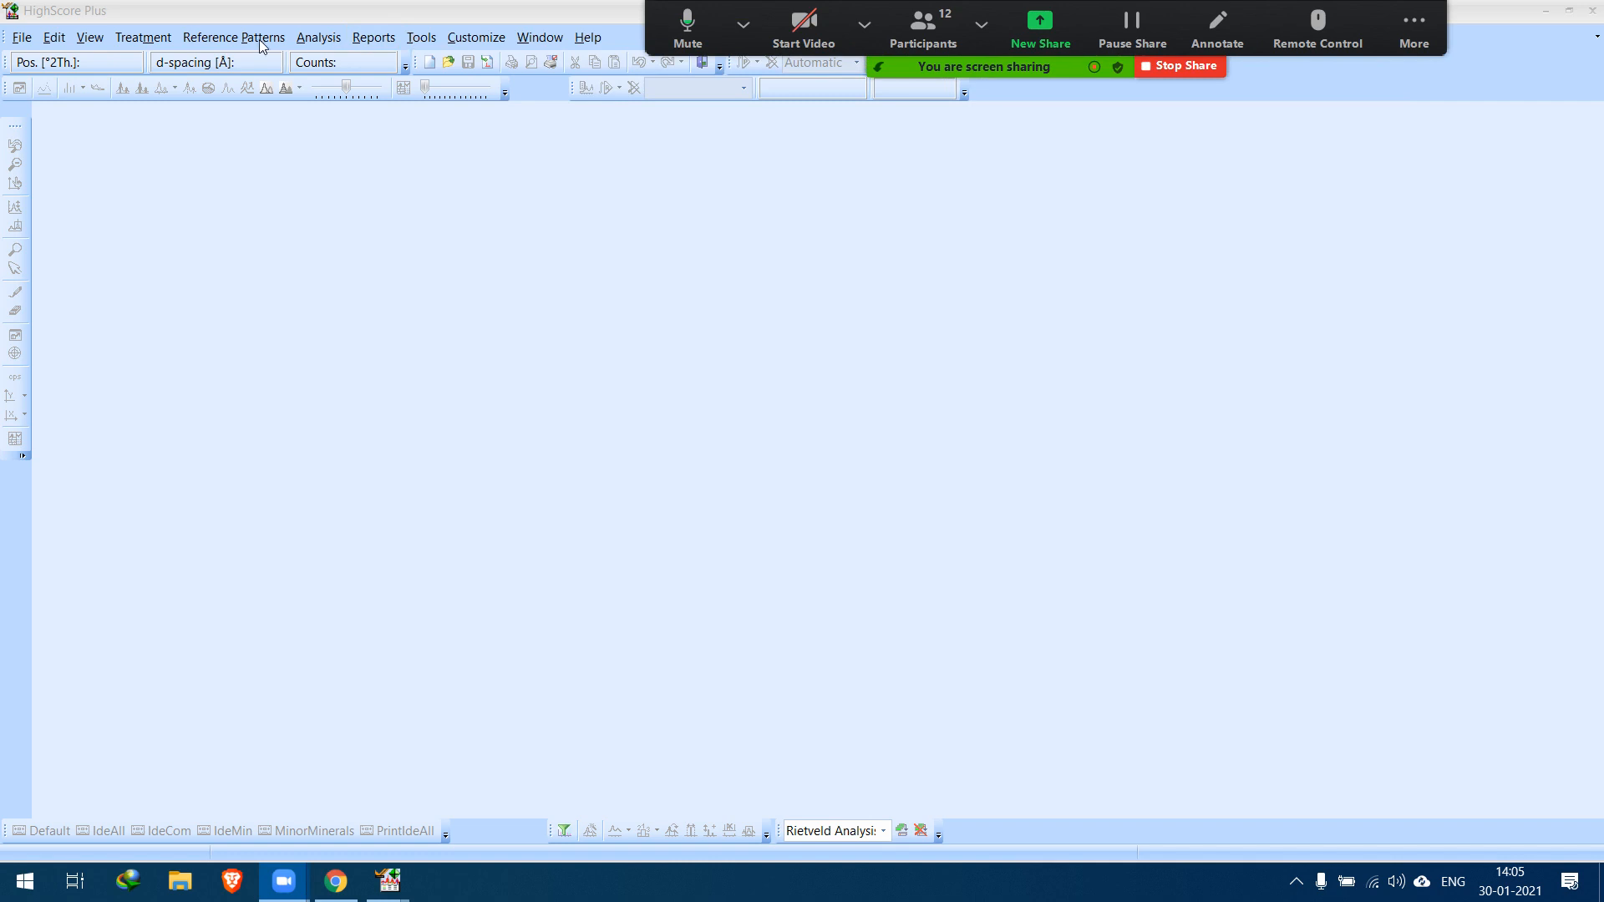
Start opening a data file and browse to Documents > PANalytical > X'Pert HighScore Plus > Tutorial.
click(31, 42)
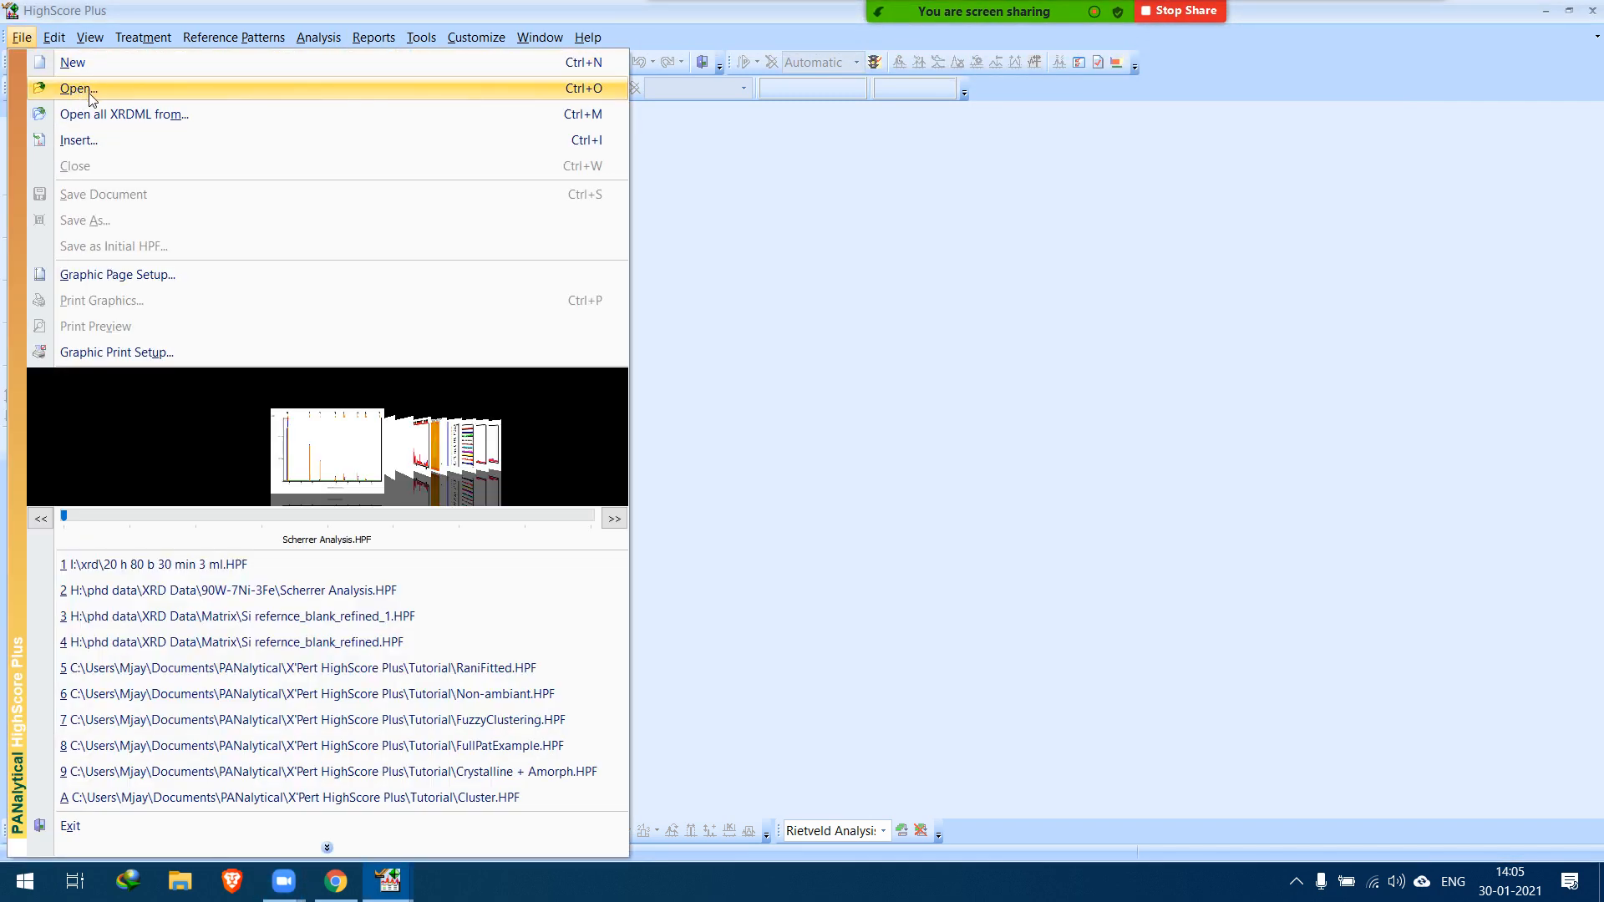
click(91, 98)
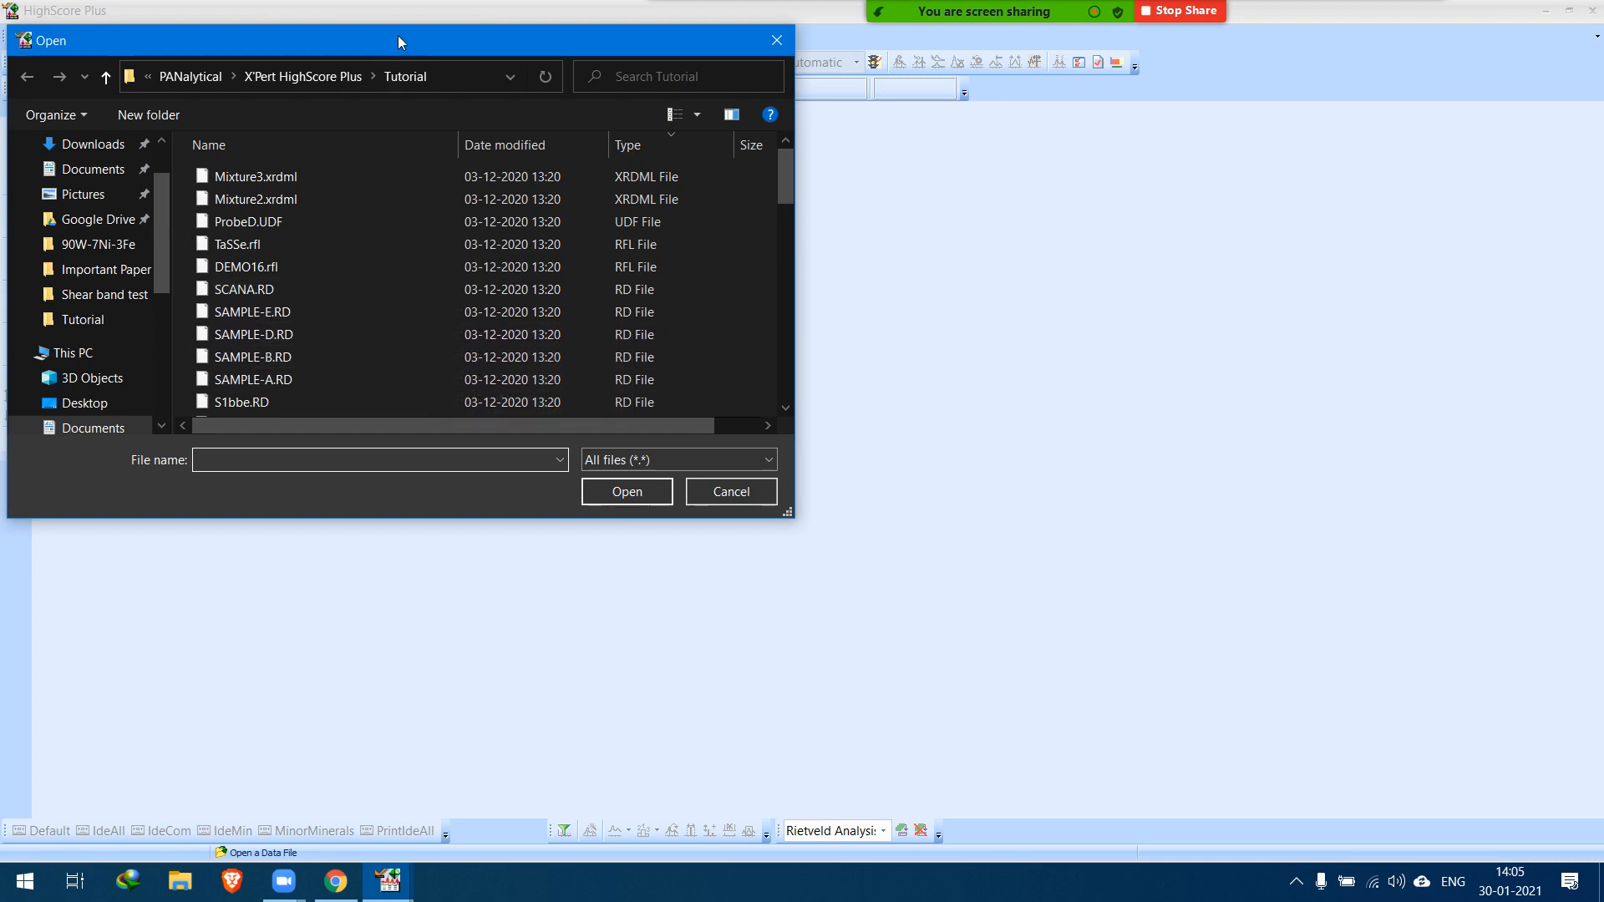
drag(399, 40, 550, 123)
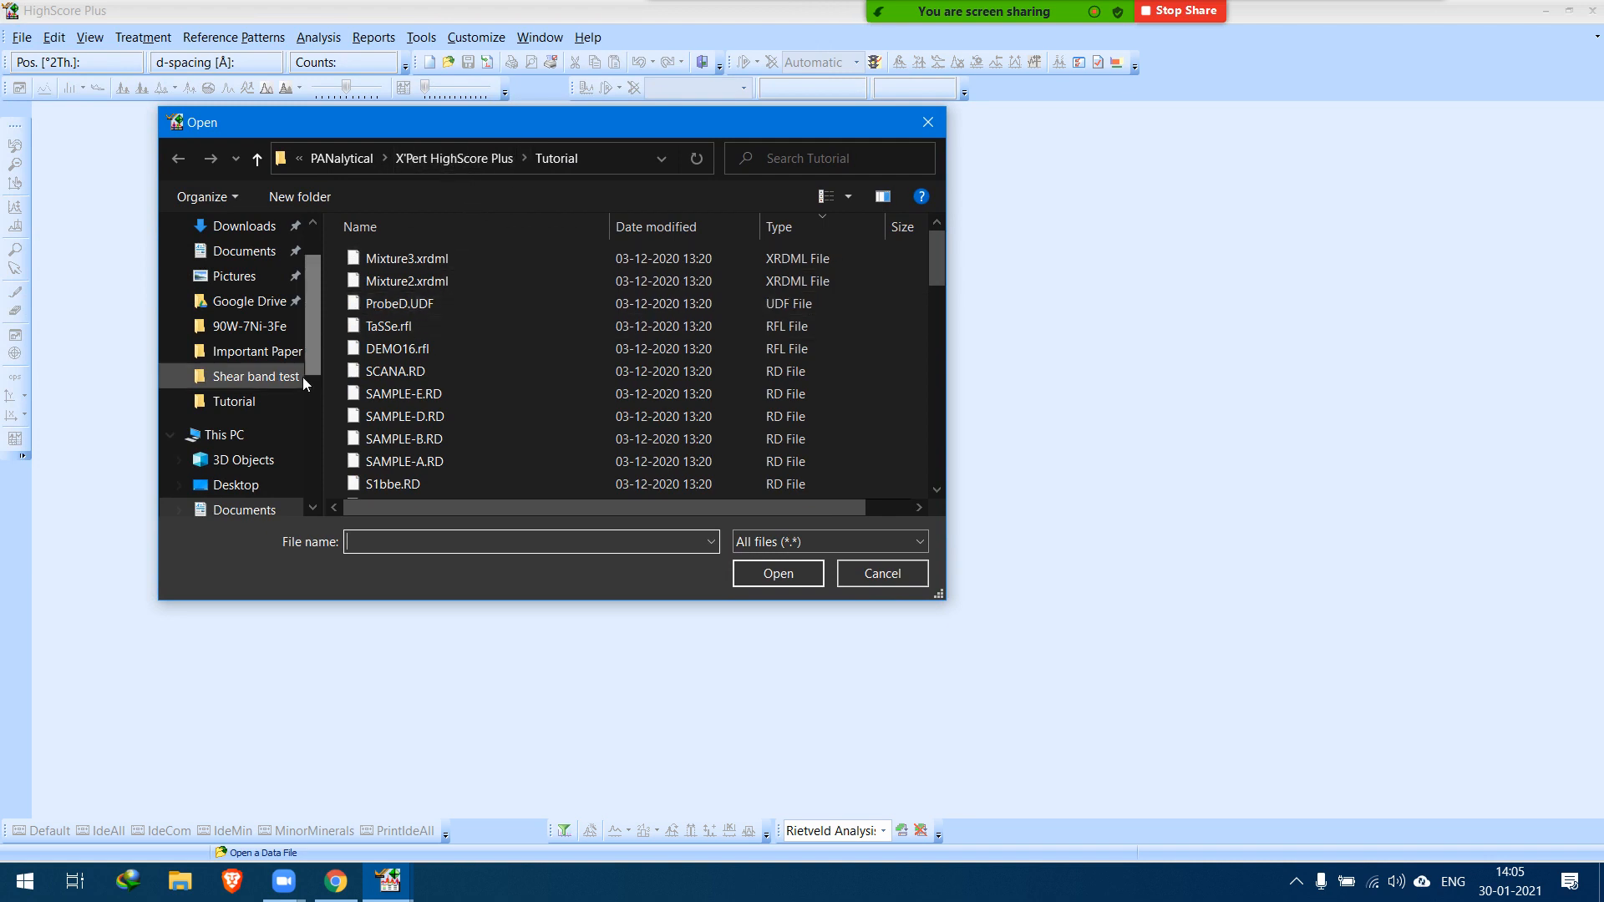
drag(313, 347, 310, 429)
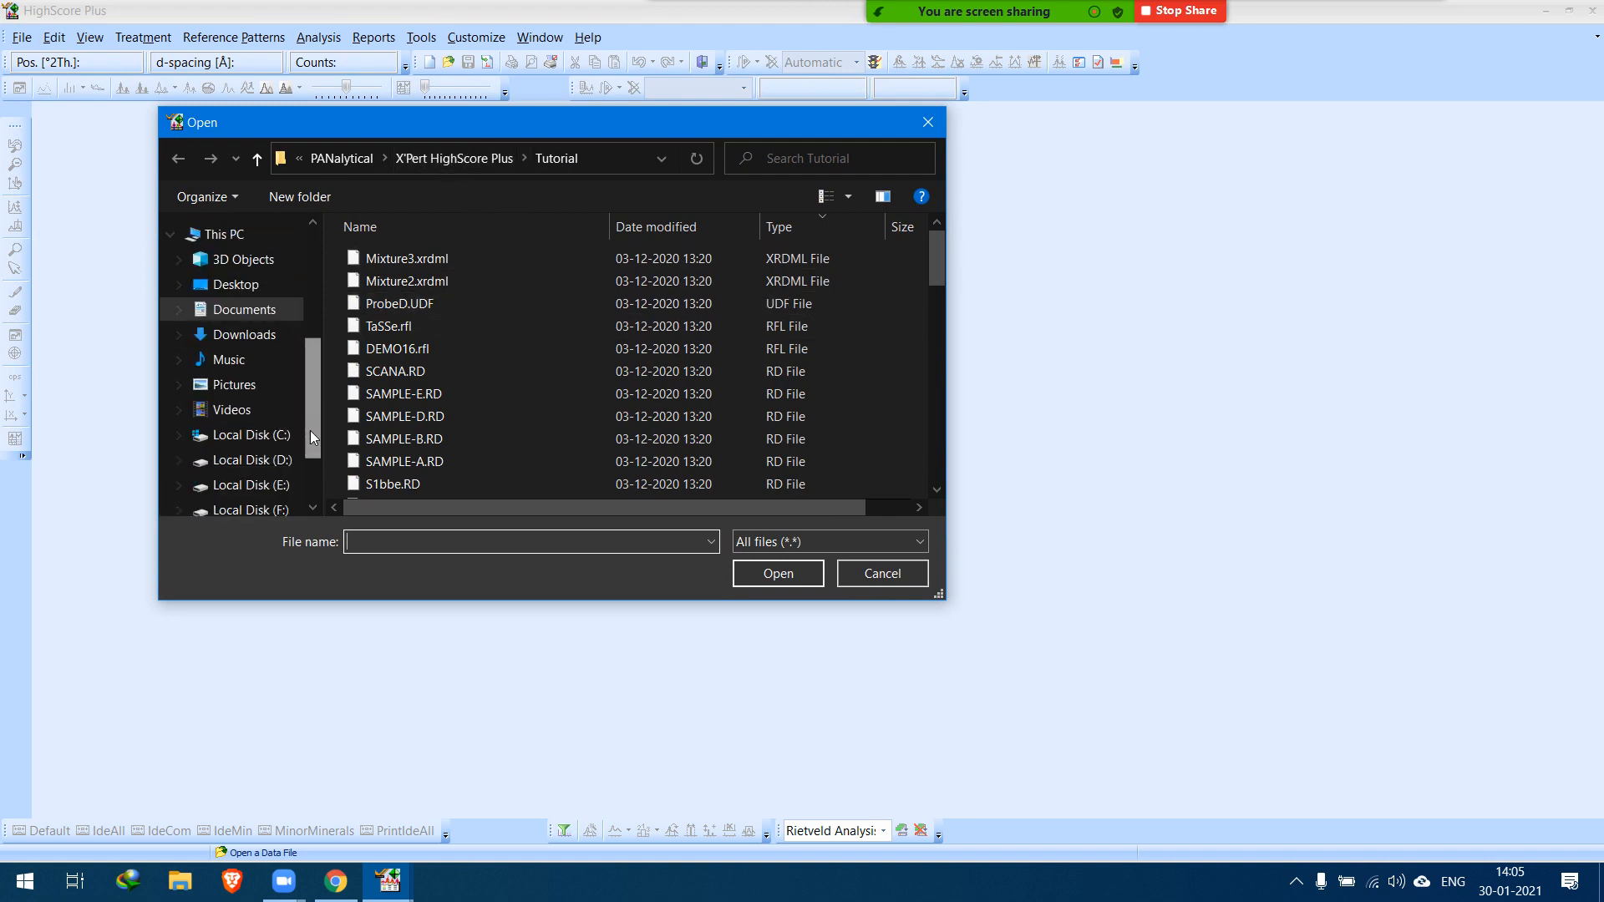
click(242, 309)
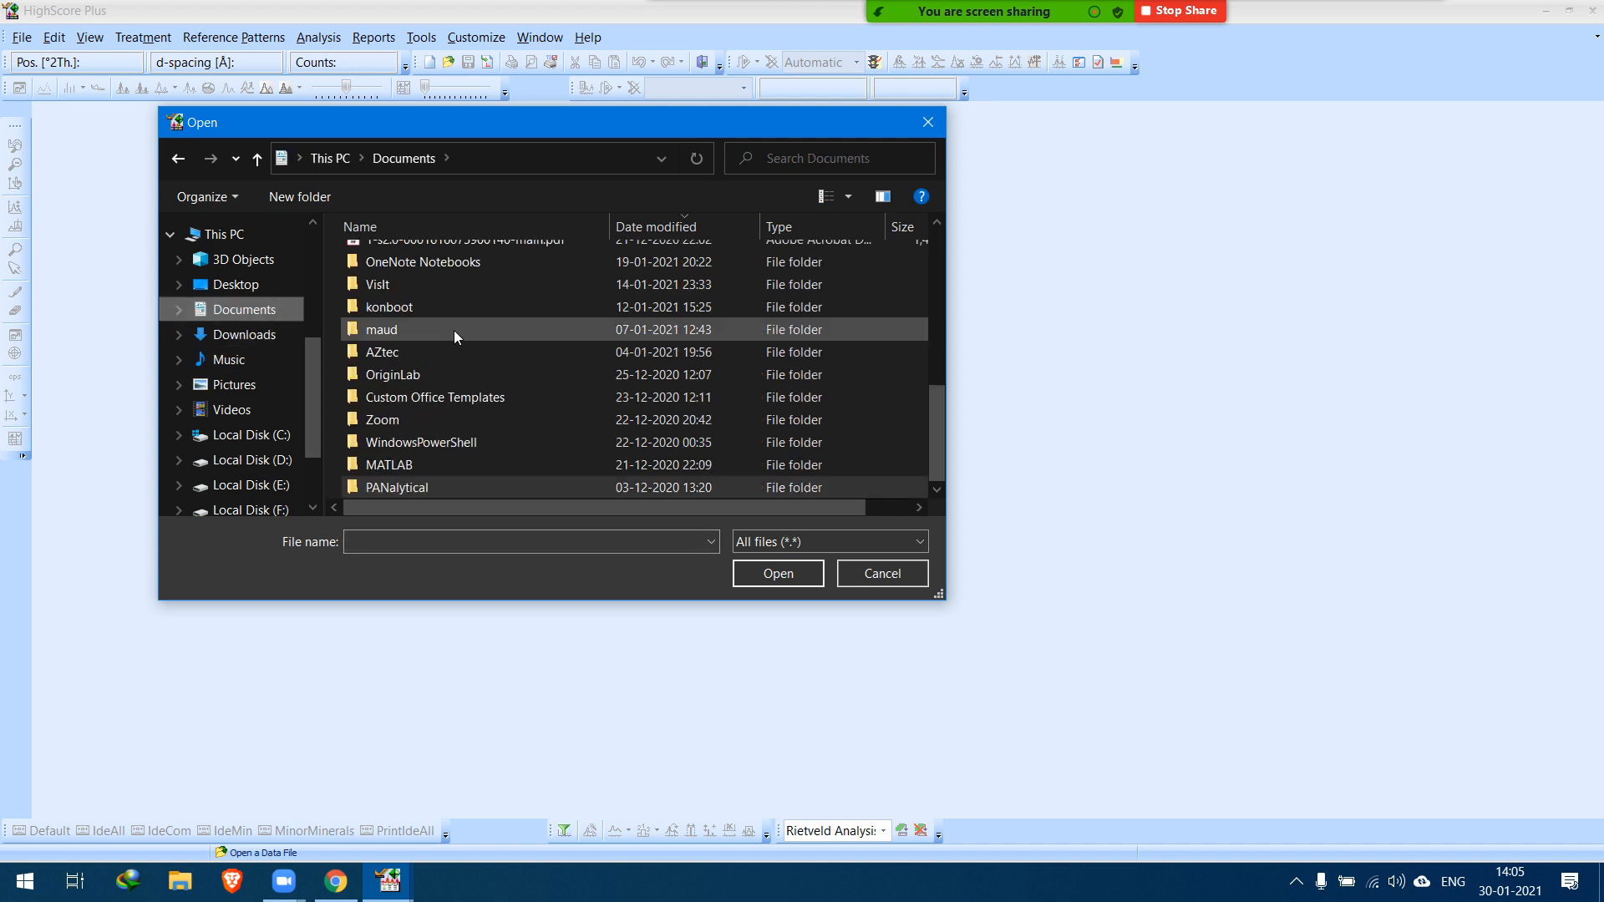
click(403, 485)
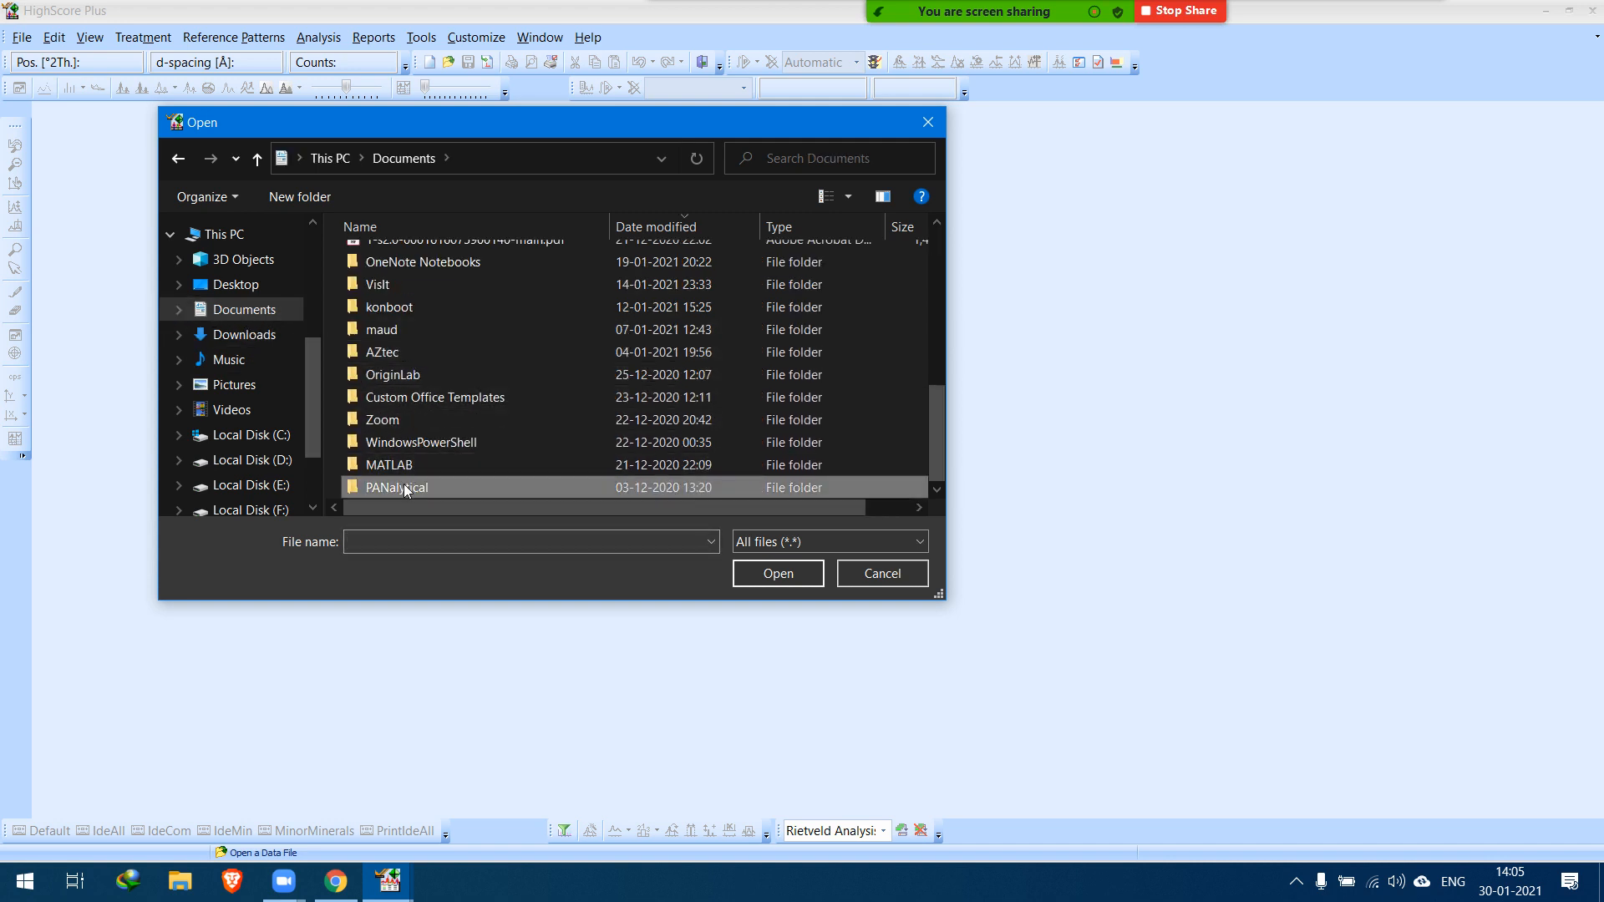
double_click(451, 488)
double_click(463, 264)
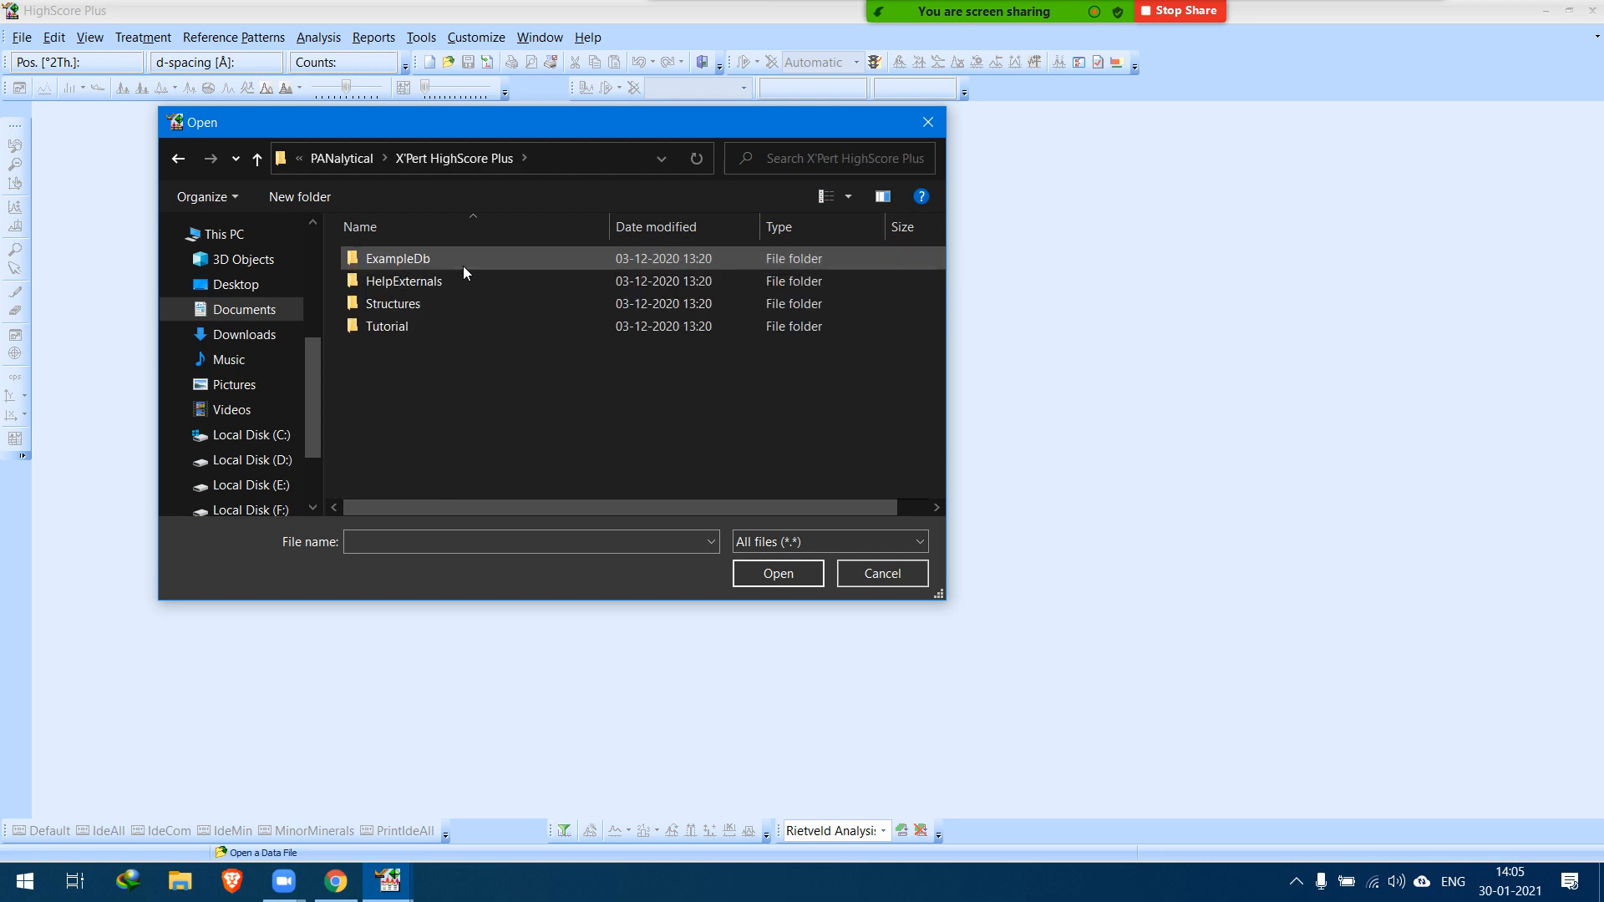
double_click(419, 327)
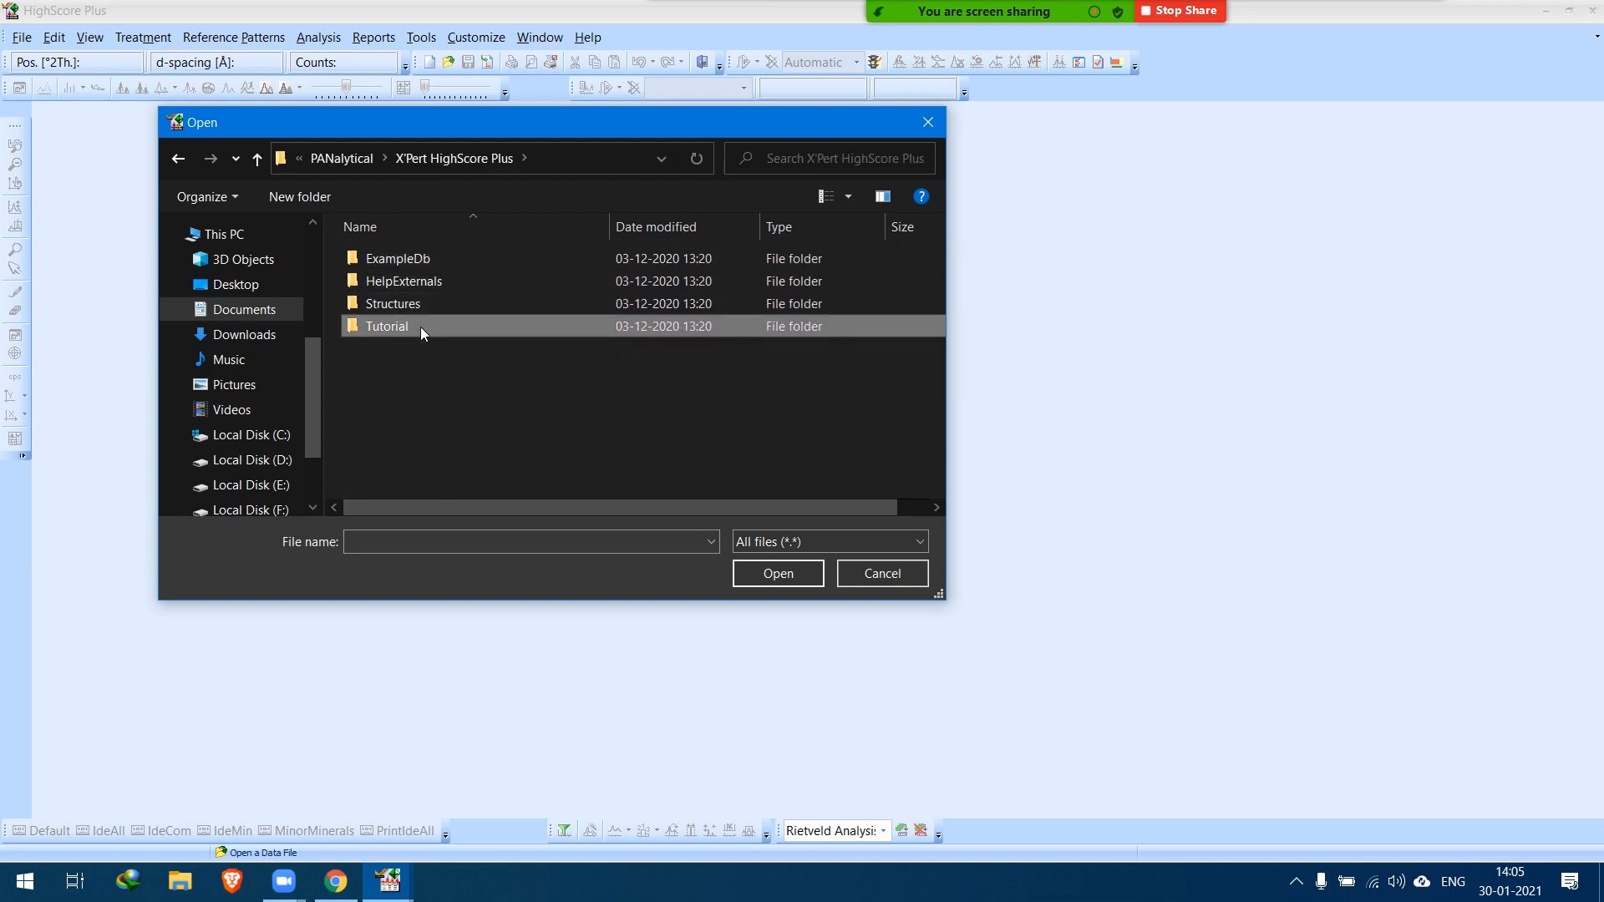
Look through the Tutorial folder's files and open Mixture2.xrdml.
scroll(514, 369, down, 10)
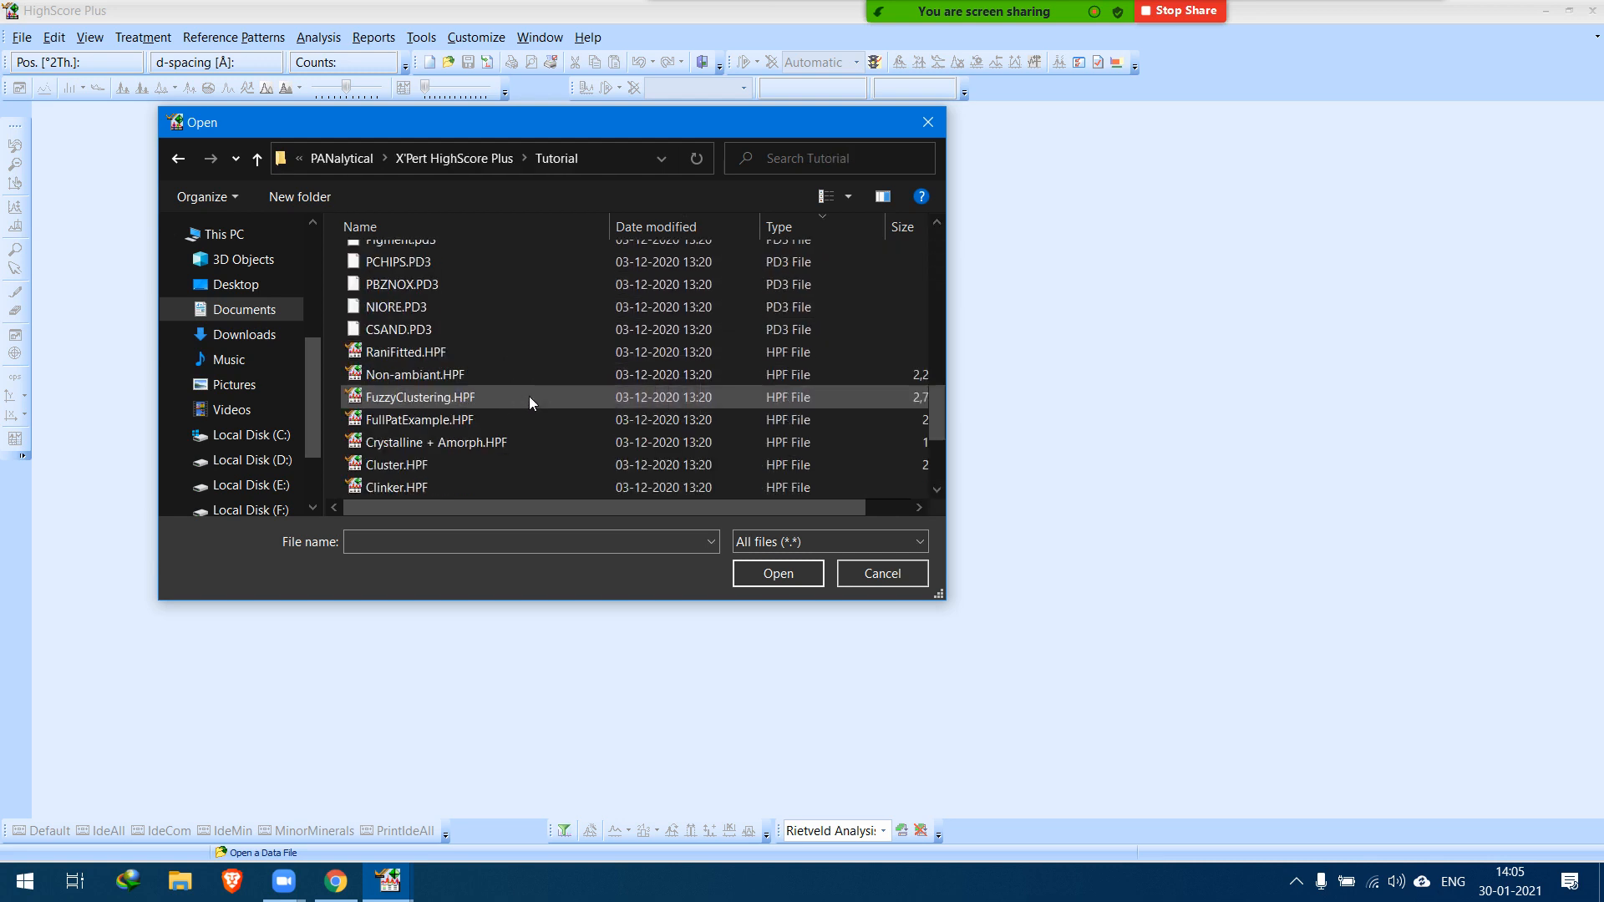
scroll(529, 396, up, 8)
scroll(529, 398, up, 3)
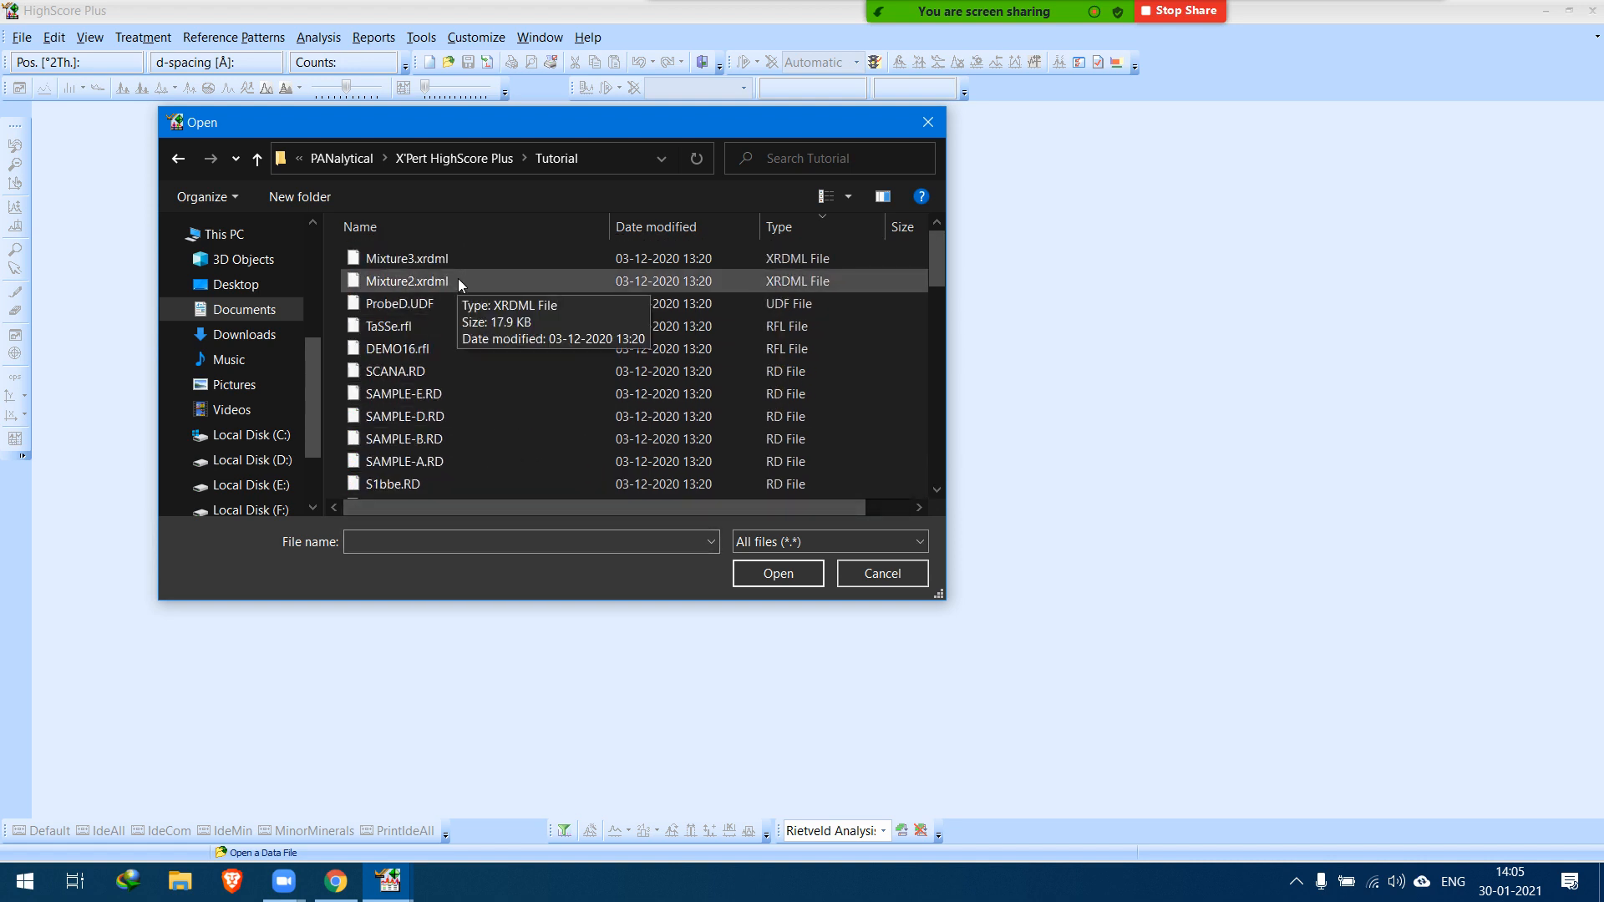
click(436, 284)
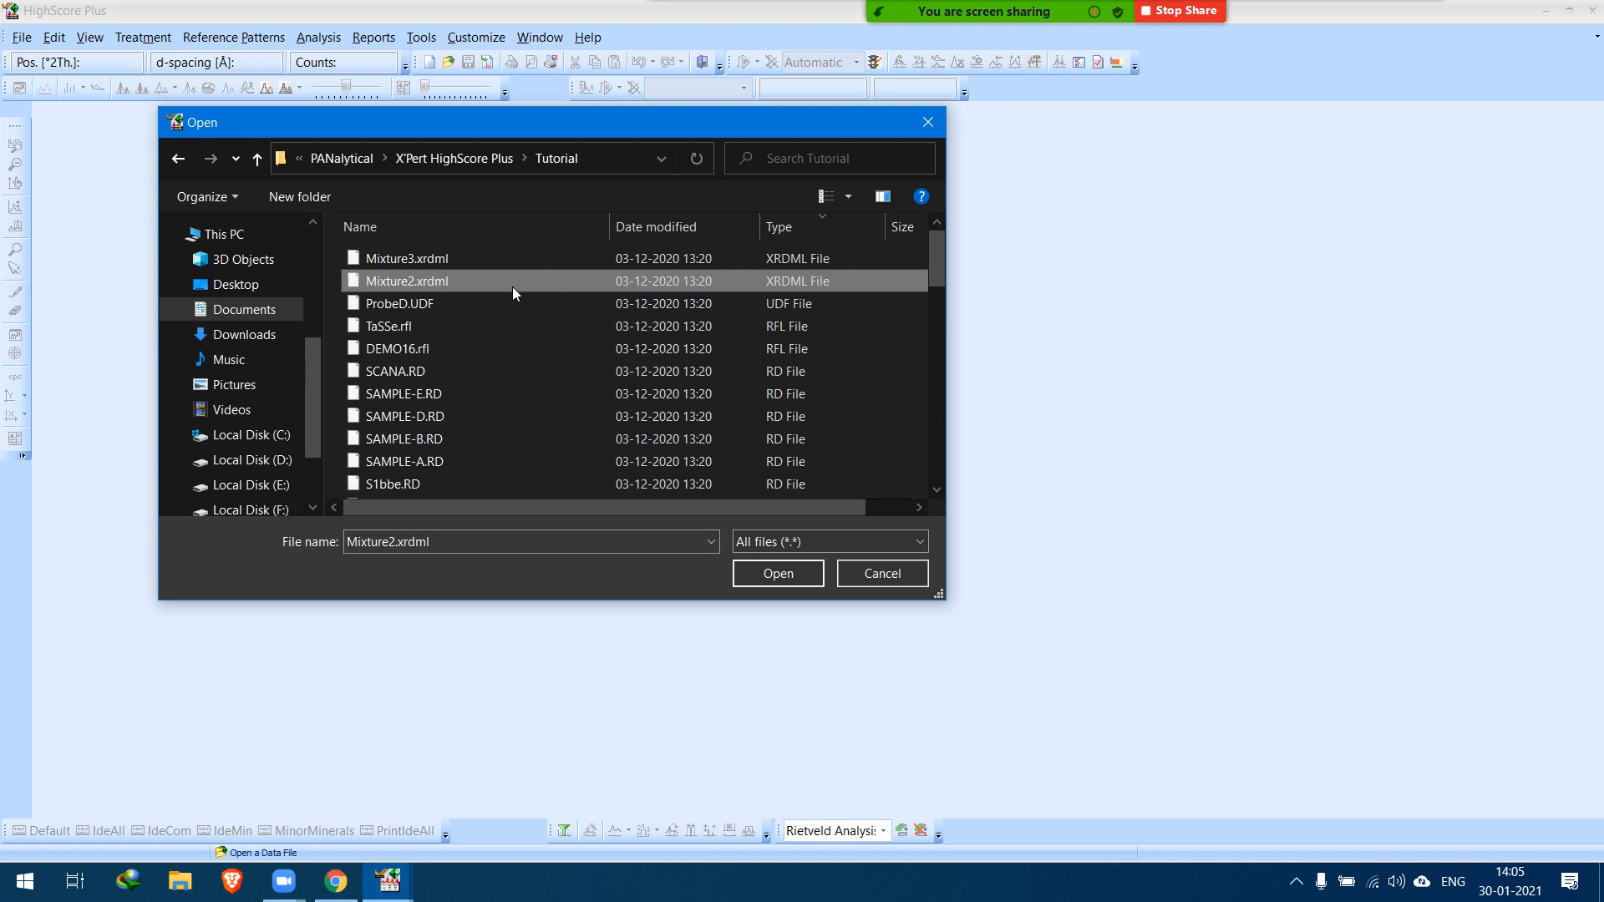
double_click(481, 281)
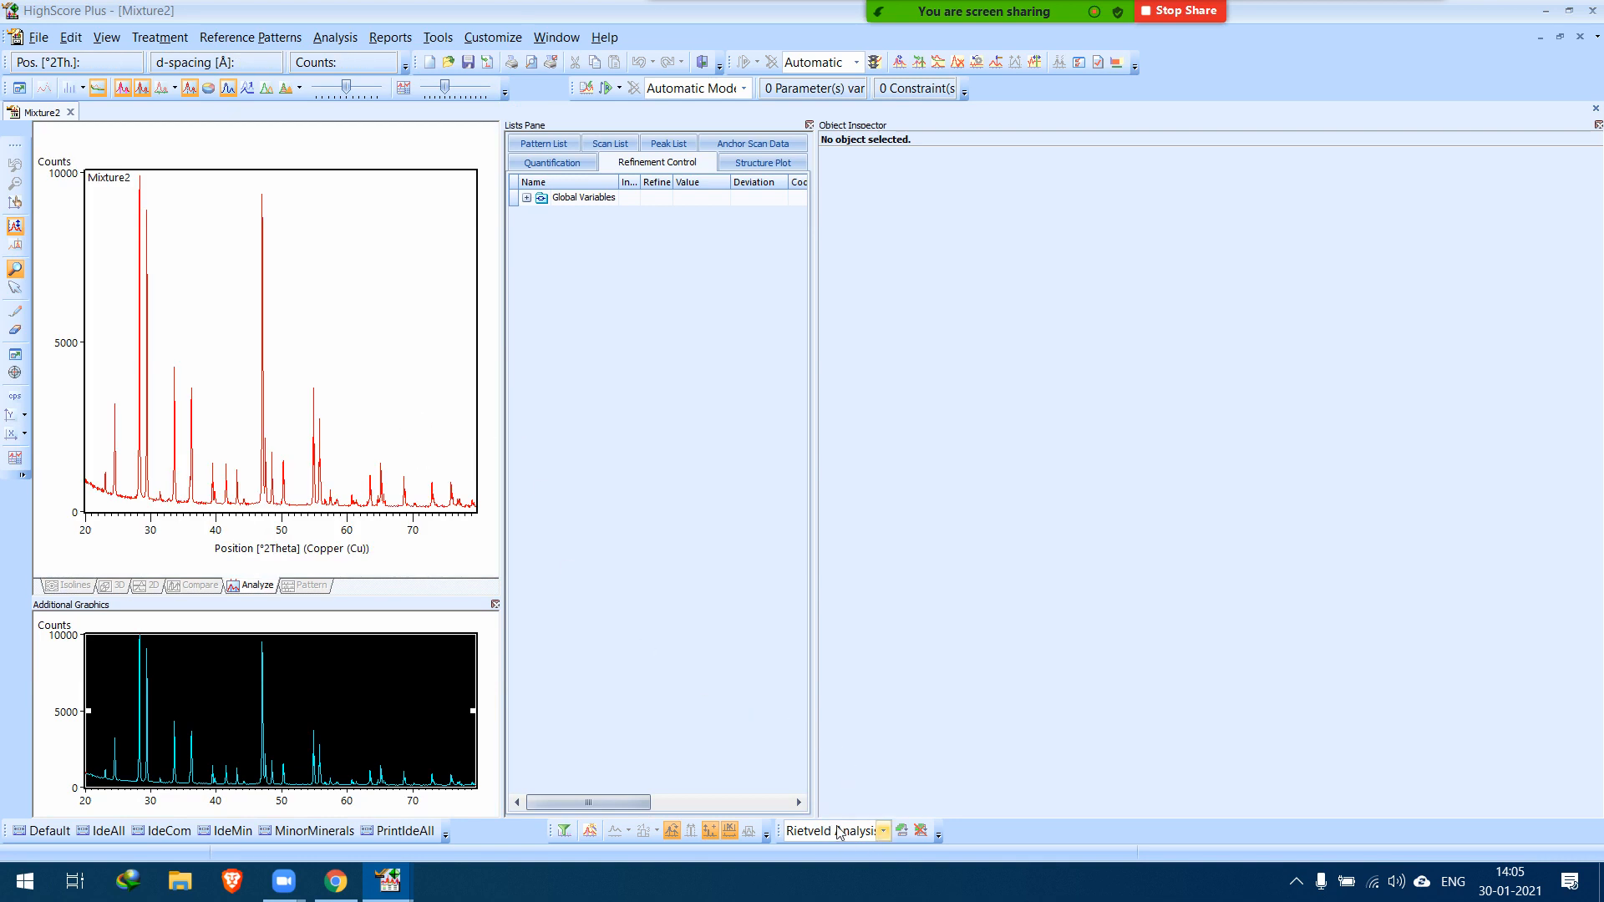
Switch the desktop layout to Phase-ID and enlarge the main graphics pane in both width and height.
click(883, 831)
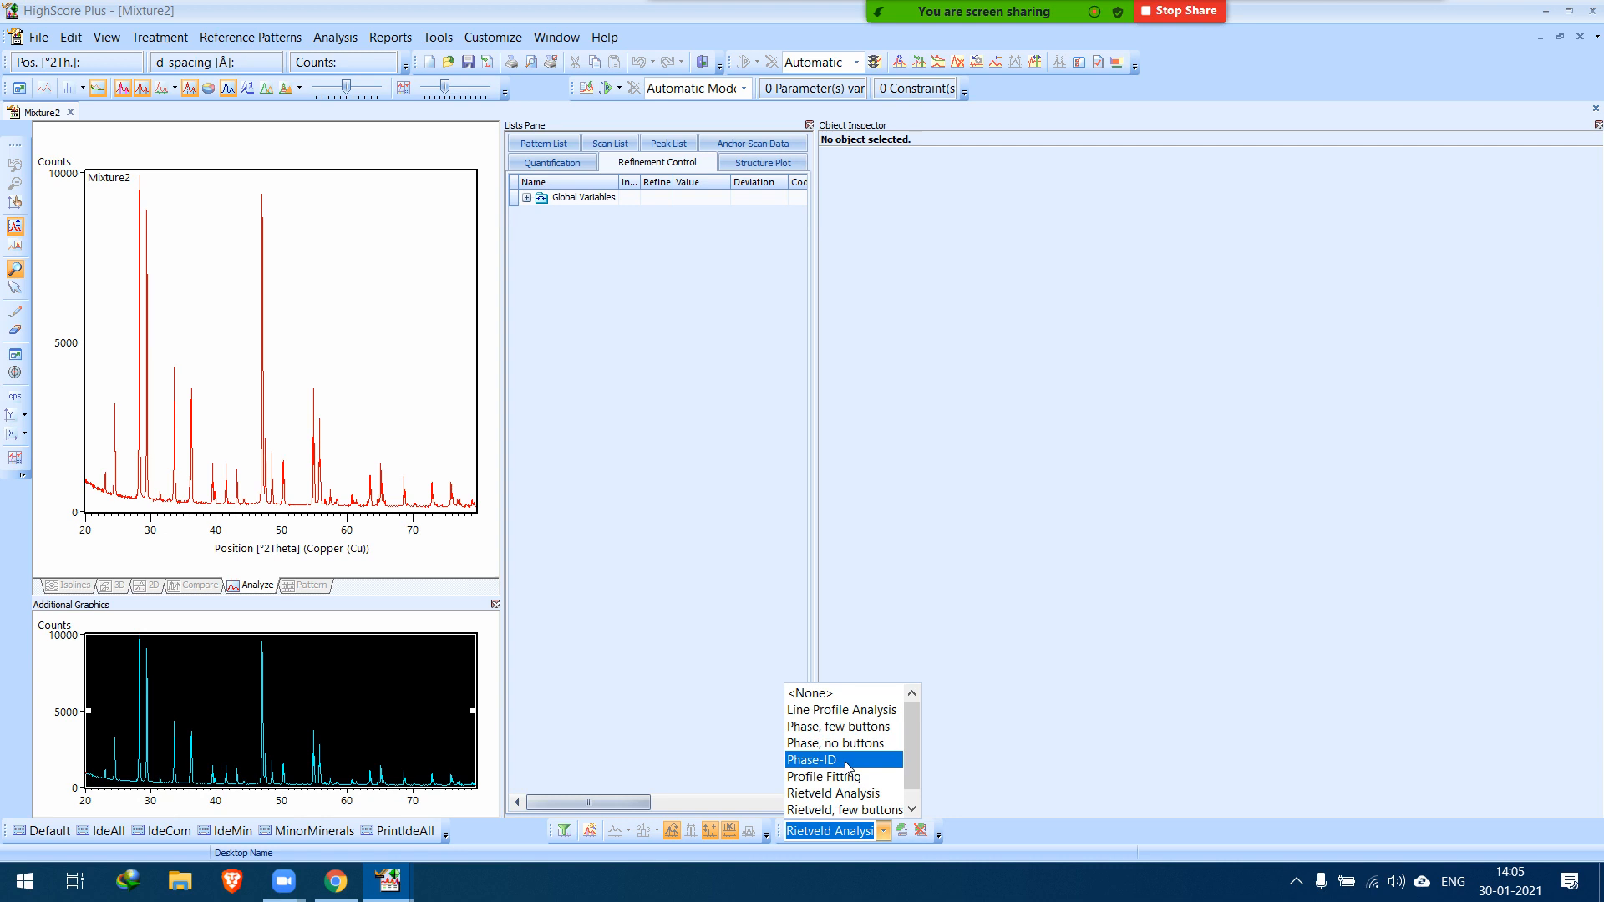
click(844, 761)
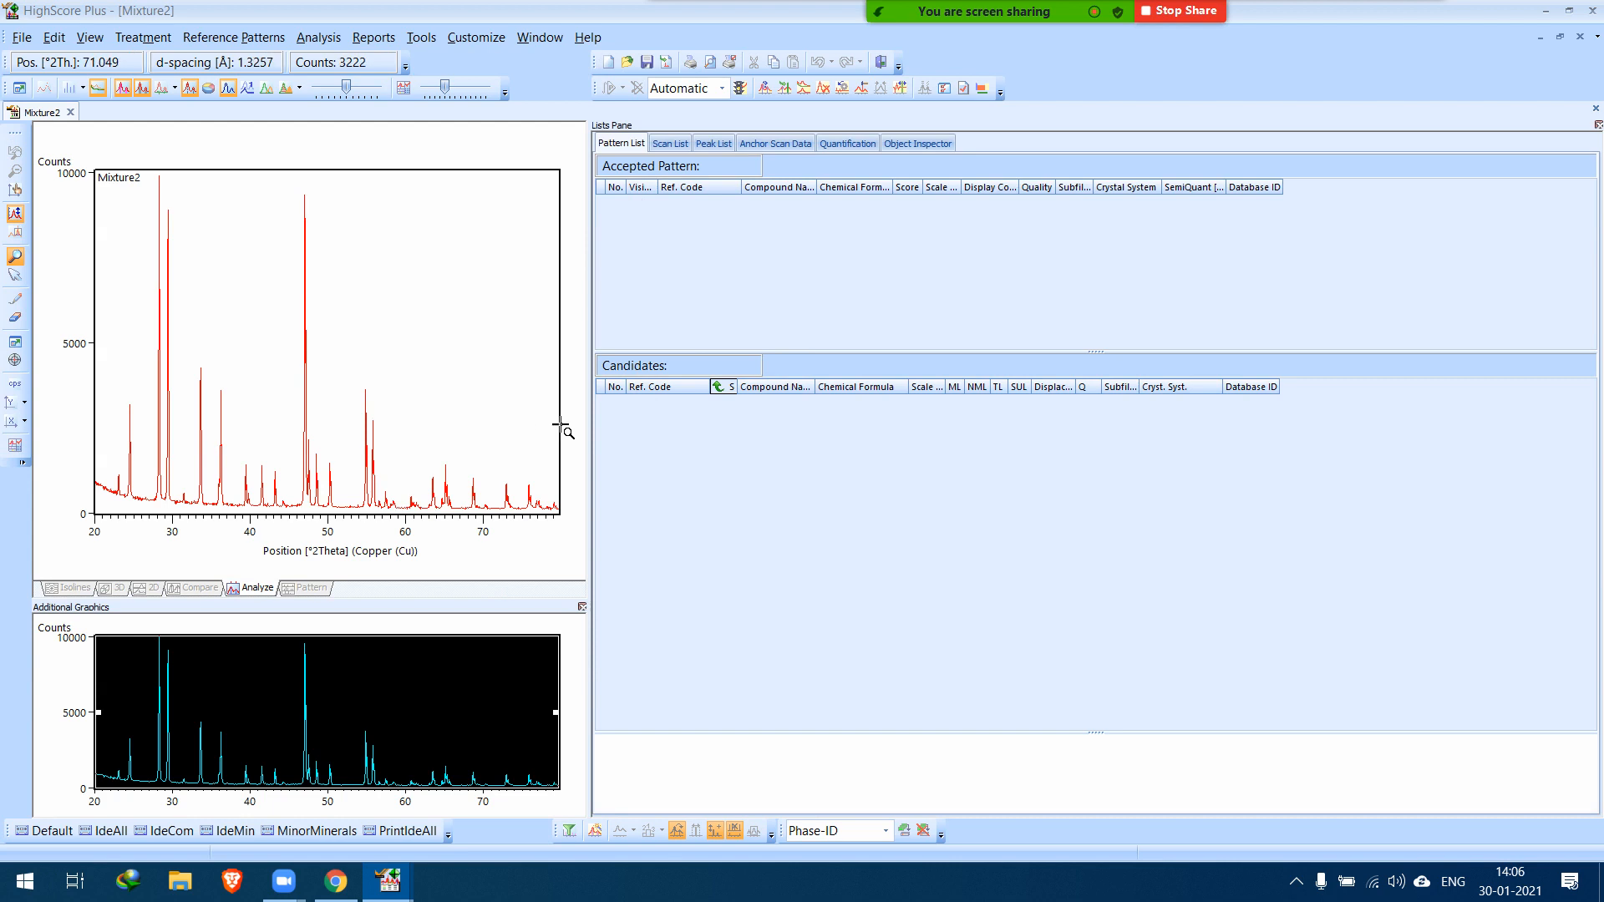
drag(590, 441, 1059, 456)
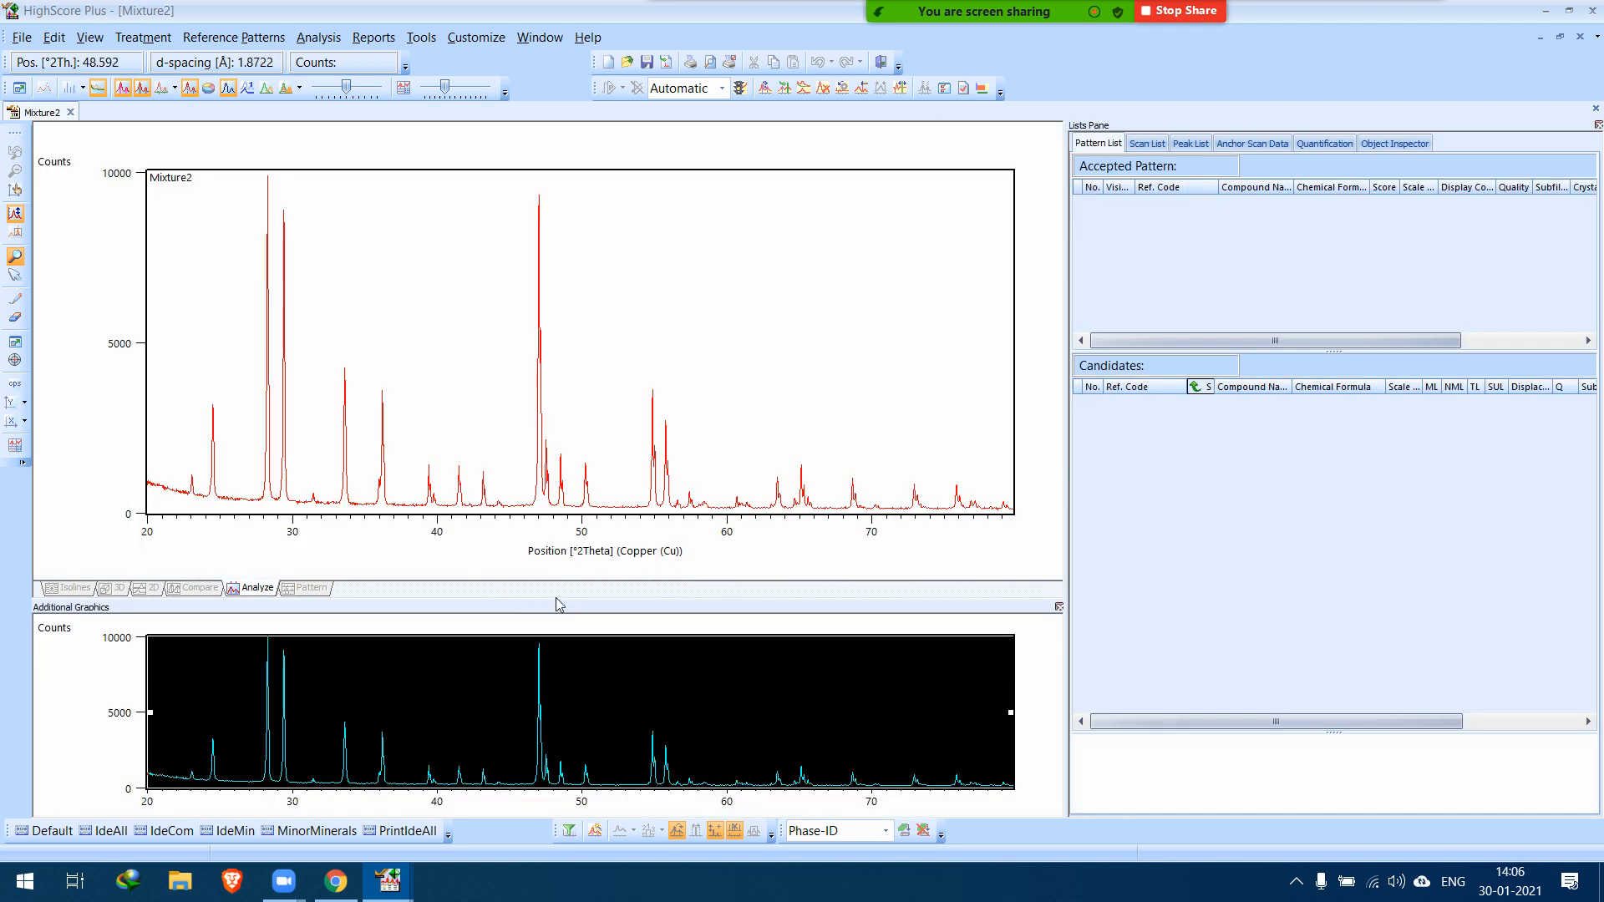
drag(554, 603, 555, 679)
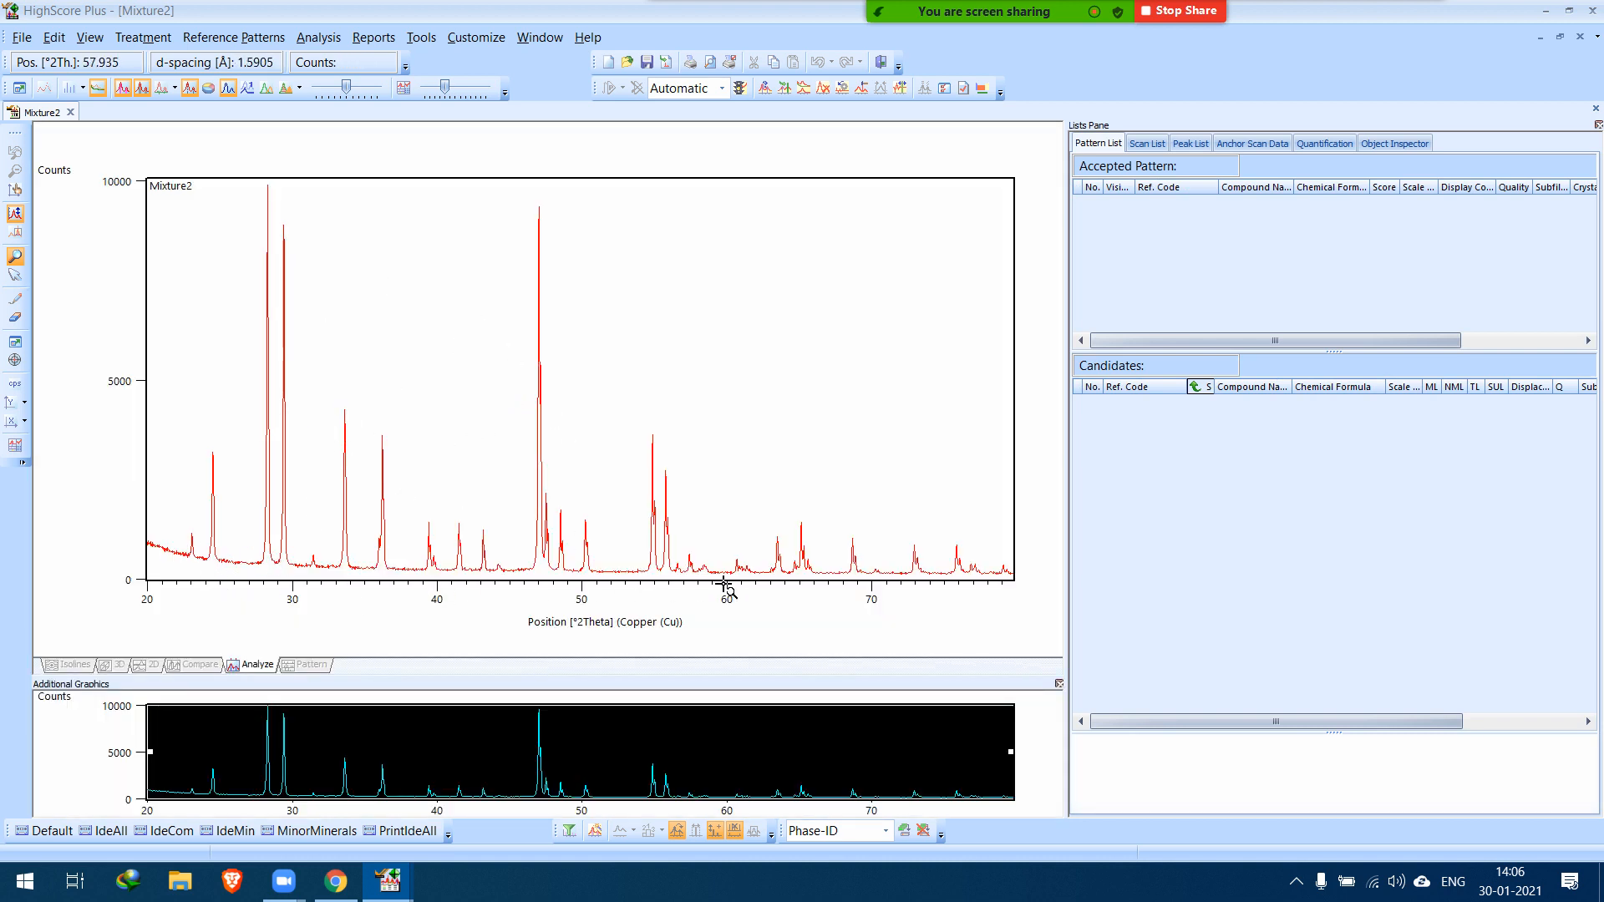
right_click(411, 312)
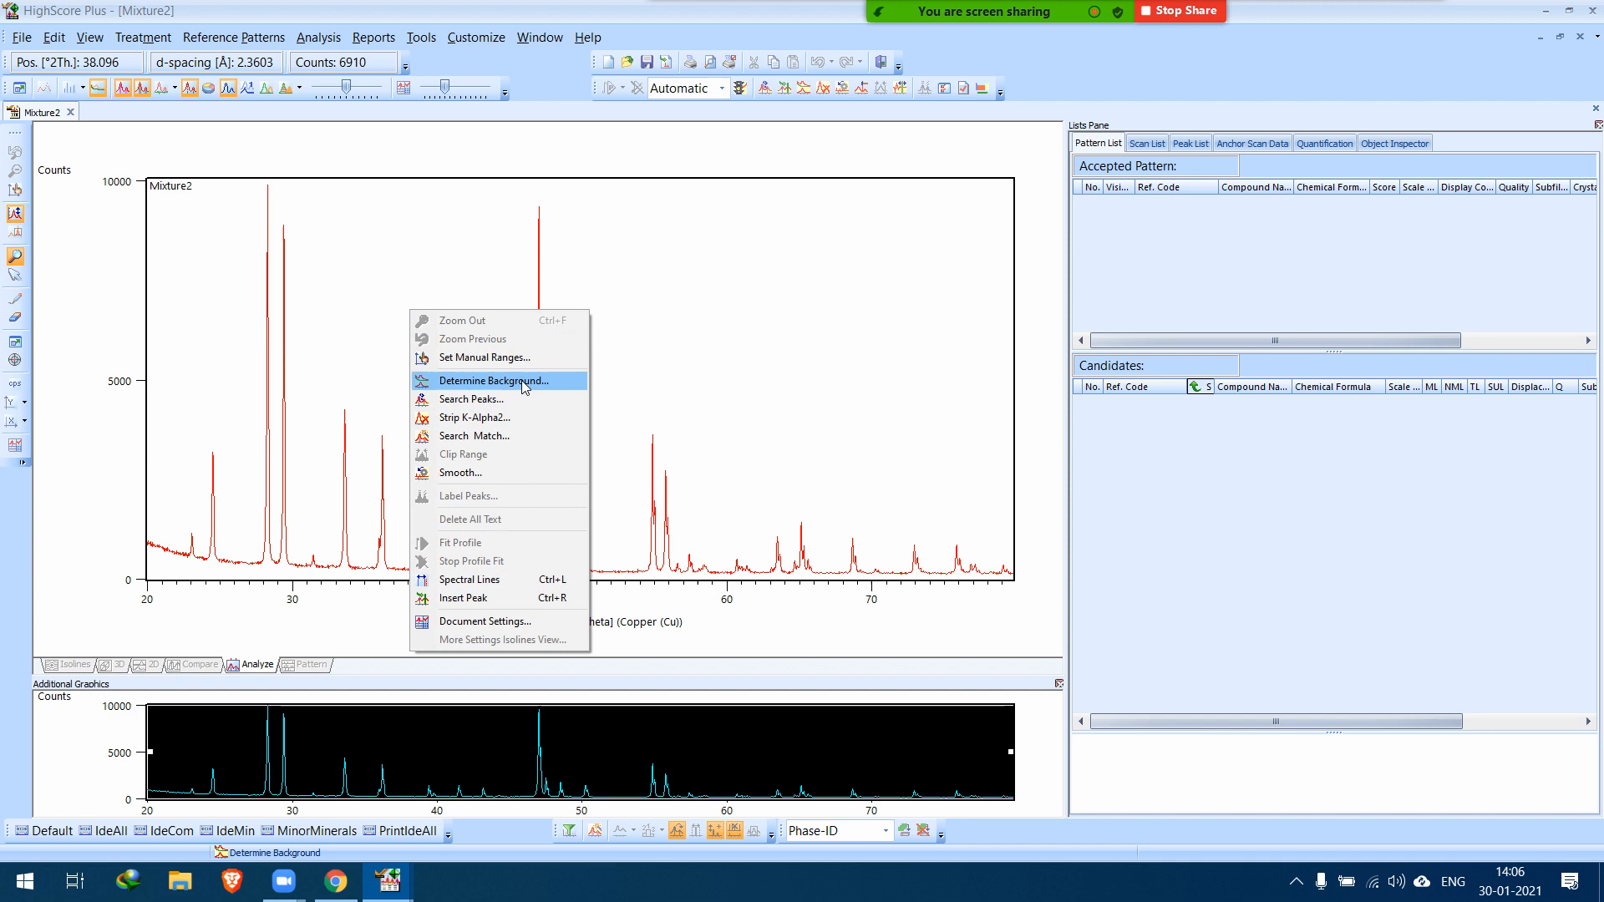
click(232, 17)
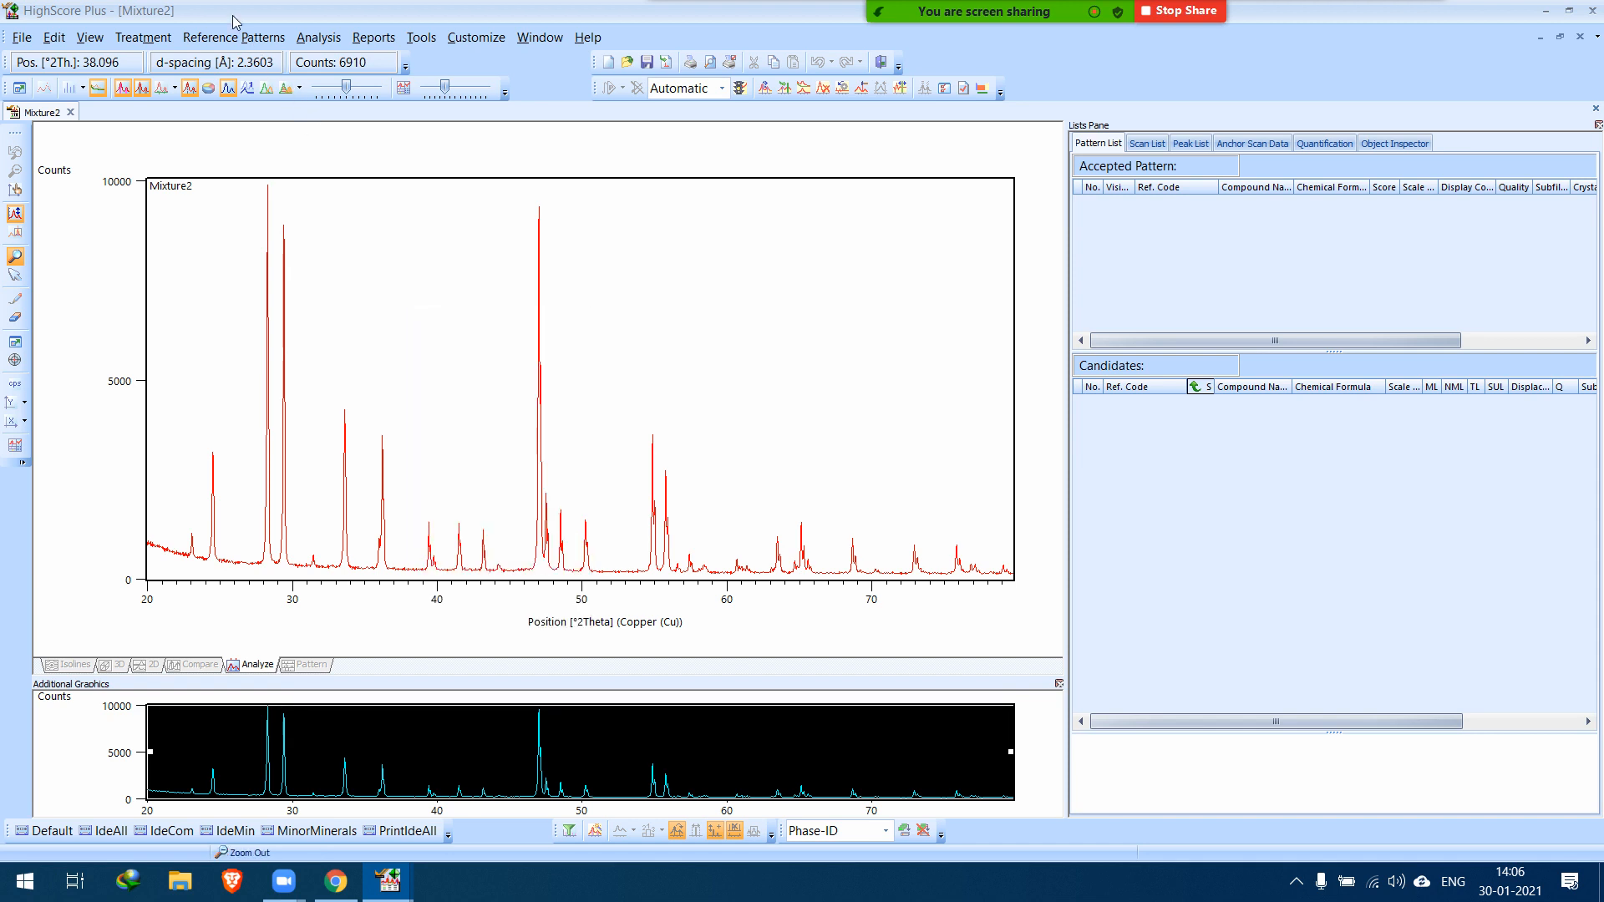
click(137, 42)
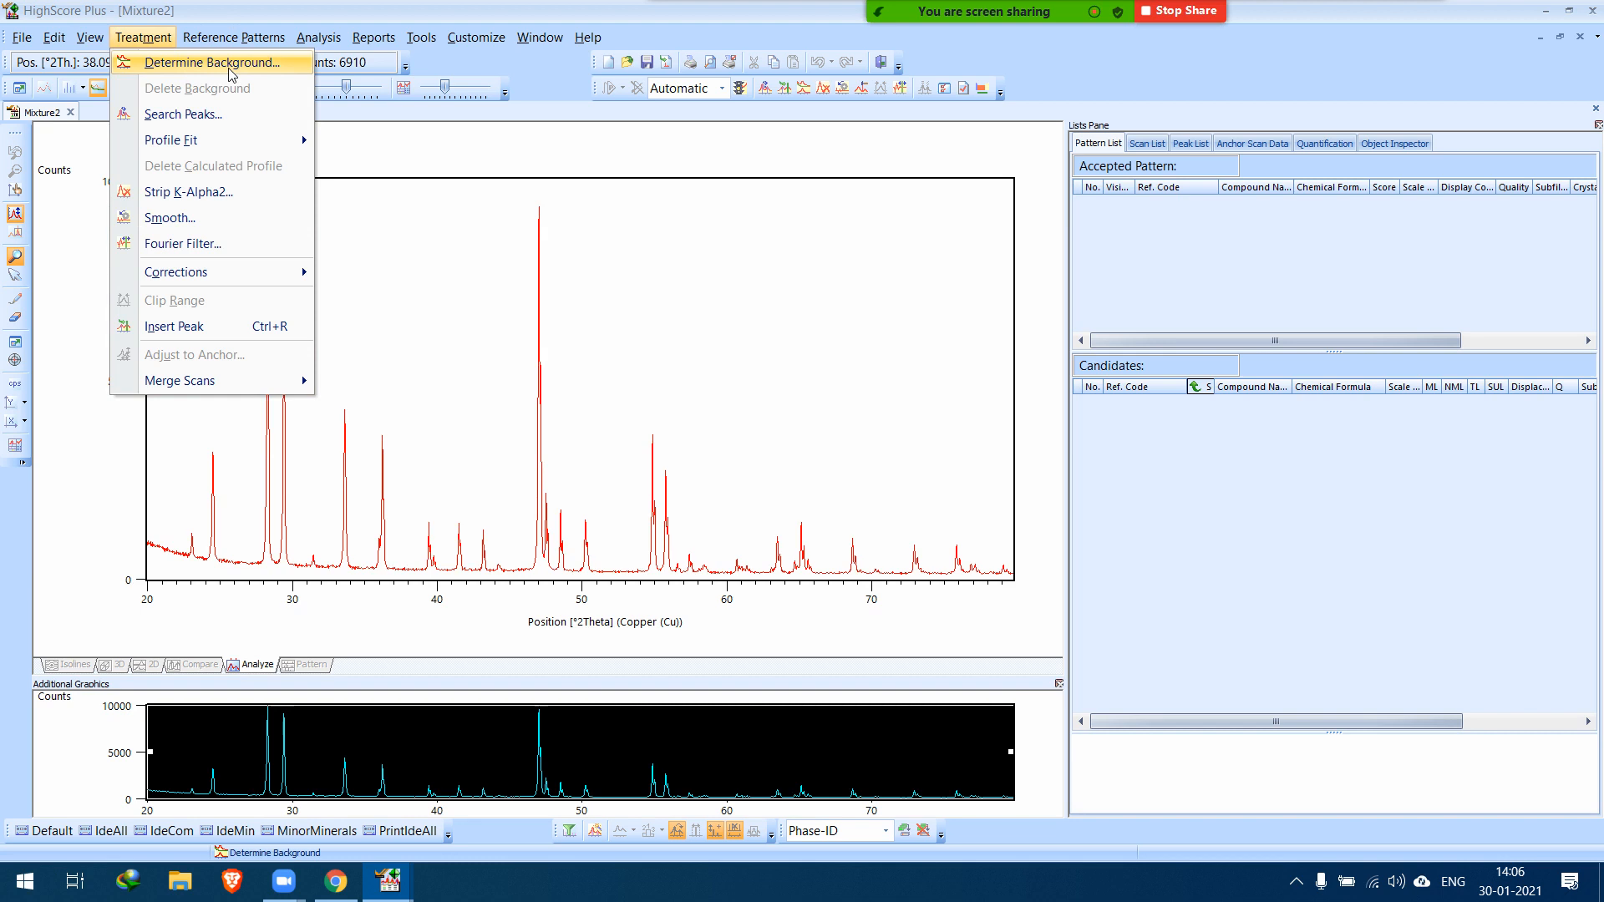
click(231, 74)
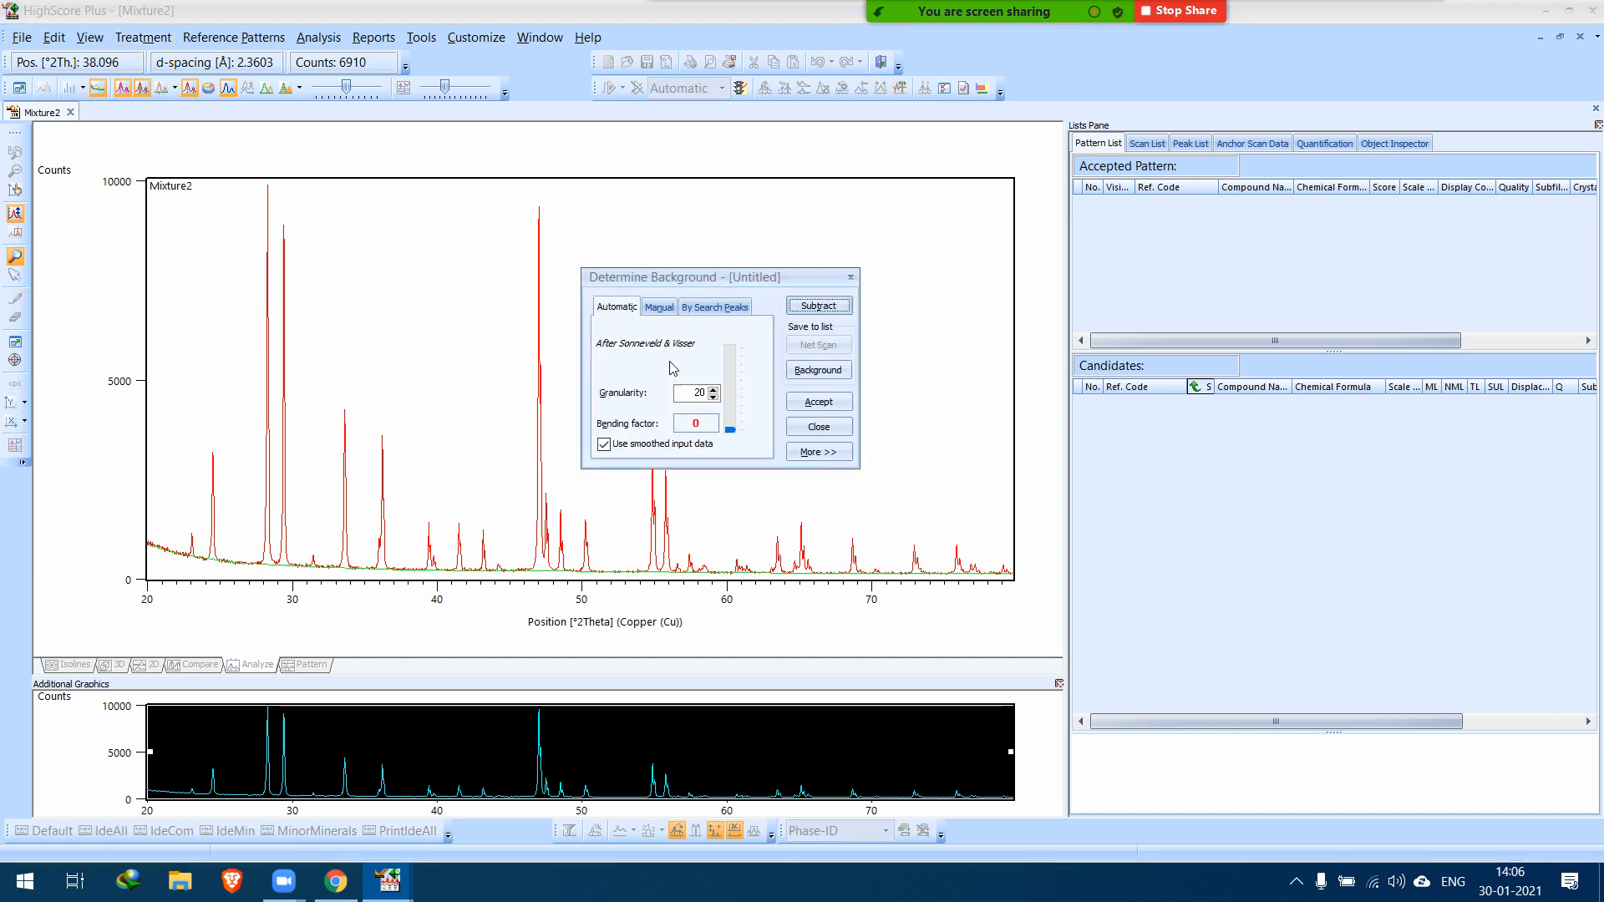
drag(715, 282, 673, 274)
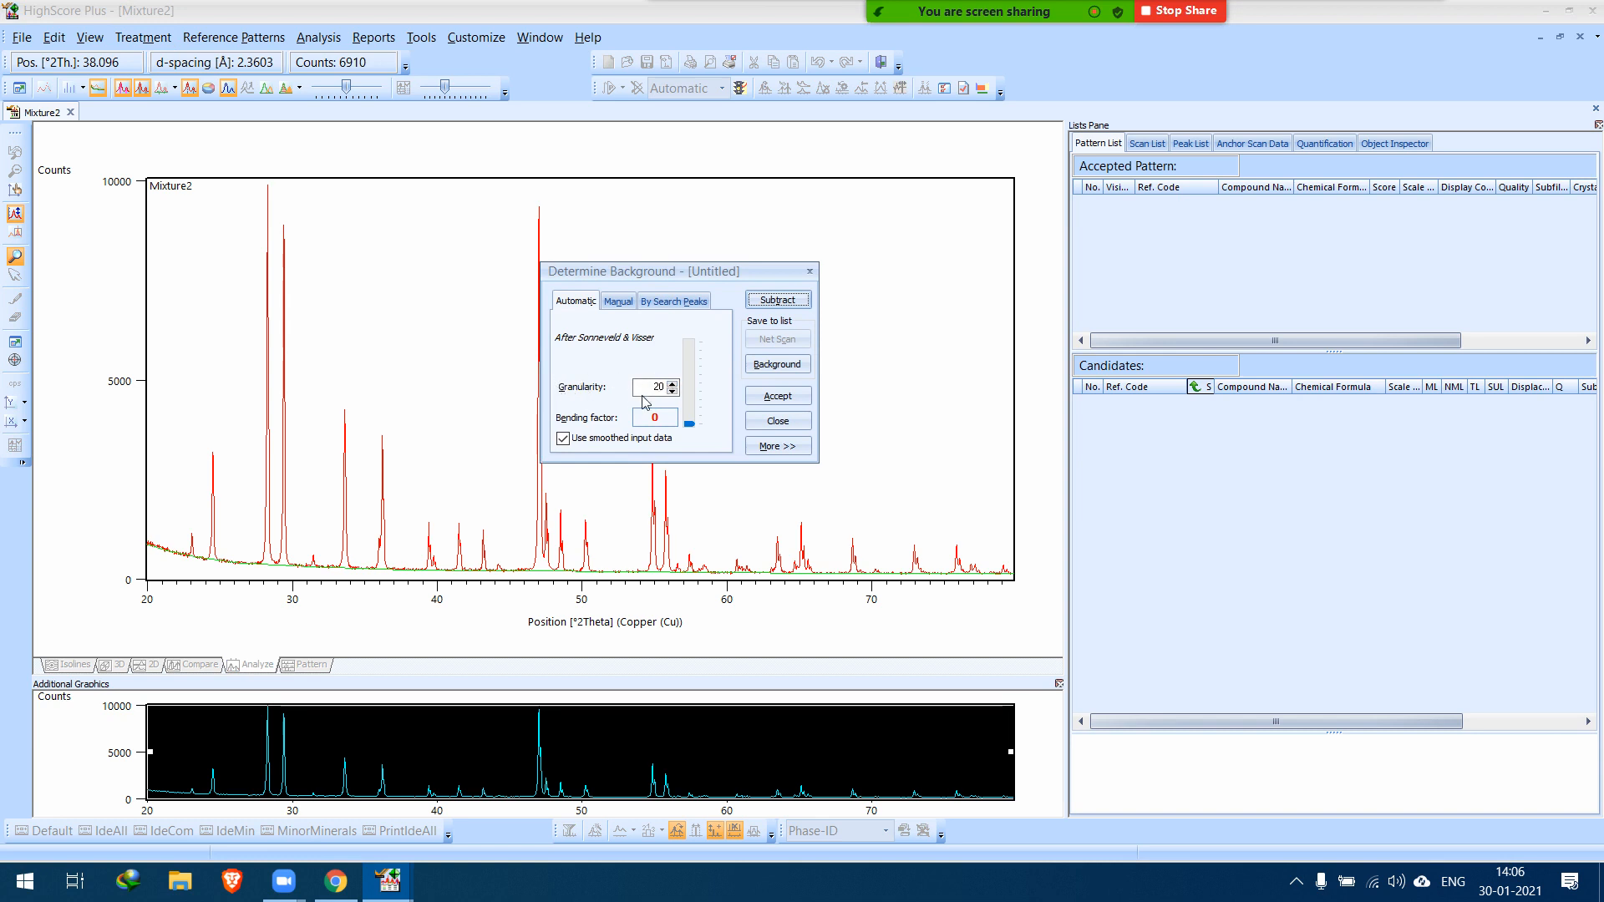
mouse_move(697, 432)
mouse_down()
mouse_move(688, 317)
mouse_move(690, 430)
mouse_up()
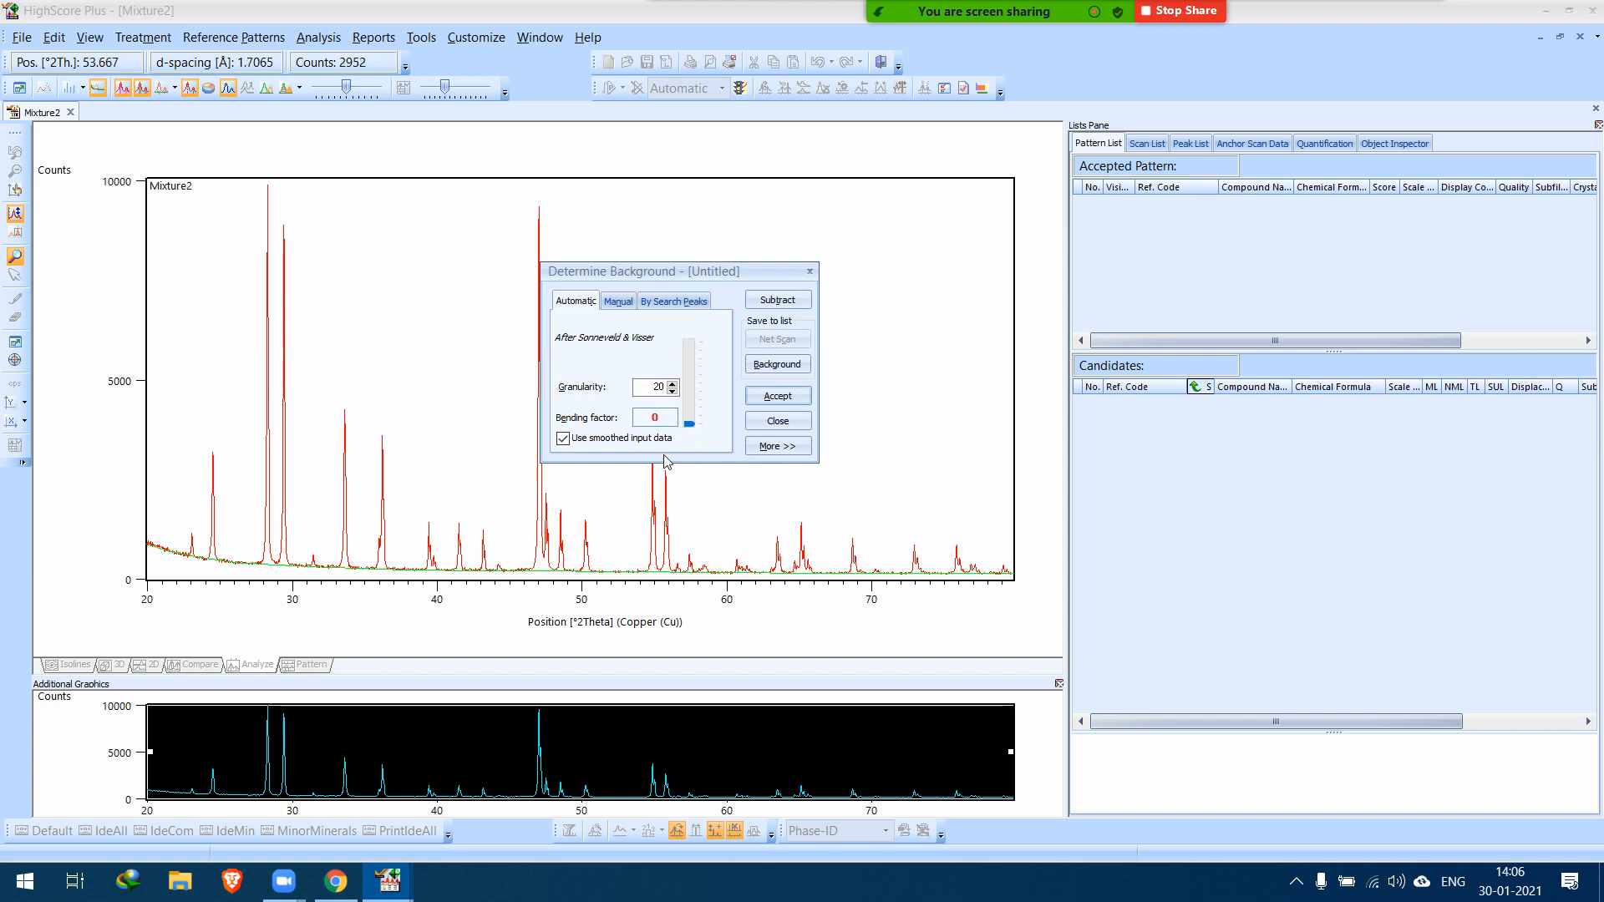
drag(240, 520, 334, 619)
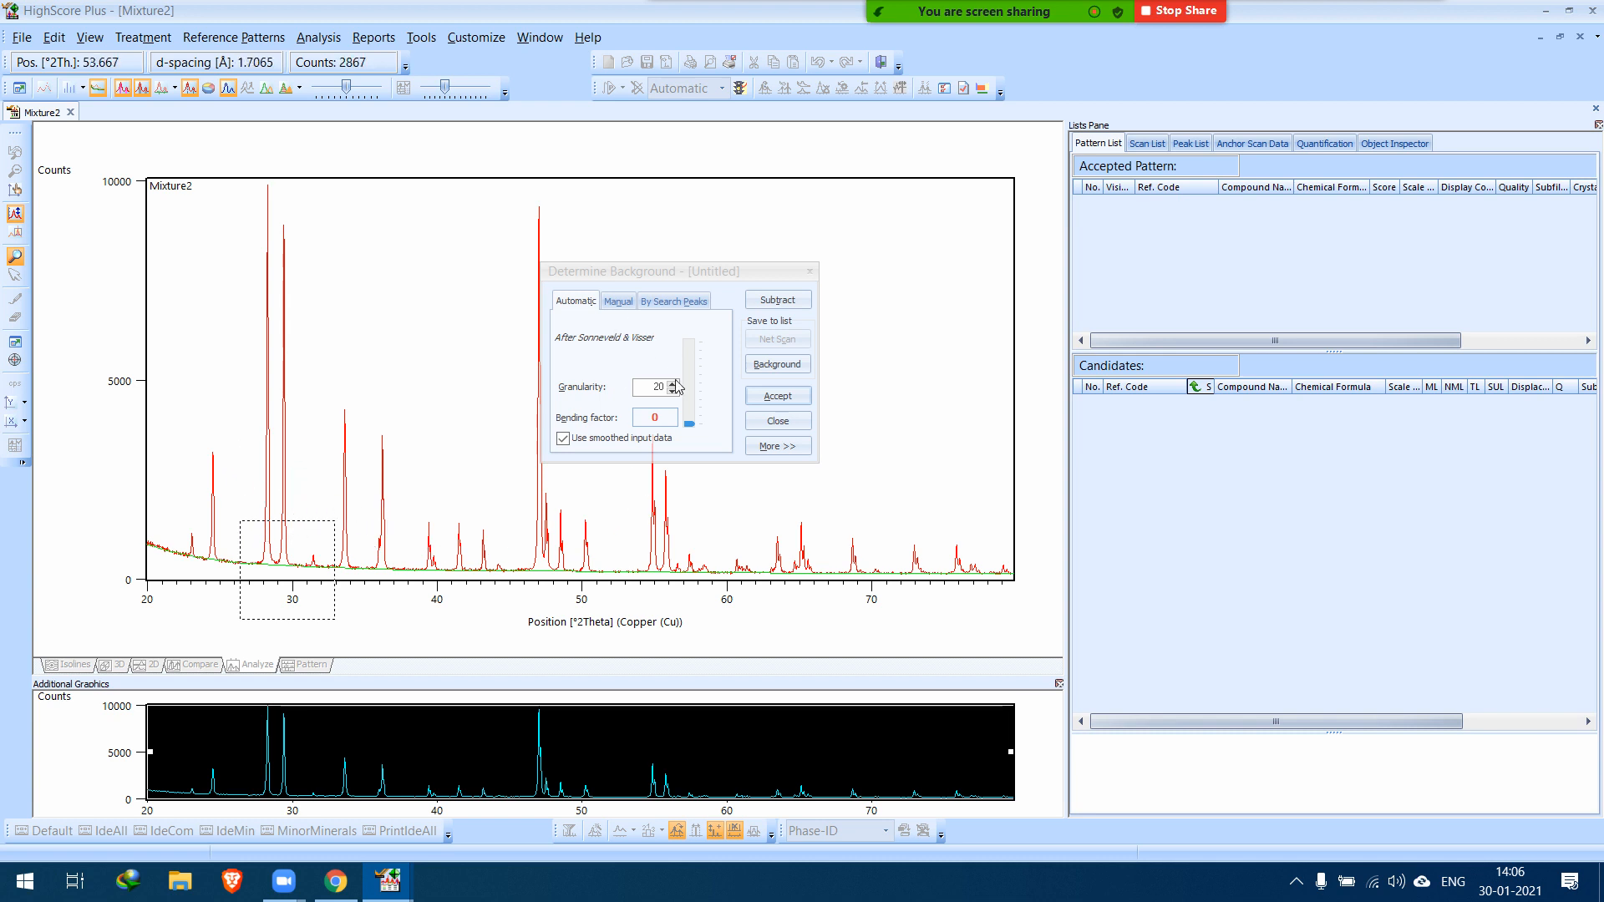
click(762, 423)
Zoom the diffractogram to about 30–40 °2Theta and open Determine Background for it.
drag(294, 451, 437, 611)
right_click(589, 440)
click(645, 486)
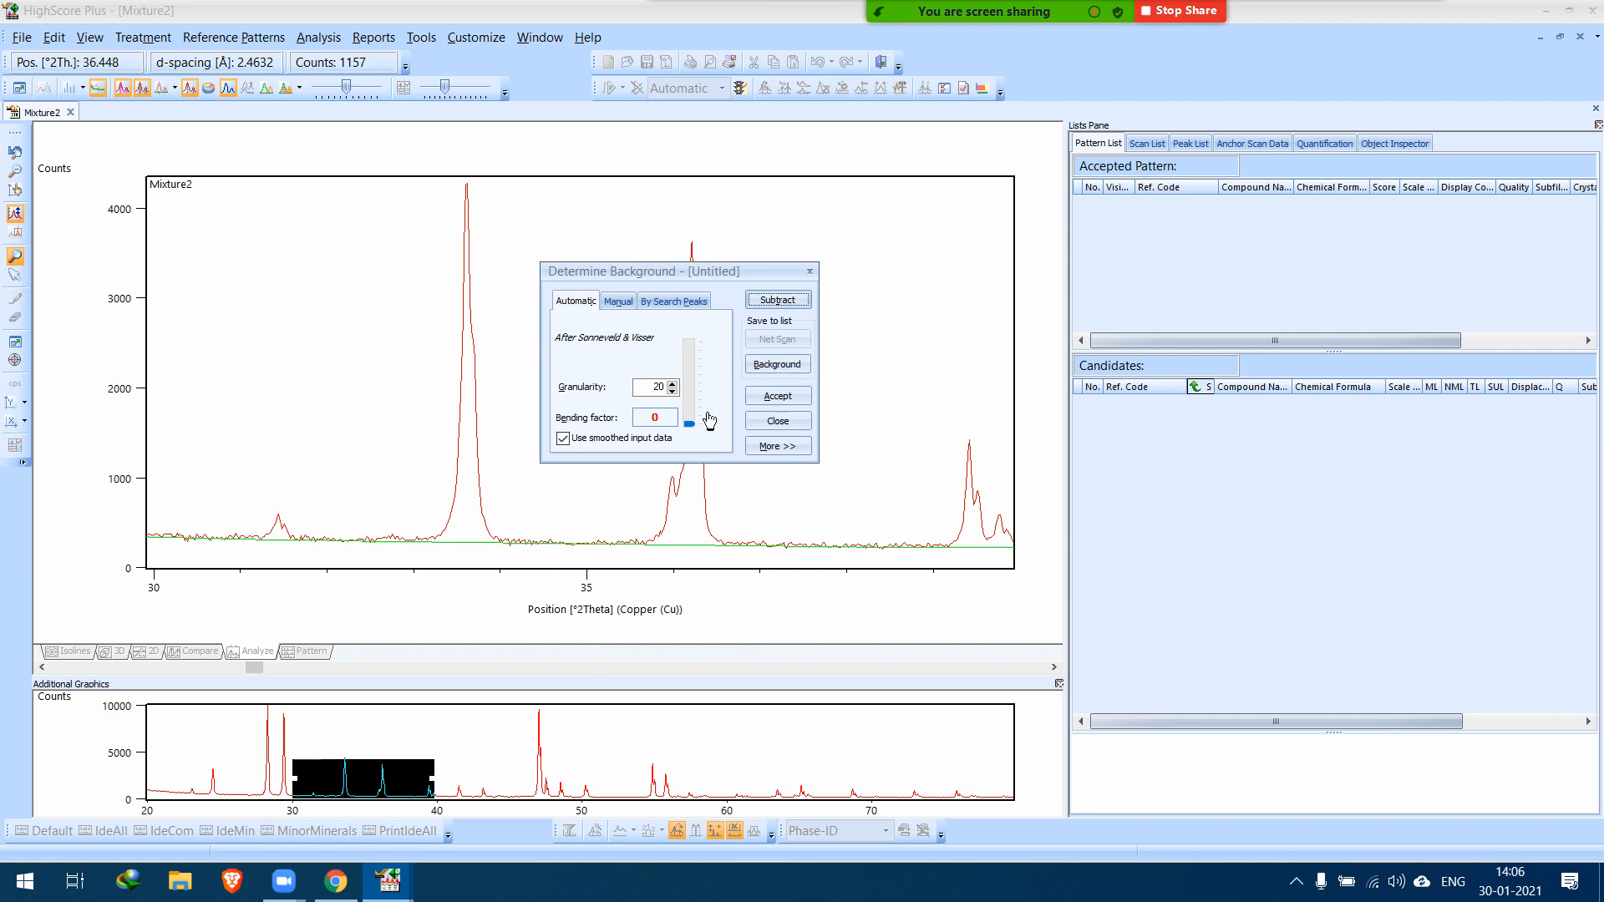
Try automatic background fits with bending factors 50 and 2, and with granularity 2 combined with bending factor 25.
drag(690, 430, 690, 313)
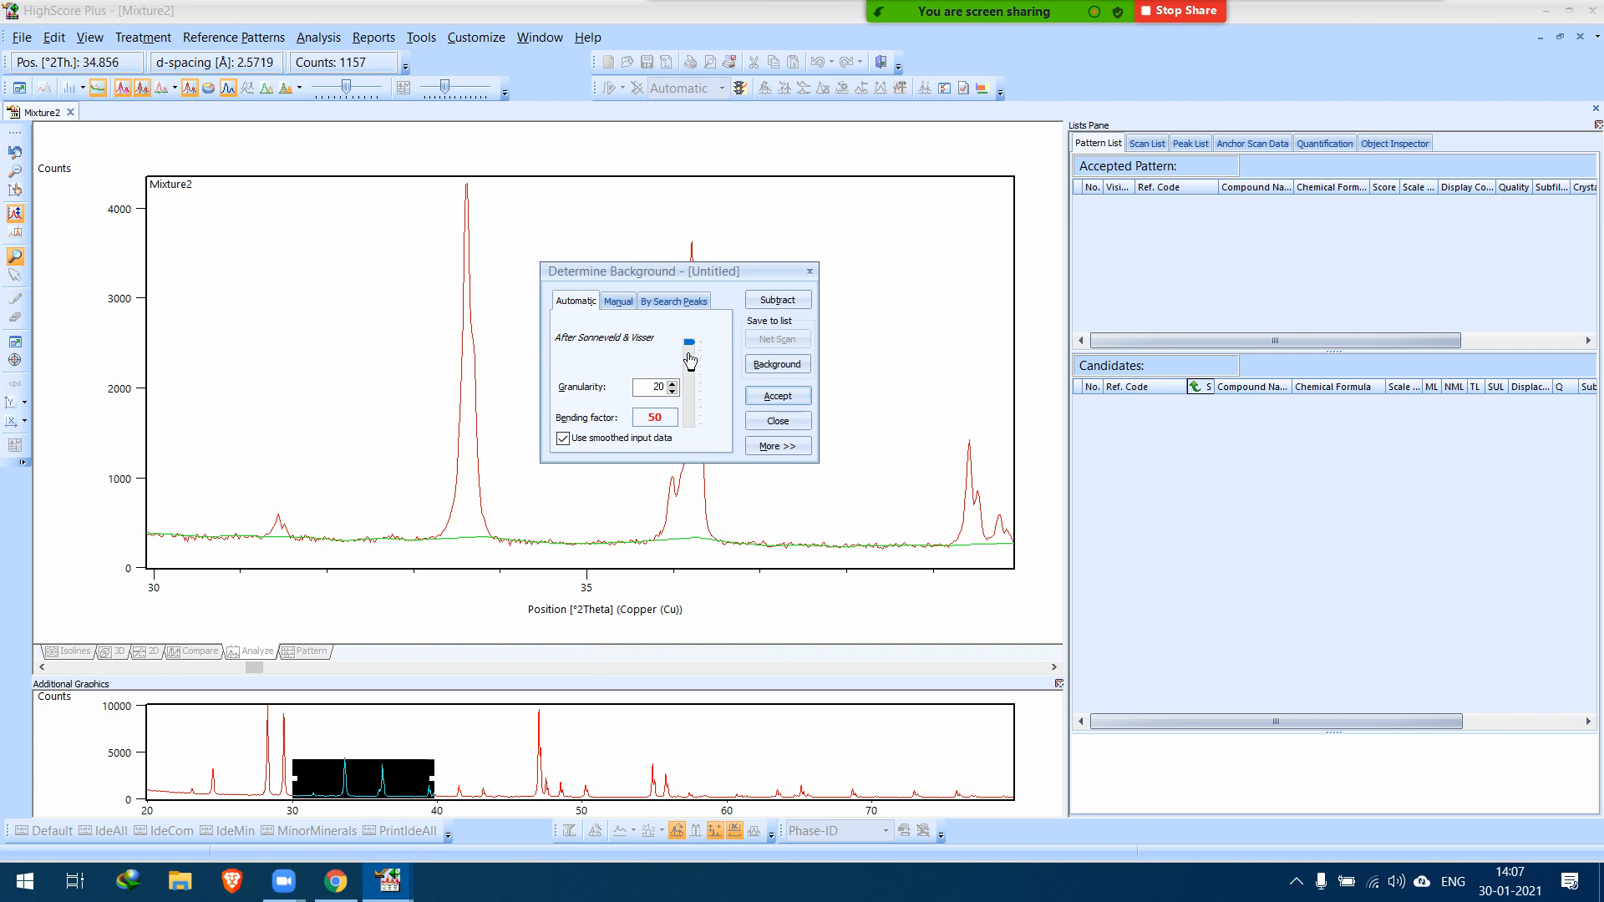
drag(690, 351, 690, 422)
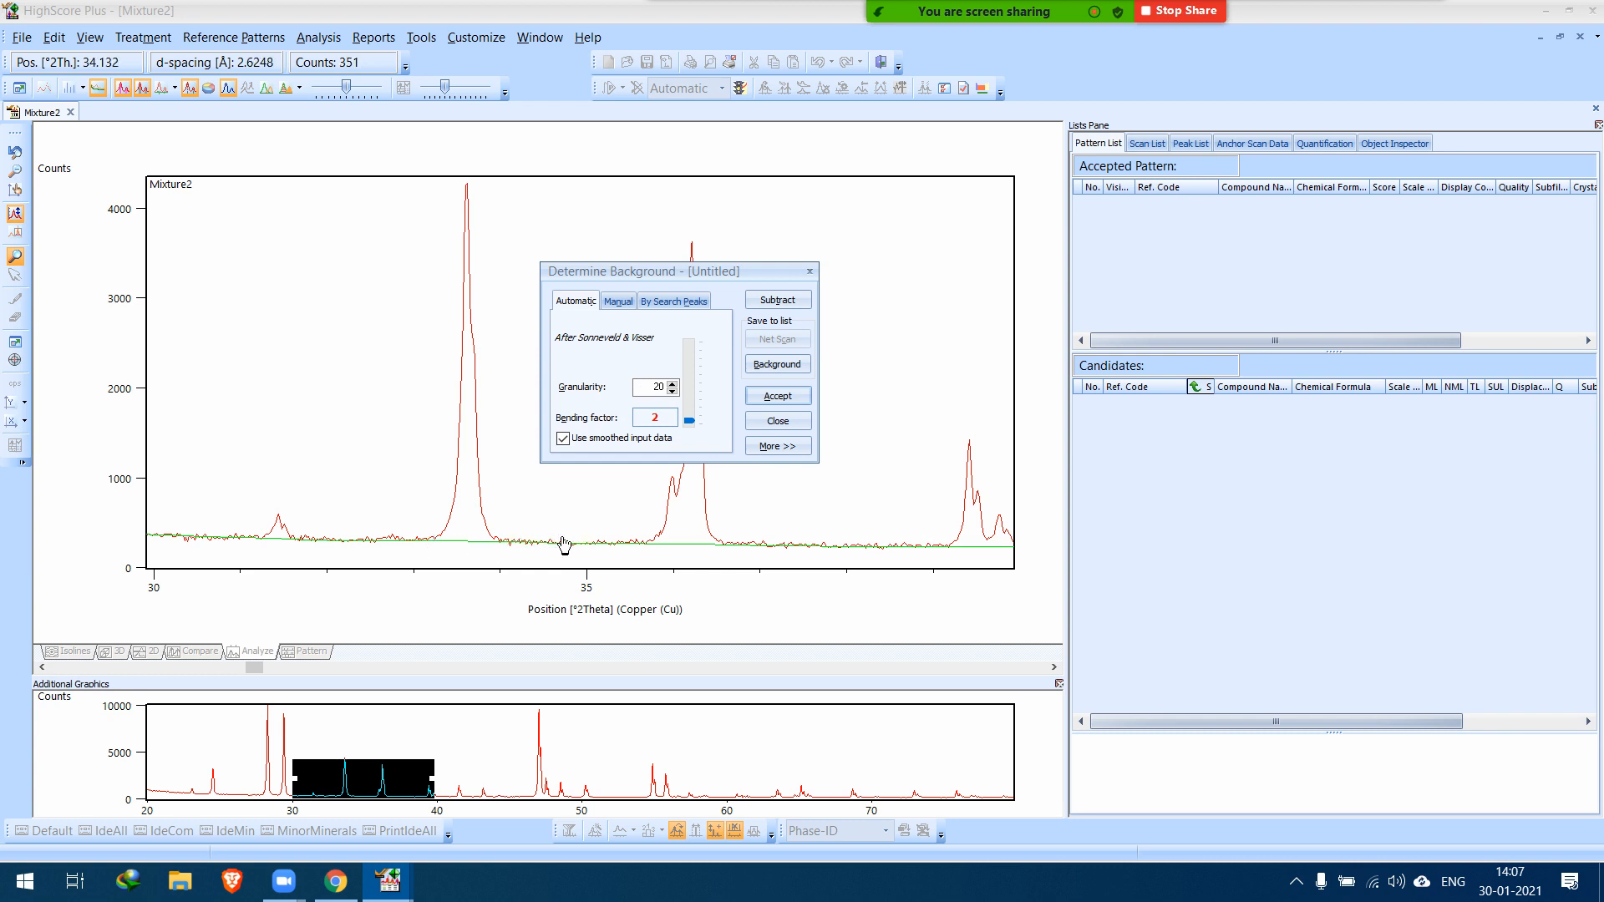
double_click(666, 389)
text(4)
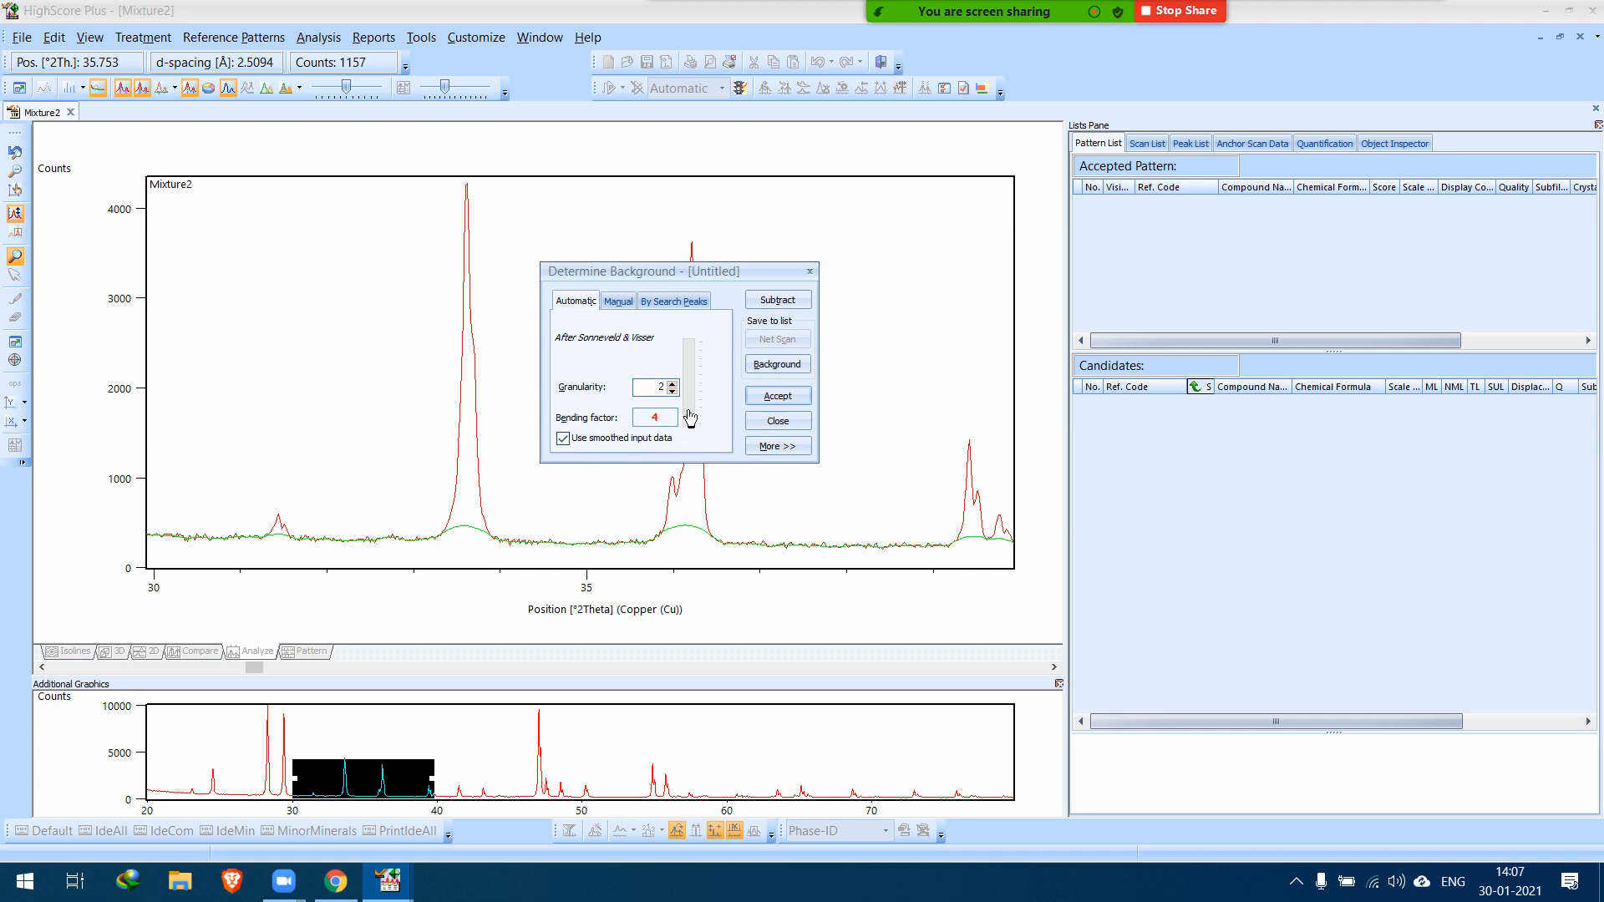
drag(690, 417, 697, 386)
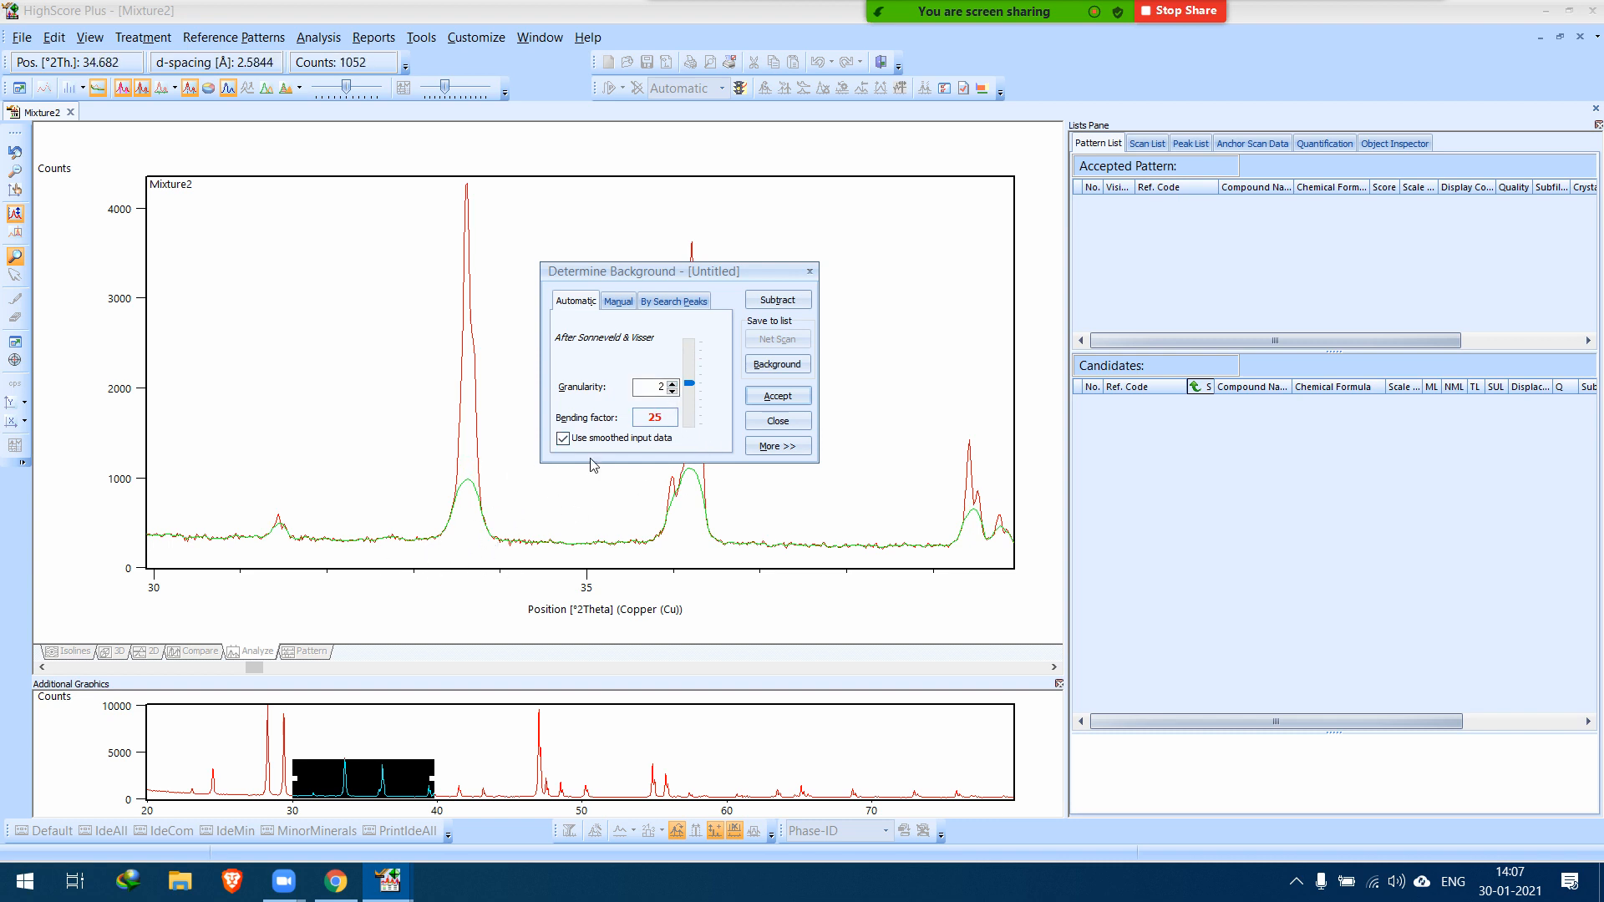
Set the background granularity to 20 and bending factor to 0, save the background to the list and accept it.
double_click(644, 387)
text(20)
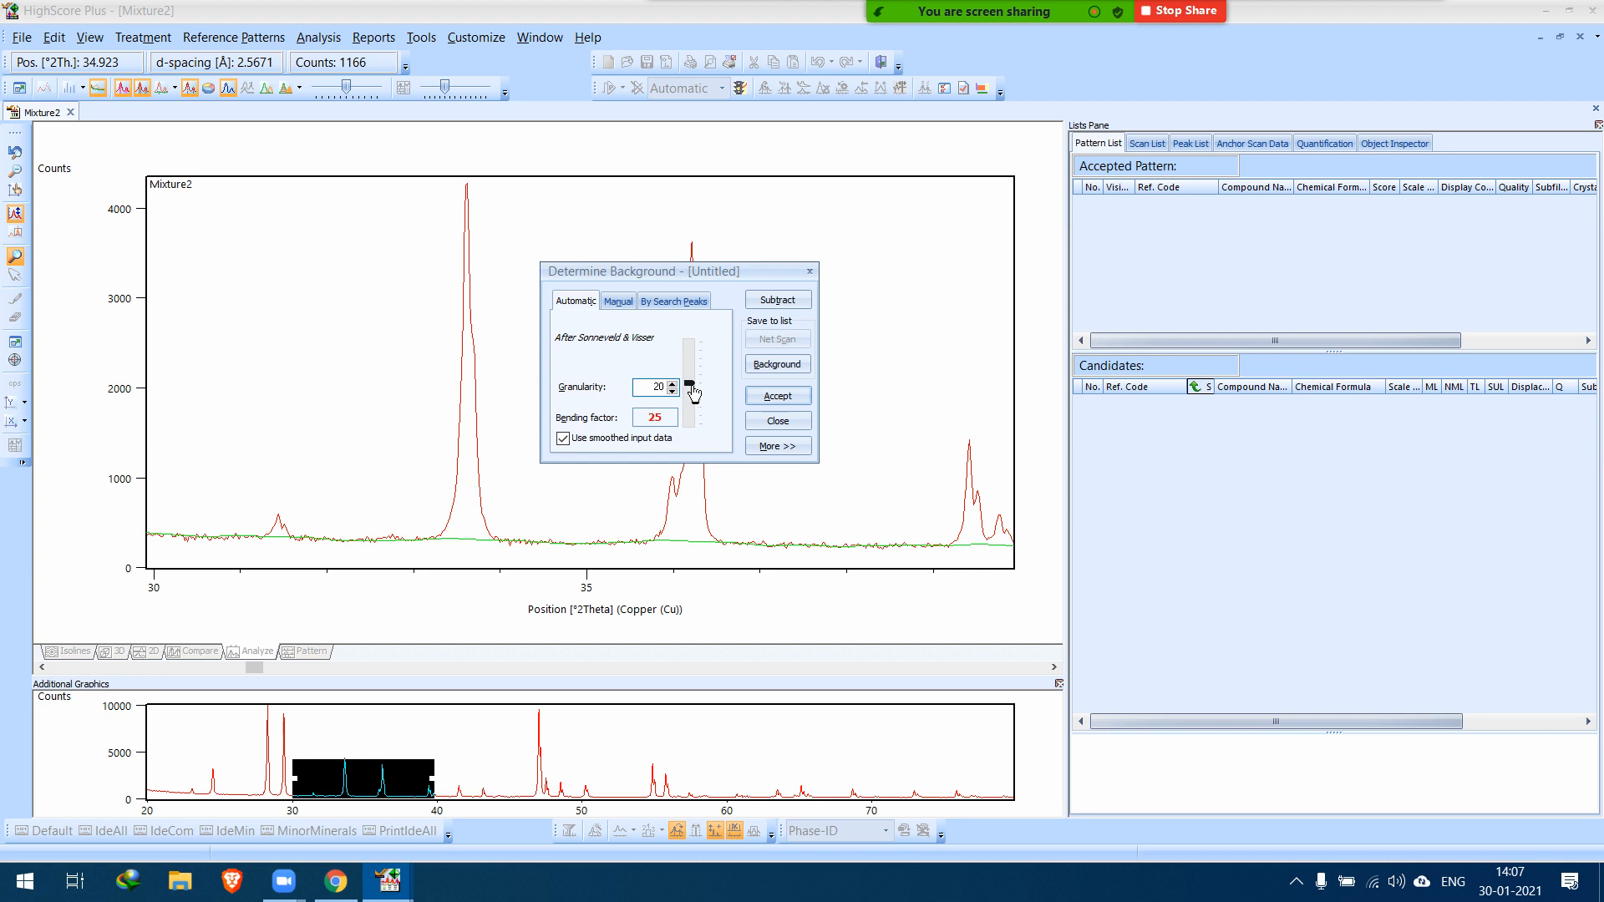
drag(693, 392, 691, 423)
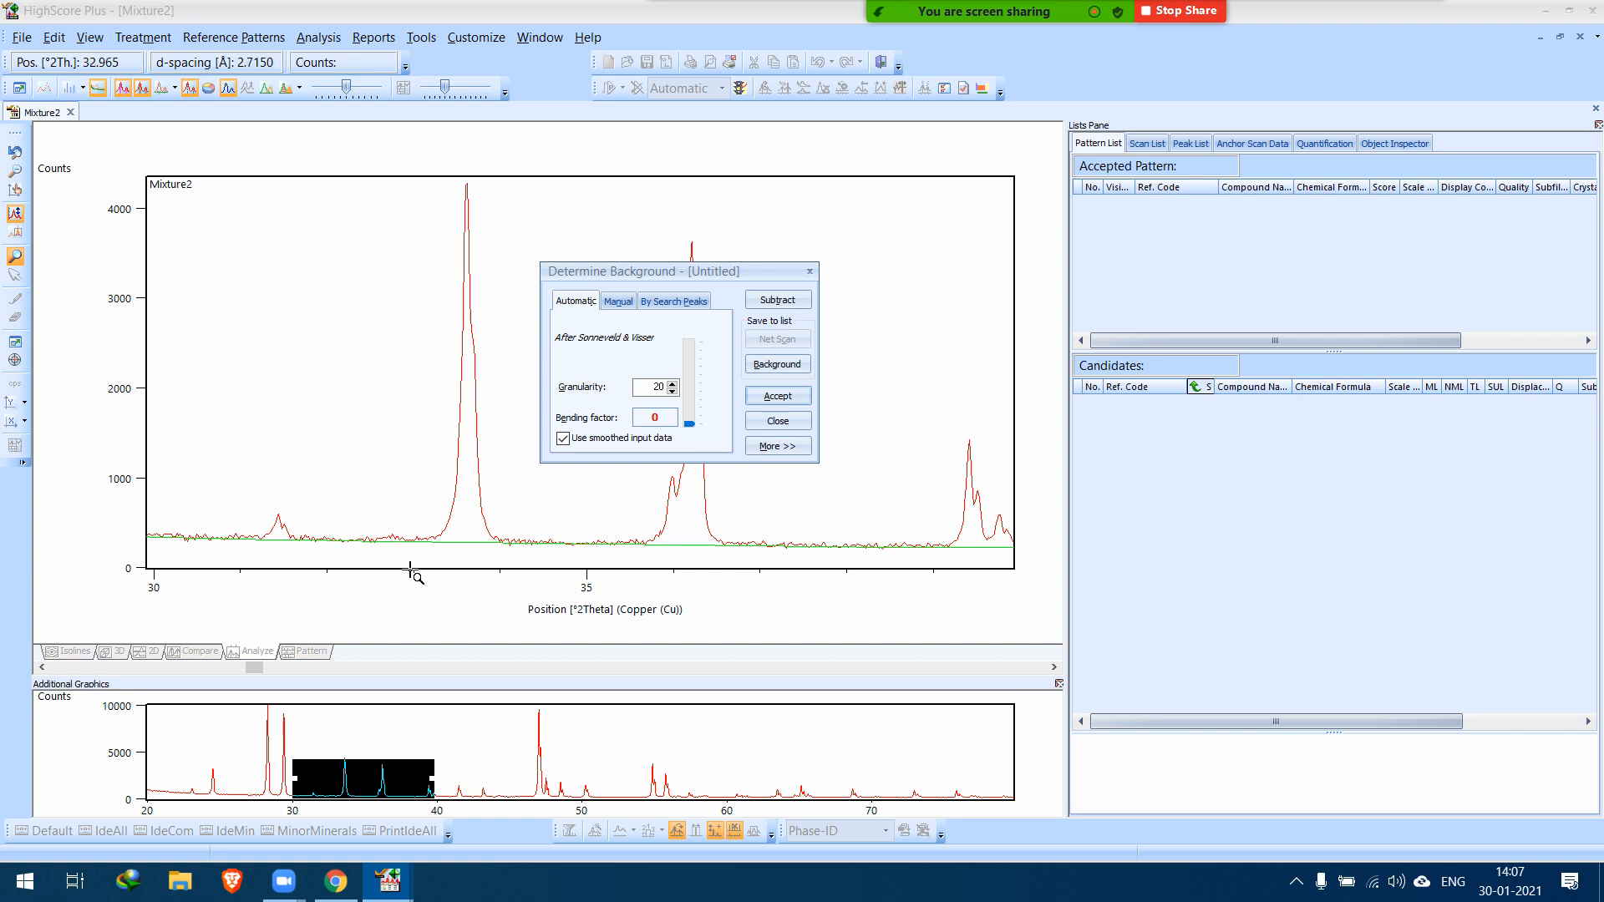
click(790, 368)
click(780, 397)
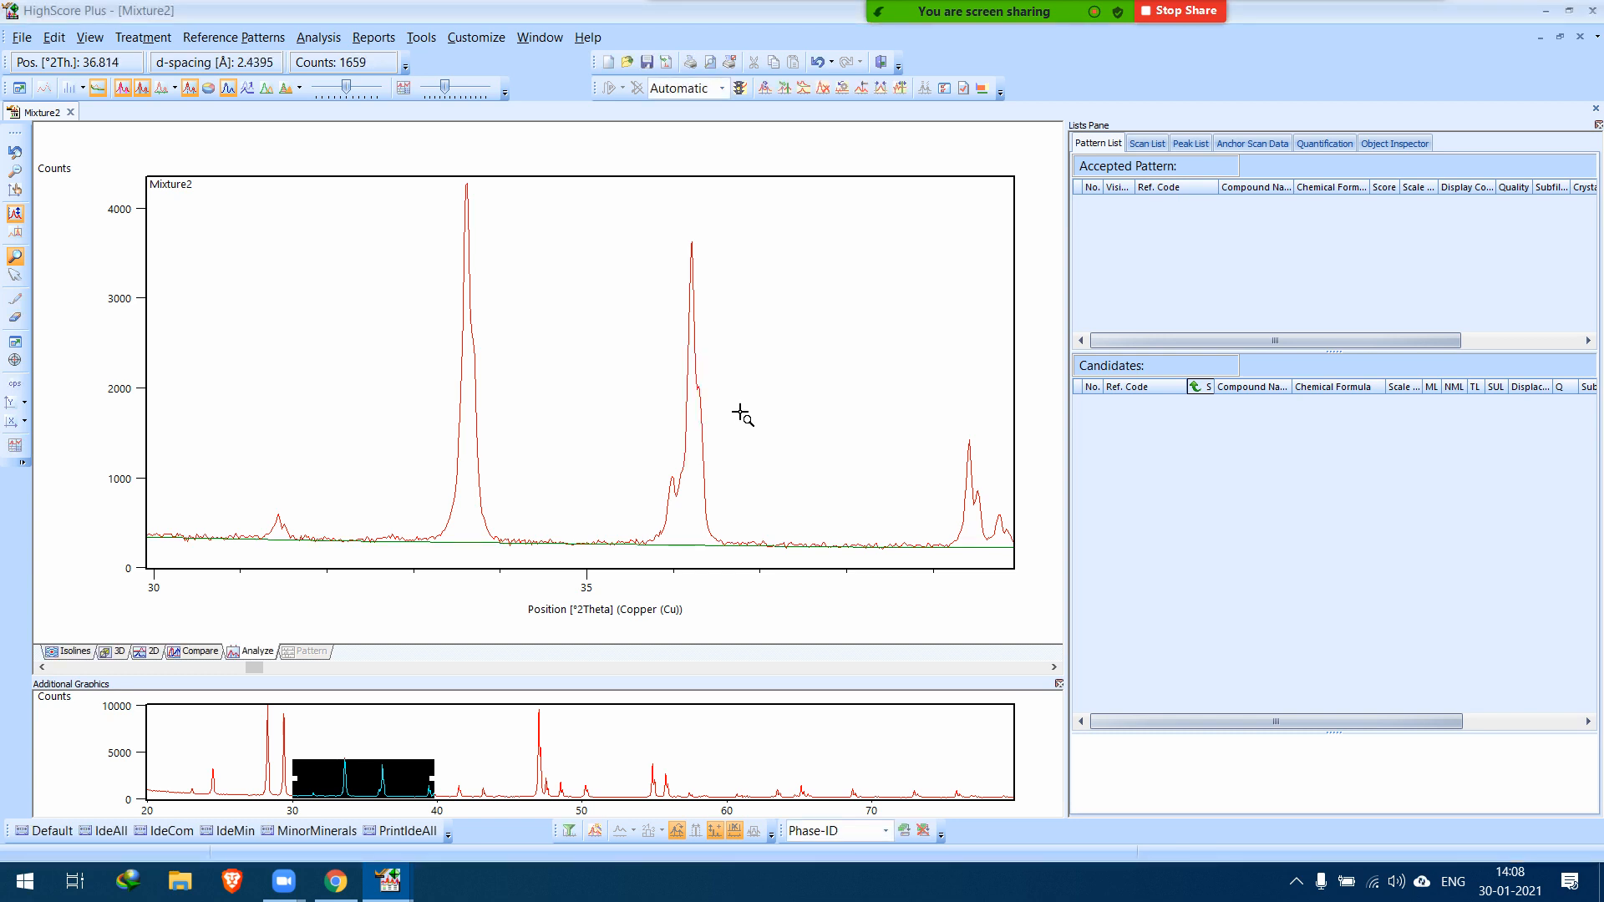
Restore the full scan range and run Search Peaks with the preset parameters and the Minimum 2nd derivative method.
double_click(626, 396)
right_click(599, 360)
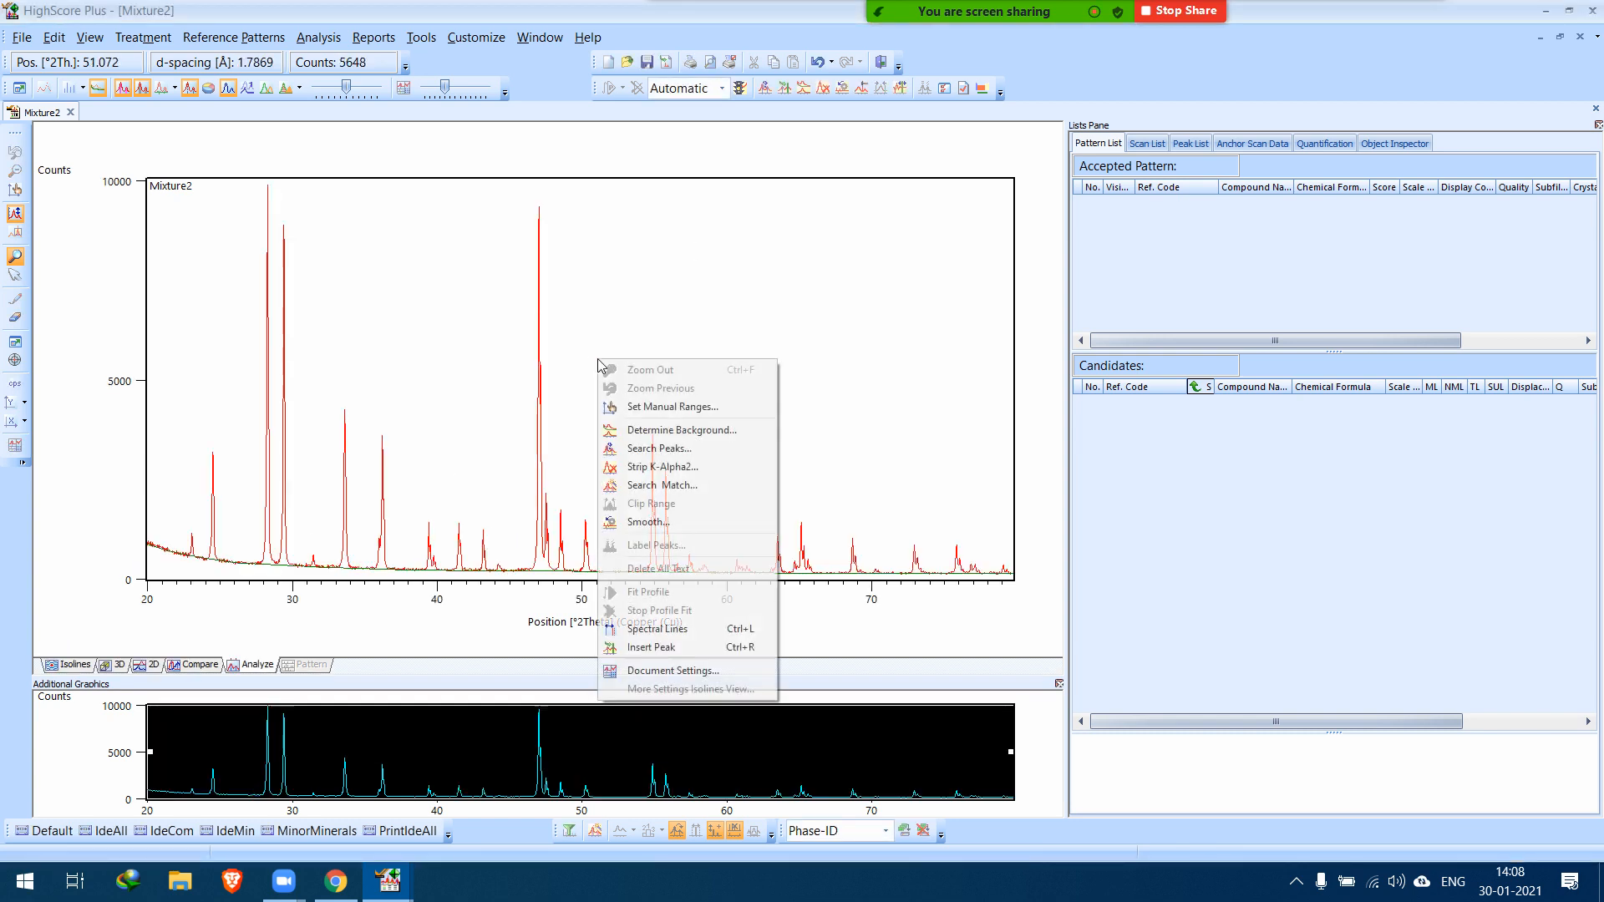
click(715, 450)
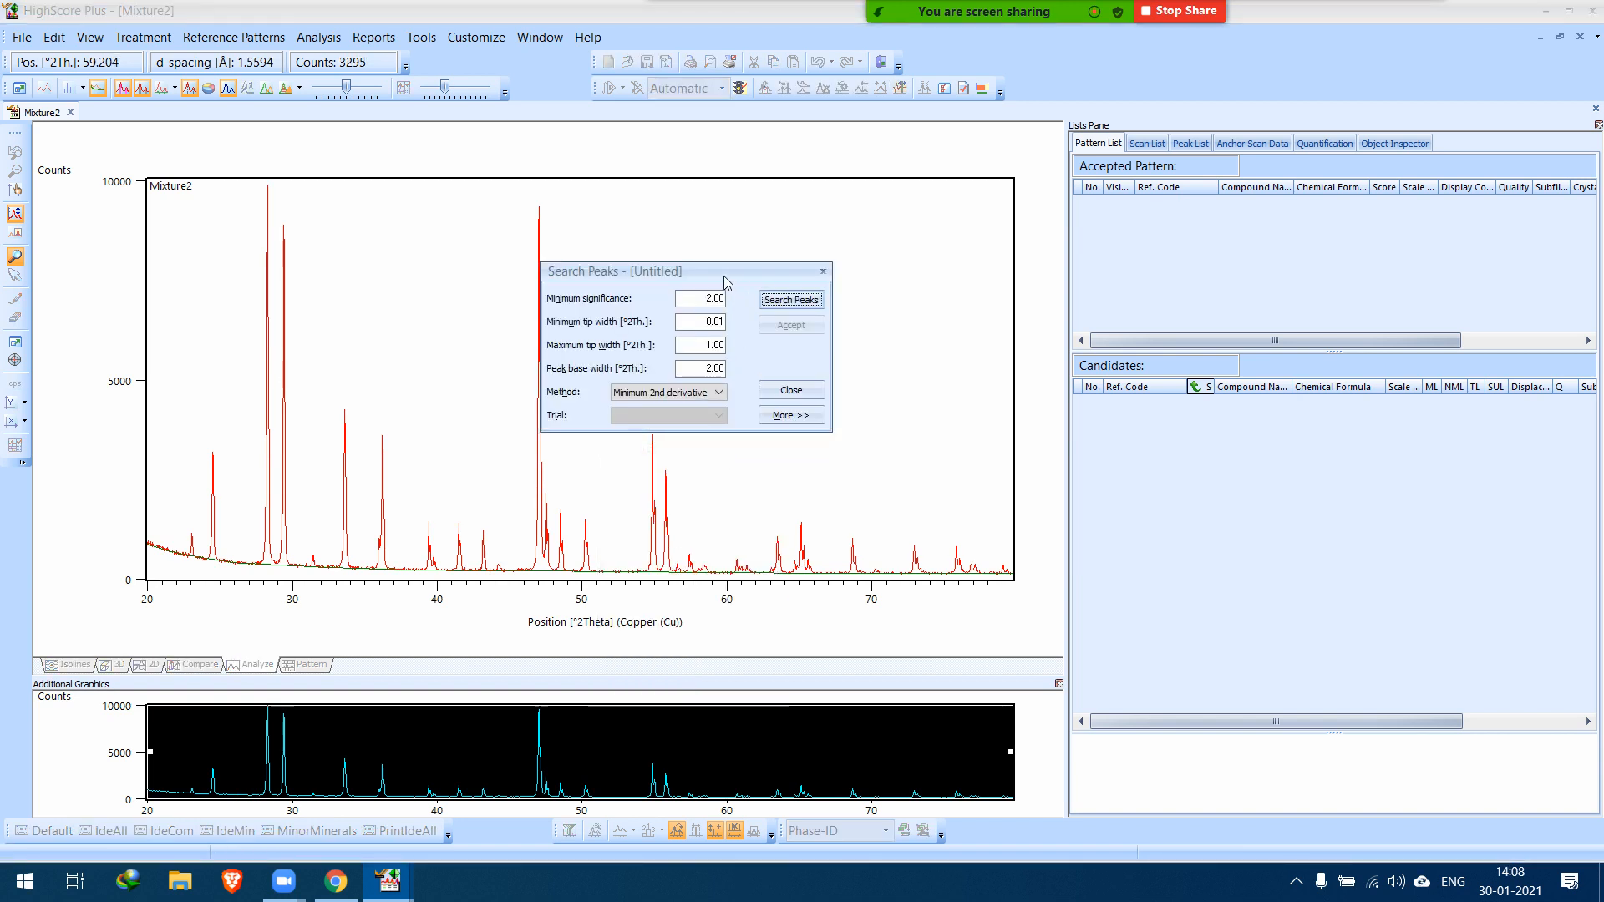
drag(721, 276, 682, 276)
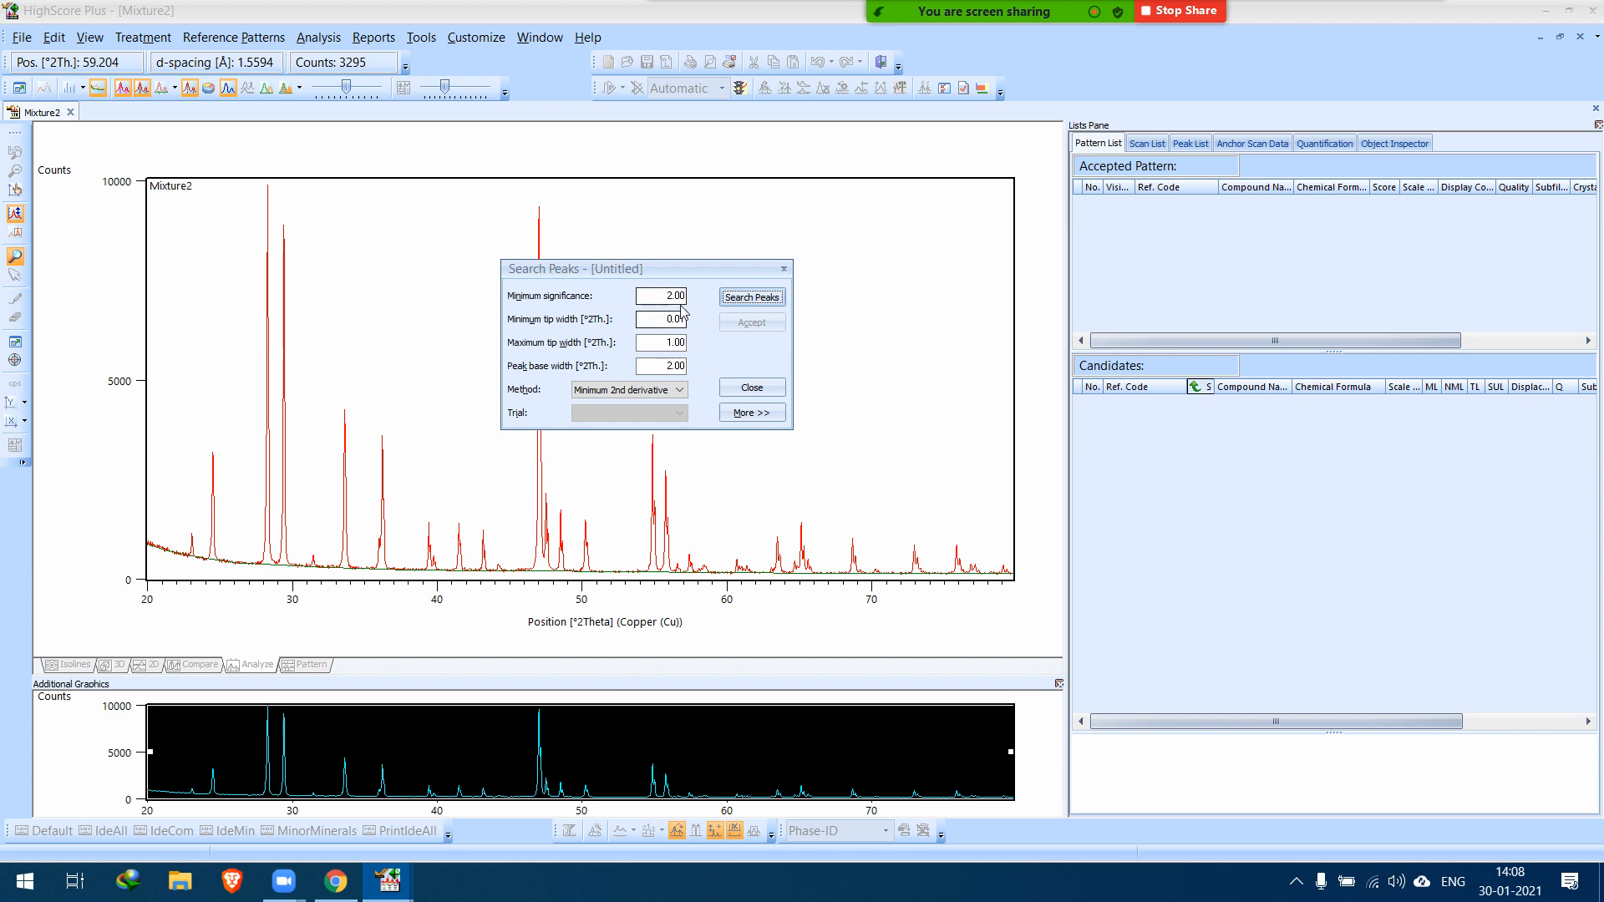
click(750, 297)
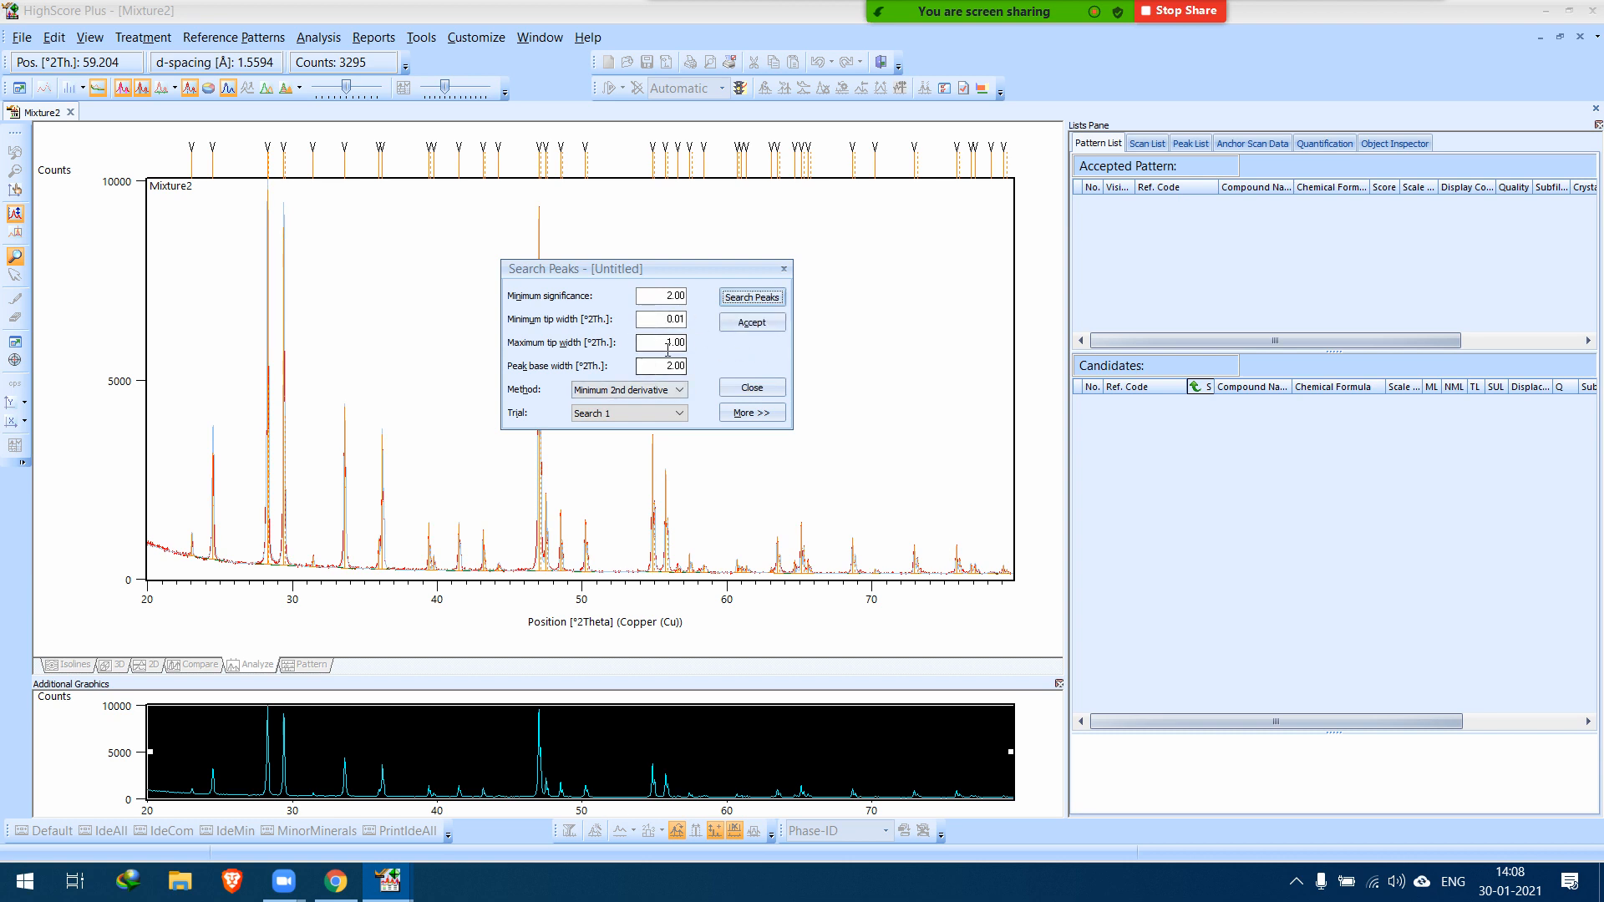
Accept the peak search result and zoom the diffractogram to about 20–23.7 °2Theta.
click(750, 323)
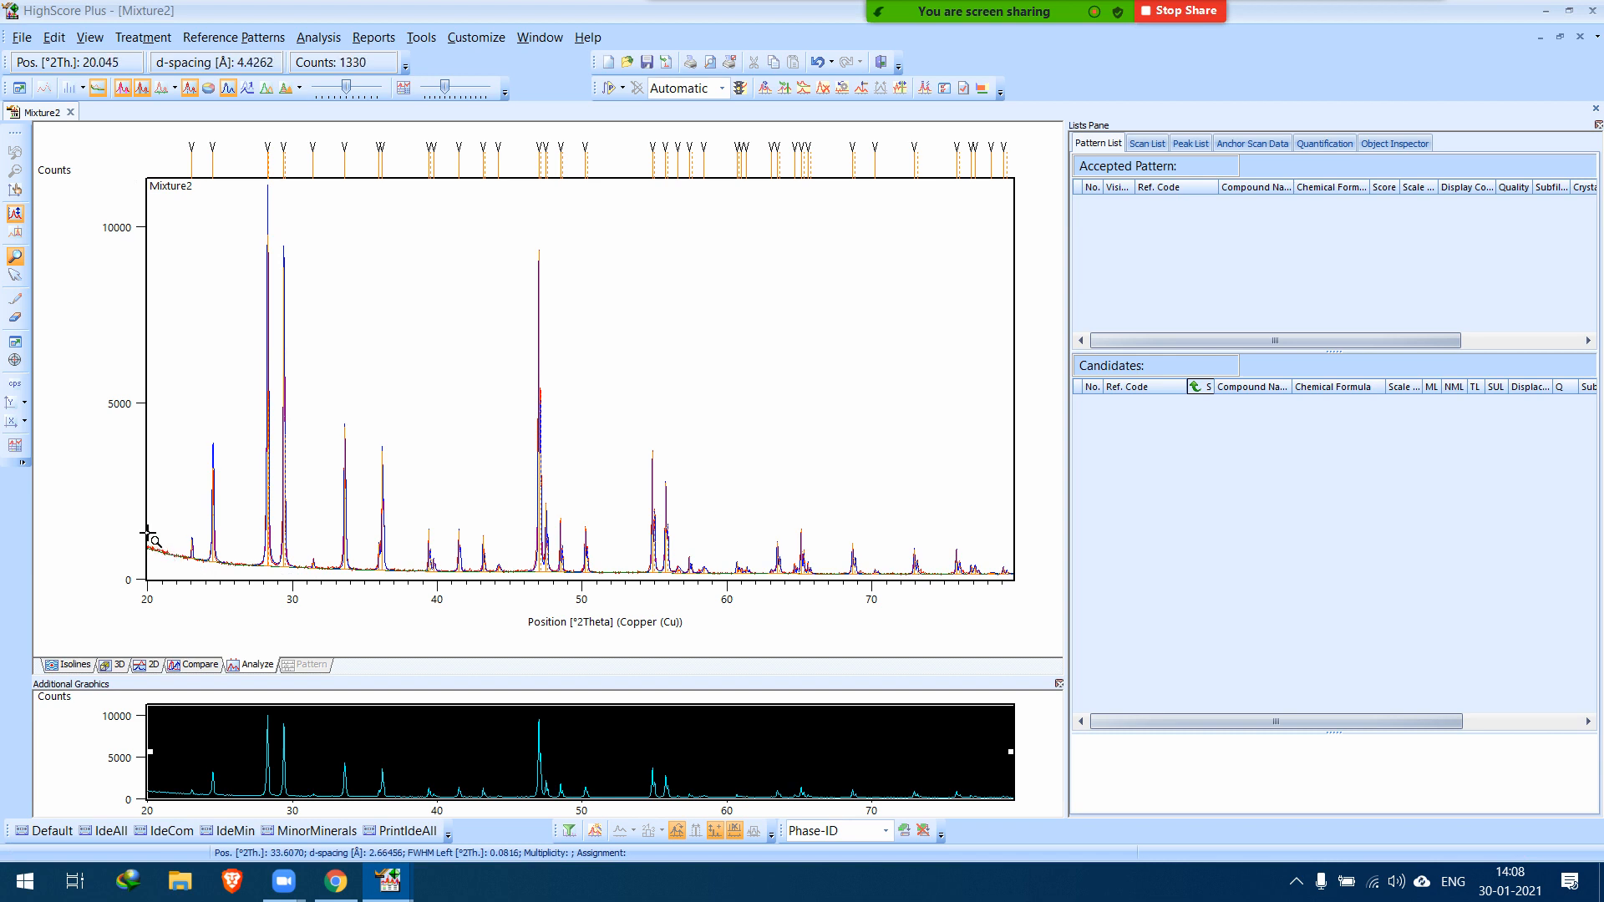
drag(147, 533, 202, 590)
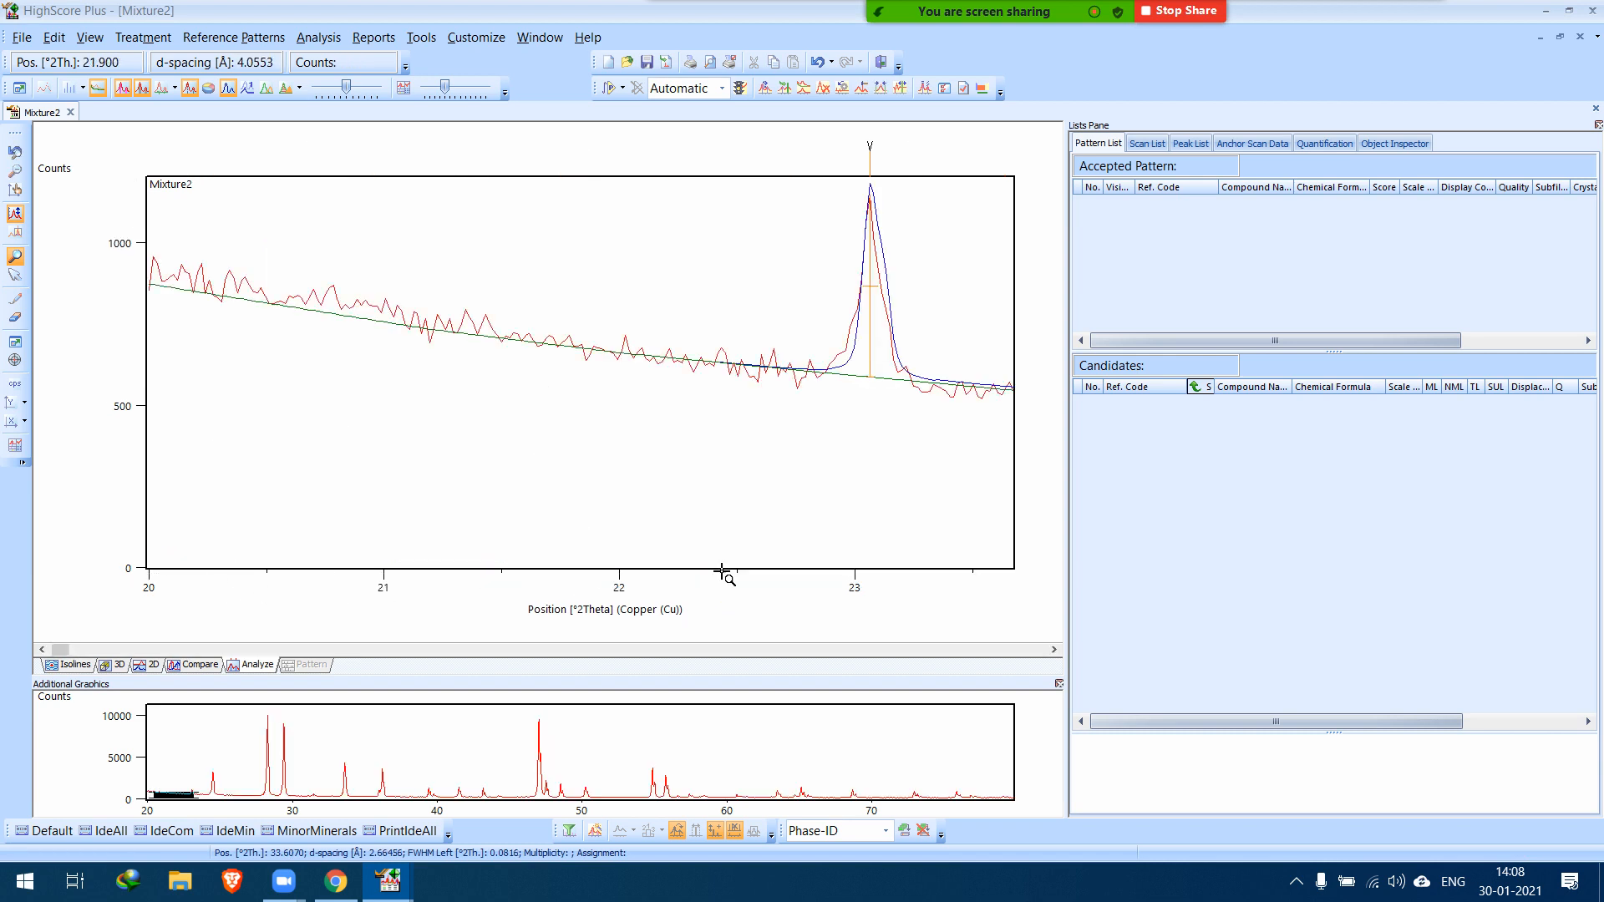
Examine the peak markers and calculated profile against the measured scan from about 20 to 70 °2Theta, looking for missed peaks.
click(1025, 651)
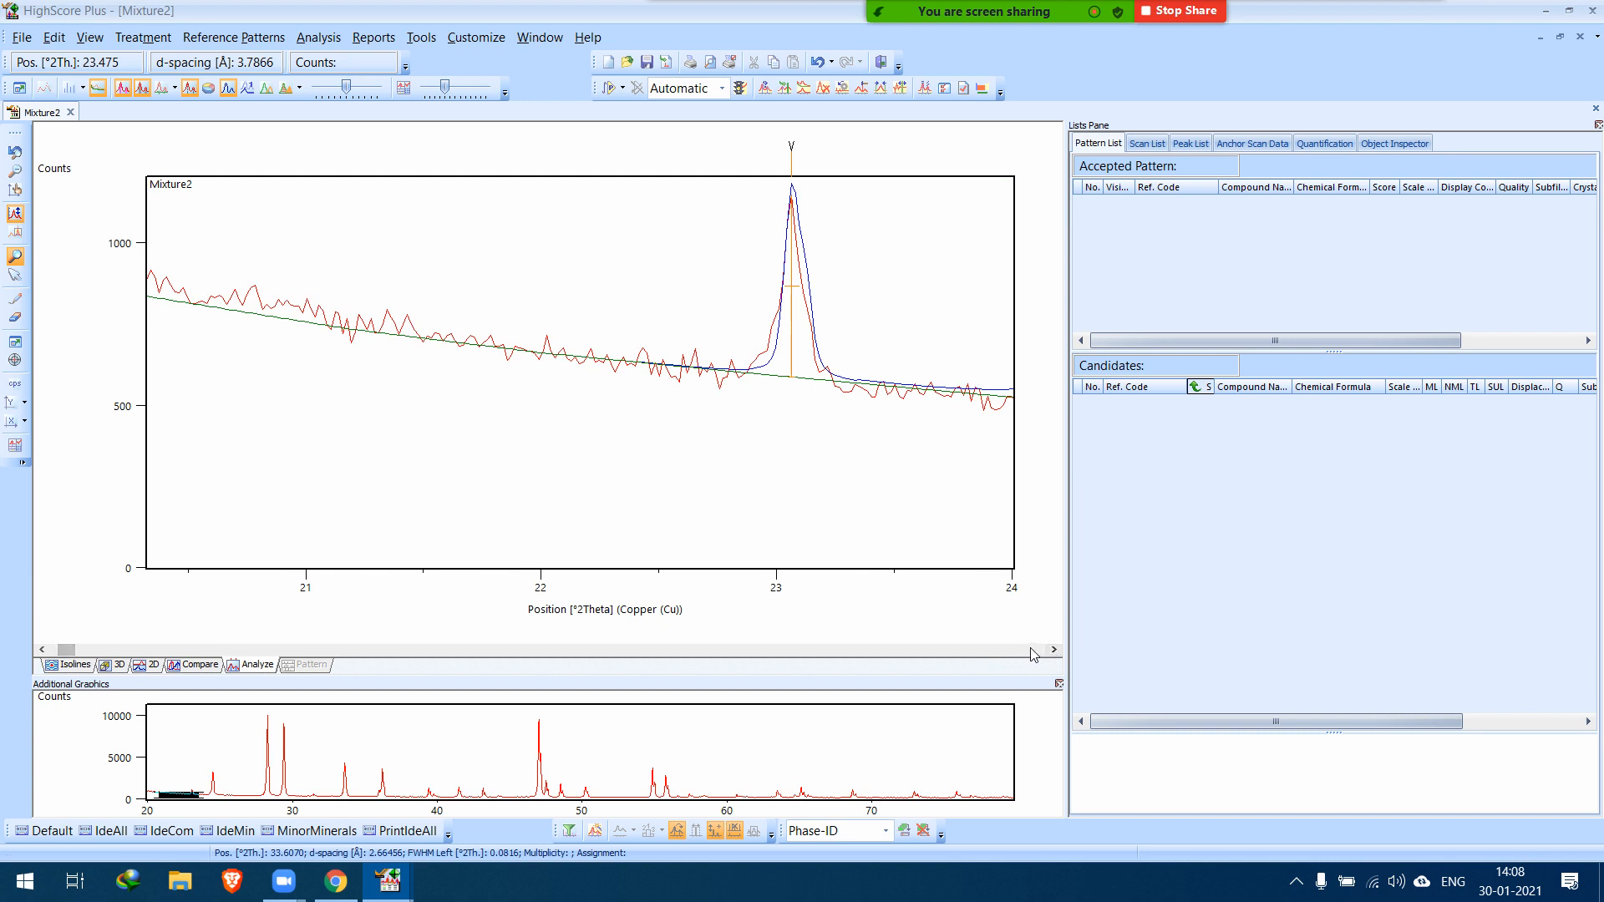
click(1031, 650)
click(1032, 650)
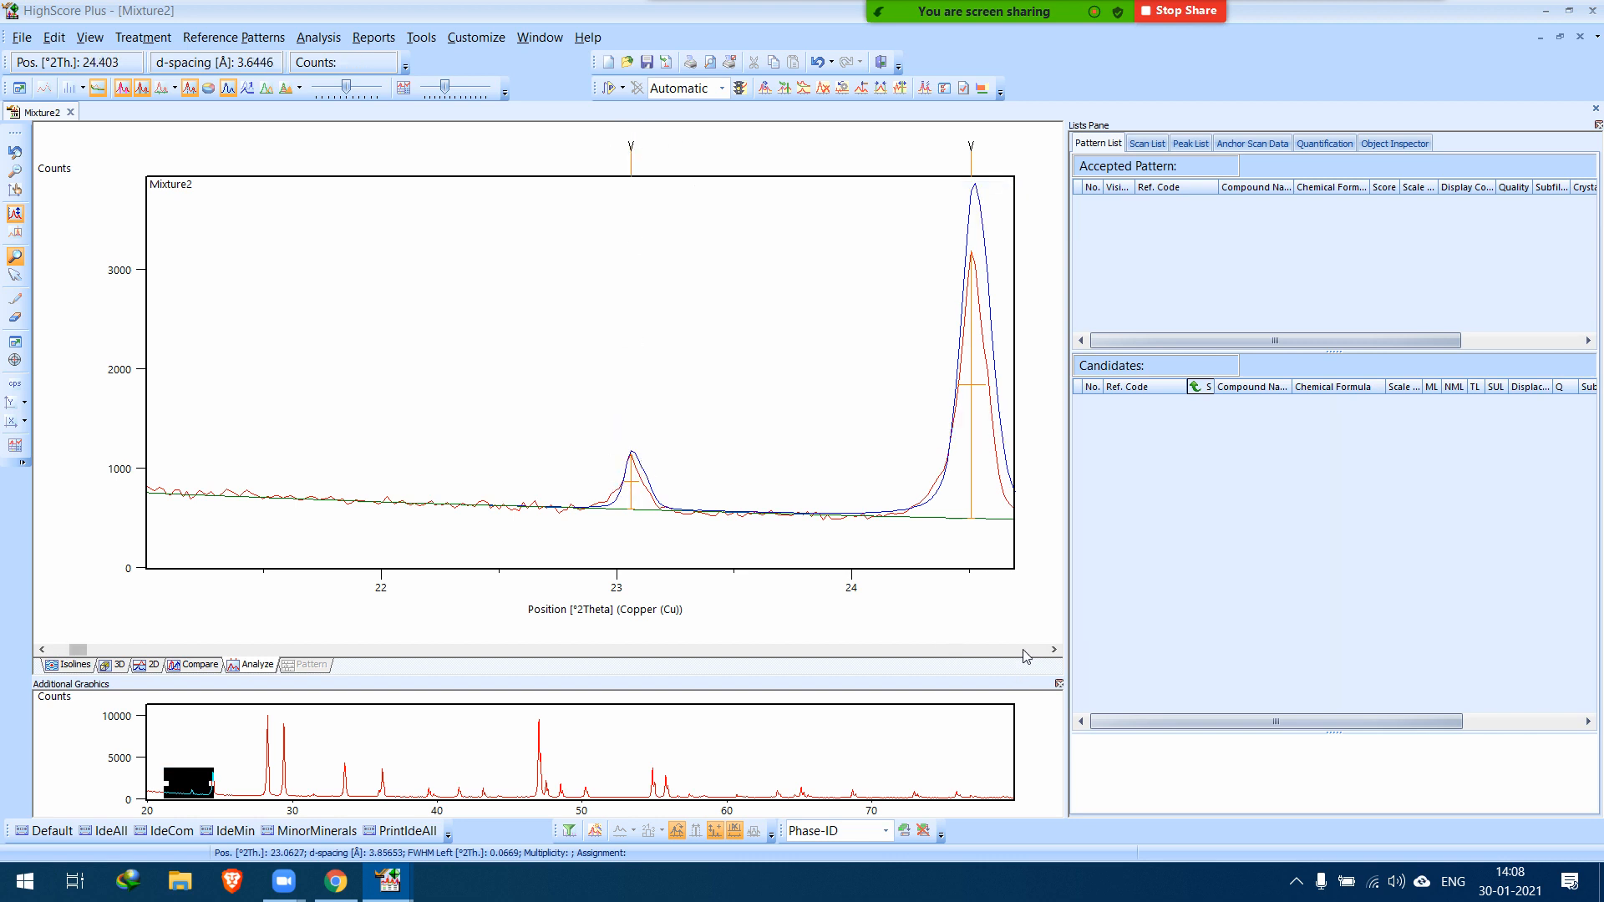
scroll(1024, 651, right, 1)
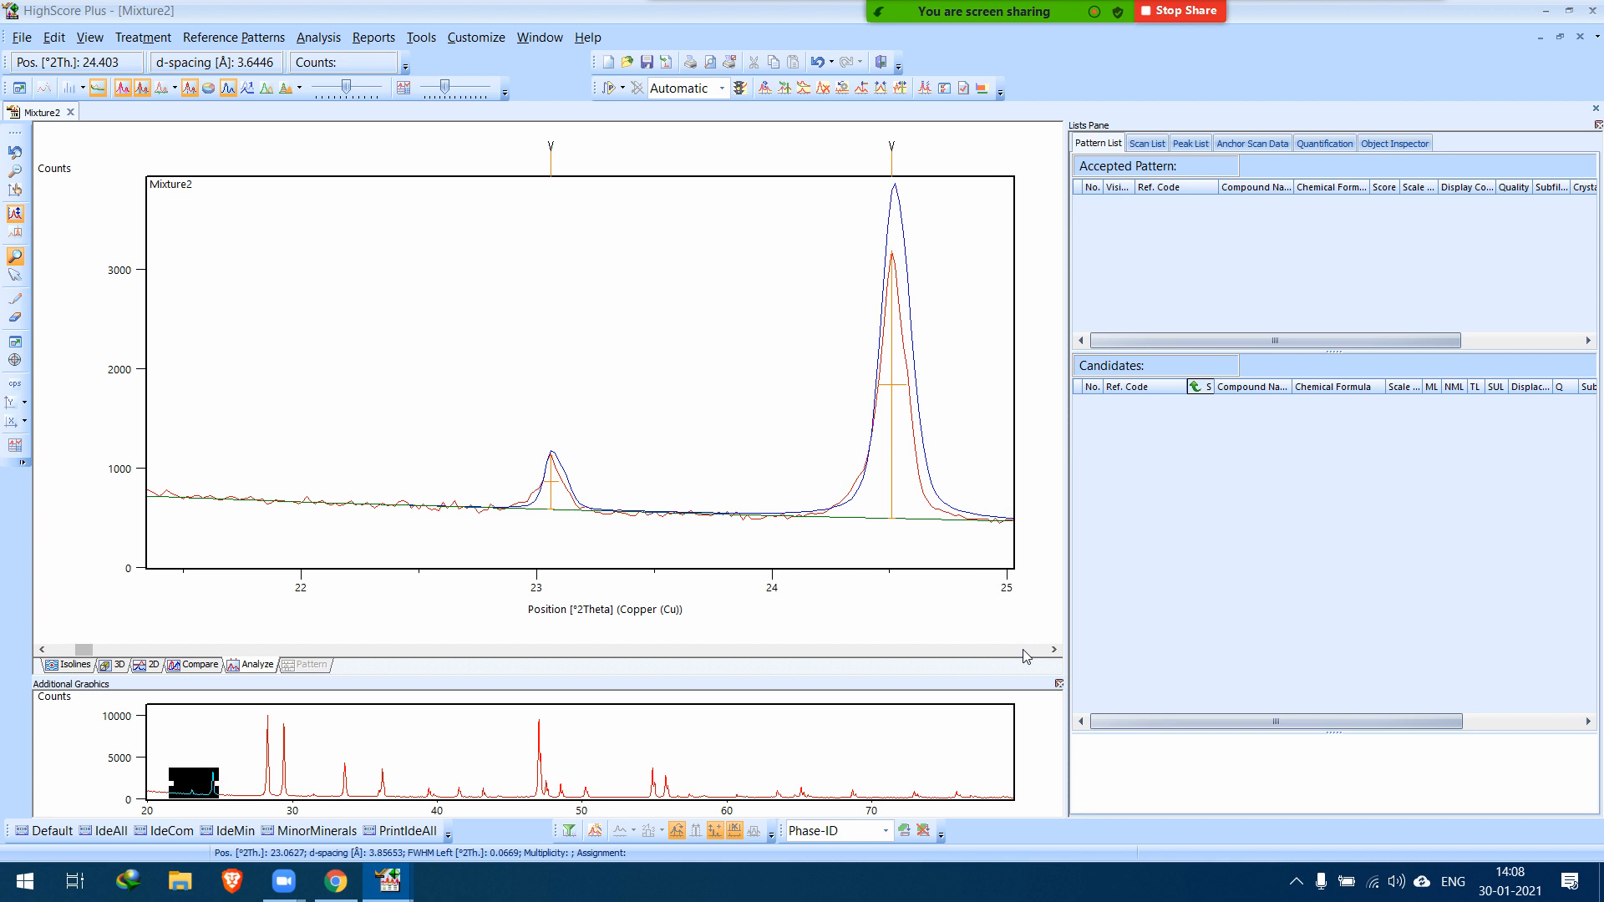
scroll(1026, 655, right, 6)
scroll(1026, 656, right, 7)
scroll(1026, 655, right, 6)
scroll(1026, 656, right, 4)
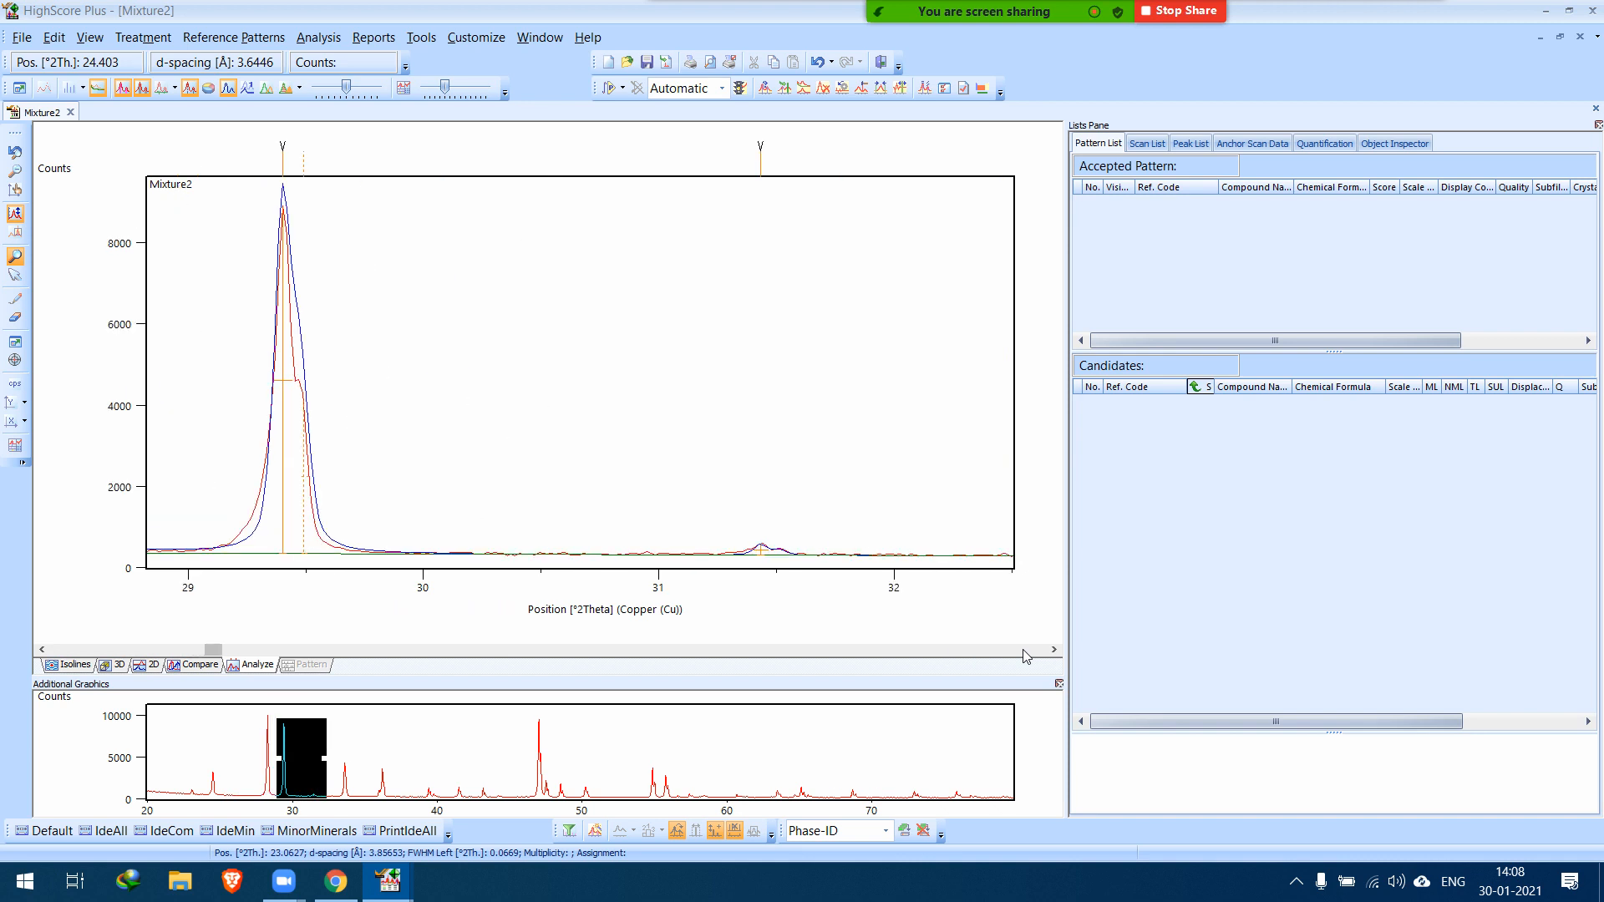
scroll(1011, 660, right, 8)
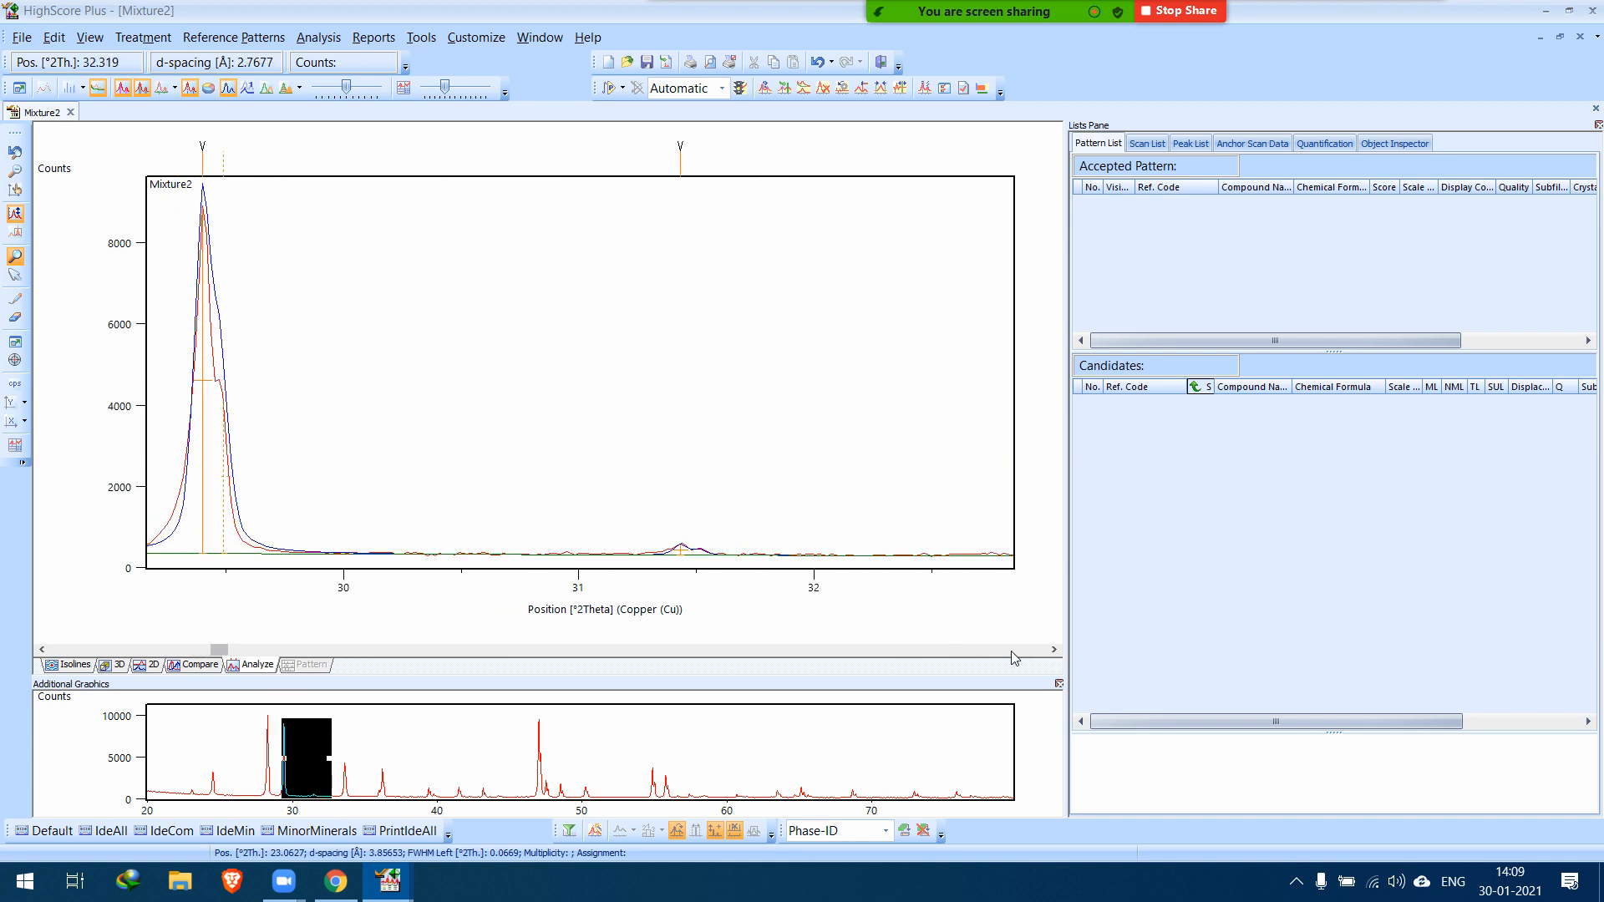
scroll(1014, 657, right, 8)
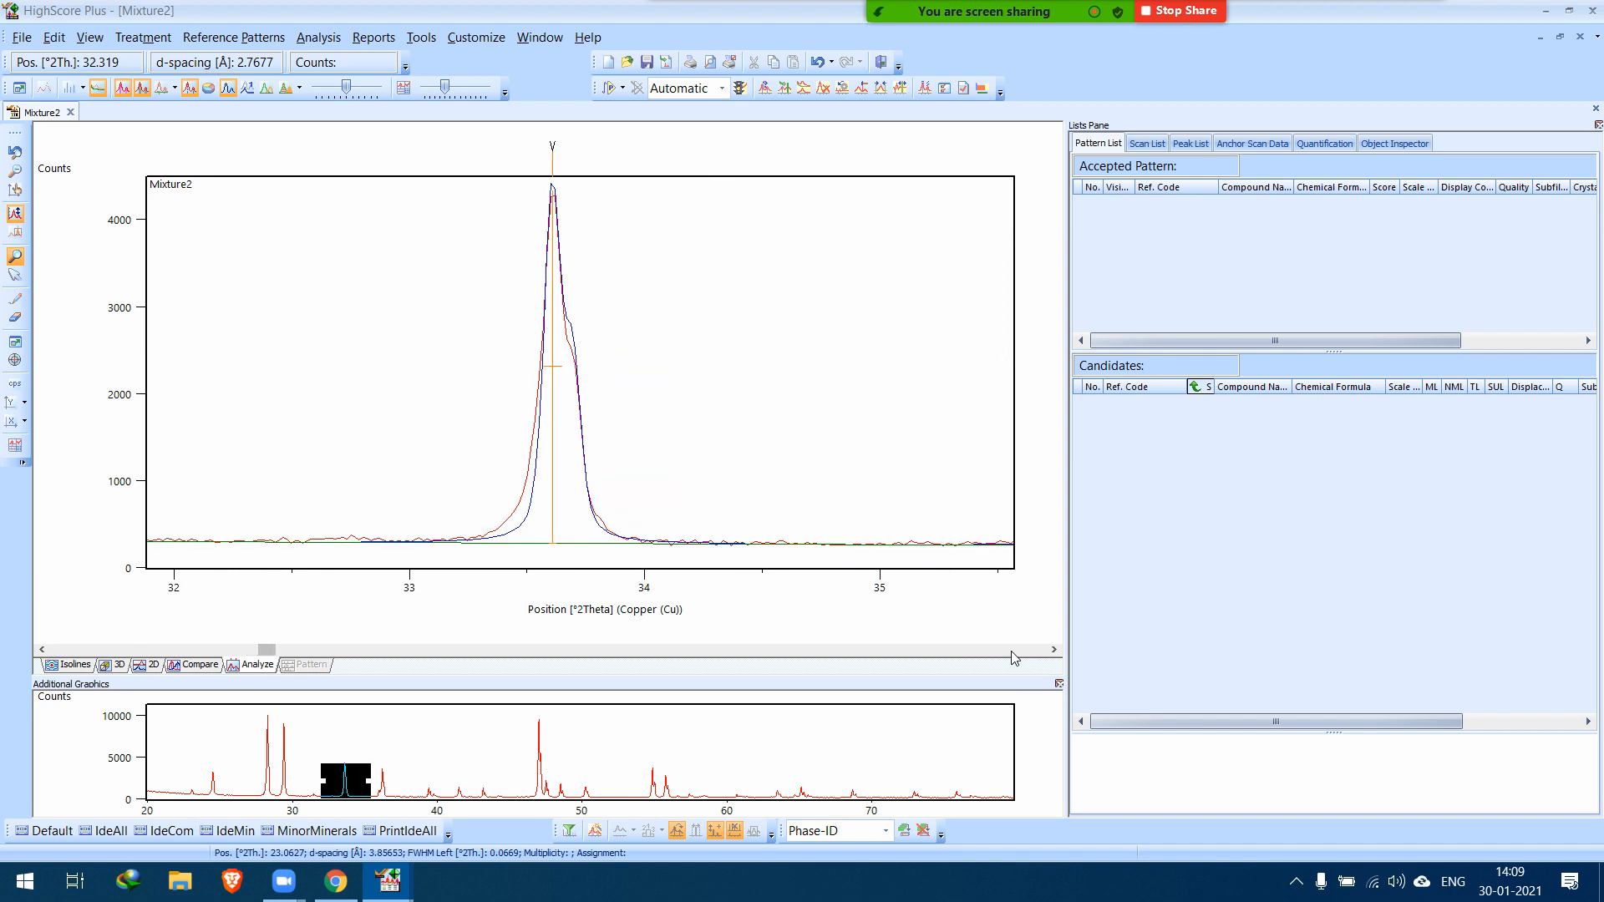
scroll(1014, 657, right, 8)
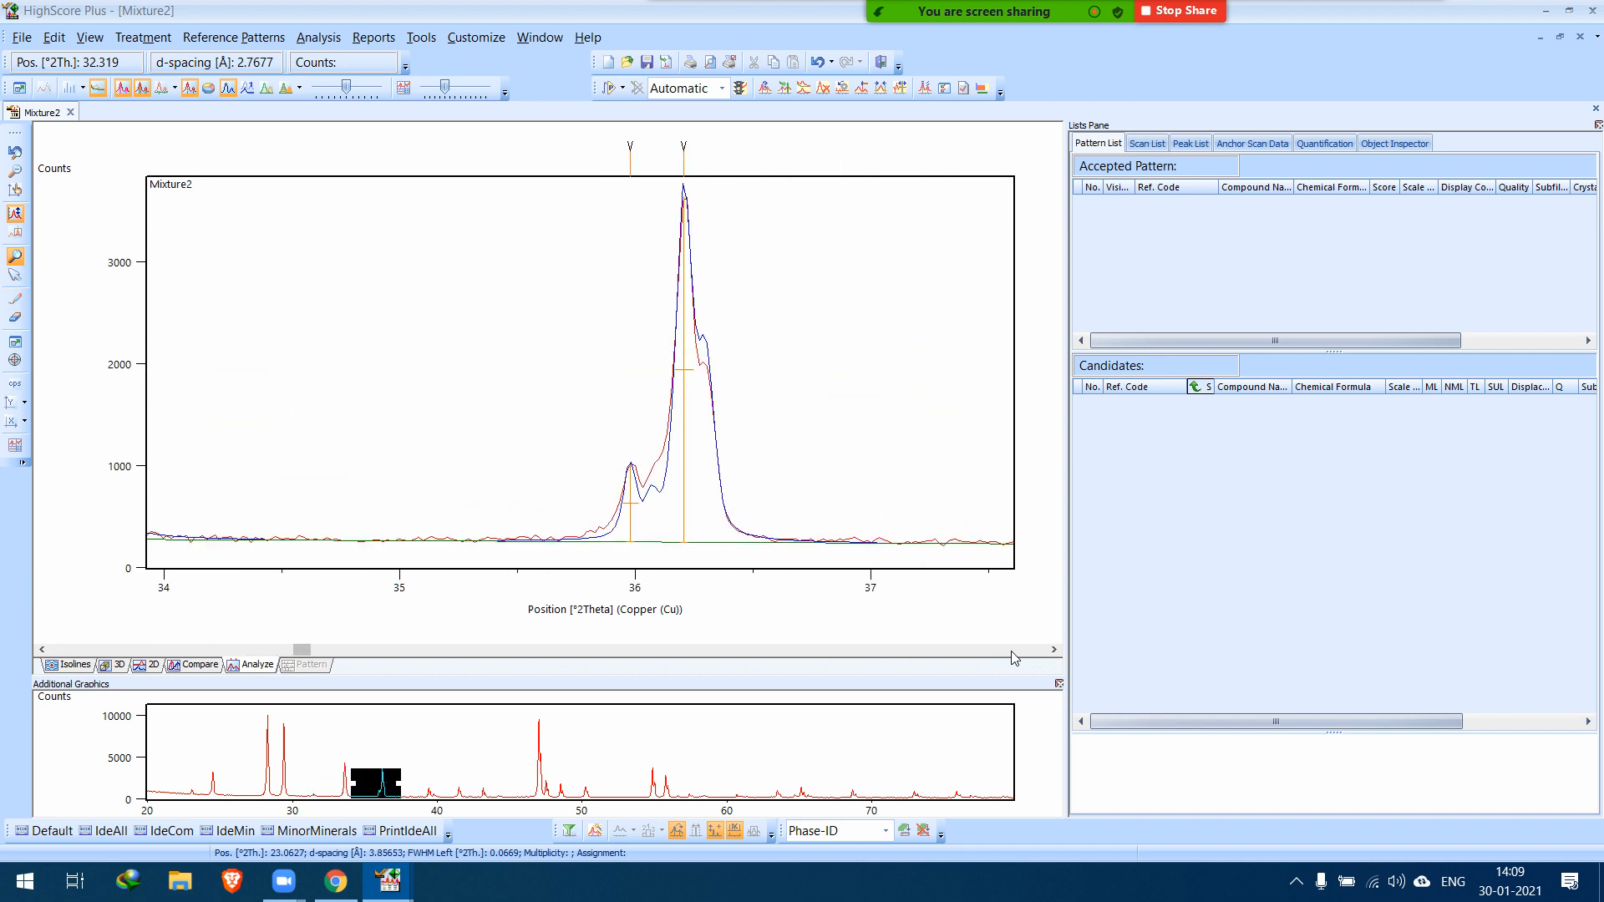
scroll(1014, 657, right, 8)
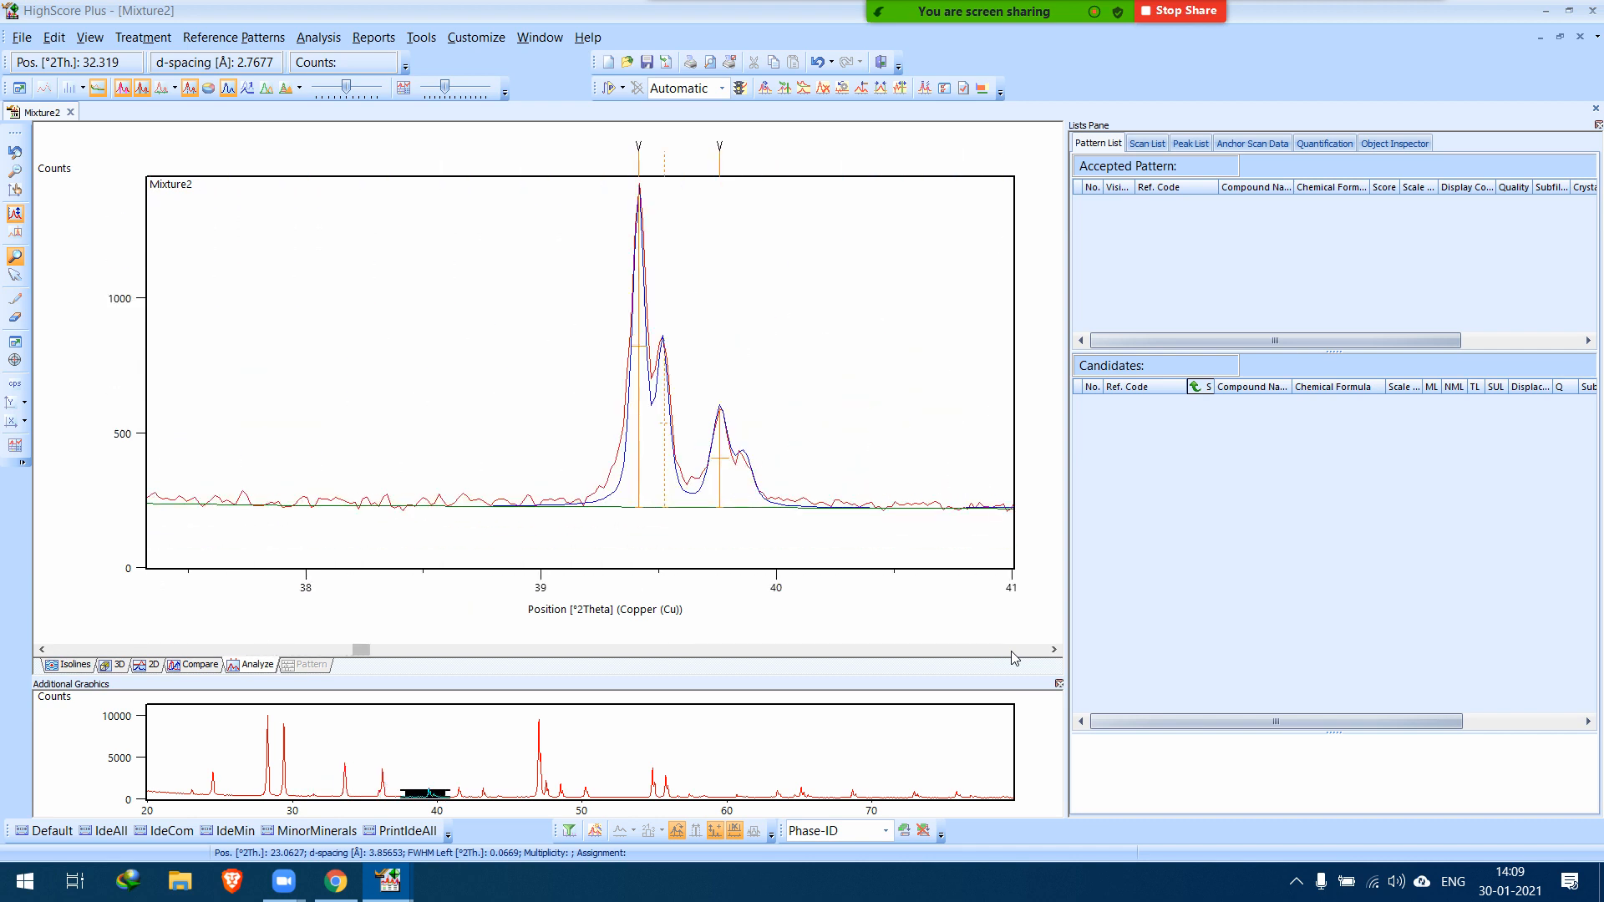
scroll(1014, 658, right, 4)
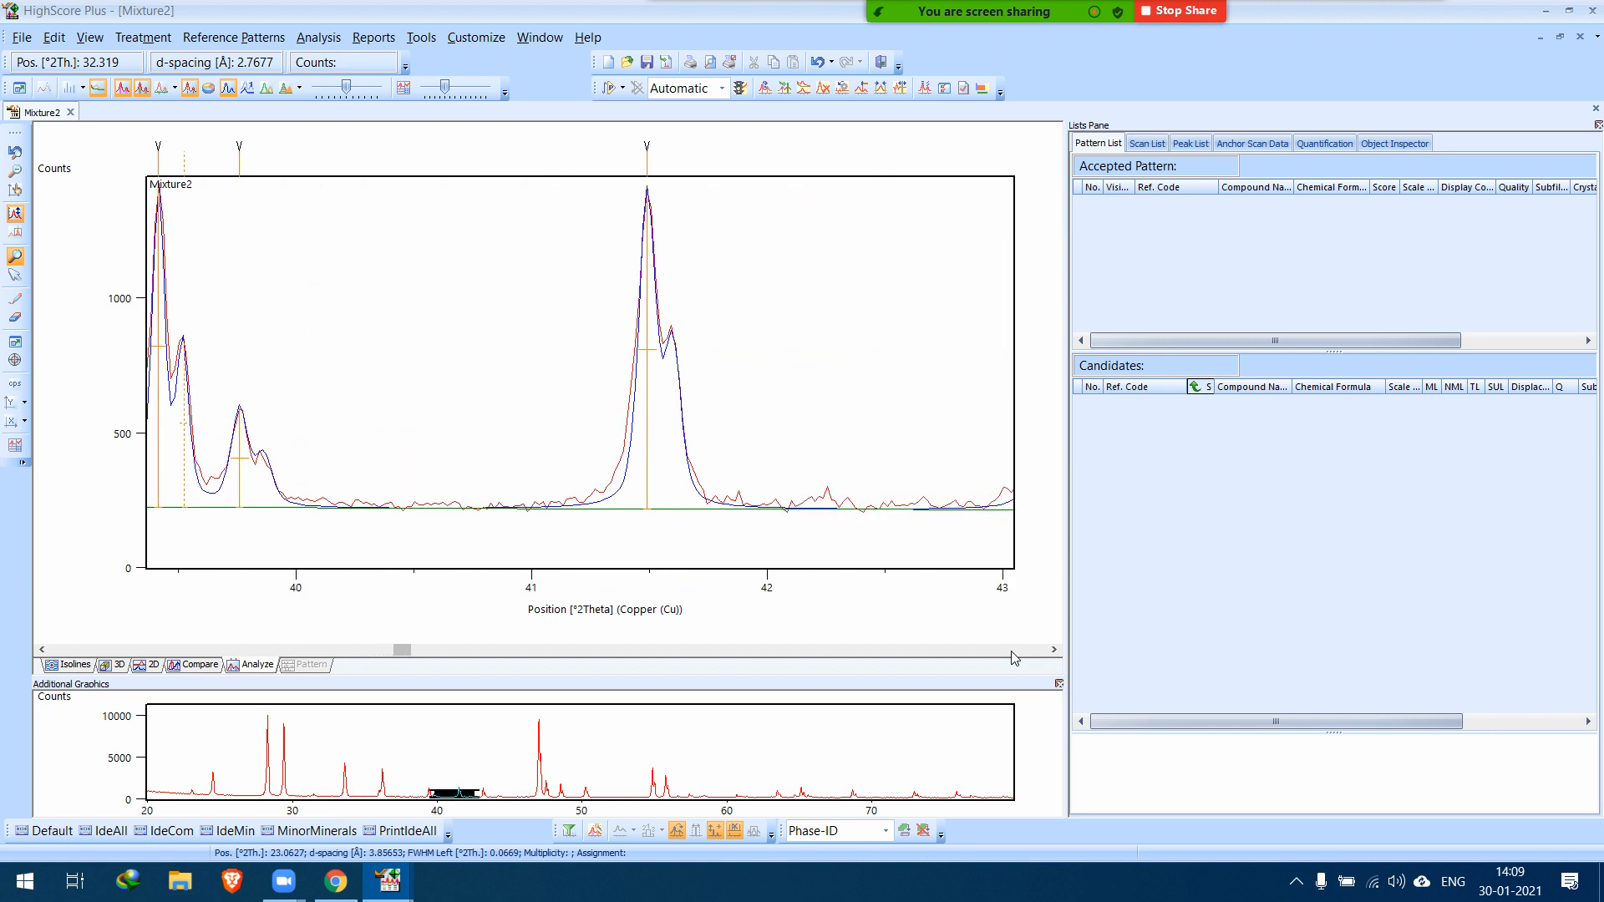
scroll(1013, 658, right, 4)
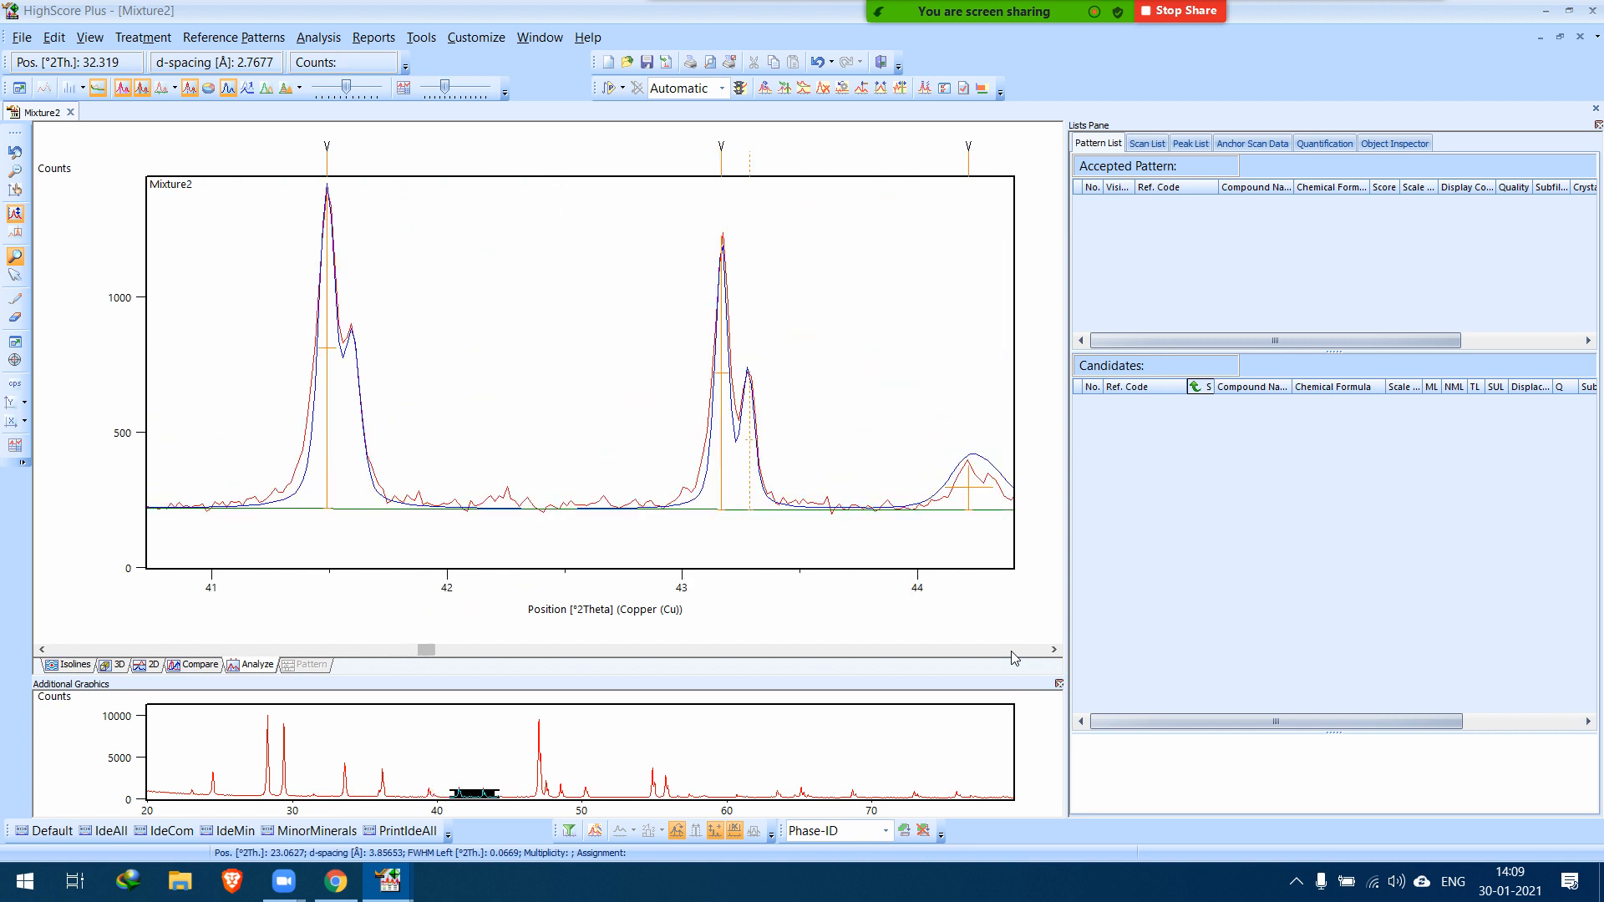
scroll(1013, 657, right, 7)
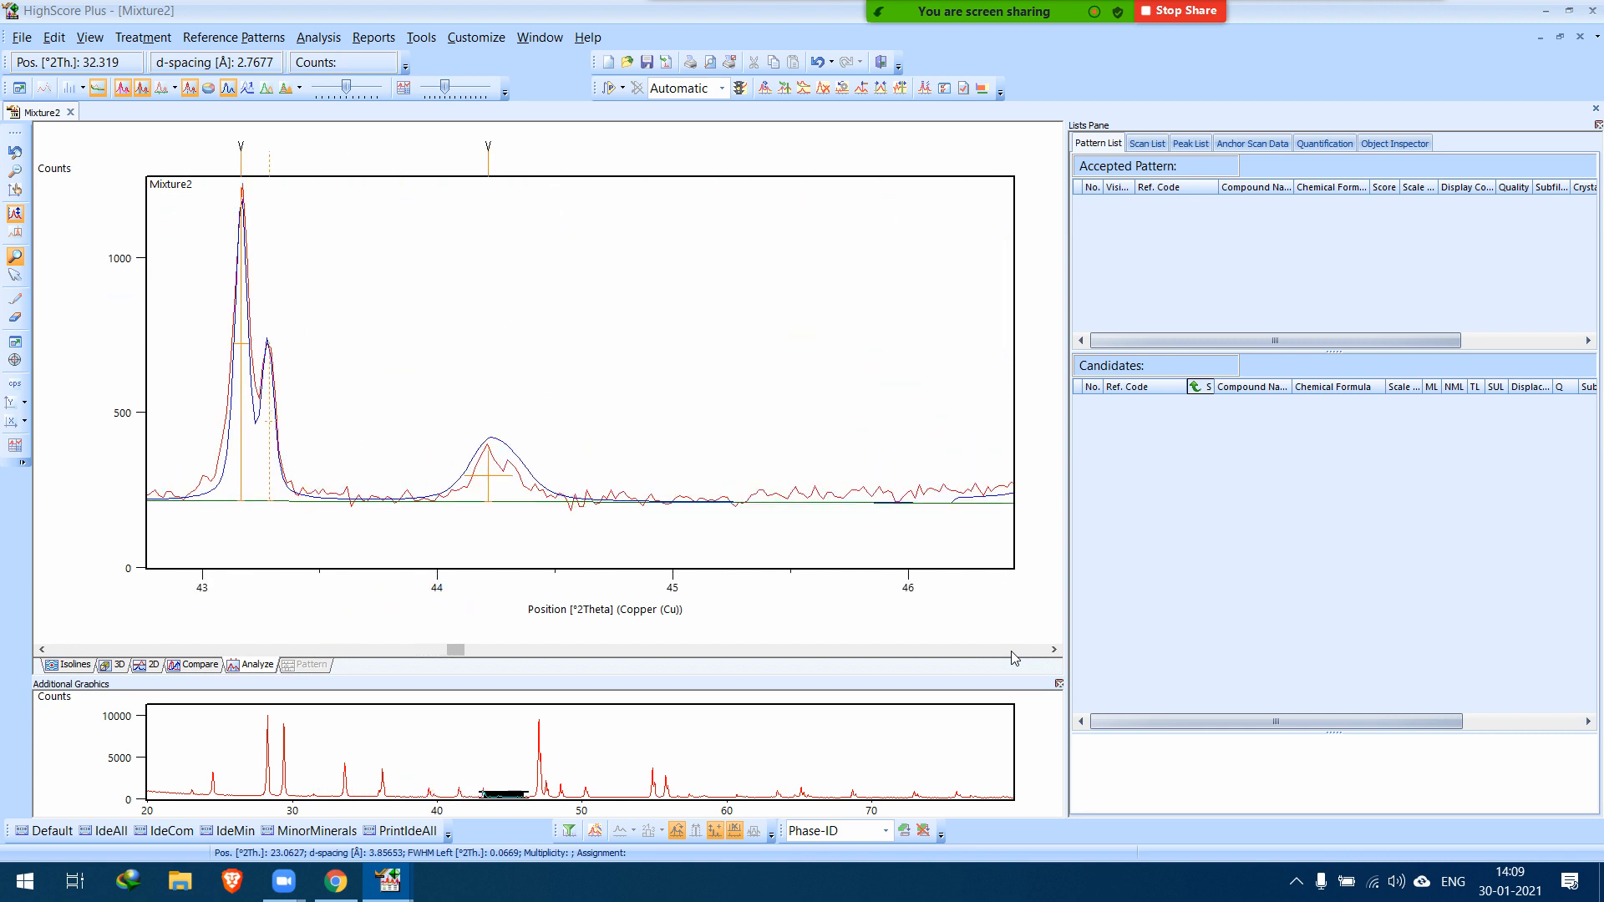
scroll(1013, 658, right, 7)
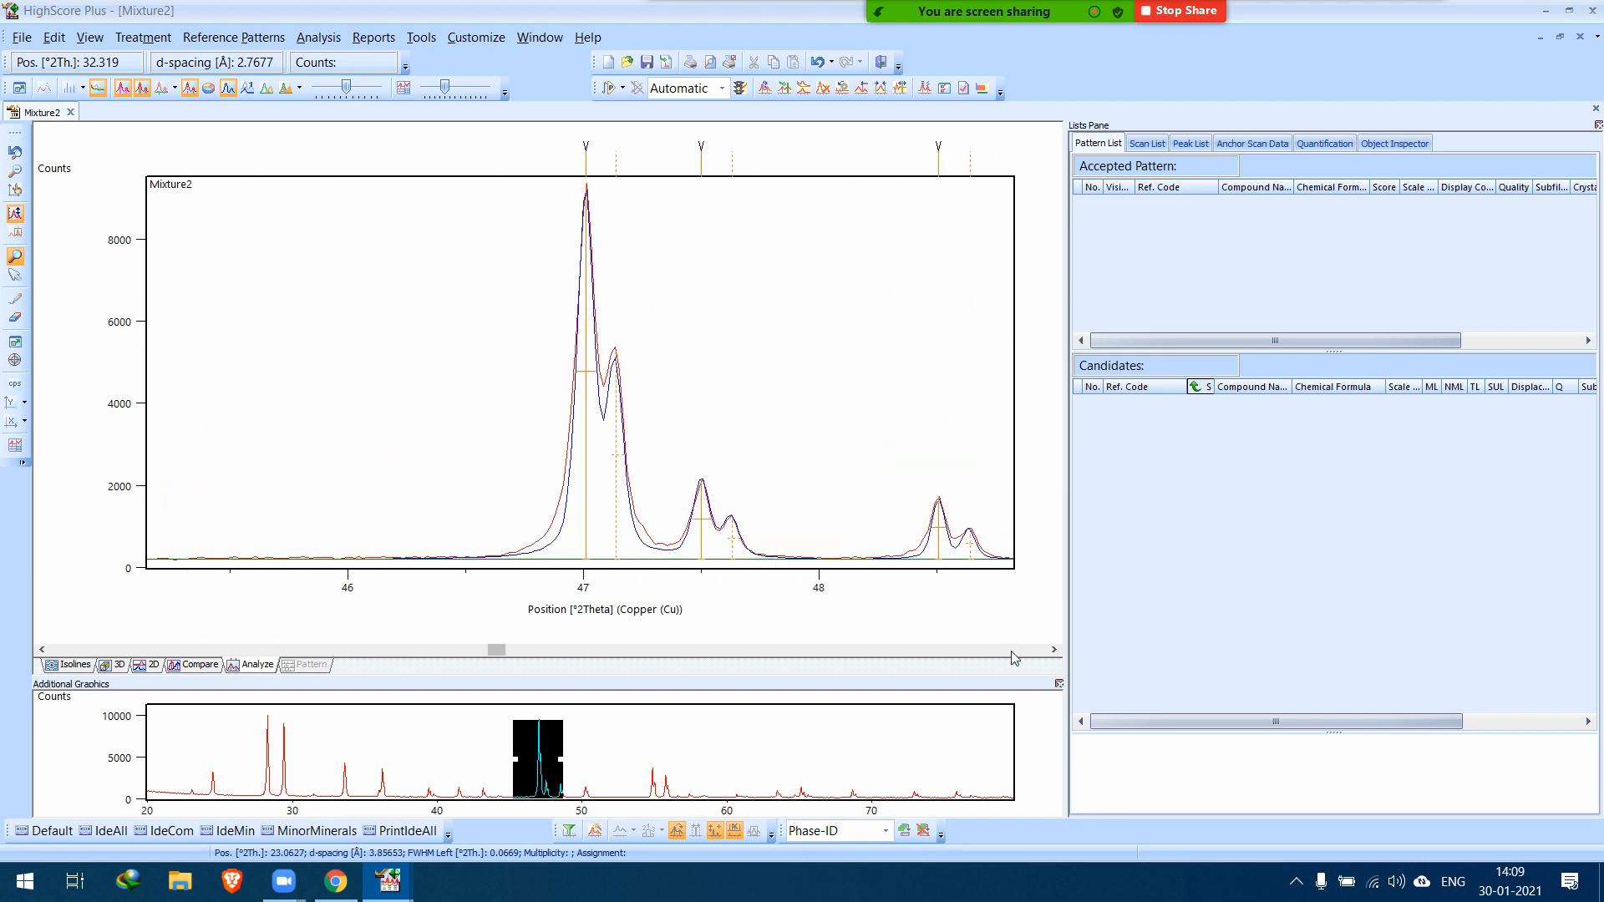
scroll(1014, 657, right, 6)
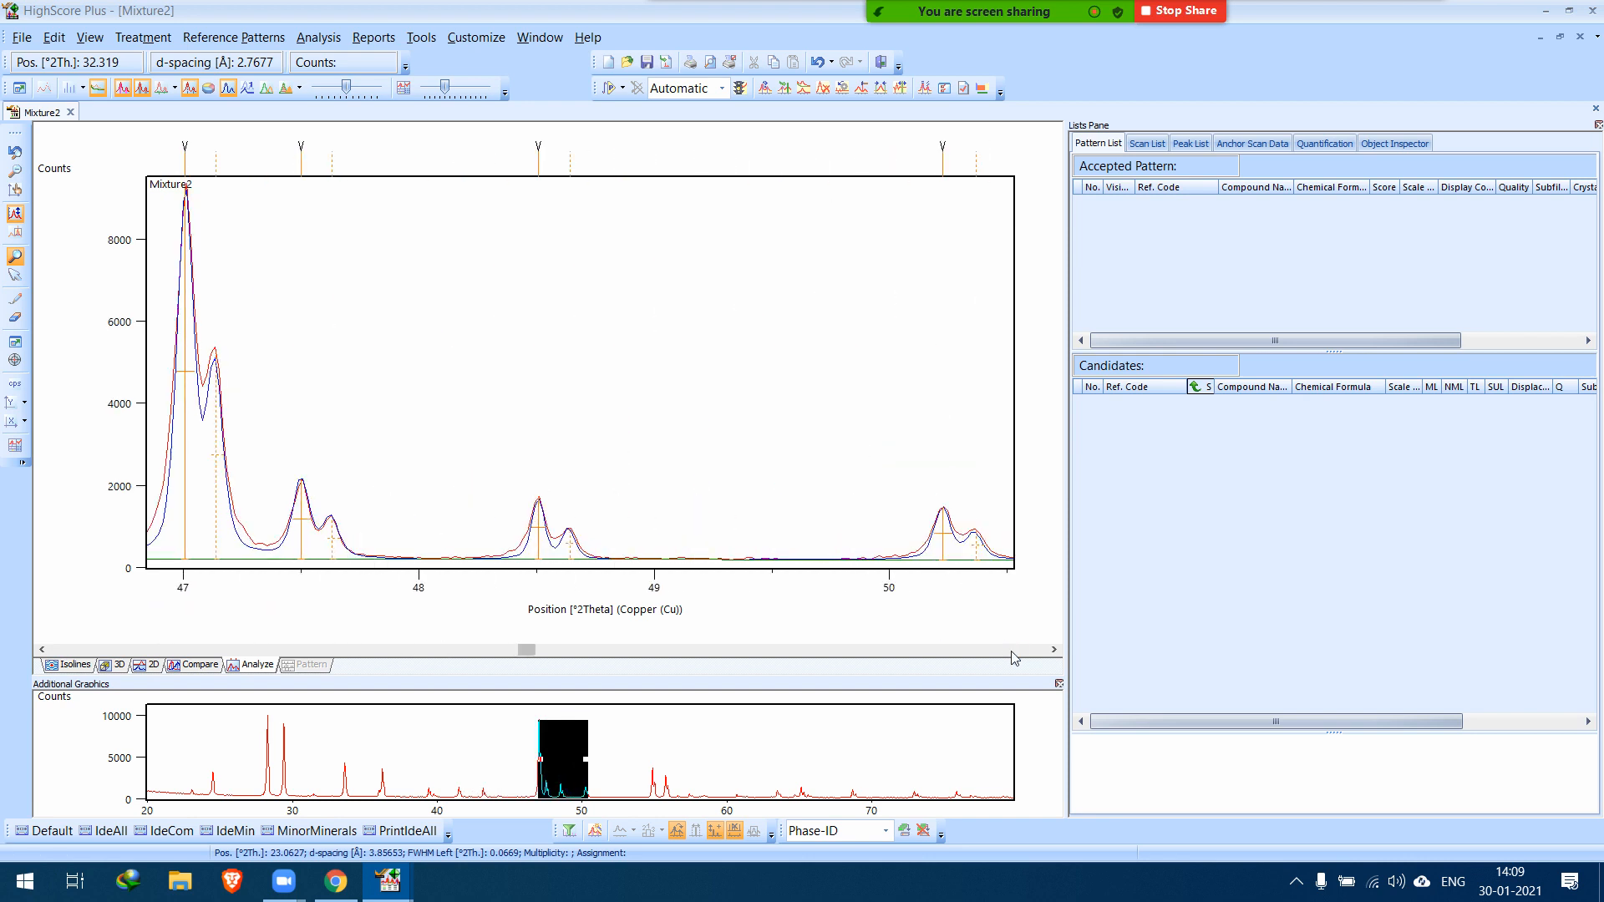
scroll(1013, 658, right, 6)
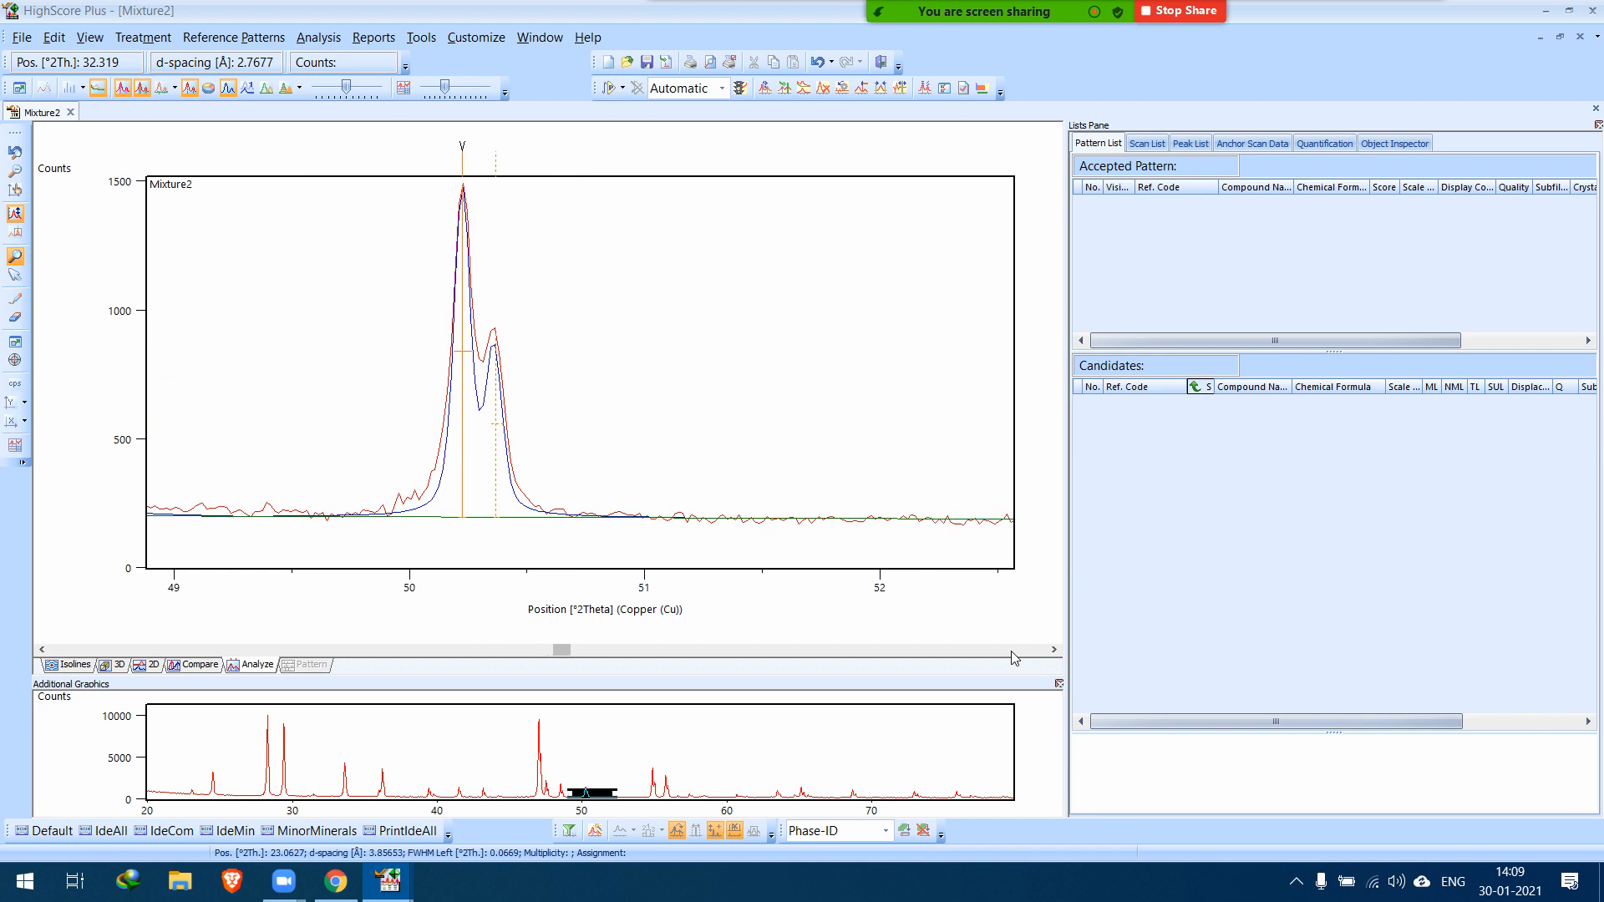
scroll(1014, 657, right, 4)
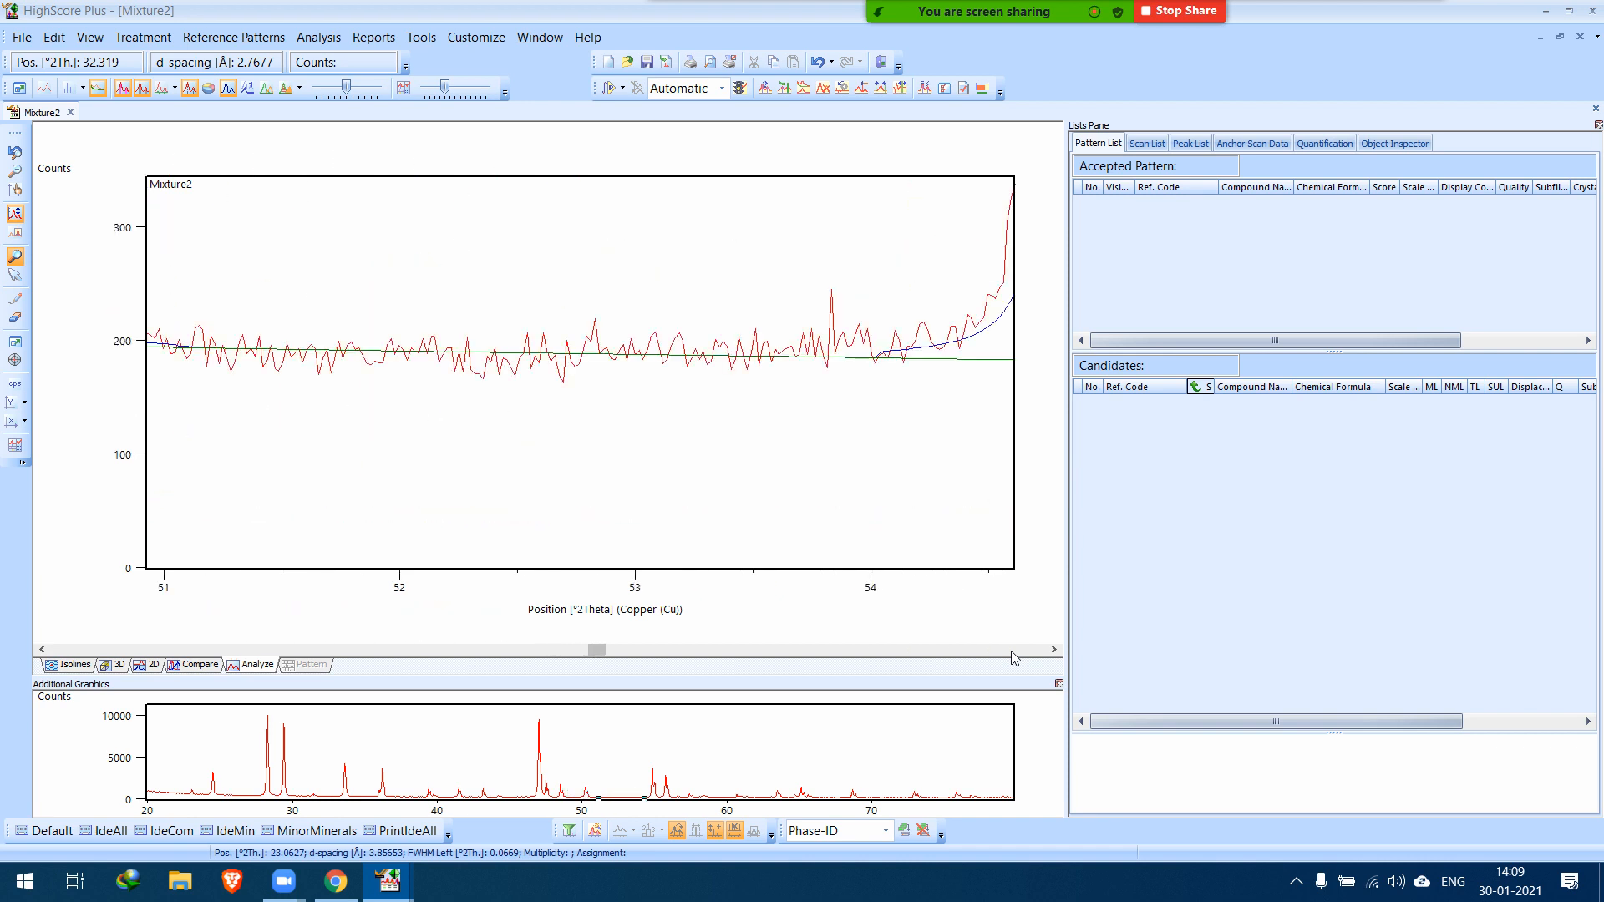
scroll(1014, 657, right, 6)
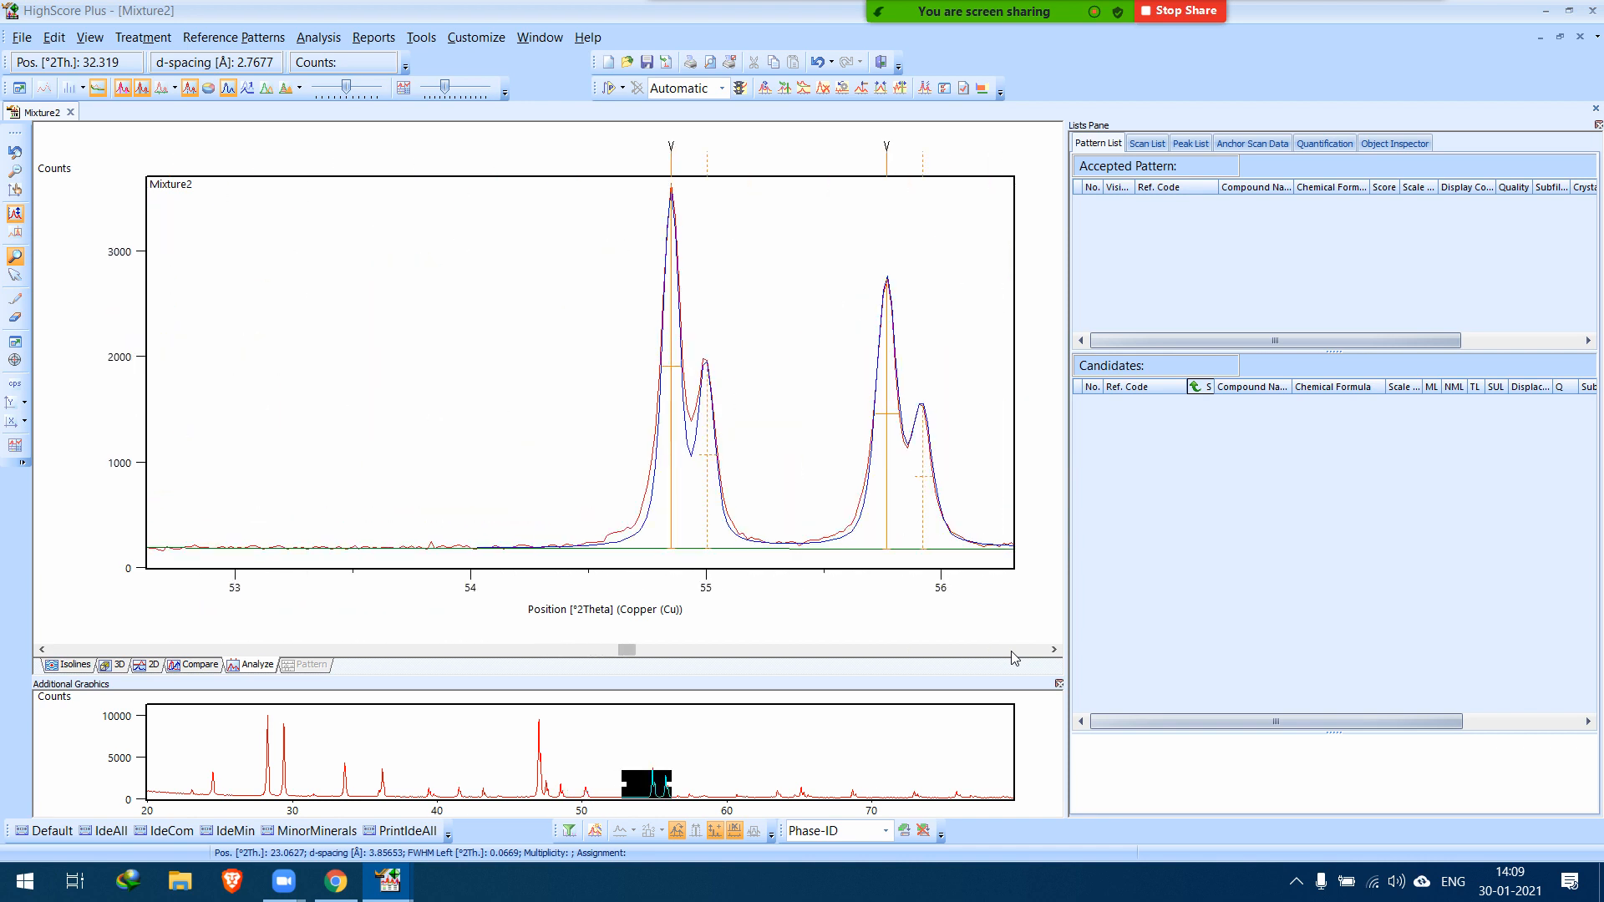
scroll(1014, 658, right, 8)
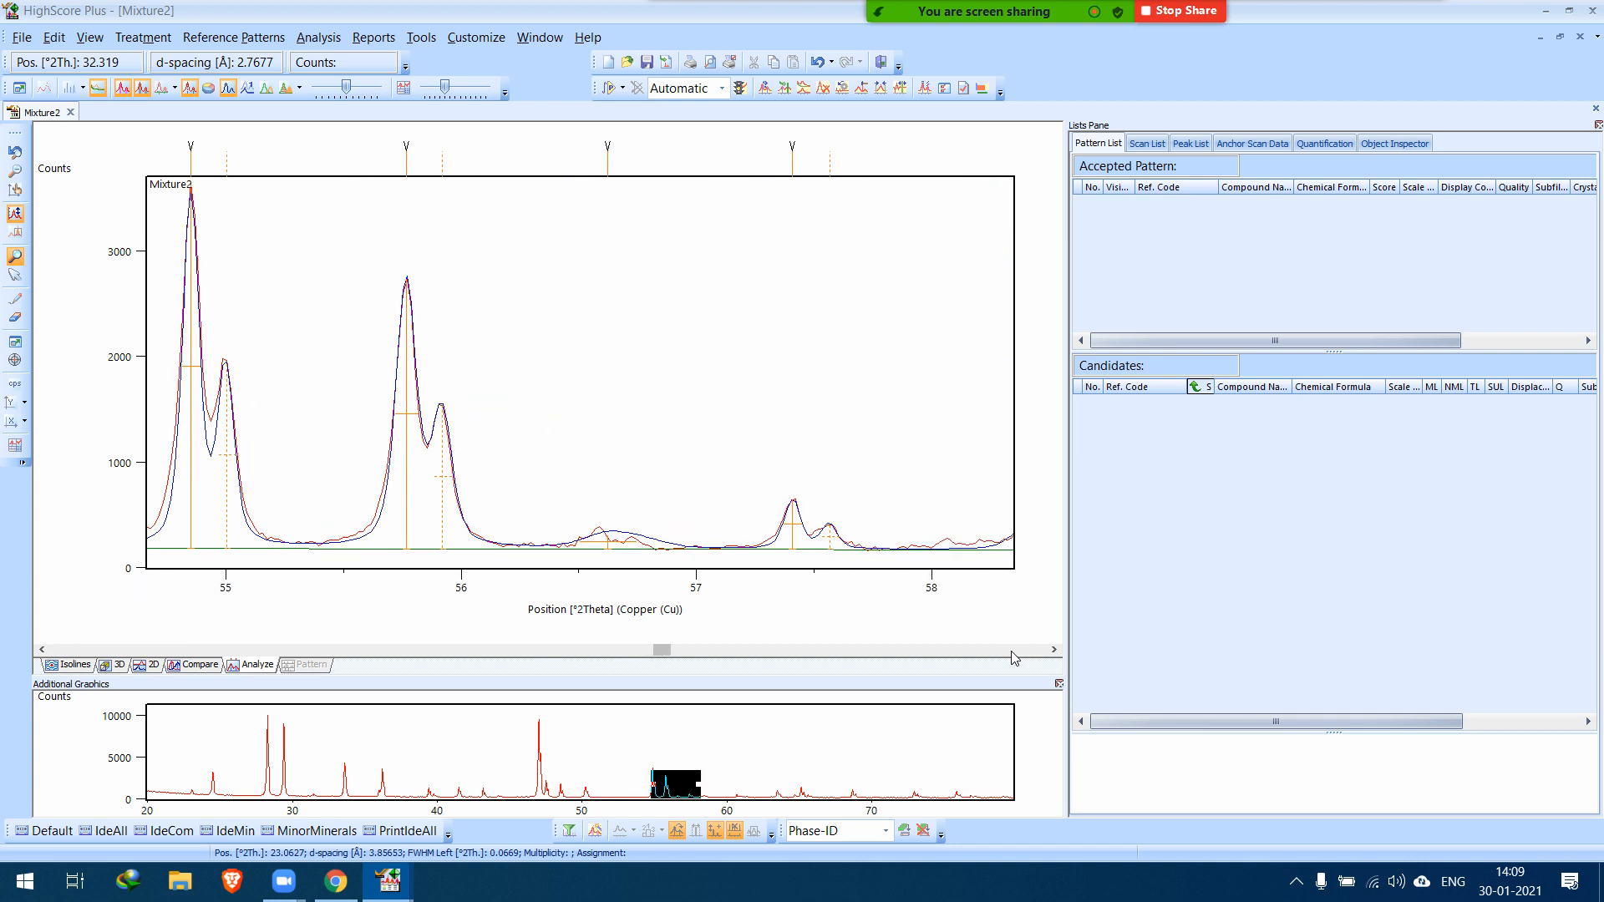
scroll(1013, 658, right, 10)
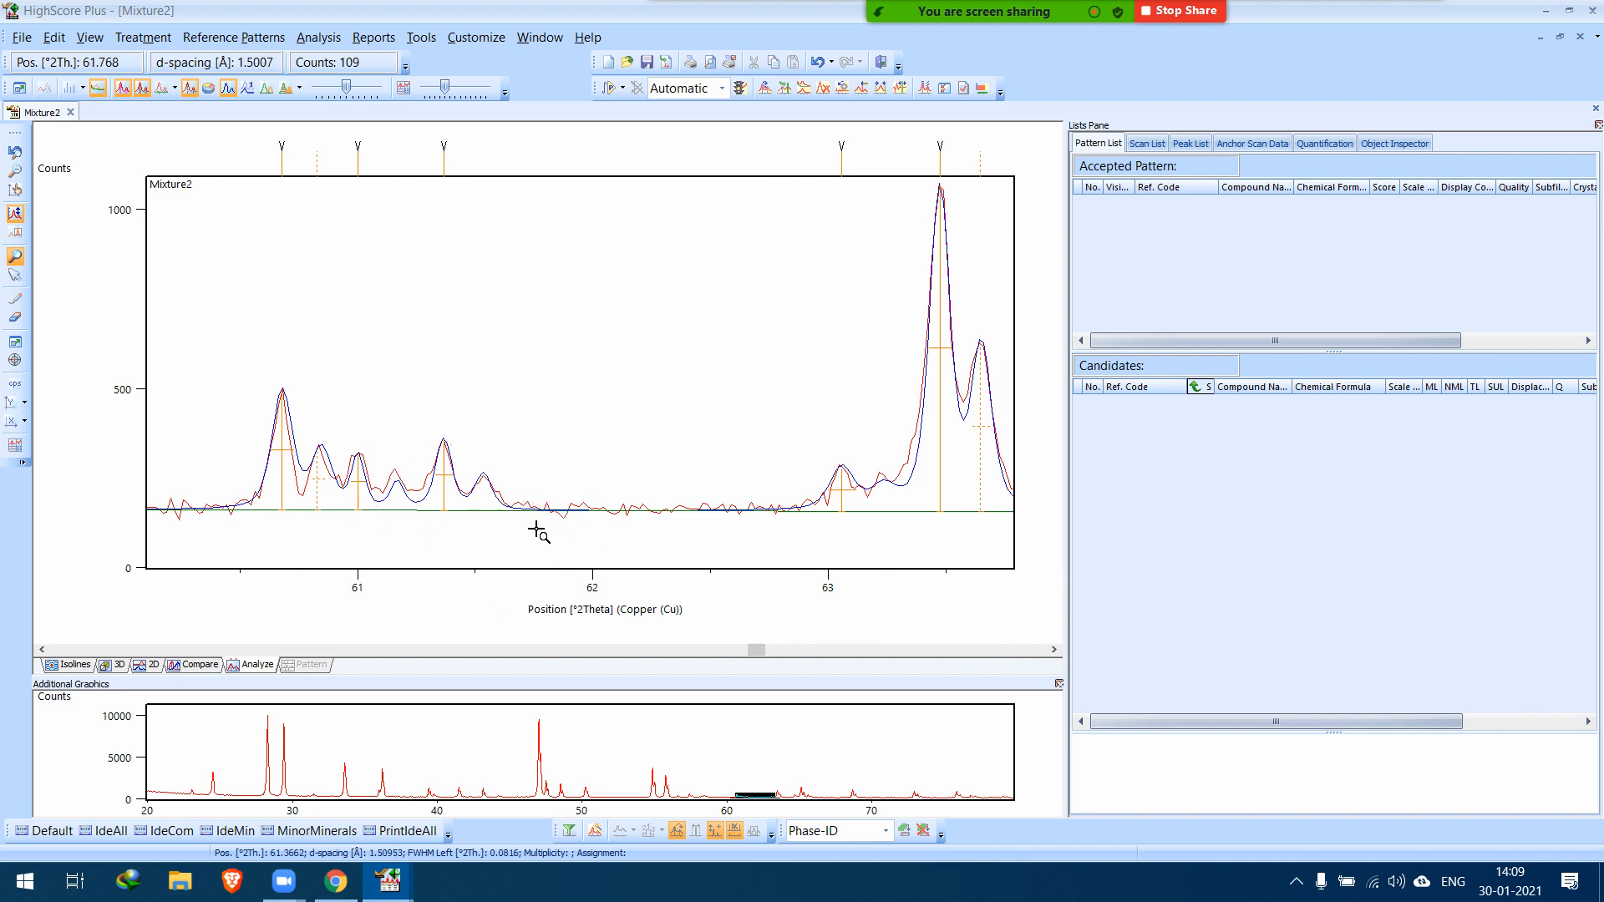
scroll(1042, 654, right, 10)
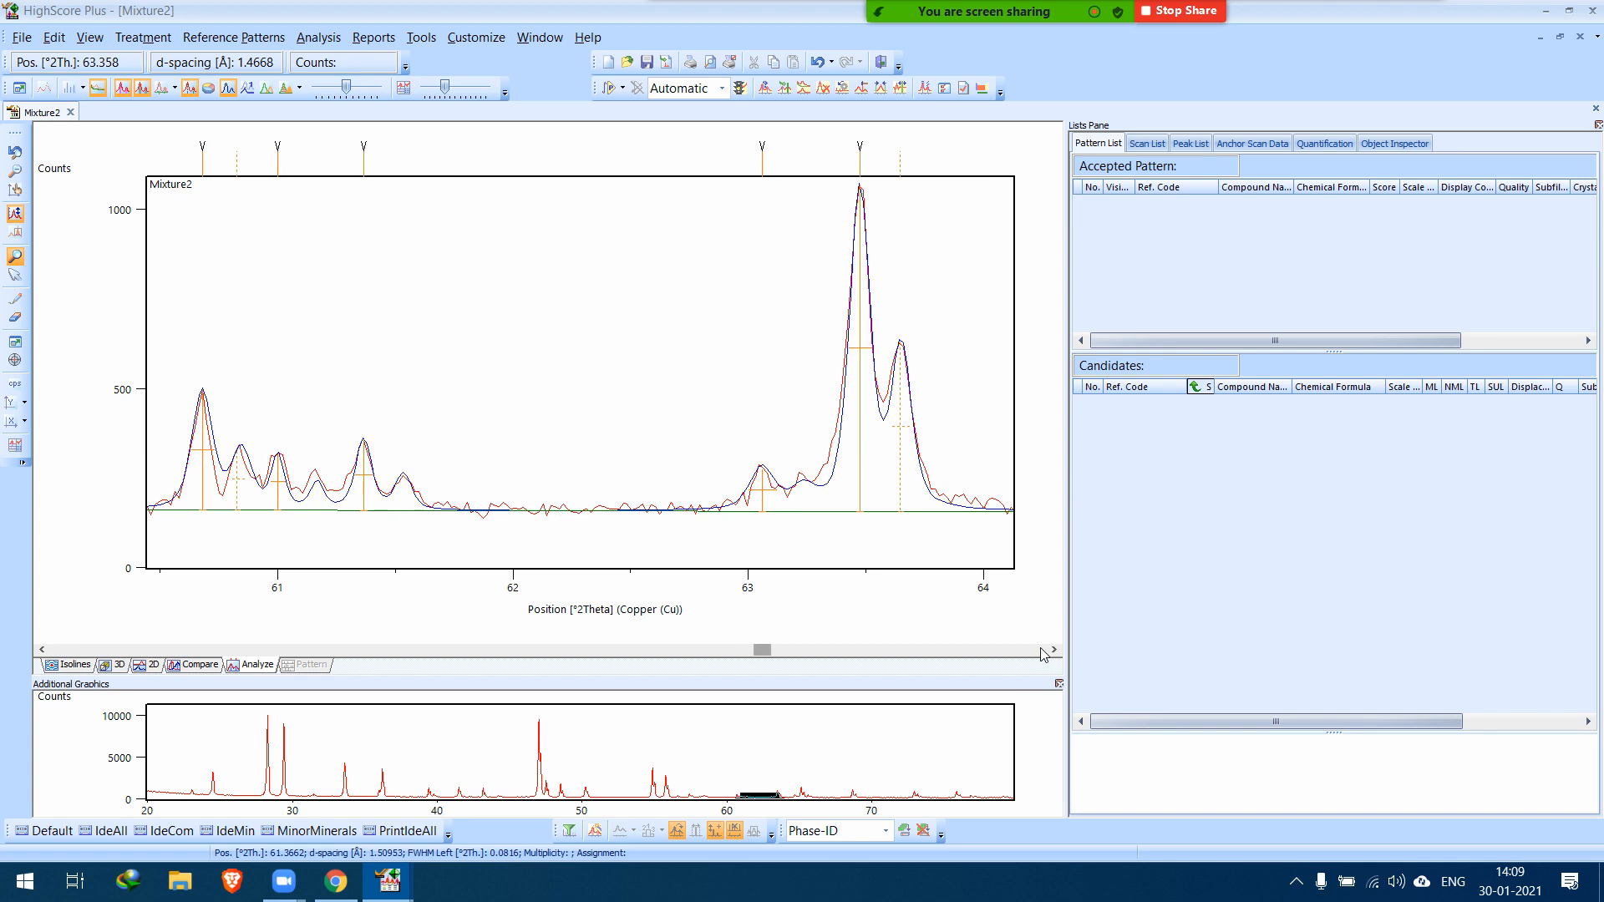
scroll(1044, 655, right, 3)
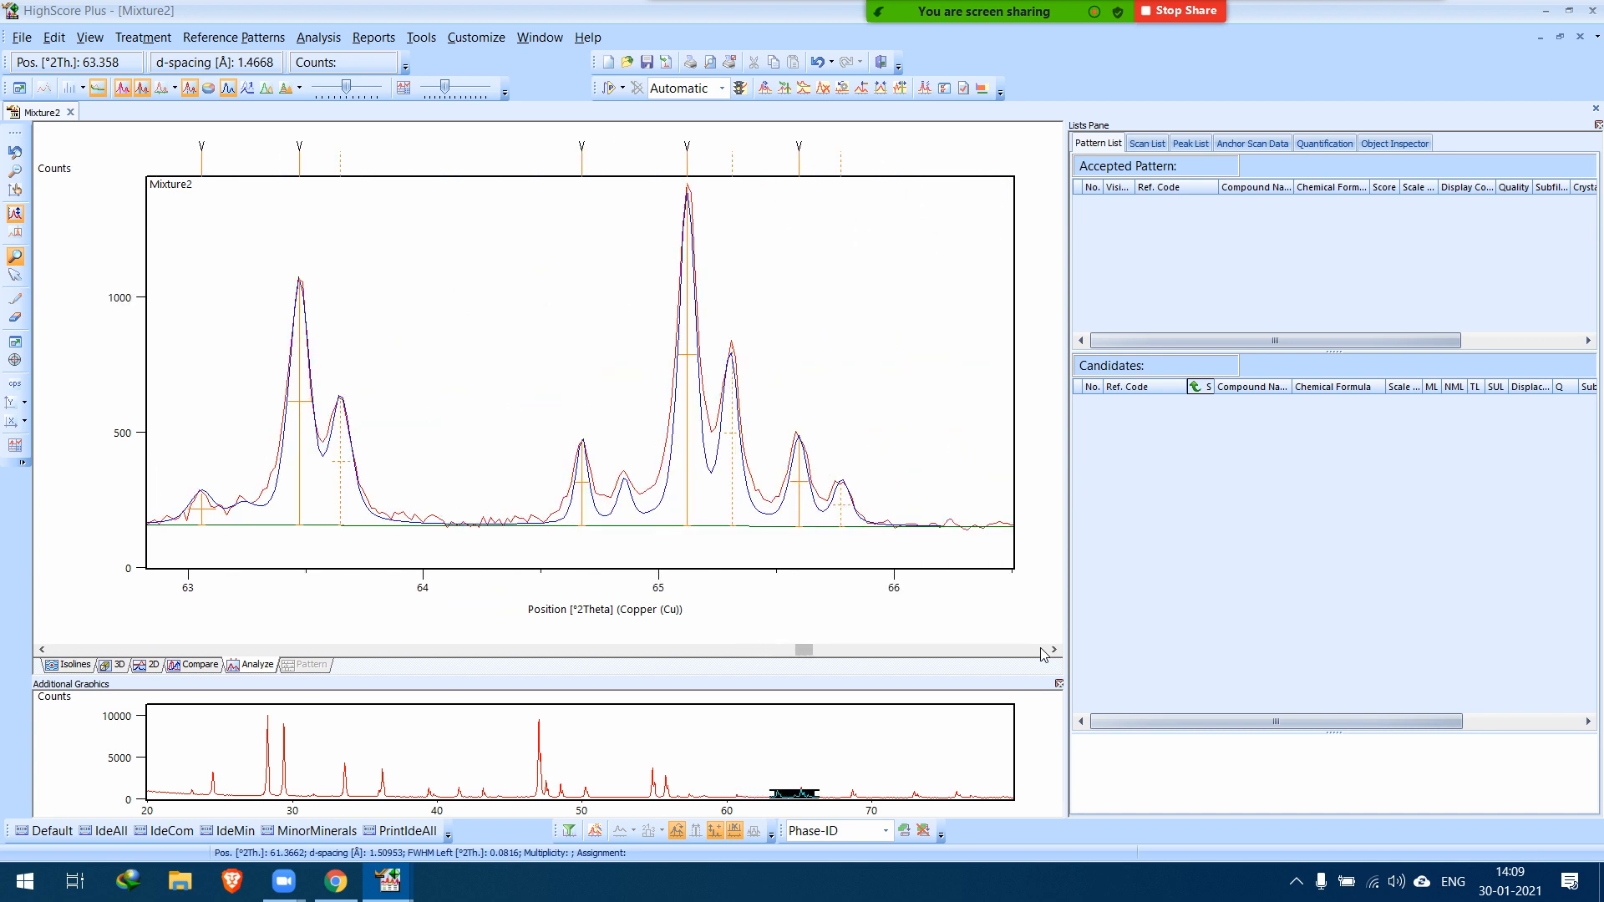
scroll(1044, 654, right, 2)
scroll(1044, 654, right, 10)
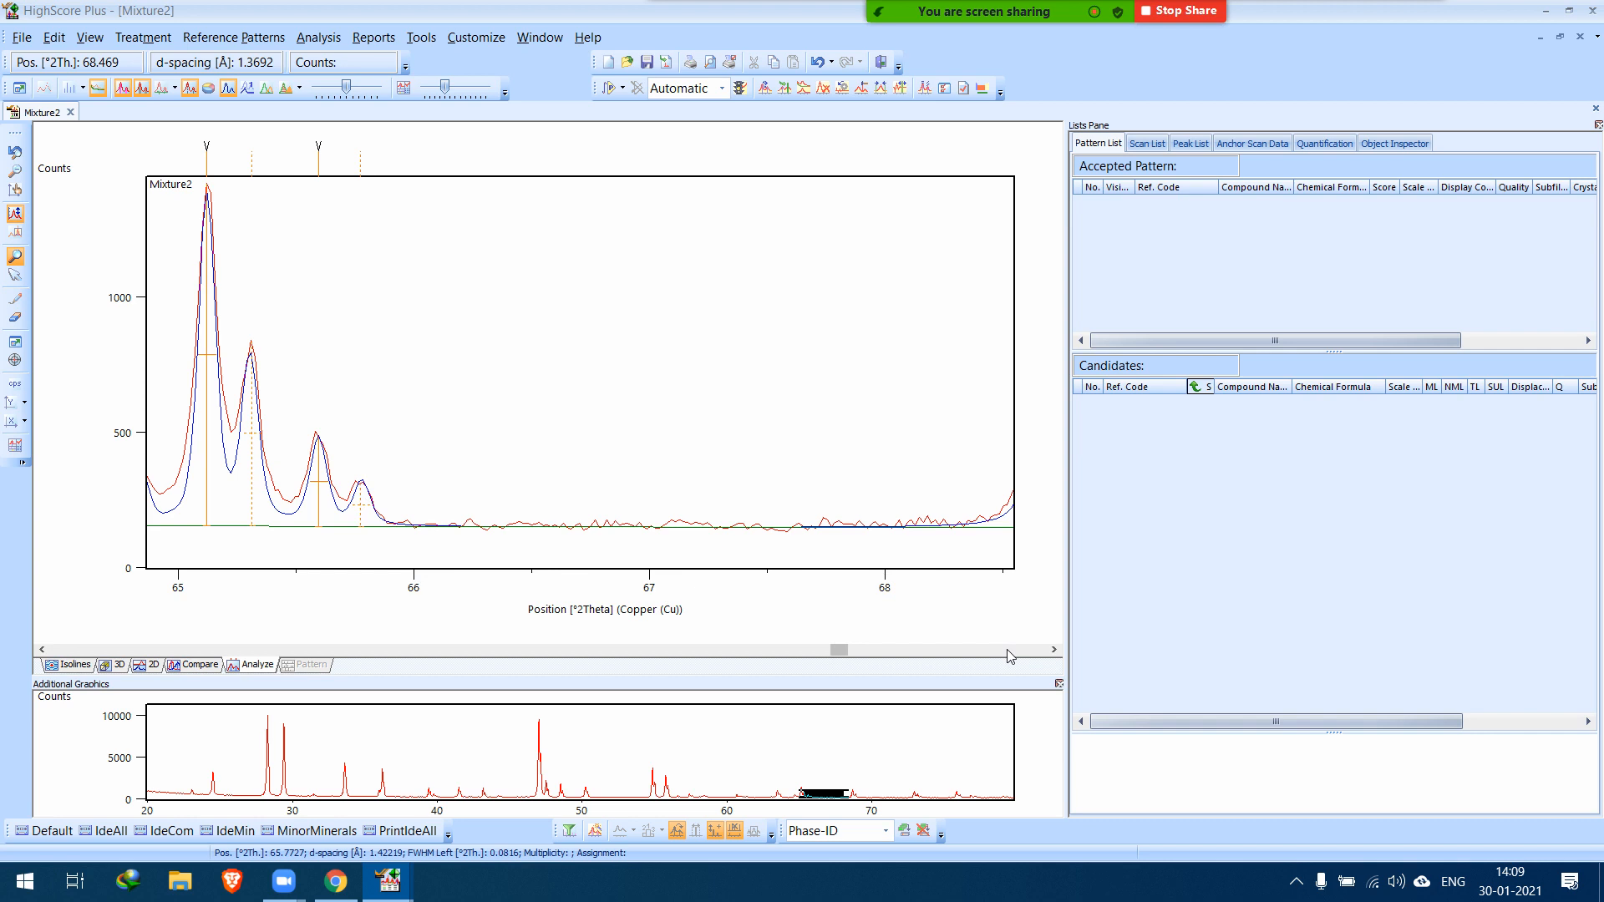
scroll(1008, 653, right, 5)
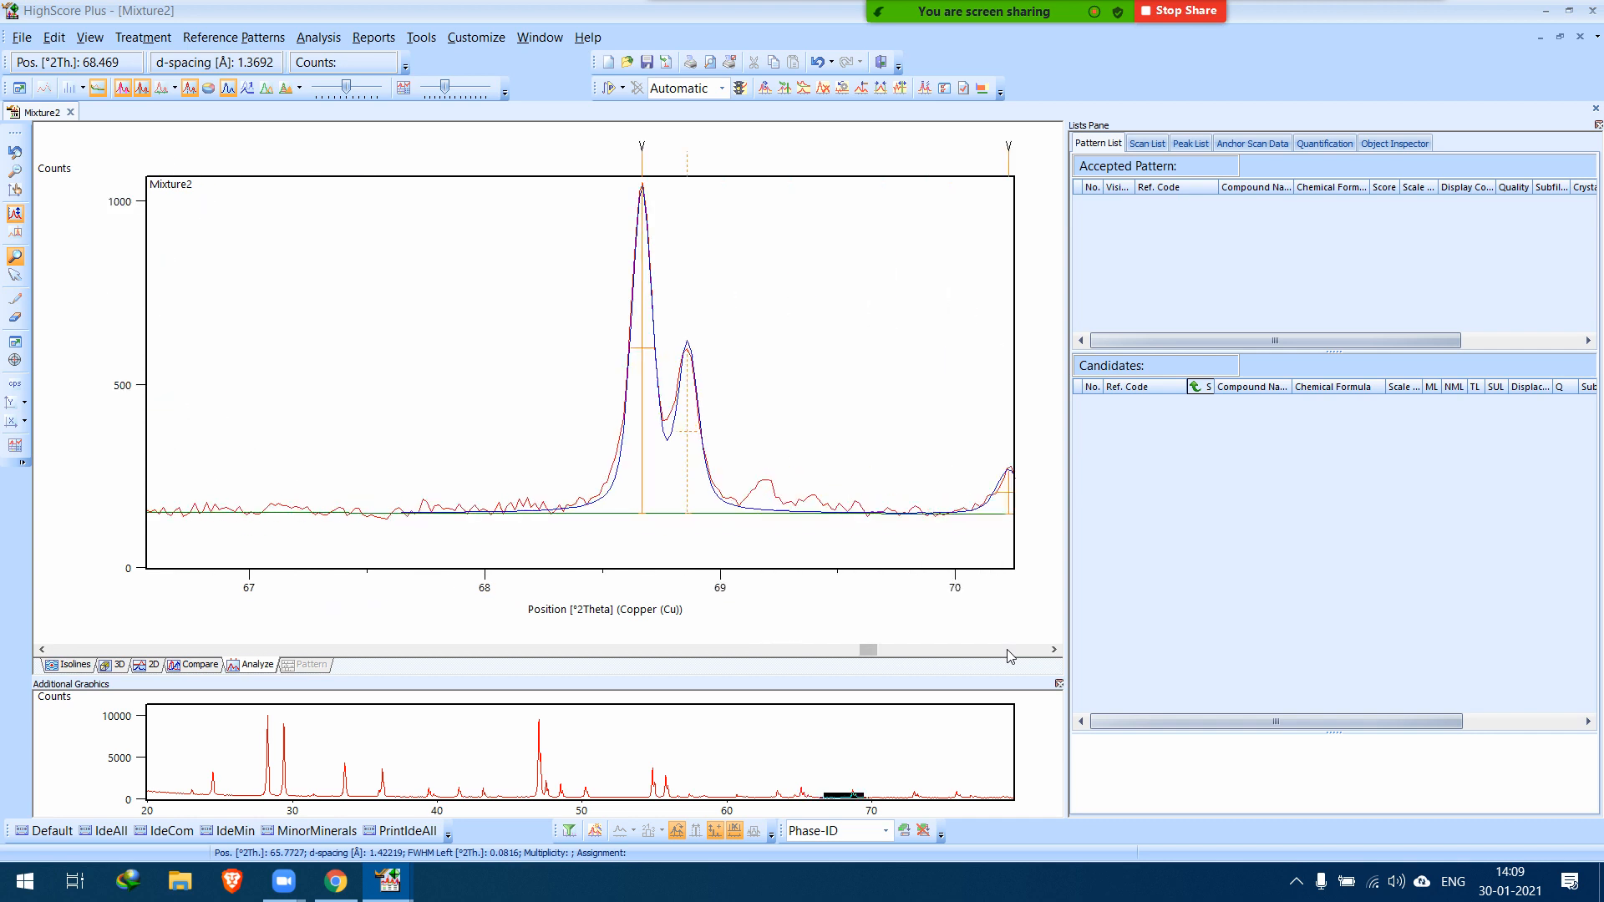
scroll(1007, 653, right, 1)
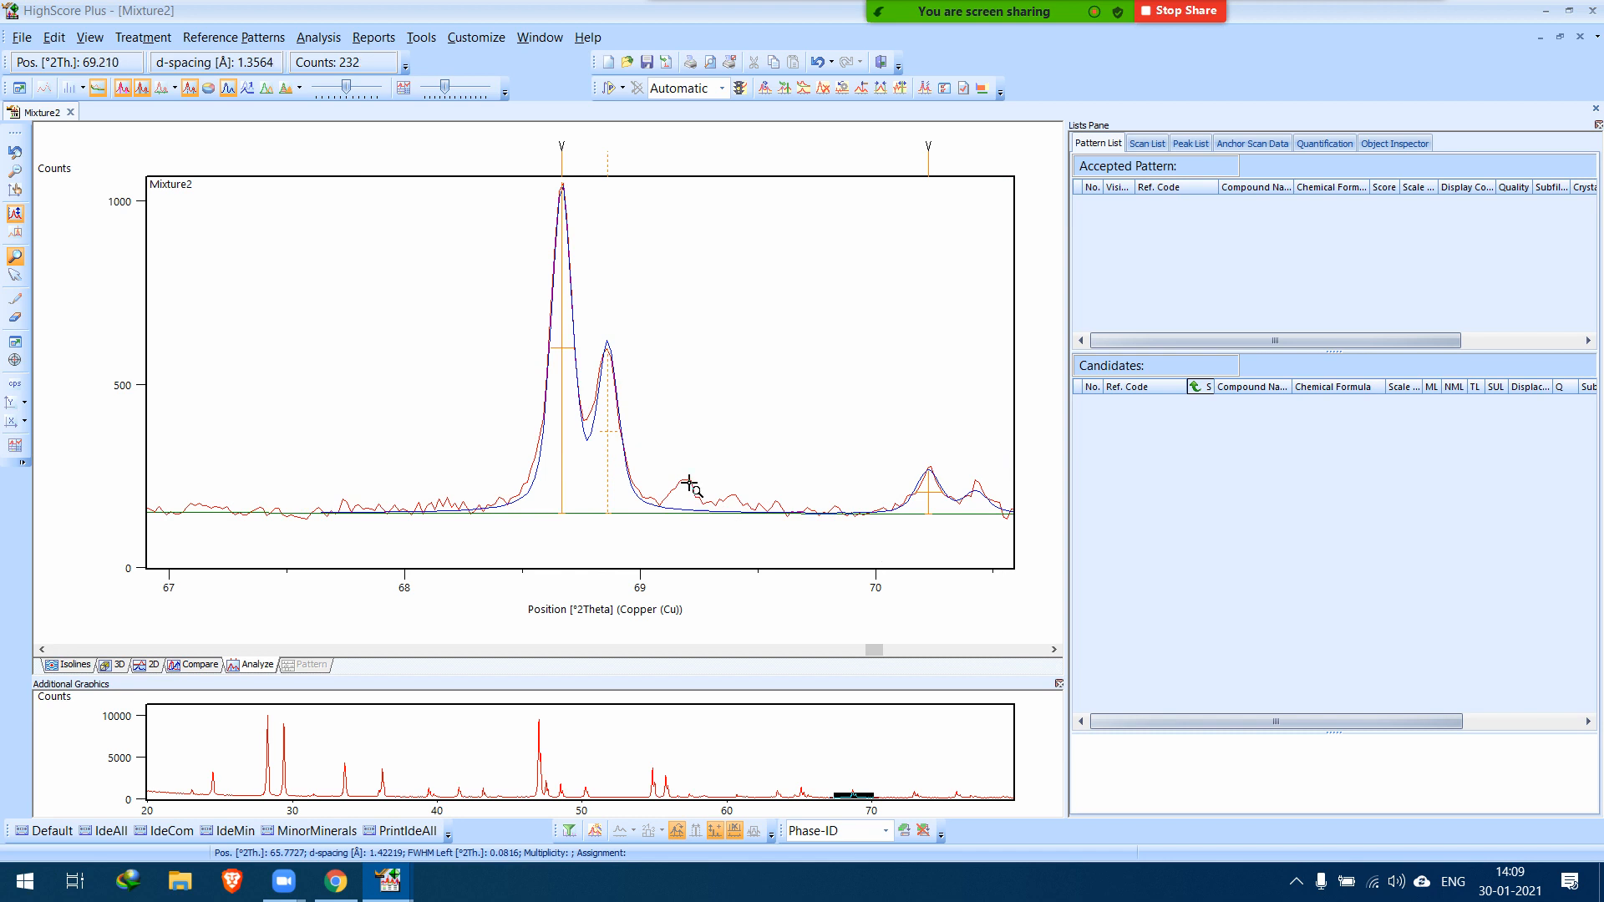
Insert a peak manually on the unmarked bump at about 69.2 °2Theta, and leave peak insertion.
right_click(777, 347)
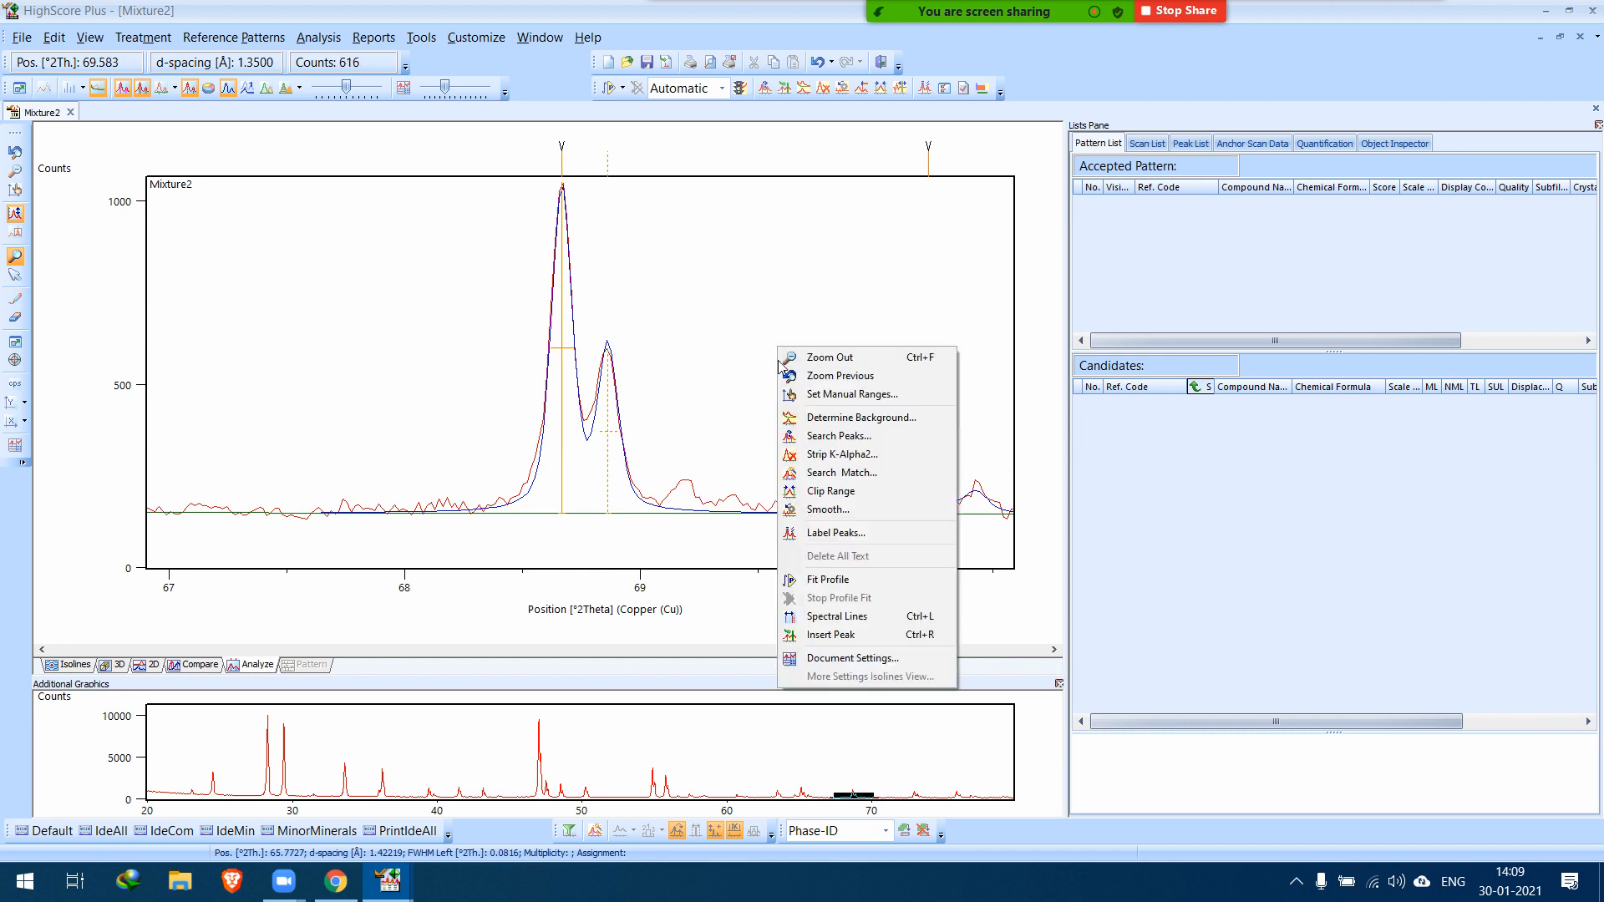
click(852, 637)
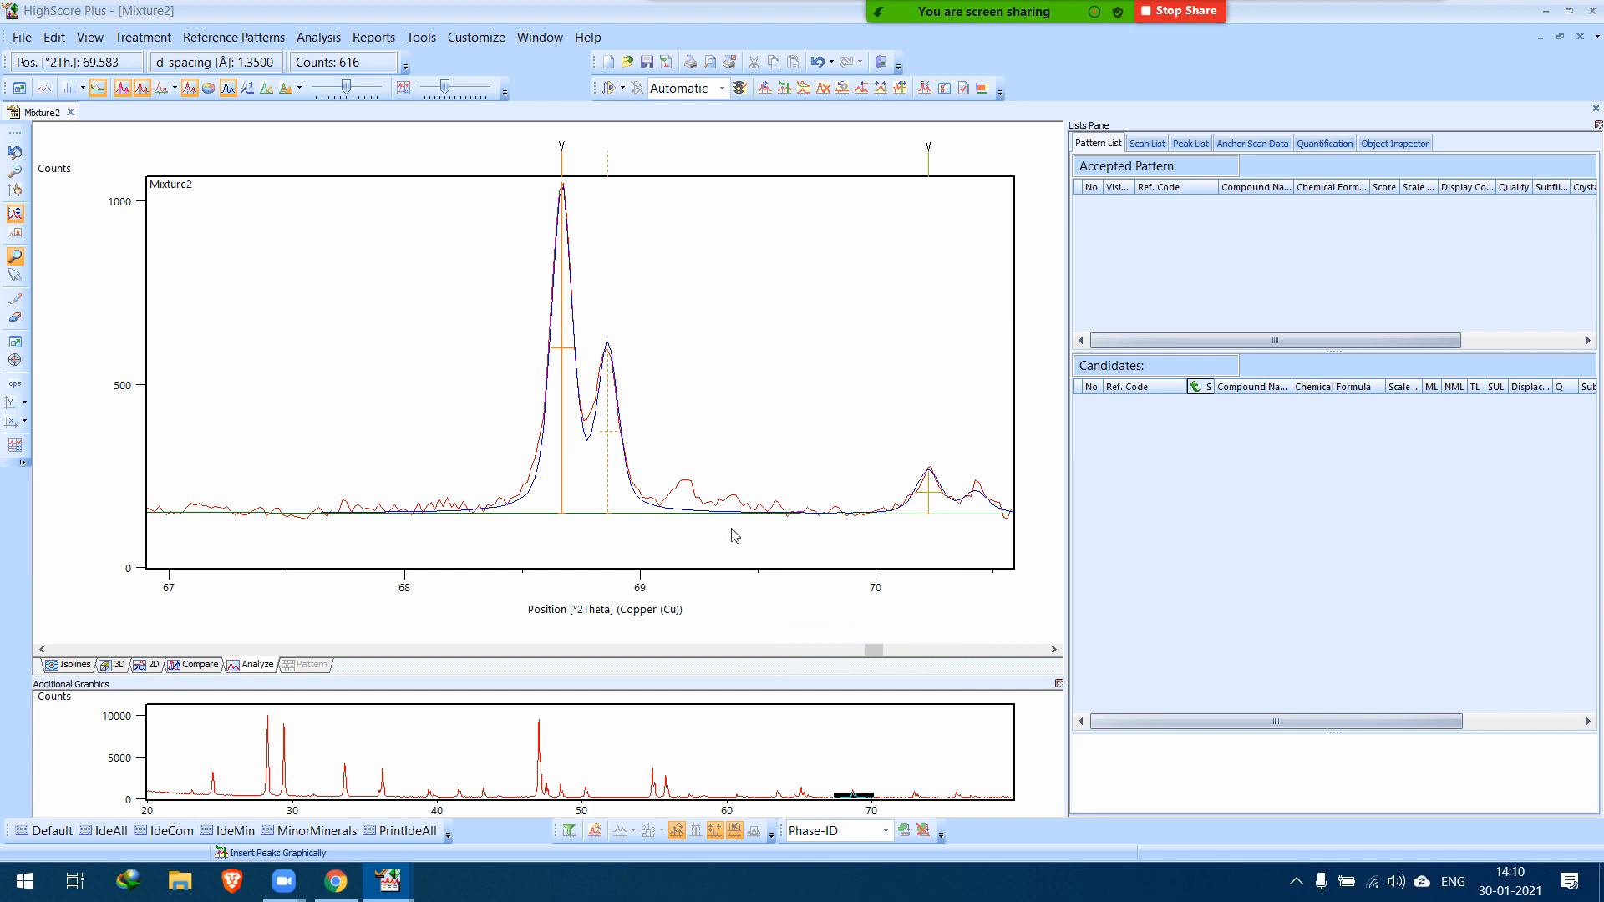
click(685, 480)
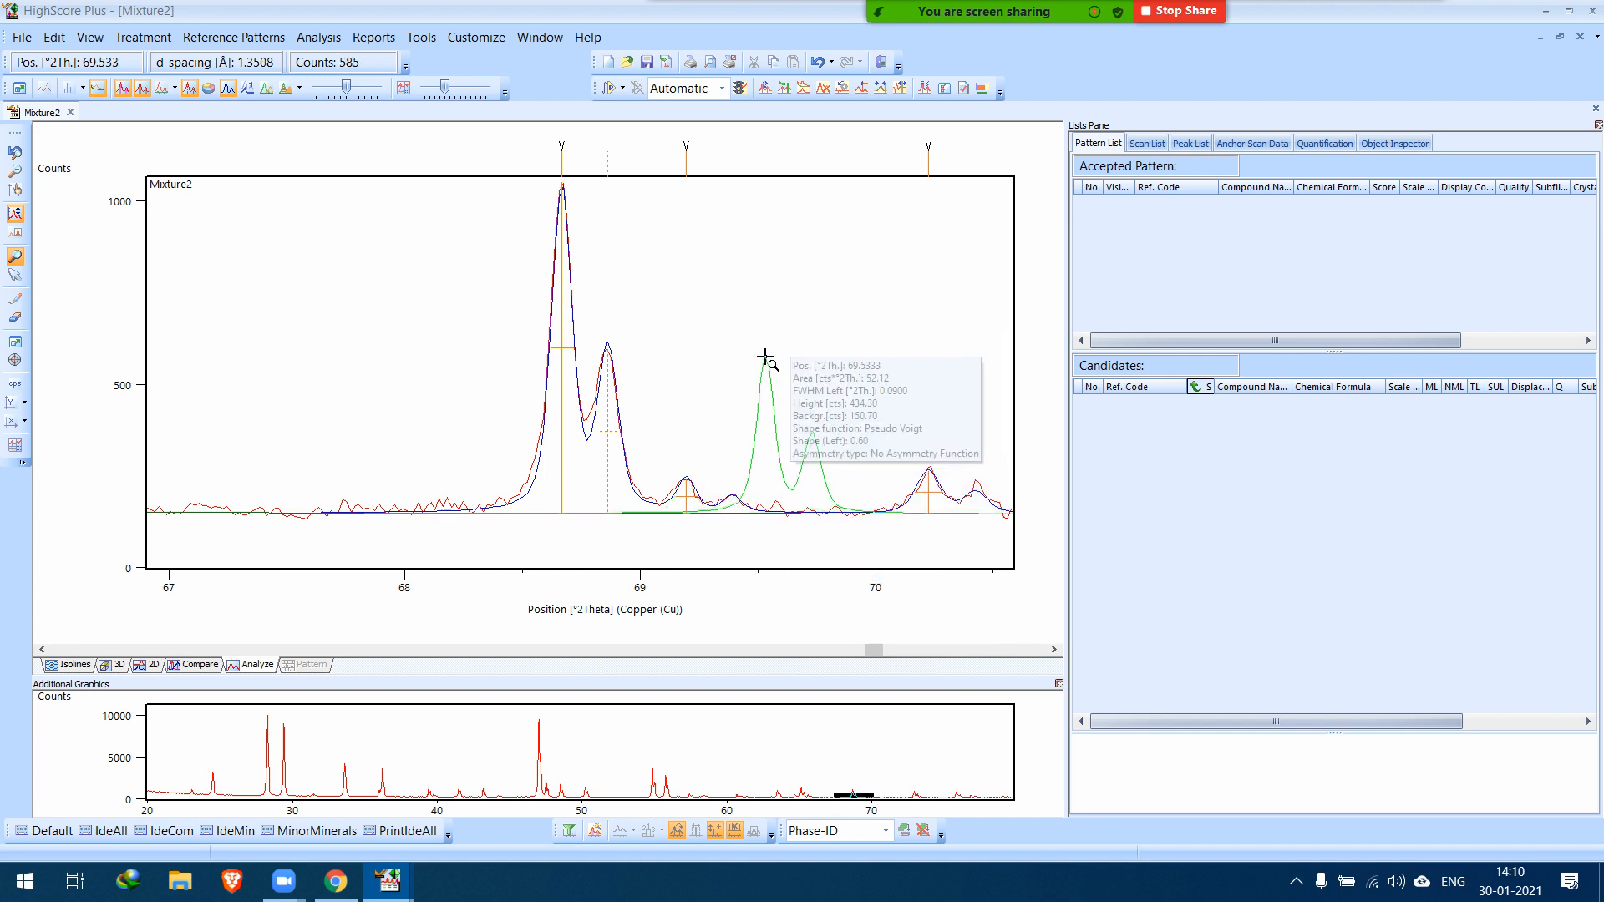
right_click(767, 358)
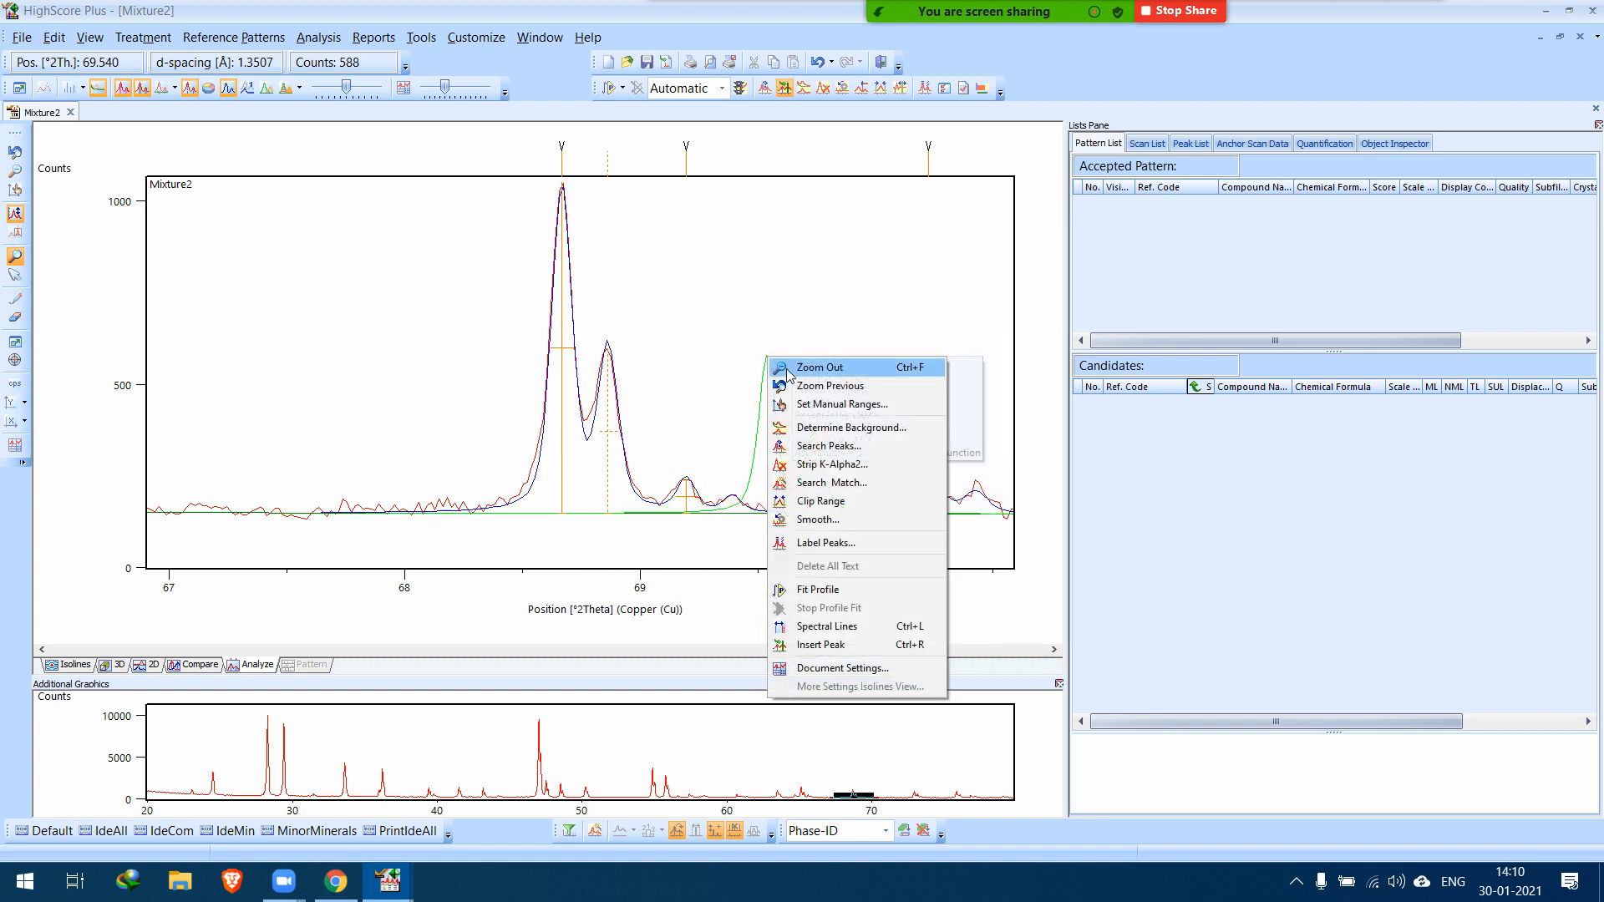
click(863, 645)
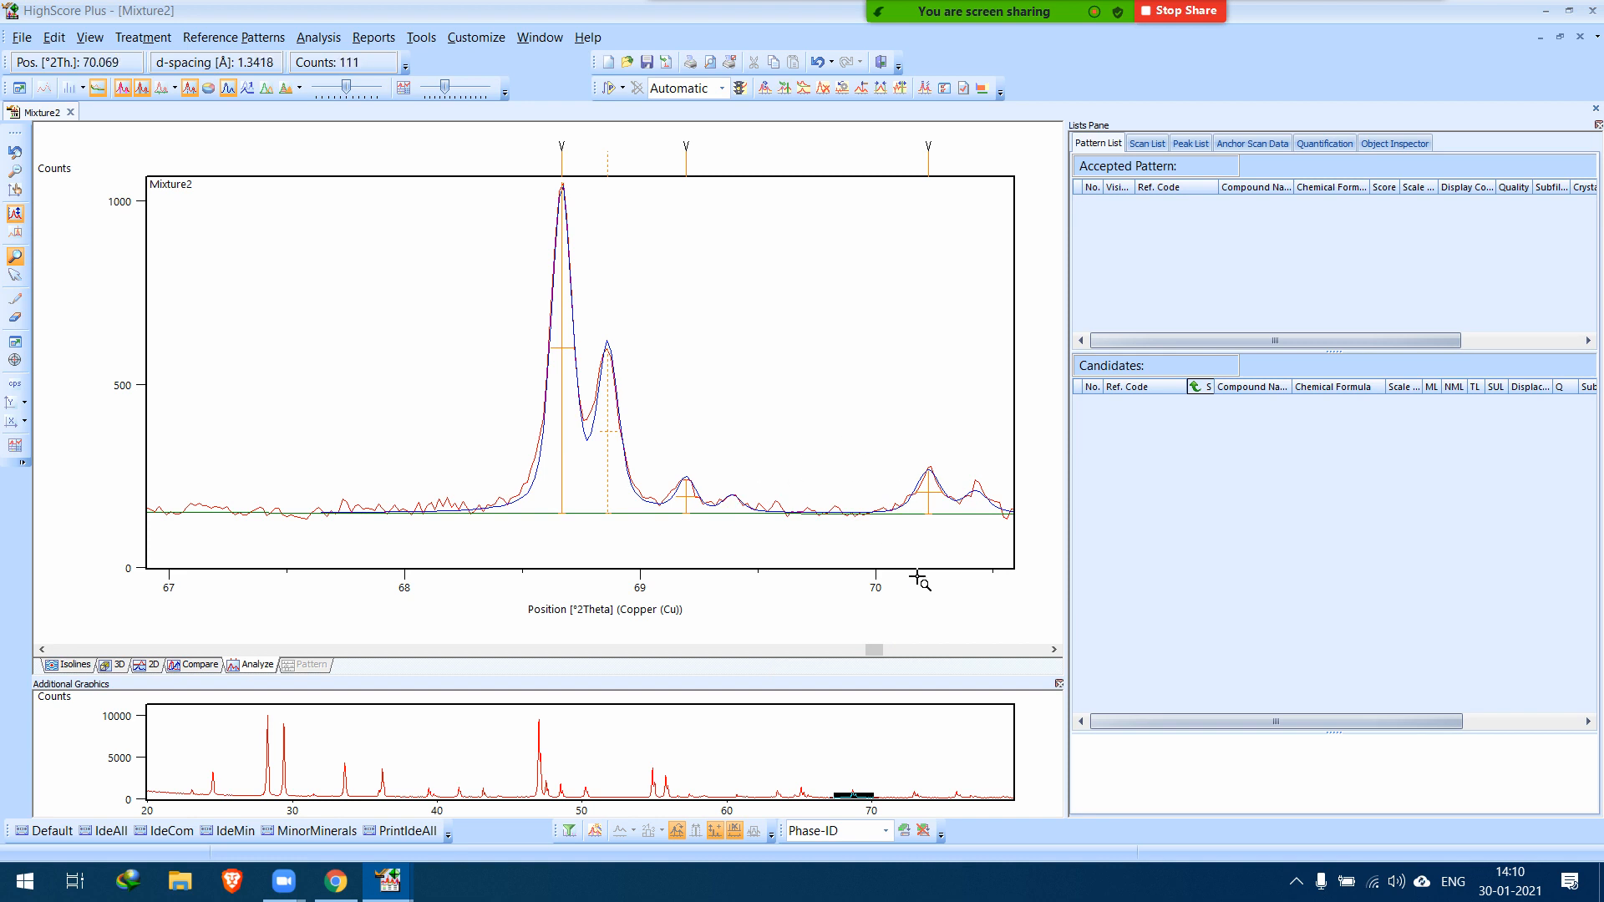
Insert a peak manually at about 77.36 °2Theta, leave peak insertion, and check the remaining markers up to the scan's end.
click(1053, 650)
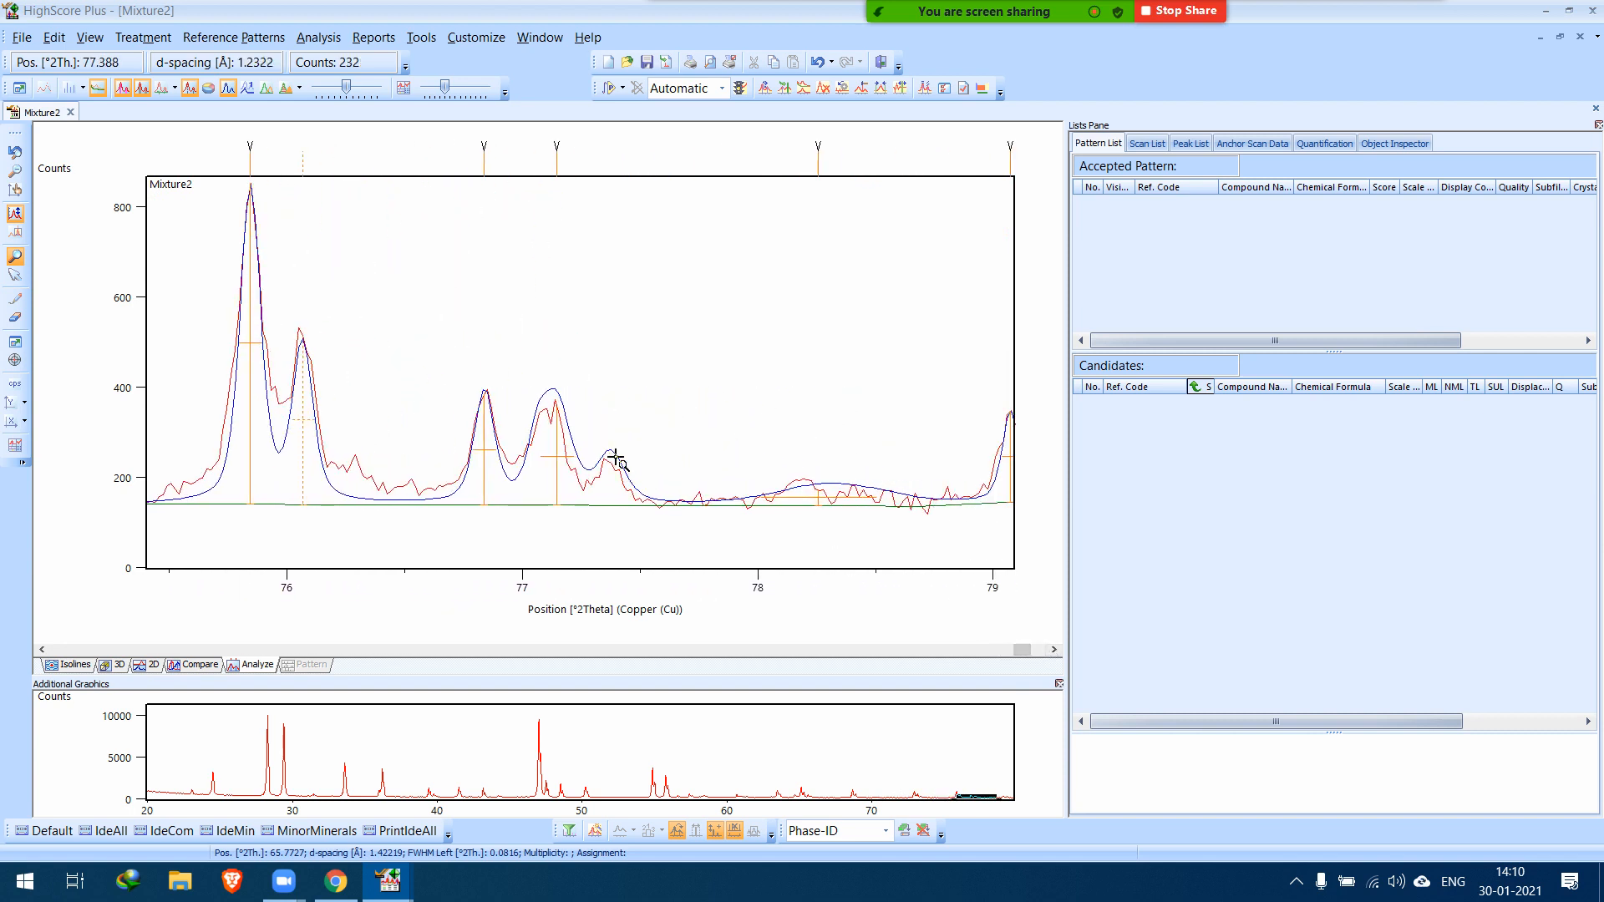
right_click(687, 402)
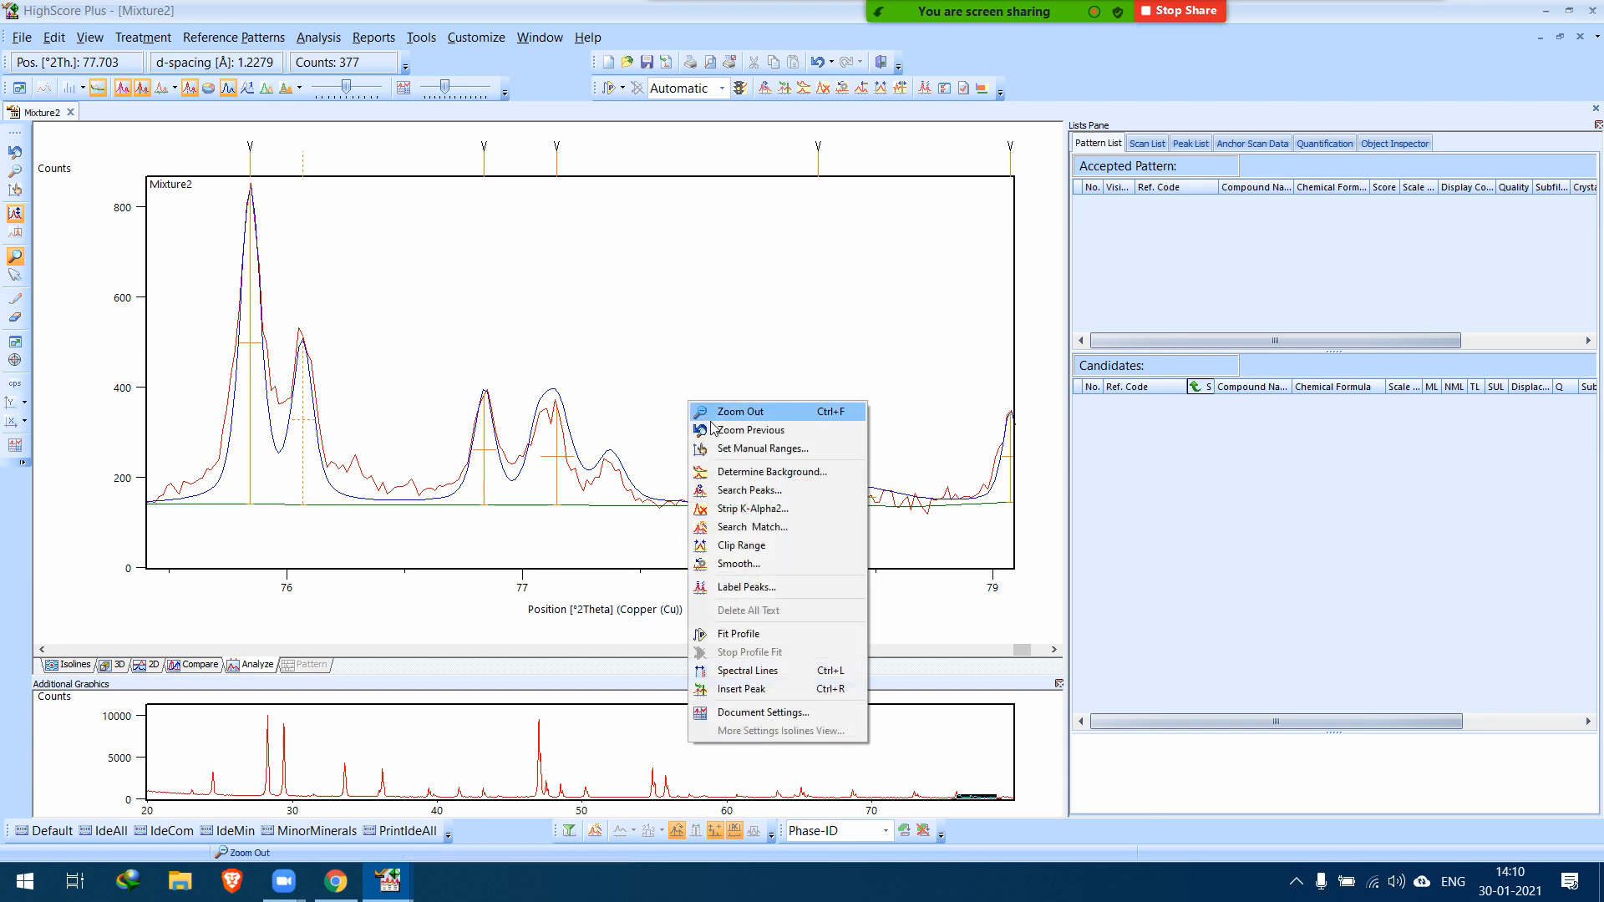
click(761, 690)
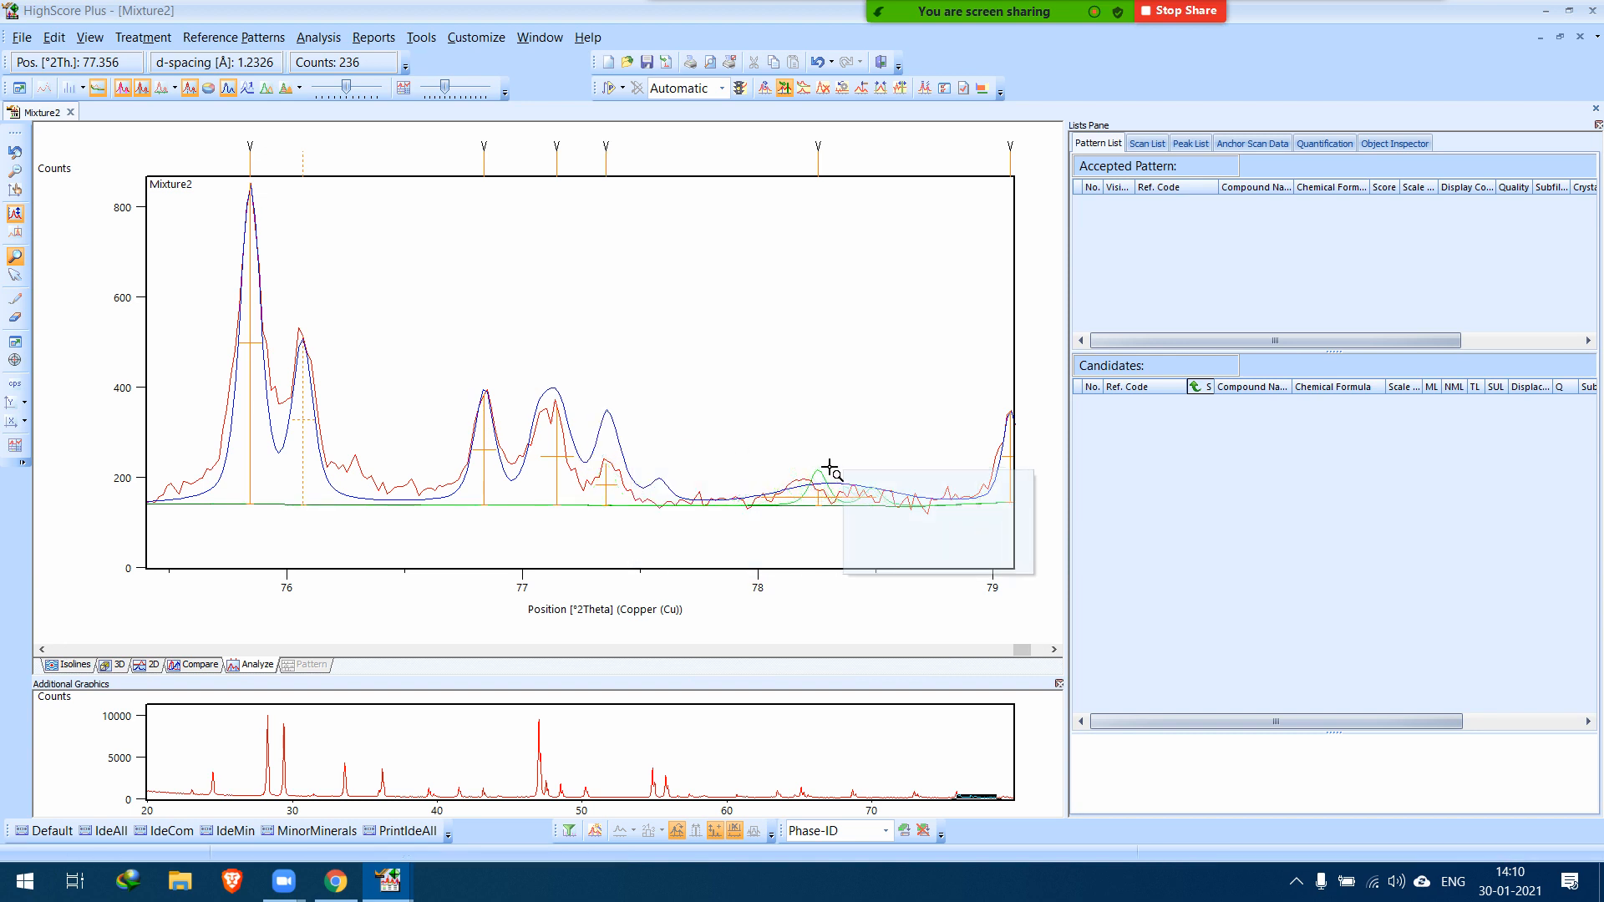
right_click(872, 442)
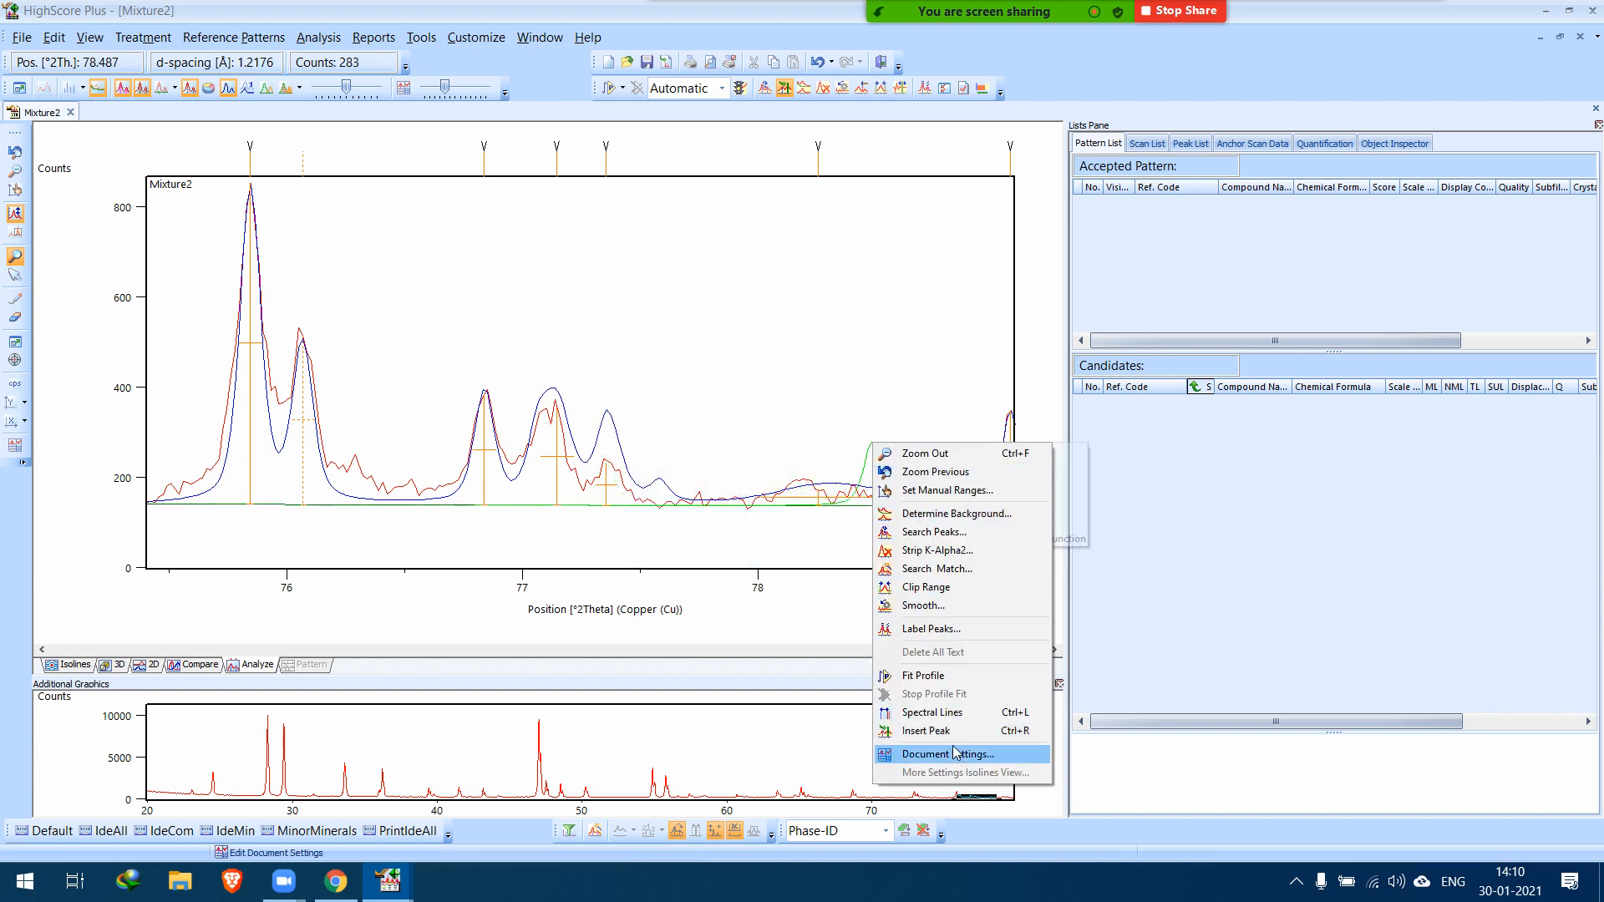
click(942, 719)
click(1054, 650)
click(1053, 650)
click(1054, 650)
click(1054, 650)
click(1053, 650)
click(1053, 650)
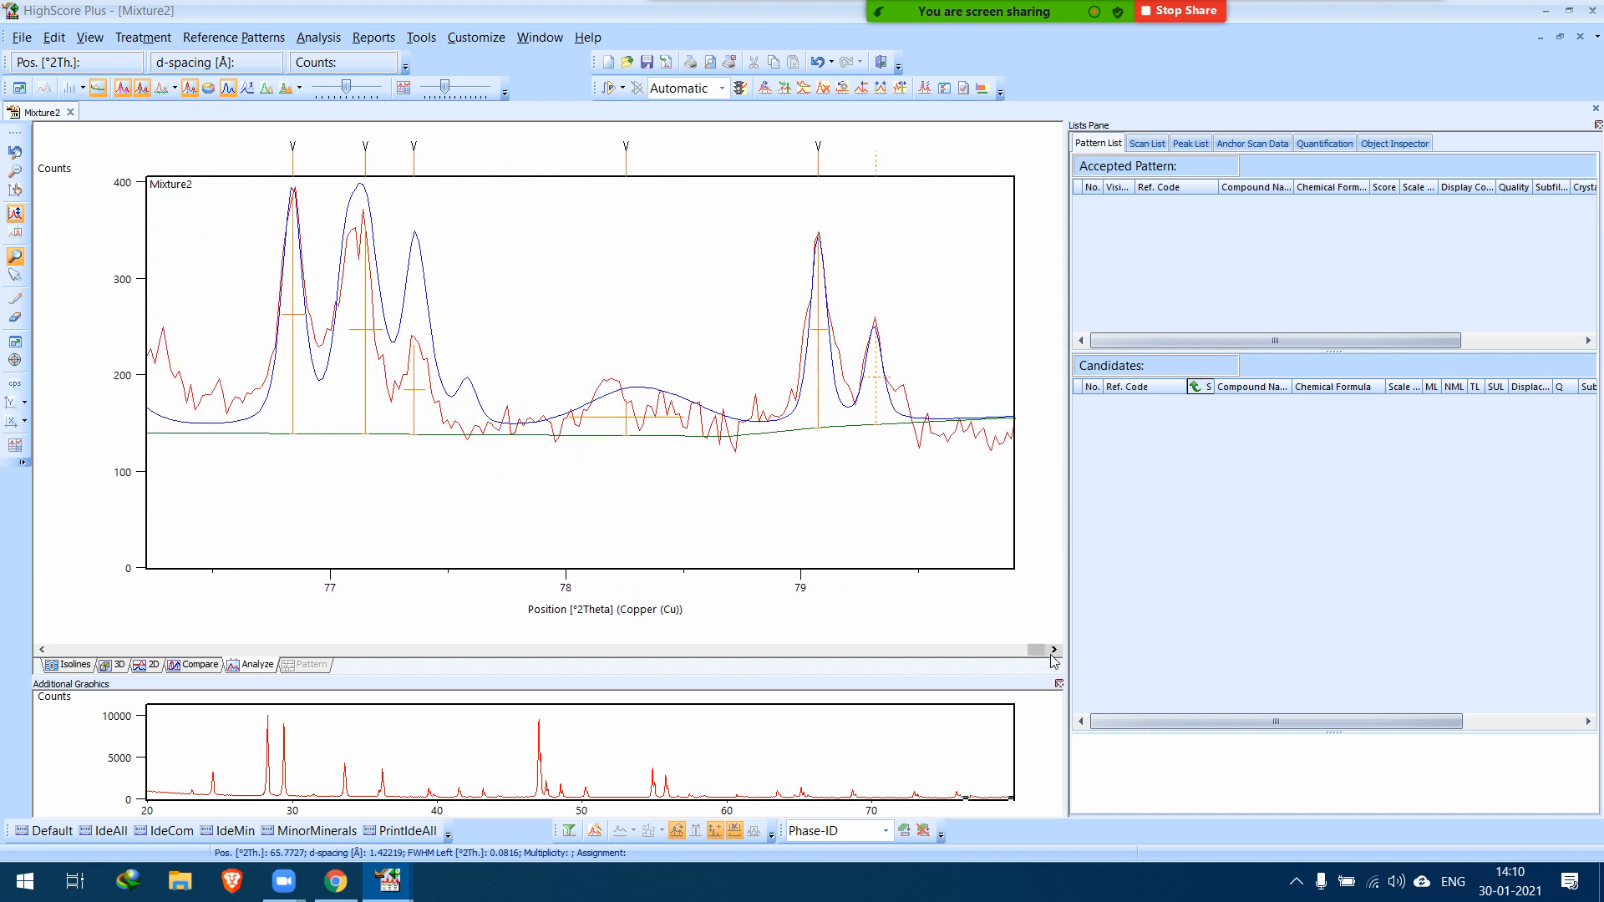
Open Search & Match for the full Mixture2 scan and choose the Inorganic restriction set.
double_click(705, 337)
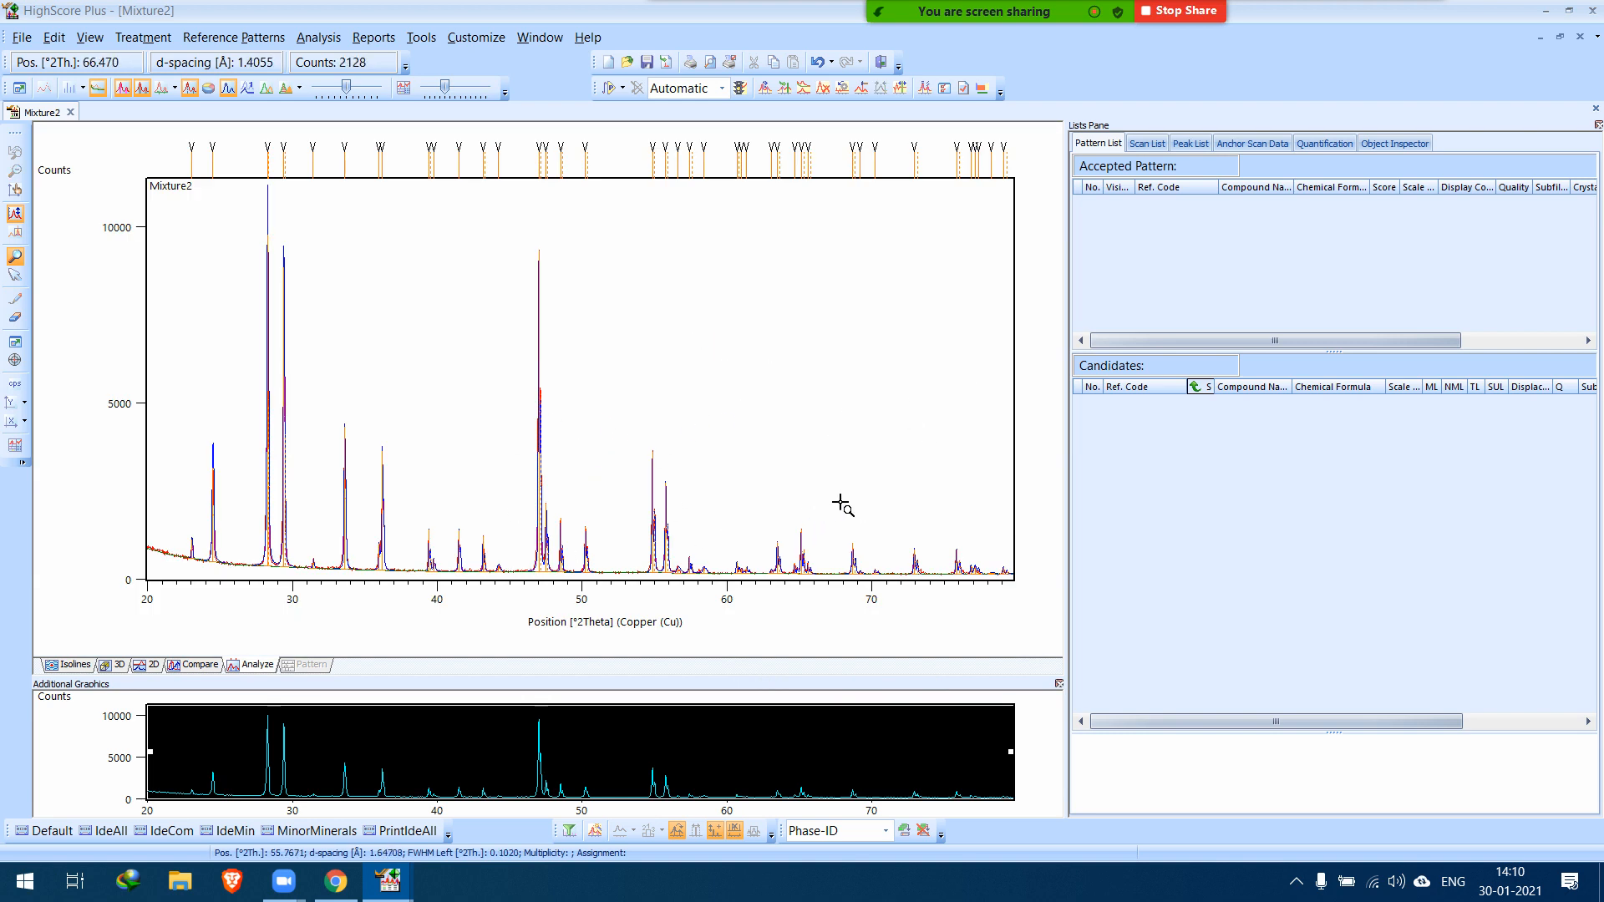
right_click(743, 335)
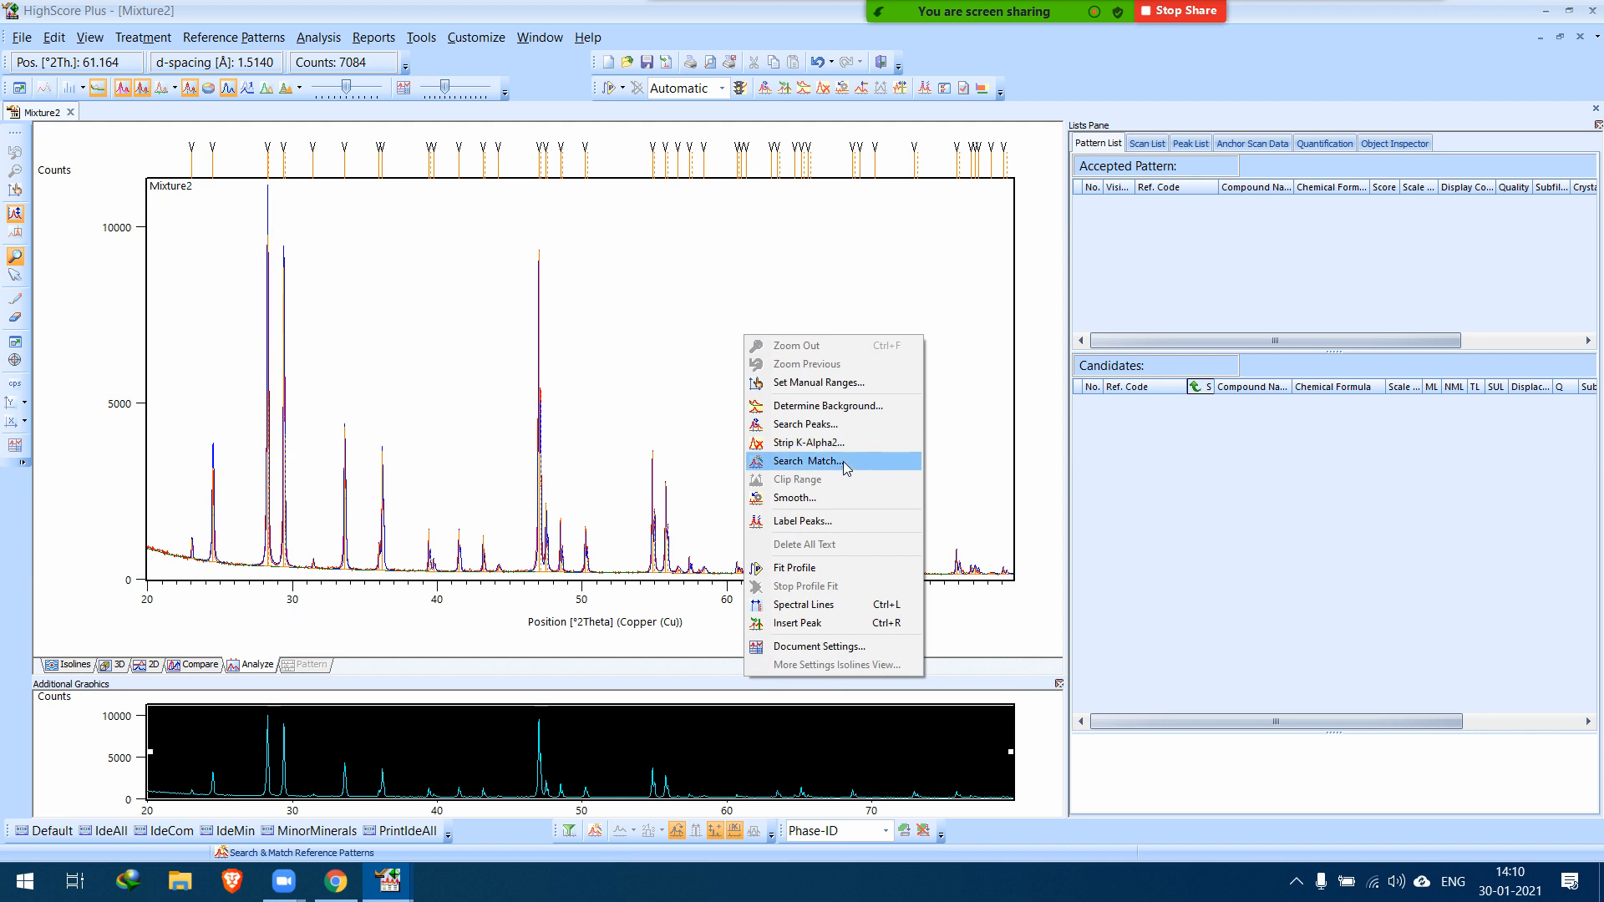
click(831, 468)
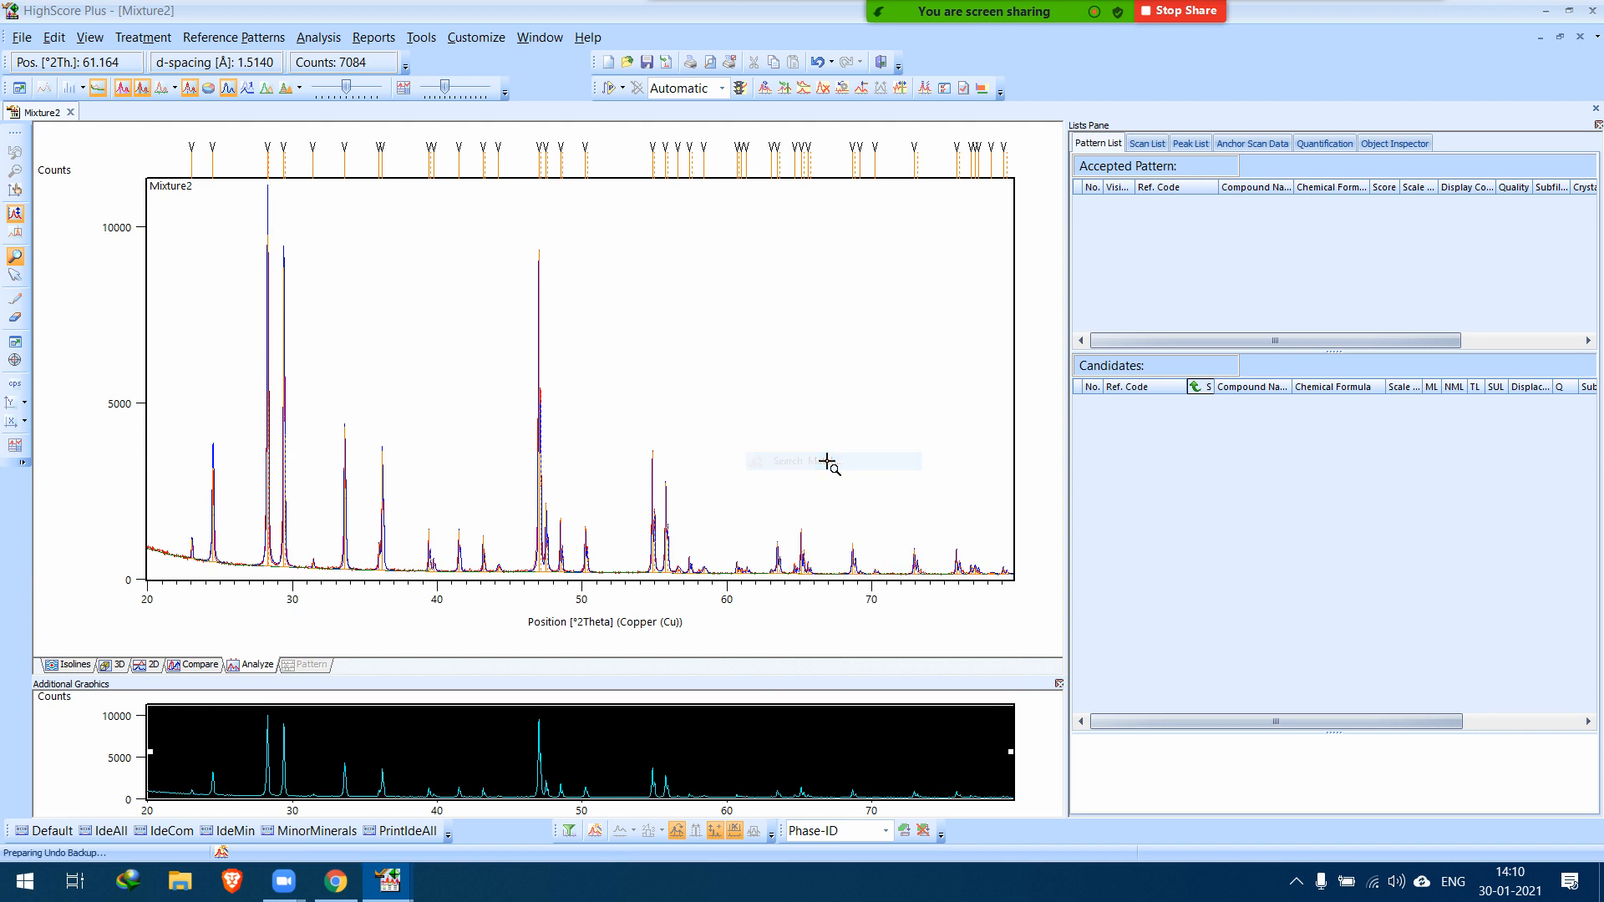
drag(675, 273, 949, 226)
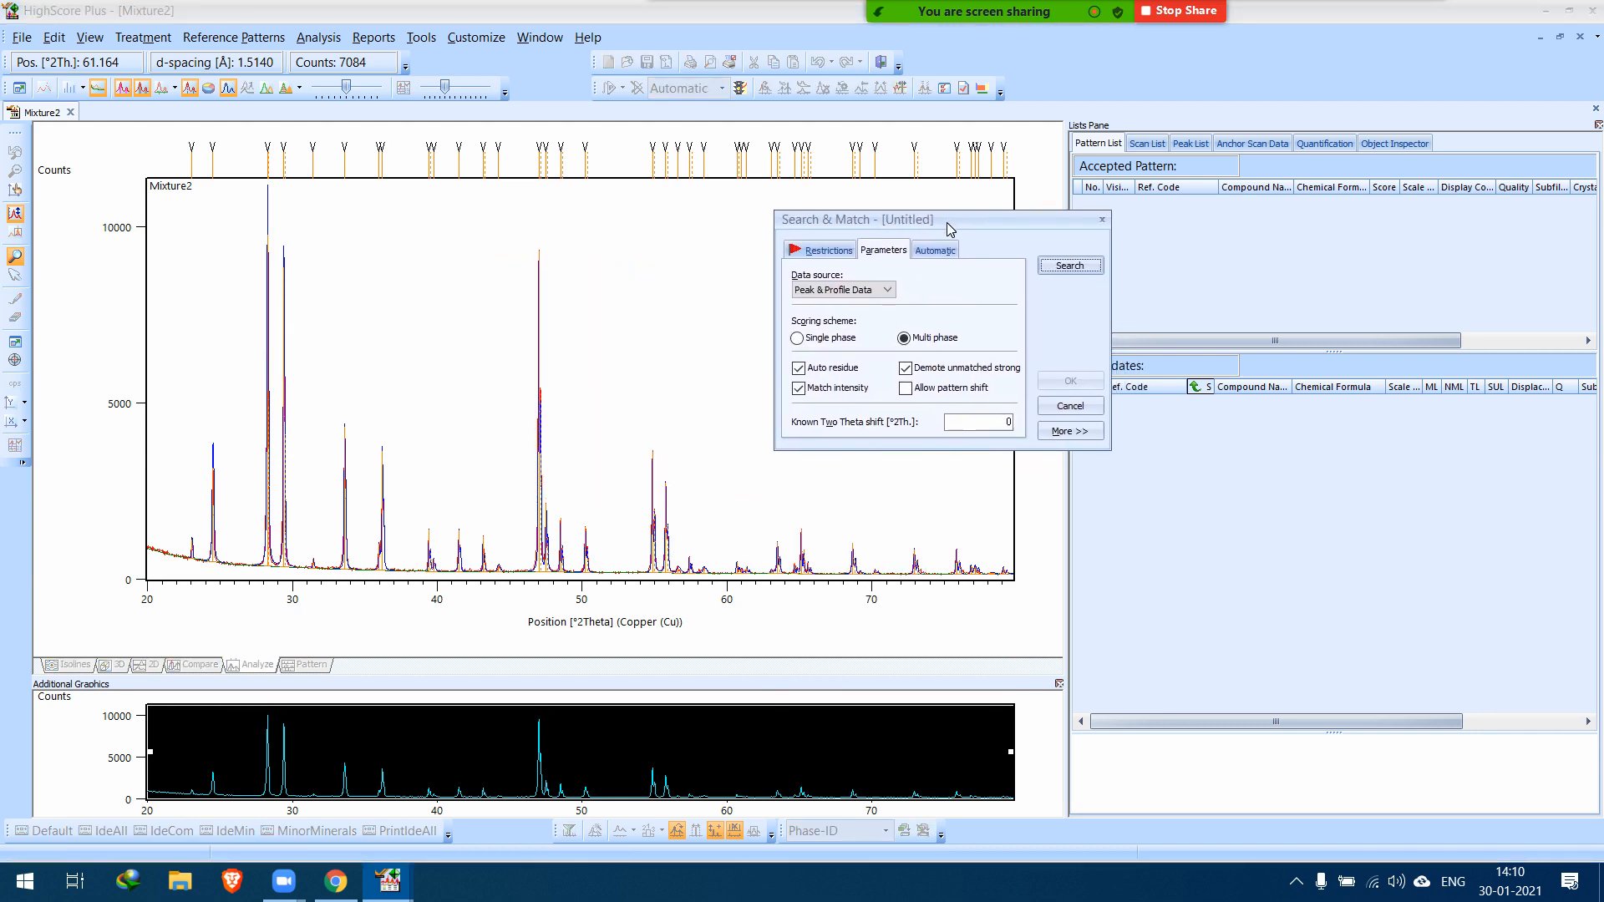
click(839, 252)
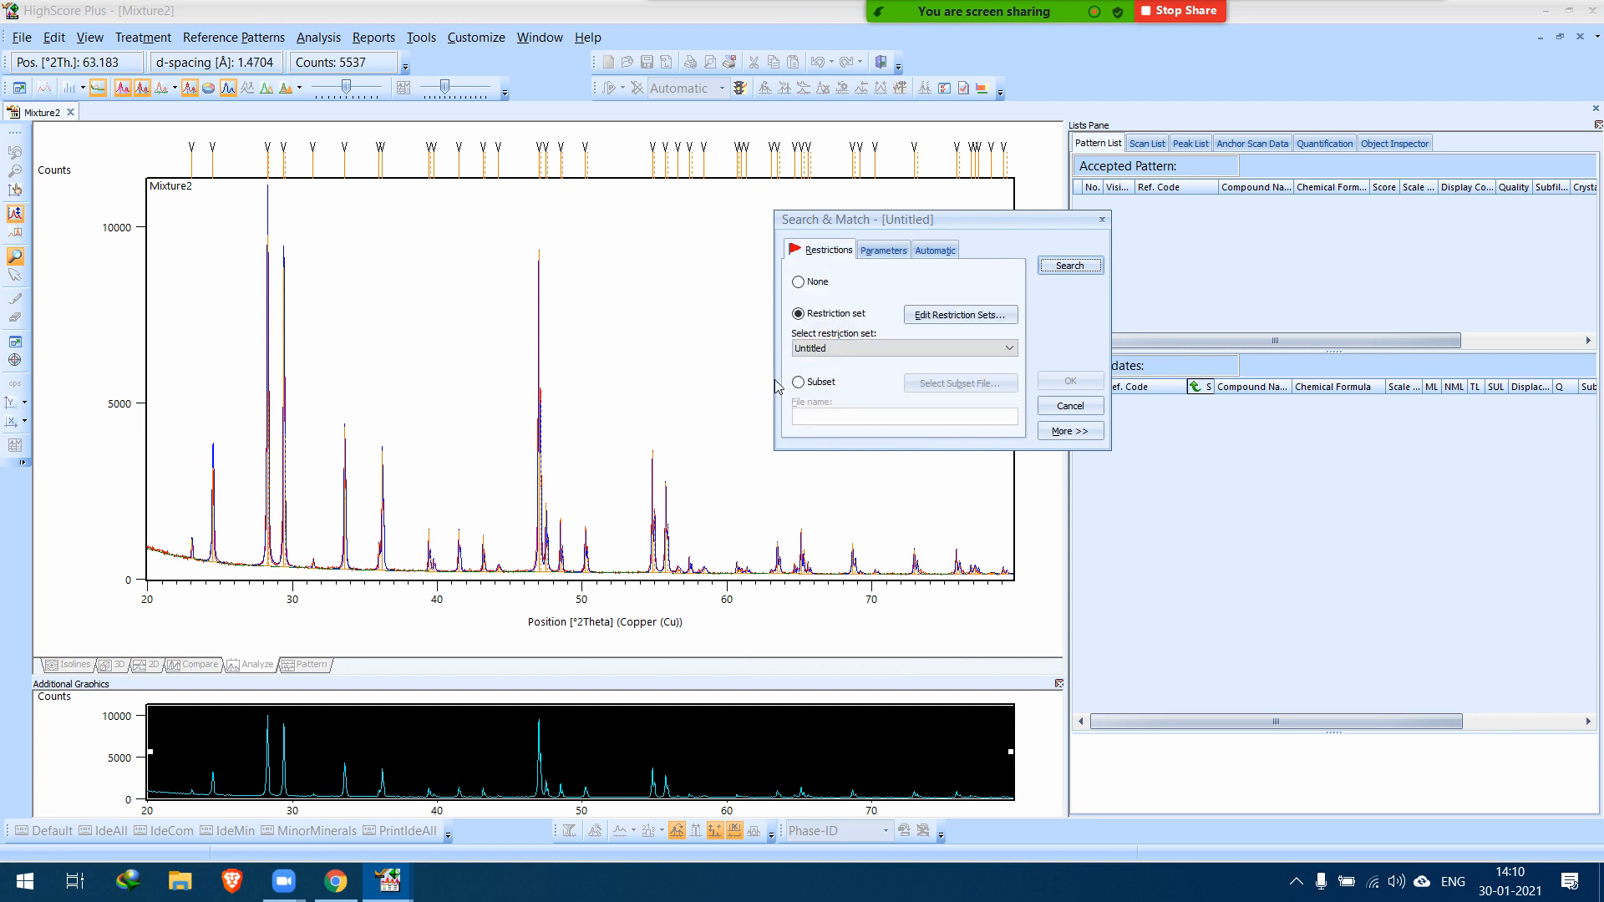
click(851, 349)
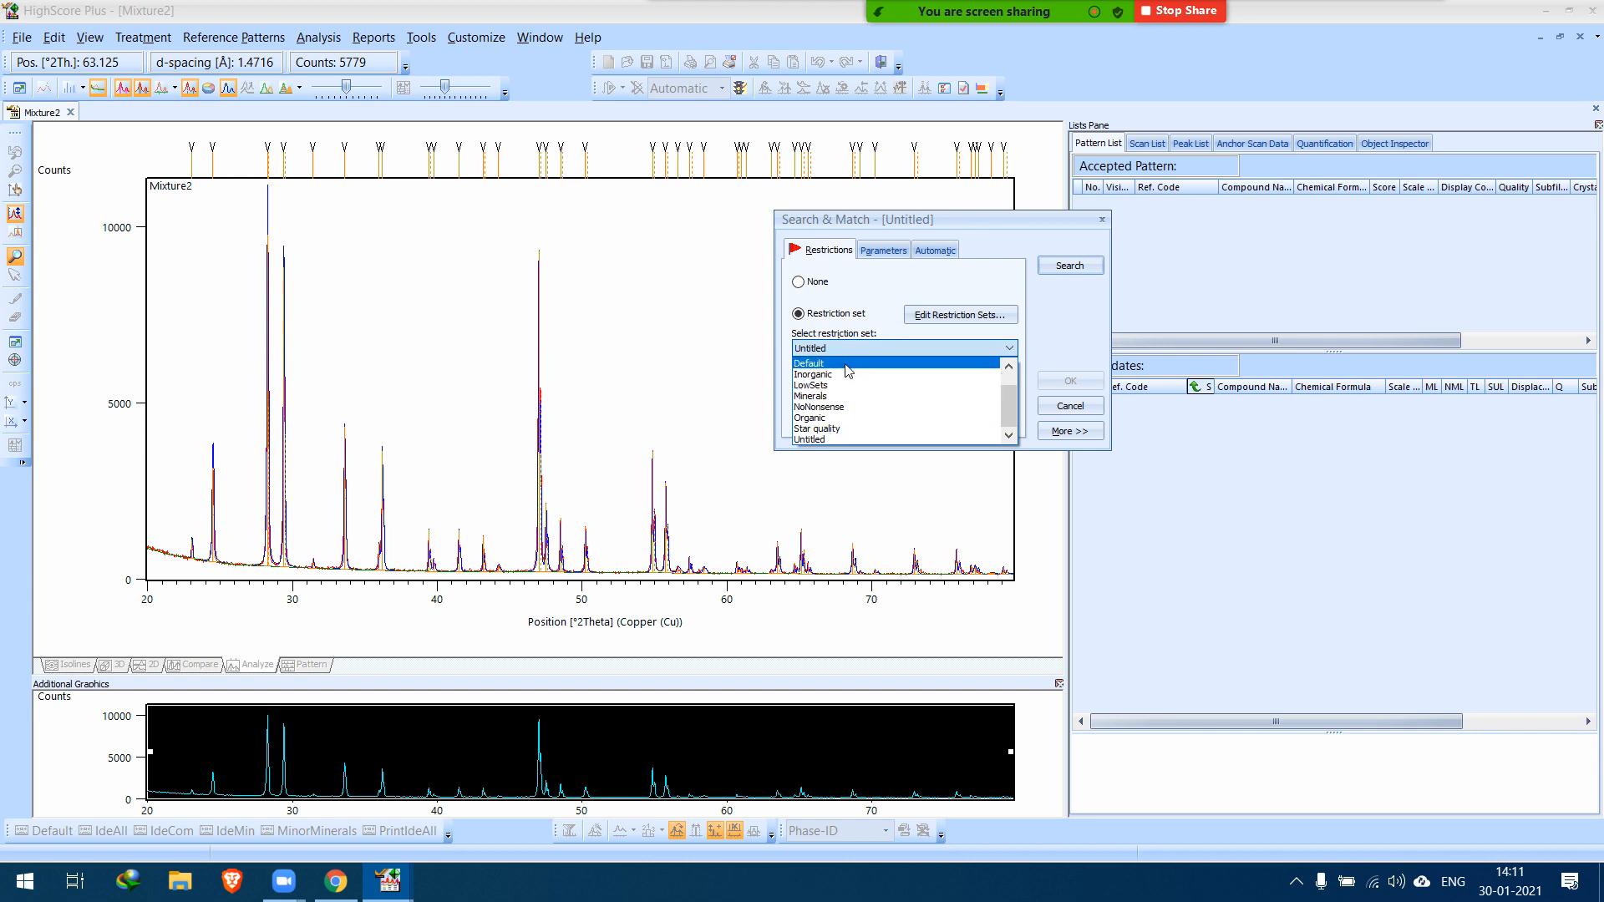
click(848, 370)
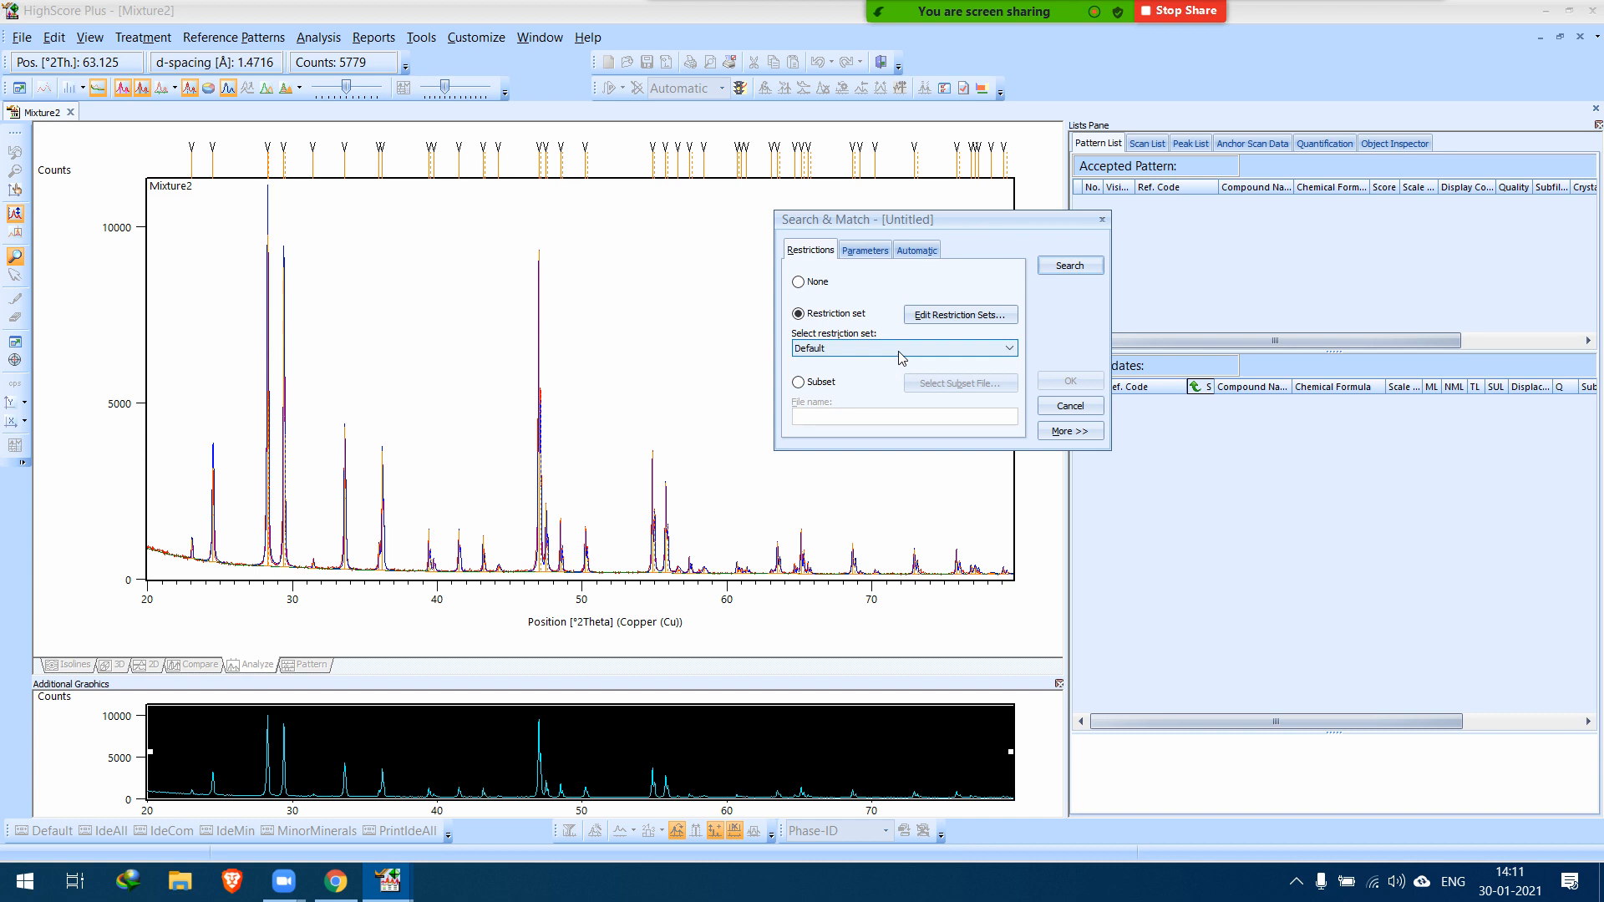
click(486, 395)
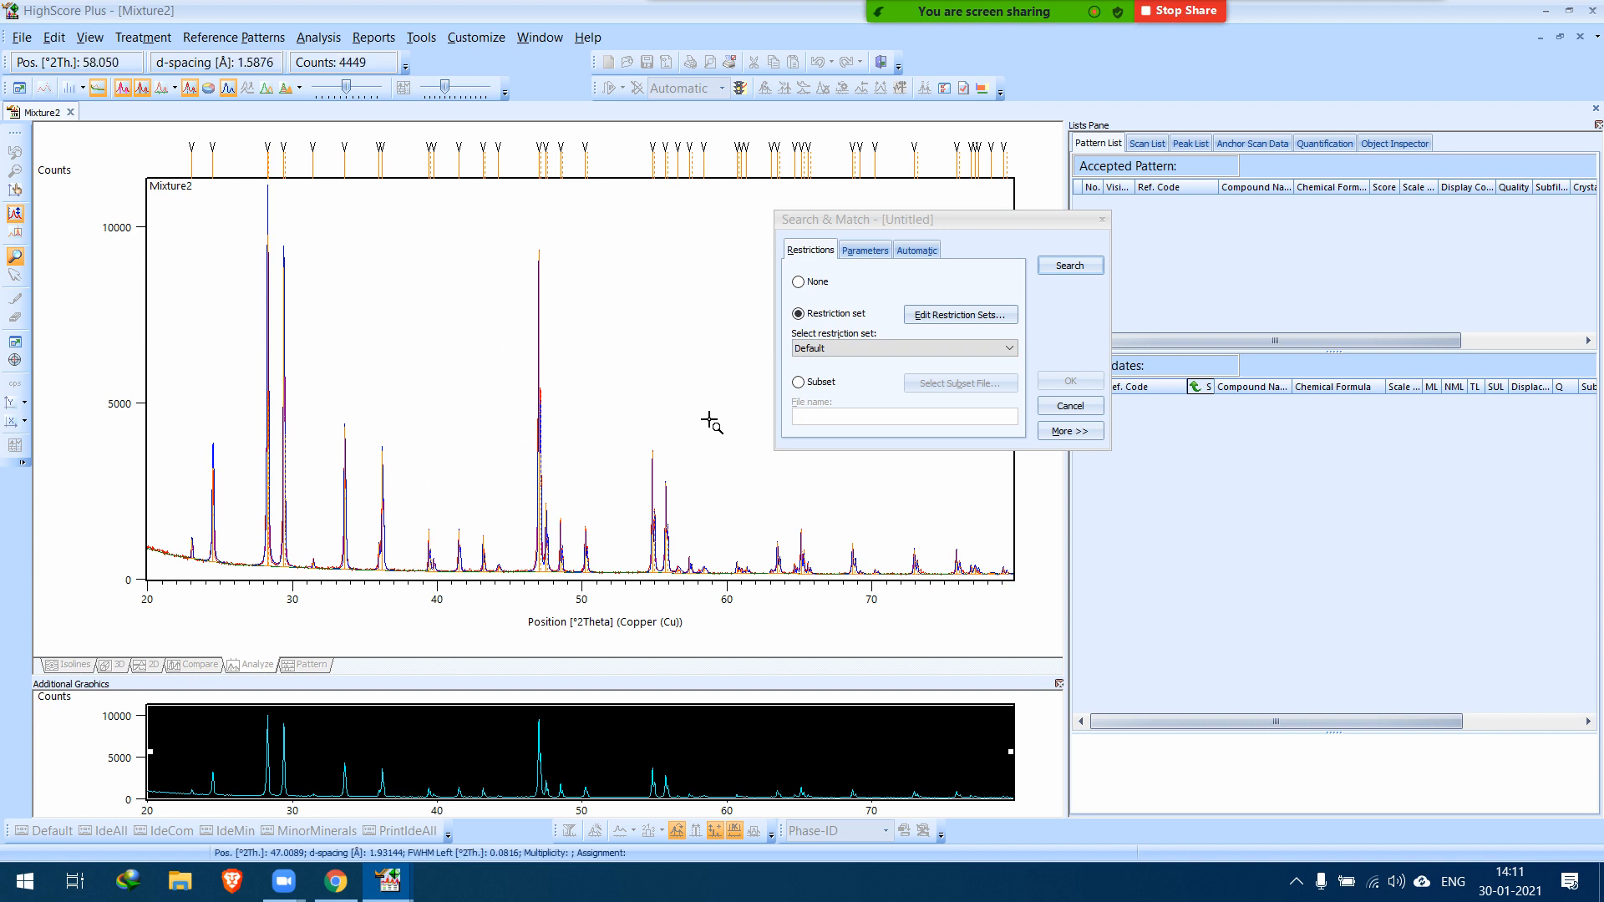
click(926, 349)
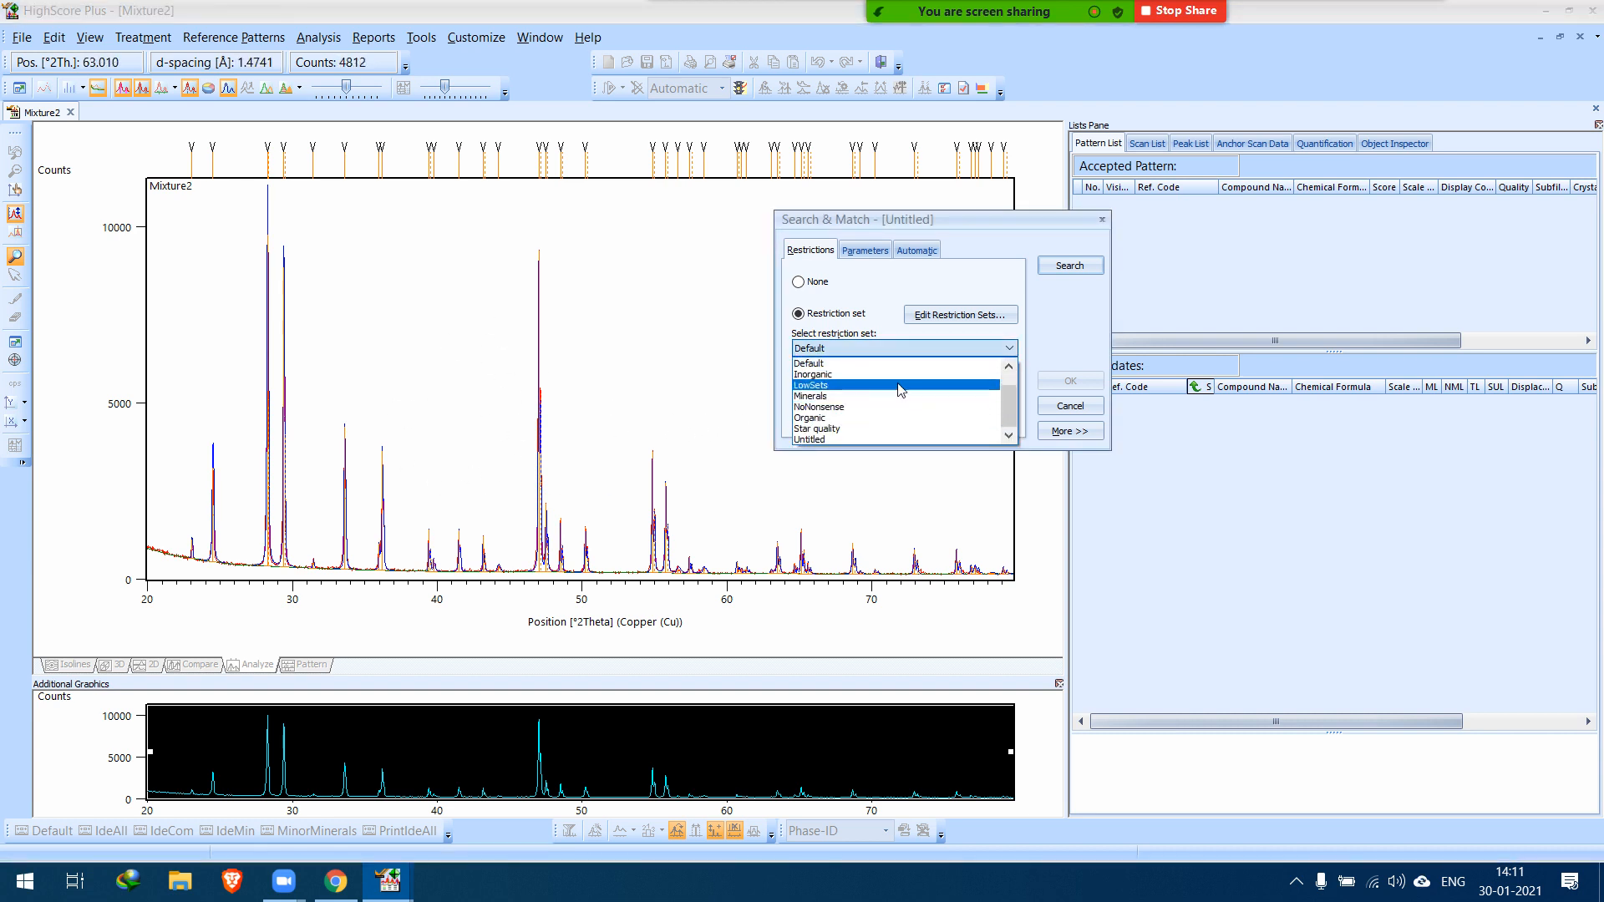
click(896, 375)
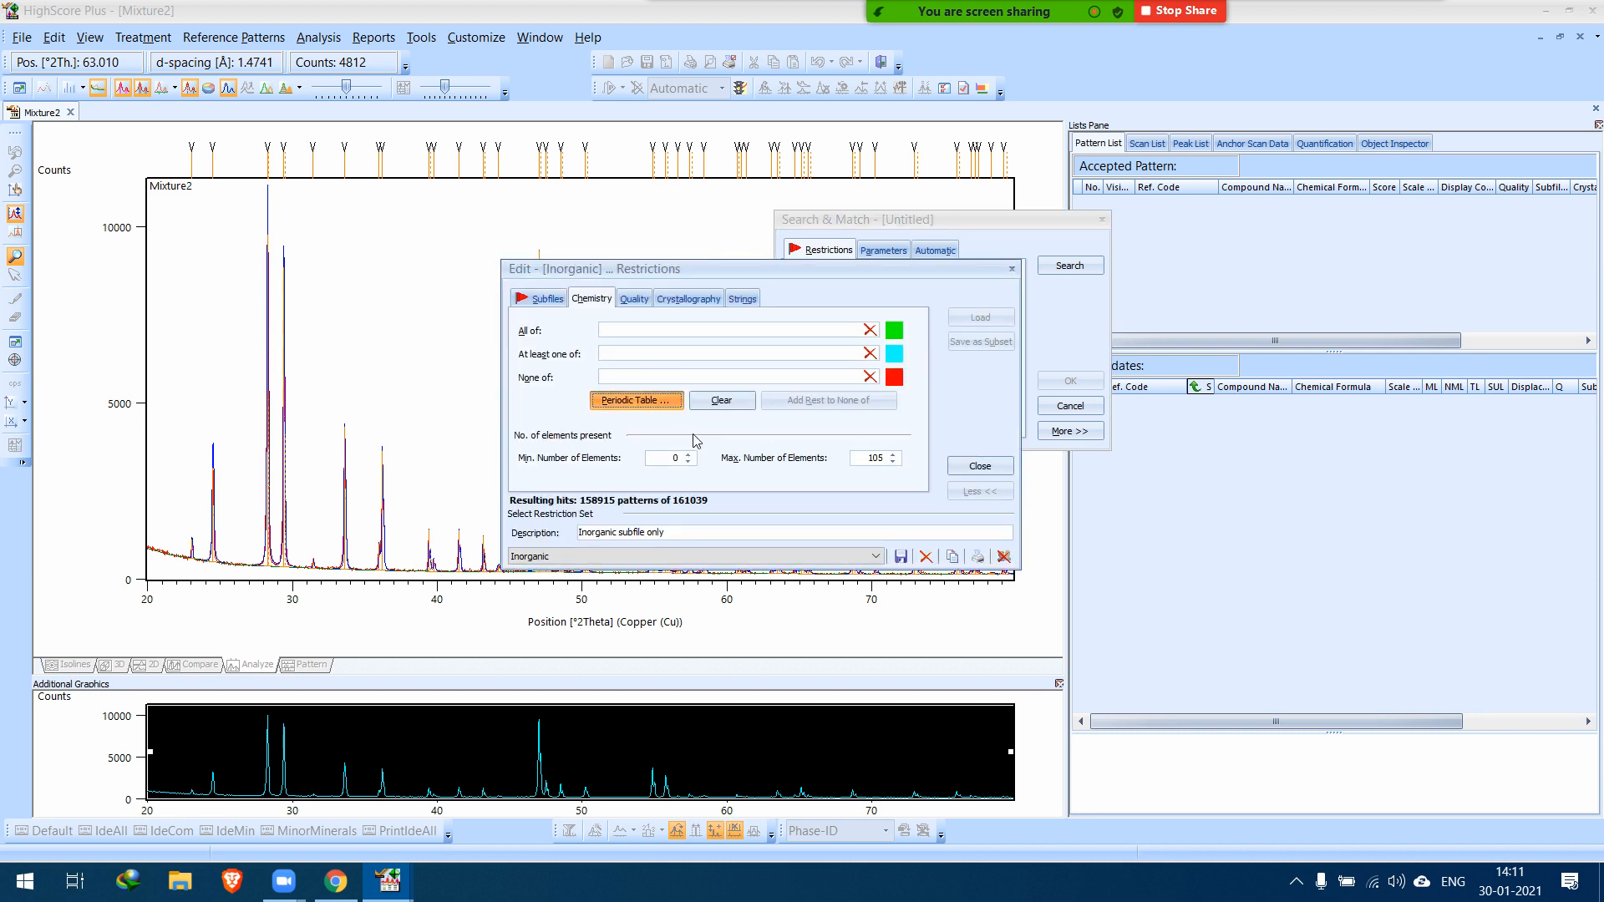
Try excluding all elements except Ca and O in the Inorganic set's periodic table, then cancel and close the restriction editor.
key(Return)
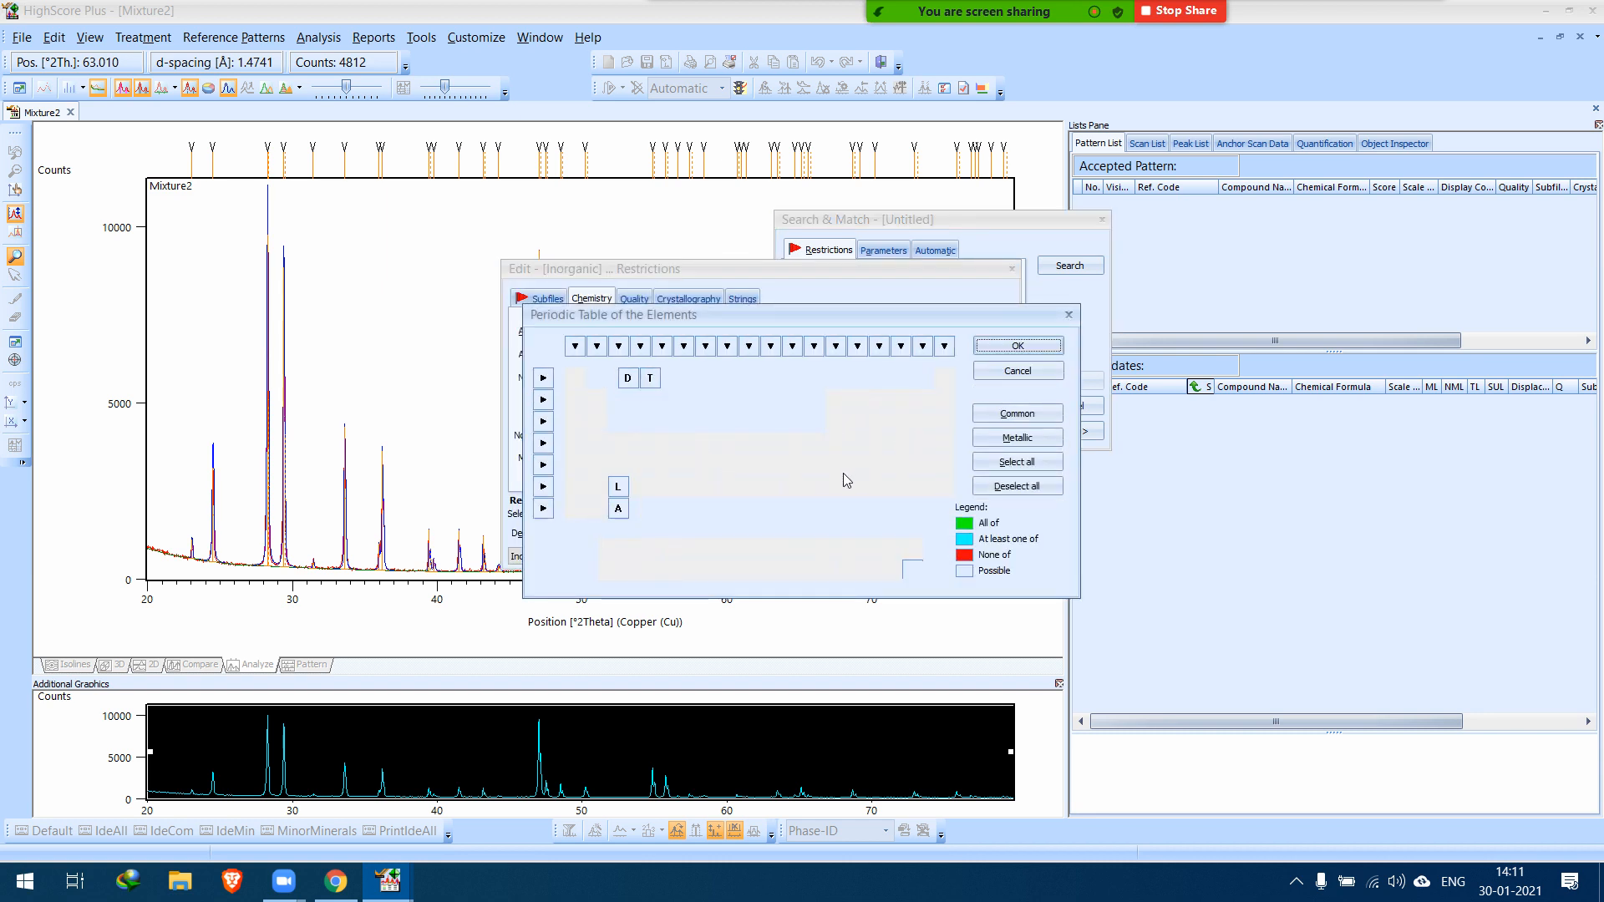
click(1013, 466)
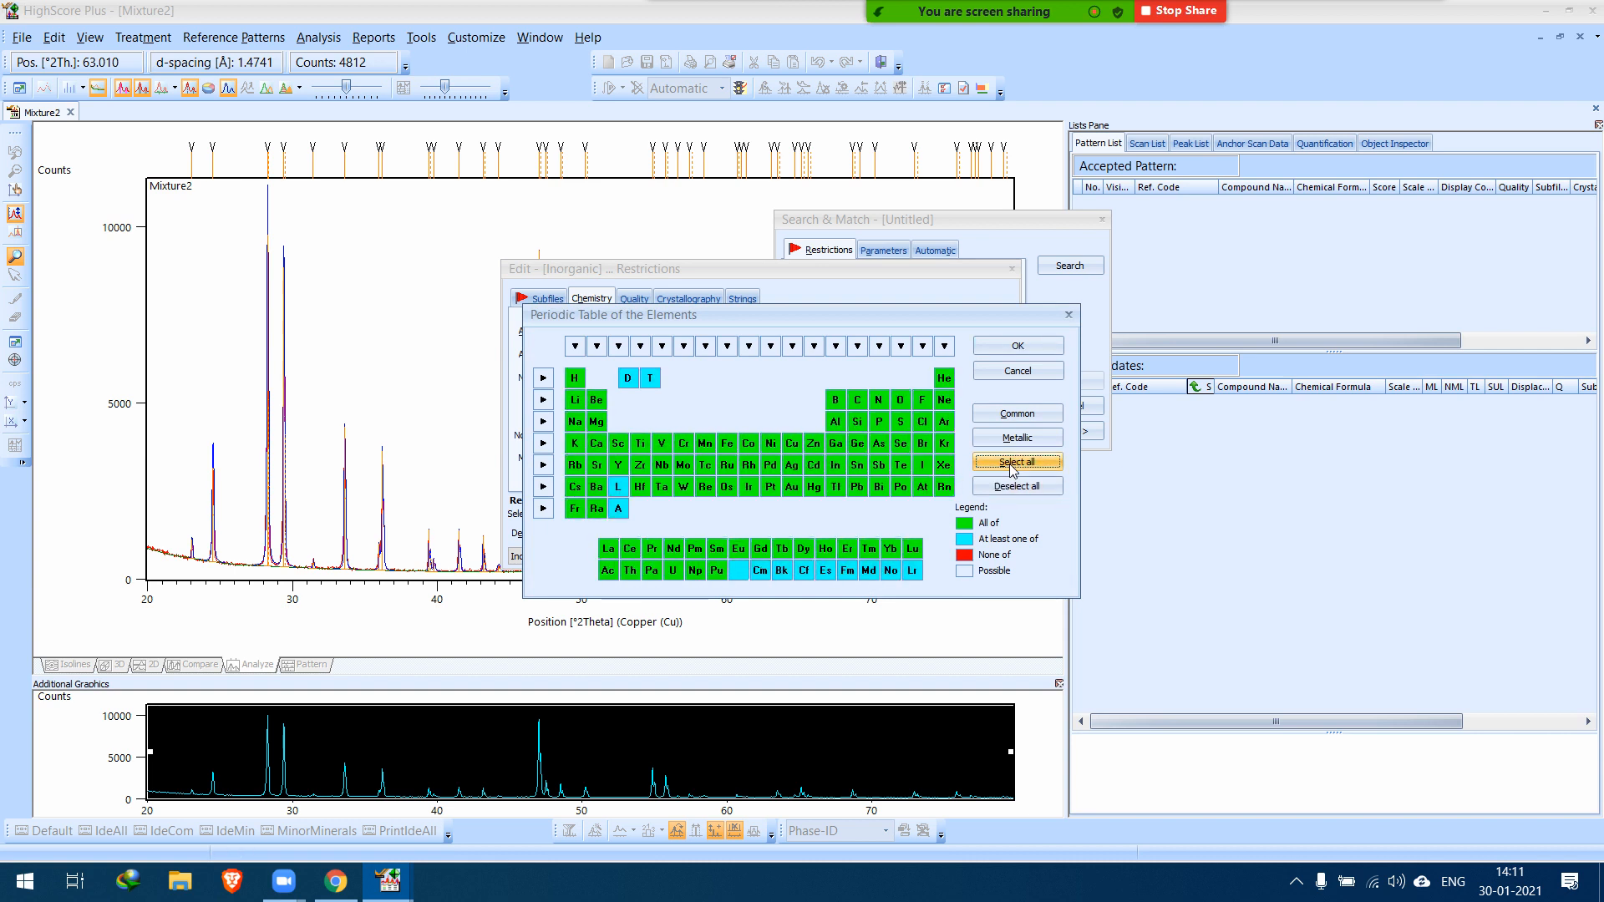
click(1013, 468)
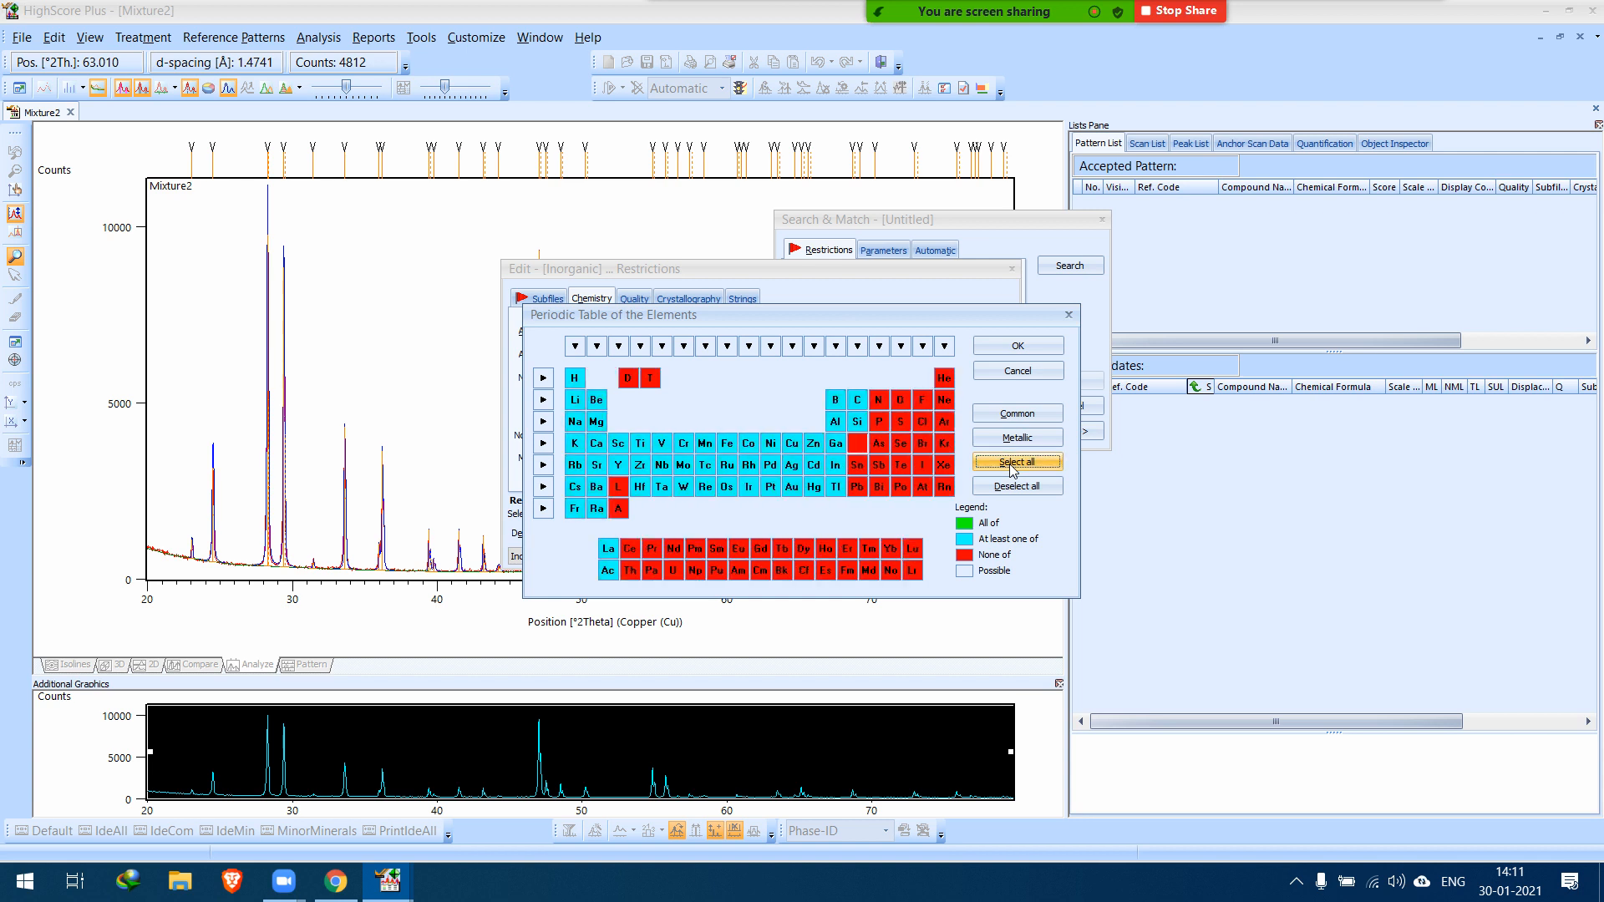
click(598, 446)
click(900, 400)
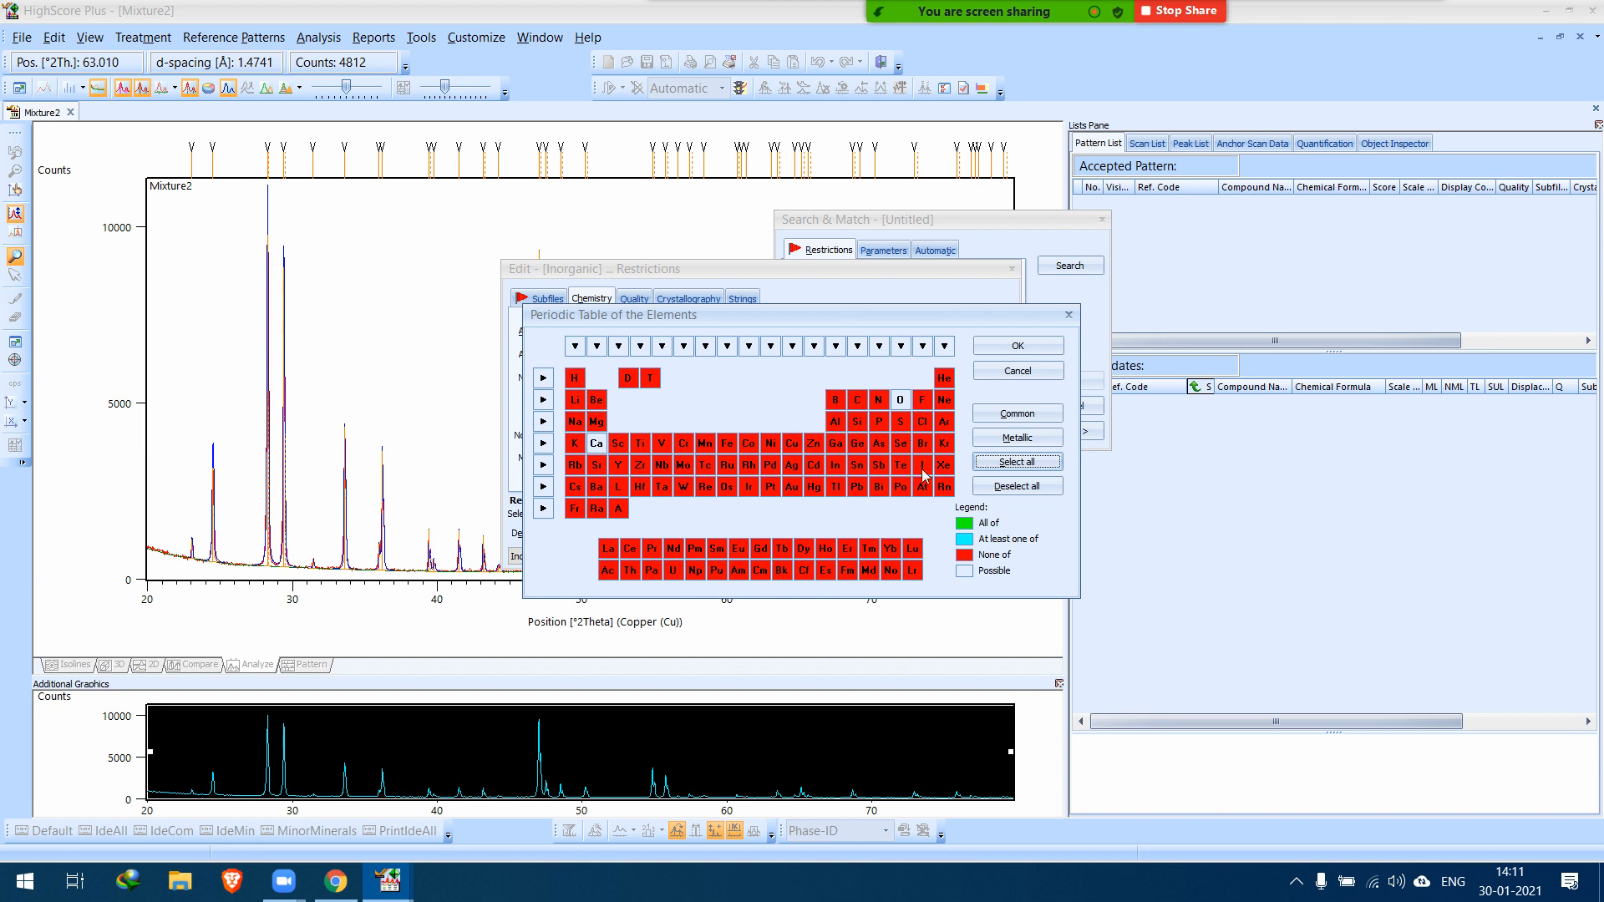
click(1015, 373)
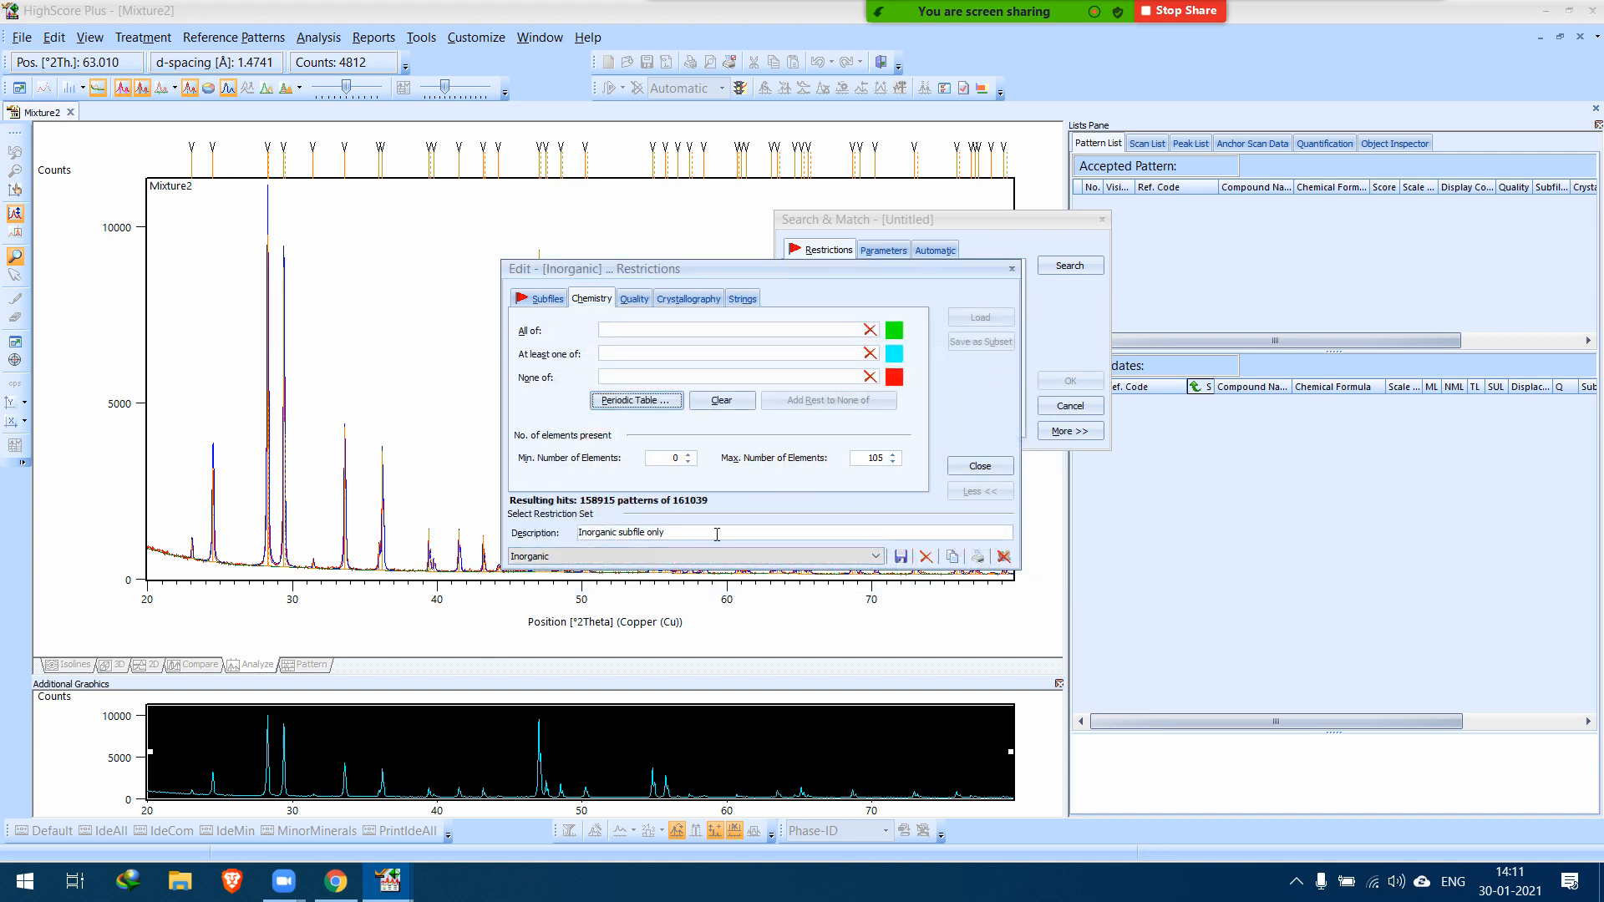
click(980, 468)
Run the search, accept its results, and widen the Lists Pane and the candidates' Score column.
click(1075, 266)
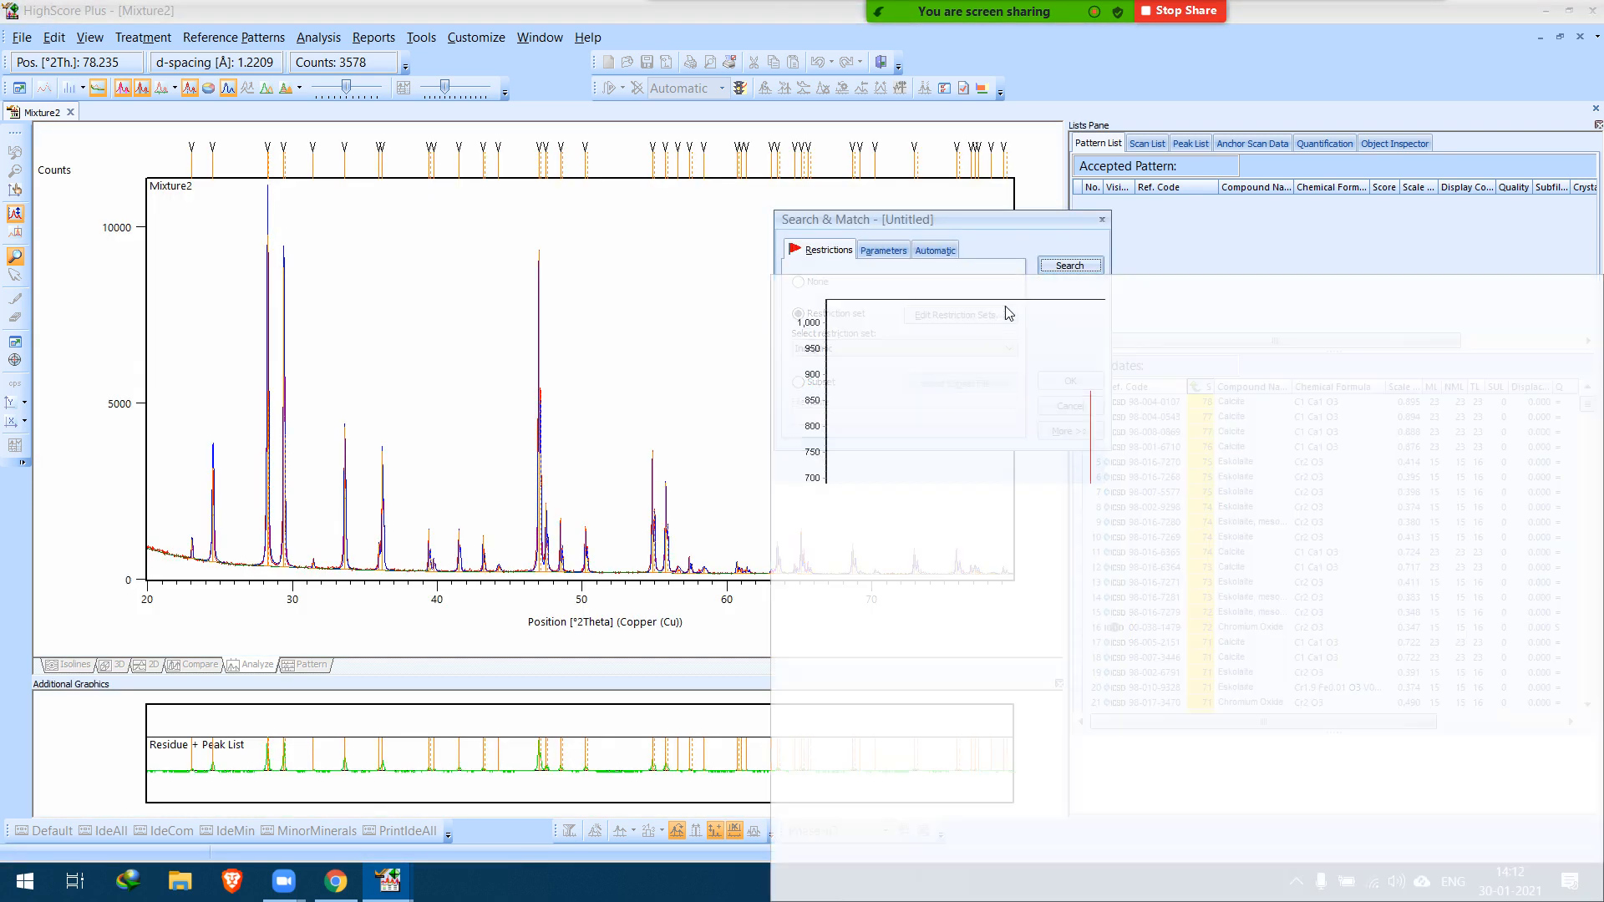
drag(972, 223, 620, 218)
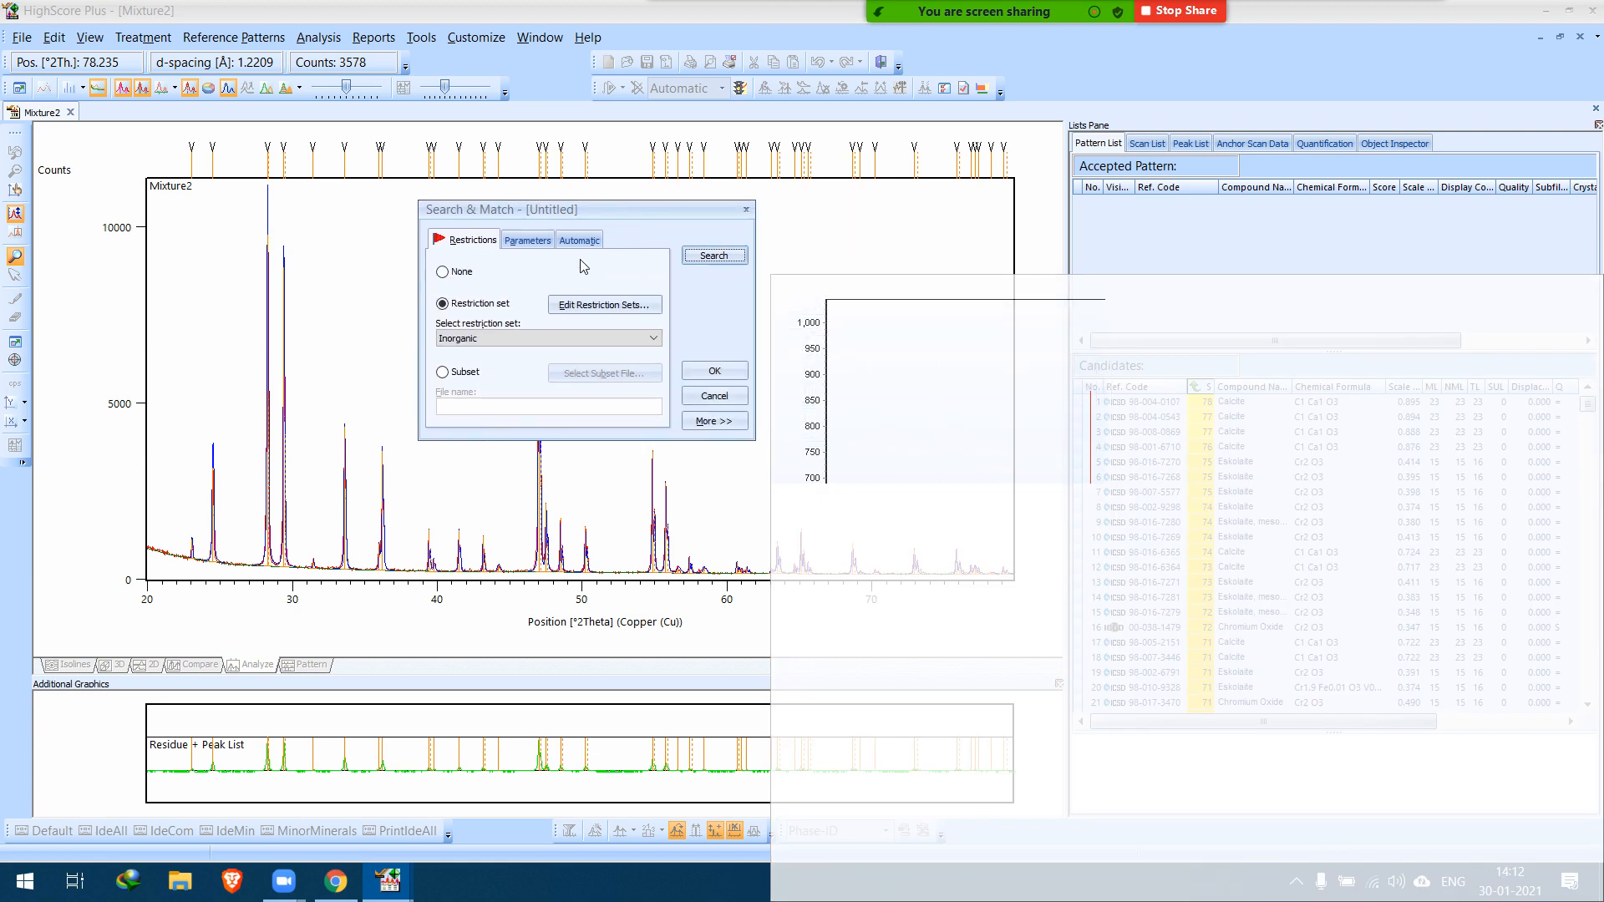
click(727, 375)
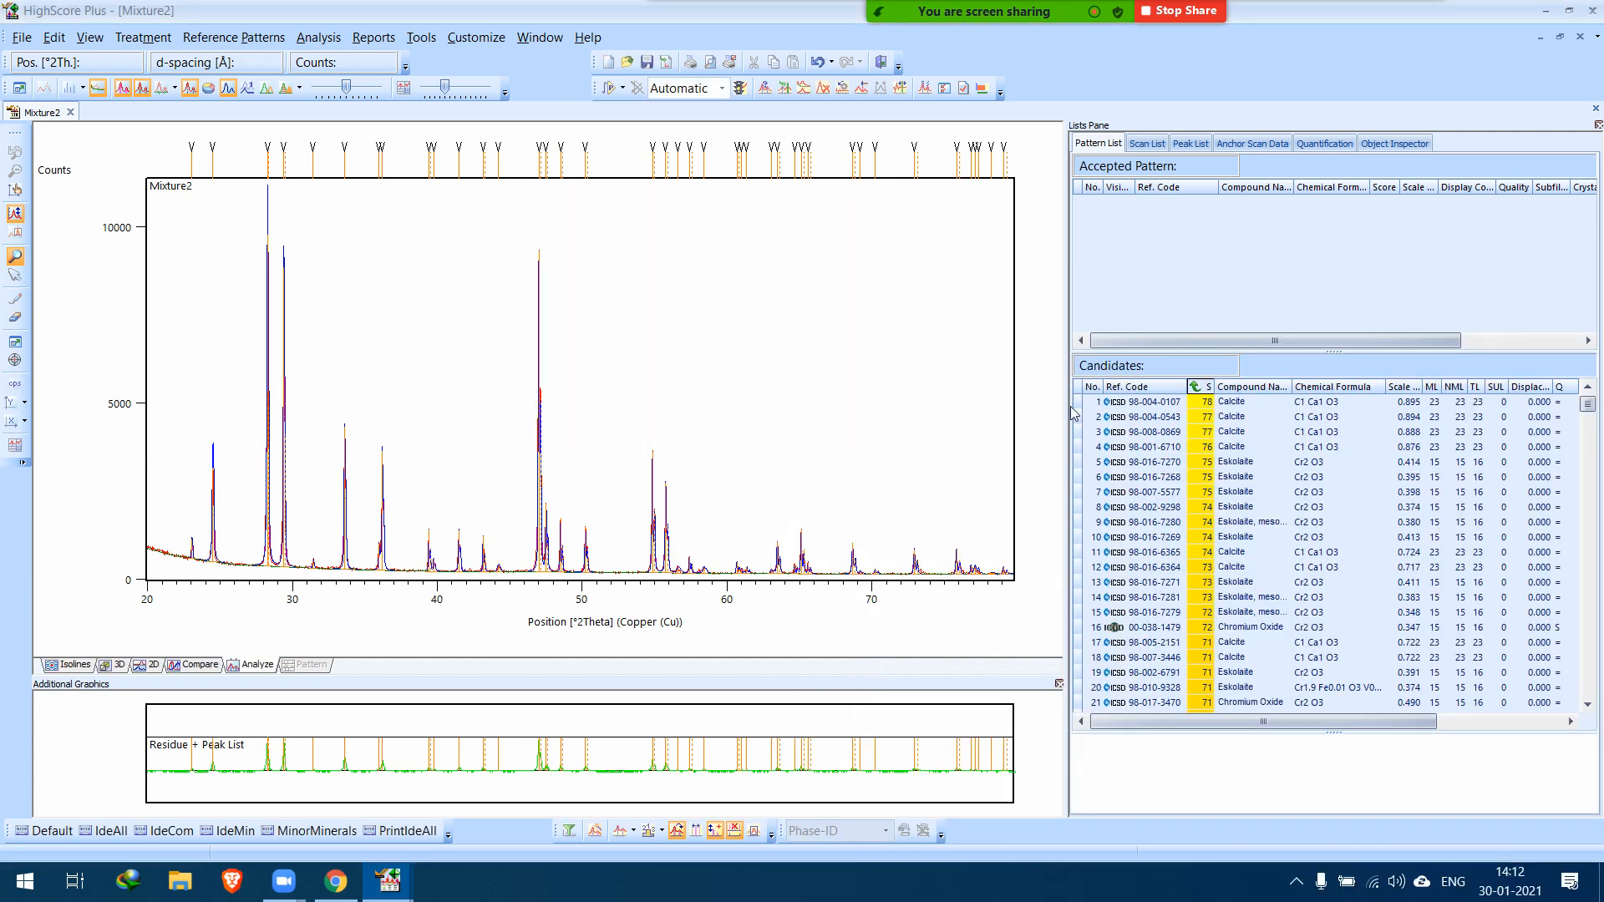
drag(1065, 407, 788, 426)
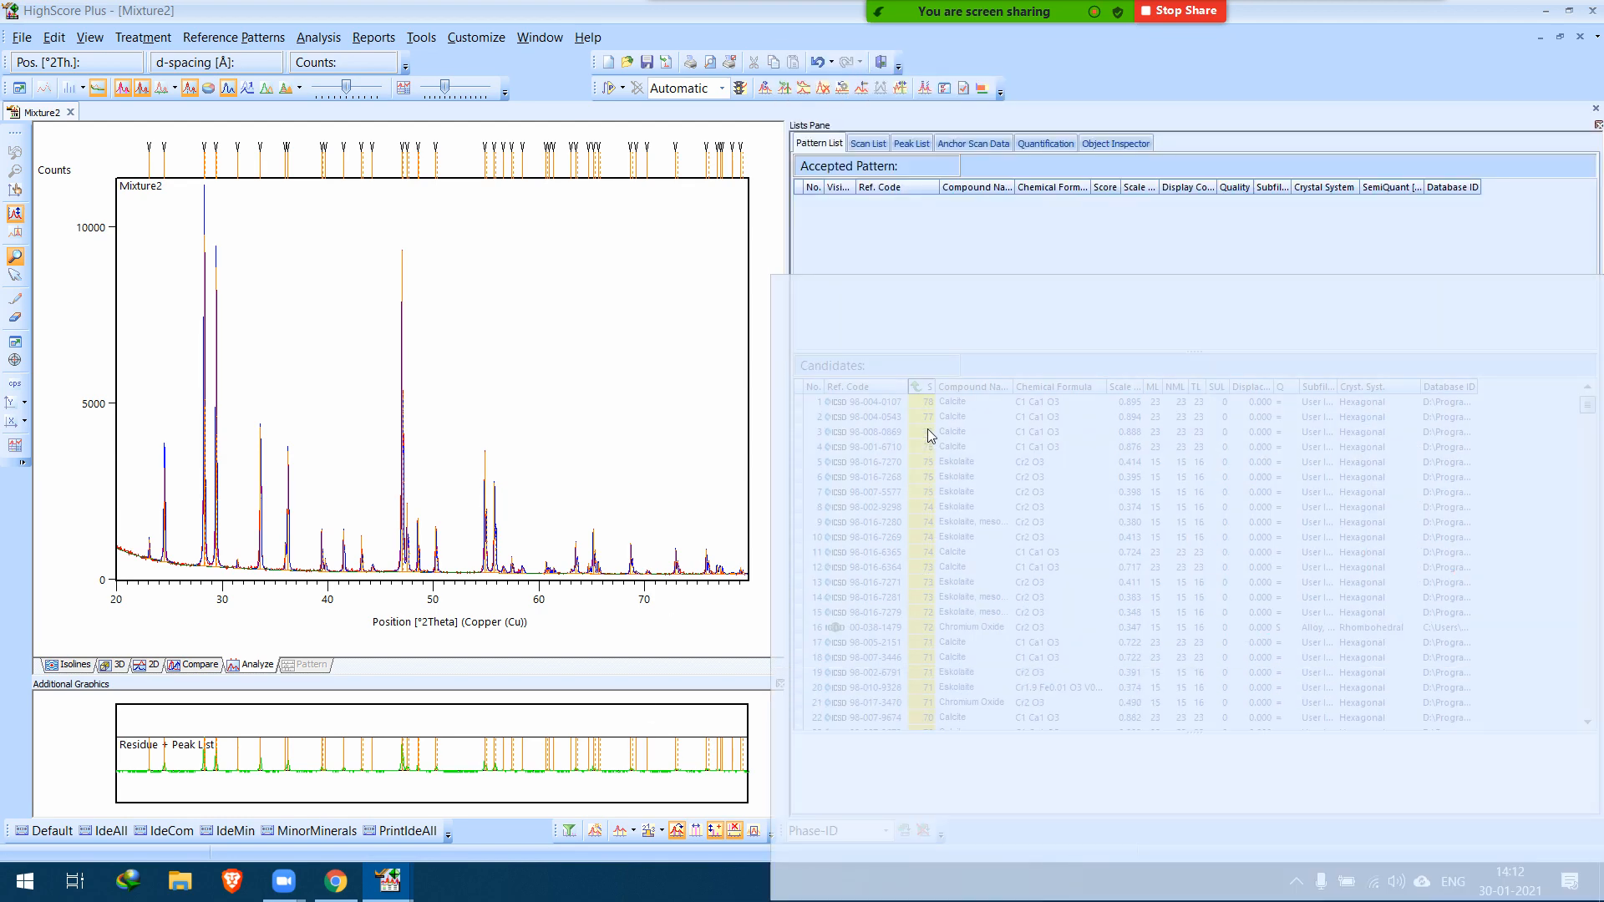
drag(935, 386, 958, 386)
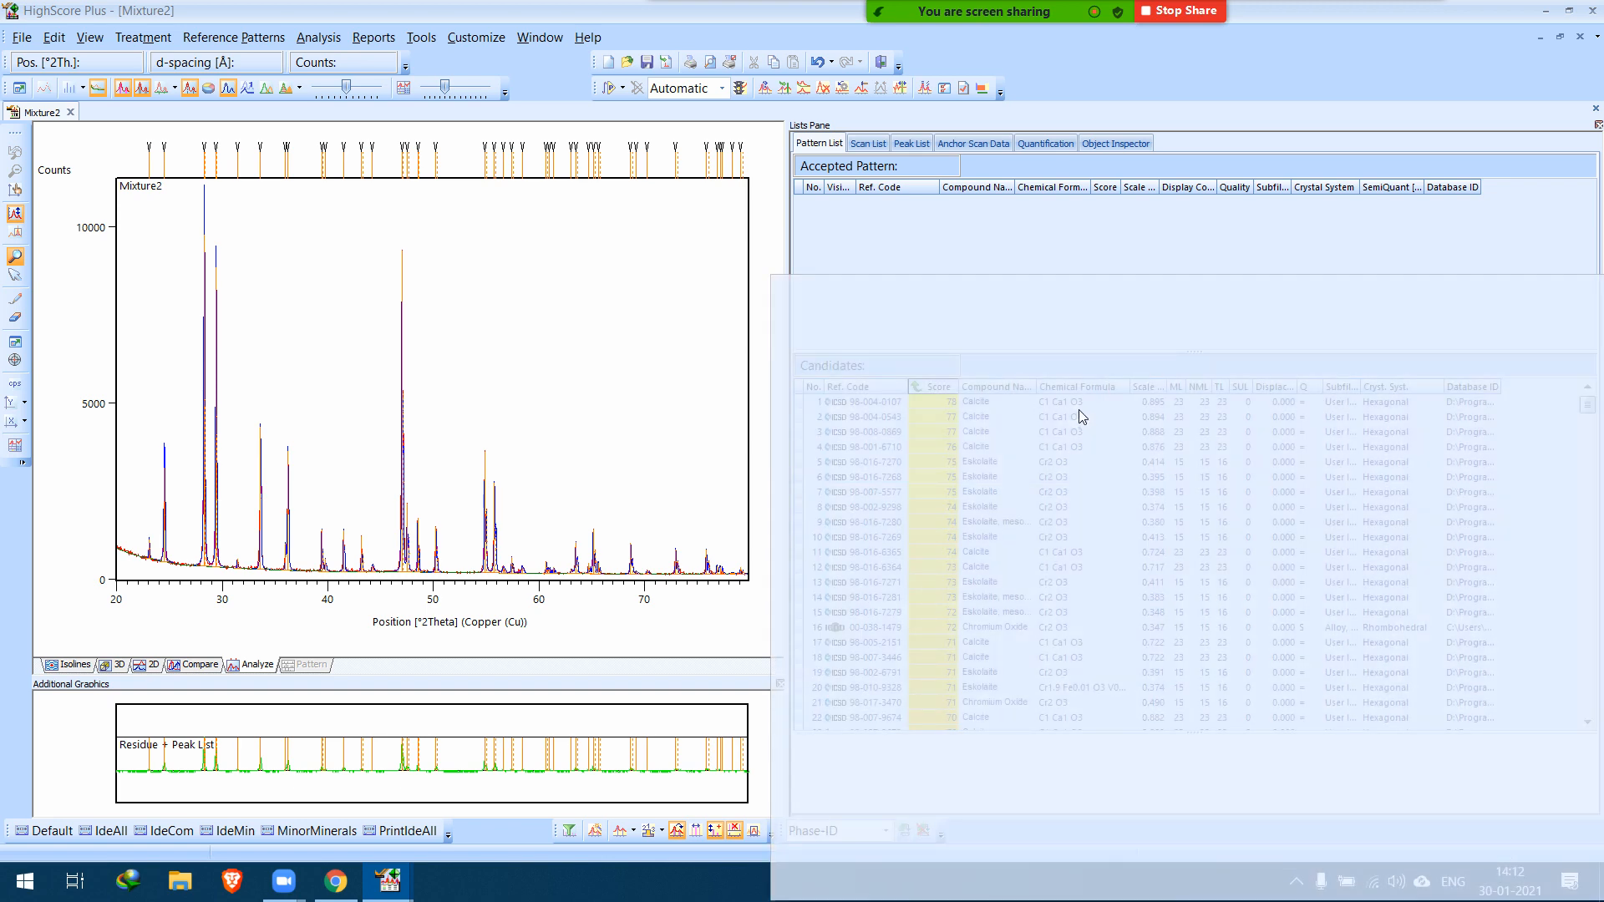
Examine the reference pattern of Calcite candidate 98-004-0107, including its peak list and Structure table, and close it.
click(1076, 410)
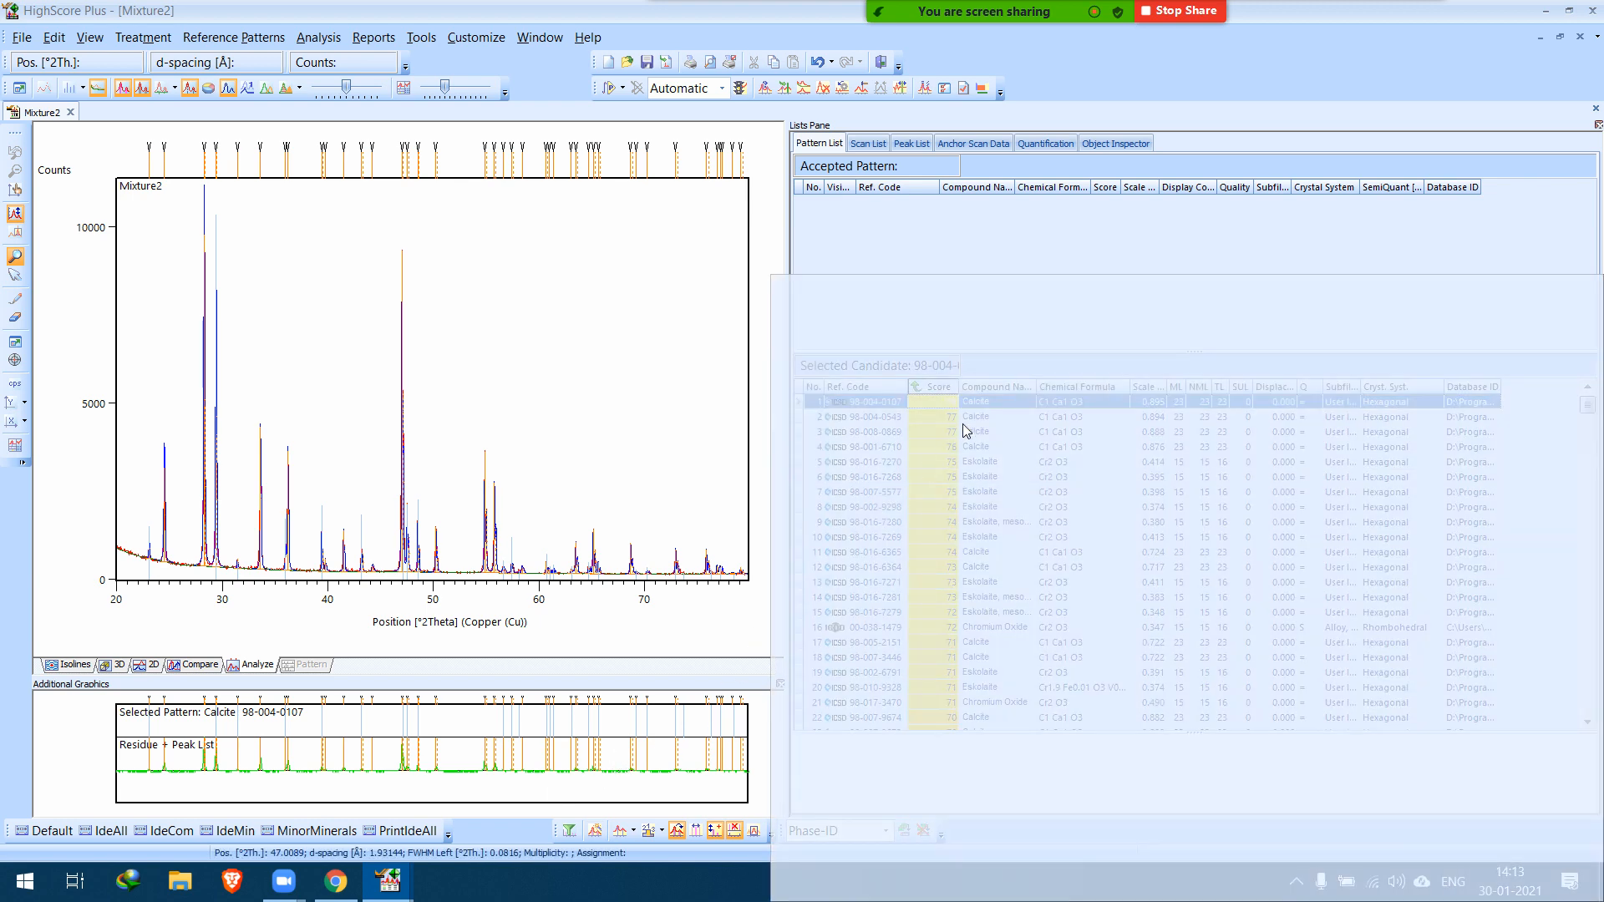
mouse_move(986, 406)
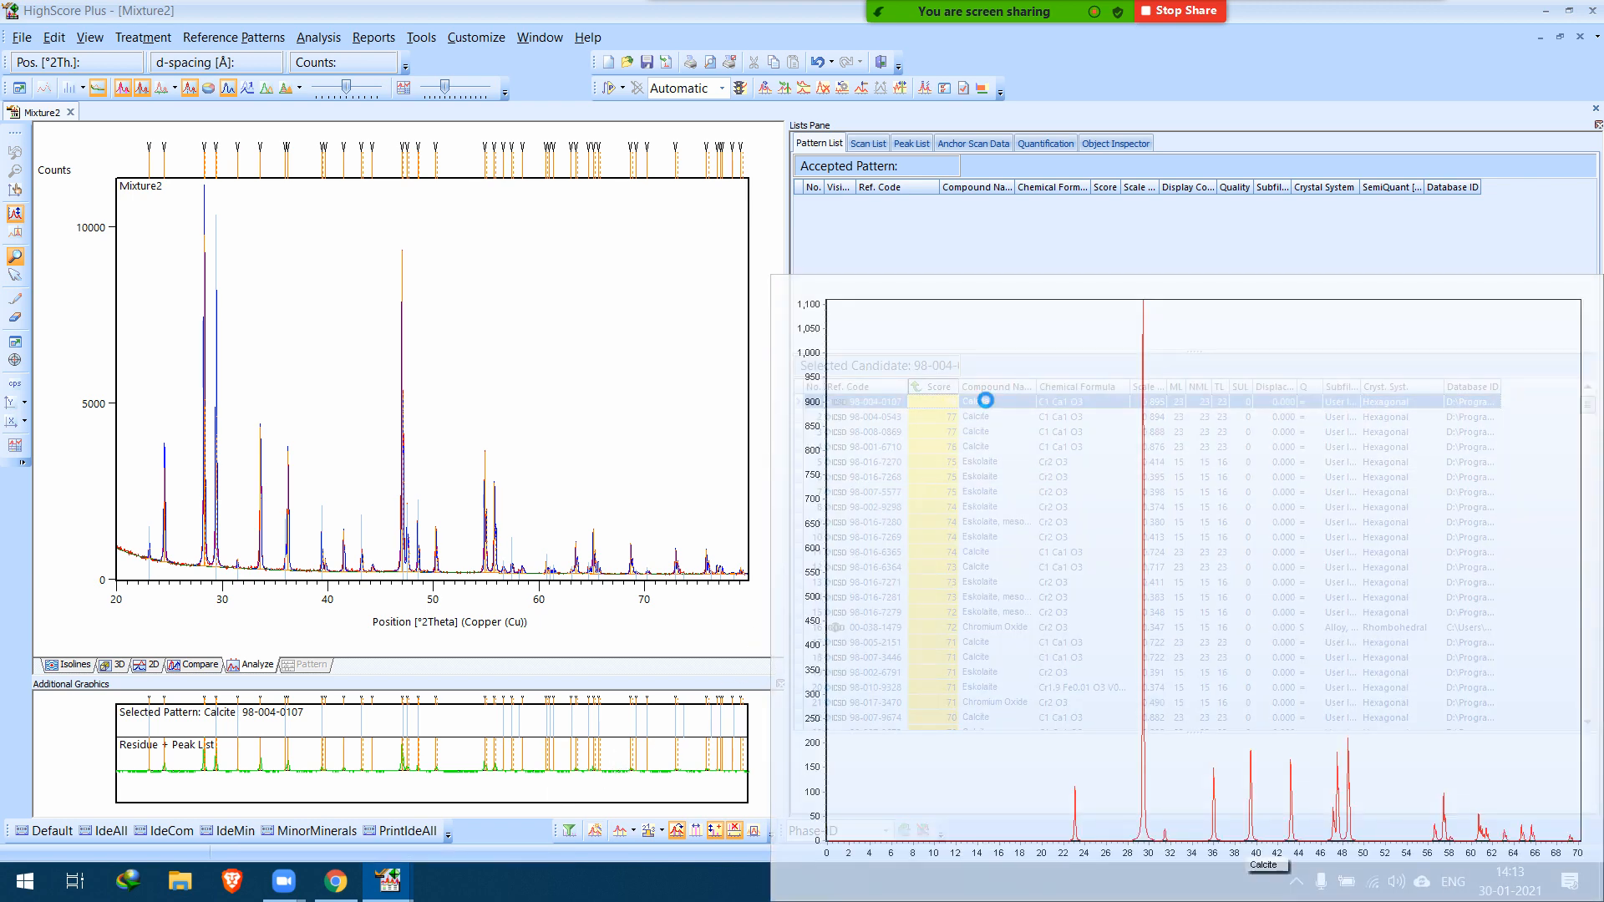
double_click(988, 404)
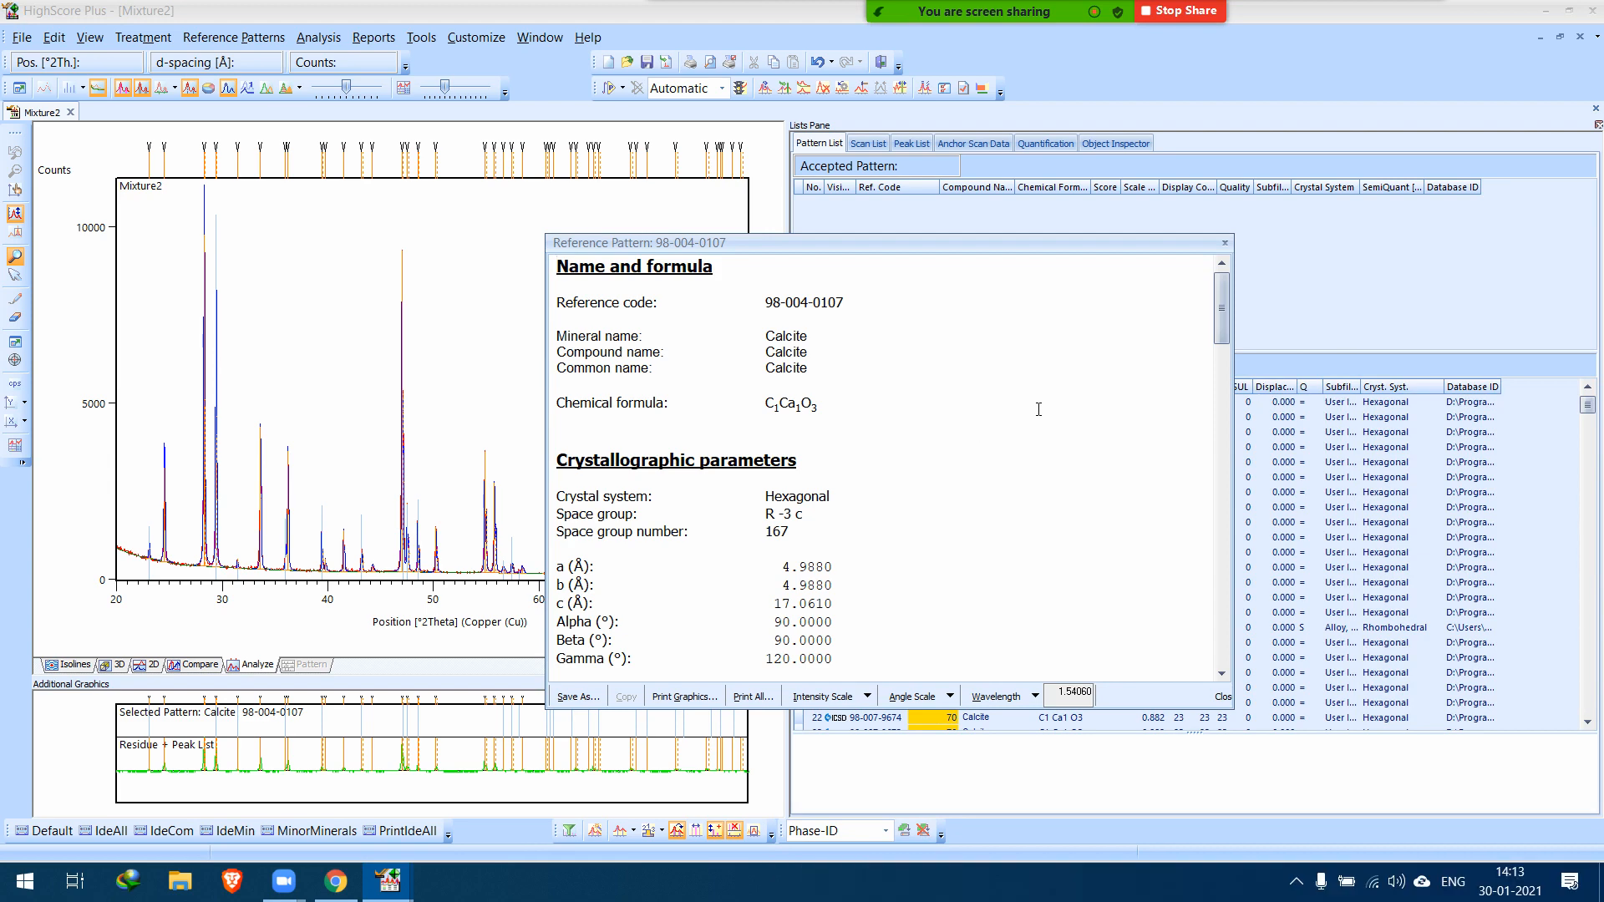
scroll(1027, 418, down, 10)
scroll(1168, 406, down, 10)
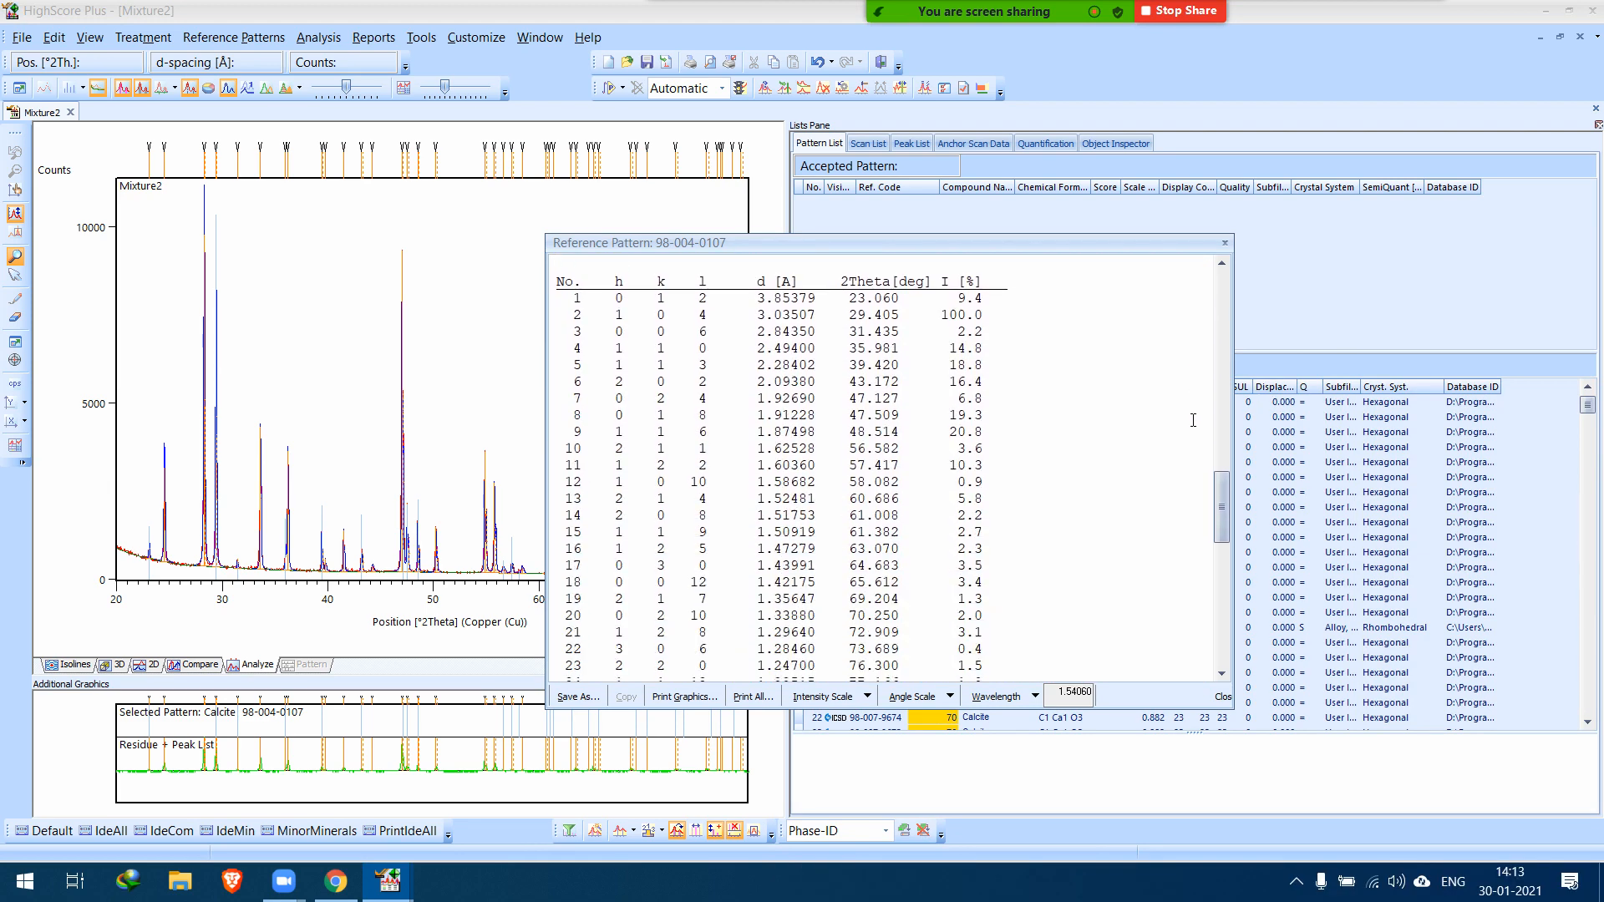
scroll(1193, 421, down, 8)
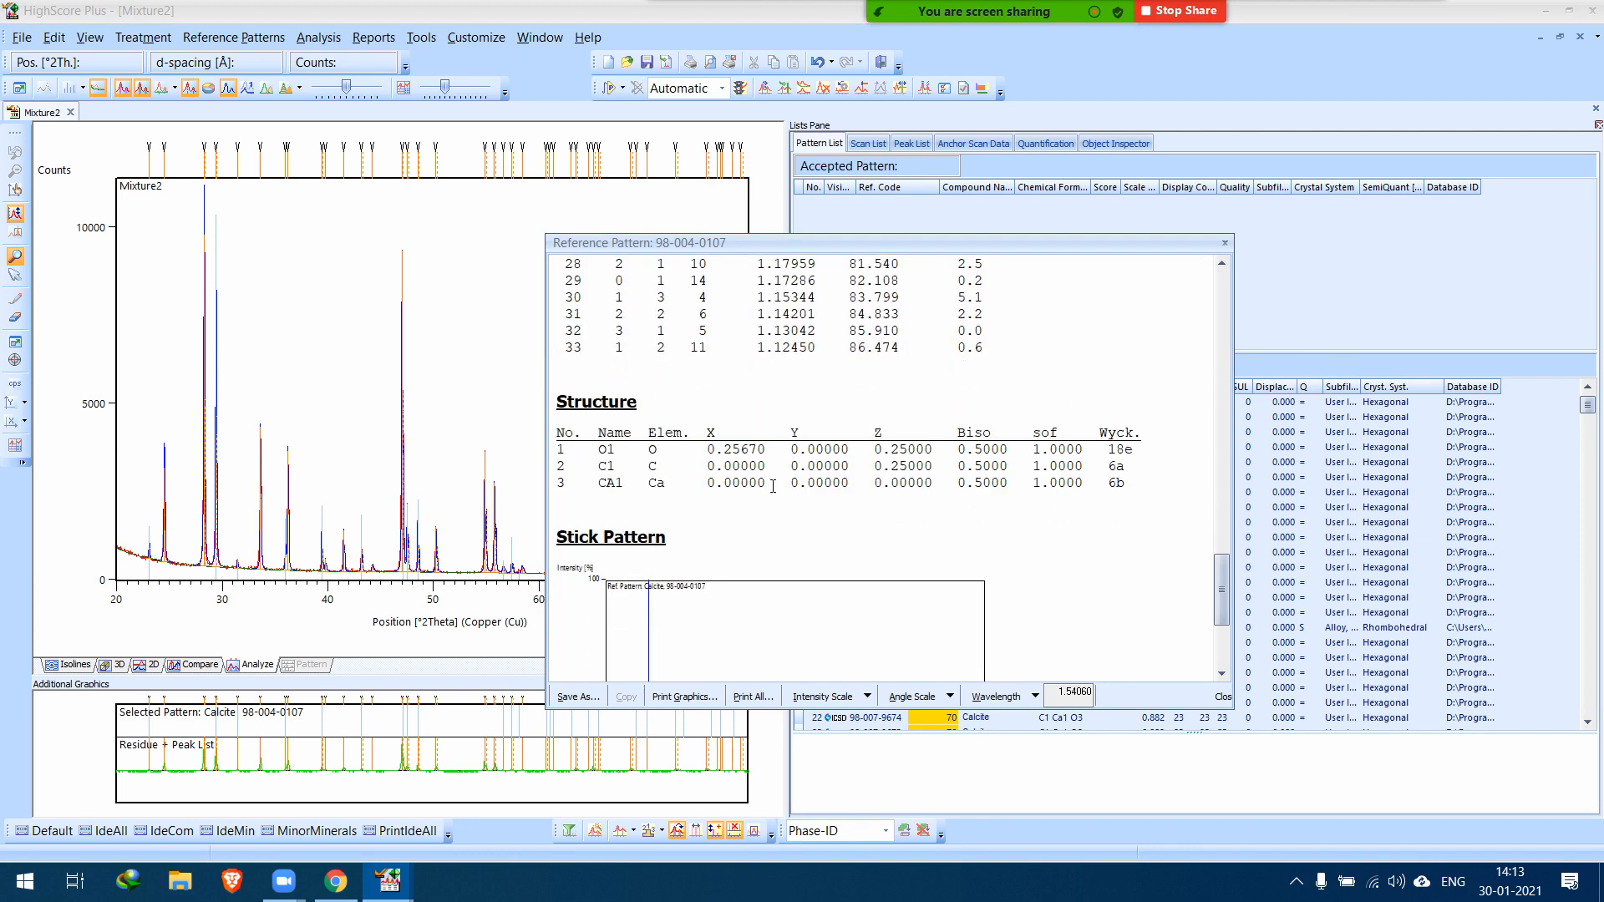
drag(567, 411, 1033, 468)
click(1076, 477)
drag(1144, 482, 558, 405)
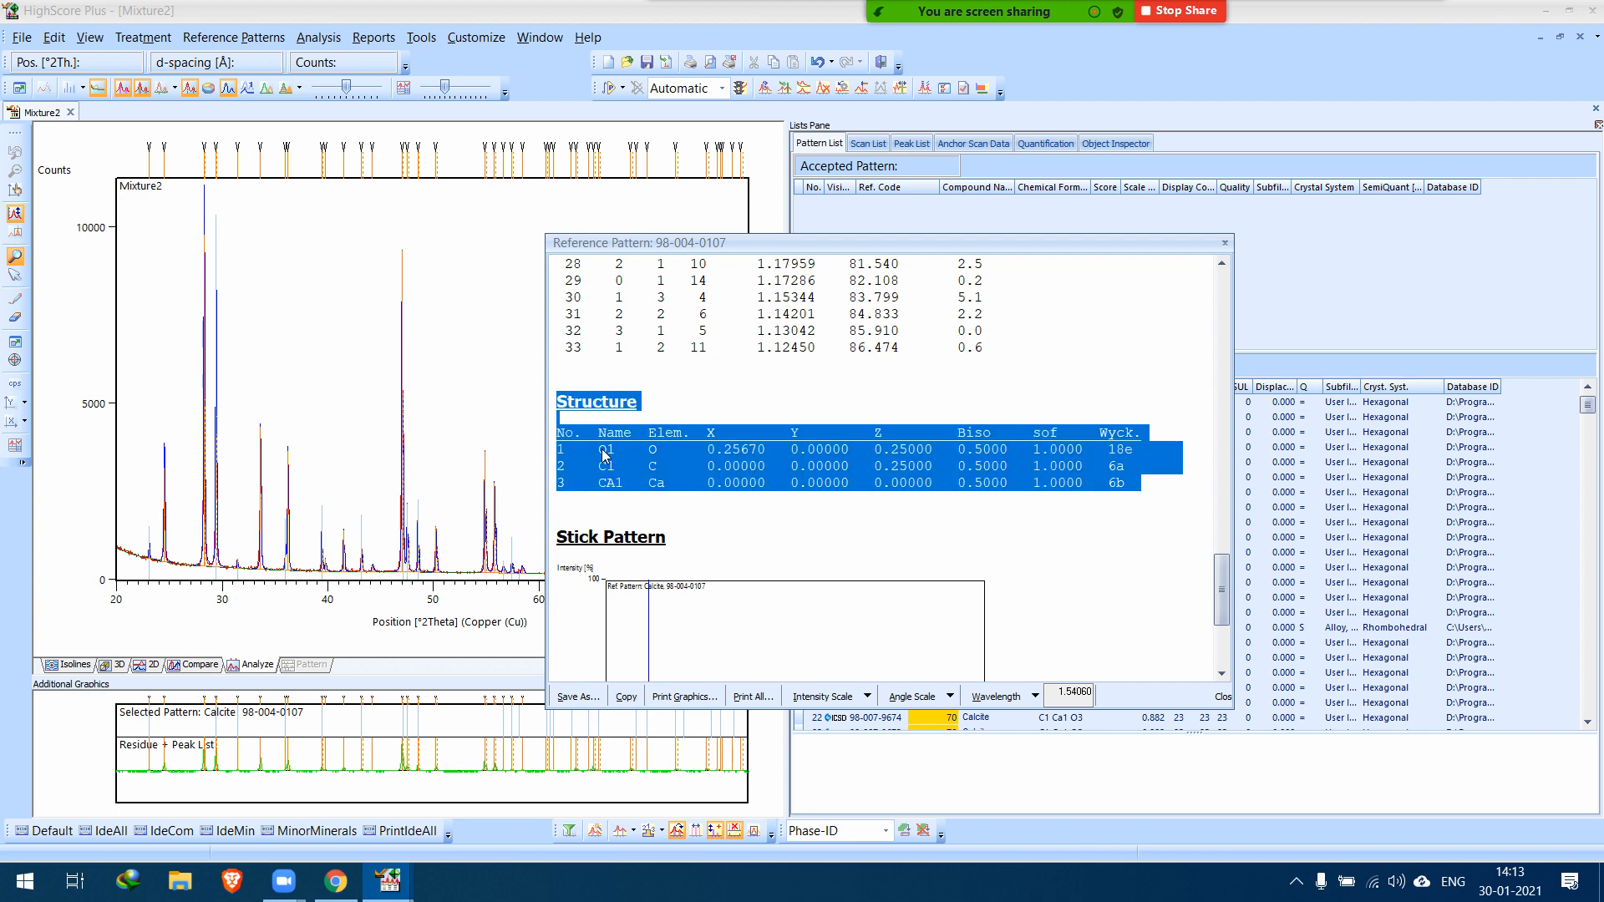
click(1226, 244)
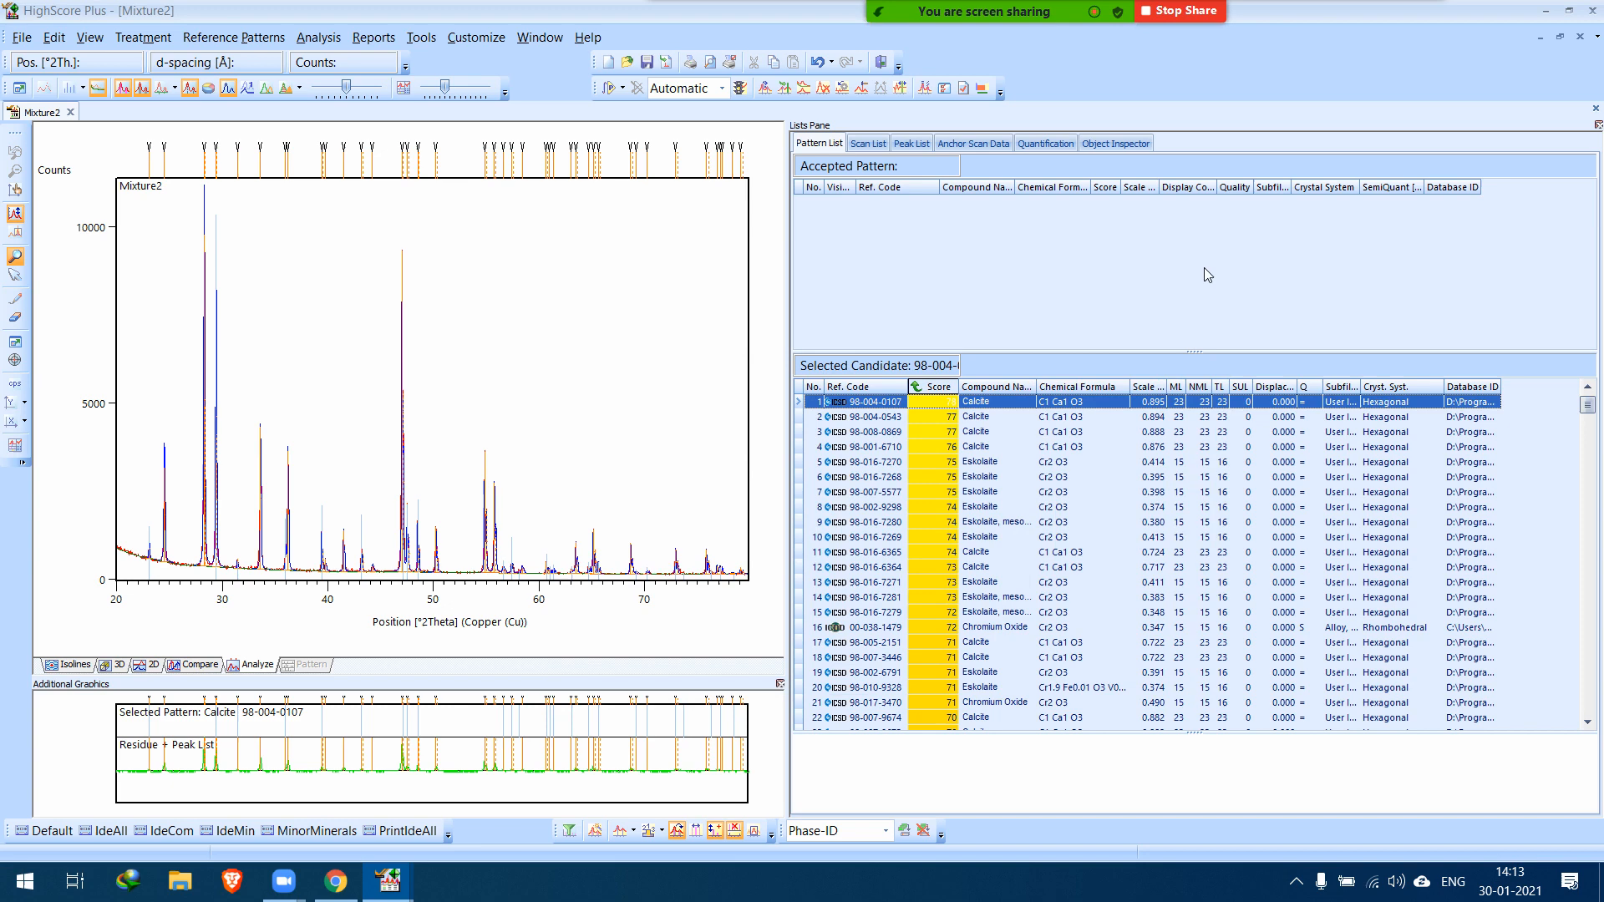
Move Calcite 98-004-0107 to the accepted patterns and enlarge the Additional Graphics area.
drag(998, 401, 928, 262)
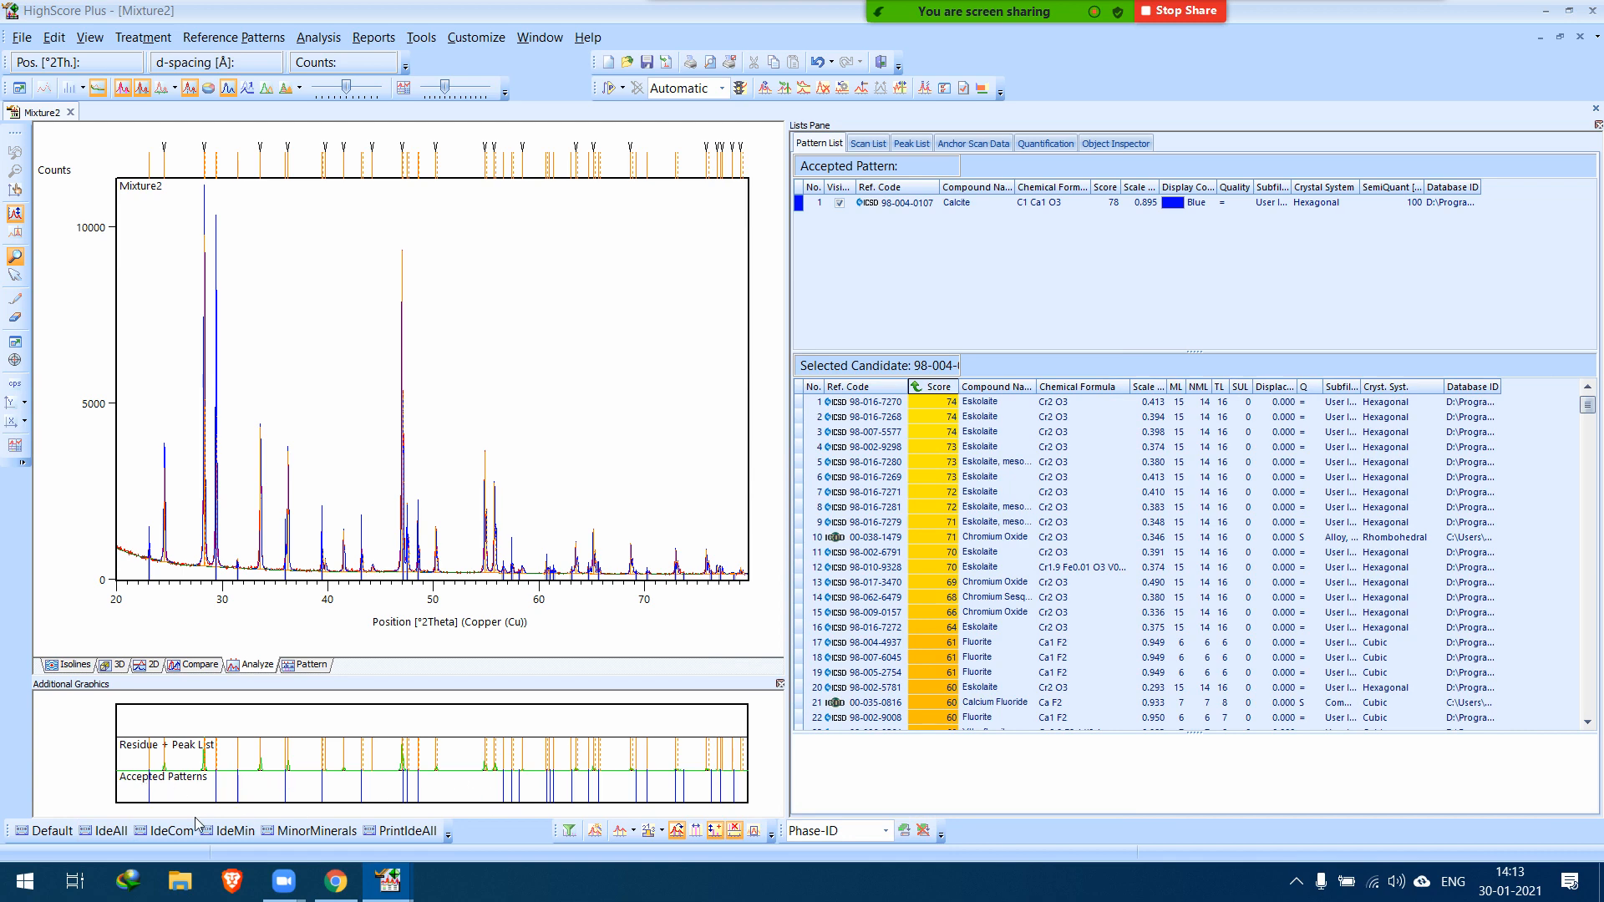
drag(242, 680, 242, 545)
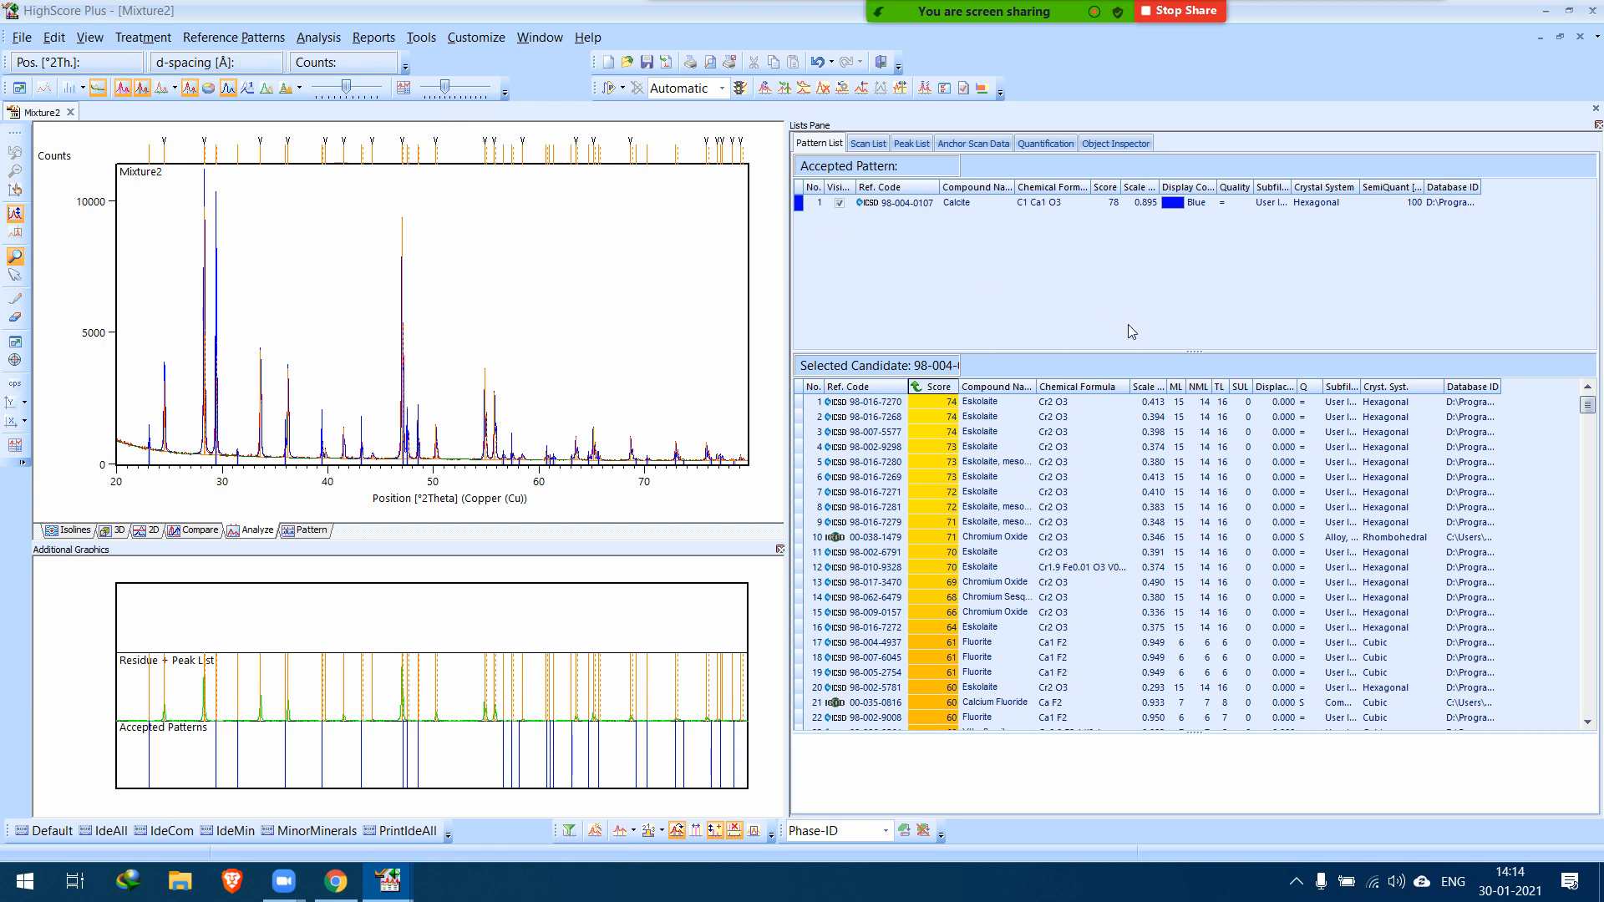
Check the reference pattern and structure data of Eskolaite candidate 98-016-7270, and move it to the accepted patterns.
mouse_move(1050, 408)
click(1047, 402)
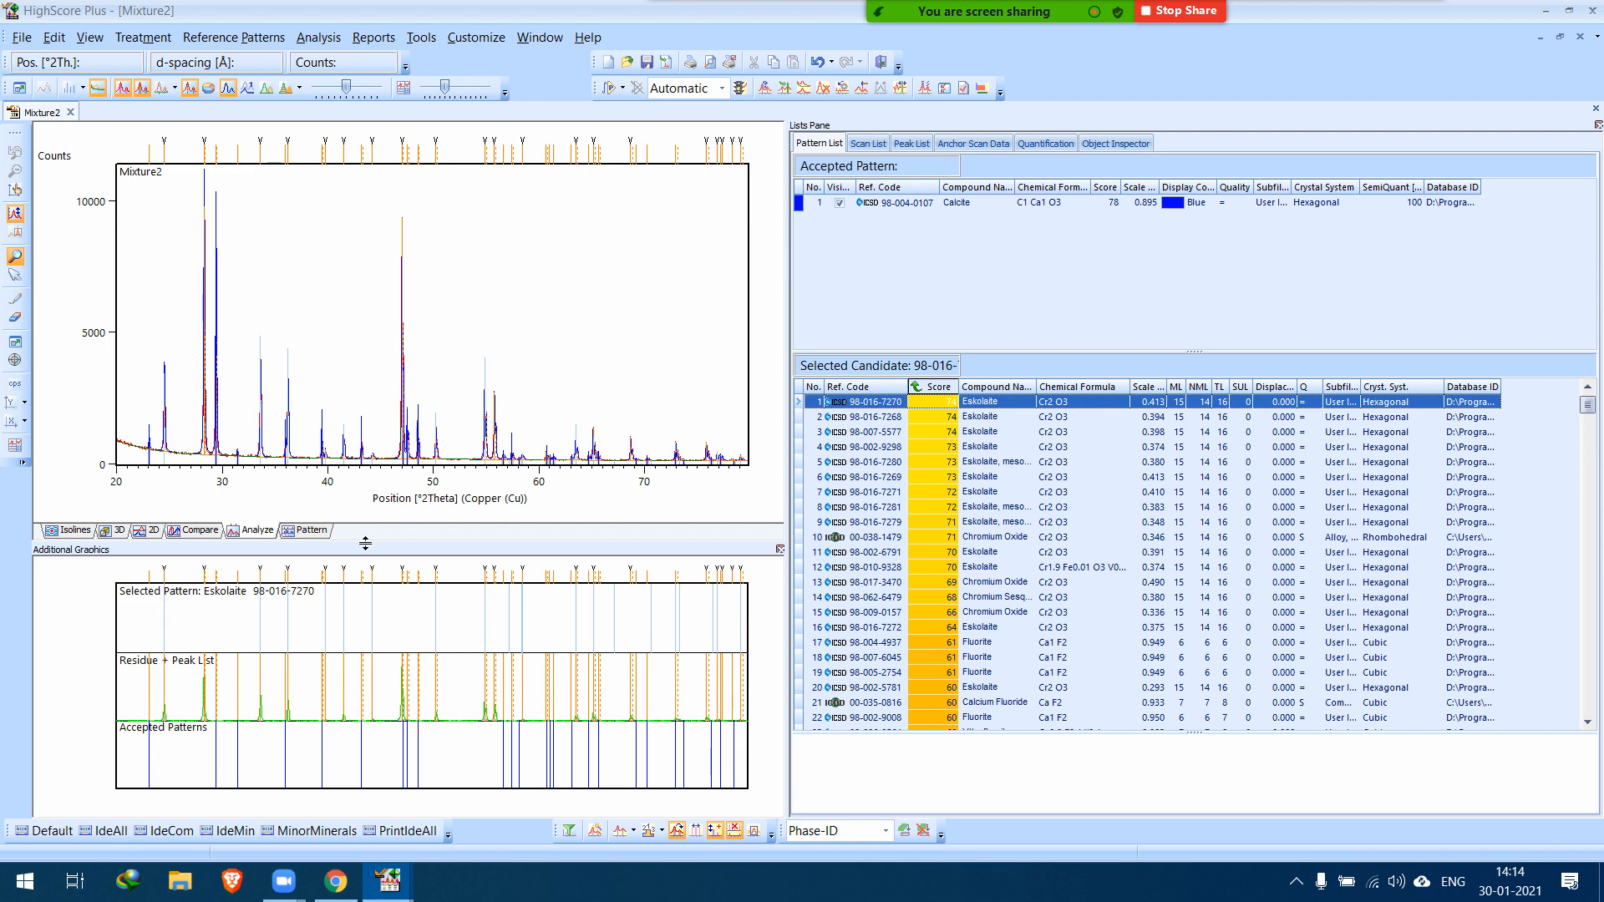
mouse_move(1060, 402)
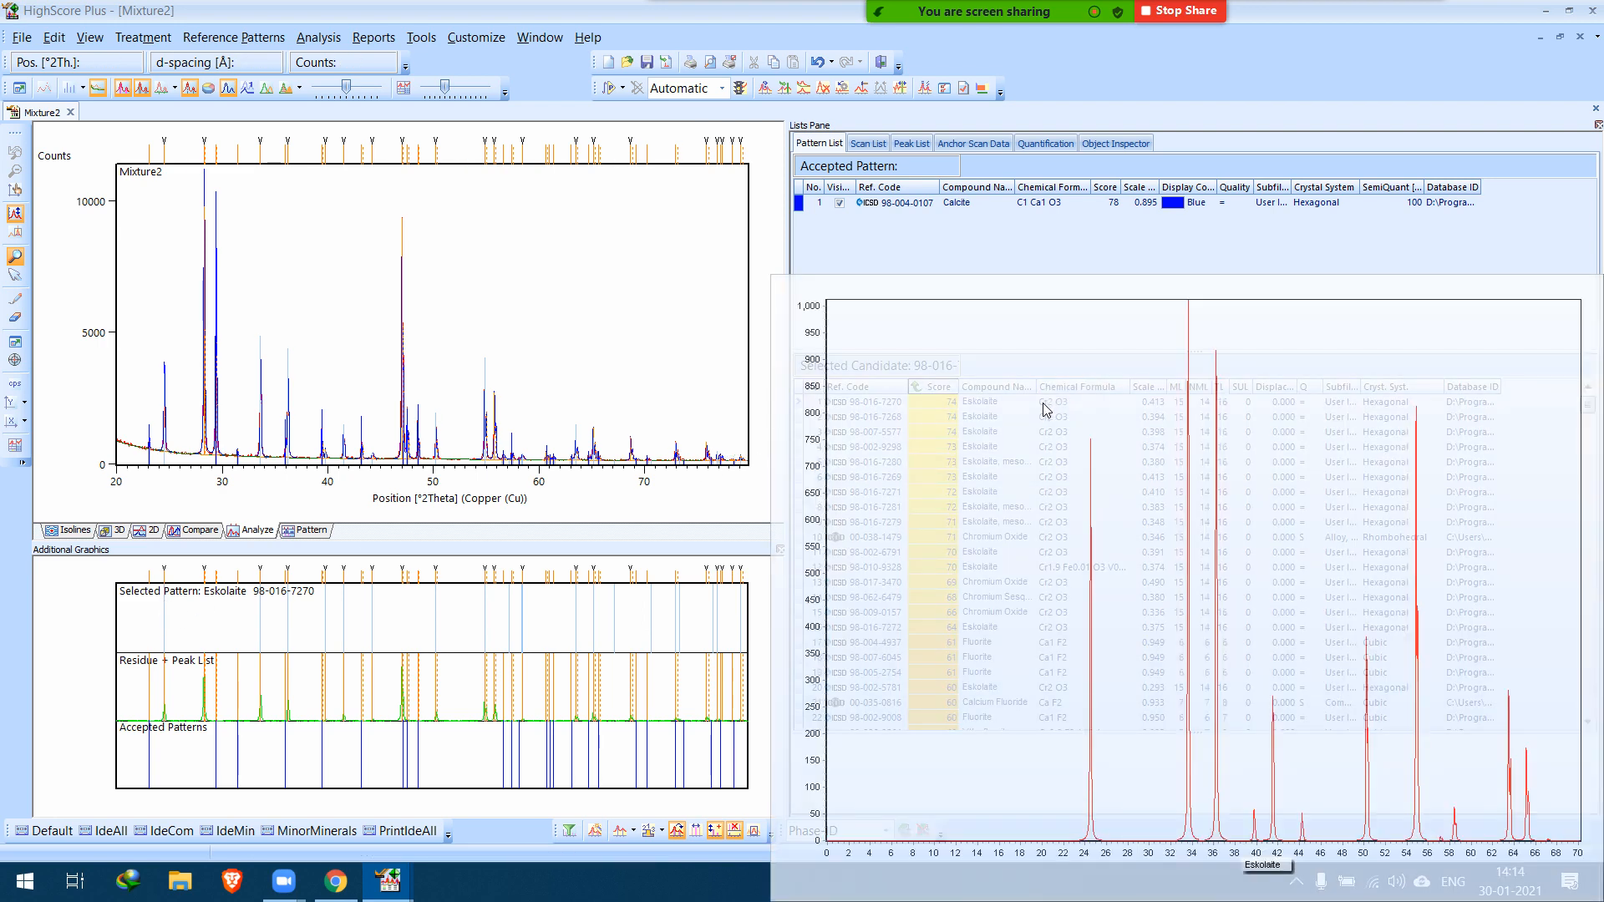
click(1042, 402)
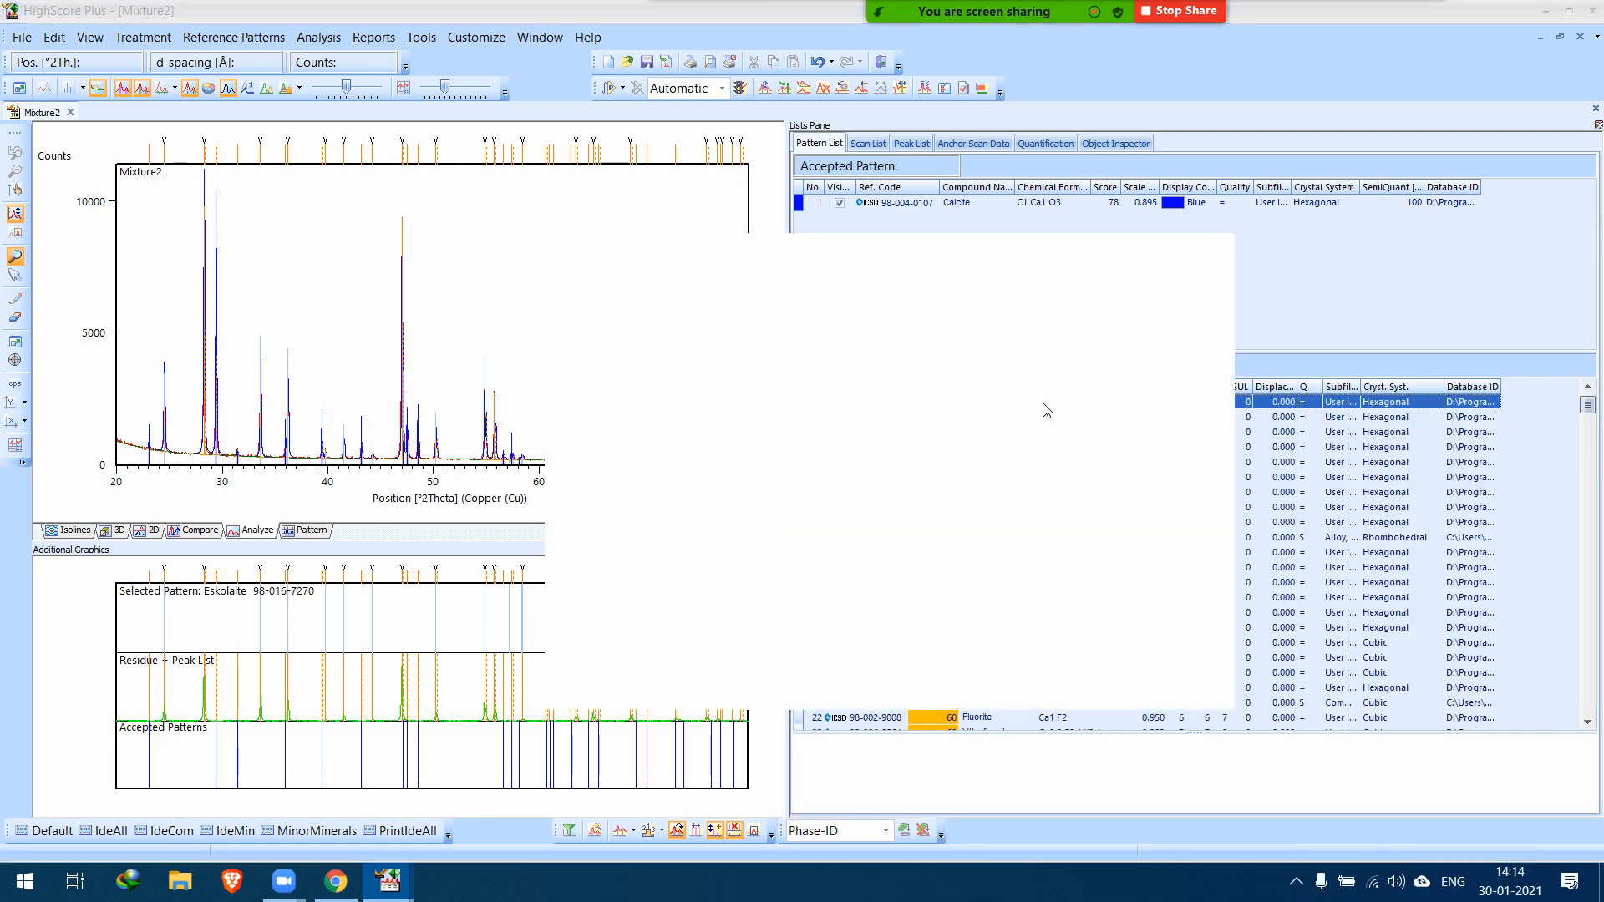
drag(1221, 344, 1228, 493)
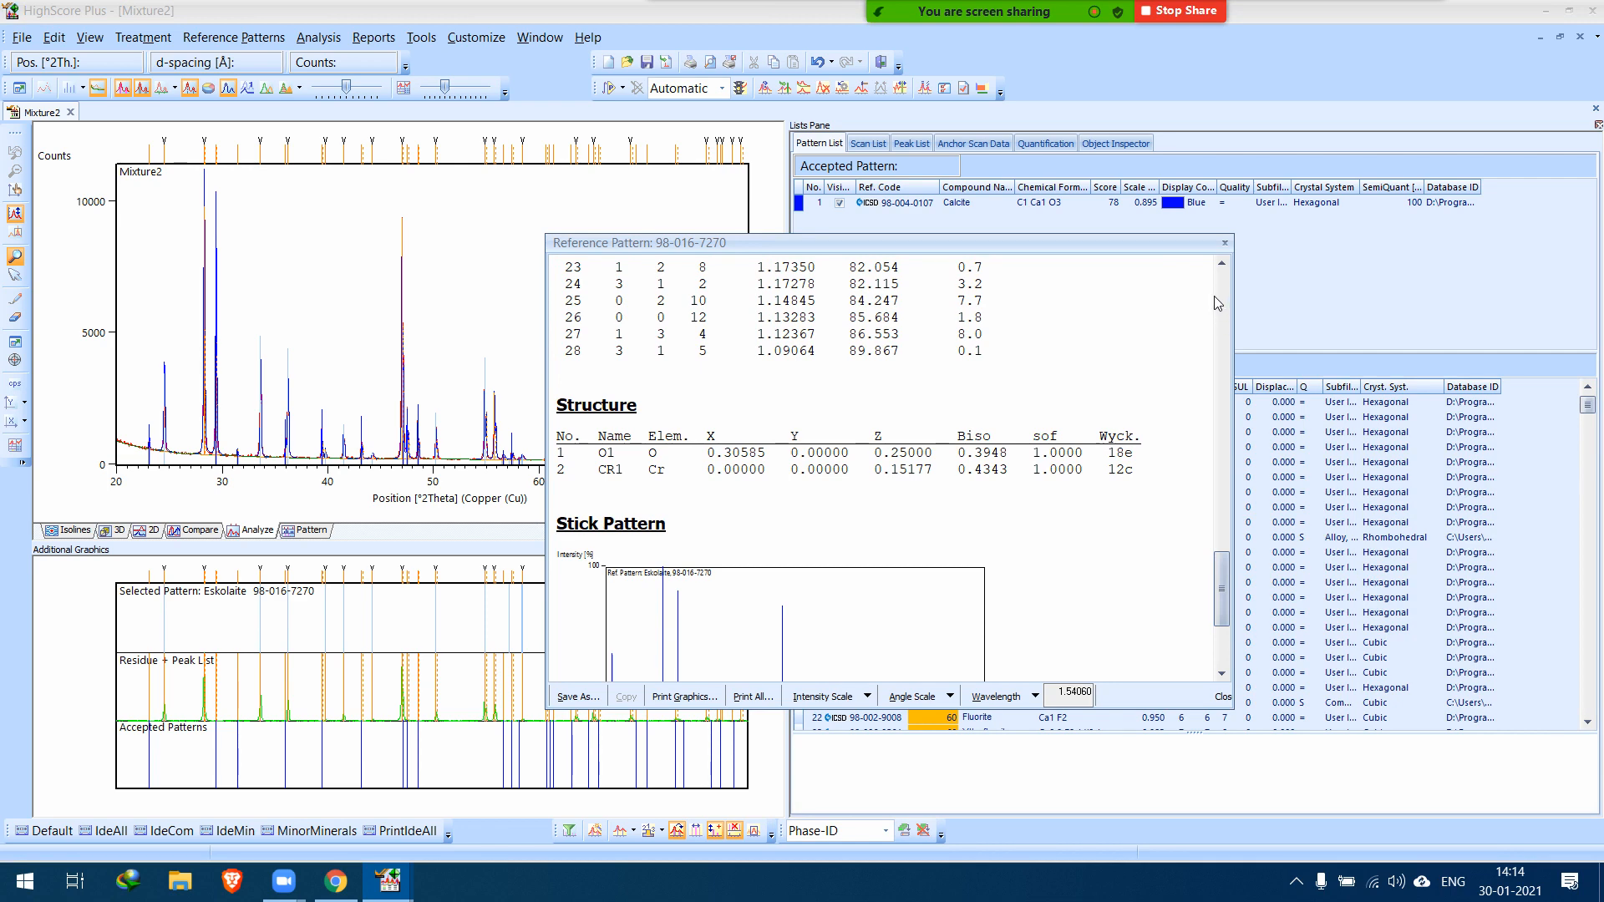
click(1224, 244)
mouse_move(1063, 403)
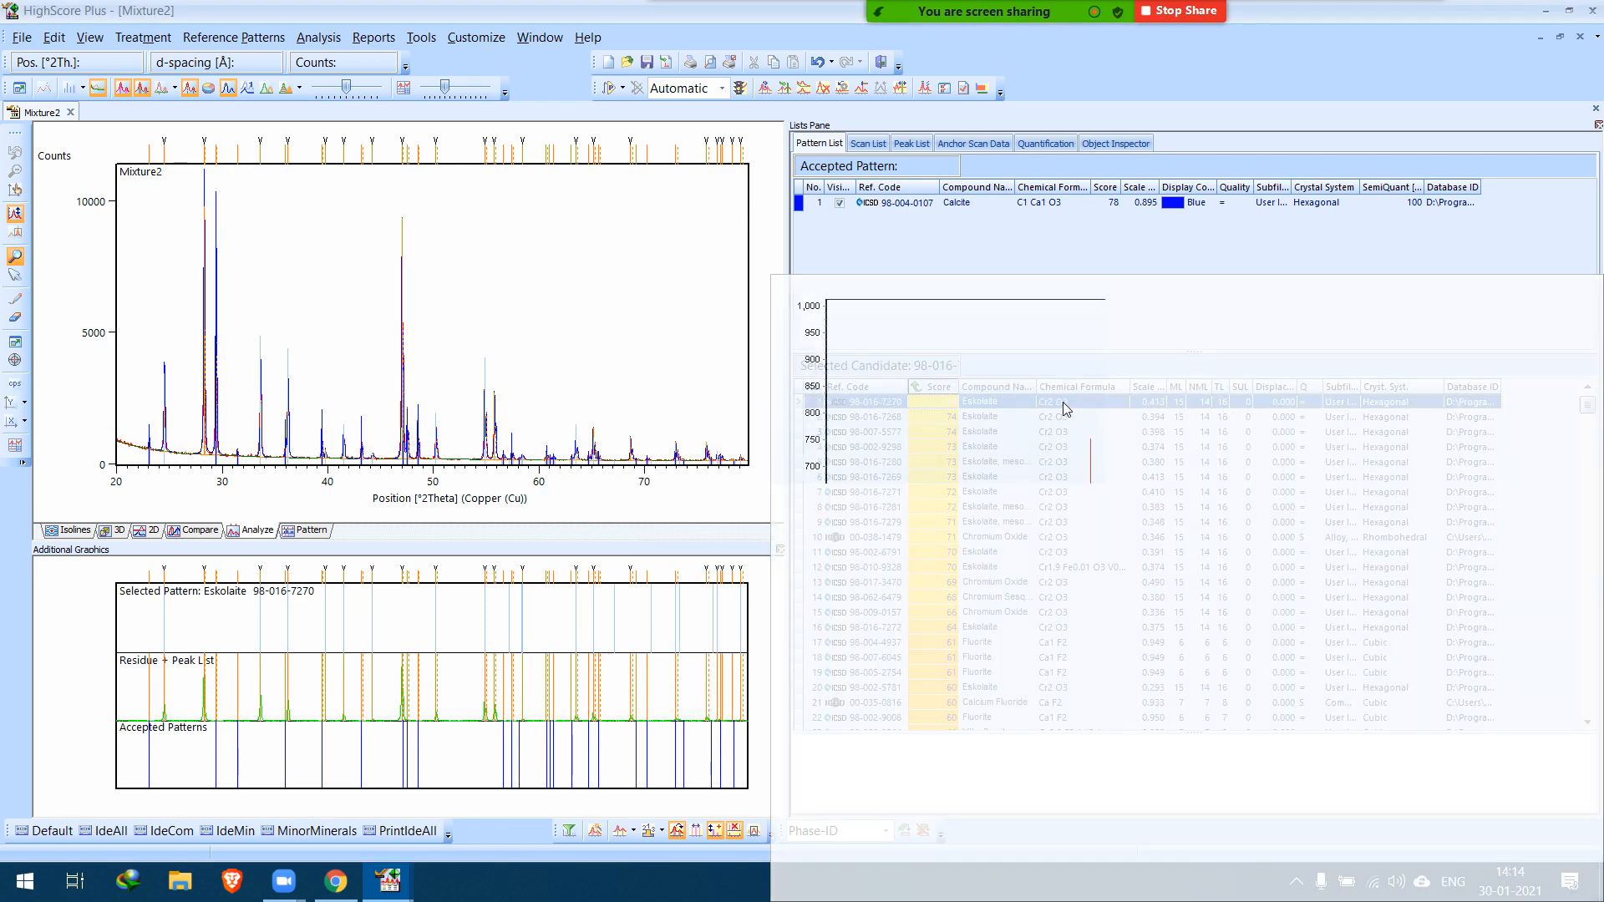
drag(1019, 365, 970, 276)
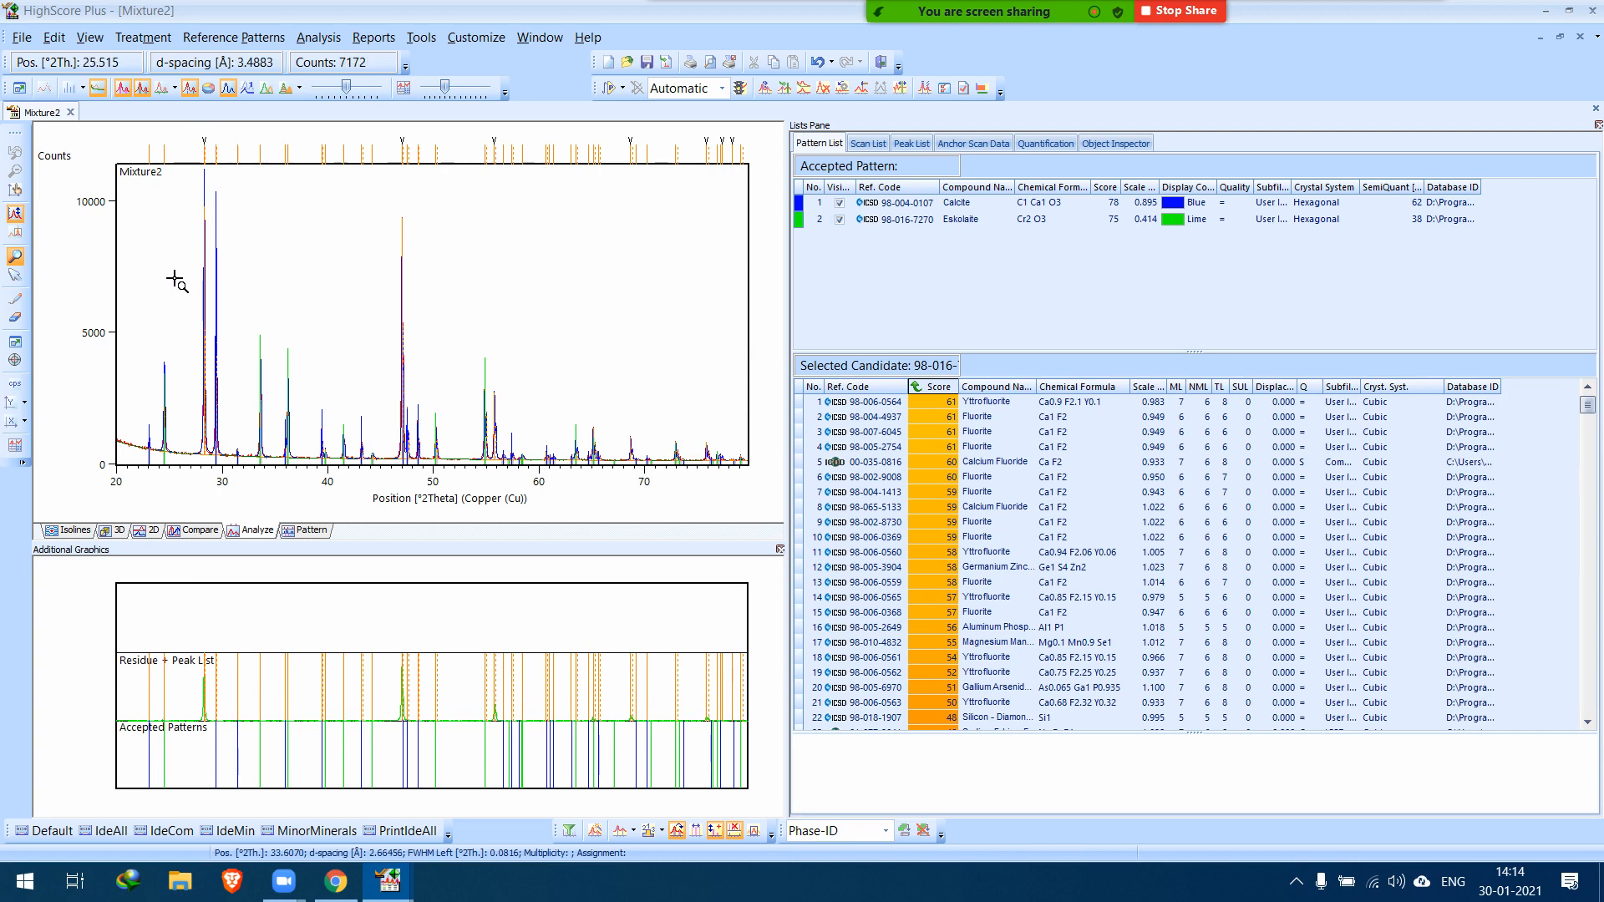
Inspect the unmatched peak near 28.3 °2Theta, check Fluorite candidate 98-004-4937's reference pattern, and move it to the accepted patterns.
drag(187, 398, 227, 498)
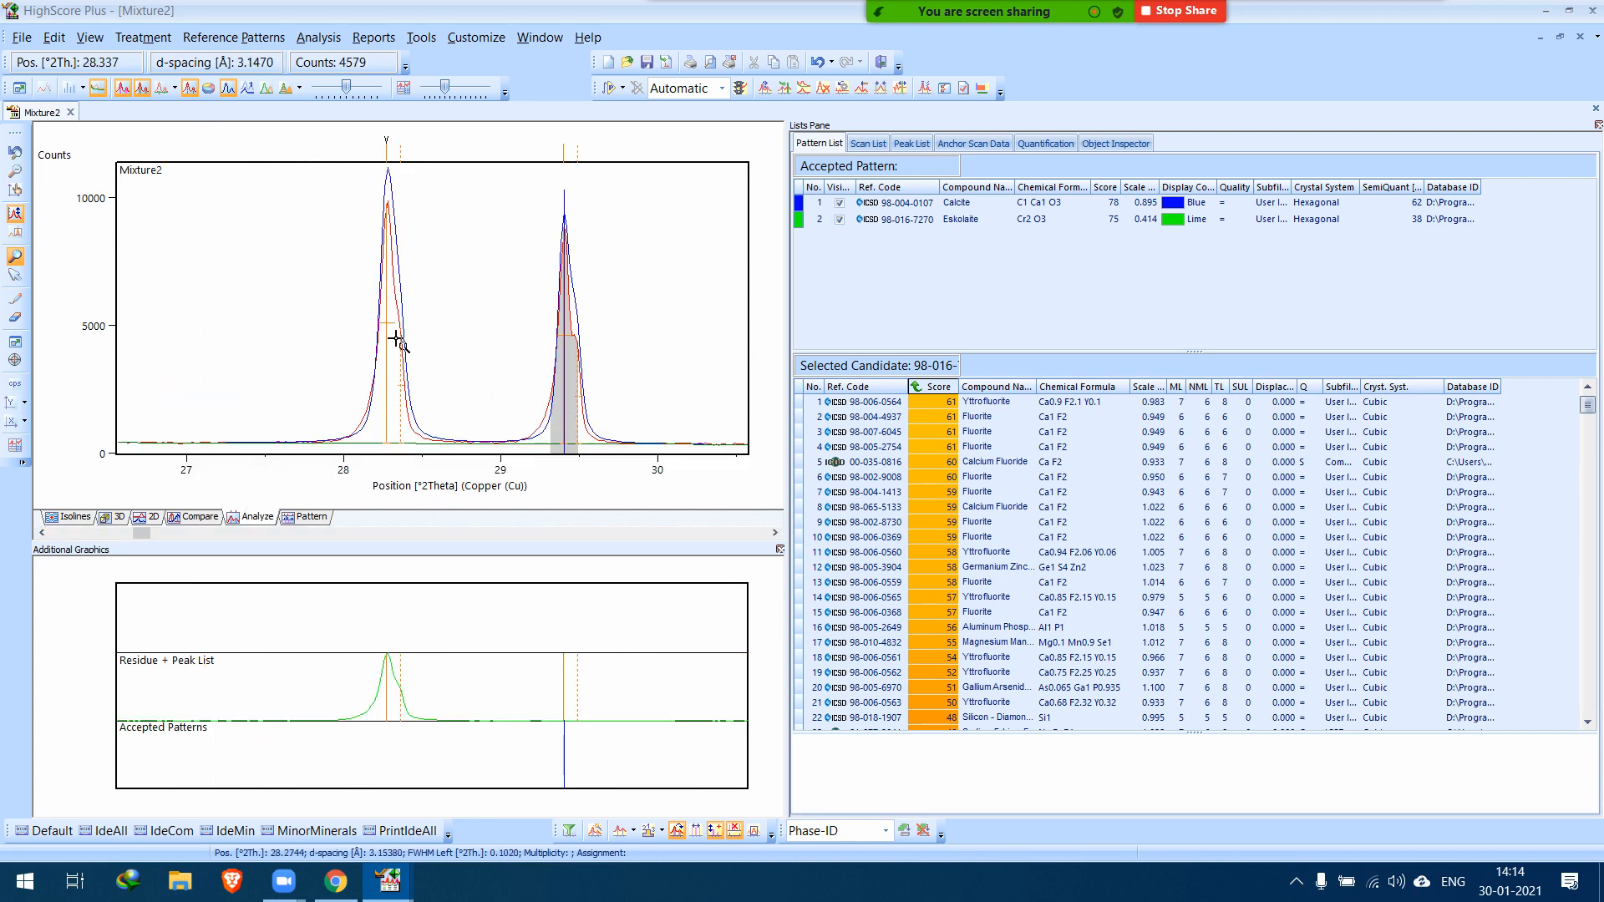
double_click(446, 321)
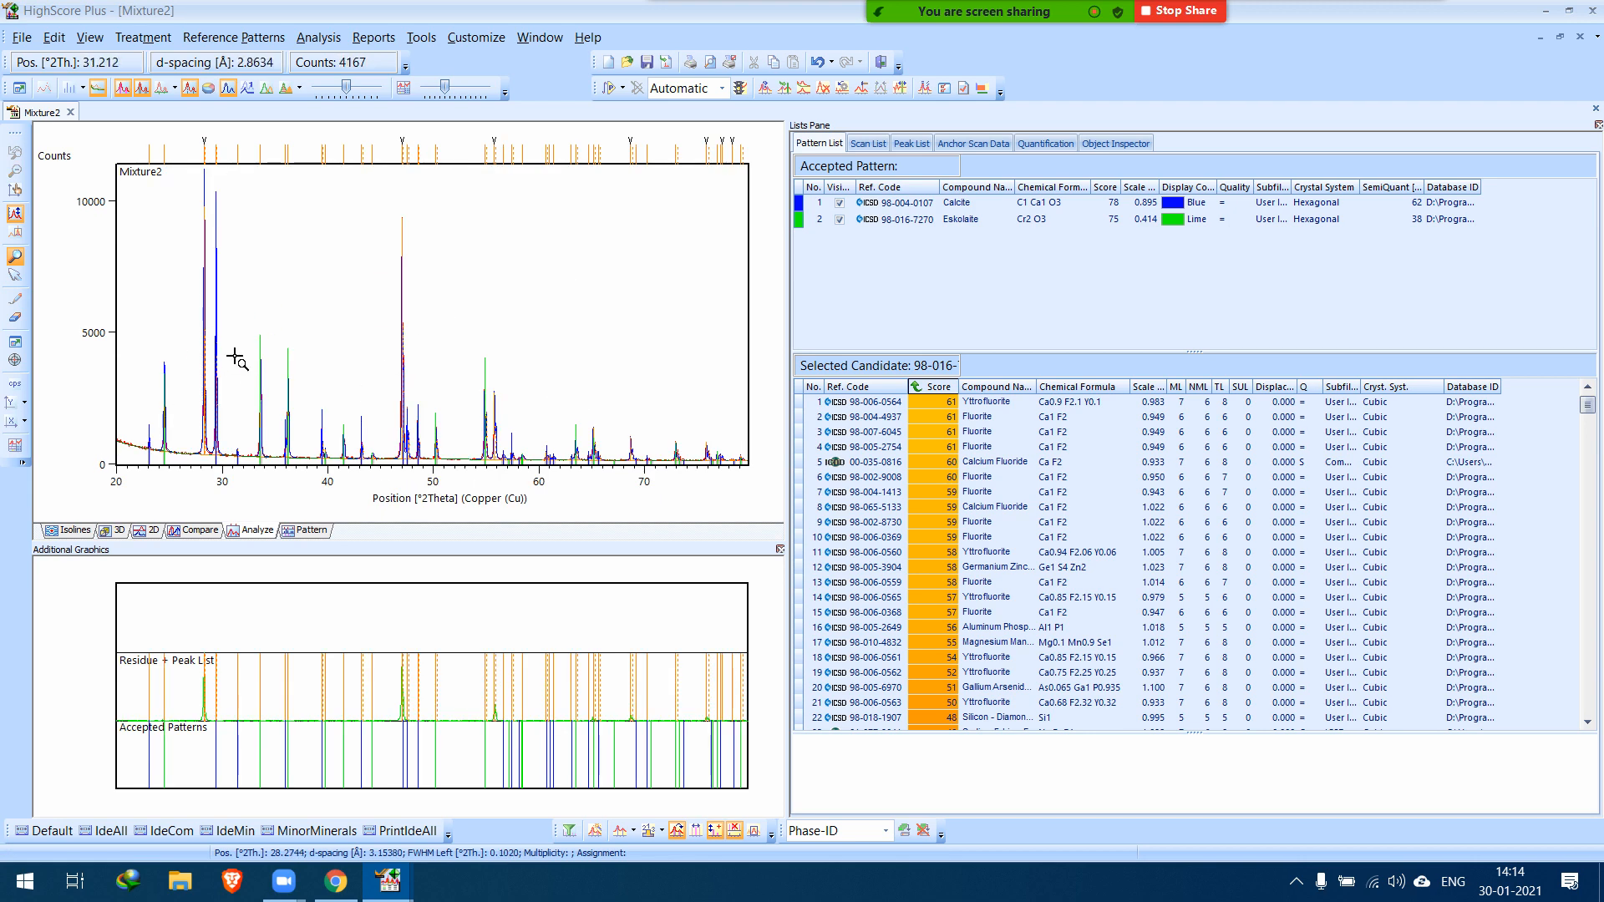
mouse_move(985, 419)
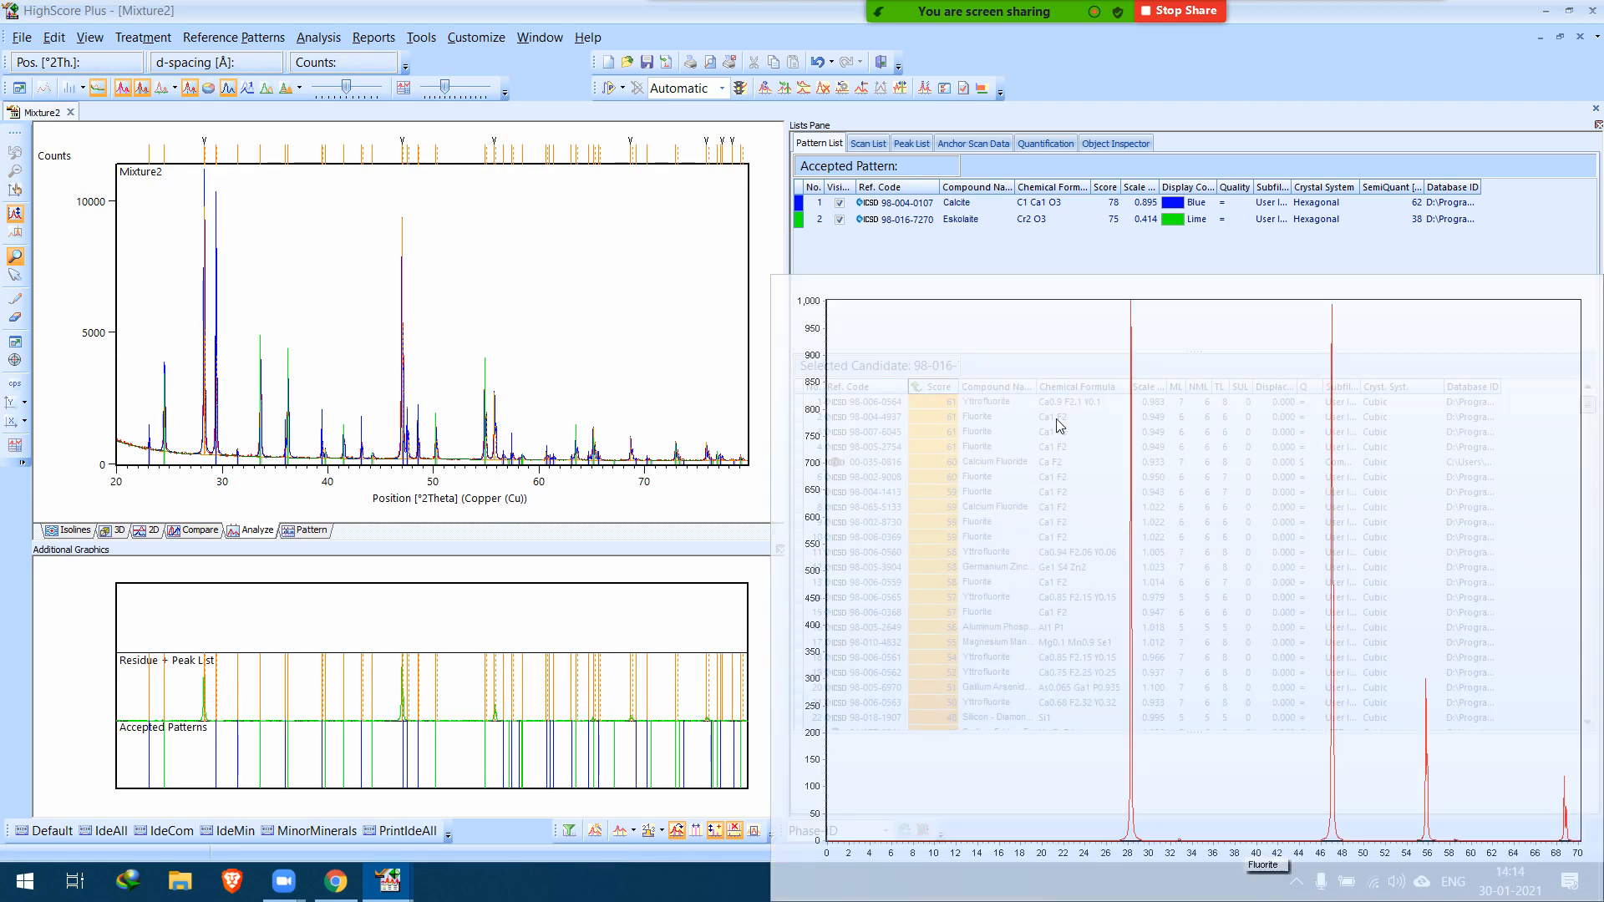
click(1067, 418)
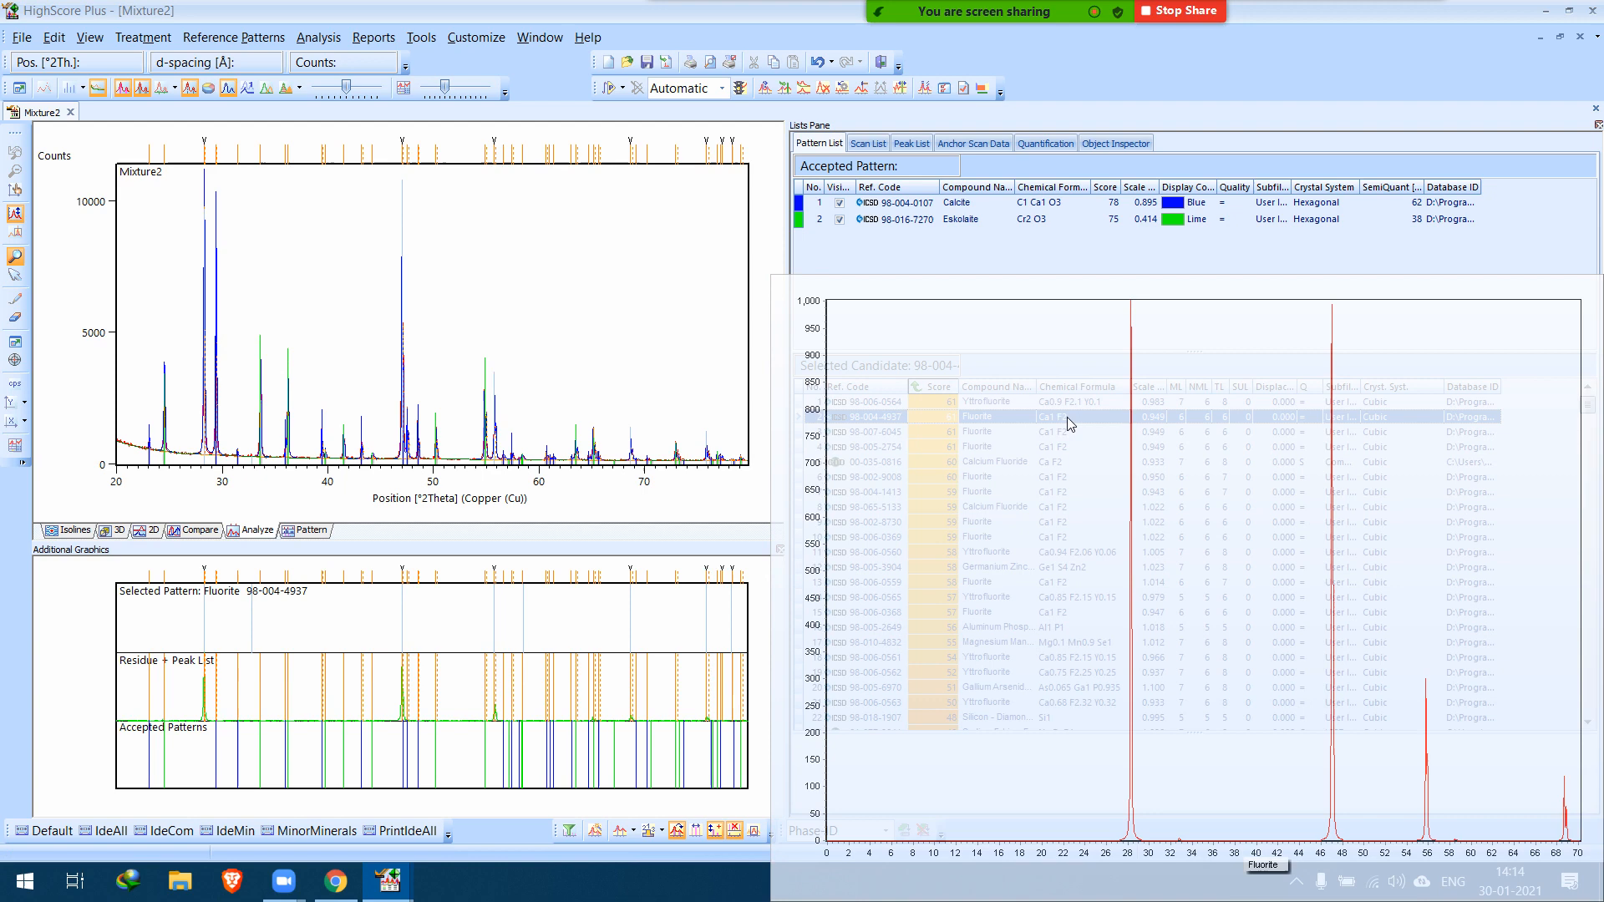
mouse_move(1070, 422)
double_click(1068, 416)
drag(1225, 322, 1222, 598)
drag(604, 406, 974, 439)
click(974, 440)
click(1223, 244)
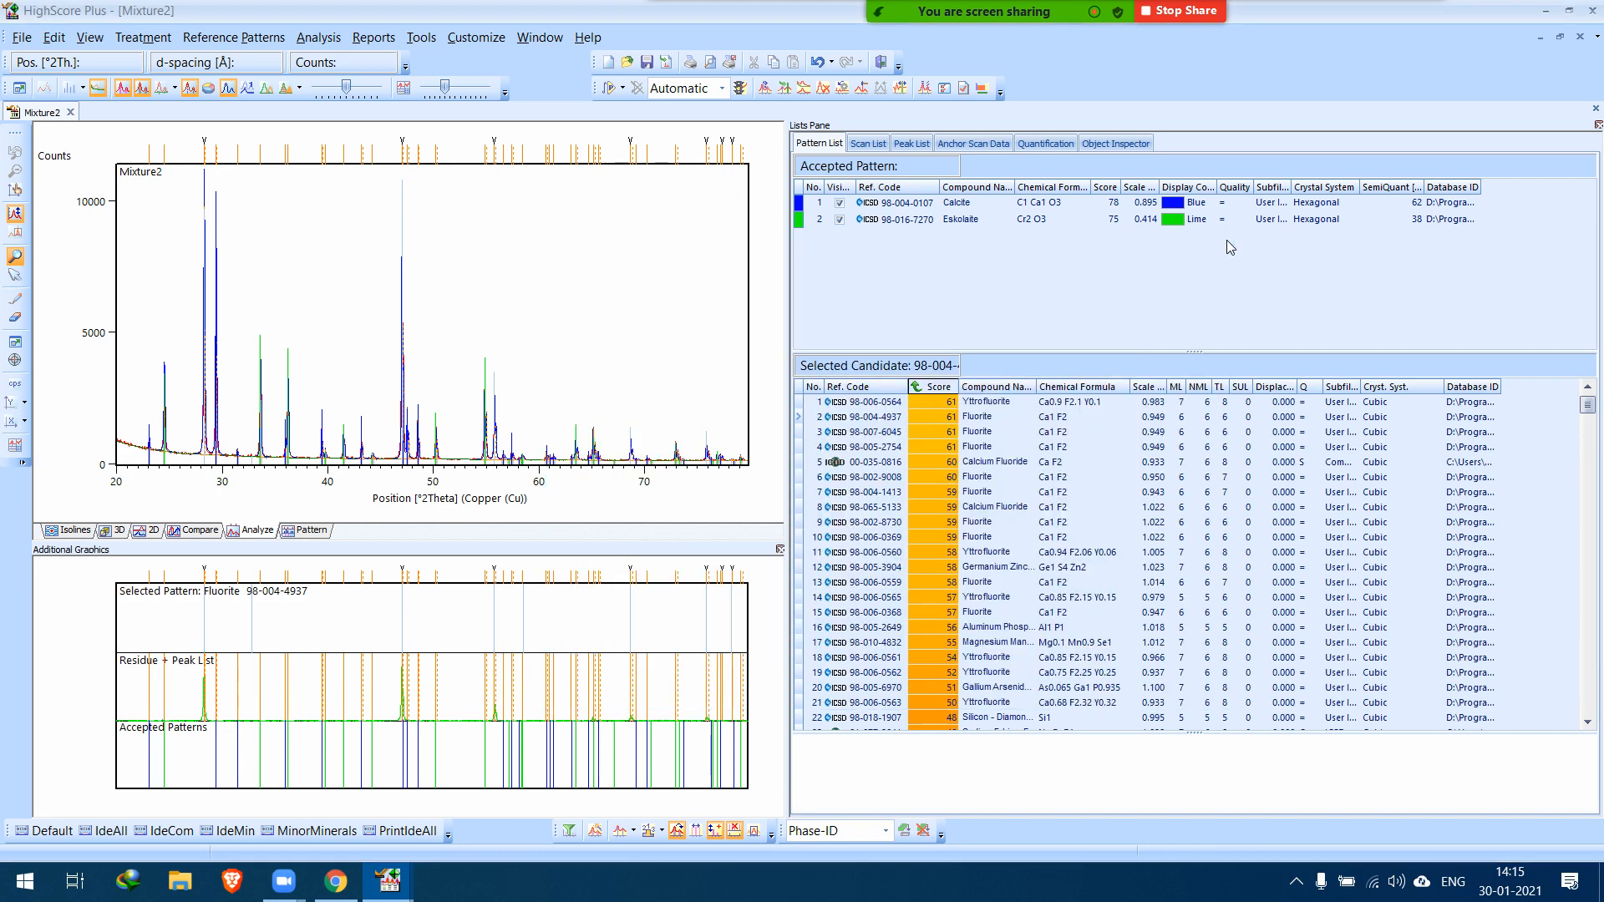
mouse_move(981, 417)
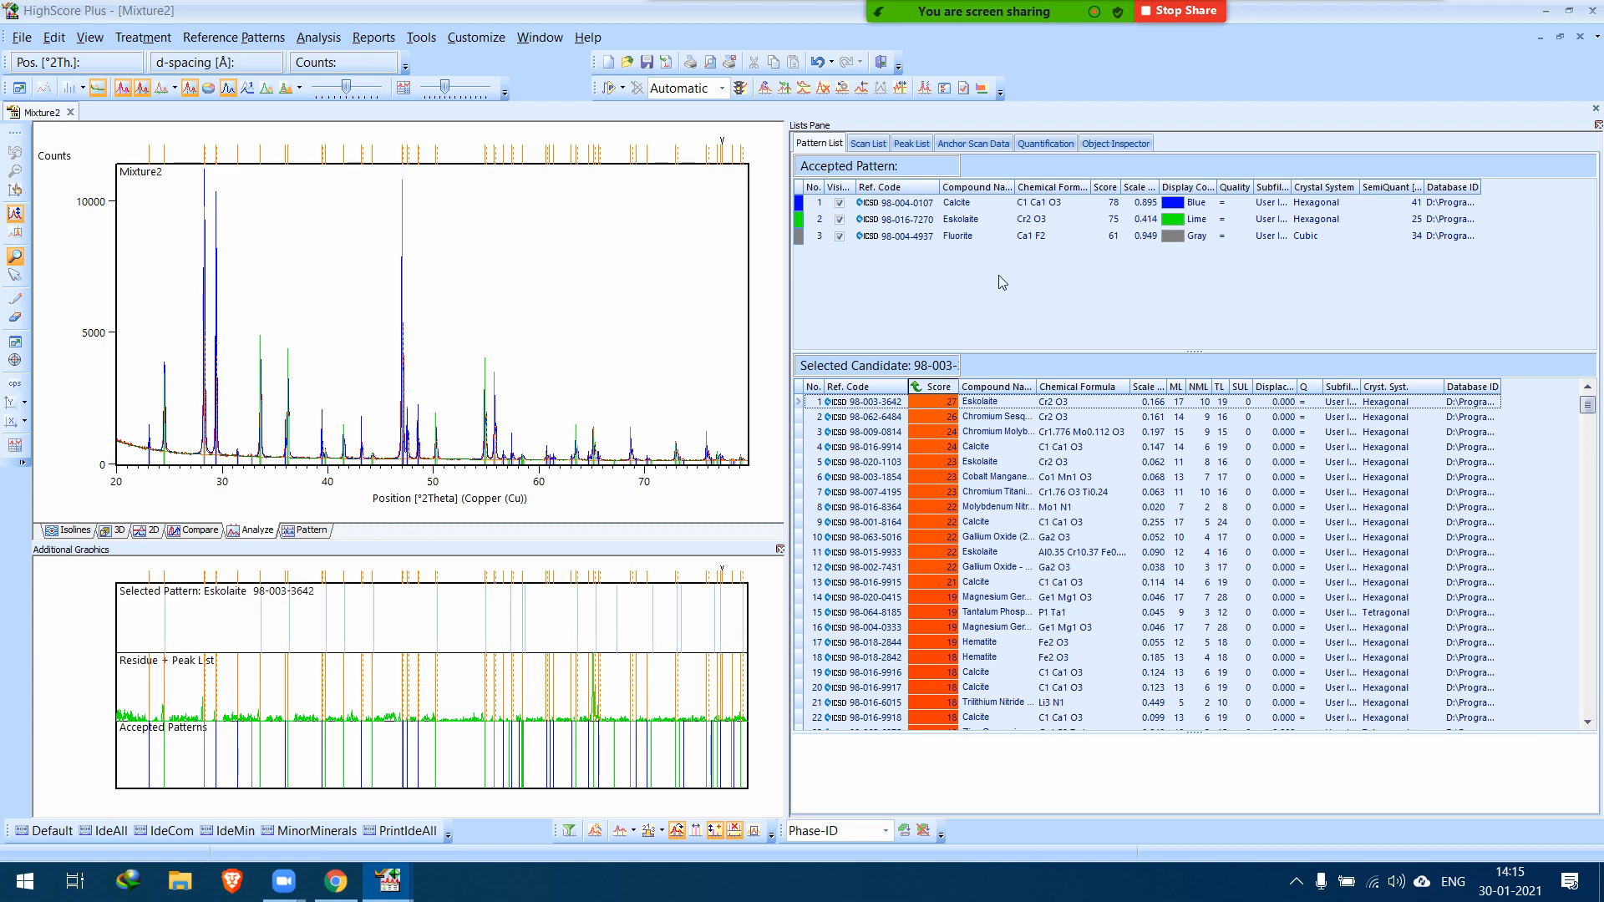
Convert the accepted Calcite, Eskolaite and Fluorite patterns to phases and display their quantification pie chart.
key(ctrl+a)
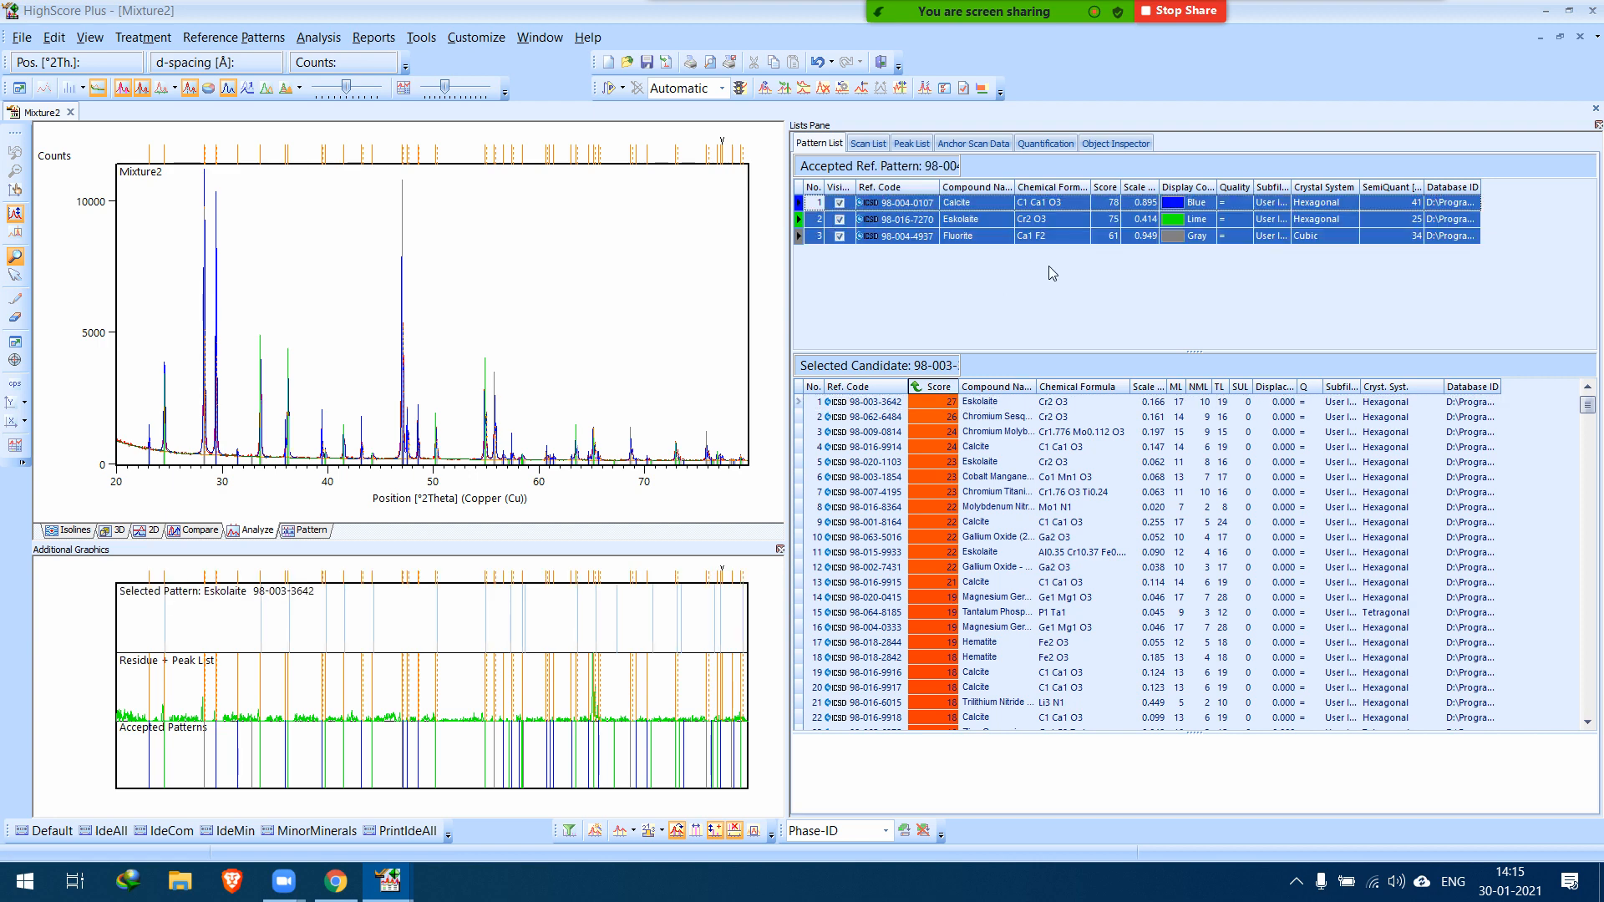
right_click(1070, 221)
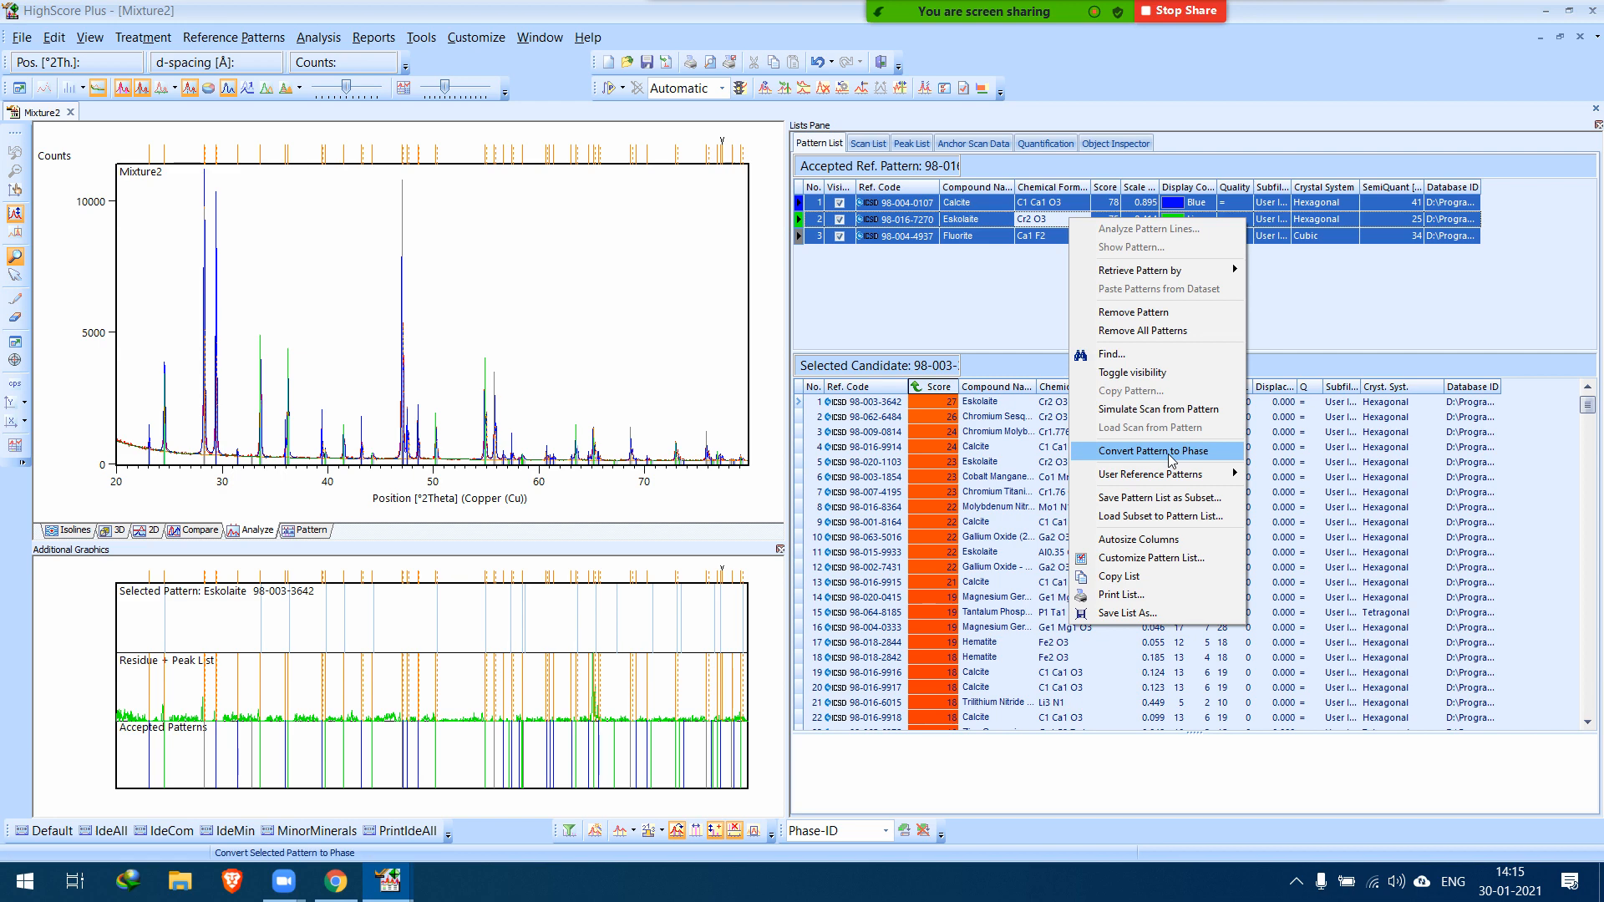
click(1171, 458)
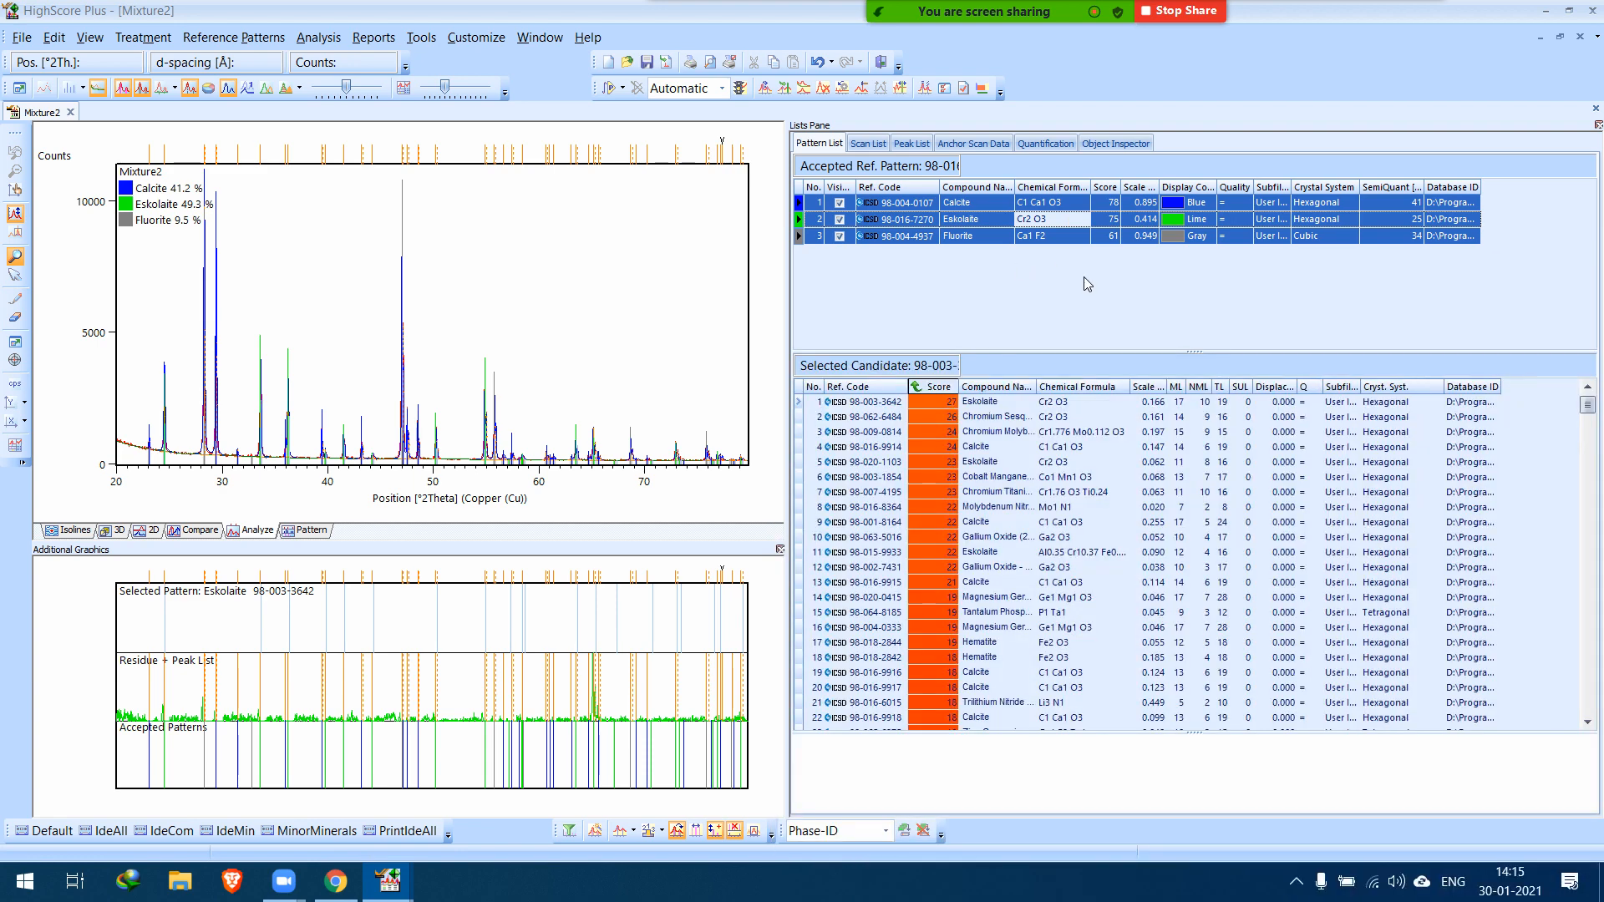
click(1044, 145)
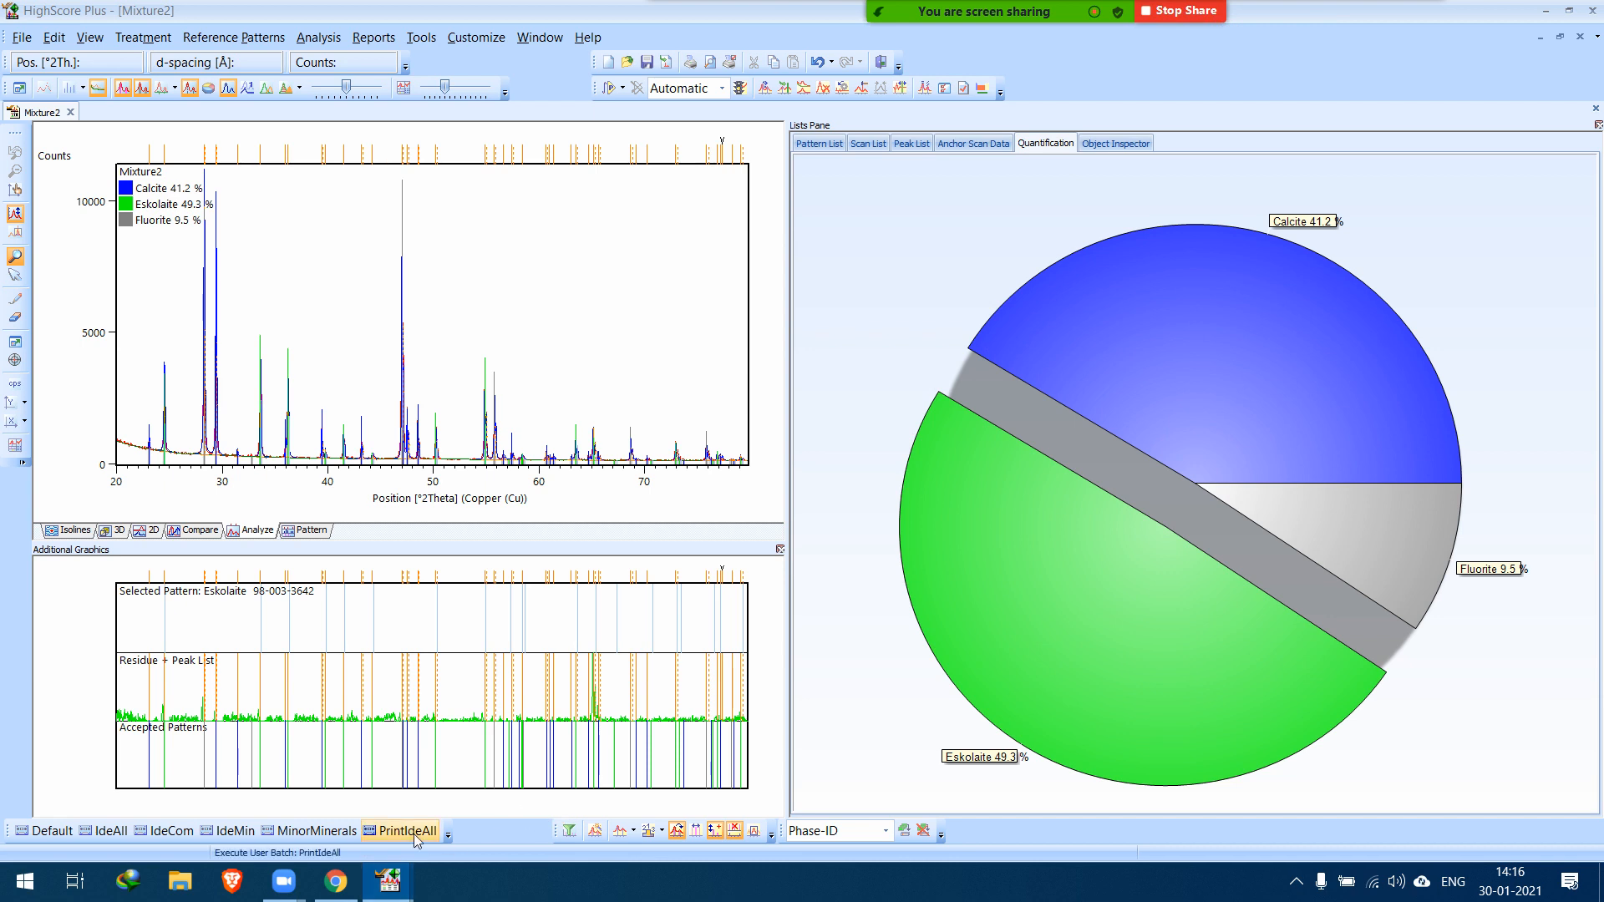
click(240, 886)
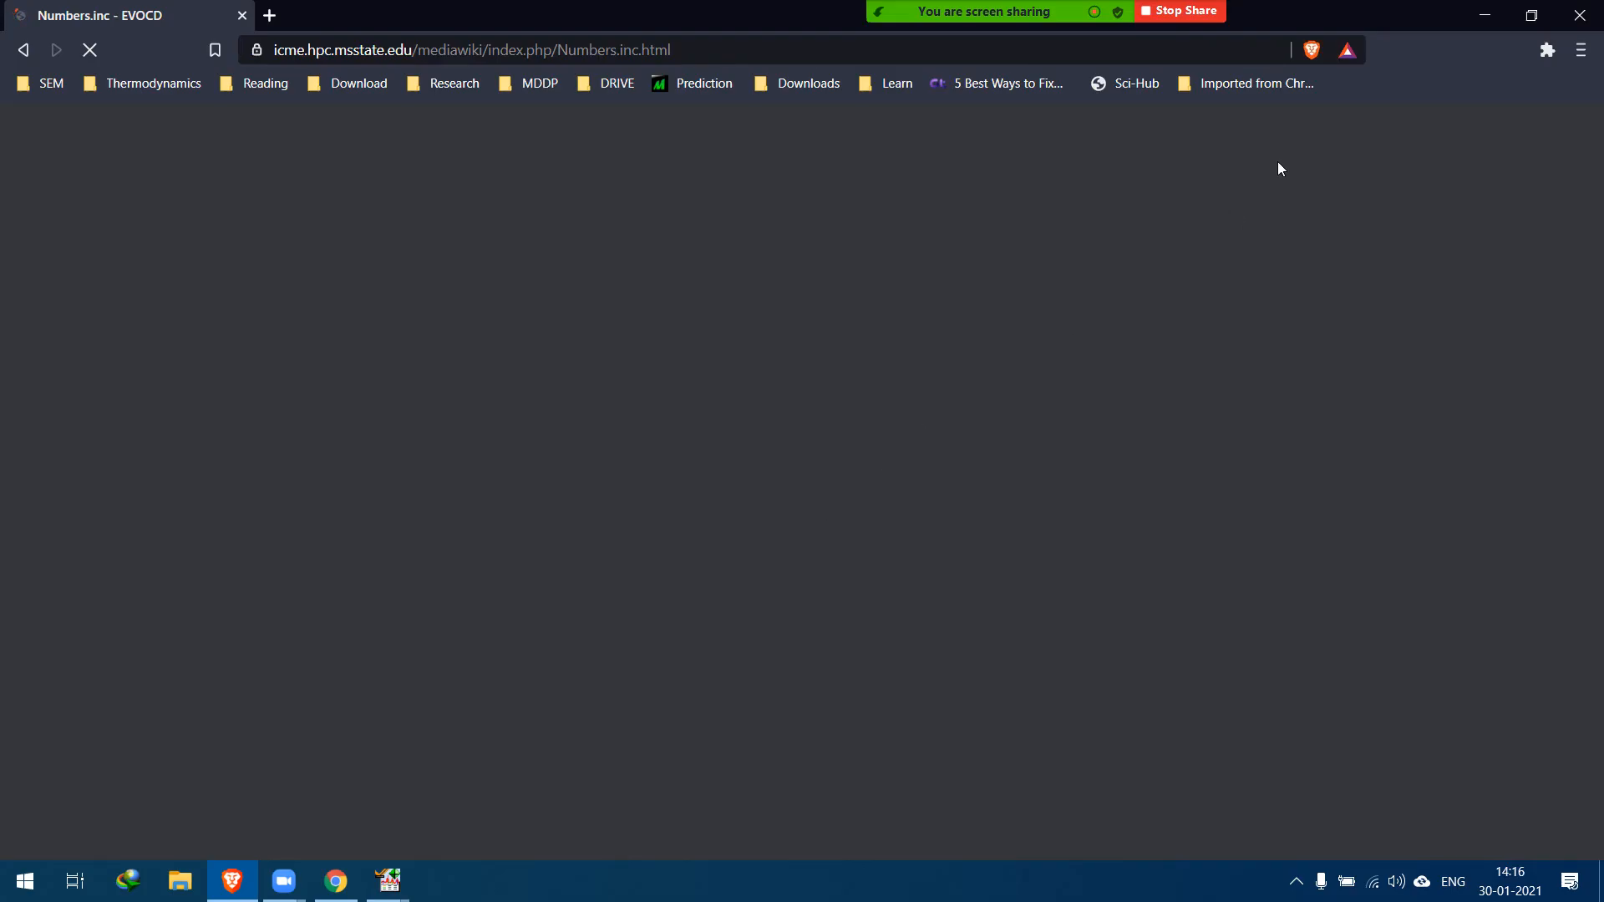
click(1484, 15)
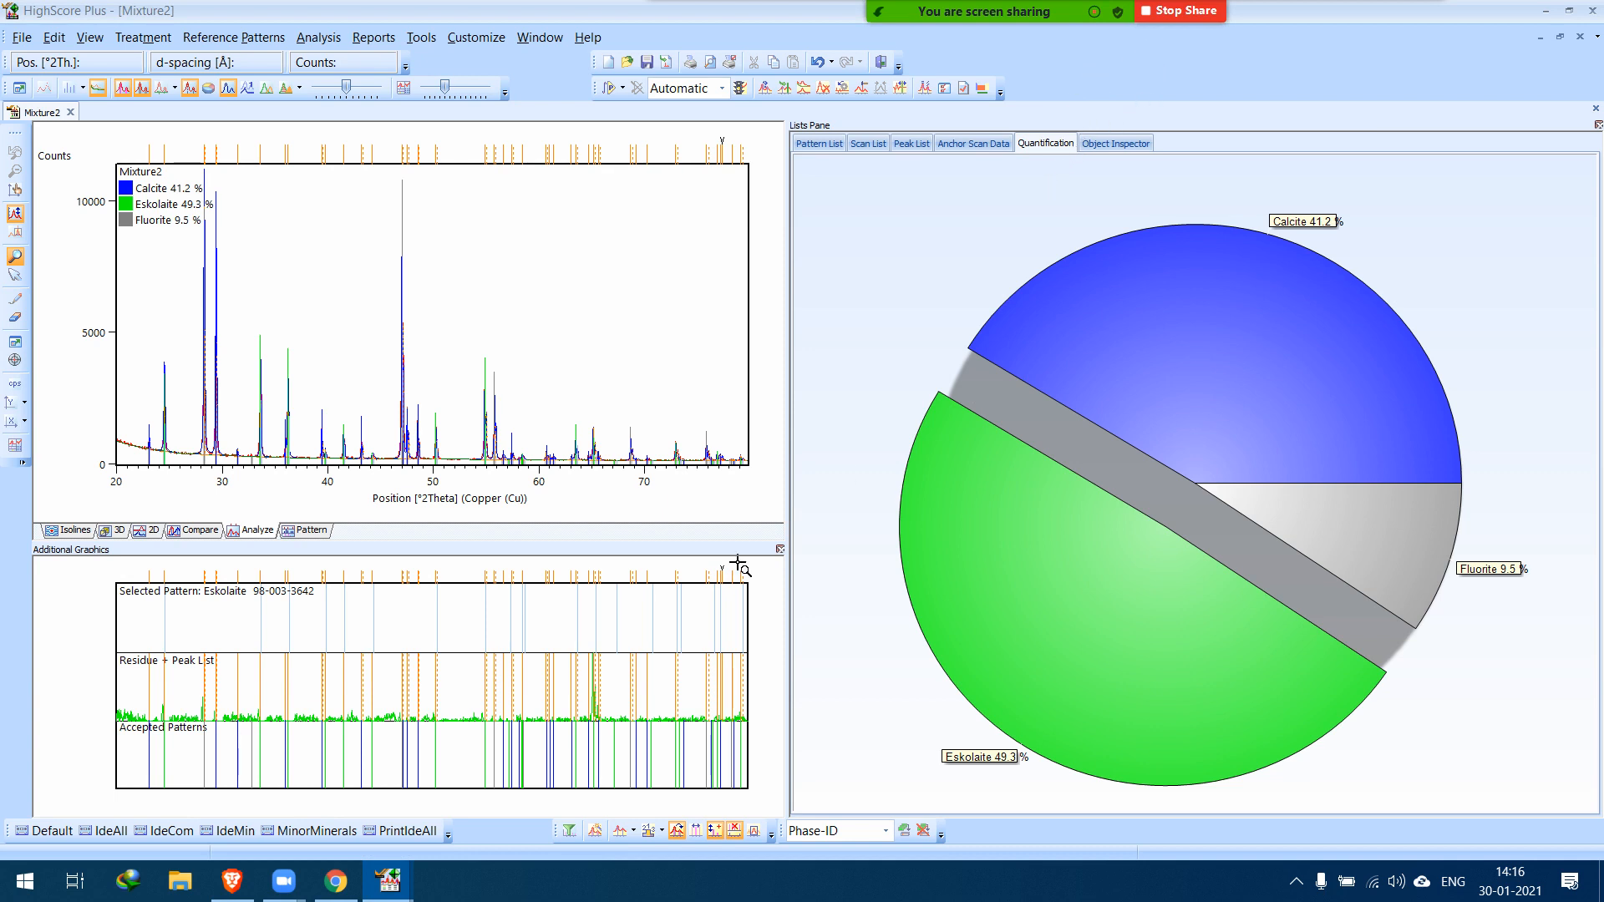
mouse_move(294, 890)
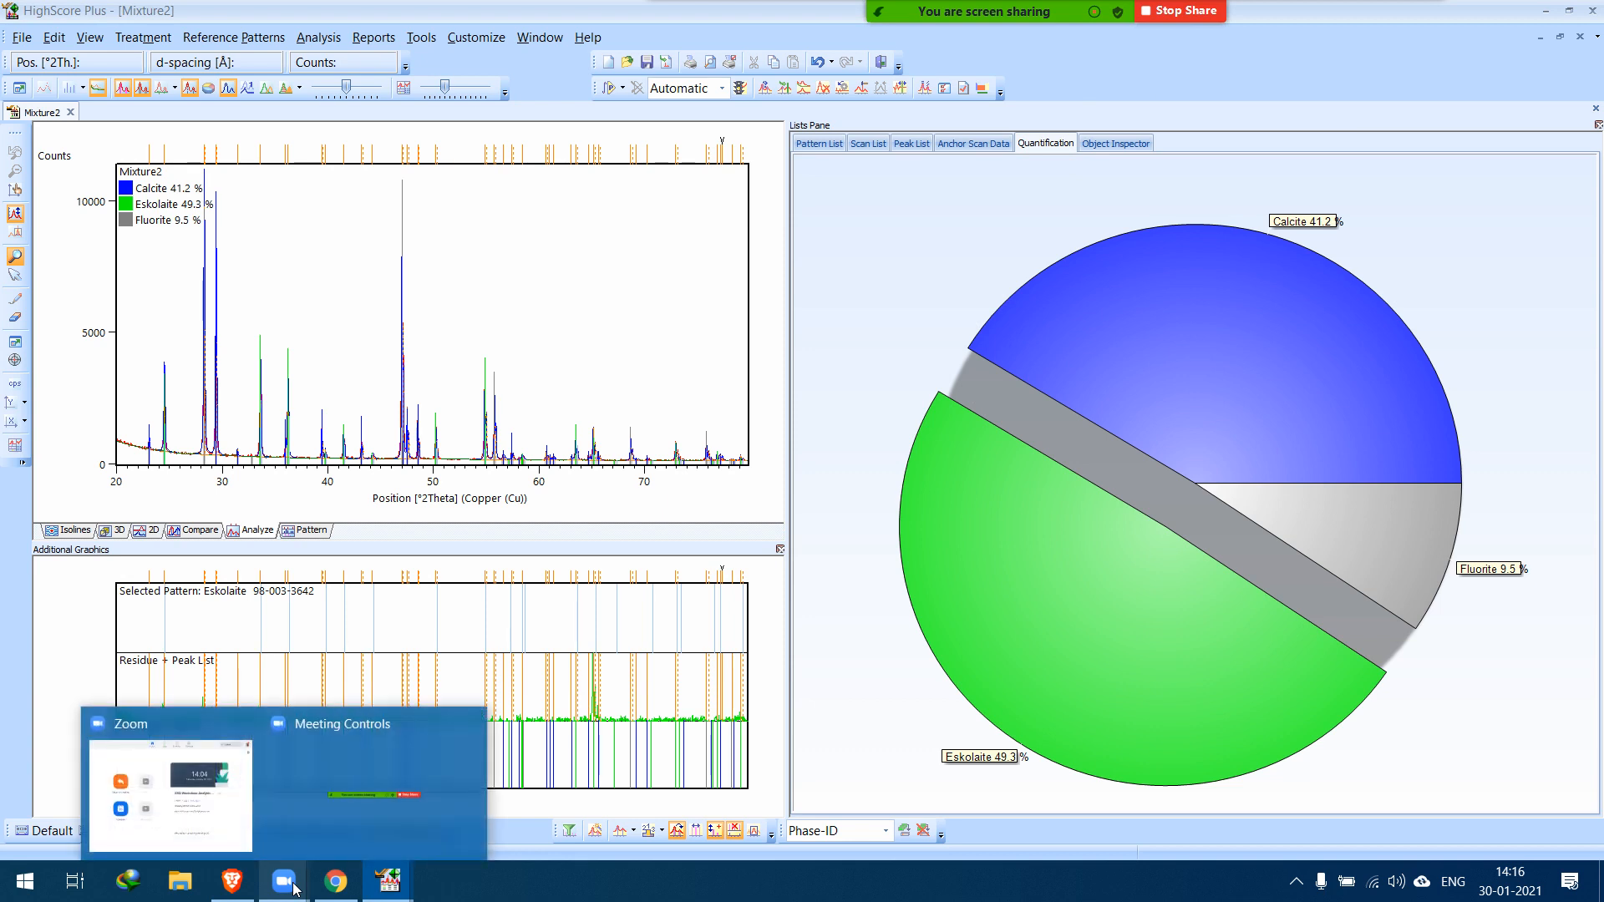
click(209, 807)
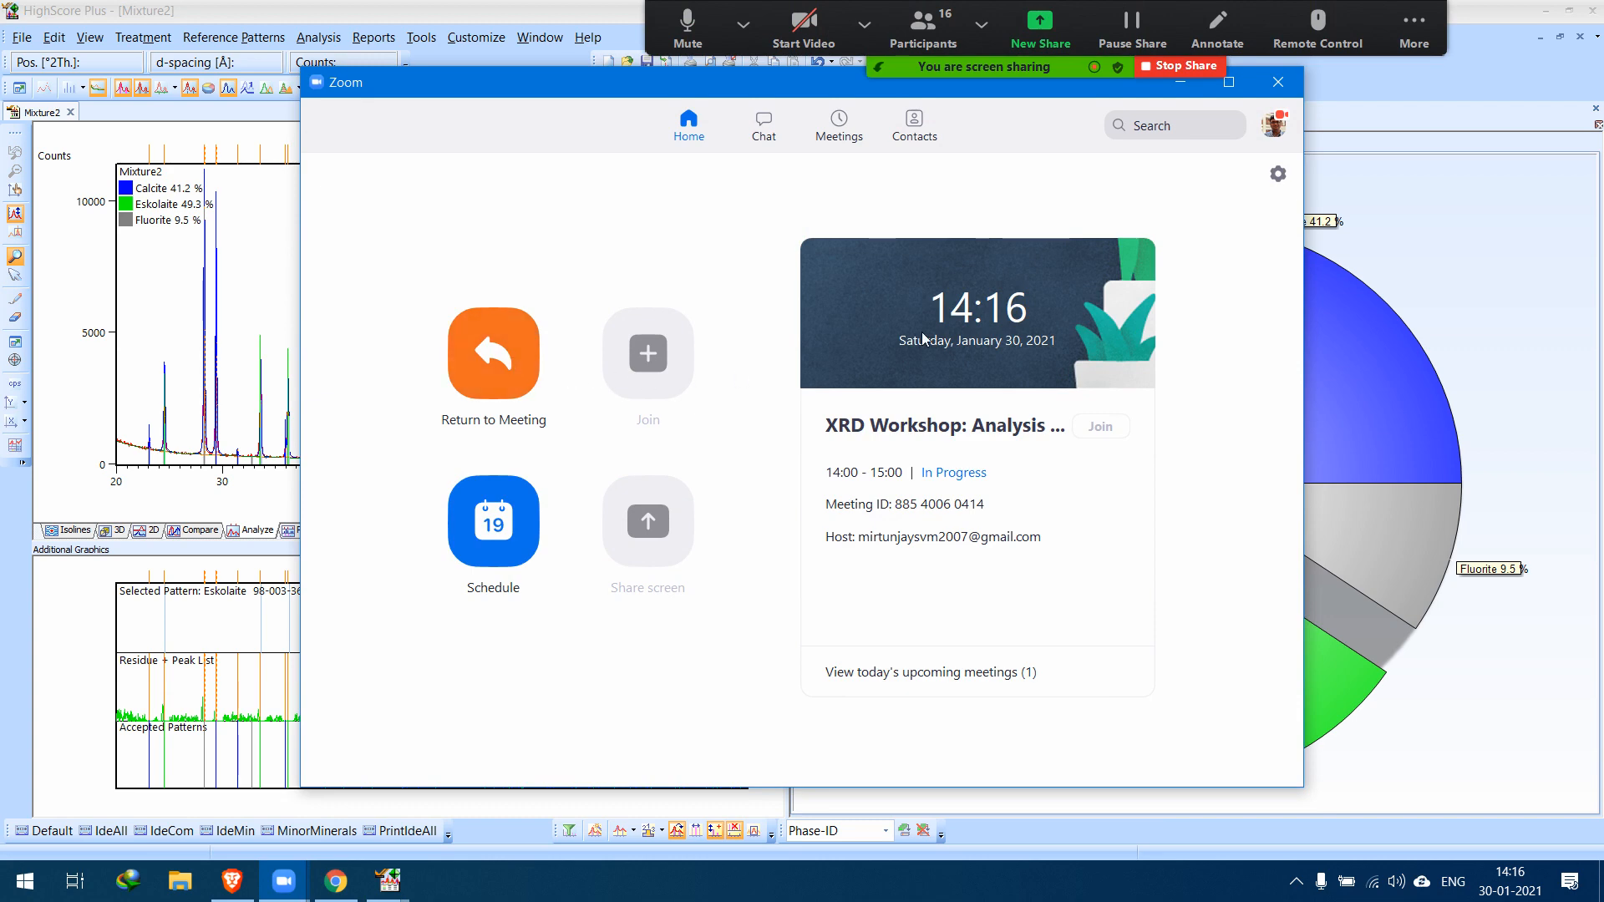
click(1181, 92)
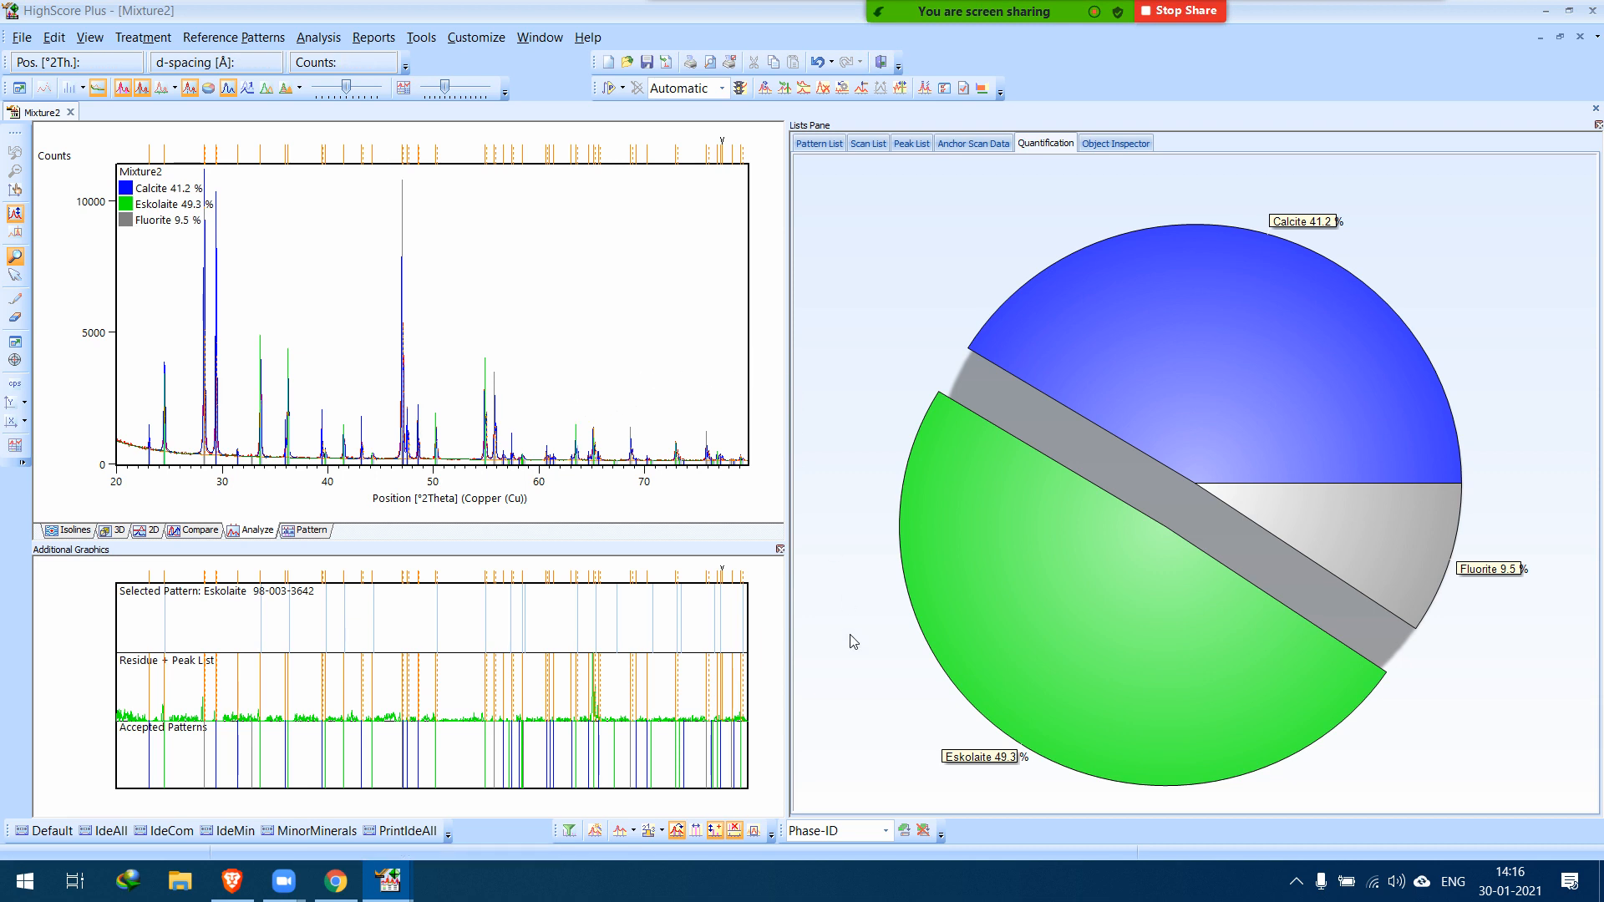
Switch the desktop layout to Profile Fitting and widen the Lists Pane on both sides to show more Refinement Control columns.
click(885, 832)
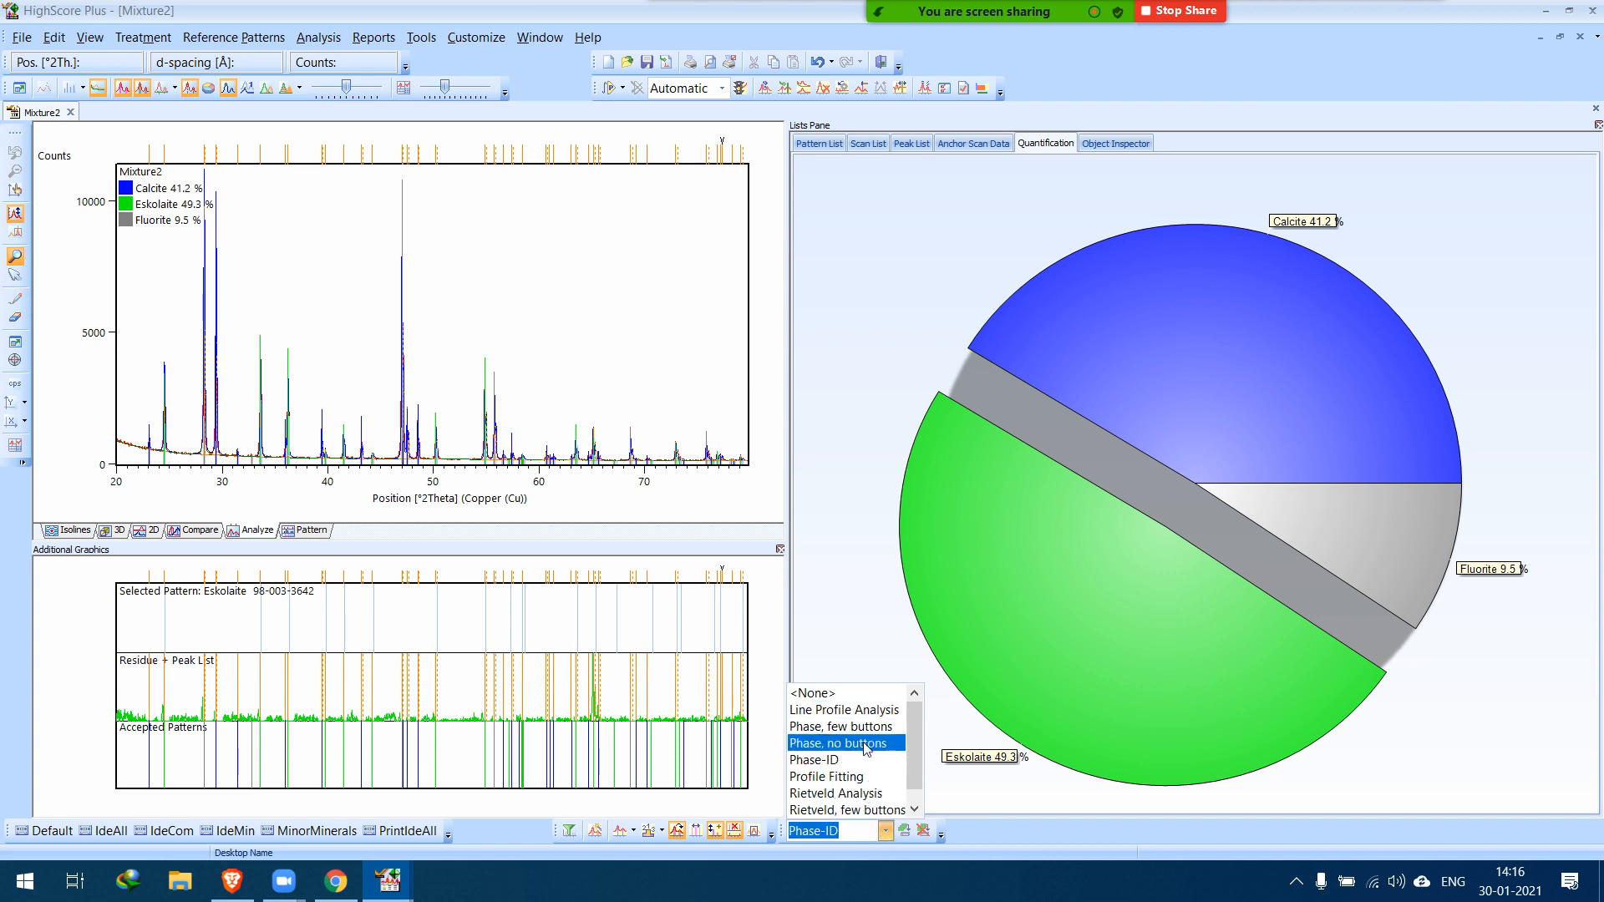
click(855, 777)
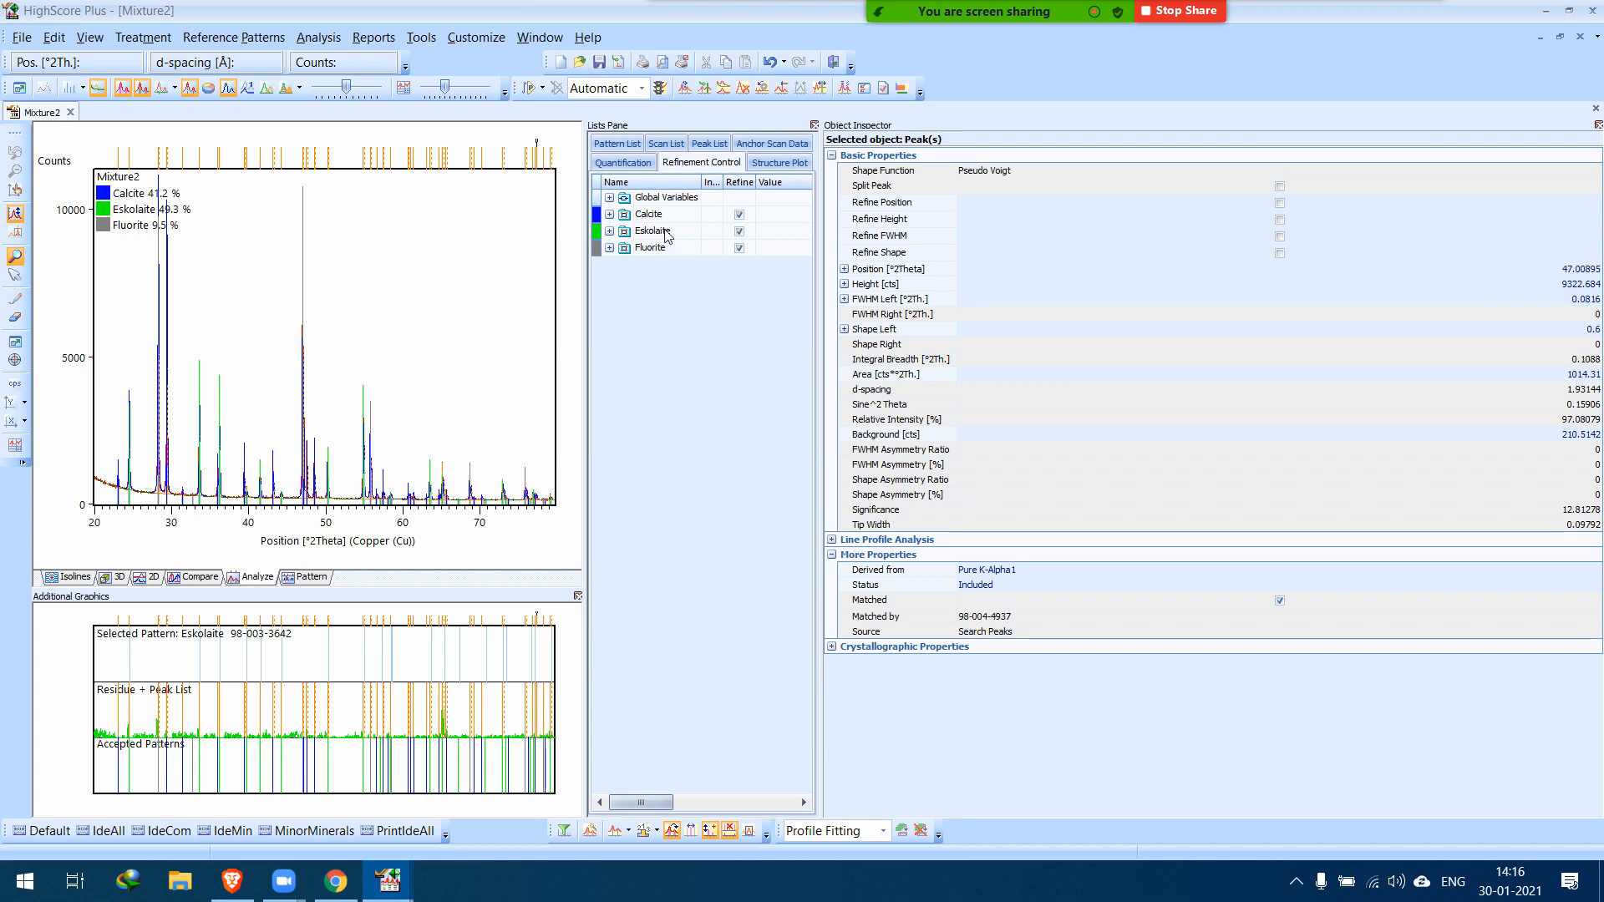
drag(583, 351, 471, 351)
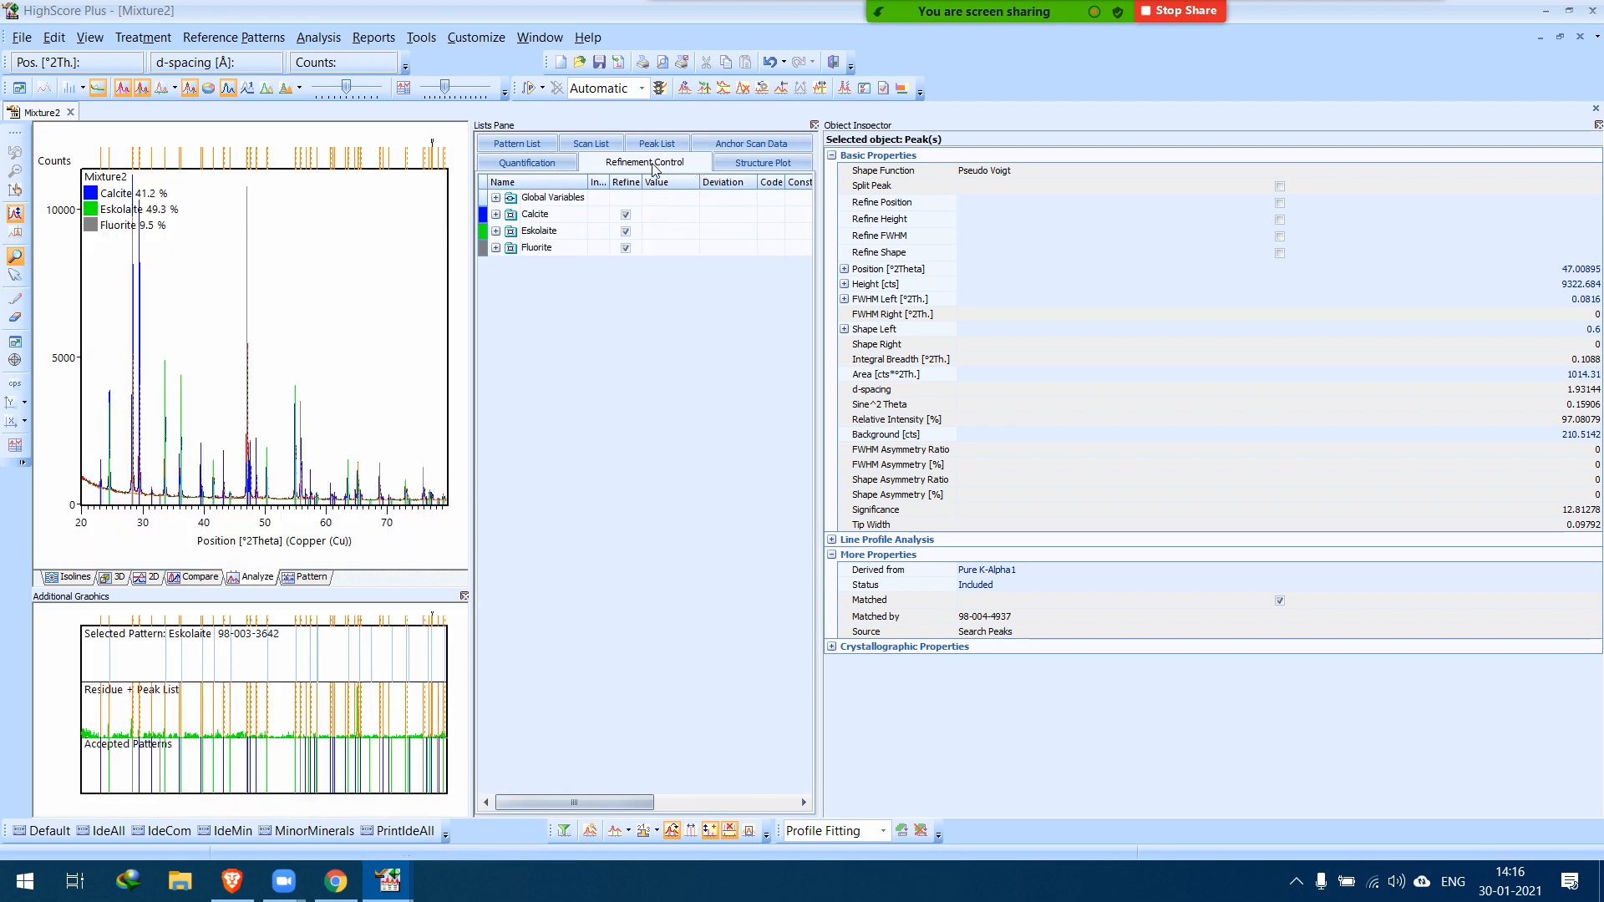
drag(820, 409, 847, 410)
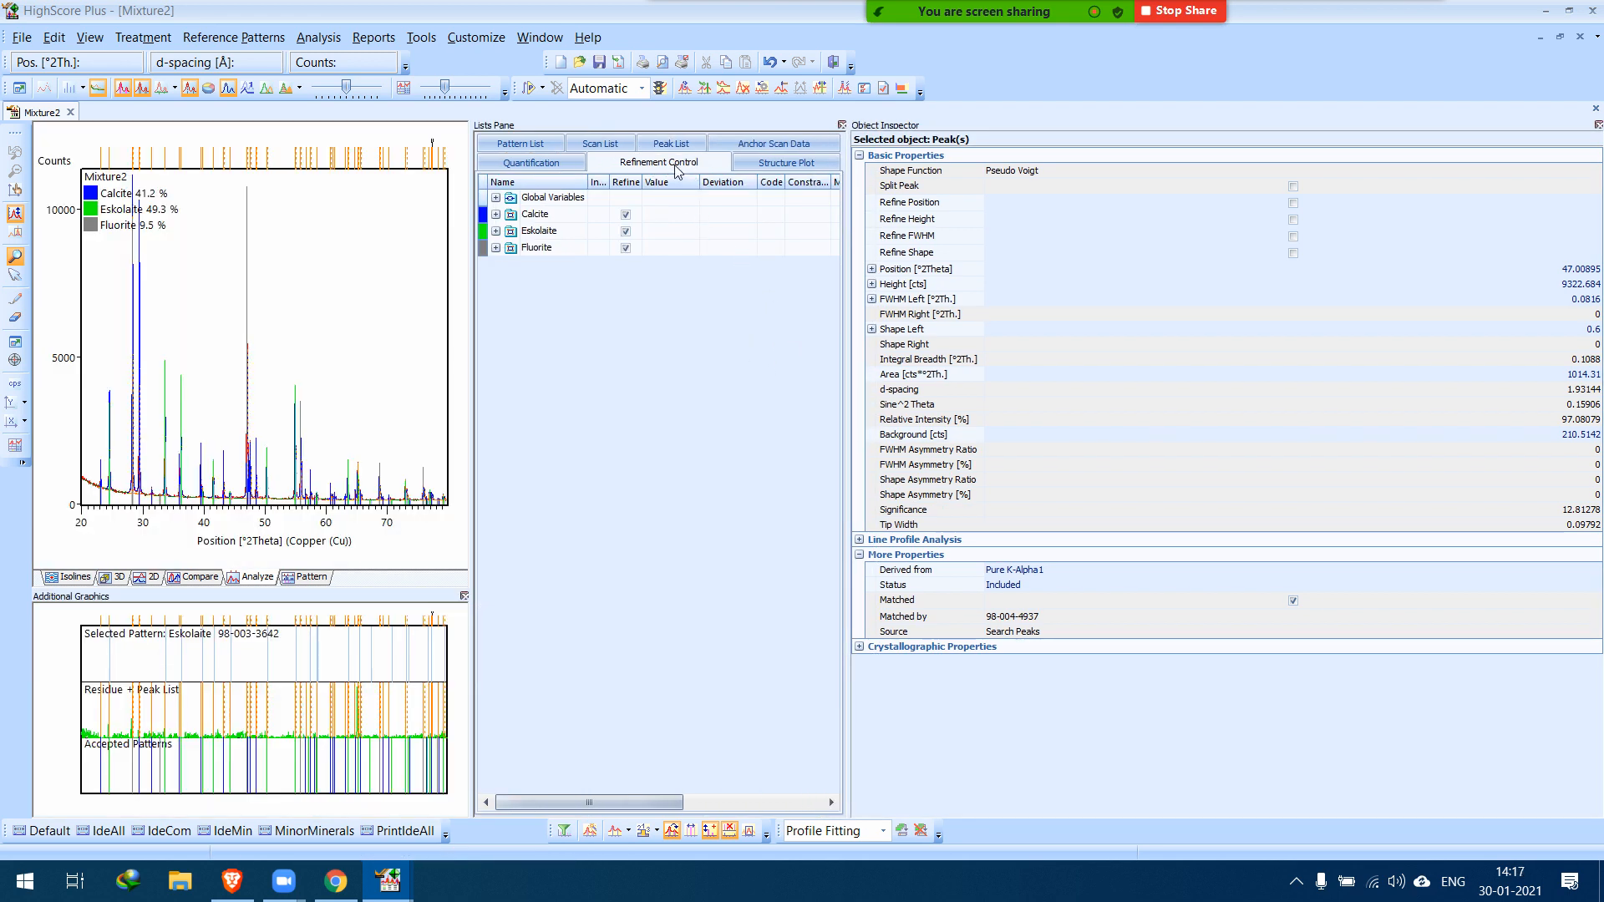
Review the global refinement settings and the Line Profile Analysis properties of the peaks near 28.27 and 55.77 °2Theta.
click(541, 200)
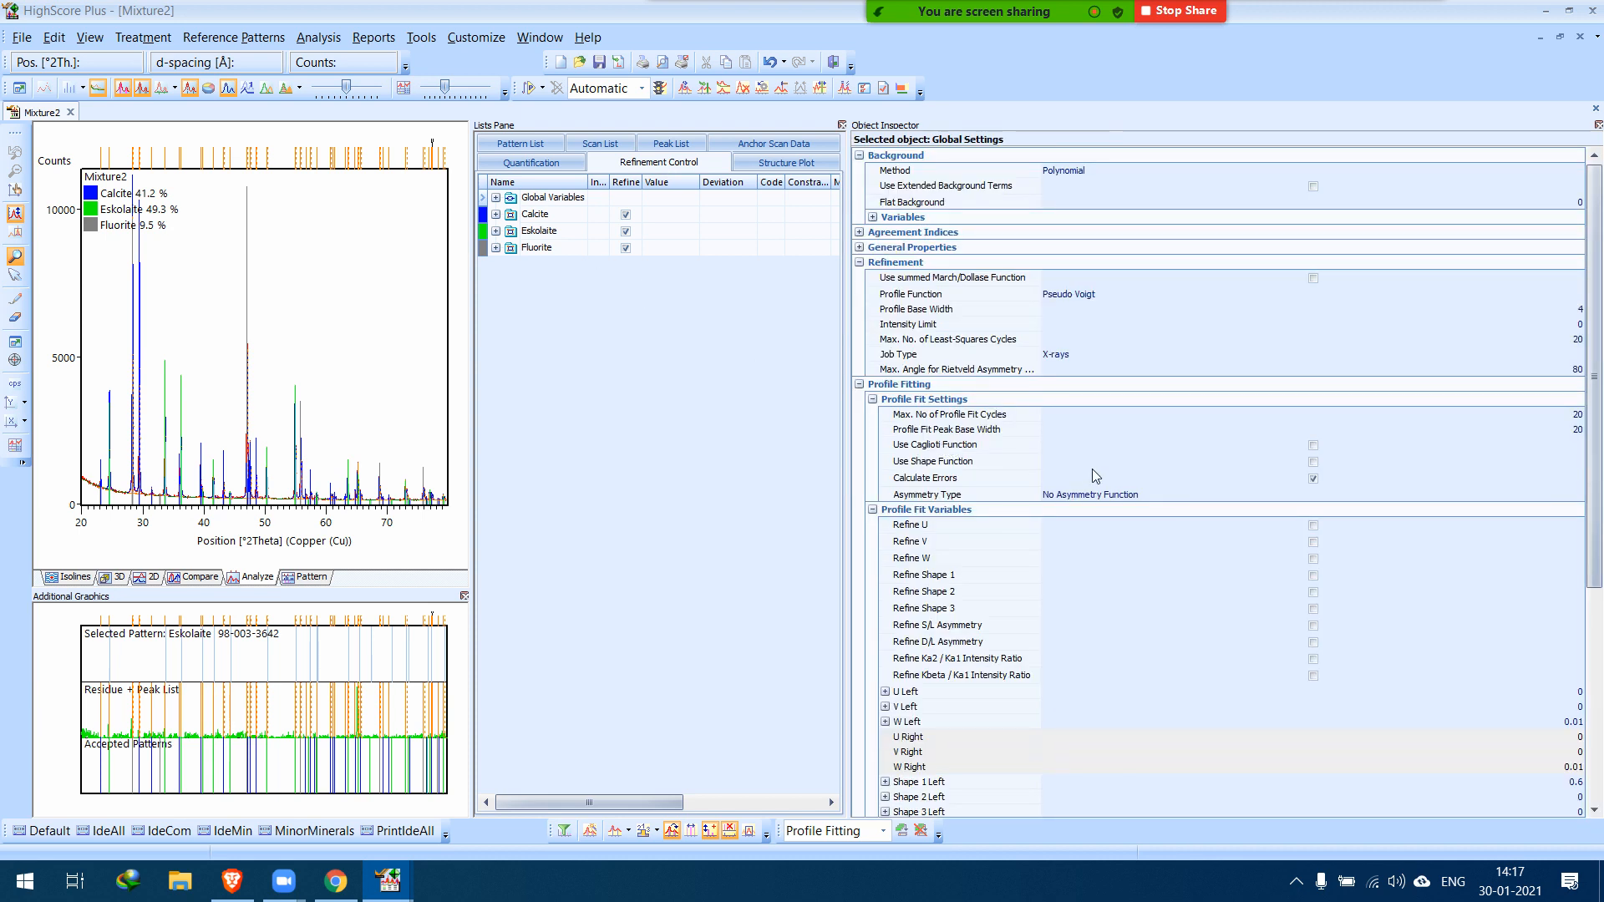
click(458, 458)
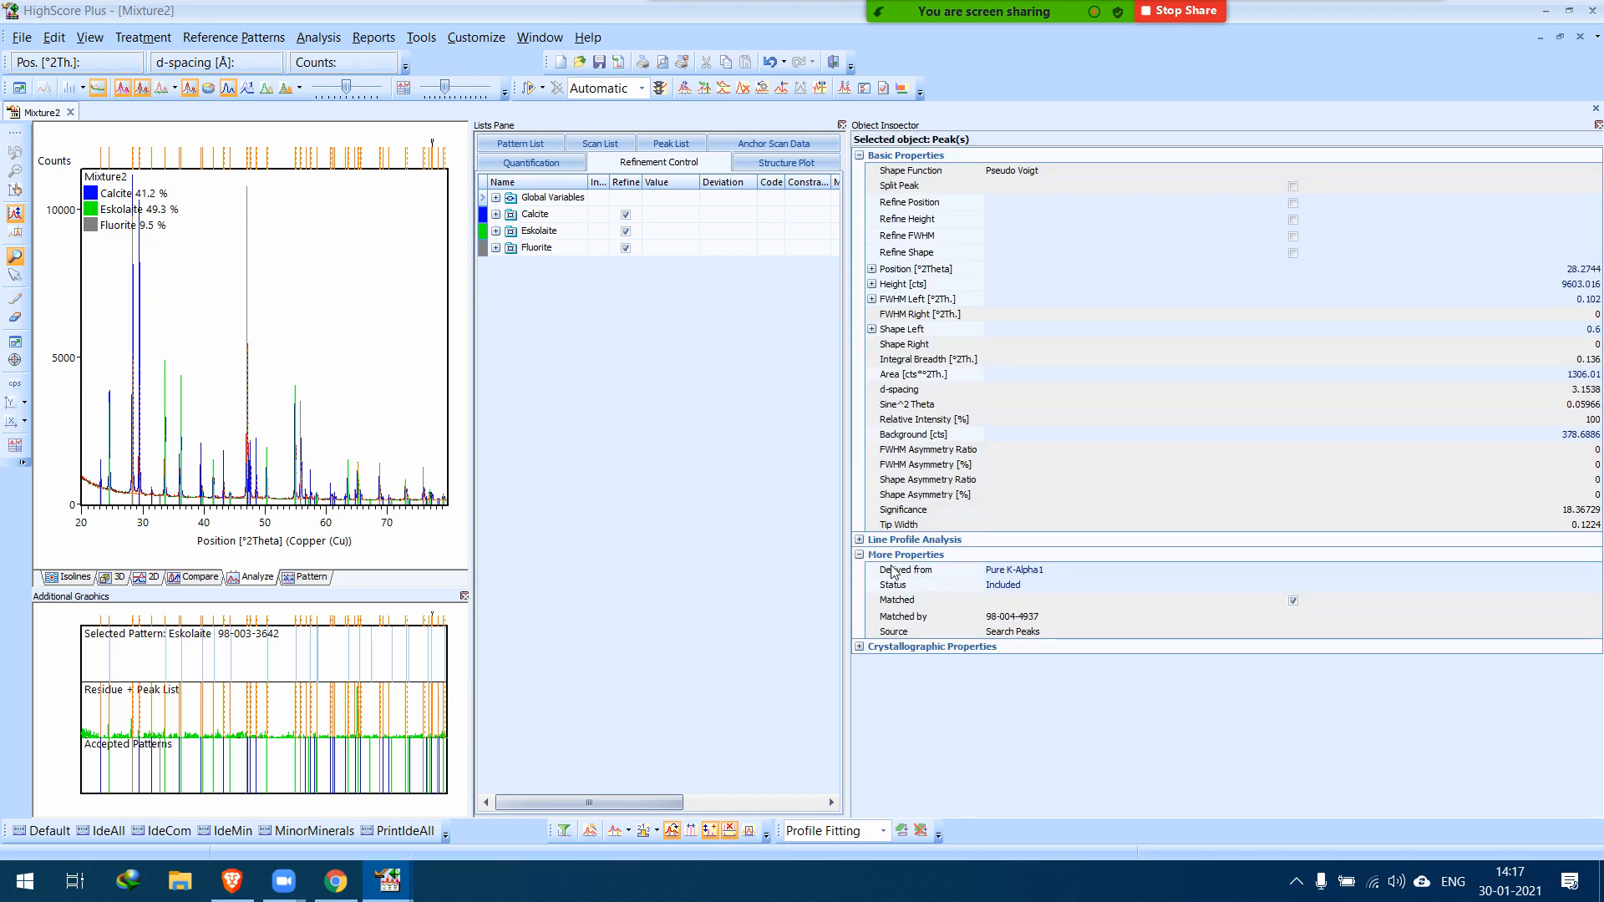
click(860, 540)
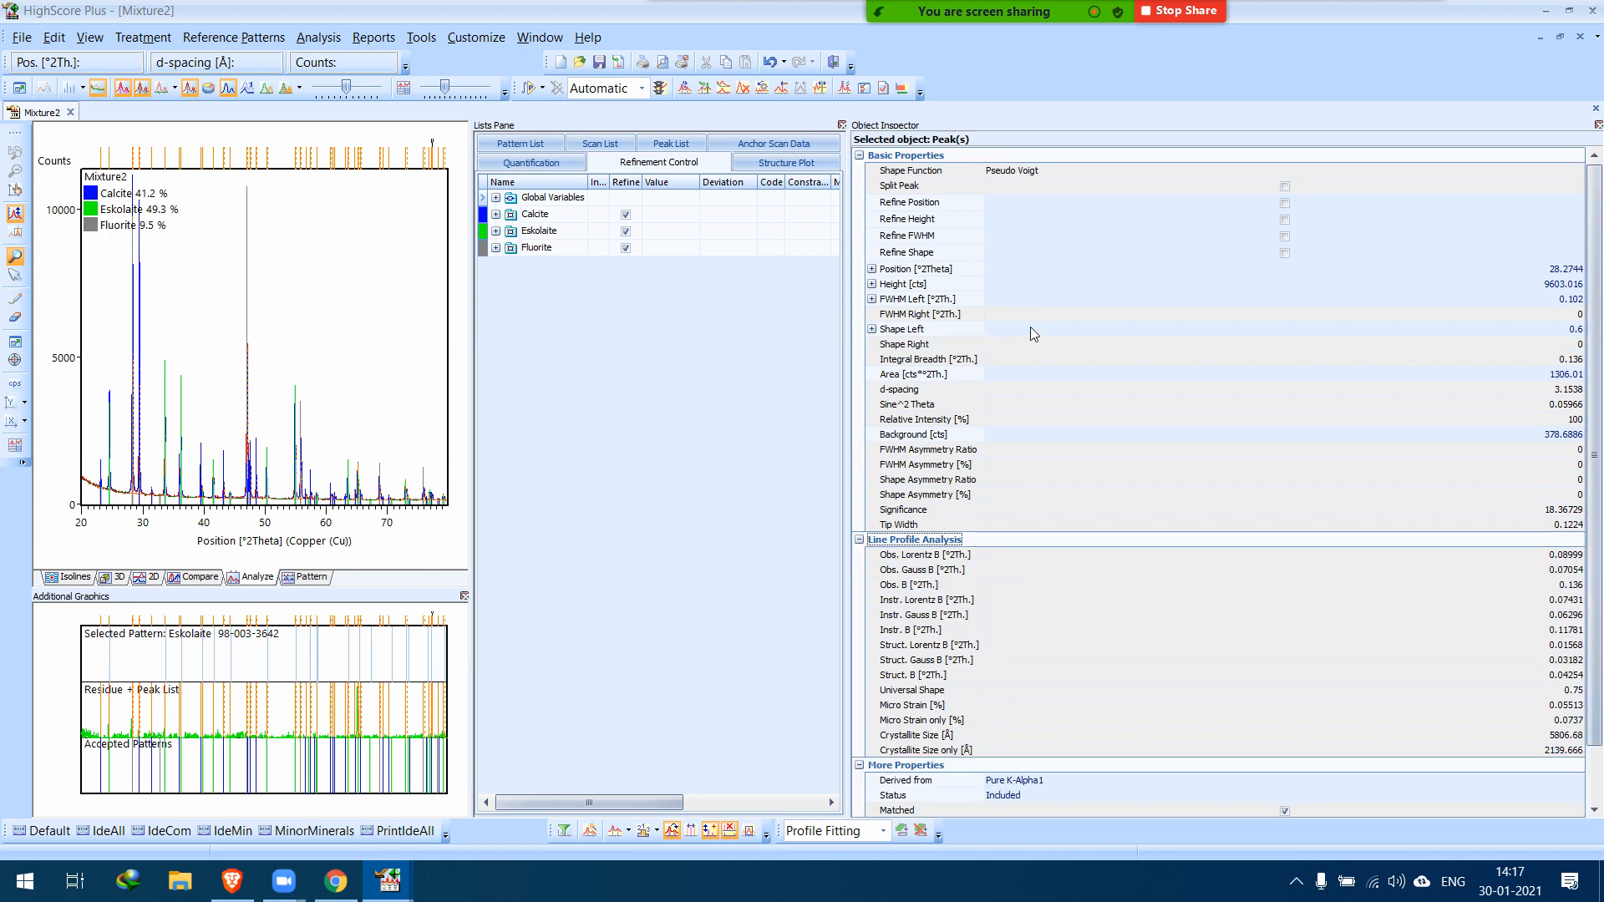
scroll(1031, 328, down, 1)
scroll(1041, 314, up, 2)
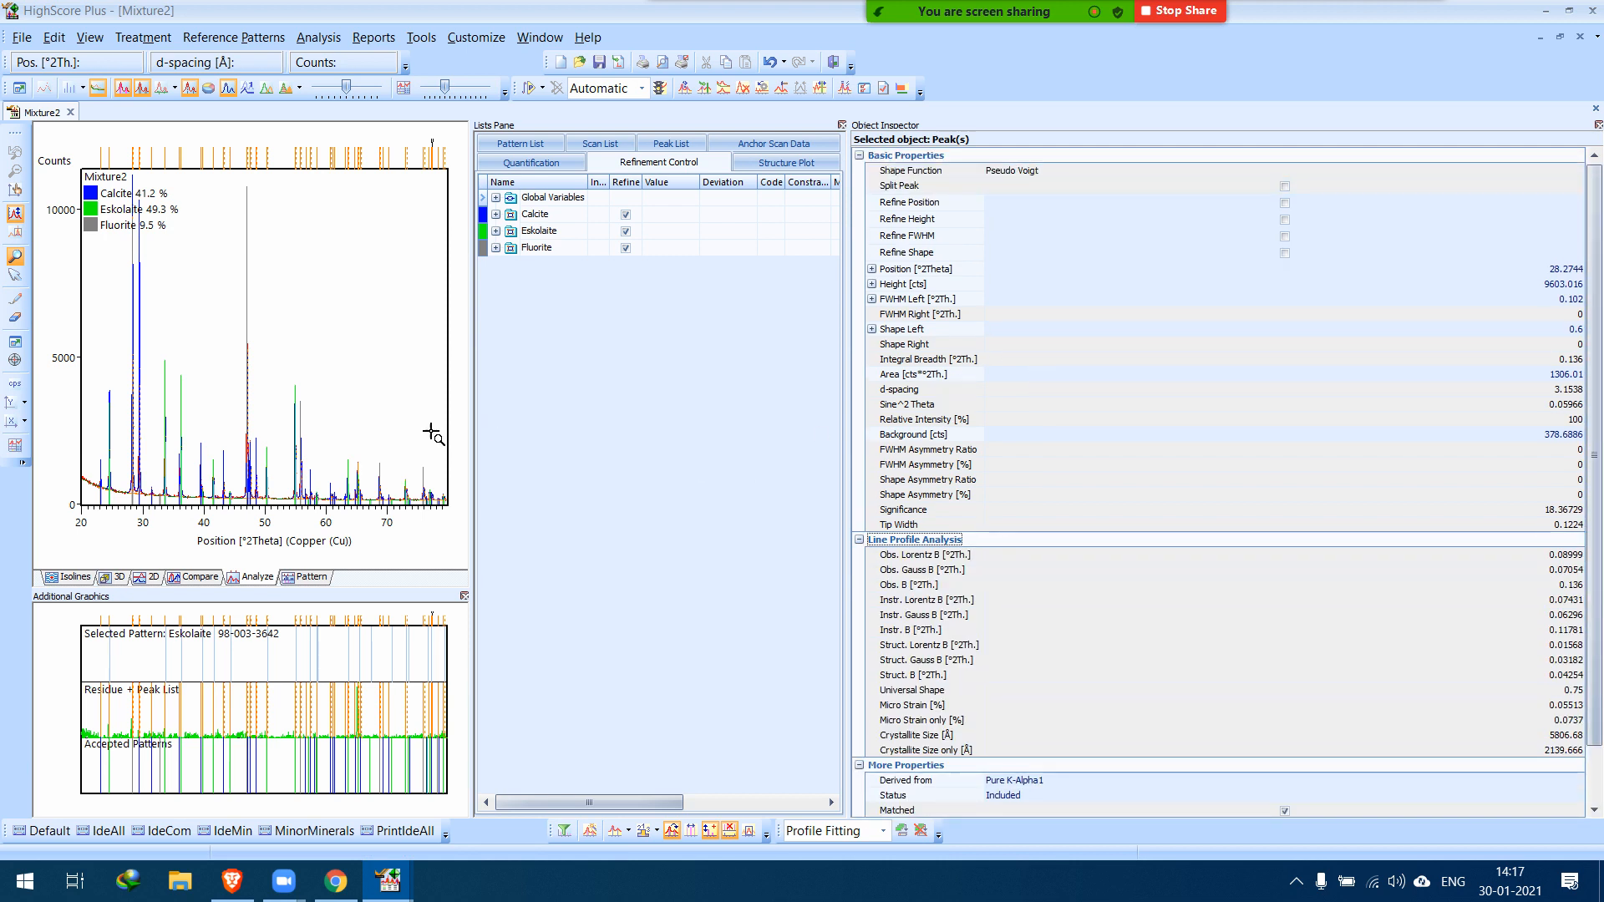
click(298, 409)
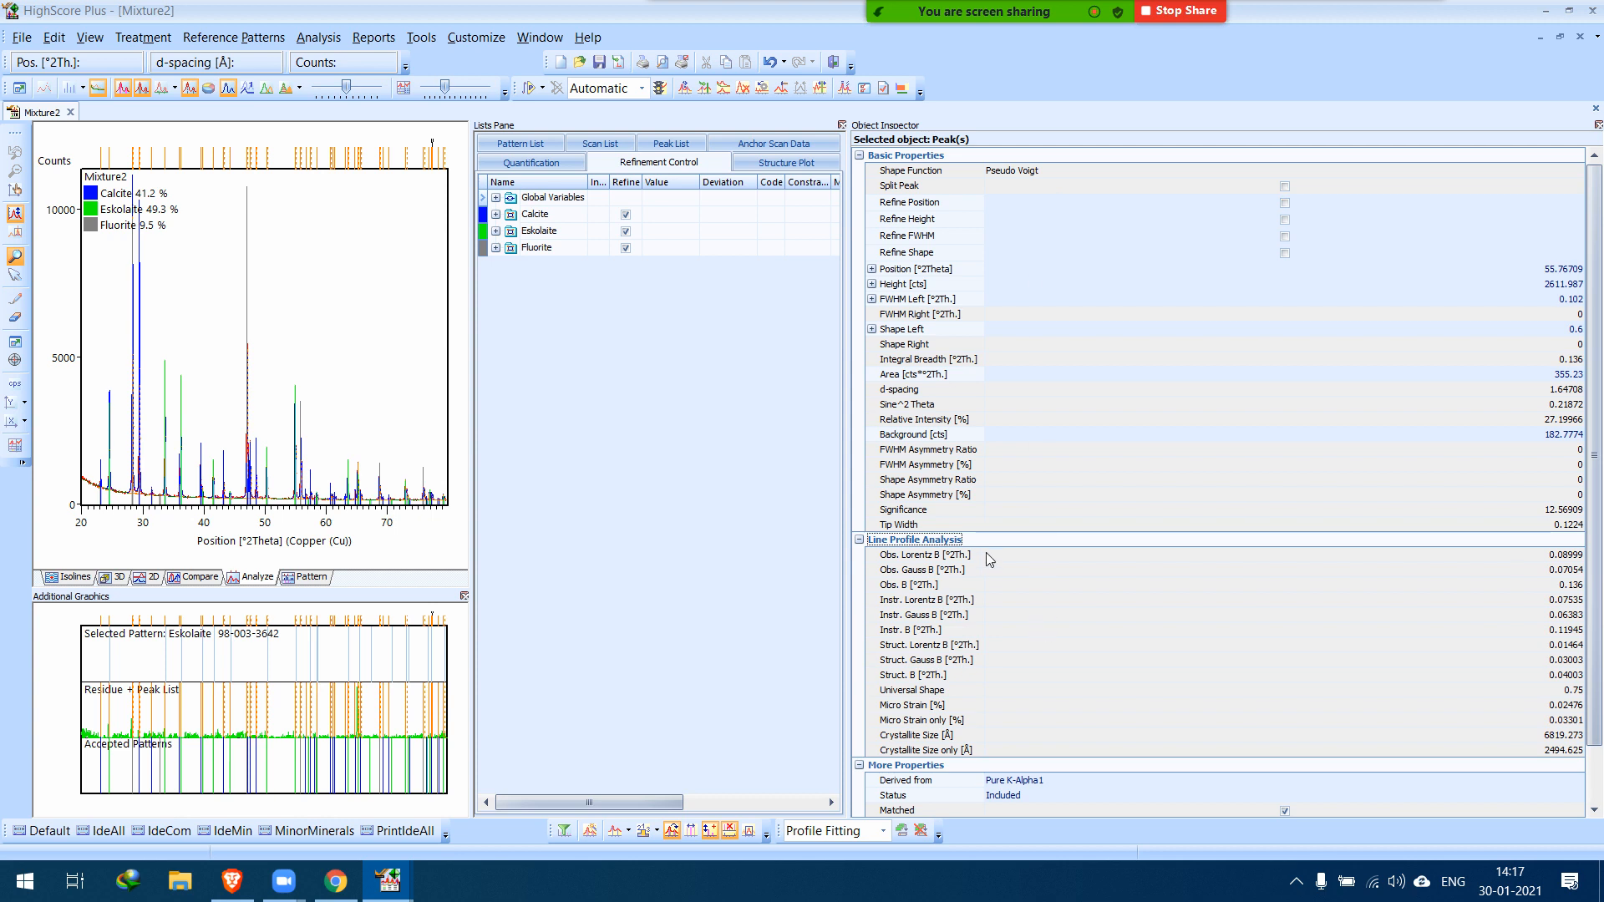
scroll(992, 539, down, 1)
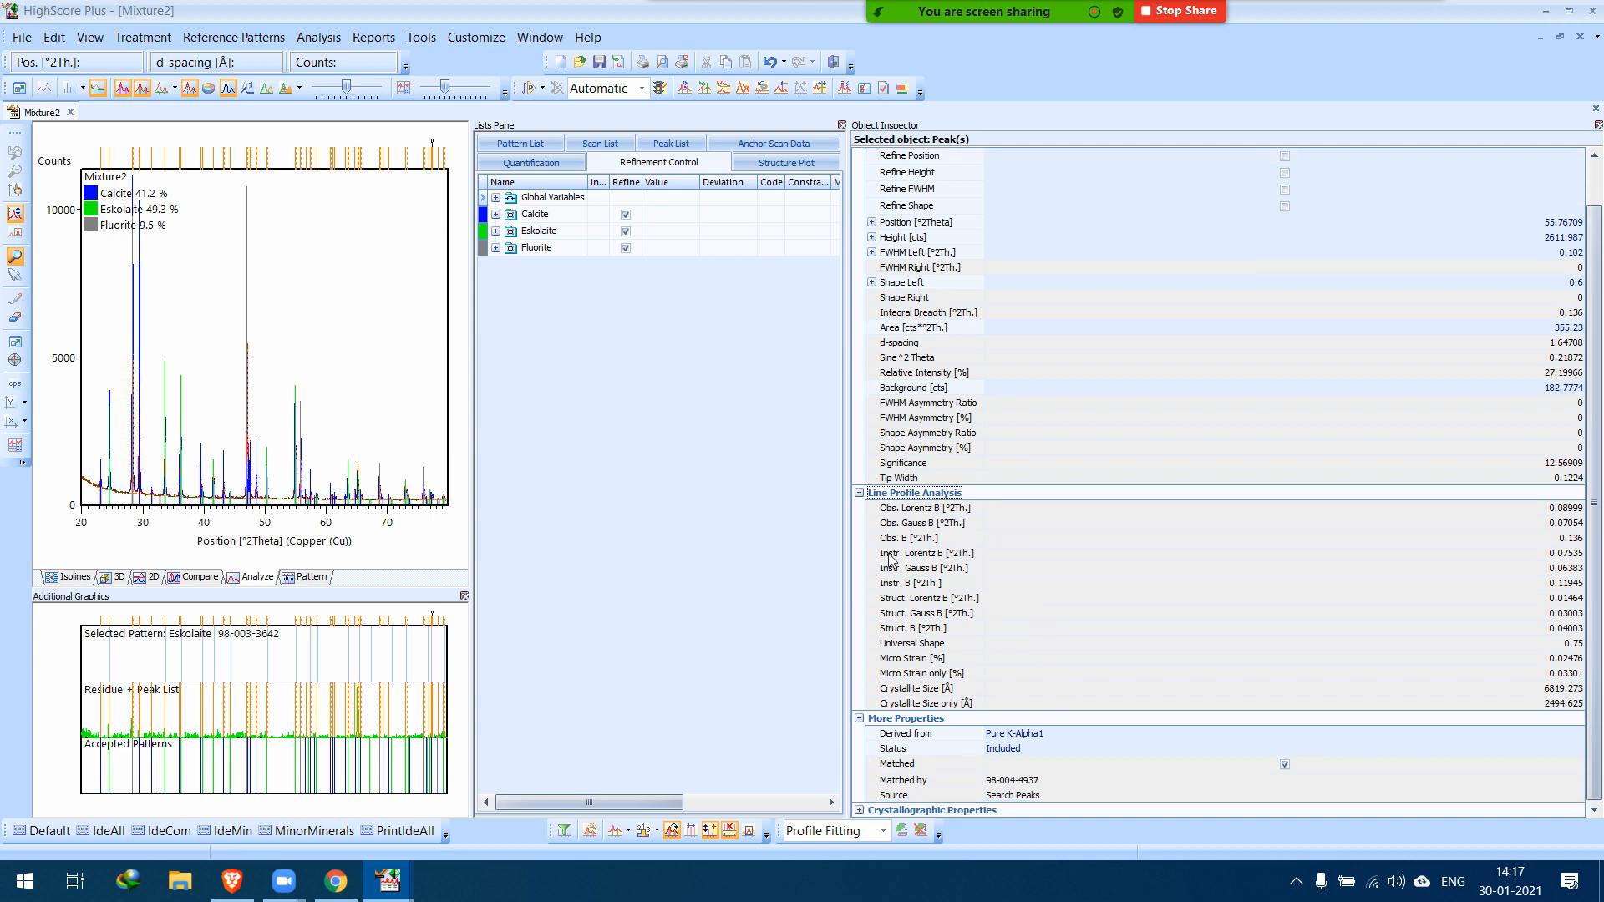
Show the peak's Crystallographic Properties instead of Line Profile Analysis, and expand Global Variables in the refinement list.
click(864, 494)
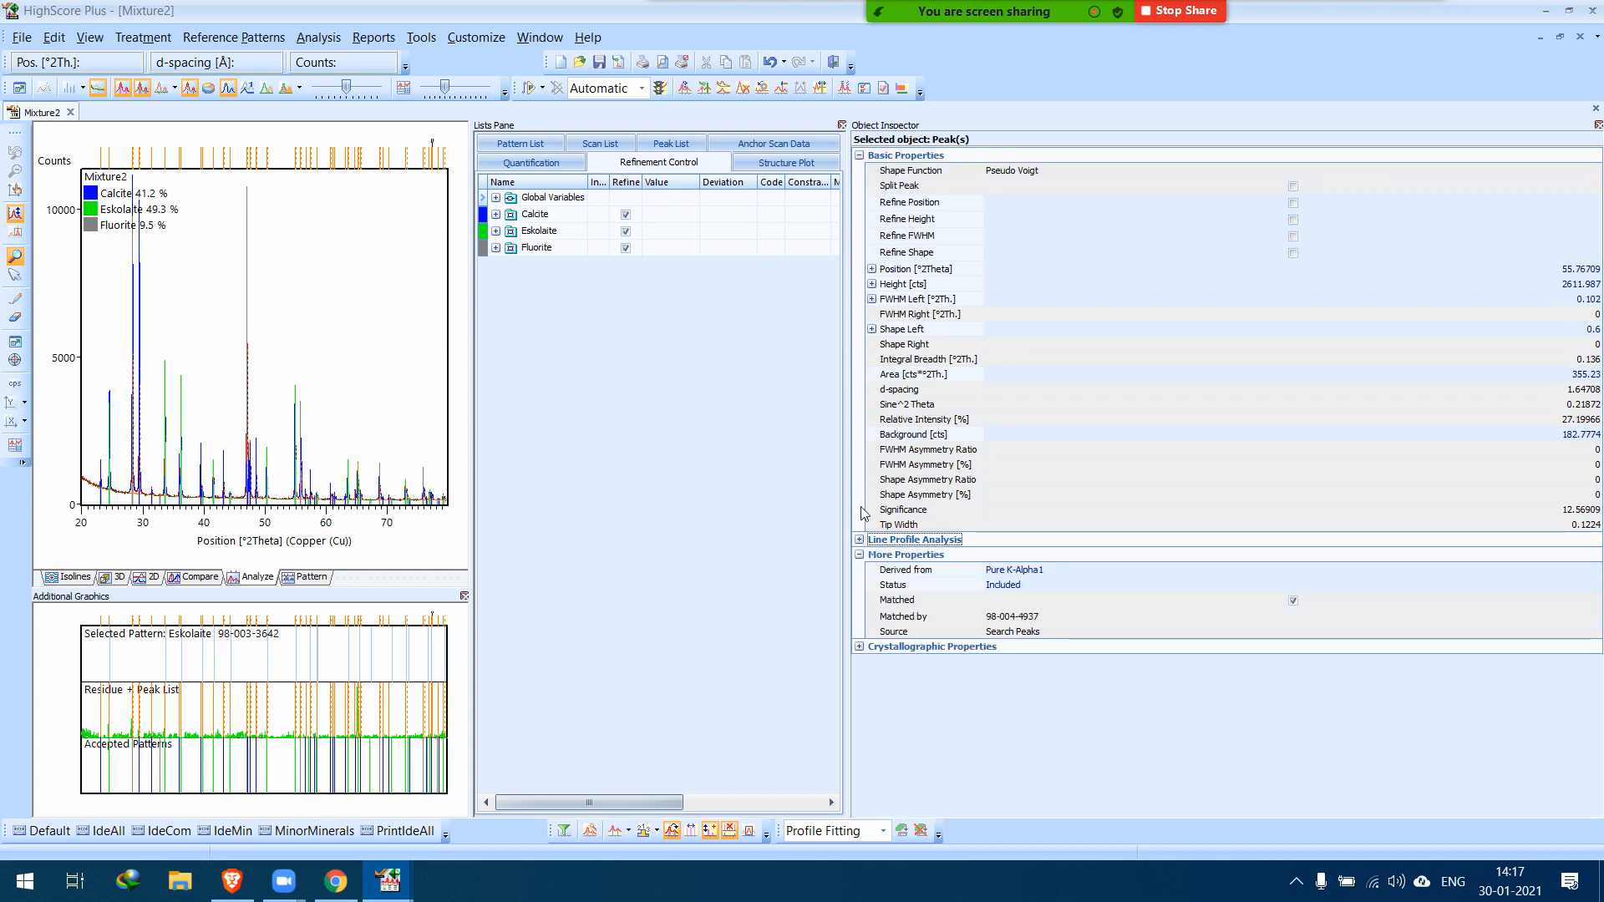
click(871, 647)
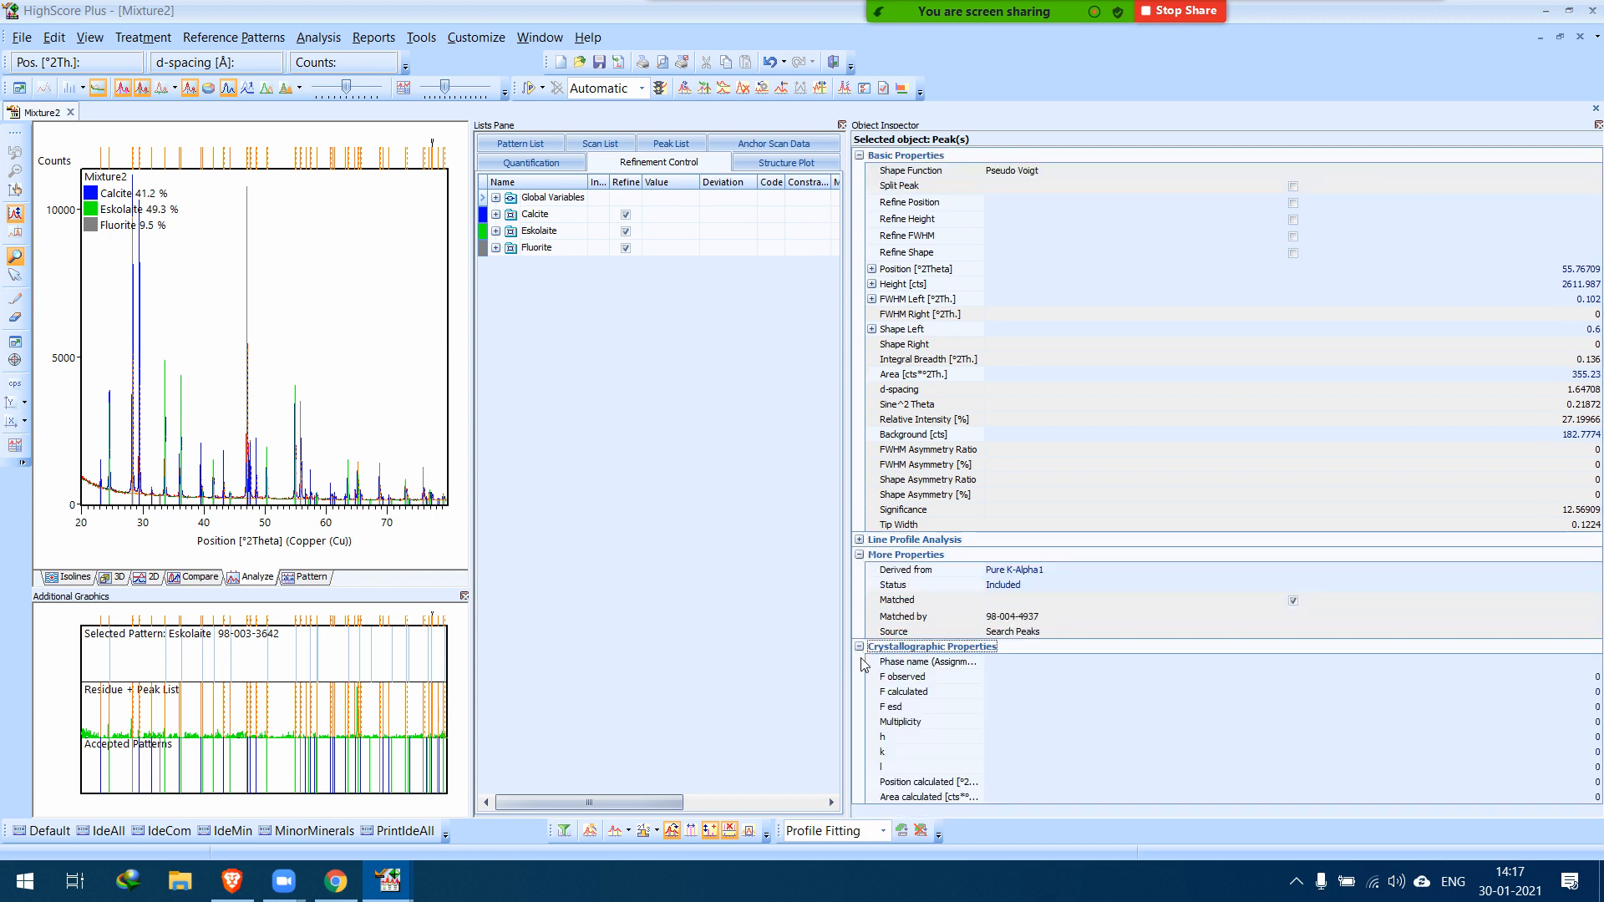
click(526, 201)
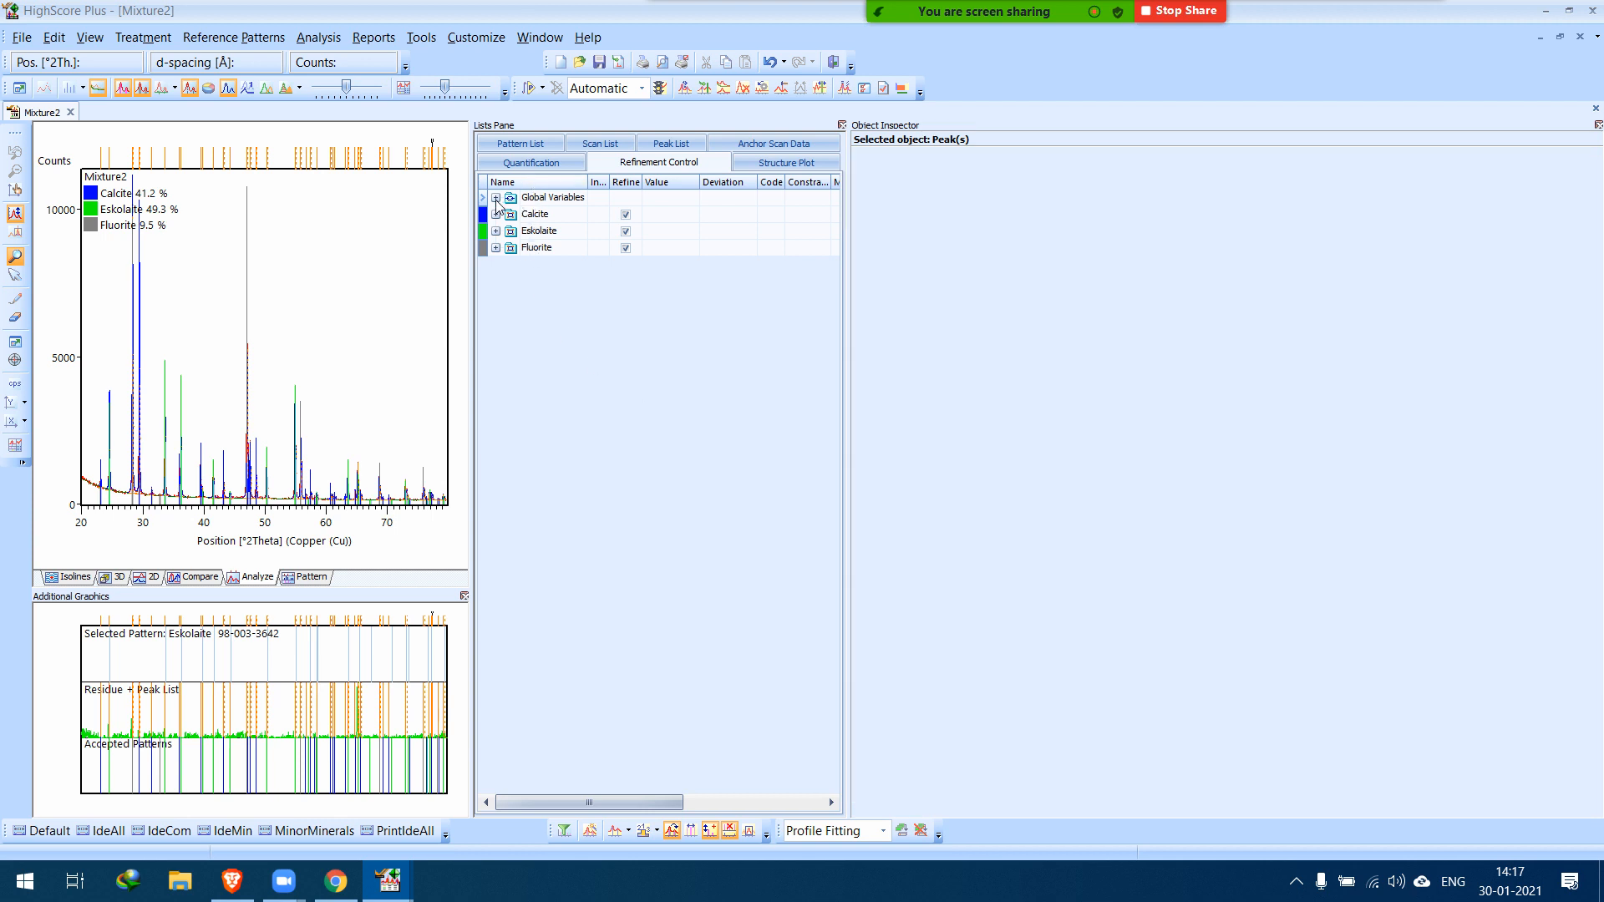
click(496, 198)
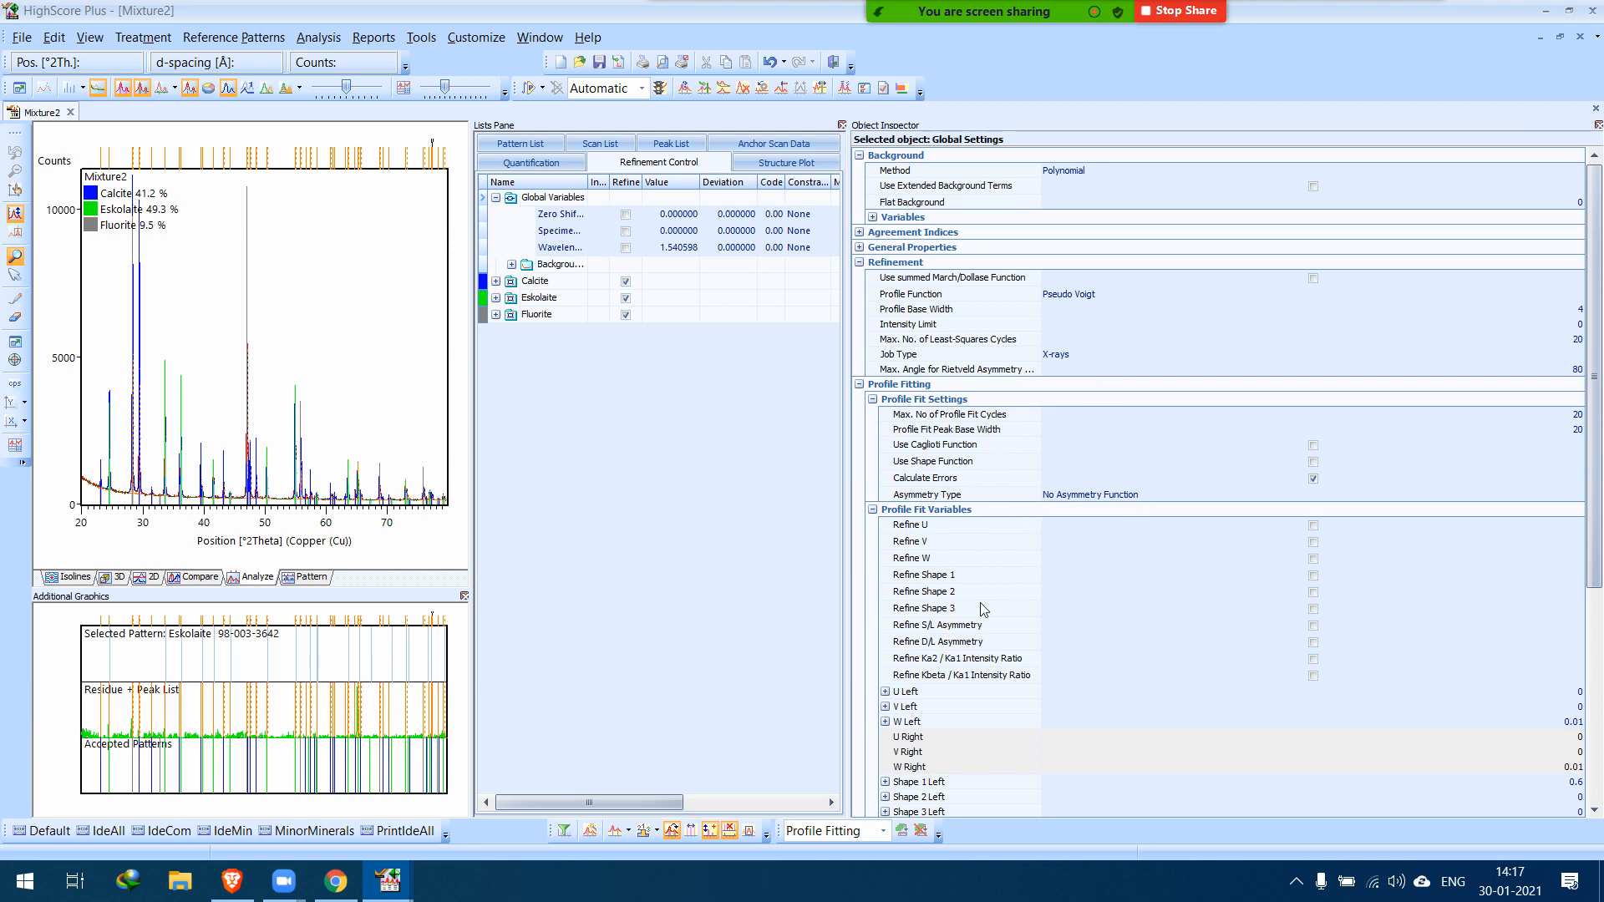
click(294, 480)
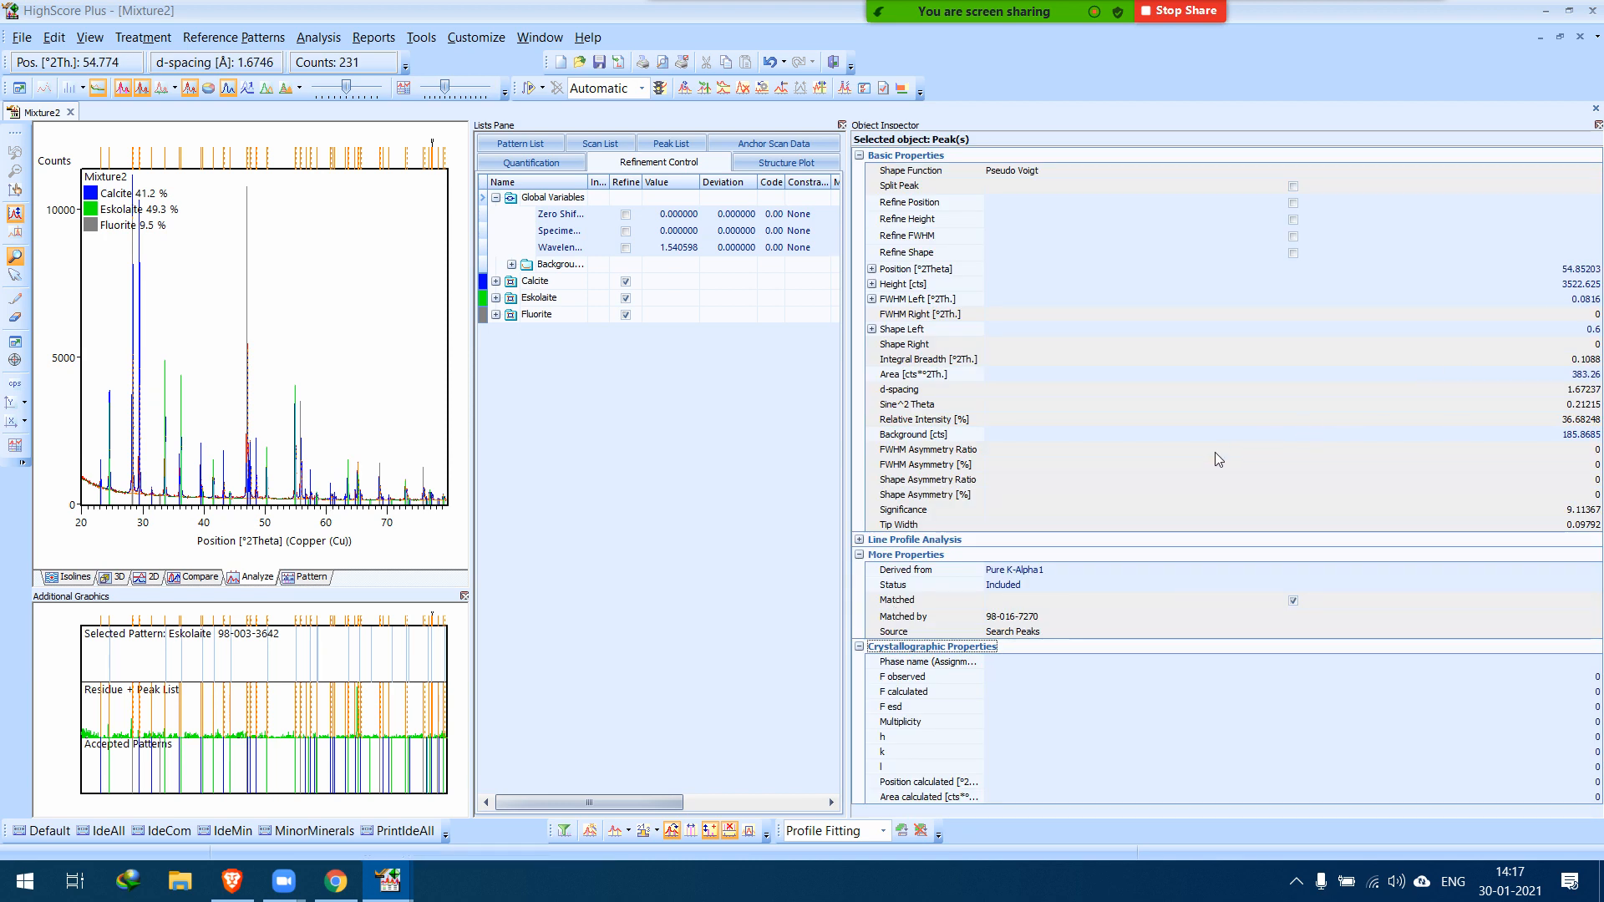
Open the Backup and Sync status window and quit the sync program.
click(1298, 886)
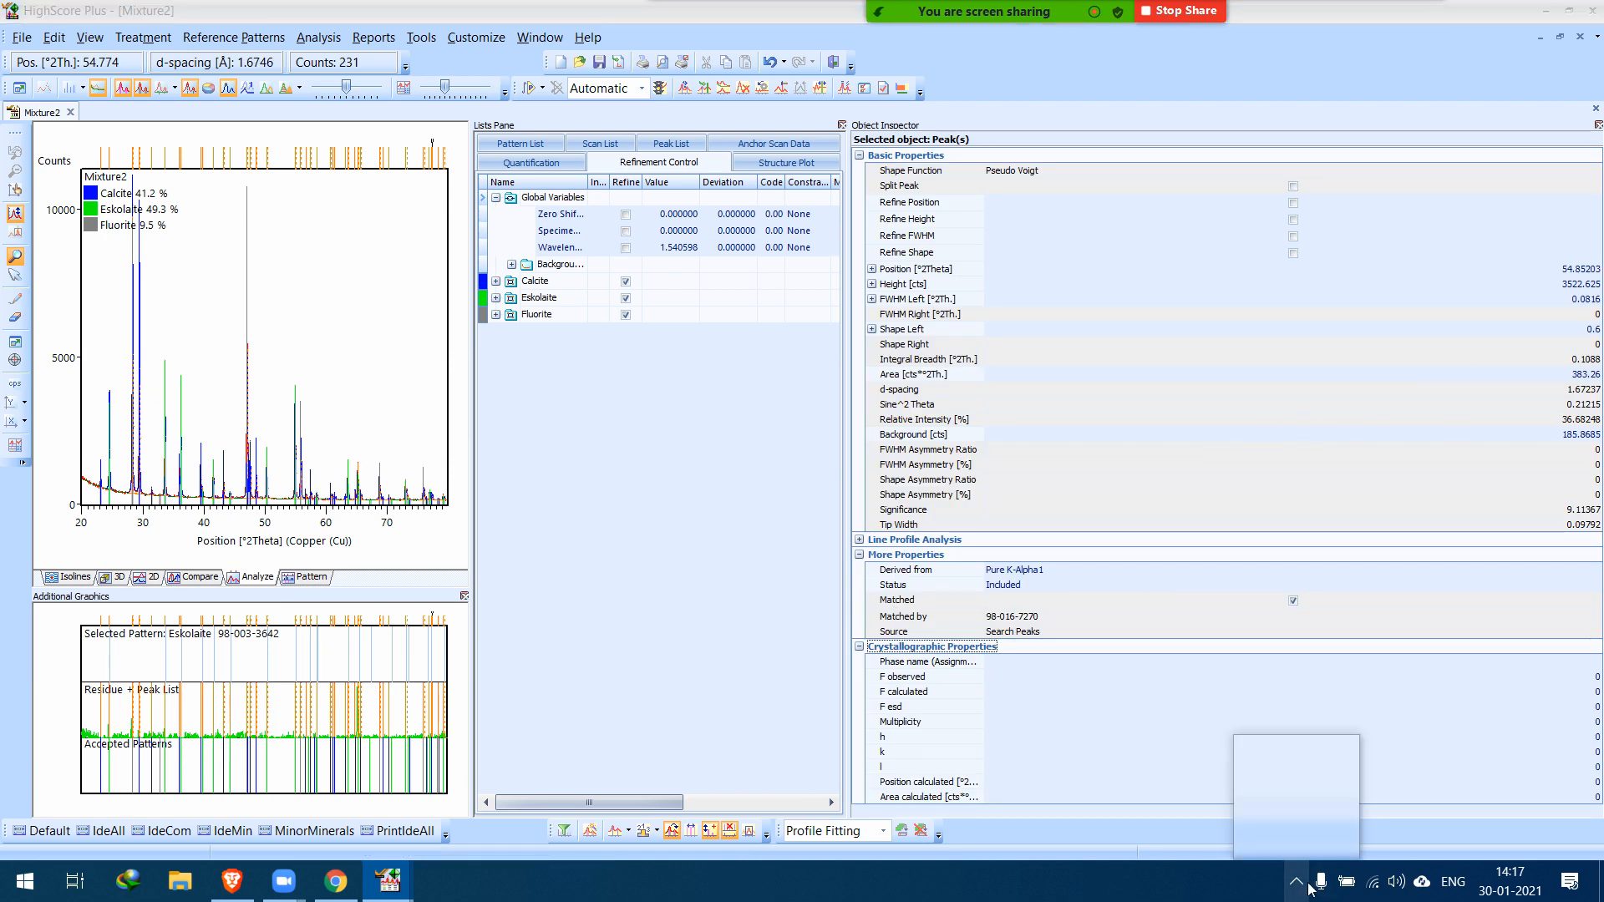
click(1302, 890)
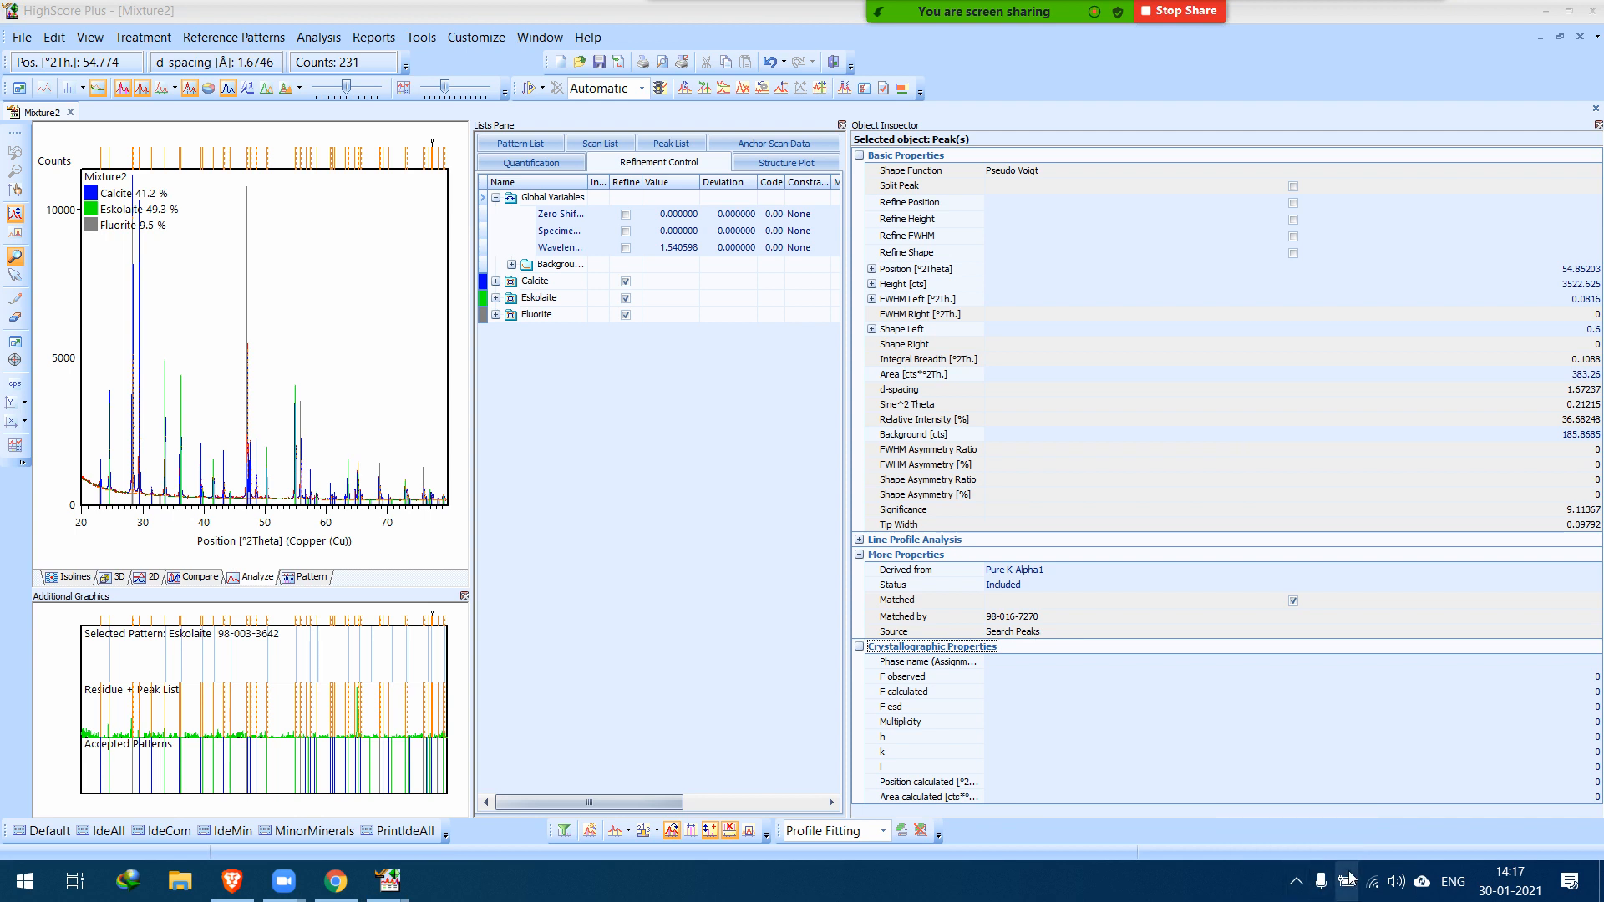
click(1422, 887)
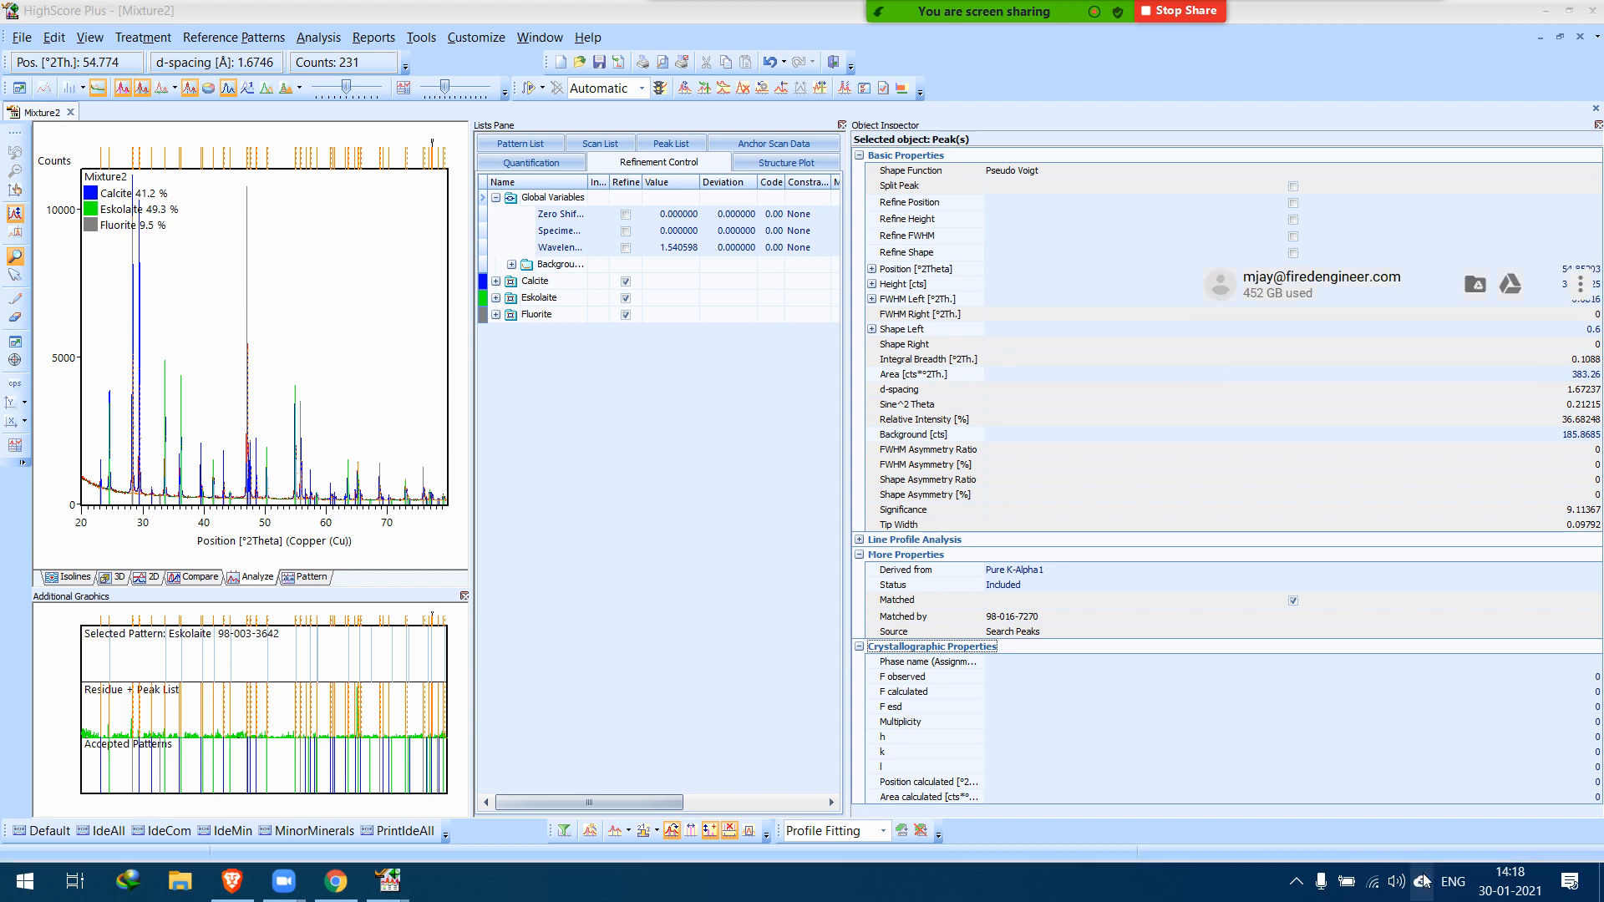
click(1580, 285)
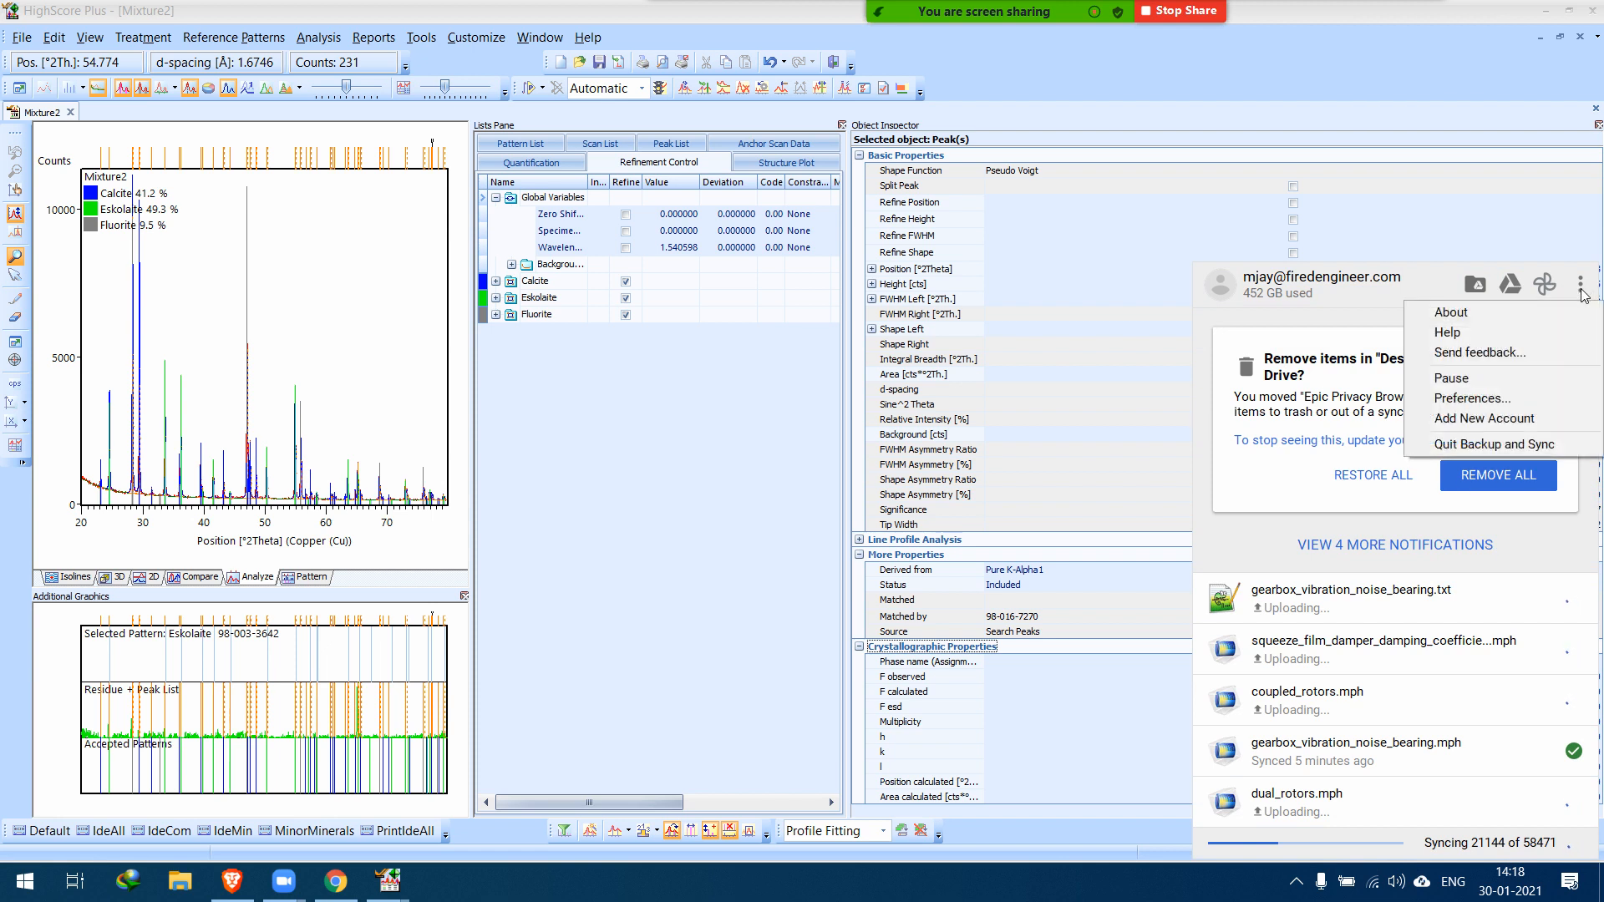
click(1479, 448)
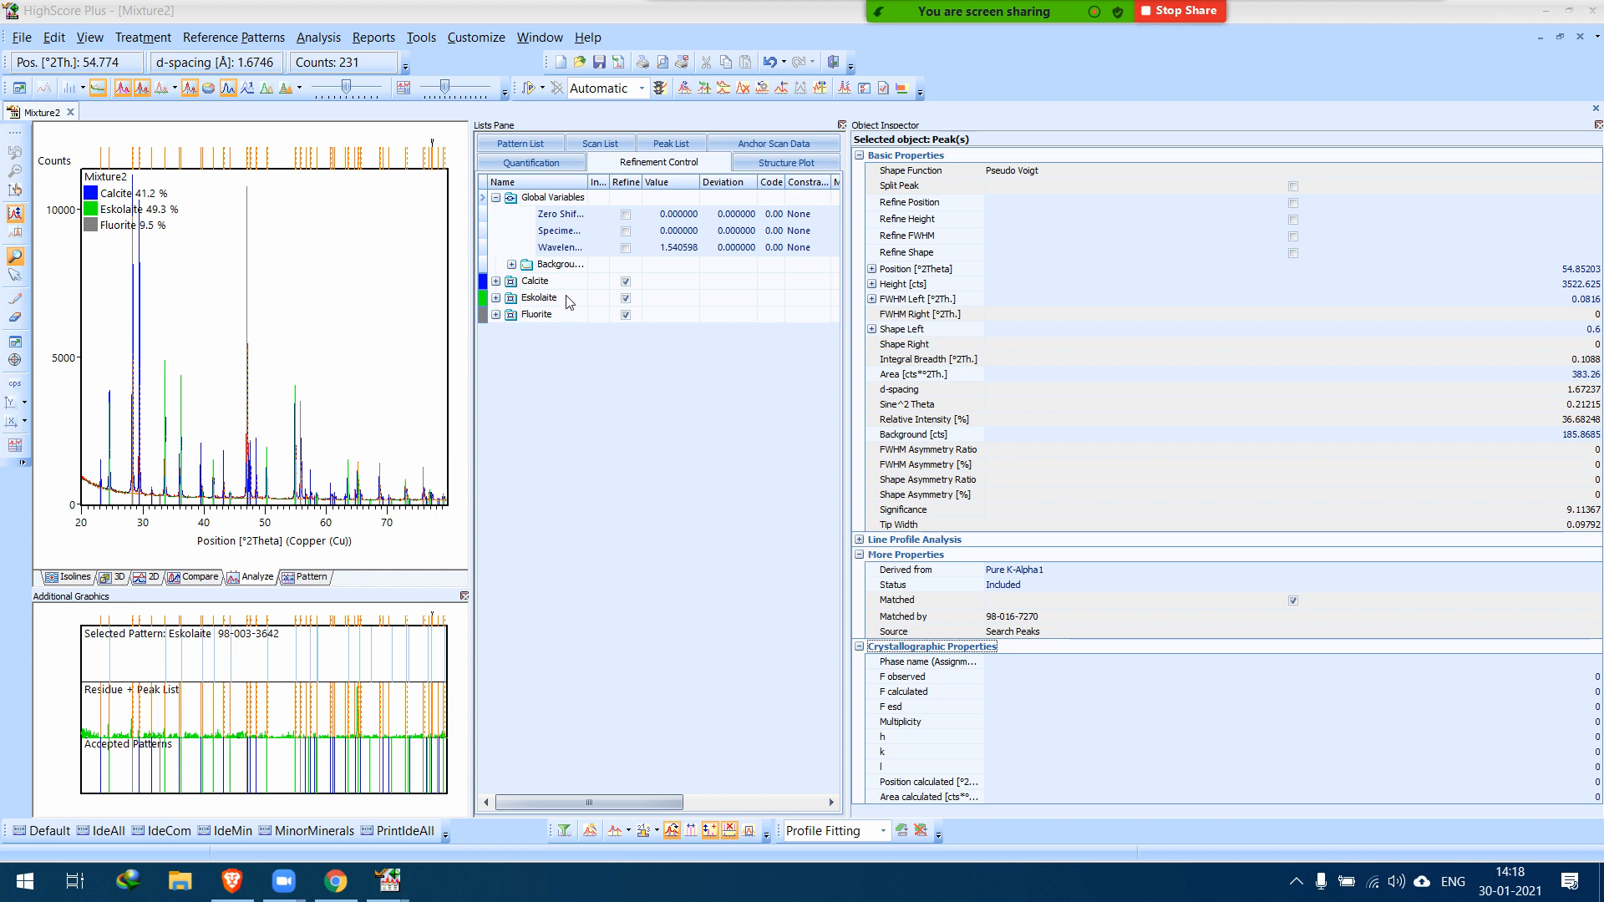
Review the Background settings, the Calcite phase properties and the properties of the peak near 28.27 °2Theta.
click(555, 268)
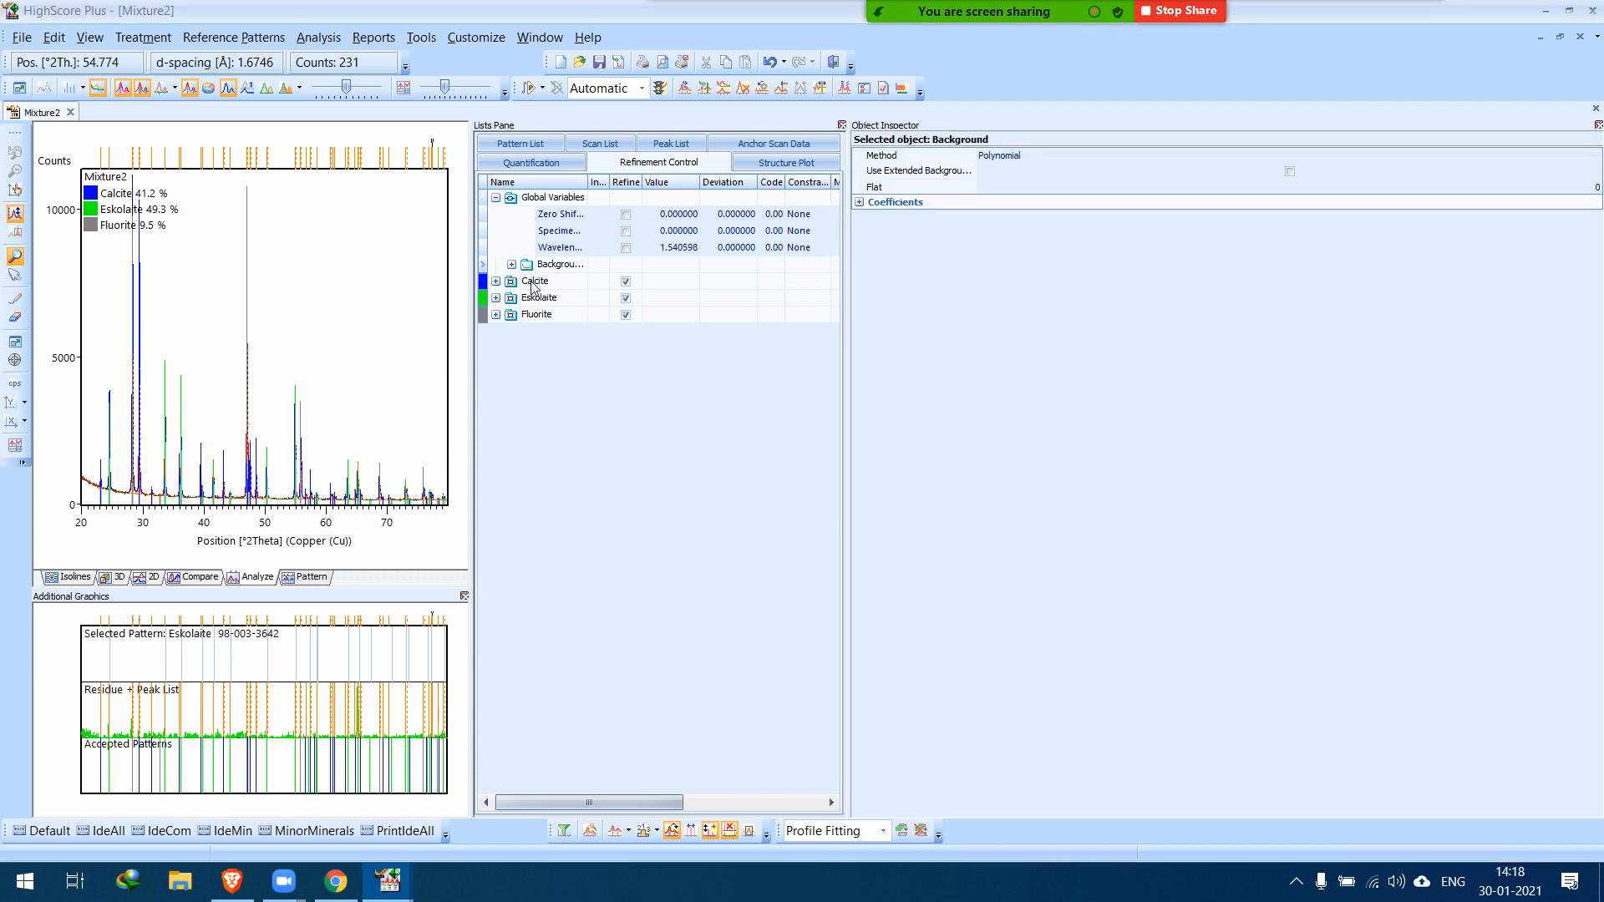
click(543, 282)
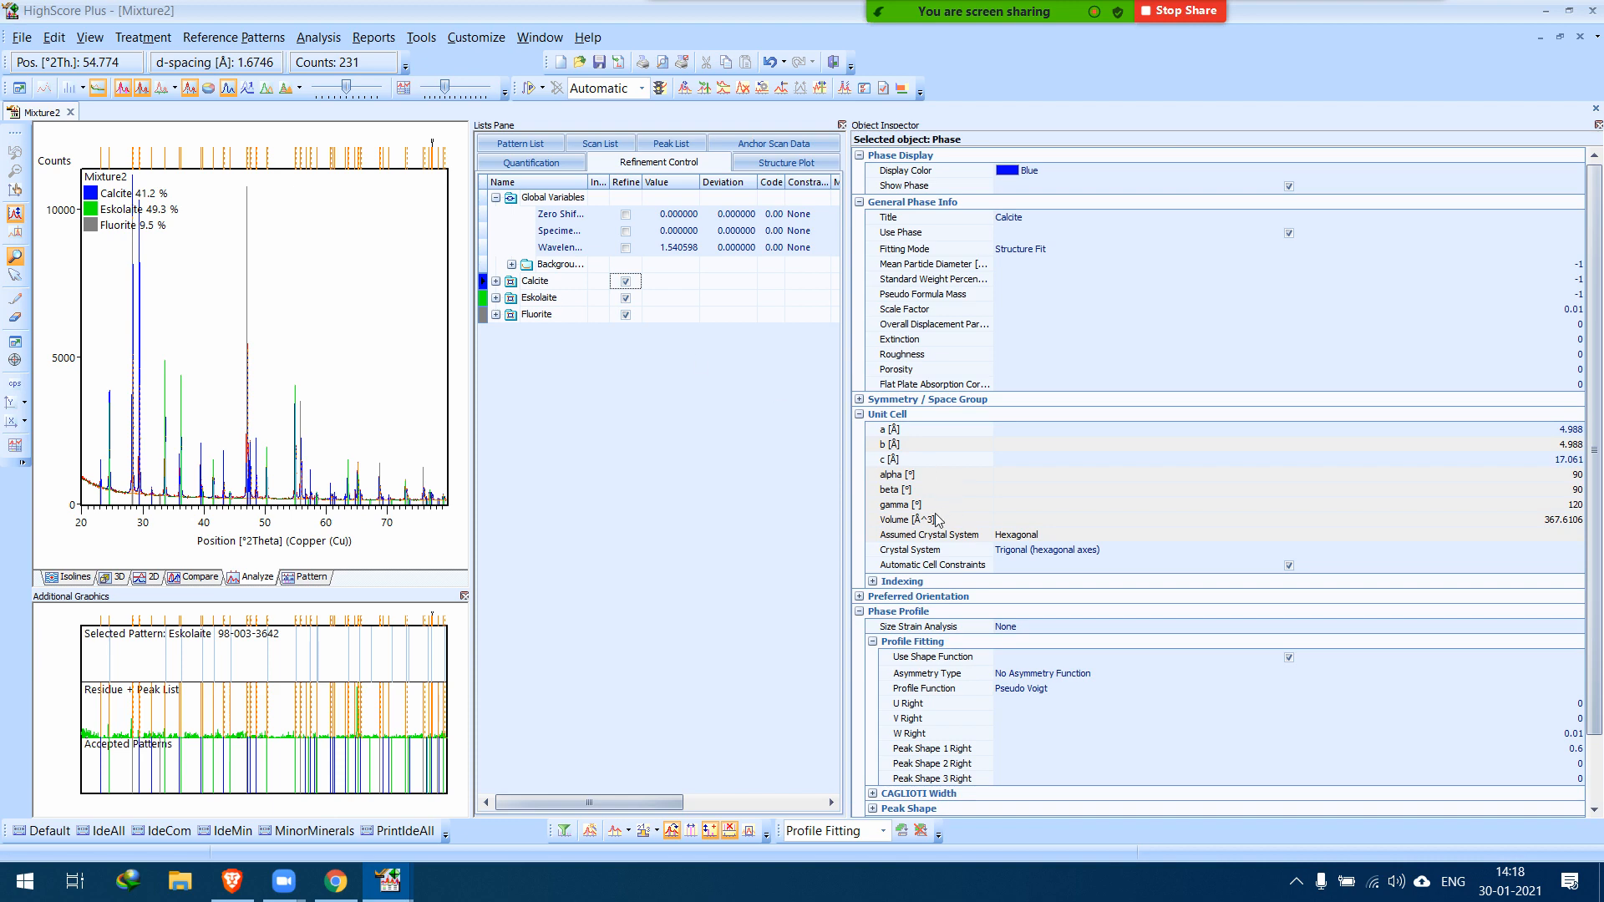
click(140, 209)
click(138, 224)
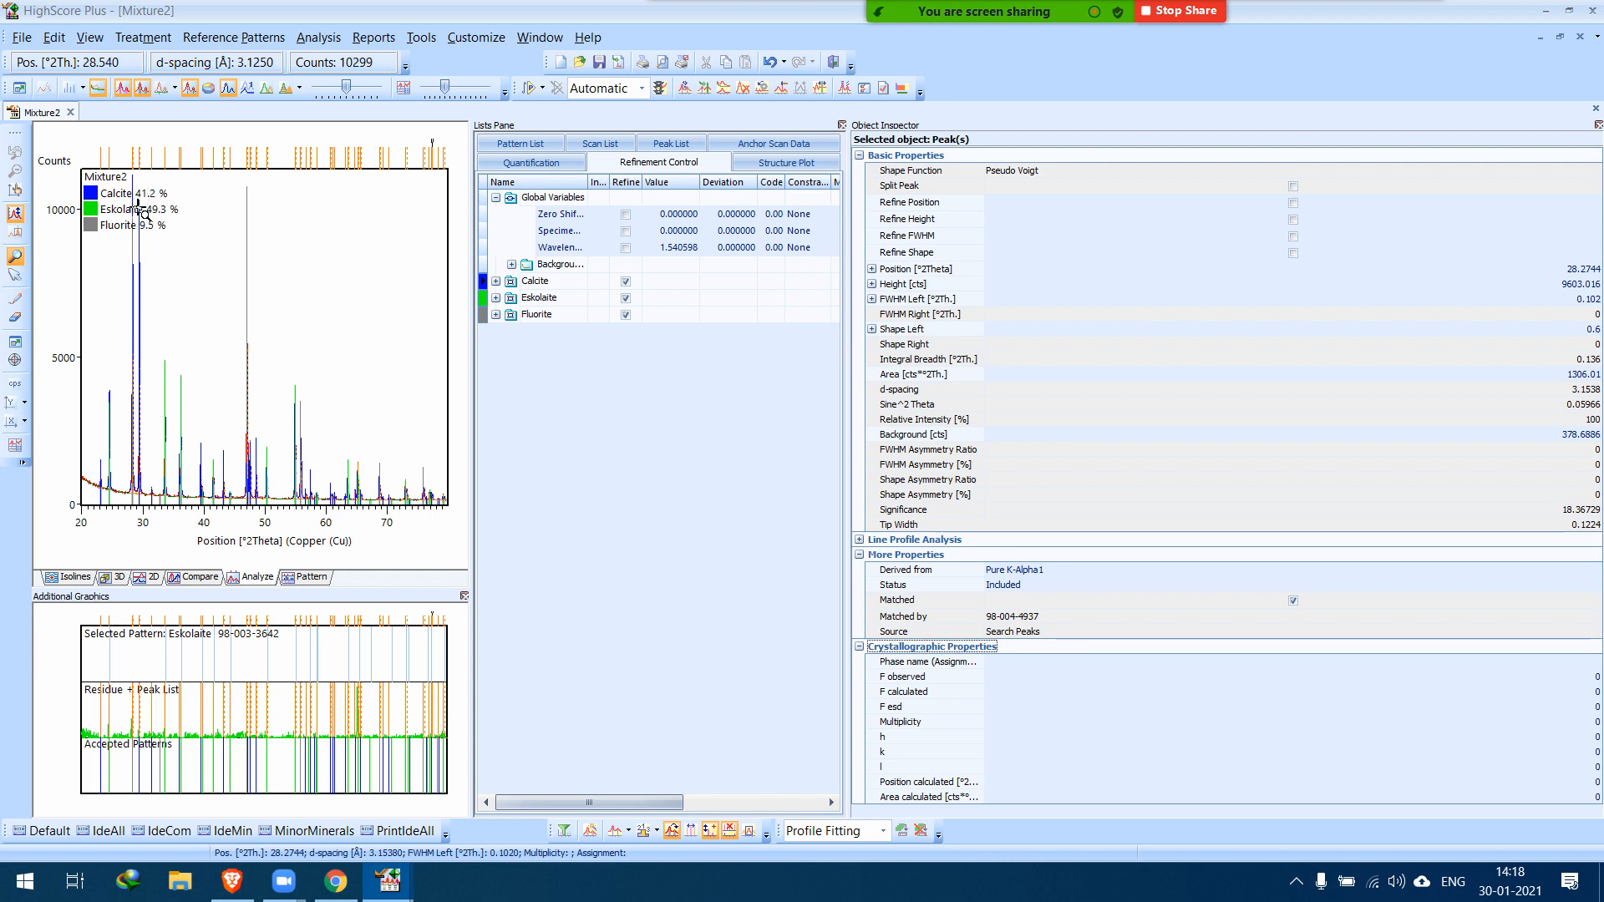
click(534, 286)
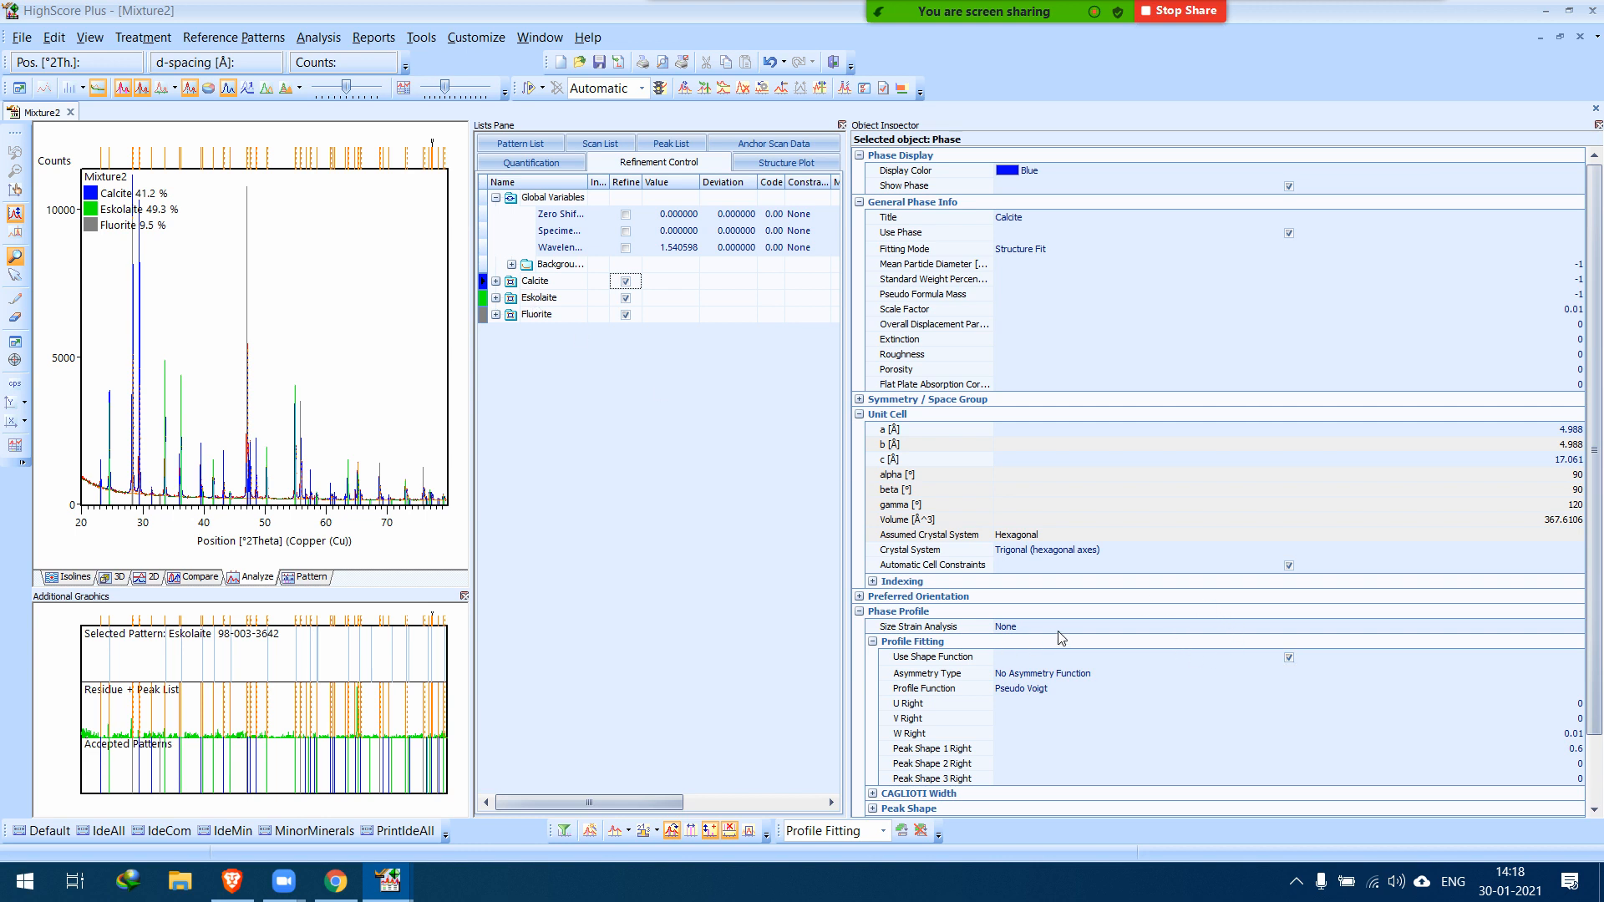
drag(1596, 511, 1596, 622)
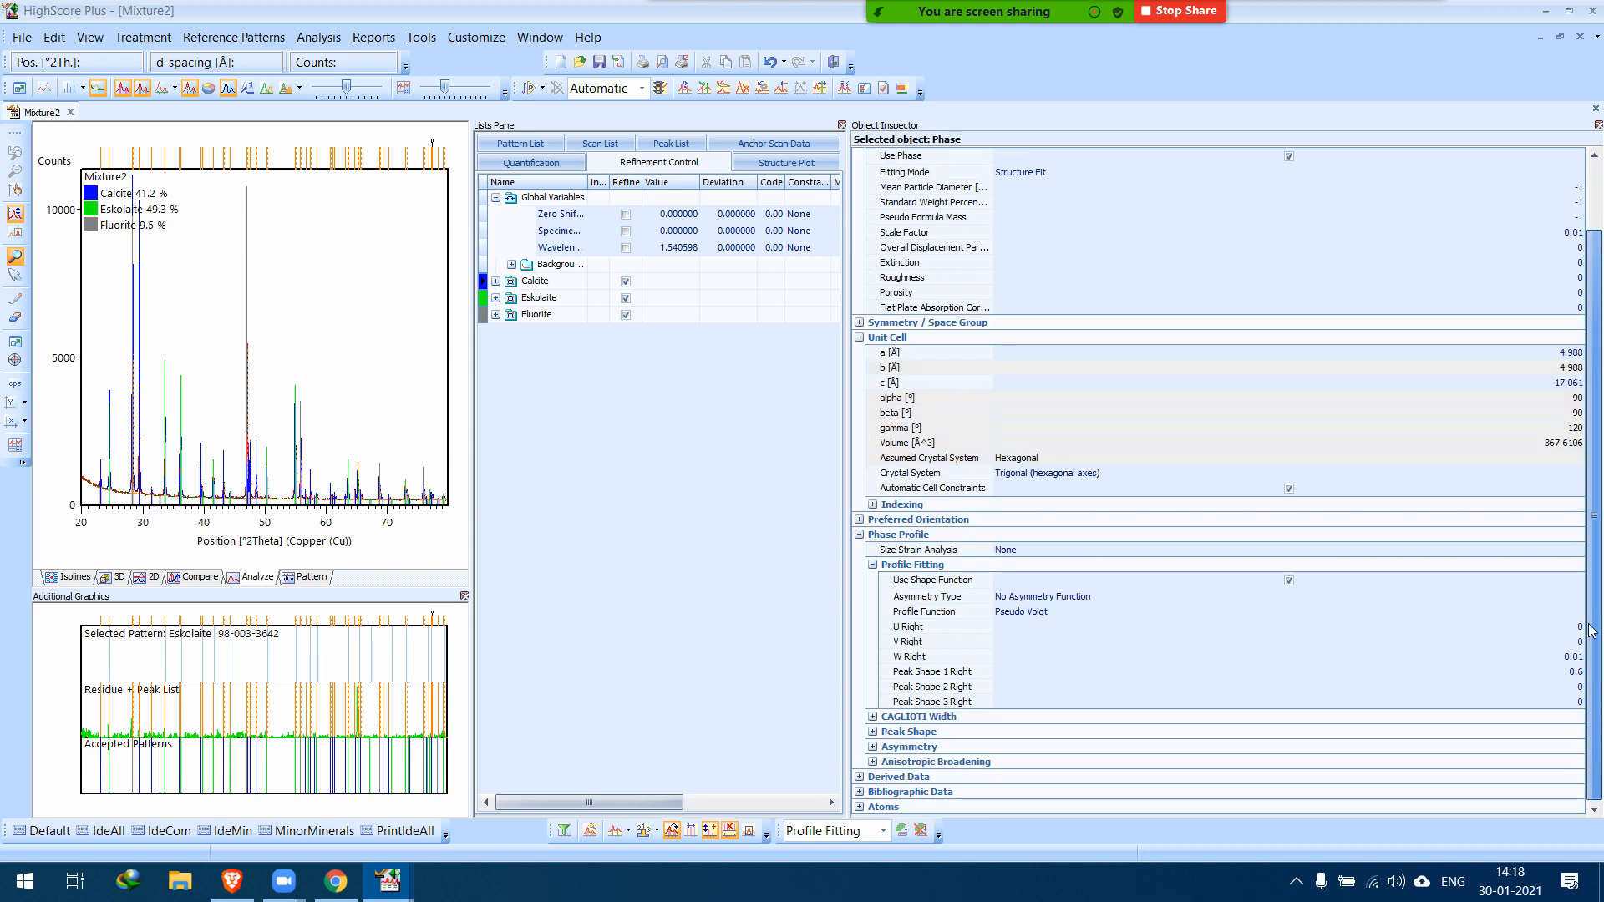
click(1052, 599)
click(1057, 599)
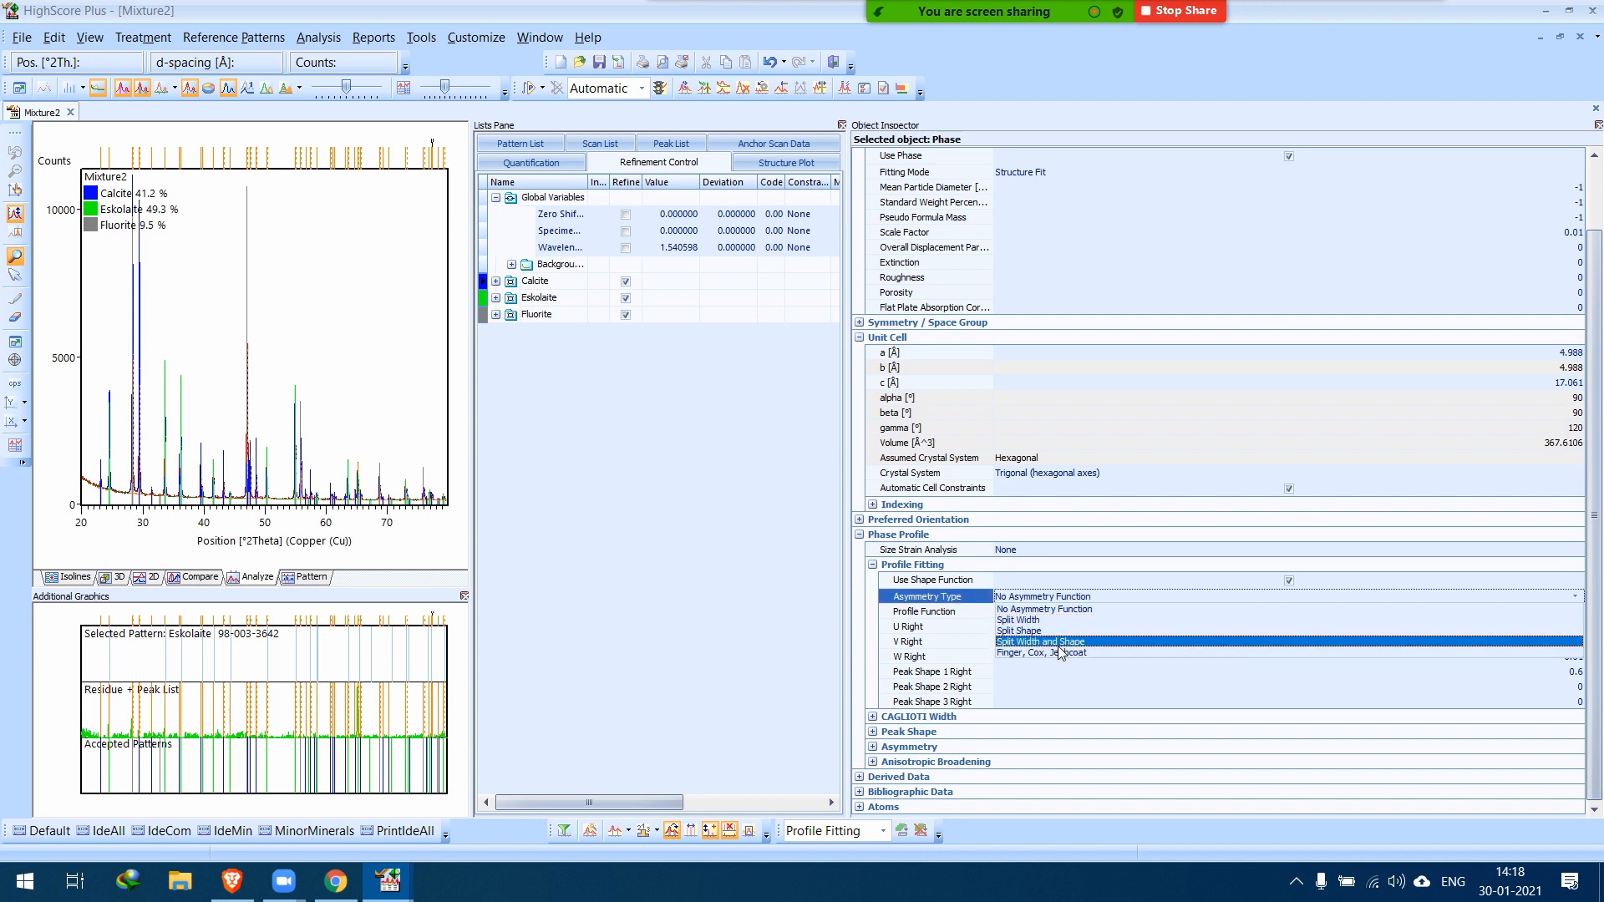
click(1122, 642)
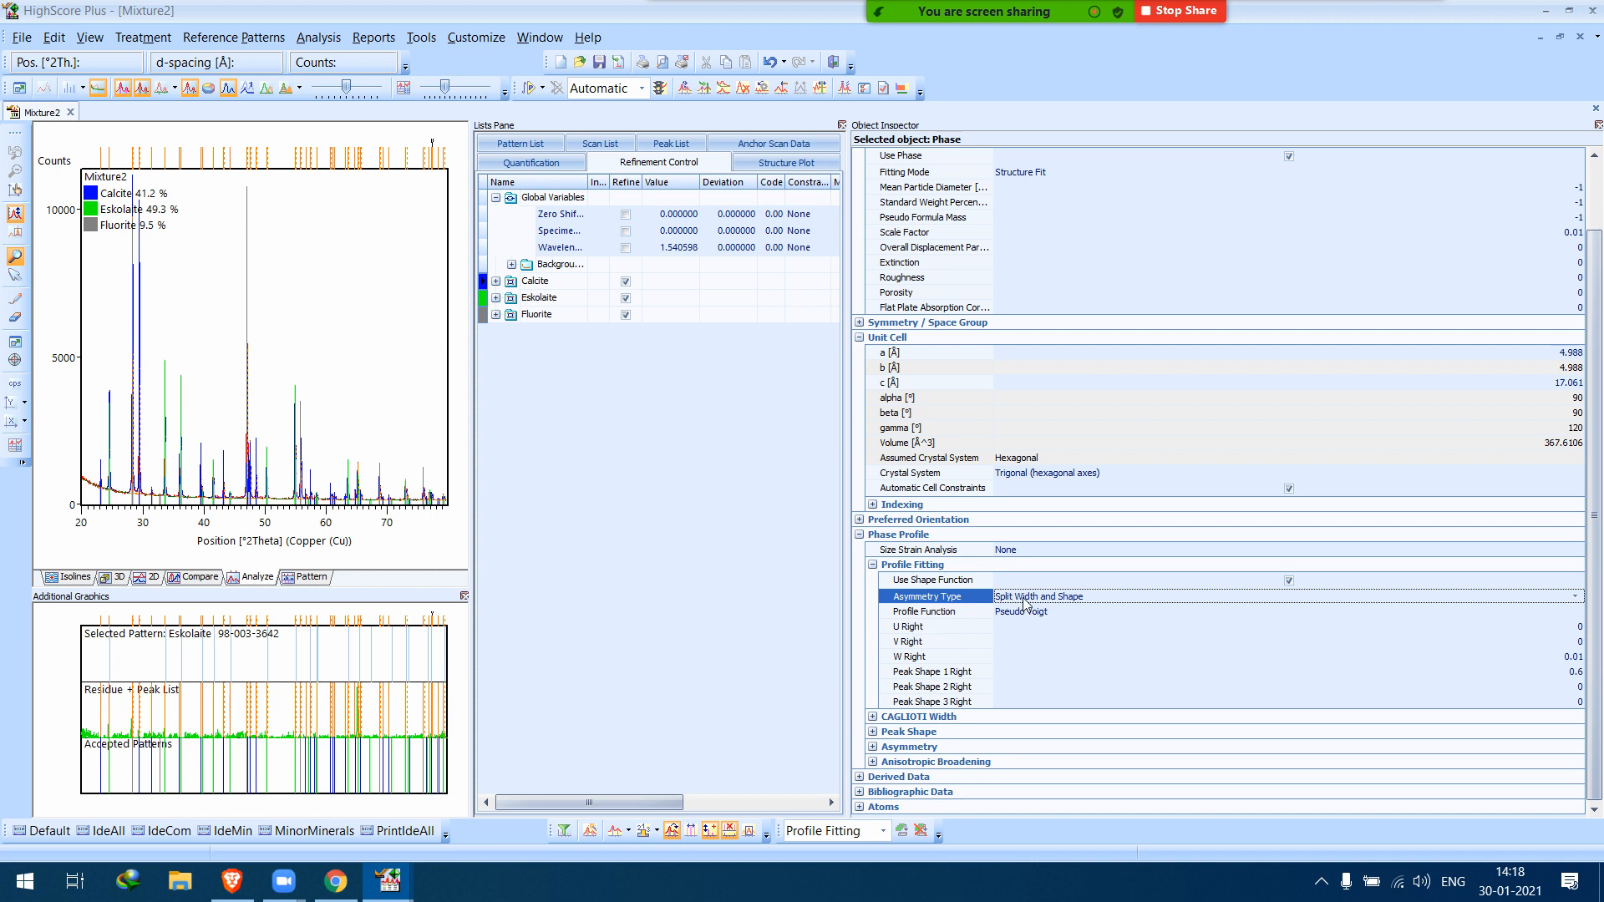
click(1026, 553)
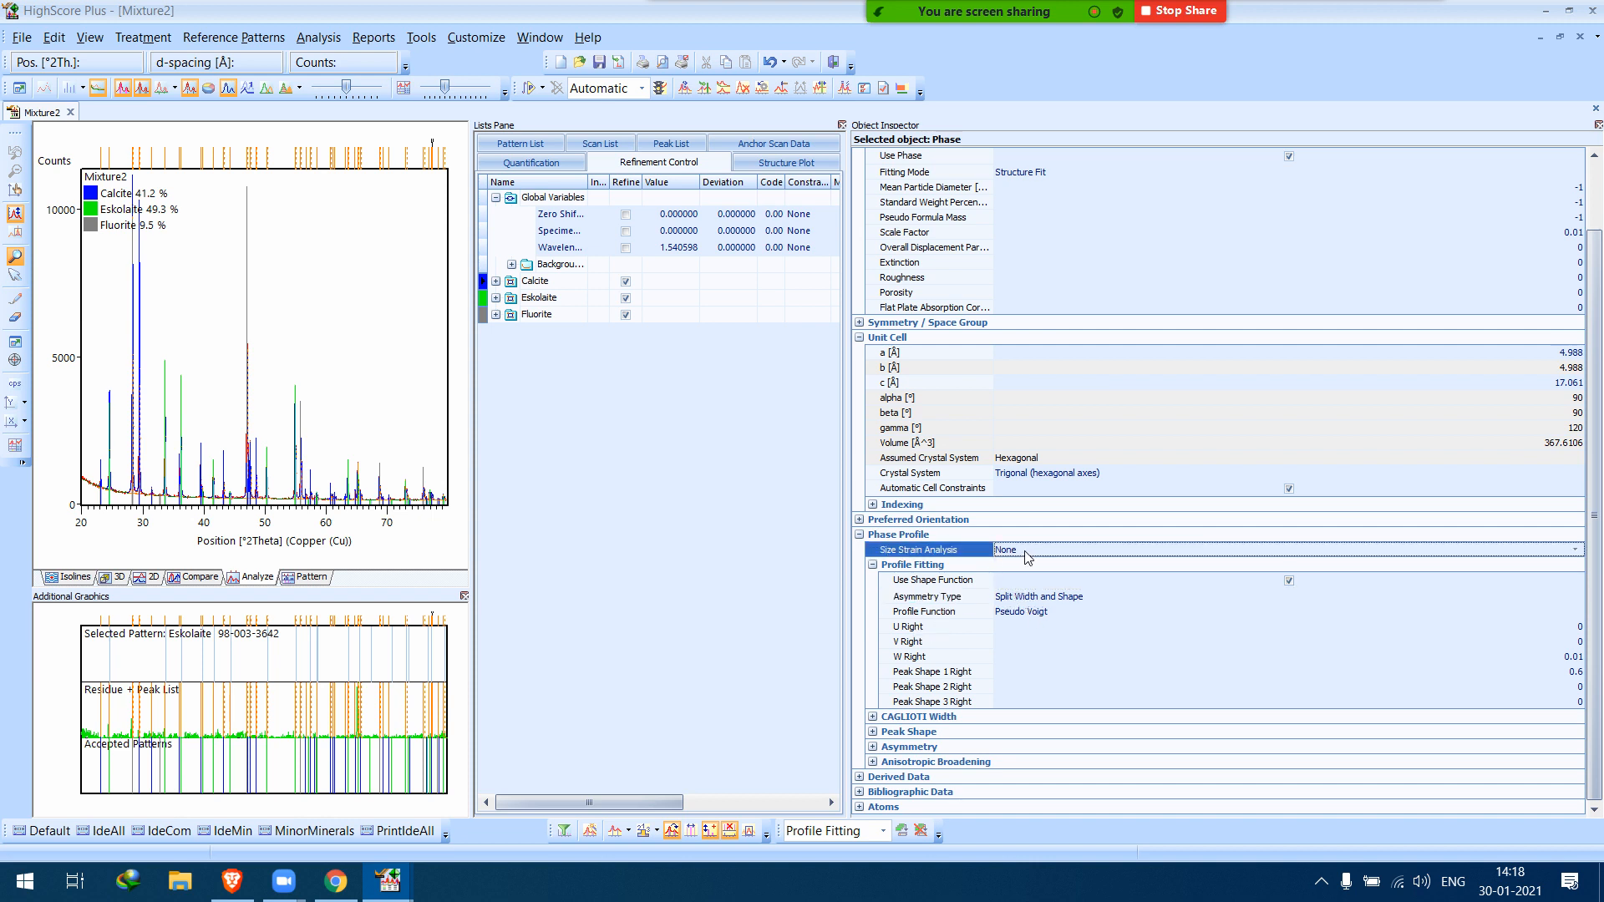
click(1026, 553)
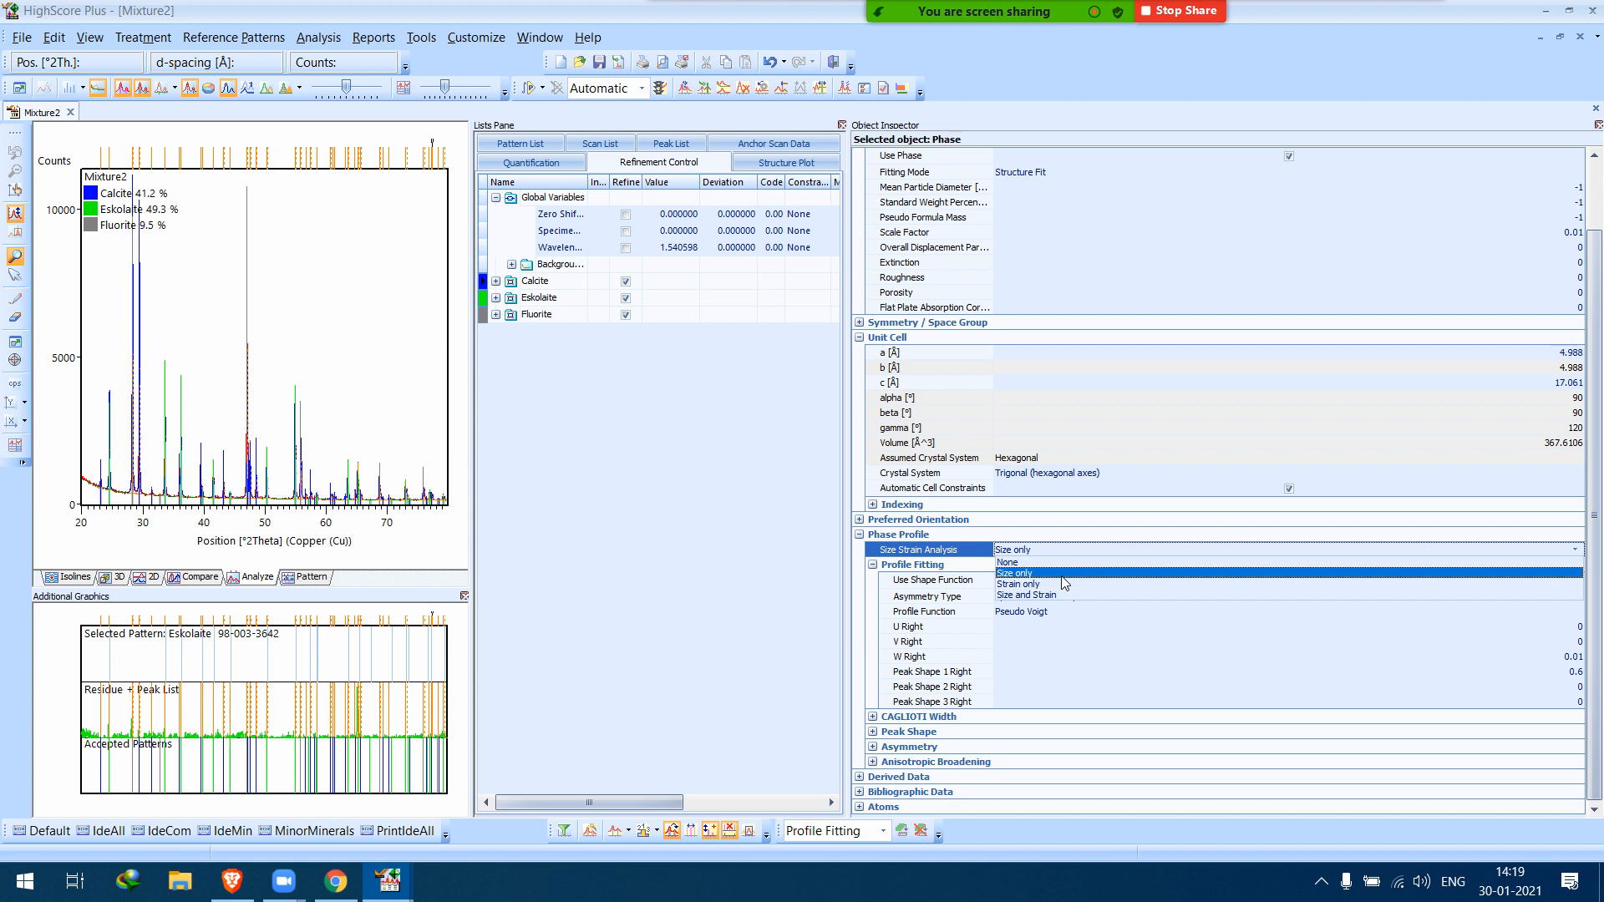
click(1062, 575)
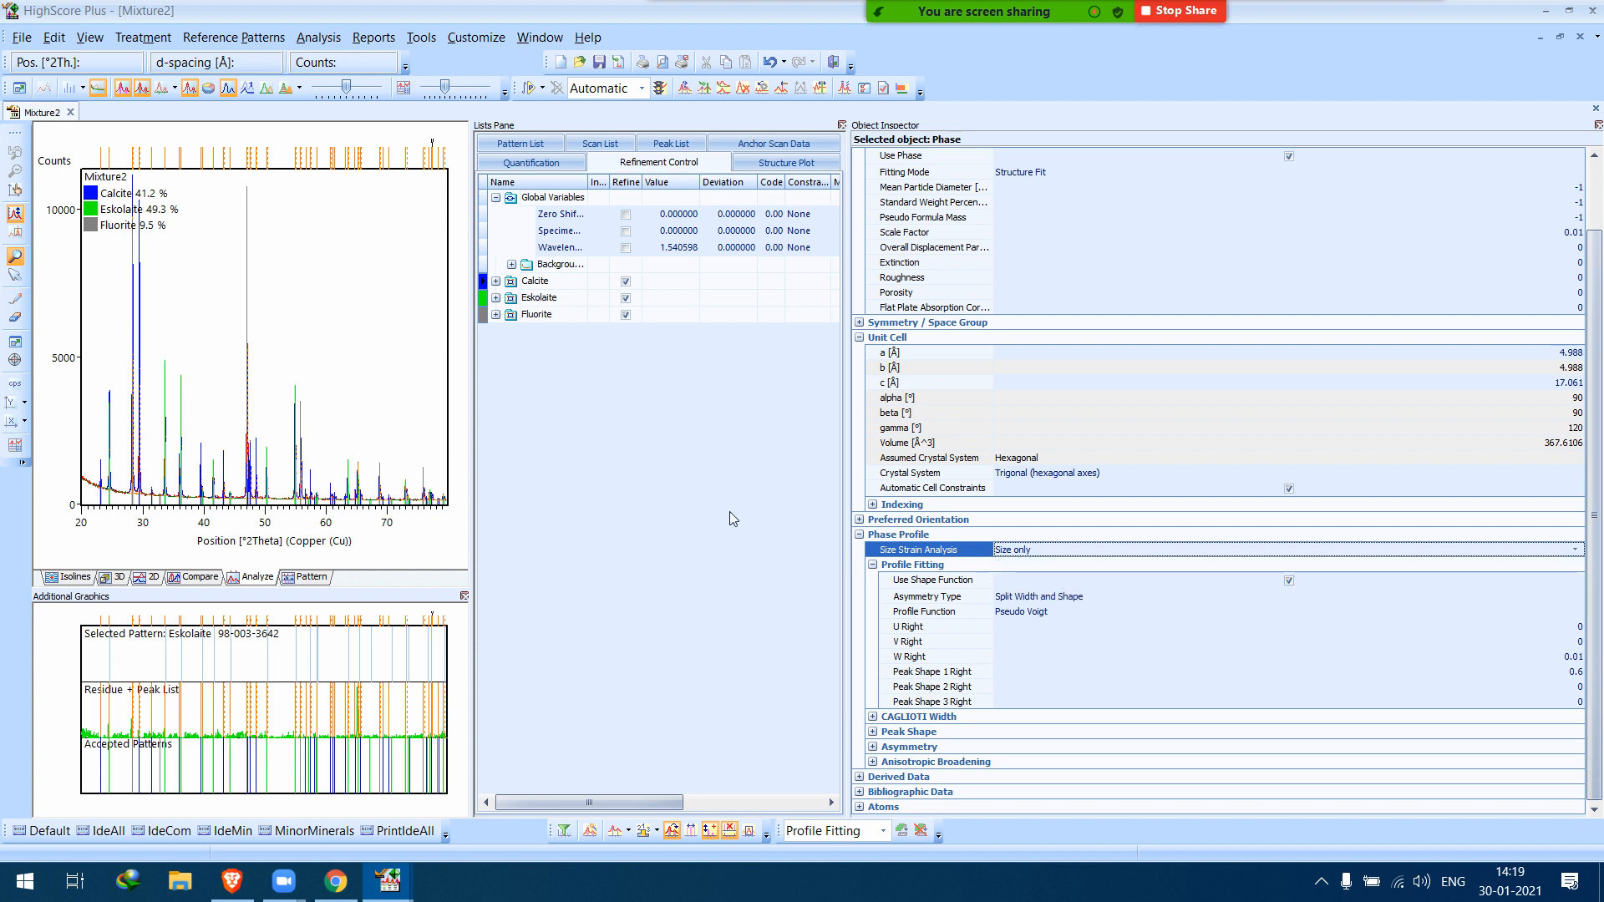
click(595, 334)
click(539, 304)
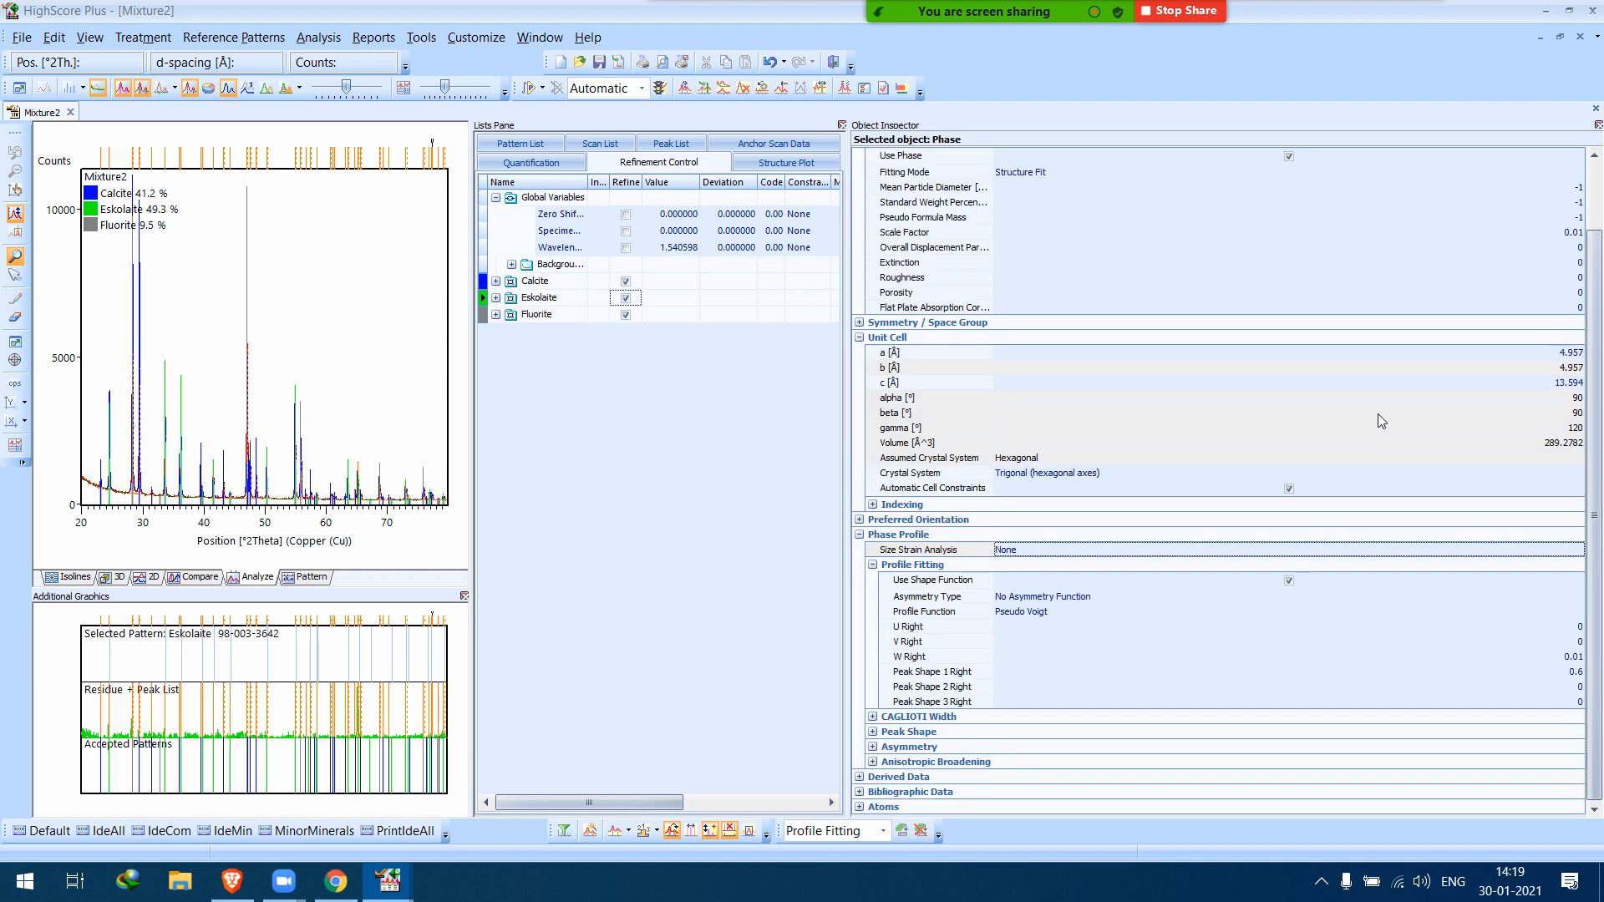
click(1595, 366)
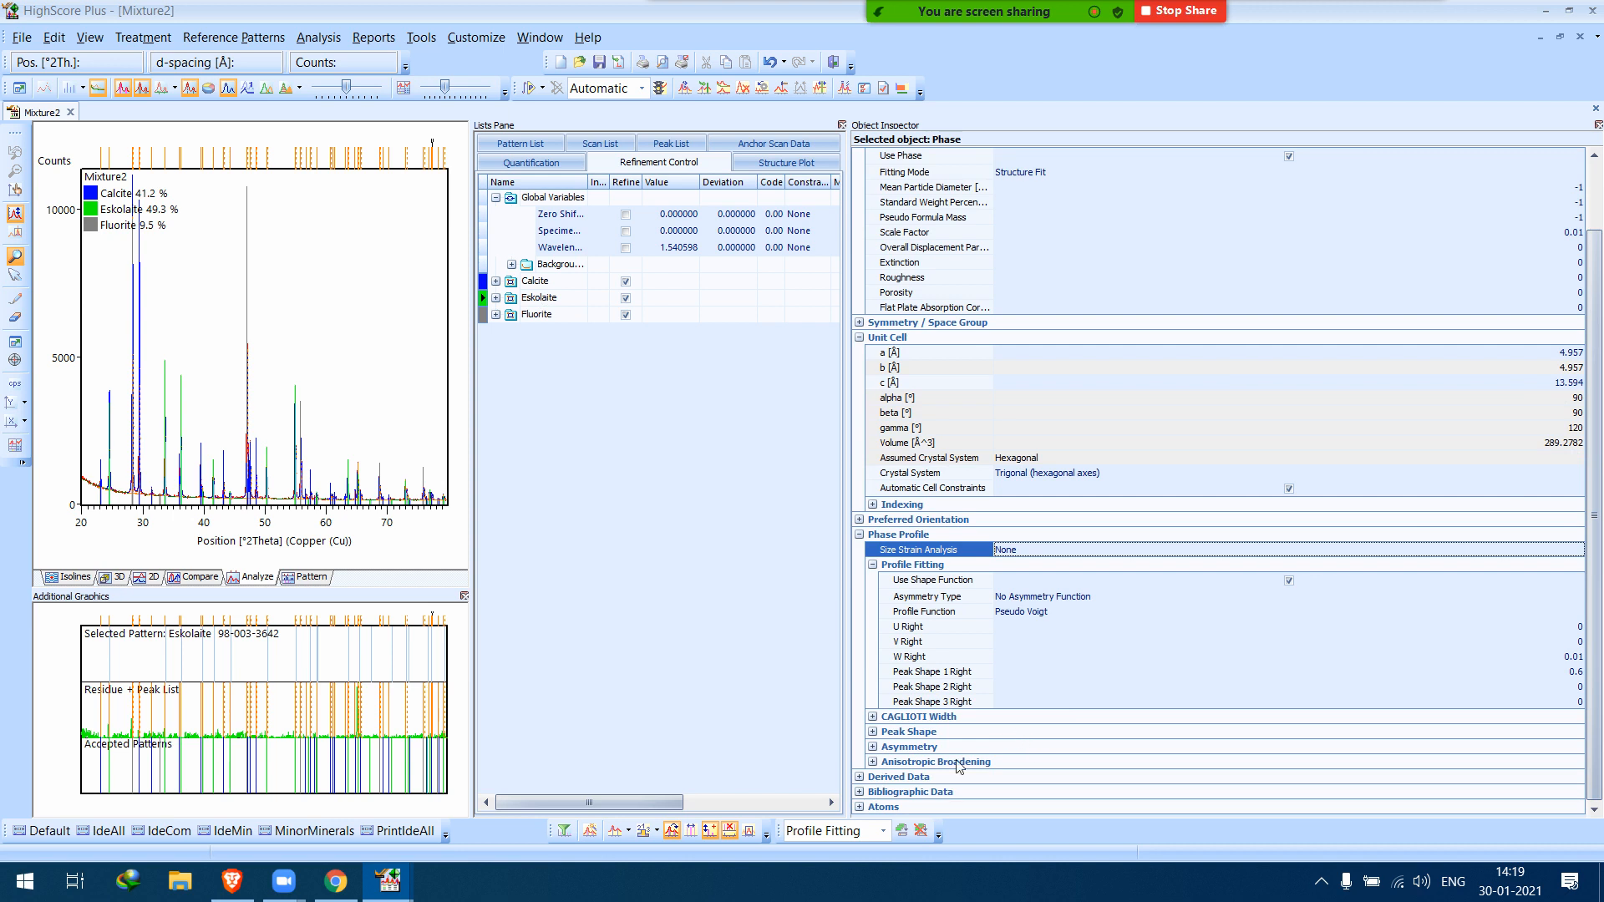
click(1036, 599)
click(1036, 598)
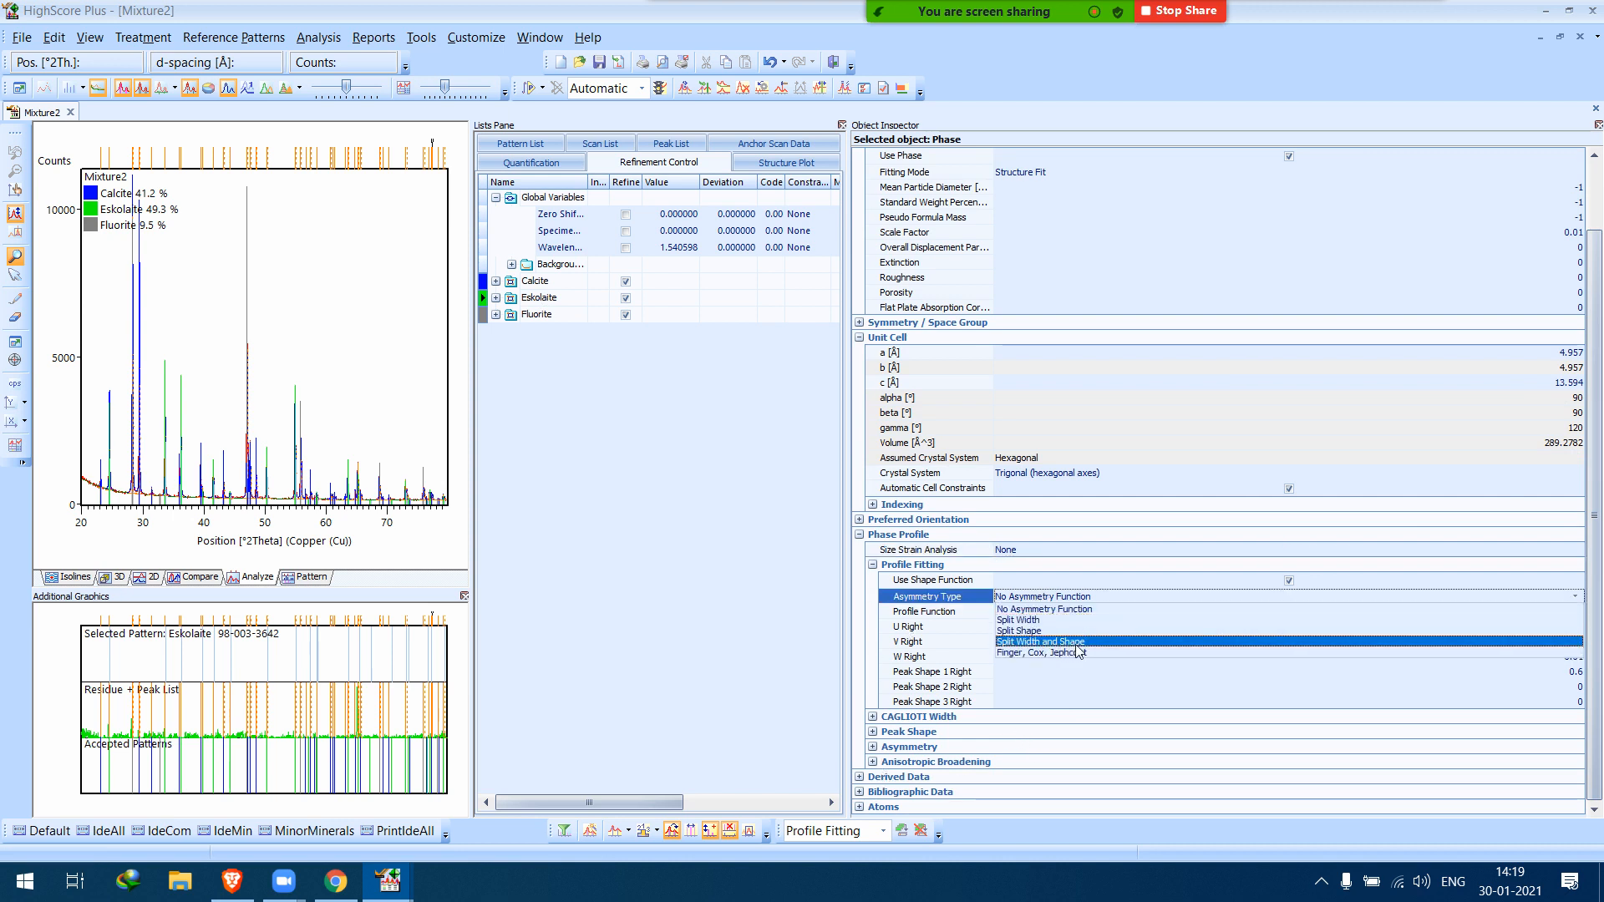
click(1078, 643)
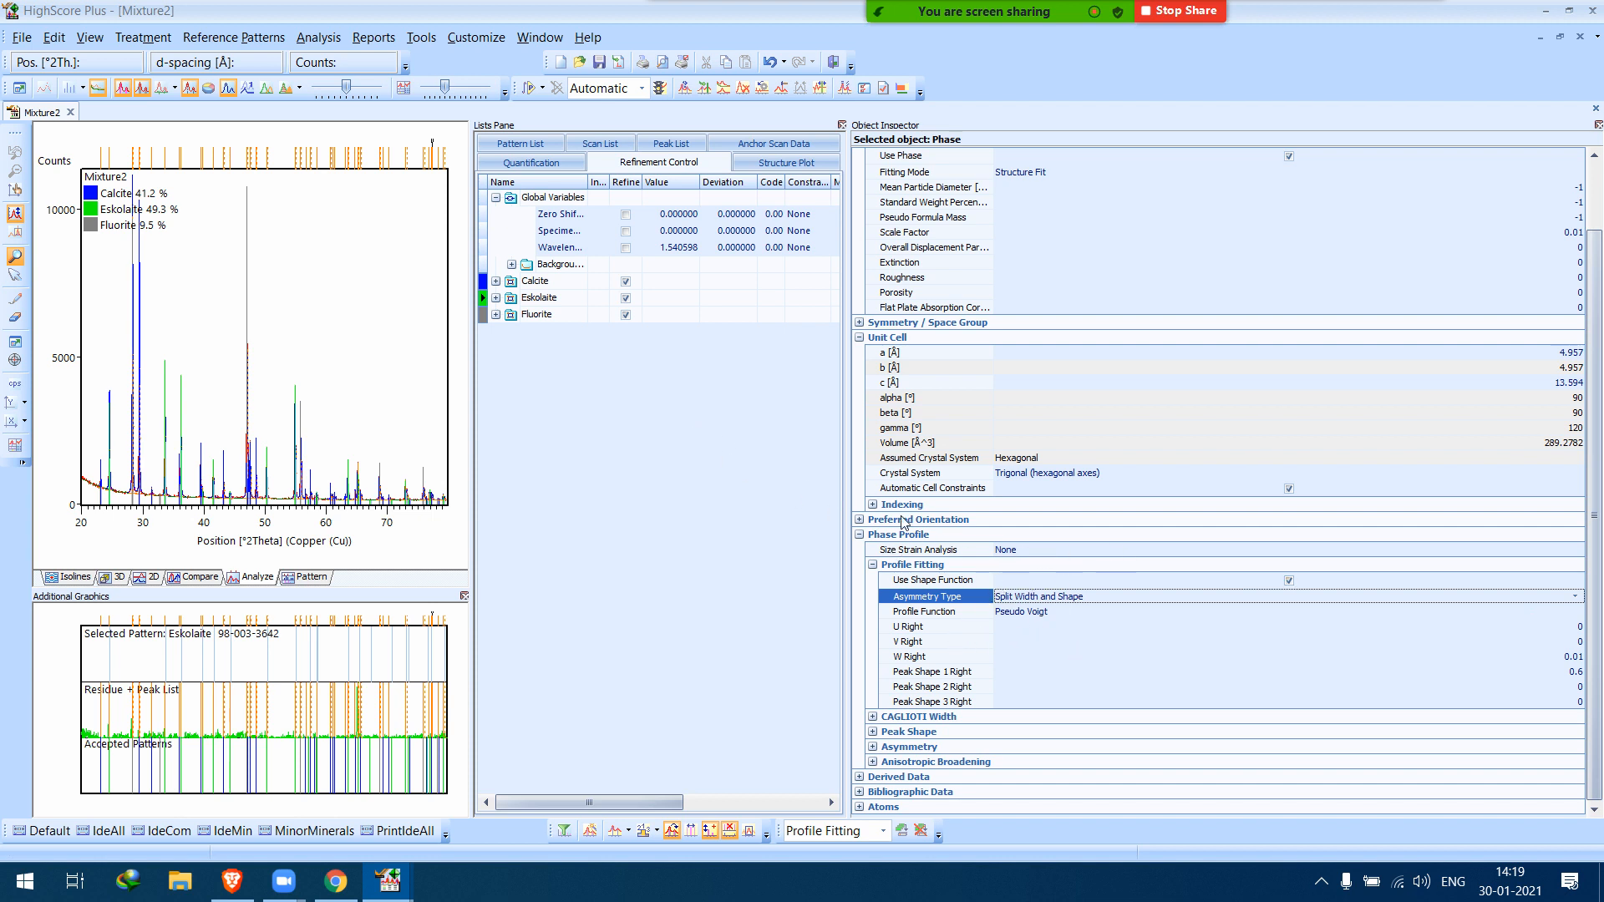
click(1015, 551)
click(1021, 551)
click(1016, 573)
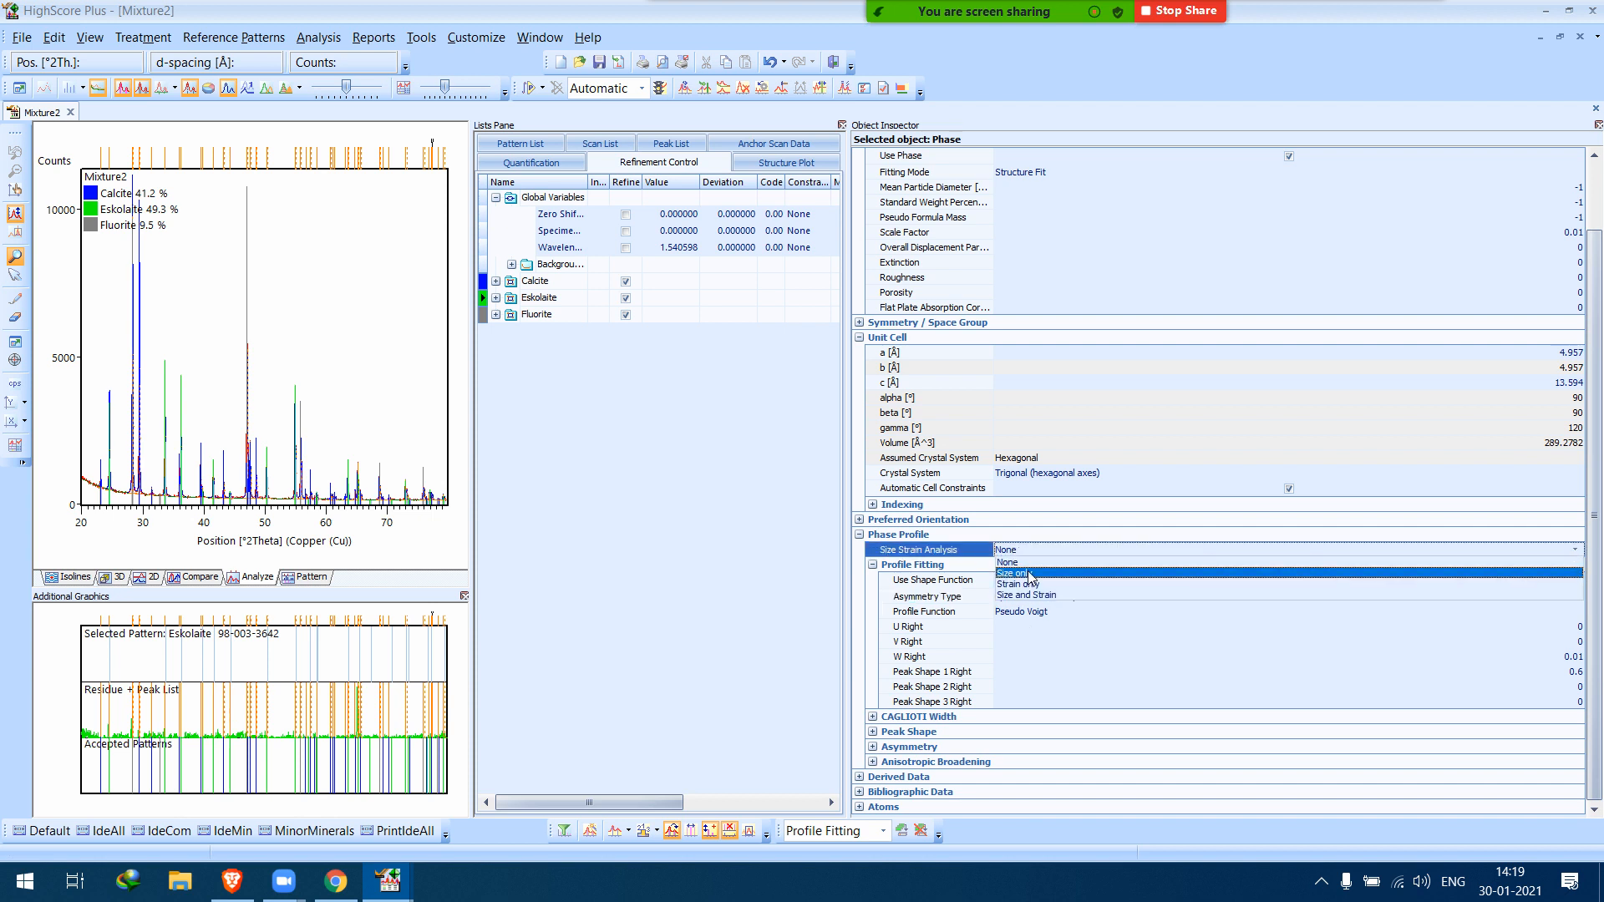
click(538, 316)
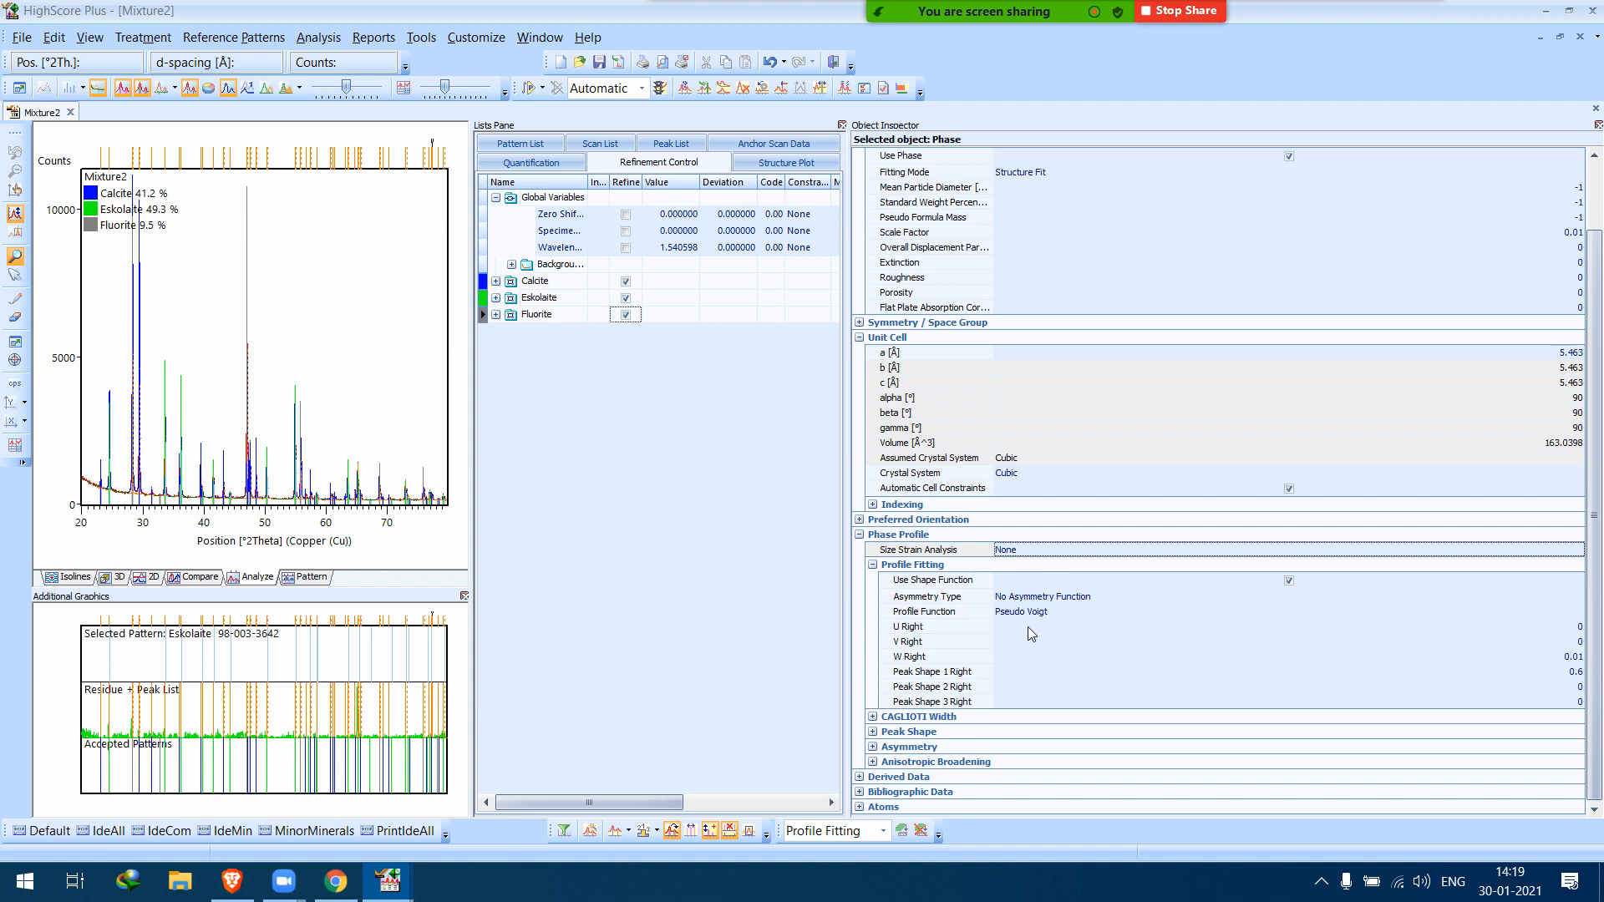
click(1036, 600)
click(1036, 600)
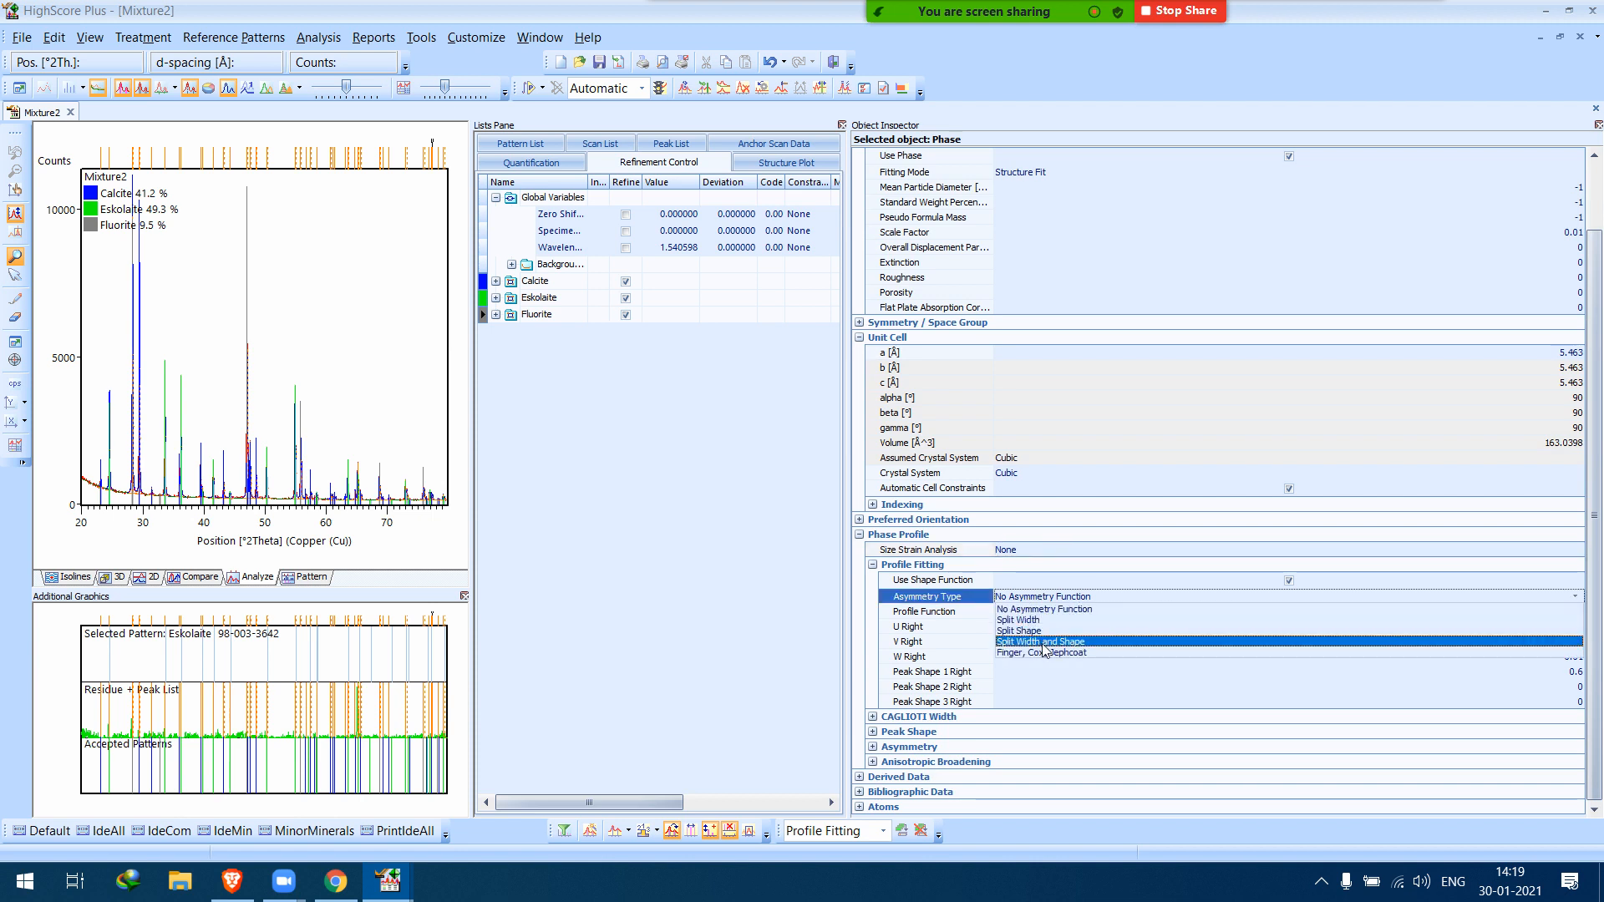
click(1044, 643)
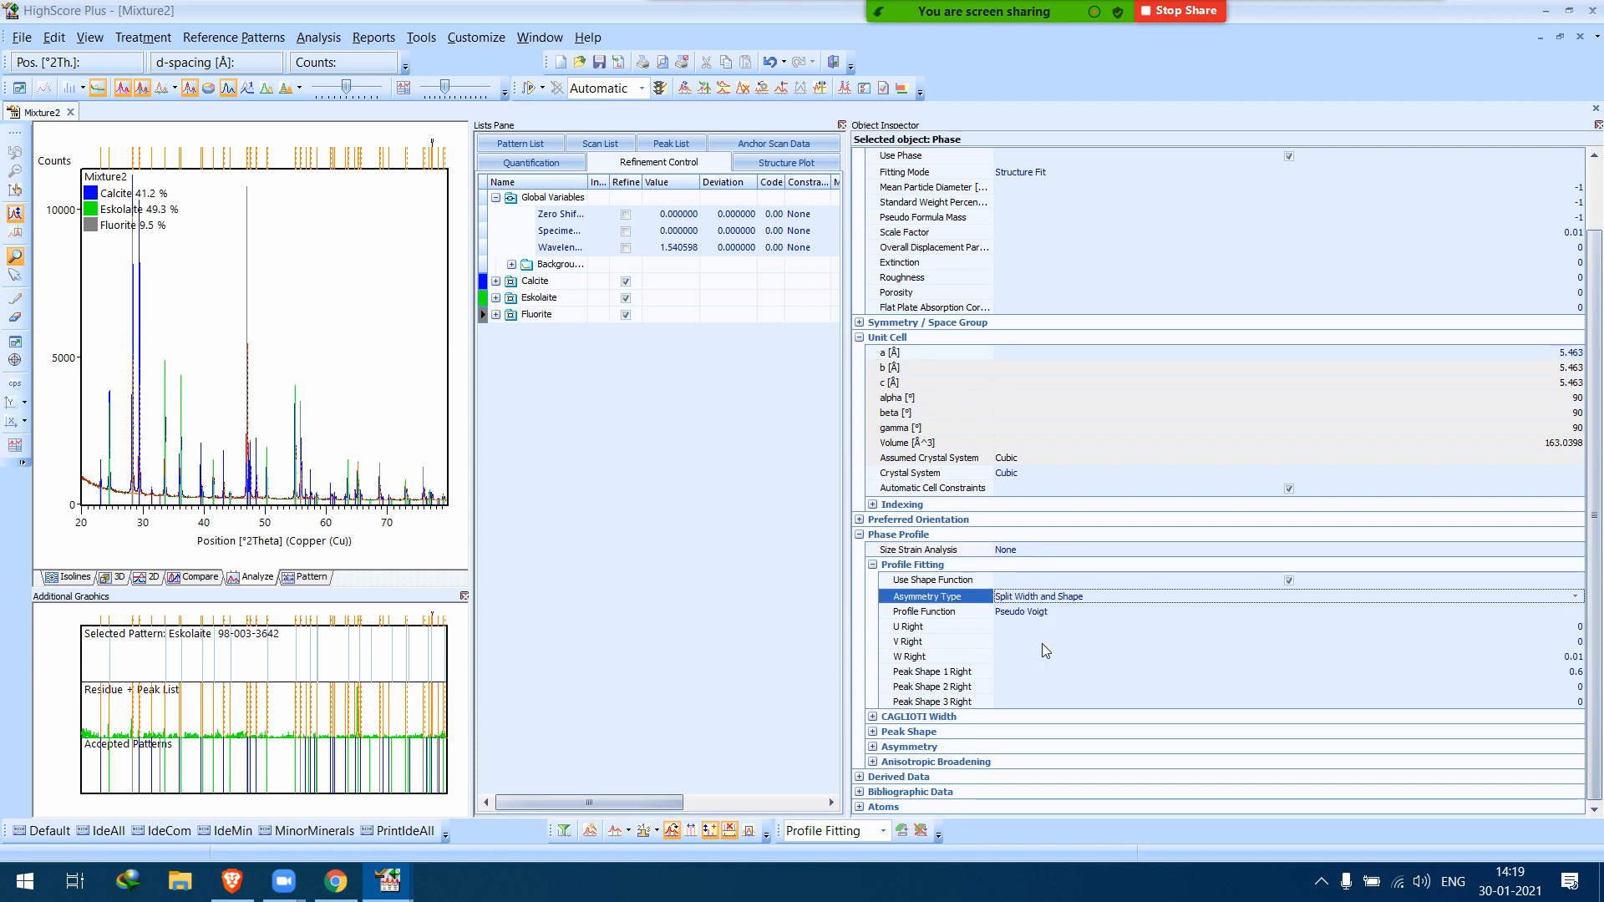
click(1021, 551)
click(1021, 551)
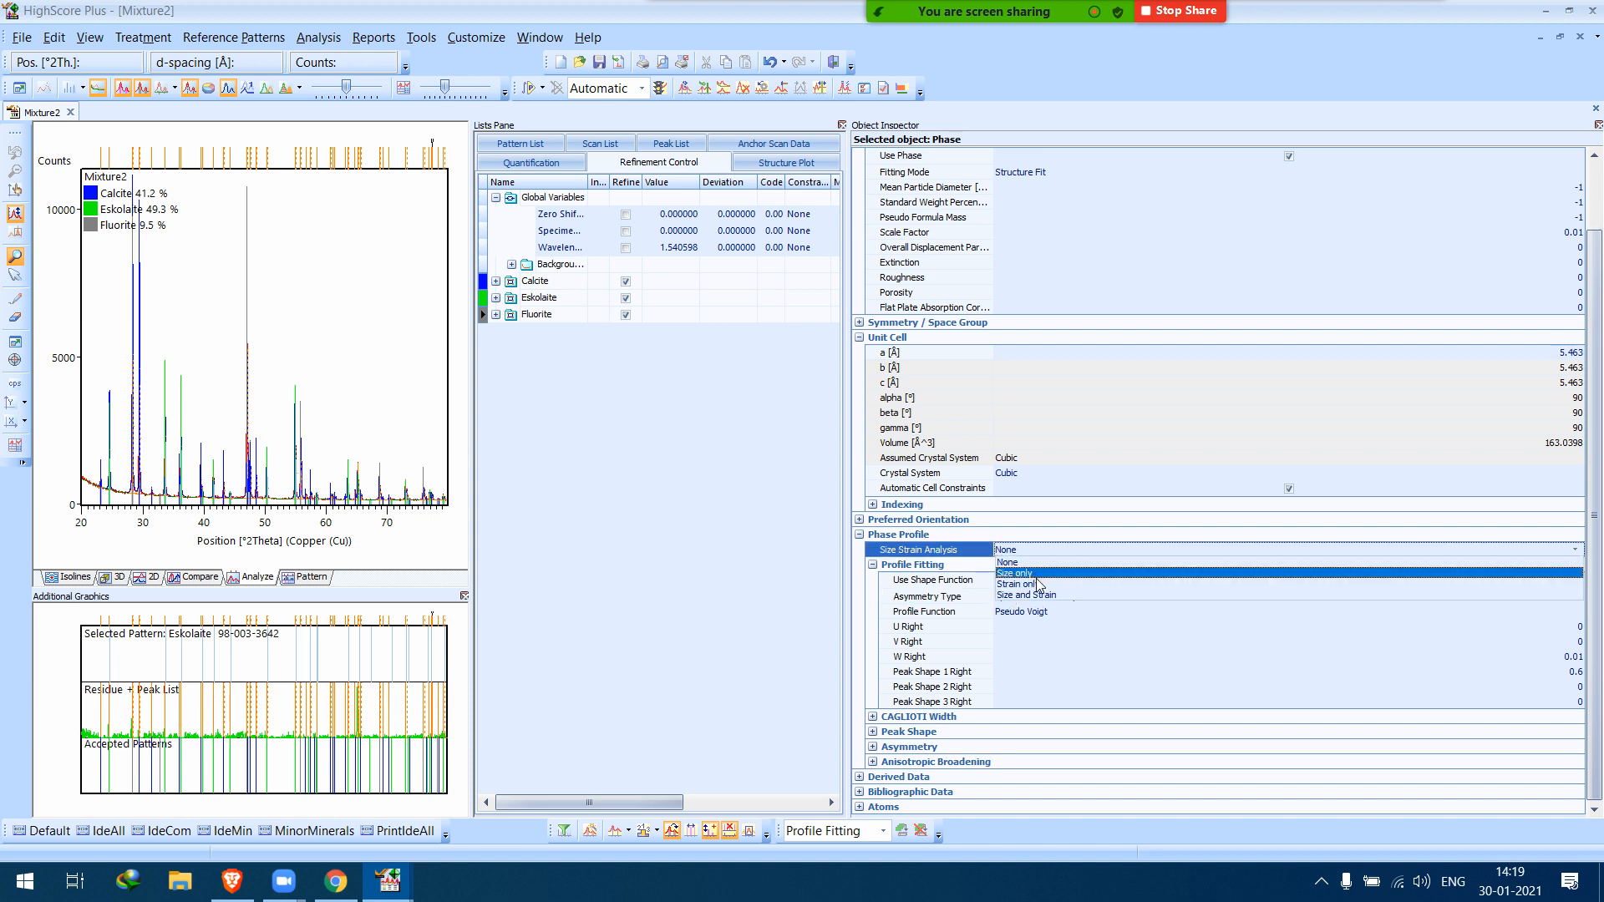
click(1036, 573)
click(669, 583)
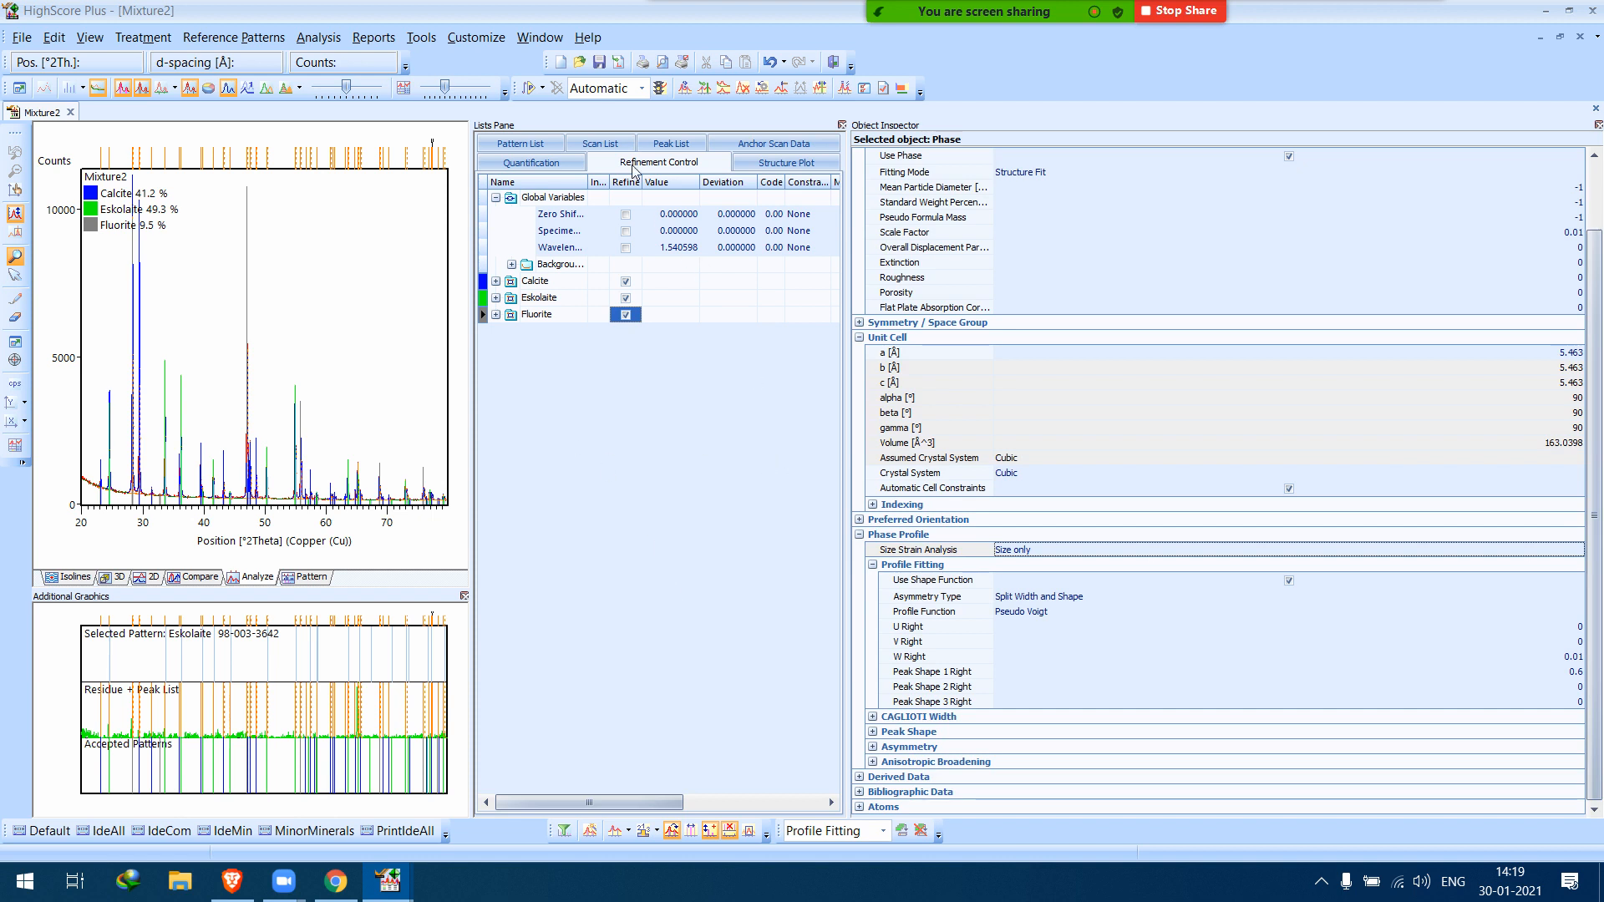
Run a profile fit on the scan with the Default parameter set.
click(543, 90)
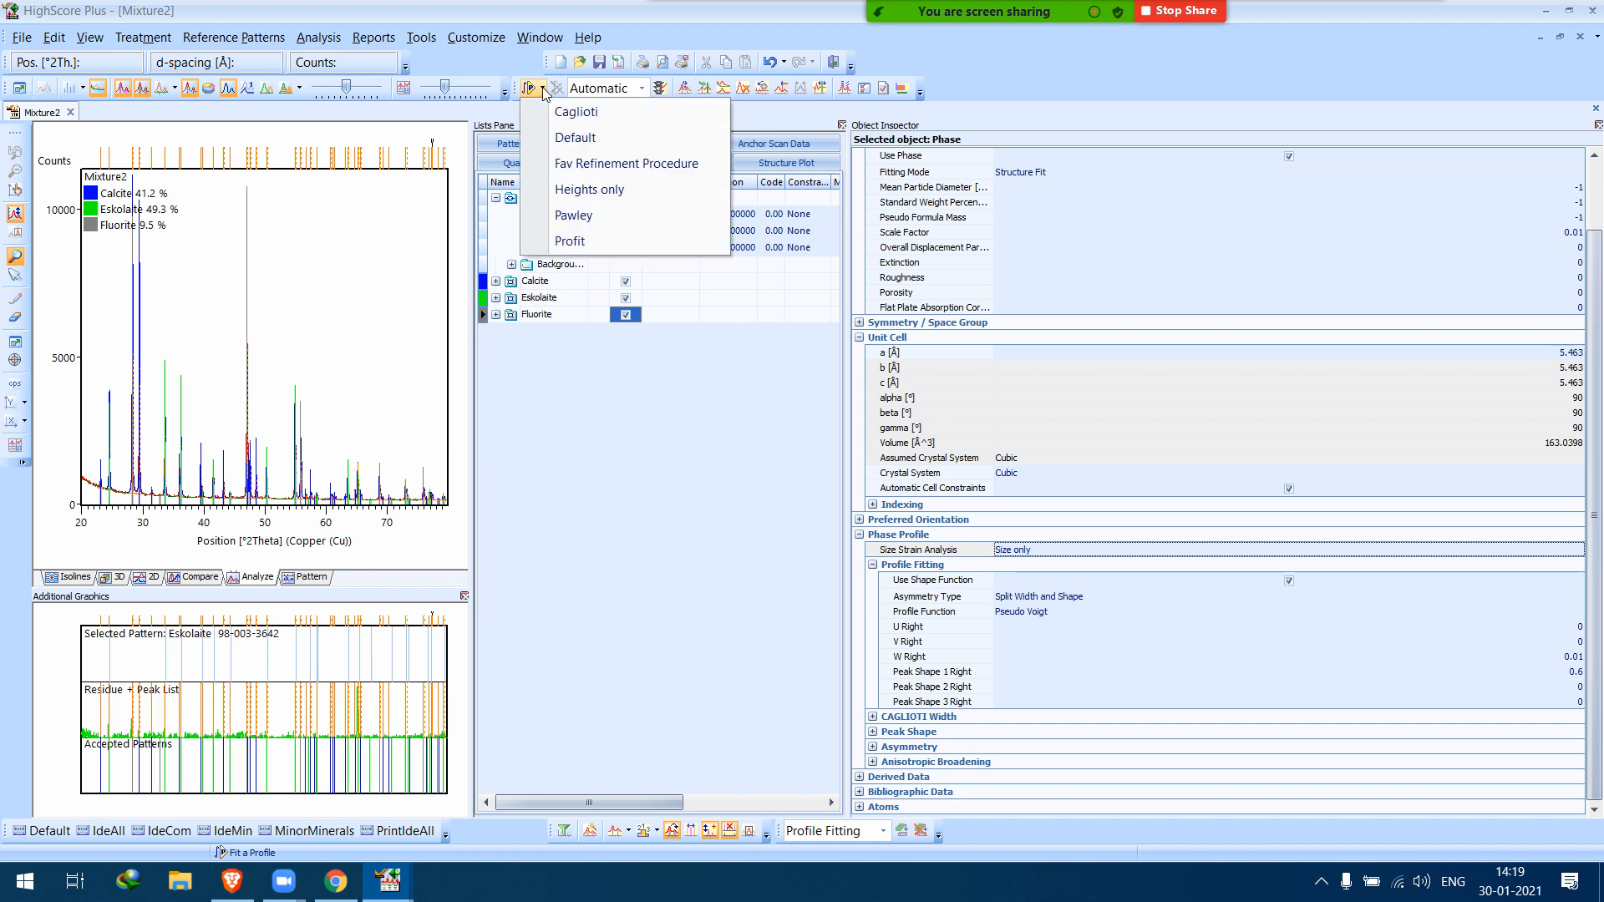
click(552, 90)
click(543, 90)
click(543, 89)
click(543, 90)
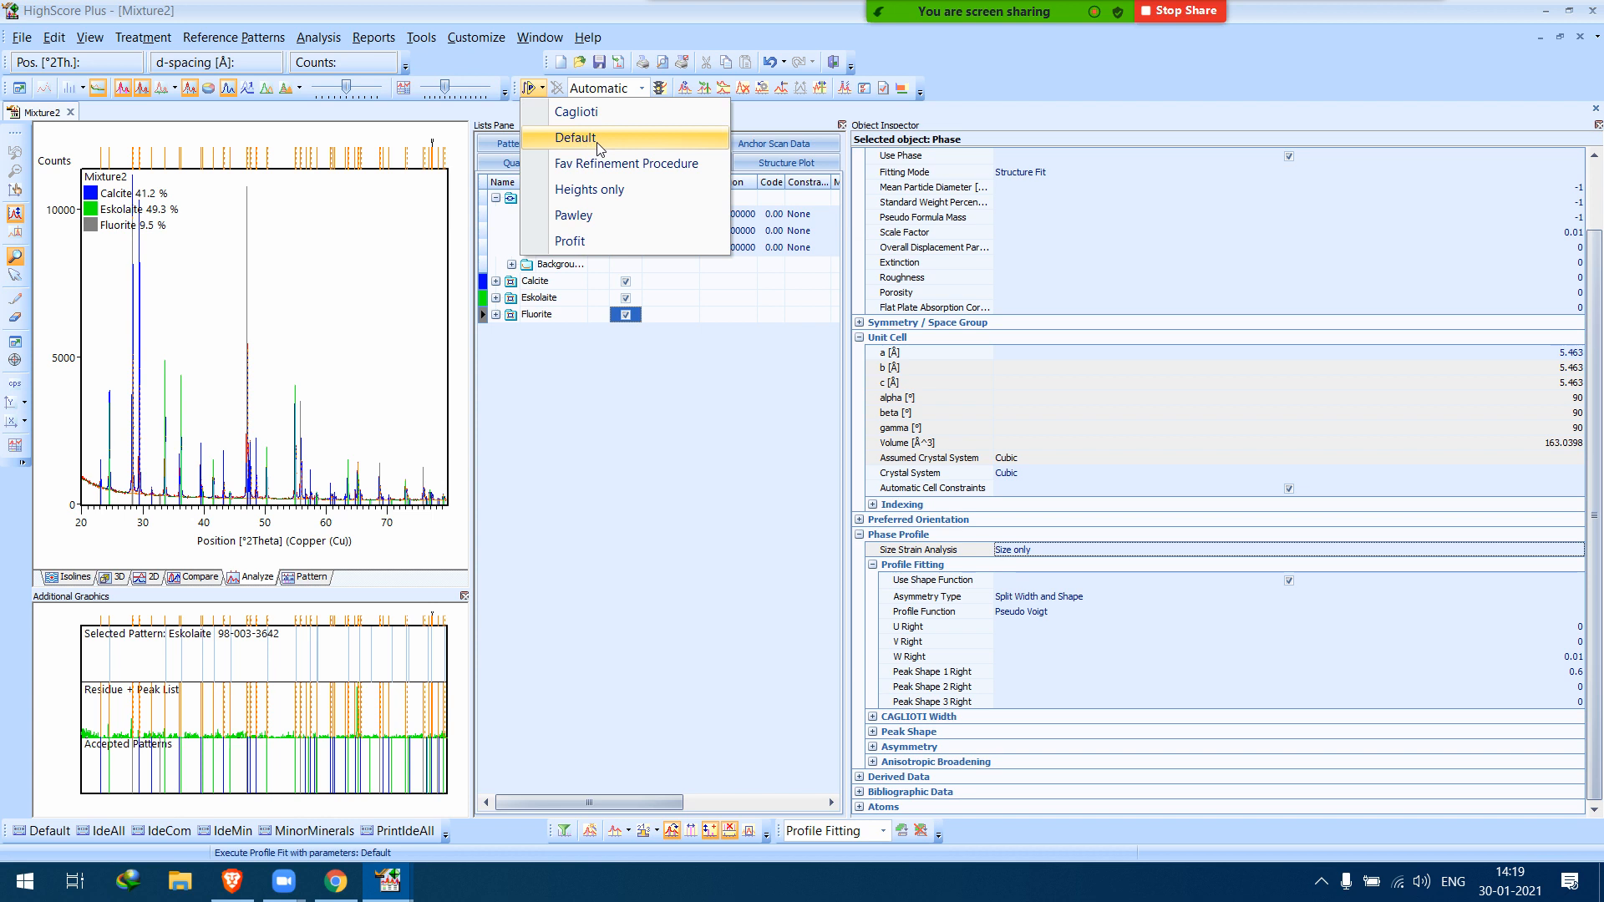
click(598, 140)
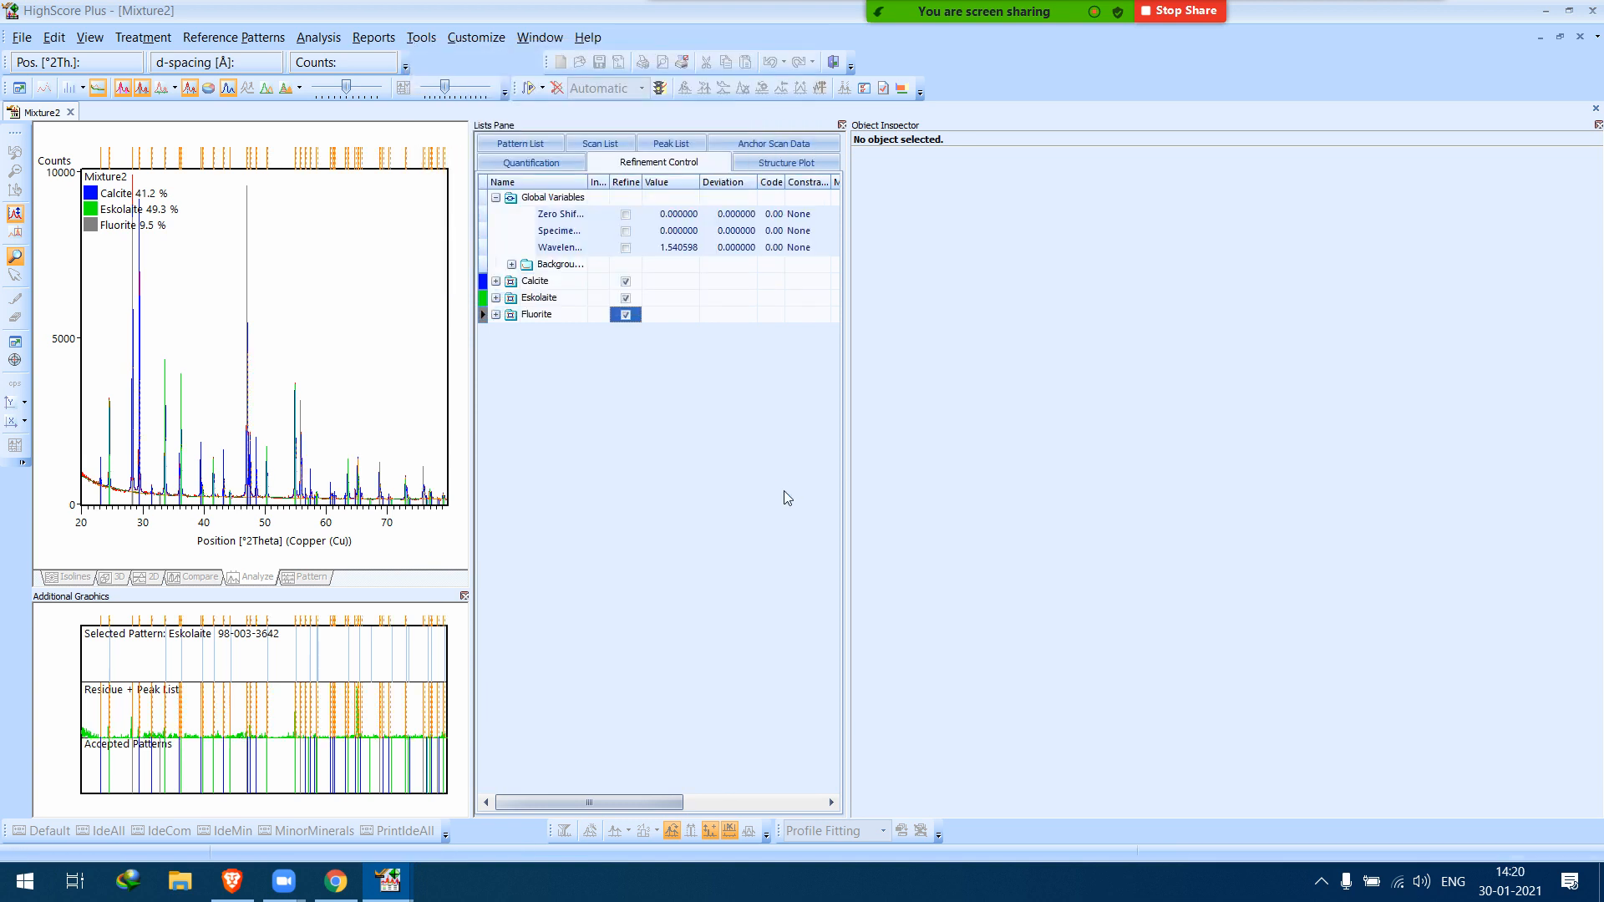
Expand the Agreement Indices of the Global Variables and check the R values and Goodness of Fit.
click(542, 199)
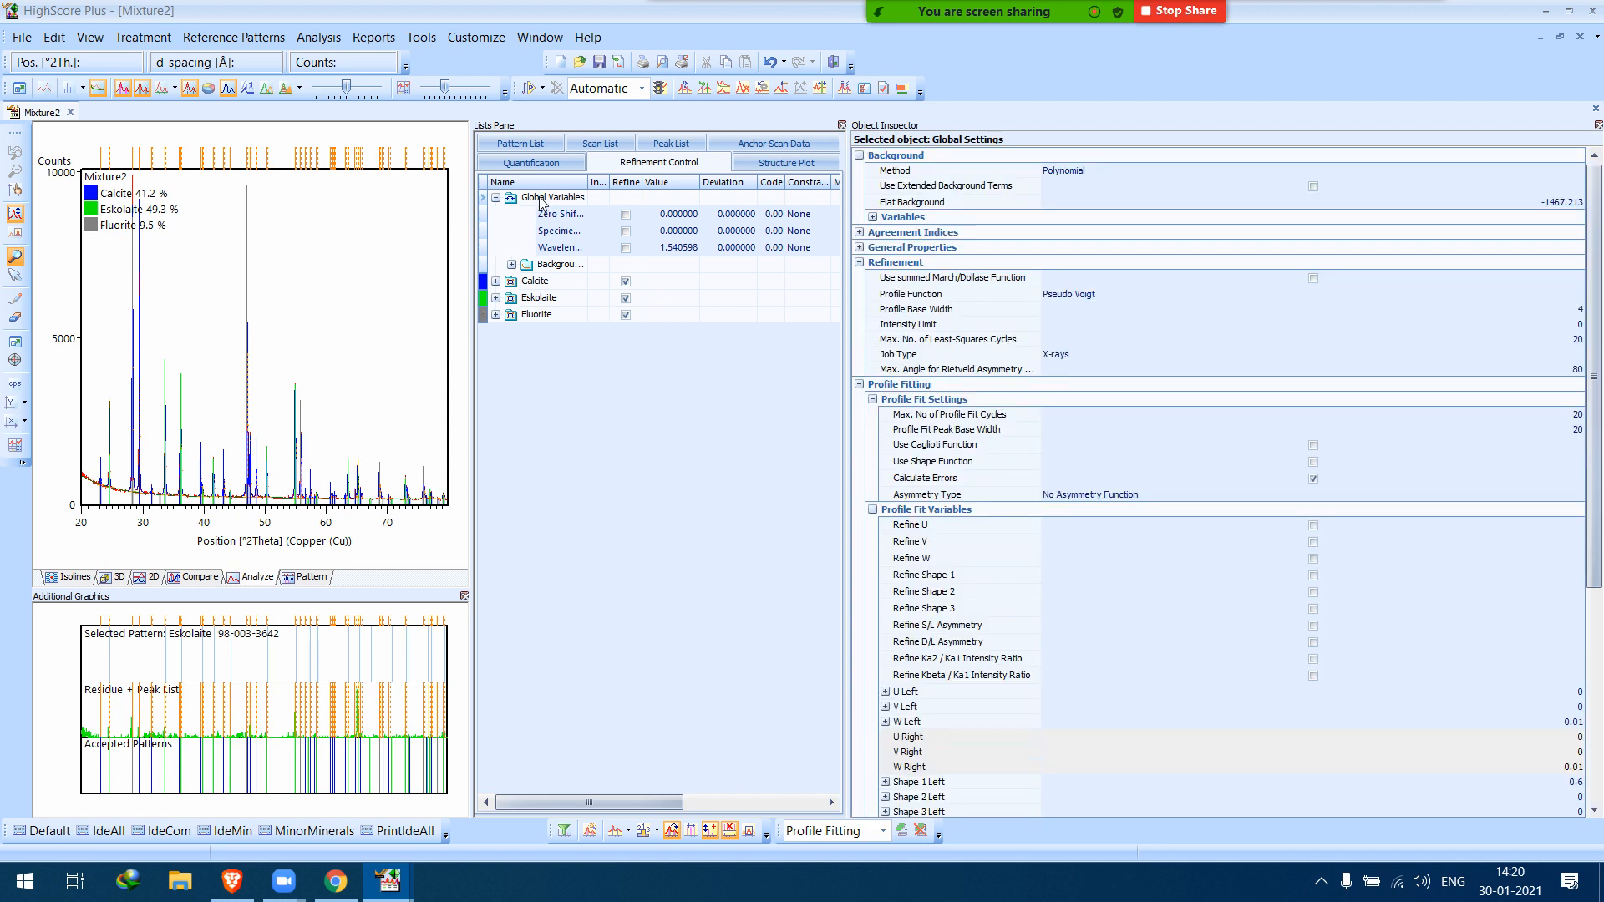
click(860, 233)
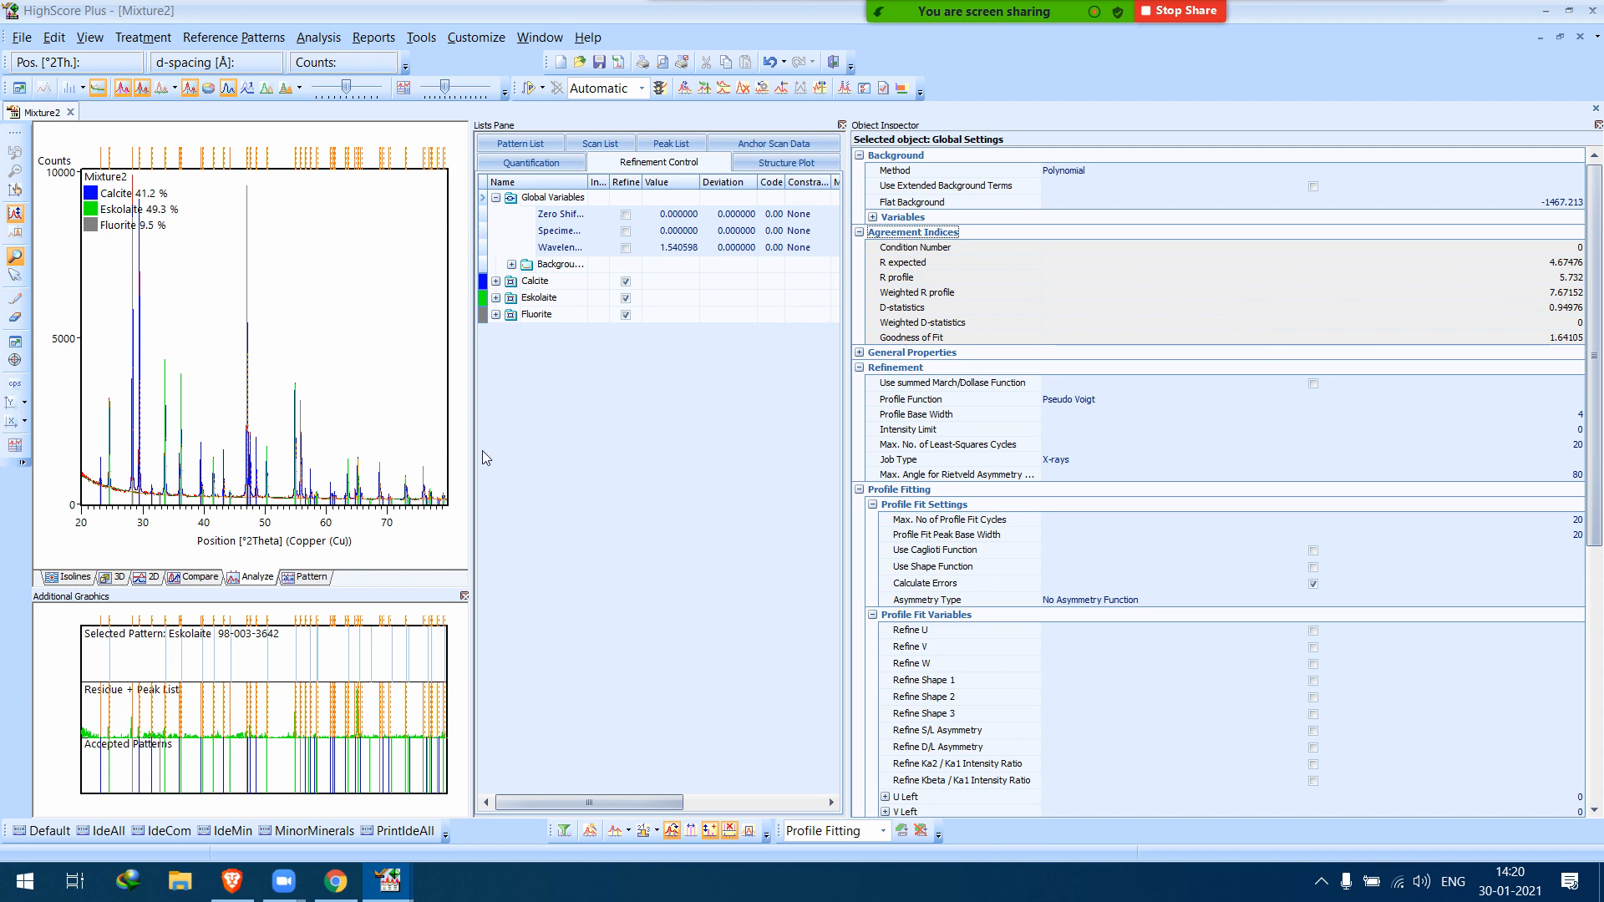
click(177, 199)
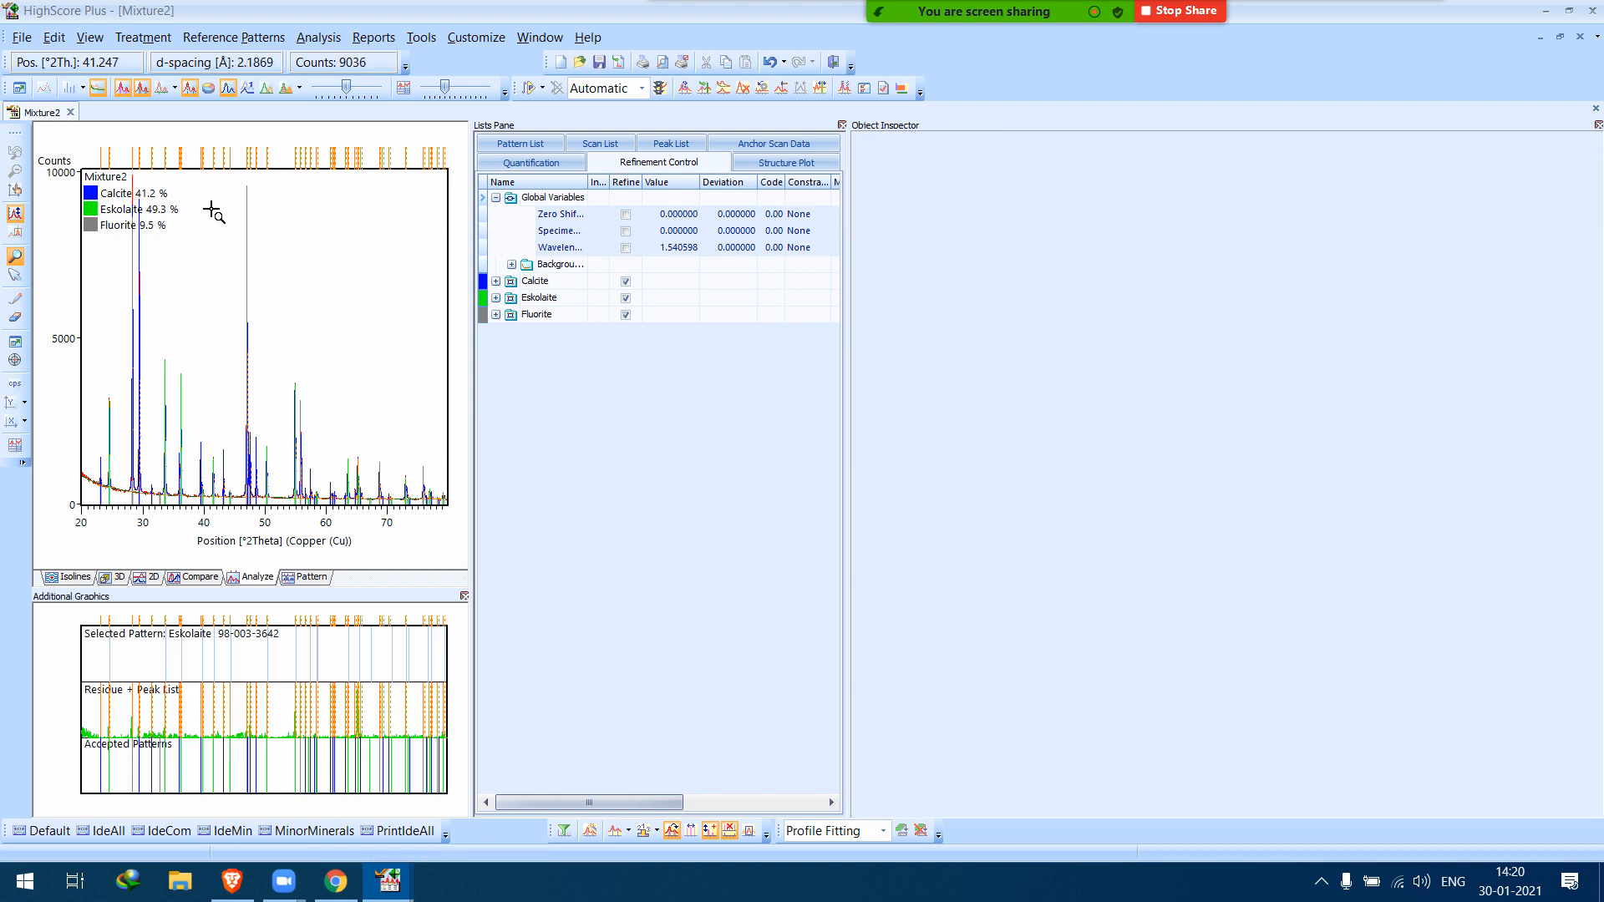
Show the Quantification chart, and examine the fit between about 42 and 56 °2Theta before returning to the full scan.
click(511, 163)
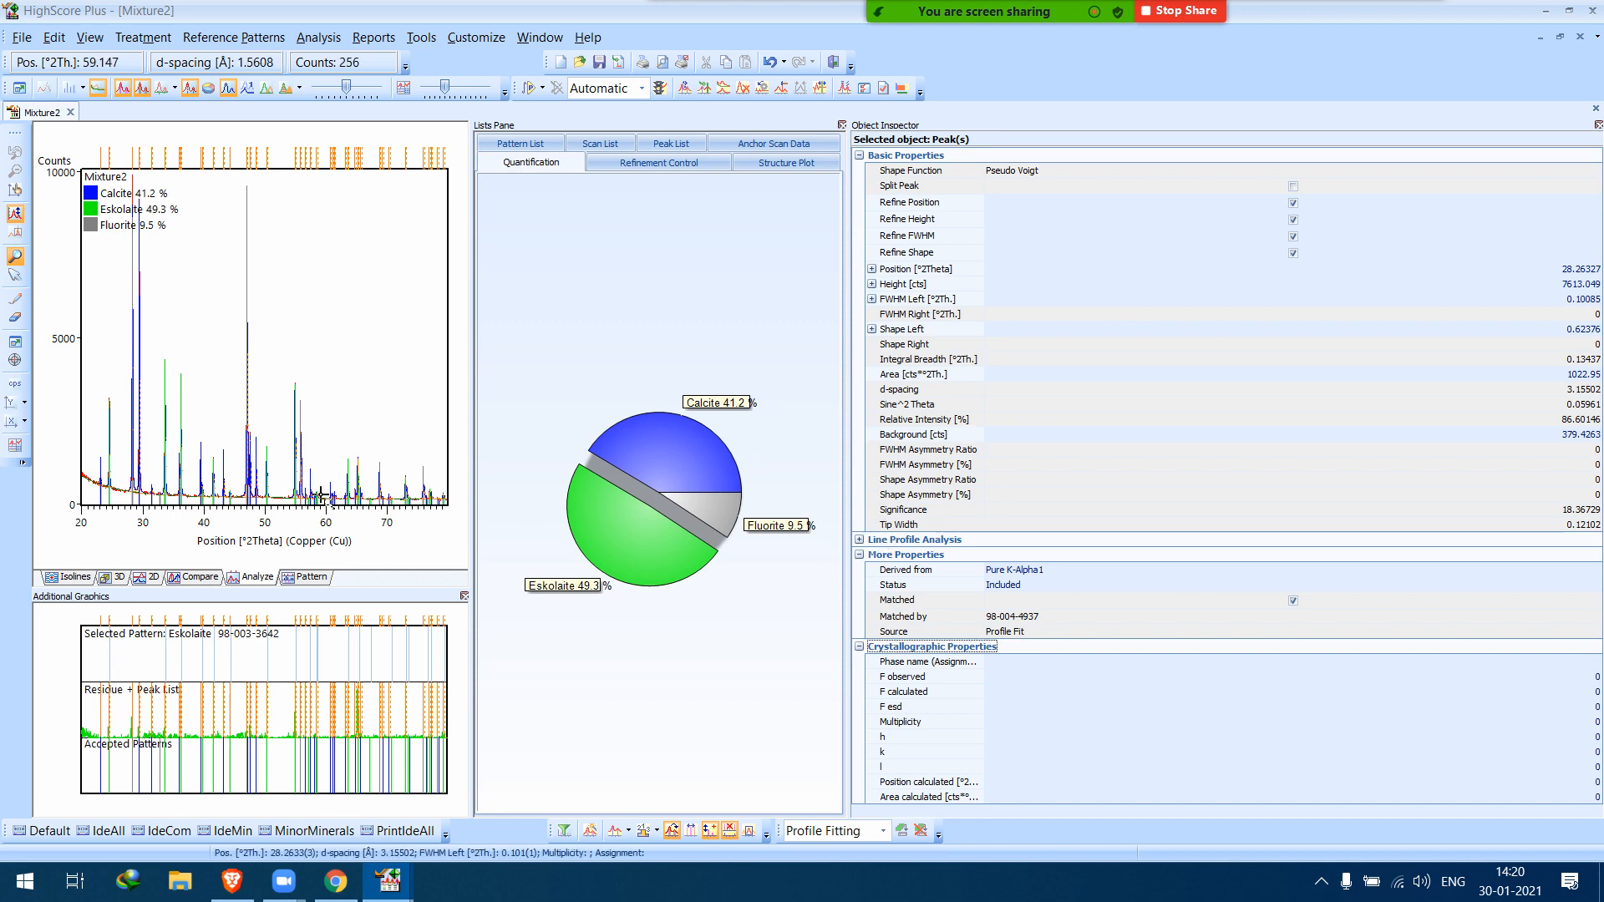
drag(218, 456, 305, 531)
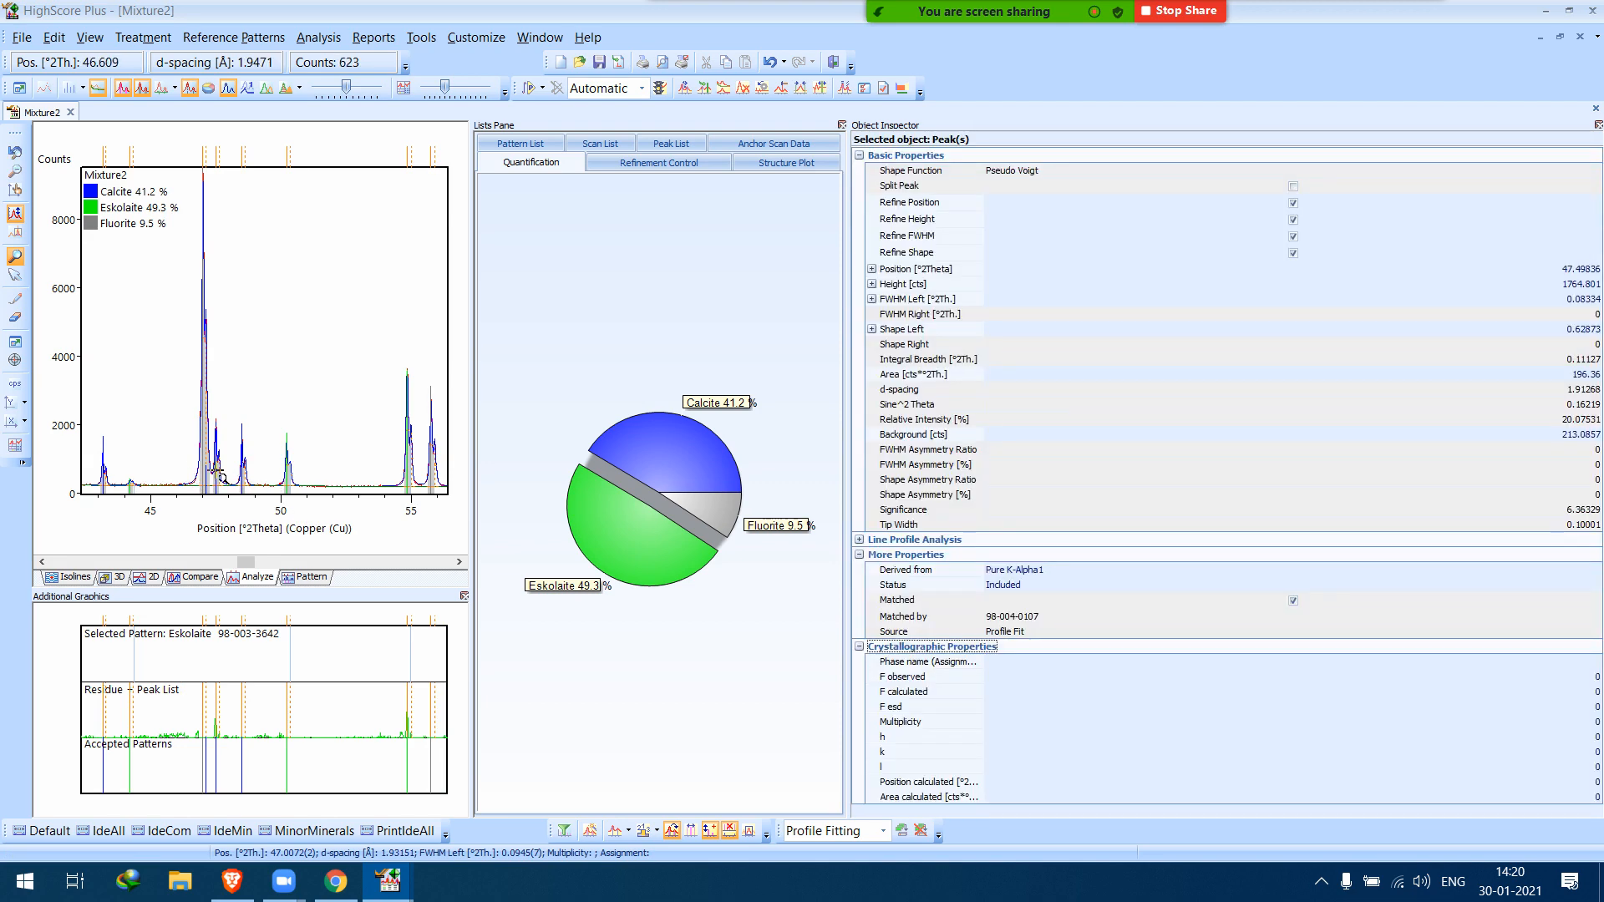
drag(274, 466, 234, 493)
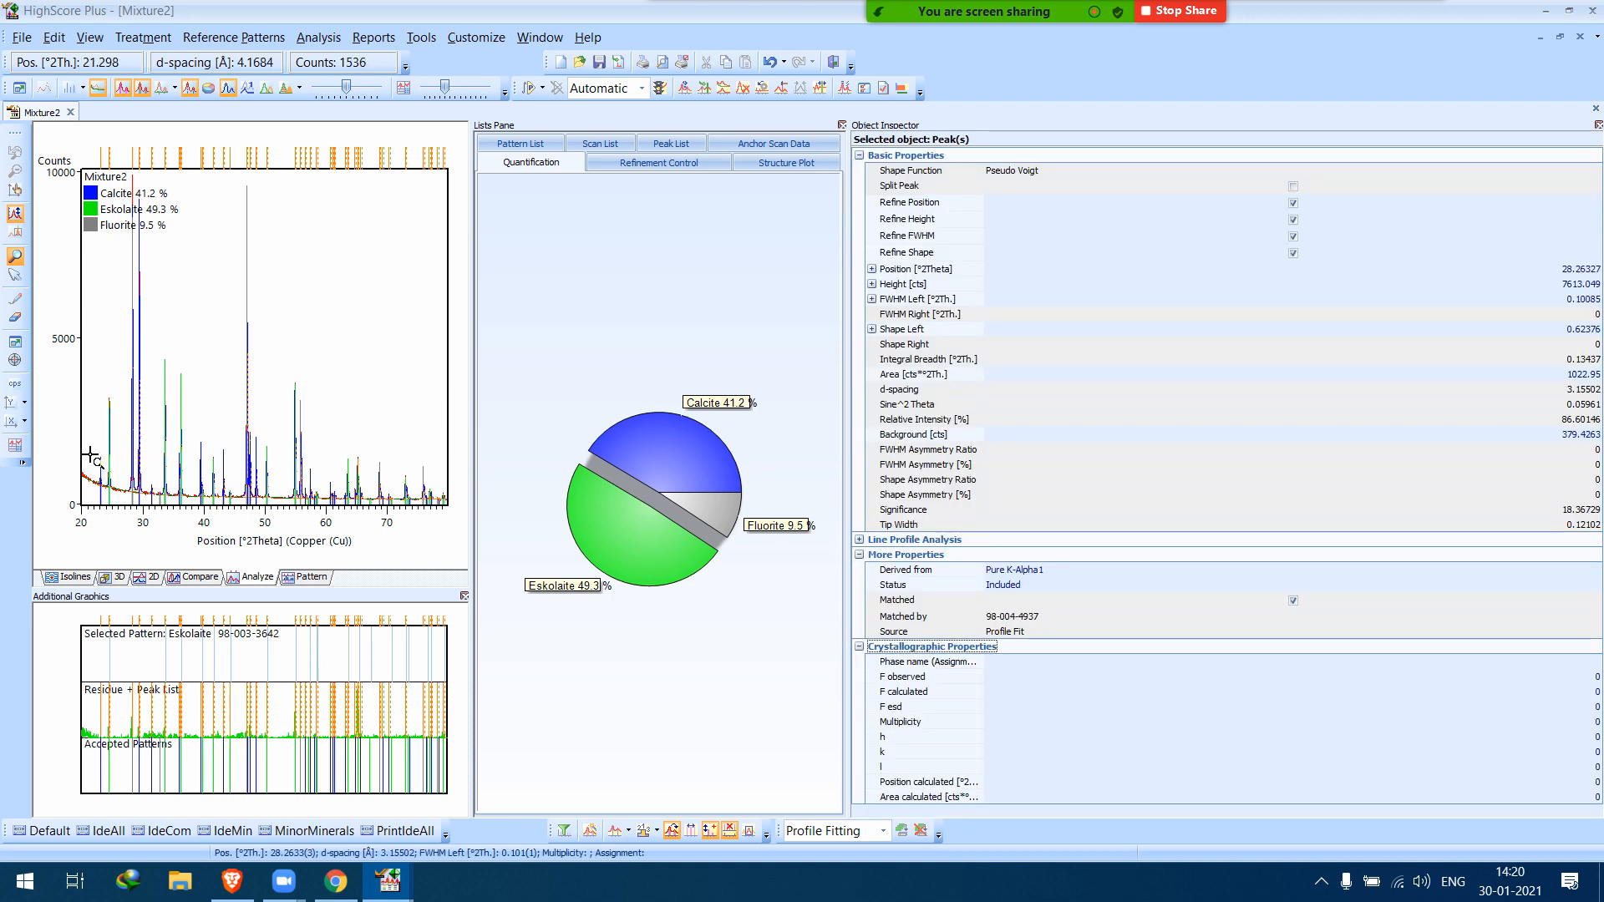
Examine the fitted profile against the measured peaks section by section, from about 21 to 80 °2Theta.
drag(87, 447, 119, 508)
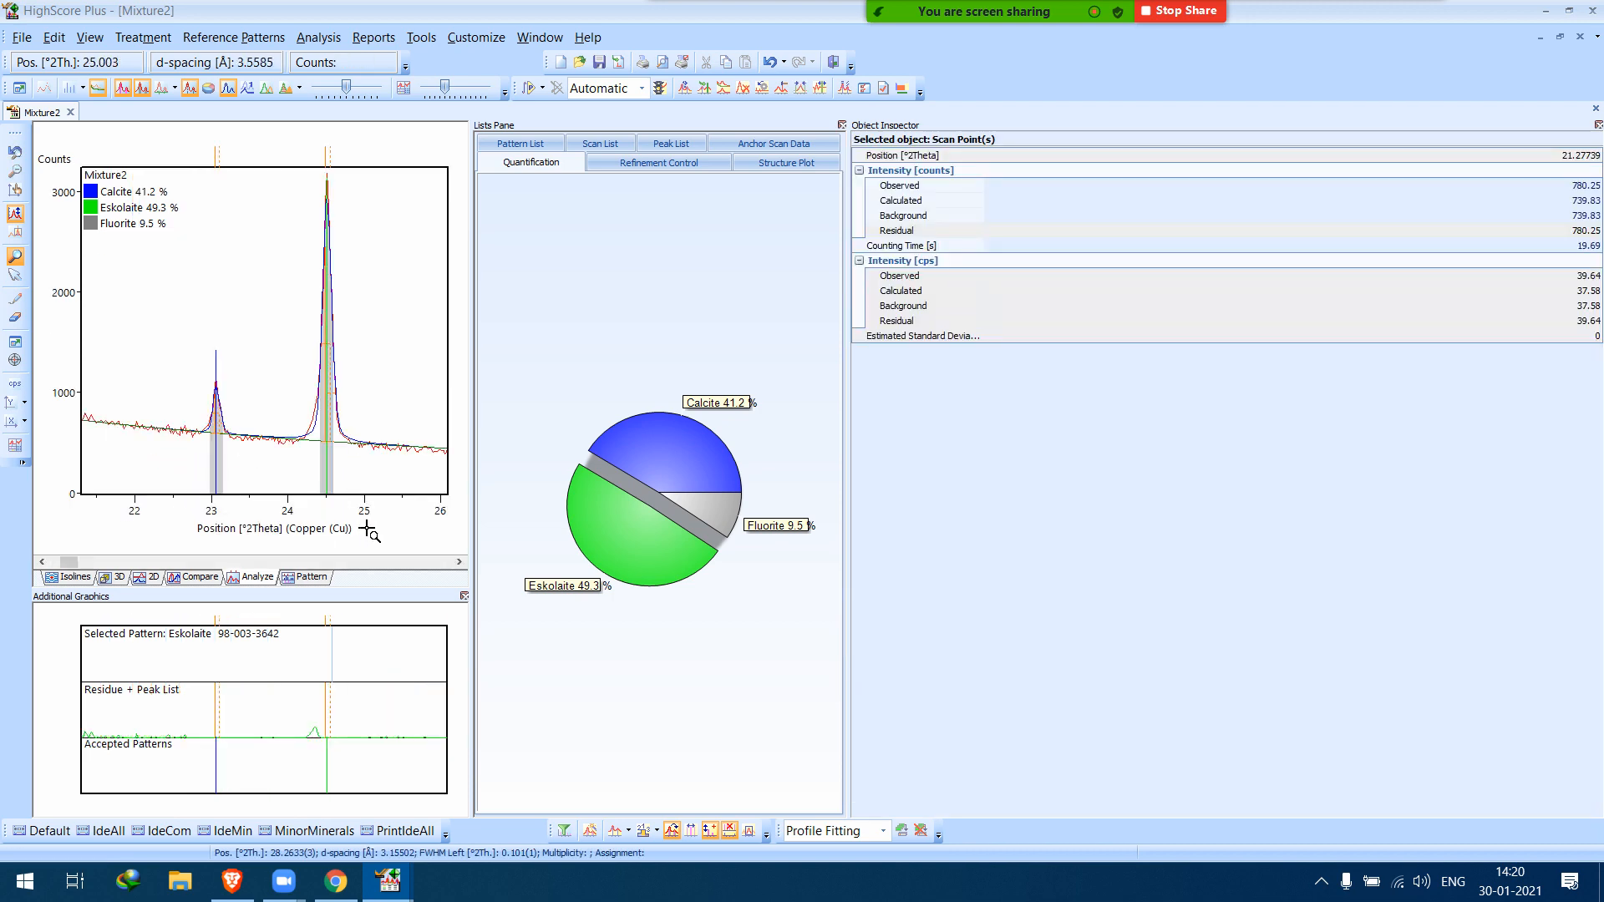
click(460, 562)
click(460, 562)
click(459, 562)
click(460, 561)
click(459, 561)
click(459, 562)
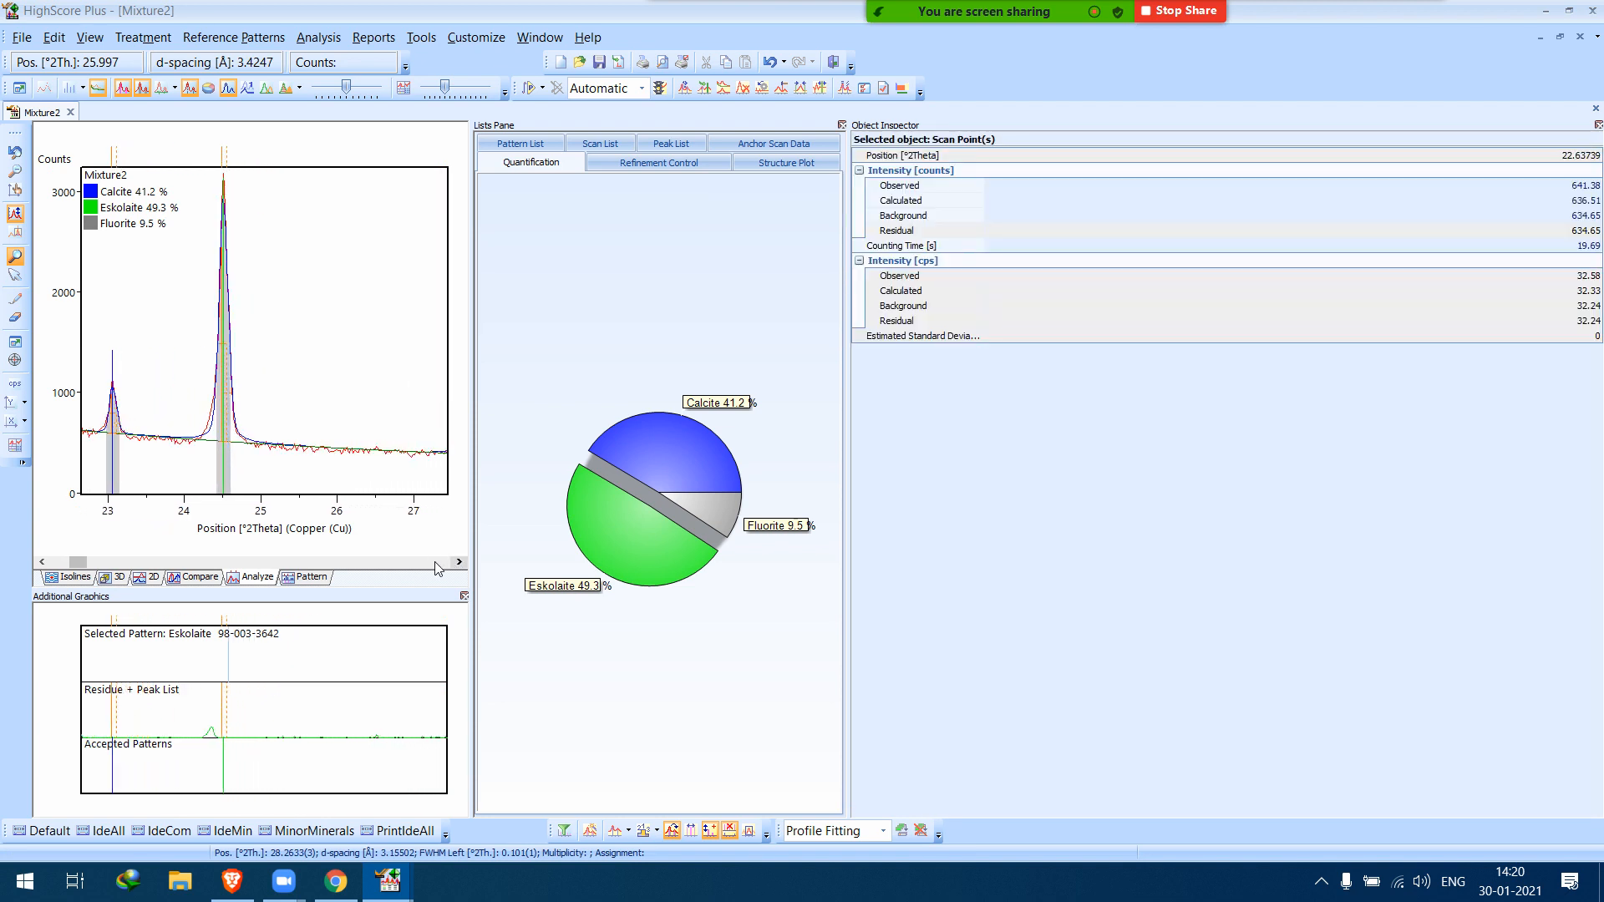
click(435, 562)
click(435, 562)
click(436, 562)
click(435, 563)
click(435, 562)
click(435, 562)
click(435, 563)
click(435, 562)
click(436, 563)
click(435, 562)
click(435, 563)
click(435, 562)
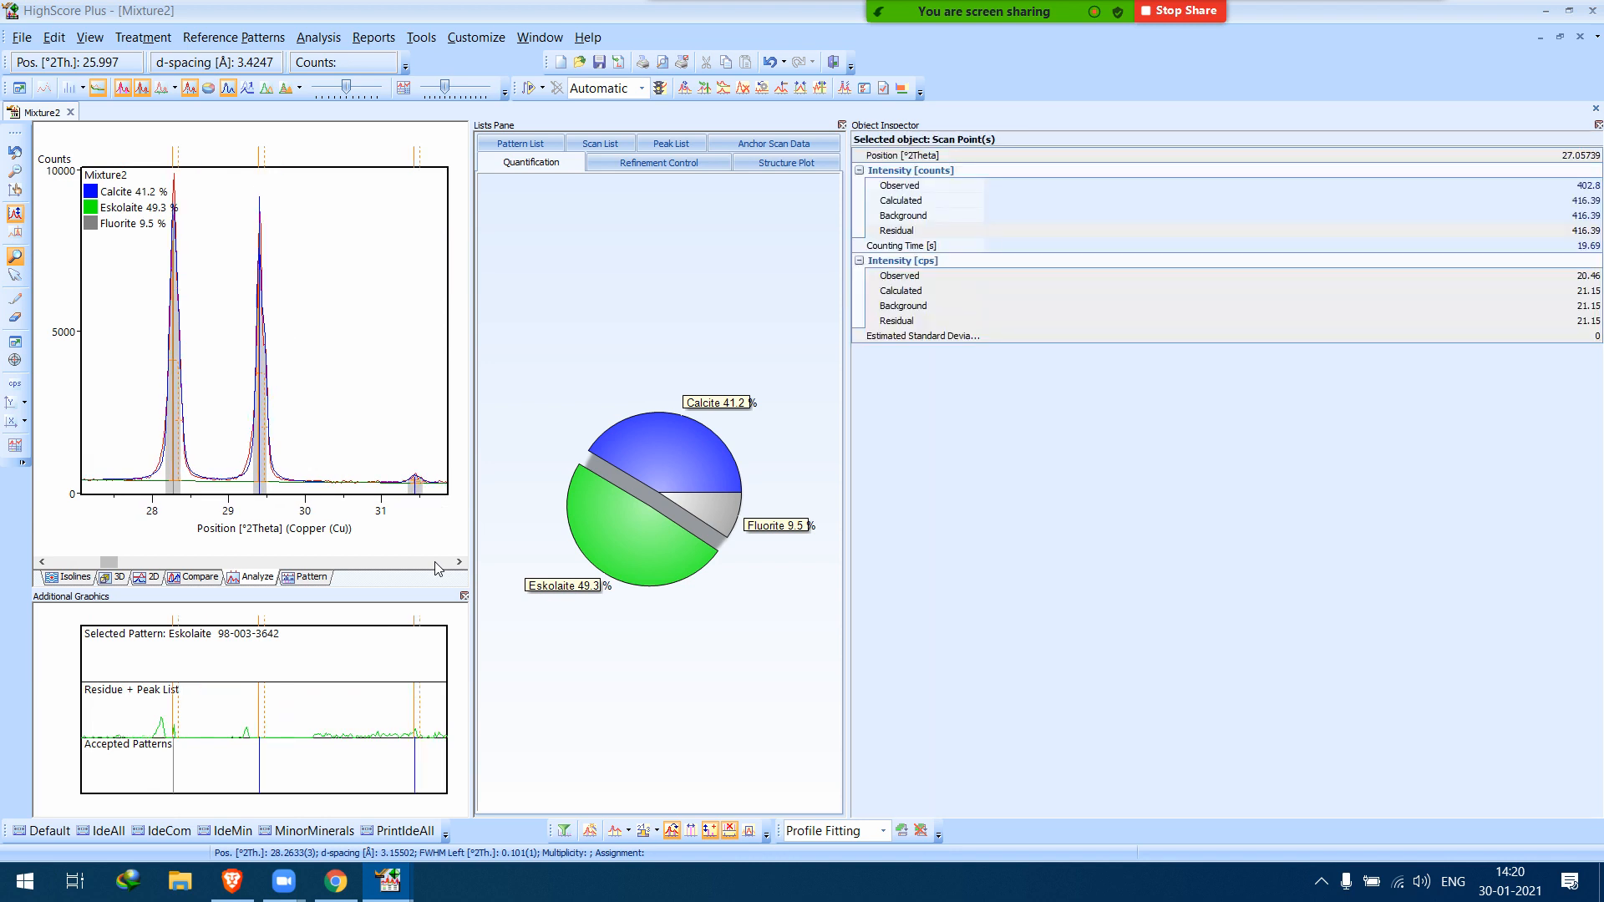
click(435, 563)
click(435, 562)
click(435, 563)
click(435, 563)
click(435, 562)
click(435, 562)
click(436, 562)
click(436, 562)
click(435, 563)
click(435, 563)
click(435, 563)
click(436, 563)
click(435, 563)
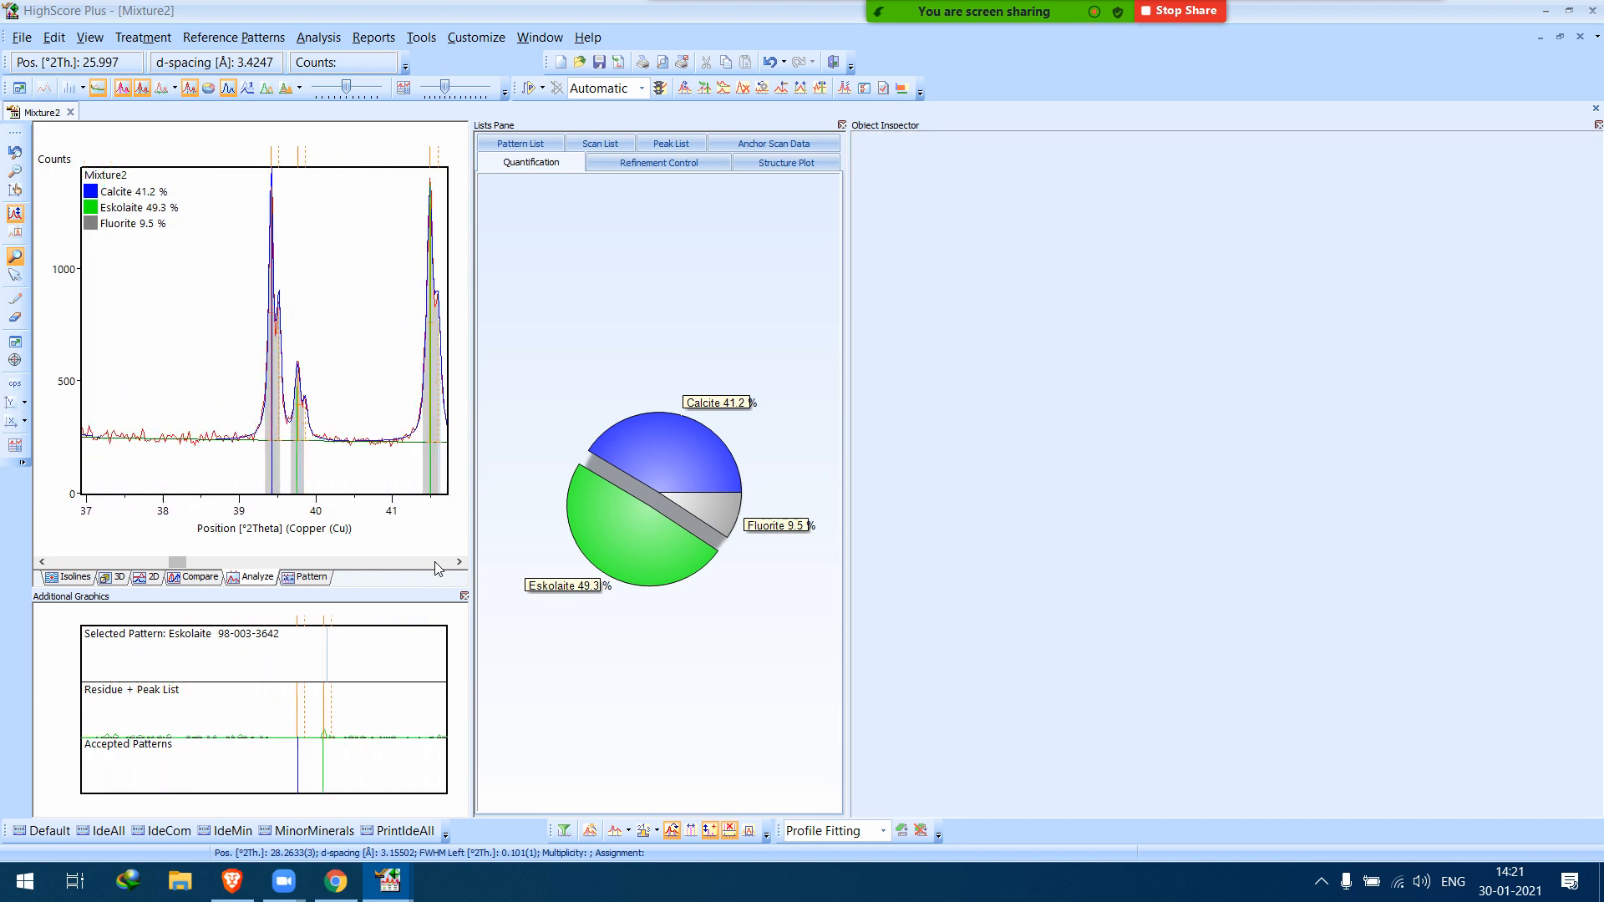
click(435, 563)
click(435, 563)
click(435, 563)
click(435, 563)
click(435, 563)
click(435, 563)
click(435, 563)
click(435, 563)
click(436, 563)
click(435, 563)
click(435, 563)
click(435, 563)
click(435, 563)
click(435, 563)
click(435, 563)
click(435, 563)
click(435, 563)
click(436, 563)
click(435, 563)
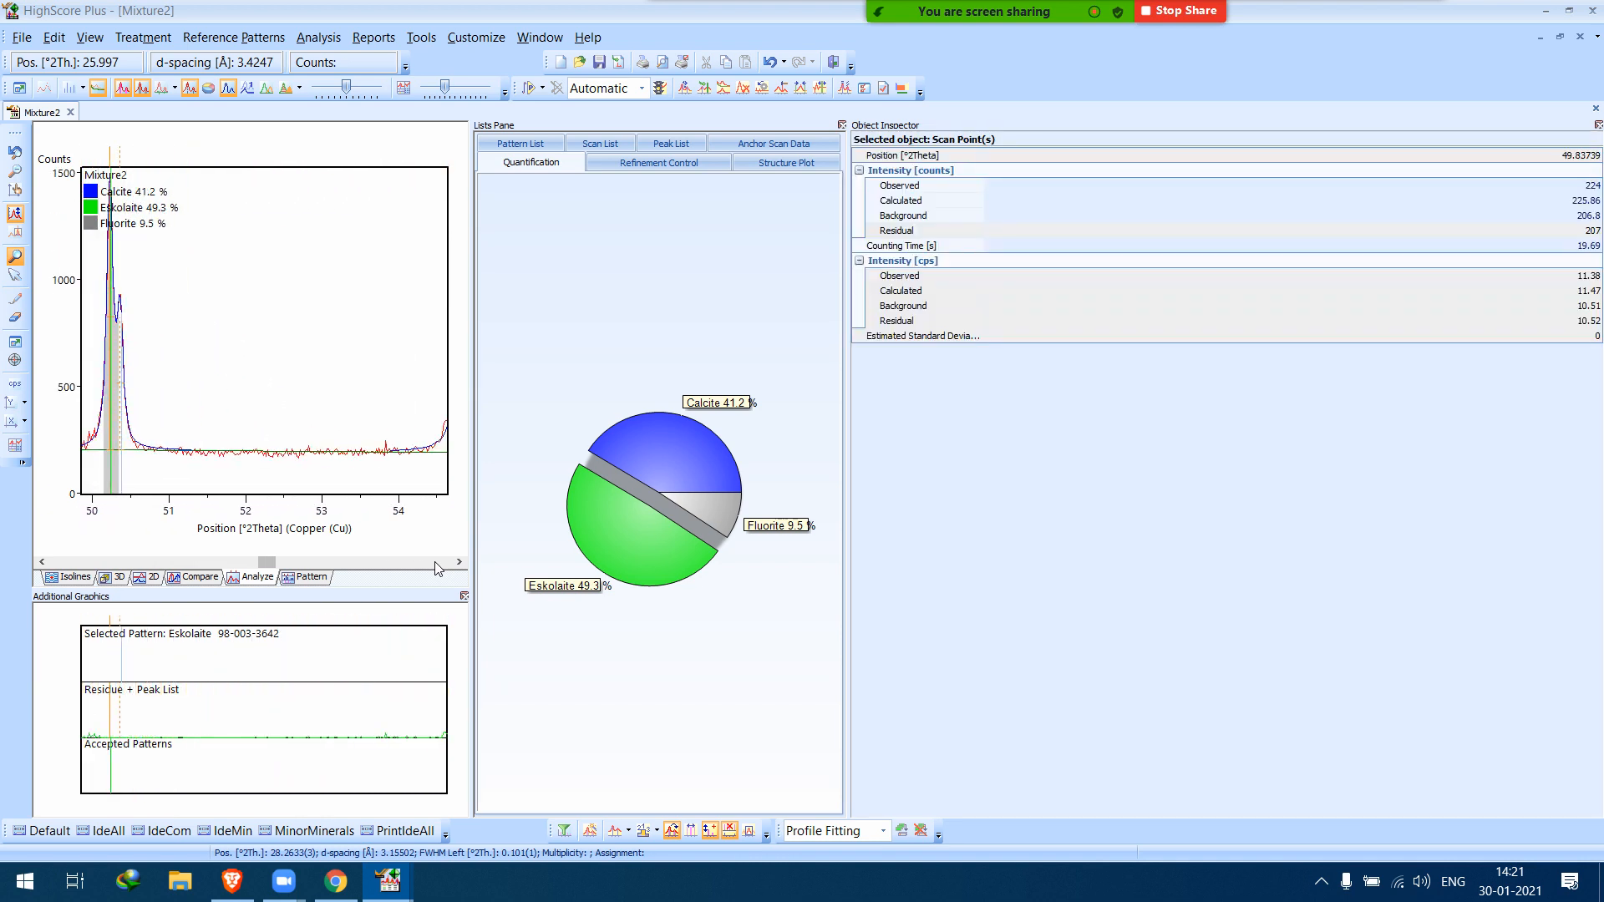
click(435, 563)
click(436, 563)
click(435, 563)
click(436, 563)
click(435, 563)
click(436, 563)
click(436, 563)
click(435, 563)
click(435, 563)
click(435, 563)
click(435, 563)
click(435, 563)
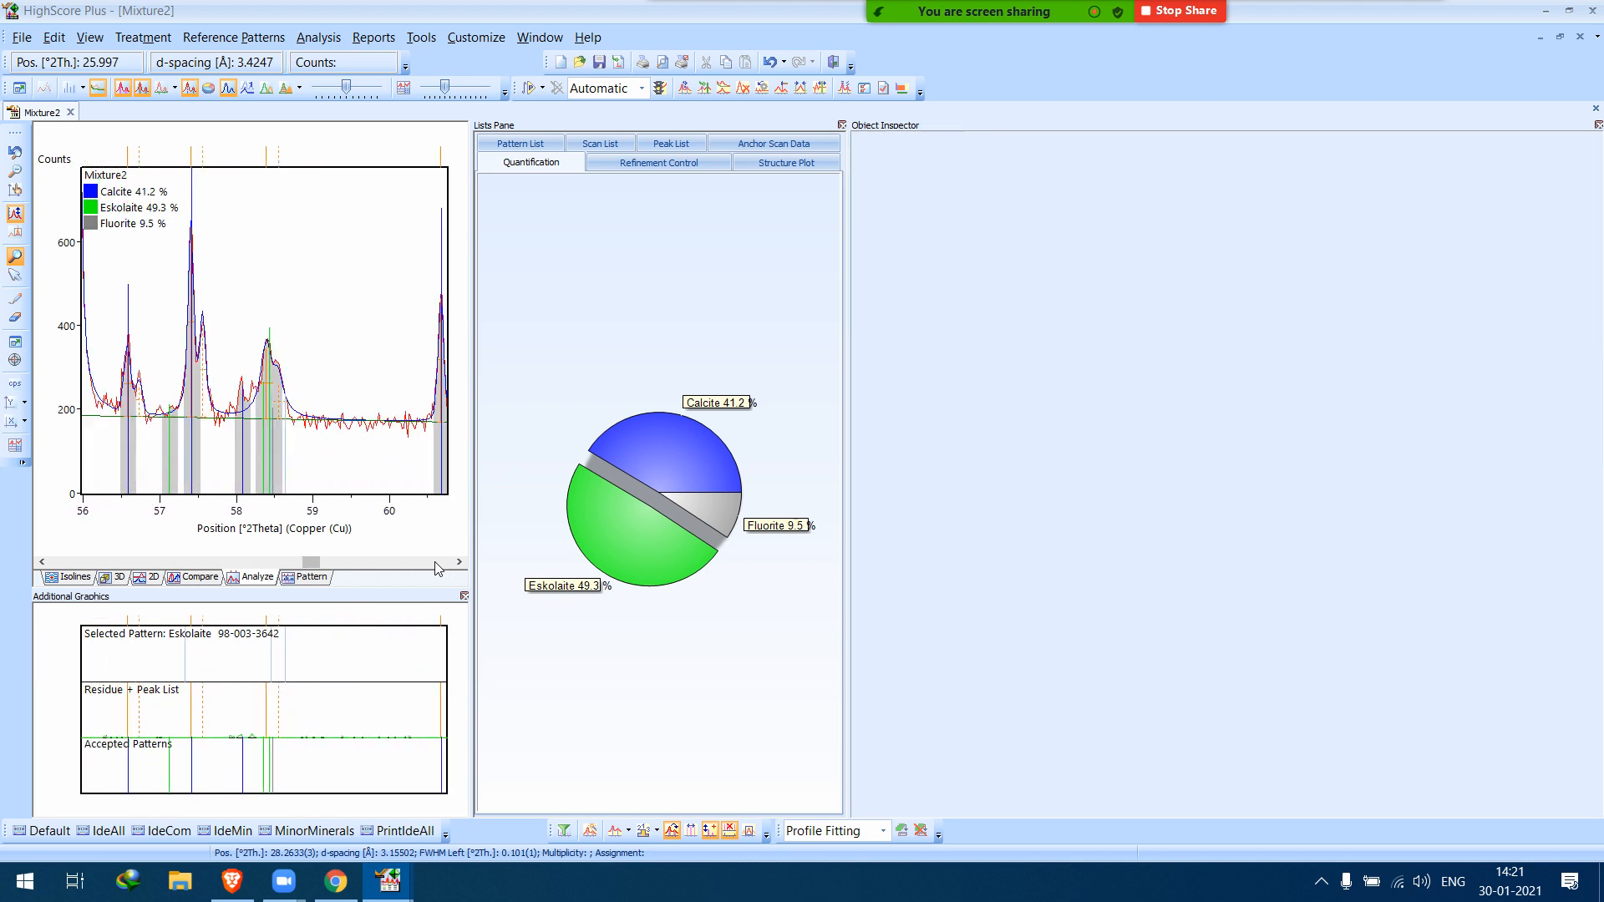
click(435, 563)
click(435, 563)
click(435, 563)
click(436, 564)
click(435, 563)
click(435, 563)
click(435, 563)
click(435, 563)
click(435, 563)
click(435, 563)
click(435, 563)
click(435, 563)
click(435, 563)
click(435, 563)
click(435, 563)
click(435, 563)
click(435, 563)
click(435, 563)
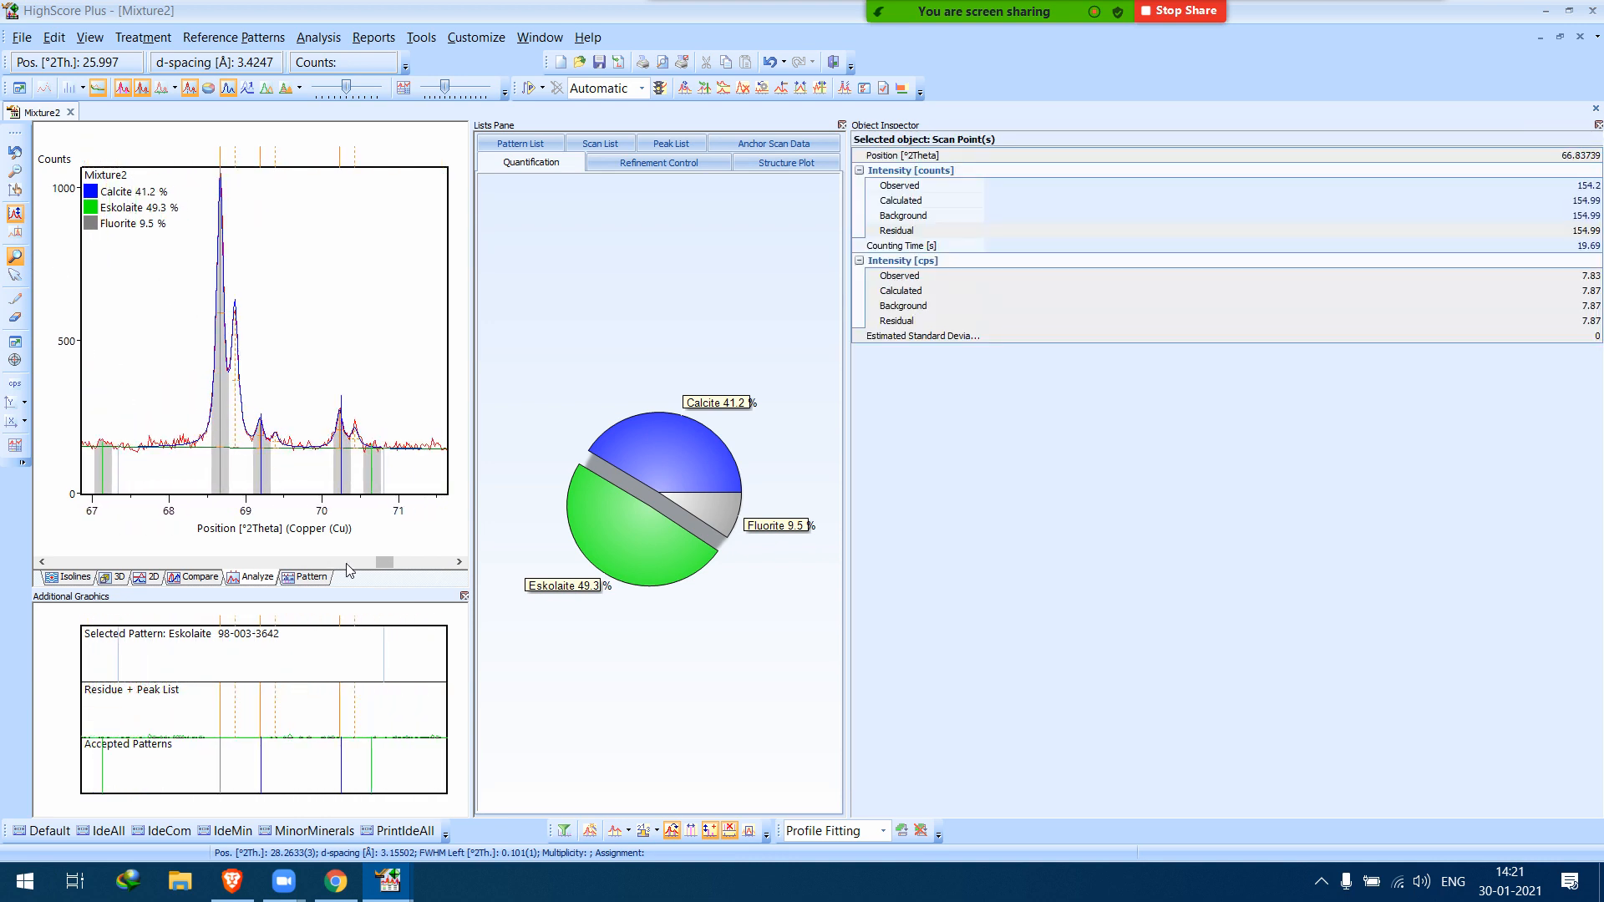
click(427, 568)
click(428, 568)
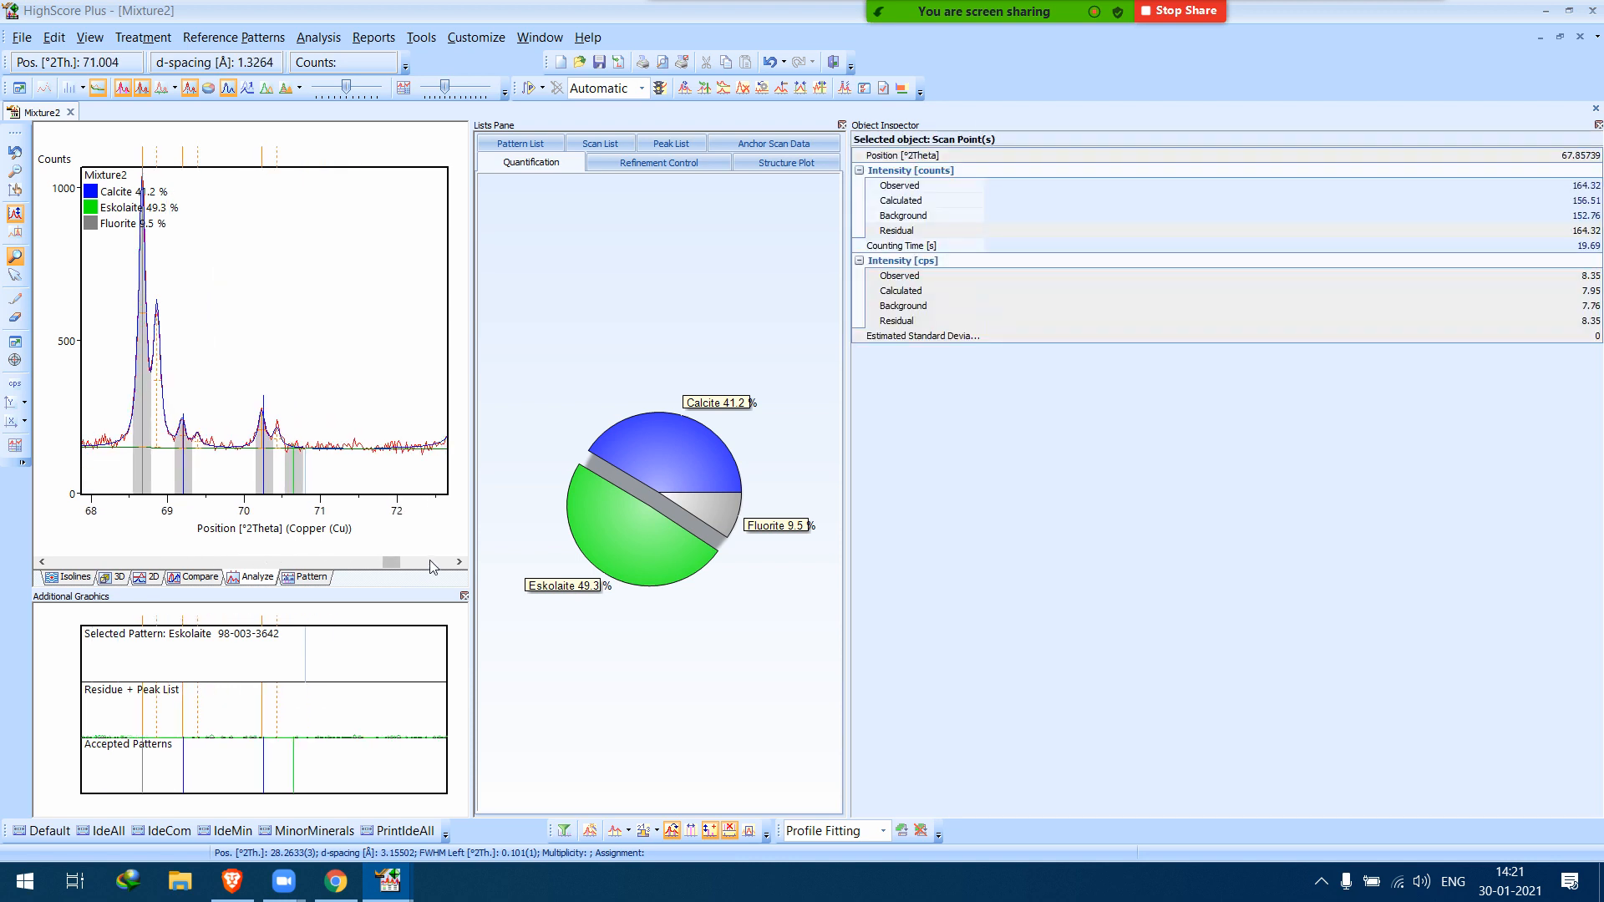
click(430, 568)
click(434, 567)
click(432, 566)
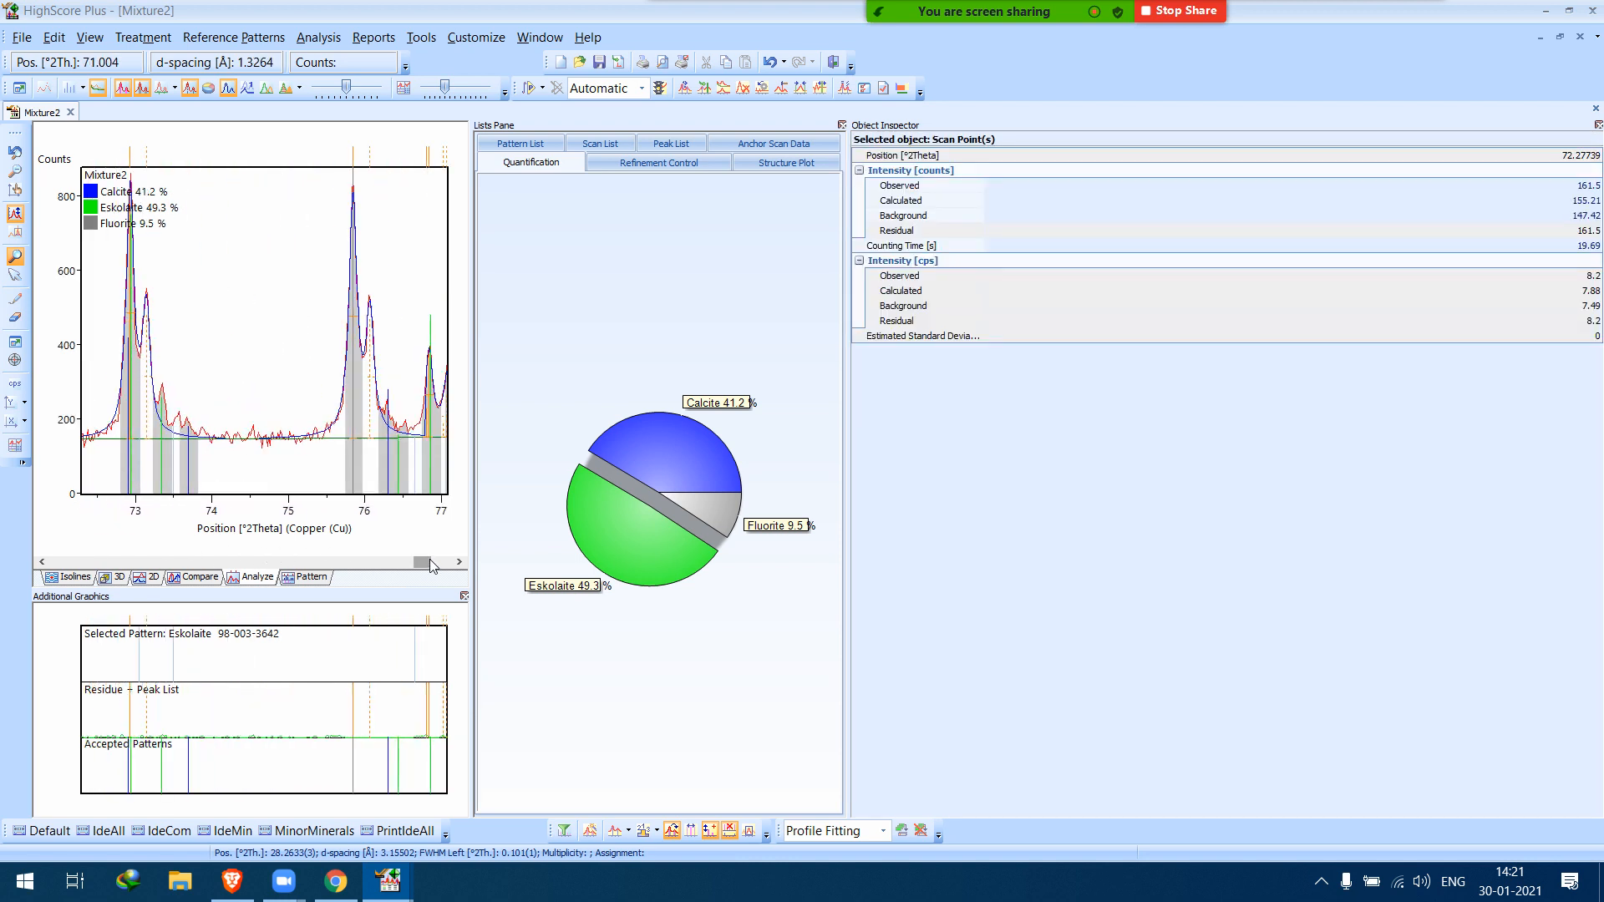
drag(432, 566, 450, 568)
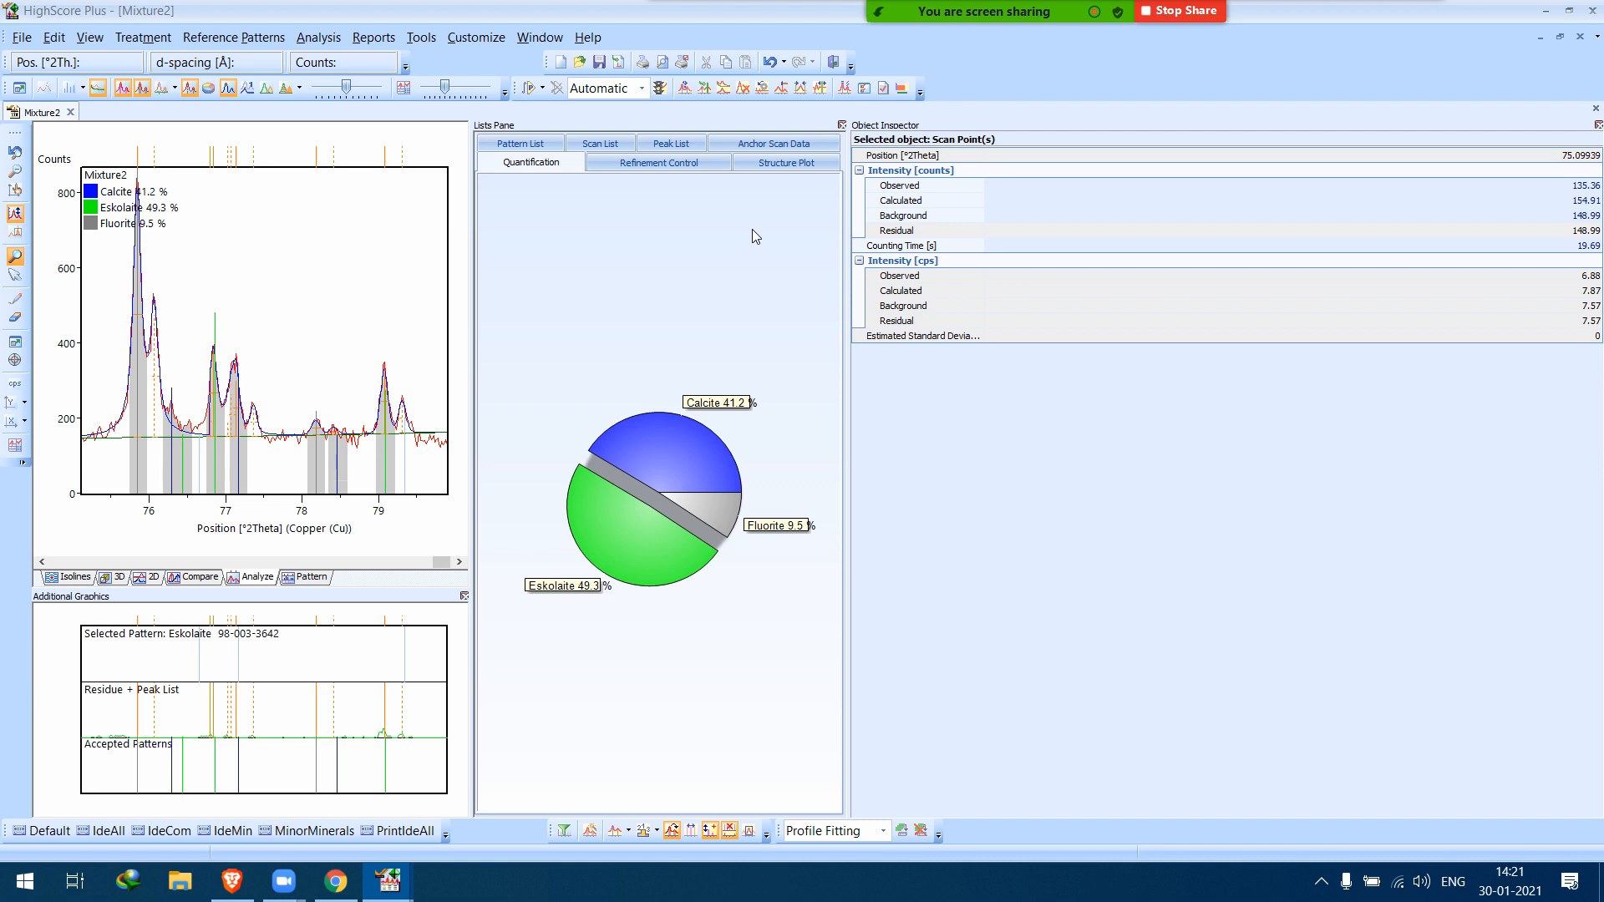
Close the Mixture2 document and bring up the file selection for opening another data file.
click(70, 114)
click(855, 449)
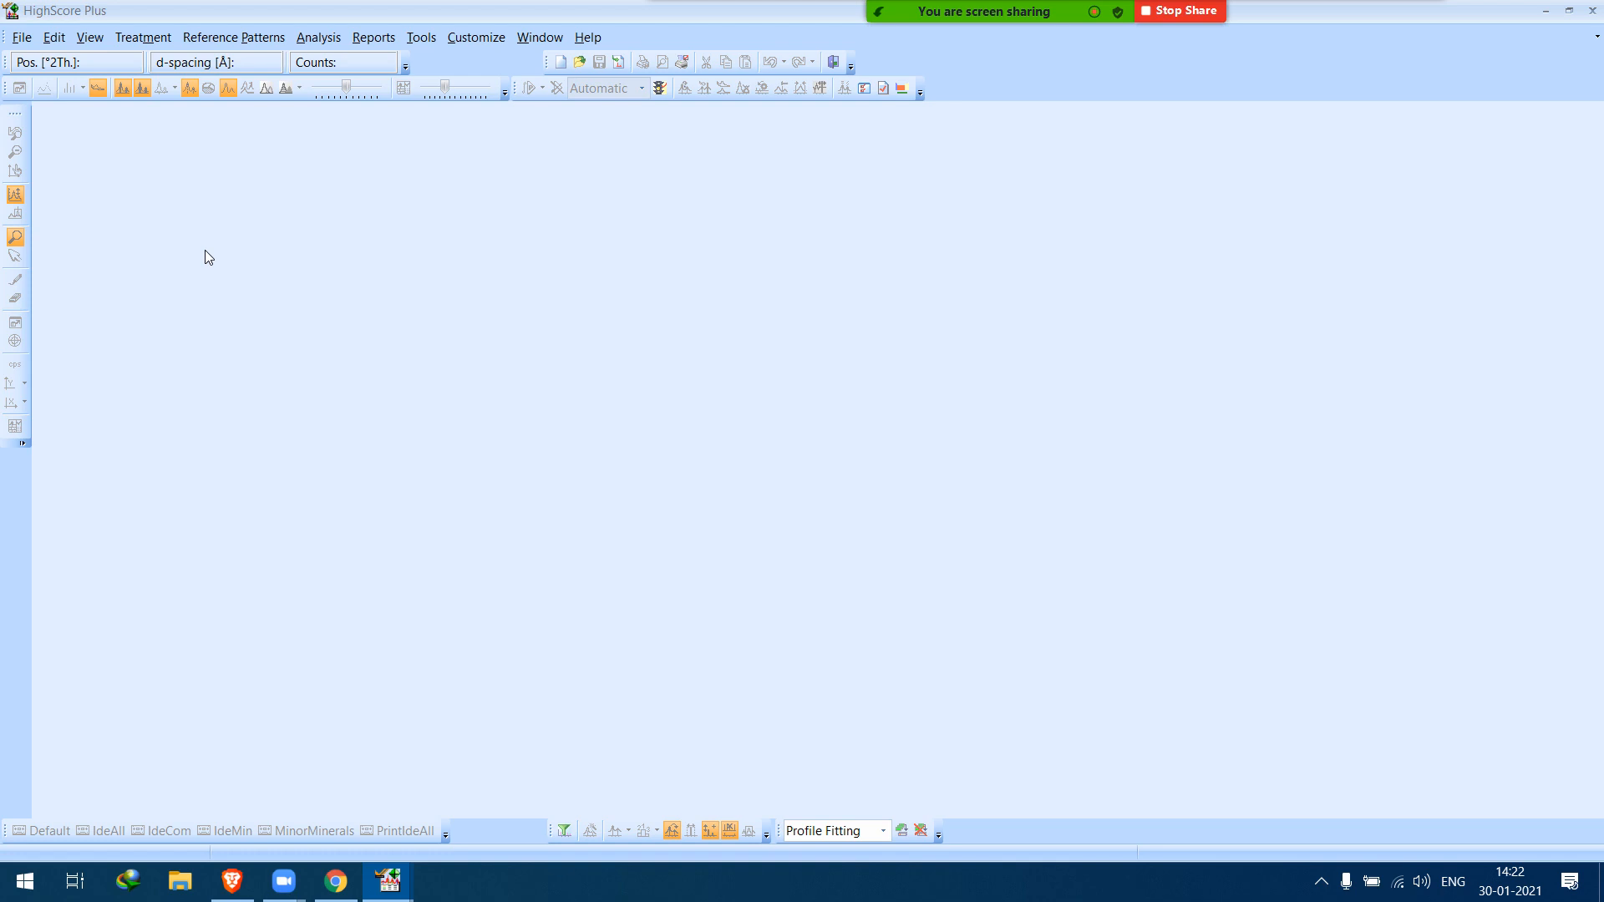
click(21, 37)
click(100, 89)
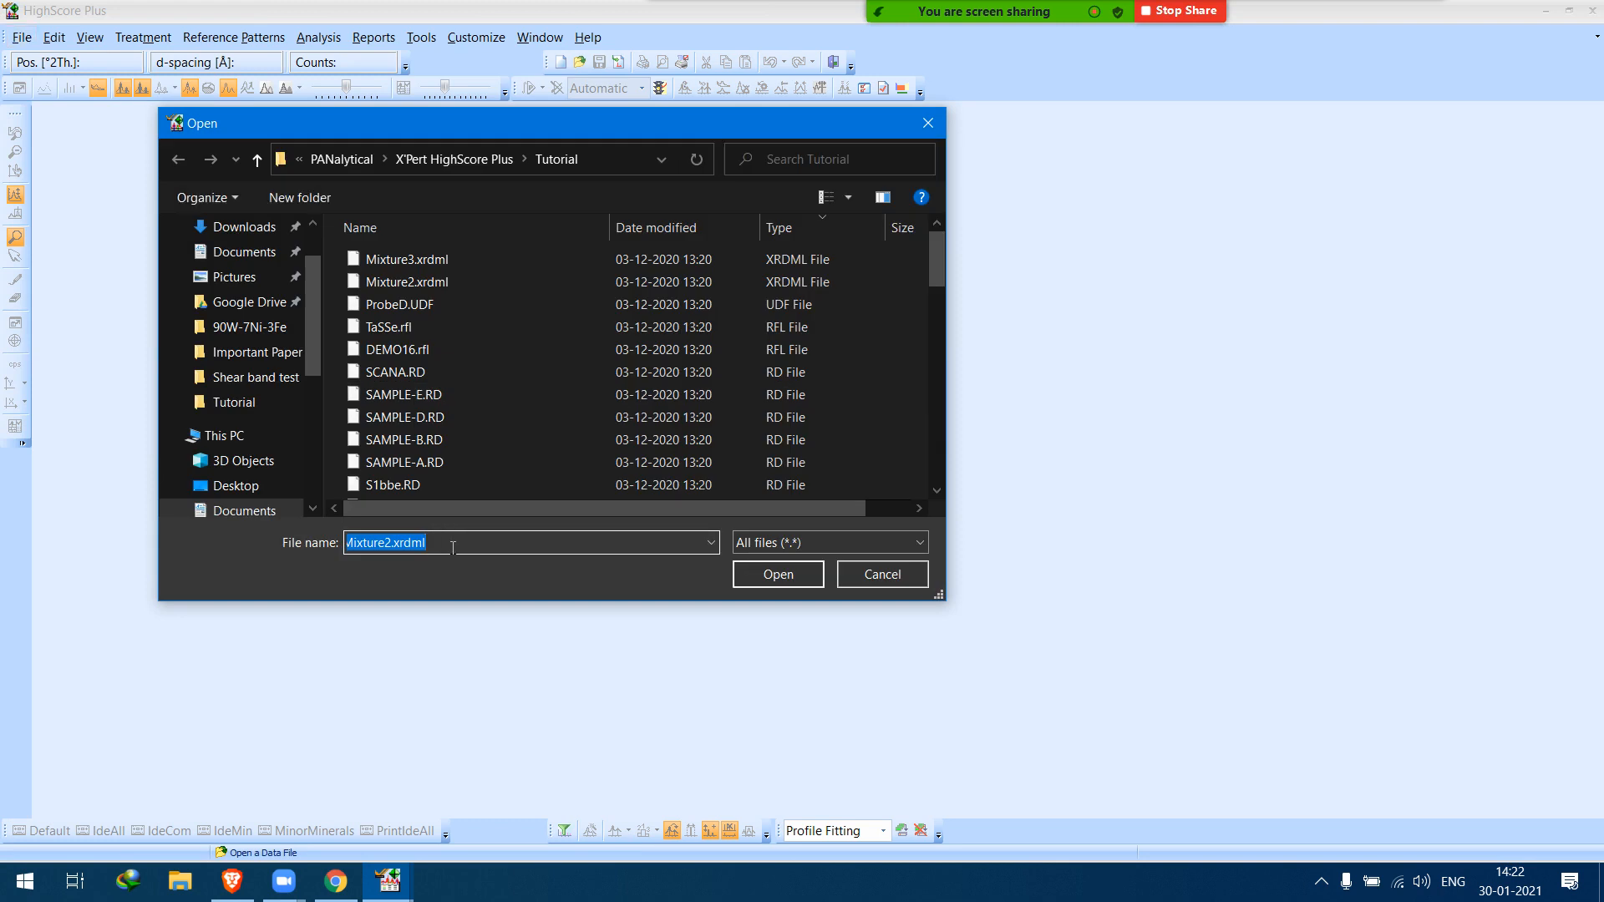
text(sili)
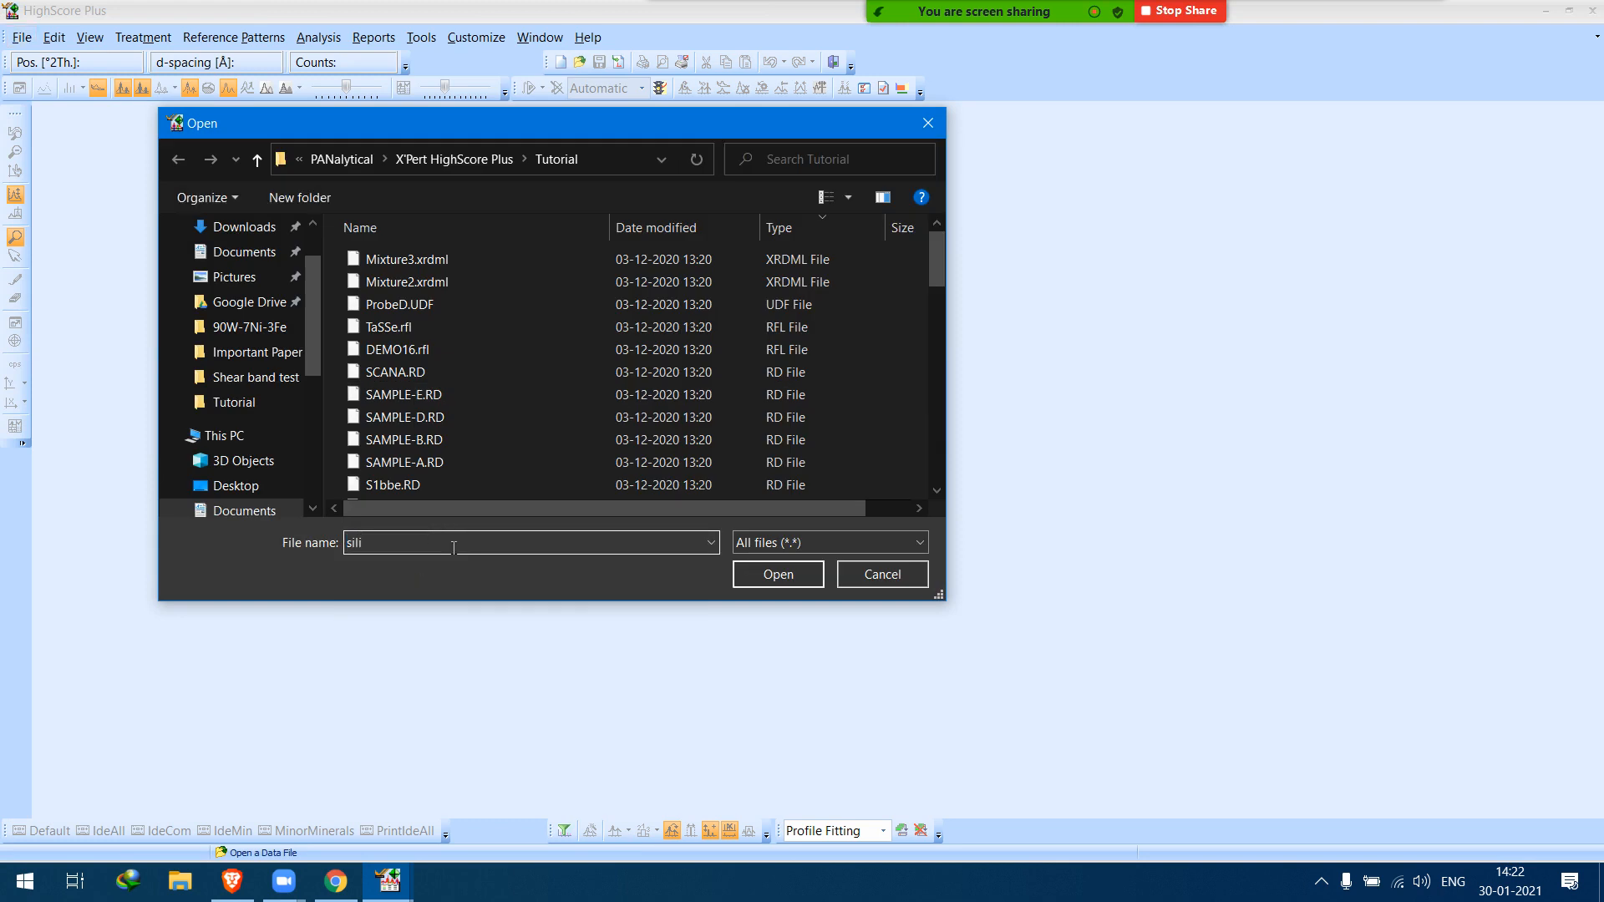
key(BackSpace)
key(BackSpace)
key(BackSpace)
key(BackSpace)
text(LA)
key(BackSpace)
text(ab)
key(BackSpace)
key(BackSpace)
key(BackSpace)
Open the CEO2-NBS.RD scan from the Tutorial folder.
text(Ce)
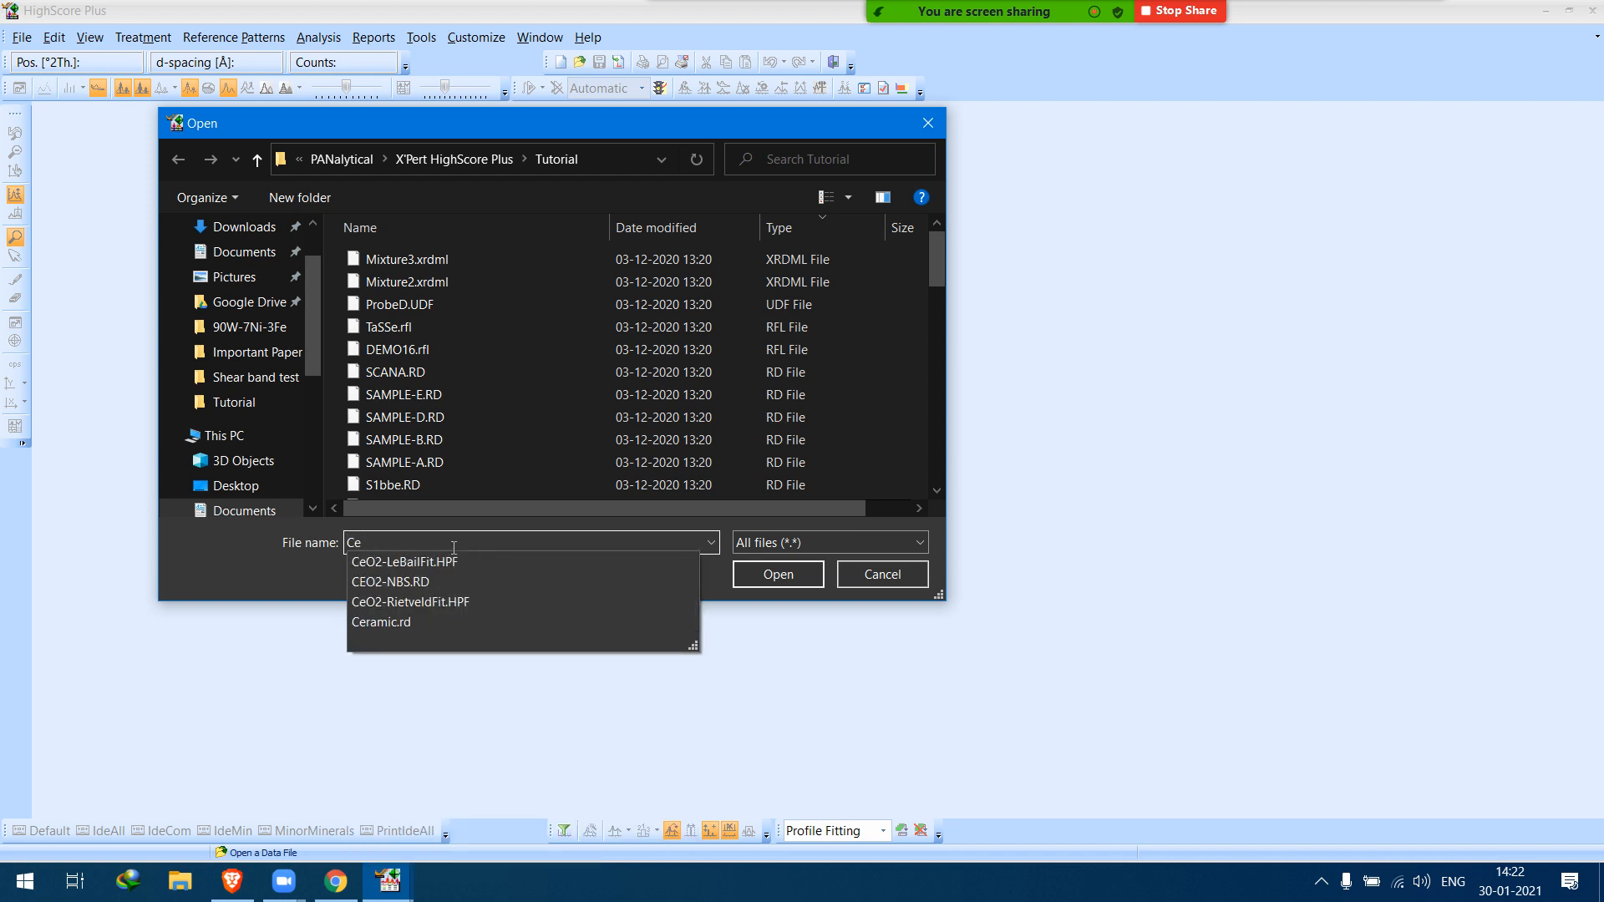
key(Down)
key(Down)
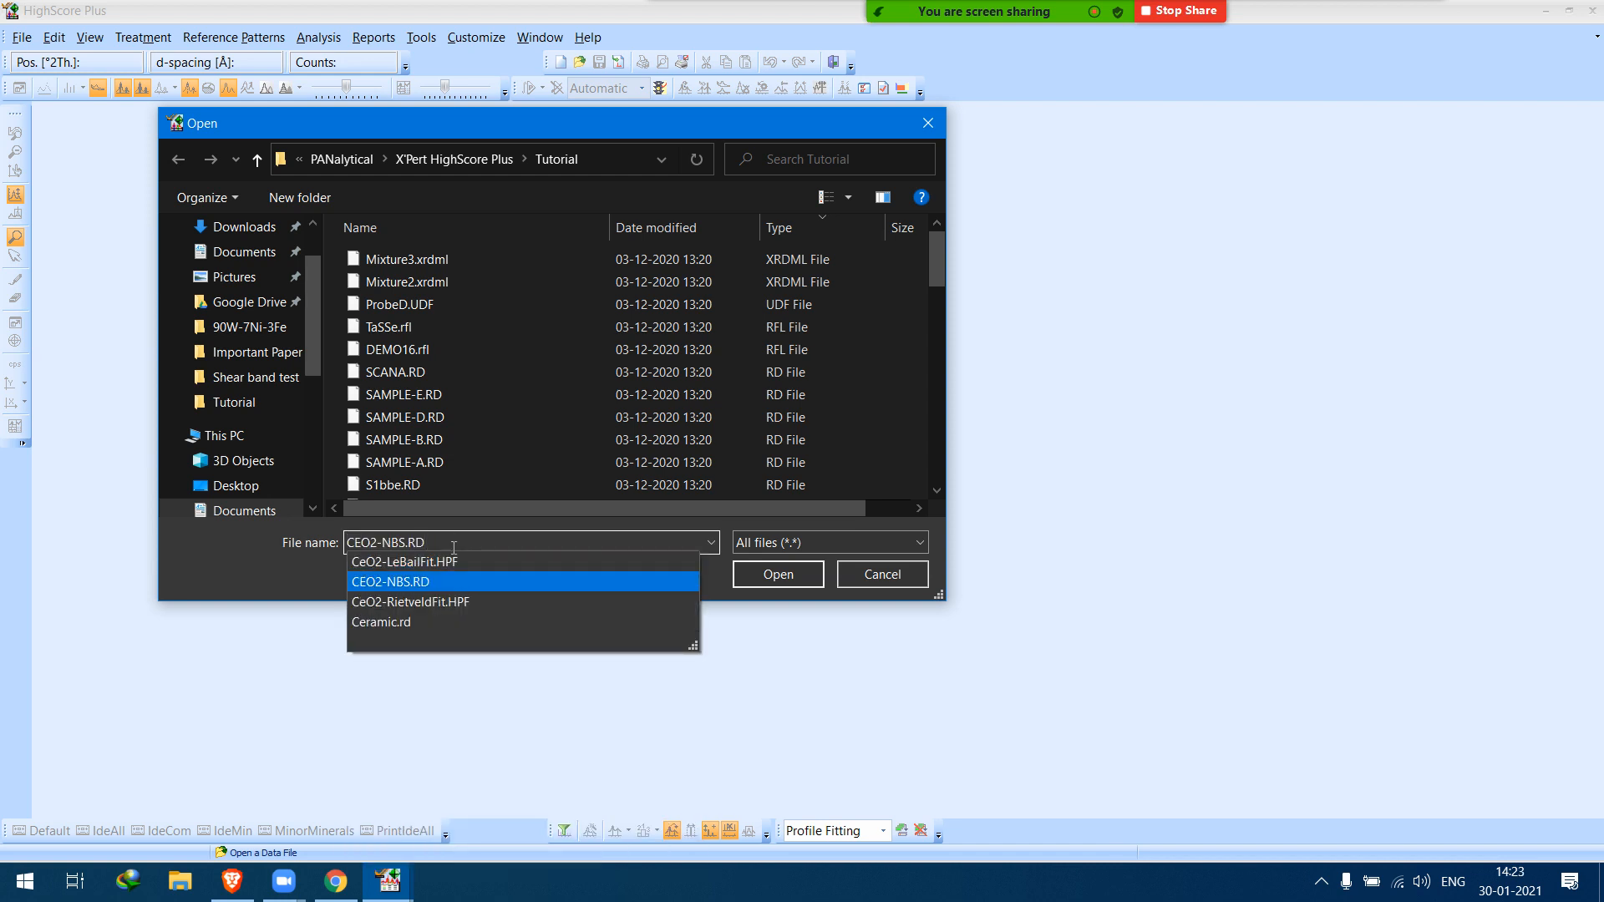
key(Return)
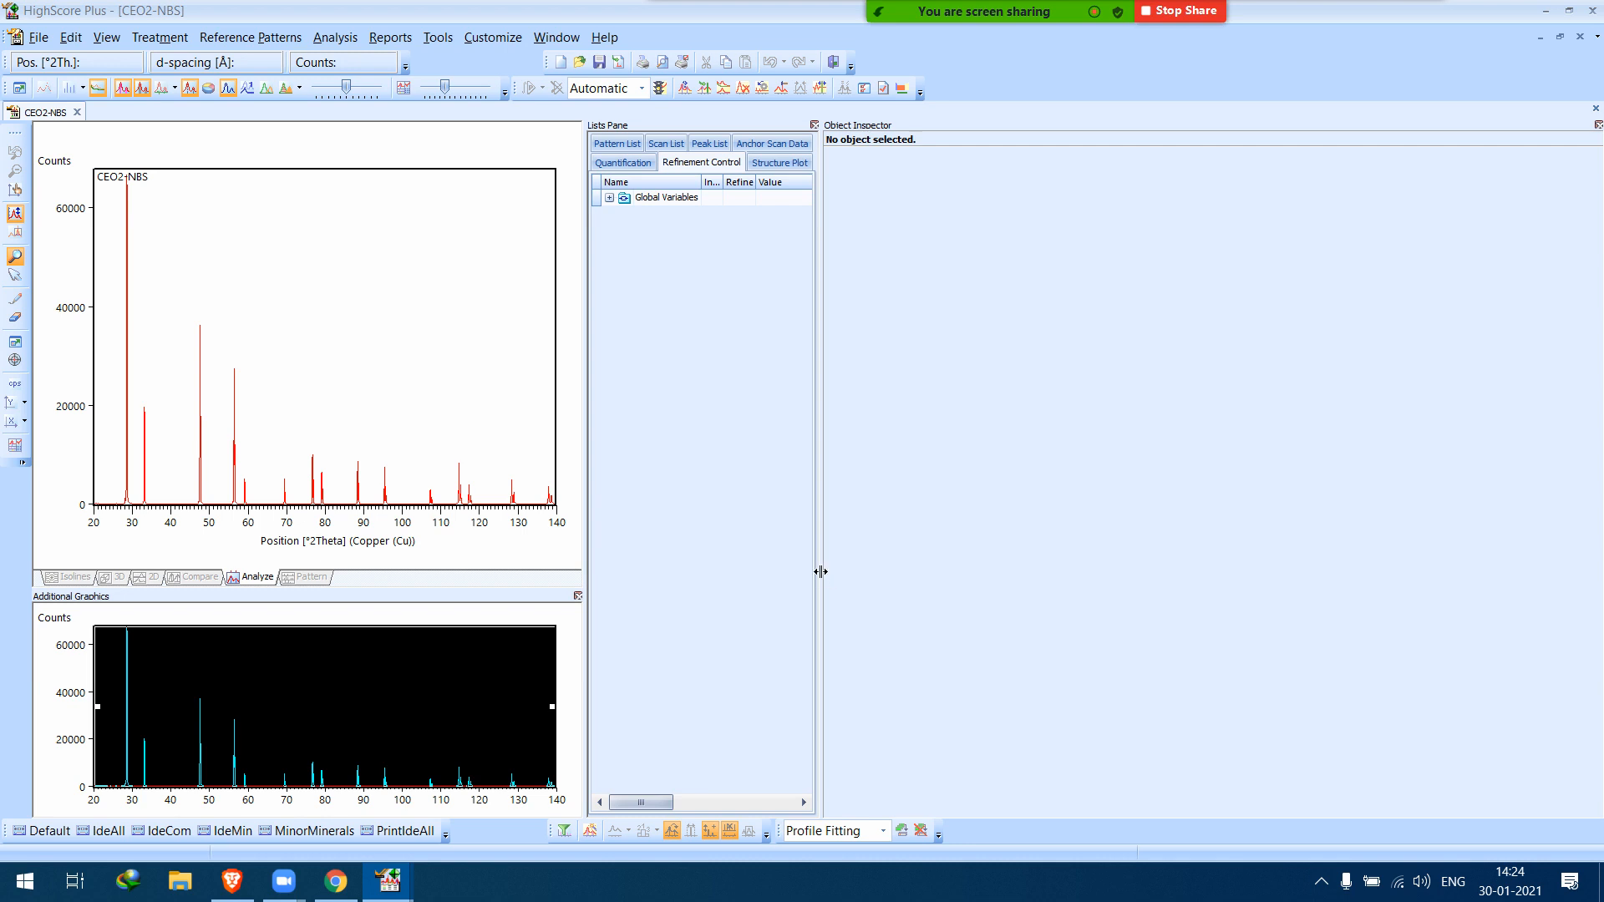
Widen the Lists Pane and the scan graphics, and clip the CEO2-NBS scan to about 25 to 64 °2Theta.
drag(820, 579, 1180, 666)
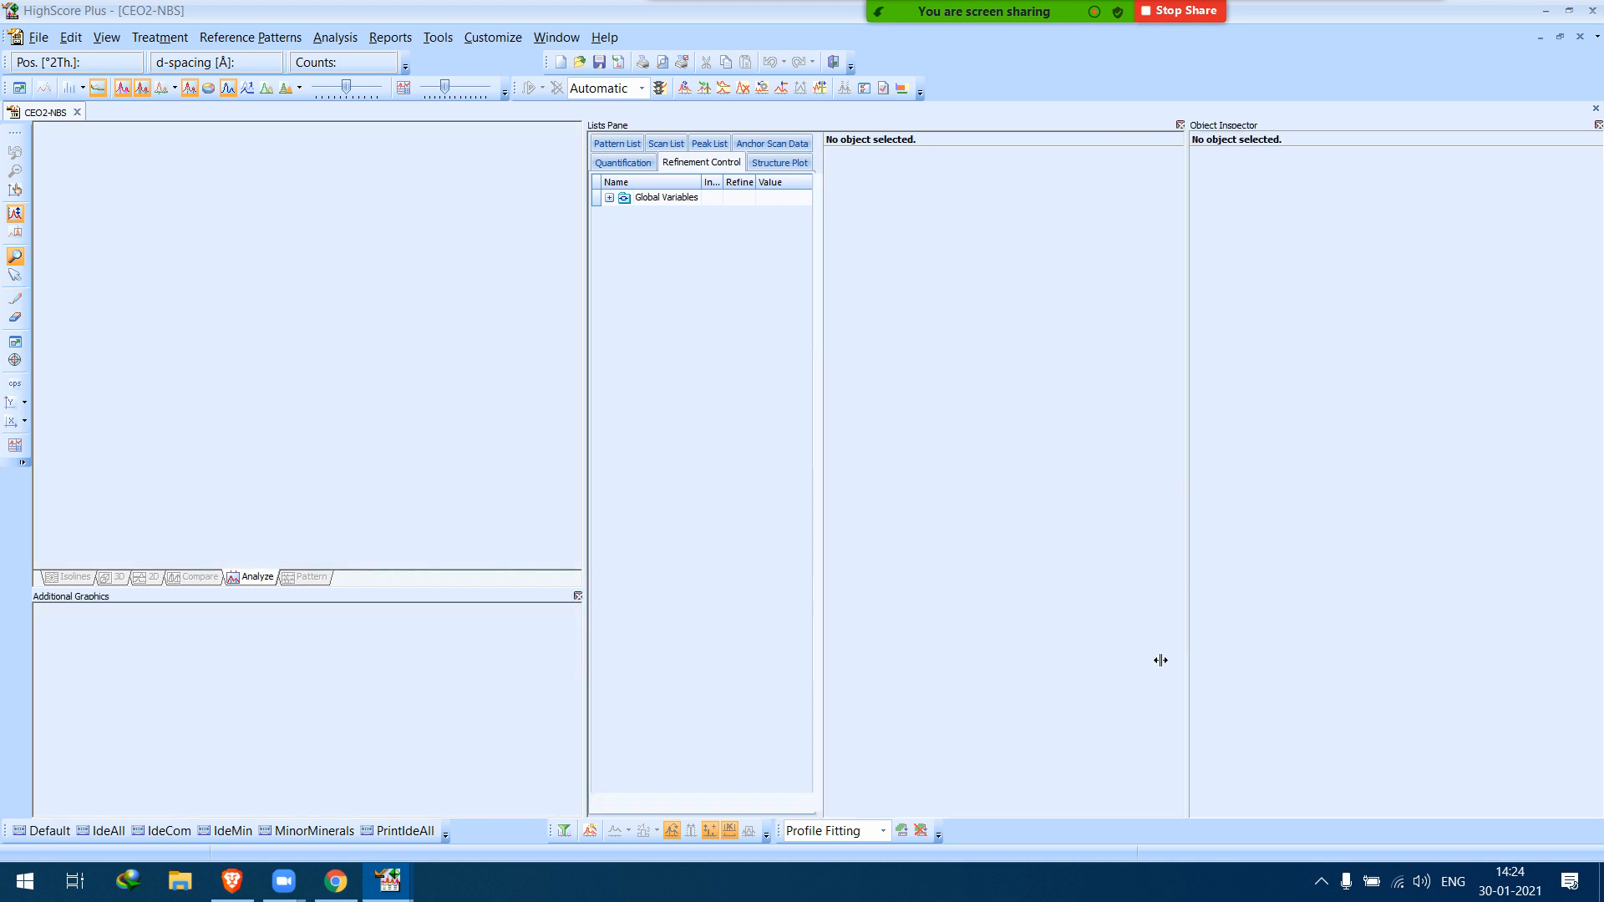
drag(583, 579, 700, 594)
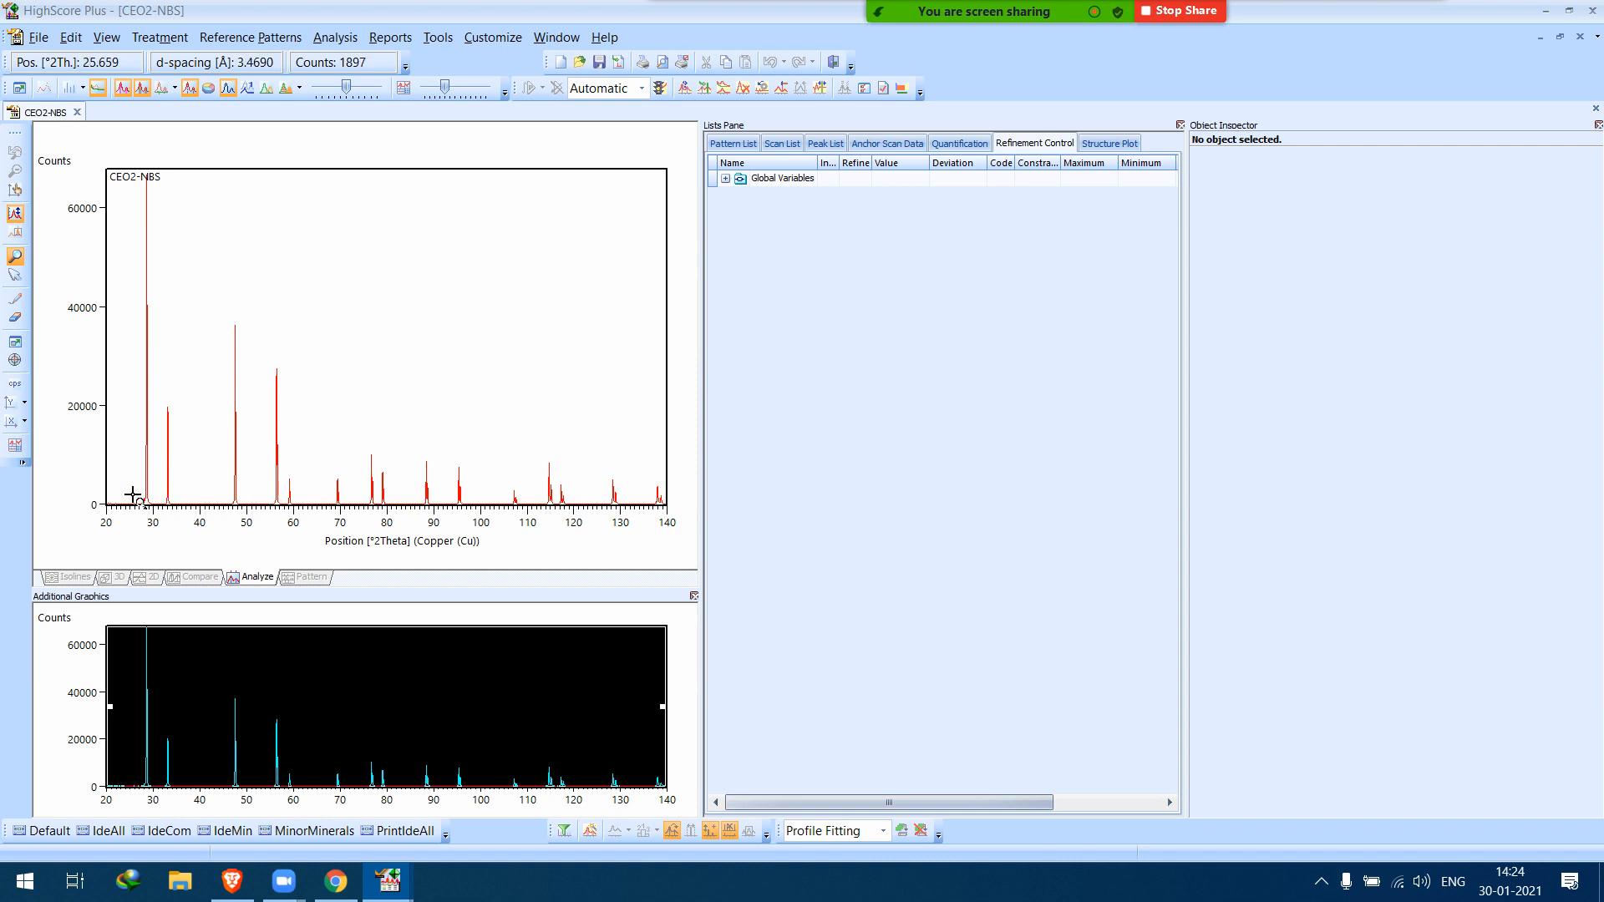
drag(129, 494, 312, 528)
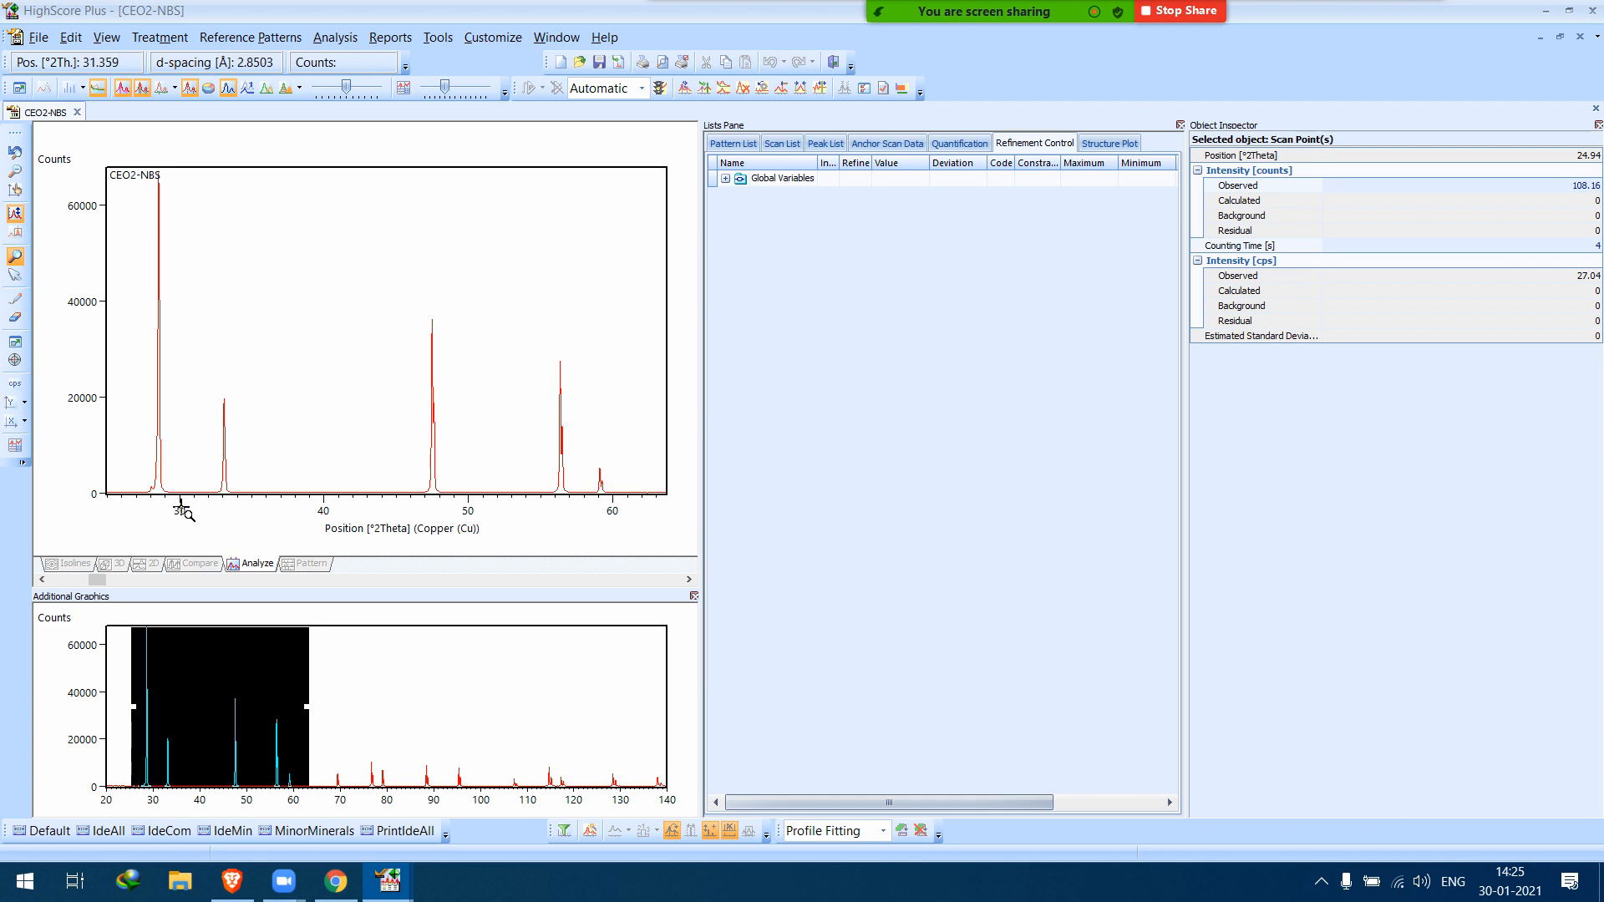
right_click(369, 322)
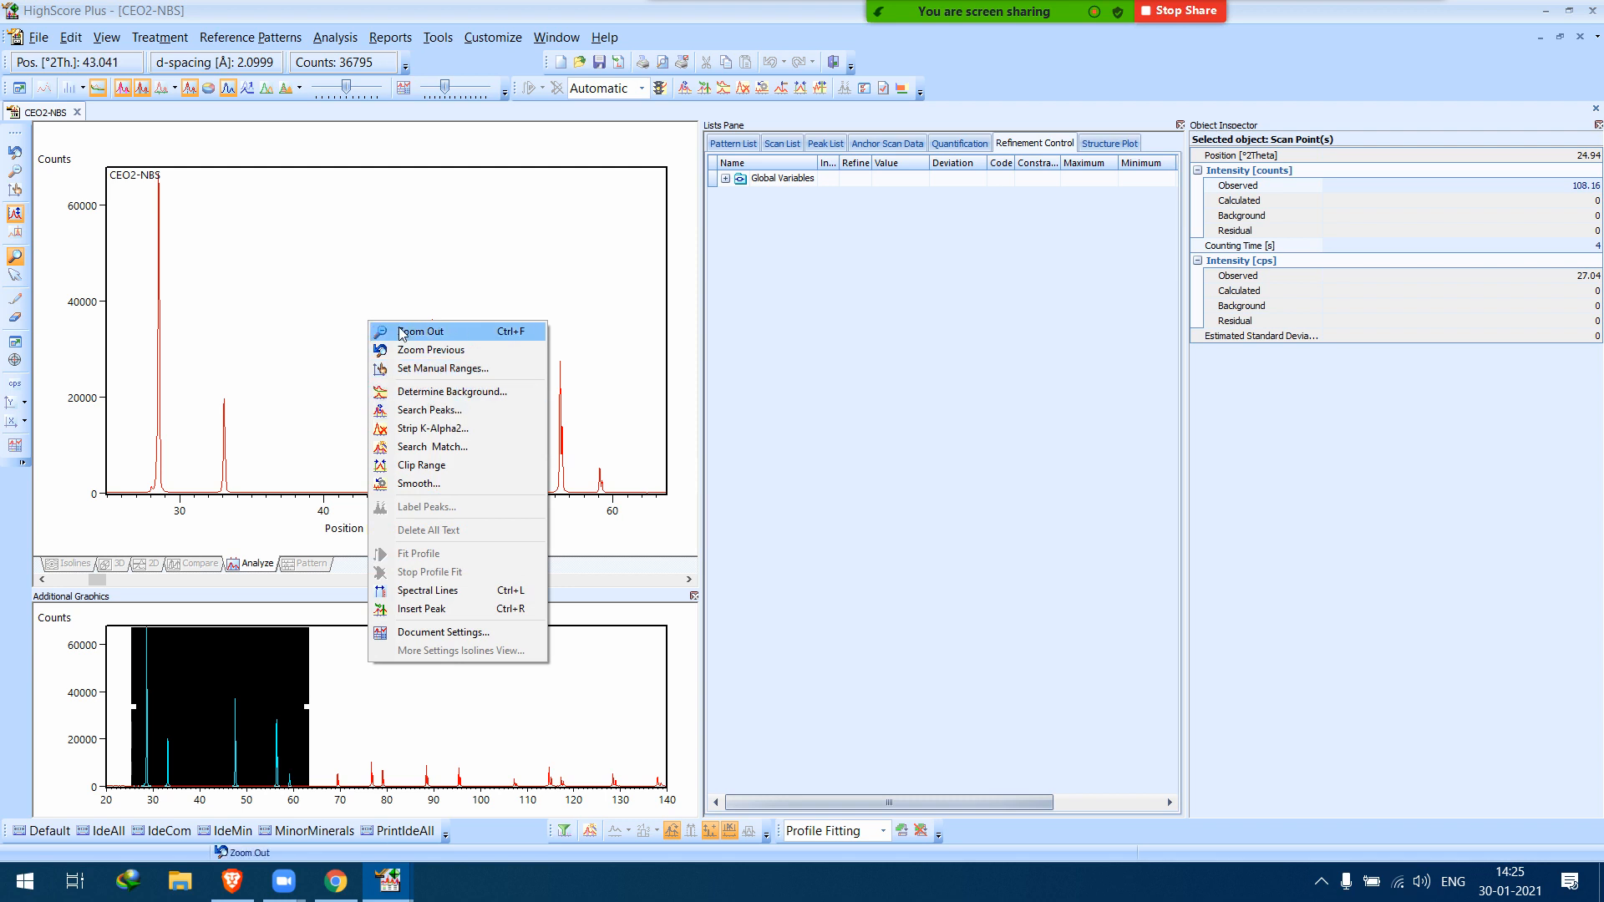
click(447, 474)
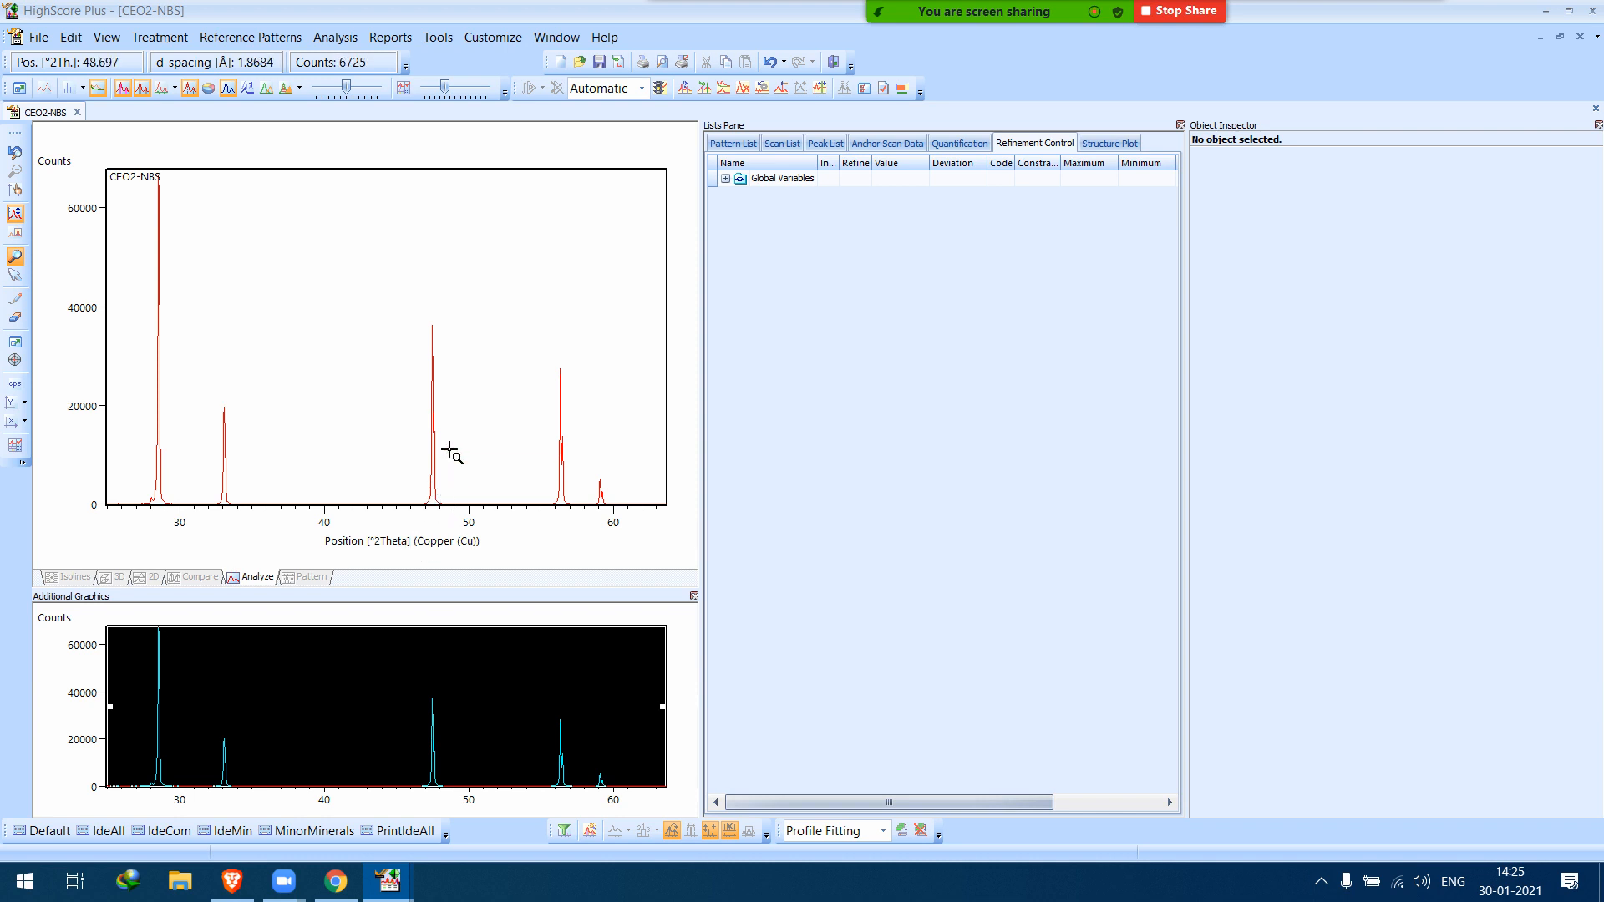
Determine the background of the clipped scan with the automatic method and accept it.
right_click(370, 310)
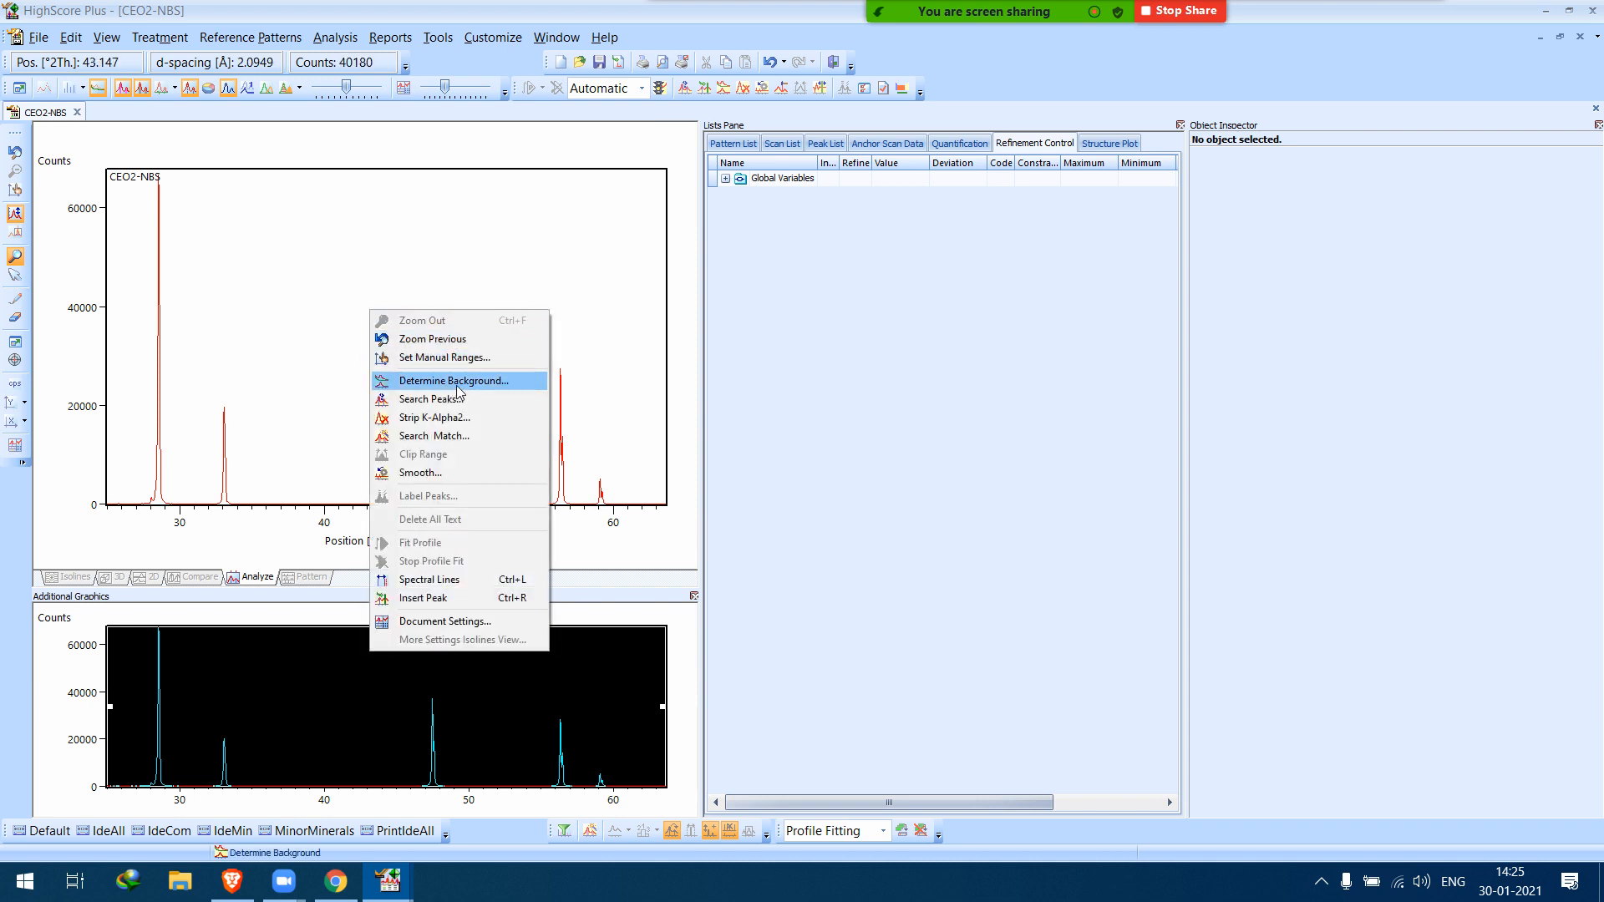
click(457, 384)
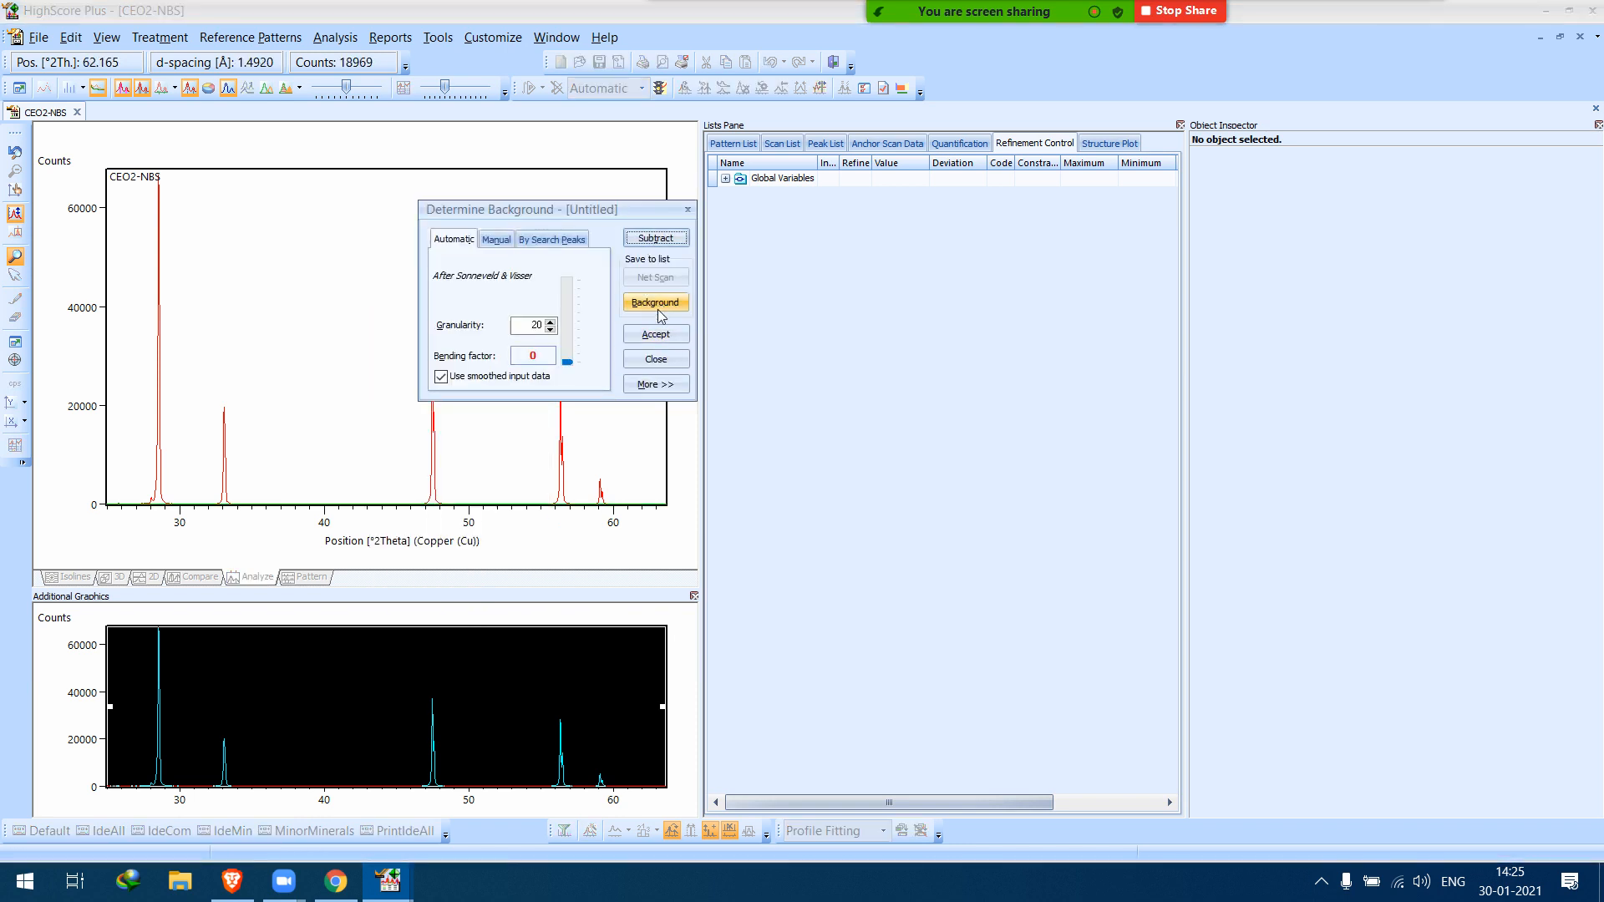
click(656, 335)
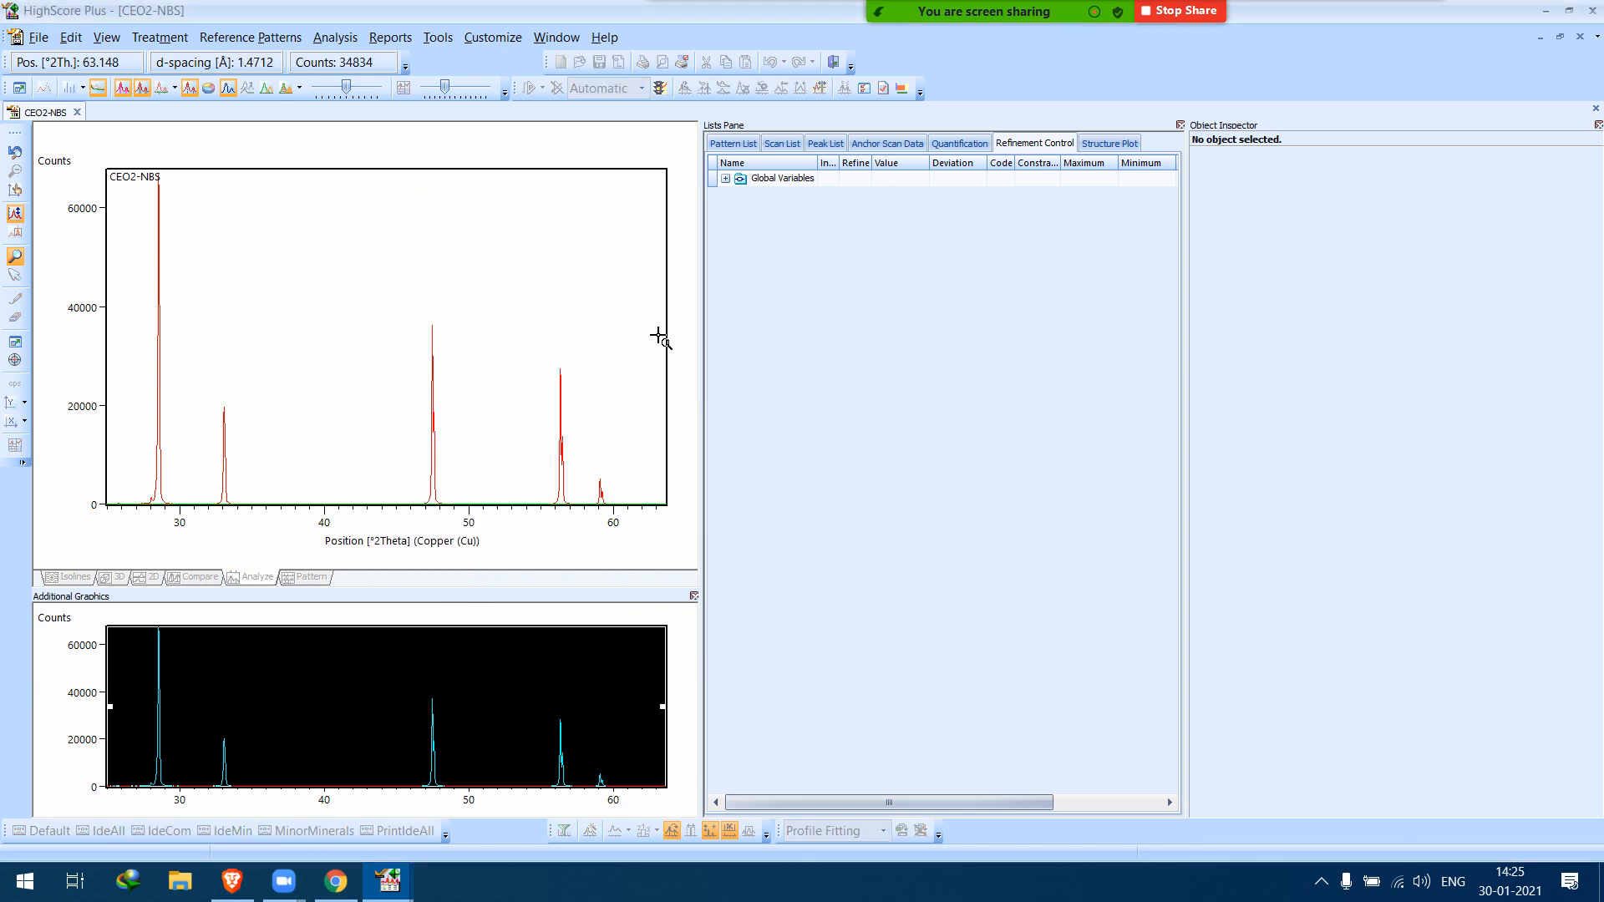
Search the peaks of the clipped scan with the Minimum 2nd derivative method and accept them.
right_click(366, 327)
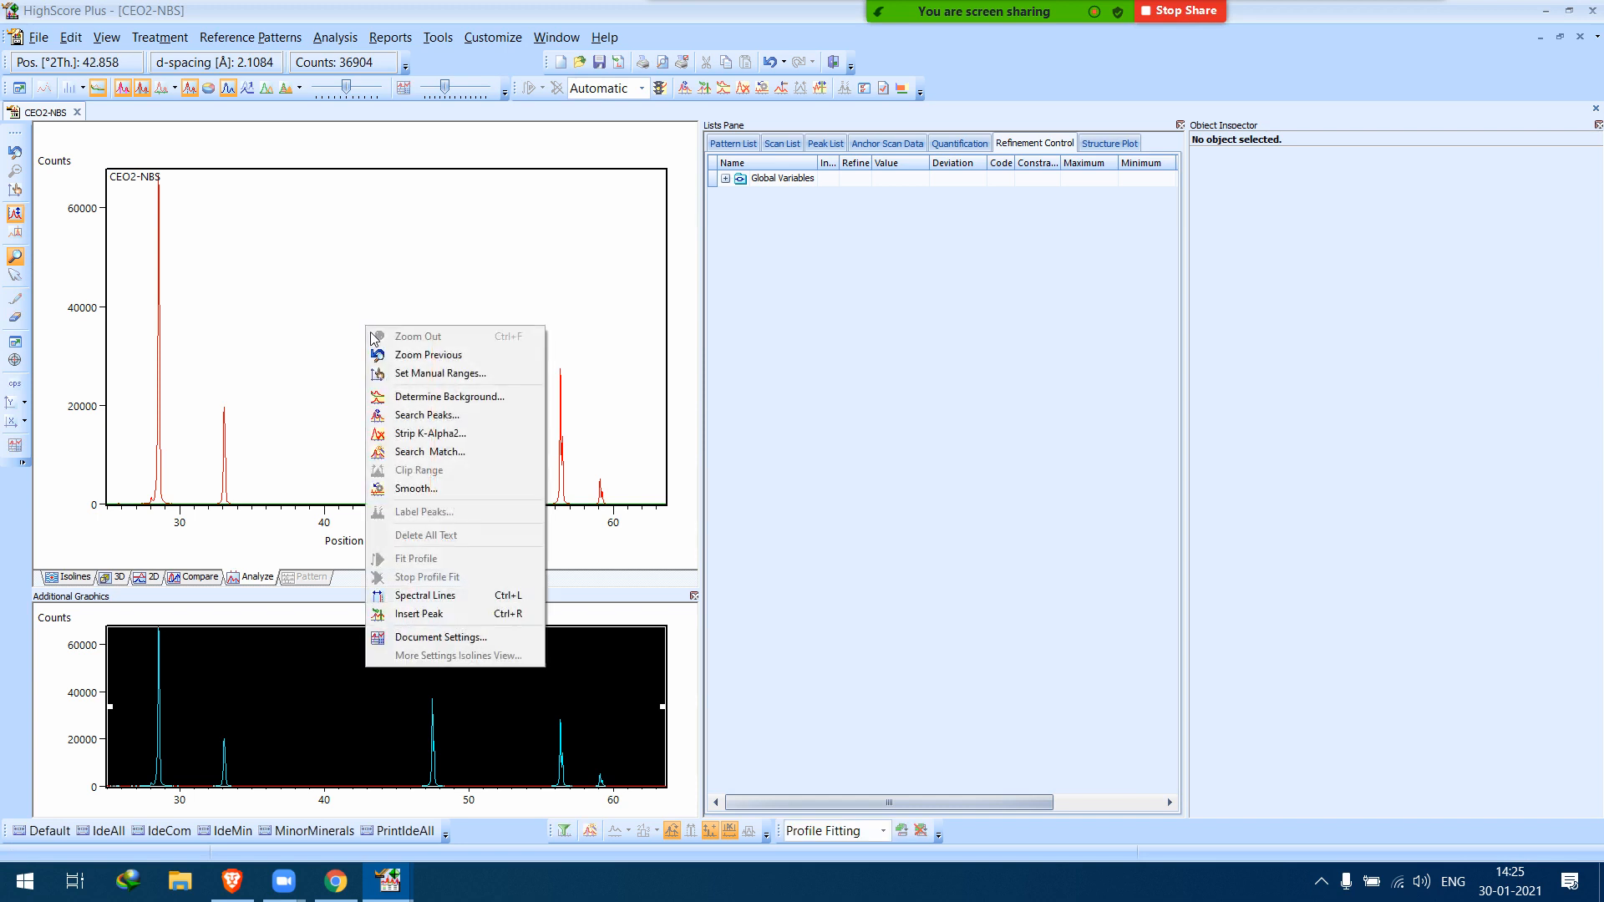
click(469, 415)
click(671, 238)
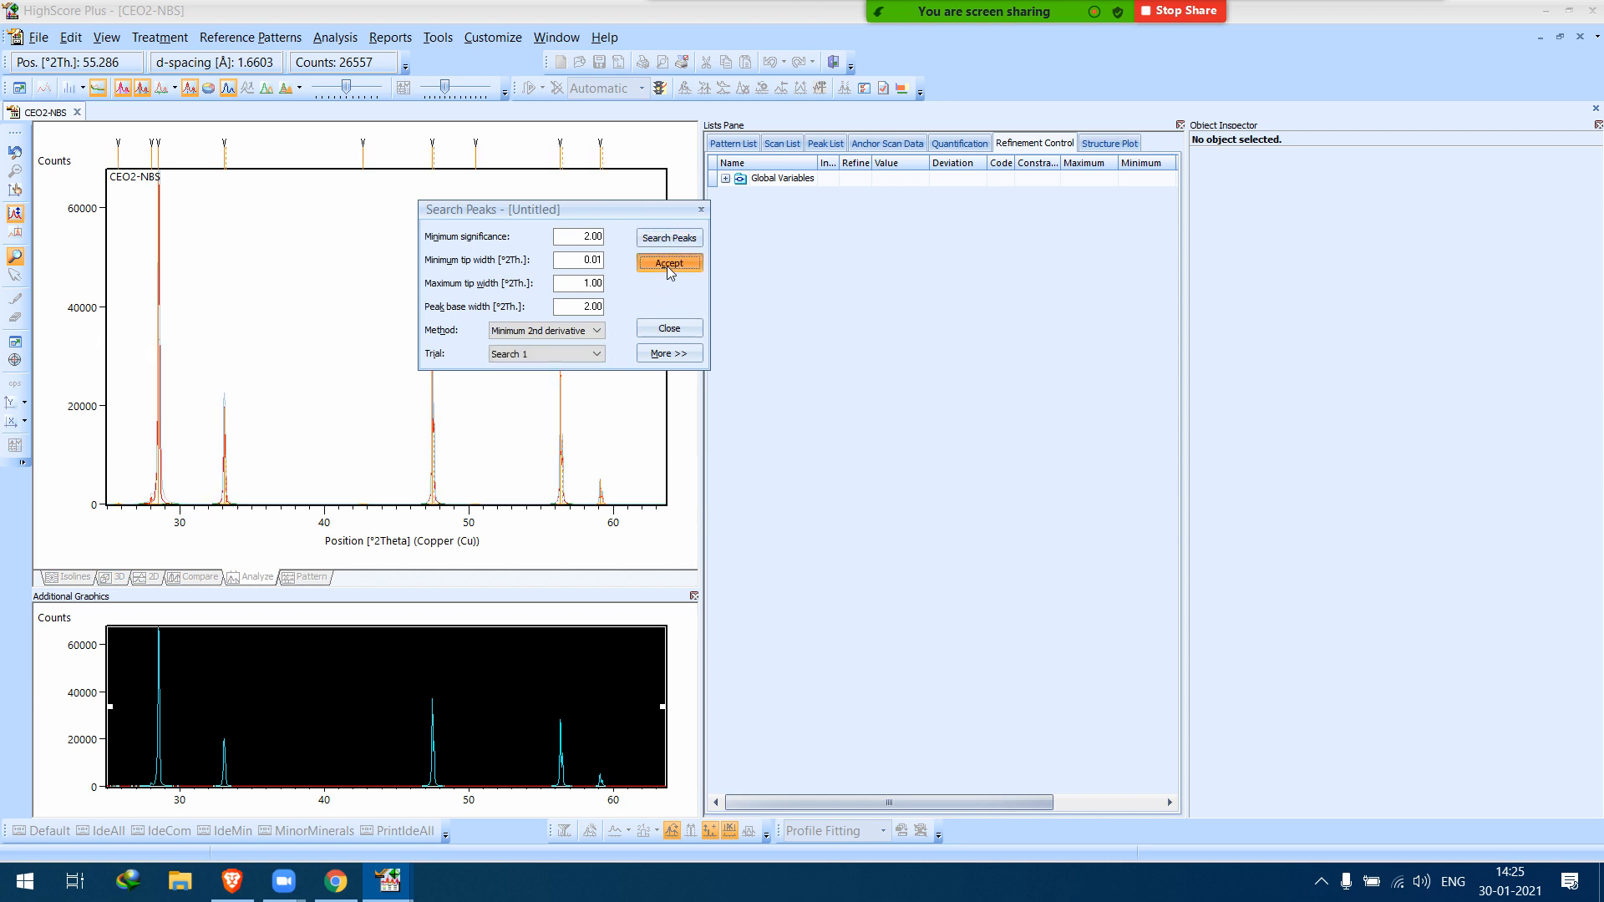
click(667, 264)
Inspect the weak detected peaks near 25.7, 42.7 and 50.5 °2Theta against the background noise, returning to the full range.
drag(137, 482, 108, 538)
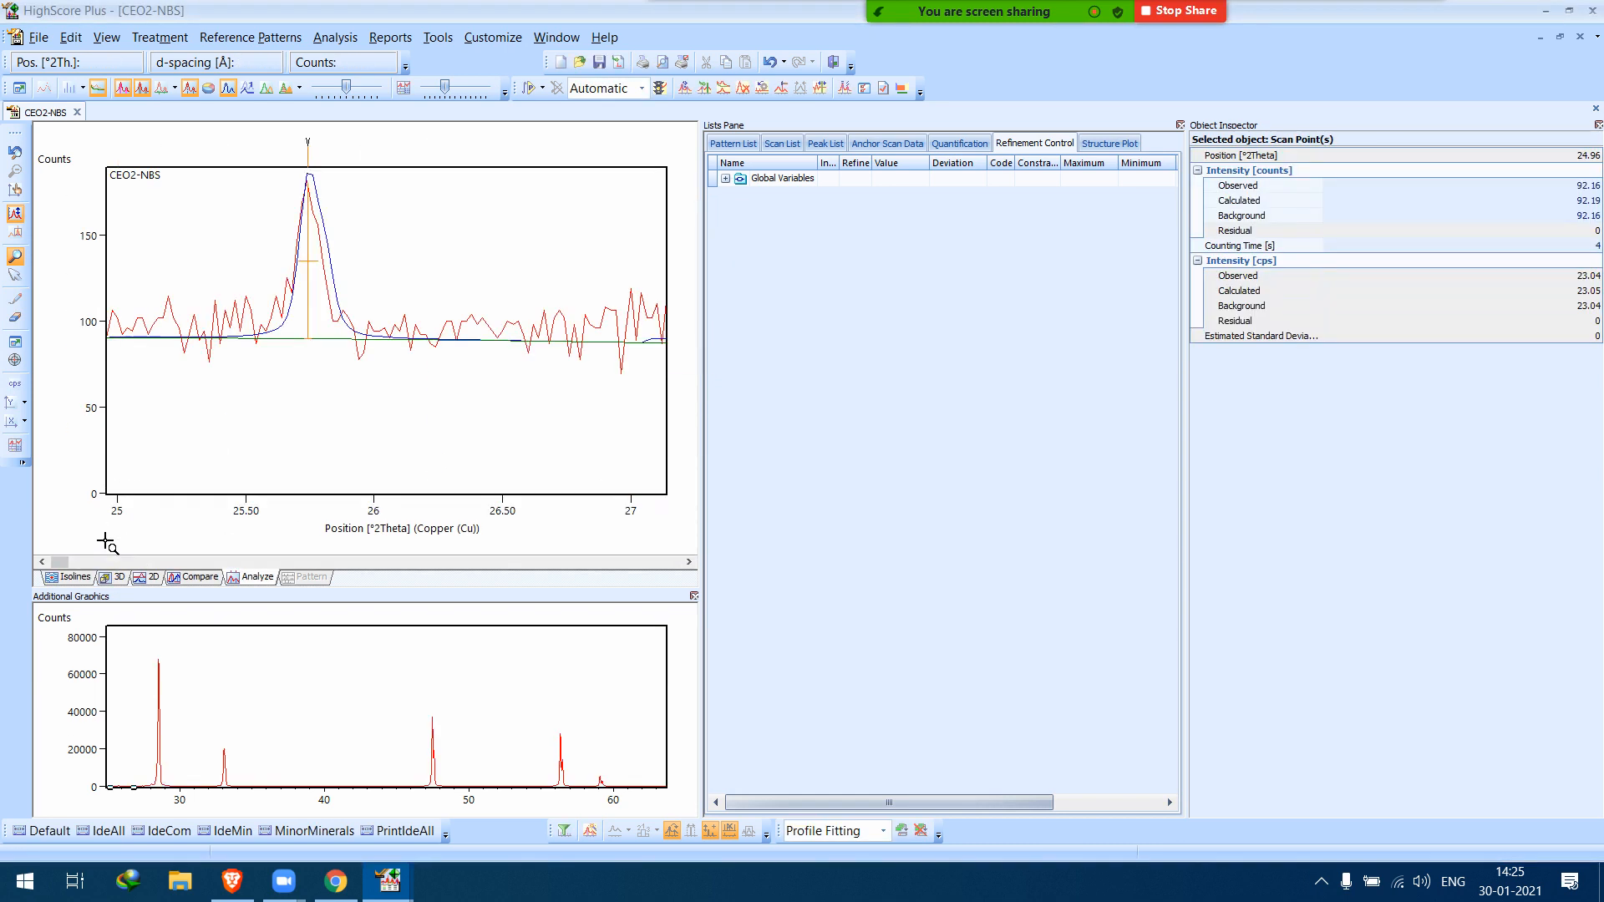
double_click(329, 437)
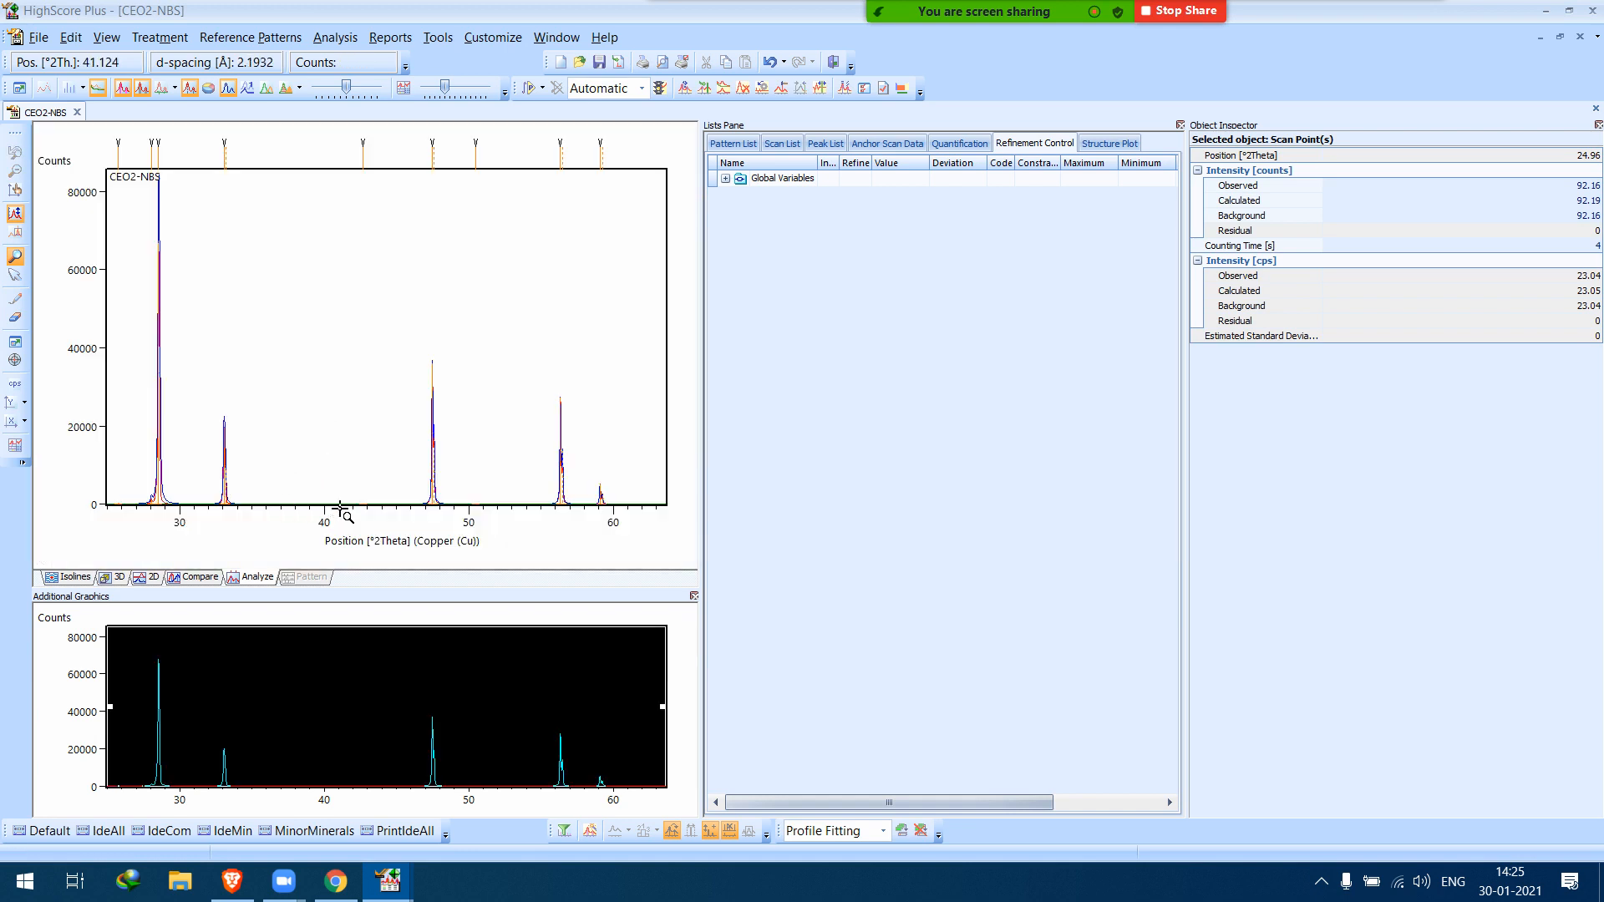
drag(332, 470, 398, 540)
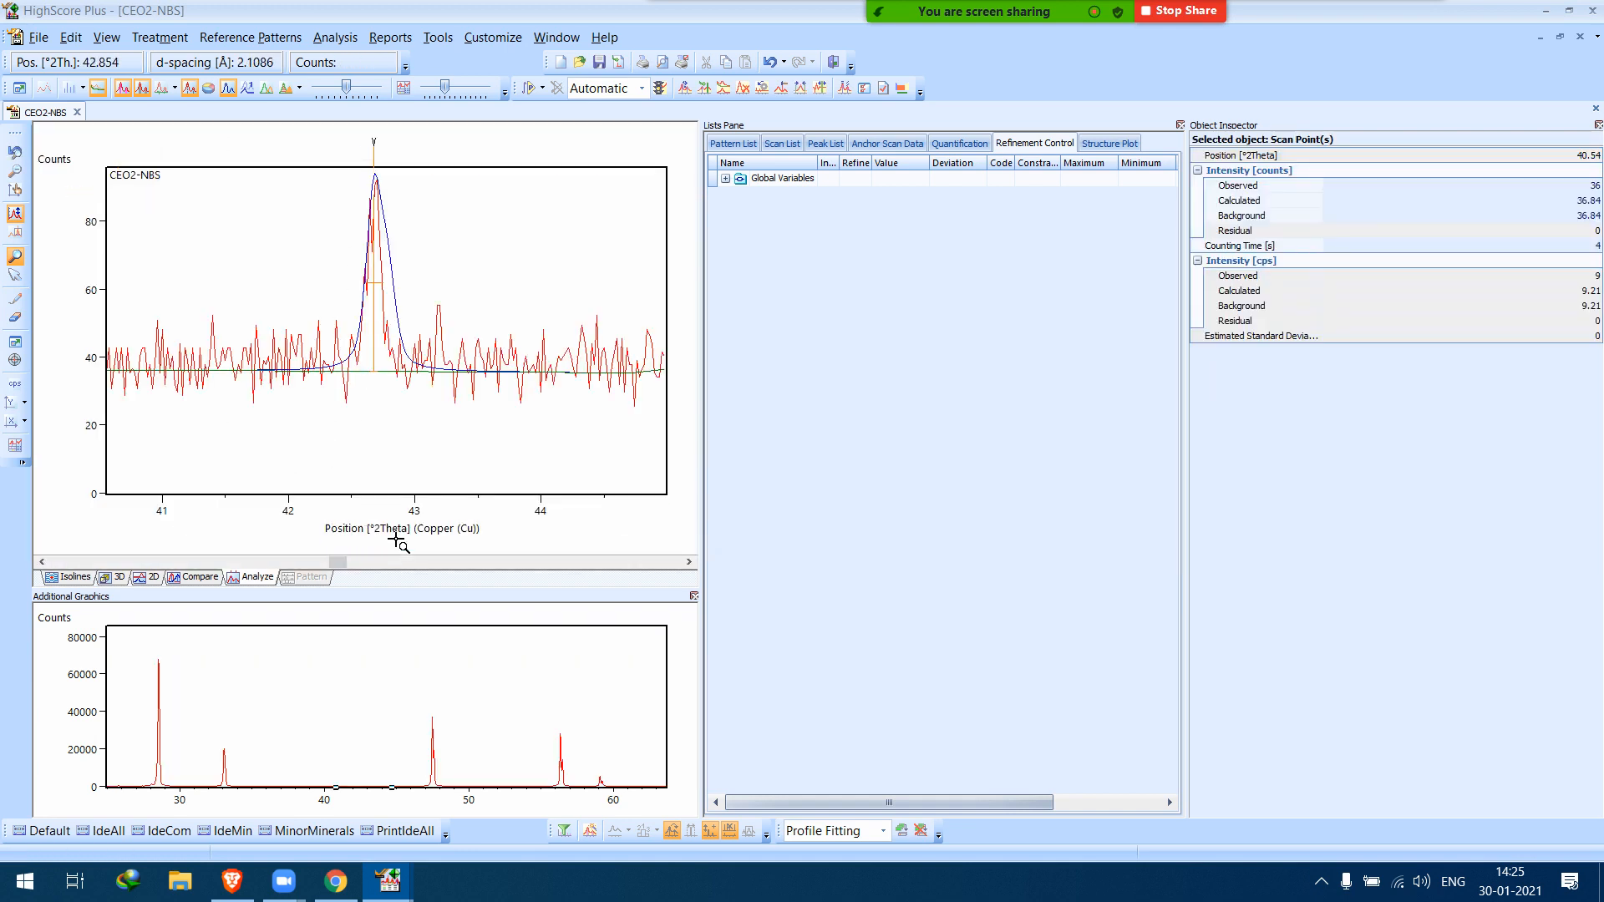
double_click(414, 411)
click(592, 499)
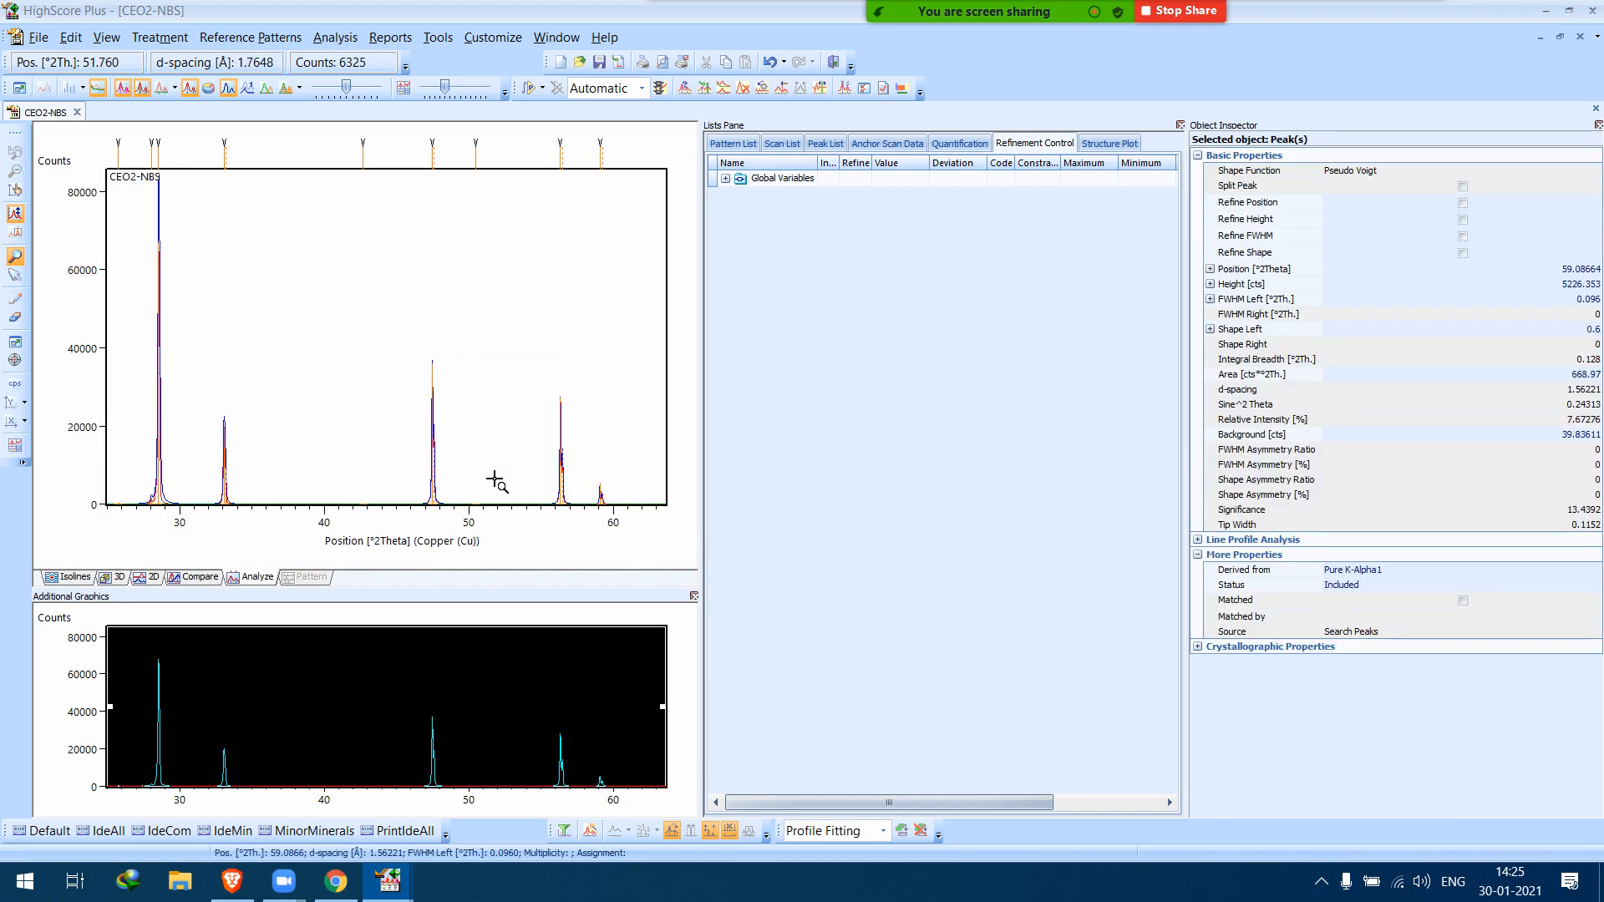
drag(500, 469, 455, 535)
double_click(508, 376)
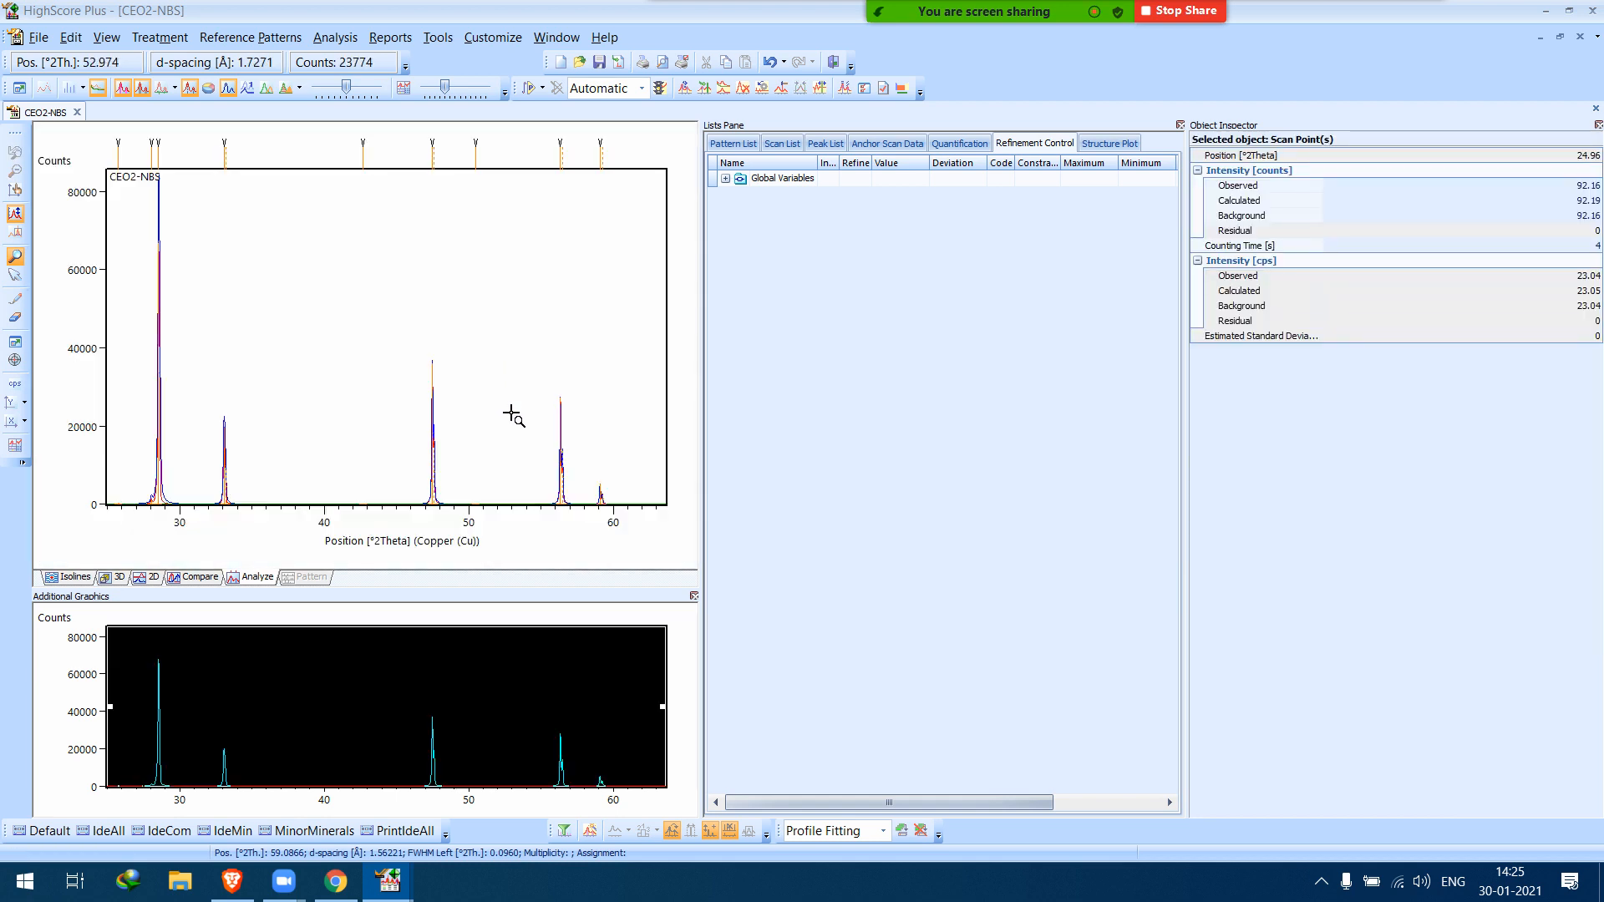
right_click(366, 376)
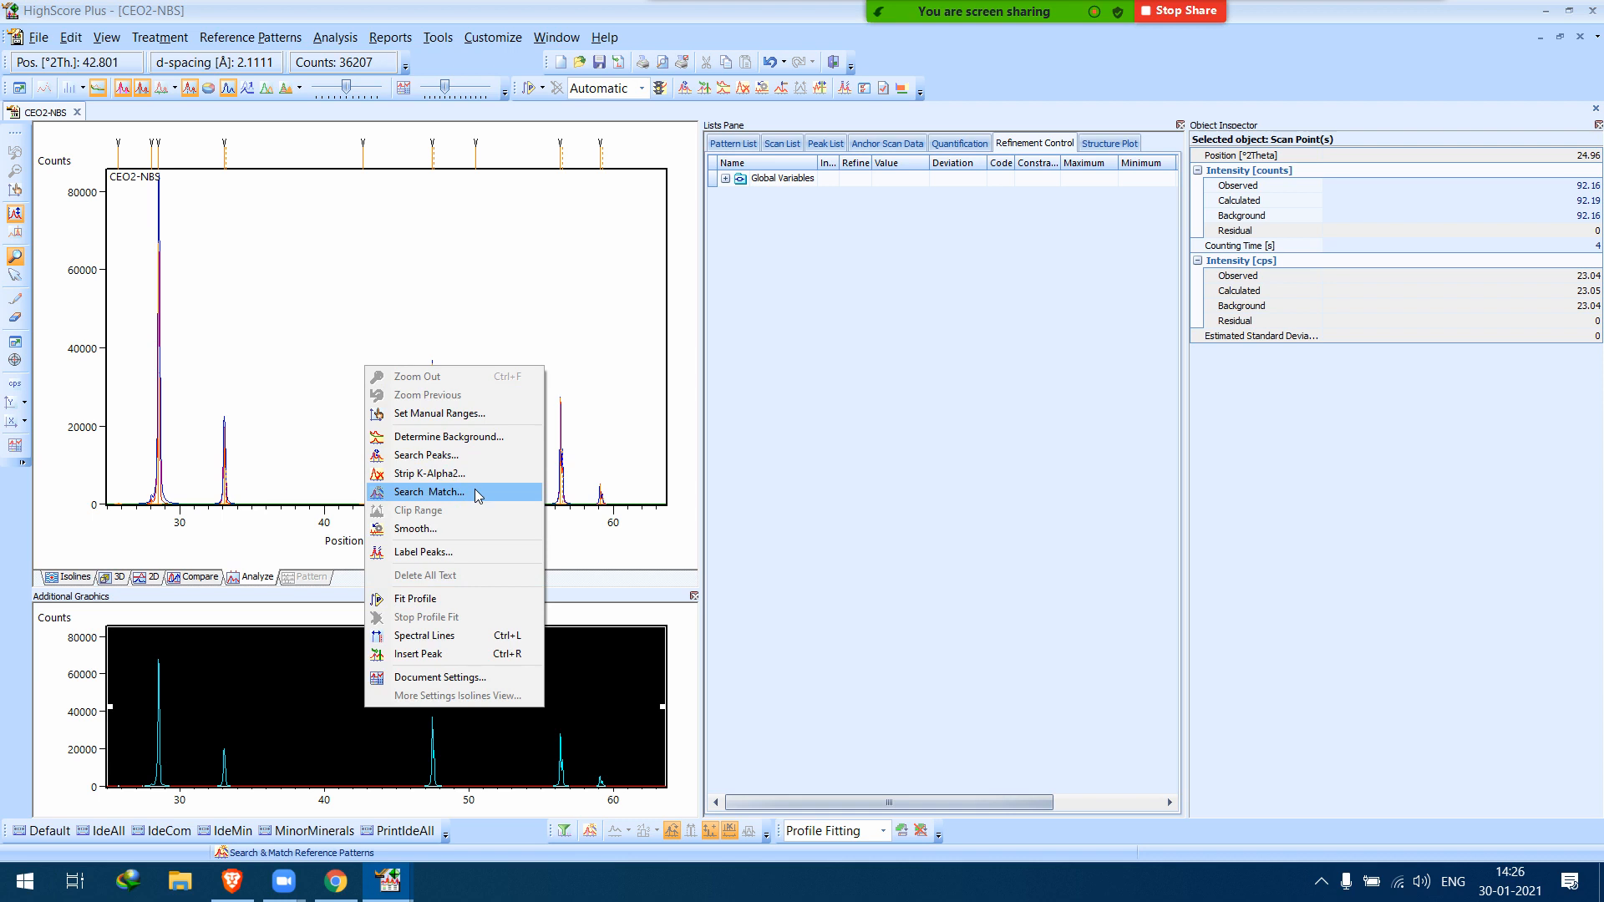
click(532, 248)
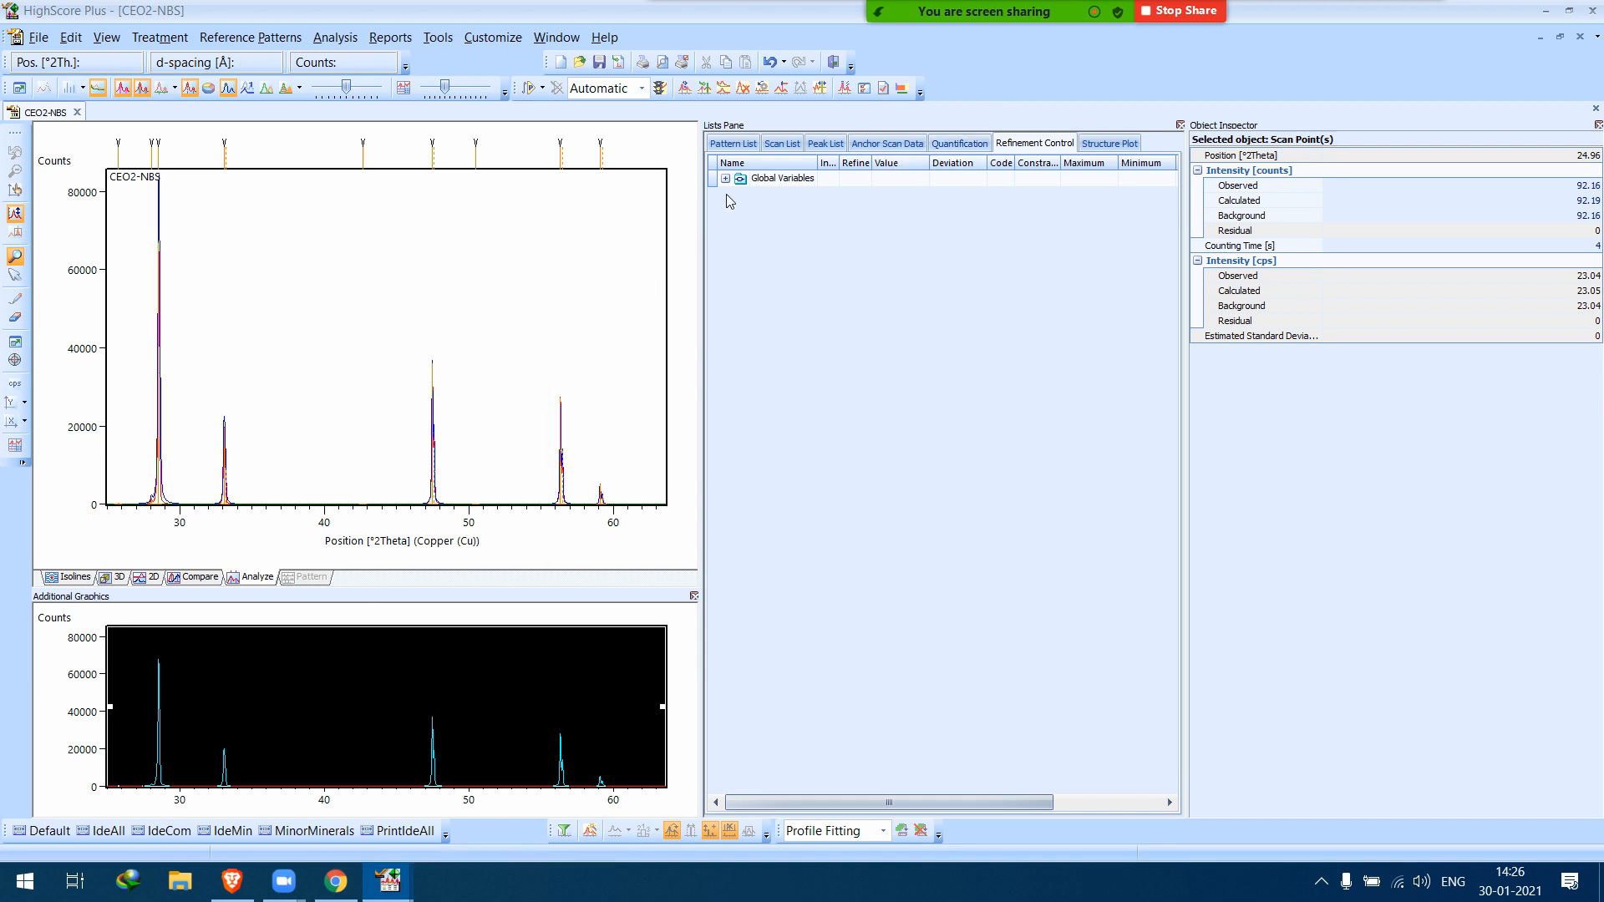
In the global settings of the CEO2-NBS scan, set the profile fit asymmetry type to Split Width and Shape.
click(769, 180)
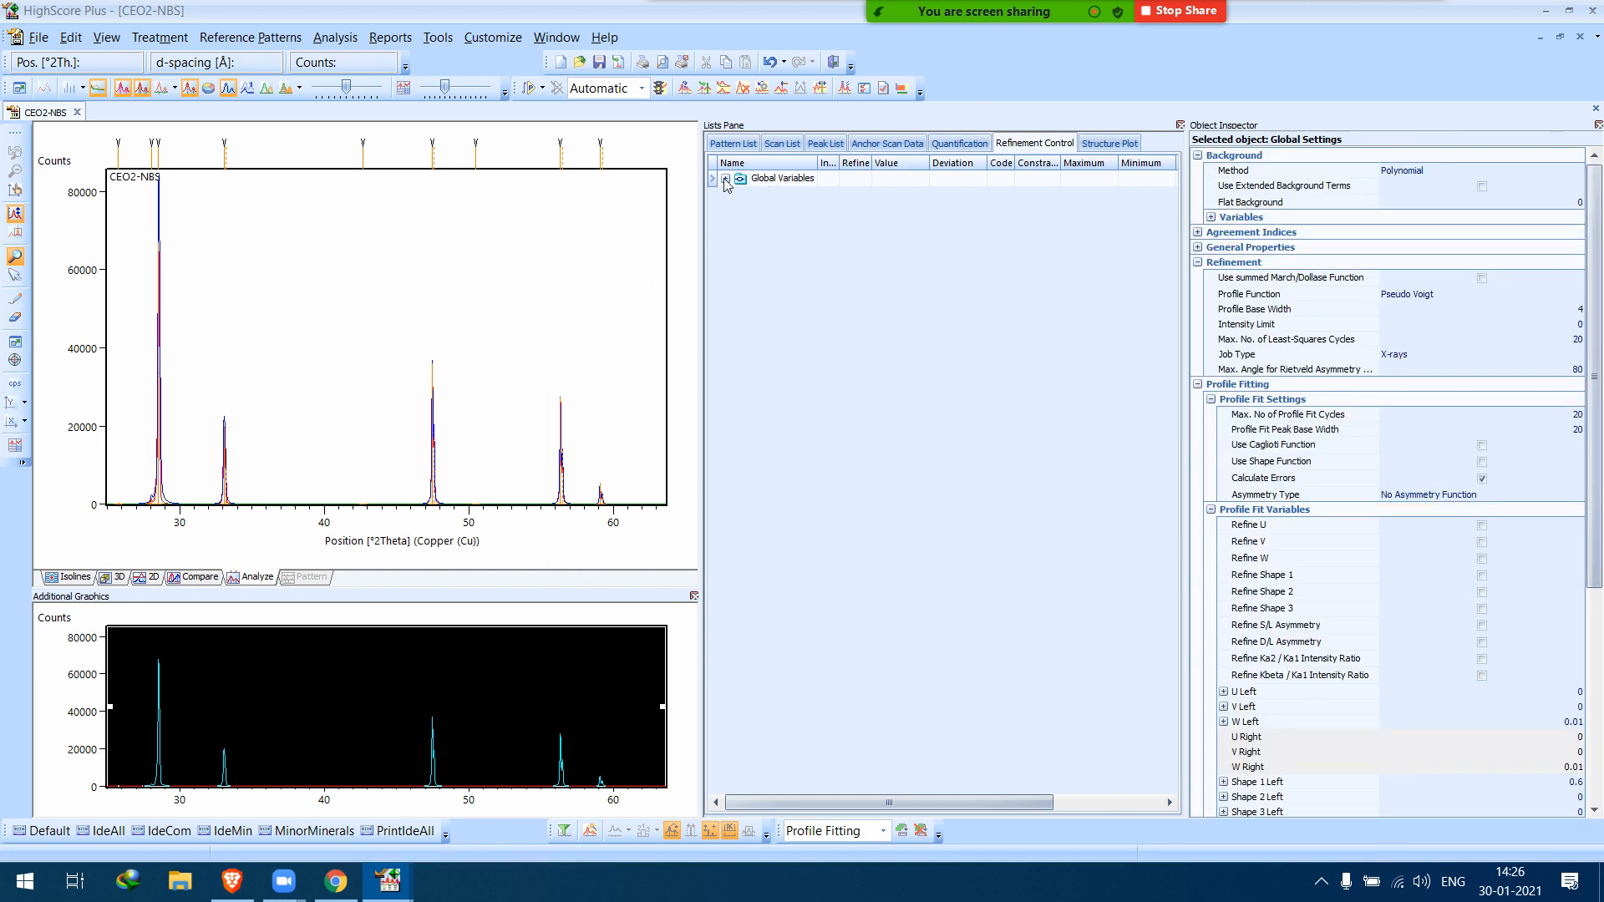
click(725, 178)
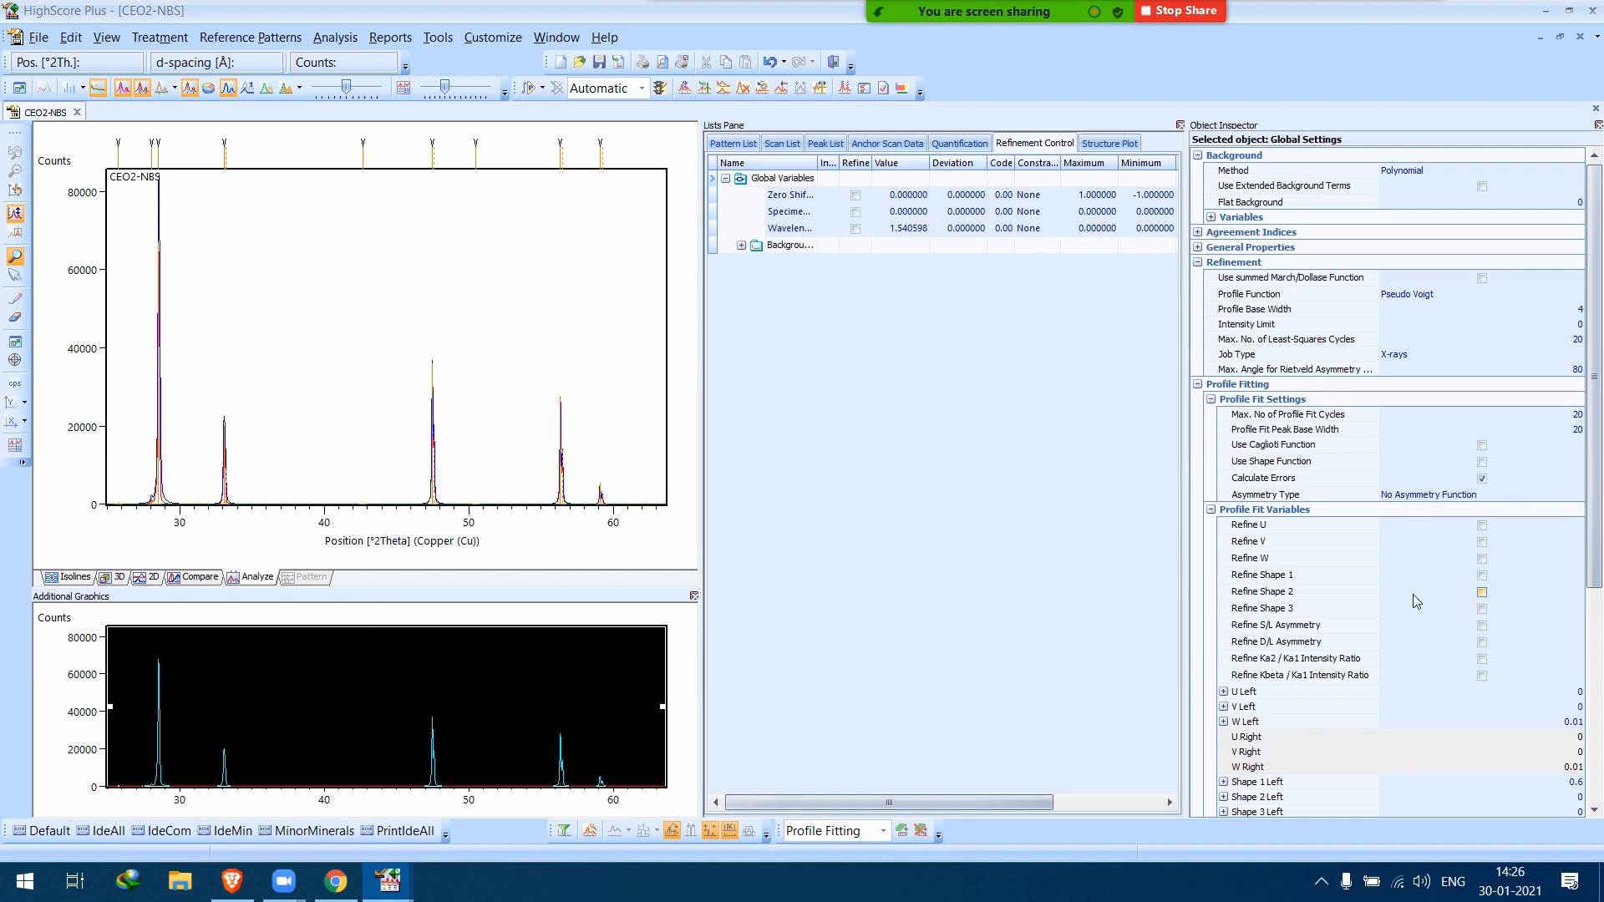
drag(1597, 518, 1601, 592)
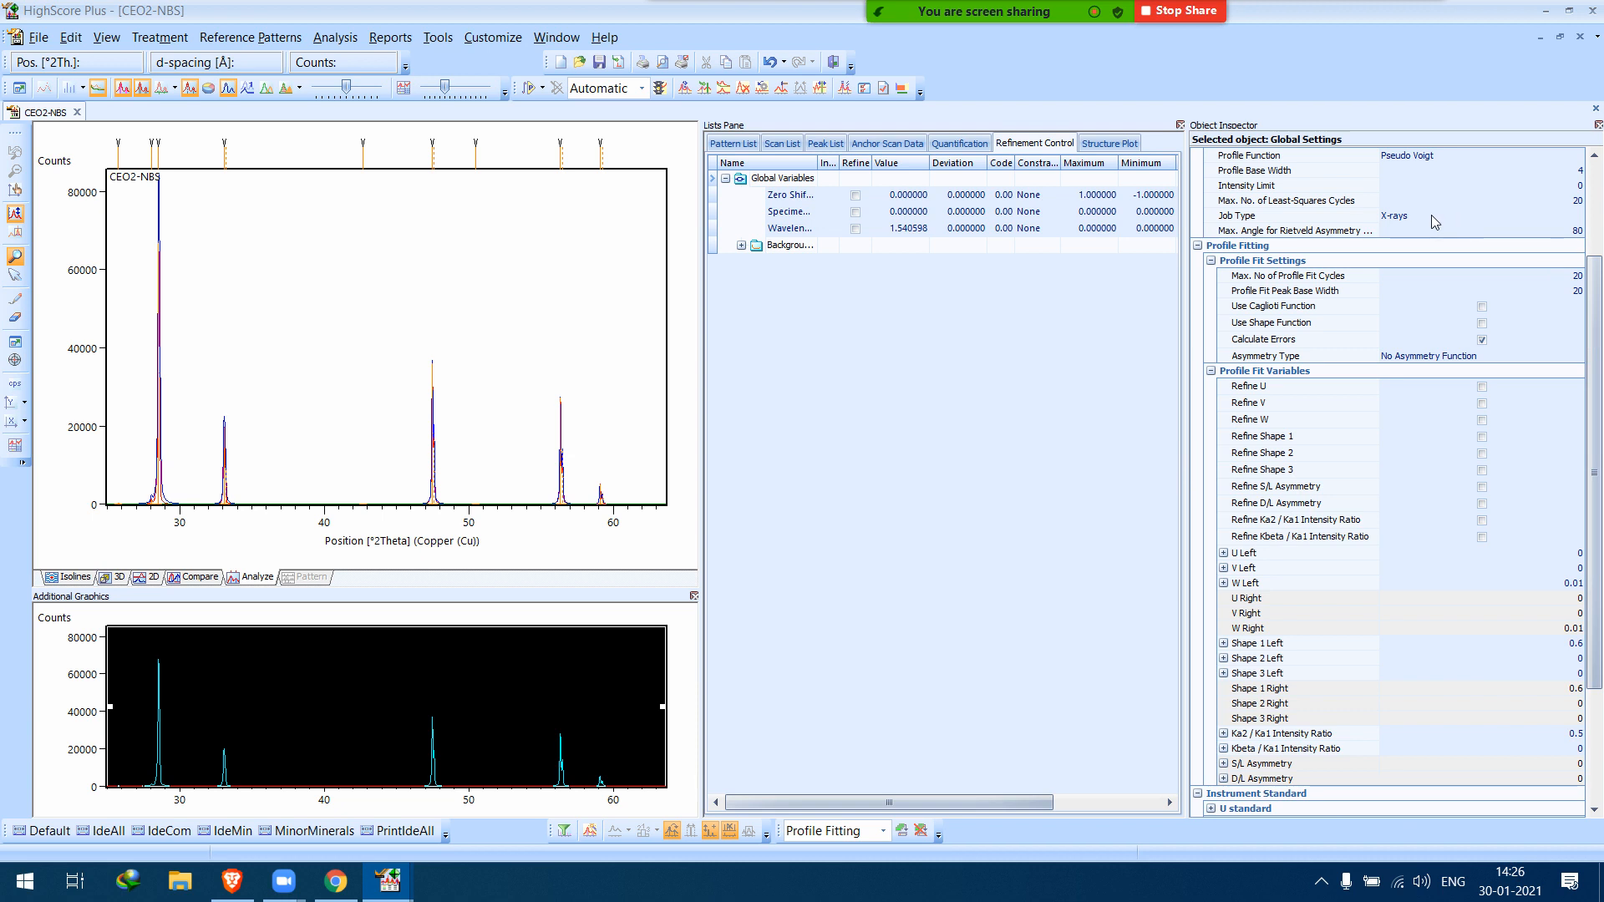
click(1448, 359)
click(1448, 359)
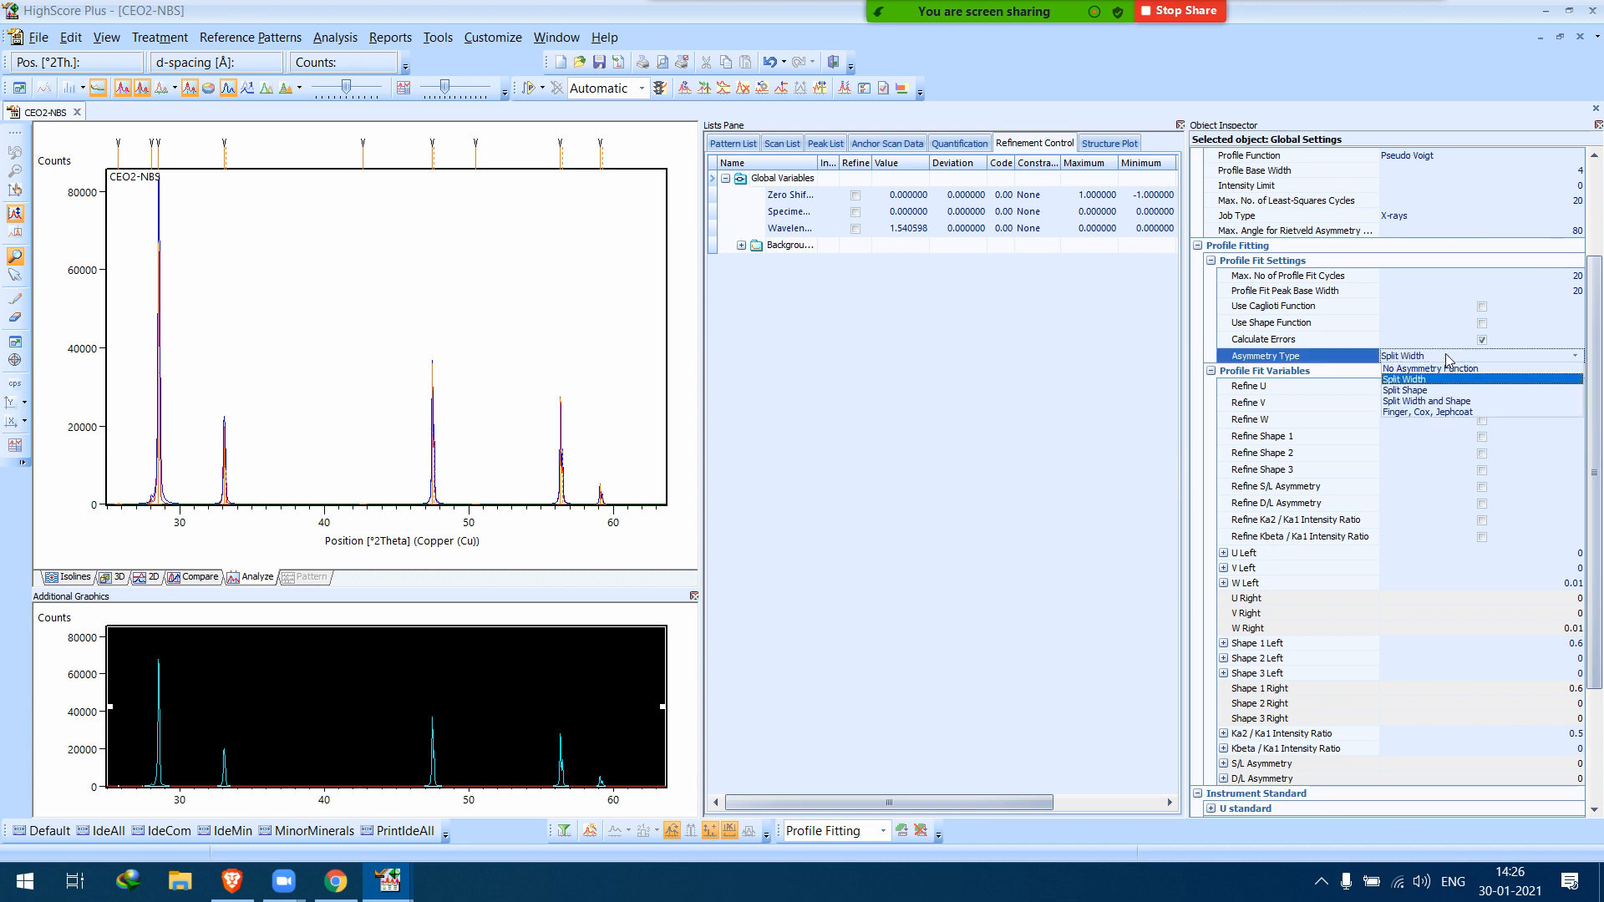
click(1437, 401)
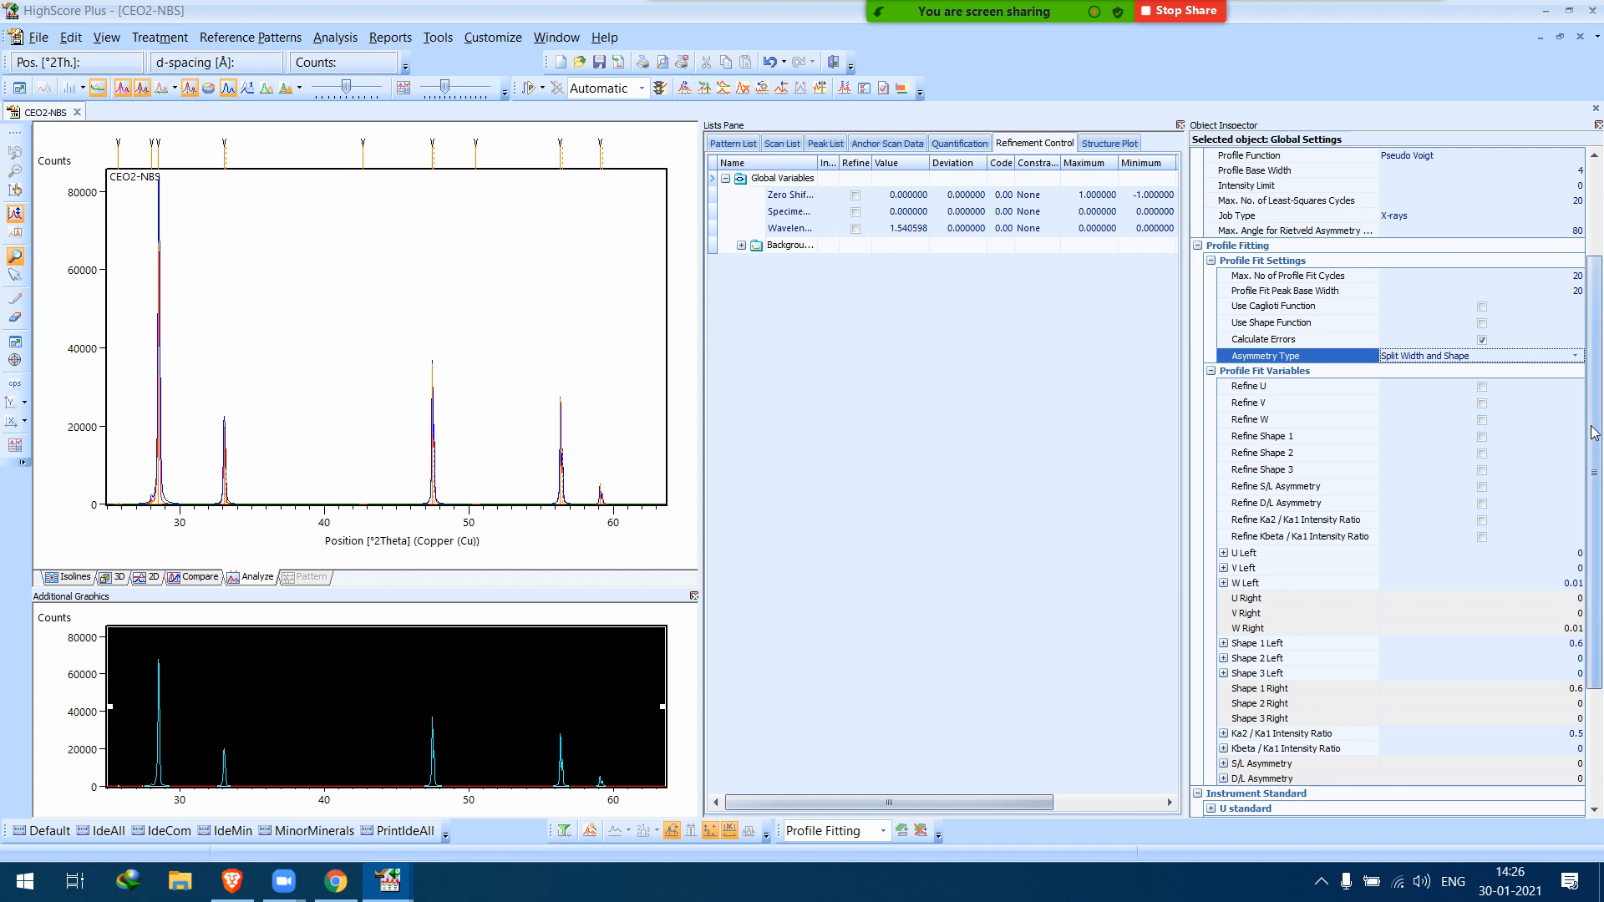
drag(1595, 455, 1601, 653)
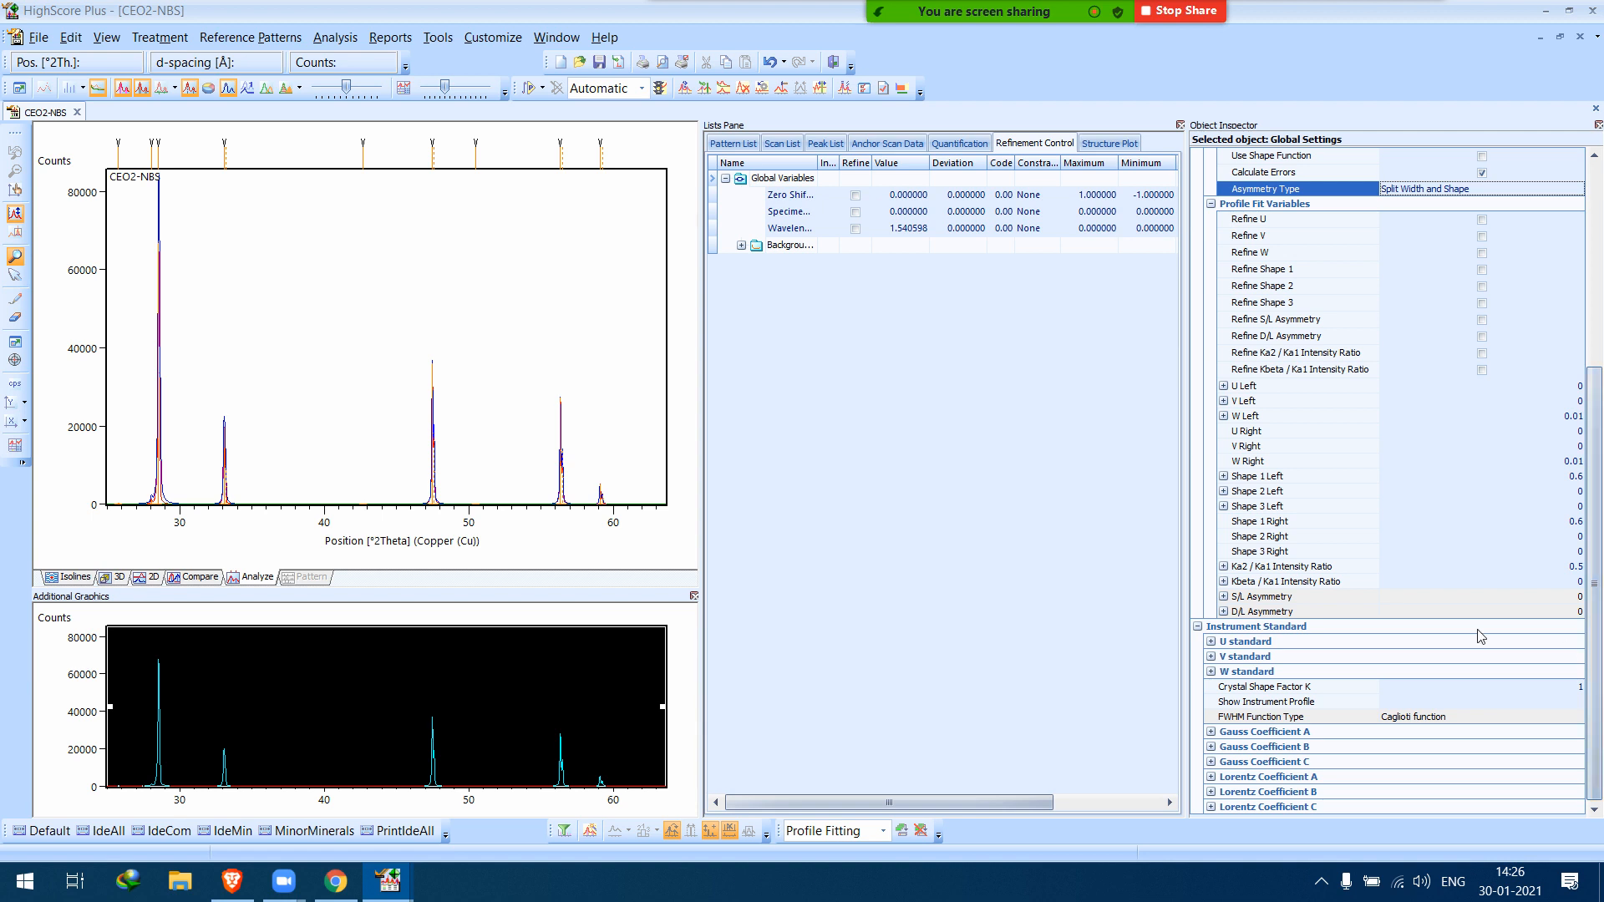
Run the profile fit on the CEO2-NBS scan with the Default parameter set.
click(609, 258)
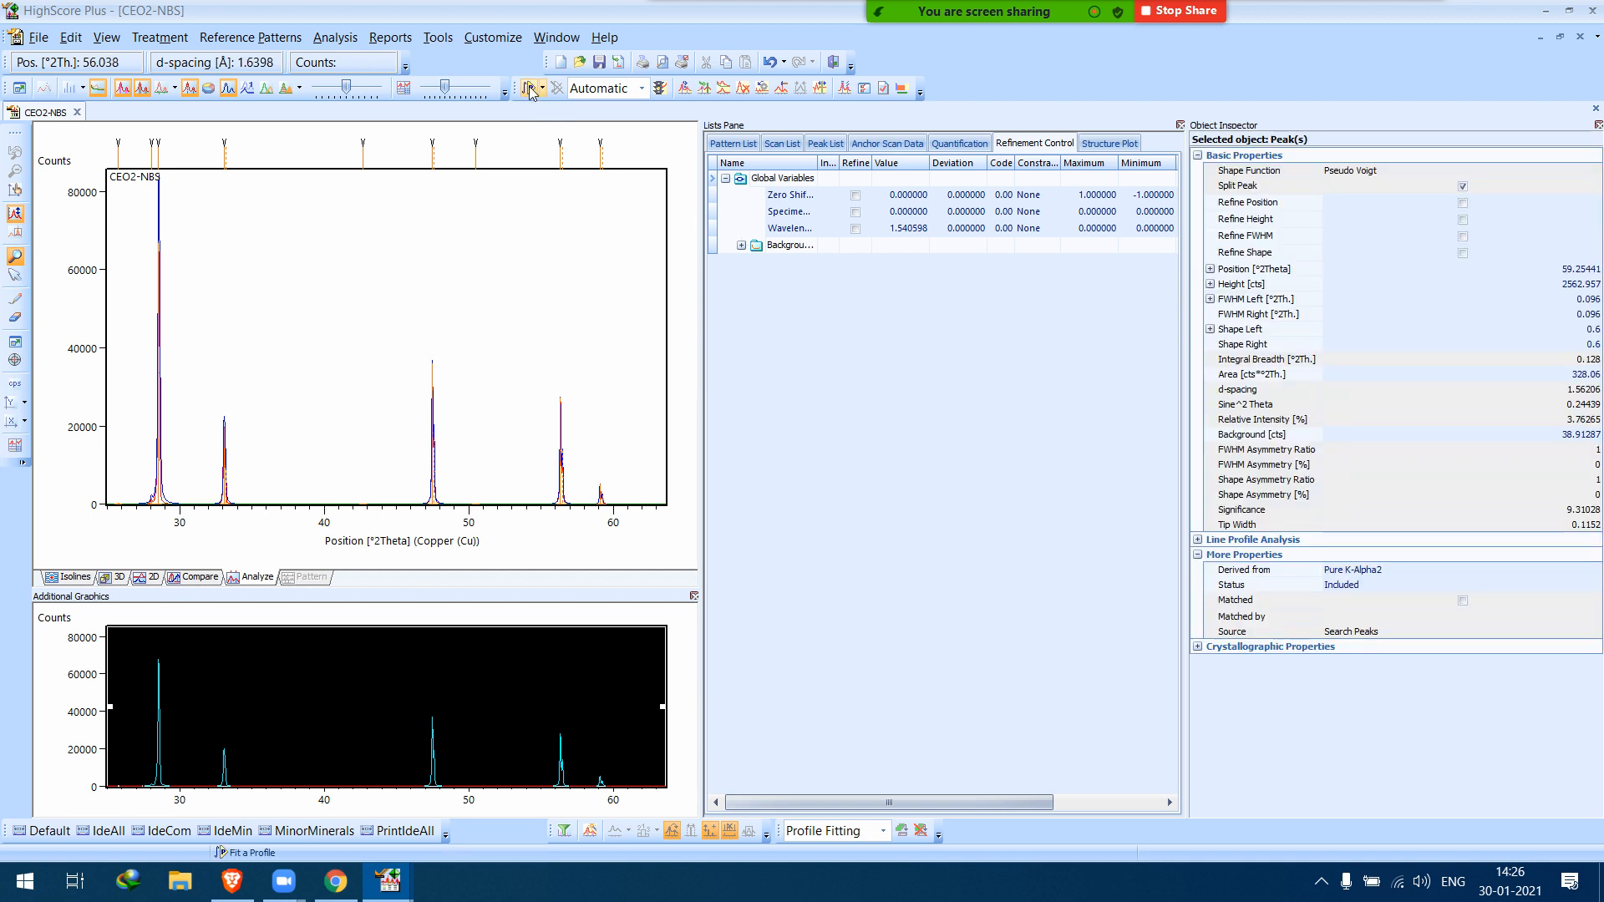
click(542, 88)
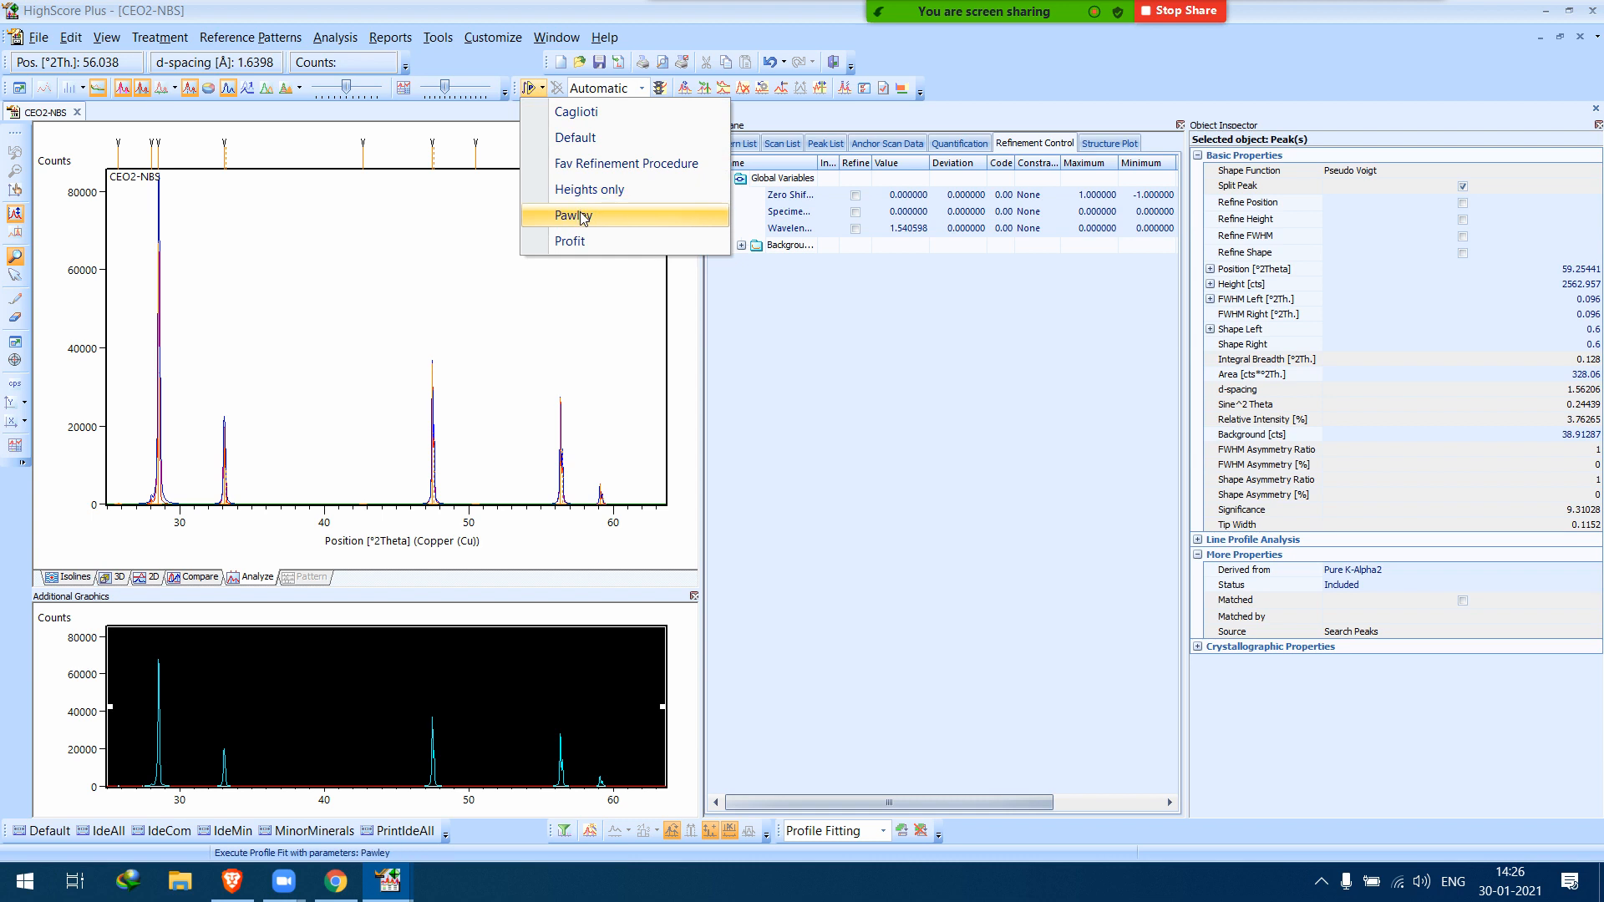
click(575, 137)
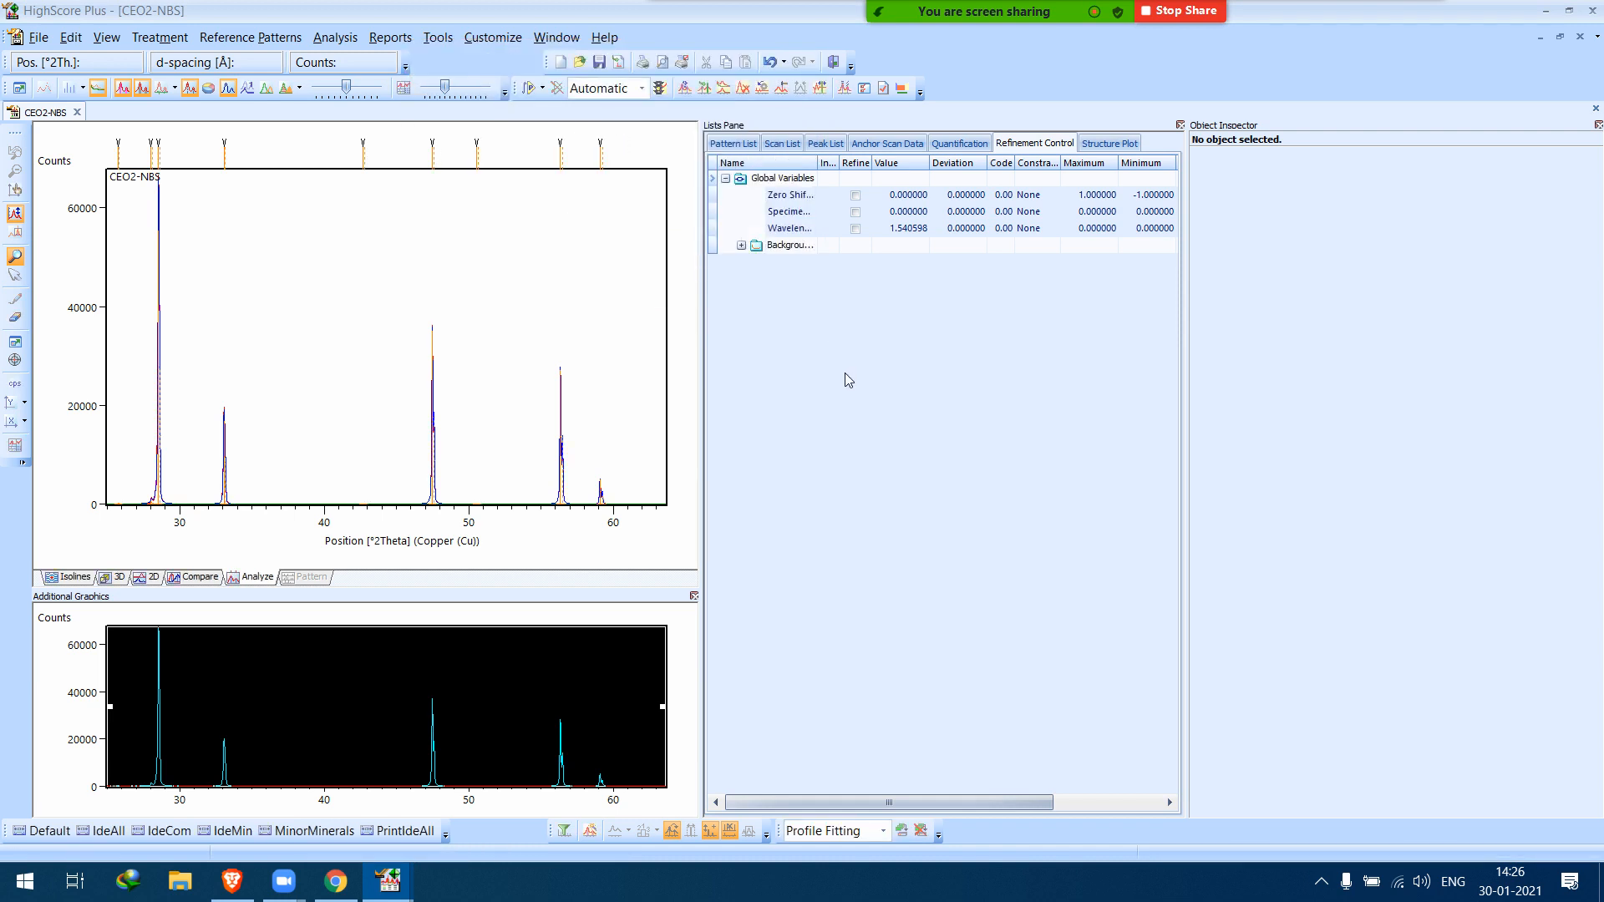
Switch the additional graphics to the difference plot of the fitted CEO2-NBS scan.
right_click(359, 670)
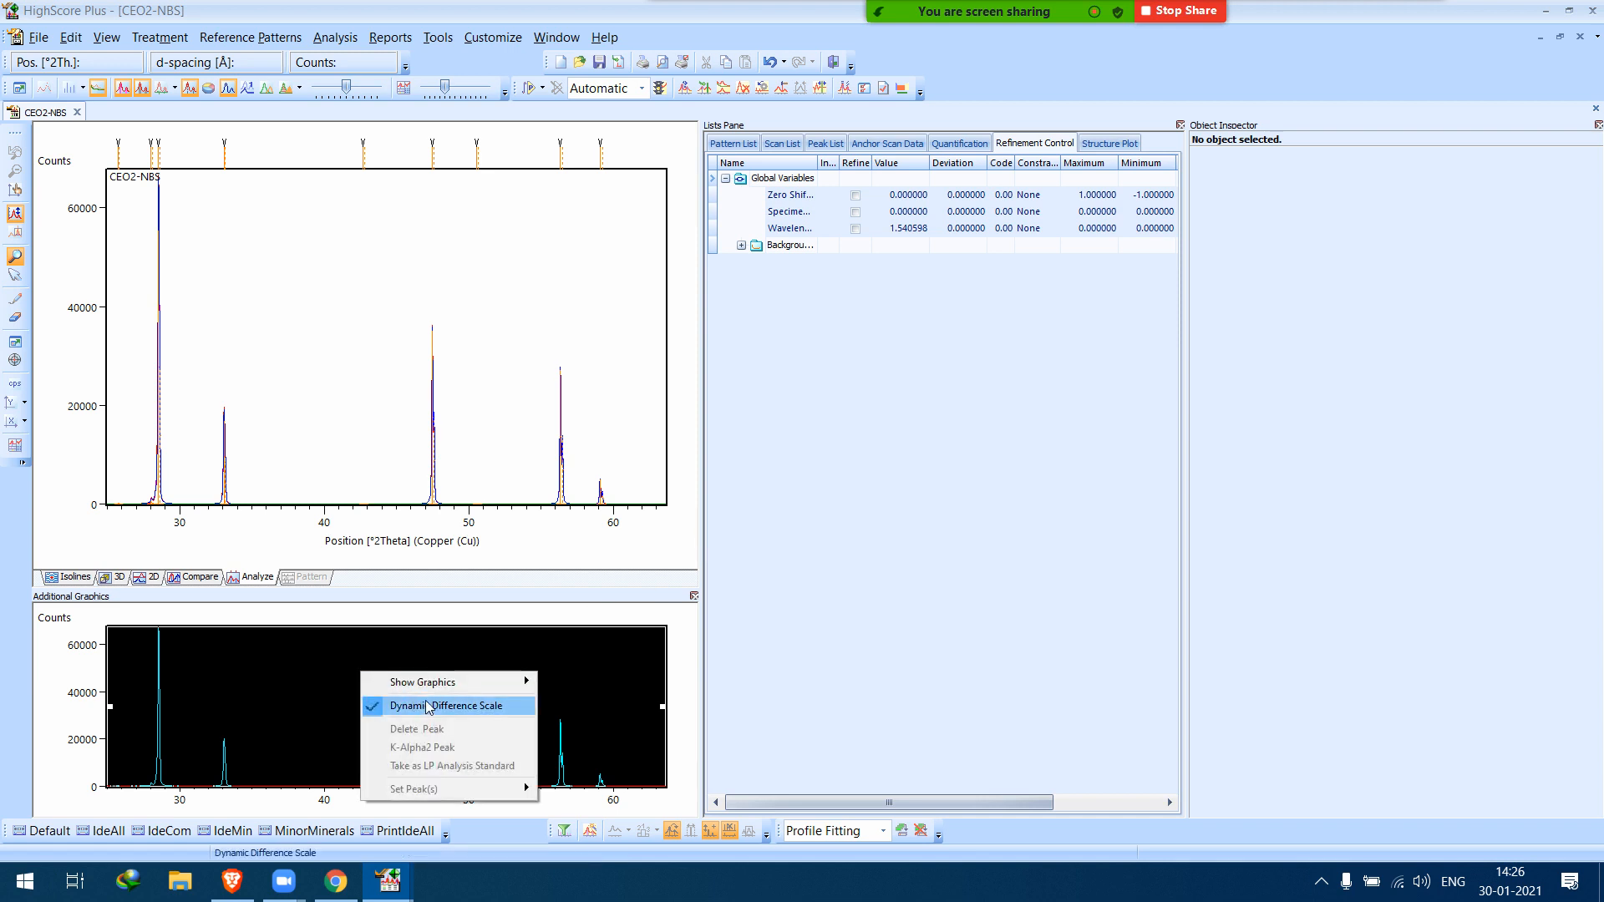
mouse_move(514, 687)
click(628, 686)
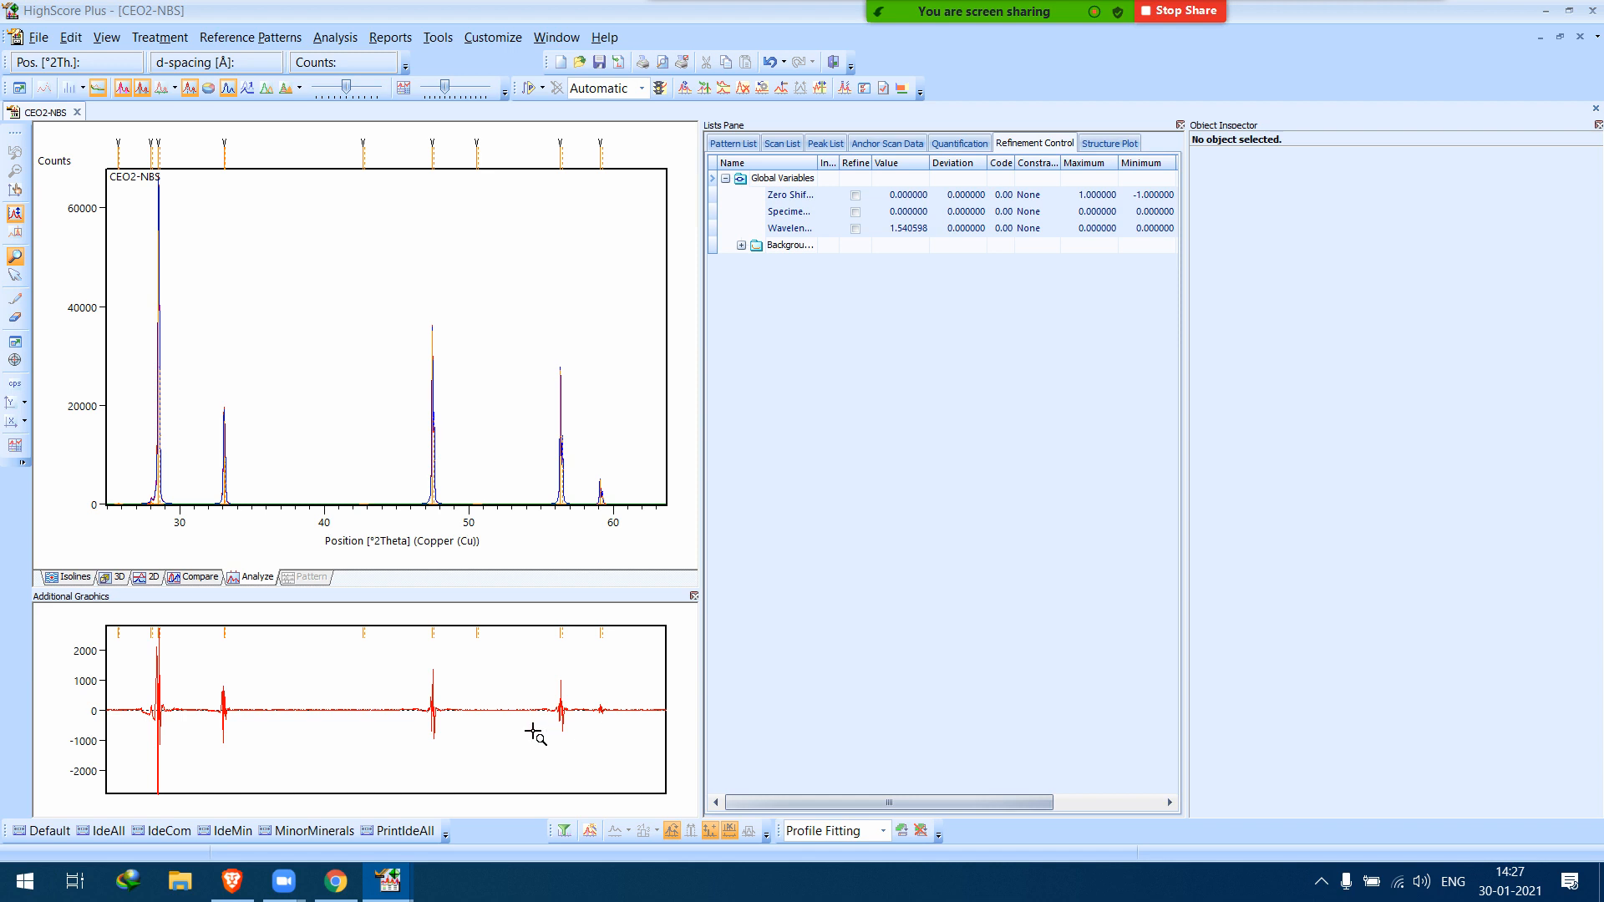
Review the fit's agreement indices and the refined properties of the peaks near 28.5 and 33.1 °2Theta.
click(758, 182)
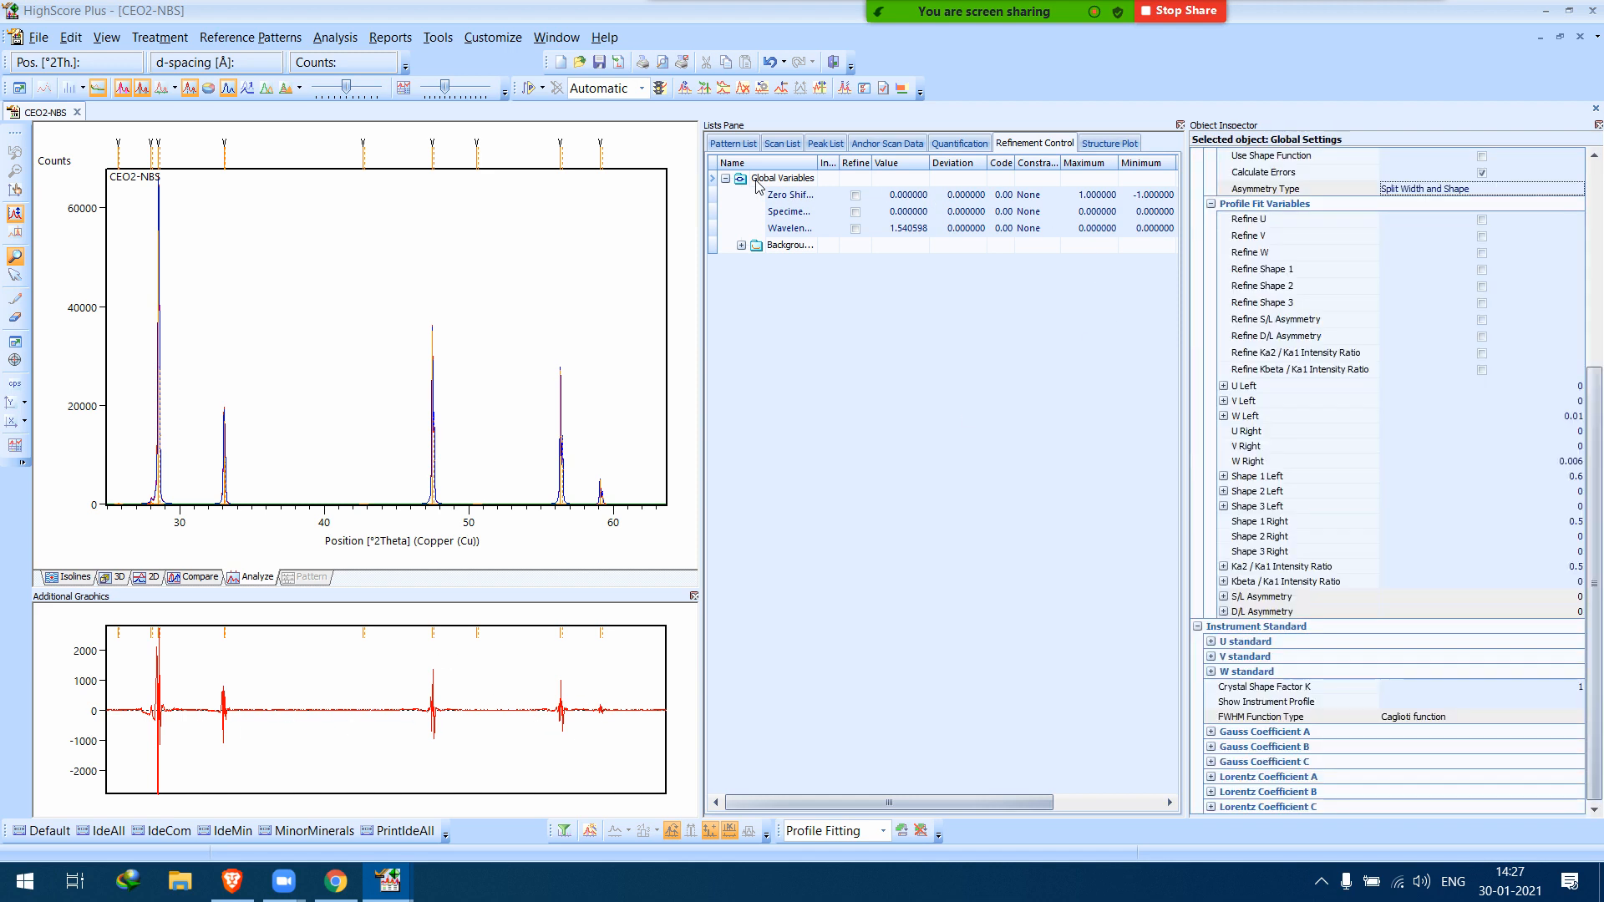
click(1596, 332)
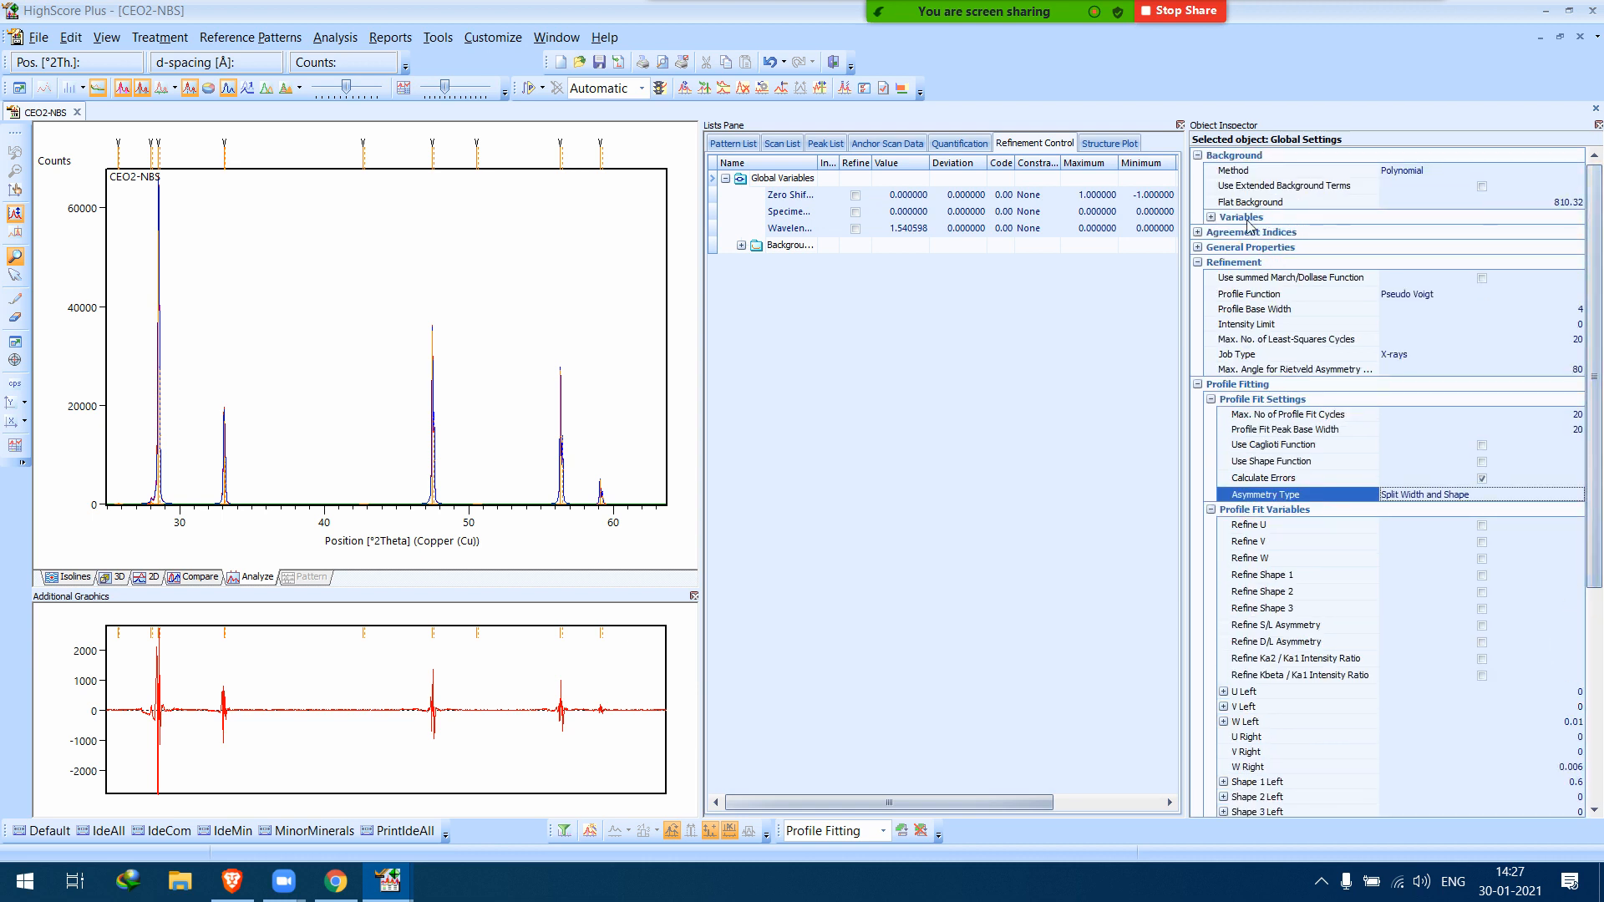
click(1208, 232)
click(1198, 232)
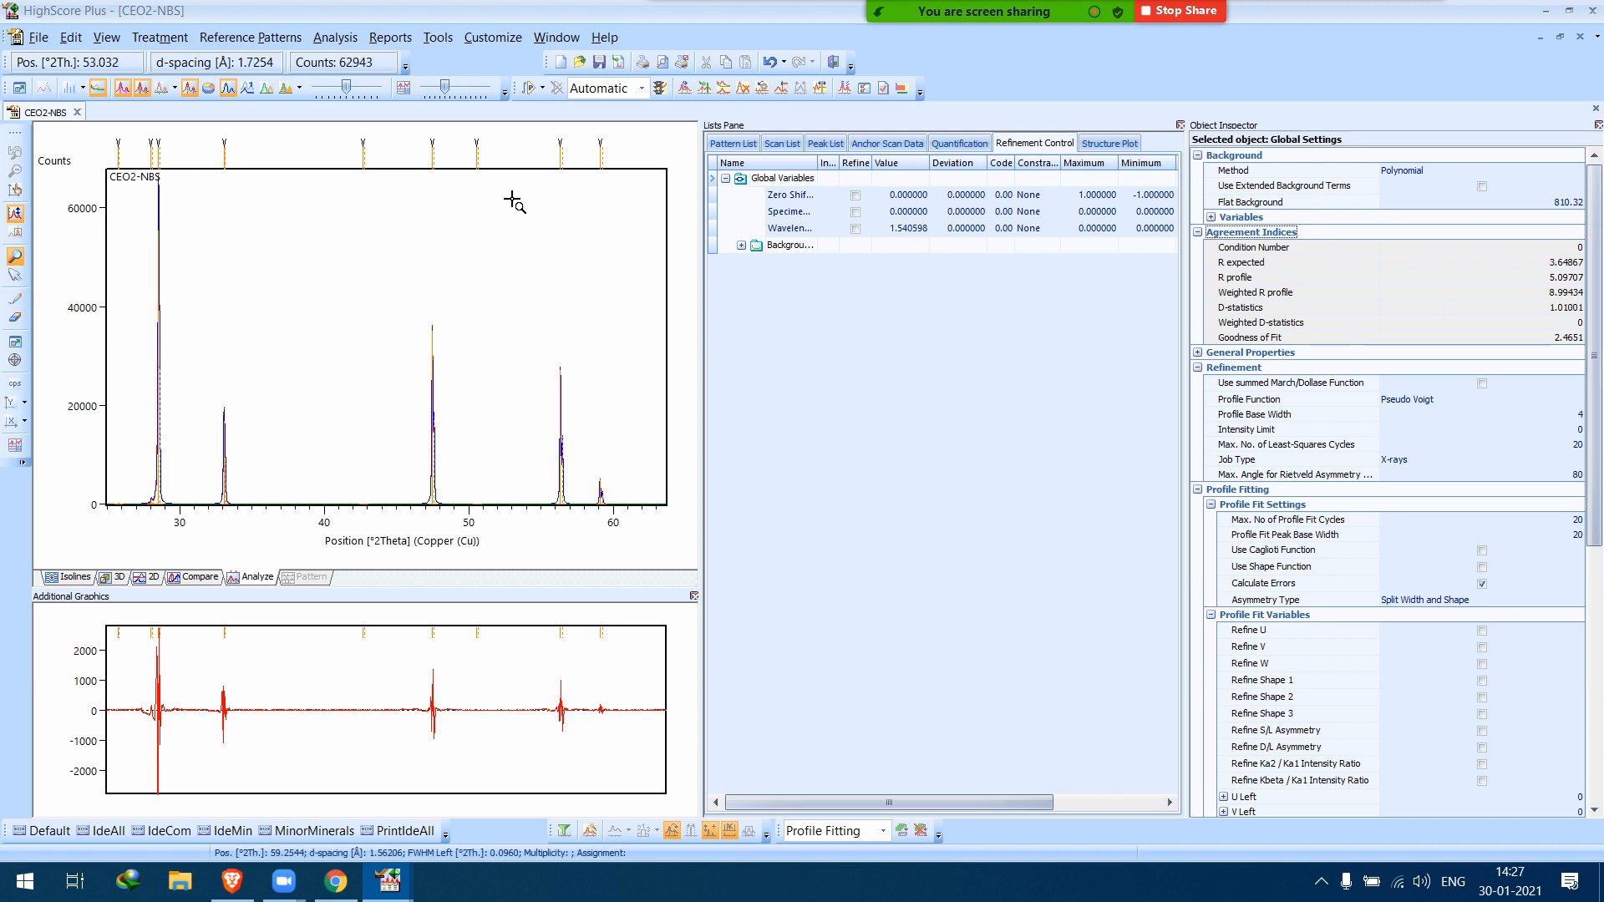
click(158, 149)
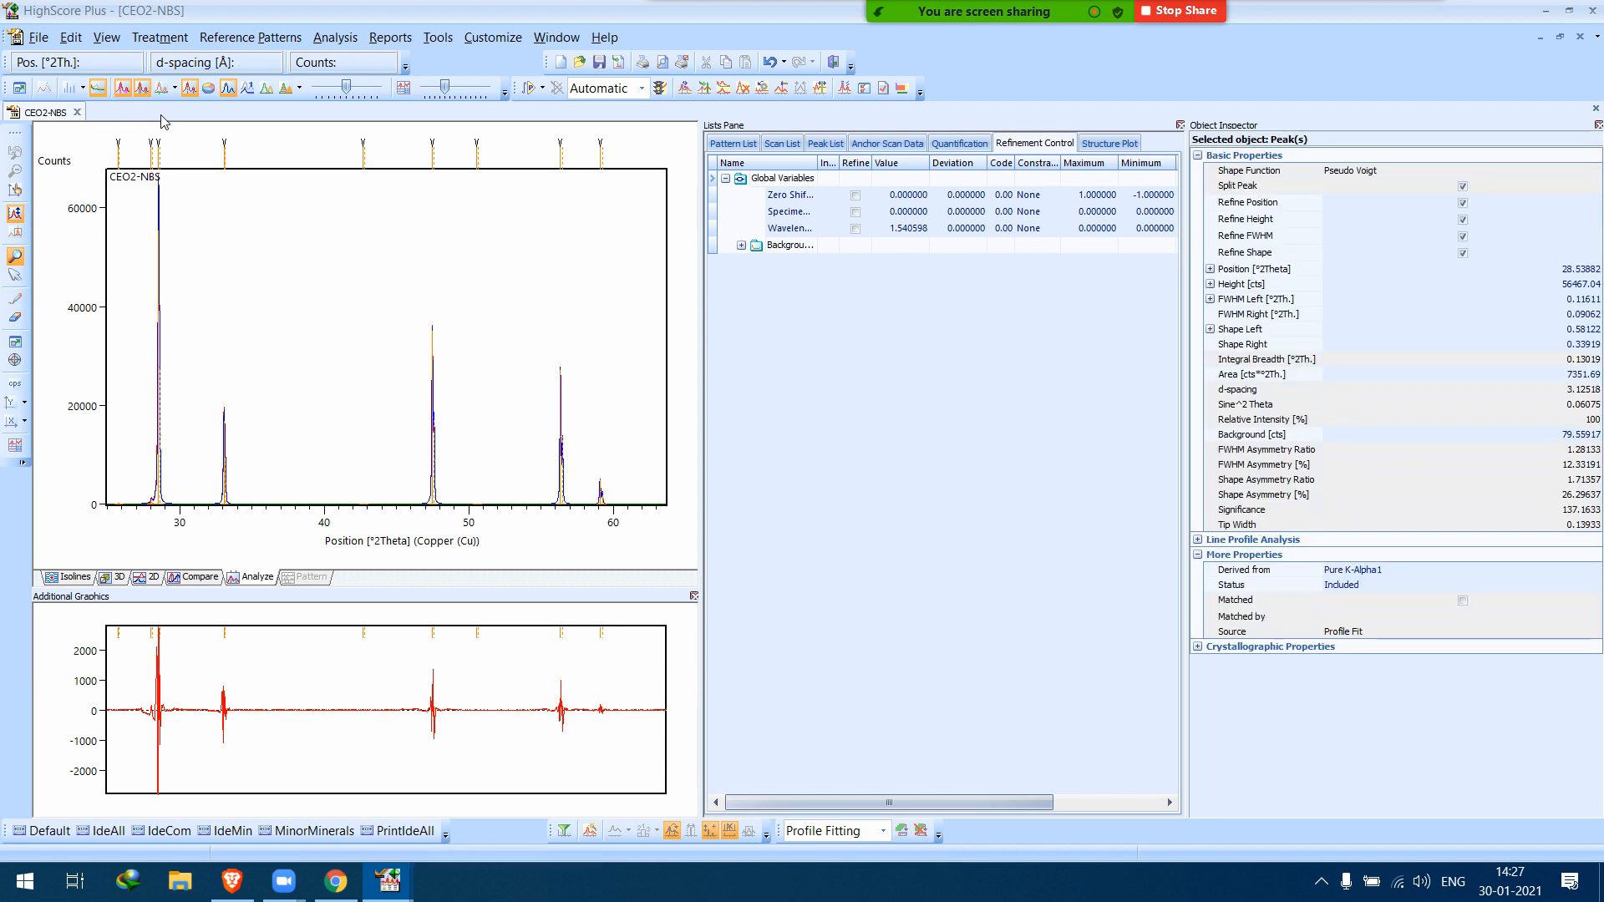
click(224, 149)
Open the CAF2-RAW.RD scan from the Tutorial folder.
click(39, 37)
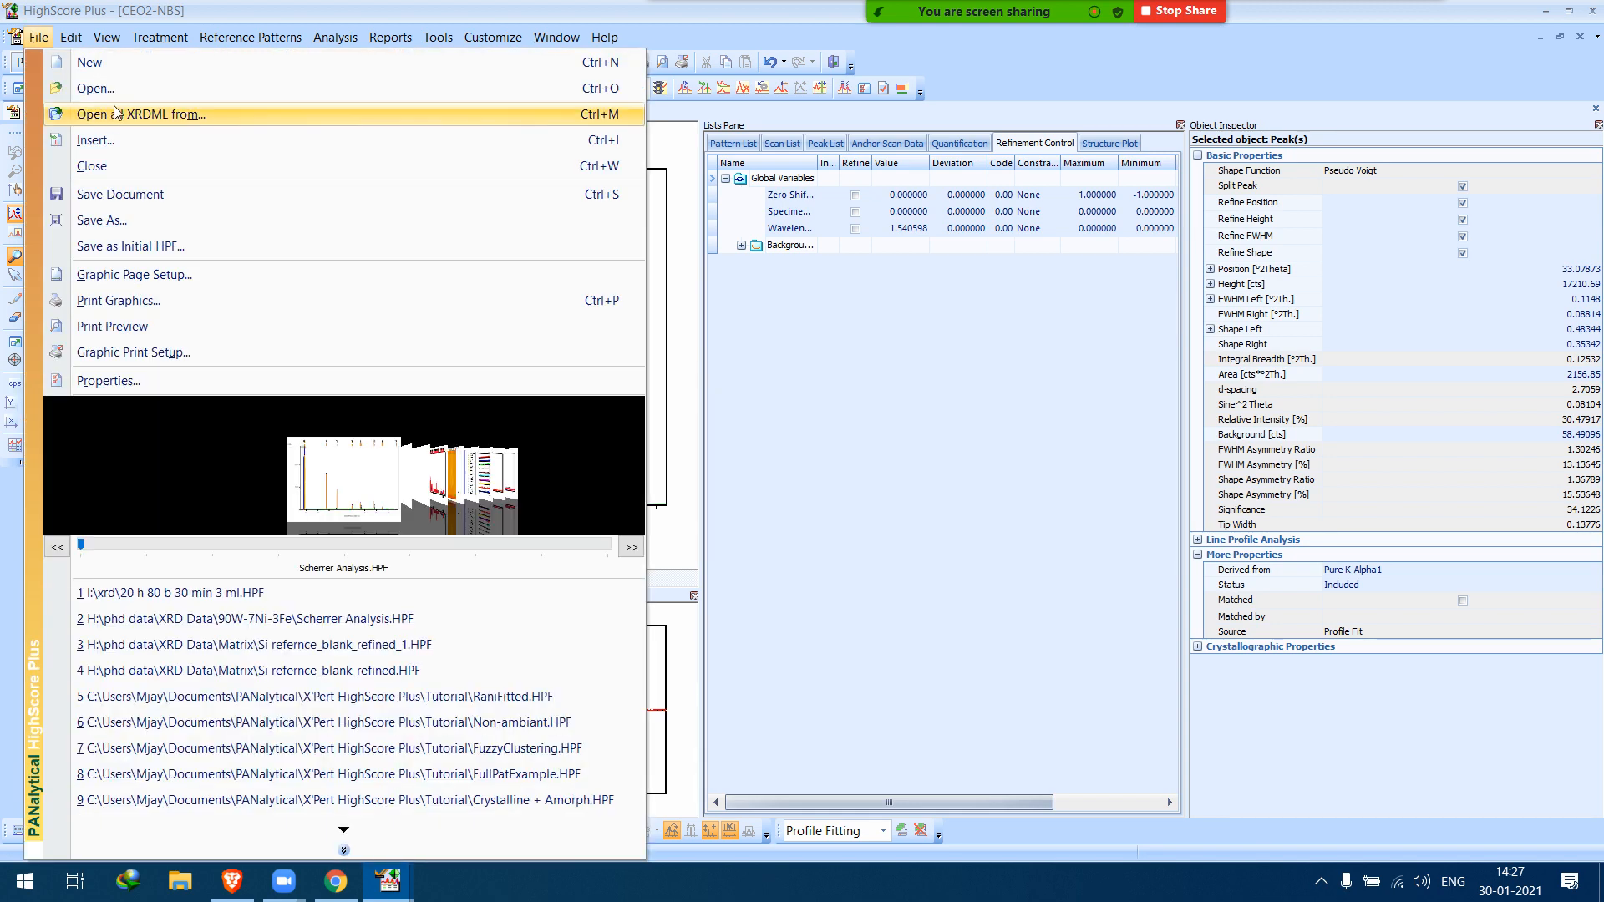
click(486, 432)
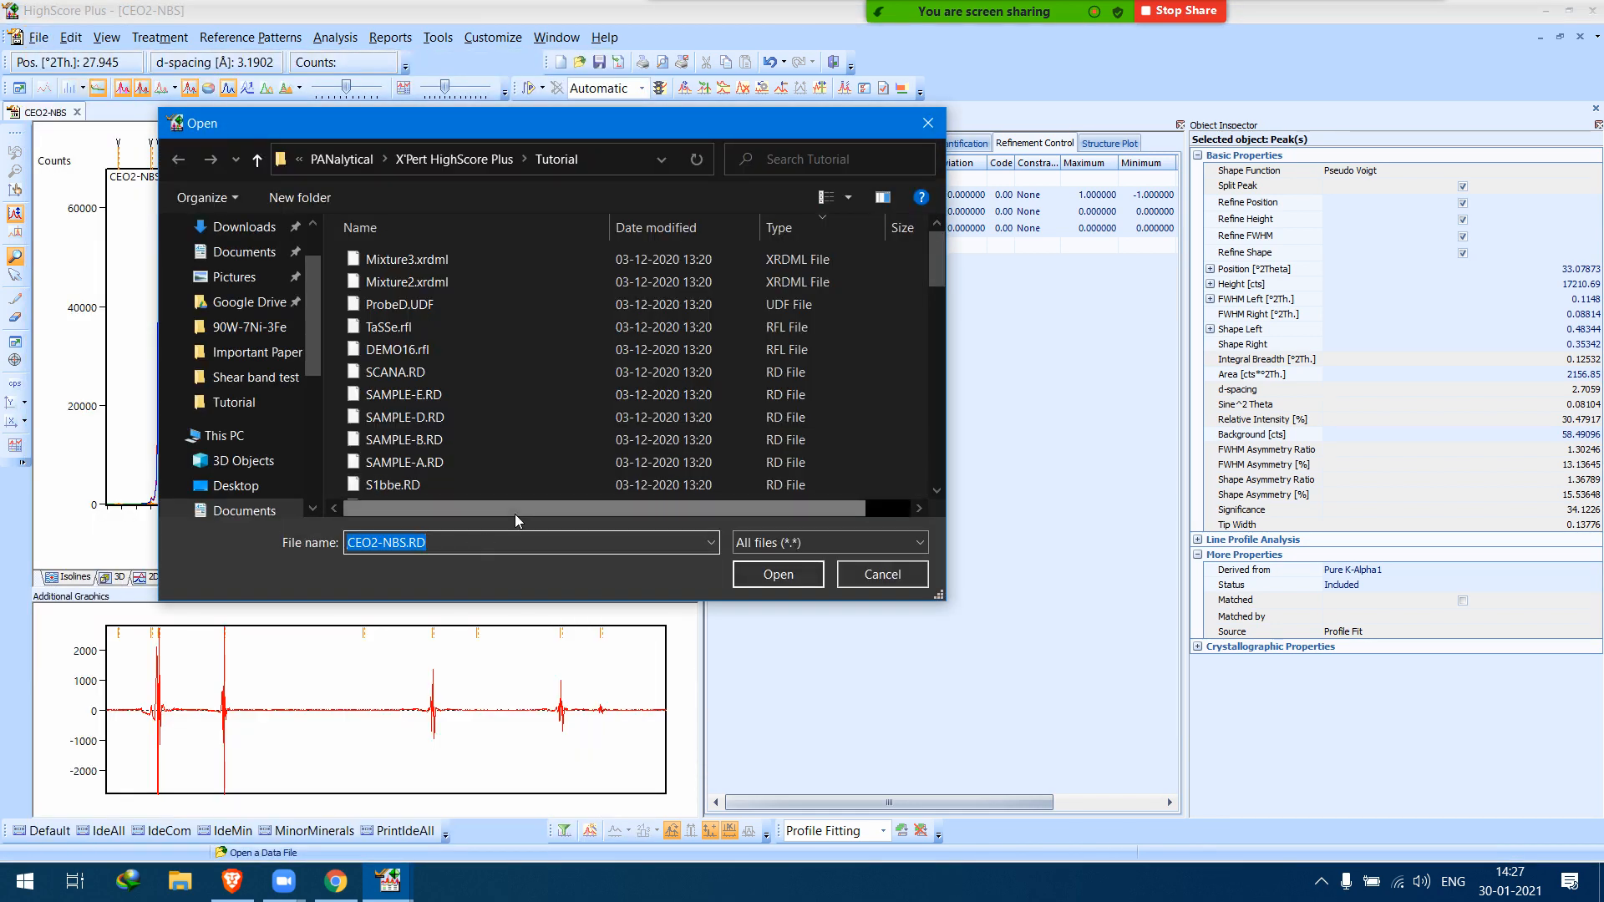
text(ca)
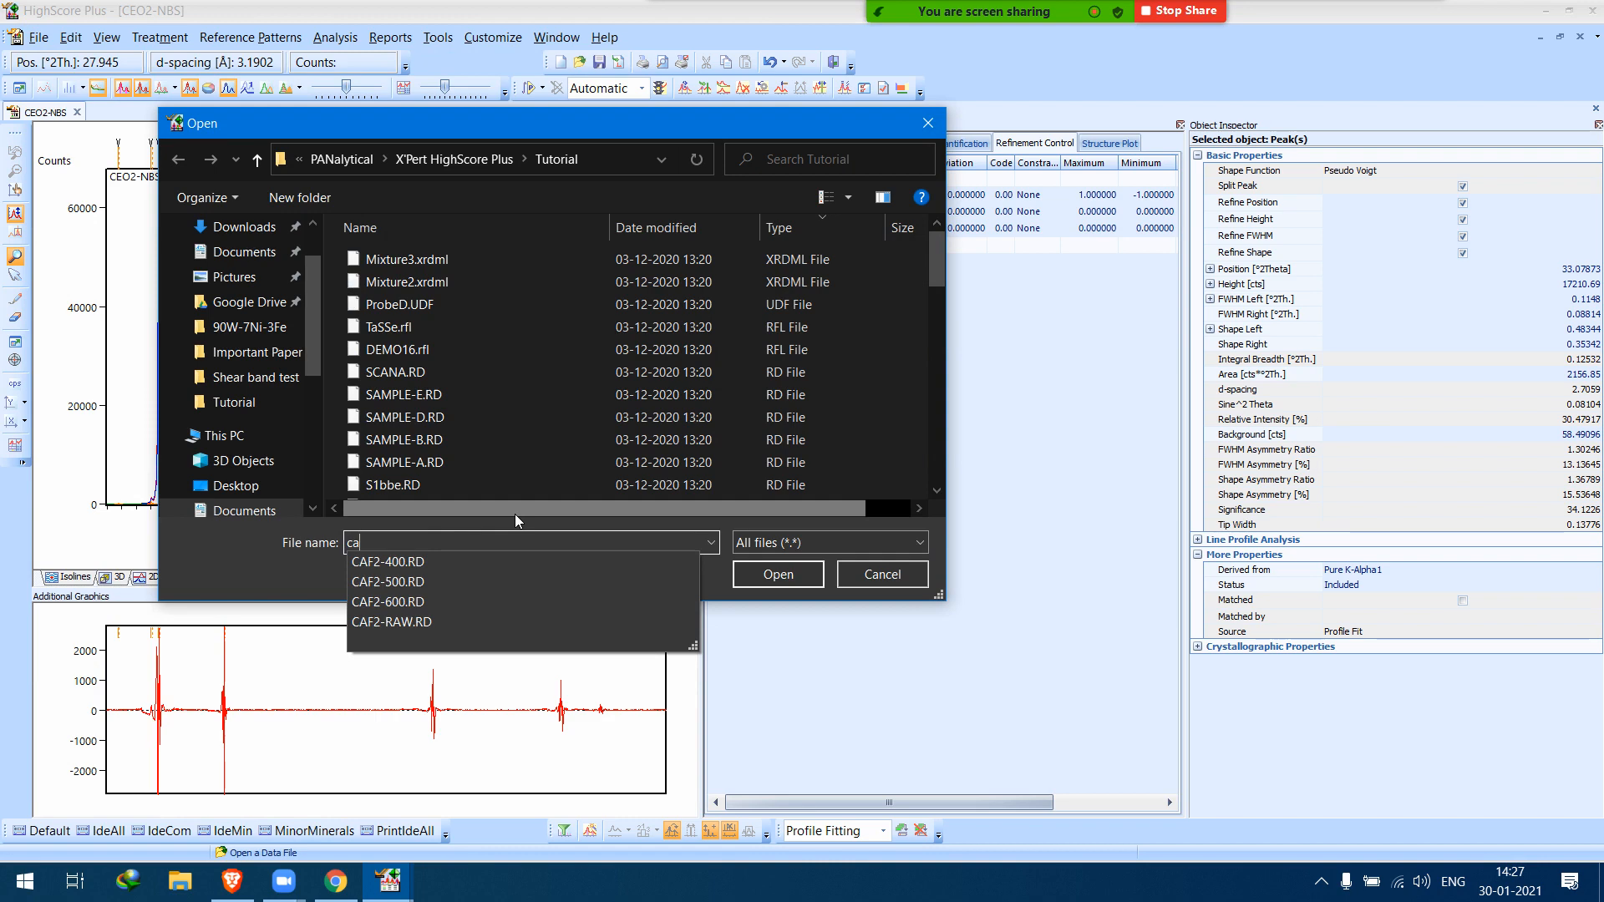
click(442, 623)
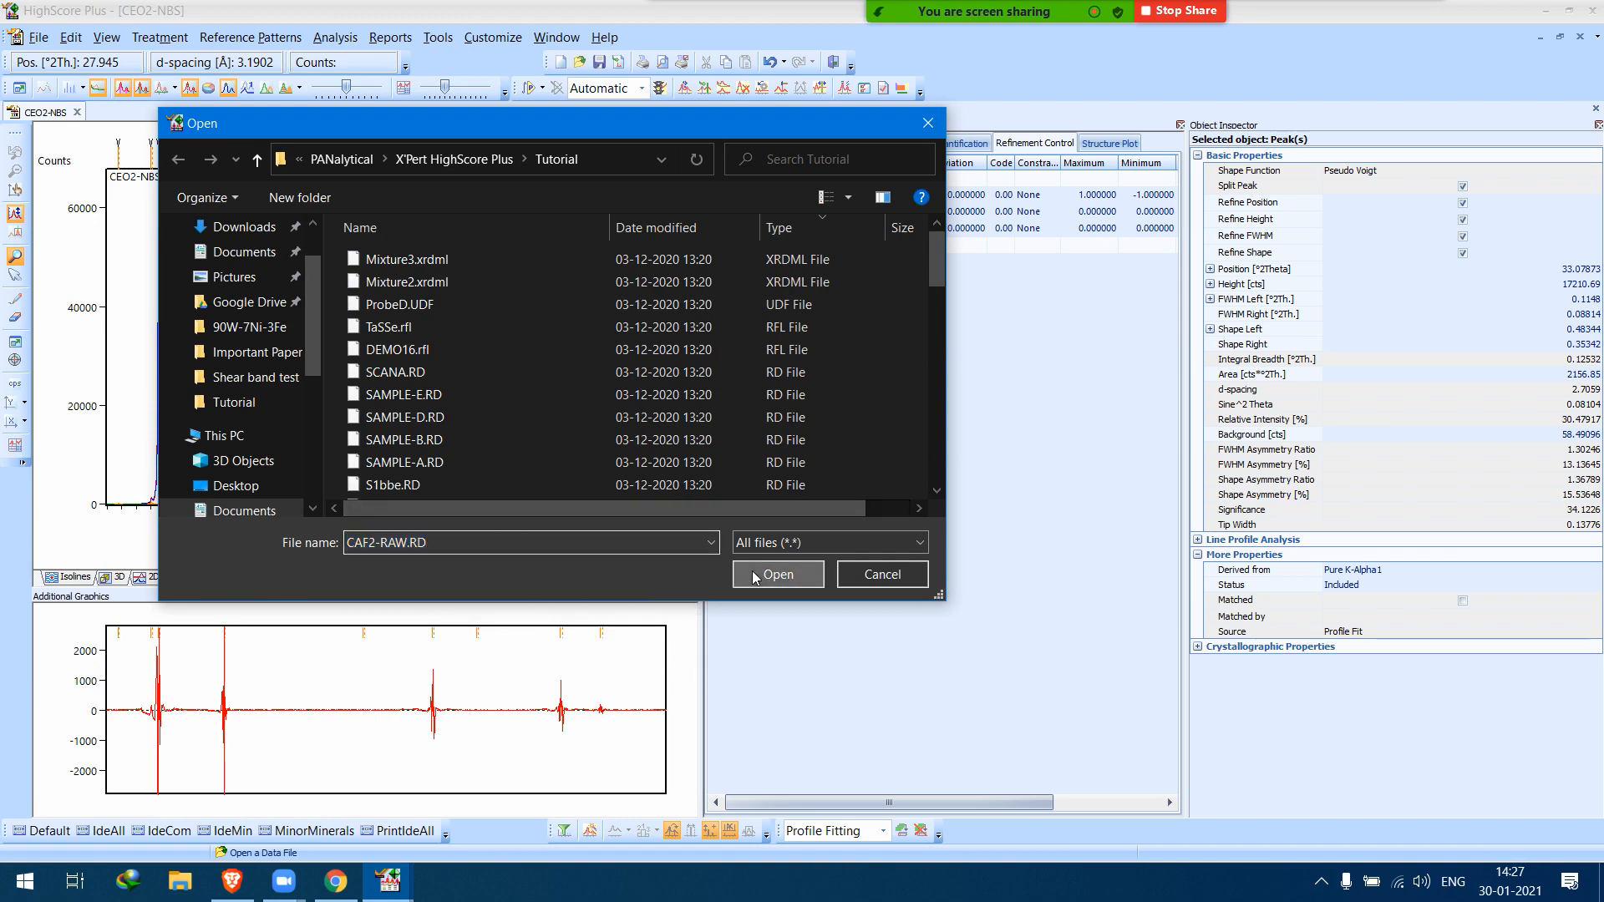
click(749, 576)
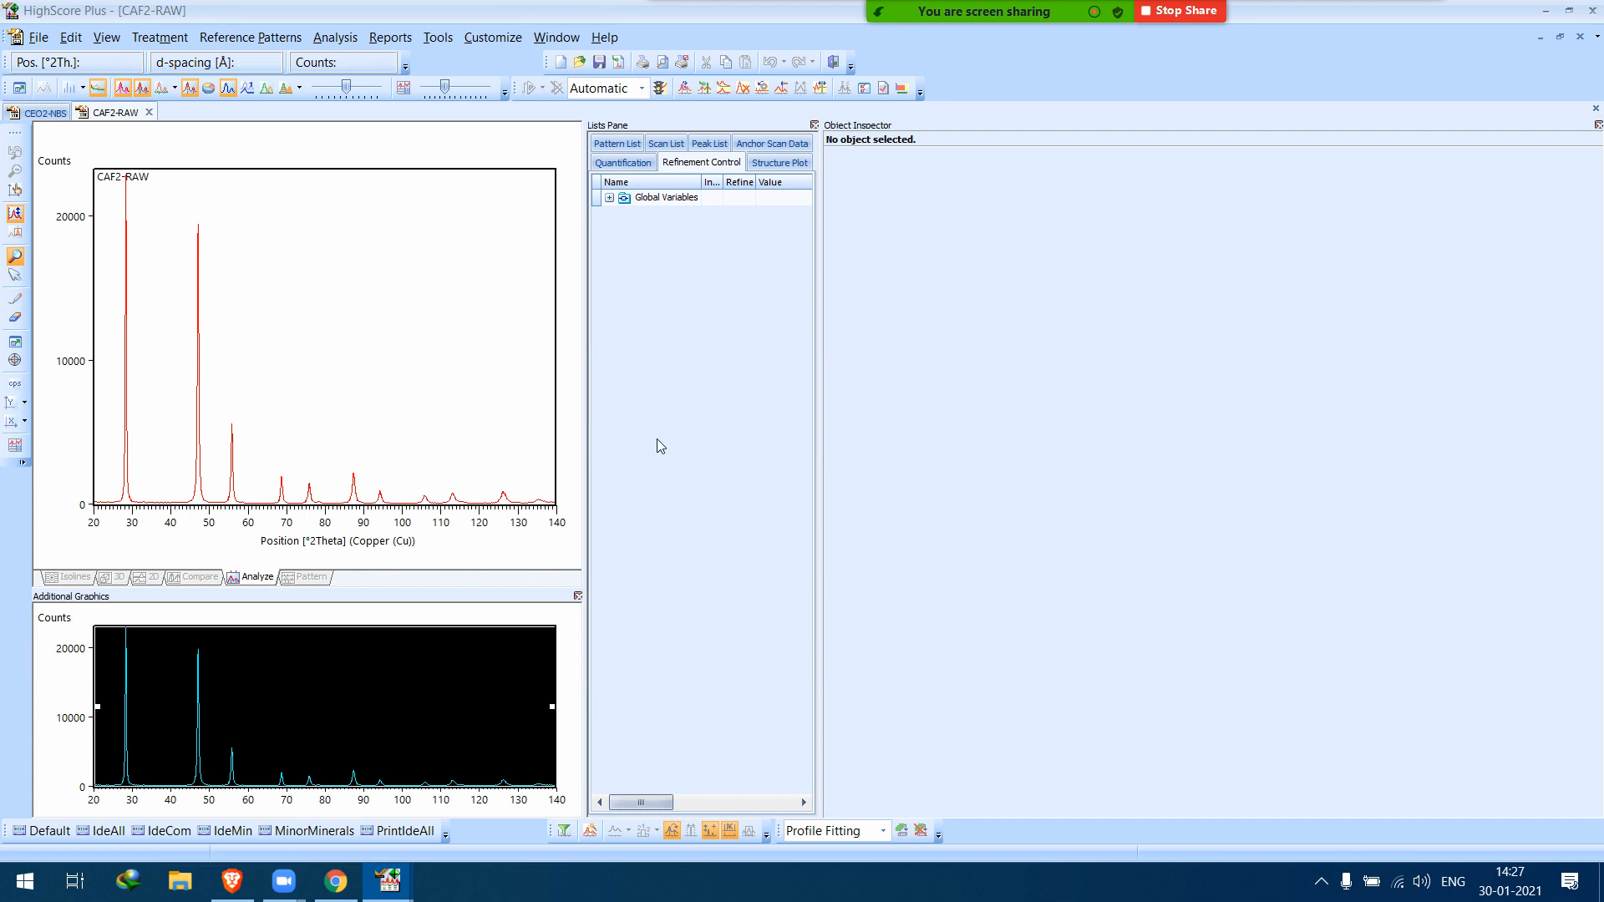
Widen the Lists Pane and the scan graphics, and clip the CAF2-RAW scan to about 23 to 62 °2Theta.
drag(820, 466, 1067, 527)
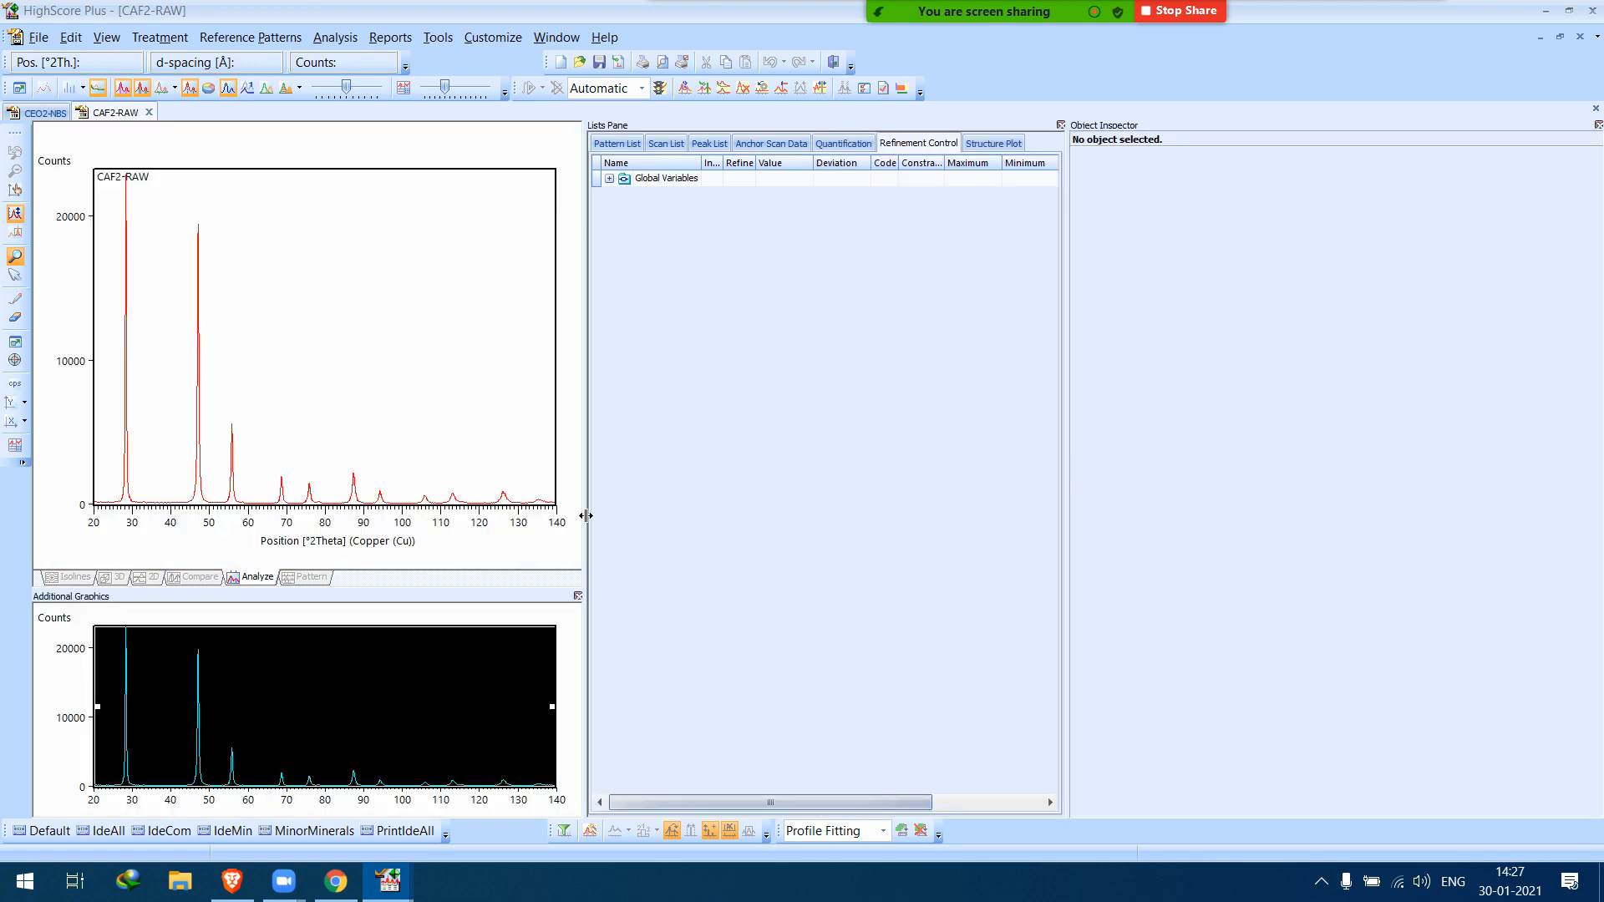
drag(588, 513, 696, 513)
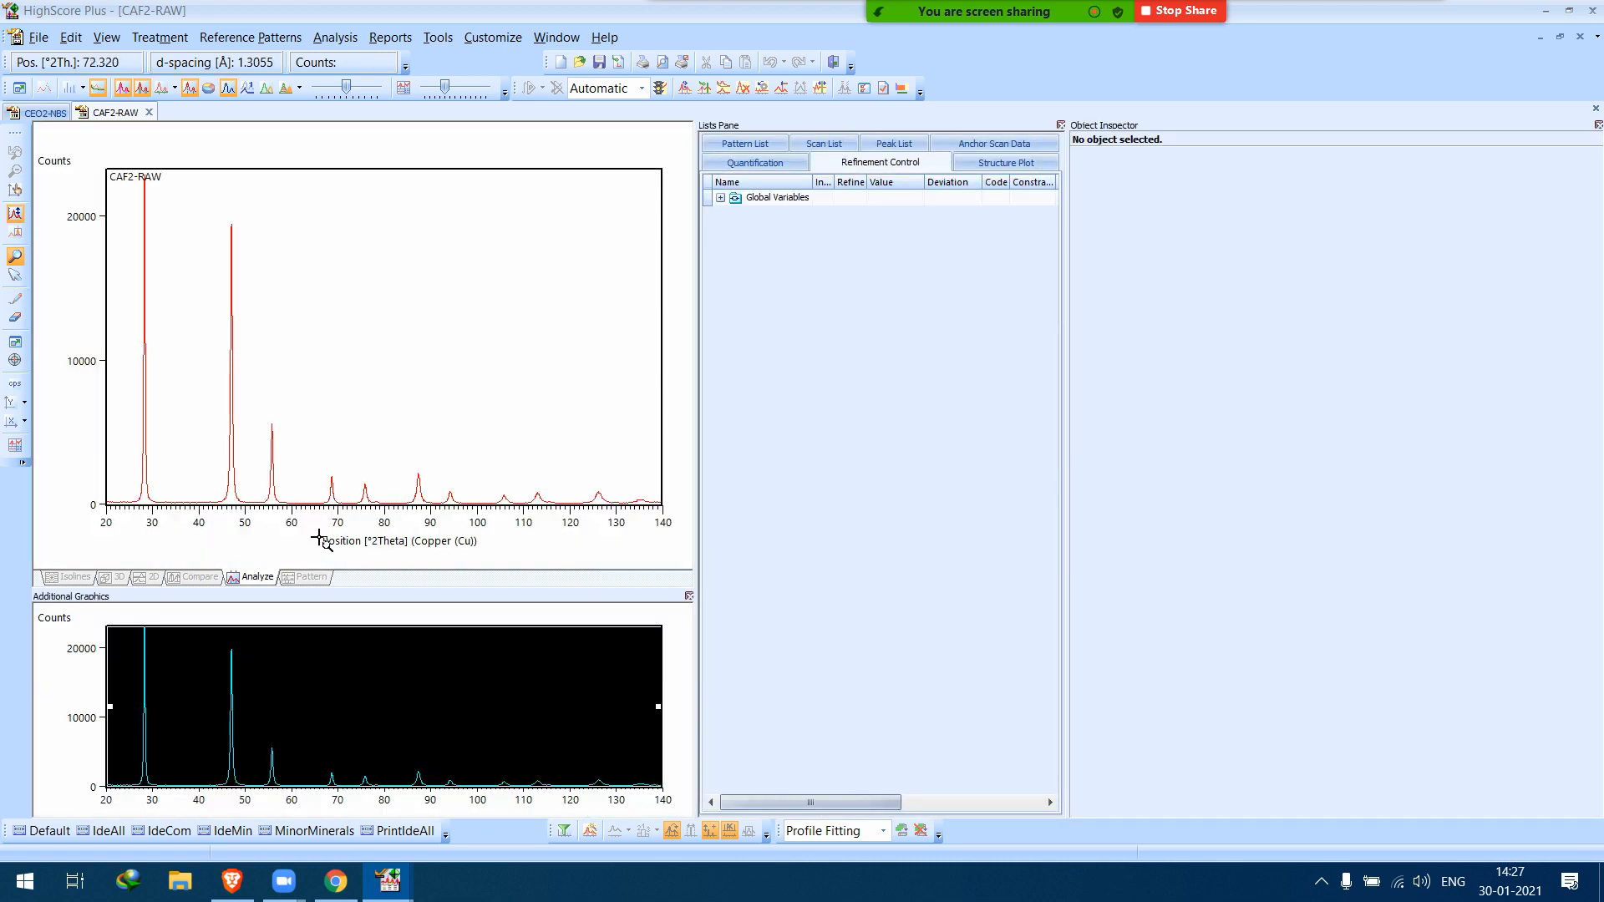
drag(309, 489, 640, 541)
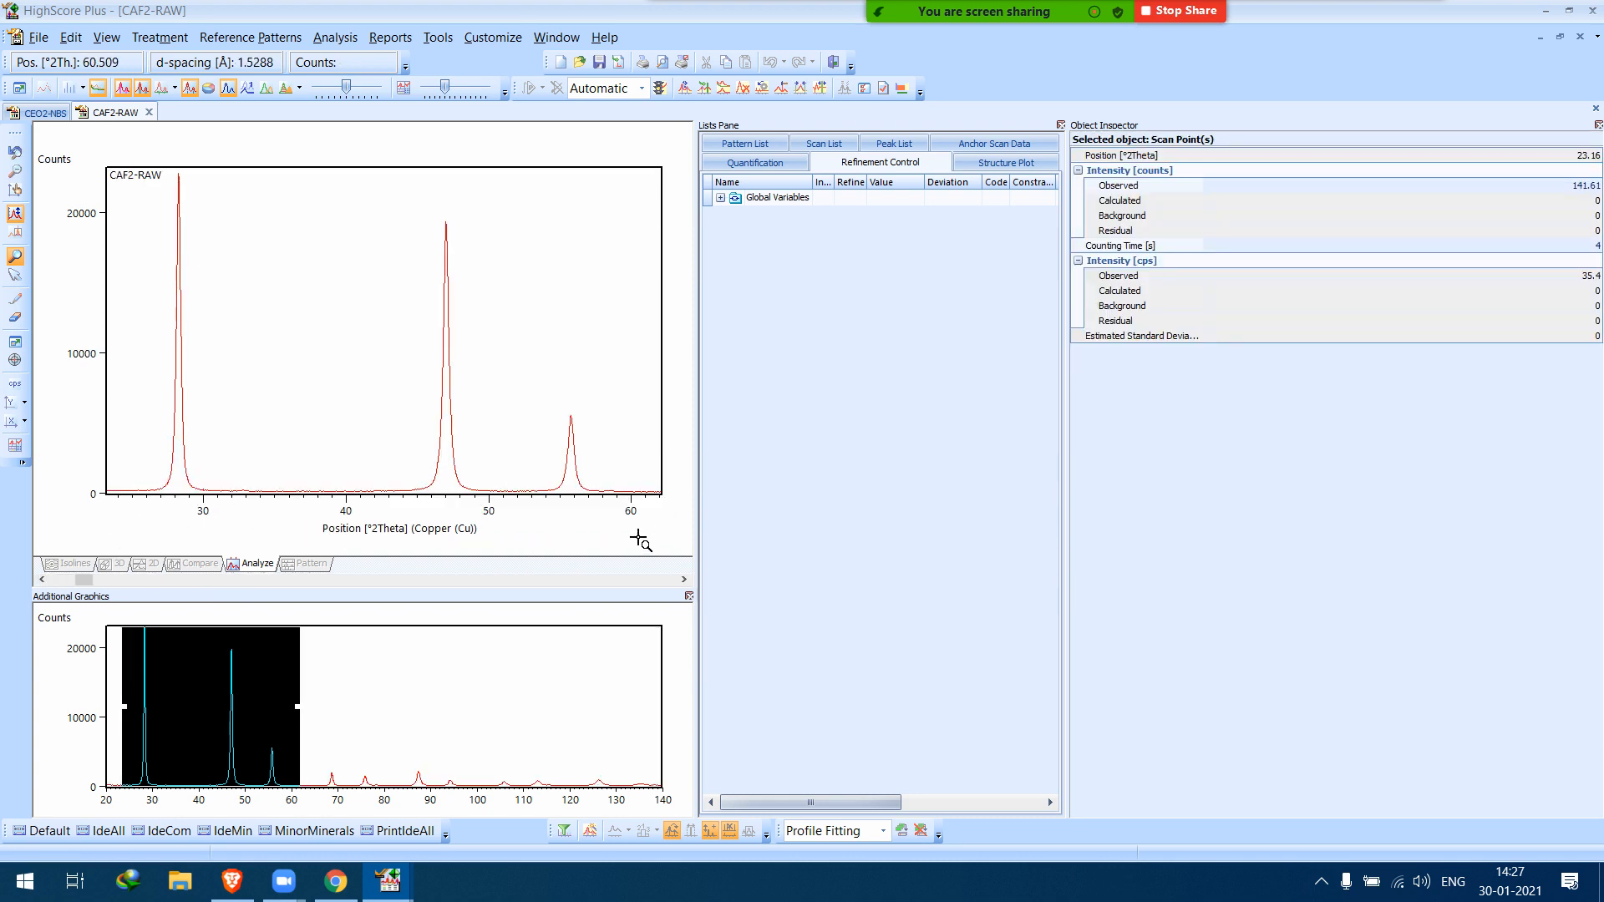
right_click(341, 379)
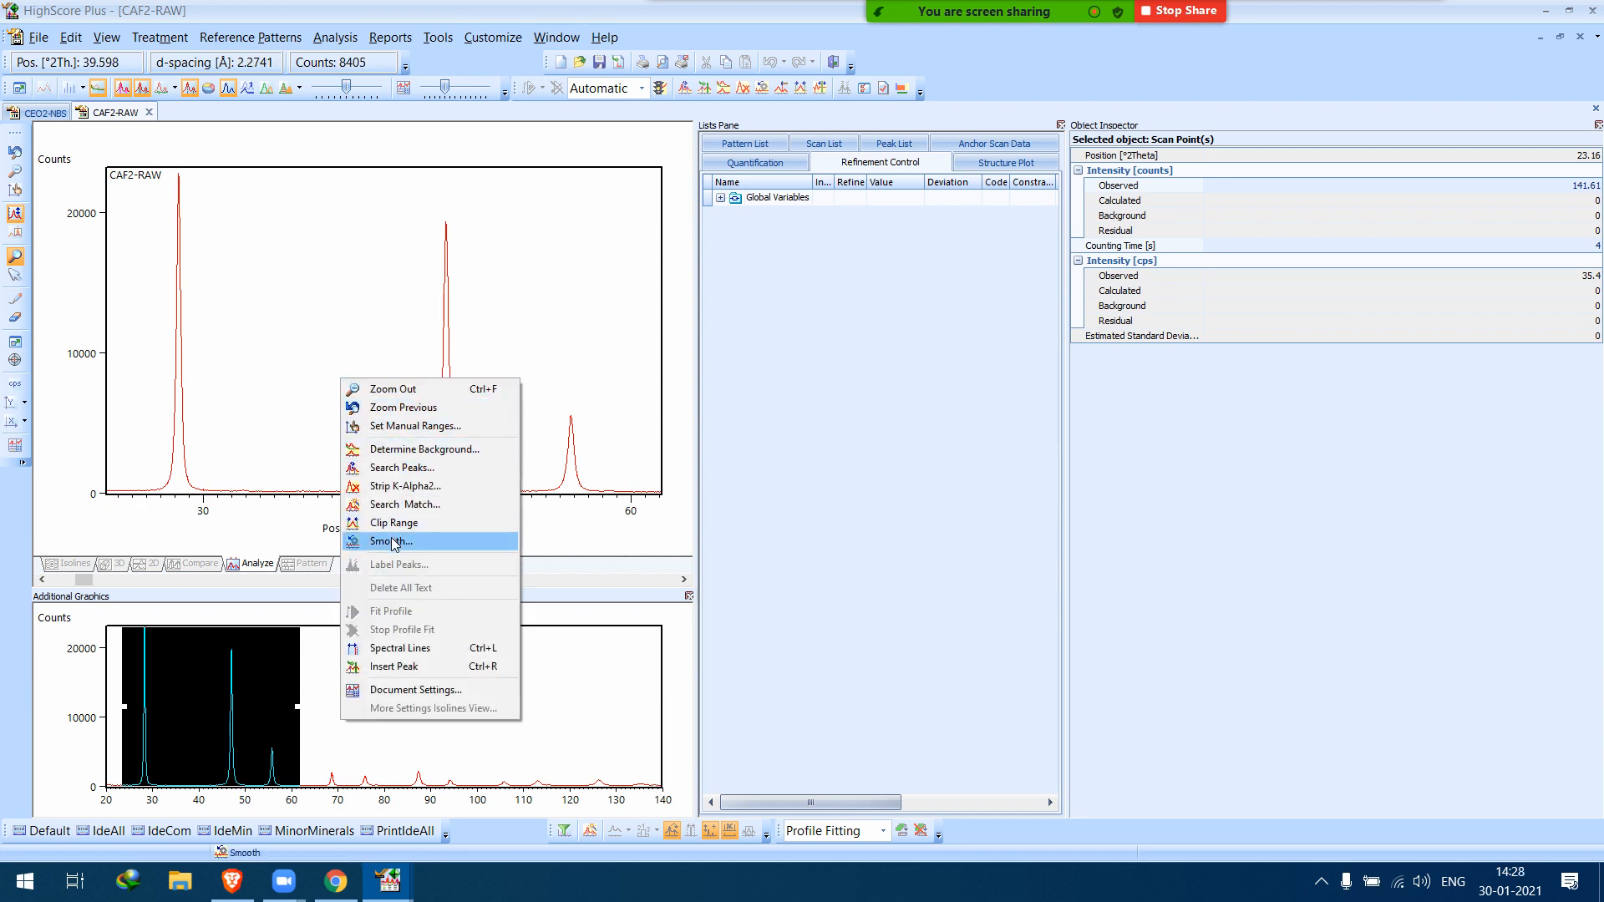
click(396, 523)
Determine the background of the clipped CAF2-RAW scan with the automatic method, save it to the list and accept it.
right_click(348, 396)
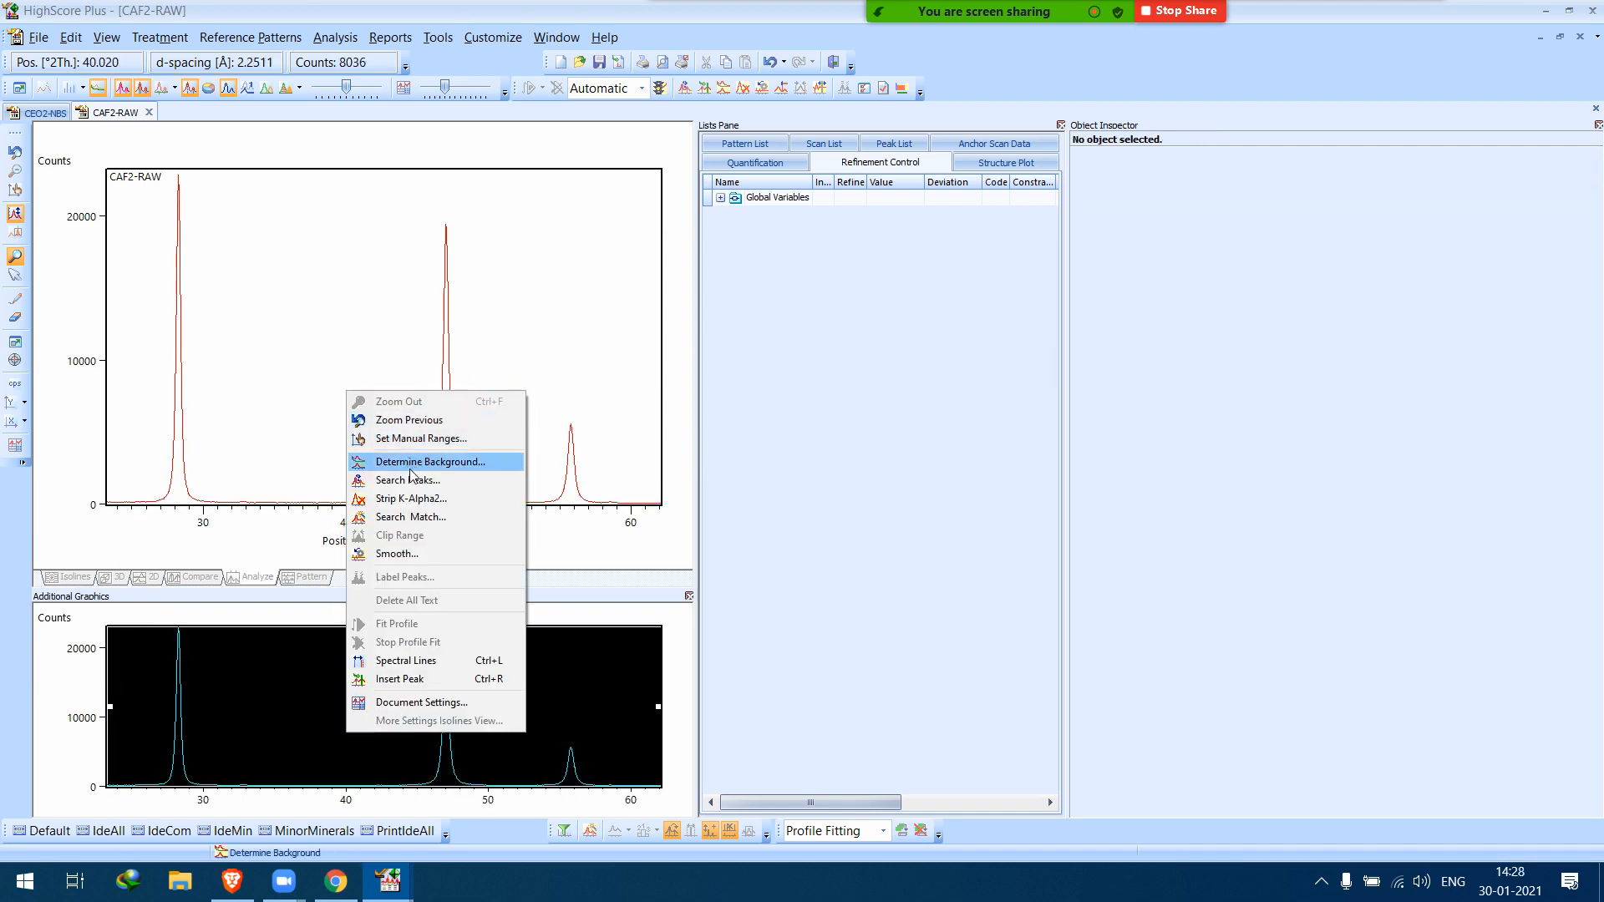
click(419, 468)
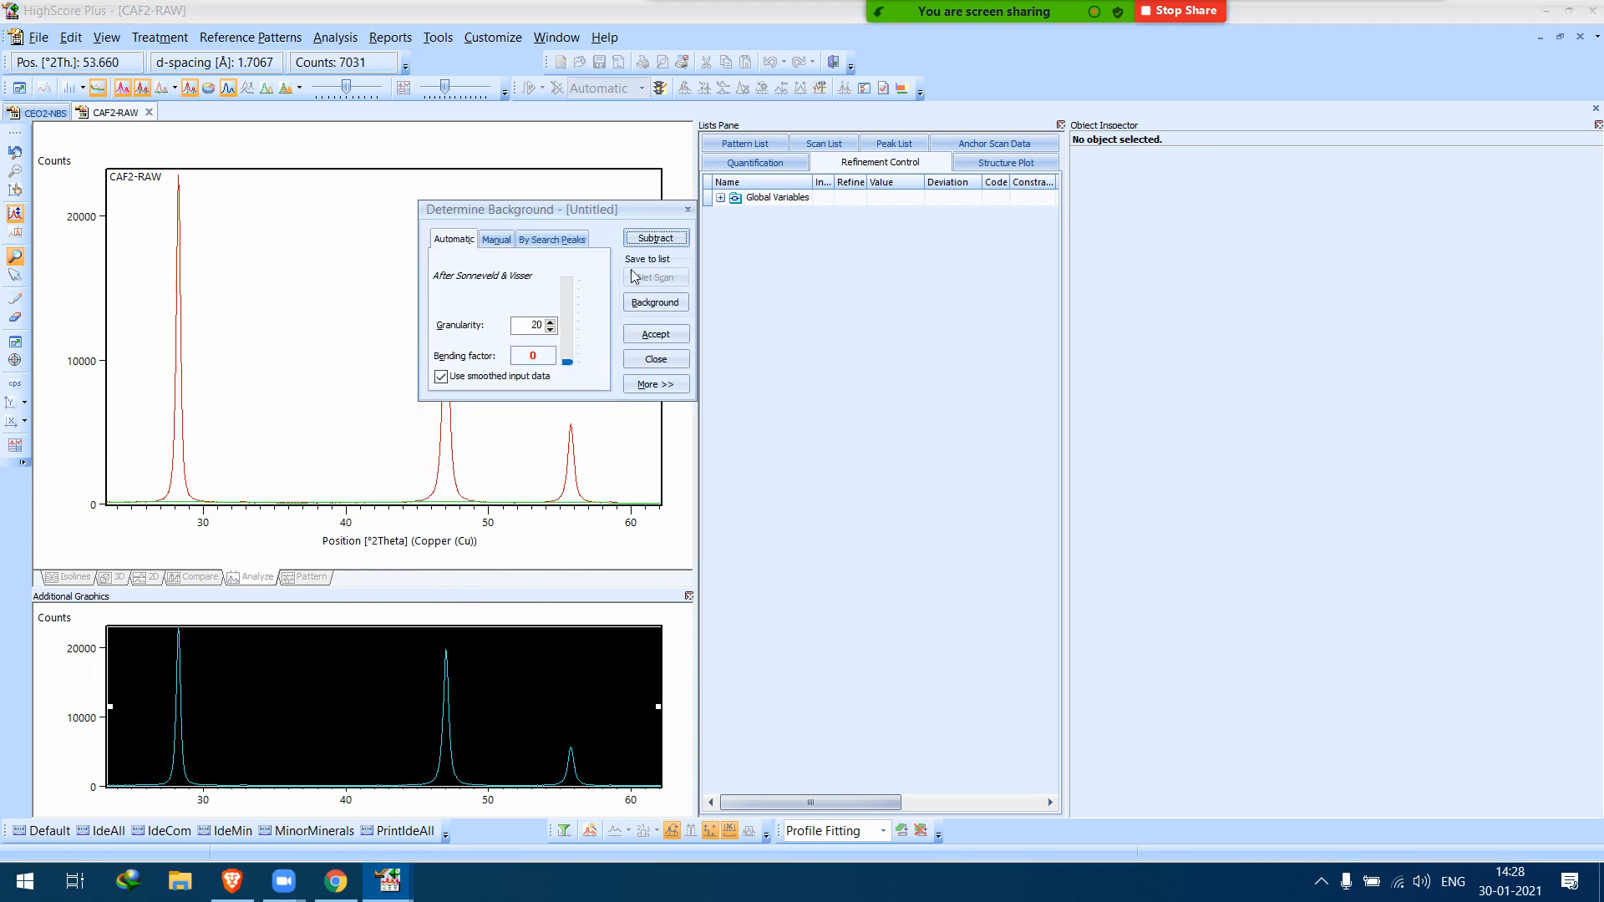
click(648, 304)
click(649, 333)
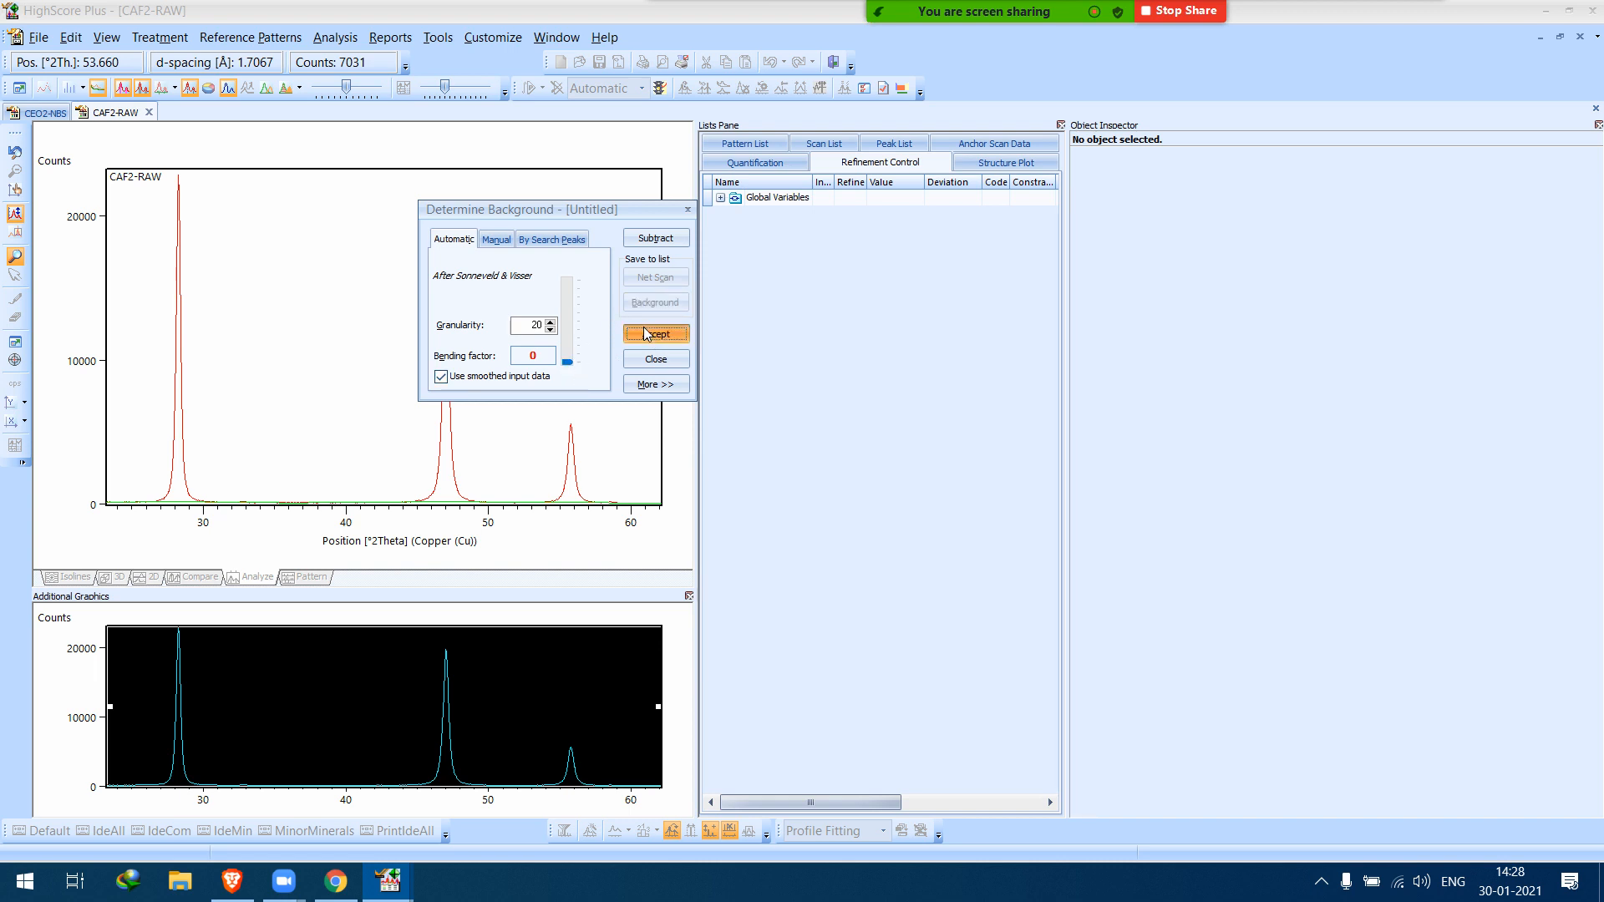
click(648, 357)
Search the peaks of the clipped CAF2-RAW scan with the Minimum 2nd derivative method and accept them.
right_click(325, 331)
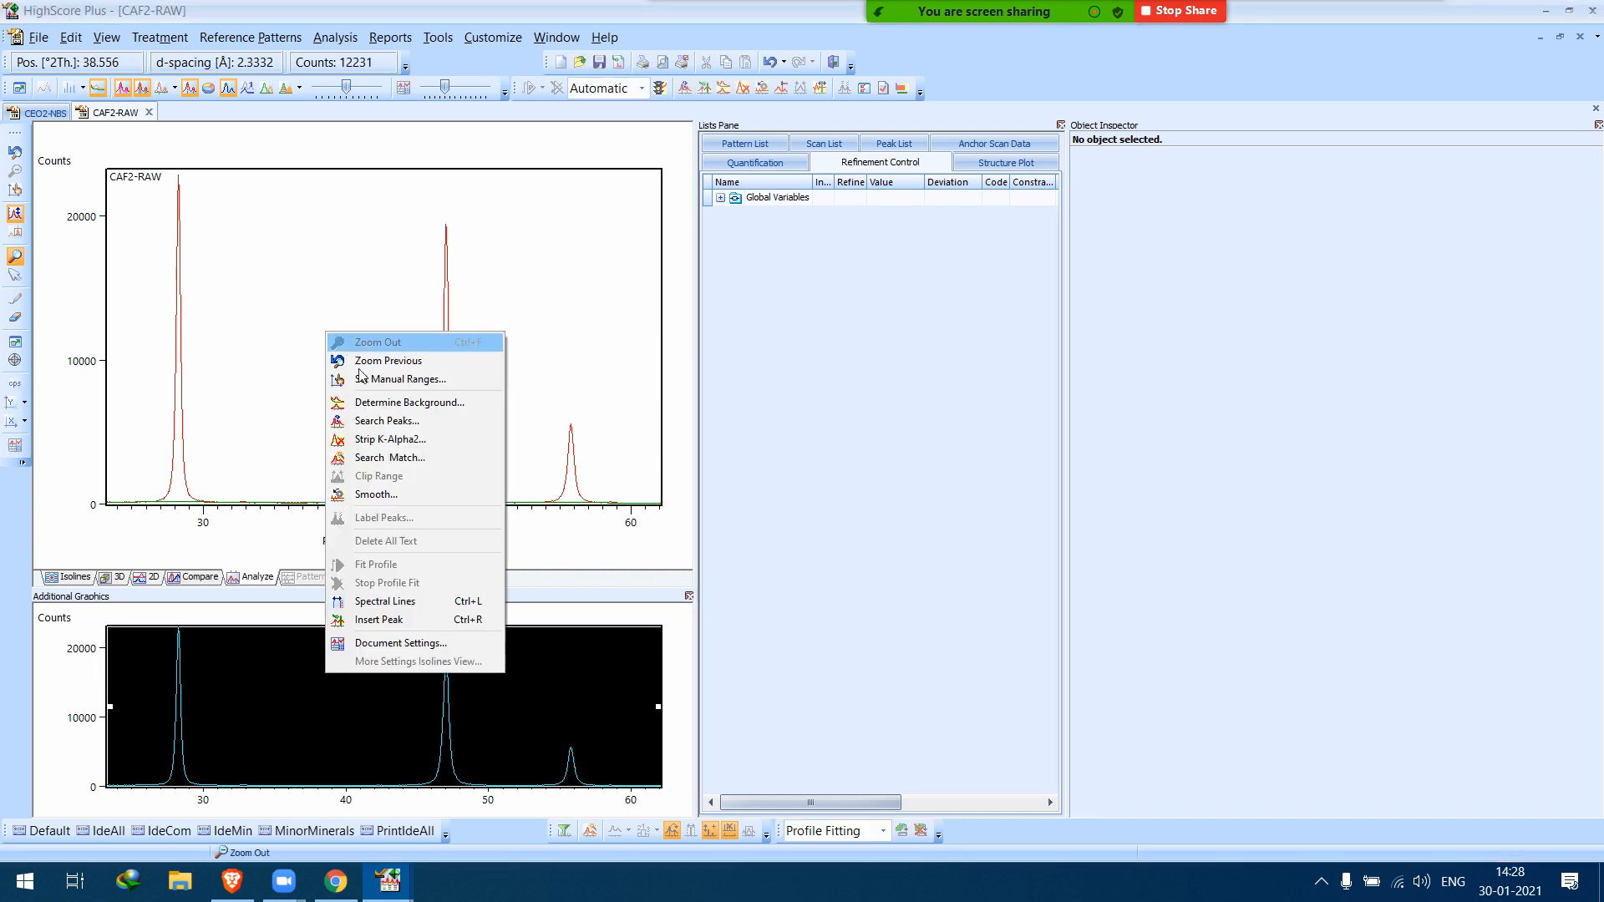
click(422, 429)
click(666, 241)
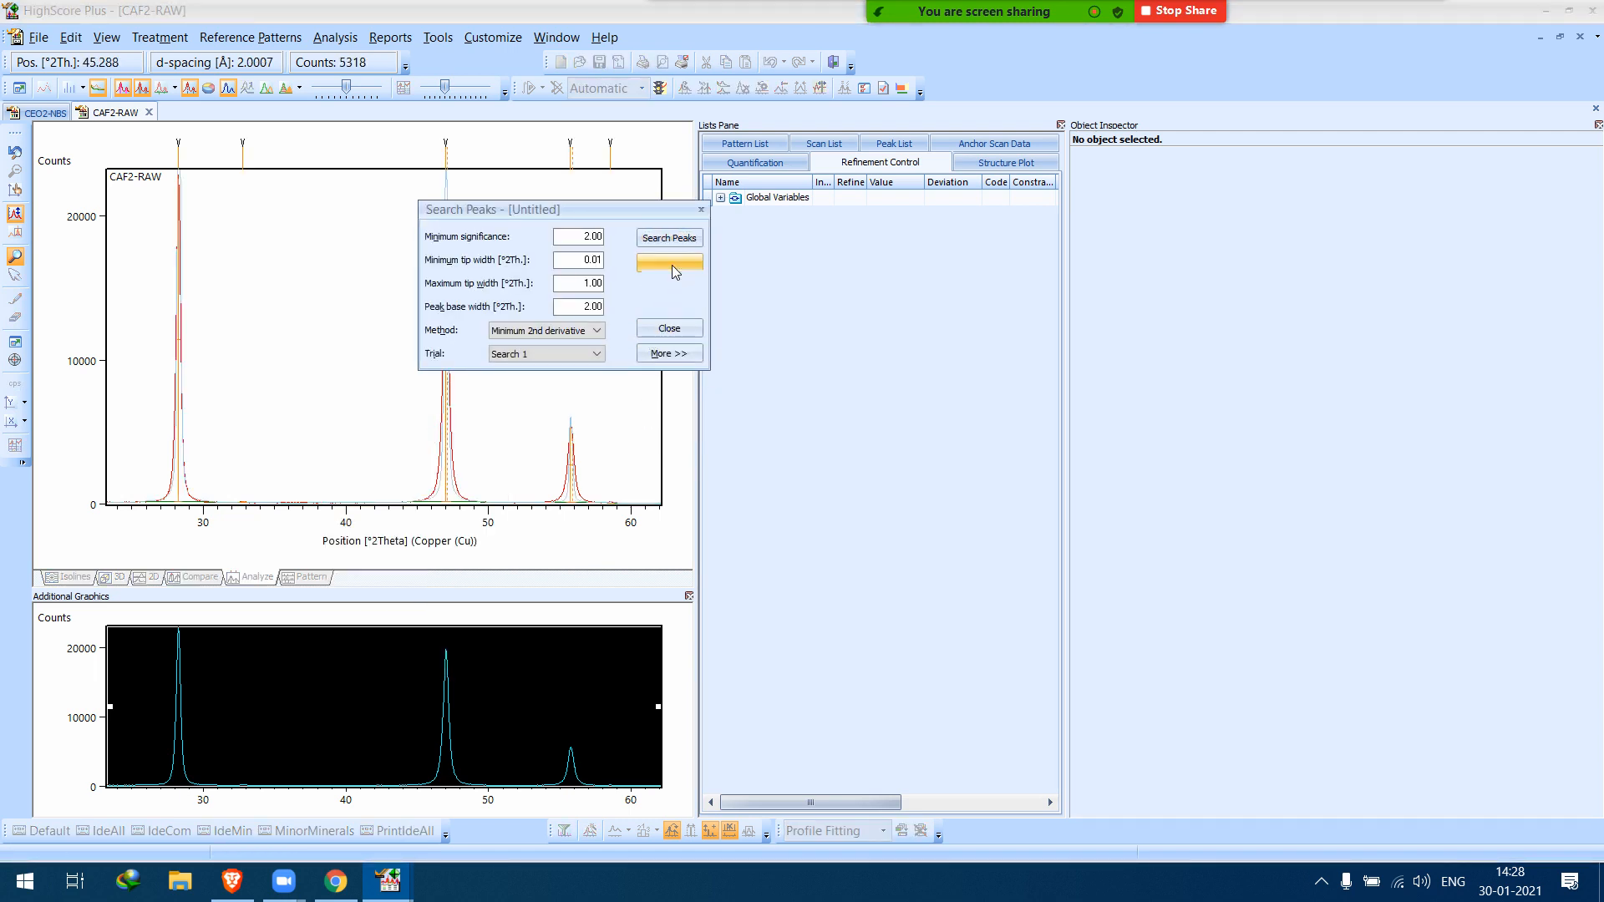
click(671, 264)
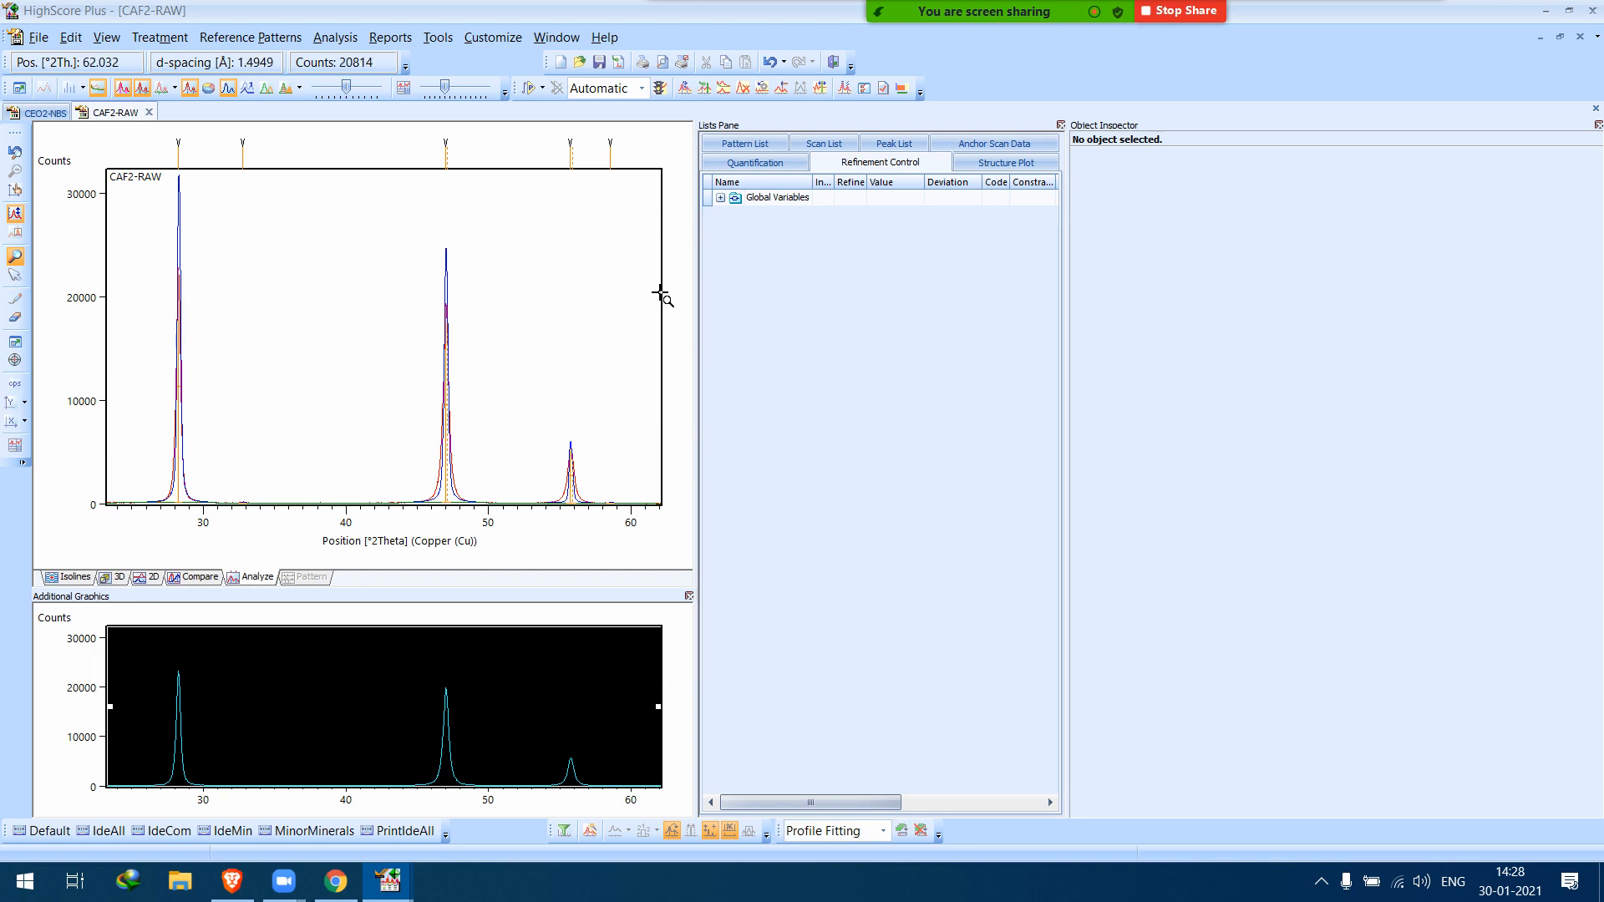
In the global settings of the CAF2-RAW scan, set the profile fit asymmetry type to Split Width and Shape.
click(457, 314)
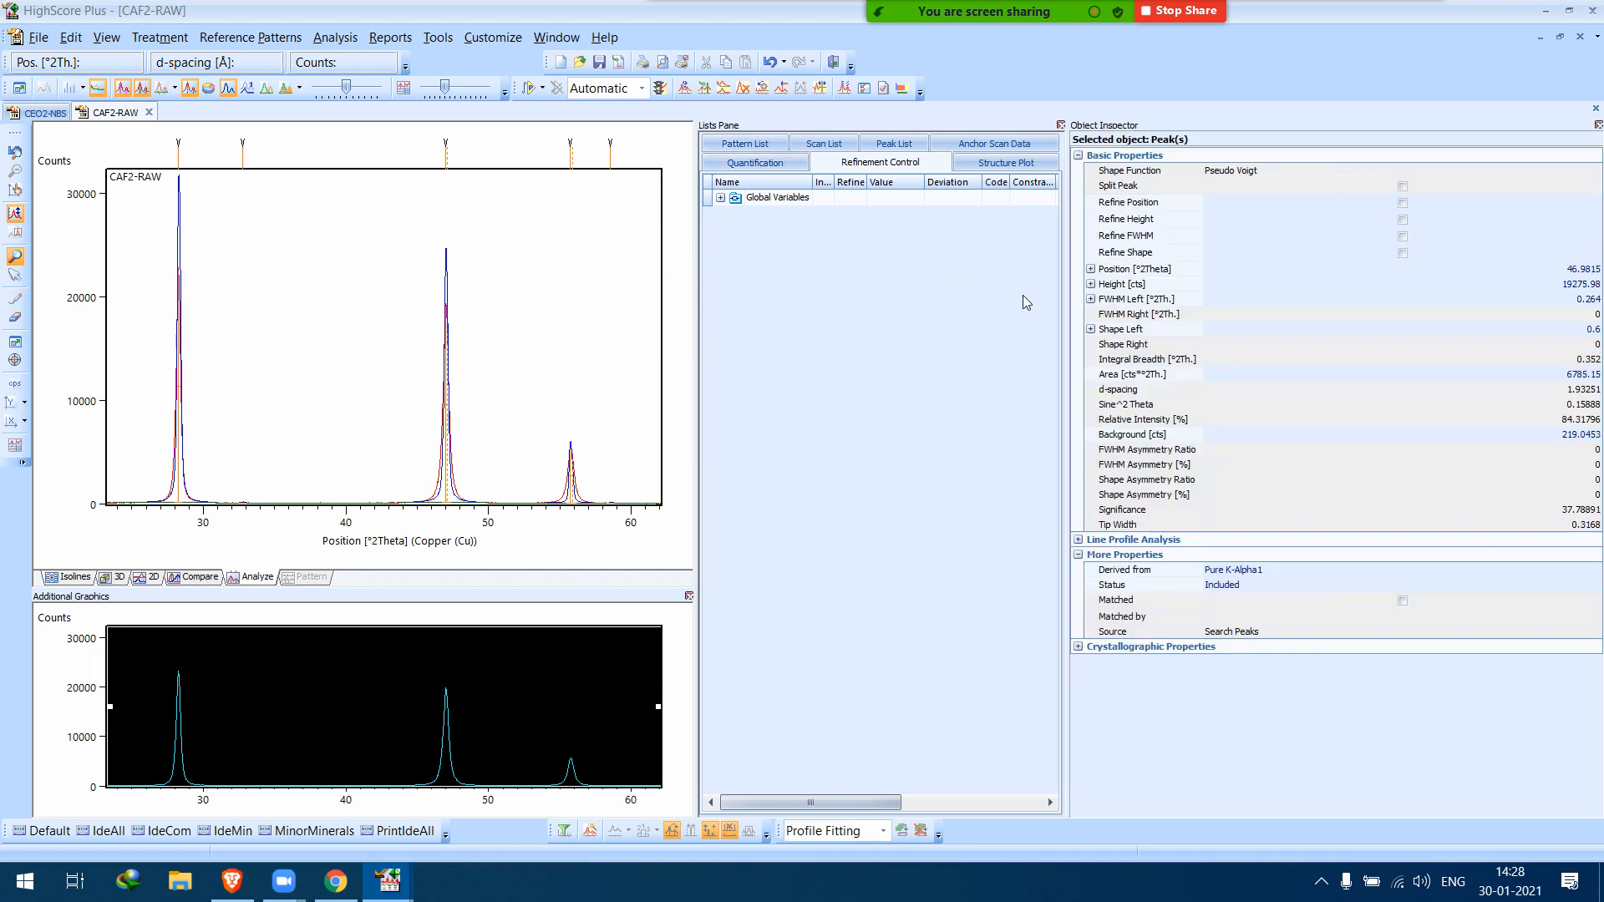
click(776, 202)
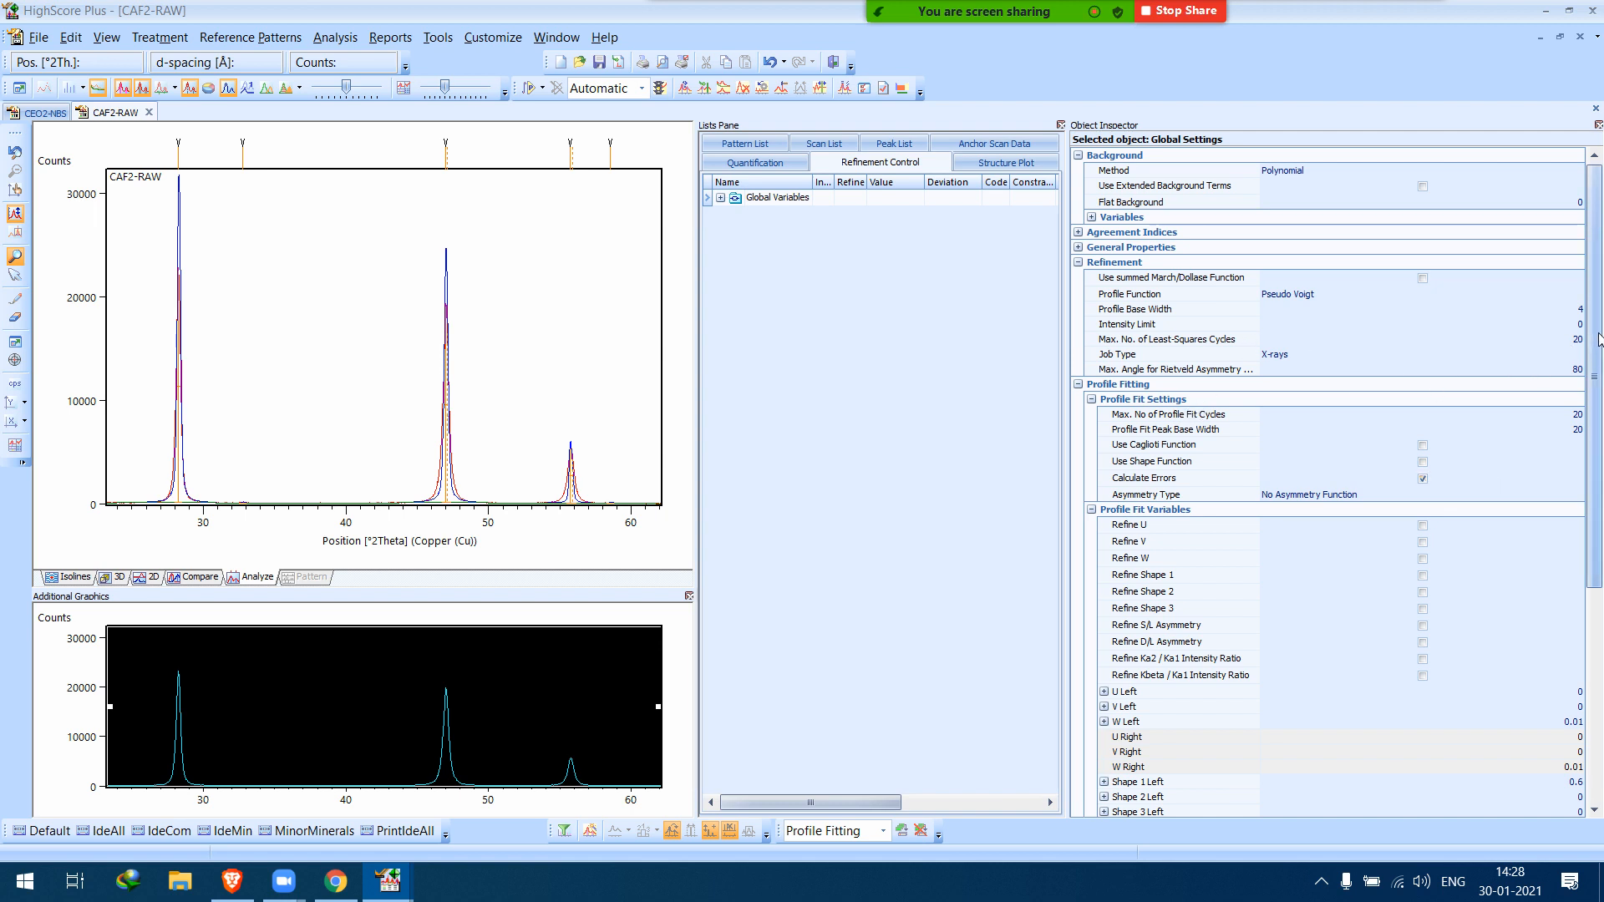
drag(1594, 336, 1601, 480)
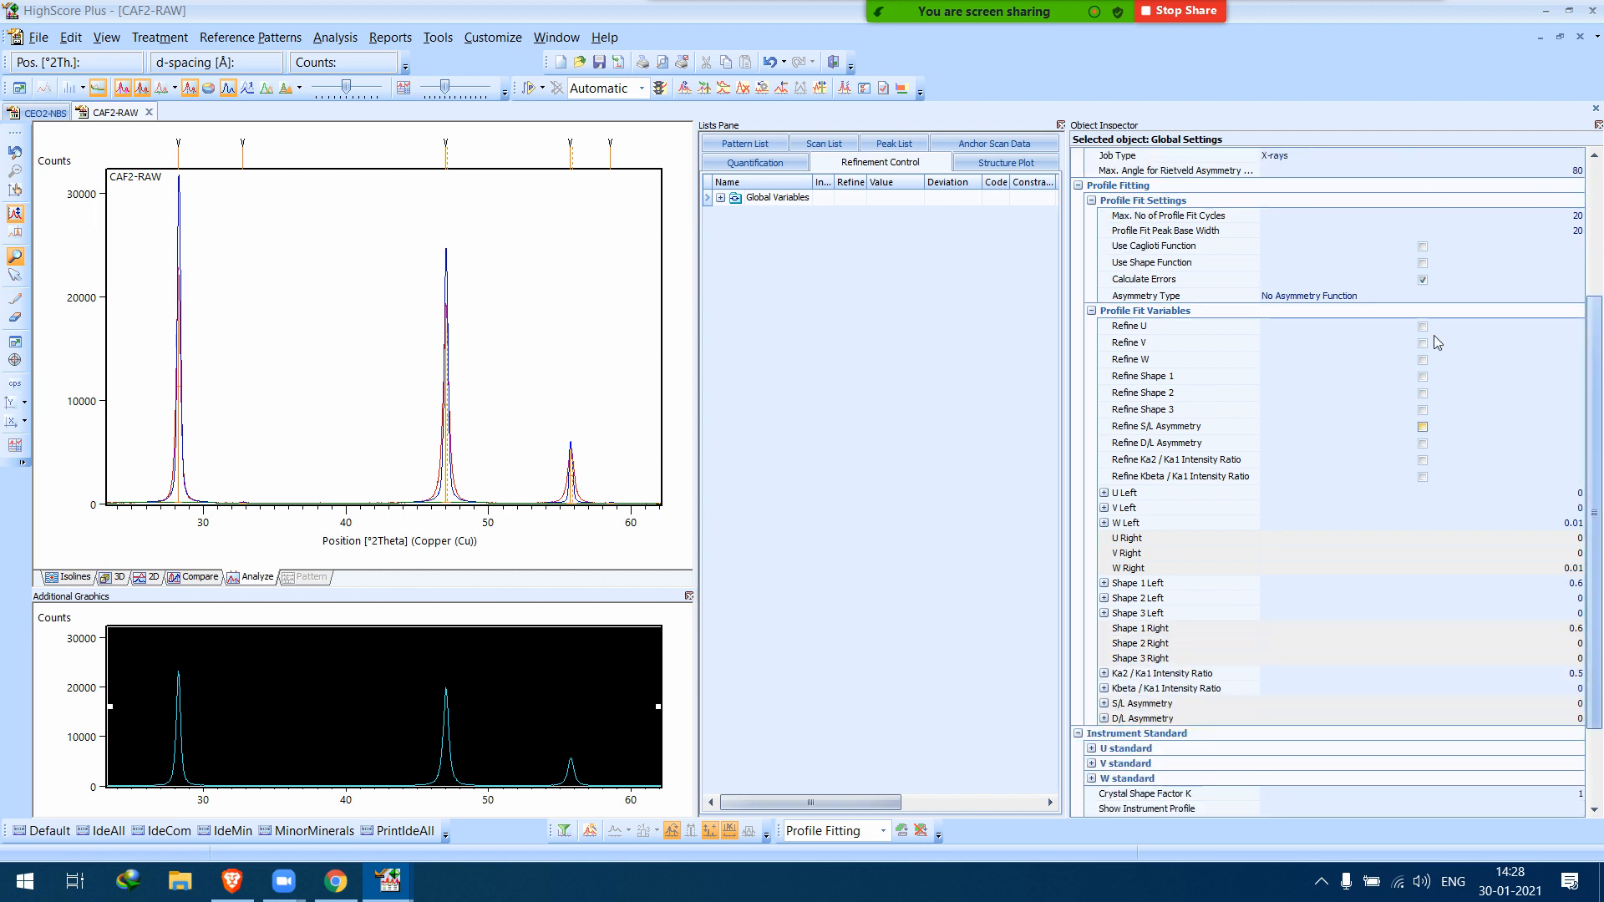
click(1347, 300)
click(1325, 301)
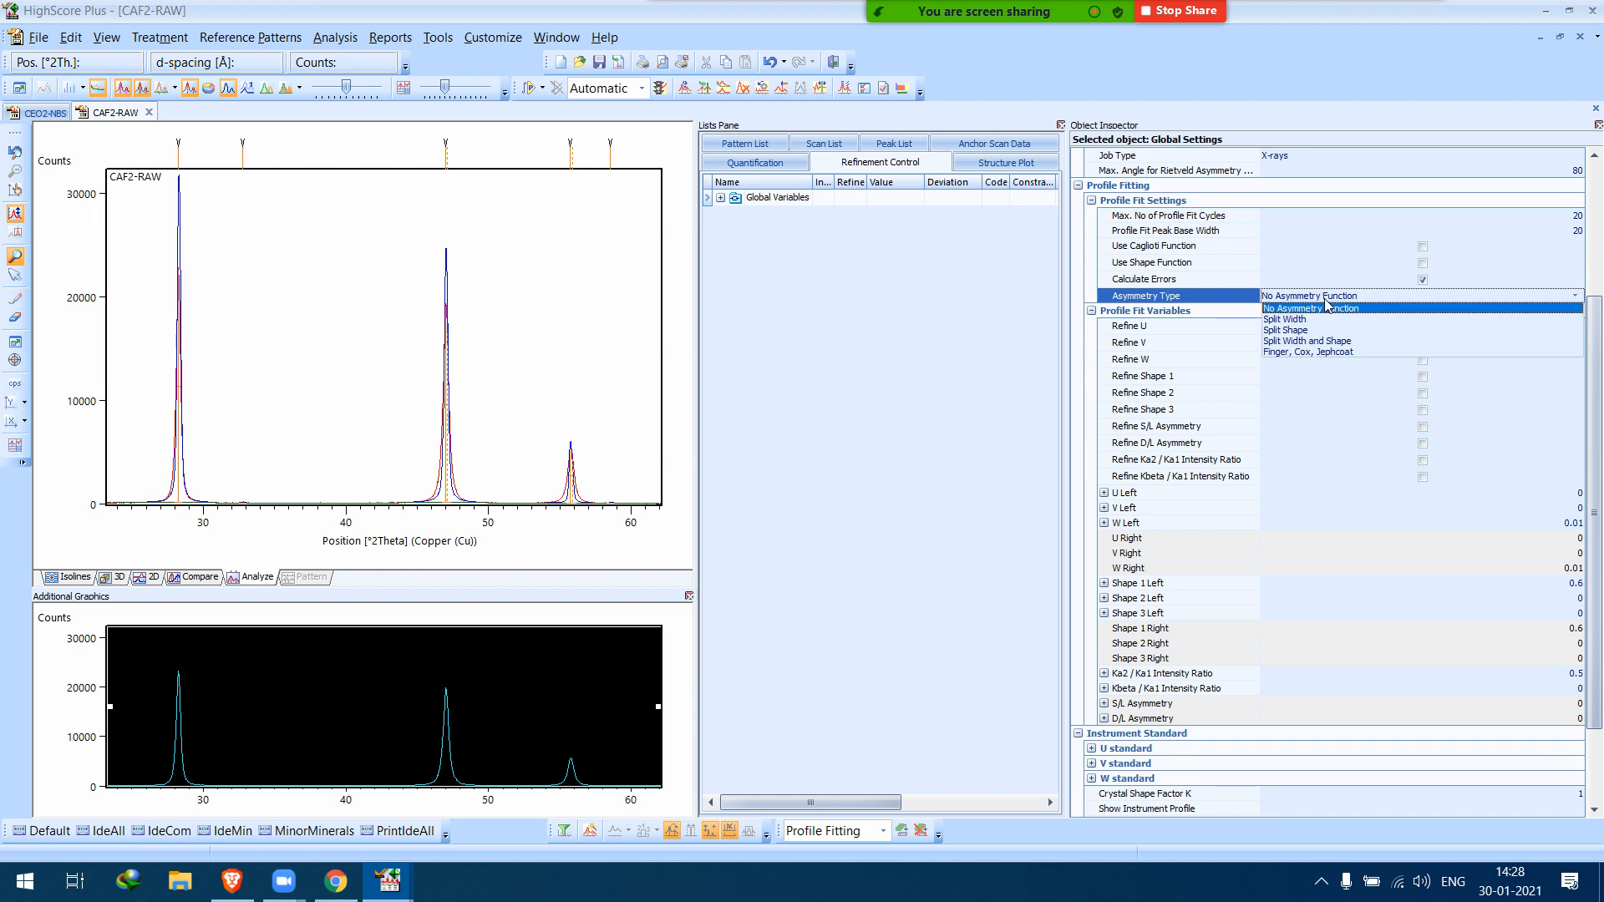
click(1340, 342)
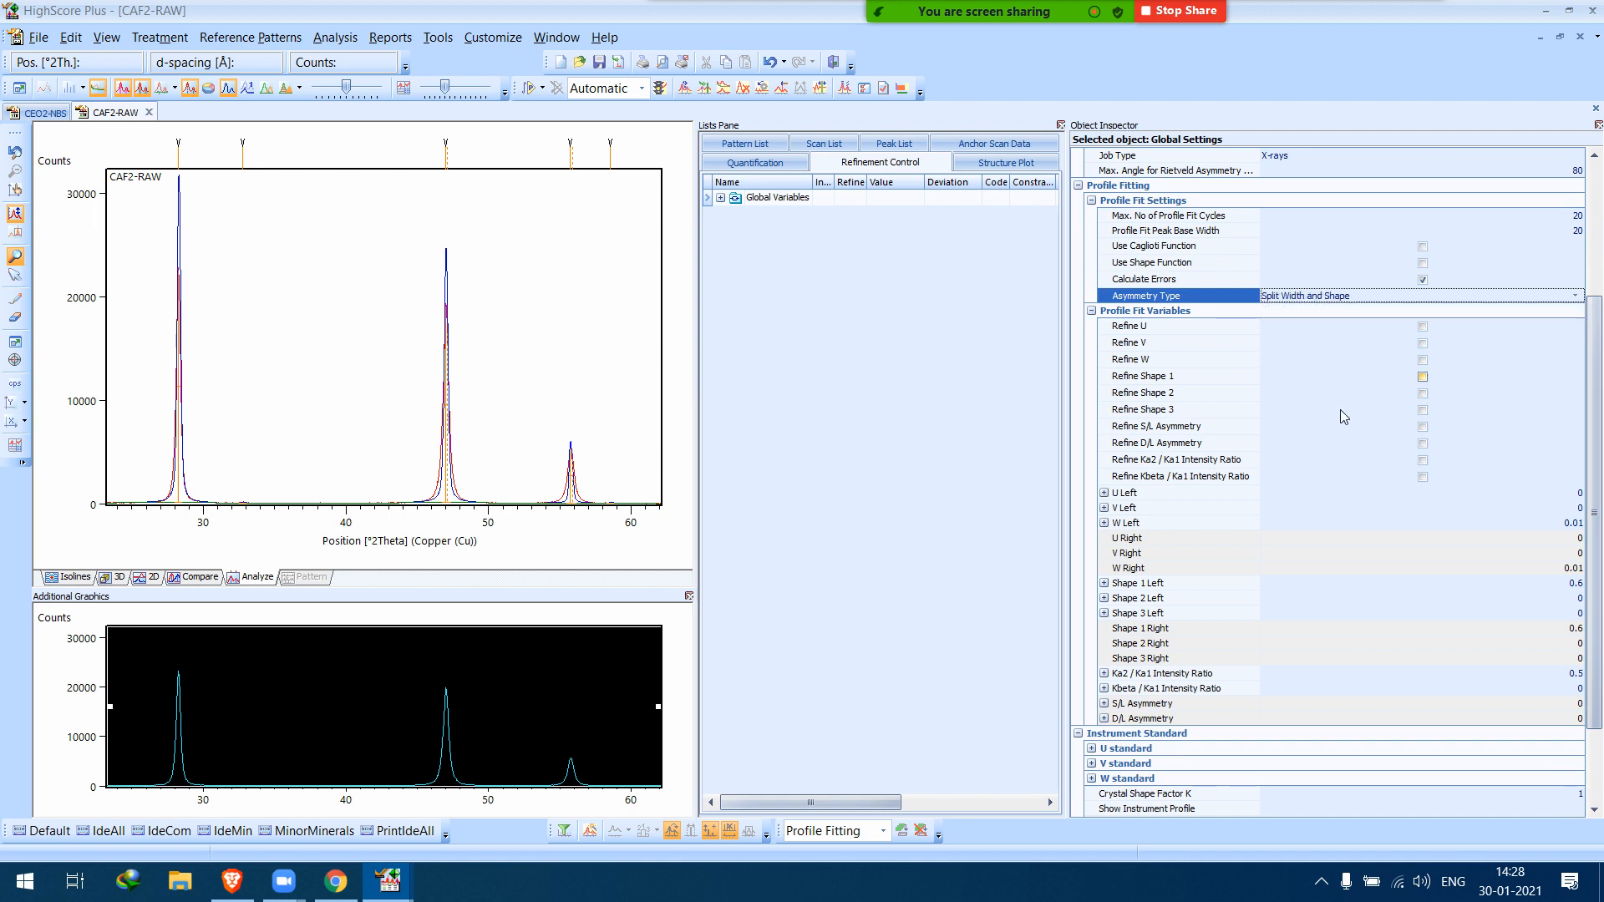
Run the profile fit on the CAF2-RAW scan, view the fitted CEO2-NBS scan and return to CAF2-RAW.
click(541, 89)
click(576, 137)
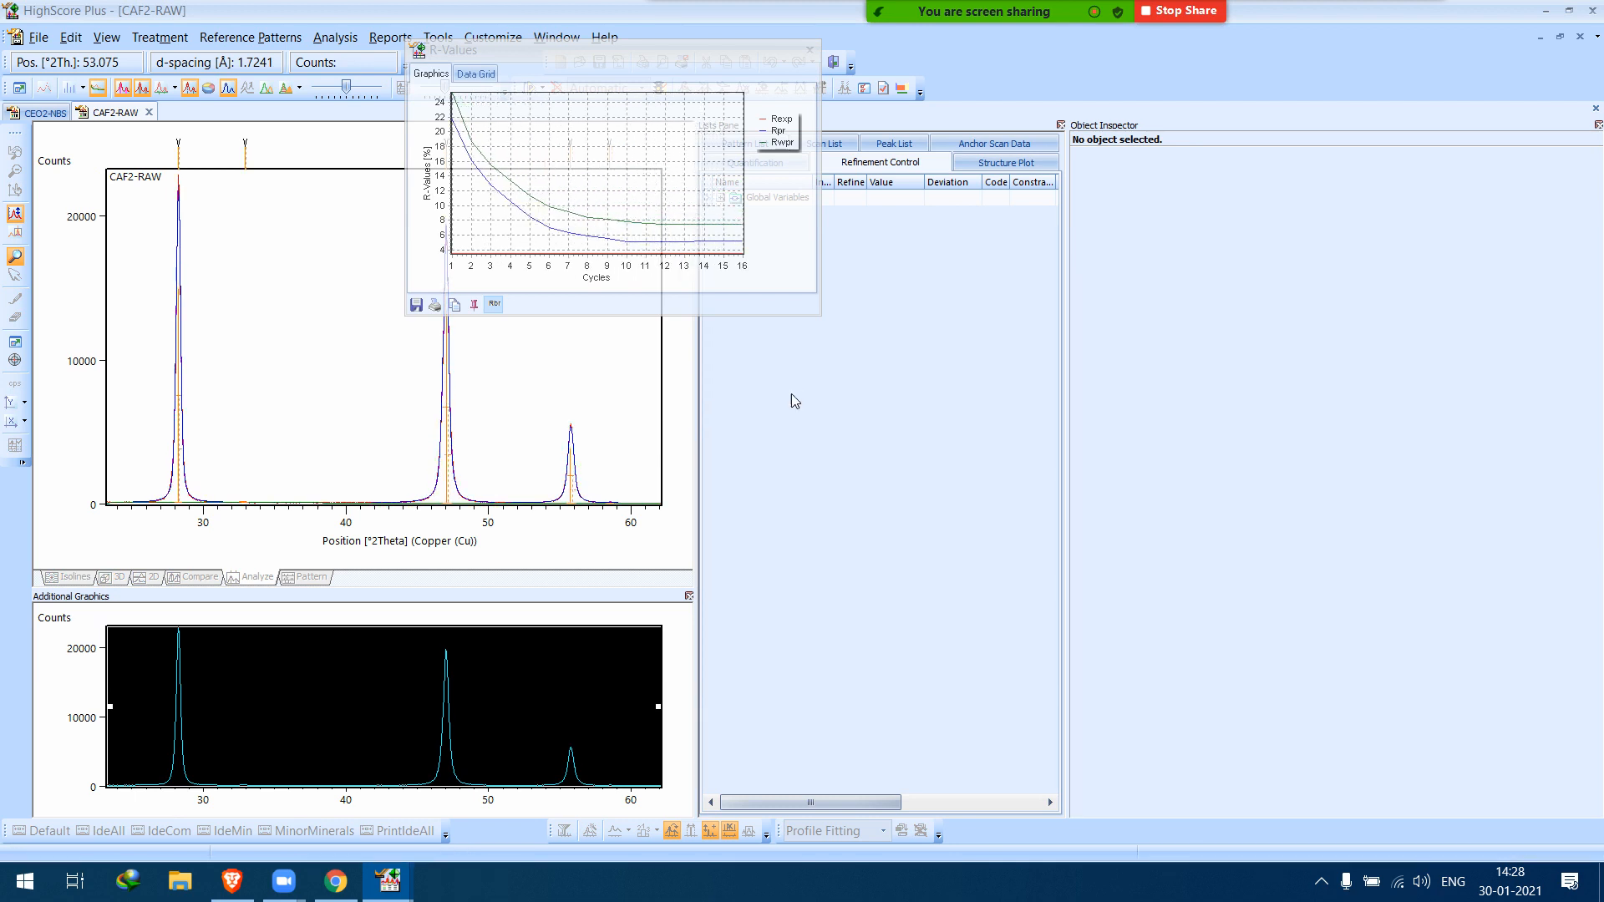
click(45, 117)
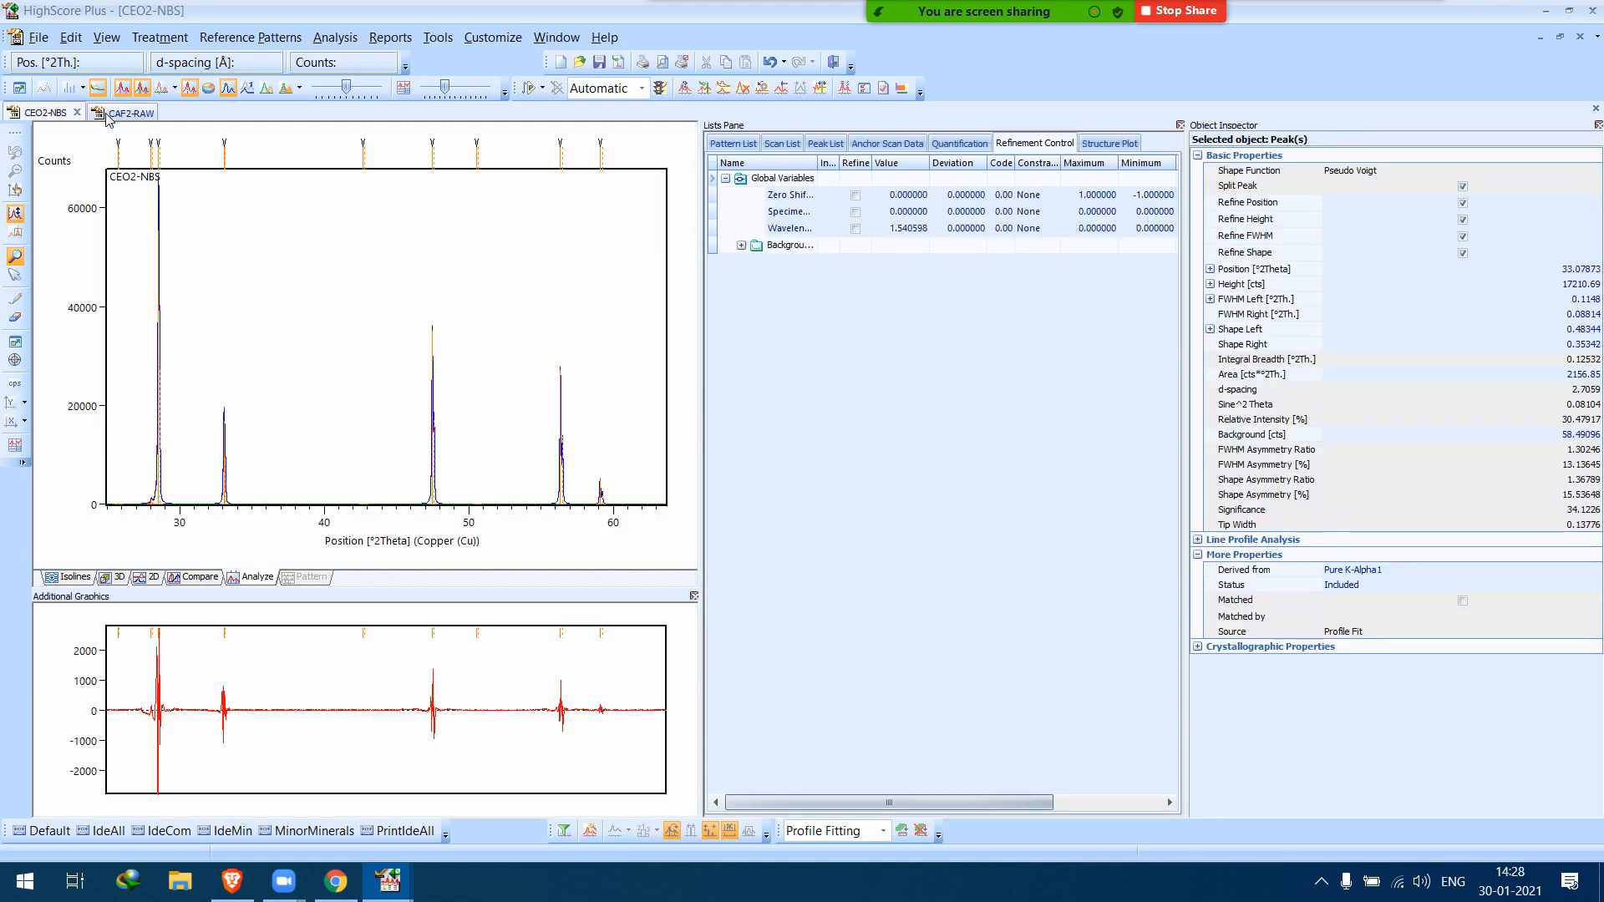
click(107, 115)
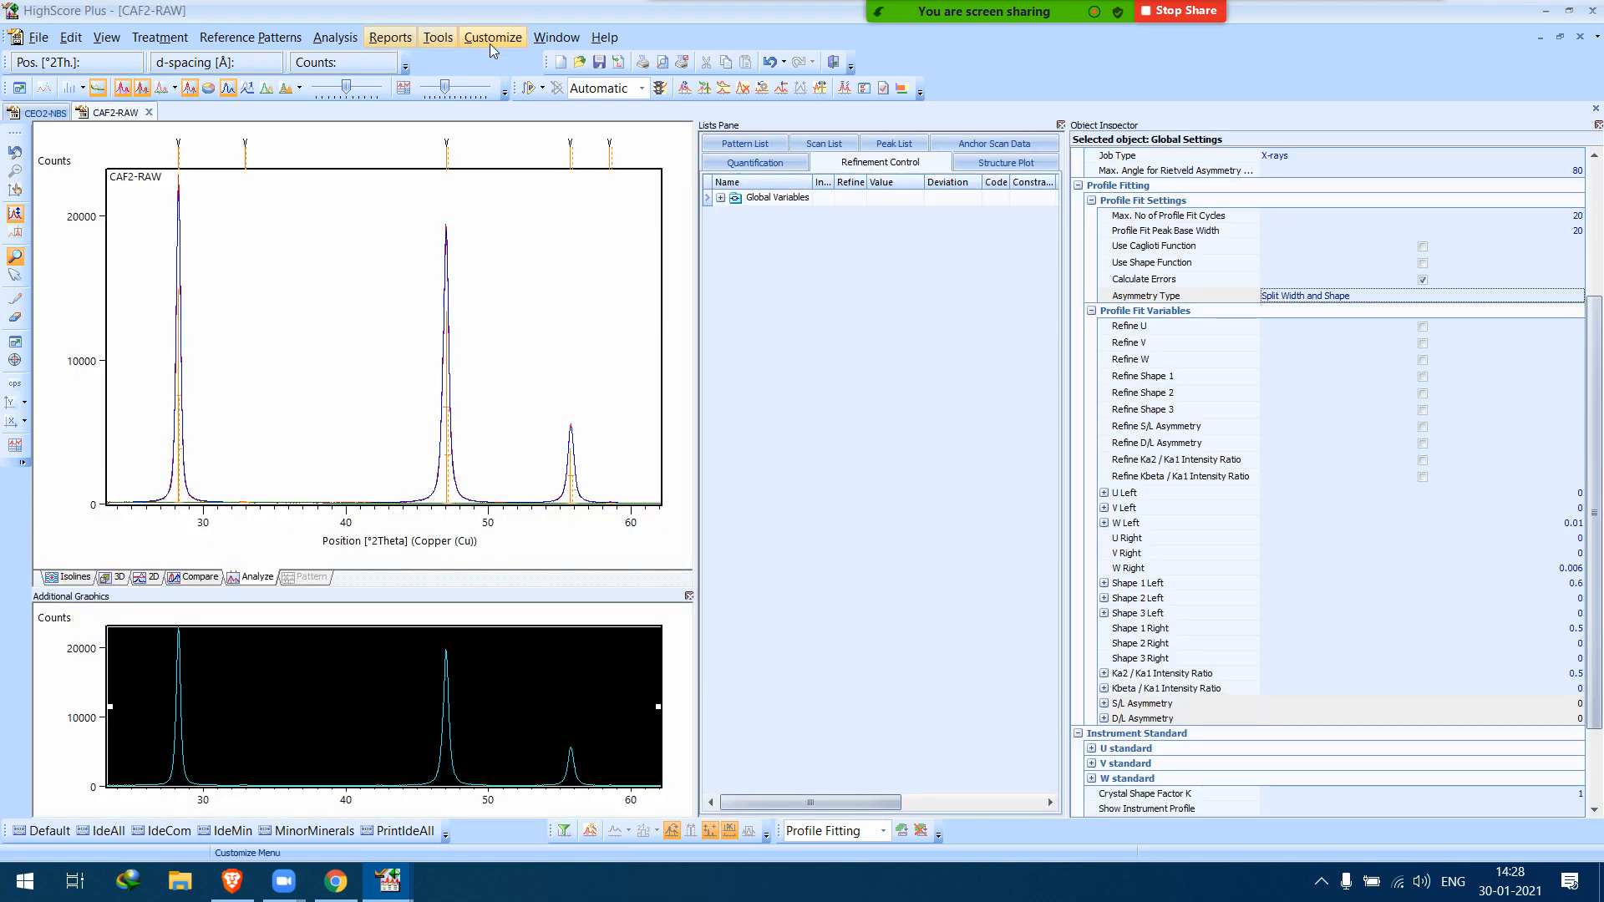
Open the Scherrer Calculator and place it clear of the Lists Pane header and object settings.
click(438, 38)
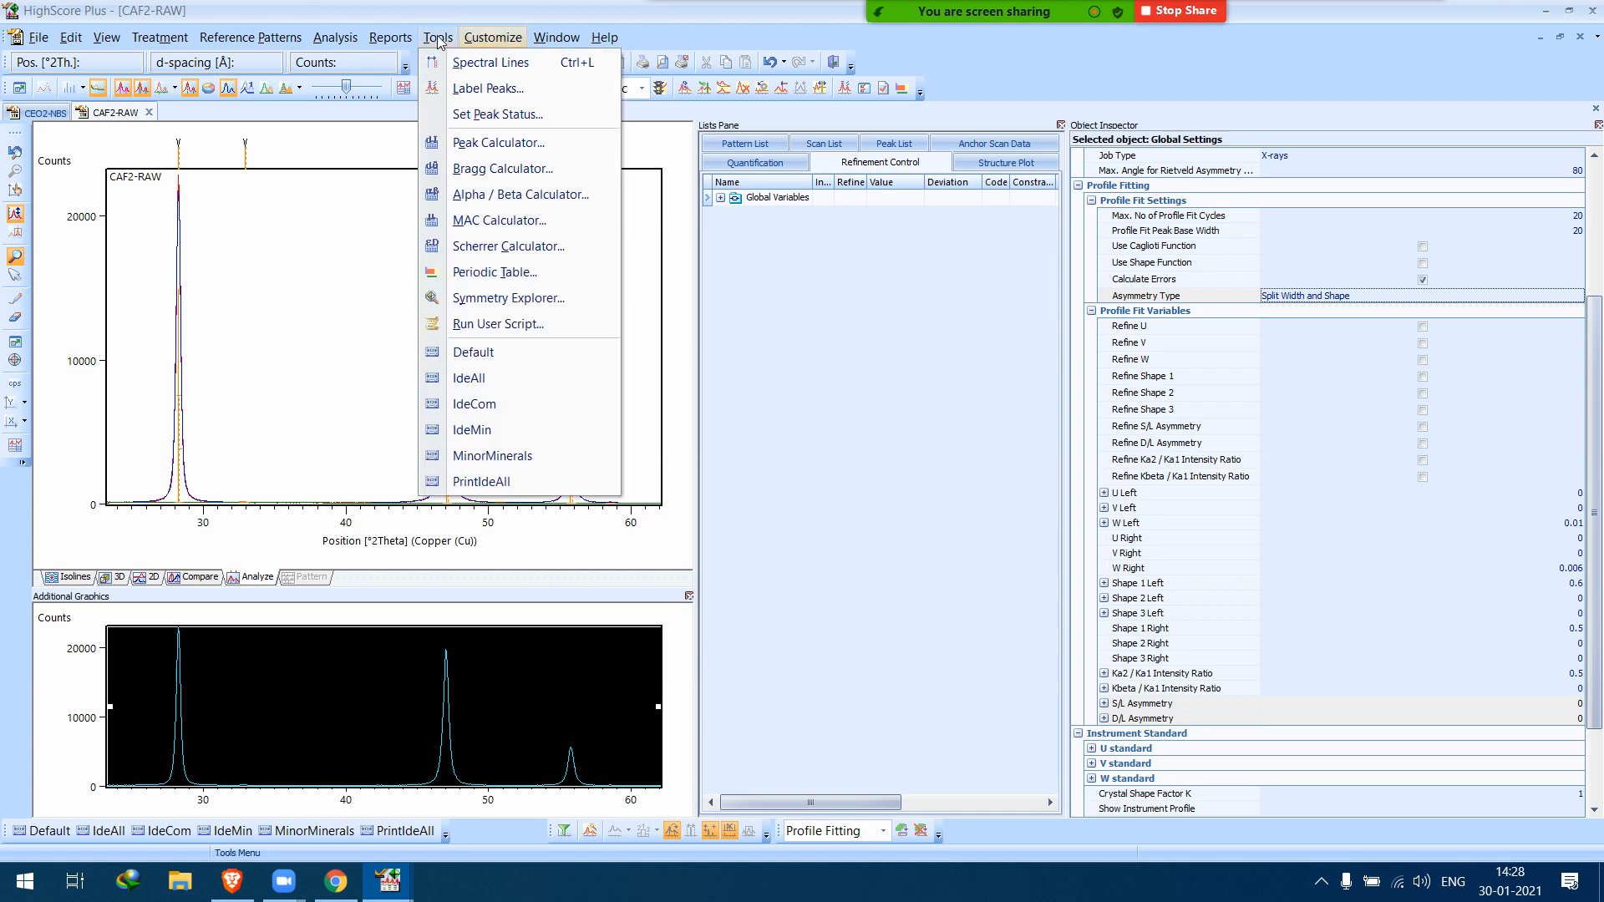
click(506, 249)
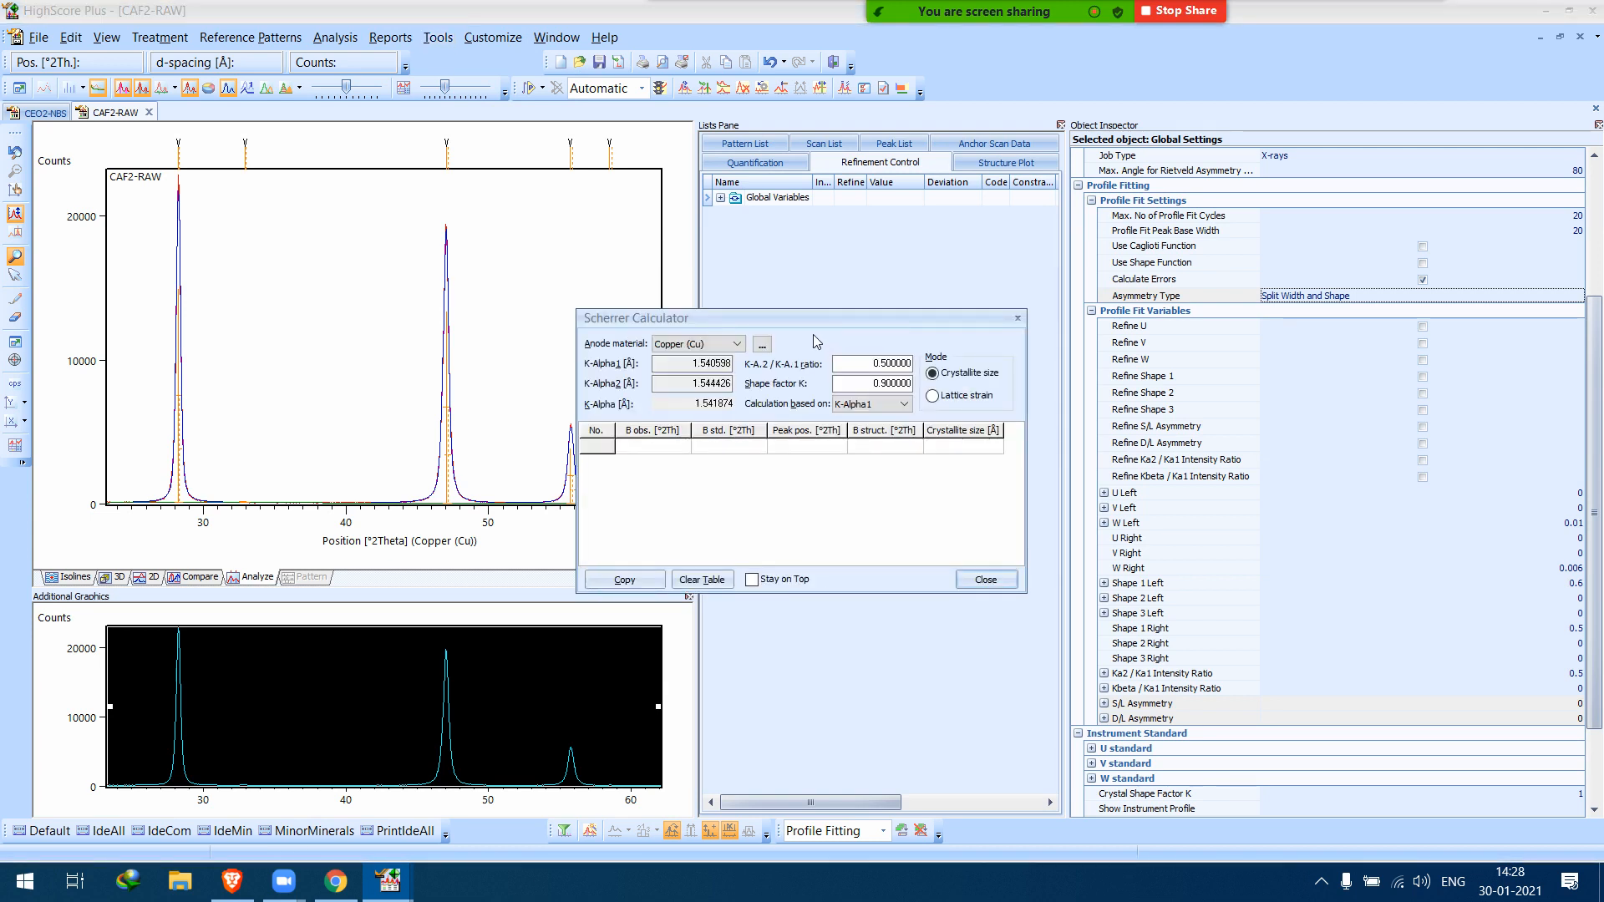
drag(808, 324, 923, 293)
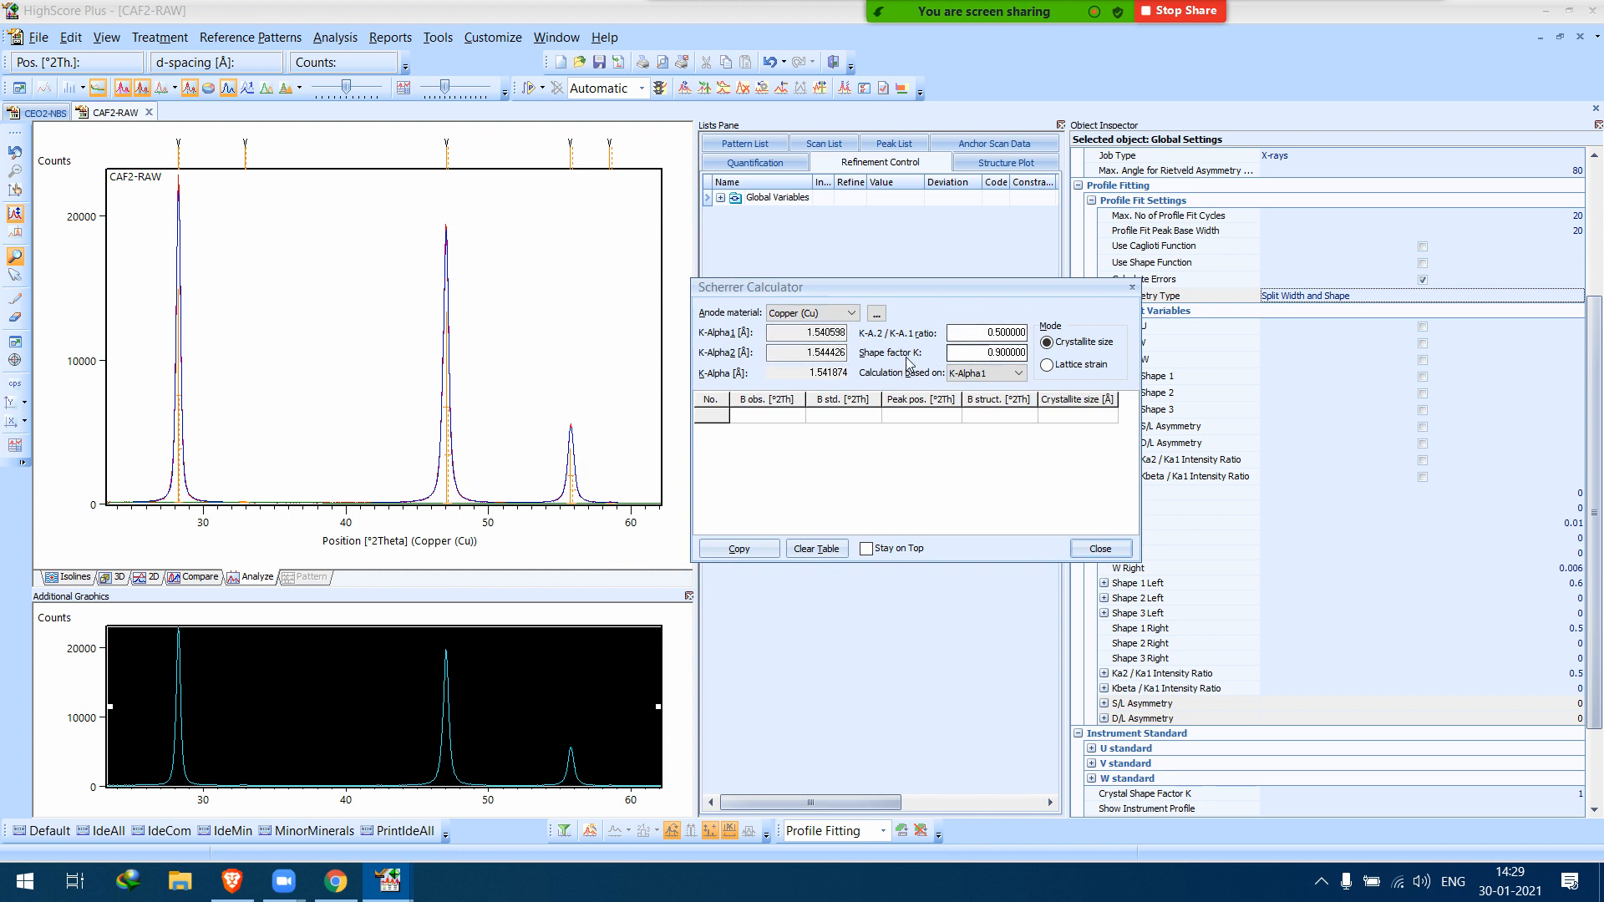
click(975, 354)
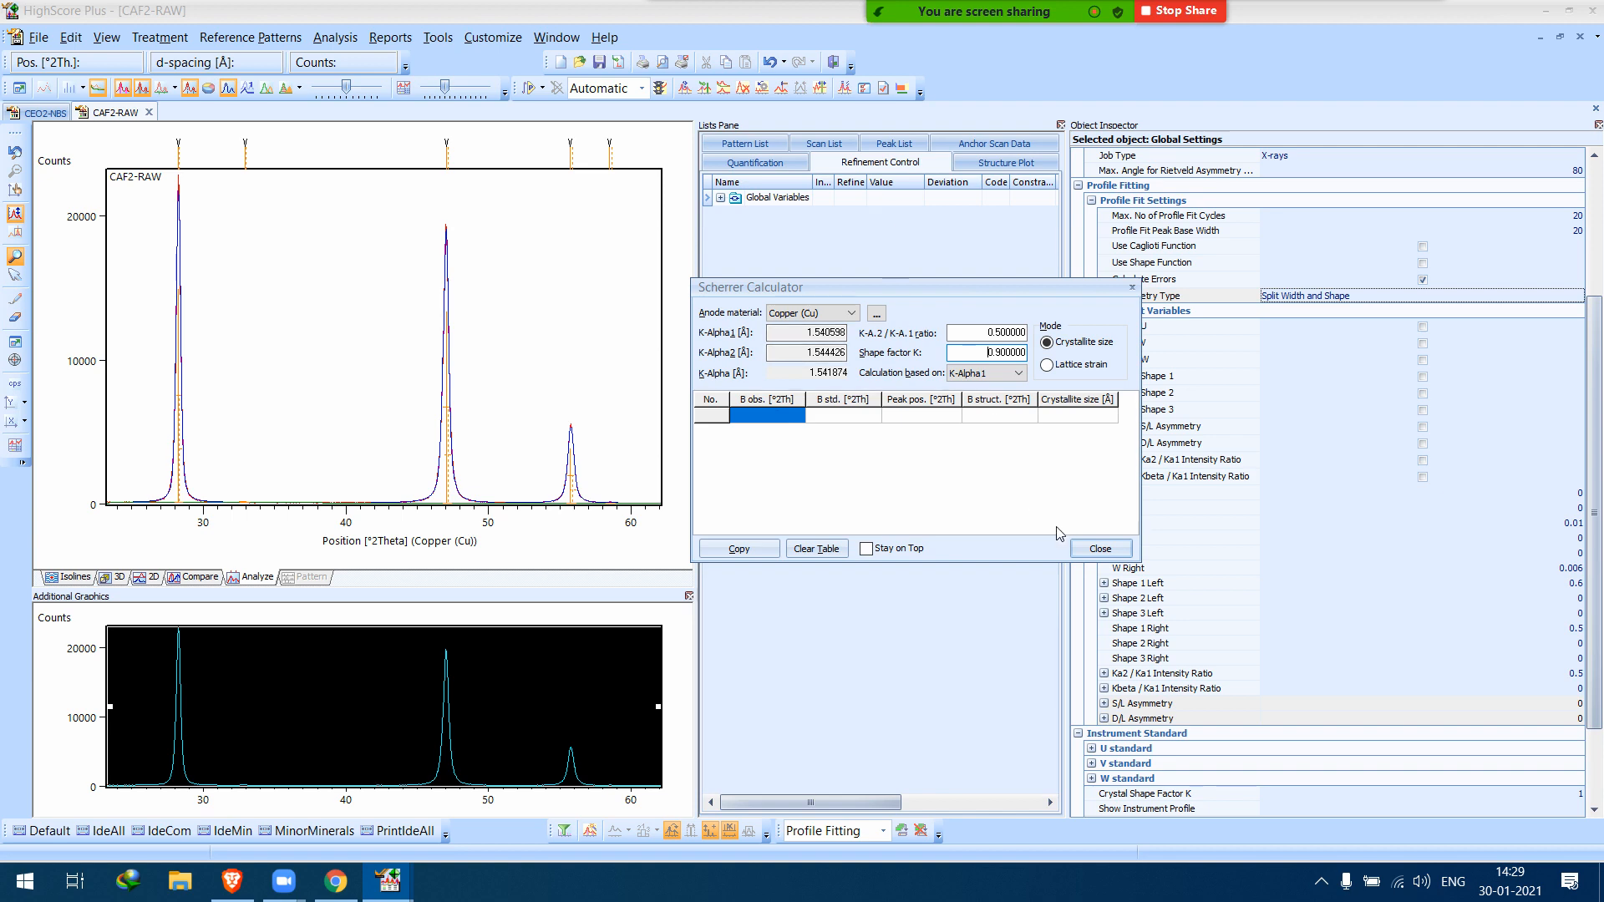
drag(894, 292, 813, 500)
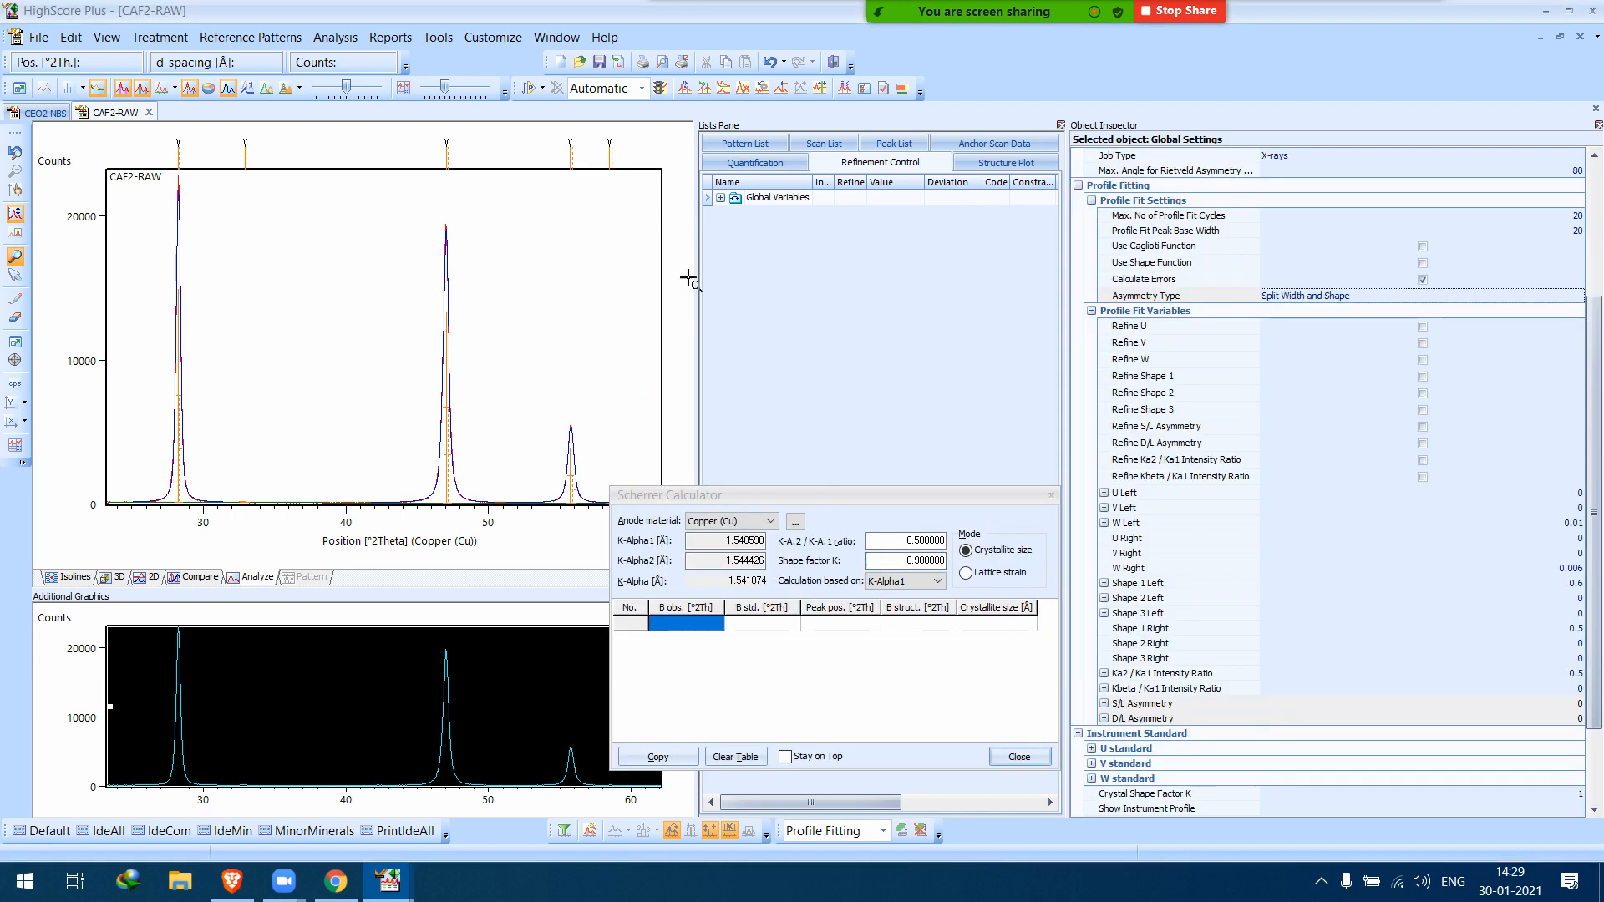
Widen the Lists Pane, show the peak list of the CAF2-RAW scan and widen its Integral Breadth column.
drag(1066, 295, 1257, 295)
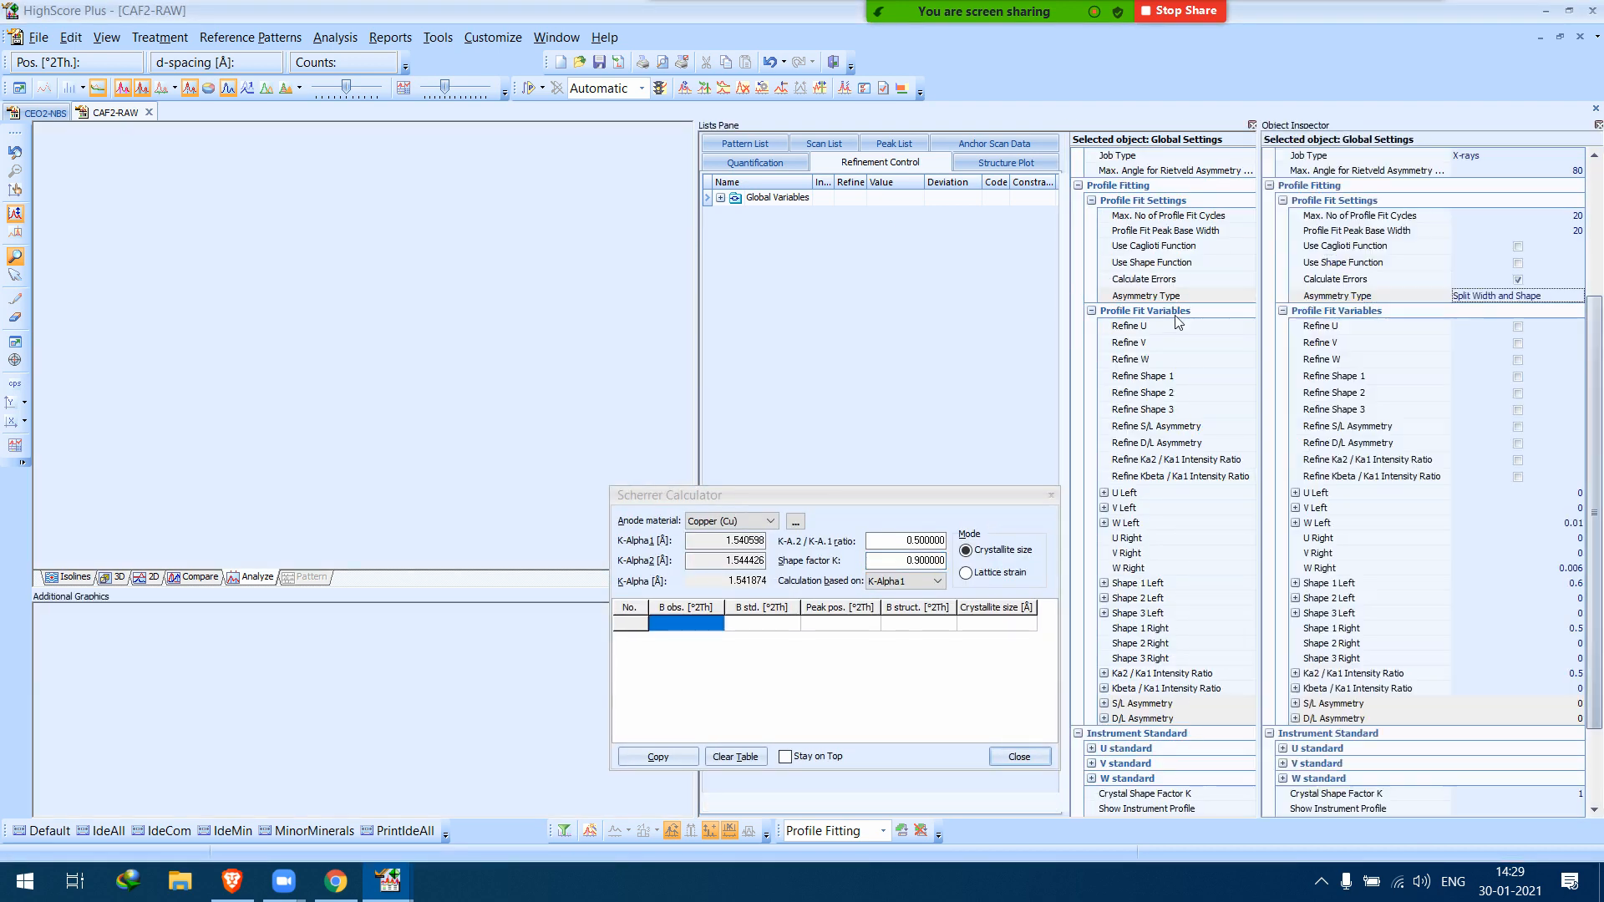
click(821, 143)
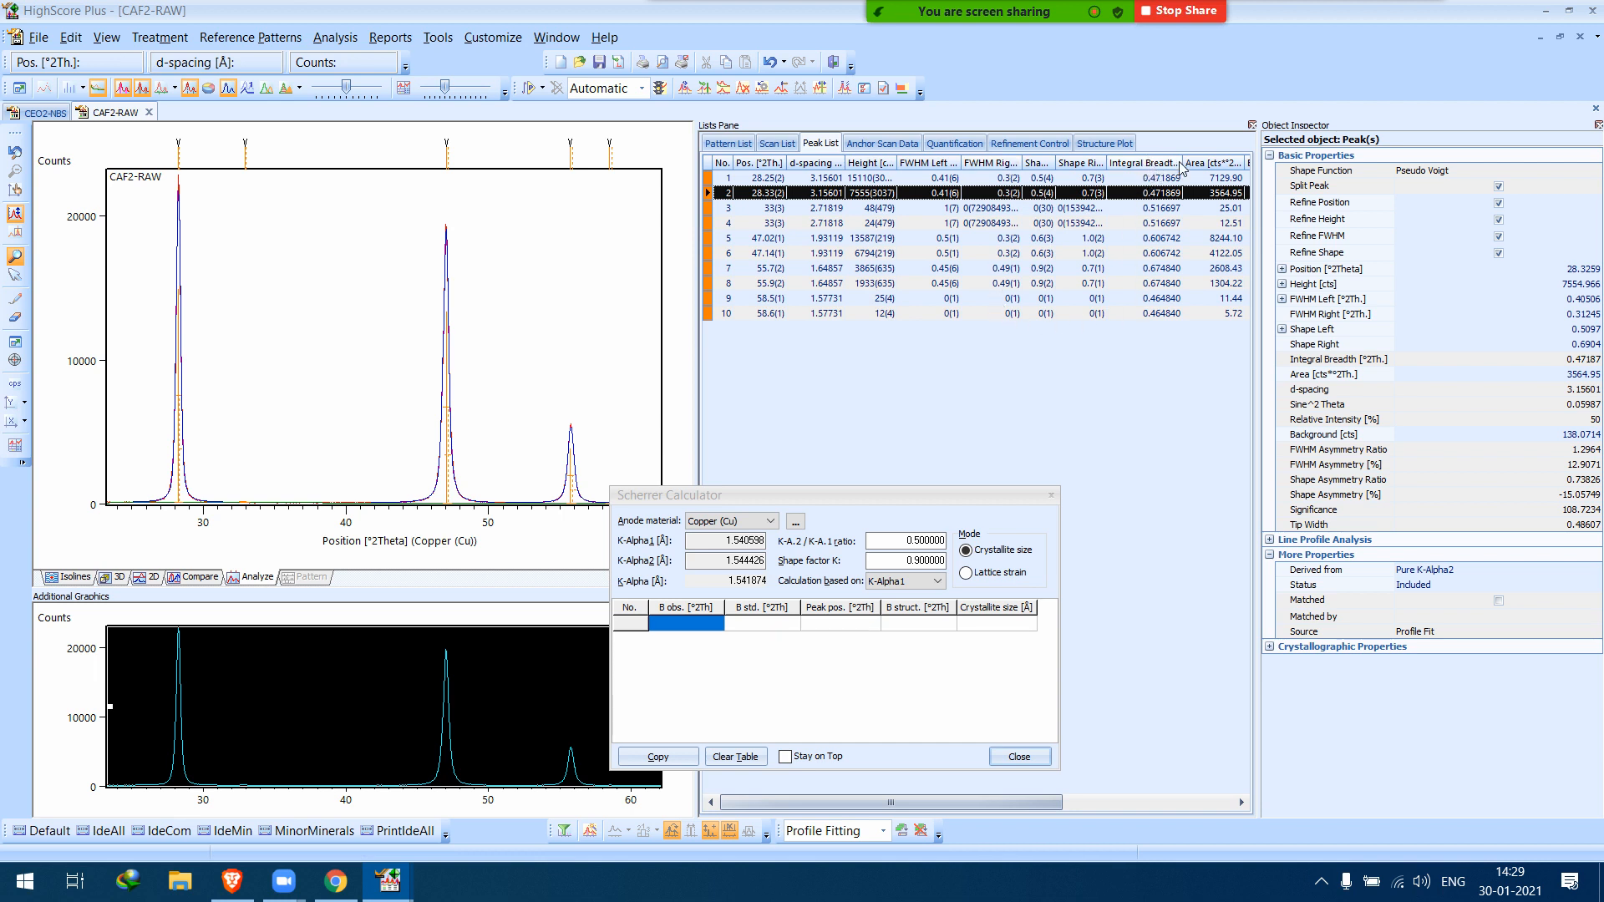
drag(1183, 162, 1195, 161)
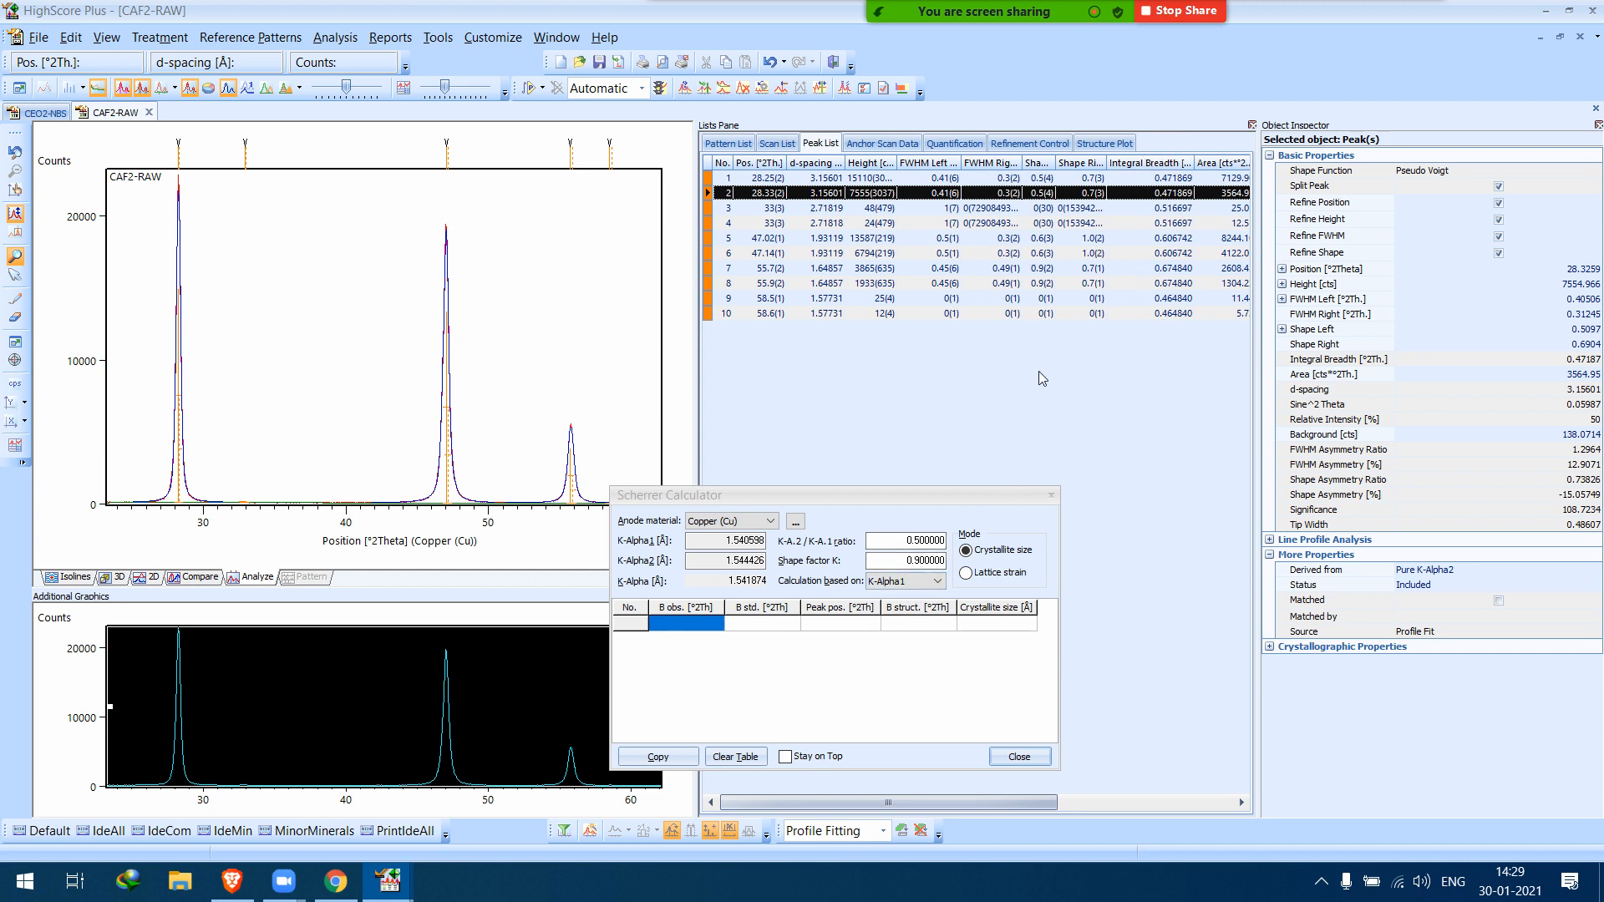
Set the shape factor K in the Scherrer Calculator to 0.94.
drag(899, 494, 806, 438)
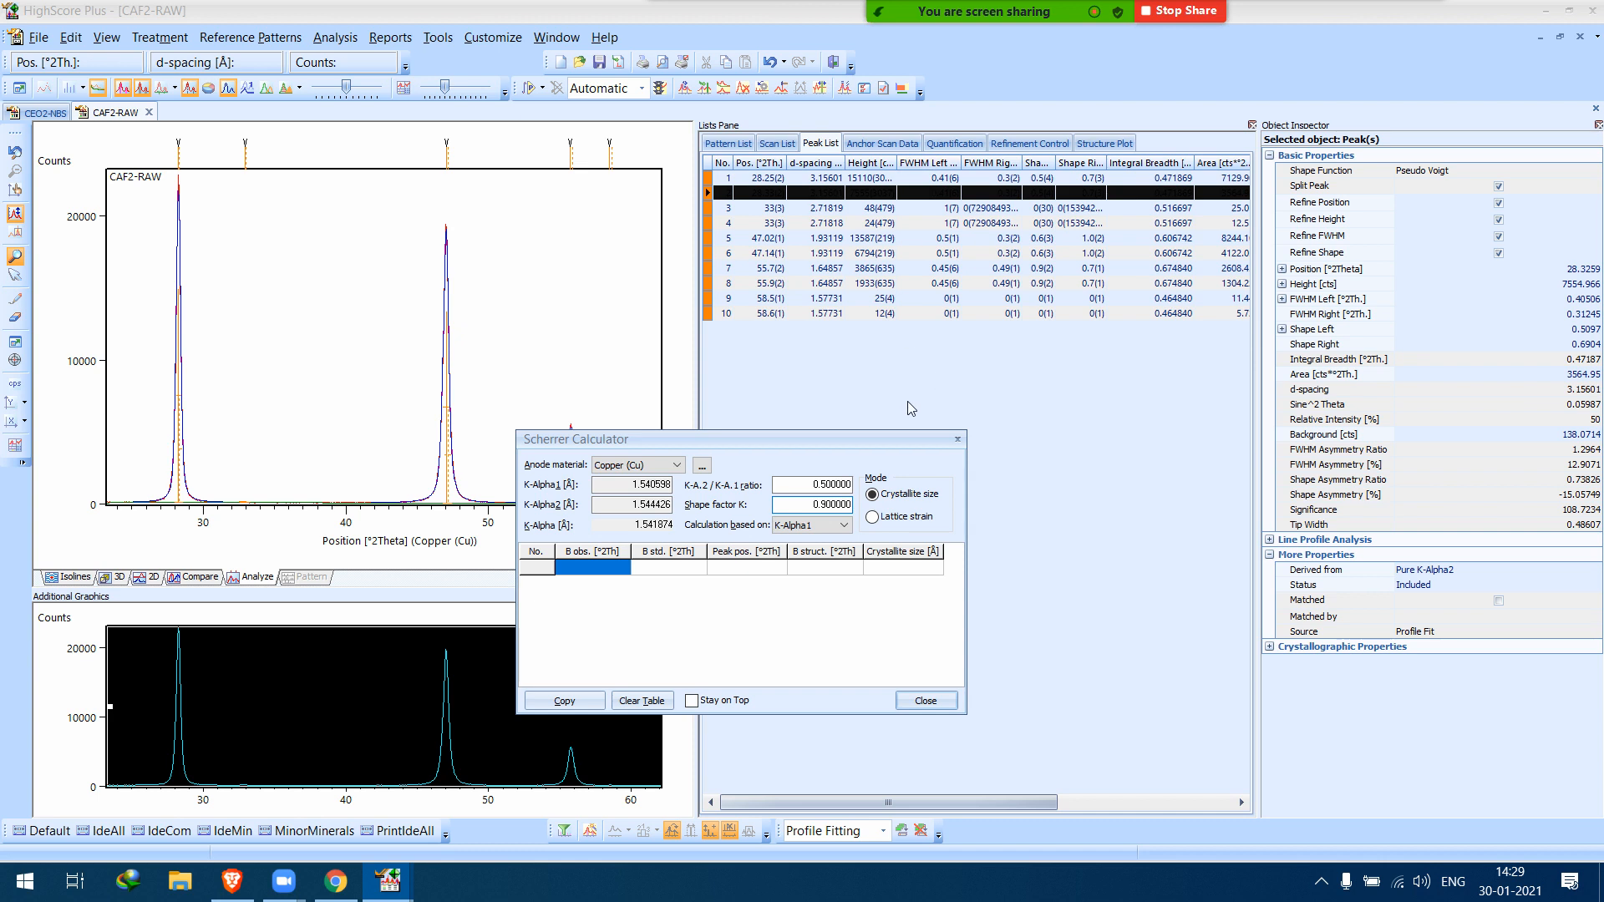
double_click(837, 505)
text(0.94)
click(767, 642)
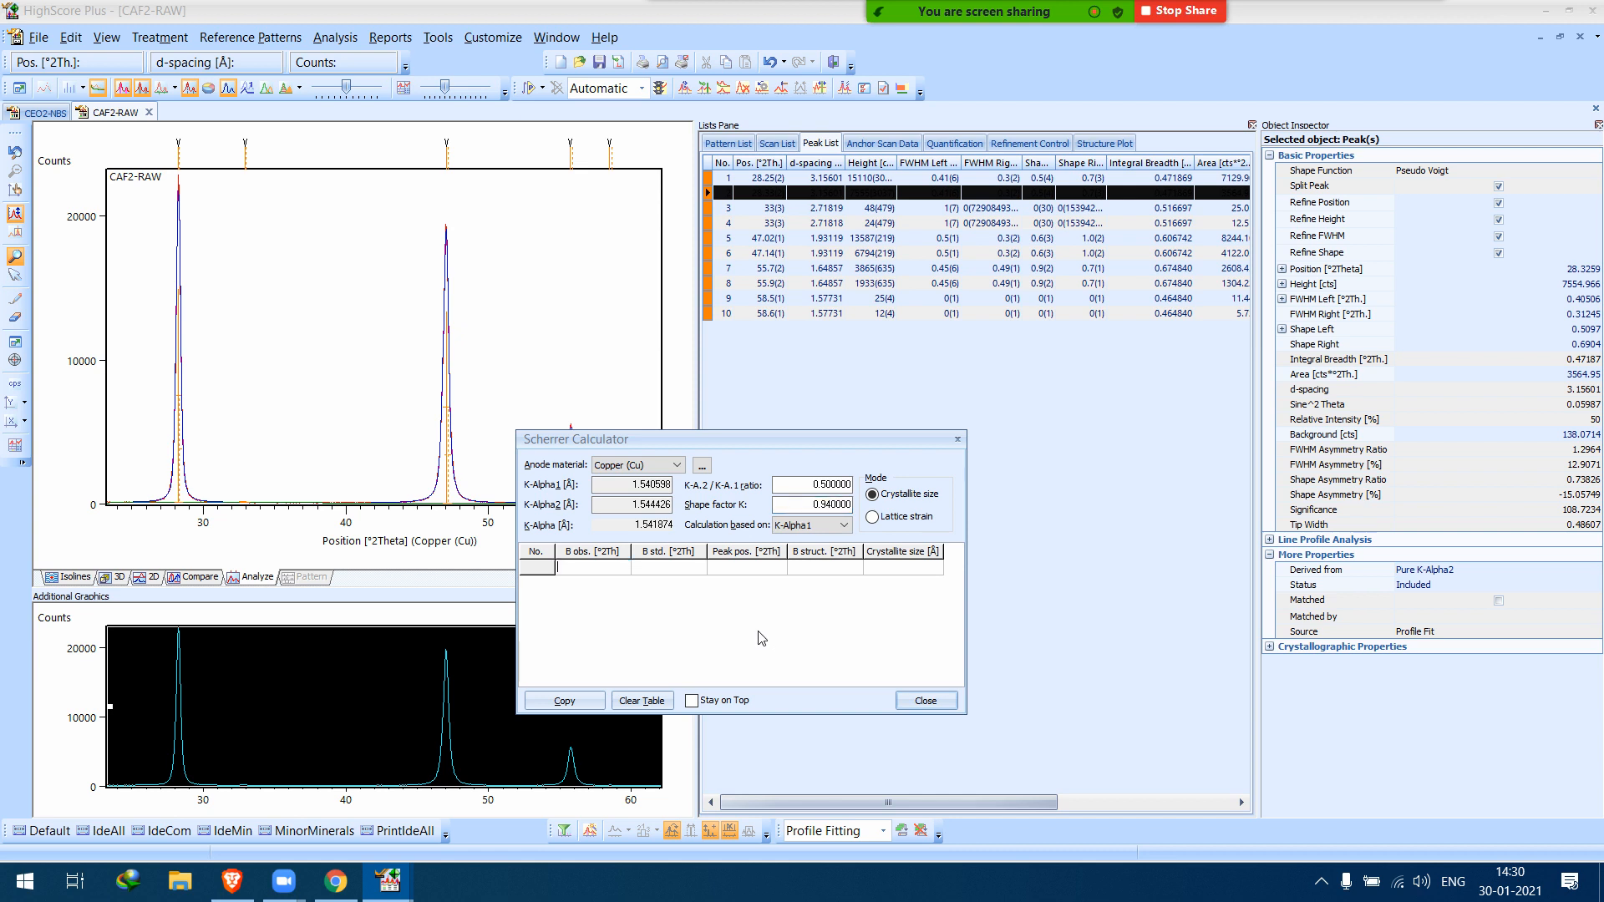
click(821, 504)
Move the Scherrer Calculator off the main peaks and select the K-Alpha1 peak at 28.25 °2Theta in the CAF2-RAW scan.
click(411, 443)
drag(656, 440, 852, 497)
click(180, 437)
click(462, 459)
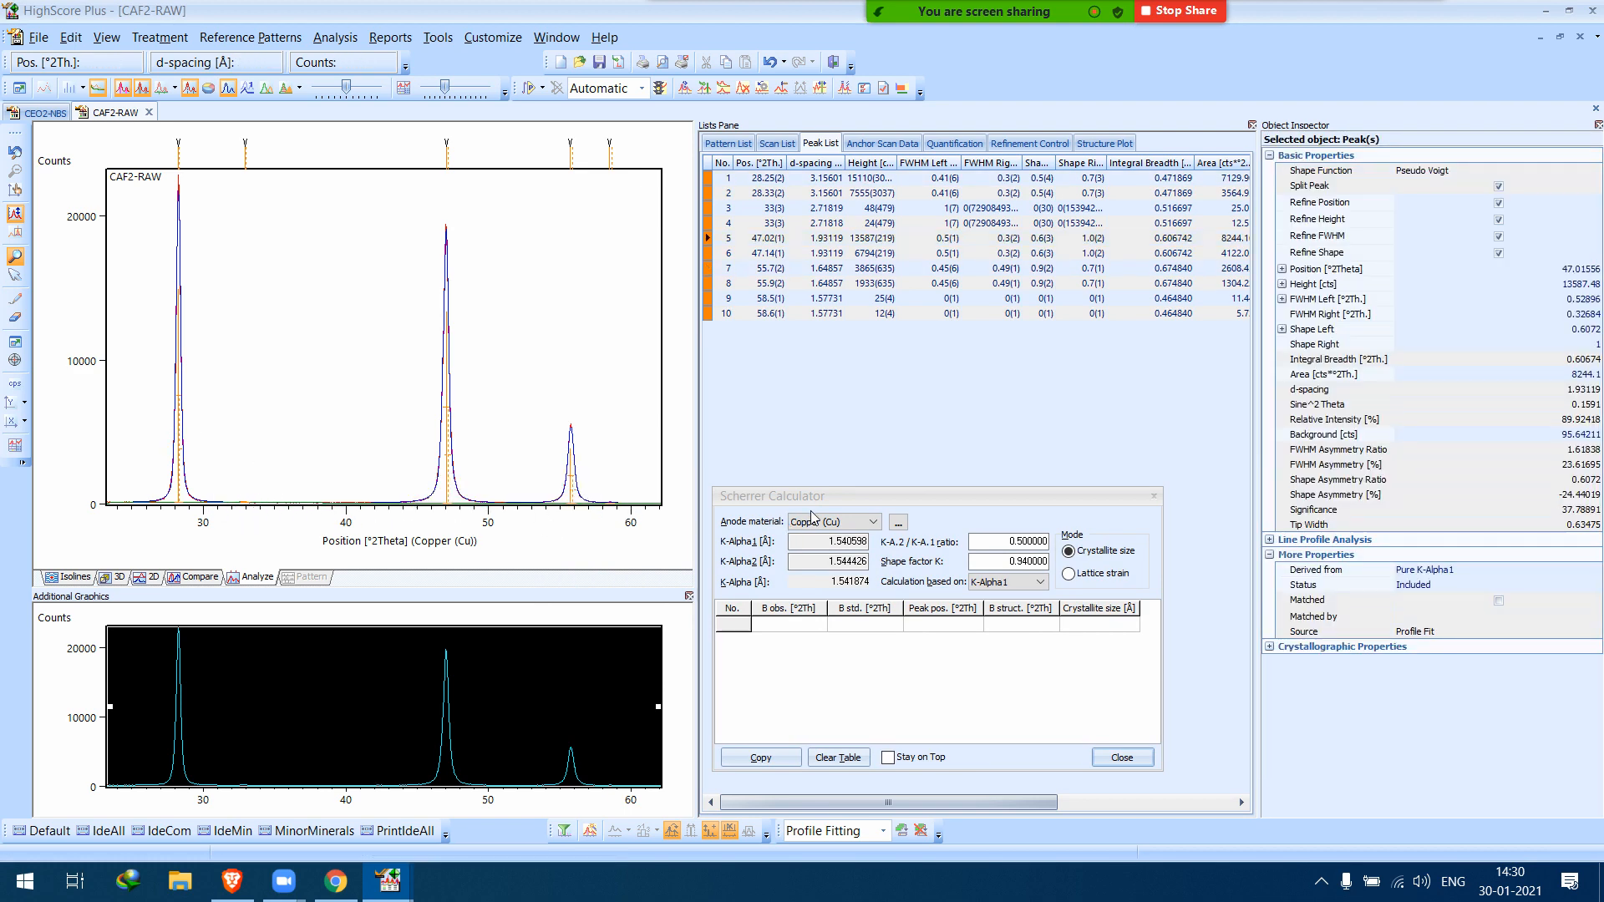
drag(821, 498, 695, 488)
click(413, 459)
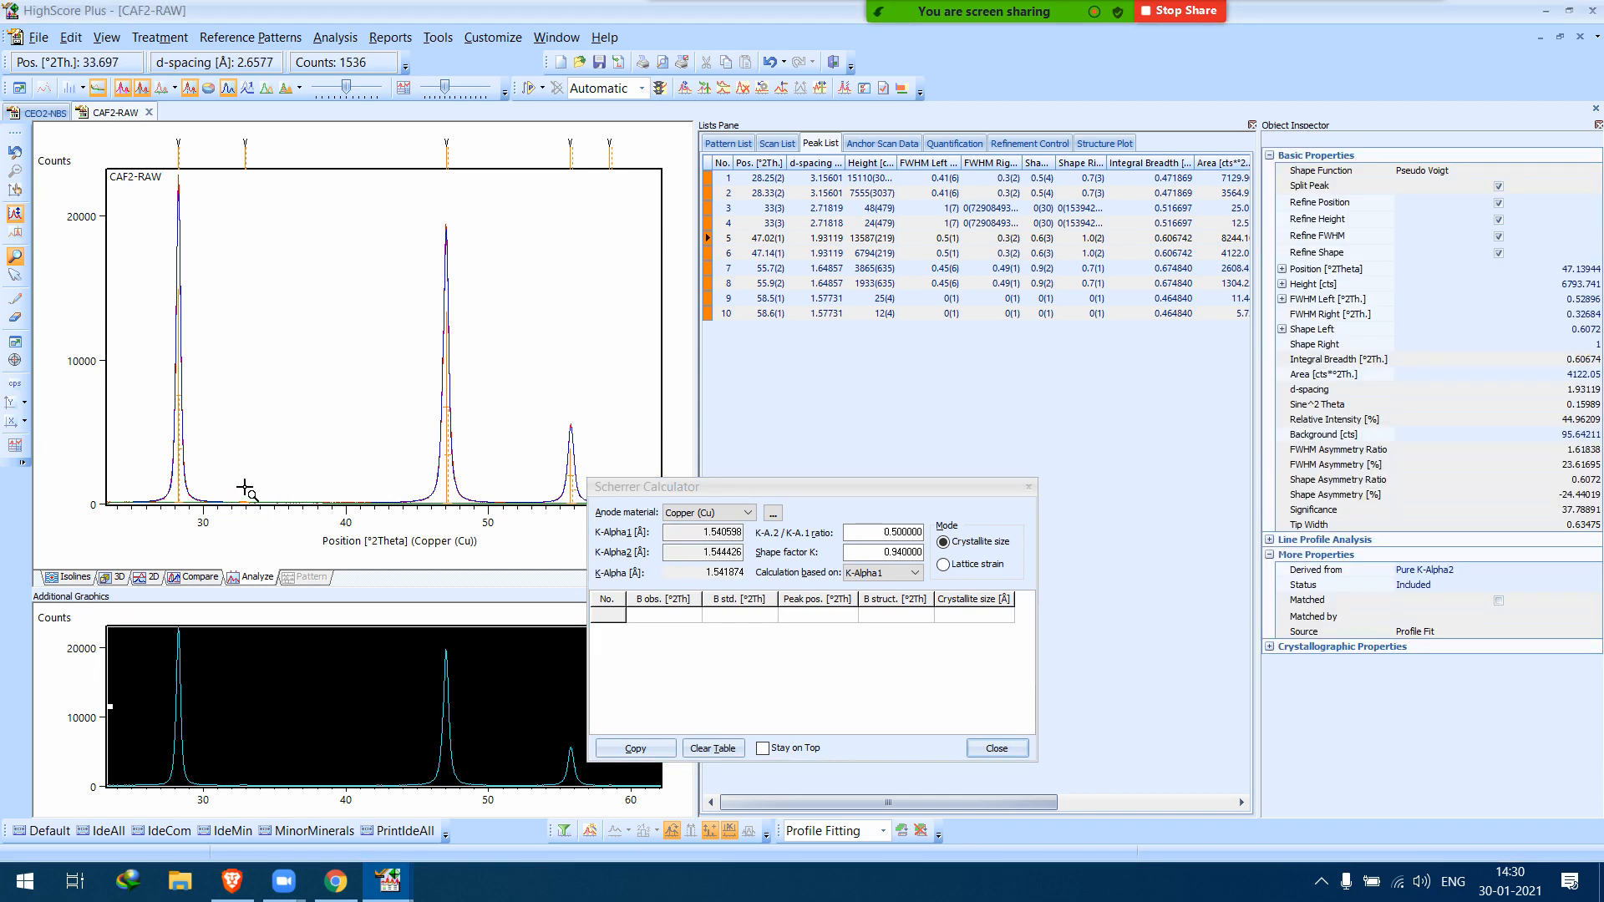
click(208, 420)
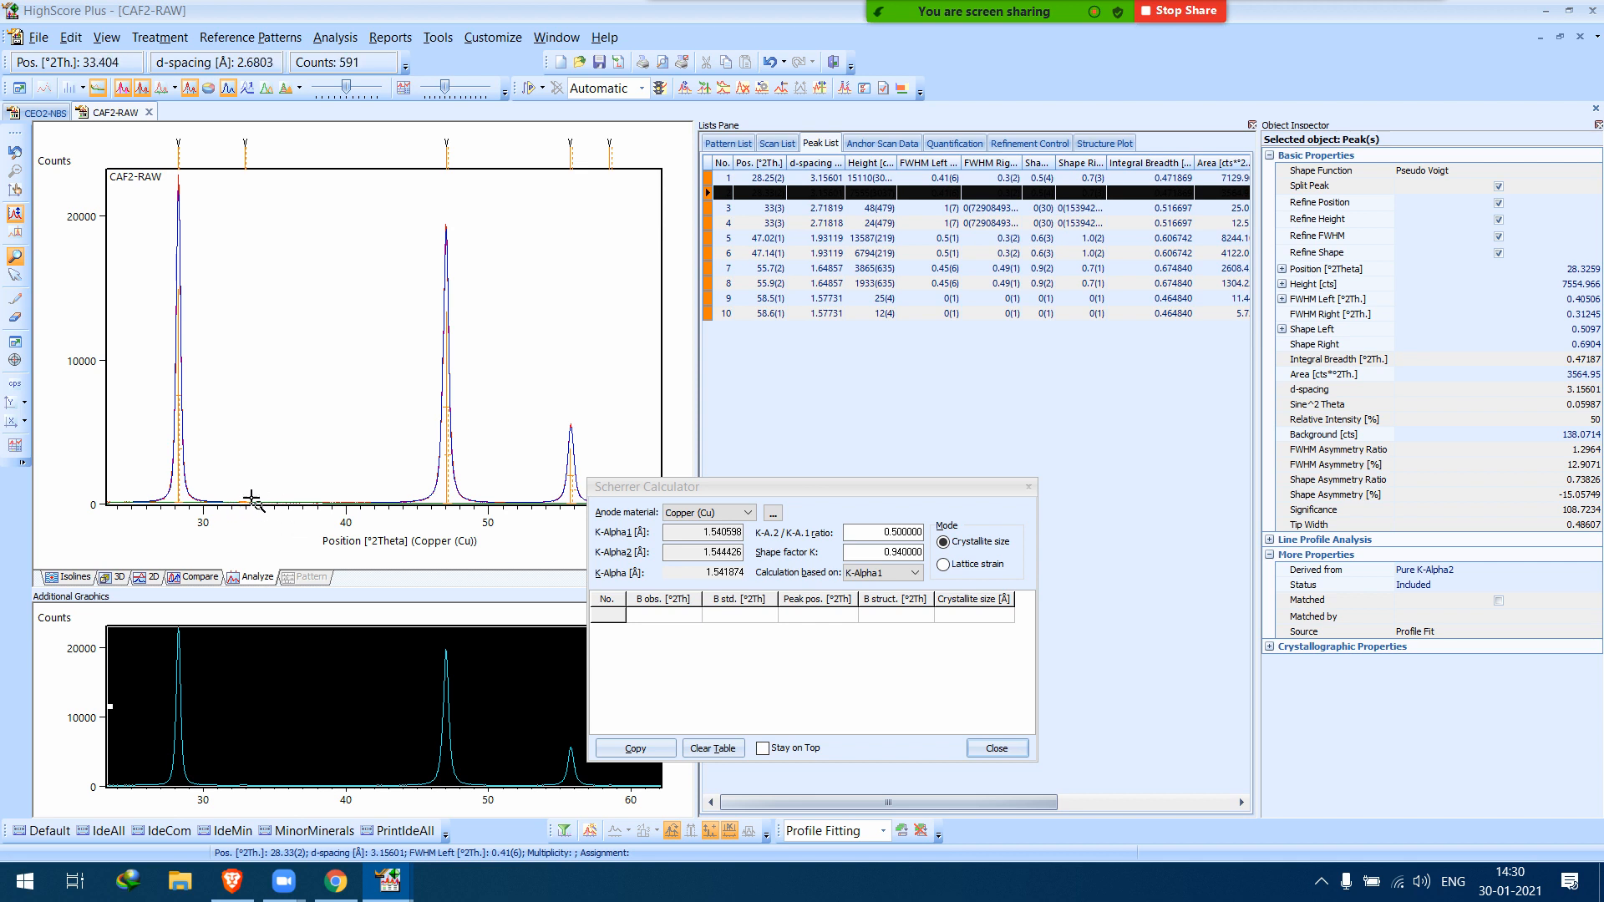
click(178, 383)
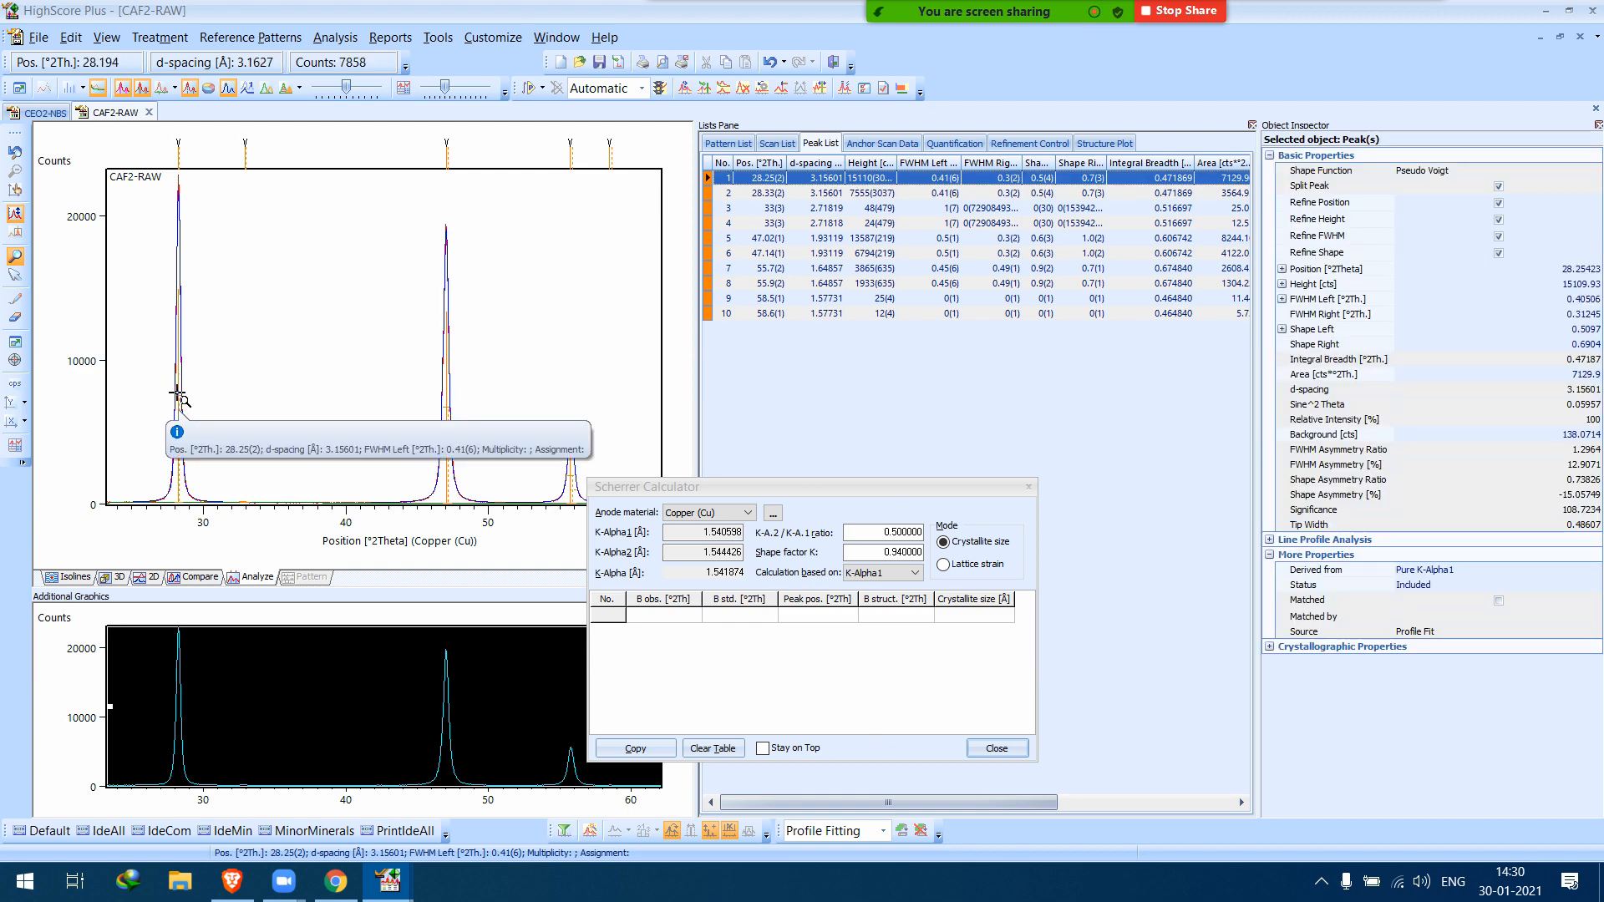
Enter the peak position 28.25 and the observed width 0.41 in the first row of the Scherrer Calculator.
click(818, 616)
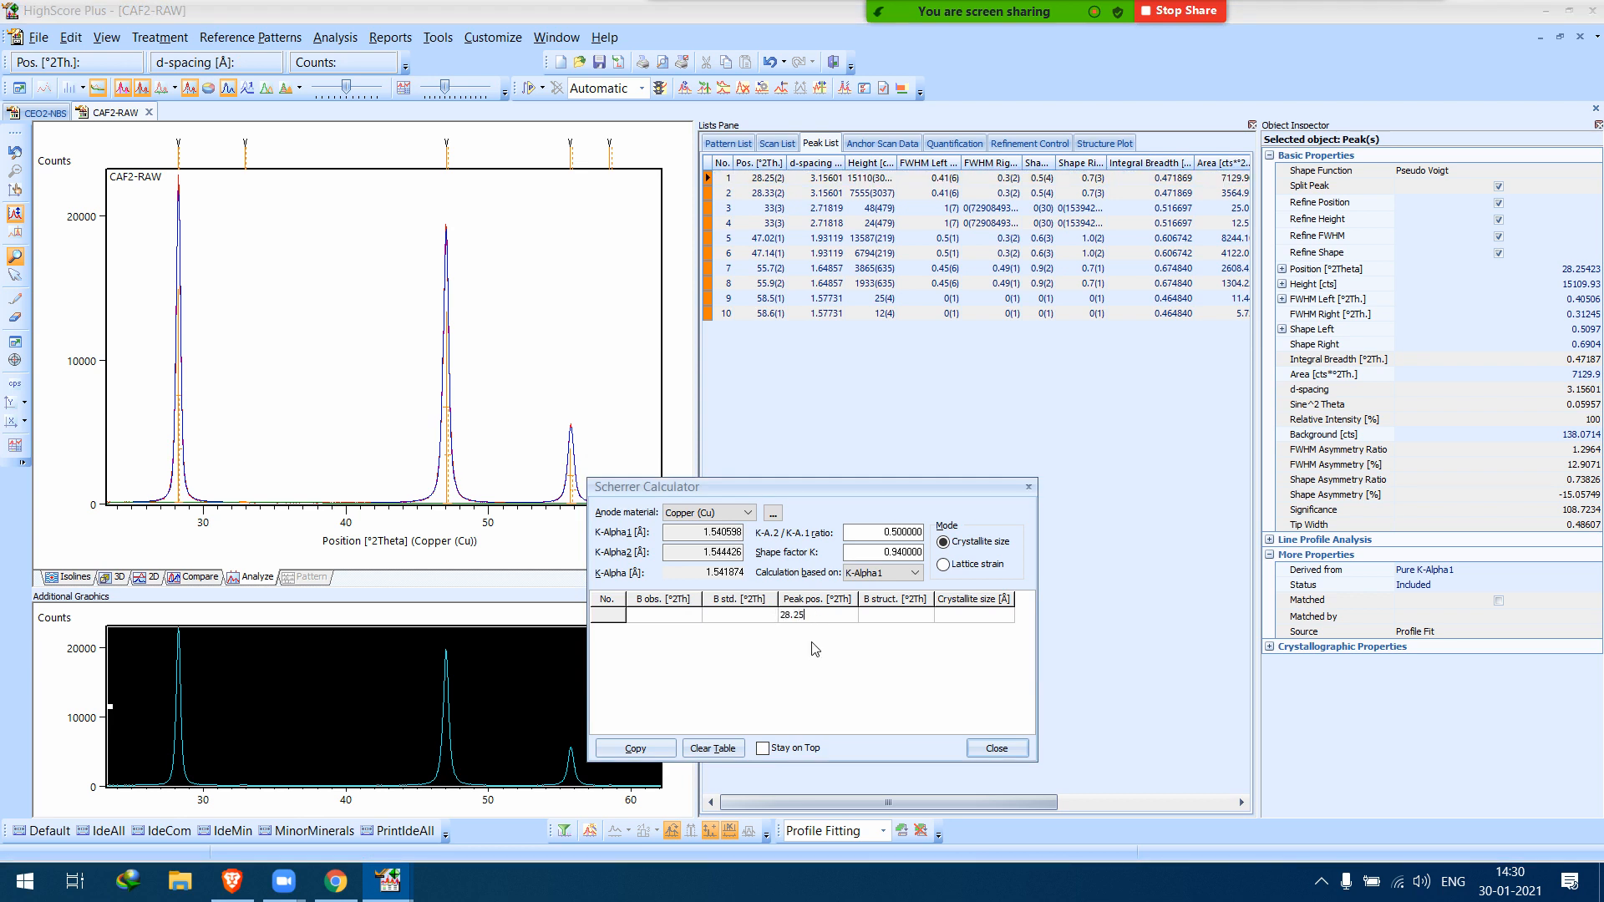
key(Return)
click(660, 619)
click(170, 388)
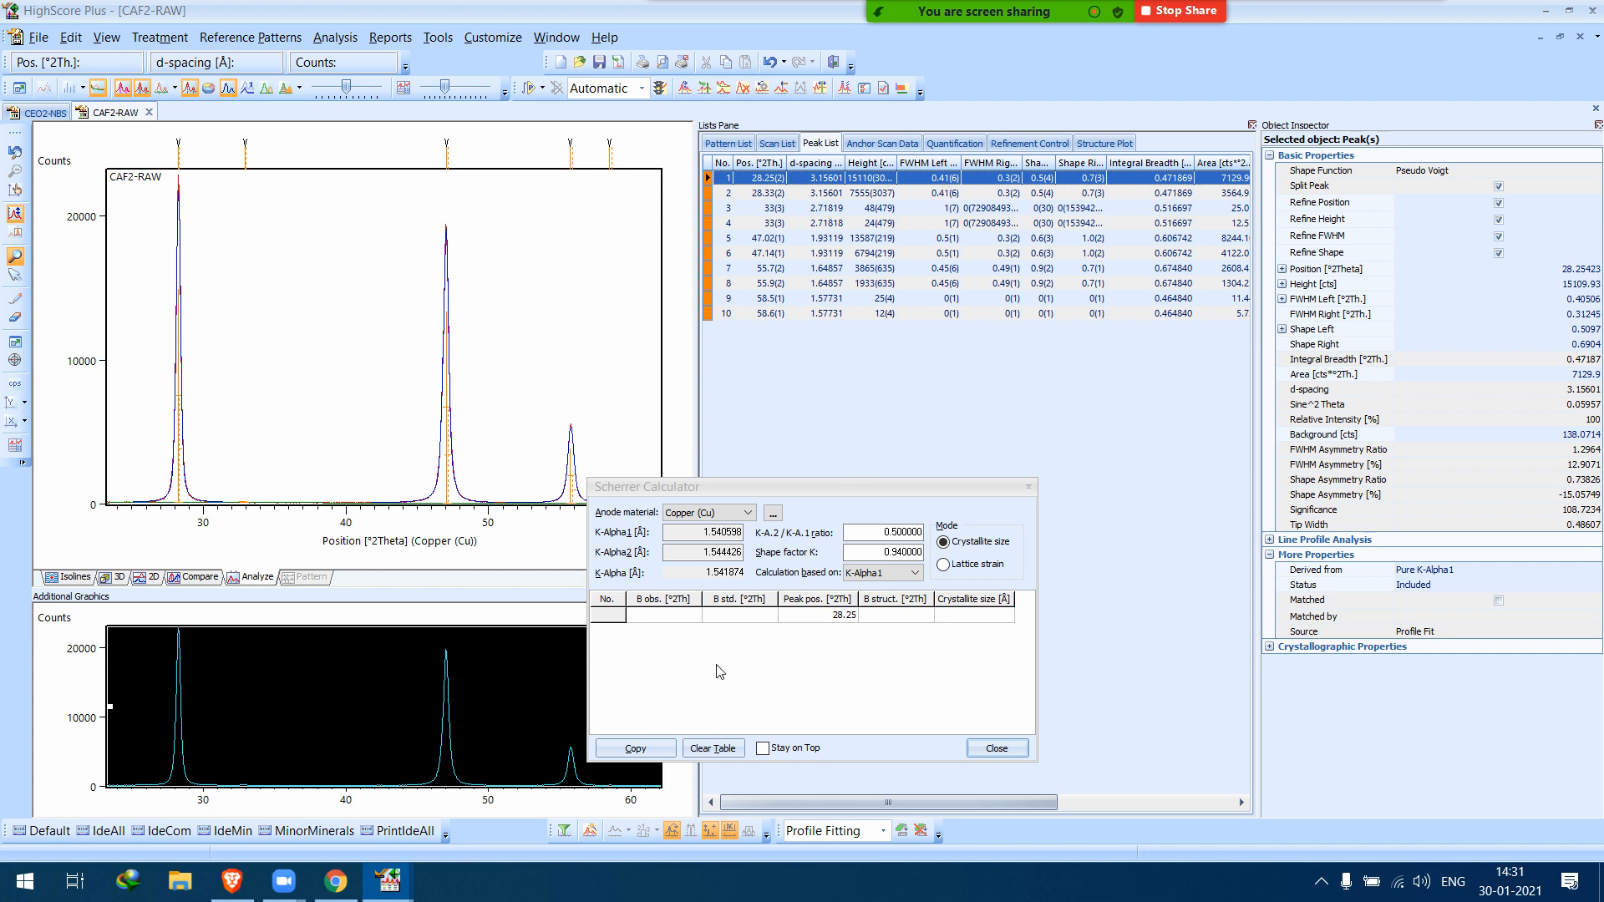
click(679, 623)
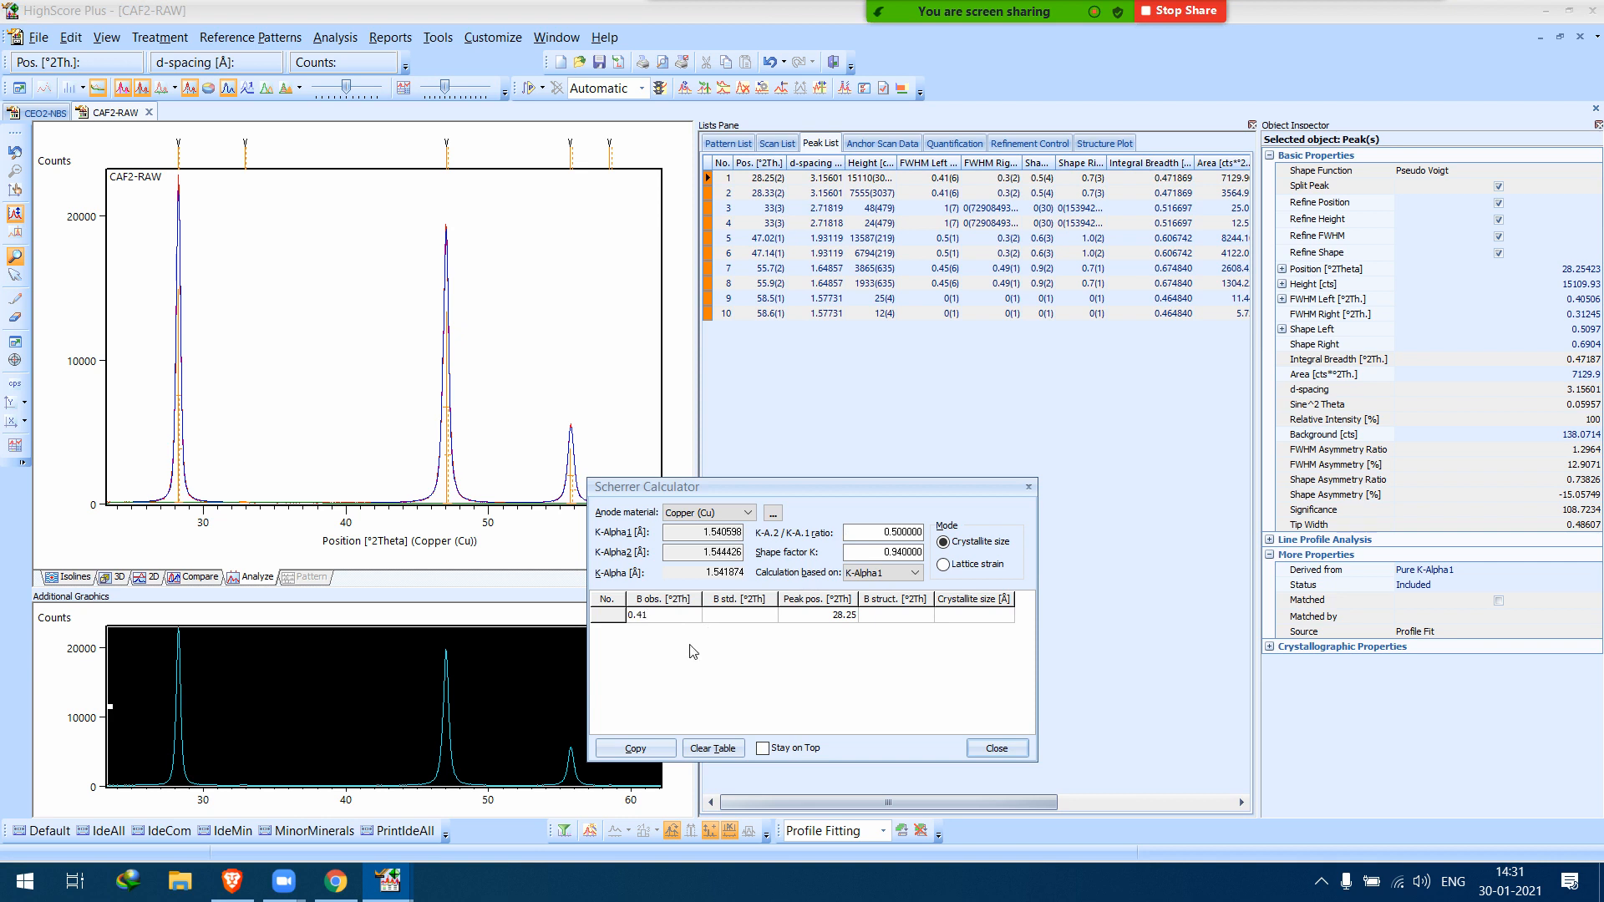
Start the standard width entry in the Scherrer Calculator and switch to the CEO2-NBS scan to look up the value.
click(732, 615)
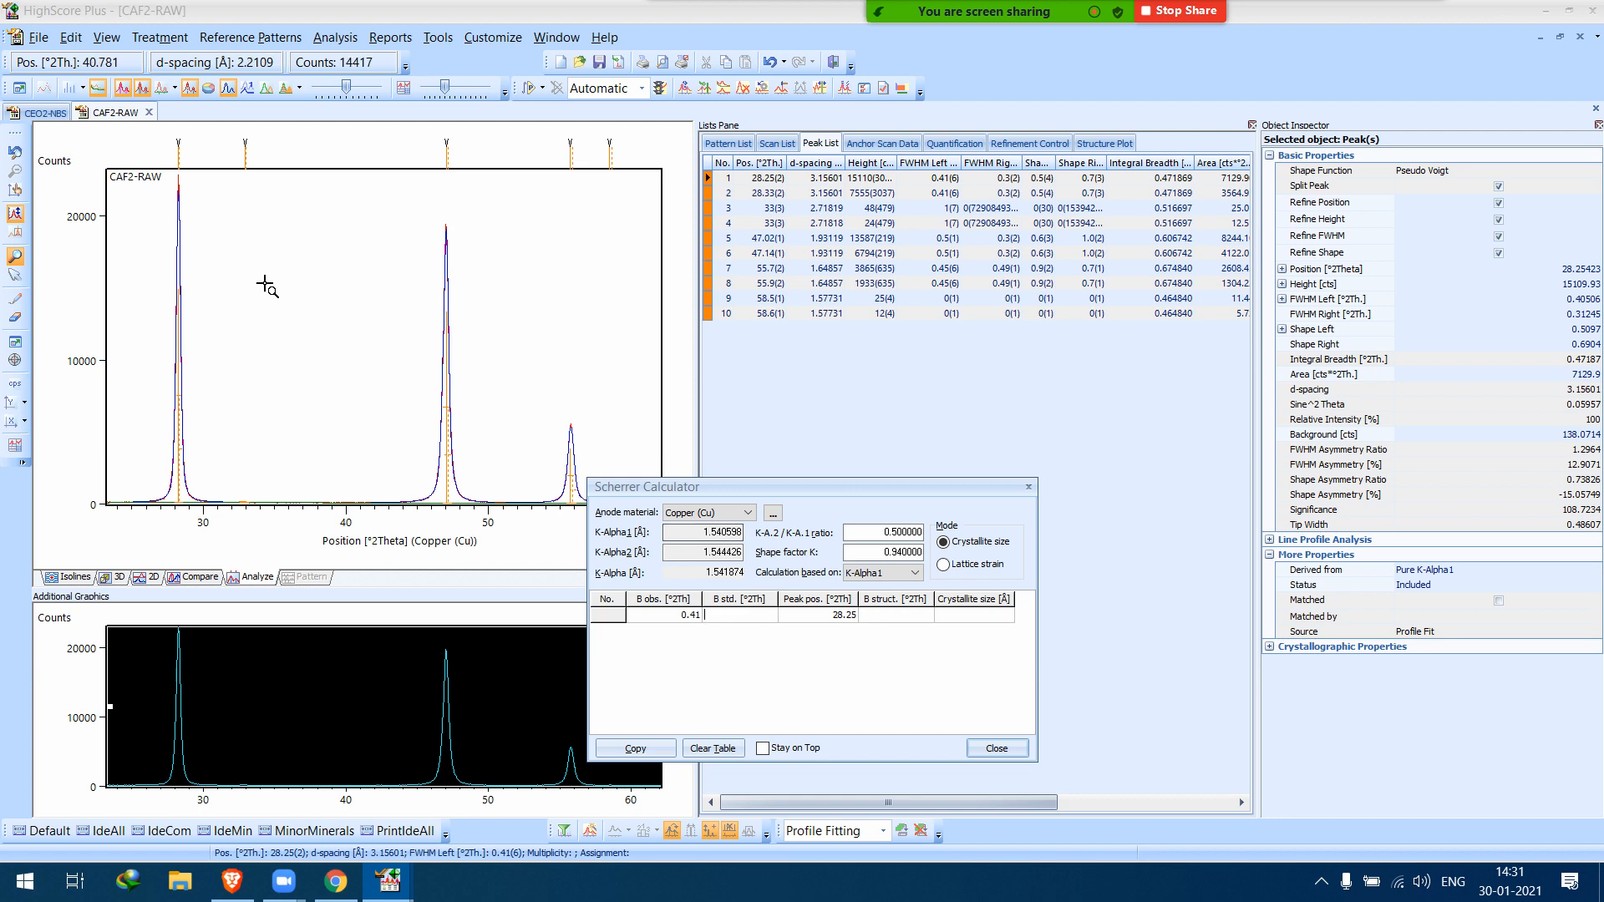
click(43, 114)
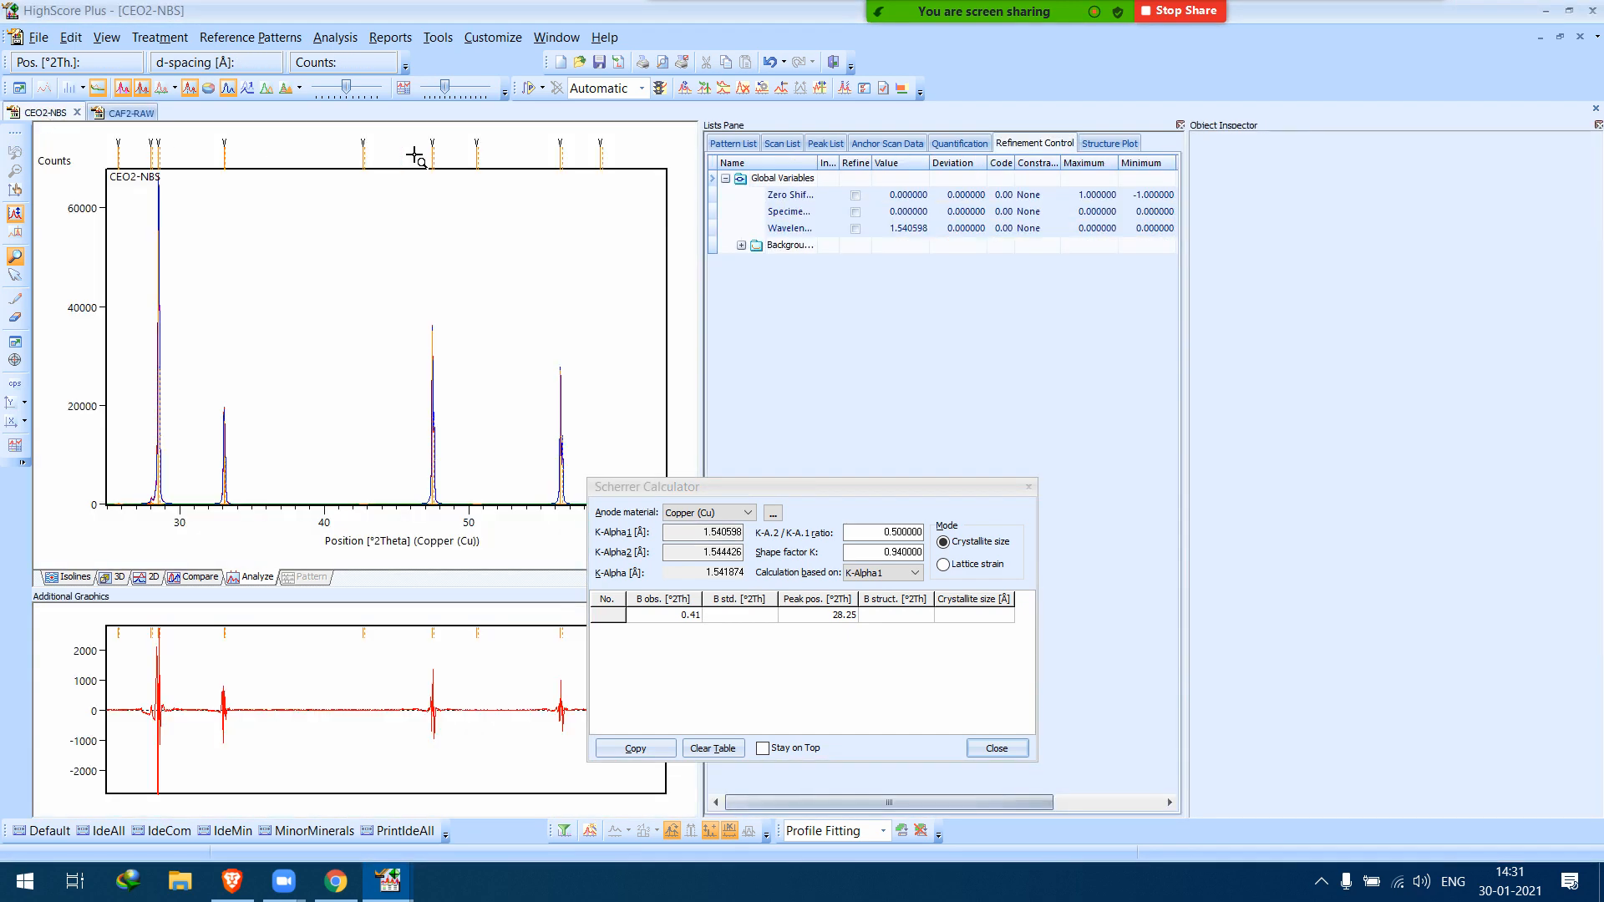
Take the standard width from the CEO2-NBS peak near 28.5° and enter 0.116 as B std. in the first Scherrer Calculator row.
click(827, 145)
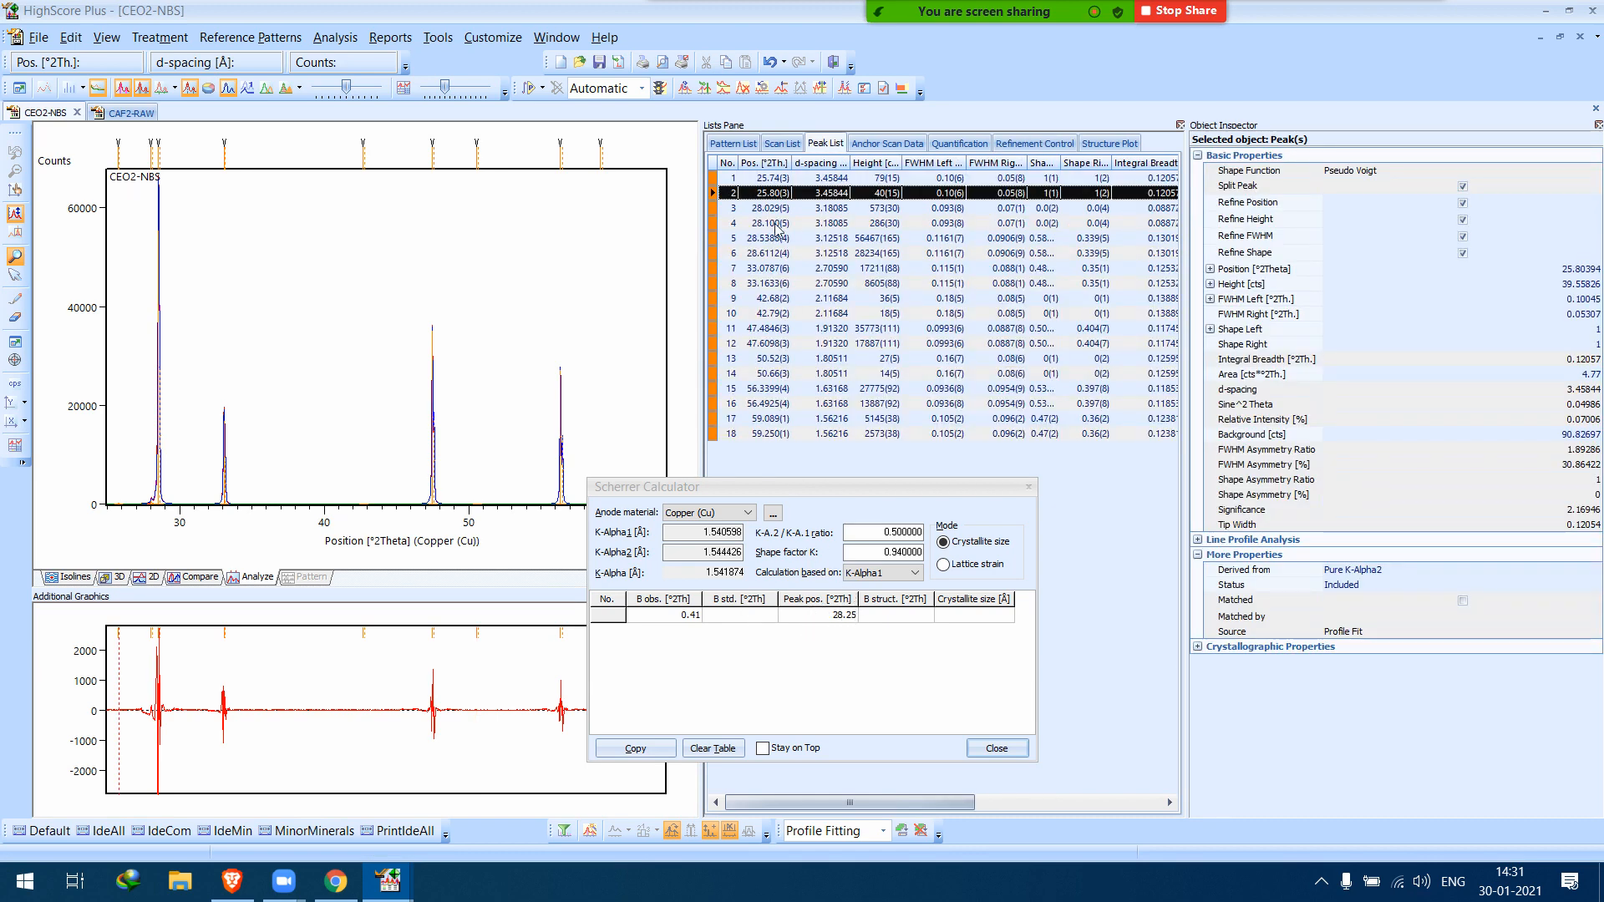
click(157, 435)
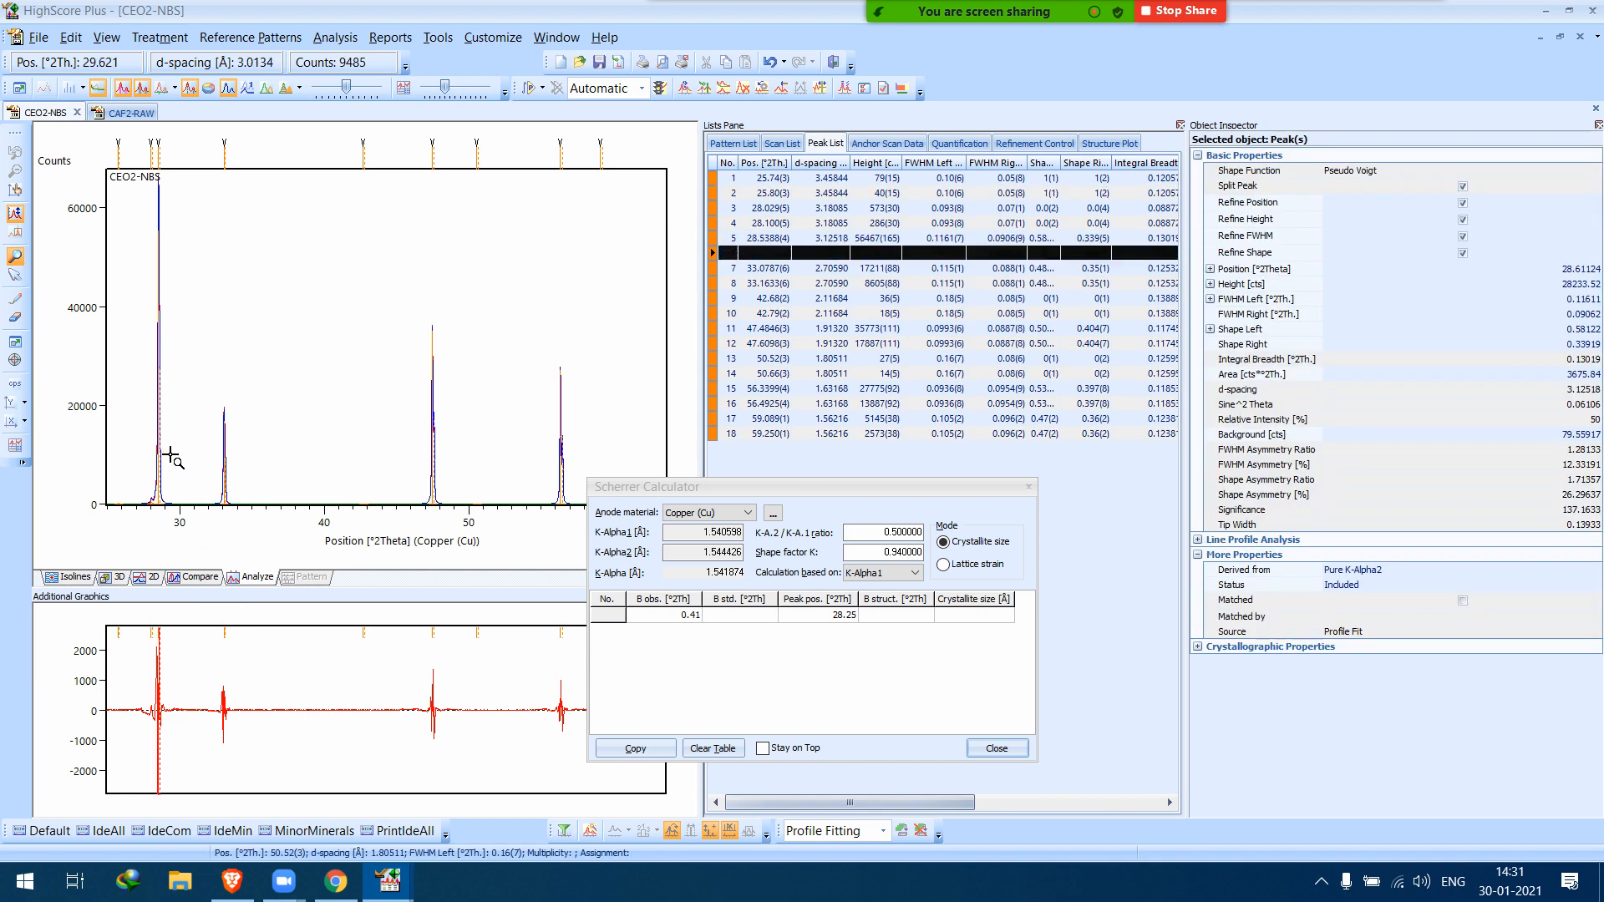
click(156, 432)
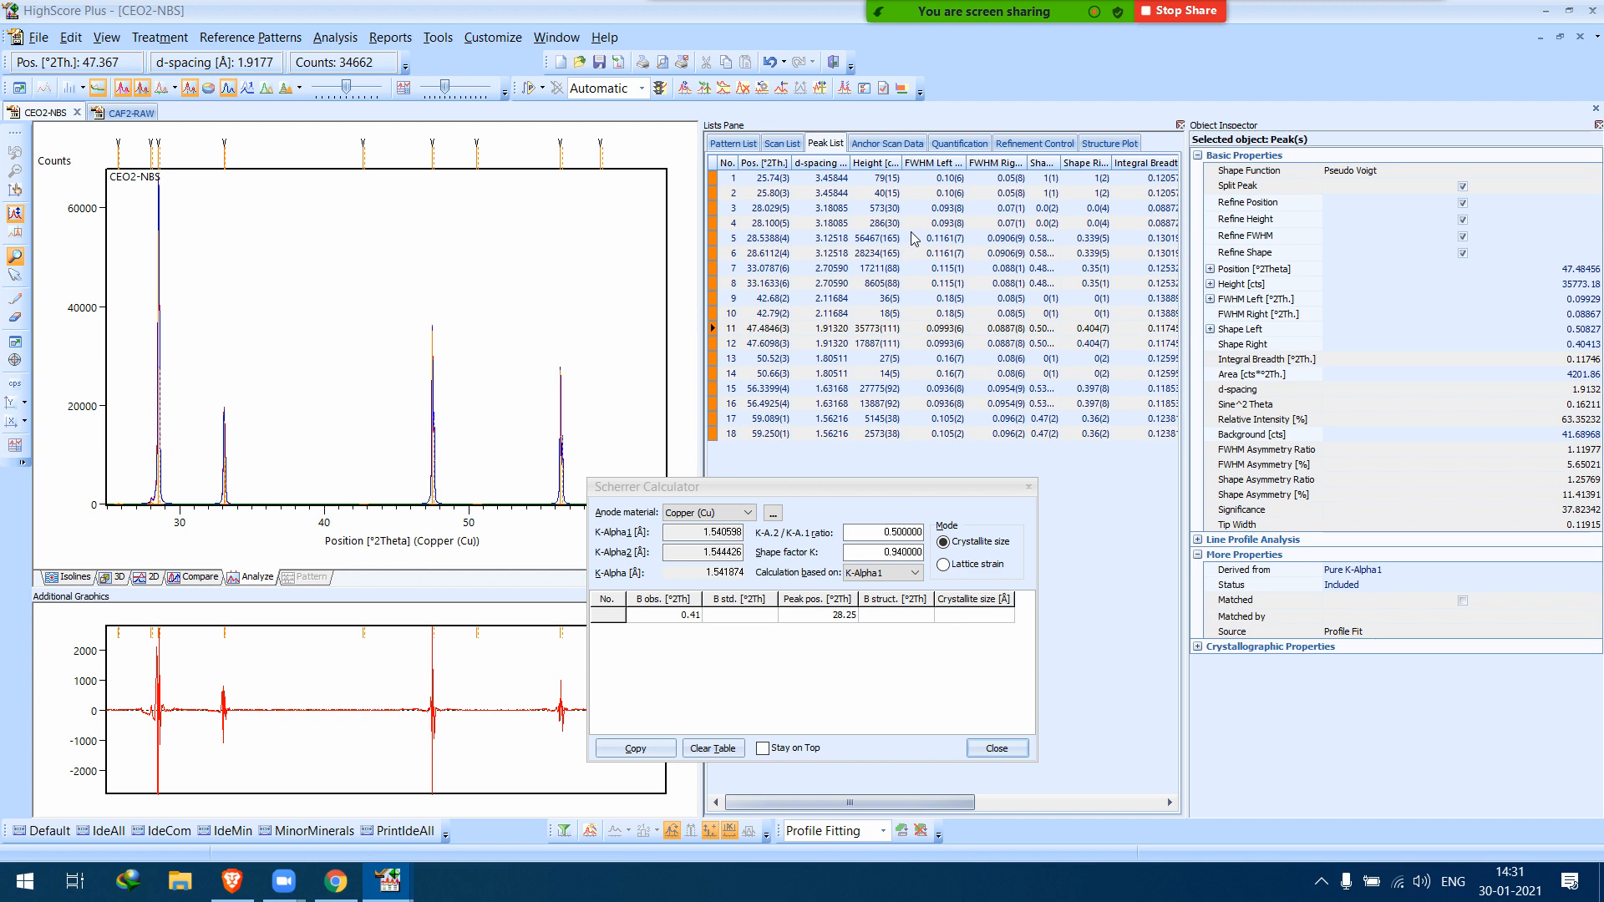
click(171, 362)
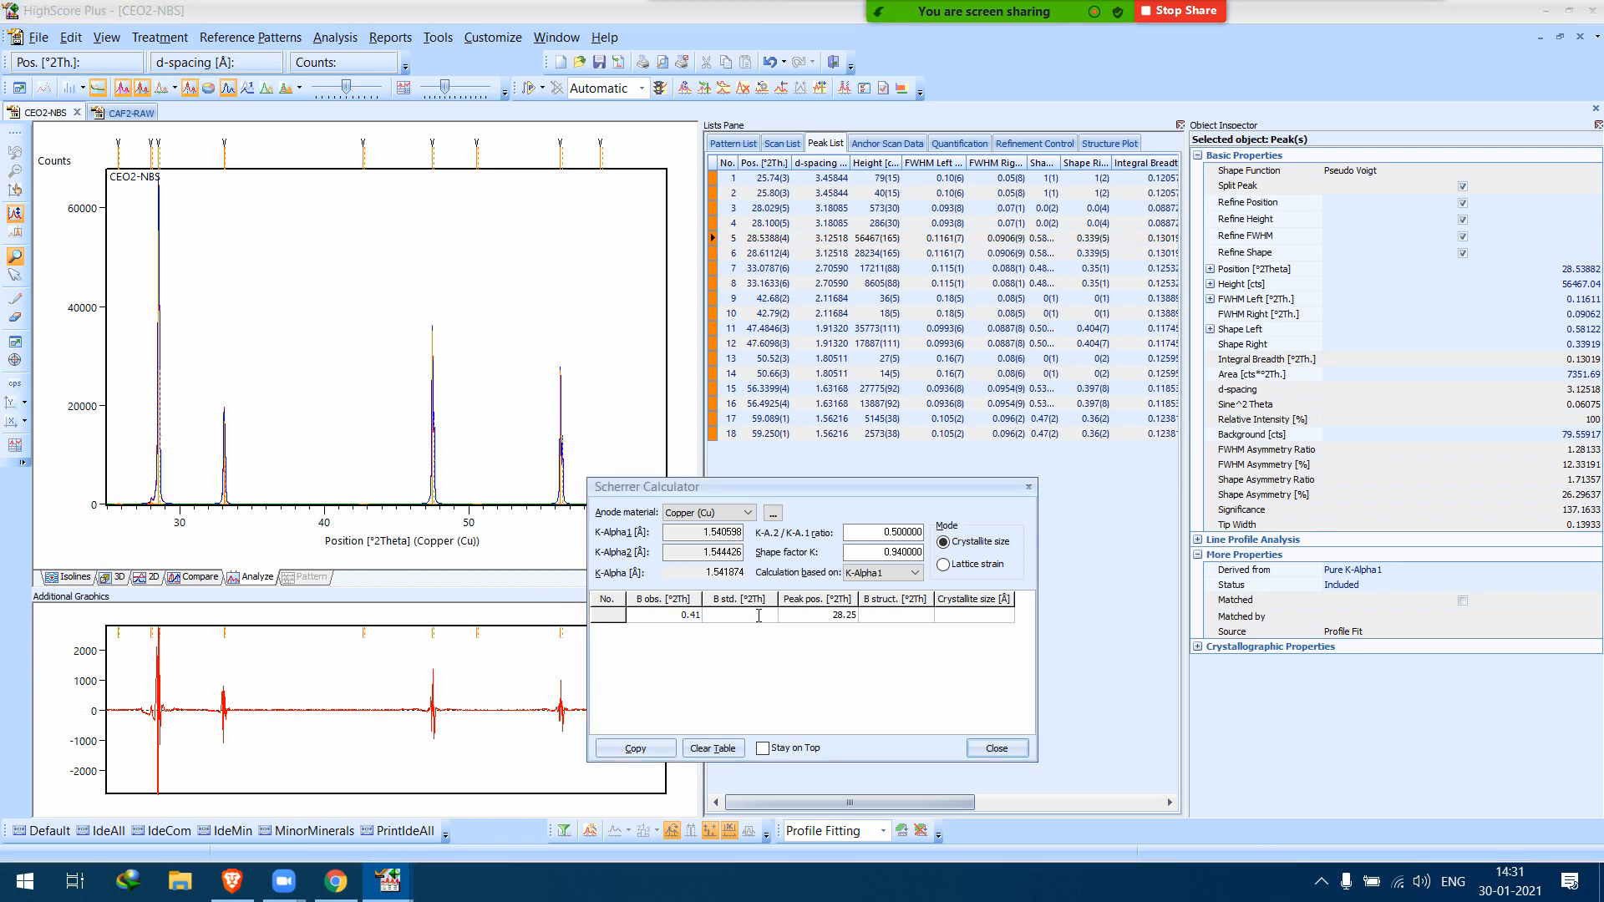
key(Return)
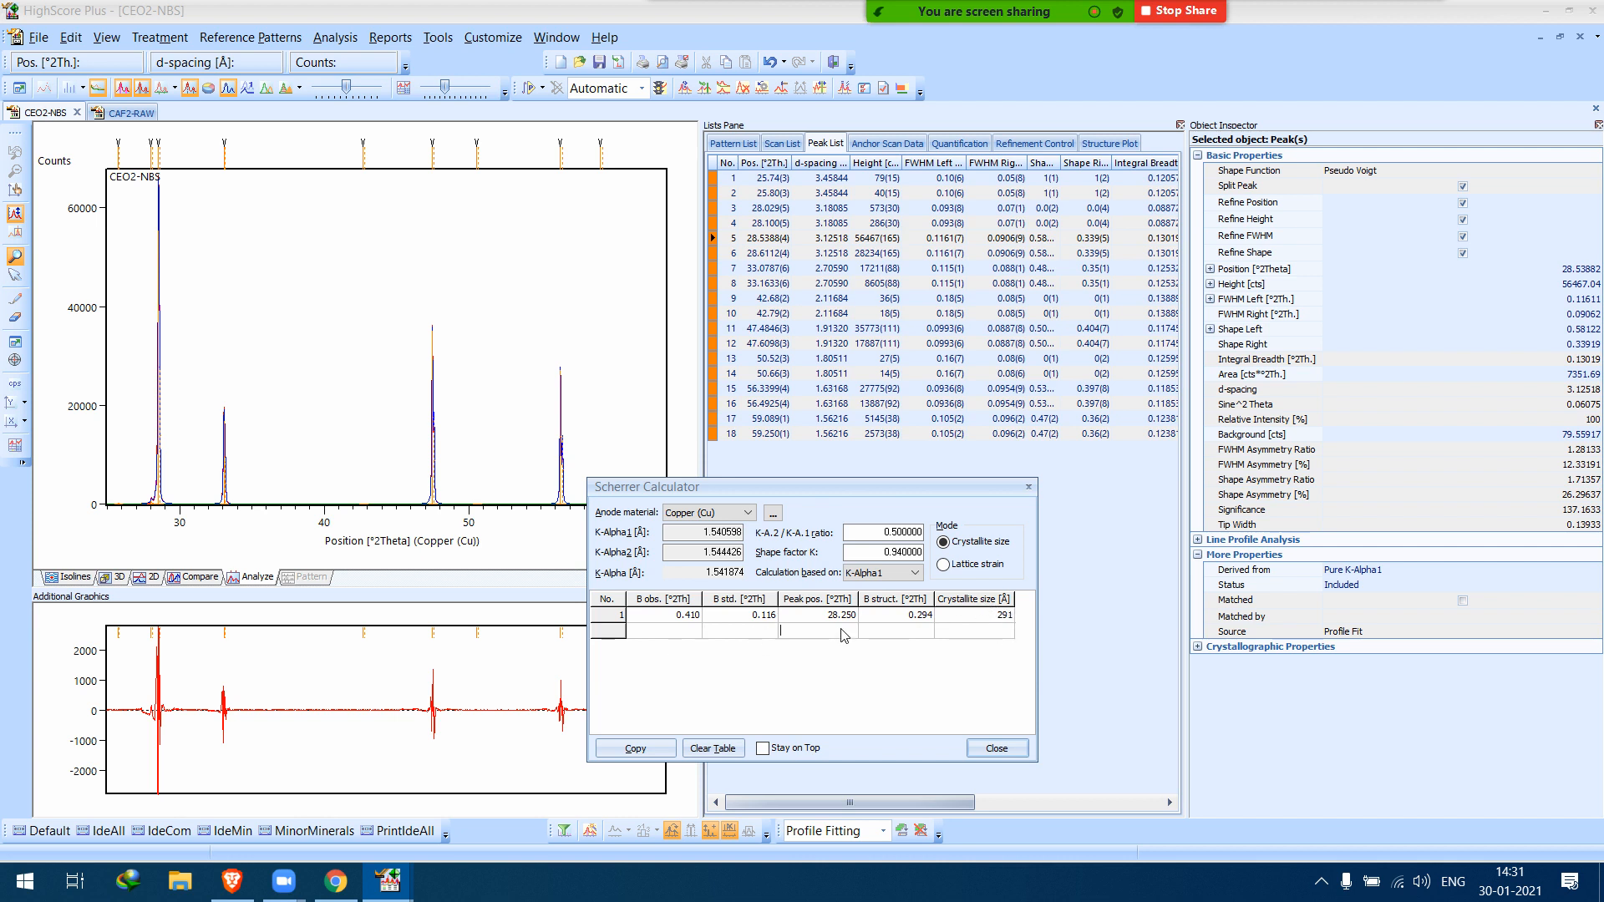
Switch to the CAF2-RAW scan, select its peak near 47°, and enter 47.14 as the peak position in the second calculator row.
click(895, 386)
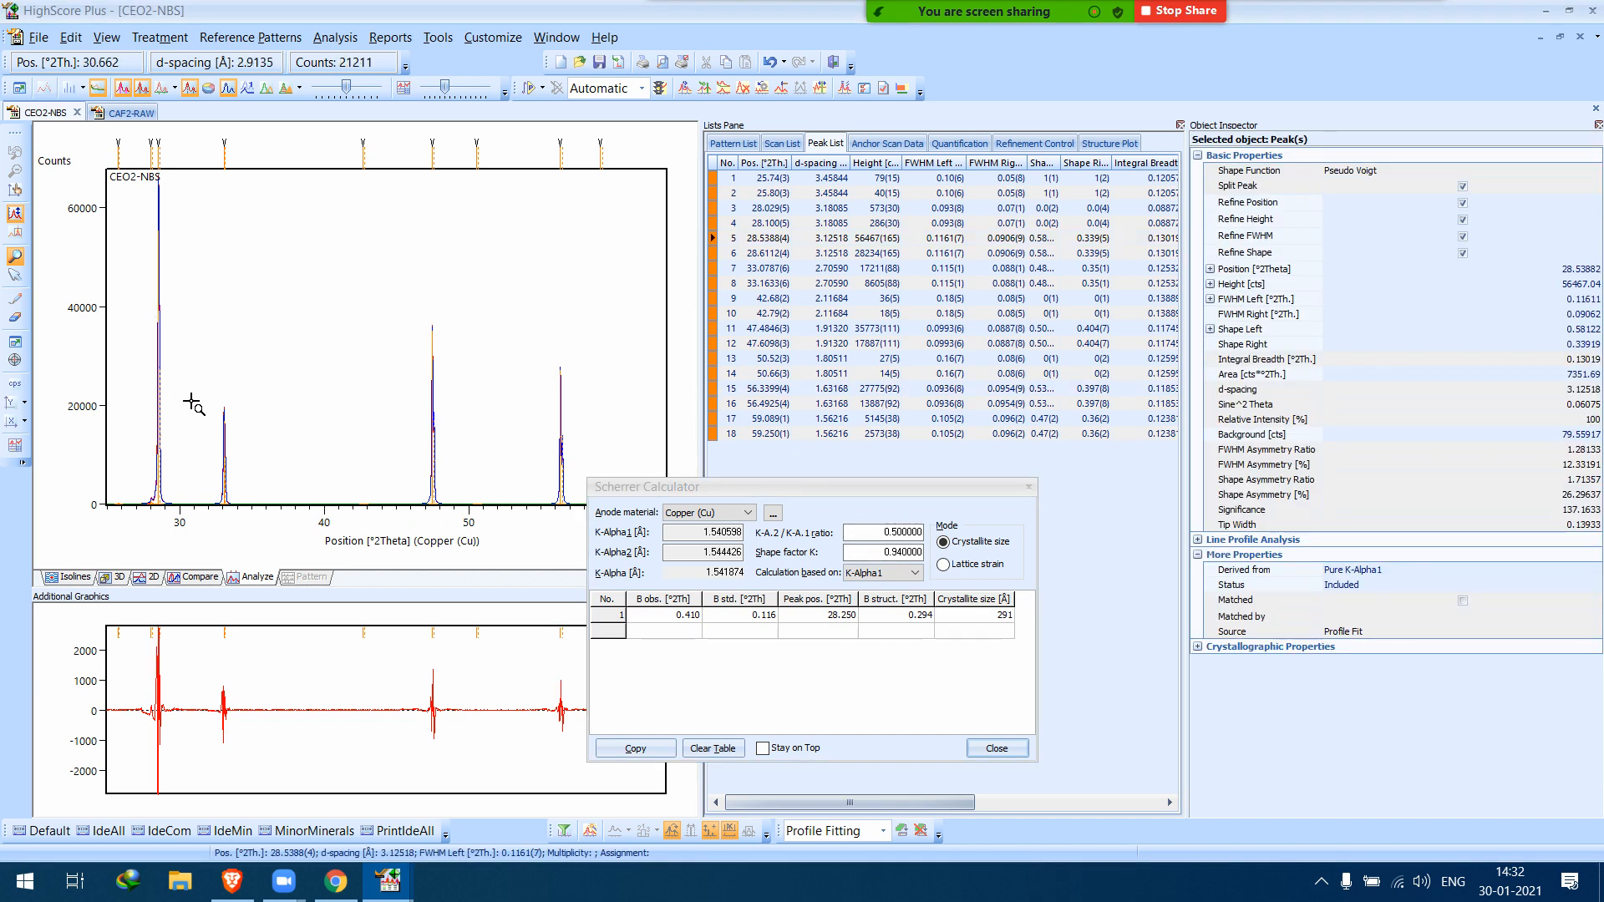
click(158, 326)
click(124, 115)
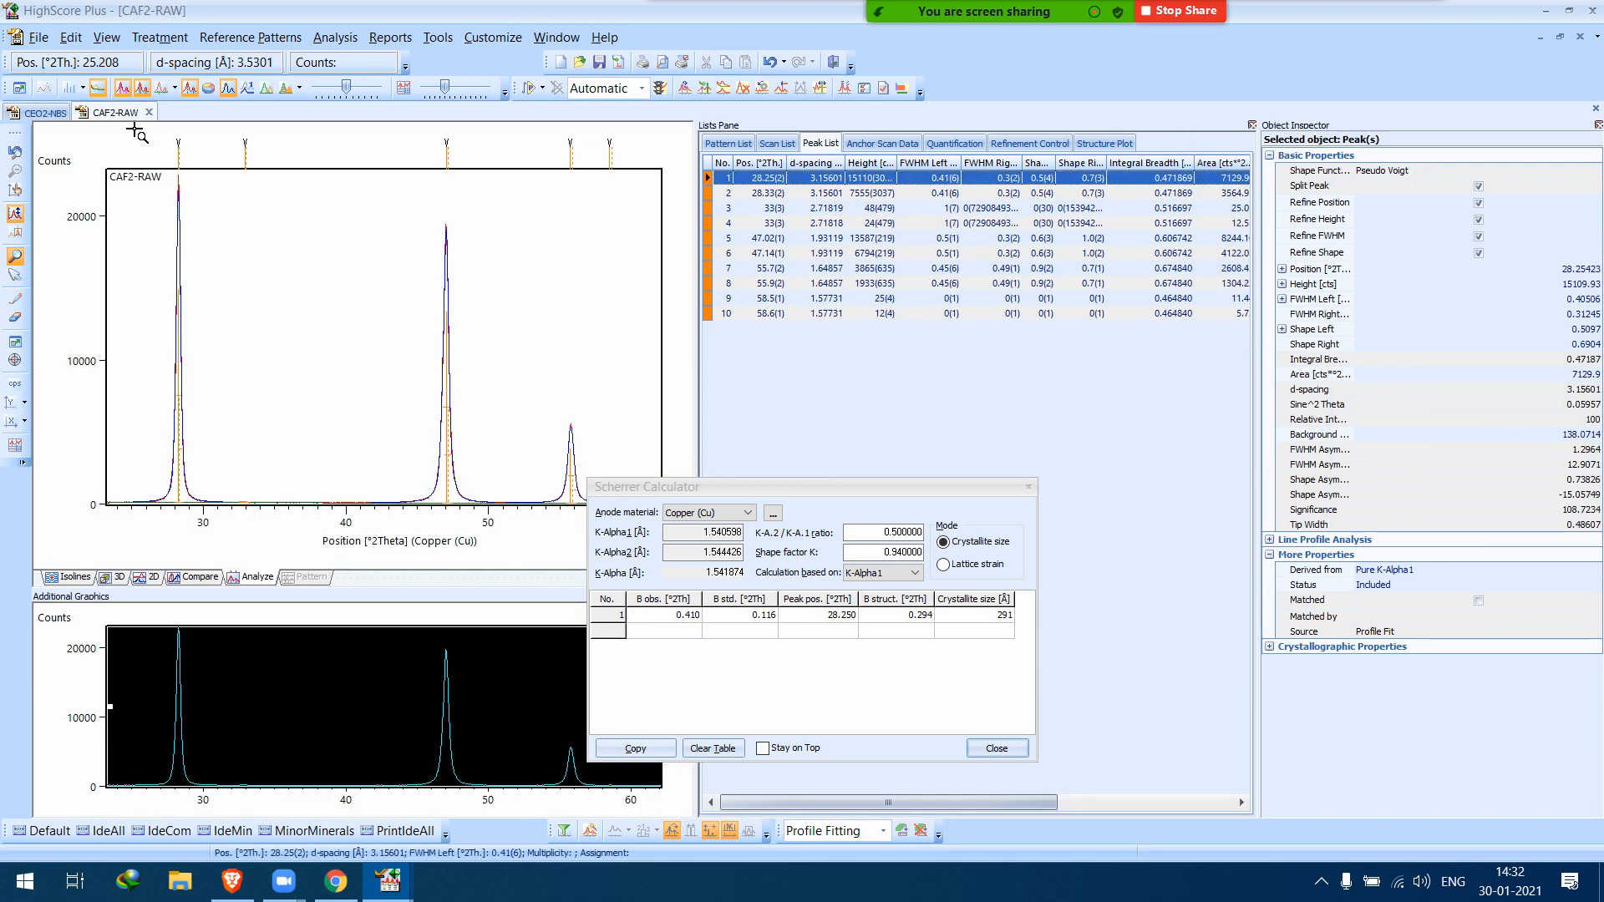
click(441, 430)
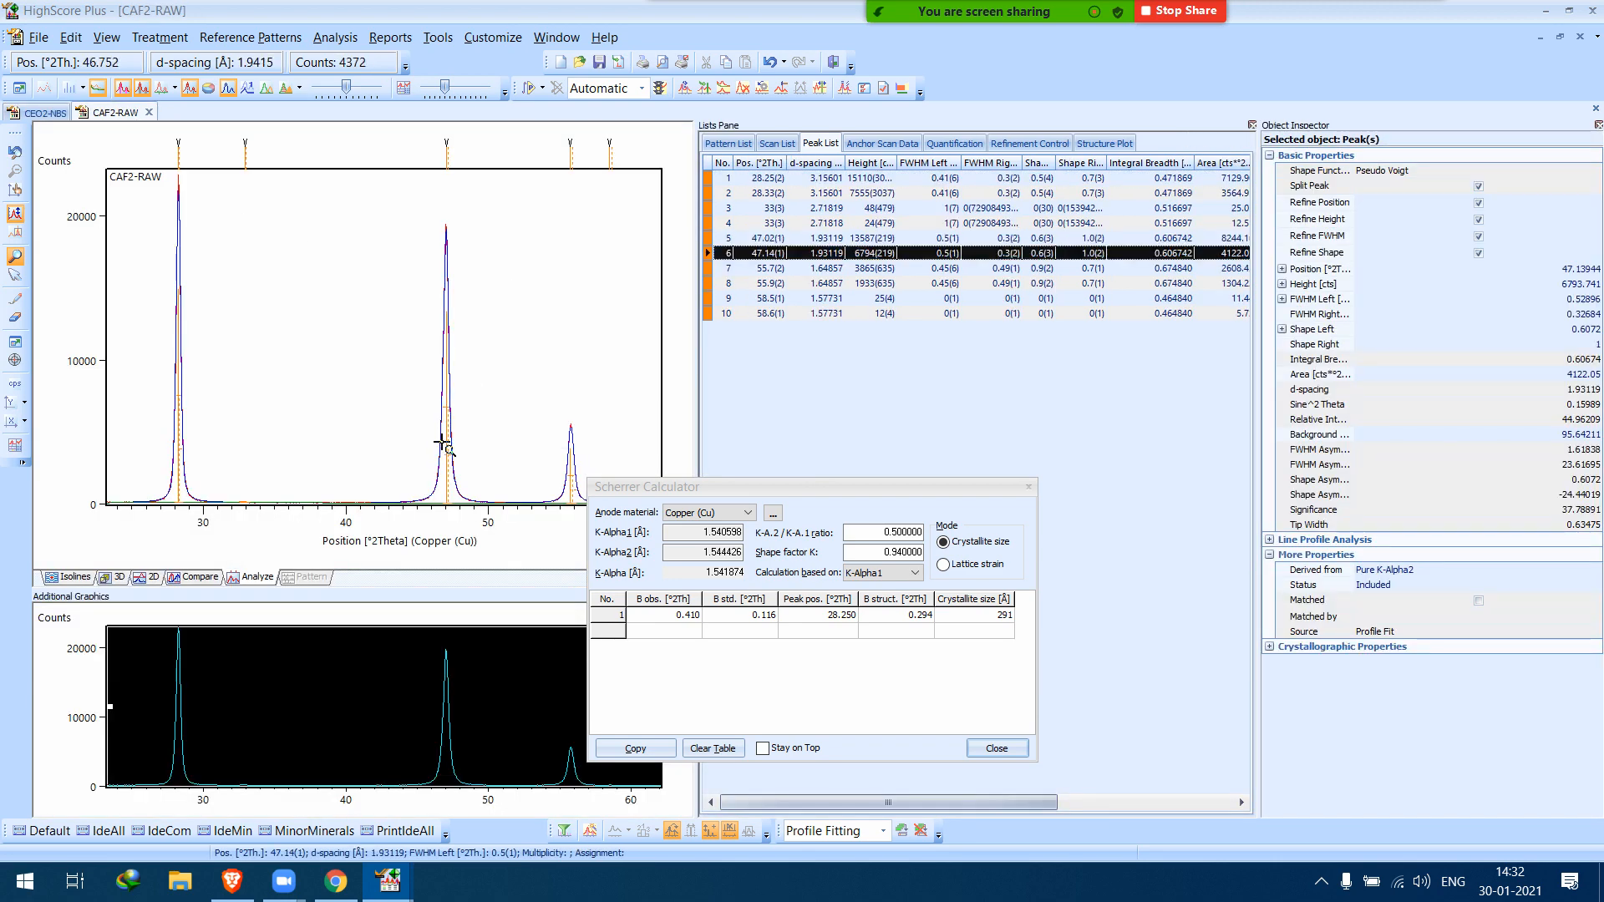
click(443, 442)
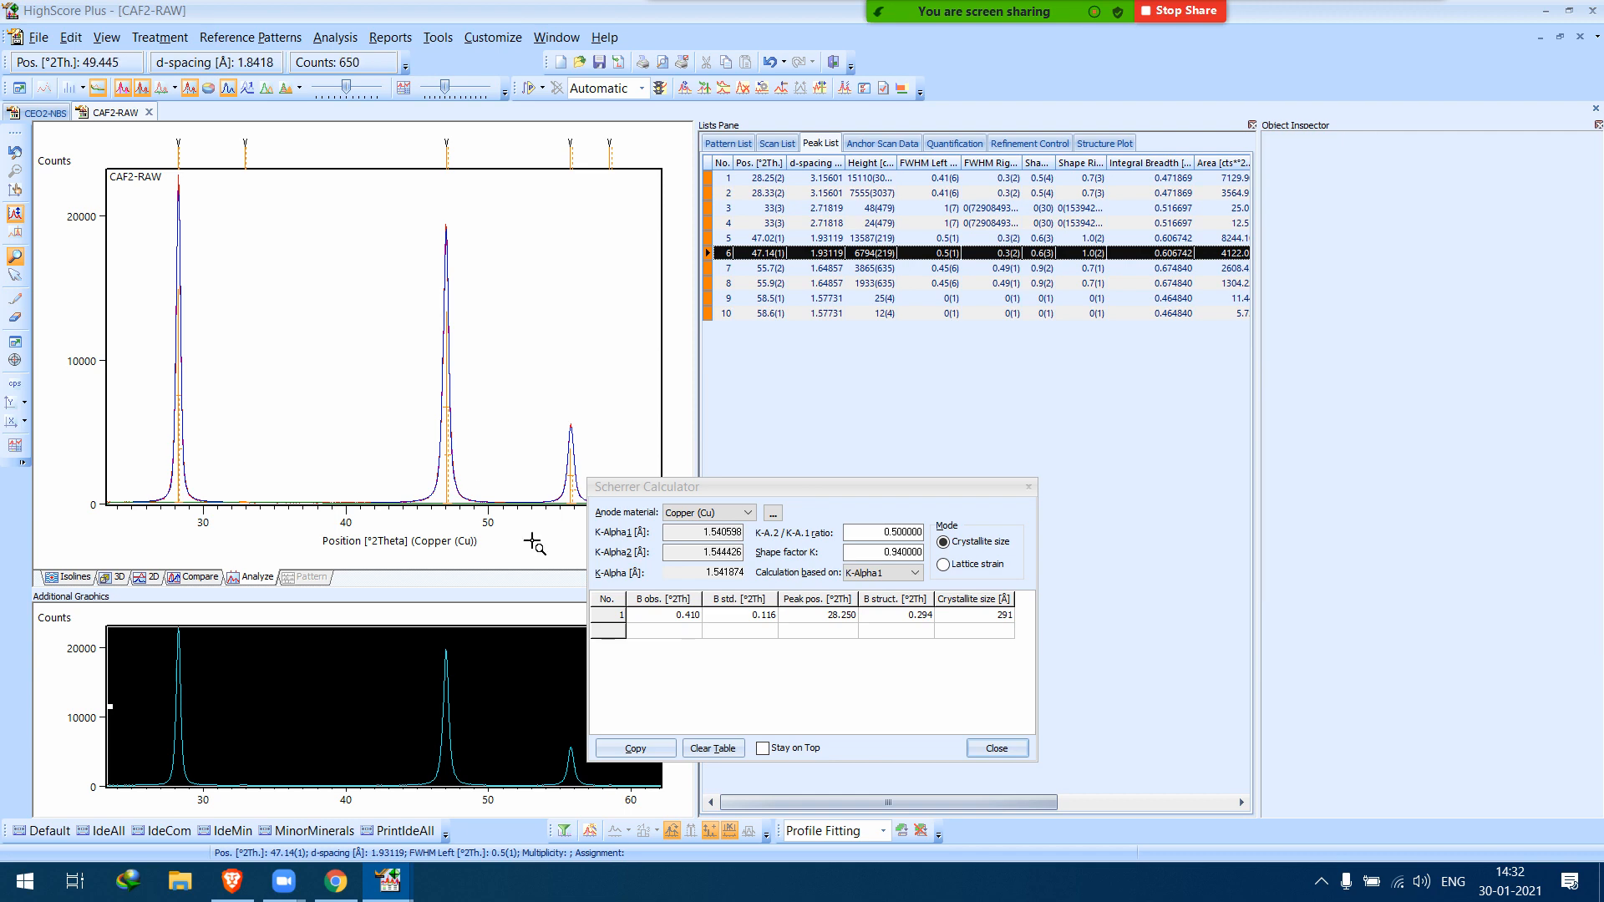
click(834, 631)
text(47.14)
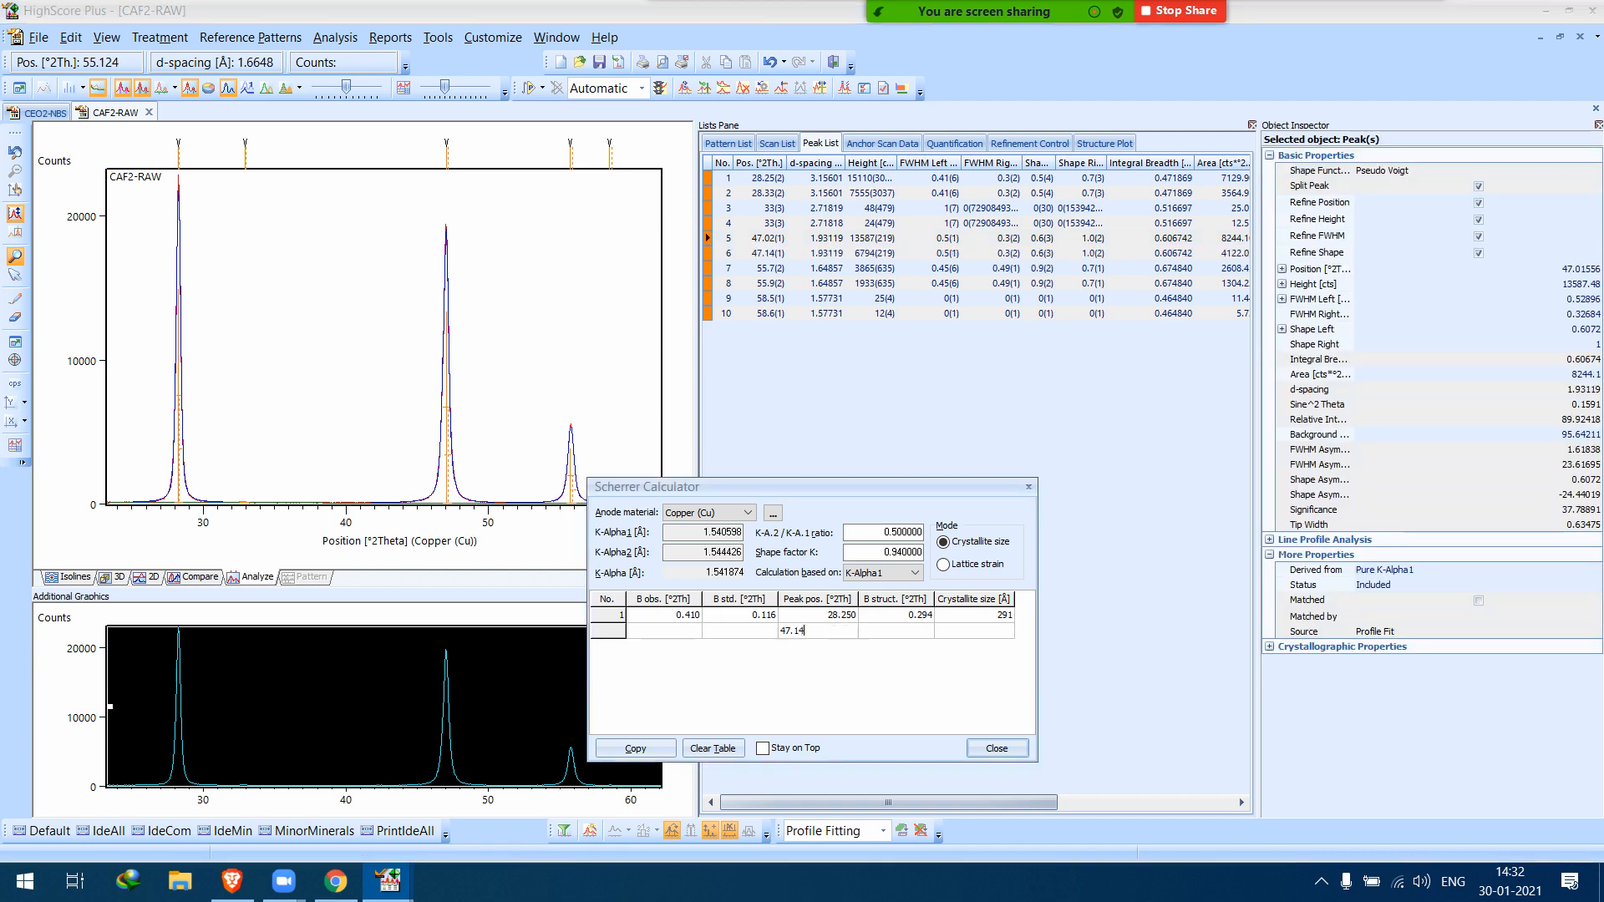
key(Return)
Enter 0.5 as B obs. in the second calculator row, using the left FWHM of the CAF2-RAW peak near 47°.
click(691, 639)
click(98, 148)
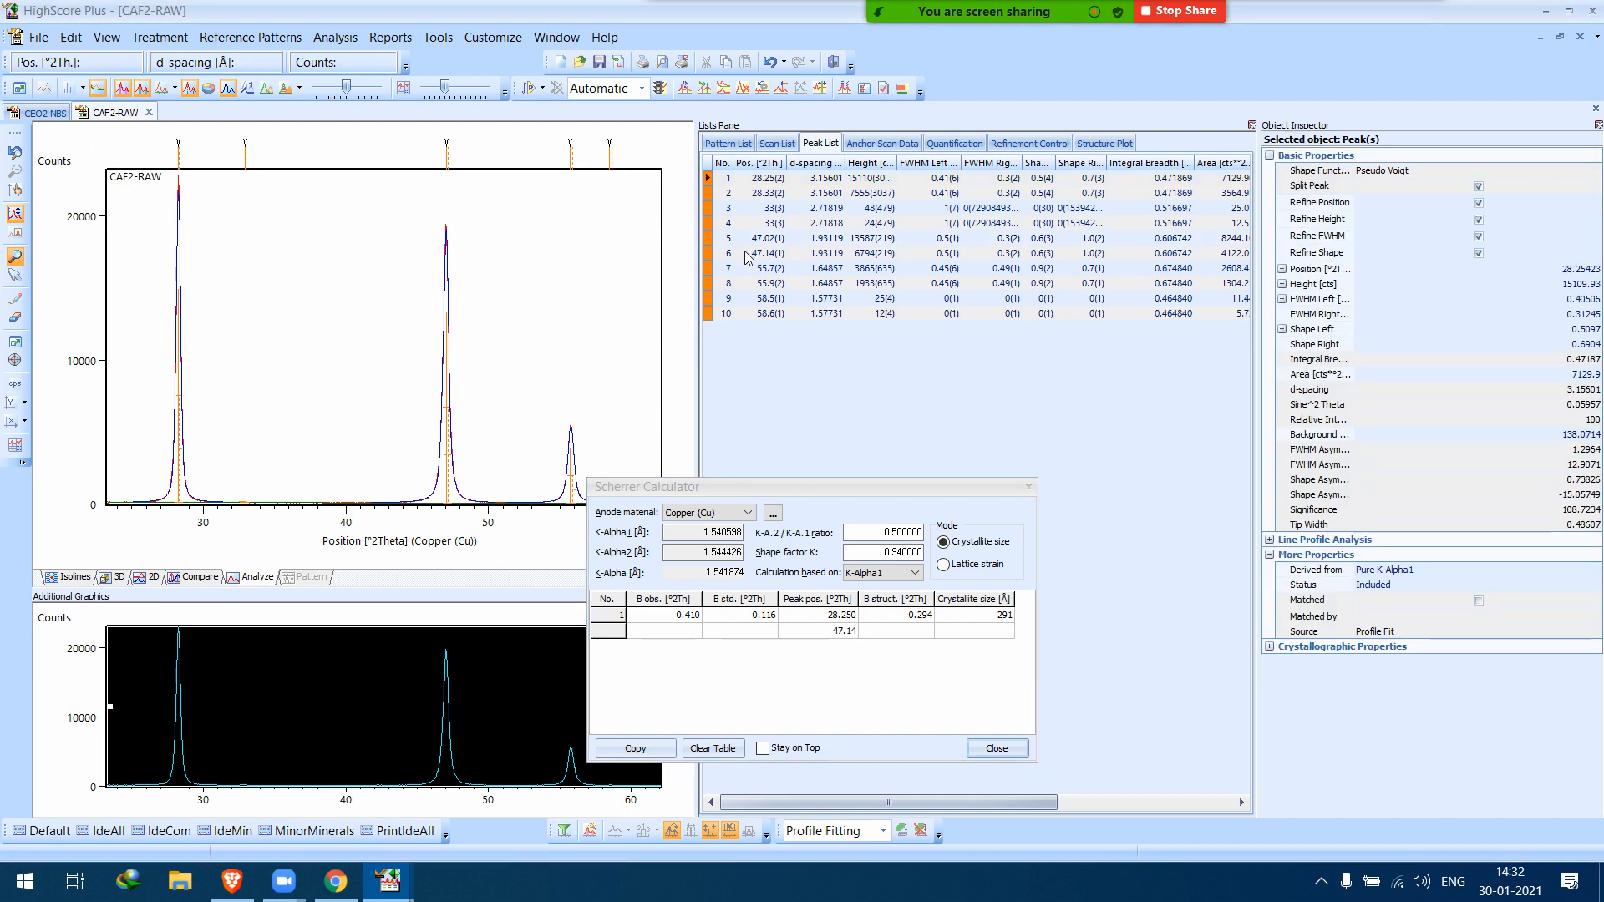
click(447, 386)
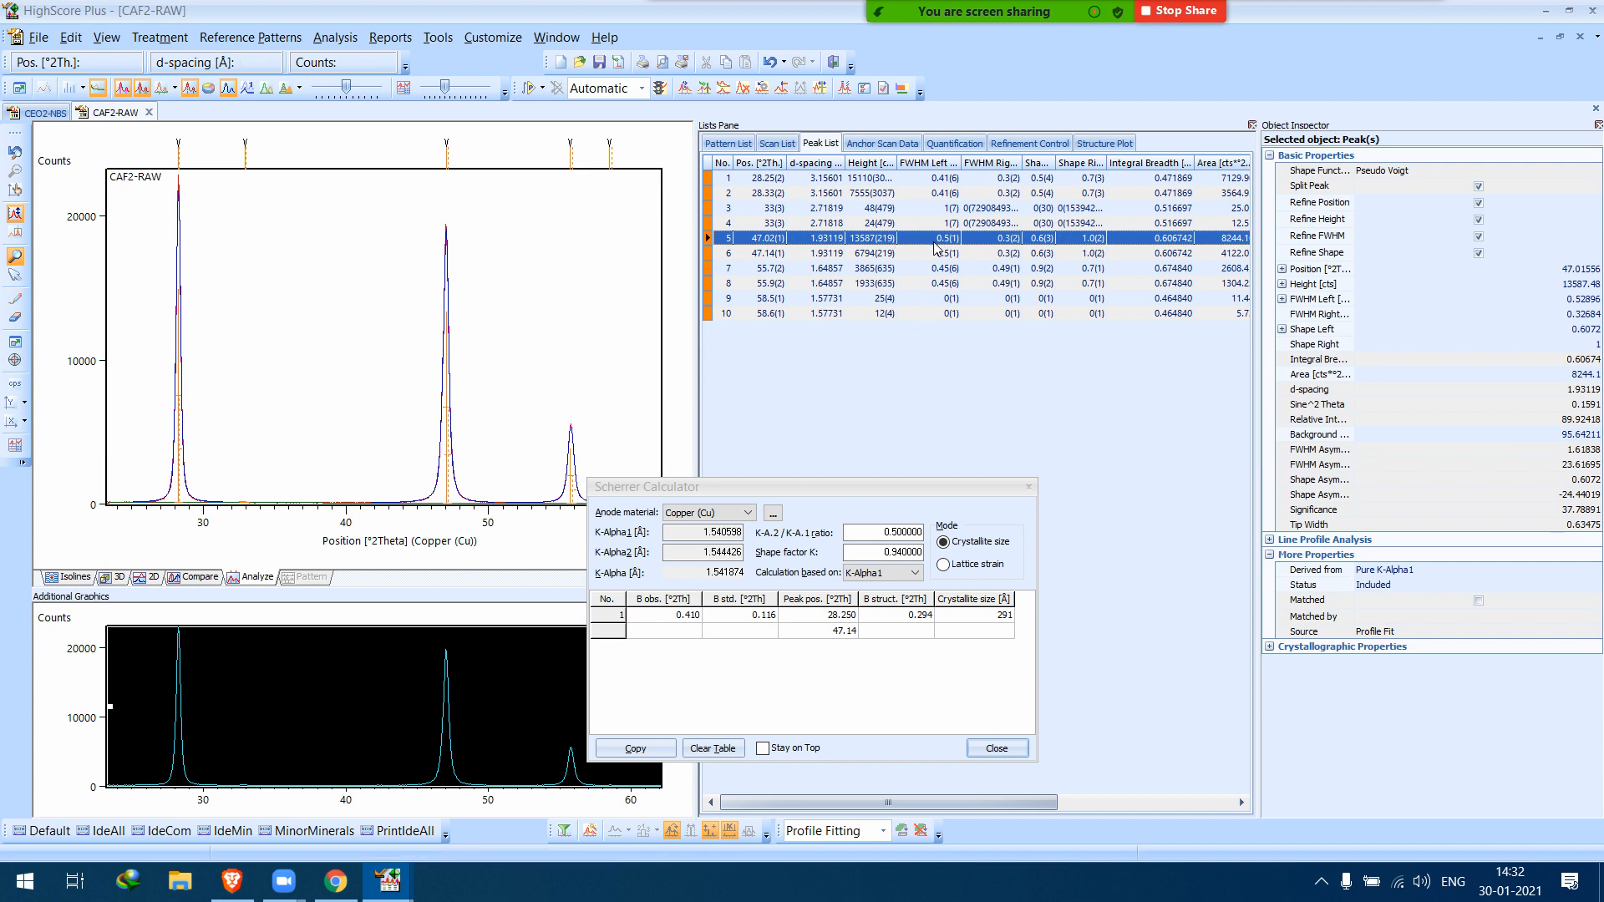
click(678, 633)
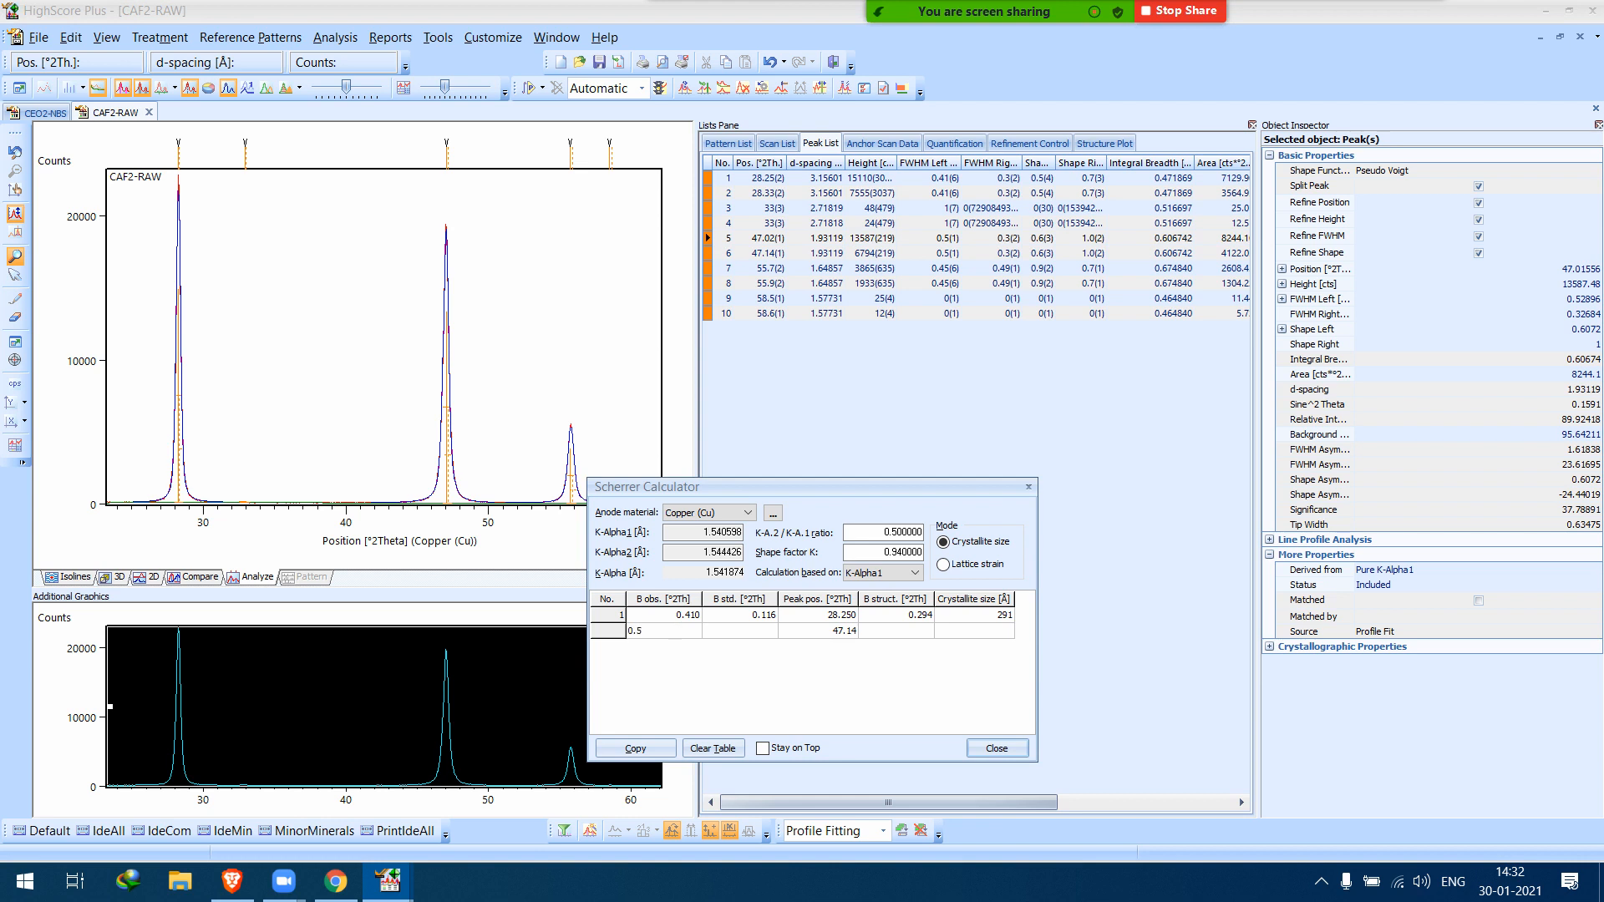
Look up the CEO2-NBS peak near 47.5° and enter its left FWHM, 0.0993, as B std. in the second row.
click(726, 632)
click(41, 115)
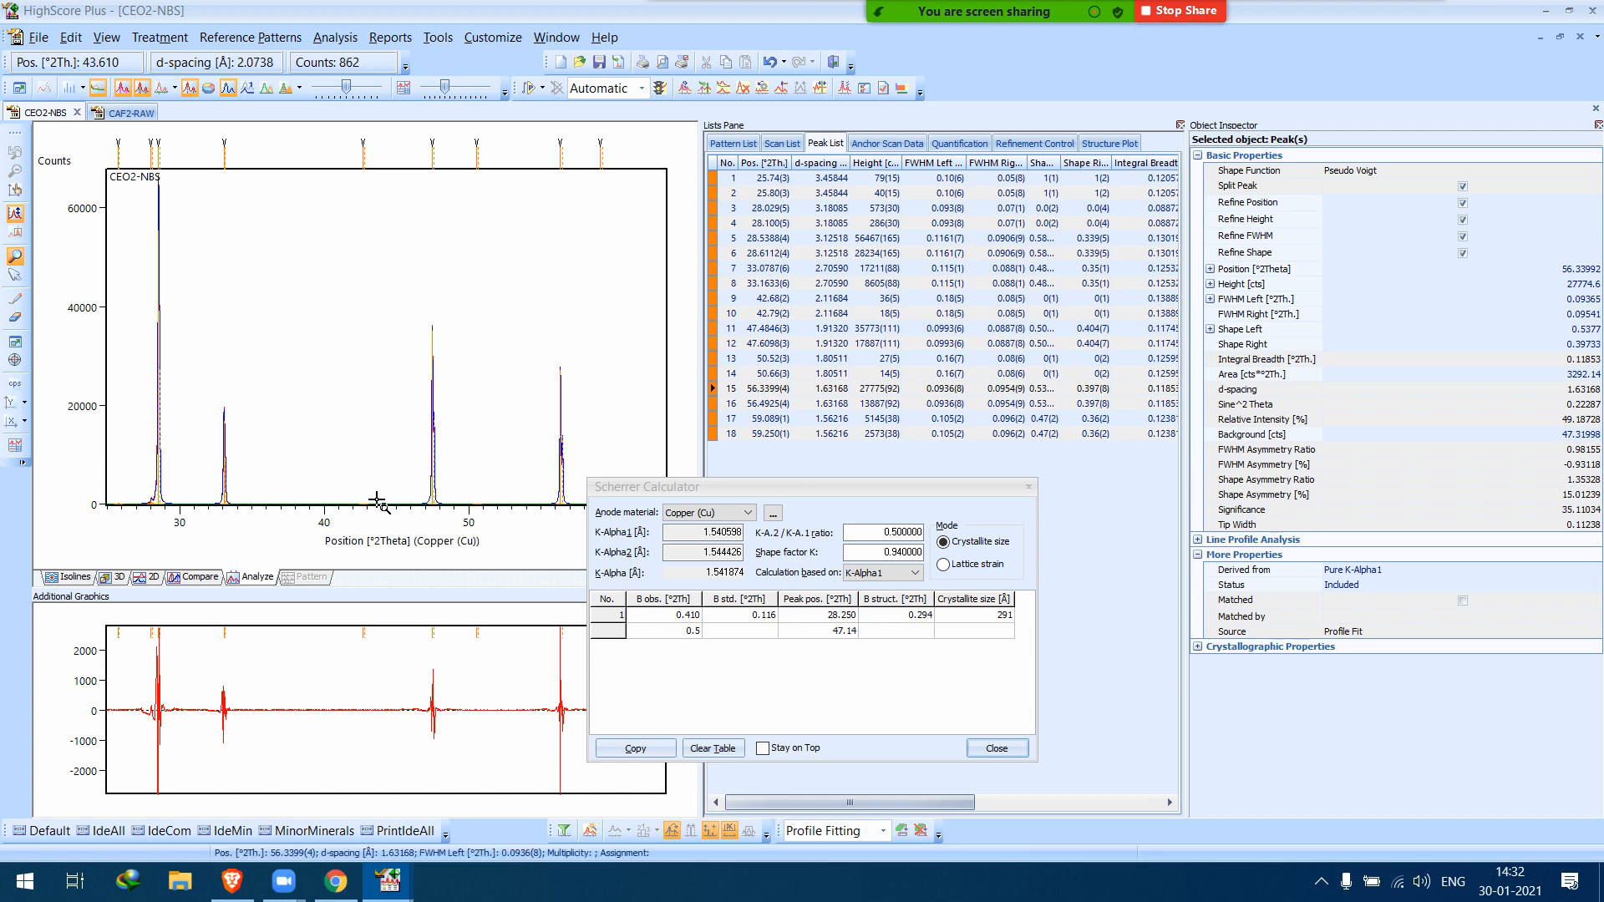
click(432, 483)
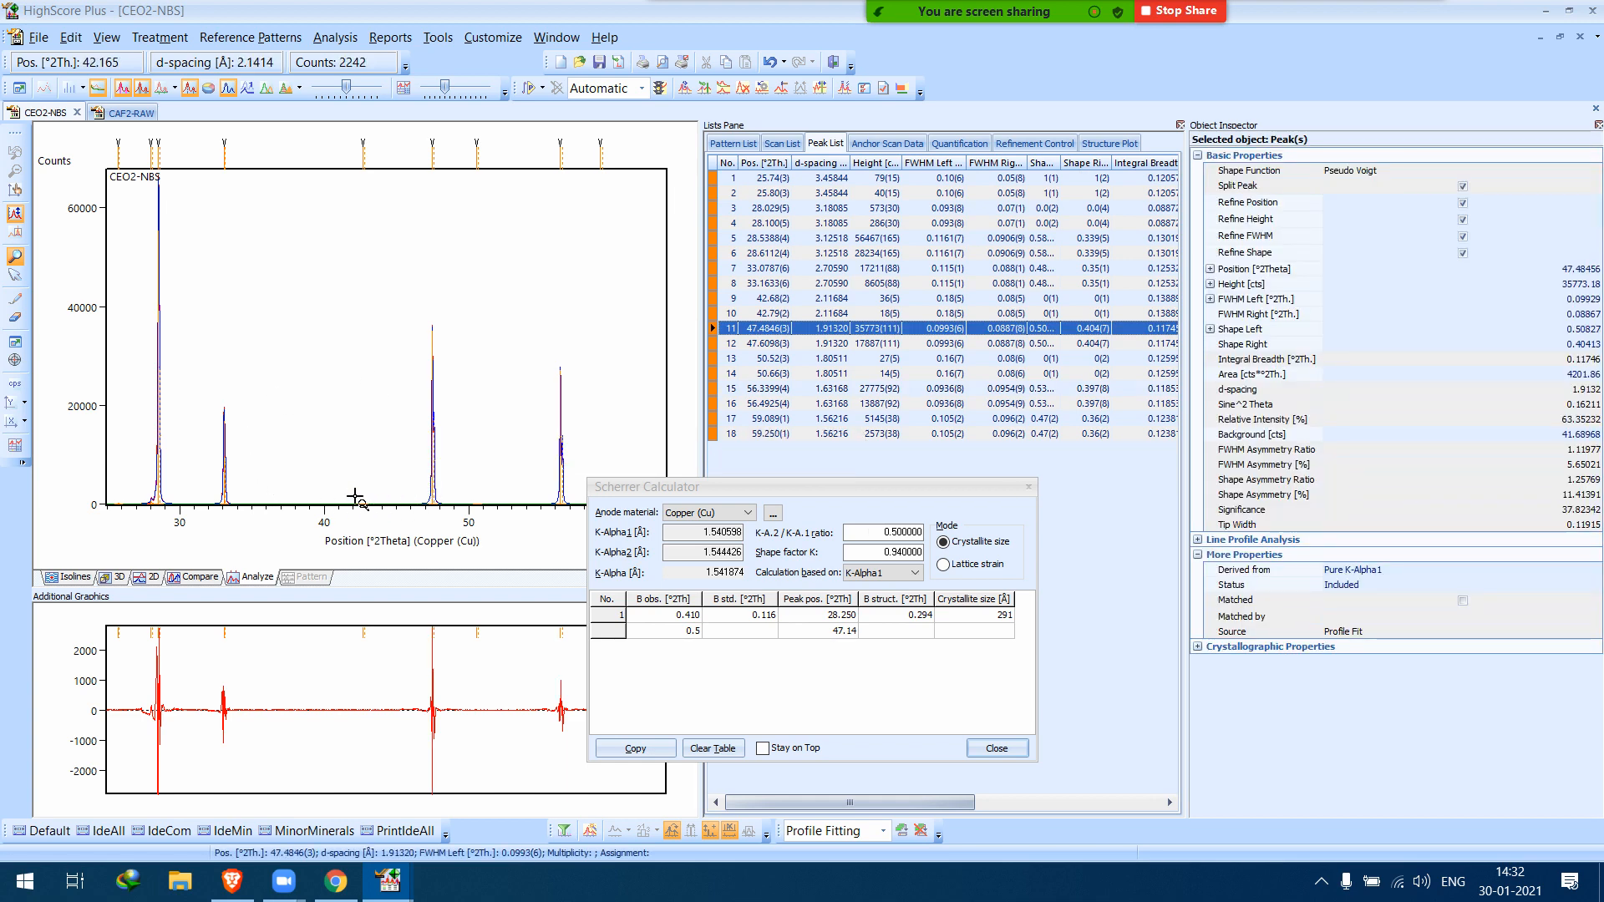
mouse_move(431, 457)
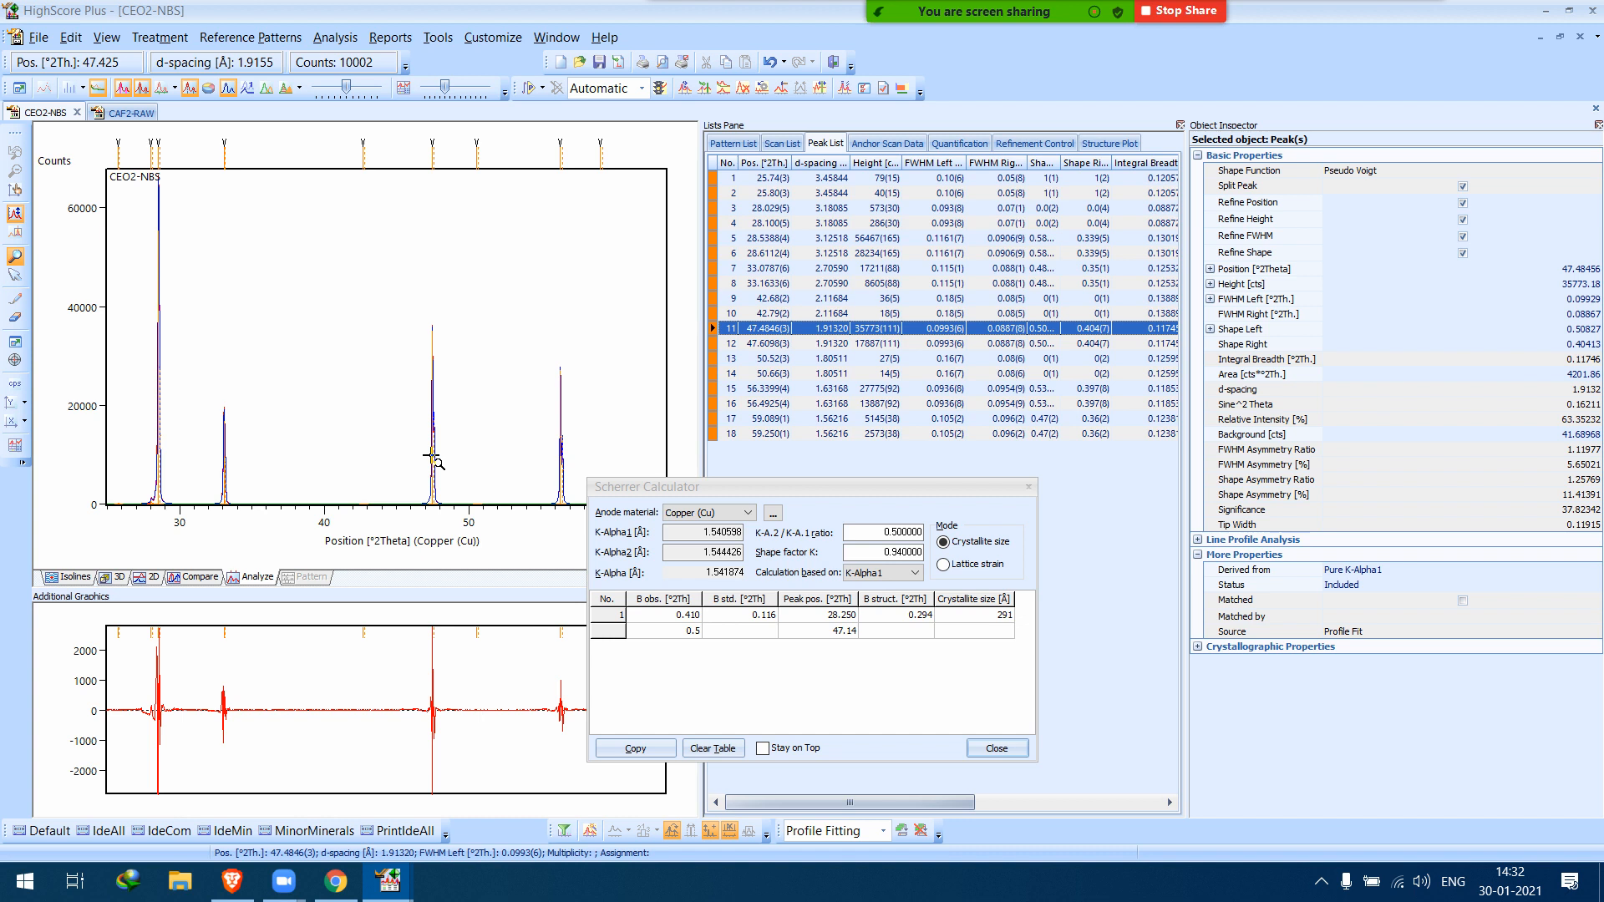
click(733, 632)
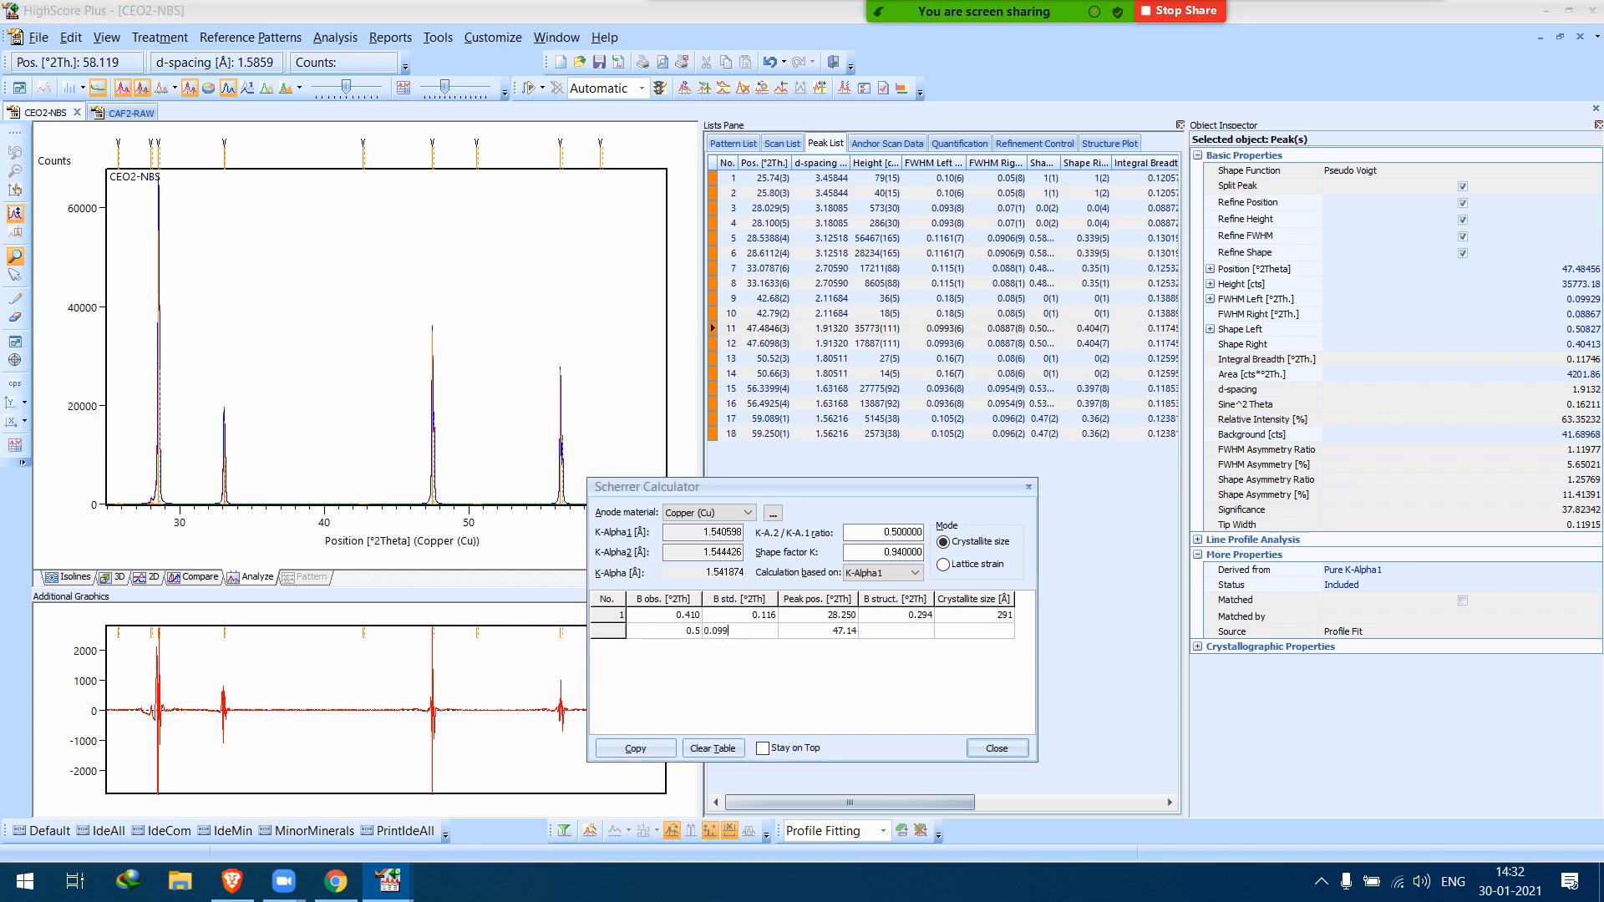
text(0.0993)
key(Return)
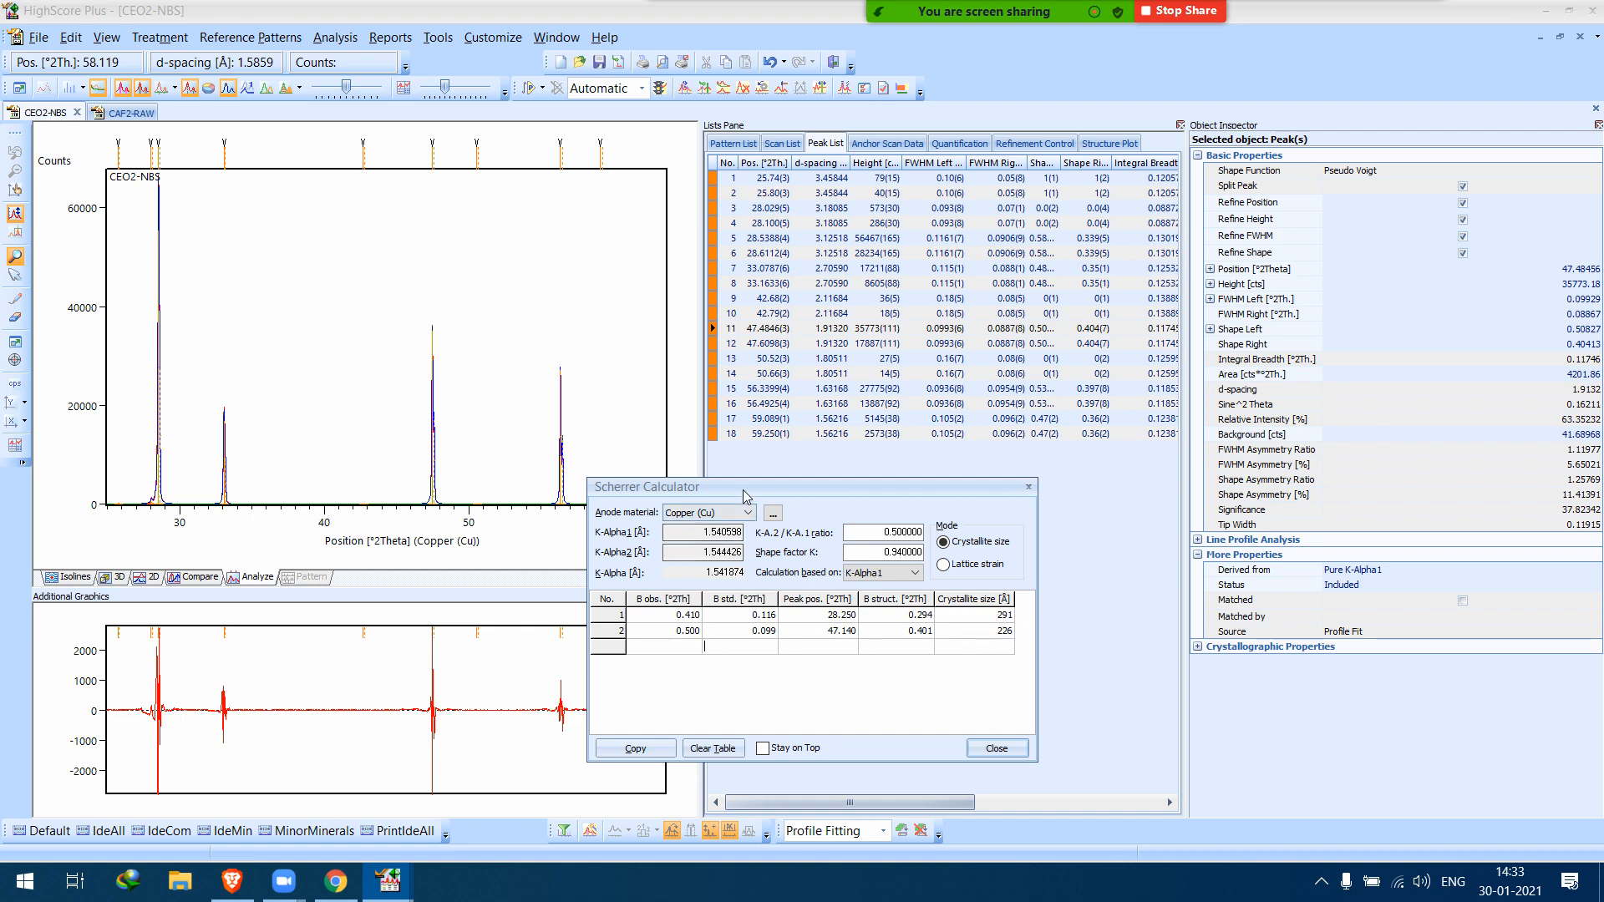
Move the calculator clear of the plot and enter 55.7, from the third major CAF2-RAW peak, as the third row's peak position.
drag(740, 488, 828, 483)
click(560, 459)
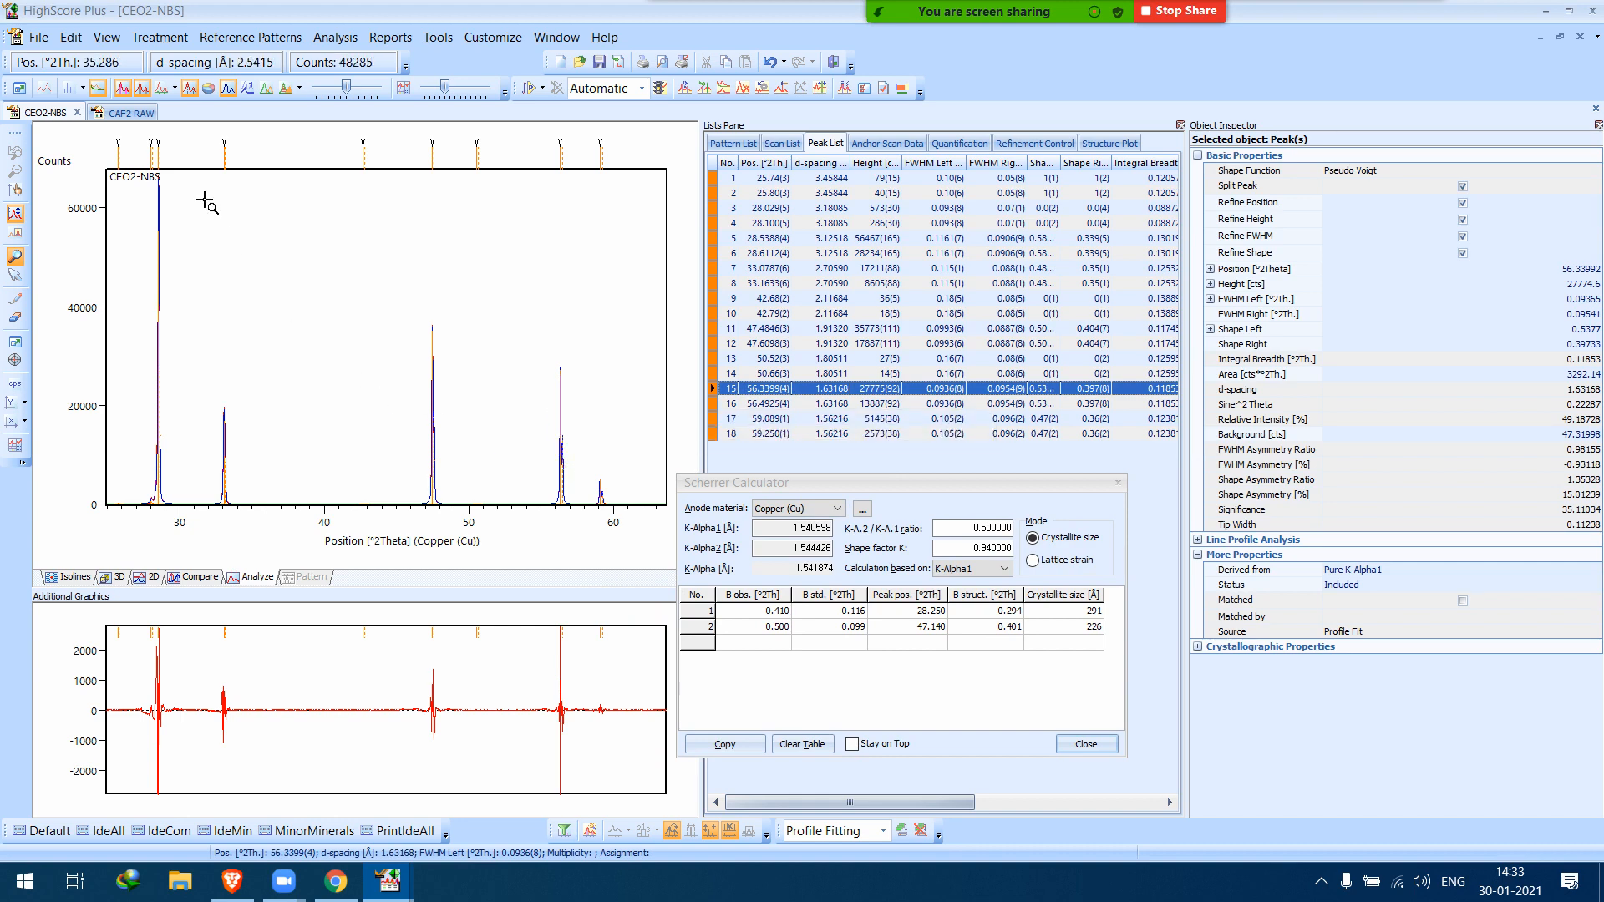
click(123, 114)
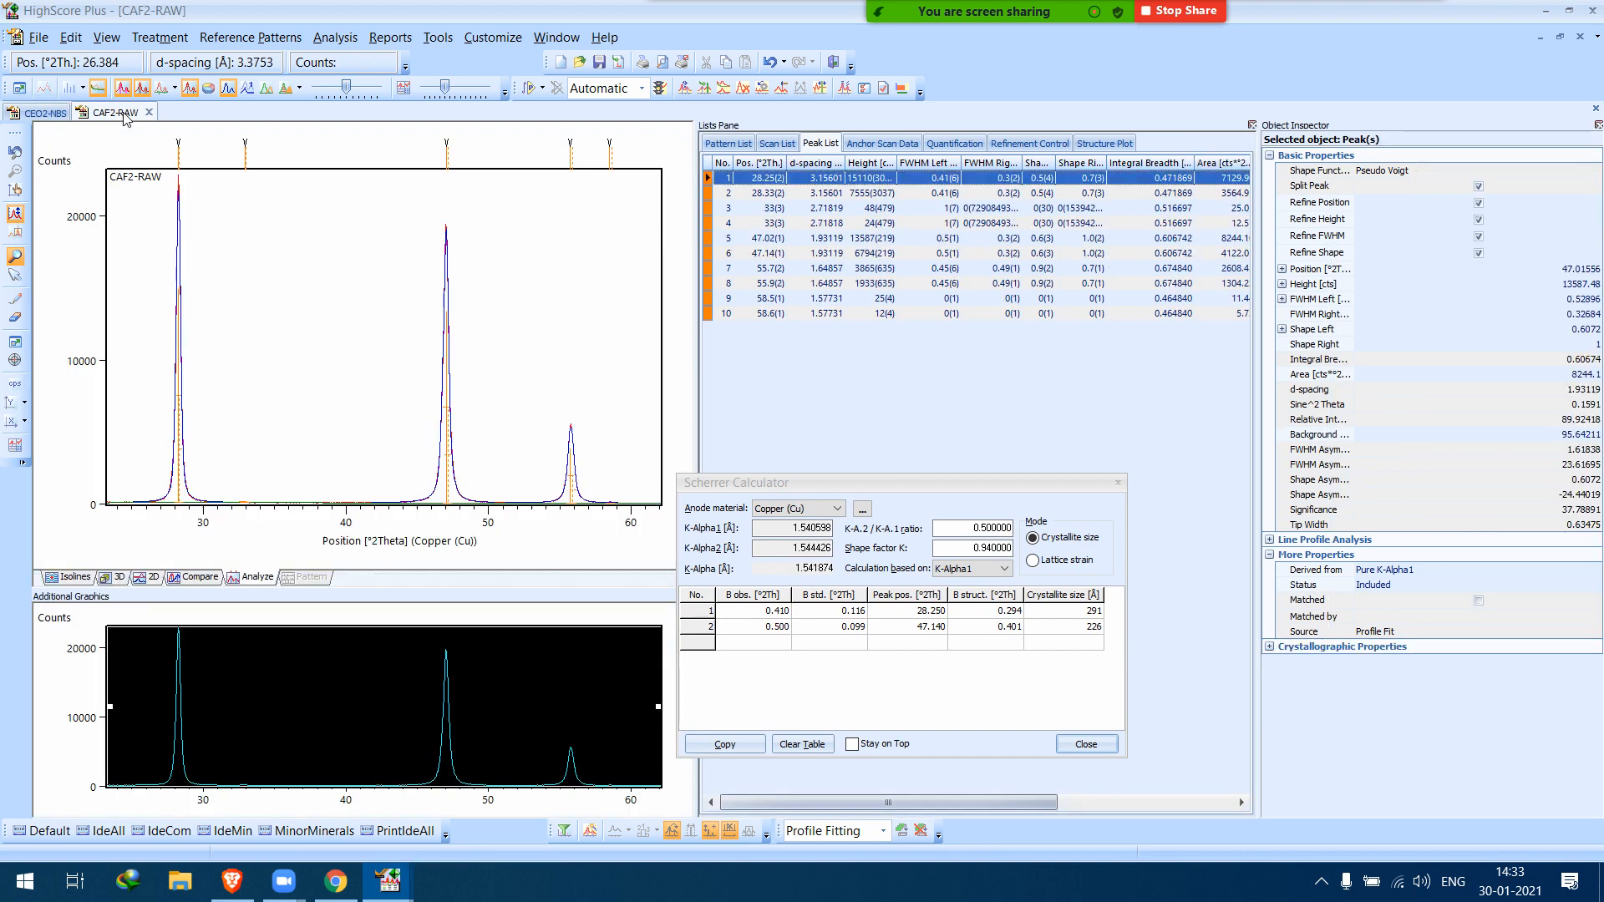
click(571, 459)
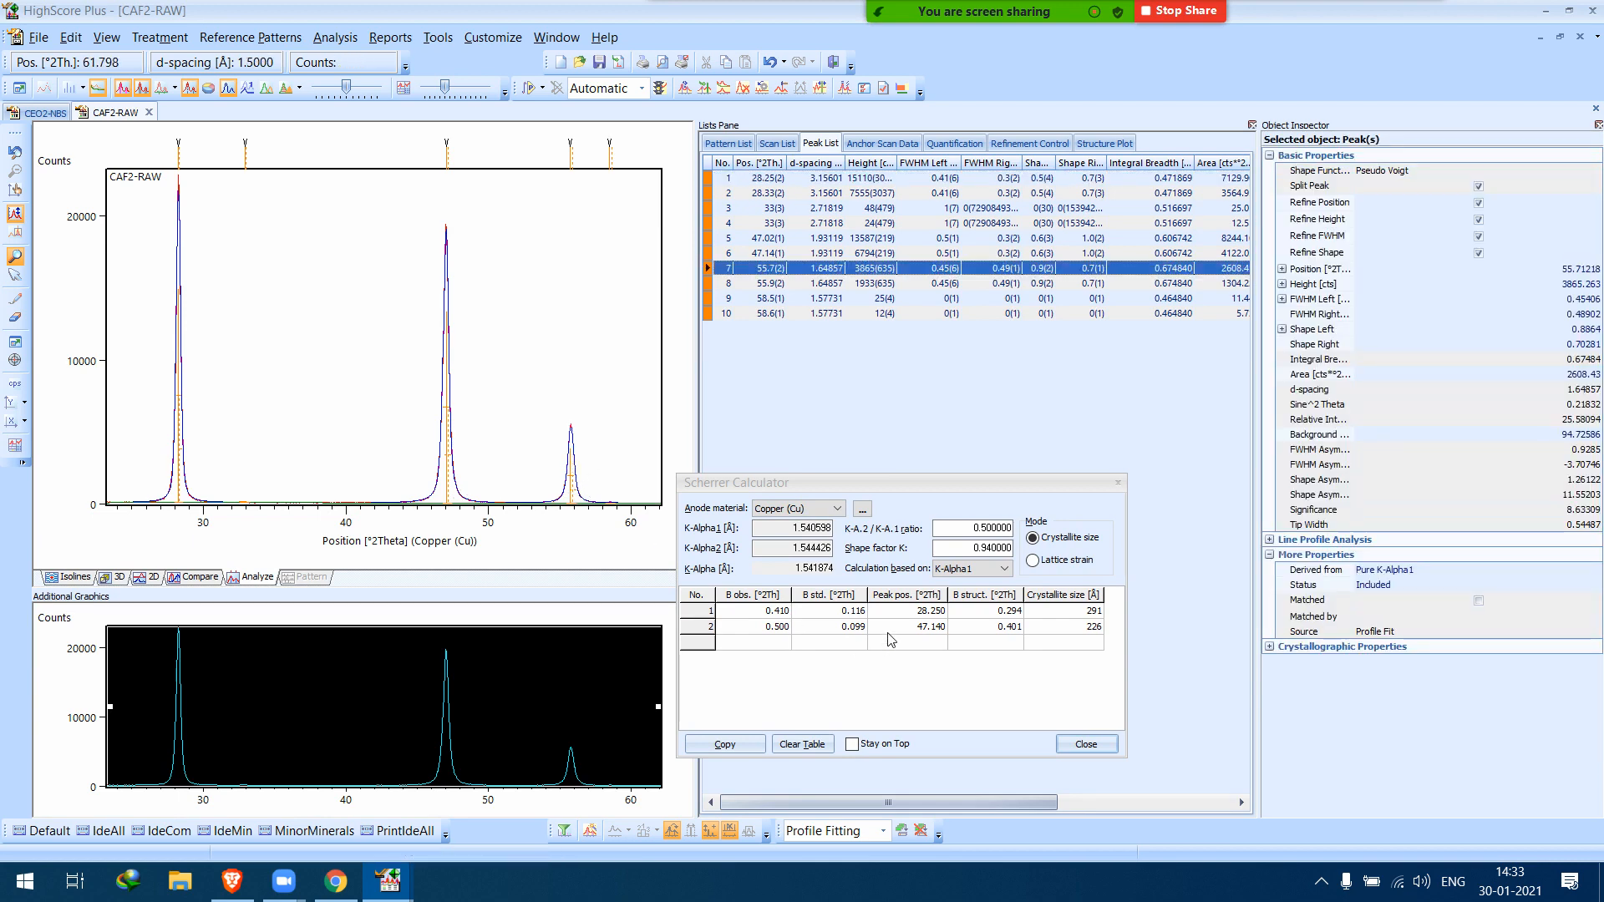
click(913, 640)
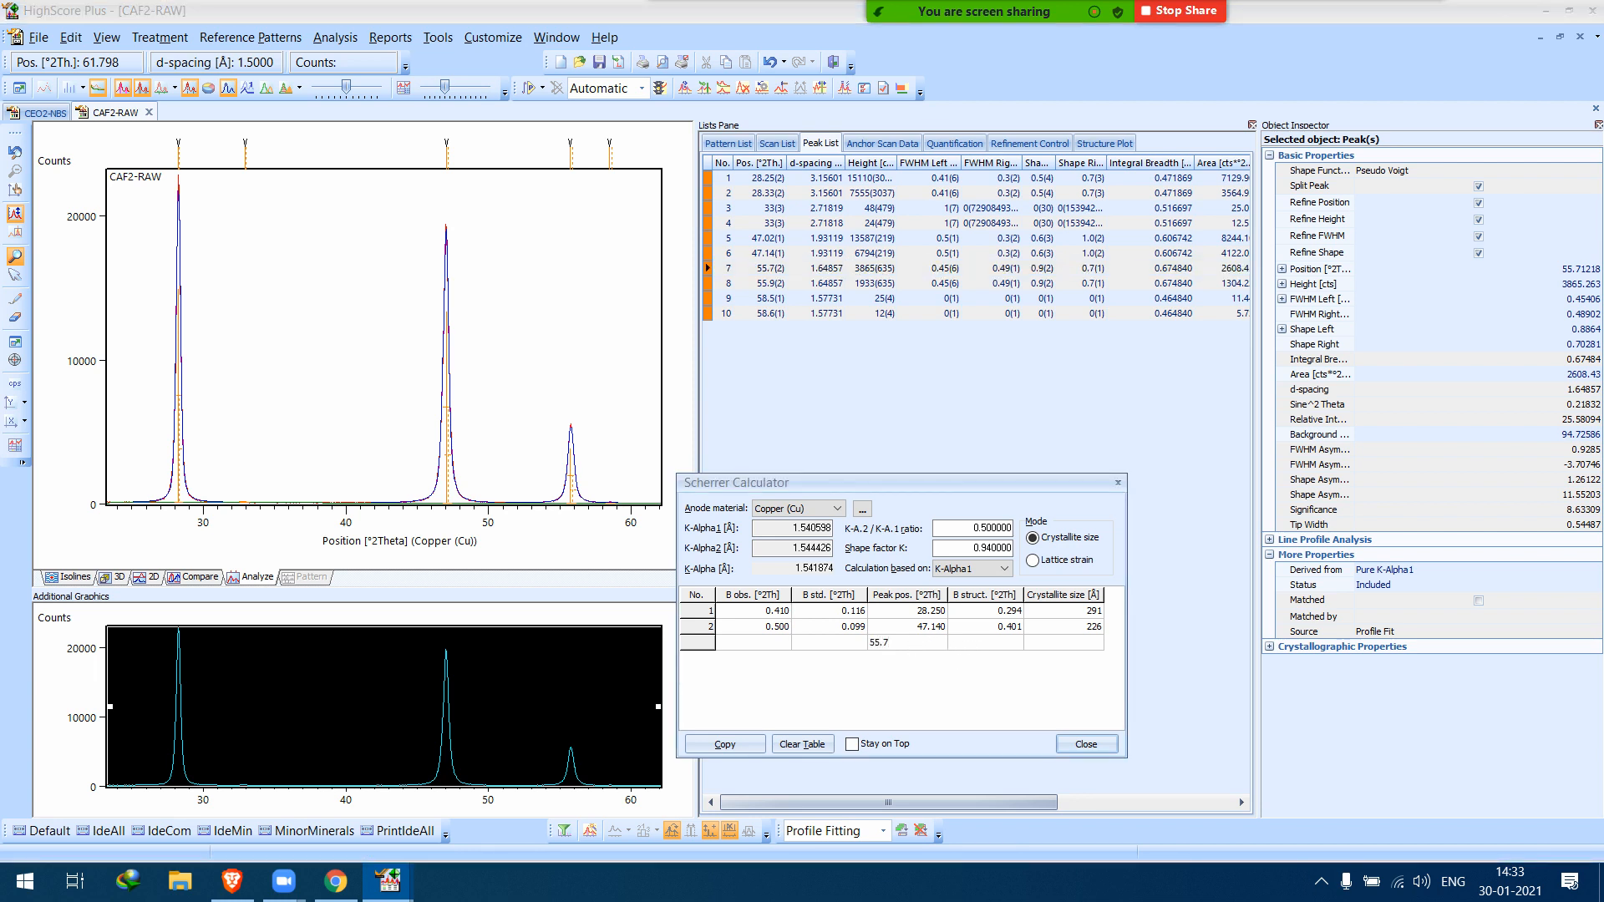
Enter 0.45 as B obs. in the third calculator row, from the left FWHM of the CAF2-RAW peak at 55.7°.
click(779, 645)
click(559, 472)
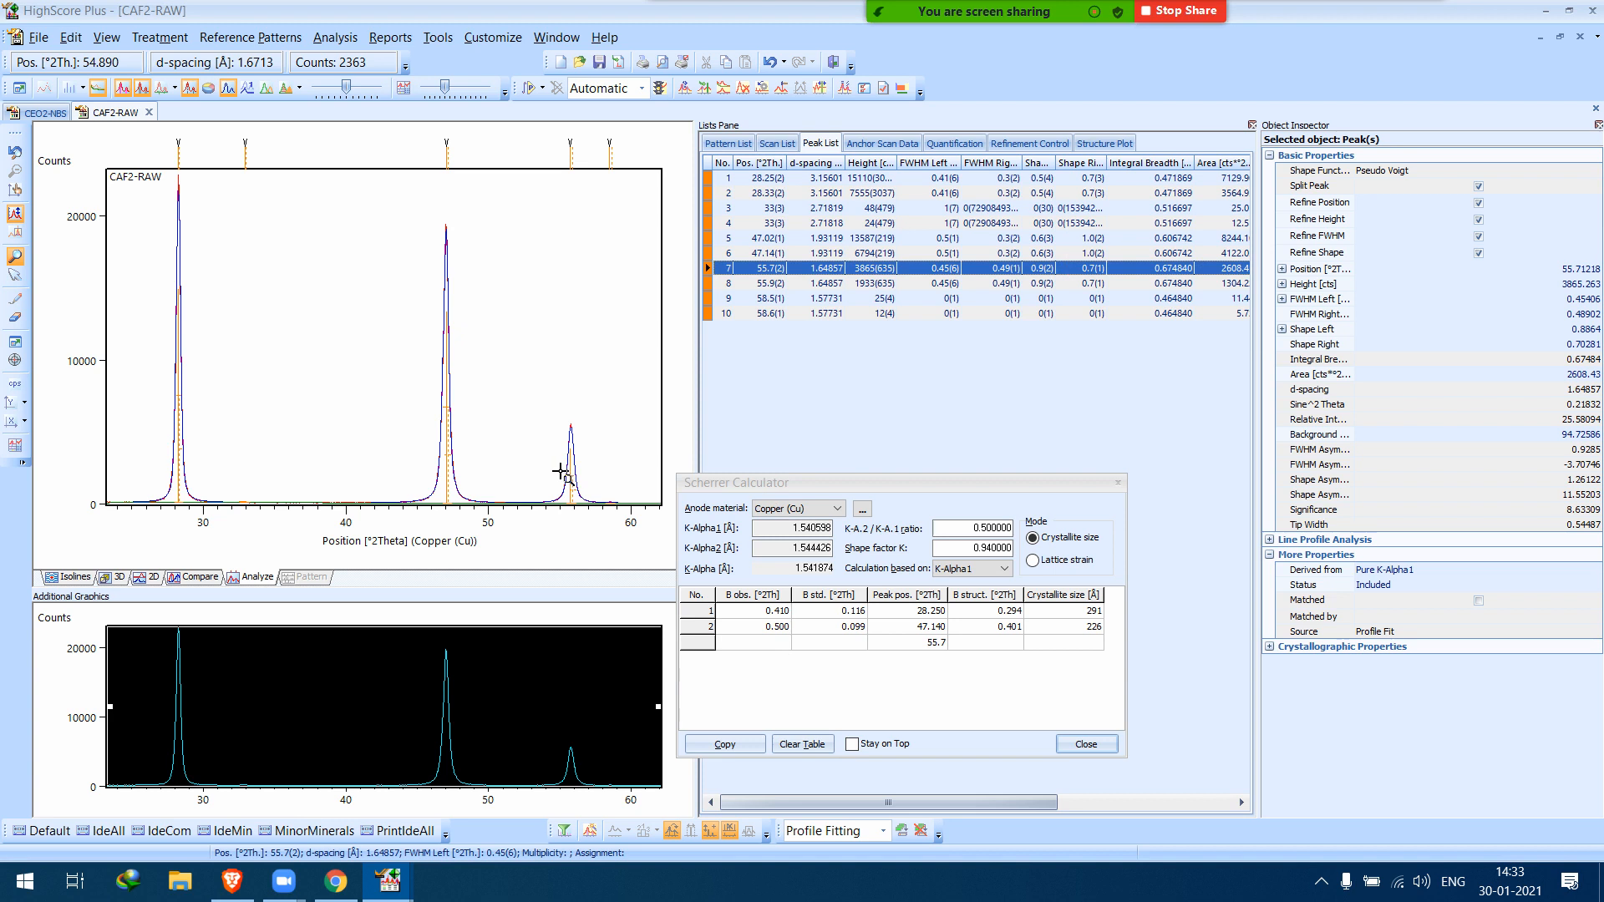
click(778, 687)
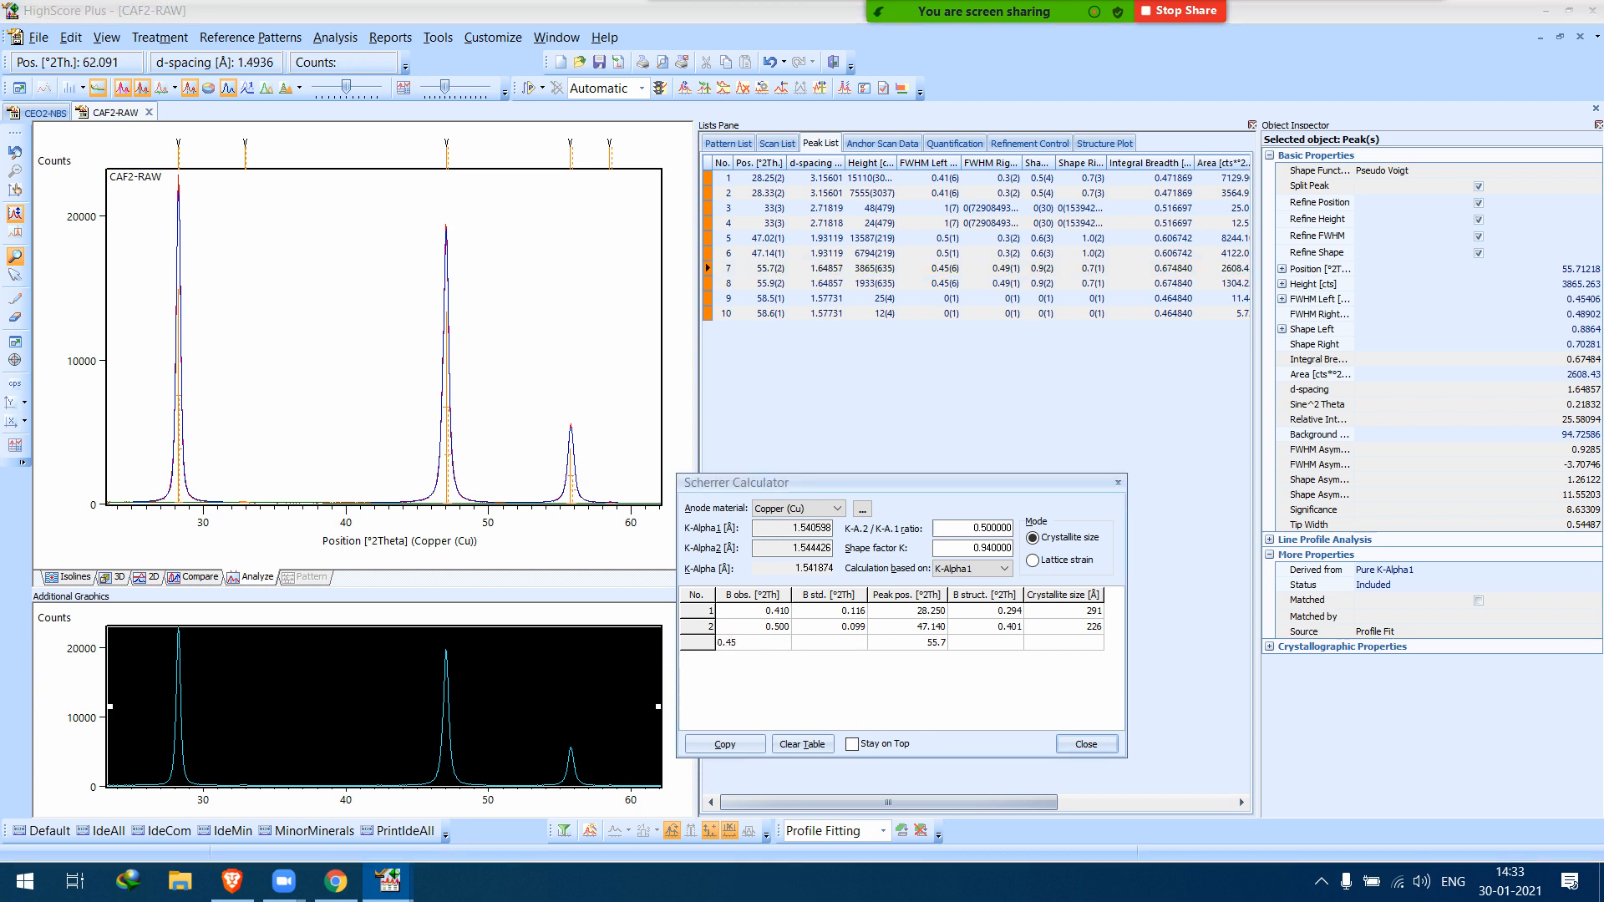
Look up the left FWHM of the CEO2-NBS peak near 56.4° and enter 0.094 as B std. in the third row.
click(823, 643)
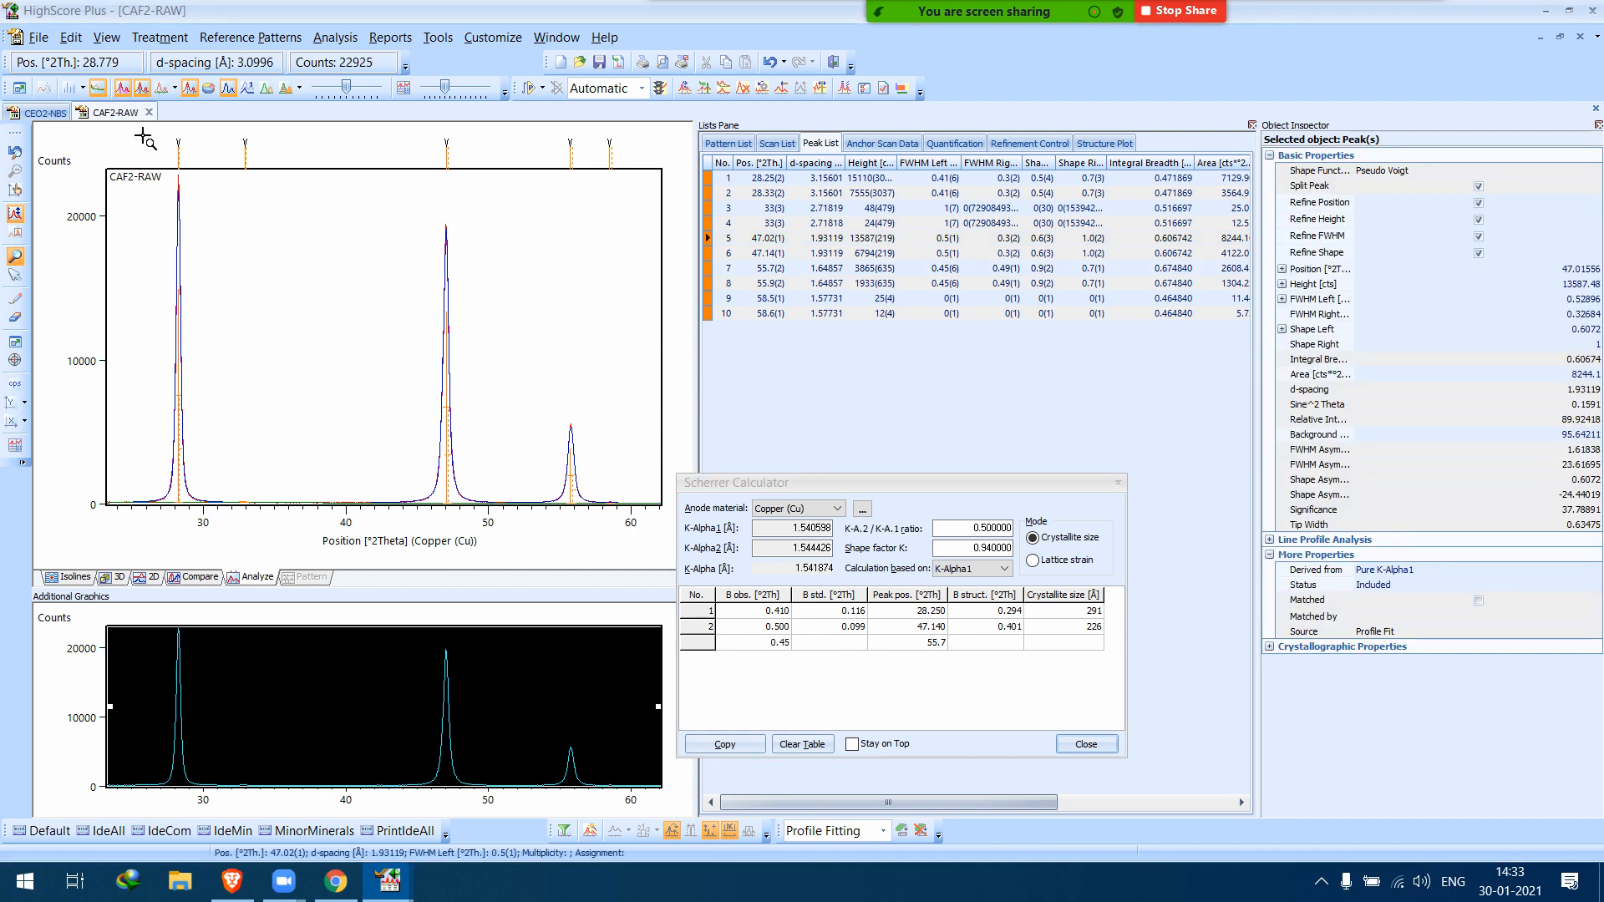
click(42, 114)
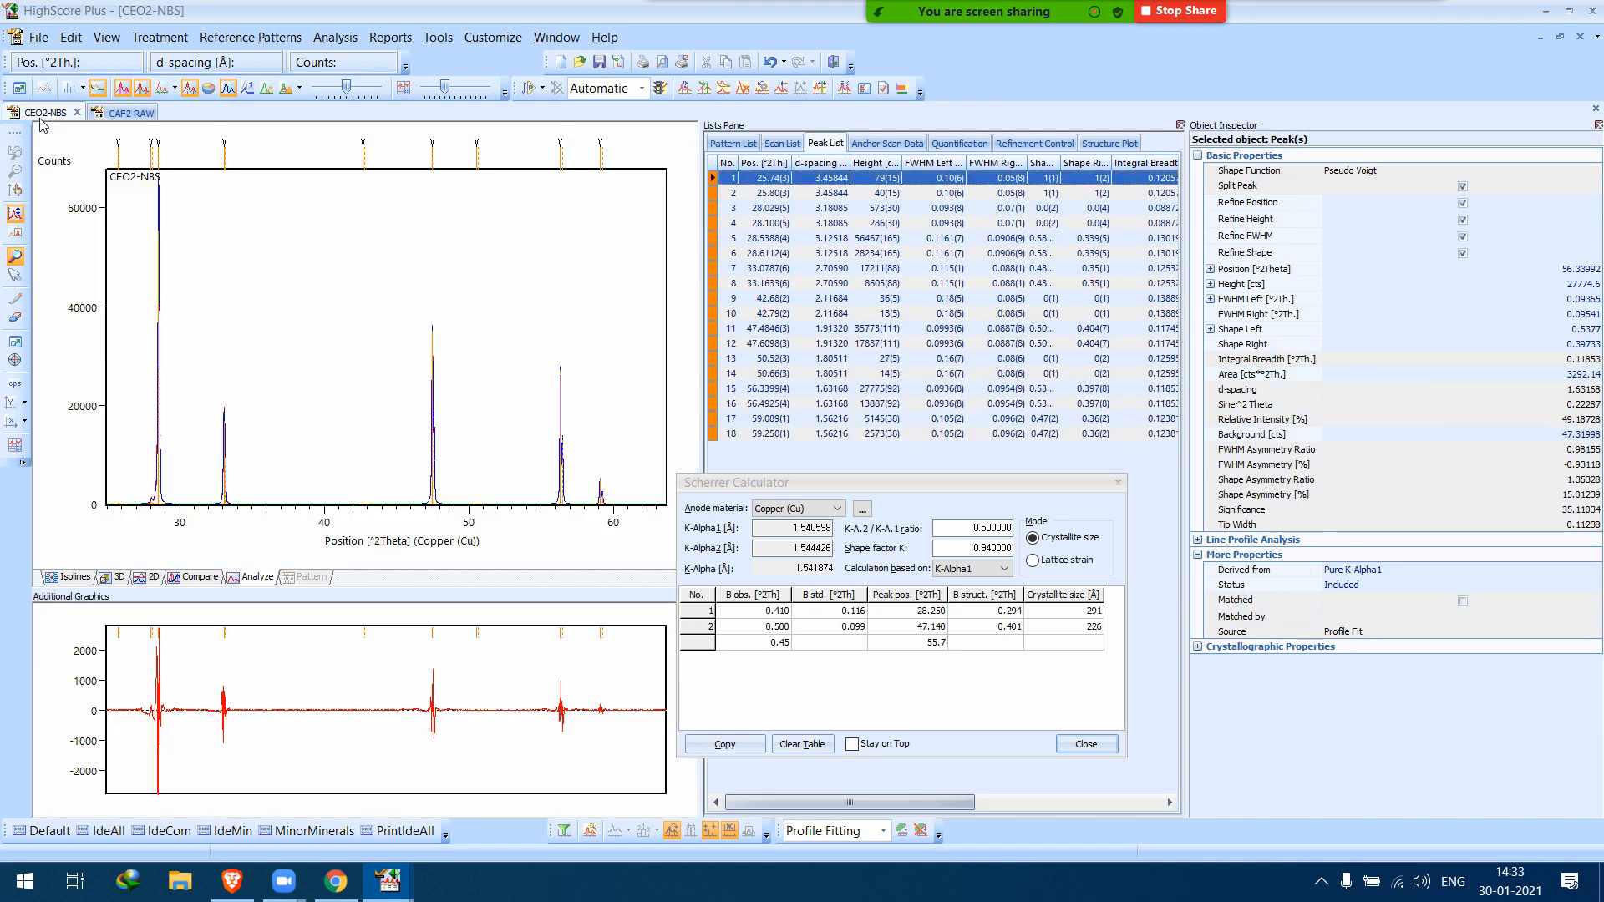
click(434, 442)
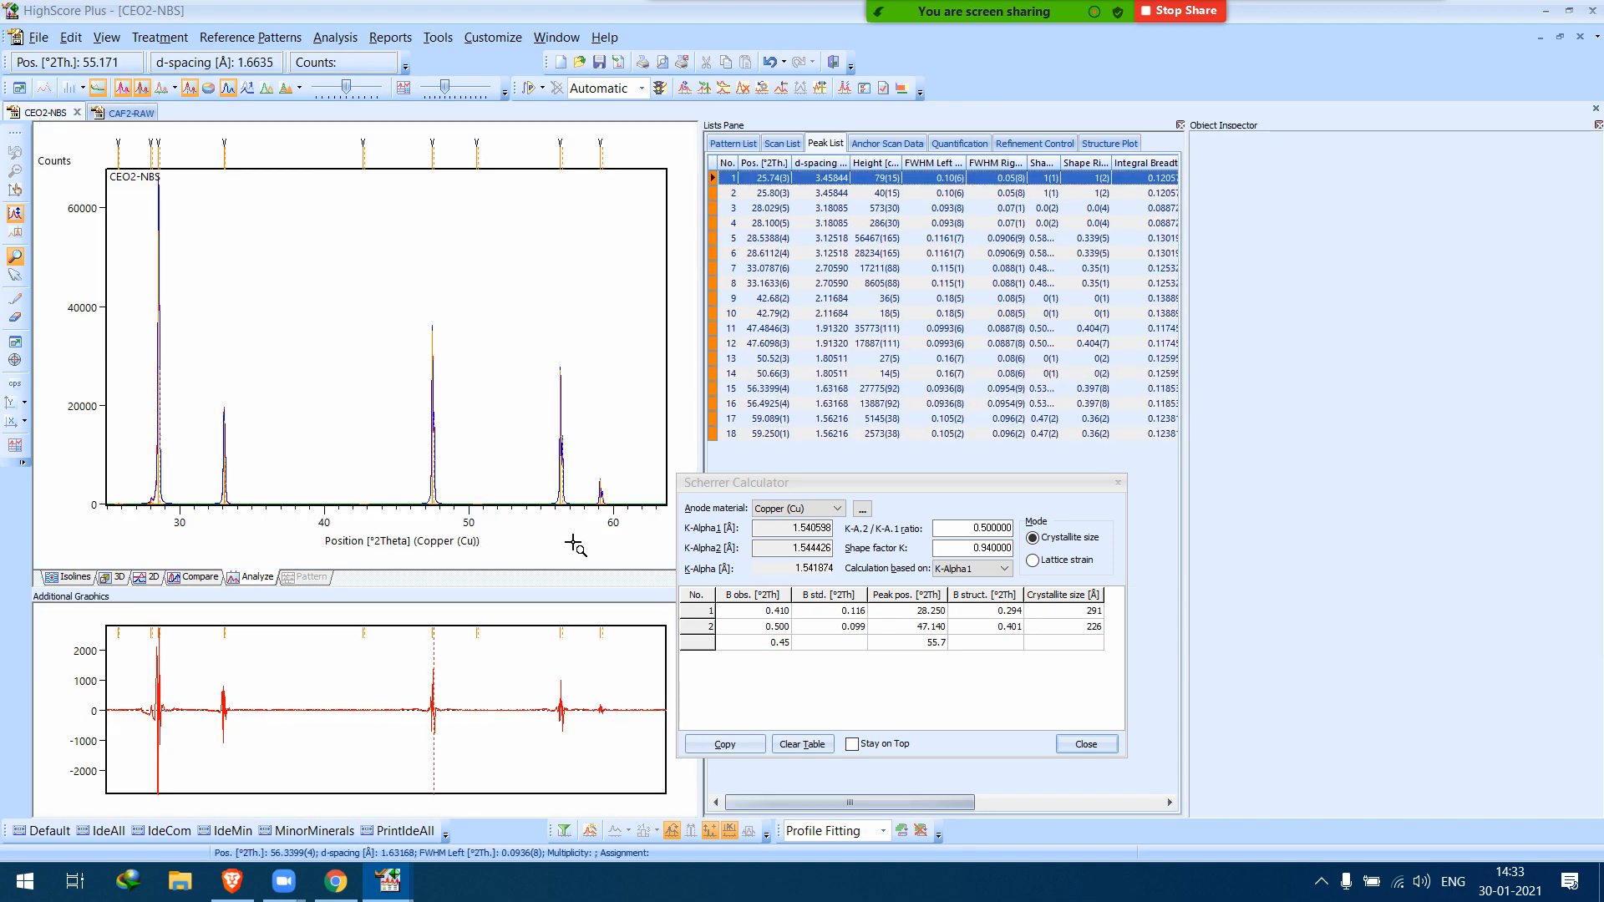
click(558, 473)
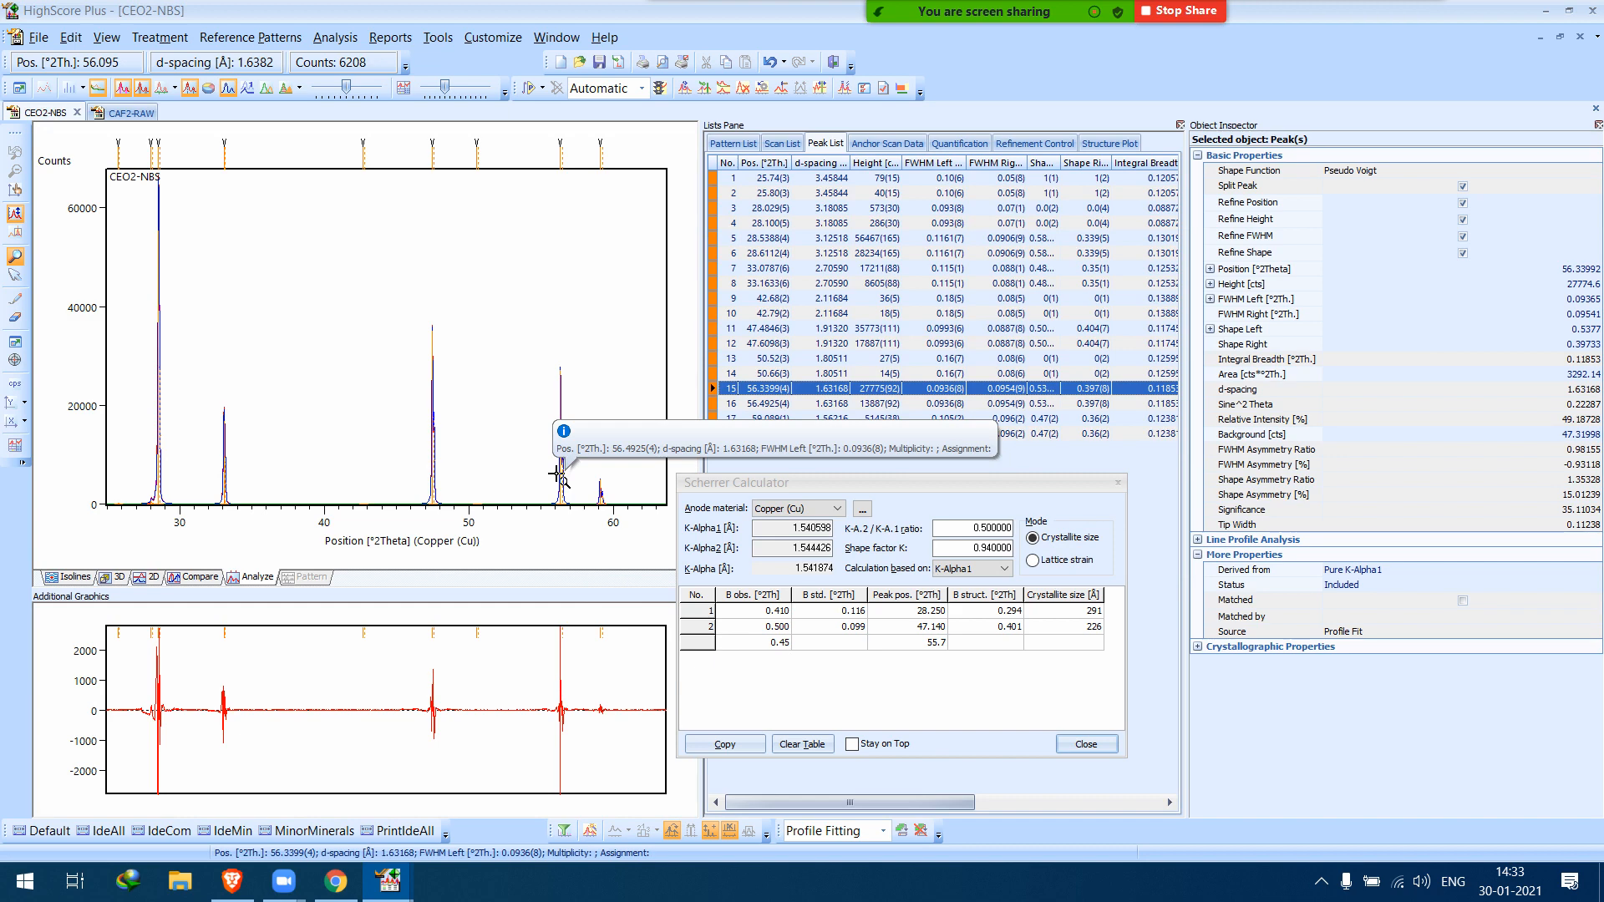
click(566, 455)
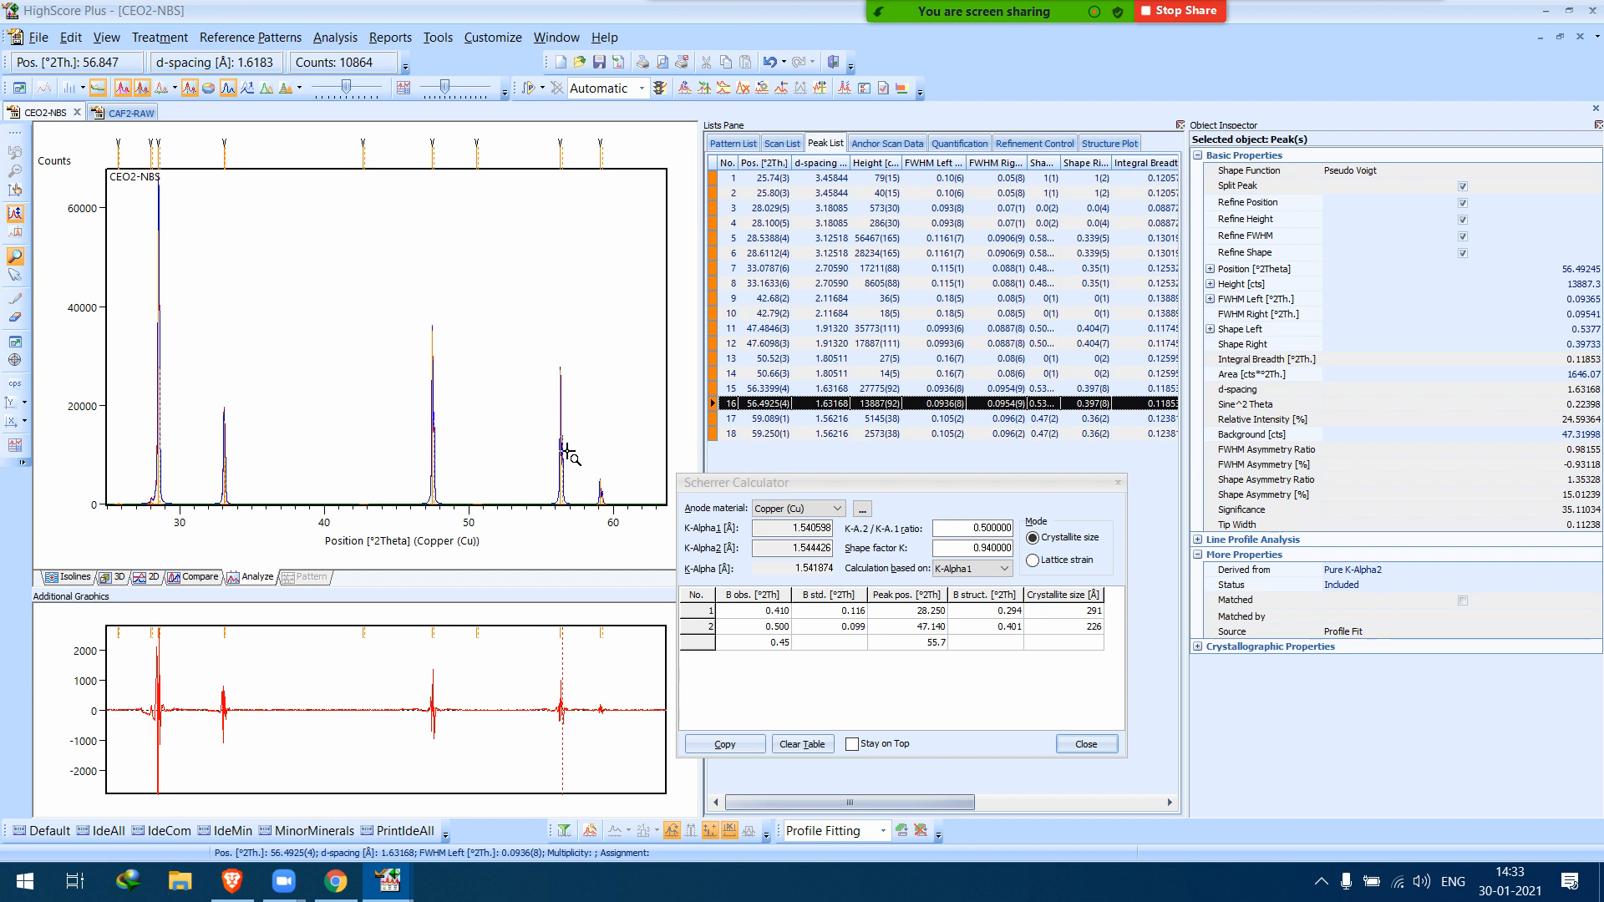
click(819, 645)
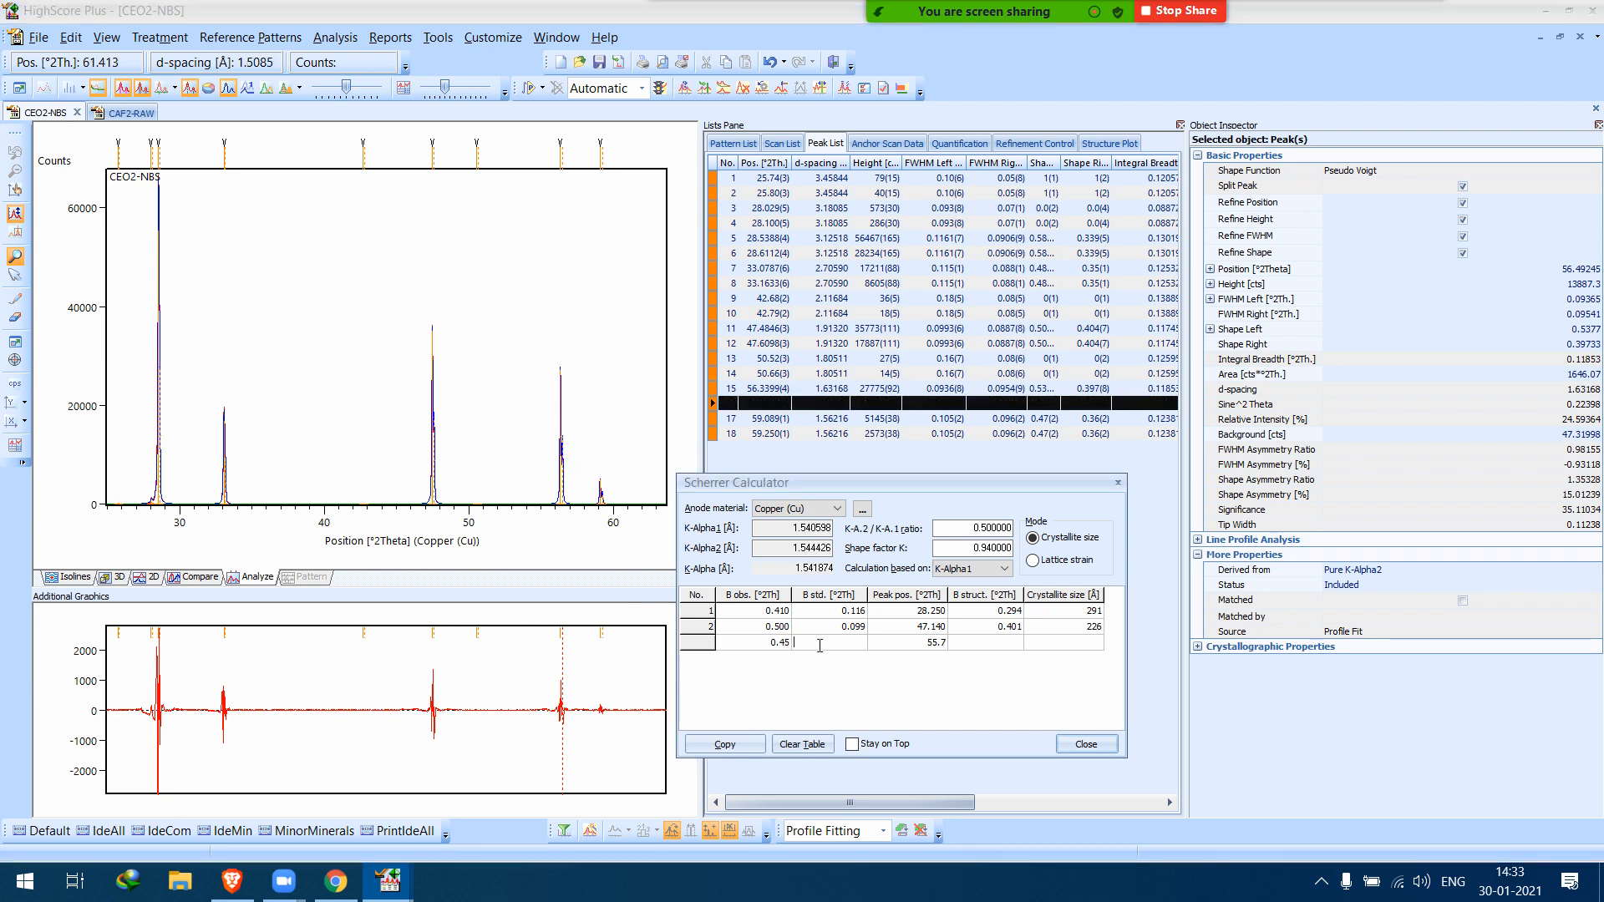
text(0.094)
key(Return)
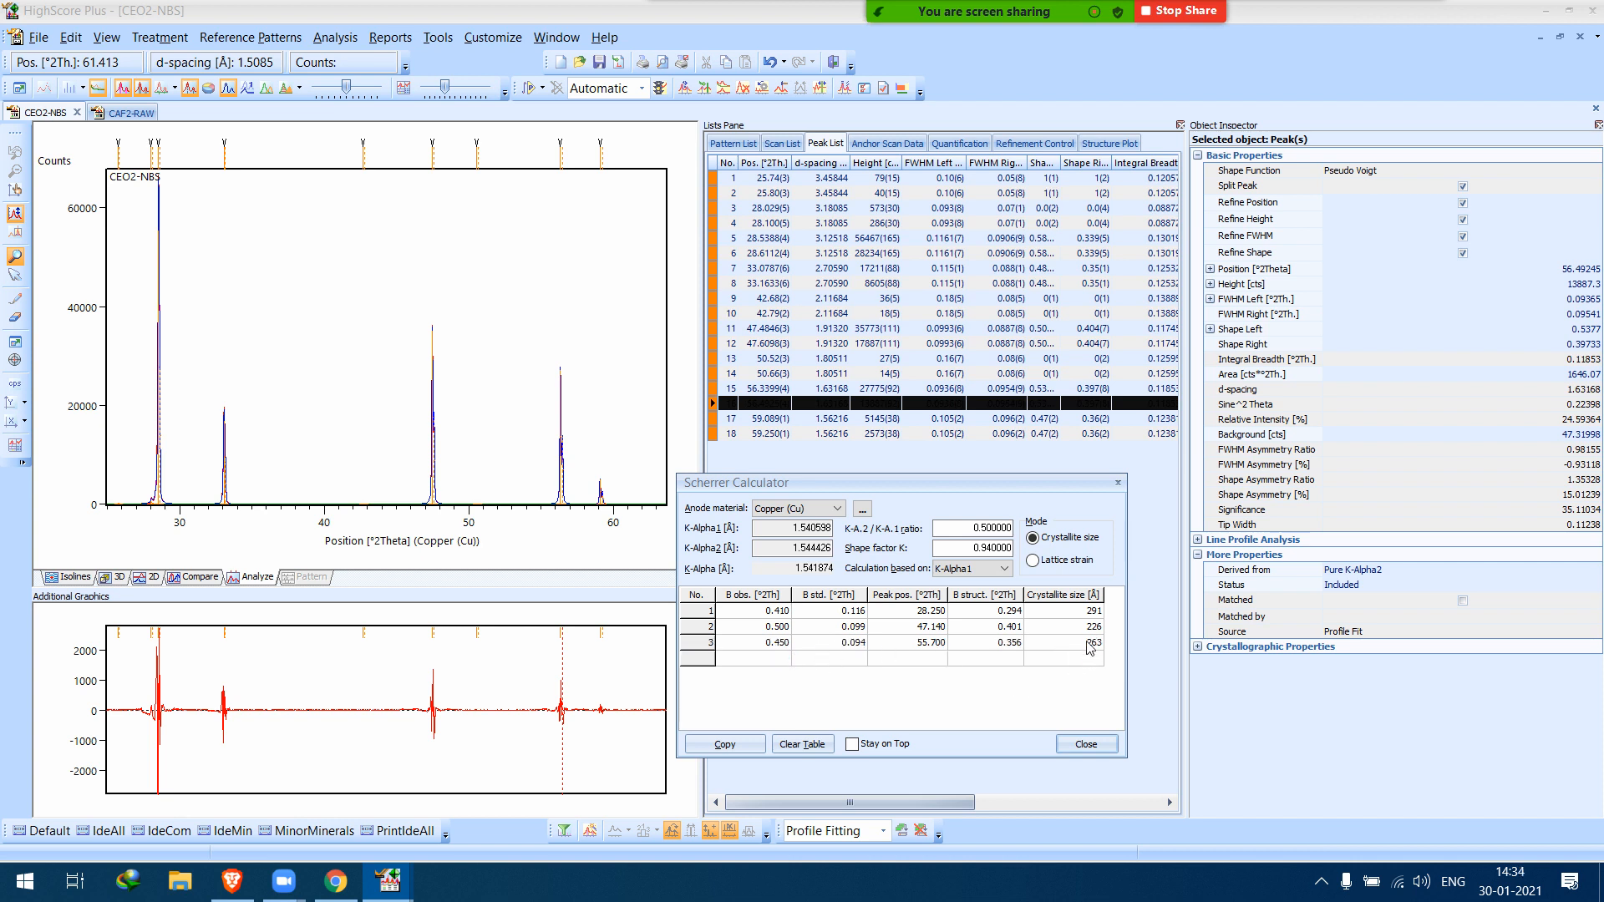
Compare the calculator's Lattice strain and Crystallite size modes for the three peaks, leaving it in Lattice strain mode.
click(1034, 563)
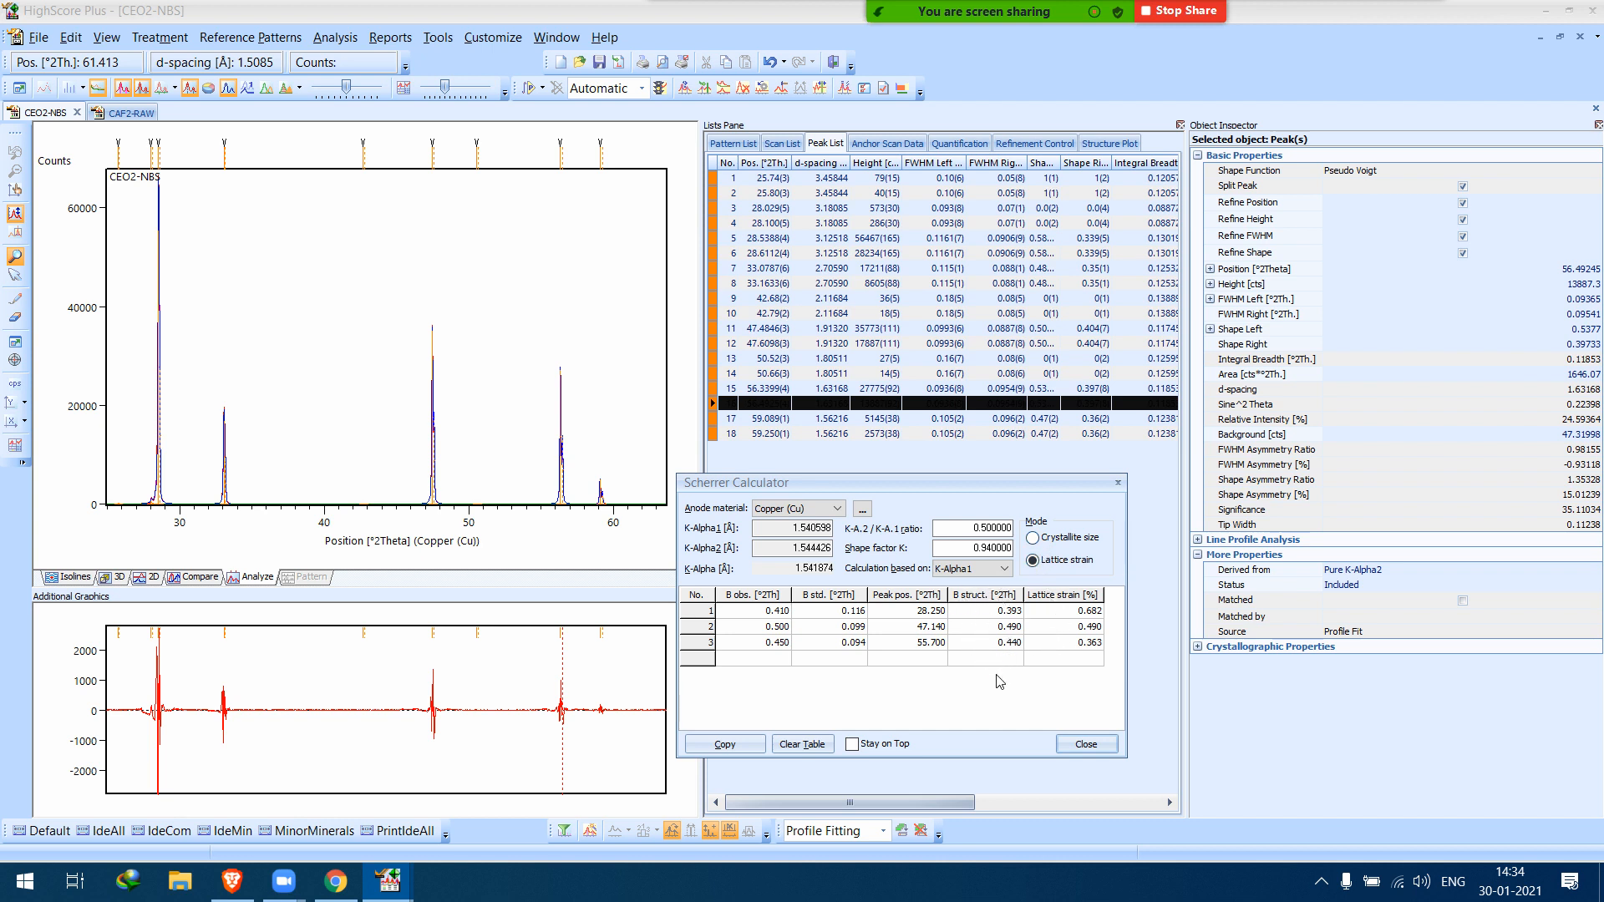
click(1078, 743)
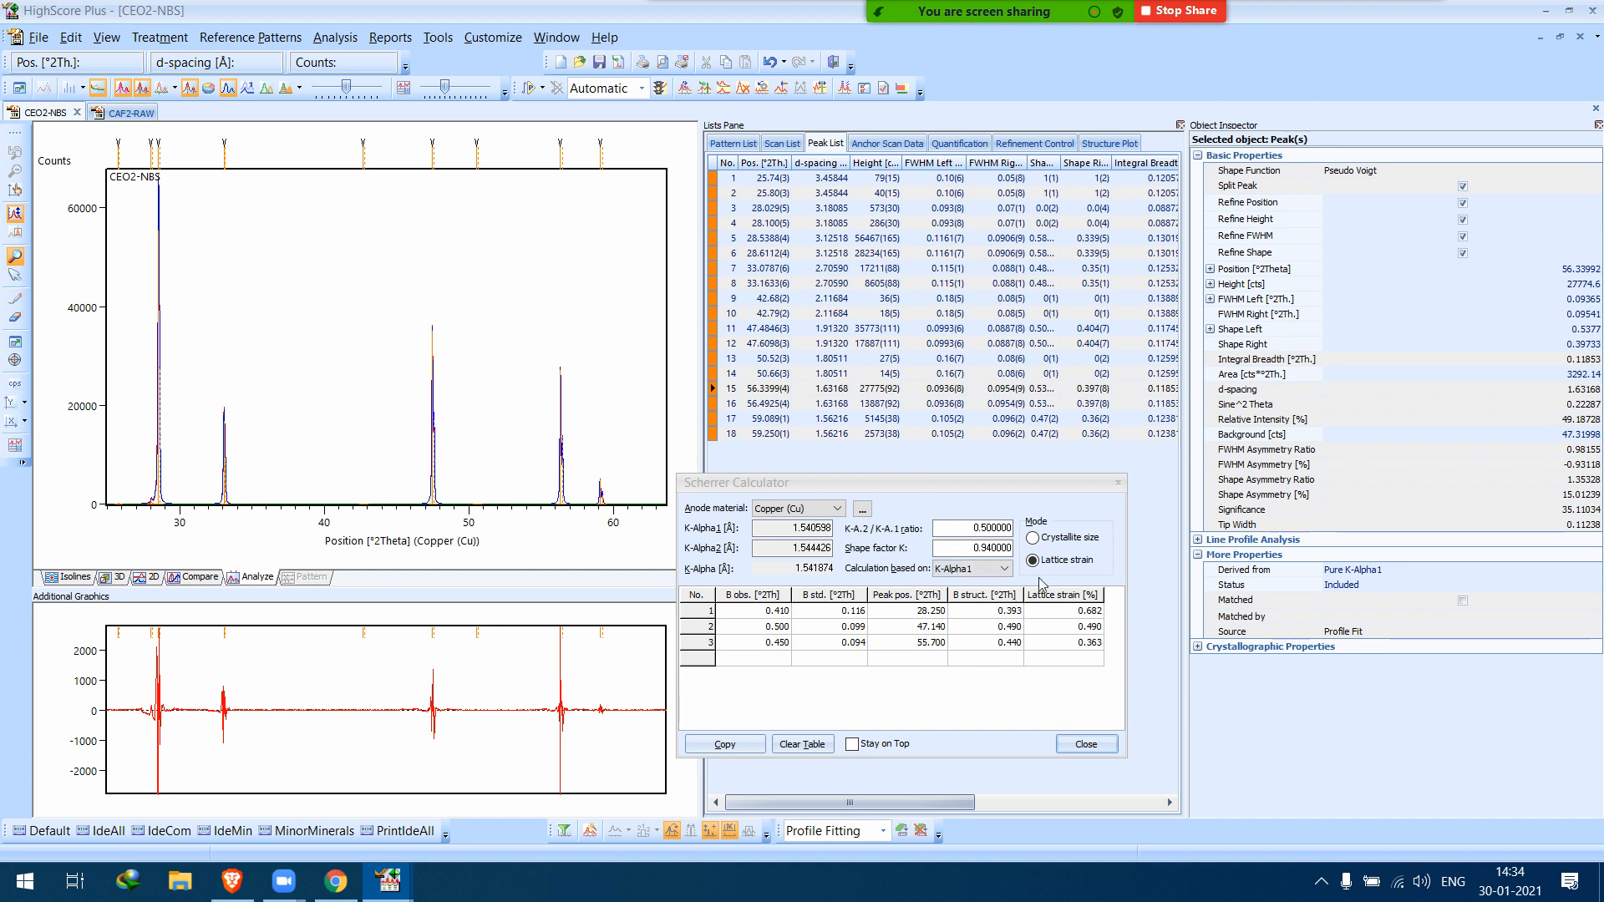
click(1032, 538)
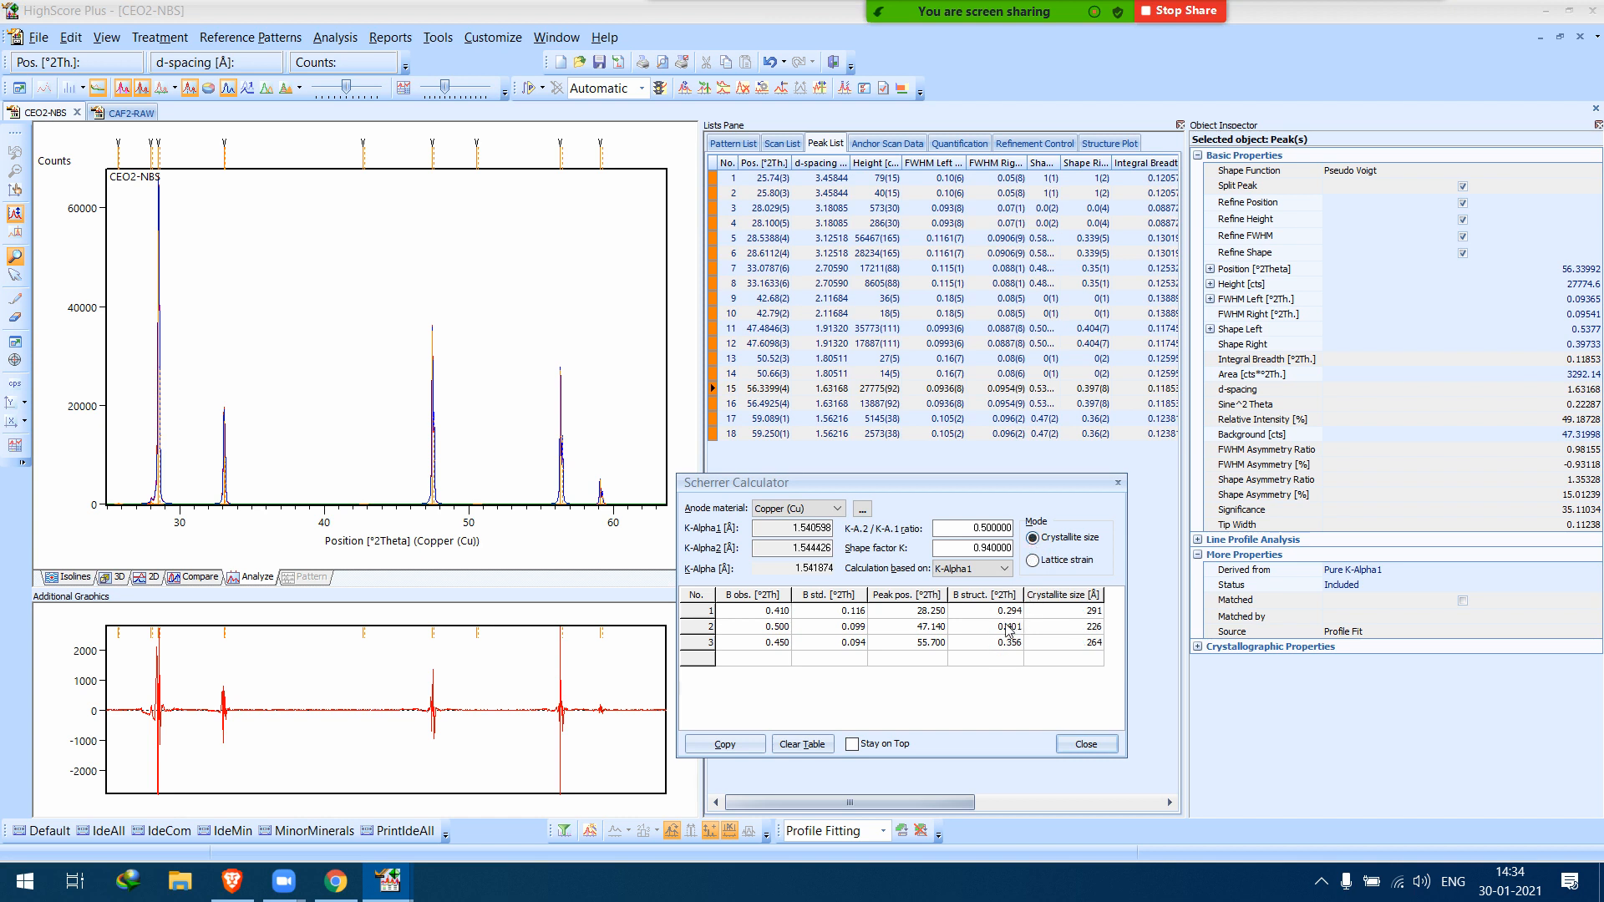
click(1035, 561)
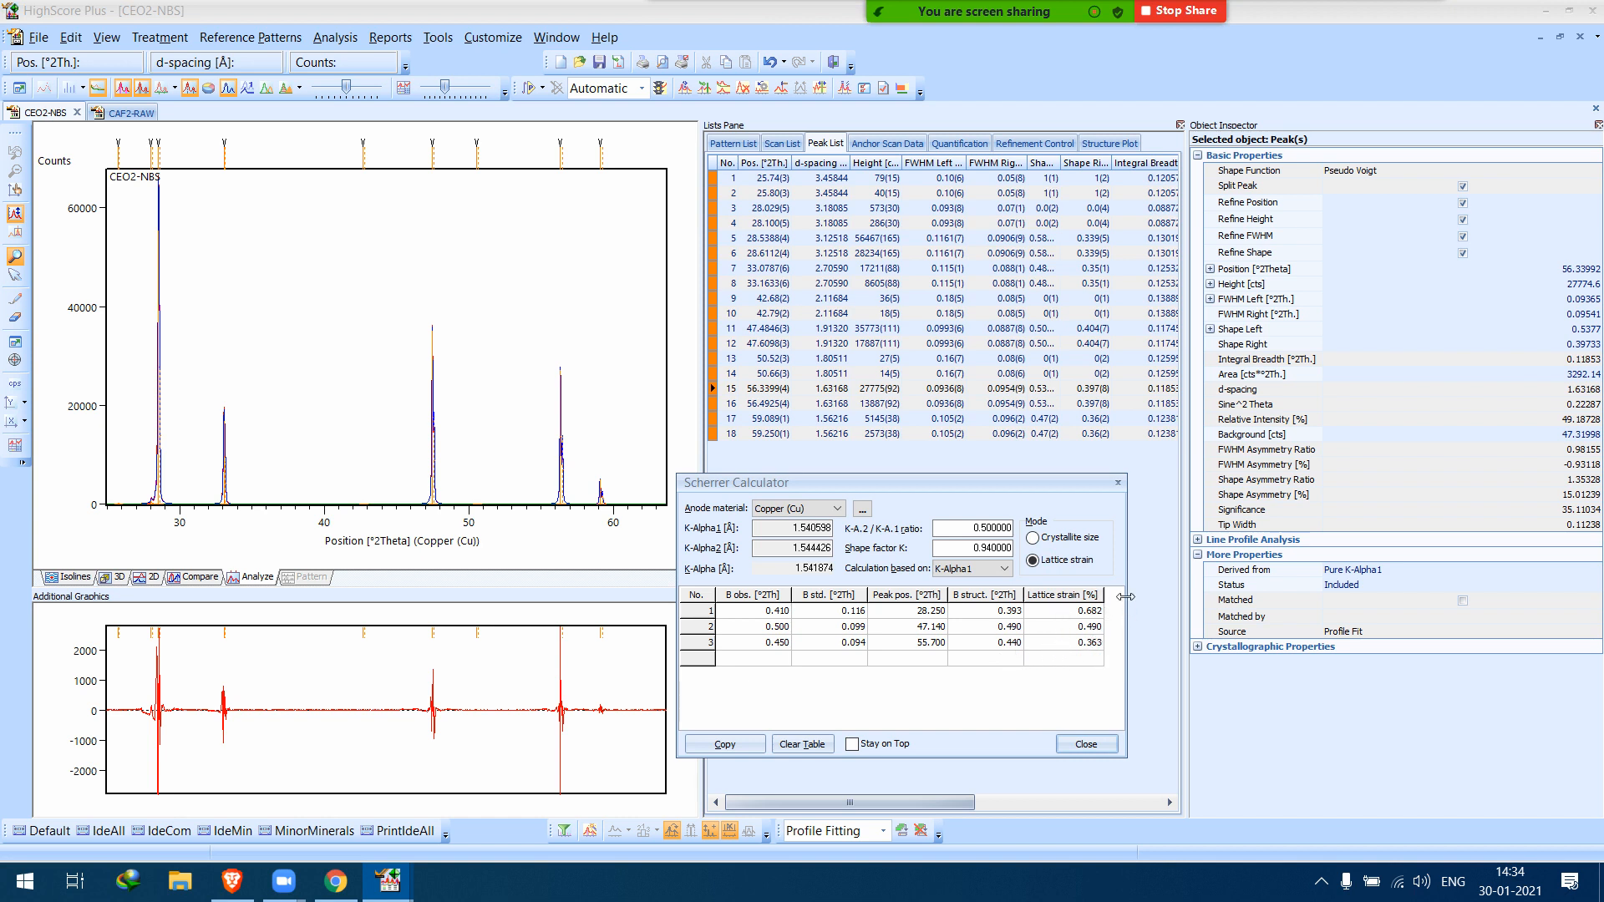
Close the Scherrer Calculator and both the CAF2-RAW and CEO2-NBS documents, discarding their changes.
click(1086, 744)
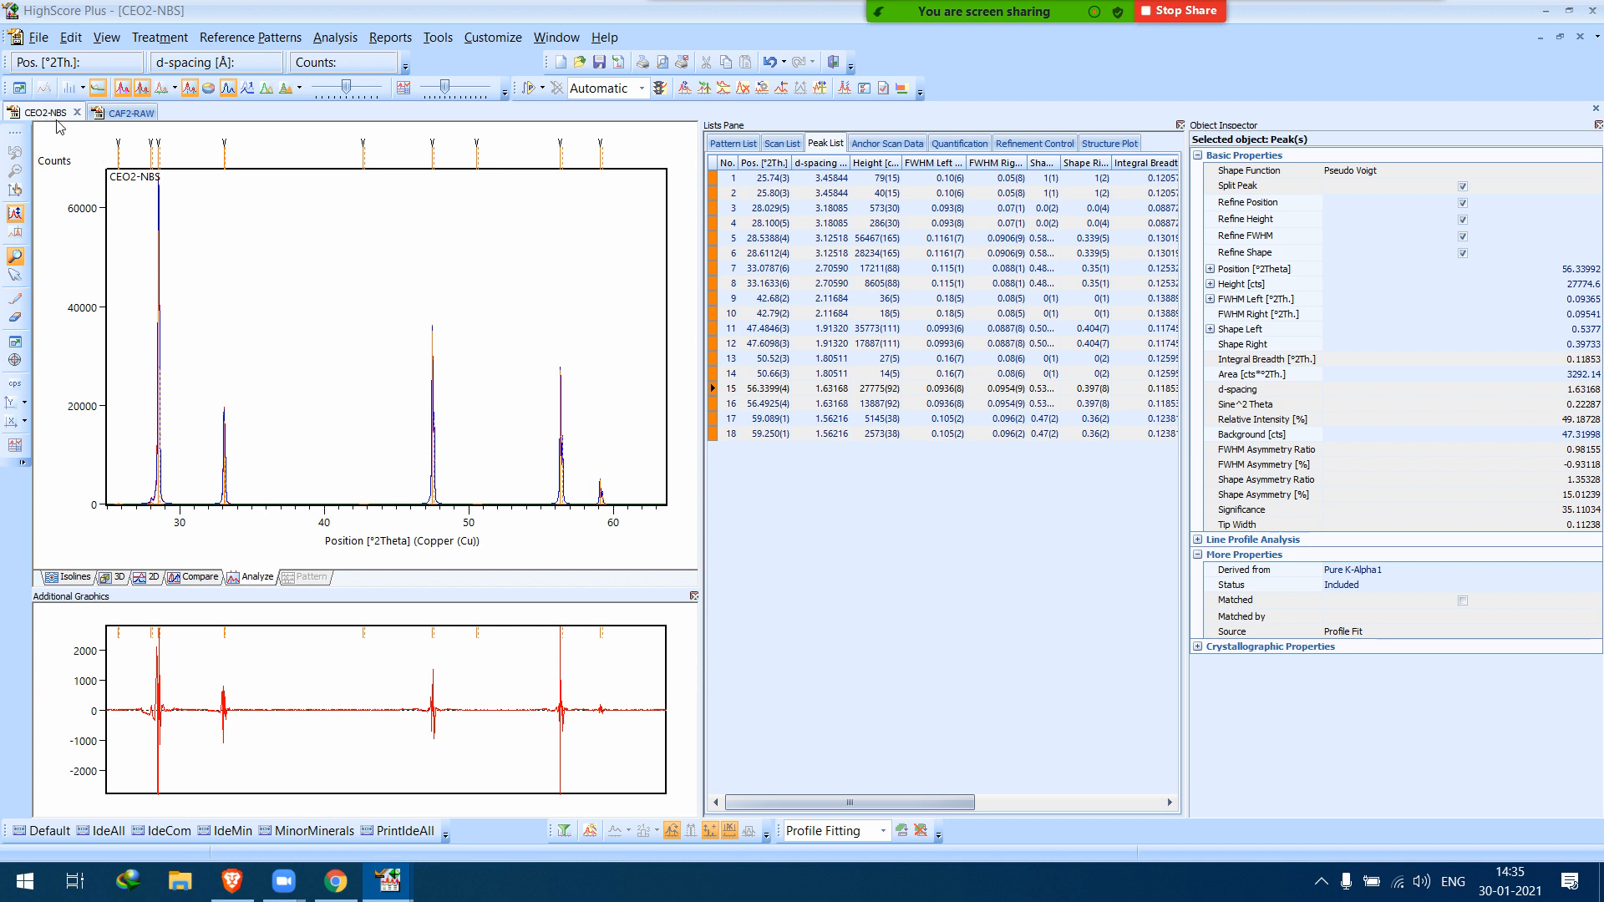
click(144, 114)
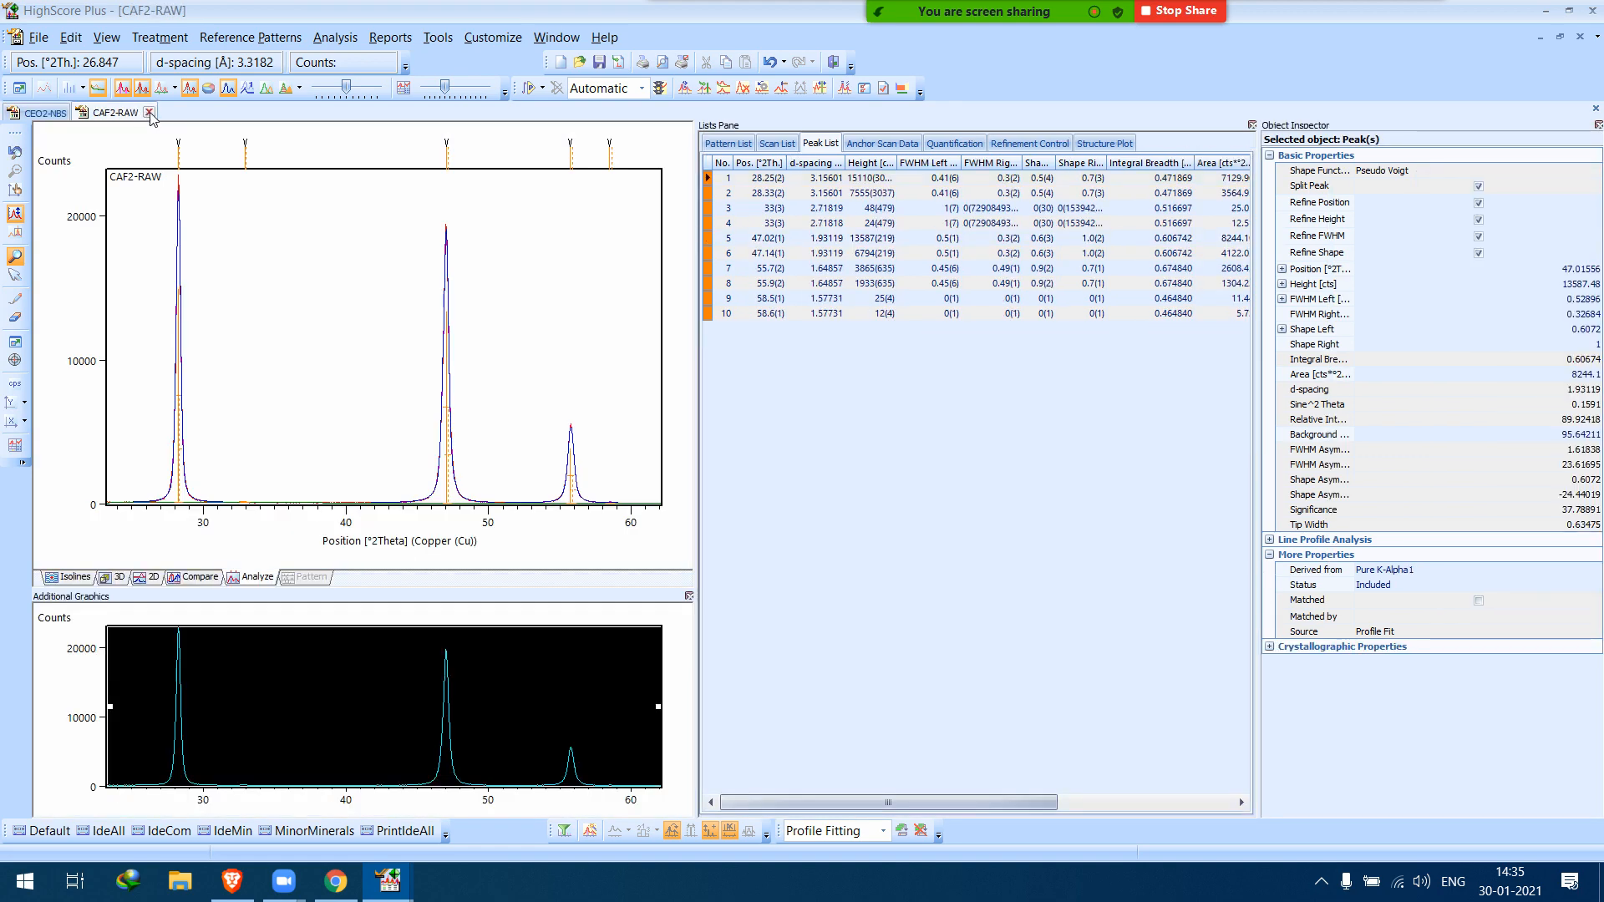
click(149, 112)
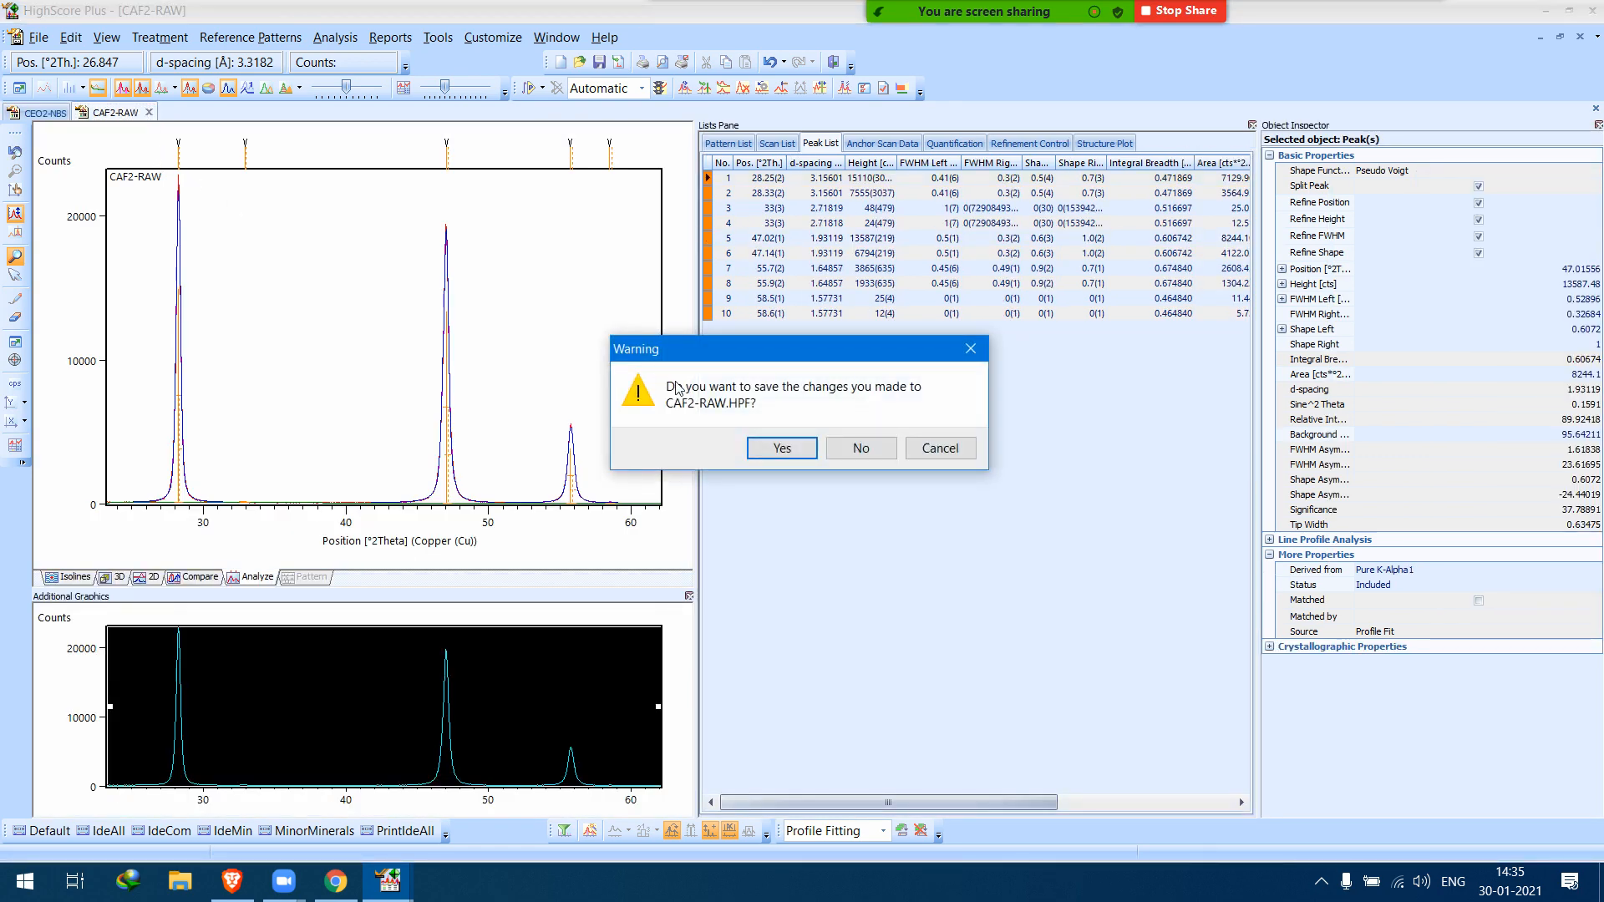
click(862, 447)
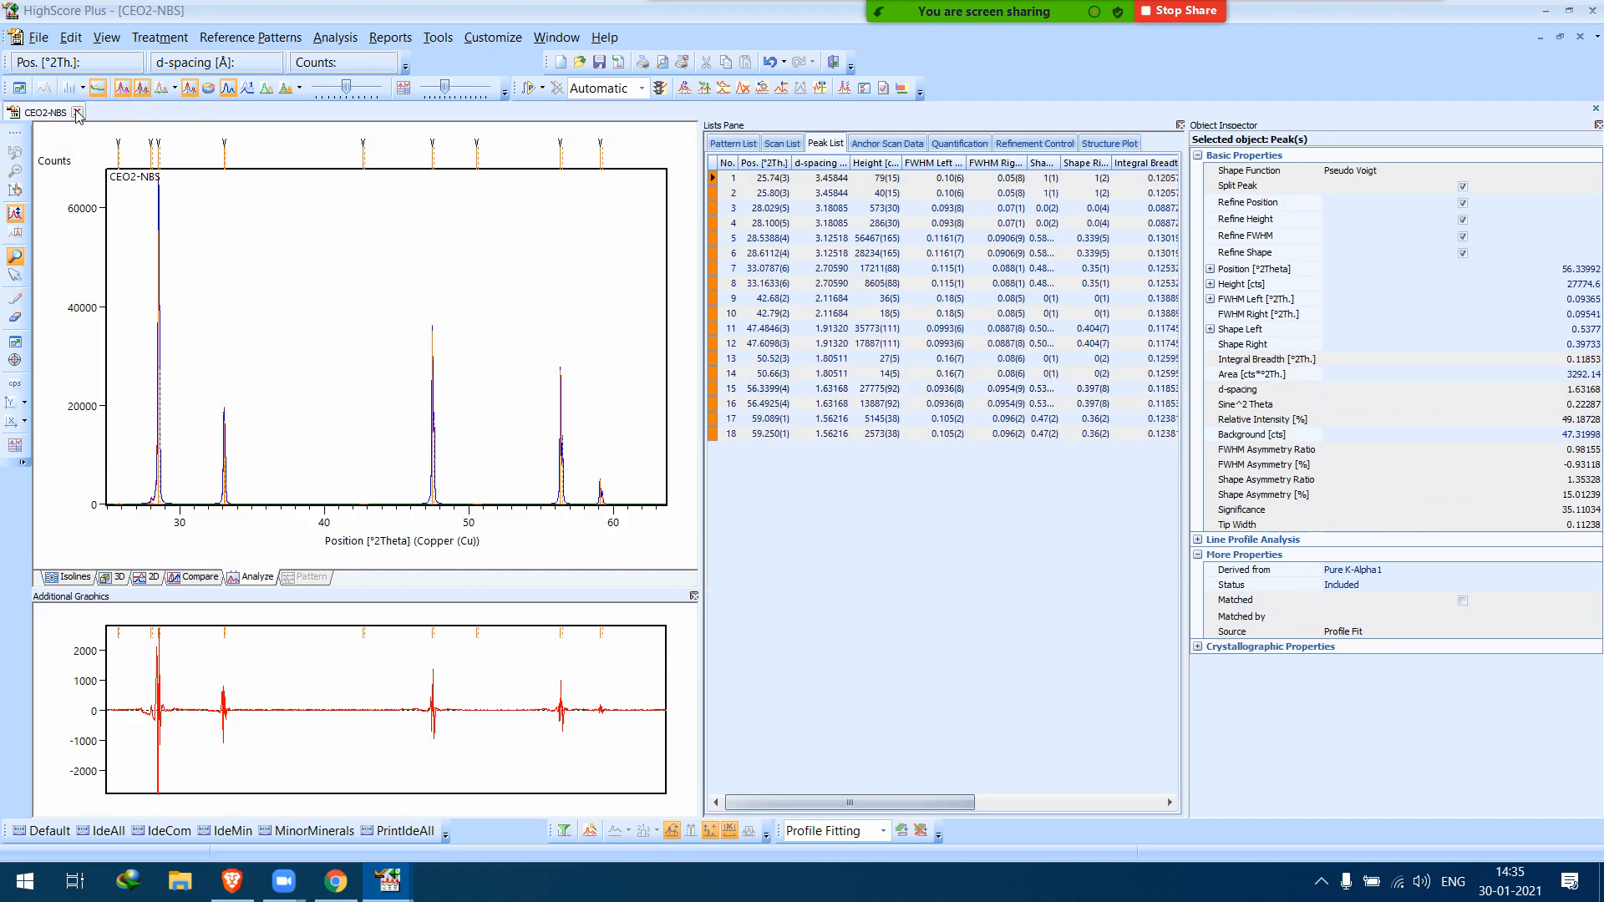
click(77, 114)
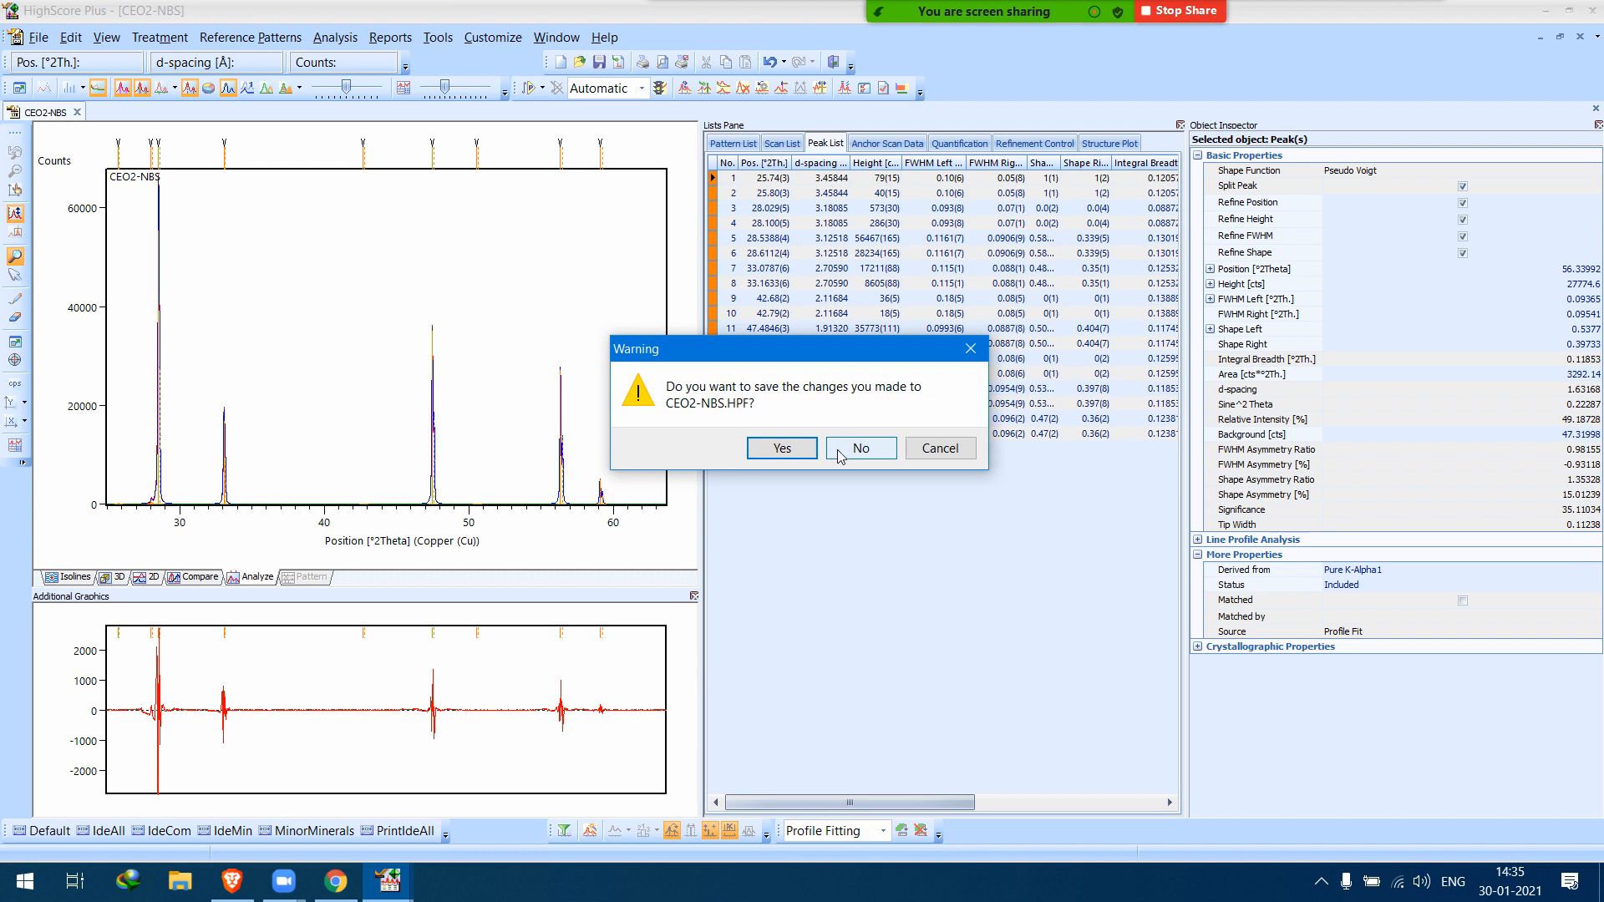
click(839, 456)
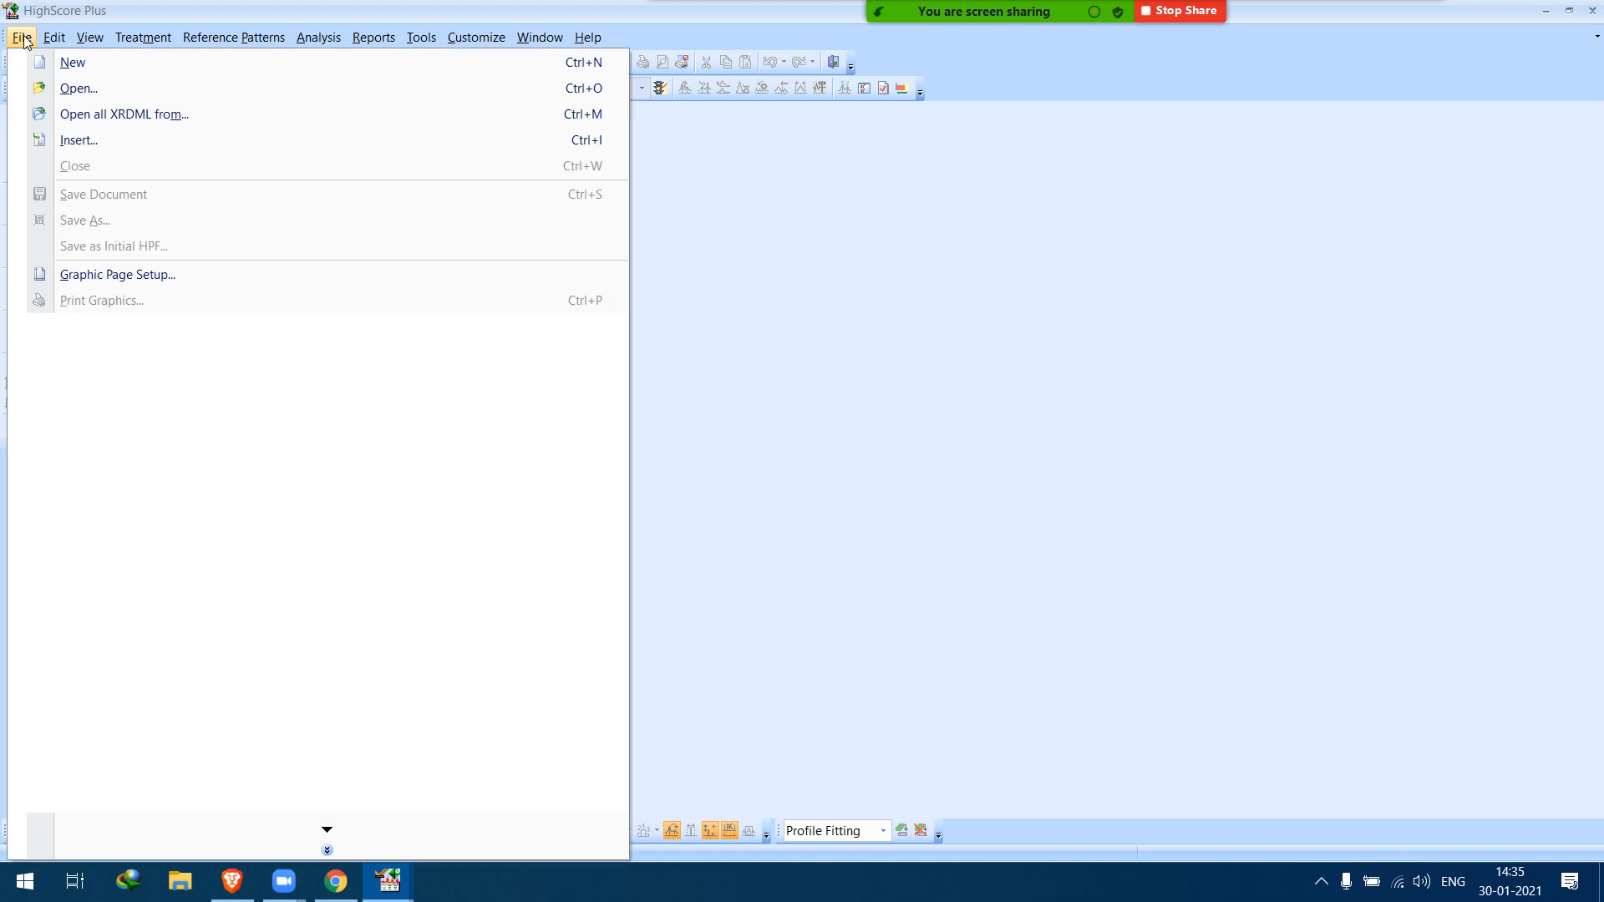
Open the CEO2-NBS.RD scan from the Tutorial folder and widen the Lists Pane and the plot area.
click(22, 37)
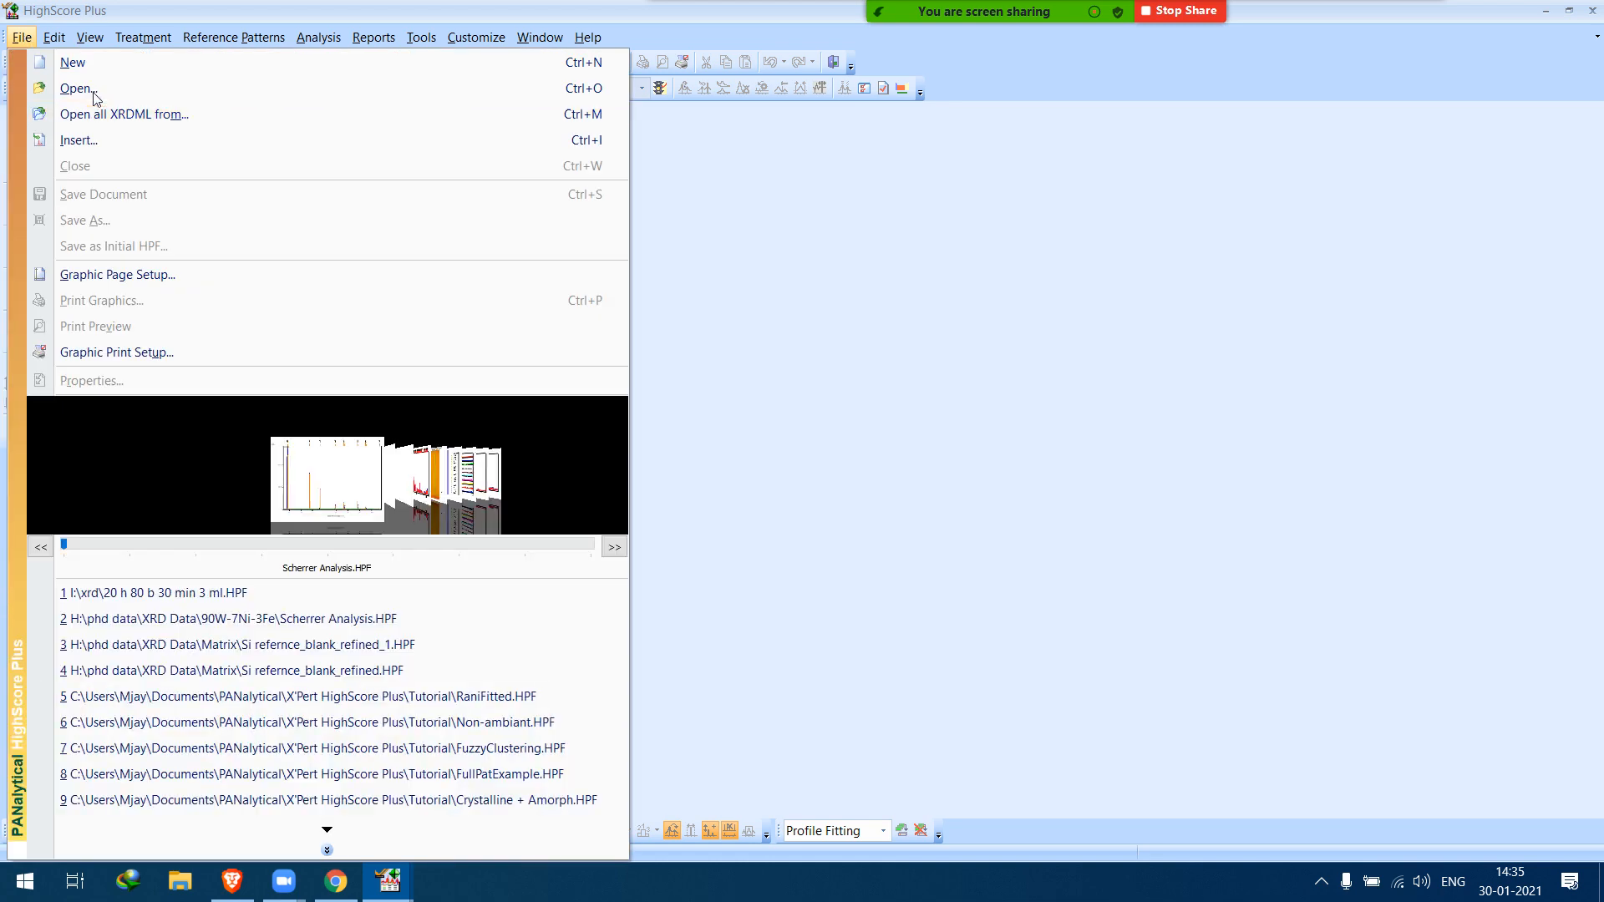
click(77, 88)
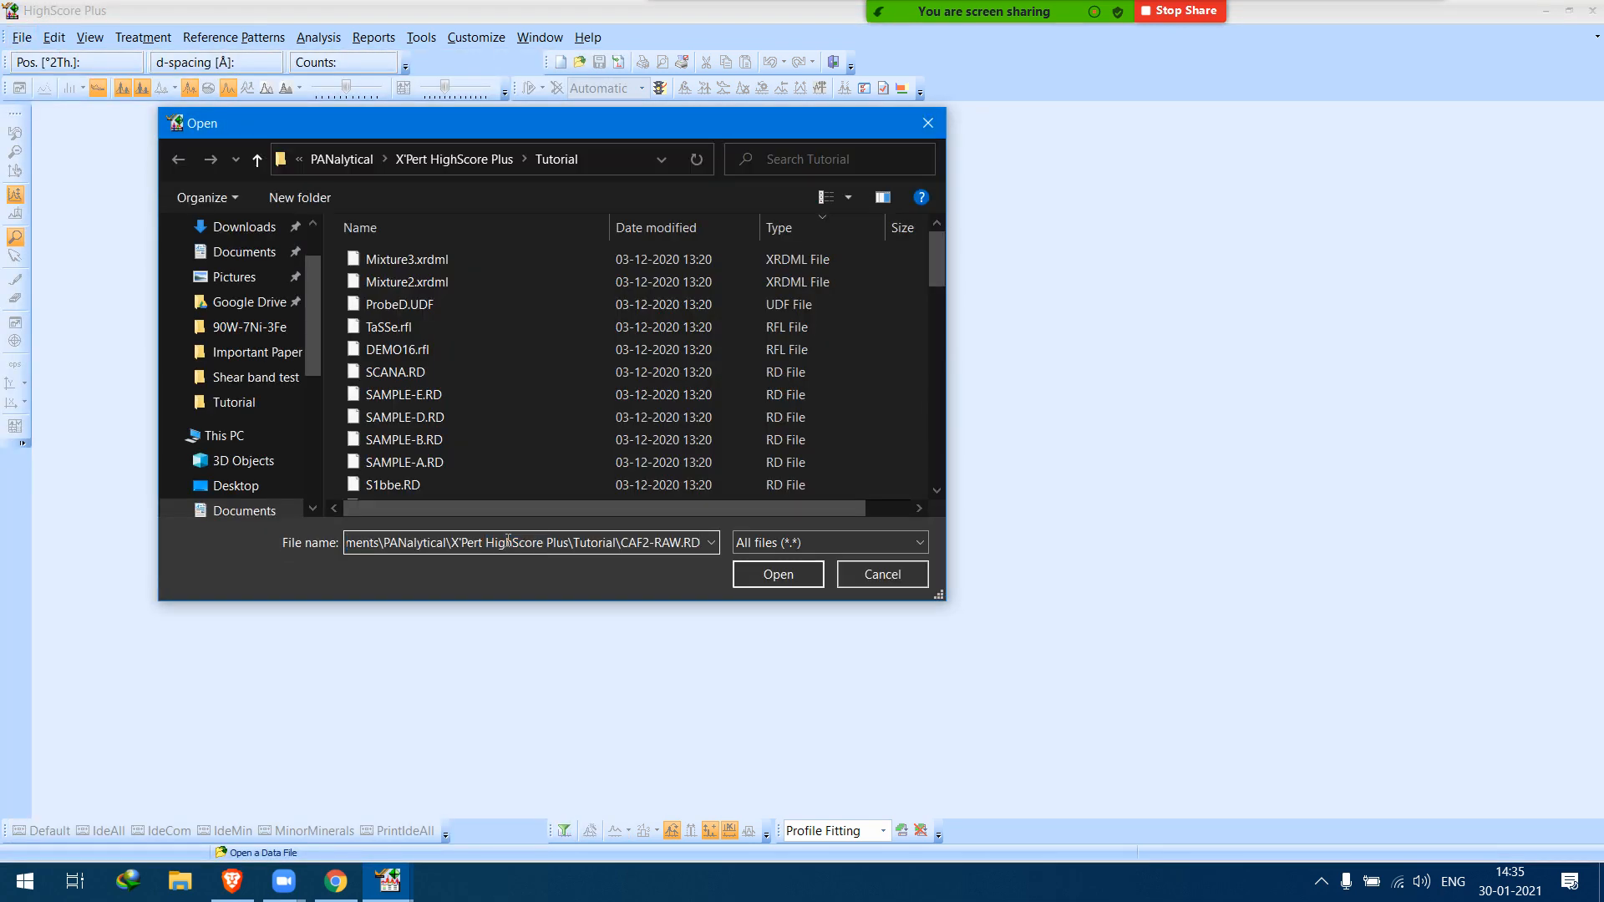
text(CE)
key(Down)
key(Down)
key(Return)
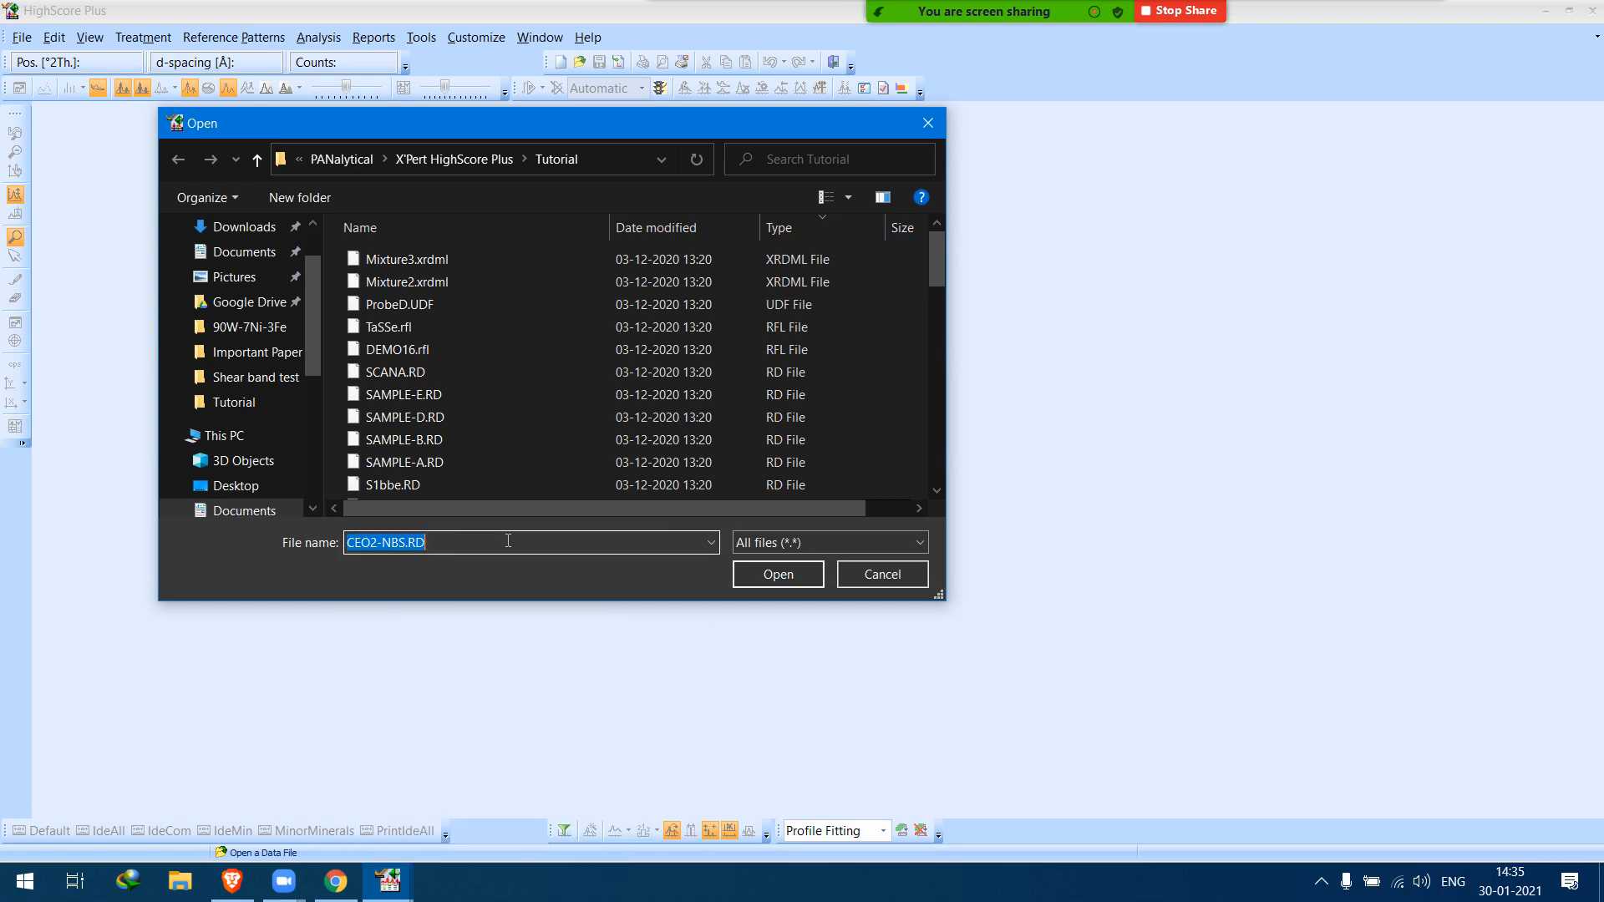
key(Return)
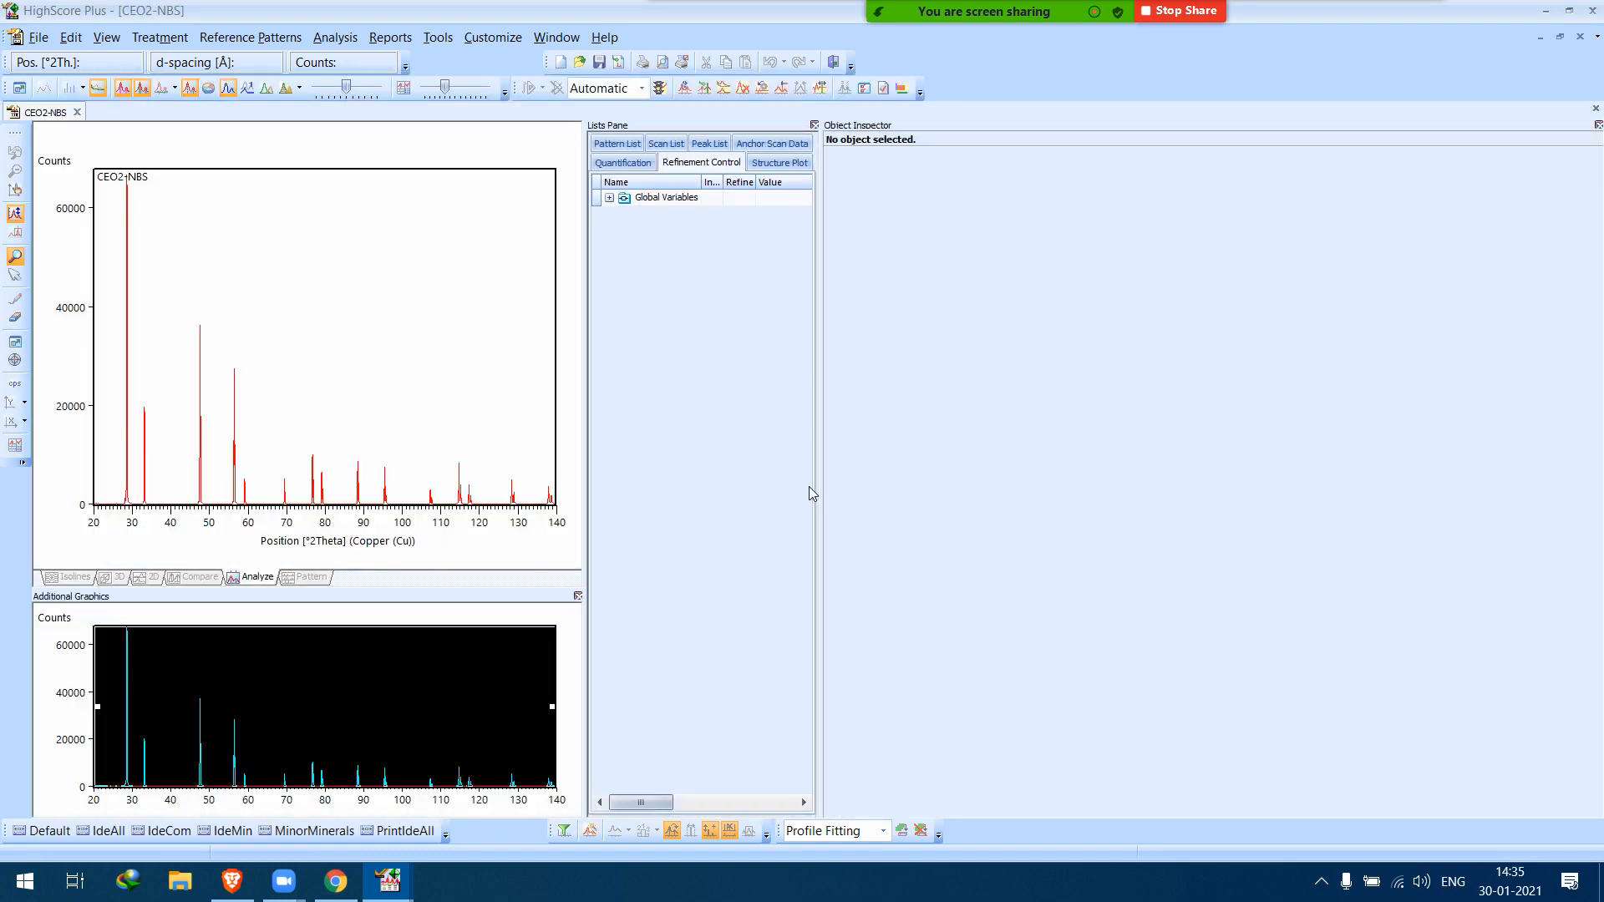
drag(820, 474, 1153, 476)
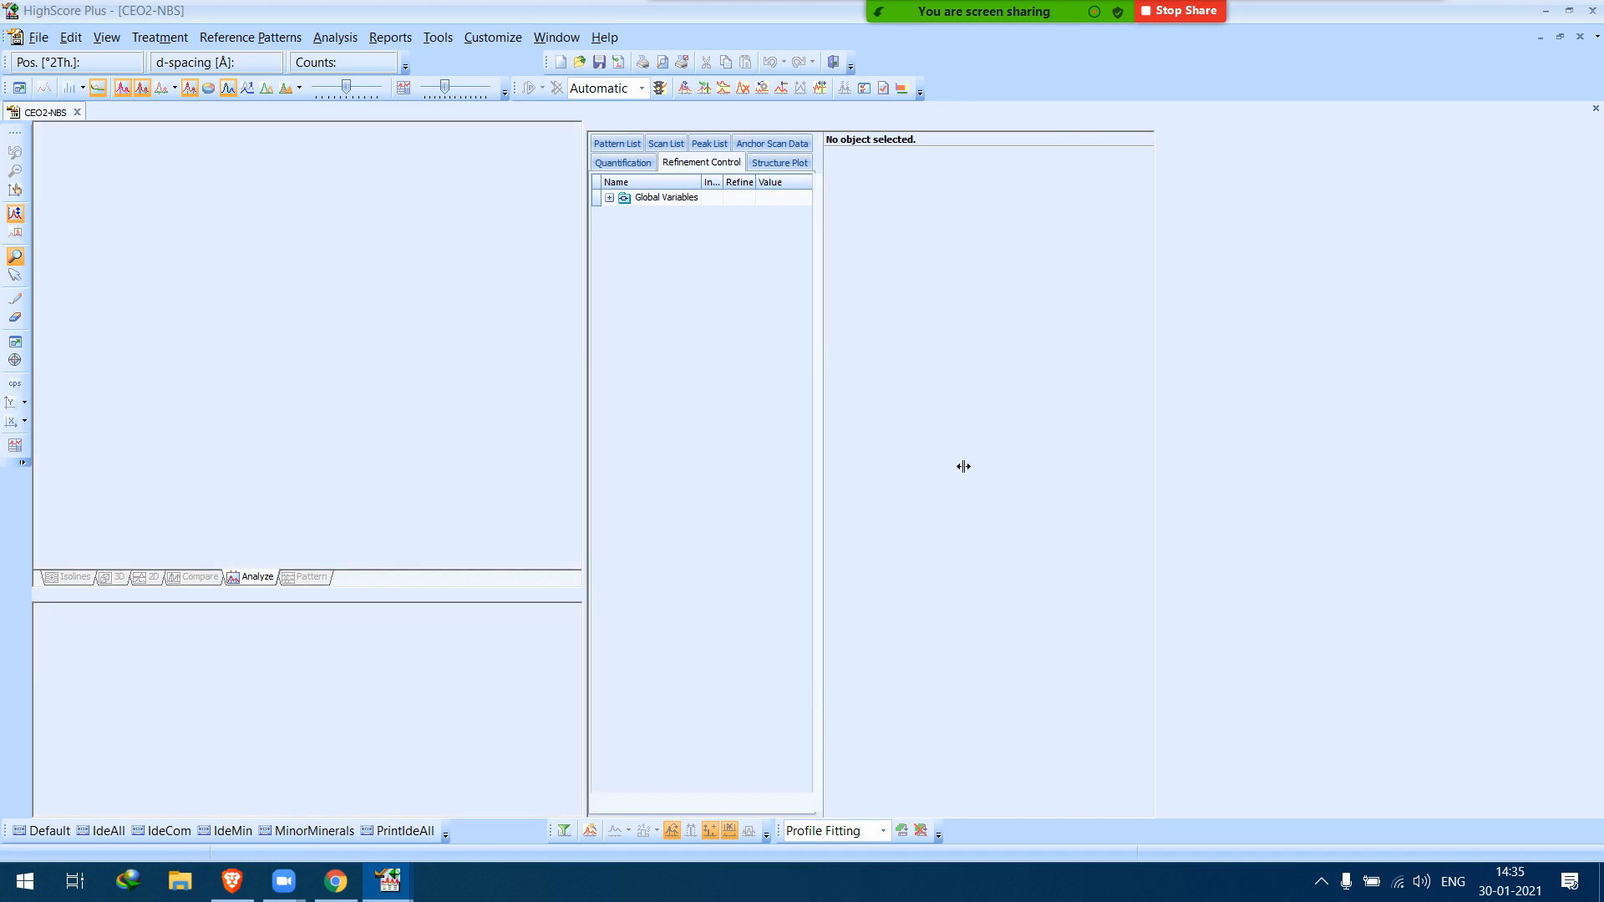
drag(590, 469, 713, 468)
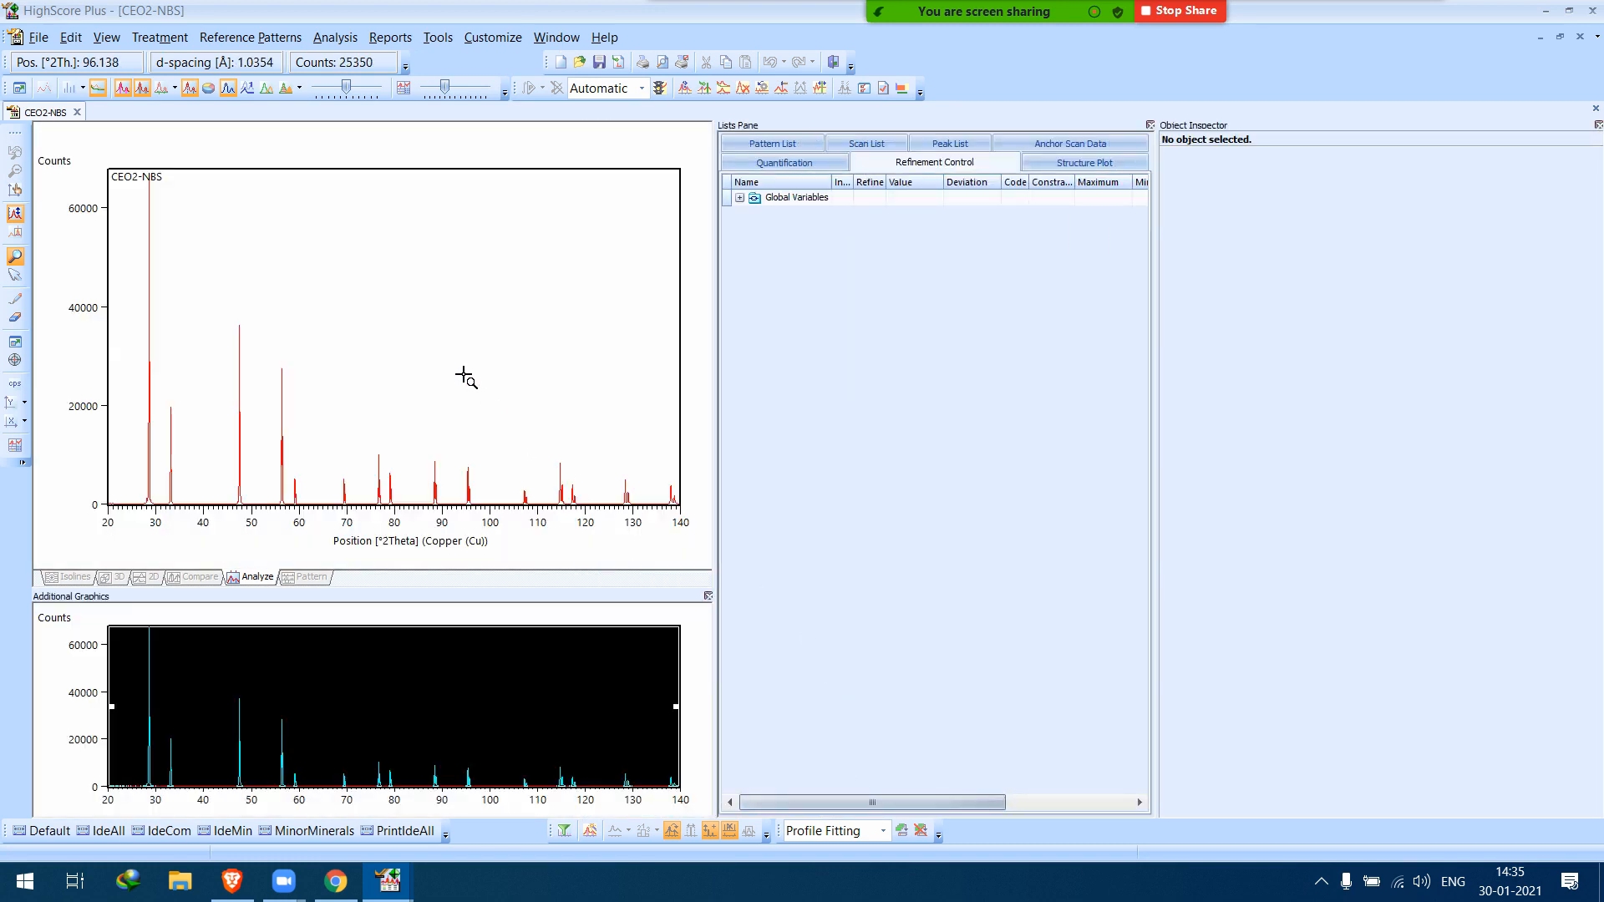
Determine the scan's background automatically with granularity 20 and bending factor 0, checking its baseline between about 57 and 87° before accepting it.
right_click(427, 343)
click(511, 414)
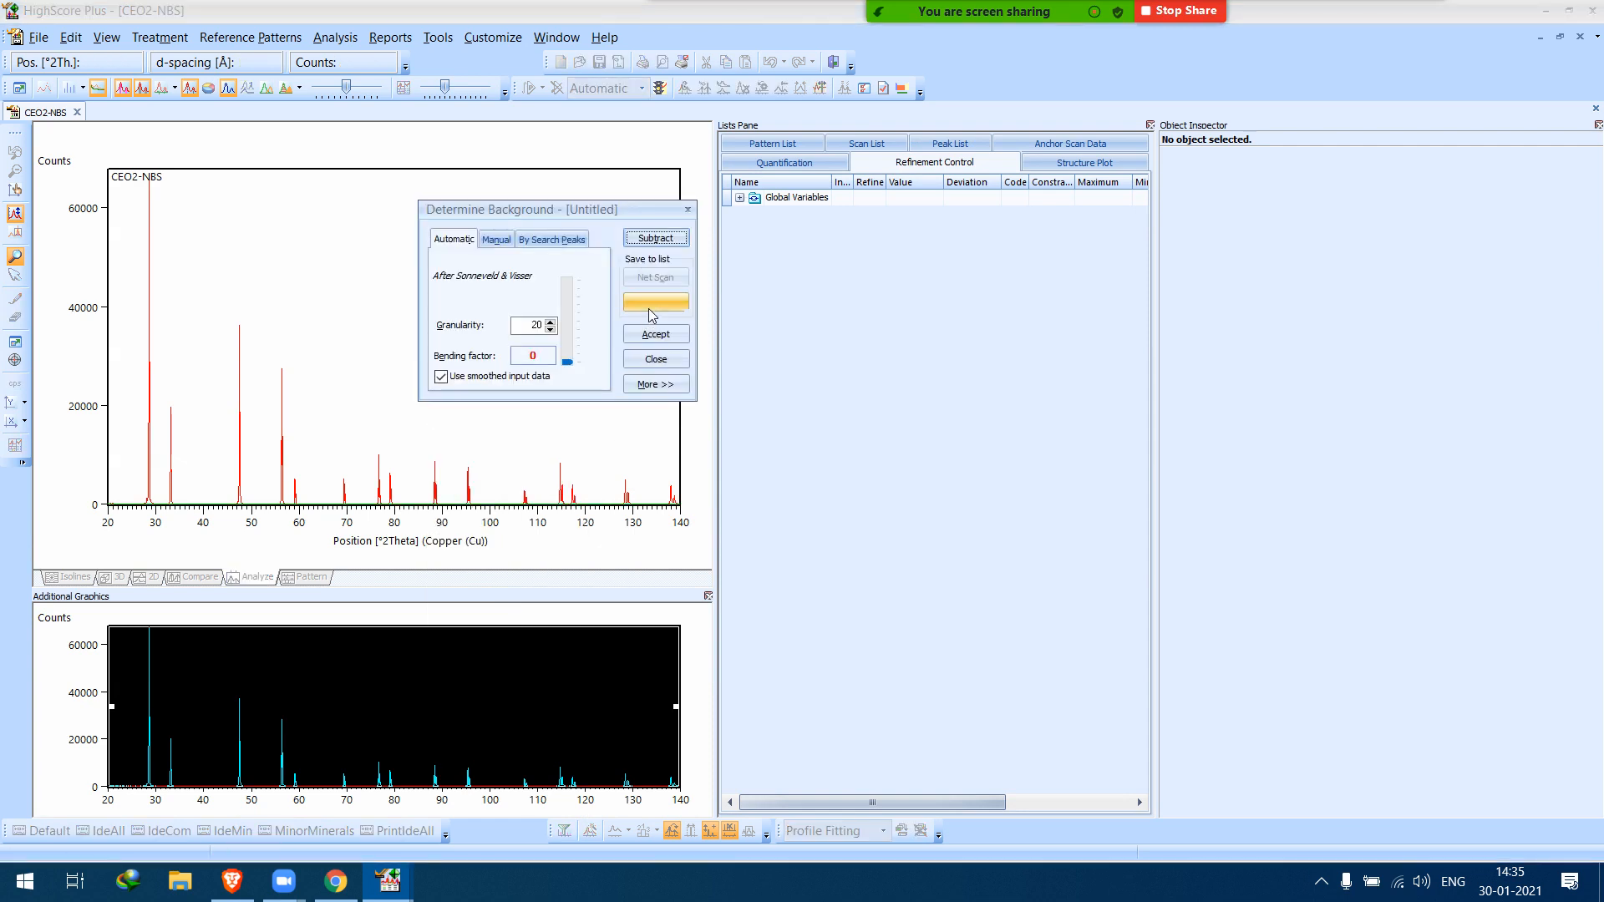
drag(281, 458, 426, 580)
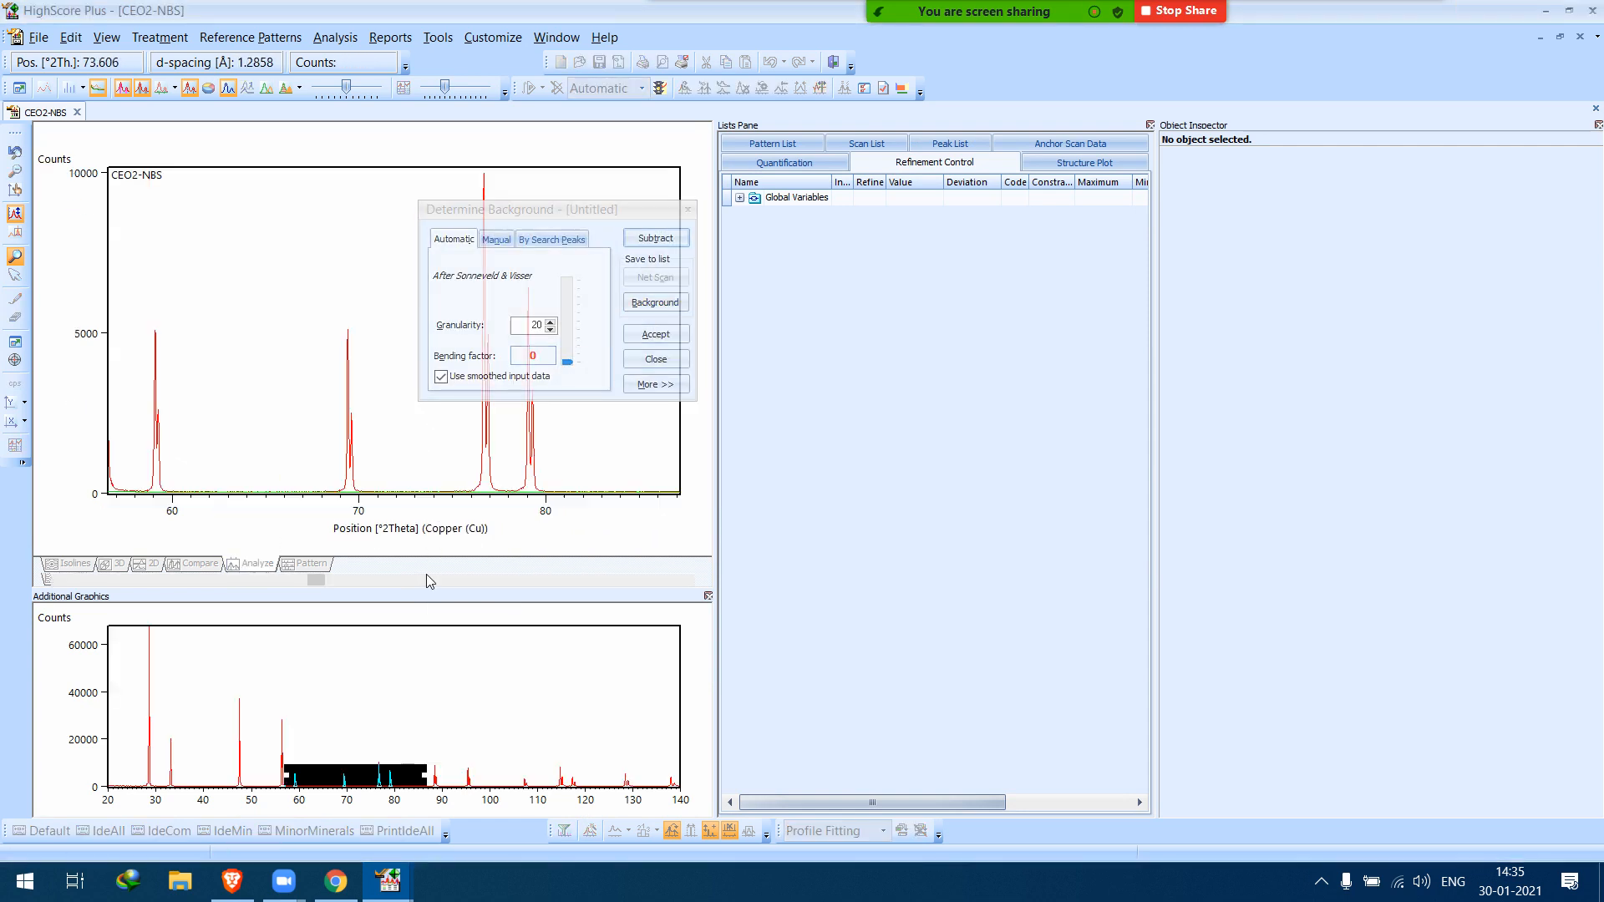
click(664, 301)
click(671, 341)
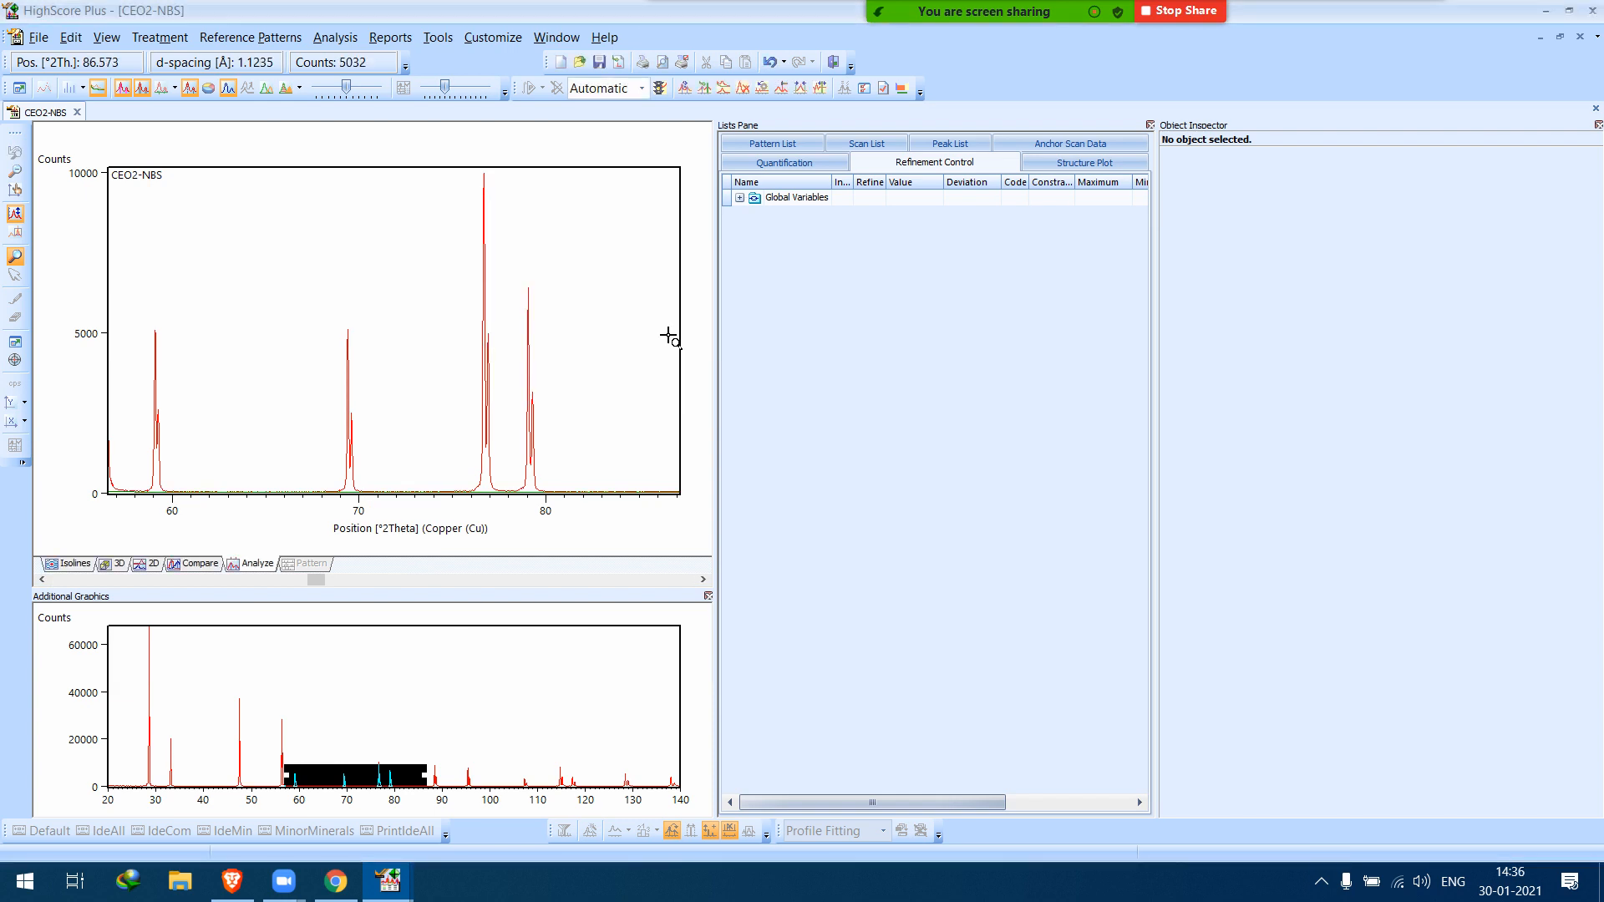
Search the full CEO2-NBS pattern for peaks with the minimum 2nd derivative method and accept the result.
drag(638, 398, 391, 374)
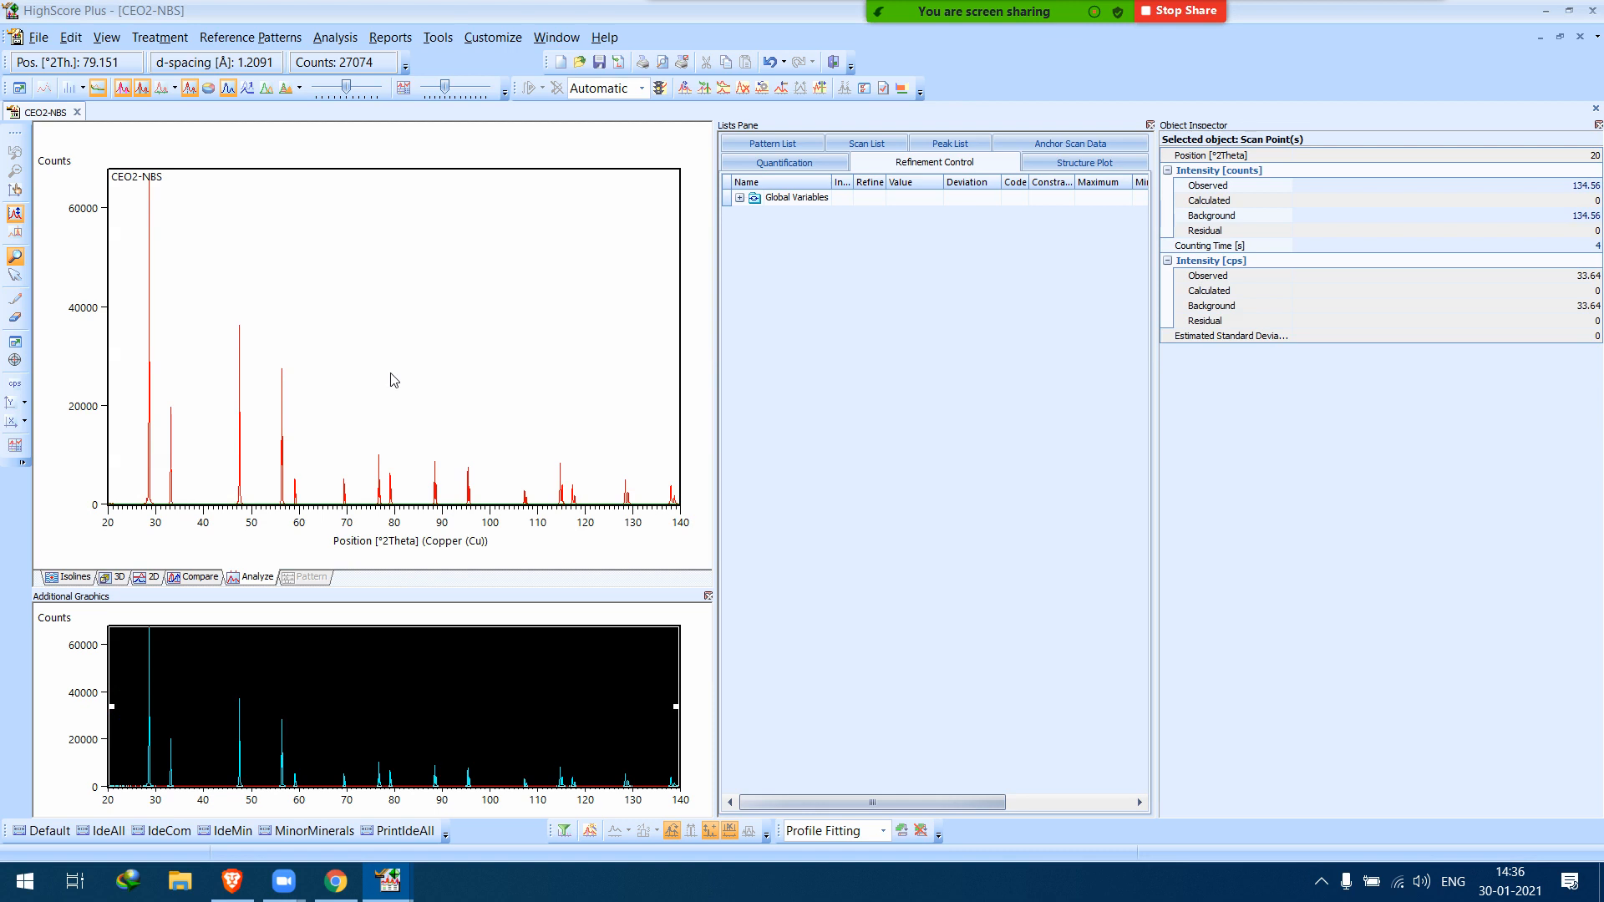
right_click(391, 376)
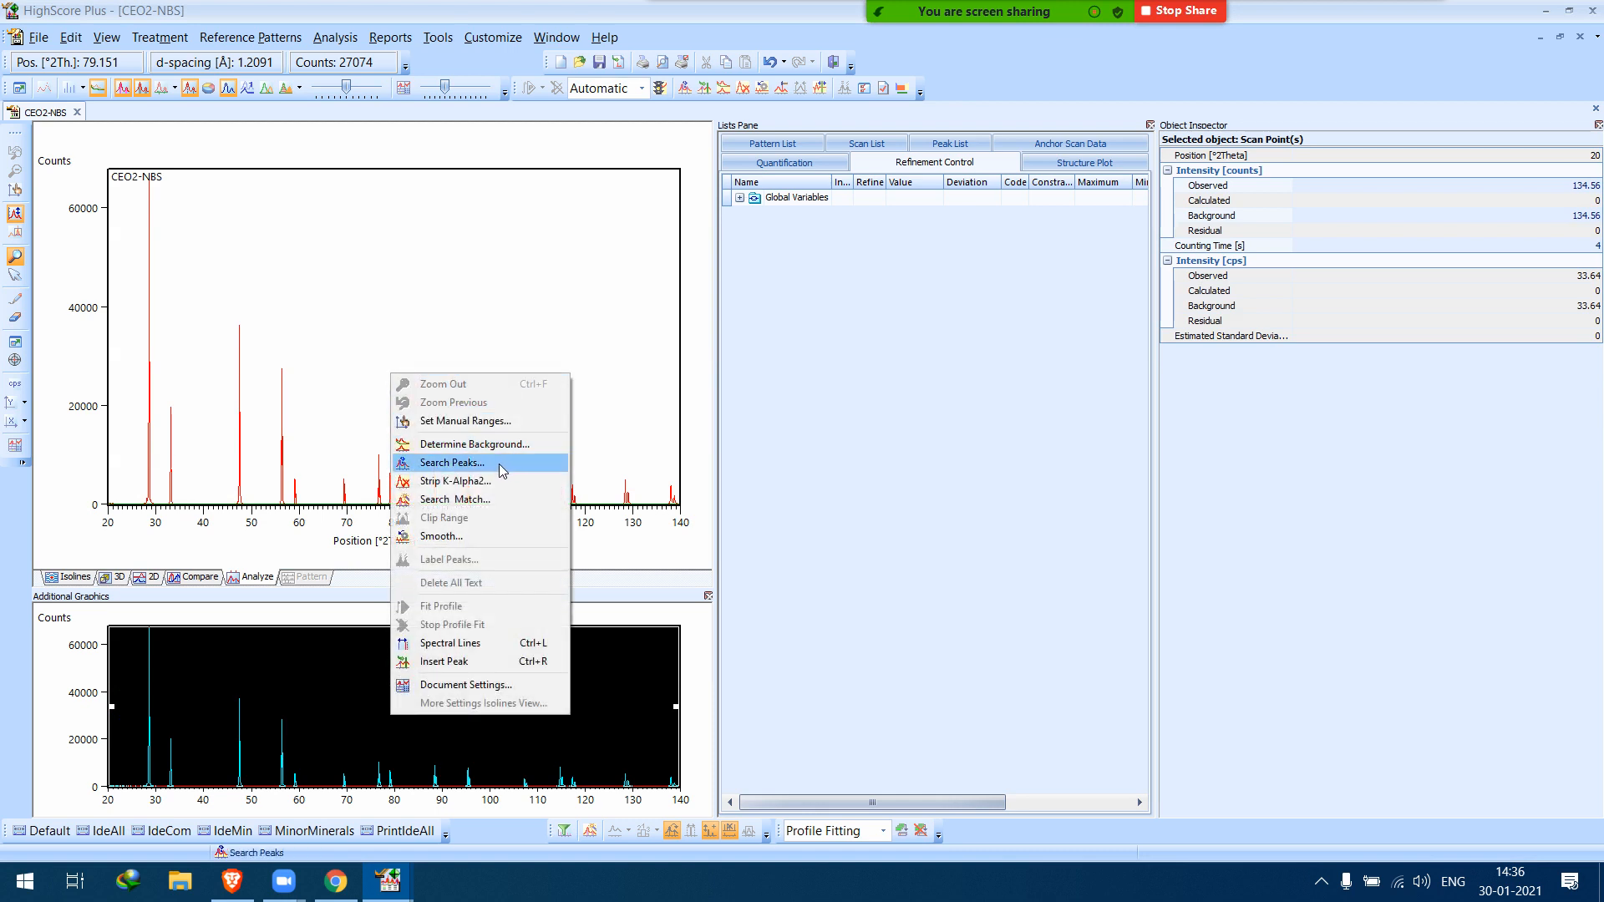
click(499, 464)
click(682, 250)
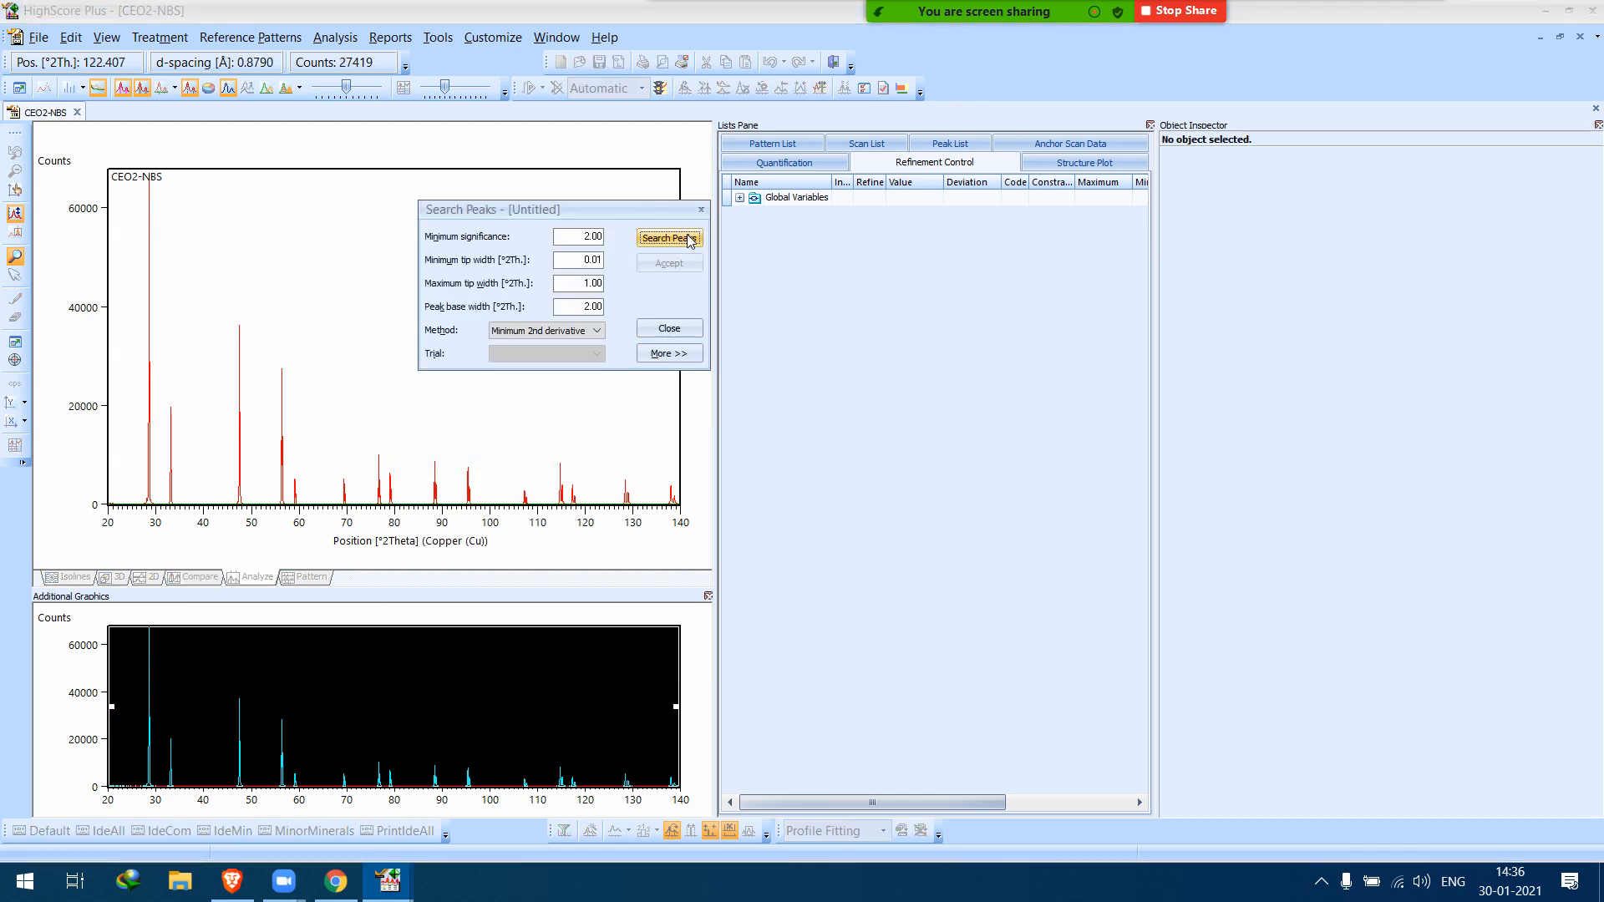
click(674, 265)
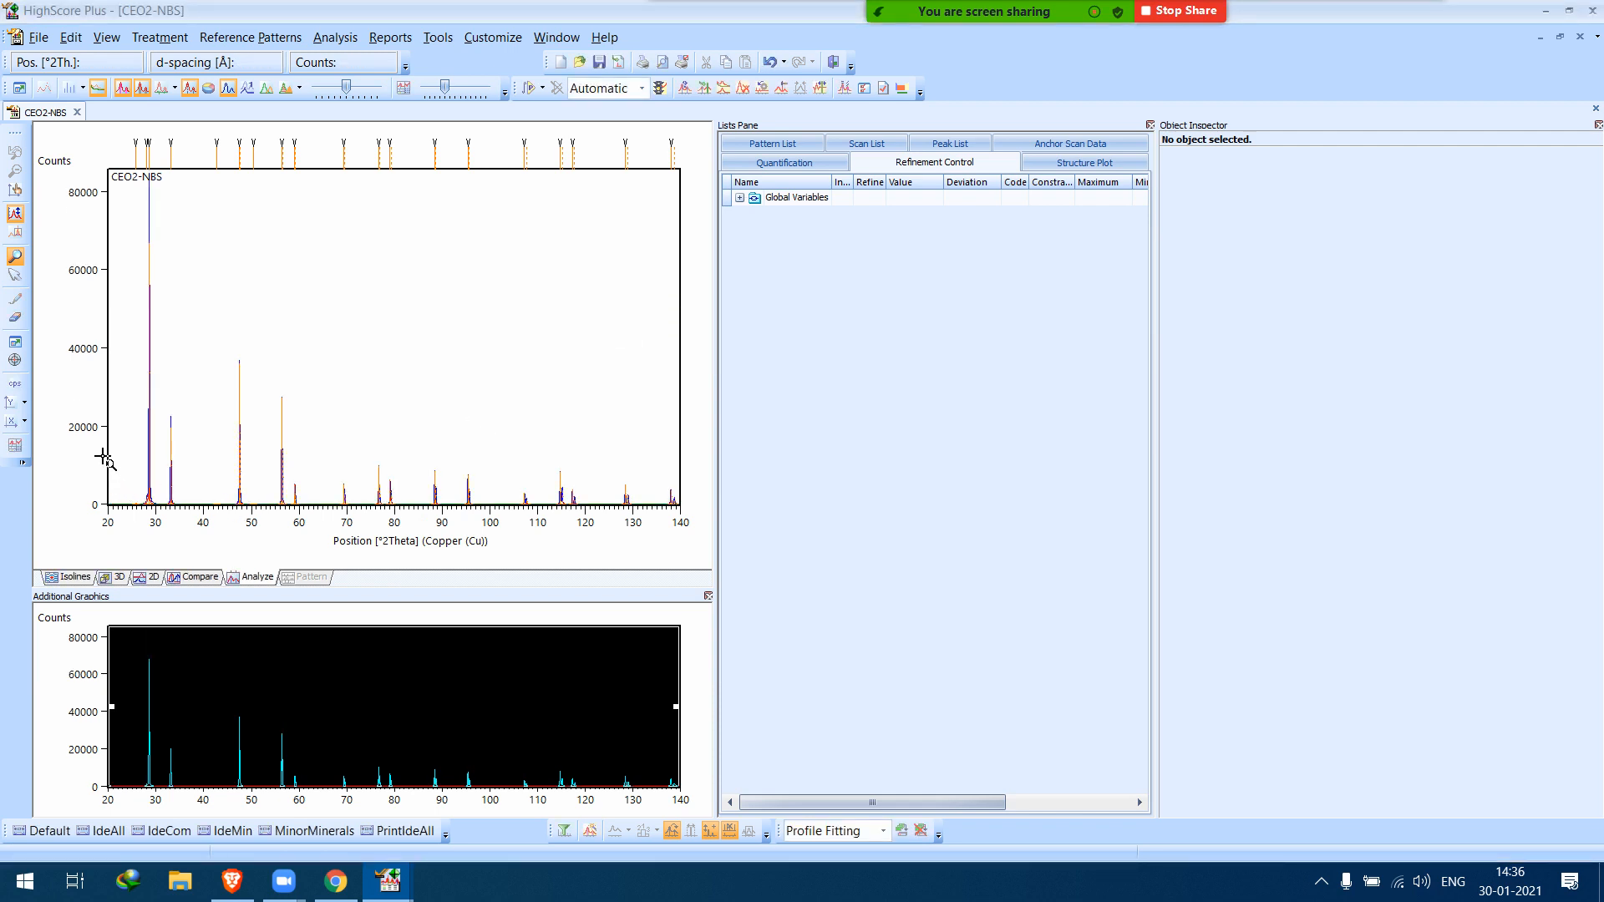
Examine the calculated profile against the scan for the low-angle peaks between 20 and 40°, including the weak peak near 25.7°.
drag(108, 464, 179, 535)
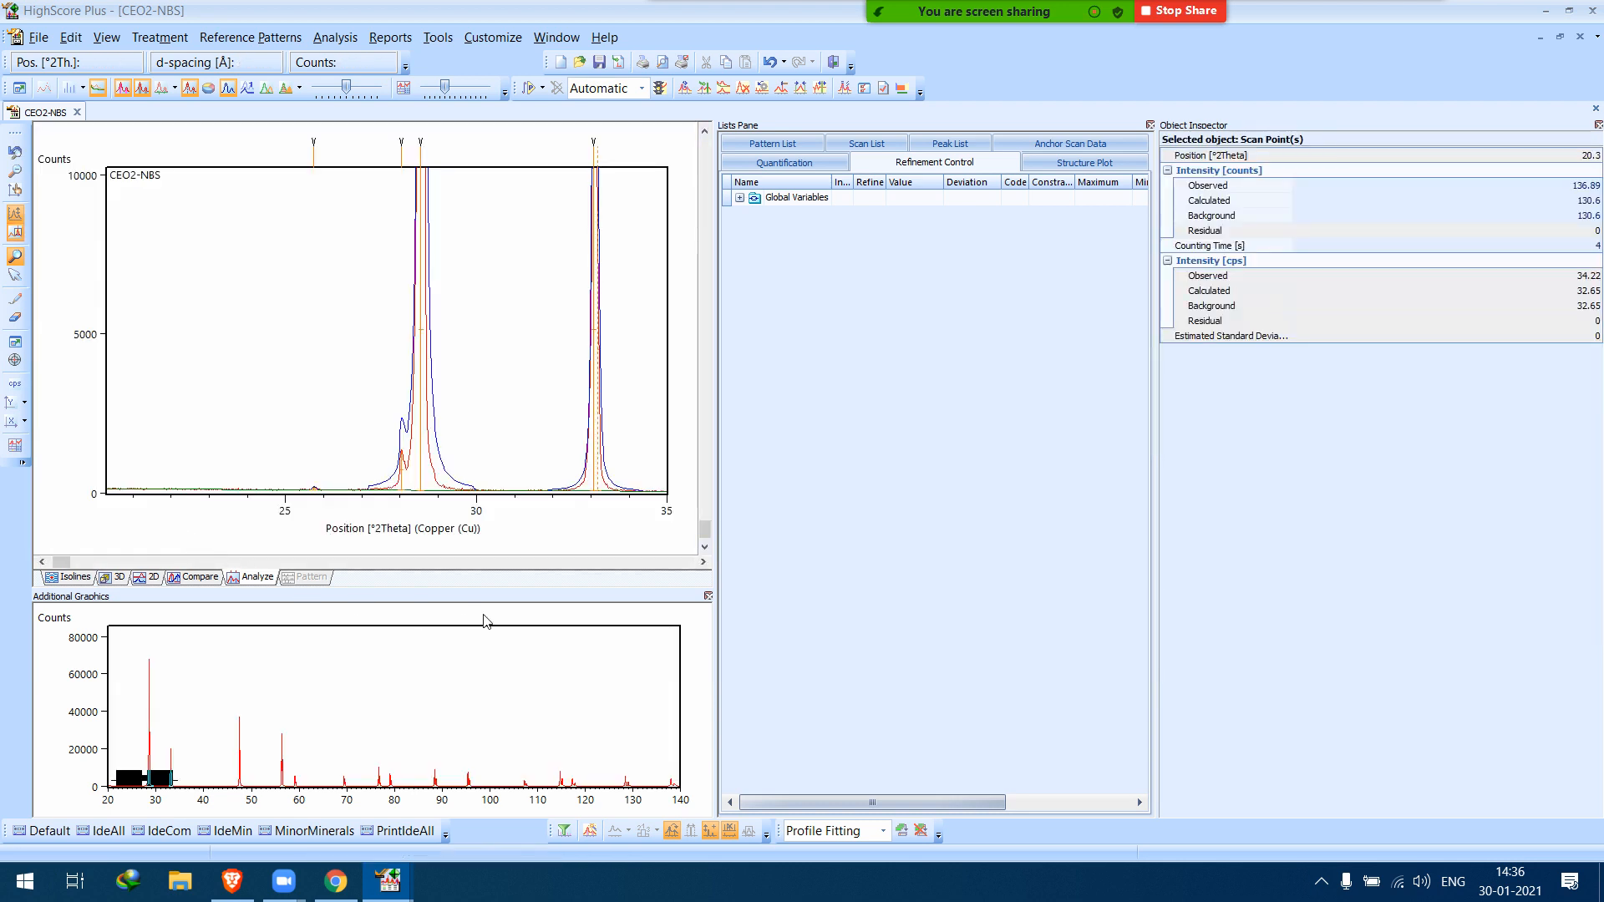
click(701, 563)
click(696, 562)
click(687, 563)
click(678, 561)
click(679, 562)
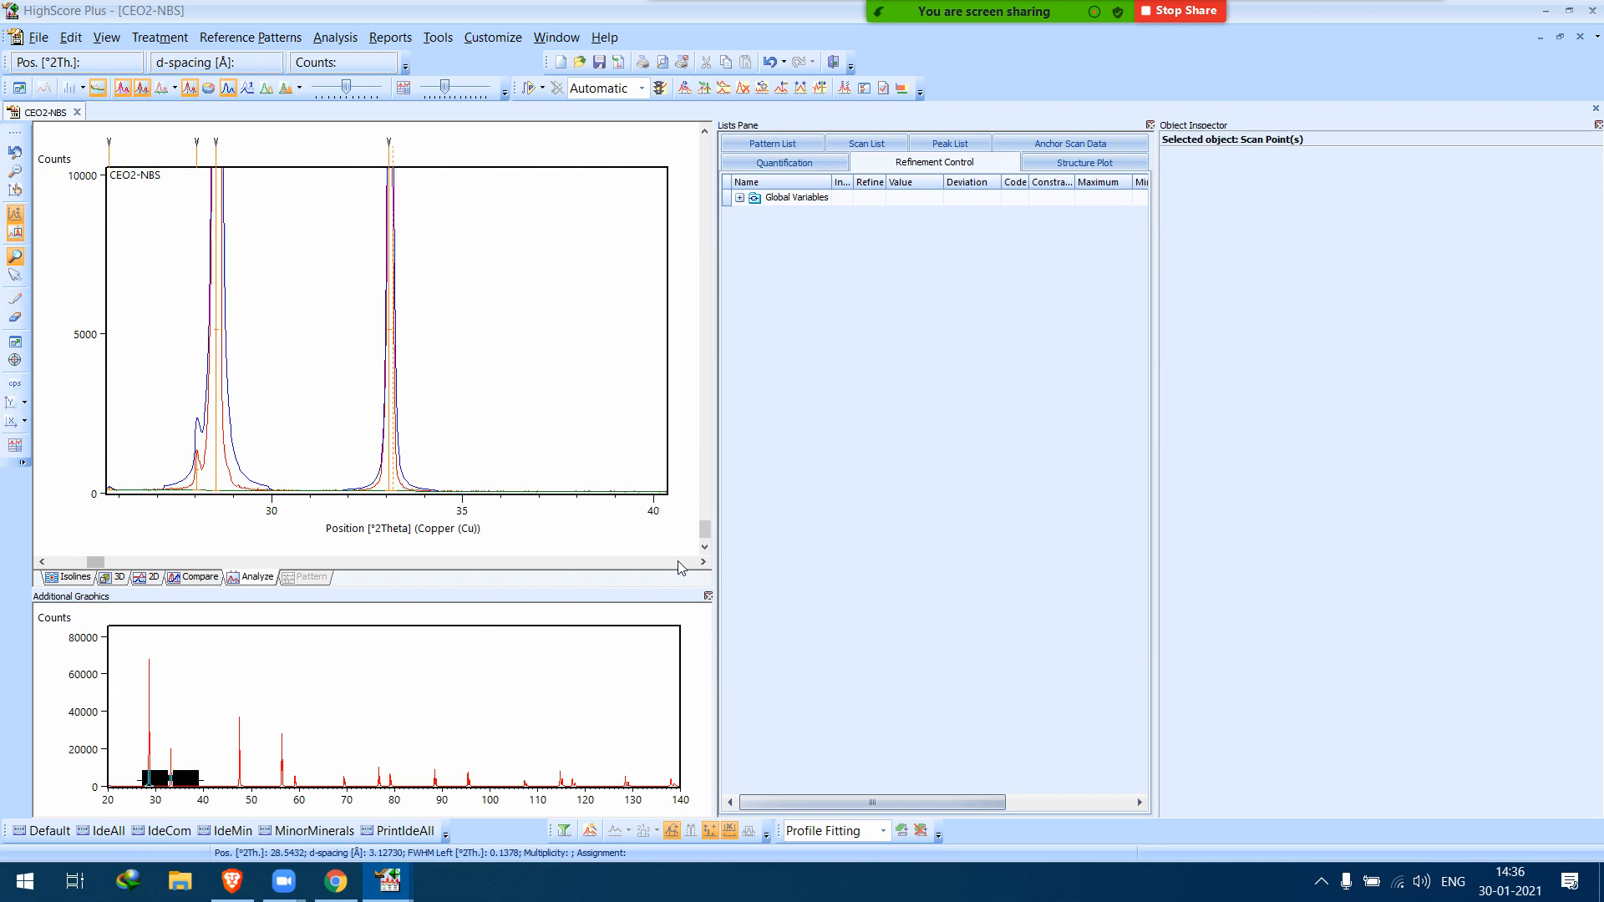
click(74, 560)
click(74, 560)
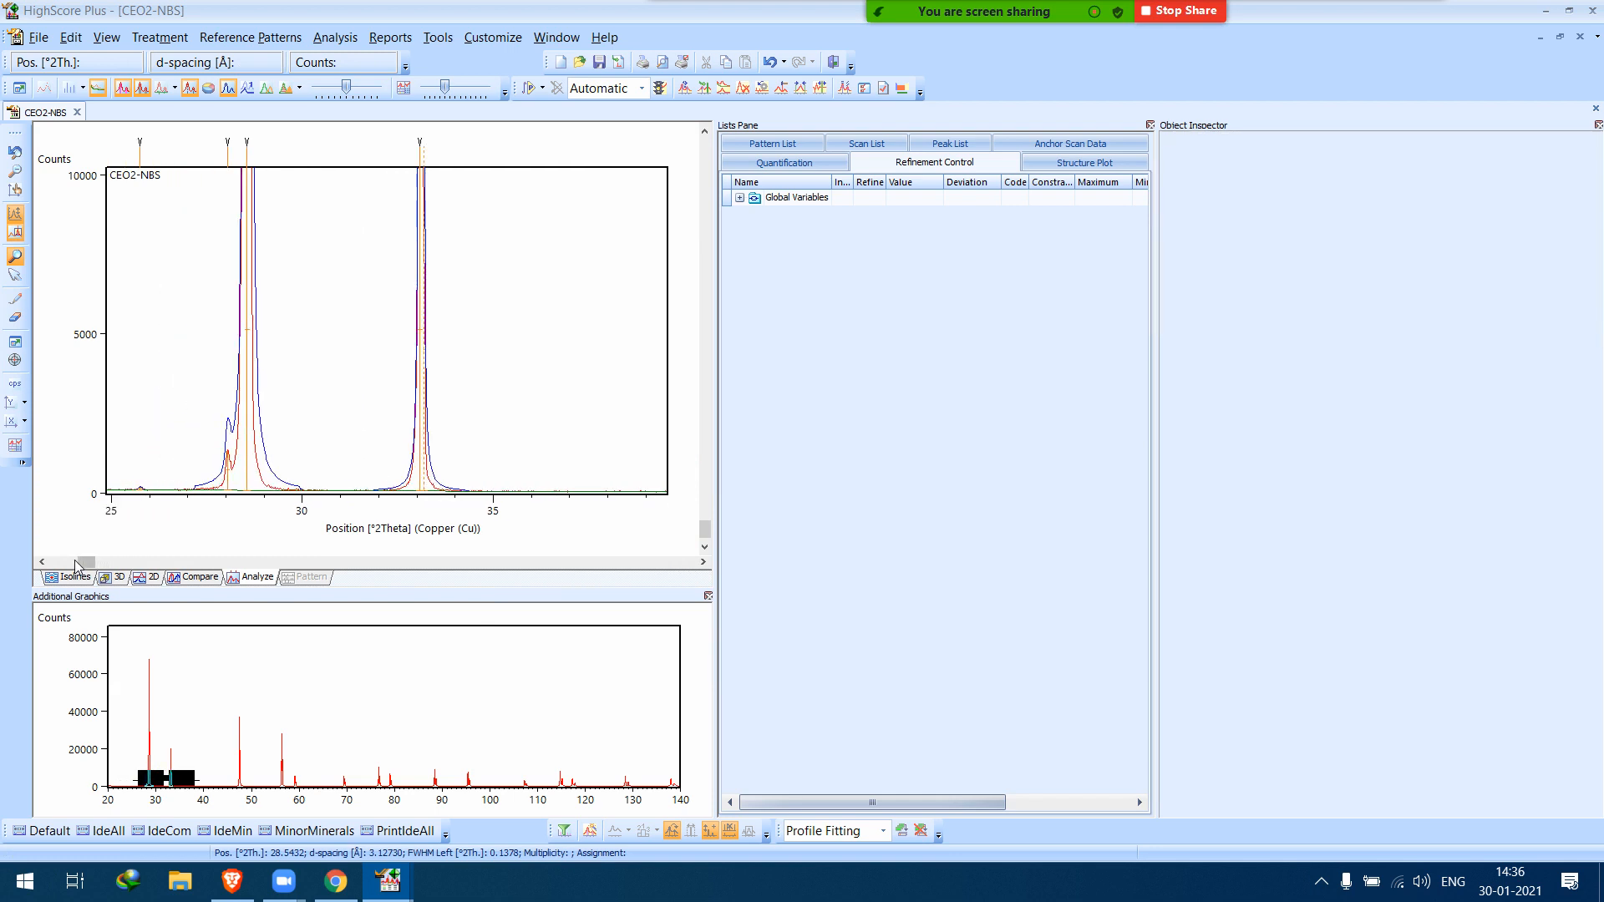
click(73, 560)
drag(167, 463, 215, 526)
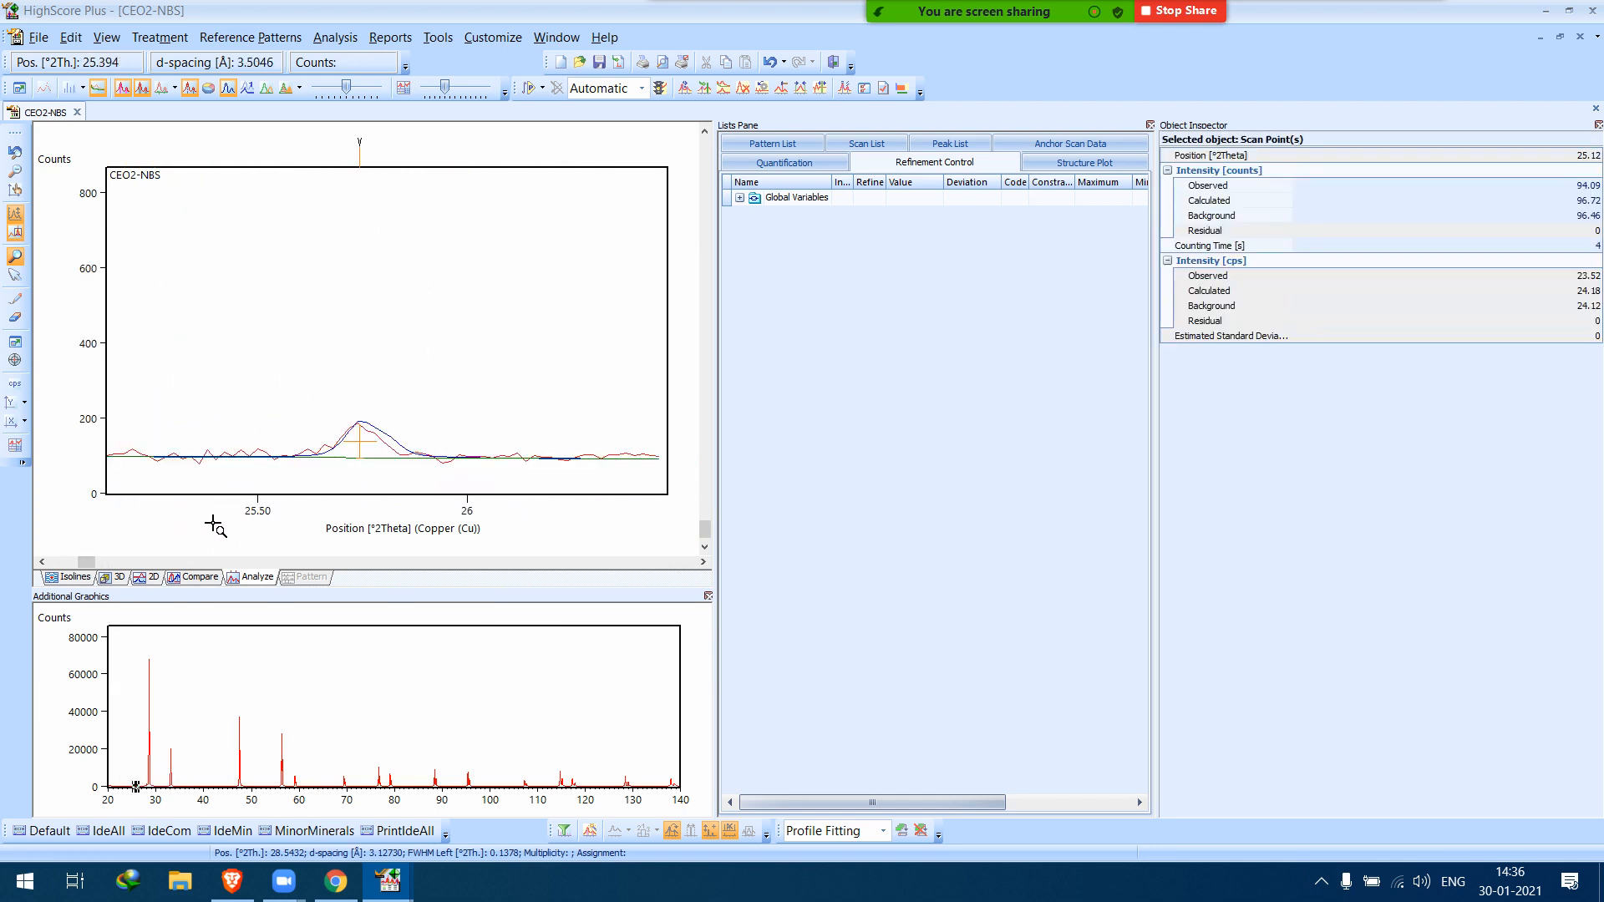
double_click(562, 391)
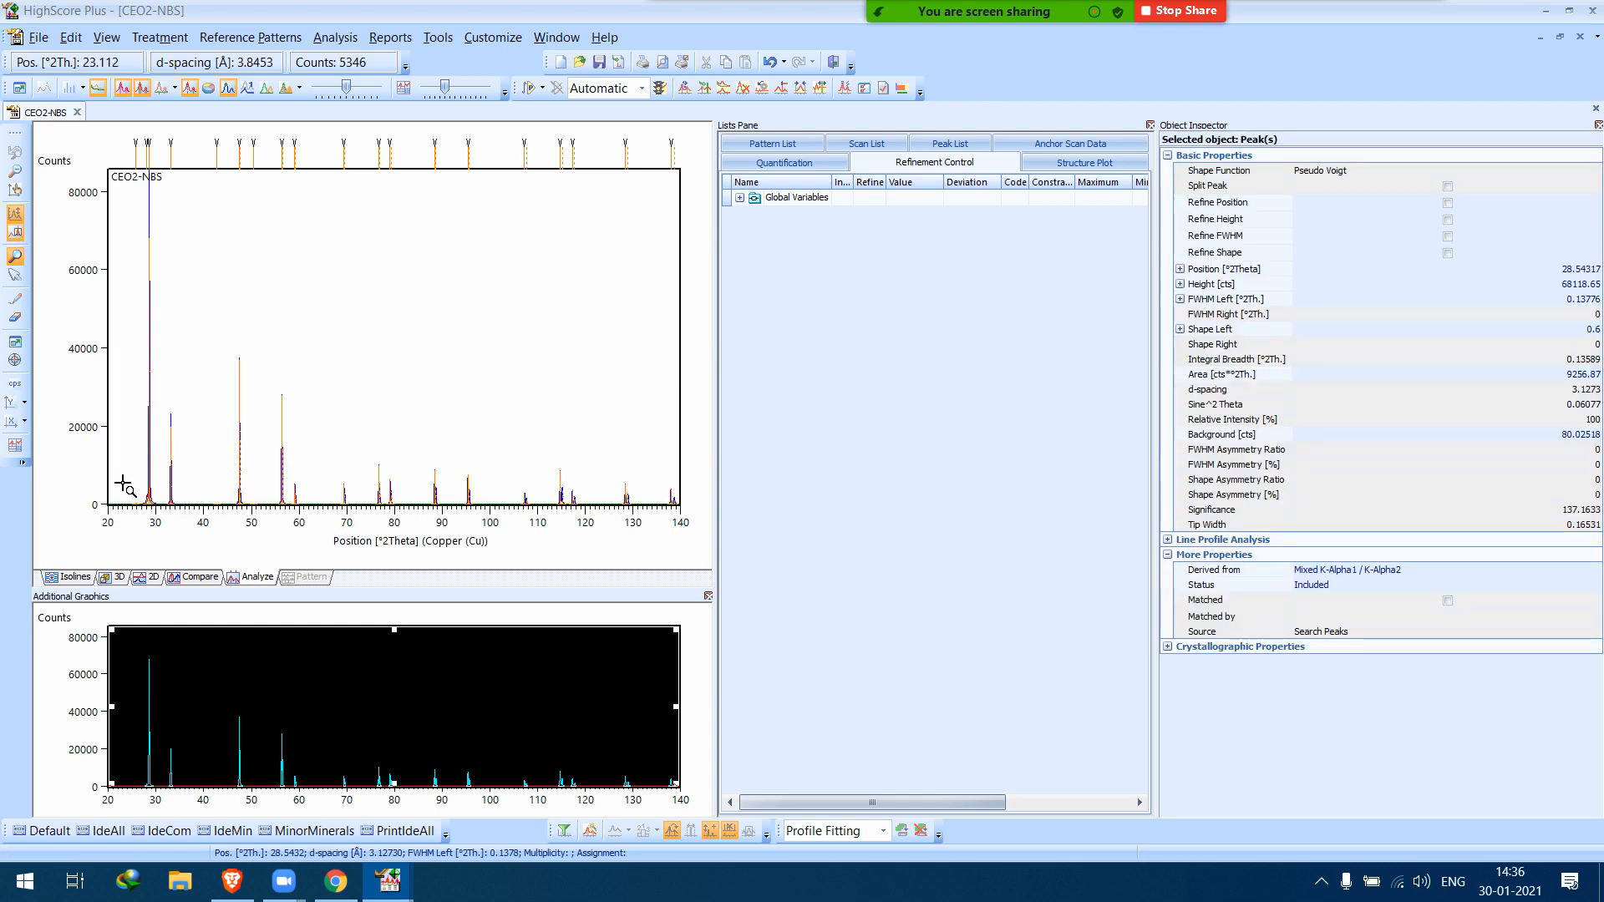
Examine how the calculated profile matches the measured peaks along the whole pattern up to 140°.
drag(122, 483, 185, 516)
click(674, 565)
click(673, 566)
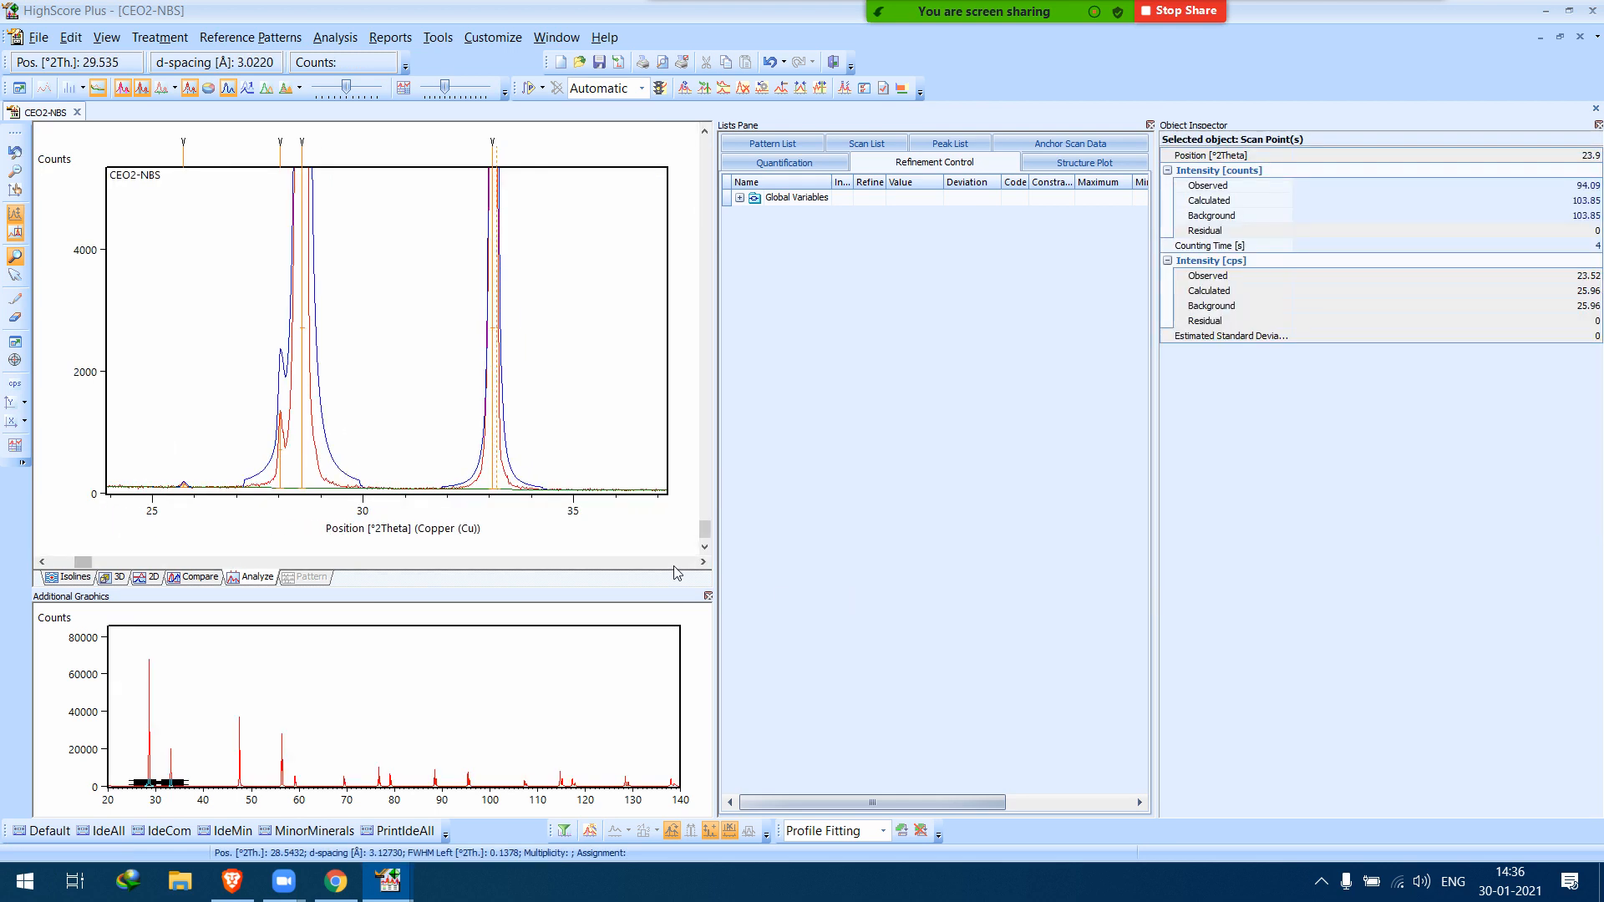
click(673, 566)
click(673, 566)
click(673, 566)
click(673, 567)
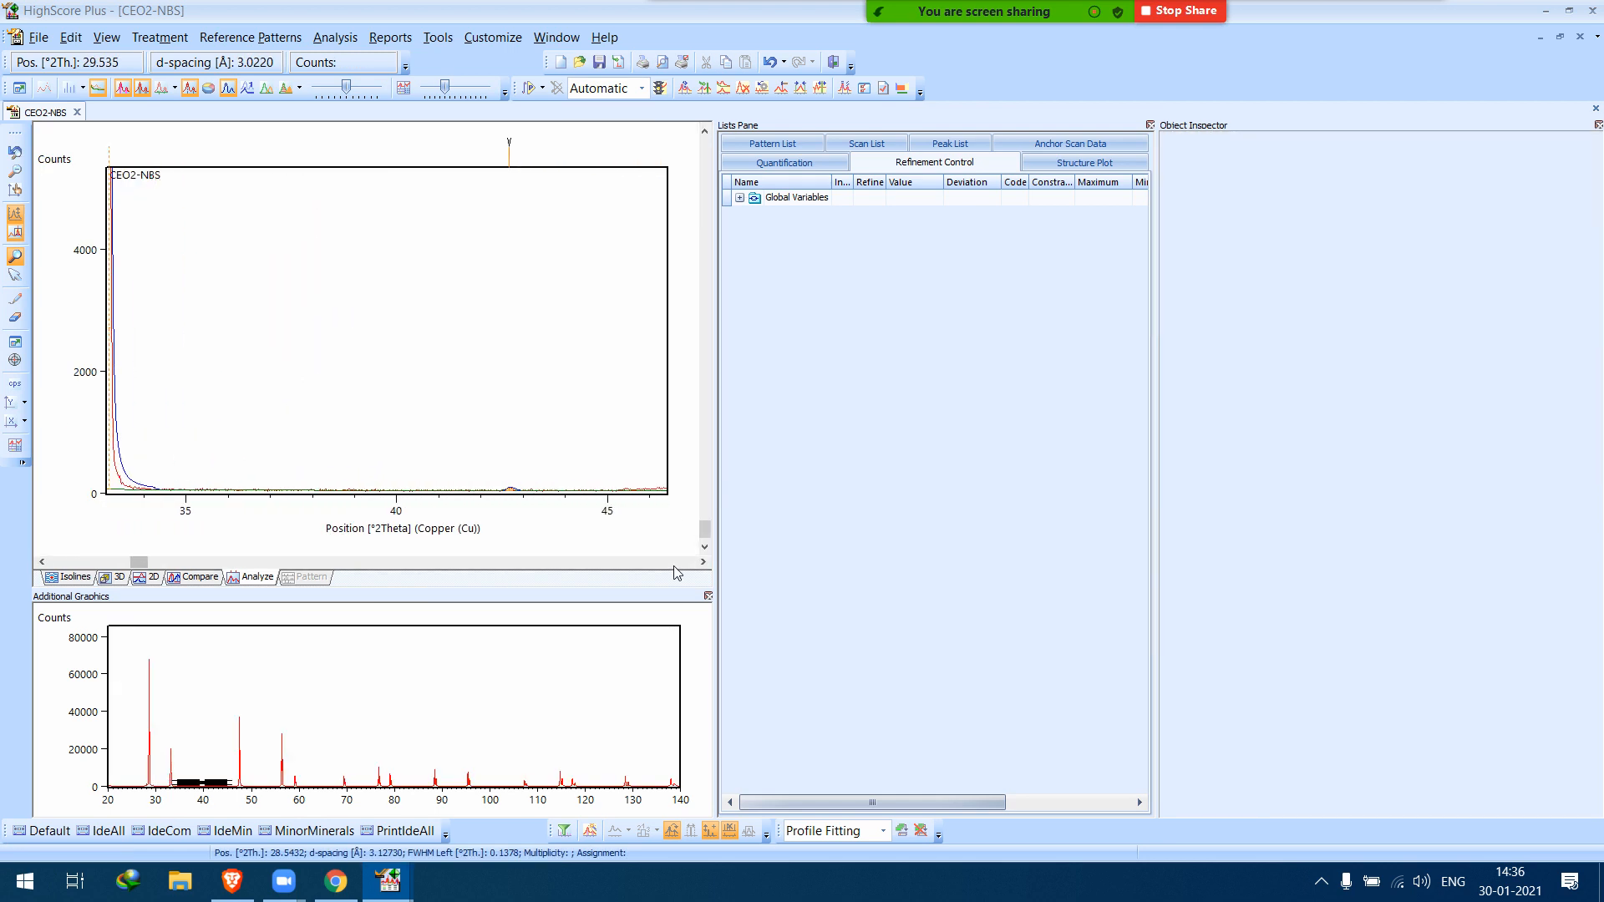
click(673, 567)
click(674, 566)
click(673, 567)
click(673, 566)
click(673, 566)
click(674, 566)
click(615, 566)
click(614, 566)
click(614, 565)
click(614, 566)
click(614, 566)
click(614, 567)
click(614, 567)
click(614, 567)
click(615, 567)
click(615, 568)
click(615, 567)
click(615, 567)
click(615, 568)
click(615, 568)
click(615, 567)
click(615, 567)
click(615, 567)
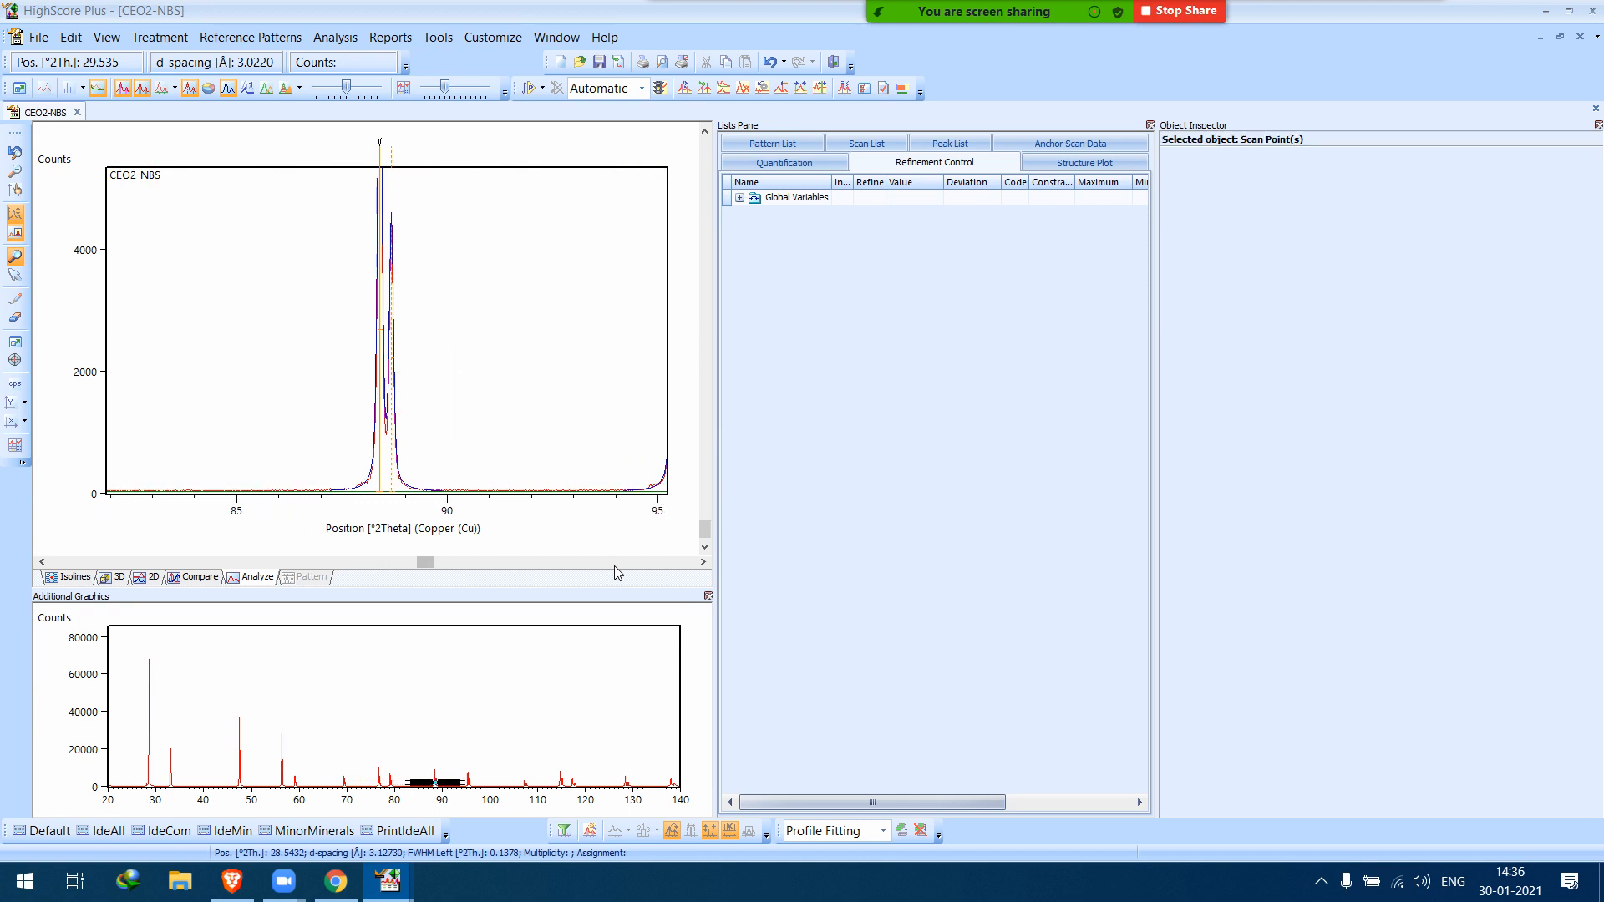
click(614, 568)
click(615, 568)
click(615, 567)
click(615, 569)
click(615, 568)
click(615, 568)
click(614, 569)
click(615, 568)
click(615, 568)
click(615, 568)
click(615, 568)
drag(614, 567, 698, 561)
click(702, 562)
drag(701, 564, 706, 567)
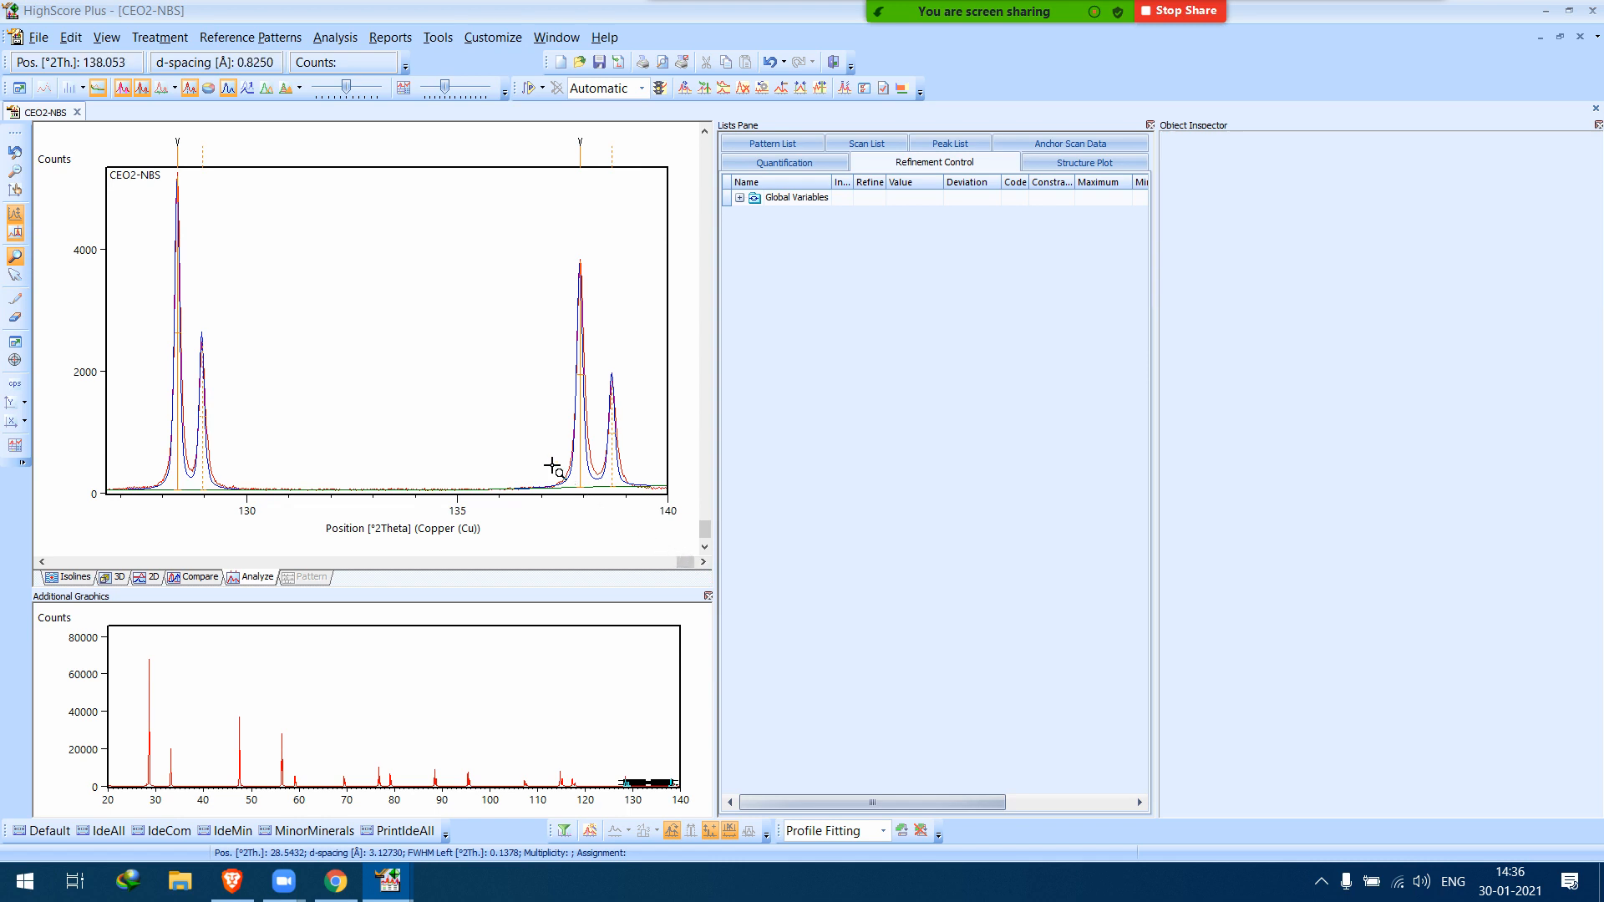
click(508, 388)
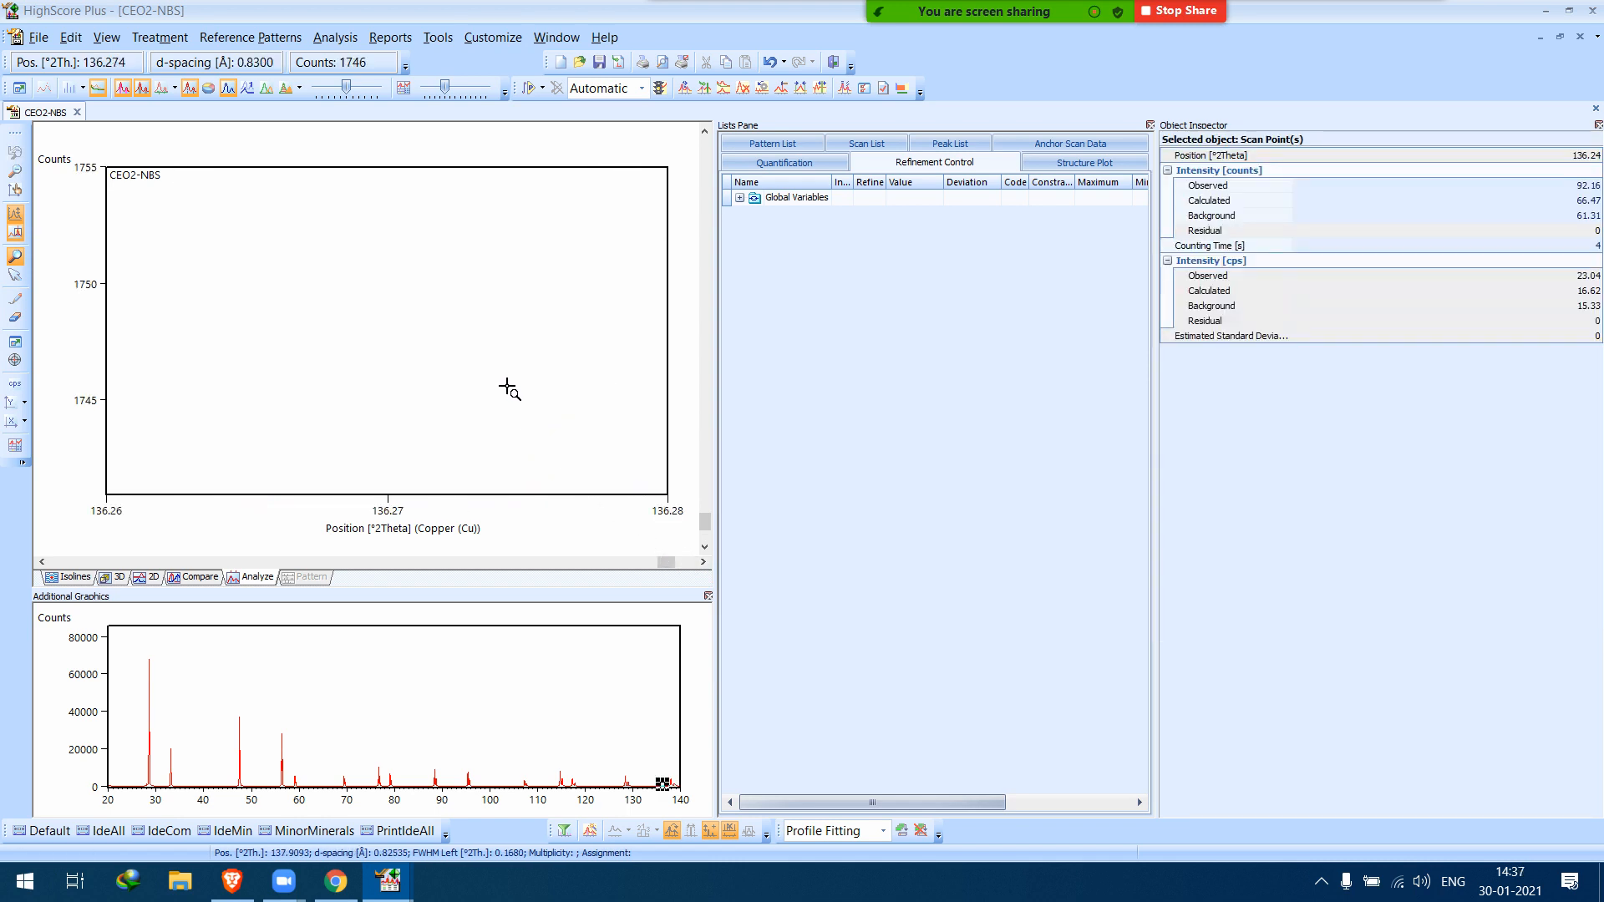
Show the difference plot in the additional graphics and restore the full pattern range.
right_click(434, 717)
mouse_move(576, 722)
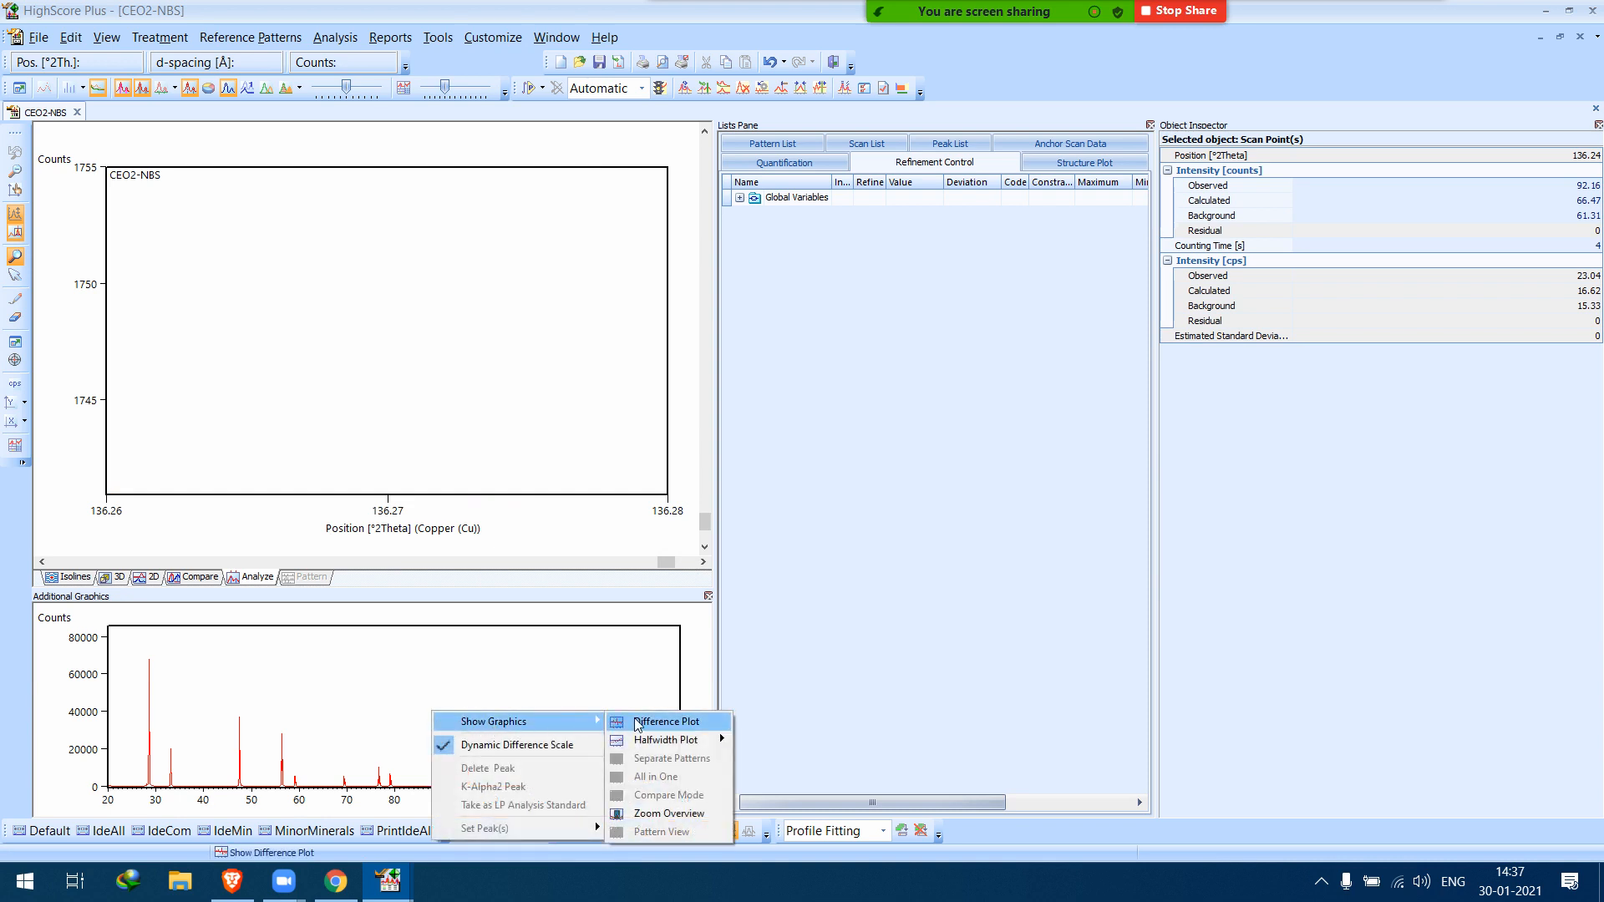
click(668, 723)
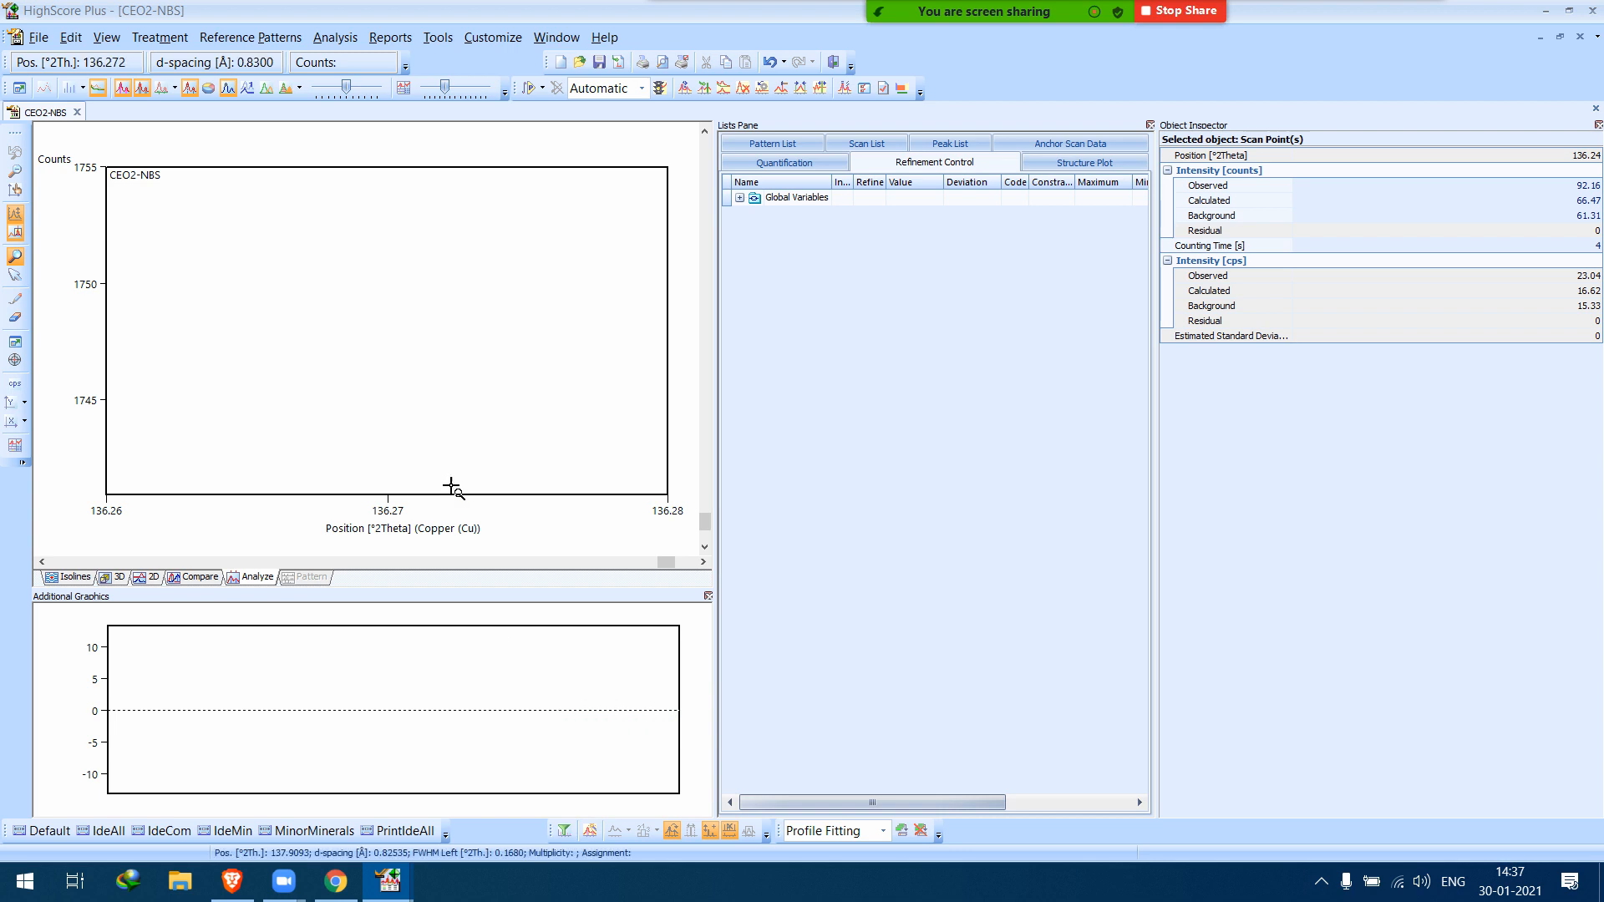
double_click(454, 439)
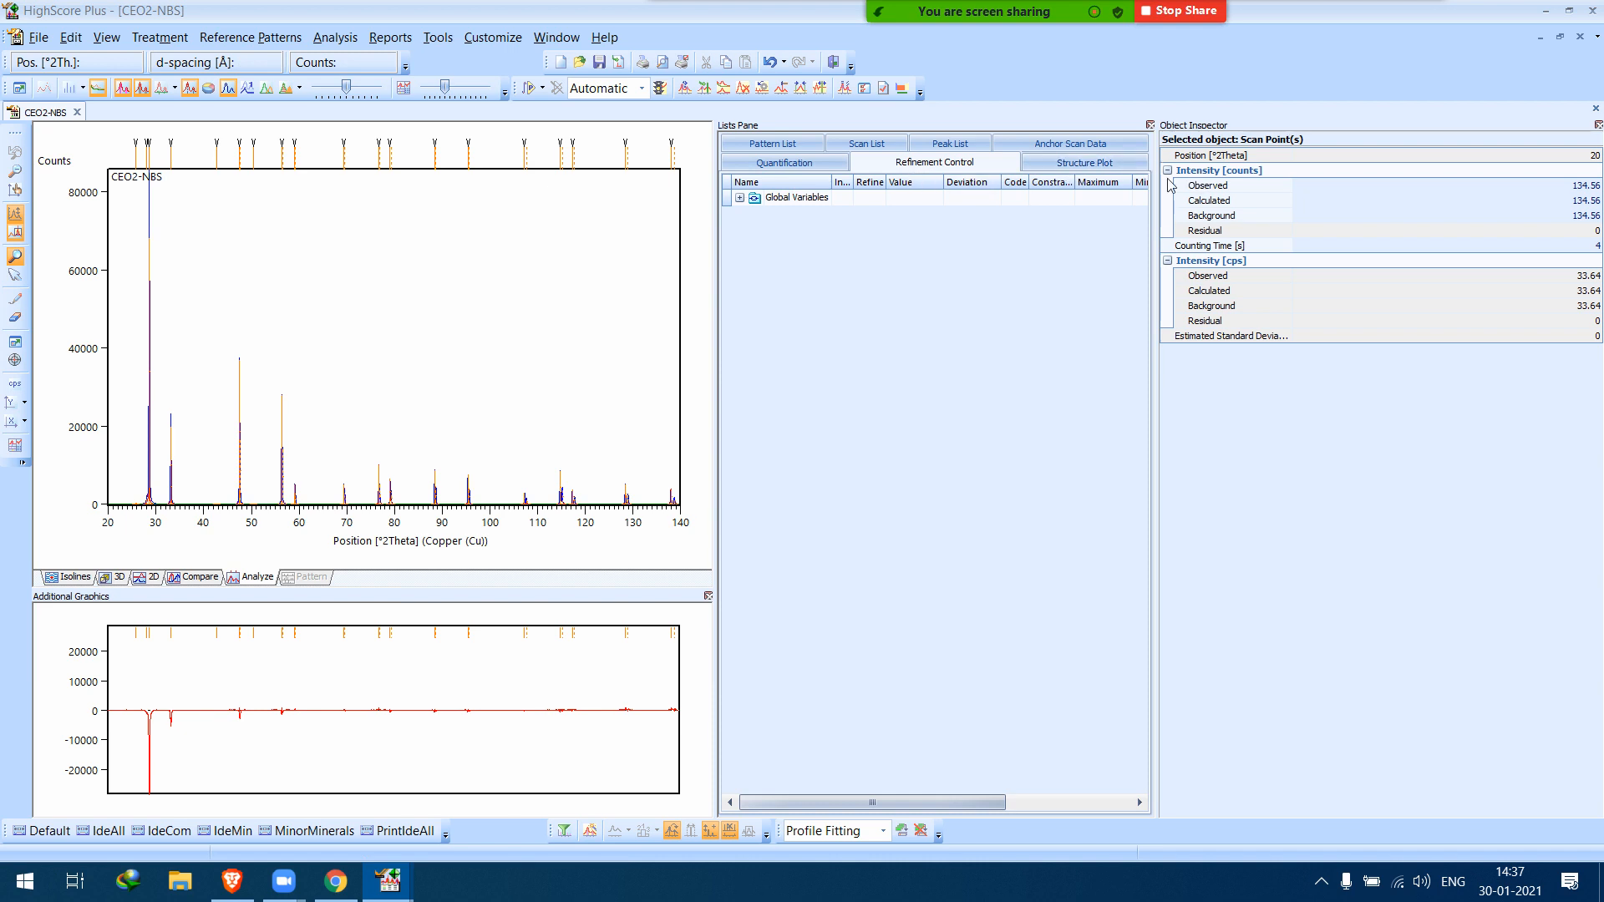
Expand the global variables and set the profile fit's asymmetry type to Split Width and Shape.
click(771, 197)
click(739, 198)
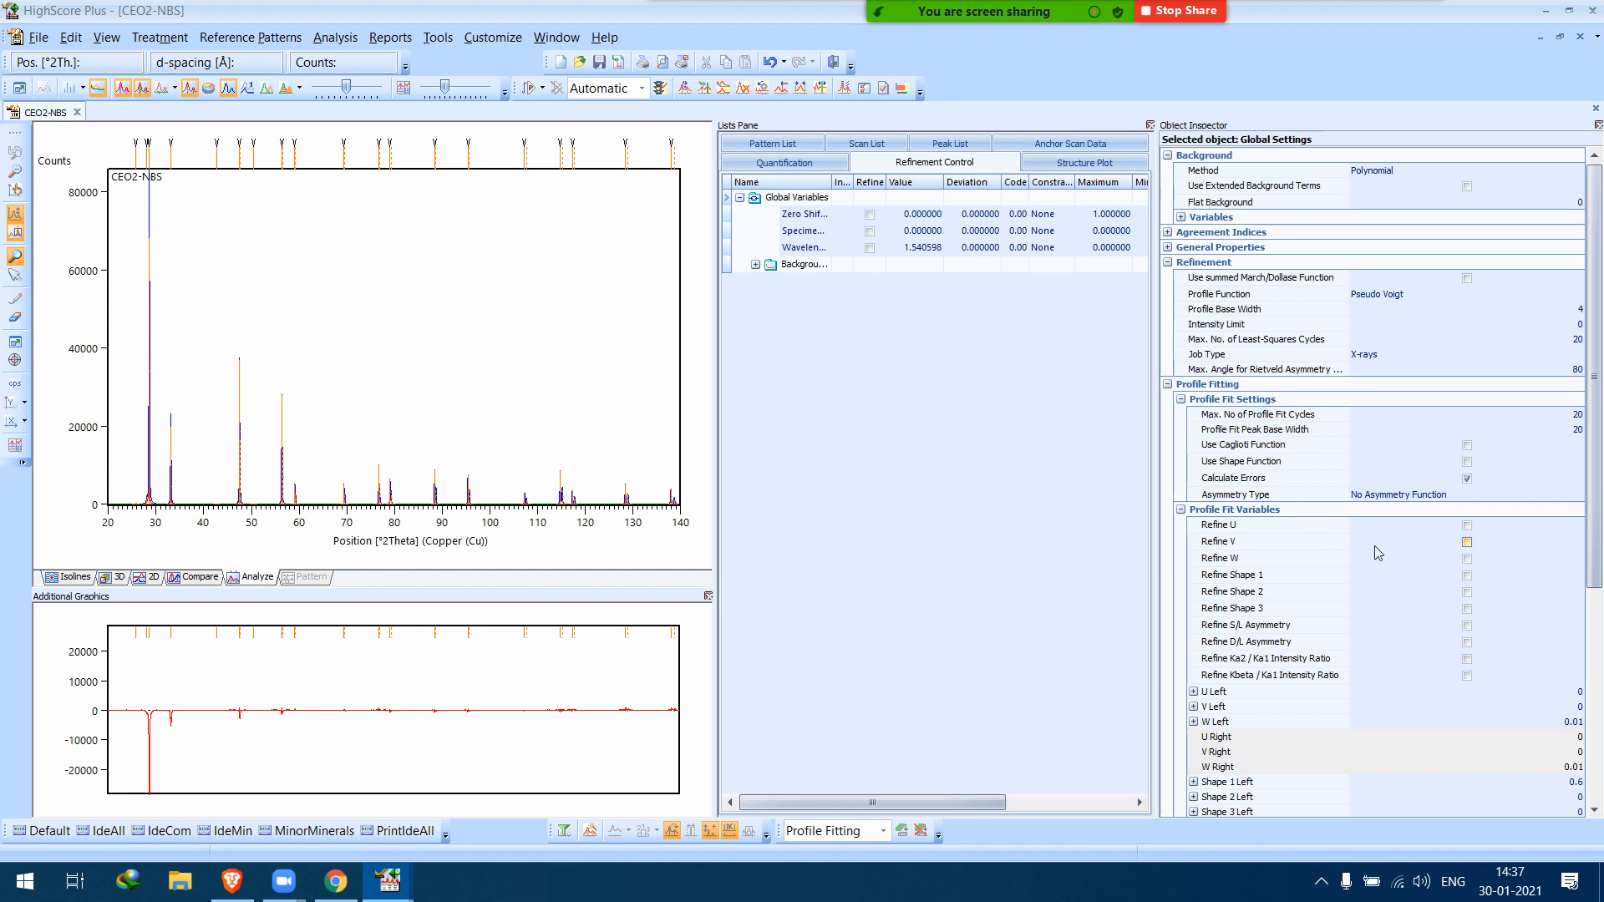
click(1411, 496)
click(1411, 496)
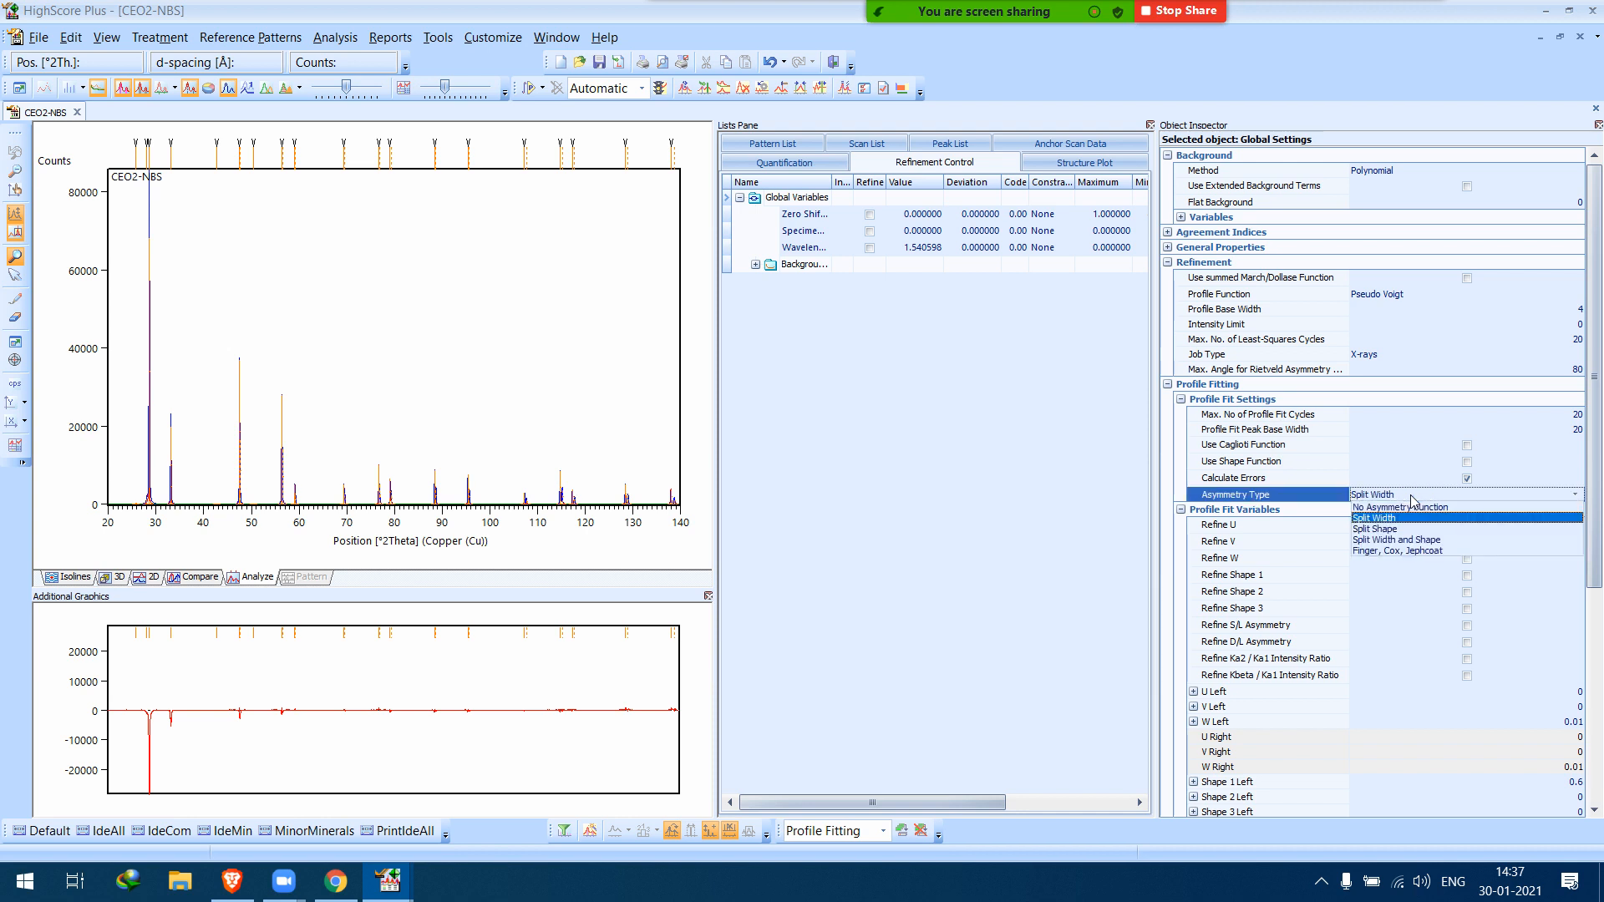
click(1403, 541)
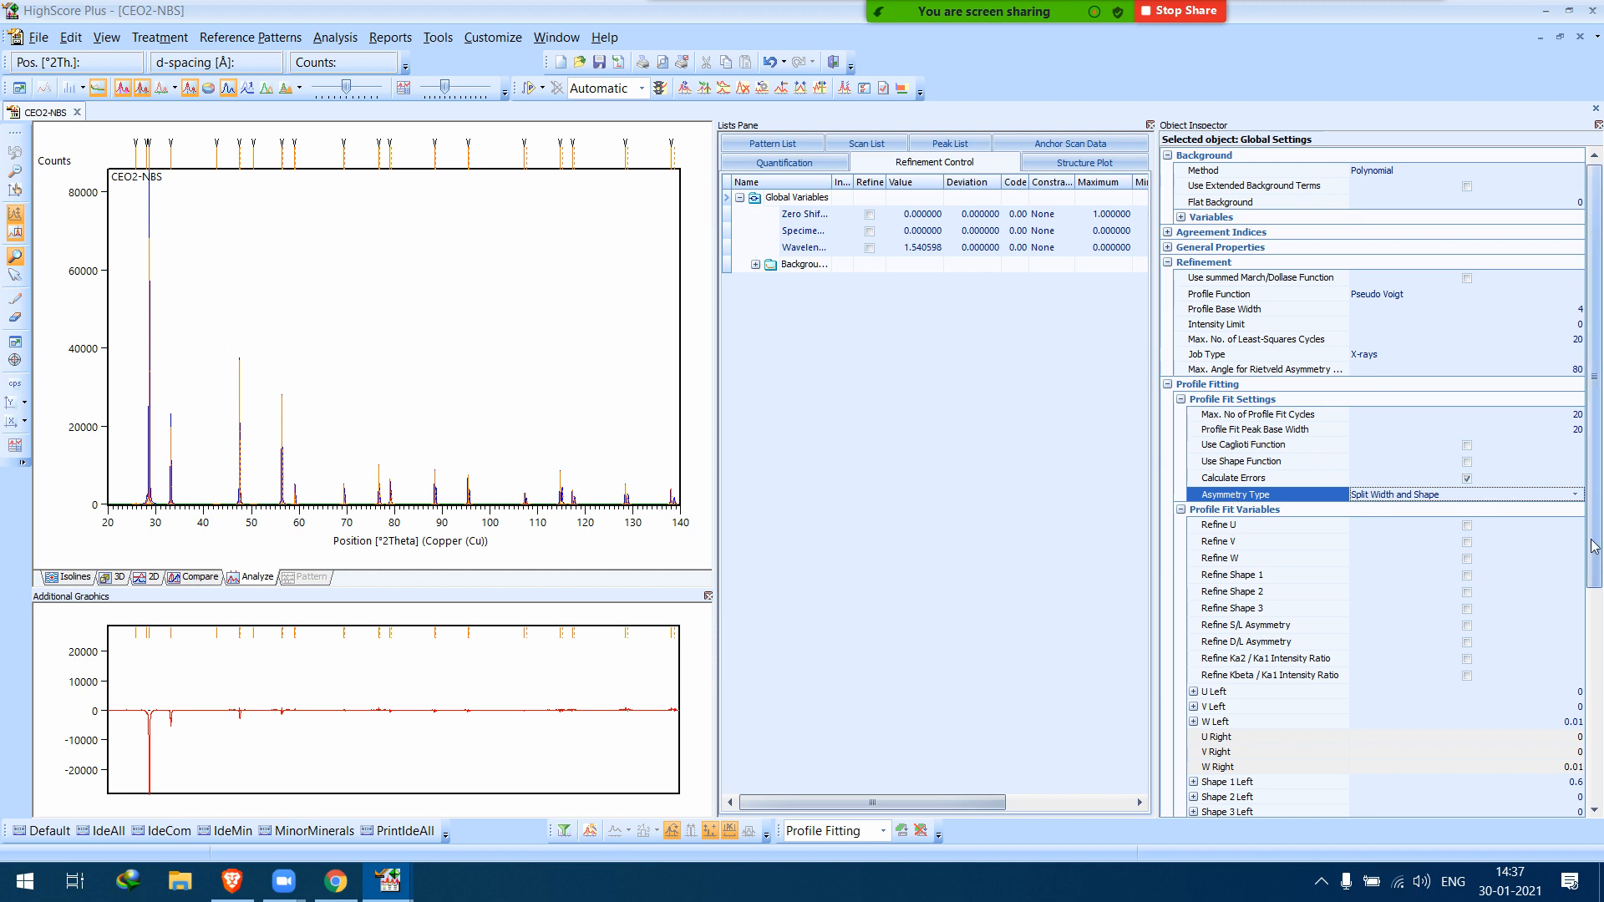
Run the profile fit on all peaks with the split width and shape asymmetry settings.
scroll(1595, 599, down, 3)
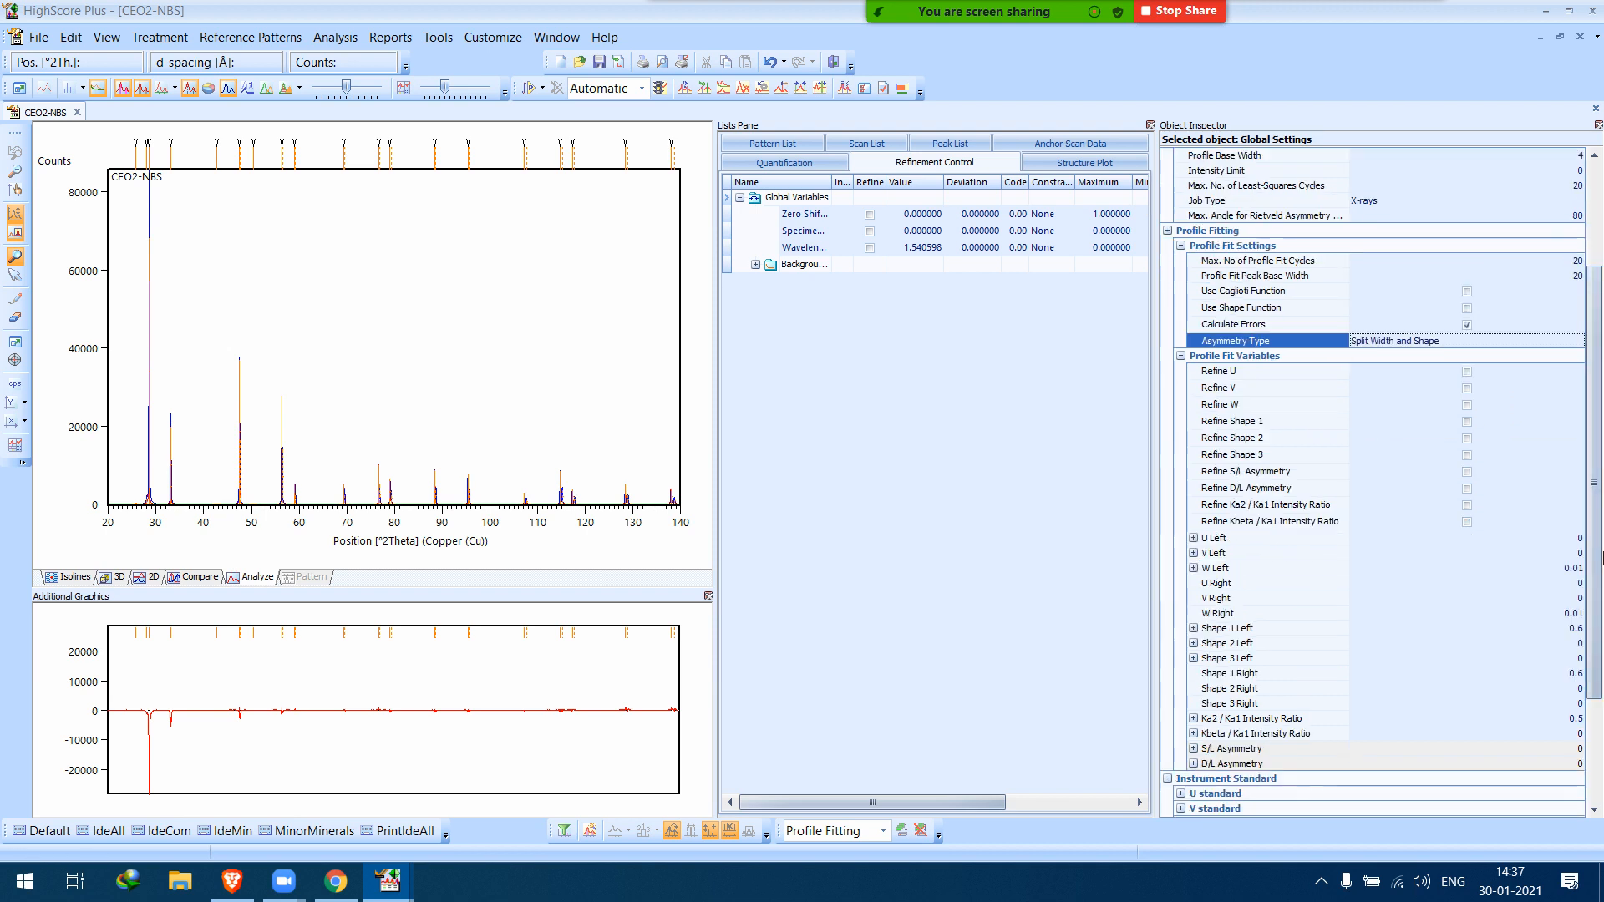
scroll(1596, 599, down, 3)
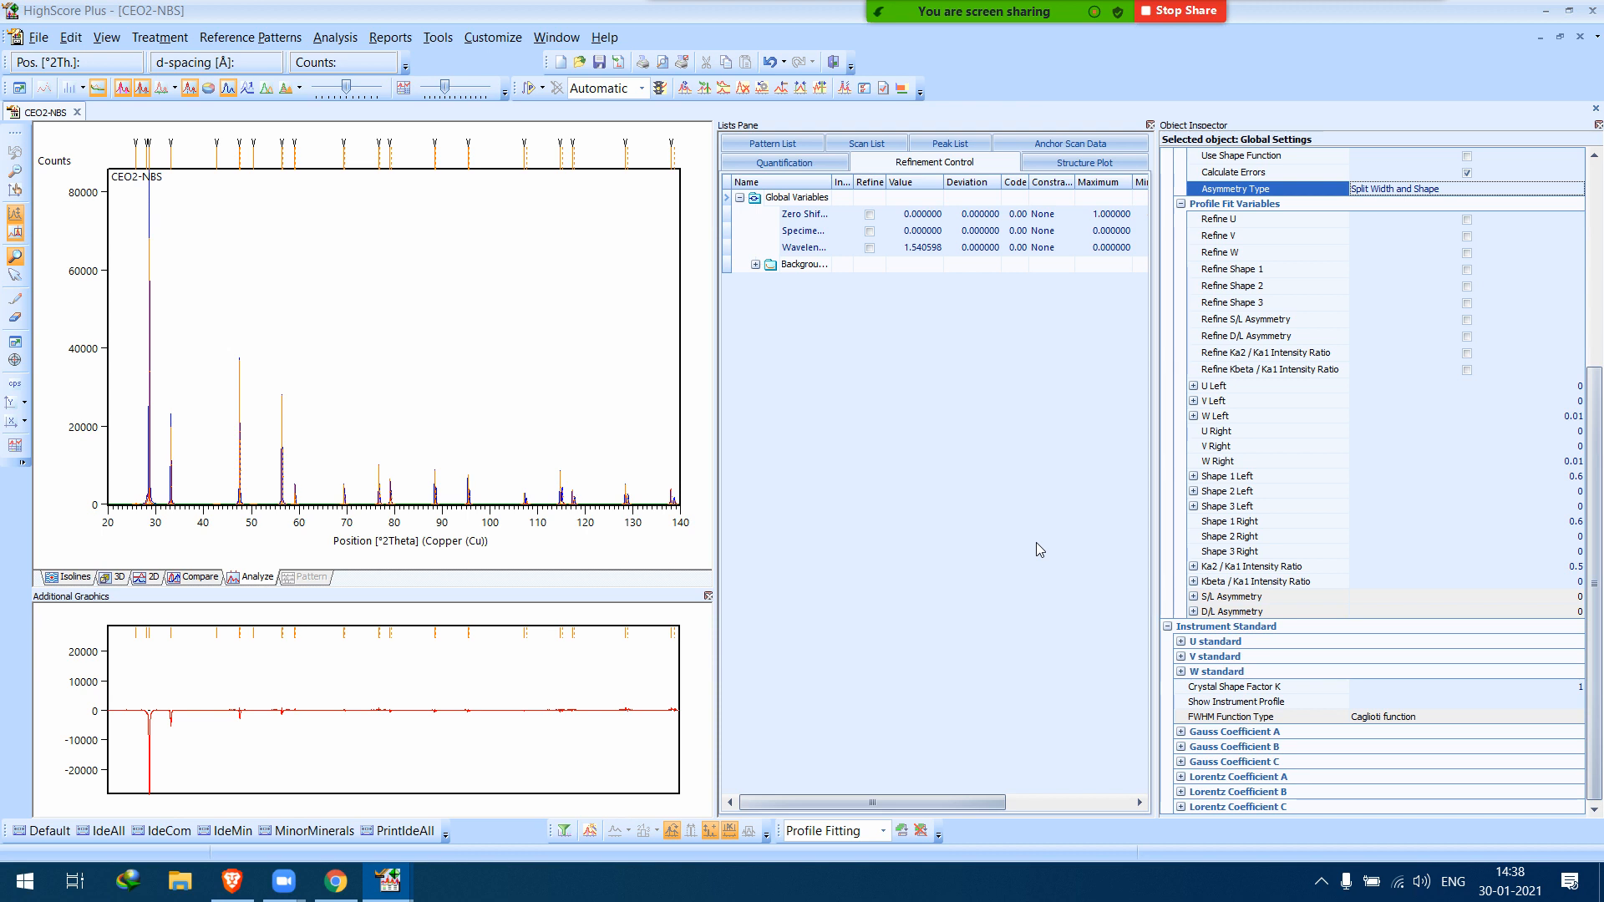
click(542, 87)
click(576, 139)
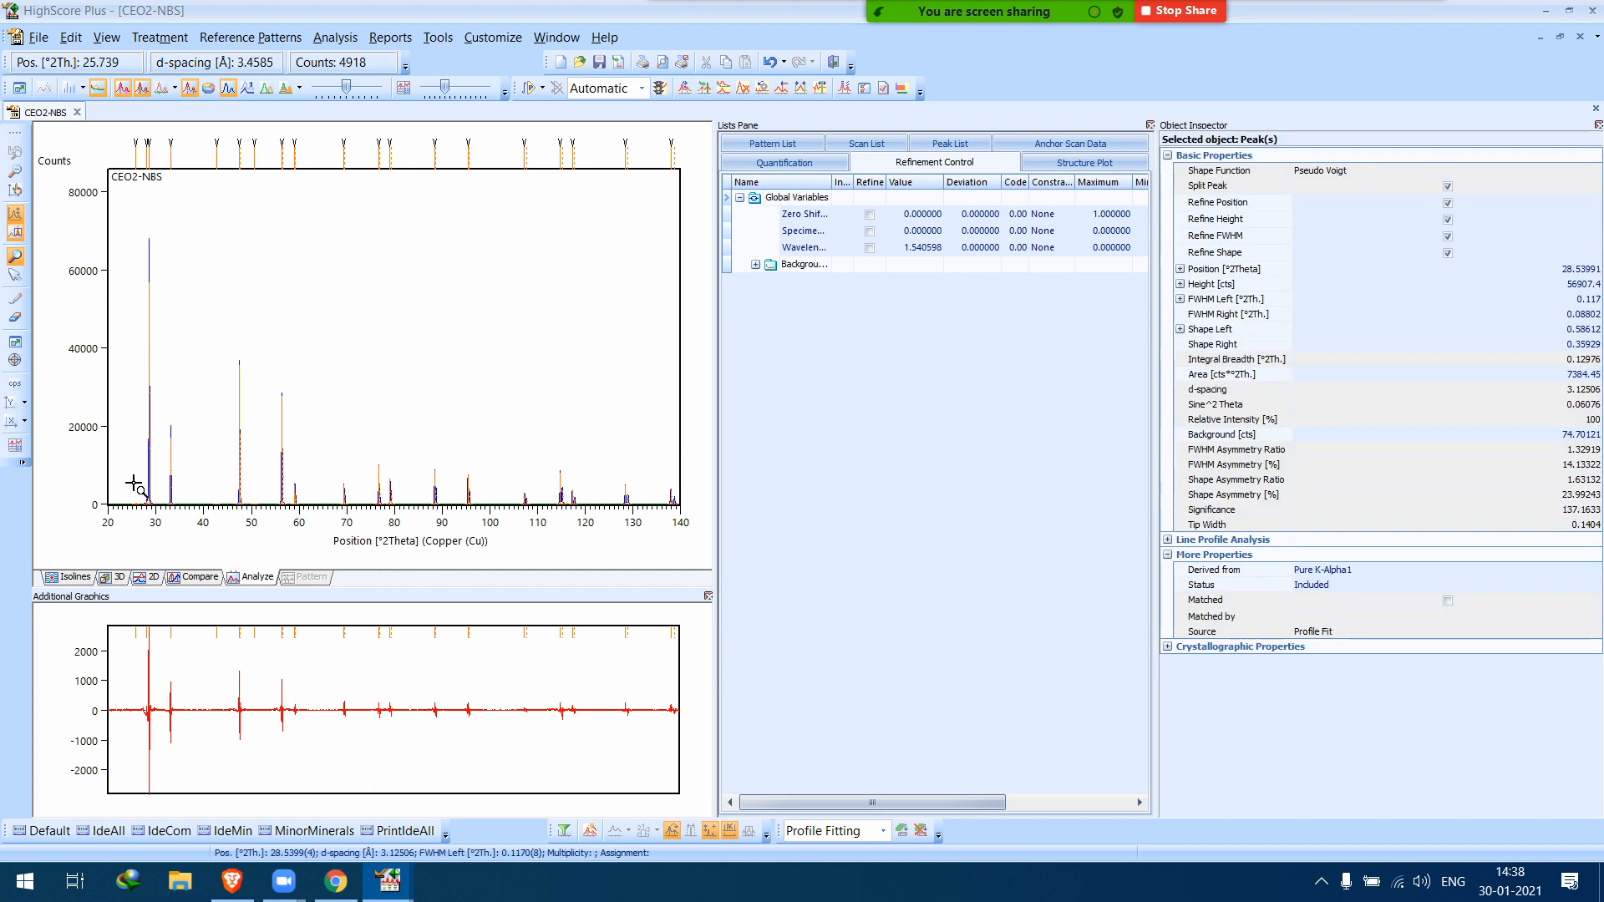
Examine the calculated profile and difference plot against the scan from about 21° up to 61°.
drag(112, 481, 138, 528)
drag(161, 541, 162, 541)
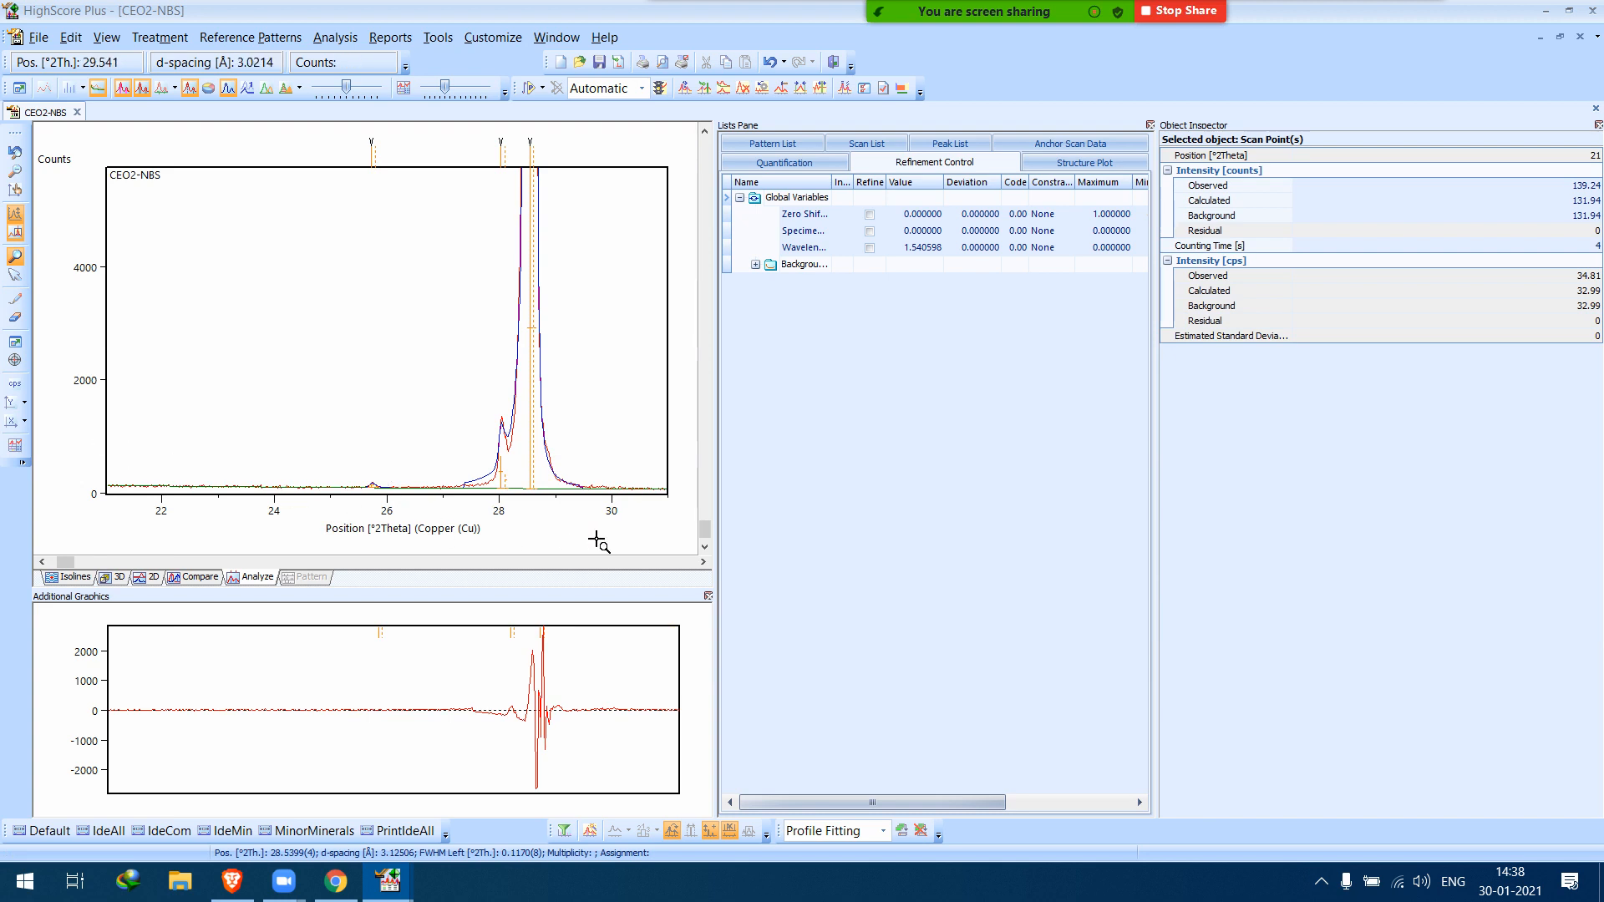
click(703, 562)
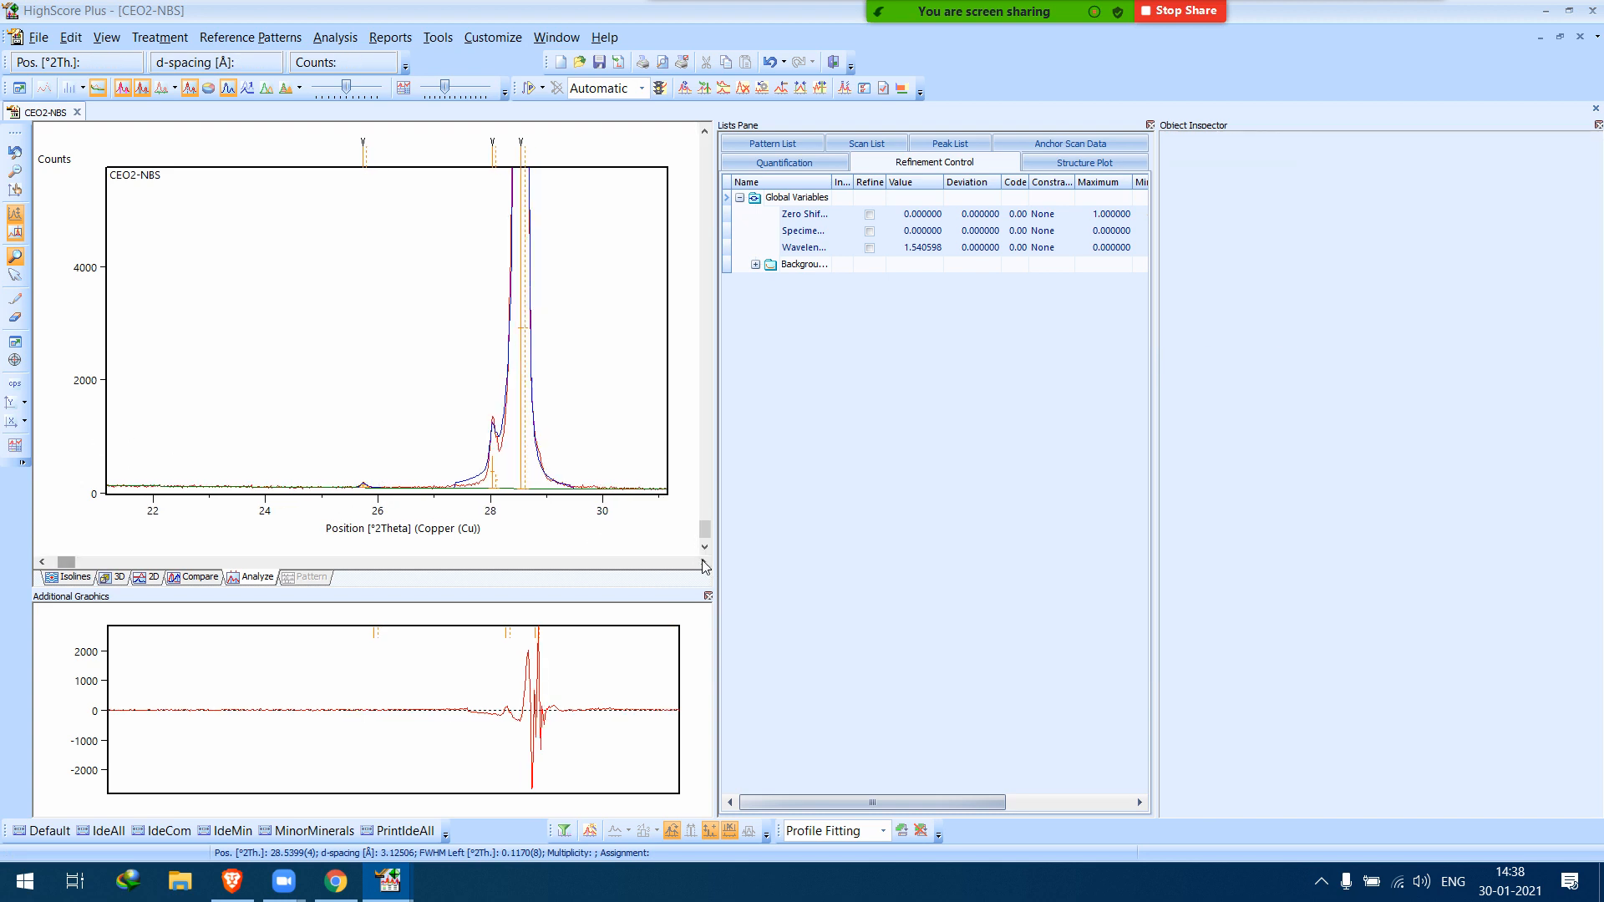
click(682, 564)
click(683, 563)
click(683, 563)
click(682, 564)
click(683, 563)
click(683, 563)
click(682, 563)
click(683, 564)
click(683, 563)
click(683, 563)
click(683, 563)
click(683, 563)
click(682, 563)
click(682, 564)
click(683, 563)
click(683, 563)
click(683, 564)
click(682, 563)
click(683, 563)
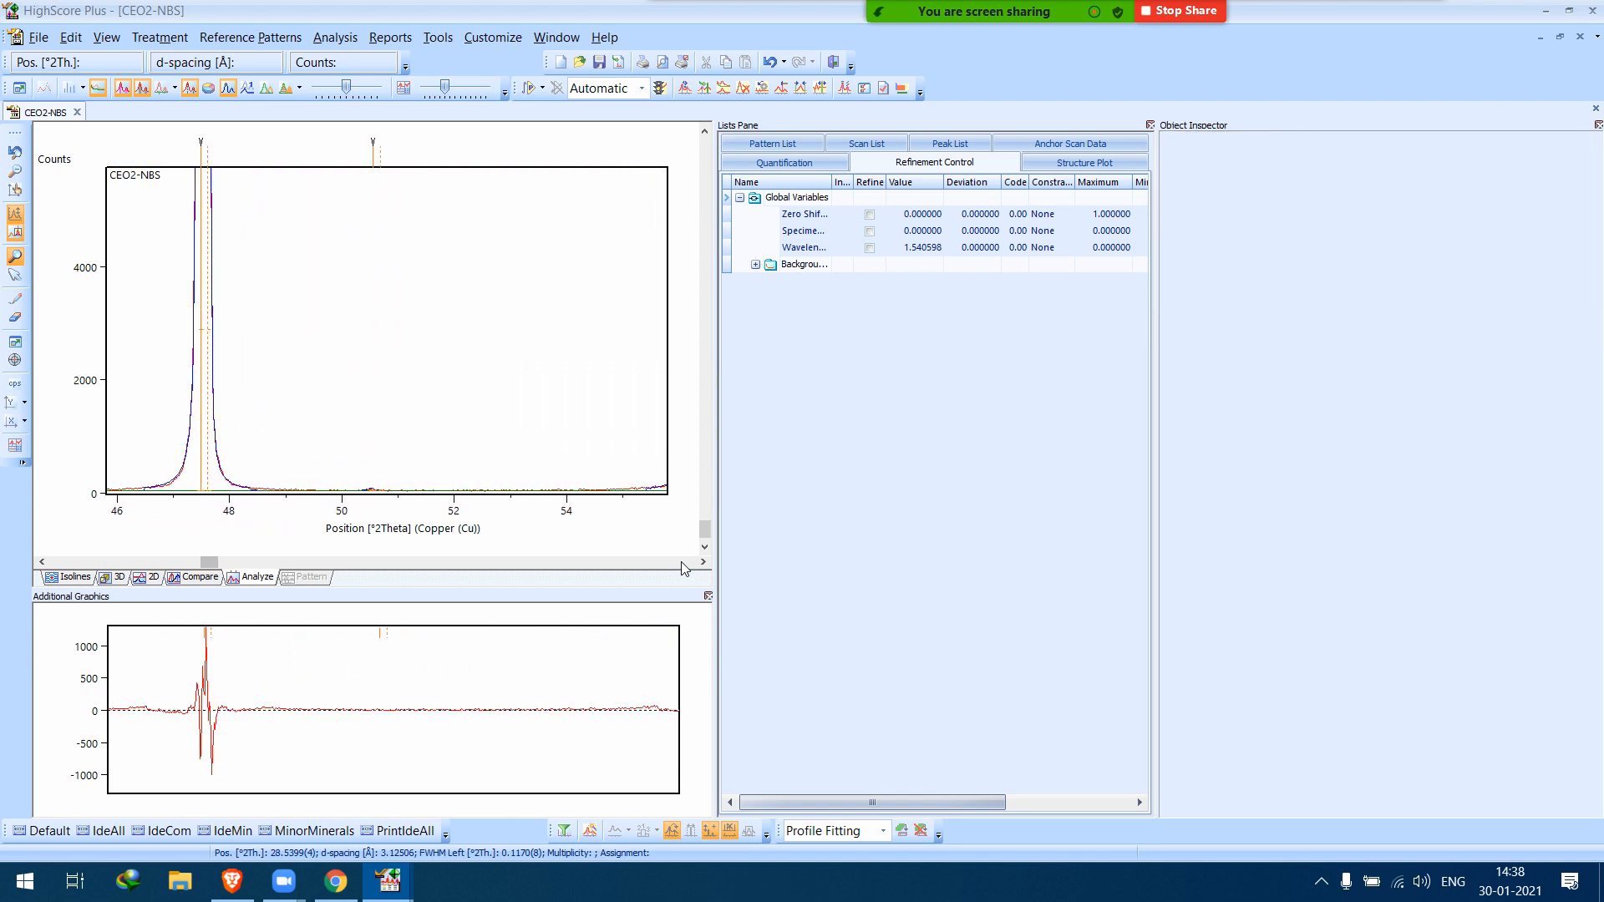
click(683, 564)
click(683, 563)
click(683, 563)
click(683, 563)
click(683, 563)
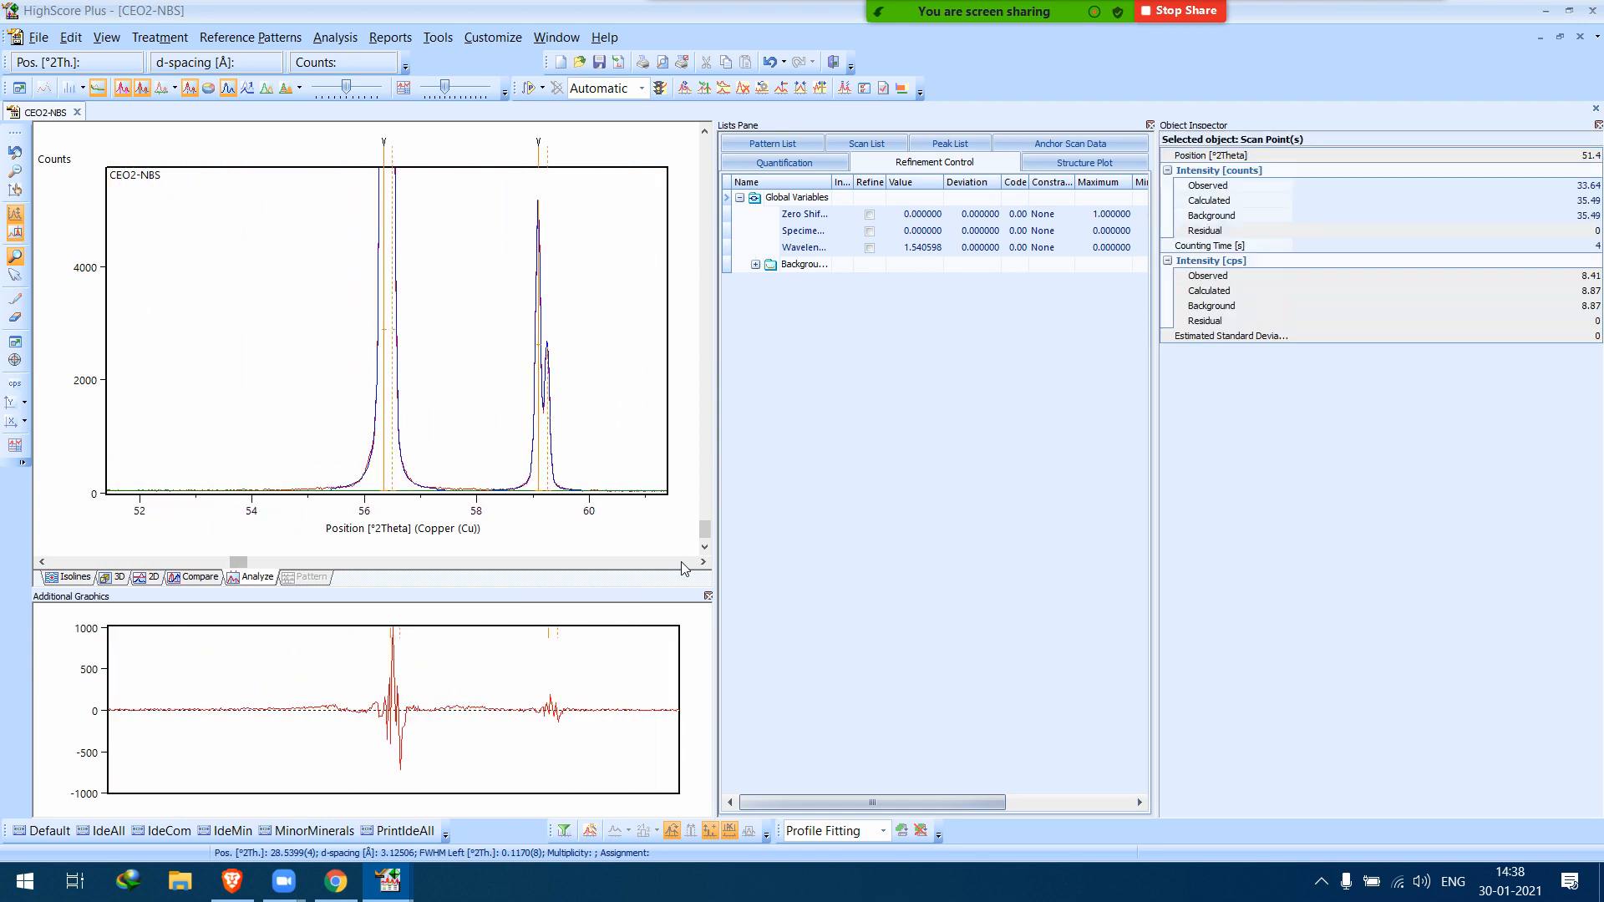
Examine how the calculated profile follows the tails at the base of the peaks near 56° and 59°.
drag(233, 423, 655, 538)
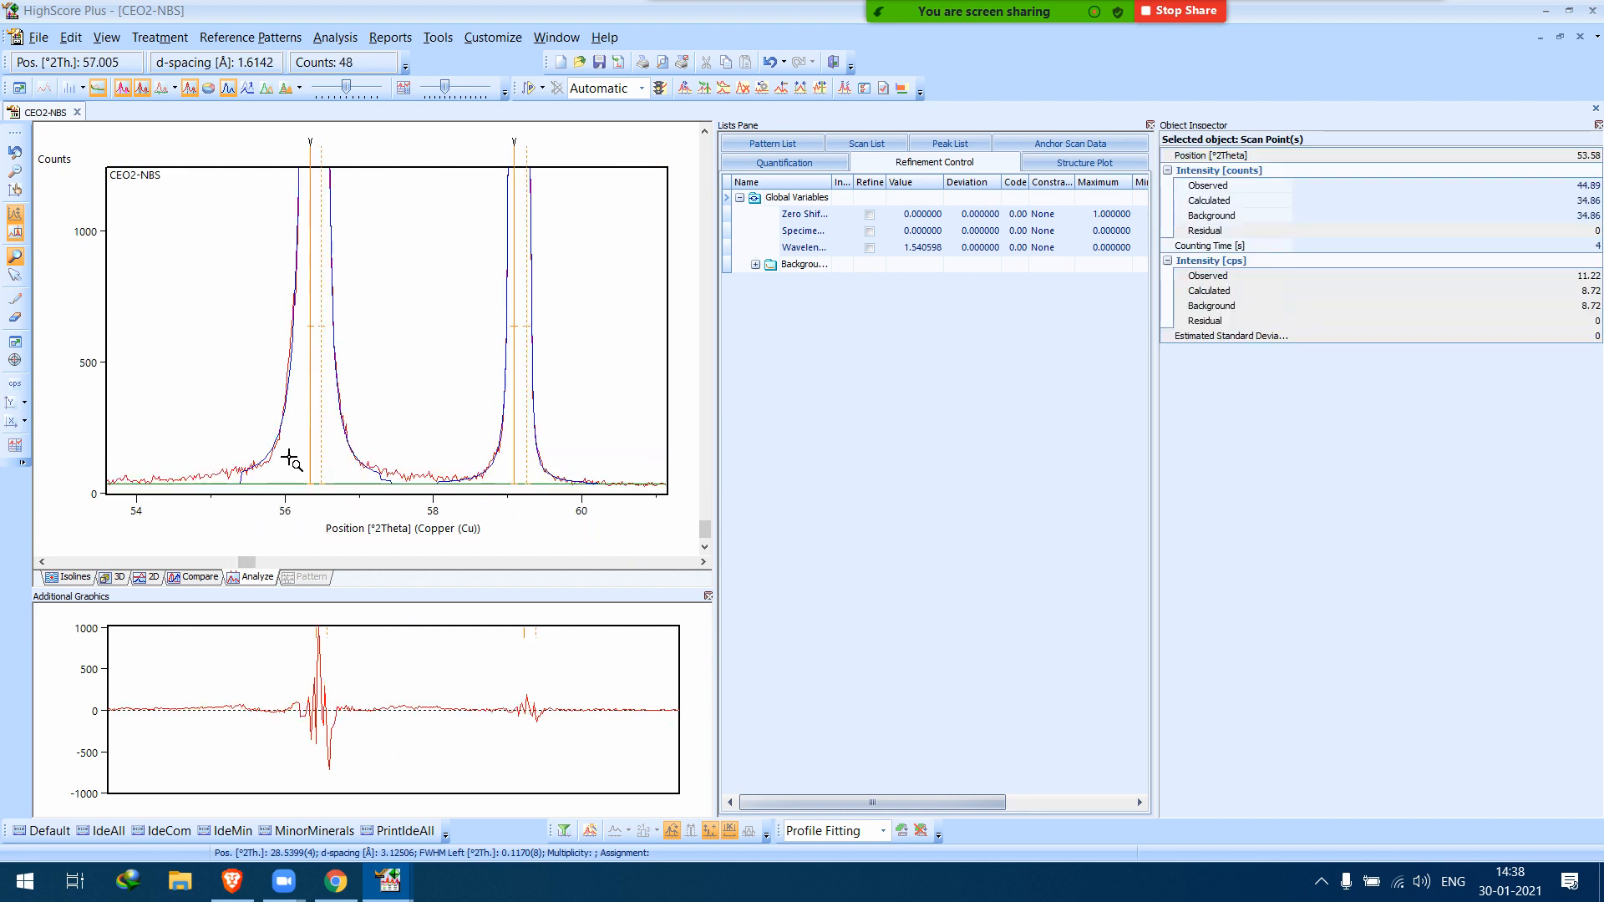
drag(135, 410, 642, 526)
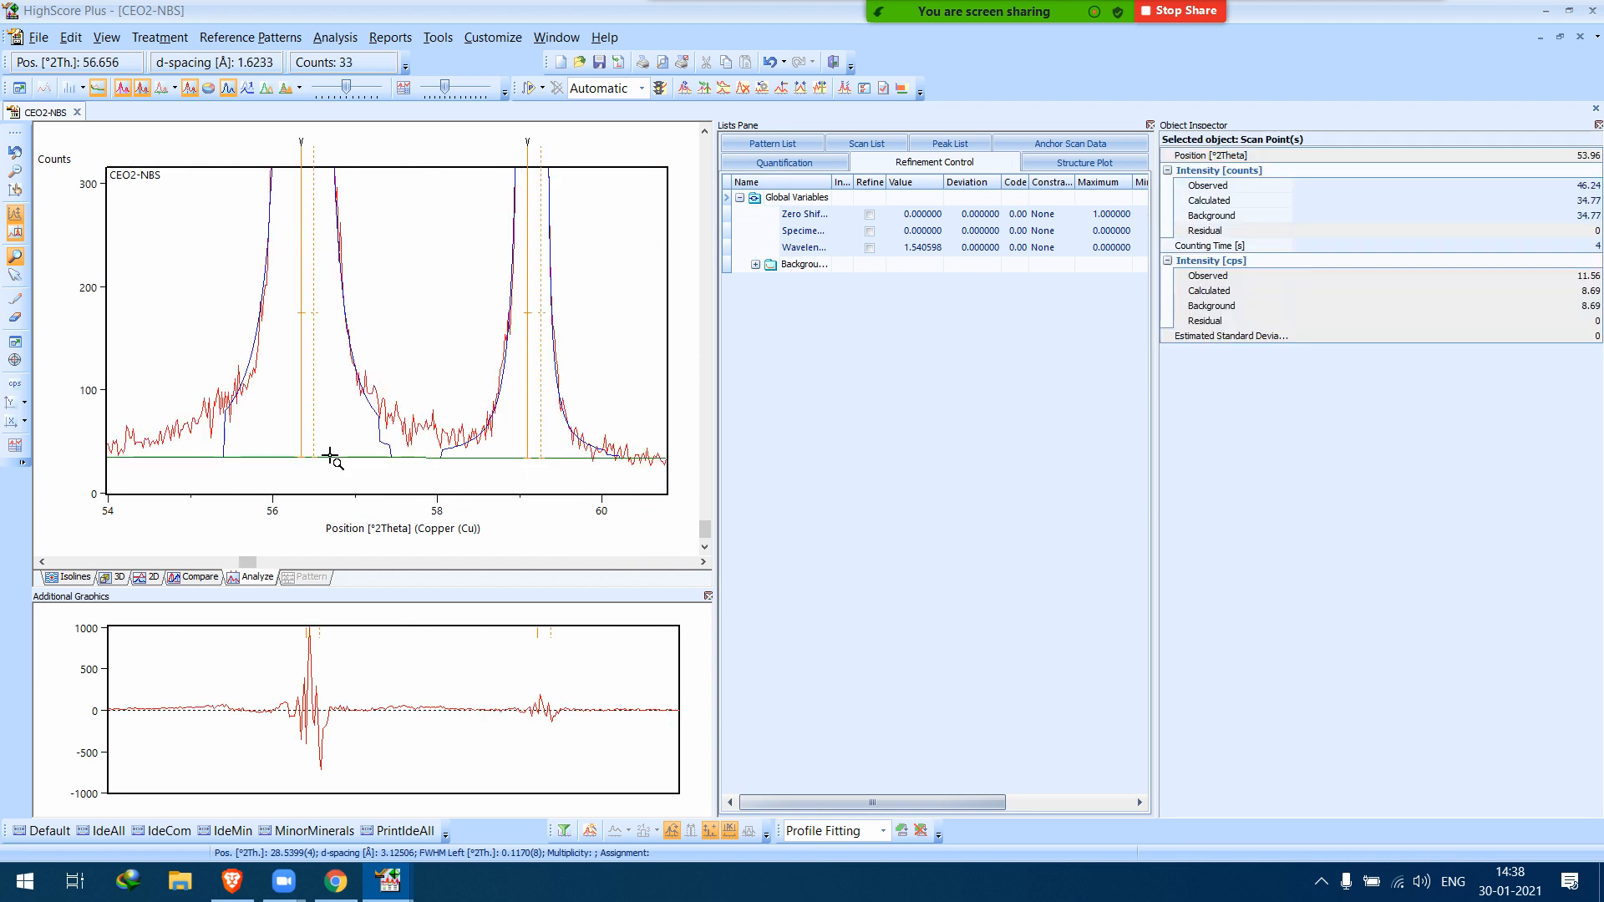
click(236, 444)
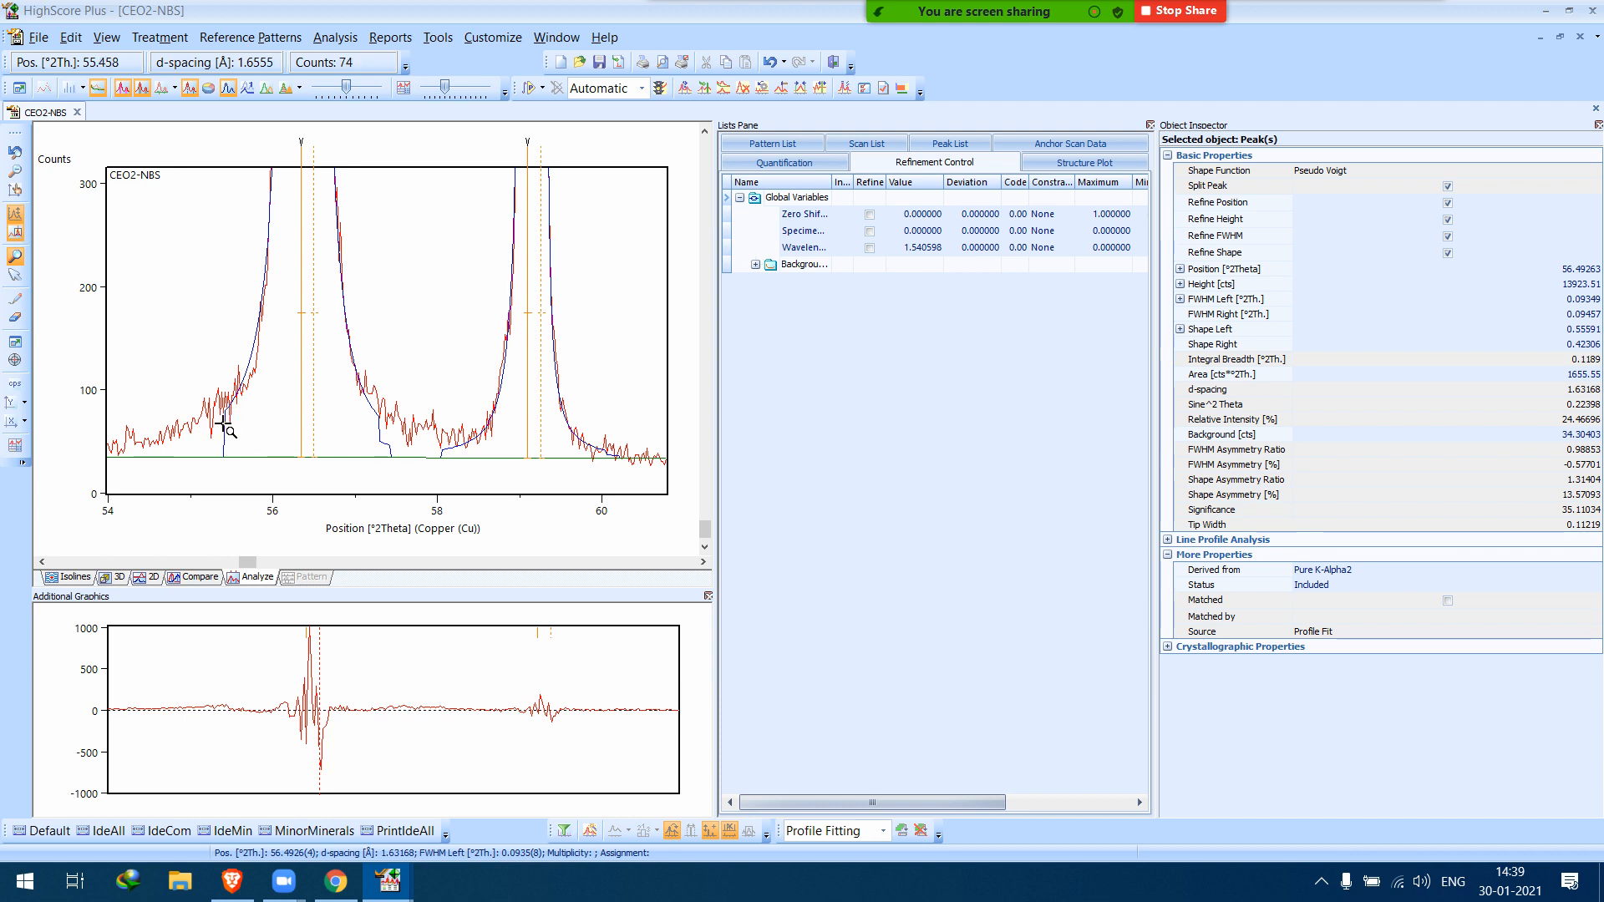
click(450, 449)
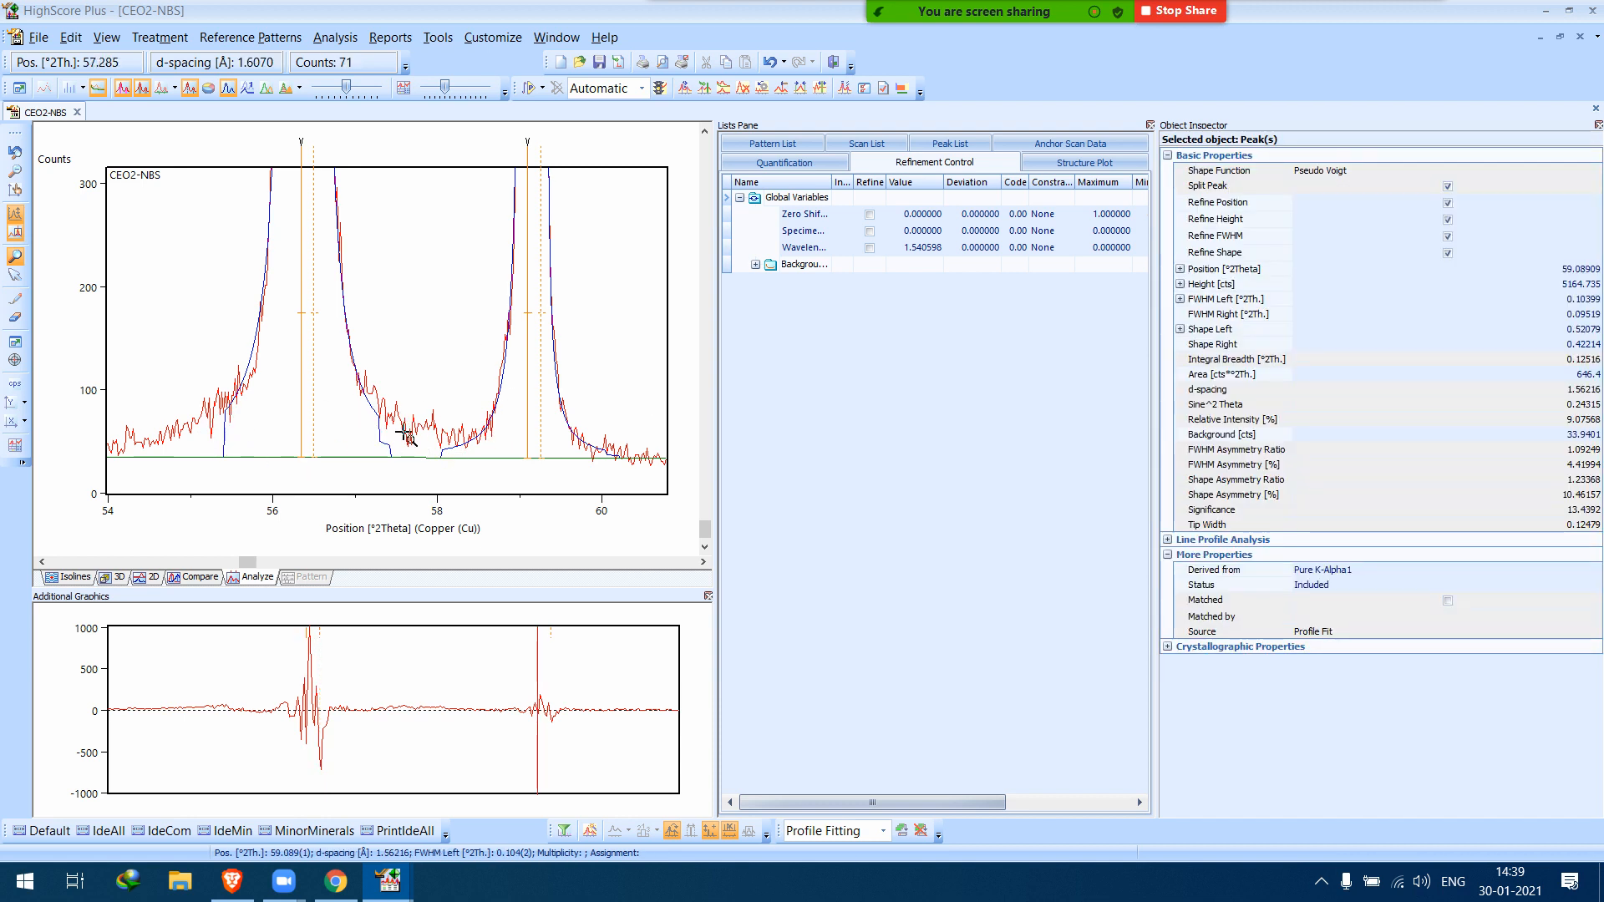
Set the Profile Fit Peak Base Width in the global settings to 30.
click(797, 205)
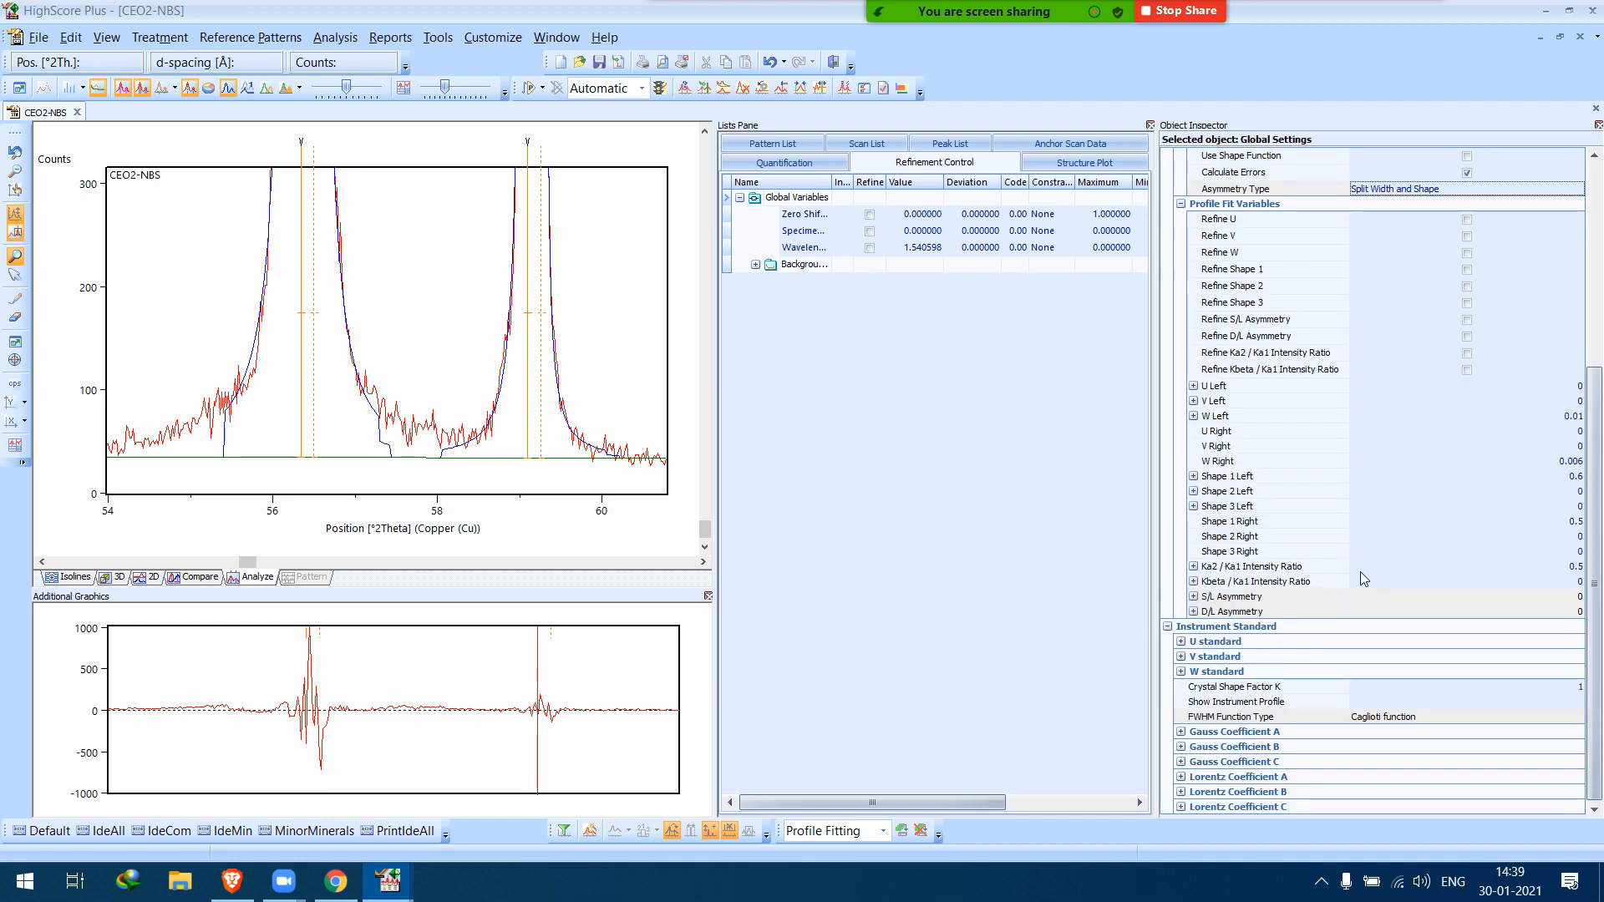
click(1180, 204)
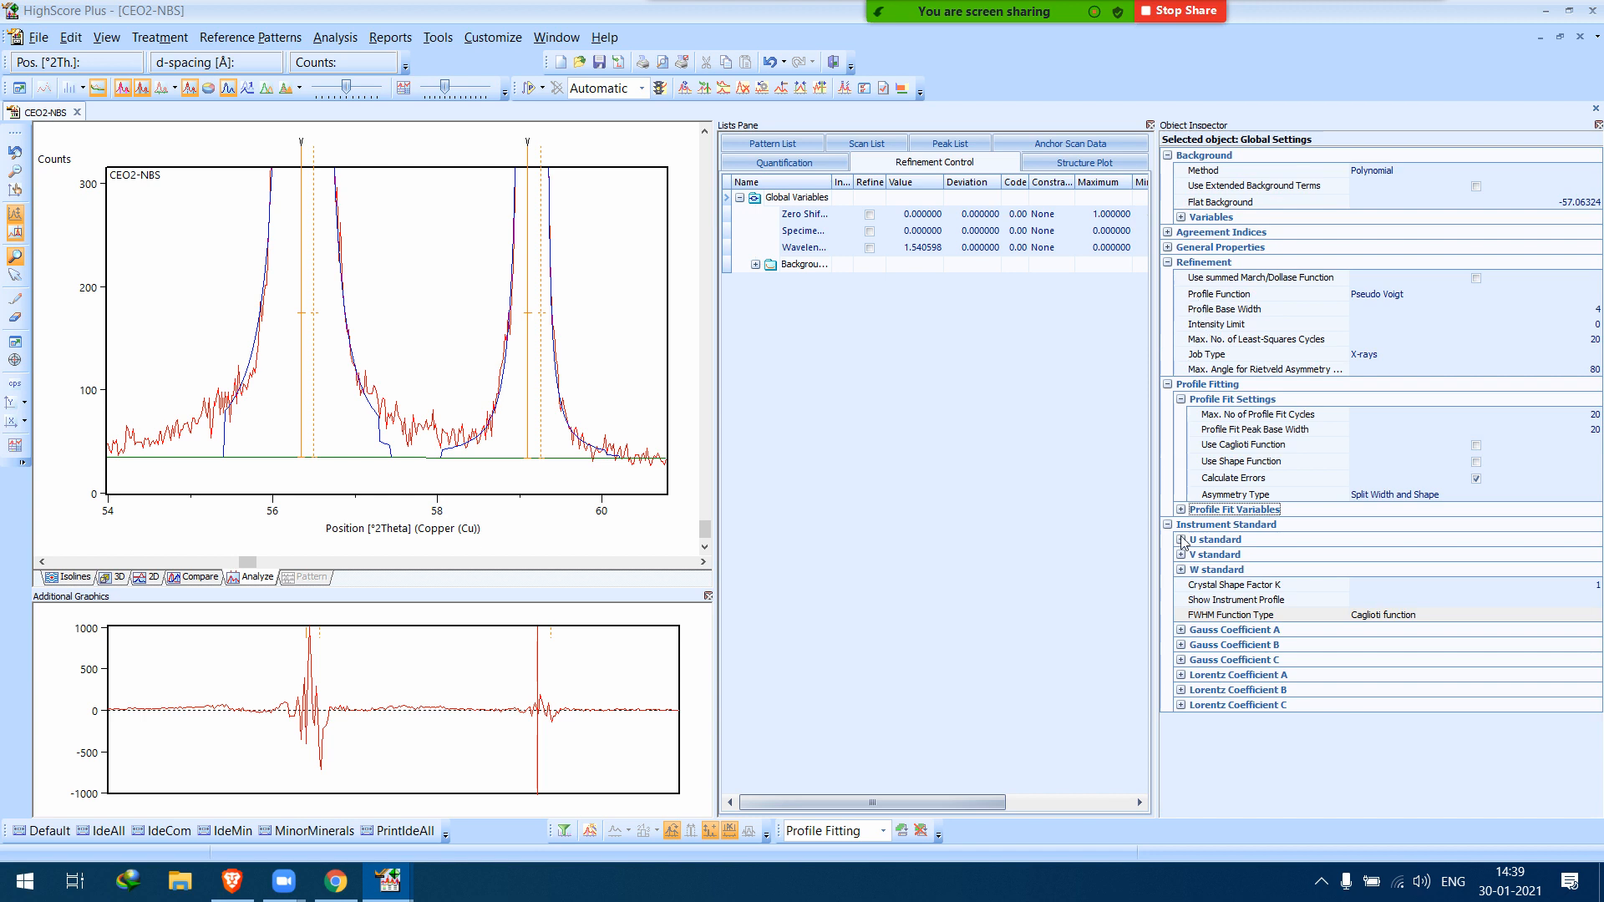
click(1230, 386)
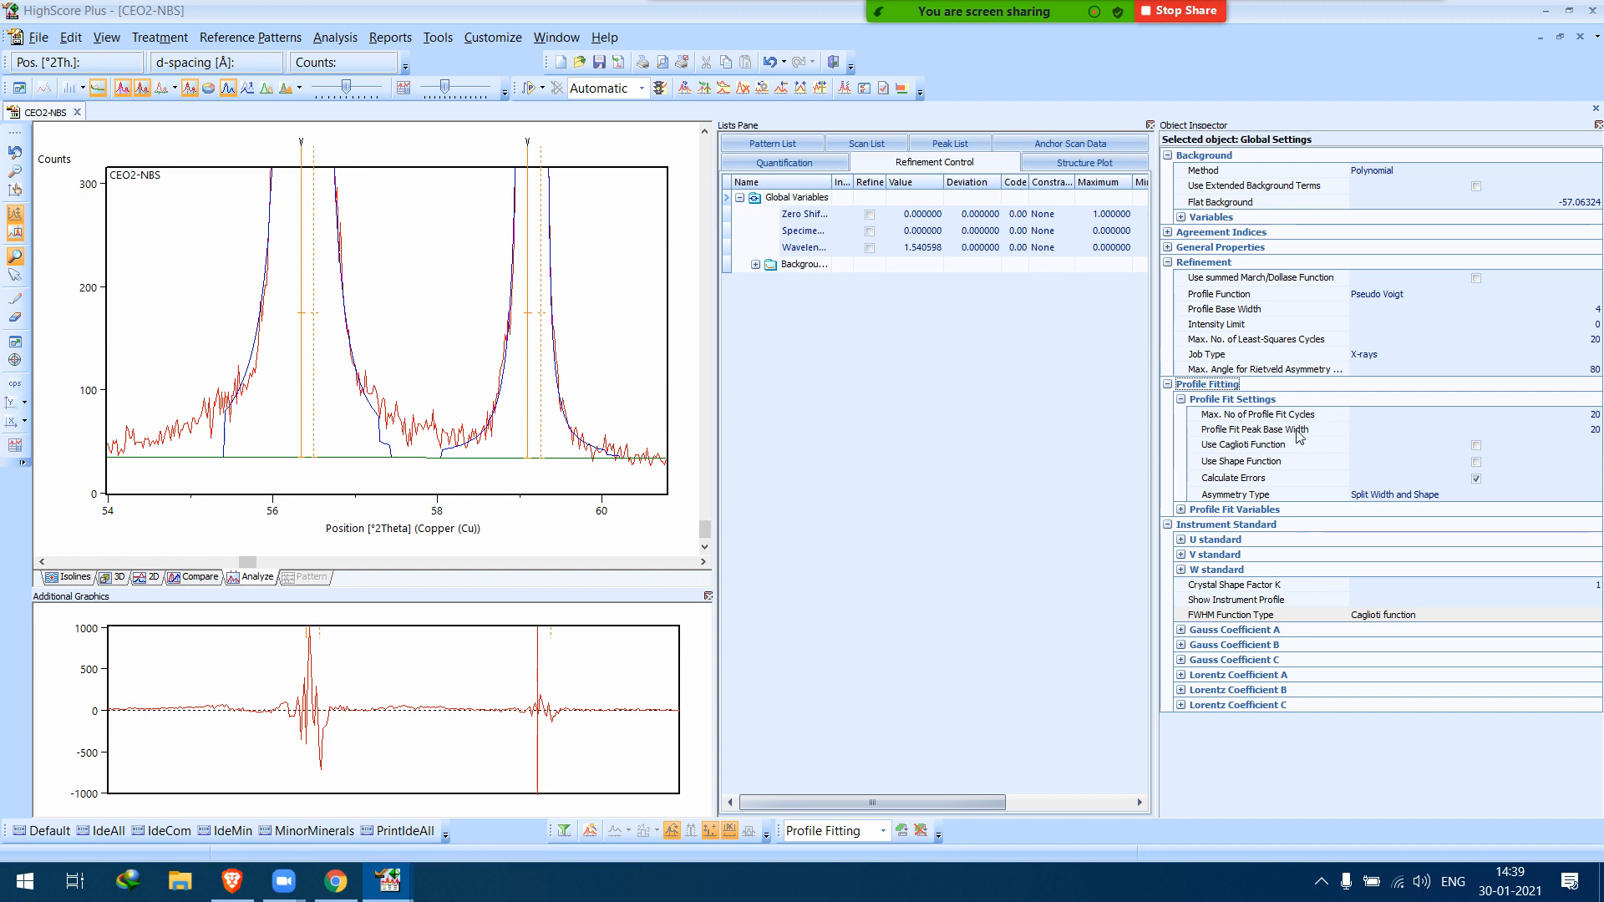
click(246, 427)
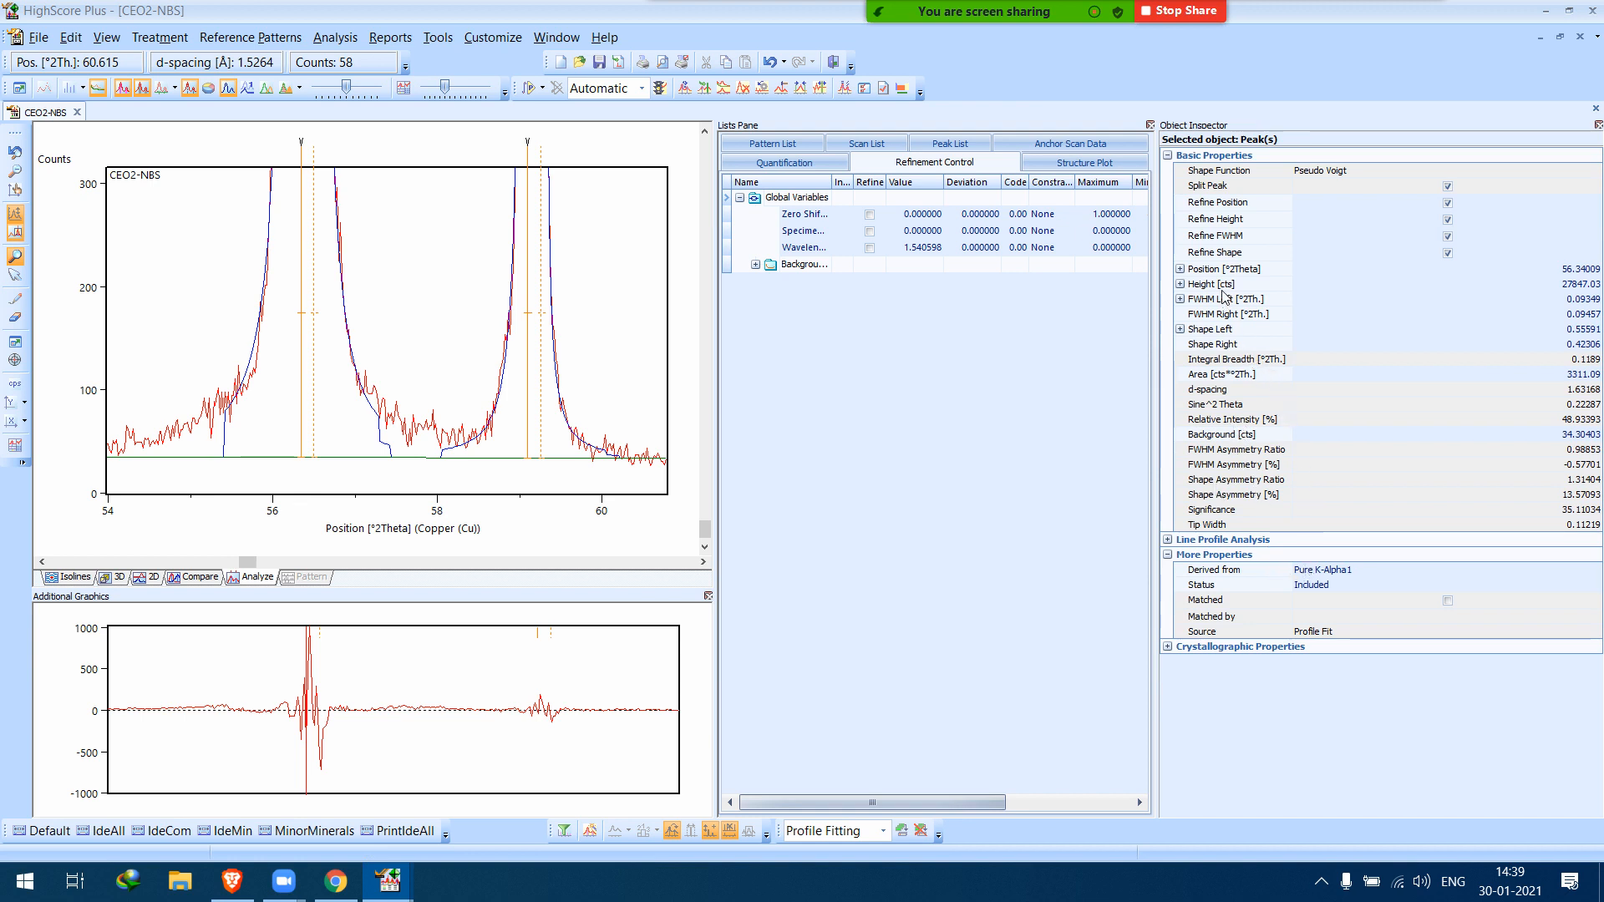
click(765, 201)
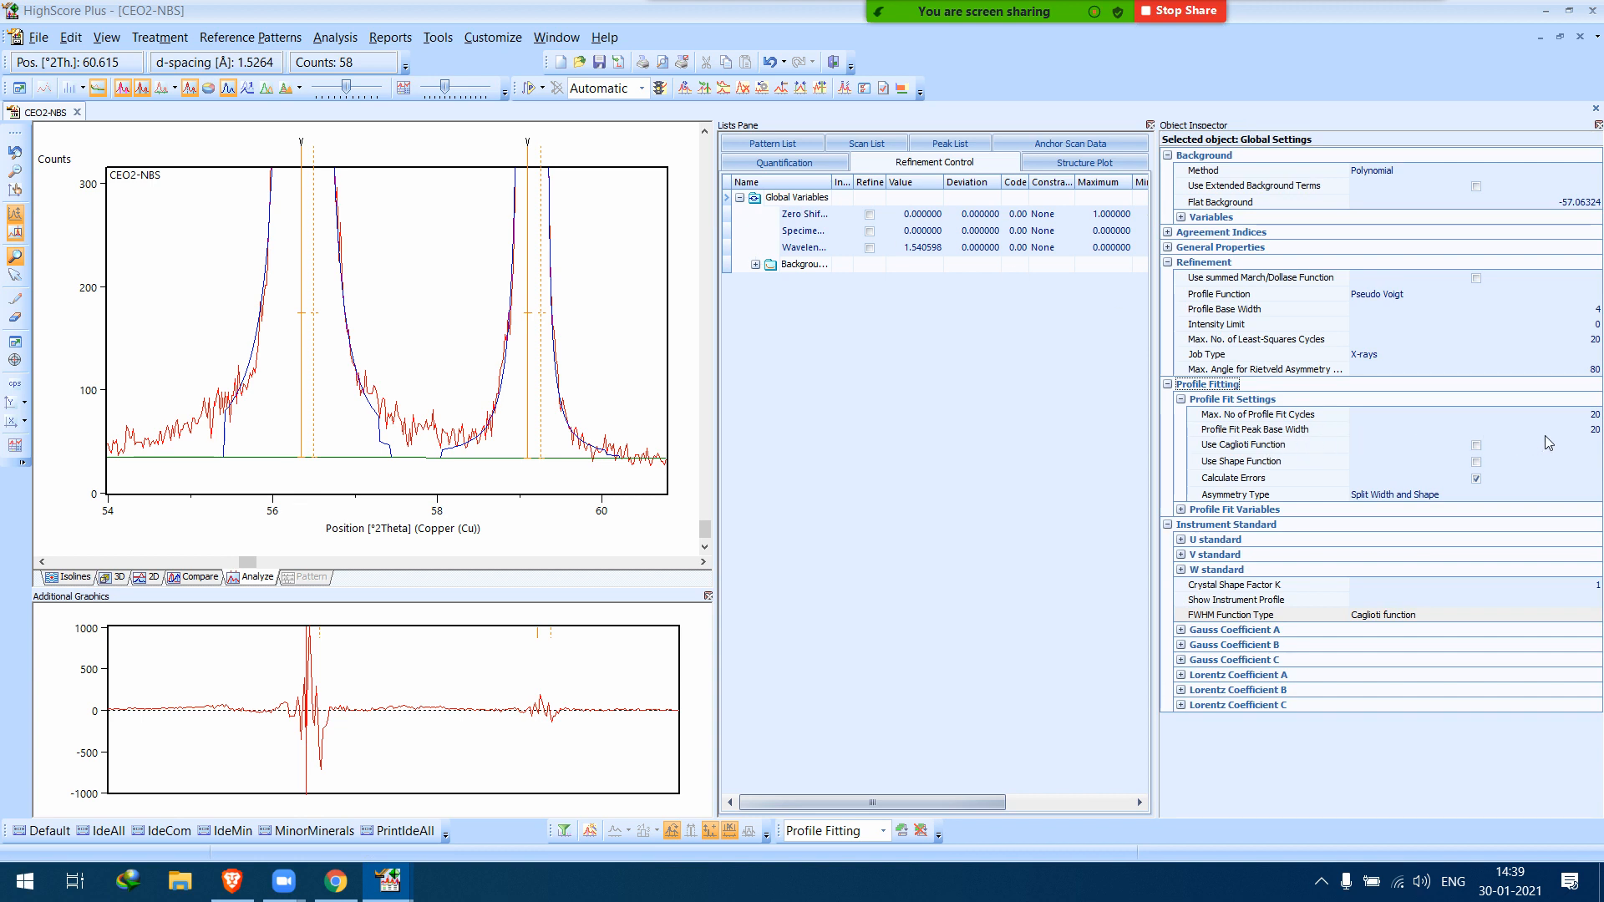
click(1181, 510)
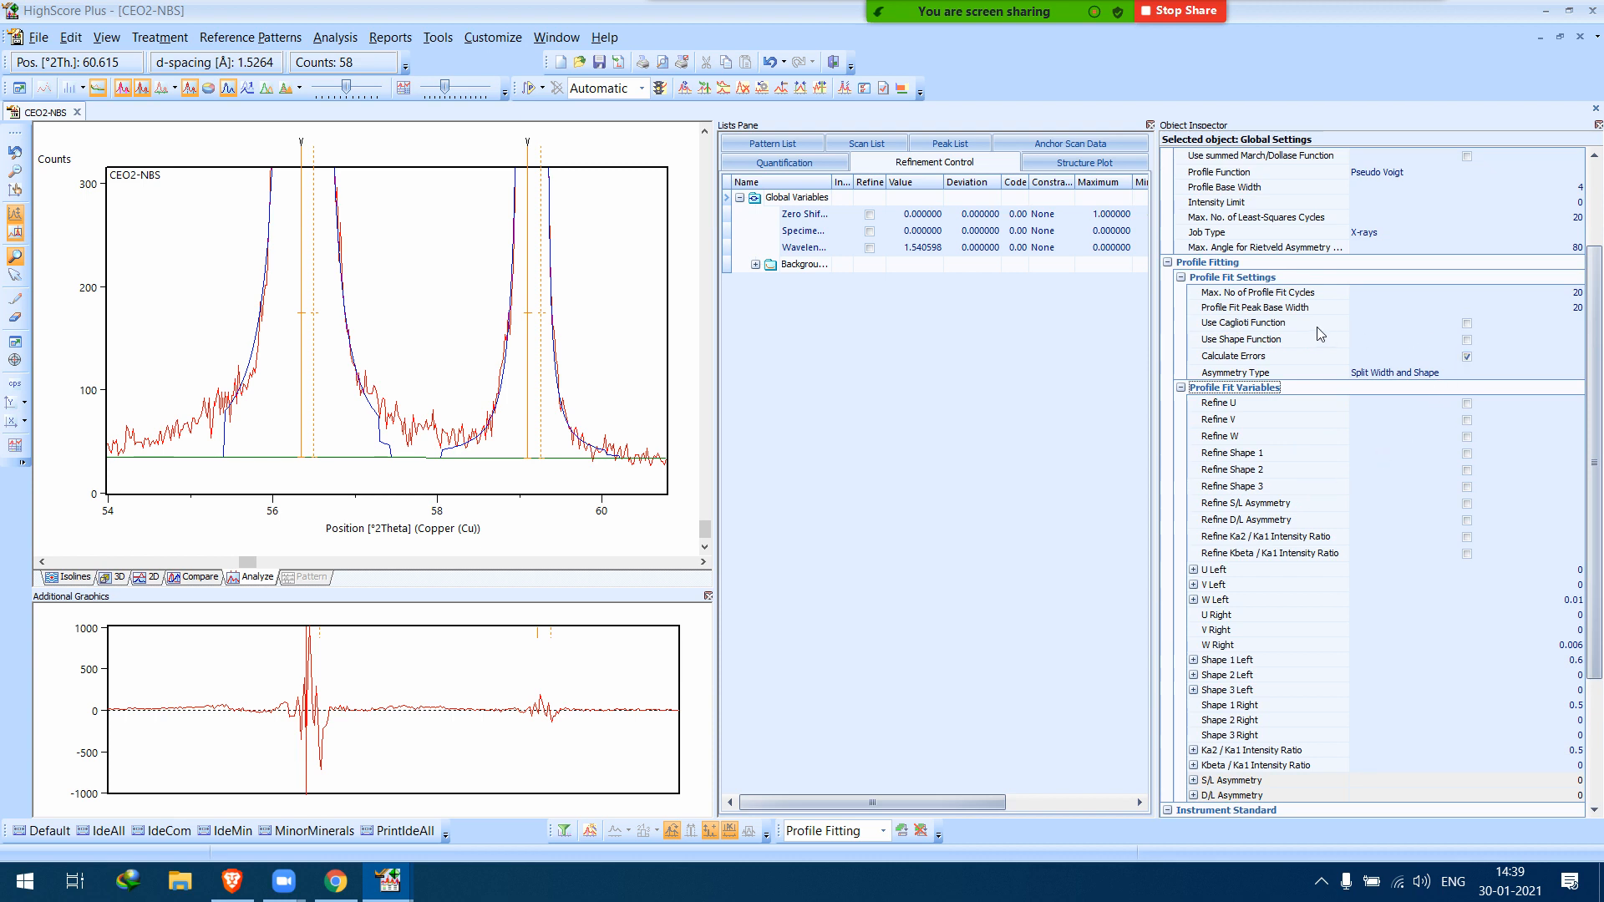
click(1574, 310)
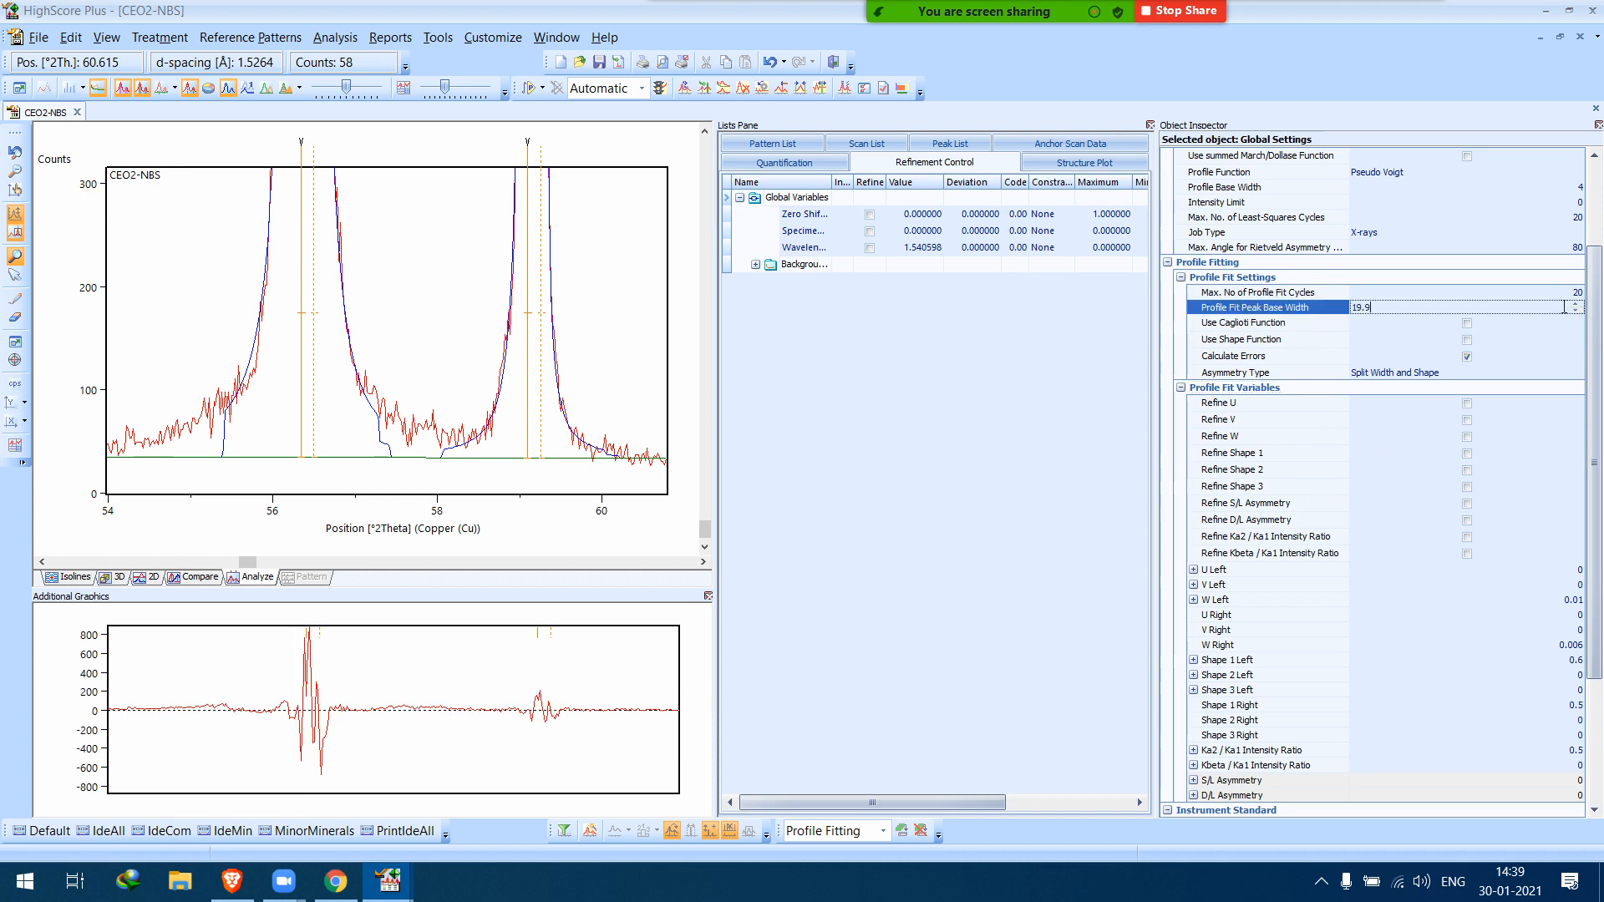
text(30)
key(Return)
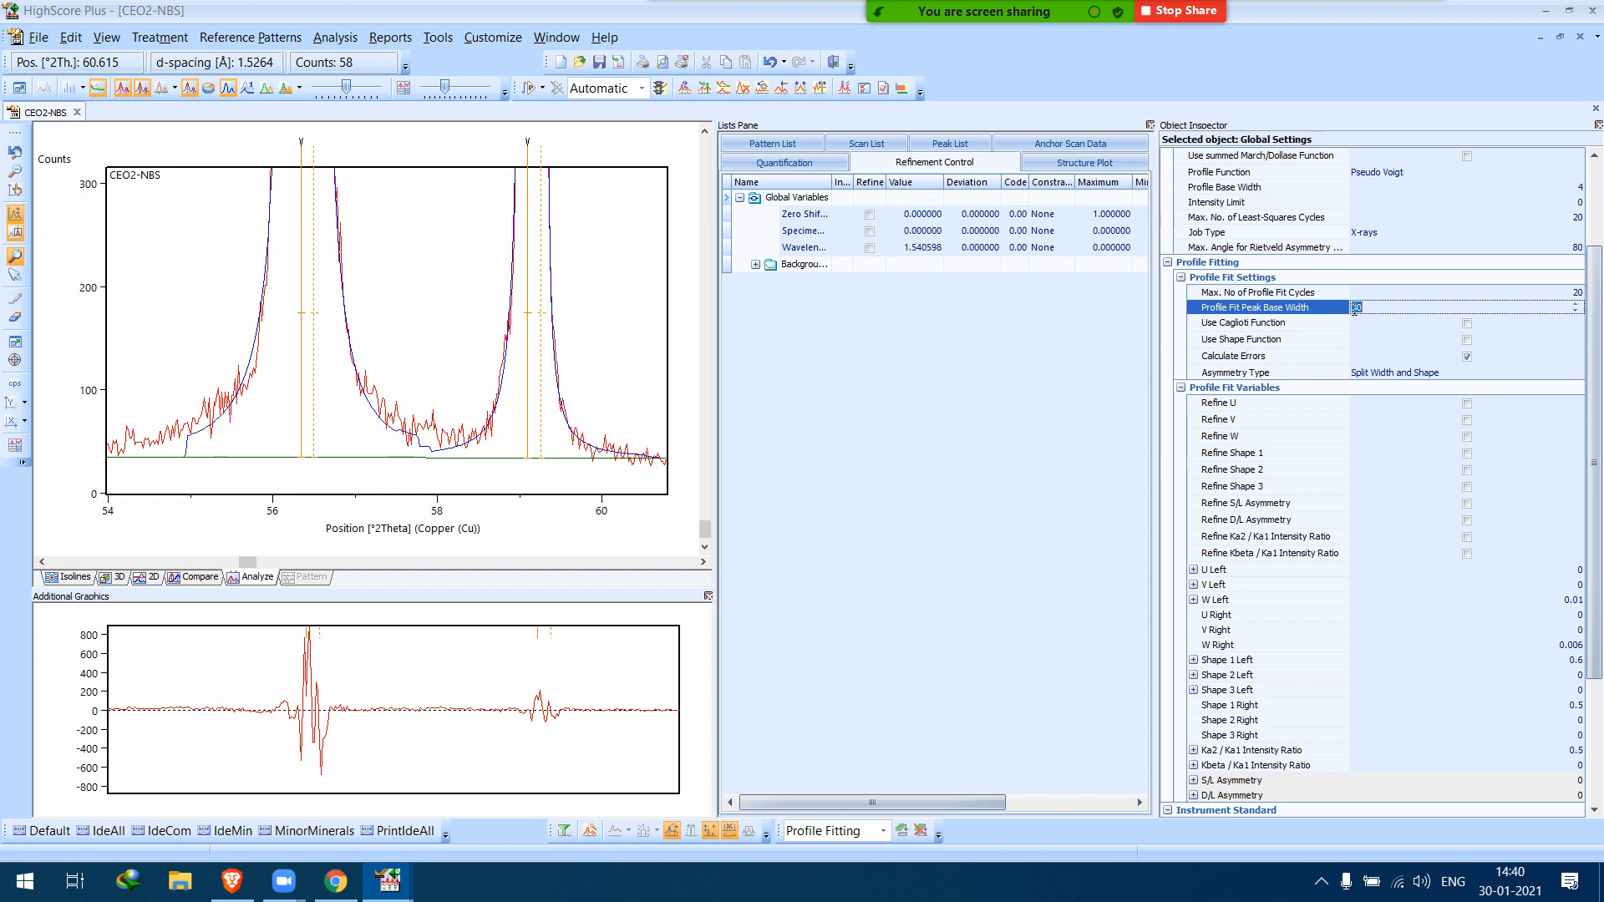
click(1030, 378)
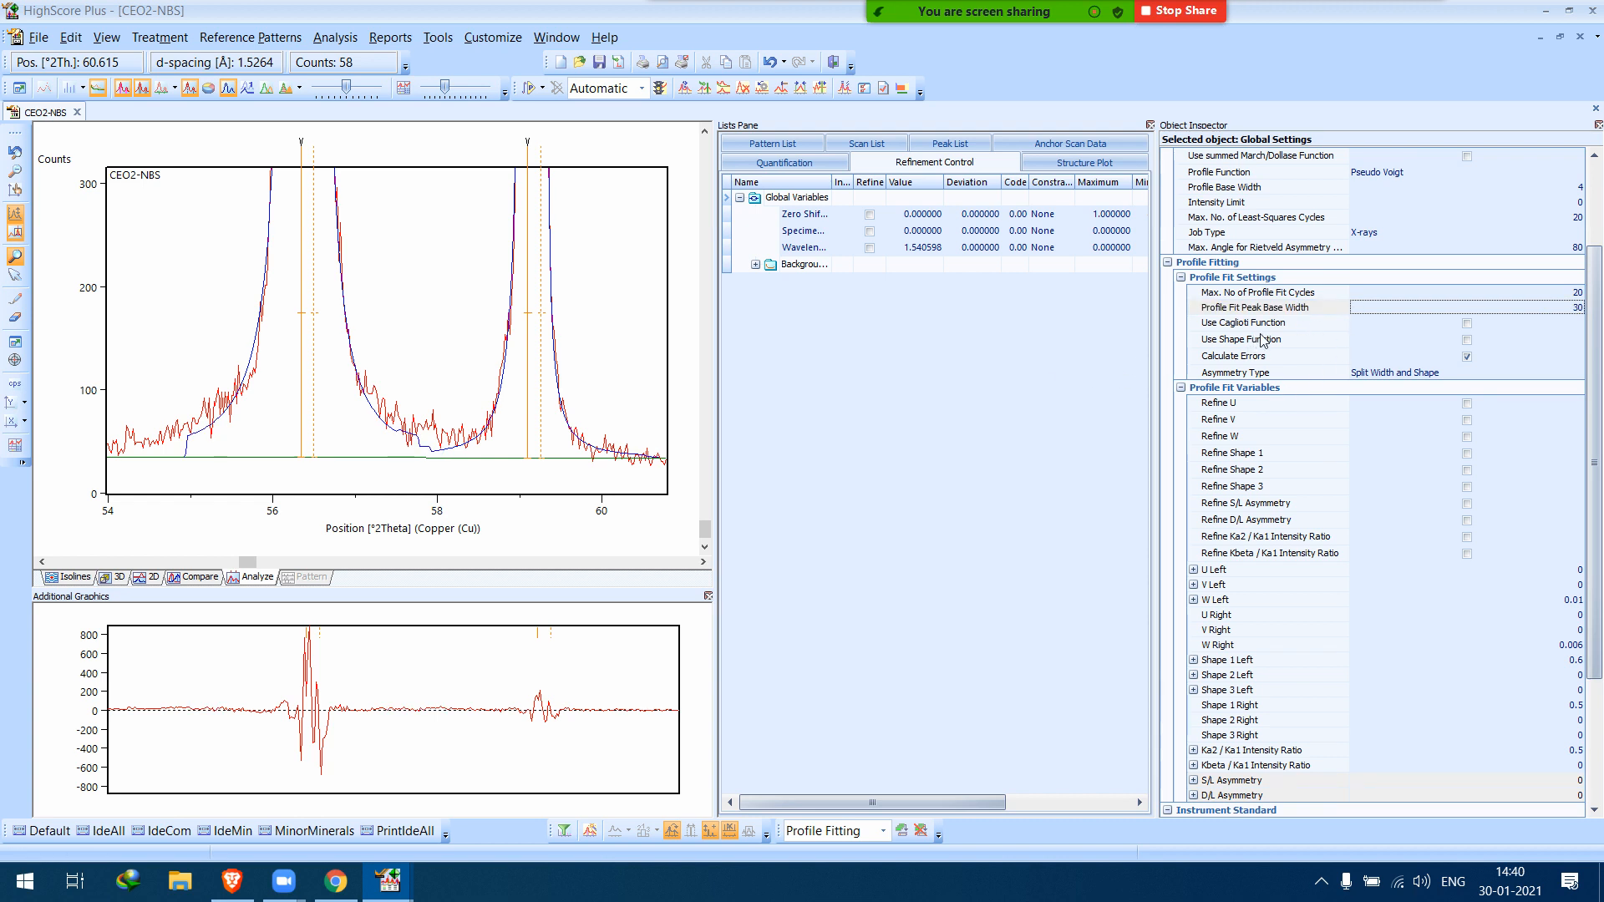
Increase the Profile Fit Peak Base Width in the global settings to 35.
click(1460, 307)
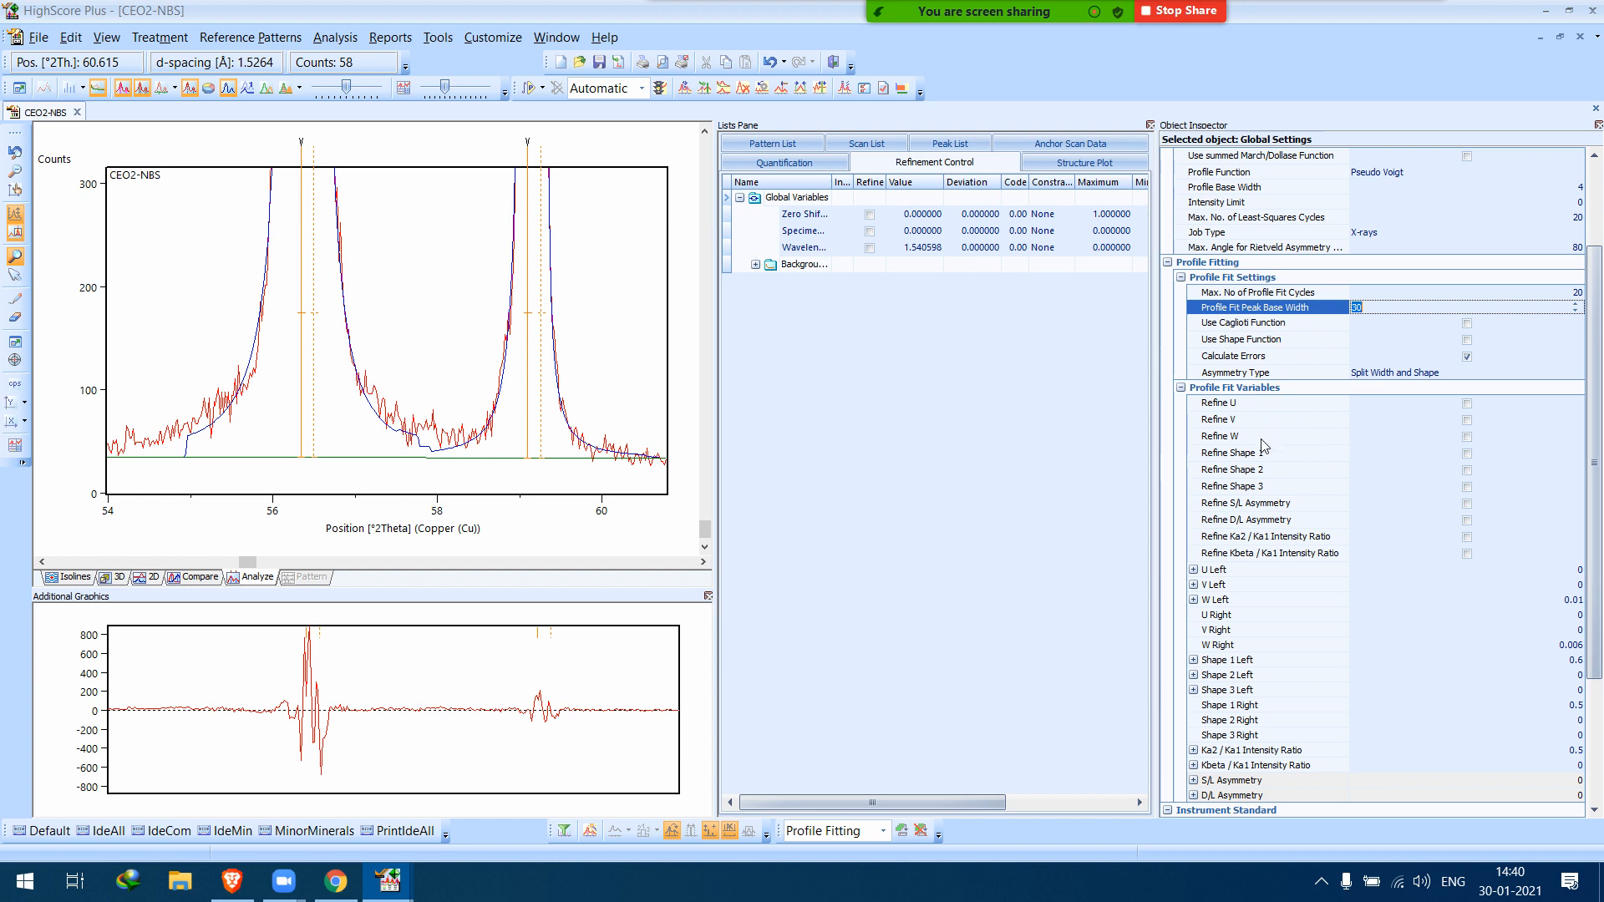
click(1181, 388)
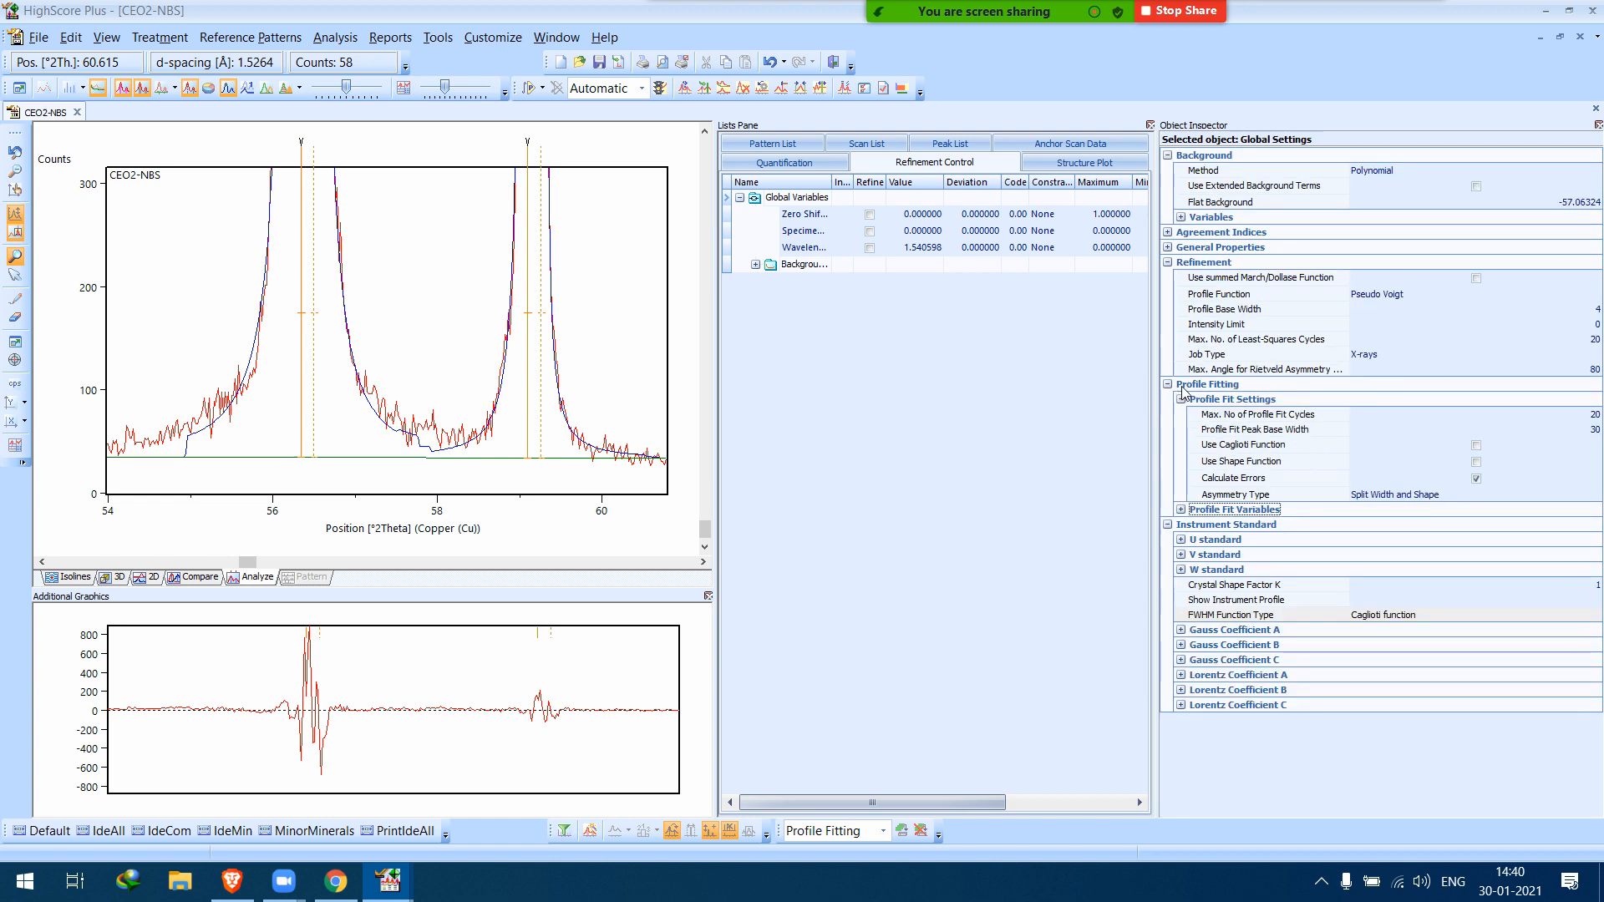
click(1181, 511)
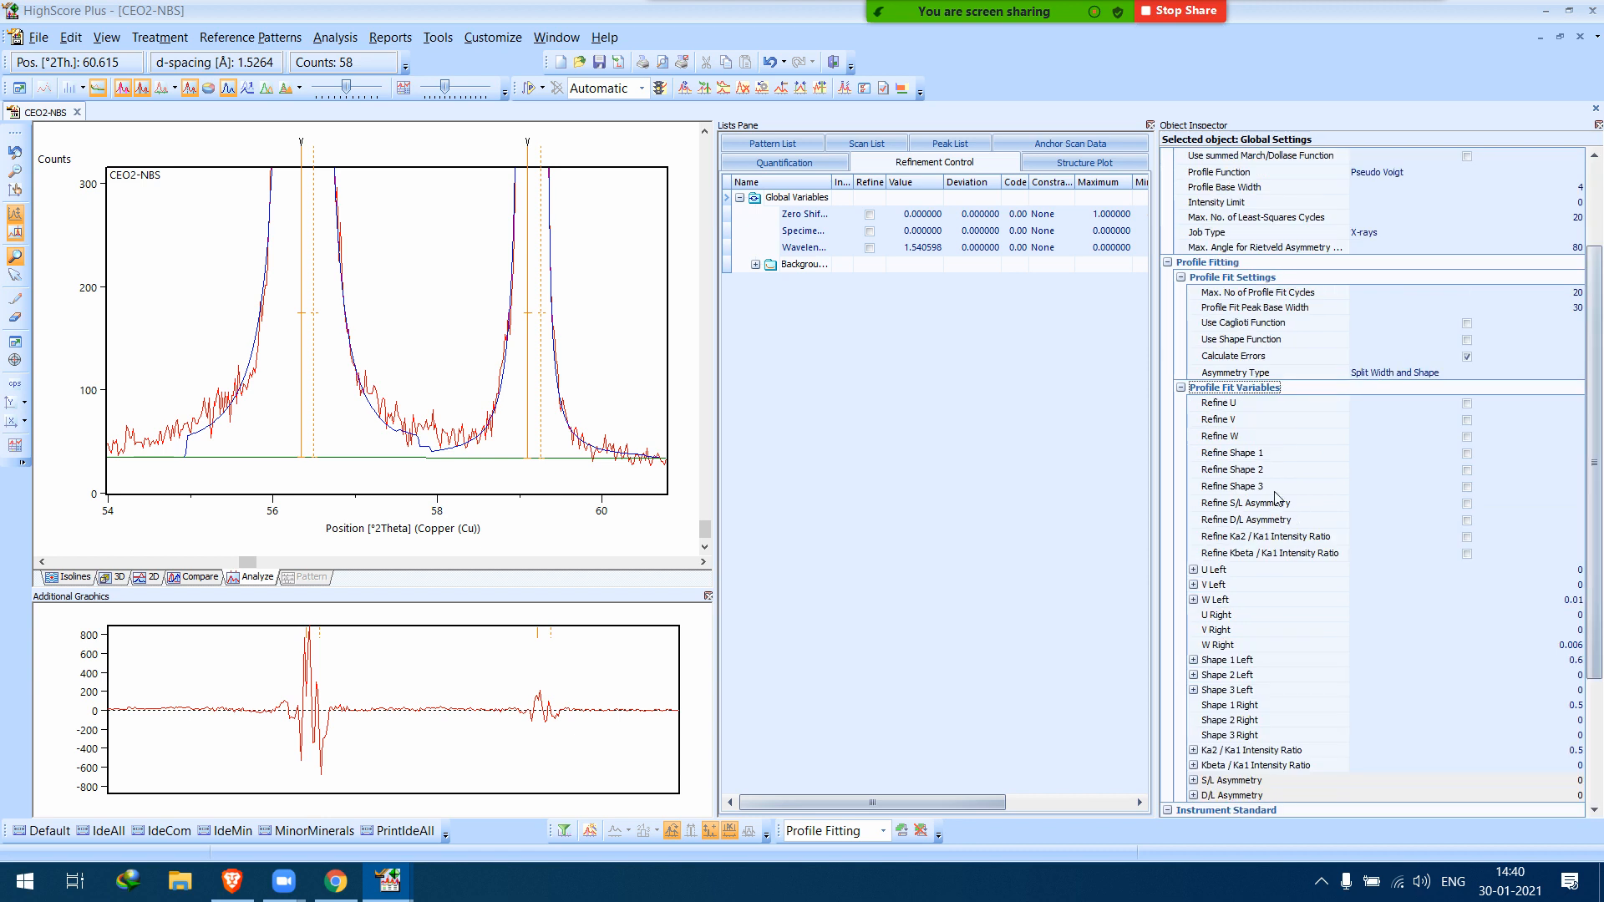
scroll(1276, 498, down, 3)
scroll(1259, 437, up, 3)
click(1572, 311)
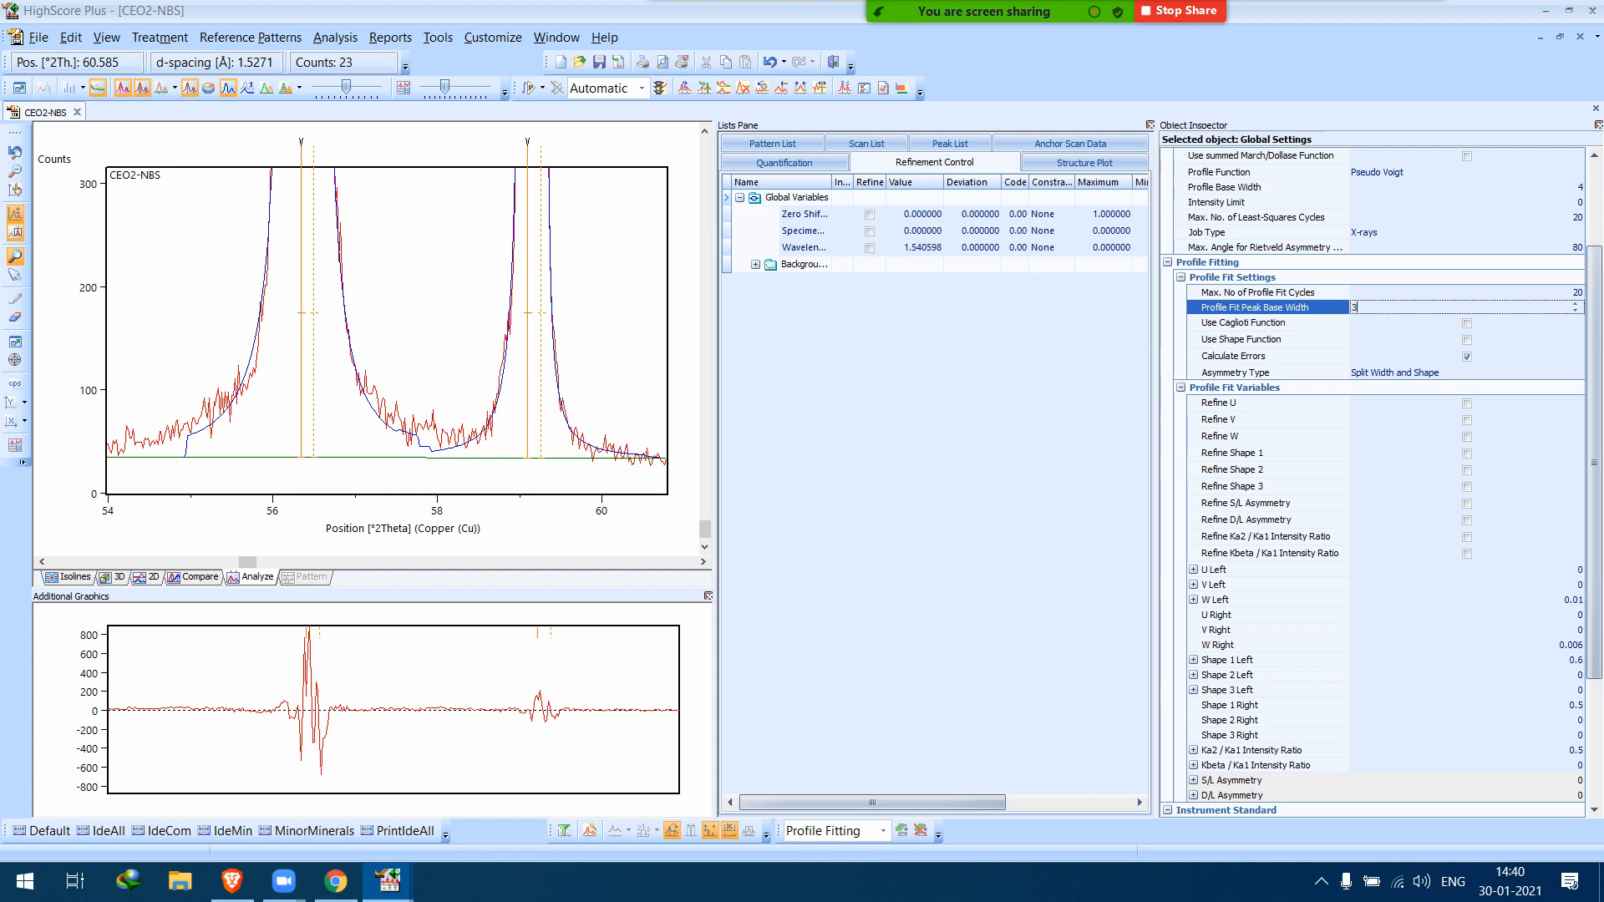
key(Return)
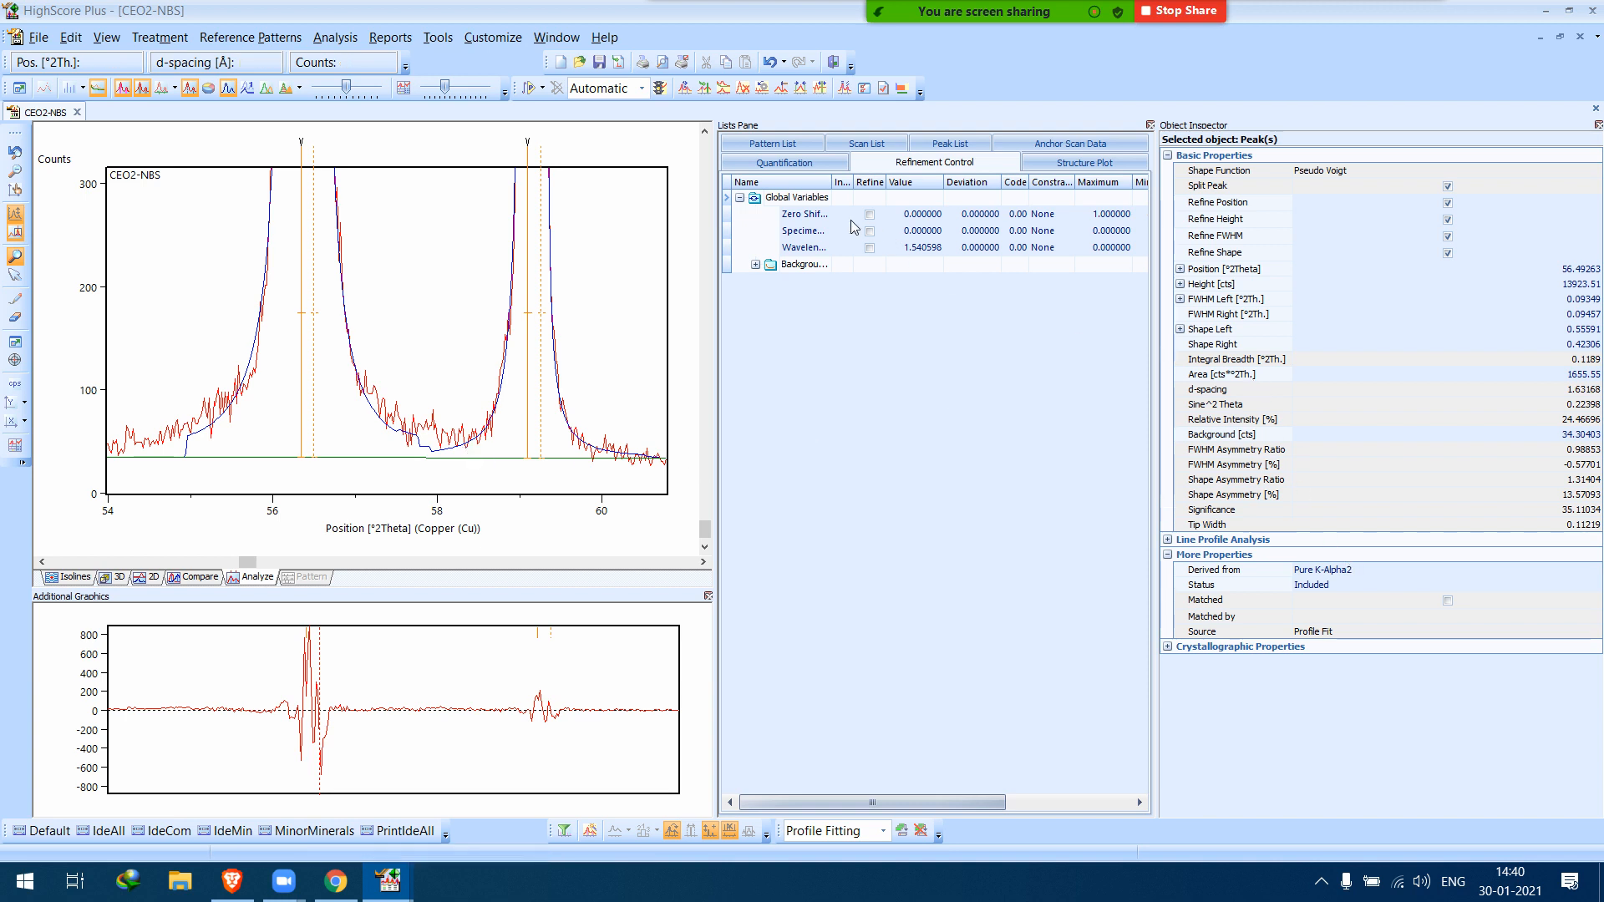
click(809, 200)
click(1578, 314)
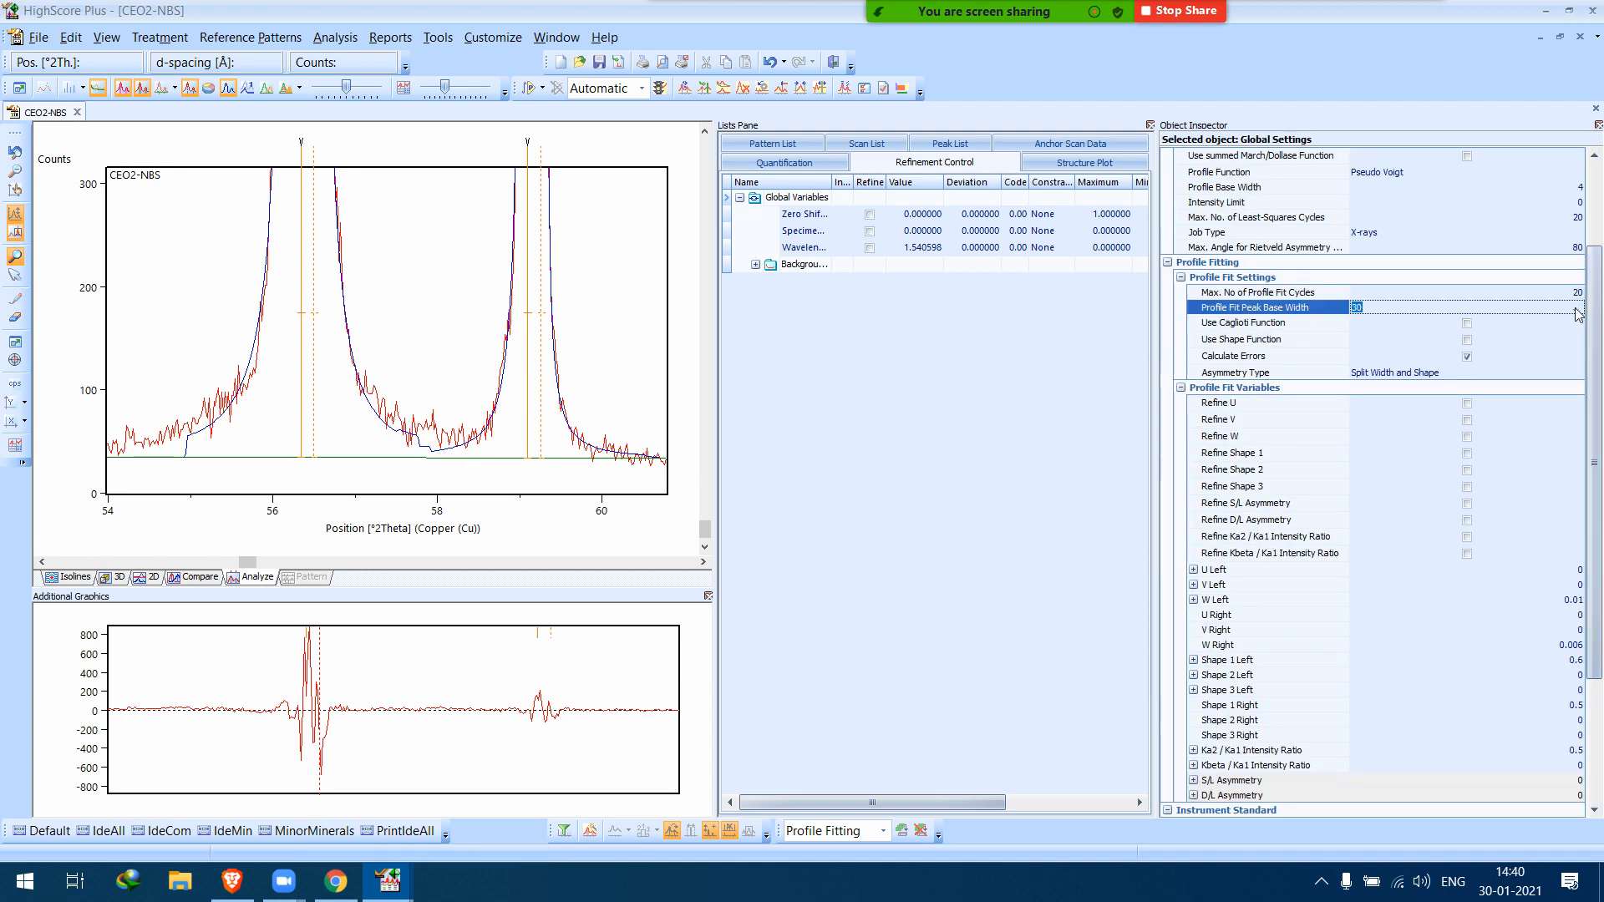
text(3)
key(Return)
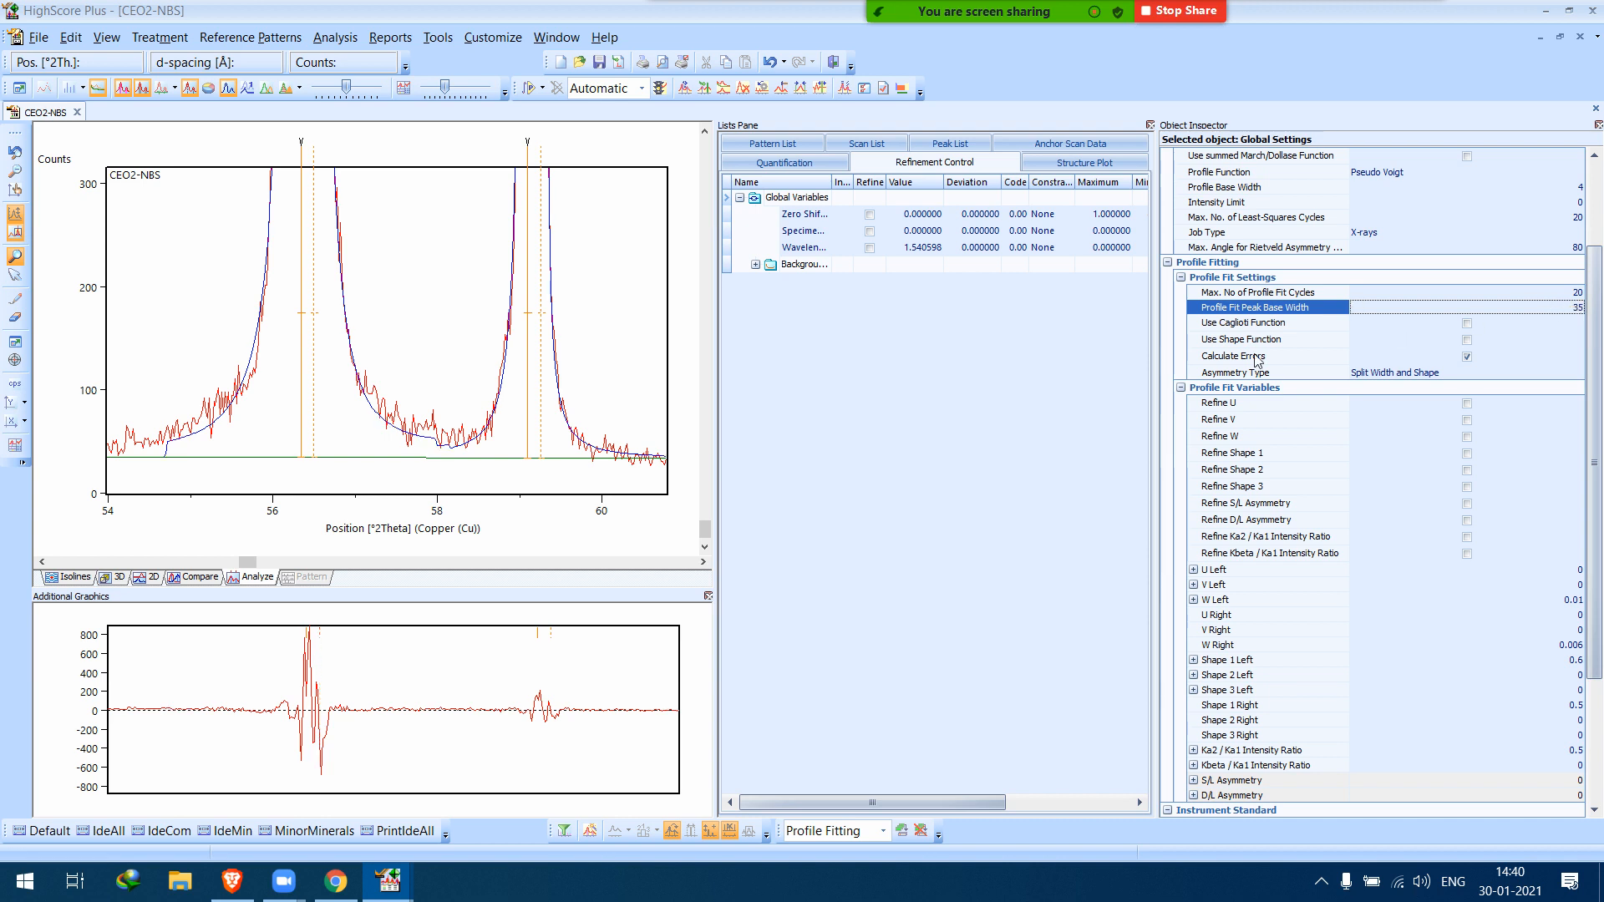
Raise the Profile Fit Peak Base Width in the global settings to 40.
click(1429, 306)
text(40)
key(Return)
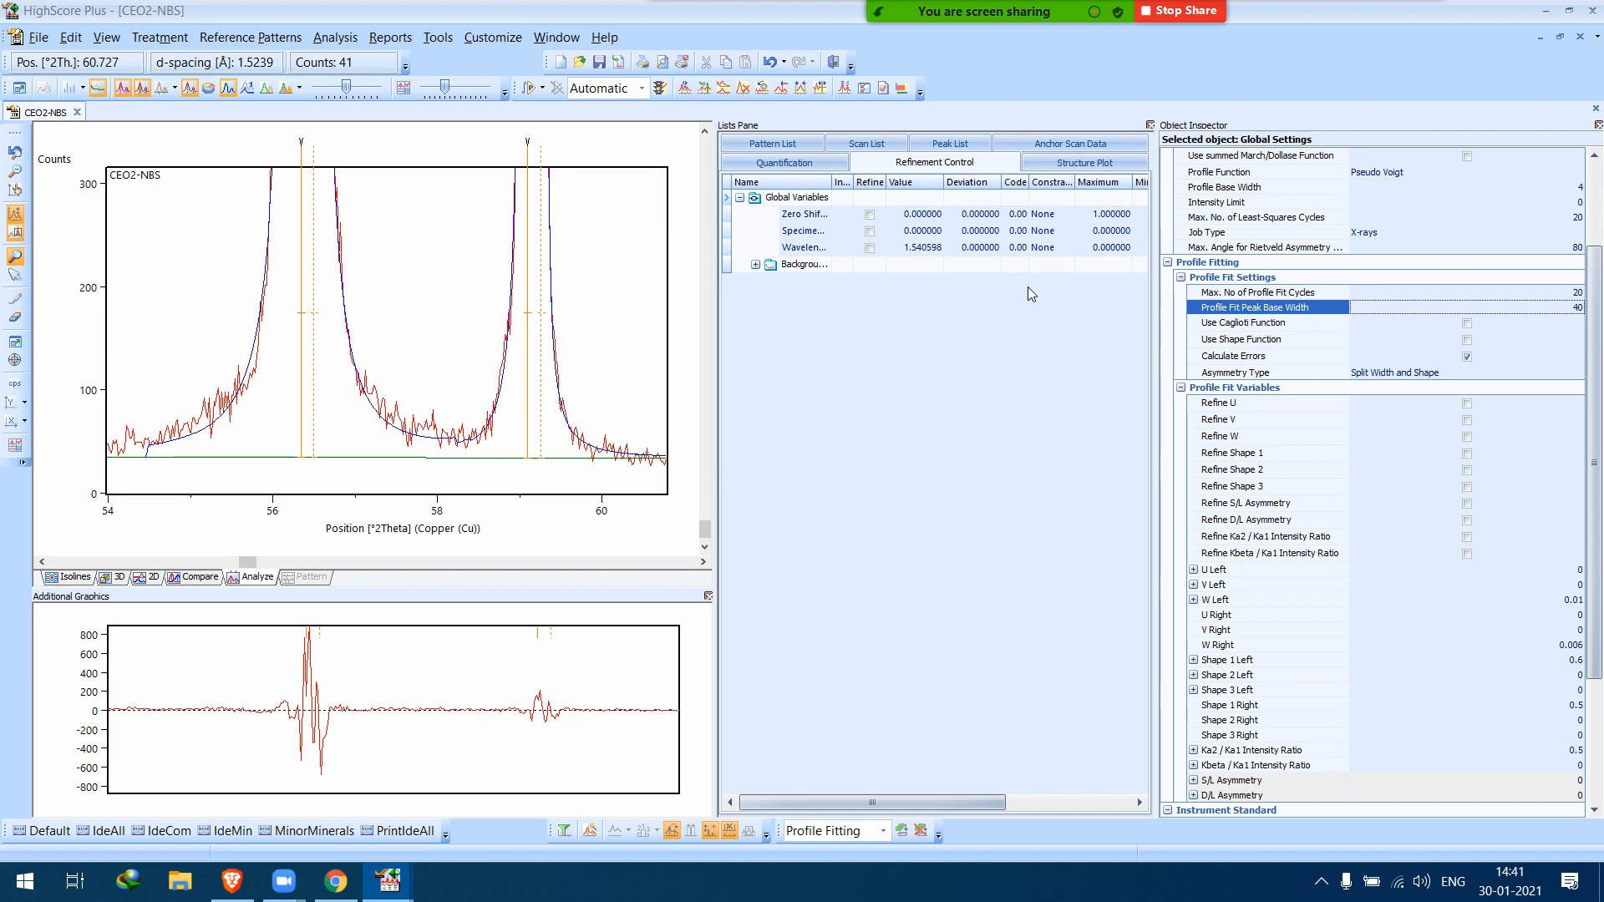
Restore the full pattern range and rerun the profile fit with the wider peak base.
click(543, 144)
double_click(474, 265)
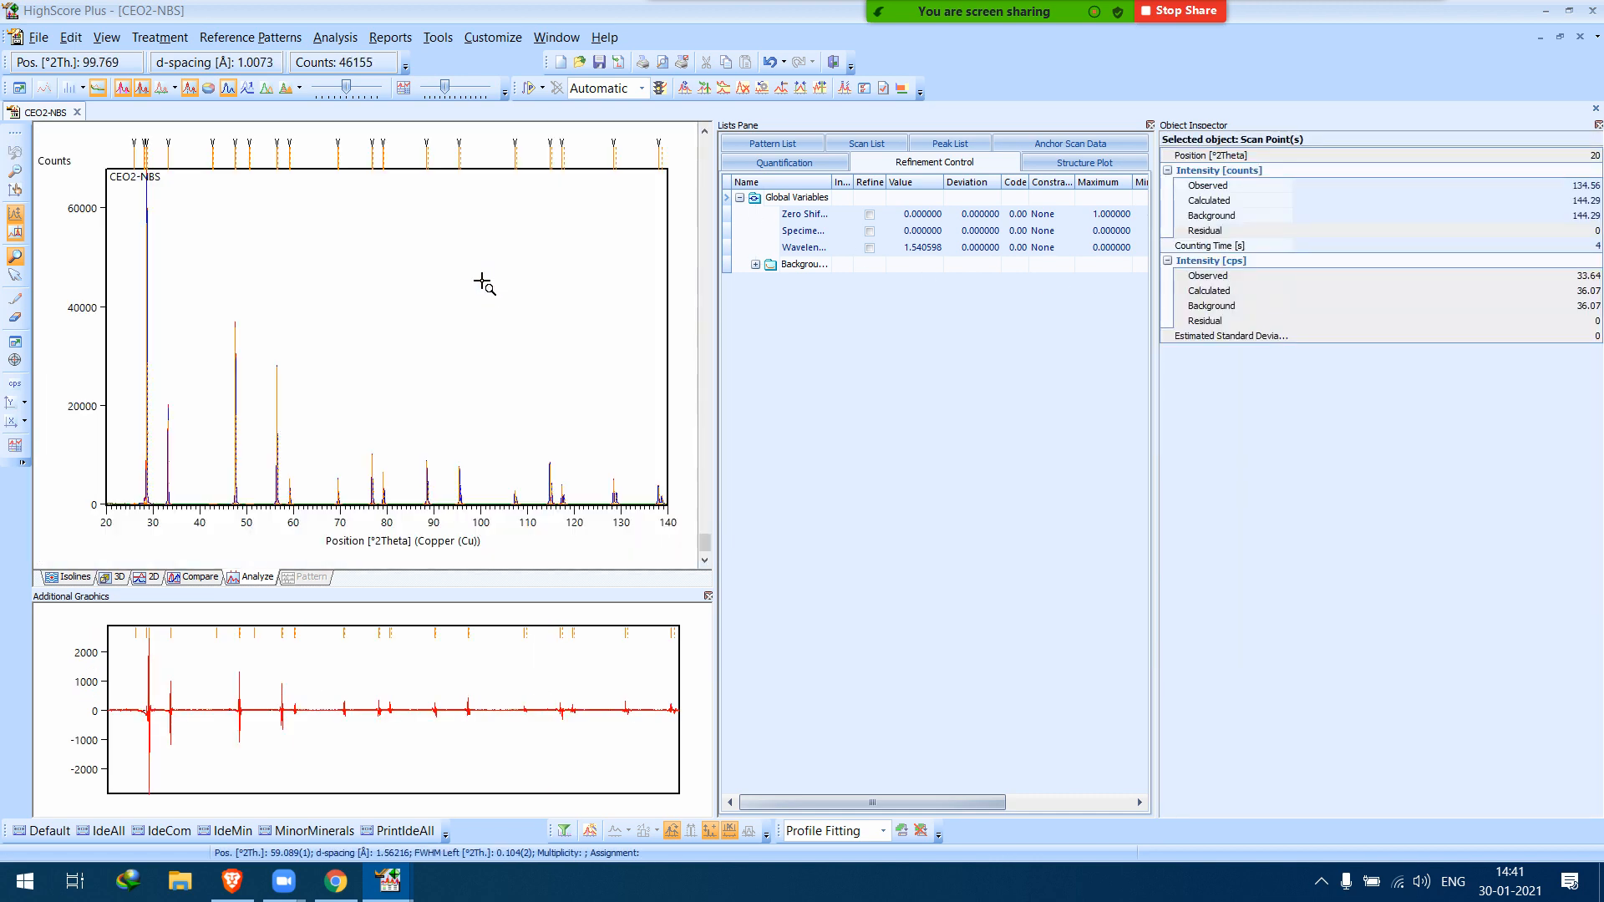
click(529, 88)
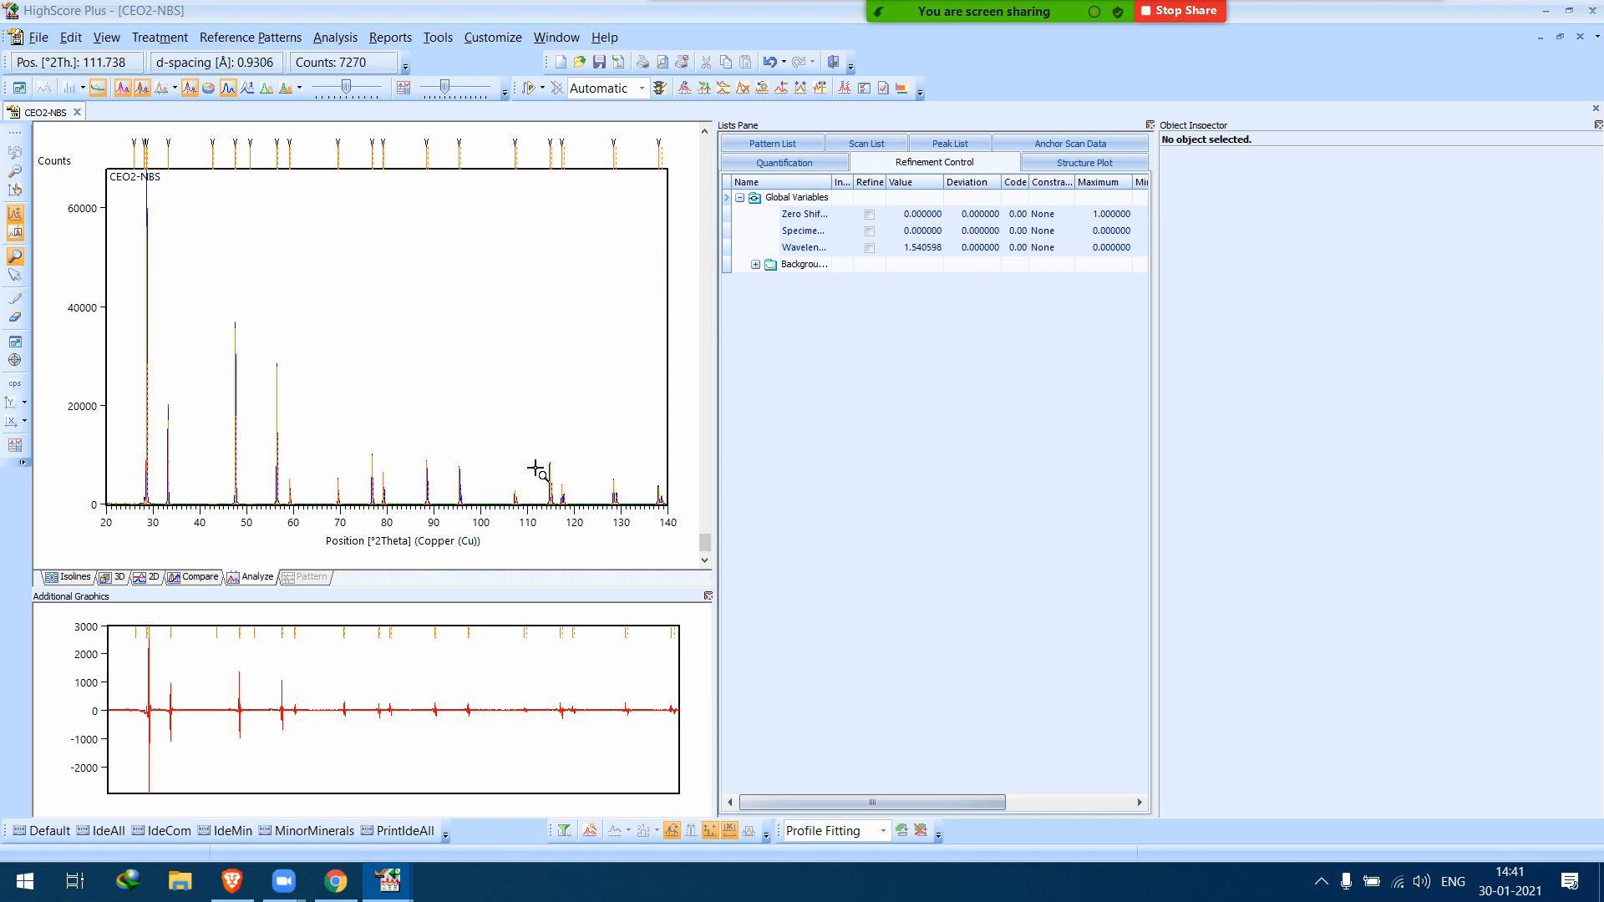
Show the FWHM Statistics halfwidth plot in the additional graphics.
click(535, 469)
right_click(392, 668)
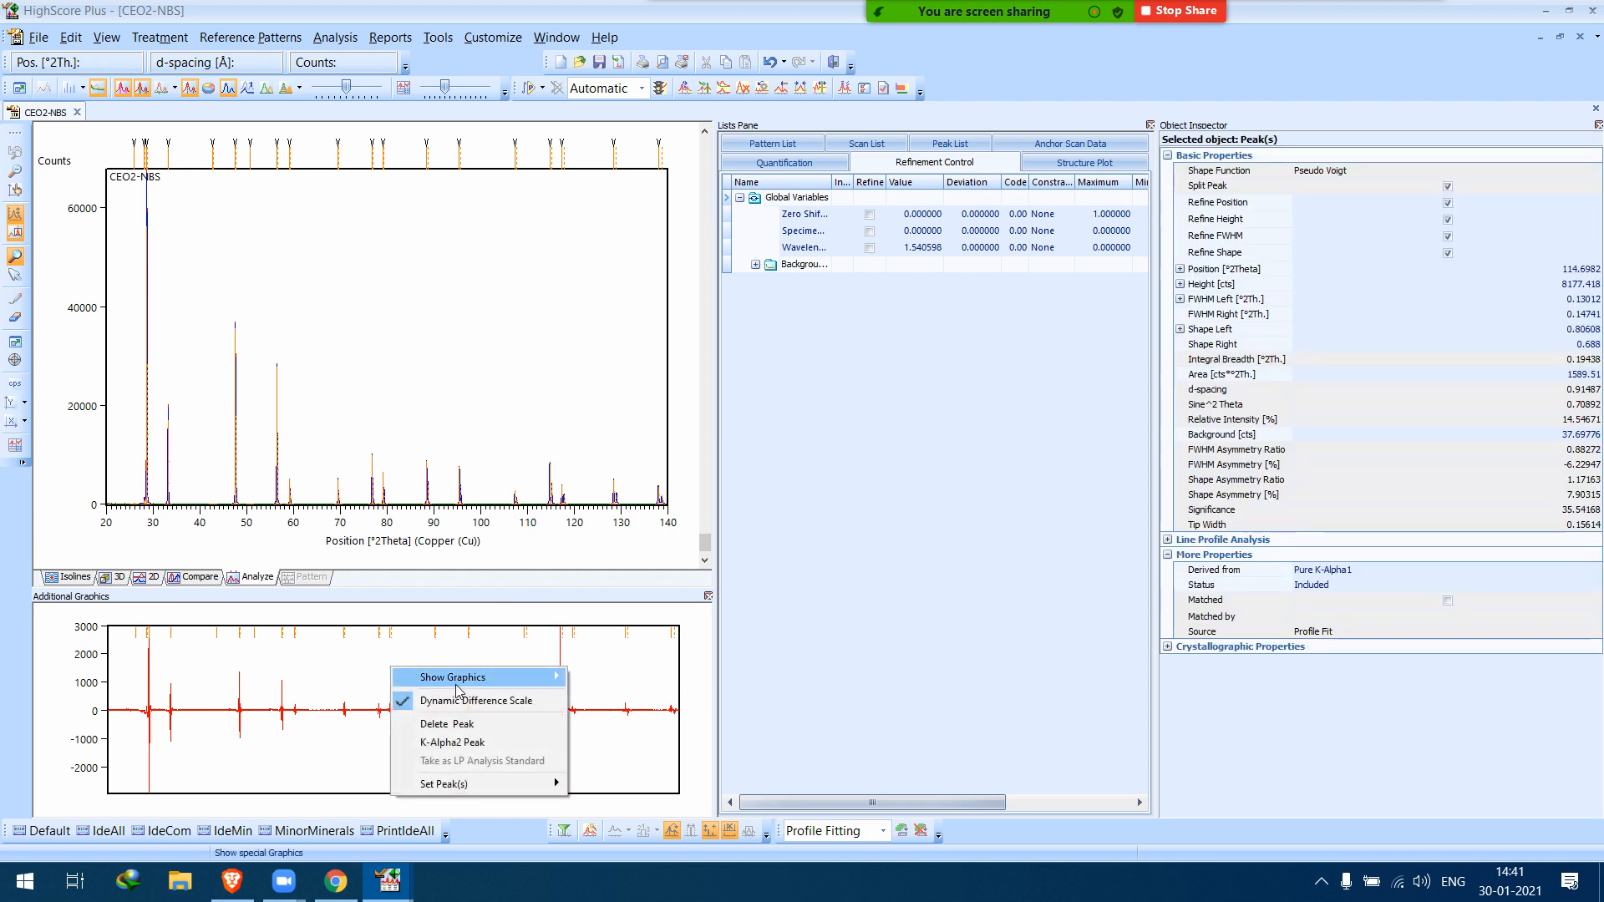
mouse_move(434, 677)
mouse_move(643, 698)
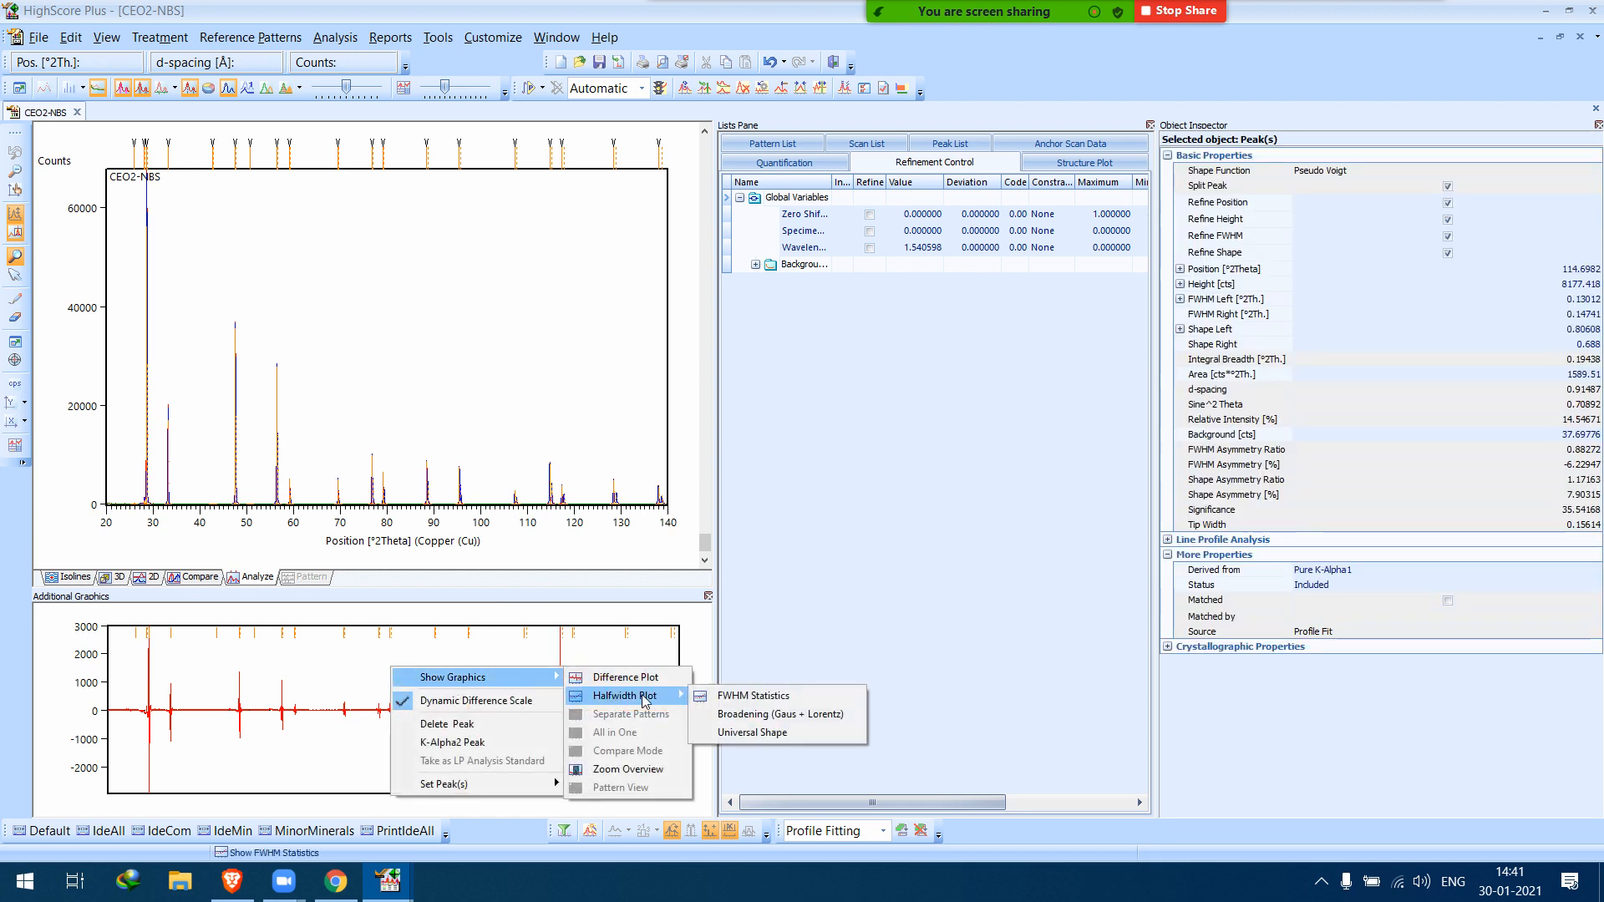
click(760, 698)
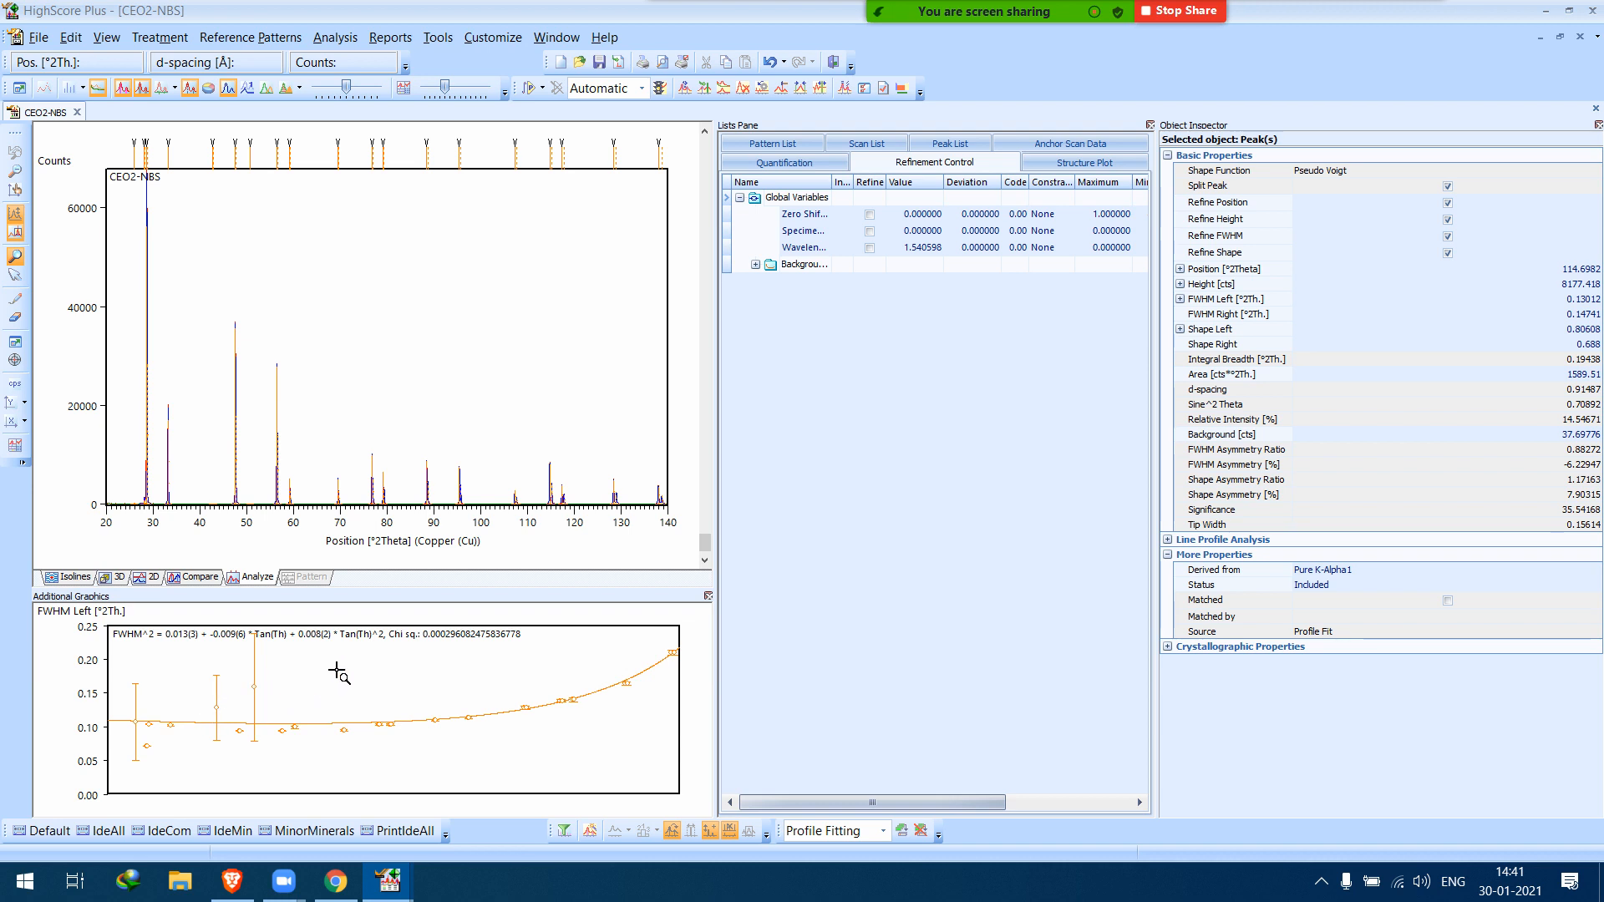
Examine the weak peak near 50.6° 2Theta against the fitted profile and the FWHM curve, and restore the full pattern range.
click(205, 482)
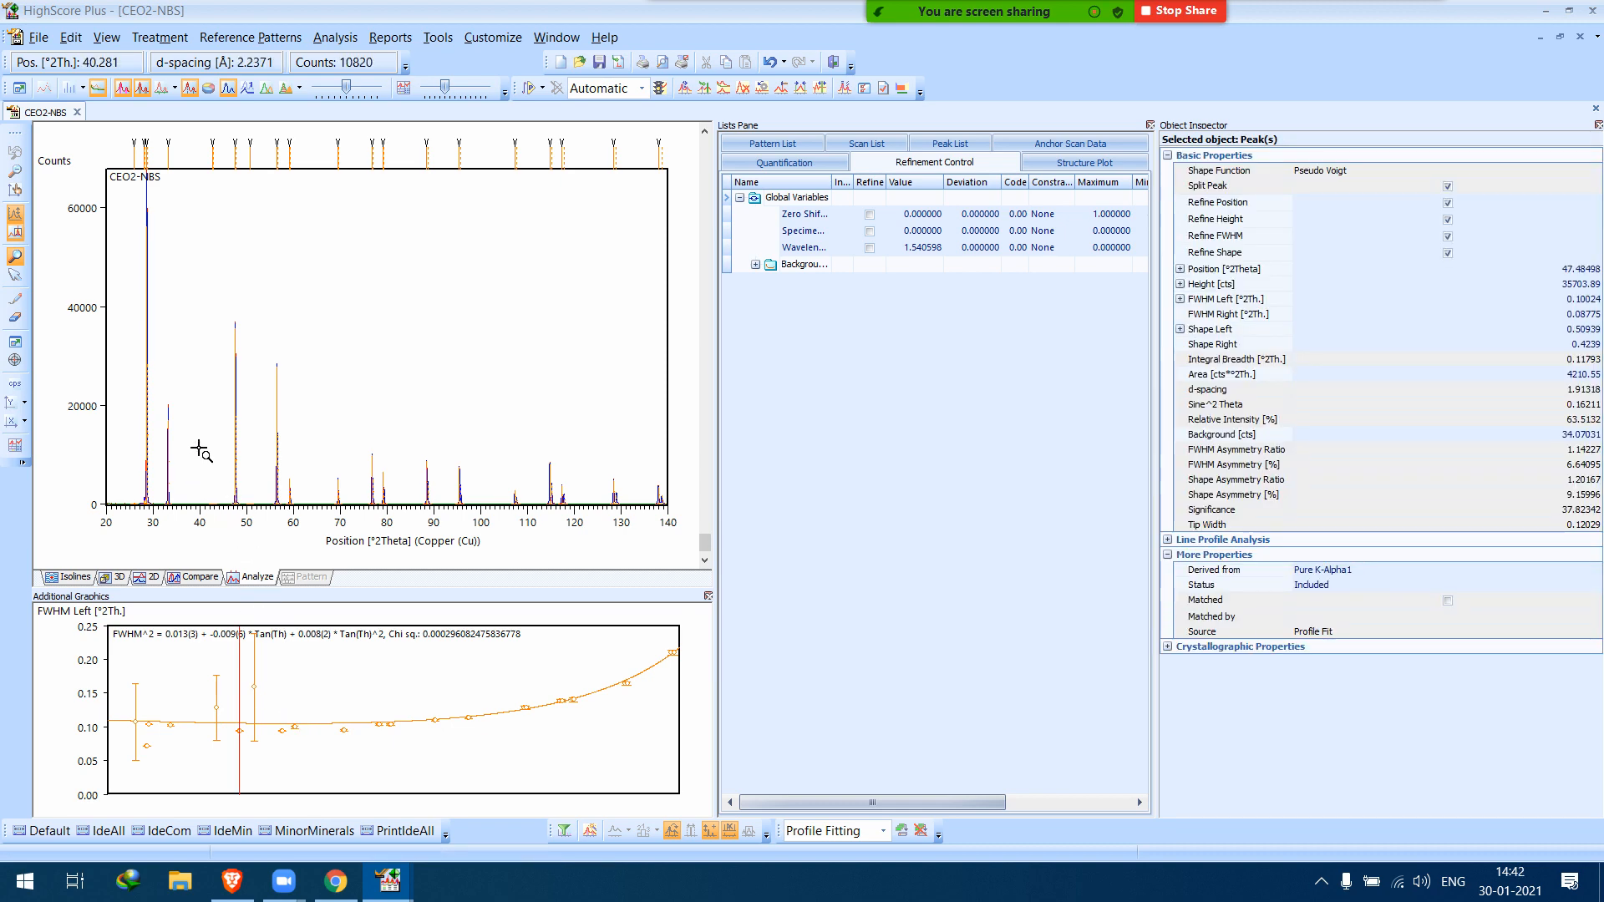
drag(148, 465, 378, 562)
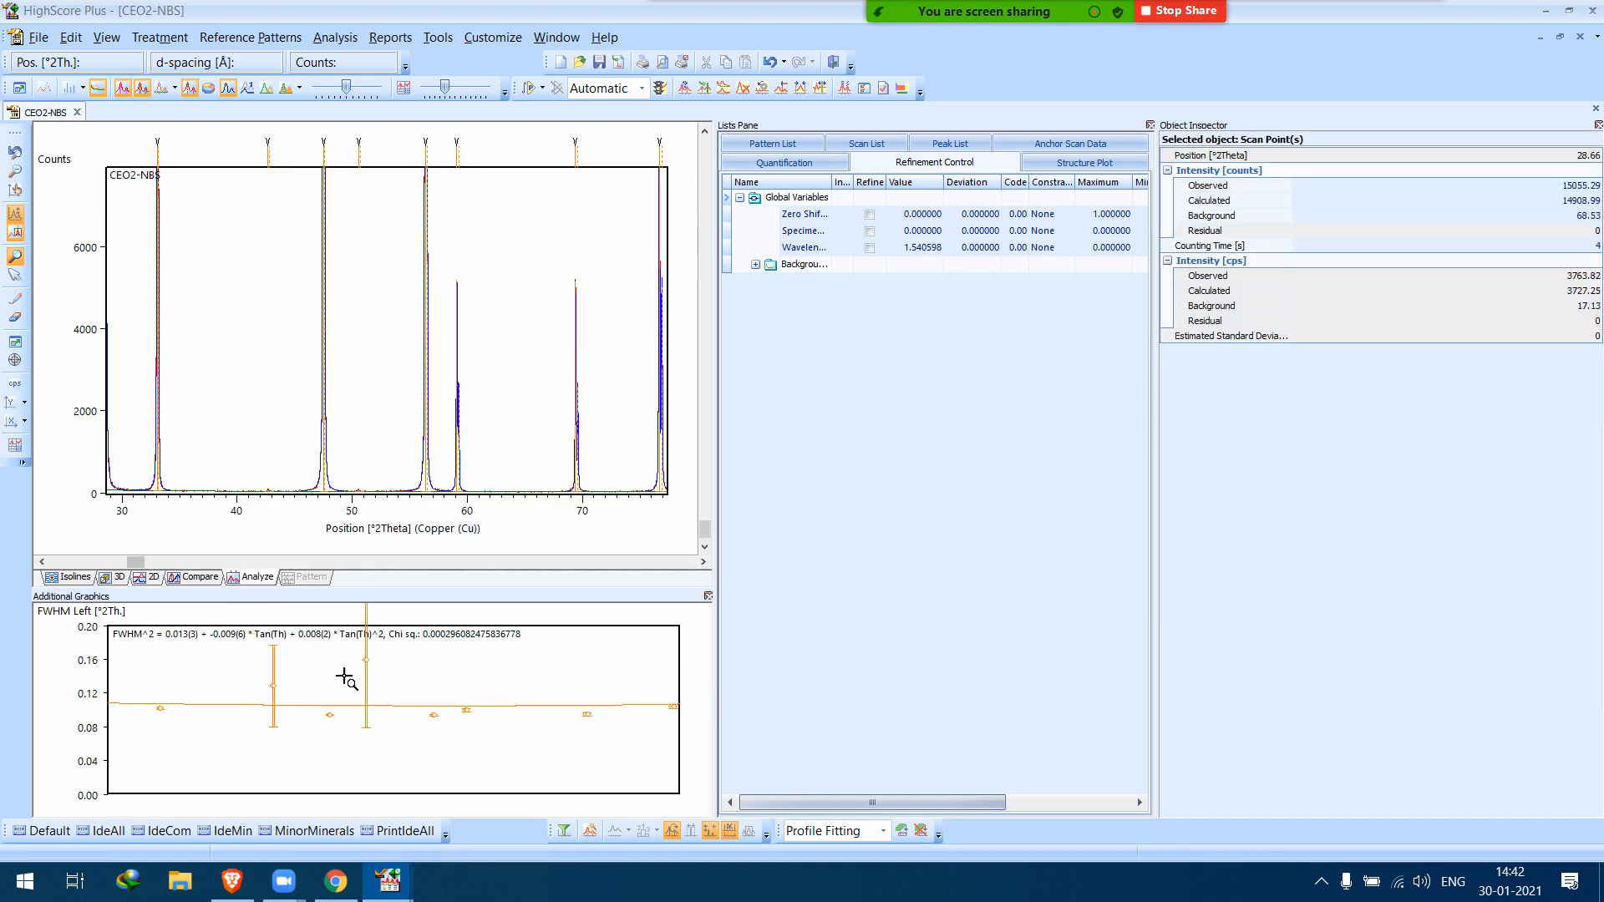
drag(373, 458, 338, 504)
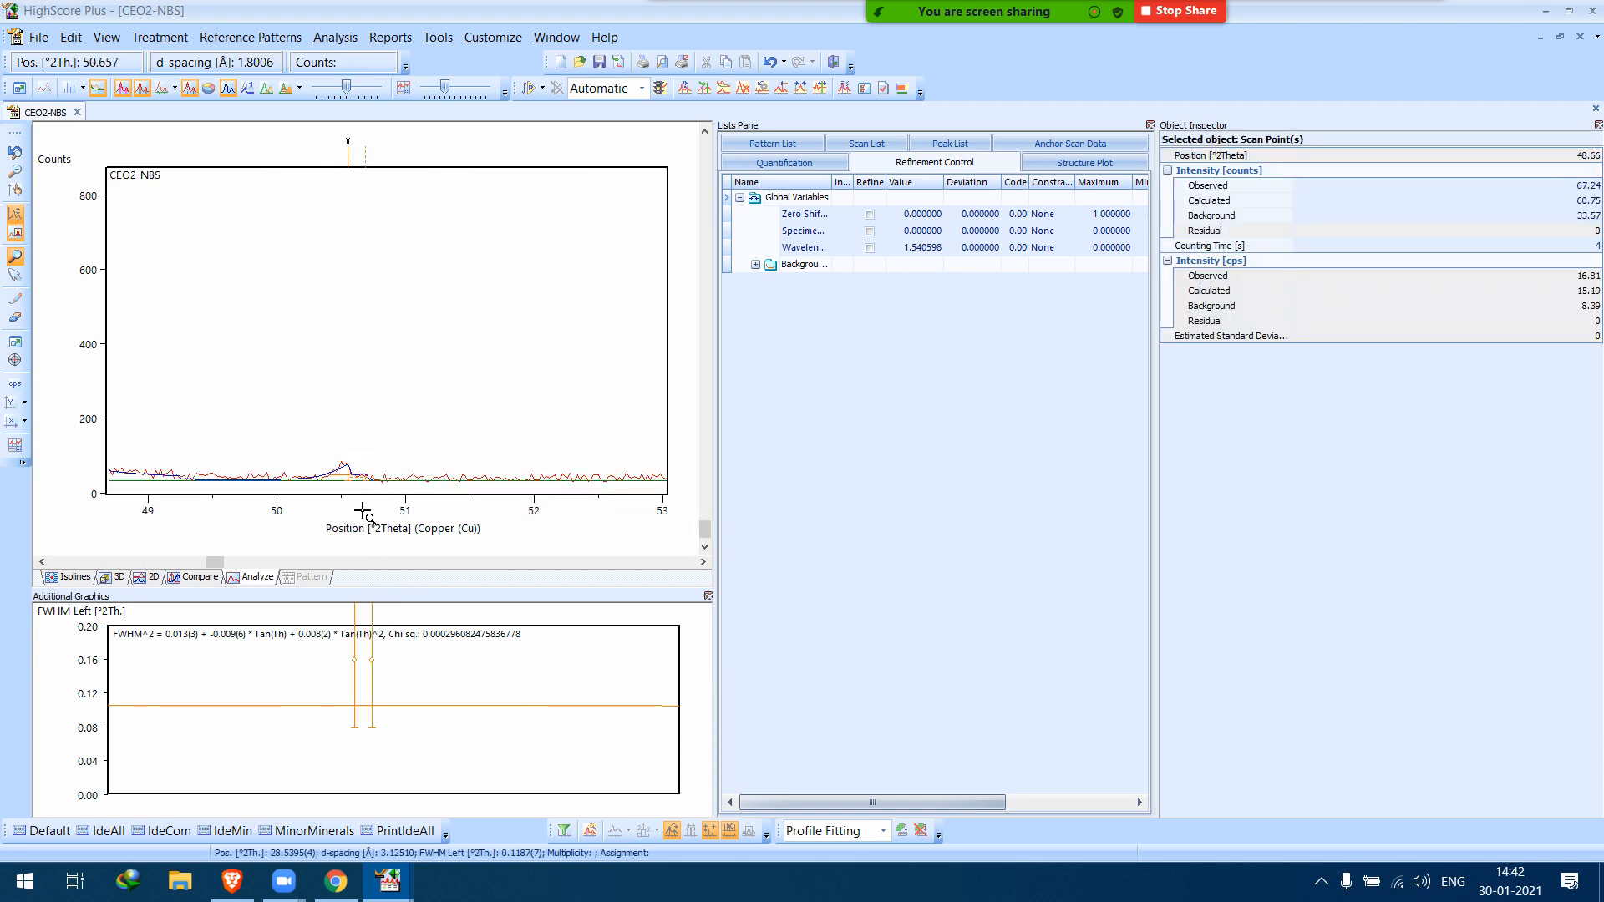
double_click(410, 416)
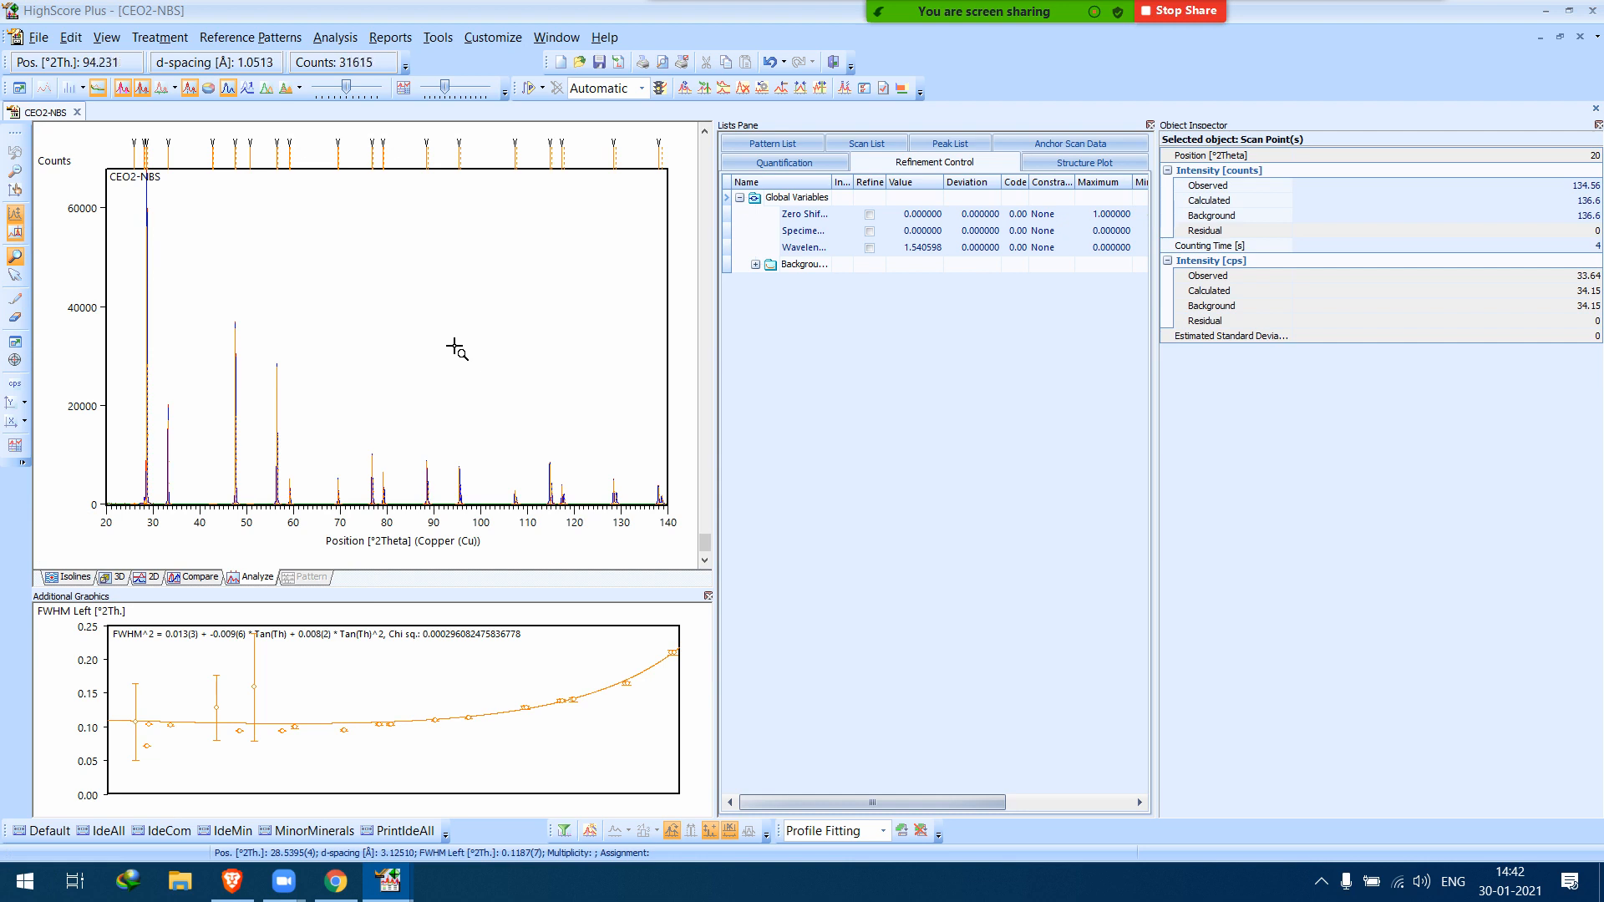
click(457, 170)
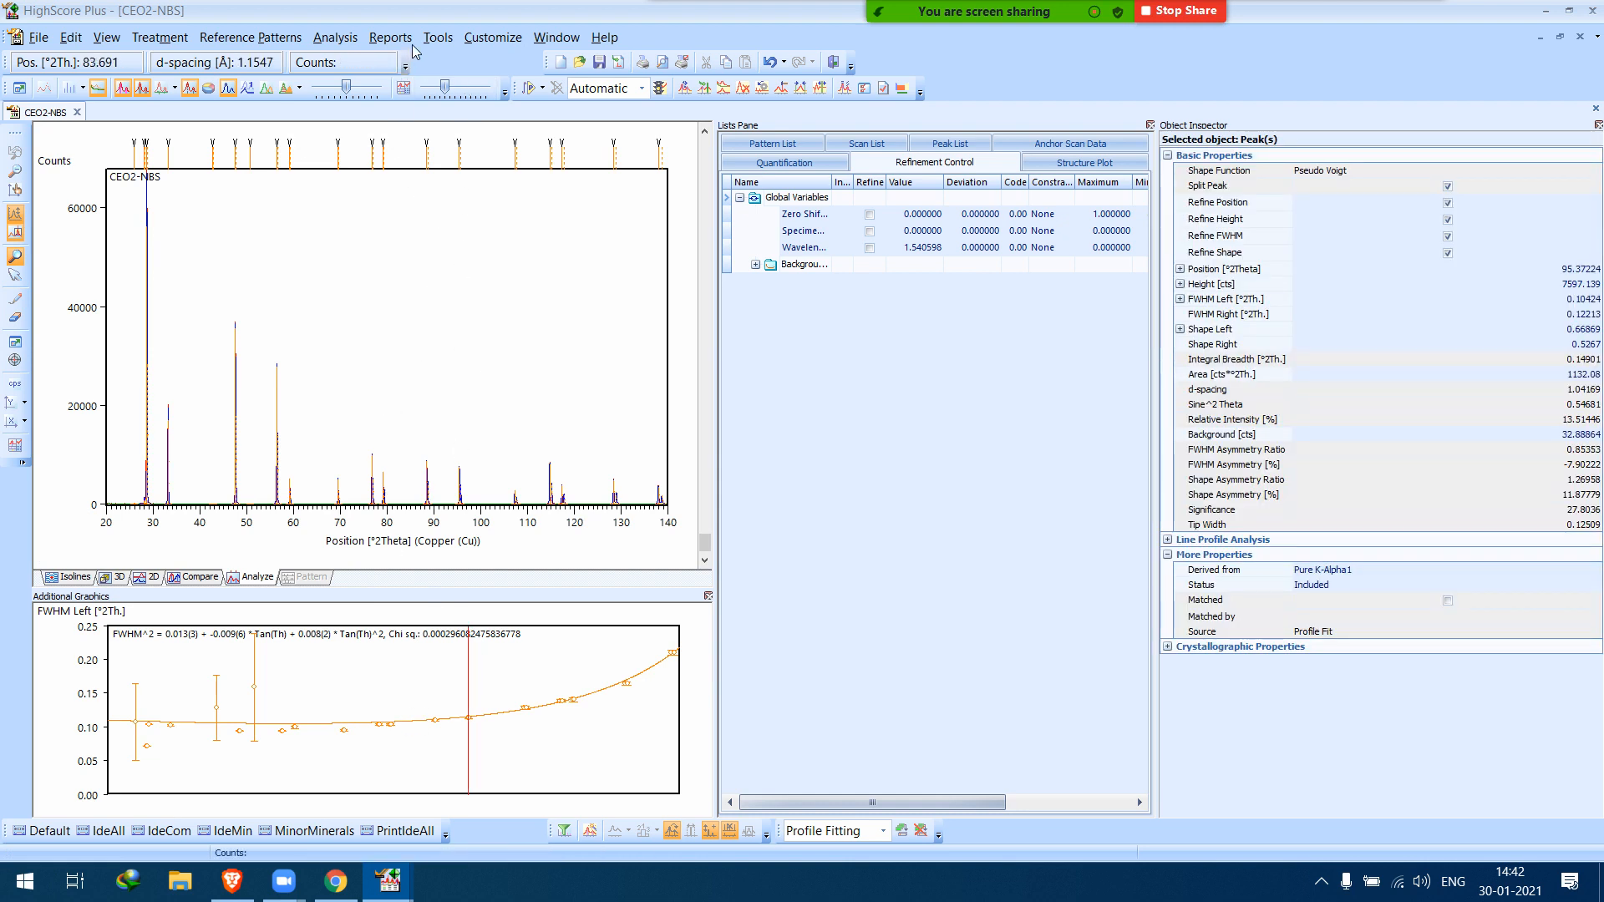
Set the status of peaks with relative intensity below 1 % to Excluded, with complementary evaluation, and rerun the profile fit.
click(441, 39)
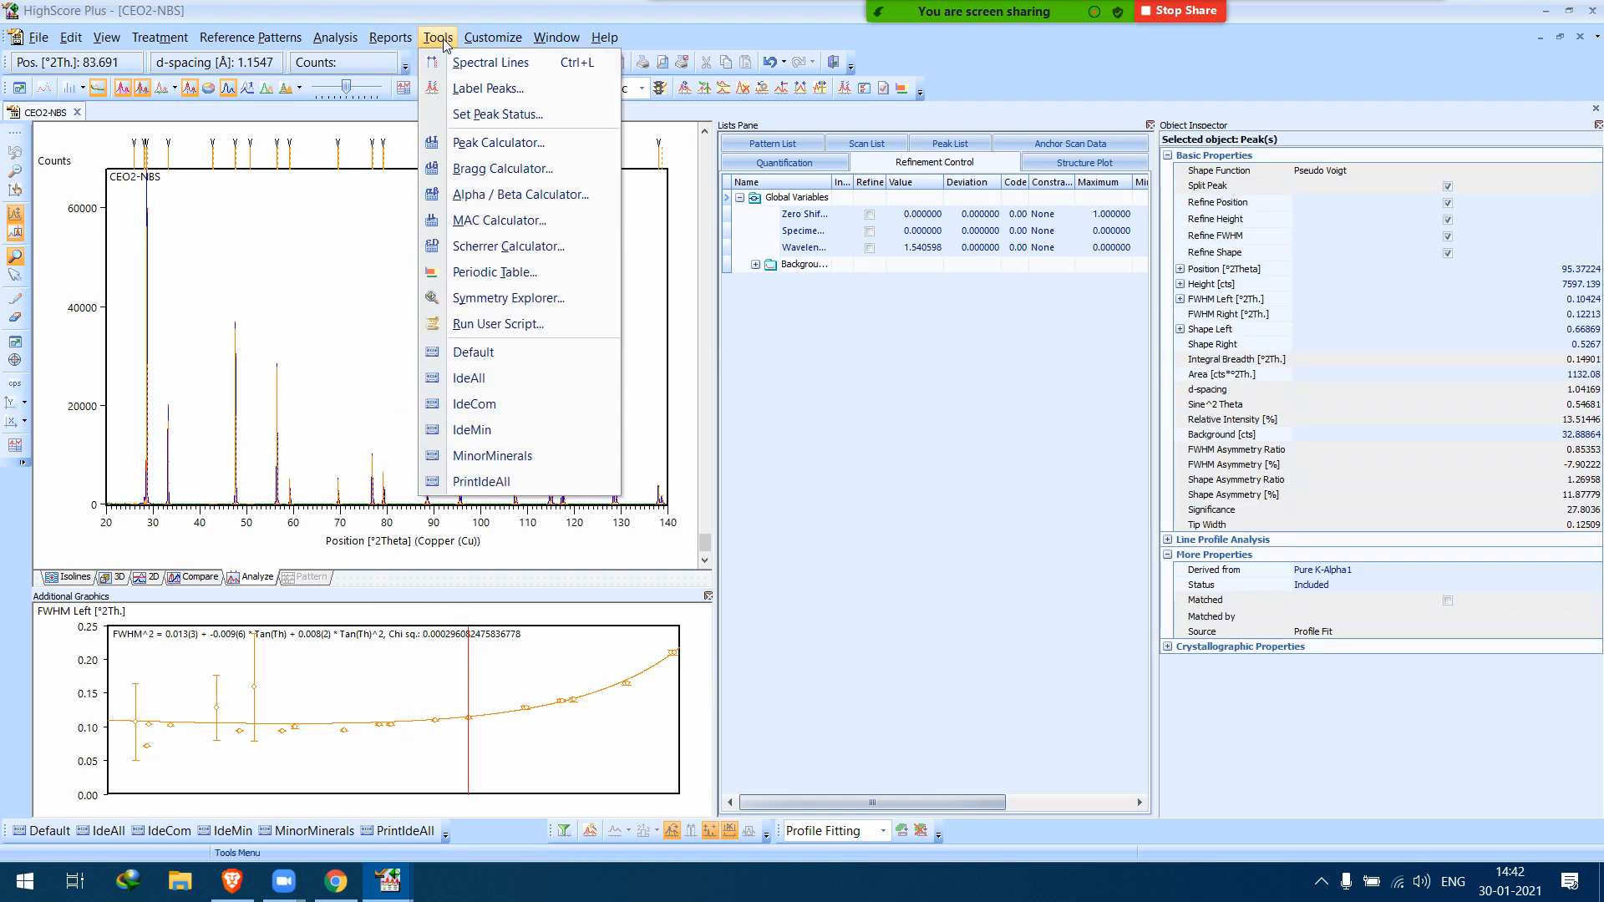
click(441, 38)
click(438, 38)
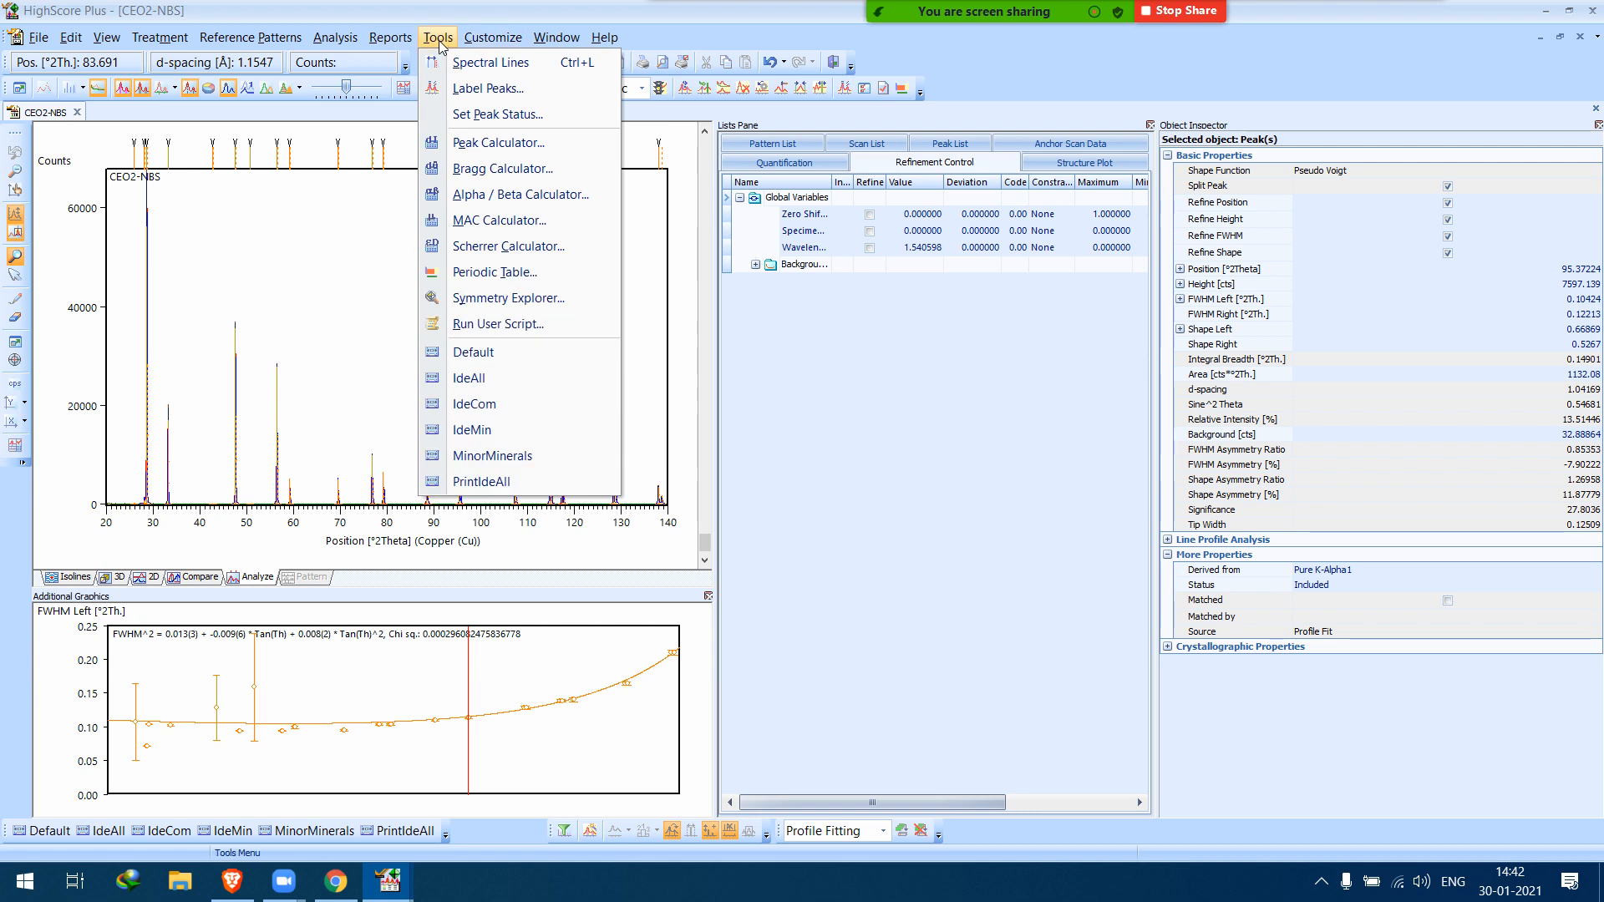
click(493, 115)
double_click(864, 446)
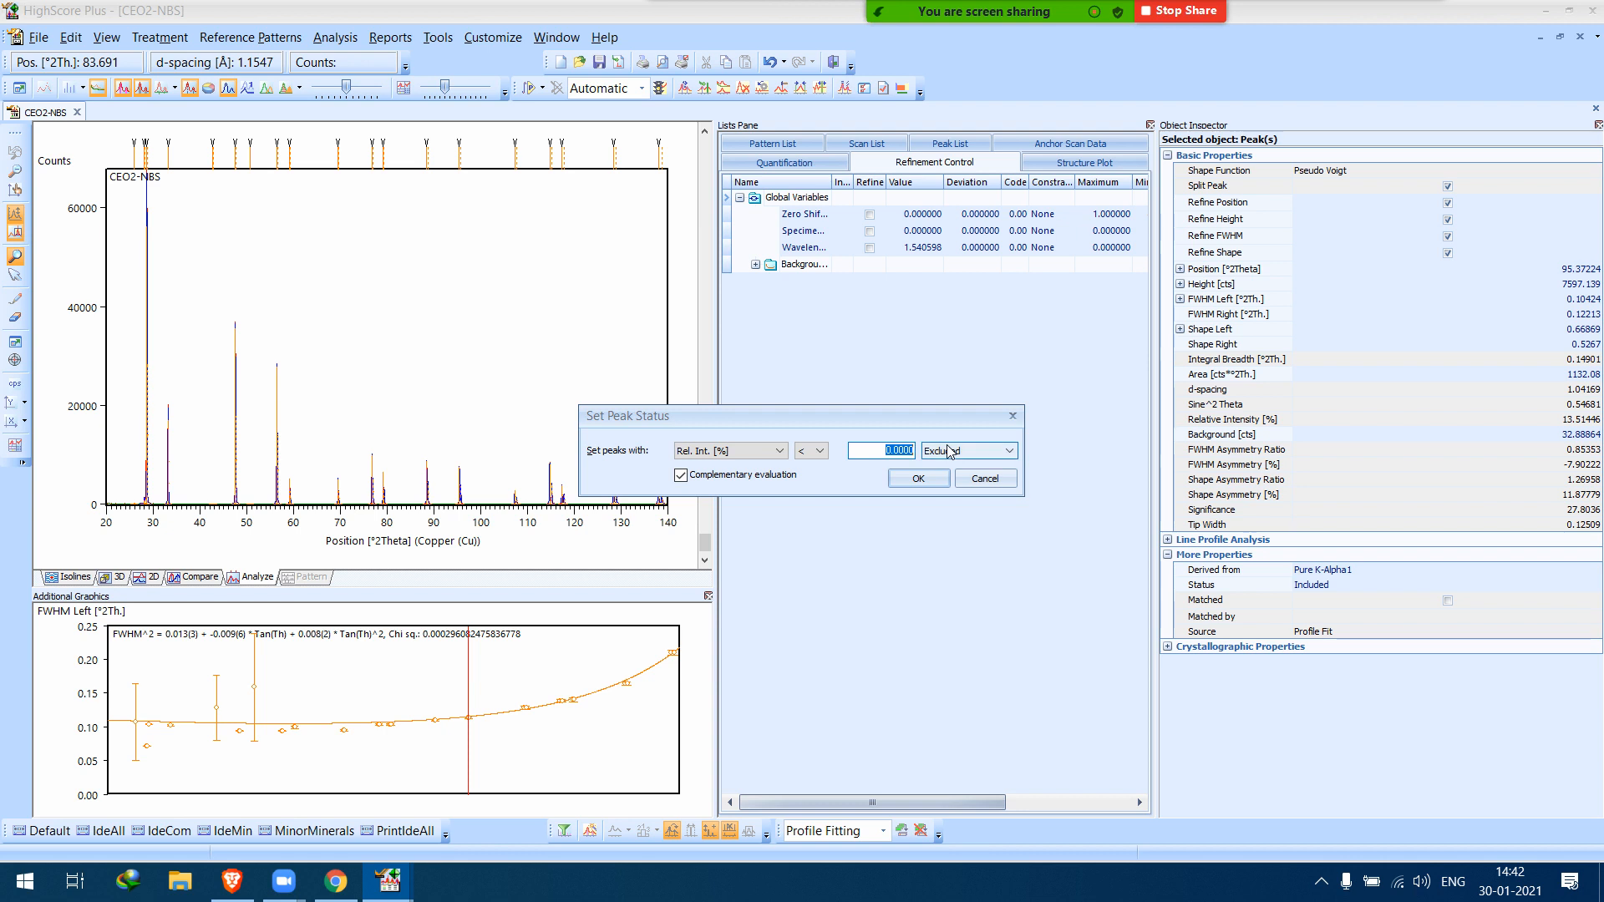
text(1)
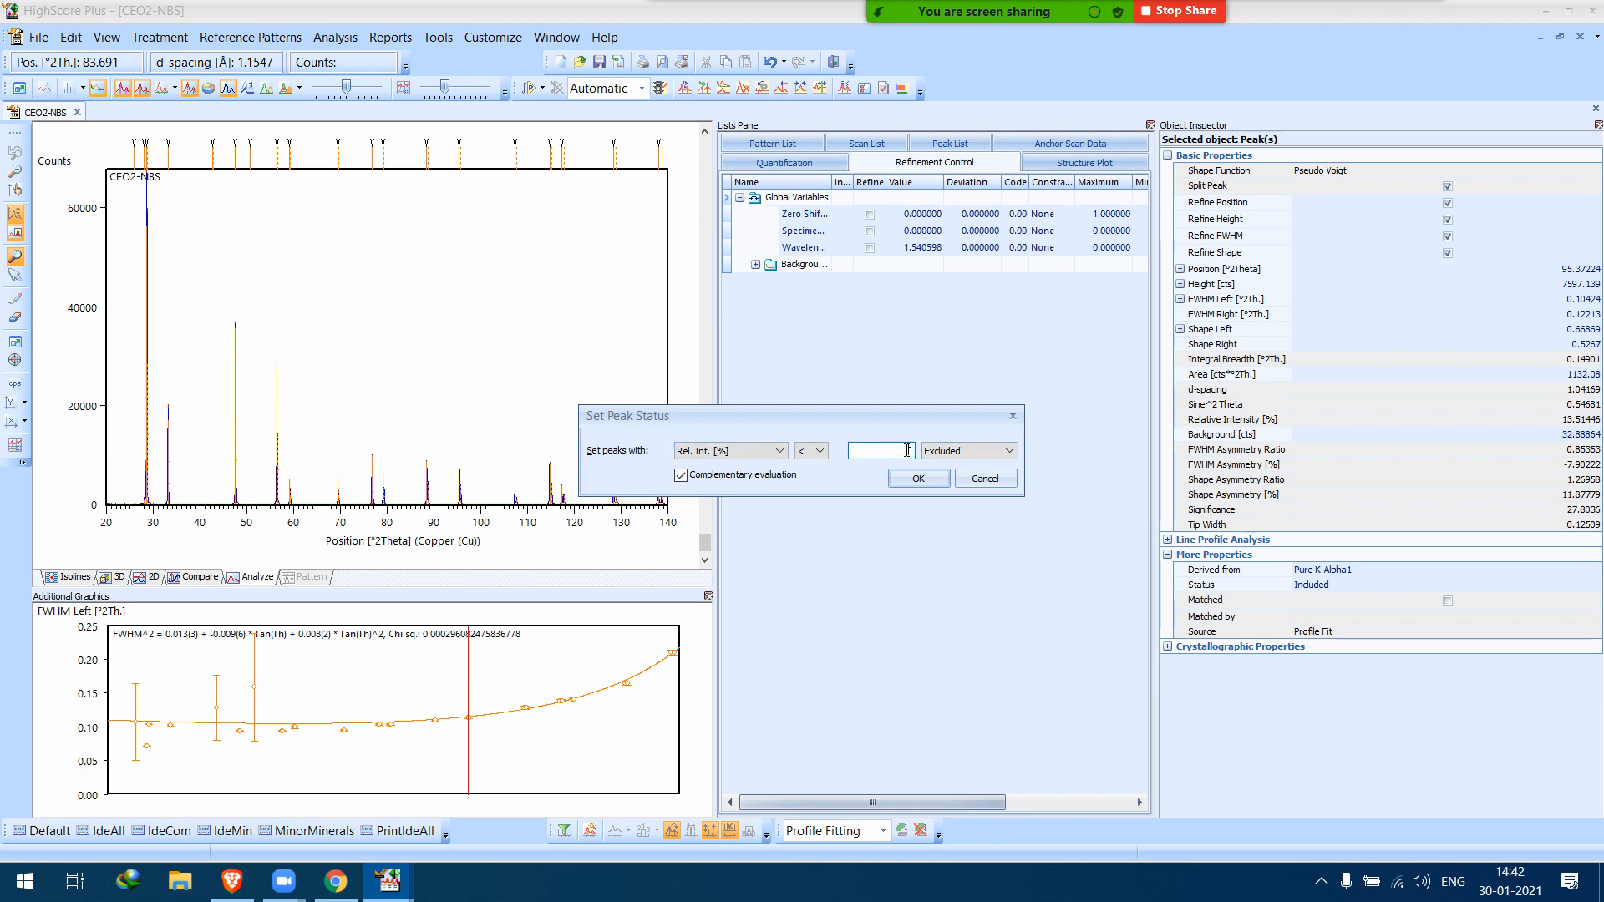
click(811, 451)
click(807, 466)
click(927, 478)
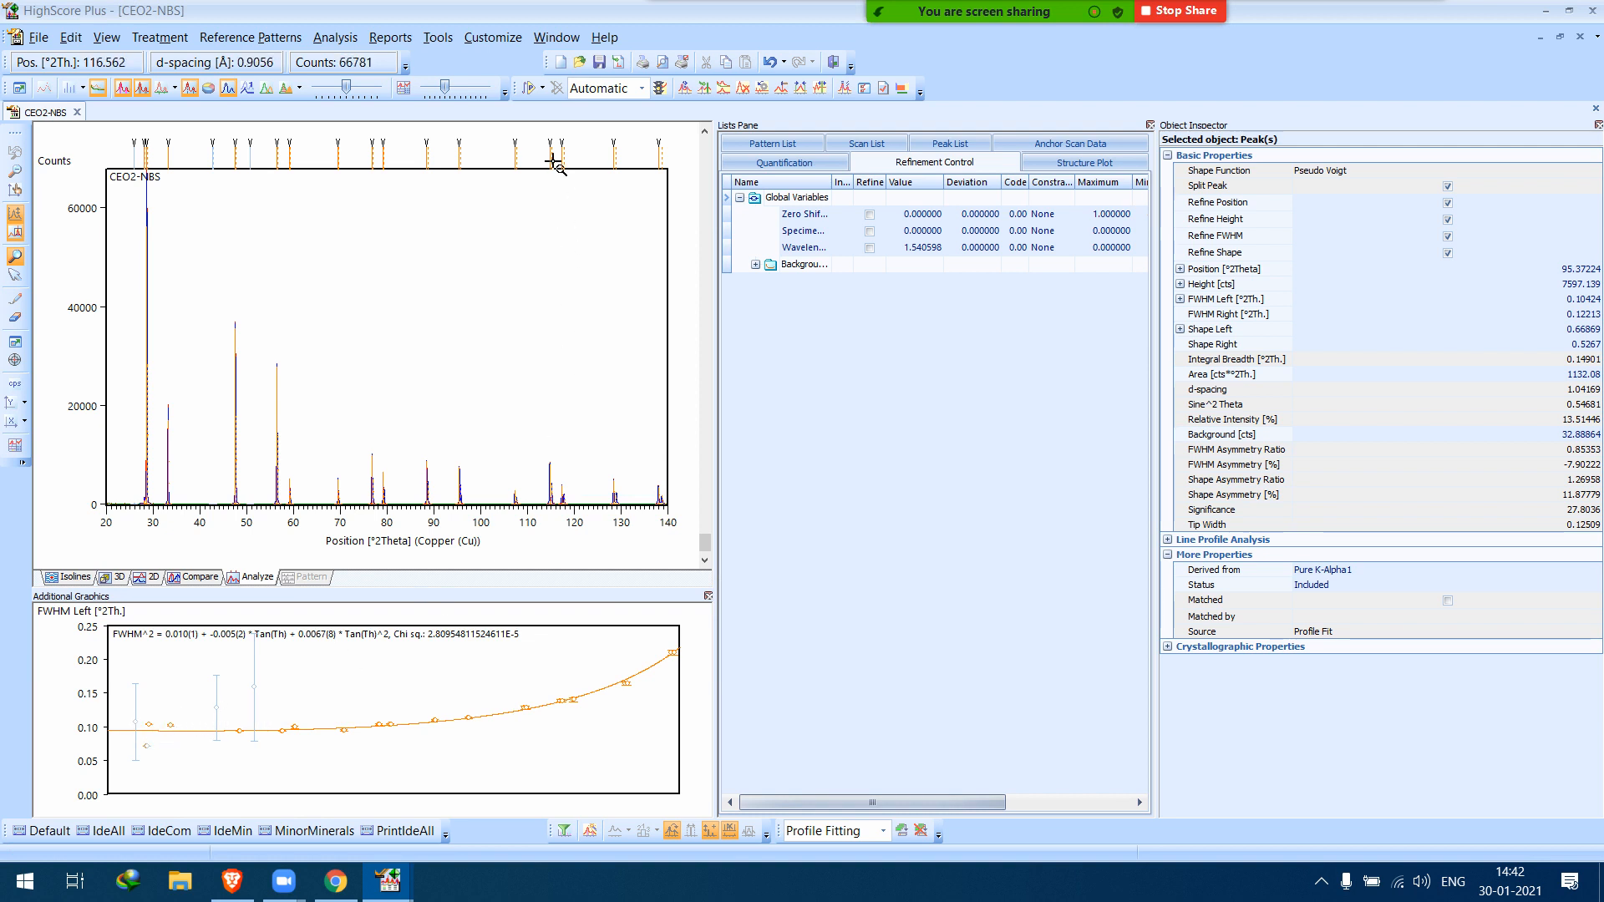
click(534, 90)
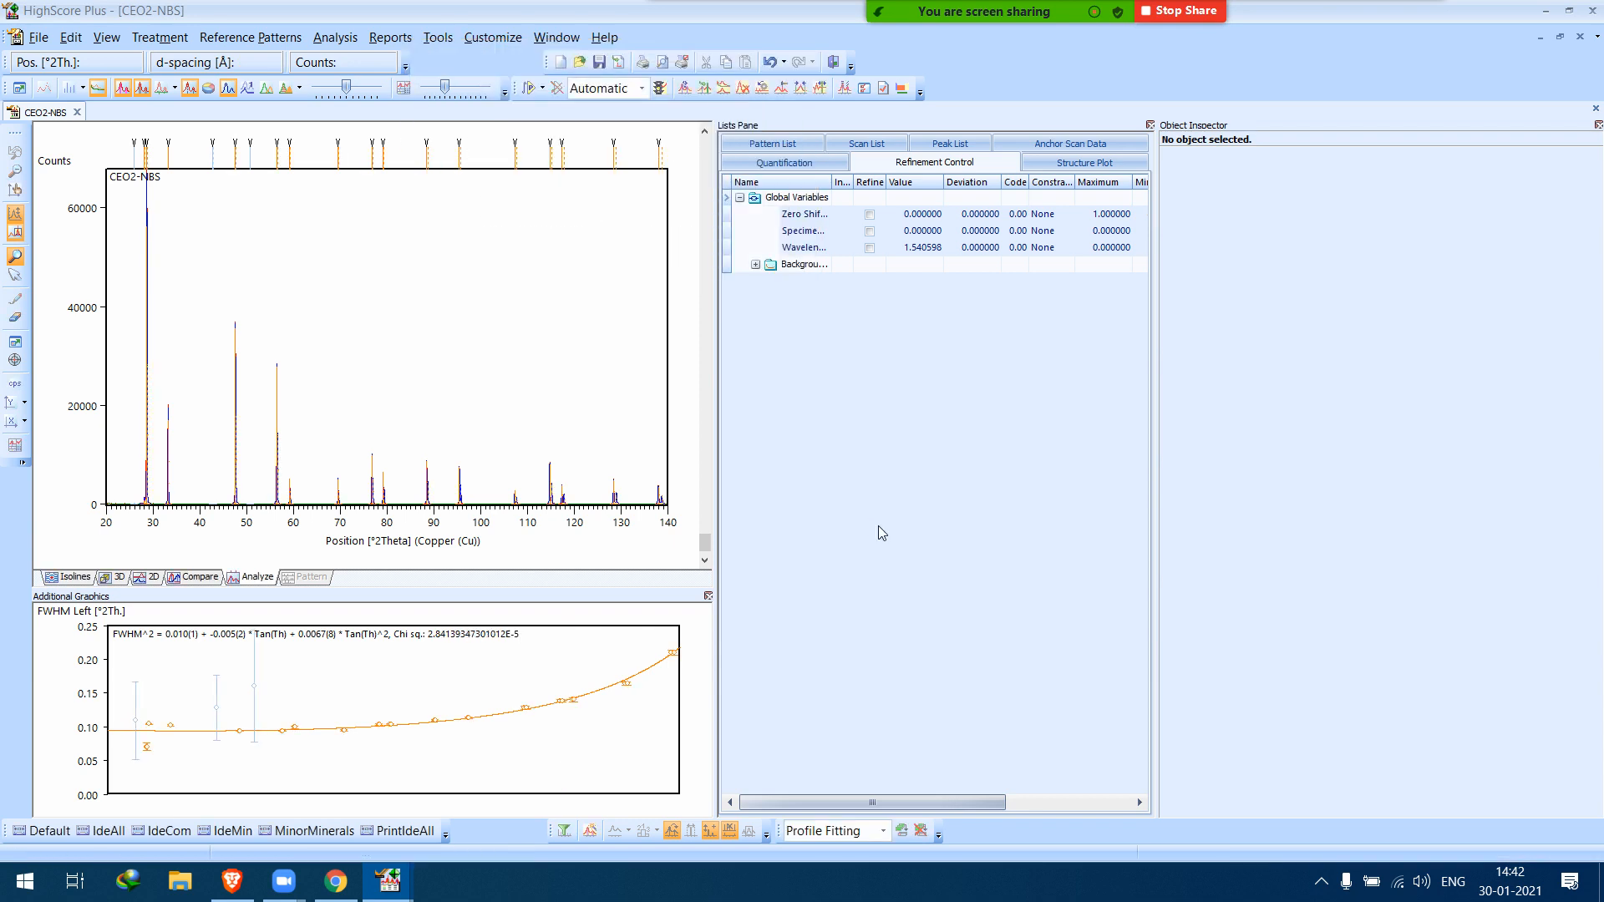
Widen the graphics area and check the agreement indices of the fit in the global settings.
drag(716, 566, 780, 564)
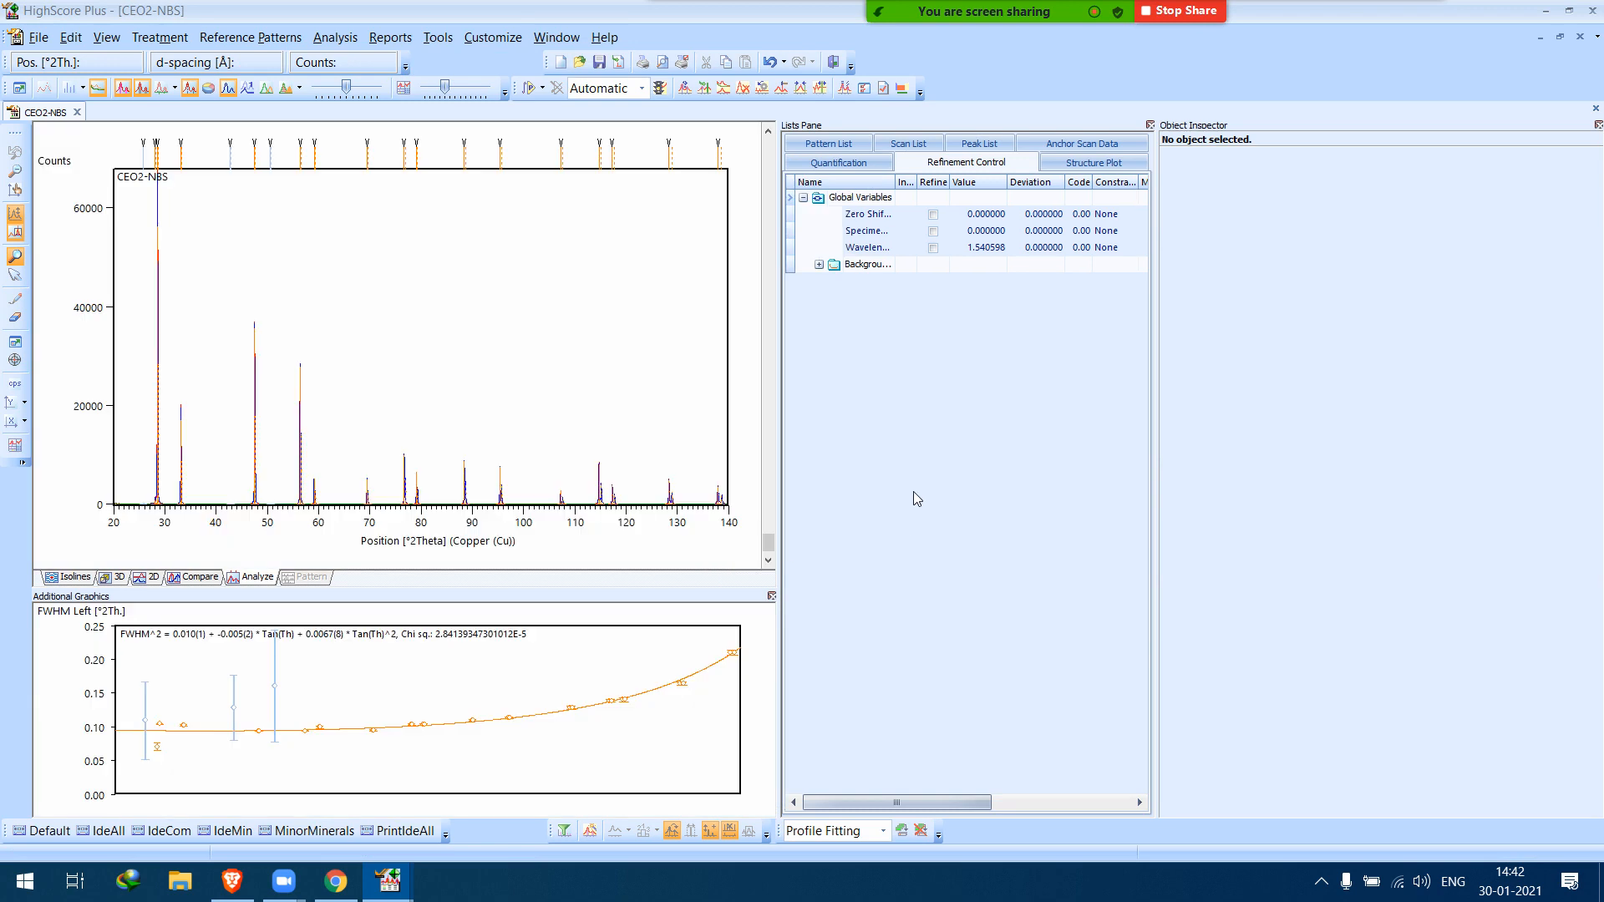
click(867, 203)
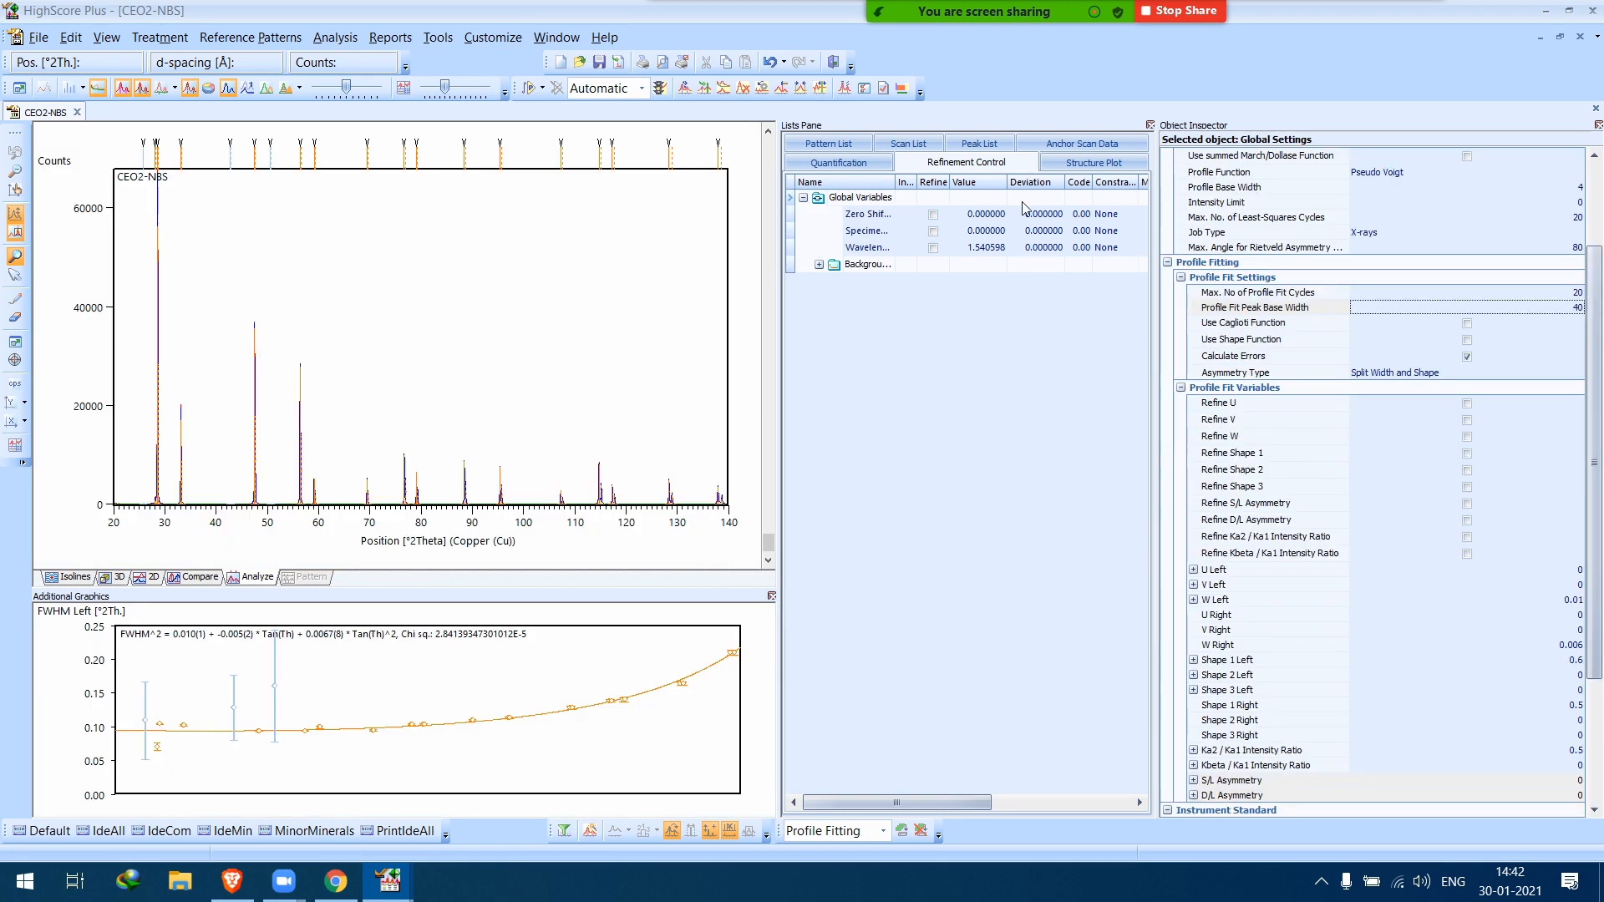
click(1171, 266)
scroll(1569, 219, up, 3)
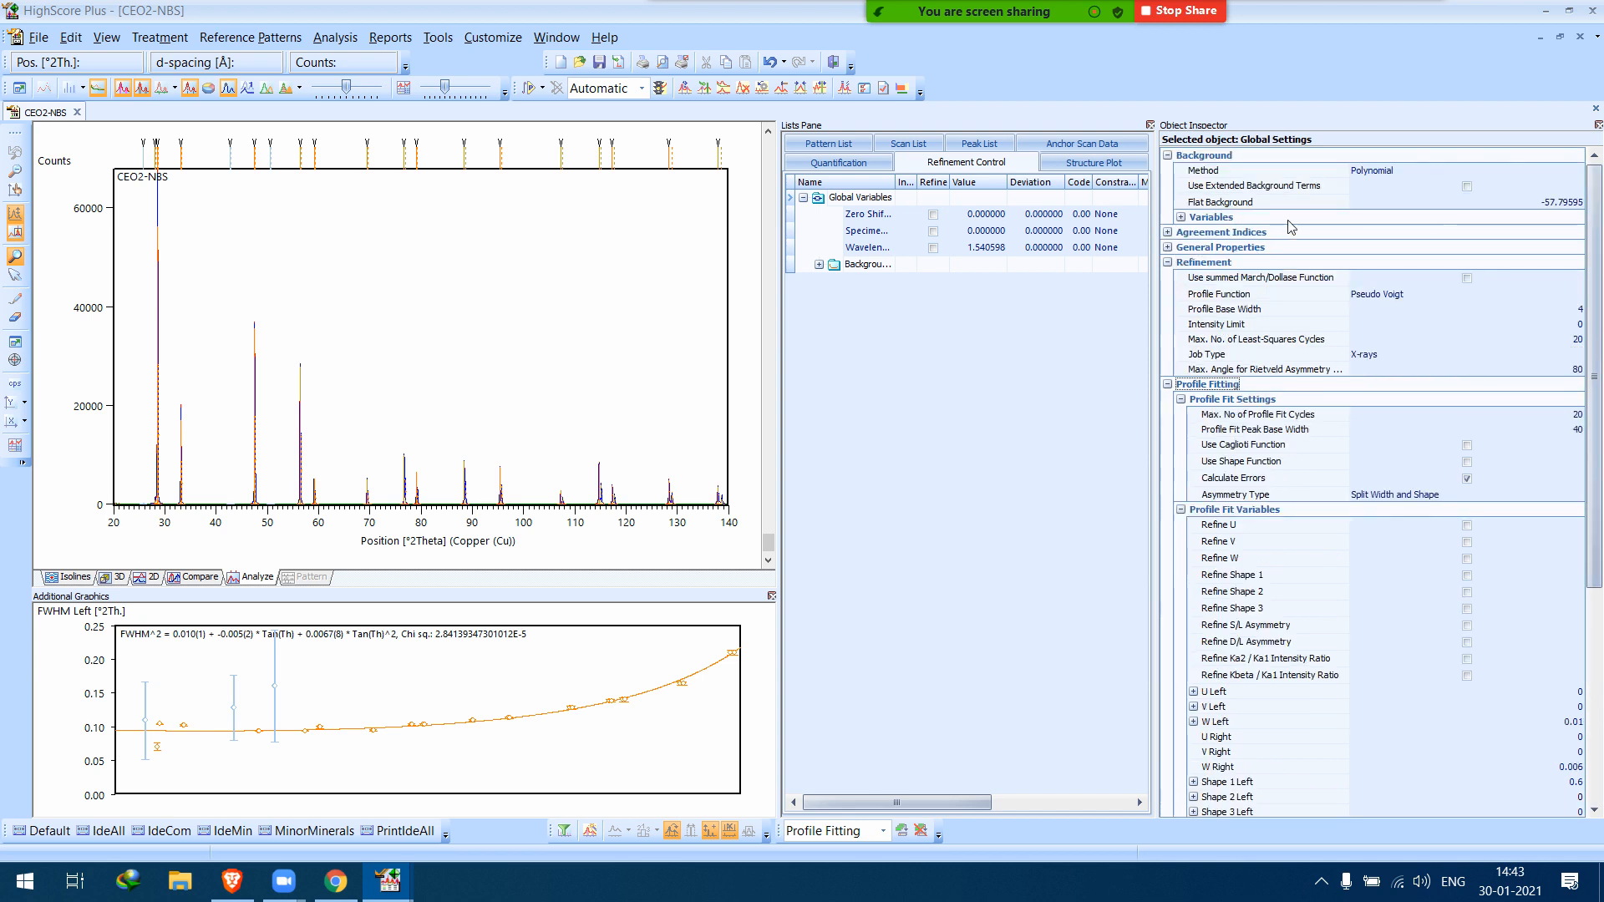
click(1168, 233)
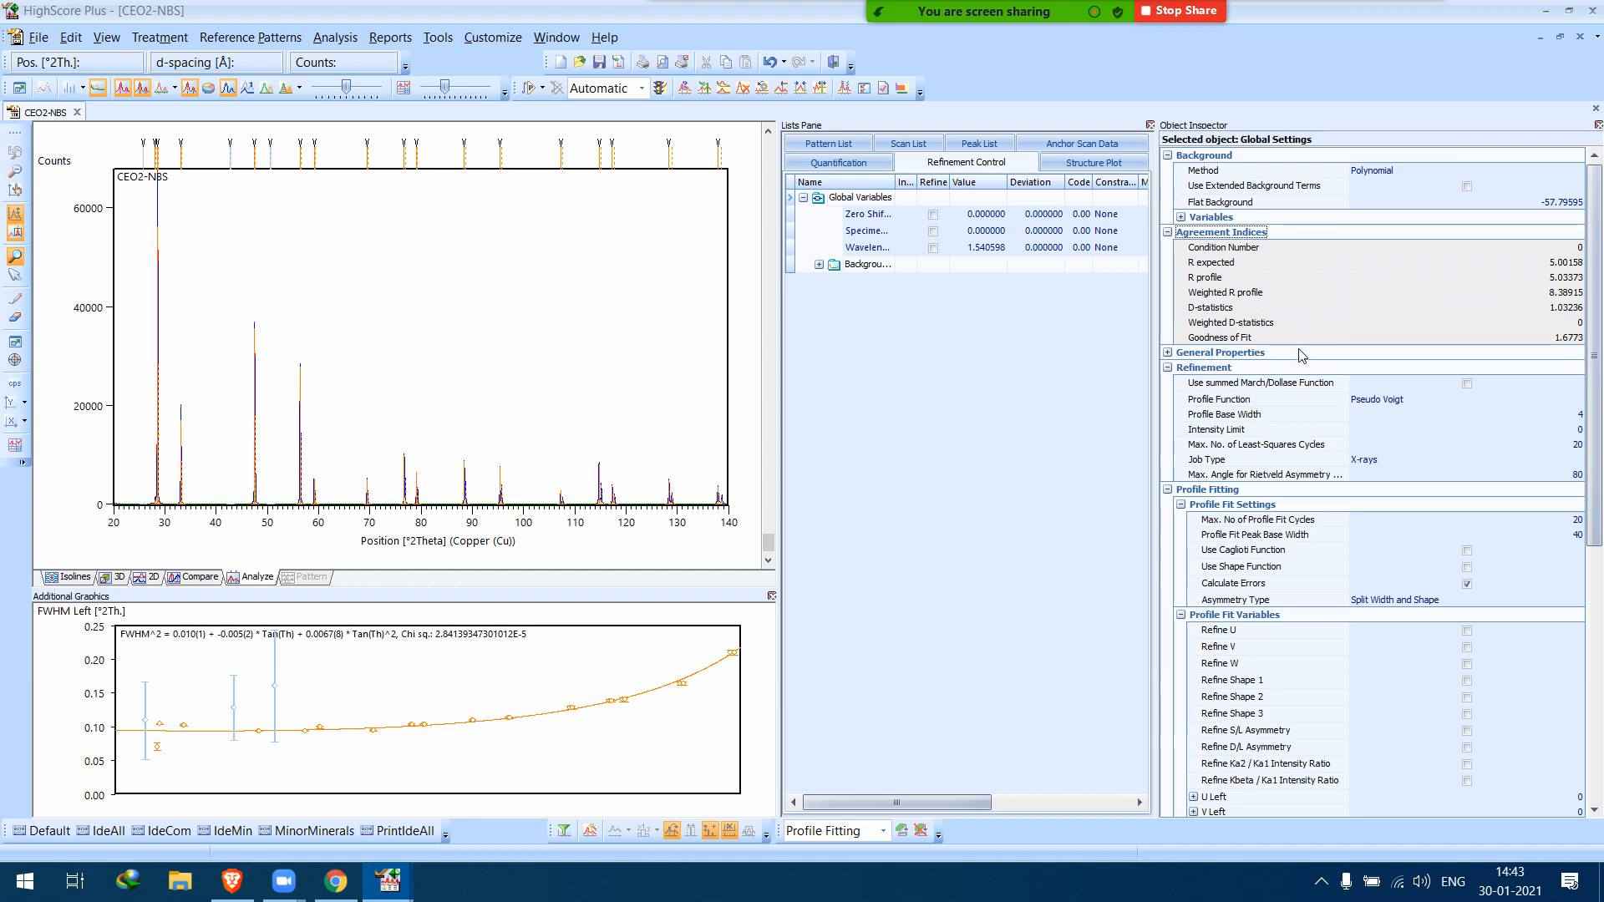
Change the halfwidth plot in the additional graphics to Broadening (Gaus + Lorentz).
right_click(465, 706)
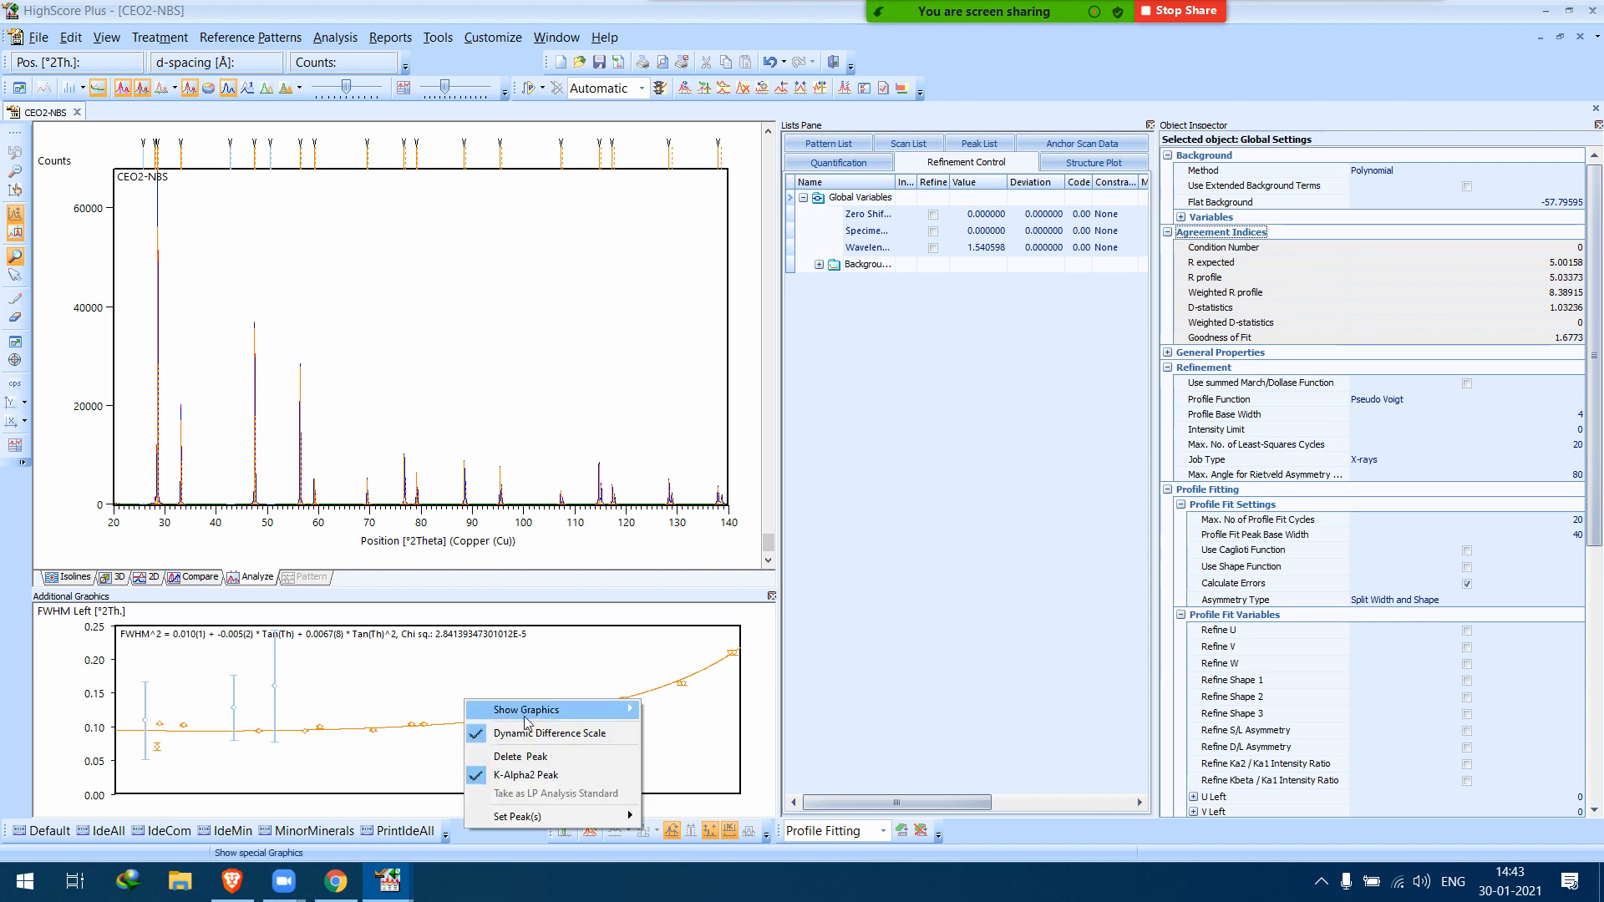
mouse_move(528, 718)
mouse_move(700, 731)
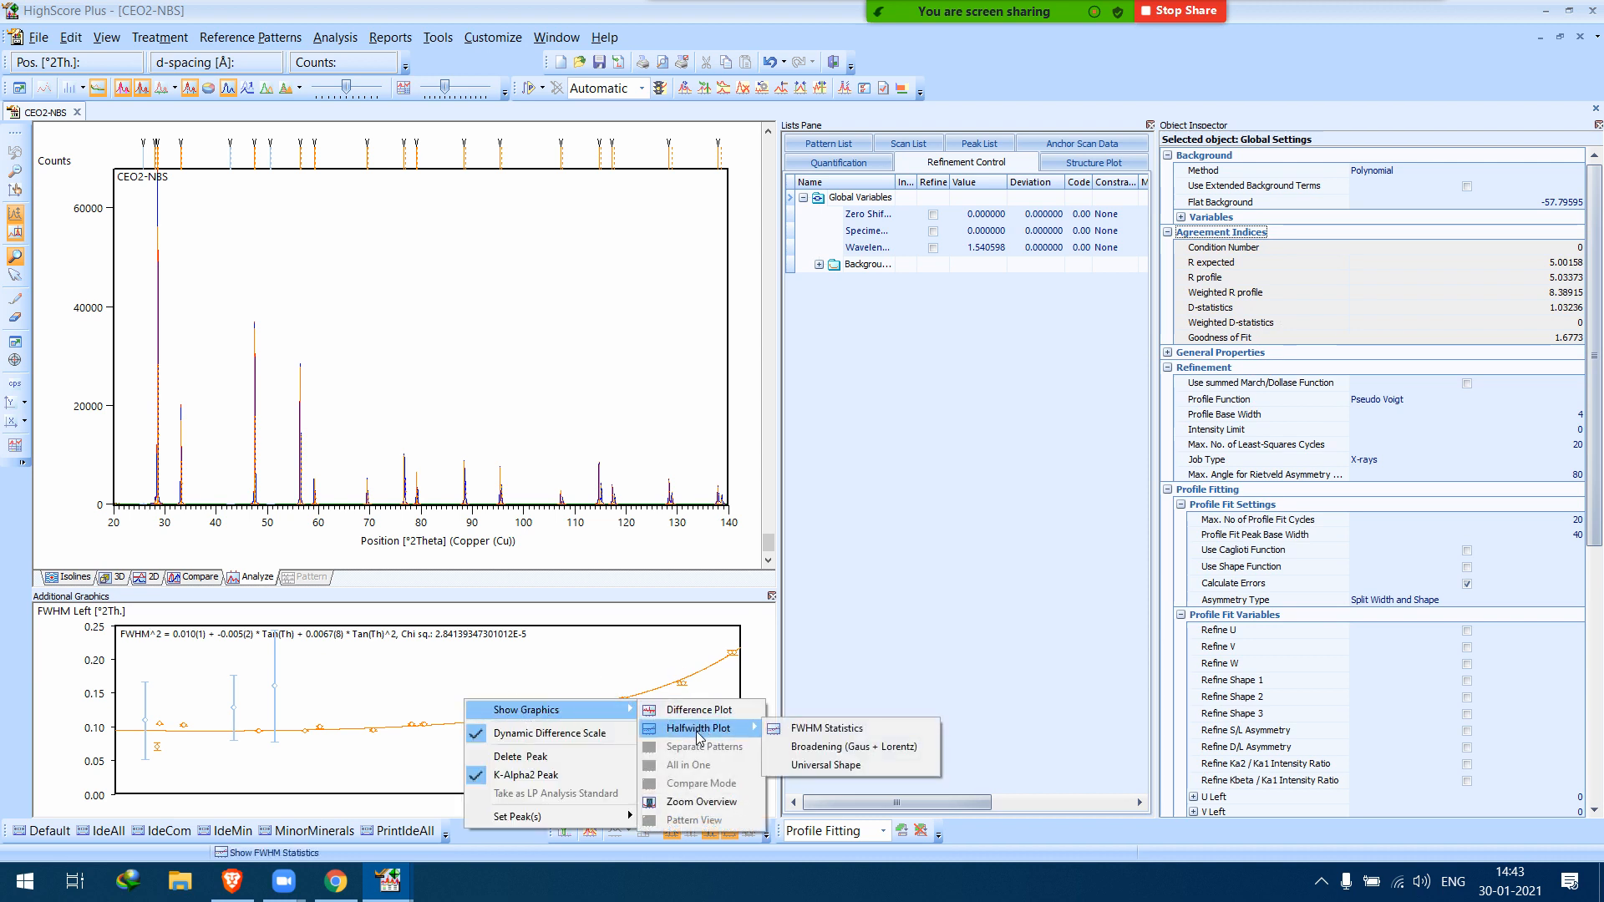
click(828, 748)
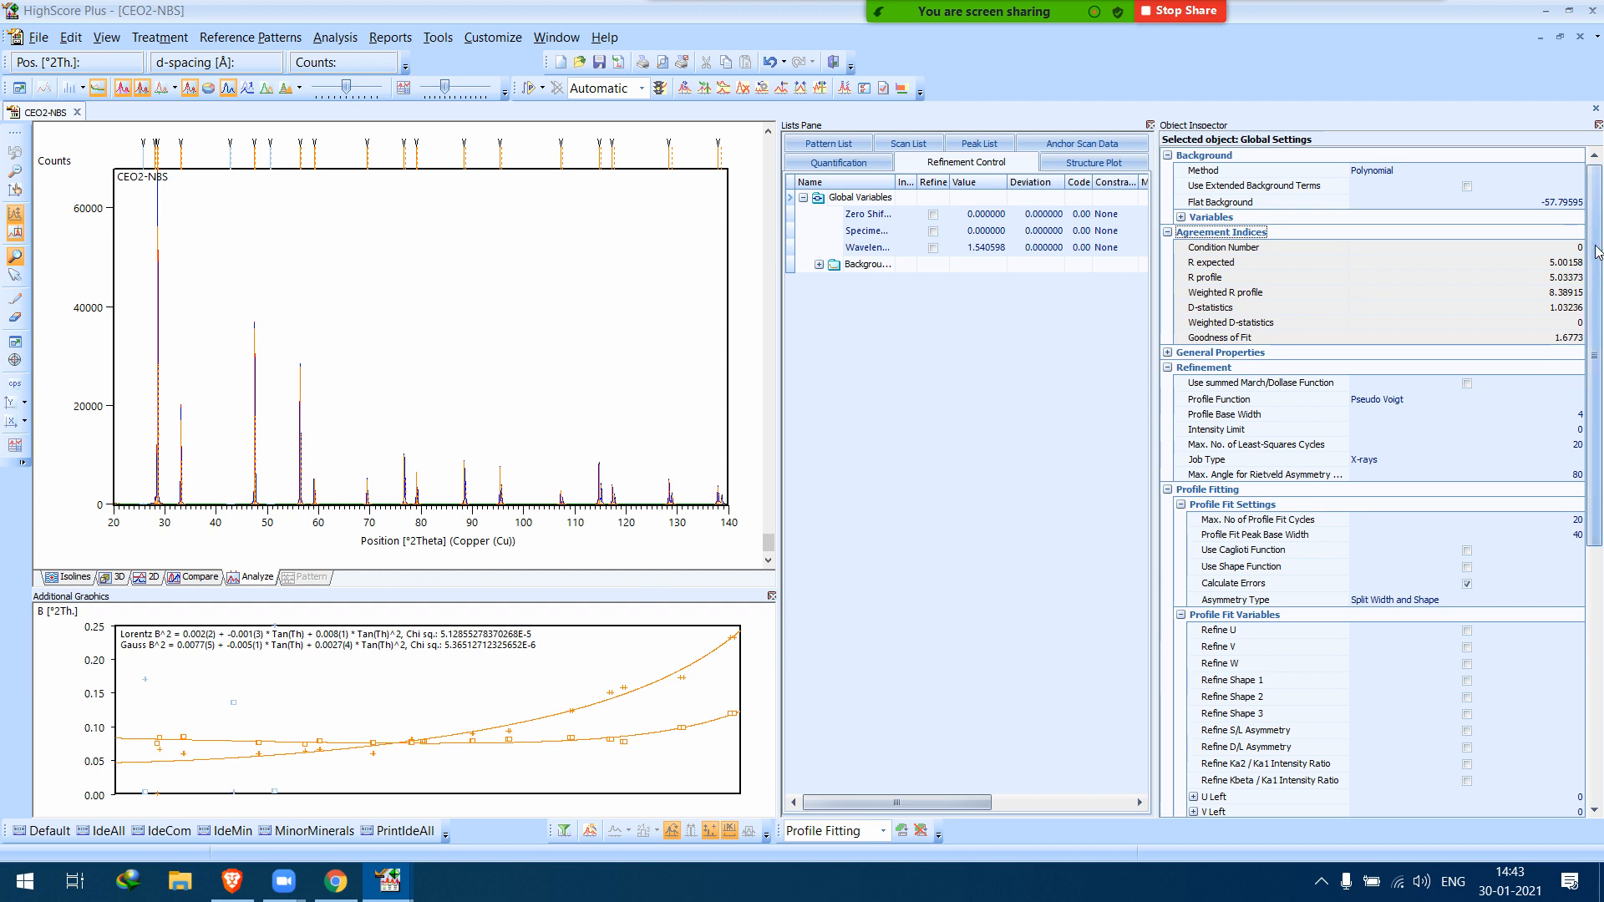
drag(1596, 247, 1596, 247)
Take the Gauss and Lorentz broadening curves as the line profile analysis standard.
right_click(430, 690)
mouse_move(436, 700)
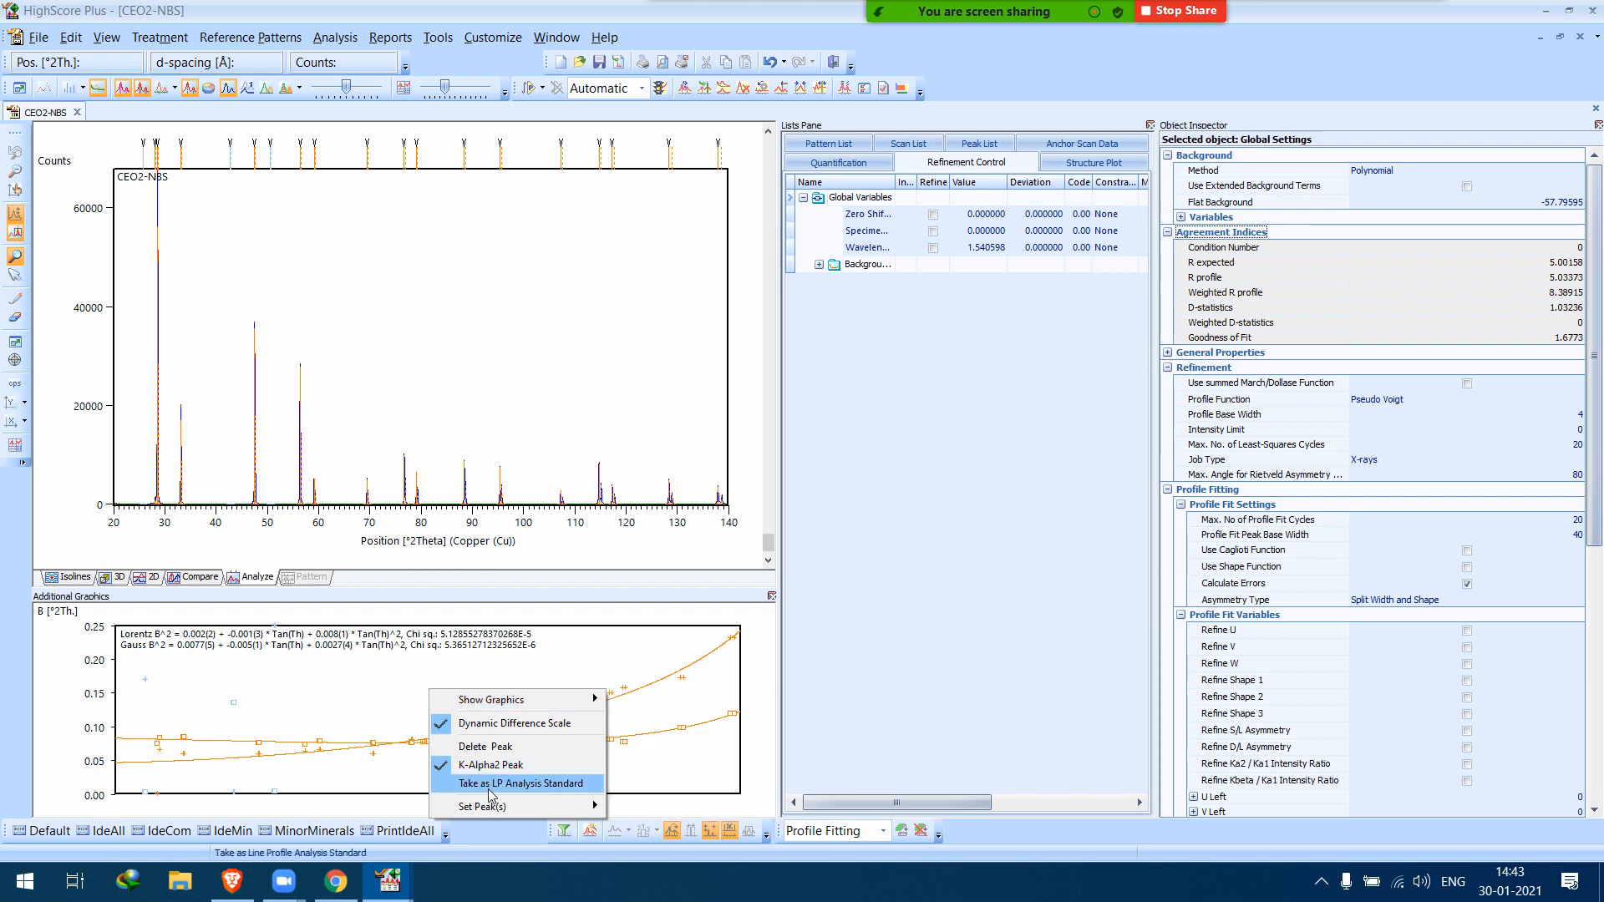
click(540, 785)
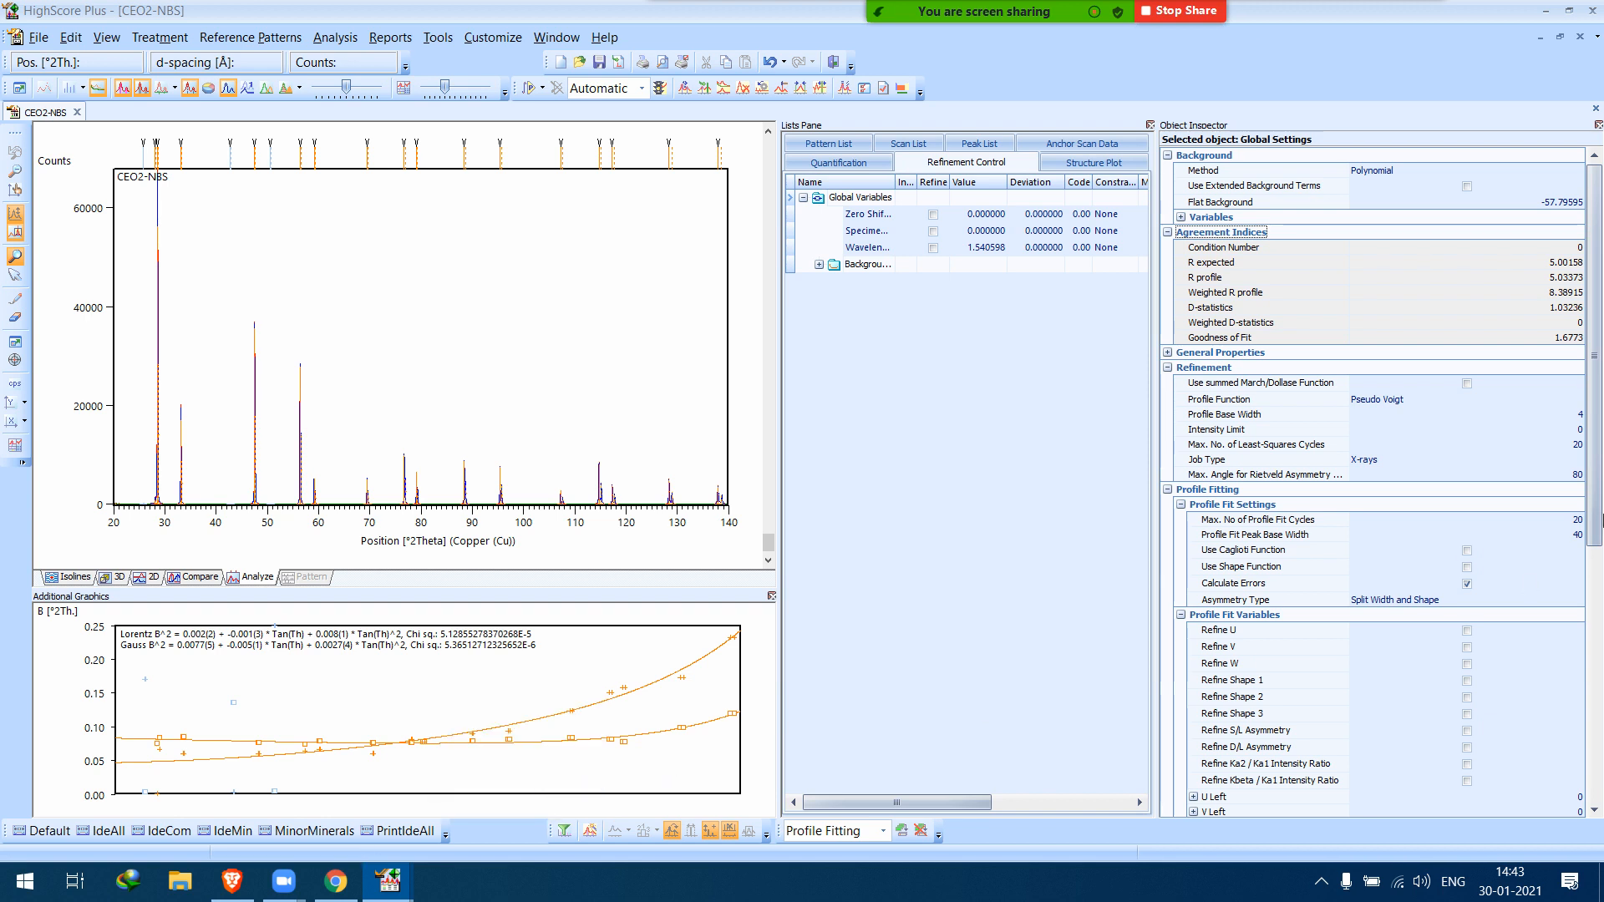
Examine the values and ESDs of Gauss coefficients A, B and C under the Instrument Standard settings.
drag(1601, 517, 1601, 823)
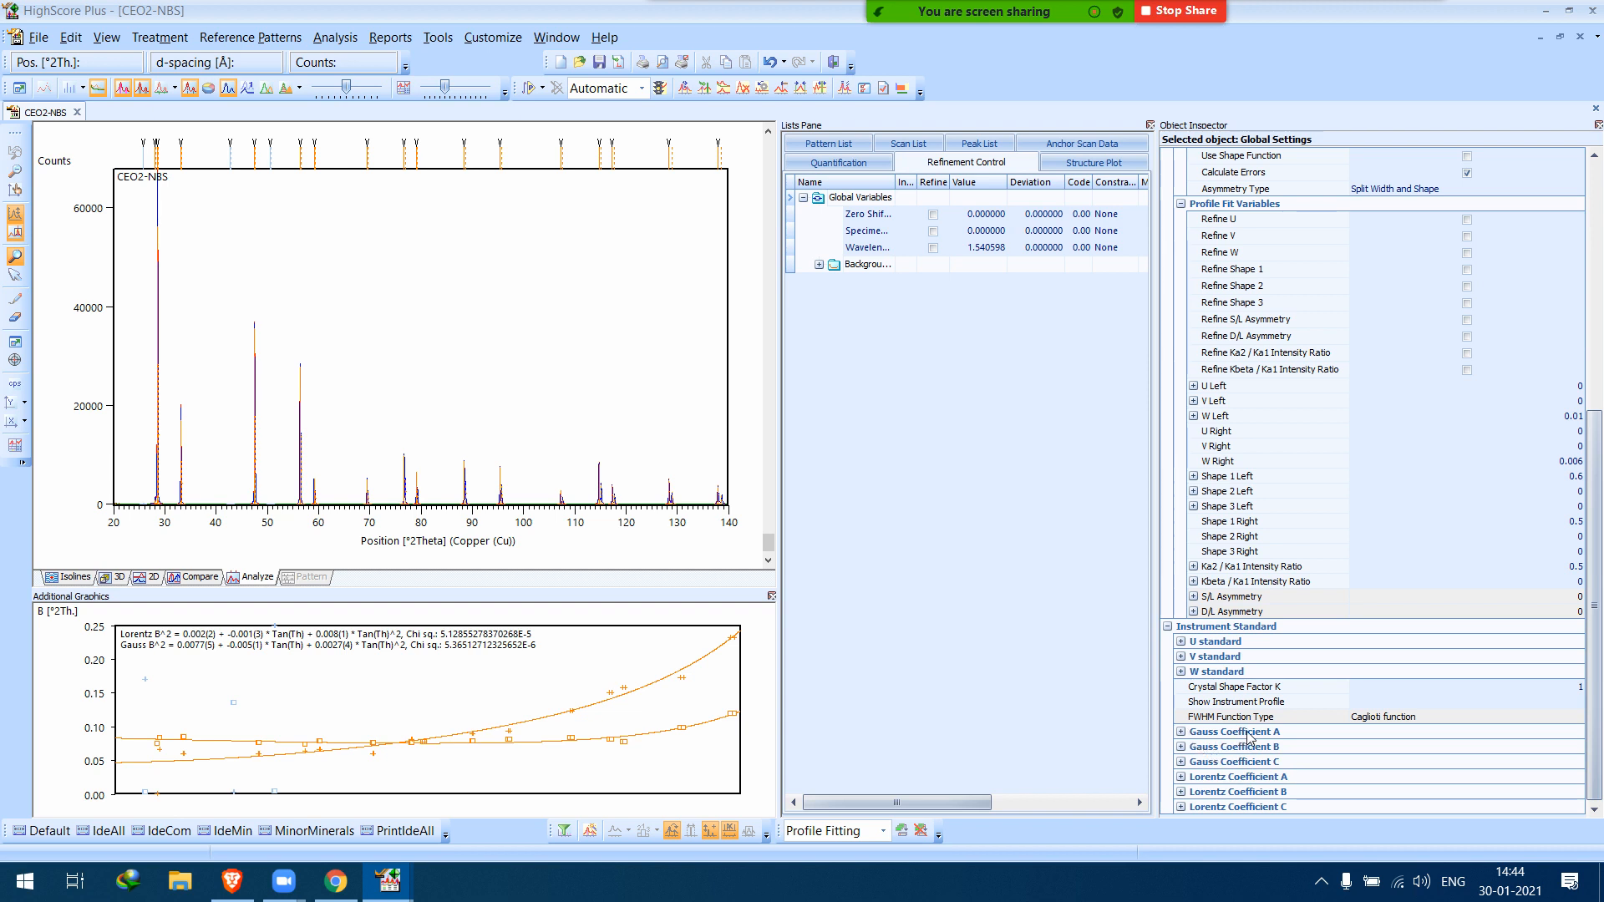
click(1181, 733)
scroll(1586, 765, down, 1)
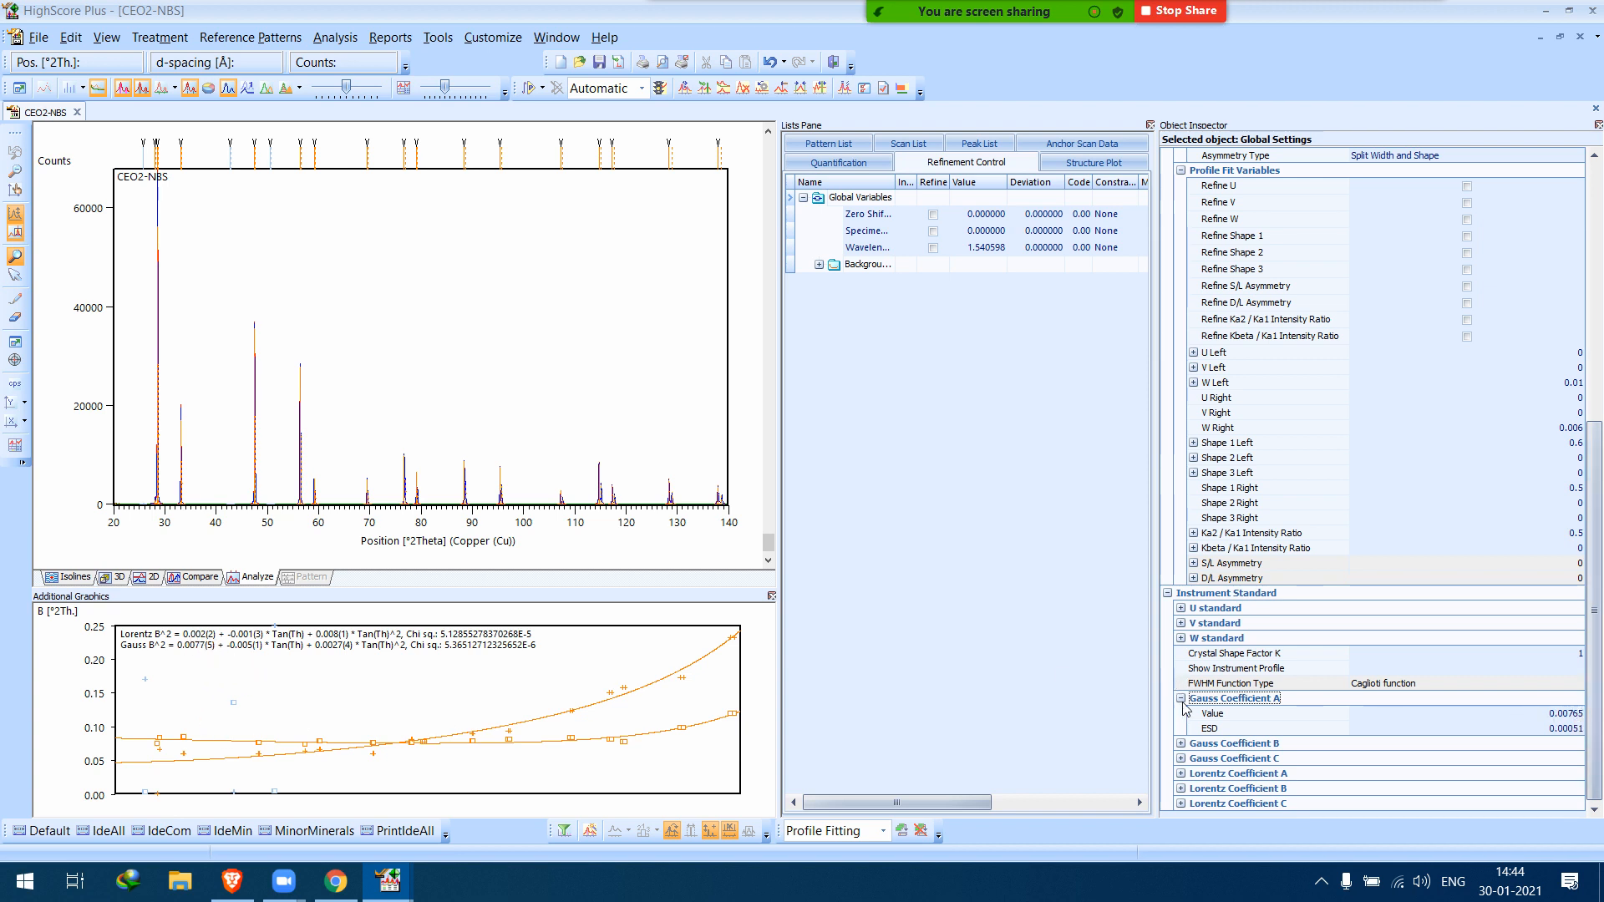
click(1182, 745)
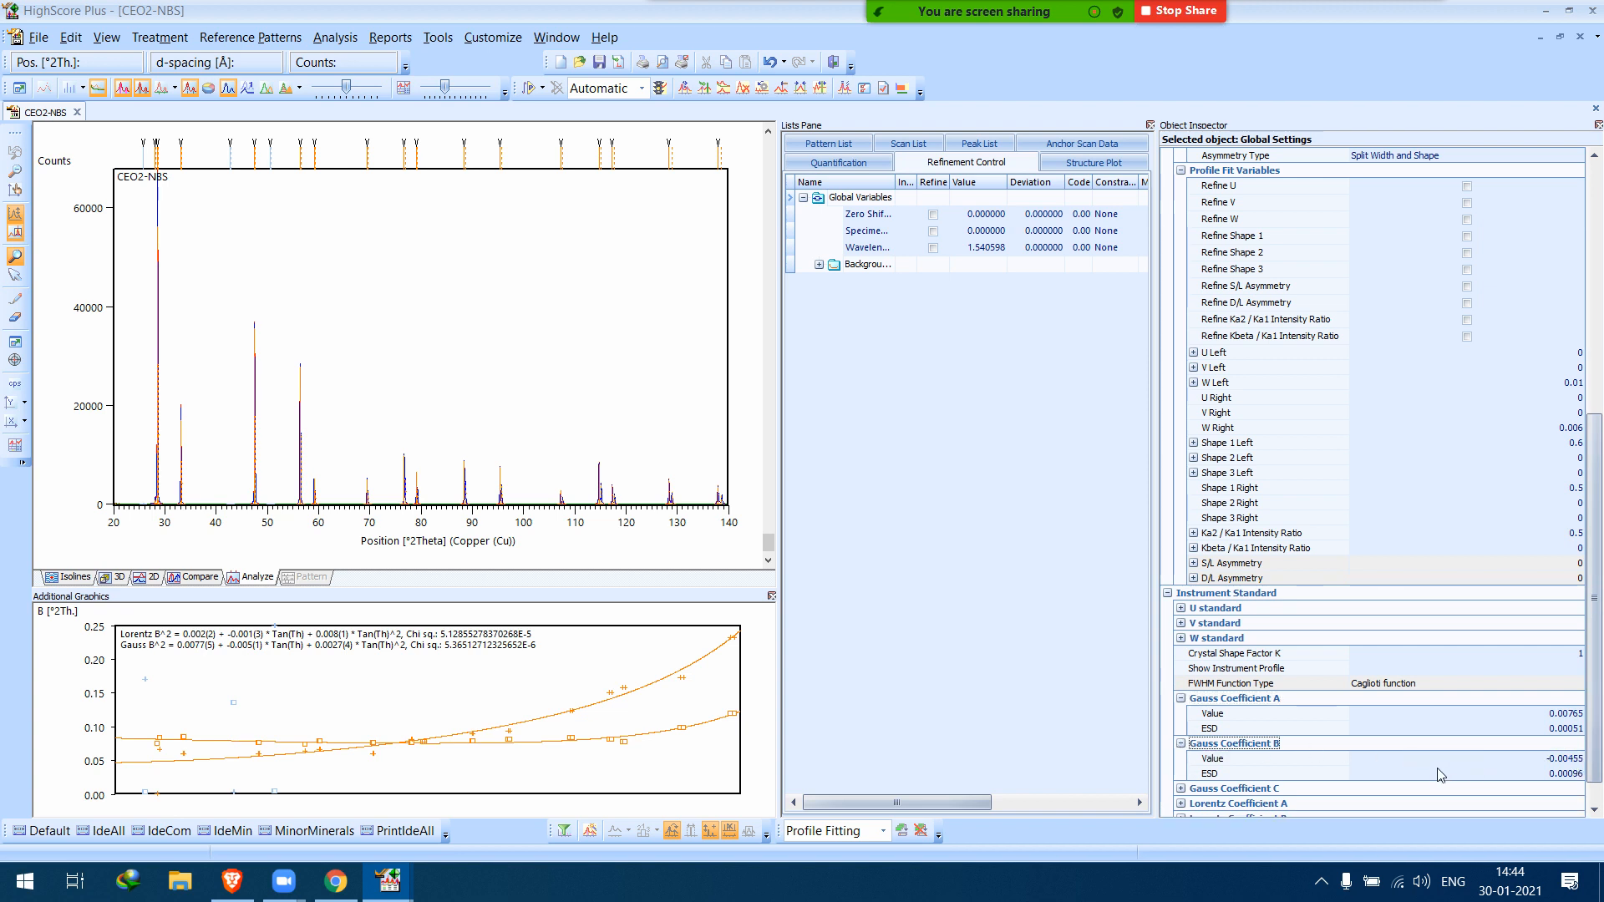
click(1181, 790)
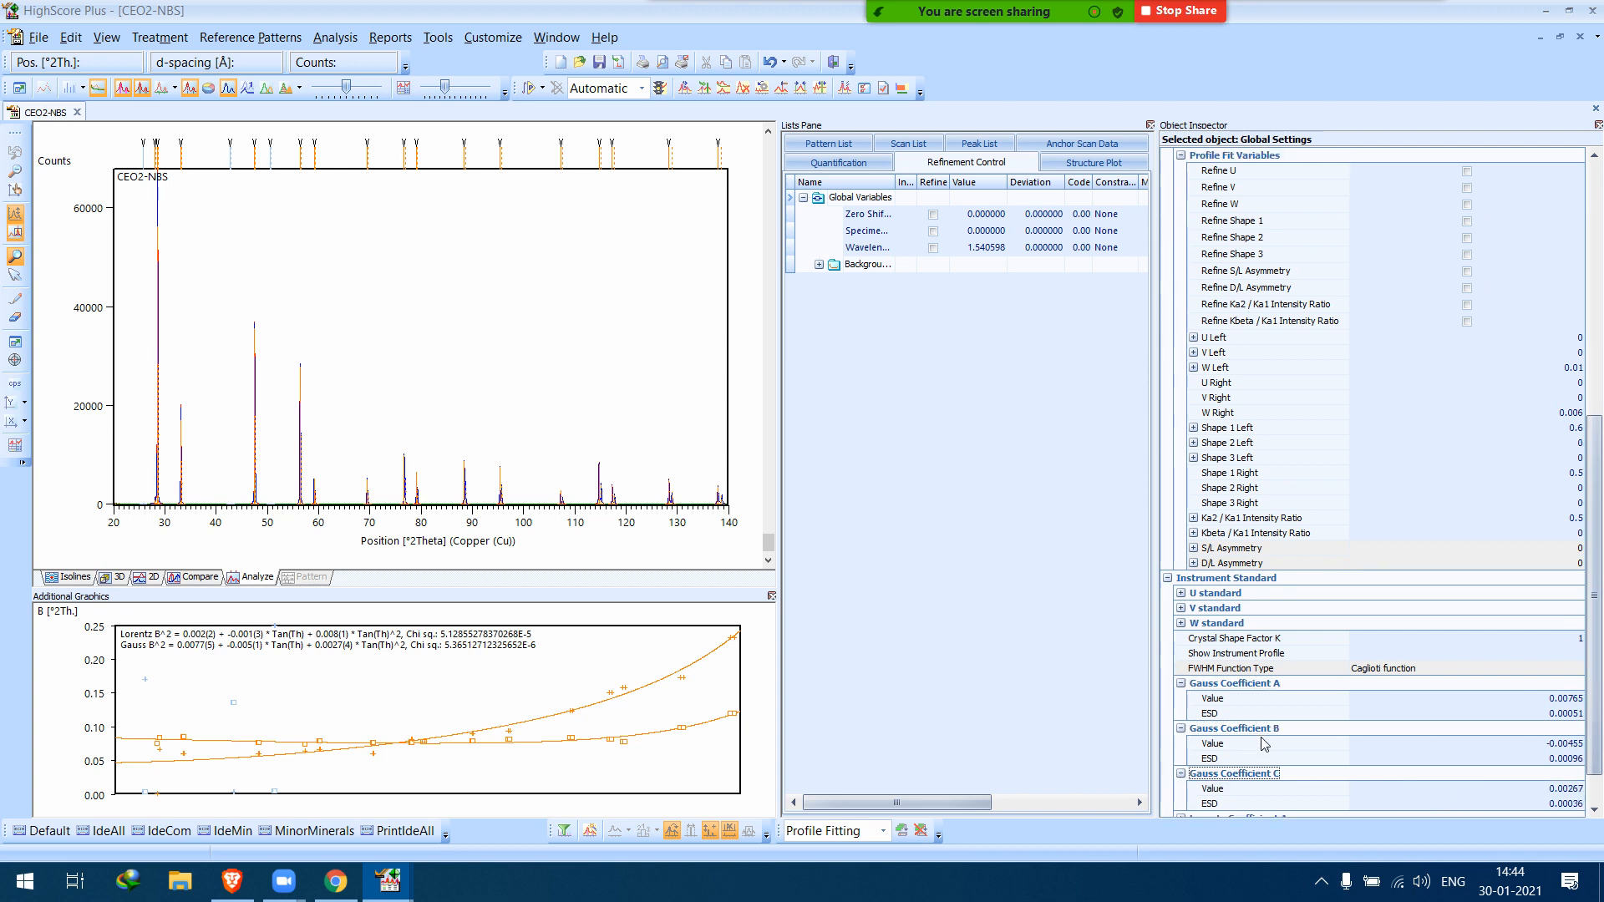
scroll(1272, 739, down, 1)
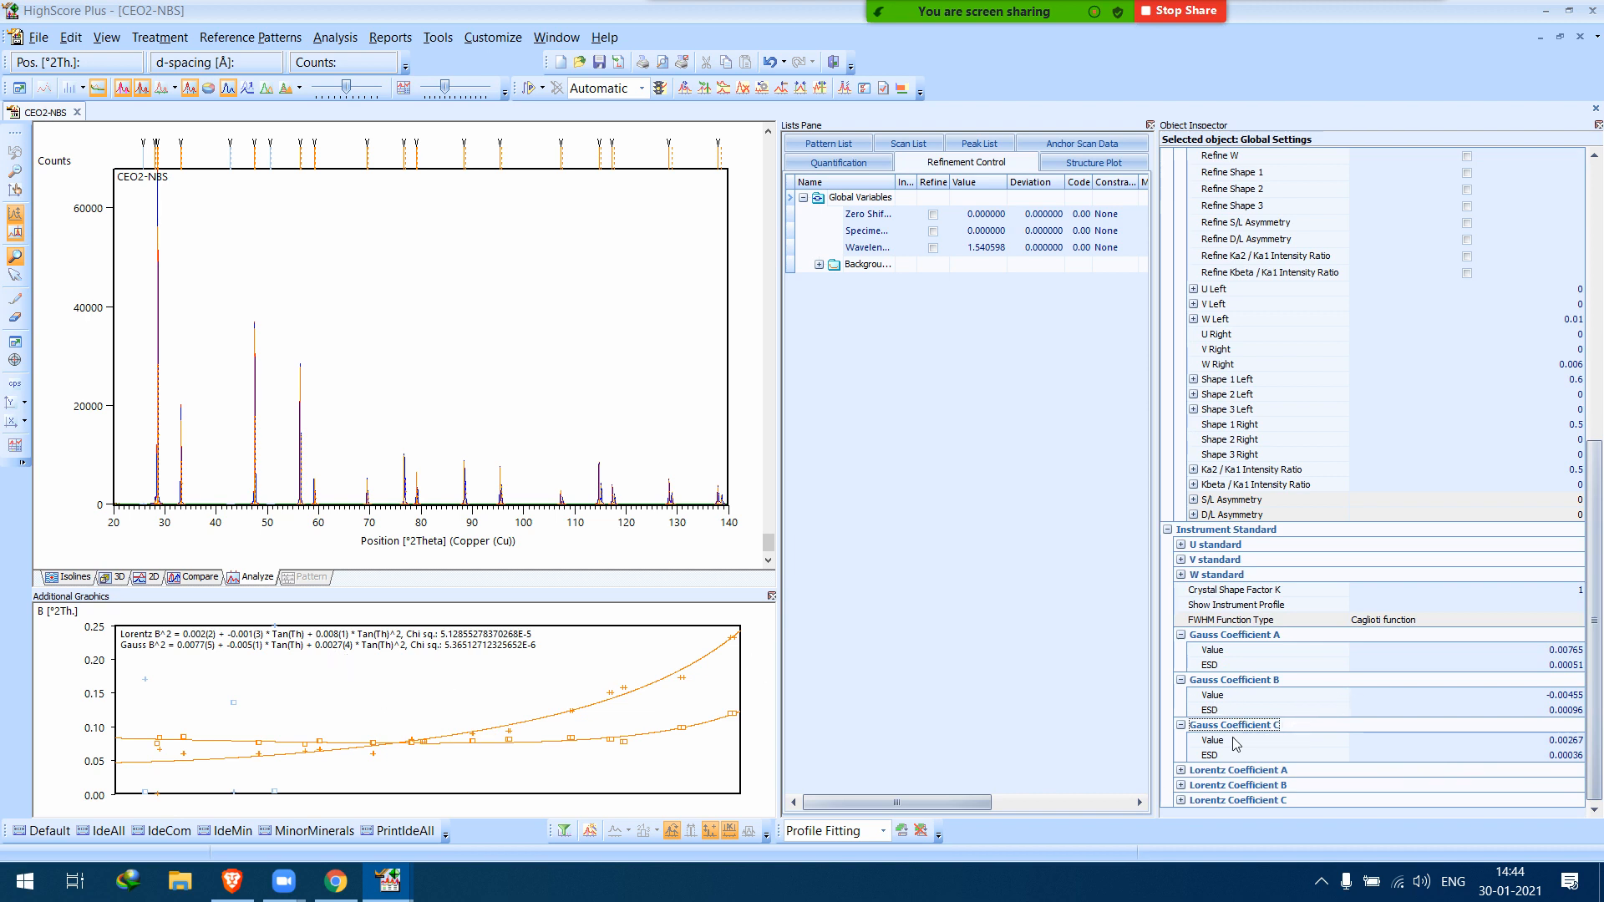
click(1183, 635)
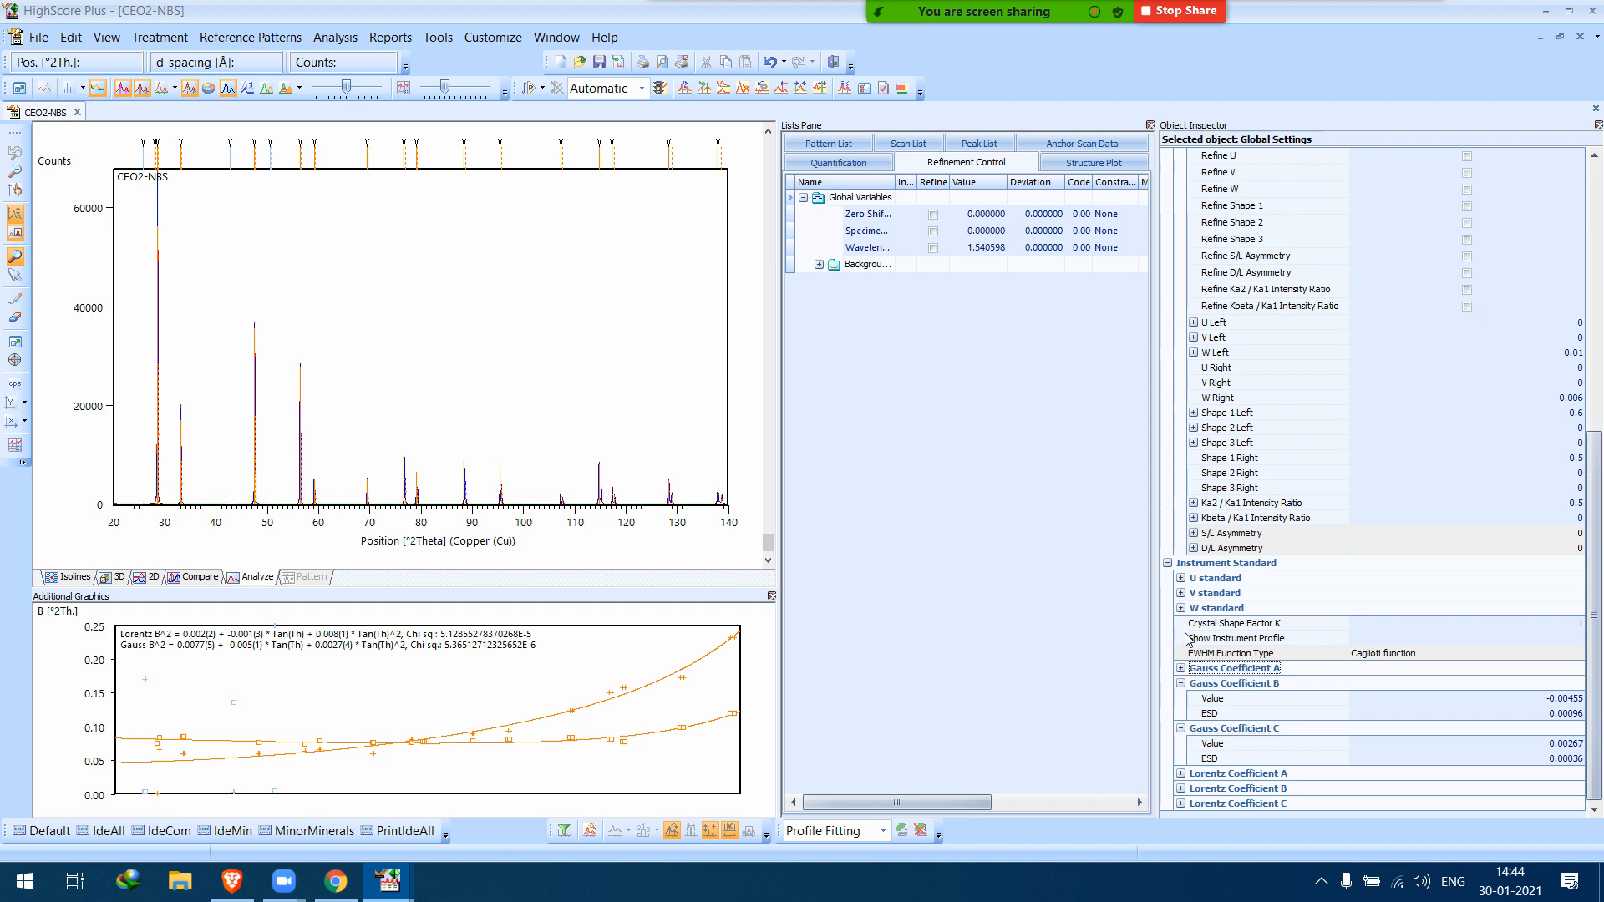
click(1182, 684)
click(1182, 729)
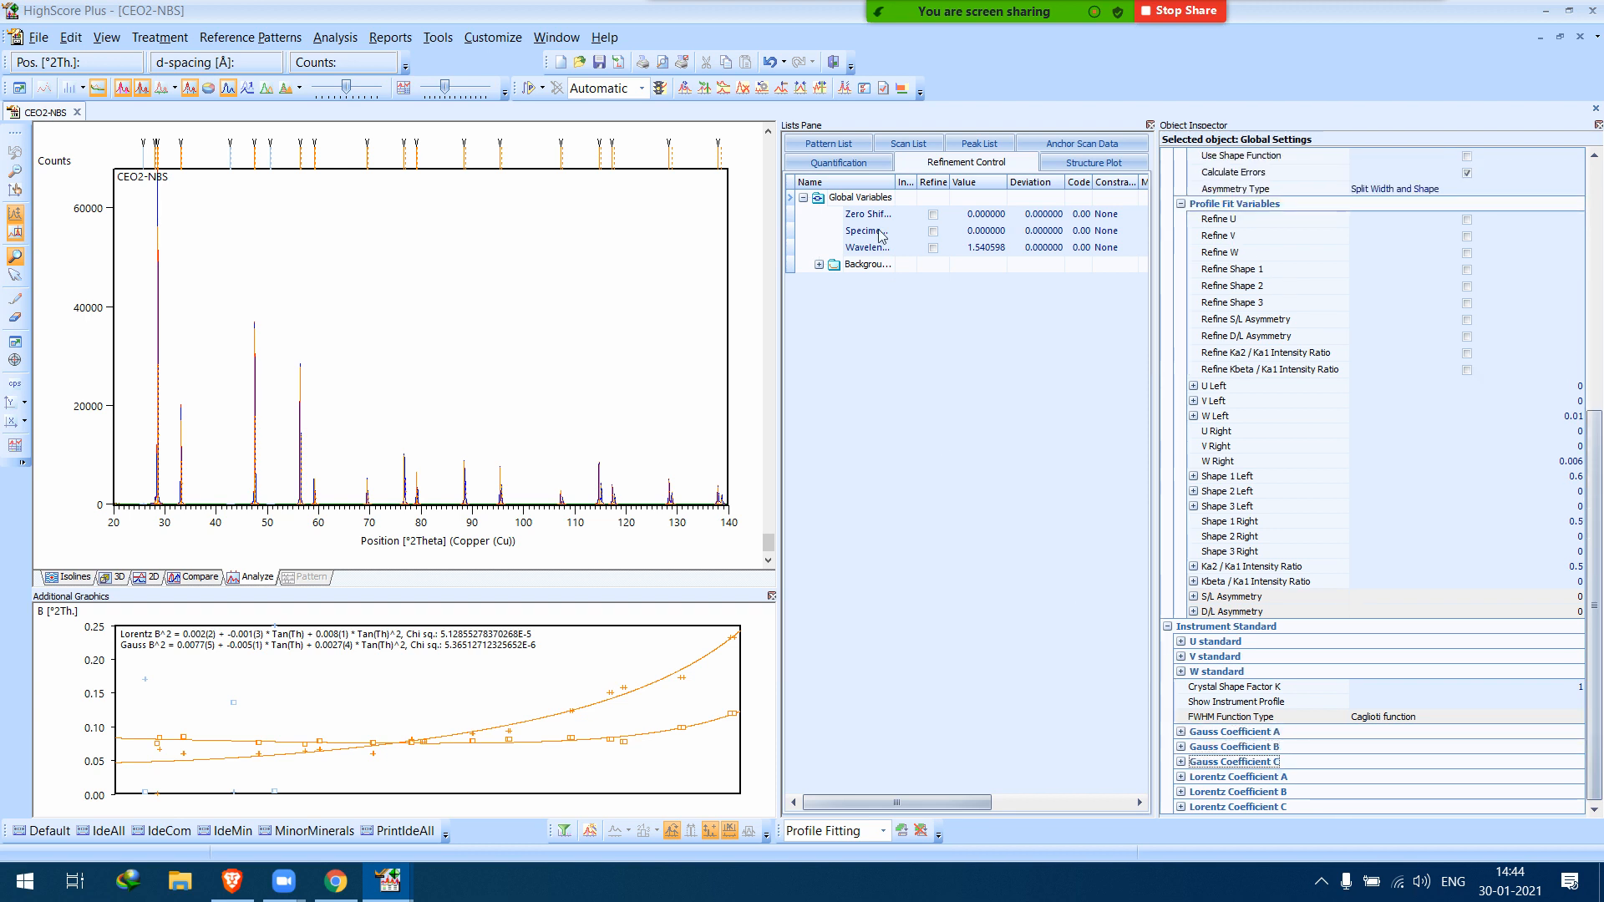
Remove all scans of the CEO2-NBS standard from the scan list.
click(908, 144)
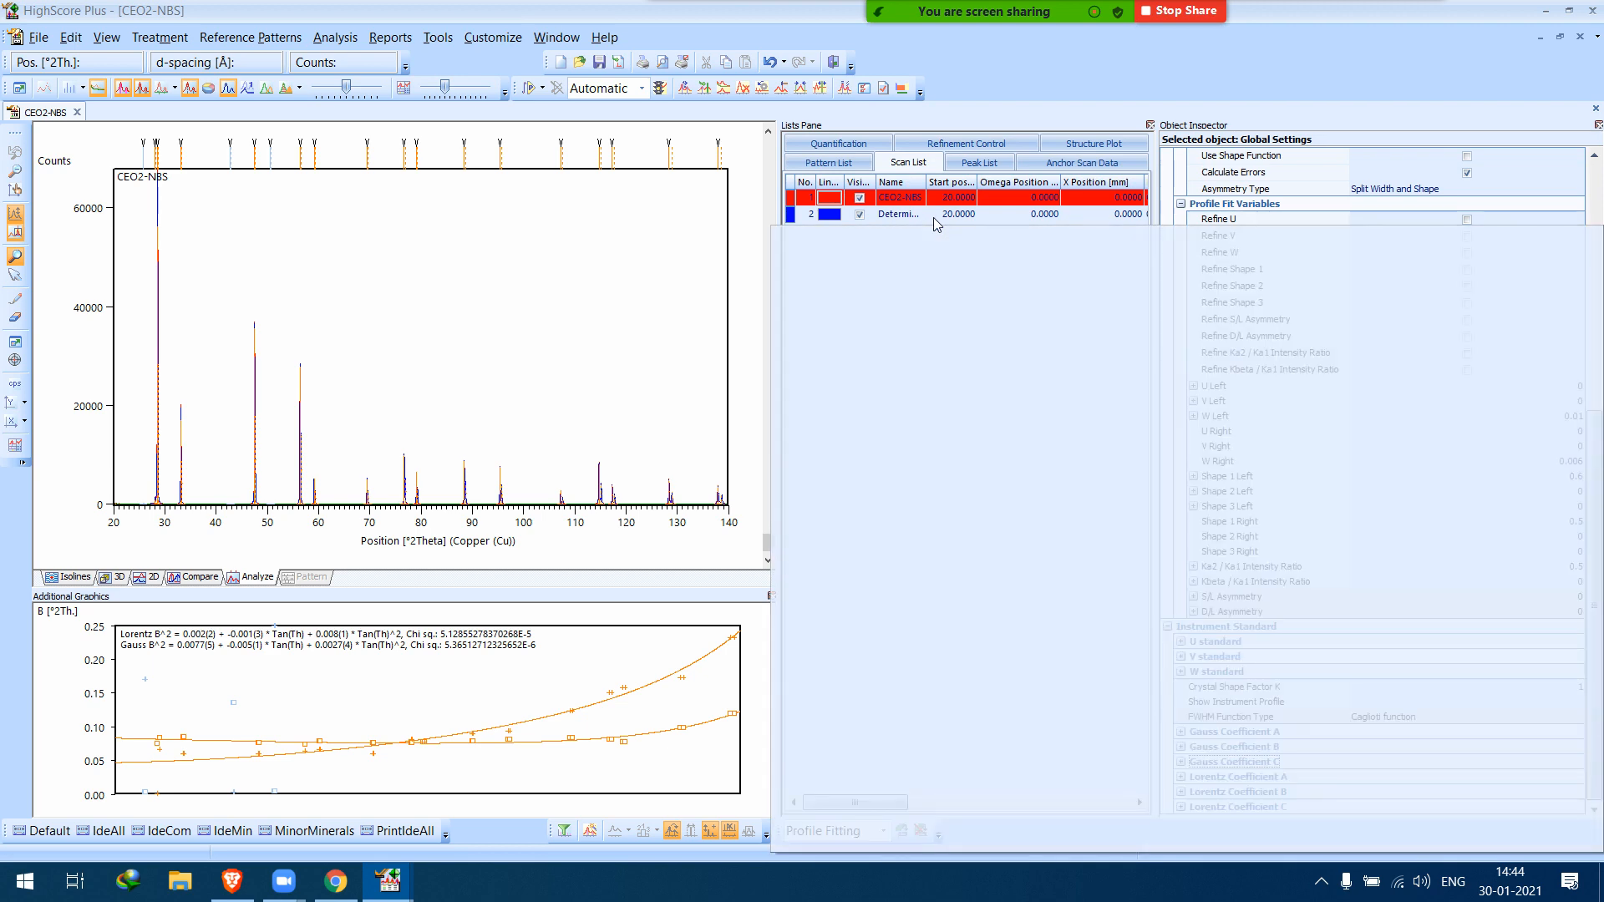
click(920, 200)
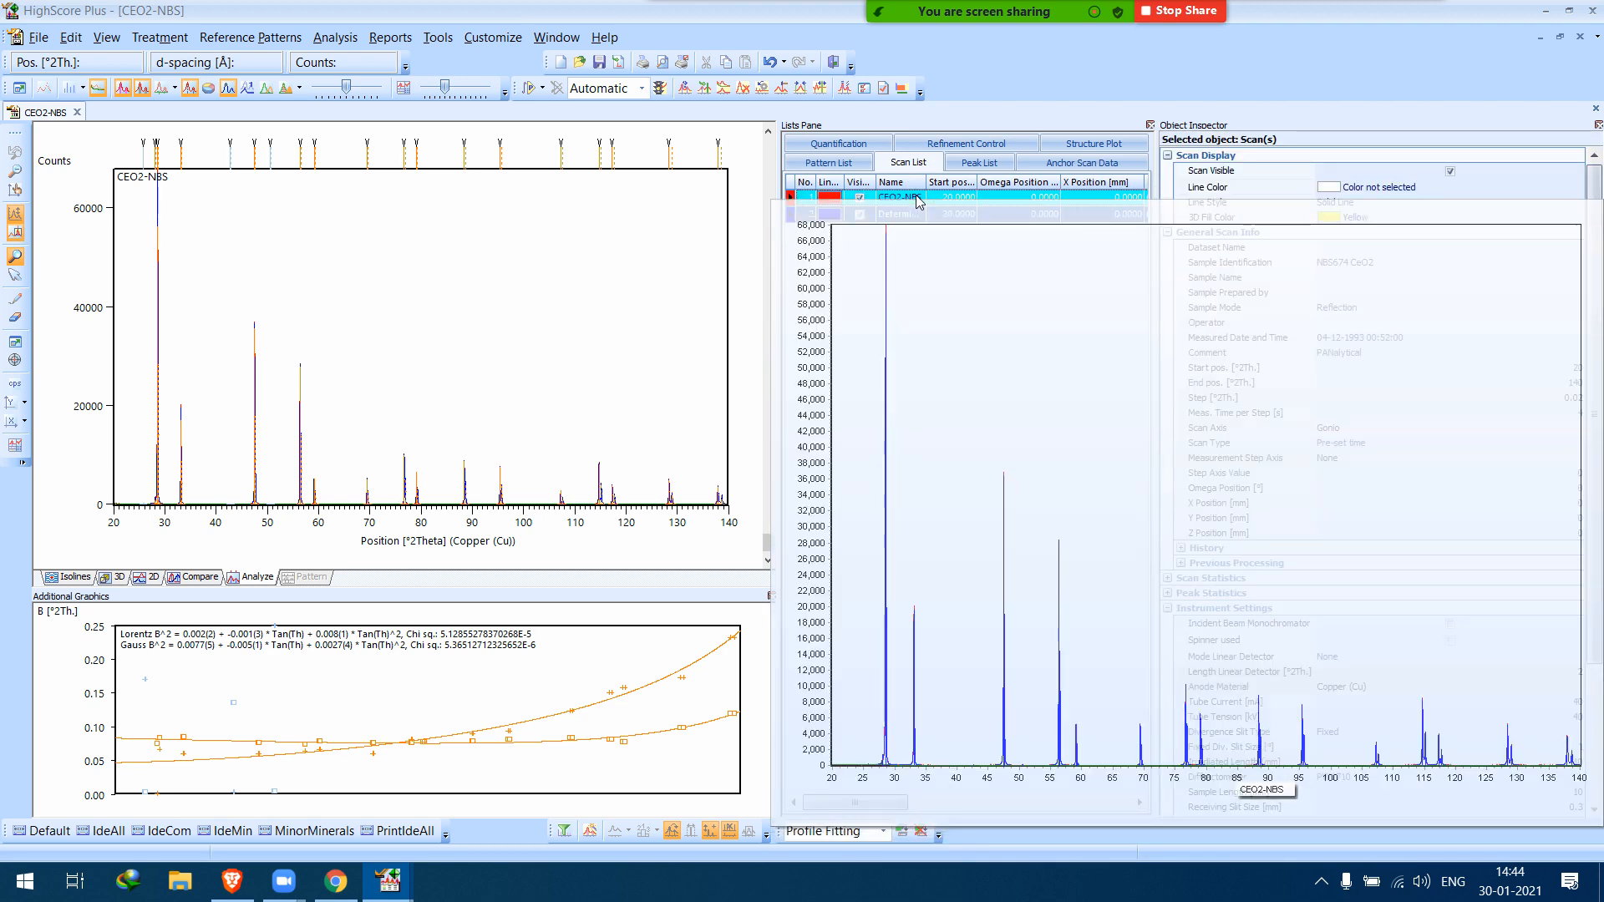
right_click(919, 198)
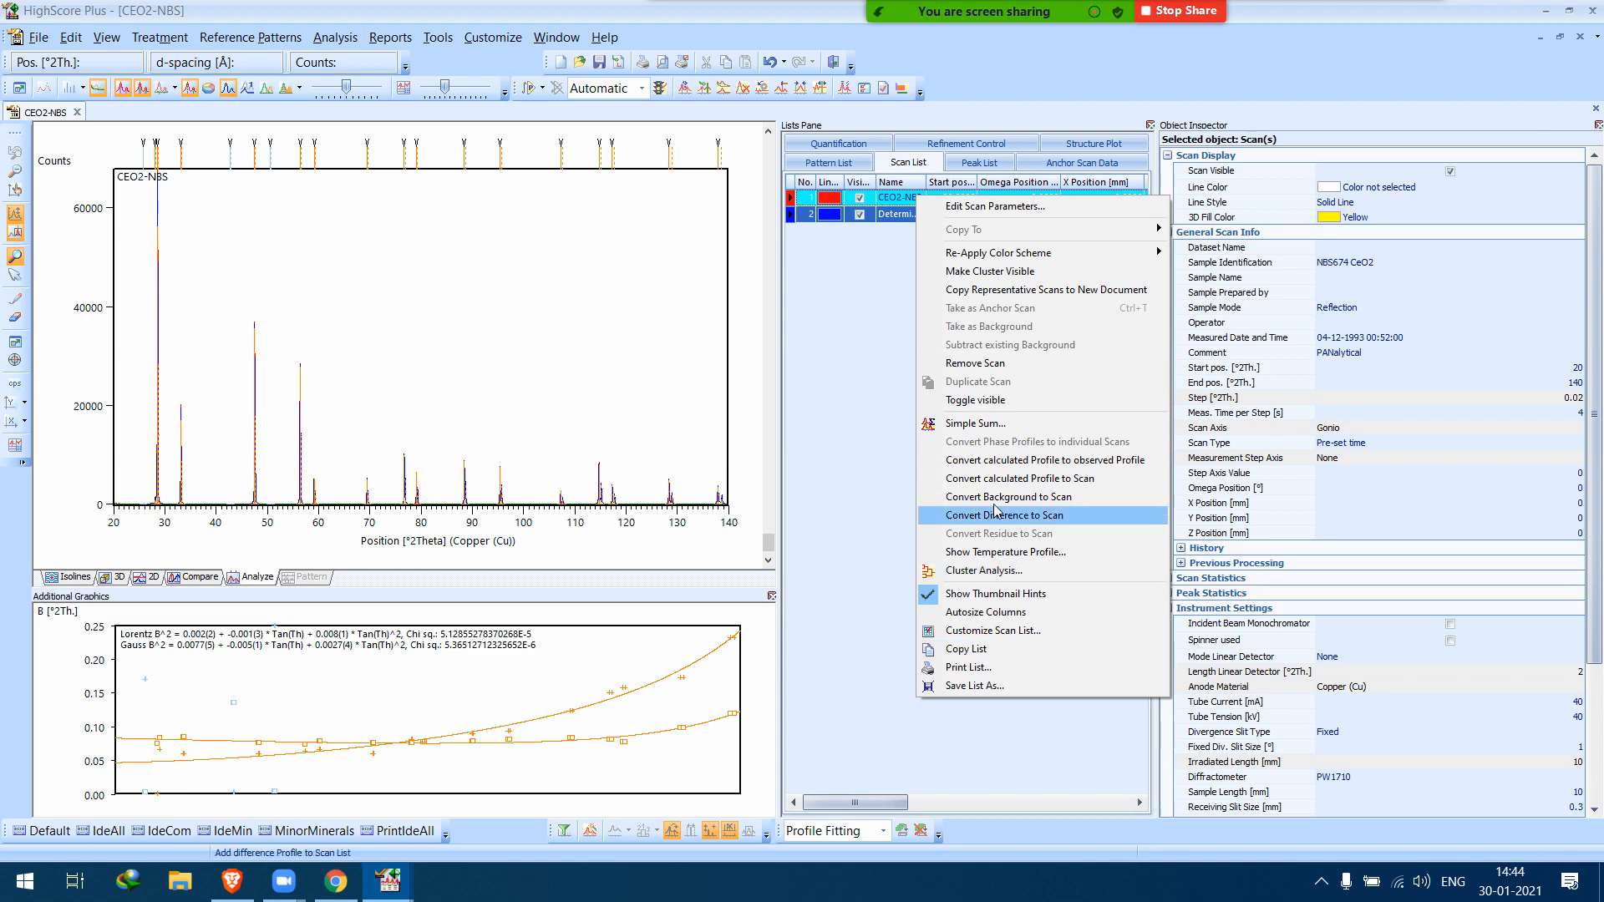
click(989, 365)
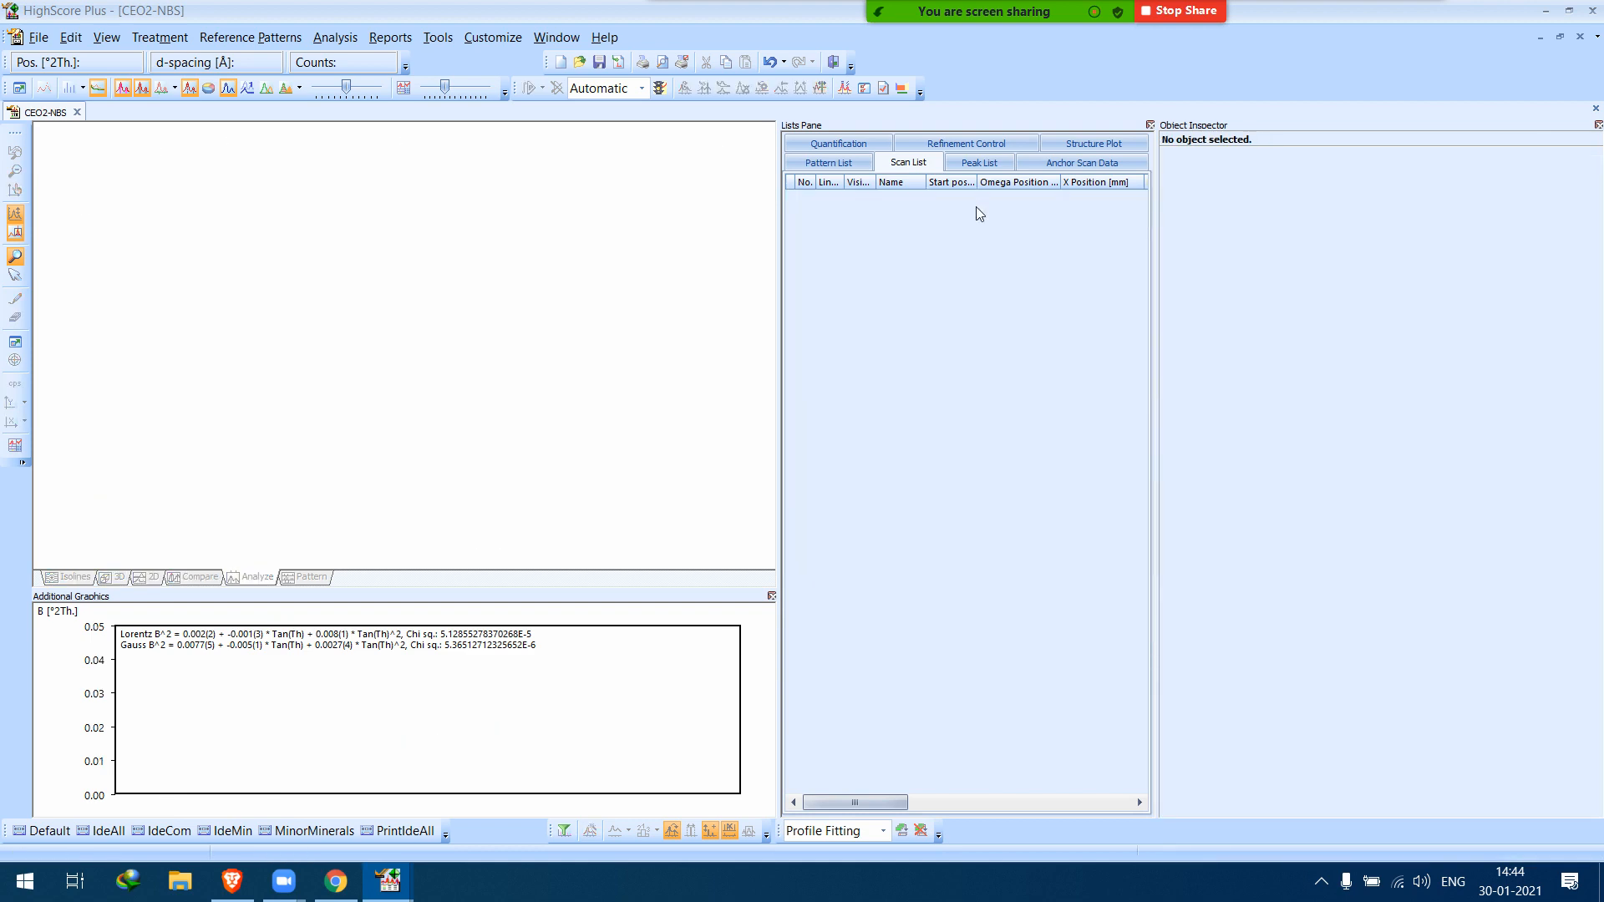
Delete all peaks from the peak list and check that both the scan and peak lists are empty.
click(980, 165)
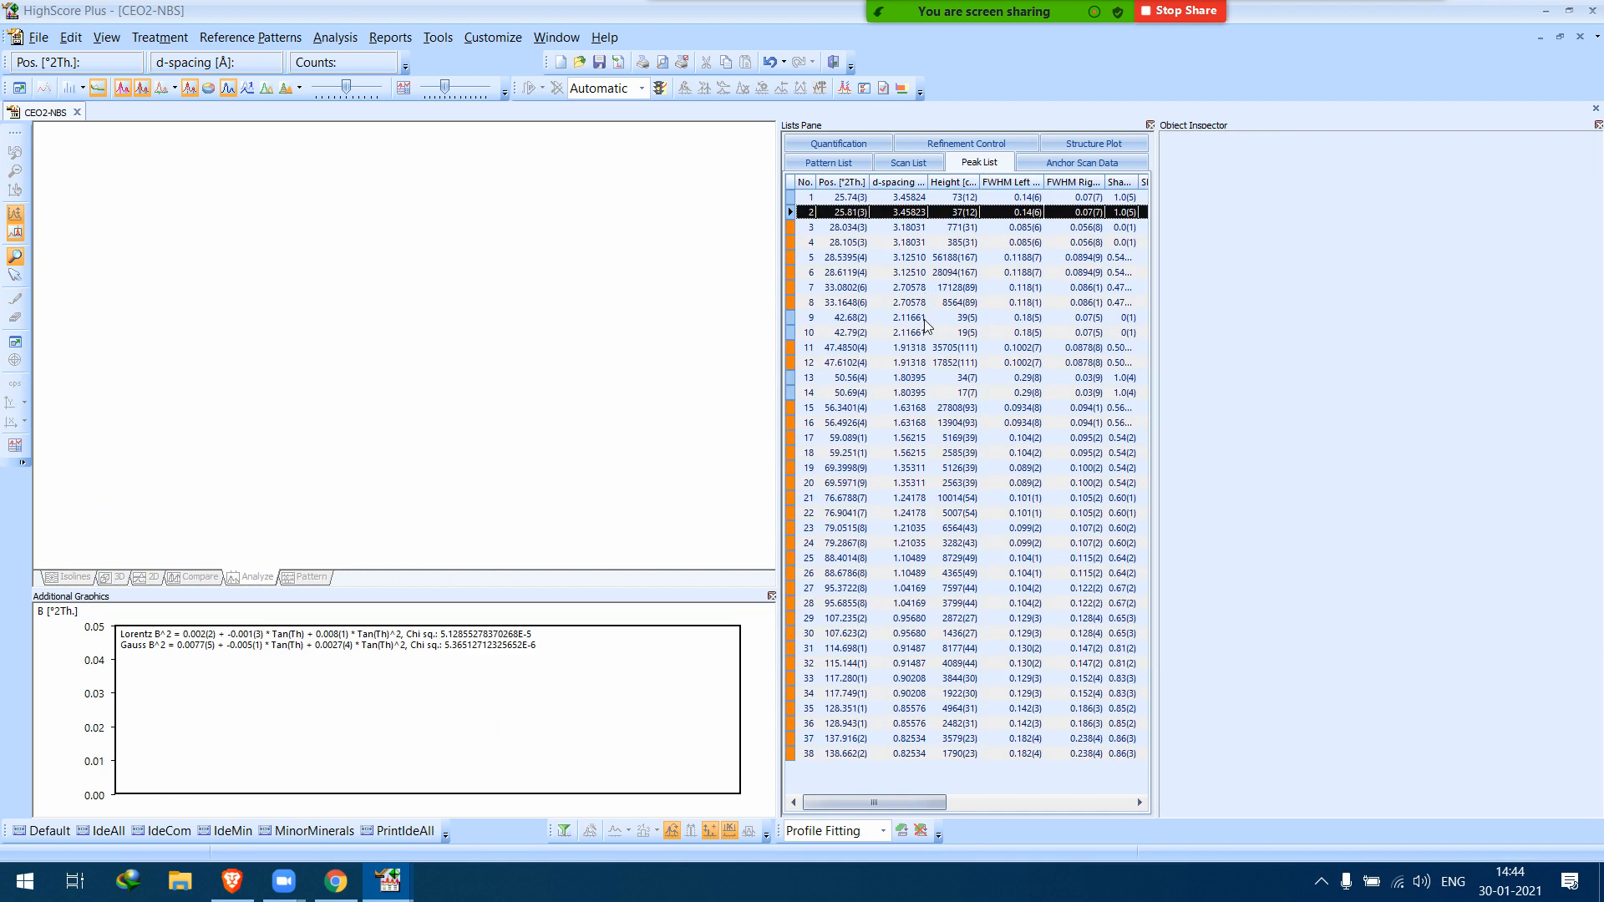
key(ctrl+a)
right_click(959, 314)
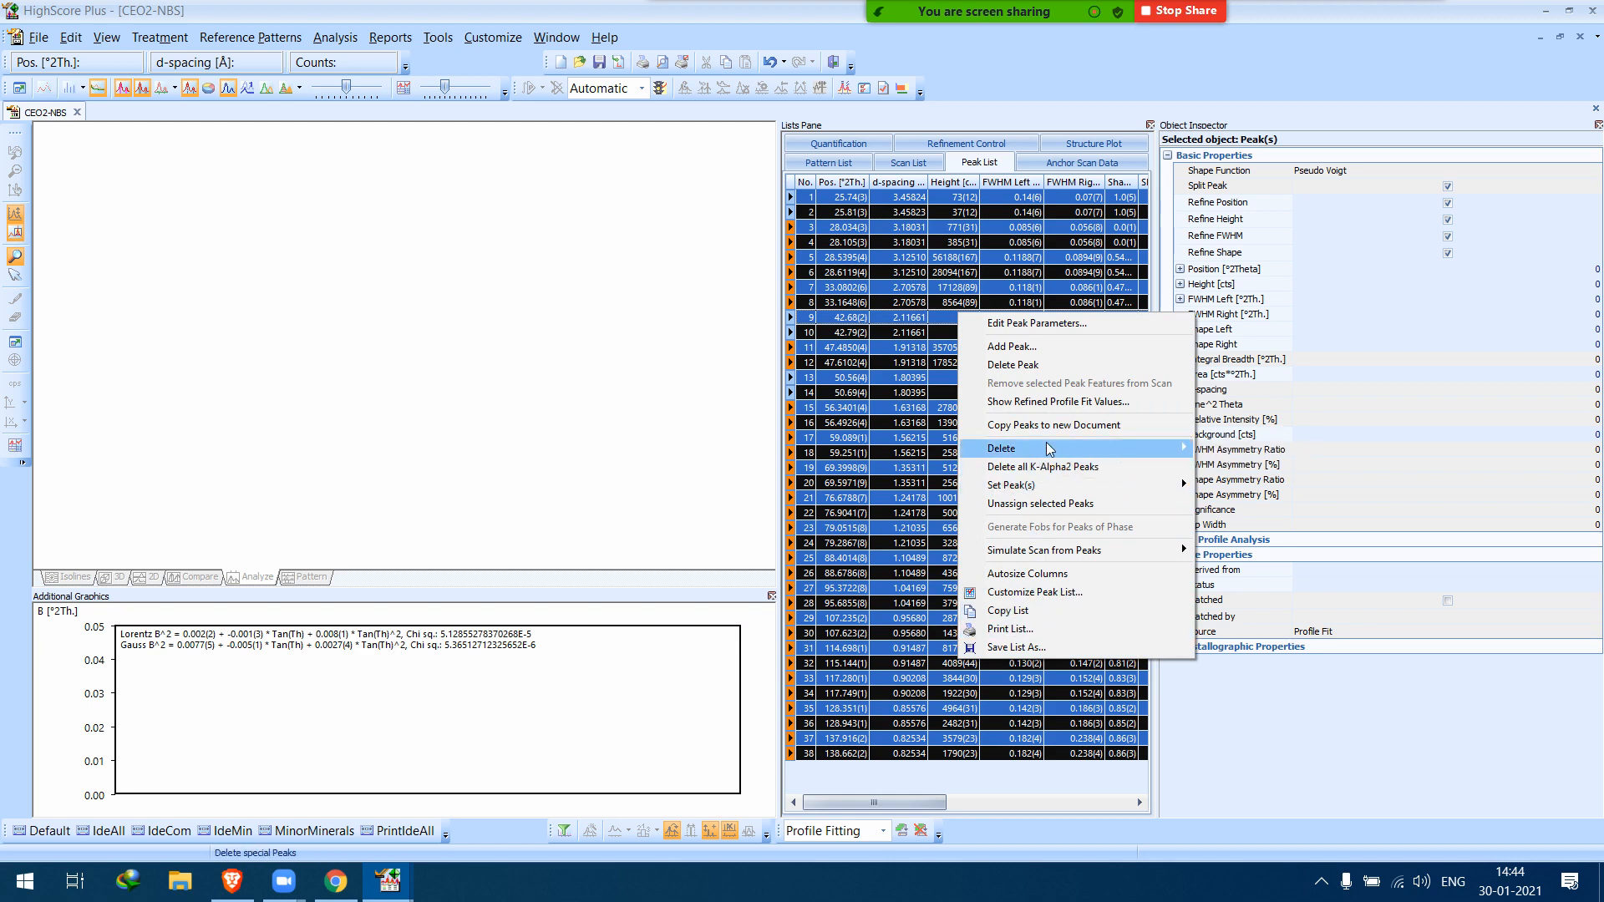
click(1042, 365)
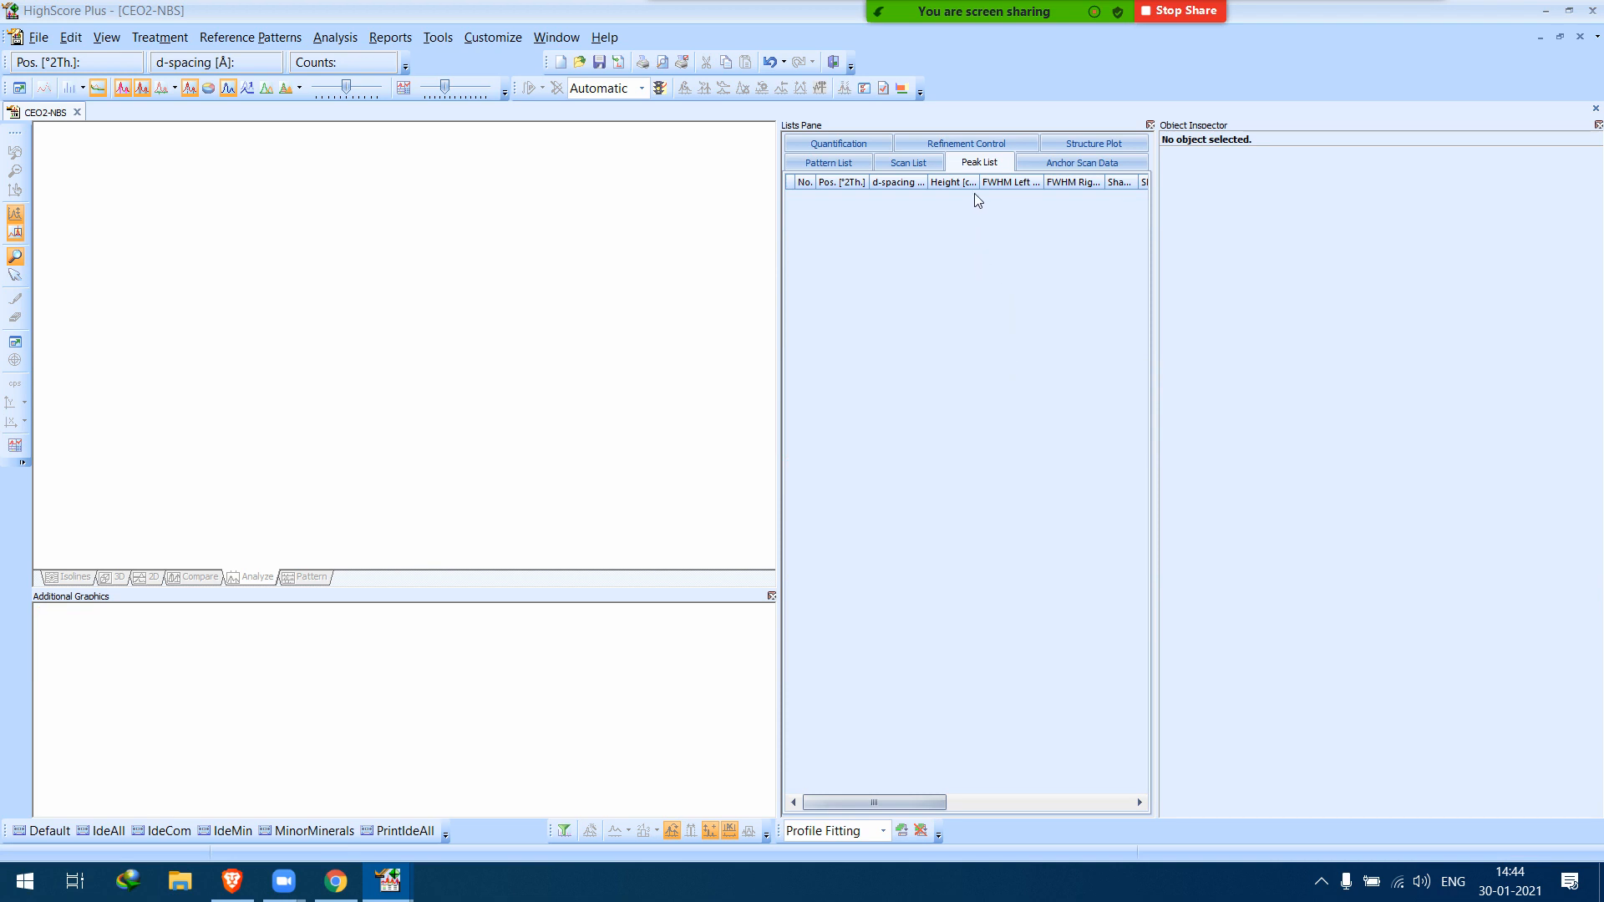
click(907, 163)
click(1000, 166)
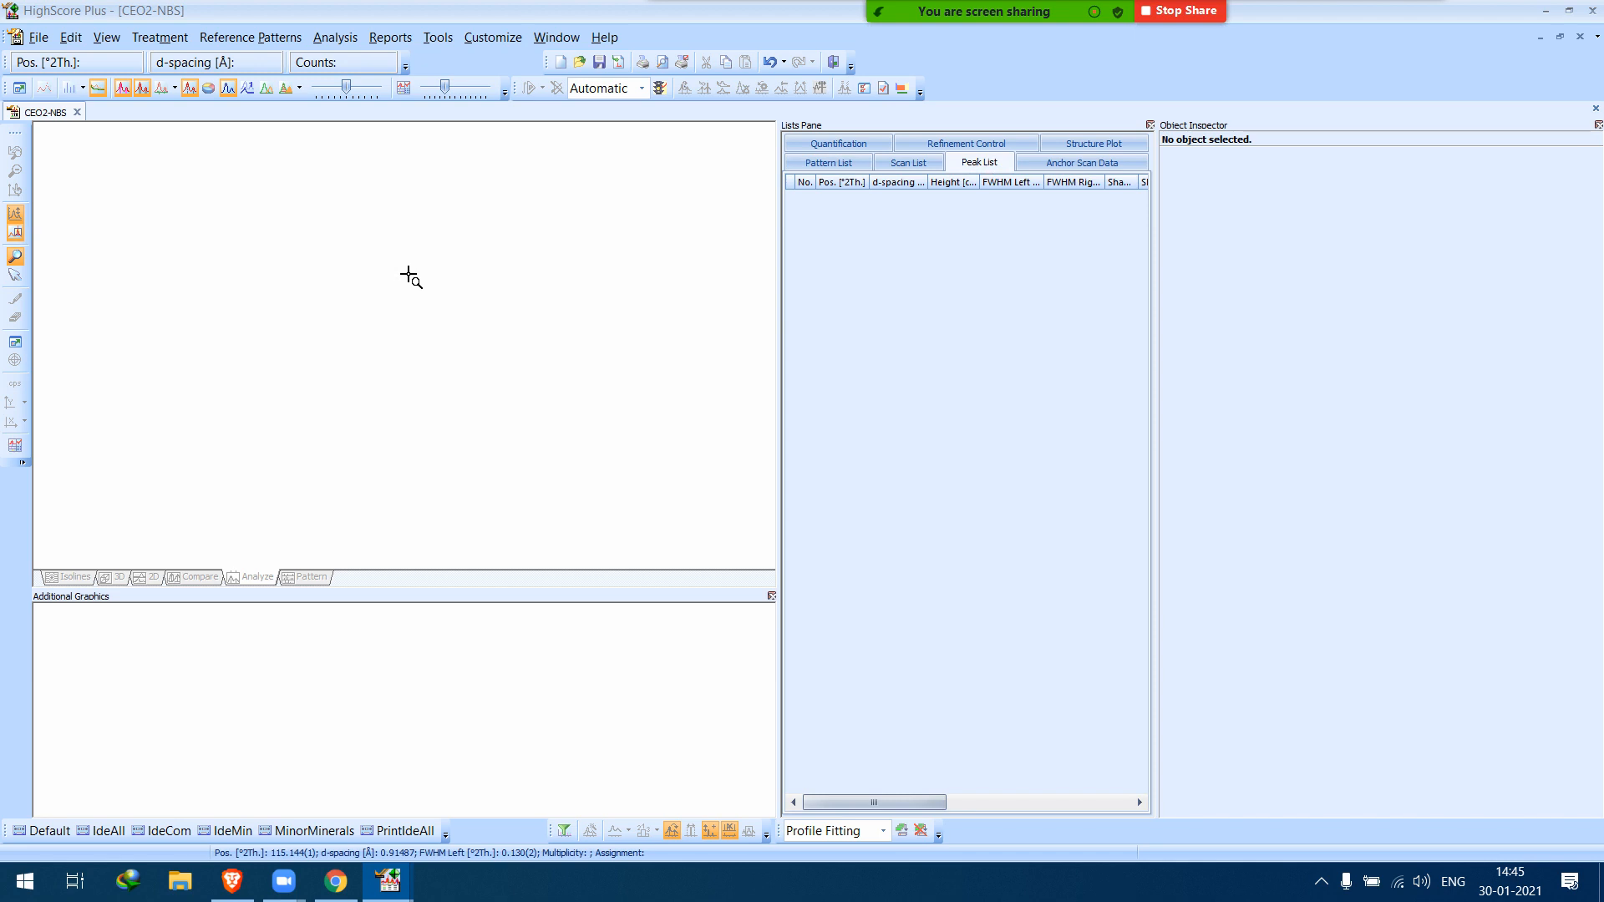
click(39, 39)
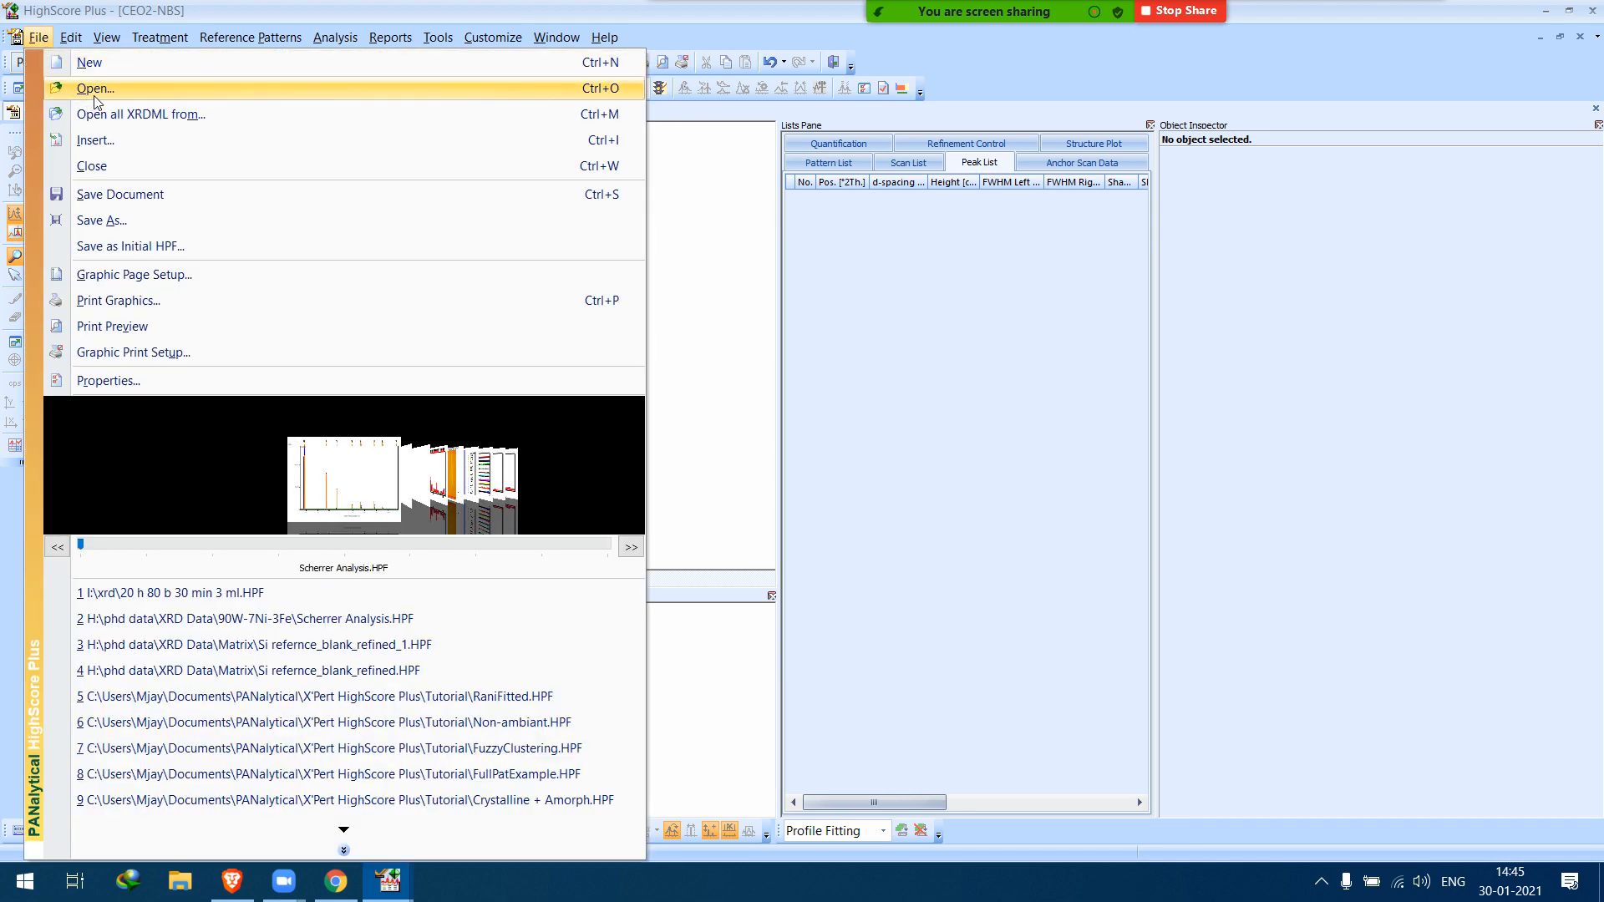
click(117, 148)
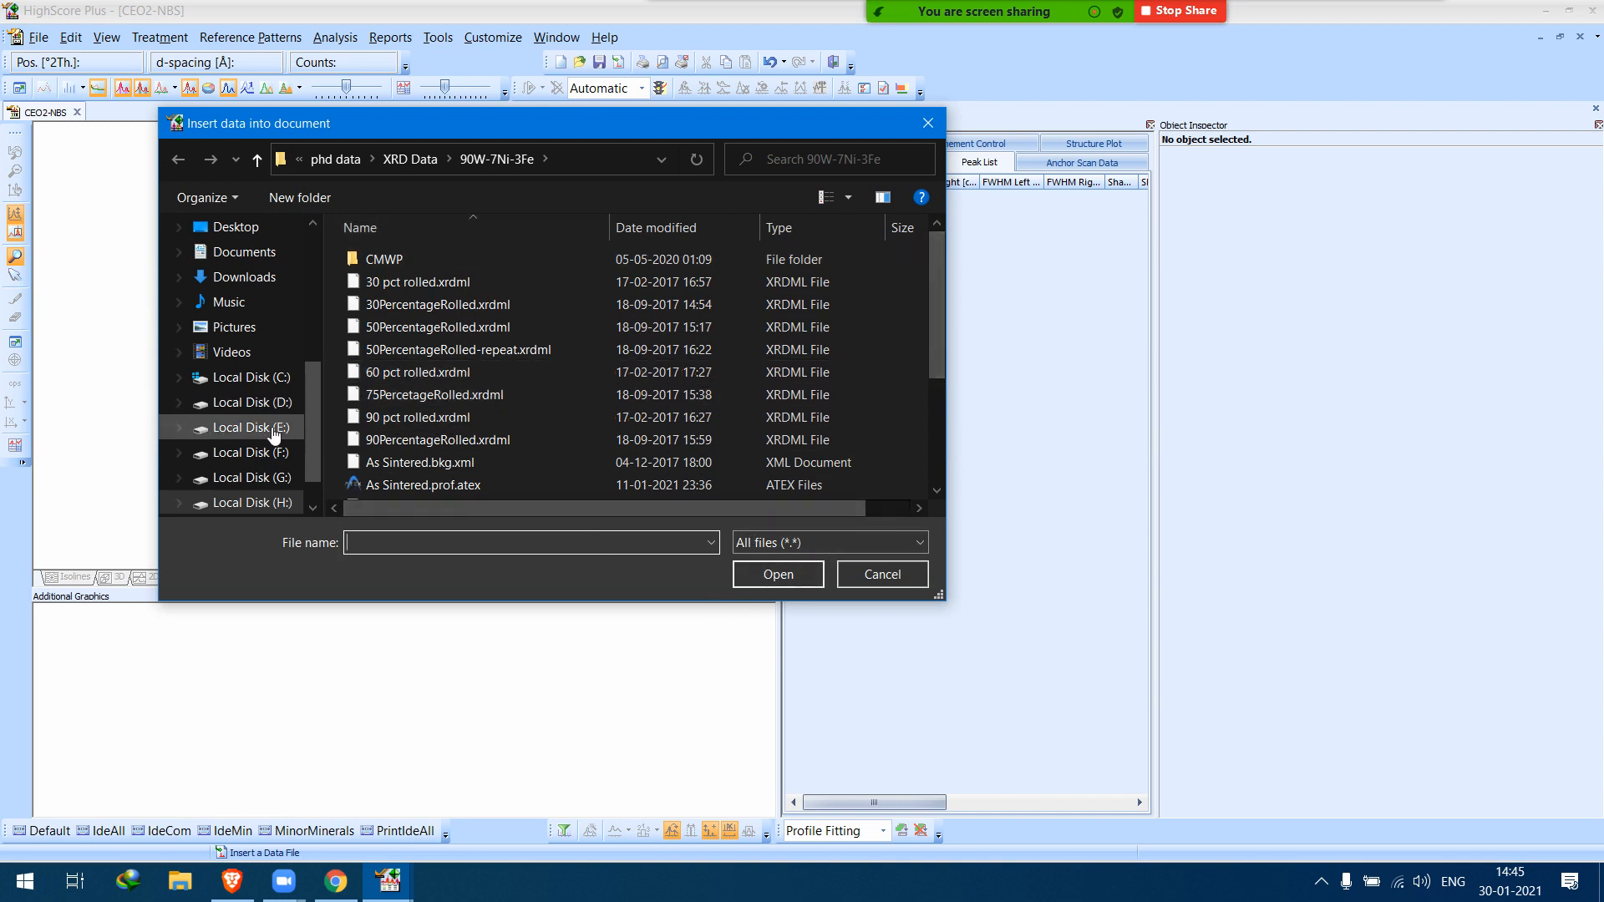
click(314, 334)
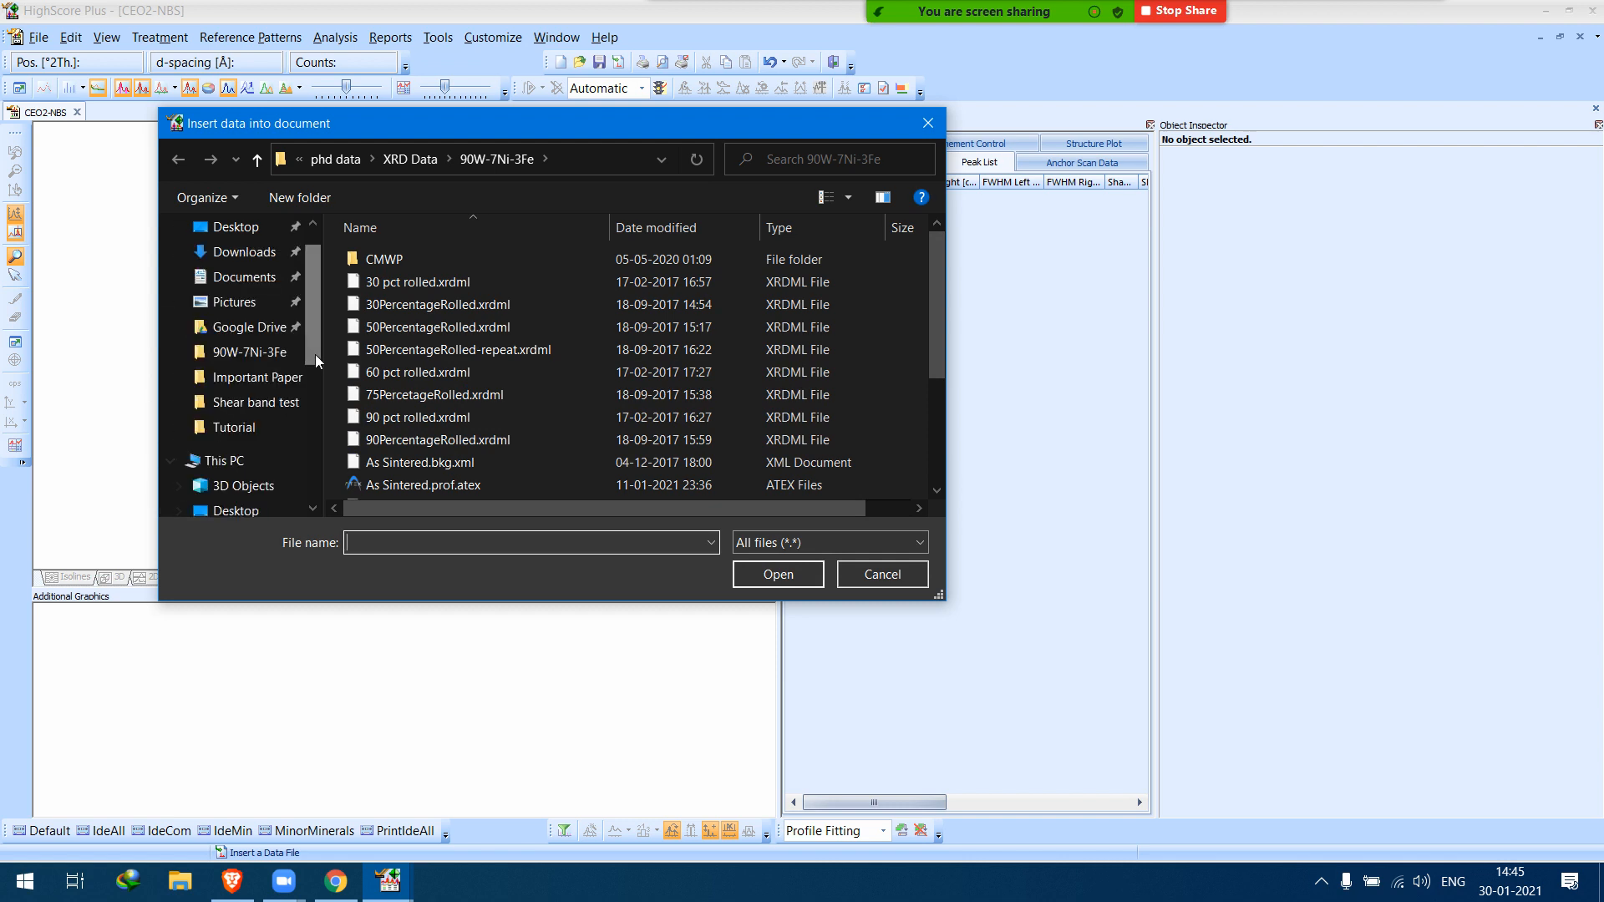
drag(384, 122, 402, 256)
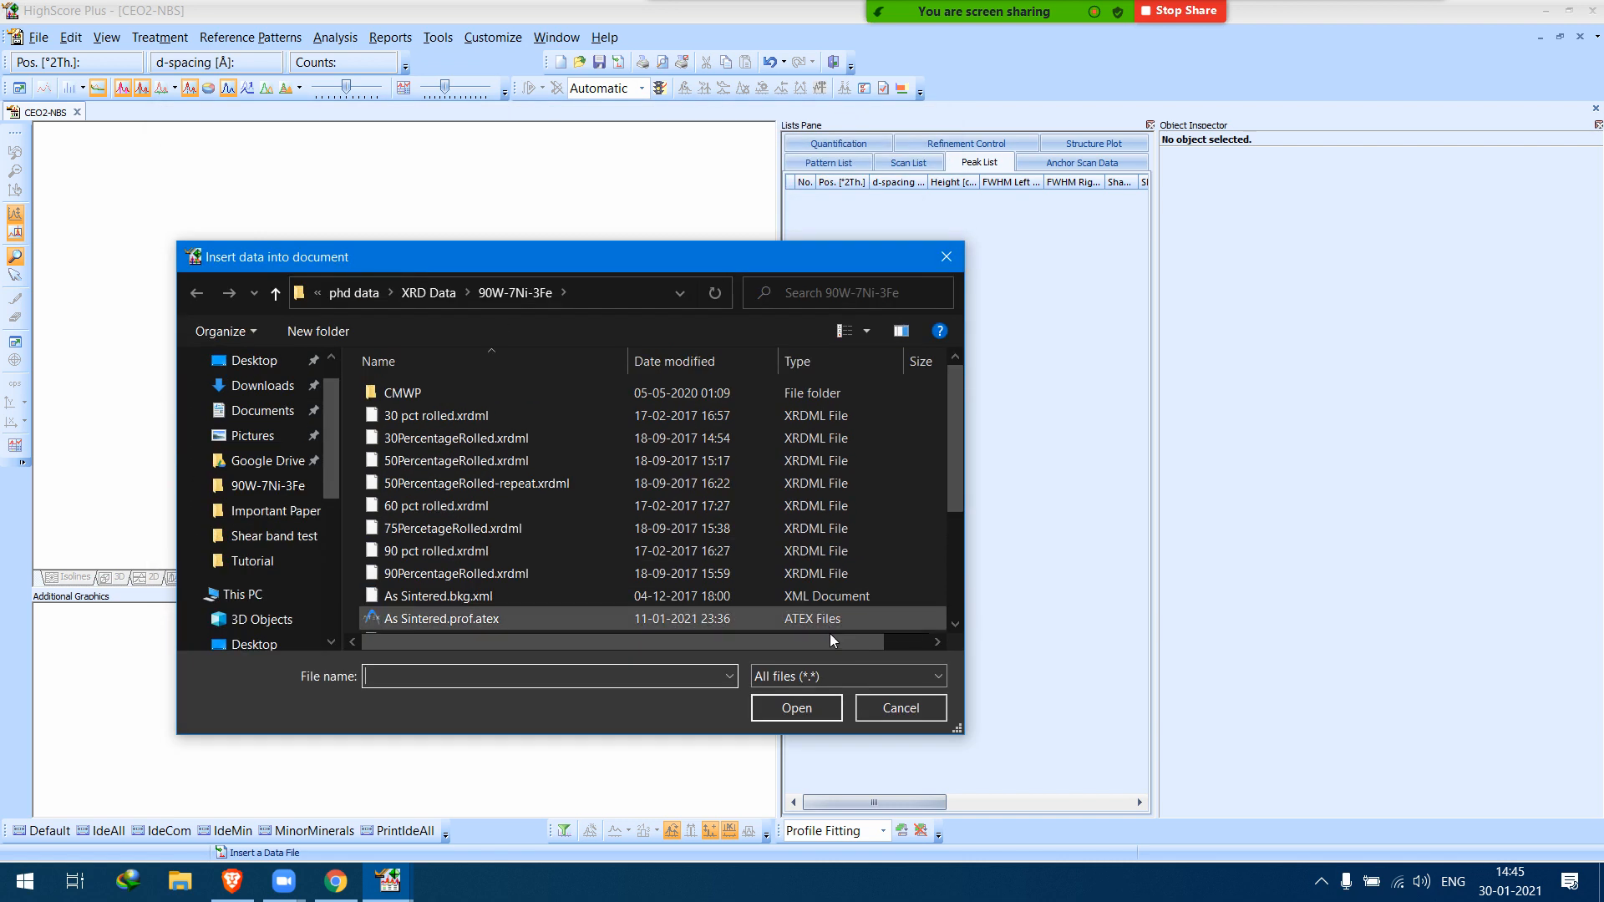
click(879, 705)
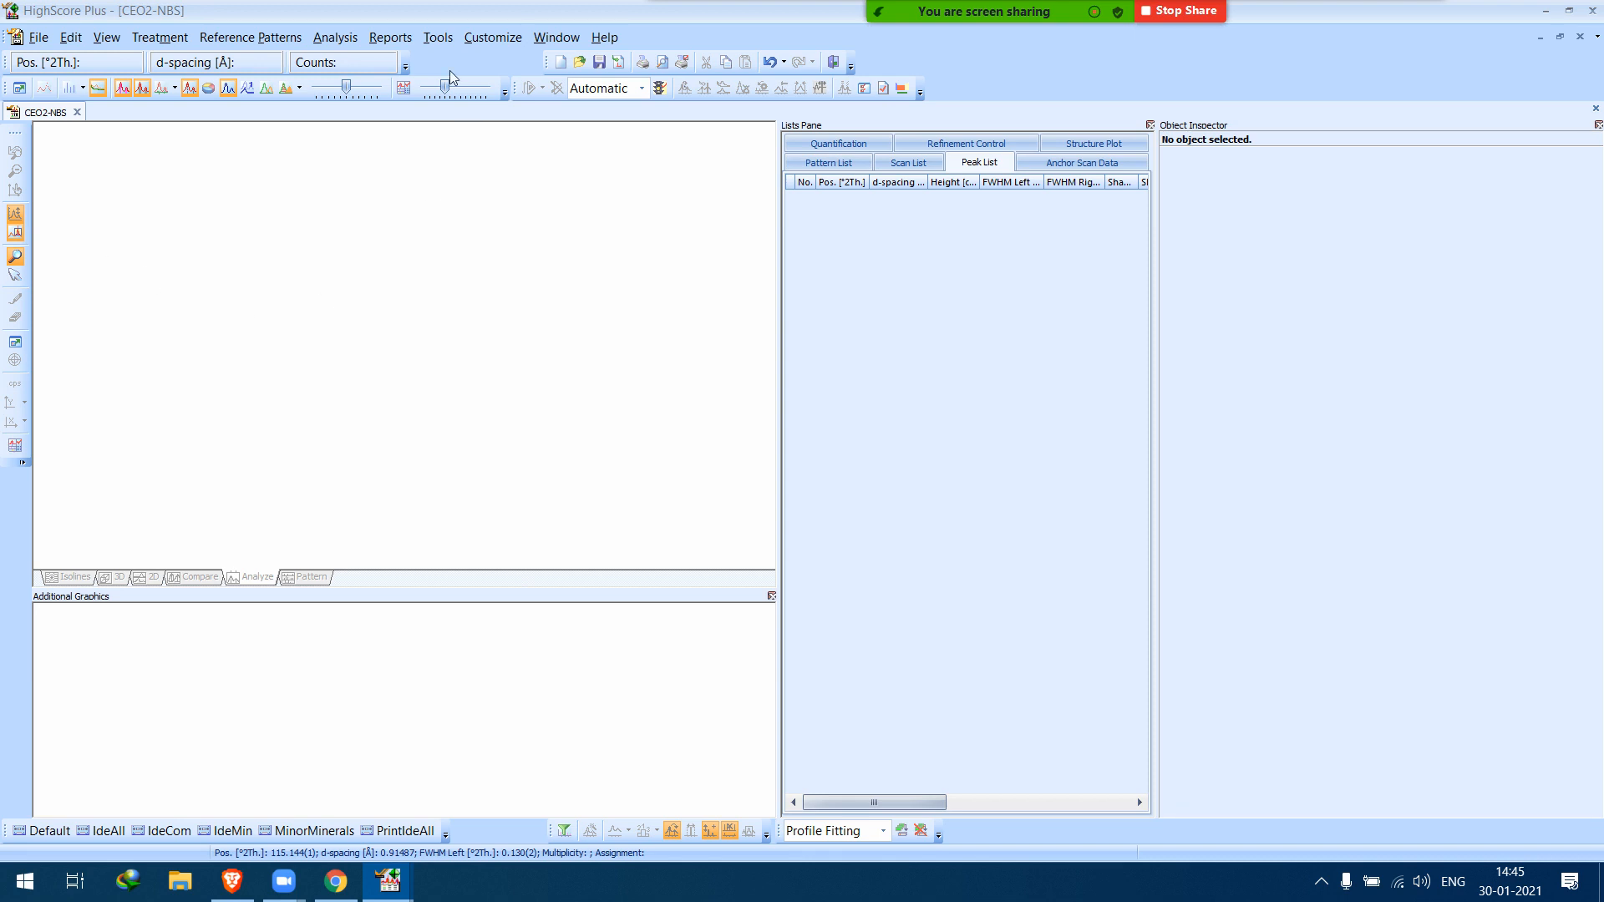
Insert the scan file CAF2-RAW.RD from the X'Pert HighScore Plus Tutorial folder in Documents into the emptied document.
click(38, 37)
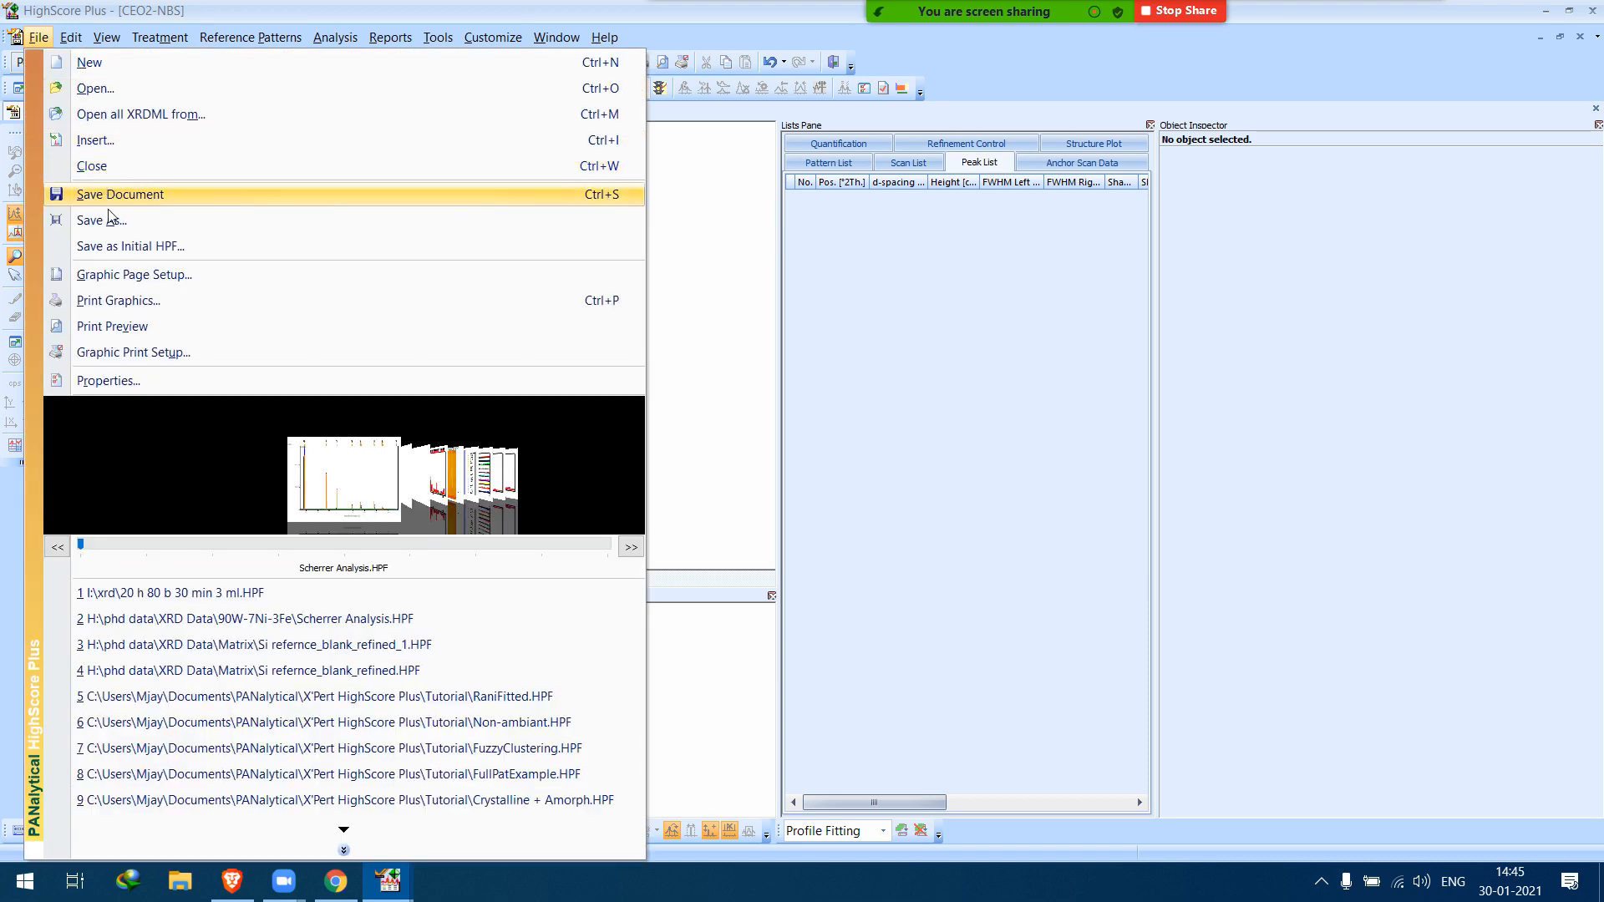
click(108, 144)
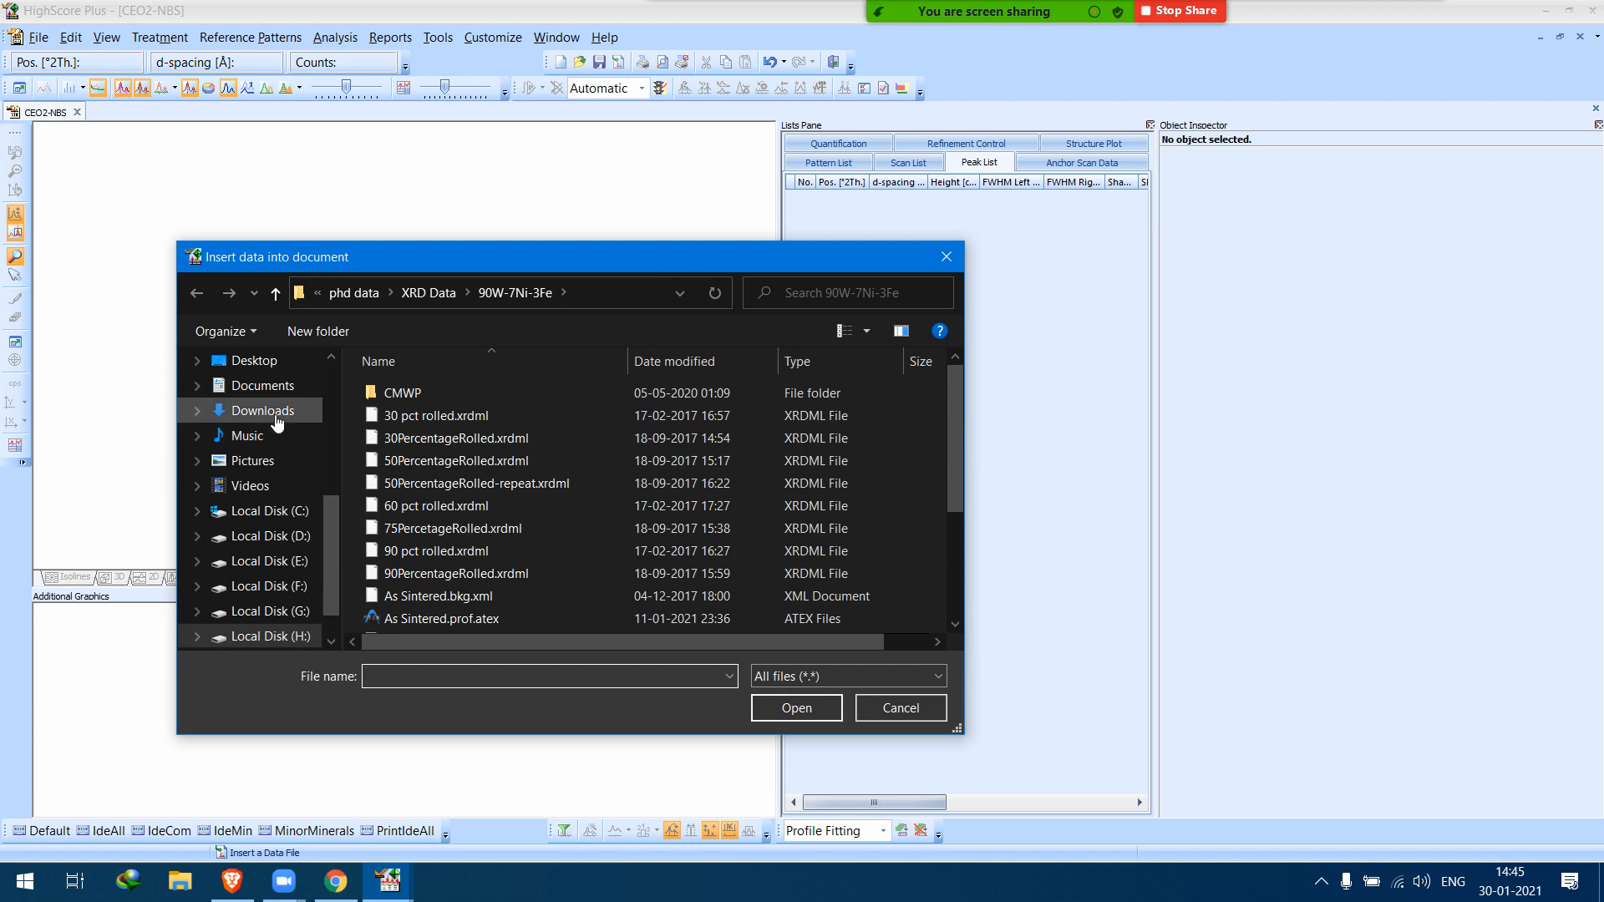
click(278, 396)
scroll(501, 468, down, 6)
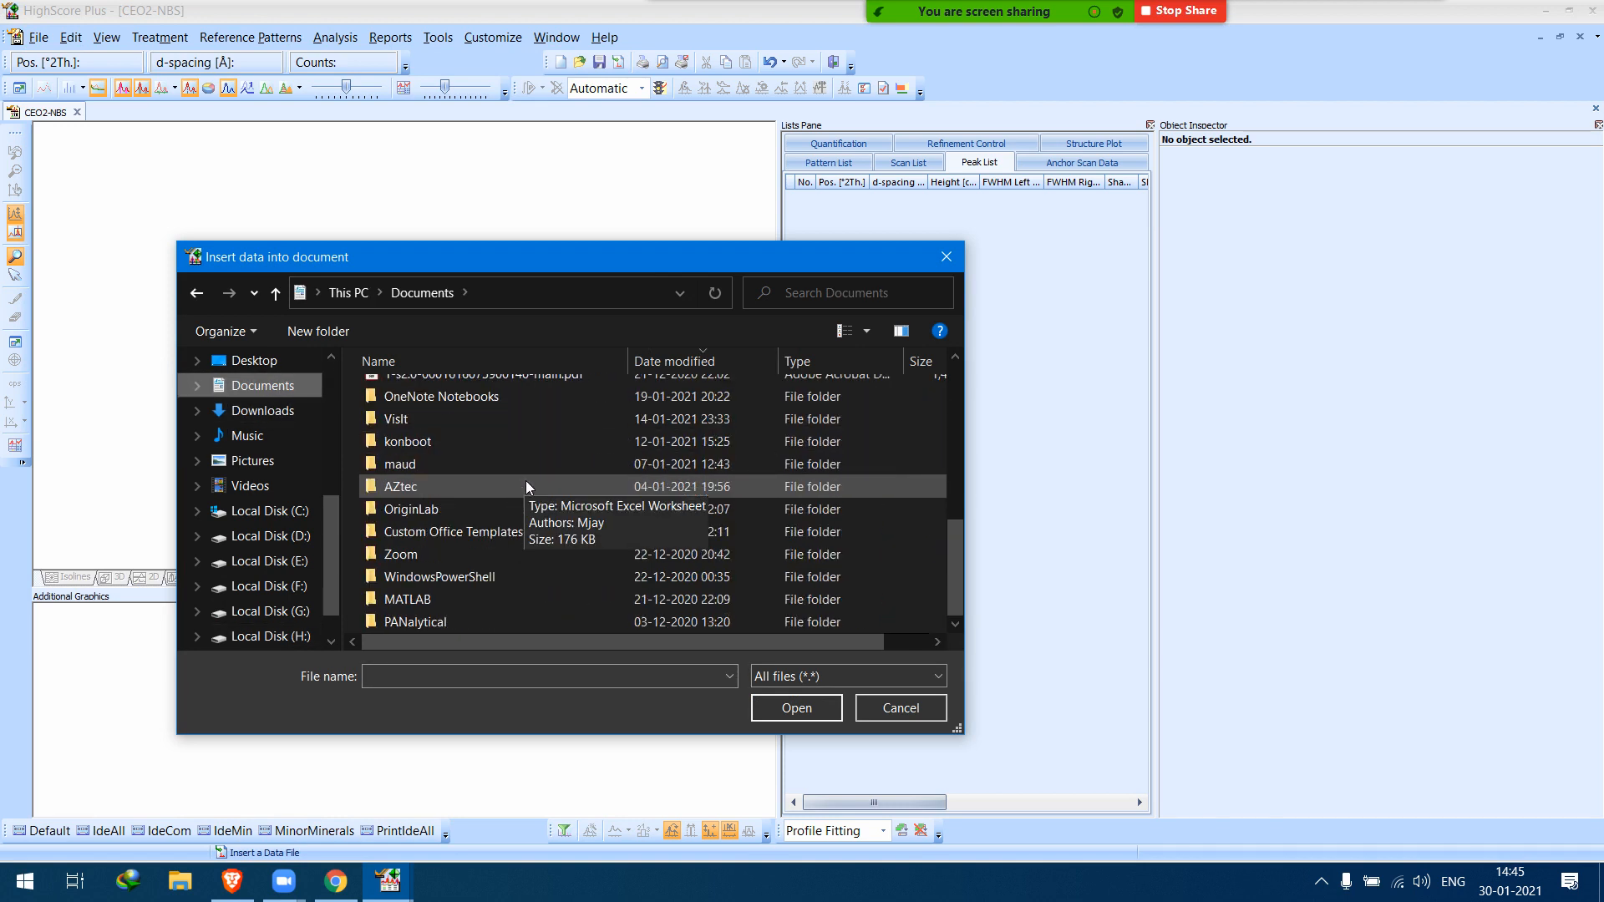
double_click(481, 620)
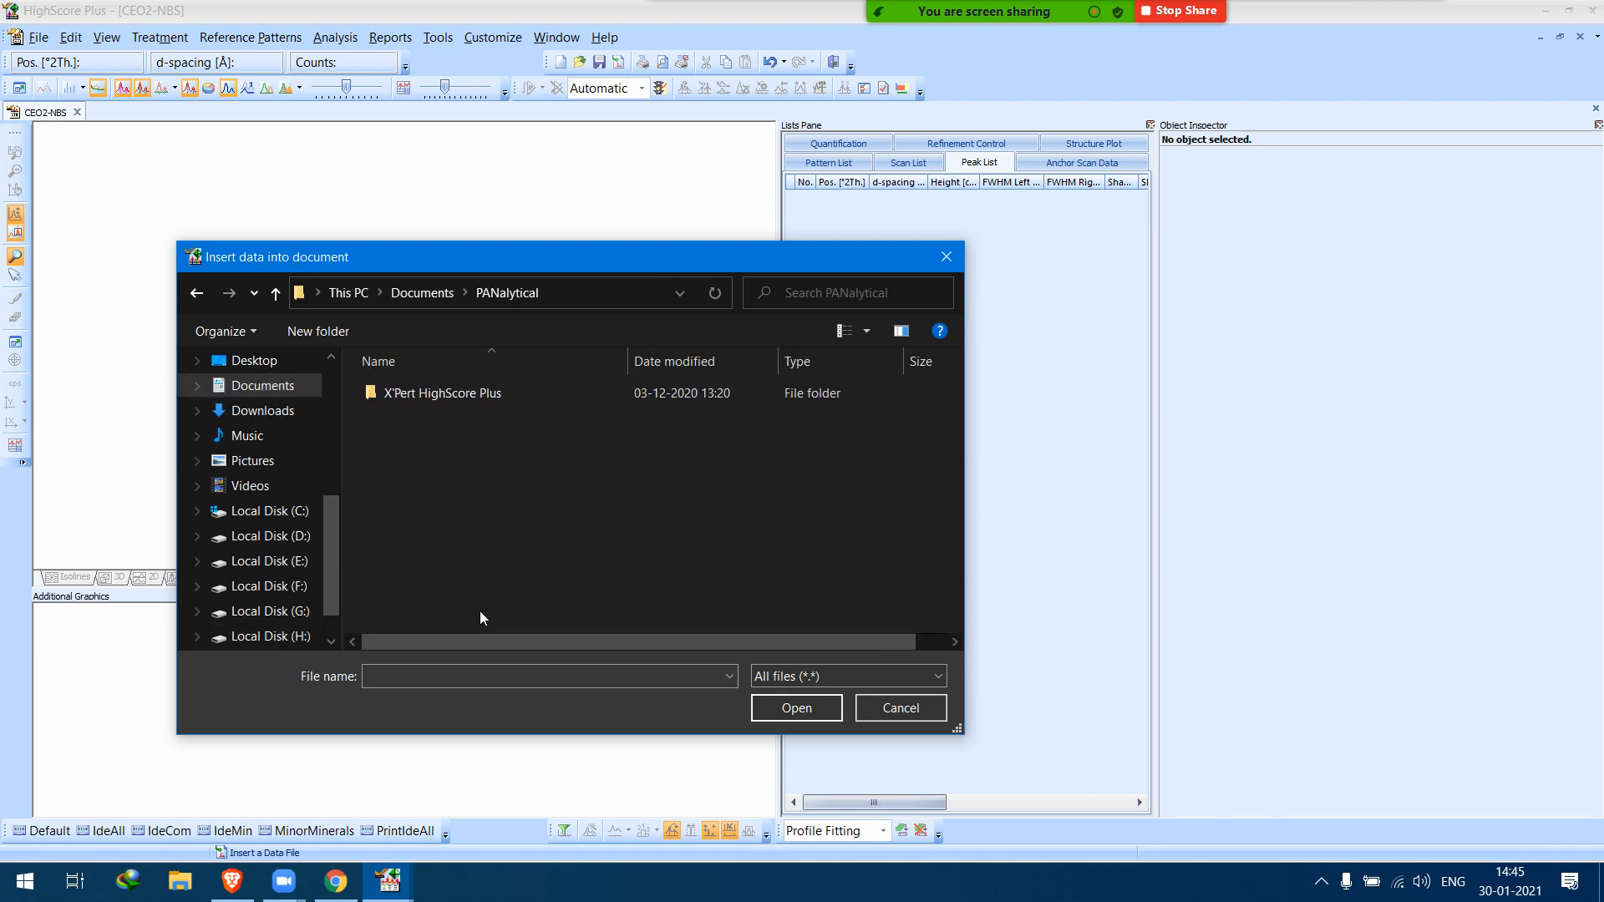
double_click(481, 398)
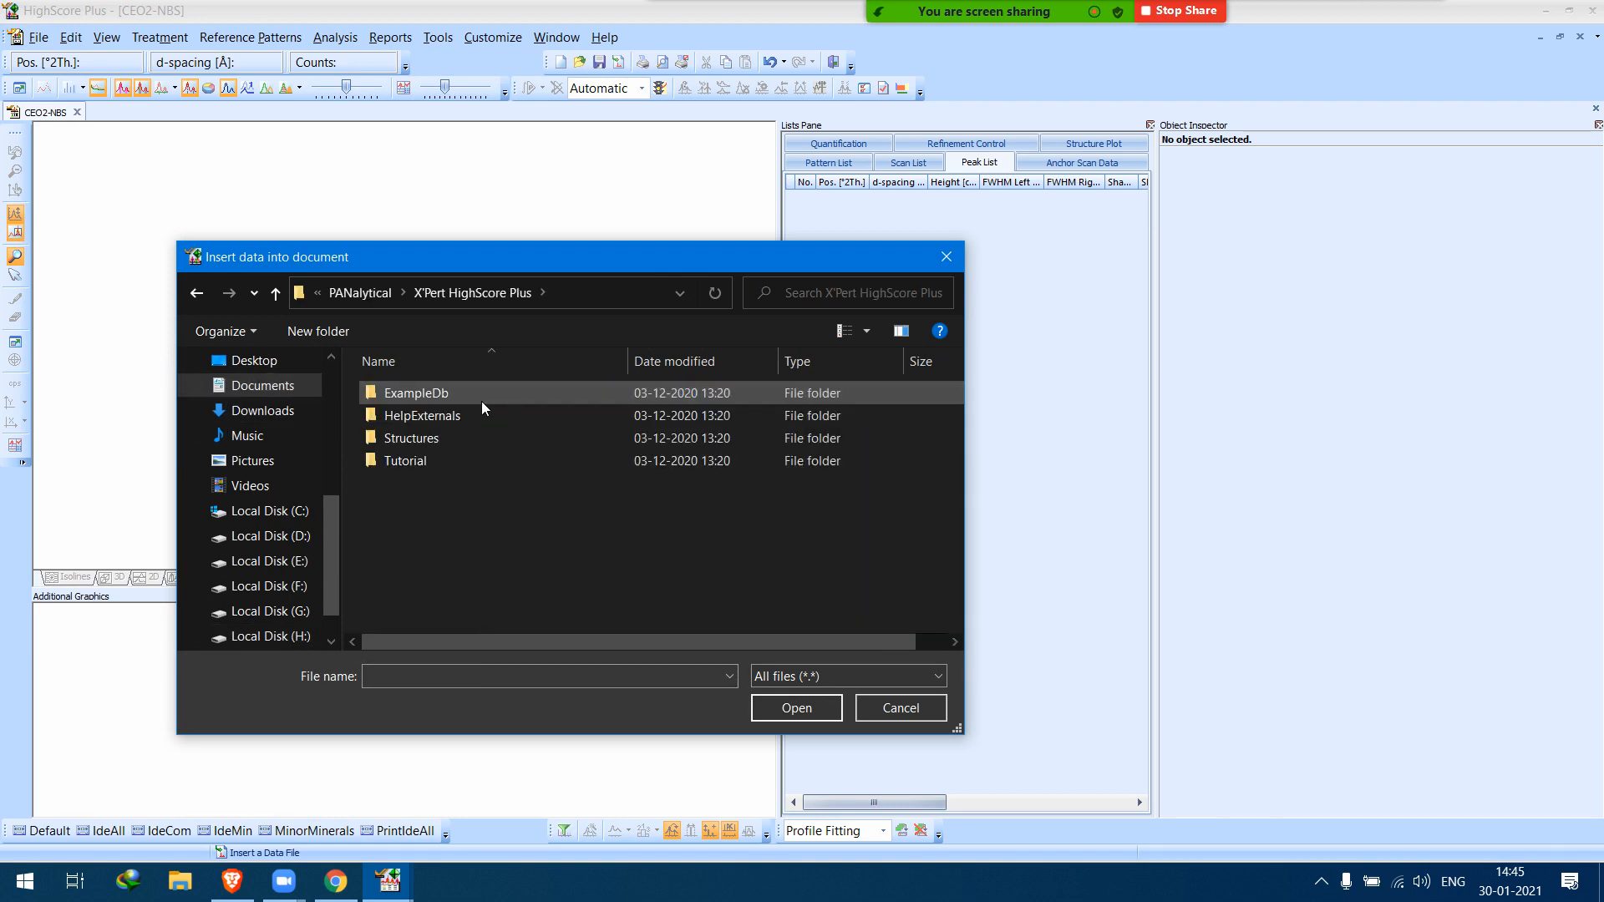
double_click(437, 459)
click(448, 676)
text(ca)
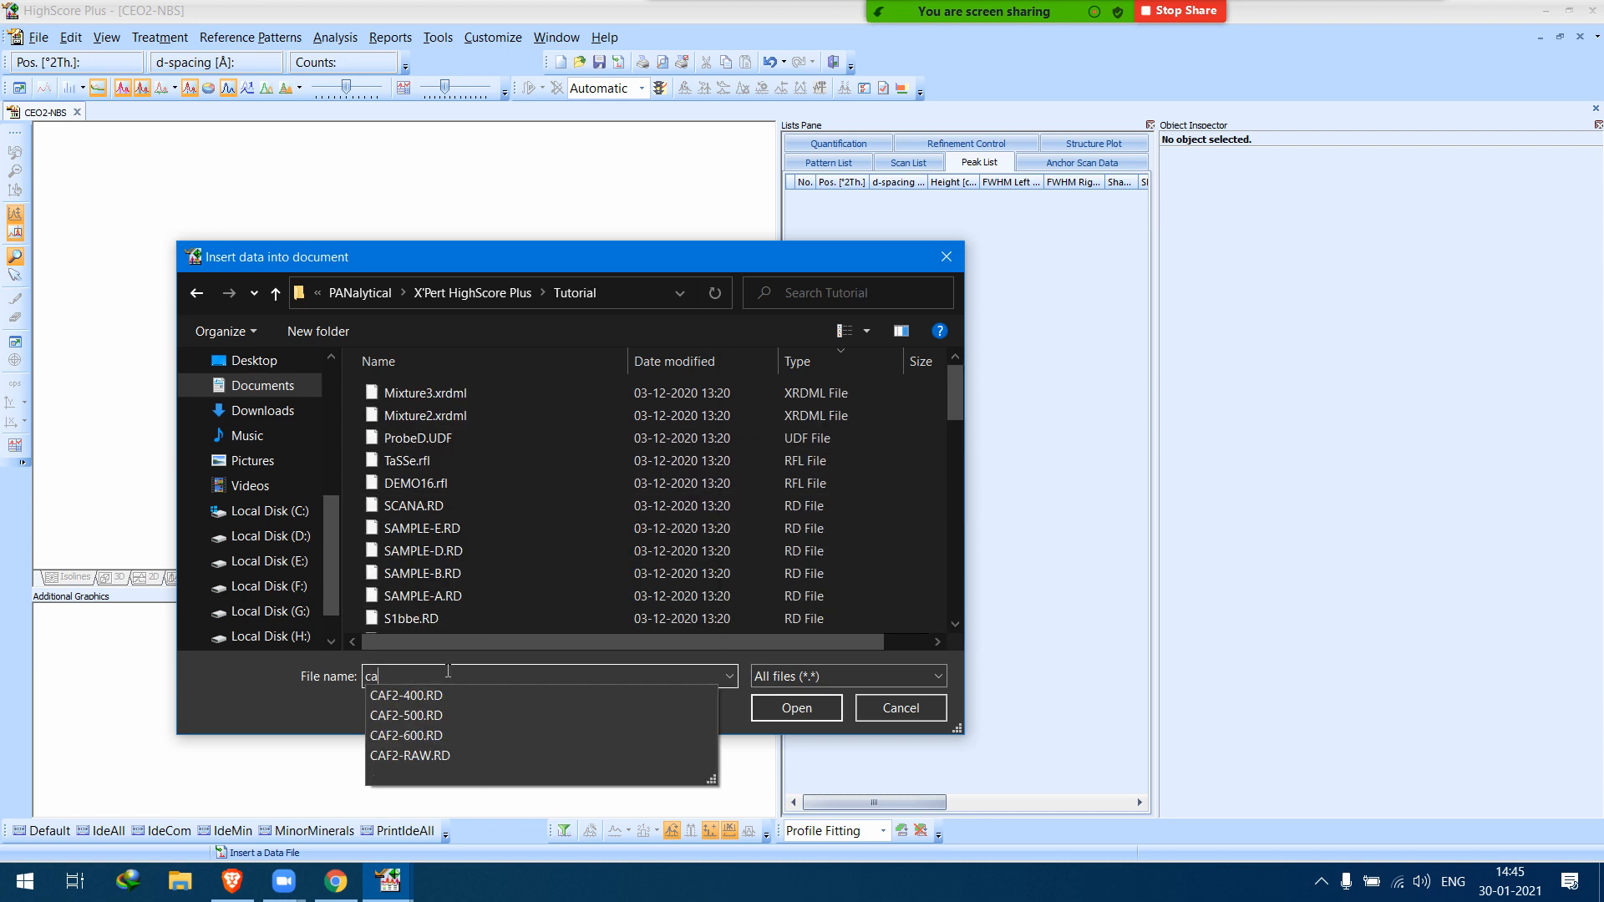
click(461, 756)
click(791, 708)
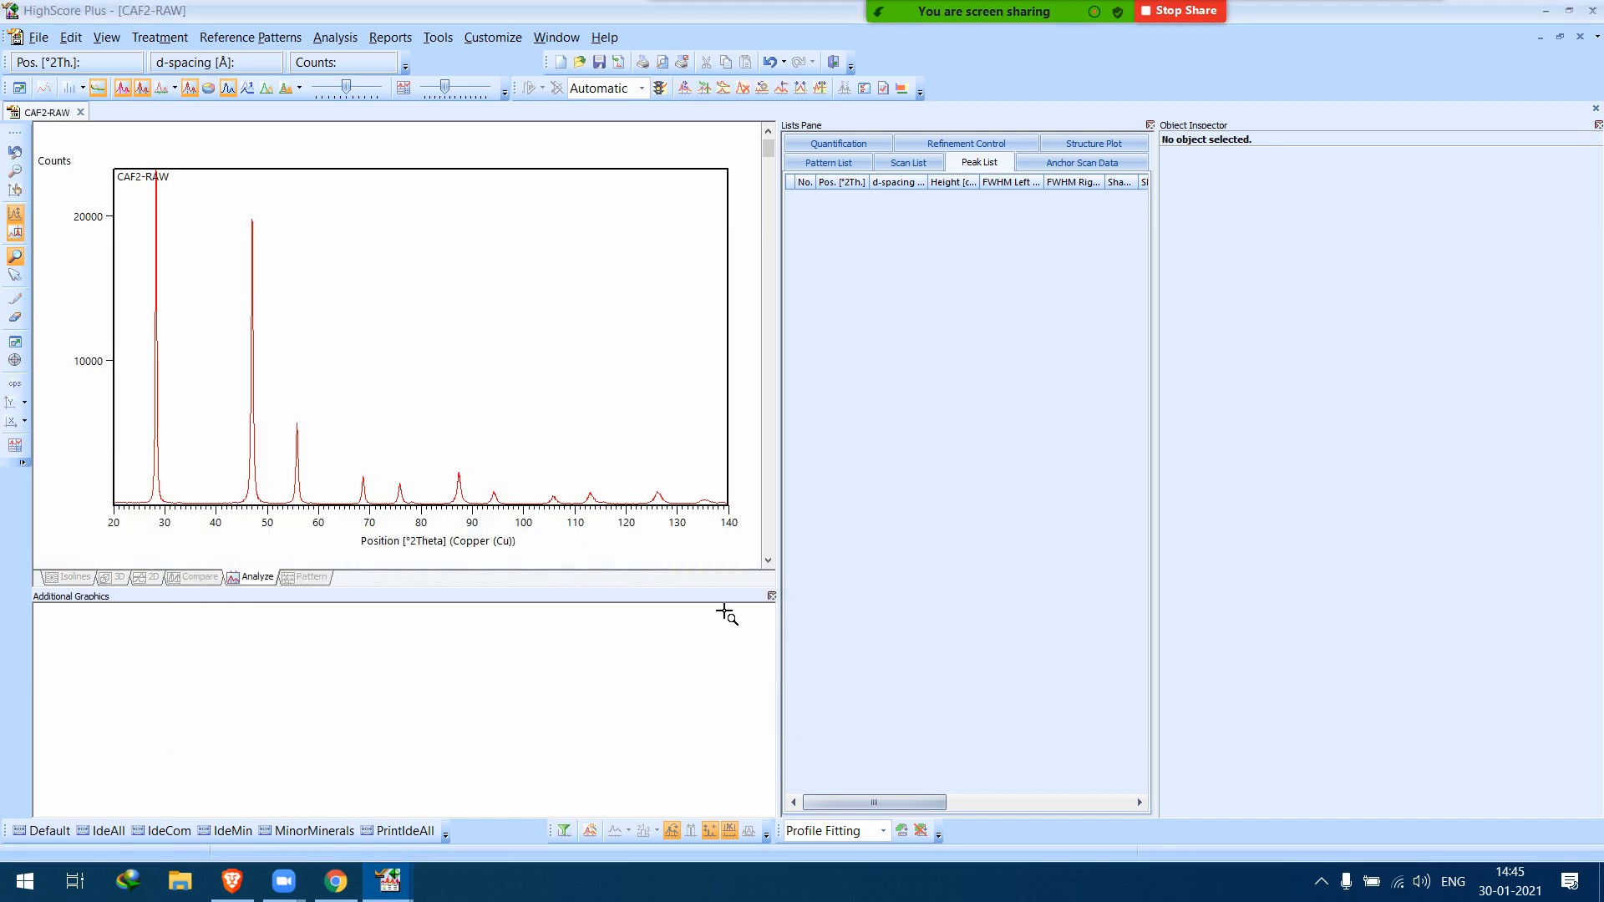
Determine the background of the CAF2-RAW scan automatically with granularity 20 and bending factor 0, and accept it.
right_click(451, 333)
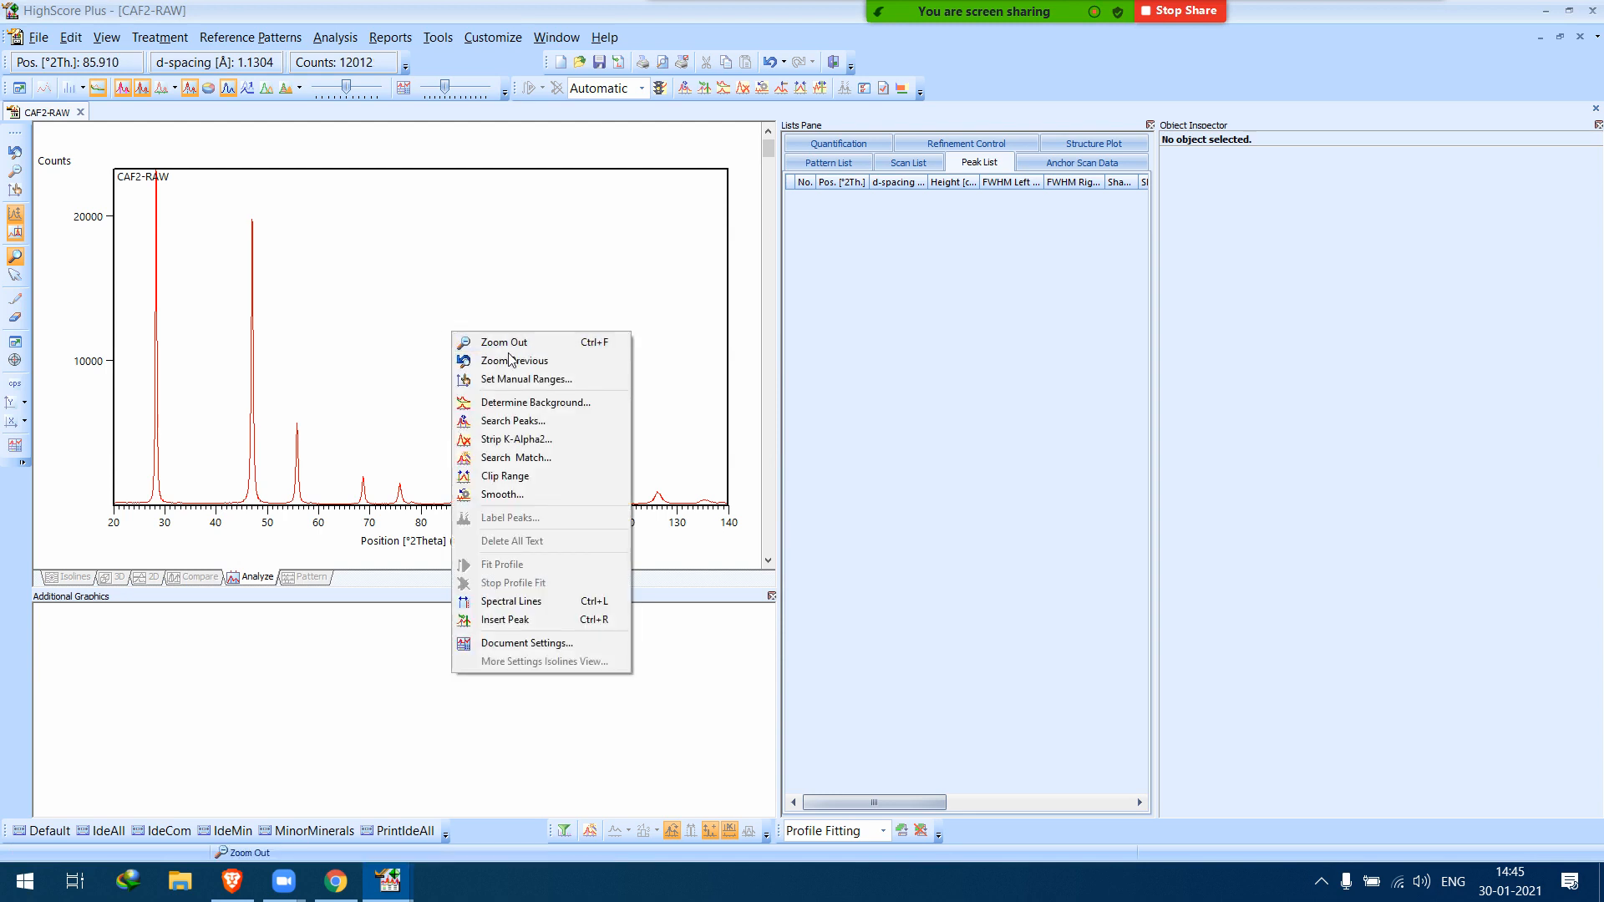
click(526, 404)
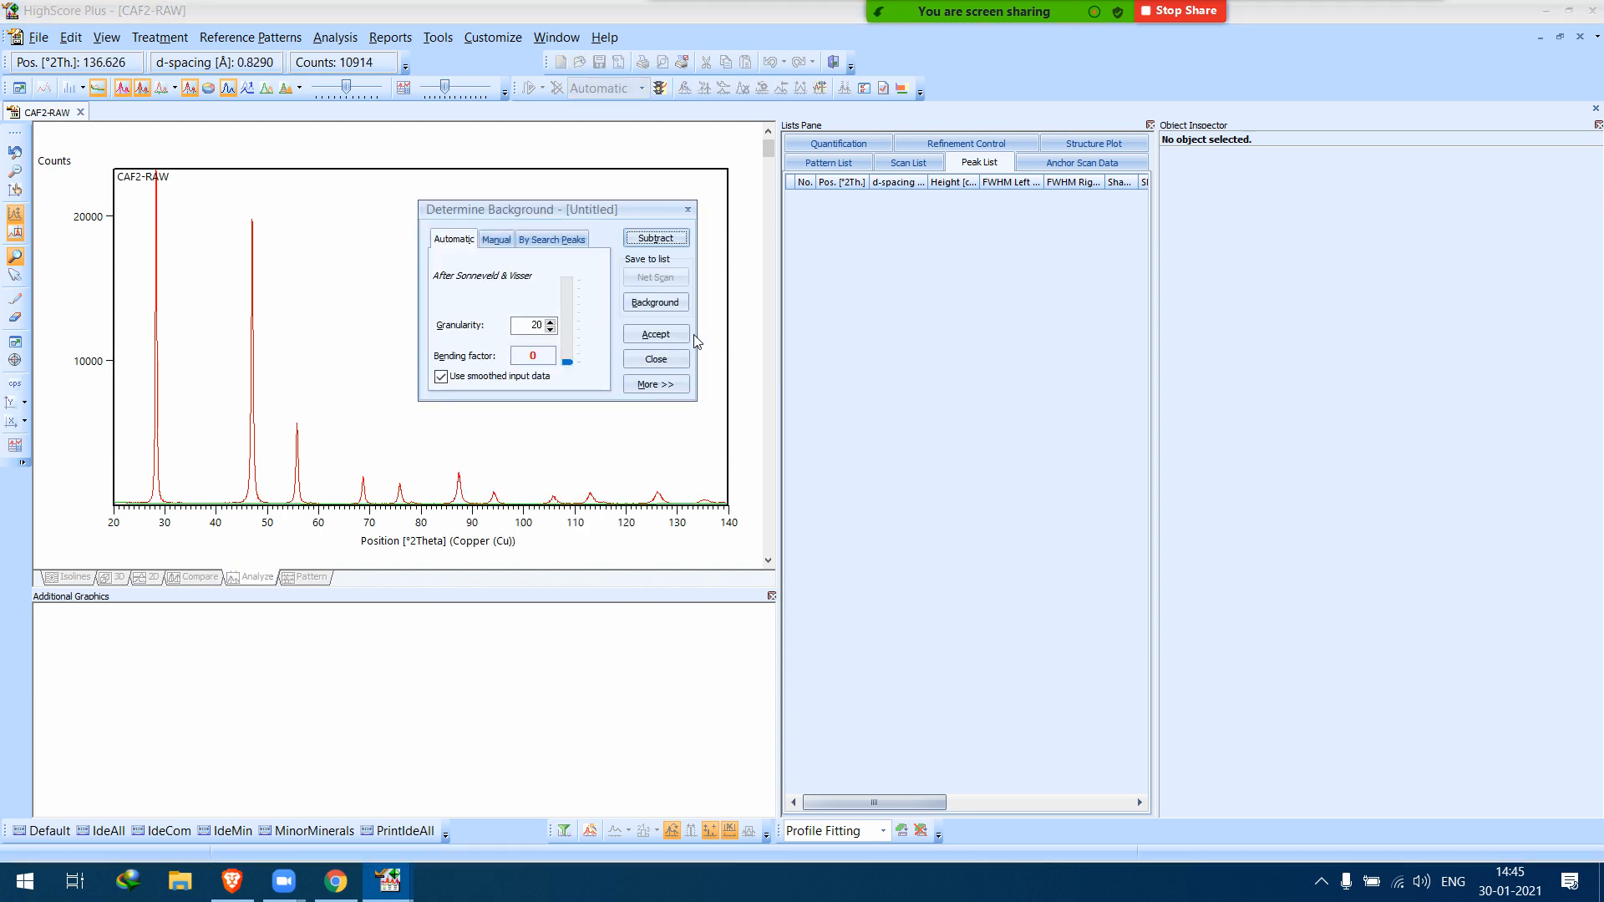
click(656, 334)
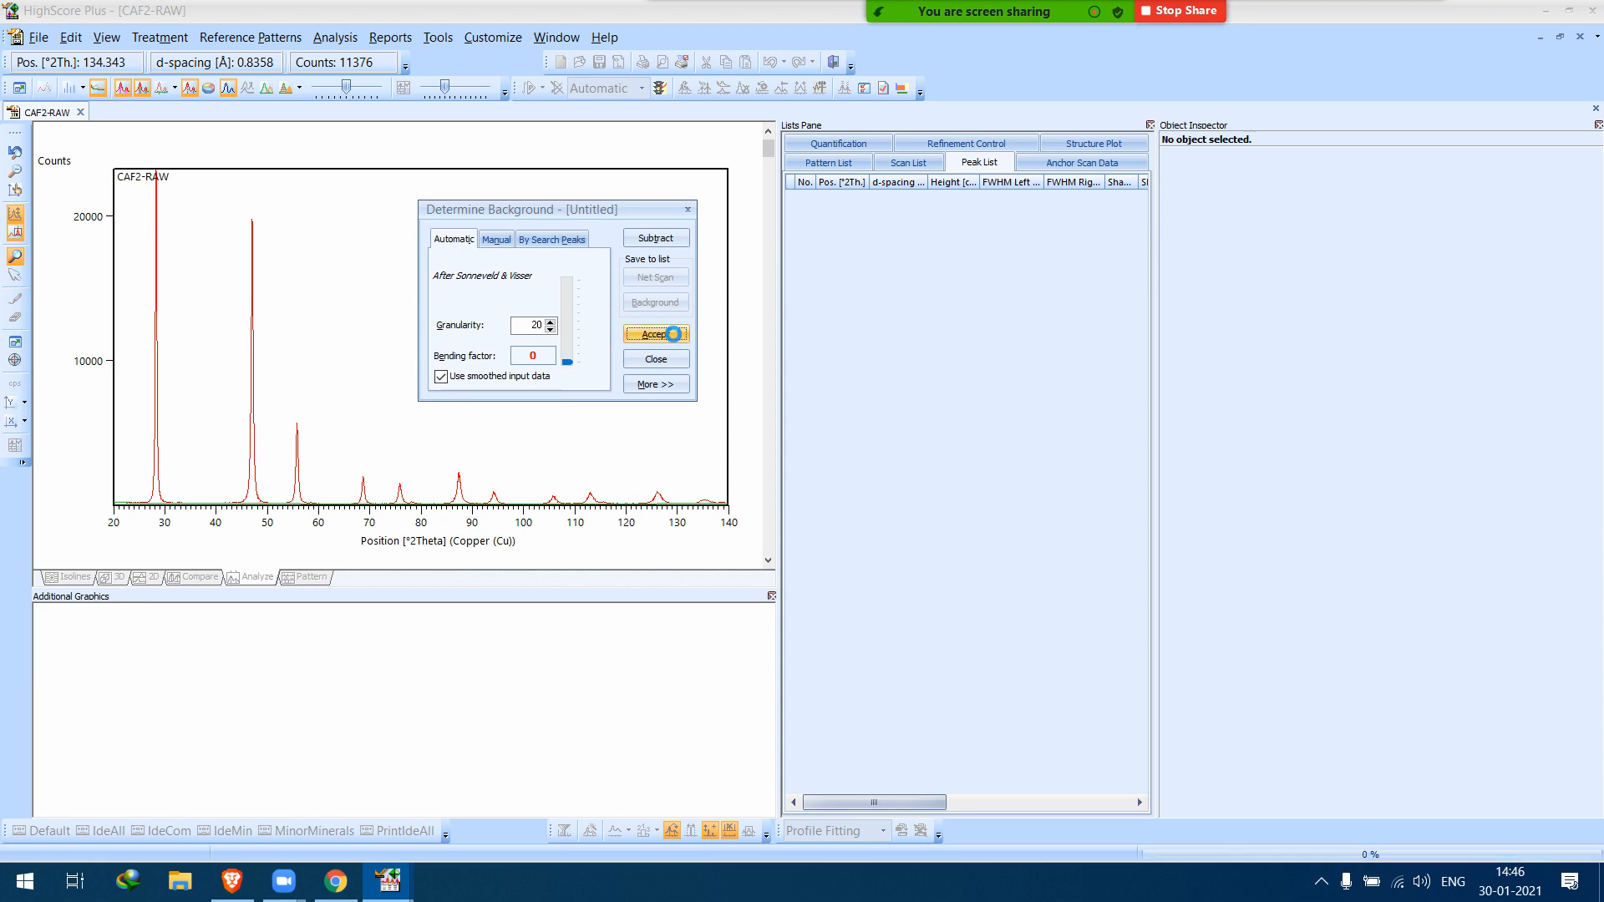
Search for peaks in the CAF2-RAW scan with minimum significance 2.00 and accept the resulting peaks.
right_click(529, 365)
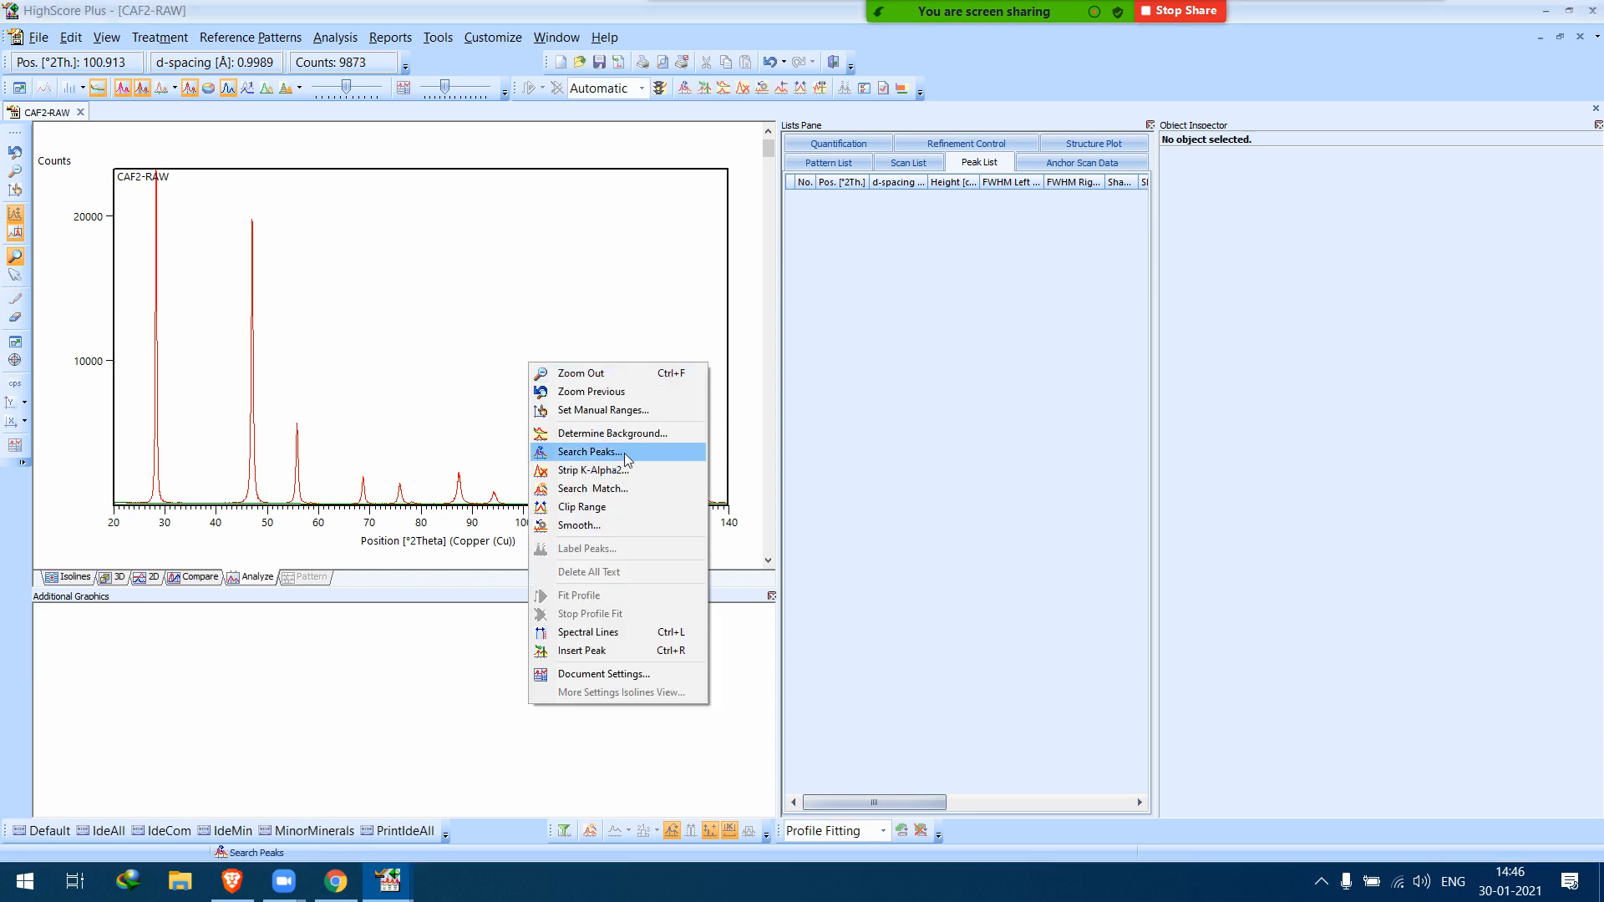
click(624, 452)
click(681, 241)
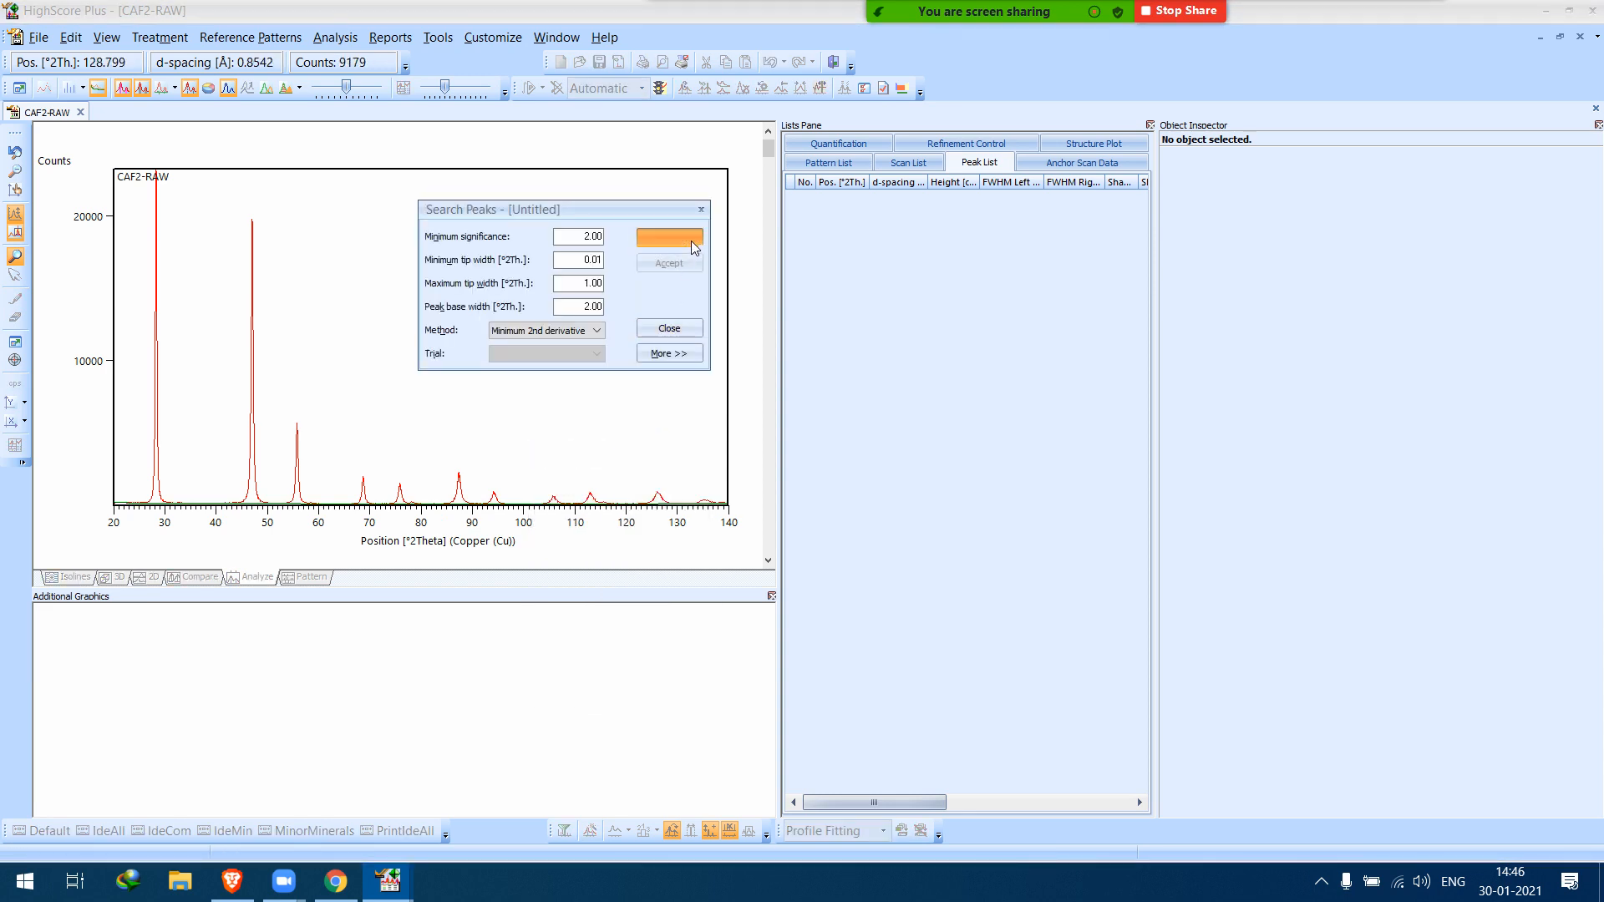
click(668, 262)
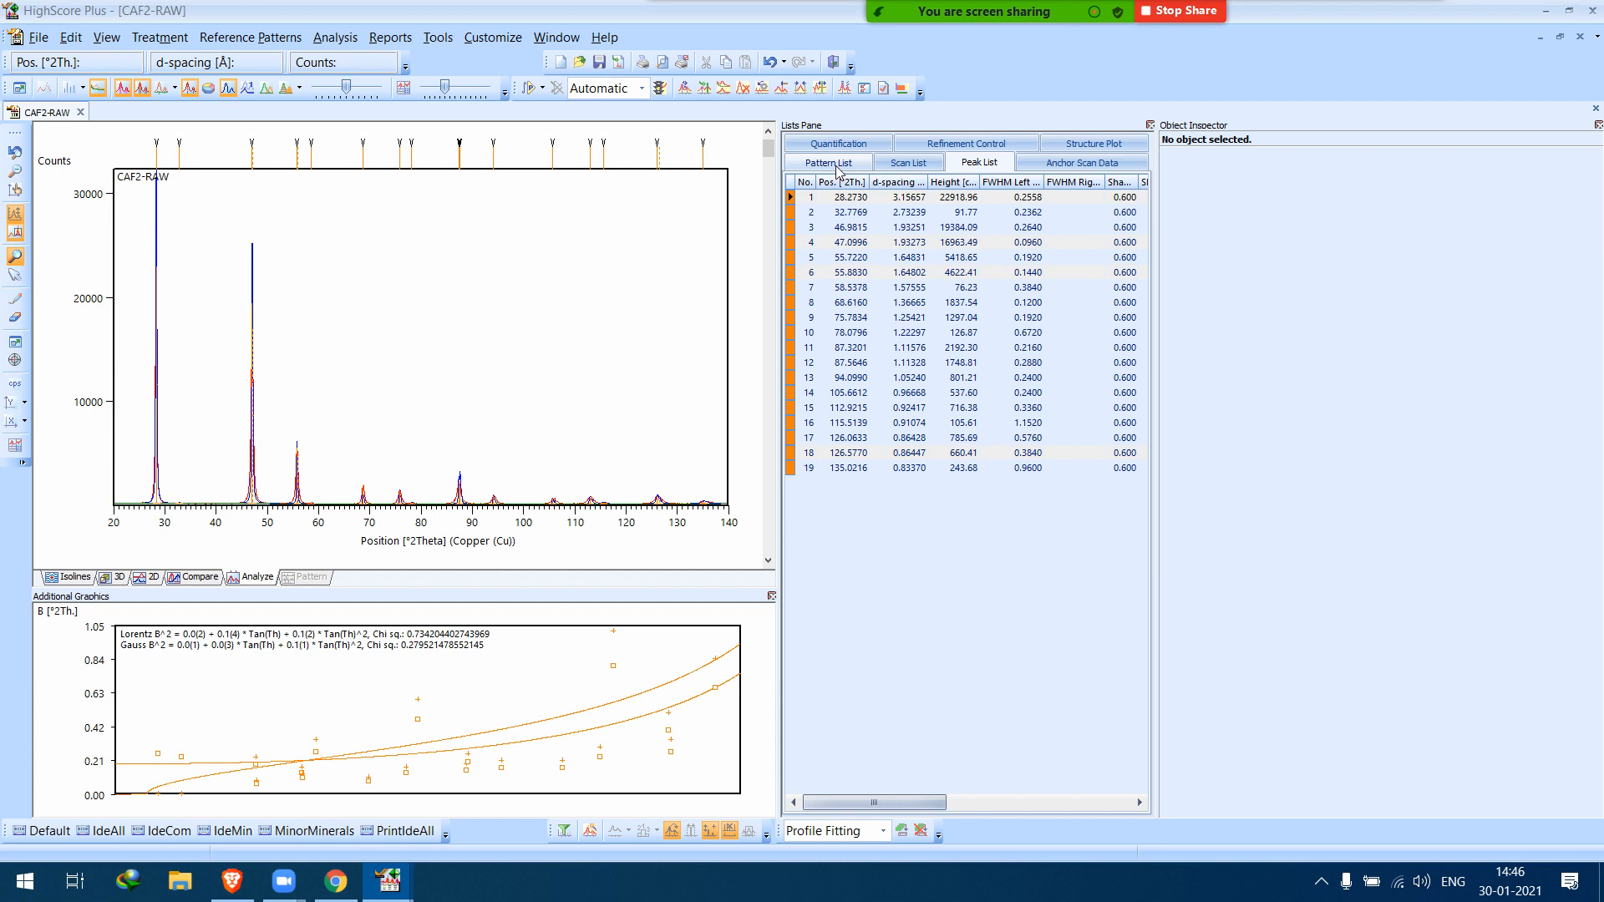
Review the profile fitting and instrument standard settings in the global variables and run the profile fit on the CAF2-RAW peaks.
click(980, 144)
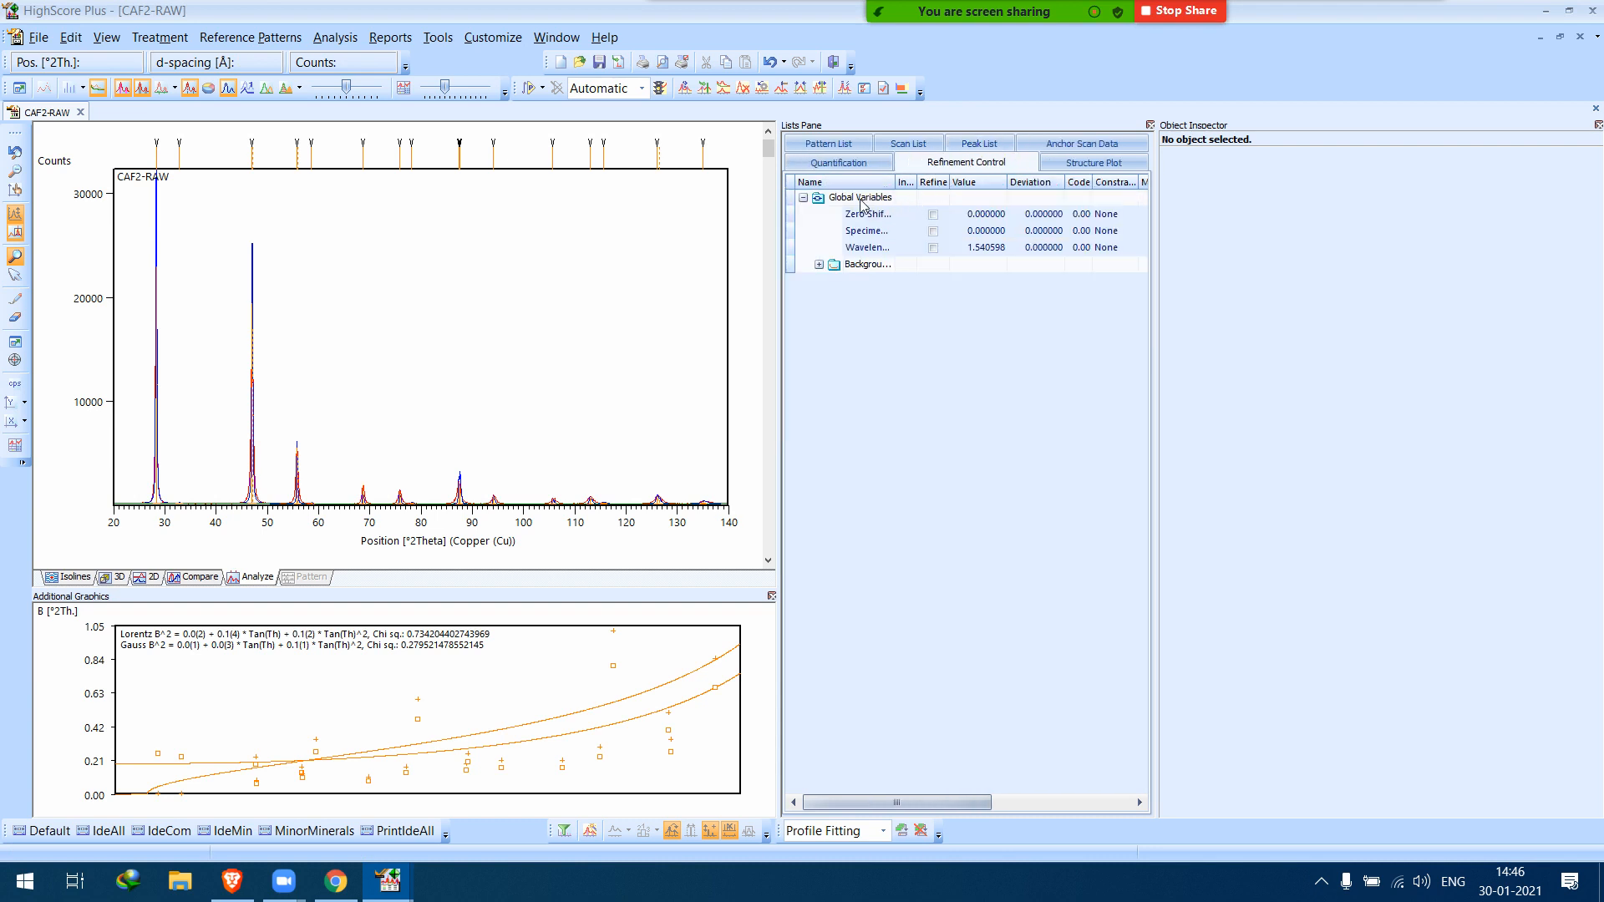
click(861, 199)
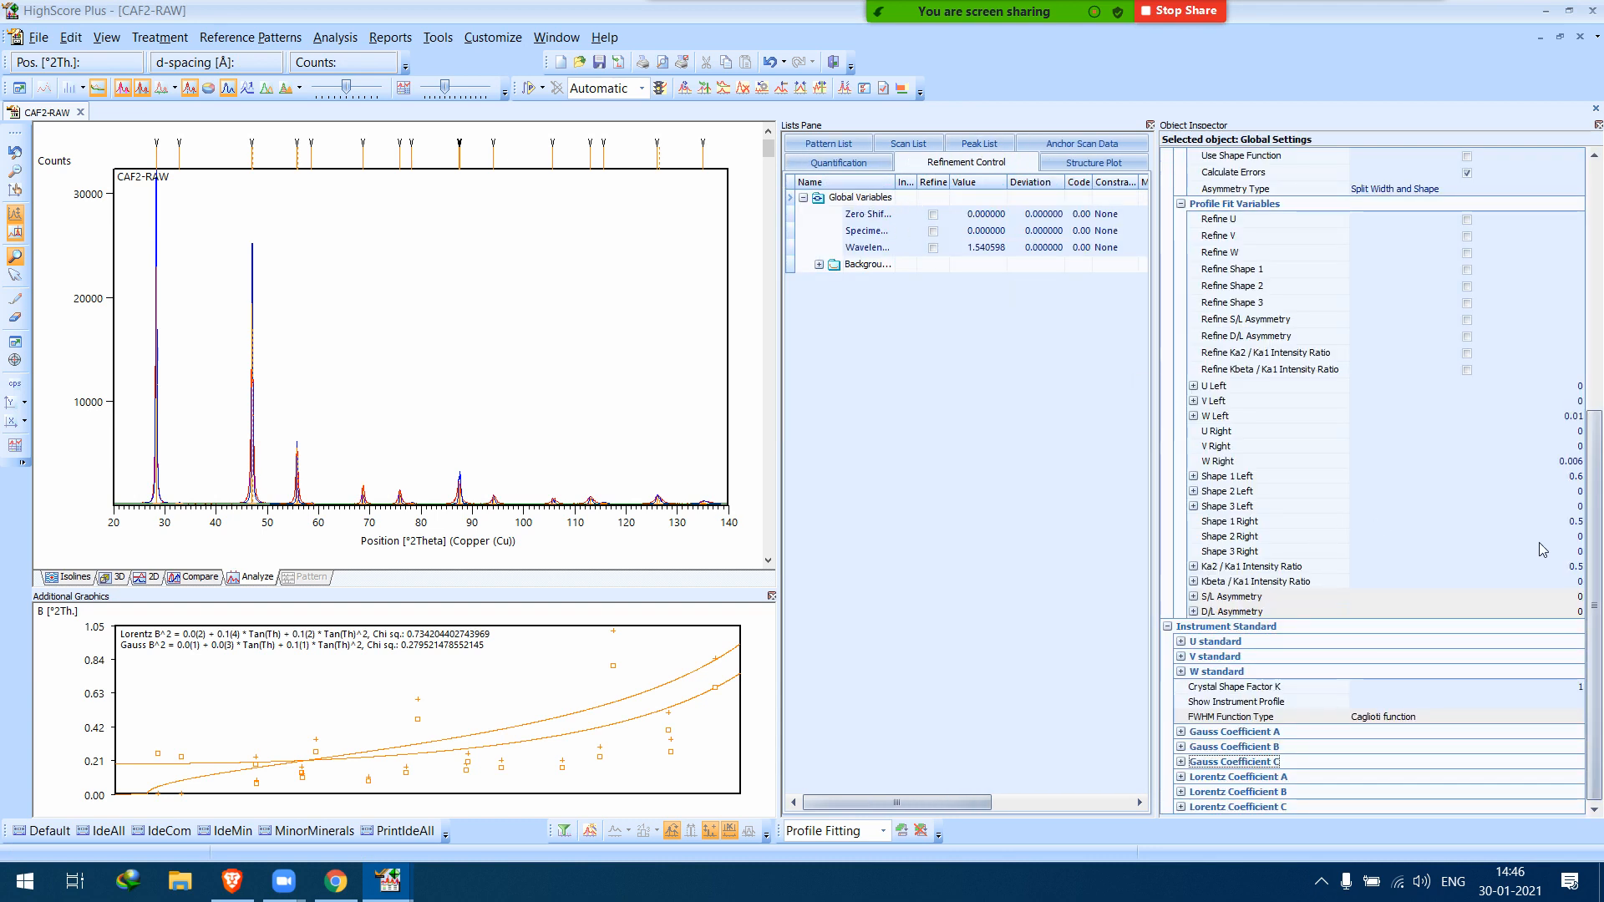
scroll(1598, 474, up, 6)
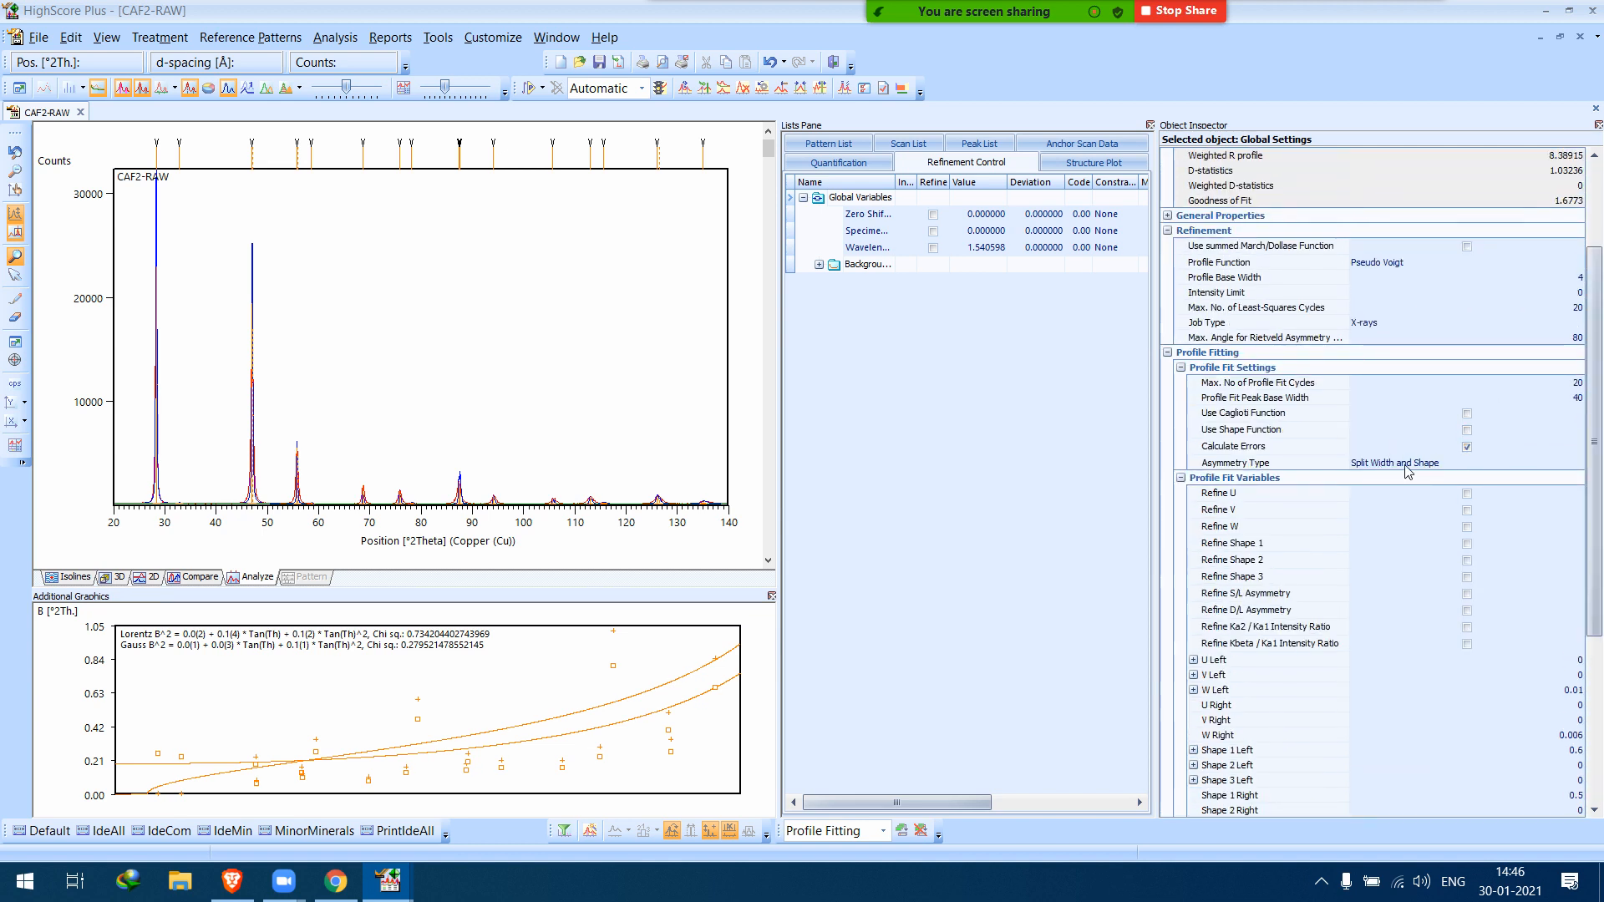
scroll(1596, 443, down, 3)
scroll(1596, 547, down, 4)
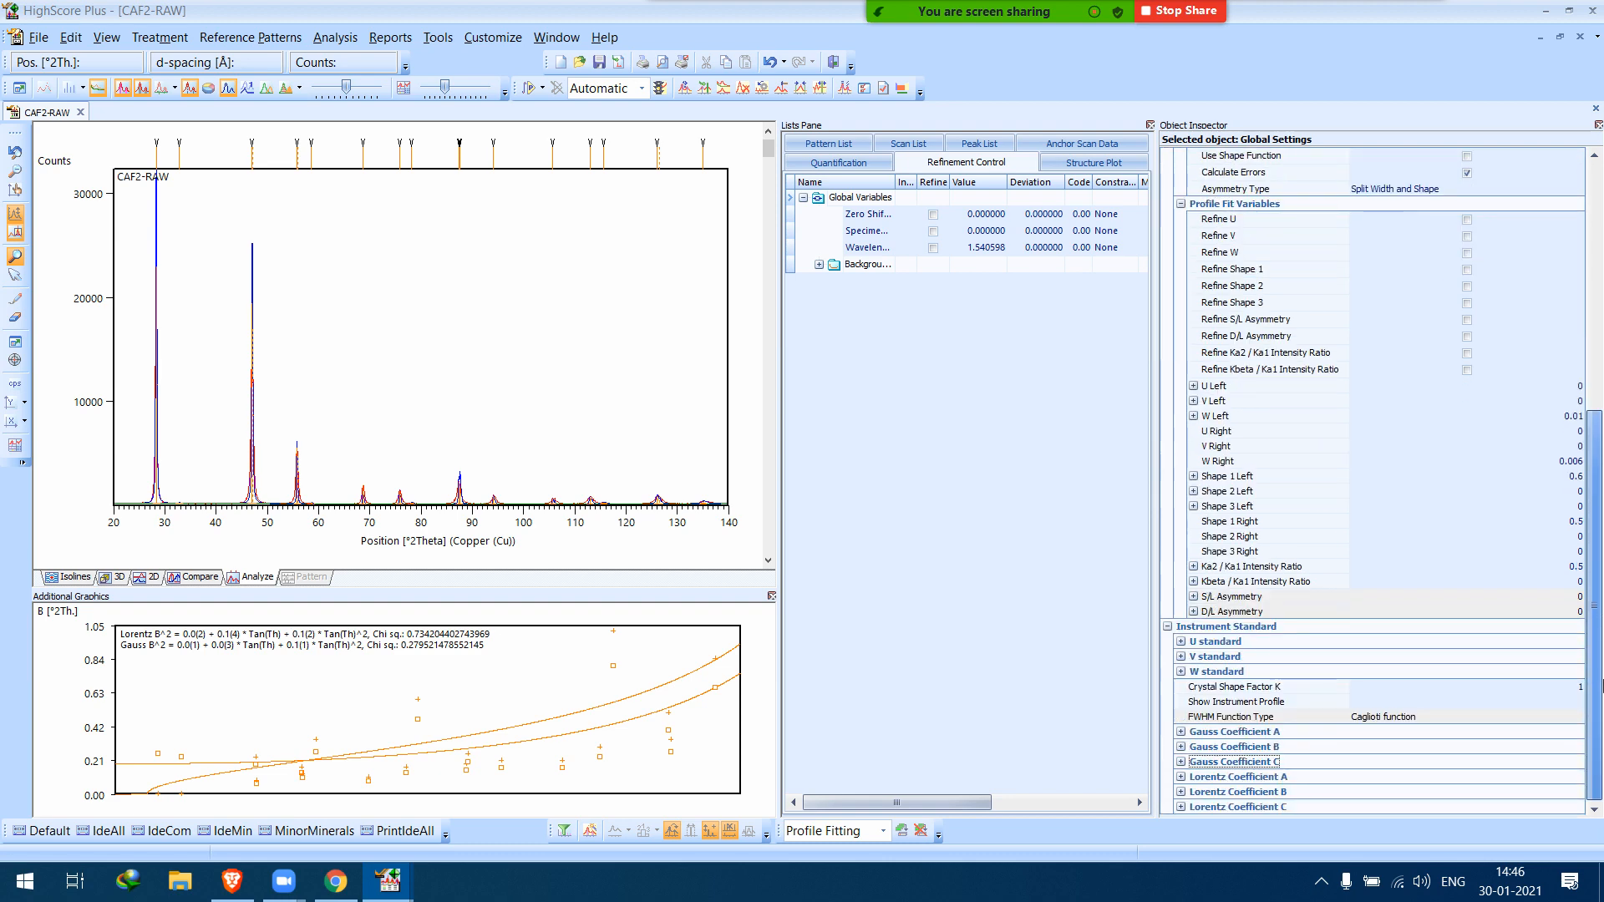
scroll(1600, 639, up, 7)
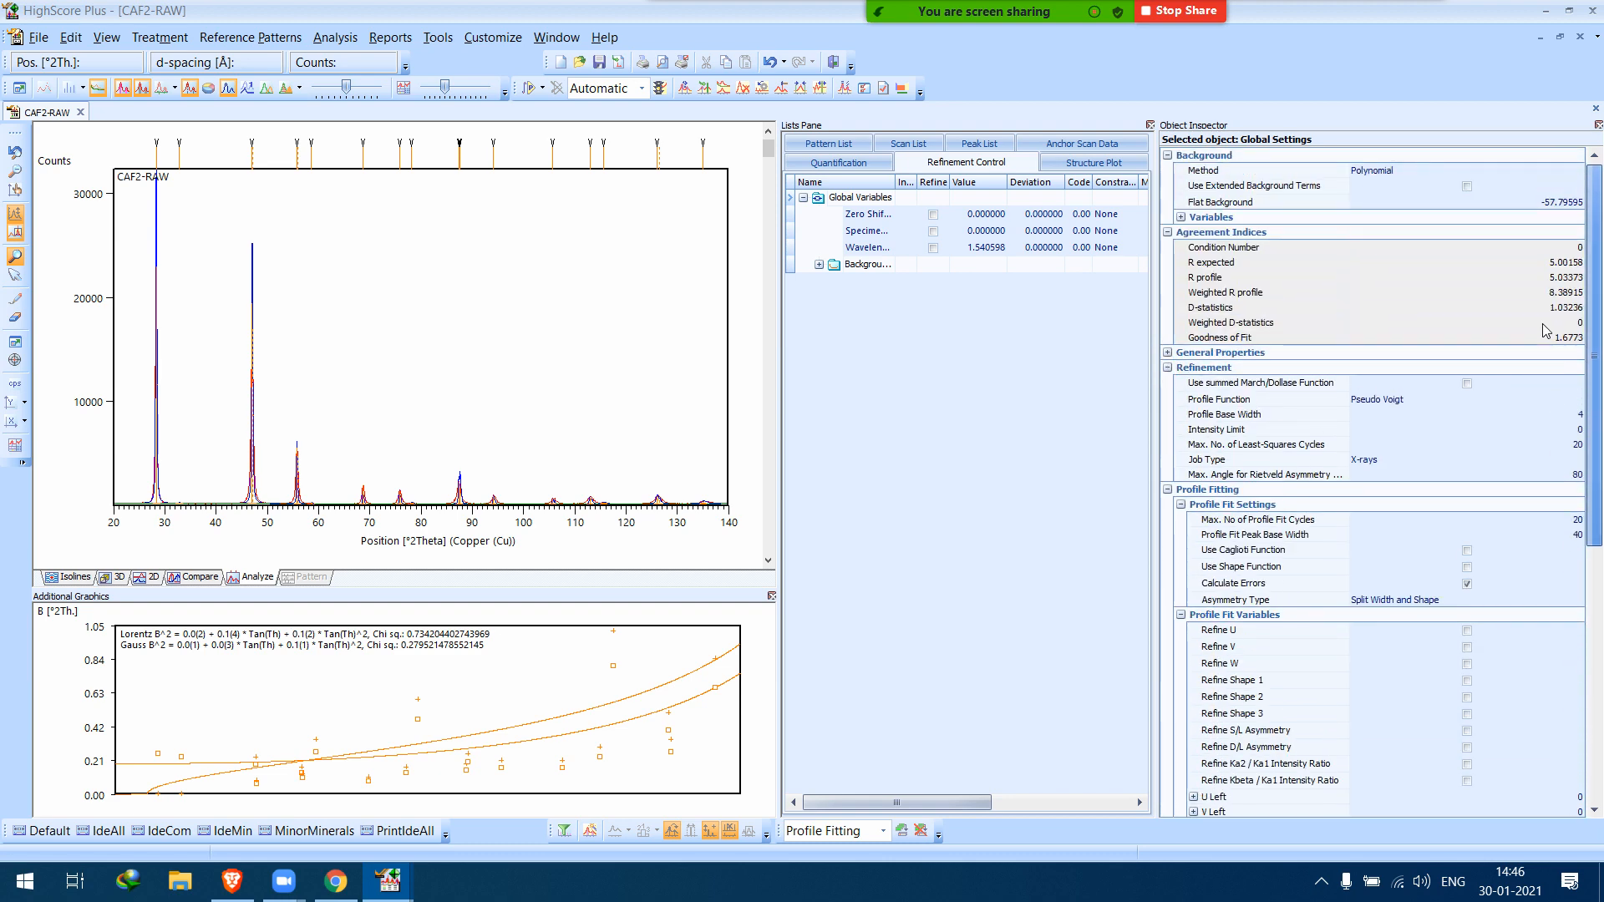
click(529, 90)
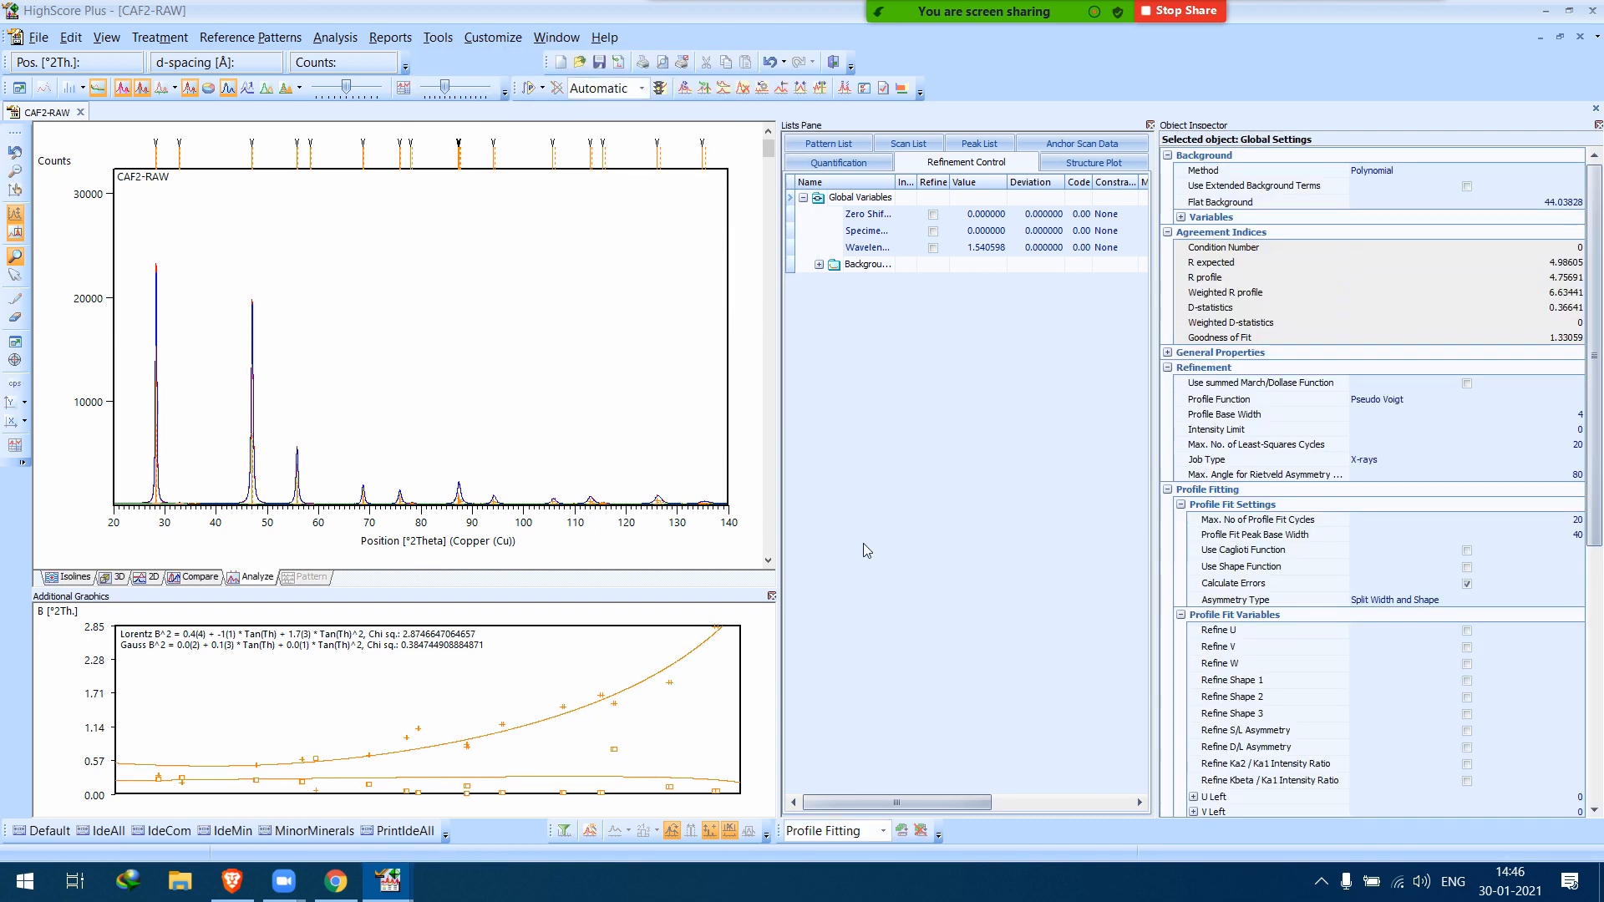
Switch the desktop layout to Line Profile Analysis, widen the lists pane and enlarge the Williamson-Hall plot area.
click(884, 831)
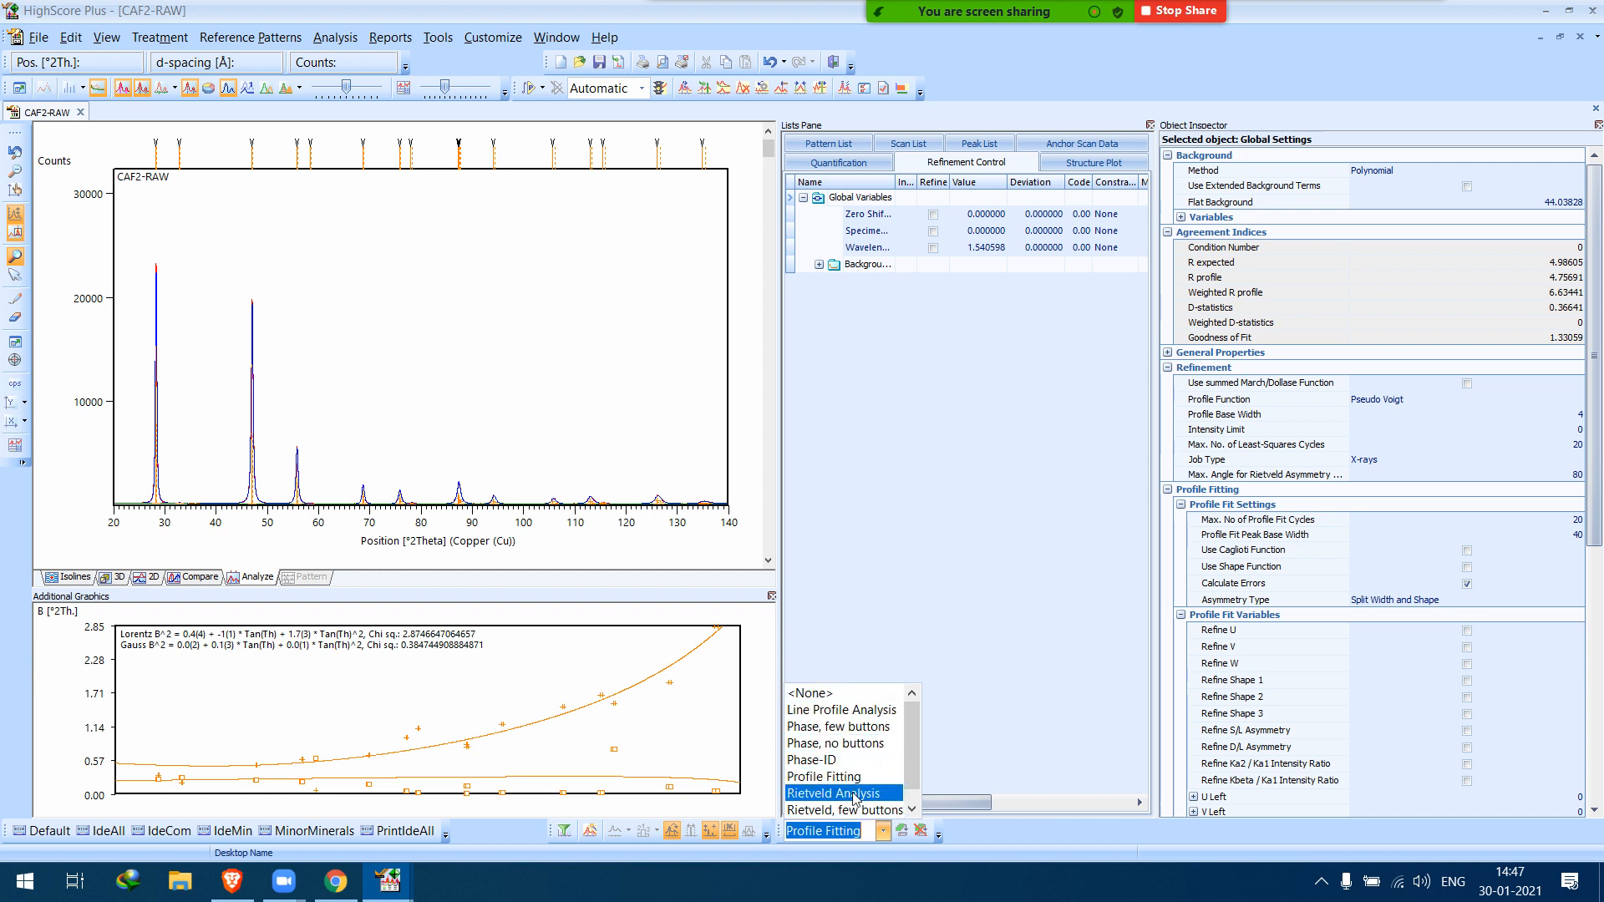
click(865, 712)
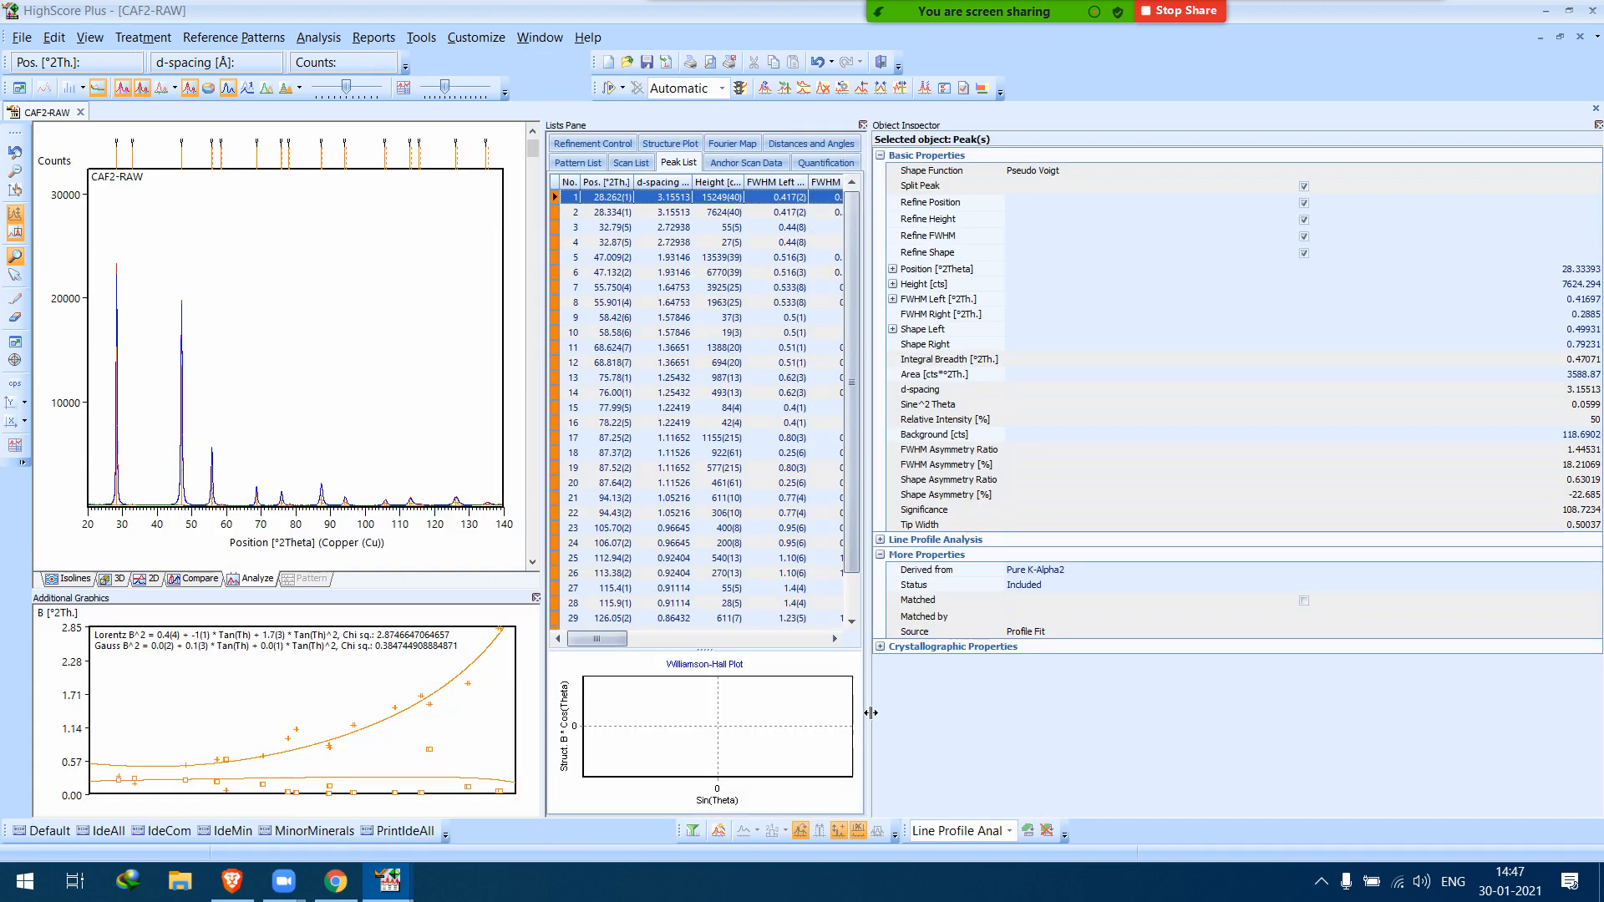
drag(871, 679, 1018, 679)
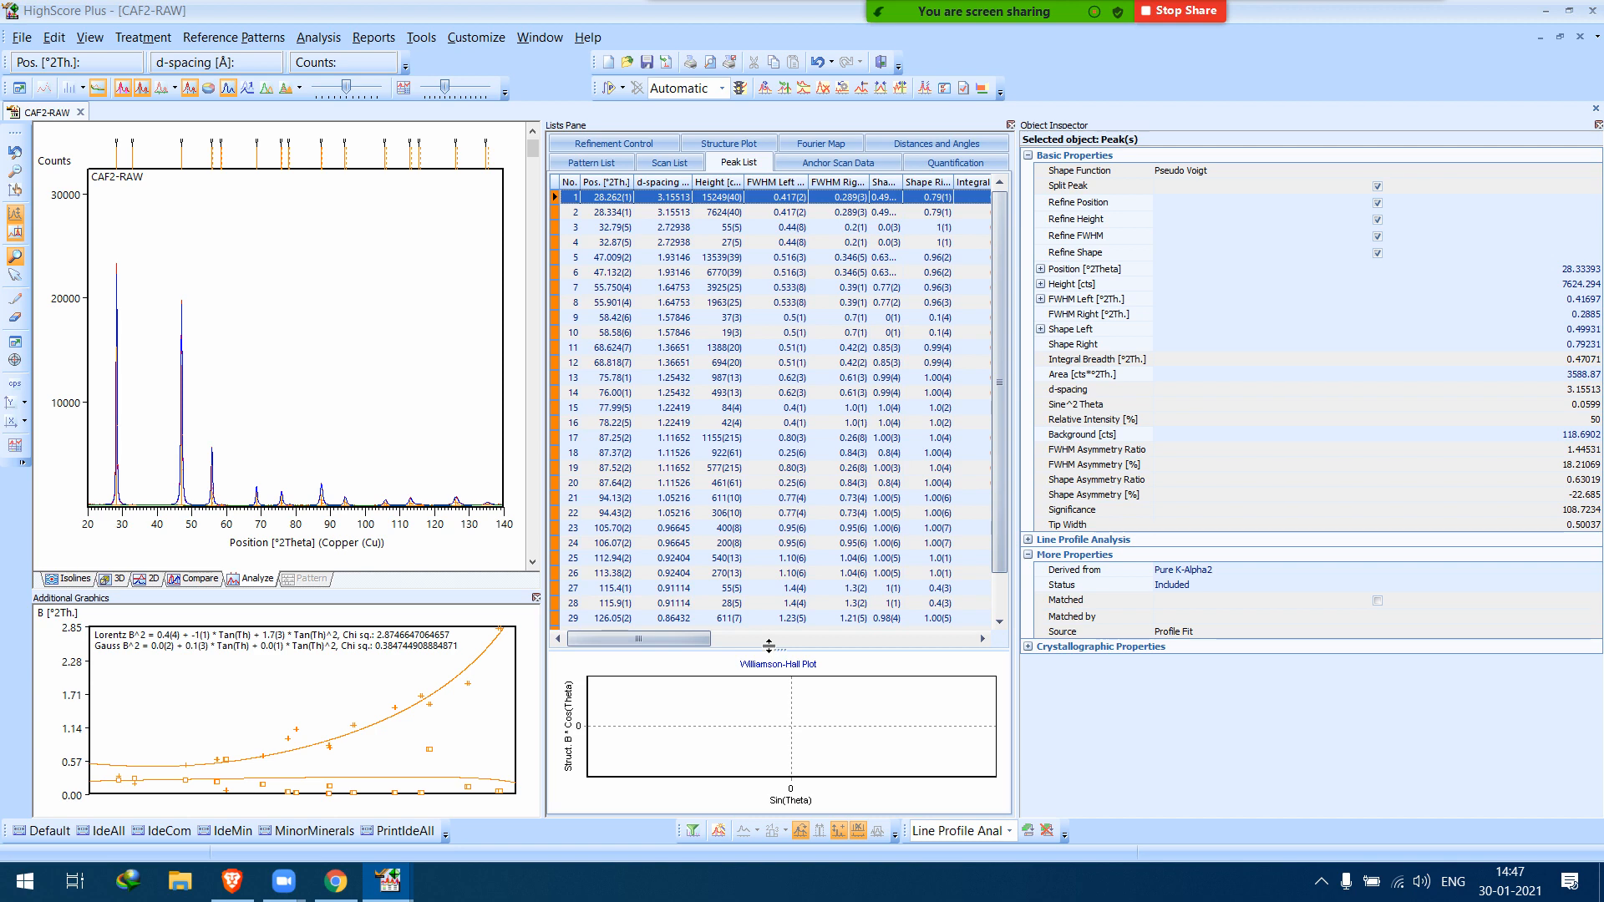
drag(769, 651, 767, 614)
Check the refinement control's global background variables and run the profile fit with the Fav Refinement Procedure parameters.
click(643, 146)
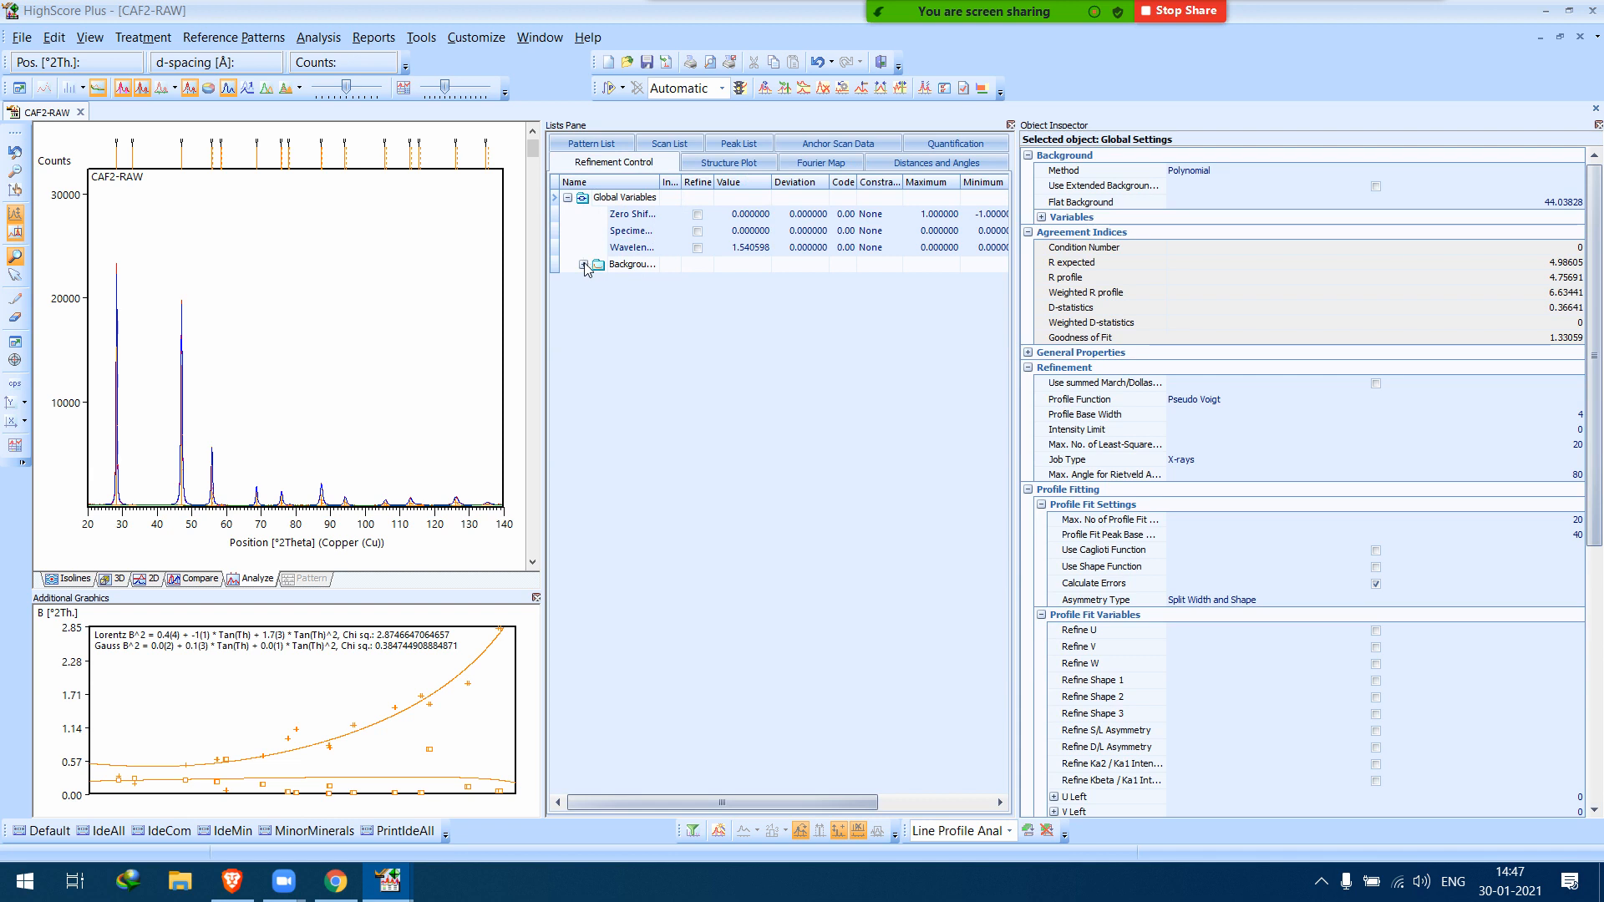
click(583, 265)
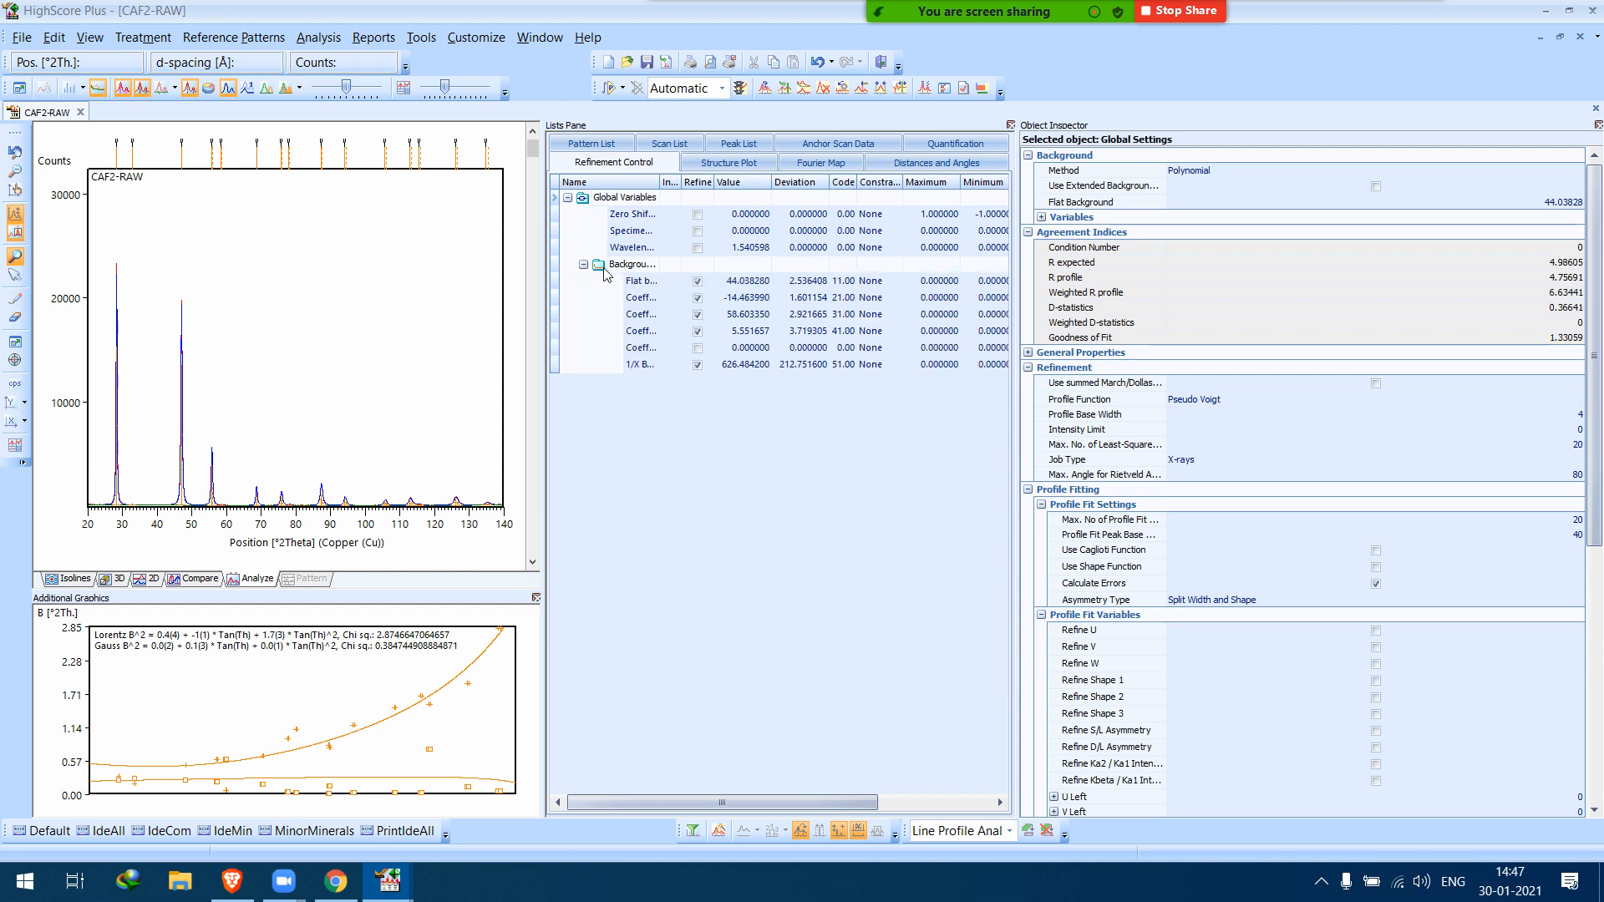
click(583, 265)
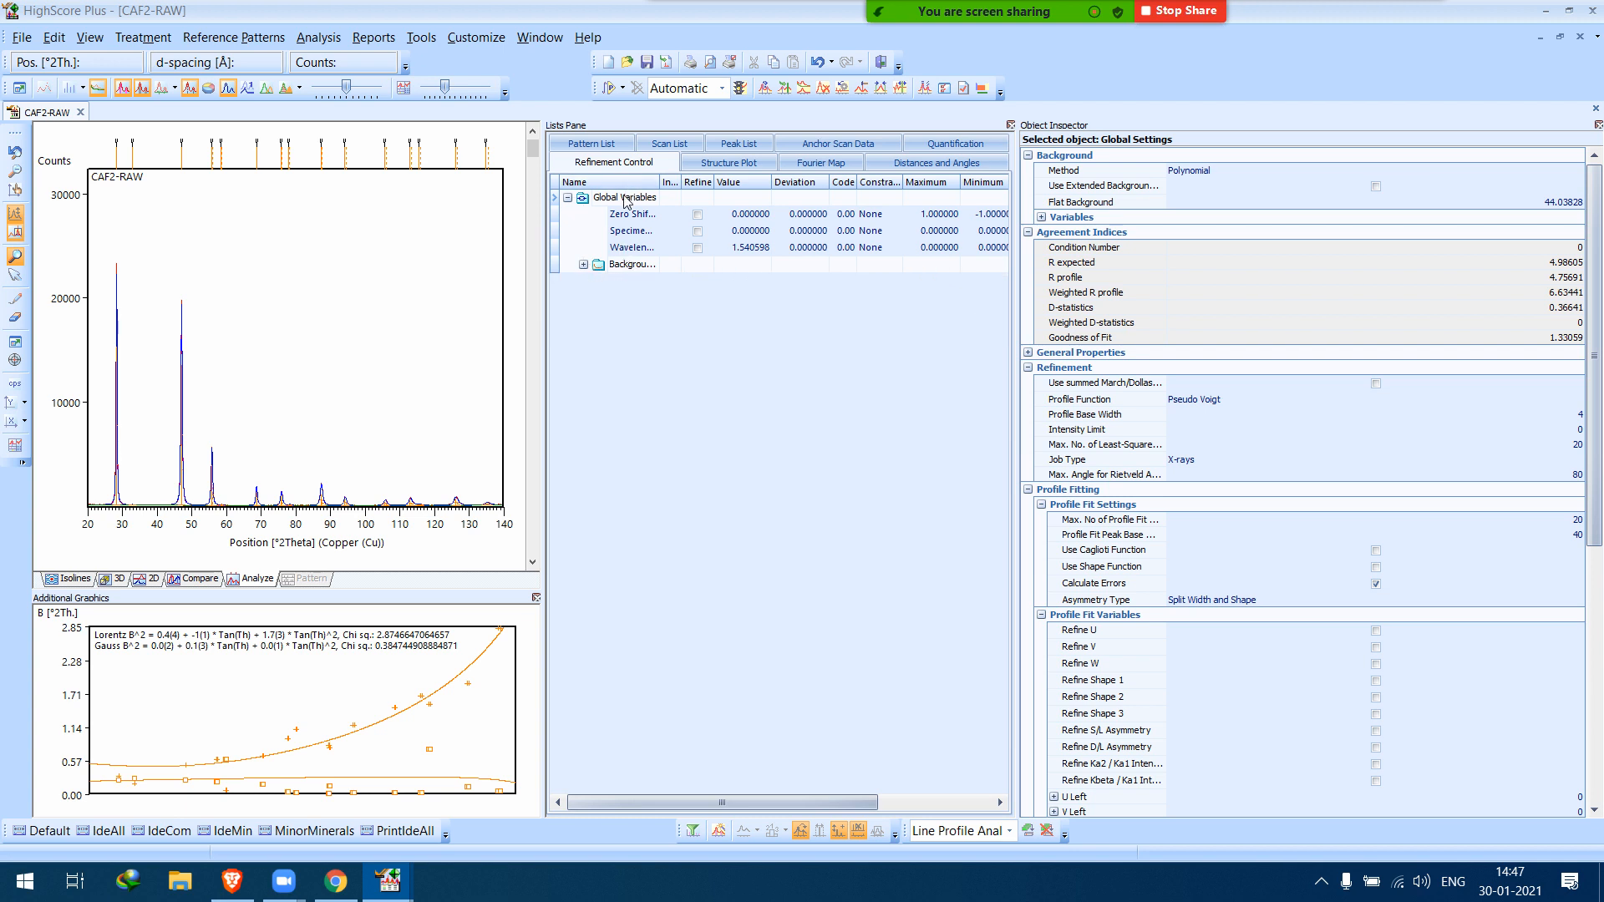
click(623, 89)
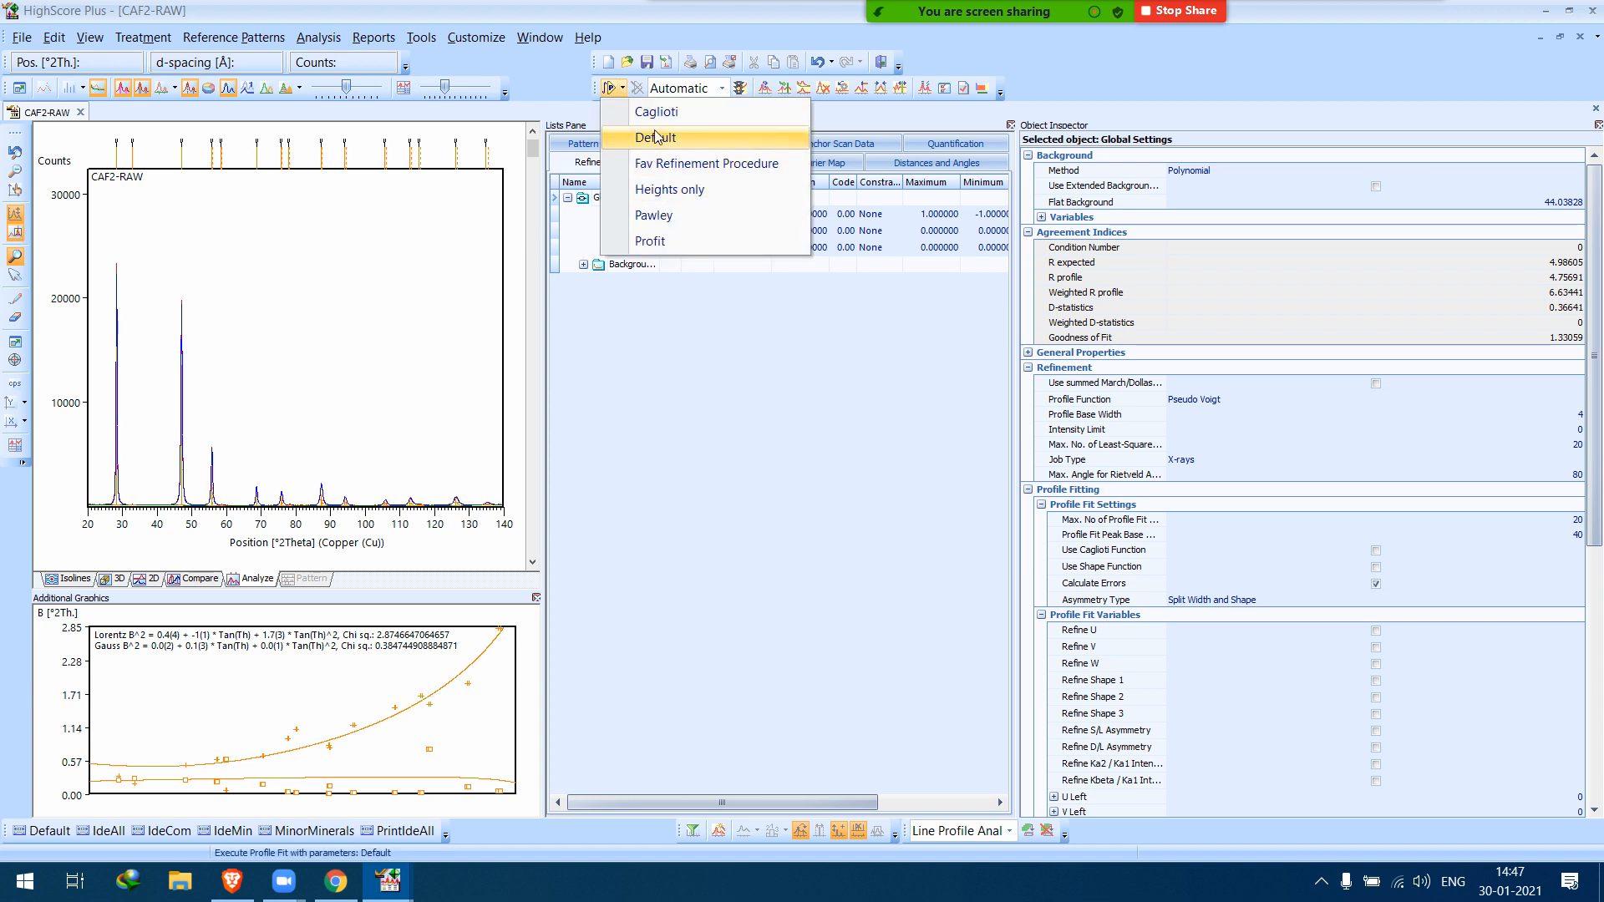
click(678, 163)
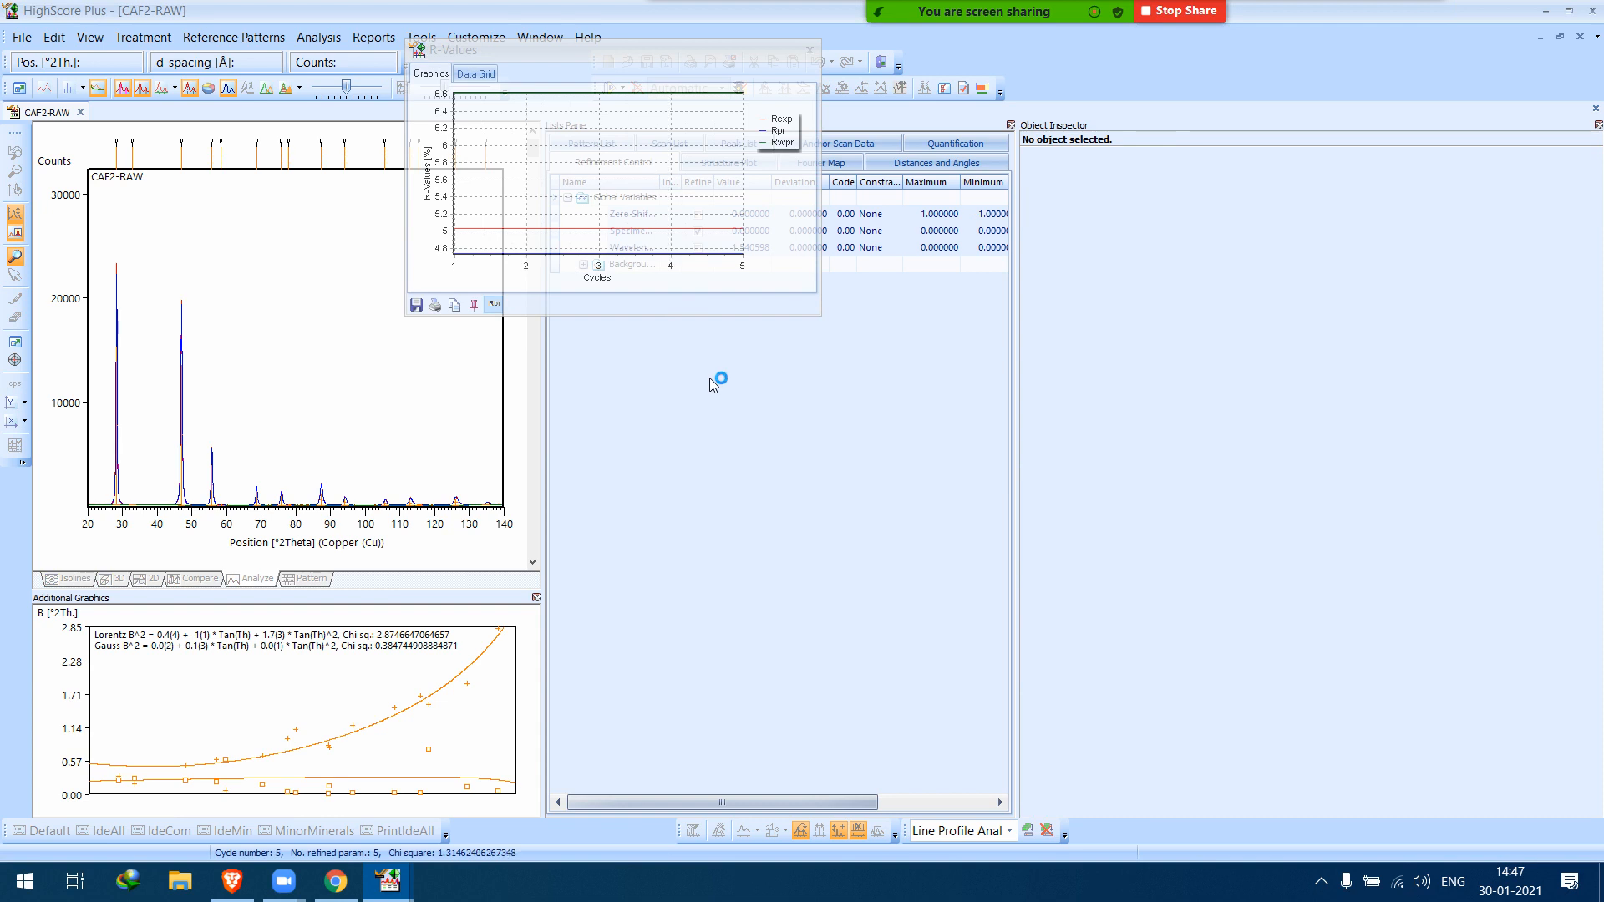
Display the Williamson-Hall plot with the peak list and enlarge it to examine the crystallite size and strain.
click(607, 145)
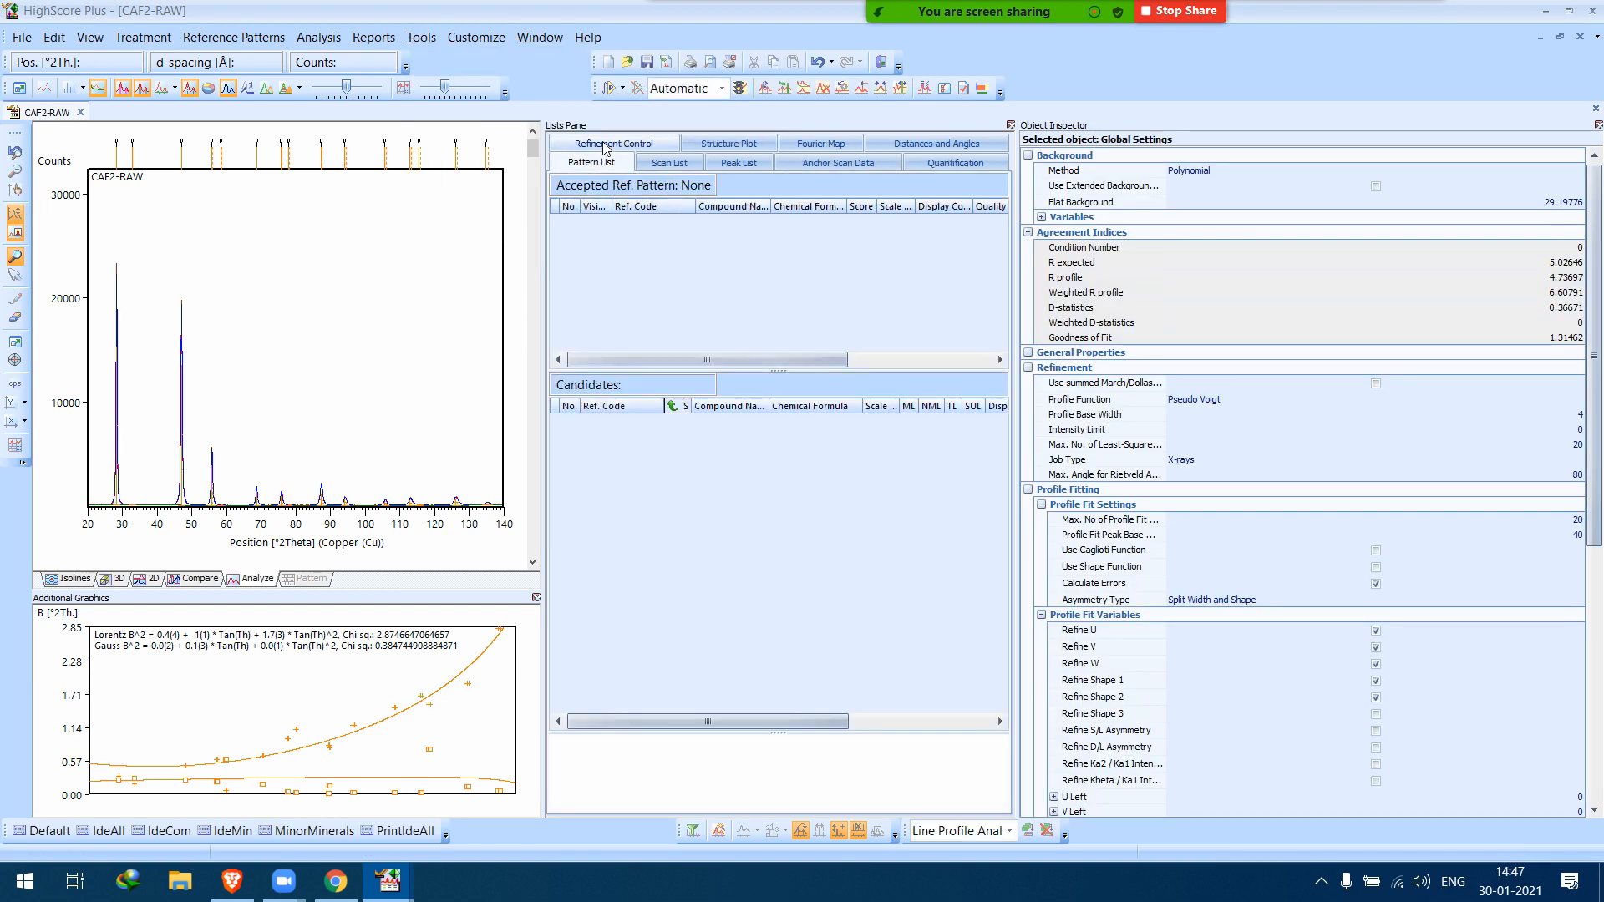
click(755, 165)
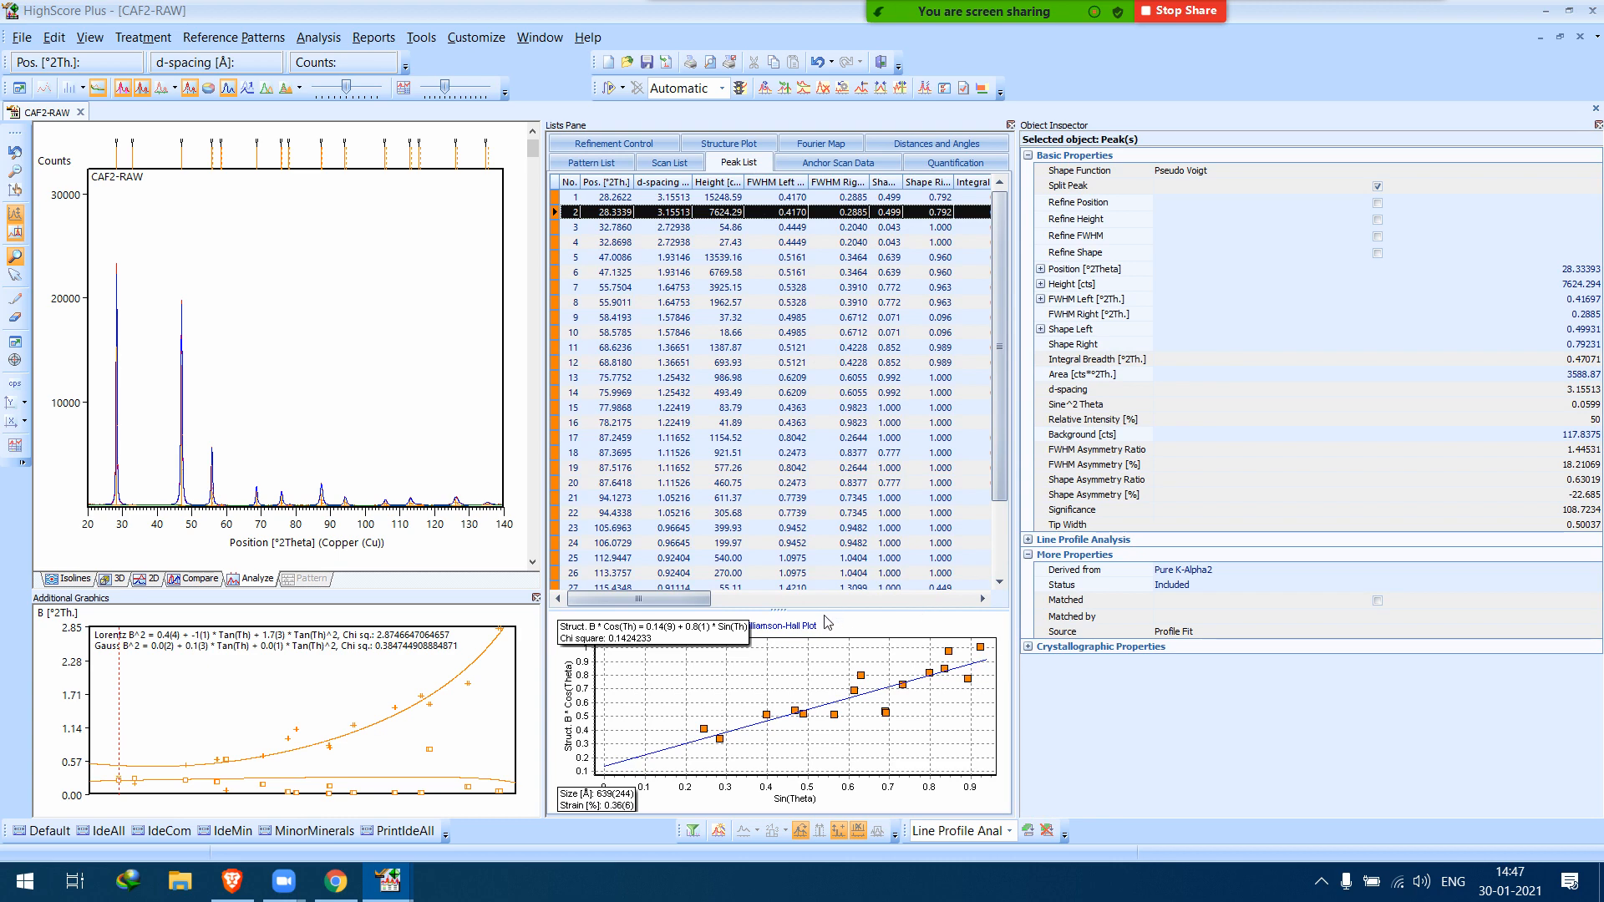
drag(823, 611, 827, 485)
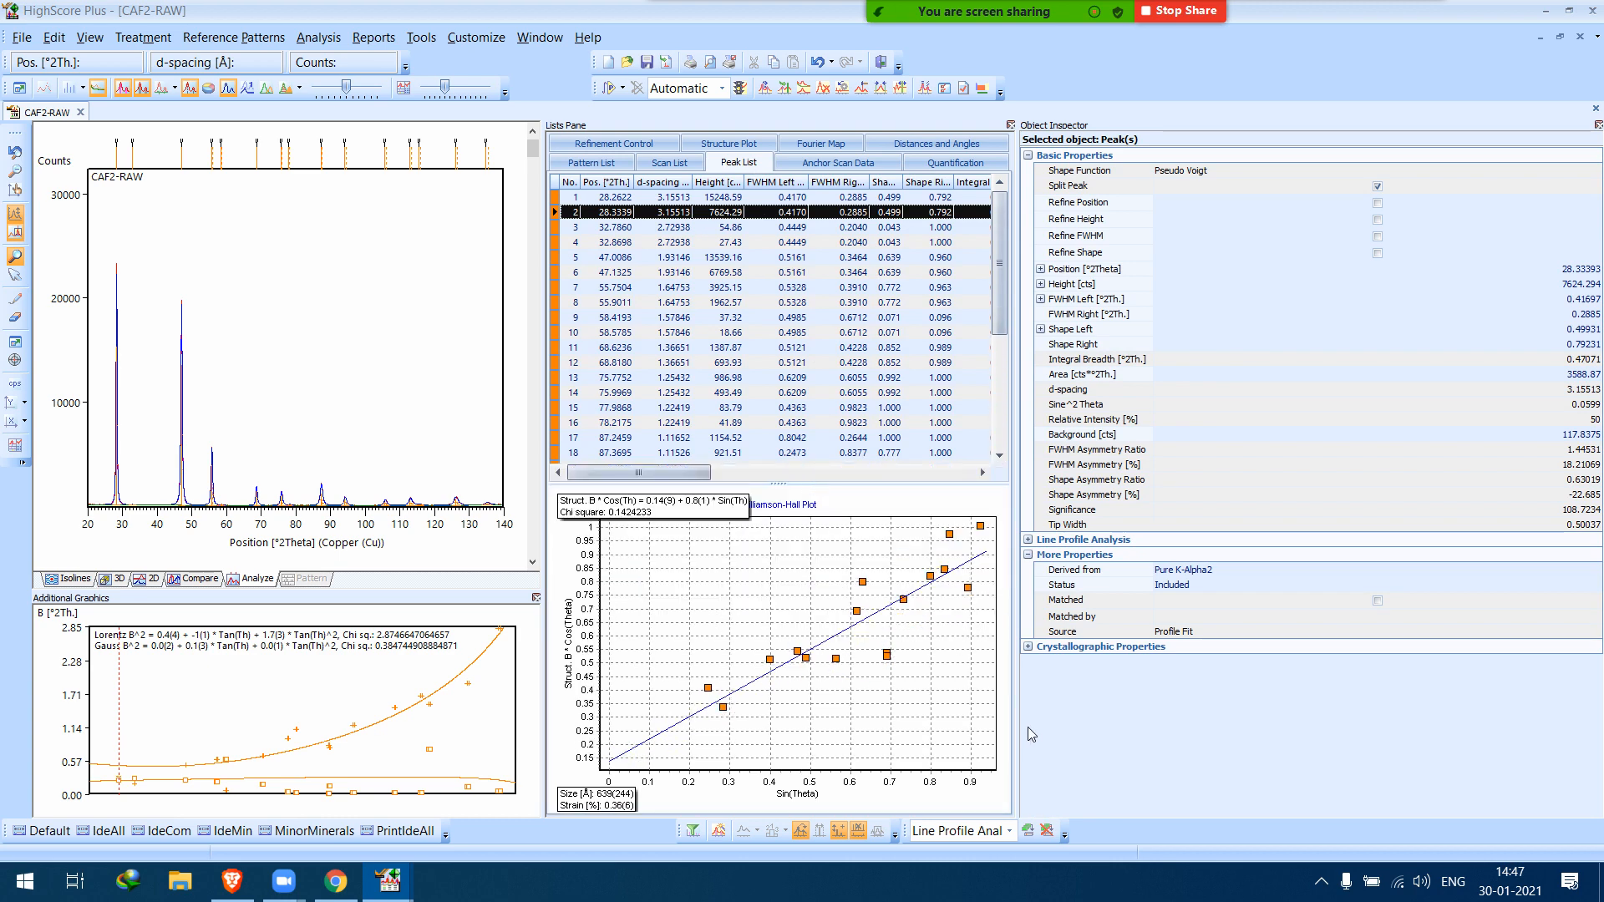
Widen the lists pane showing the peak list and slightly enlarge the Williamson-Hall plot below it.
drag(1016, 728, 1173, 721)
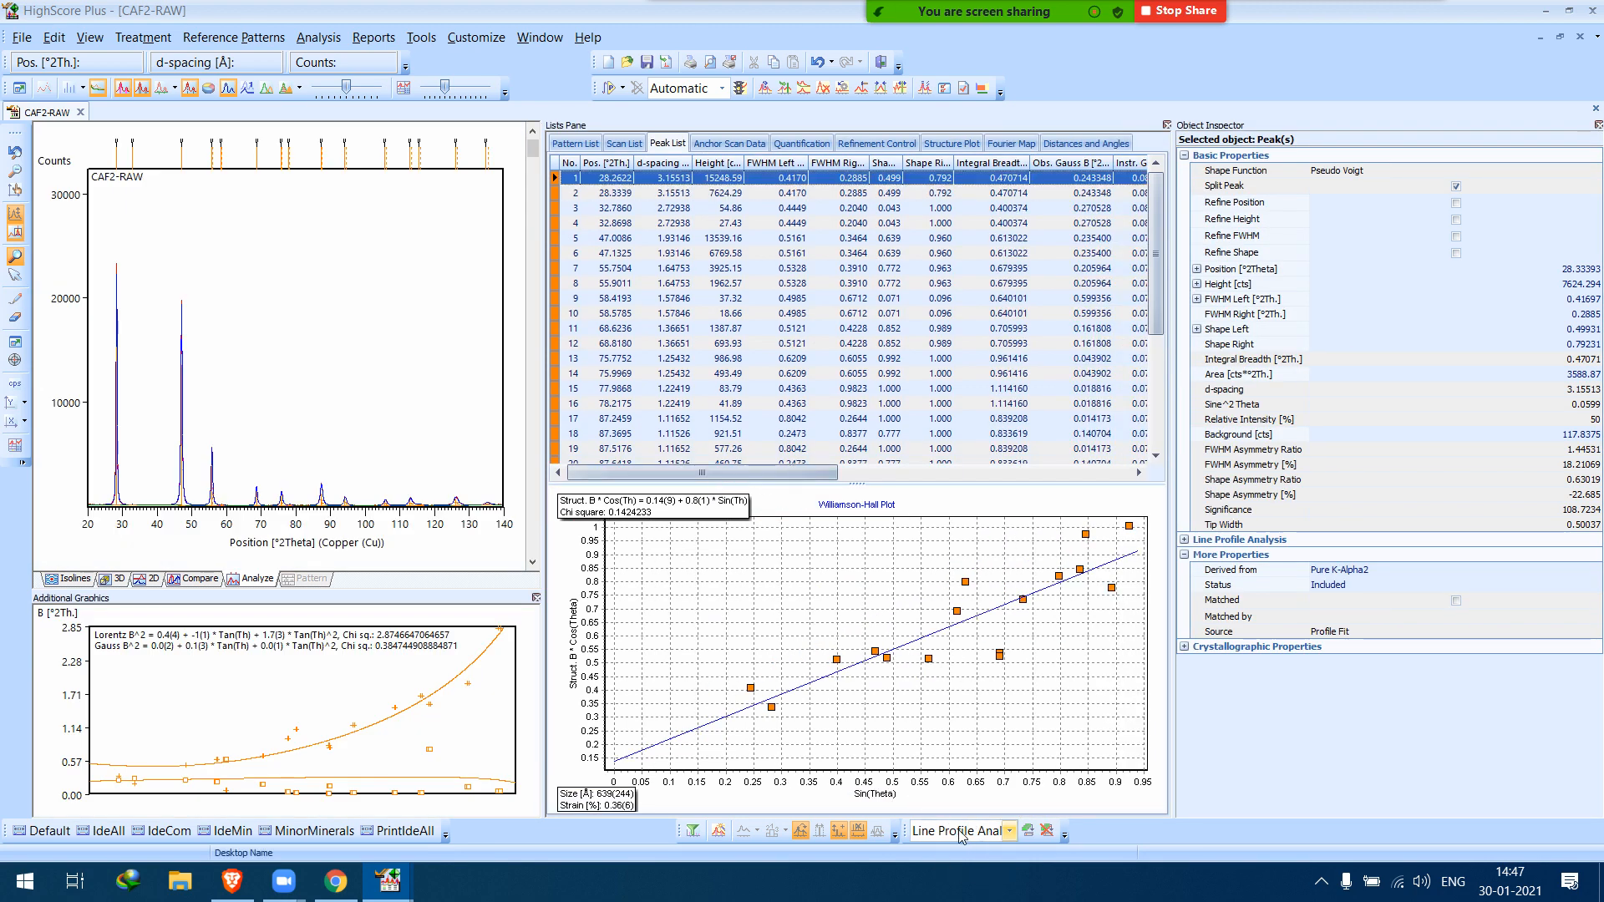
click(669, 144)
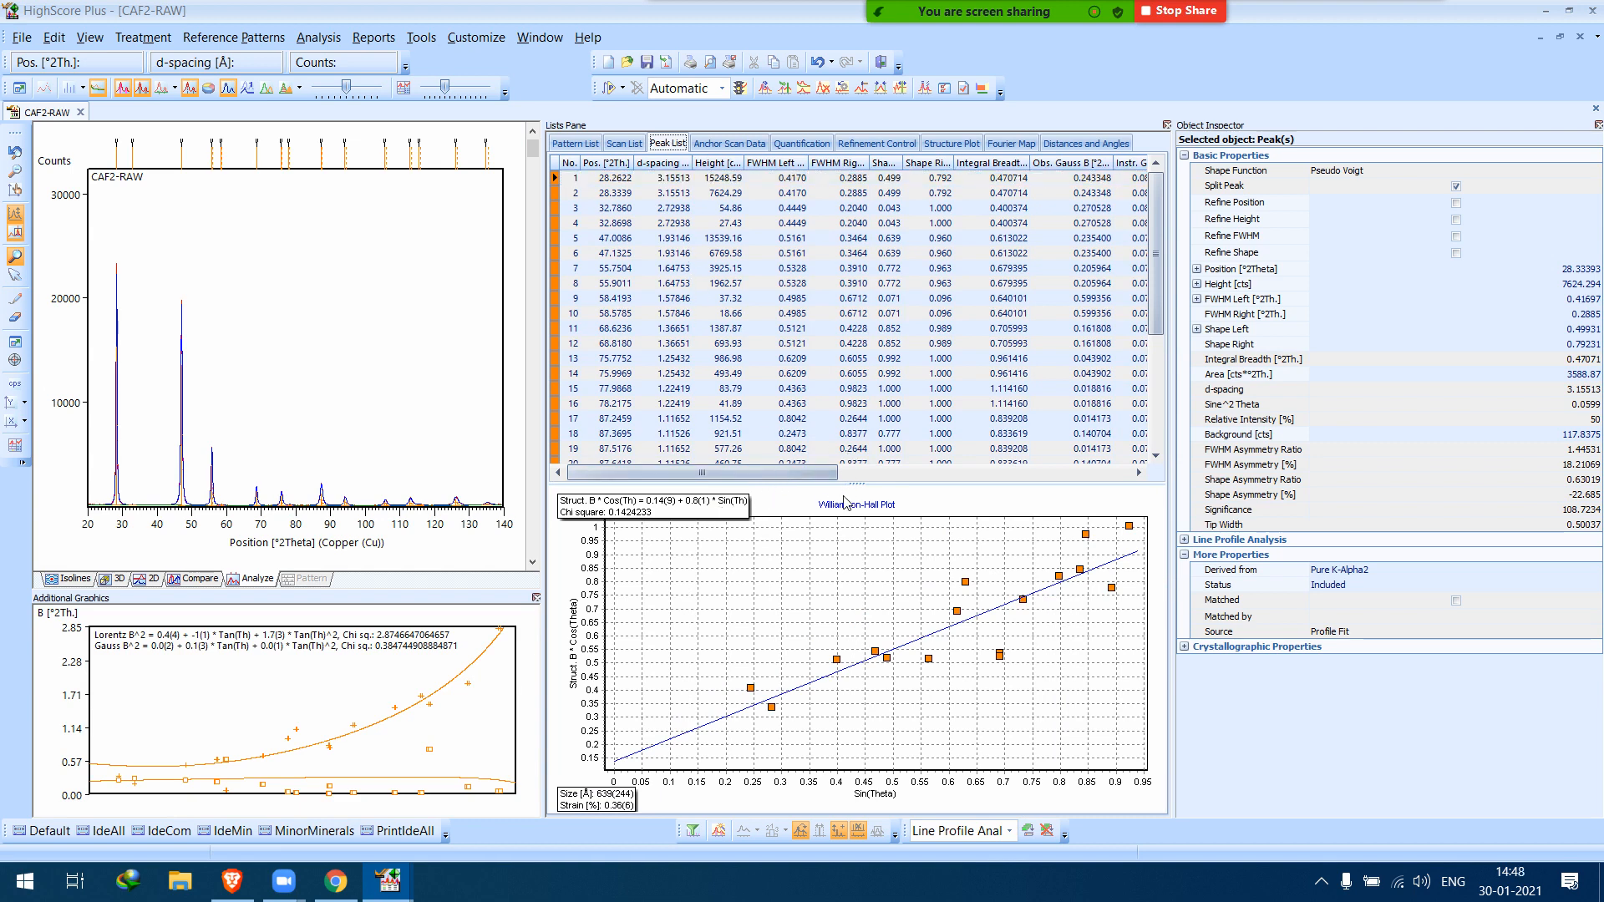
drag(850, 482, 850, 473)
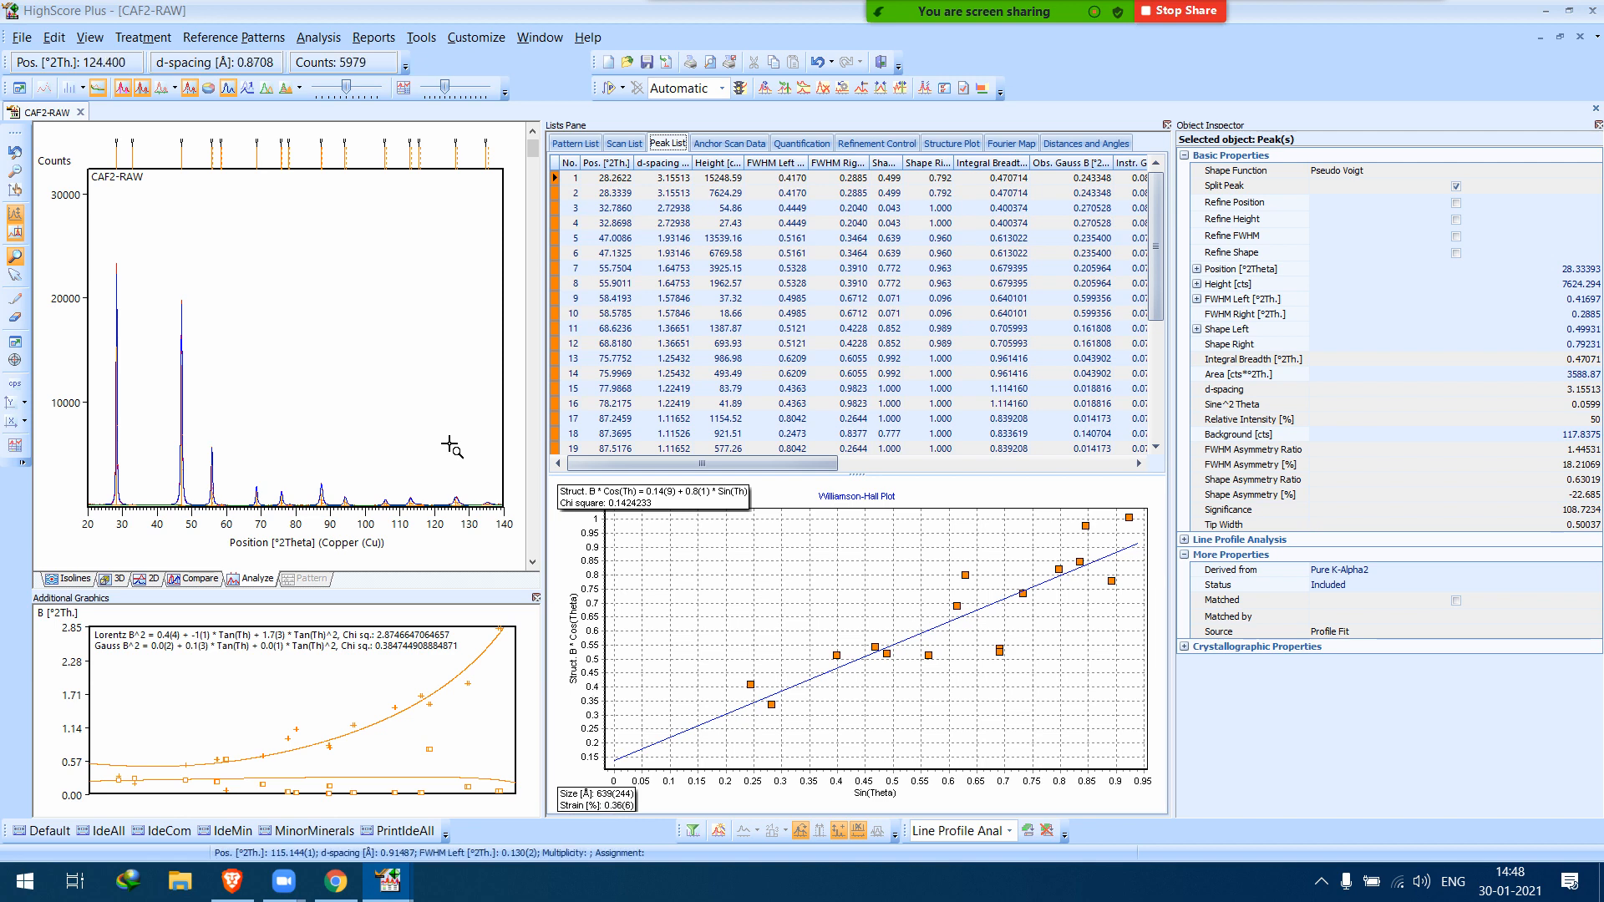
Set the Williamson-Hall plot type to Average Size-Strain (Langford) in the document settings for the analyze views and apply it.
click(422, 37)
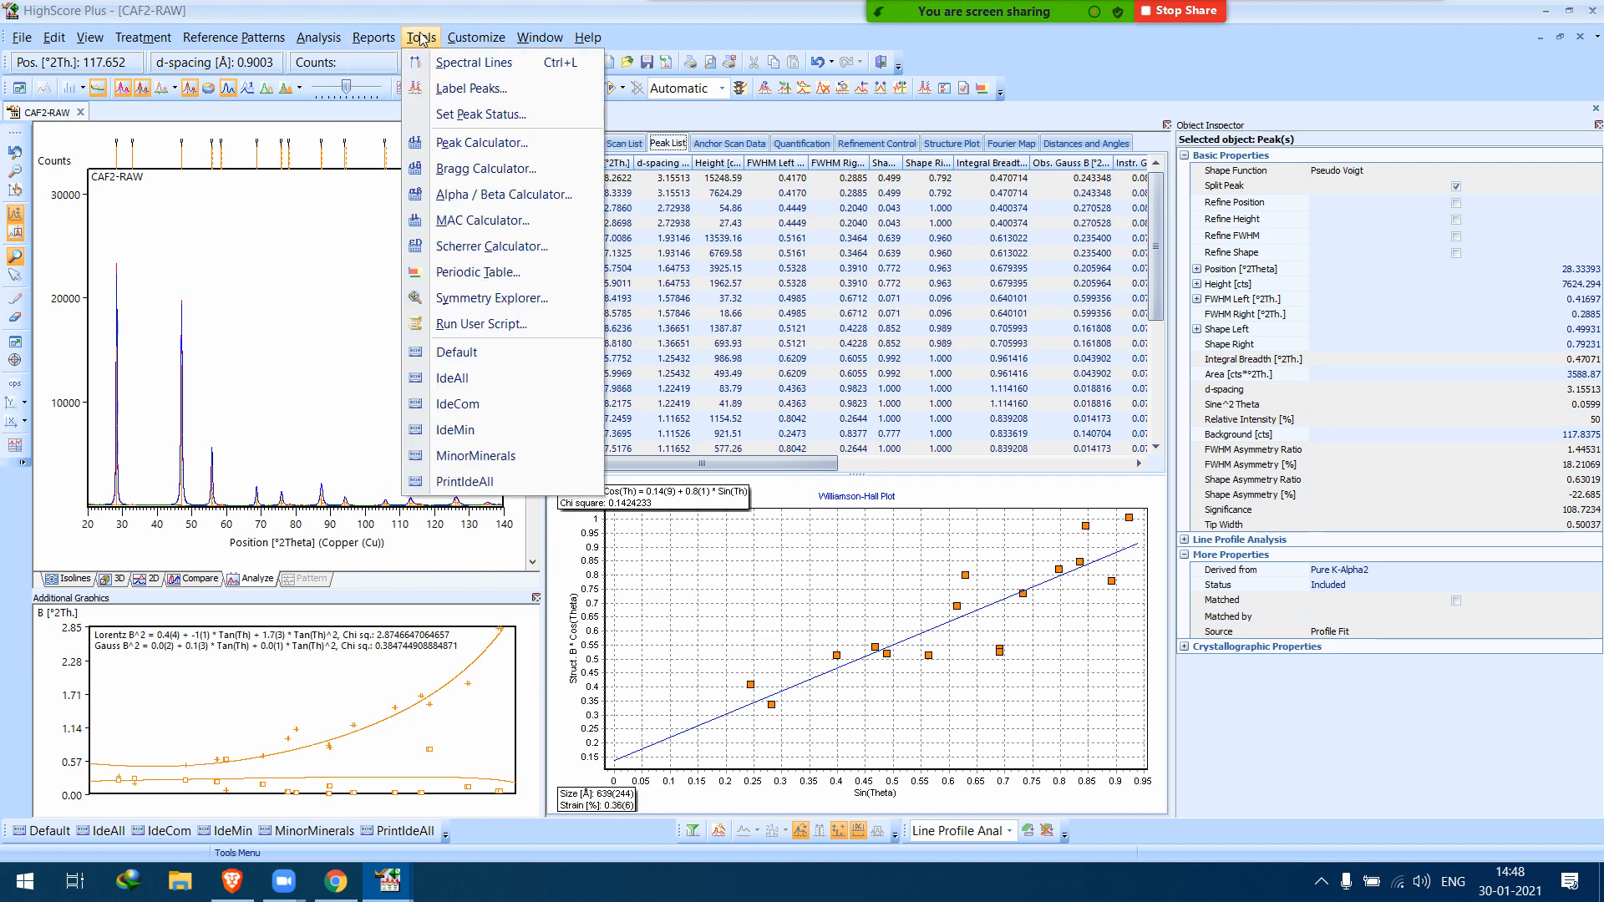
mouse_move(470, 42)
click(501, 63)
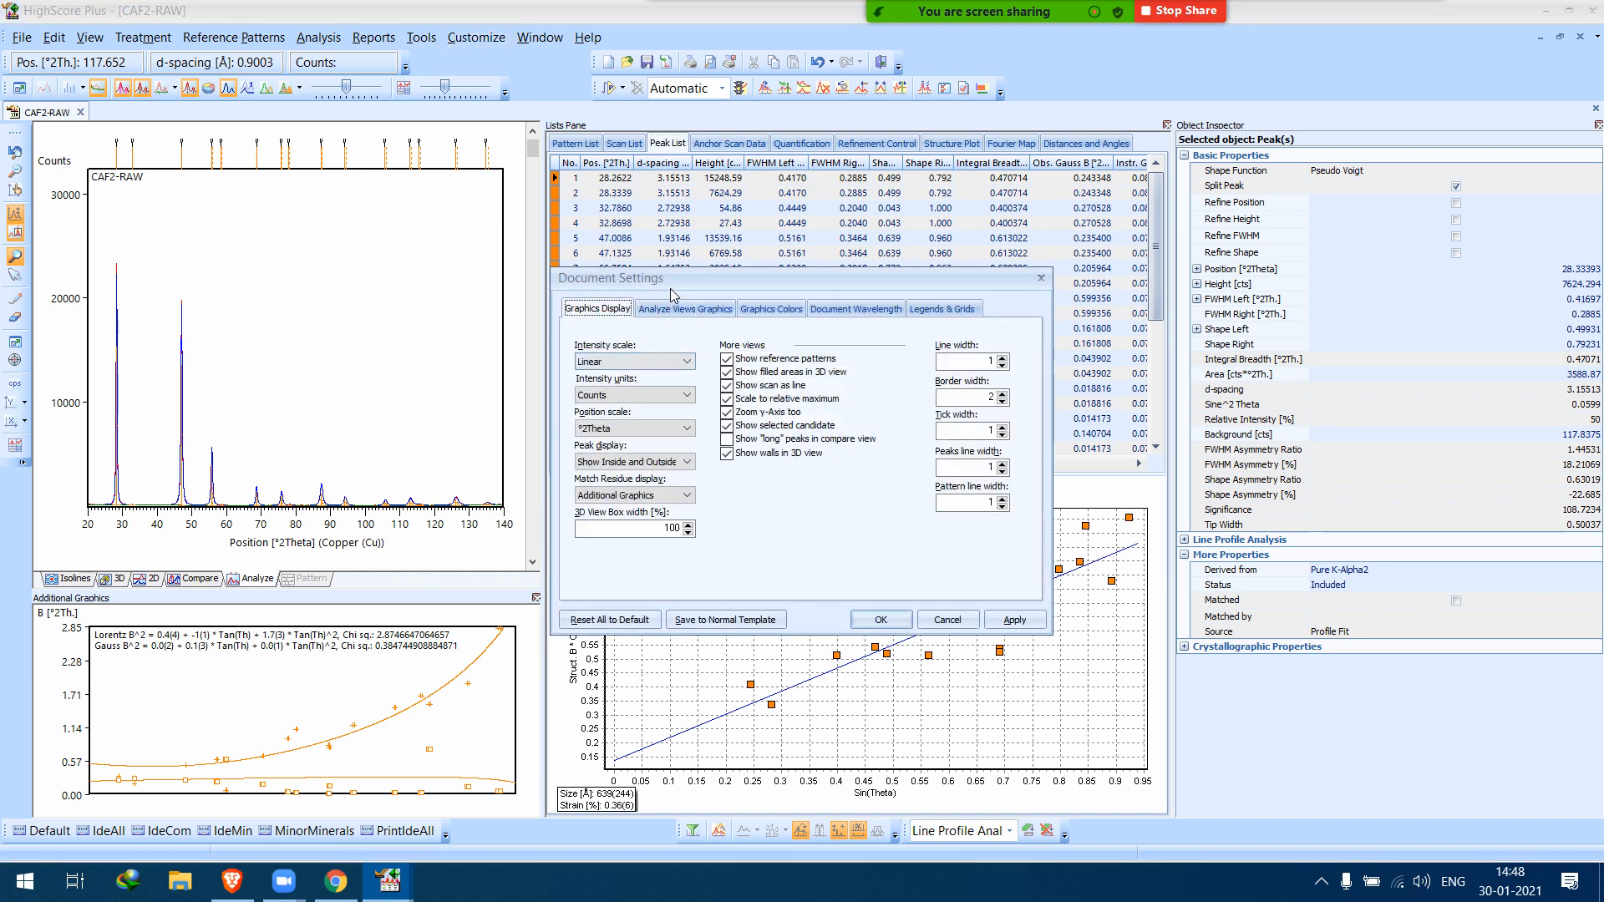
drag(674, 279, 611, 276)
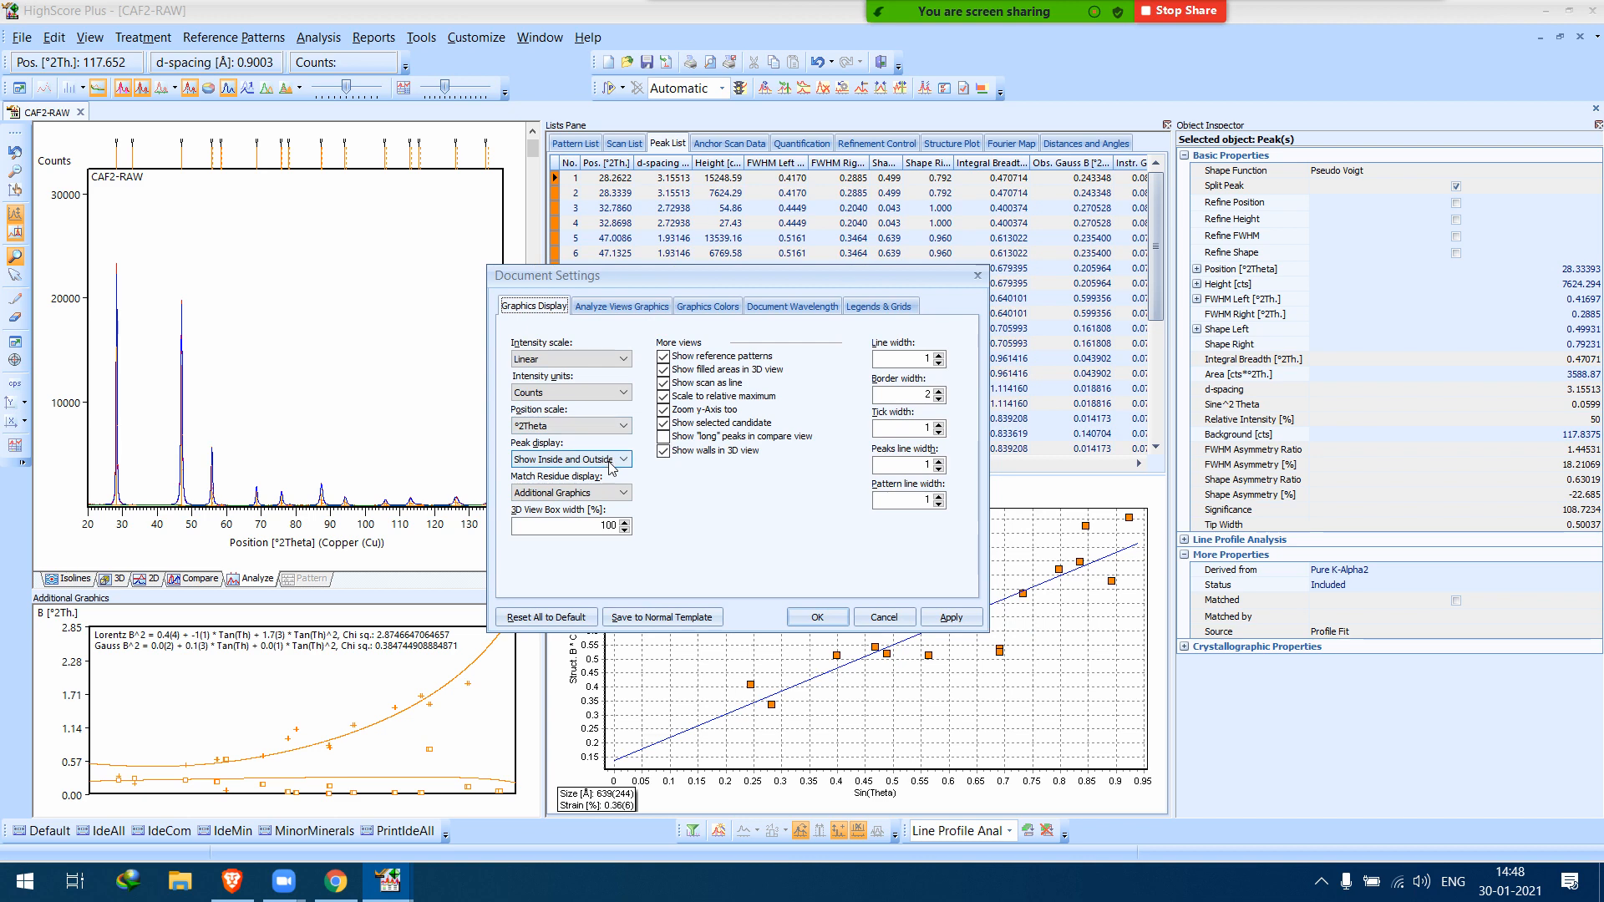
click(651, 307)
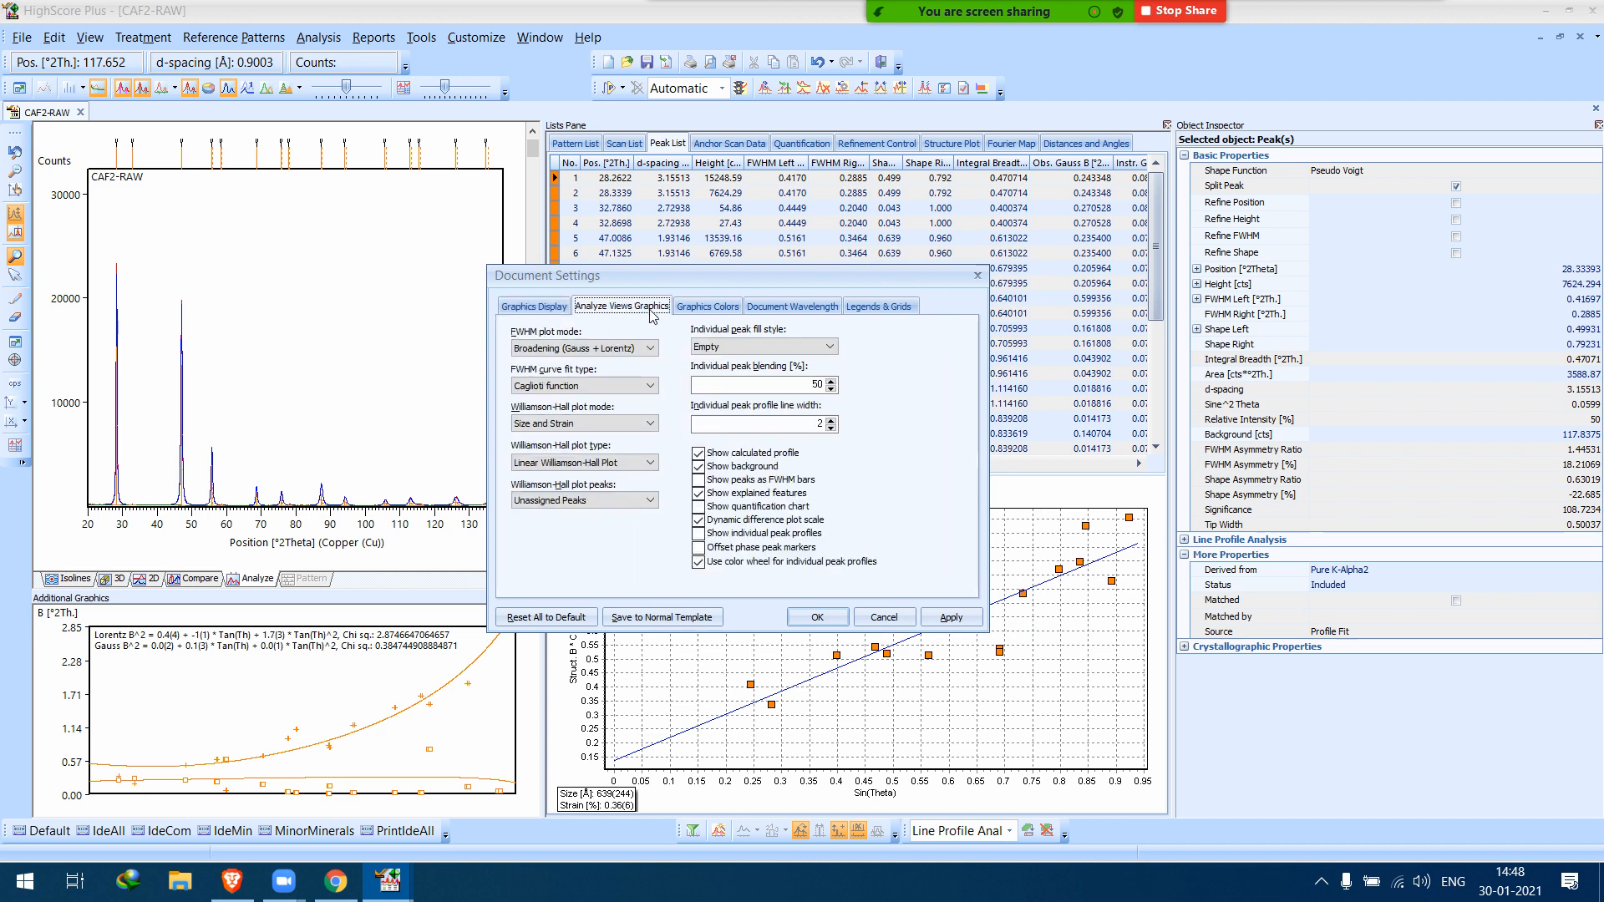
click(599, 464)
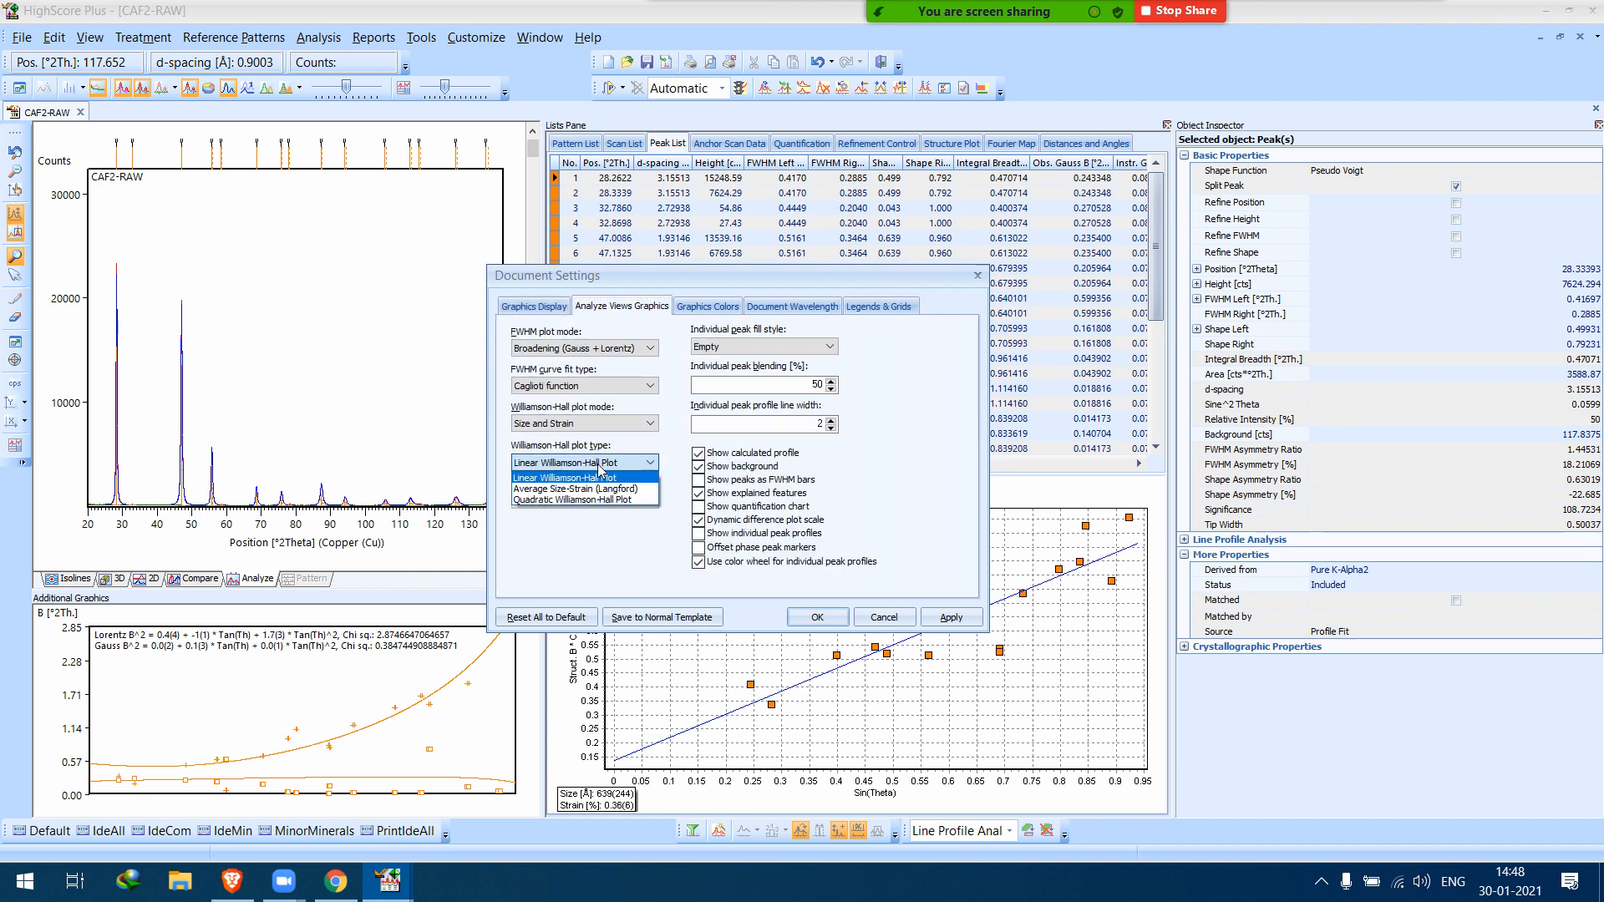
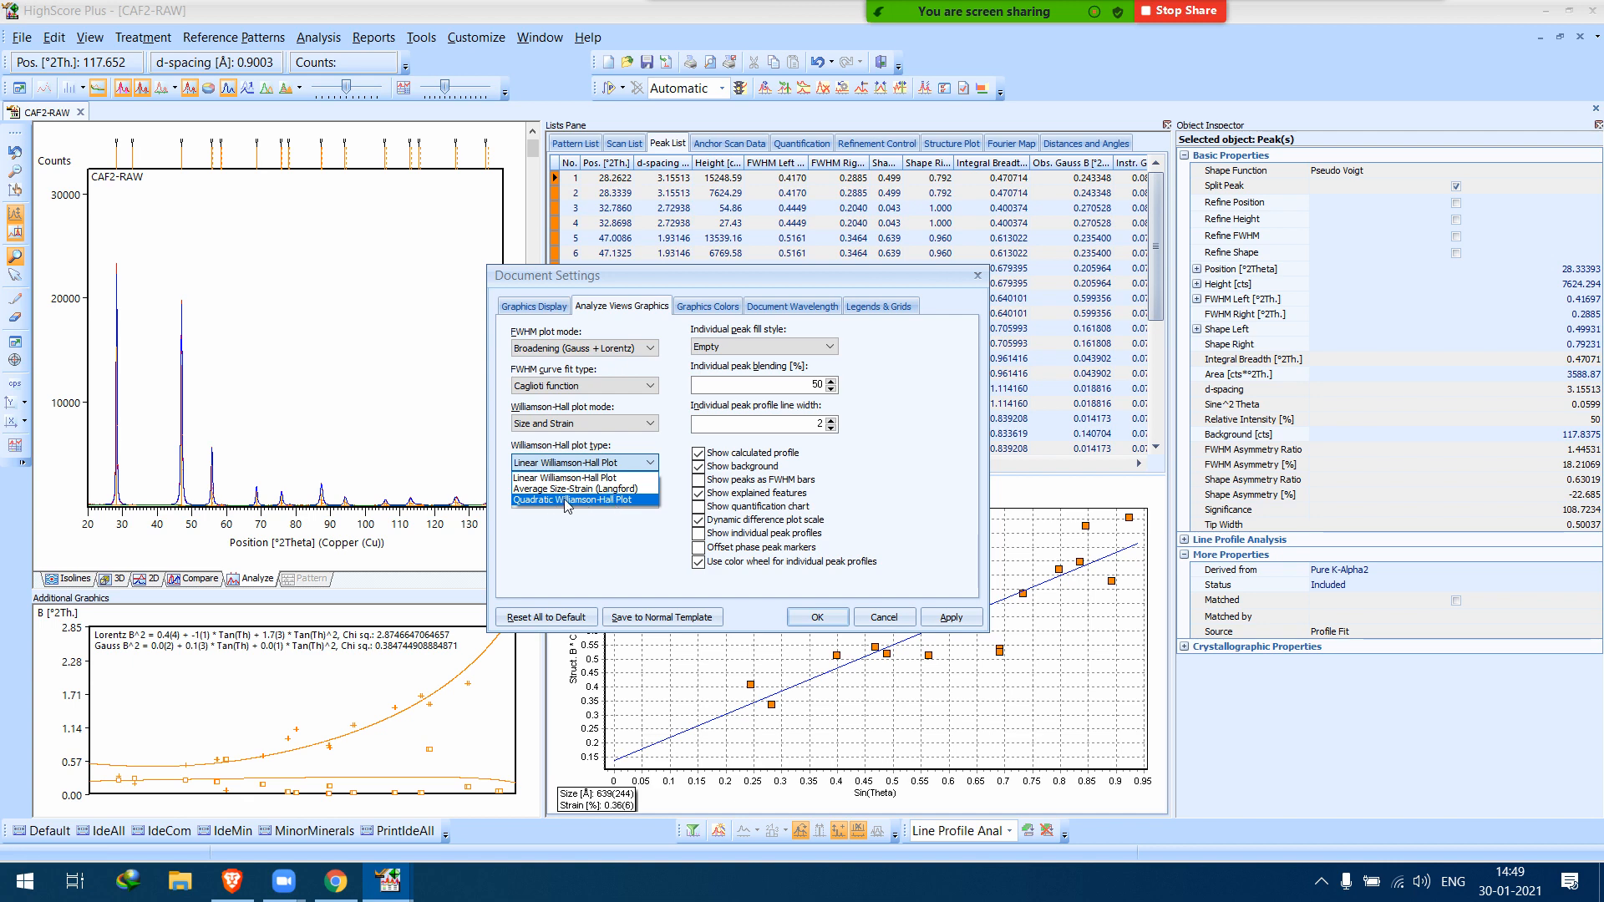
click(587, 501)
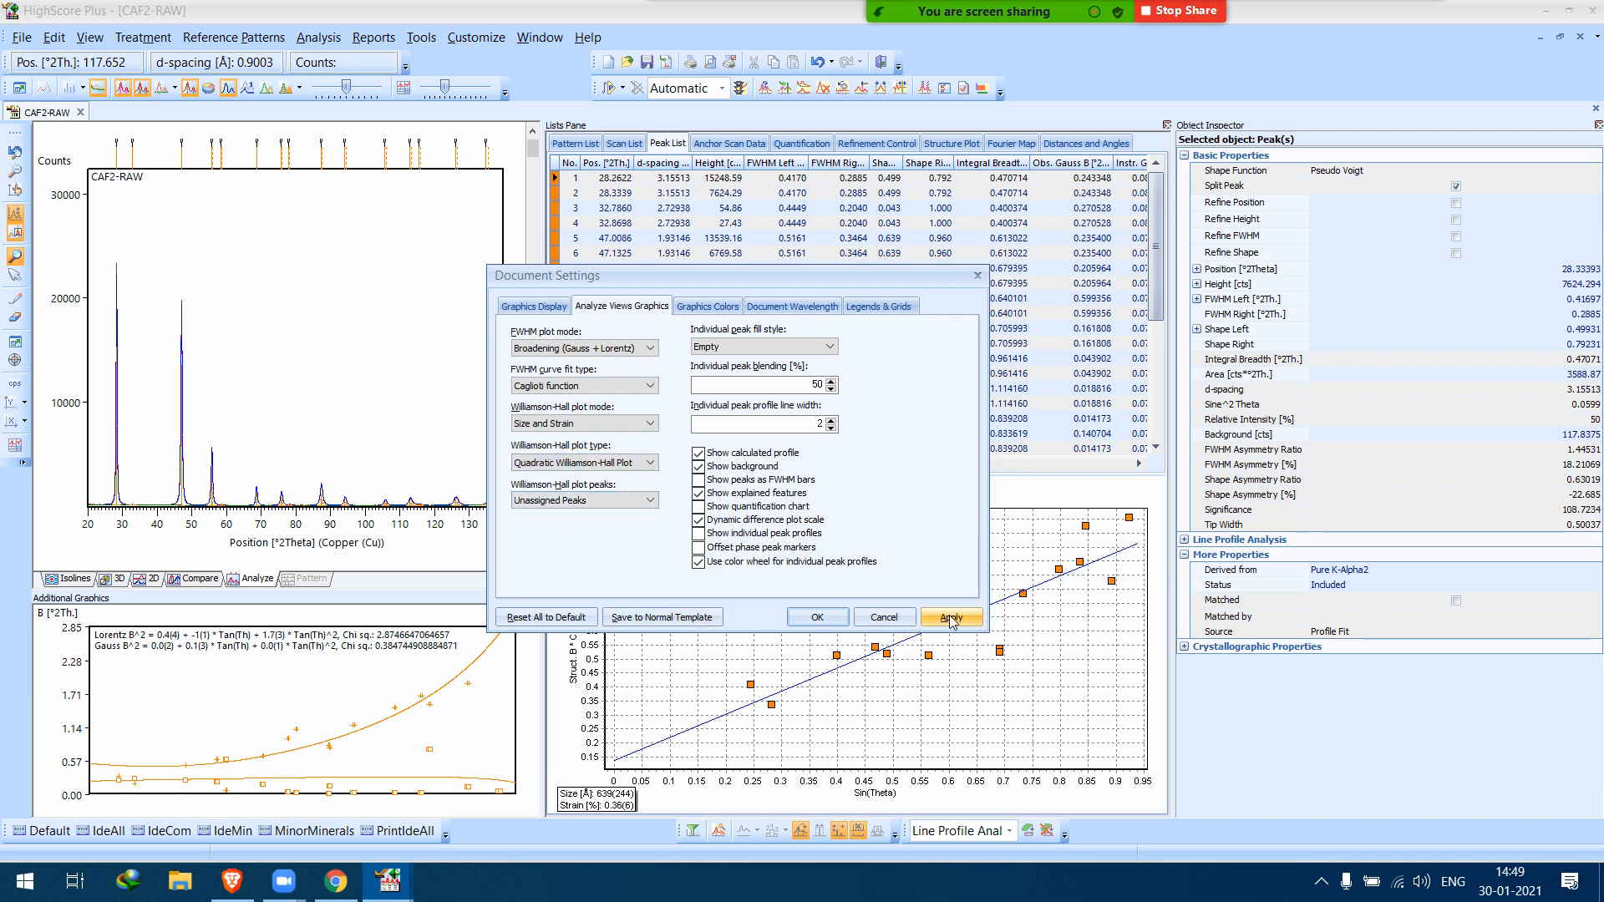
click(593, 462)
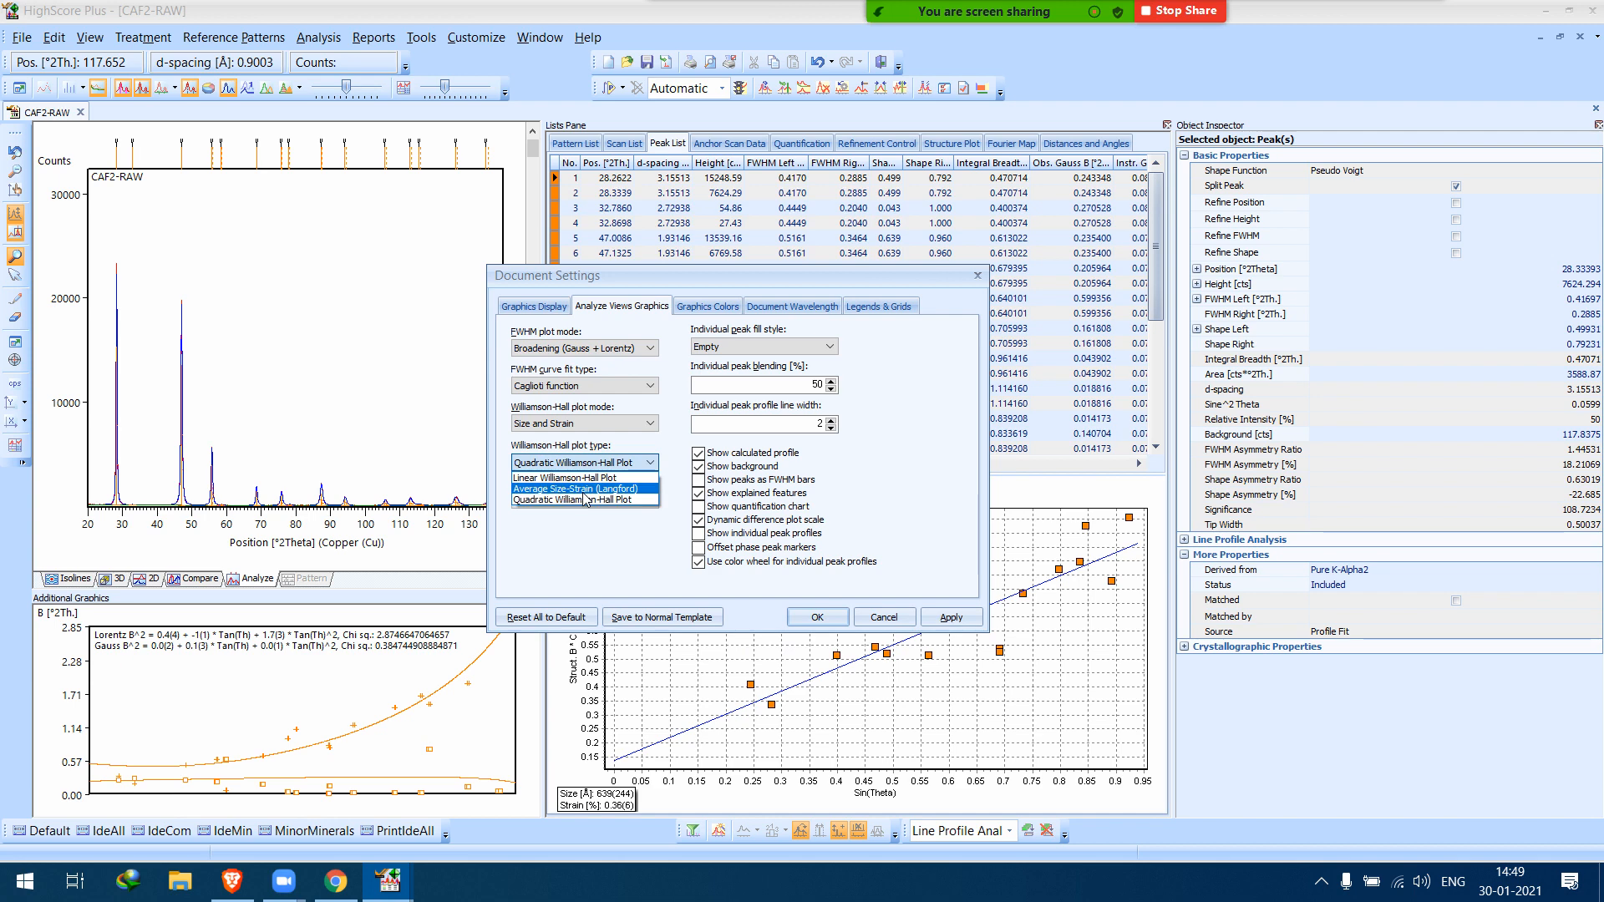
click(587, 499)
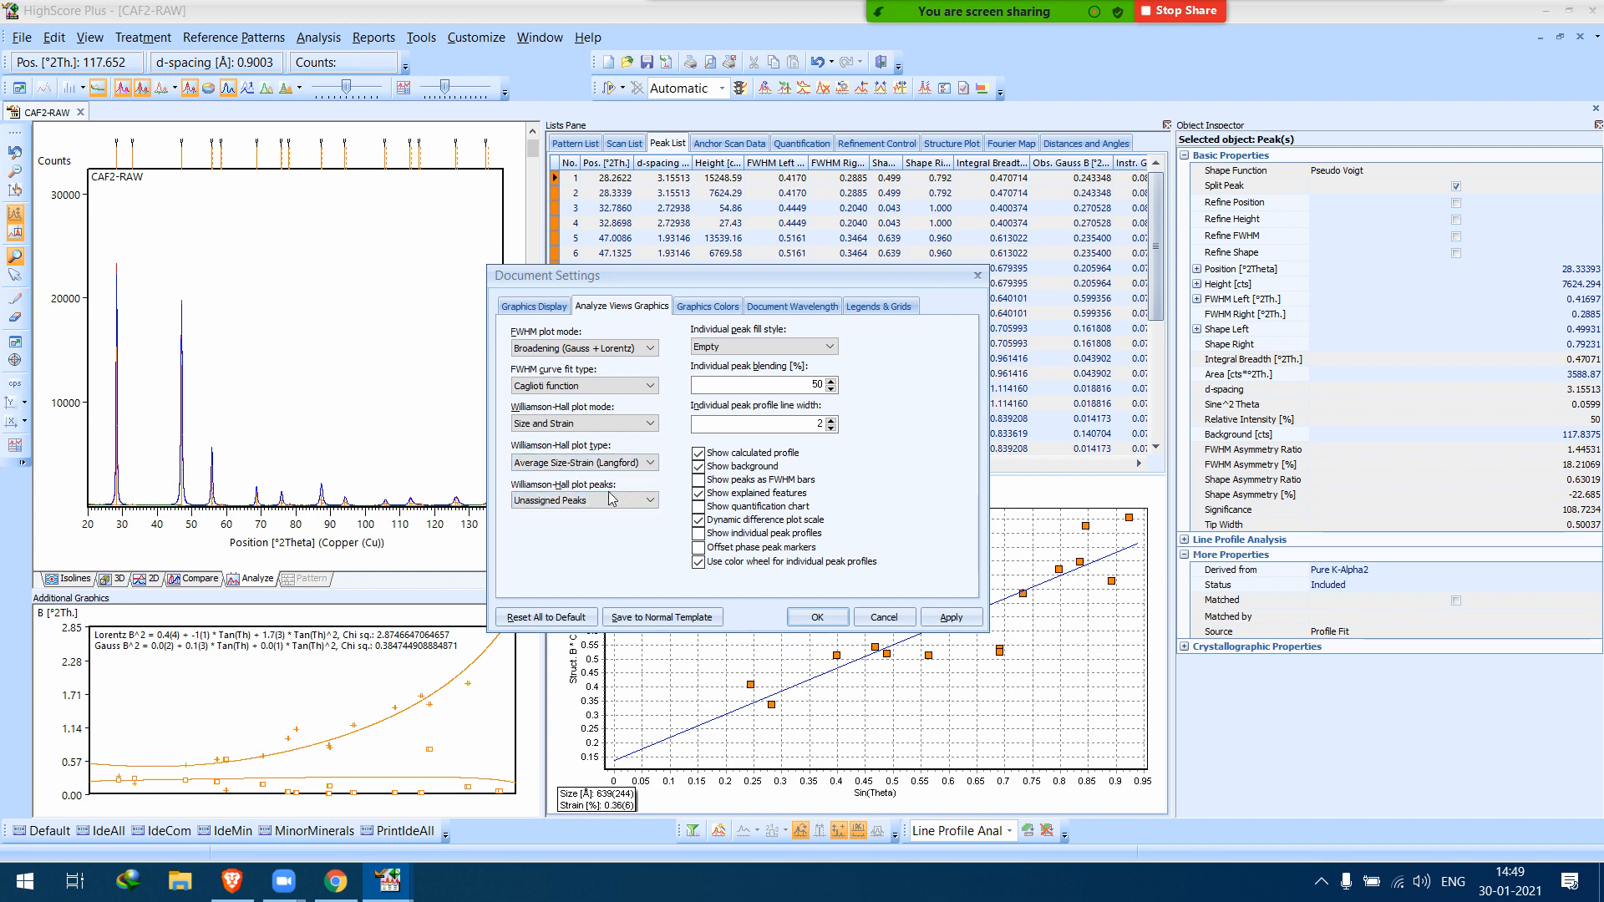
click(945, 628)
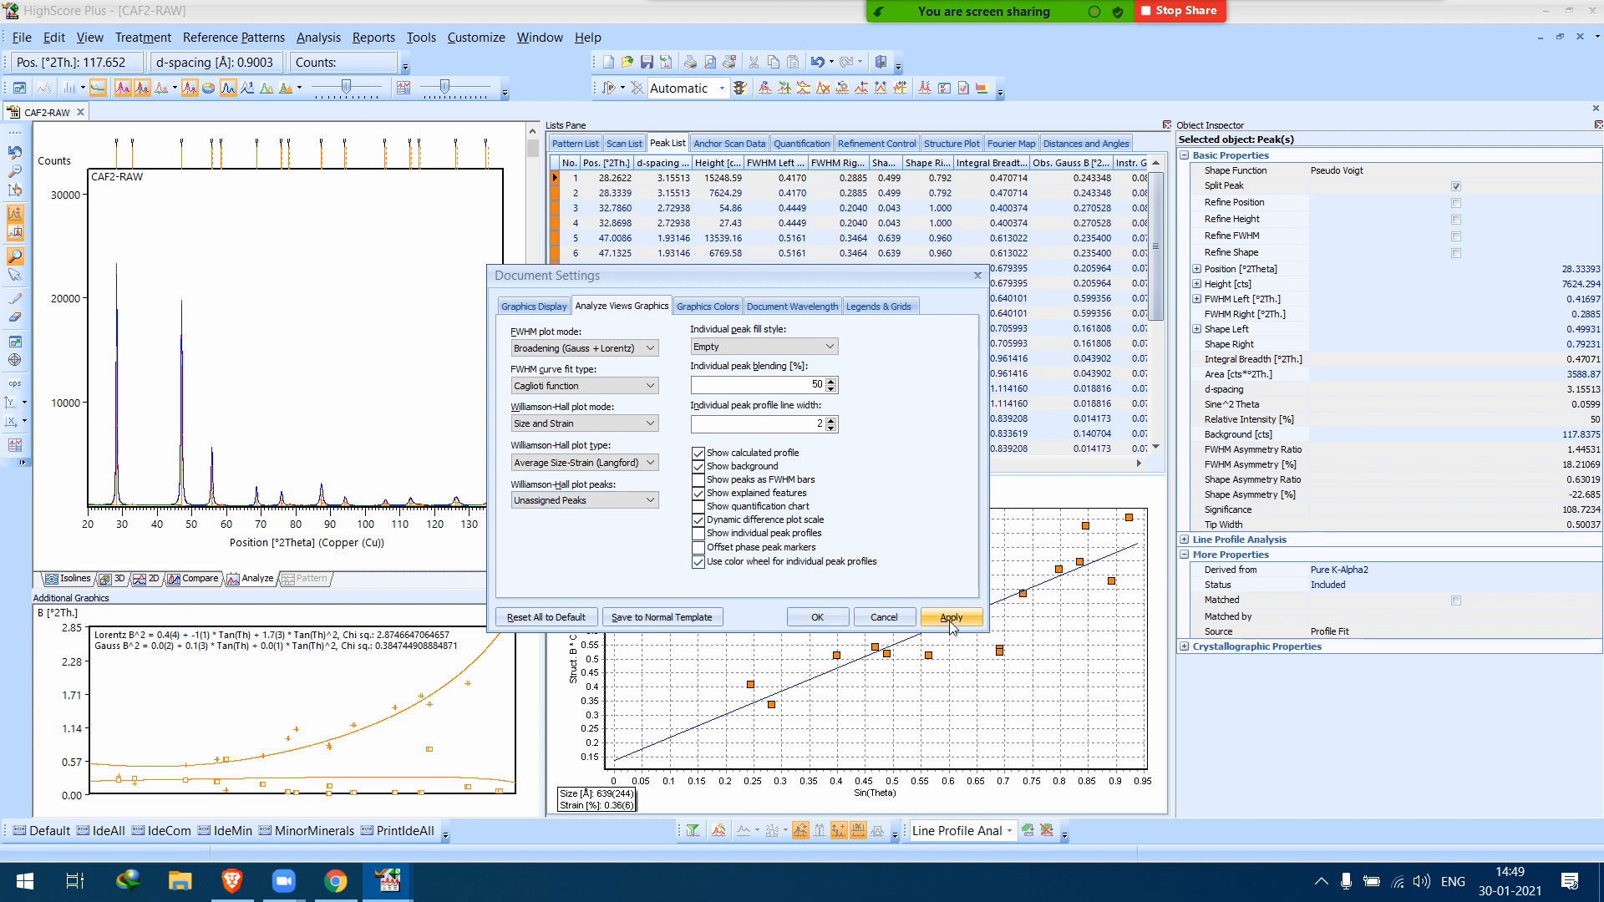
click(817, 622)
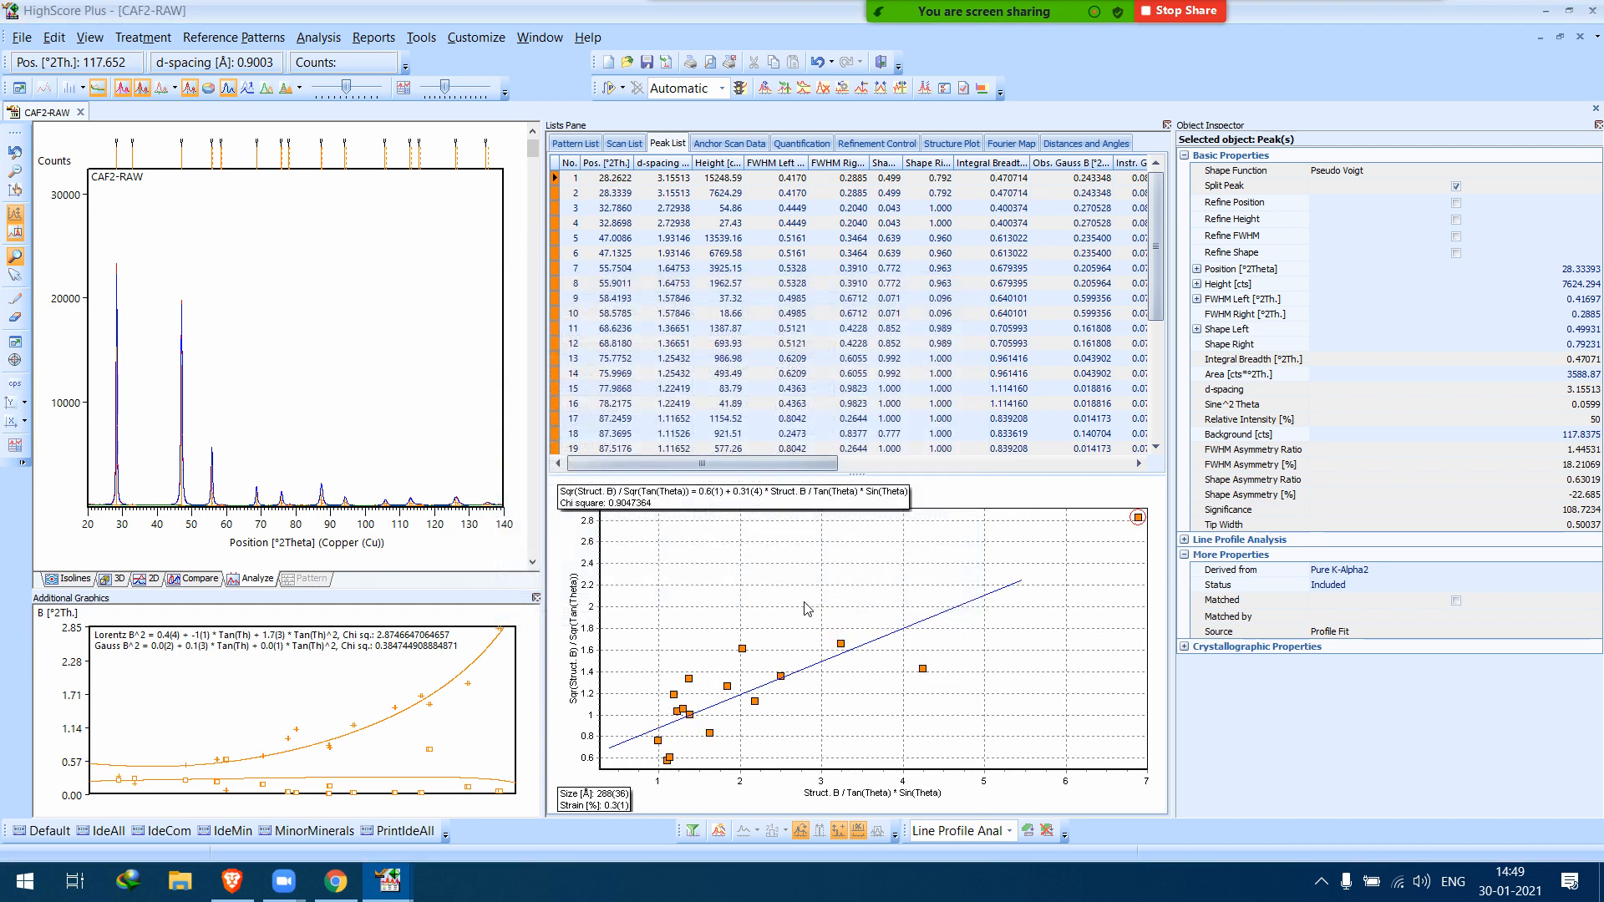
Rerun the profile fit on CAF2-RAW and inspect individual fitted peaks in the pattern, peak list and size-strain plot.
click(609, 89)
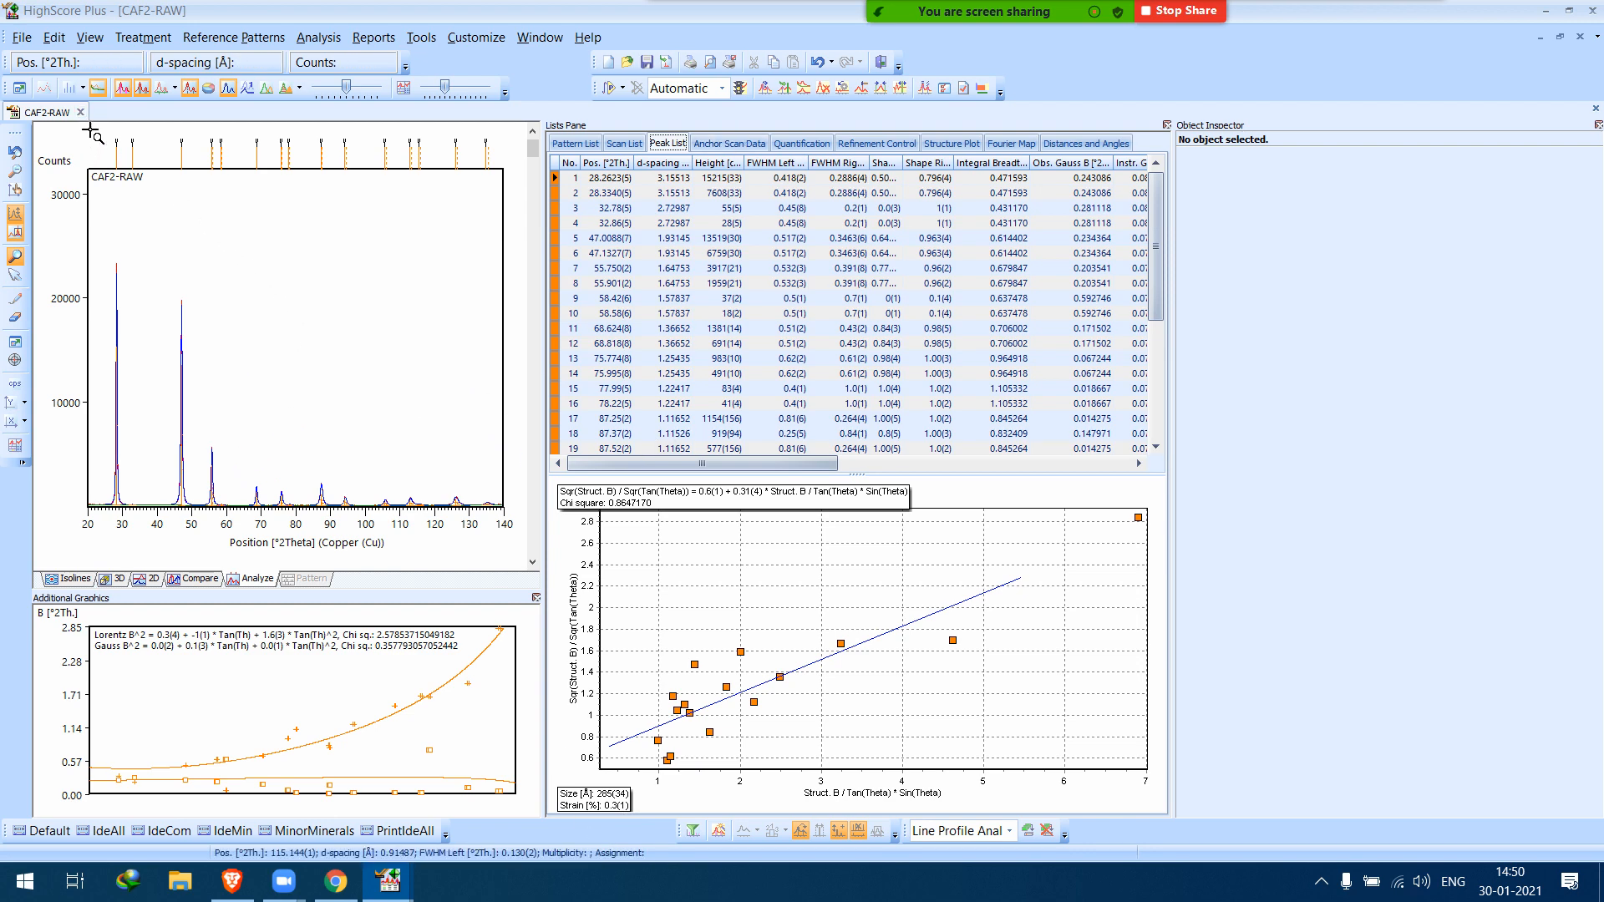
click(258, 178)
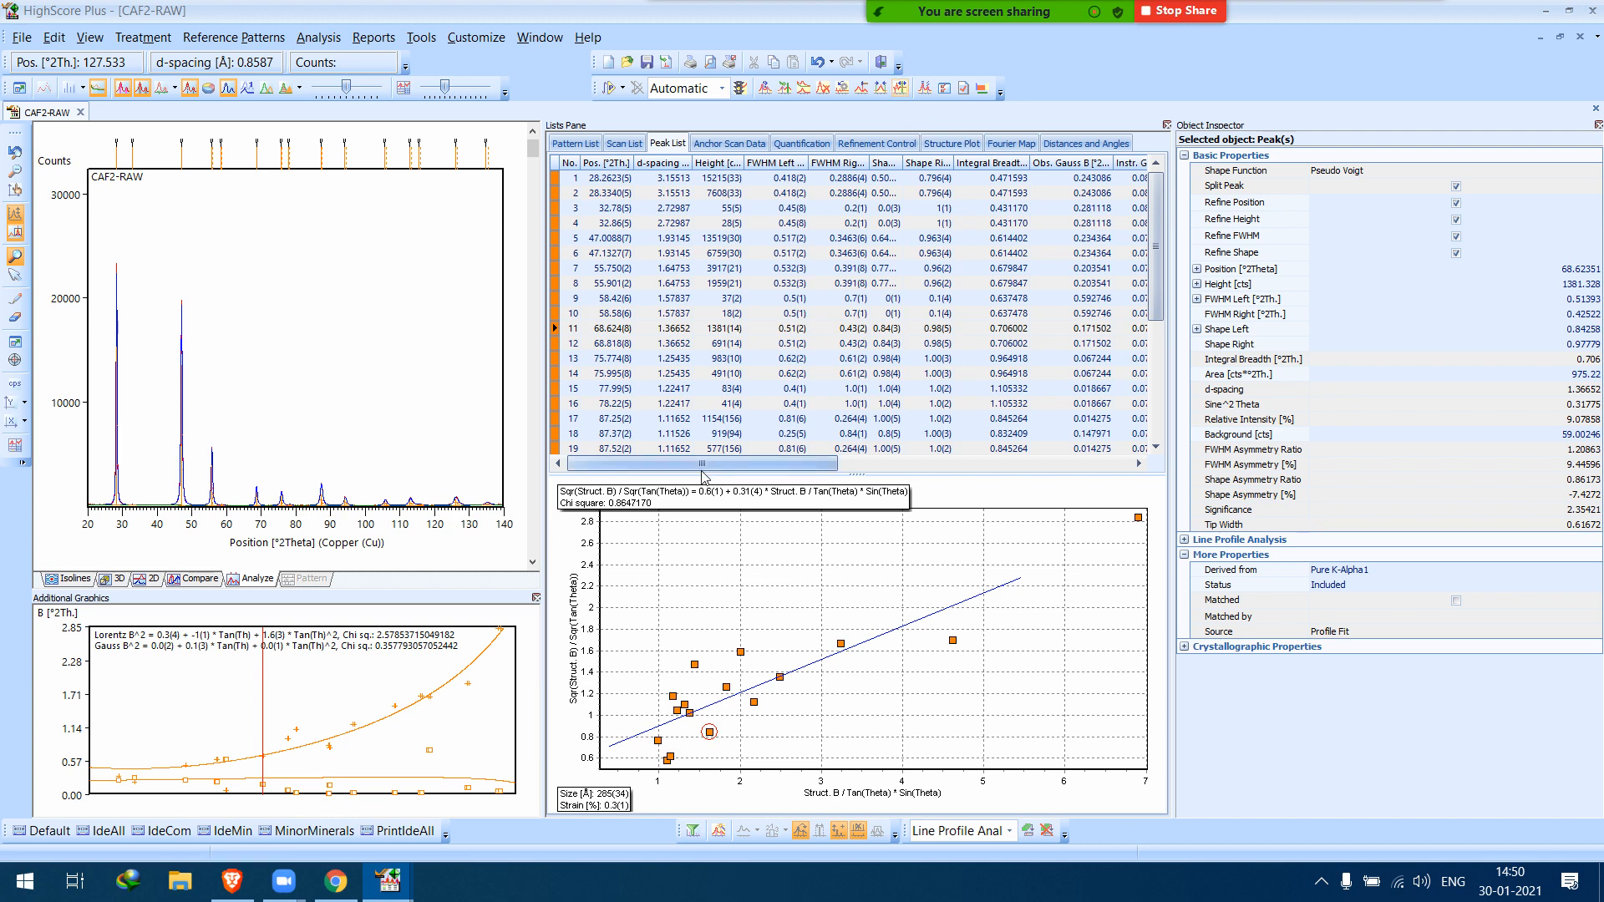
mouse_move(288, 894)
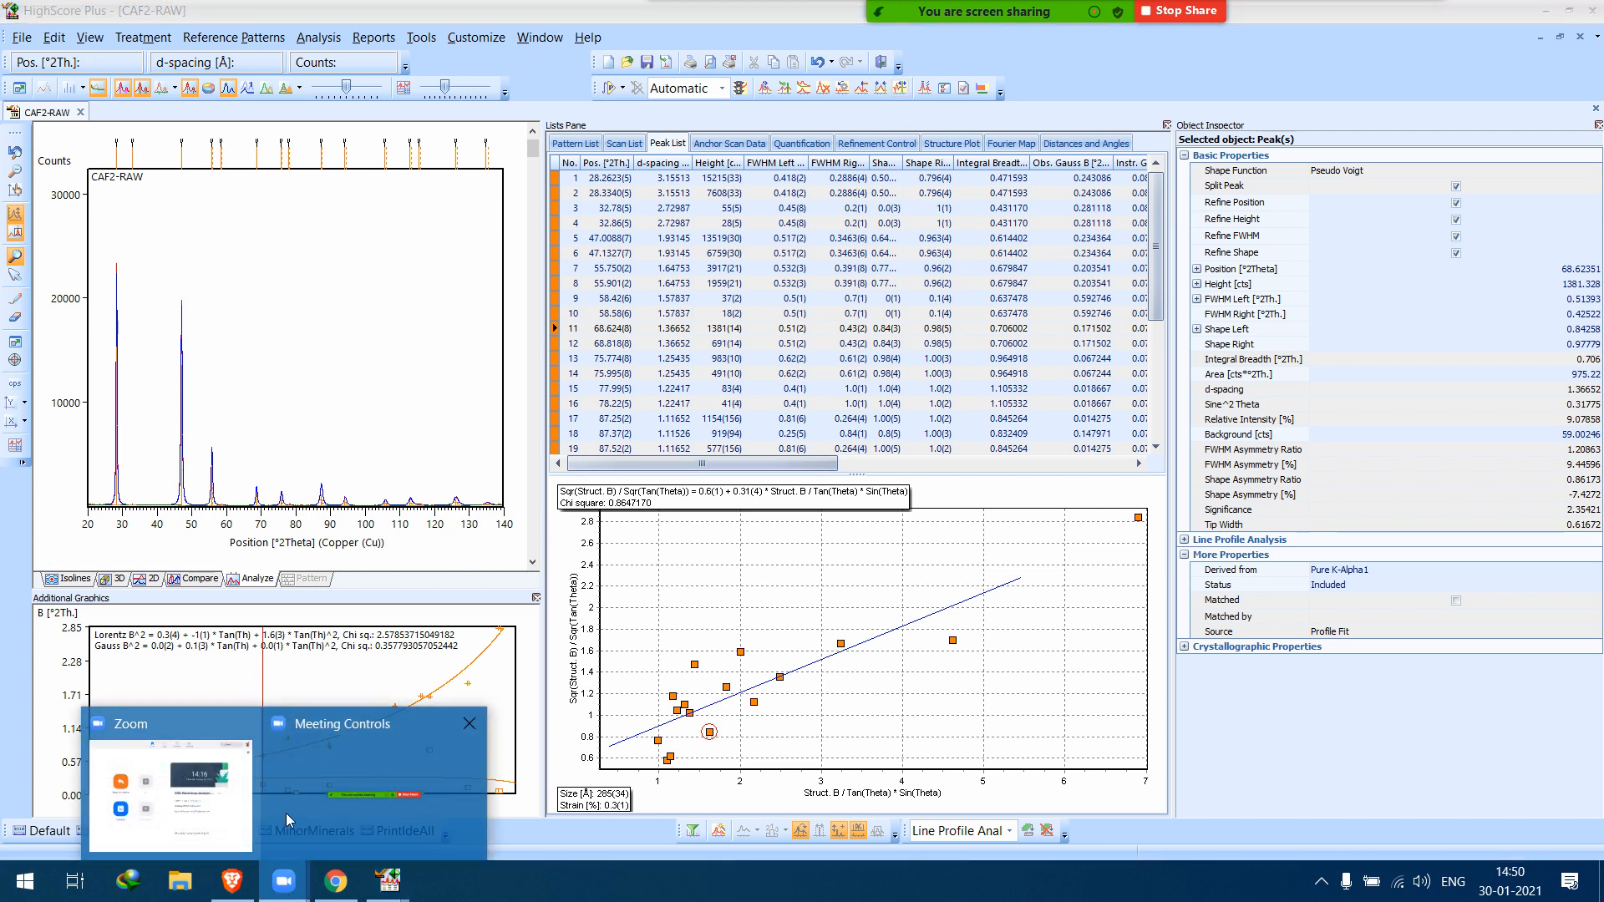
click(134, 173)
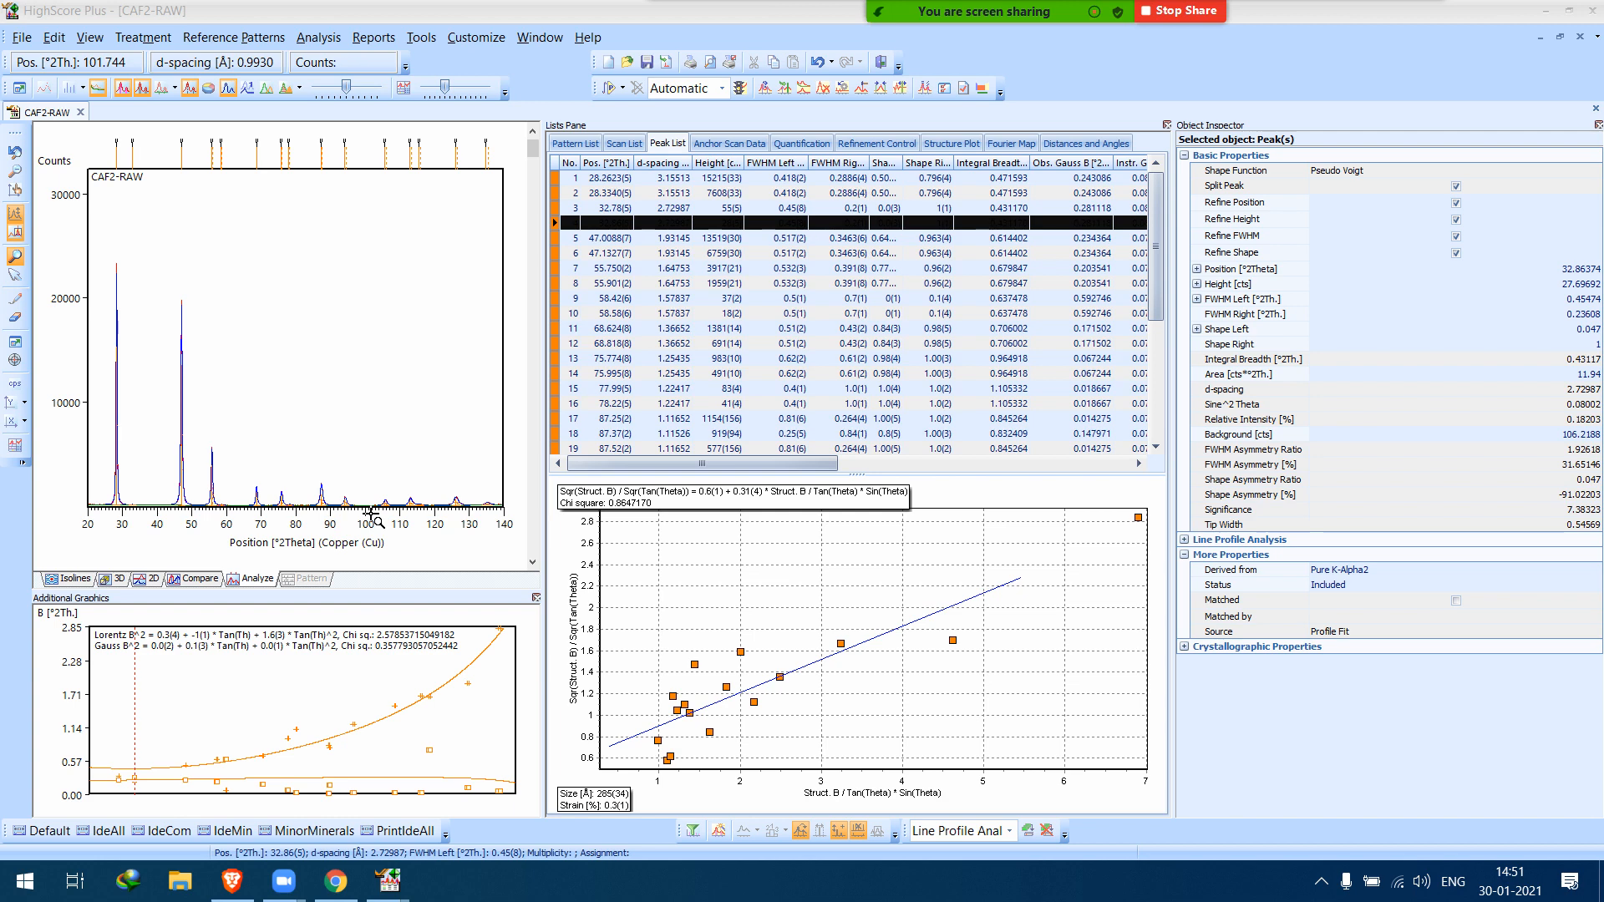
click(410, 504)
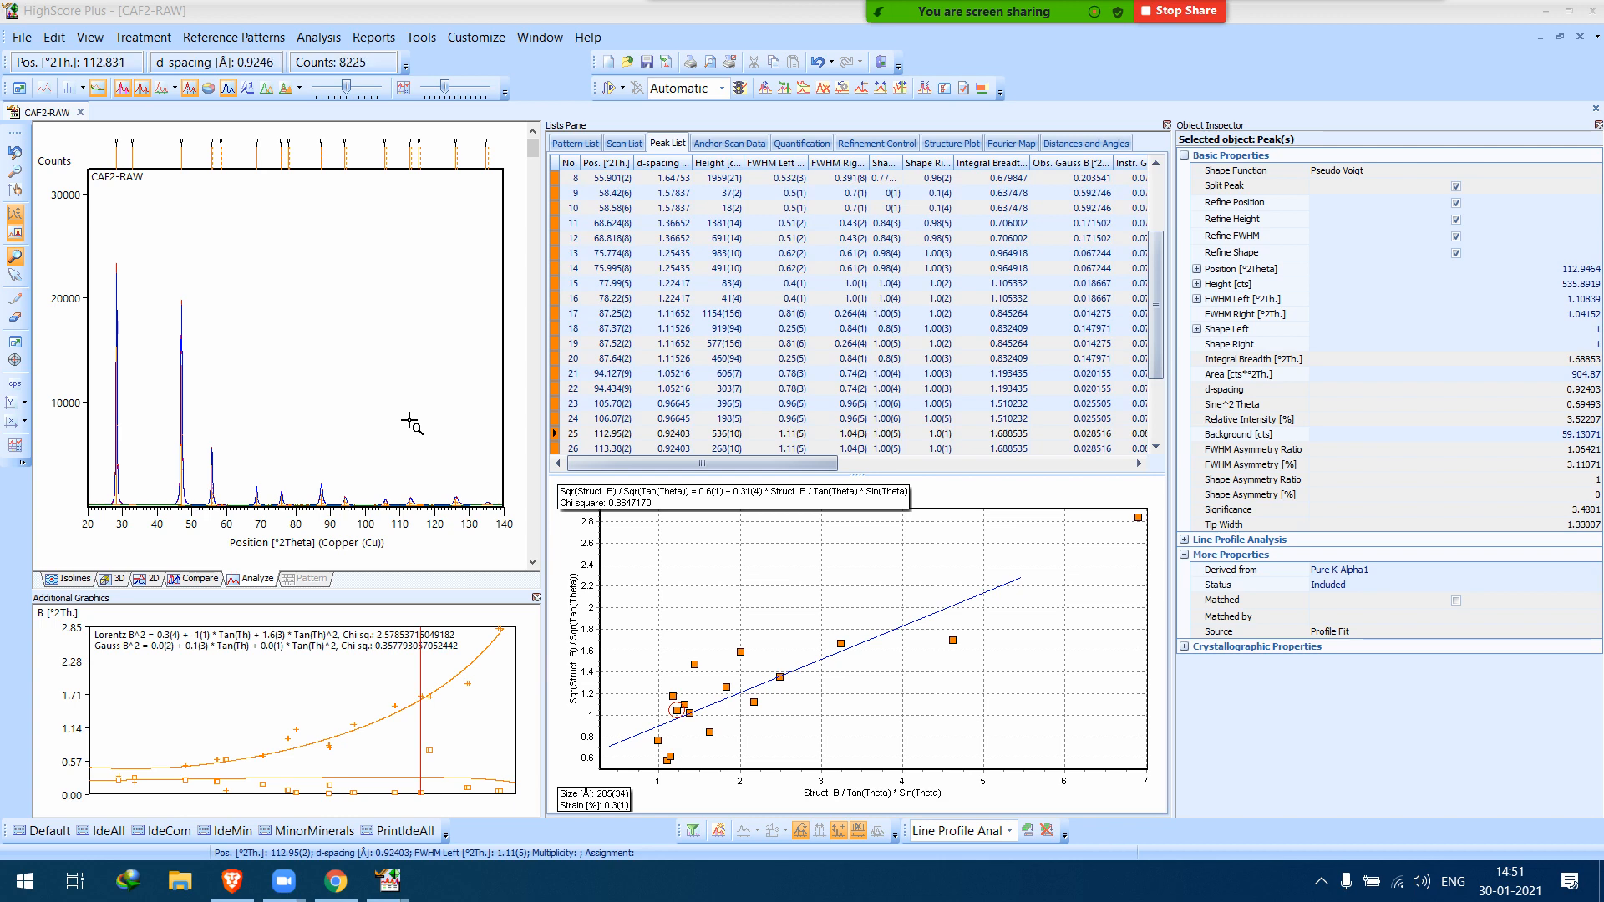
Close the CAF2-RAW document without saving its changes.
click(80, 112)
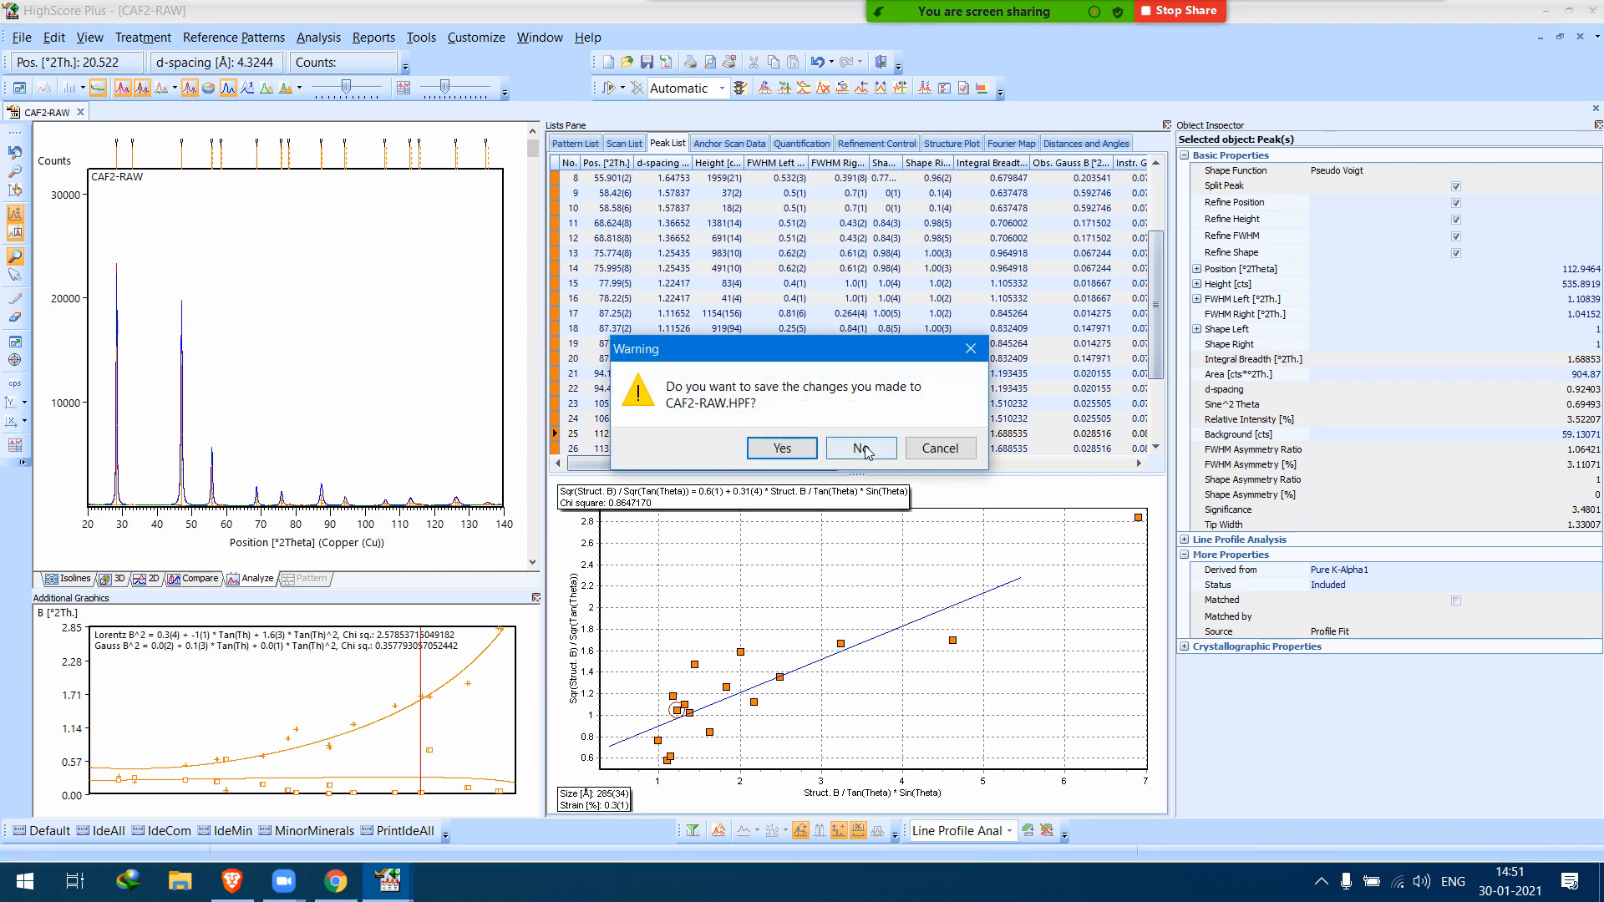
click(800, 451)
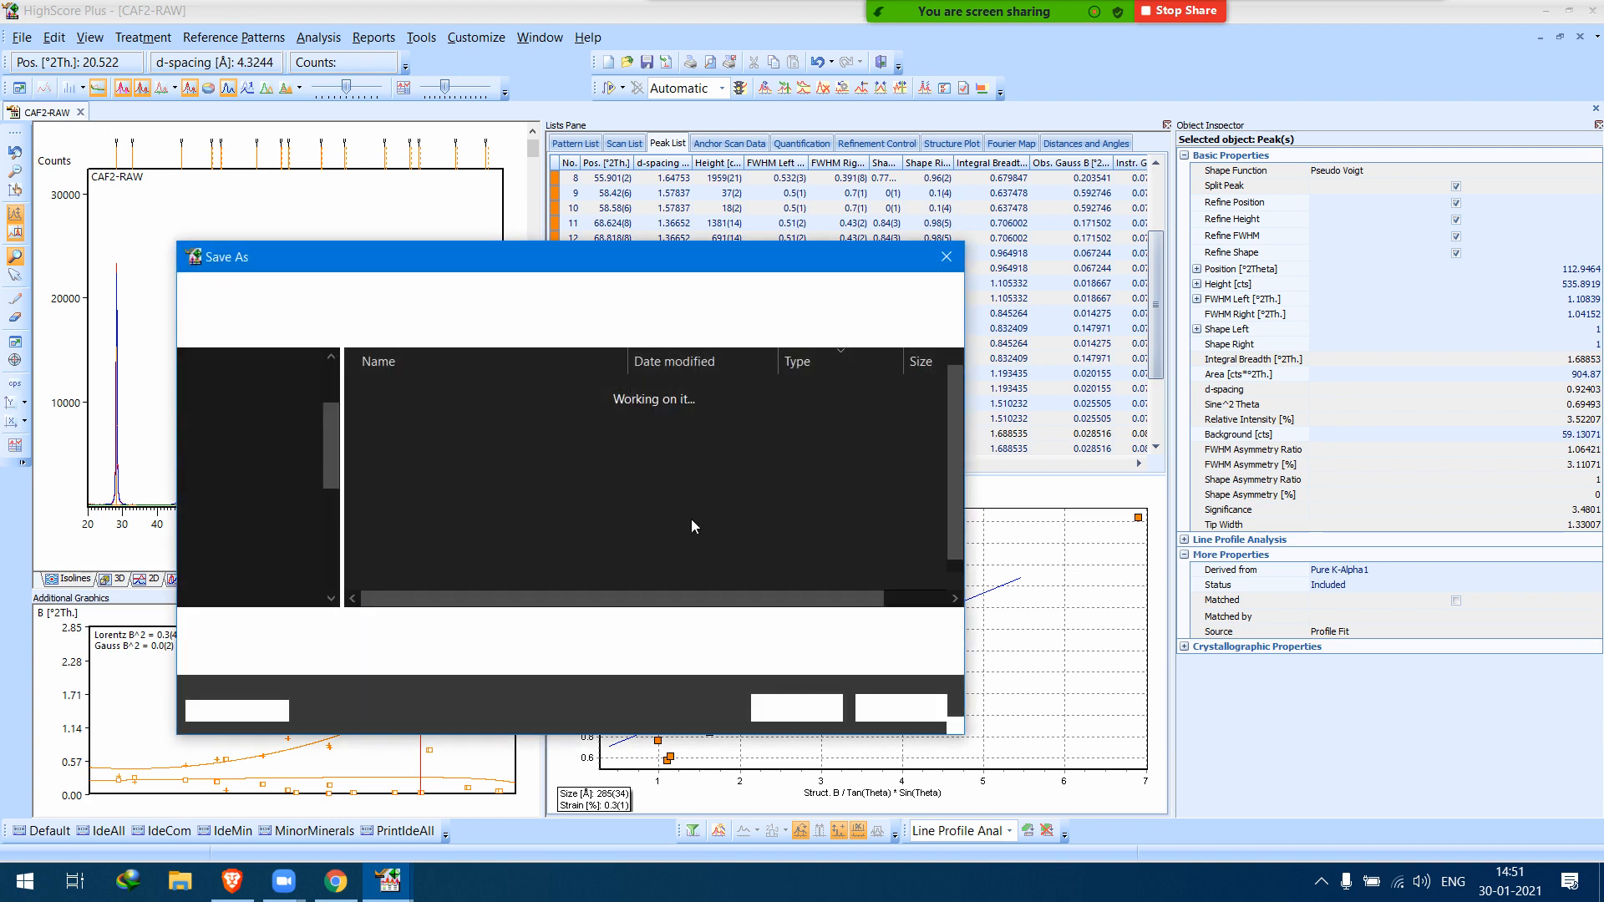
click(903, 710)
click(80, 112)
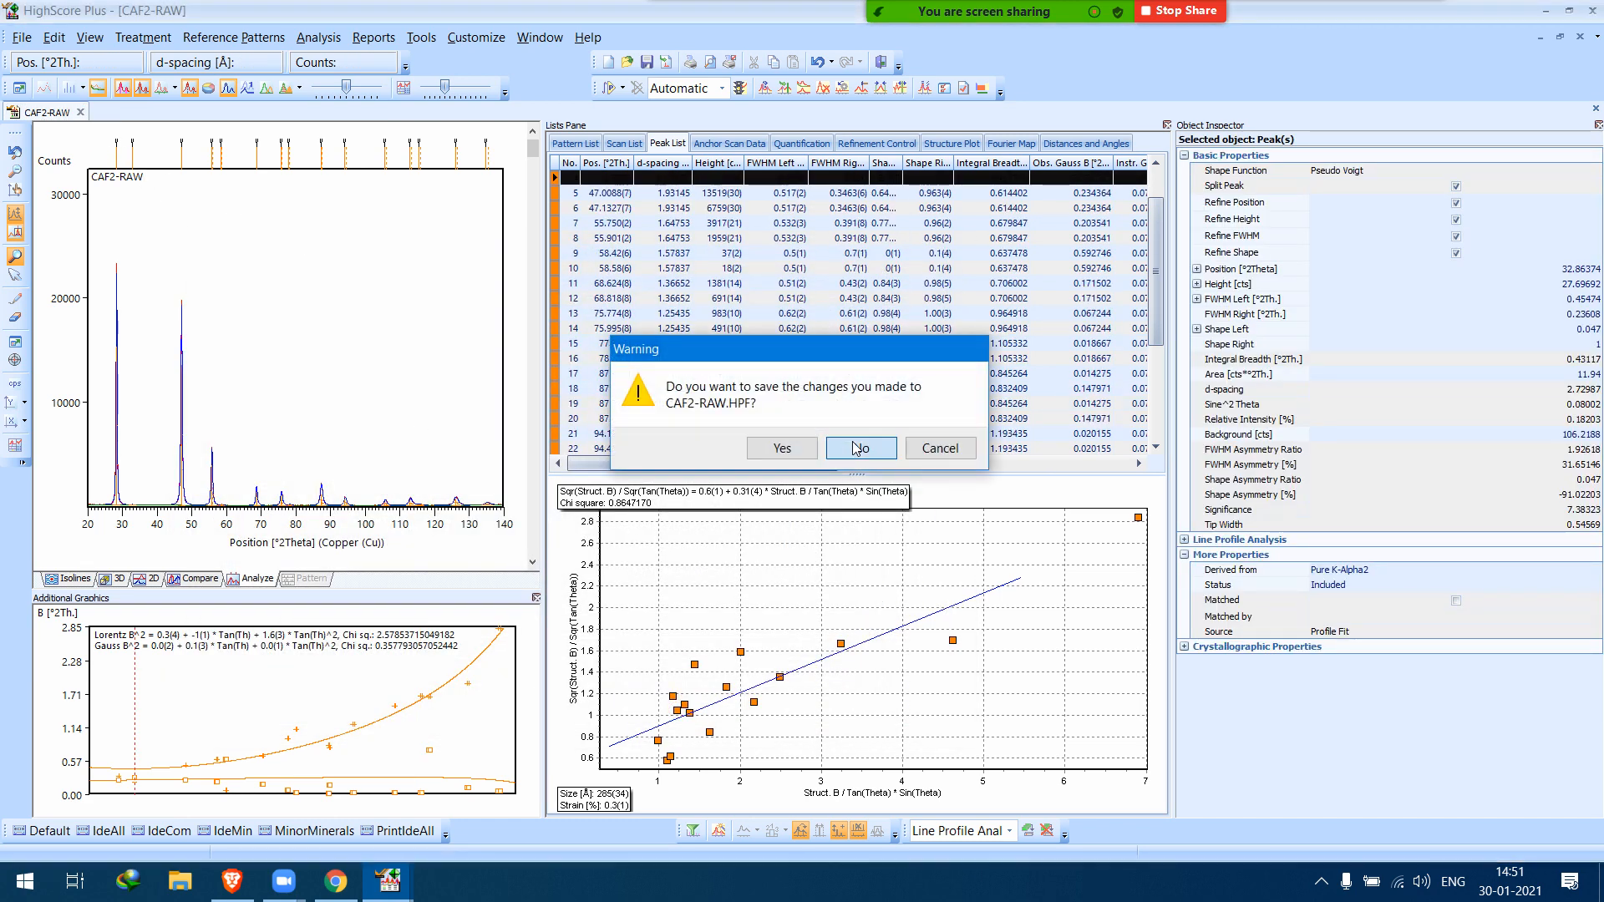
click(858, 449)
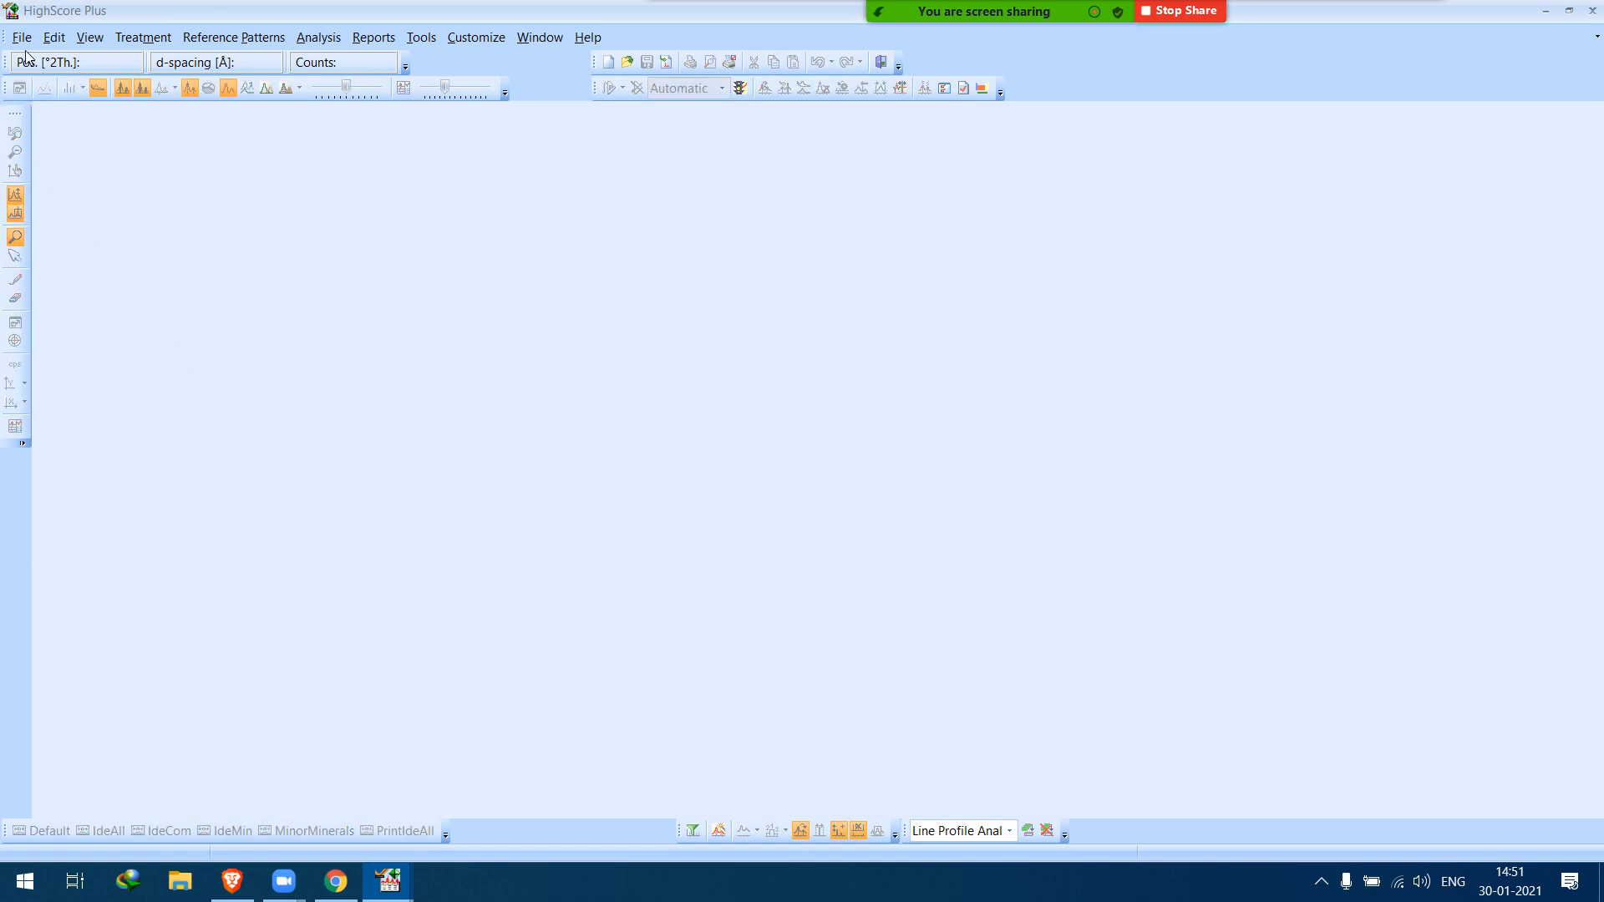
Open the Mixture2.xrdml scan from the Tutorial folder.
click(22, 38)
click(82, 90)
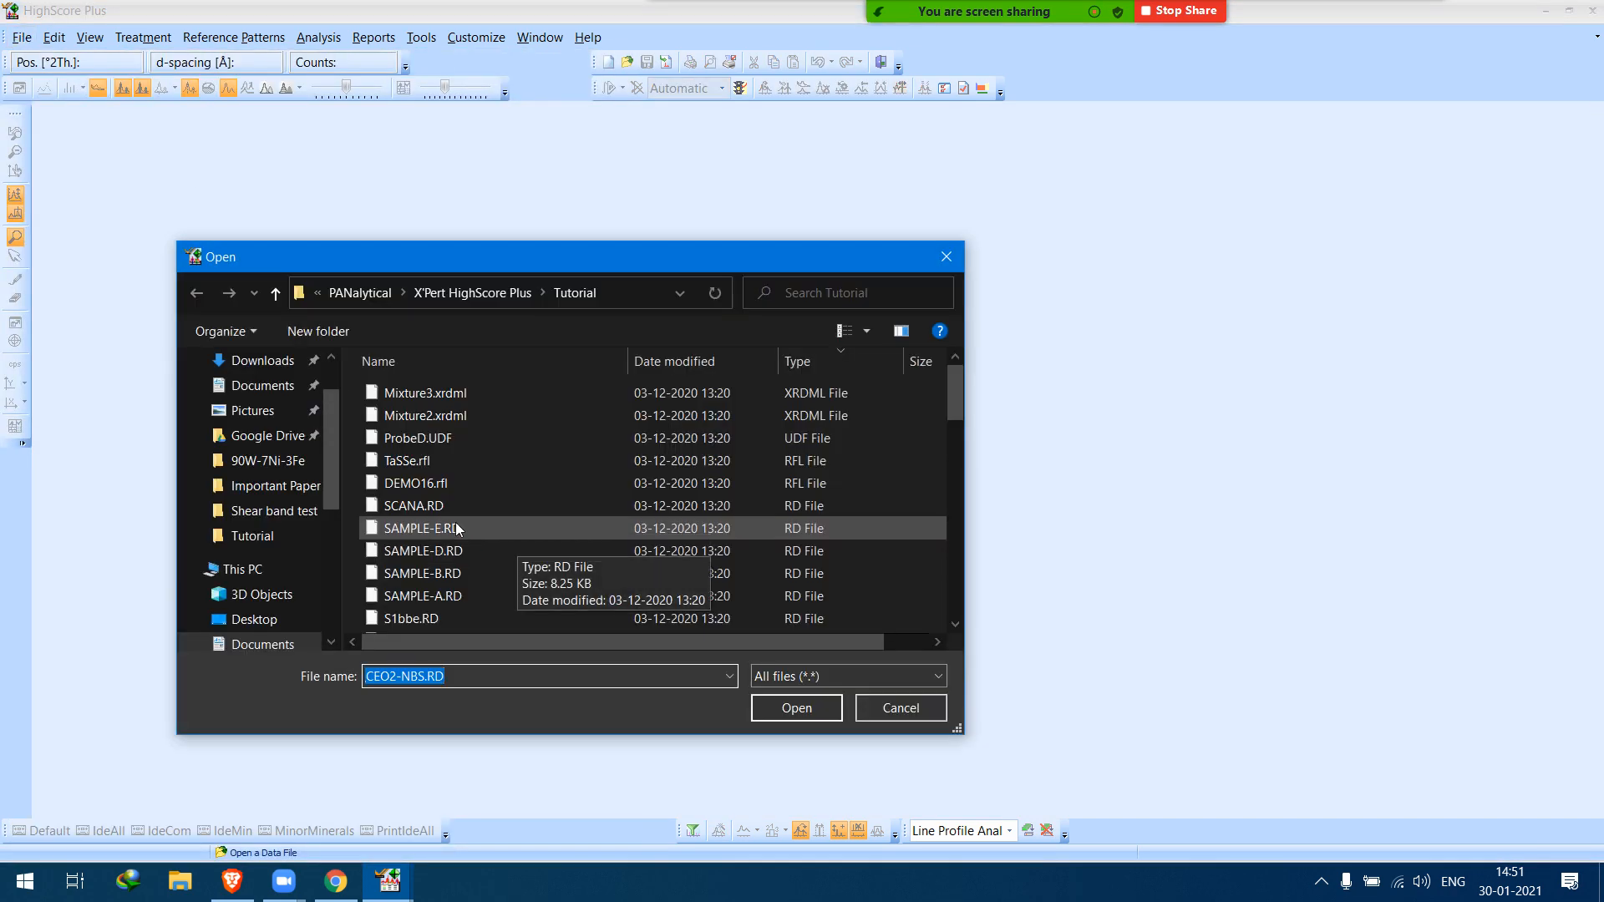
scroll(473, 501, down, 3)
scroll(490, 483, up, 3)
click(443, 417)
double_click(443, 415)
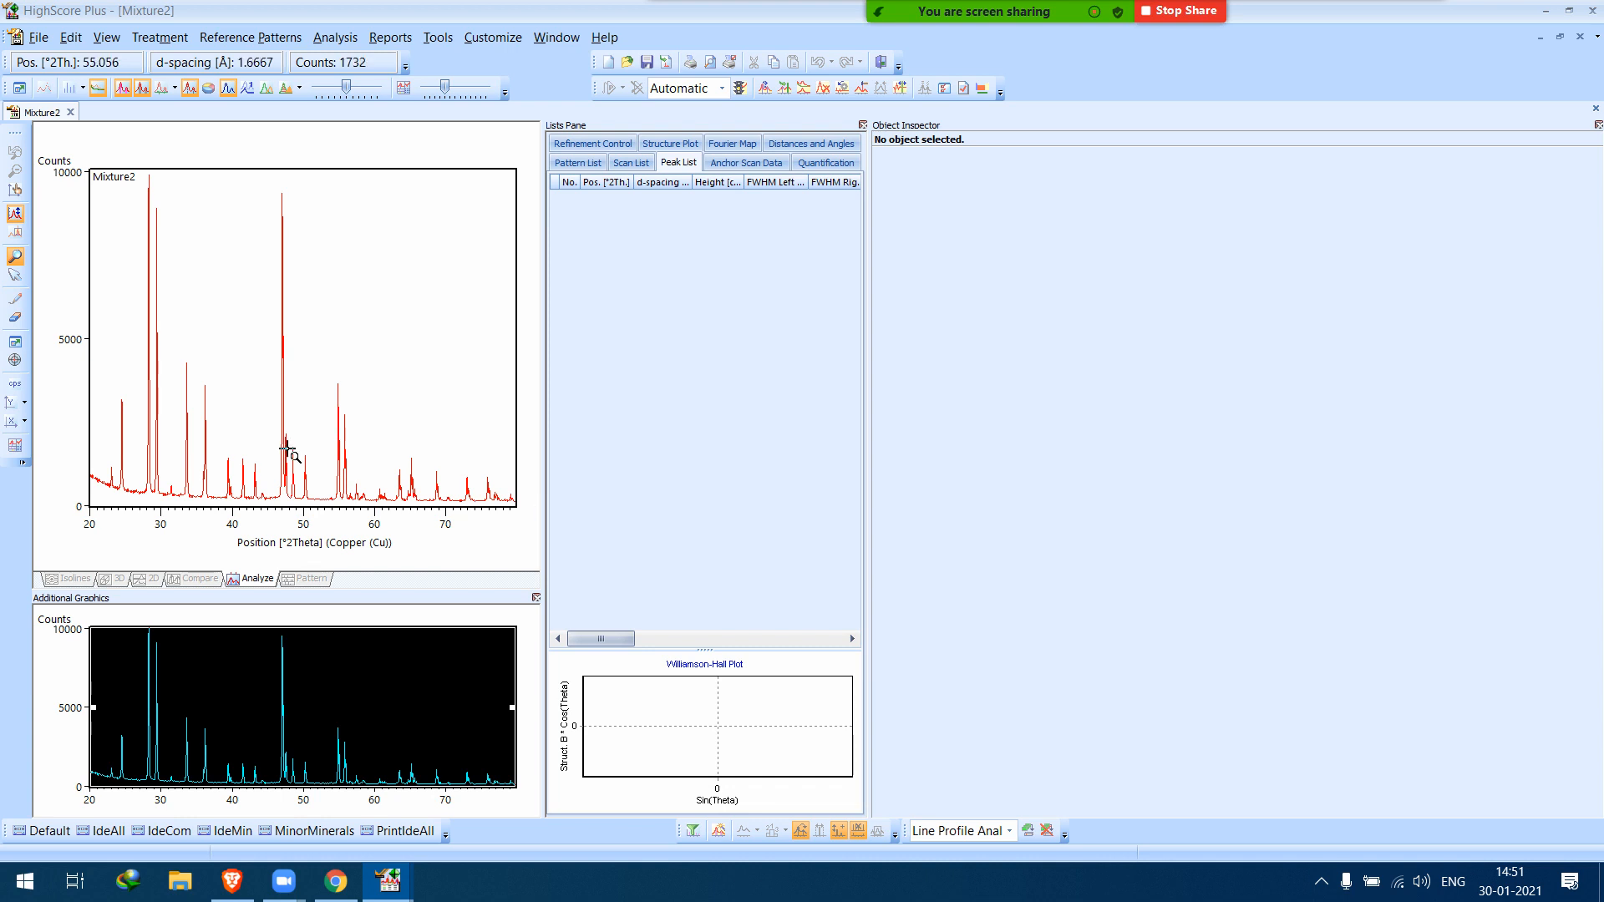
Determine the Mixture2 background automatically with granularity 20, bending factor 0 and smoothed input data, and accept it.
right_click(370, 288)
click(454, 361)
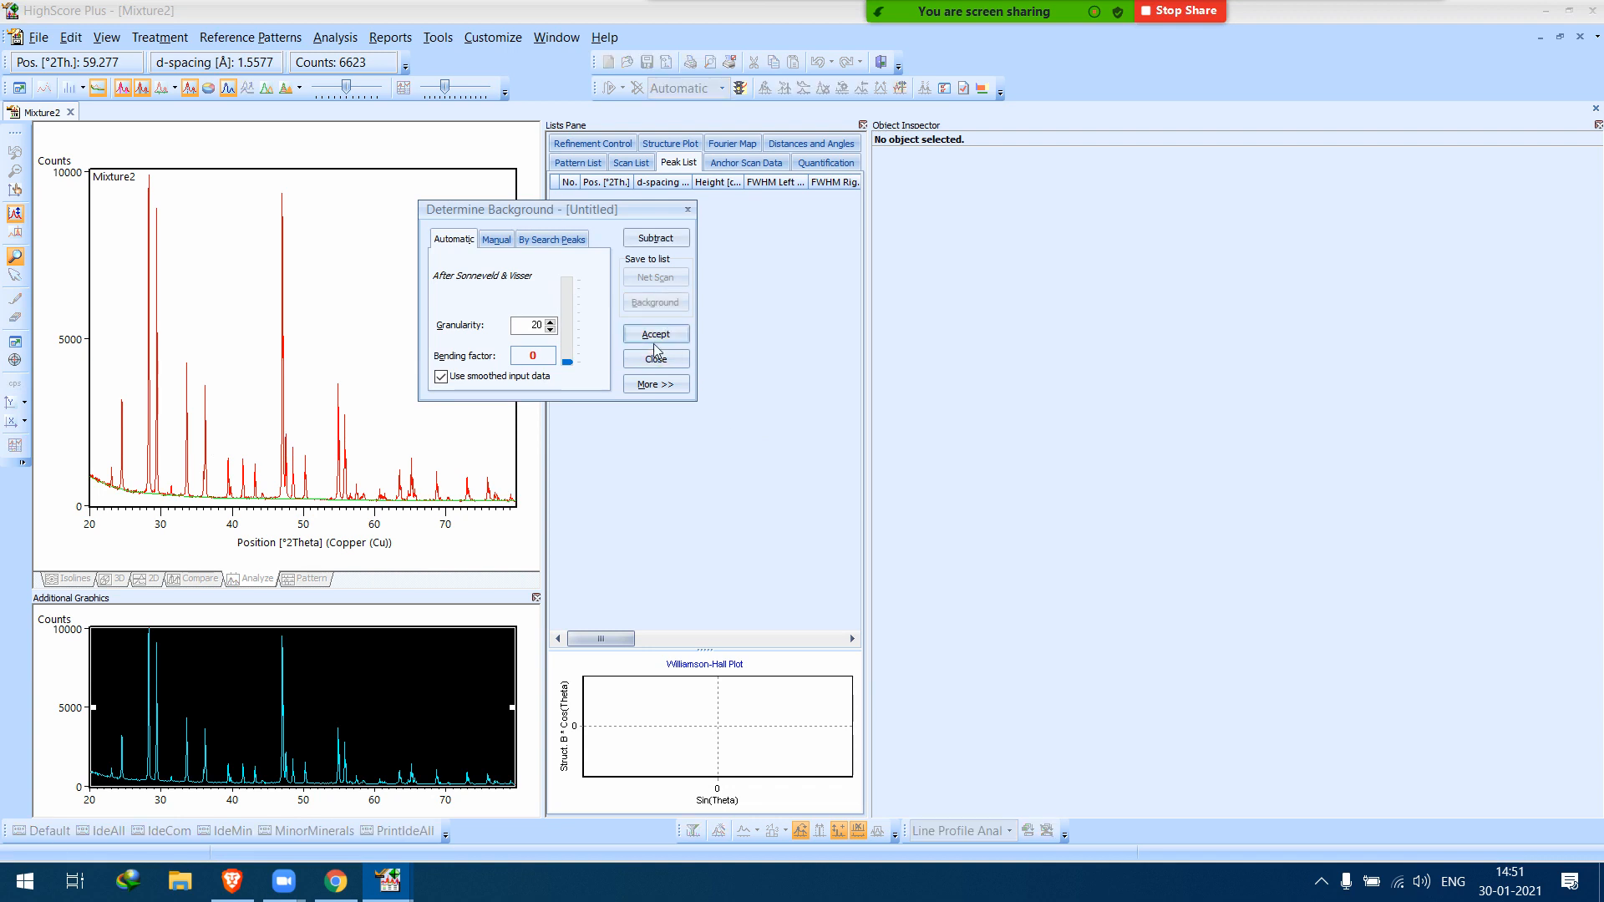
click(656, 335)
Search the Mixture2 peaks with minimum significance 2.00 and the minimum 2nd derivative method, and accept the found peaks.
right_click(423, 341)
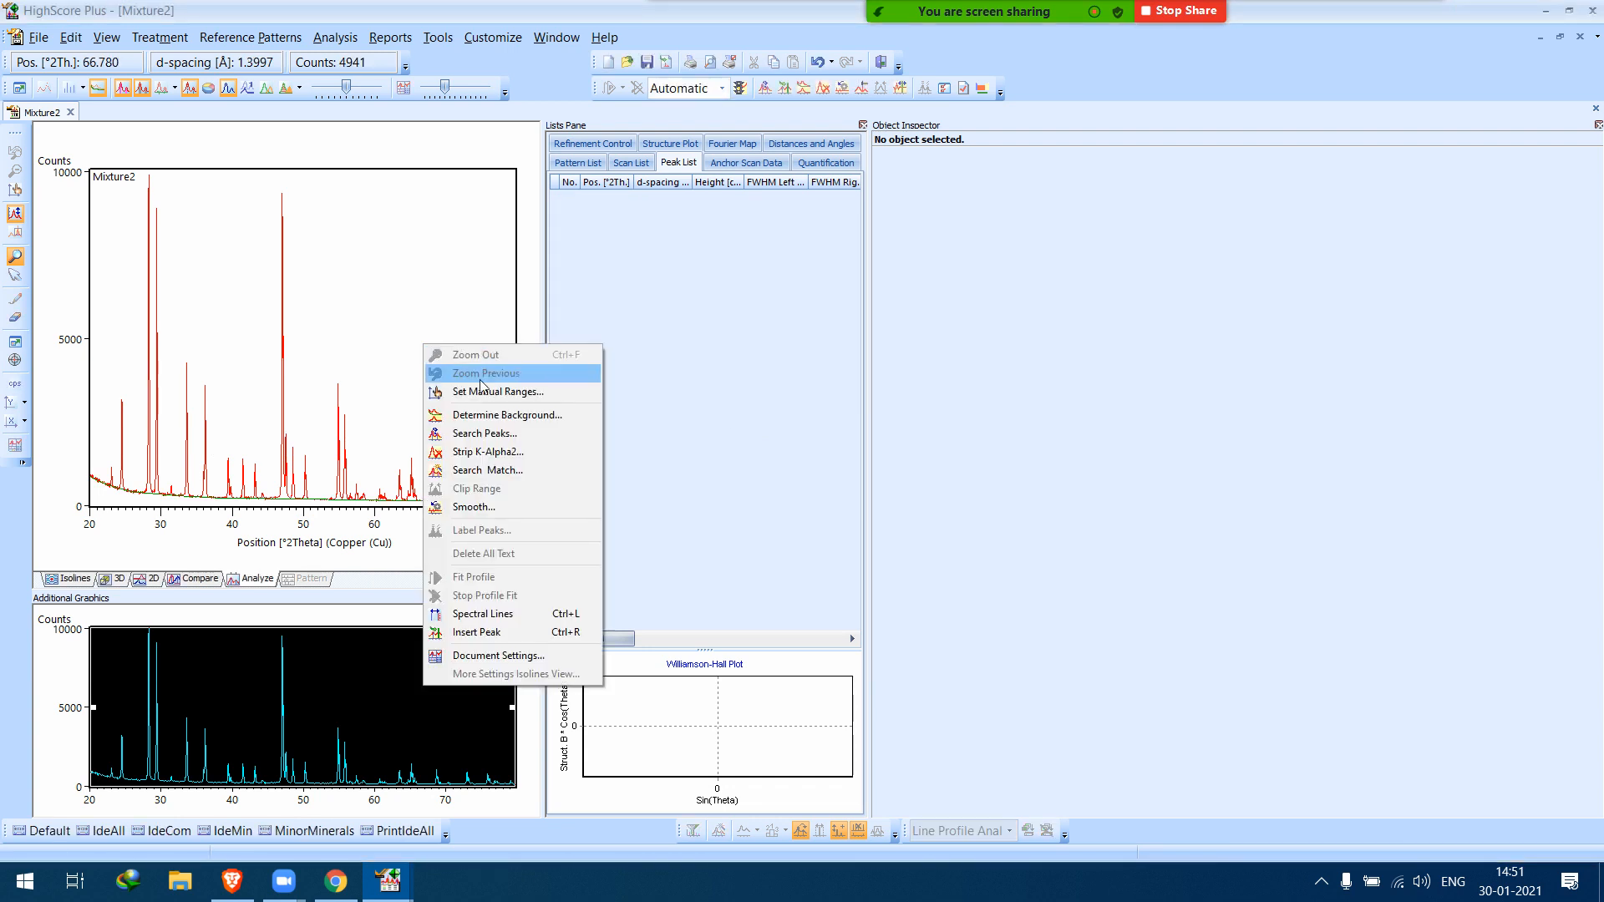
click(500, 434)
click(670, 239)
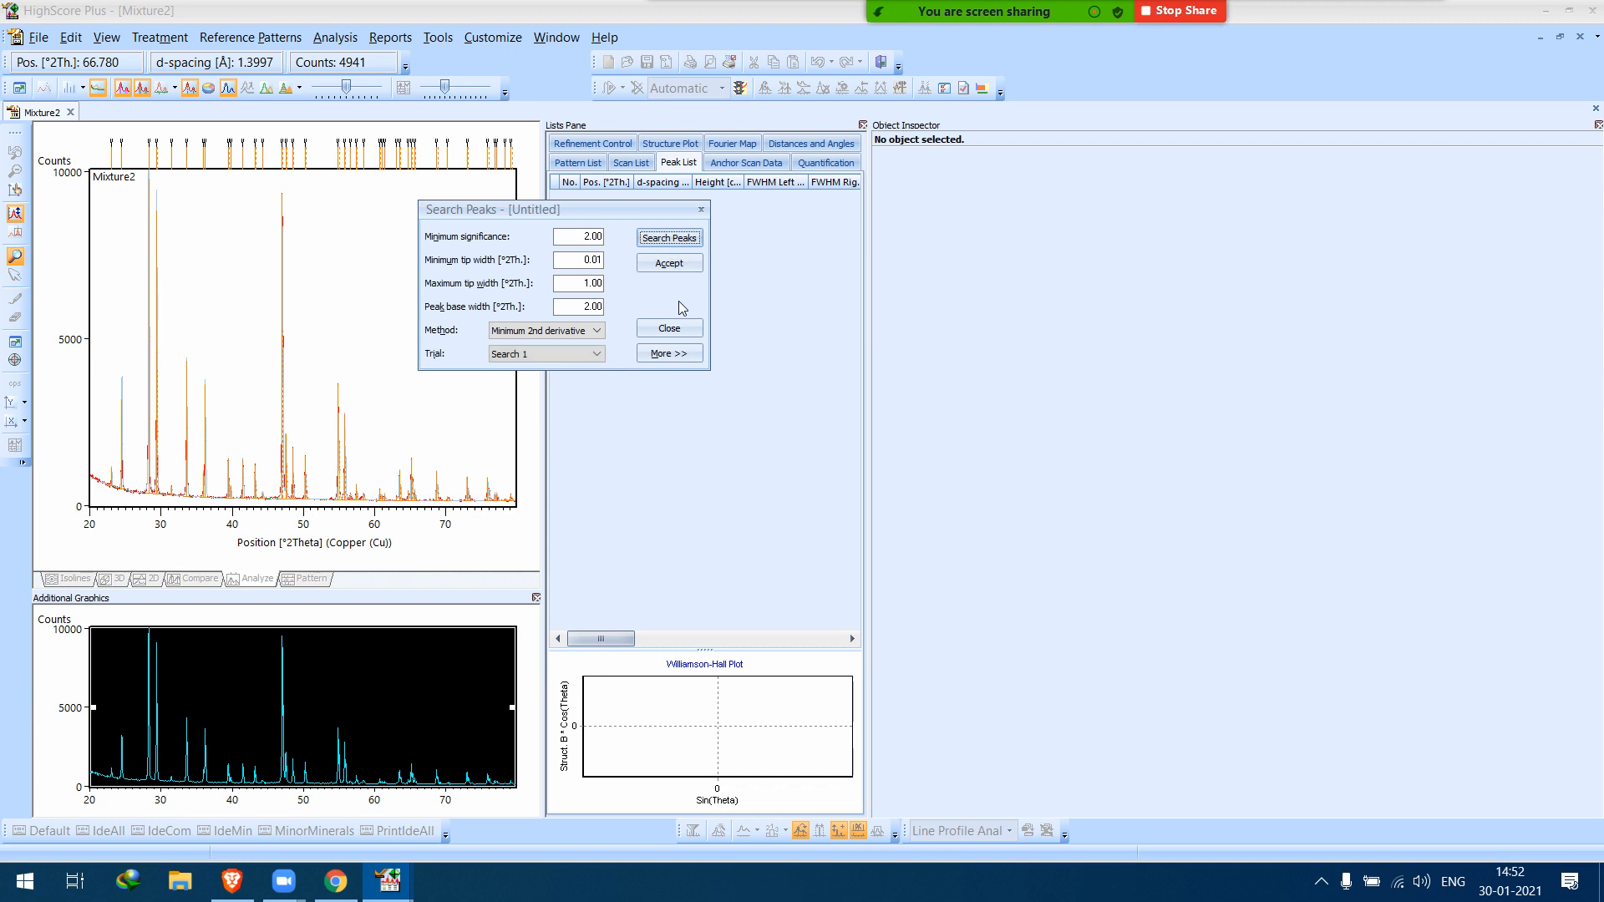
click(673, 263)
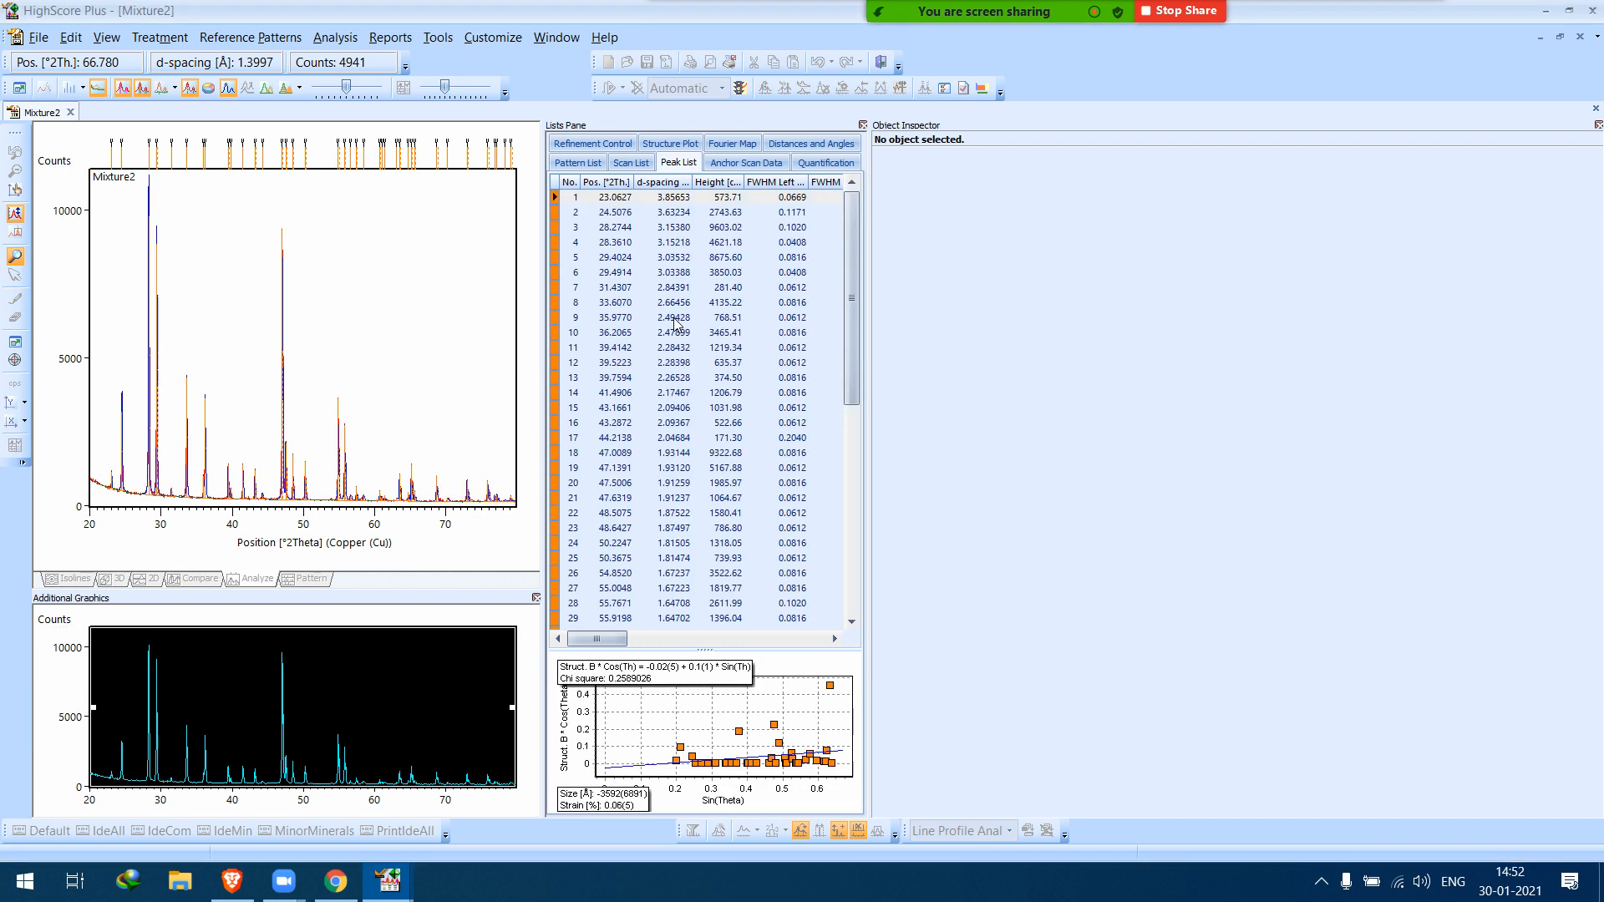
Run Search & Match on Mixture2 using the Inorganic restriction set with multi-phase scoring on peak and profile data.
right_click(416, 326)
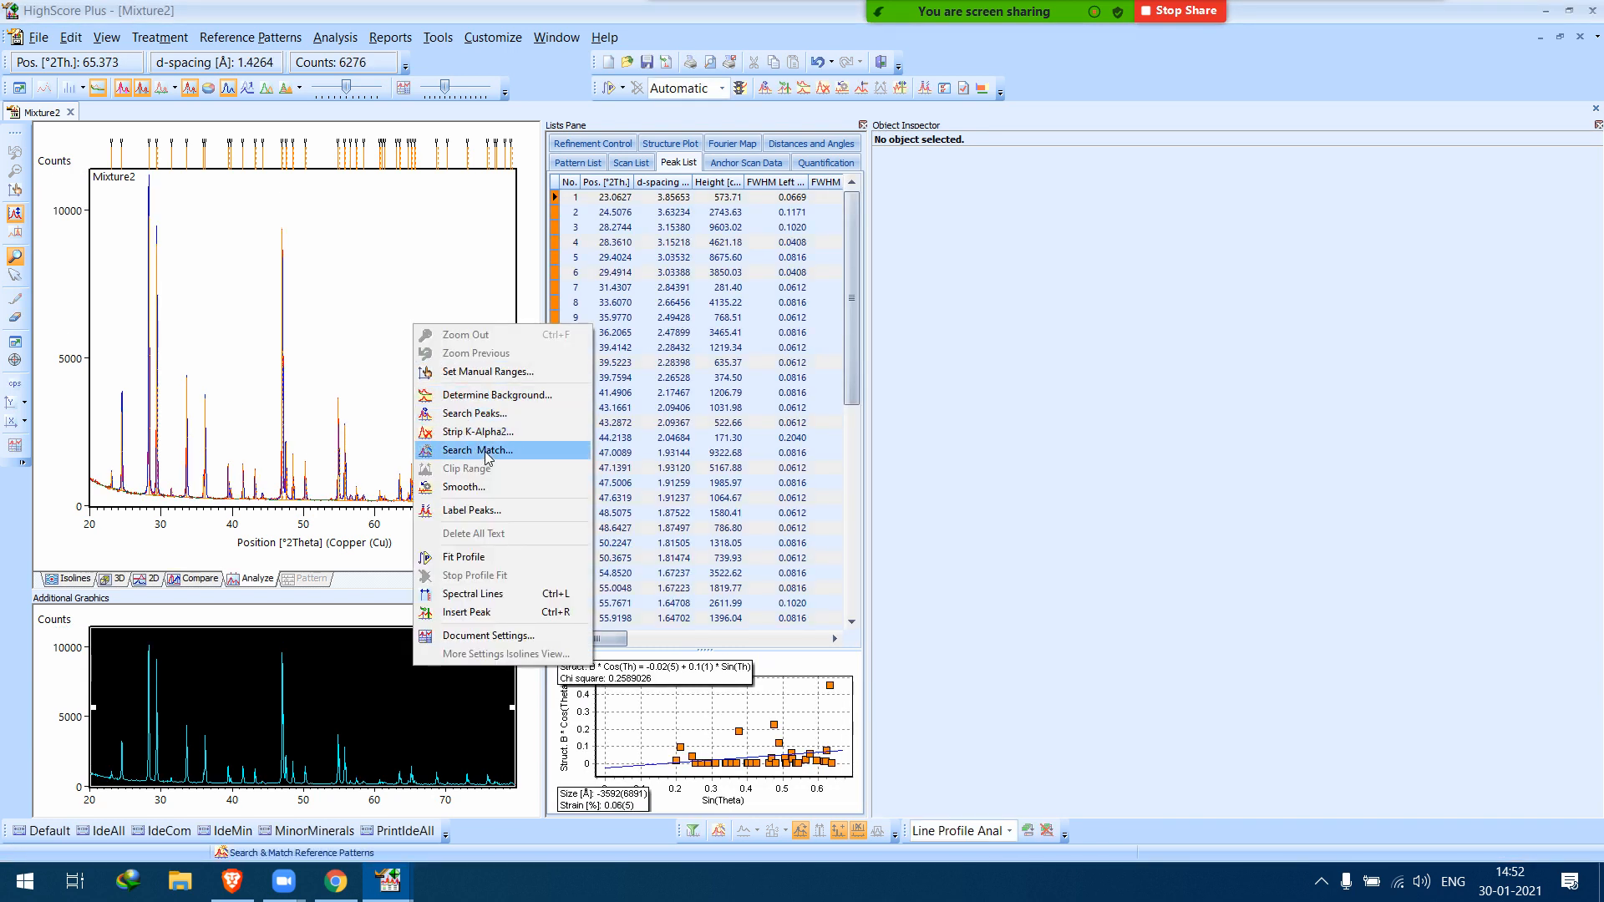
click(485, 451)
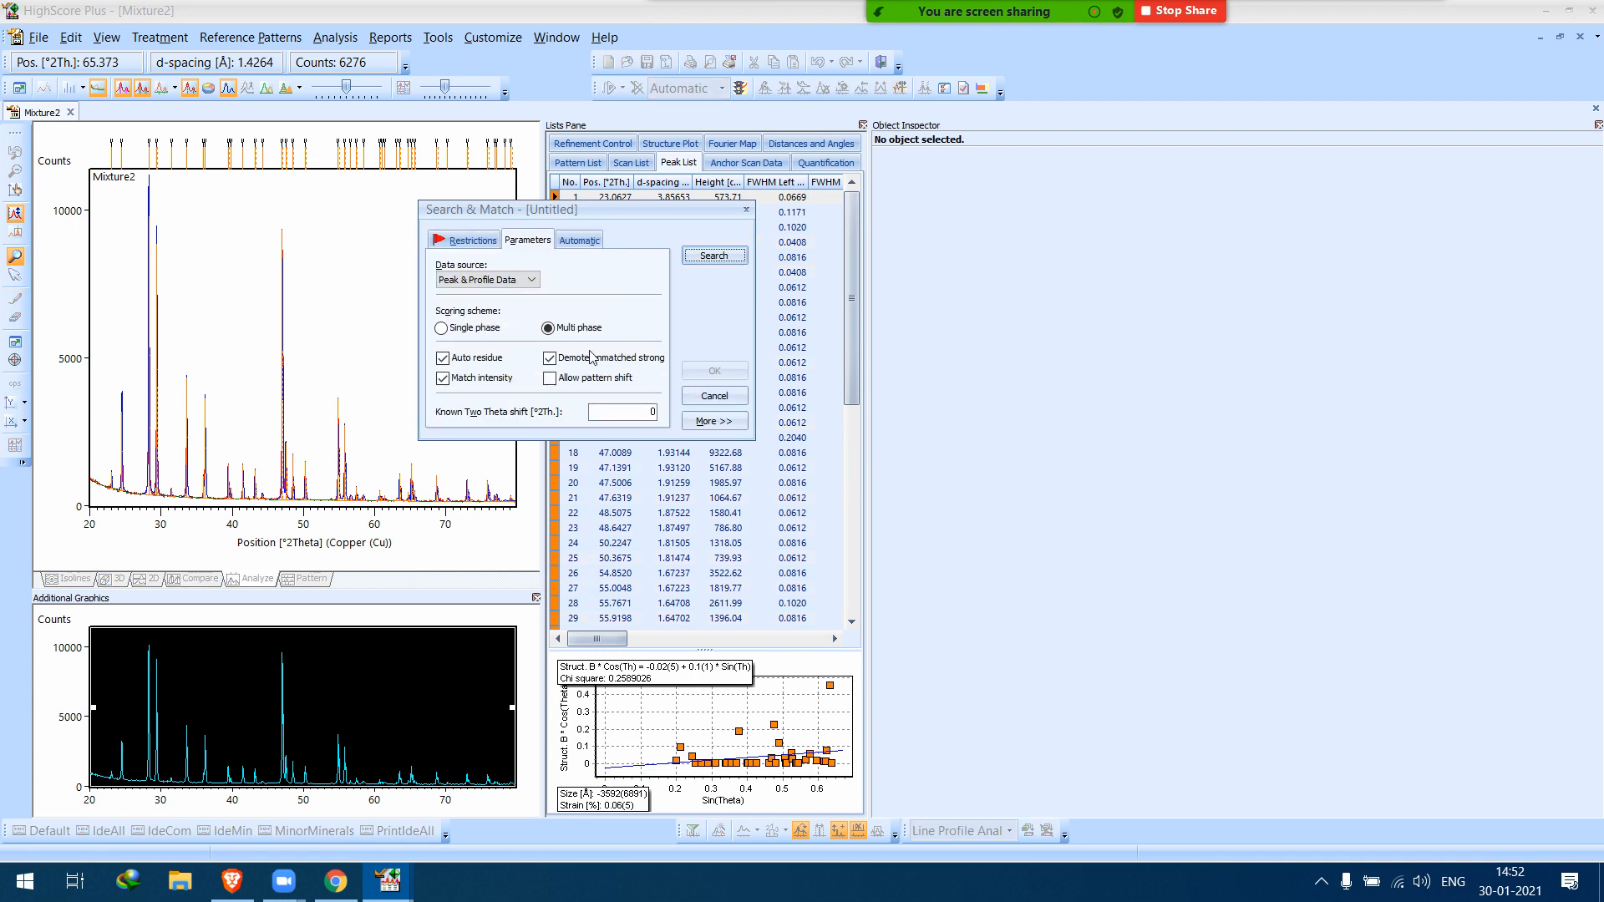
click(473, 240)
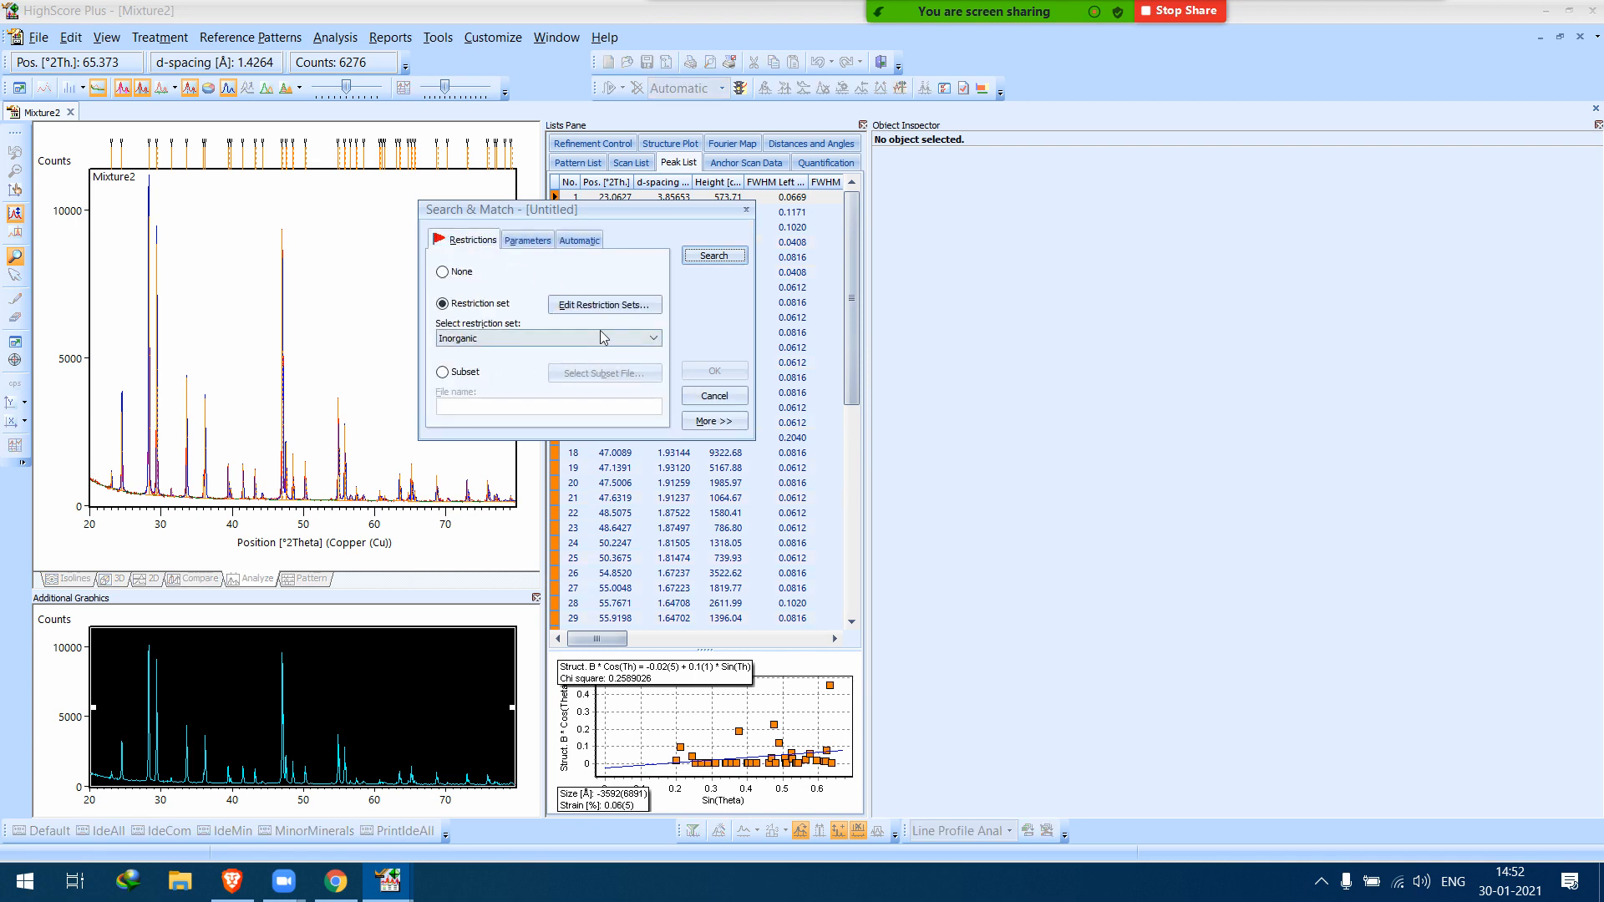
click(714, 255)
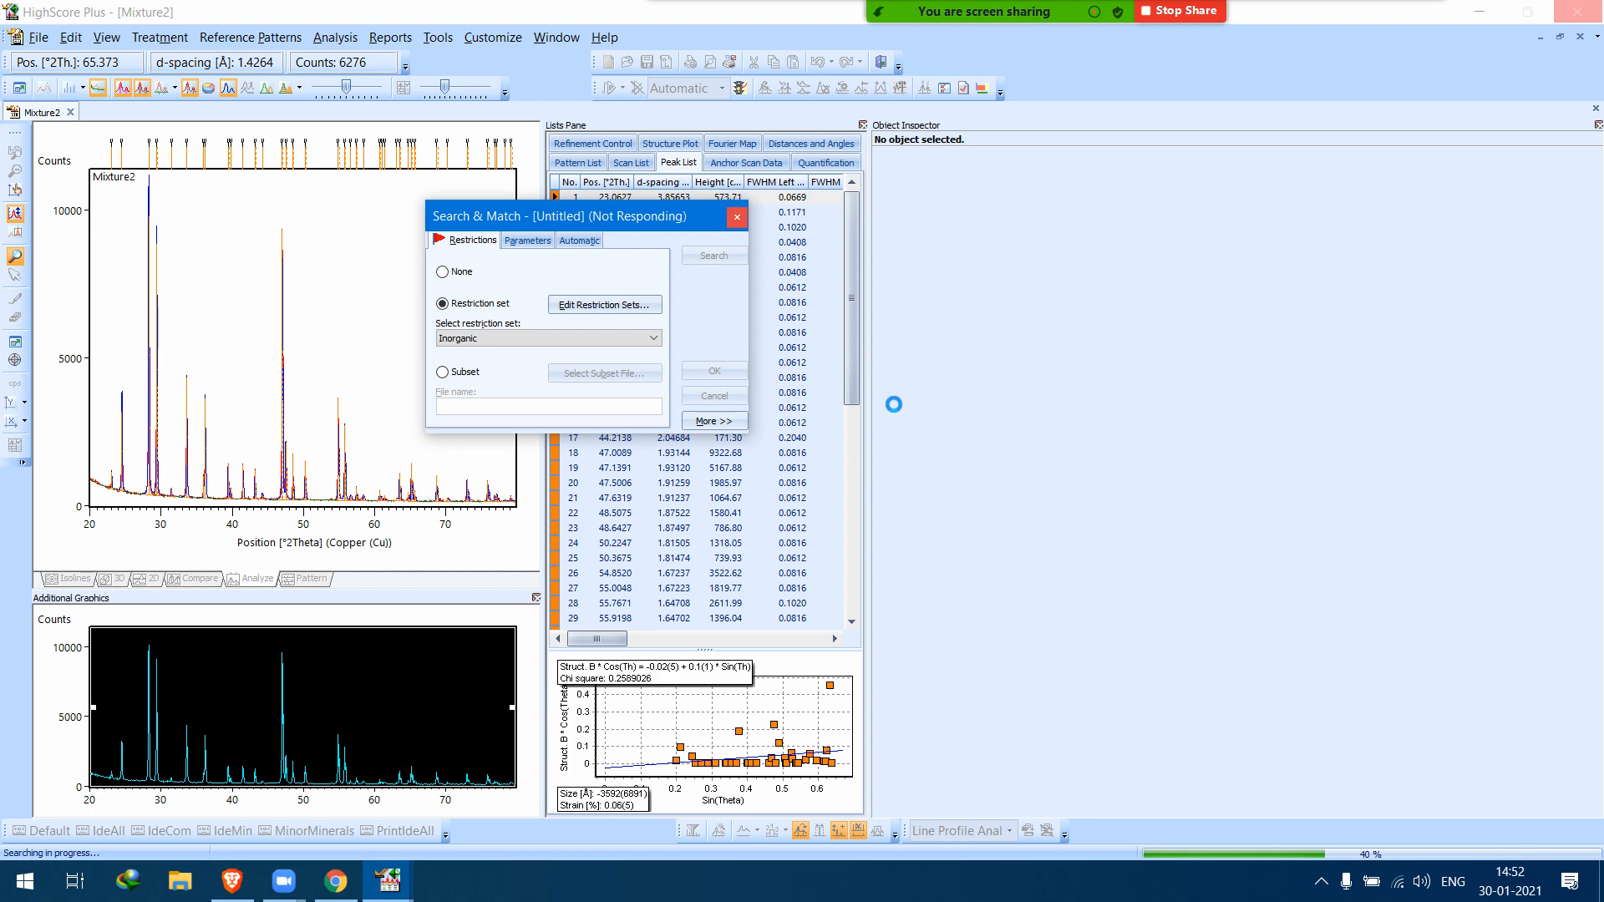
Switch to Chrome and open the Crystallography Open Database website (crystallography.net) in a new tab.
mouse_move(338, 892)
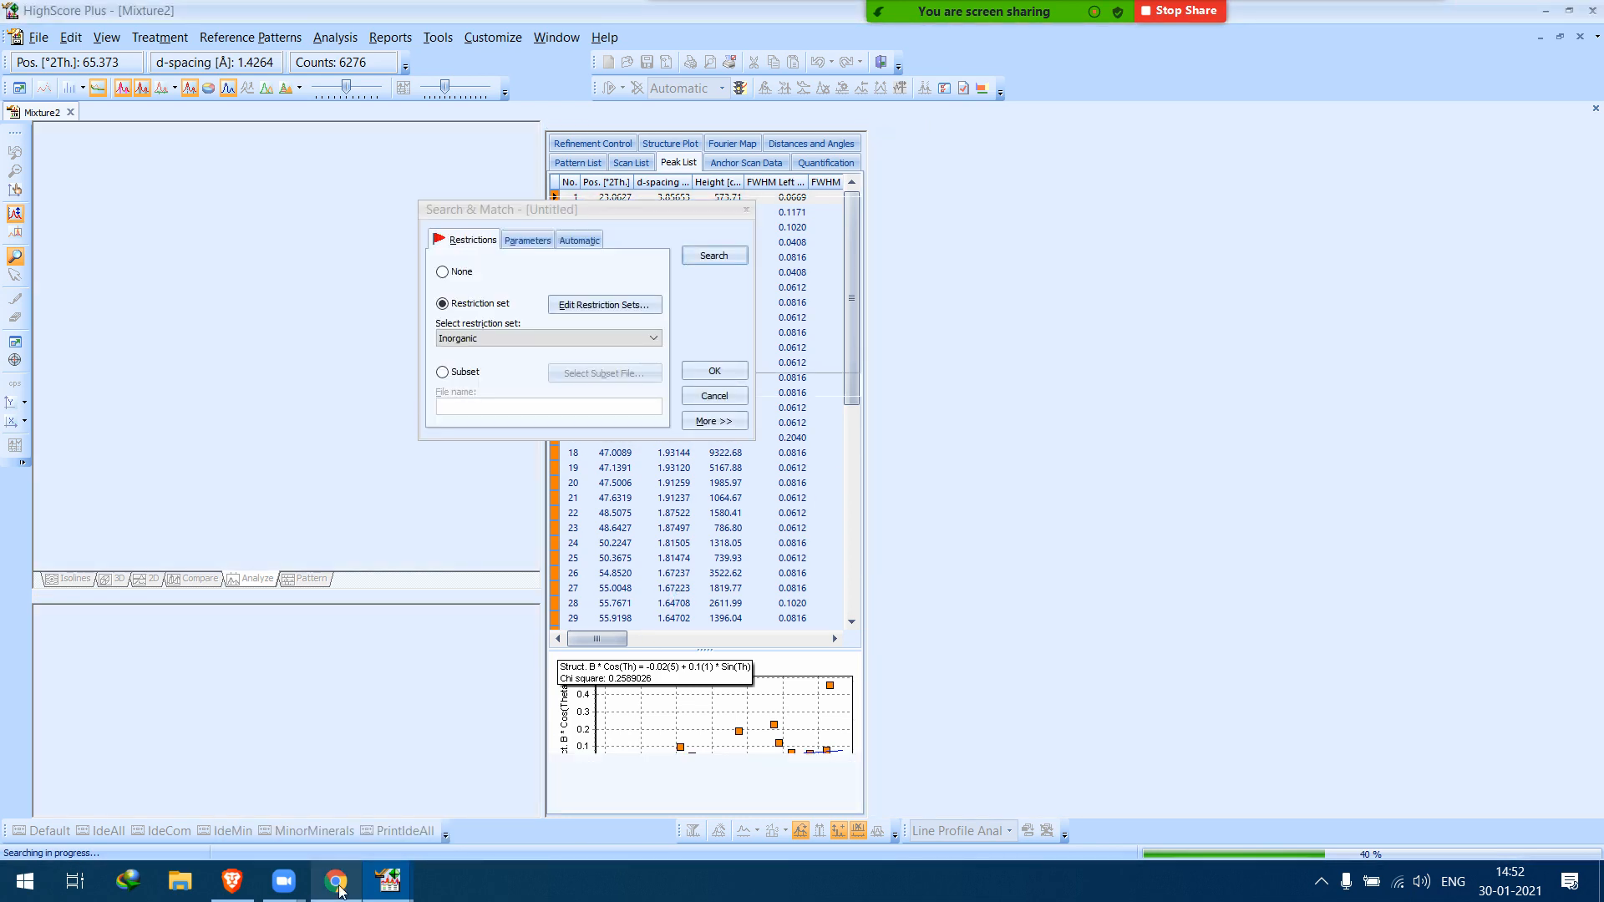
click(339, 892)
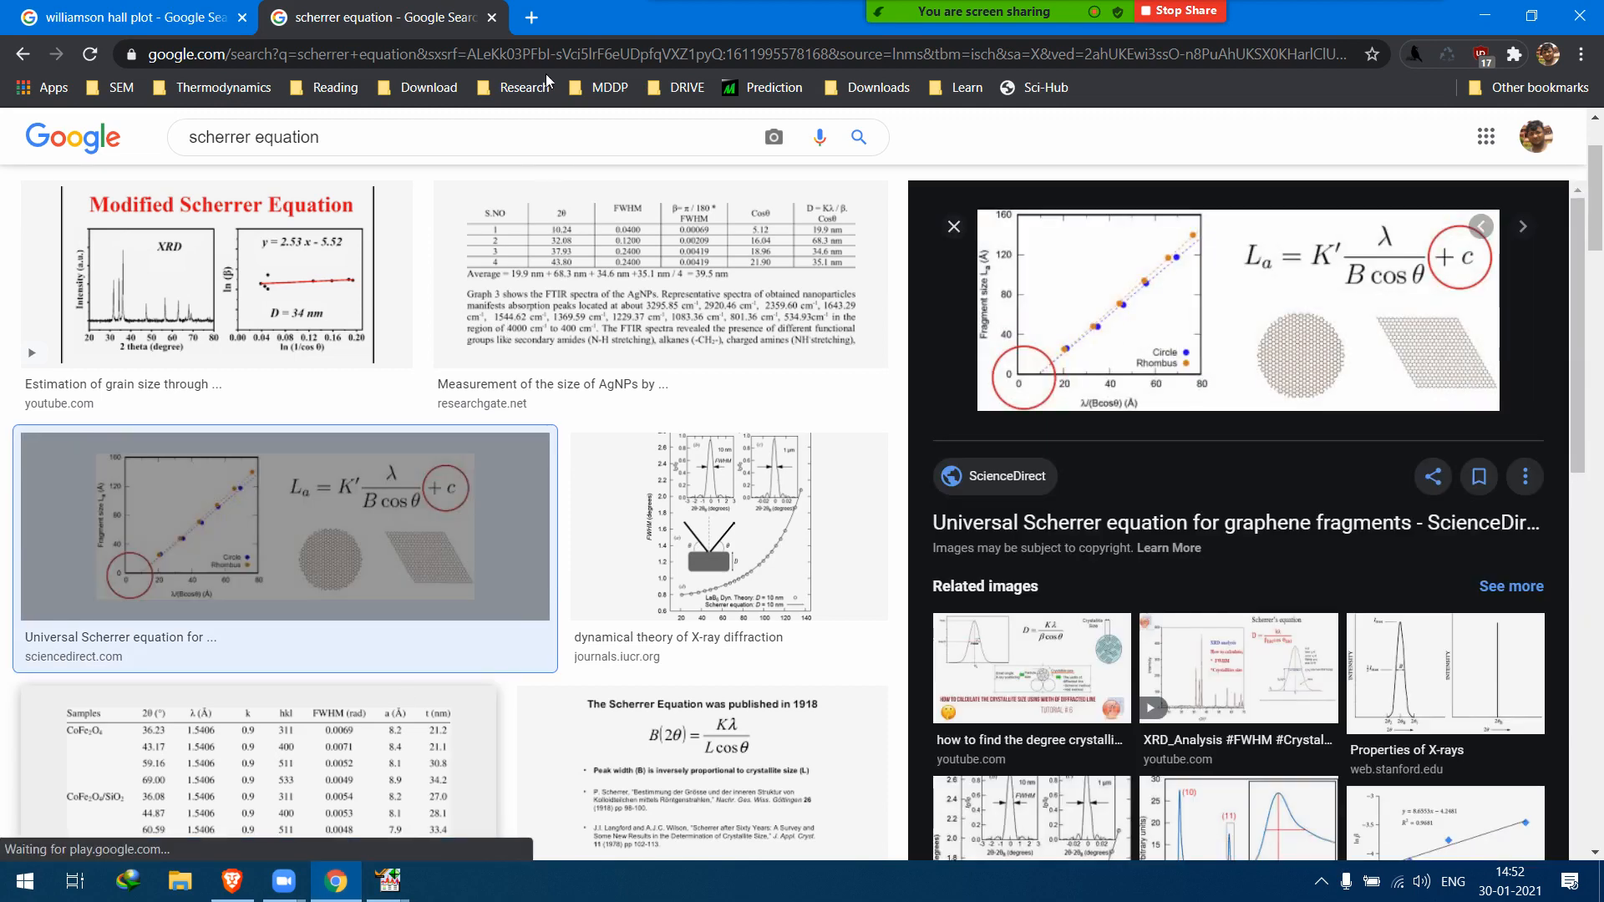
click(531, 17)
click(531, 51)
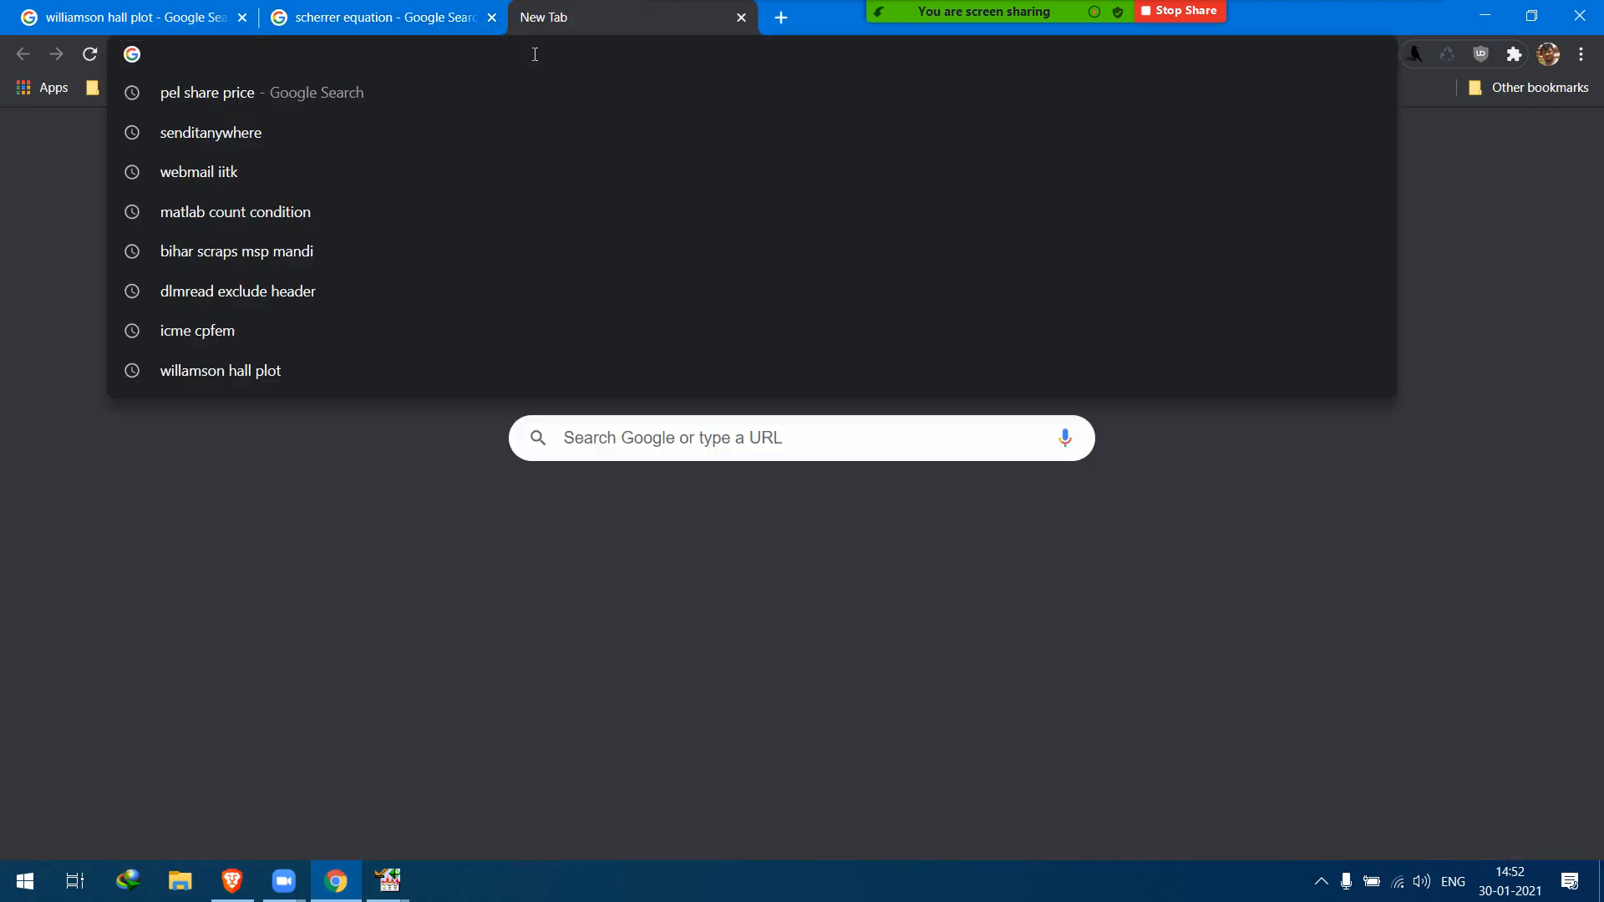
text(c)
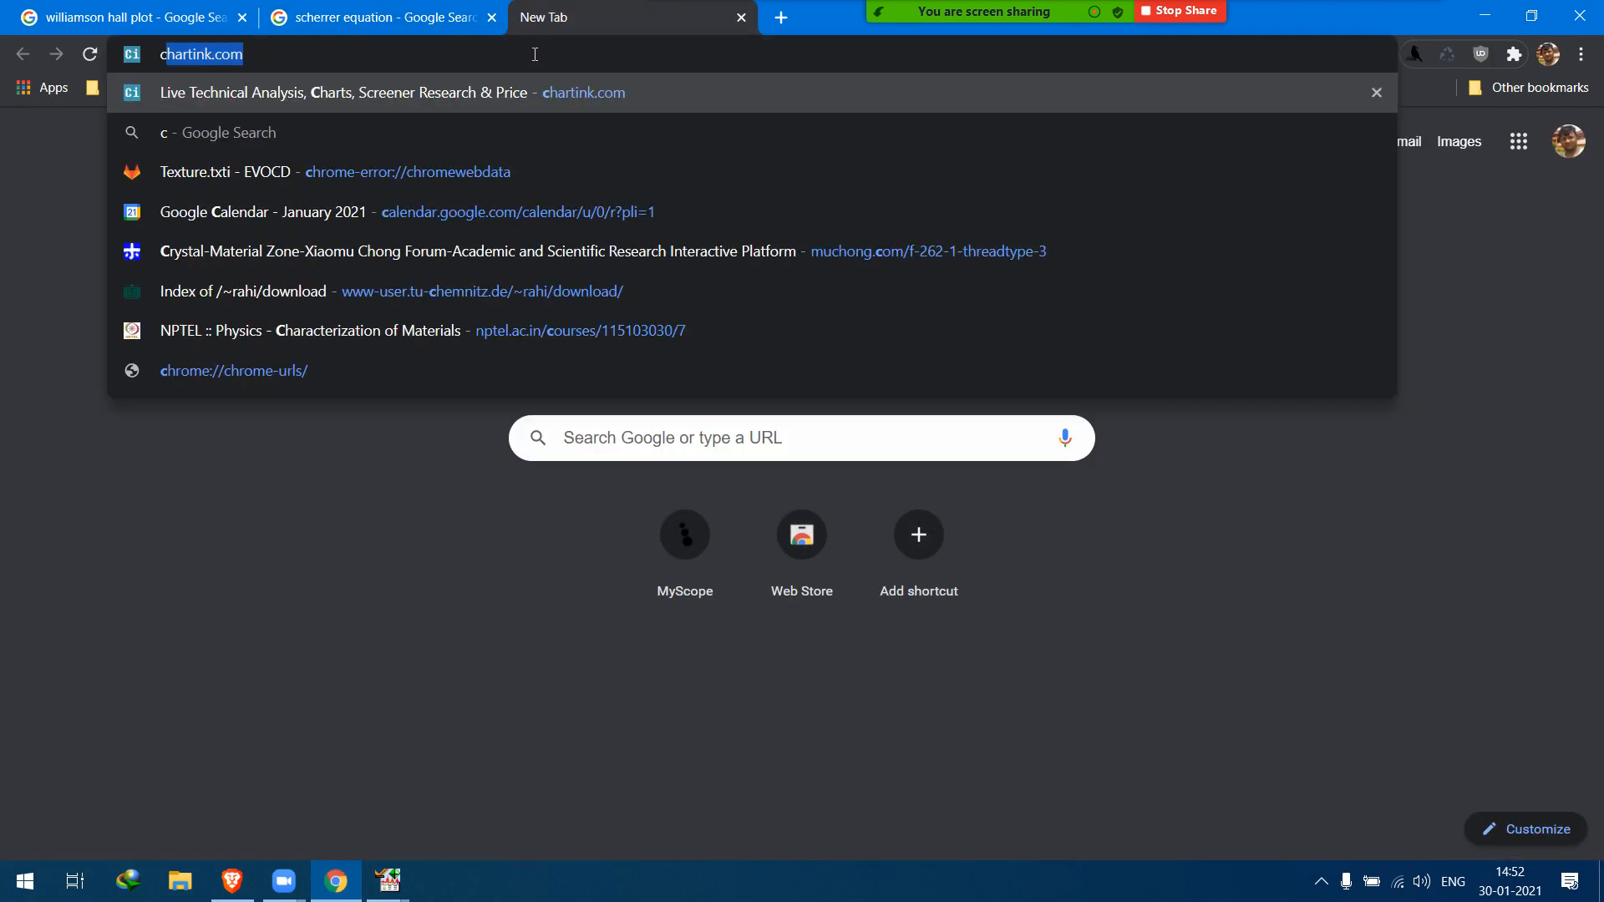
text(rystal )
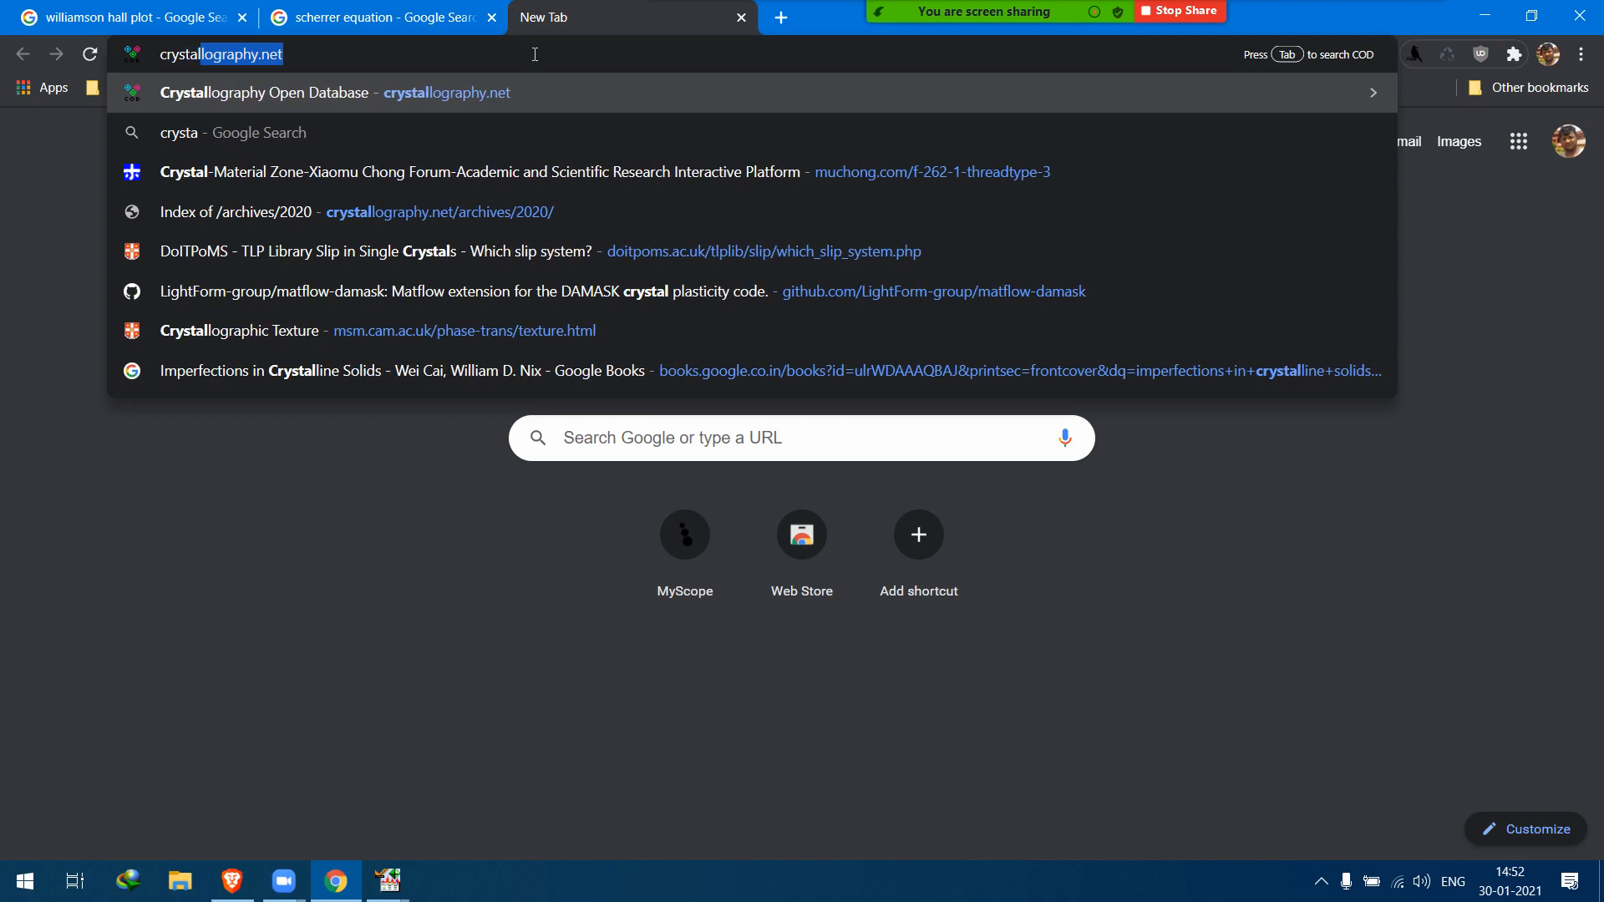
text(open )
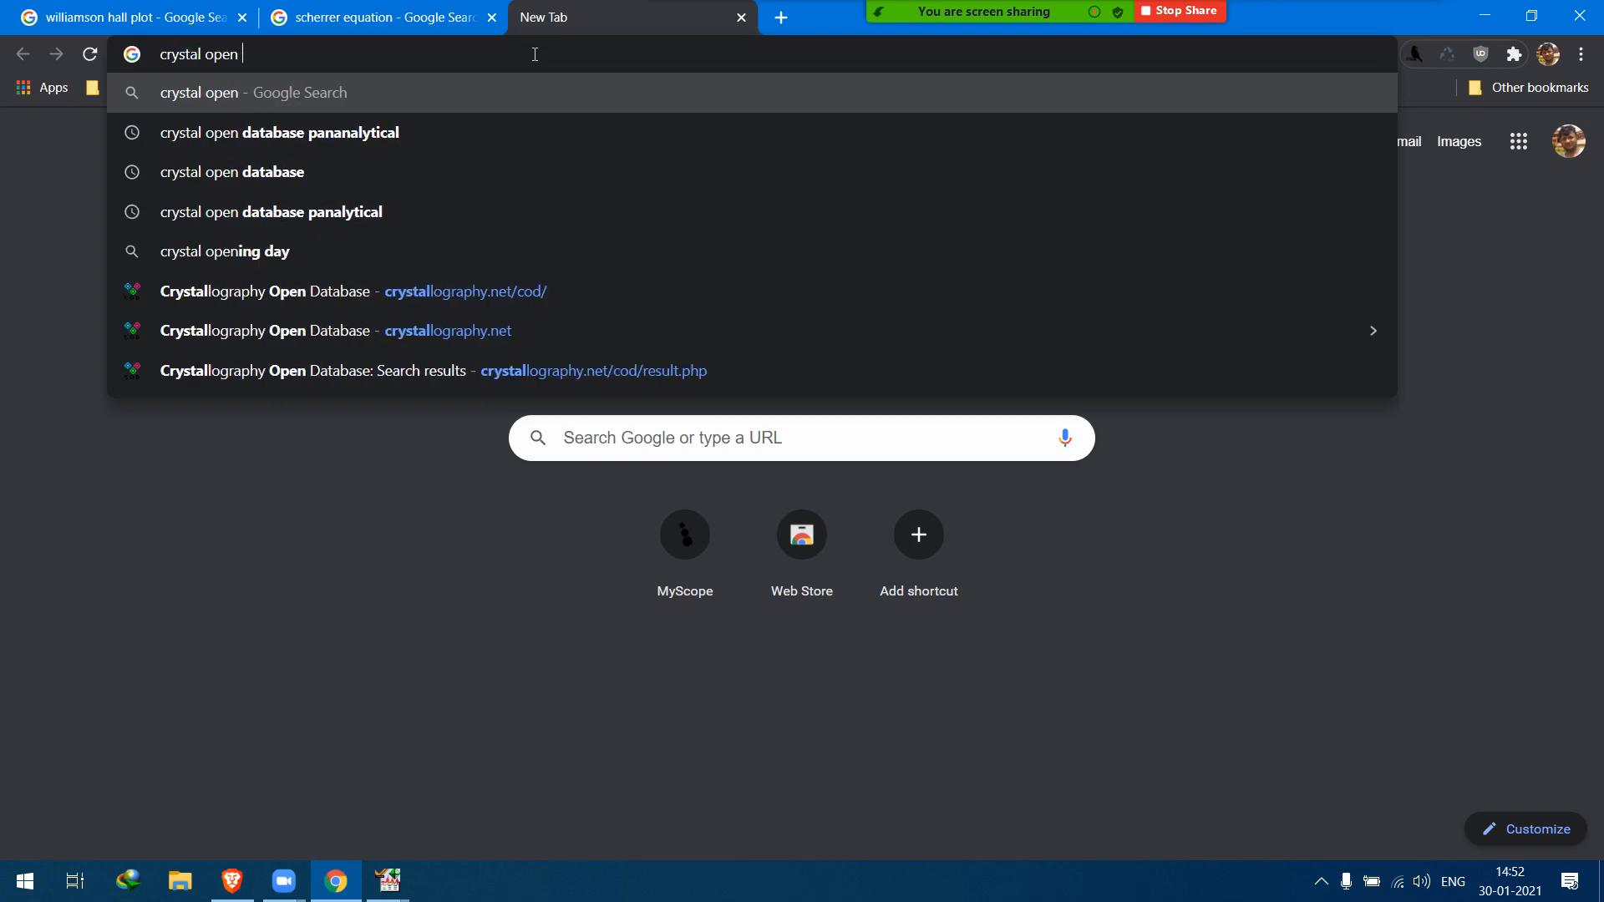
text(database)
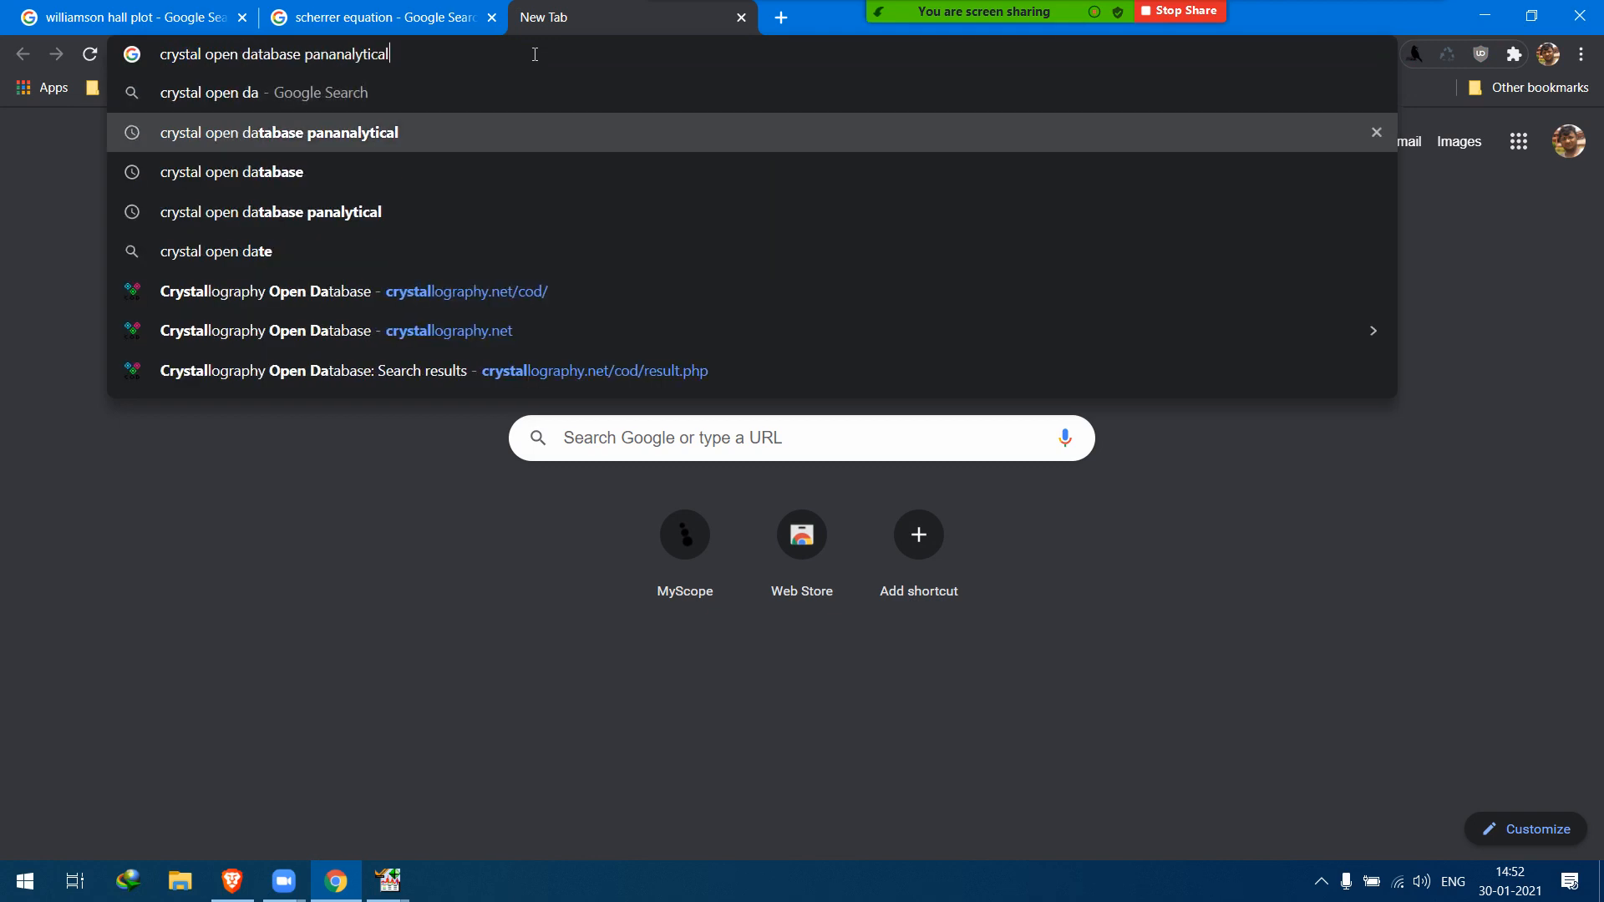
key(Return)
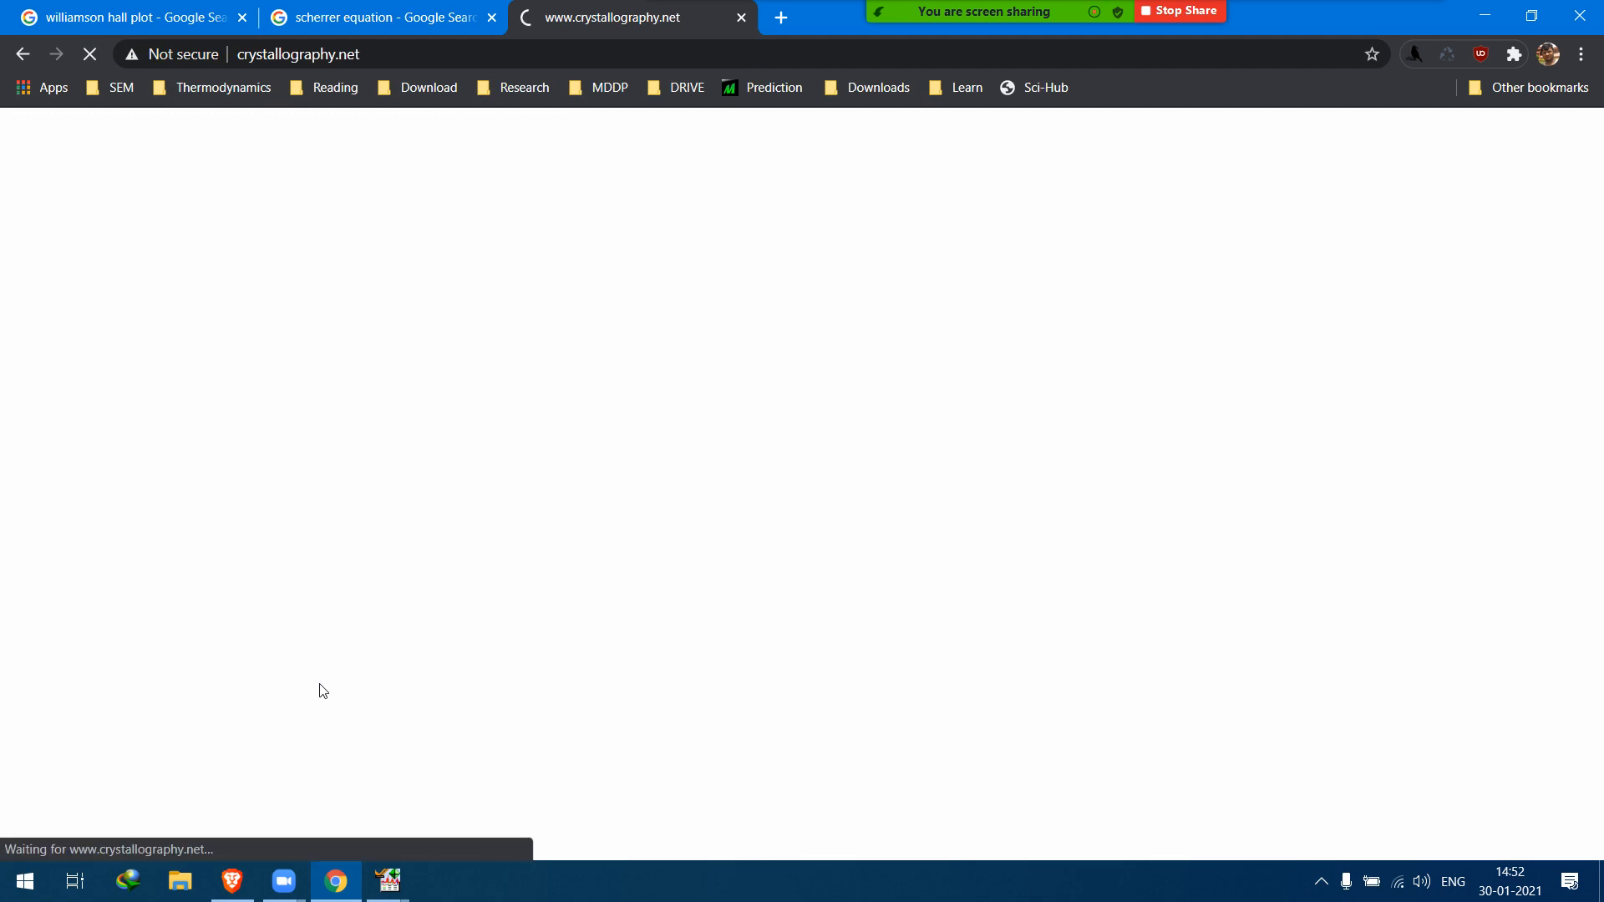
Return to HighScore Plus and accept the Search & Match results for Mixture2.
mouse_move(389, 880)
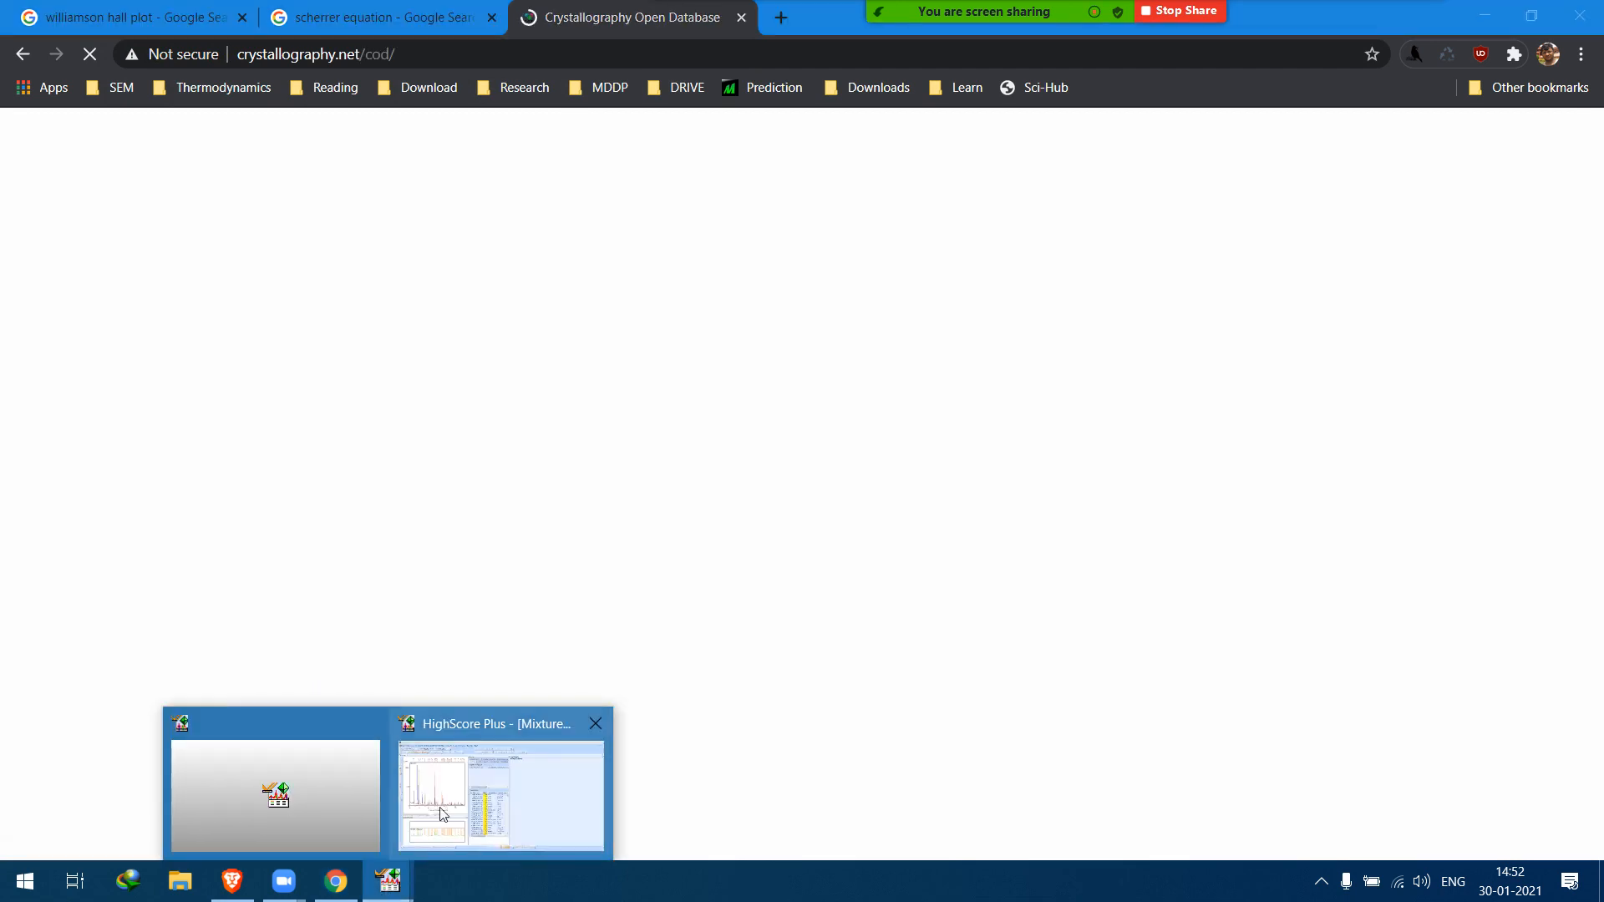
click(468, 798)
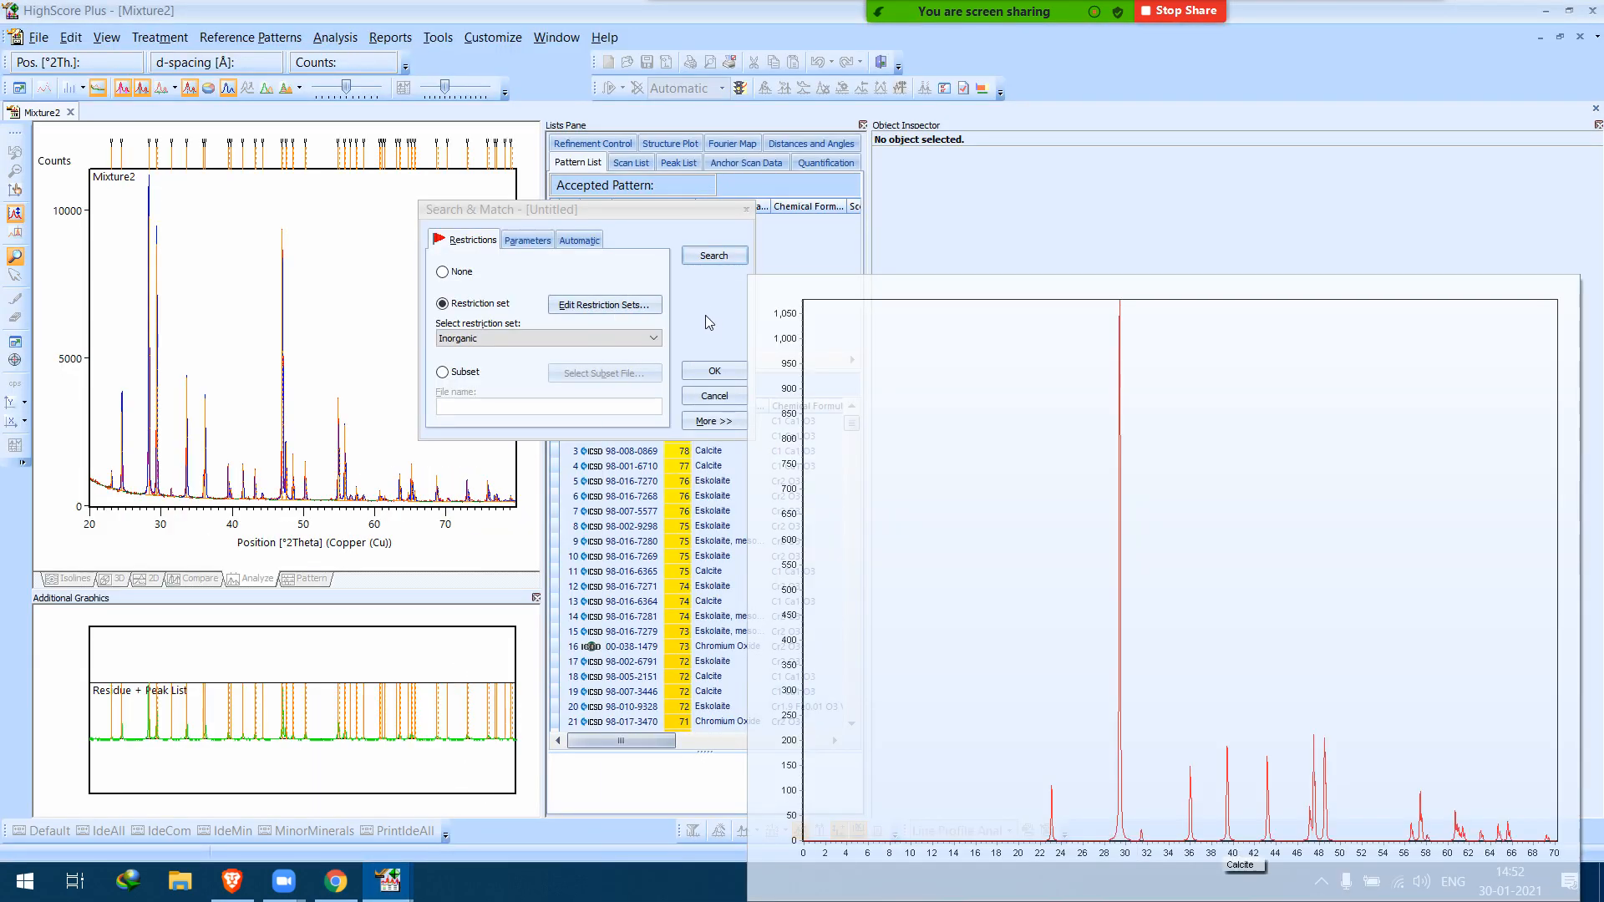
click(714, 373)
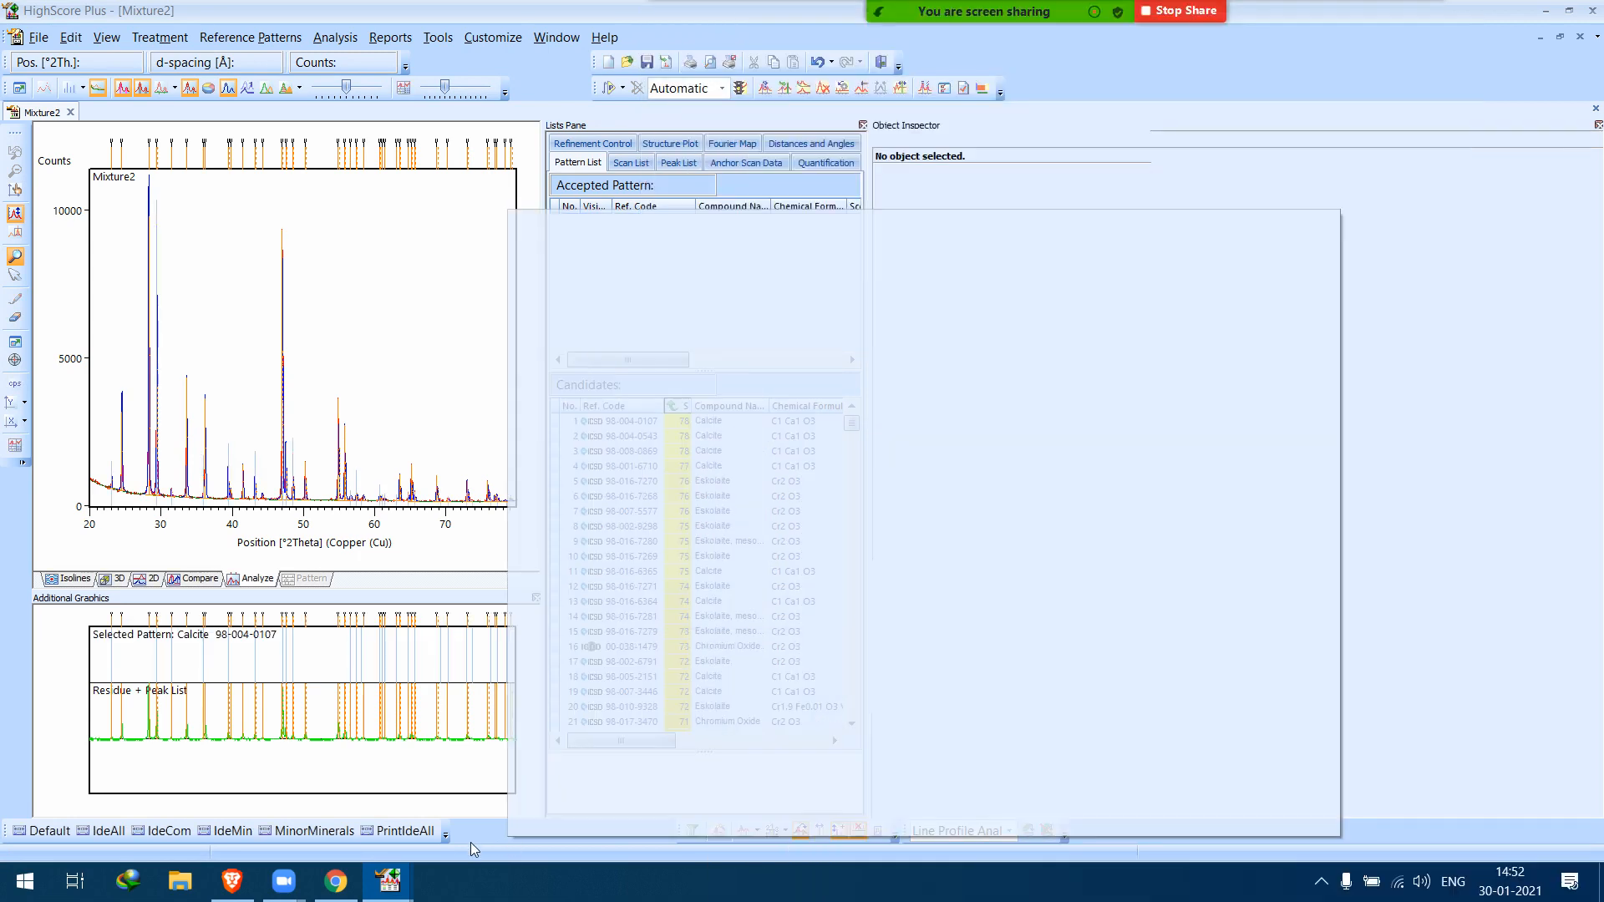
In Chrome, search the Crystallography Open Database for elements Ca and o, with 2 as both minimum and maximum number of distinct elements.
click(336, 882)
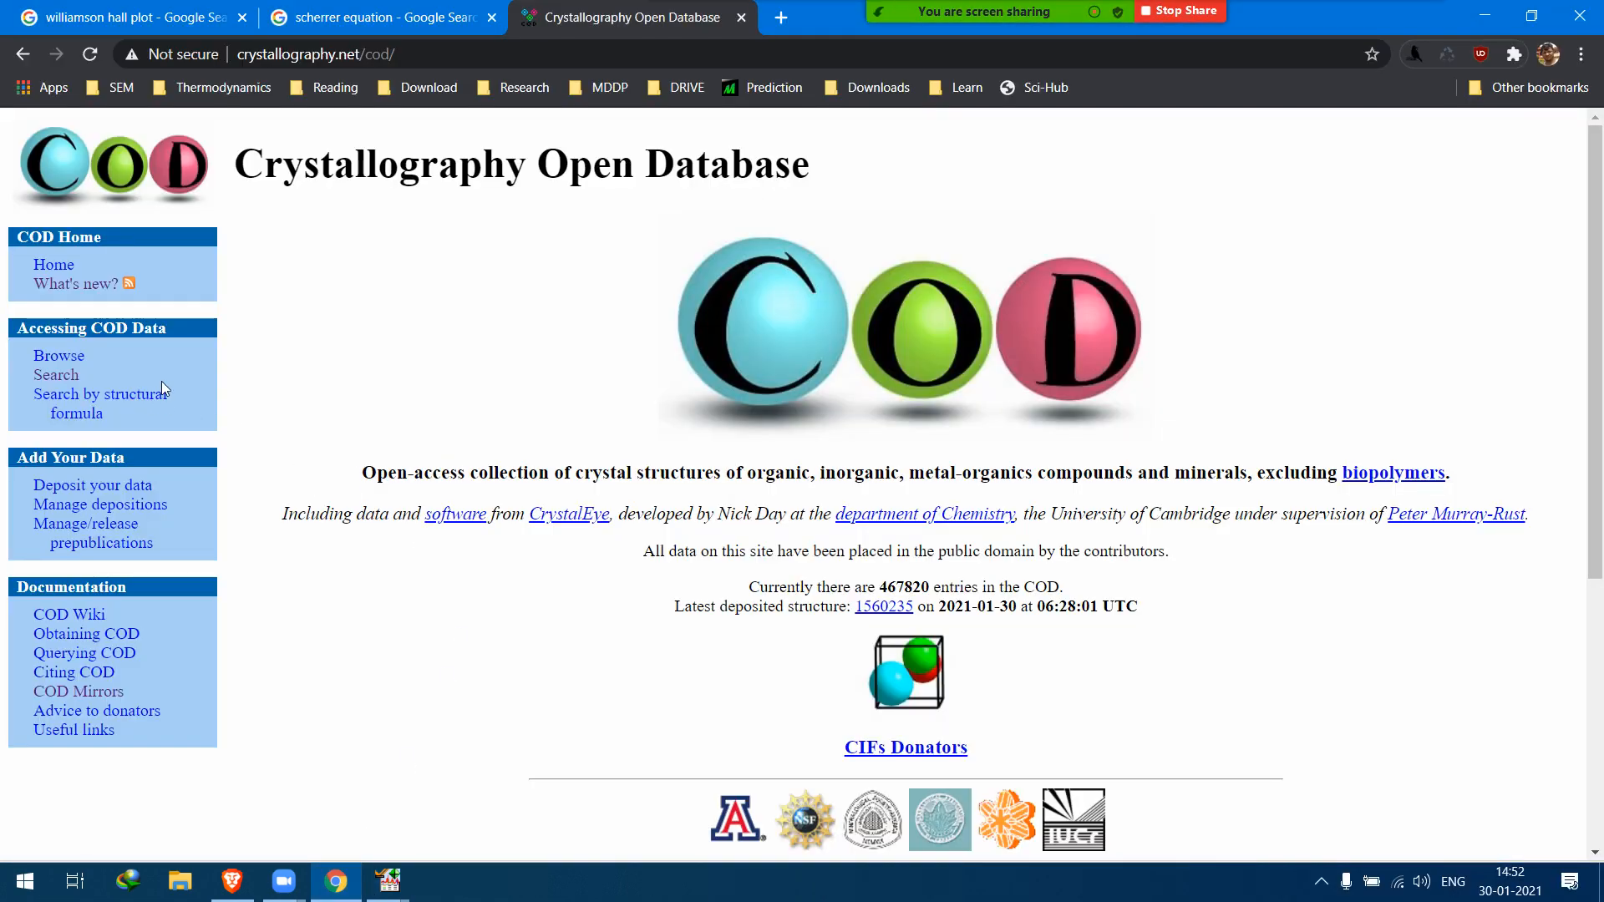
click(64, 375)
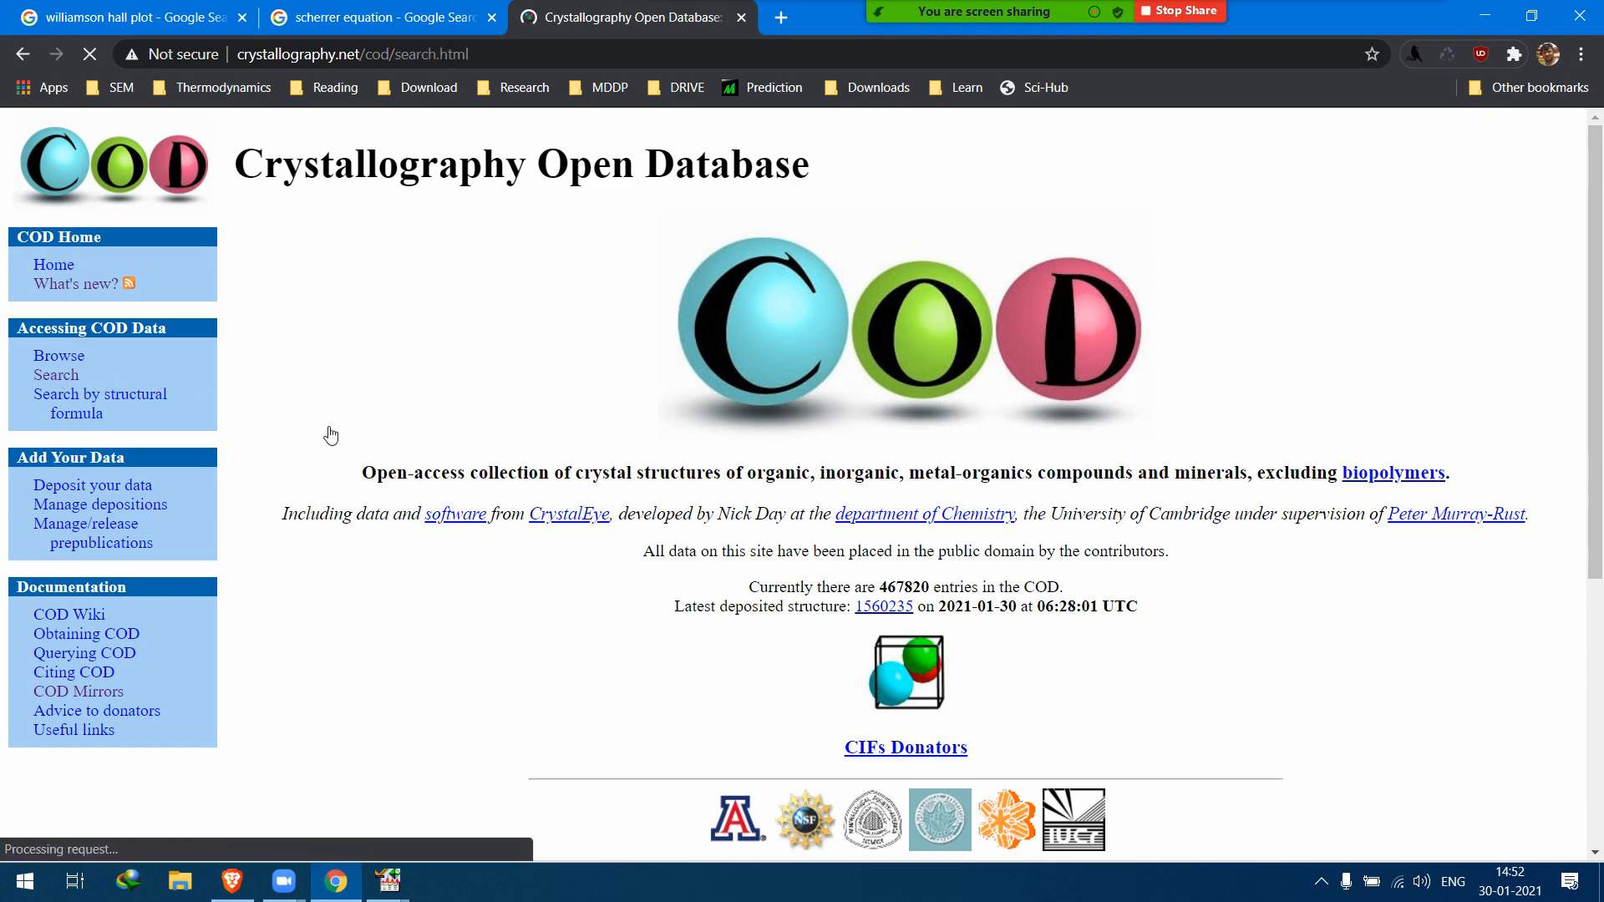
scroll(509, 469, down, 5)
click(889, 473)
text(Ca)
key(Tab)
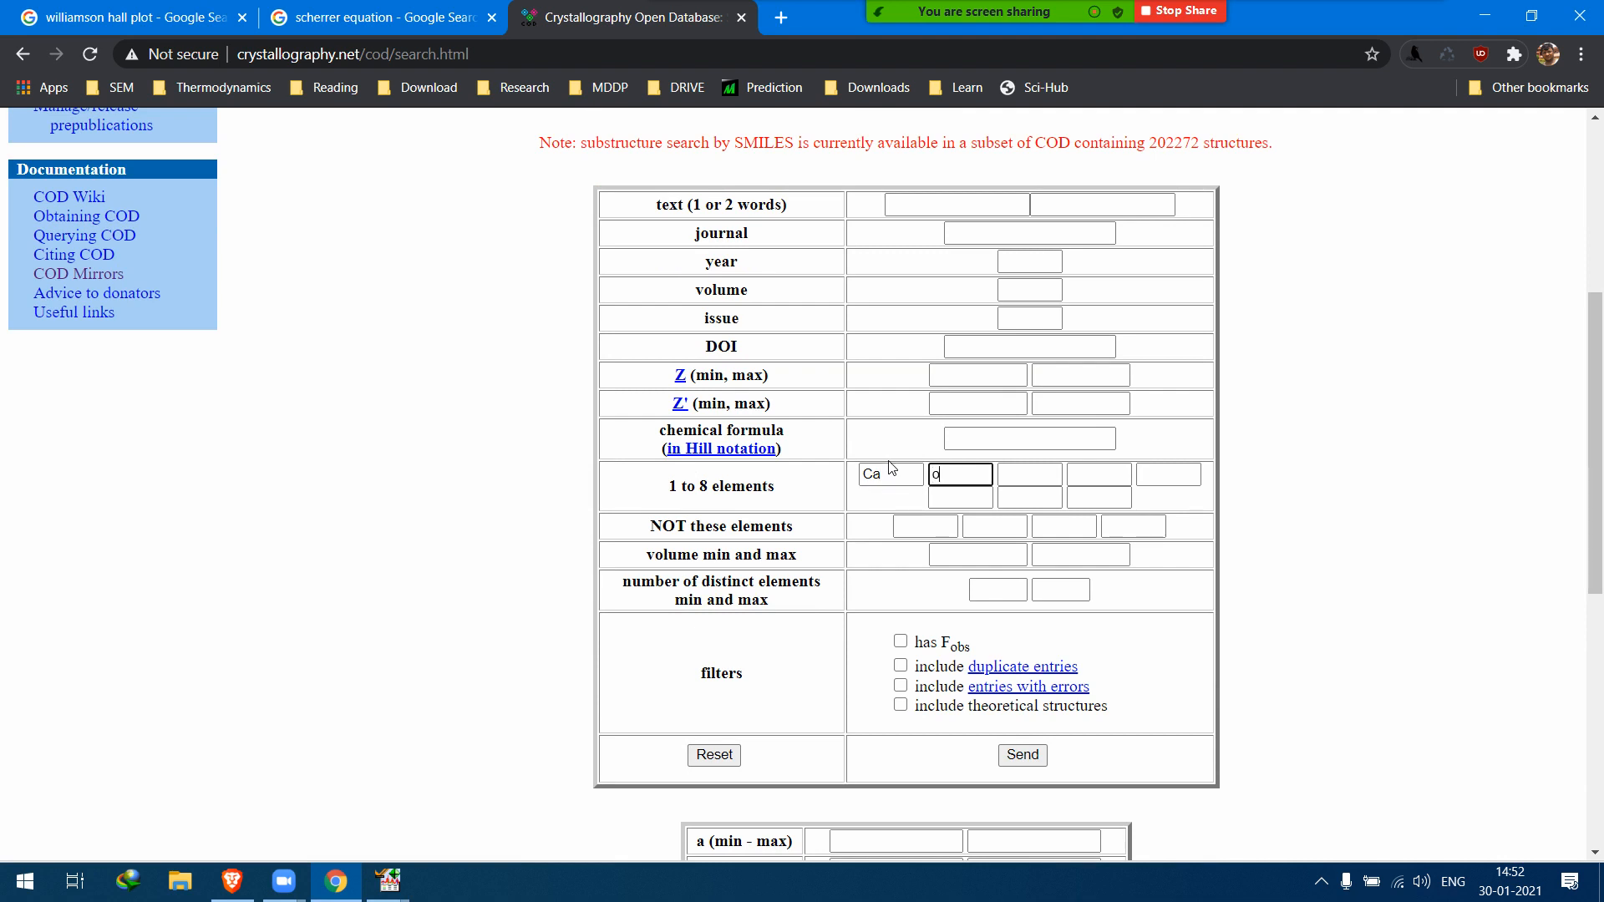
click(984, 590)
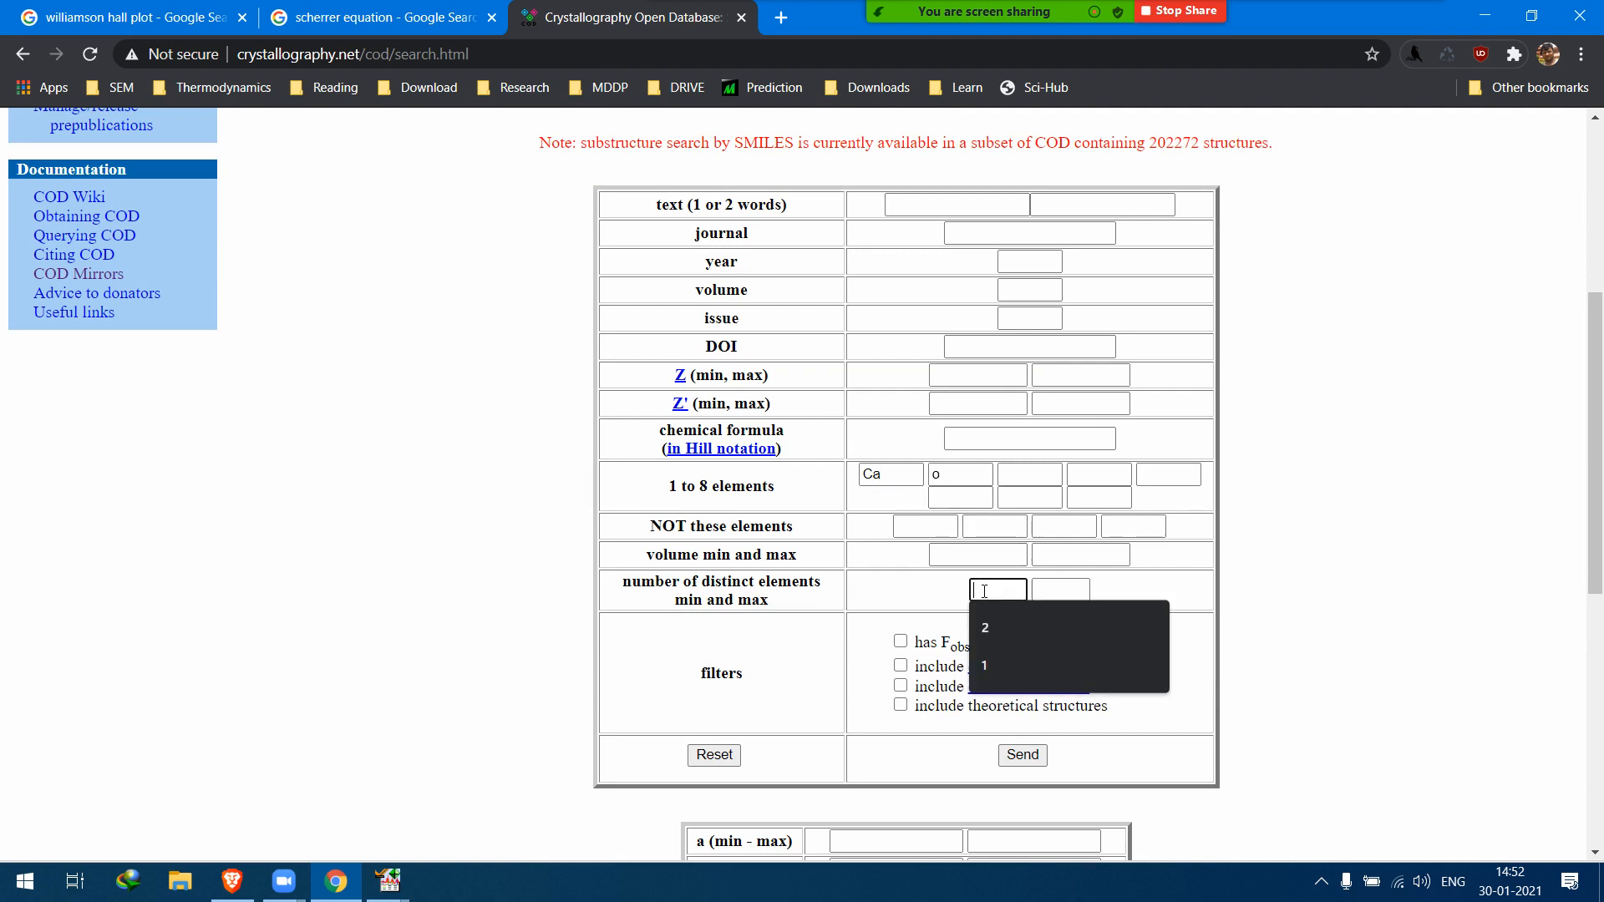
text(2)
key(Tab)
text(2)
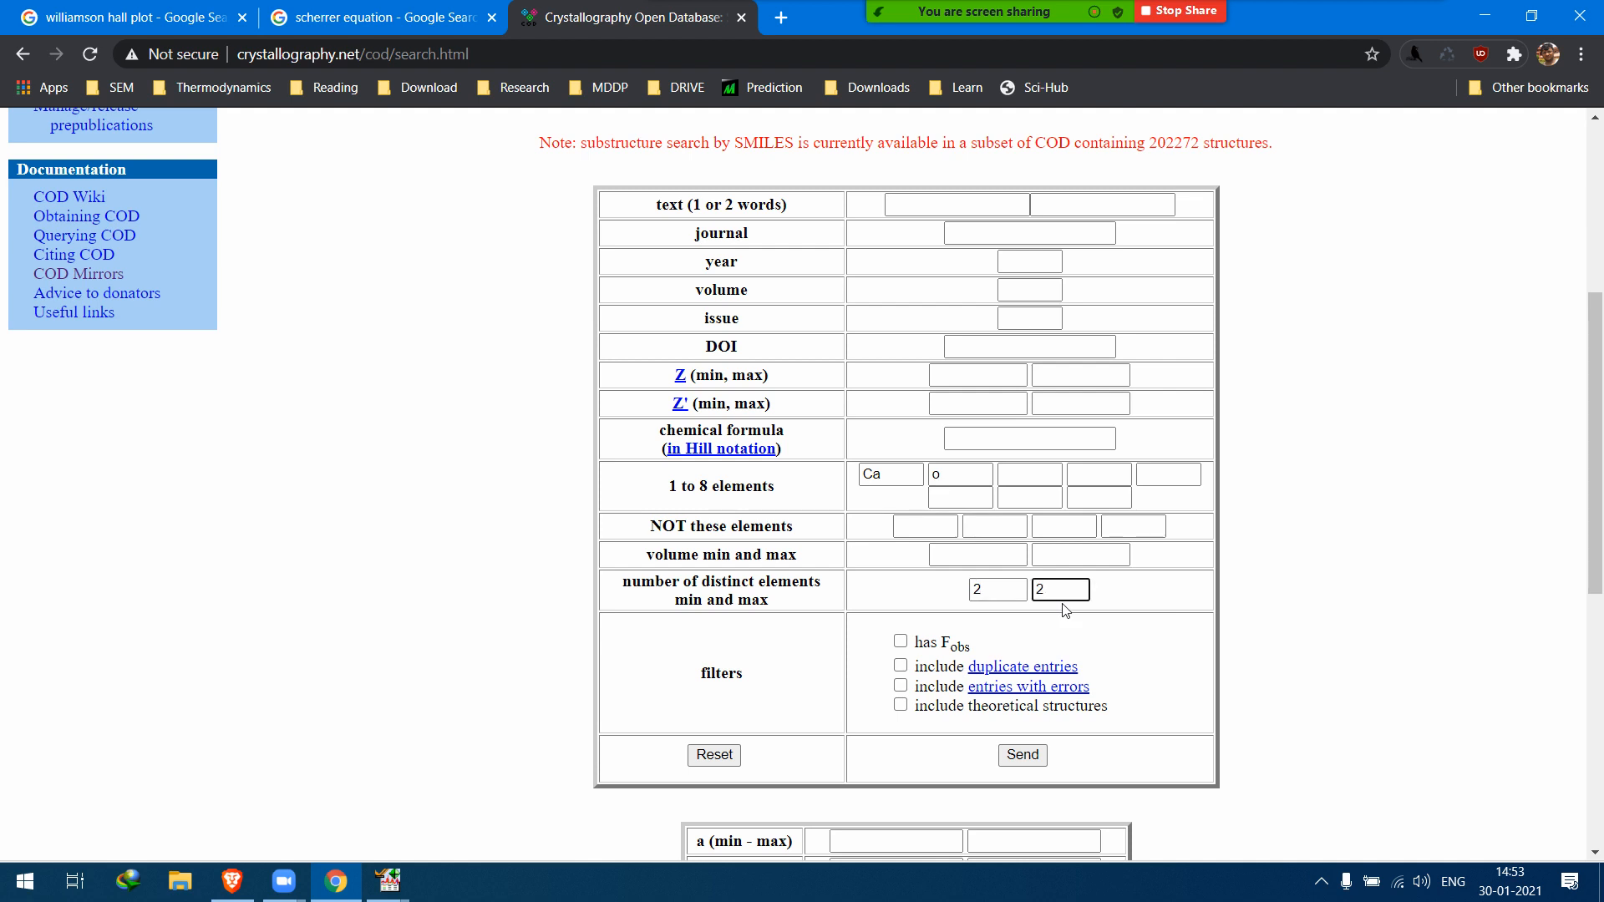
click(1031, 764)
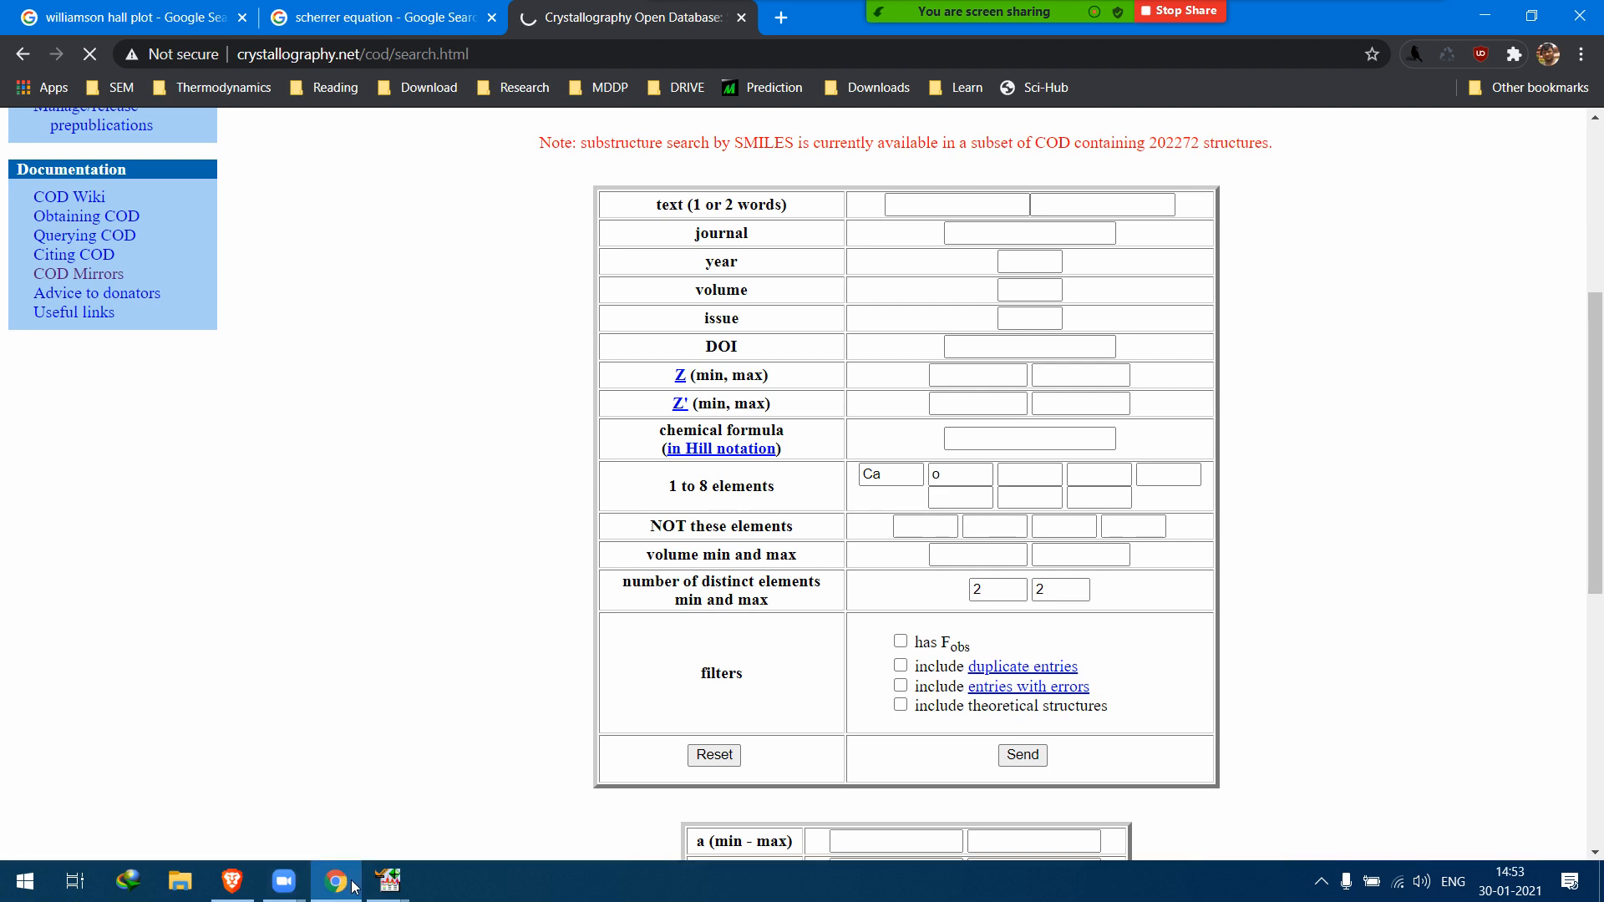
Switch to HighScore Plus and accept the candidates Calcite 98-004-0107 and Eskolaite 98-016-7270 as patterns of Mixture2.
mouse_move(289, 885)
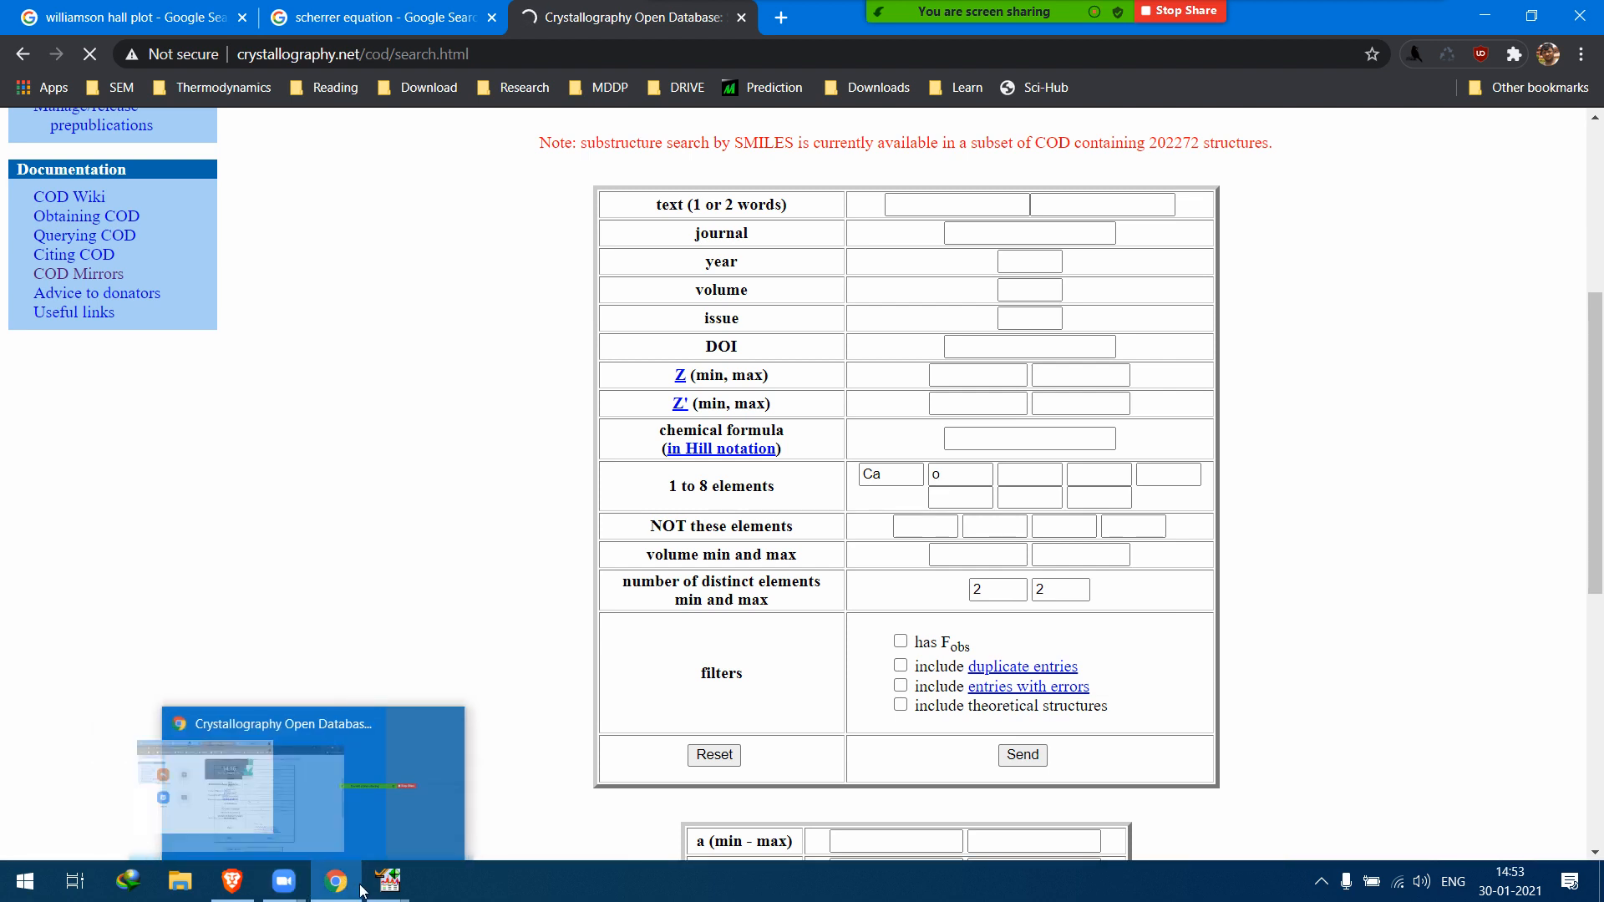
mouse_move(380, 890)
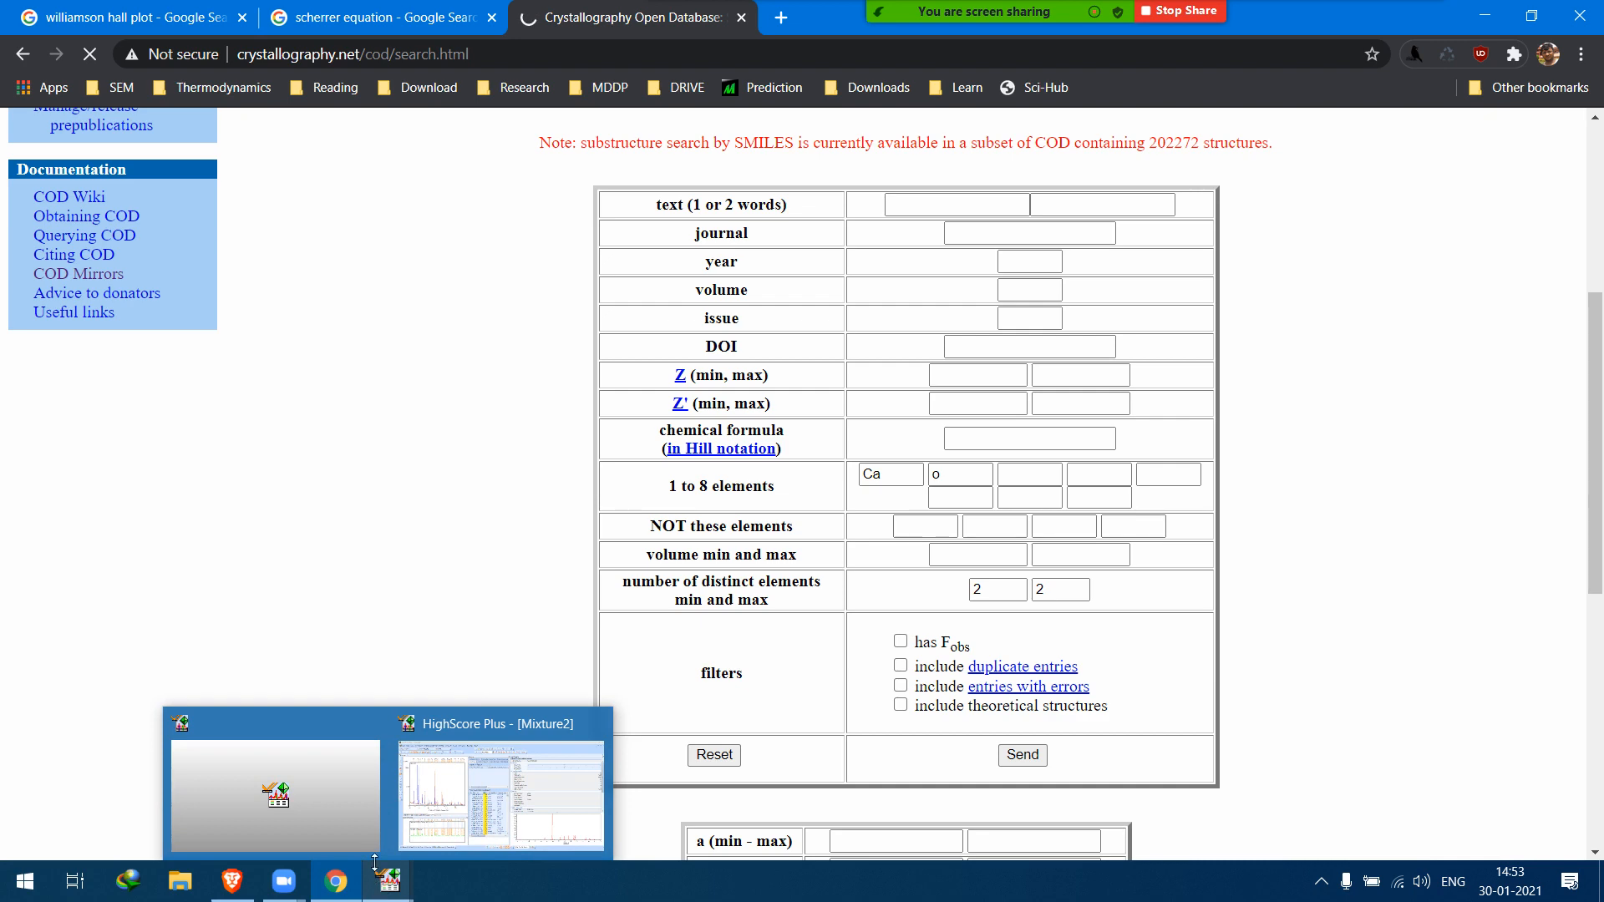
click(481, 810)
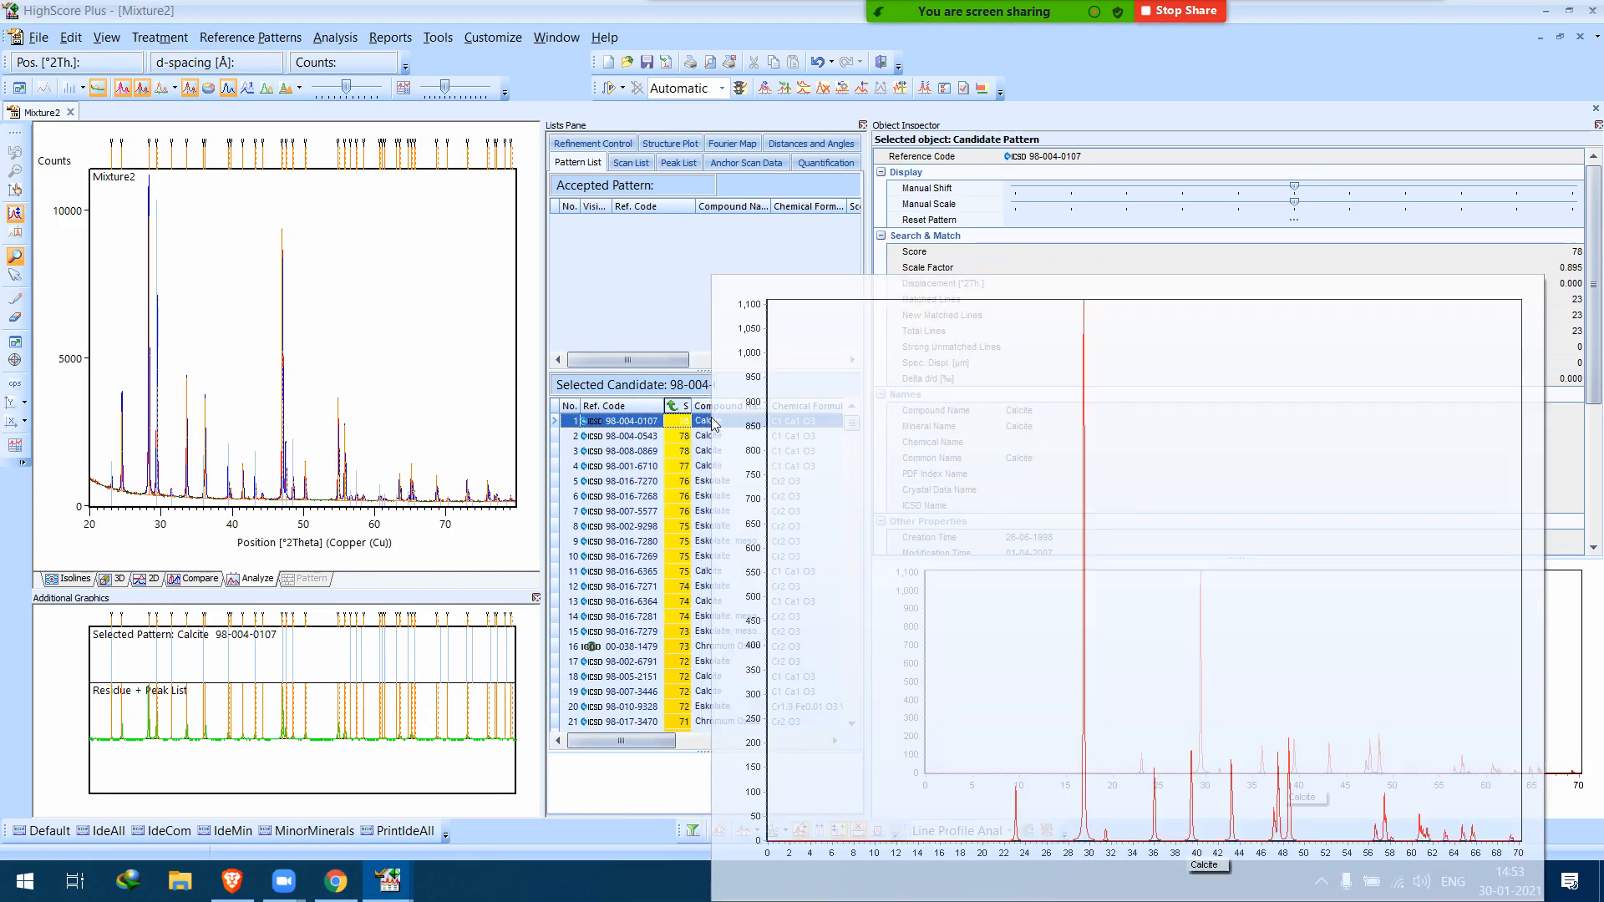
drag(715, 425, 671, 328)
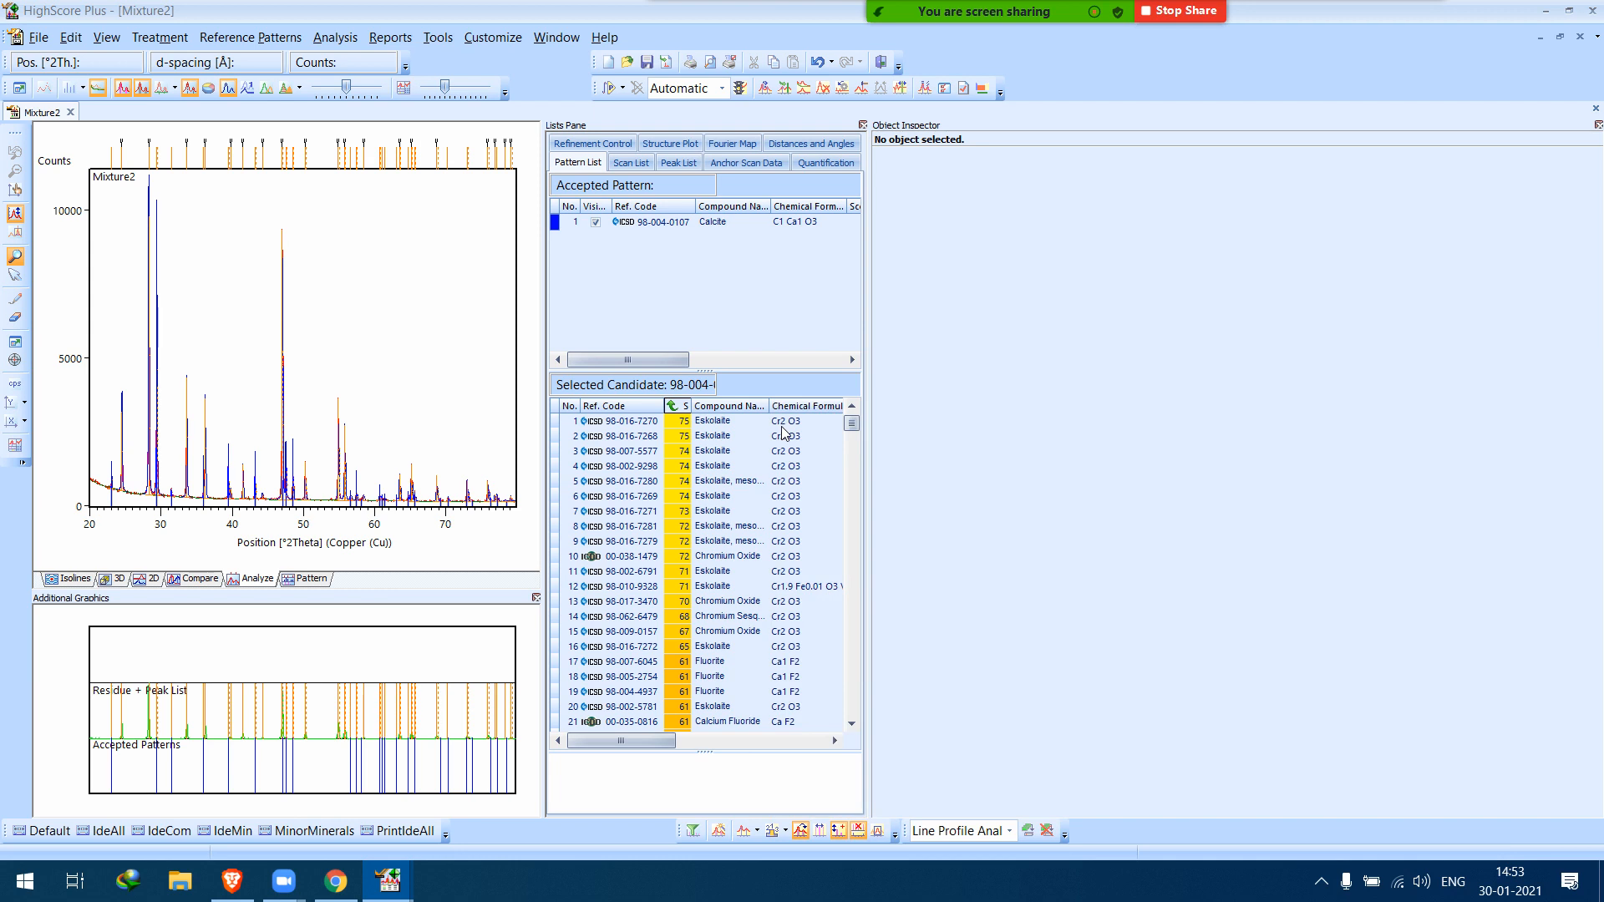
drag(782, 427, 724, 335)
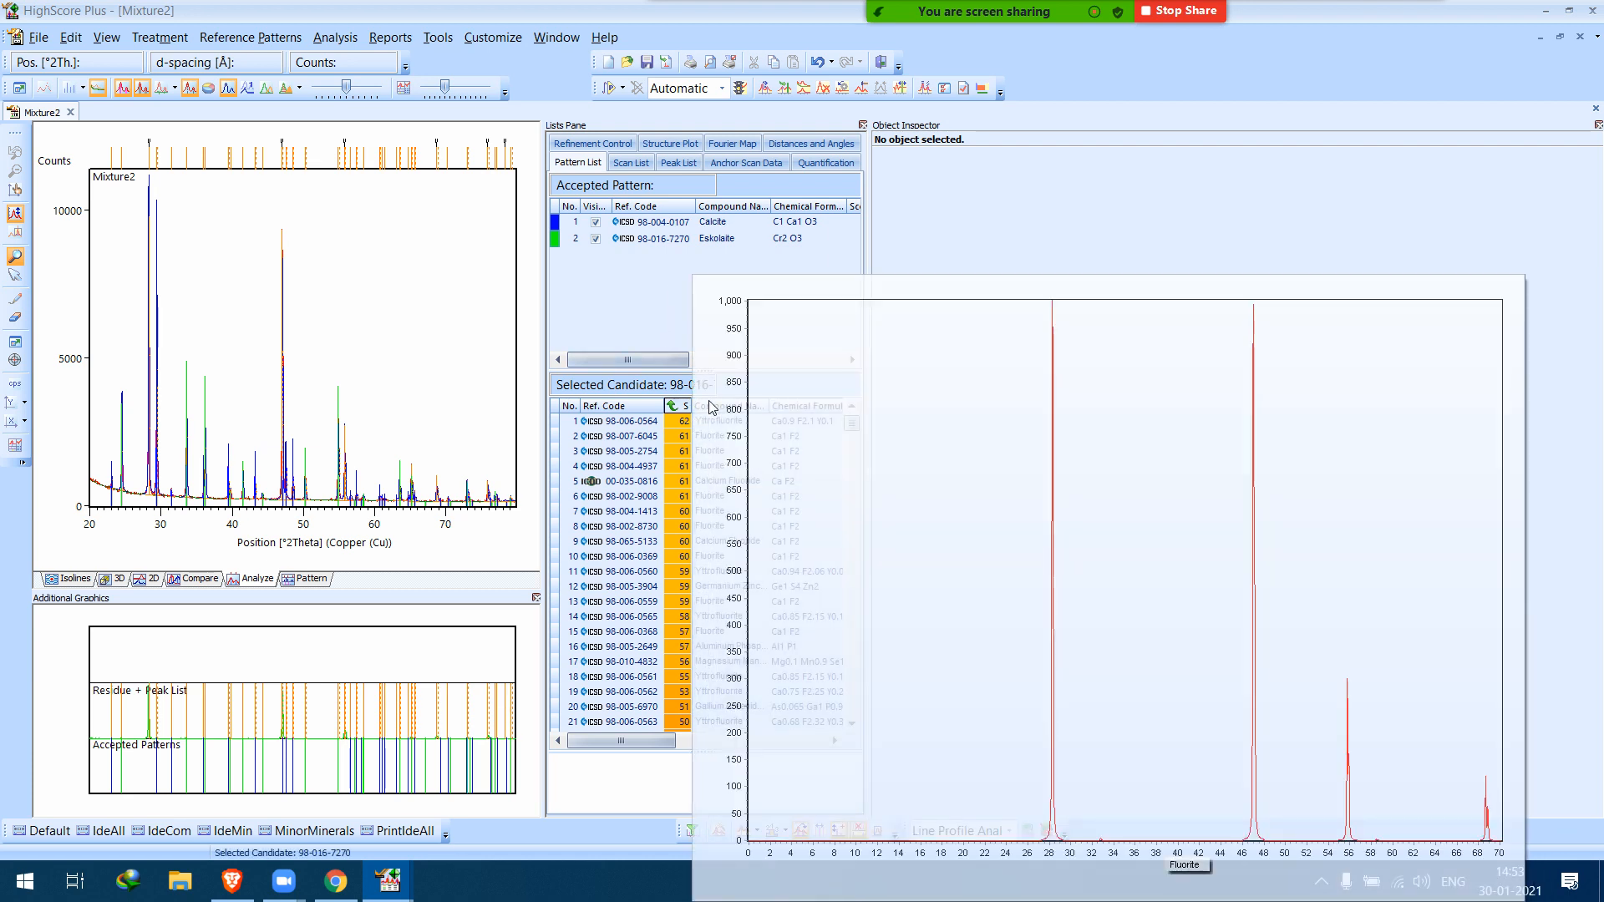
Remove the Eskolaite and Calcite patterns from the accepted pattern list.
click(702, 238)
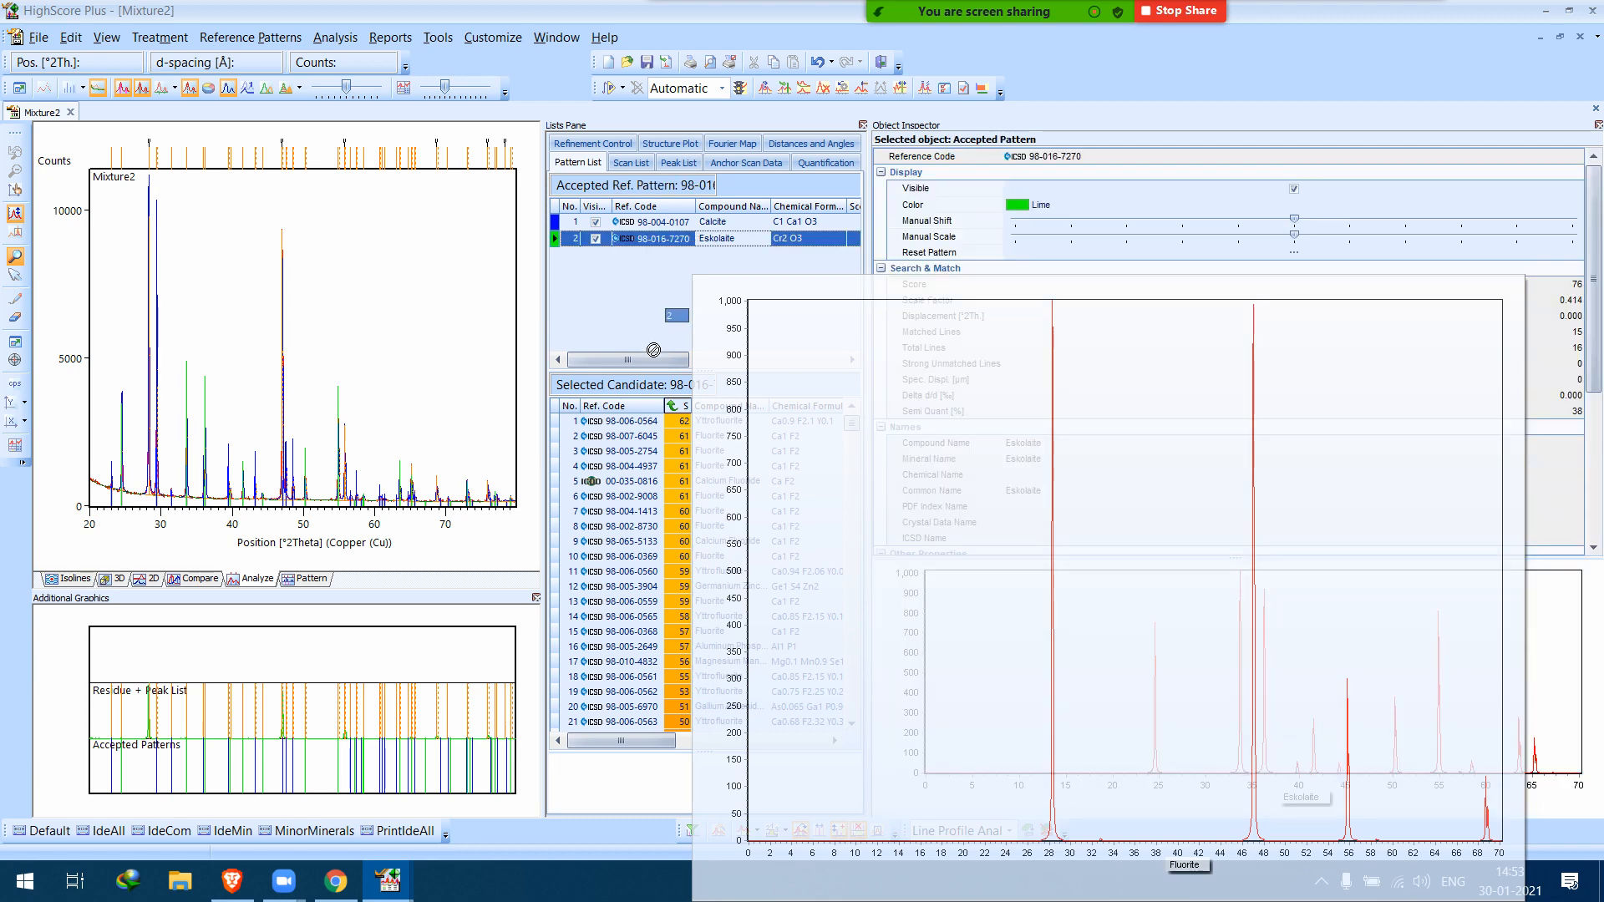
key(Delete)
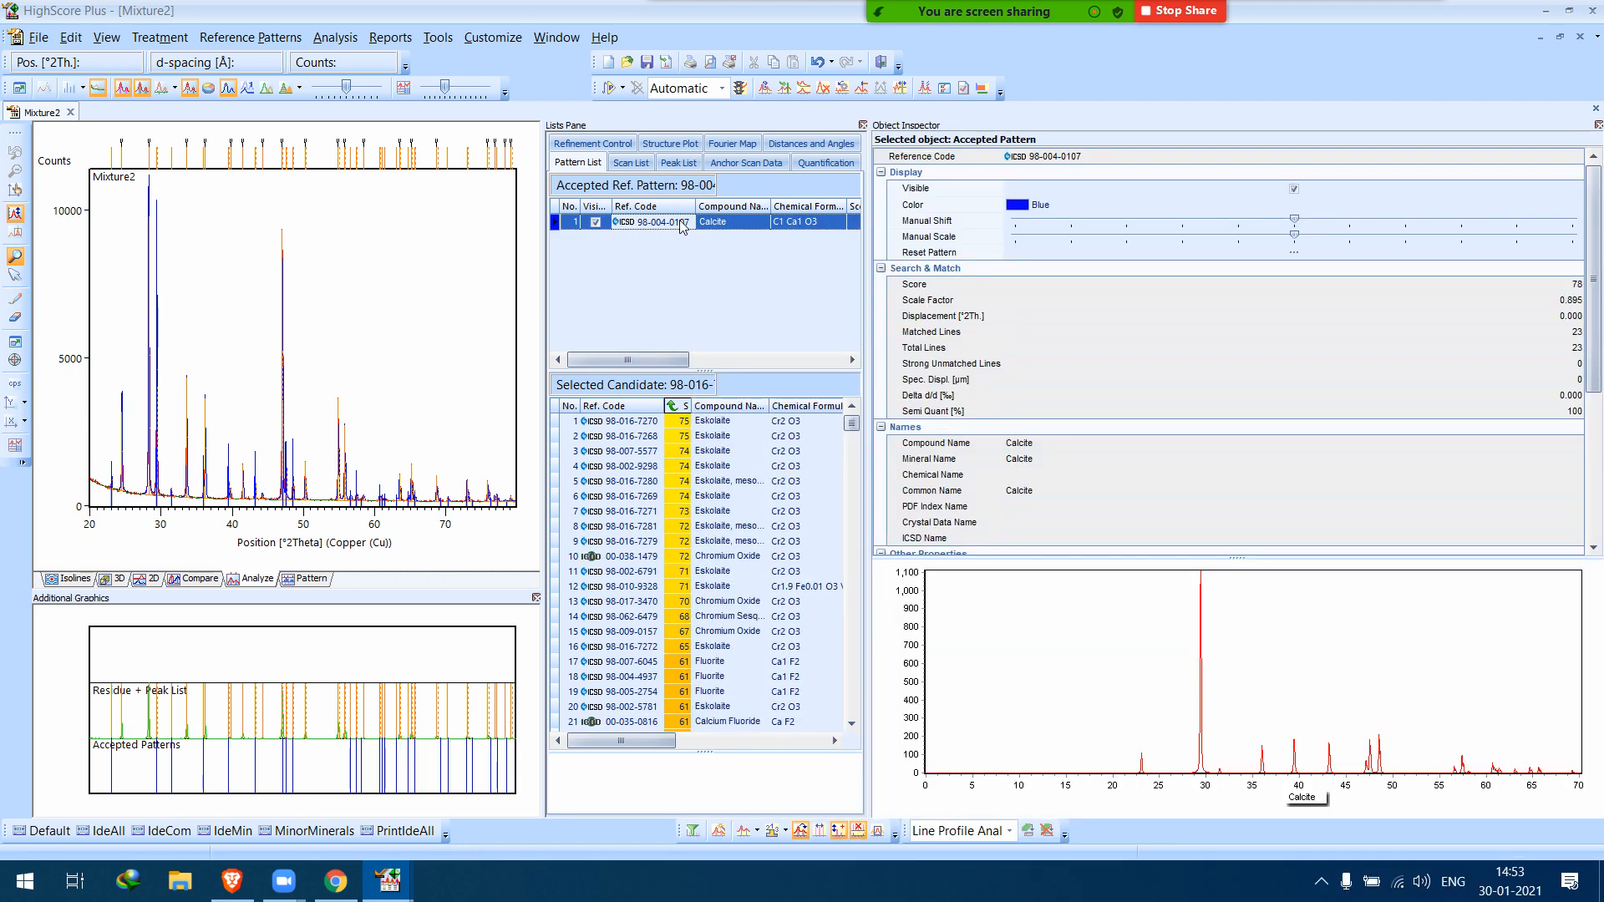
key(Delete)
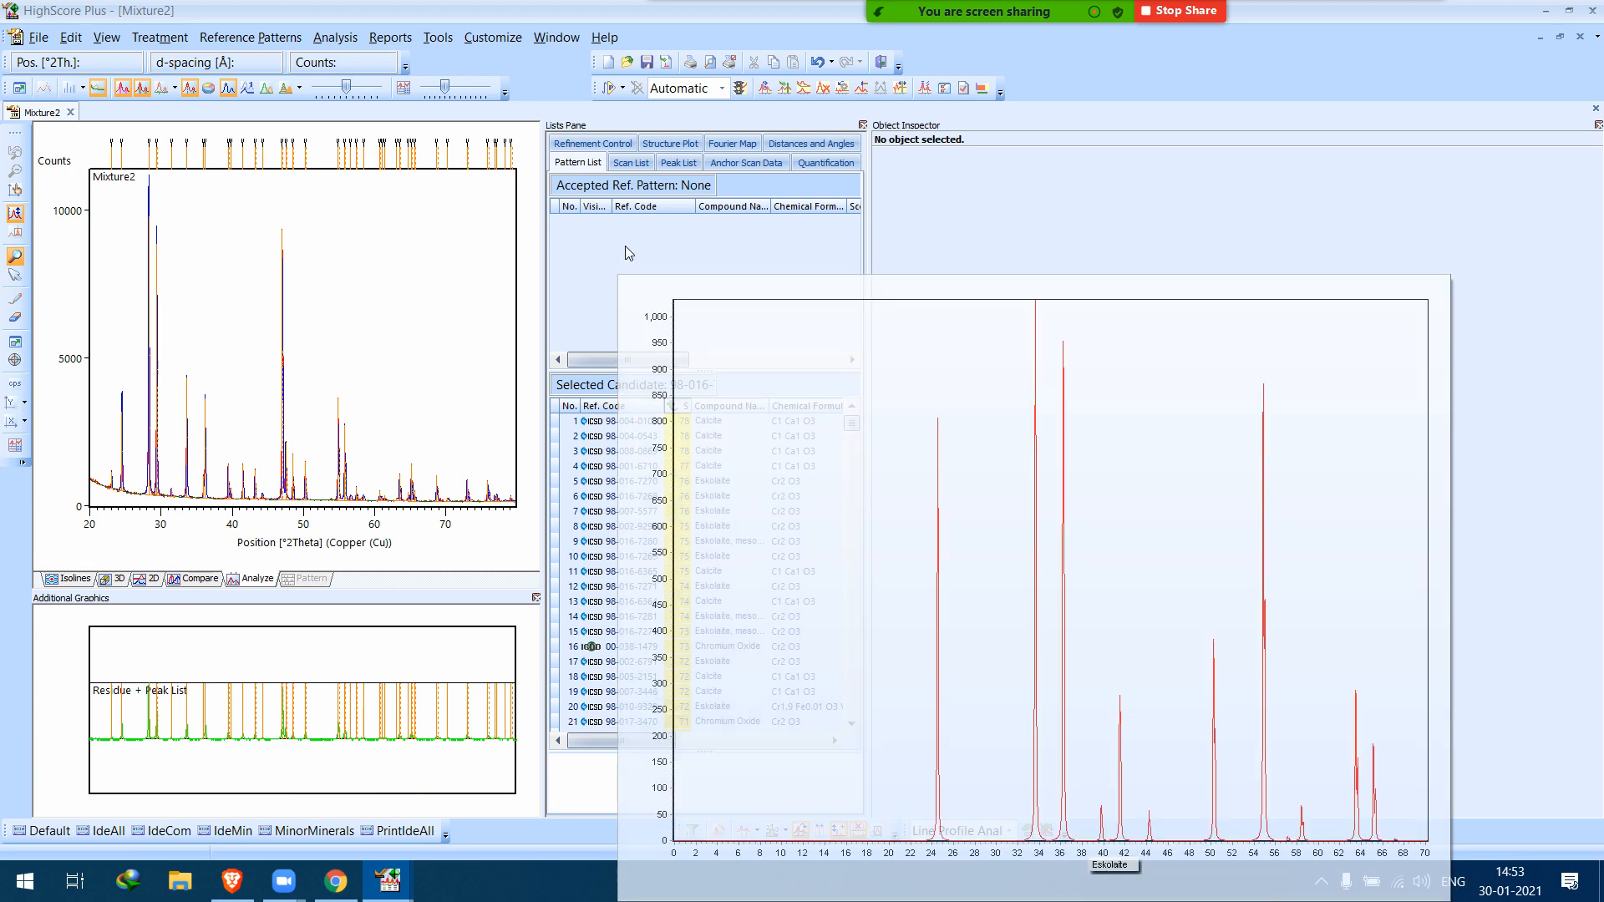
In Chrome, add element C to the Ca and o database search, set minimum and maximum distinct elements to 3, and rerun it.
click(335, 881)
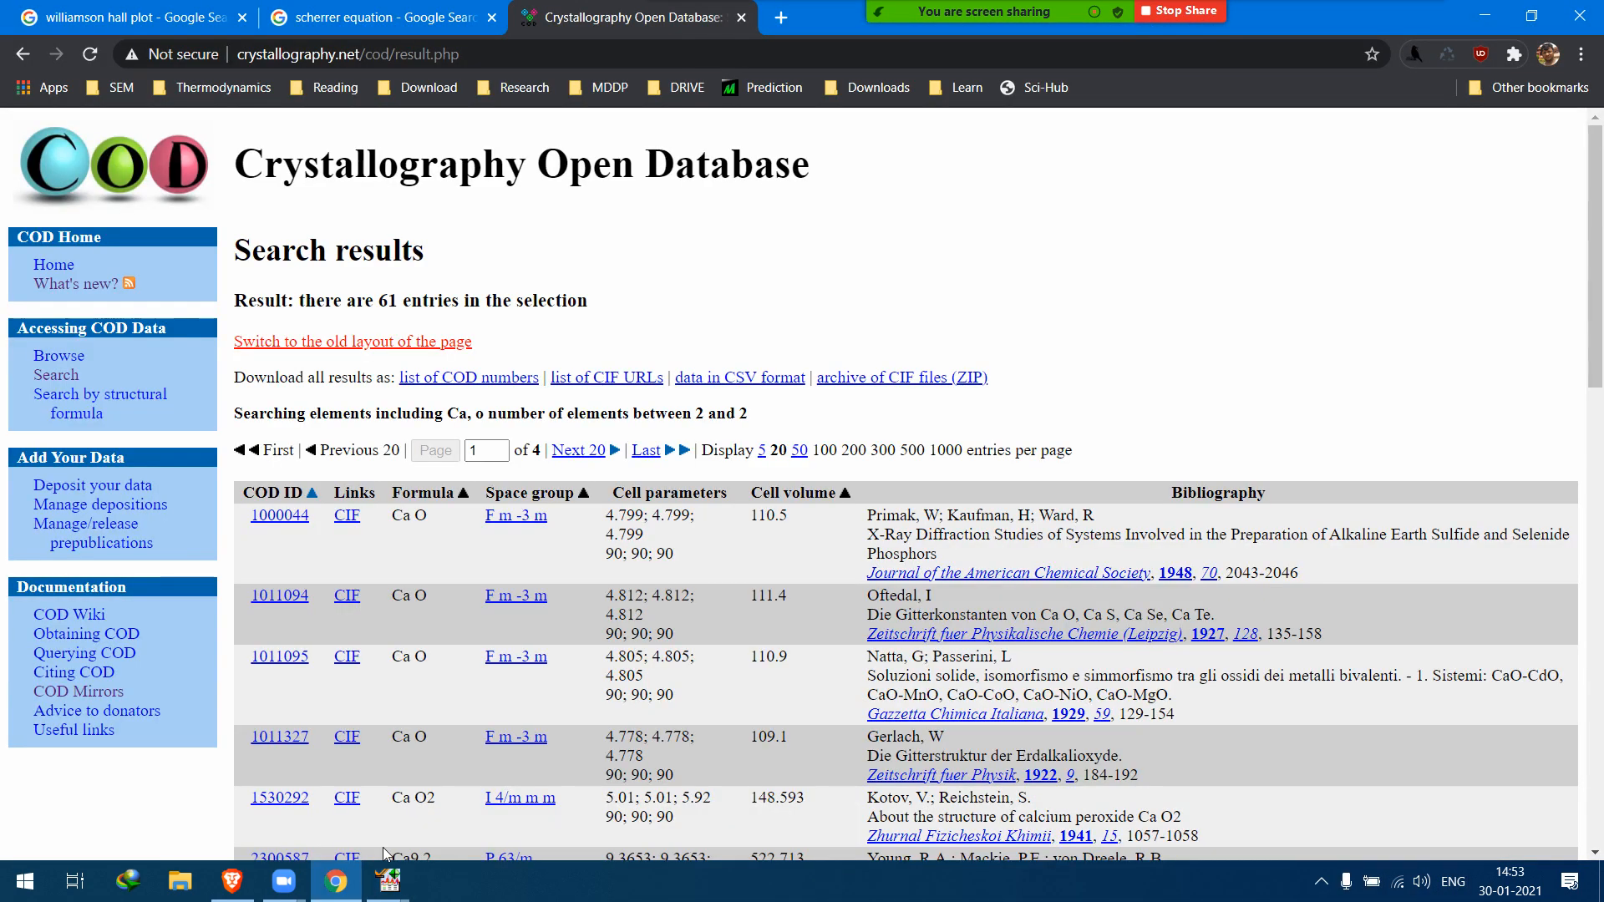
scroll(524, 539, down, 3)
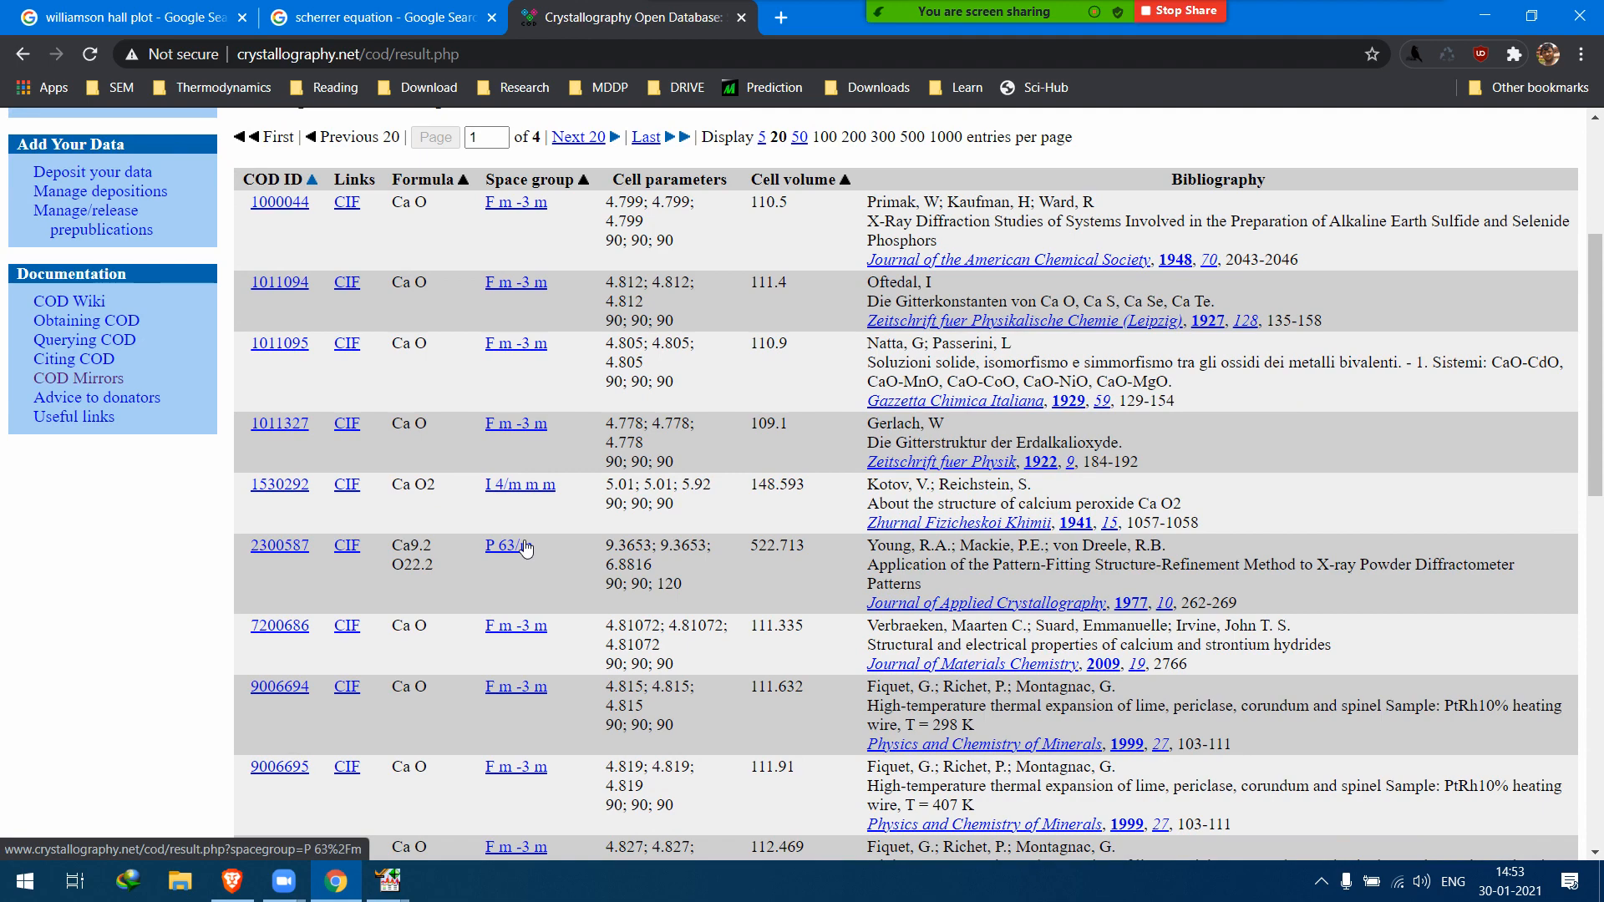
scroll(555, 487, up, 3)
scroll(555, 486, down, 3)
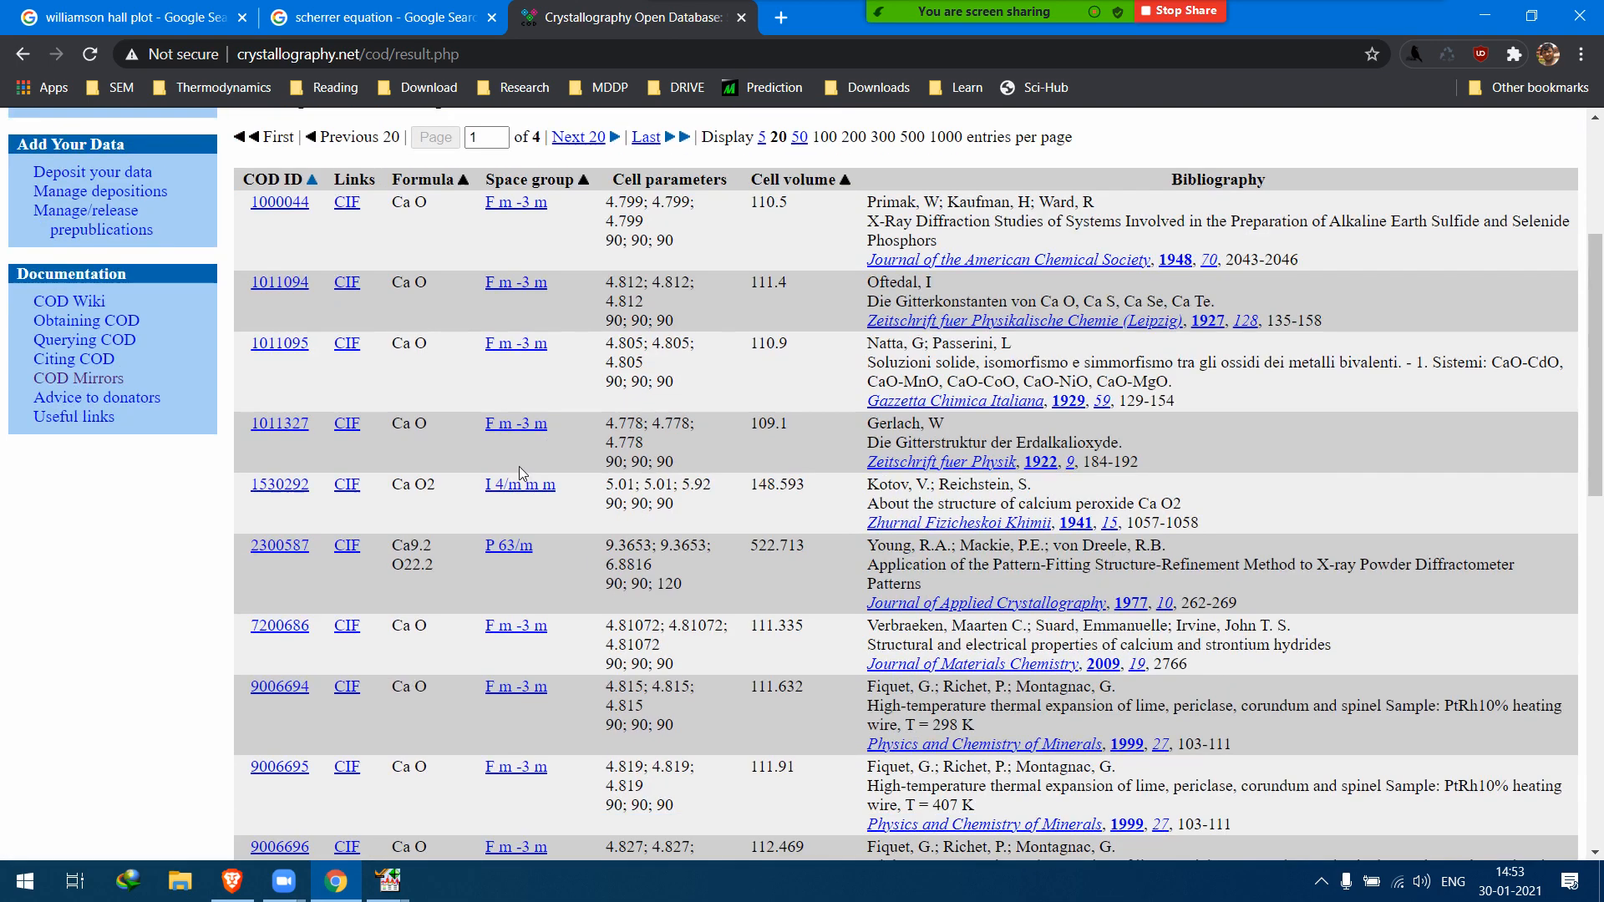
scroll(519, 466, up, 3)
click(23, 54)
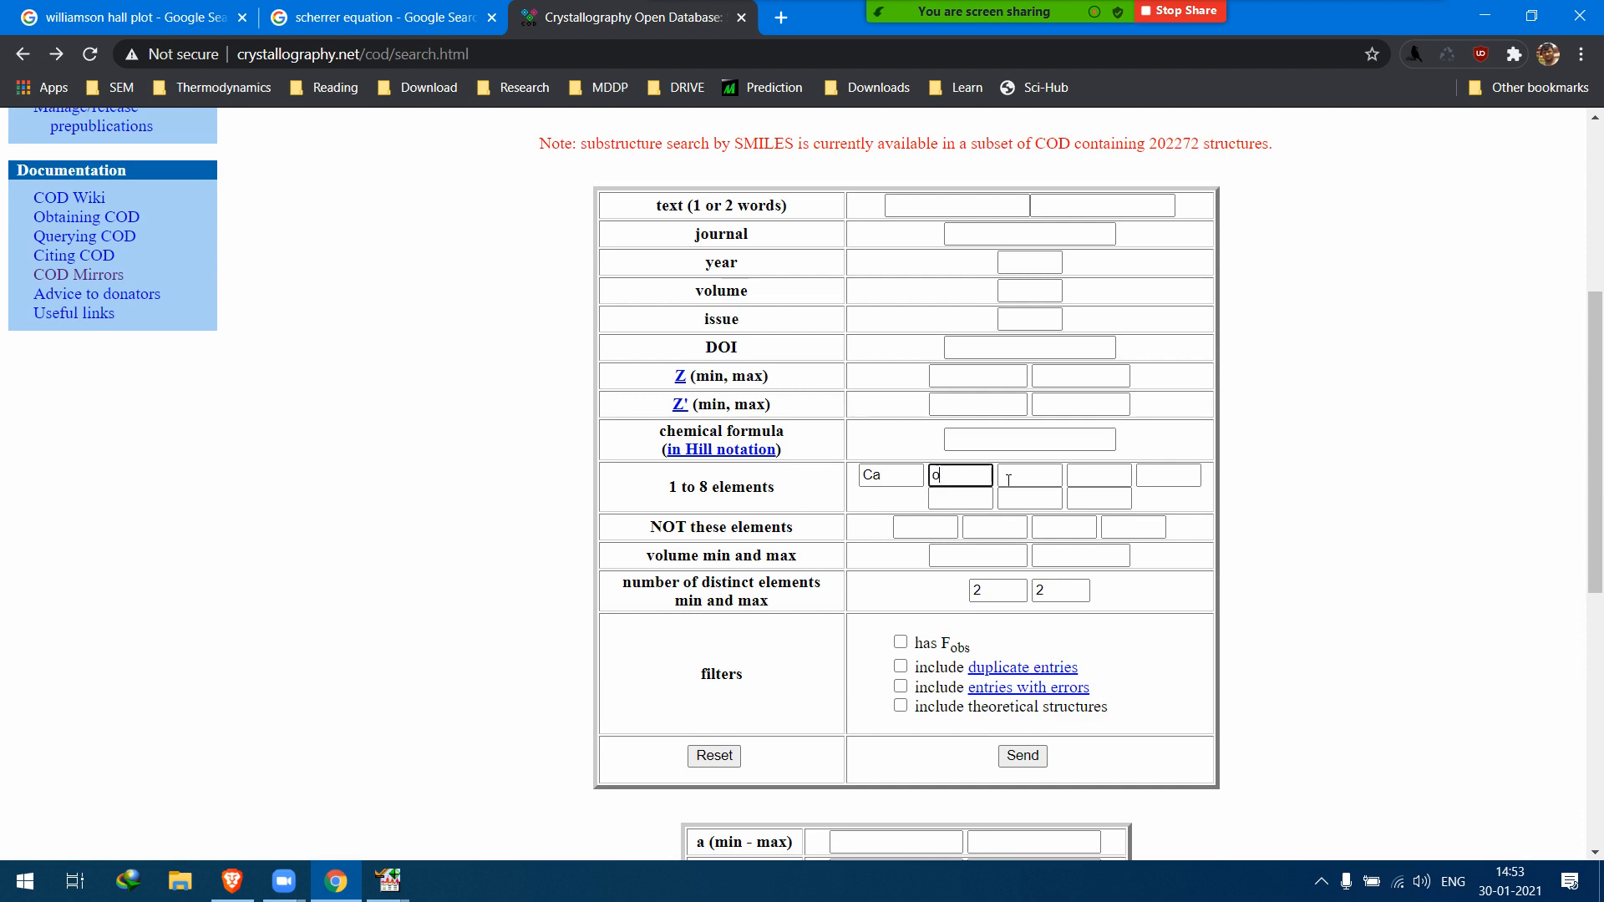
click(1021, 476)
text(C)
double_click(978, 590)
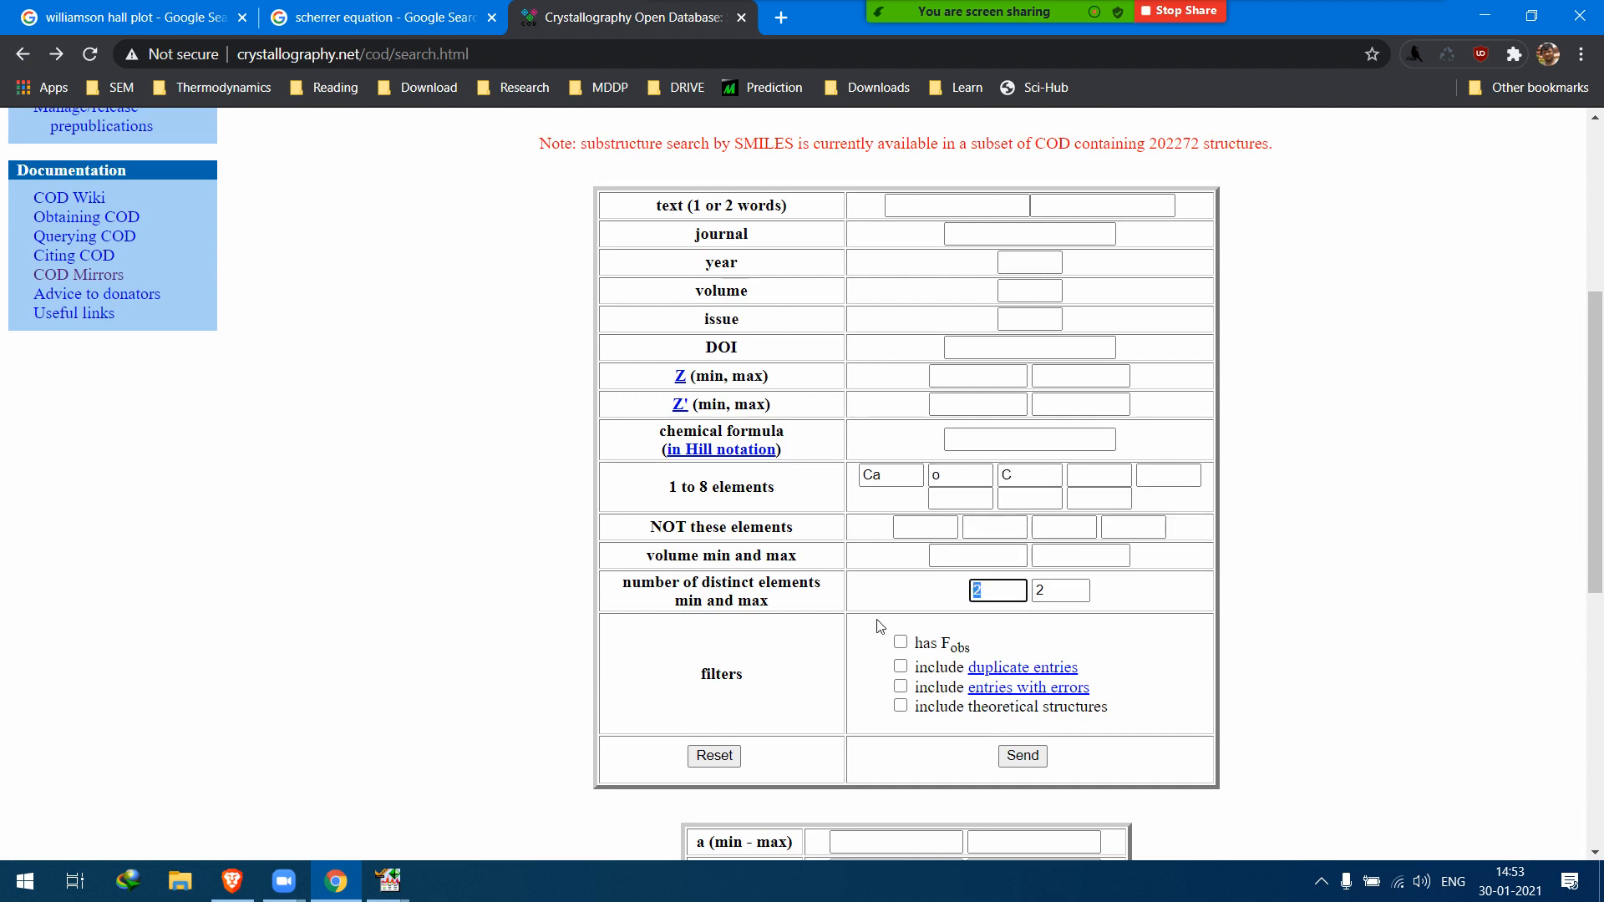
text(3)
key(Tab)
text(3)
click(1014, 758)
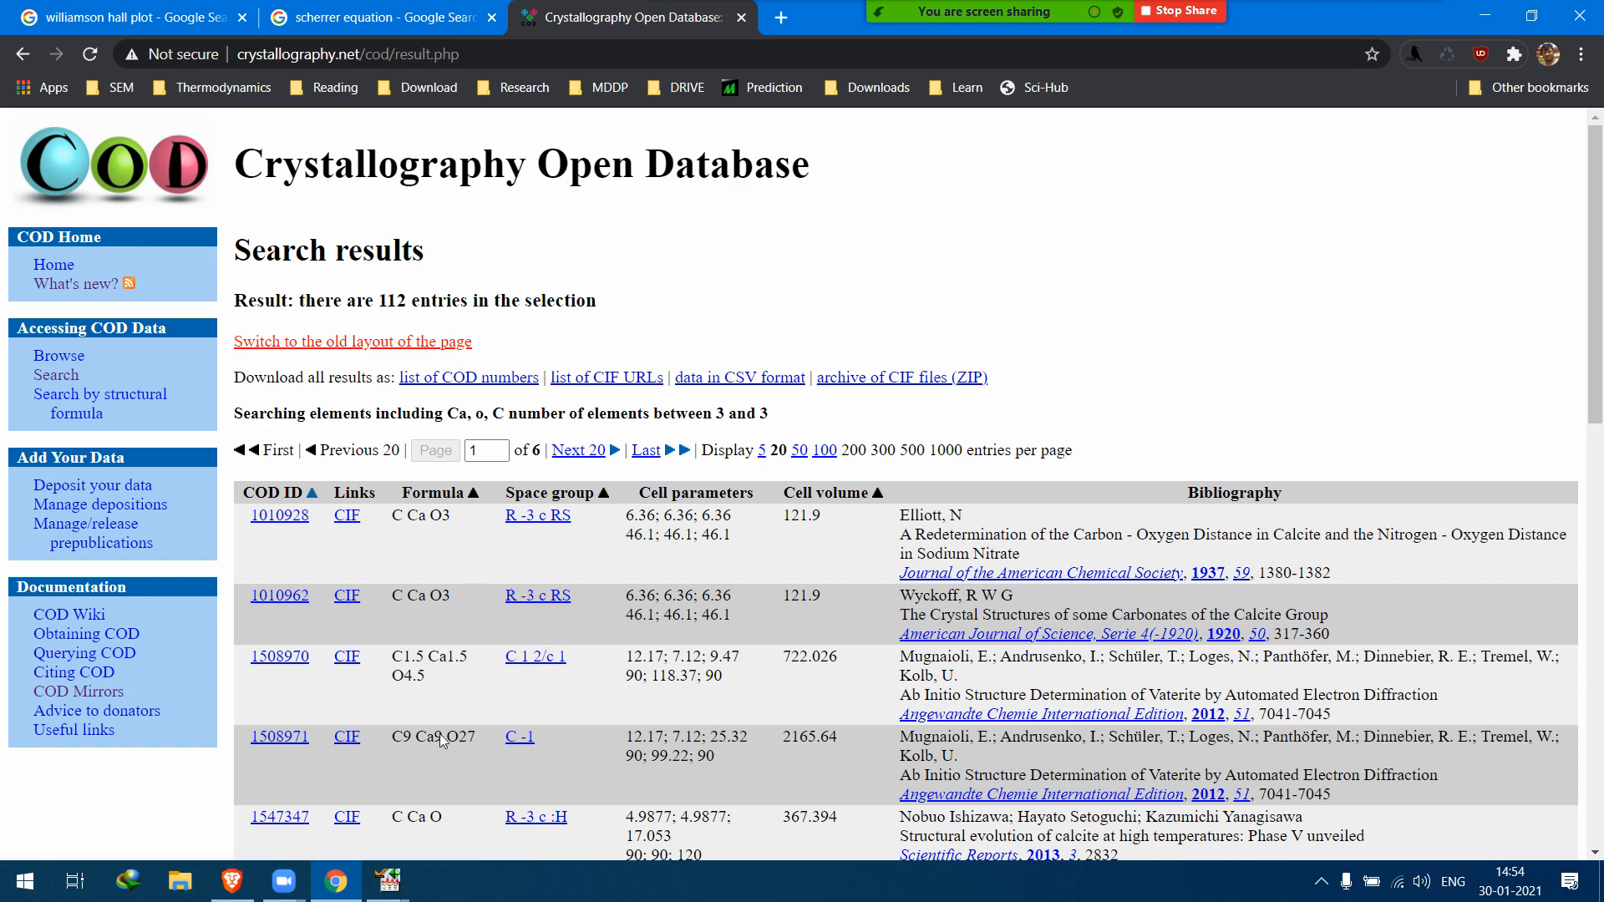
Return to HighScore Plus, widen the Lists Pane, and examine the crystallographic parameters of the Calcite 98-004-0107 reference pattern.
click(452, 772)
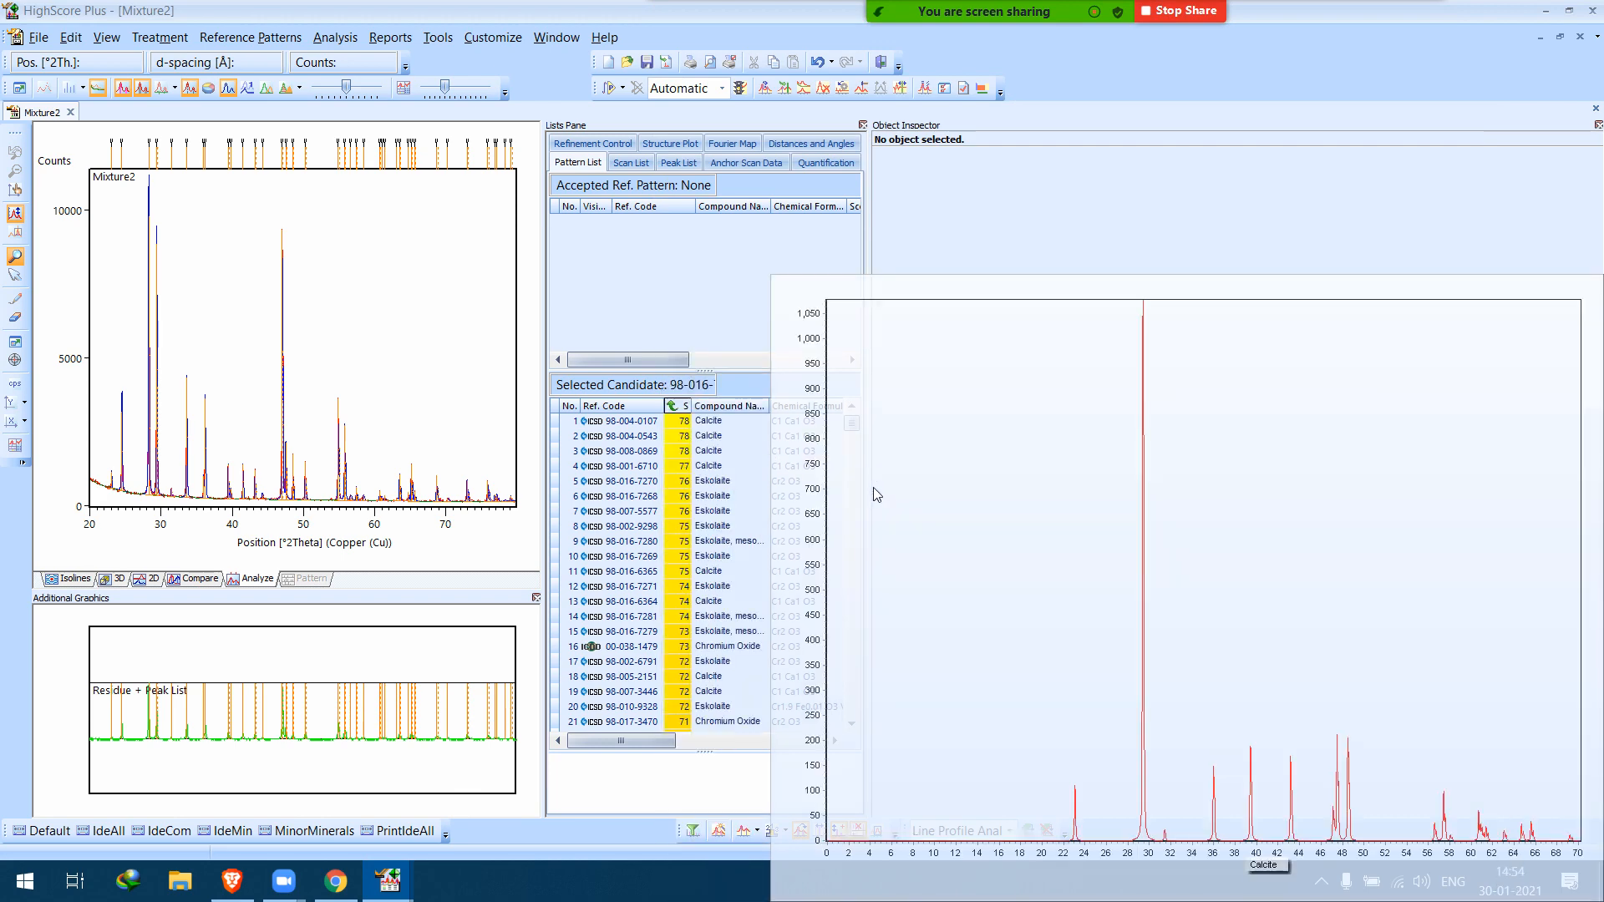
drag(869, 490, 1192, 501)
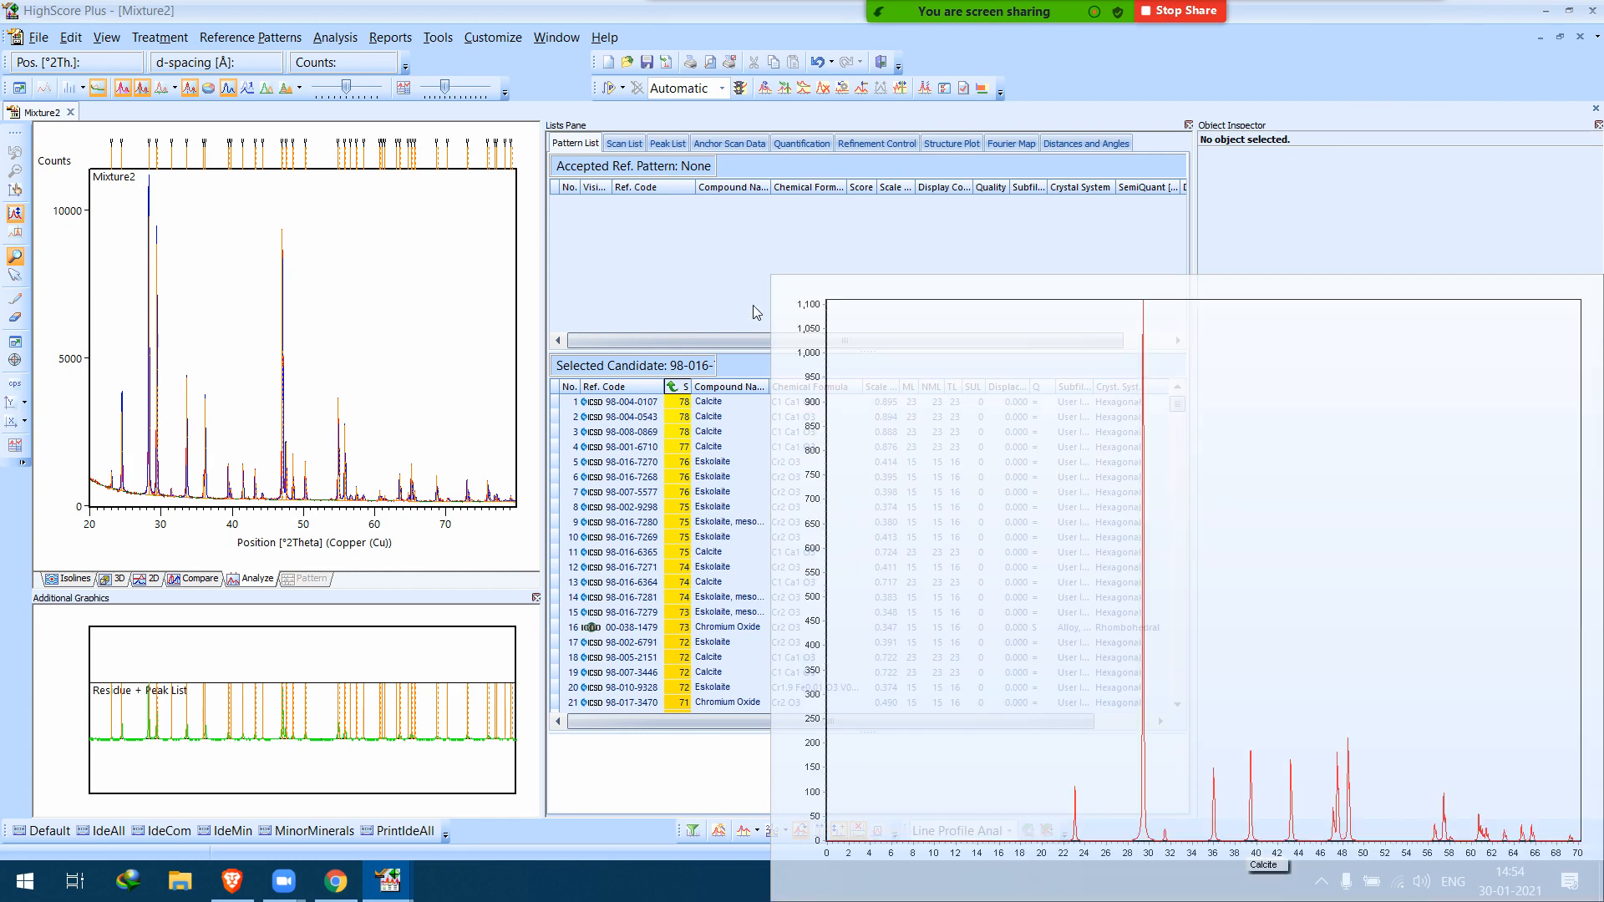
click(709, 403)
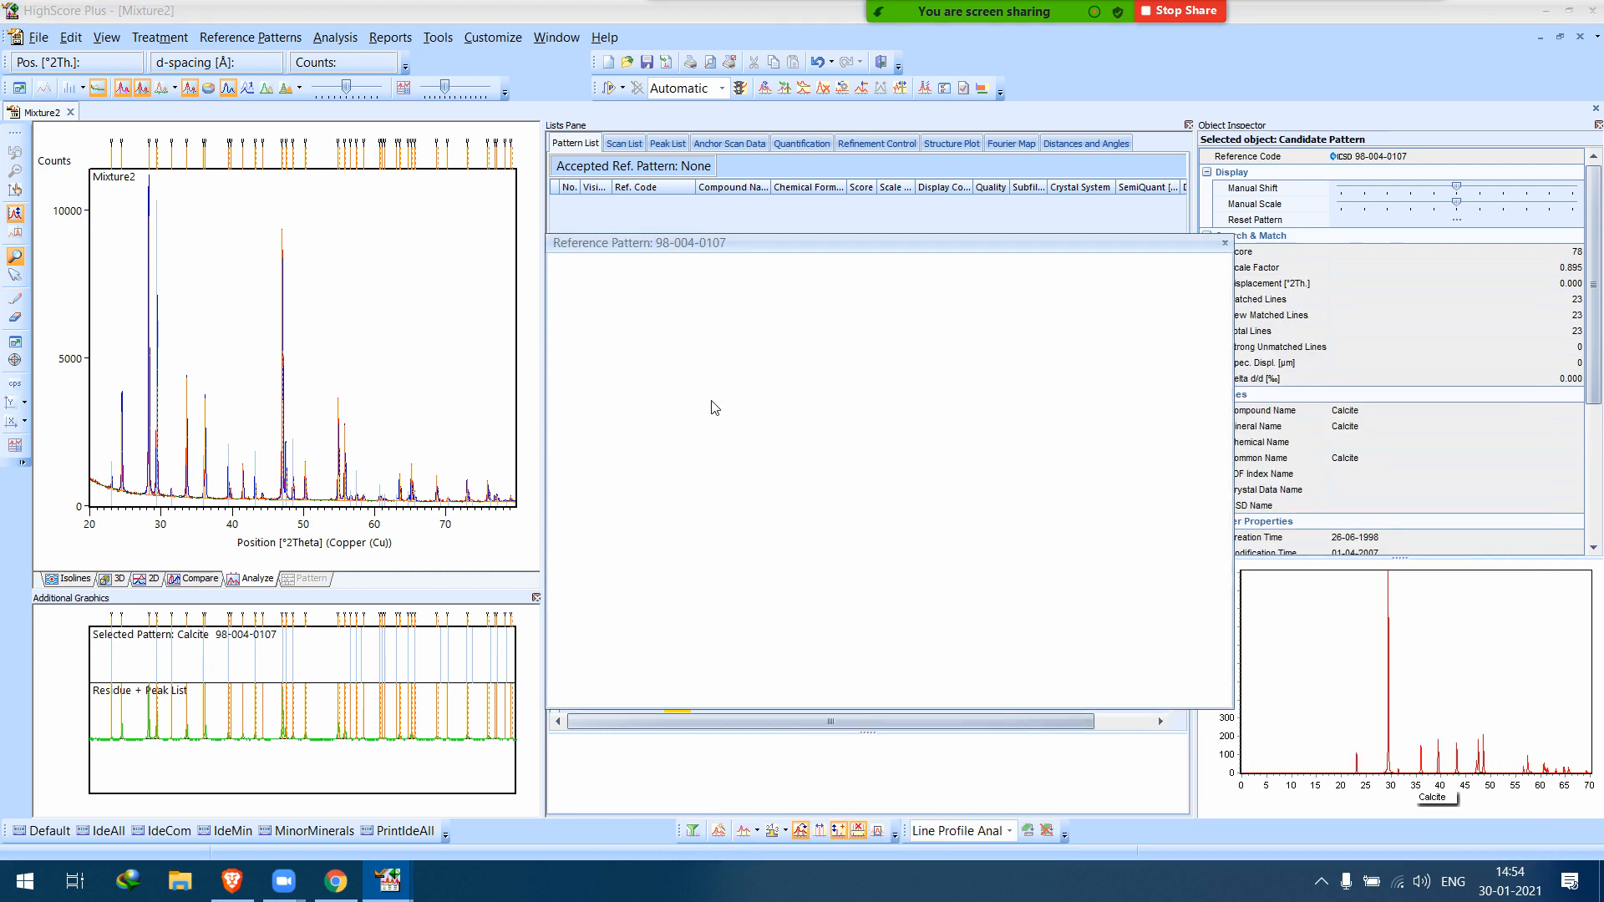
scroll(881, 399, down, 4)
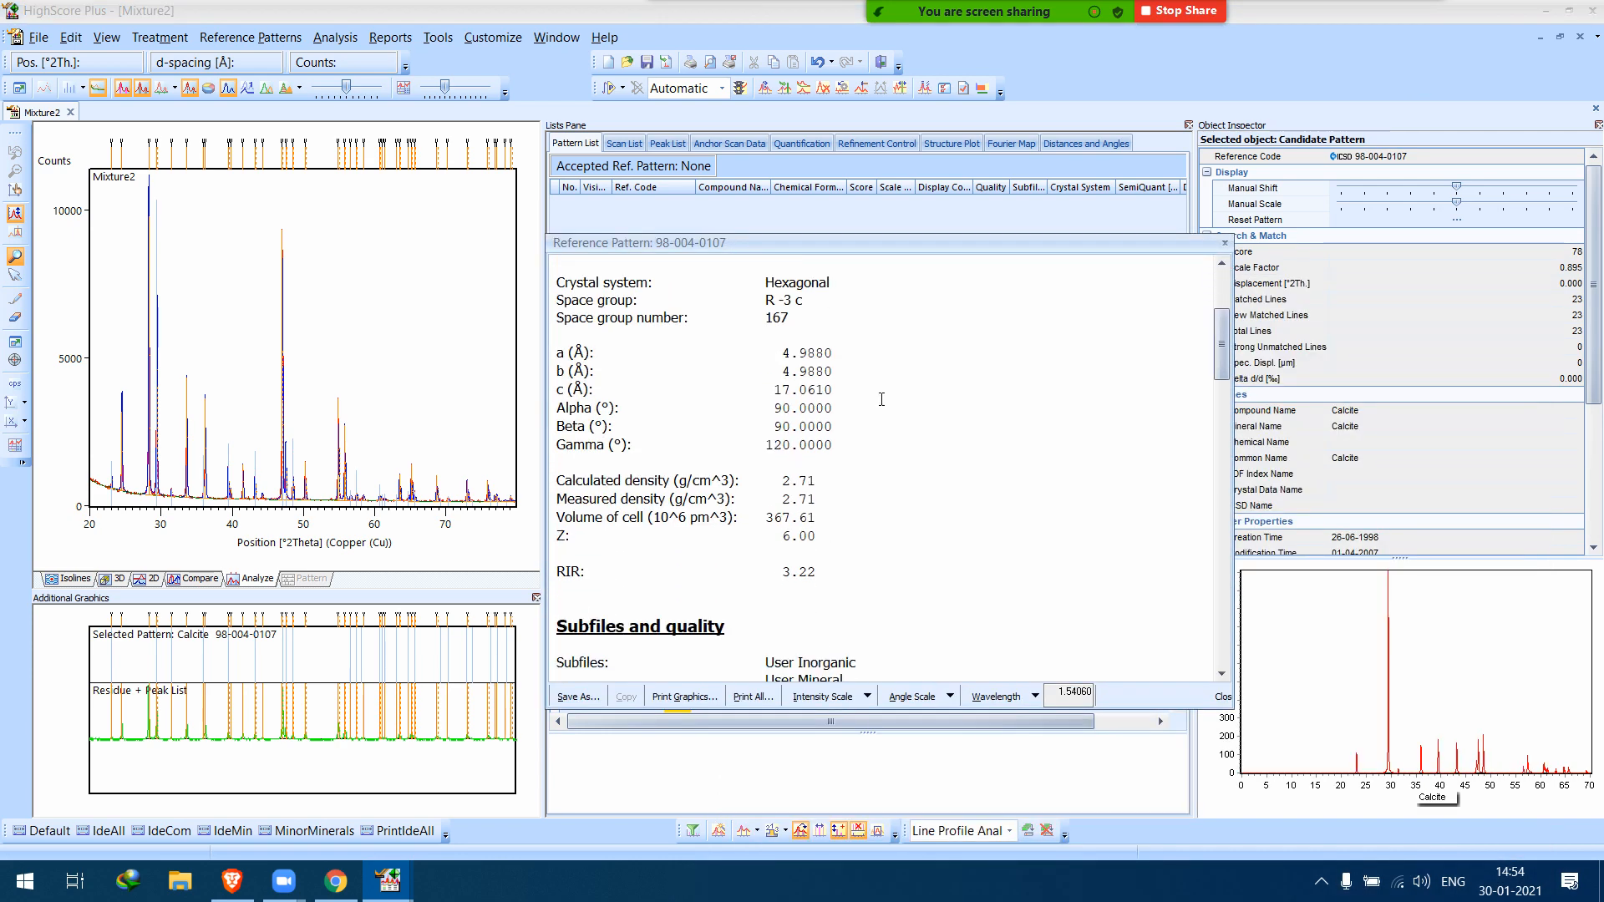
Return to Chrome, look through the calcite search results, and save the CIF of entry 1547347 as CaCo3.
click(1224, 244)
click(1545, 10)
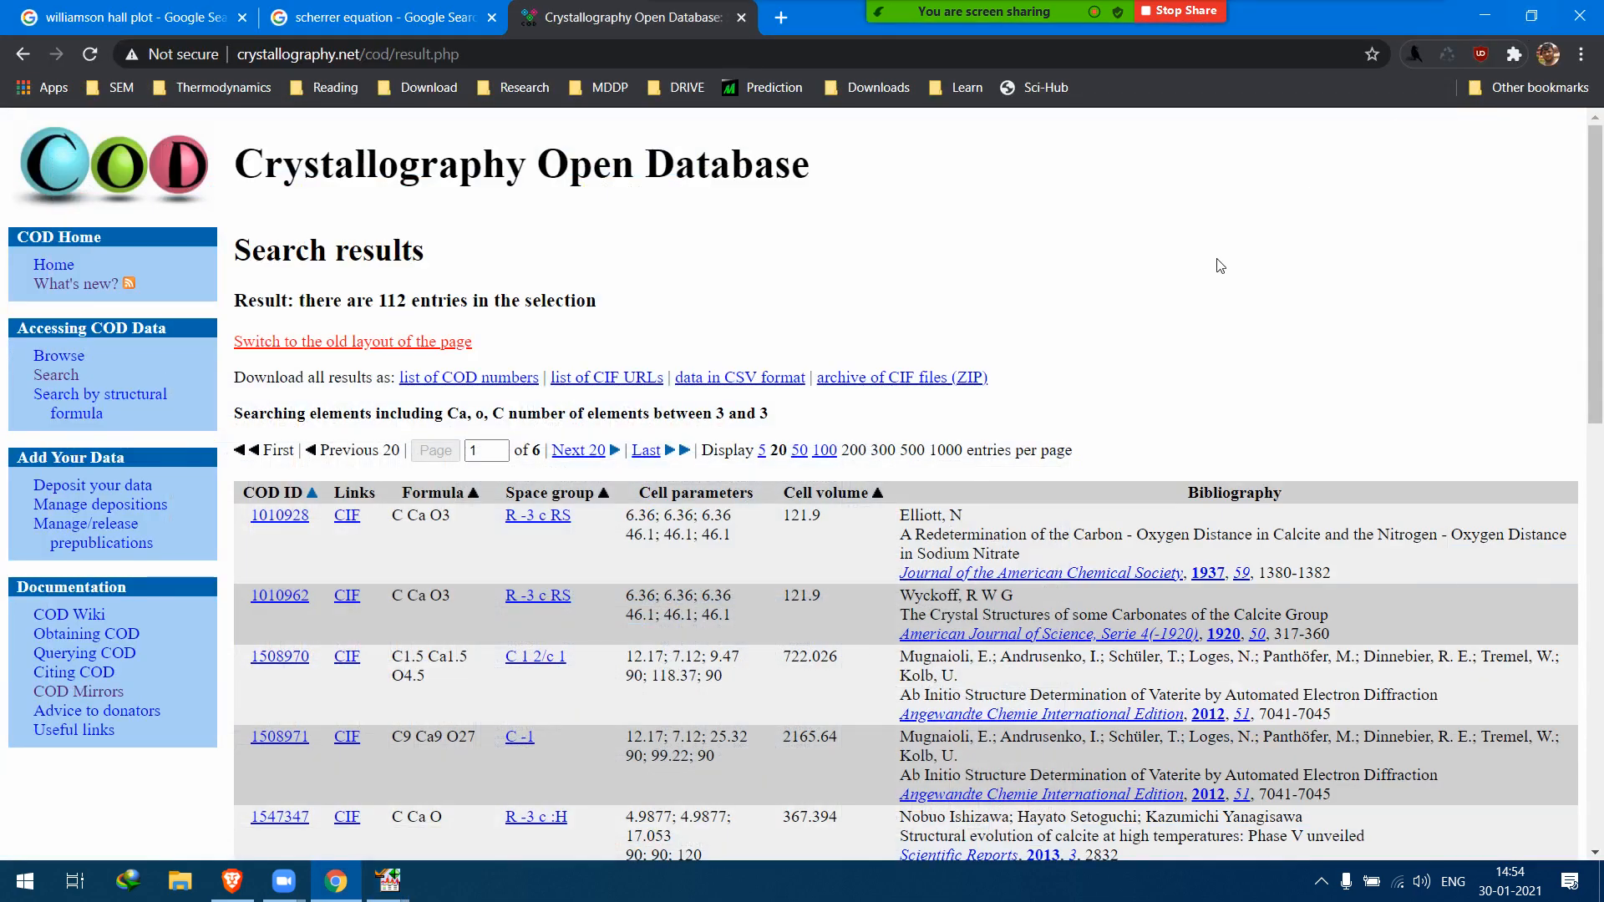
scroll(484, 553, down, 6)
scroll(484, 553, down, 5)
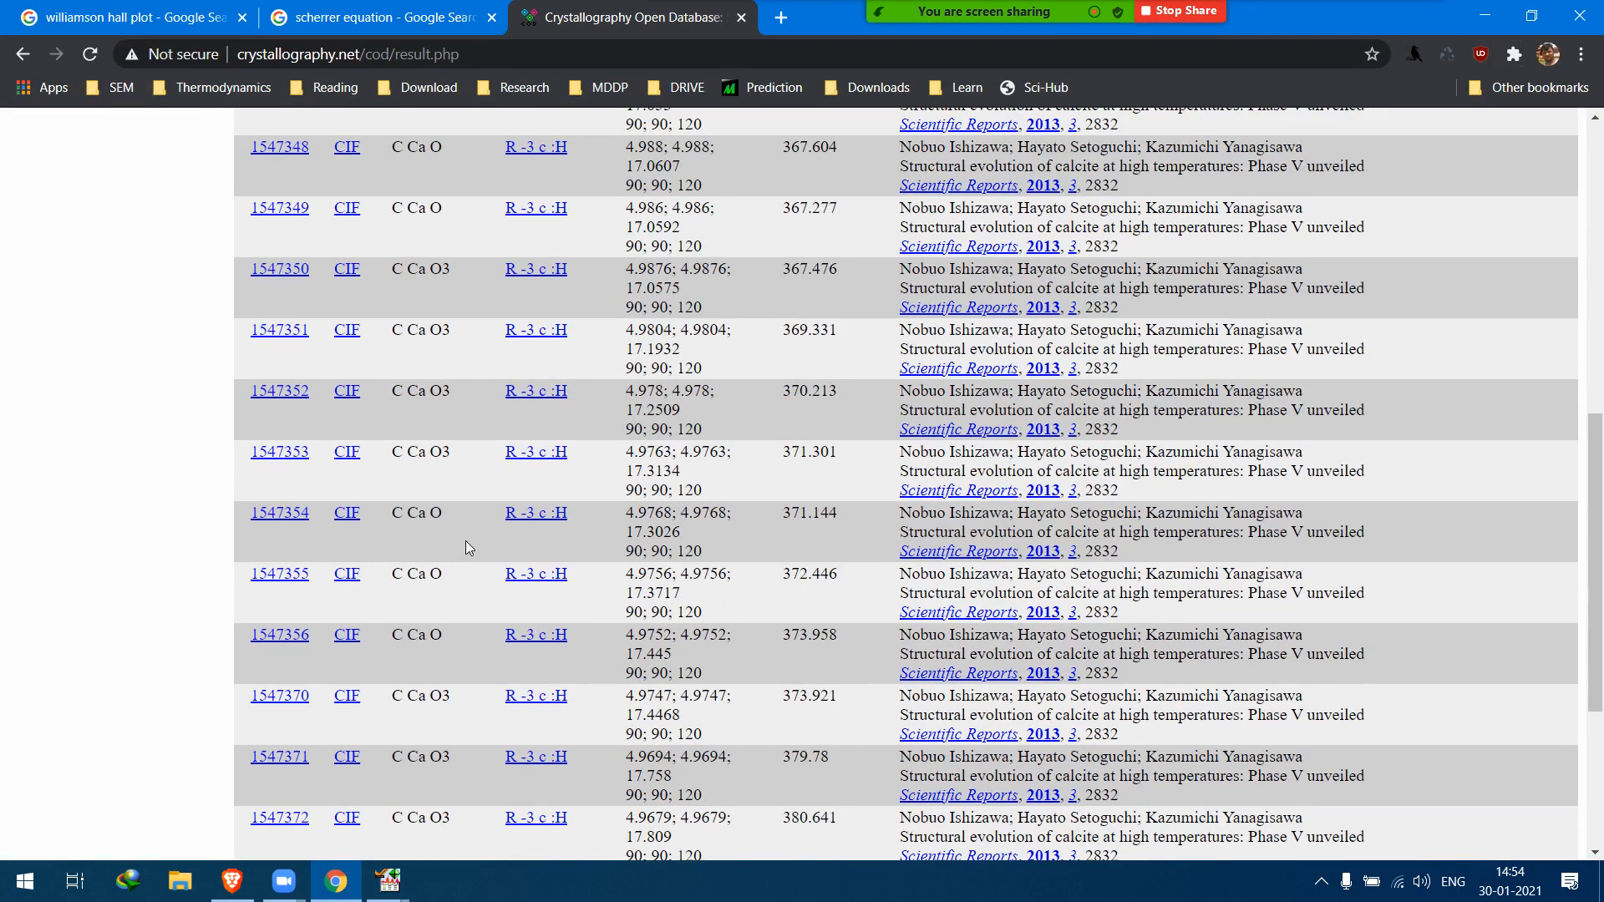
scroll(464, 533, up, 3)
scroll(493, 473, up, 4)
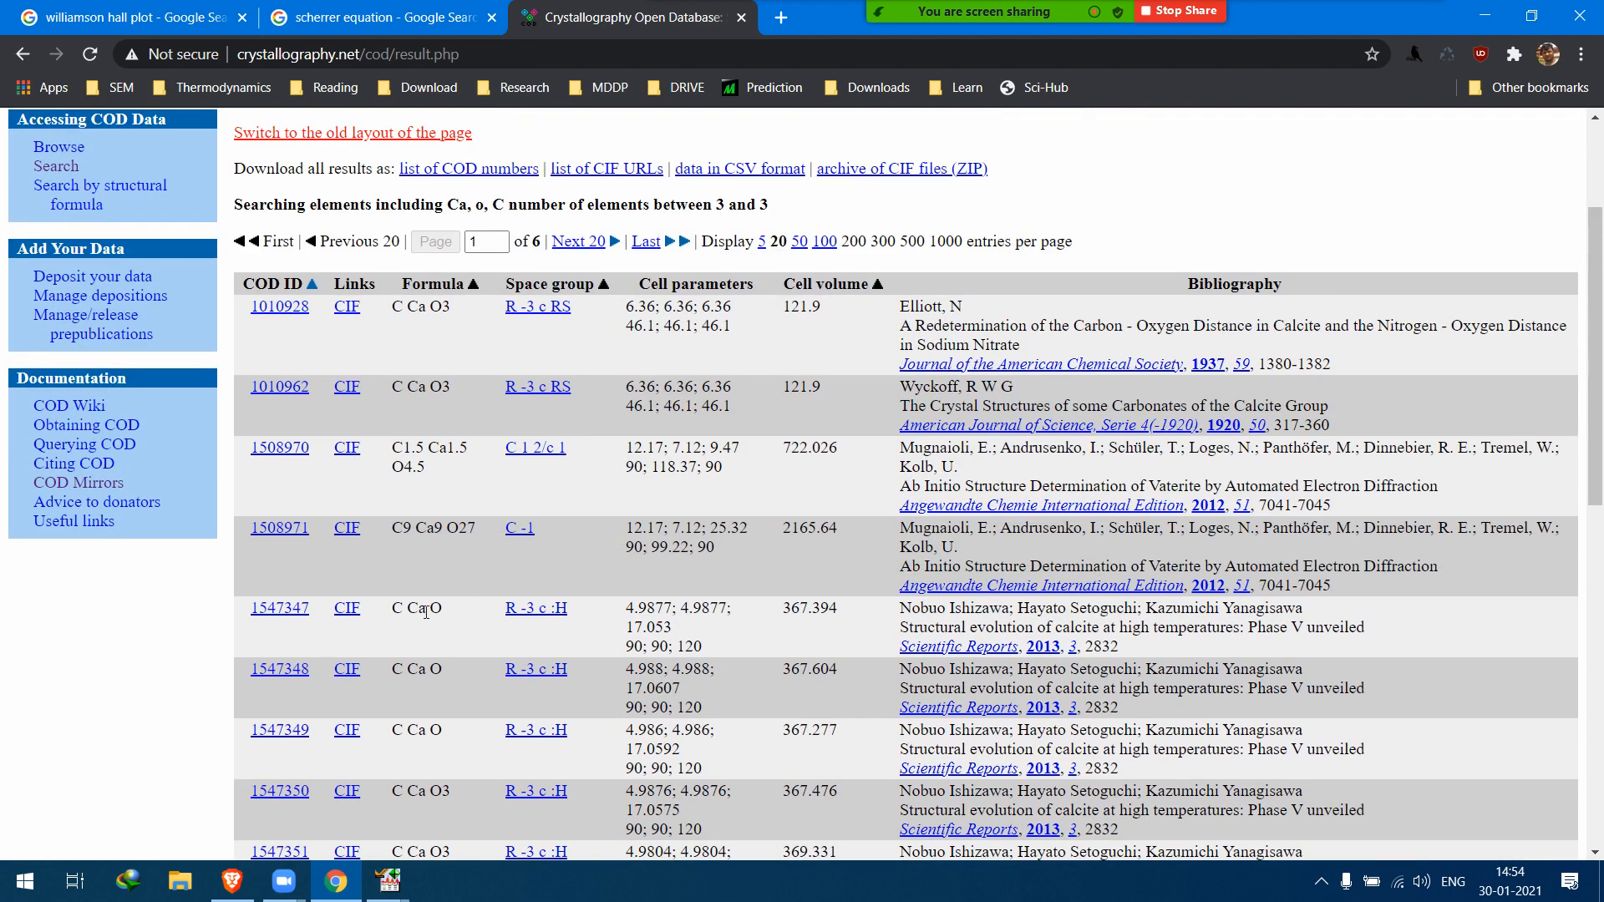
click(342, 616)
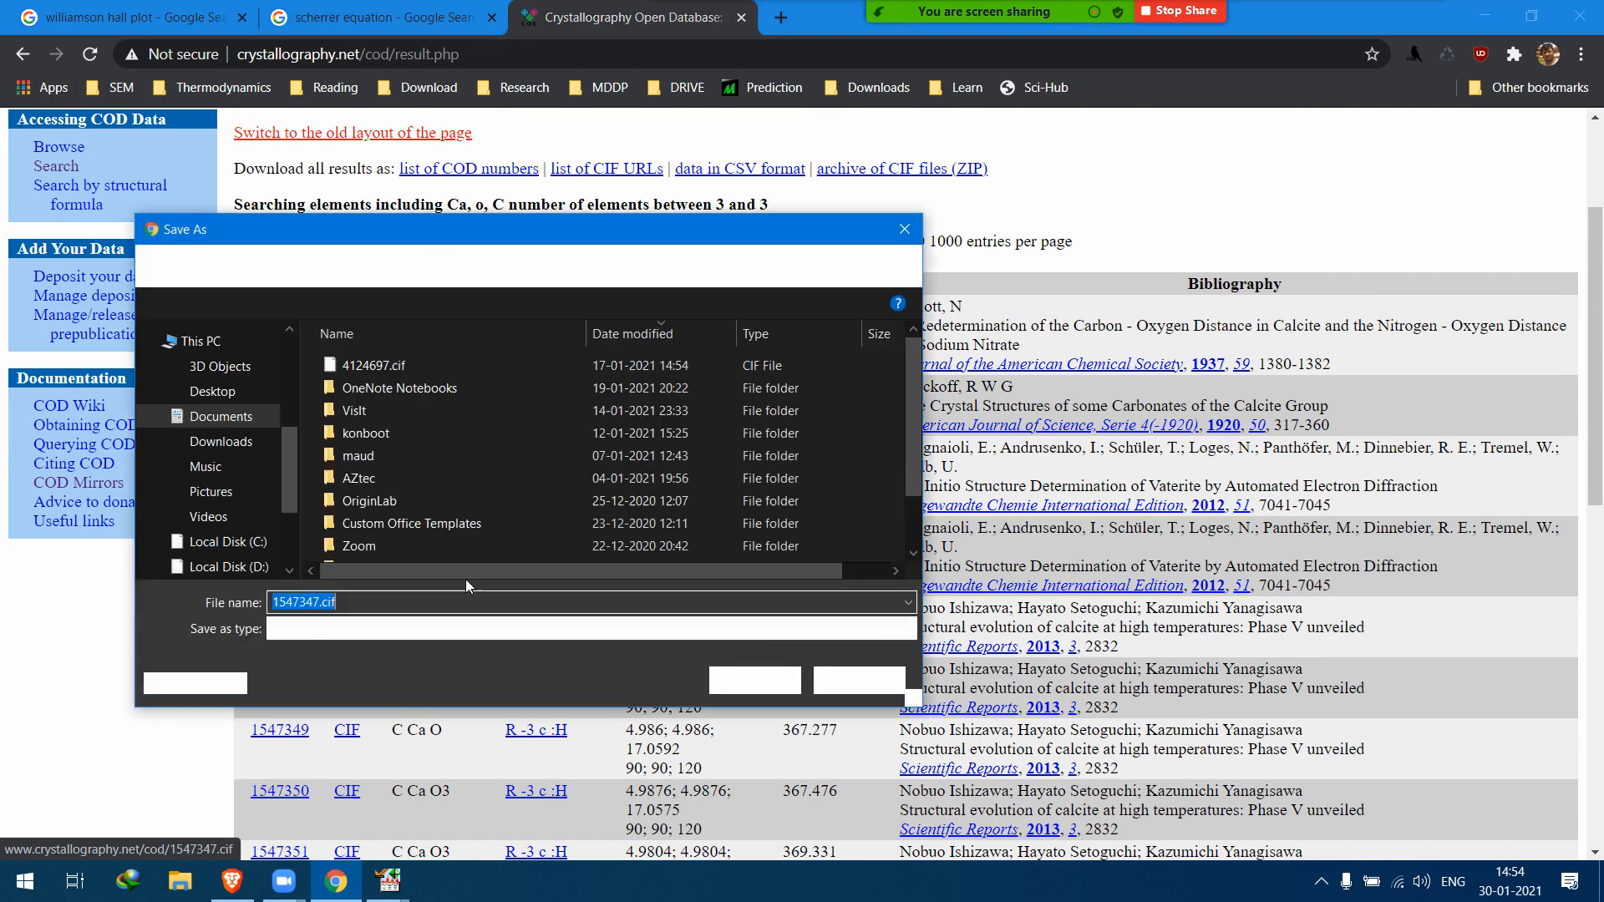
text(Ca)
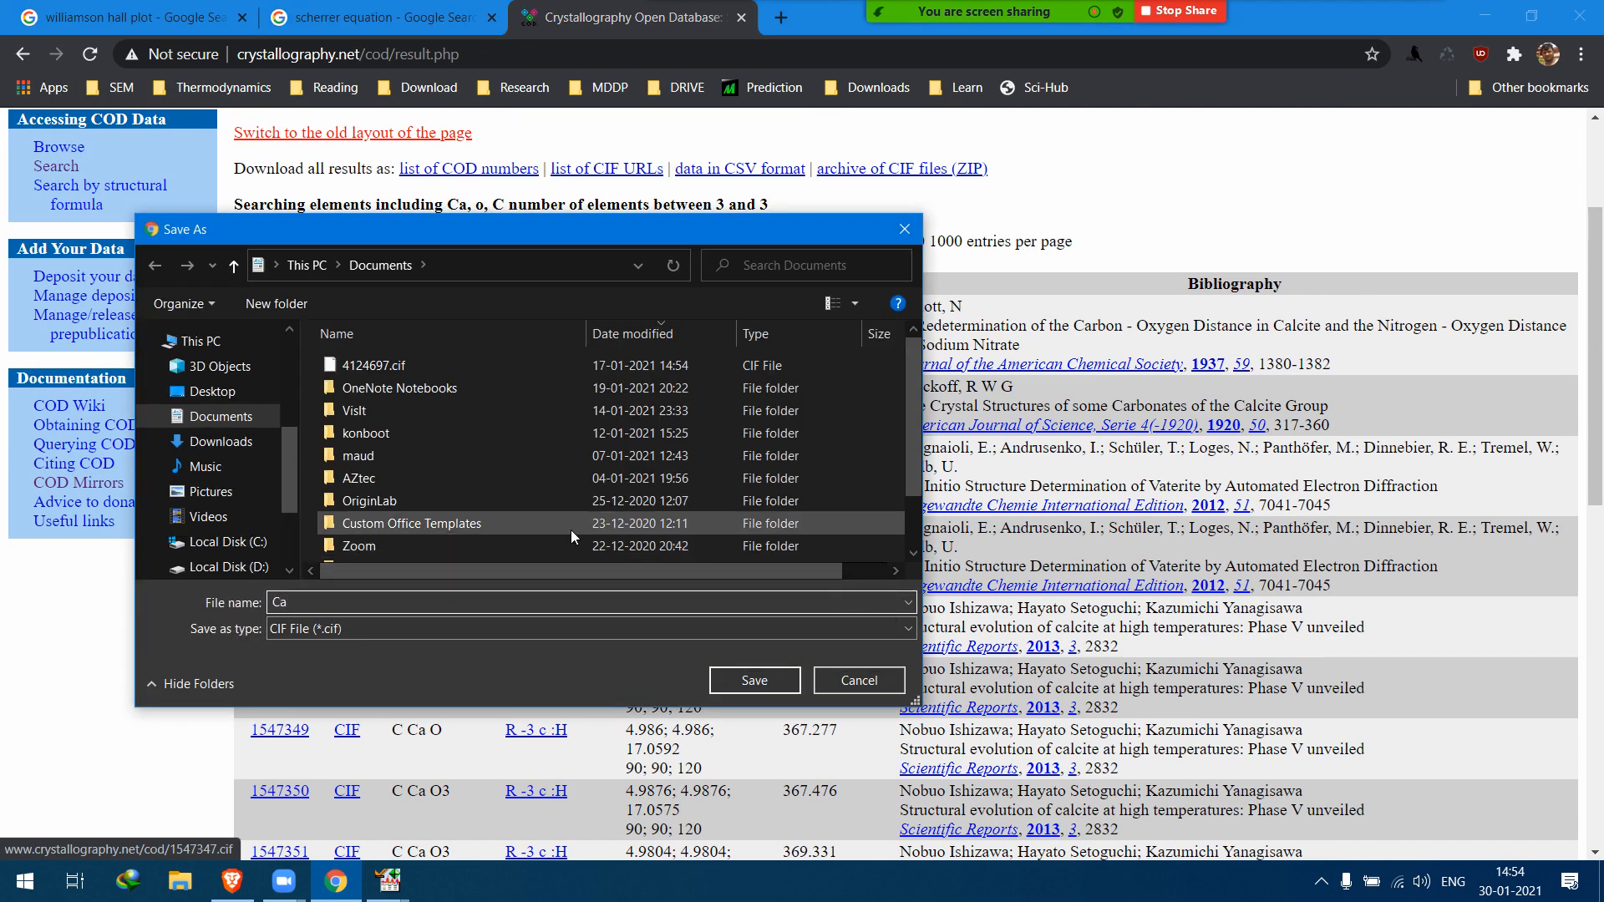
text(Co3)
click(742, 680)
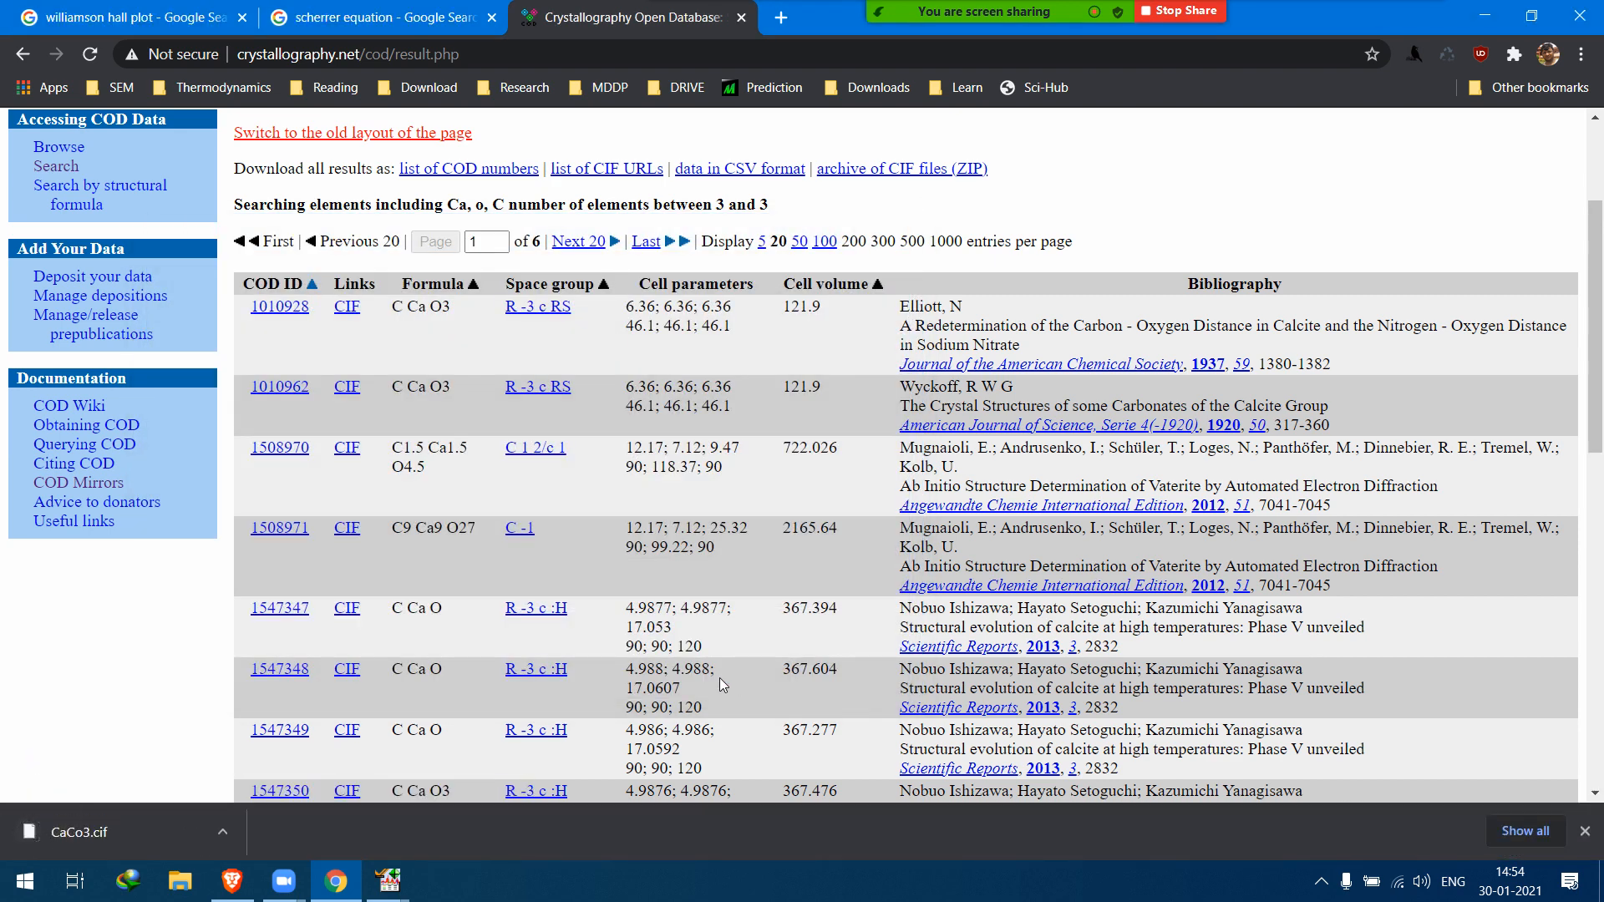
Go back to the database search form and set the elements to Cr and O only.
click(23, 54)
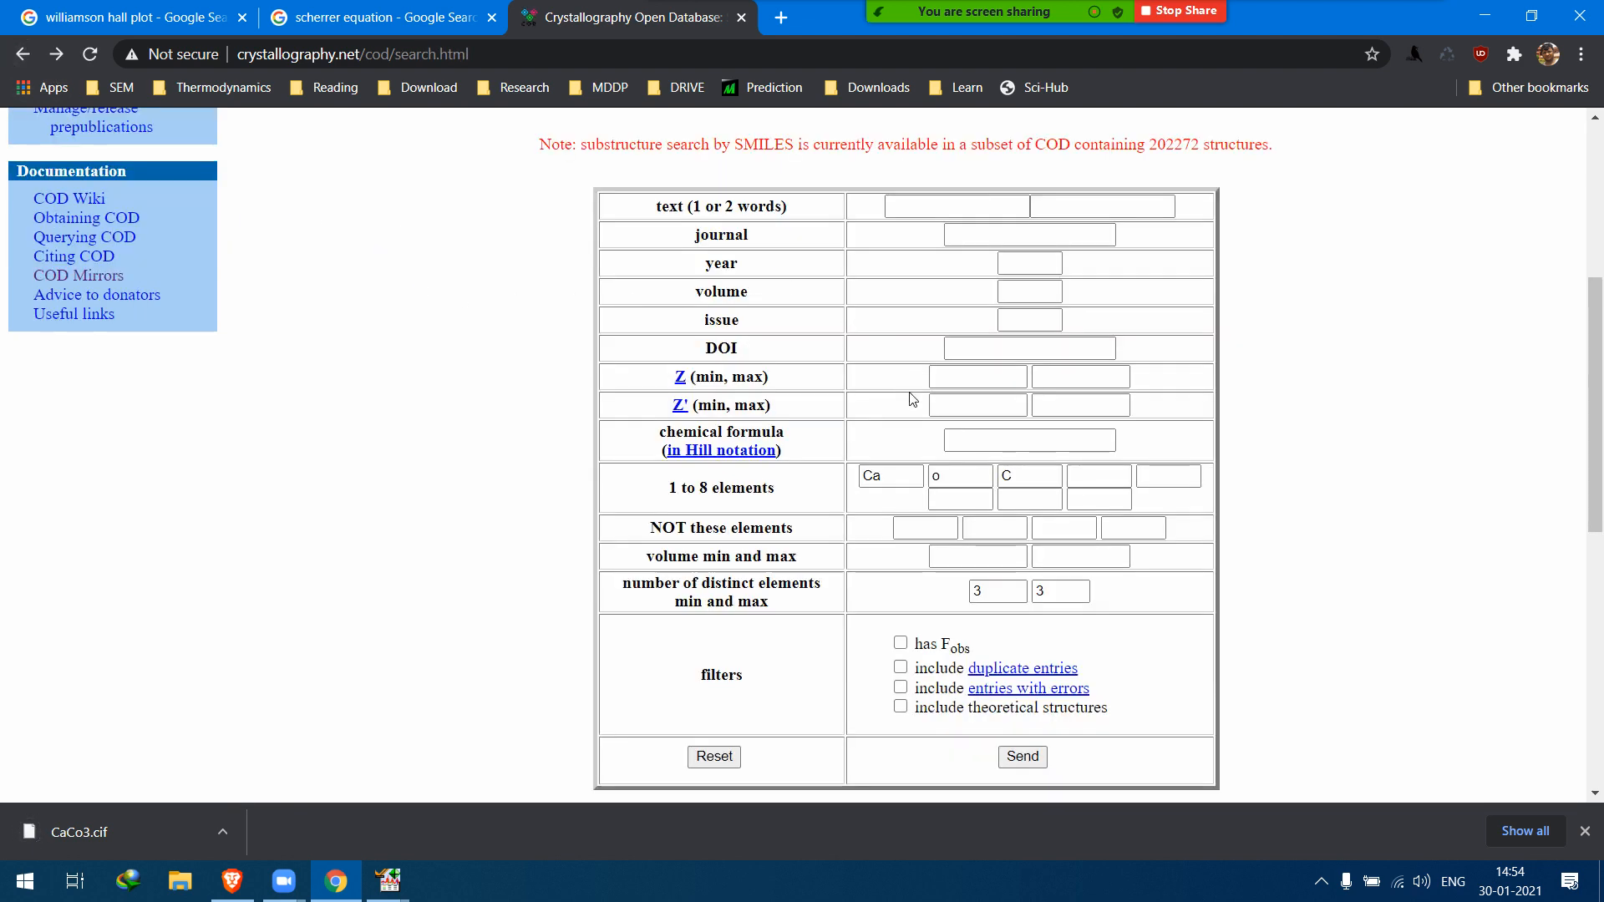
drag(908, 474, 780, 486)
text(Cr)
key(Tab)
text(O)
key(Tab)
key(Tab)
key(Tab)
key(Tab)
key(Tab)
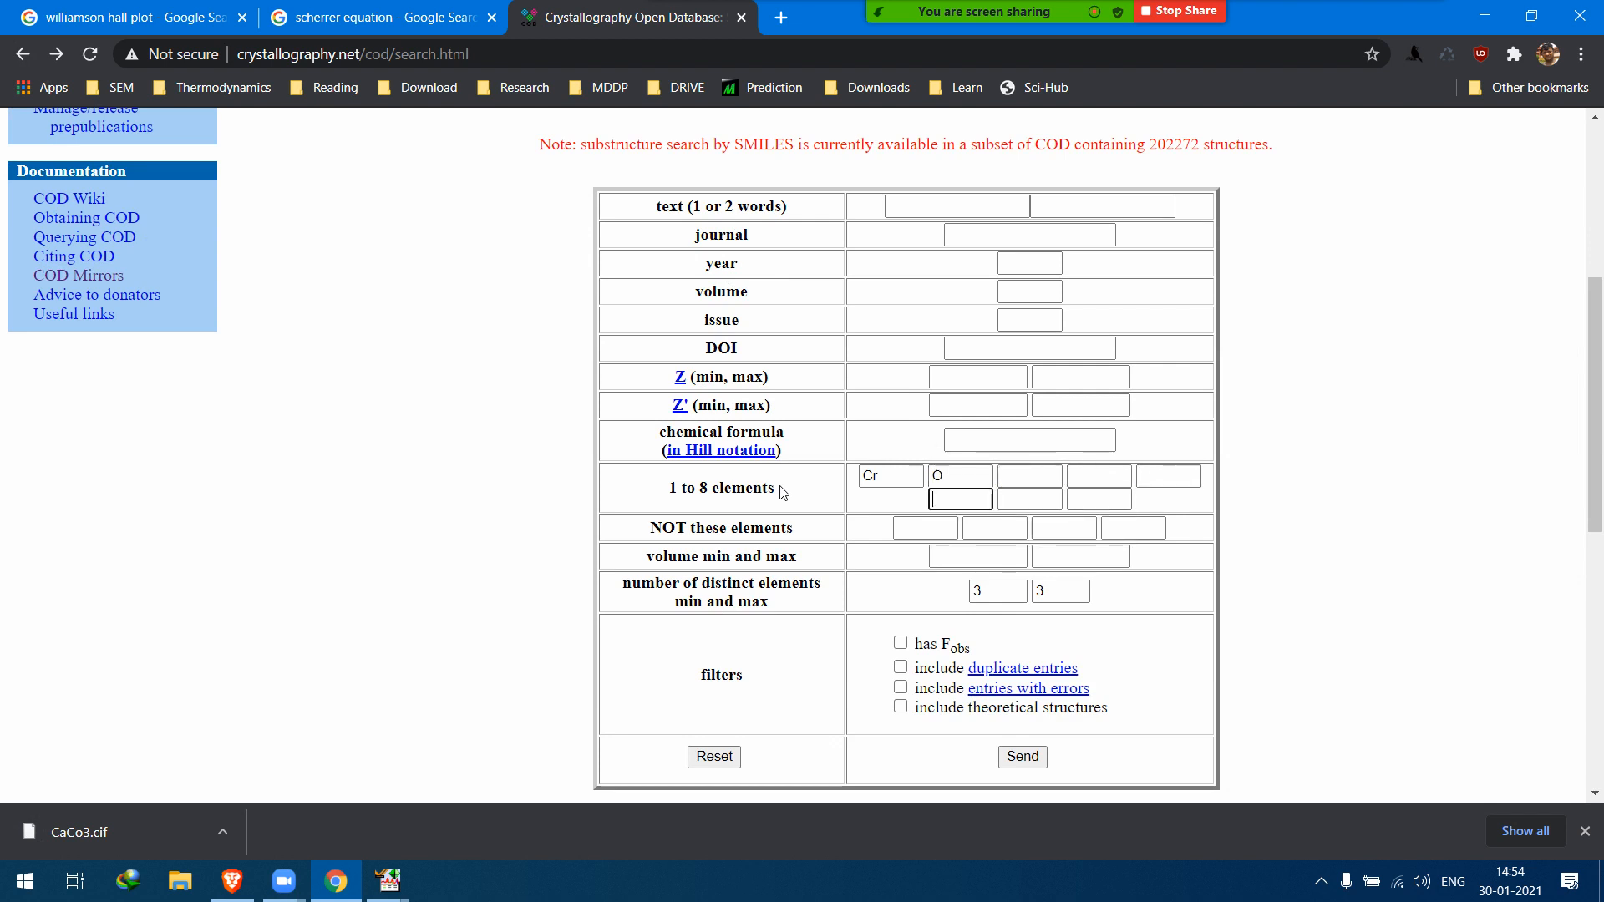
Set the minimum and maximum number of distinct elements to 2, run the search, and browse the chromium oxide entries.
double_click(976, 591)
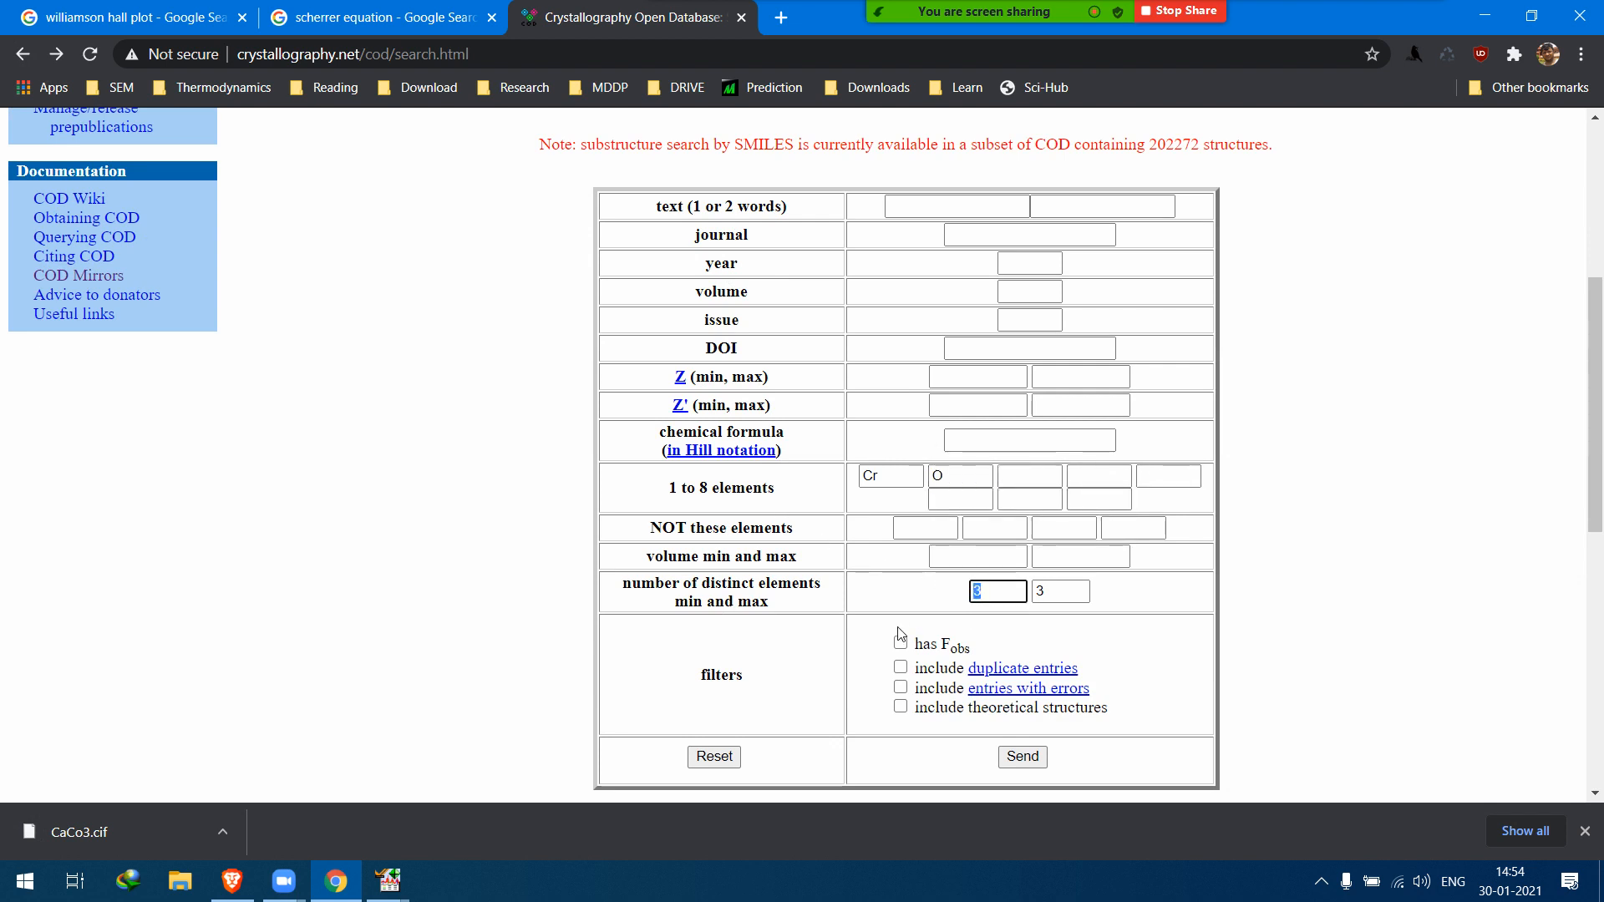
key(Tab)
text(2)
key(Return)
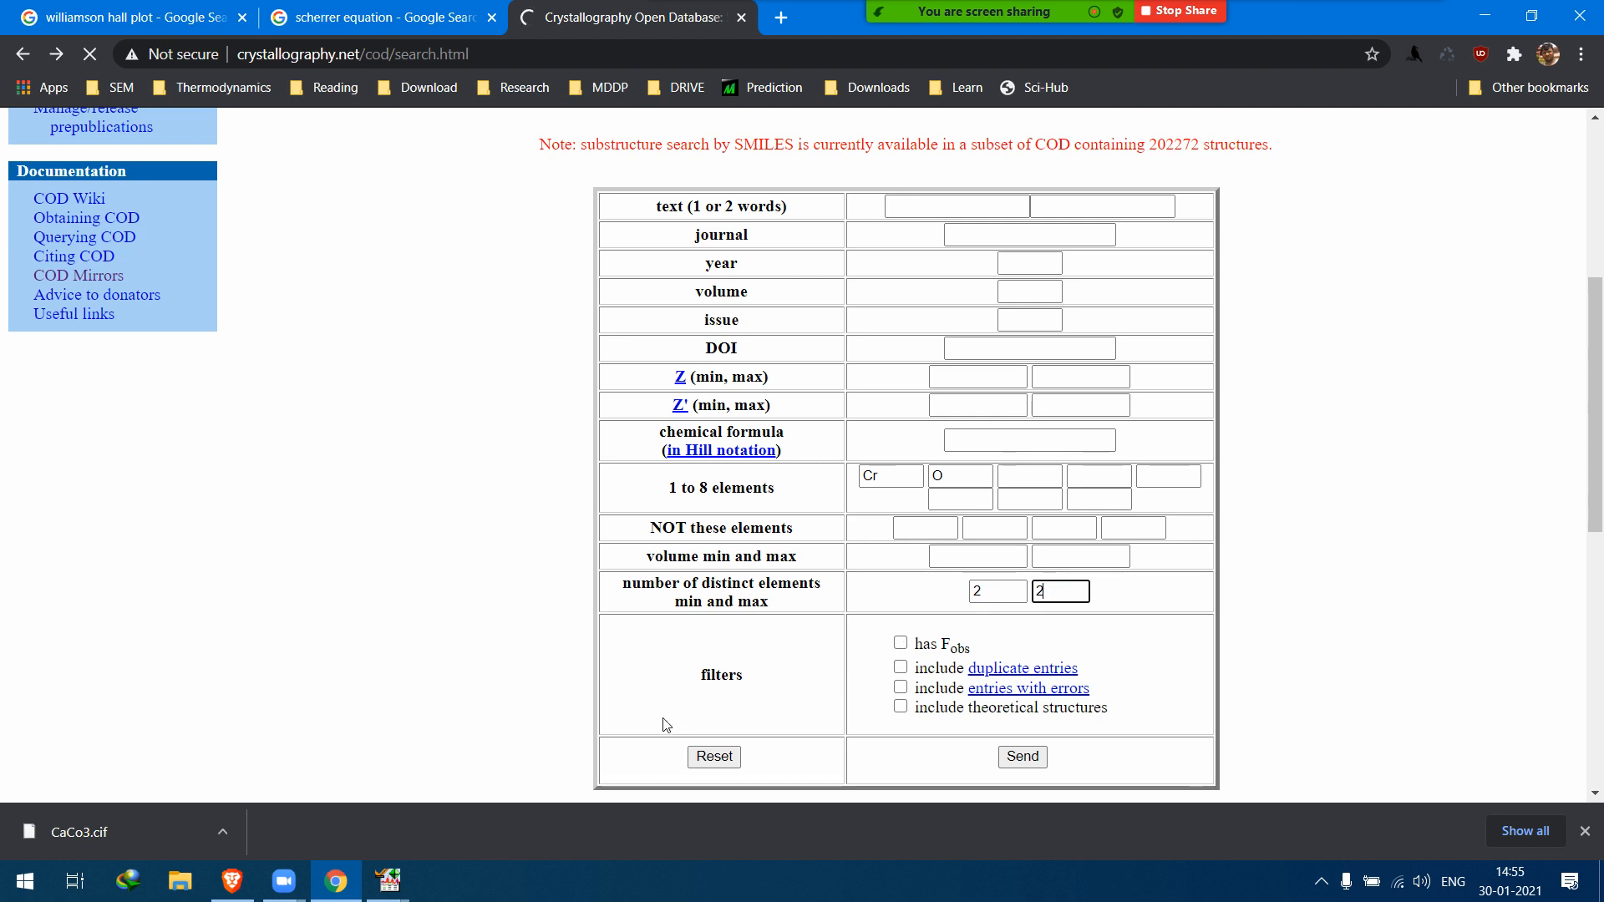
click(388, 880)
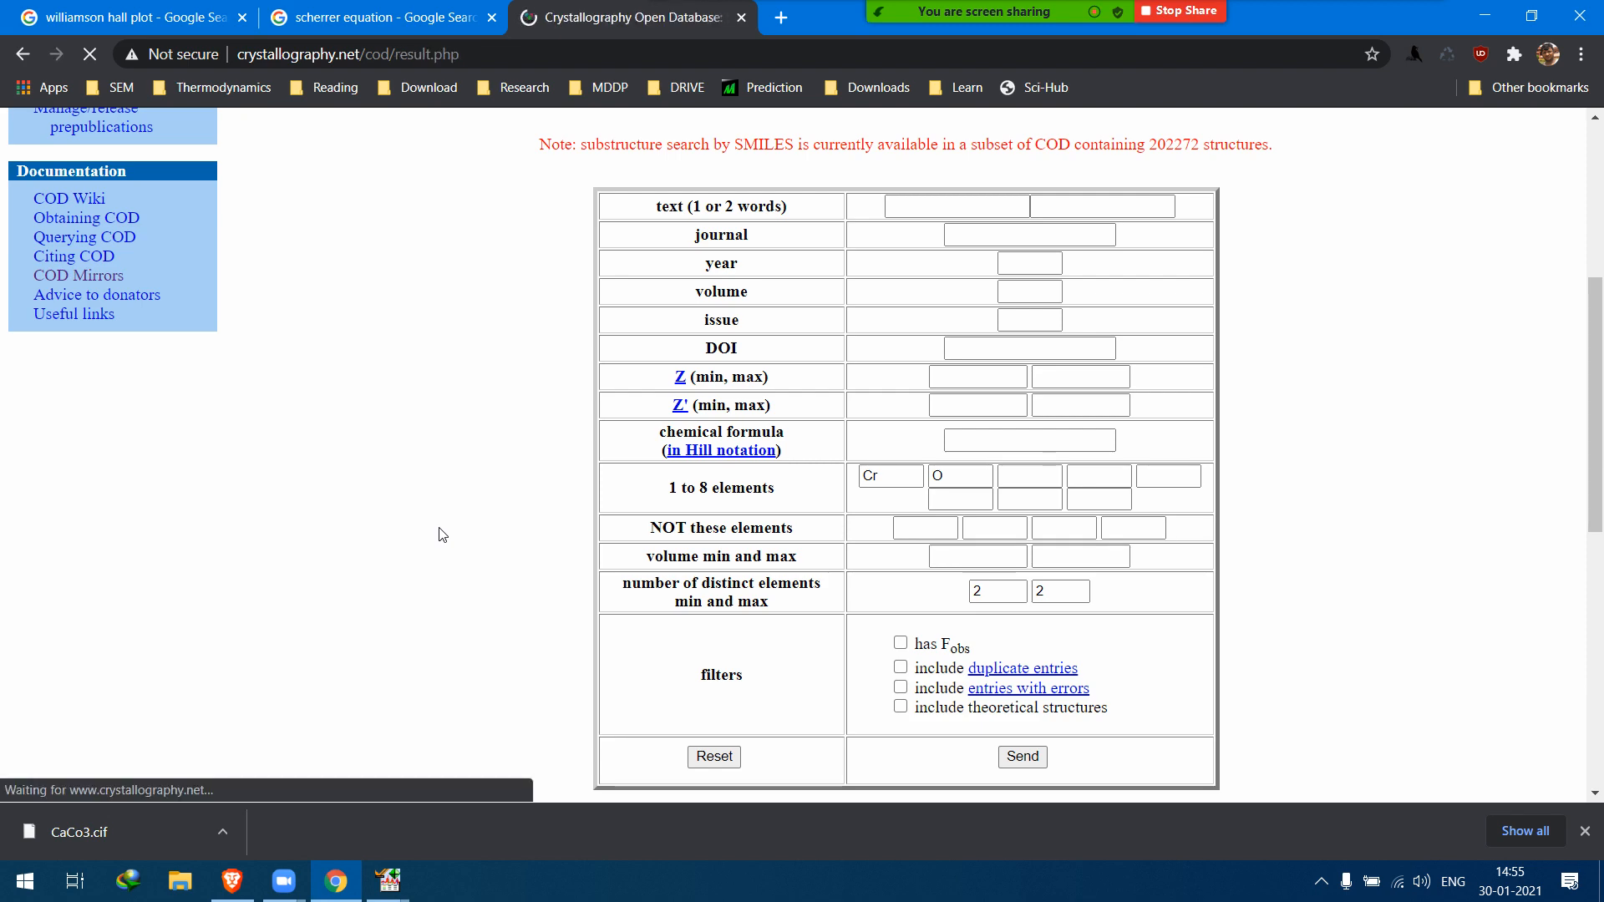
scroll(533, 541, down, 2)
scroll(532, 541, down, 1)
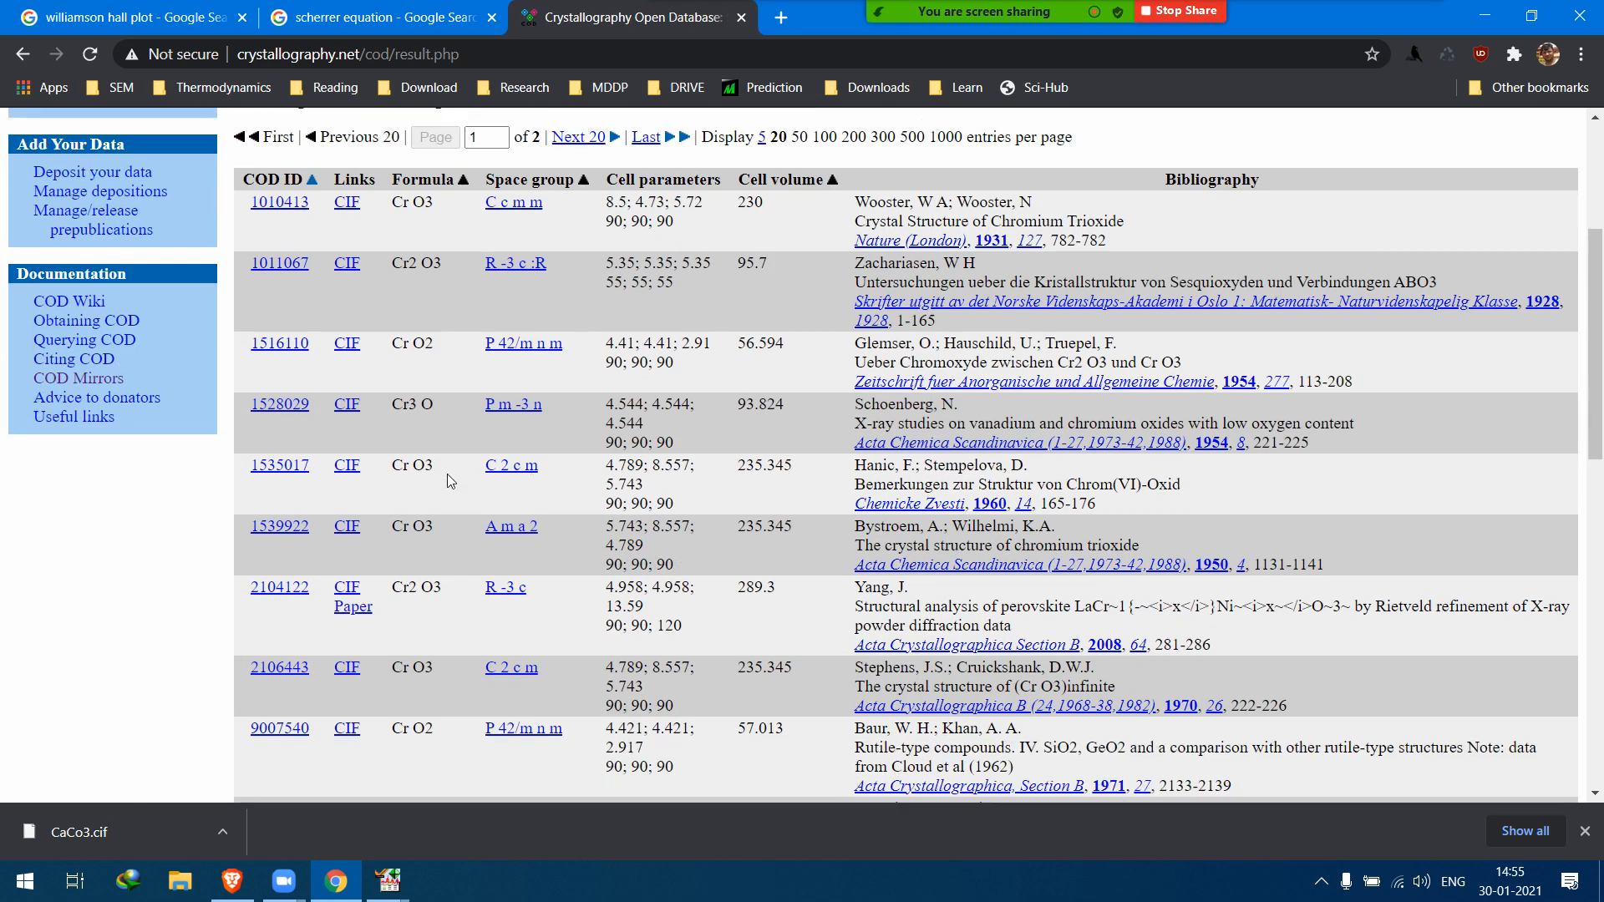
scroll(443, 493, down, 2)
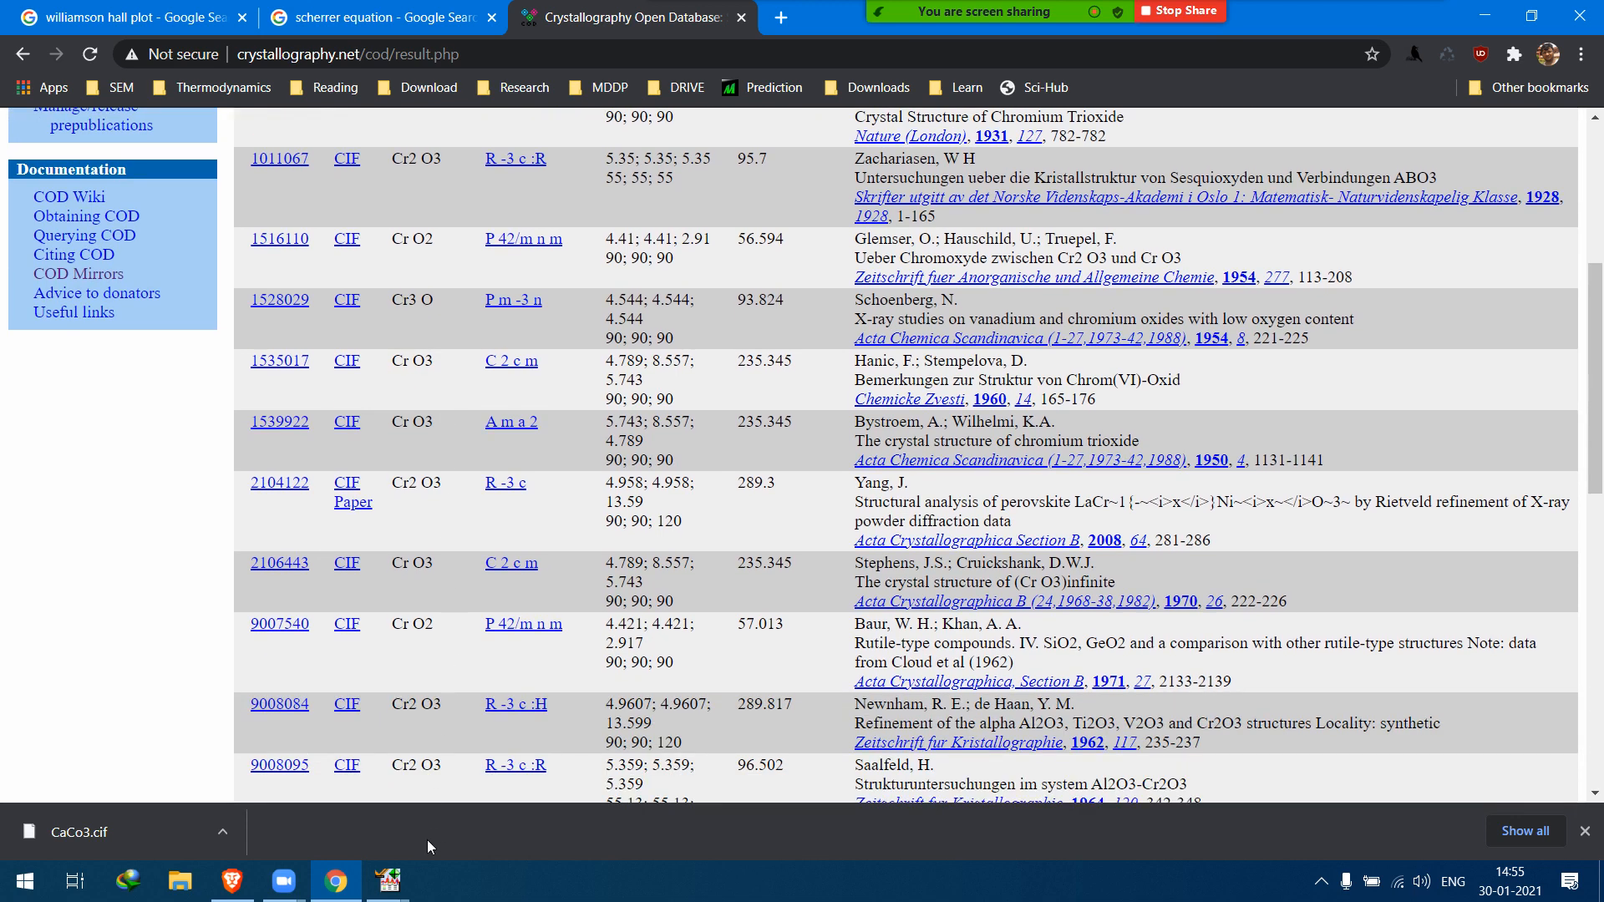
Switch to HighScore Plus, accept the candidate Calcite 98-004-0107 as a pattern of Mixture2, and widen the Lists Pane.
click(389, 880)
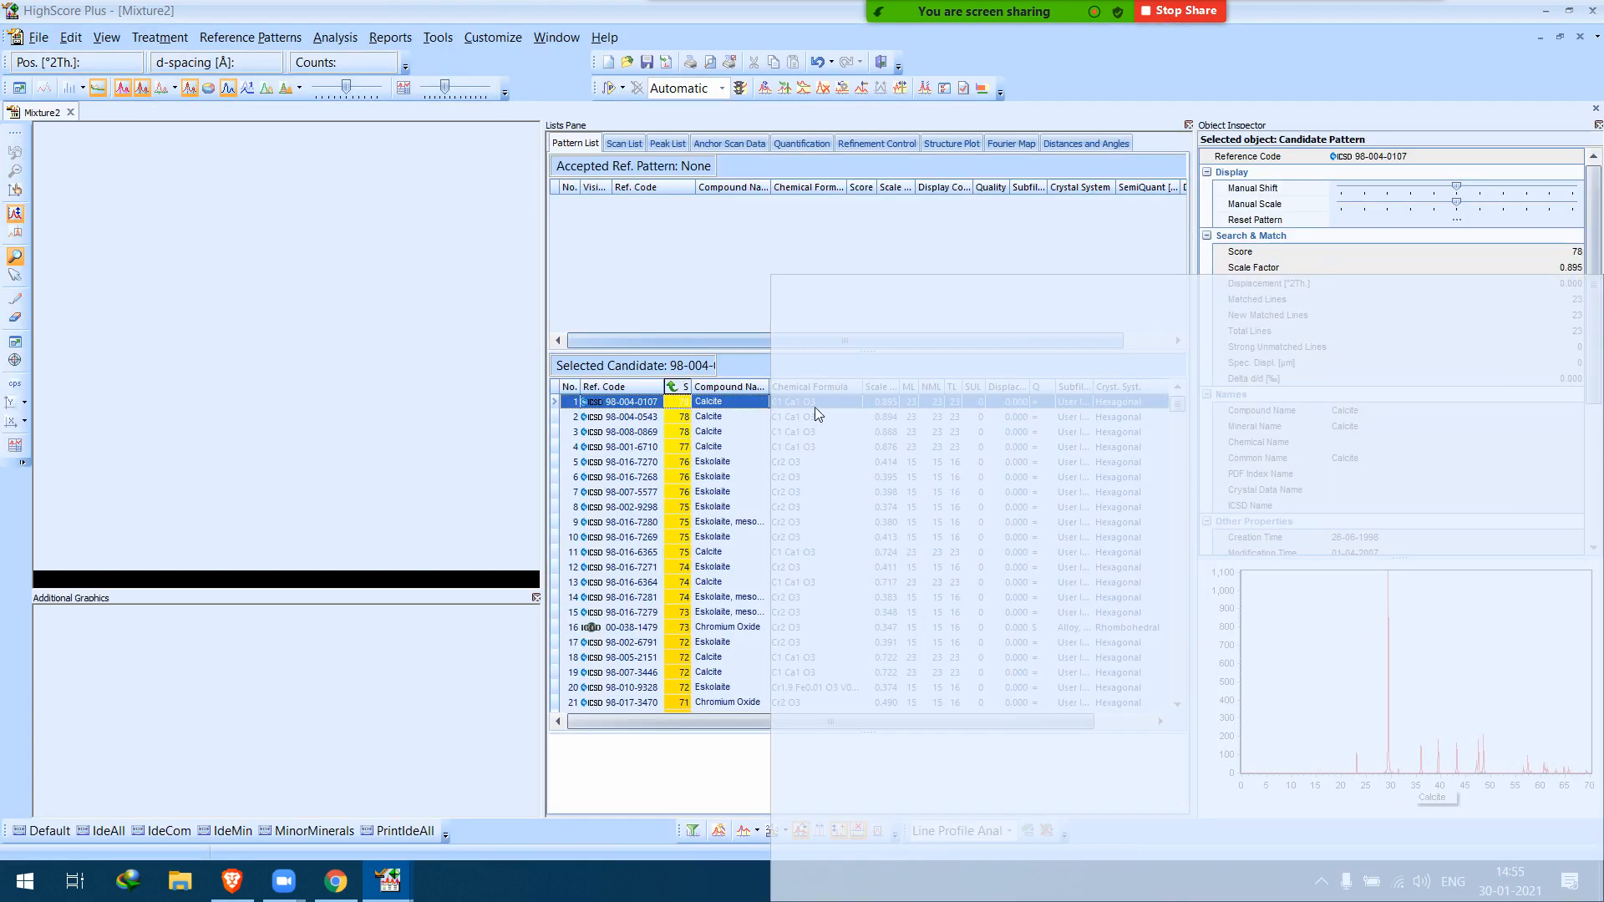
drag(804, 402, 750, 271)
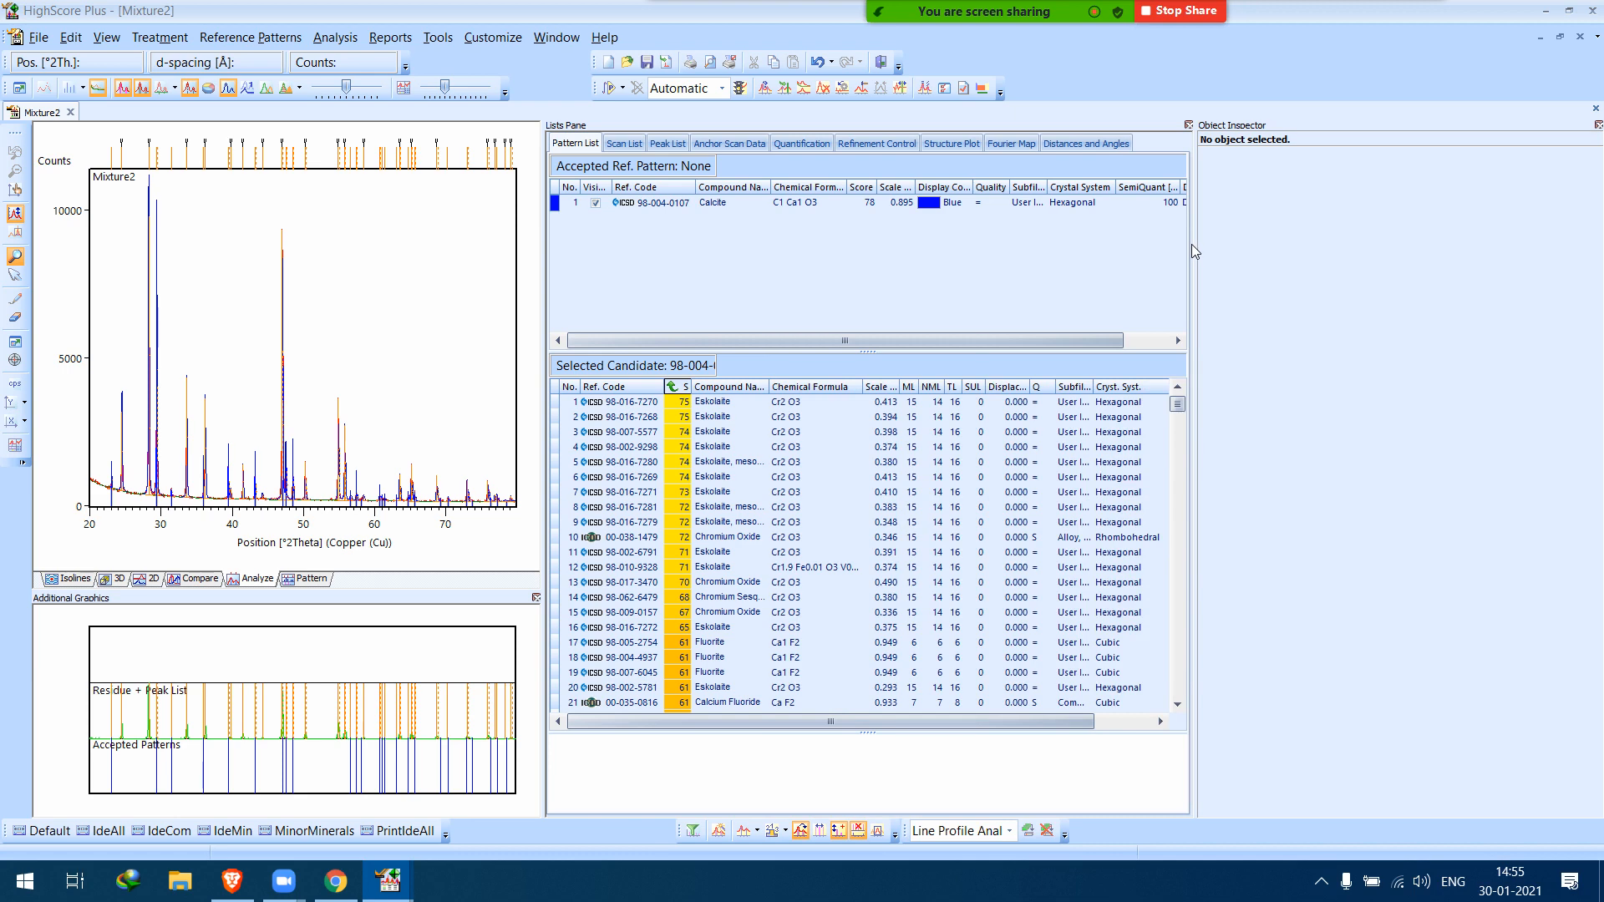
drag(1193, 249, 1351, 271)
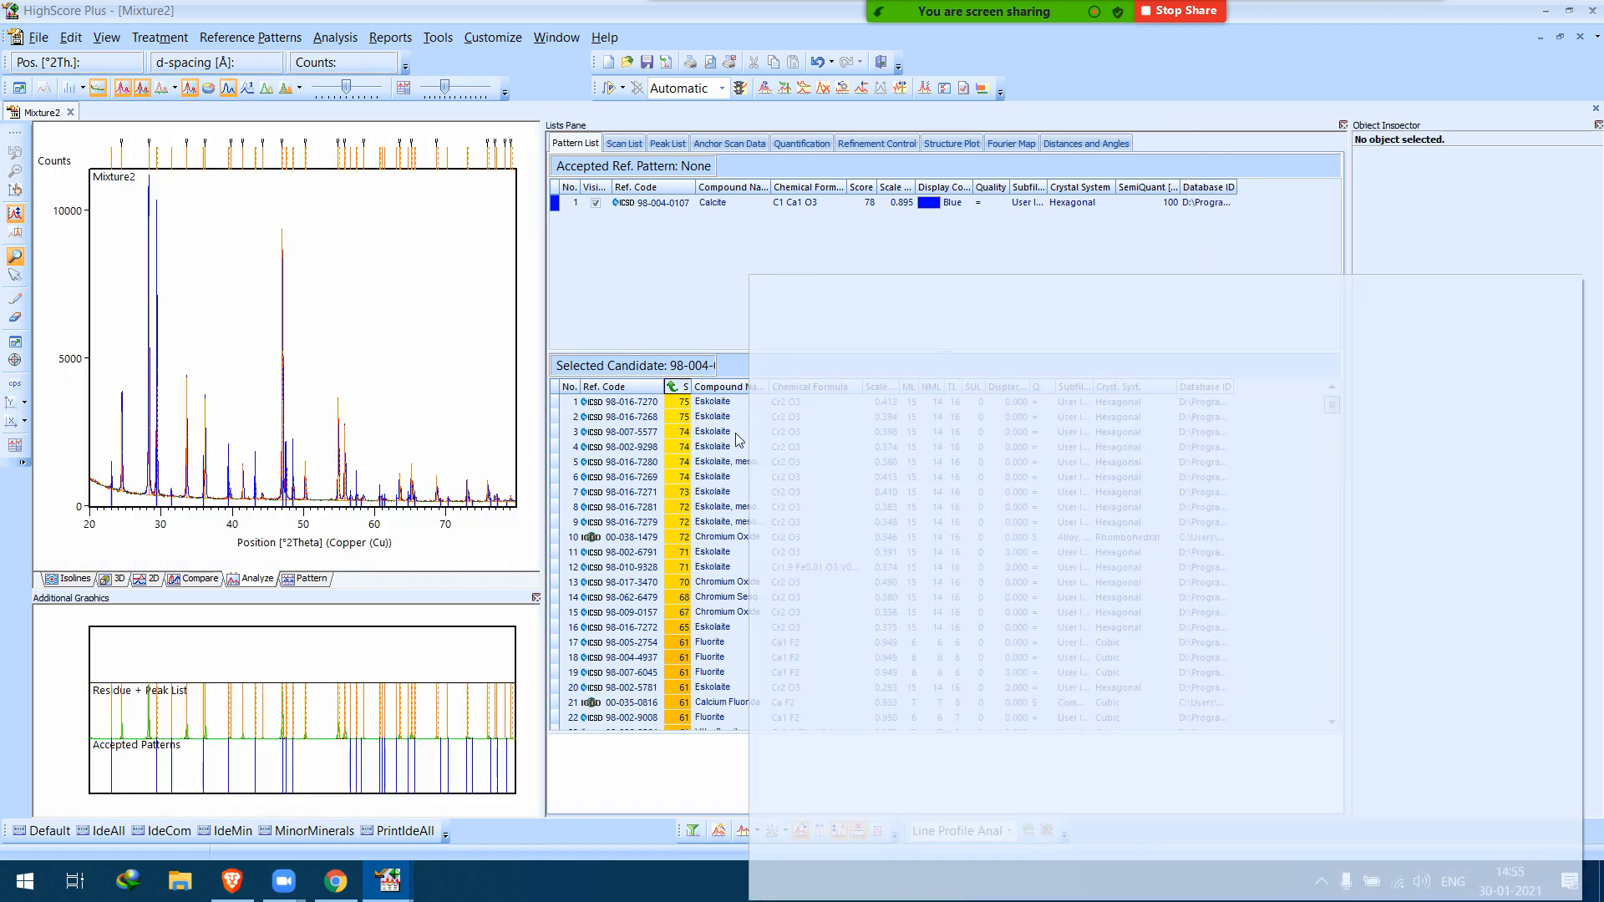
Examine the crystallographic parameters of the Eskolaite 98-016-7268 reference pattern.
click(720, 413)
click(721, 413)
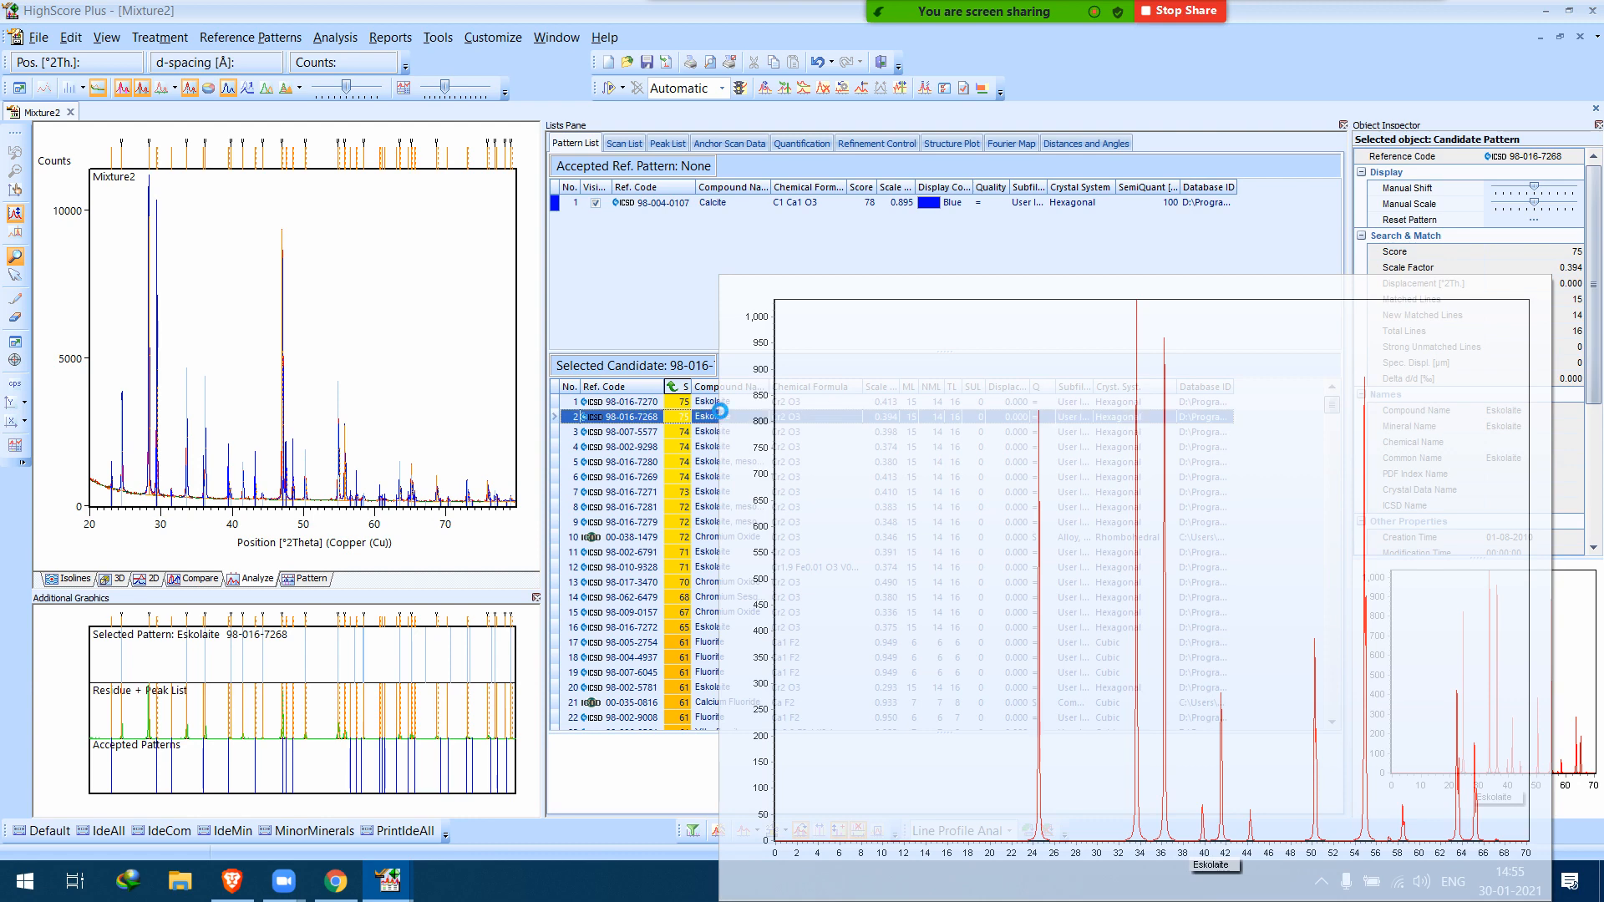
scroll(776, 421, down, 4)
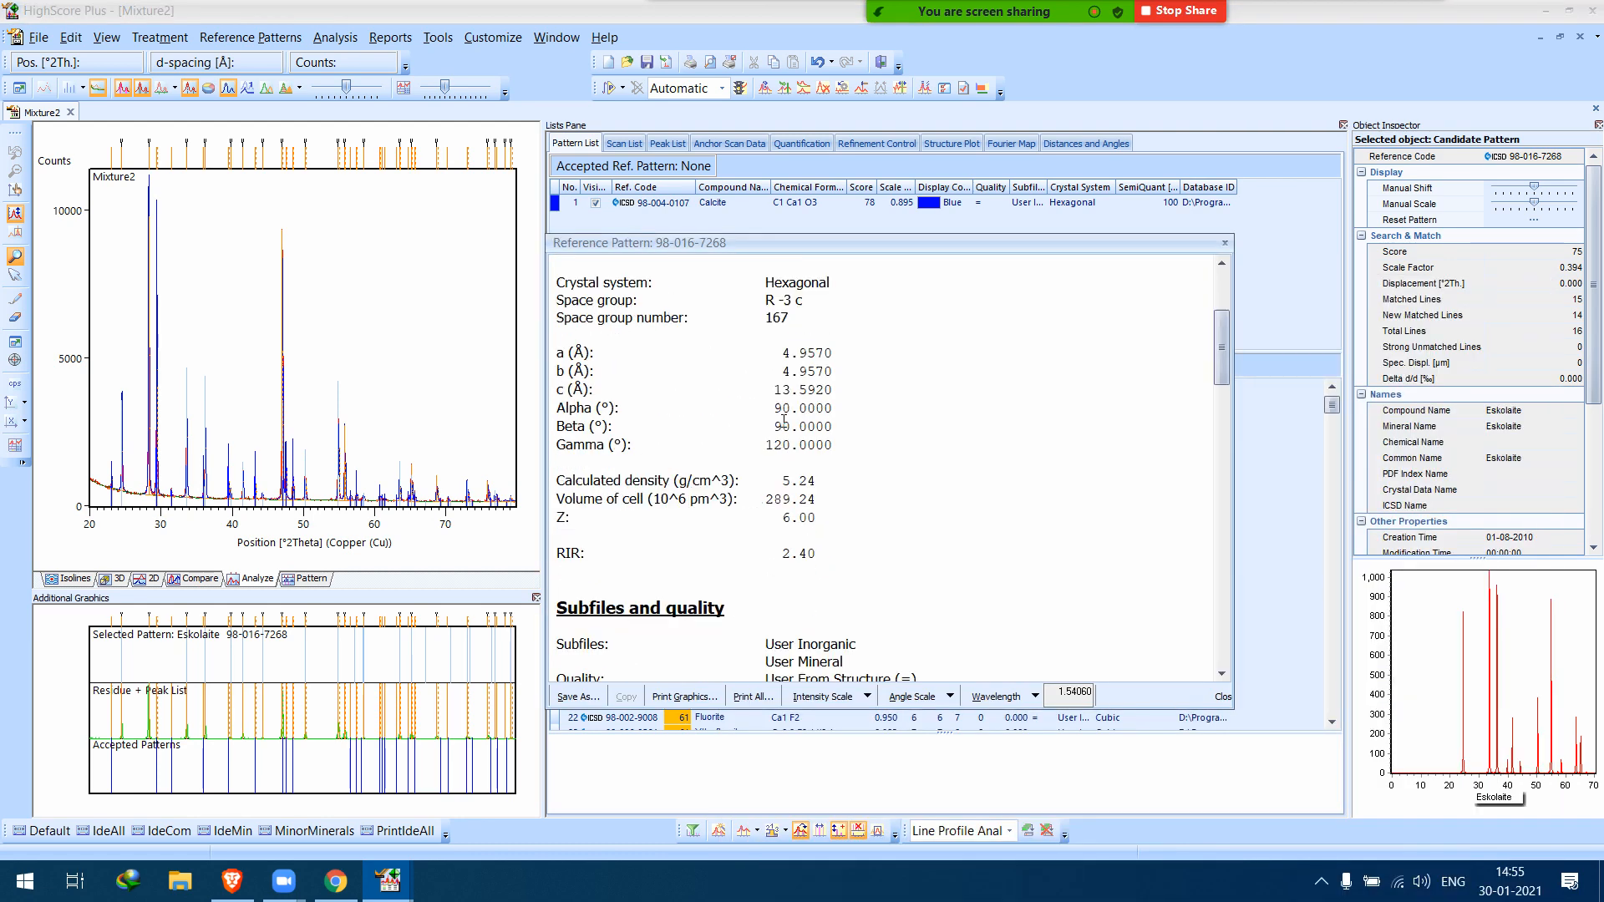
click(1225, 246)
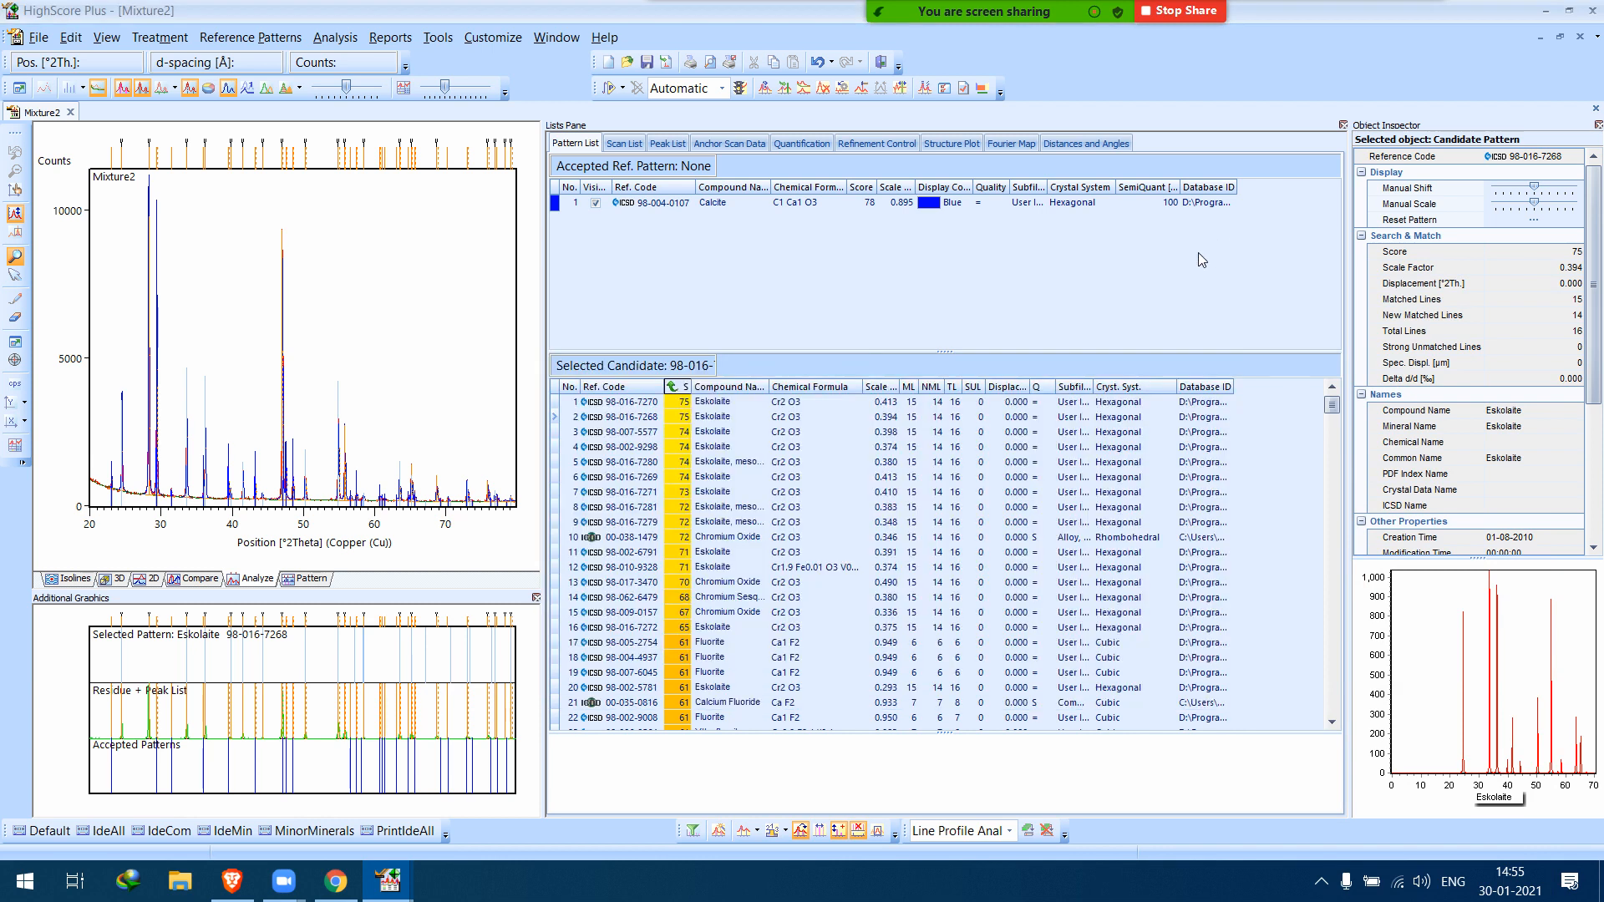
Return to Chrome and save the CIF of the Cr2 O3 entry 2104122 as Cr2O3.
click(1545, 11)
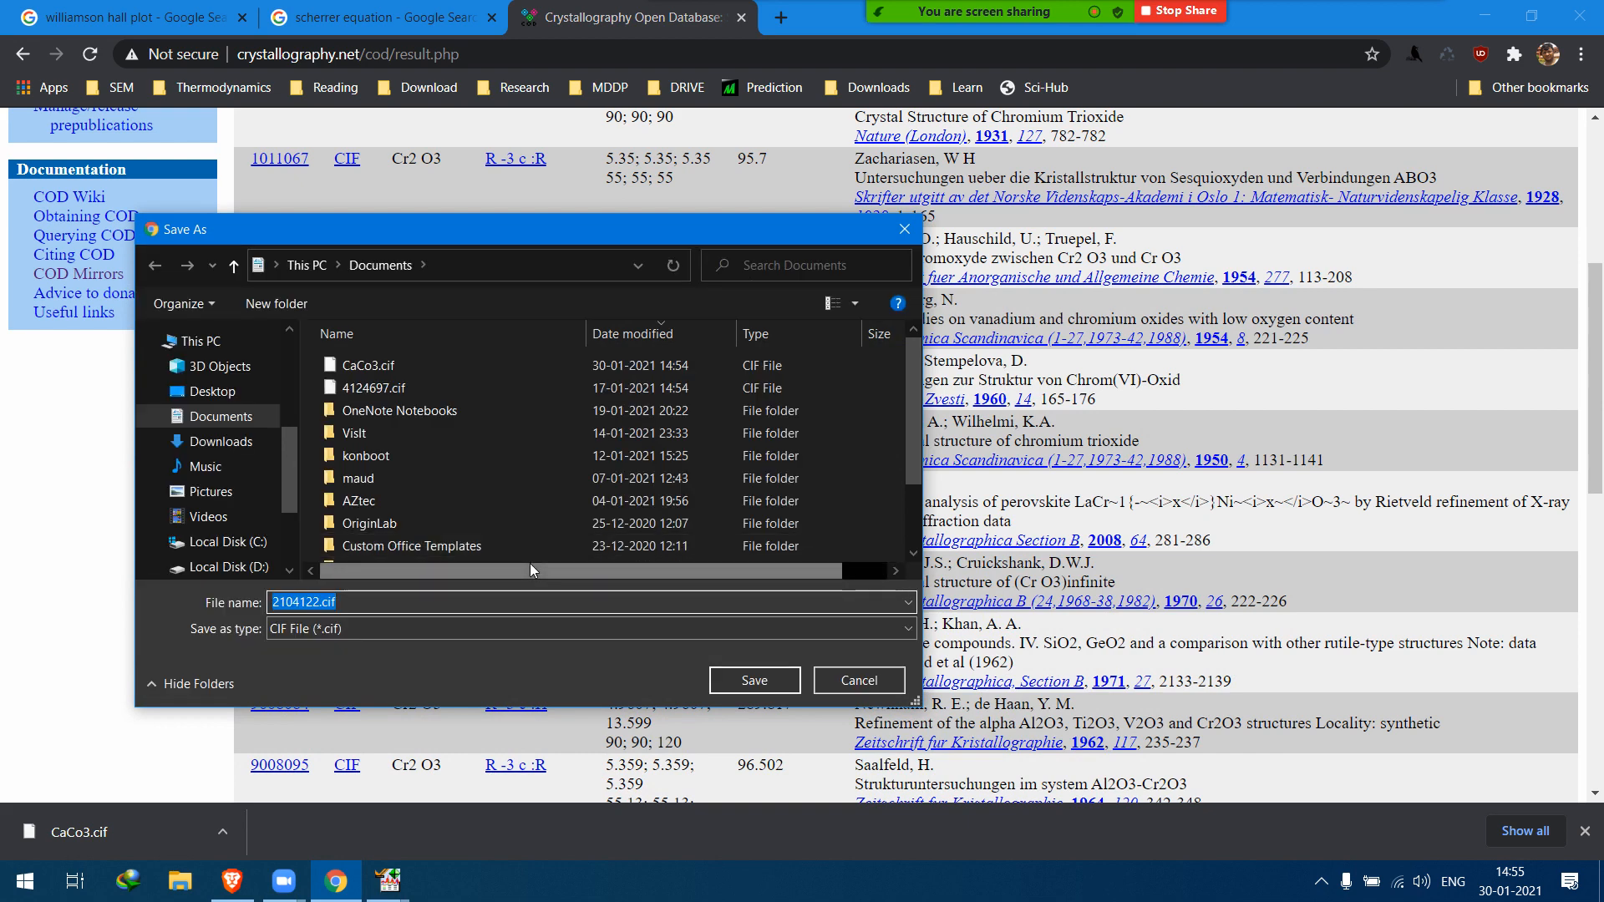
text(CR)
key(BackSpace)
text(r2O3)
key(Return)
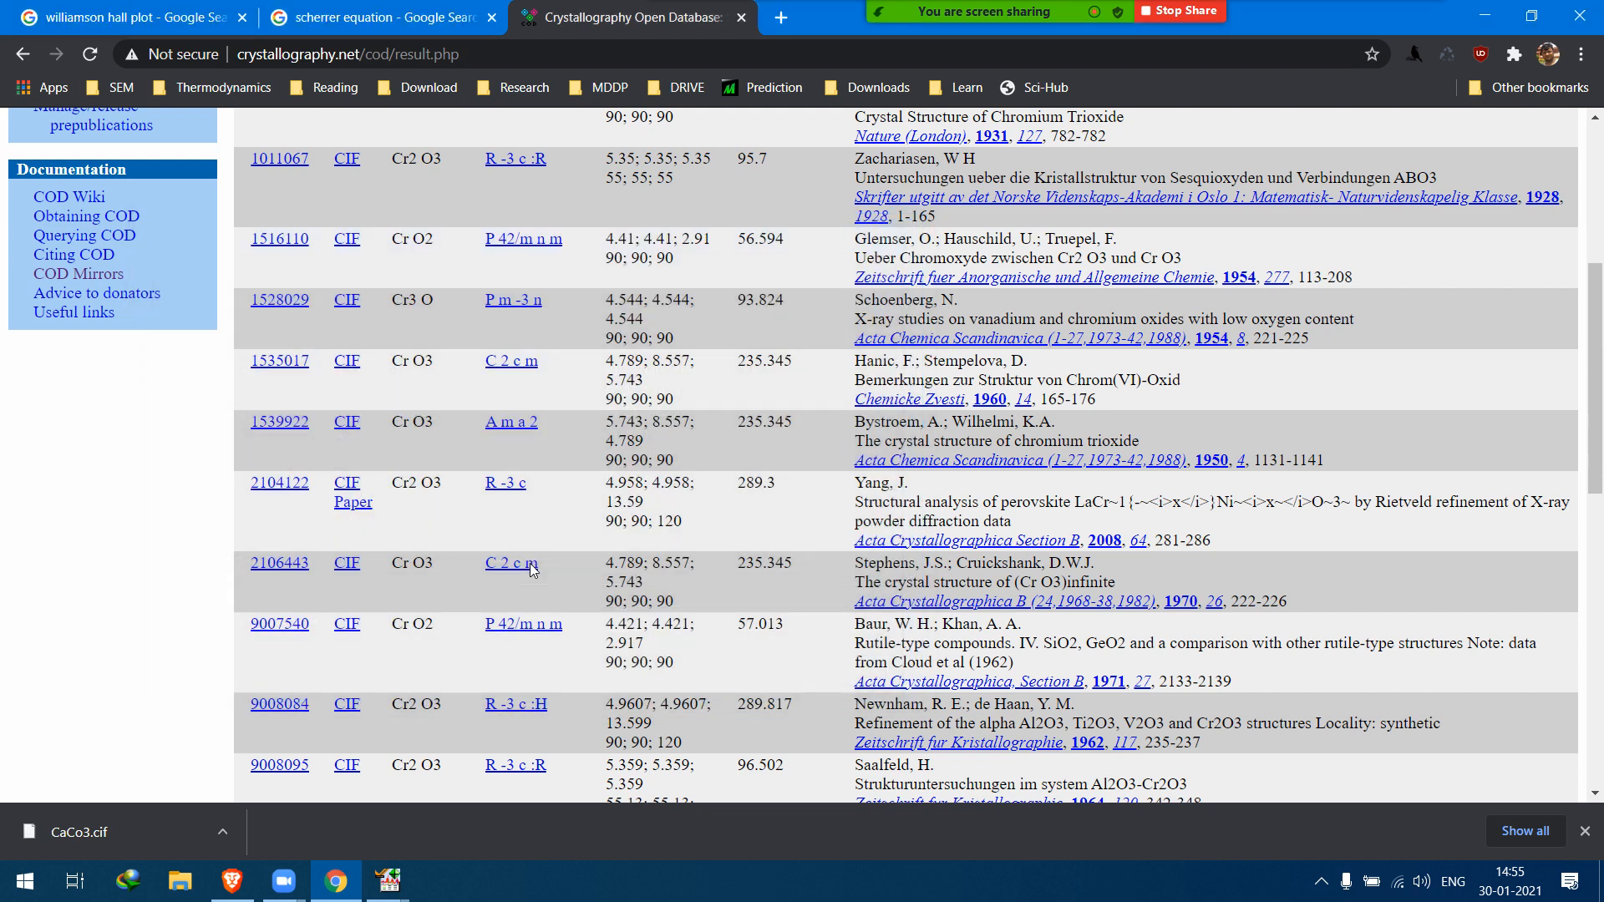
Switch to HighScore Plus and accept the candidate Eskolaite 98-016-7268 as a pattern of Mixture2.
click(389, 883)
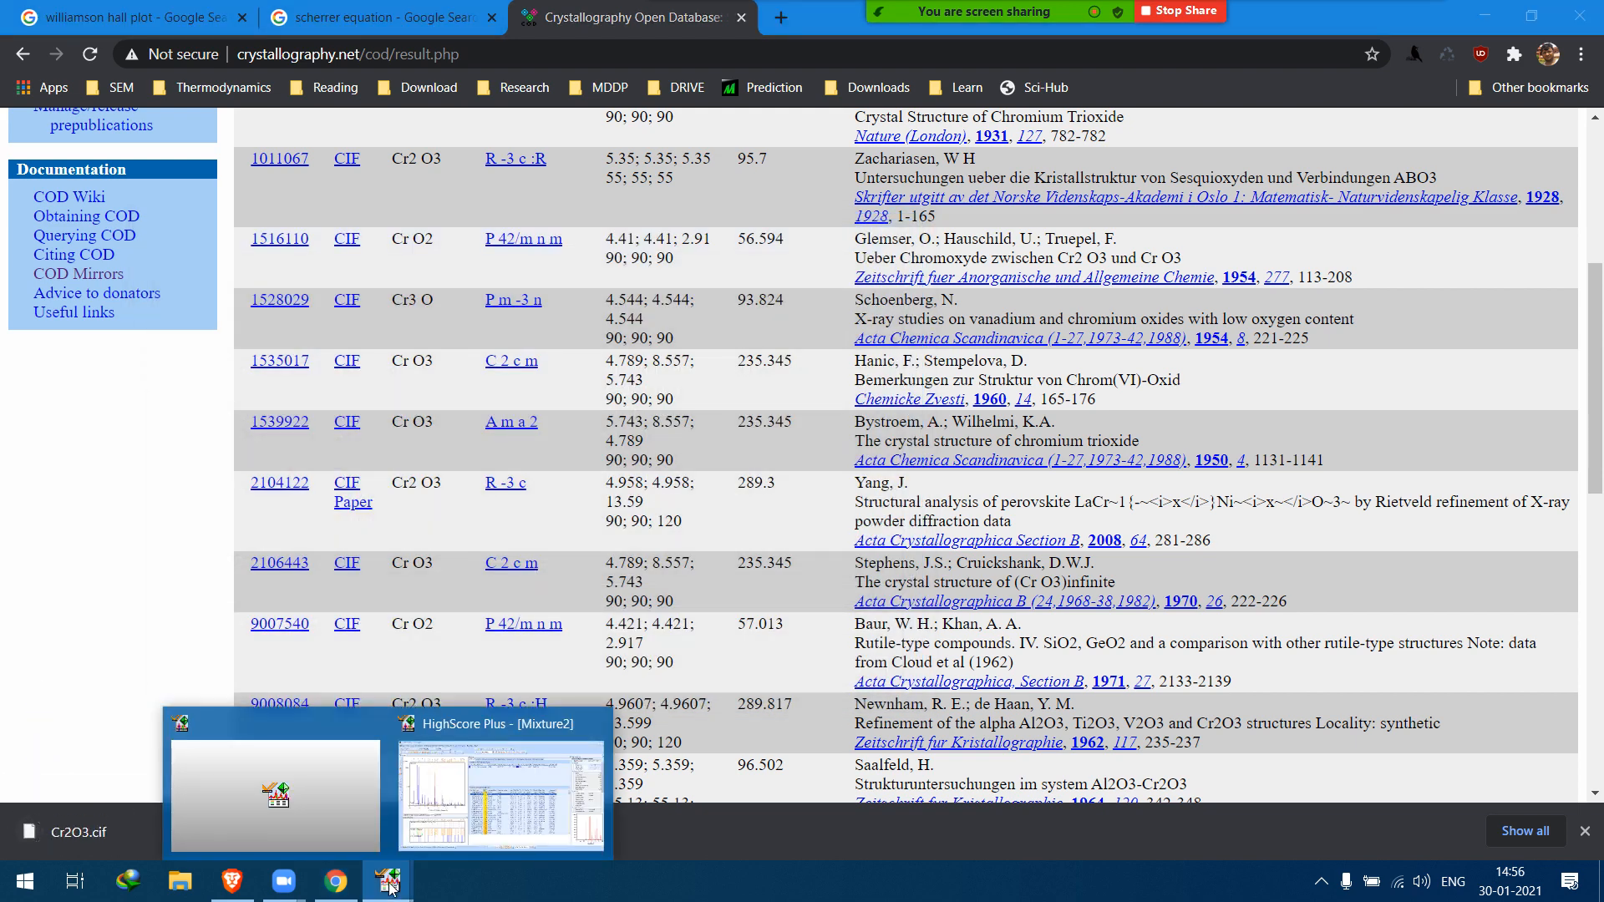
click(493, 785)
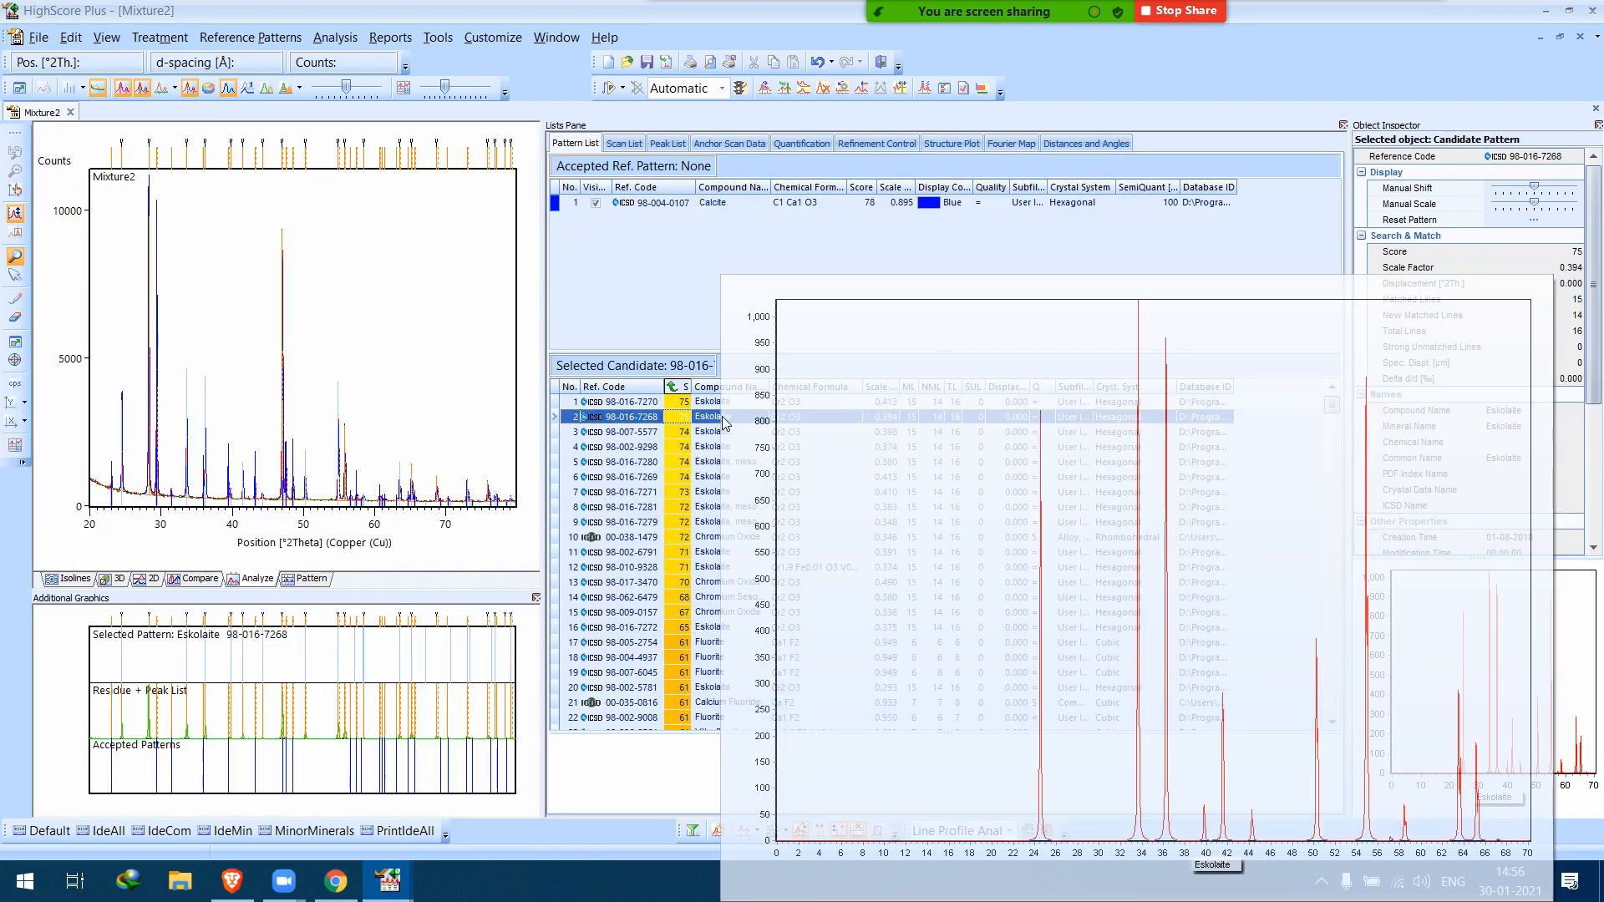
drag(724, 424, 679, 304)
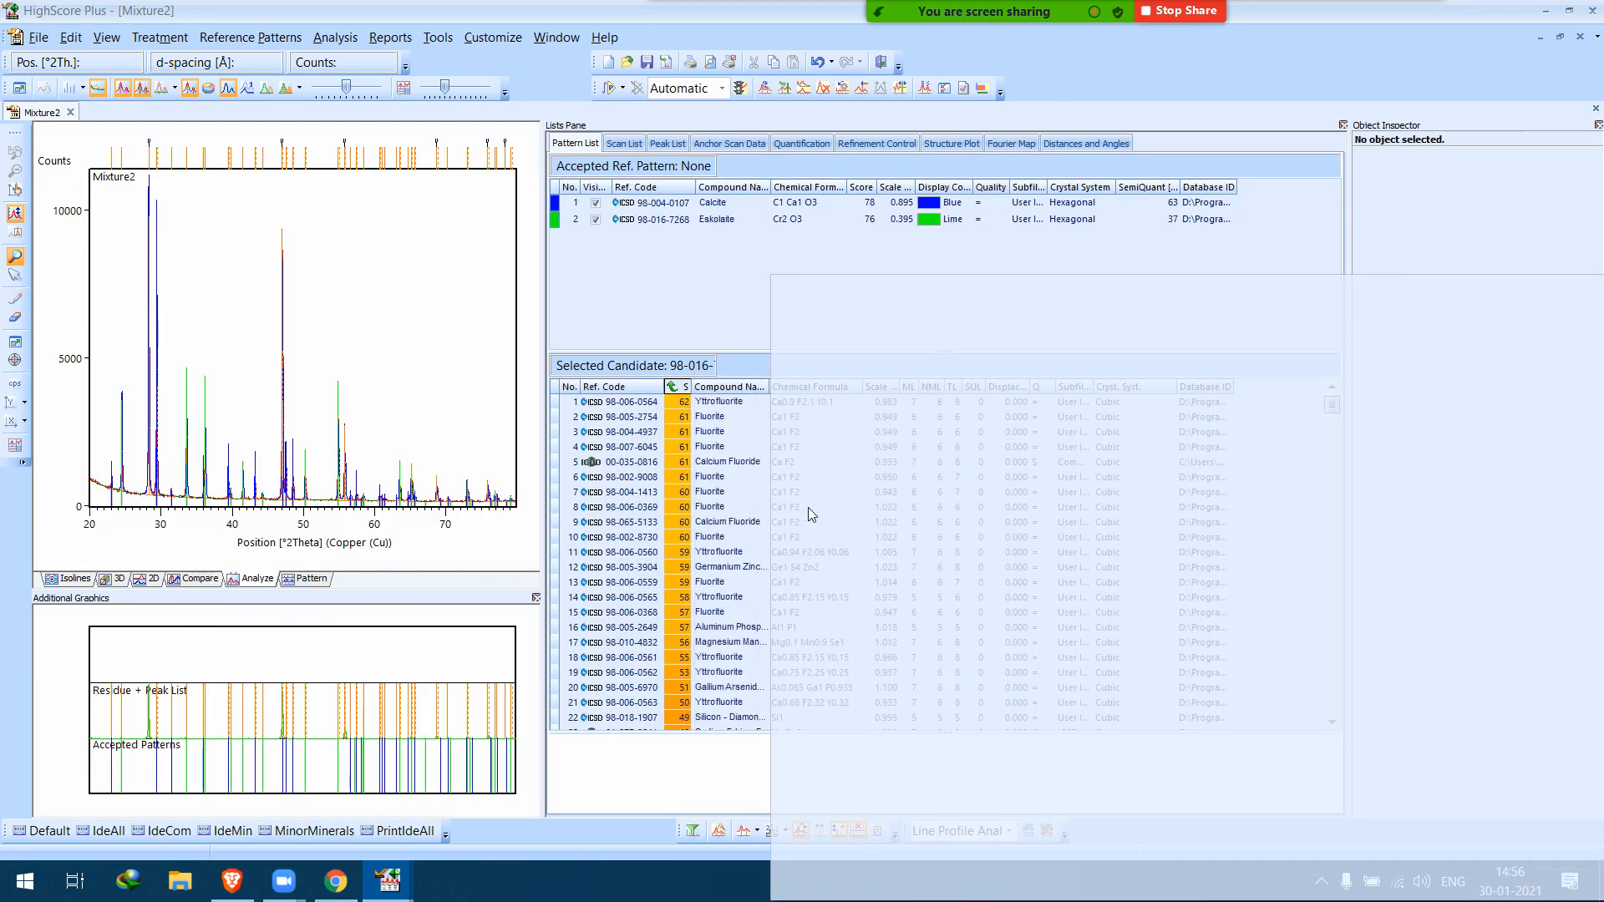
Examine the space group and cell parameters of the Fluorite 98-005-2754 reference pattern.
click(779, 420)
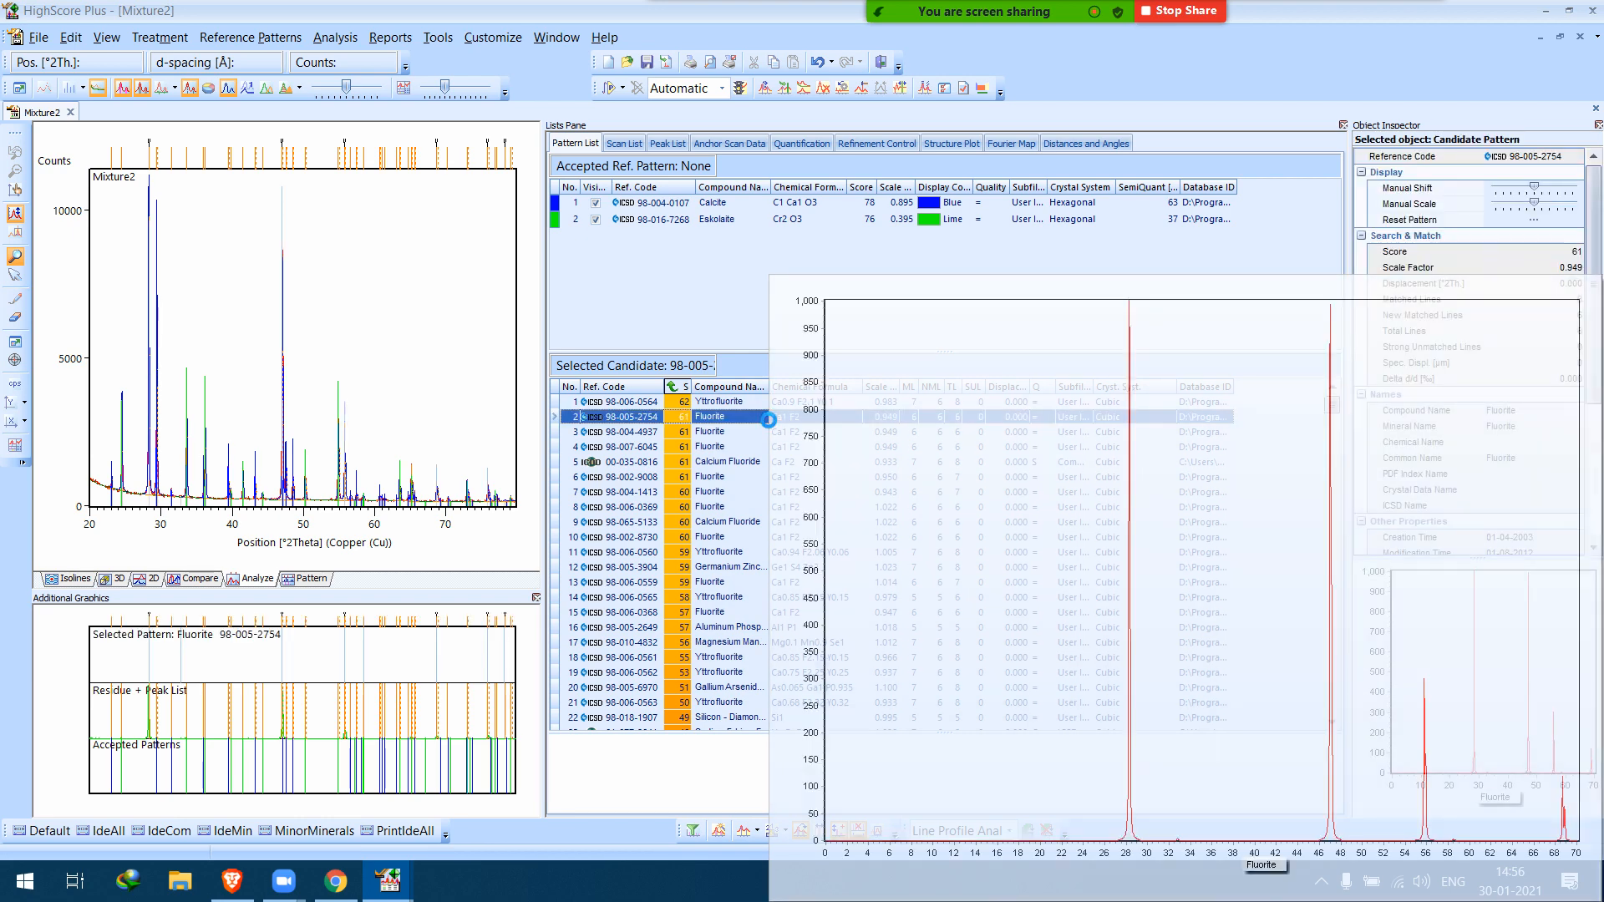
double_click(767, 419)
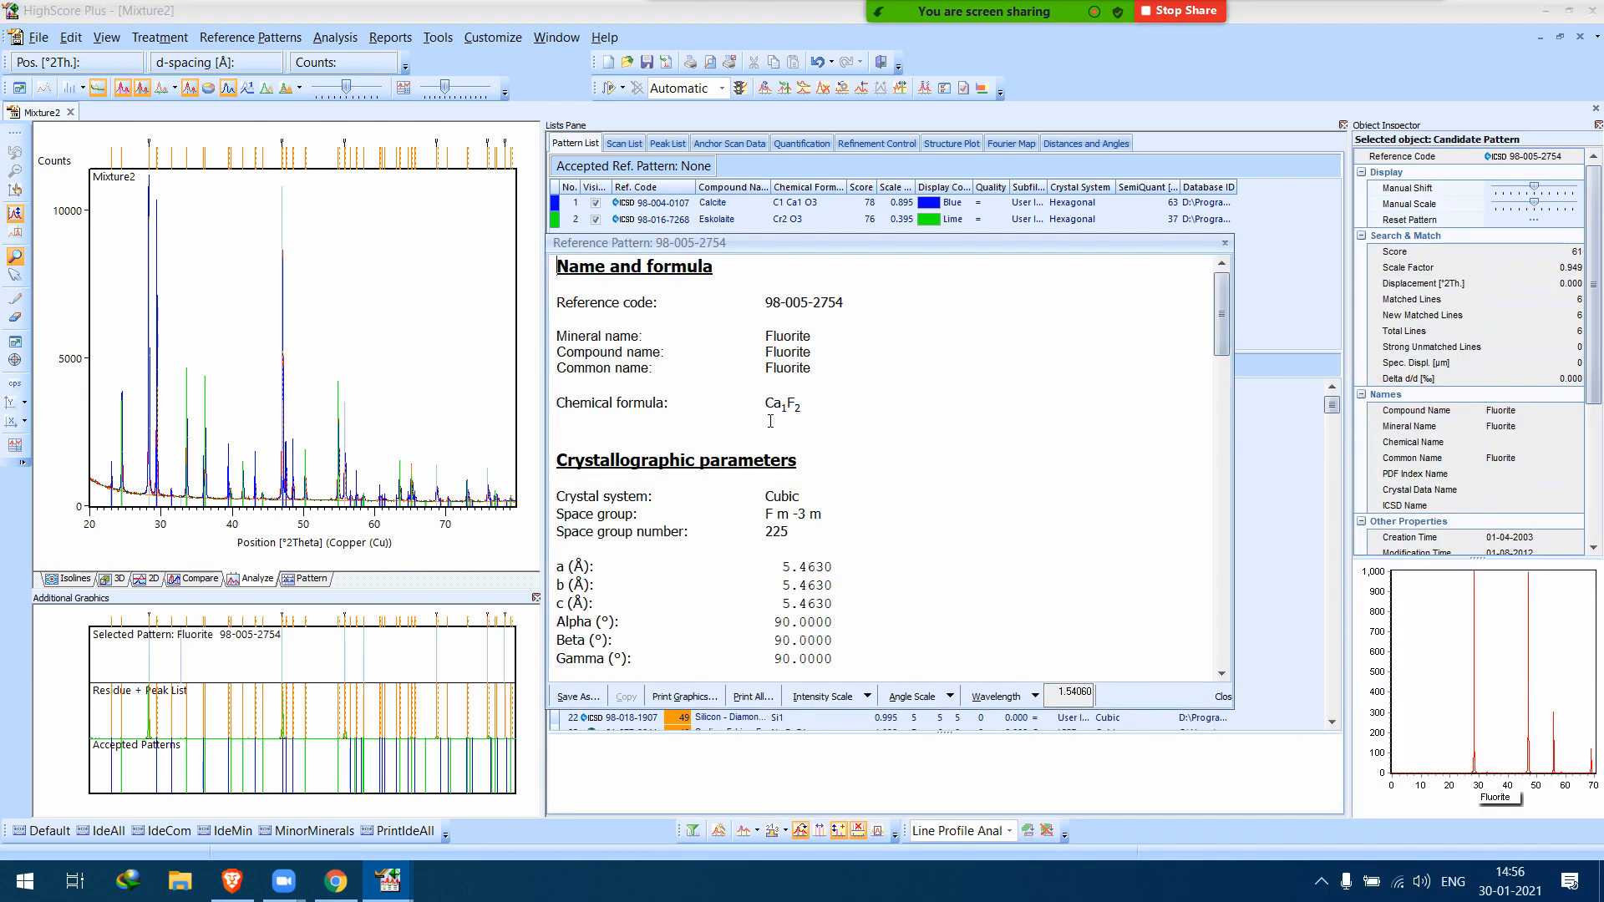
scroll(897, 525, down, 2)
drag(765, 426, 815, 423)
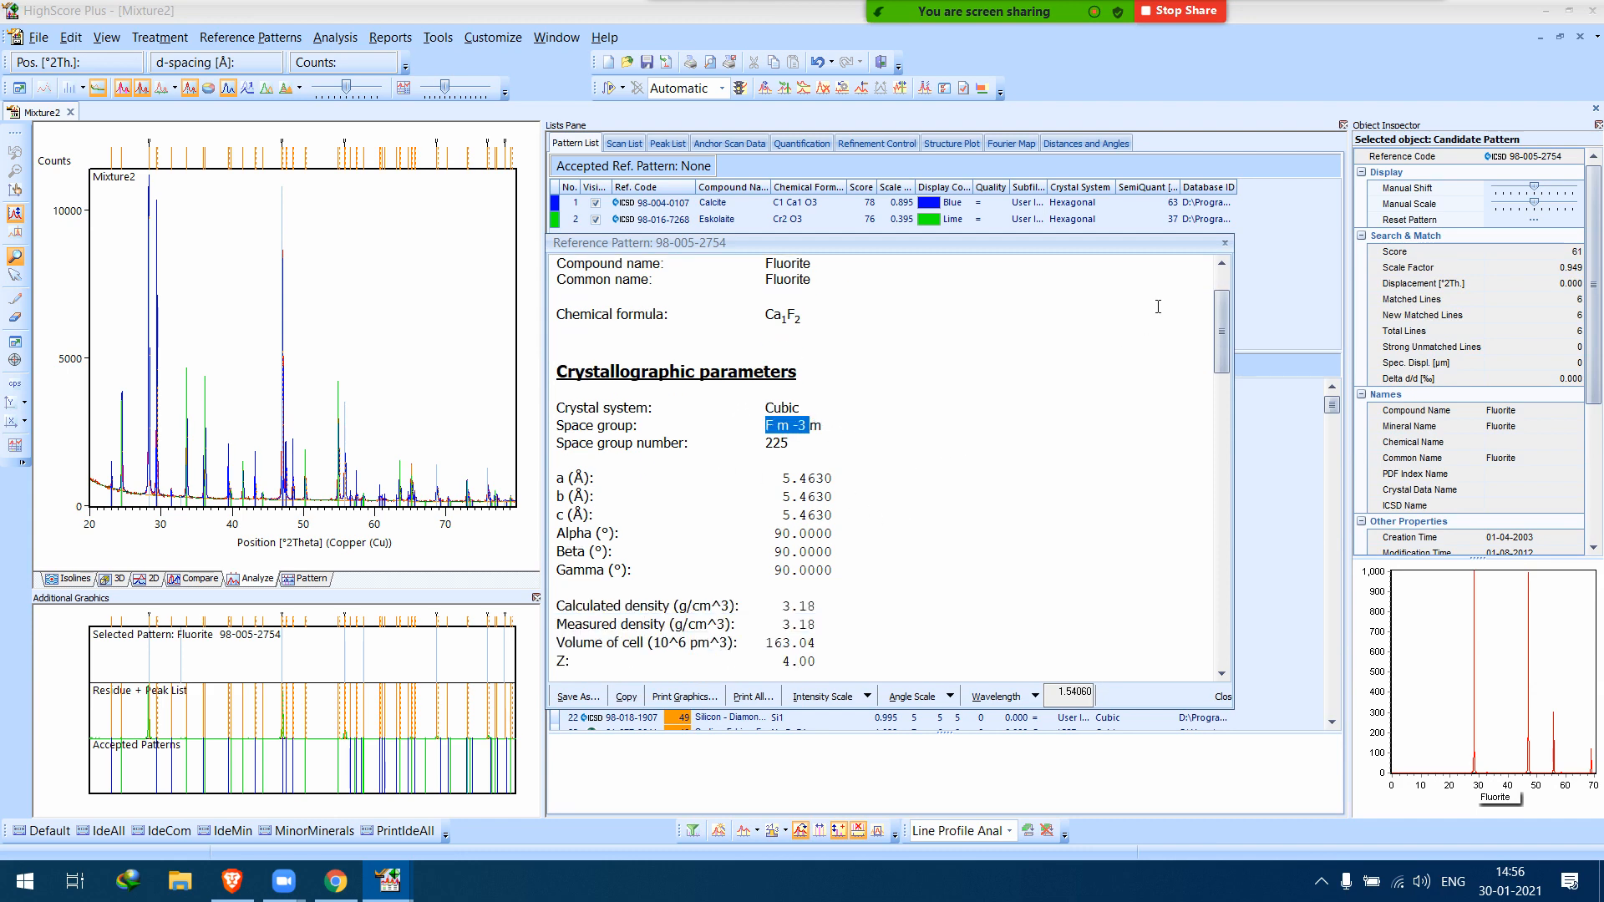
click(1224, 244)
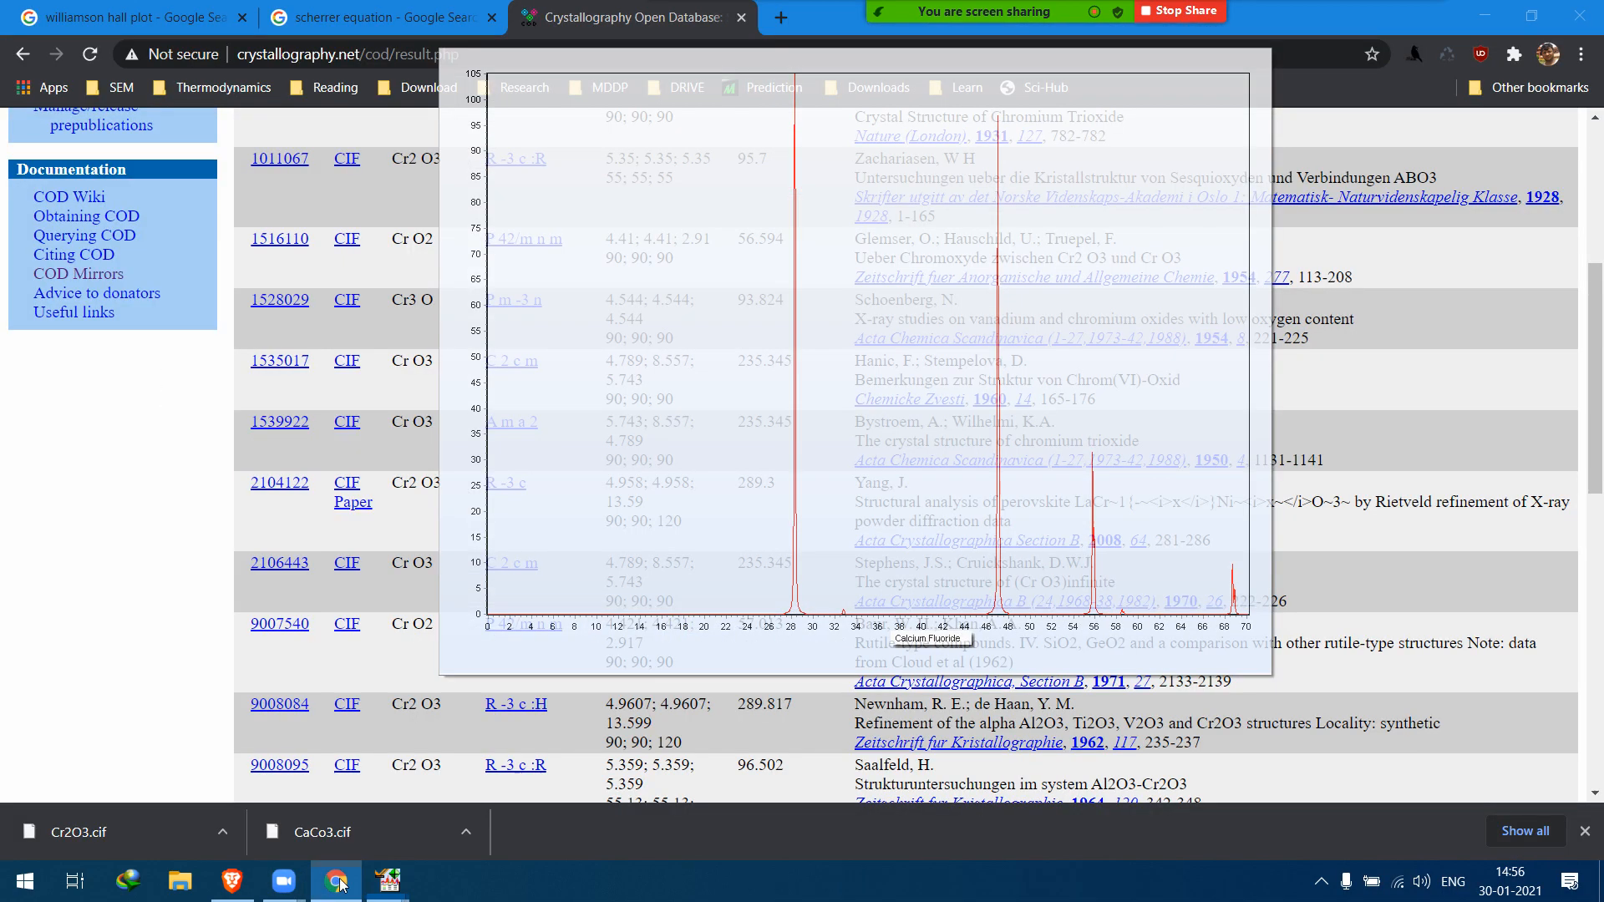
Switch to Chrome, go back to the database search form, and set the first element to Ca.
click(336, 880)
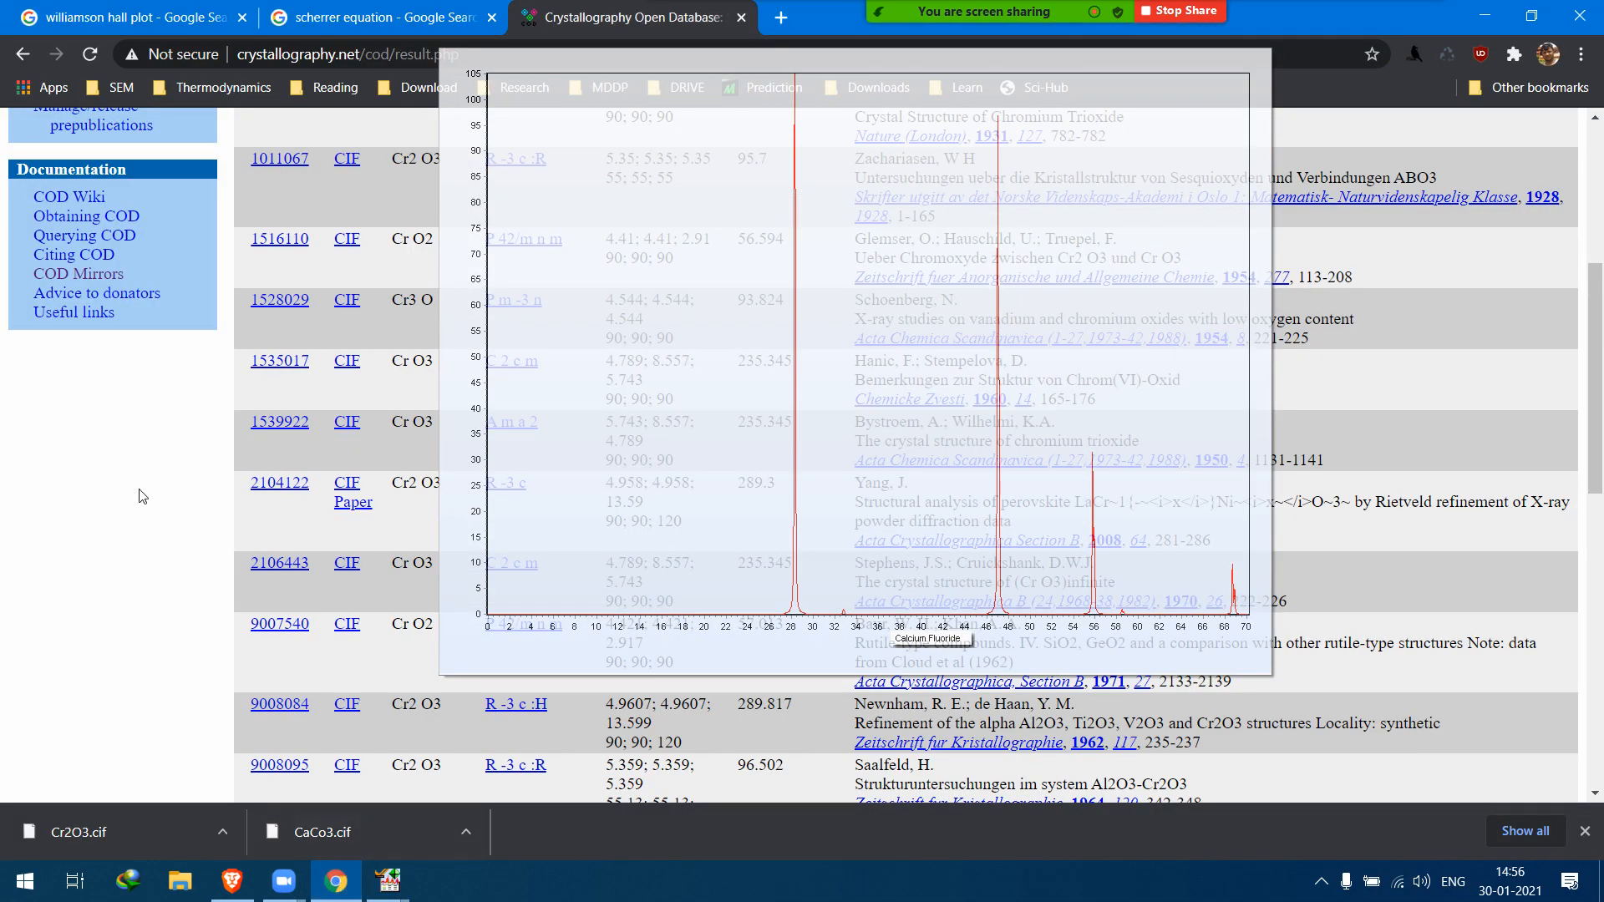
scroll(96, 510, up, 5)
click(23, 54)
drag(901, 478, 710, 484)
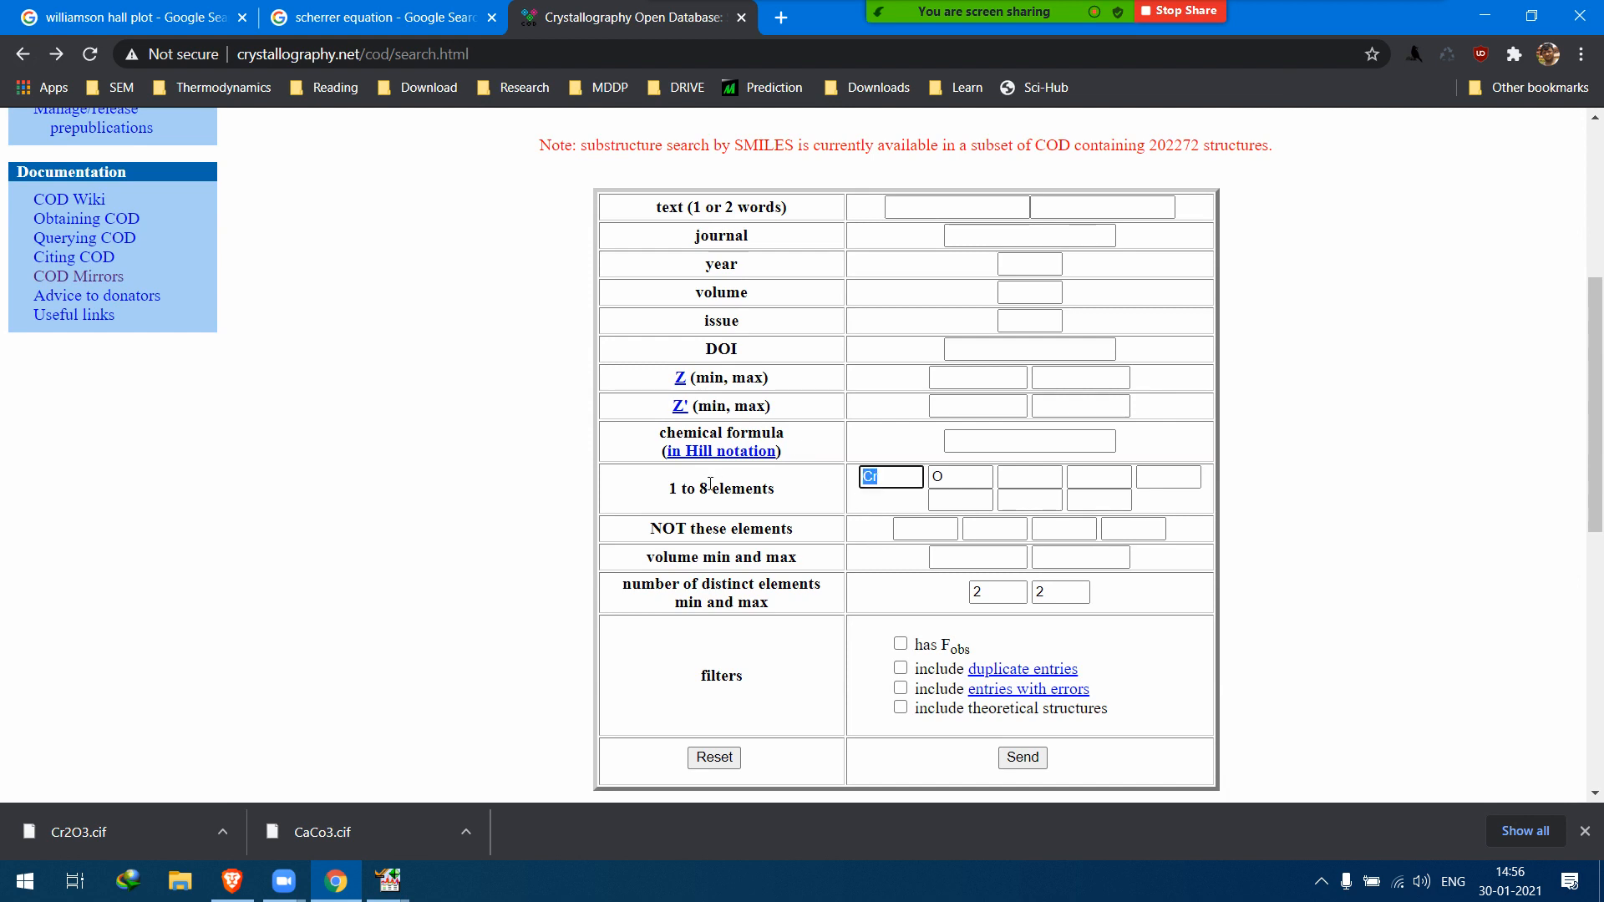
text(Ca)
key(Tab)
text(O)
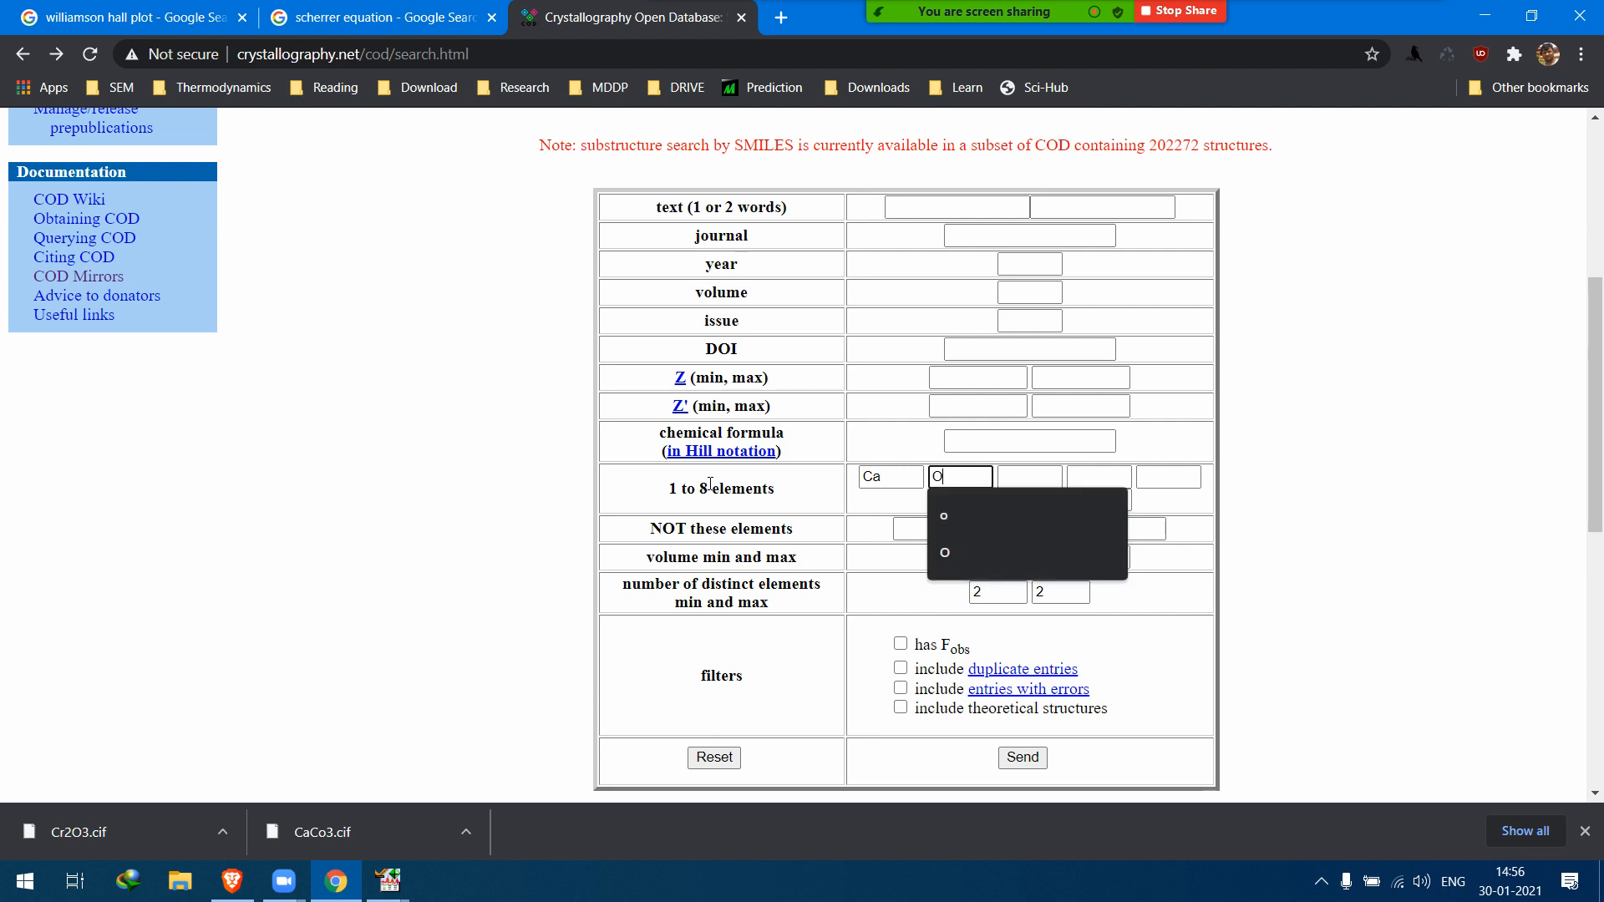
text(3)
key(BackSpace)
key(Tab)
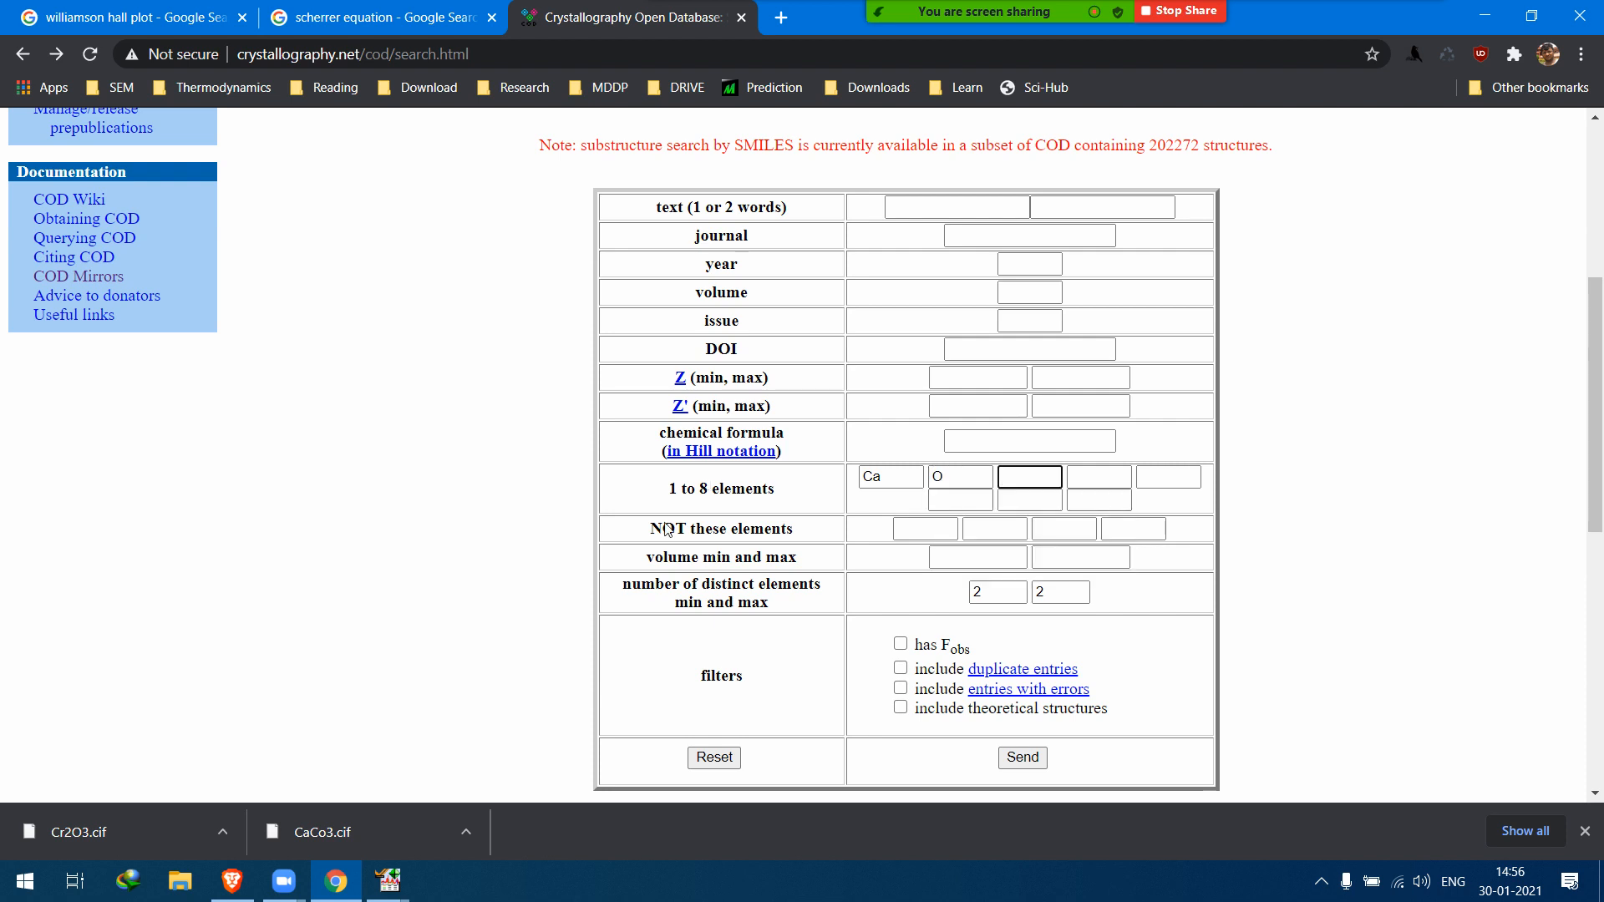
drag(991, 594, 913, 598)
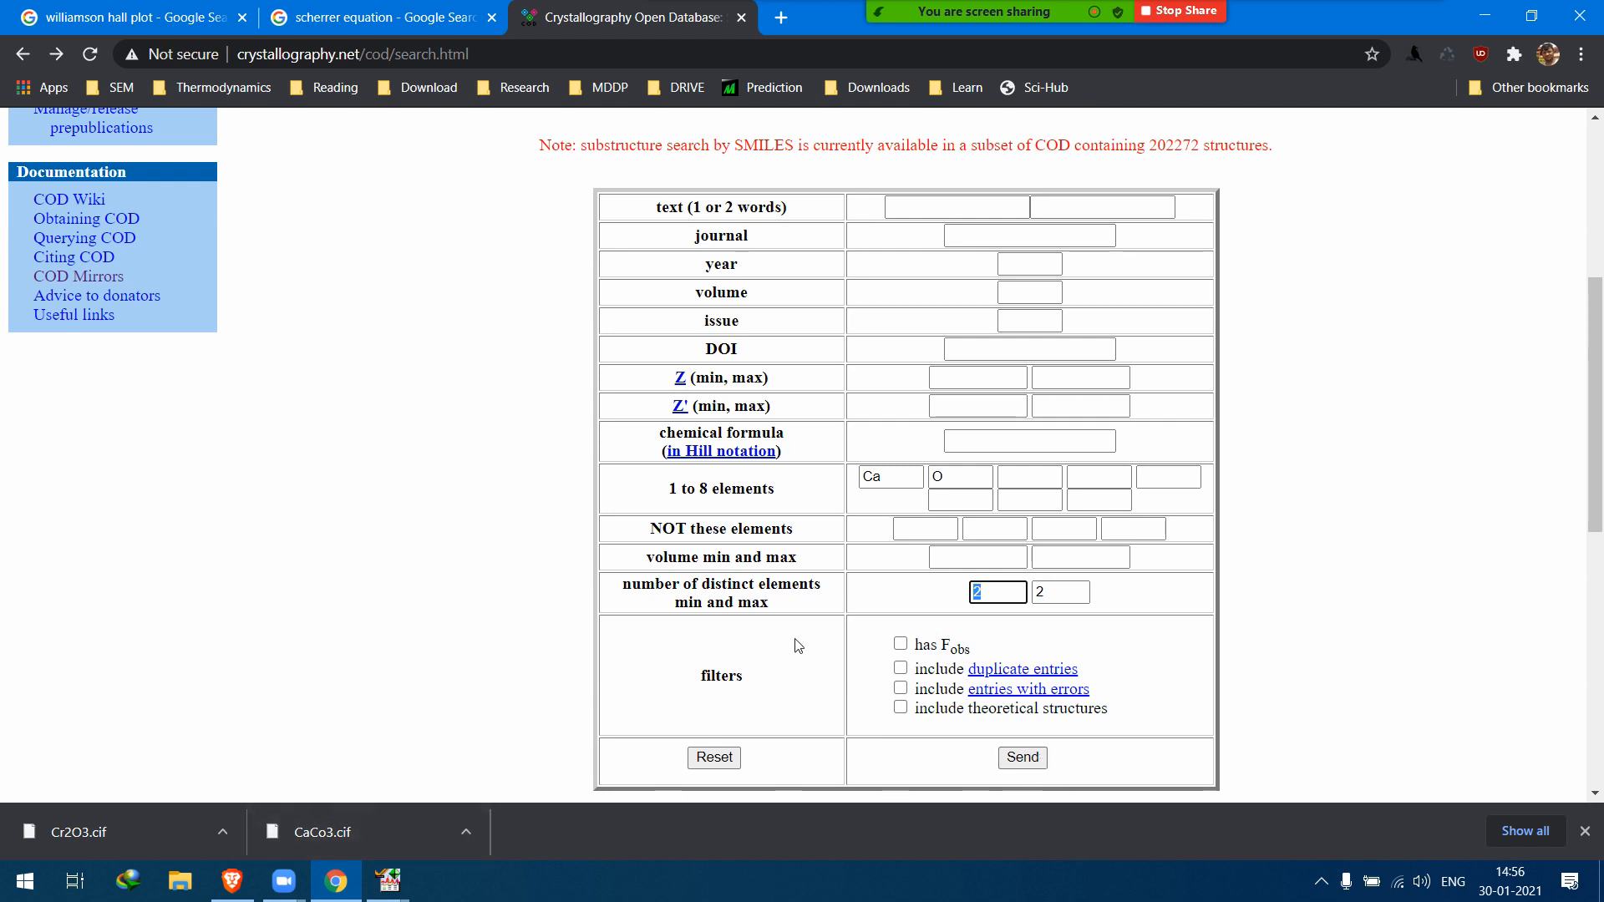
Set the second element of the Ca search to F.
double_click(873, 476)
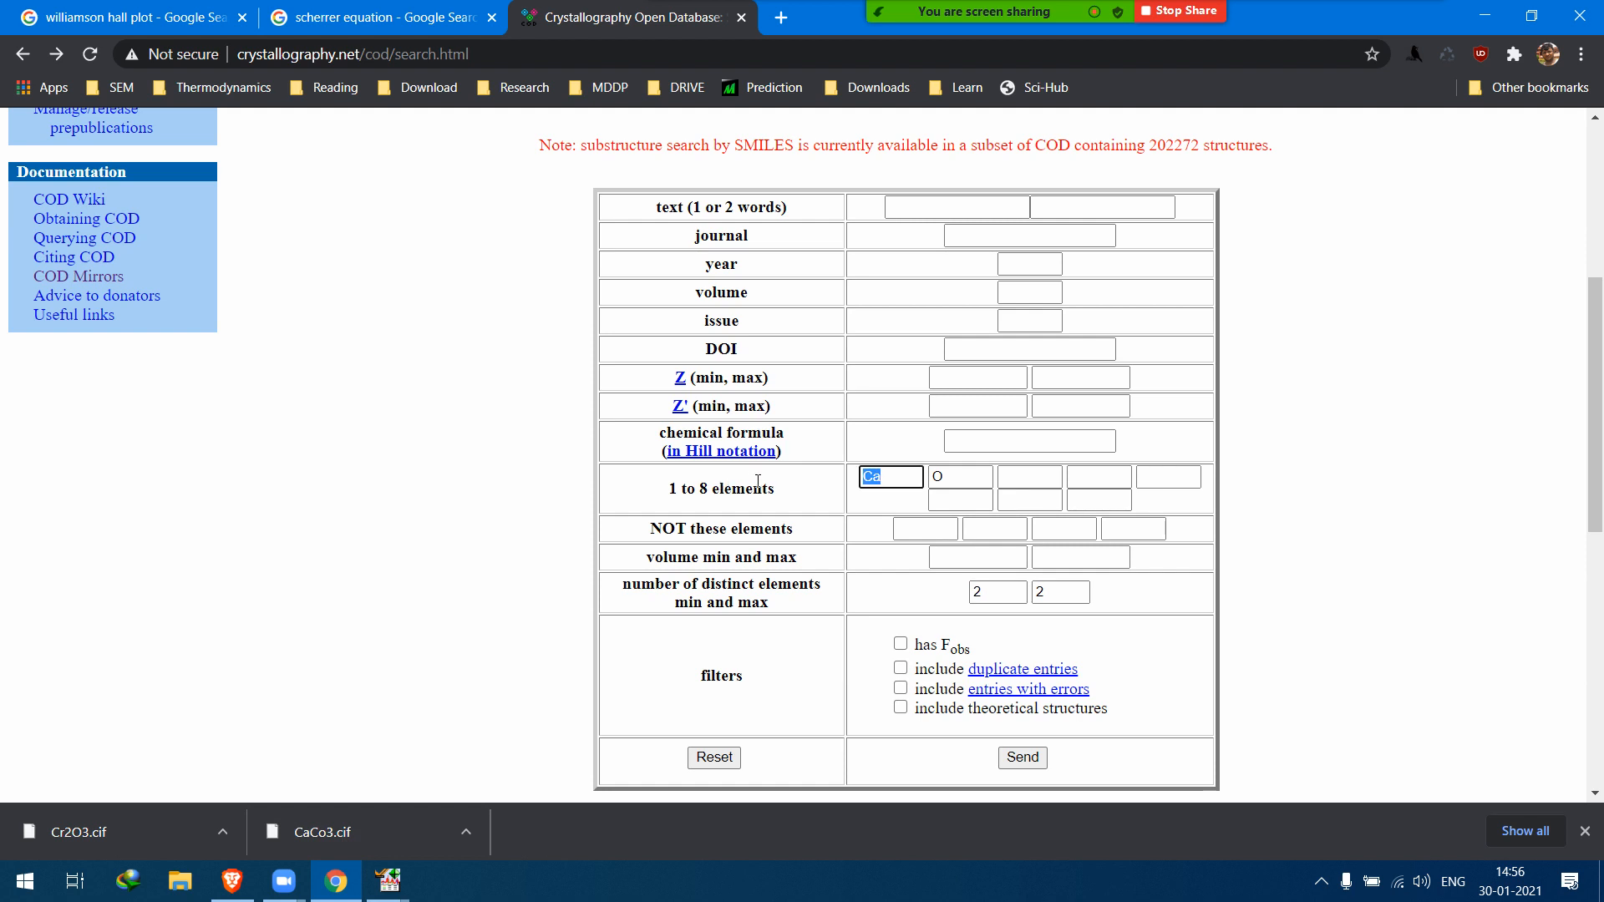
key(Tab)
text(F)
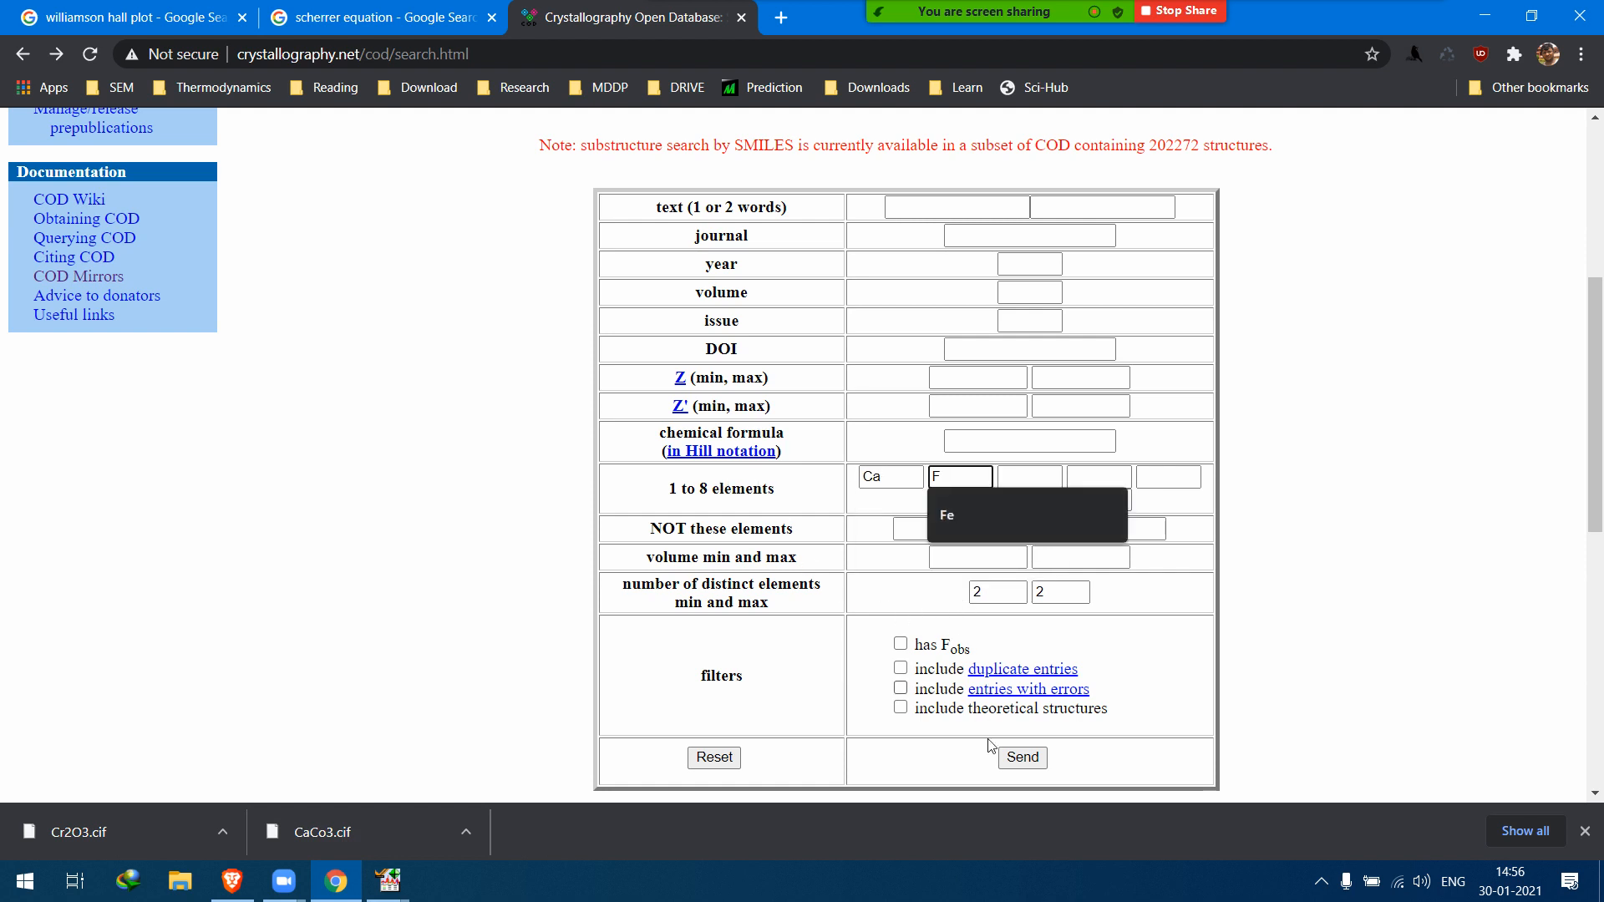
Run the Ca and F element search and save the CIF of entry 1559793 as CaF2 in the Documents folder.
click(1023, 758)
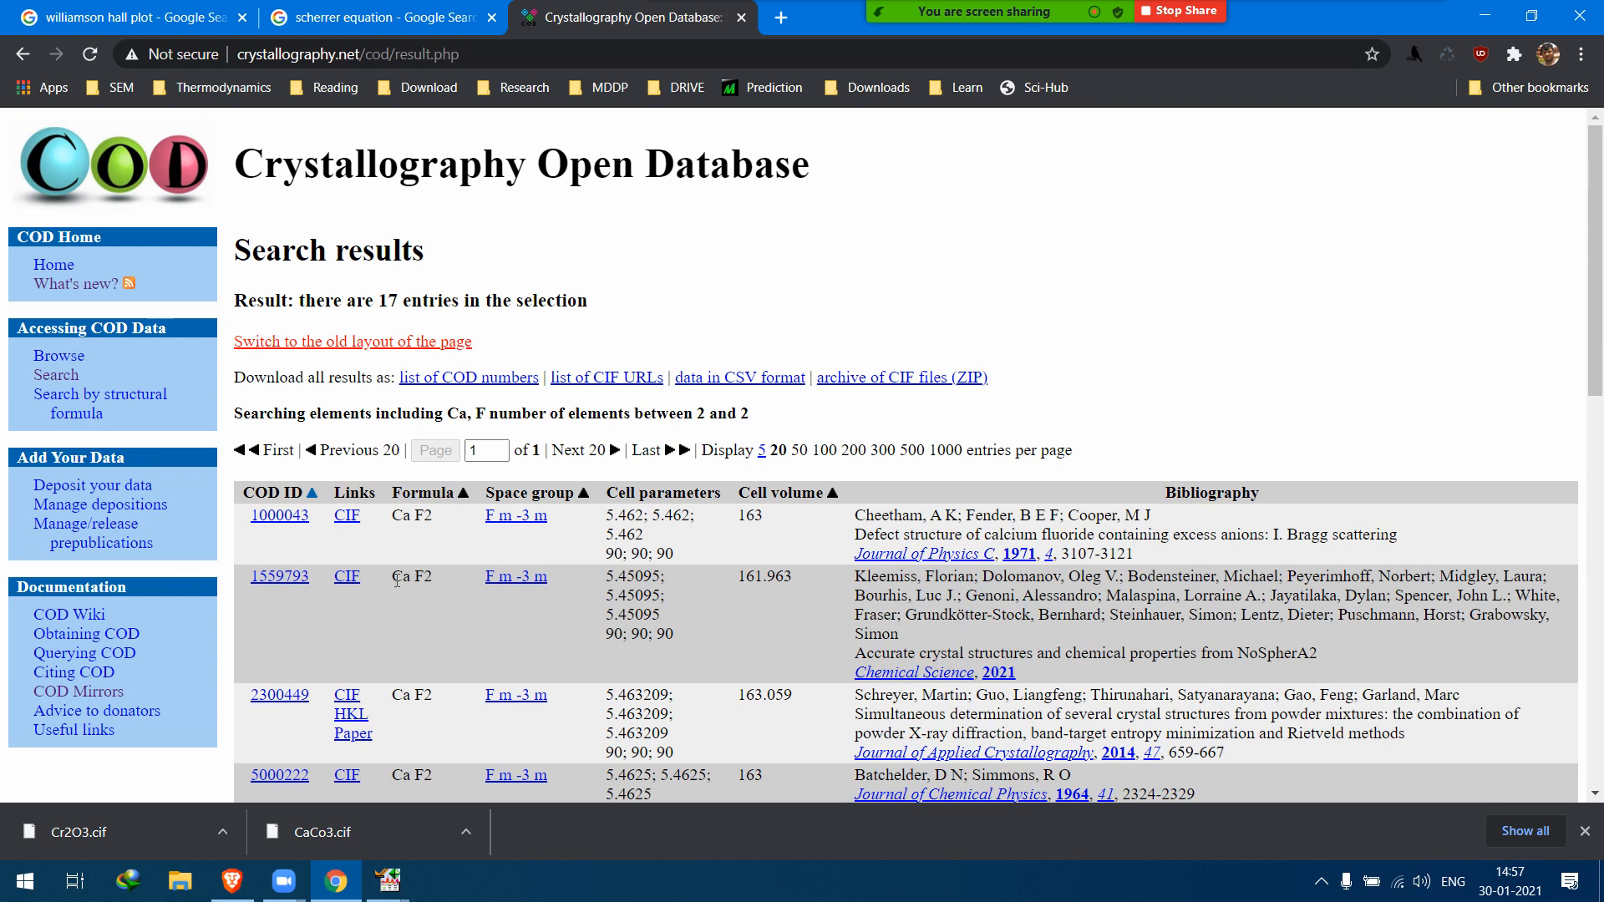
drag(433, 584, 457, 590)
click(346, 585)
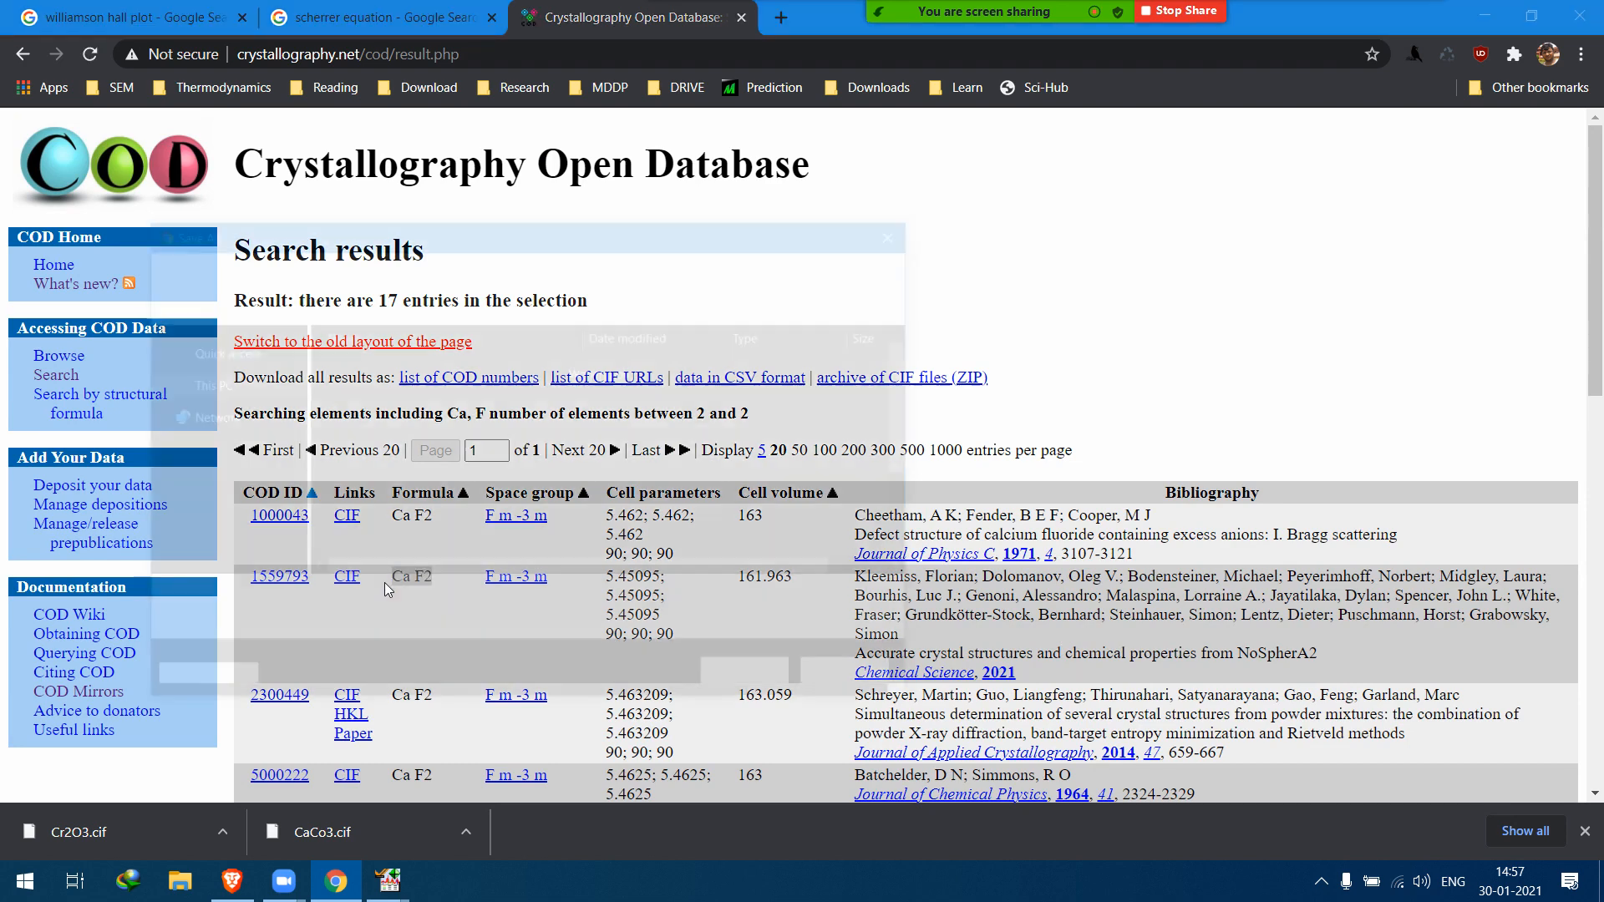
text(CaF2)
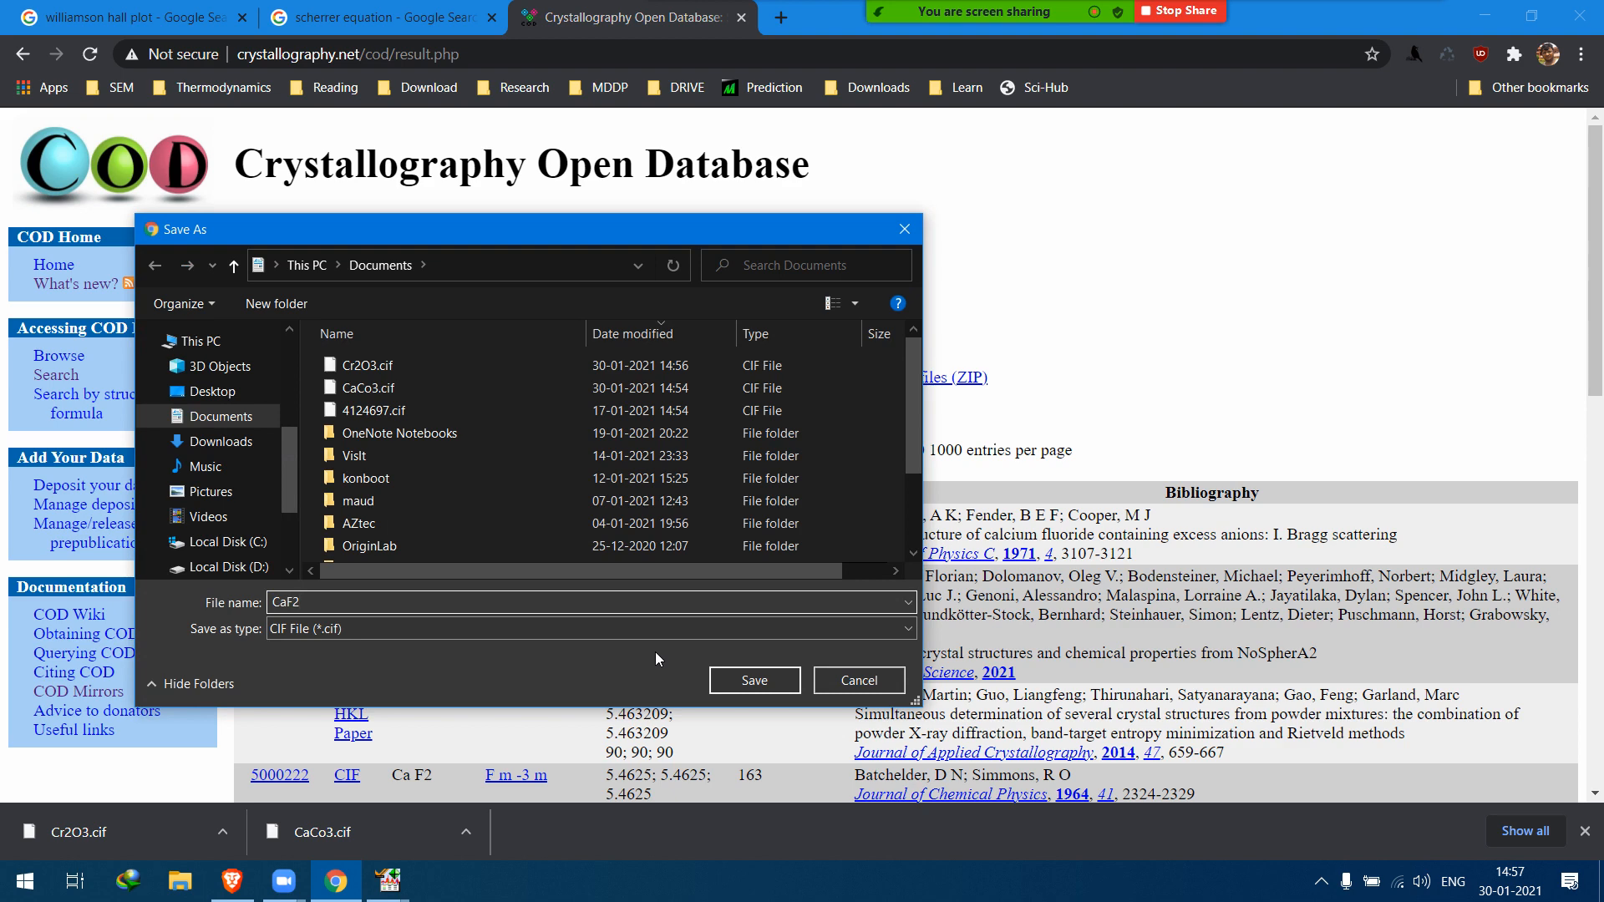
key(Return)
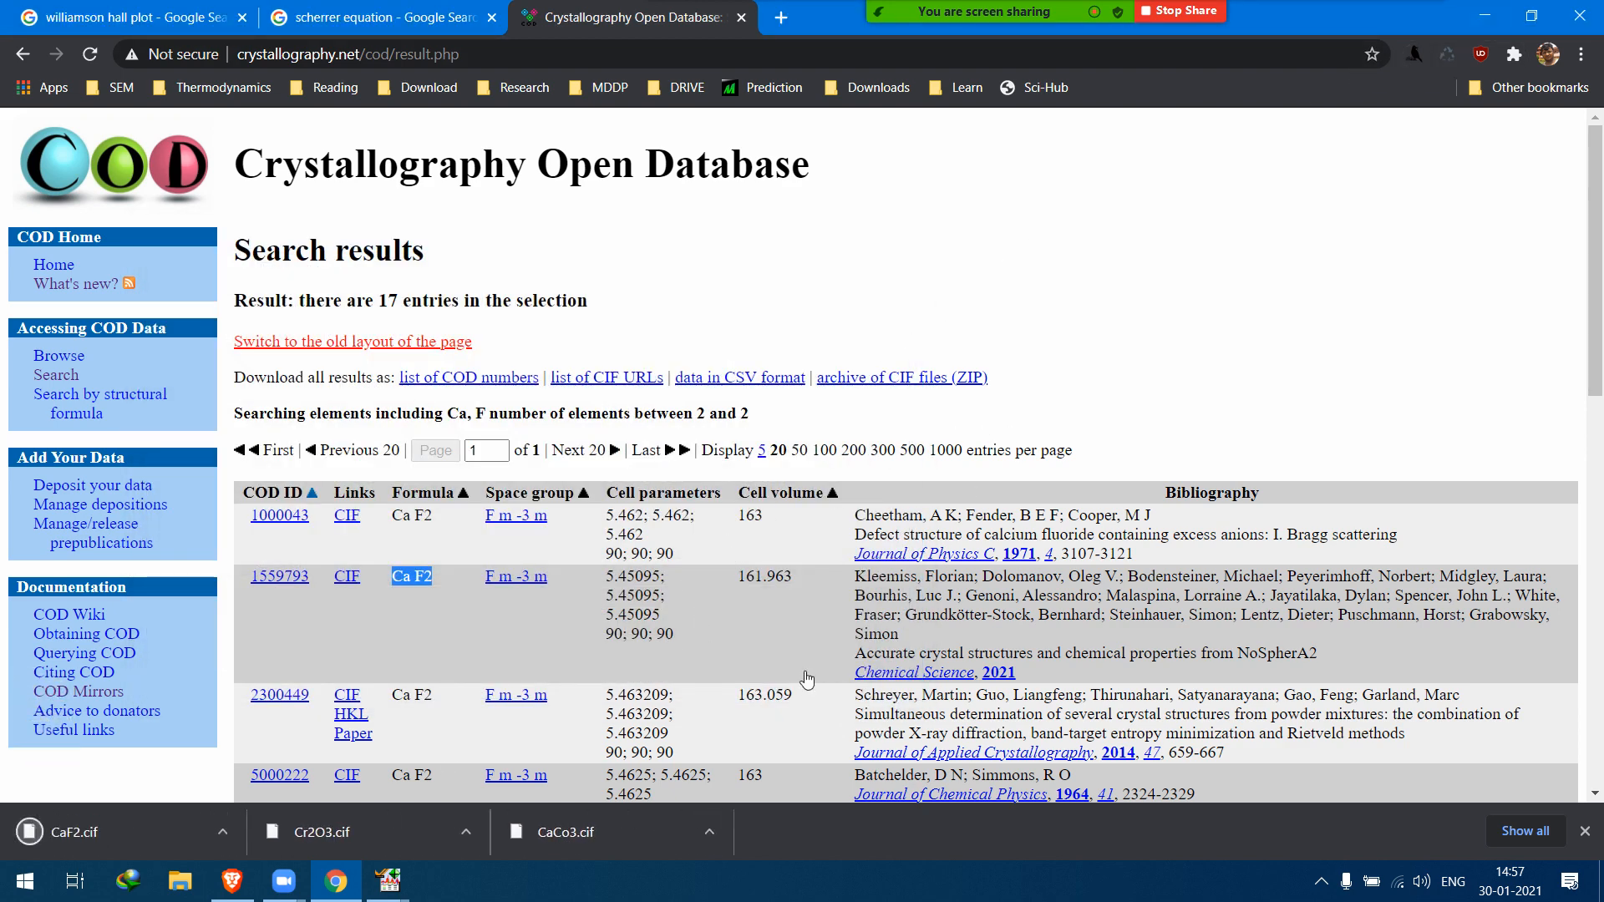
Switch to HighScore Plus, return the accepted Calcite and Eskolaite patterns to the candidate list, and widen the diffractogram area.
click(1485, 15)
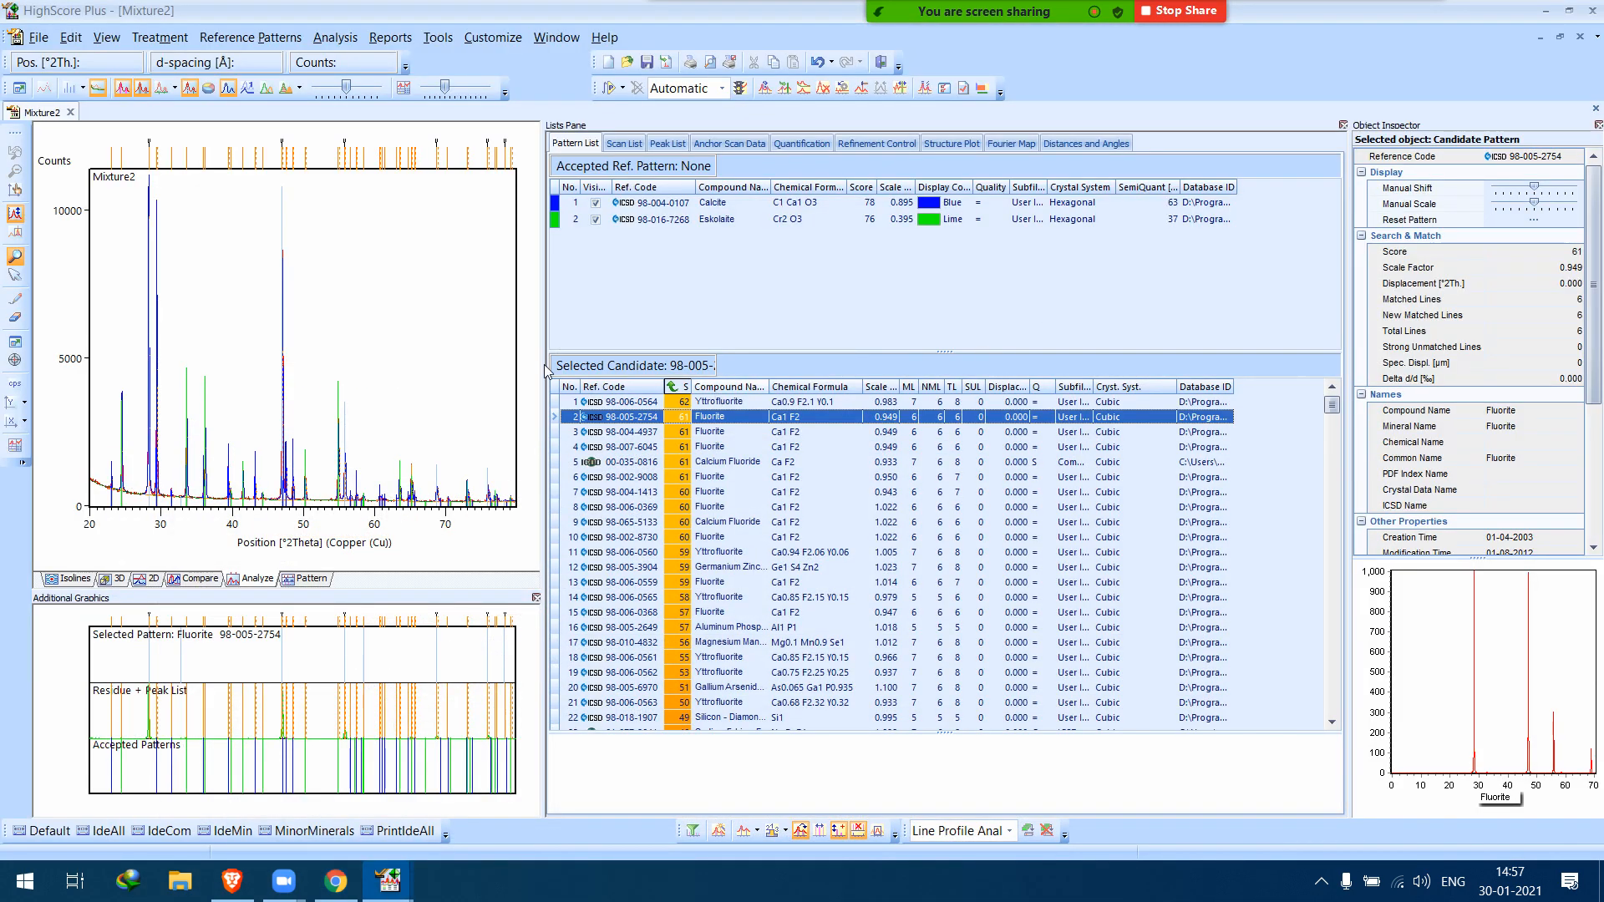
drag(710, 220, 702, 324)
drag(741, 211, 720, 504)
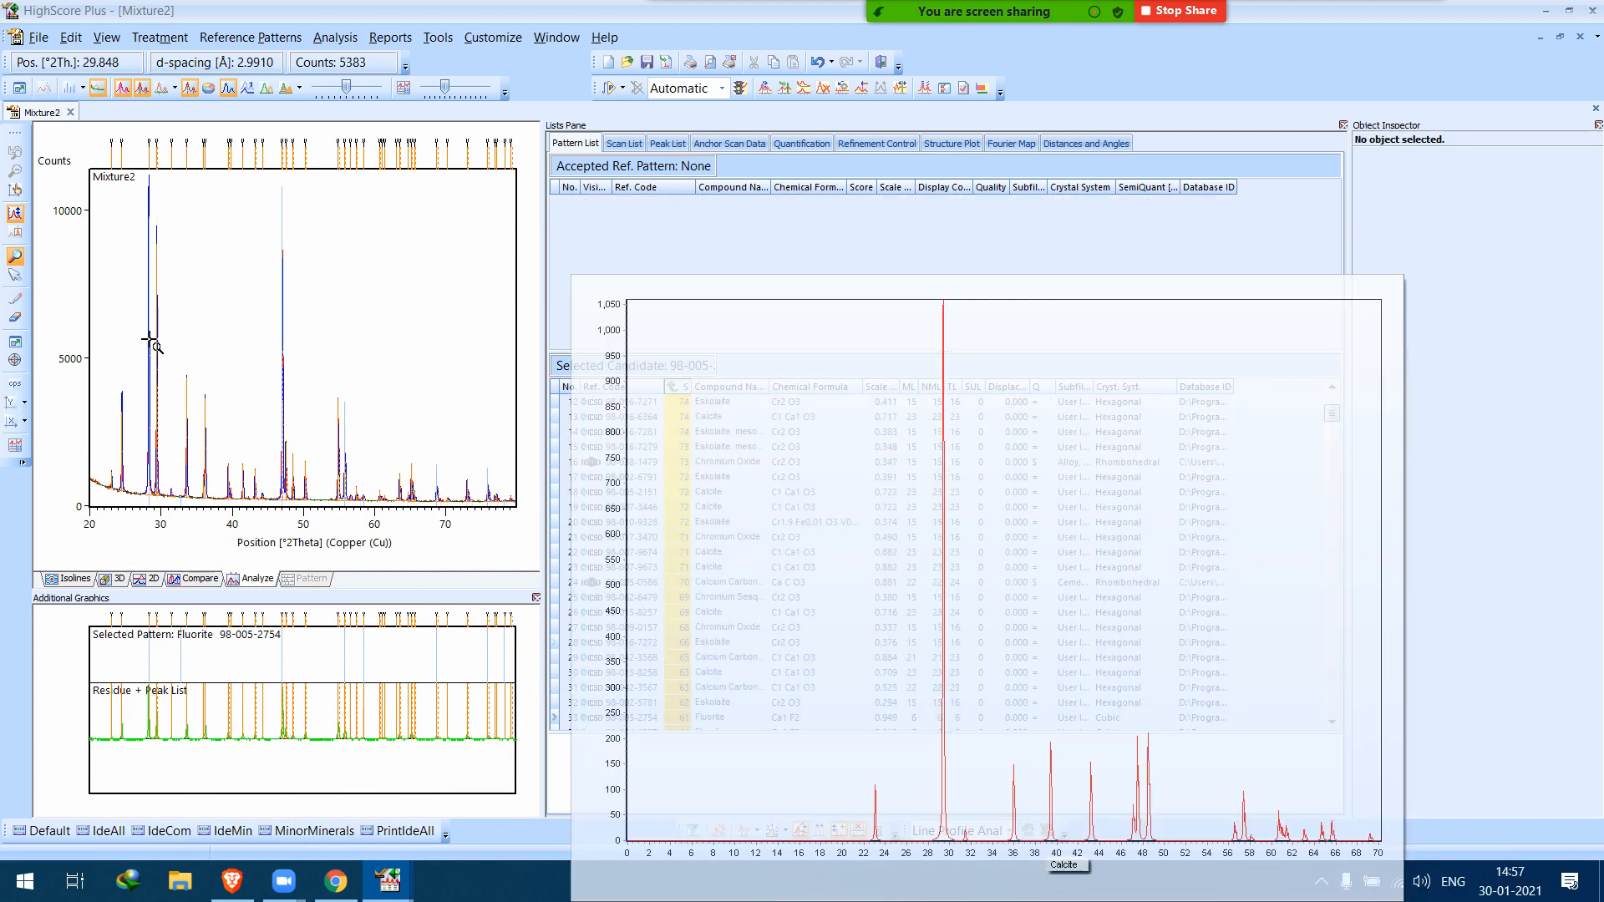
click(157, 341)
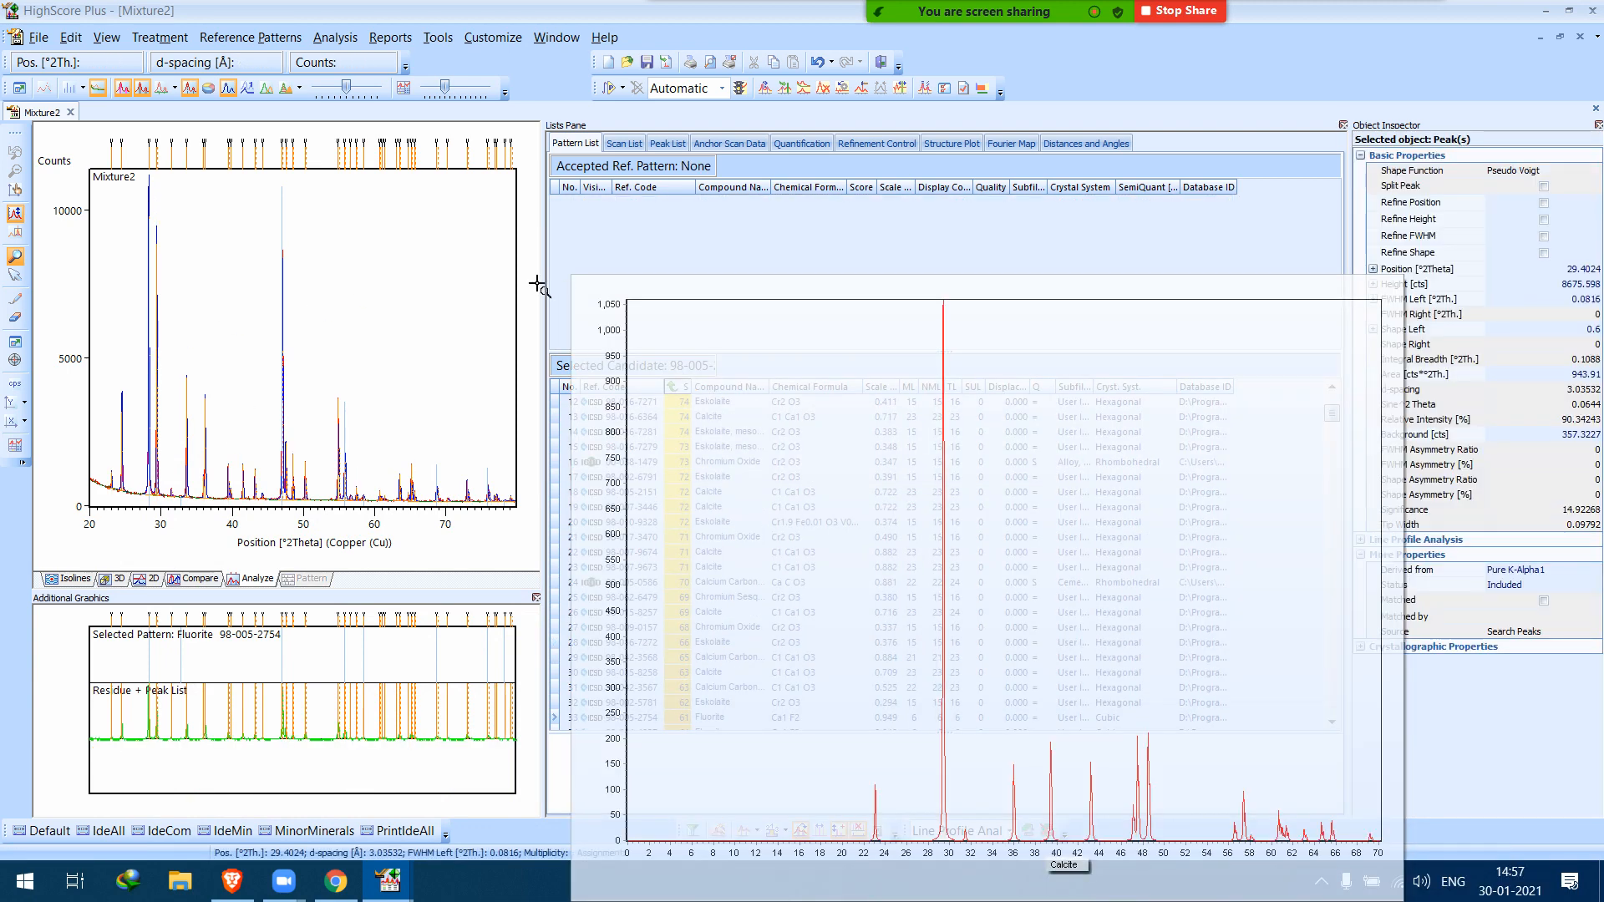
drag(543, 312, 846, 312)
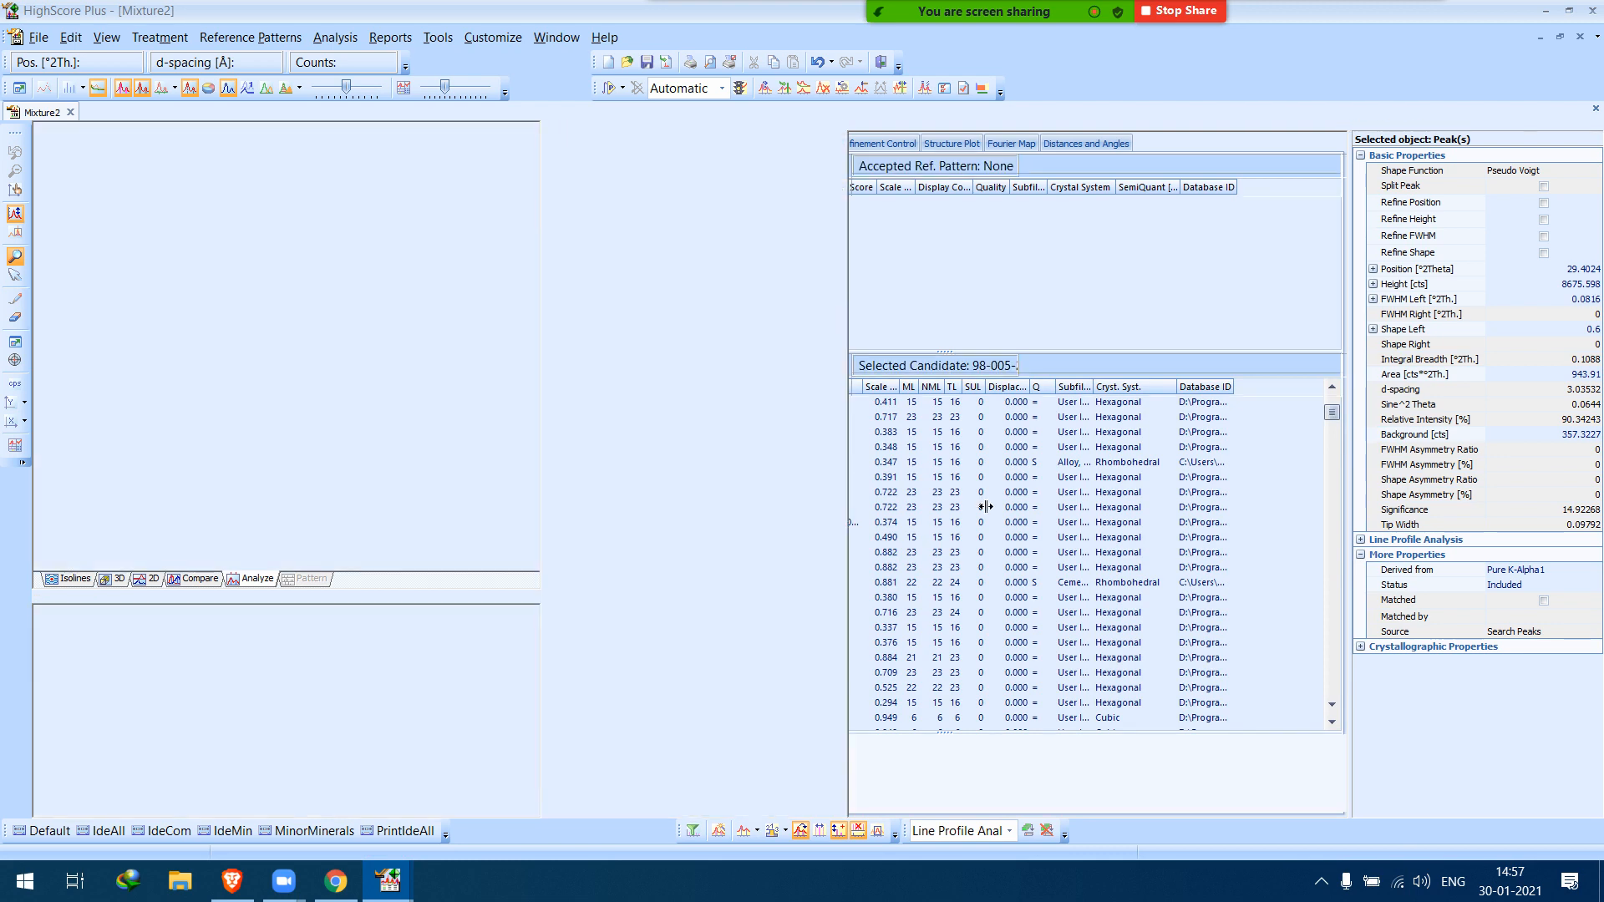
Start inserting data into the Mixture2 document and select CaF2.cif from the Documents folder.
click(37, 38)
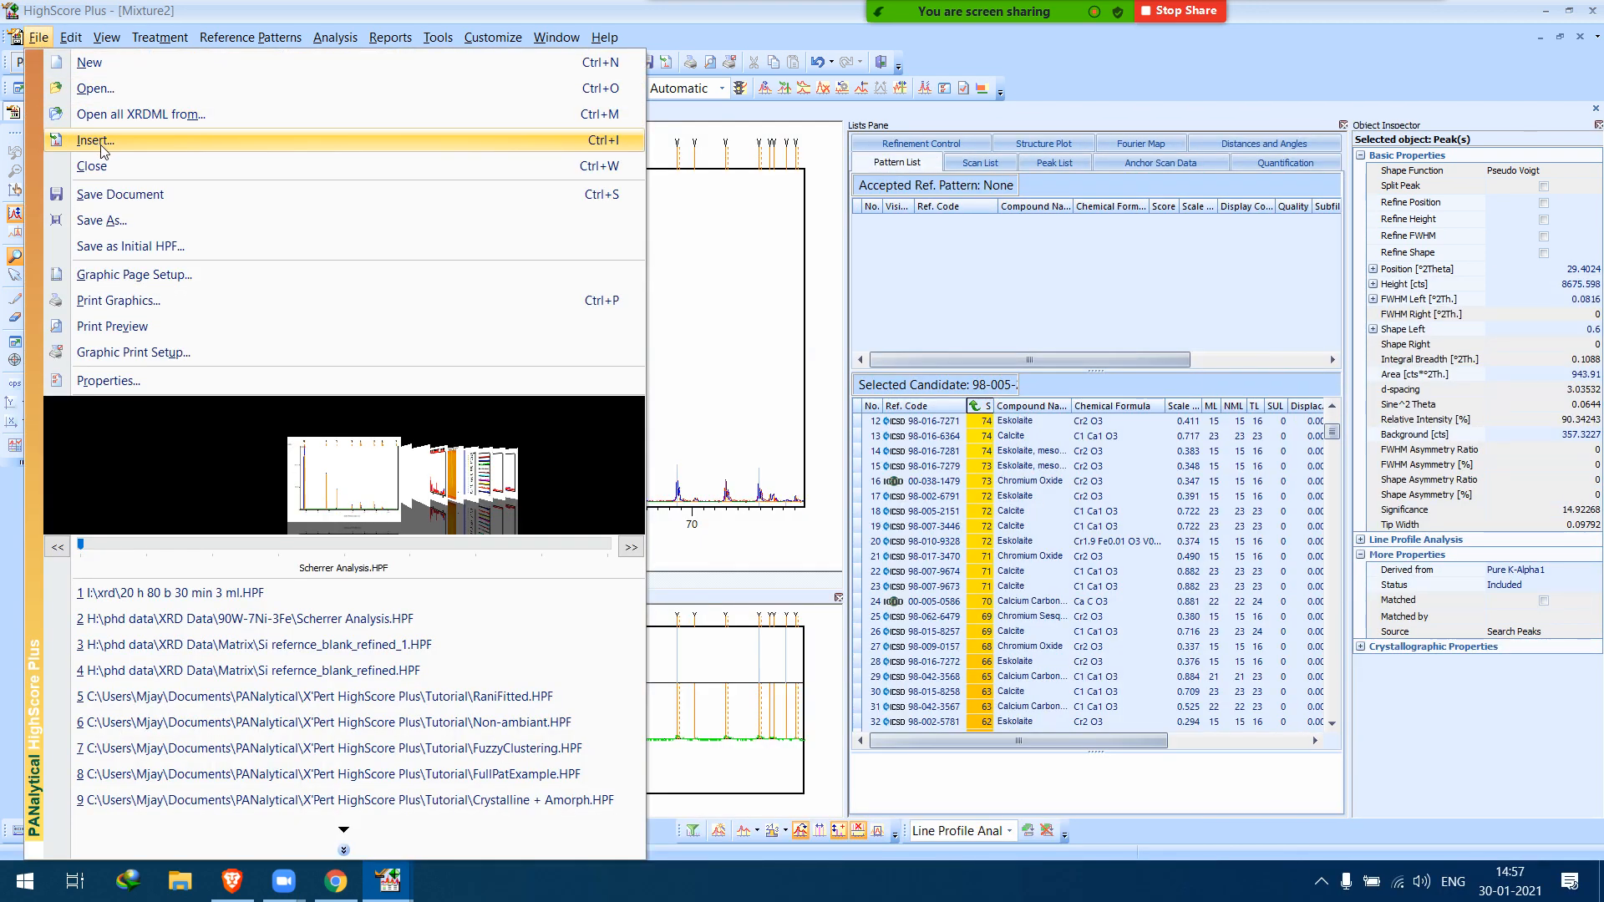
click(95, 141)
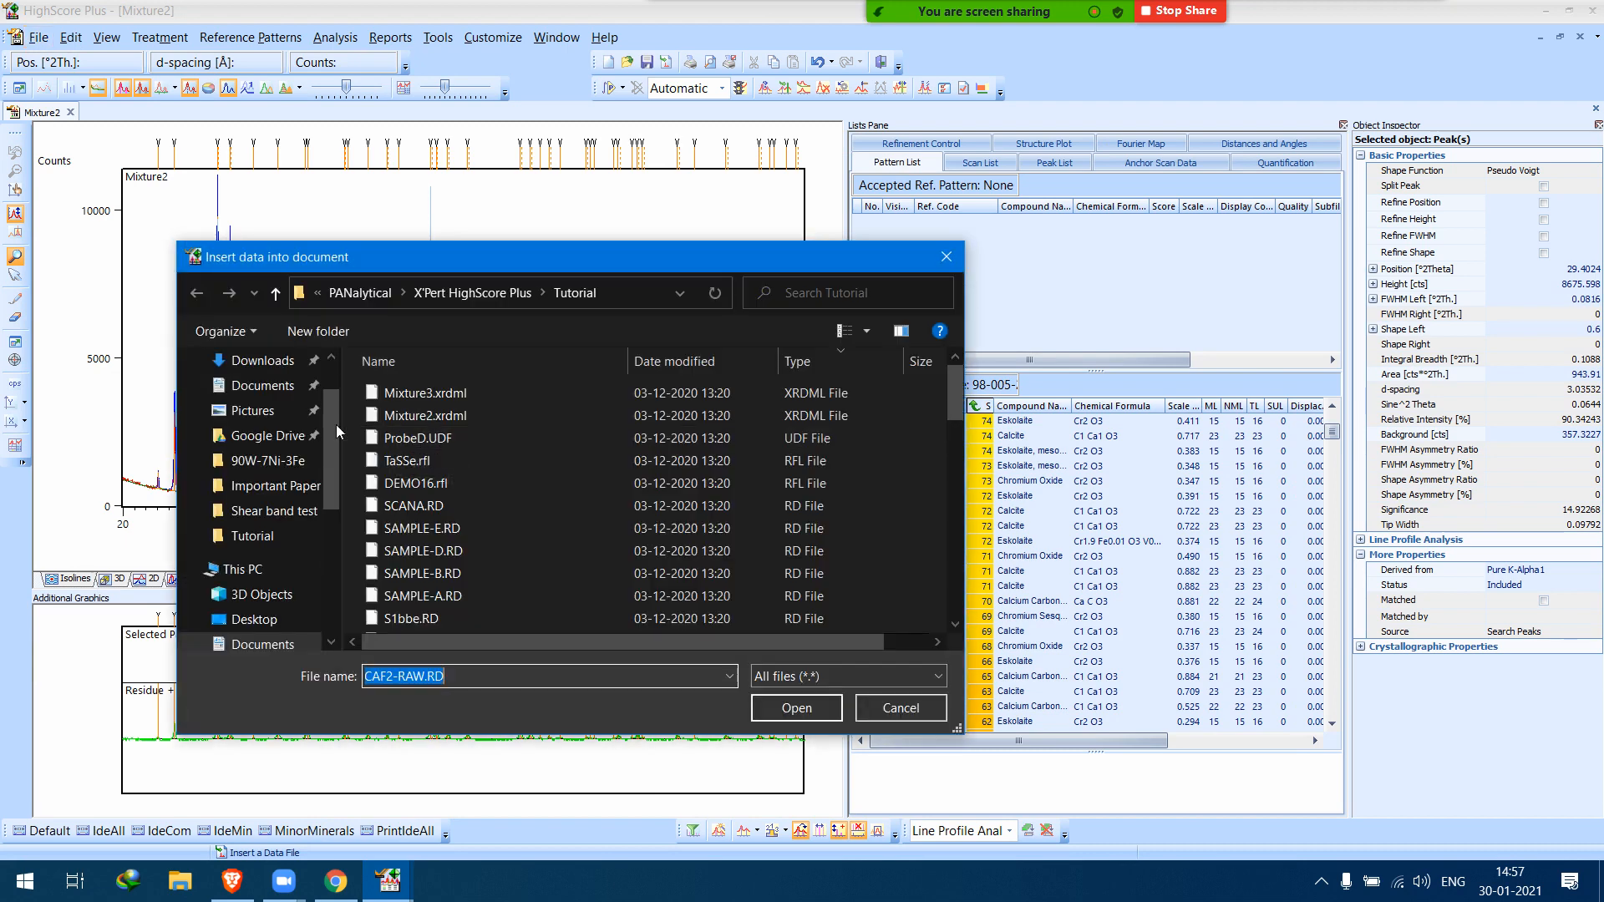
click(263, 386)
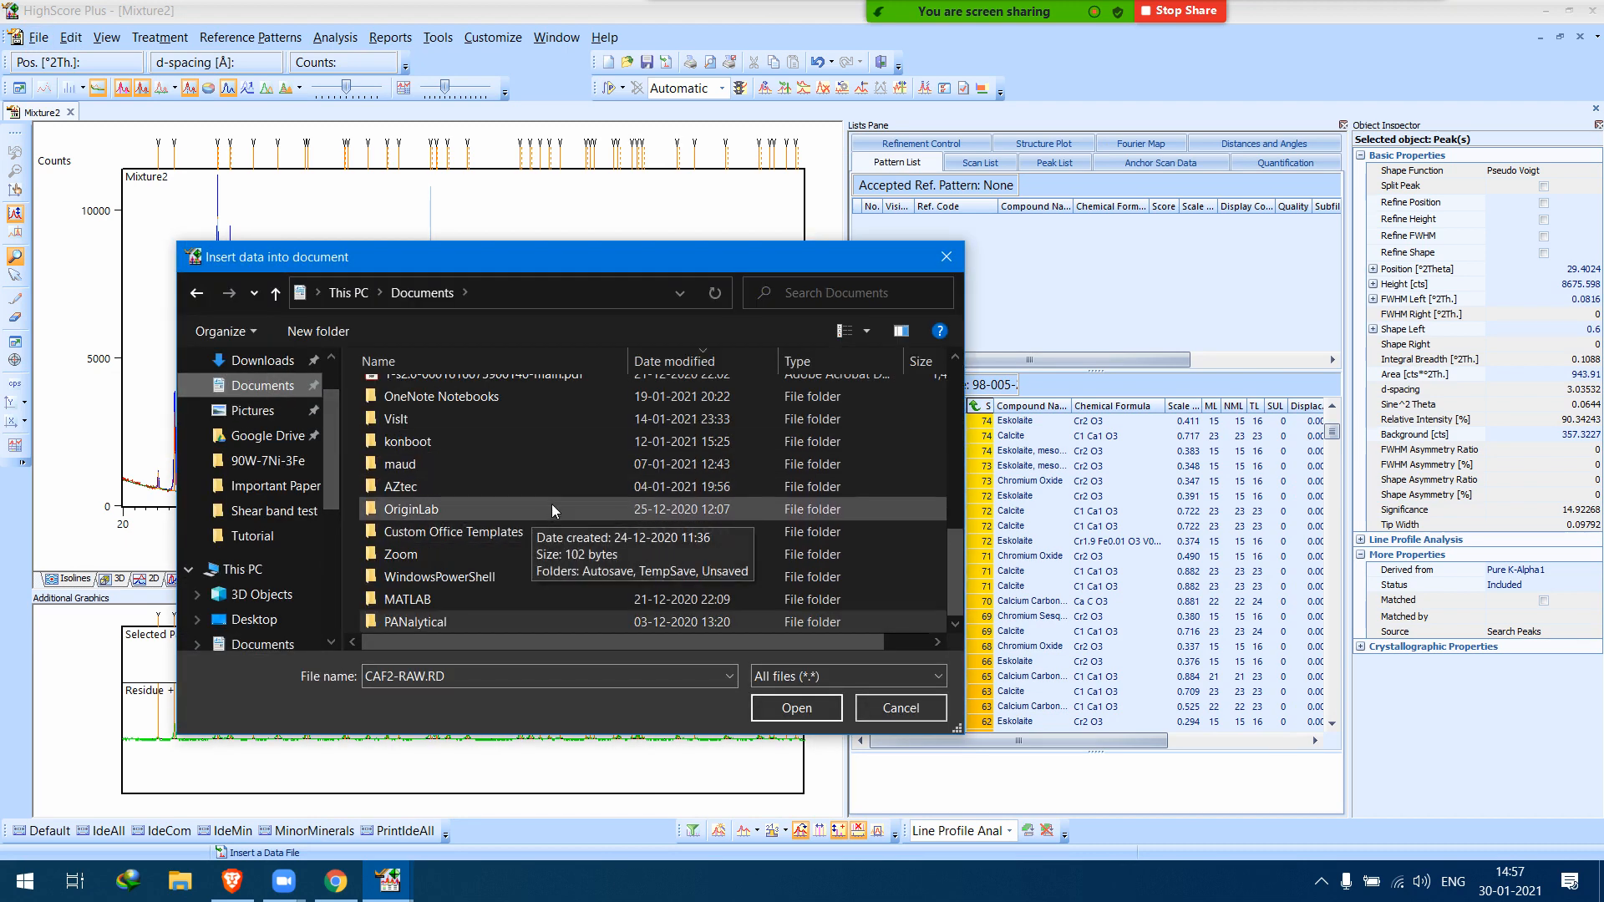
scroll(548, 508, up, 10)
click(449, 396)
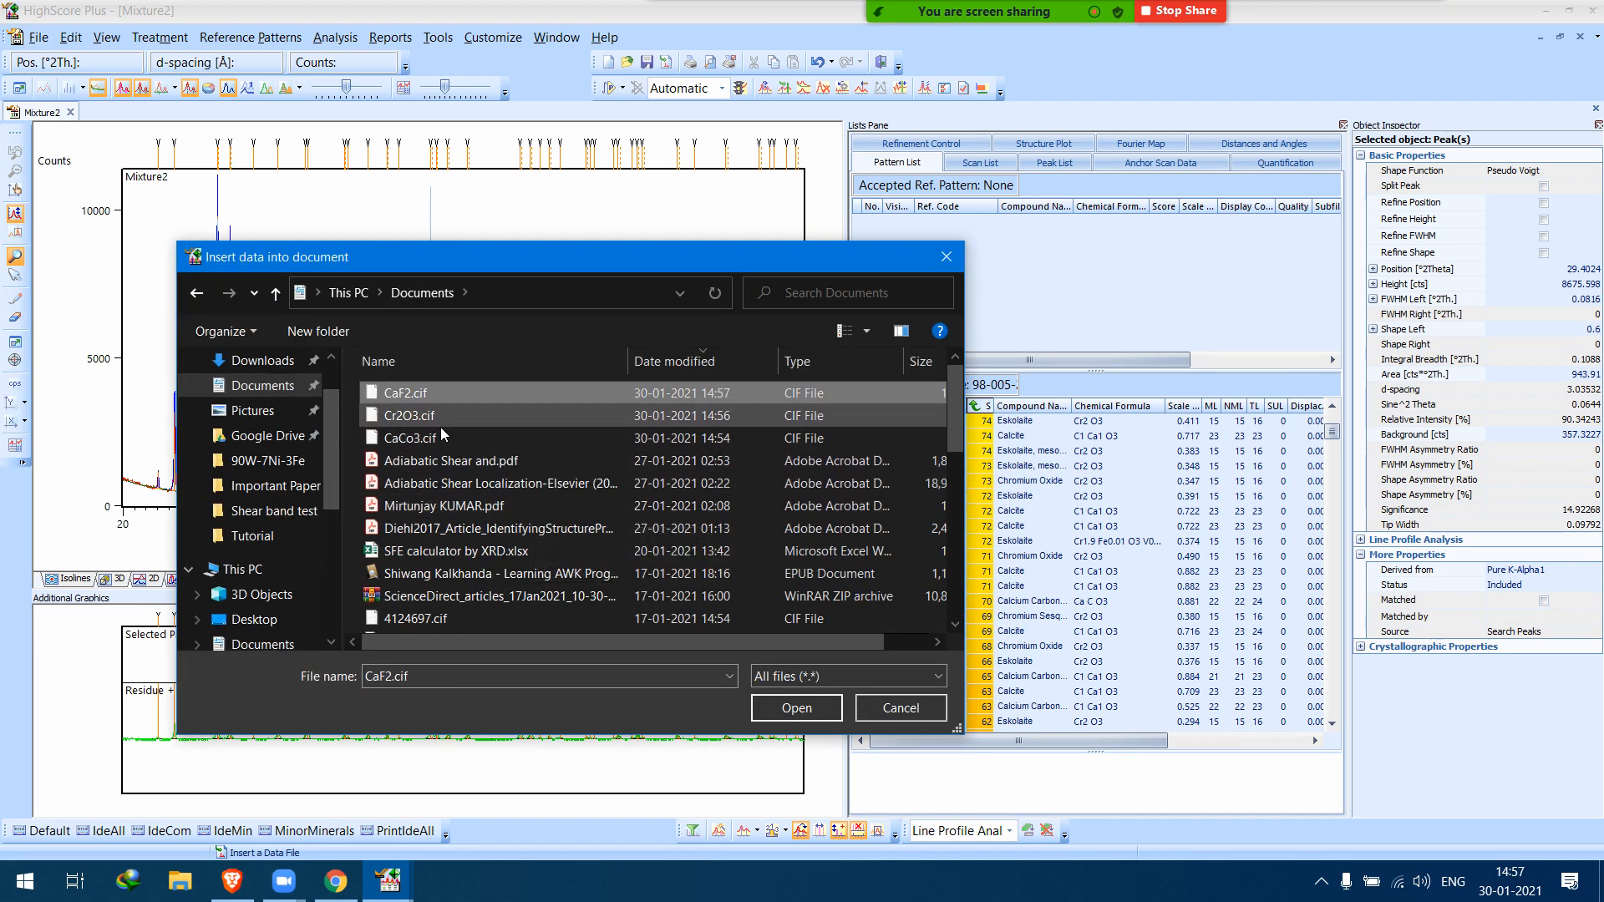
Insert the CaF2.cif, Cr2O3.cif and CaCo3.cif files from Documents into the Mixture2 document.
shift+click(439, 430)
click(797, 709)
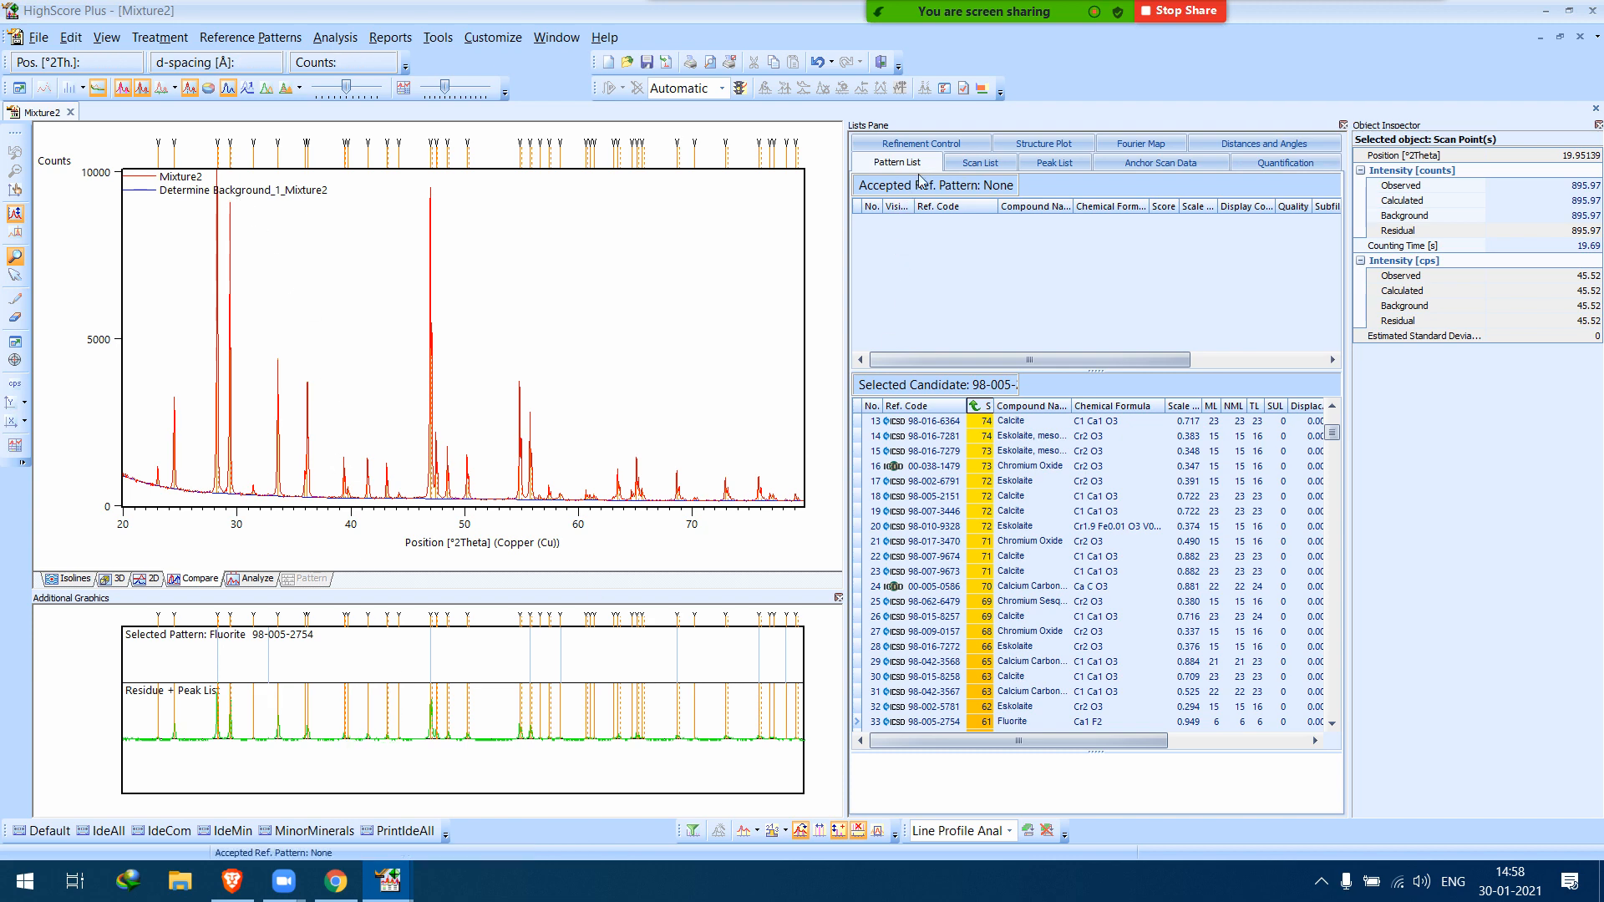
Look through the document's scan list, peak list, quantification chart, anchor scan data and pattern list.
click(977, 164)
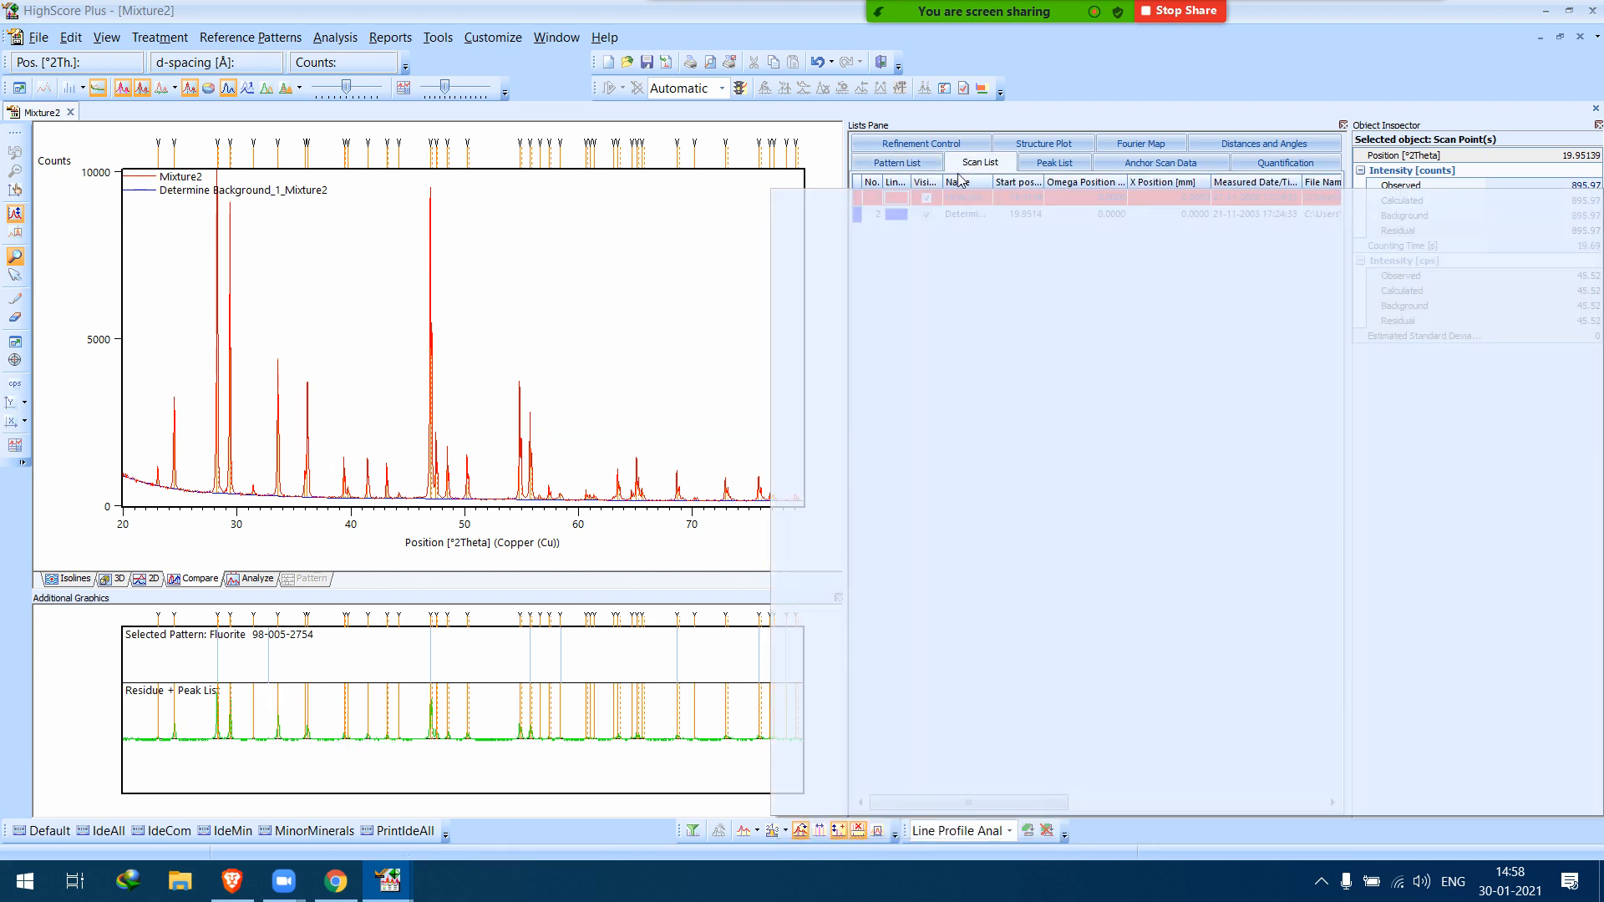
click(1054, 163)
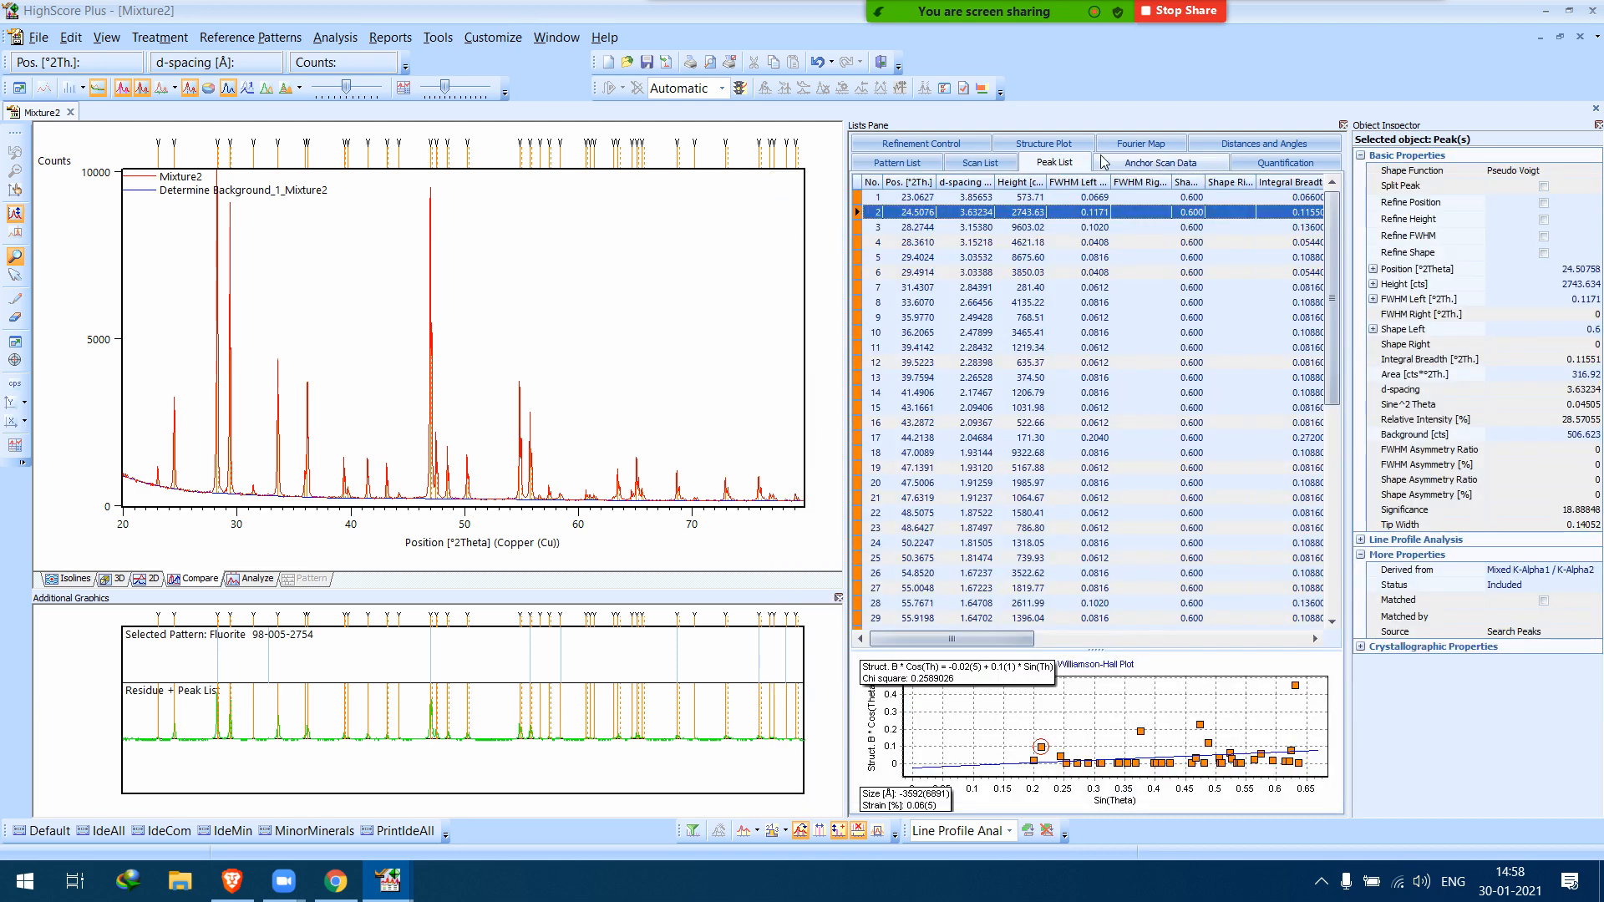
click(1265, 164)
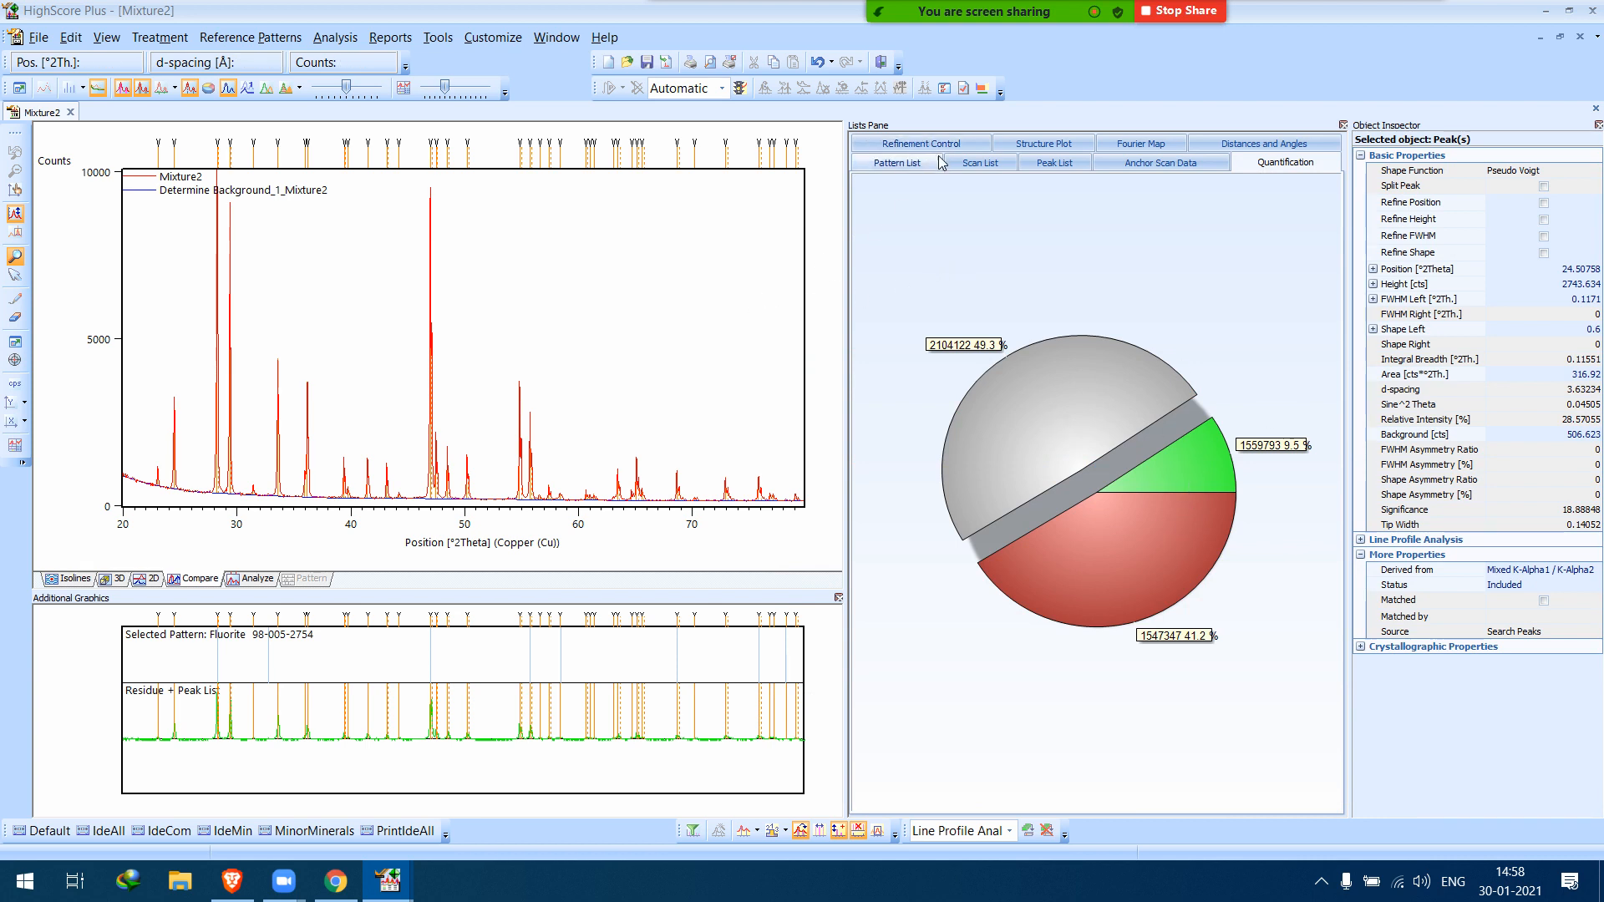
click(1056, 164)
click(1144, 165)
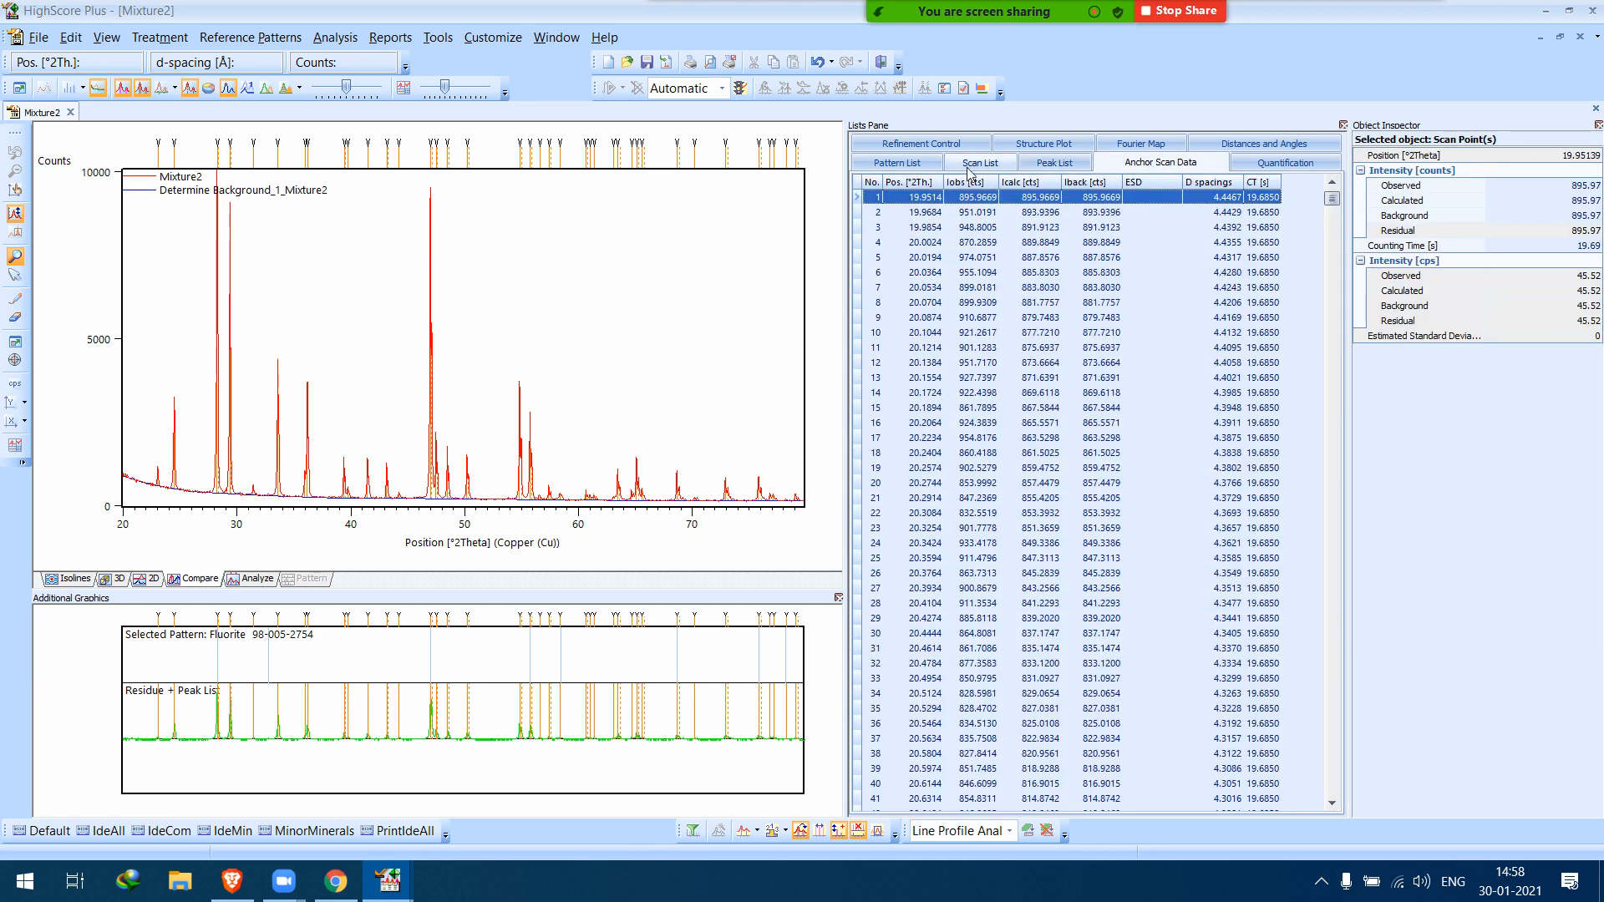
click(915, 165)
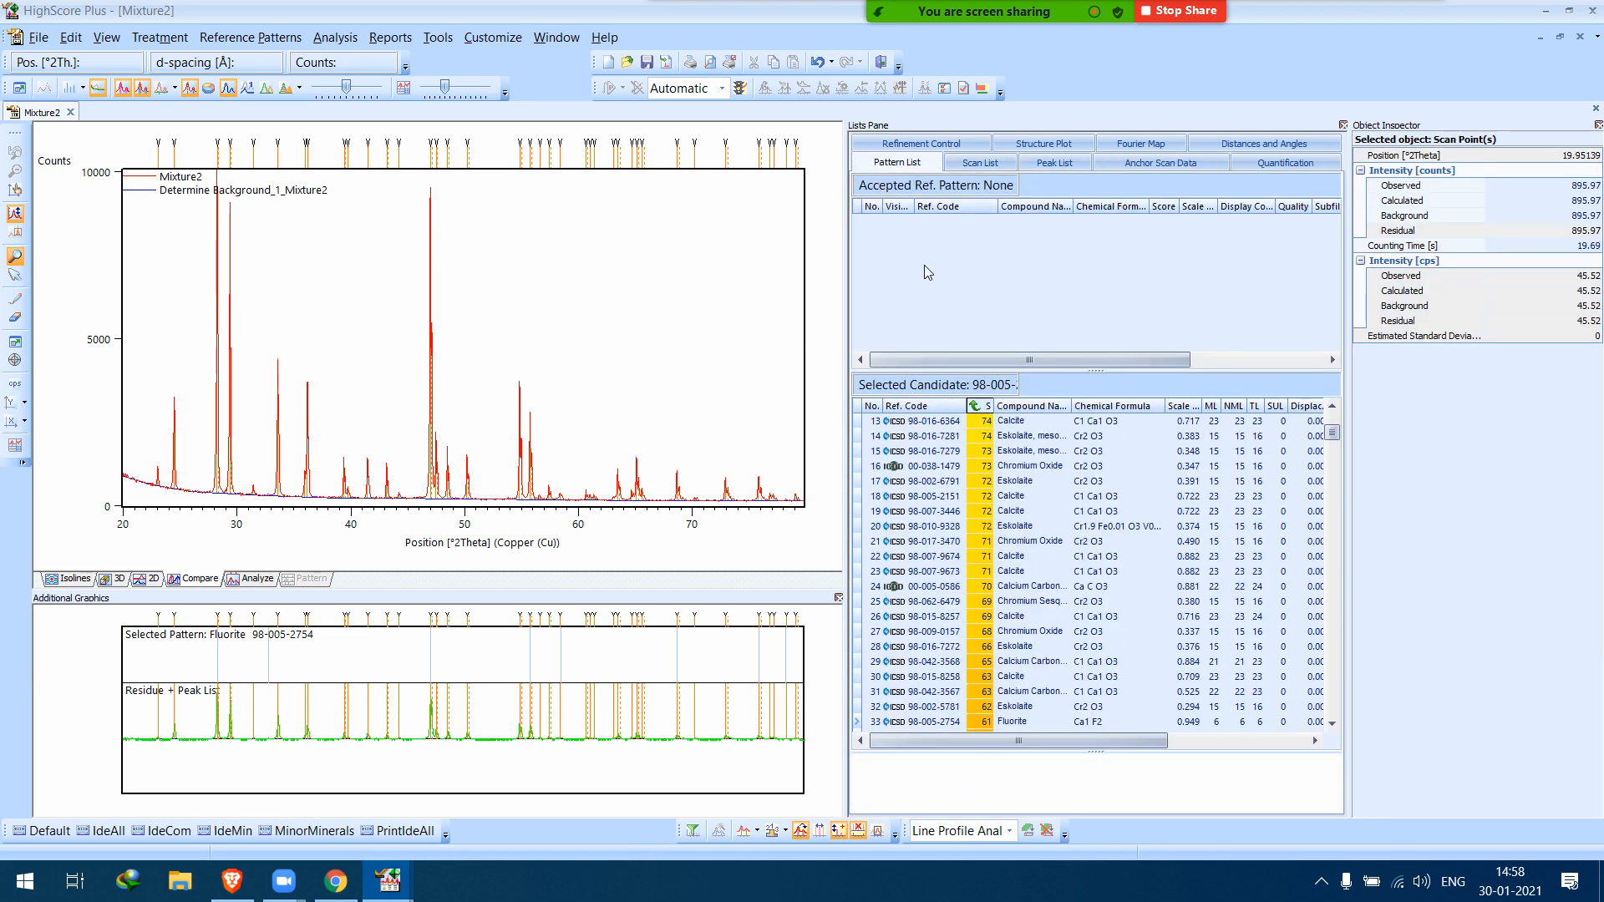
right_click(924, 264)
click(885, 264)
Insert CaF2.cif into the Mixture2 document once more and show the quantification chart in a widened lists pane.
click(38, 37)
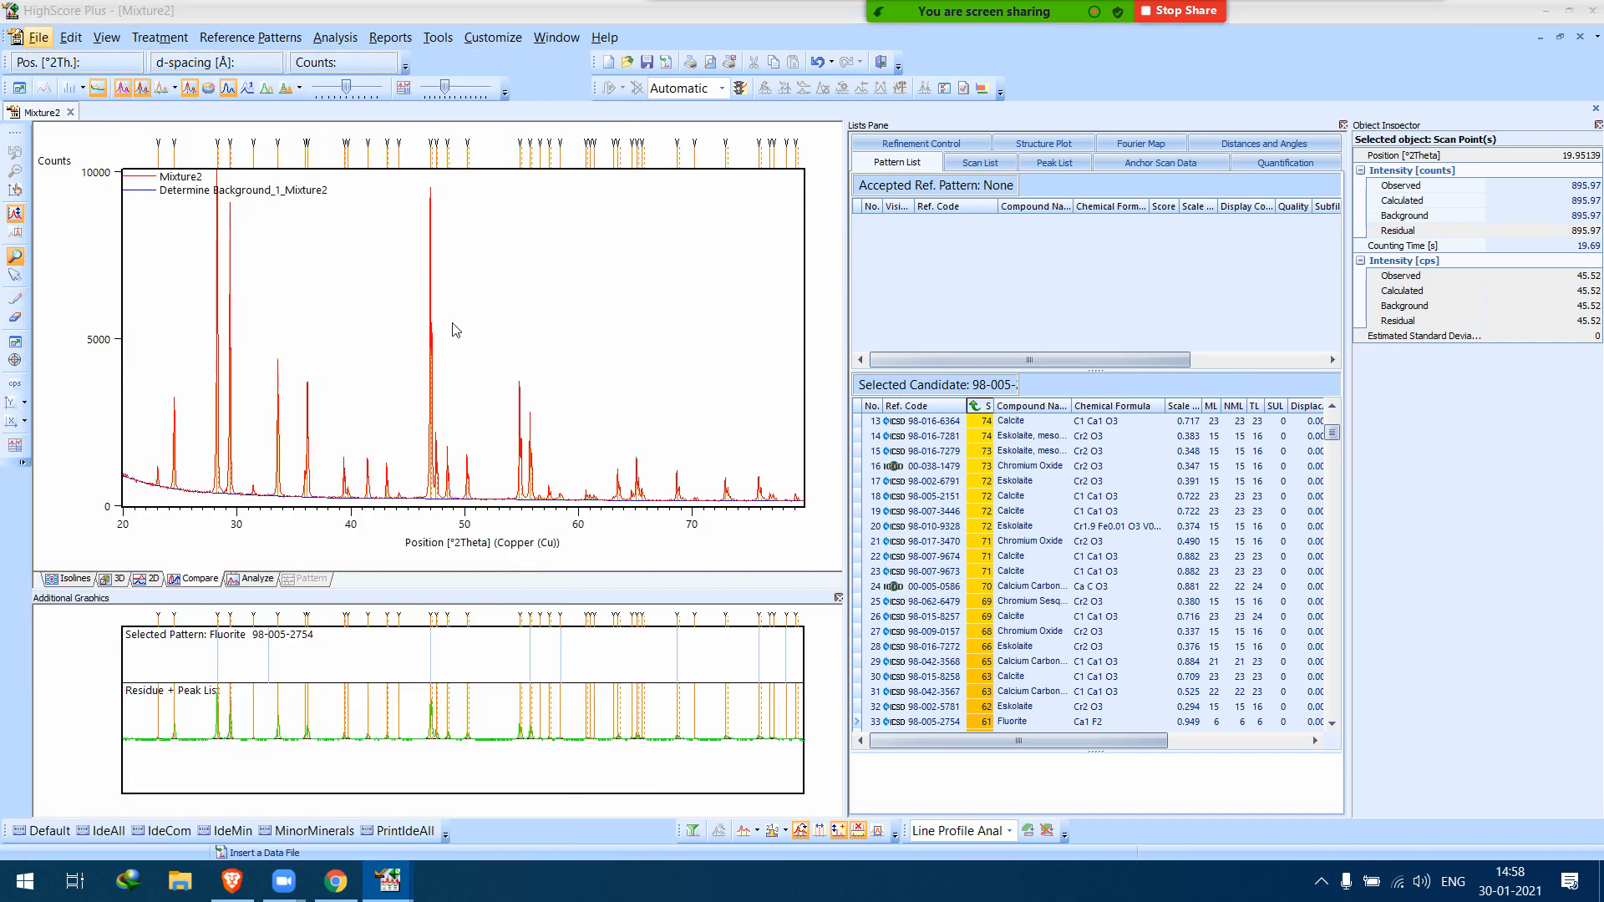
click(414, 393)
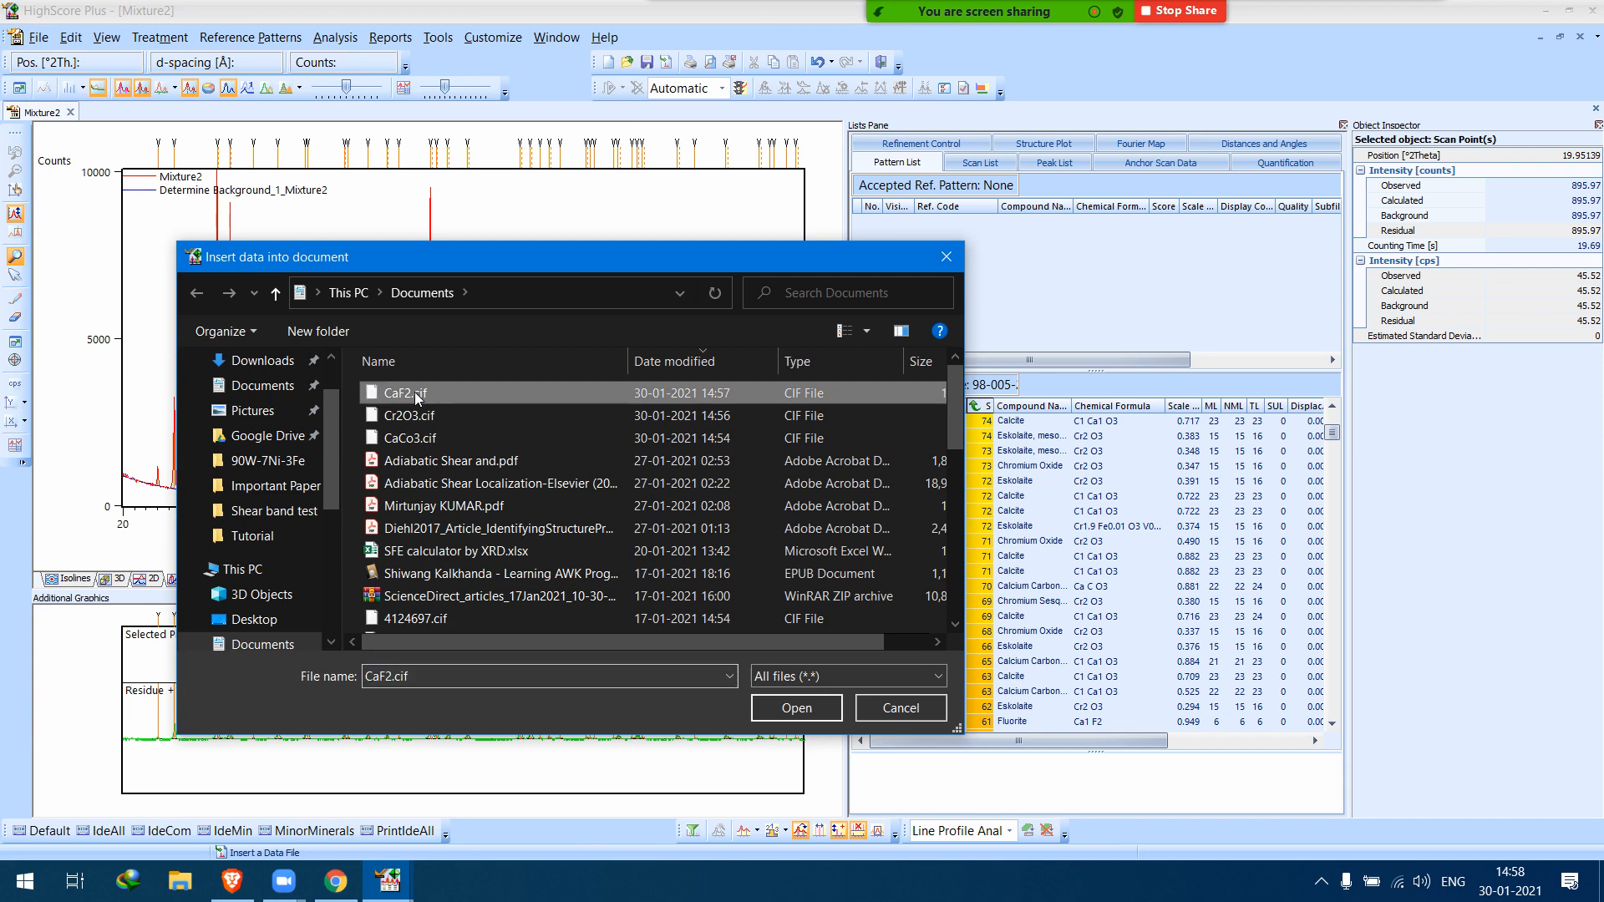
double_click(489, 396)
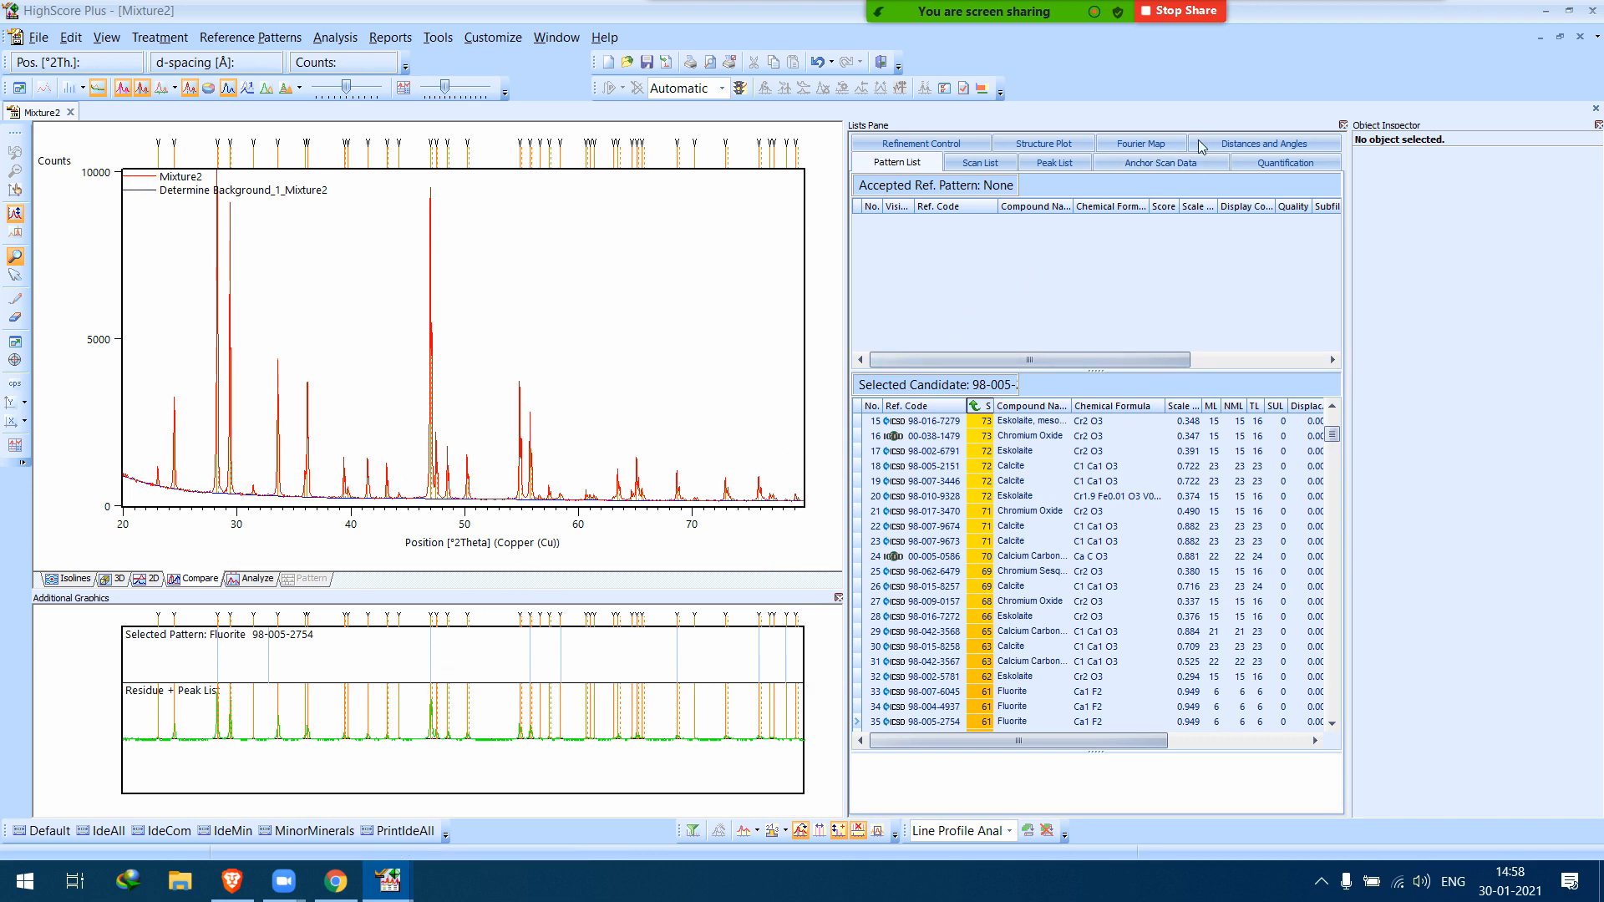
click(1285, 164)
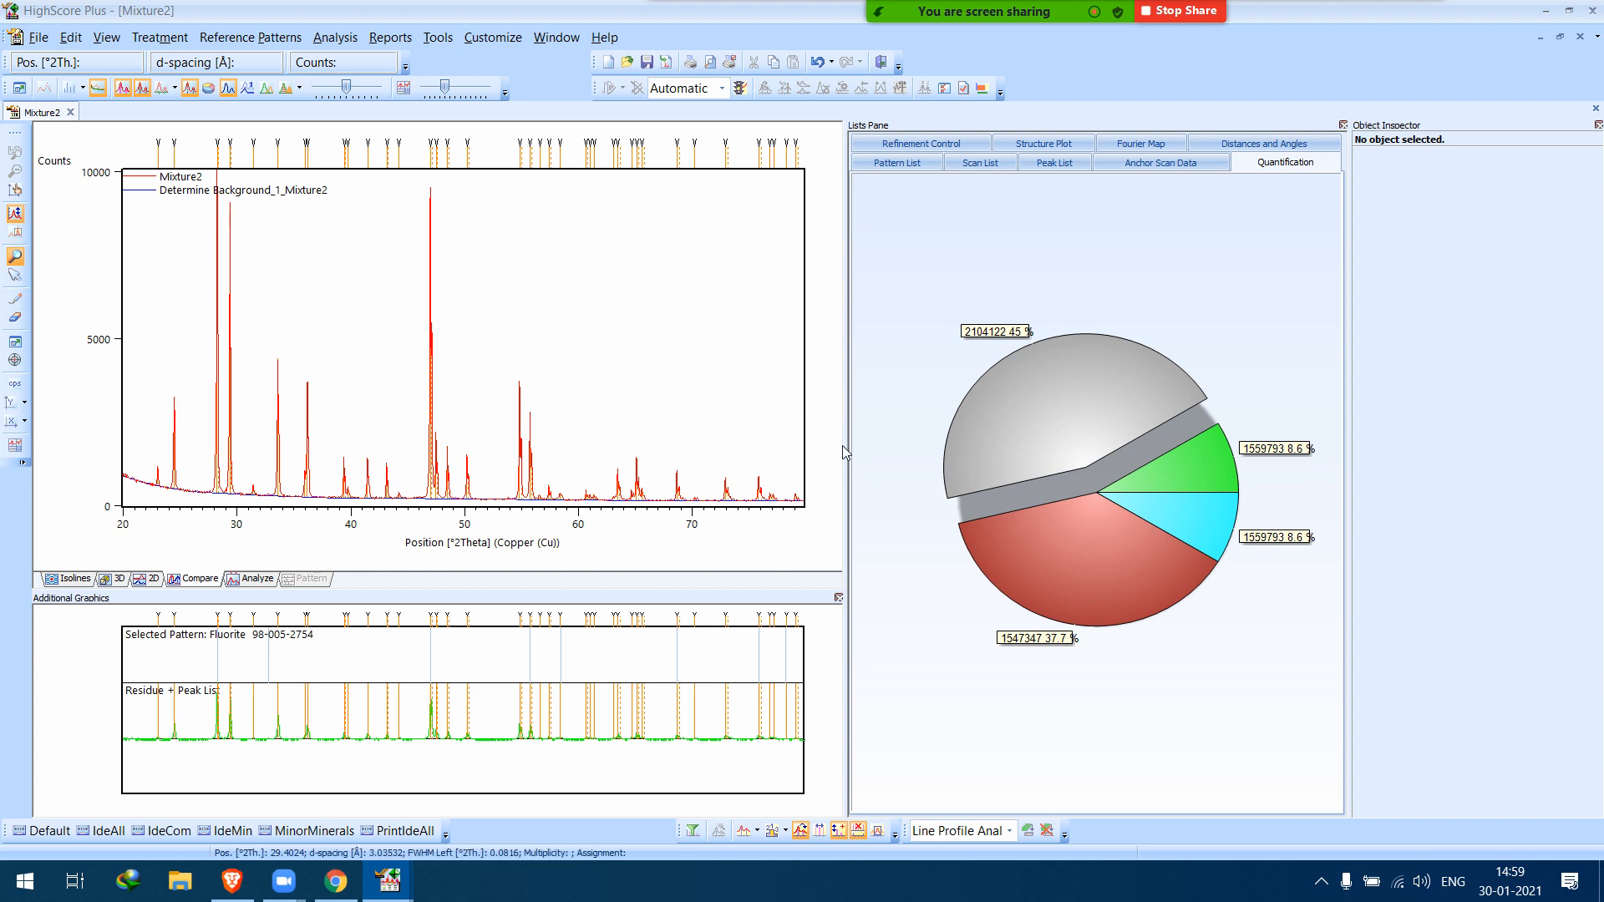
drag(828, 450, 753, 451)
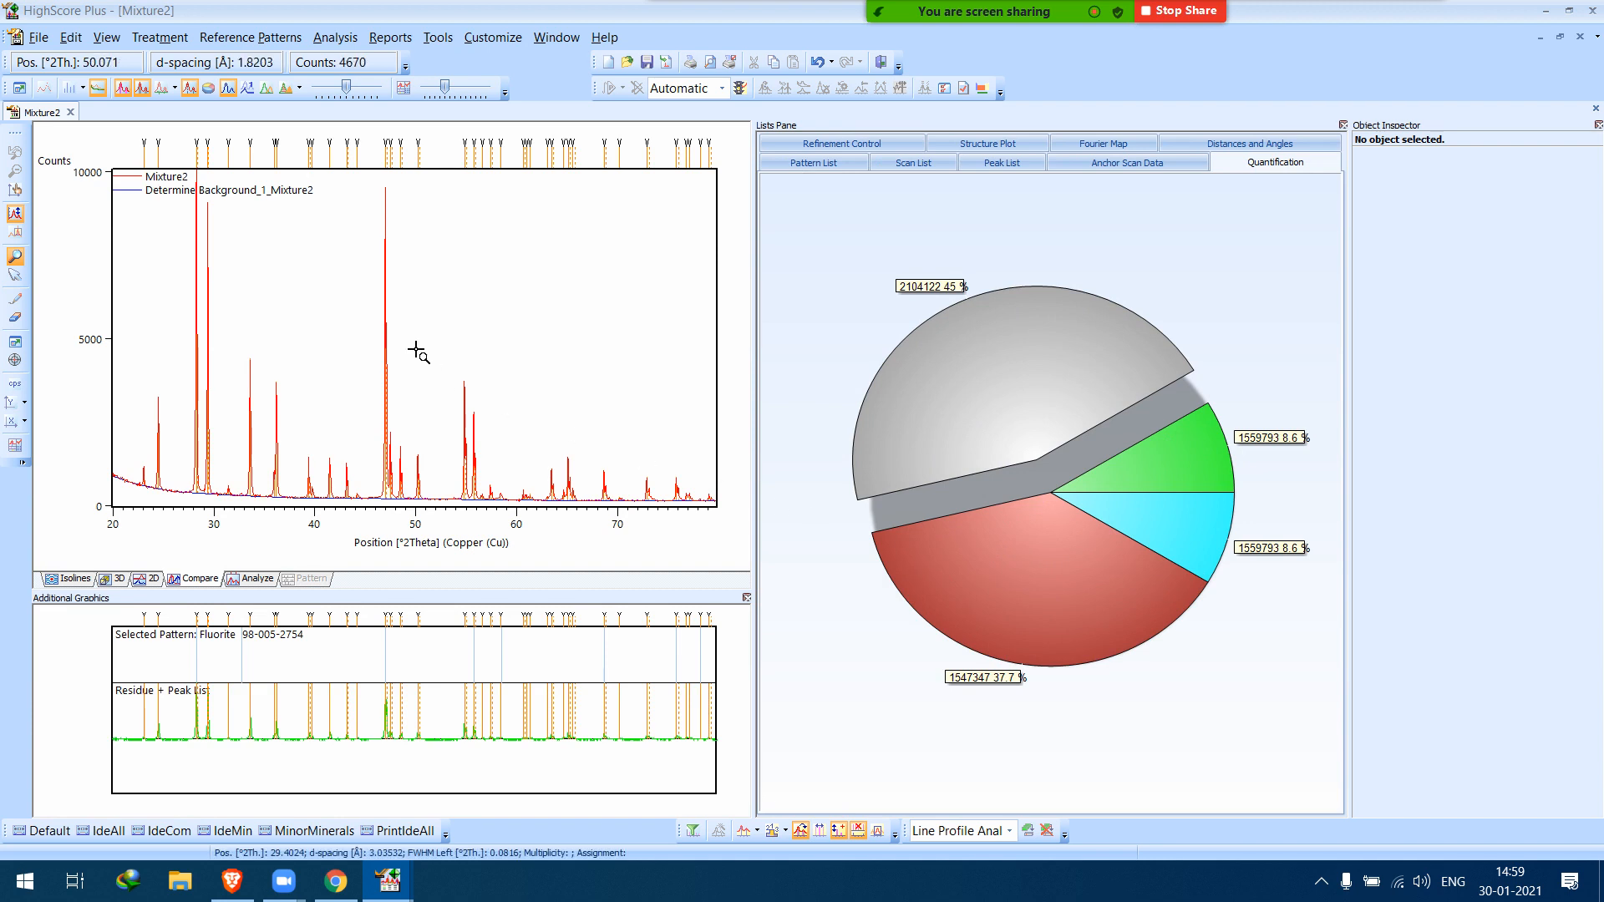
Close the Mixture2 document without saving its changes.
click(70, 112)
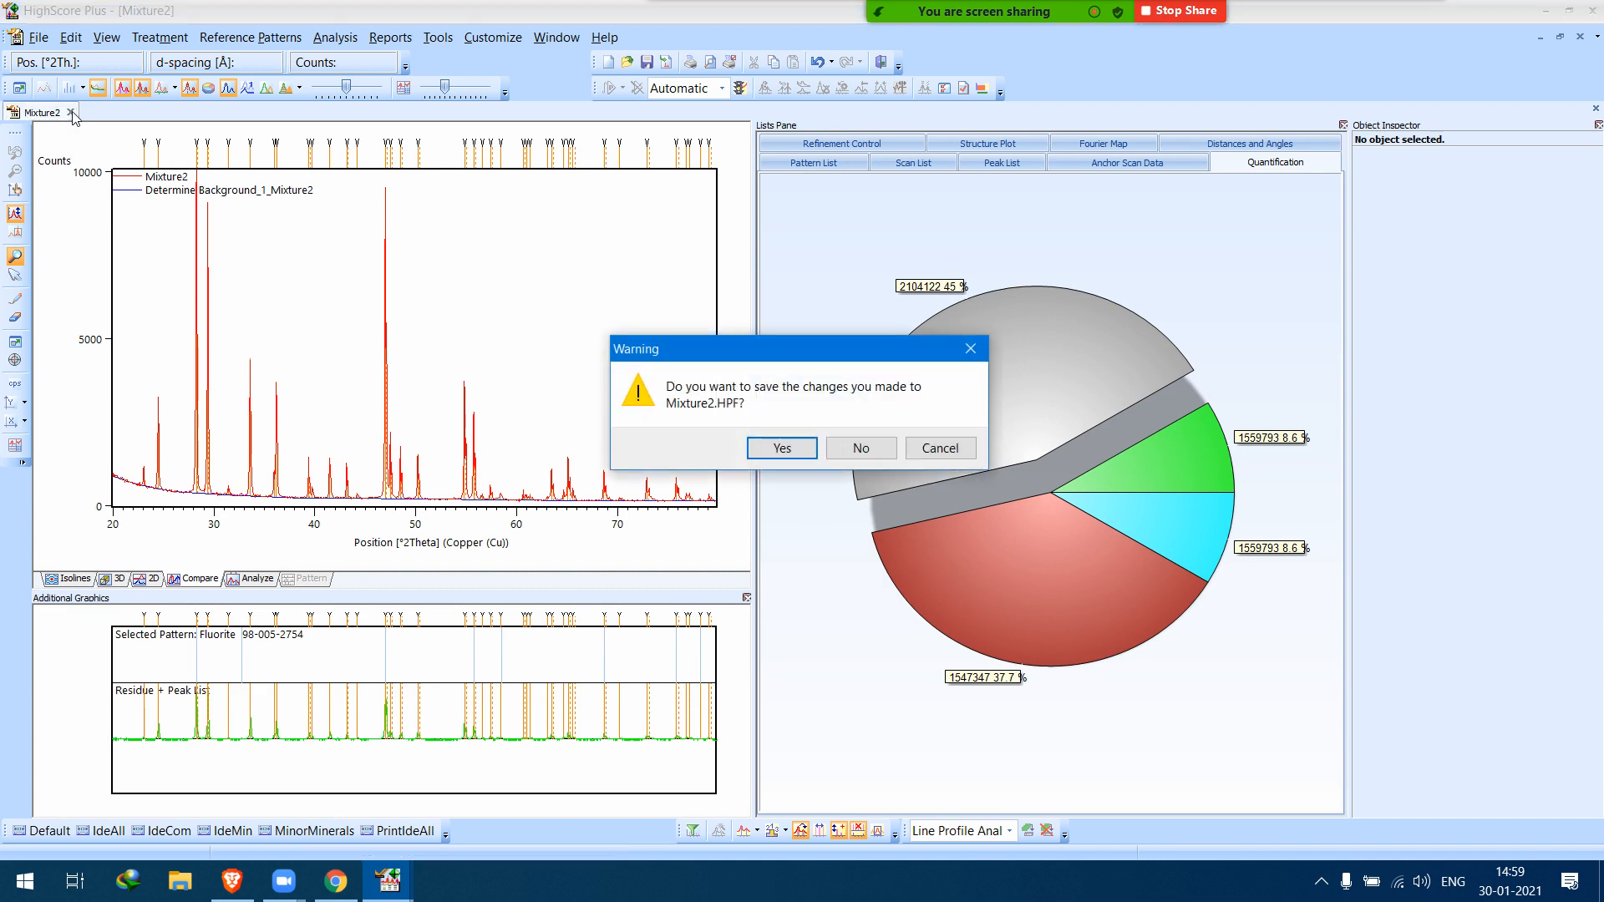
click(861, 449)
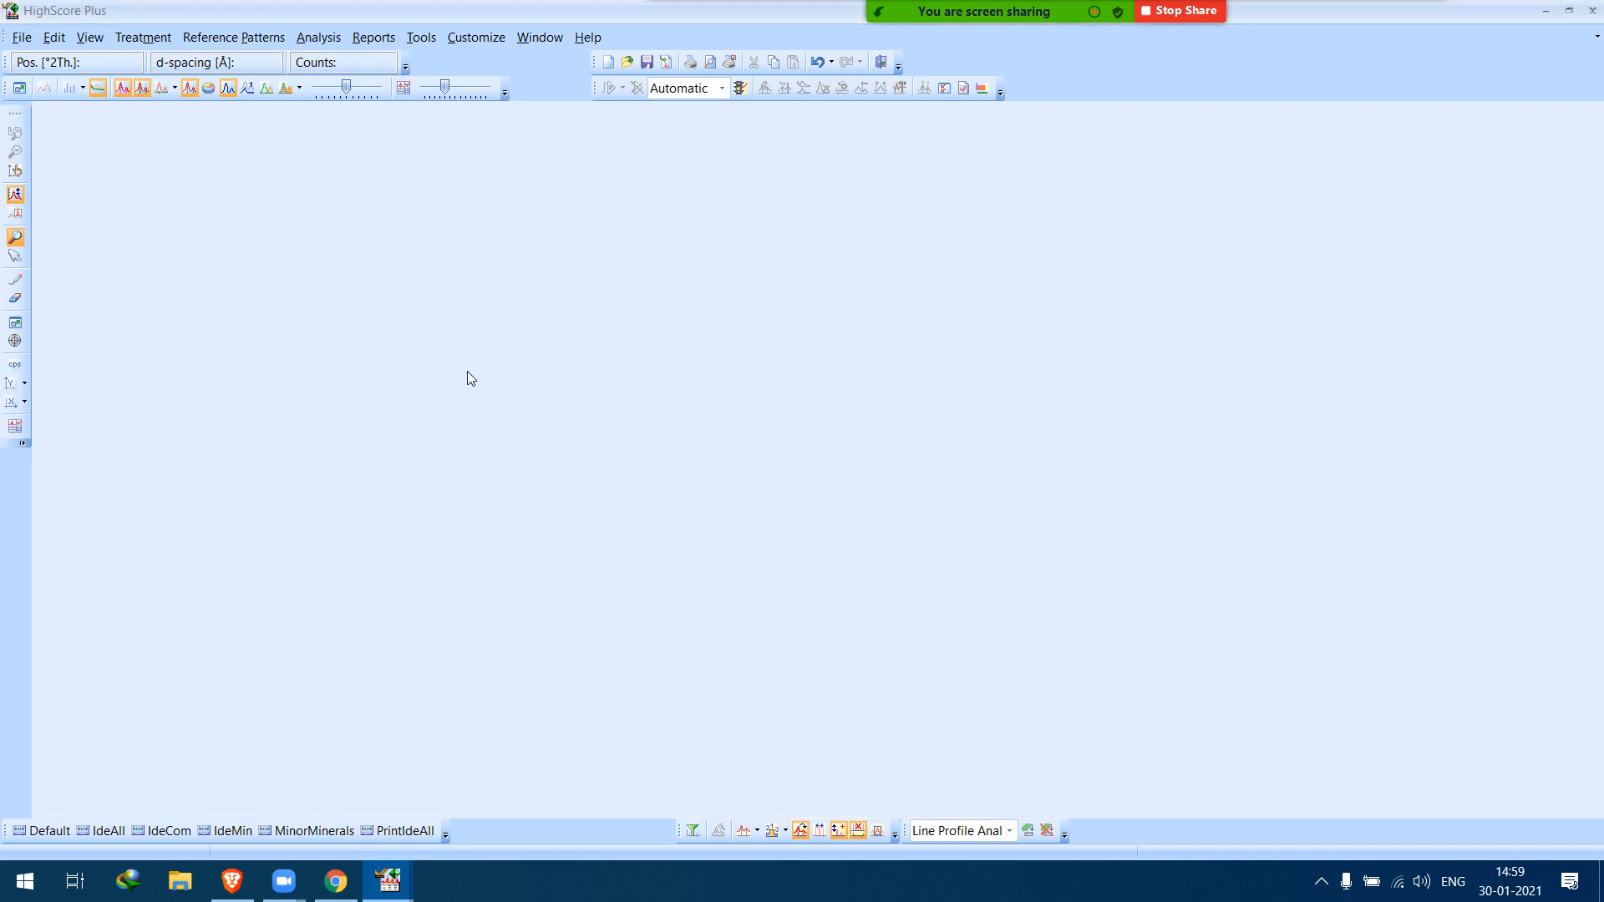
Open the CAF2-RAW.RD scan from the Tutorial folder and widen the lists pane and the graphics area.
click(21, 37)
click(93, 97)
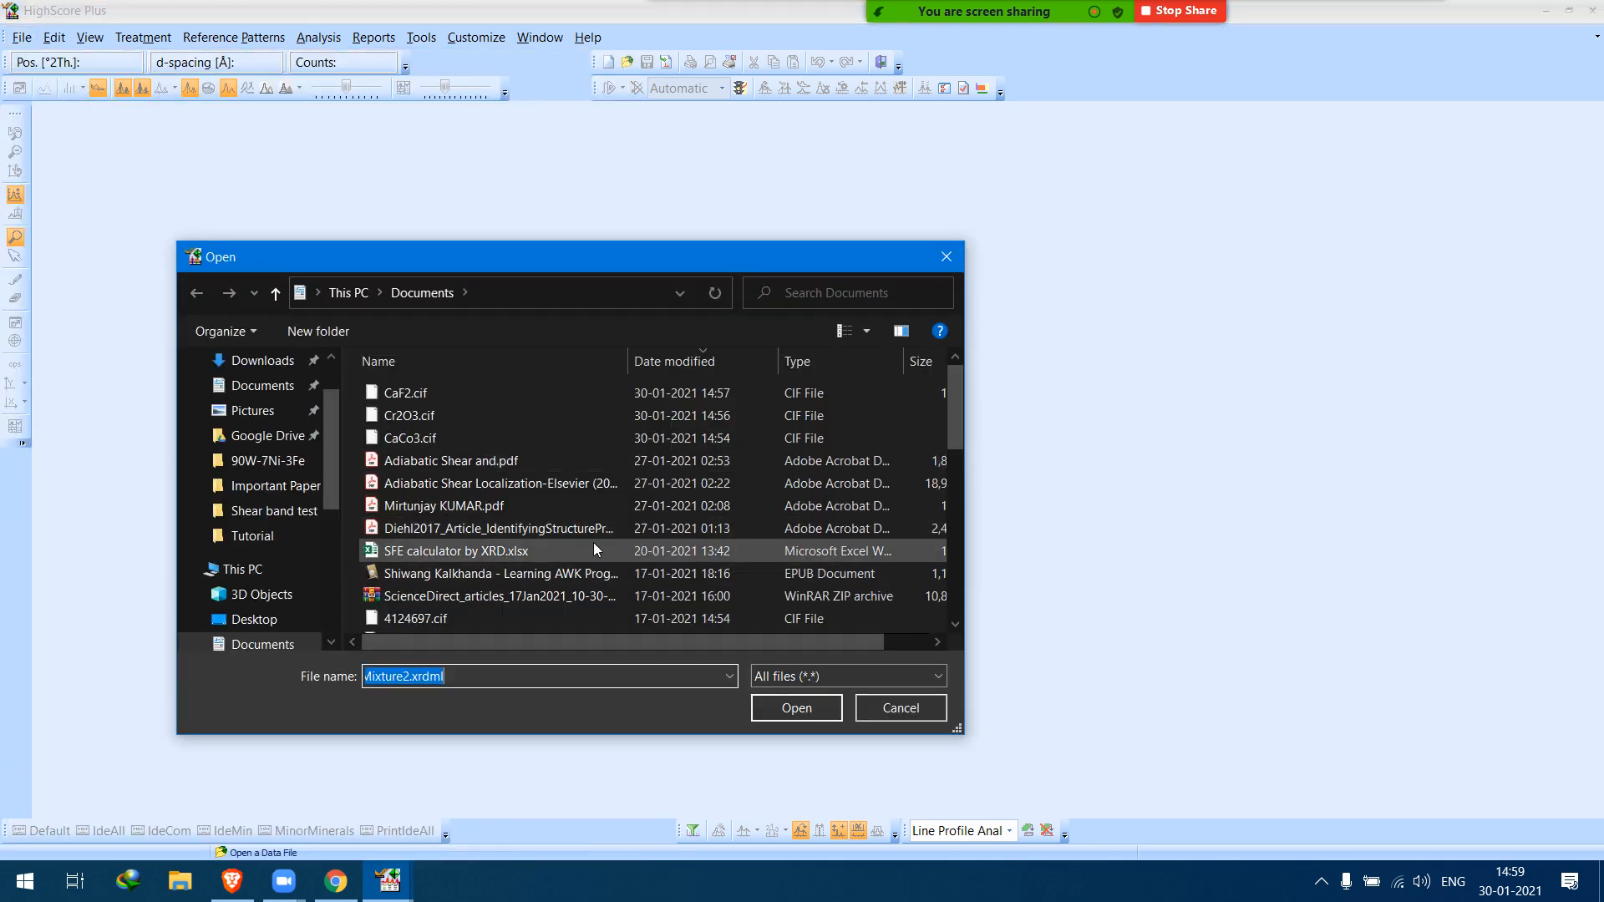
text(ca)
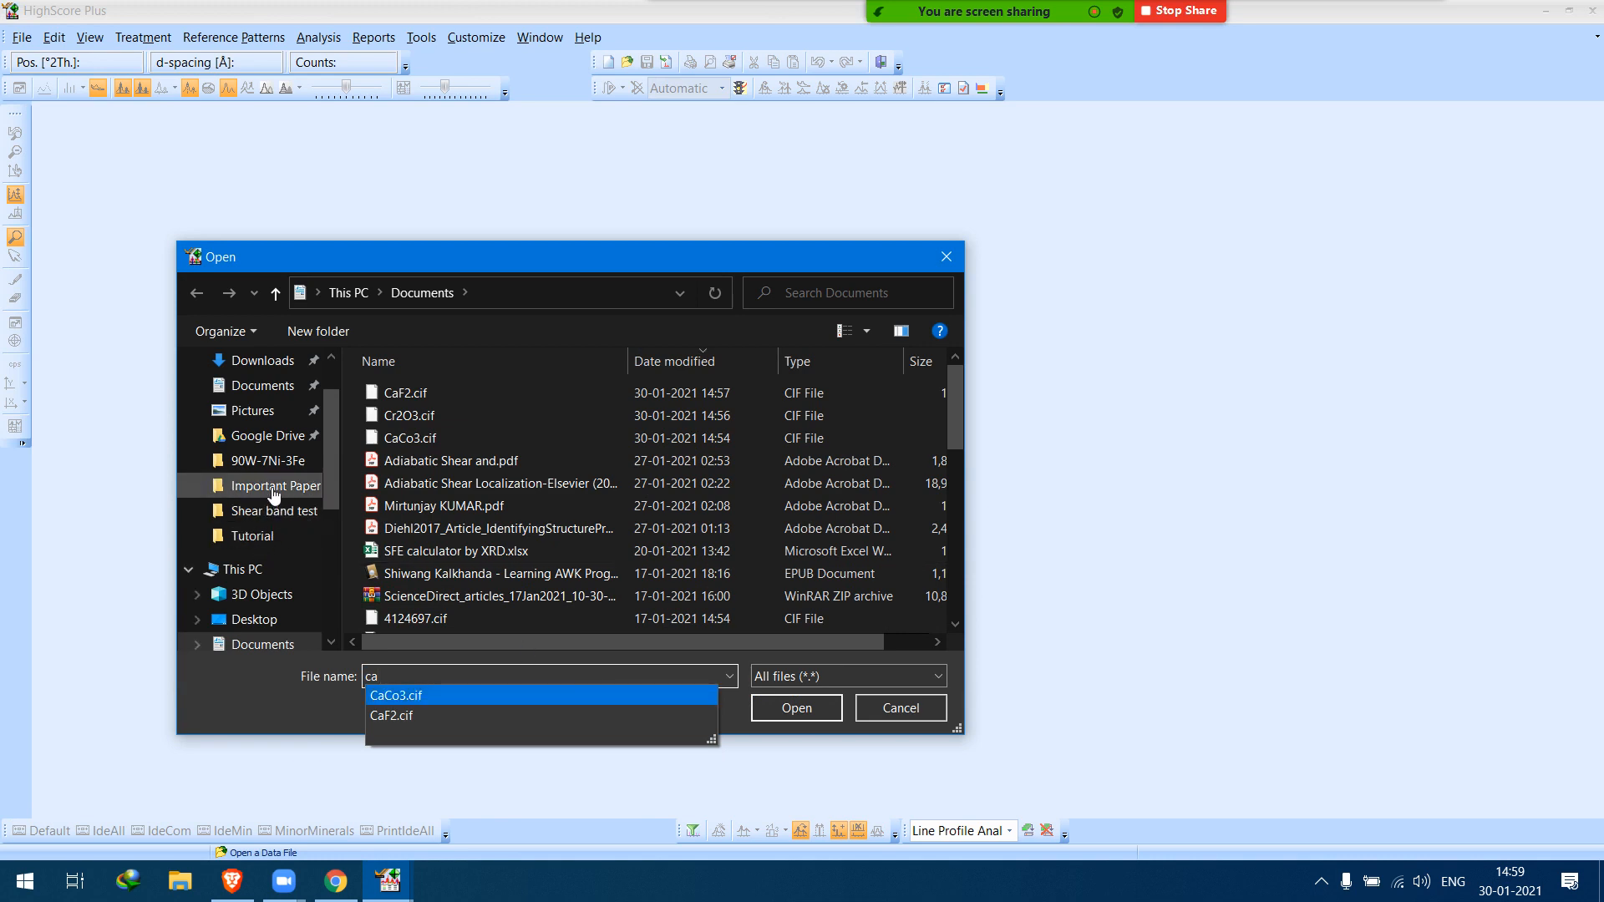
click(259, 535)
click(421, 672)
text(ca)
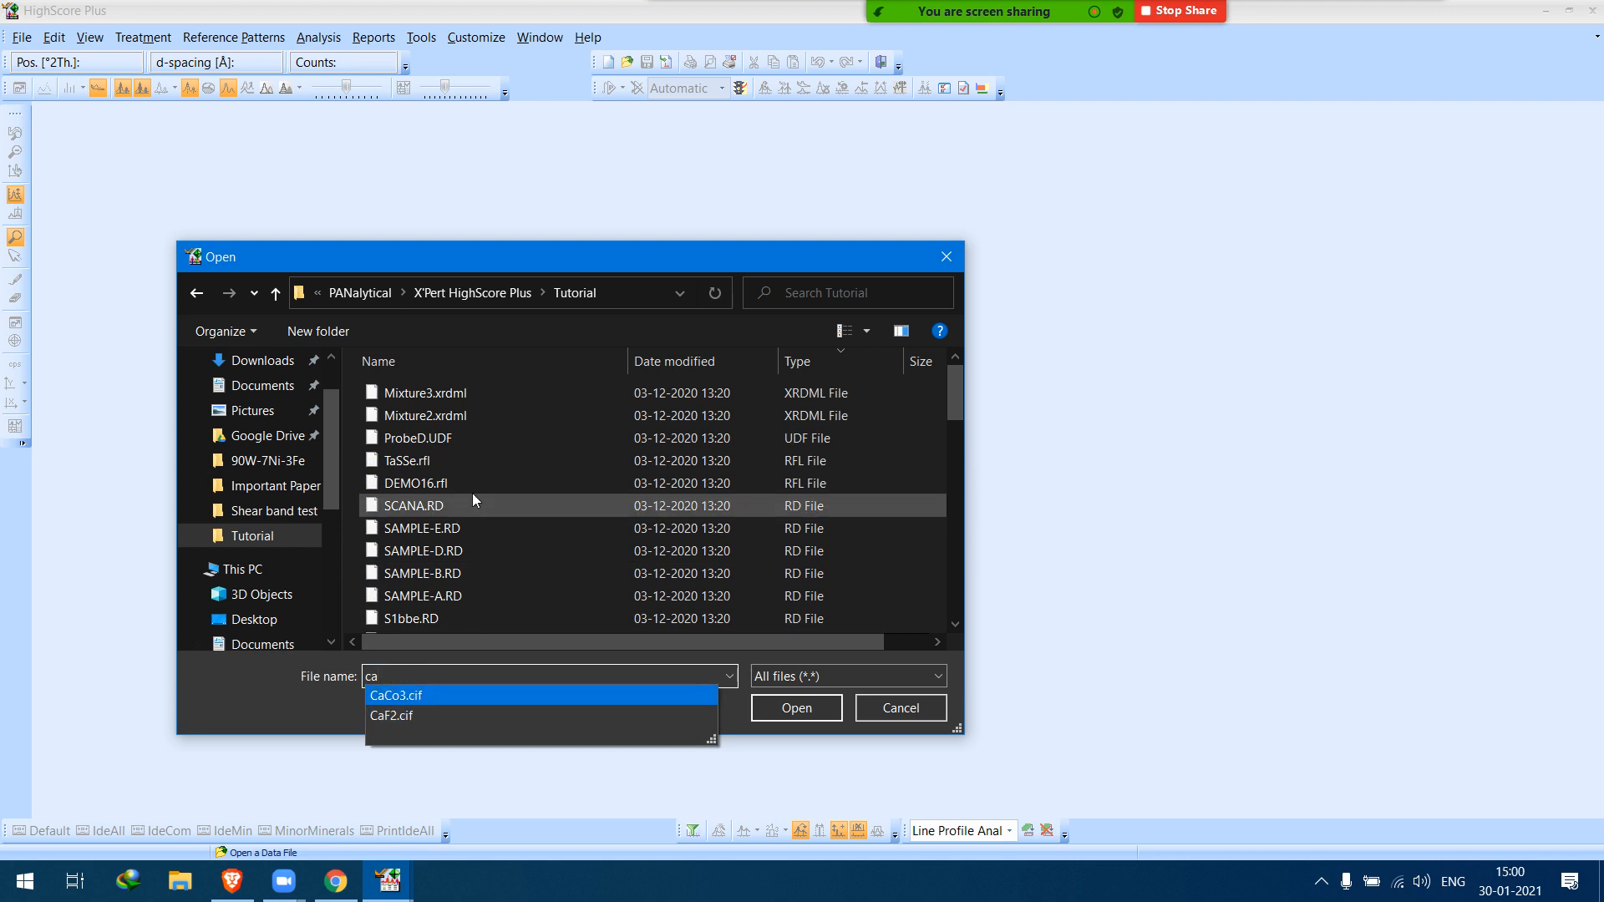
click(401, 524)
scroll(485, 503, down, 7)
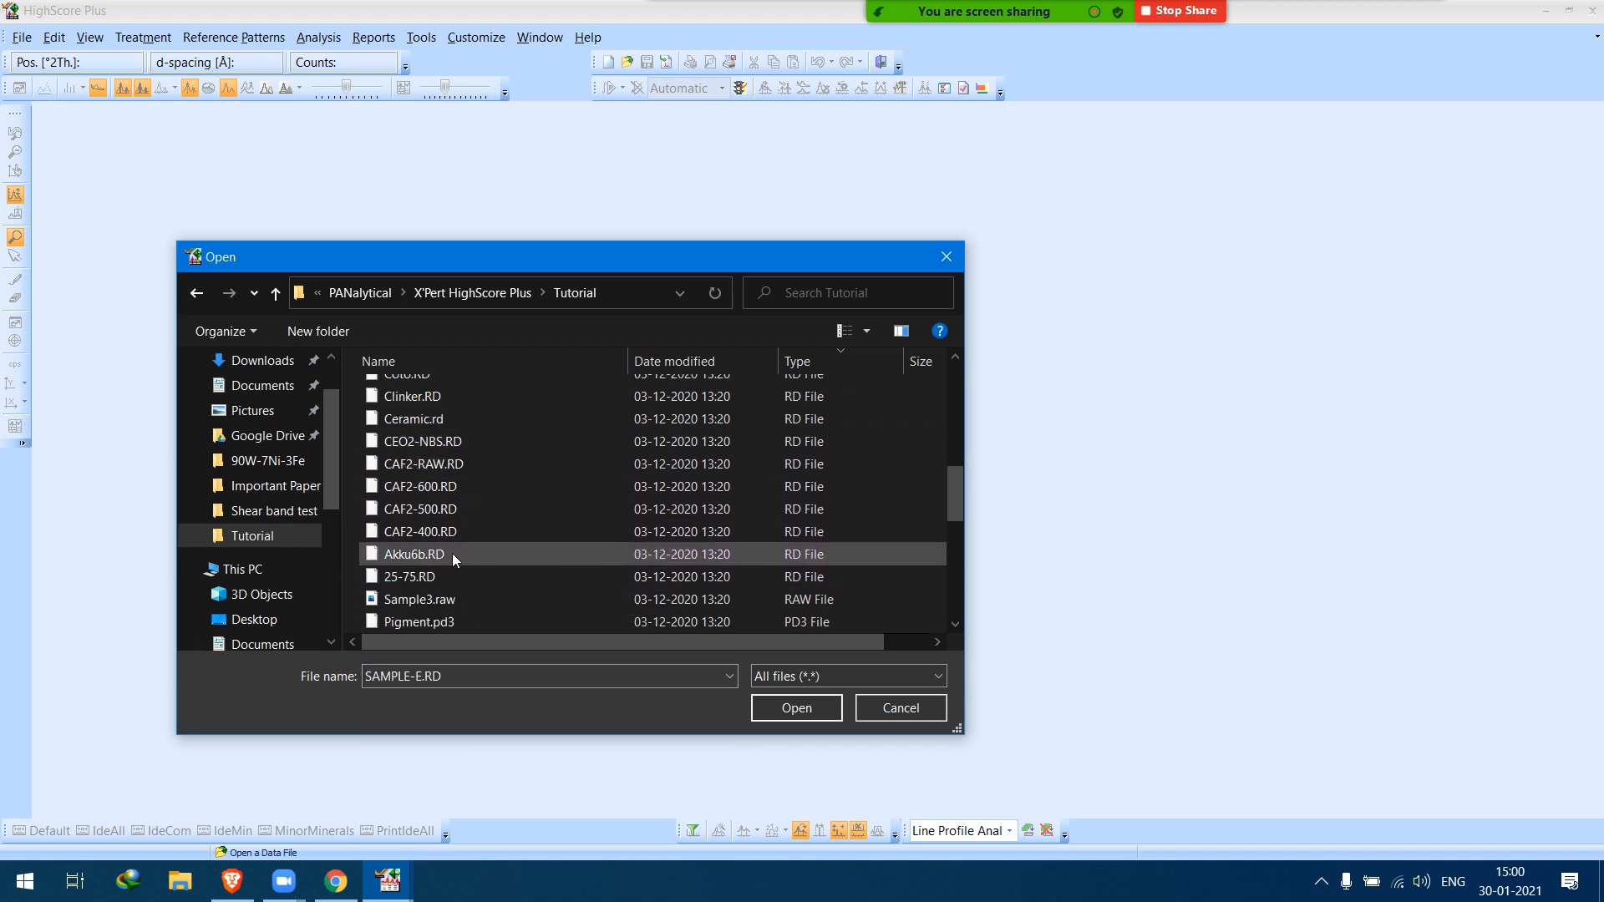
double_click(463, 467)
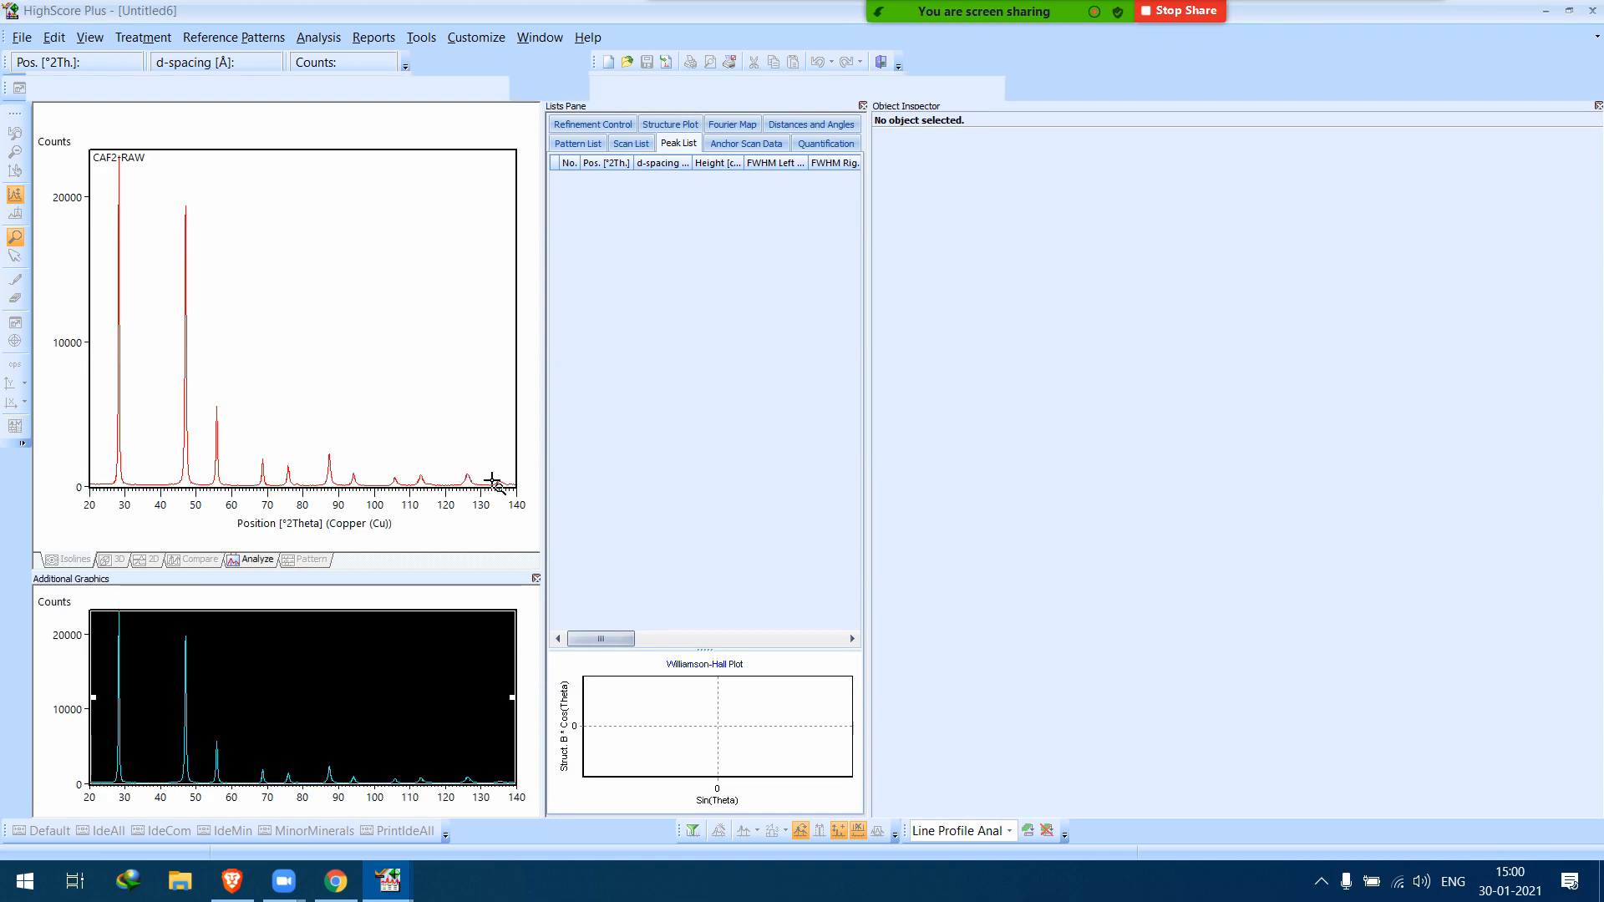
drag(865, 526, 1103, 524)
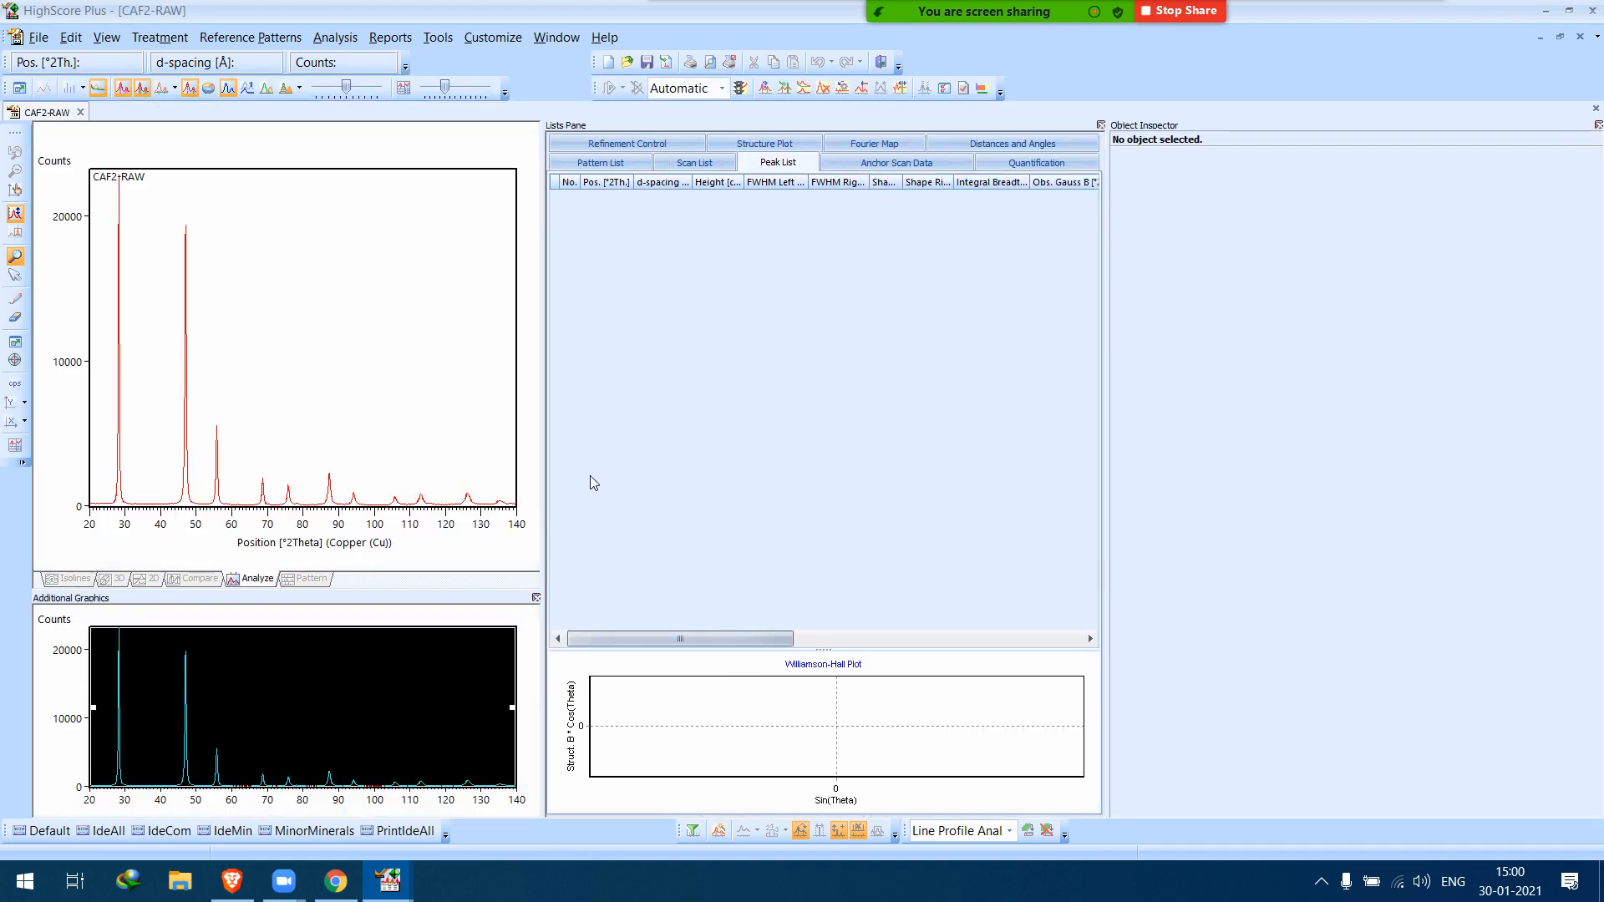
drag(540, 471, 614, 473)
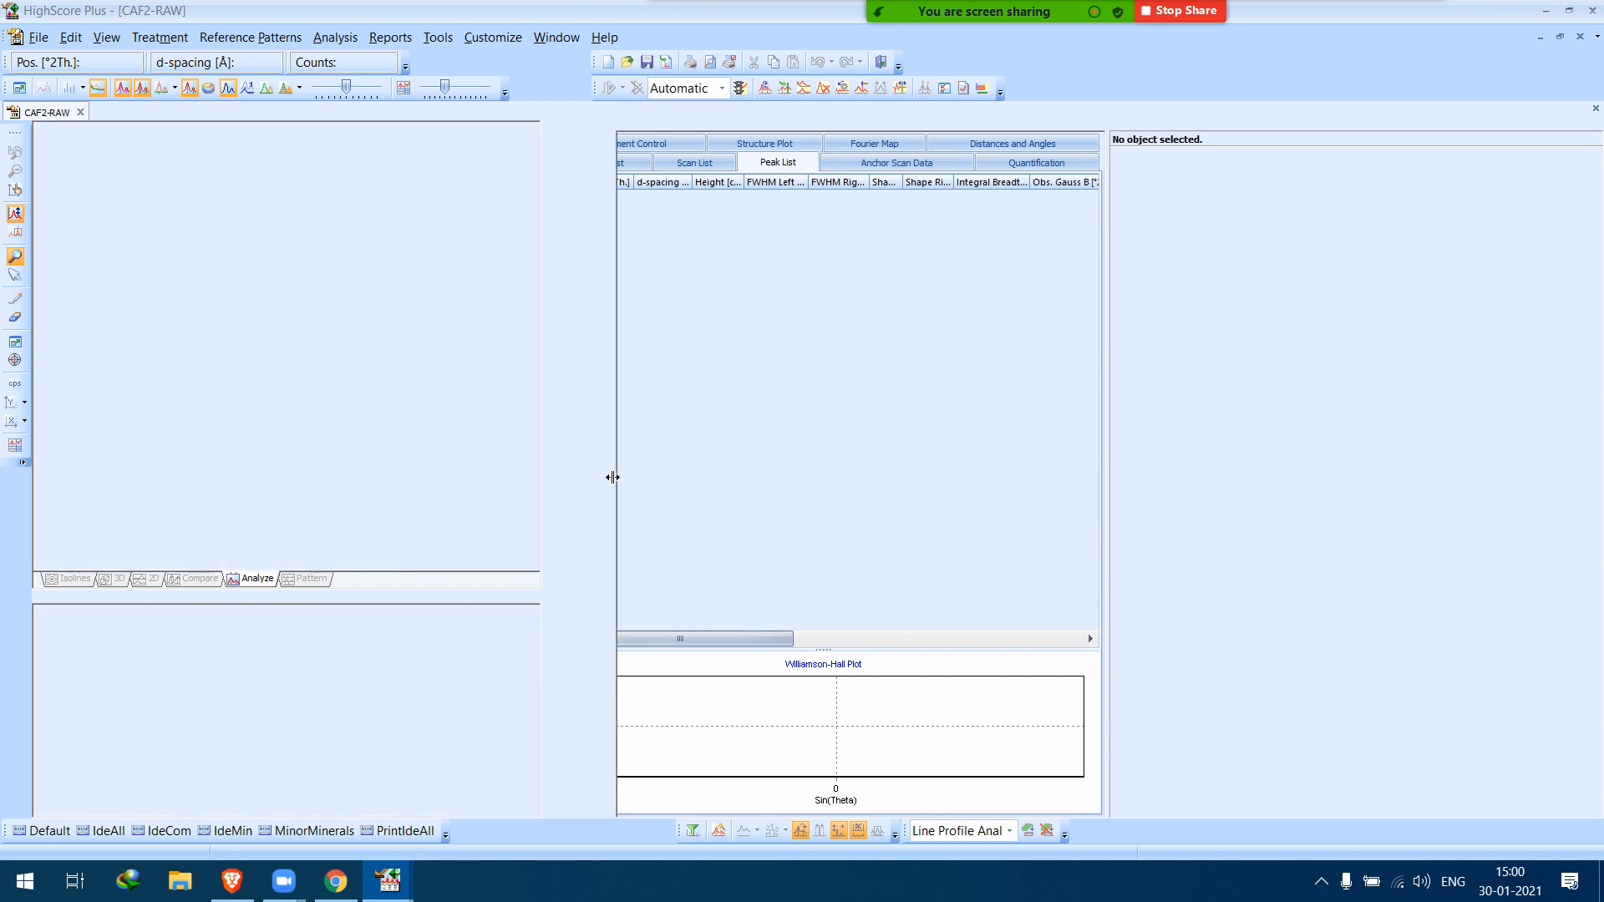
Determine the scan's background with the automatic method, save the background to the scan list and accept it.
right_click(365, 325)
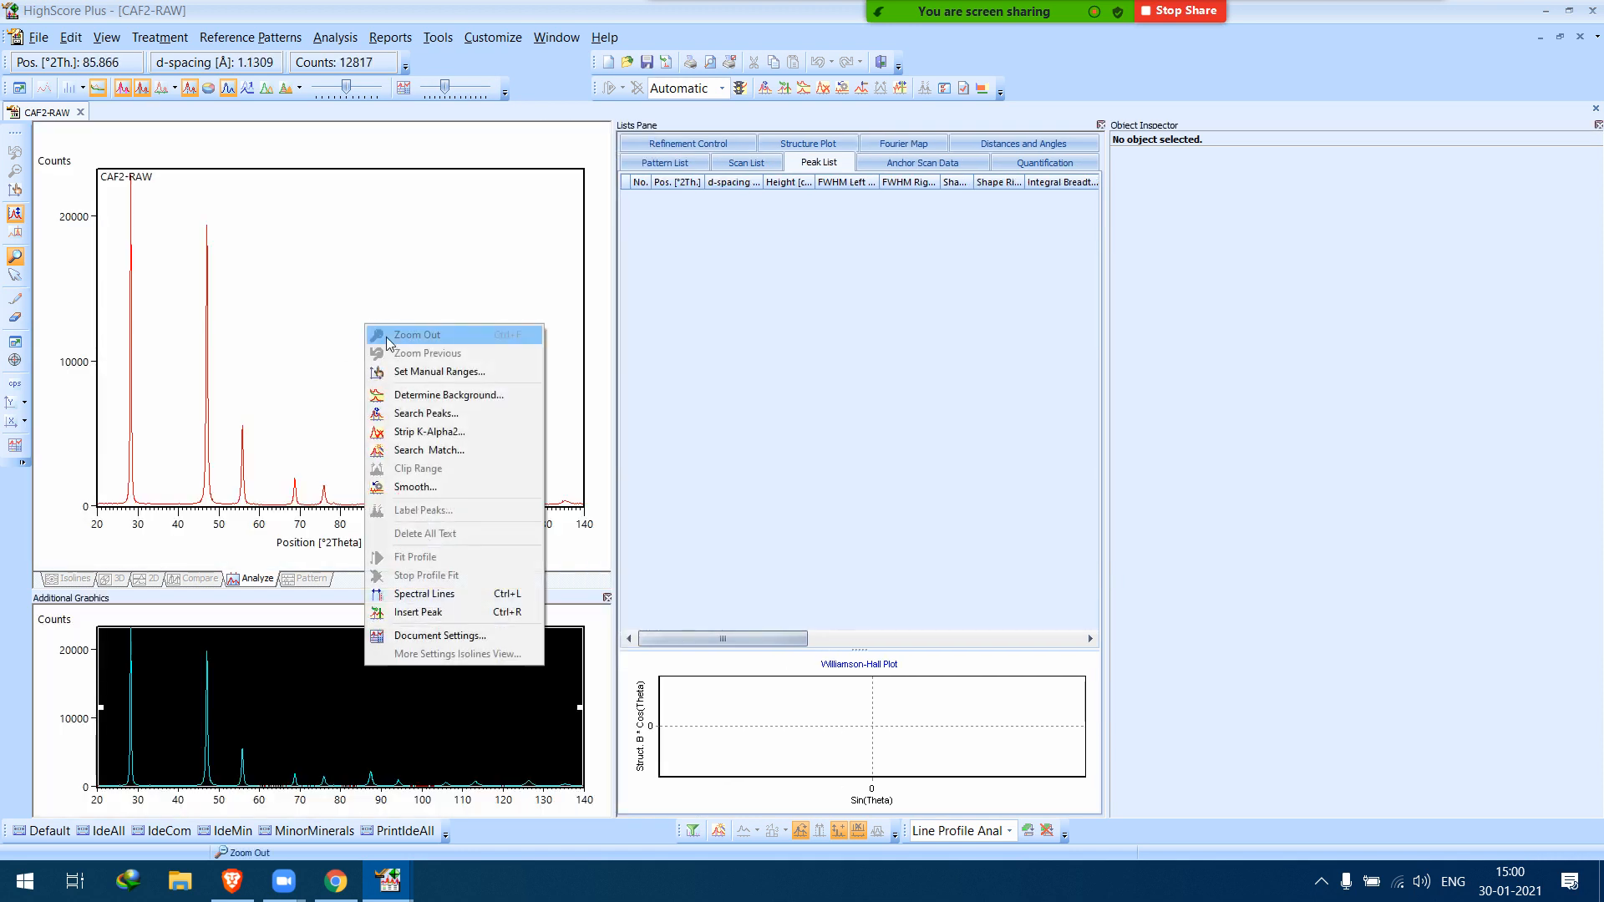
click(451, 395)
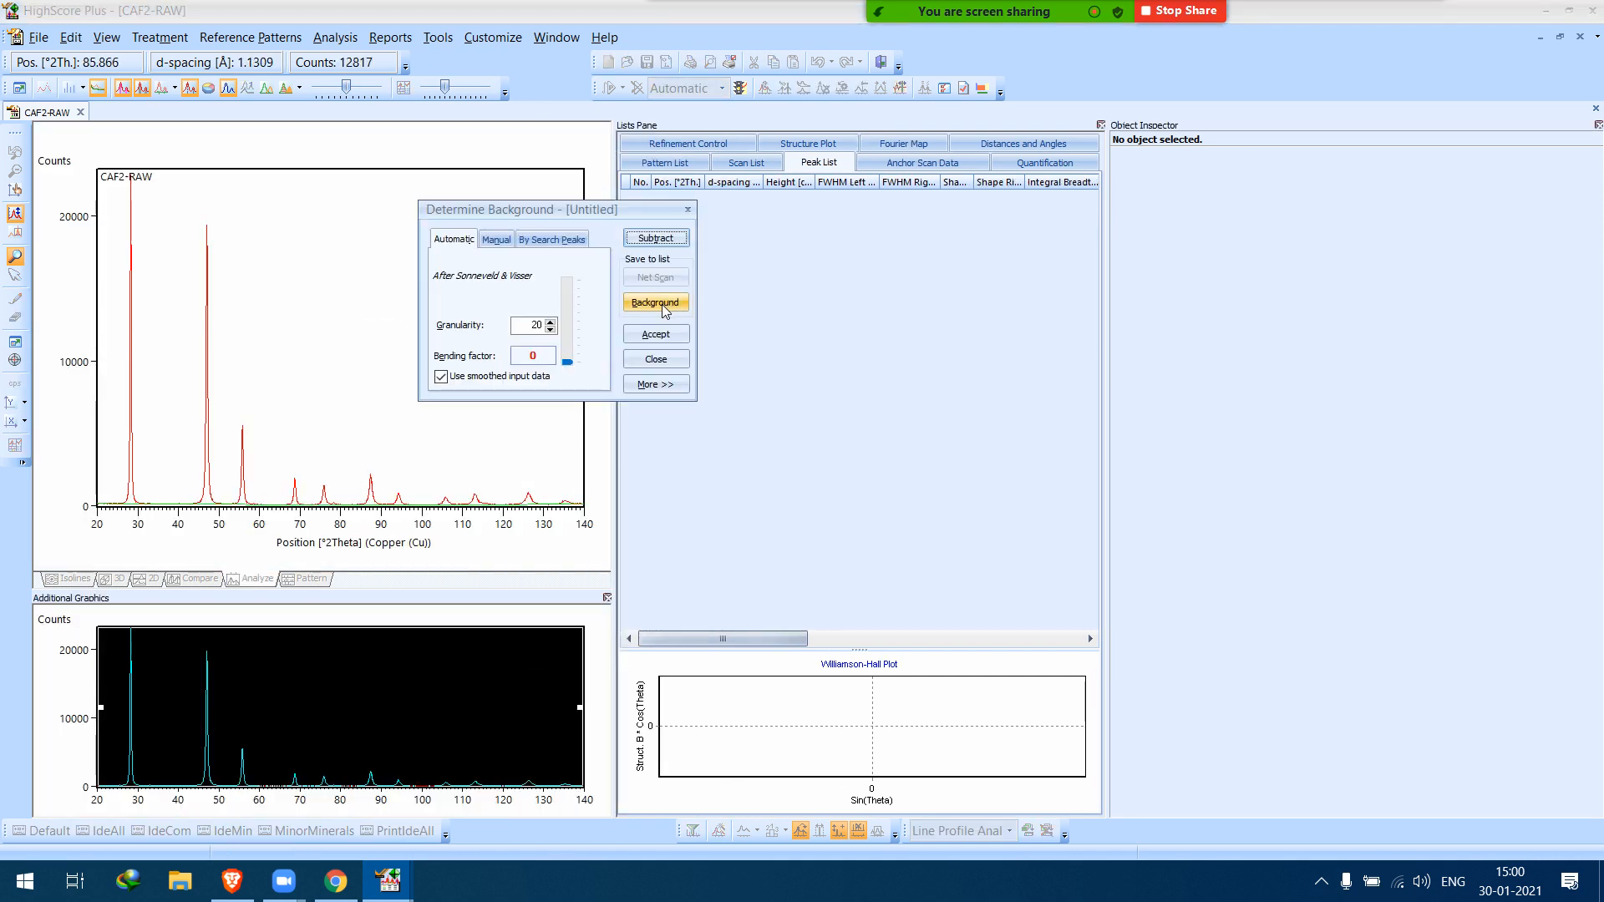
click(663, 305)
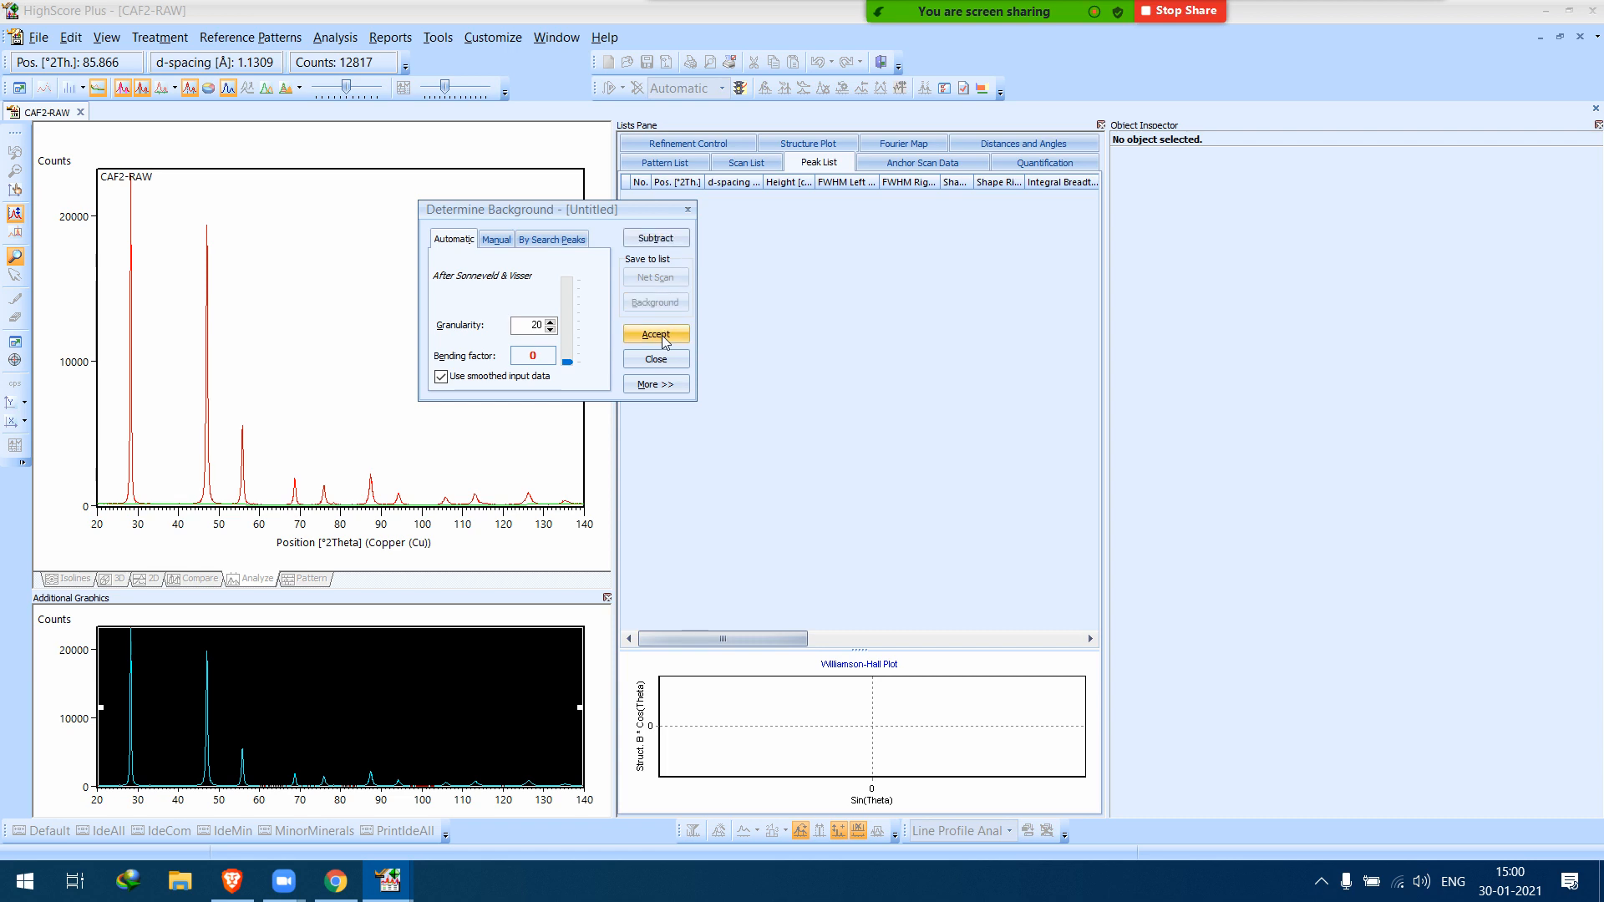
click(658, 335)
Search the scan for peaks with the Minimum 2nd derivative method and accept the found peaks.
right_click(361, 324)
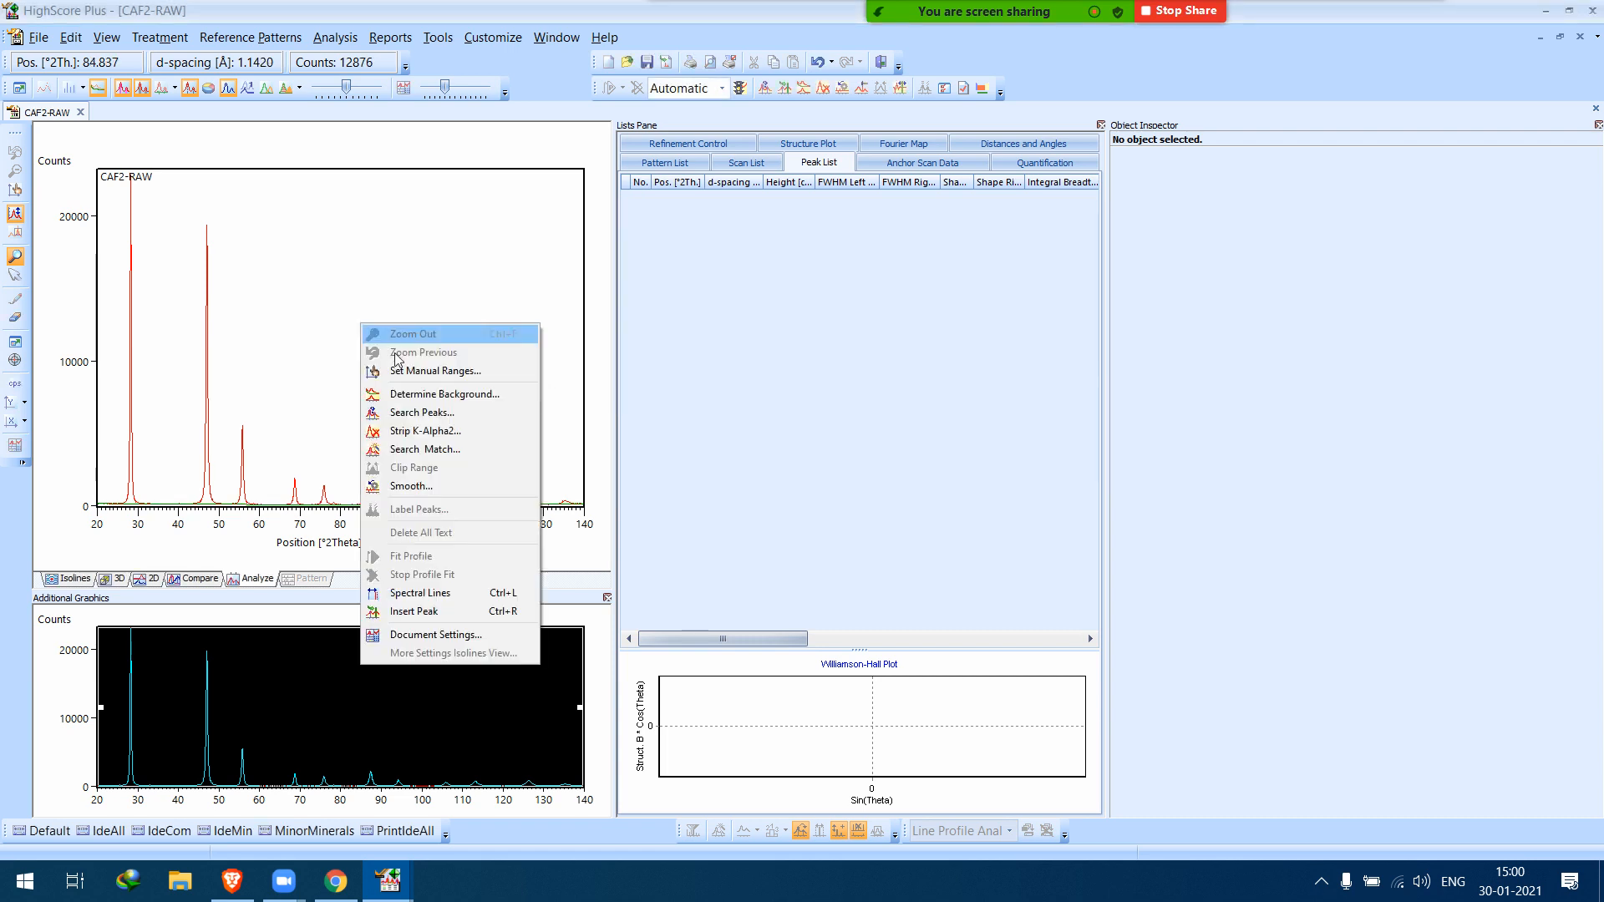
click(430, 412)
click(669, 238)
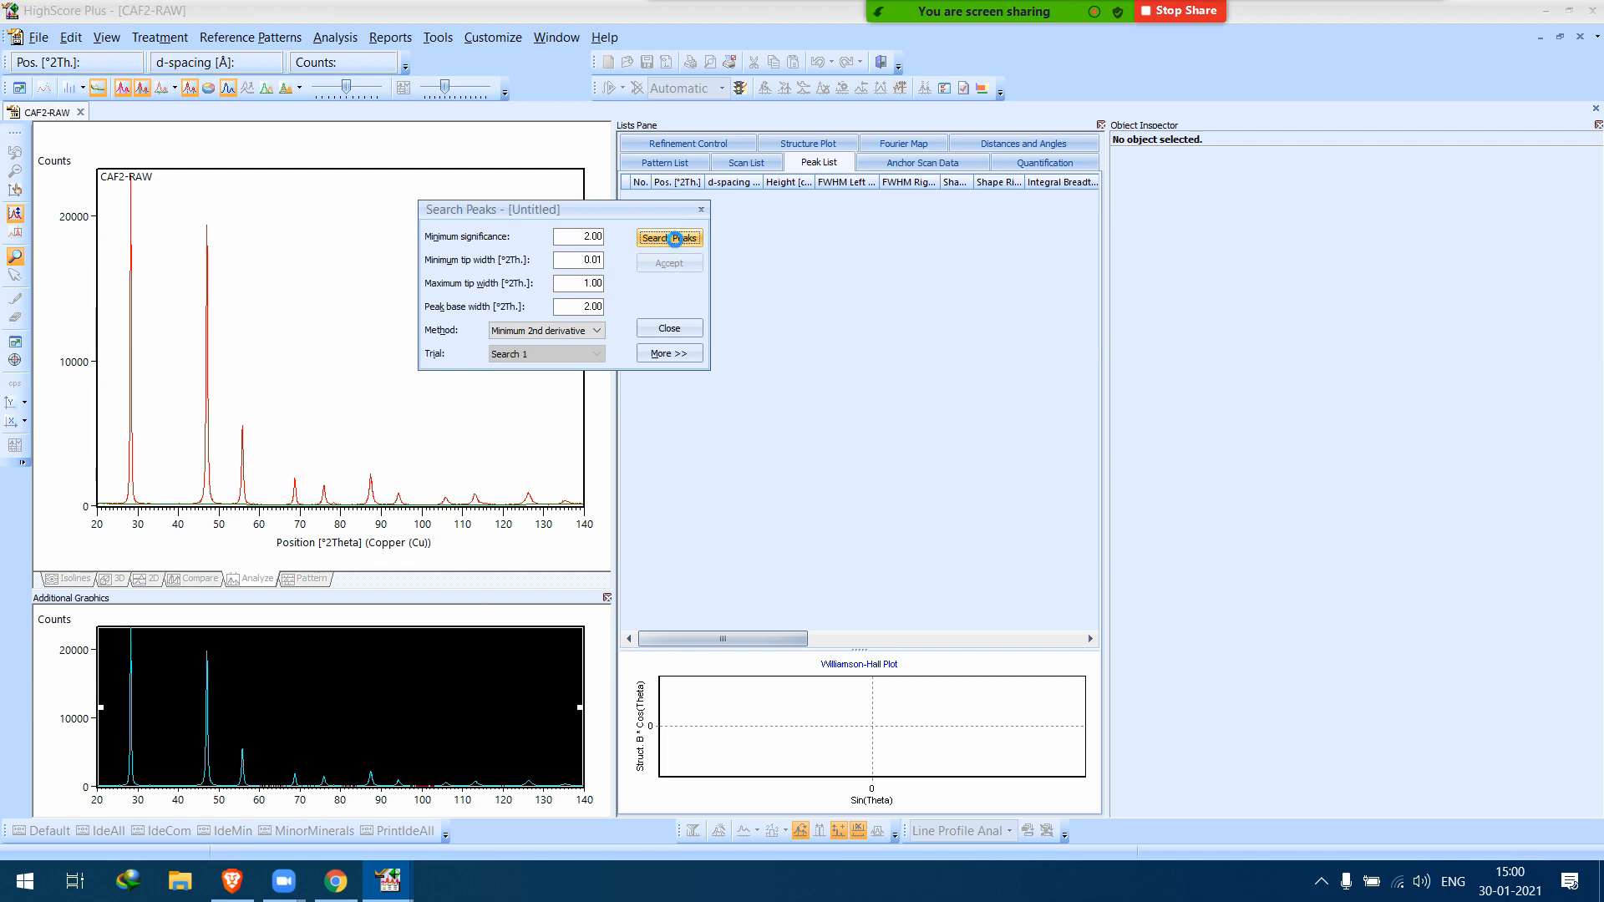
click(669, 264)
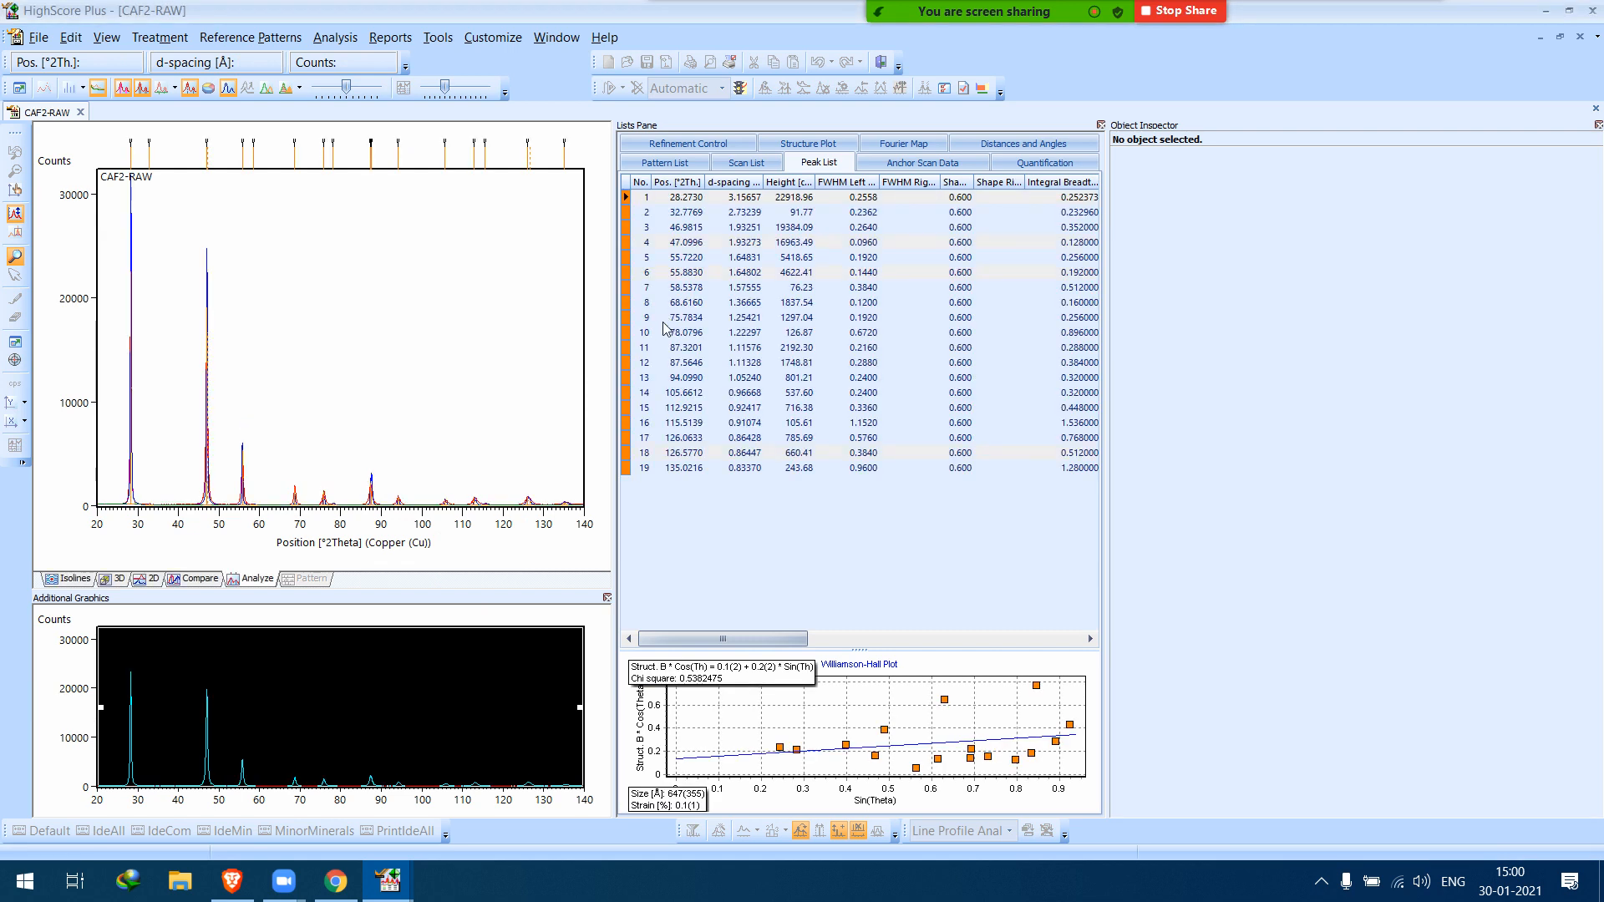
Insert a peak at about 138.58 °2Theta on the small hump at the high-angle end of the CAF2-RAW pattern.
drag(103, 485, 180, 539)
click(579, 581)
click(578, 582)
click(578, 582)
click(578, 580)
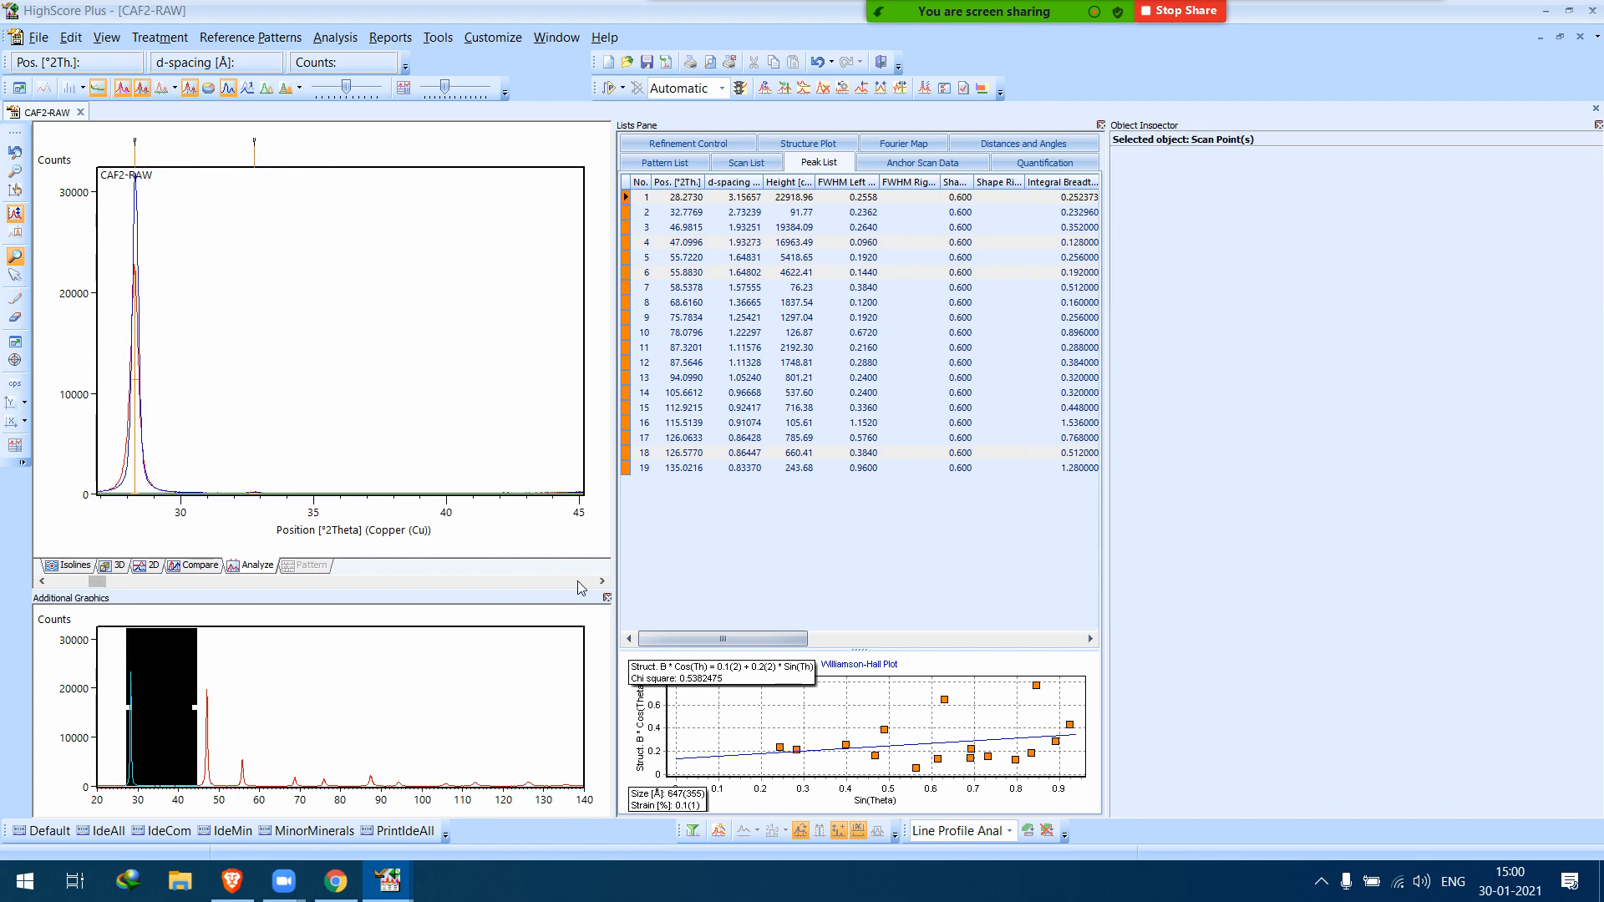
click(578, 580)
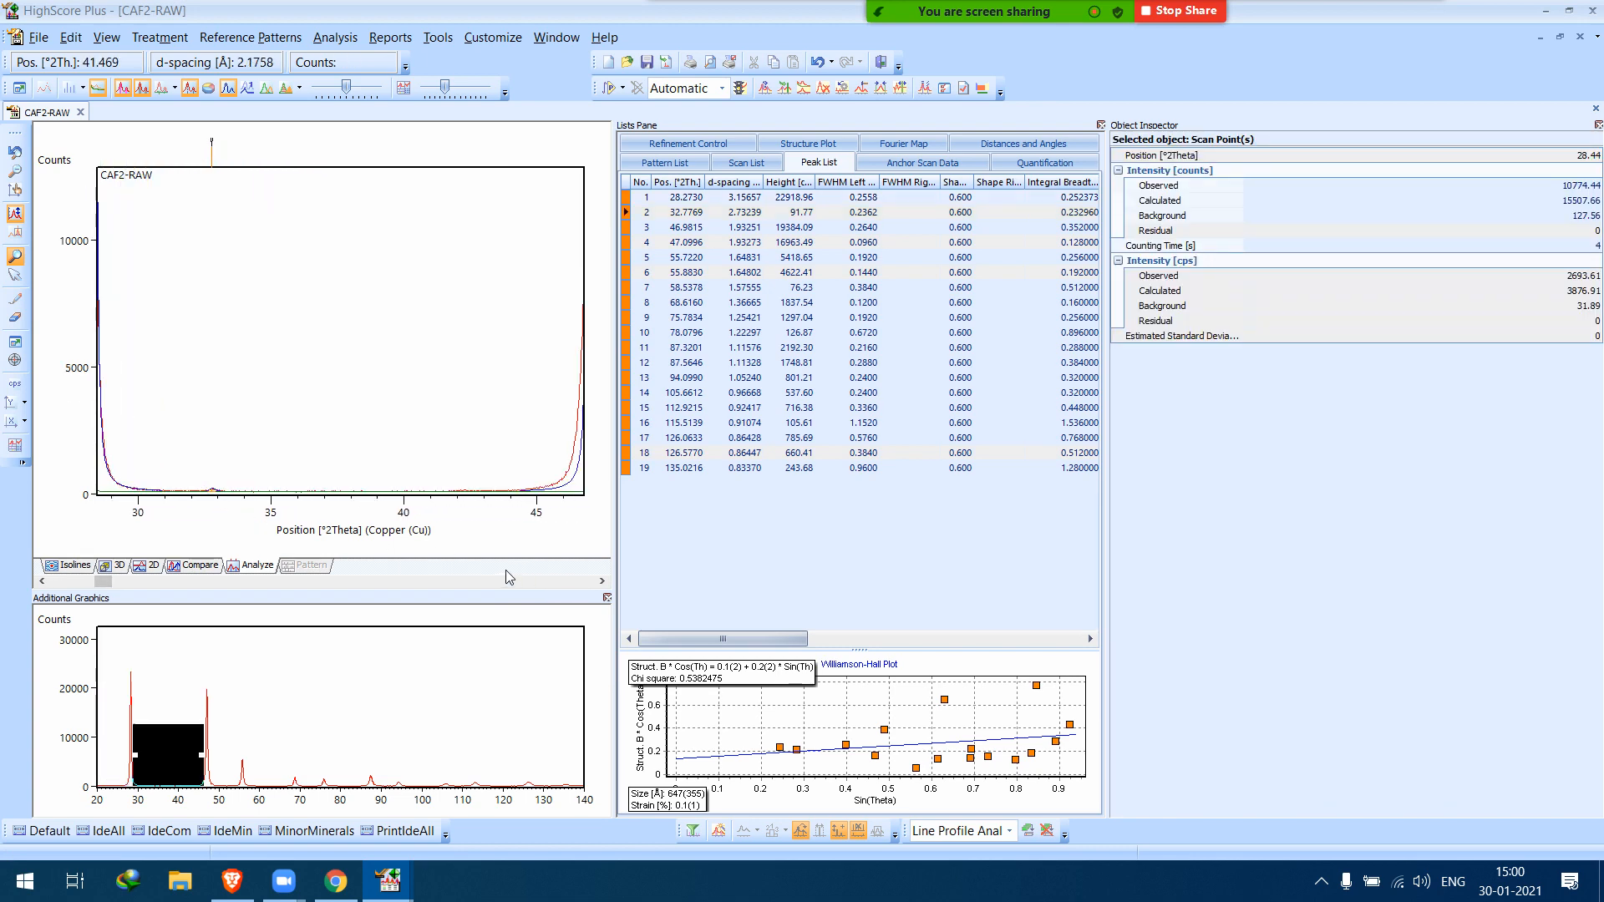
click(472, 586)
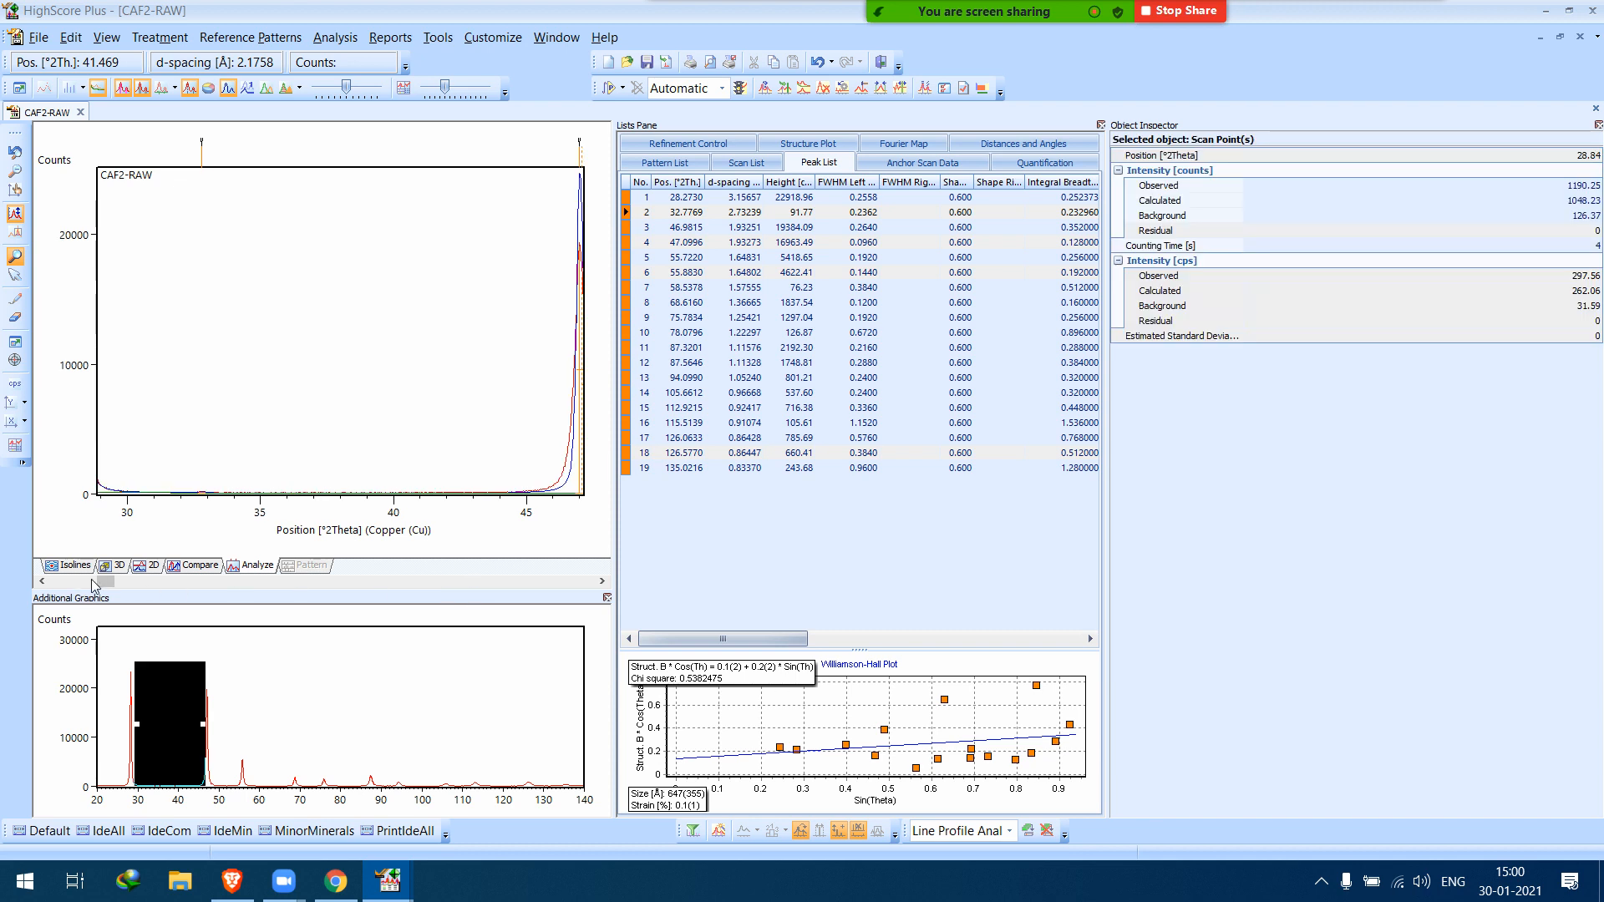
drag(106, 585, 605, 600)
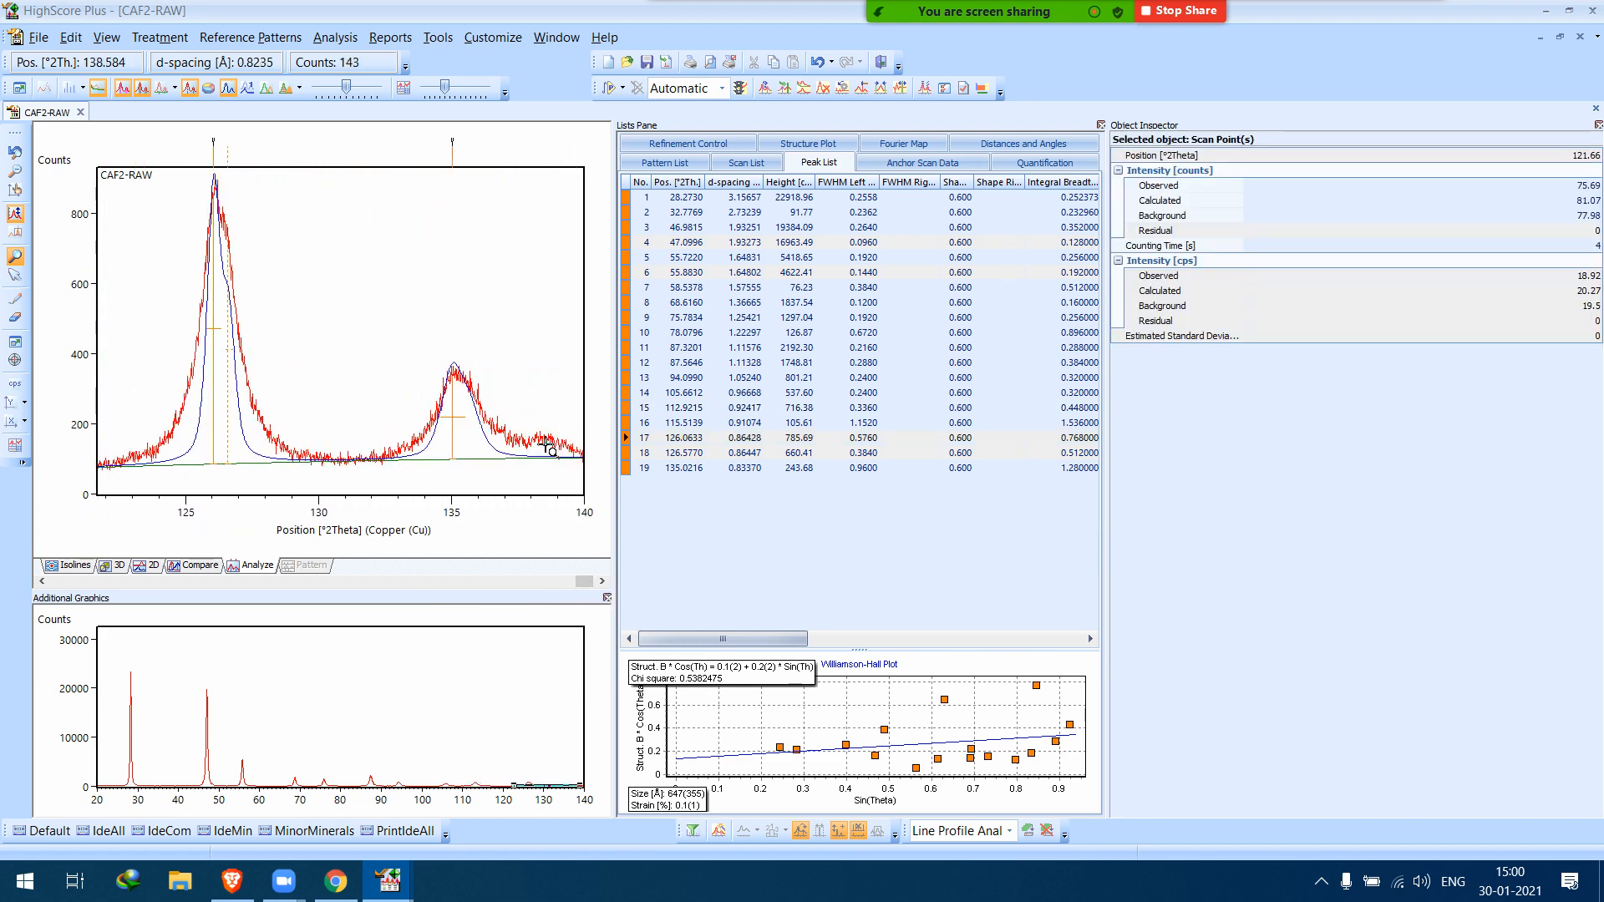
right_click(528, 394)
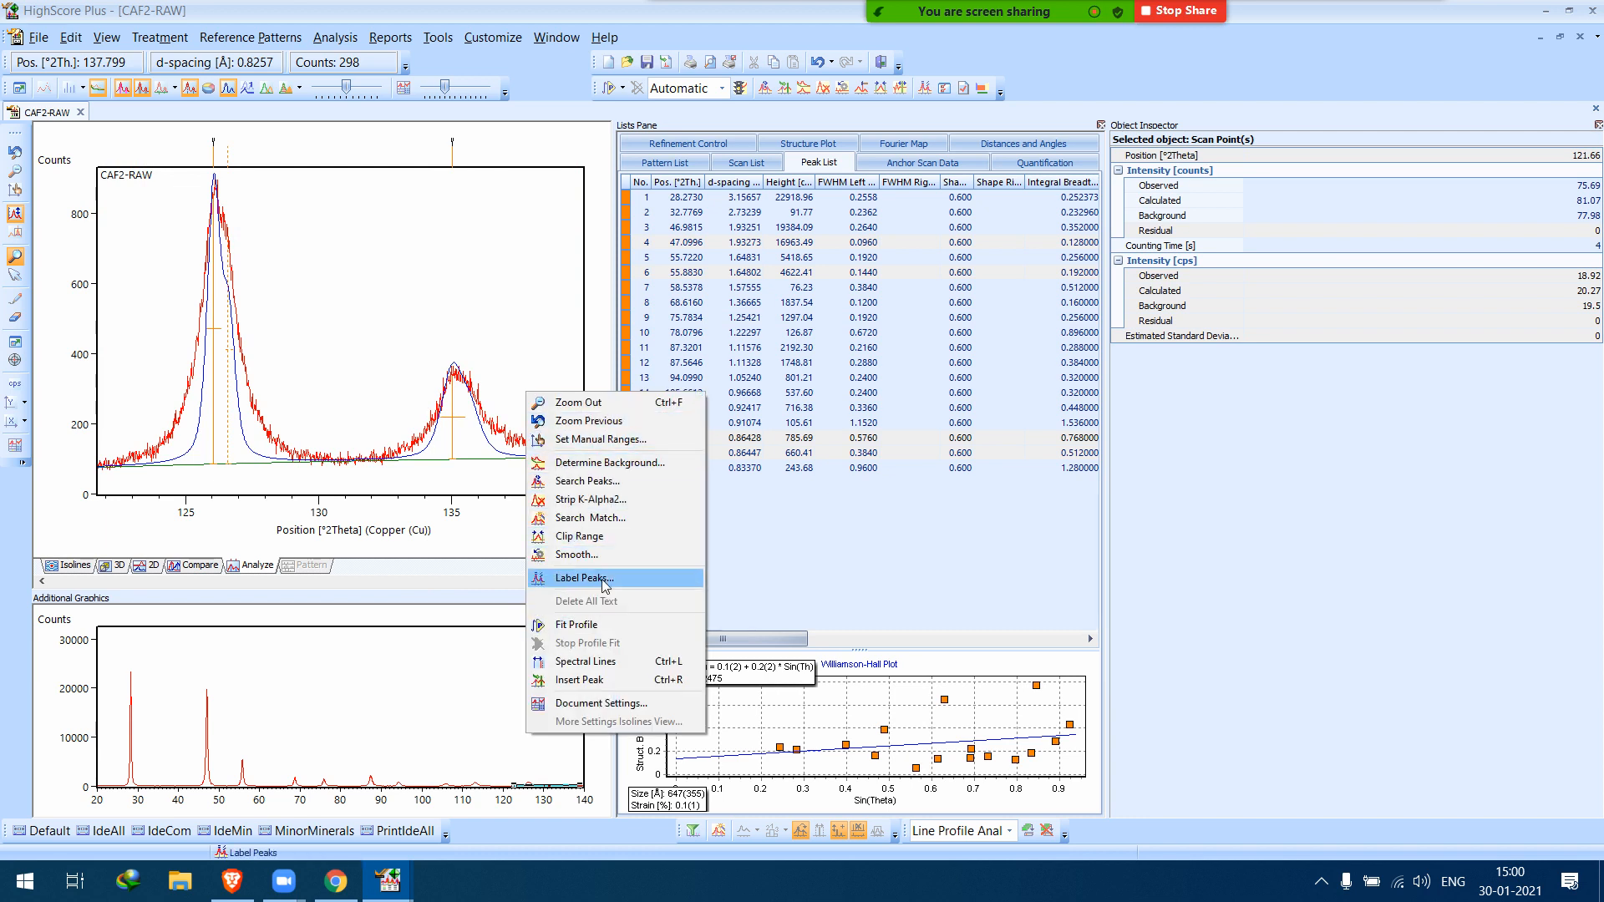
click(598, 680)
click(545, 435)
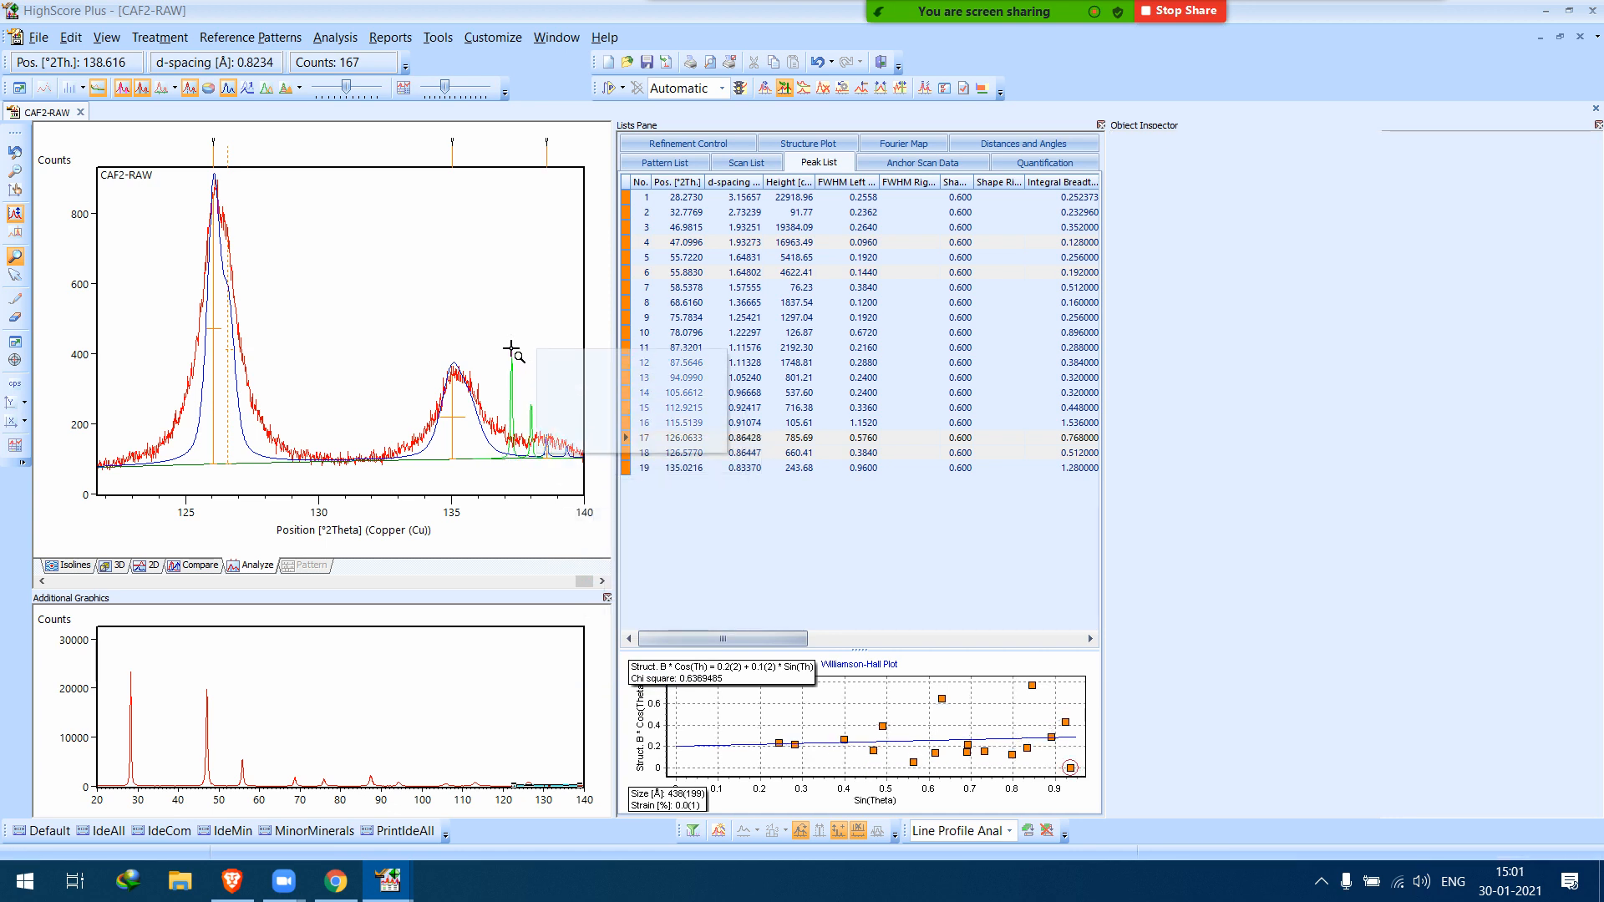
right_click(513, 352)
click(570, 638)
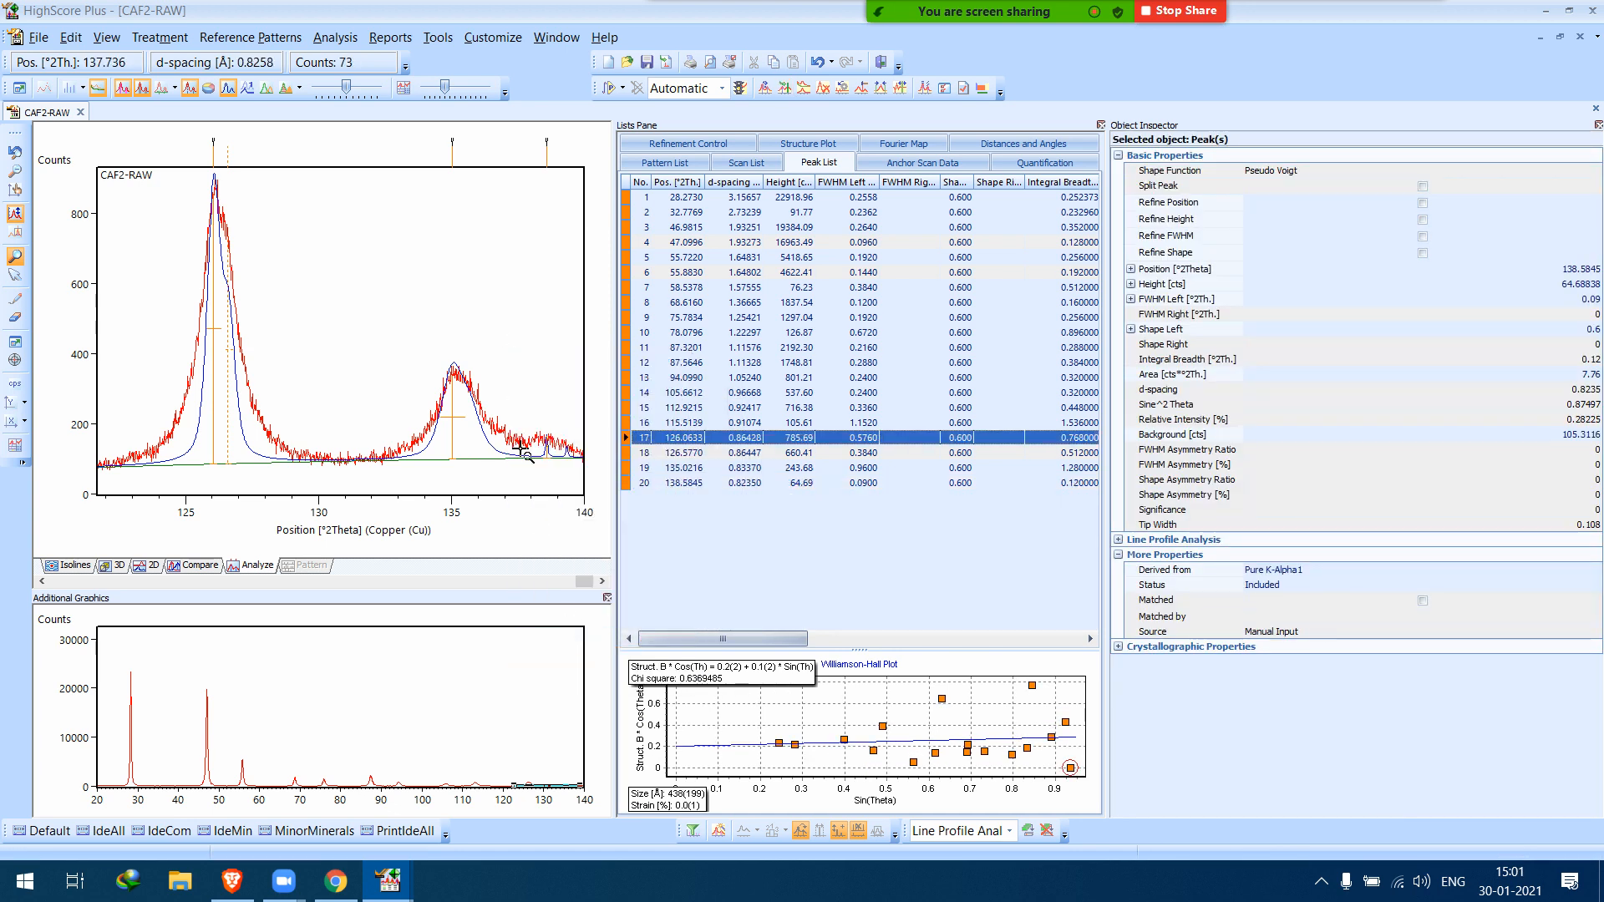
Run the profile fit over the full range of the CAF2-RAW pattern.
double_click(491, 315)
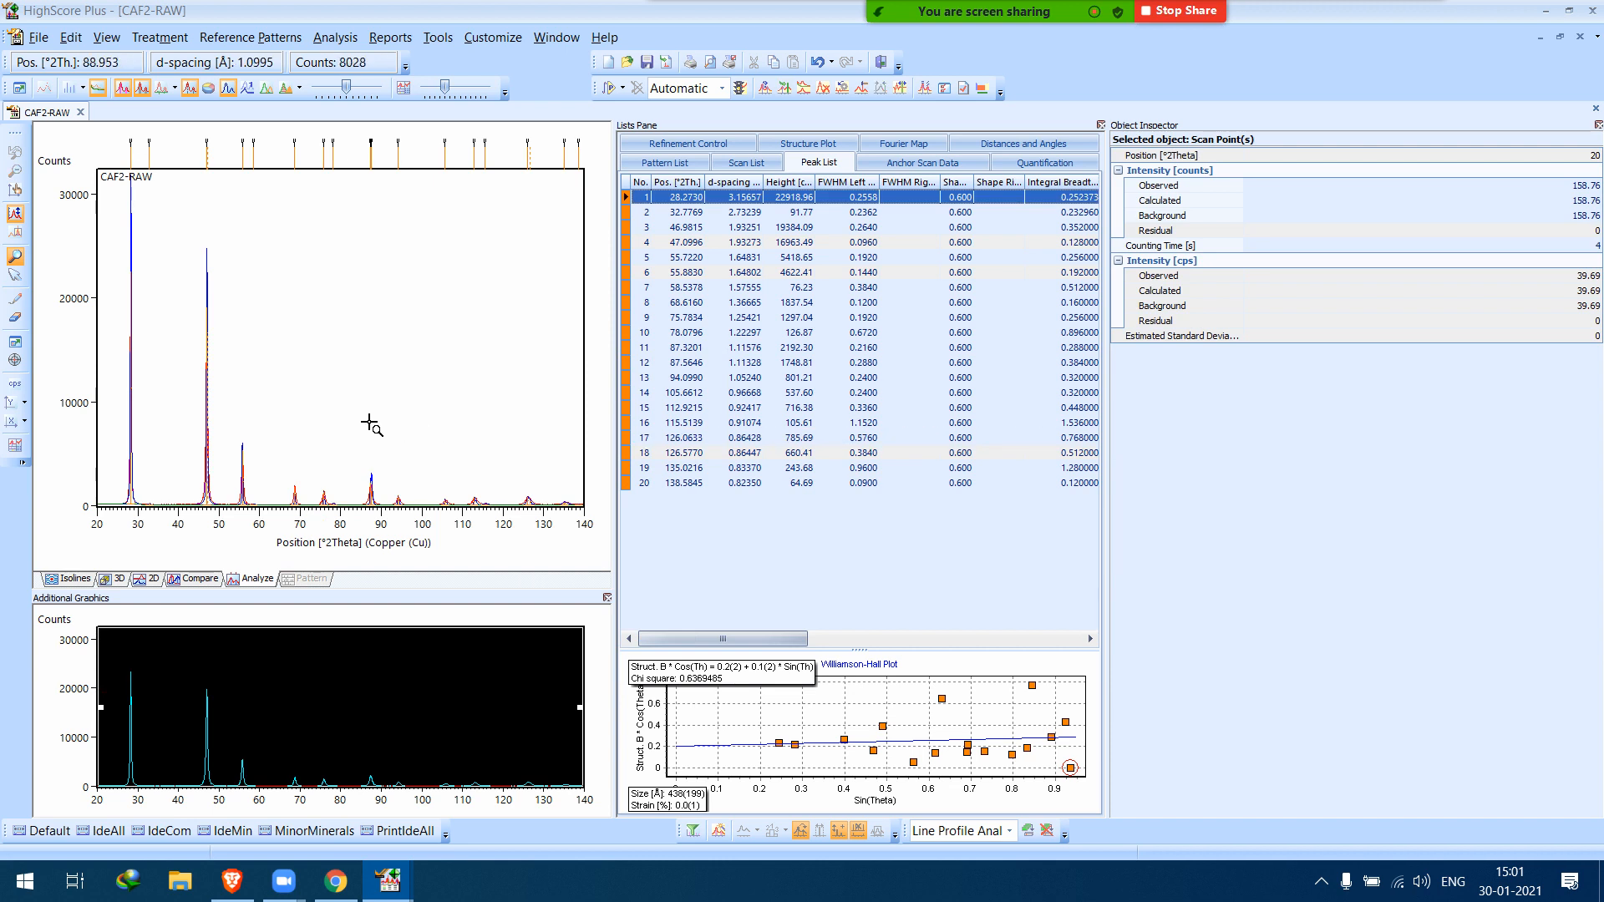
click(610, 89)
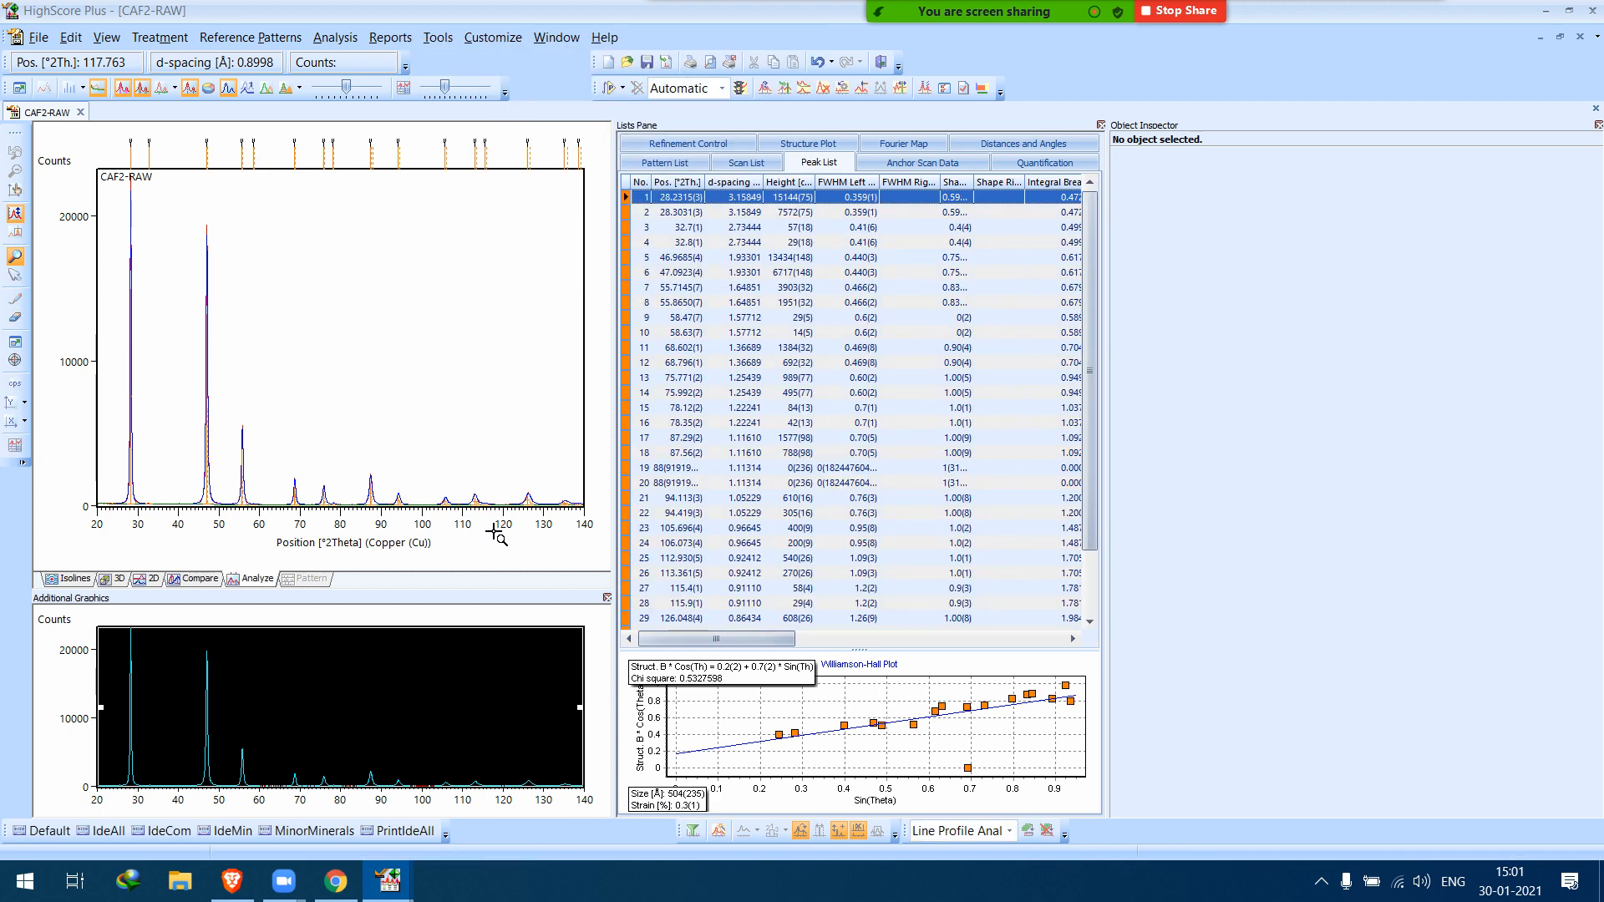
Close the CAF2-RAW document without saving its changes.
right_click(388, 363)
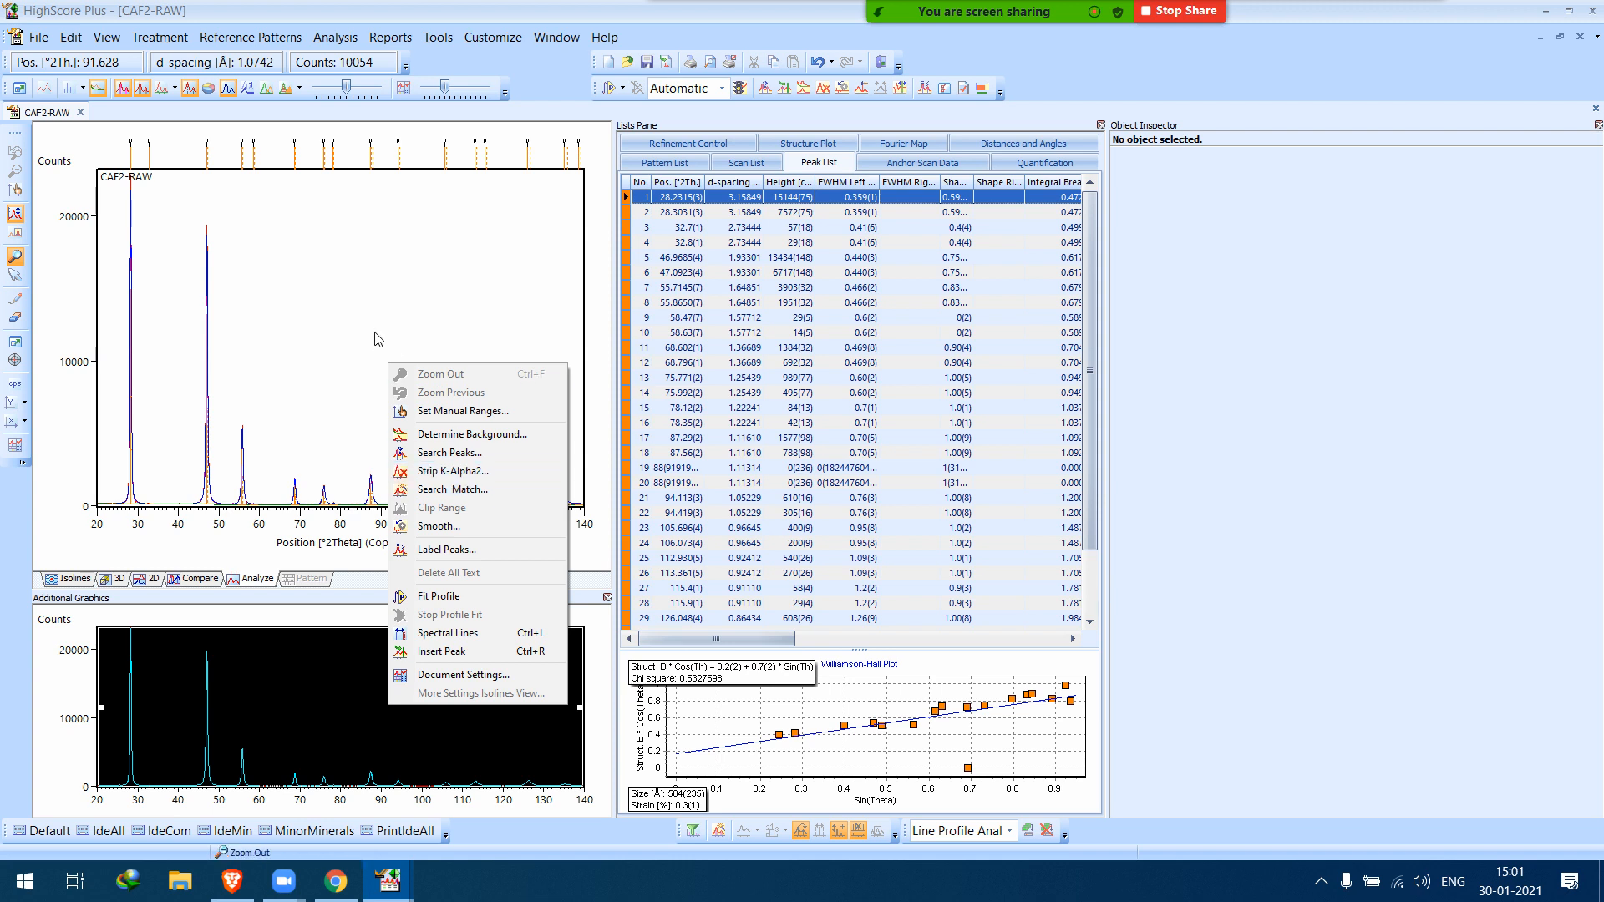
click(349, 323)
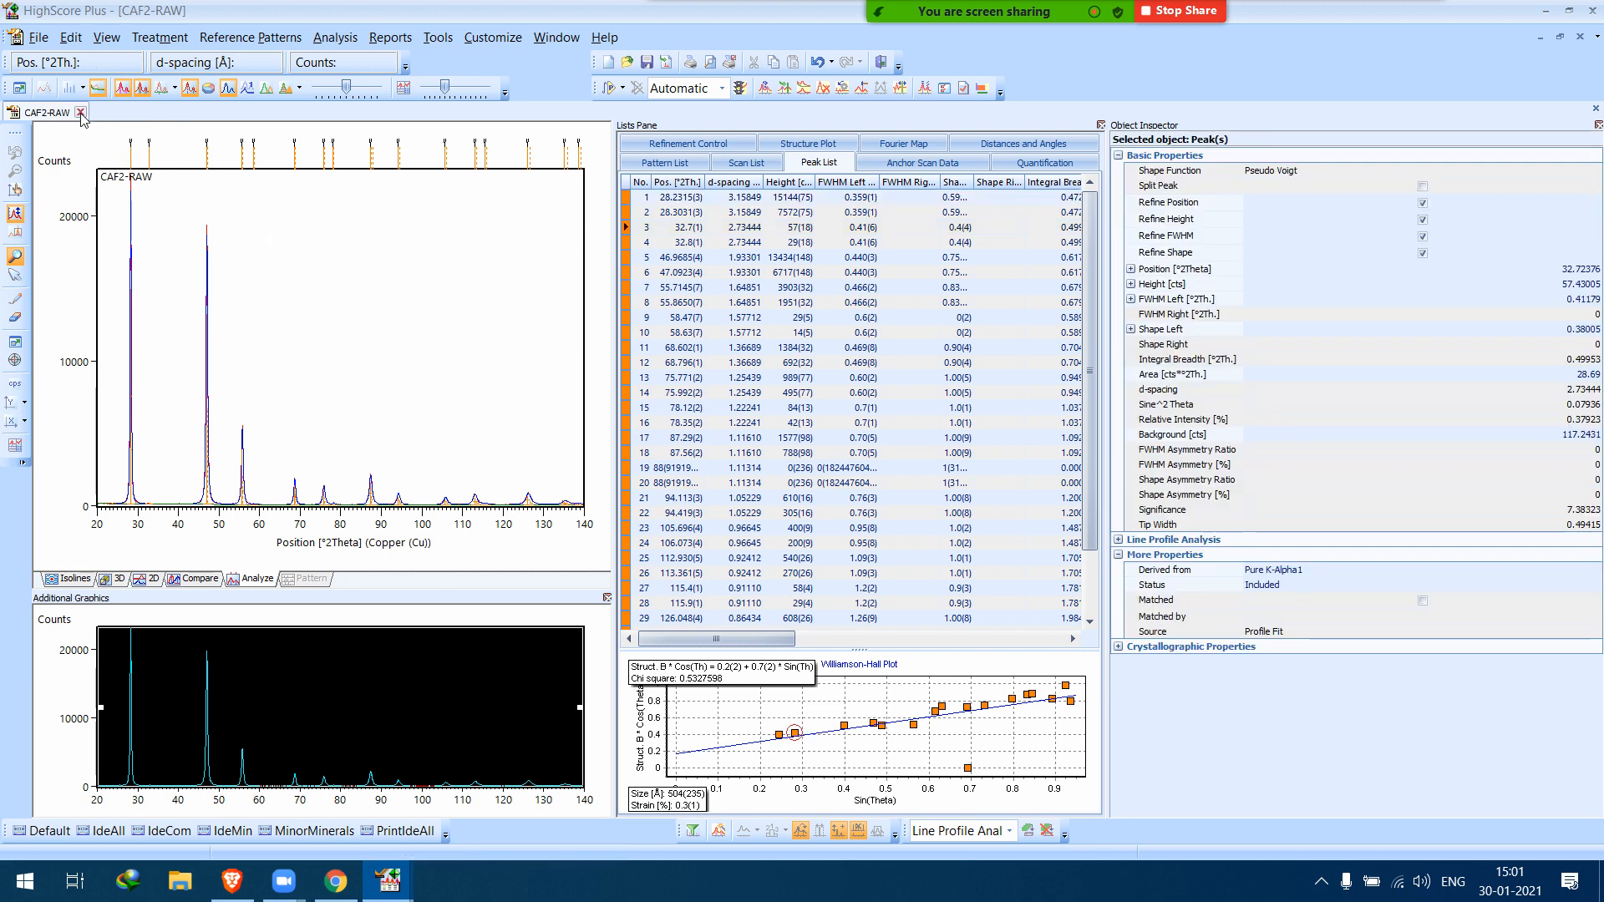
click(81, 112)
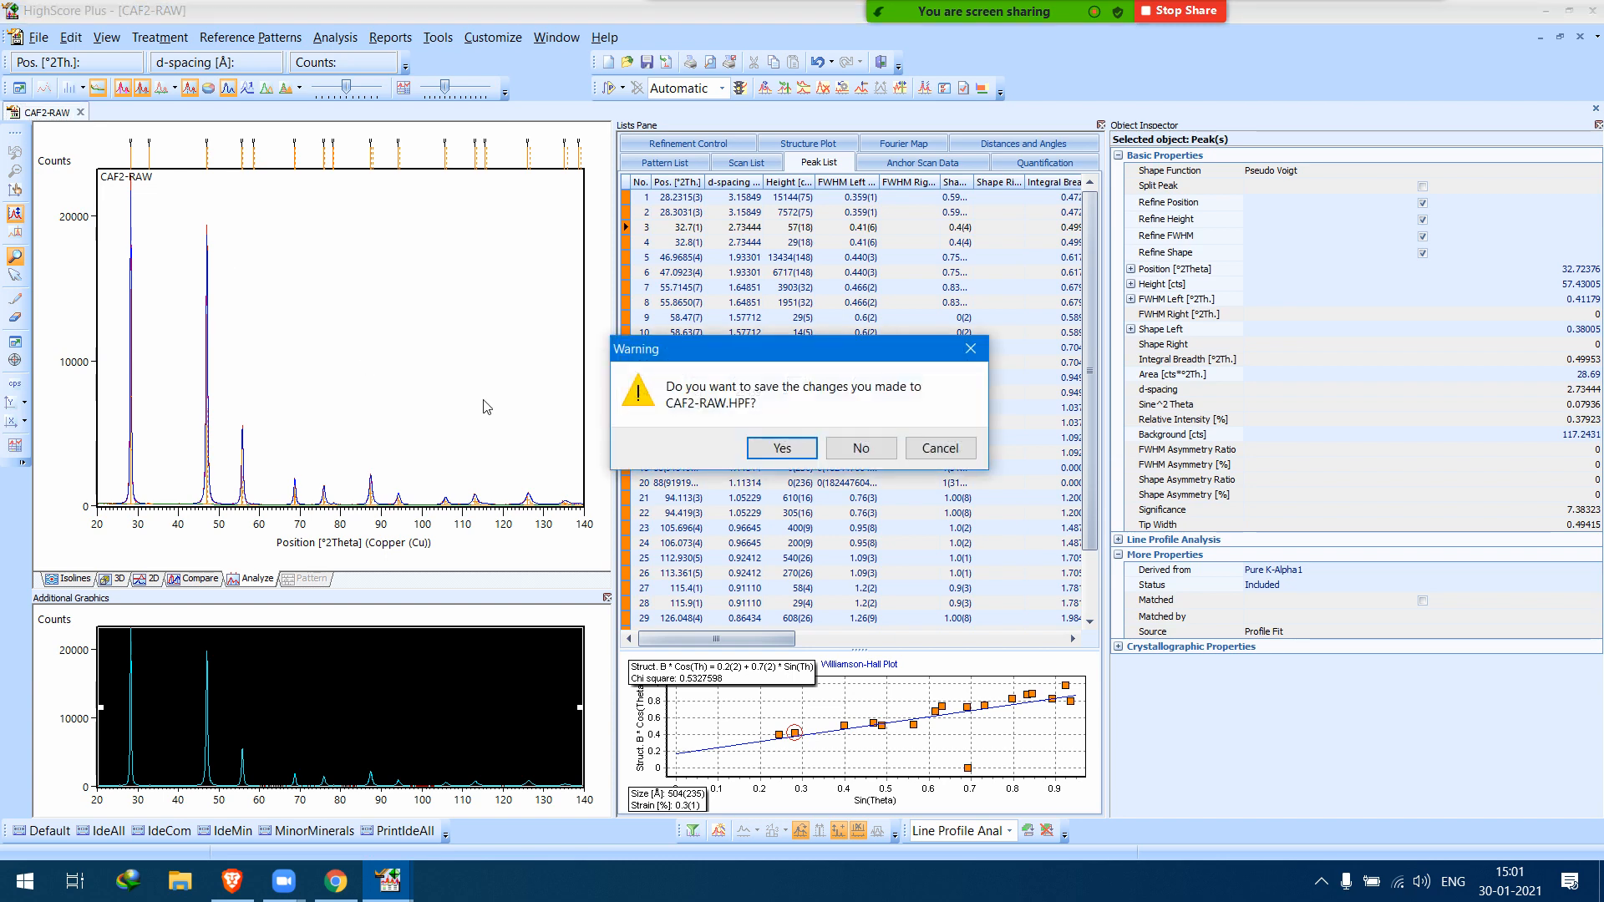
click(882, 450)
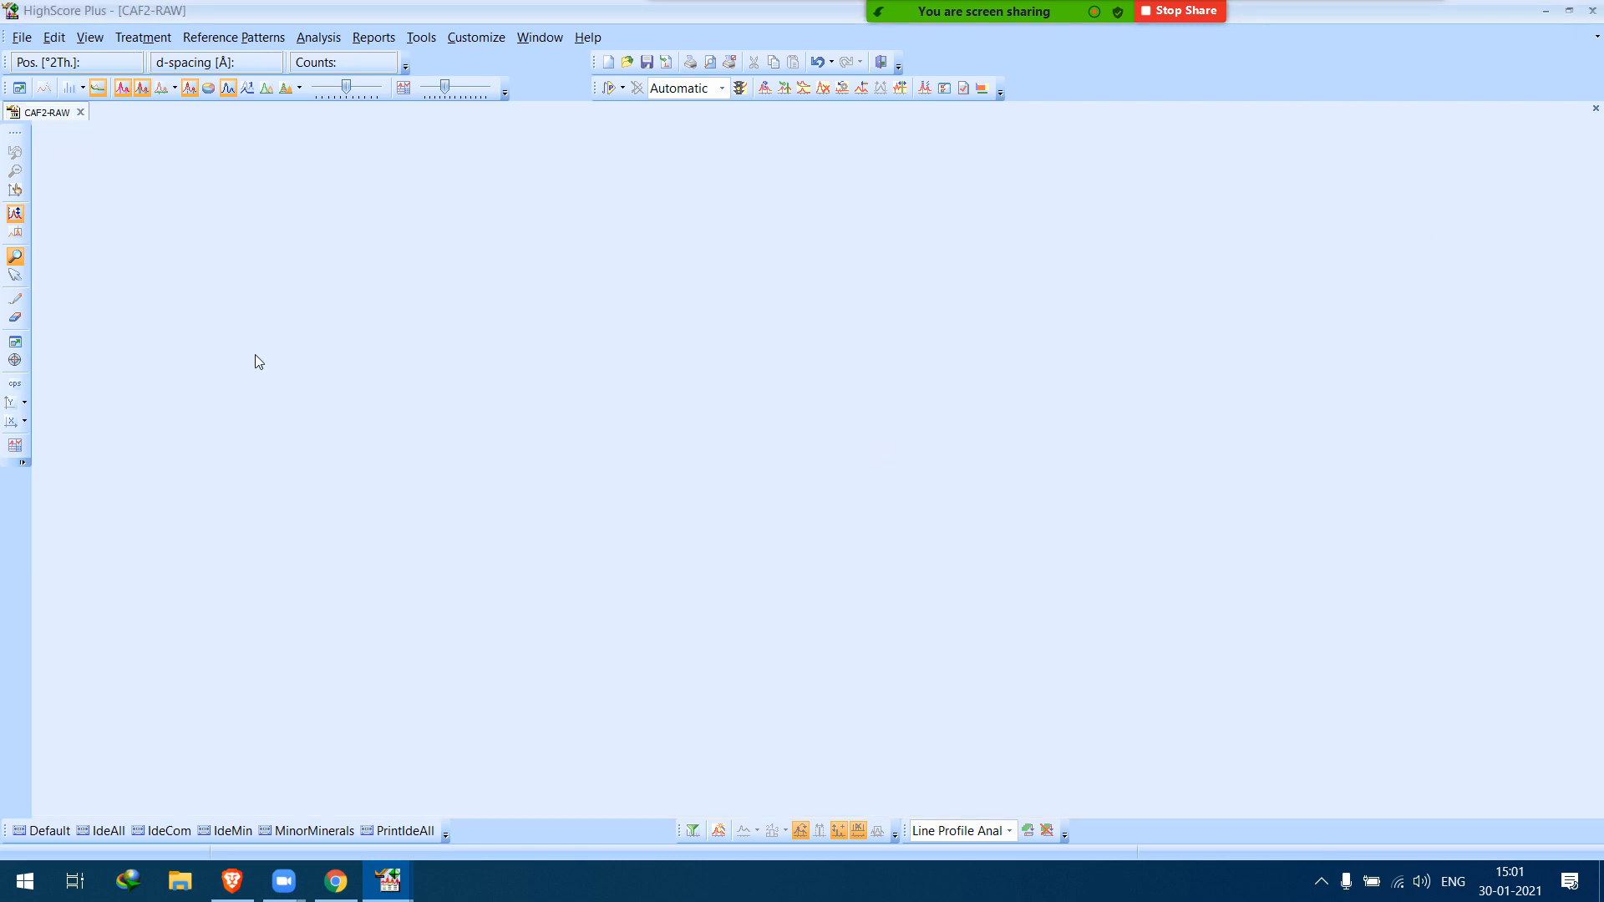
Open the CEO2-NBS.RD scan from the Tutorial folder and switch to the Phase-ID desktop.
click(27, 40)
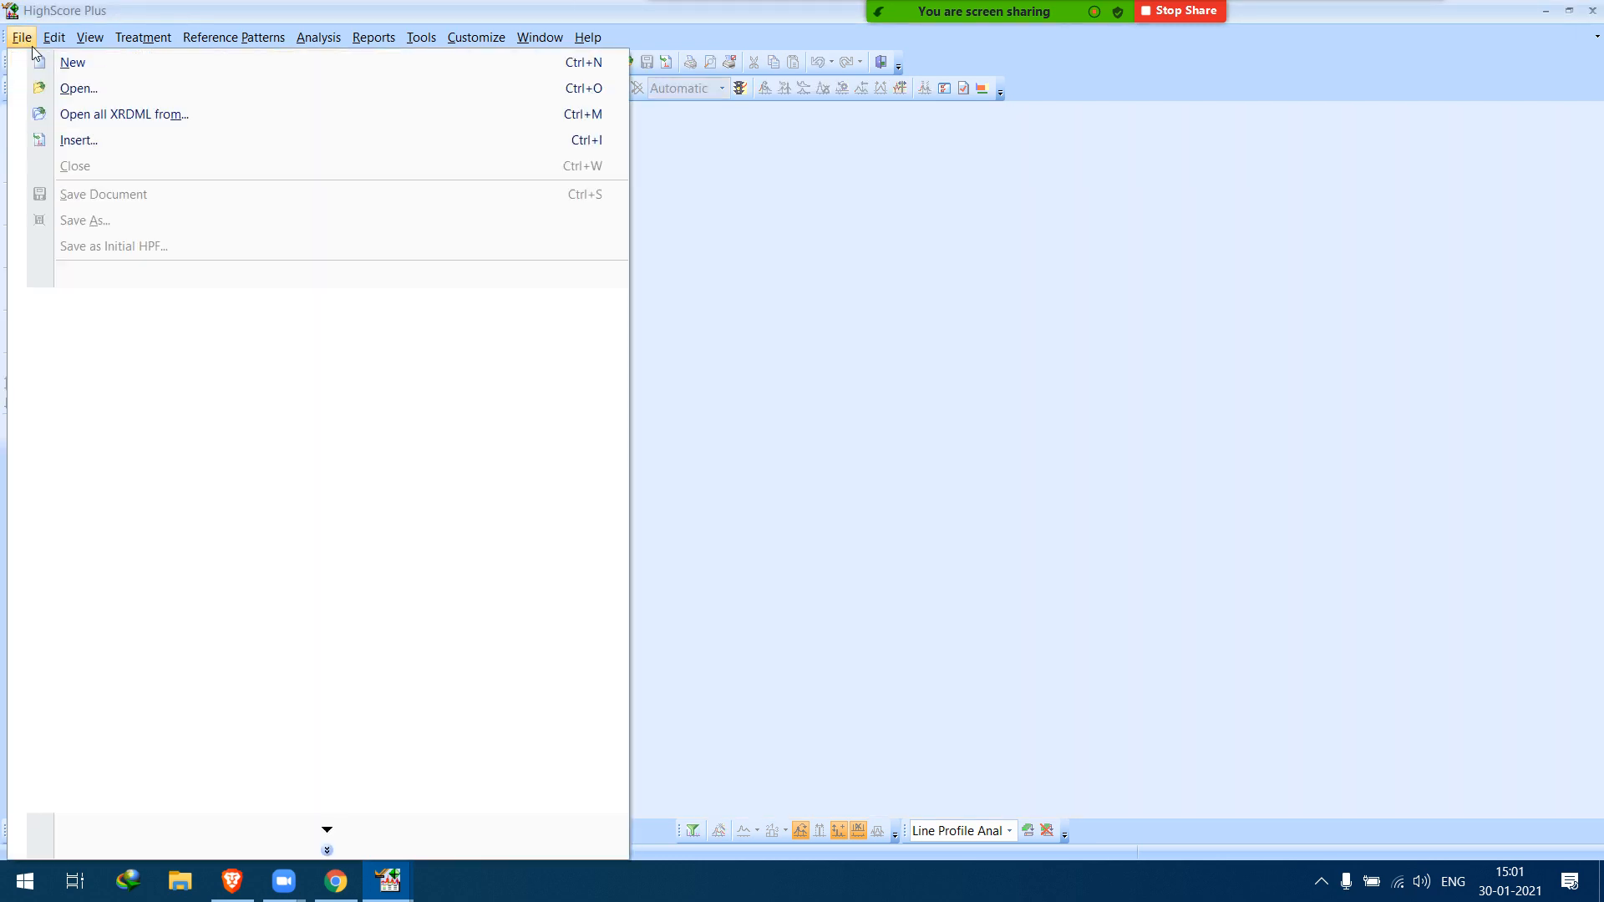
click(85, 88)
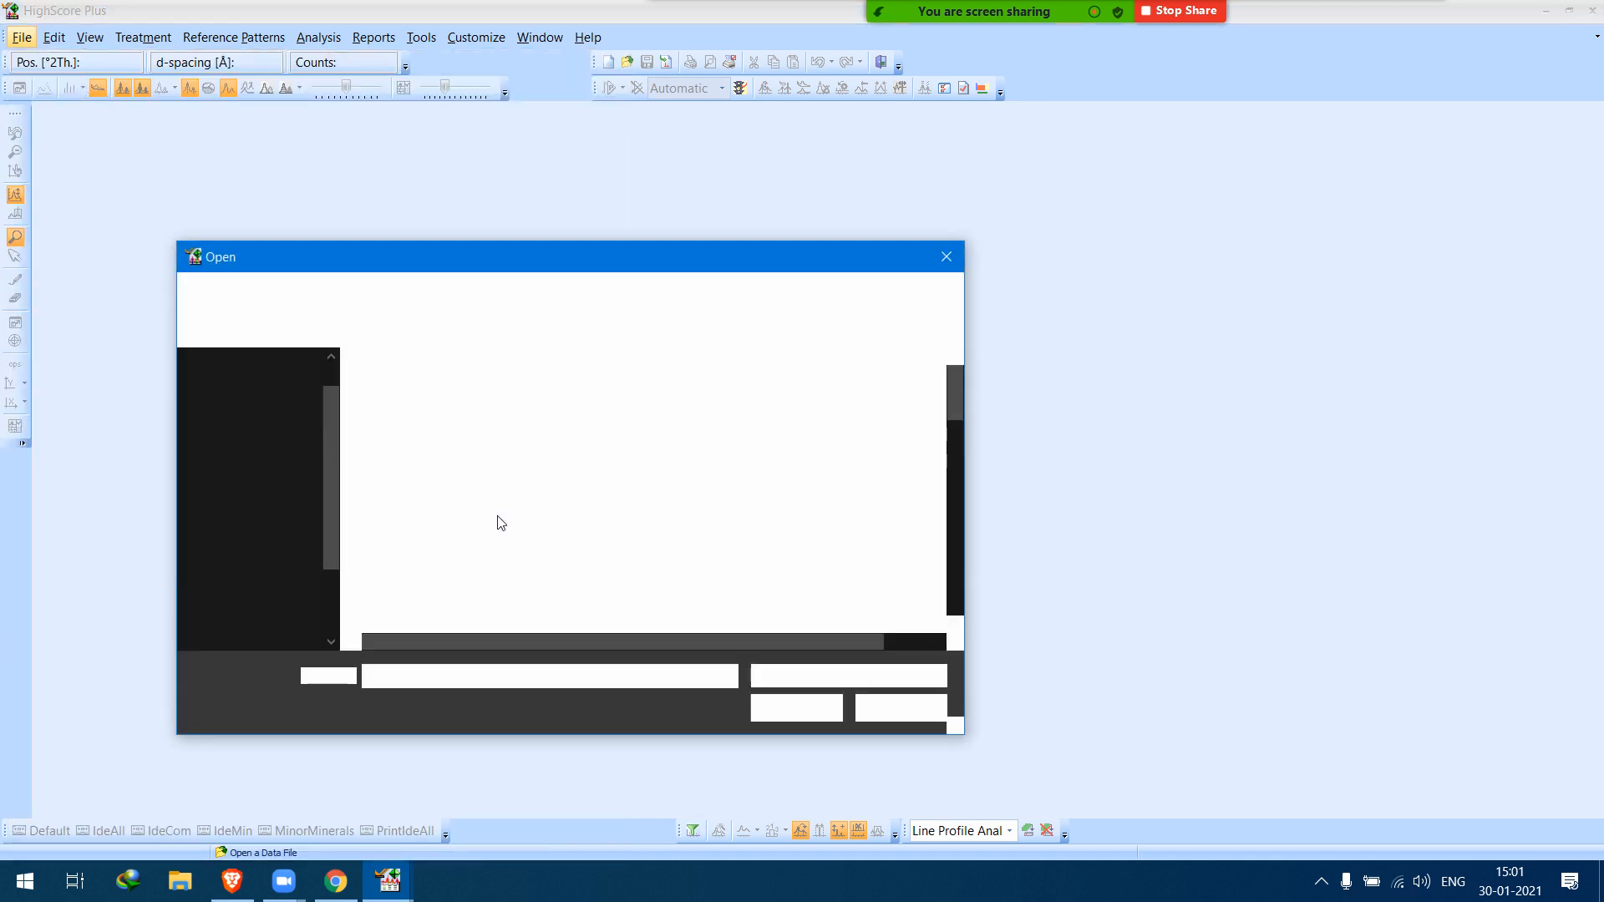
double_click(499, 673)
key(ctrl+a)
text(Ce)
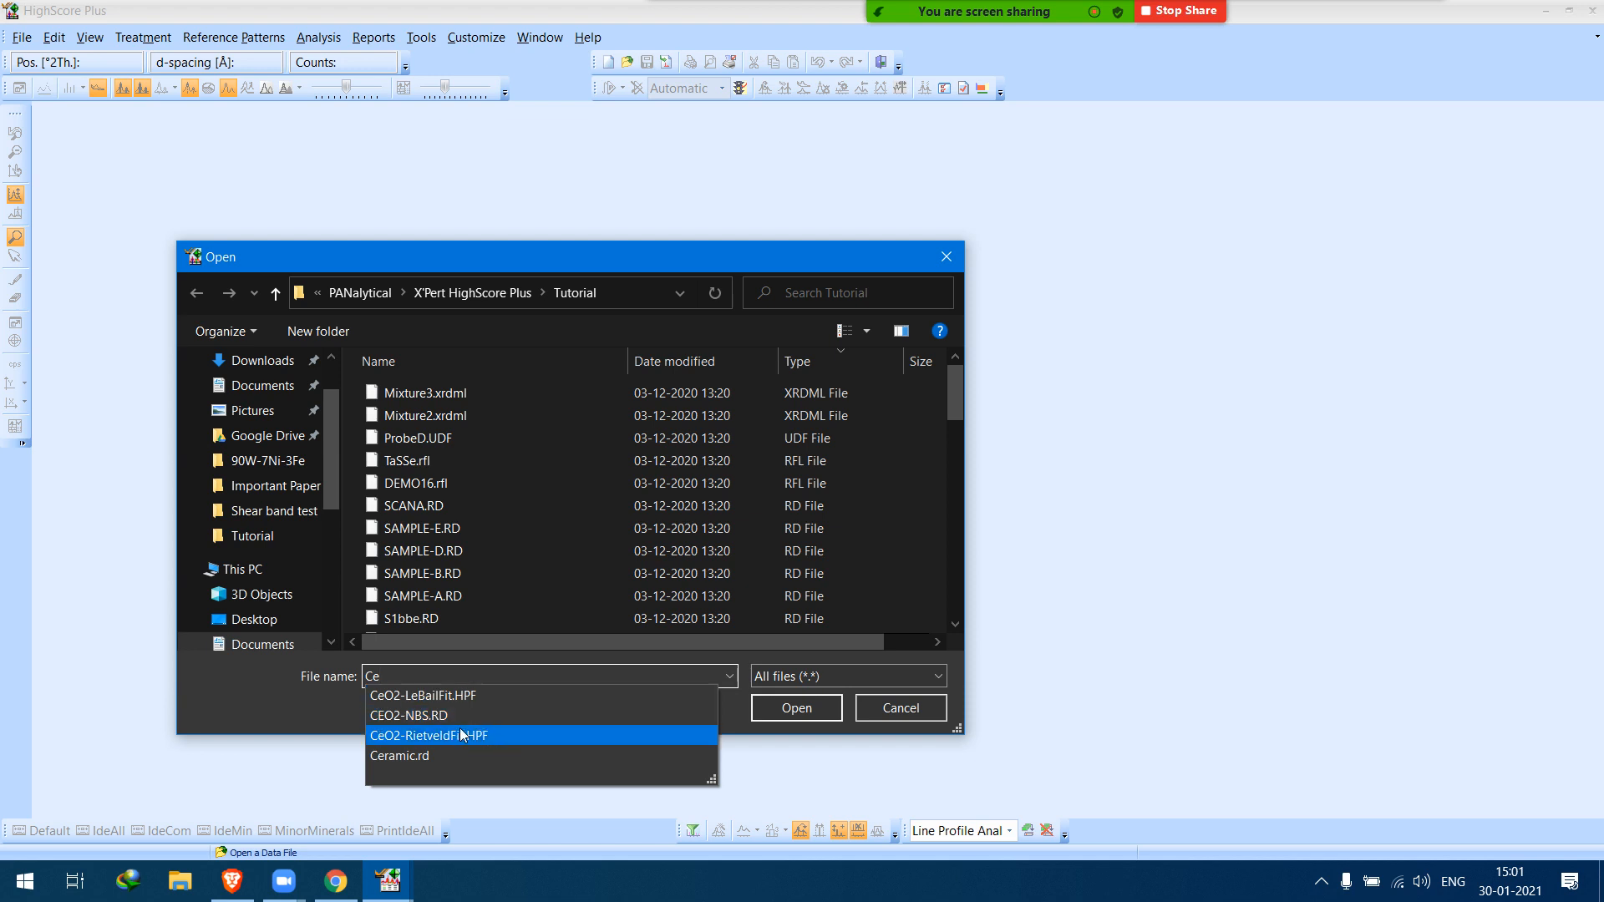
click(470, 714)
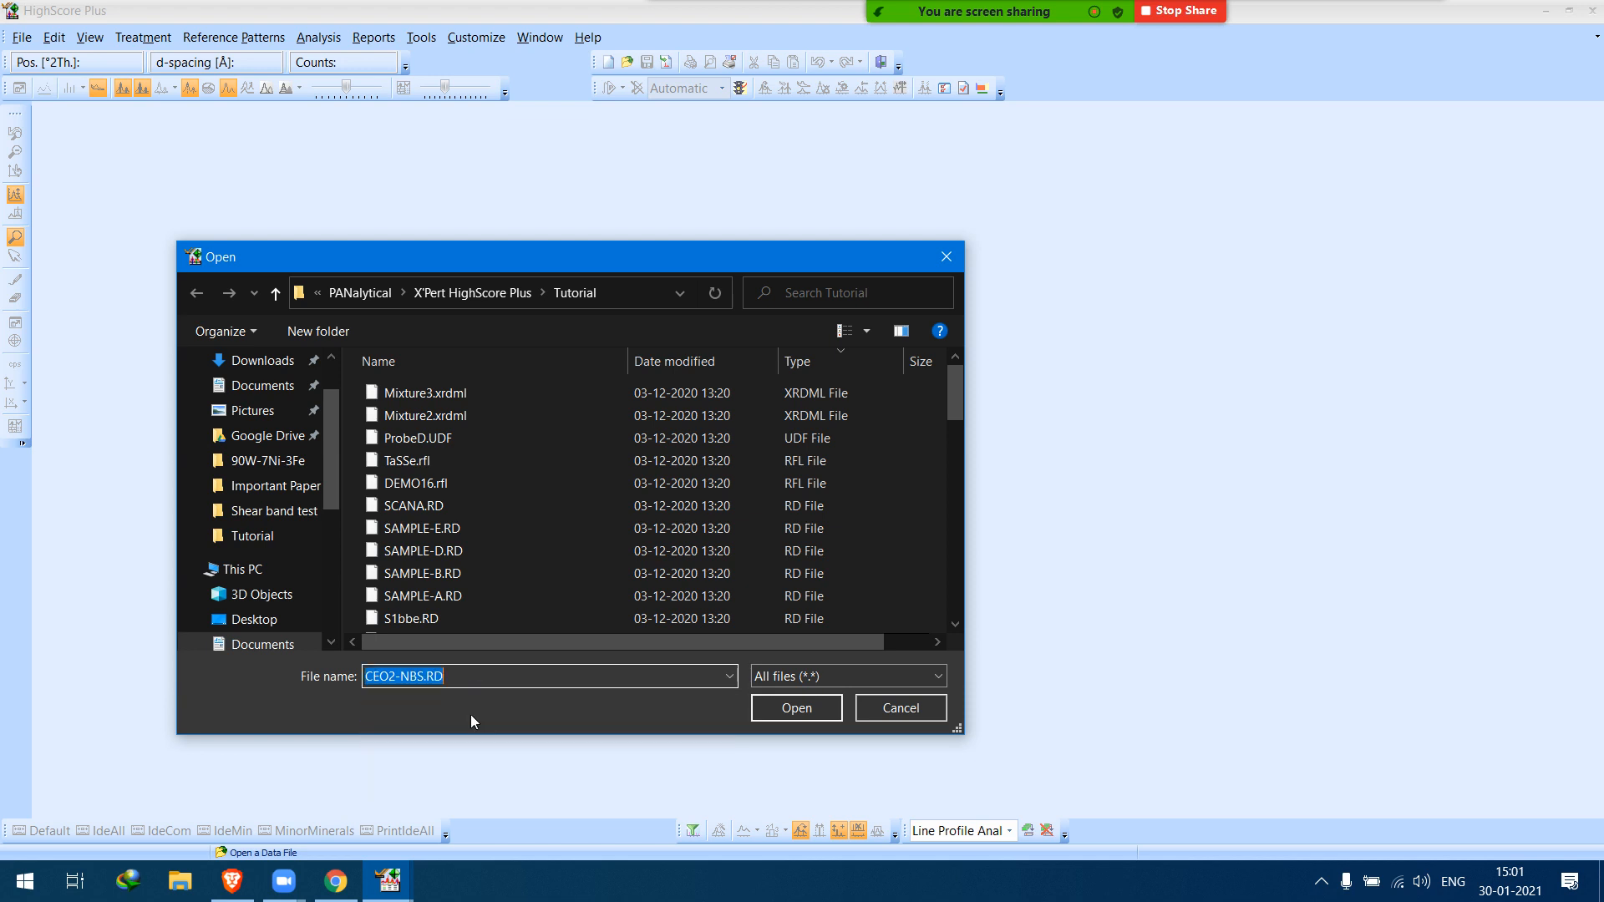
click(768, 708)
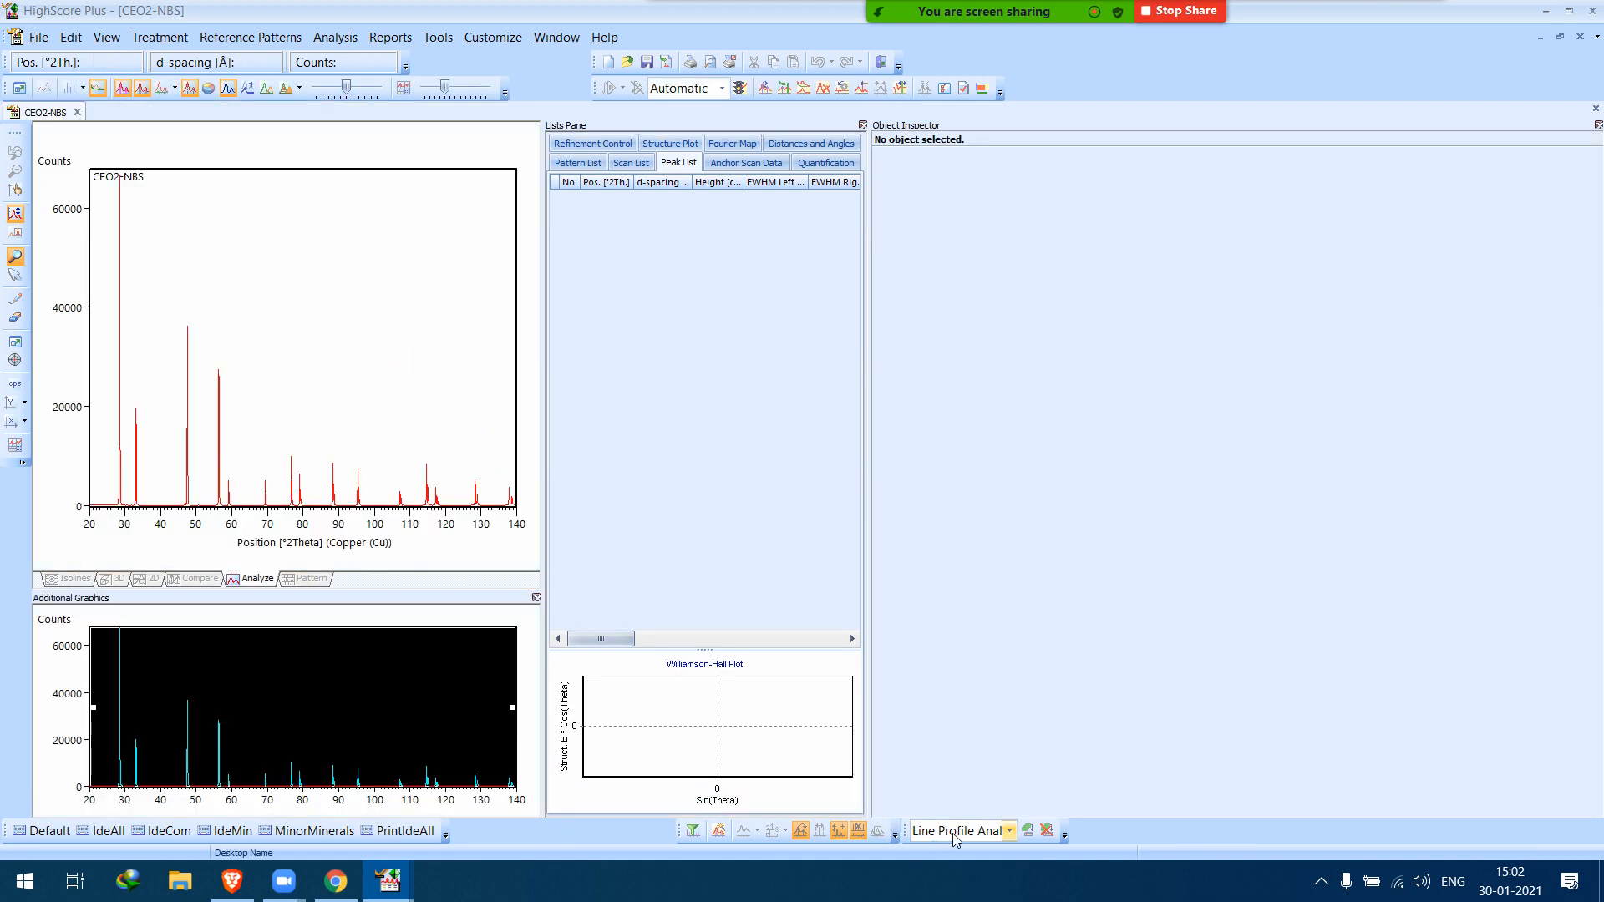
click(1008, 831)
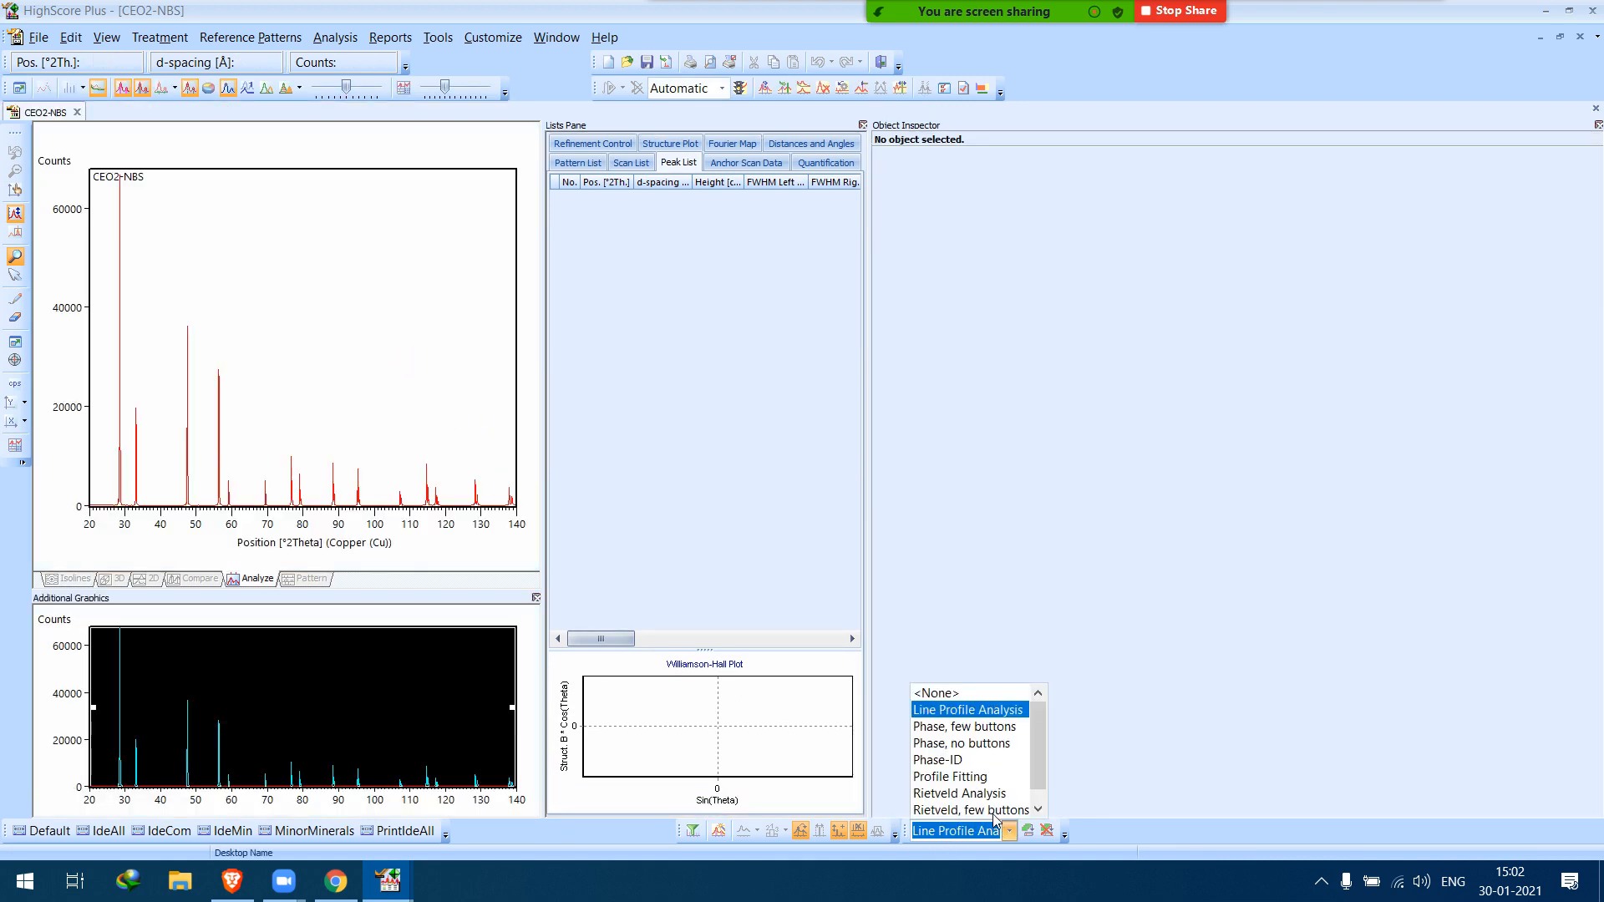
click(953, 759)
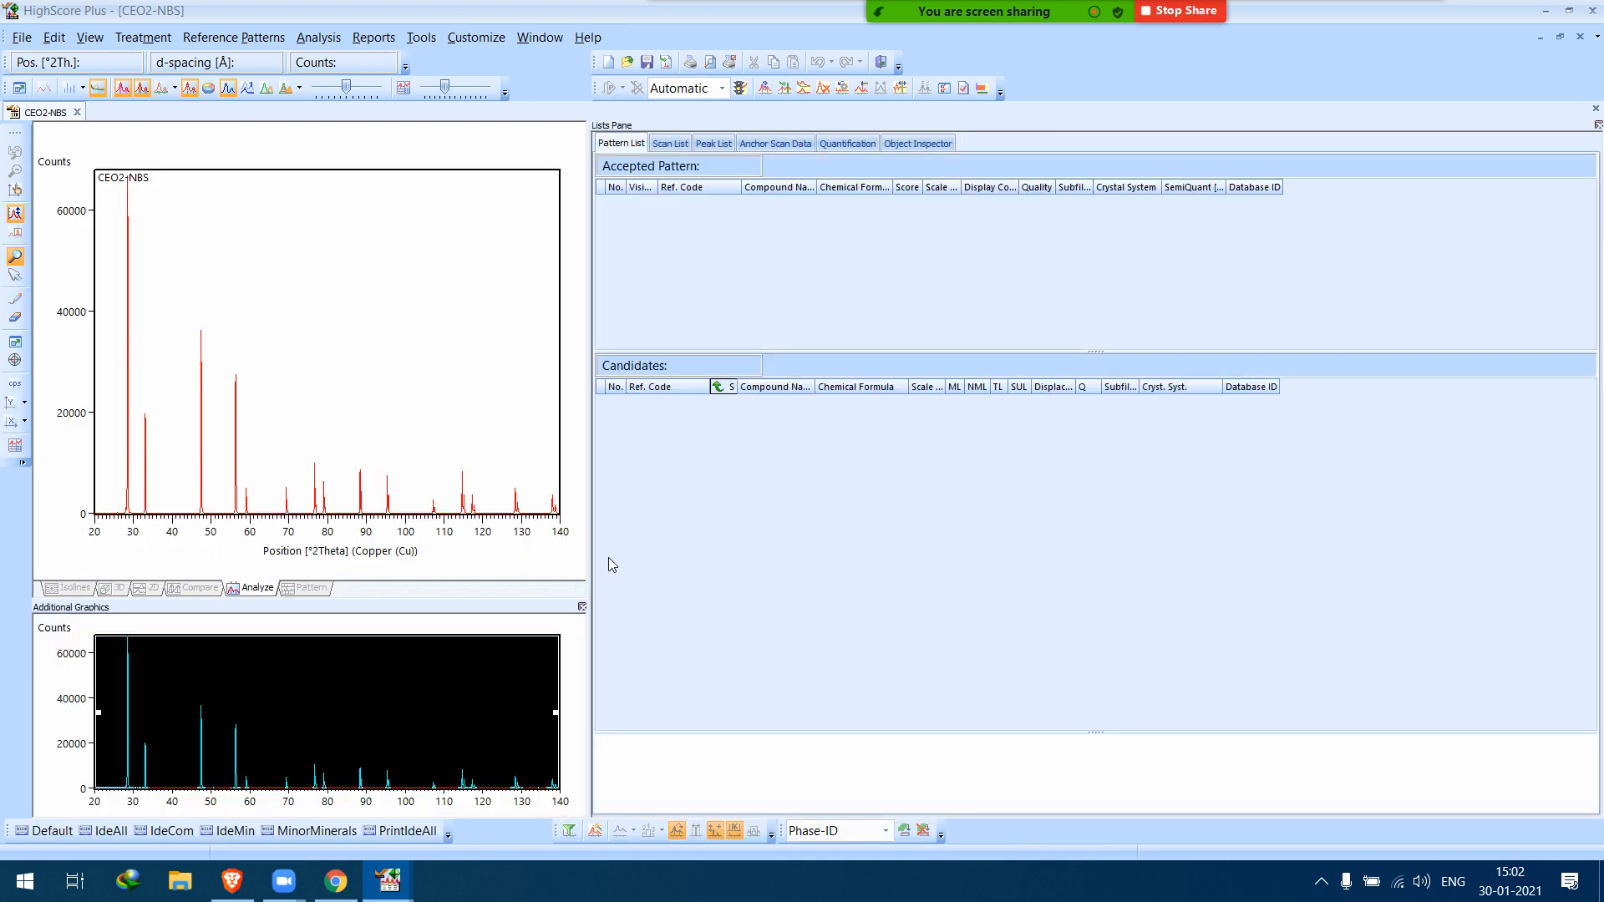
Determine the background of the CEO2-NBS scan with the automatic method, save the background to the list and accept it.
right_click(409, 377)
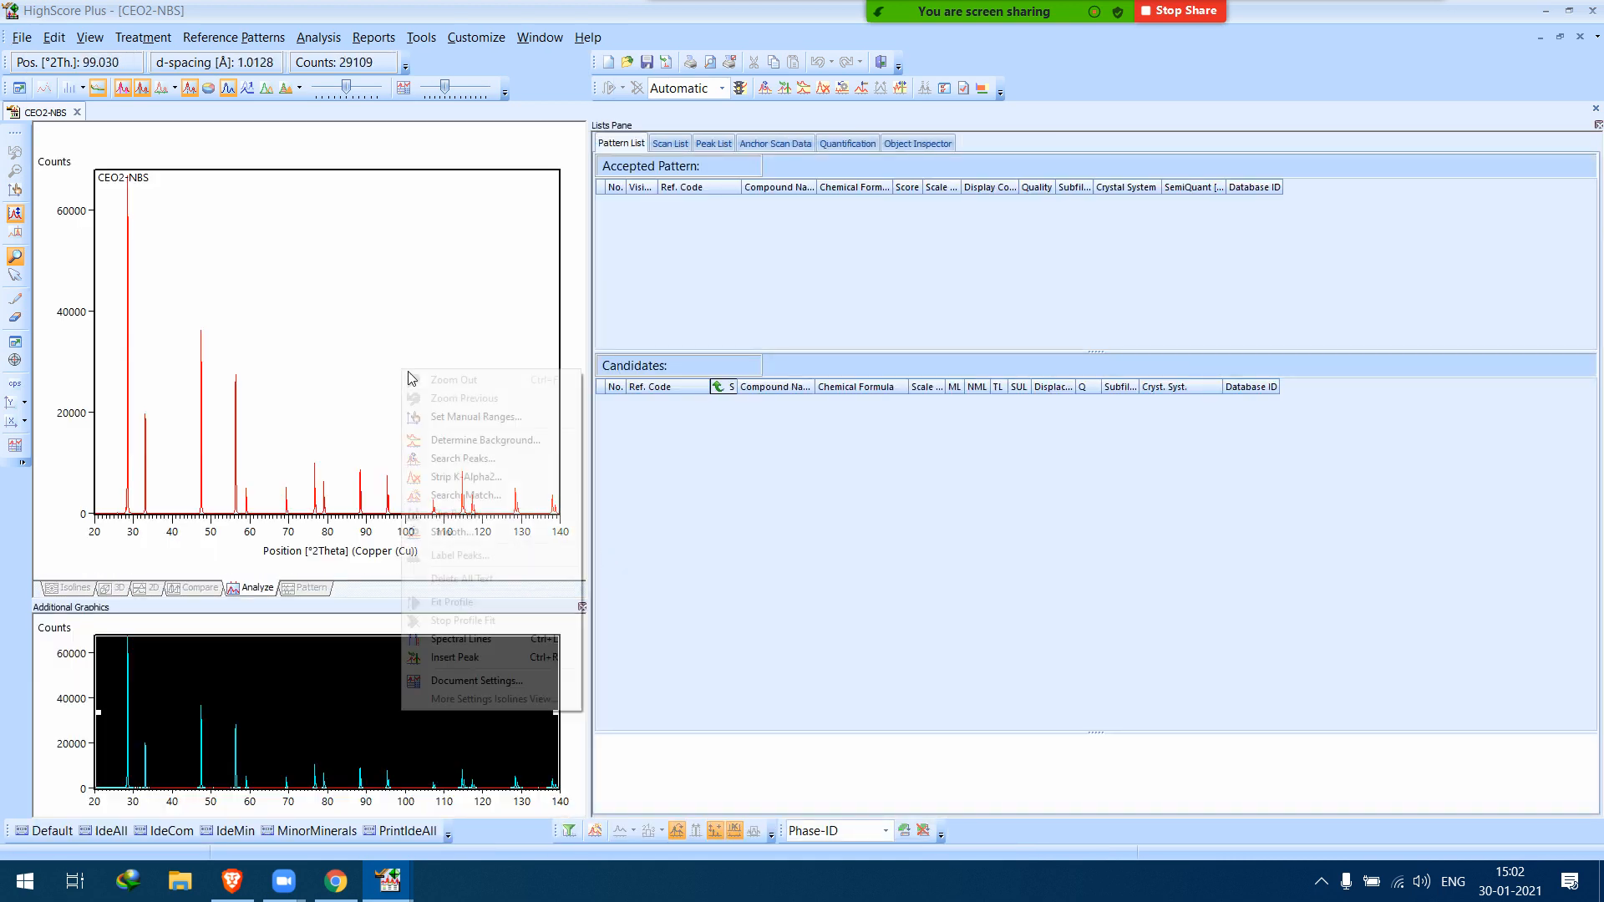
click(493, 440)
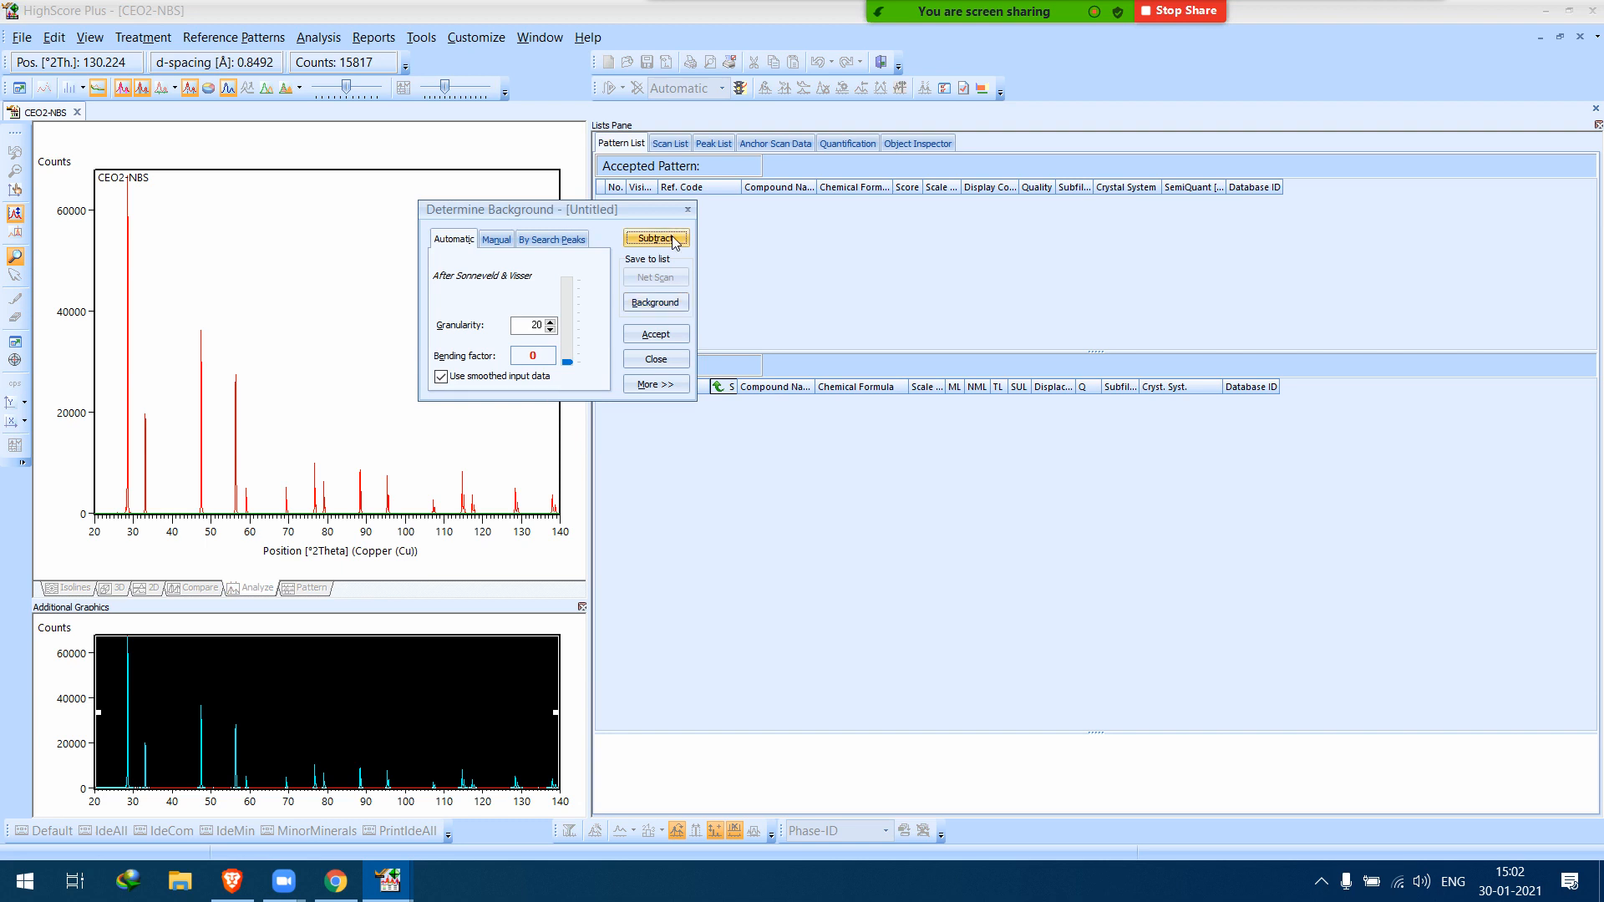
click(653, 304)
click(656, 335)
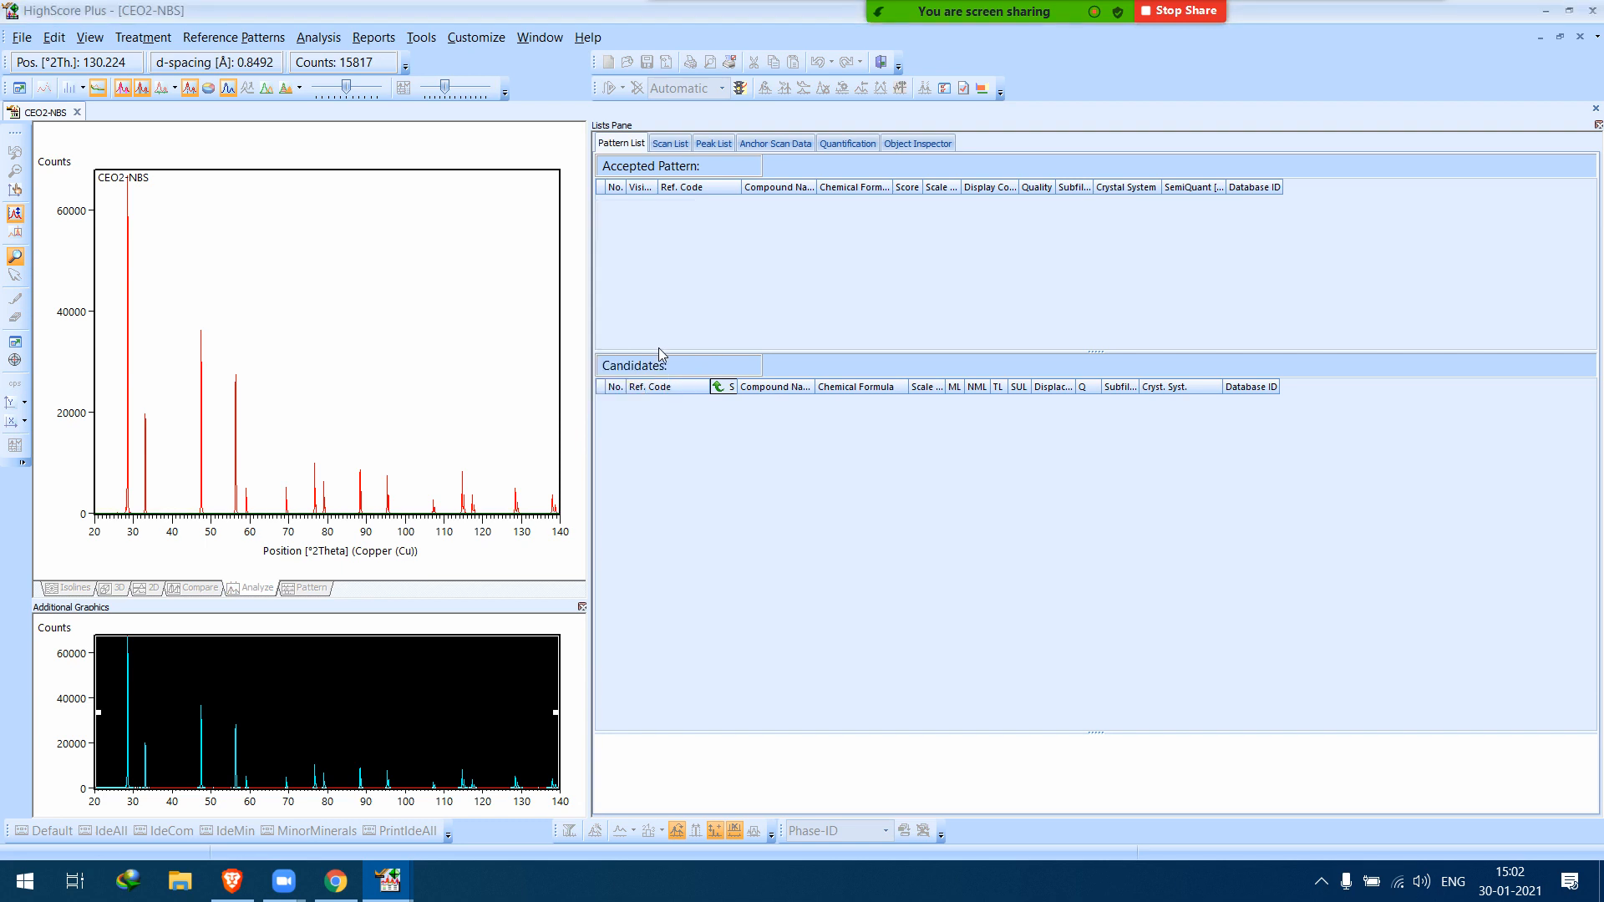
Search the CEO2-NBS scan for peaks with the Minimum 2nd derivative method and accept the found peaks.
right_click(434, 372)
click(512, 473)
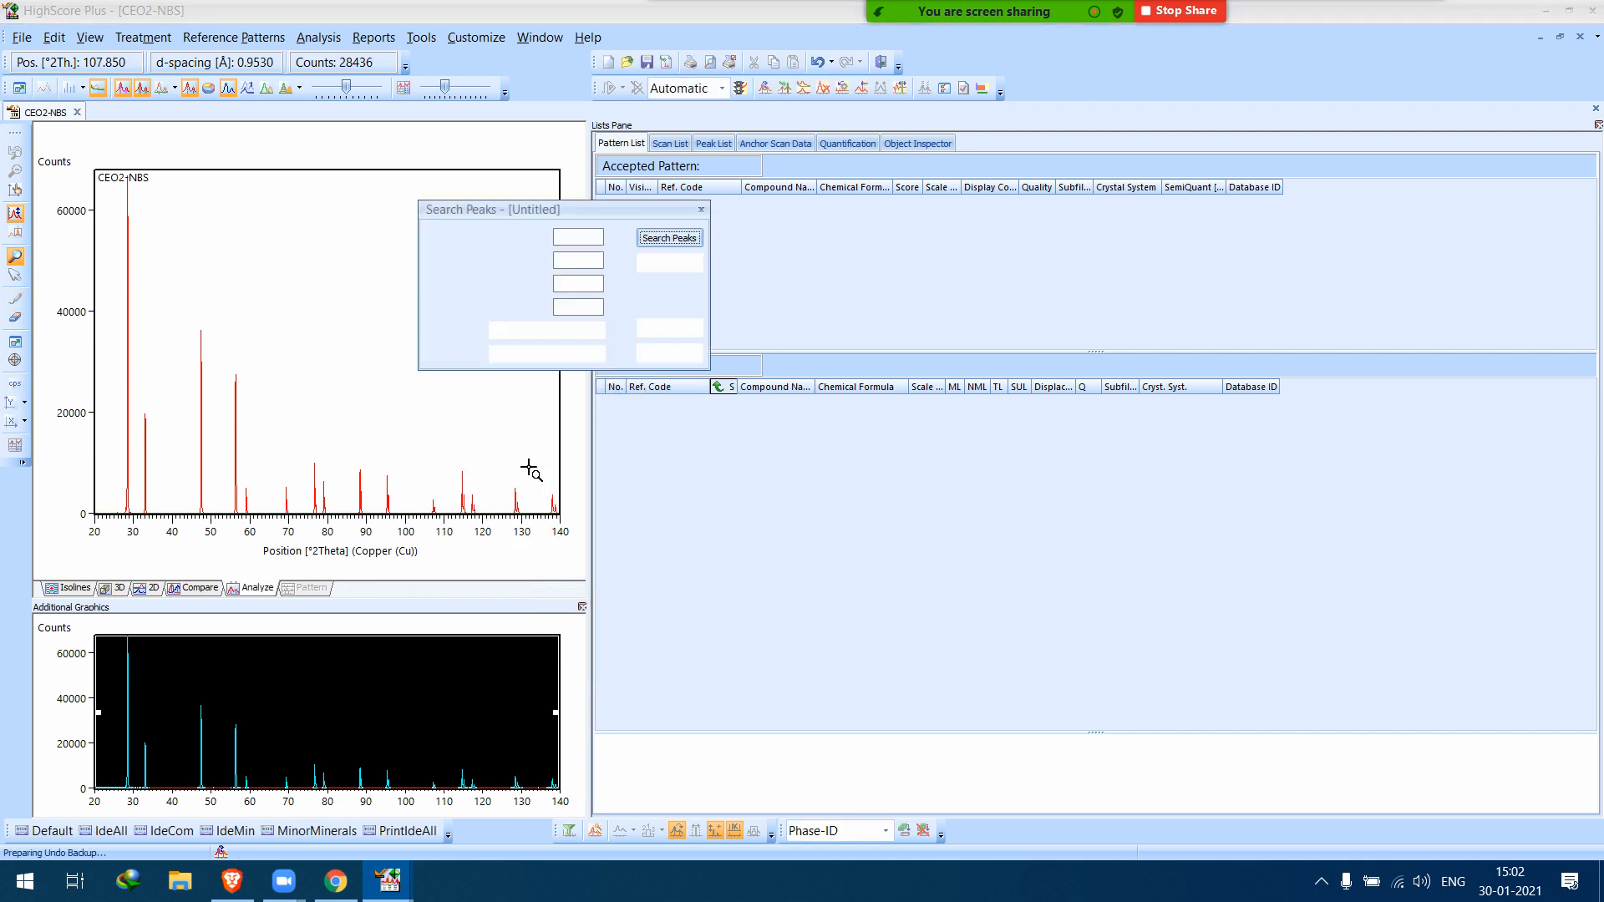
click(670, 238)
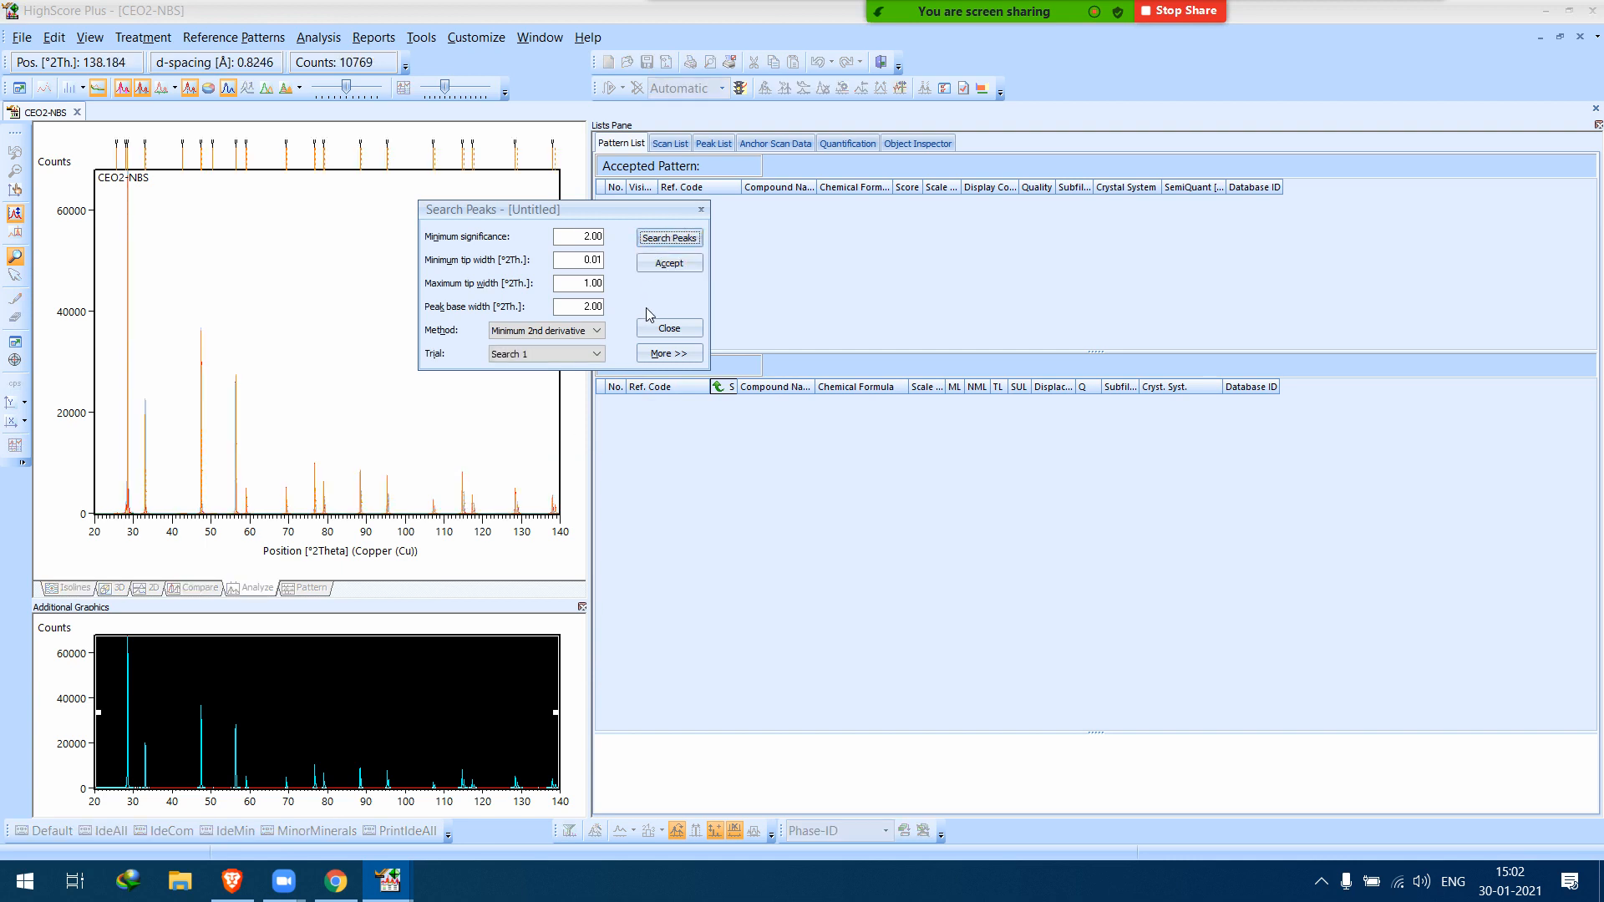
click(665, 263)
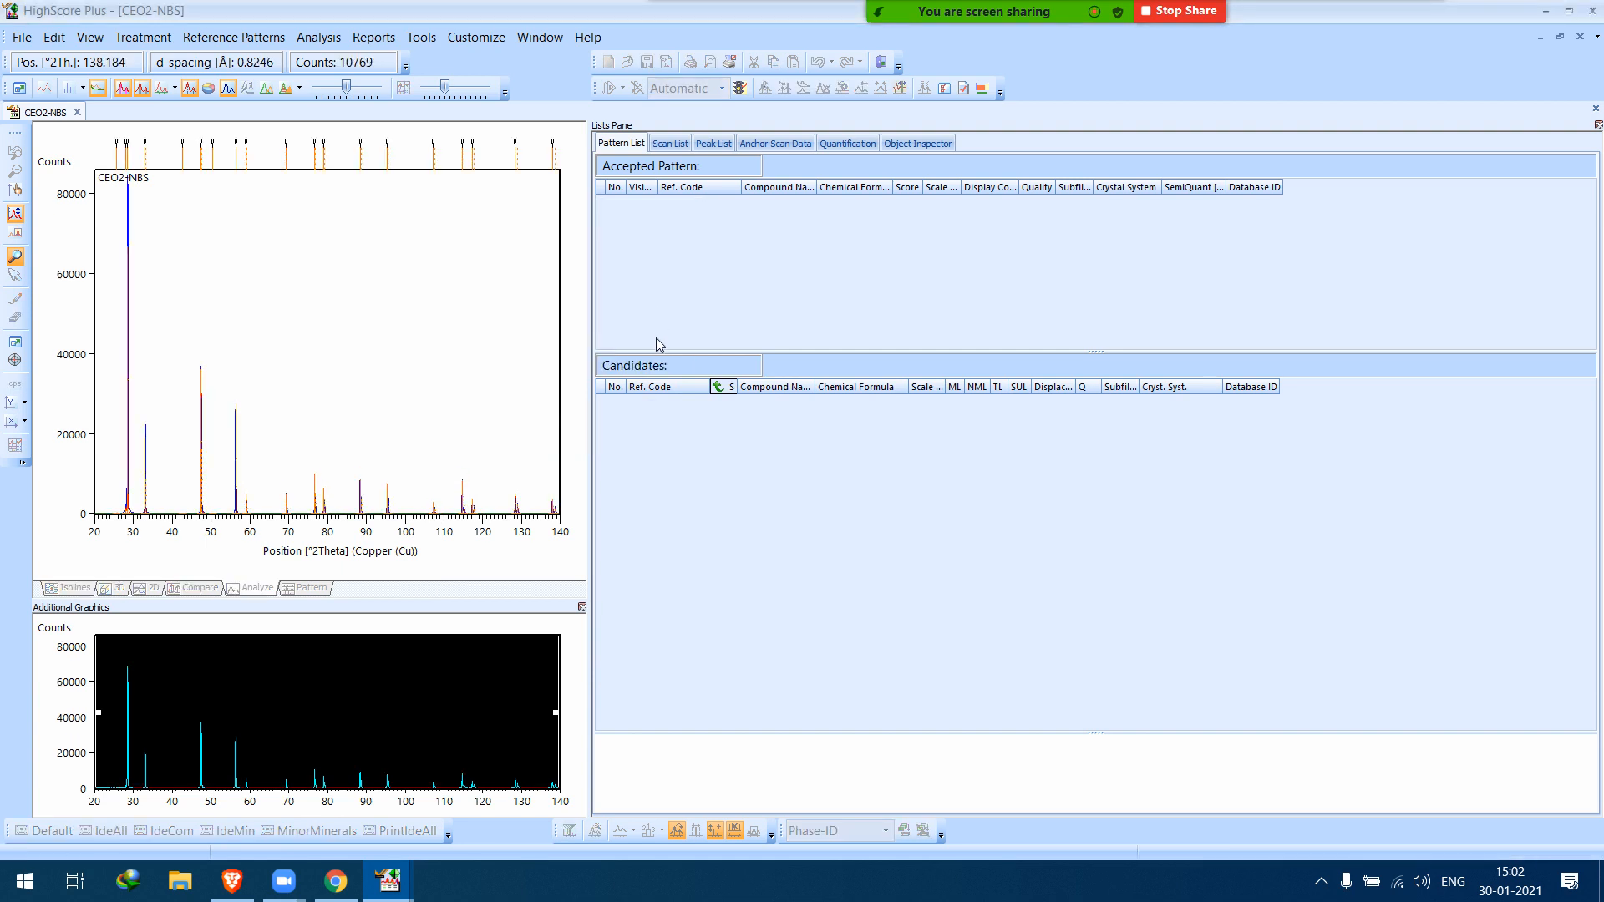
Edit the Search & Match restriction set's chemistry to exclude all elements while leaving Ce and O allowed.
right_click(375, 302)
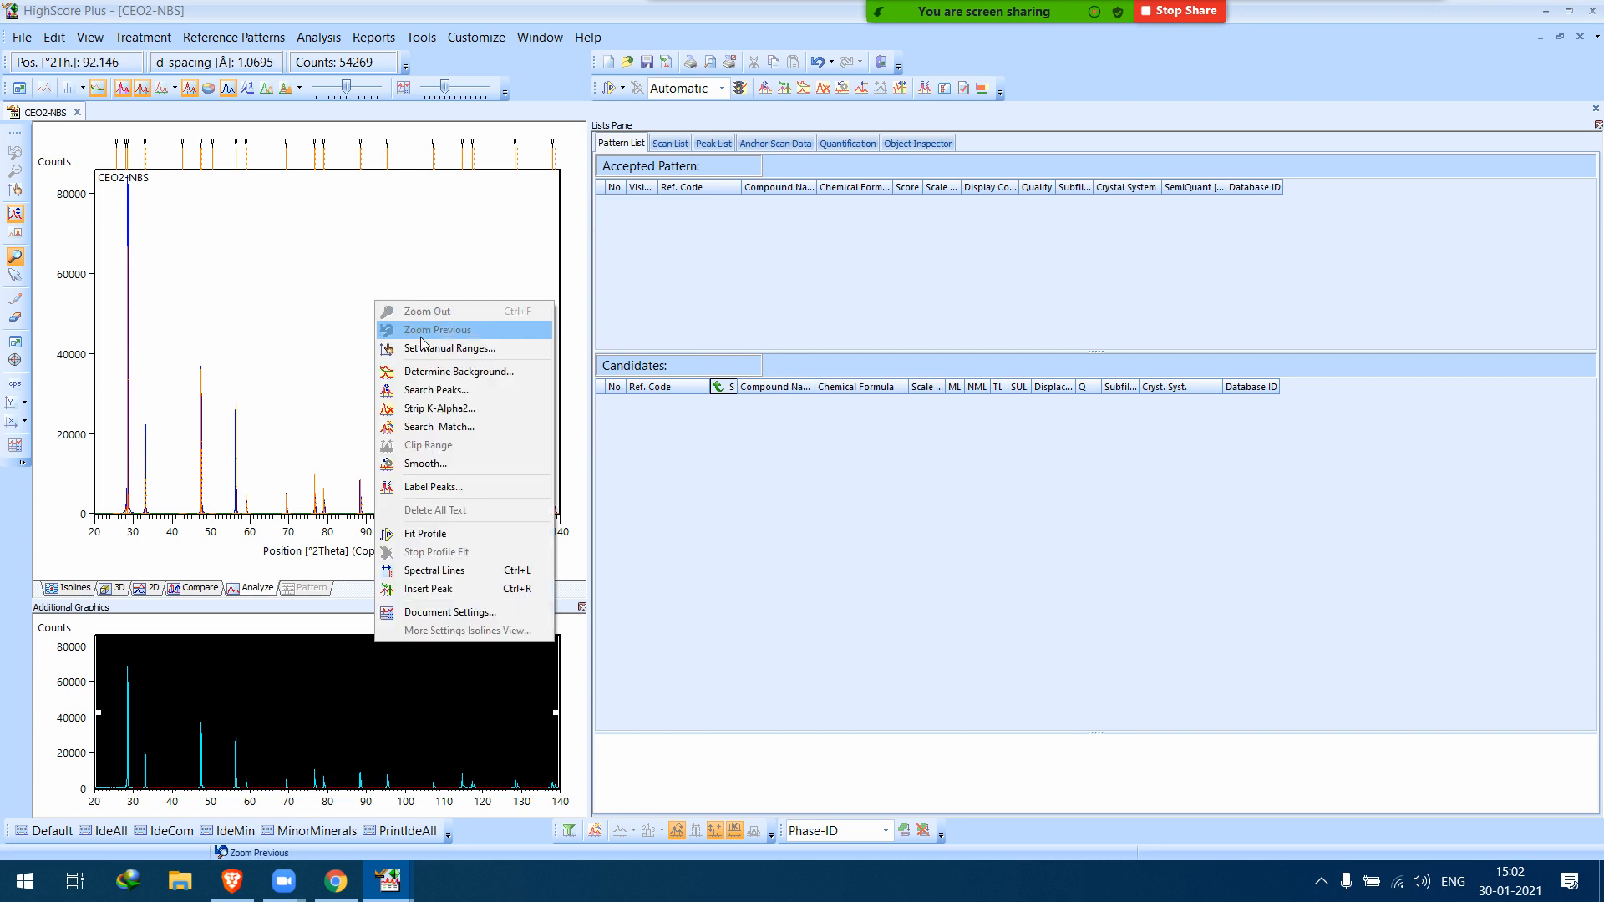
click(461, 433)
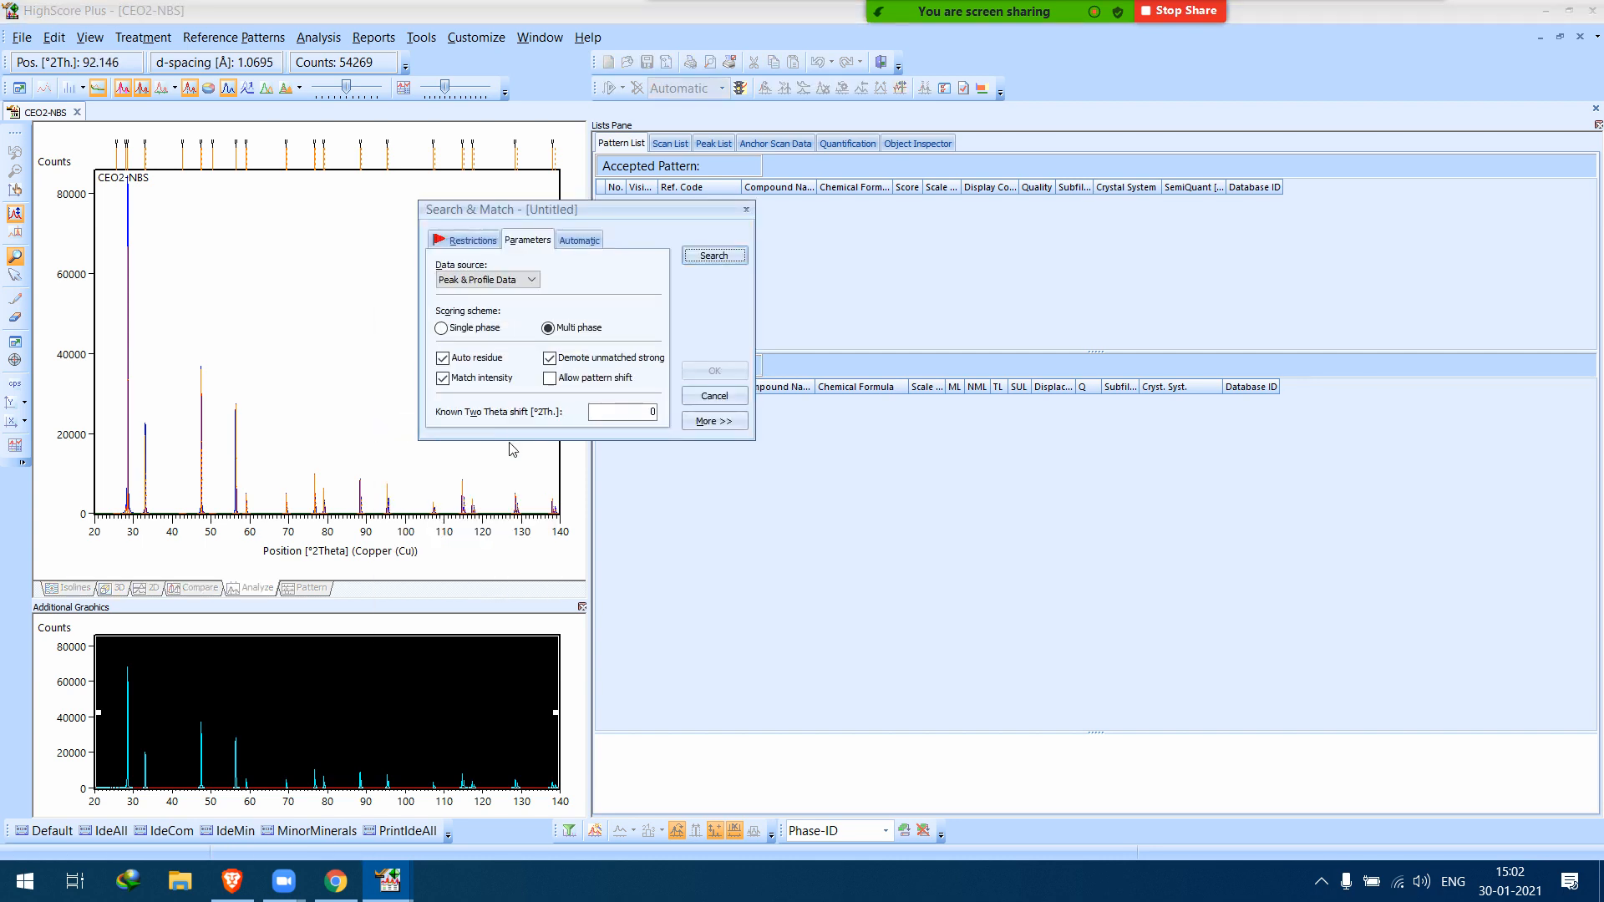
click(478, 242)
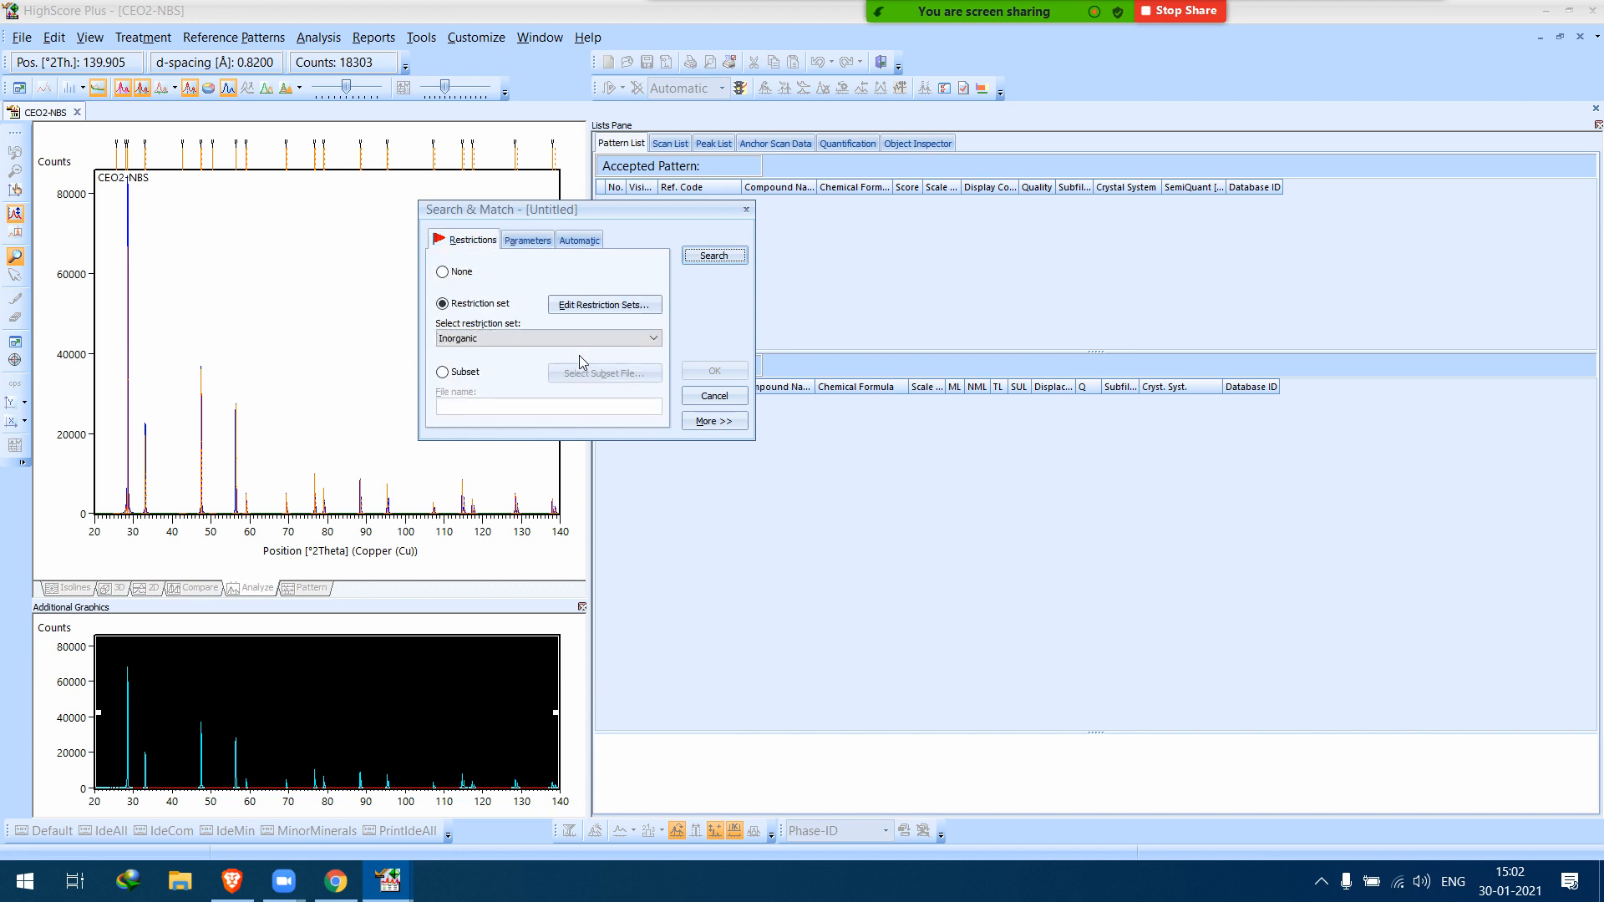
click(605, 304)
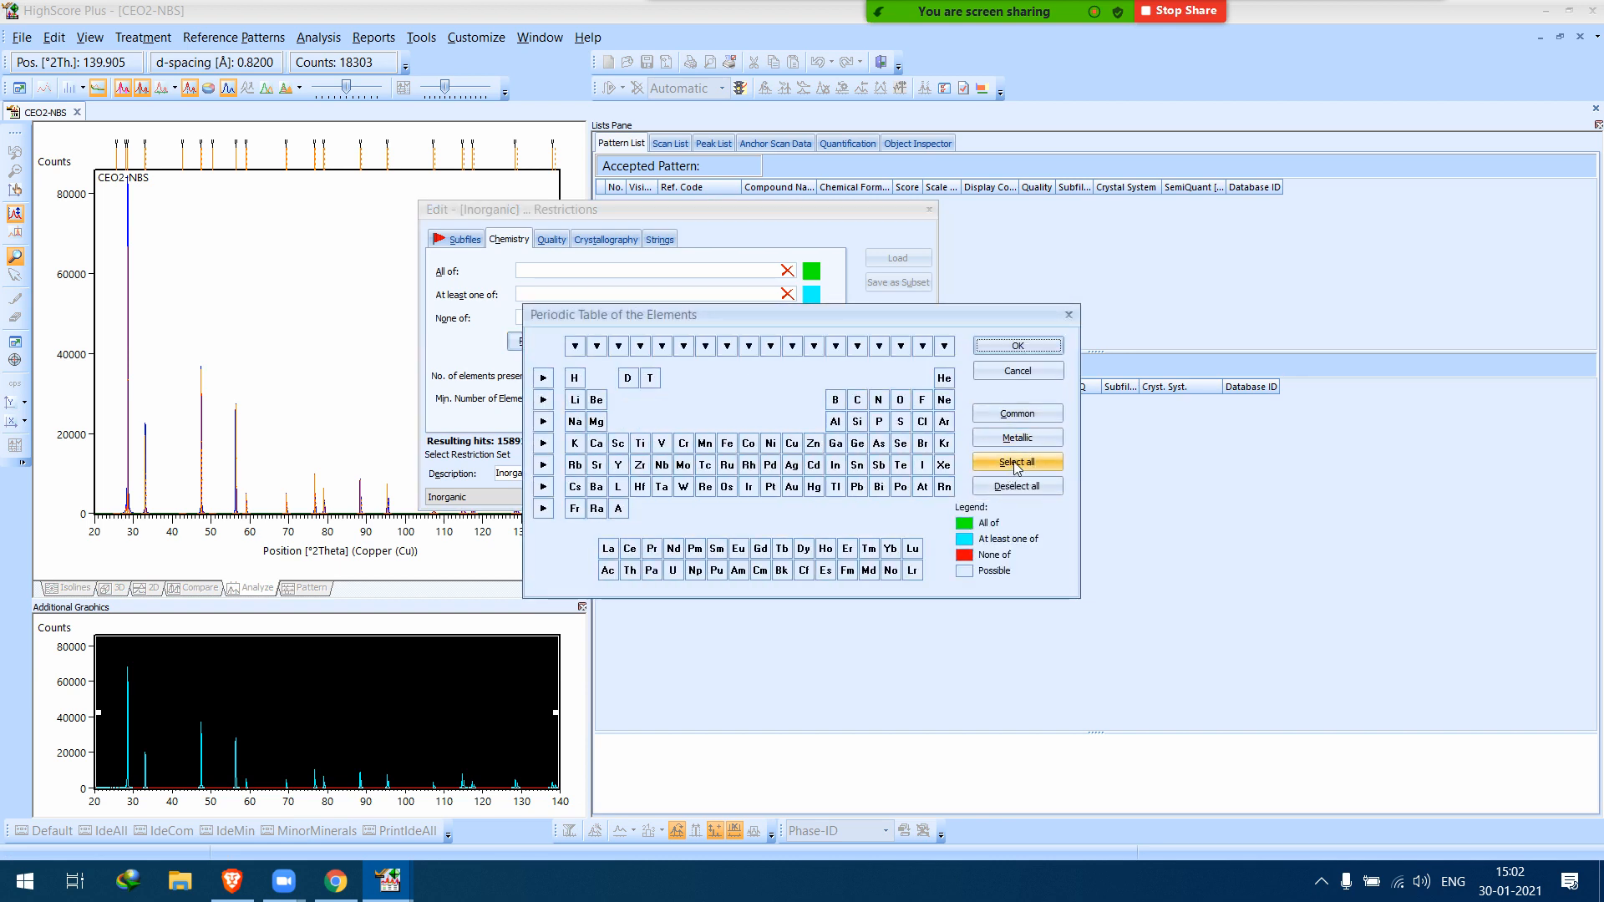
click(1017, 464)
click(1017, 467)
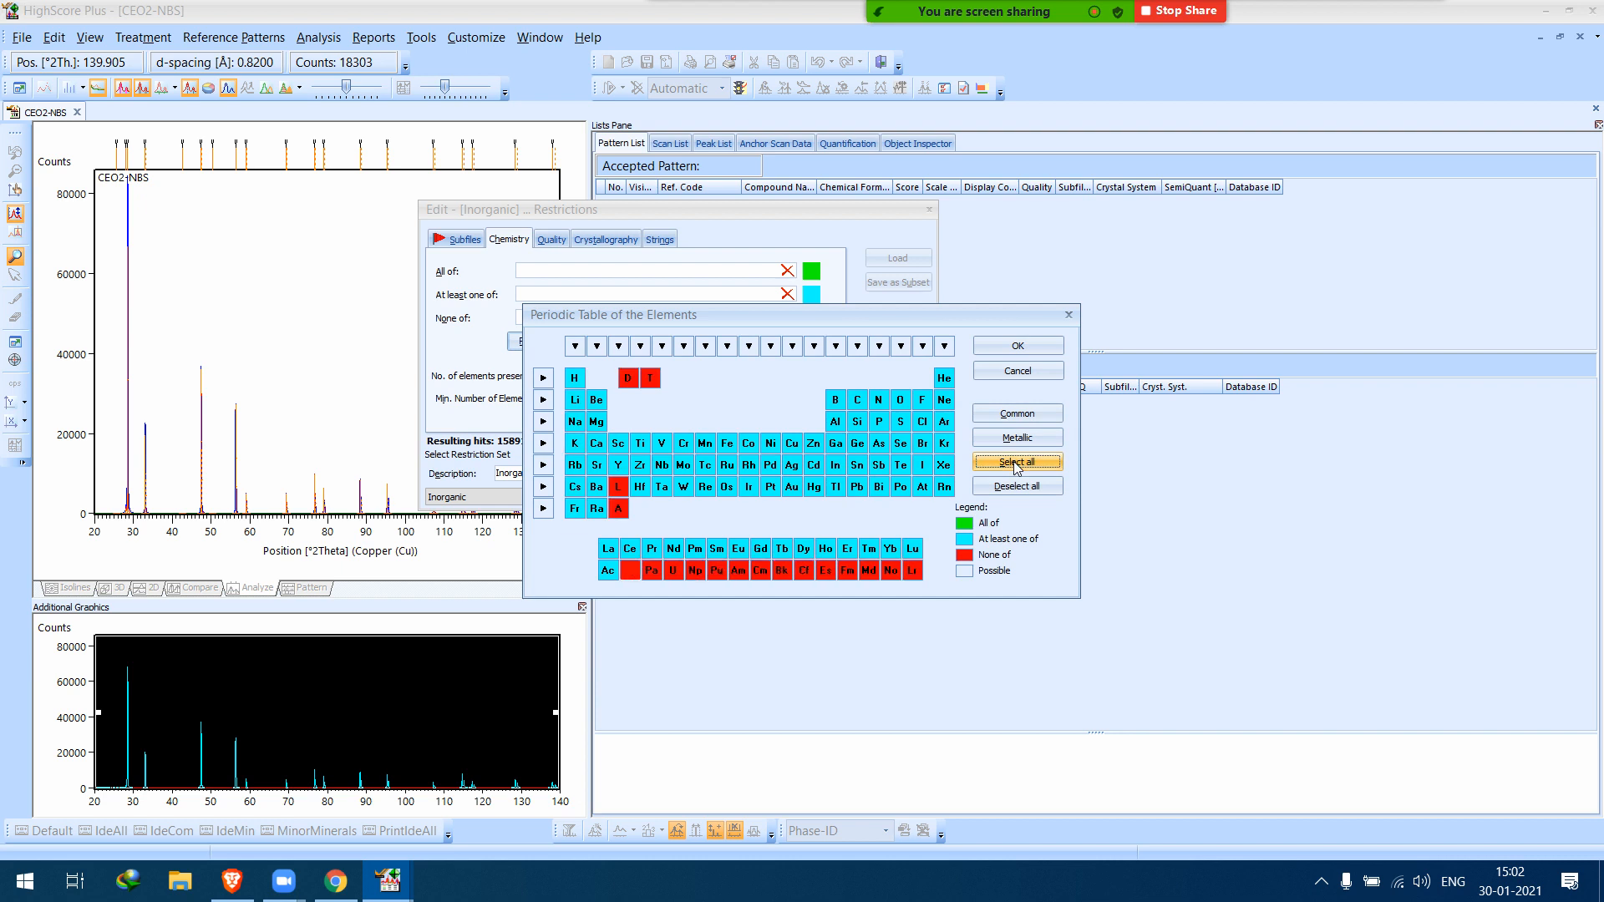
click(631, 548)
click(619, 486)
click(900, 400)
click(1030, 344)
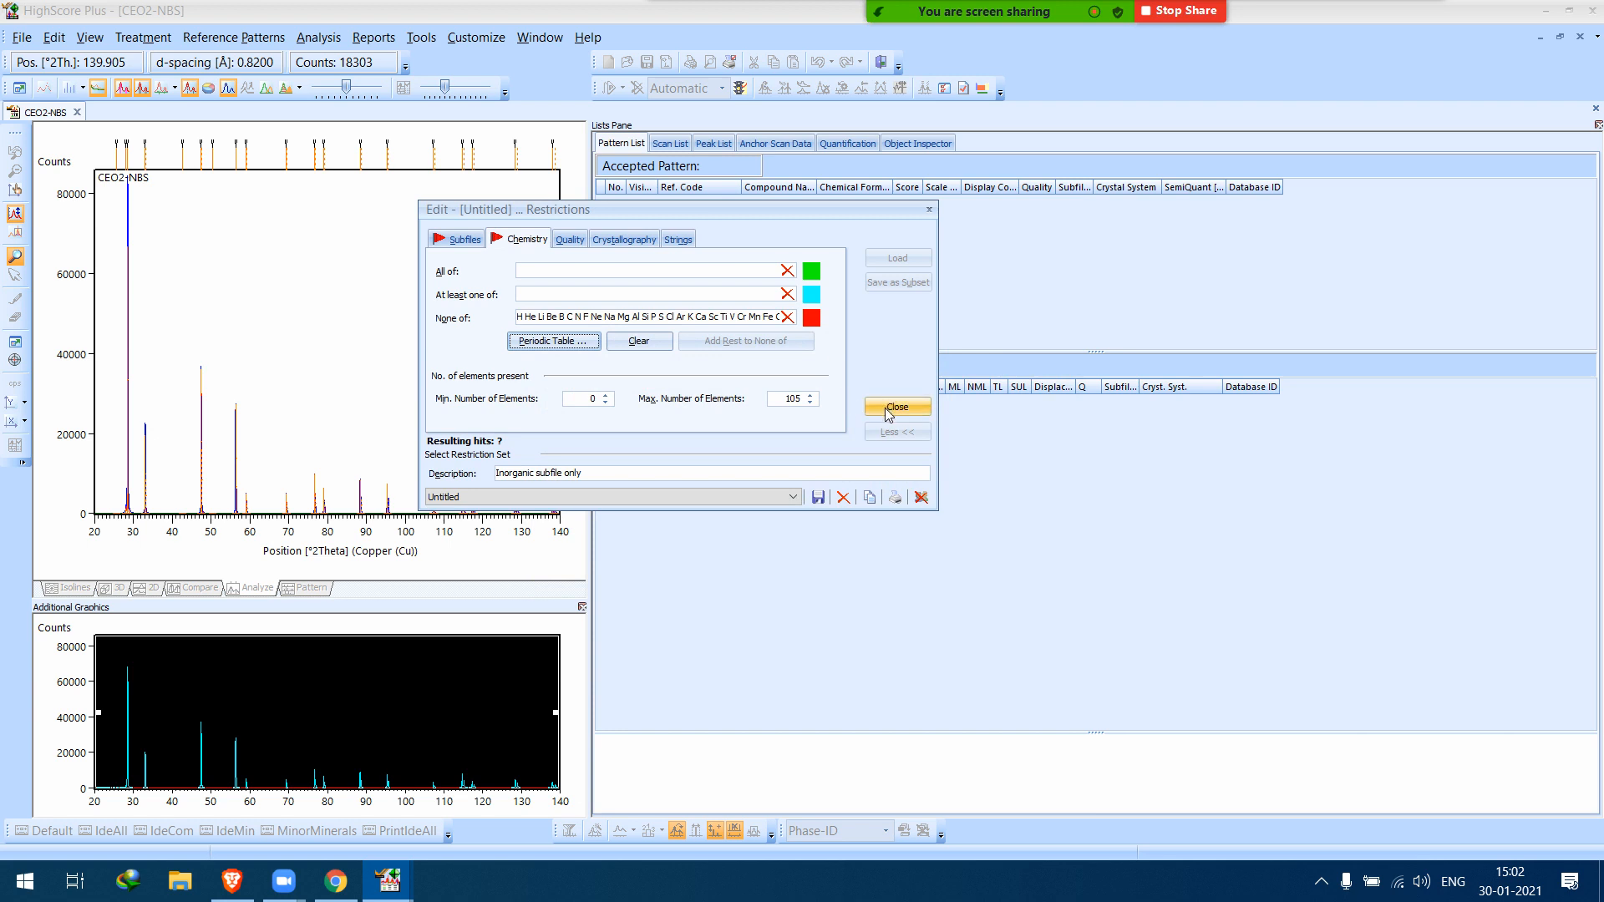
Run Search & Match with the edited restriction set and accept the resulting candidate list.
click(891, 409)
click(717, 261)
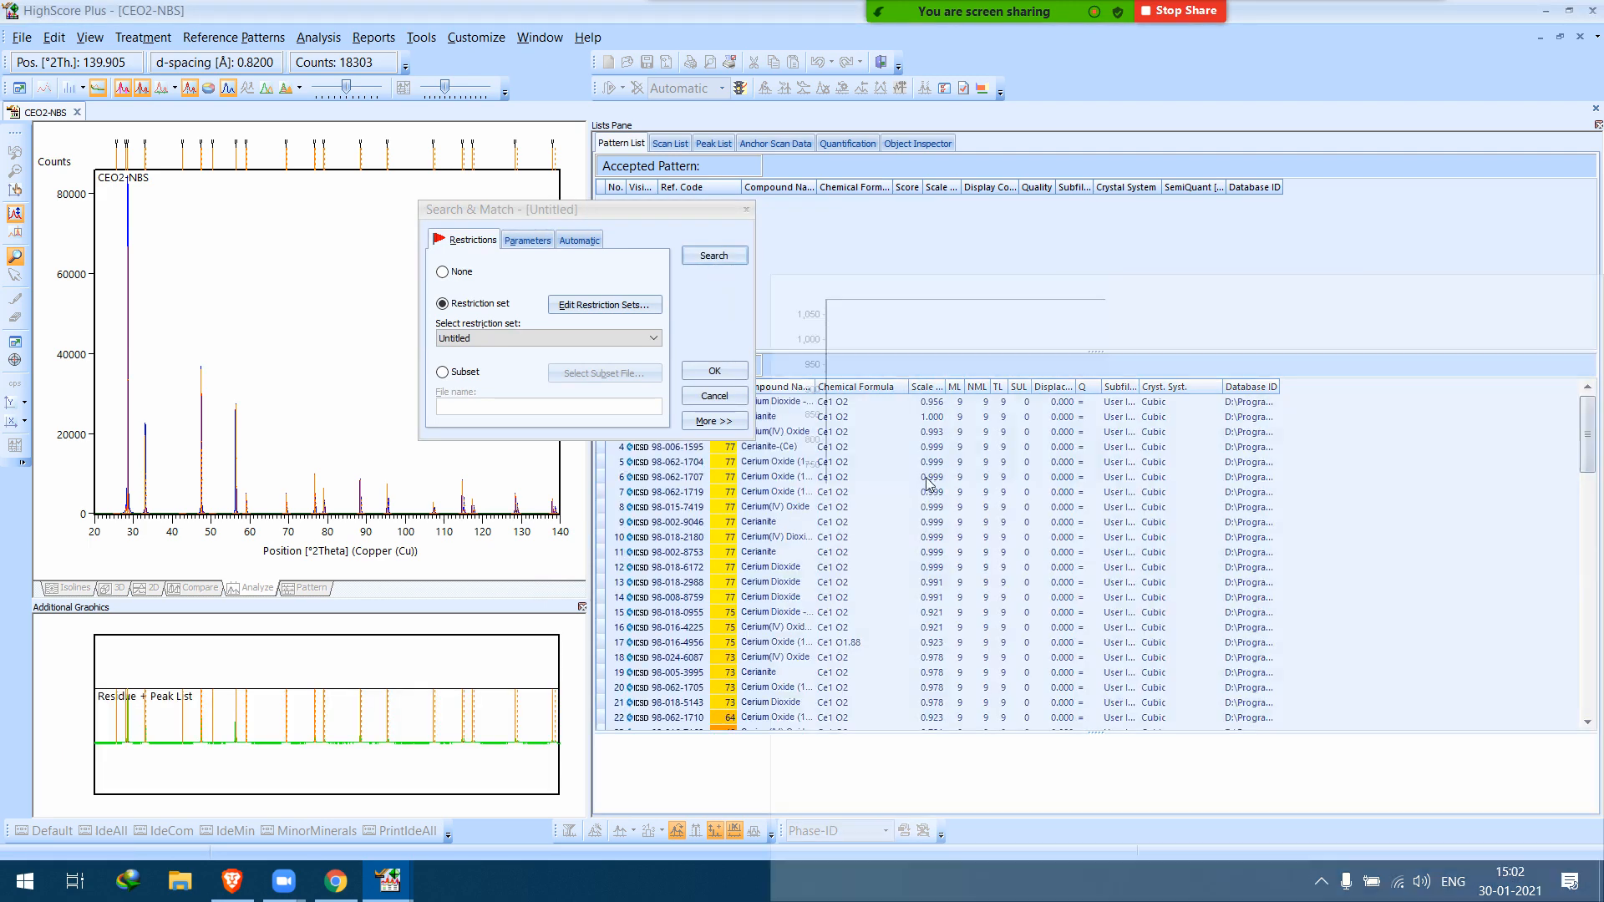
click(715, 371)
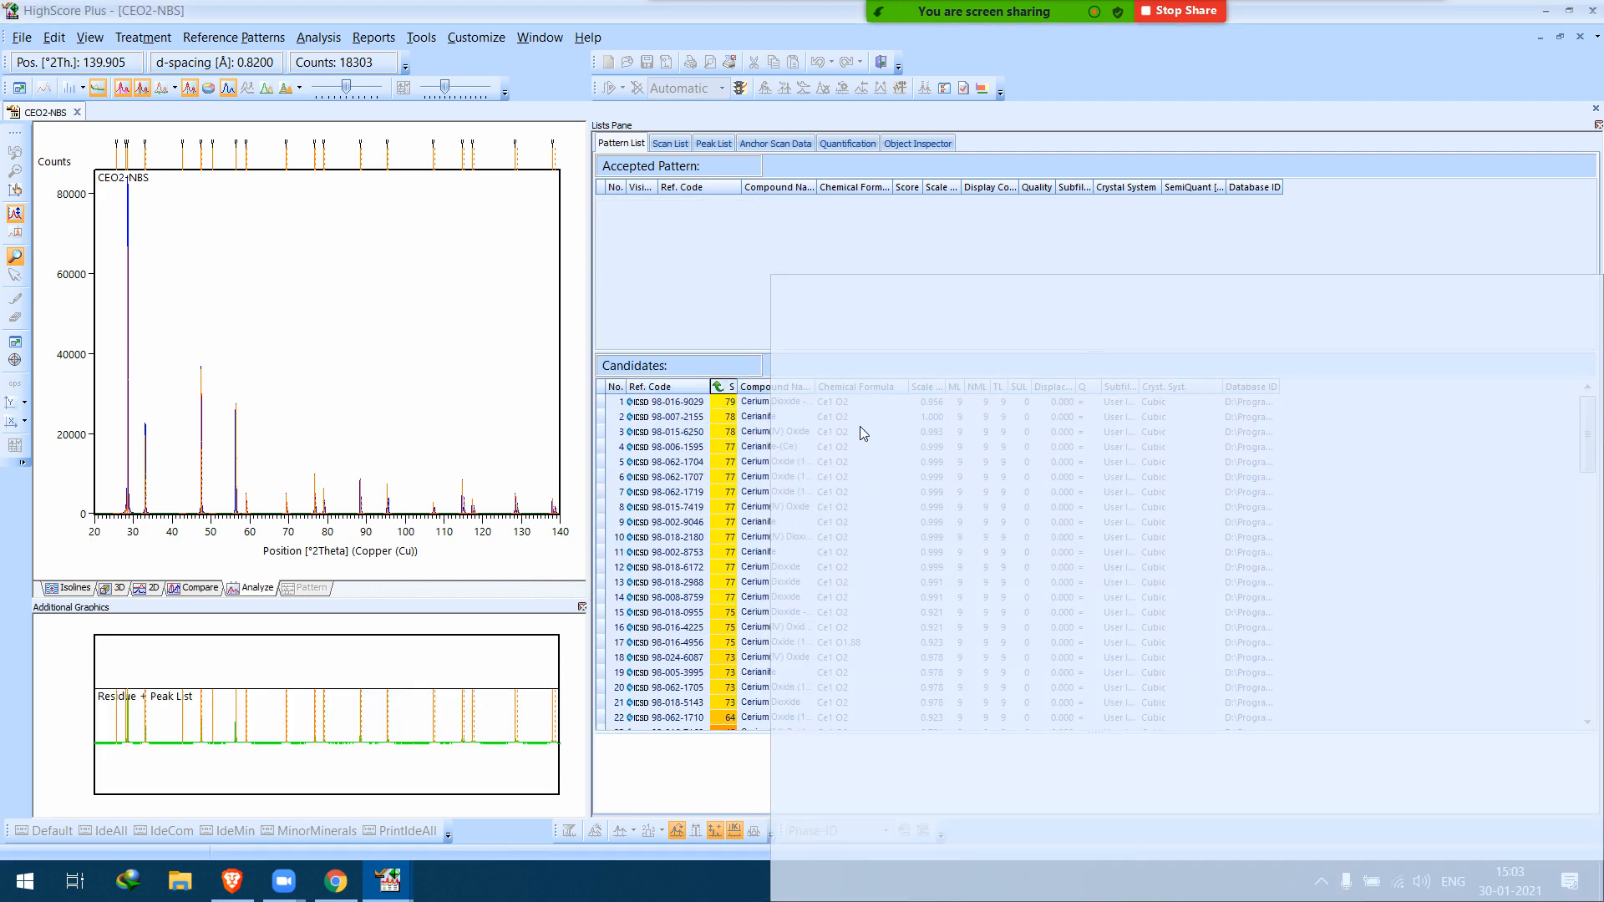
Review the reference card of candidate 98-016-9029, Cerium Dioxide, and add that candidate to the accepted patterns.
click(685, 402)
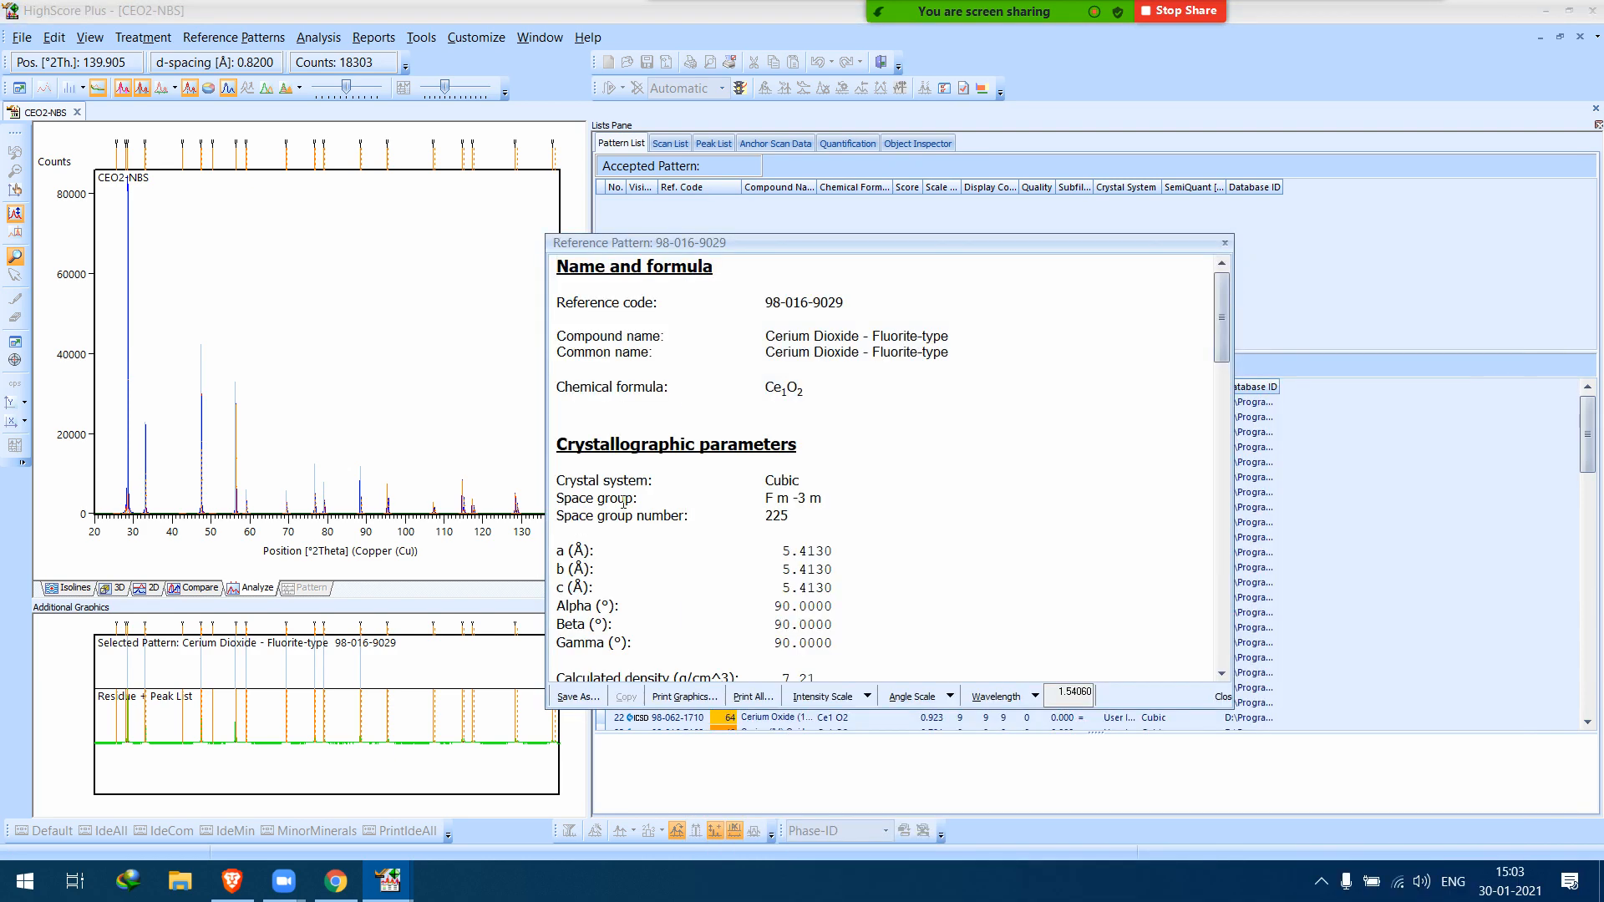
scroll(686, 485, down, 3)
scroll(686, 485, down, 10)
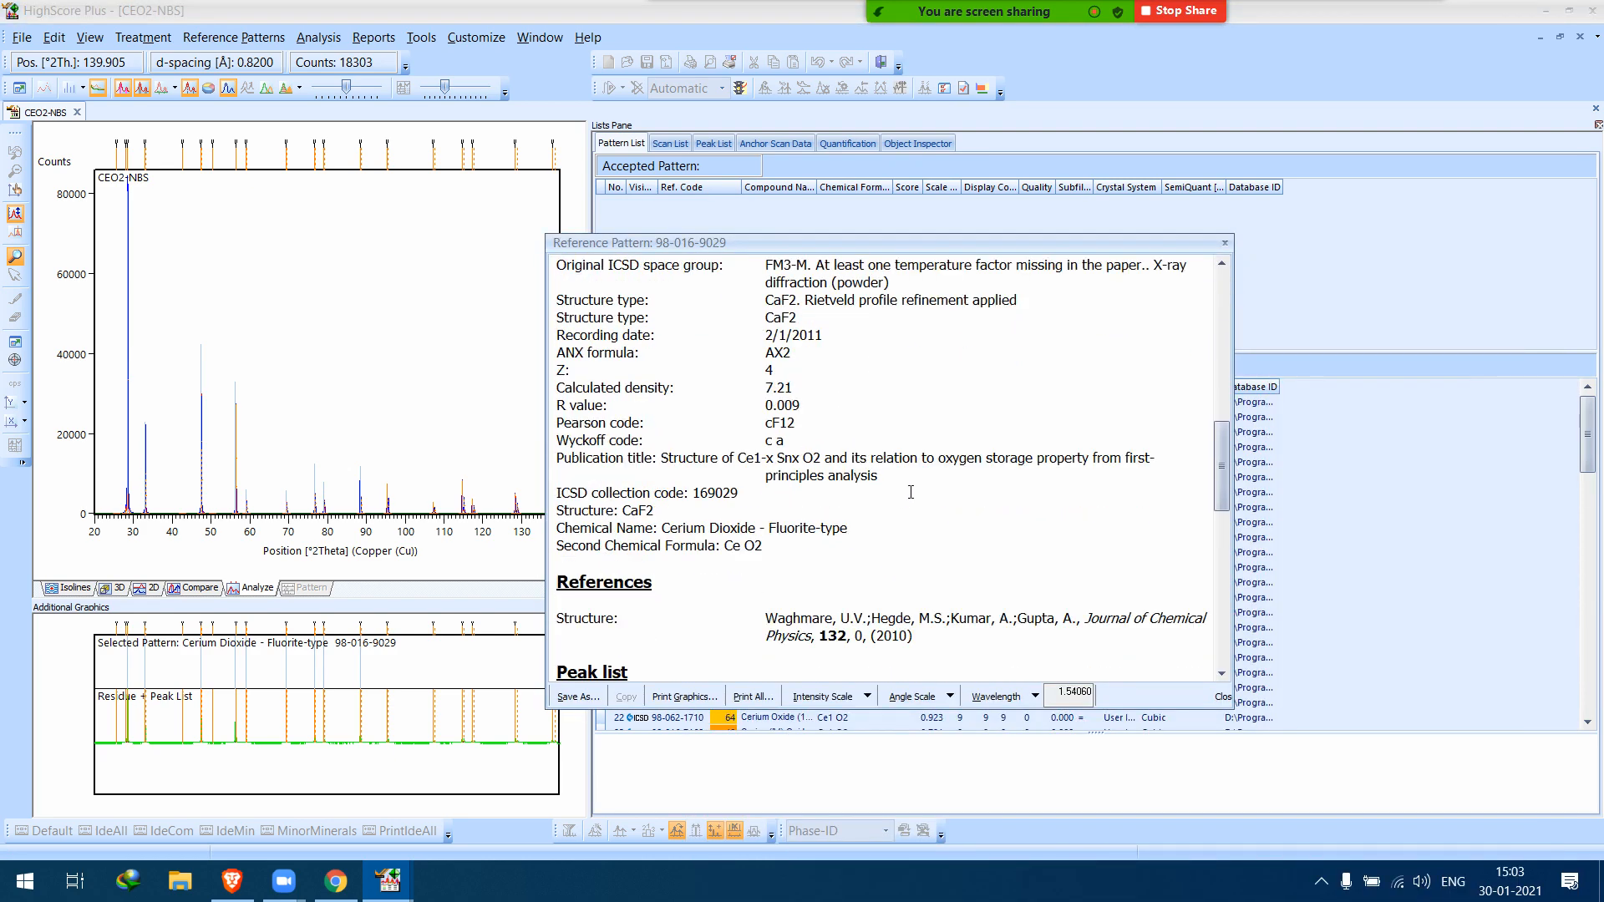
scroll(917, 492, down, 10)
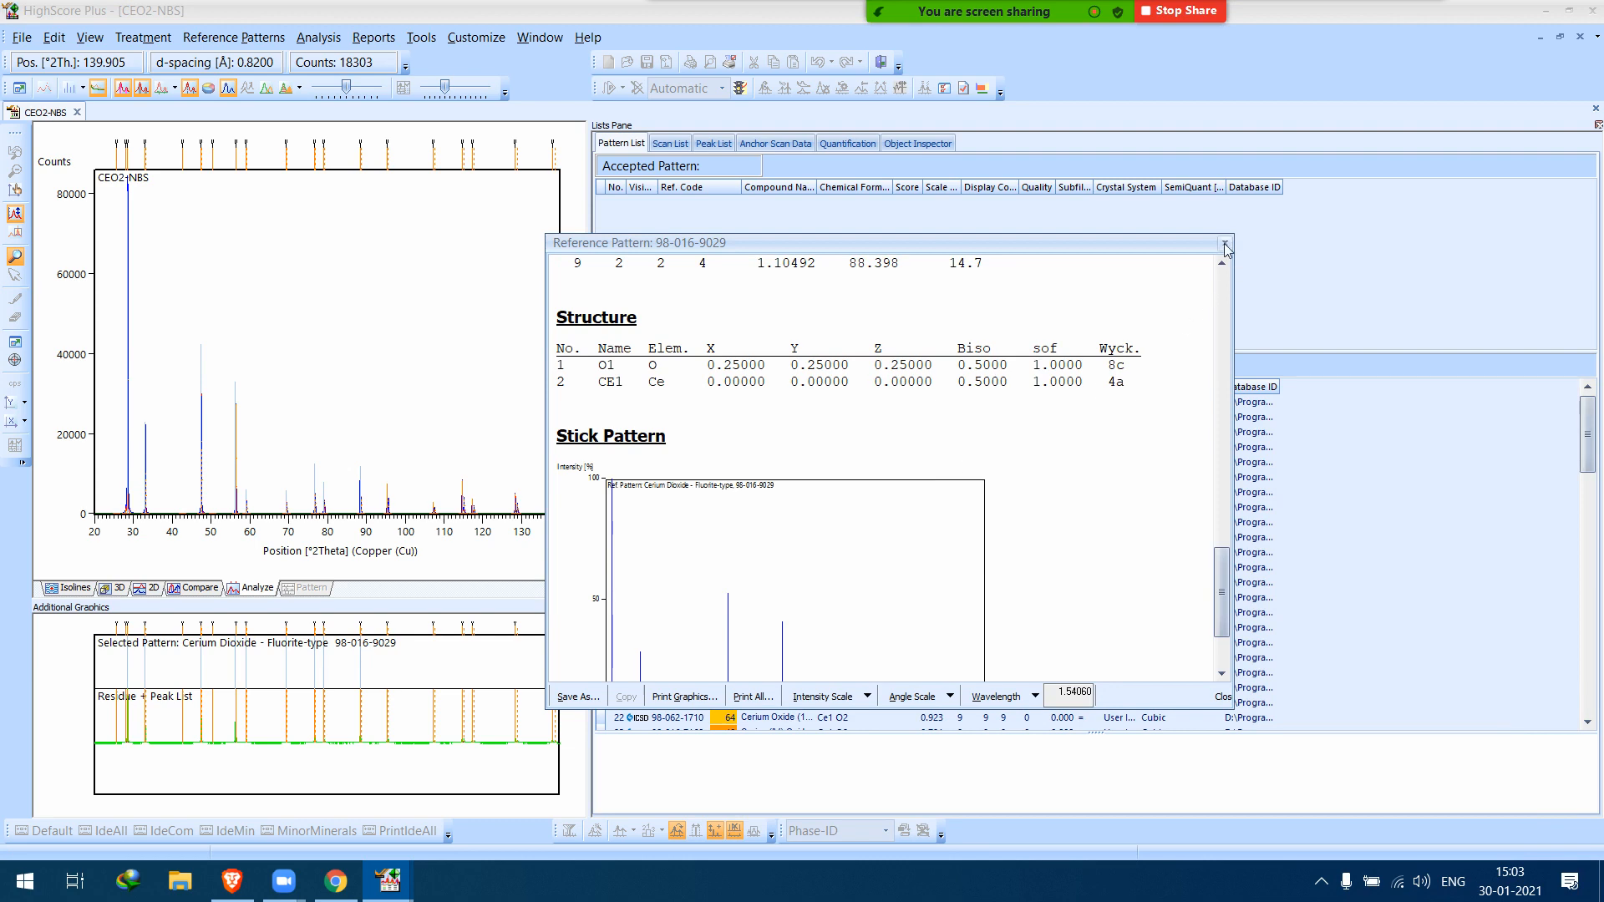
click(1226, 249)
mouse_move(638, 312)
mouse_down()
mouse_move(635, 259)
mouse_move(652, 284)
mouse_up()
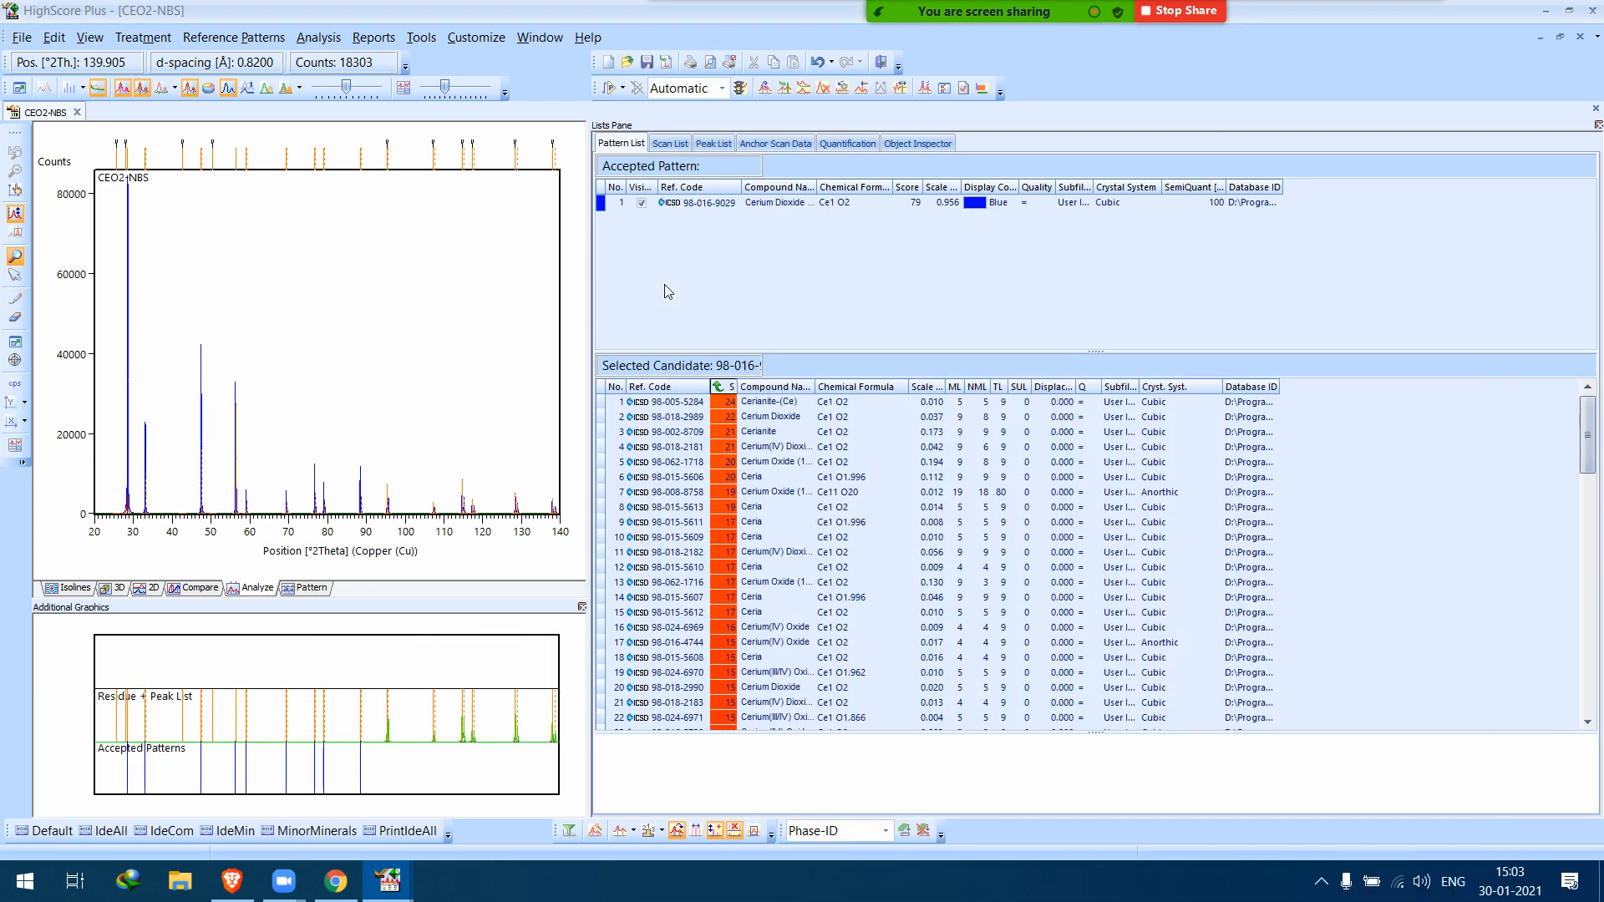
Convert the accepted Cerium Dioxide pattern to a phase and switch to the Rietveld Analysis desktop.
click(717, 205)
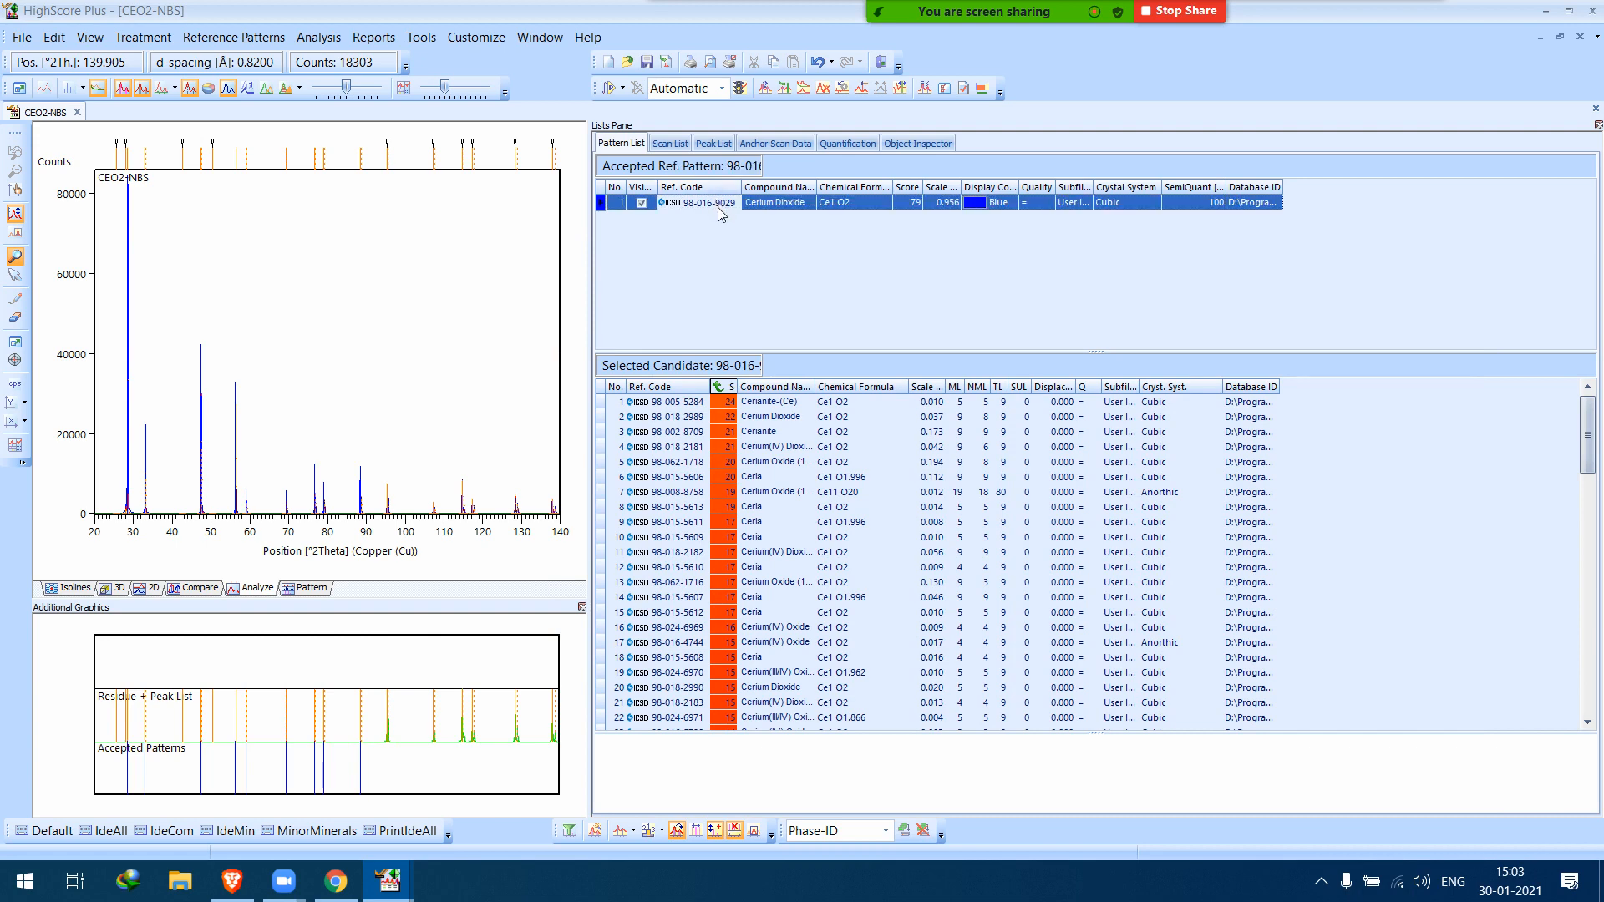
right_click(718, 208)
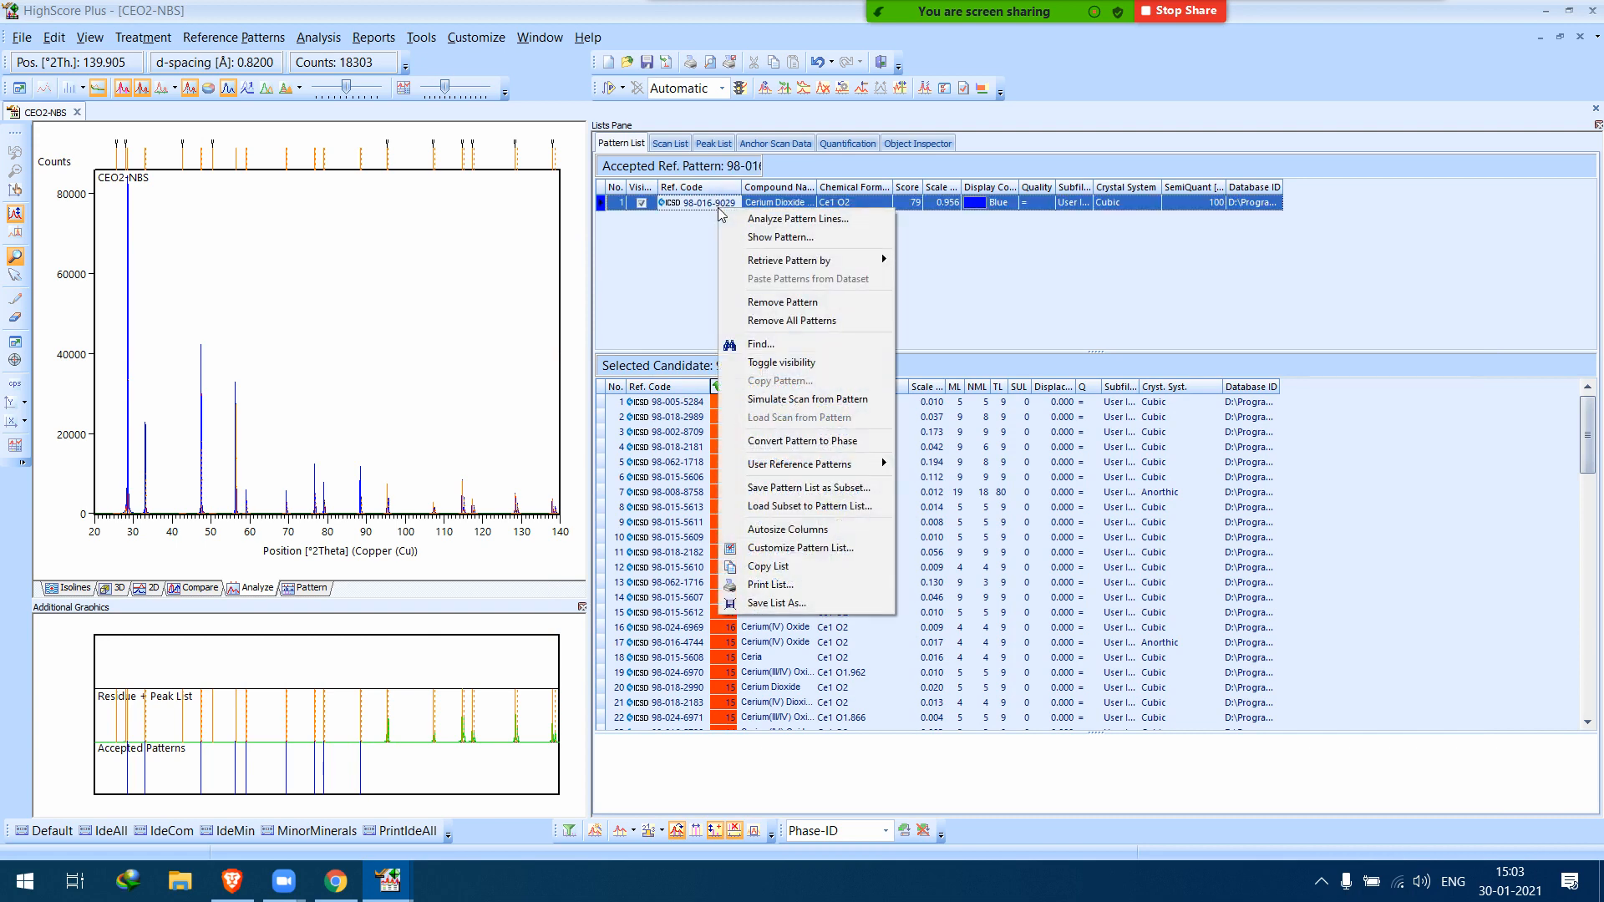
click(977, 230)
right_click(914, 204)
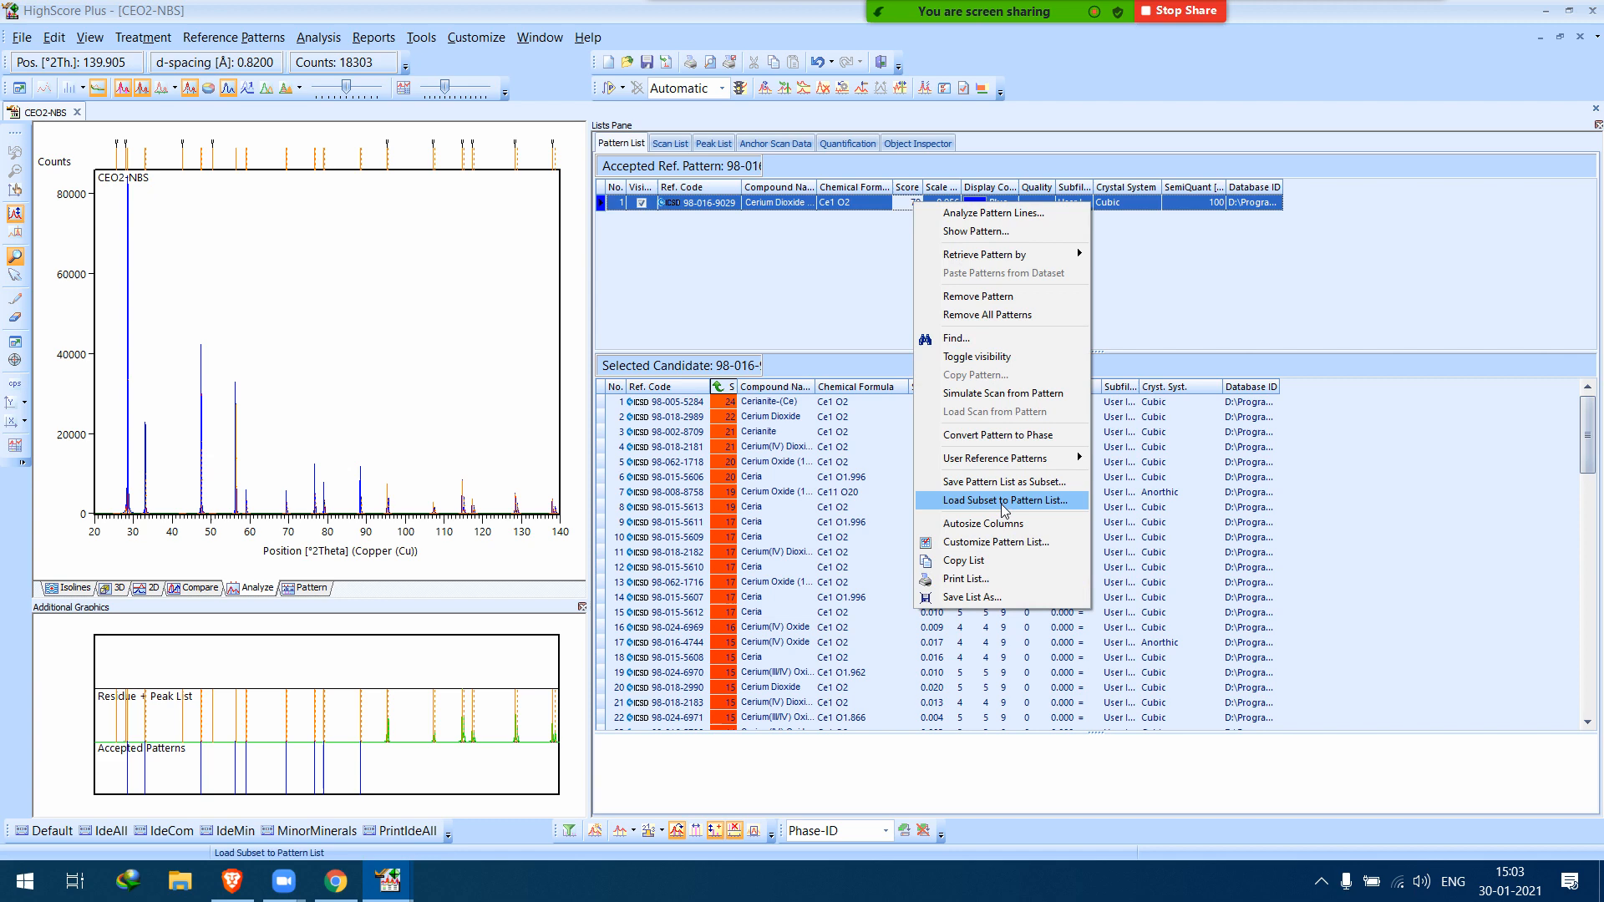
click(997, 435)
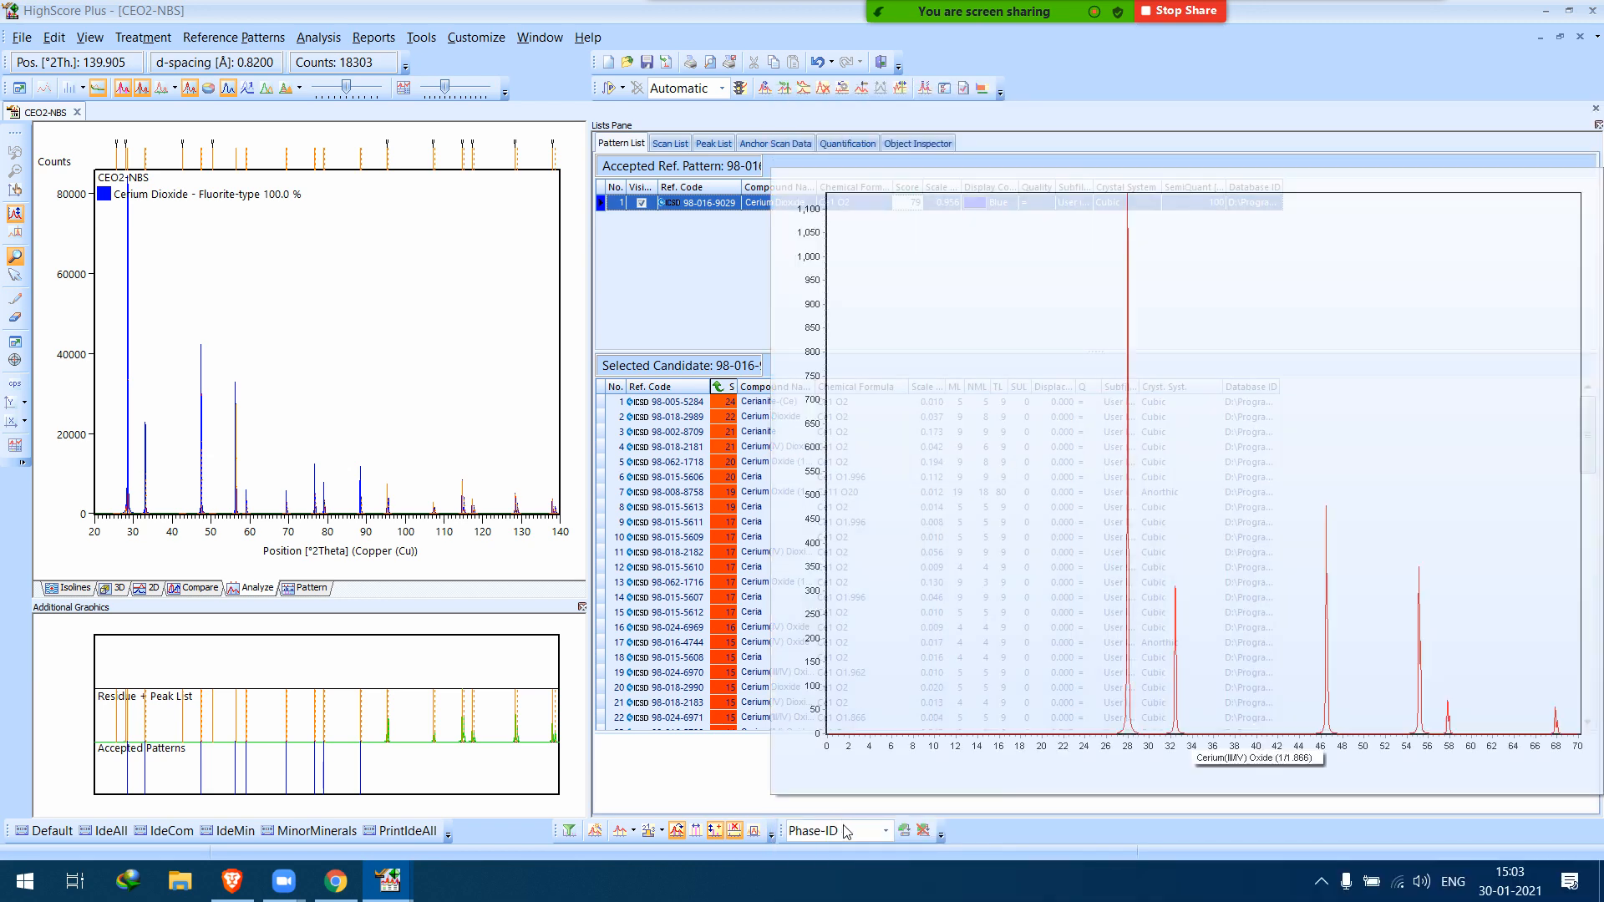
click(879, 831)
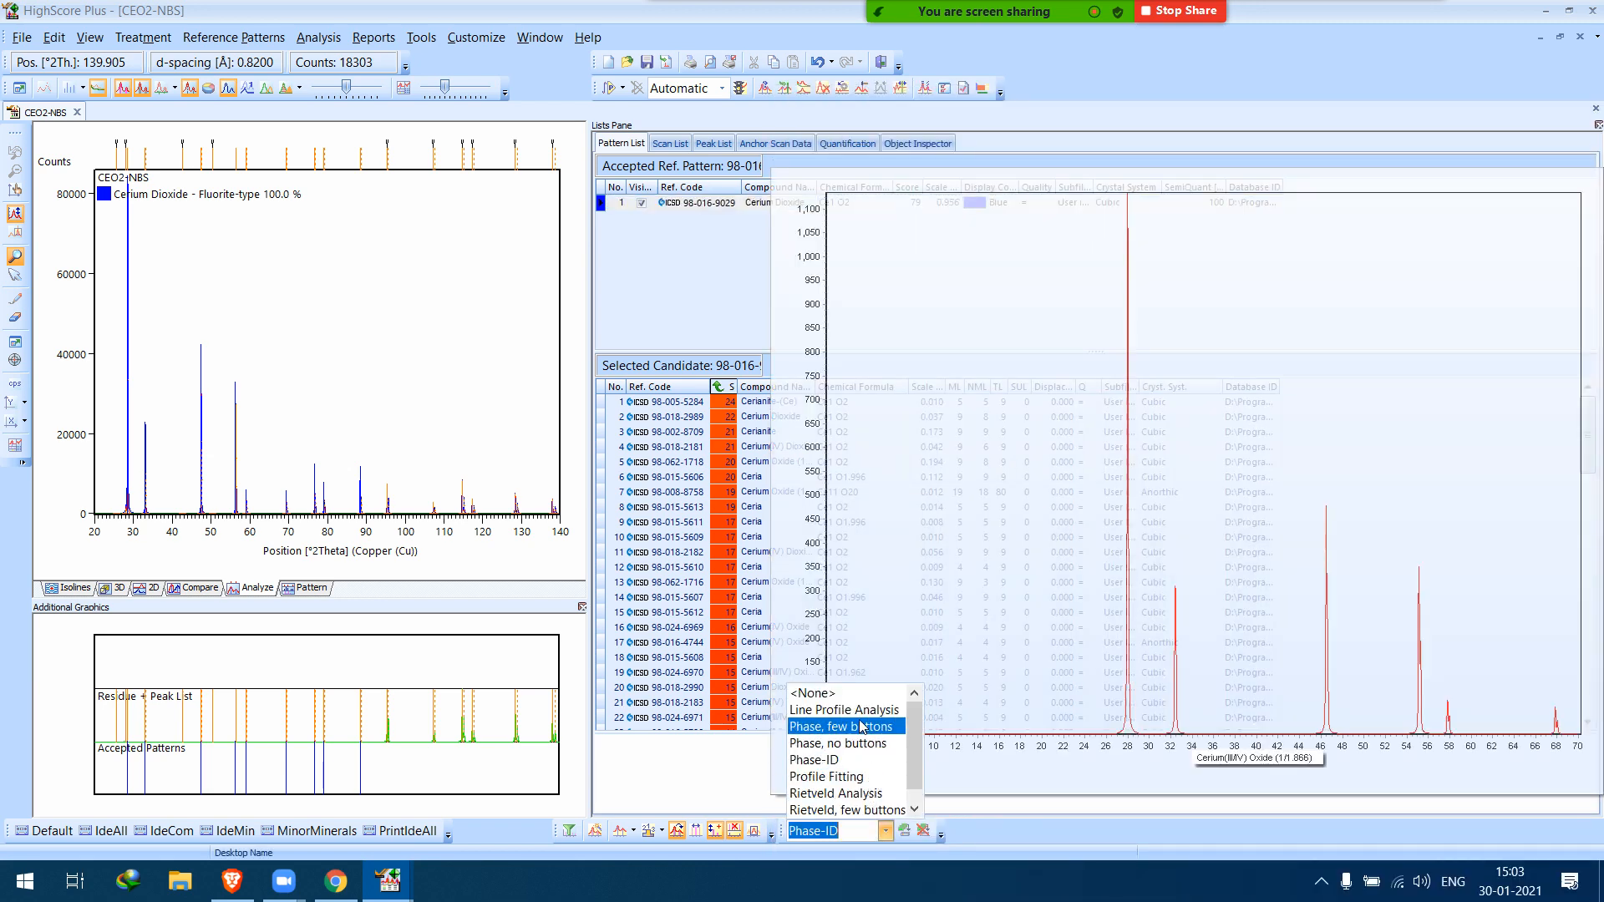
click(836, 794)
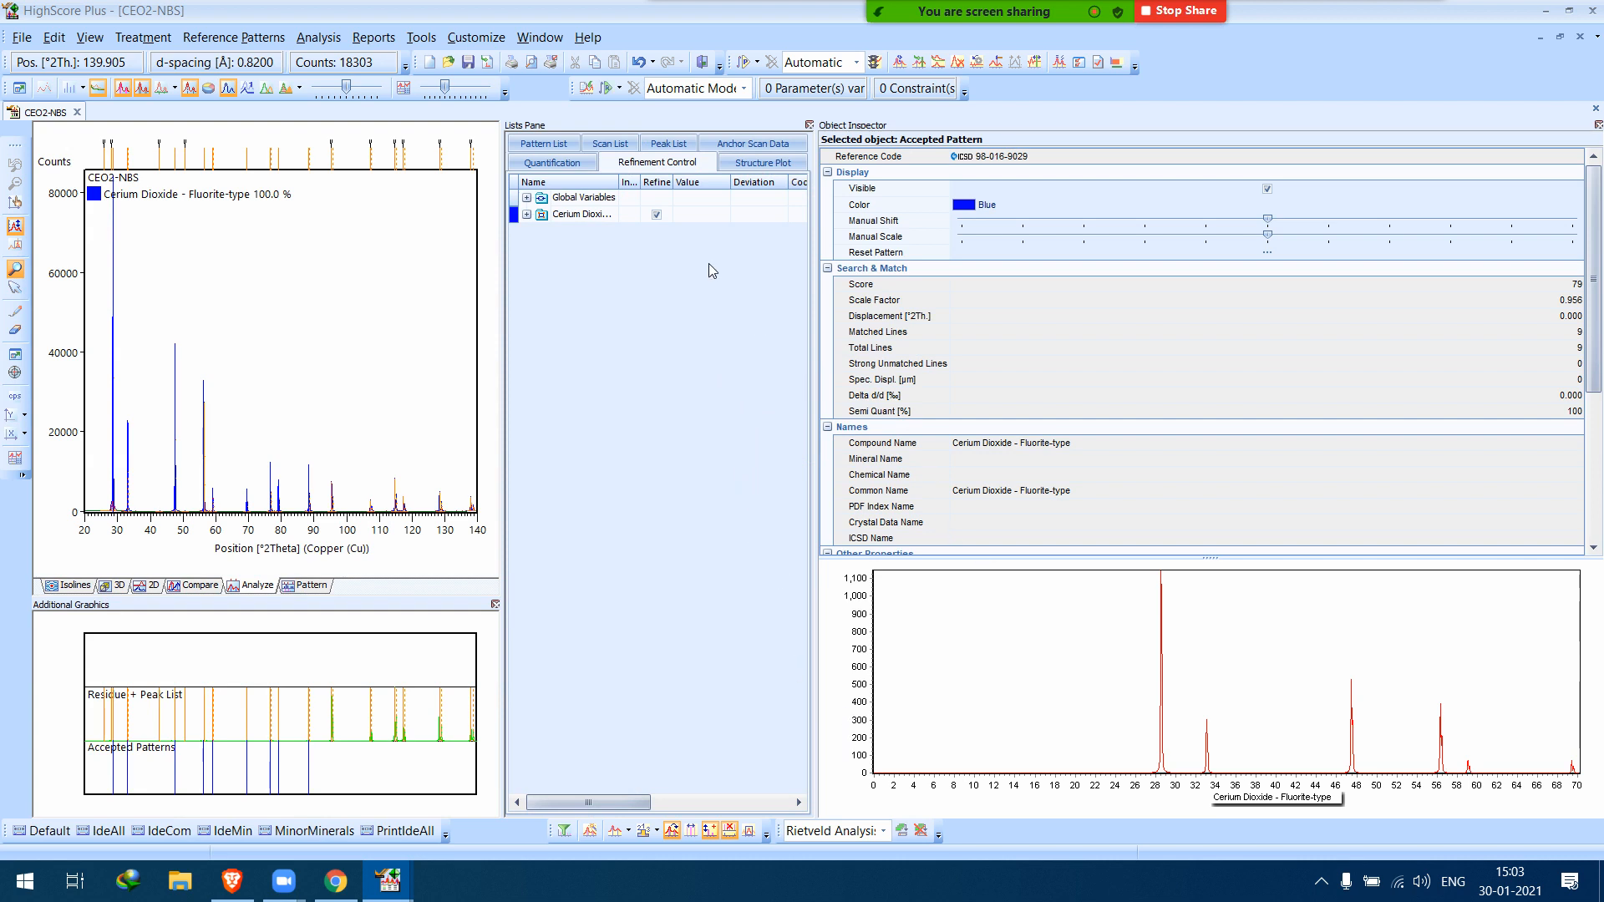
Set the profile fit asymmetry type in the global settings to Split Width and Shape.
click(579, 198)
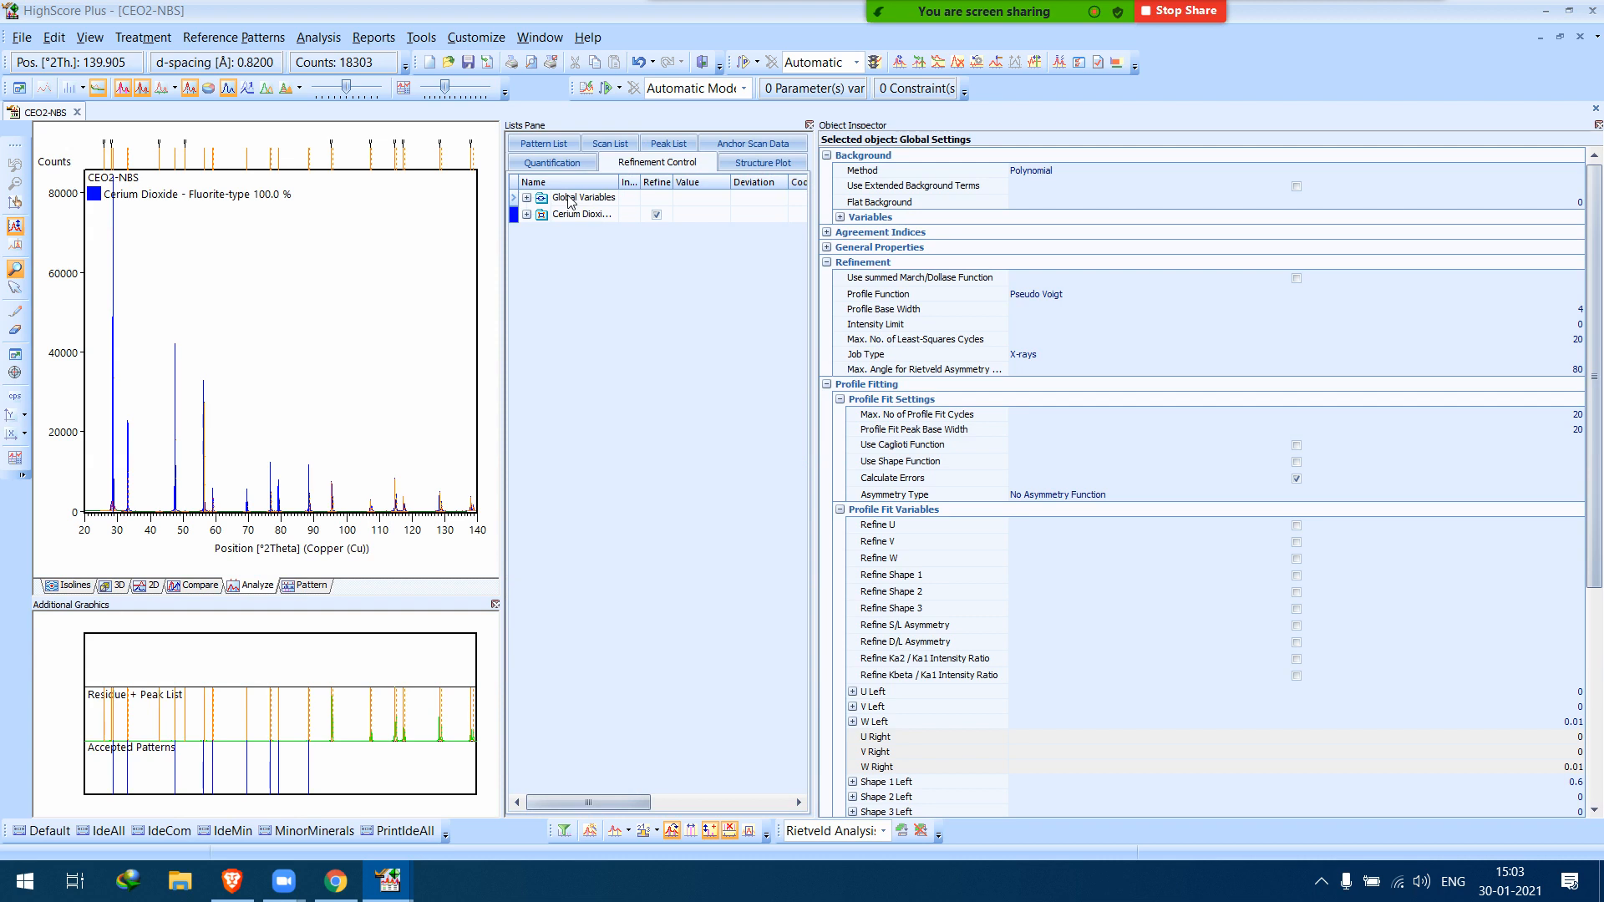
click(1059, 499)
click(1063, 499)
click(1064, 541)
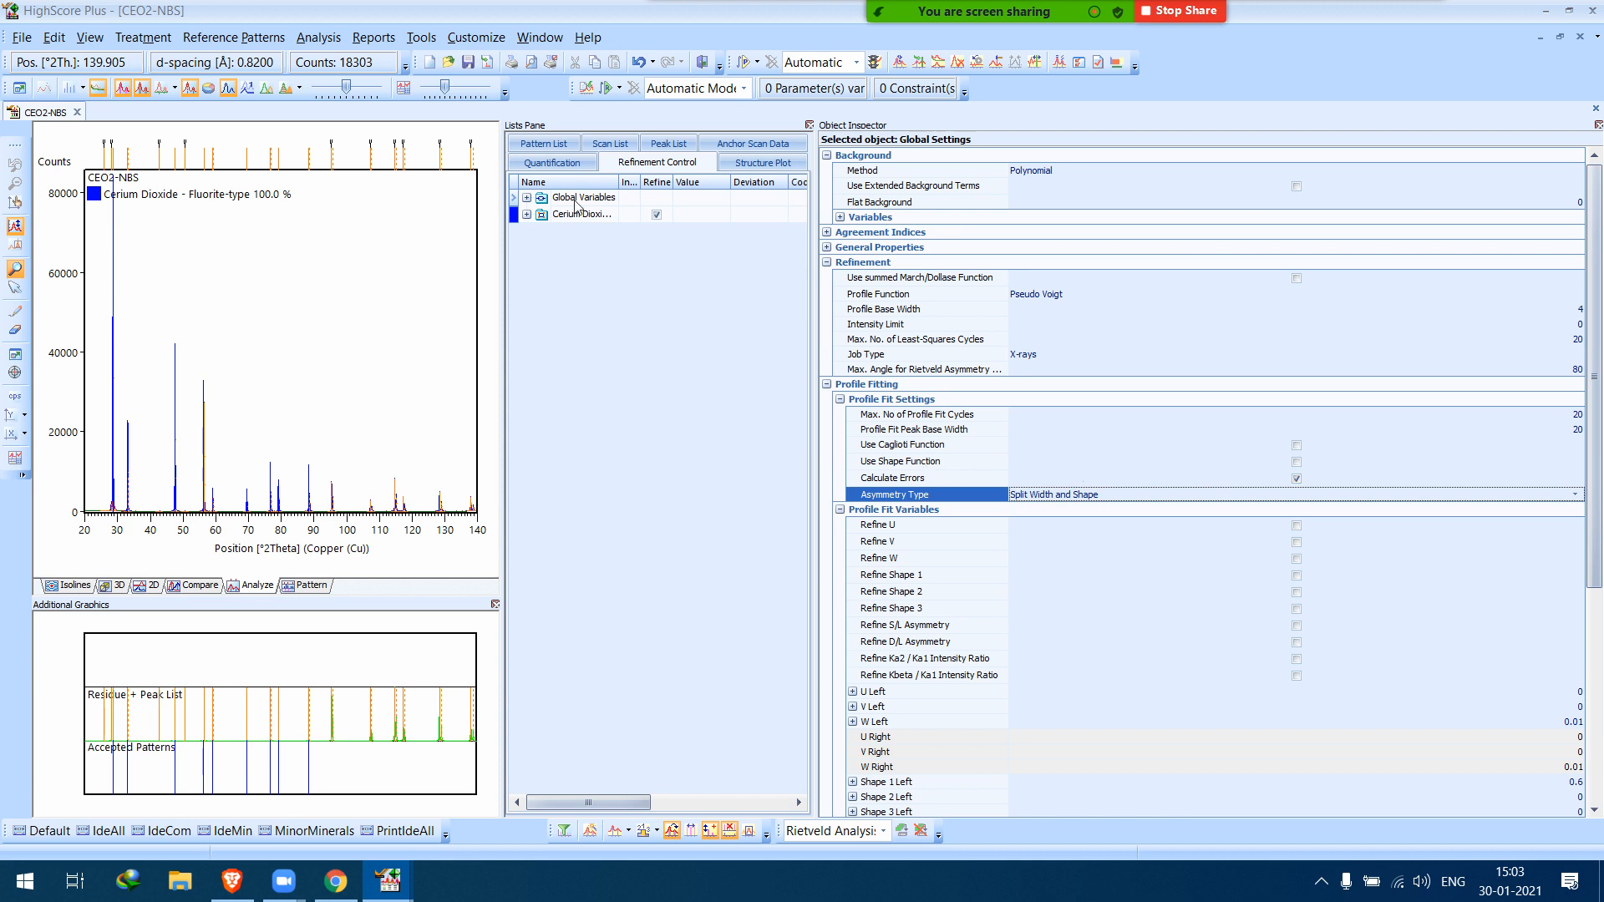
Run the Rietveld refinement of the Cerium Dioxide phase in Automatic Mode.
click(620, 89)
click(608, 92)
click(607, 92)
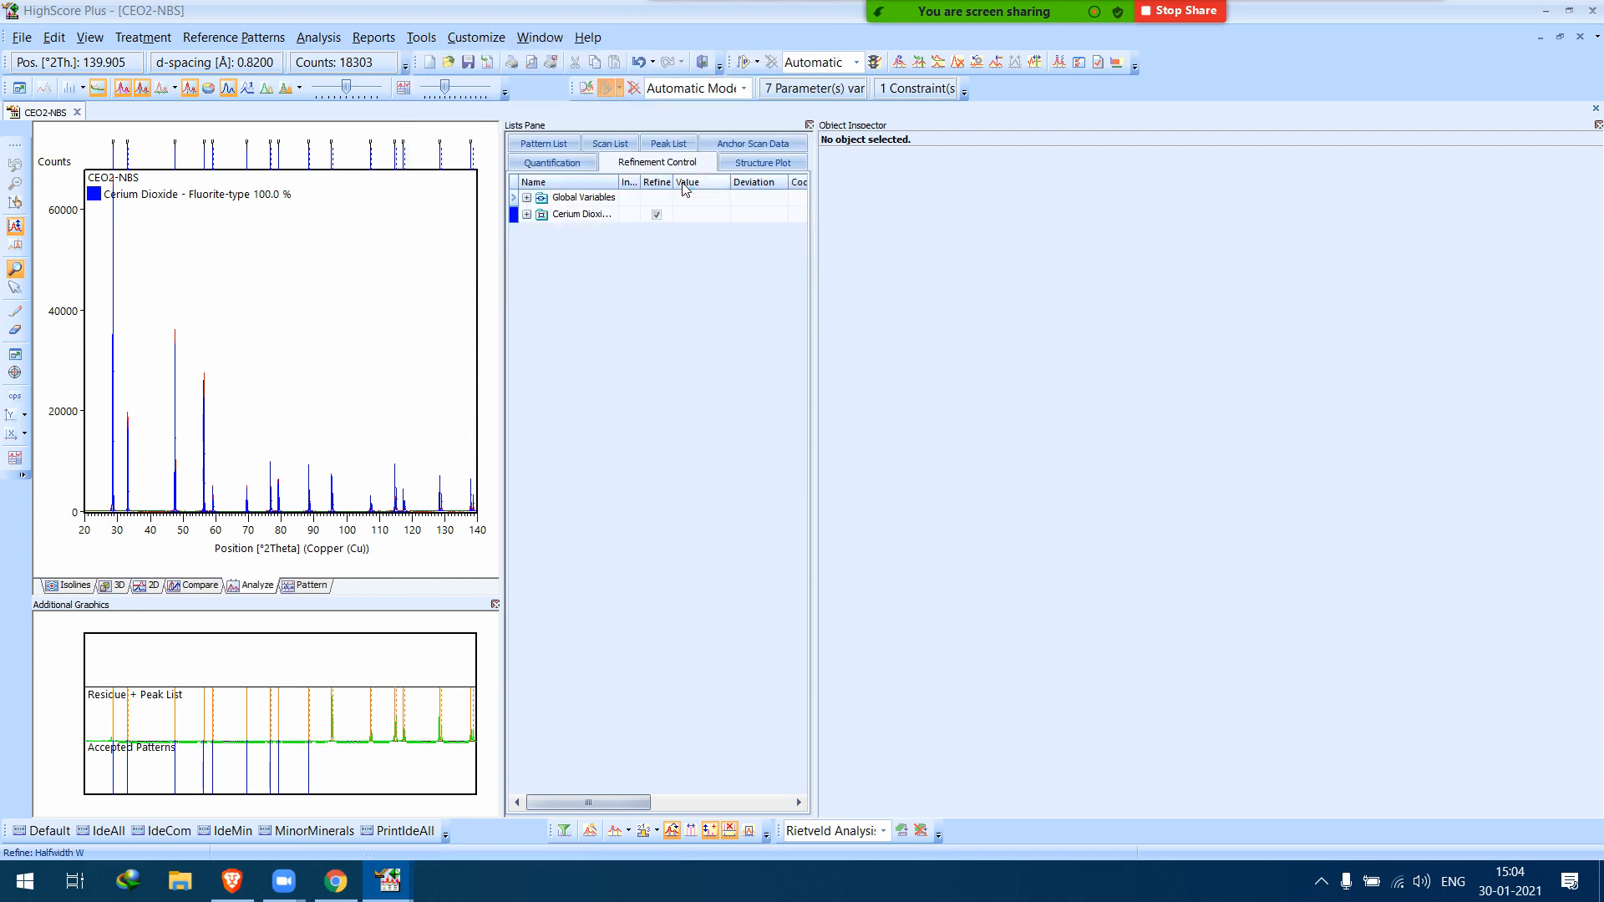
Examine how the calculated profile fits the measured peaks near 47° and between 74° and 80° 2Theta.
click(144, 487)
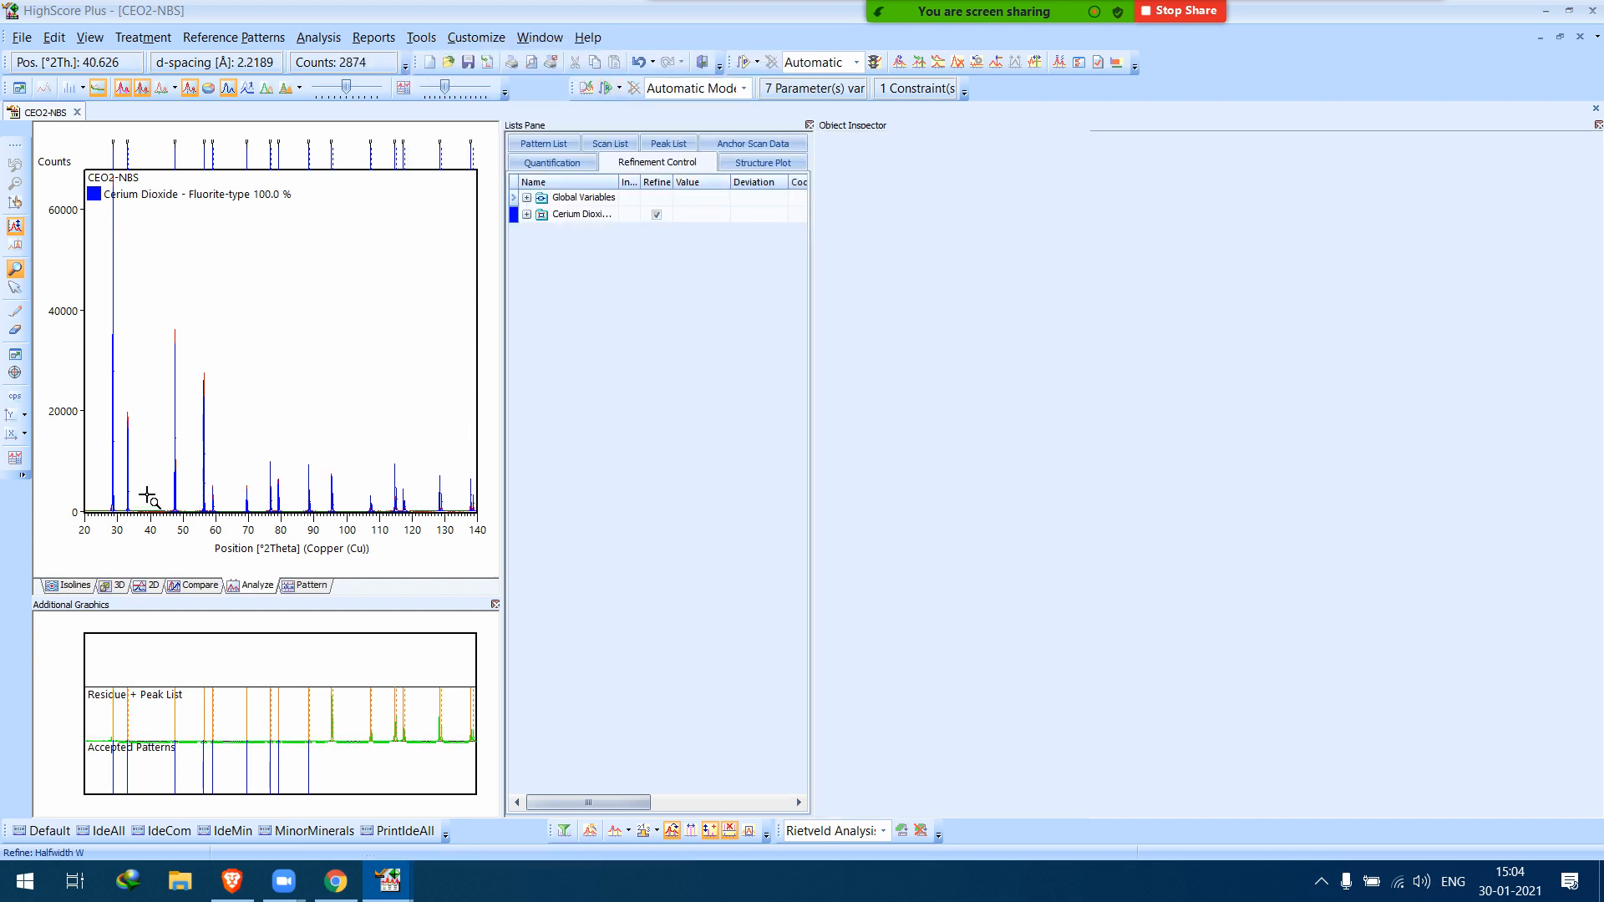
drag(149, 487, 207, 533)
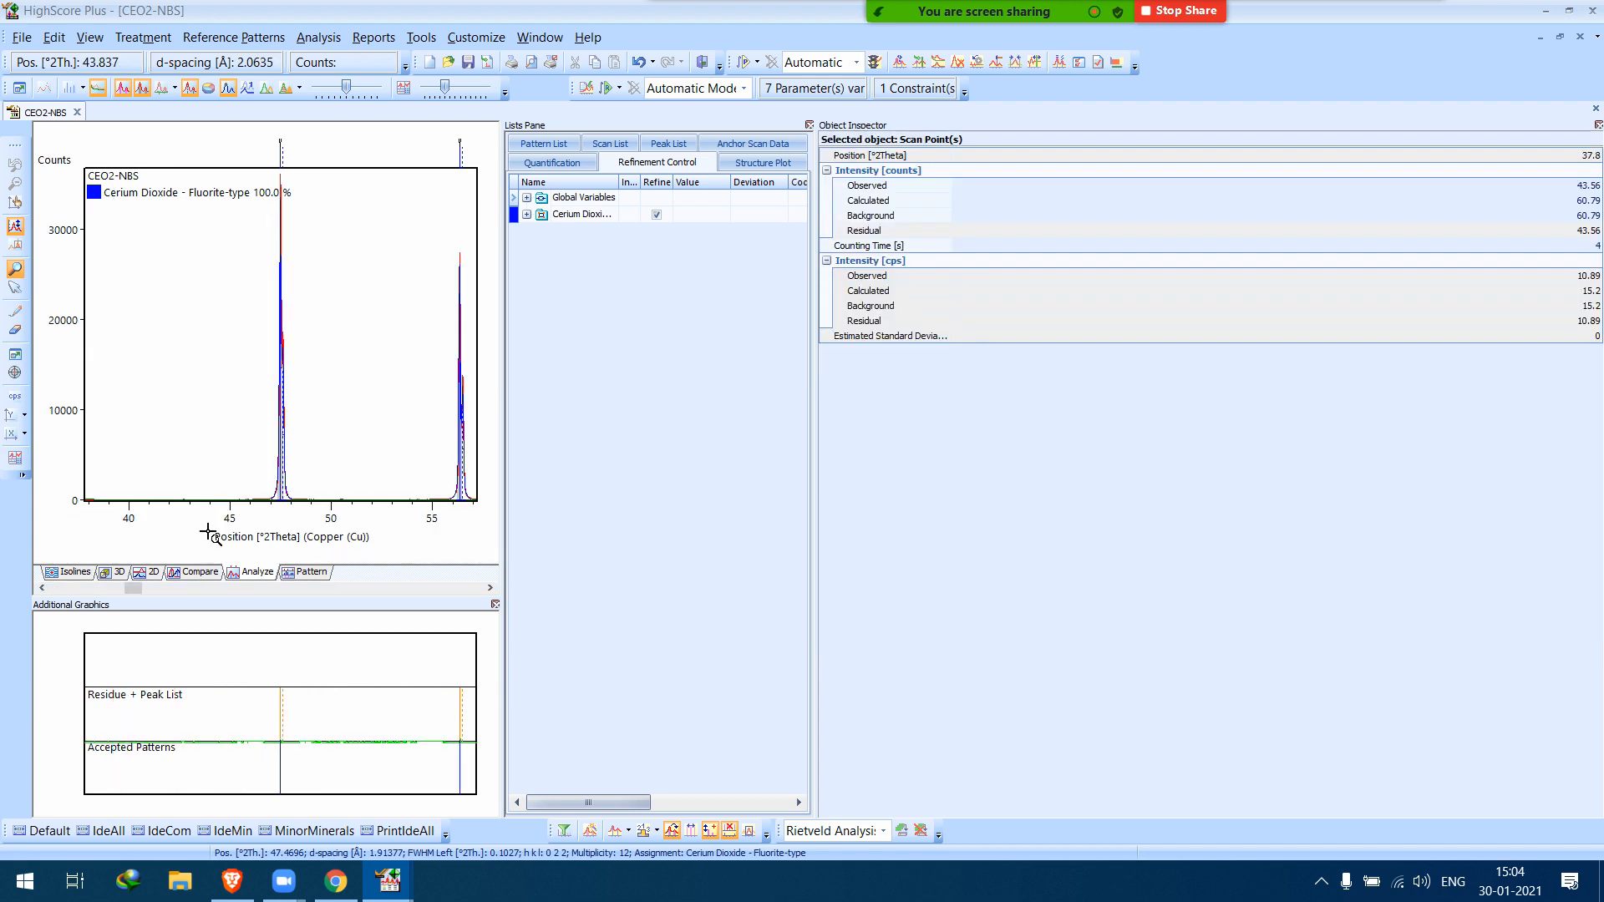
drag(215, 472, 324, 532)
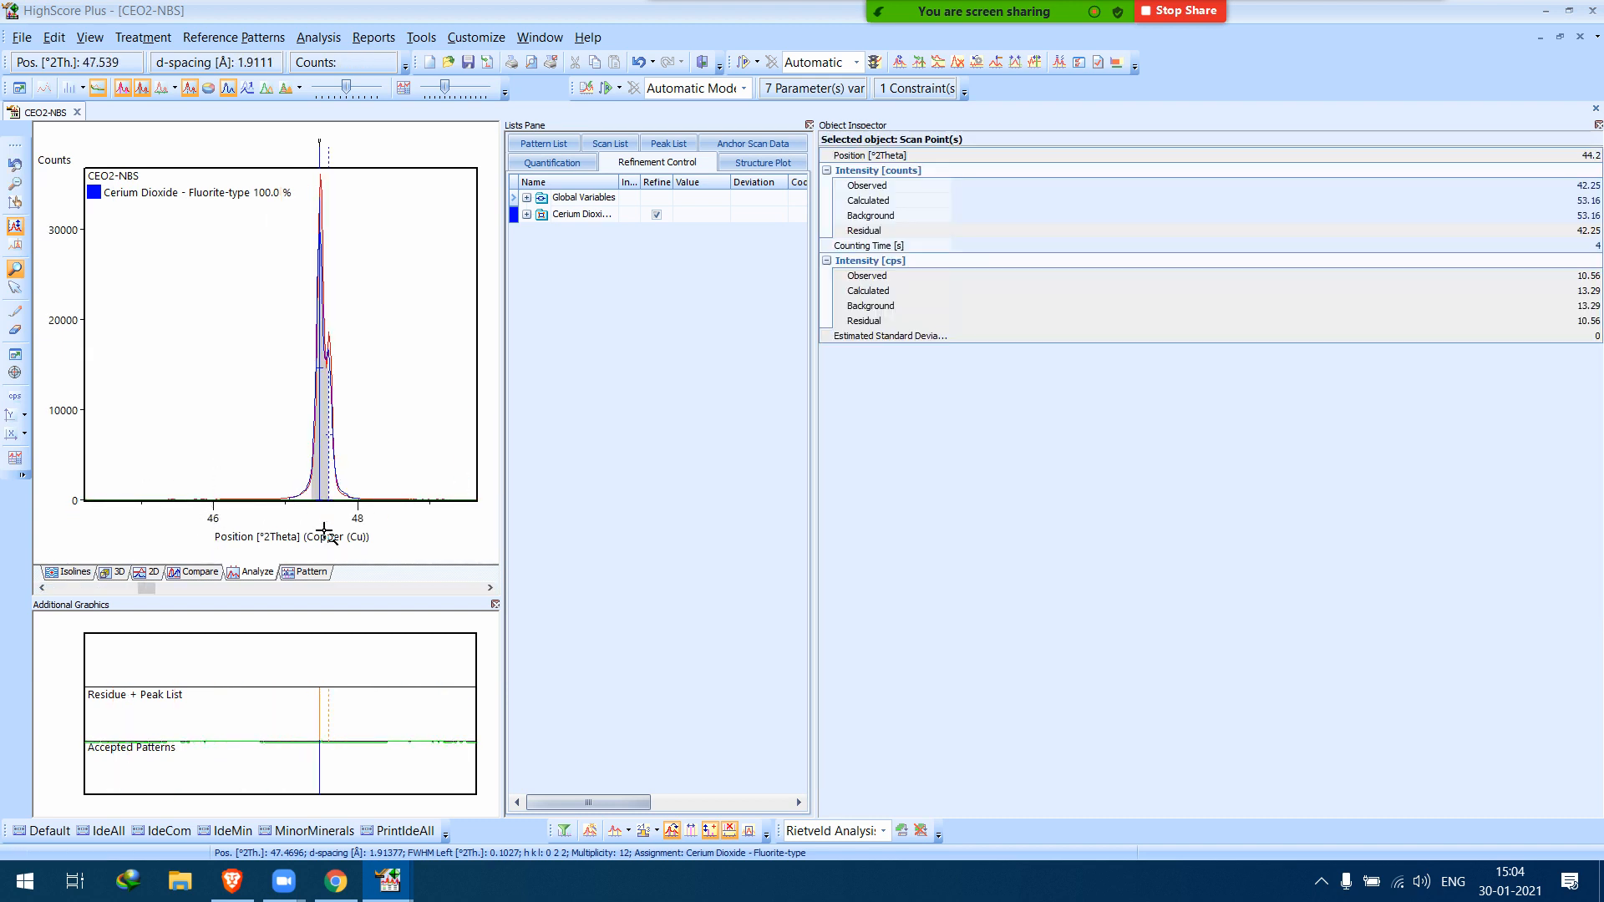
double_click(384, 478)
click(19, 245)
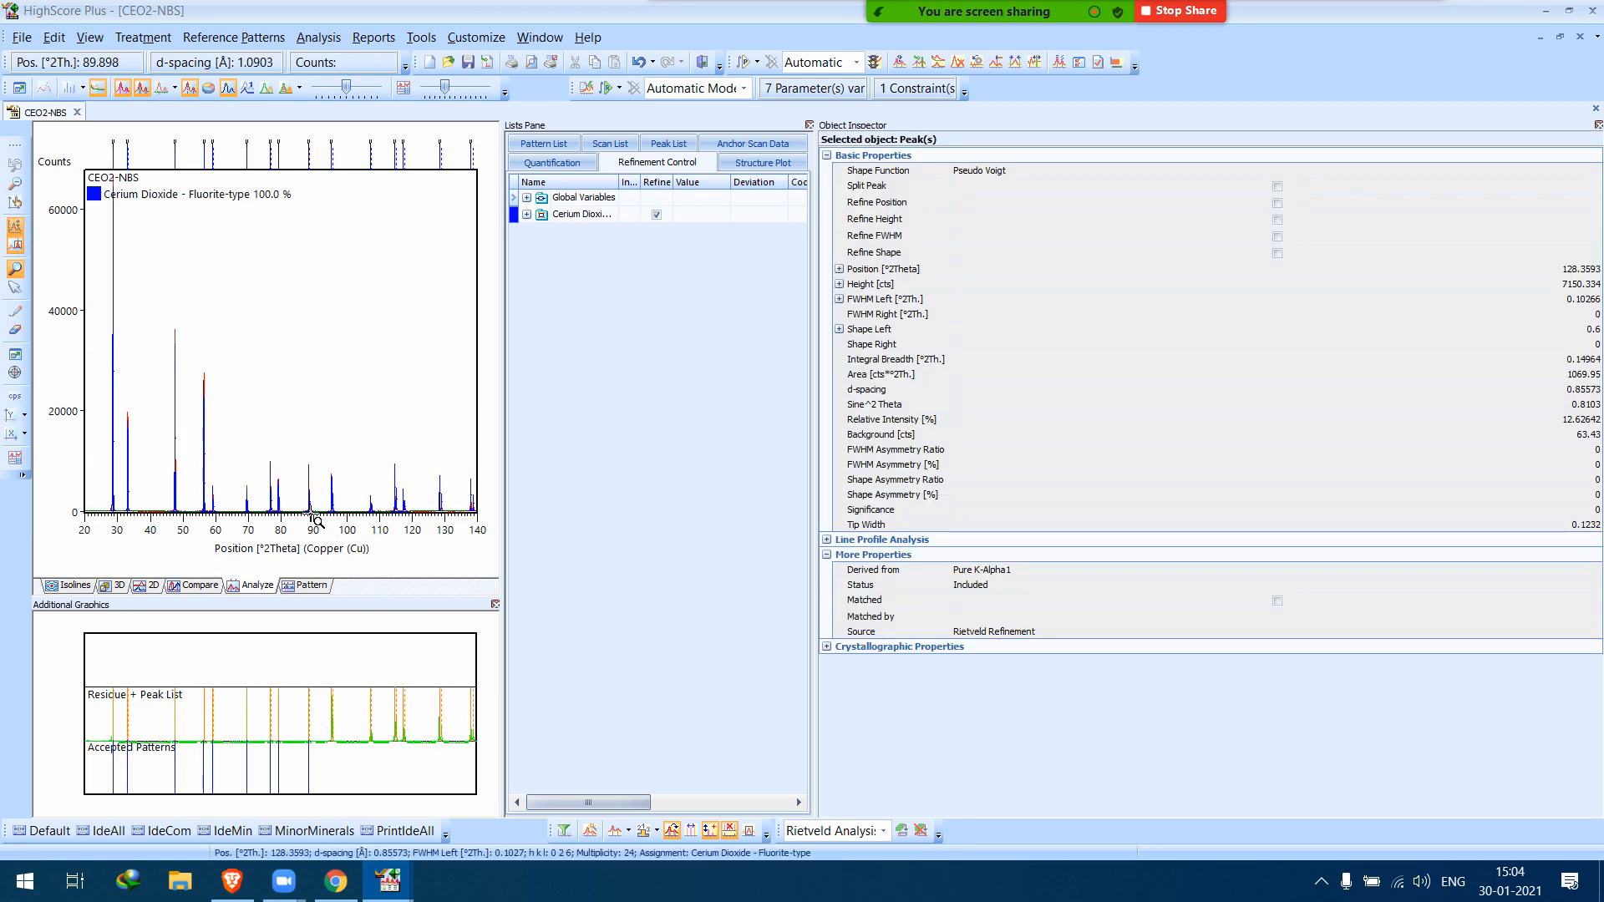
drag(236, 455, 351, 537)
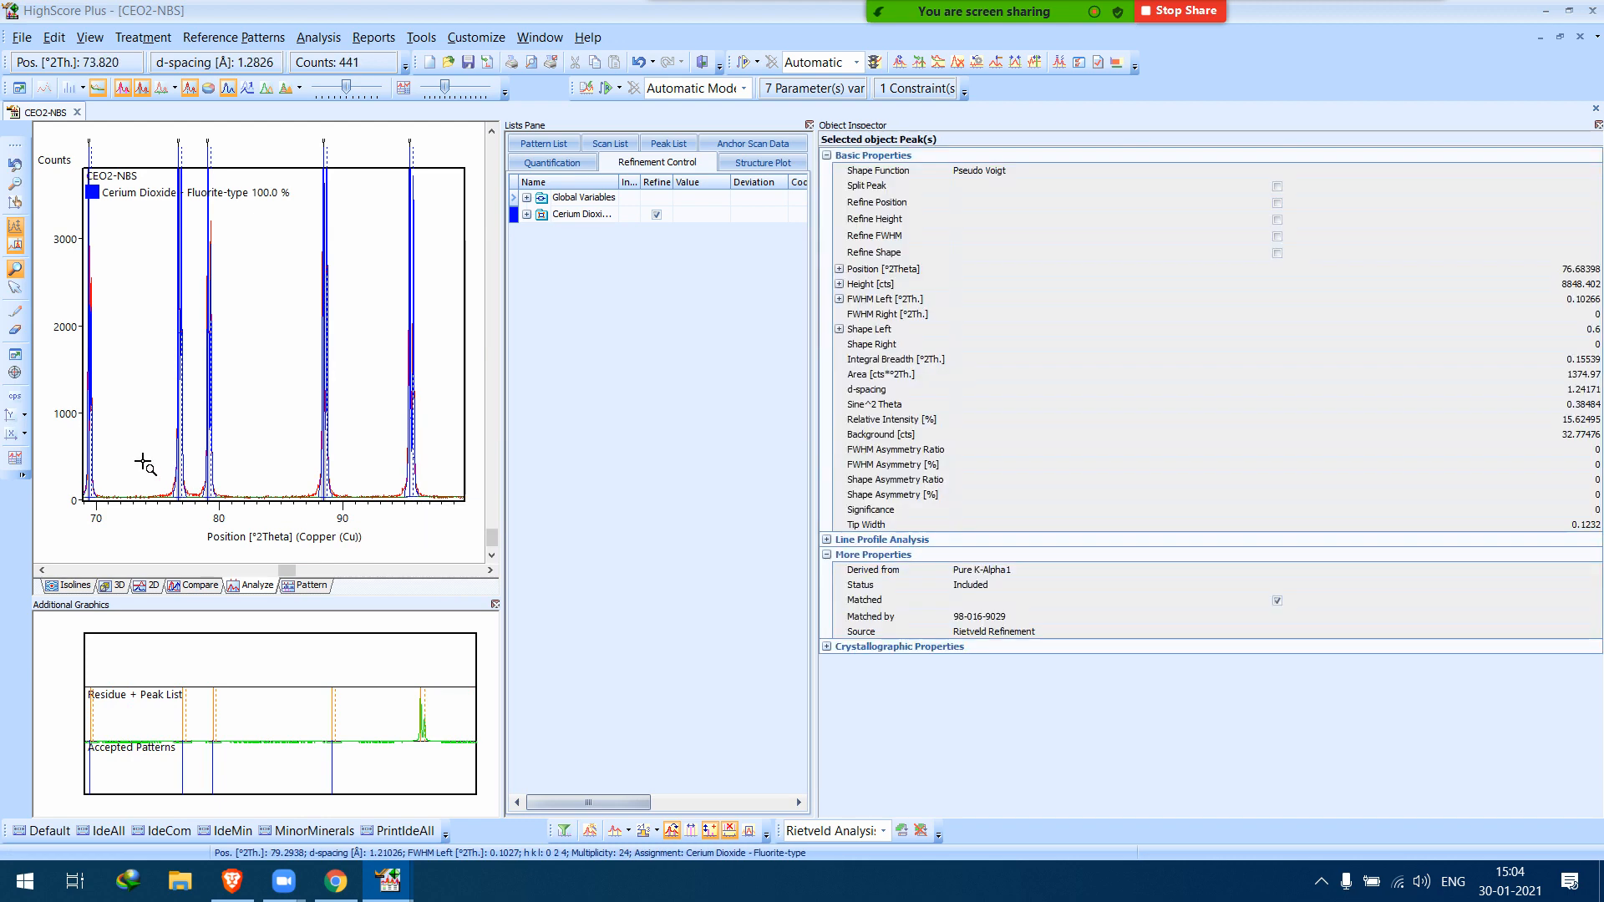
drag(144, 463, 226, 543)
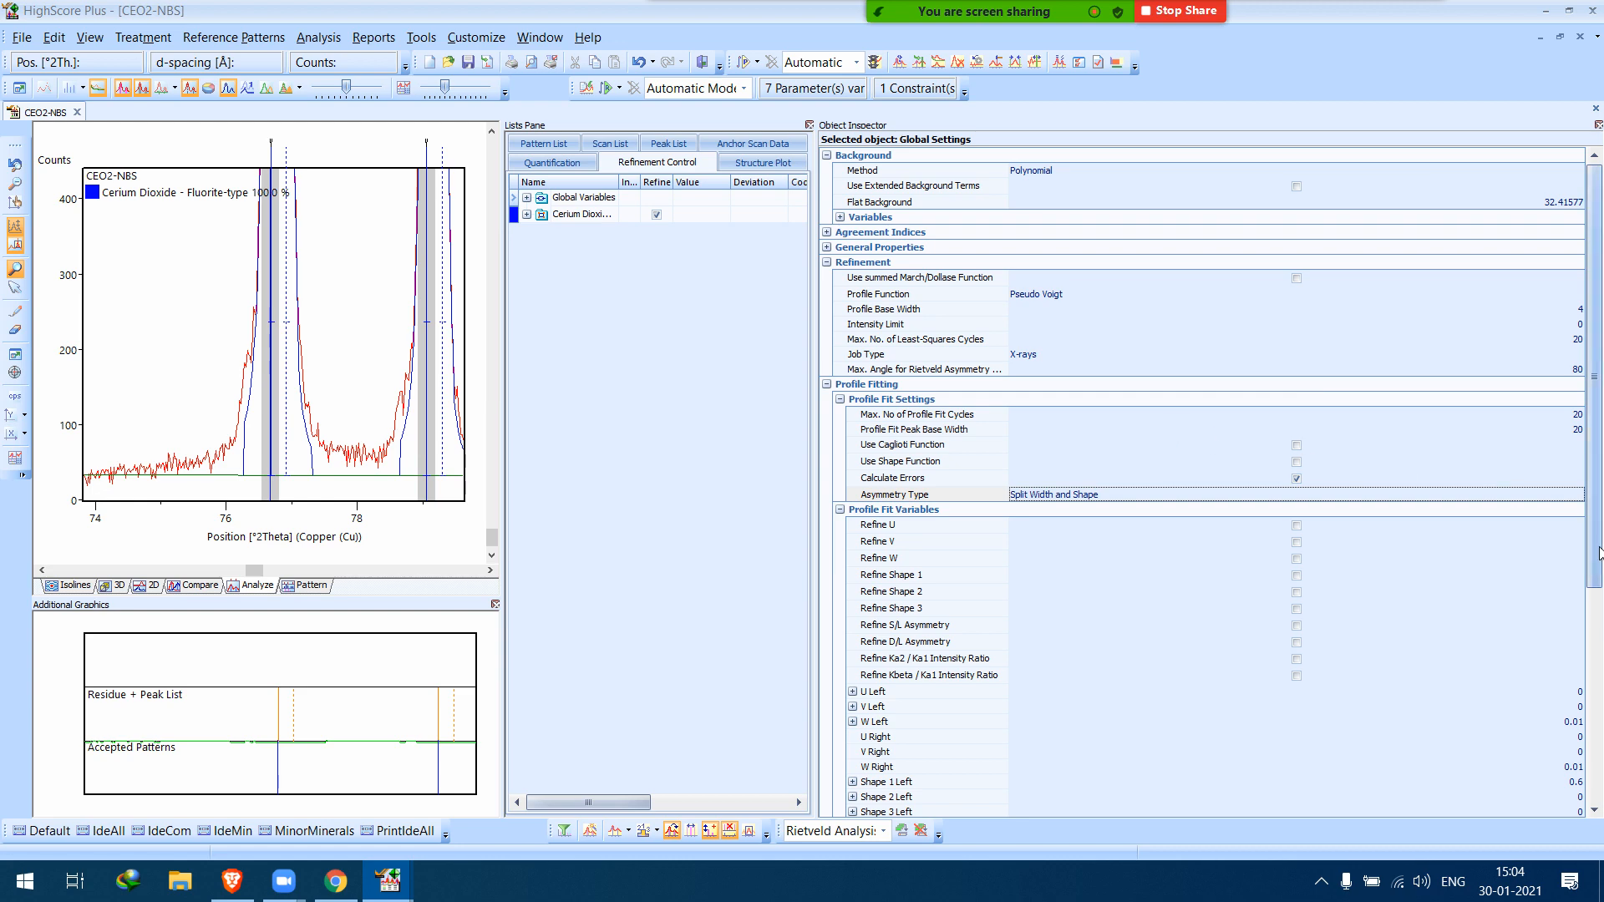
Set the Profile Fit Peak Base Width in the global settings to 30.
mouse_move(1598, 562)
mouse_down()
mouse_move(1599, 806)
mouse_move(1580, 557)
mouse_up()
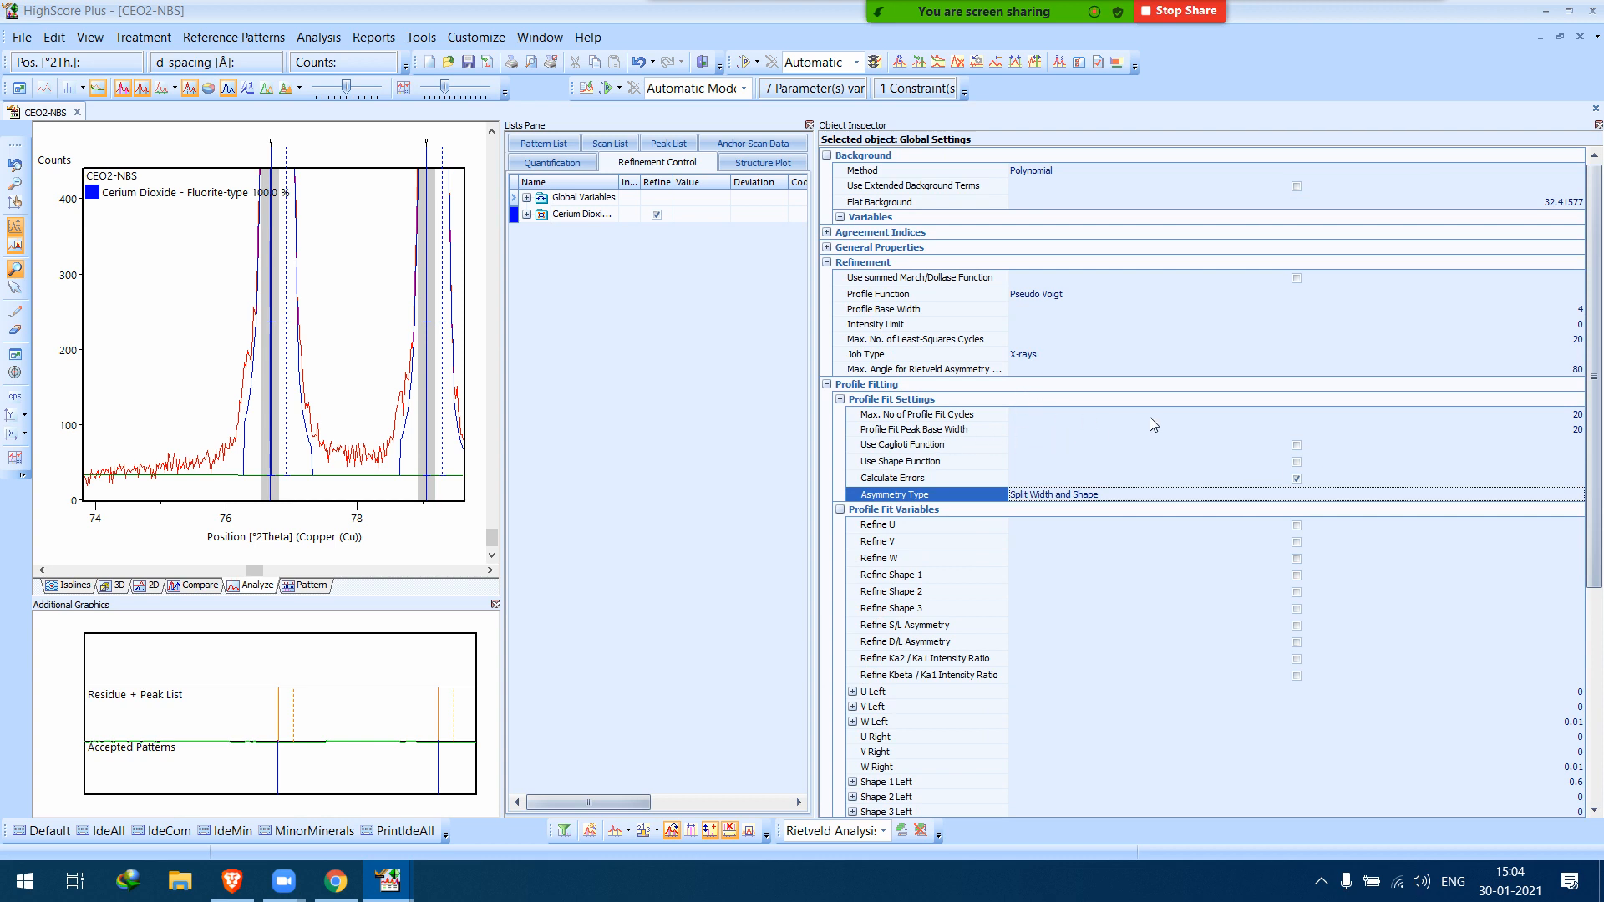
click(1492, 429)
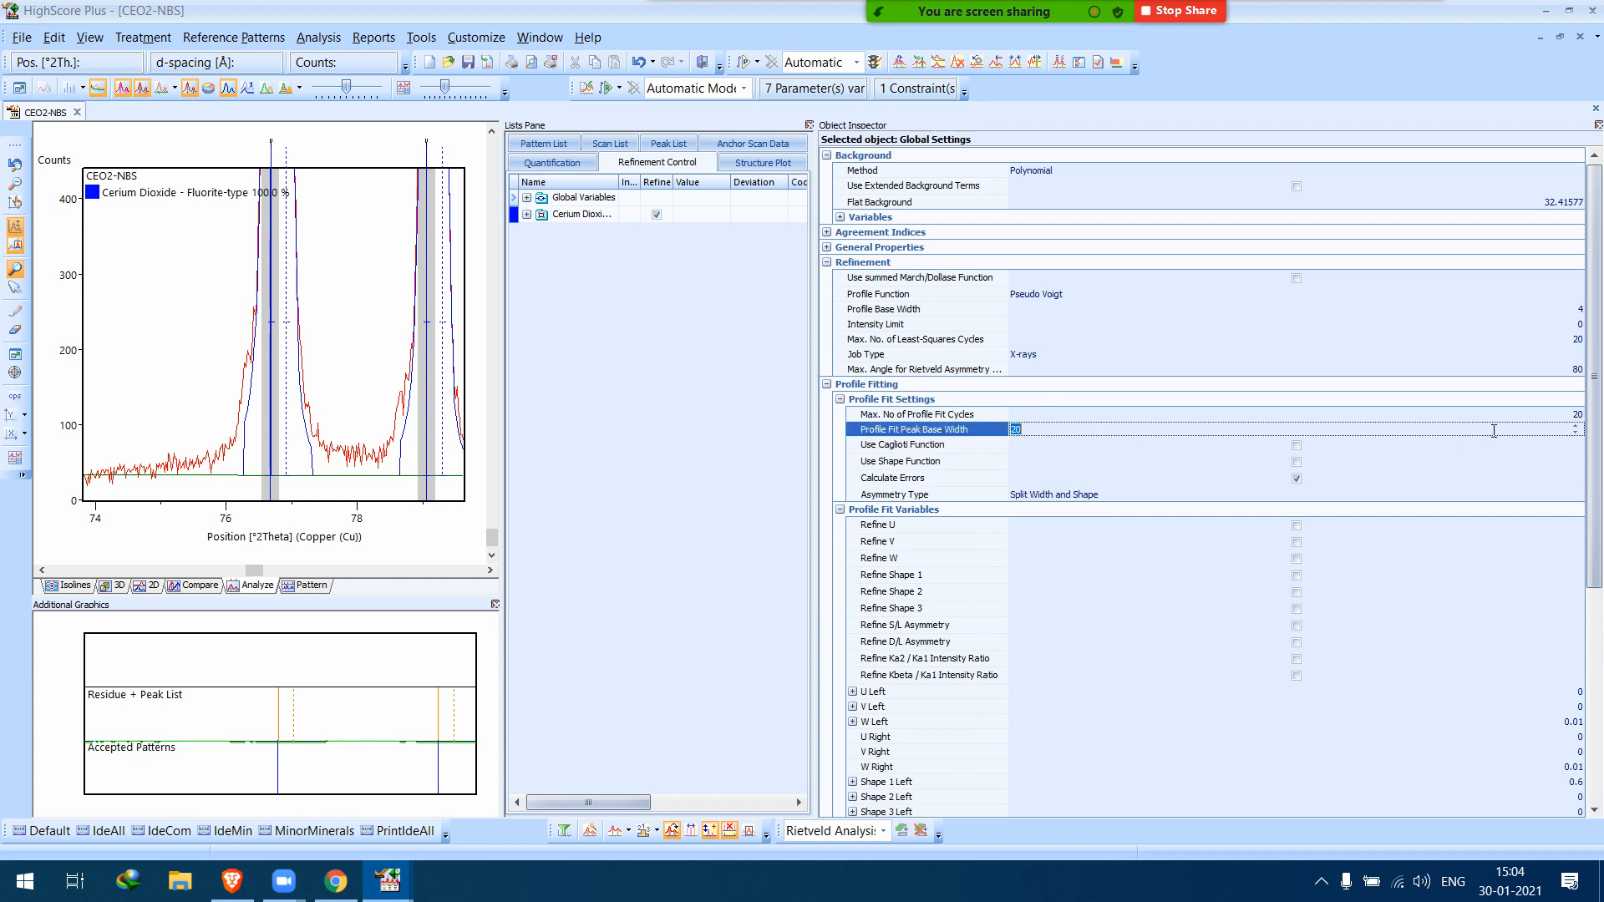
key(Return)
Inspect the background and peak tails of the fit between about 65° and 82° 2Theta.
double_click(341, 410)
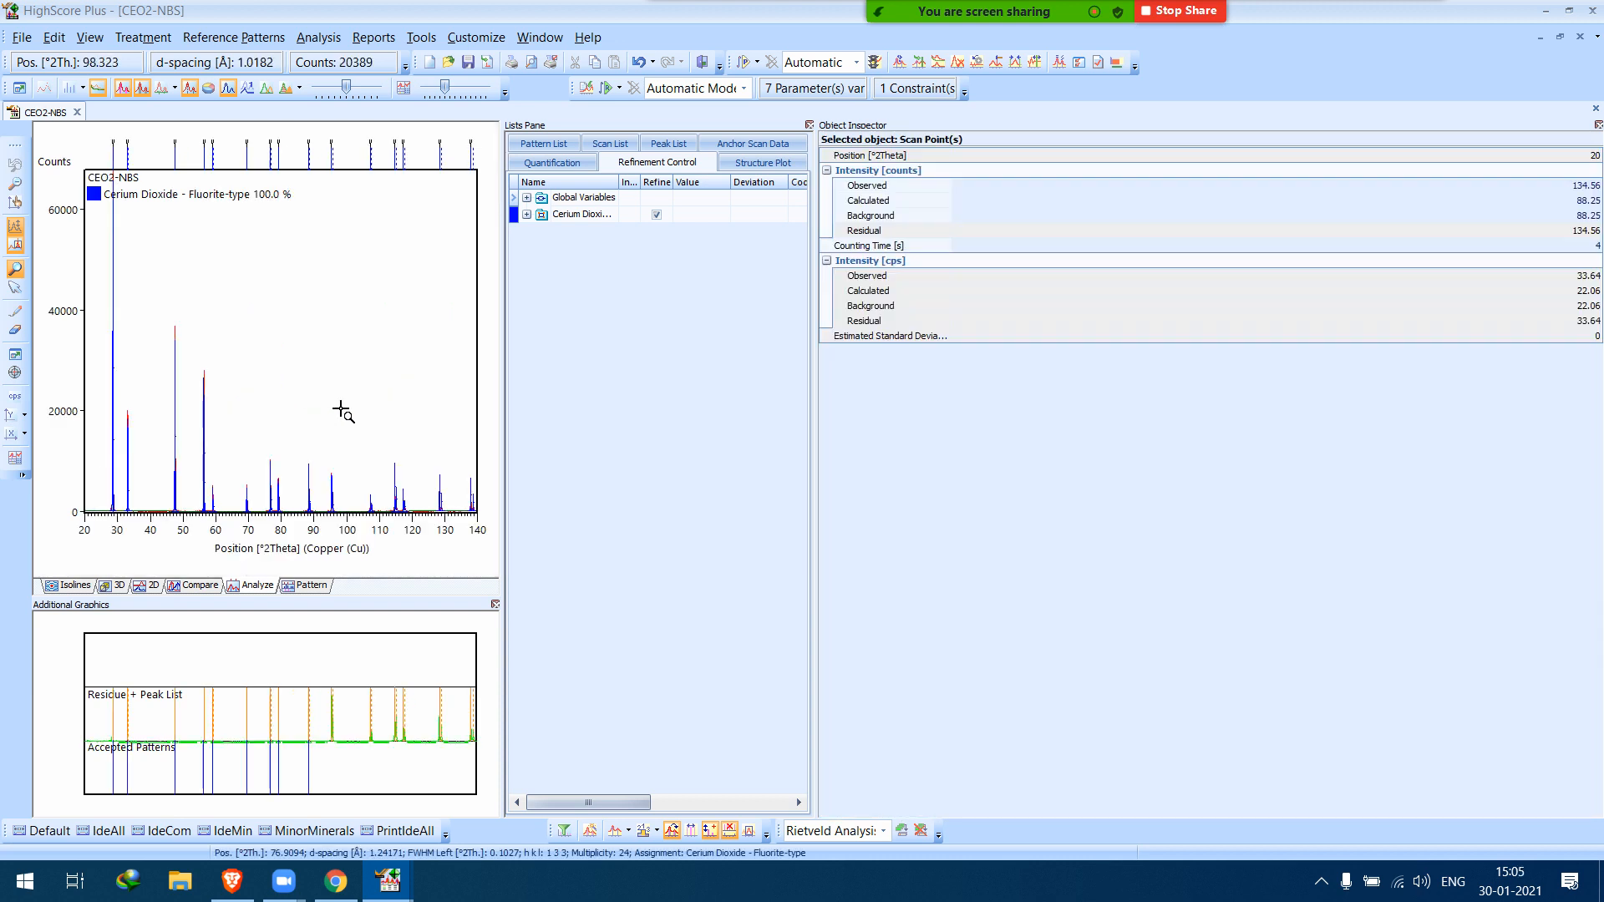
drag(139, 483, 300, 547)
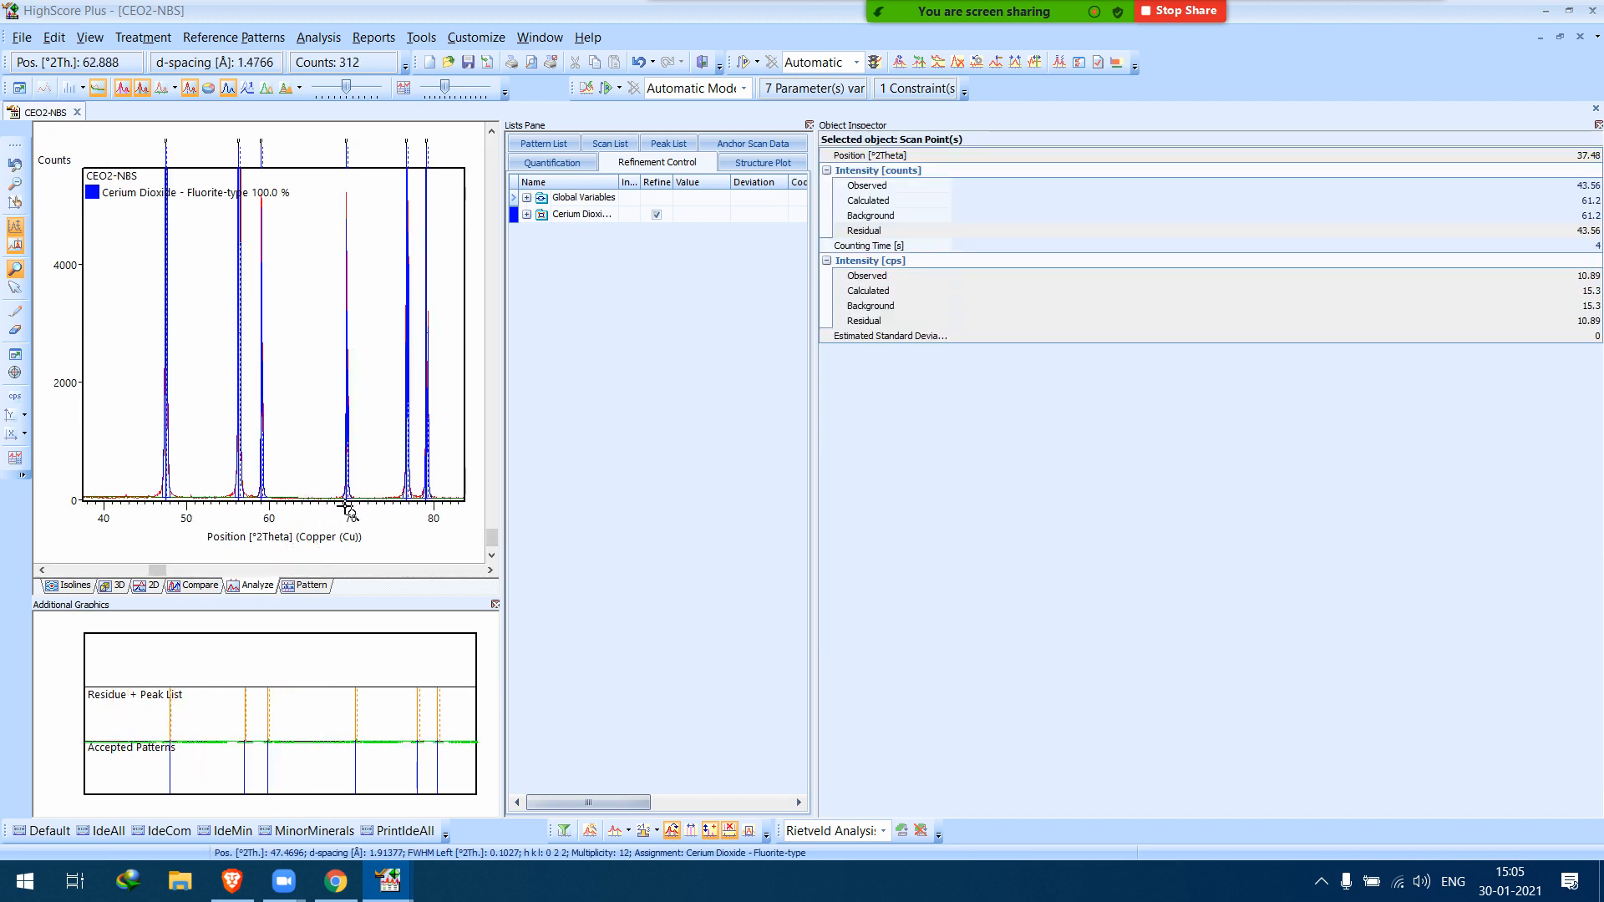
drag(305, 484, 451, 535)
drag(126, 407, 469, 531)
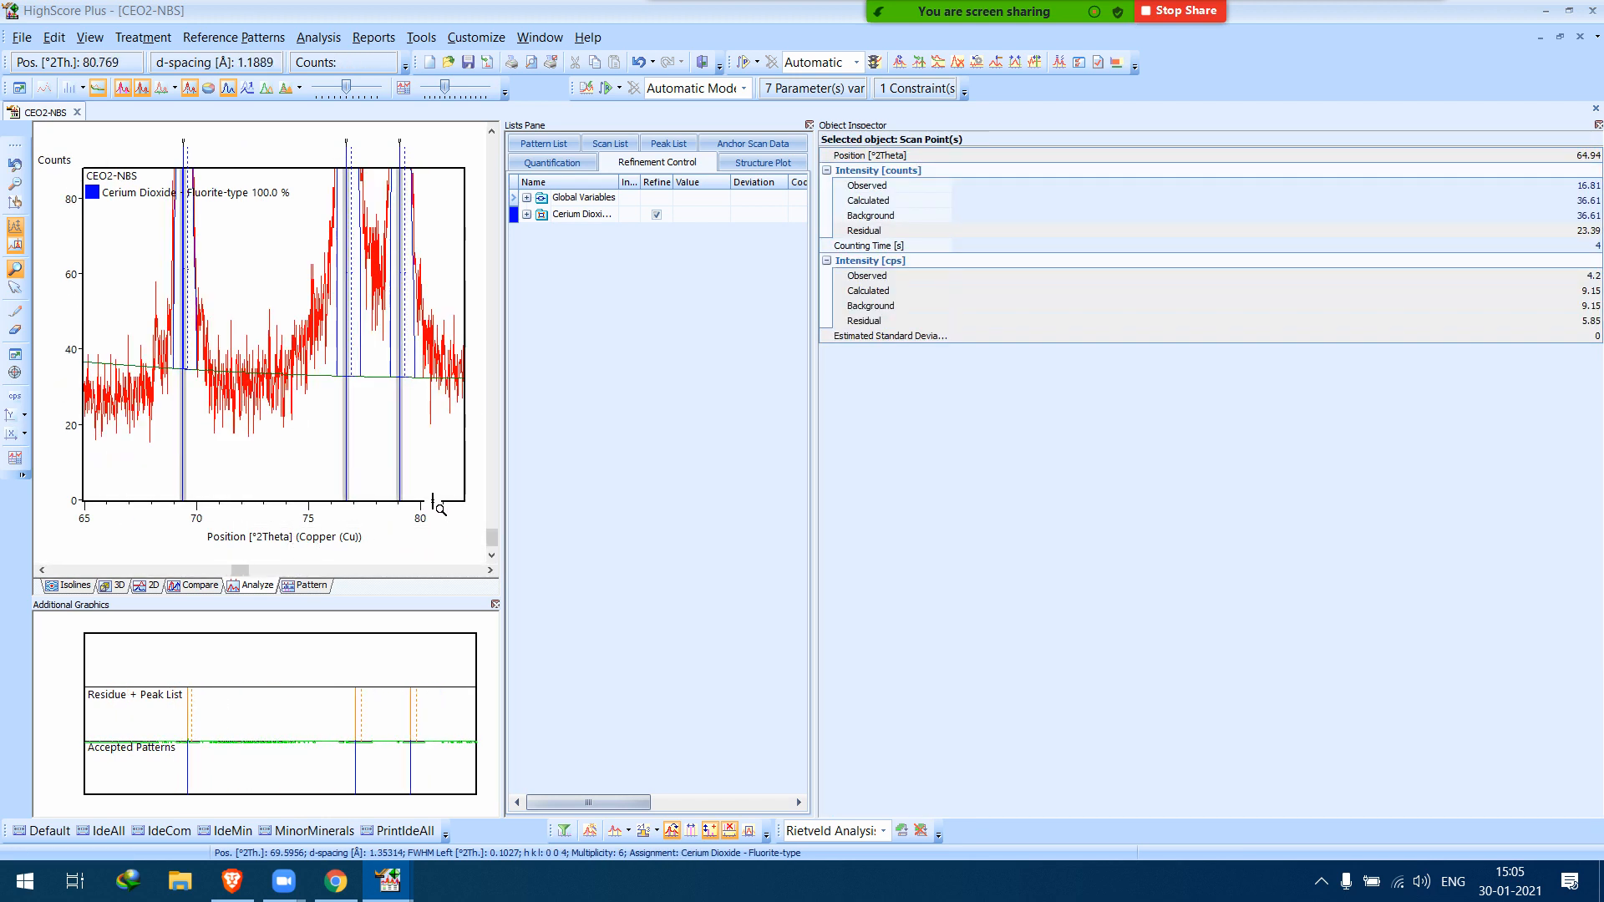
double_click(397, 441)
Widen the scan plot and the lists pane, and magnify the base of the peak near 88° 2Theta.
drag(514, 483, 625, 510)
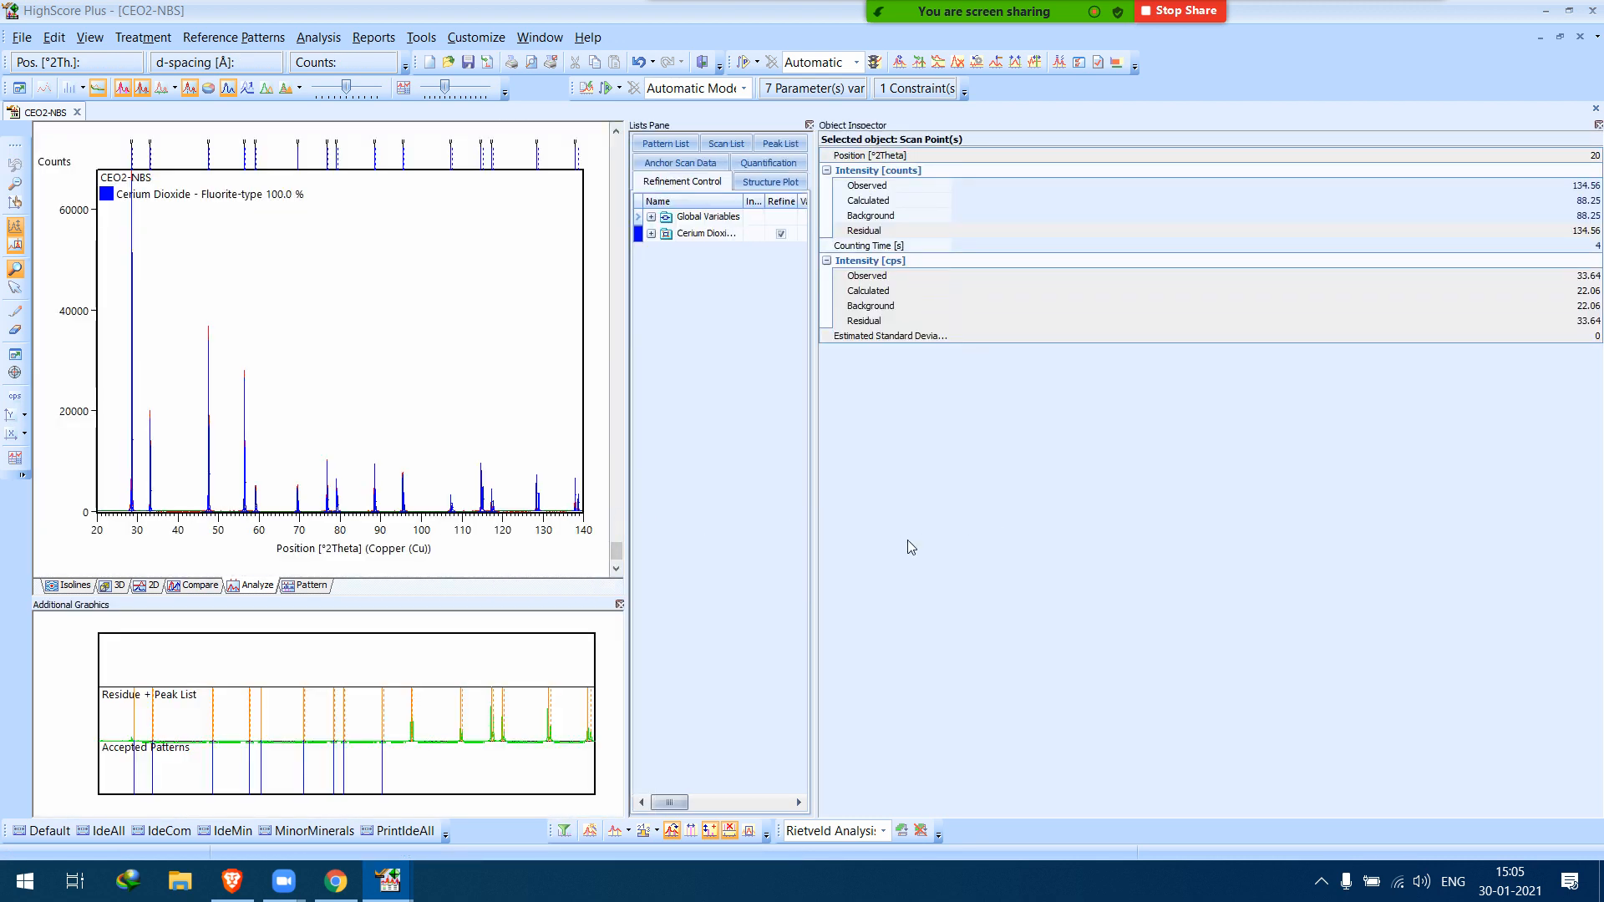
drag(814, 556, 1071, 556)
drag(326, 469, 422, 535)
drag(185, 405, 495, 557)
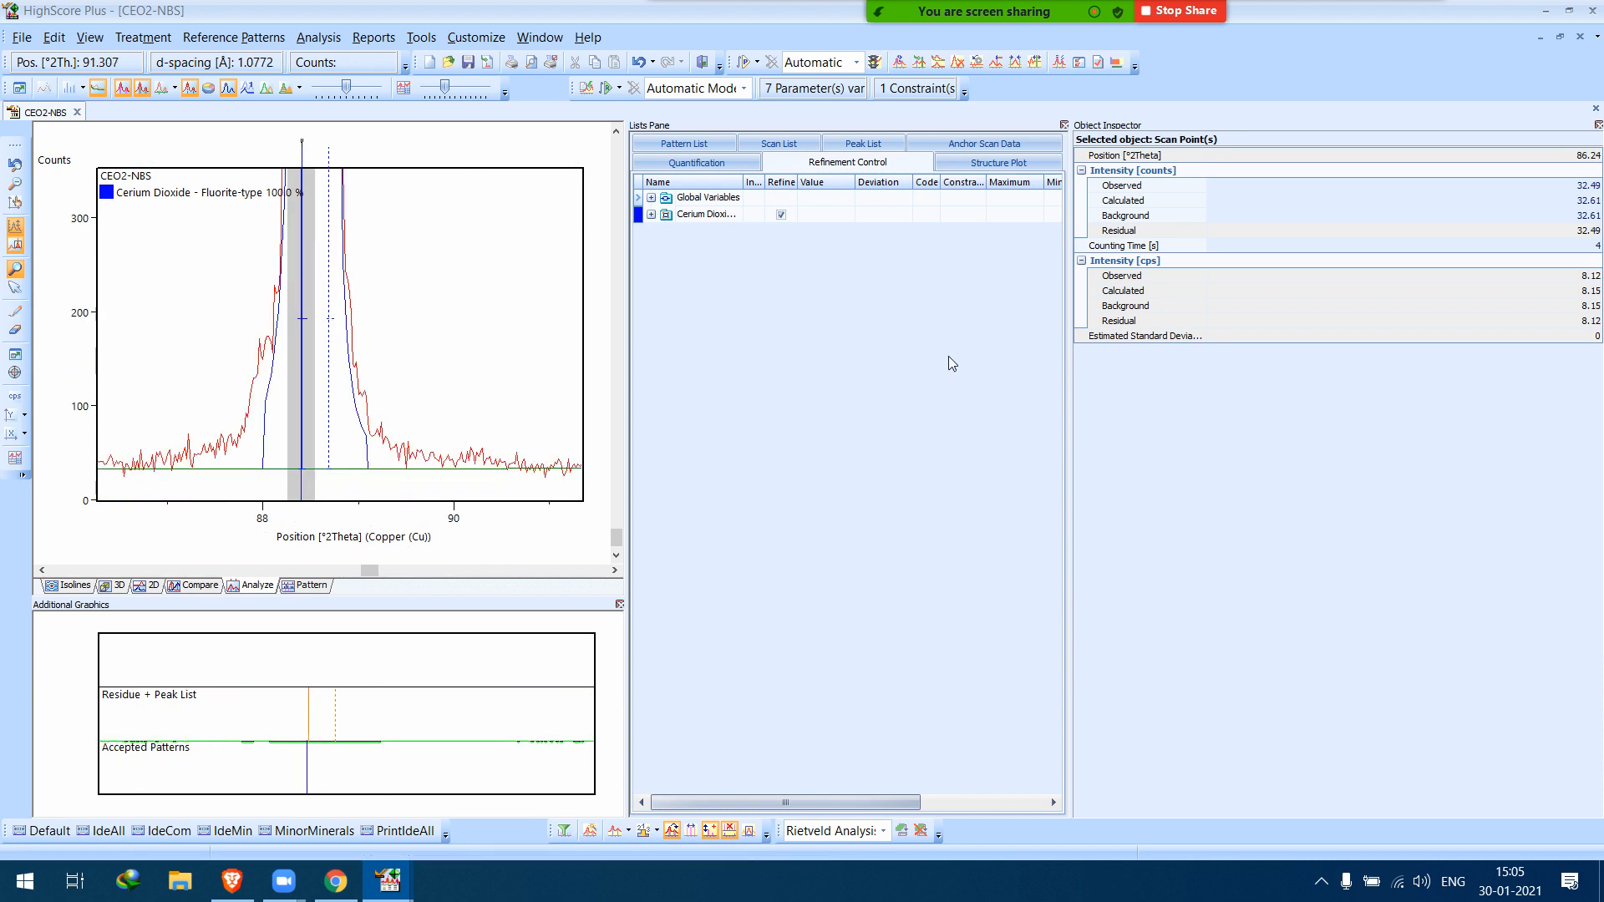
Expand the Global Variables and set the Profile Fit Peak Base Width to 35.
click(704, 214)
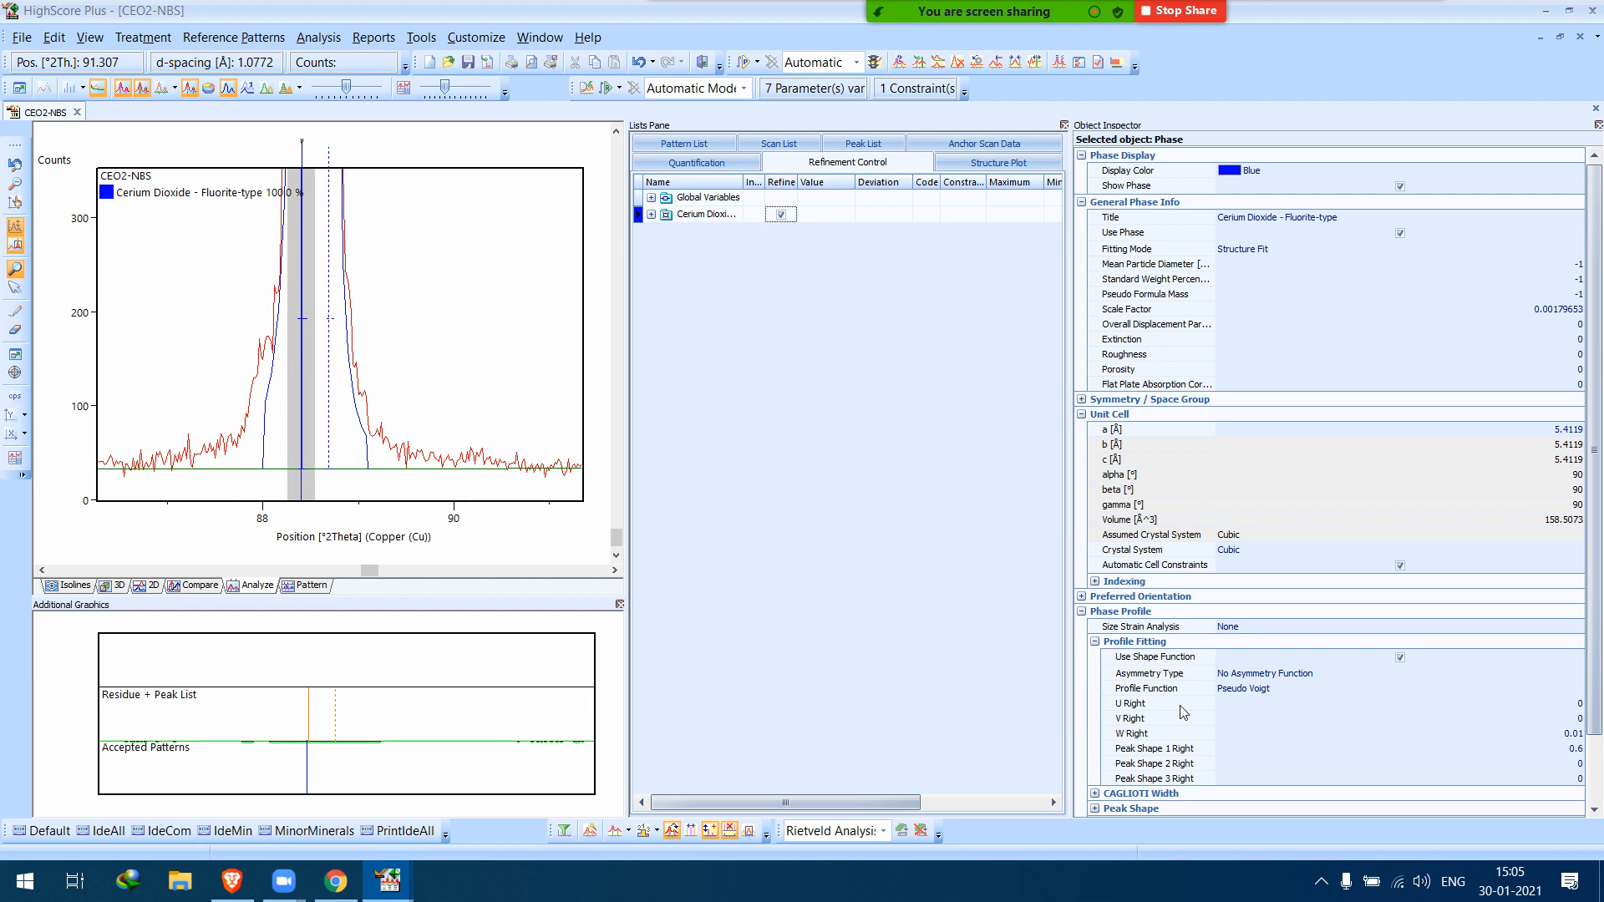
click(679, 197)
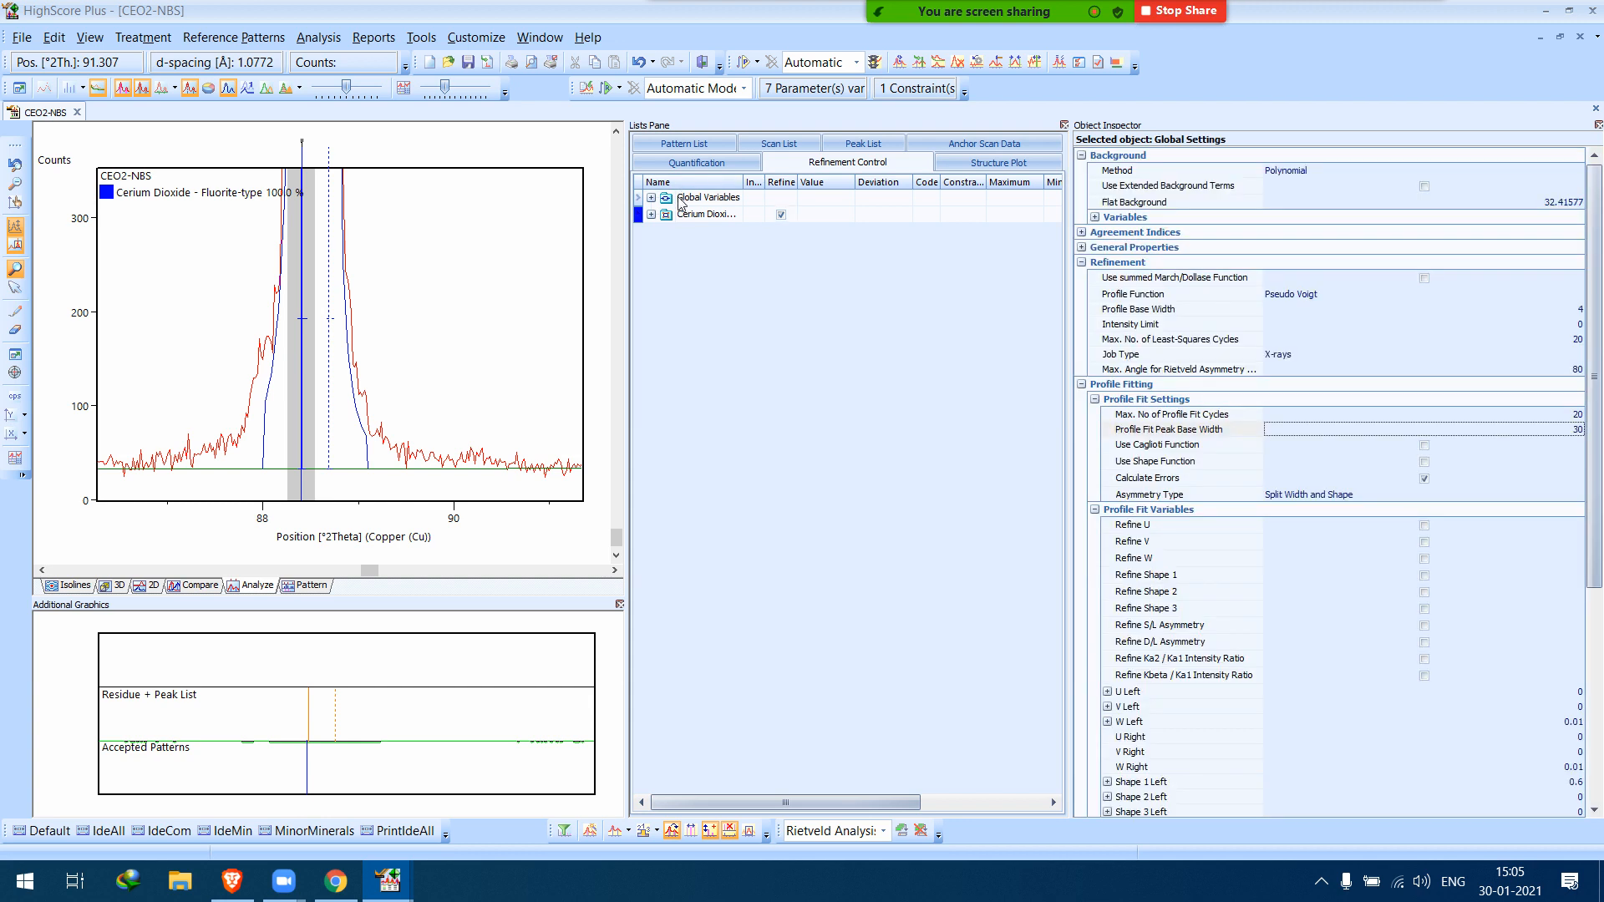
click(650, 197)
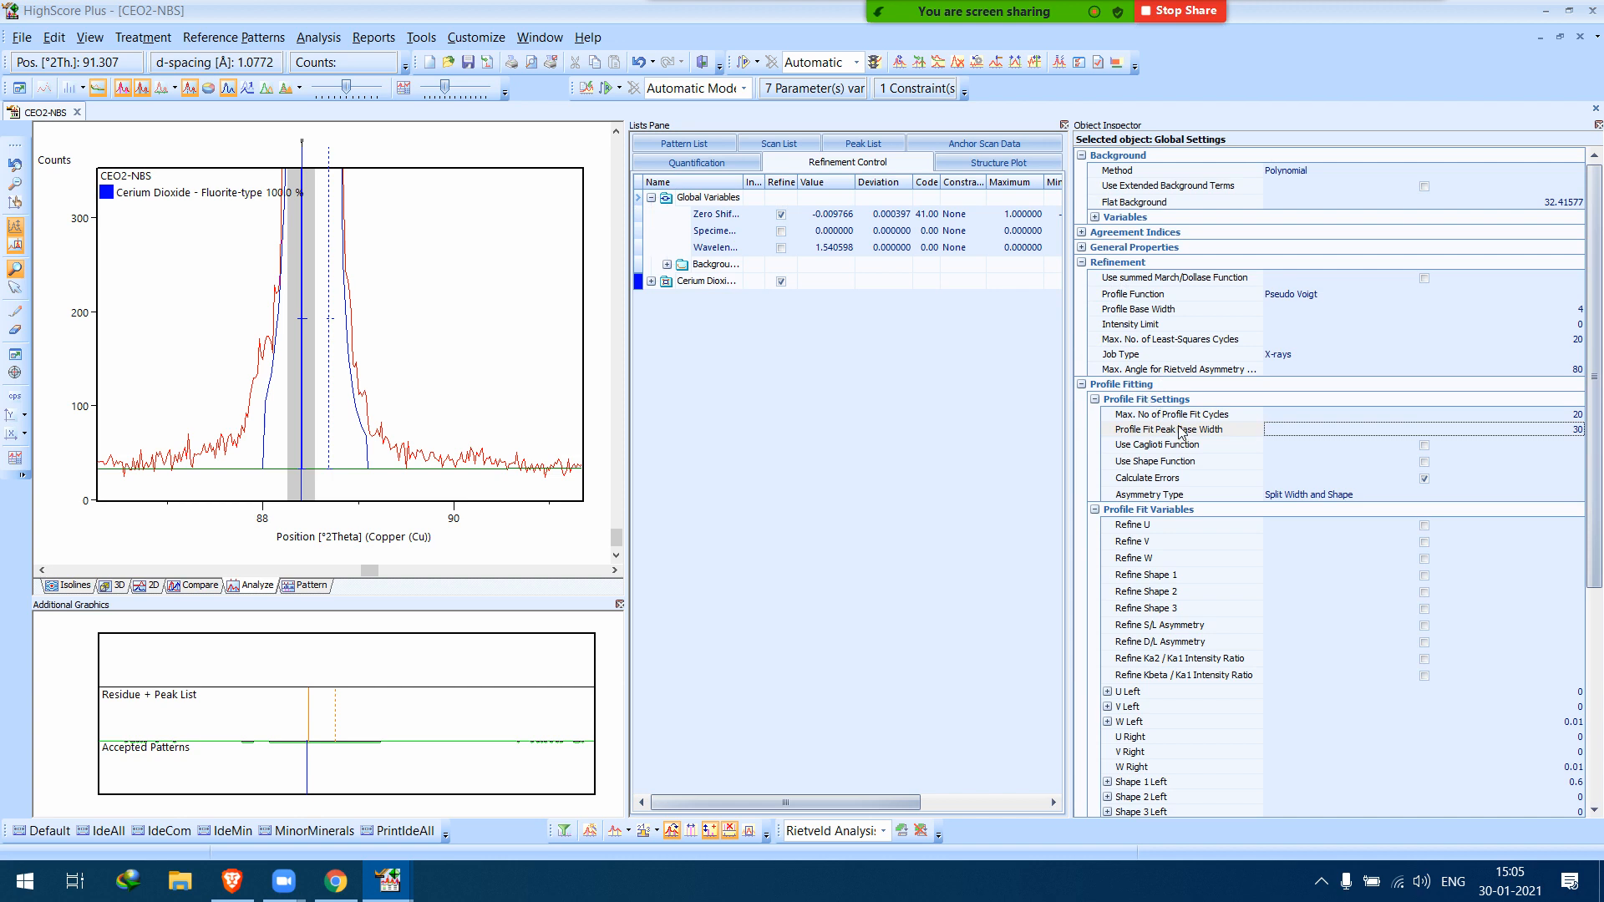
click(1374, 435)
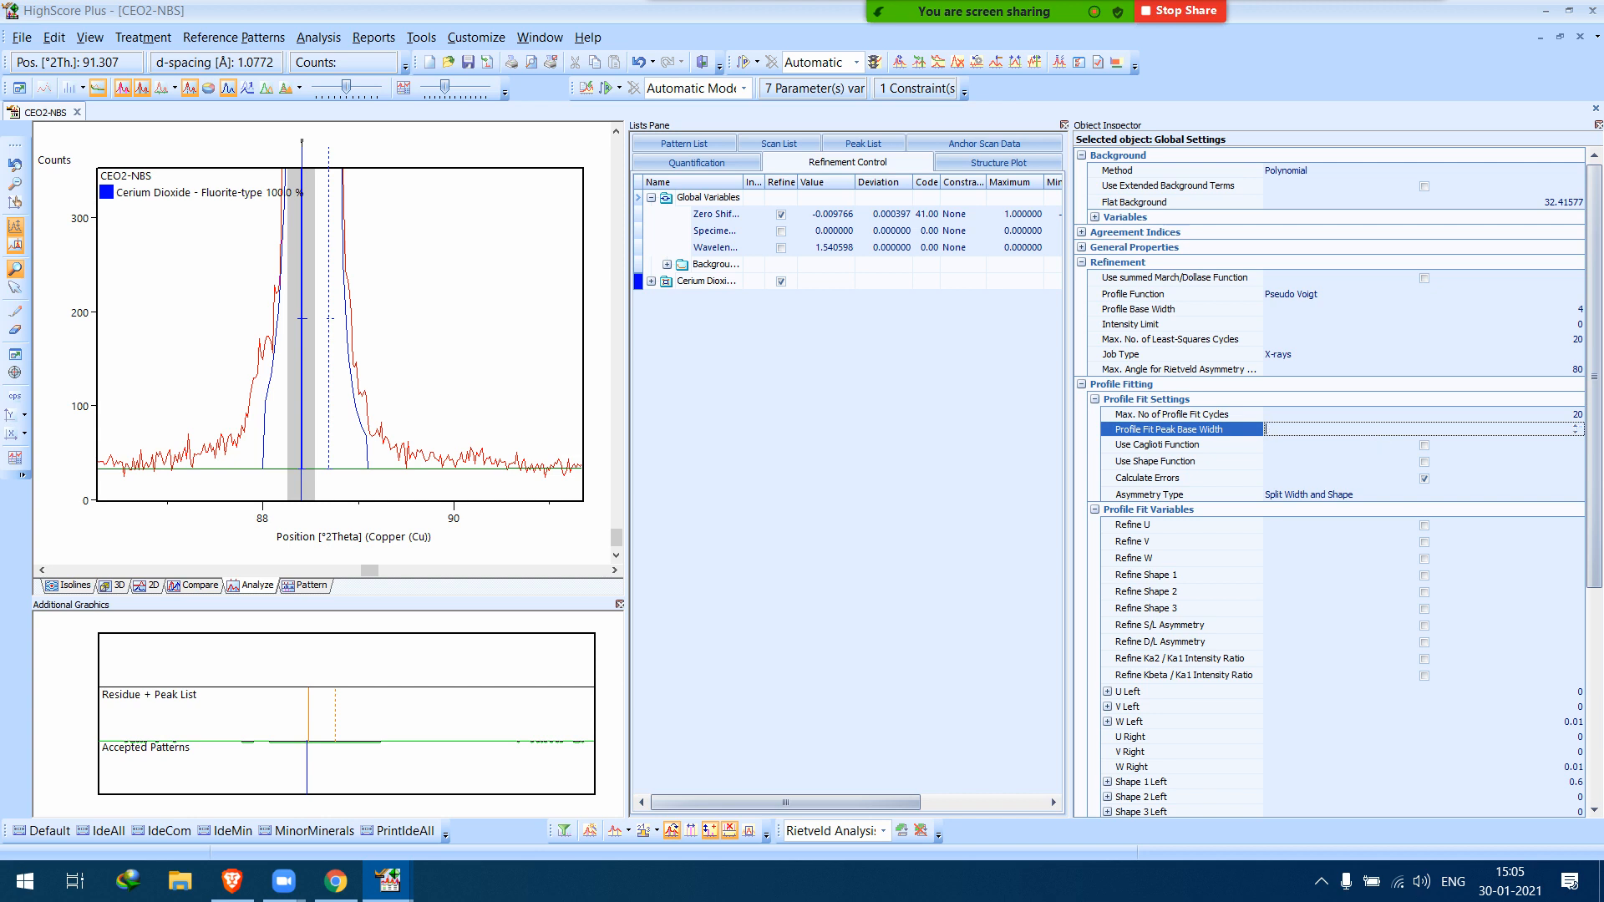
key(Return)
Compare the calculated and measured peak tails at the peaks near 95° and 88° 2Theta.
double_click(489, 381)
drag(316, 501, 465, 533)
drag(269, 443, 476, 519)
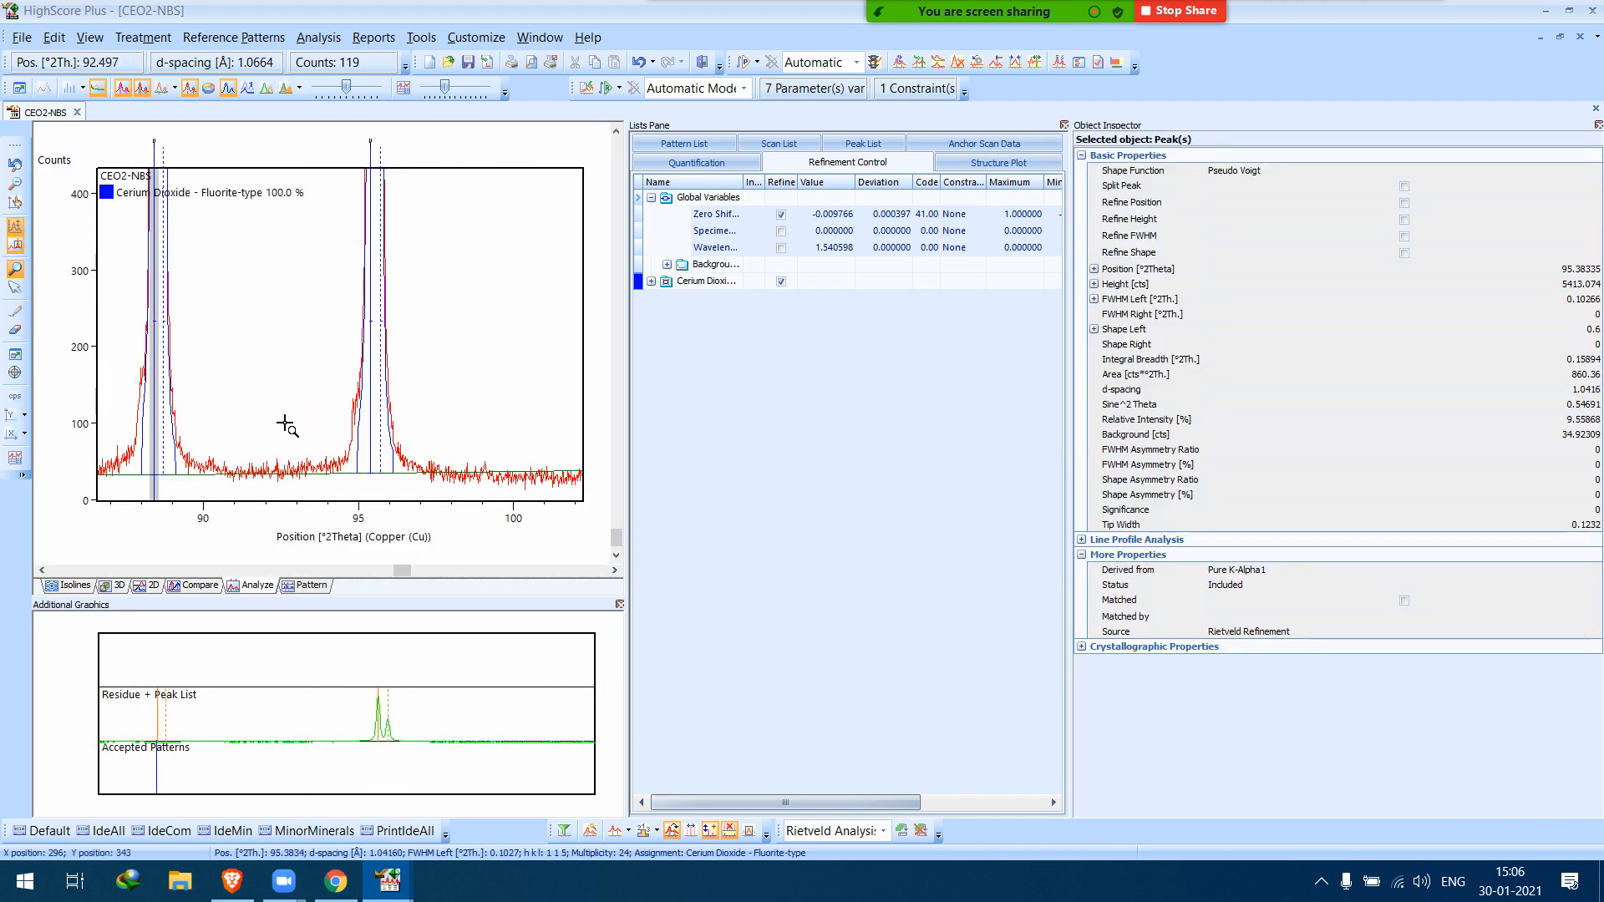
drag(289, 416, 537, 503)
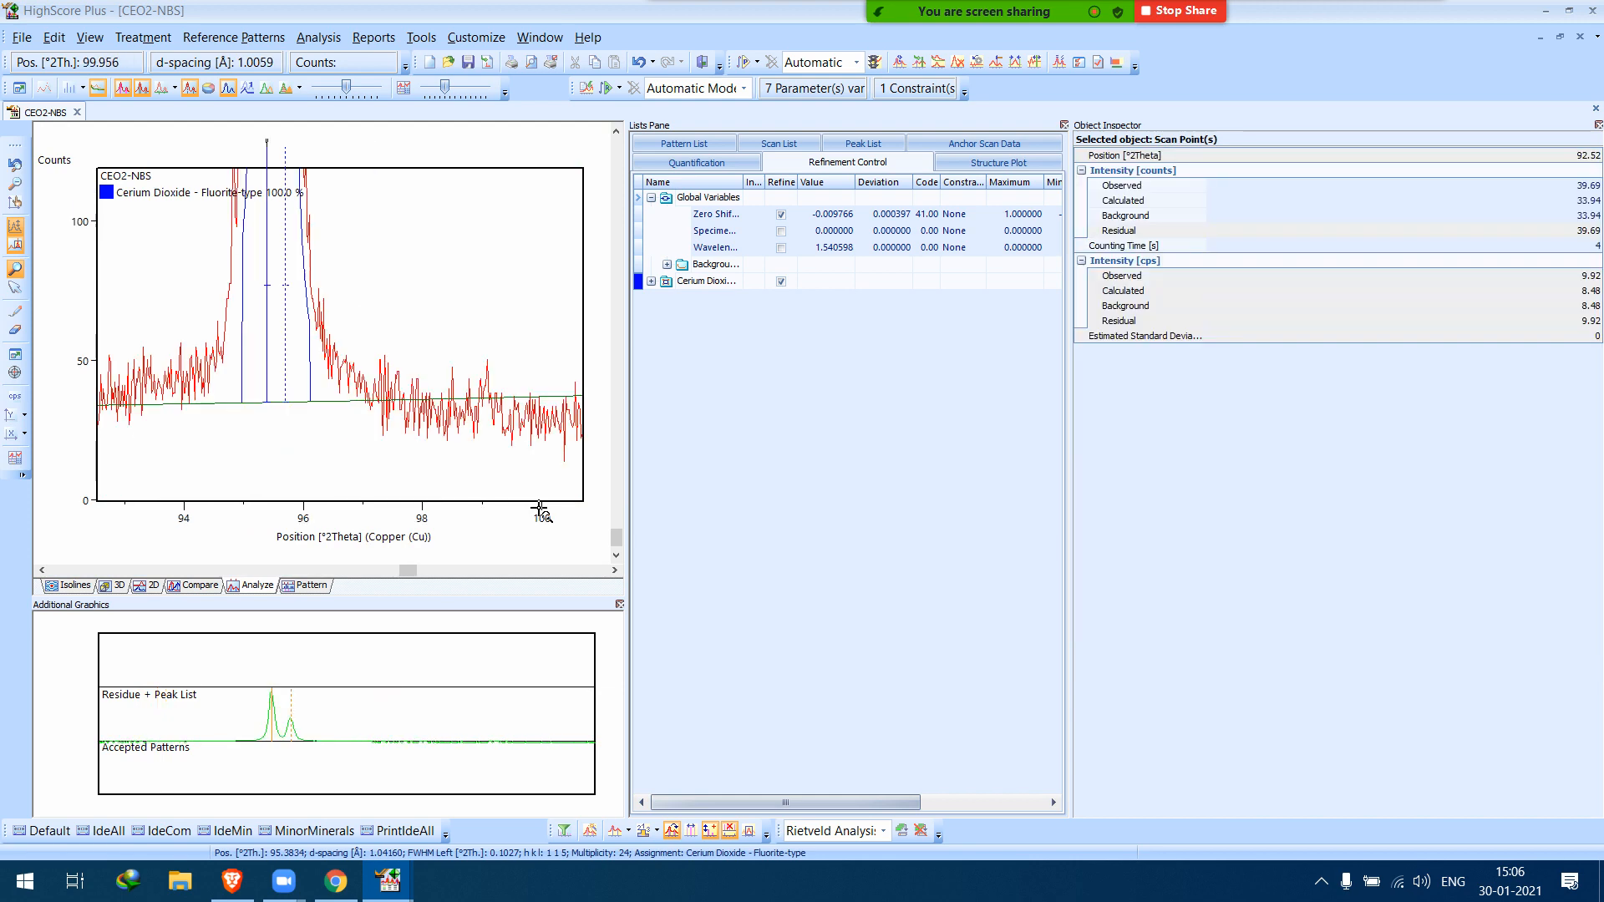
double_click(437, 374)
drag(309, 484, 395, 527)
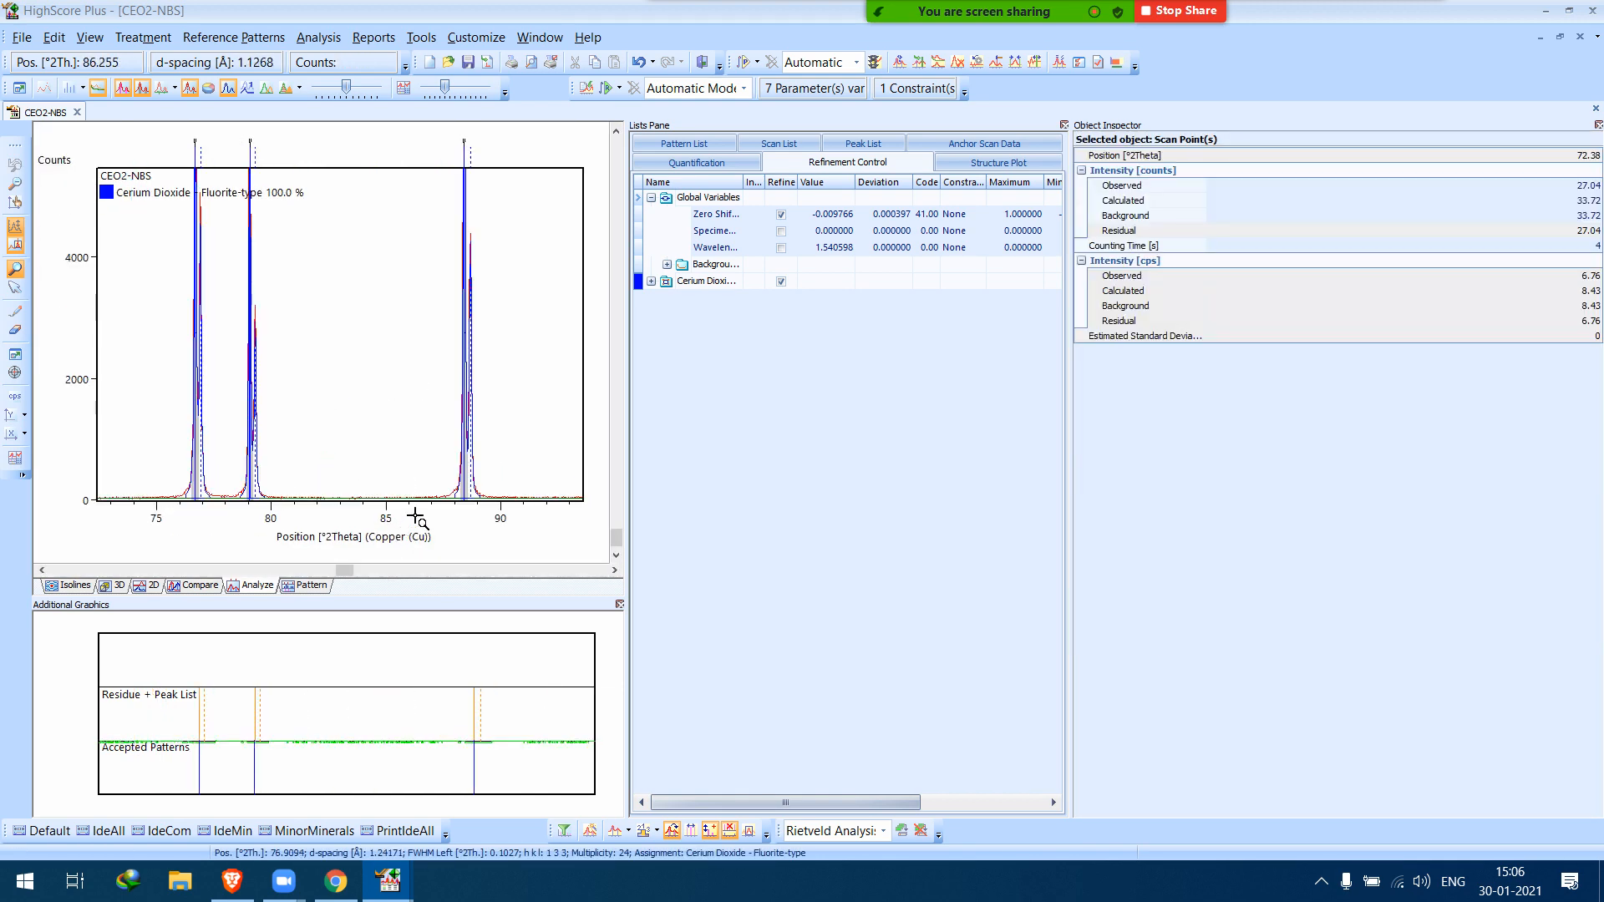
drag(372, 472, 556, 538)
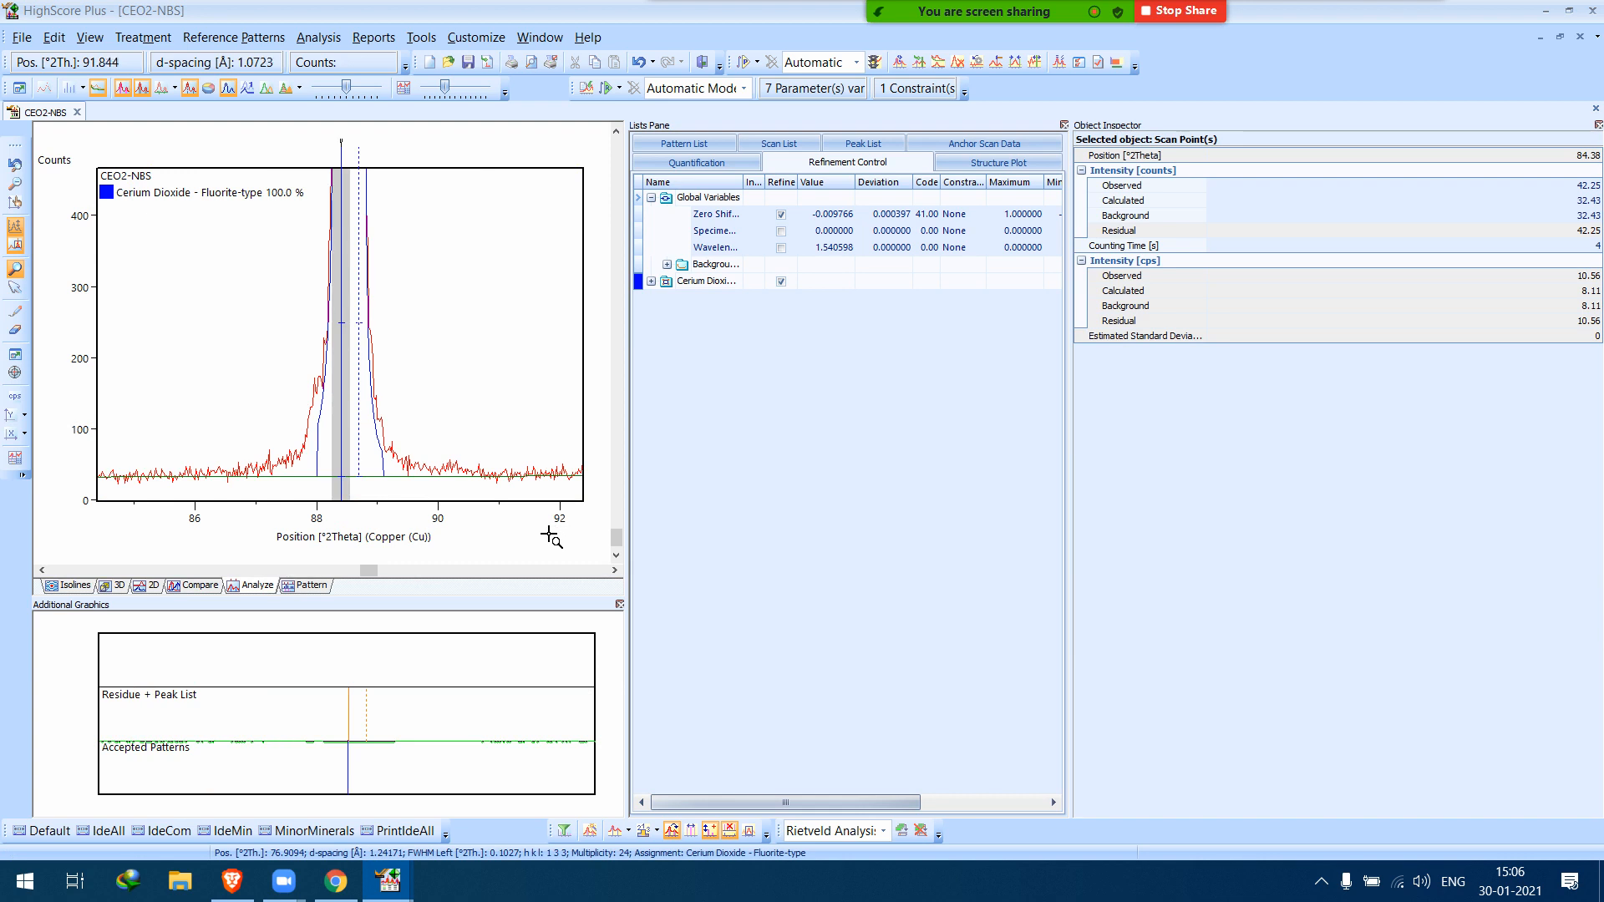
Set the Profile Fit Peak Base Width in the global settings to 50.
click(706, 200)
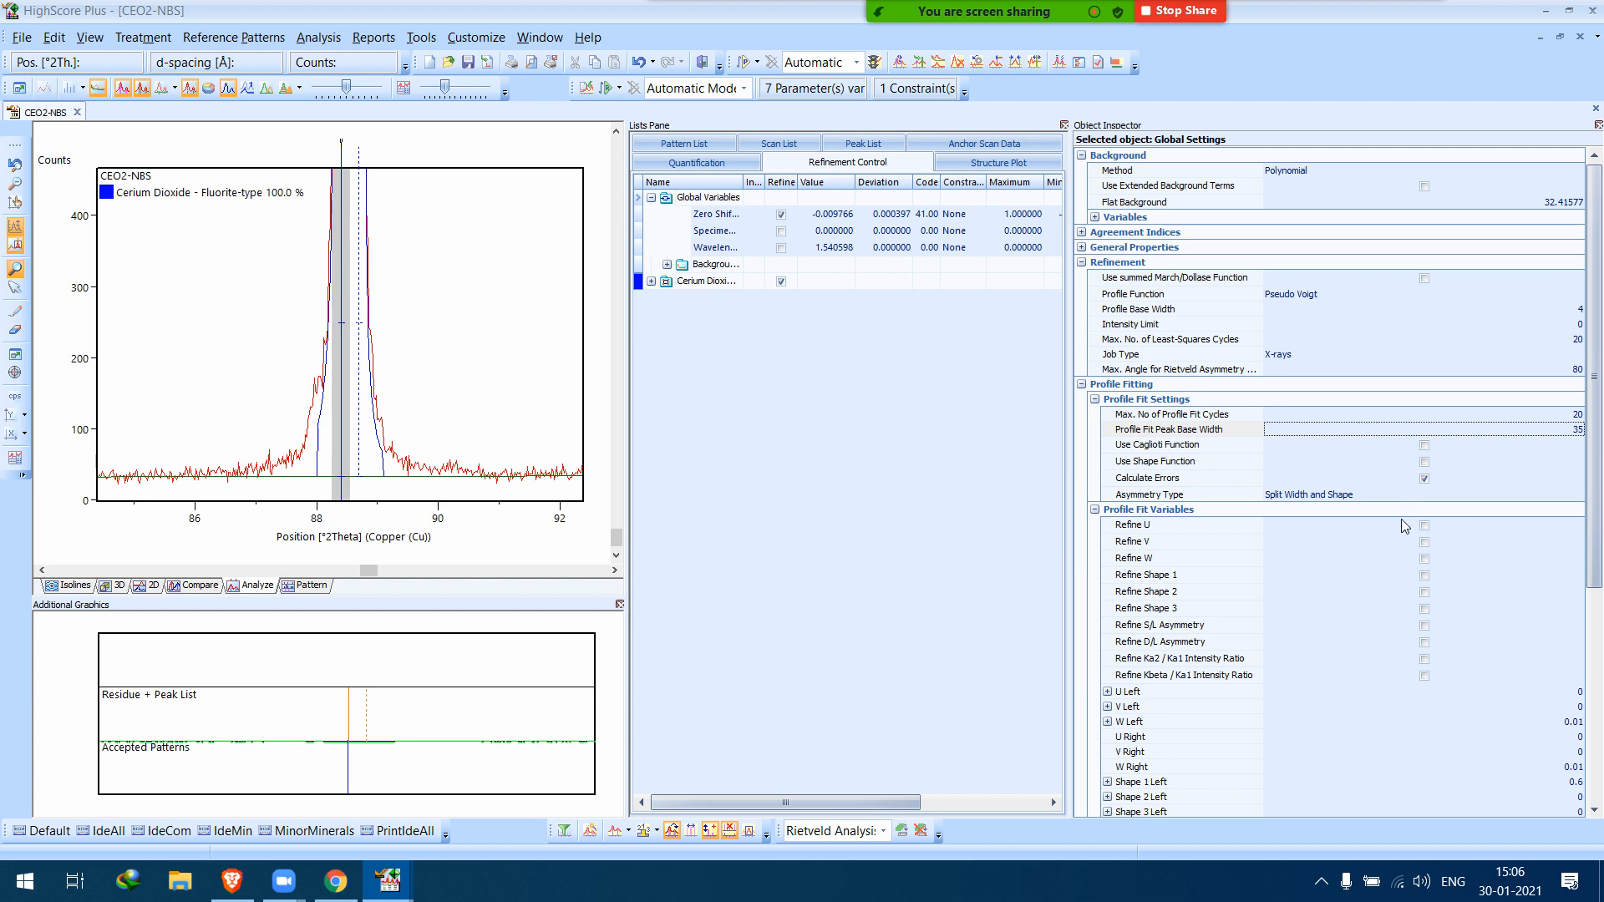
drag(1595, 549, 1593, 775)
scroll(1271, 492, up, 6)
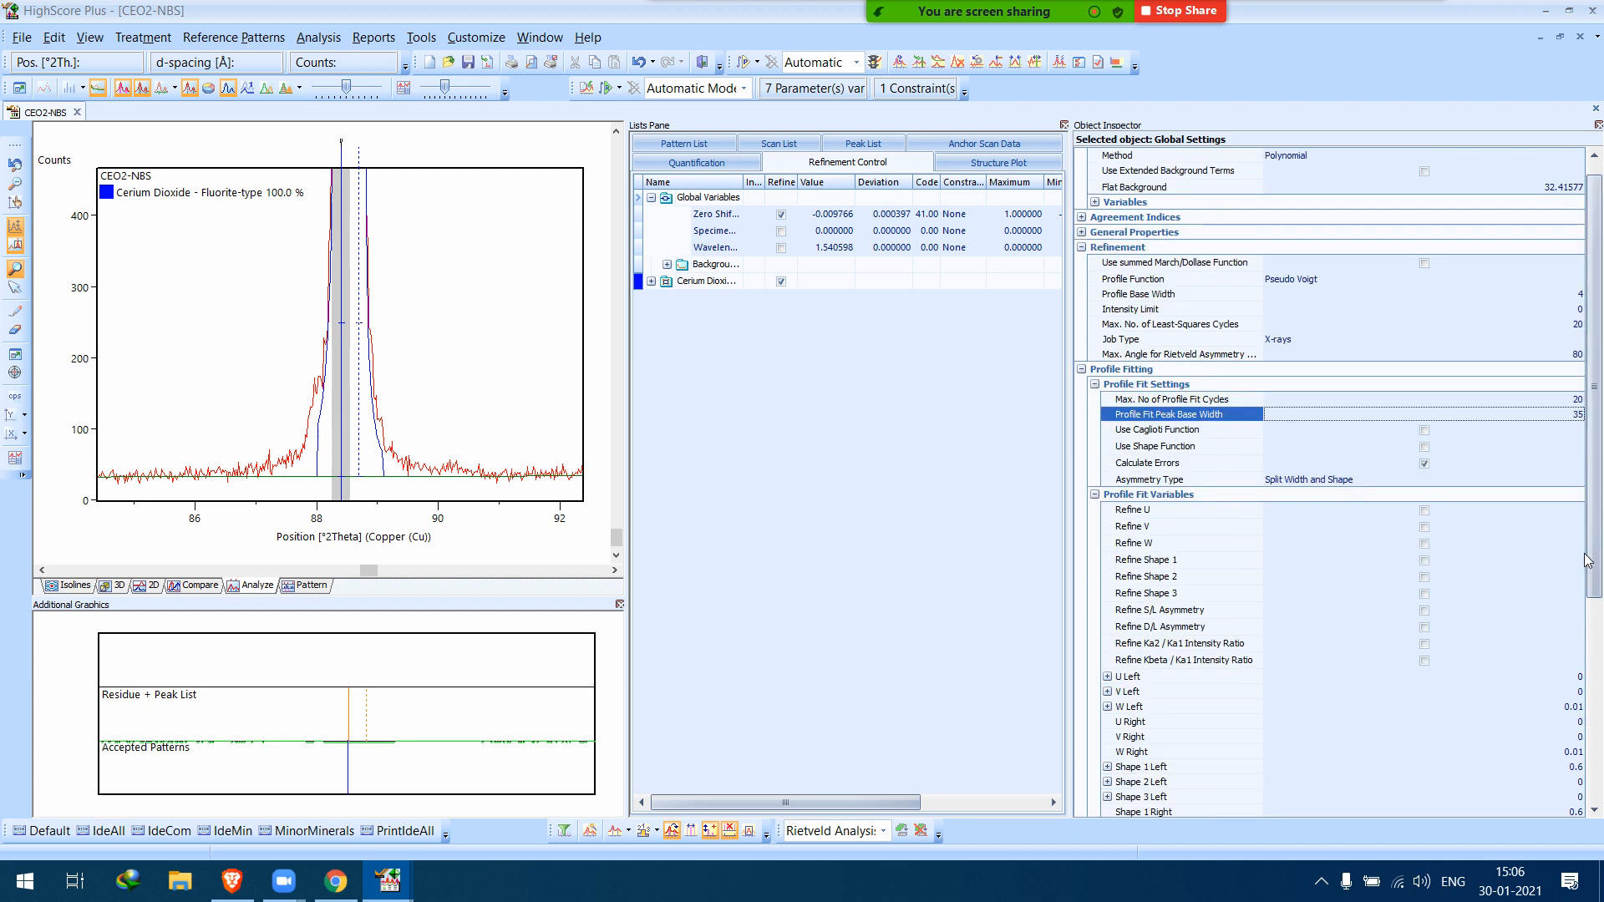
click(1503, 414)
text(50)
key(Return)
Check the properties of the peaks near 88° against the global settings and rerun the Rietveld refinement.
click(404, 448)
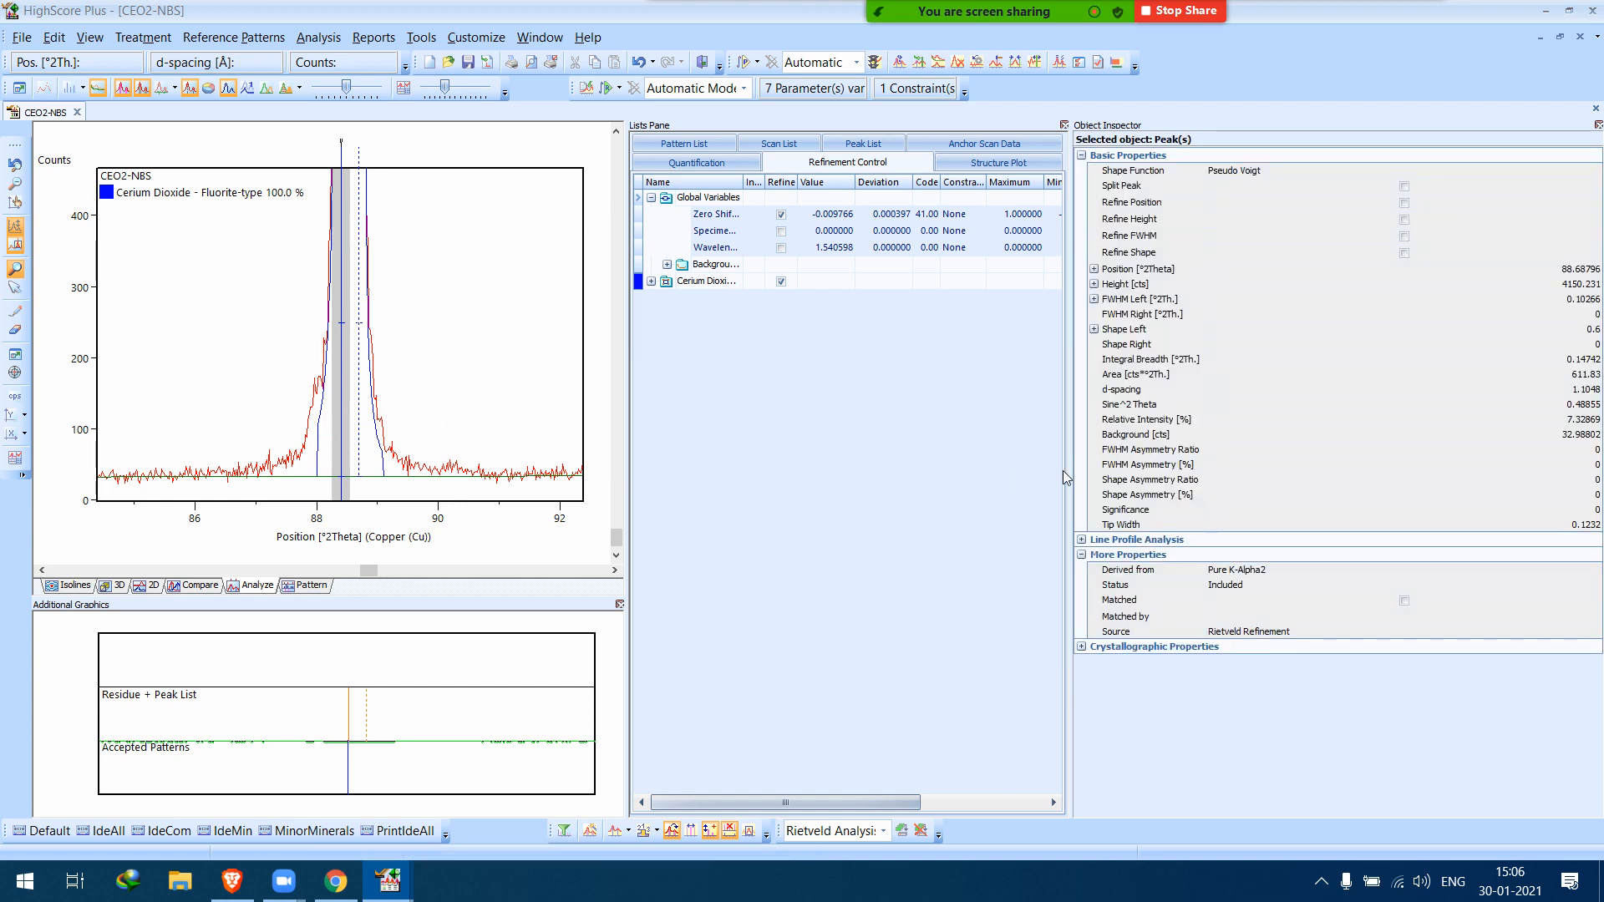
click(724, 198)
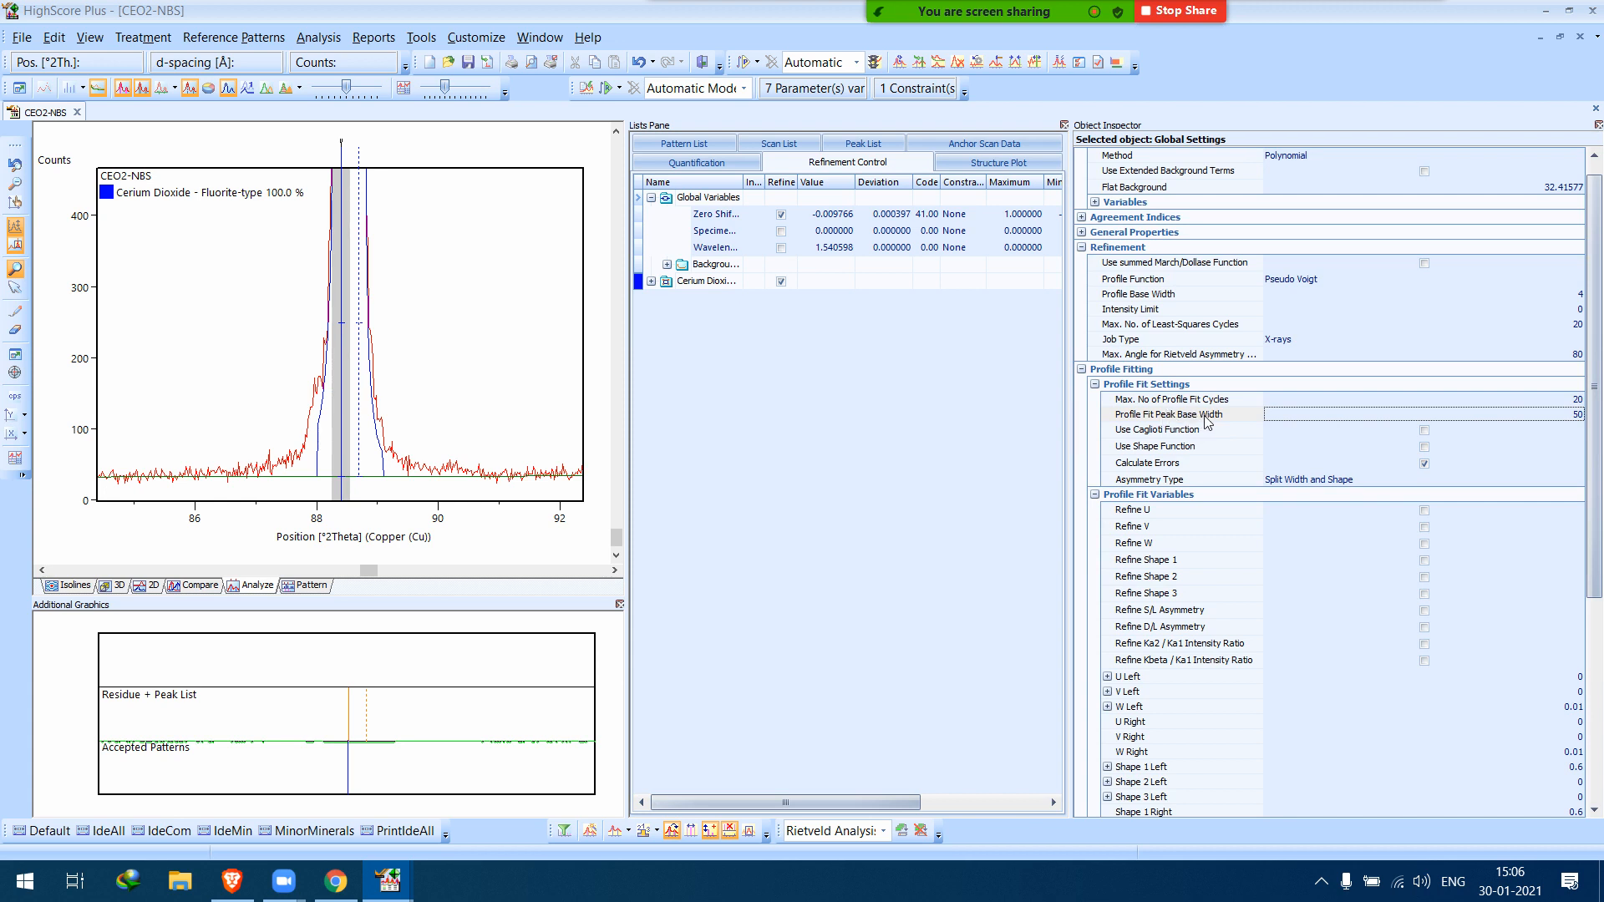
click(341, 471)
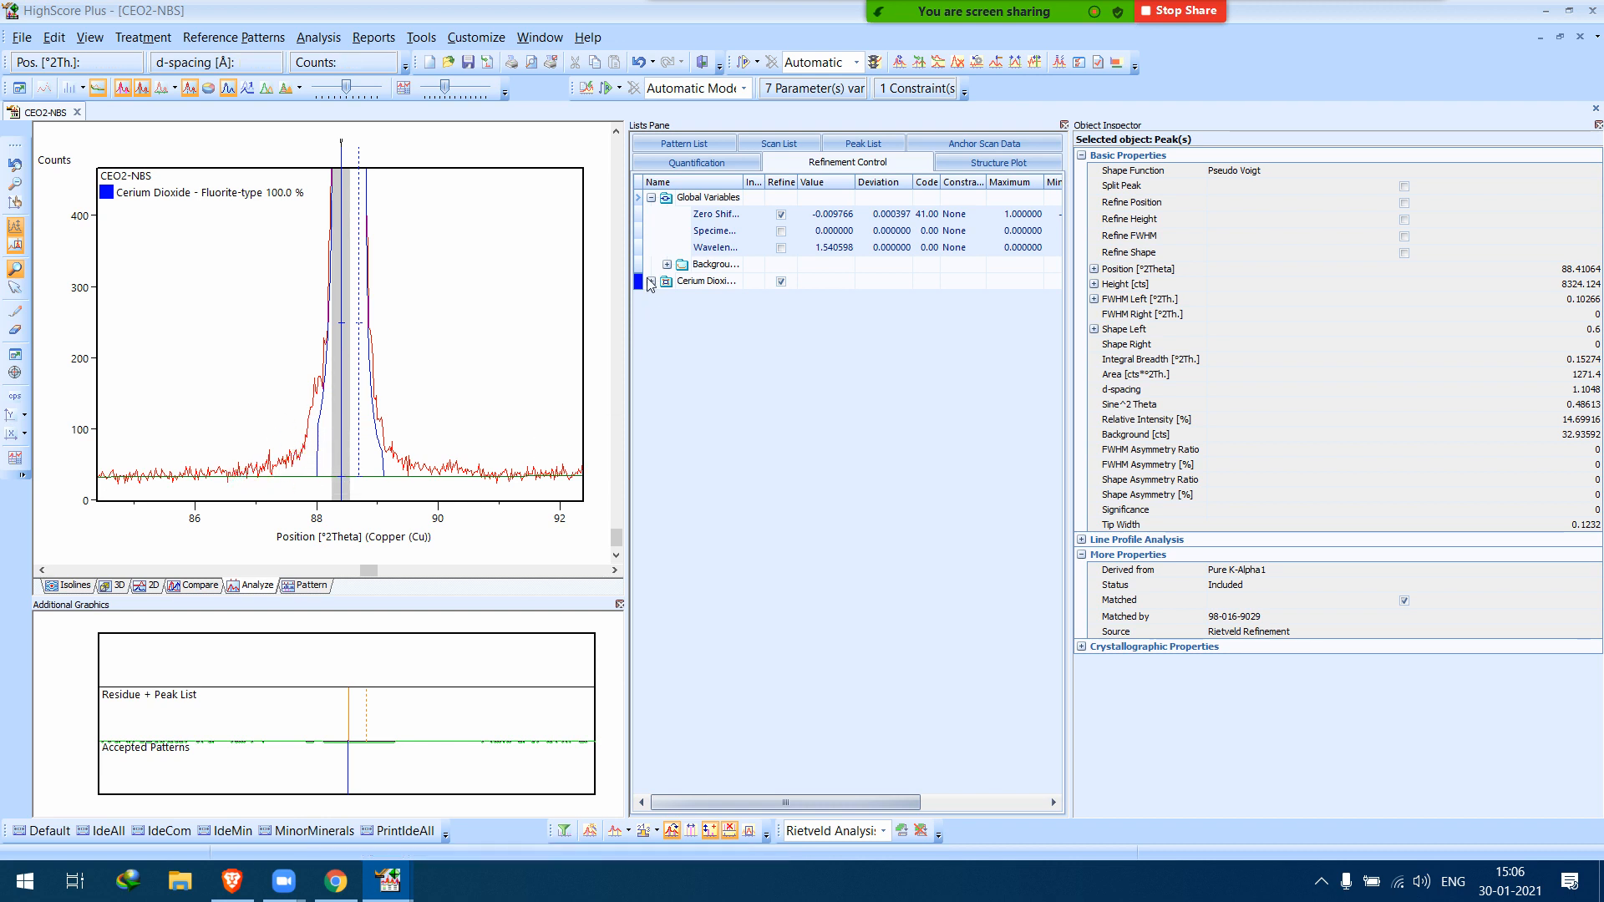
click(705, 199)
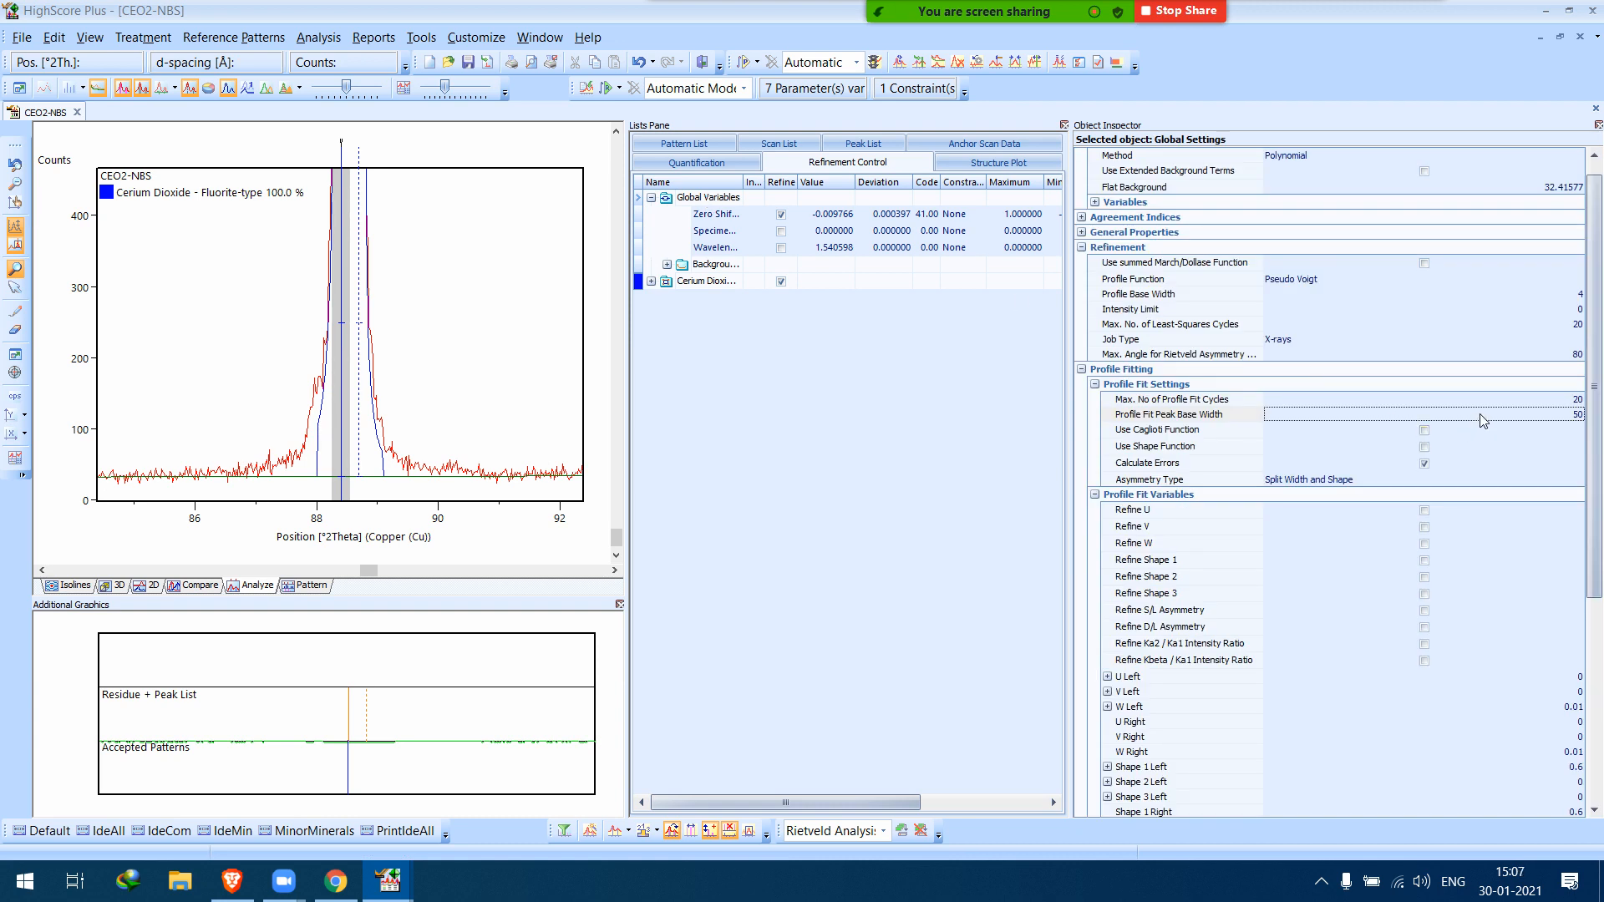
click(607, 89)
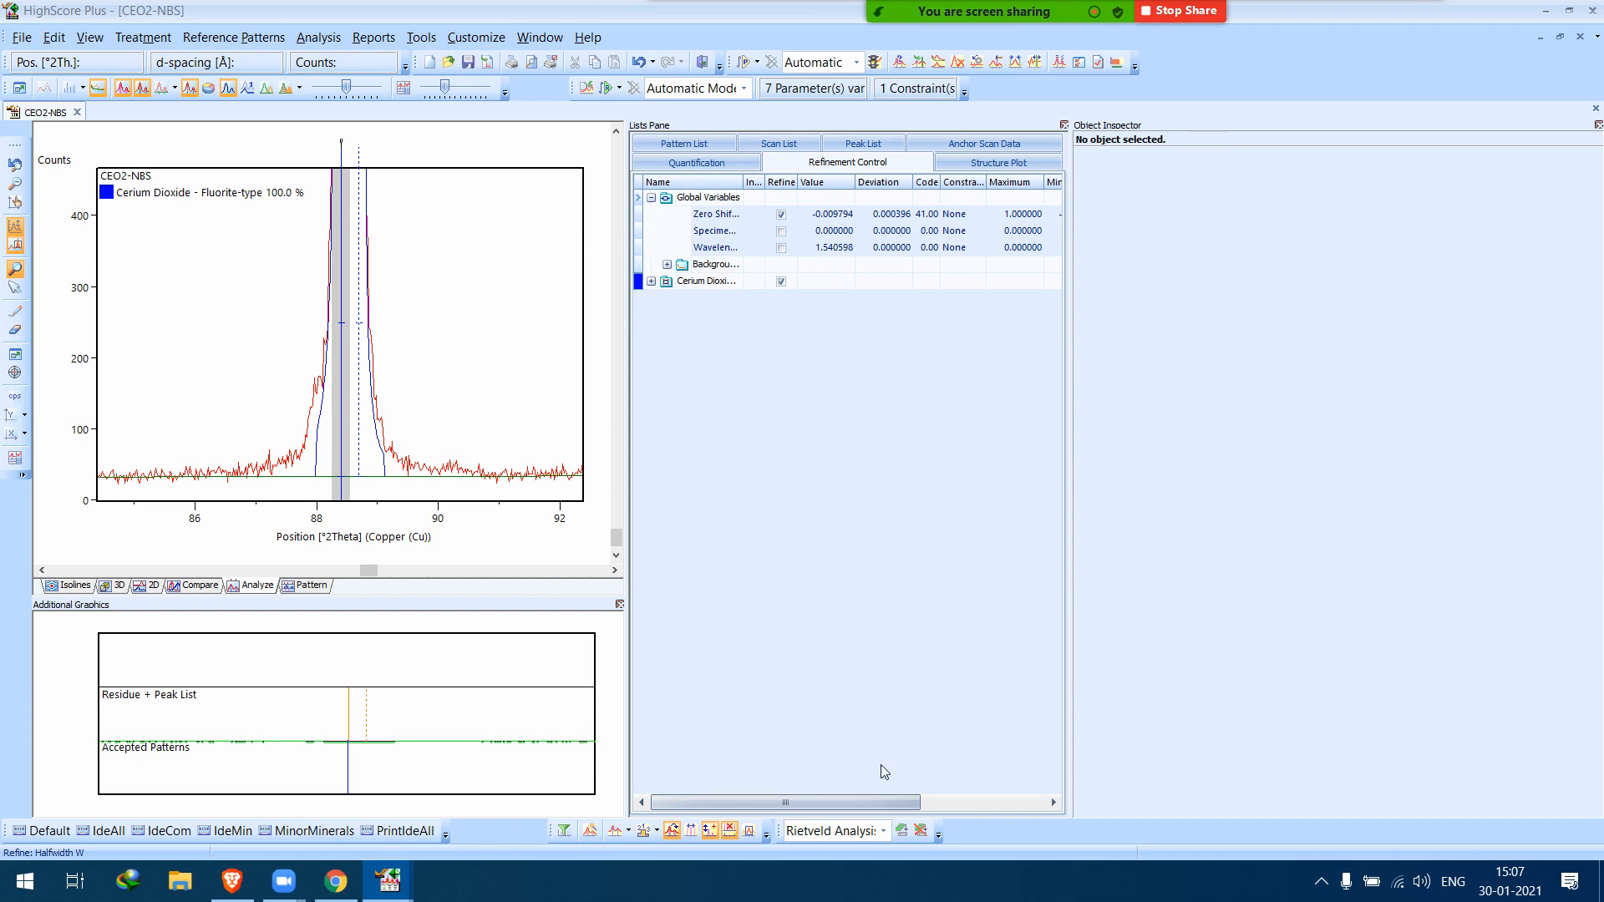
click(884, 832)
click(848, 711)
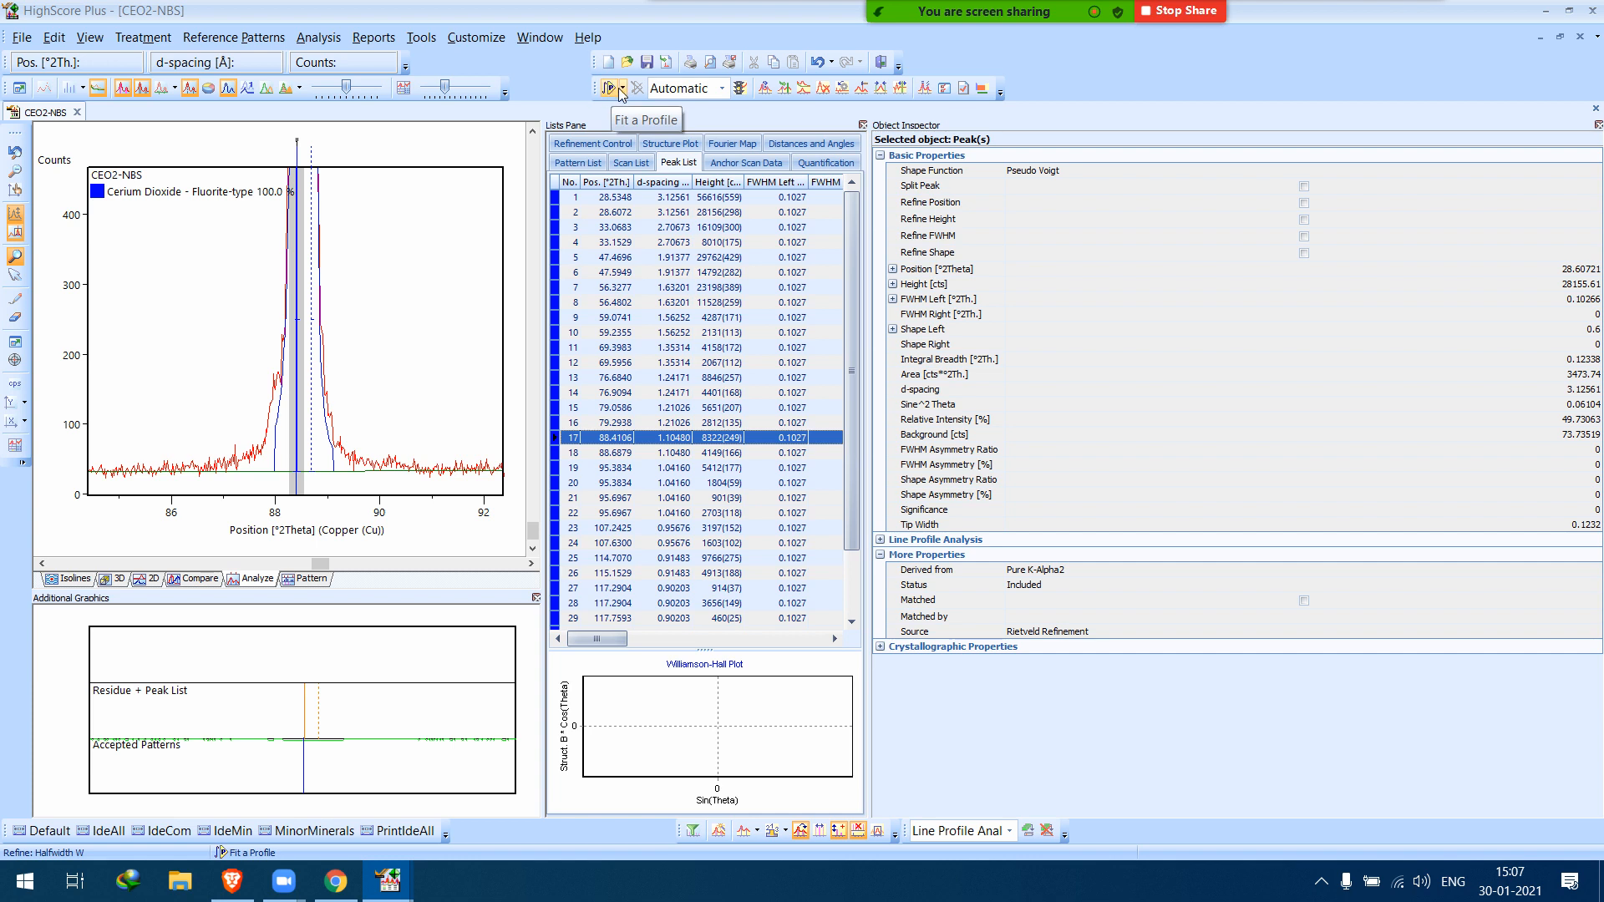
click(1008, 836)
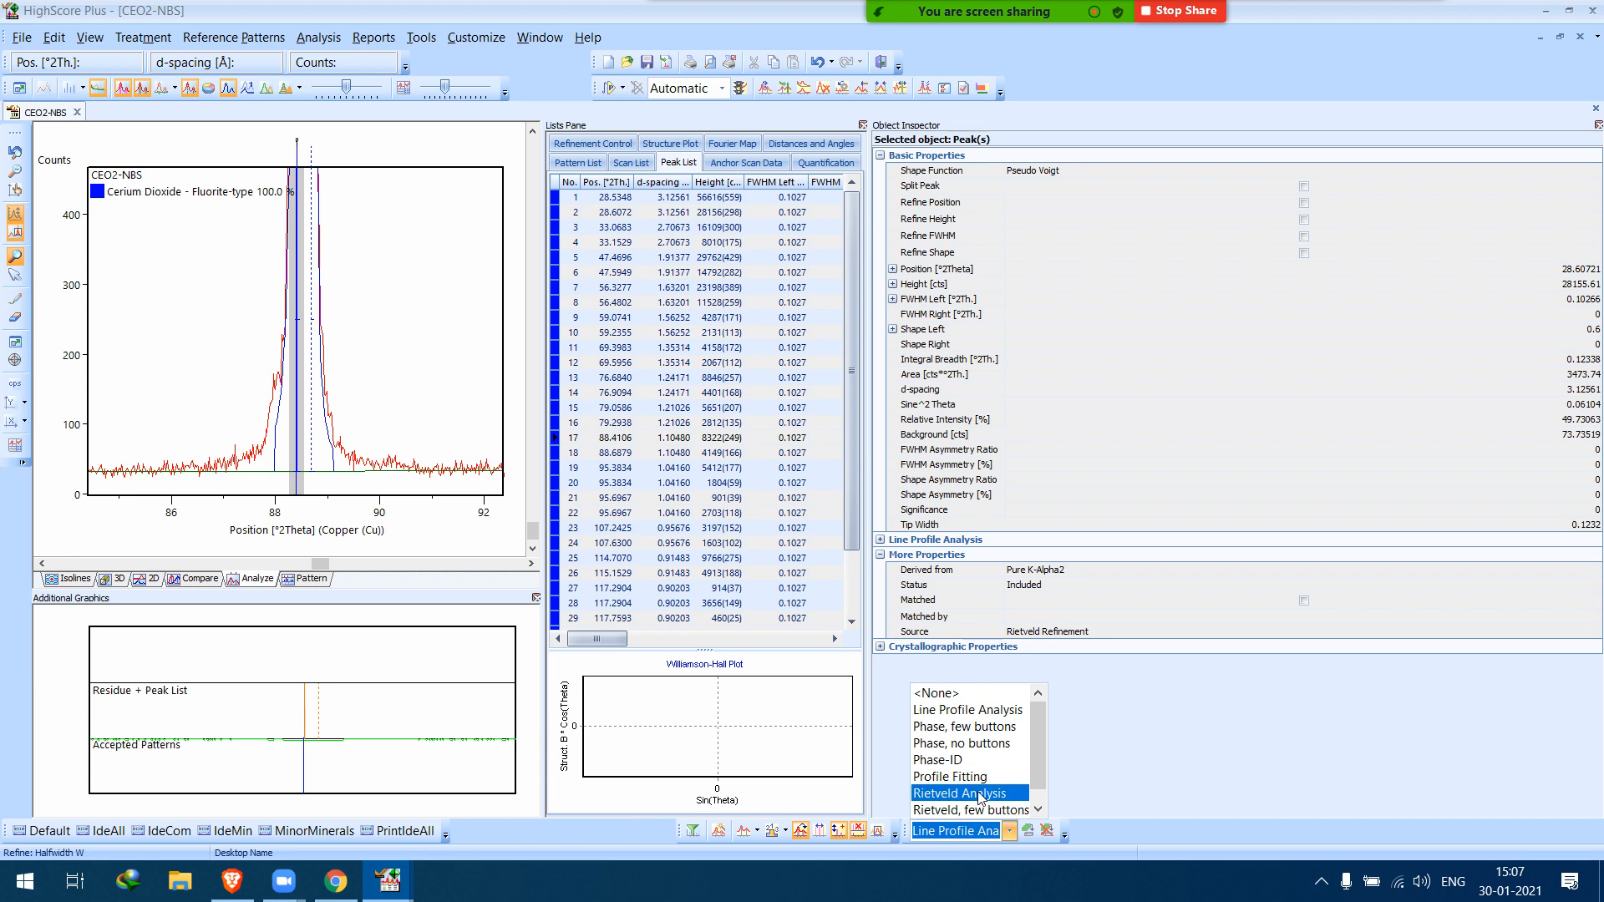
click(981, 797)
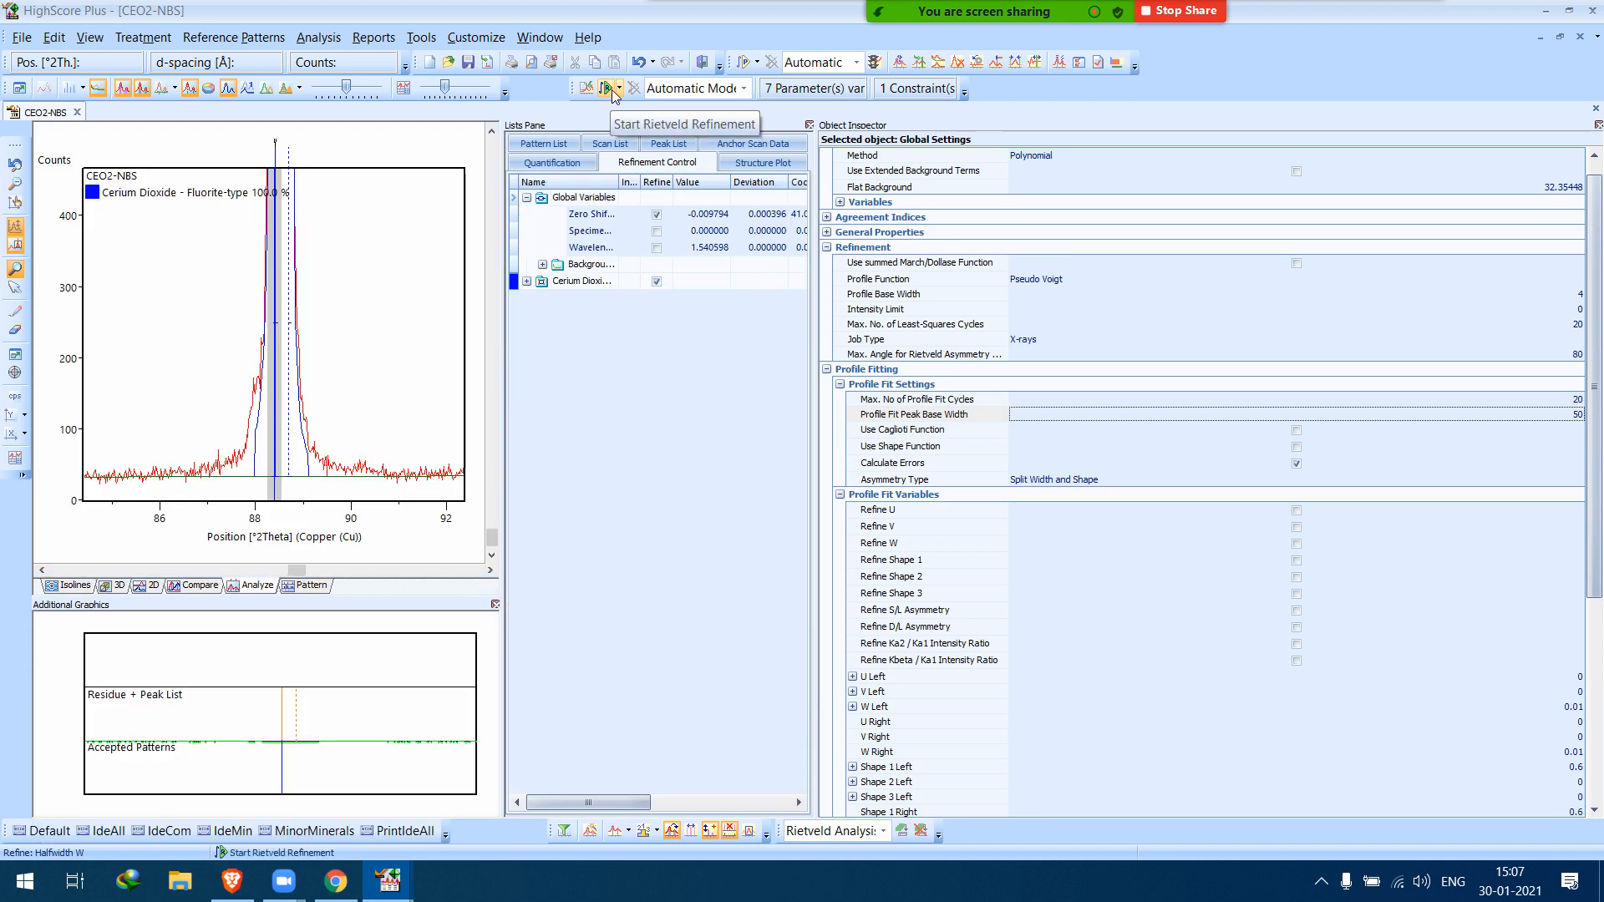
Start the Rietveld refinement once more on the Rietveld Analysis desktop.
click(612, 92)
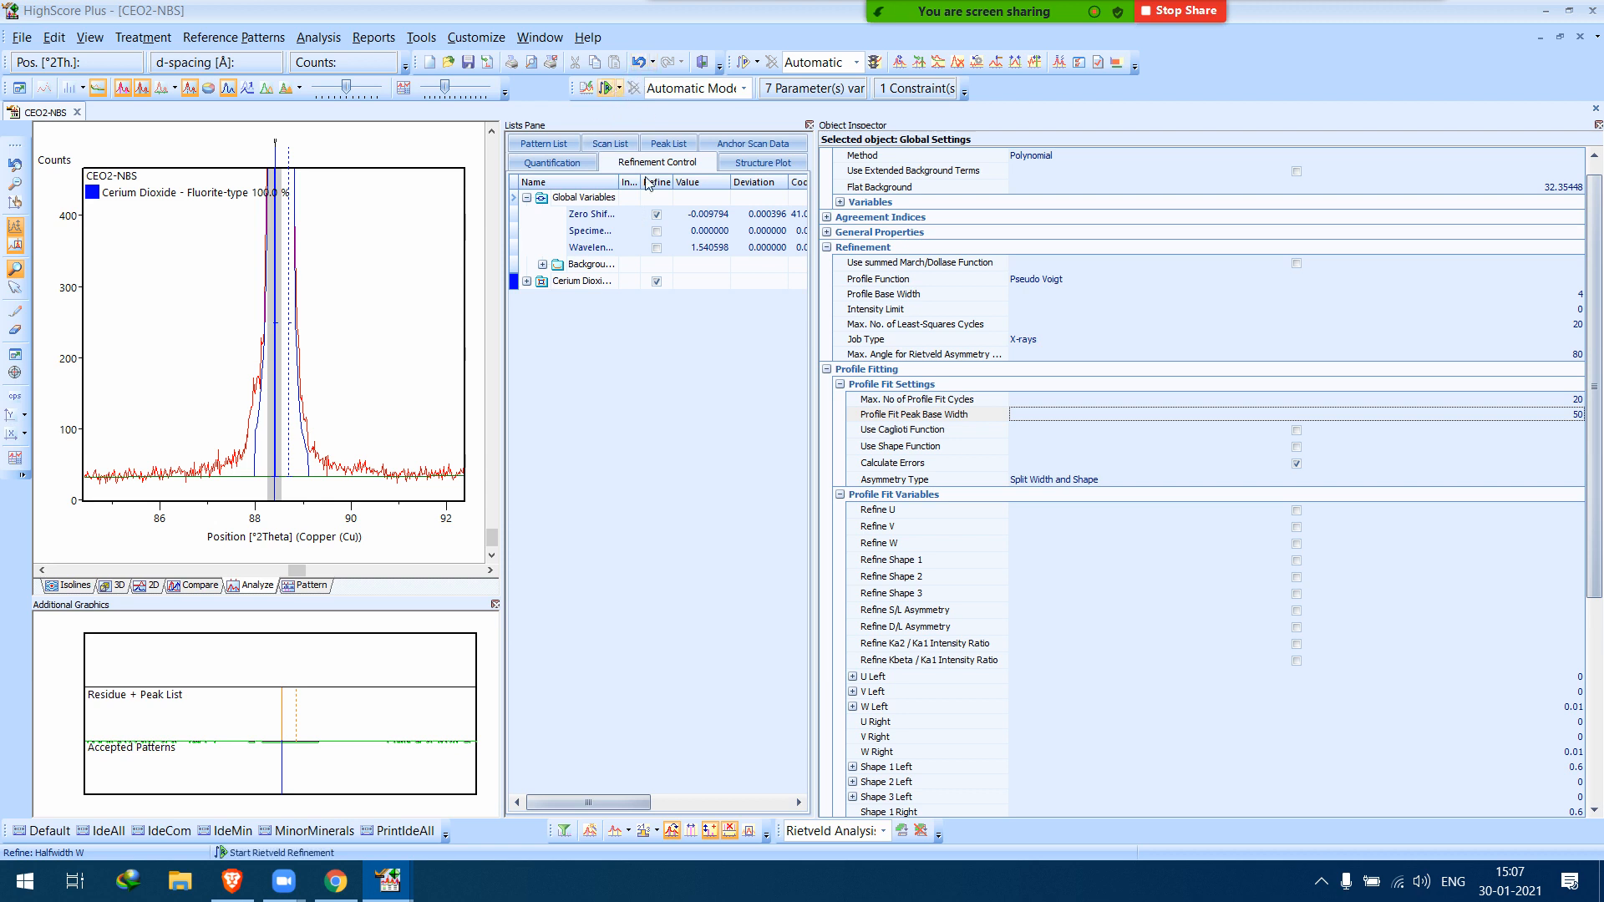
Switch to the Line Profile Analysis desktop and open the refinement's global settings.
click(883, 832)
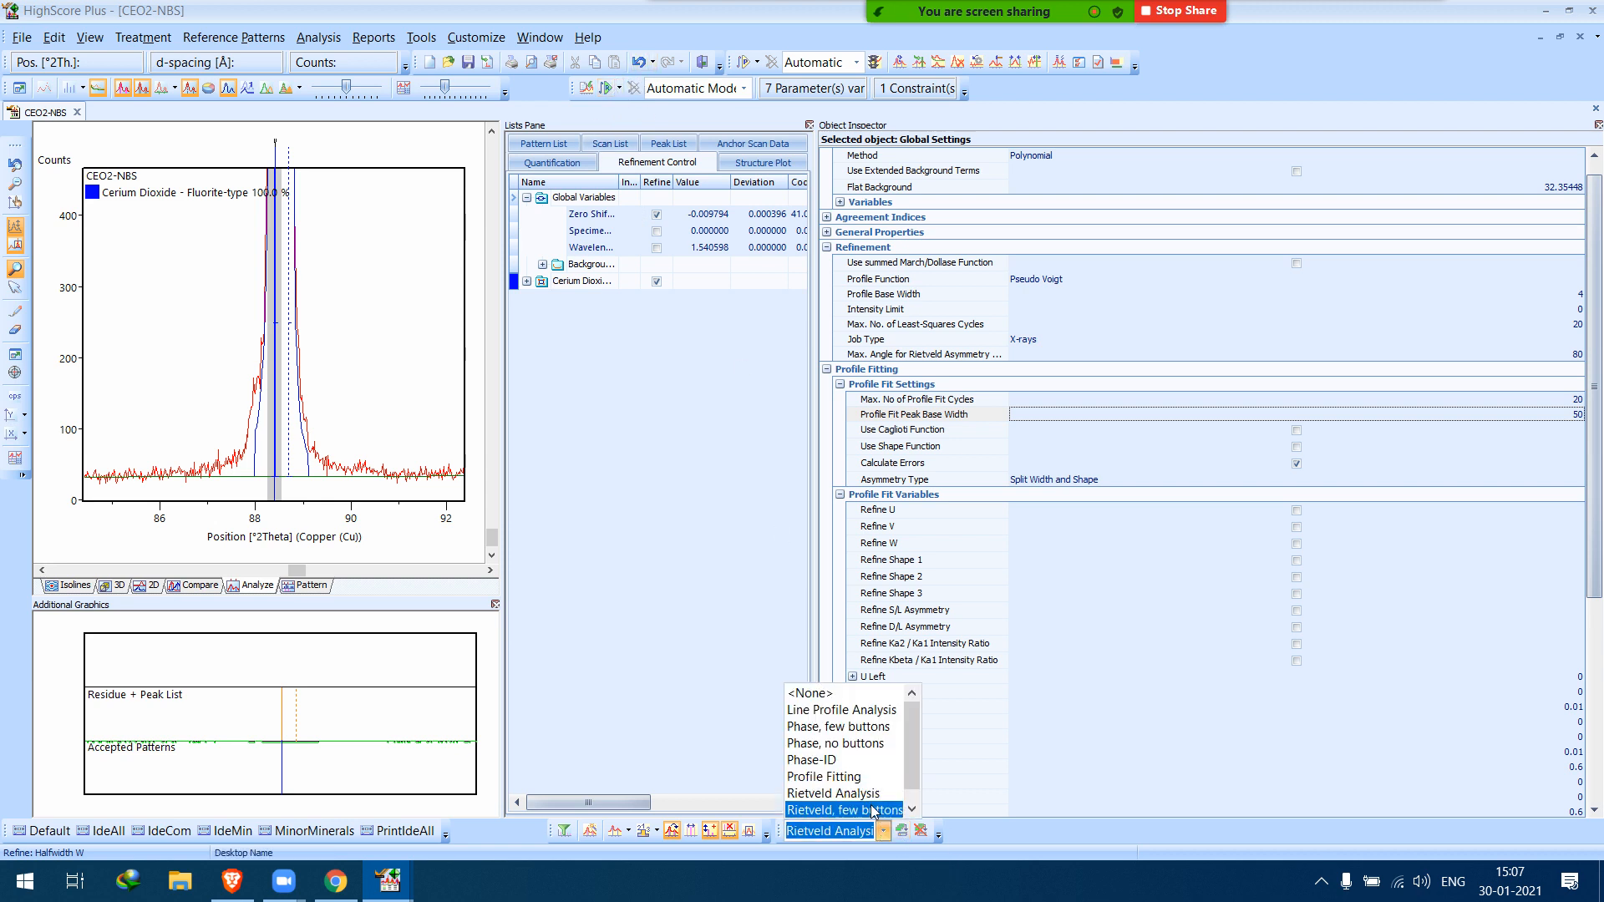
click(854, 712)
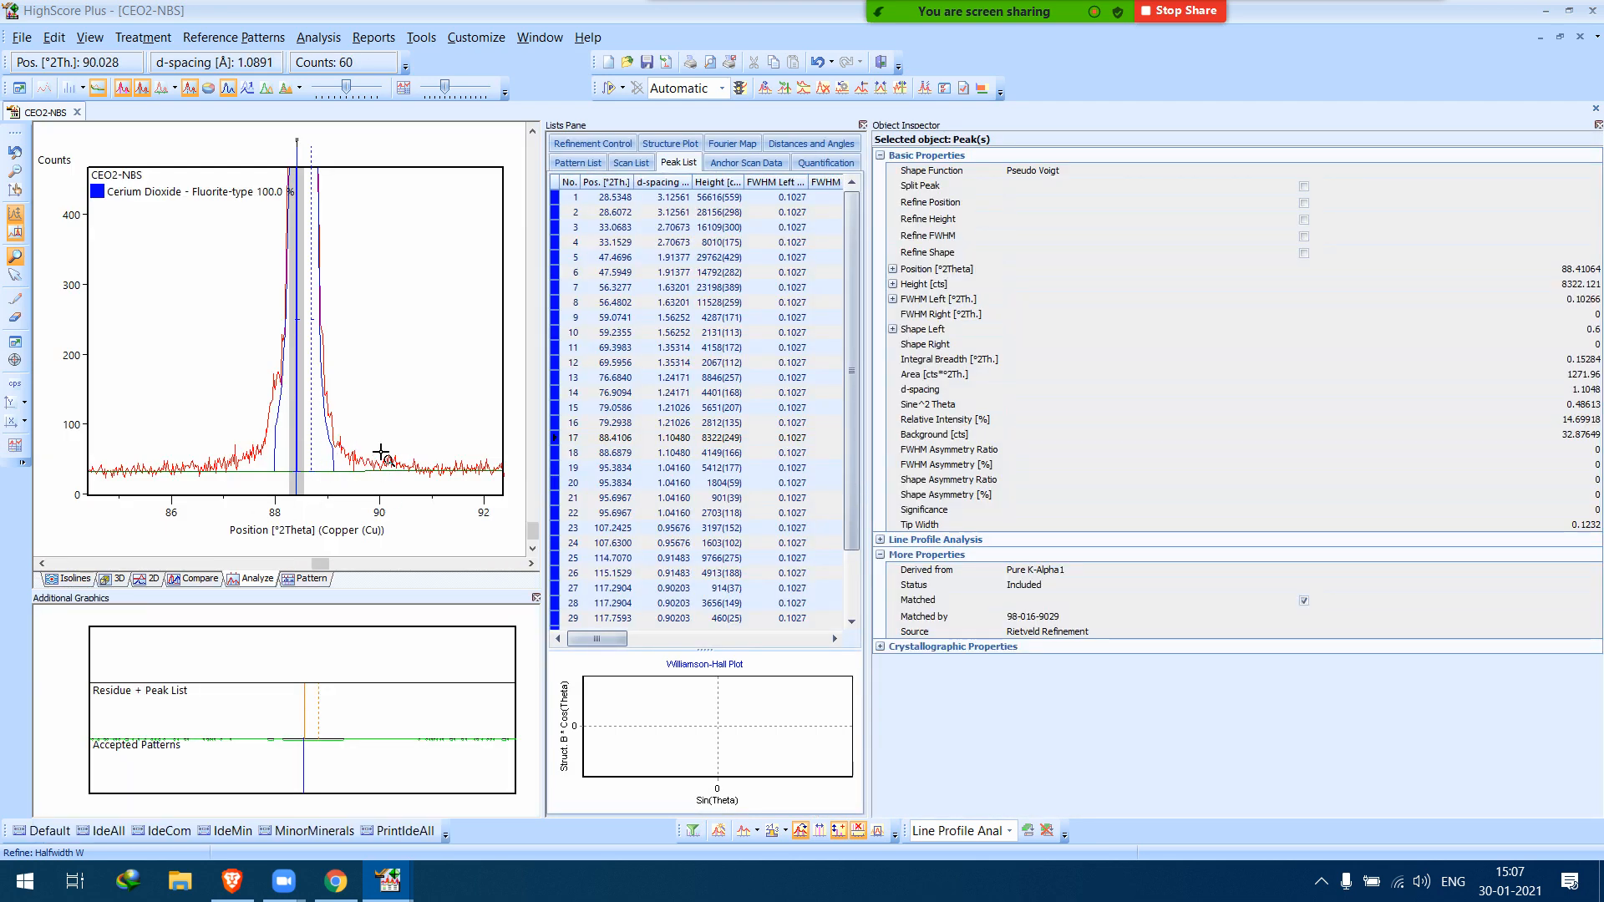
click(623, 145)
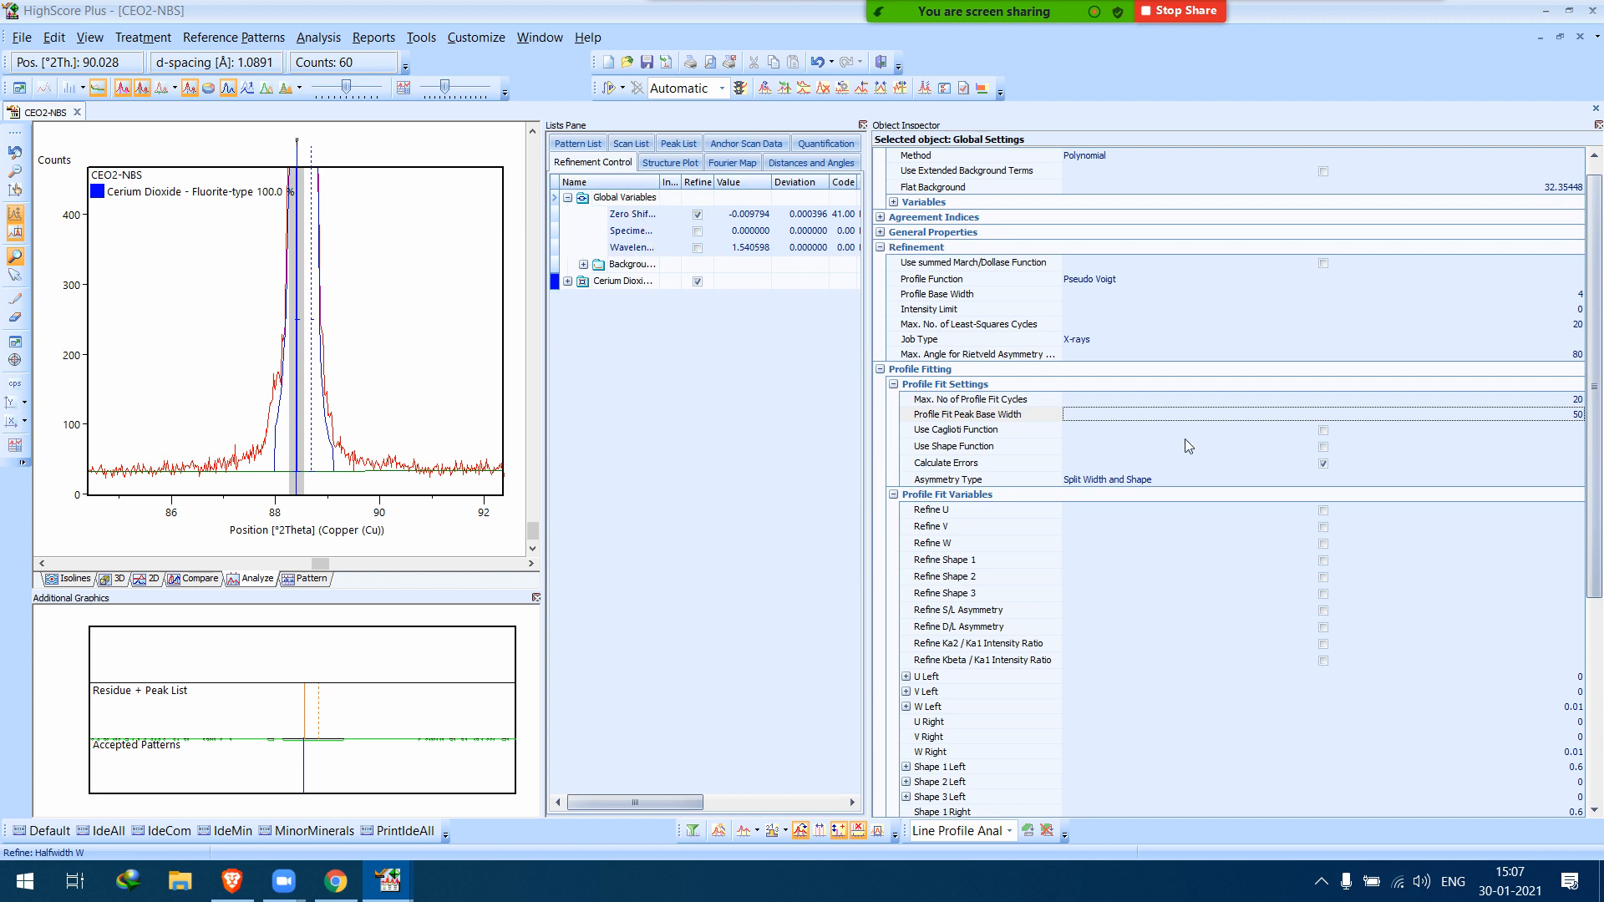
Set the Profile Fit Peak Base Width to 20 and the Asymmetry Type to Finger, Cox, Jephcoat.
click(1487, 414)
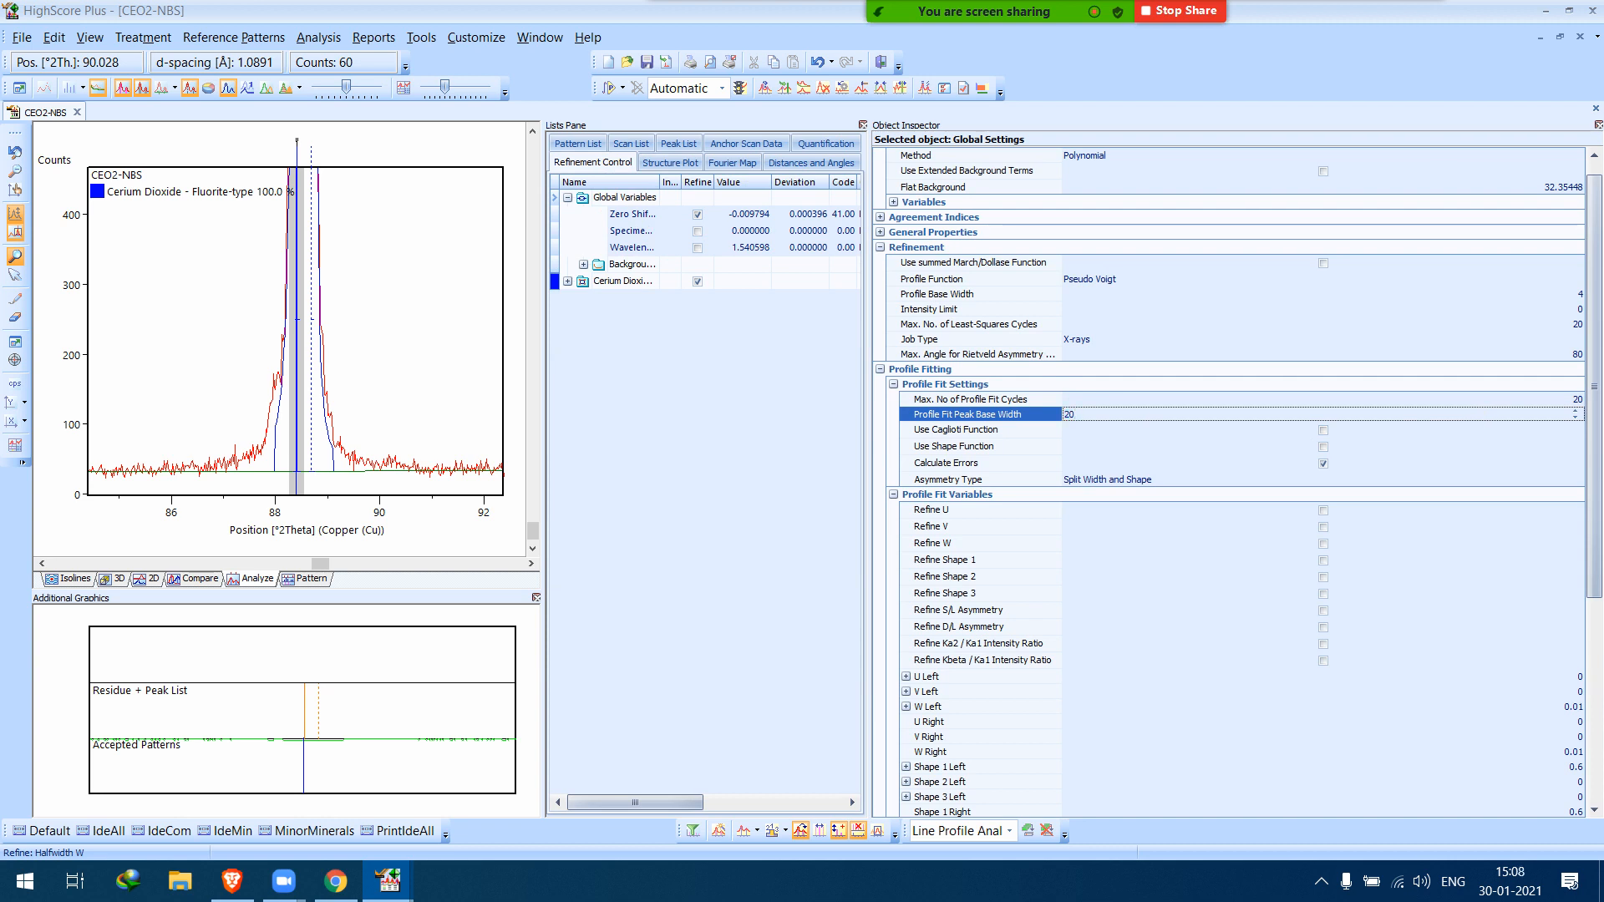
key(Return)
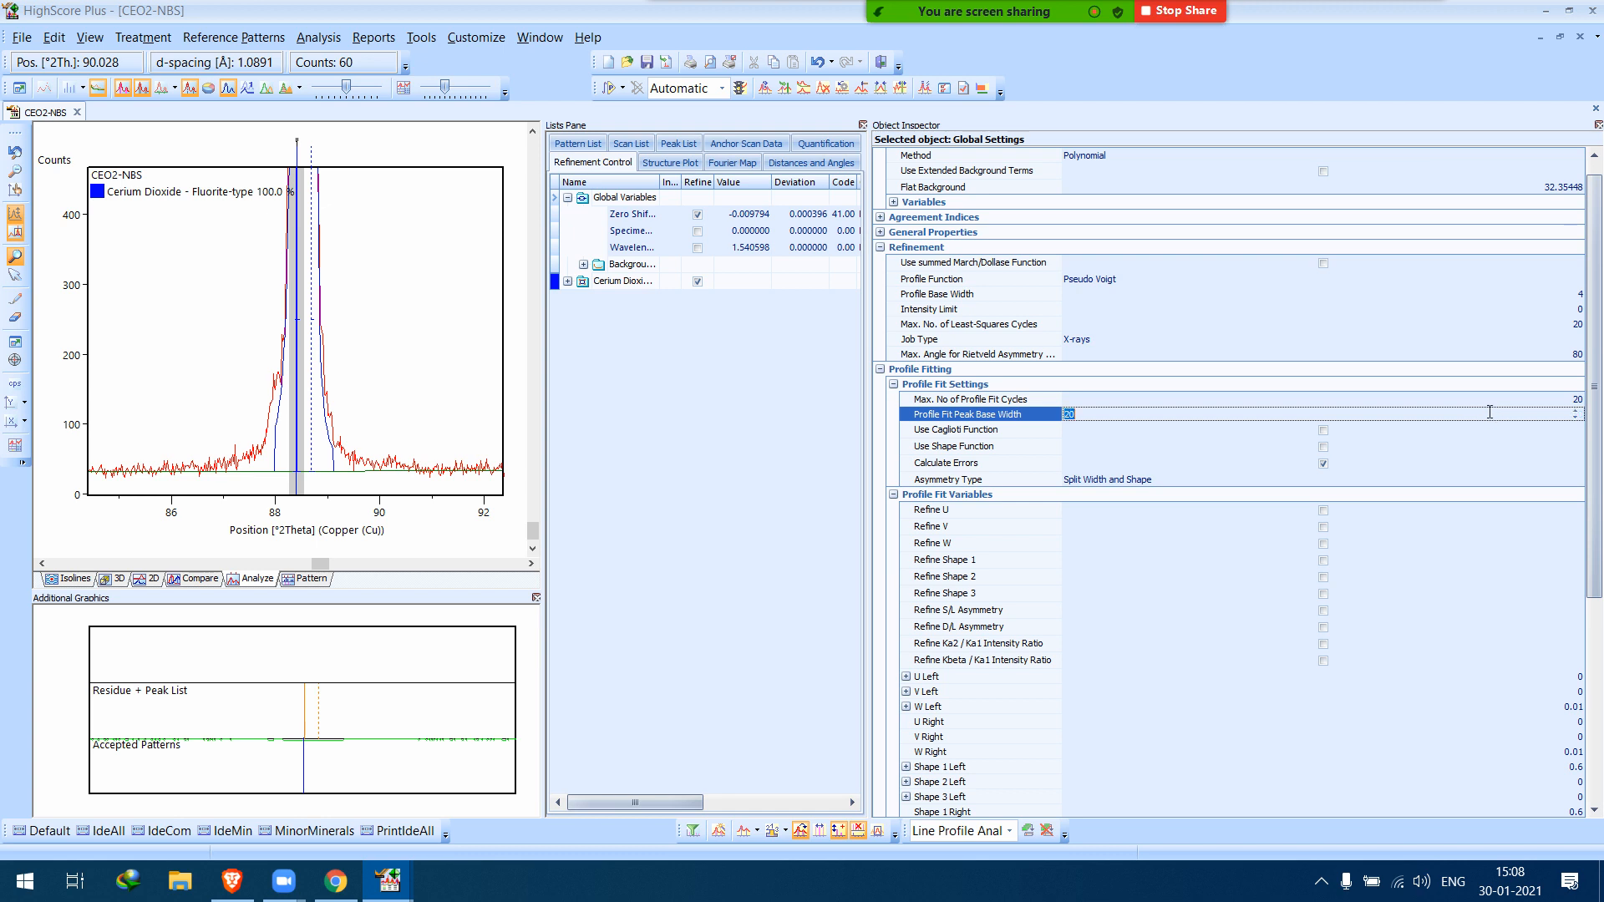
click(1166, 481)
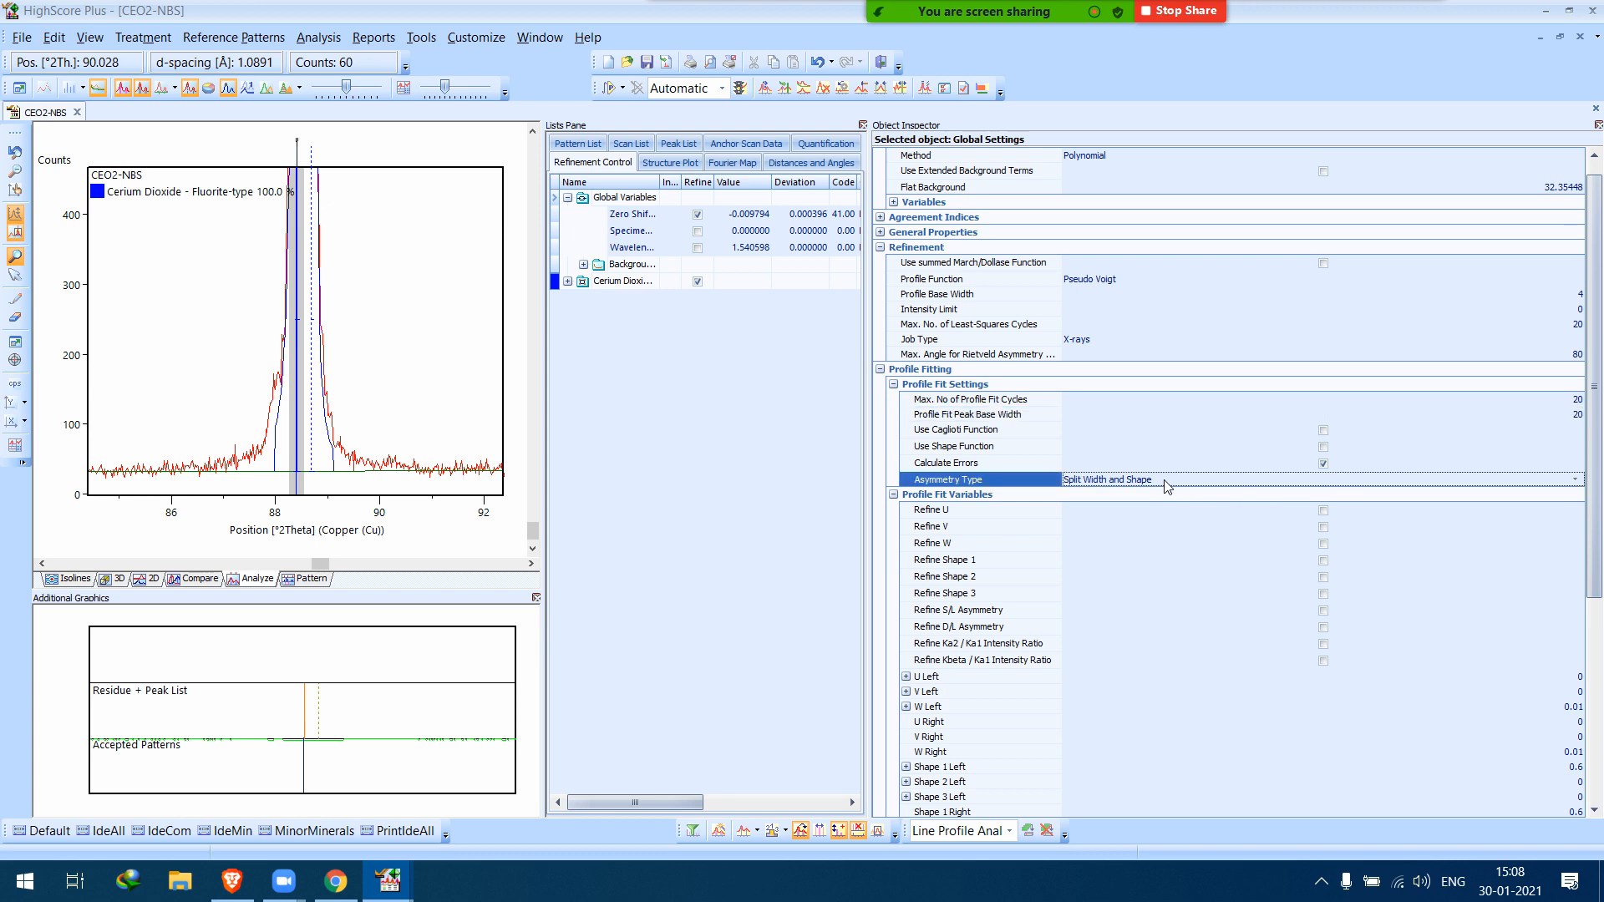
scroll(1138, 604, down, 1)
drag(1593, 552, 1602, 672)
click(1597, 680)
click(1598, 716)
drag(1598, 717, 1599, 564)
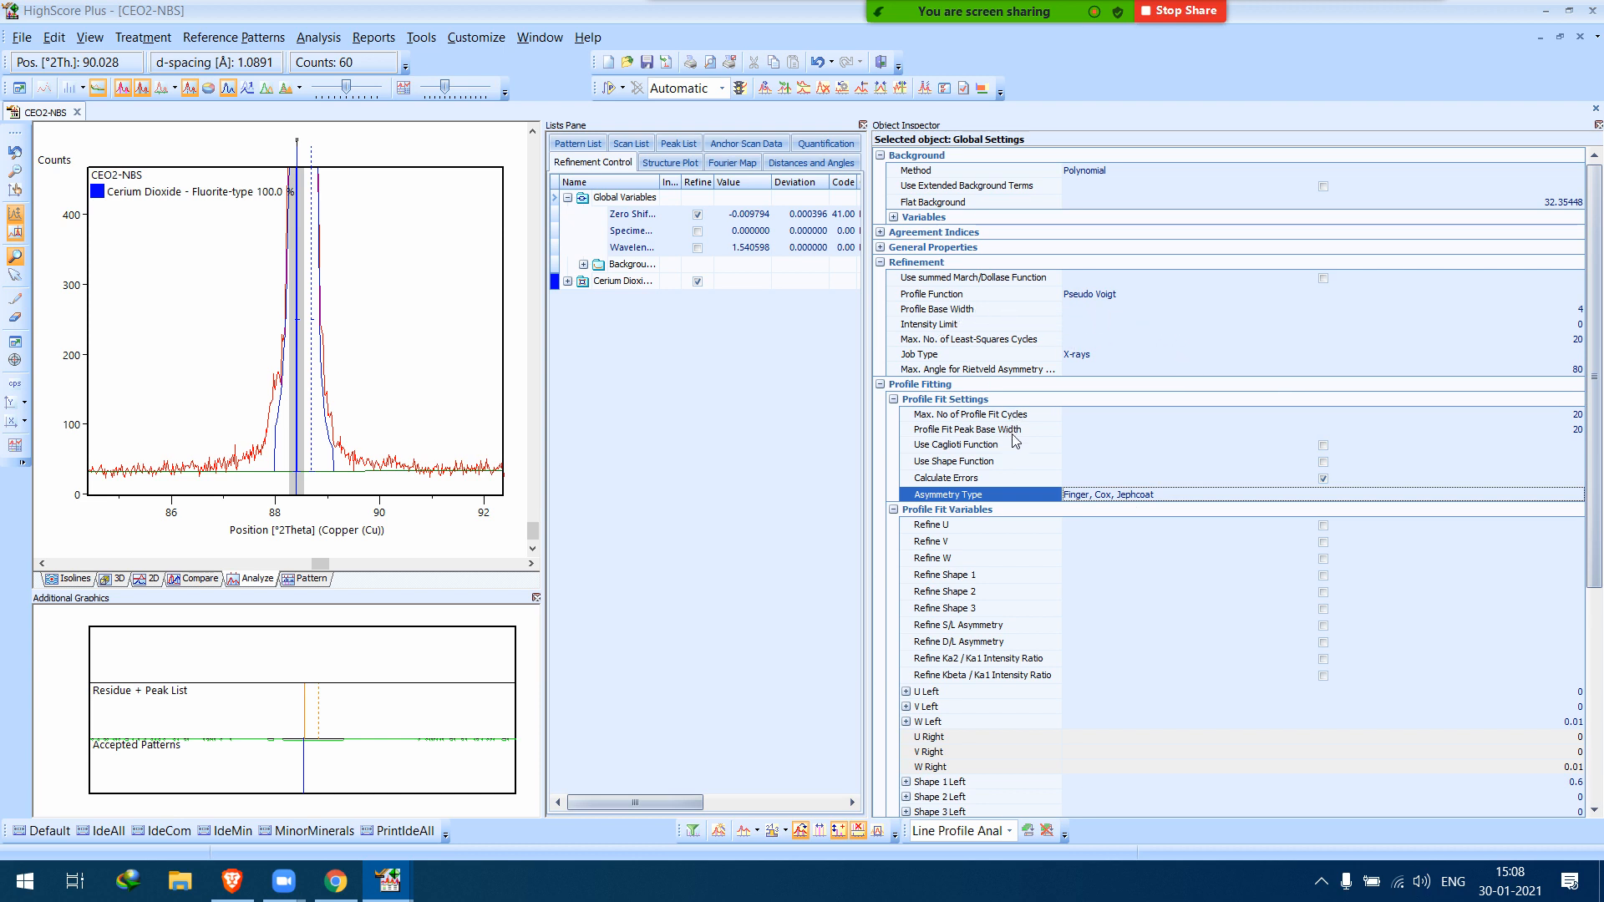
Set the Profile Fit Peak Base Width to 60 in the global profile fit settings.
click(1514, 444)
click(1520, 430)
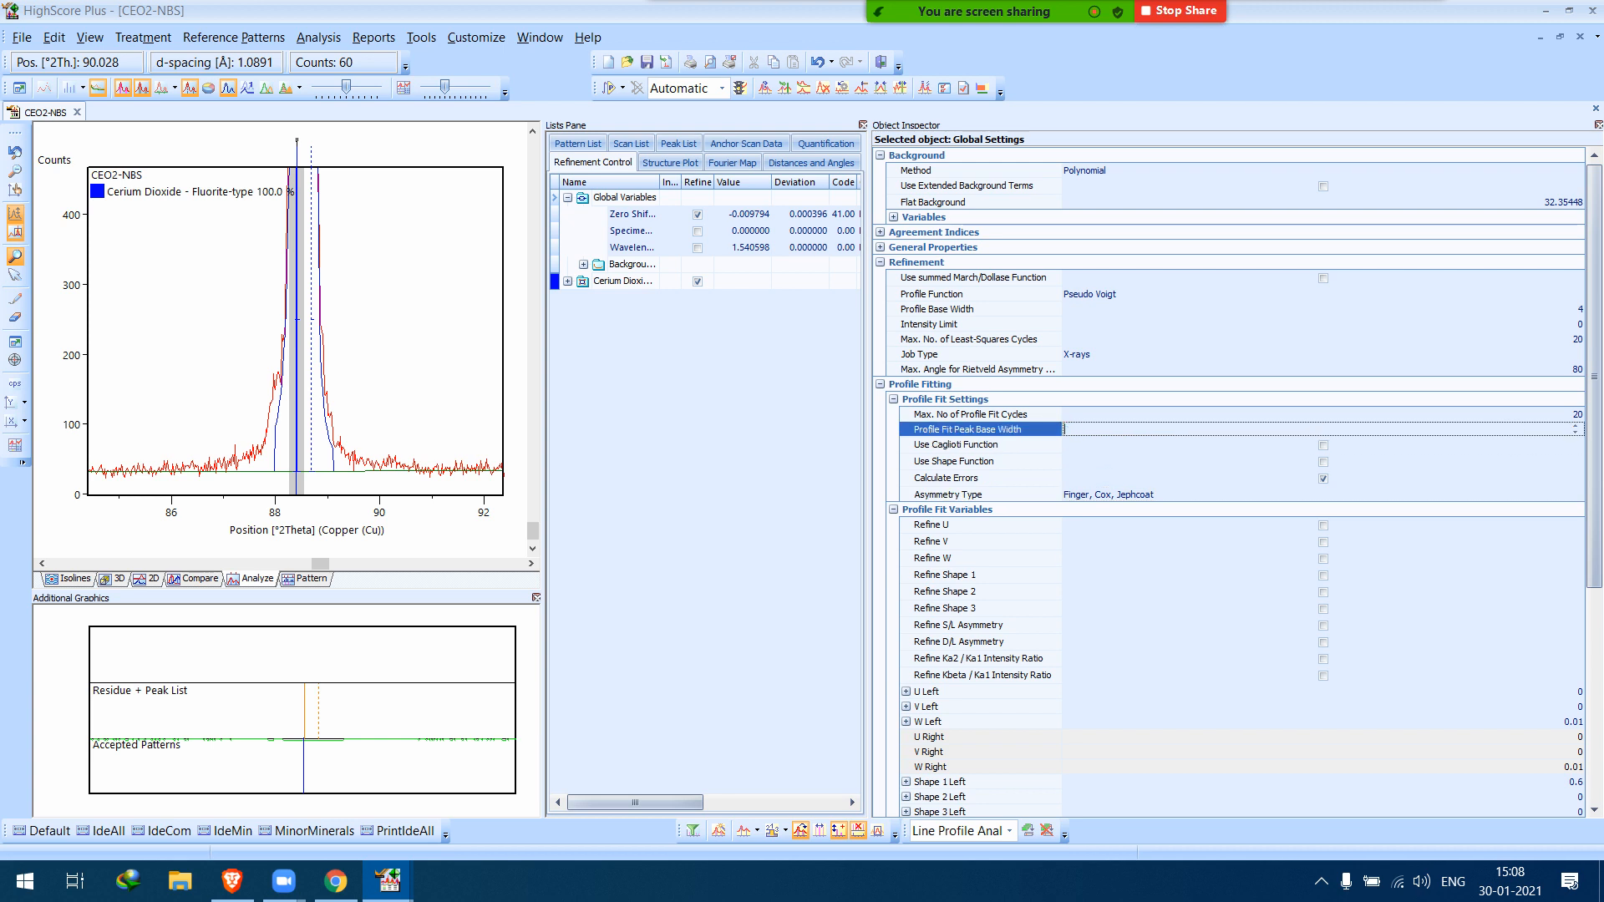
key(Return)
click(1449, 427)
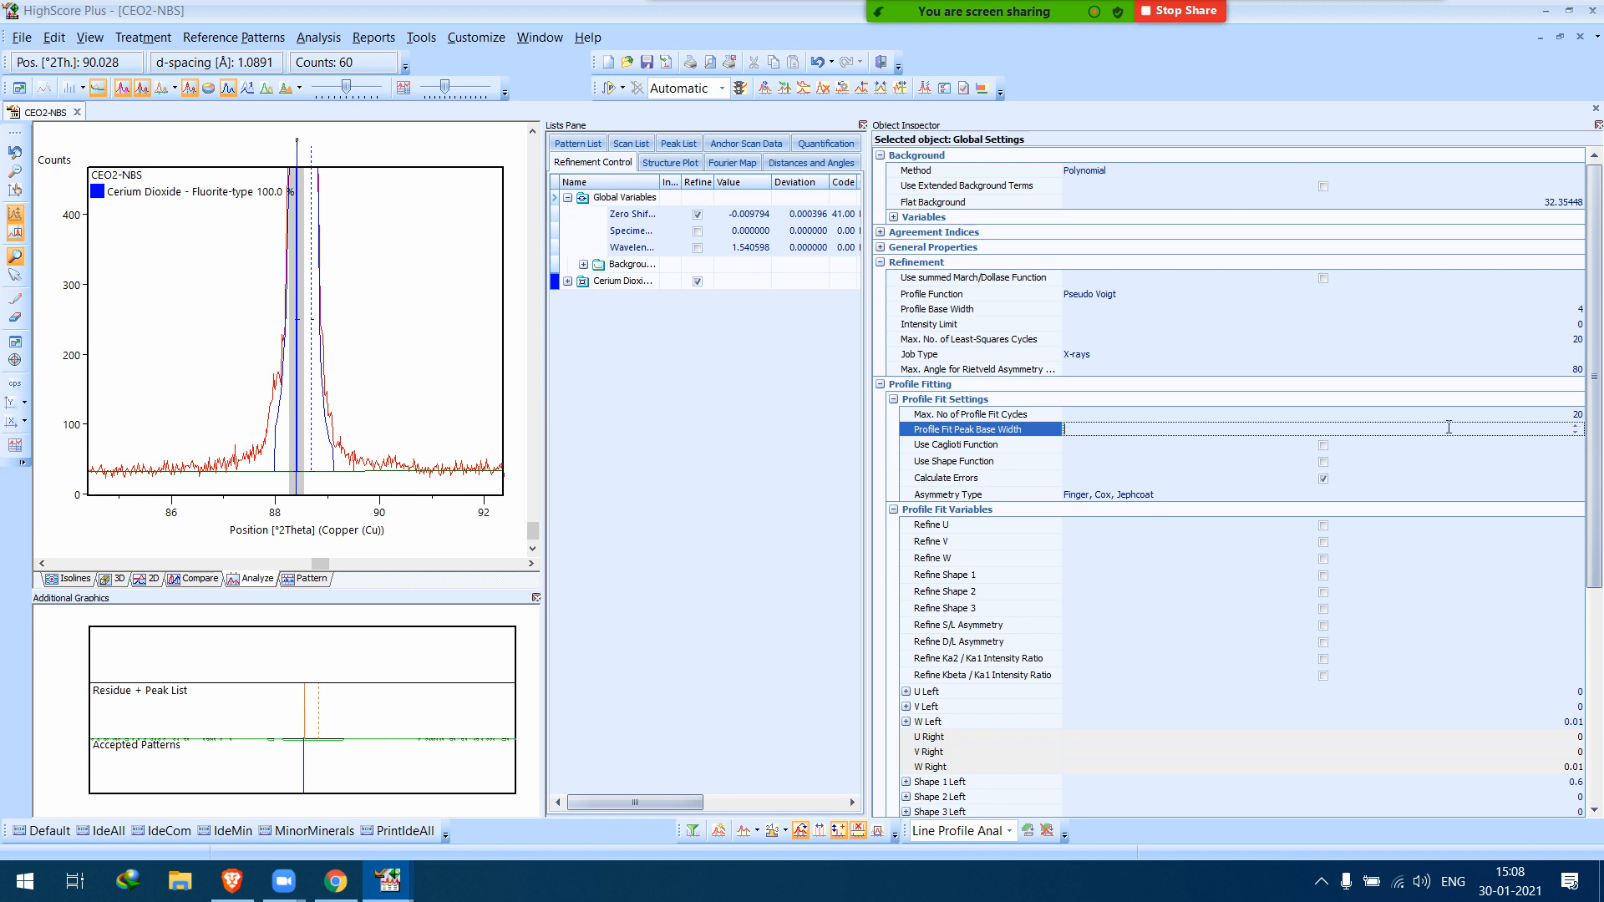
text(60)
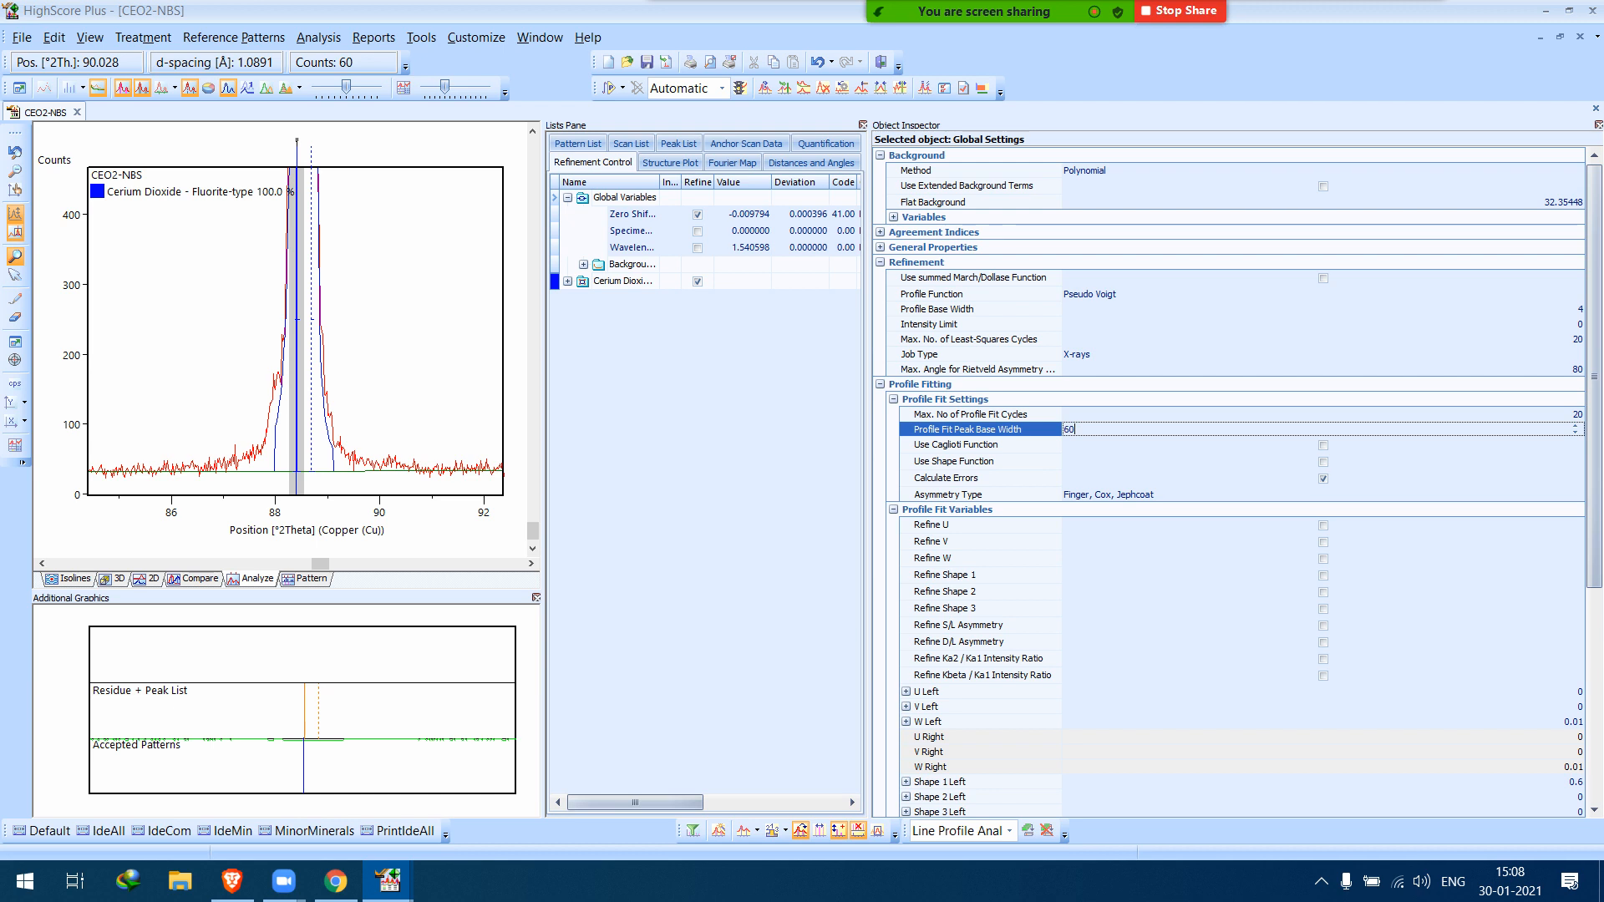
key(Return)
Try to run the automatic profile fit on the CEO2-NBS scan, first zoomed in and again over the full range.
click(611, 89)
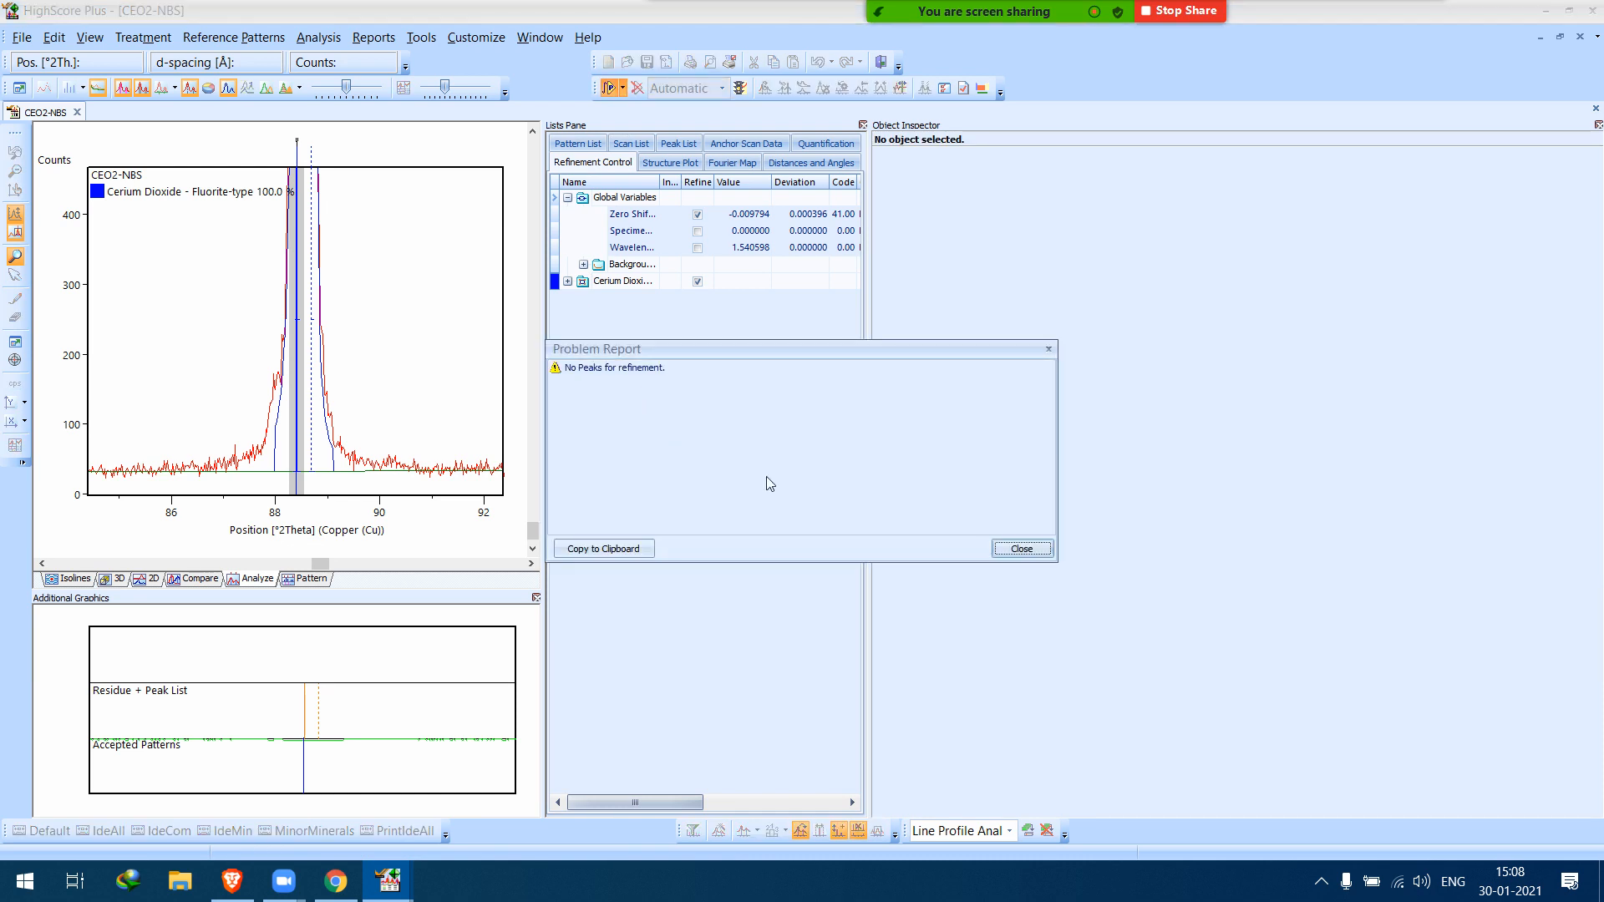
click(1021, 548)
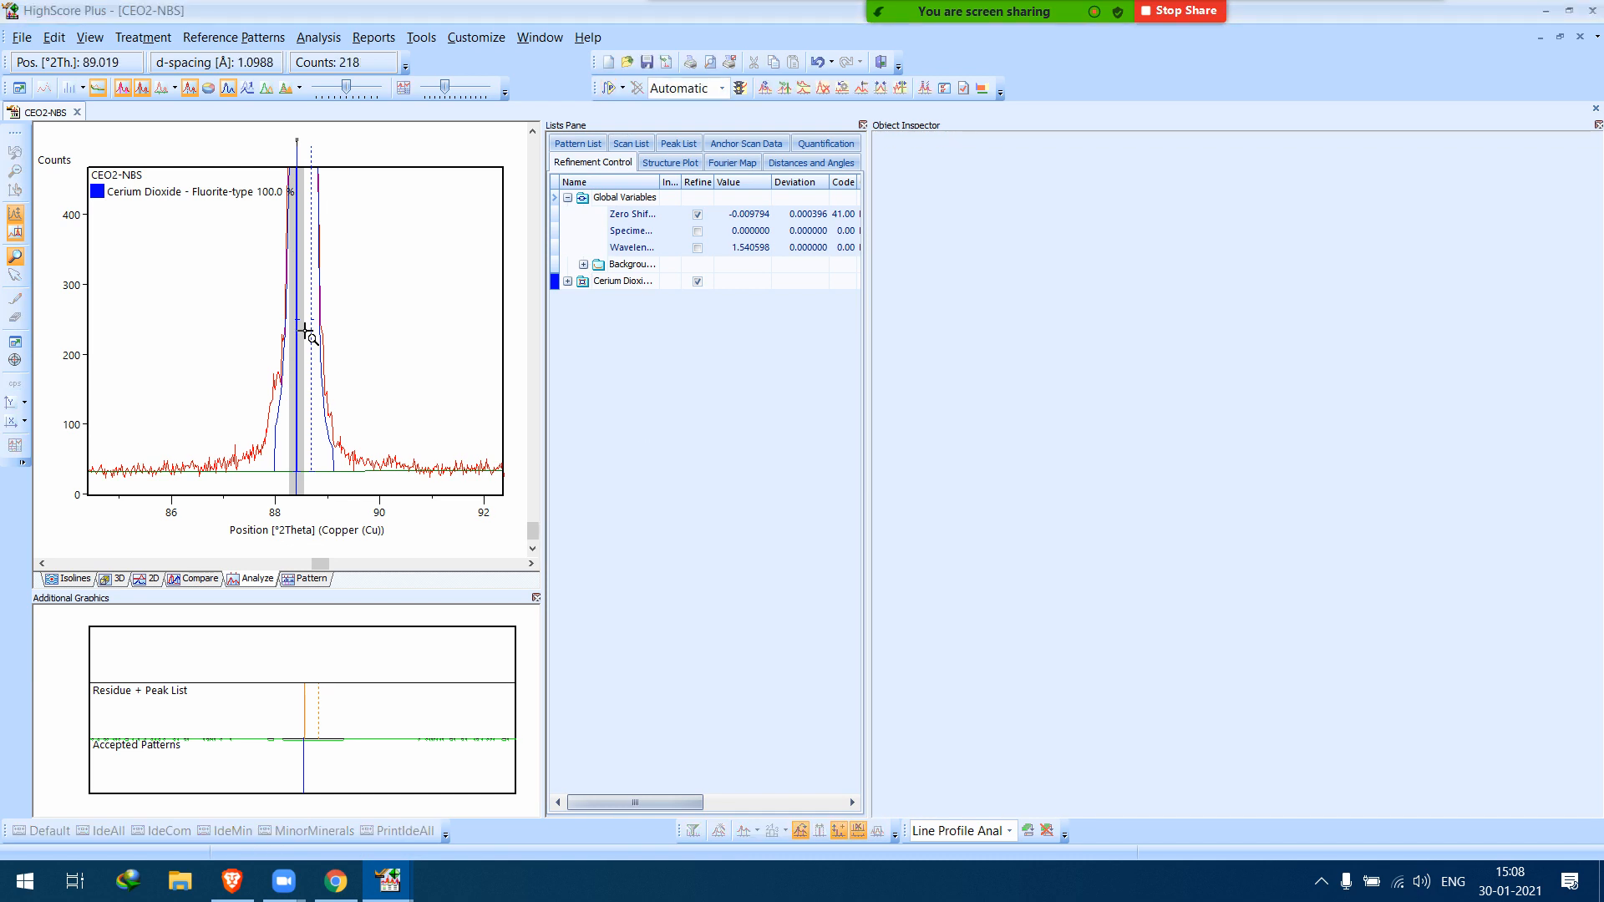
click(609, 87)
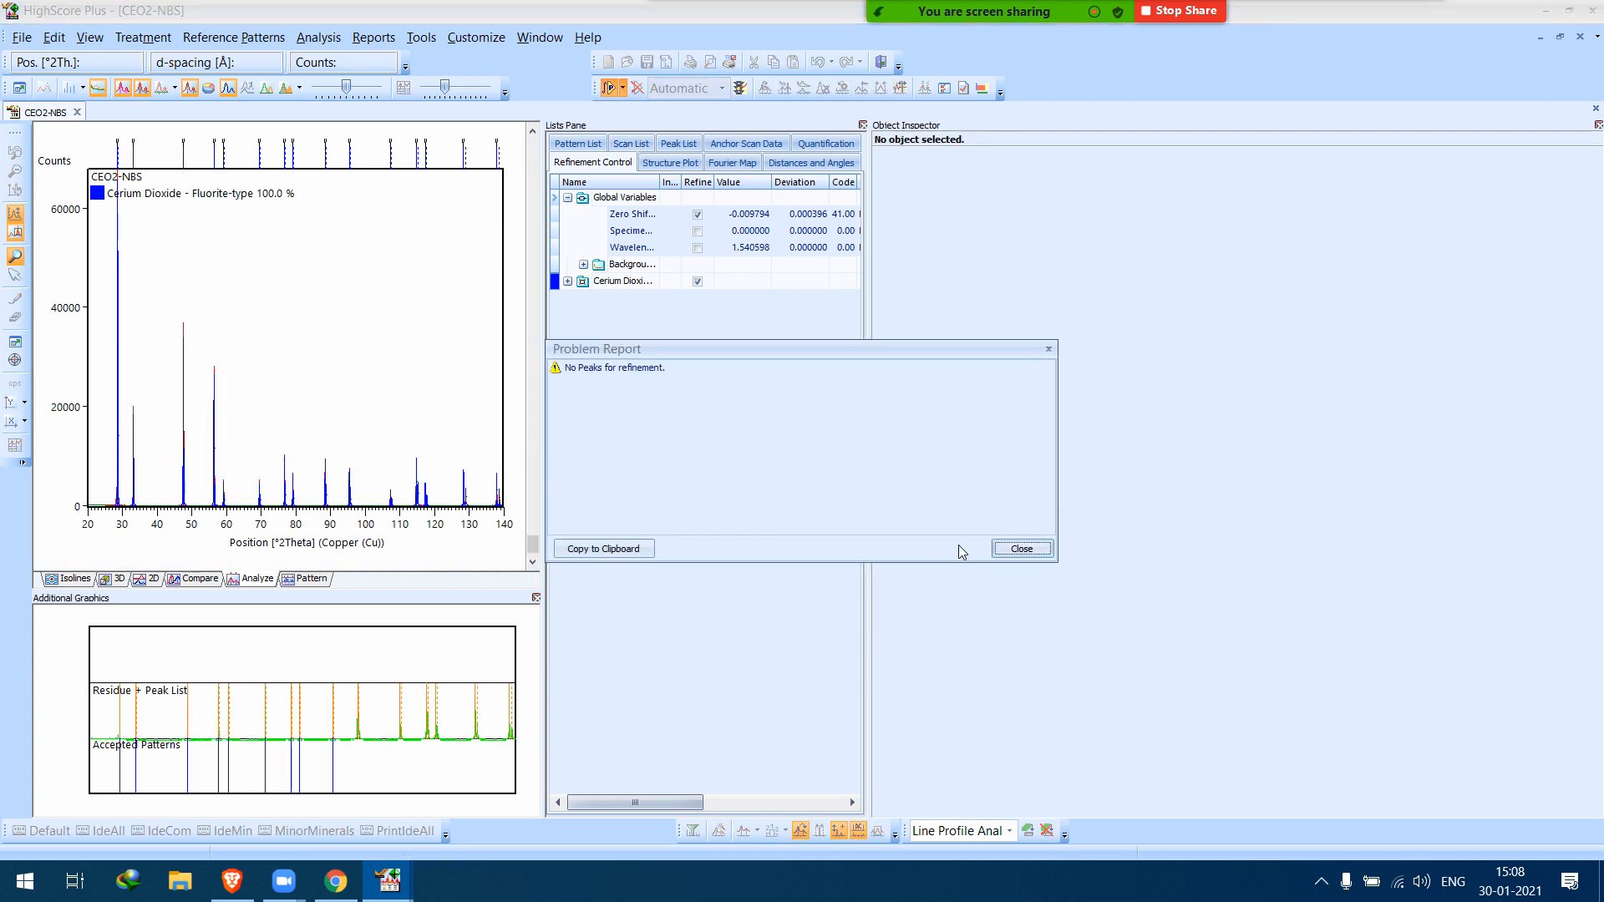
click(1016, 548)
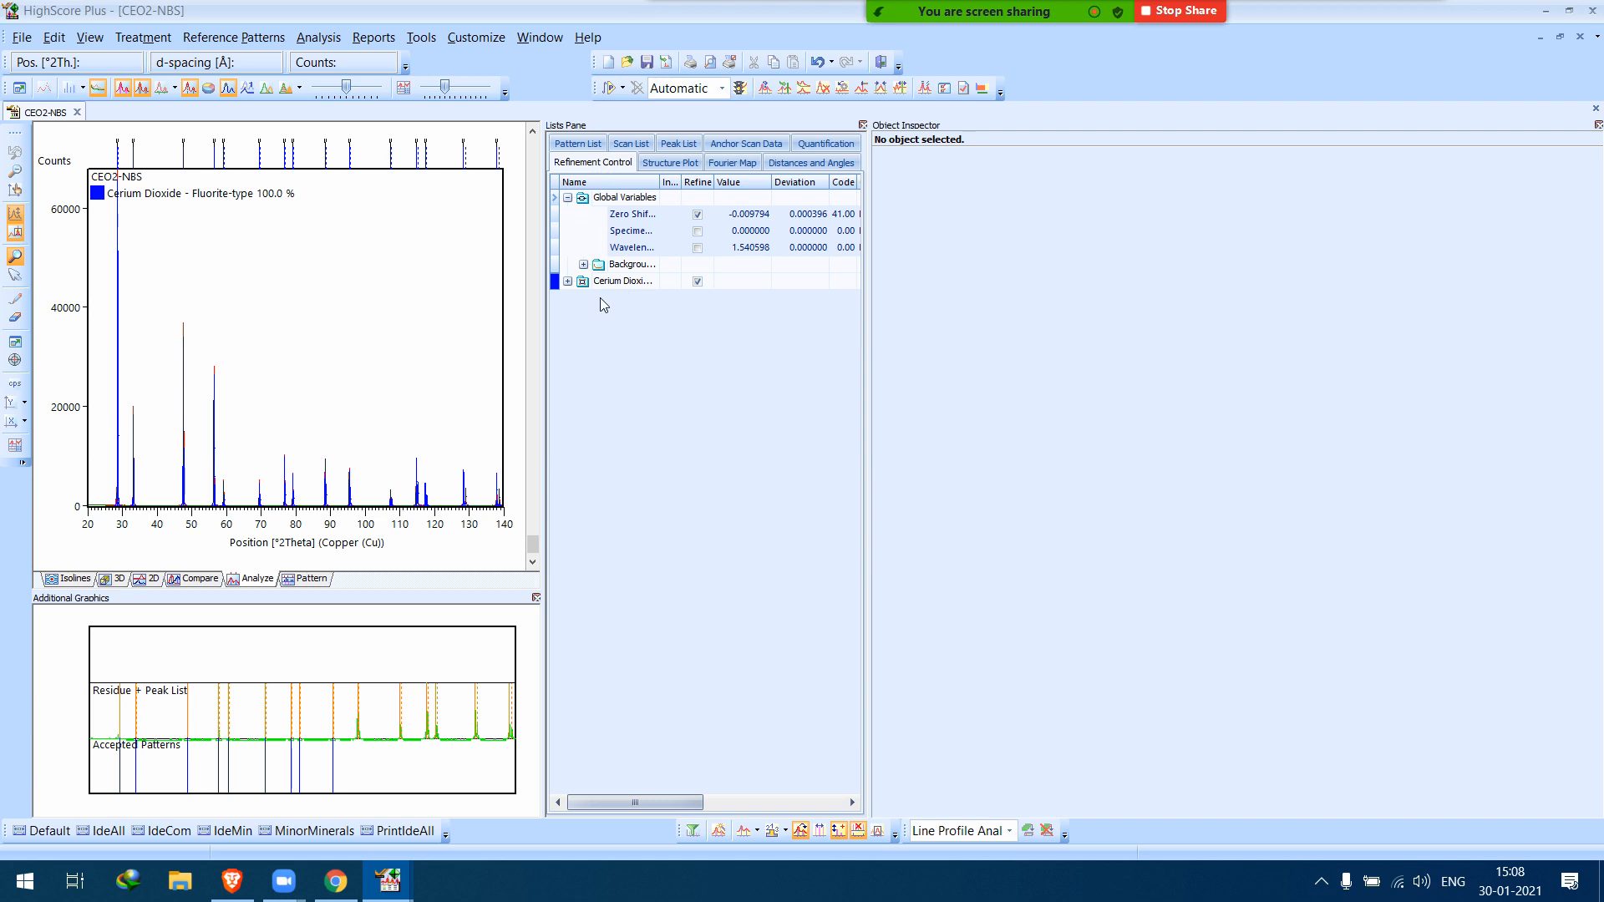
Display the peak list with more columns and try the profile fit again from there.
click(677, 144)
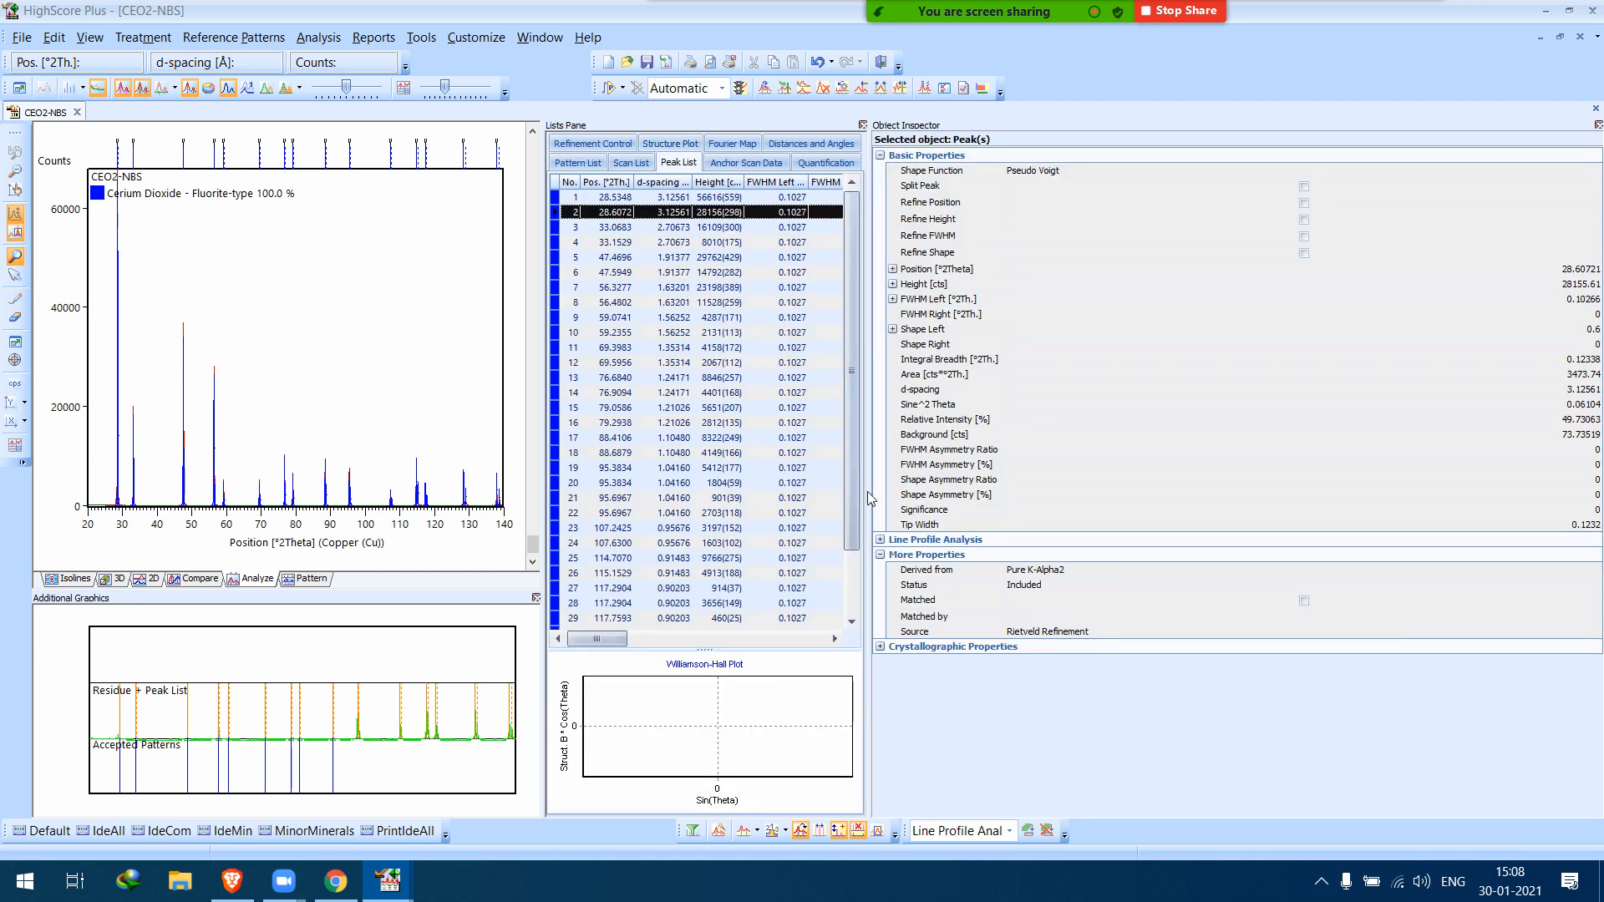
drag(871, 504, 955, 504)
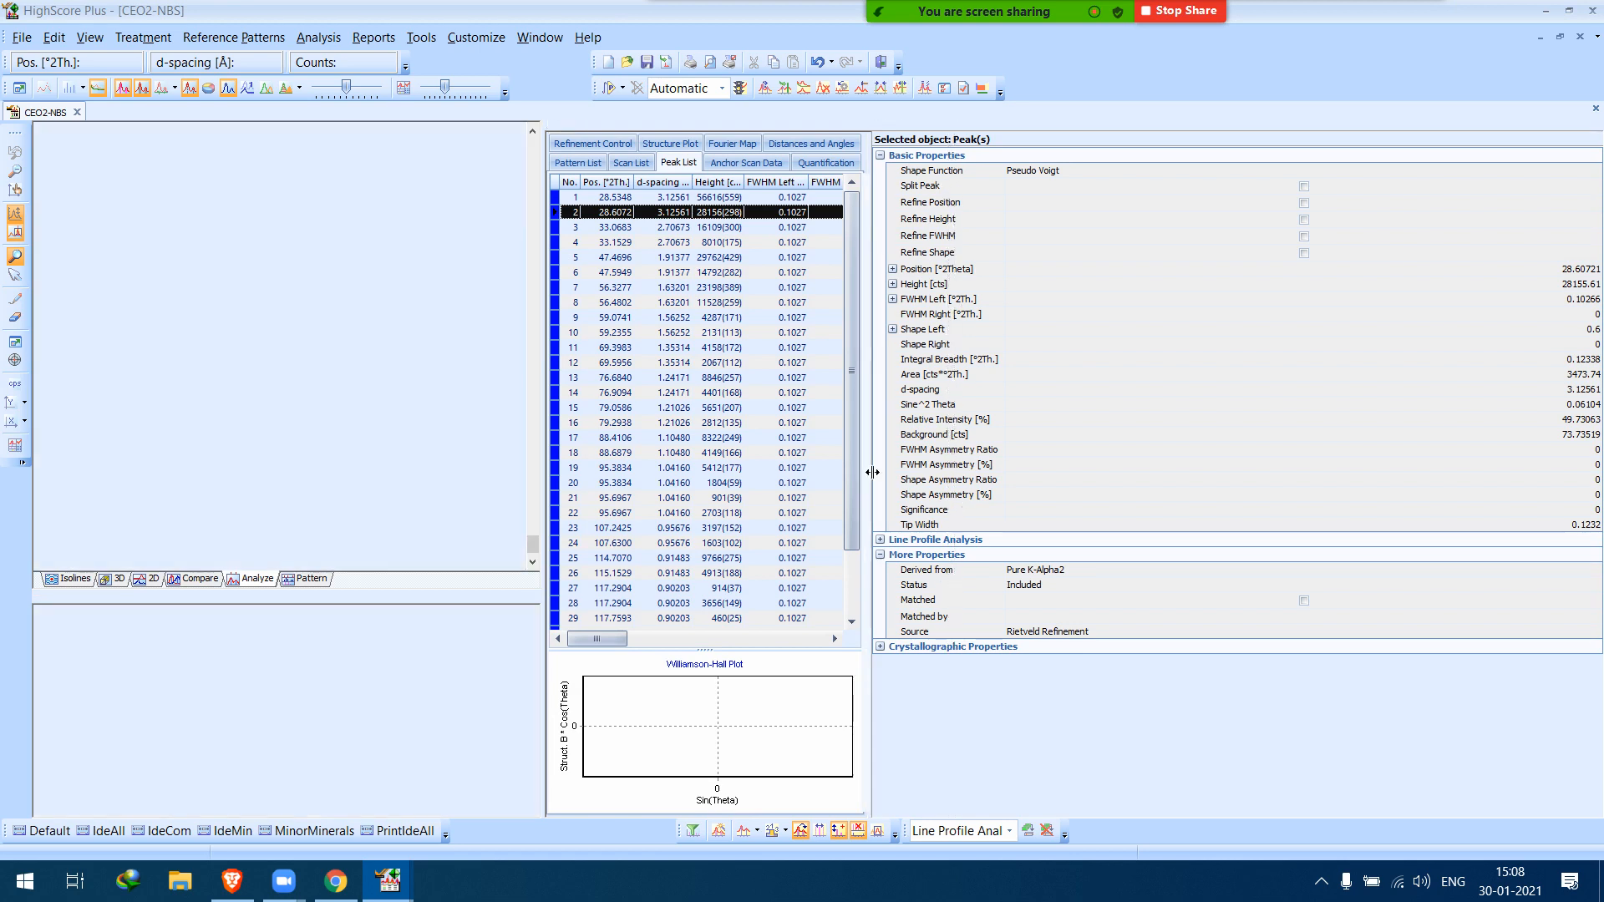
click(609, 88)
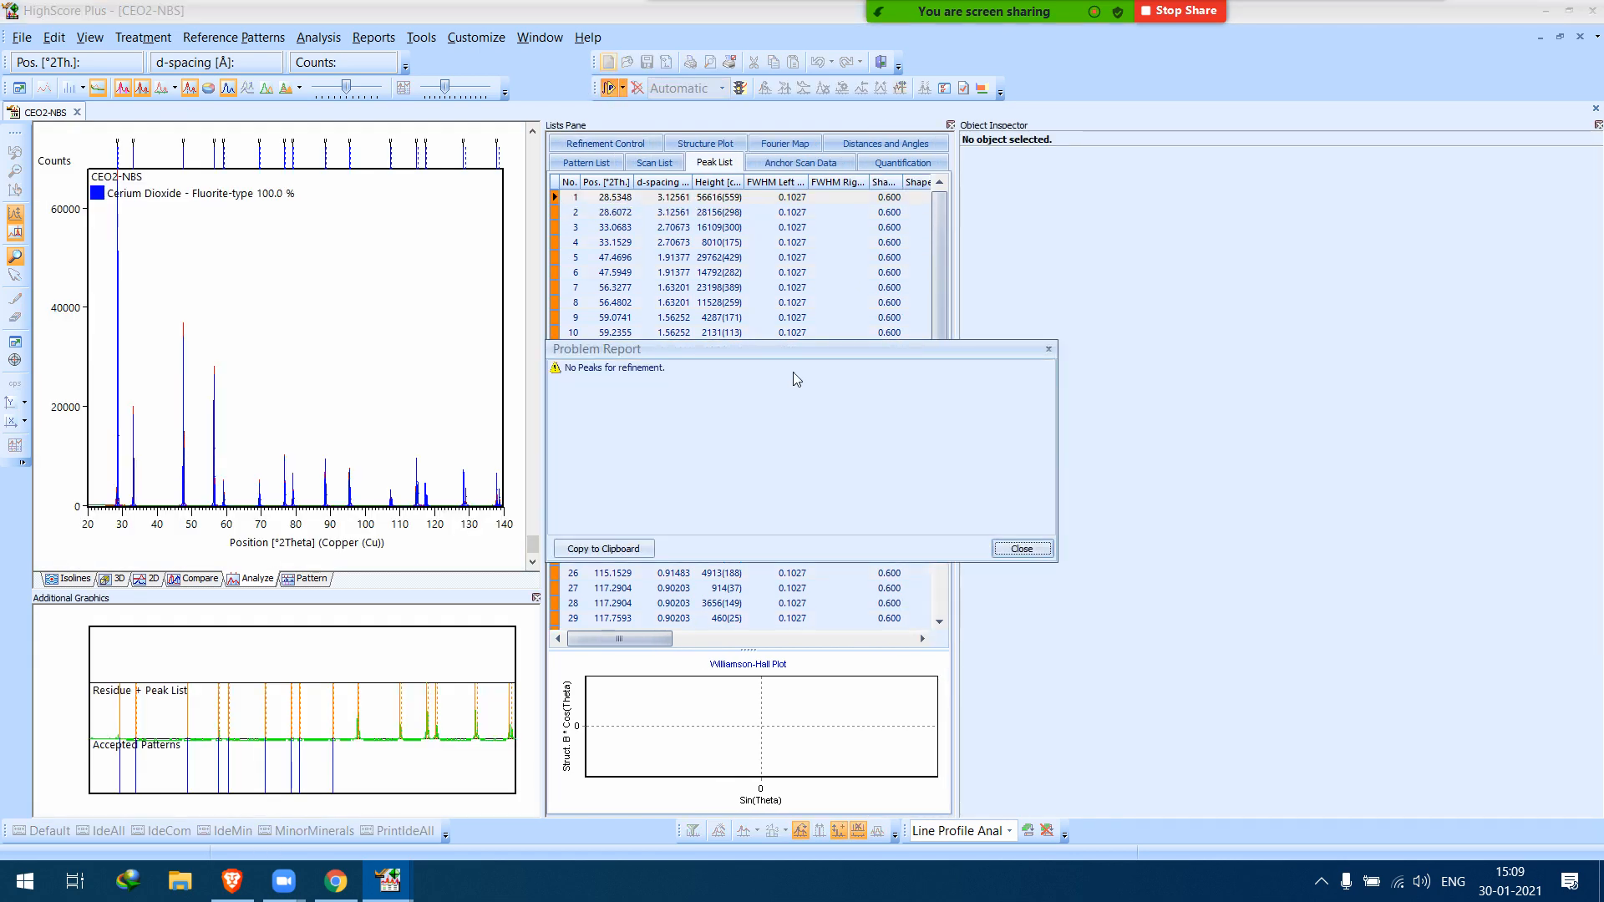
click(998, 552)
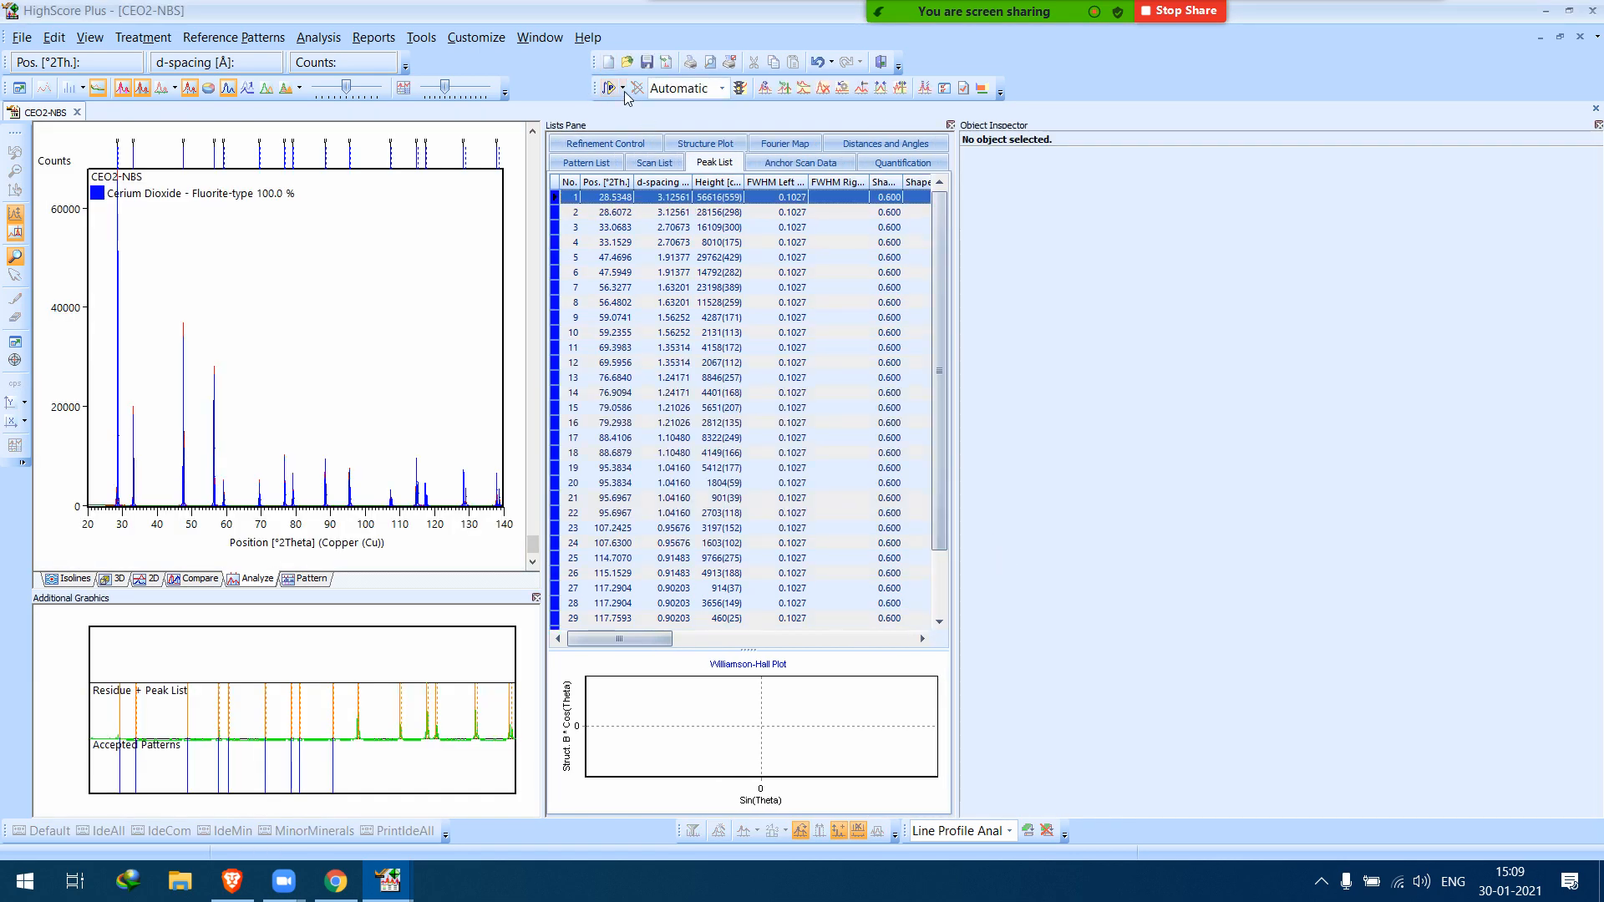
click(624, 89)
click(648, 138)
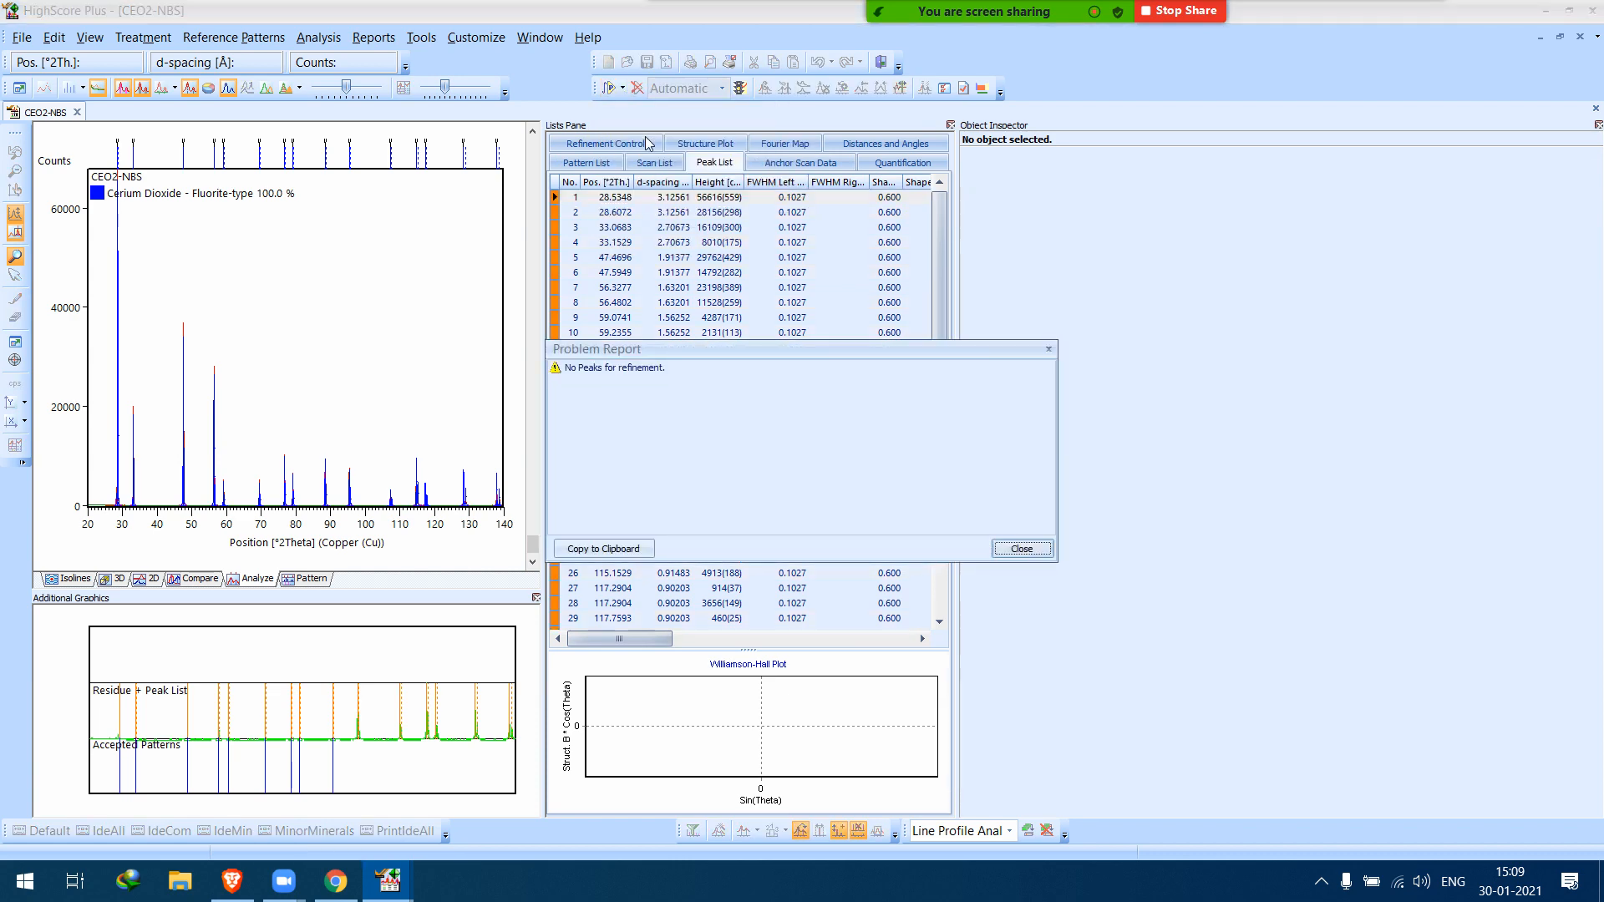
click(1008, 548)
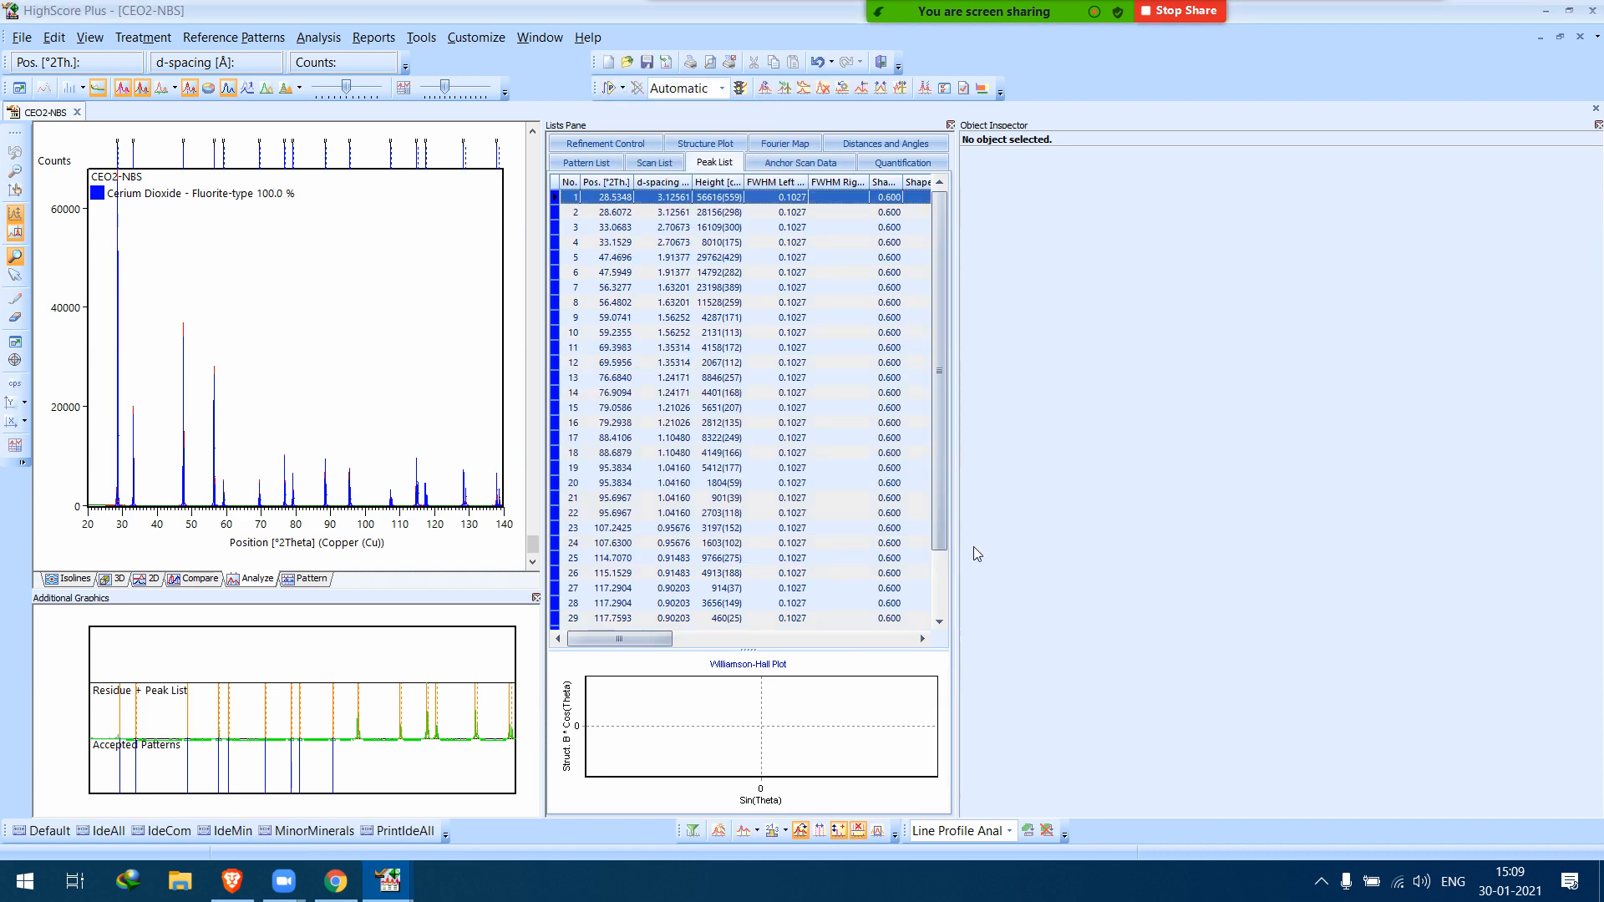
Check the peak properties, accepted reference pattern and scan list, and retry the profile fit.
click(749, 459)
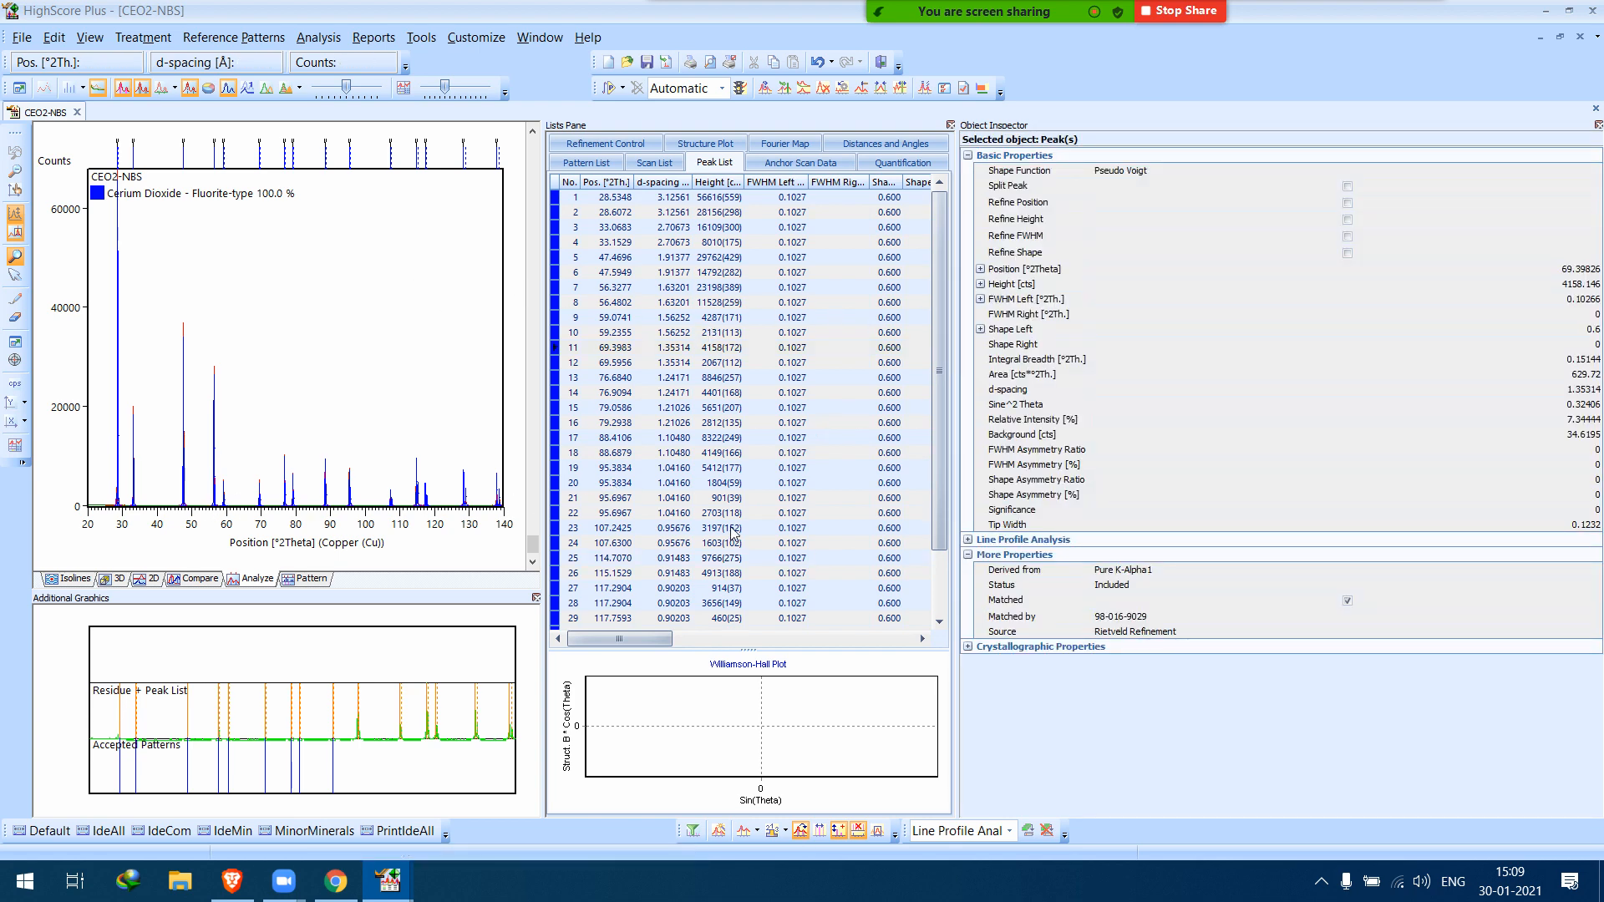
click(598, 163)
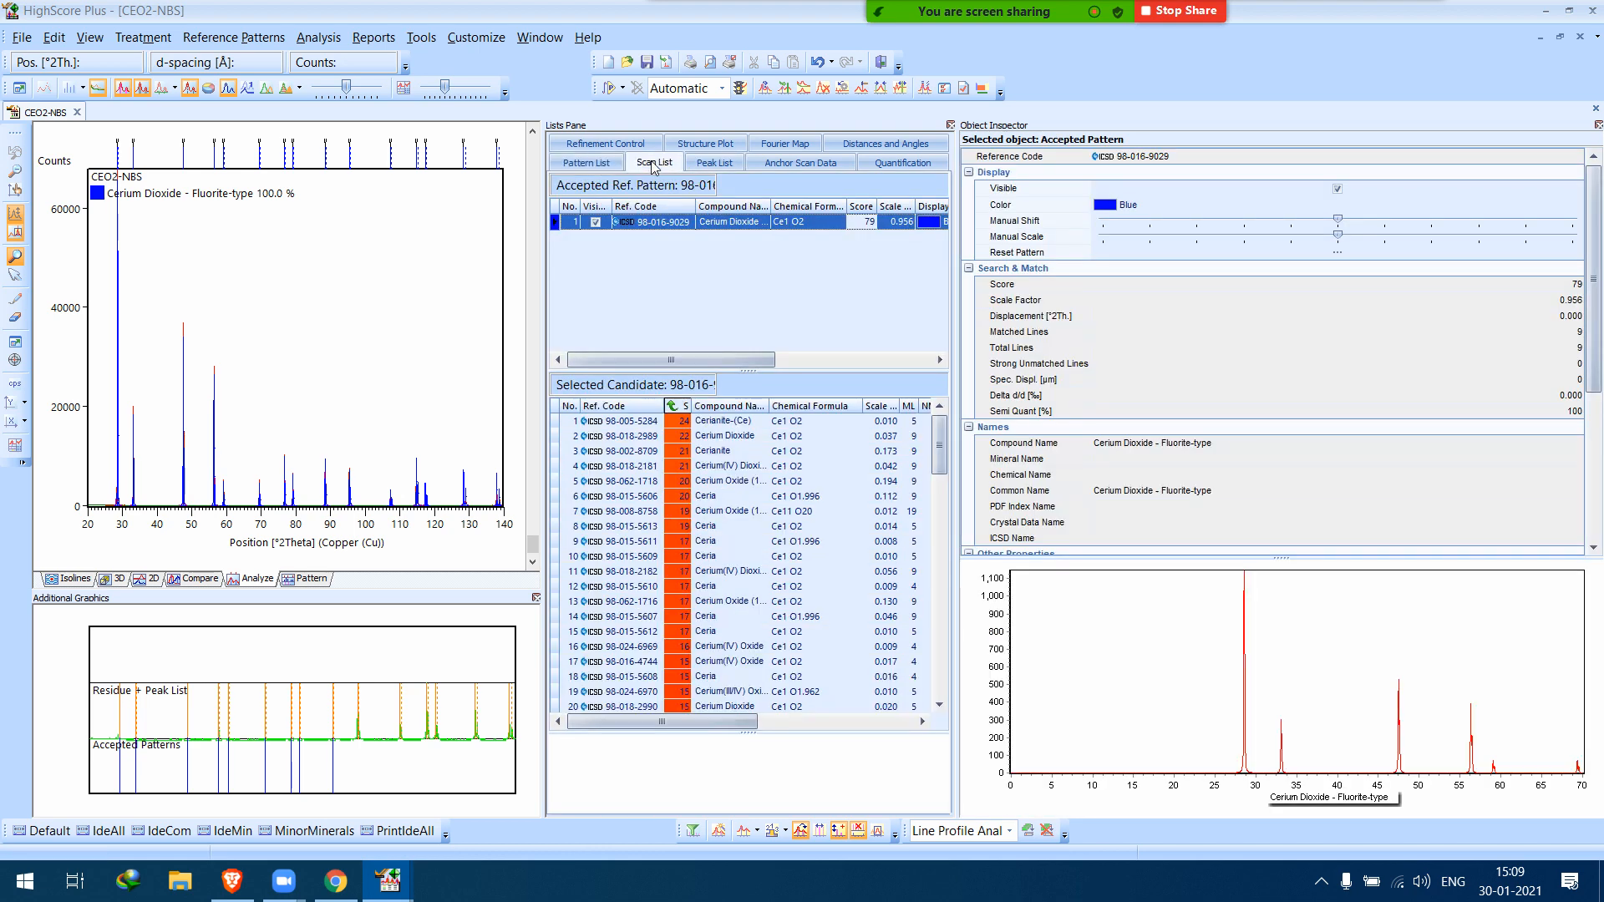
click(654, 163)
mouse_move(726, 199)
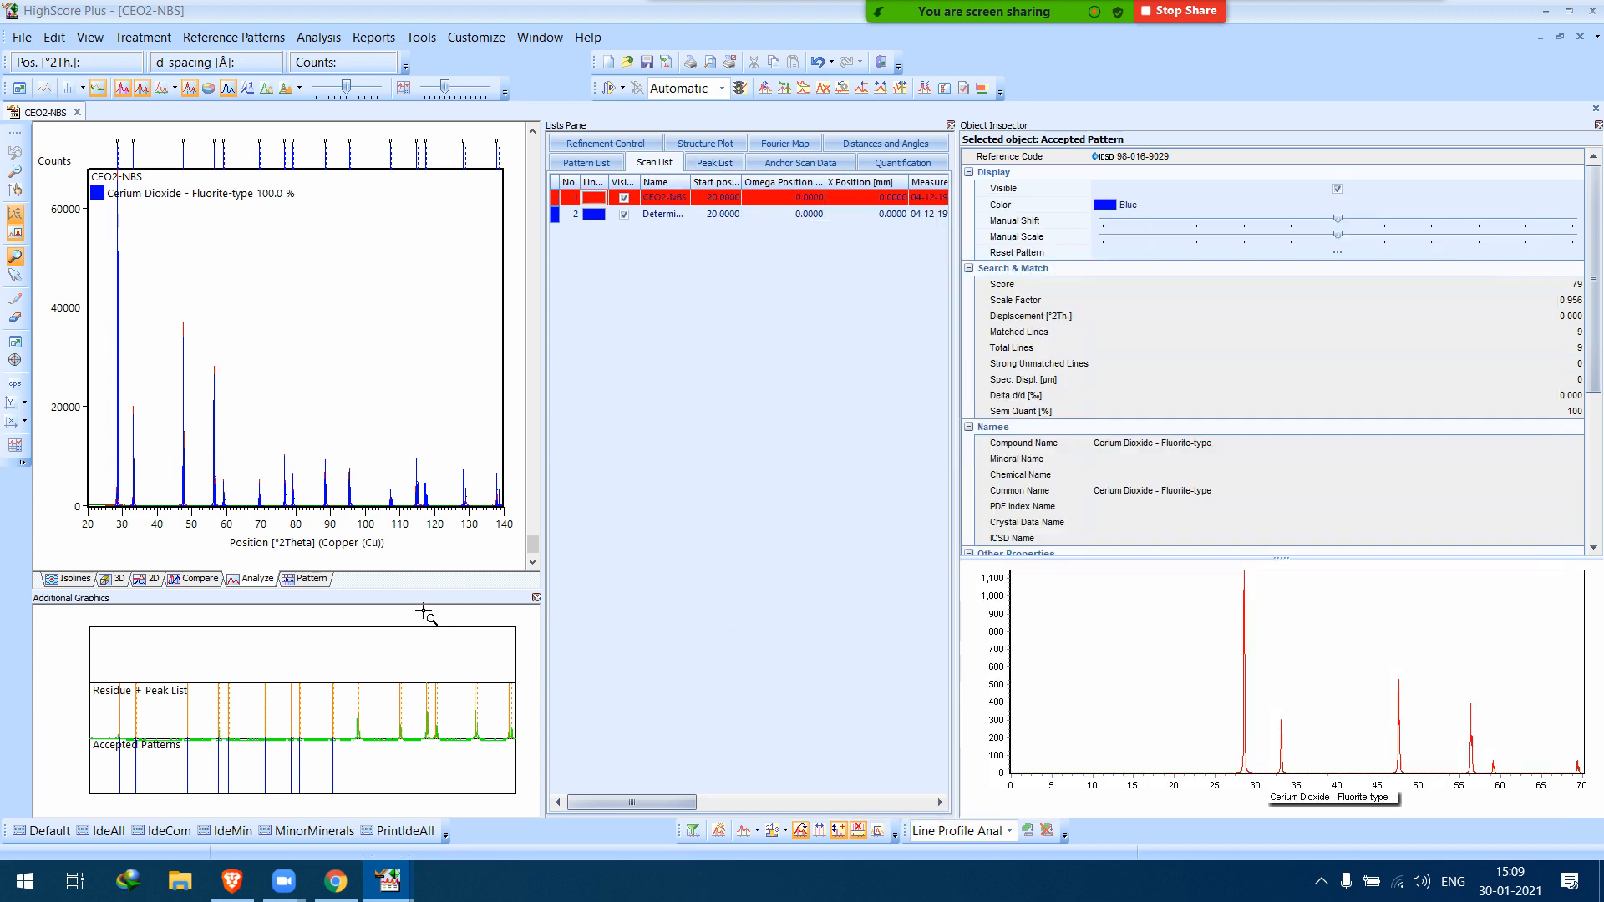
click(616, 92)
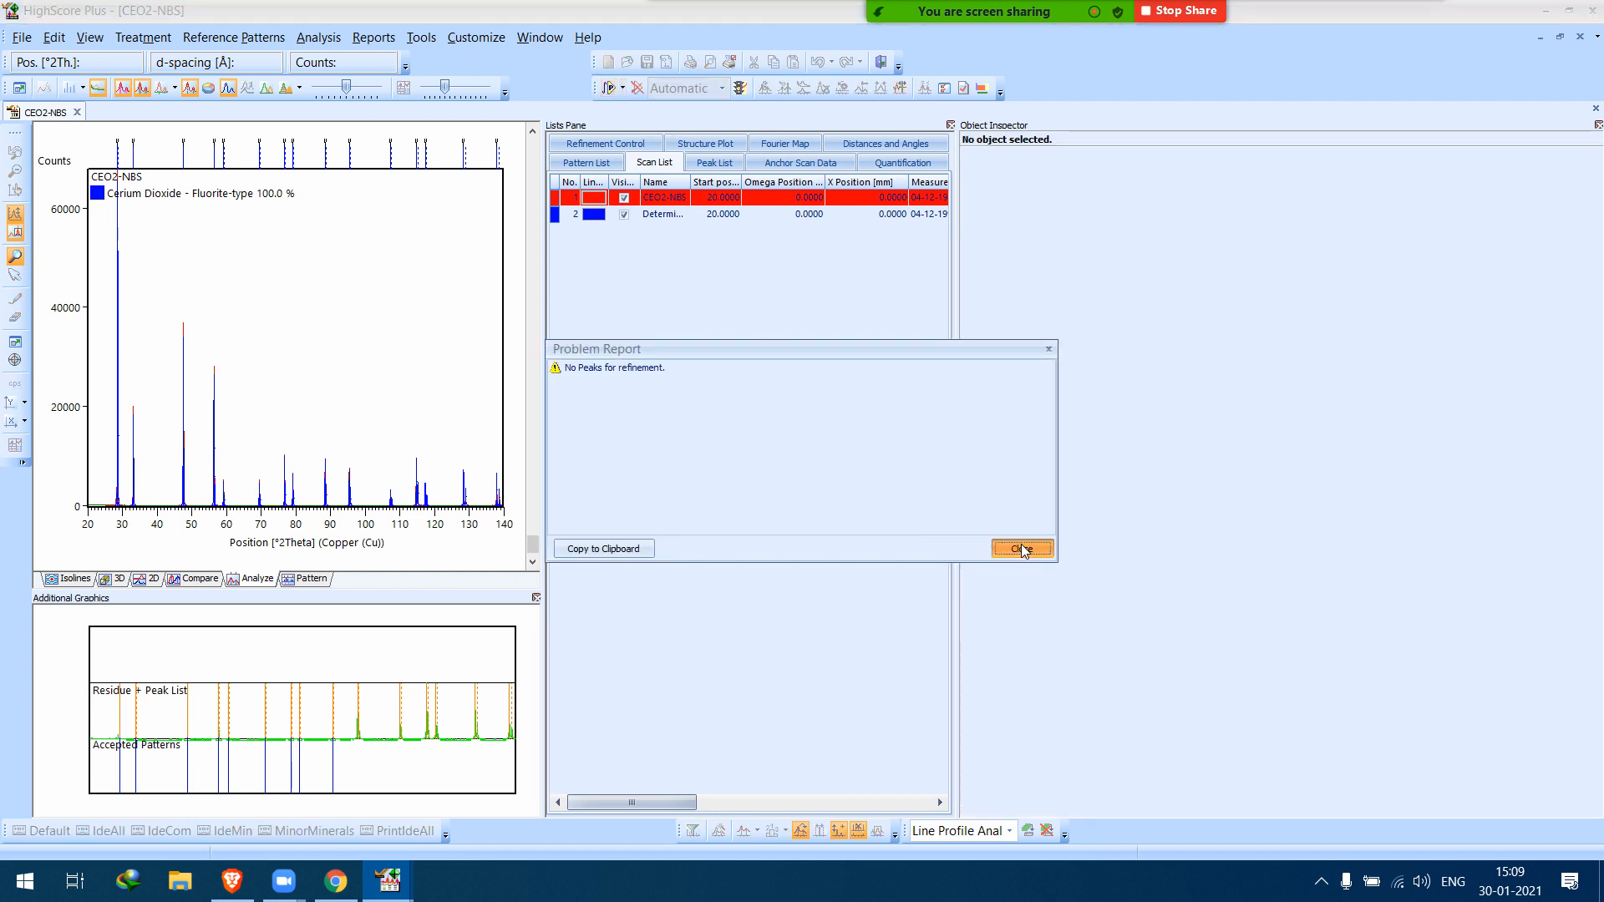
click(1021, 548)
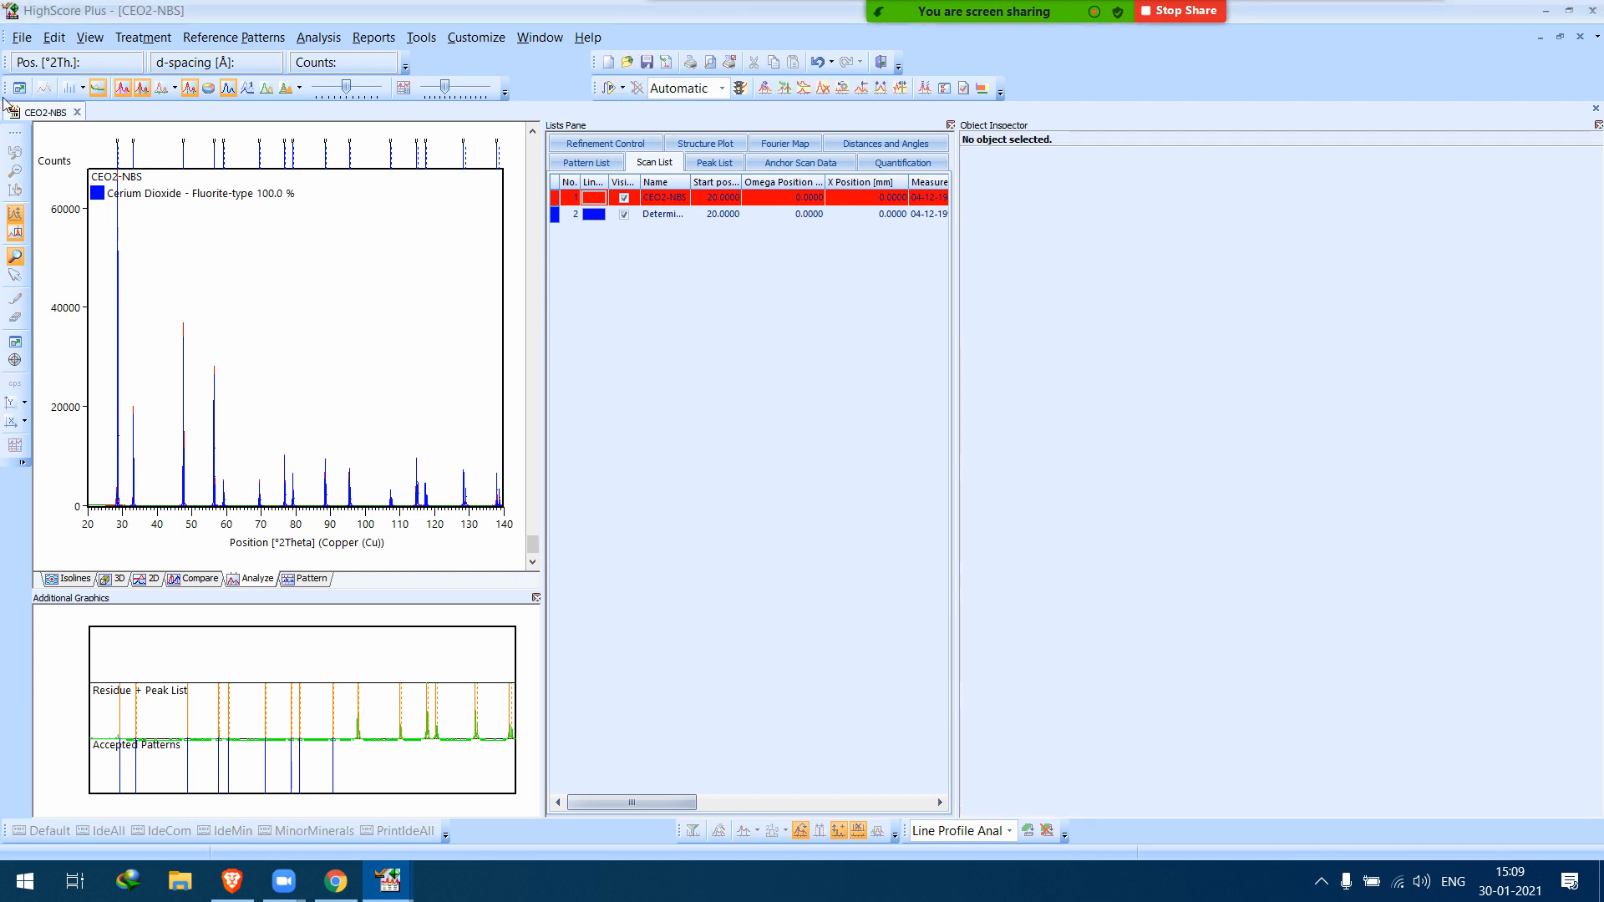
Close the current CEO2-NBS document and reopen the CEO2-NBS.RD scan from the Tutorial folder.
click(77, 112)
click(861, 449)
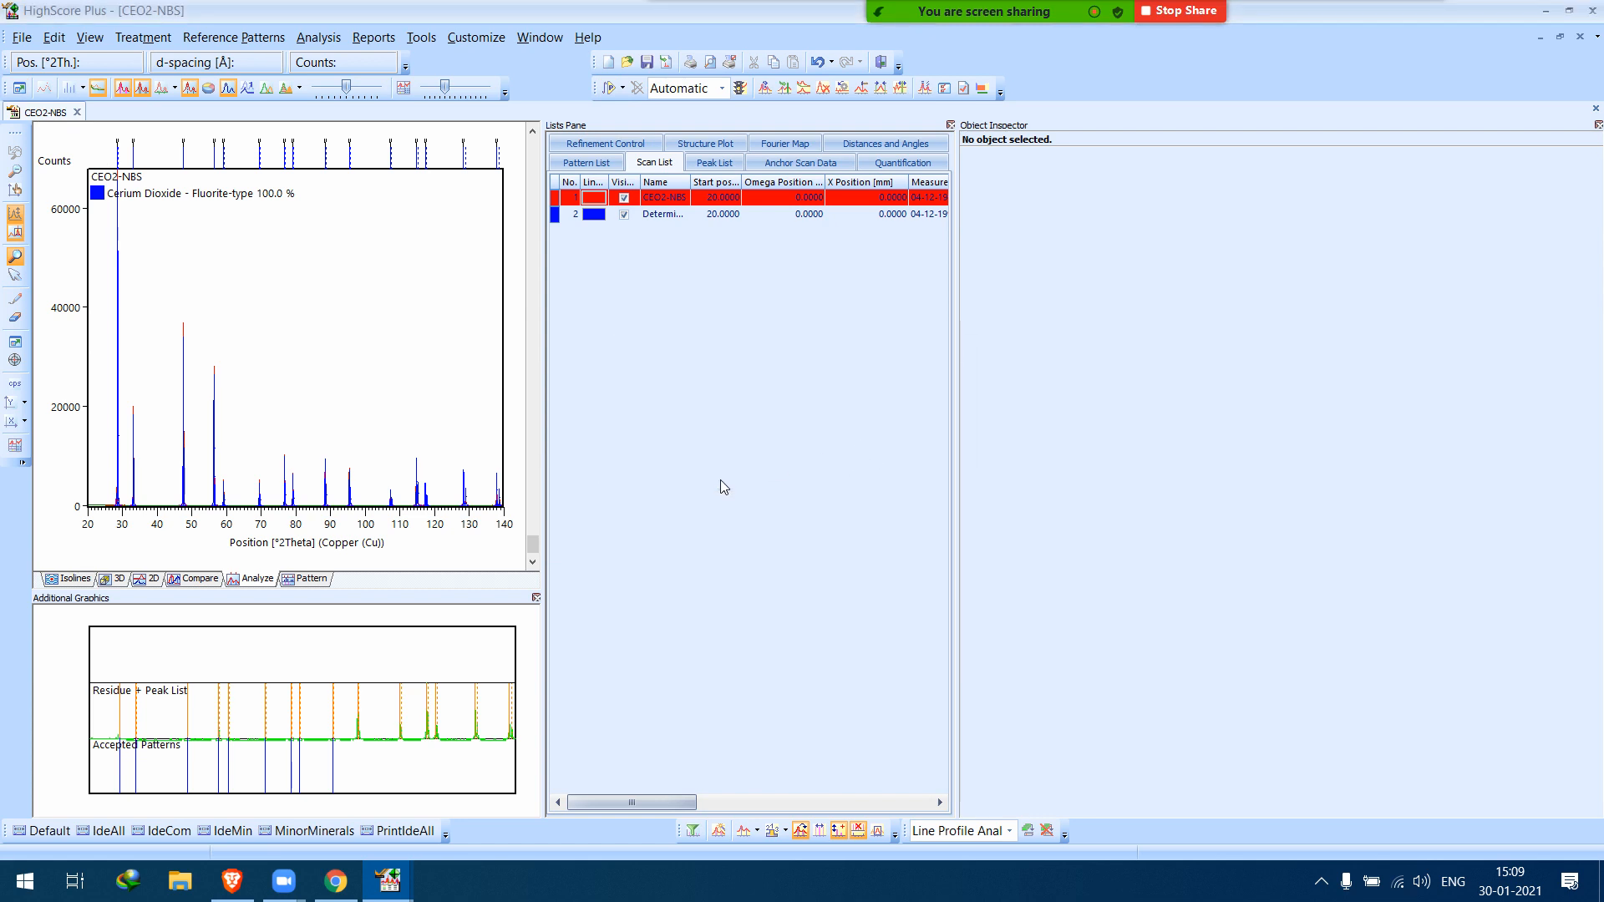
click(18, 39)
click(85, 88)
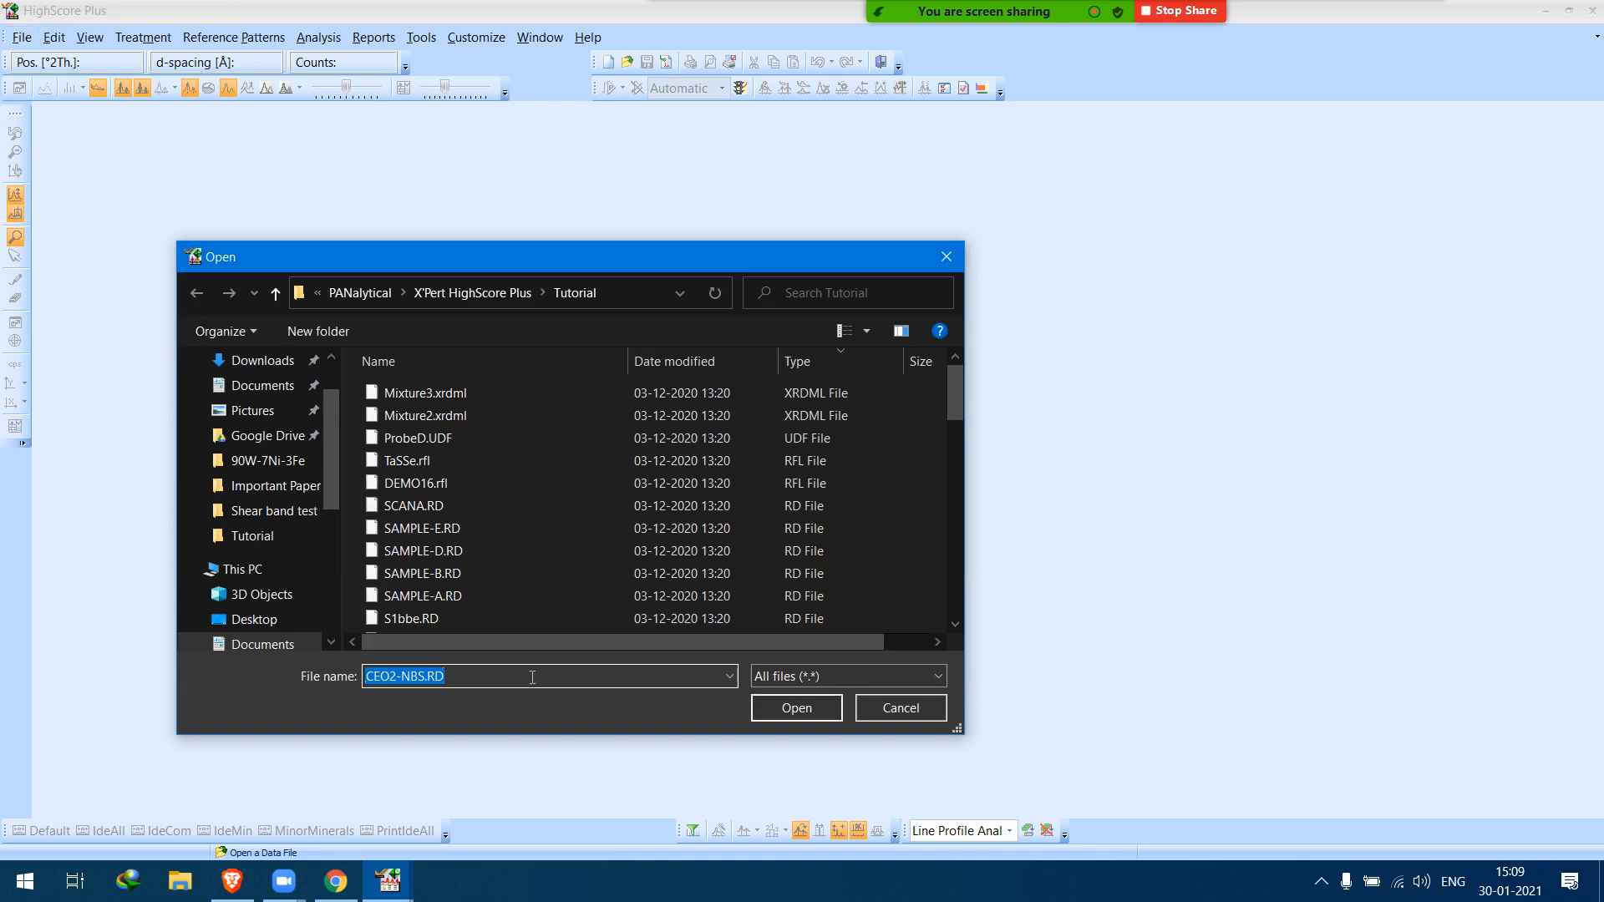
key(Return)
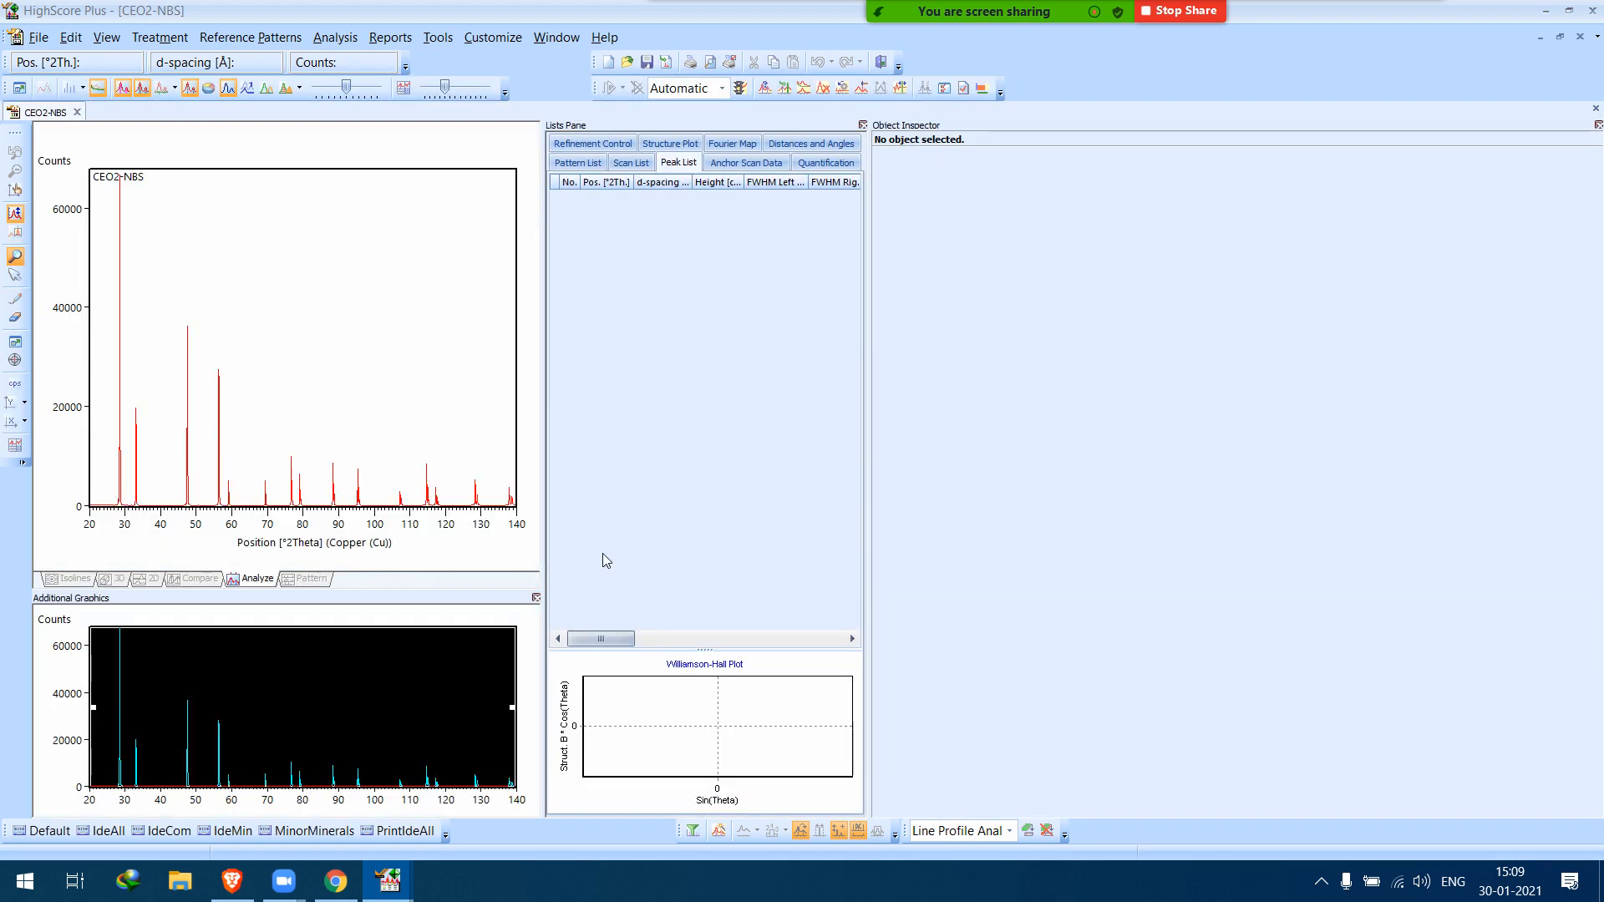
Determine the background automatically with granularity 20 and bending factor 0, and accept it.
right_click(293, 316)
click(359, 388)
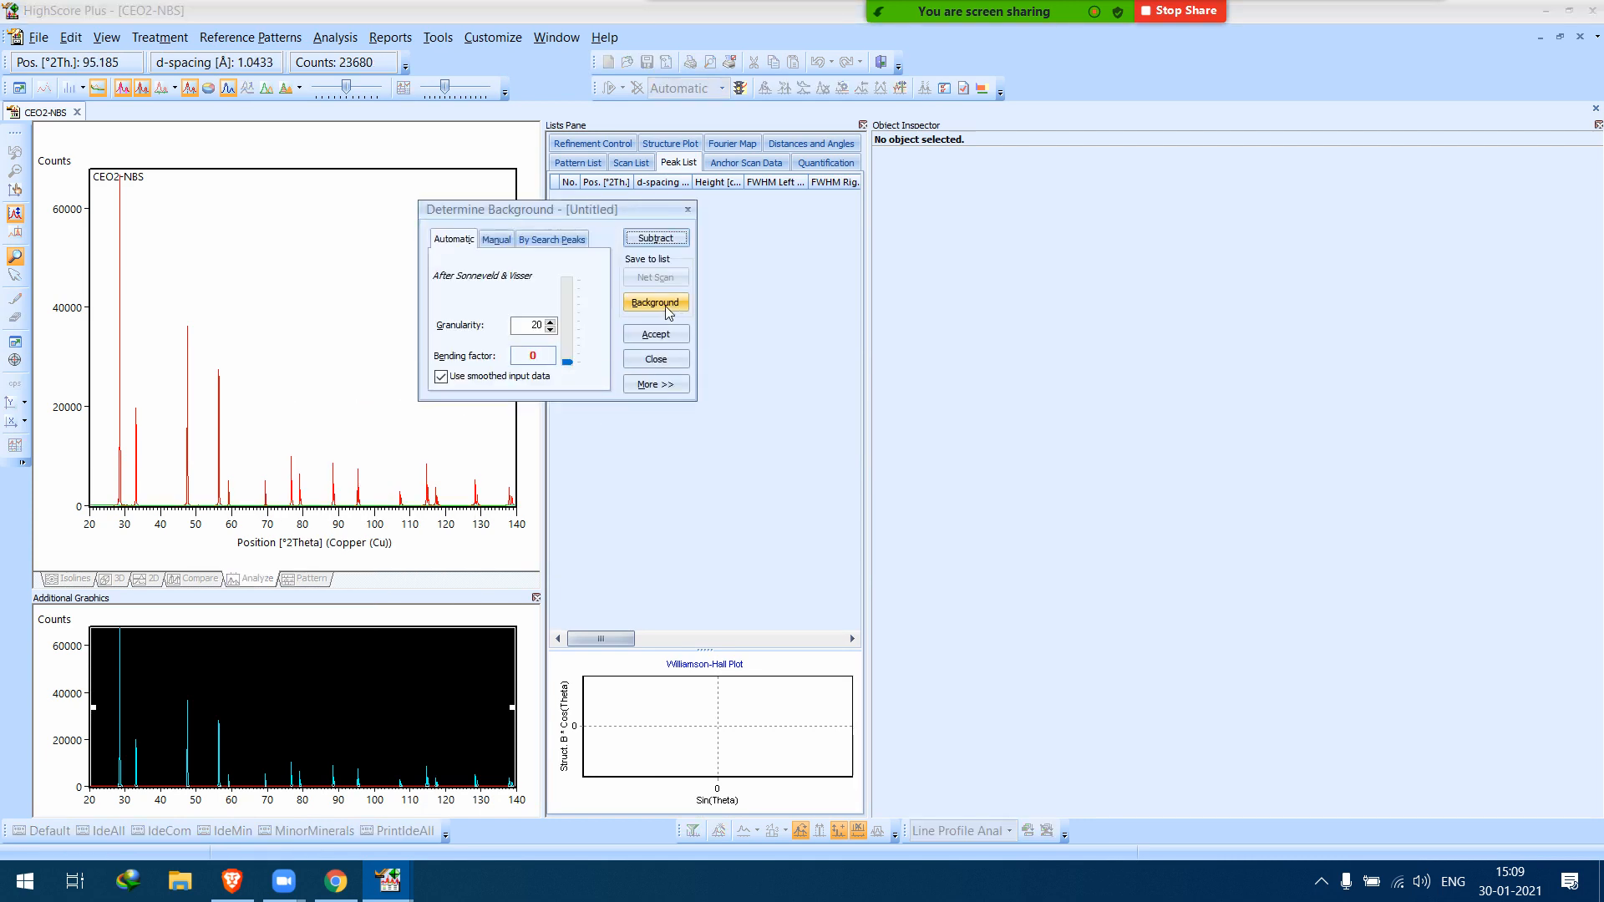
click(660, 332)
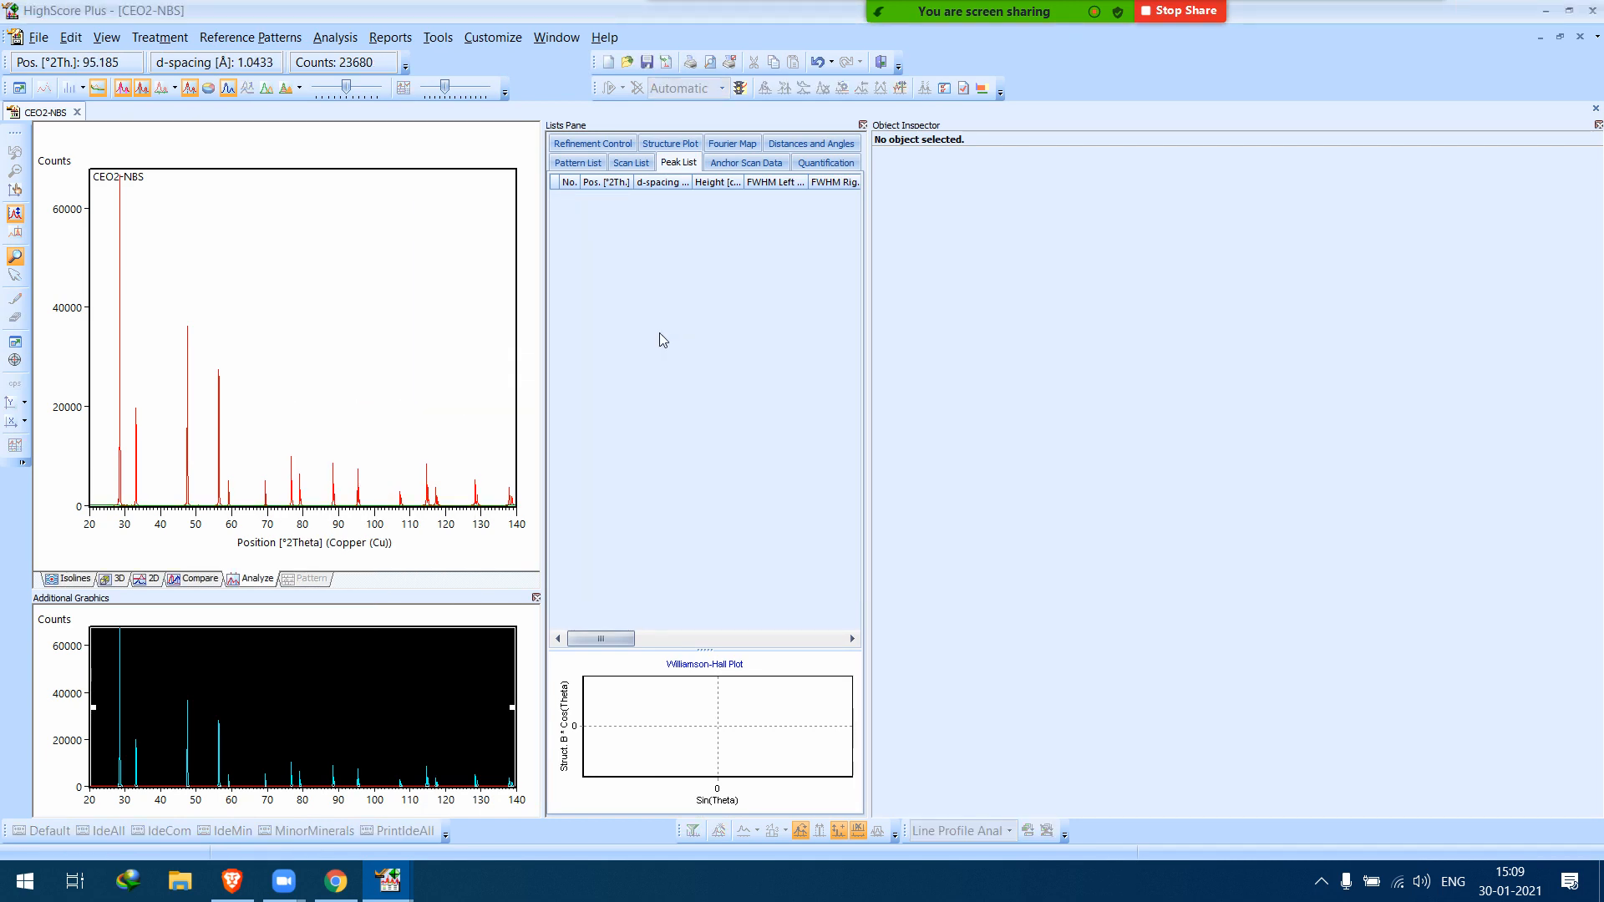
Search peaks with minimum significance 2.00, tip width 0.01 to 1.00 and peak base width 2.00, and accept them.
right_click(415, 294)
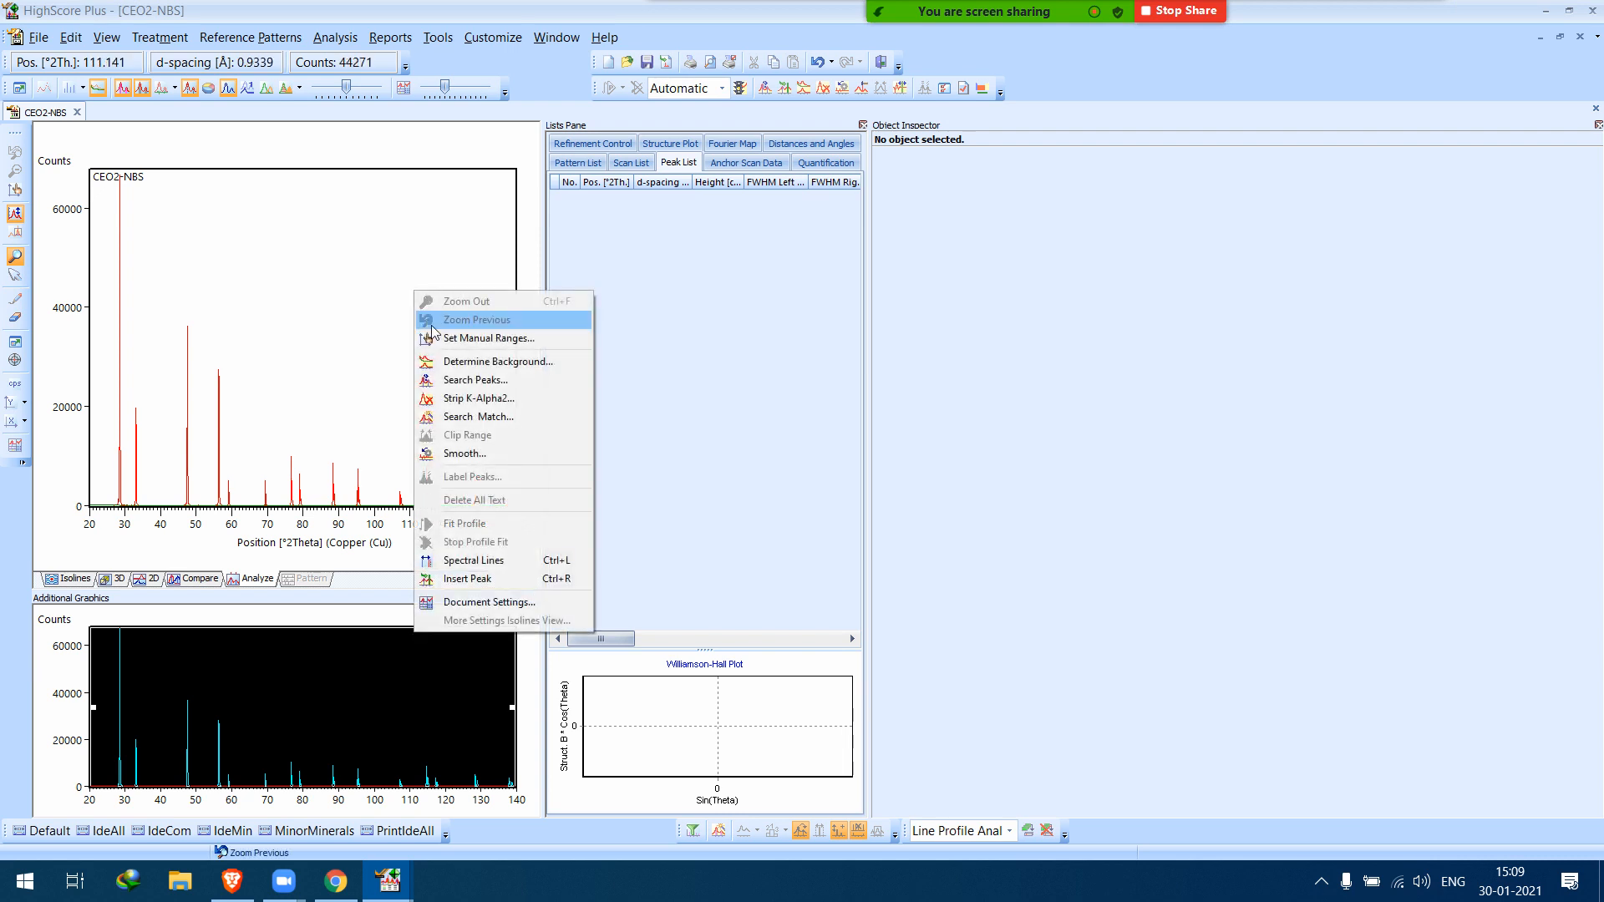
click(475, 380)
click(668, 239)
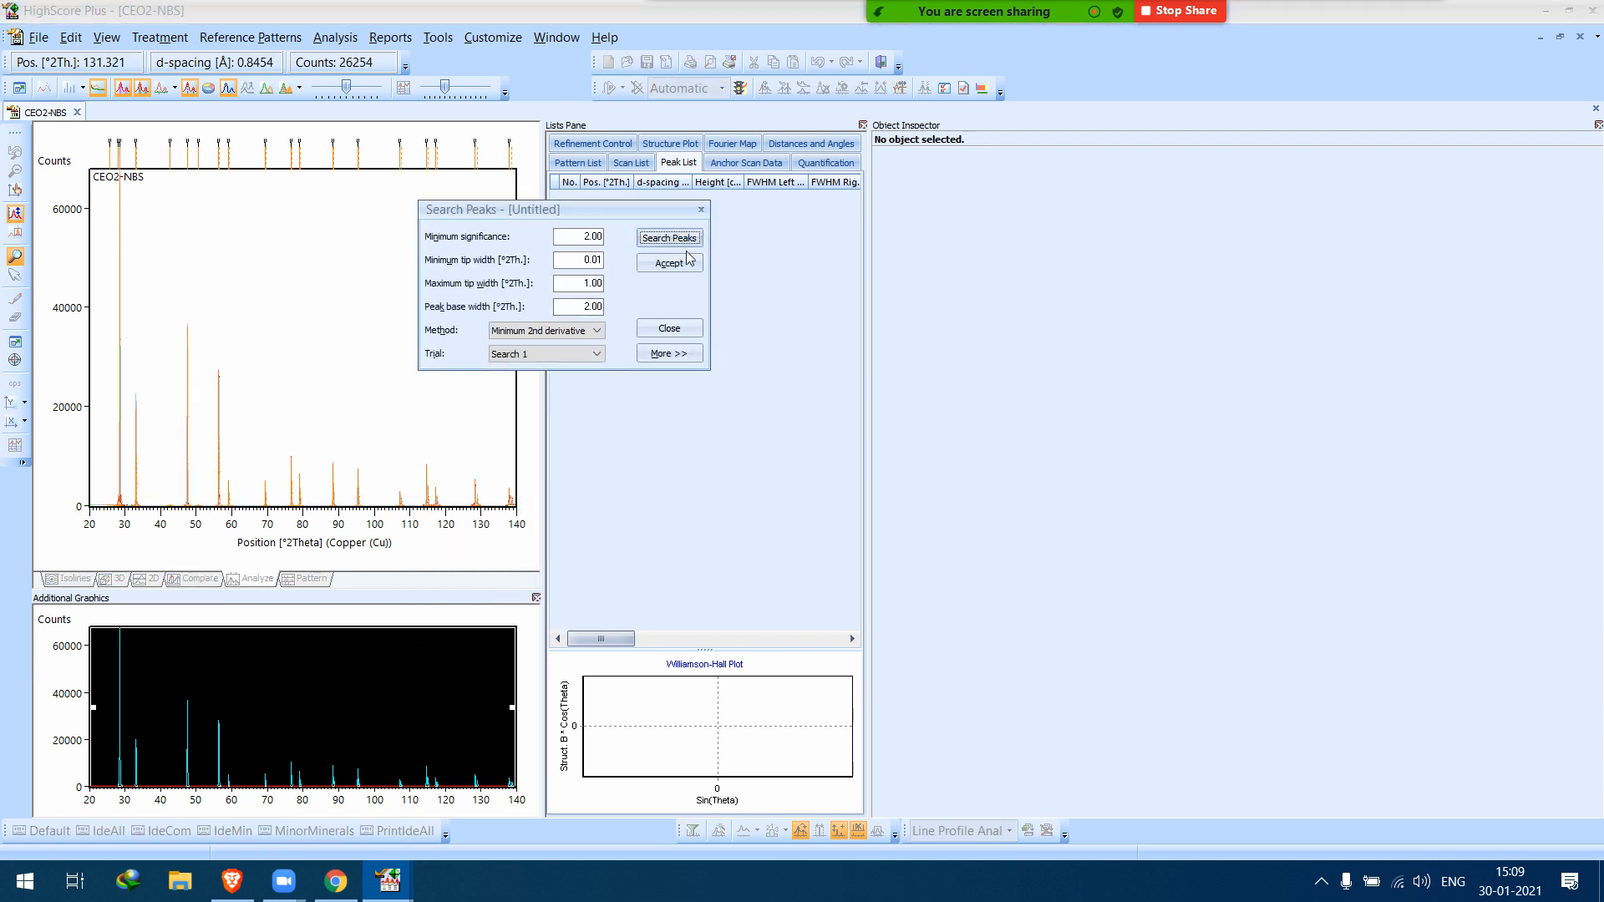
click(680, 263)
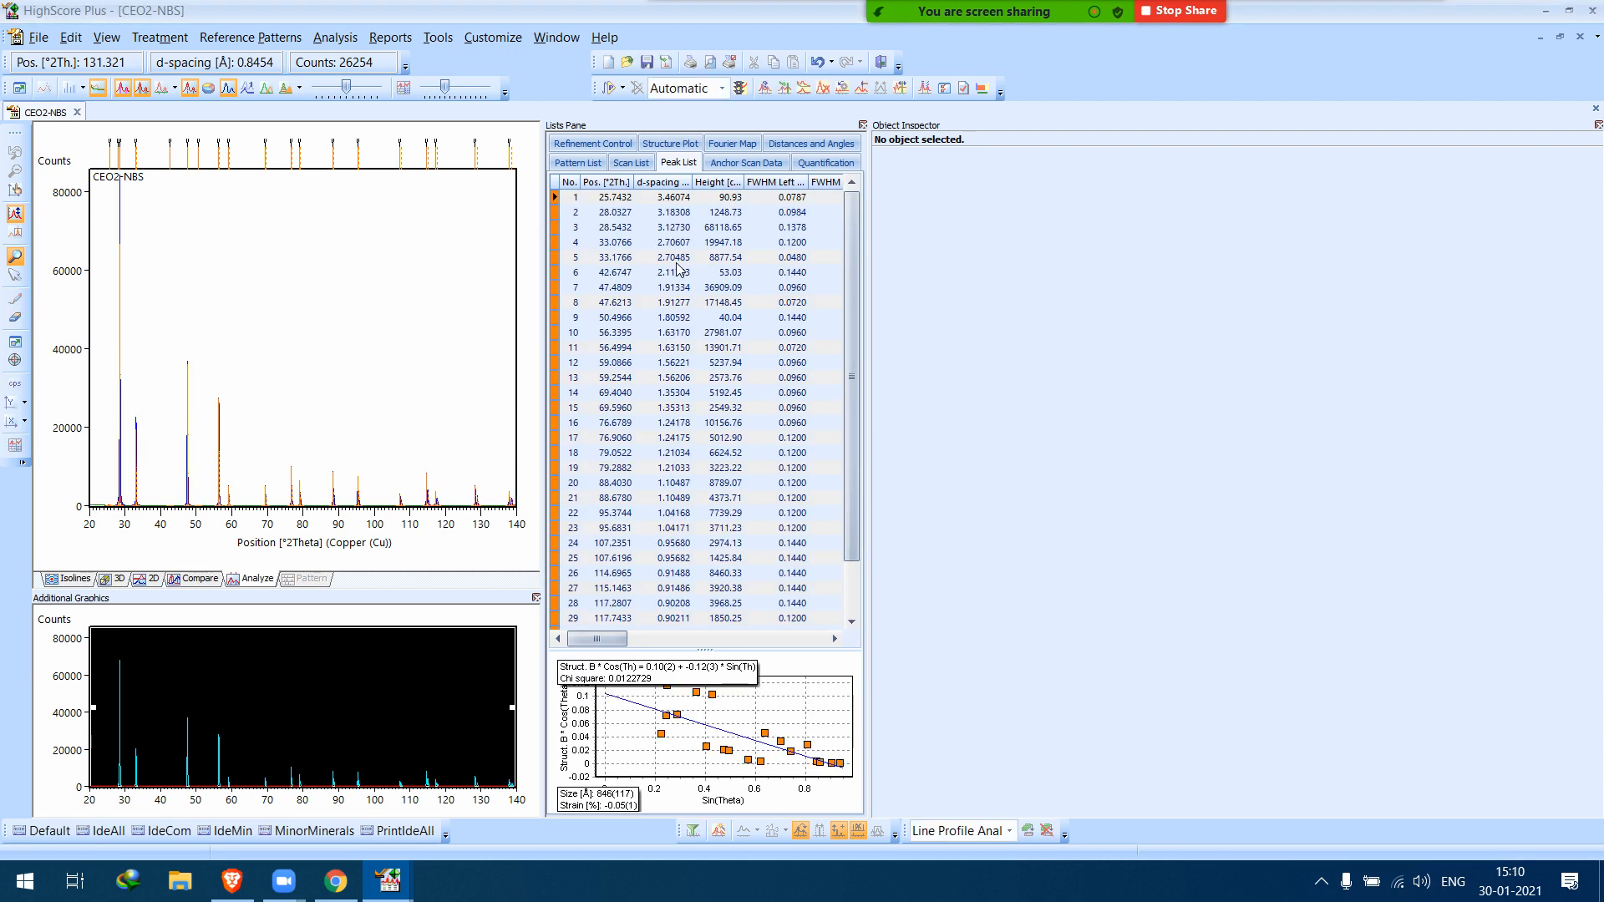
Show the difference plot in the additional graphics below the scan.
right_click(387, 695)
mouse_move(535, 706)
click(650, 707)
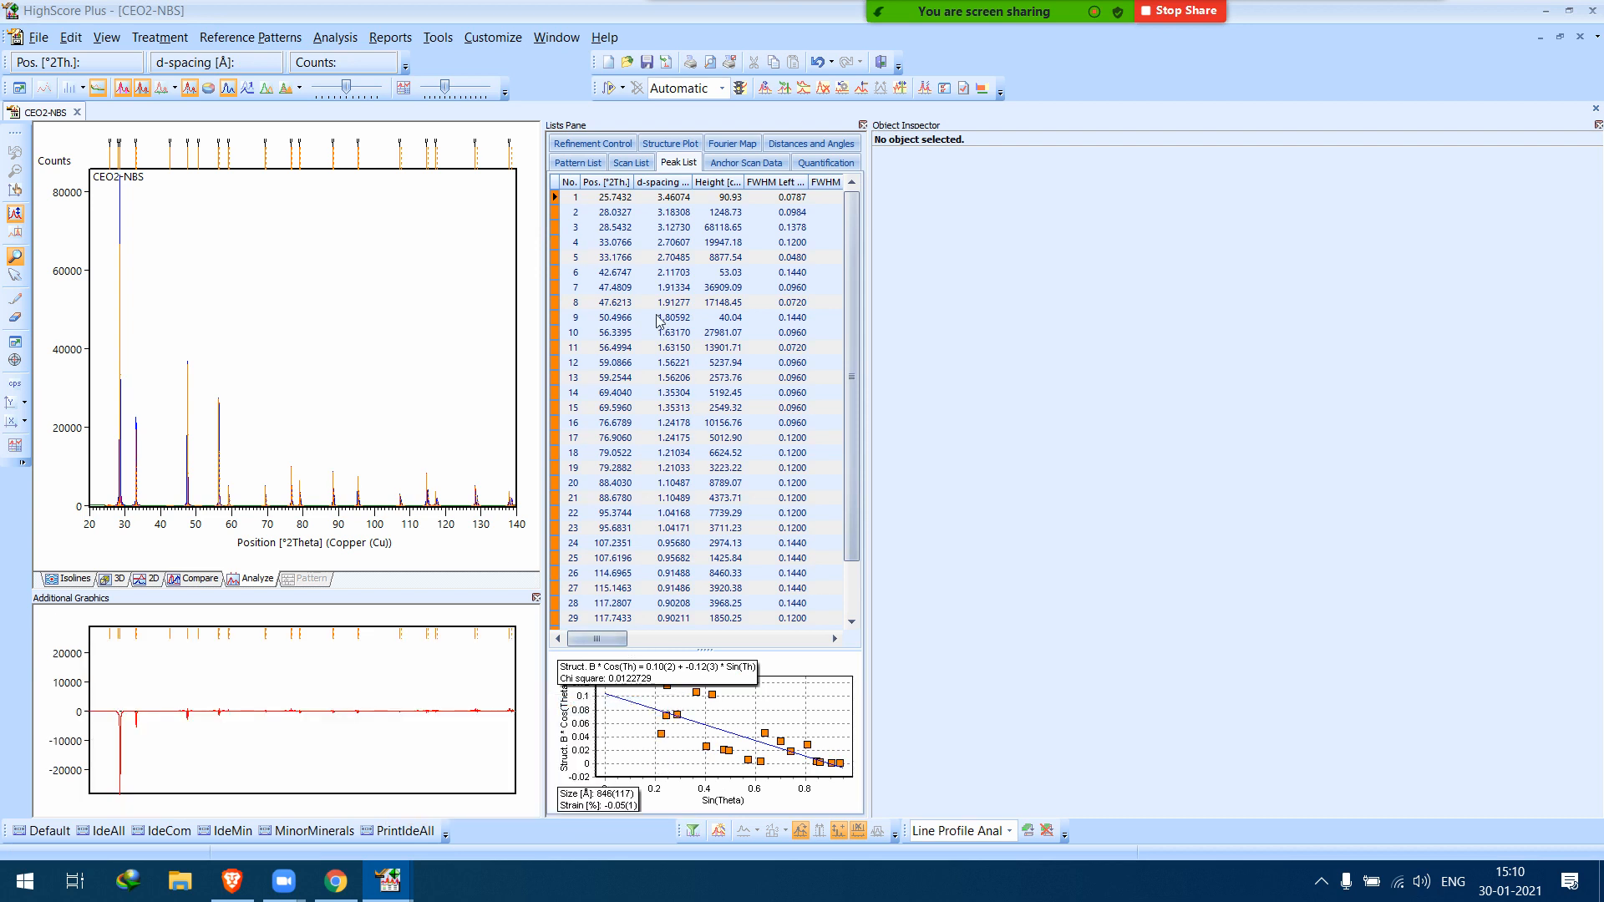
Display the global agreement indices in the refinement control and run the profile fit on the CEO2-NBS scan.
click(595, 143)
click(585, 201)
click(568, 198)
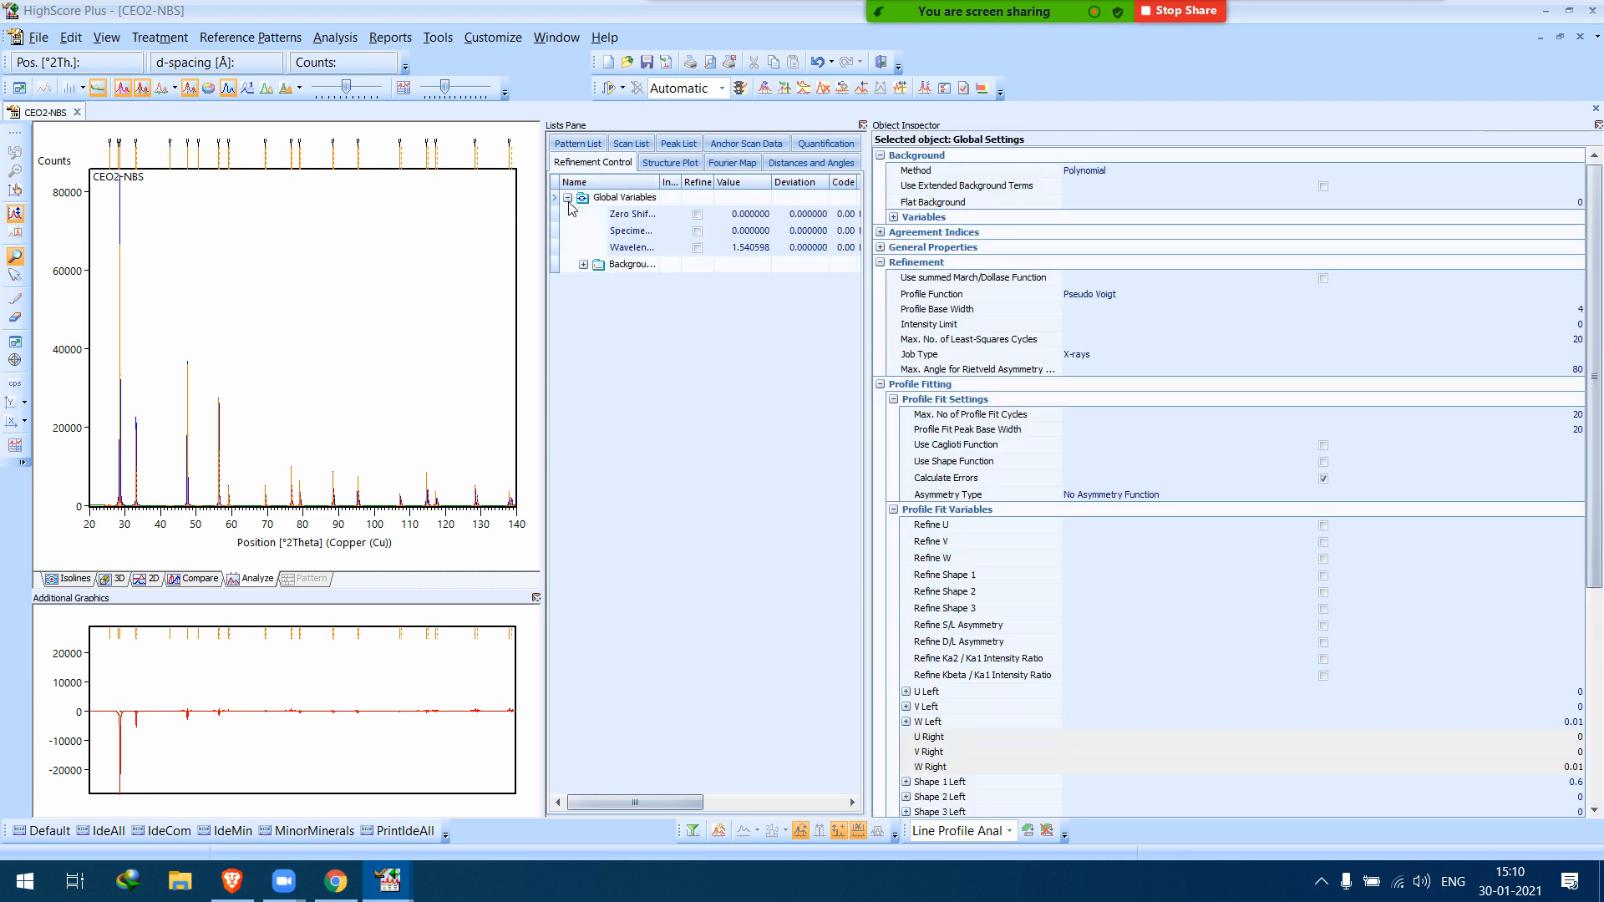
click(881, 233)
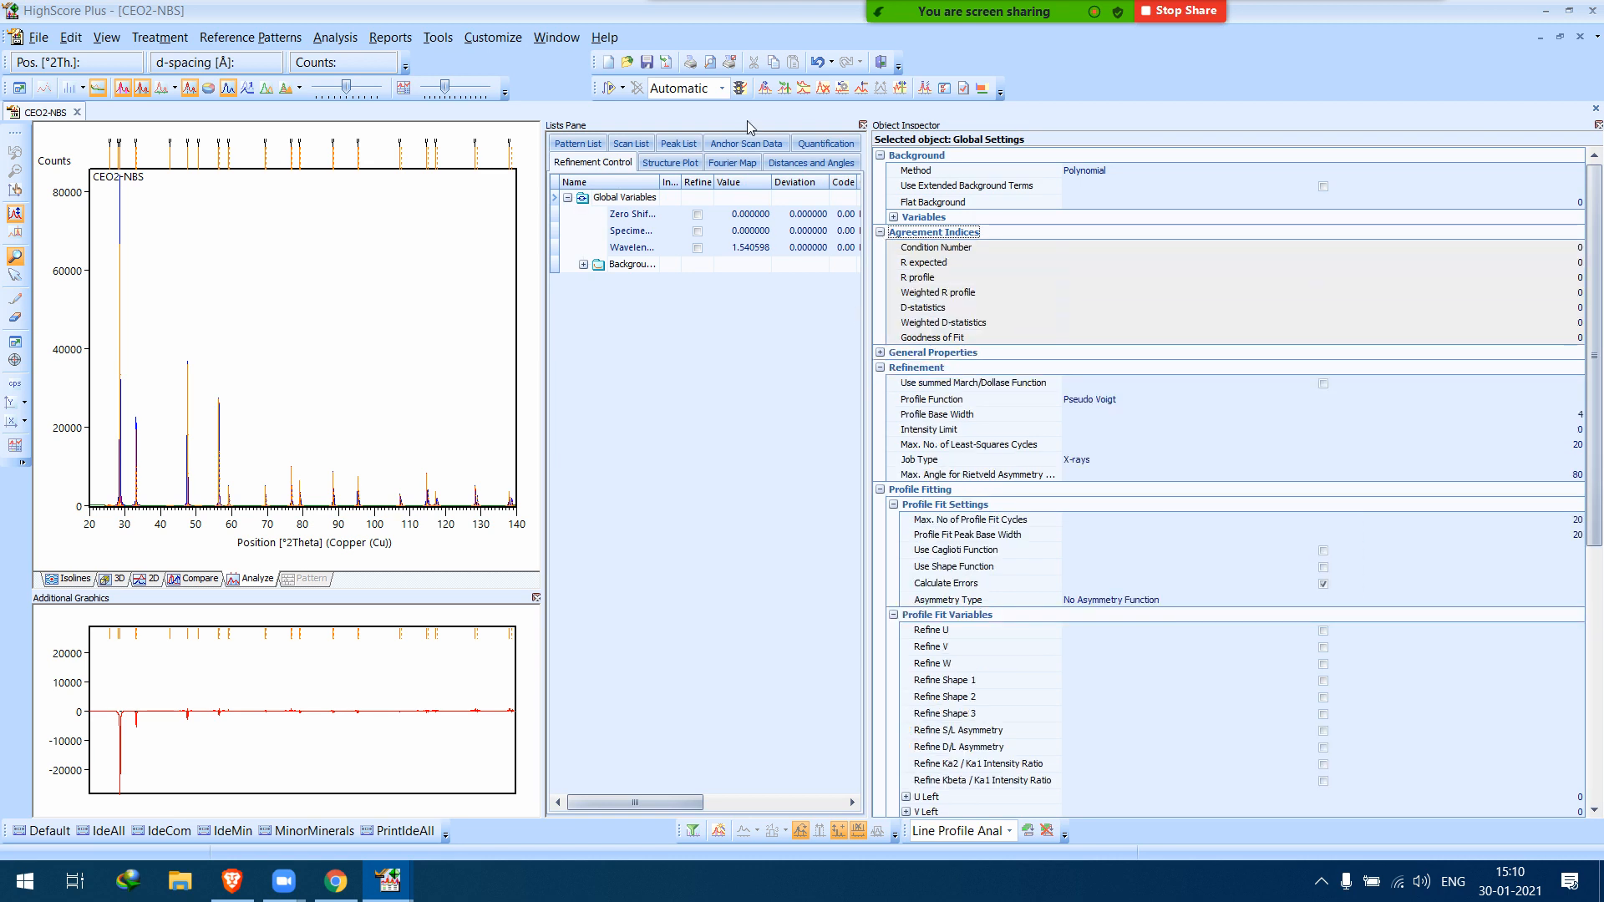
click(611, 89)
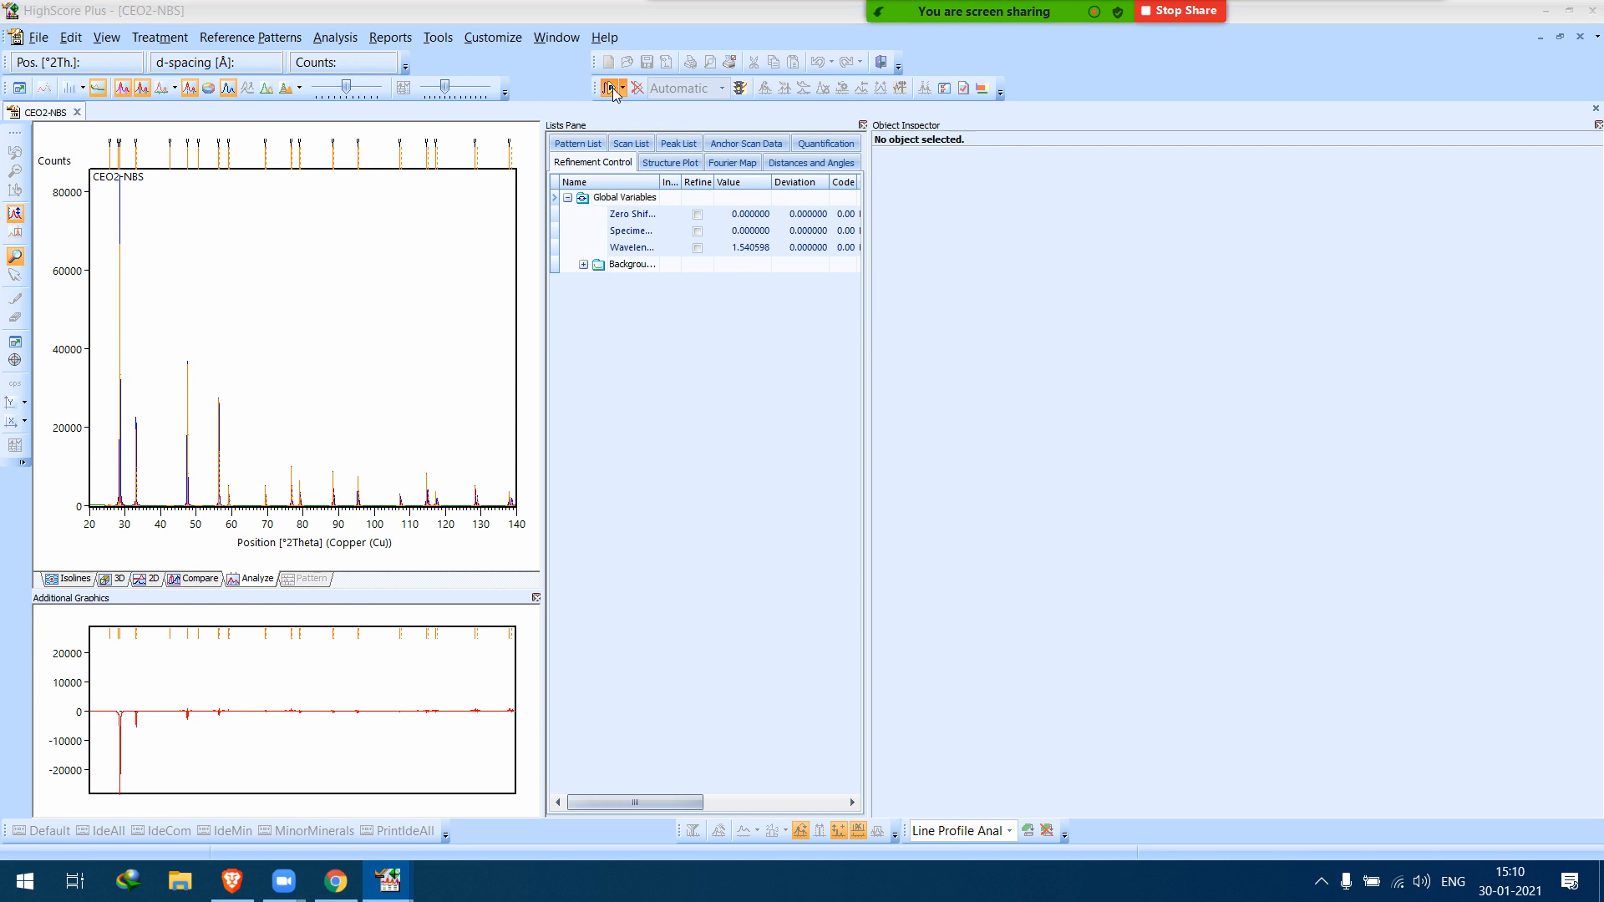
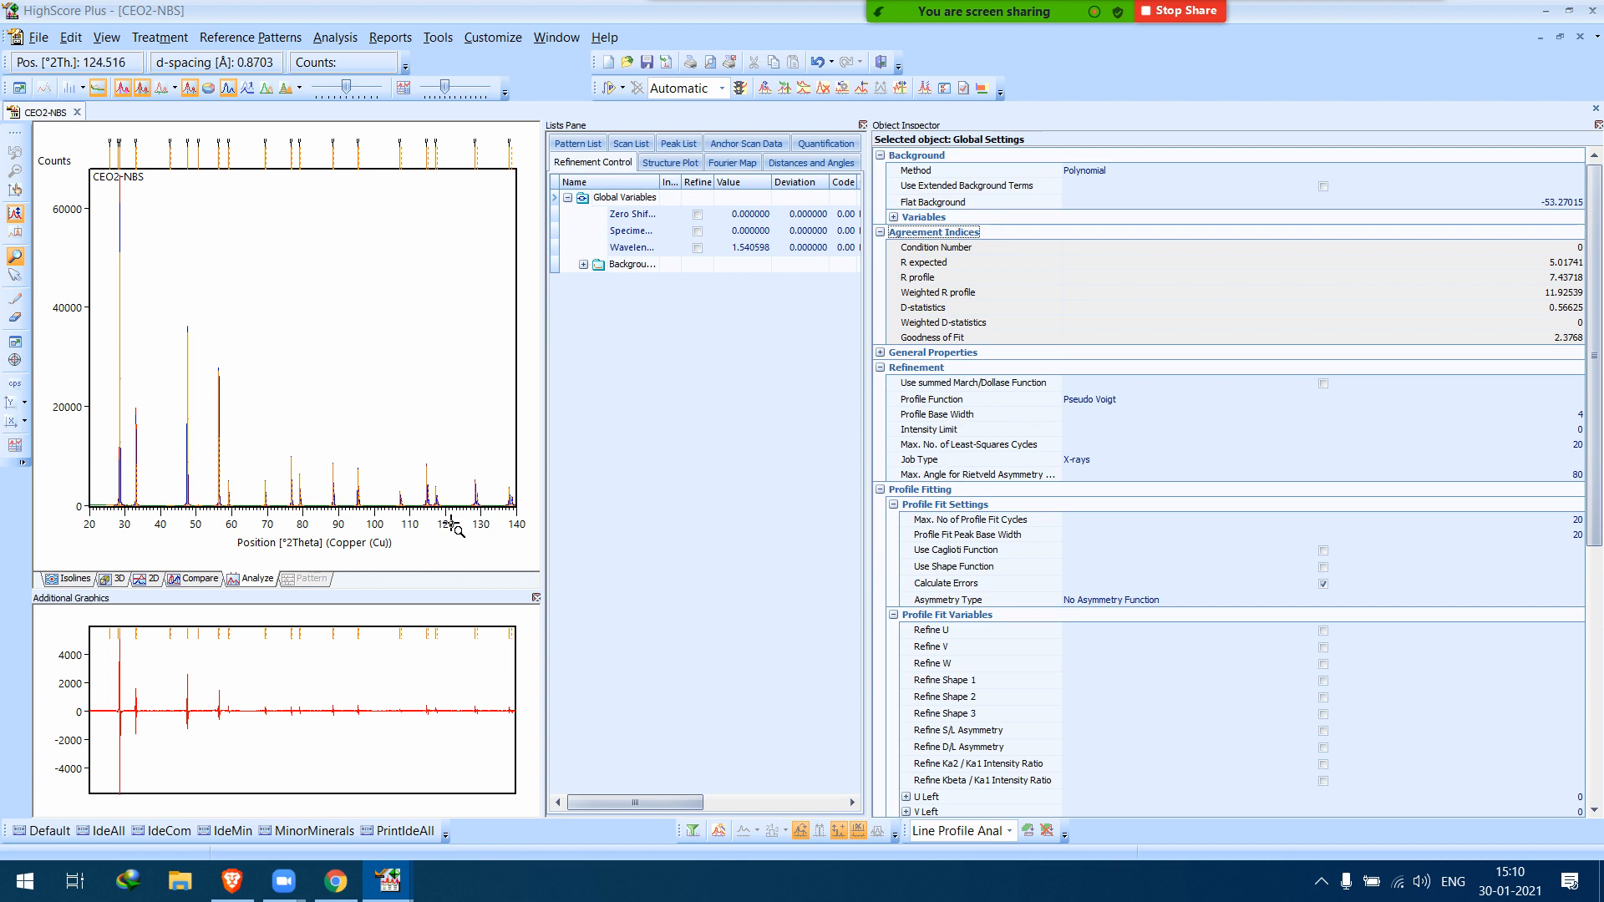
click(335, 492)
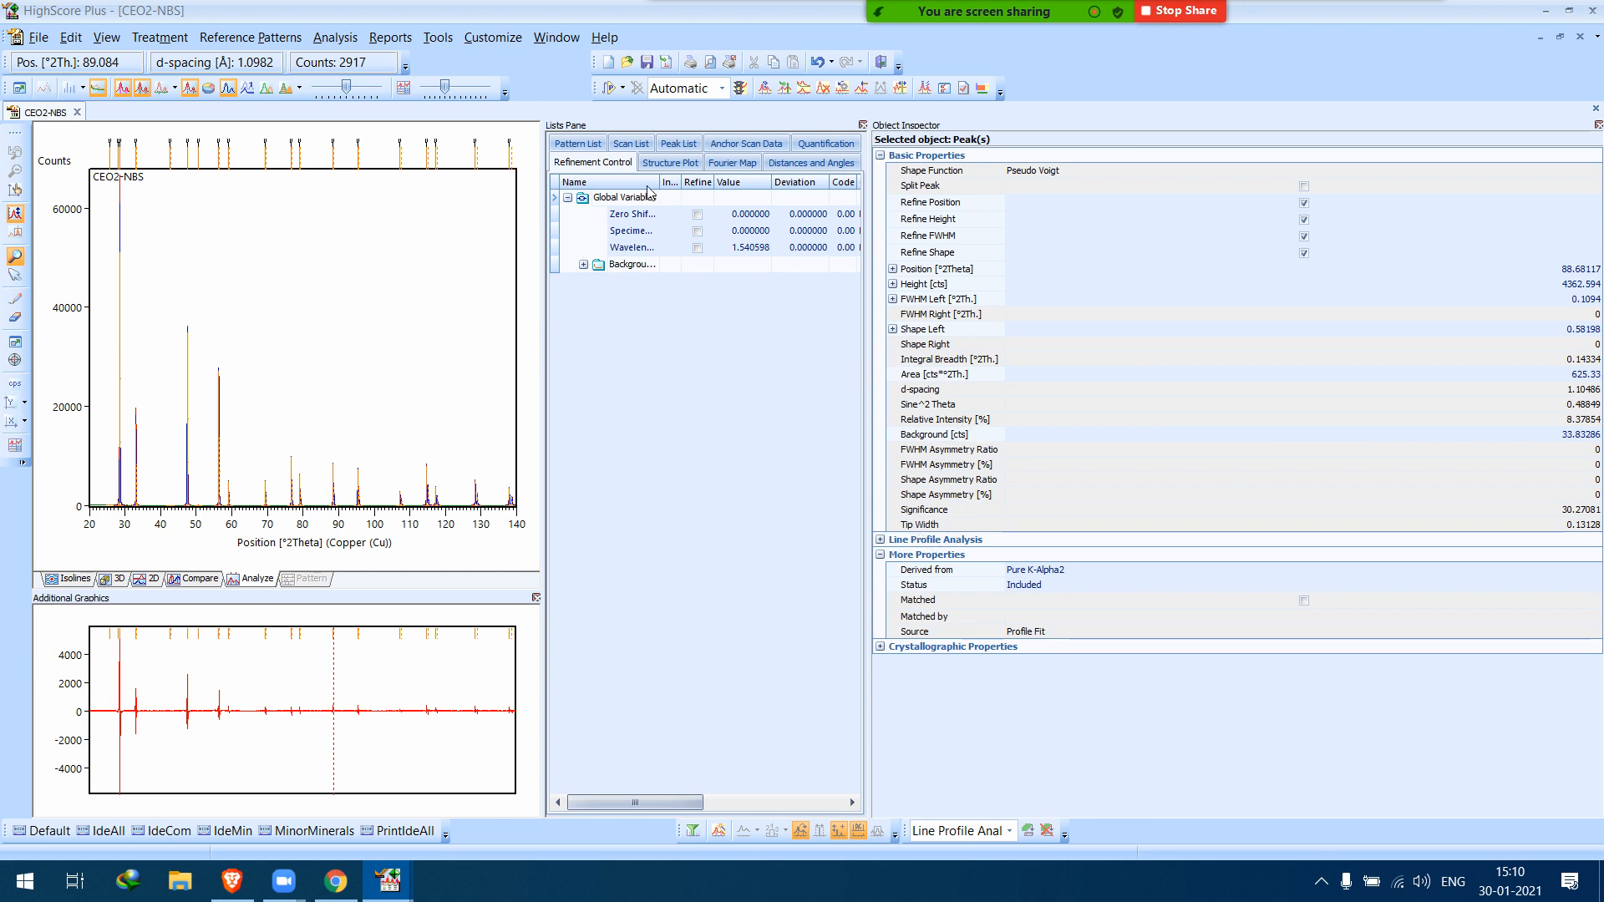
Set the Profile Fit Peak Base Width in the global settings to 30.
click(624, 200)
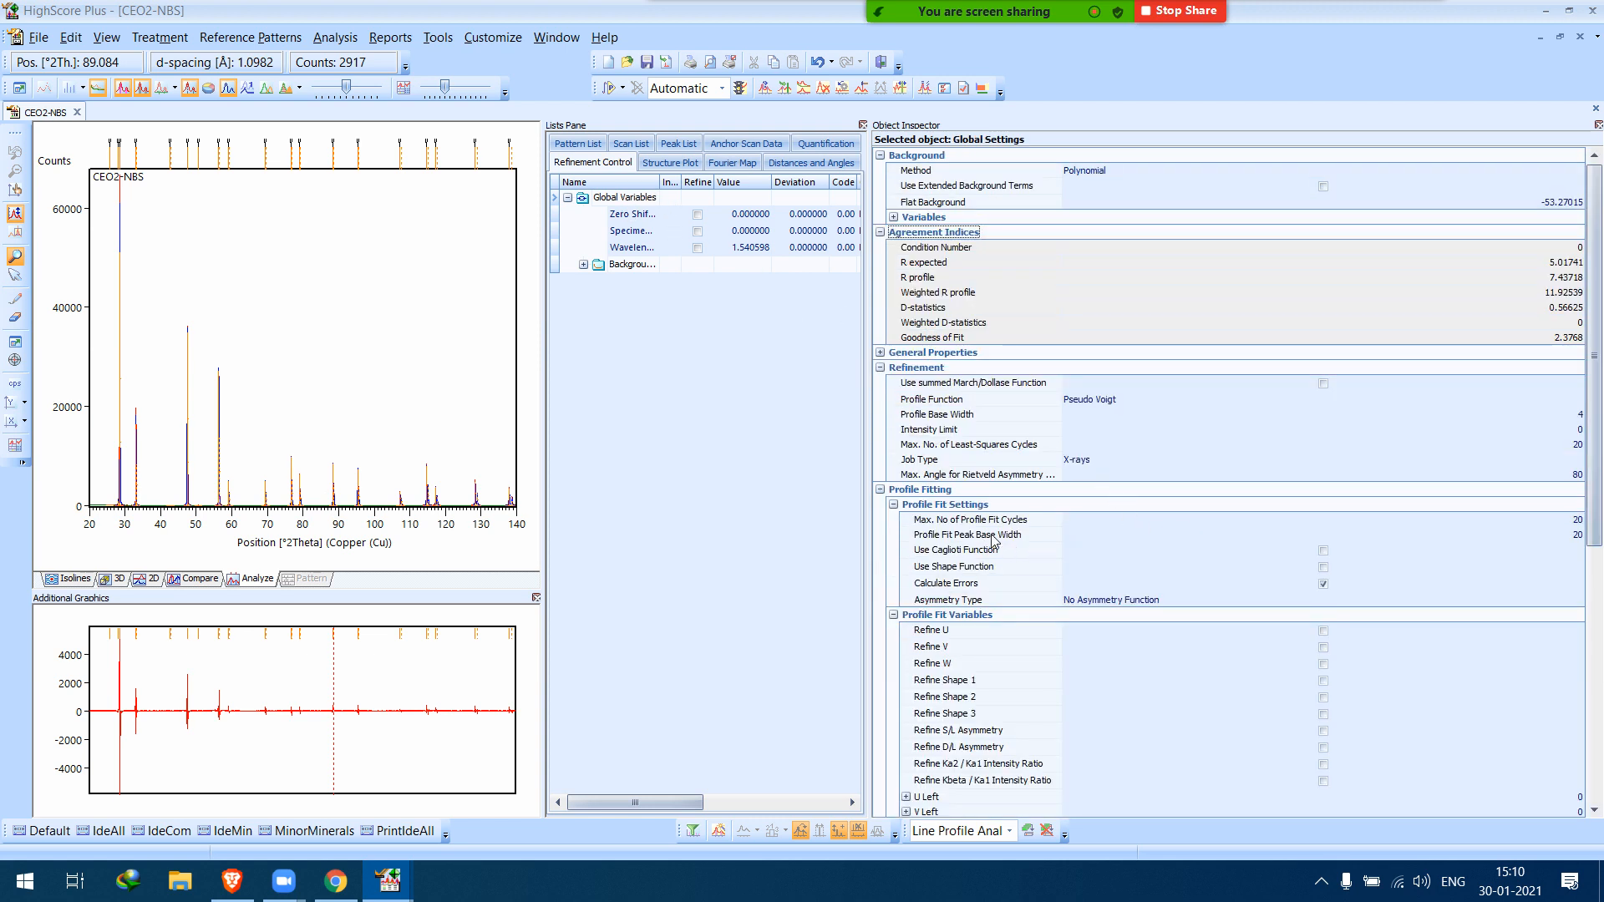
click(1519, 535)
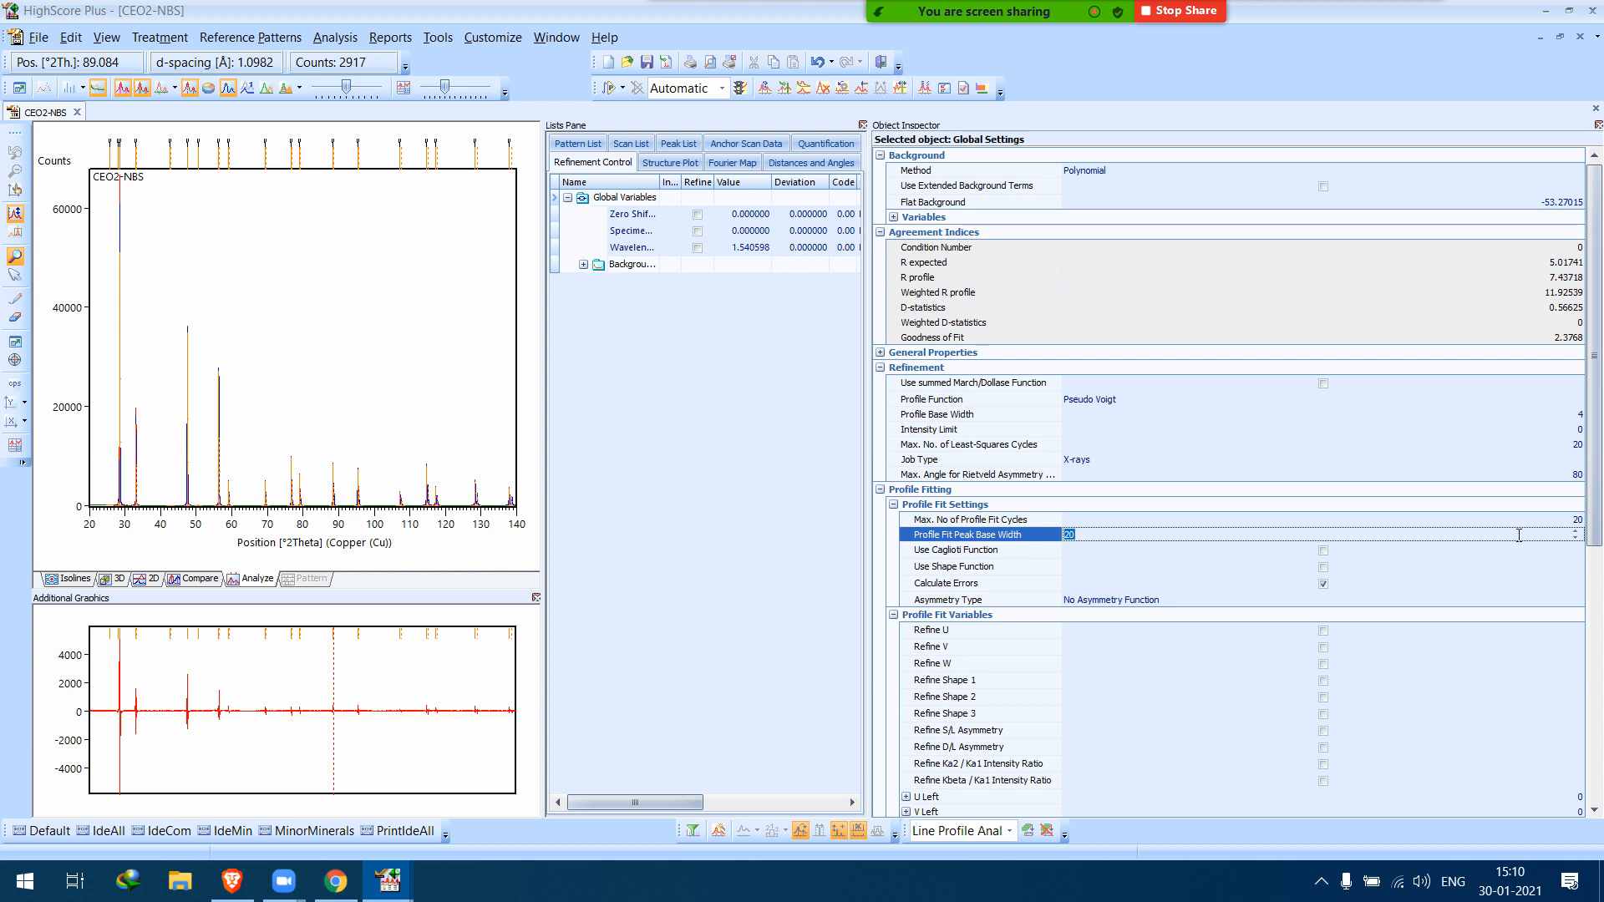
key(Return)
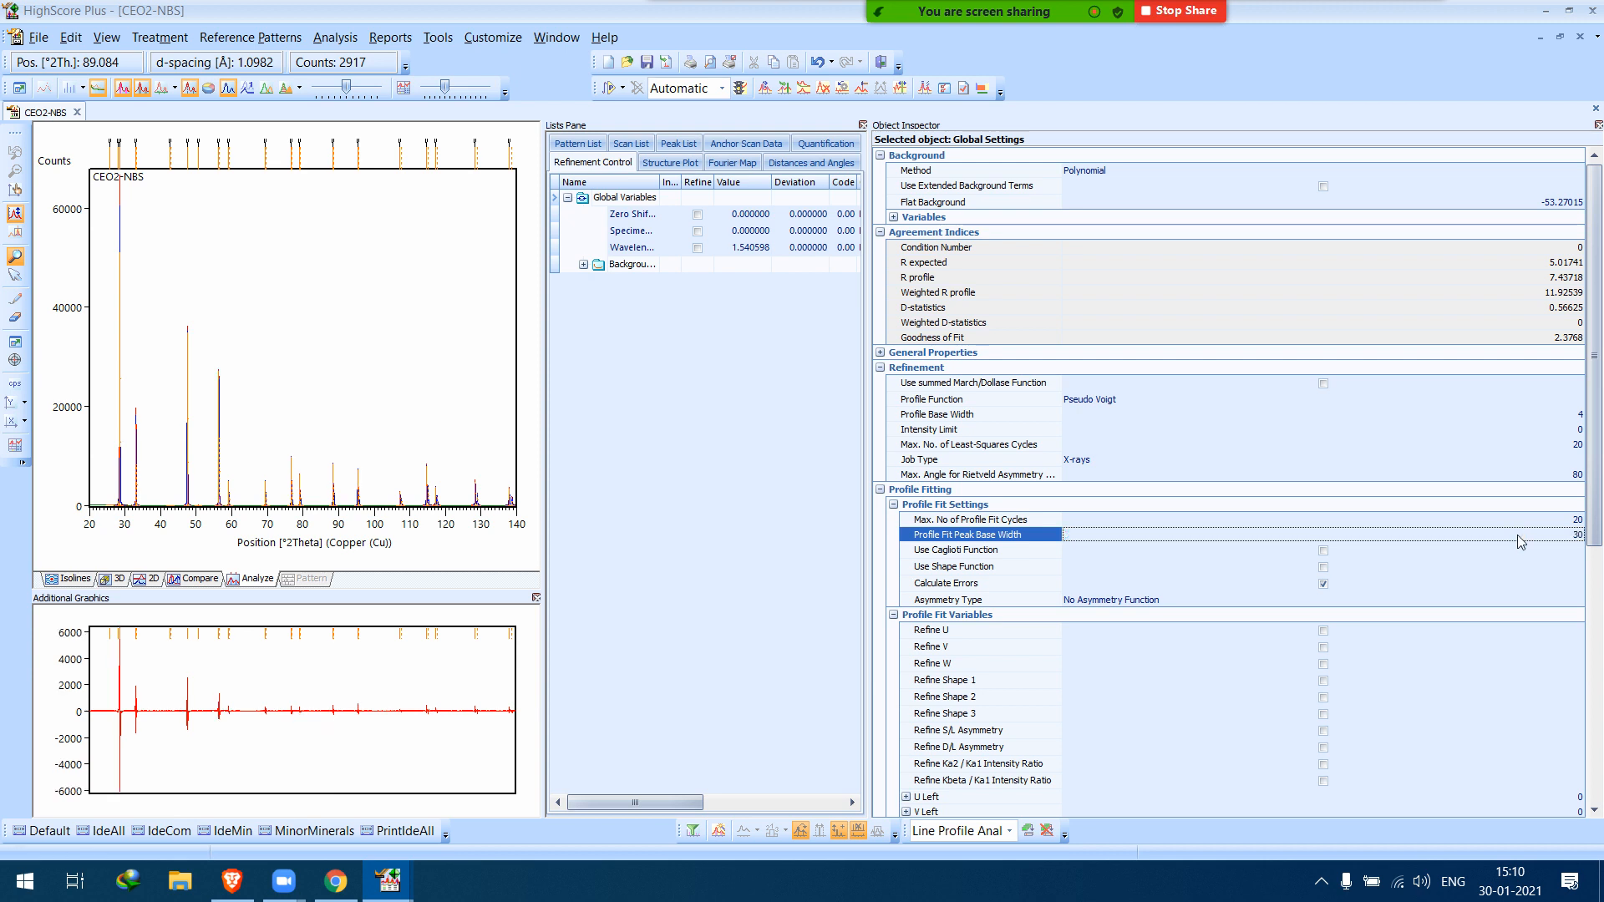
Examine how well the calculated profile matches the peak doublets near 76.7 and 69.4 °2Theta.
drag(279, 494, 329, 521)
drag(169, 512, 249, 525)
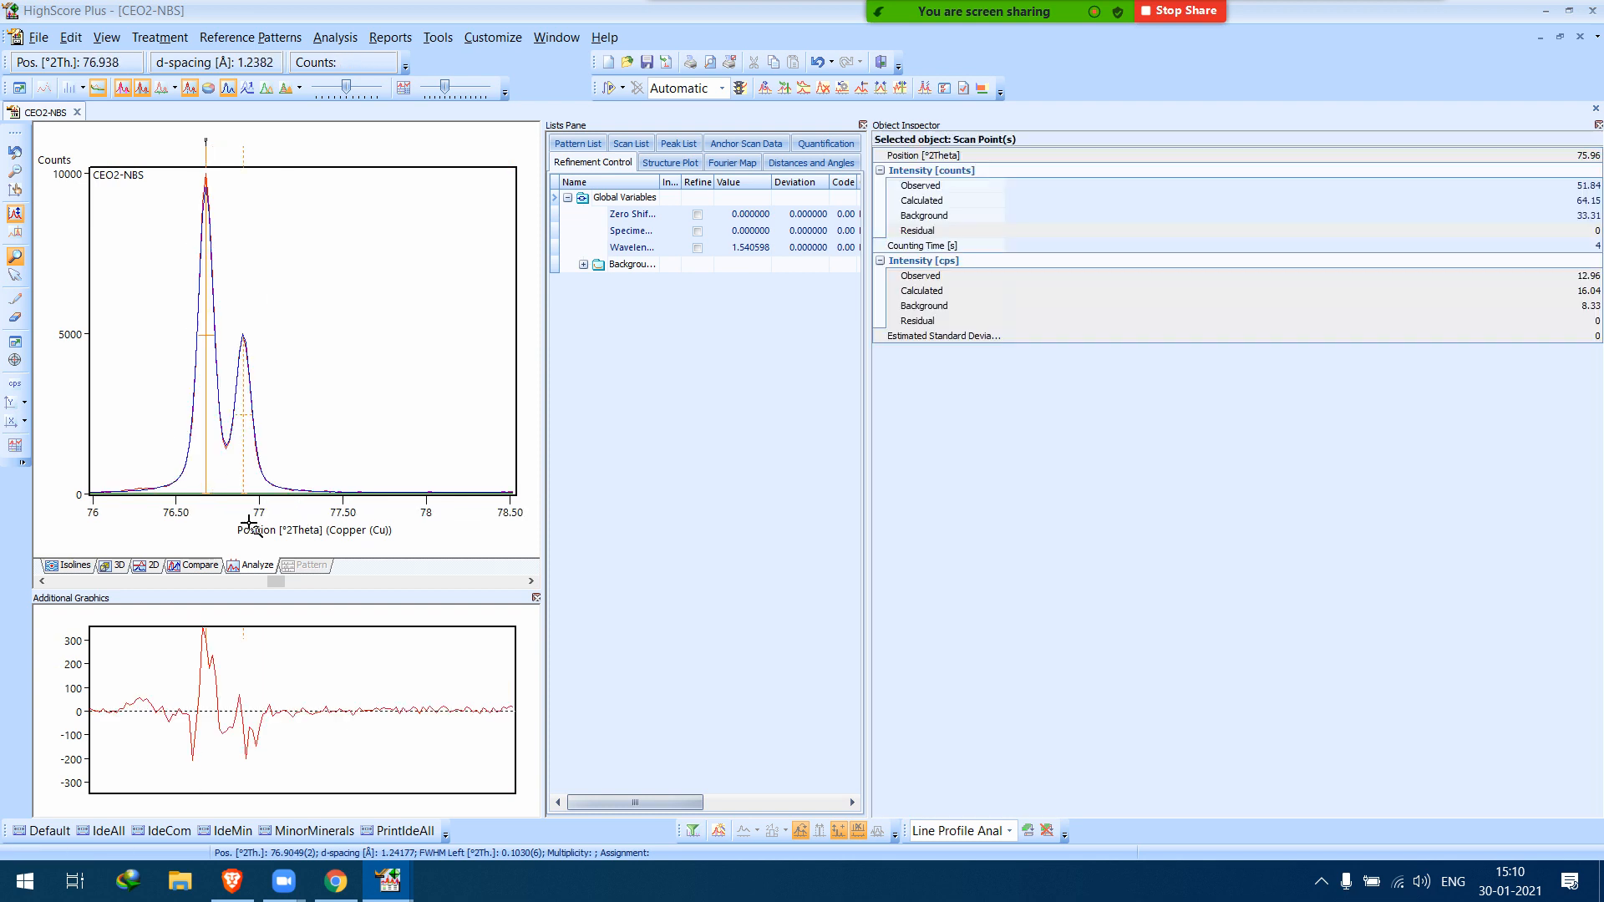
double_click(383, 447)
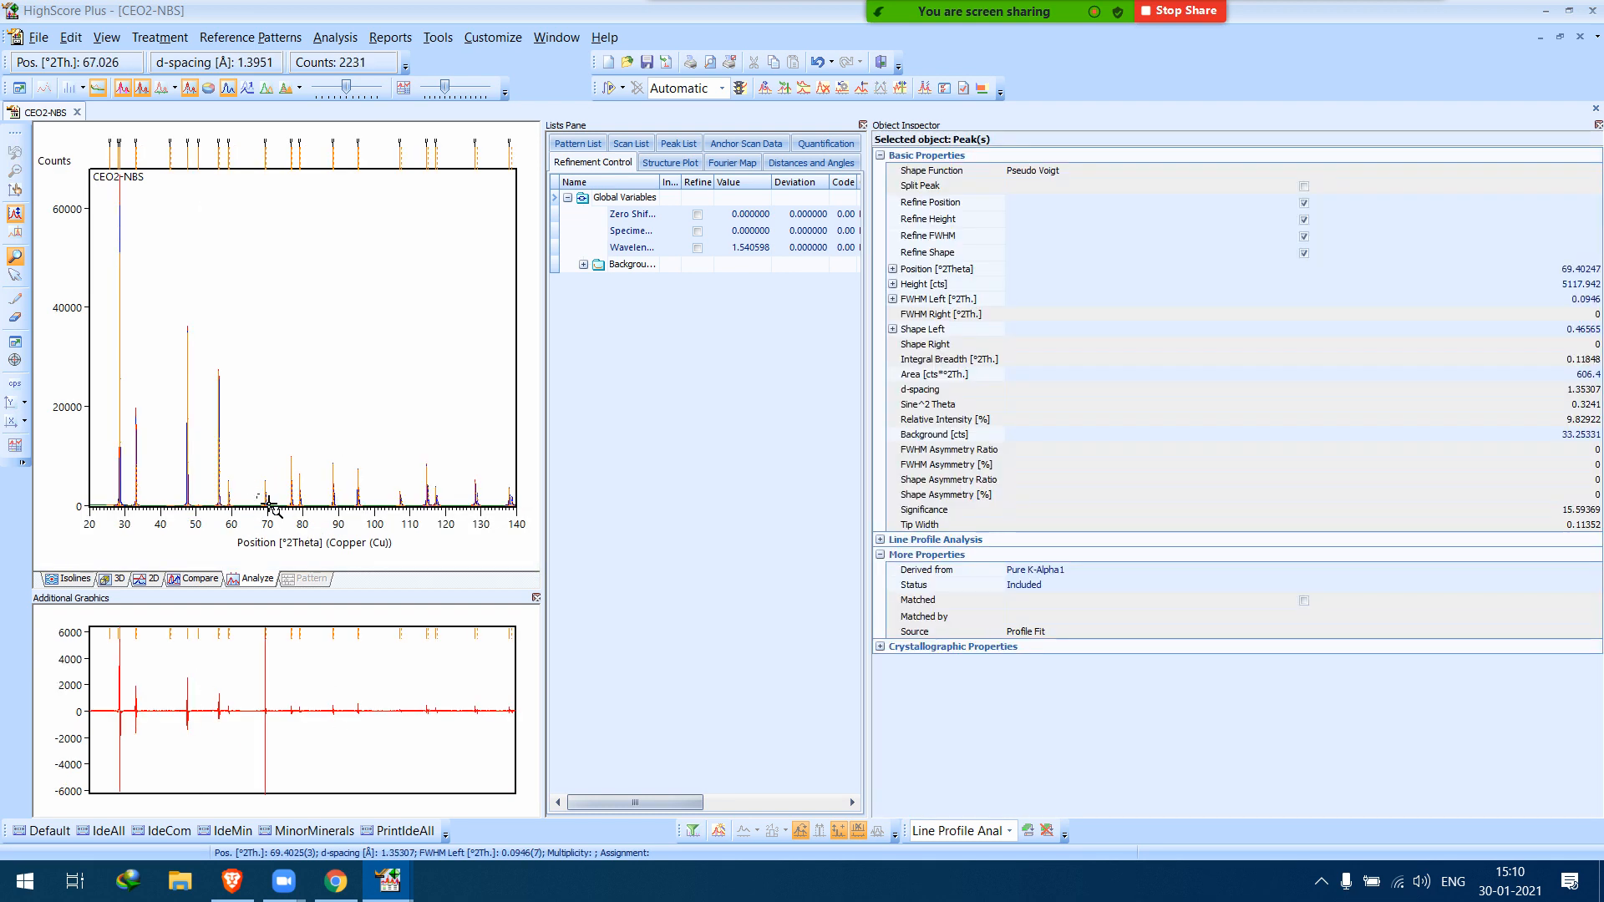
drag(259, 497, 288, 518)
drag(165, 454, 242, 529)
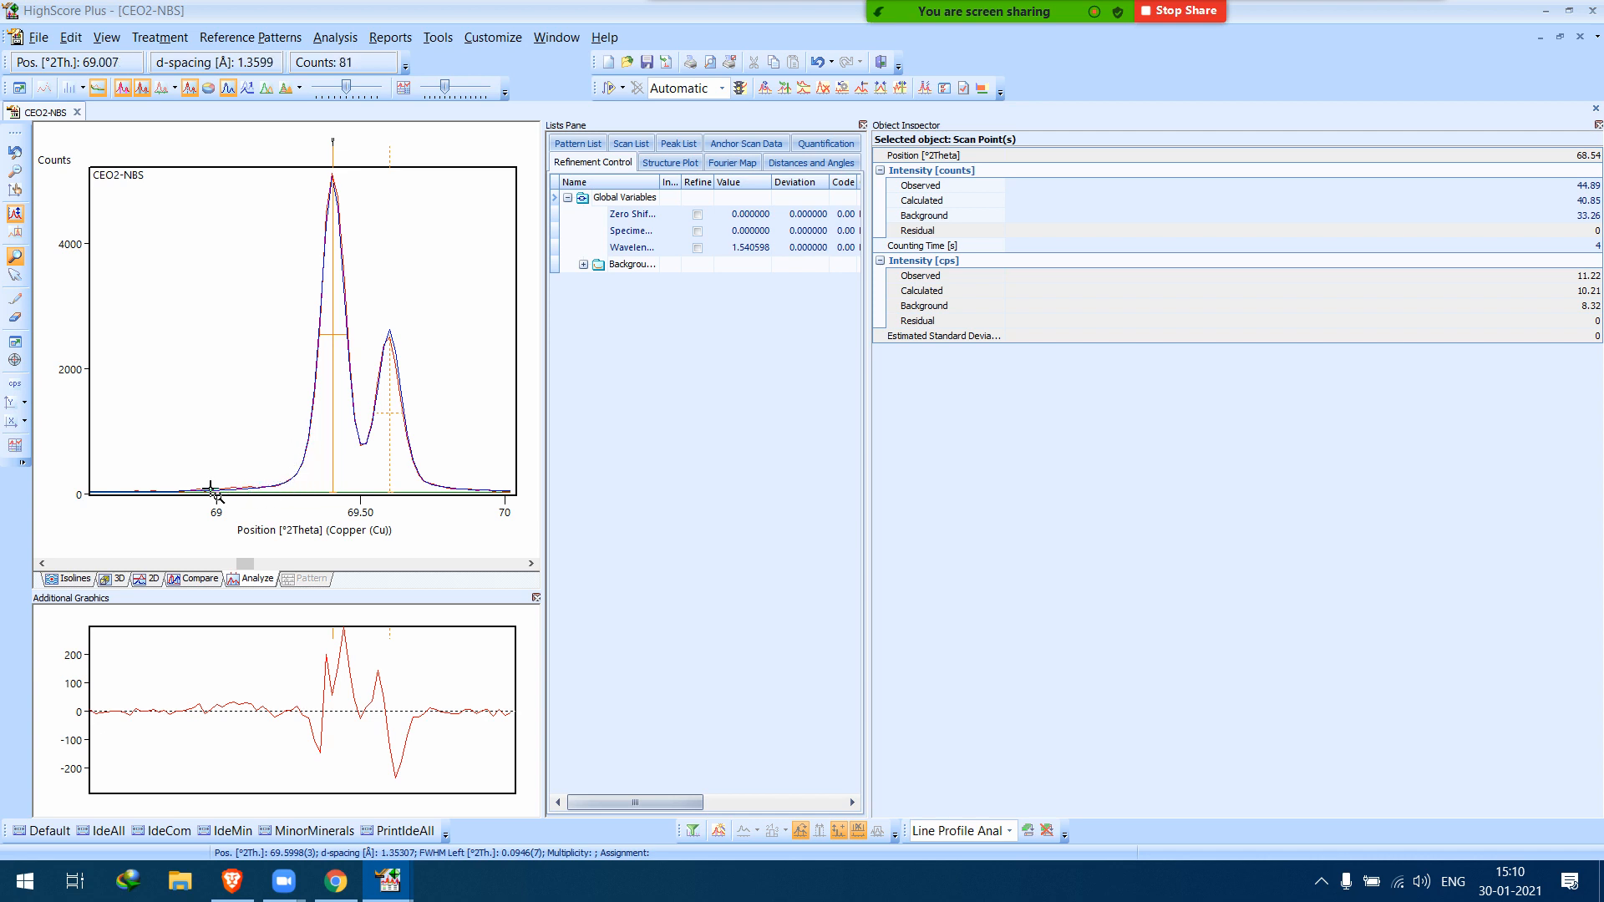
double_click(275, 445)
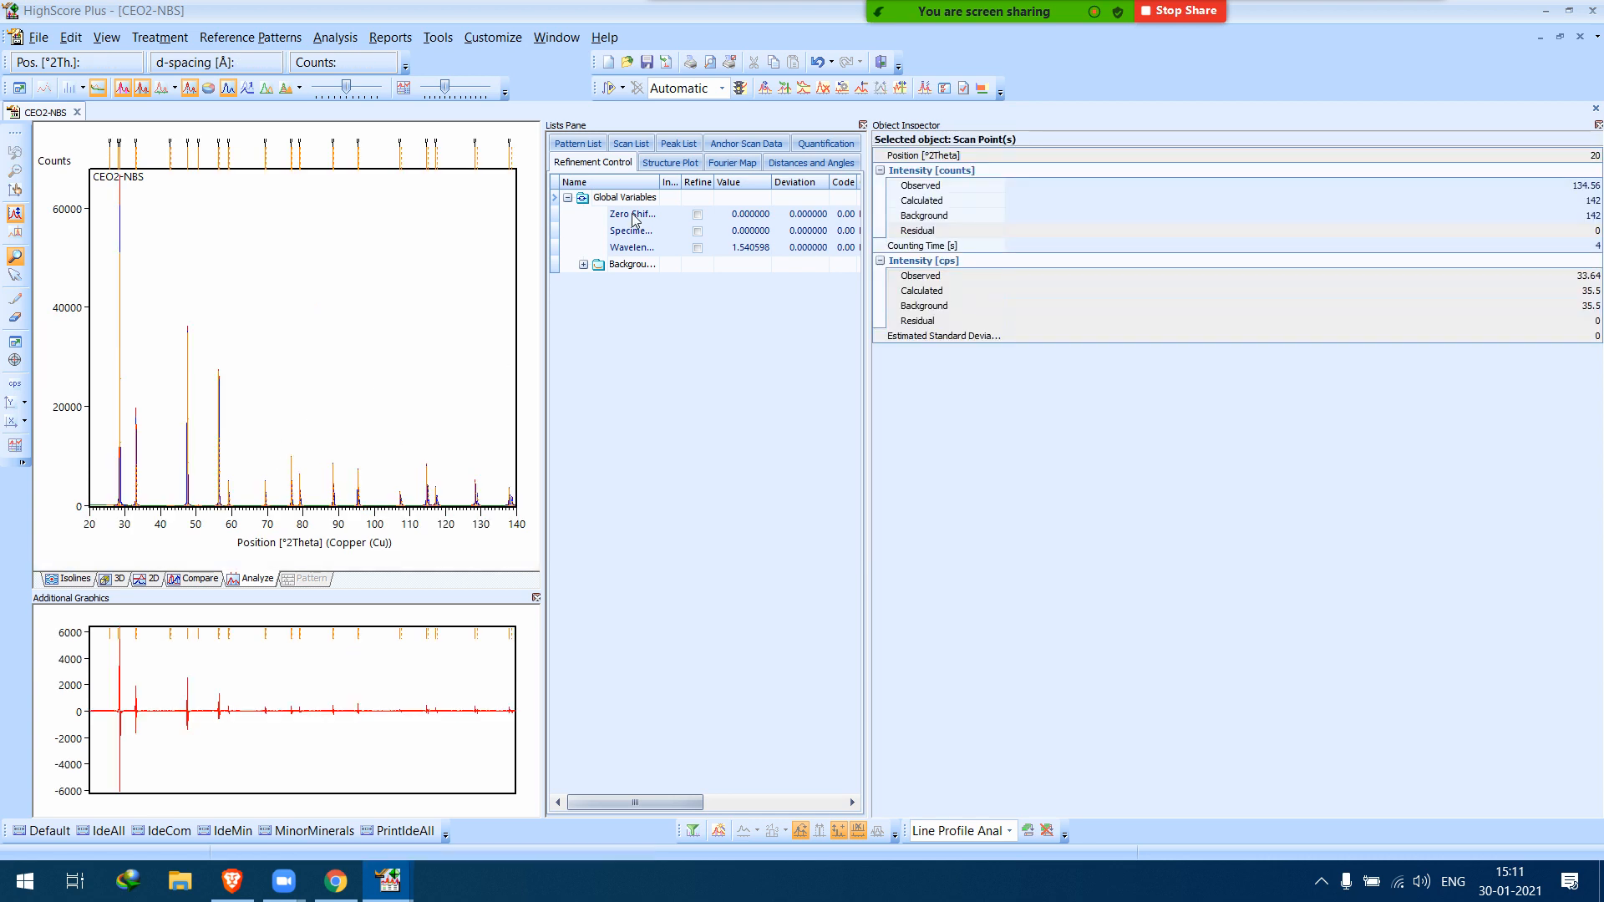
Rerun the profile fit and check the agreement indices in the global settings.
click(611, 87)
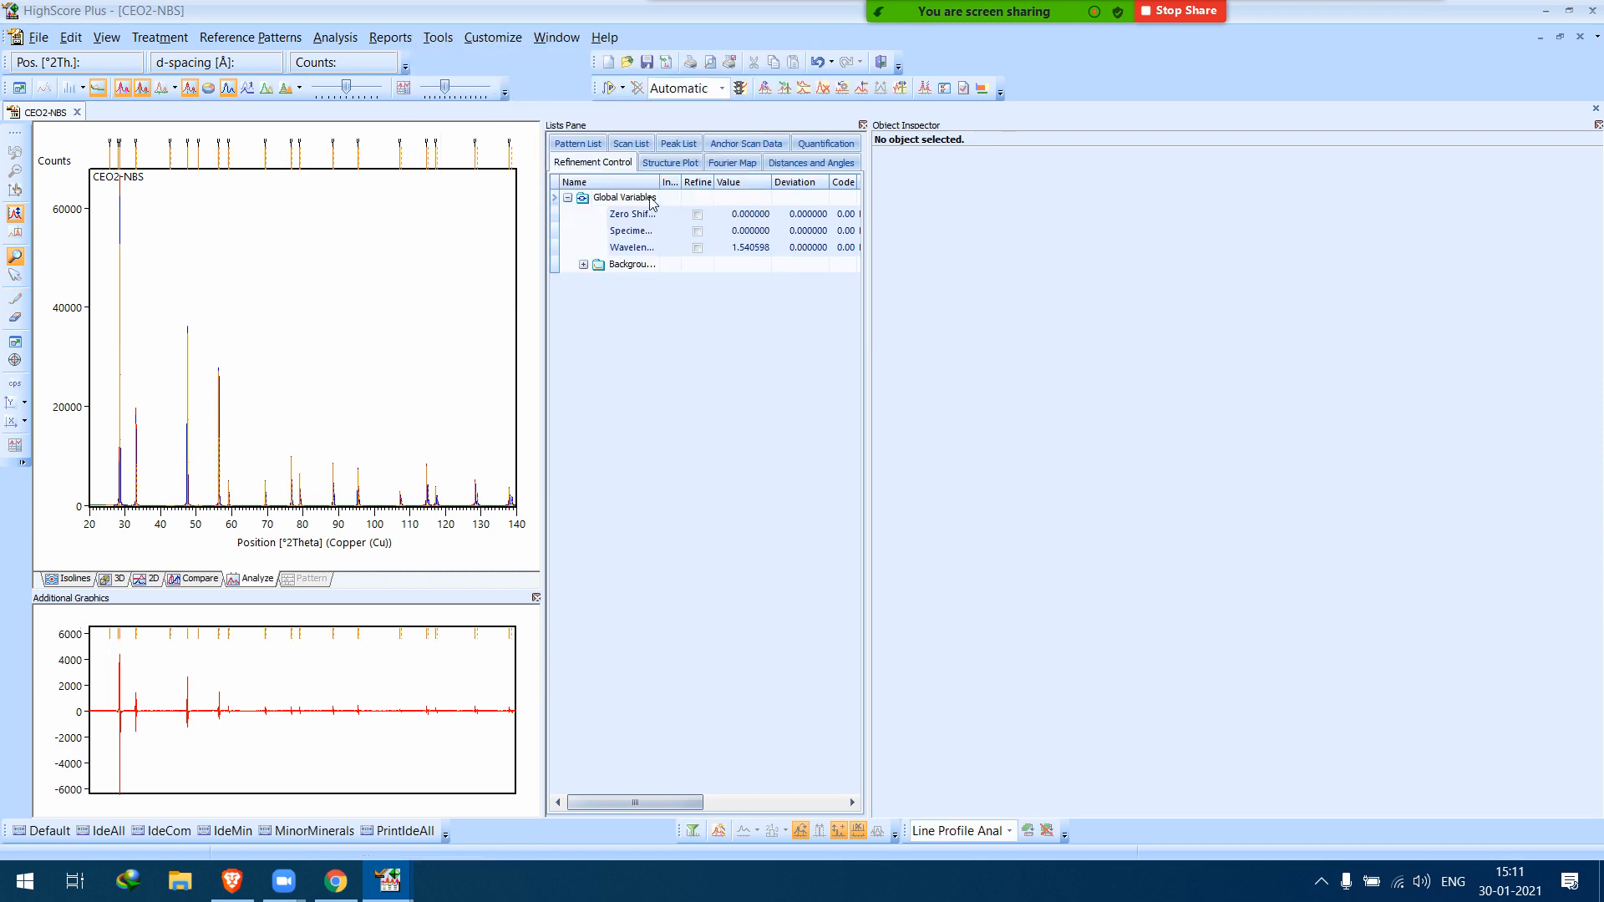
click(627, 198)
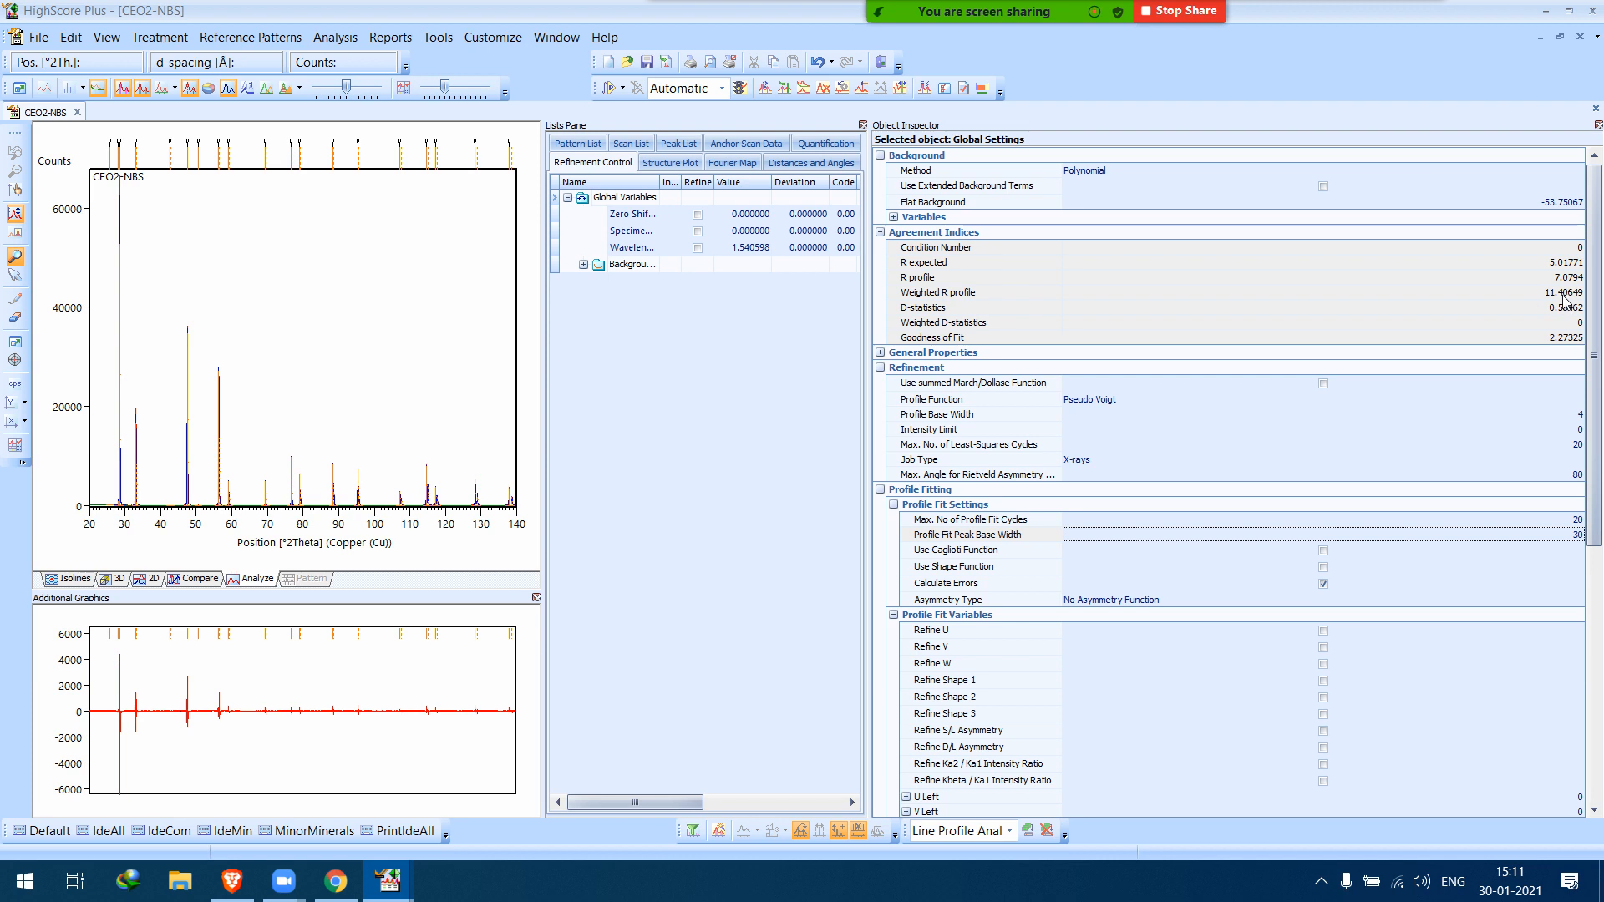
Show the FWHM Statistics halfwidth plot in the additional graphics below the scan.
right_click(396, 692)
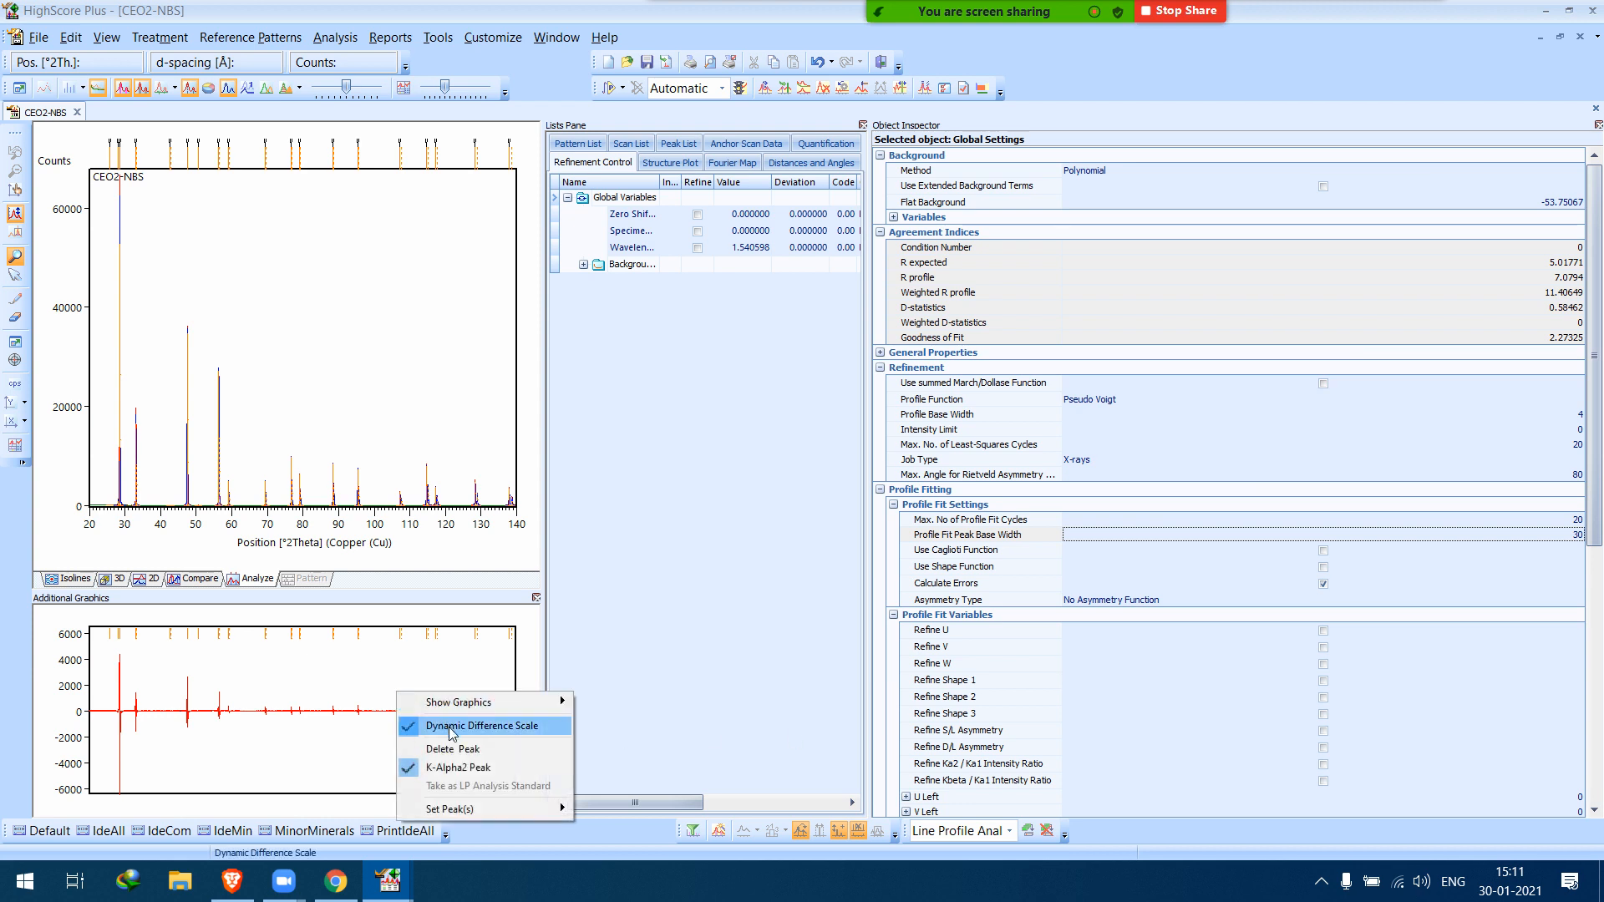
mouse_move(468, 702)
mouse_move(690, 724)
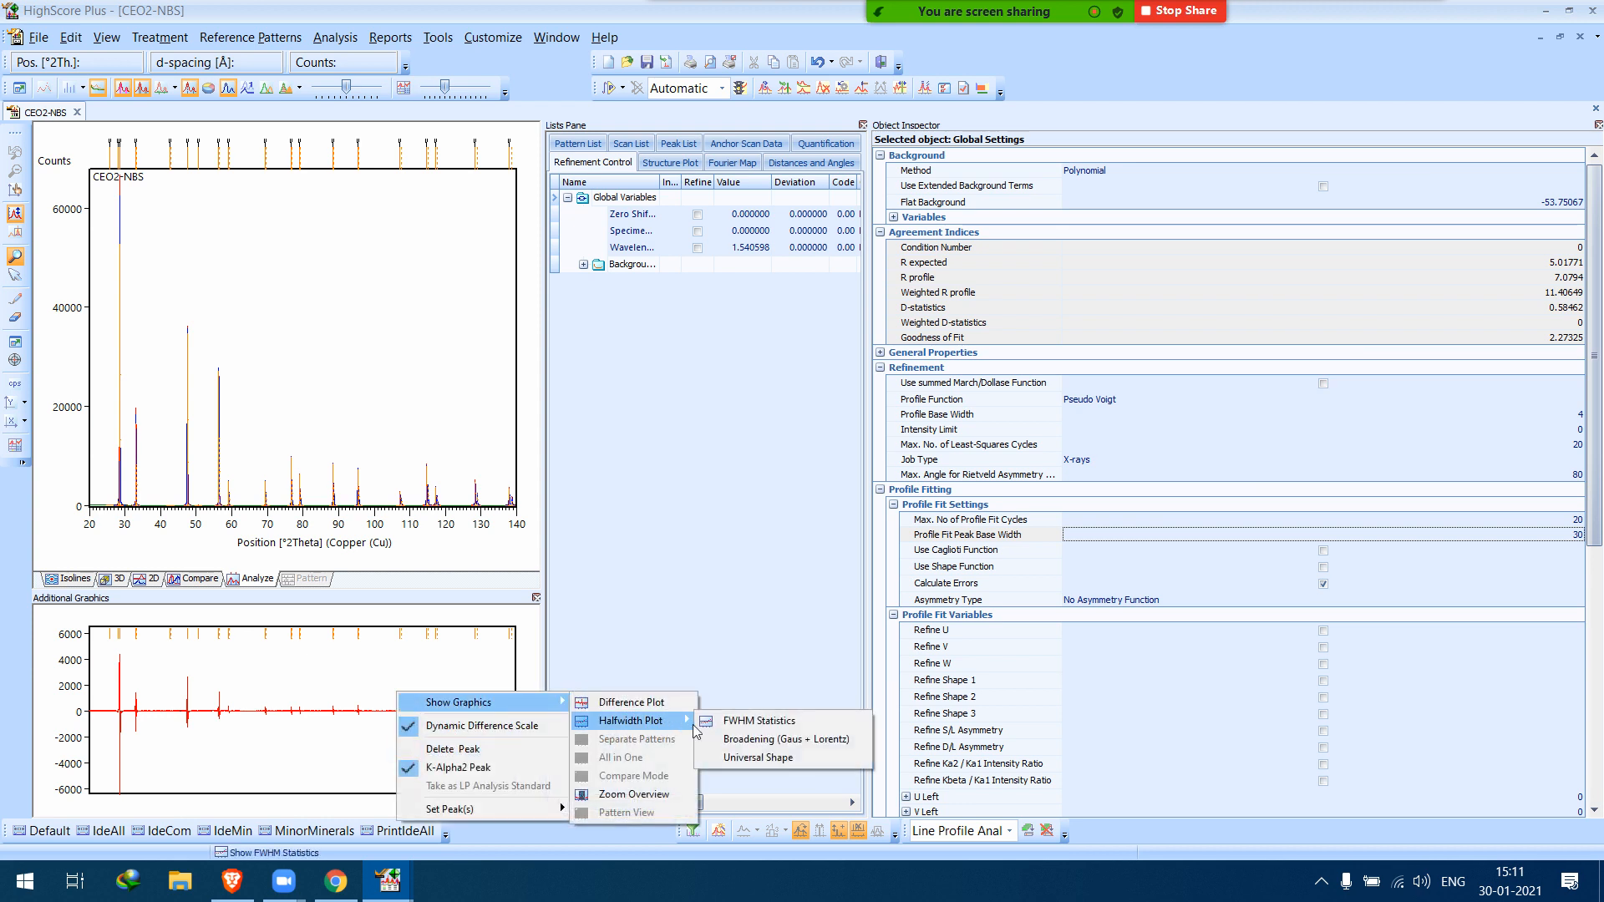
click(753, 725)
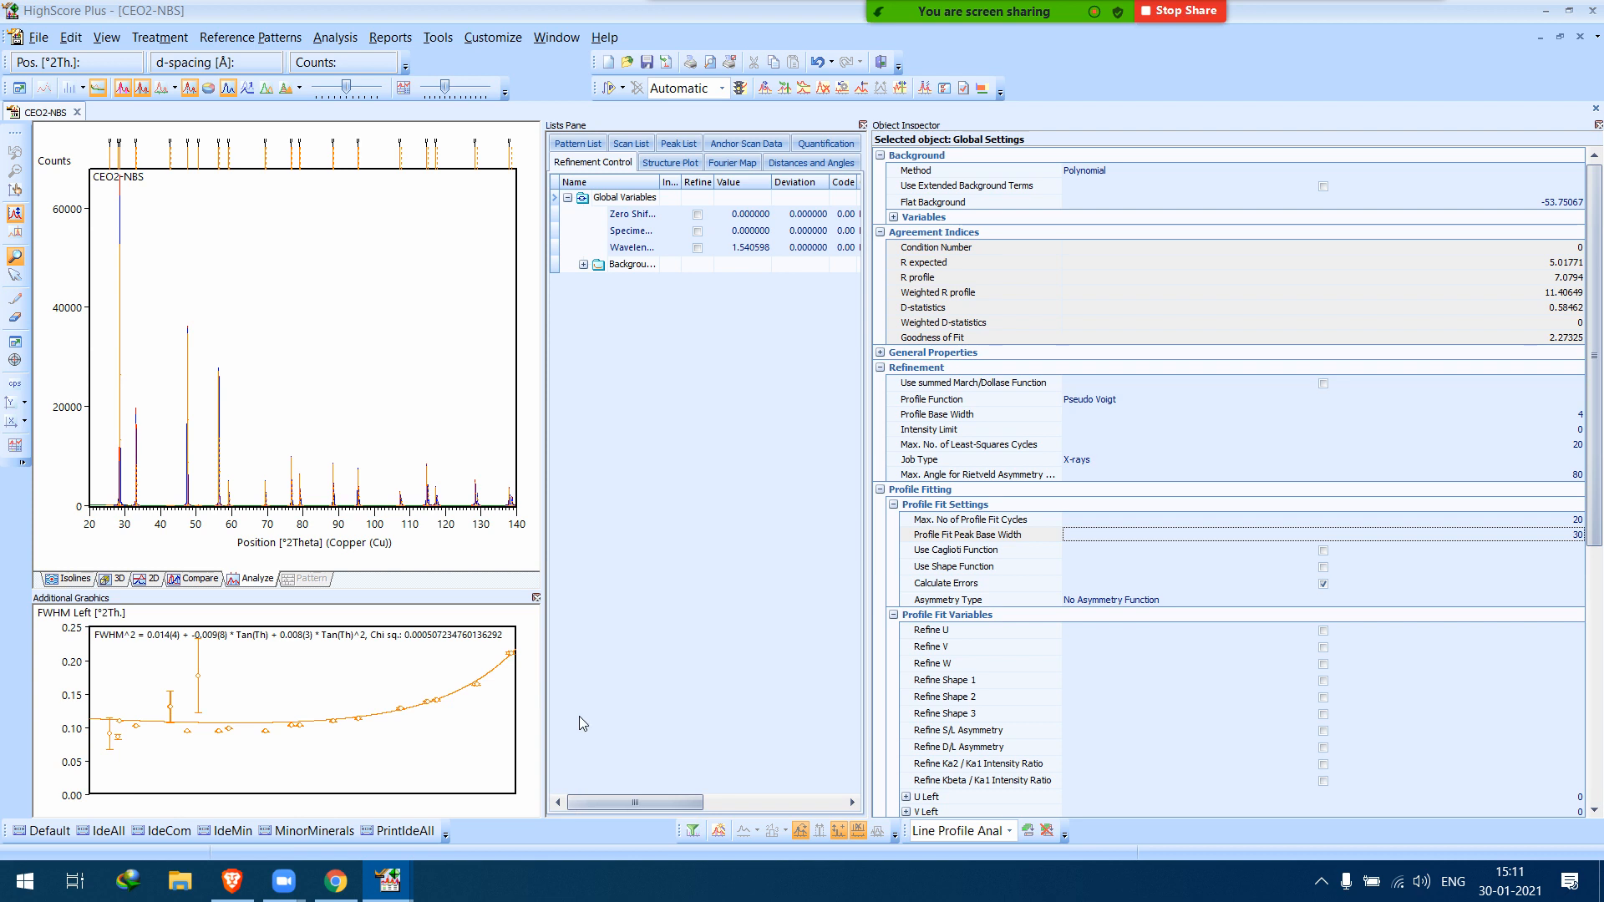
click(333, 373)
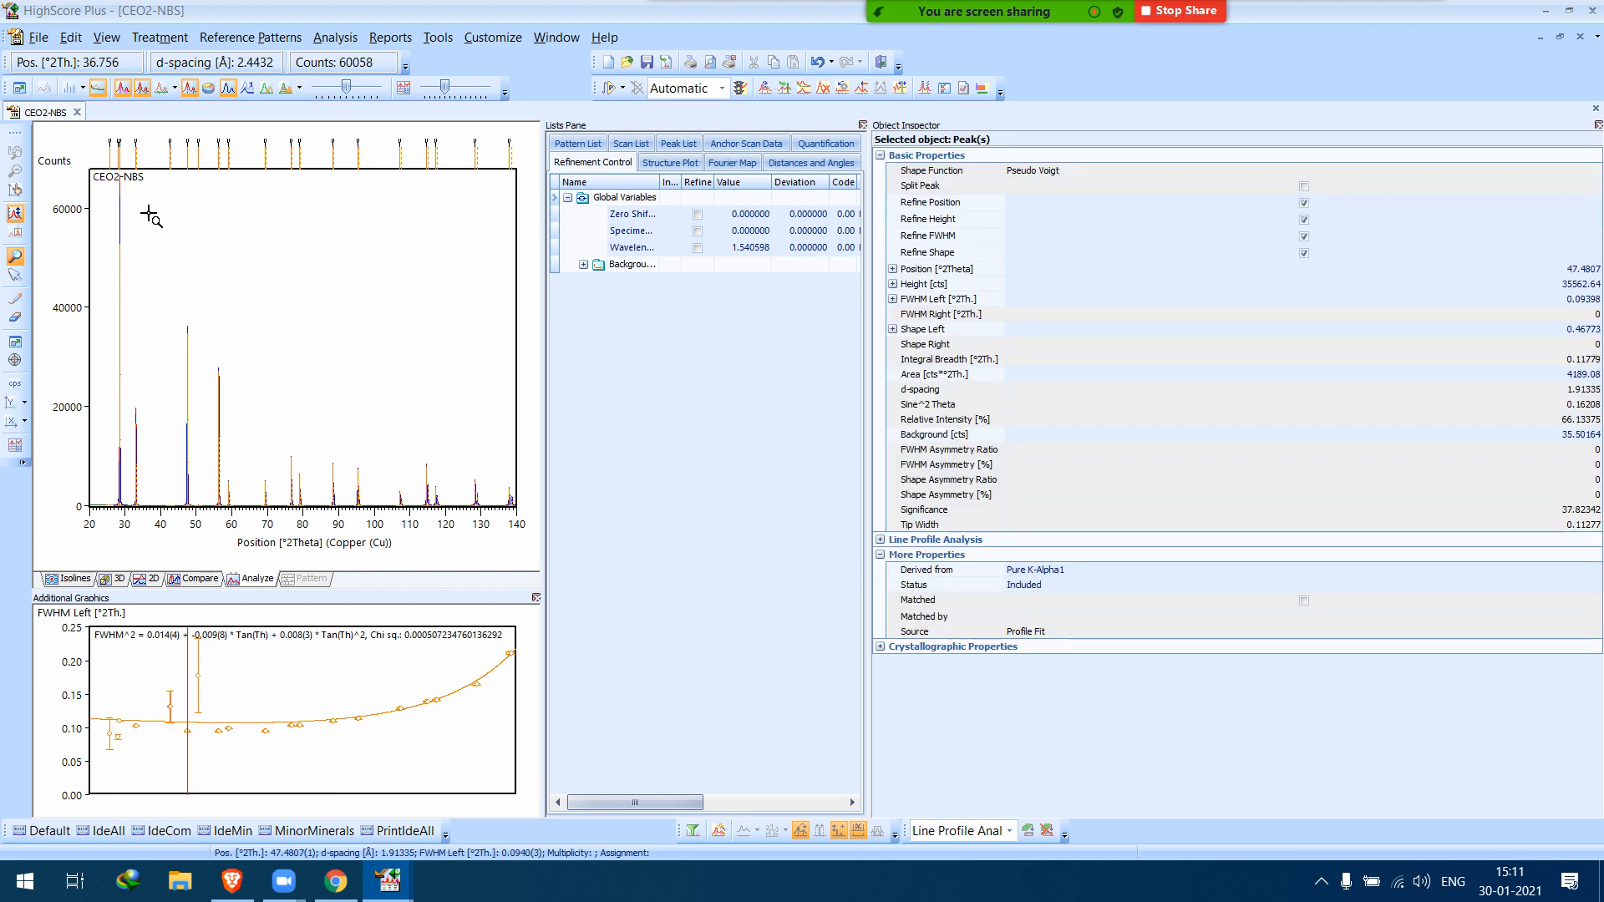
Insert only the Cerianite (Ce O2) structure from Standard.CRY in the X'Pert HighScore Plus Structures folder.
click(36, 38)
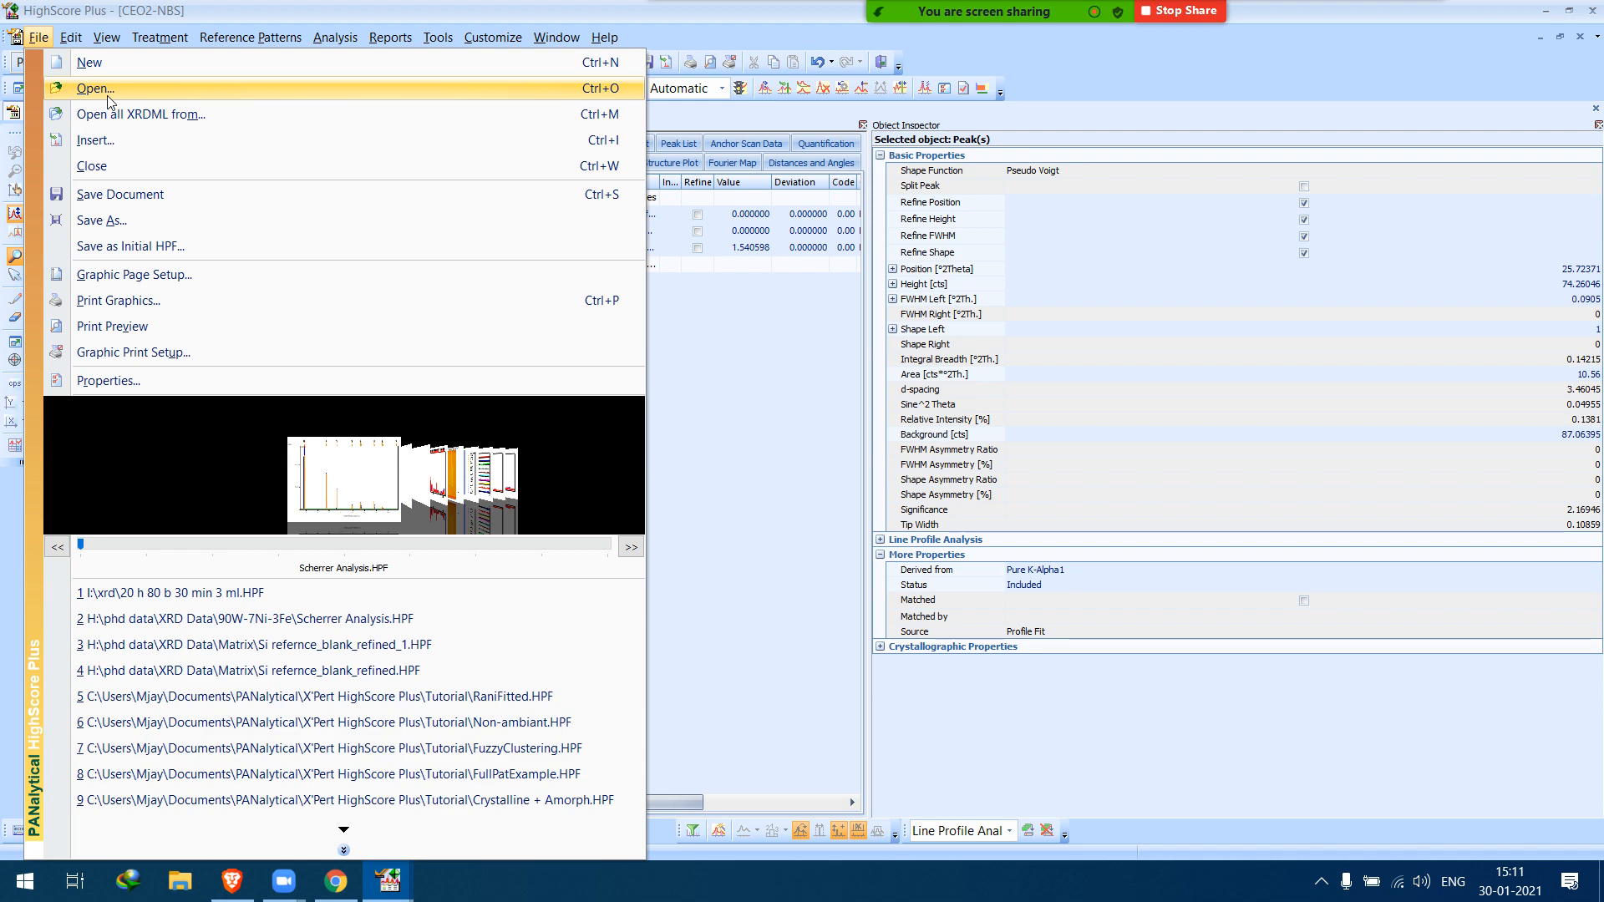
click(99, 141)
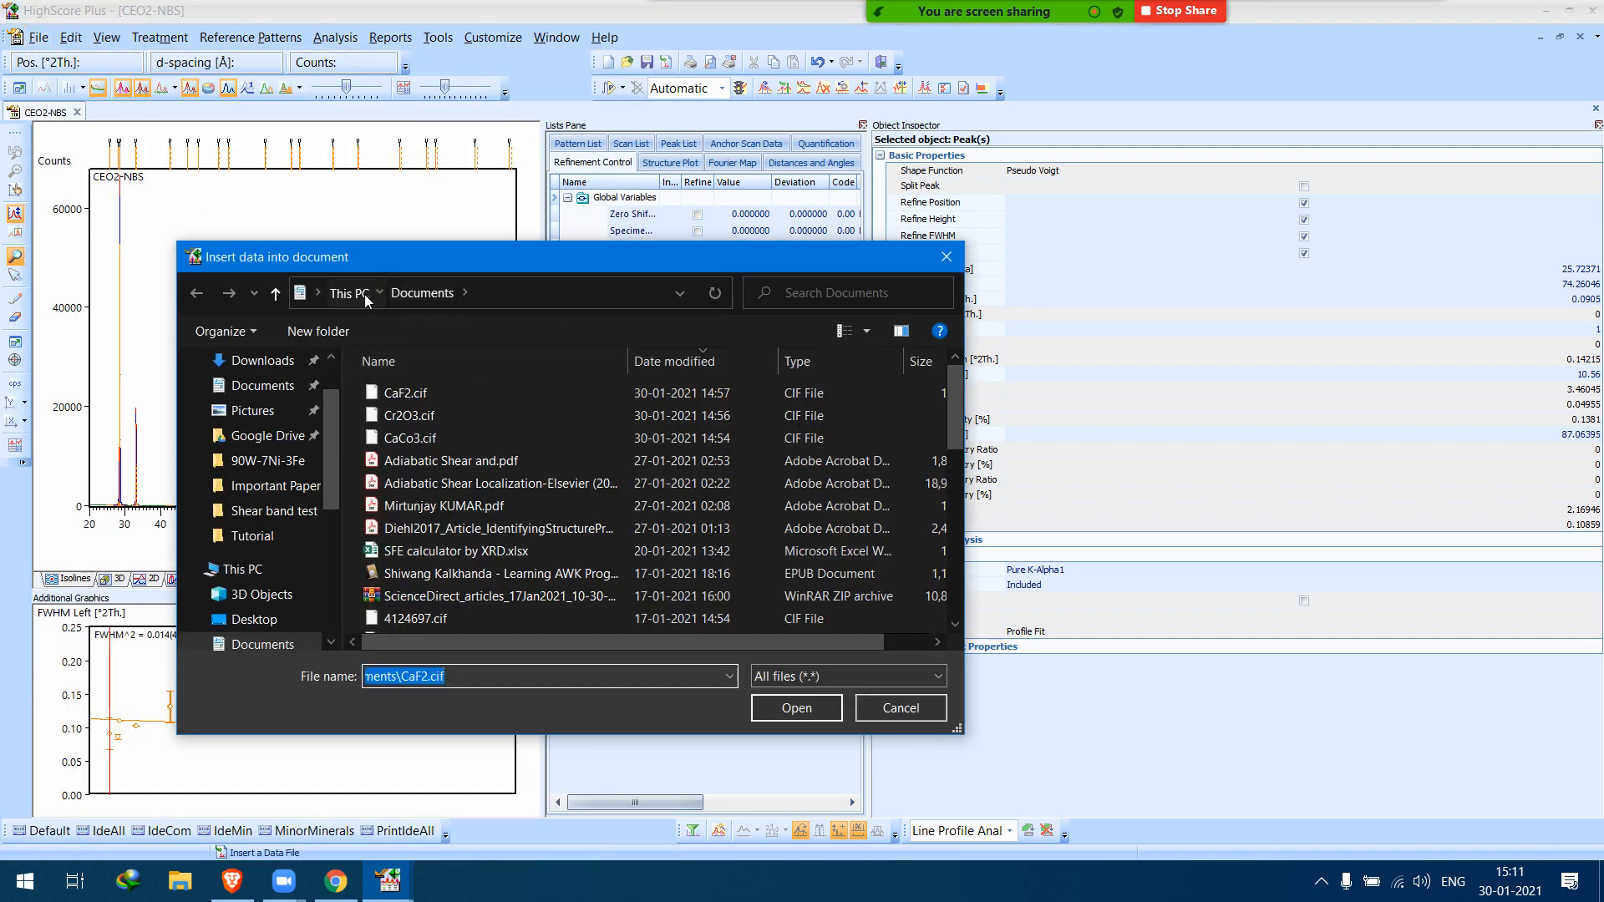
click(362, 295)
scroll(468, 468, down, 3)
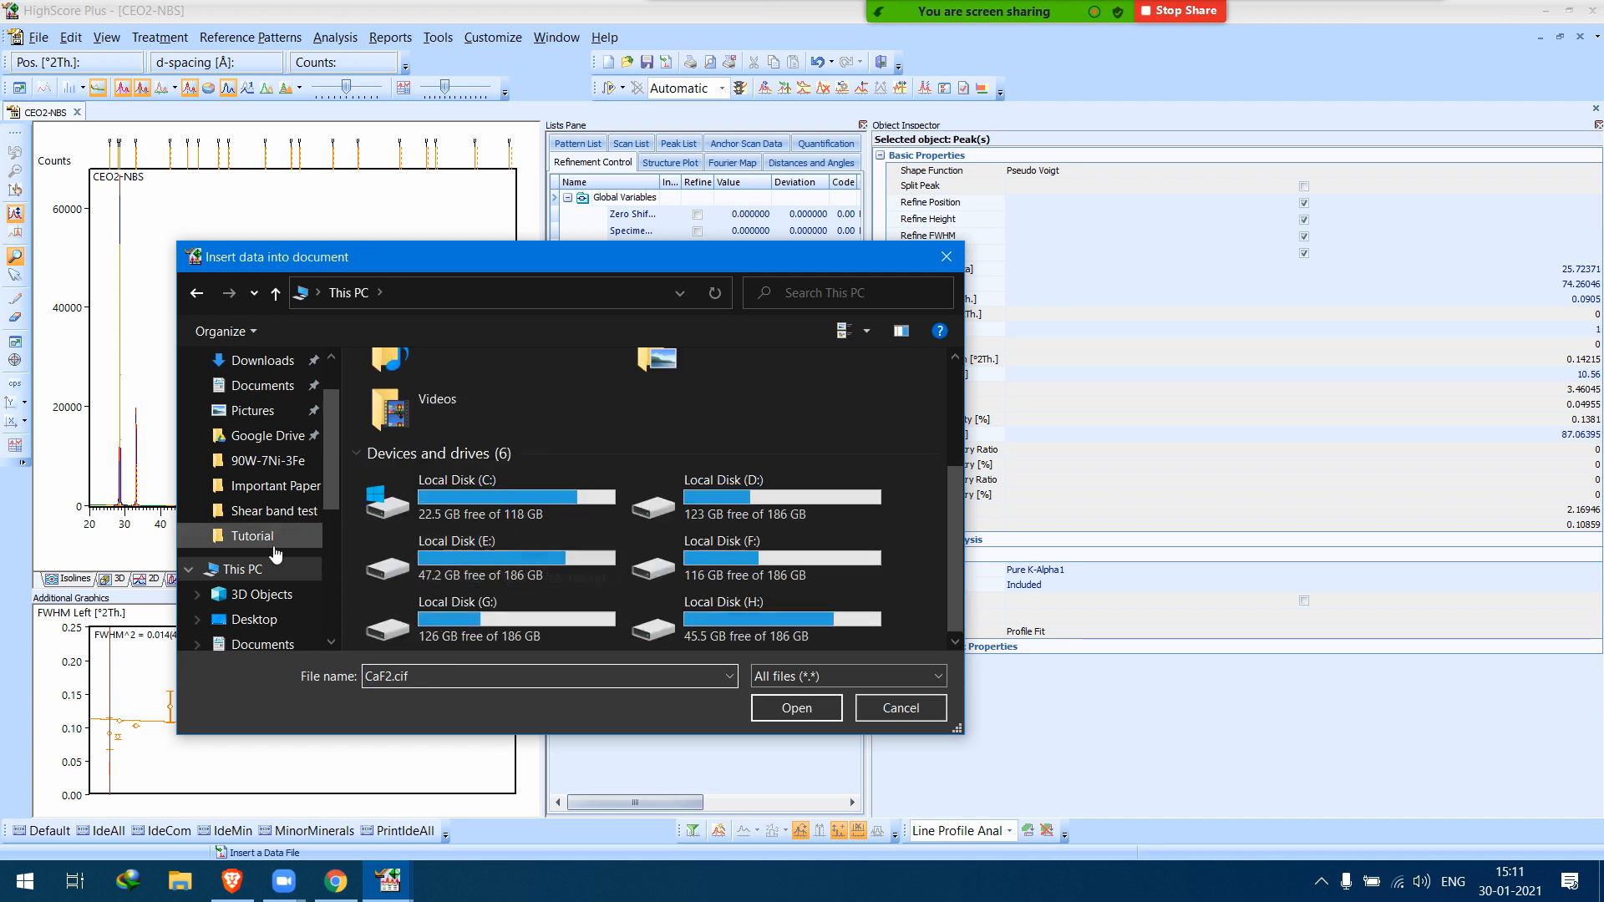
click(296, 544)
scroll(519, 523, down, 6)
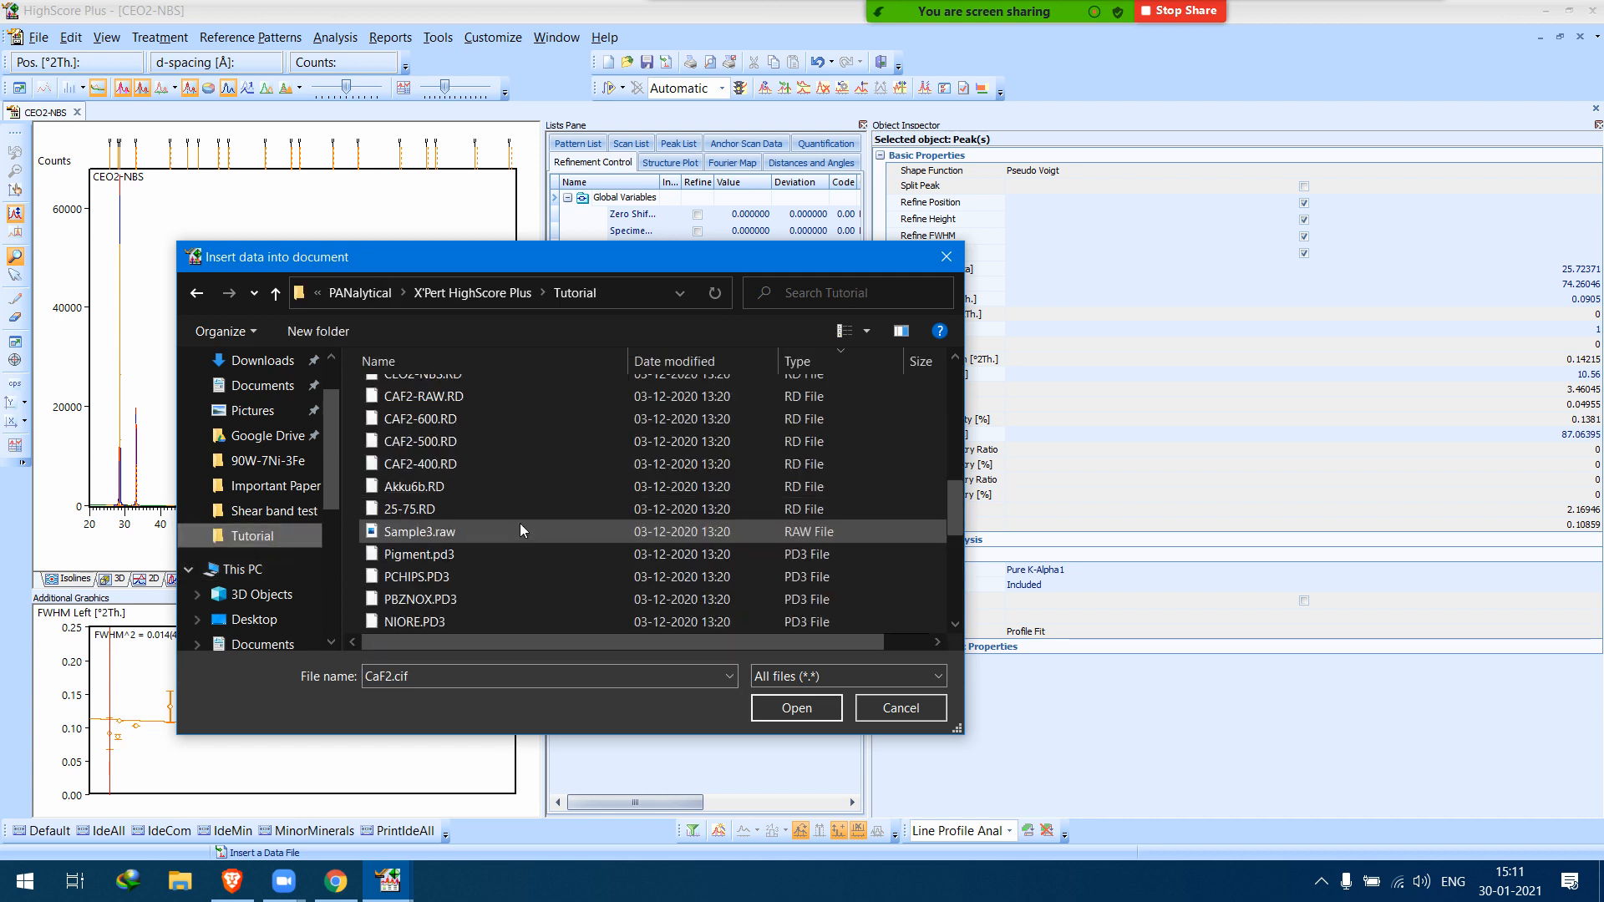
click(499, 296)
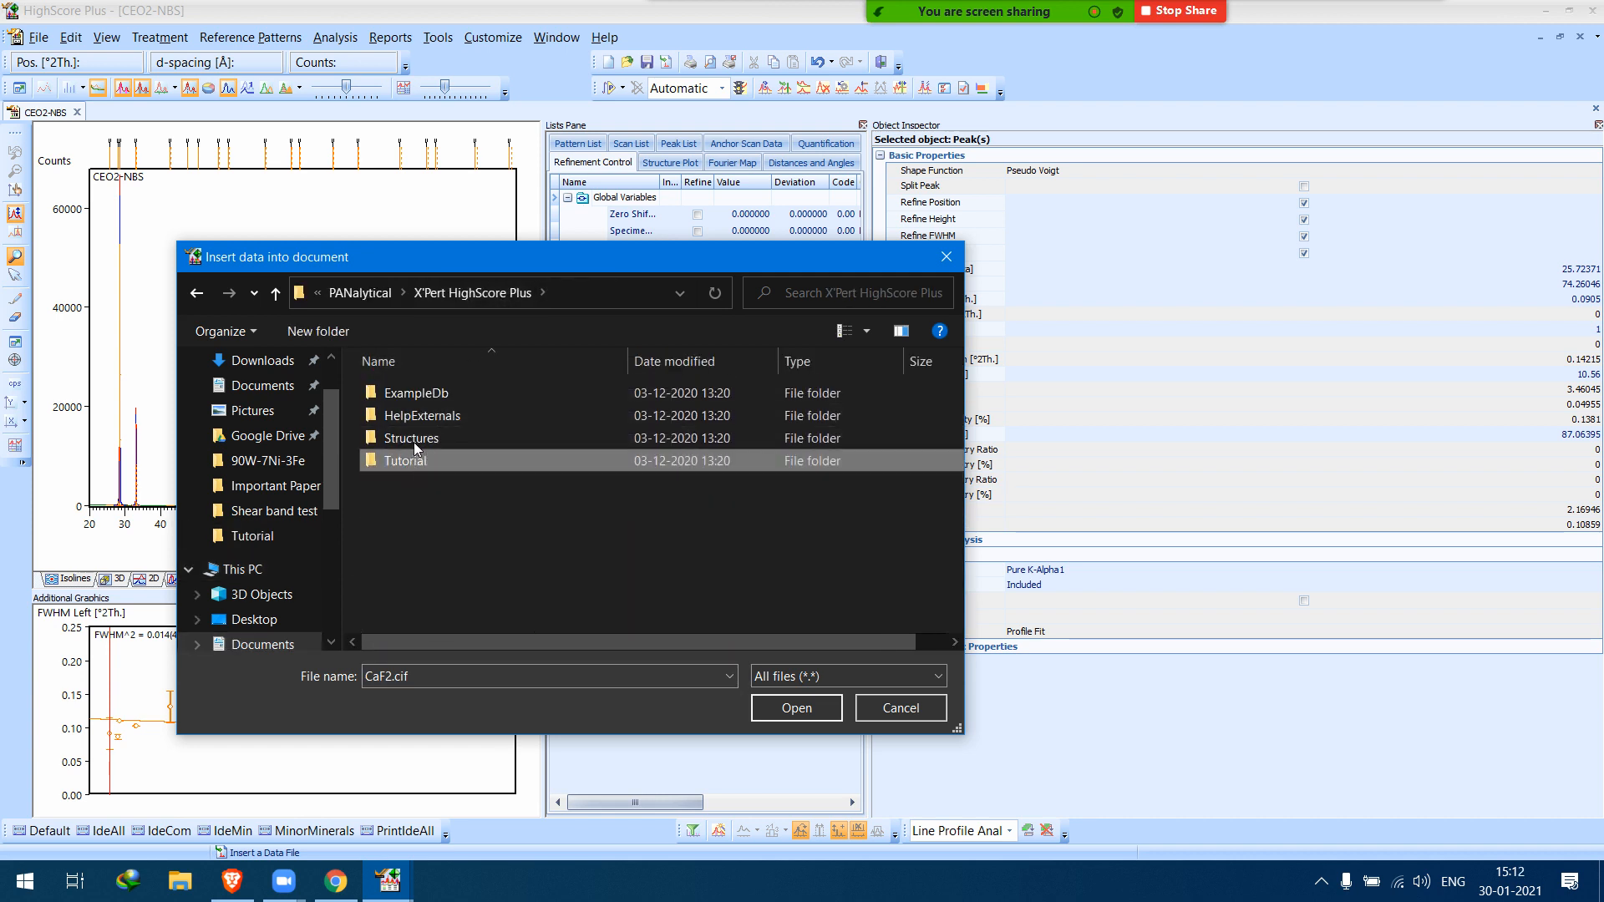
double_click(413, 447)
click(499, 294)
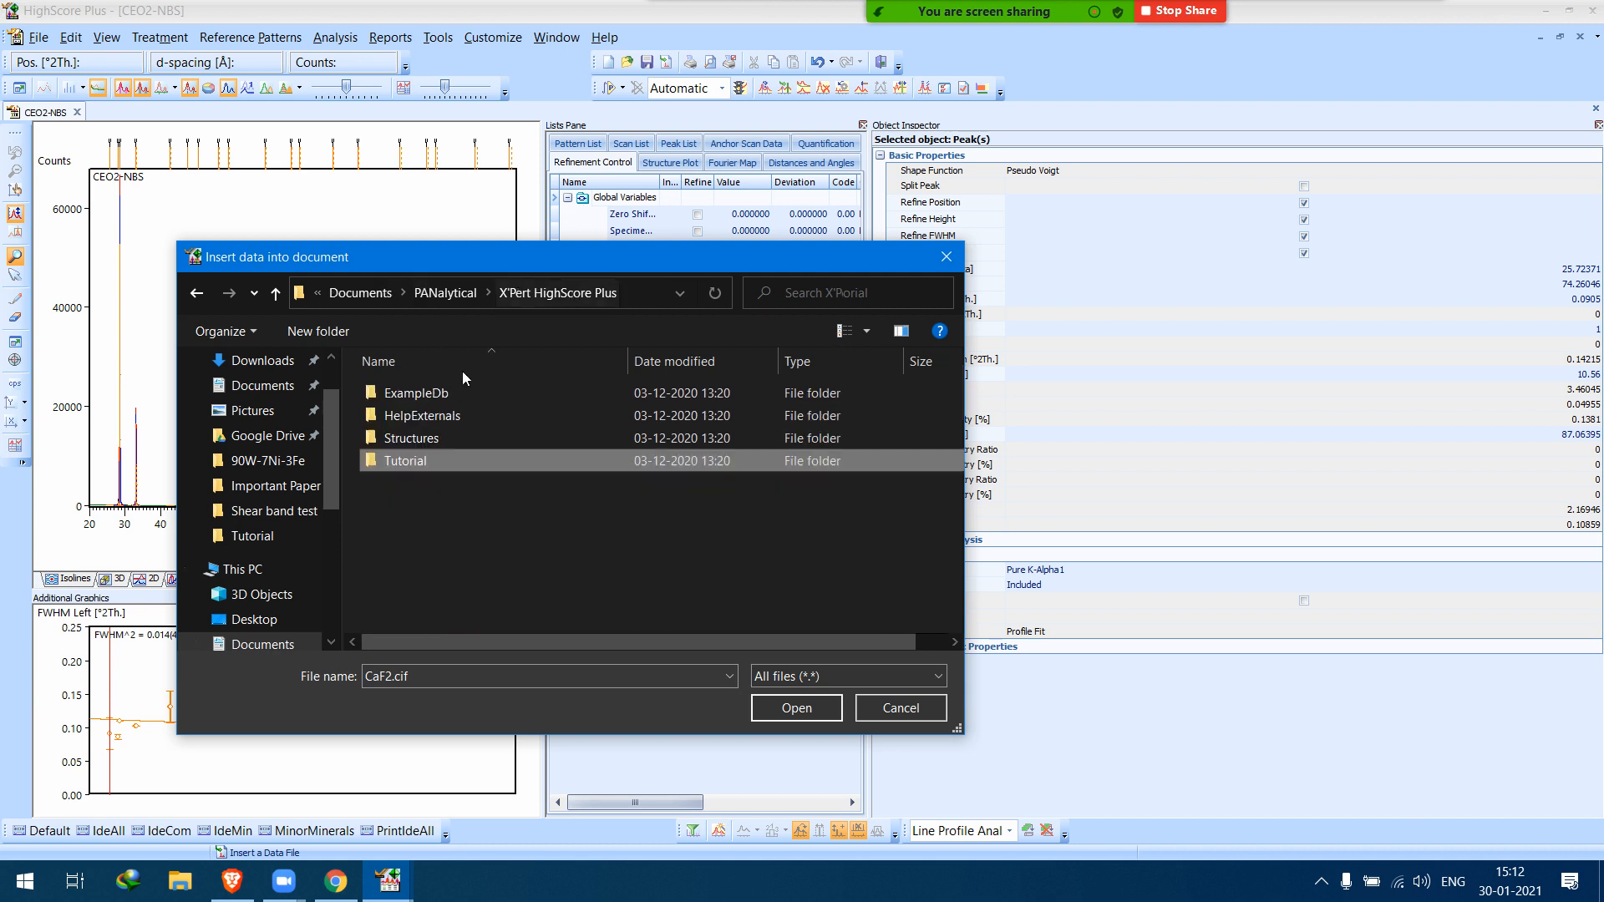
double_click(426, 438)
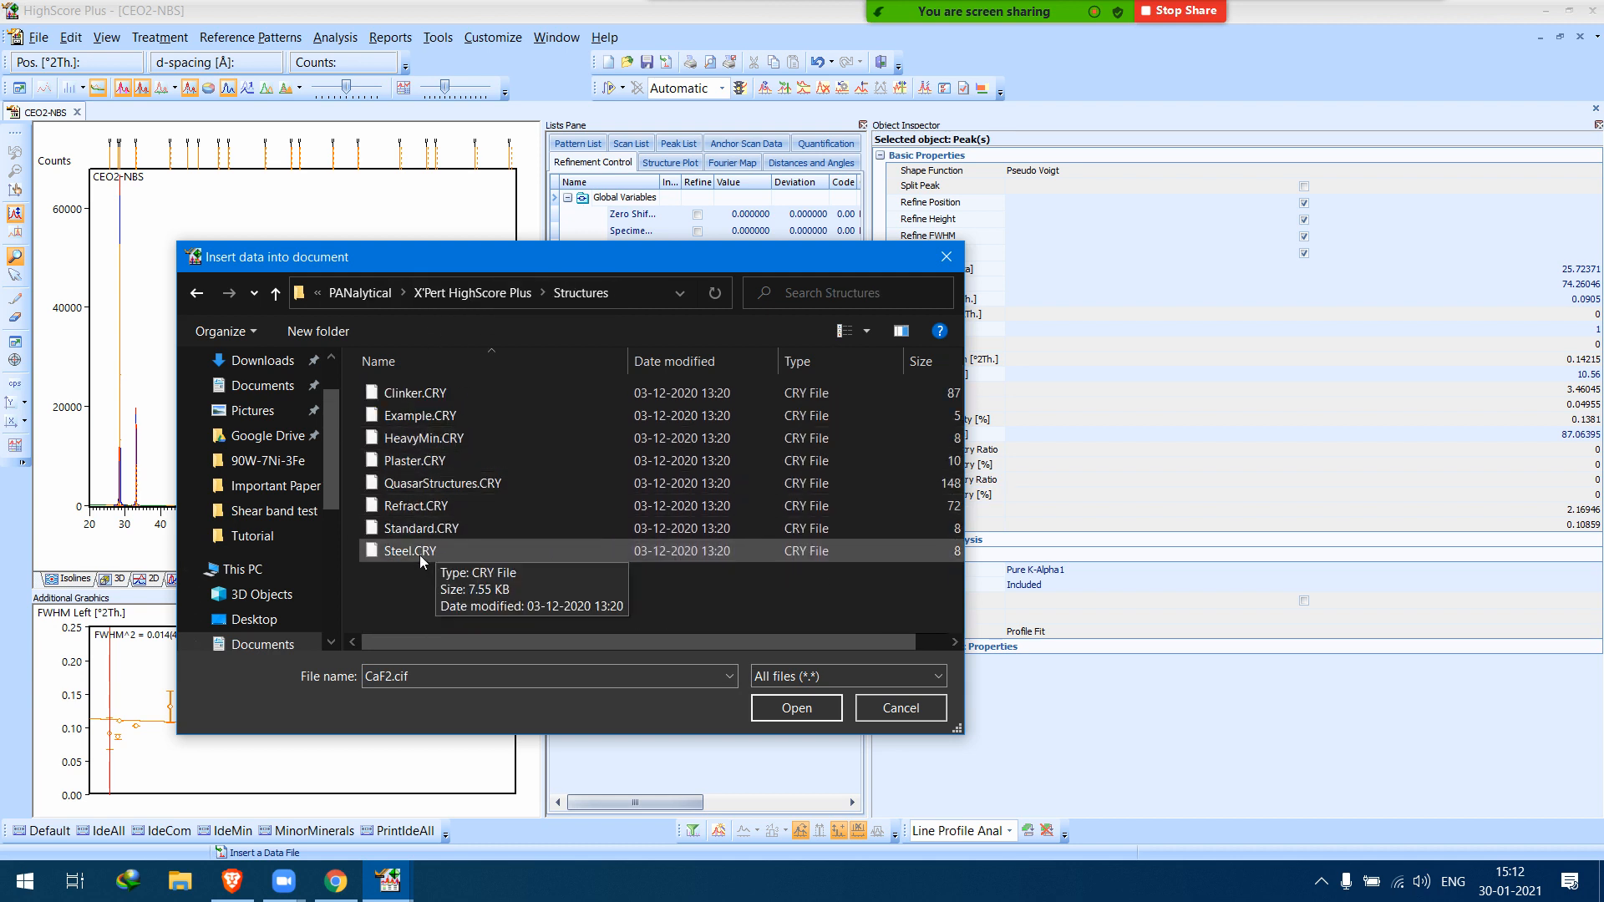
double_click(471, 533)
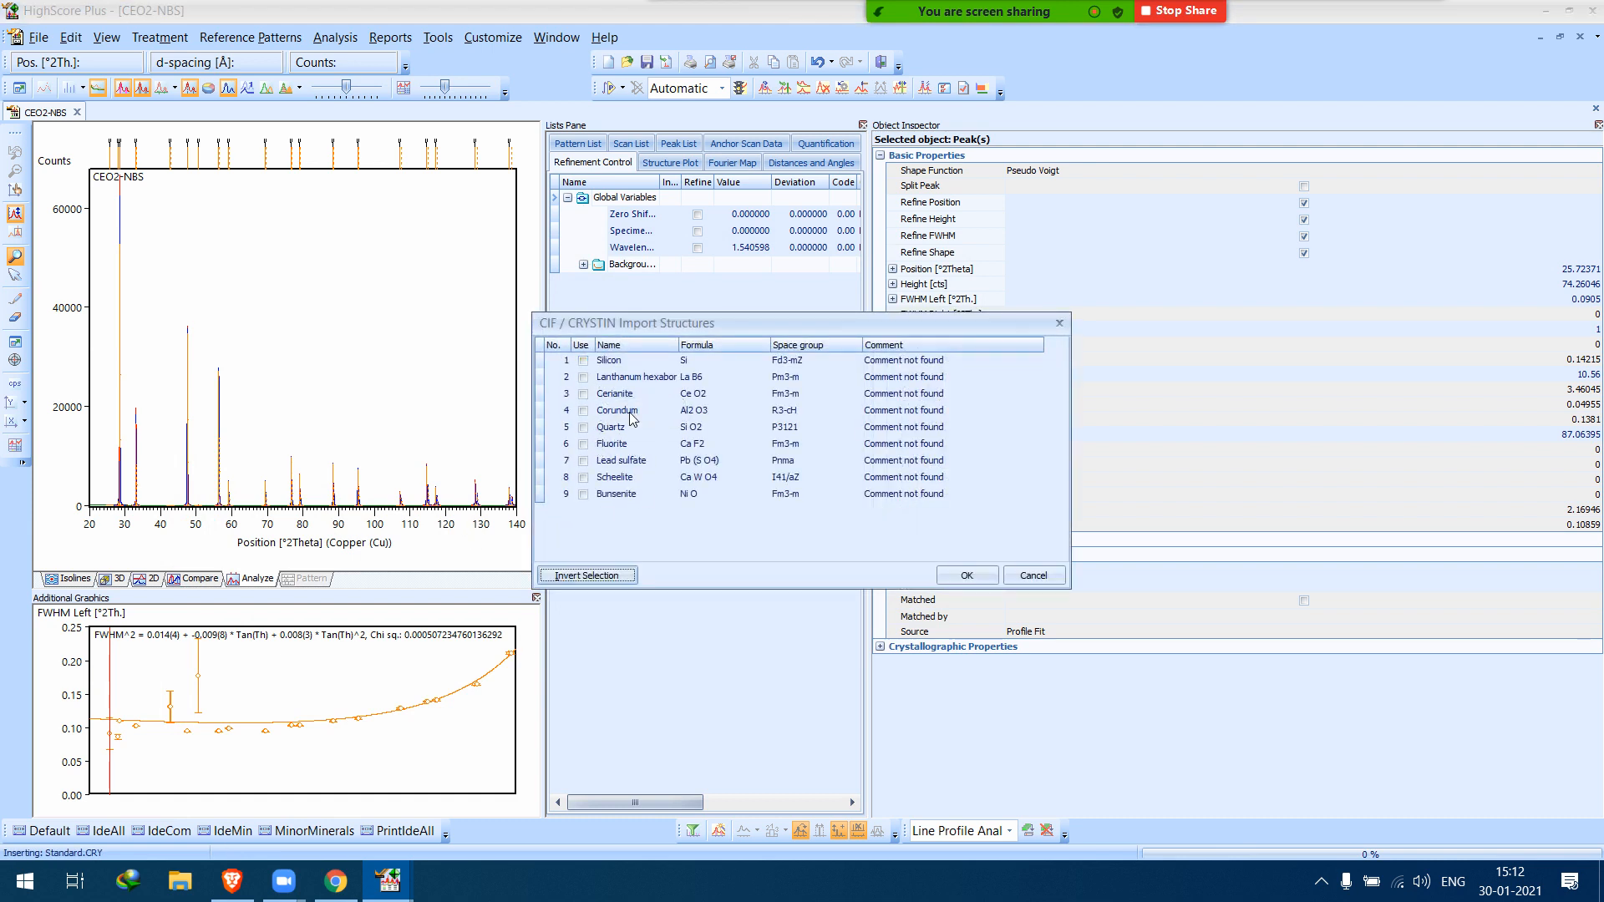
click(583, 394)
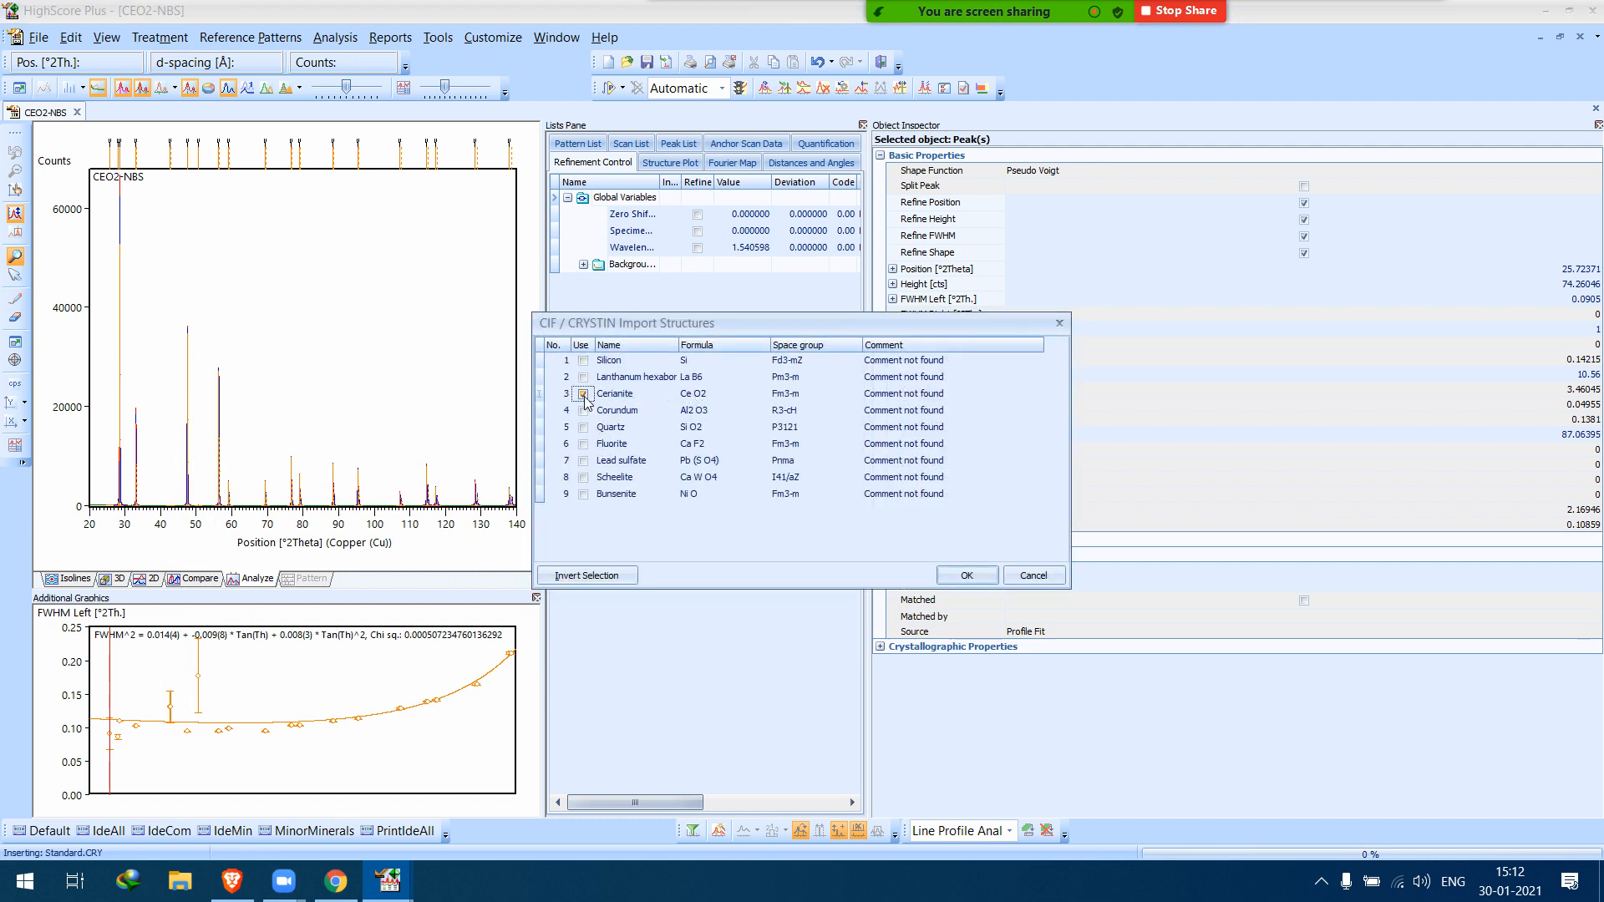
click(973, 578)
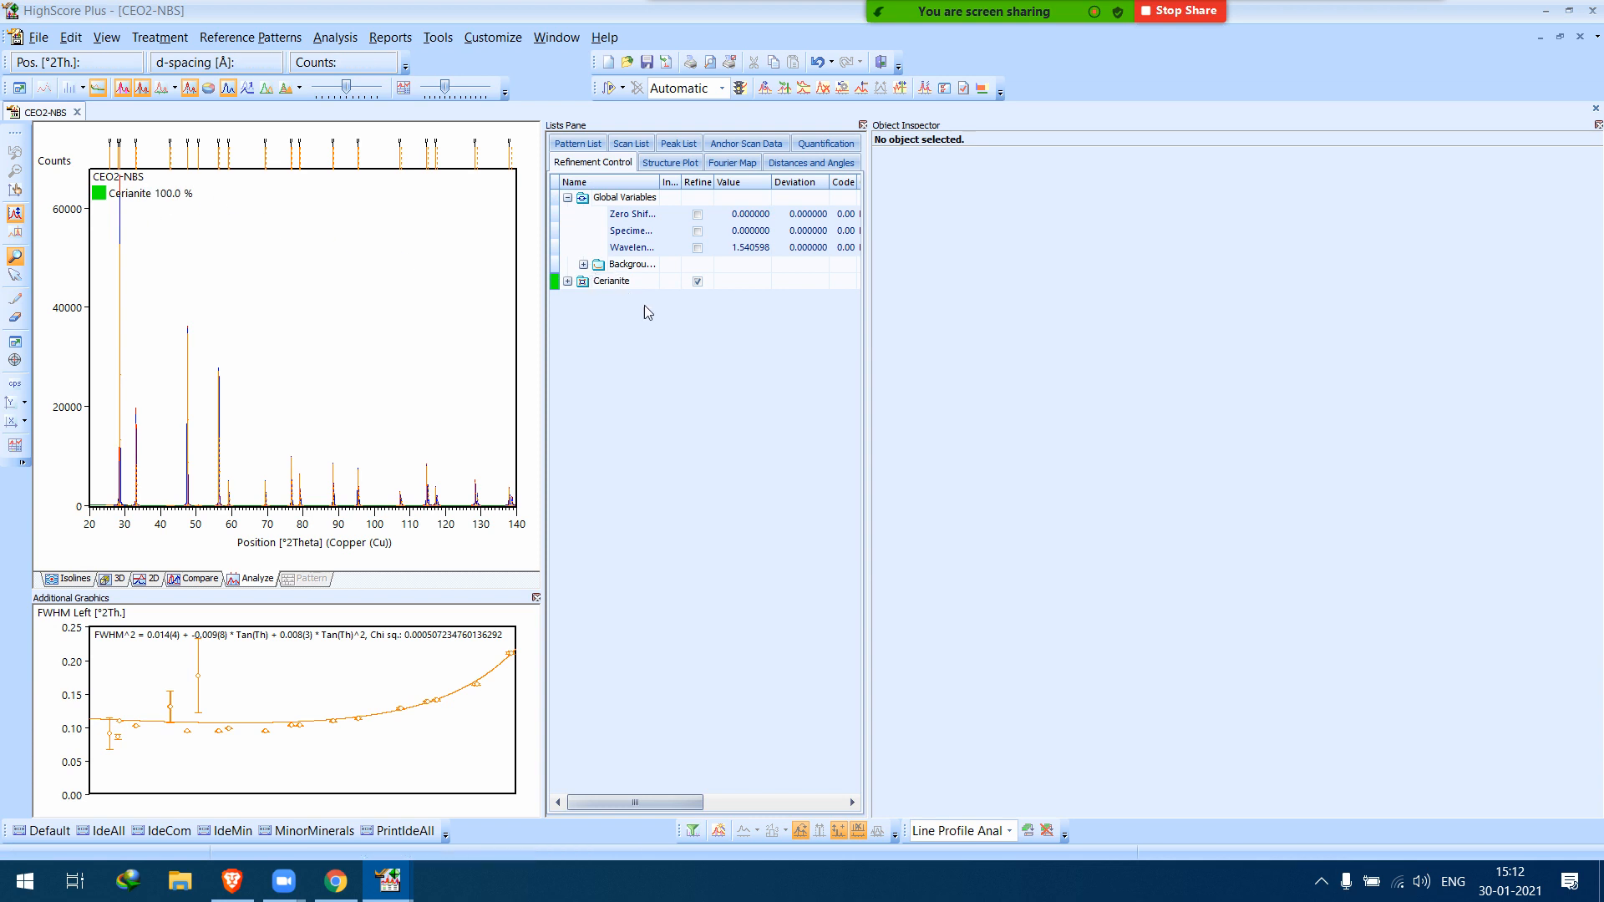
Set the Cerianite phase's asymmetry type to Split Width and Shape, and rerun the profile fit.
drag(868, 411, 946, 413)
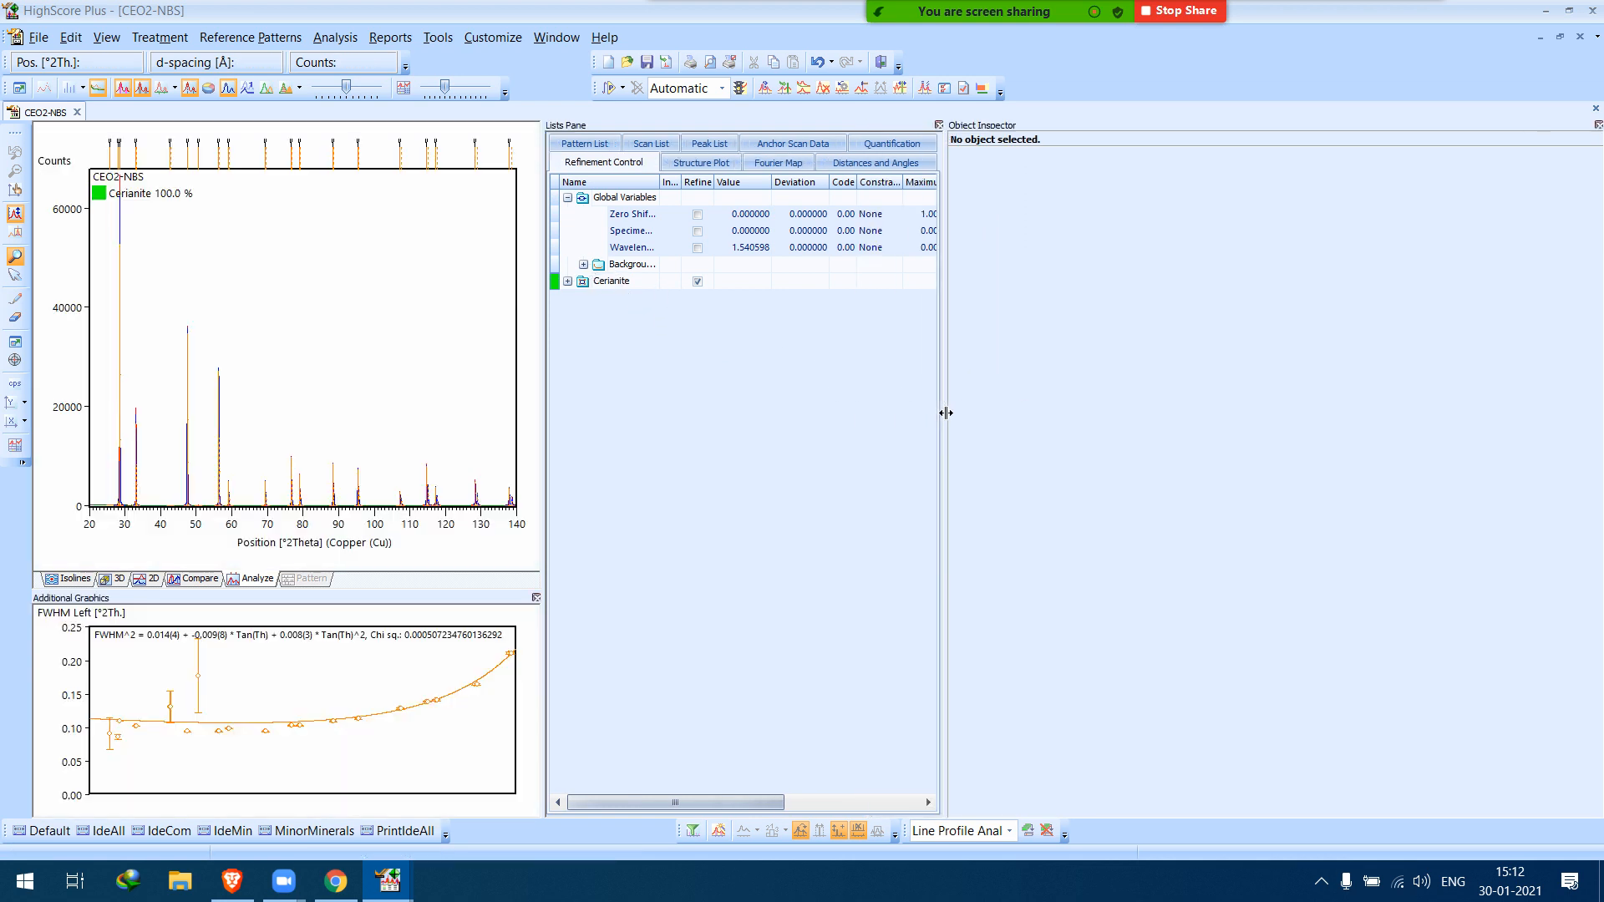
click(611, 284)
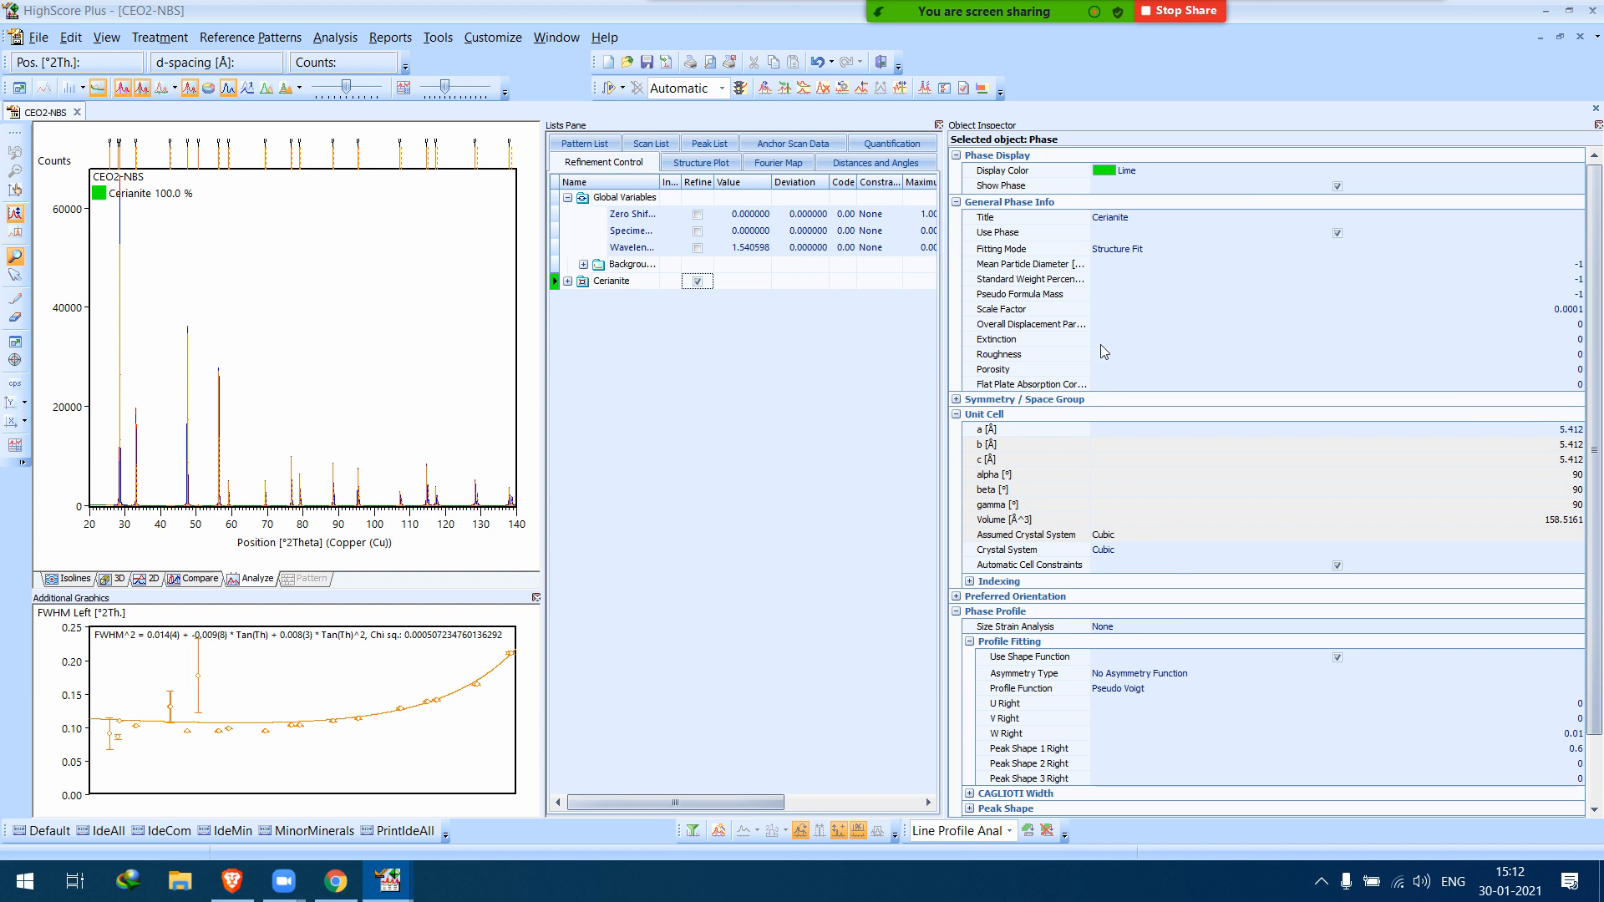
drag(1590, 416, 1590, 481)
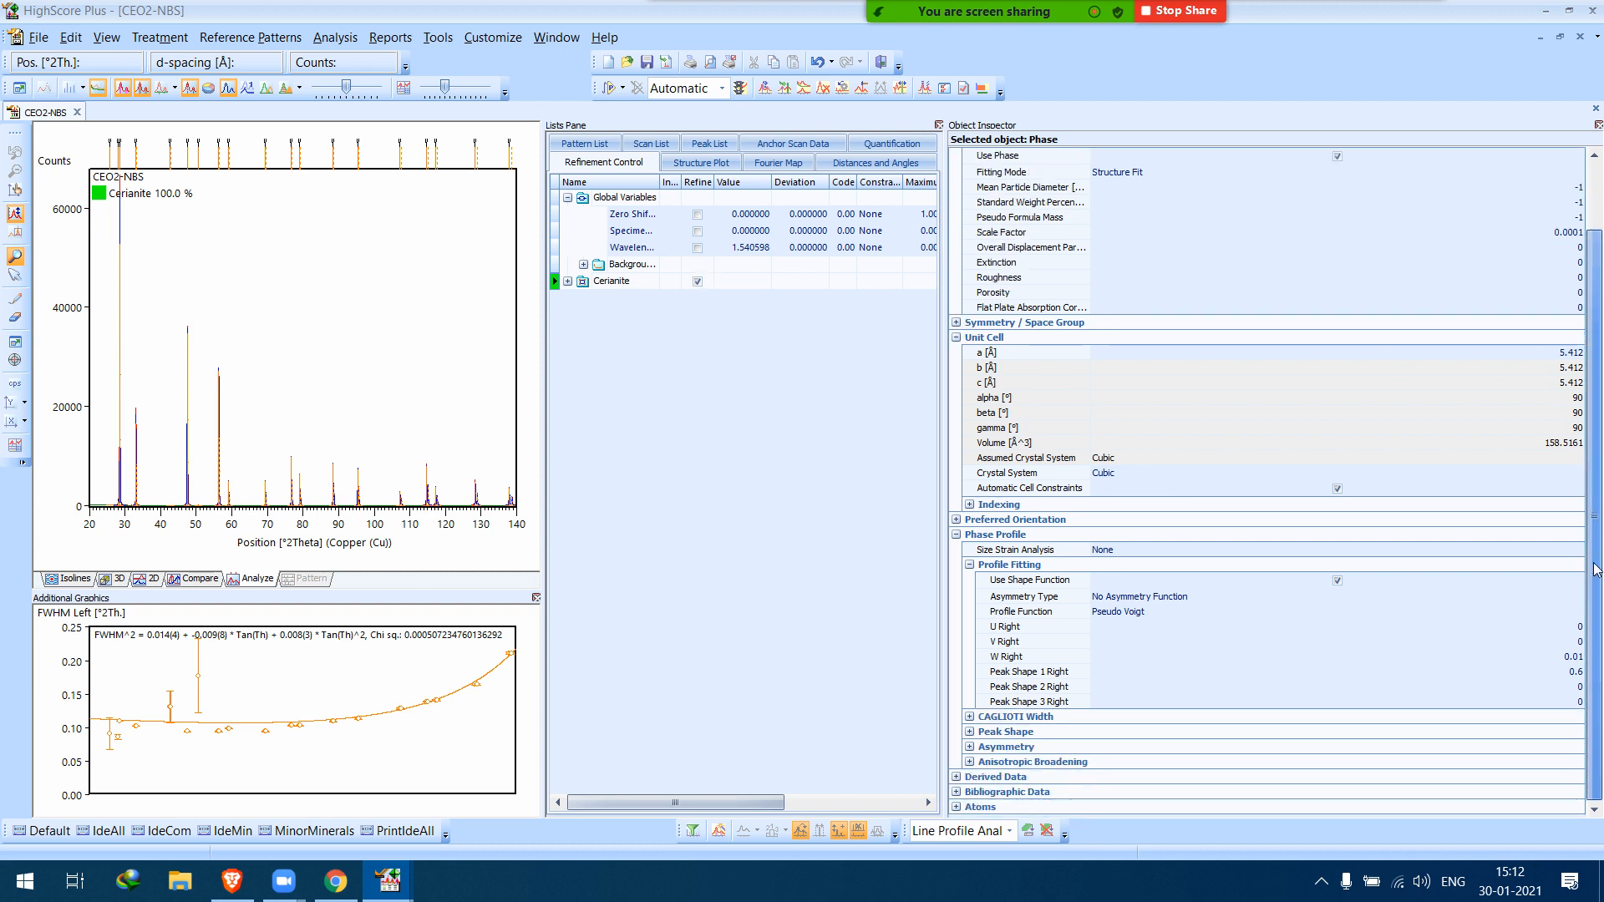
click(1154, 603)
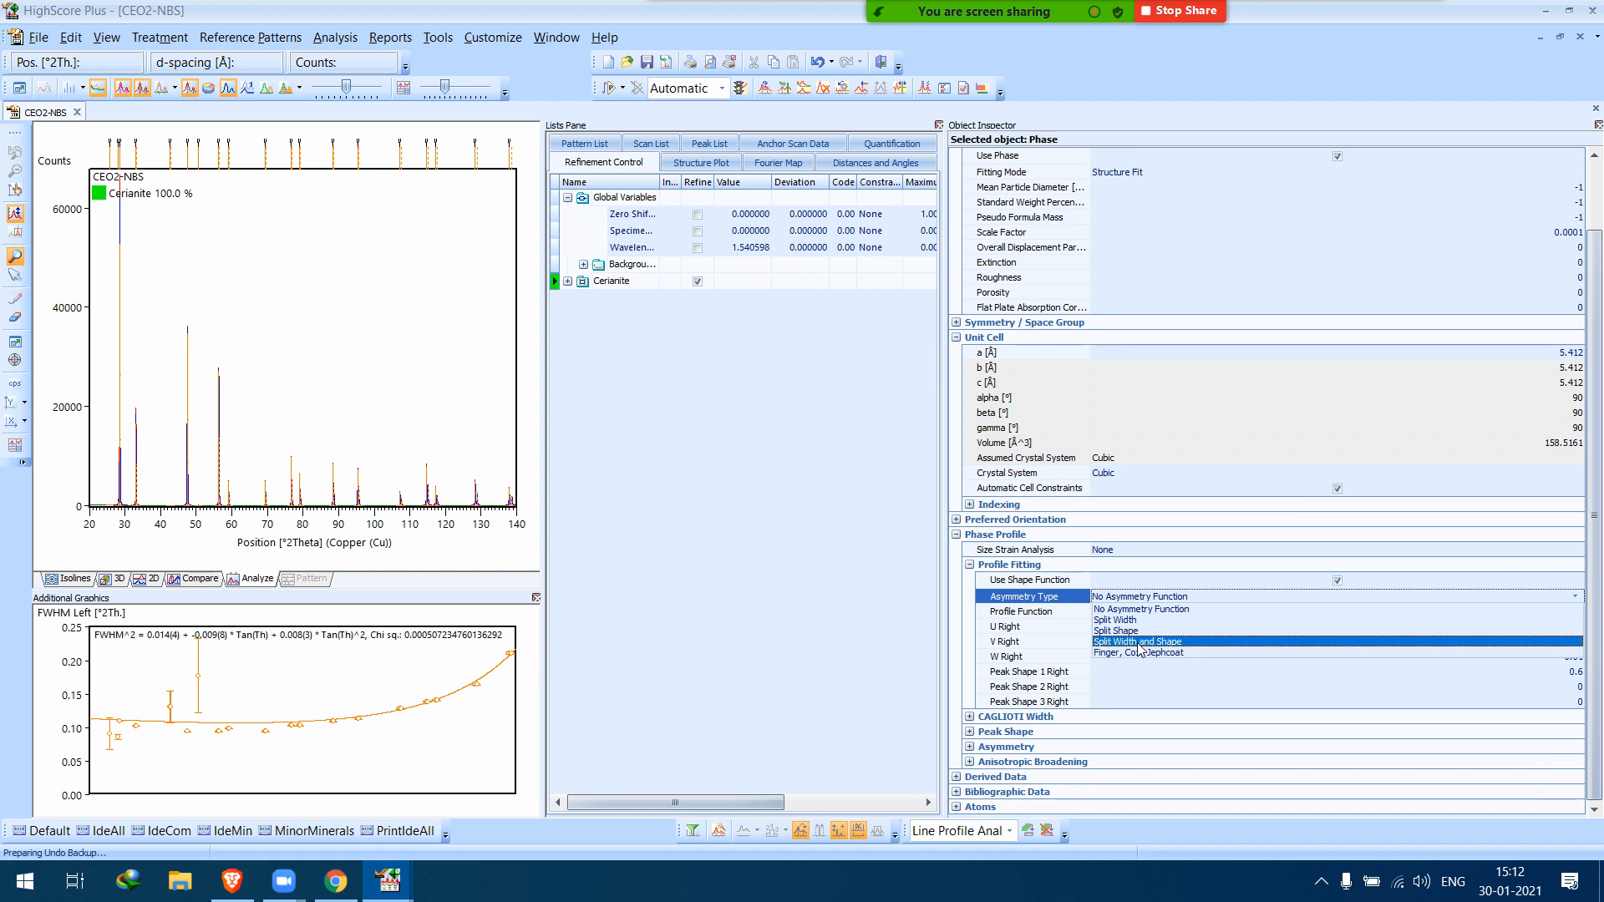
click(1138, 641)
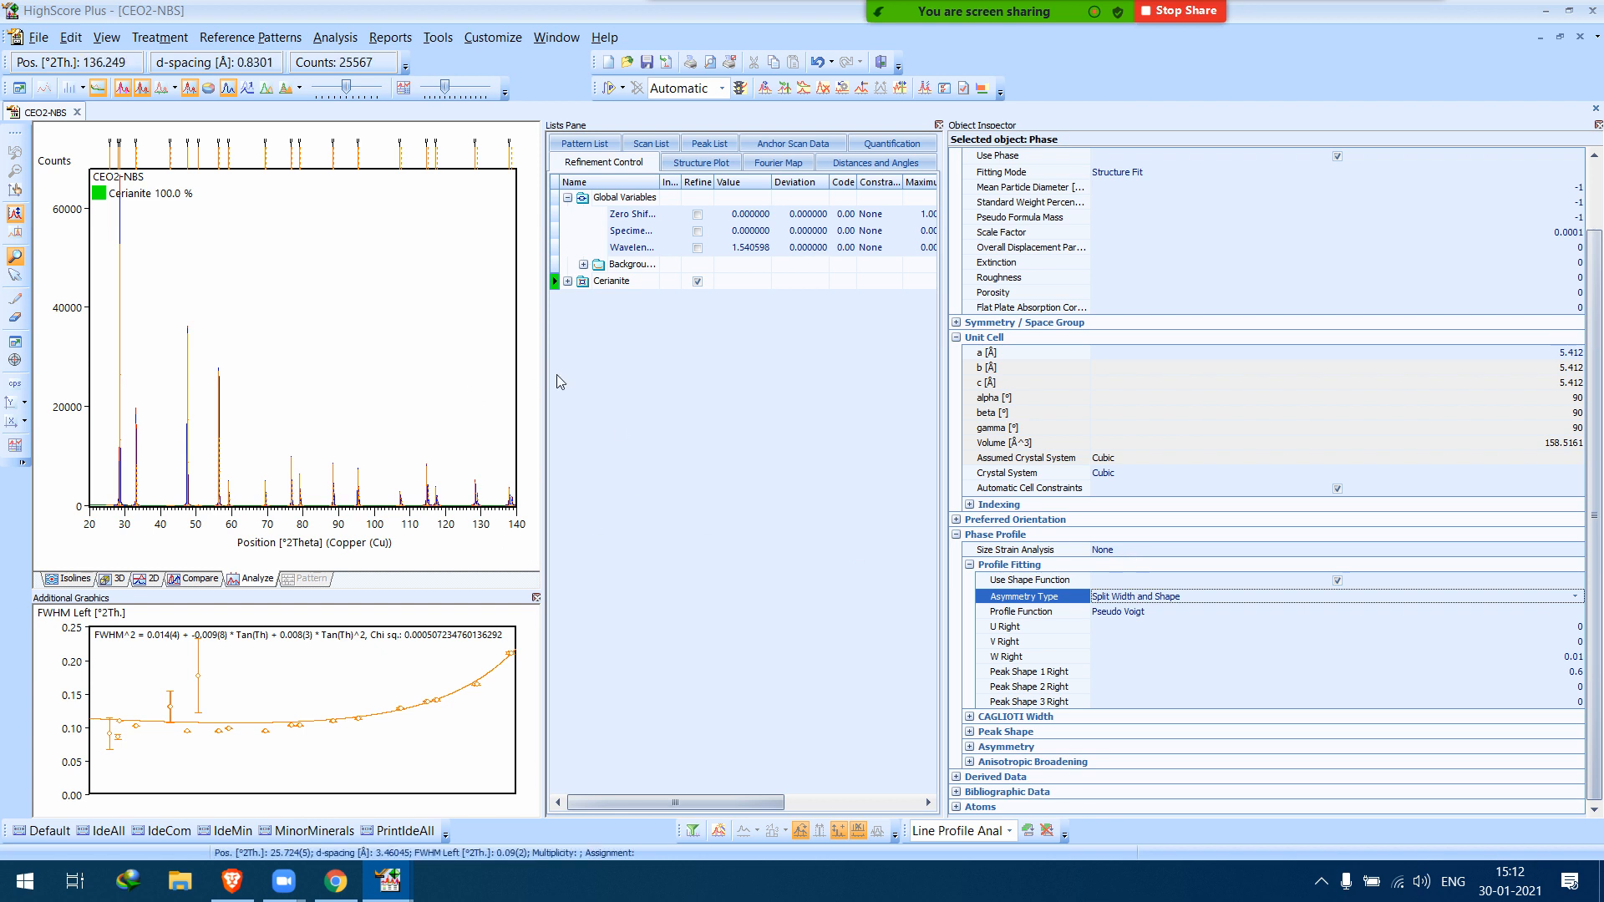
click(608, 87)
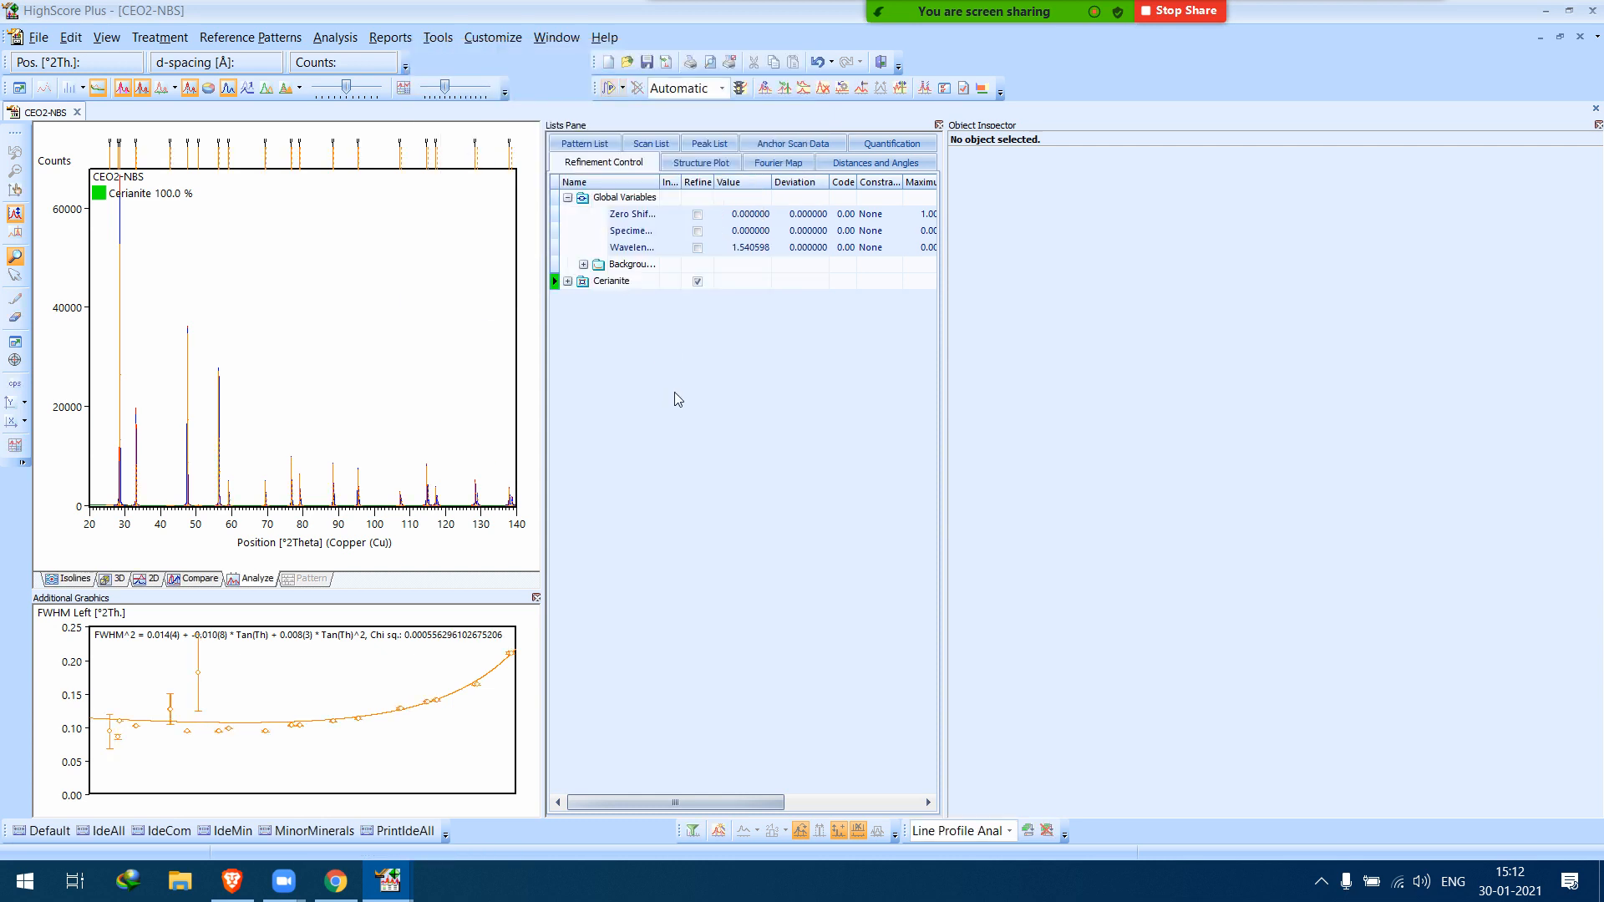
click(622, 199)
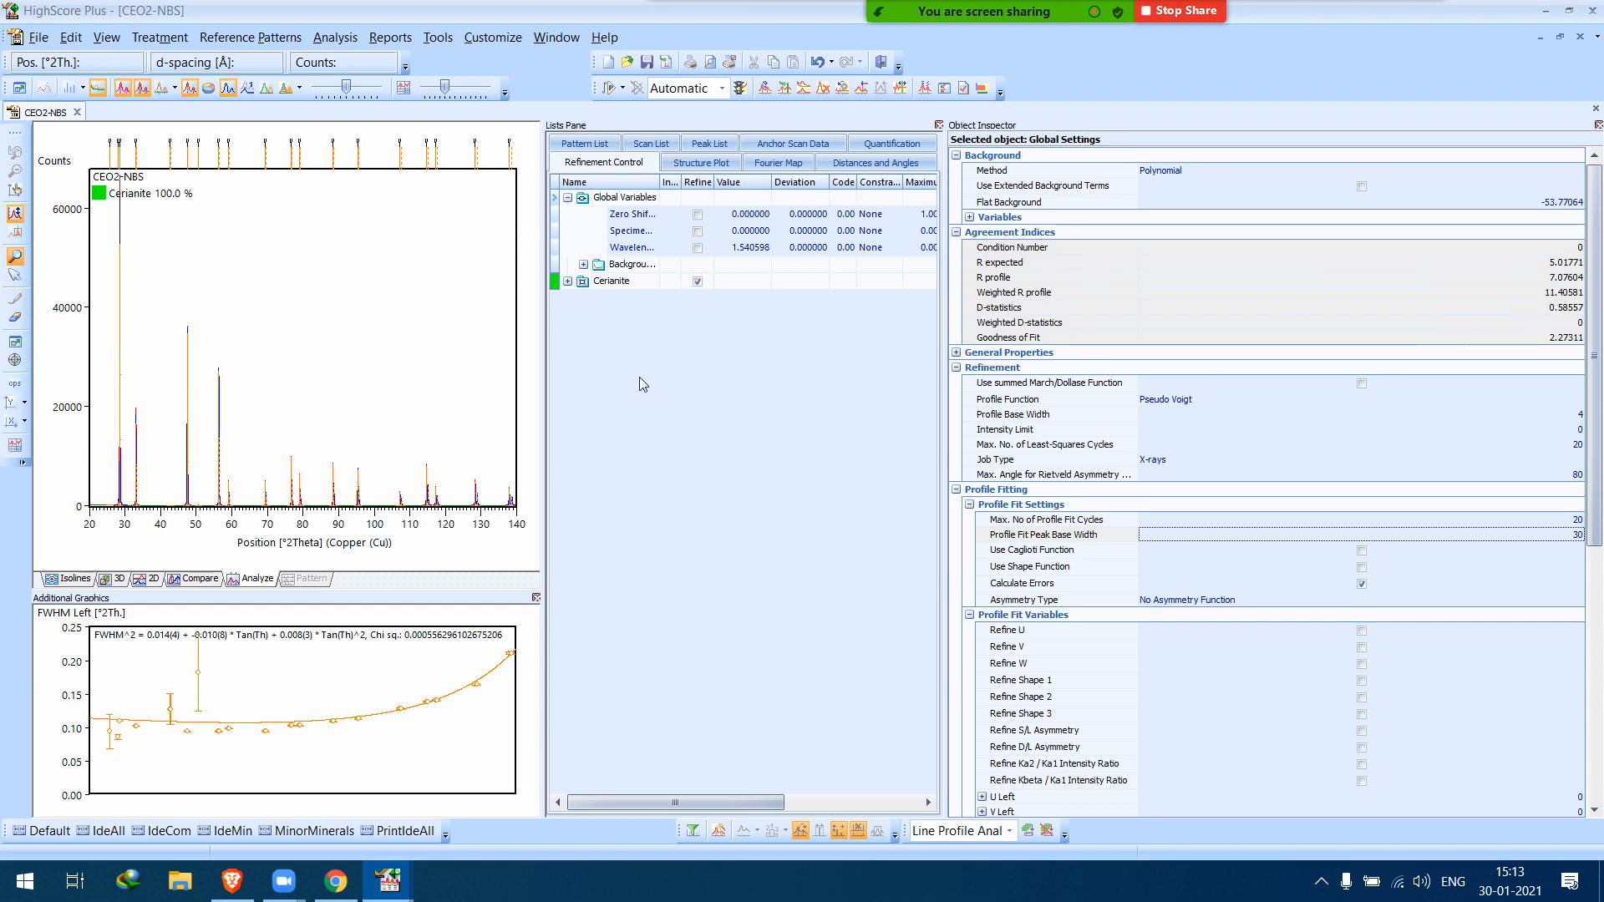
Take the Cerianite phase as size-strain standard and check the U and V standards under the global settings' Instrument Standard.
right_click(611, 286)
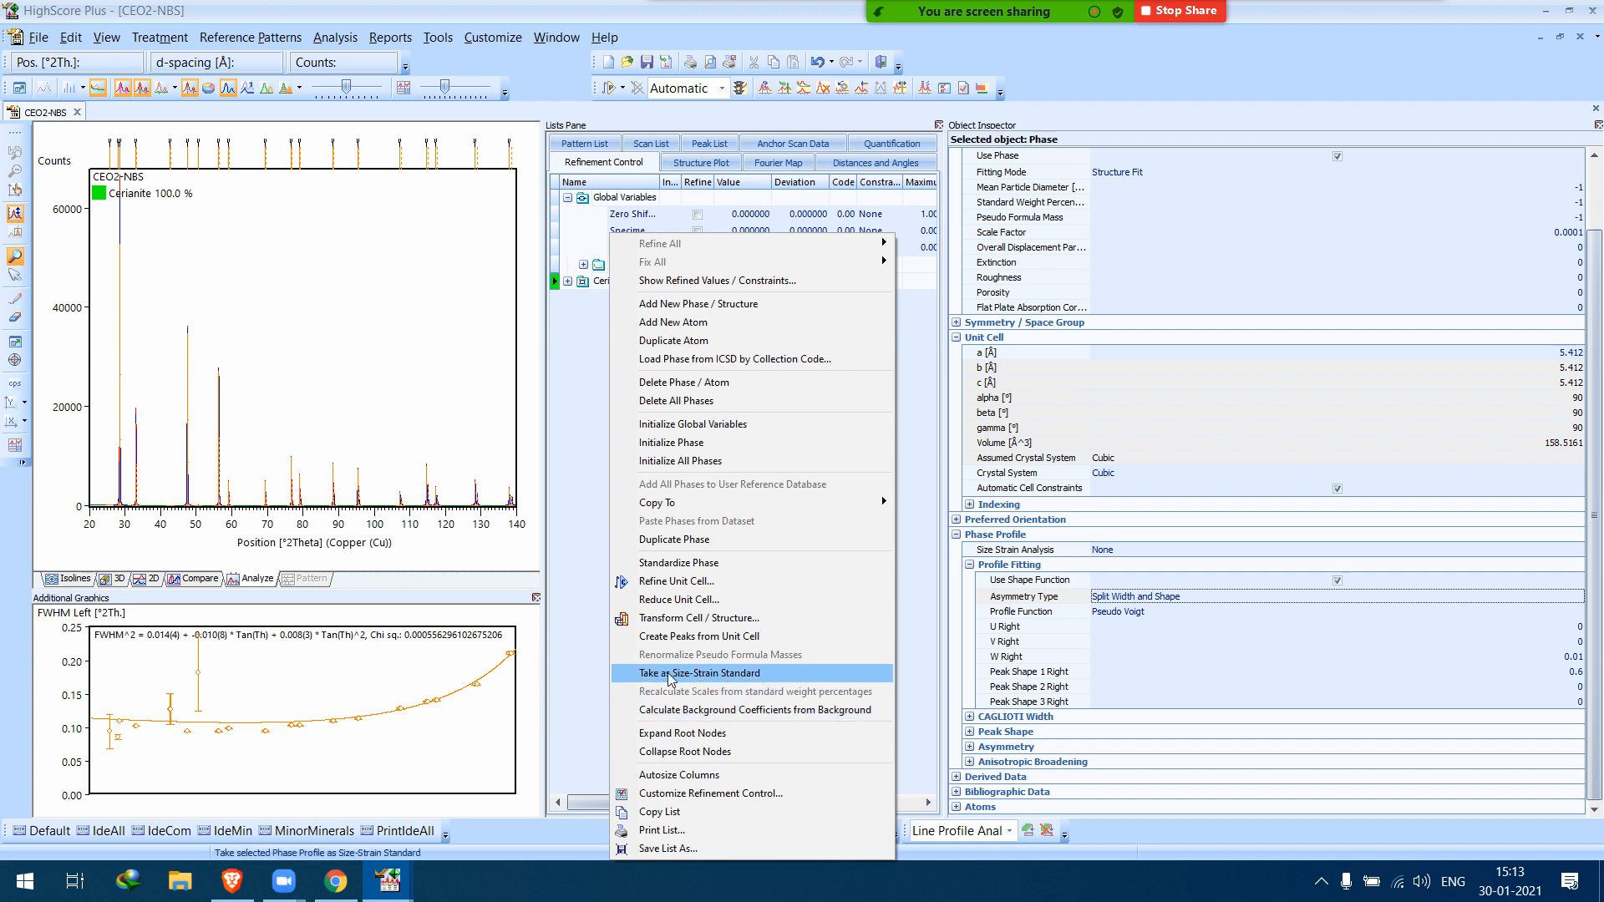
click(767, 675)
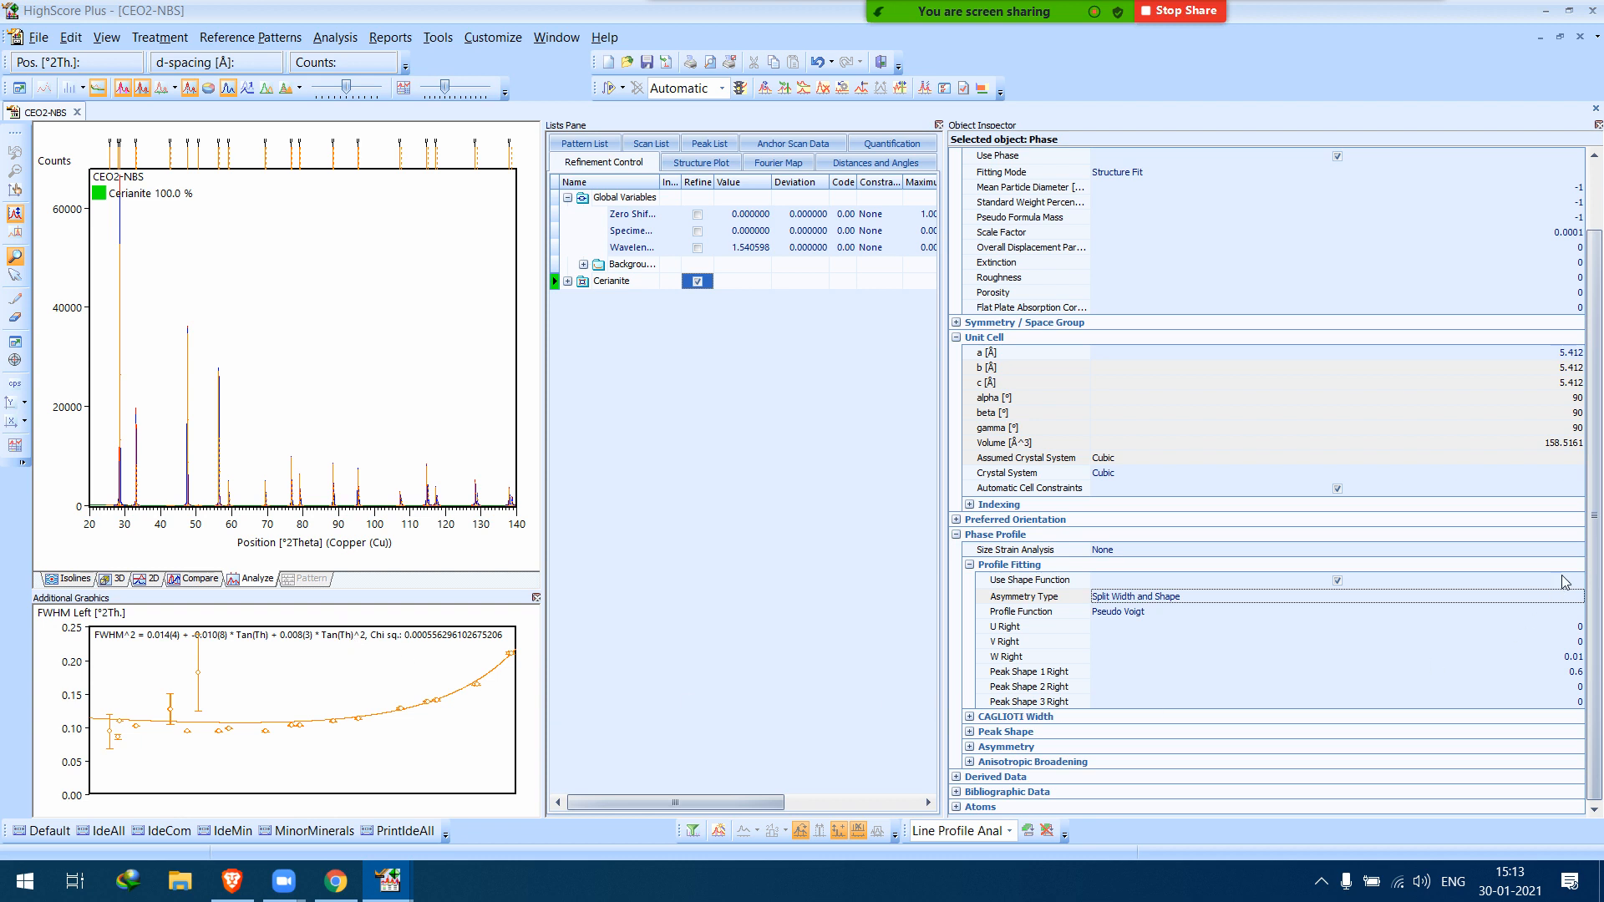
click(1595, 650)
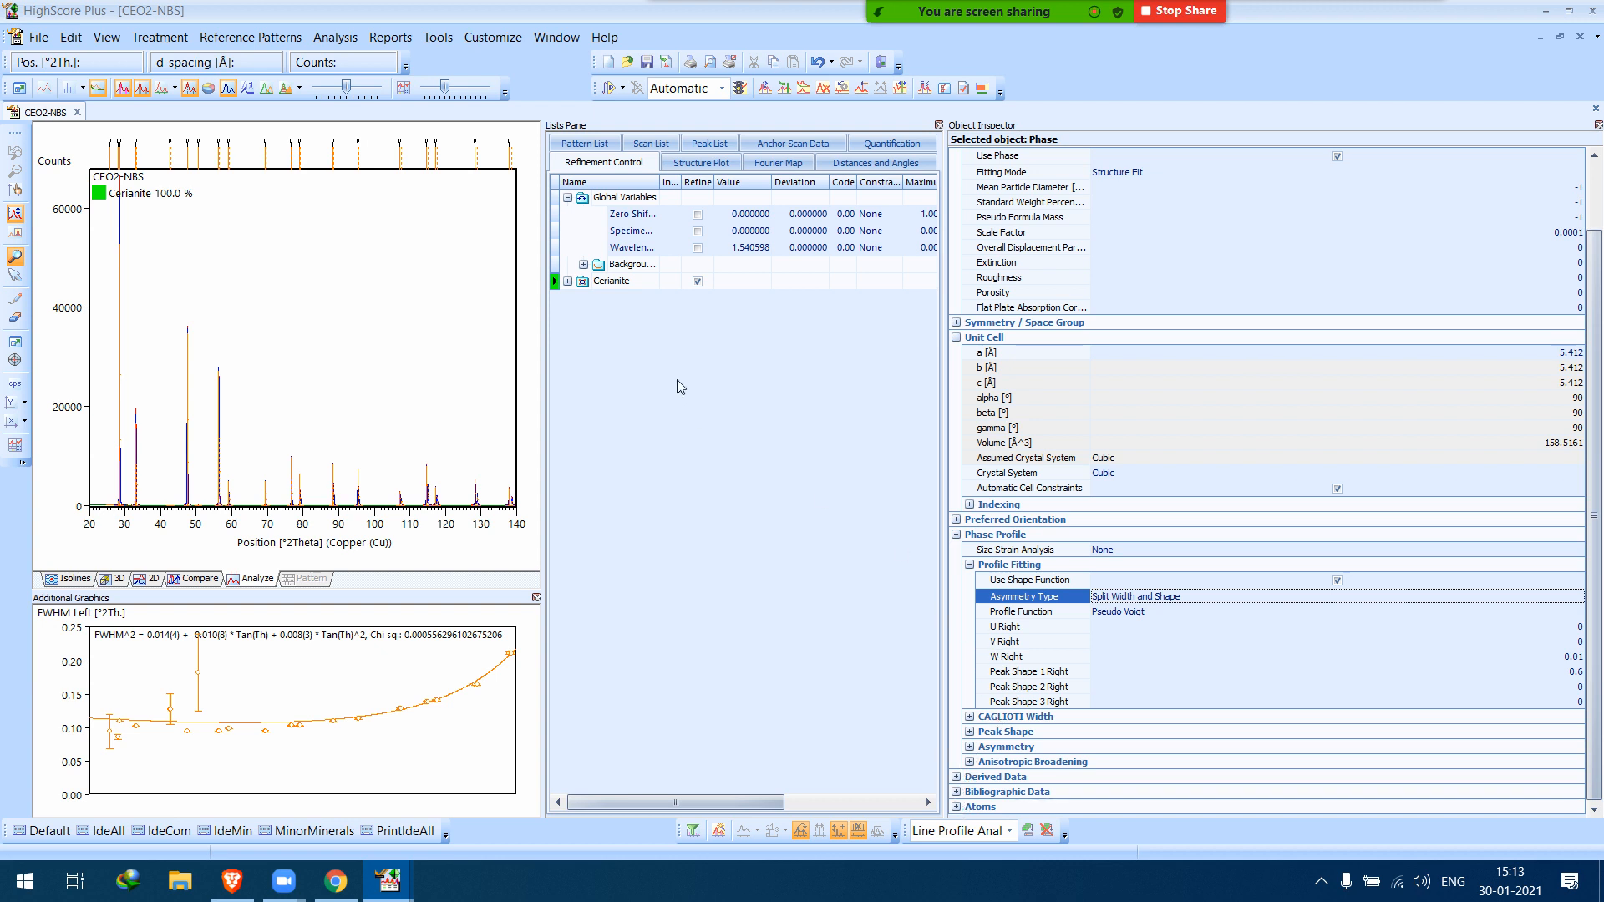
click(612, 282)
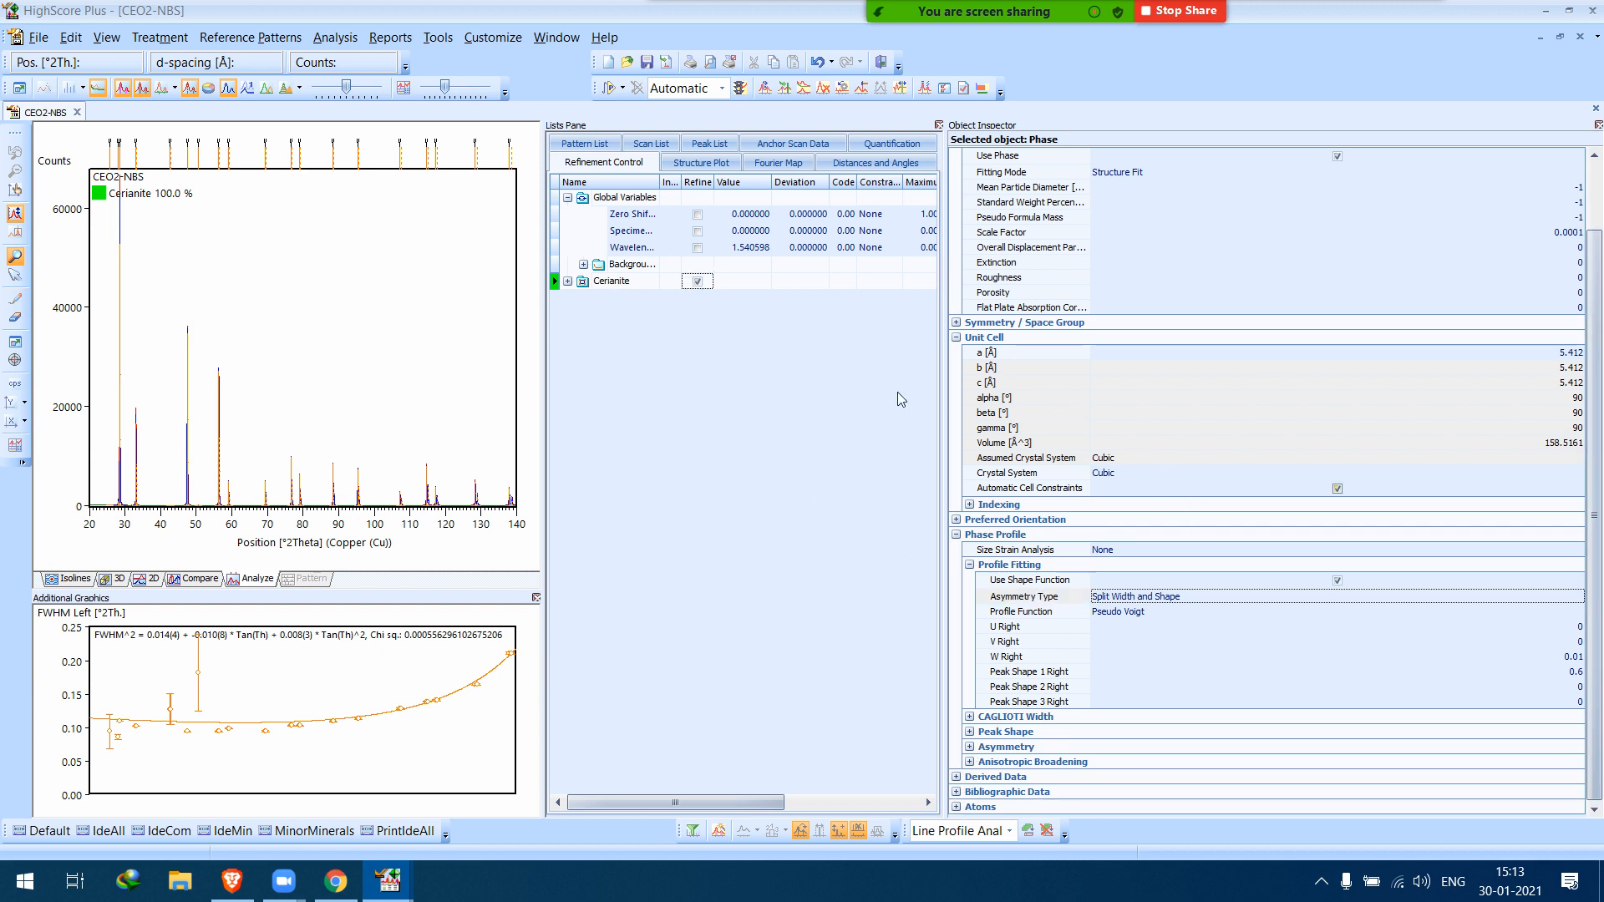
click(609, 200)
drag(1590, 532, 1548, 881)
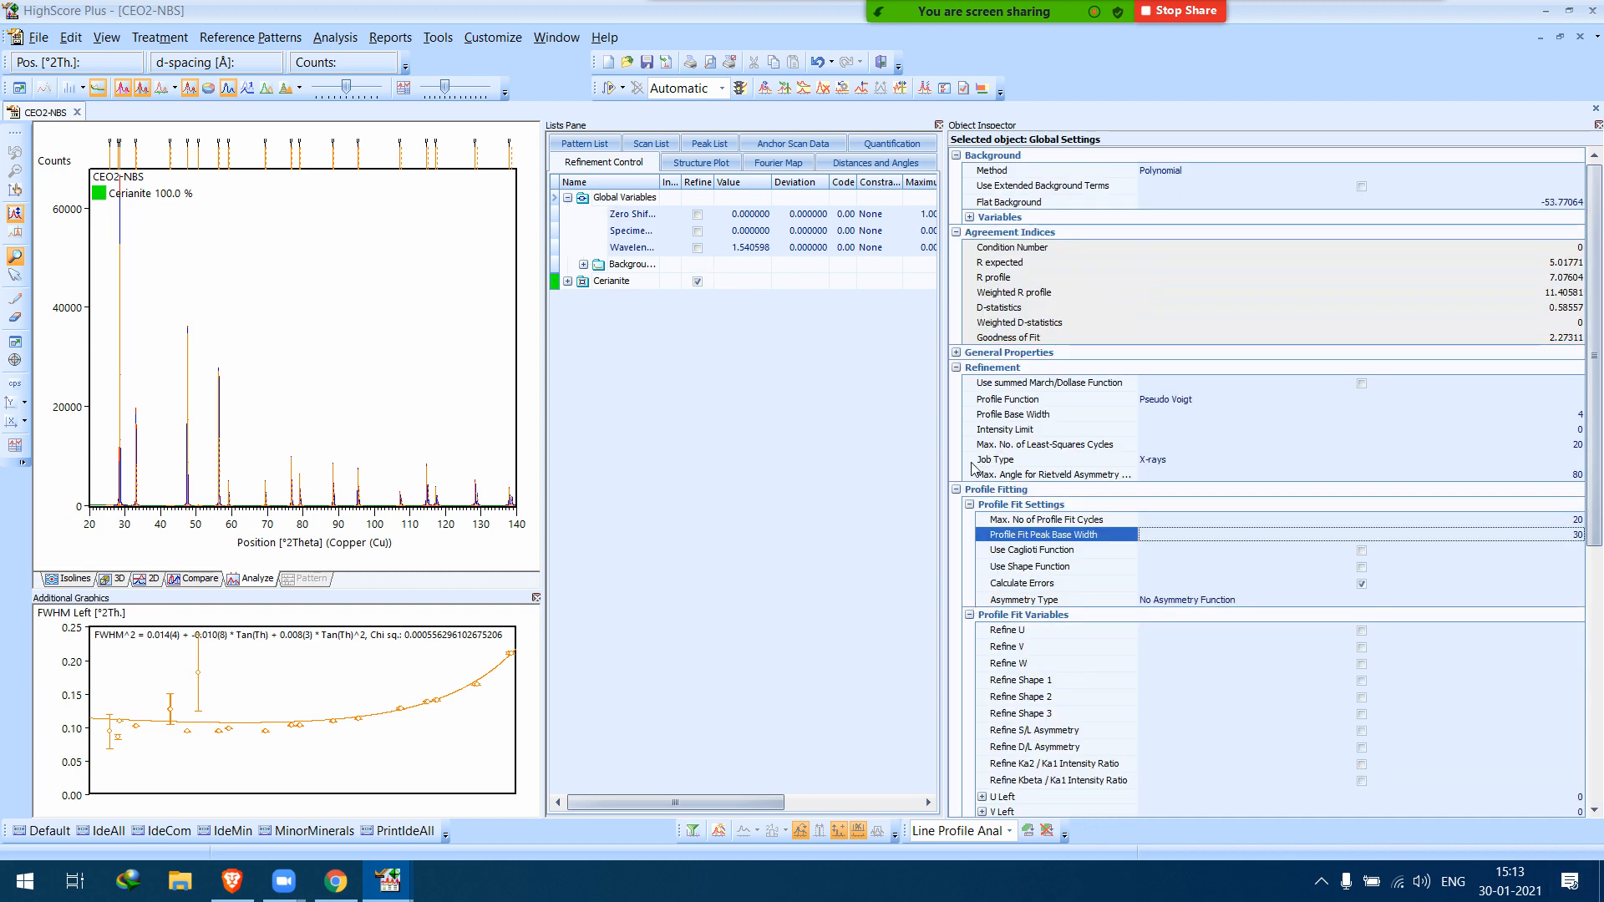
click(957, 491)
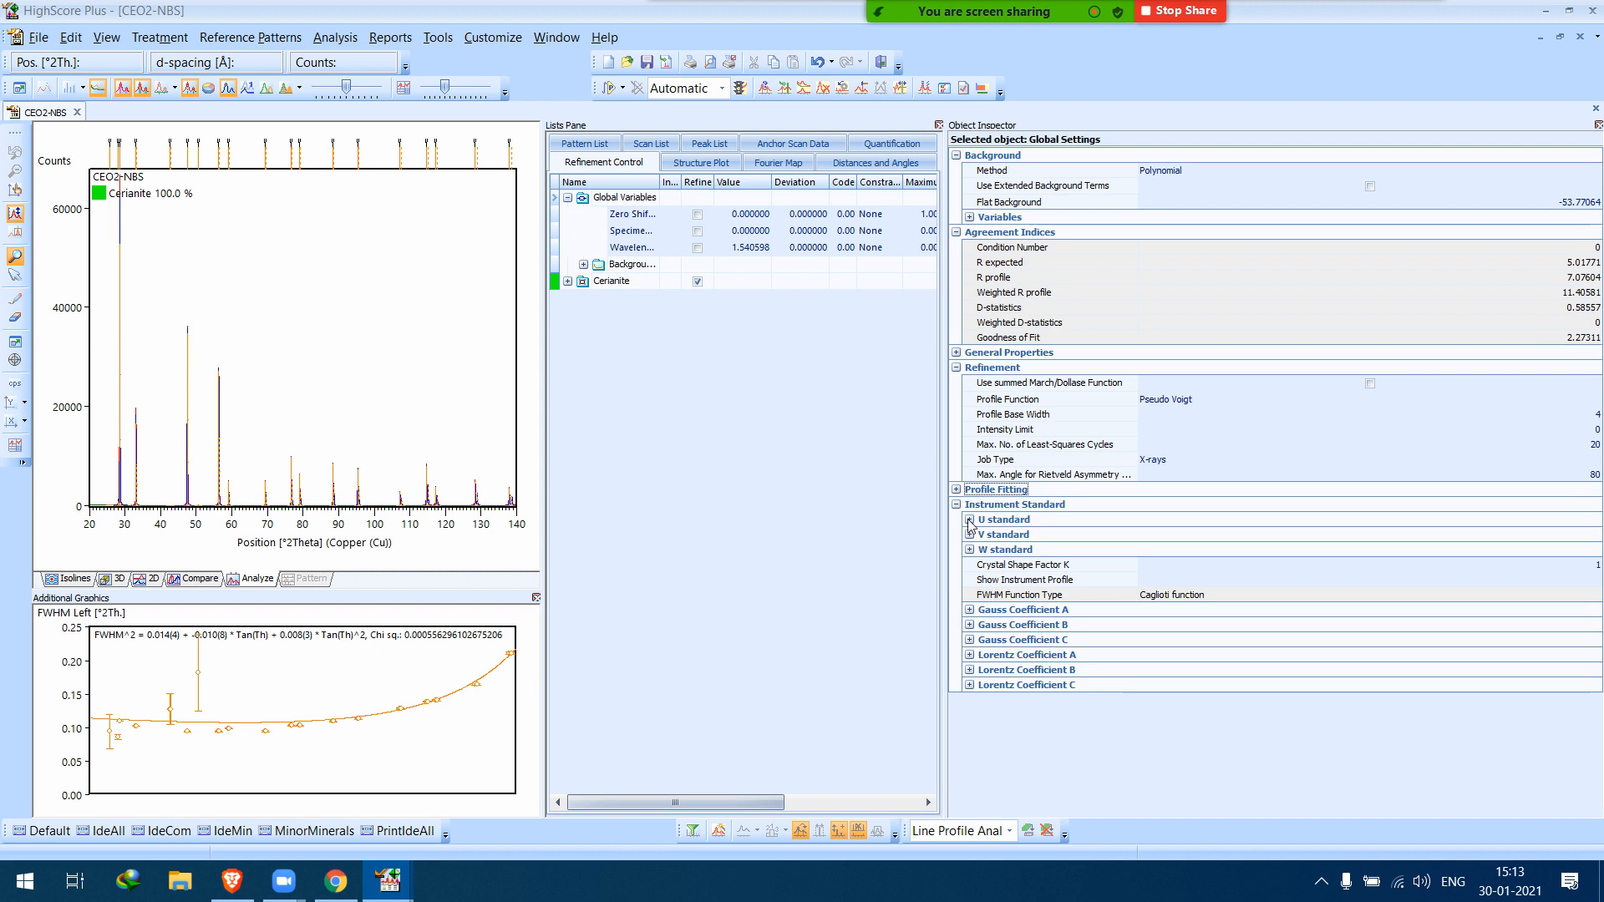
click(969, 519)
click(969, 565)
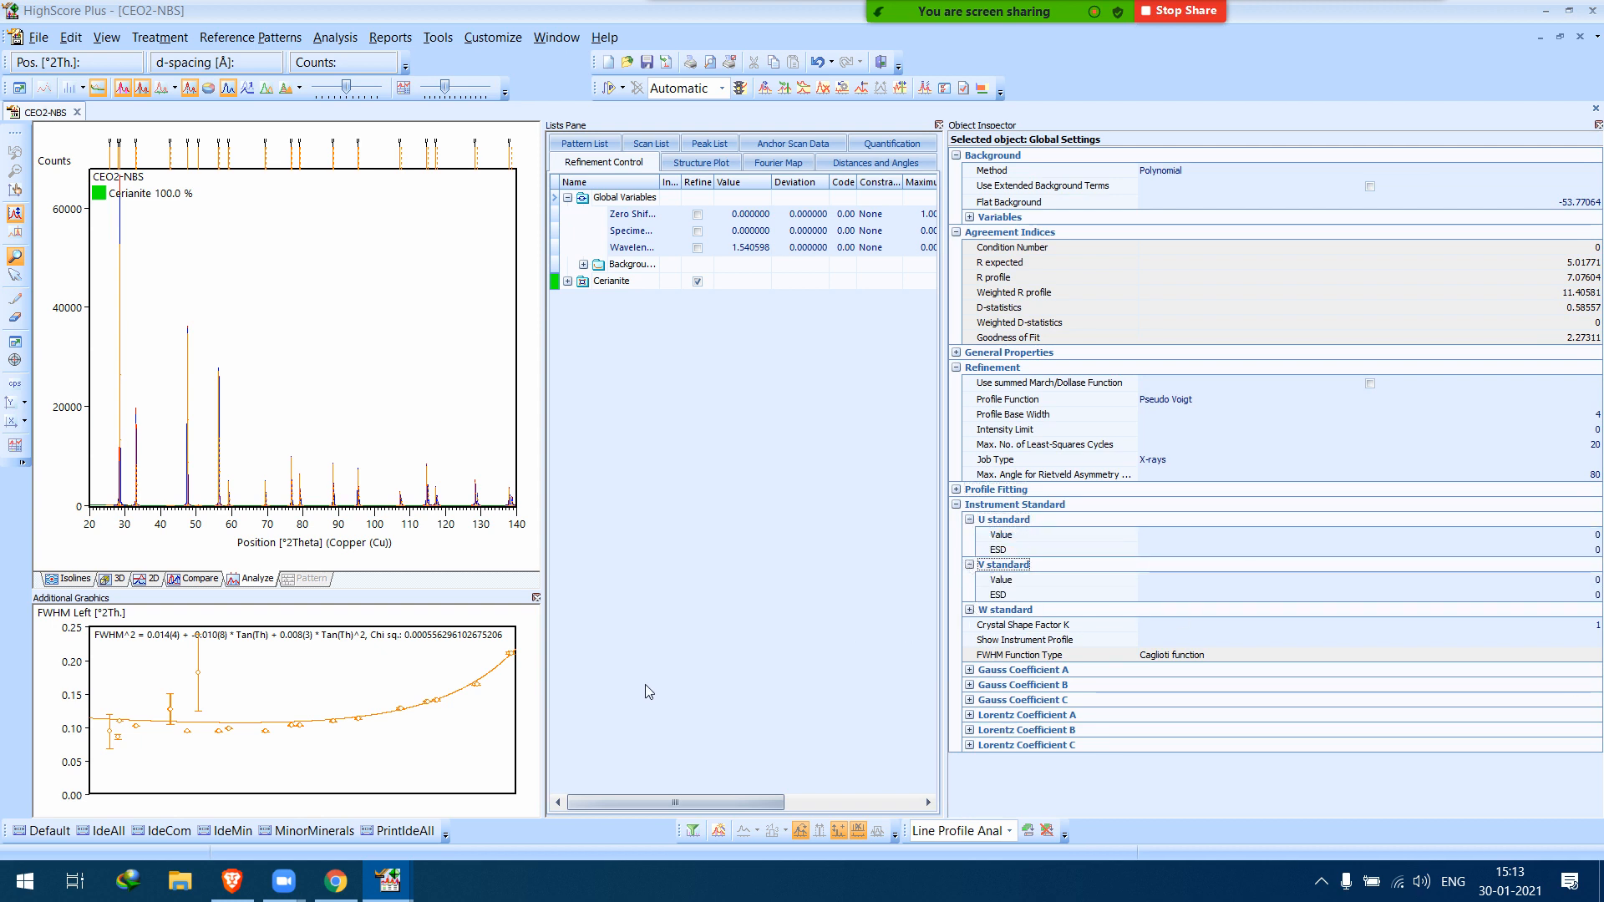
Take the Cerianite phase as size-strain standard again and check the W standard in the global settings.
click(612, 284)
right_click(617, 286)
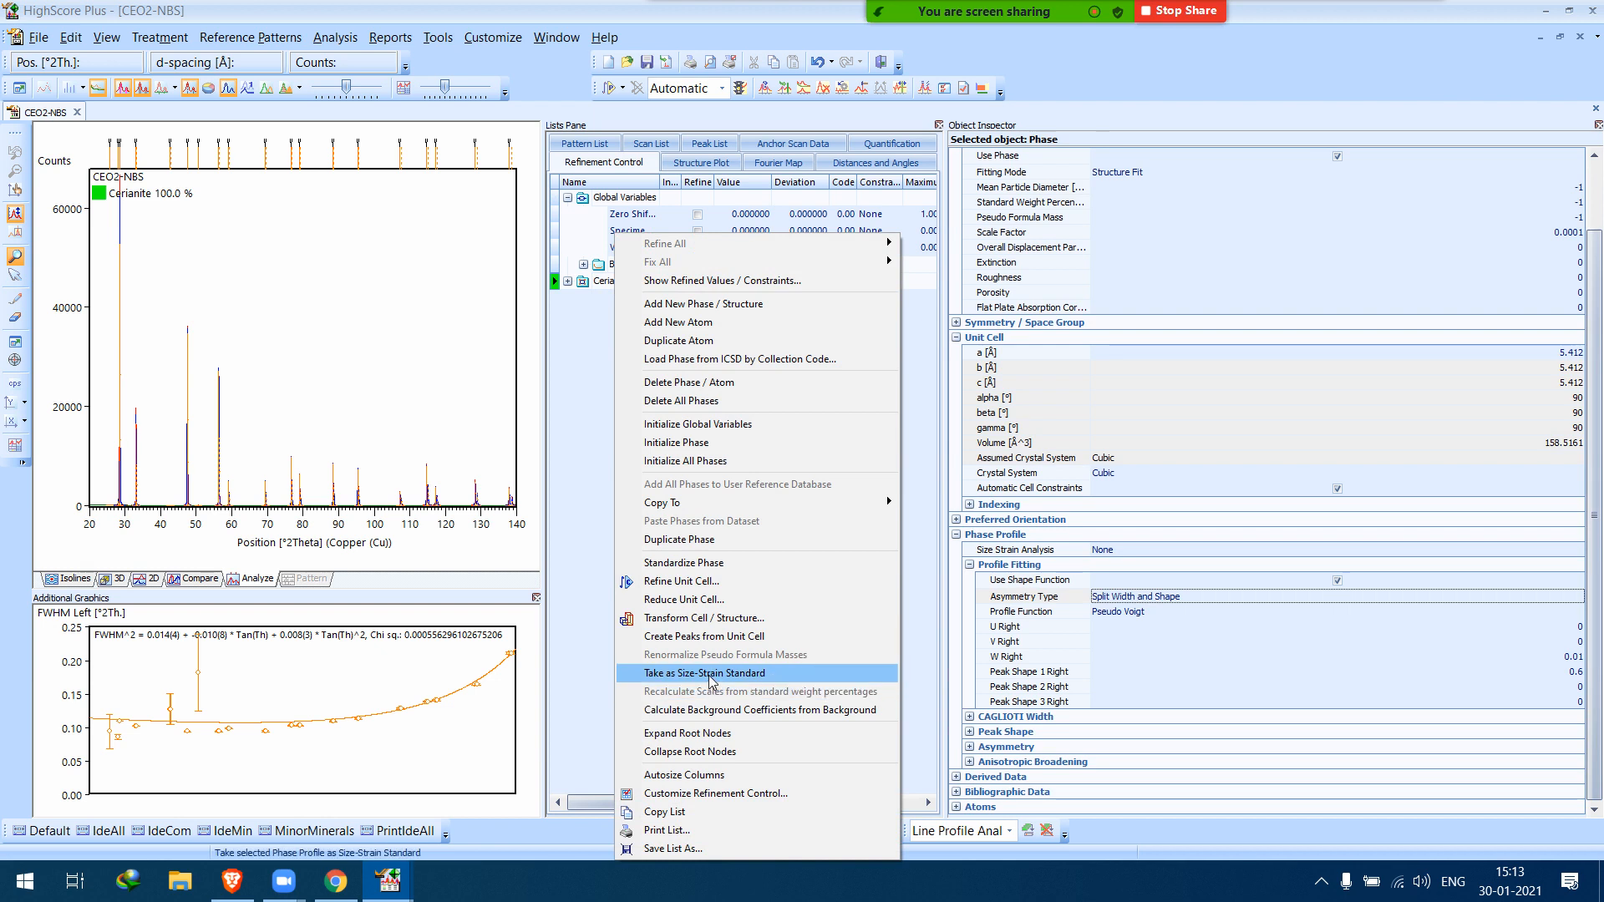
click(709, 675)
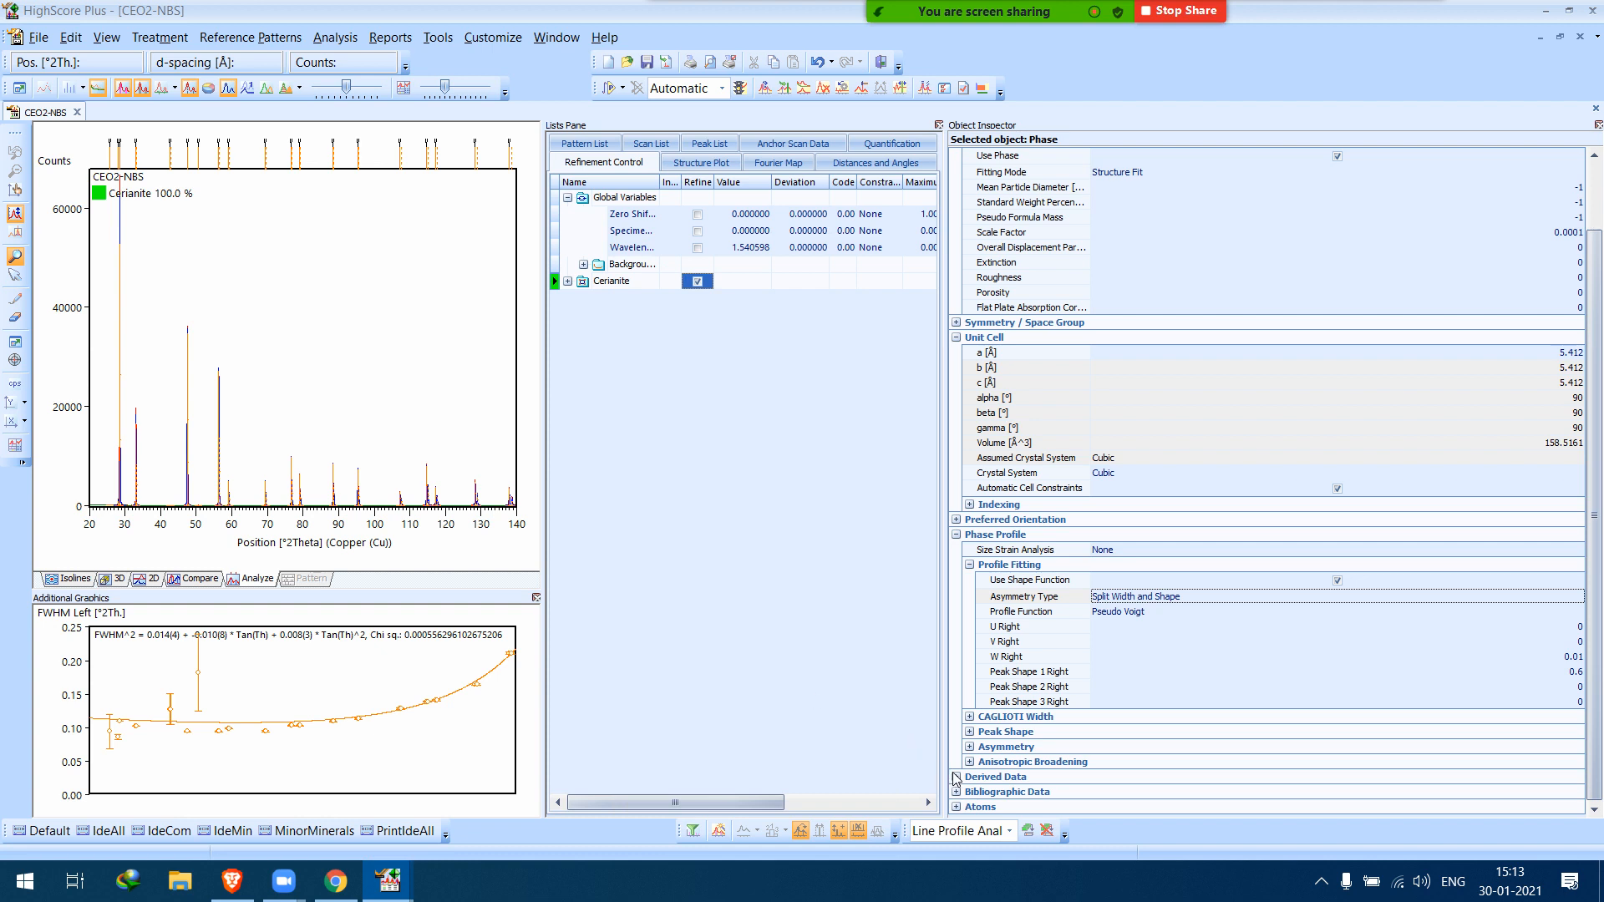
click(622, 200)
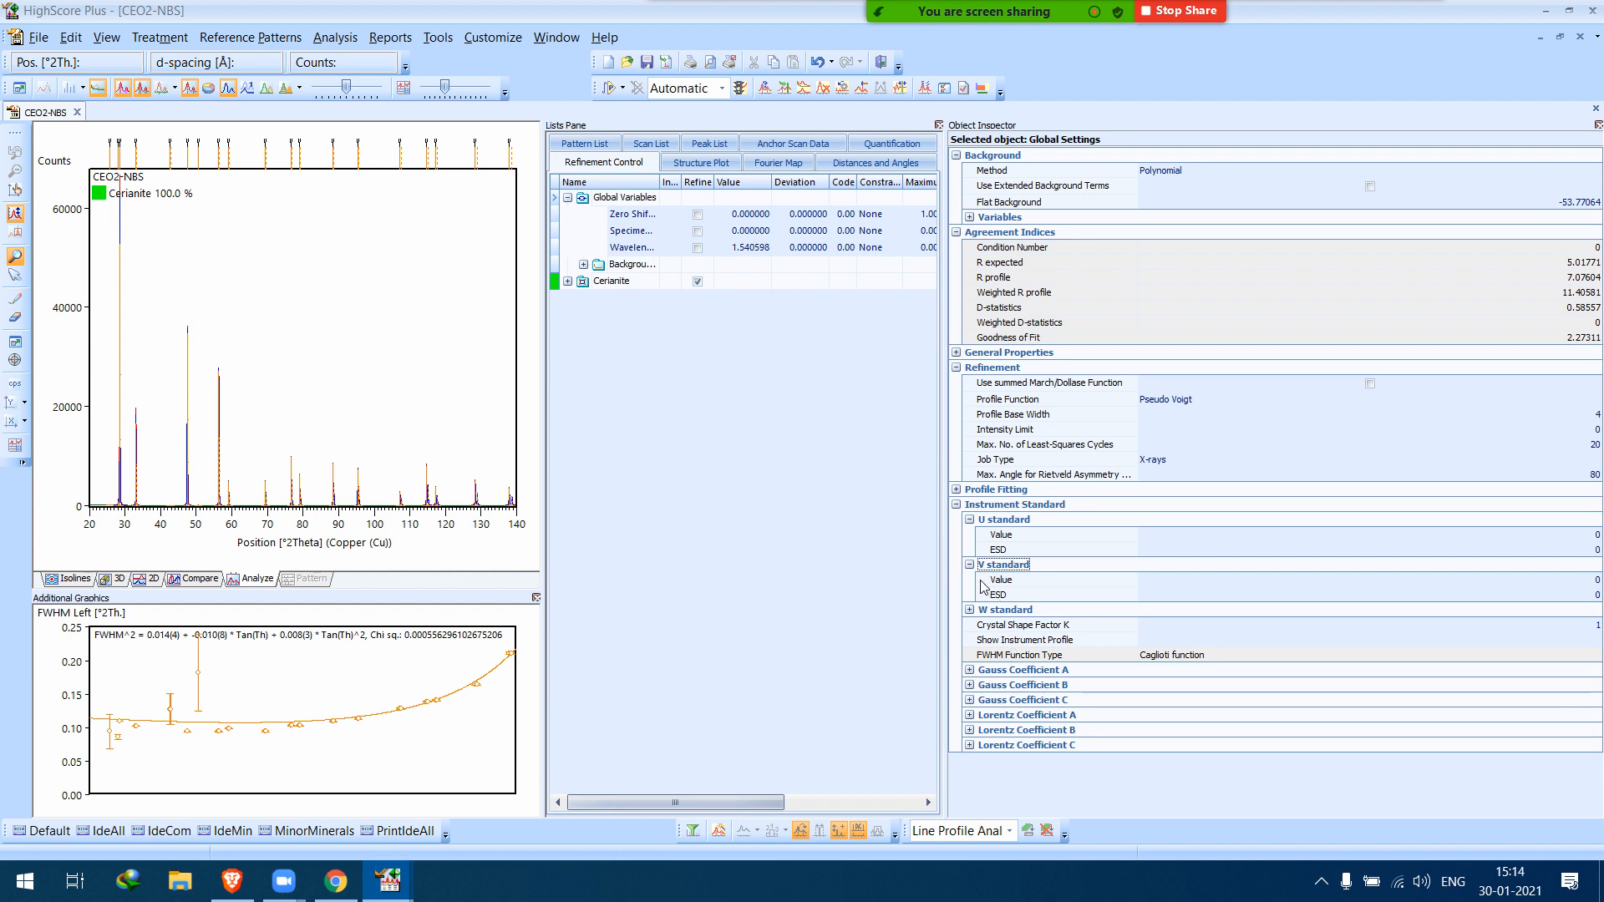
click(970, 610)
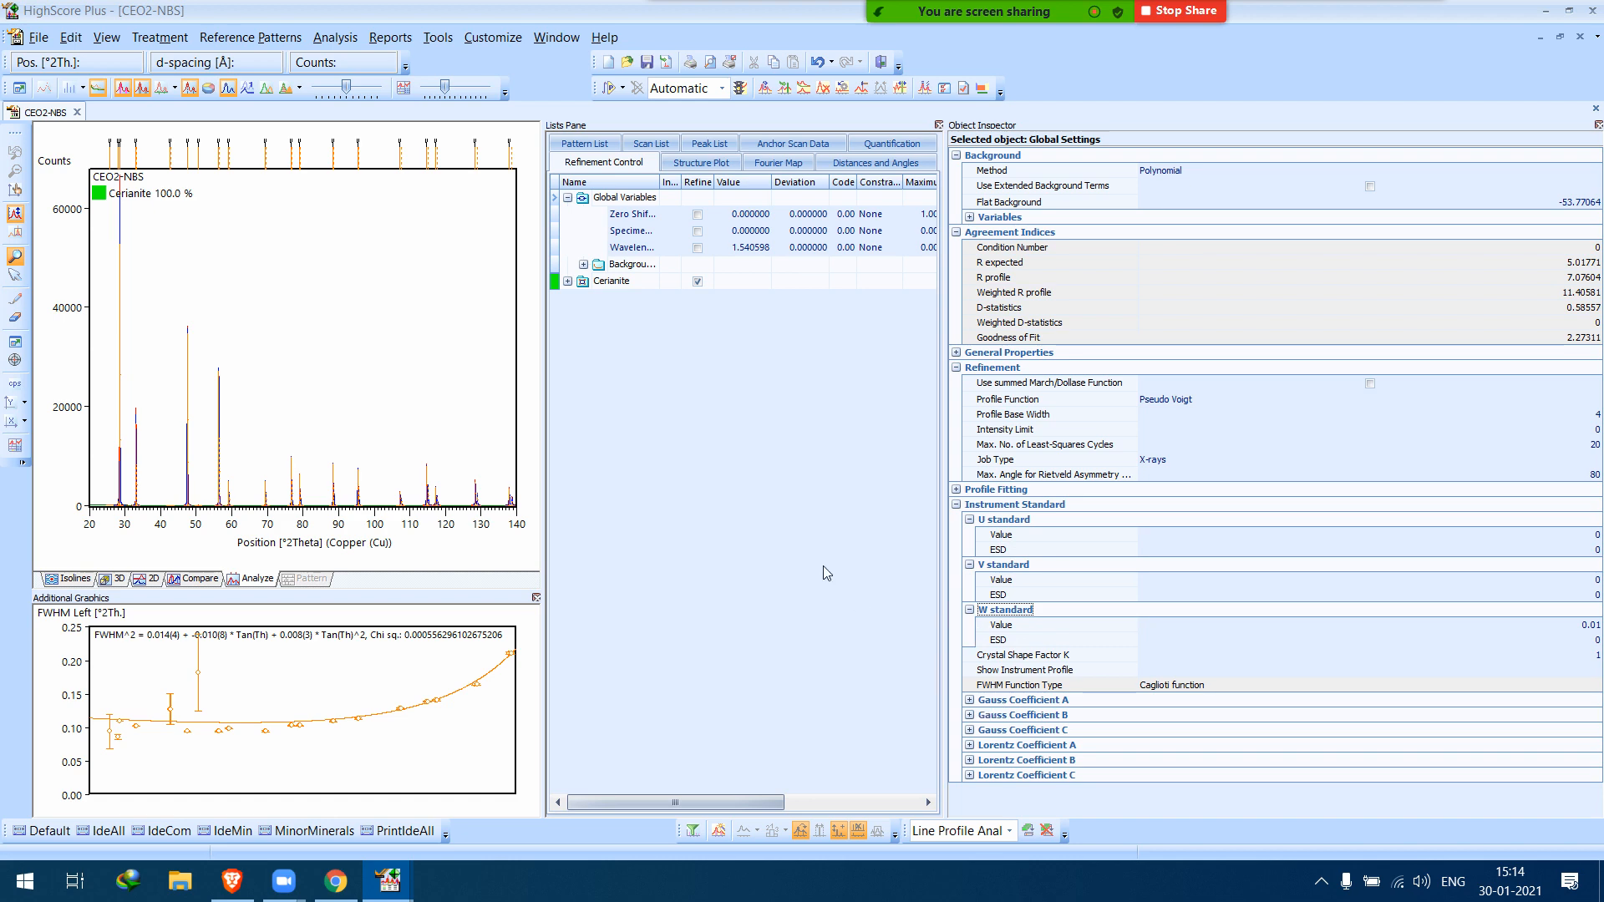
Delete the Cerianite phase from the refinement control.
click(623, 284)
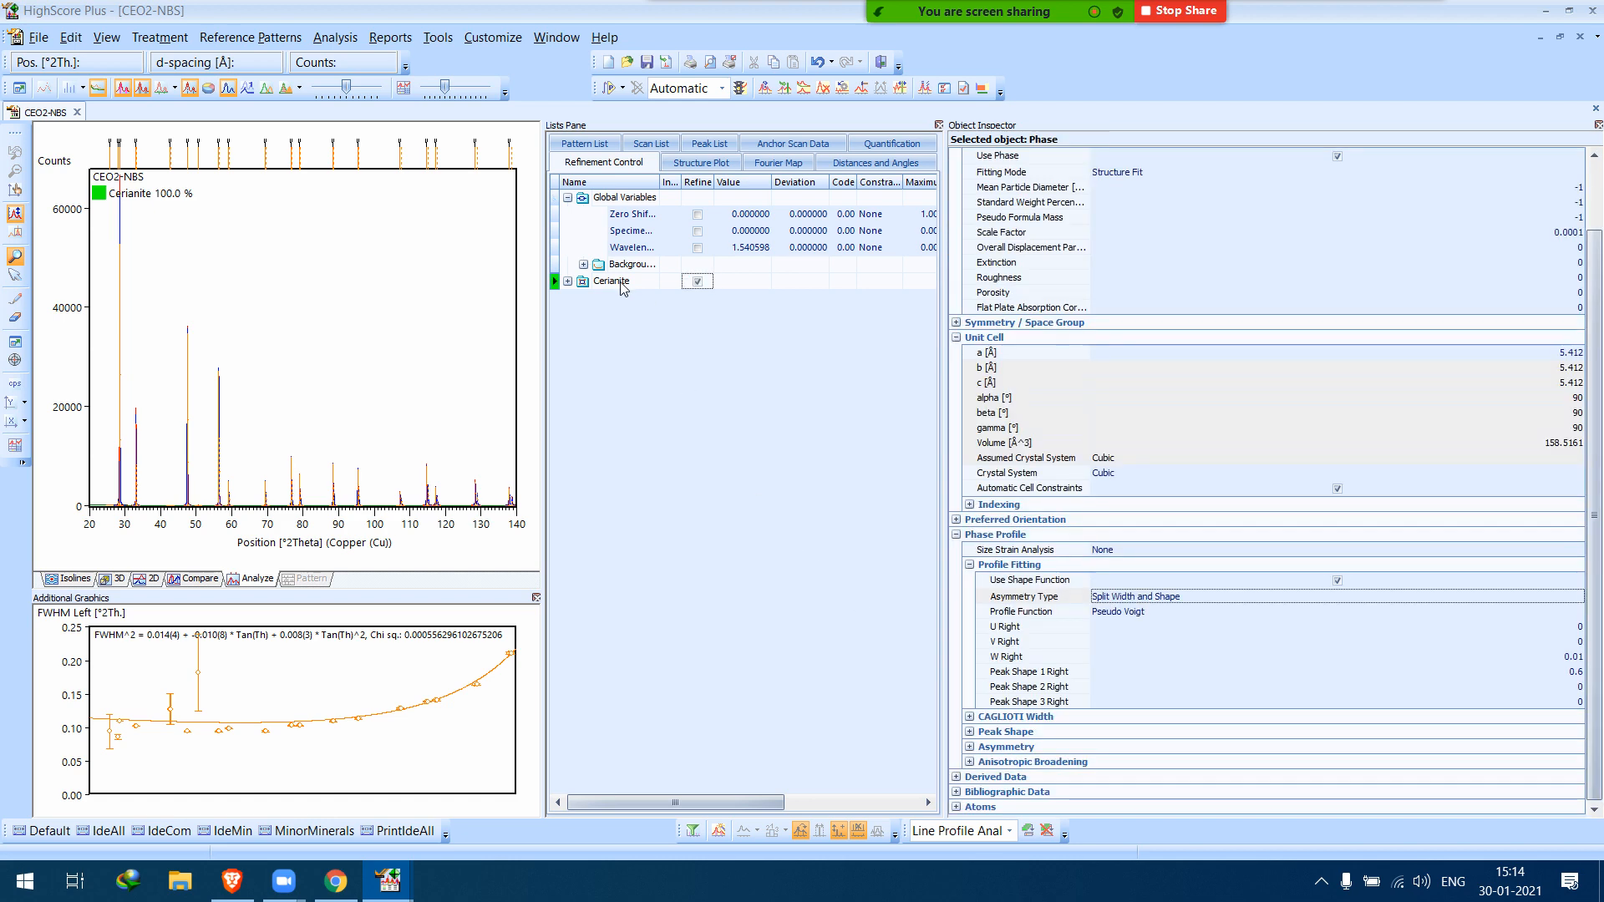
right_click(624, 285)
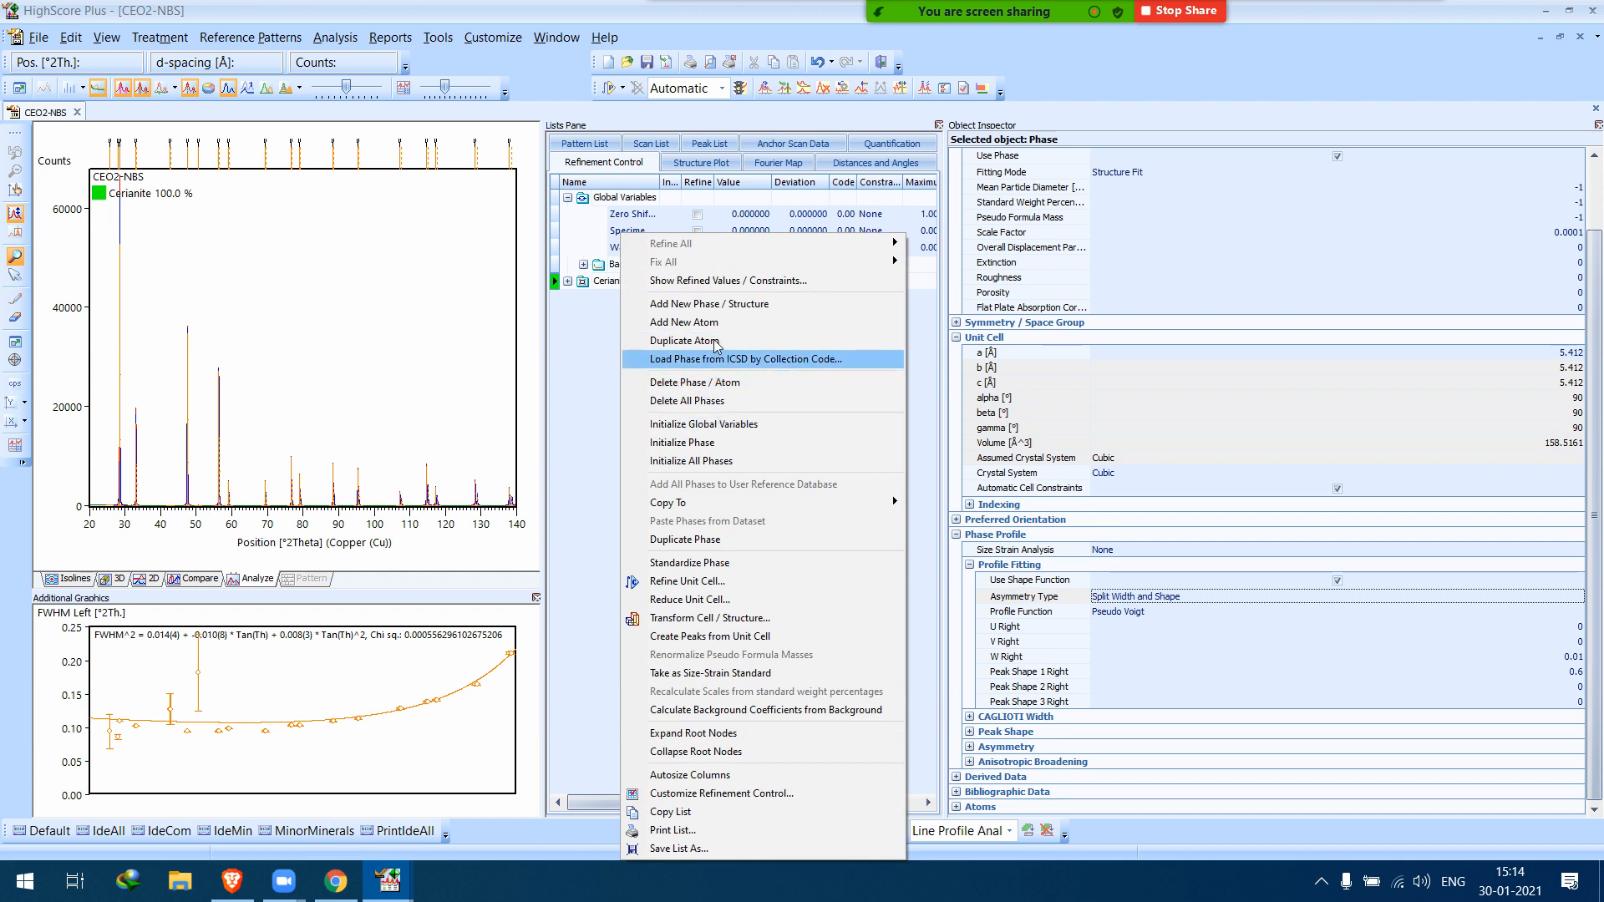
click(720, 389)
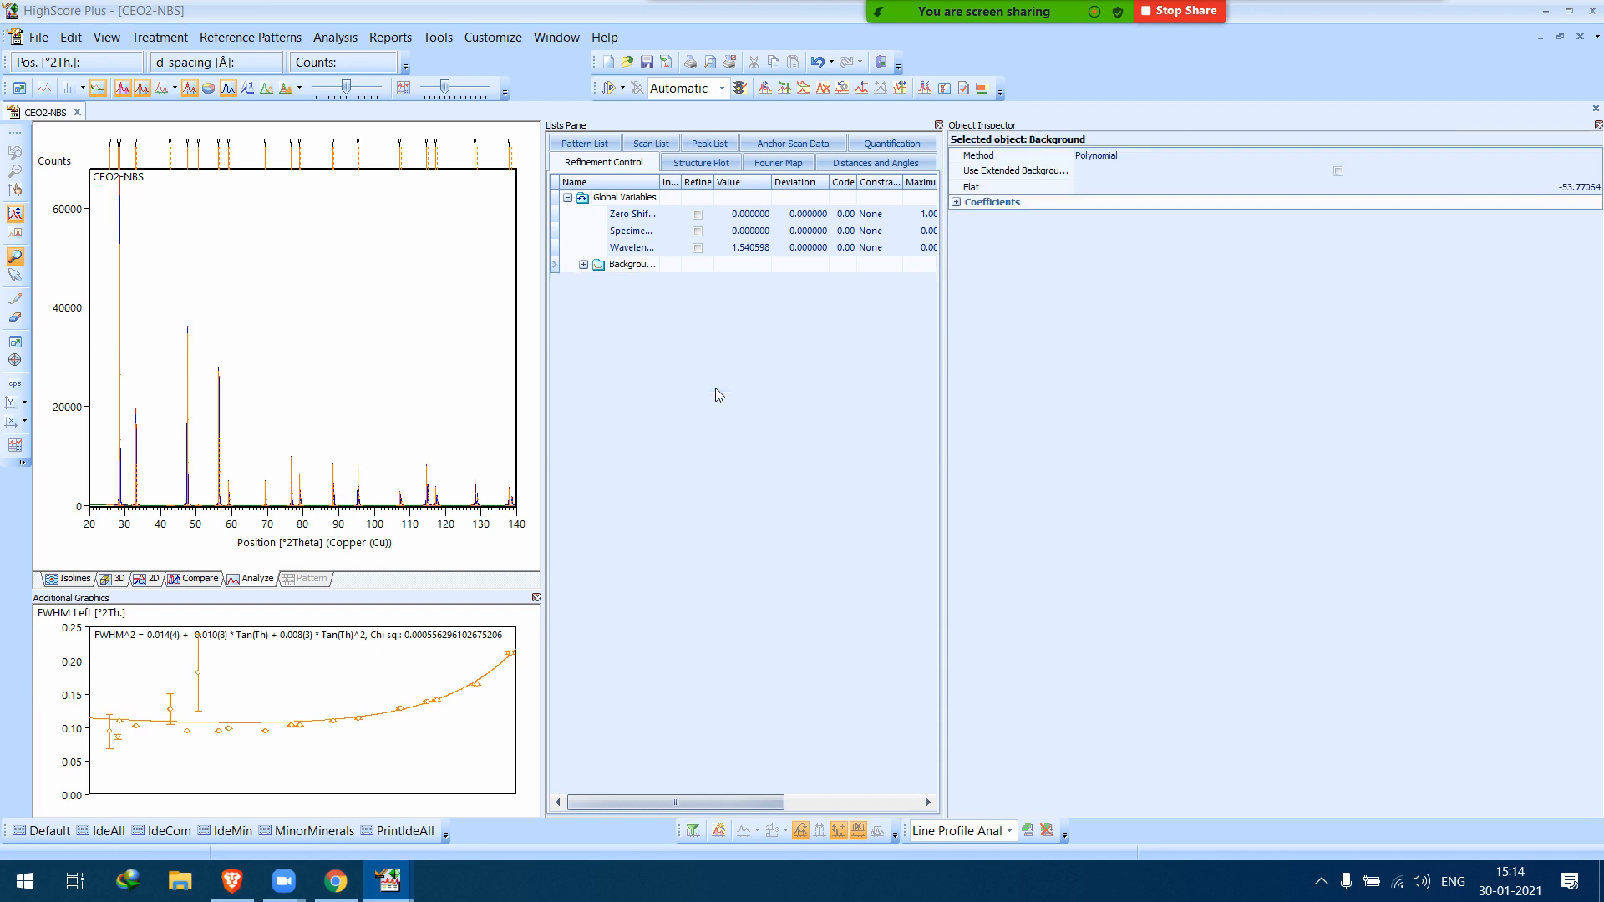
Subtract the existing background from the CEO2-NBS scan in the scan list.
click(651, 144)
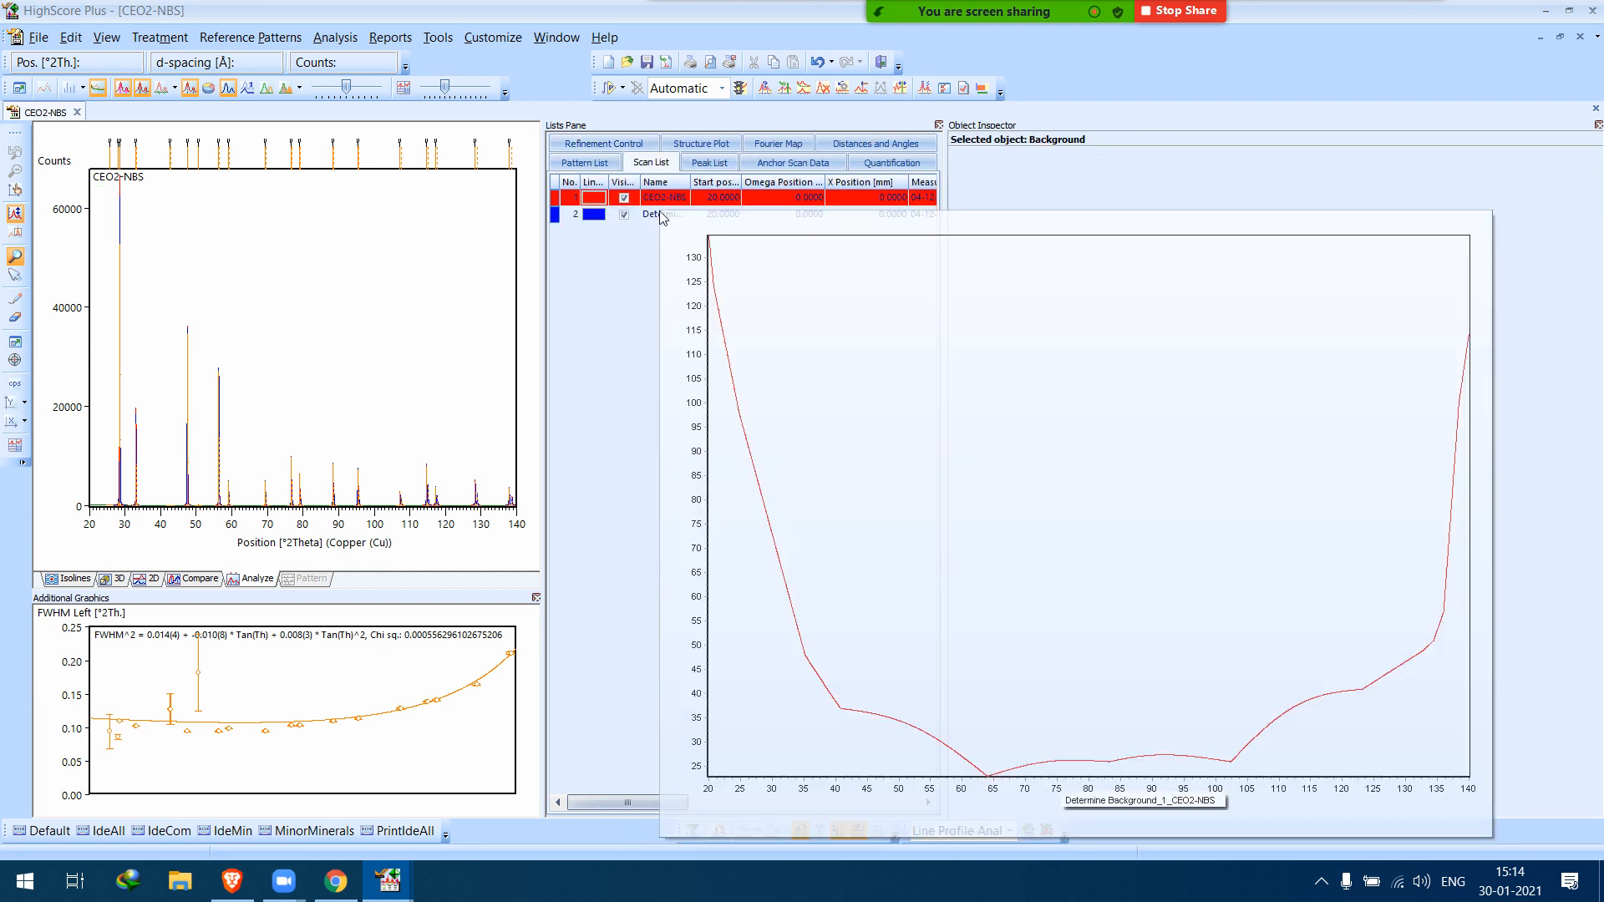
right_click(665, 198)
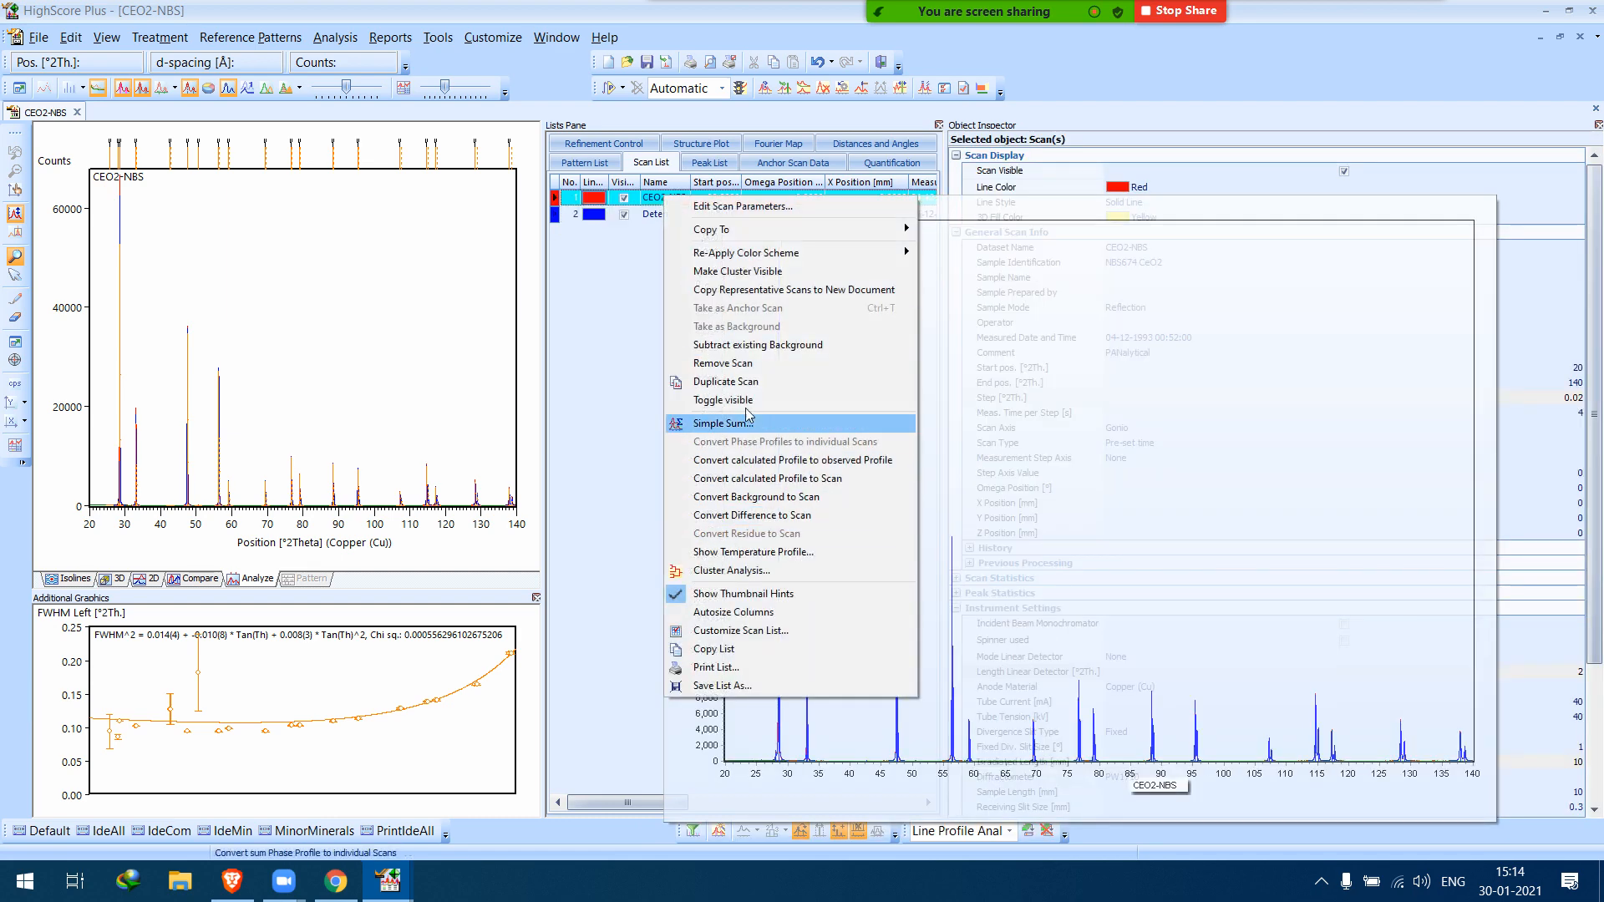
click(738, 346)
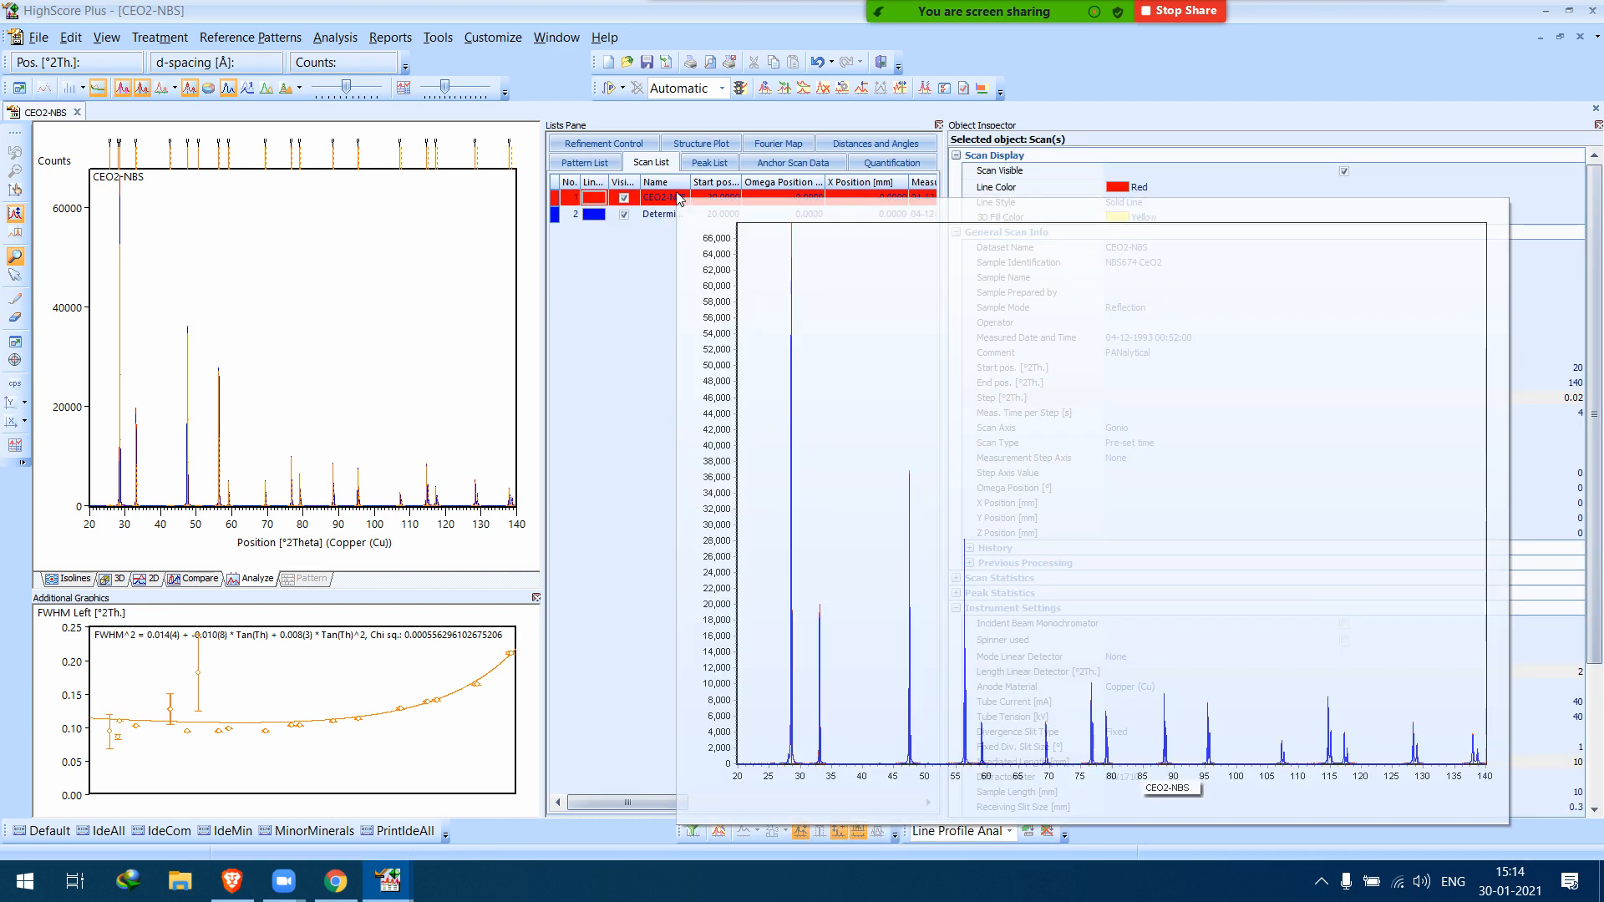
Remove the Determine Background_1_CEO2-NBS scan and the CEO2-NBS scan from the document.
right_click(676, 195)
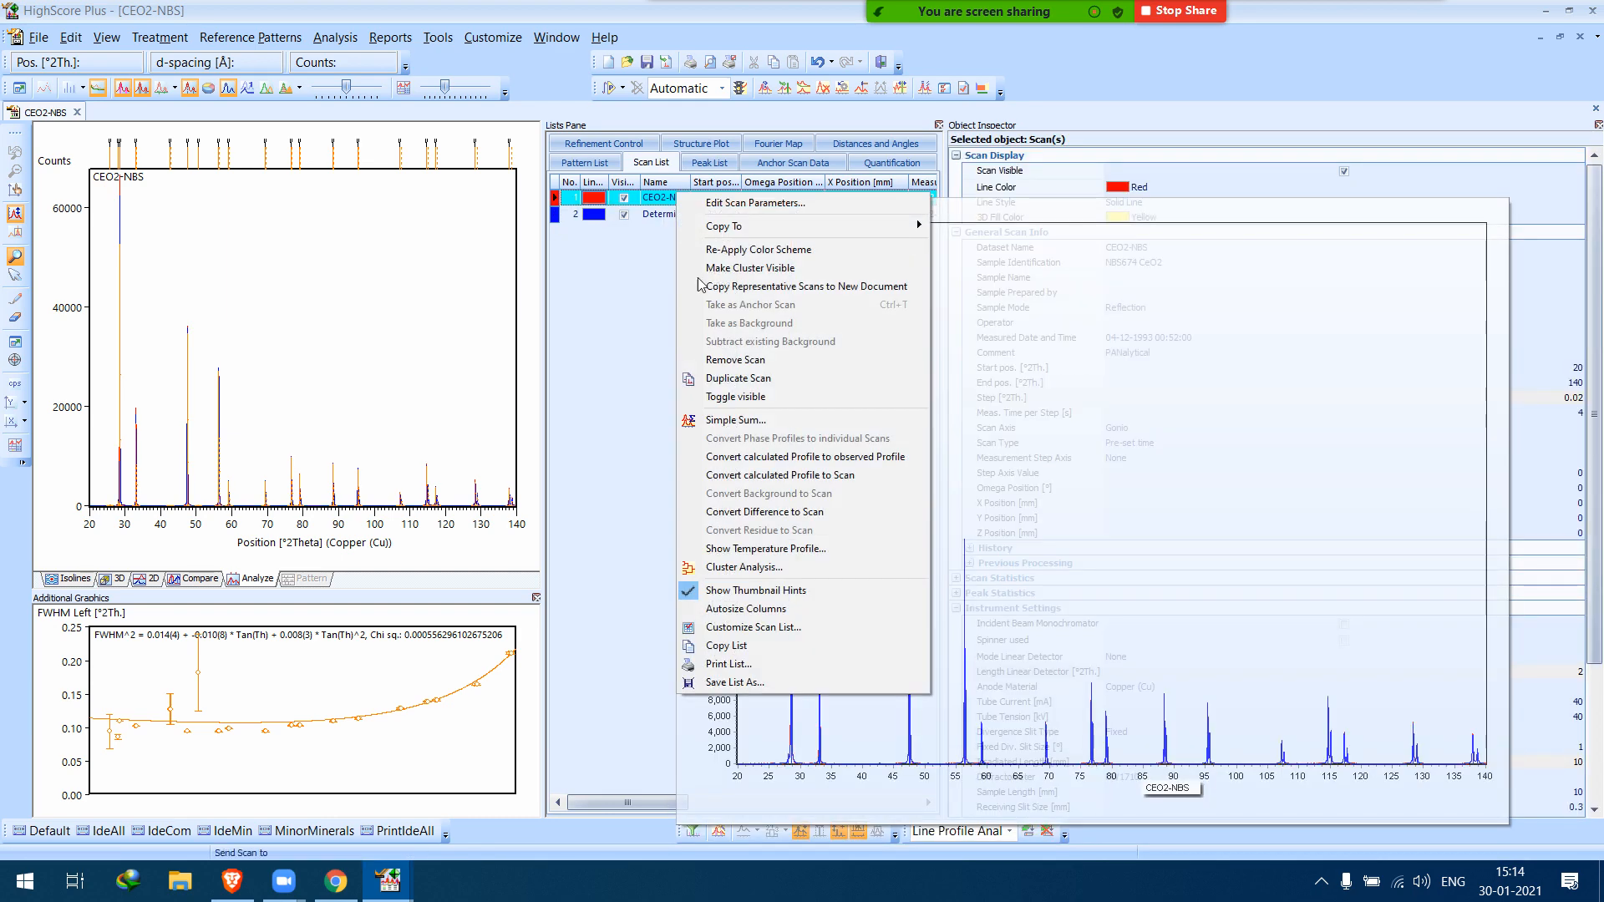
click(732, 360)
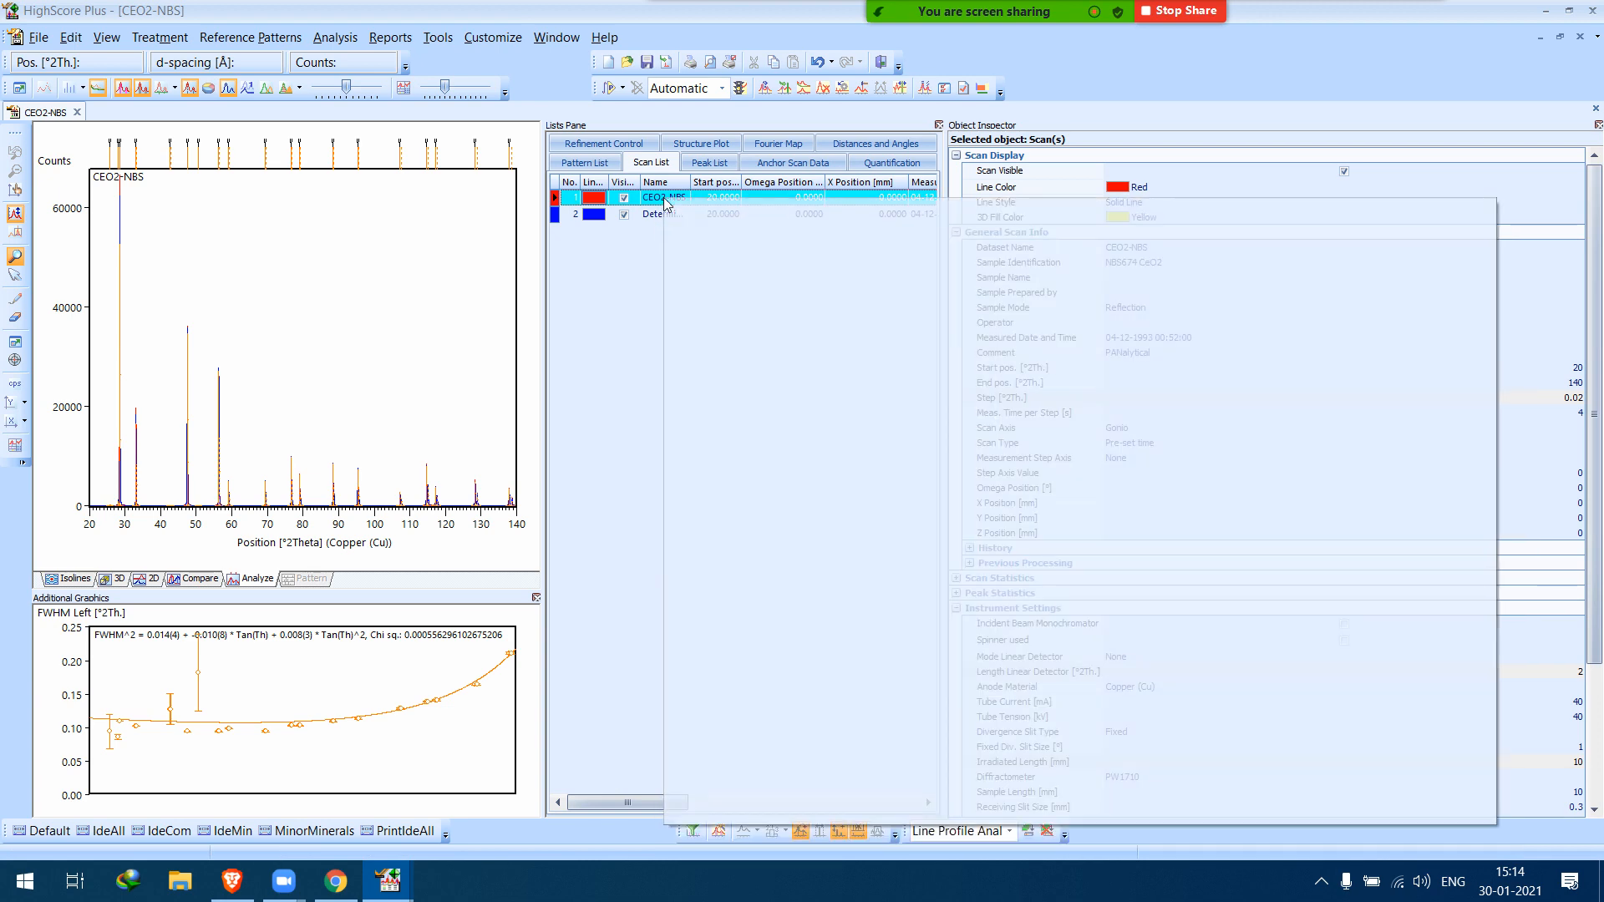
right_click(663, 199)
click(641, 291)
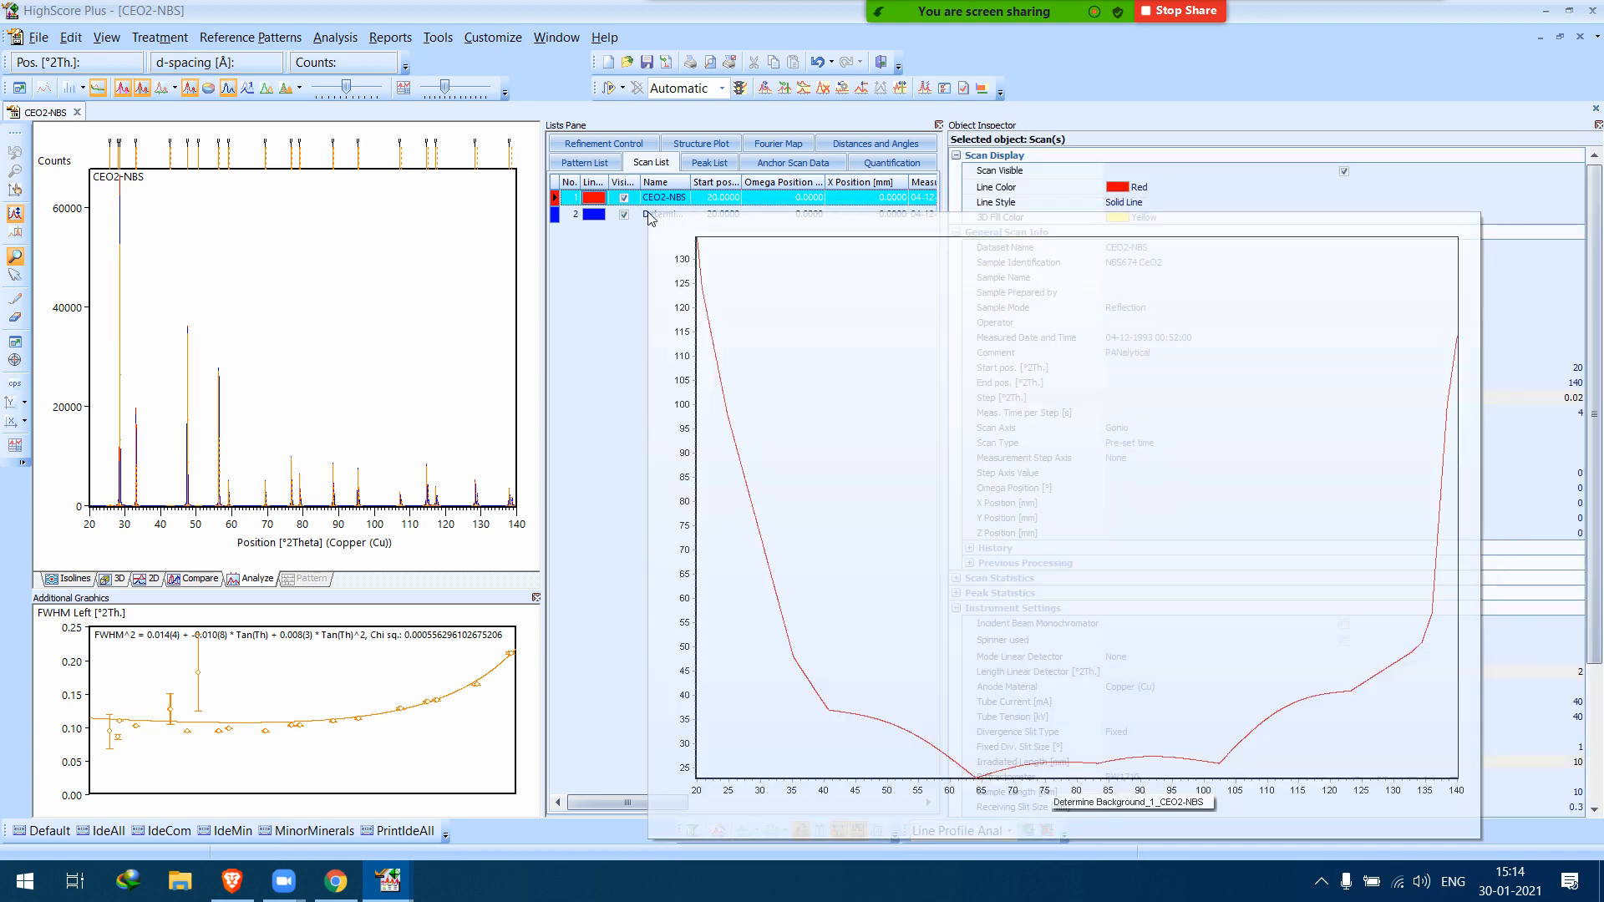
right_click(651, 214)
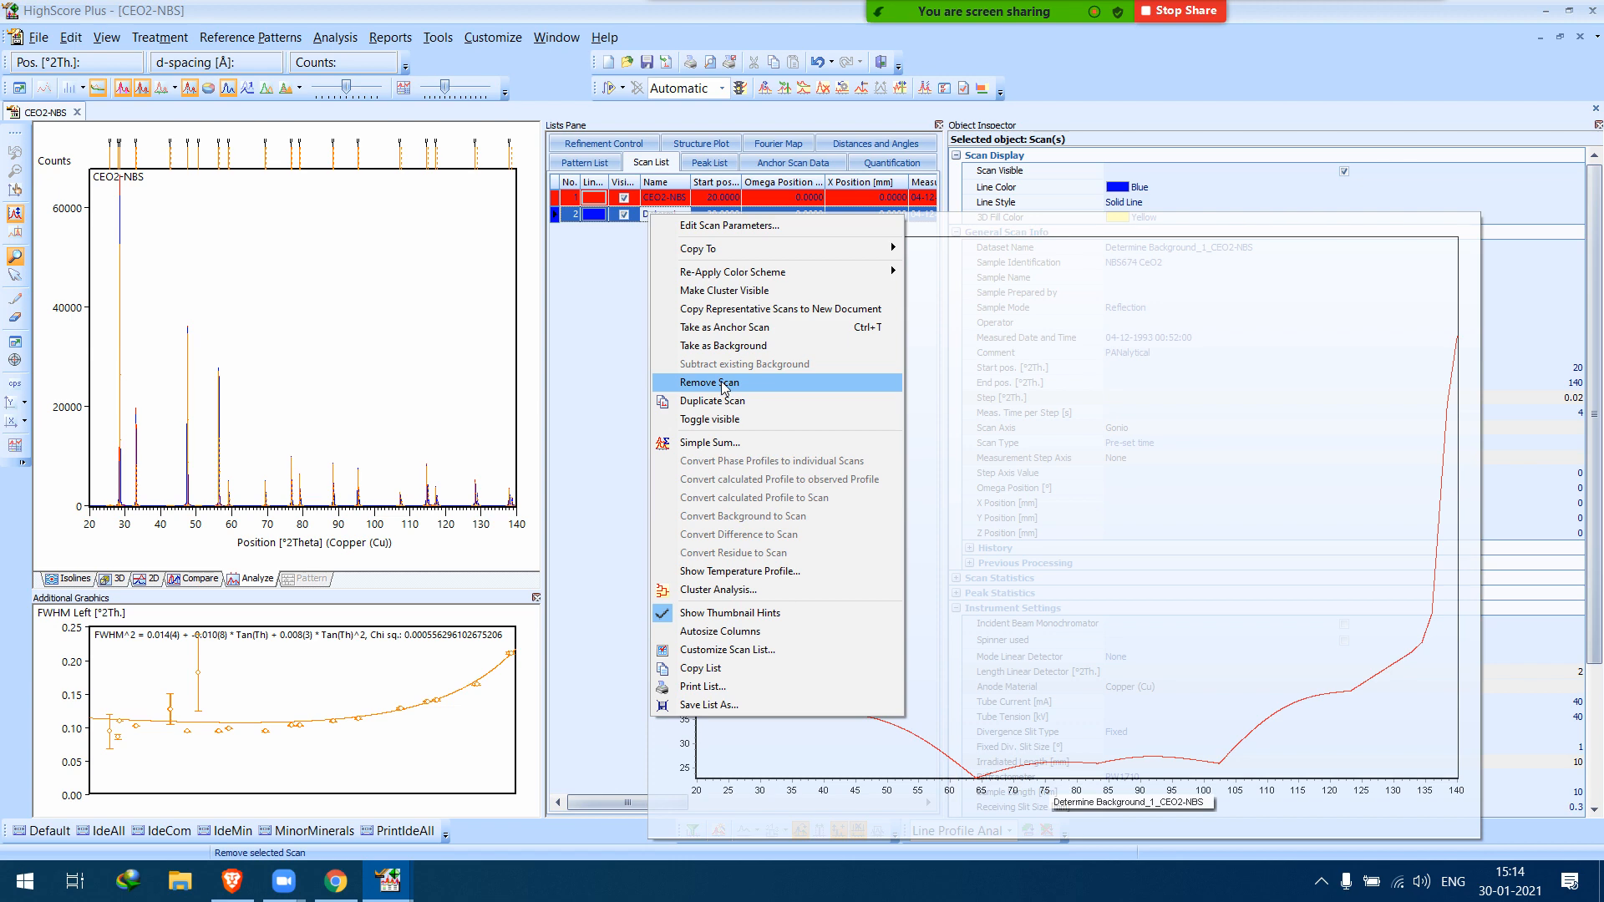
click(722, 382)
click(678, 202)
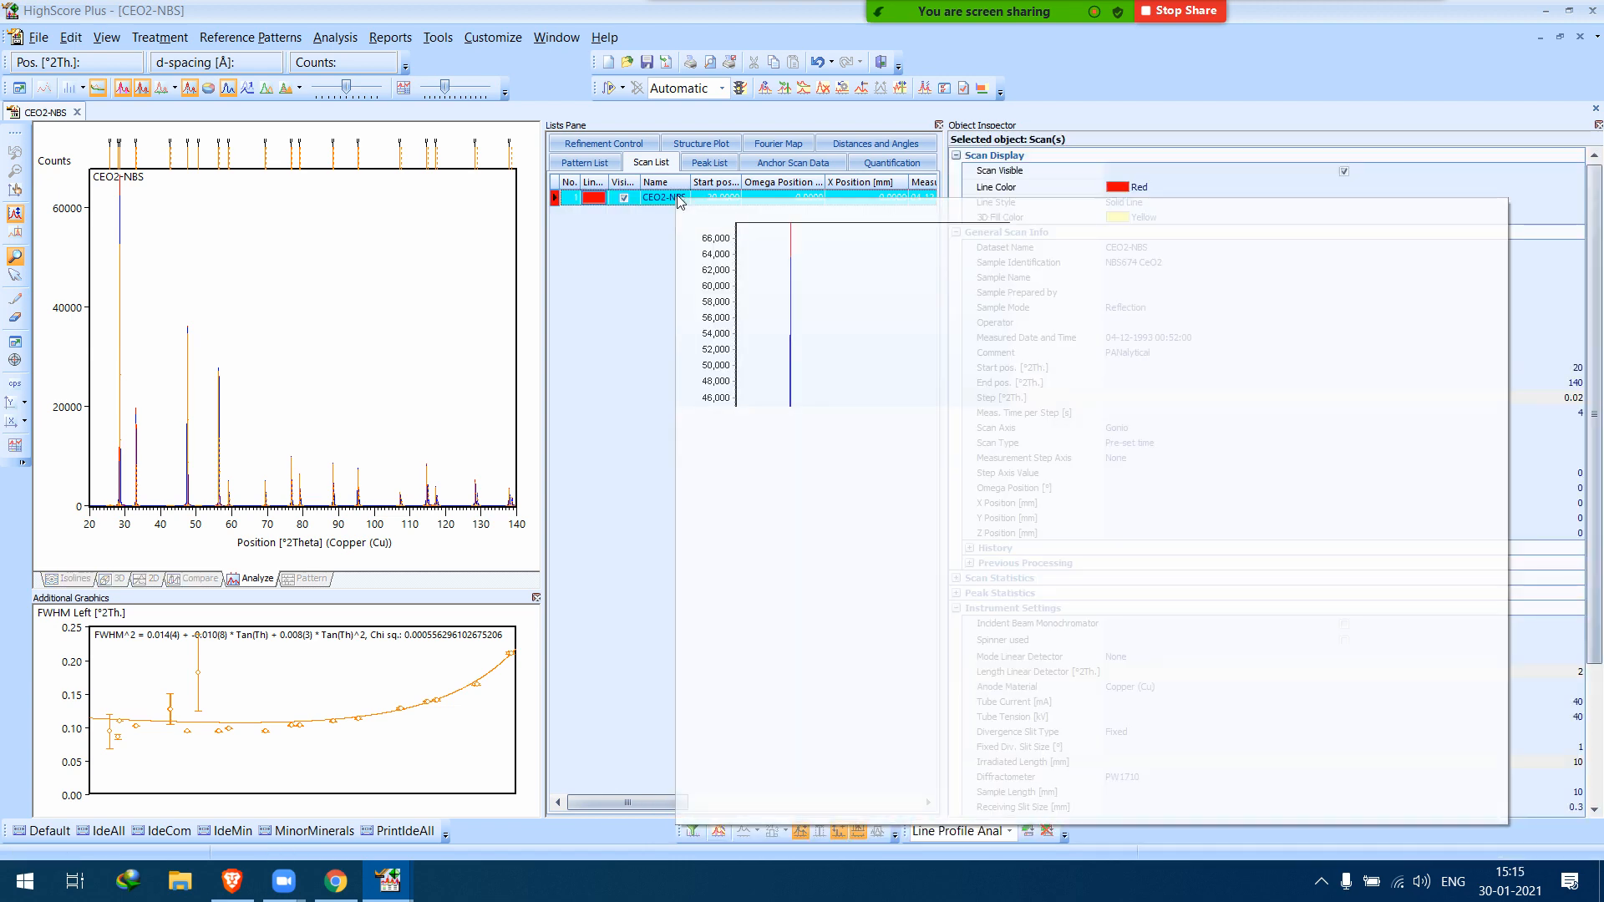
right_click(672, 198)
click(733, 364)
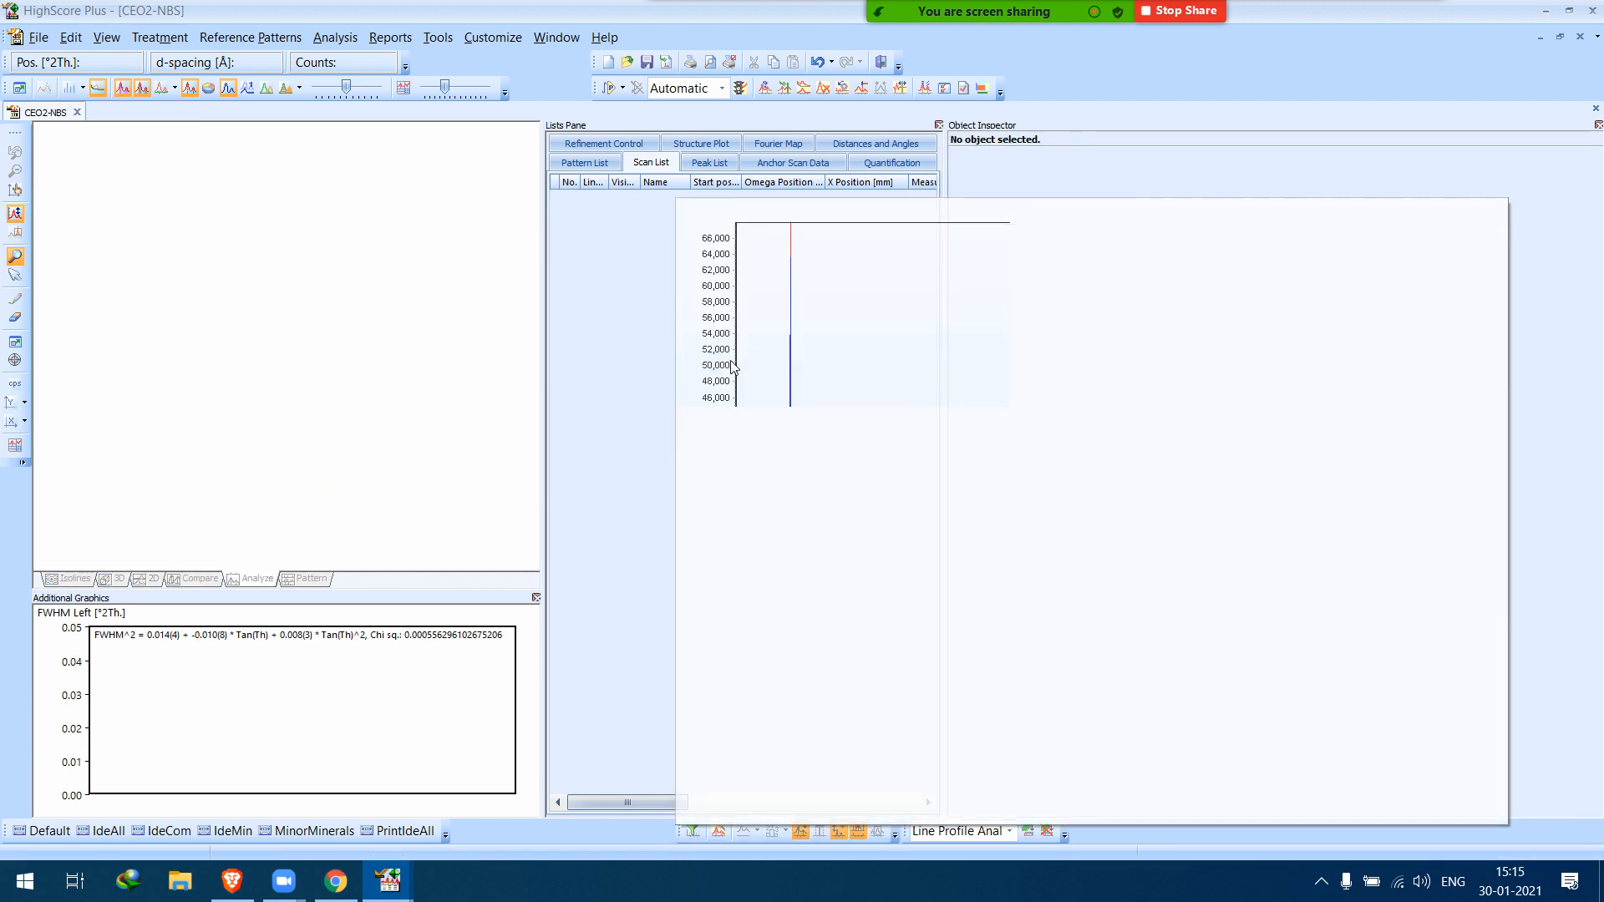
Delete all peaks from the peak list.
click(708, 163)
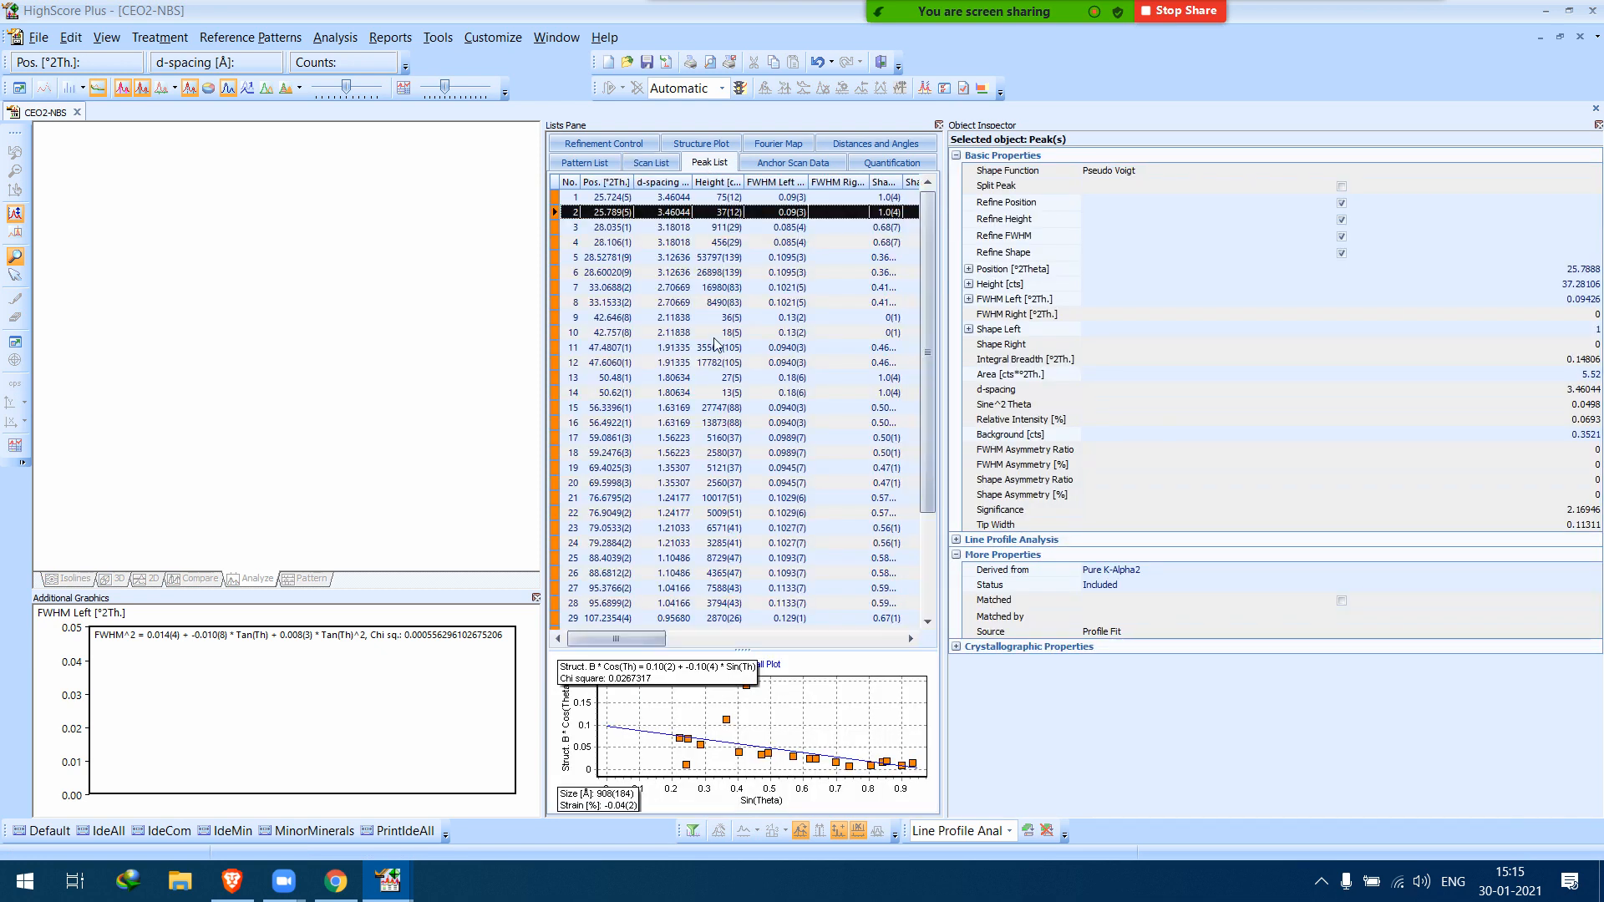
key(ctrl+a)
right_click(722, 332)
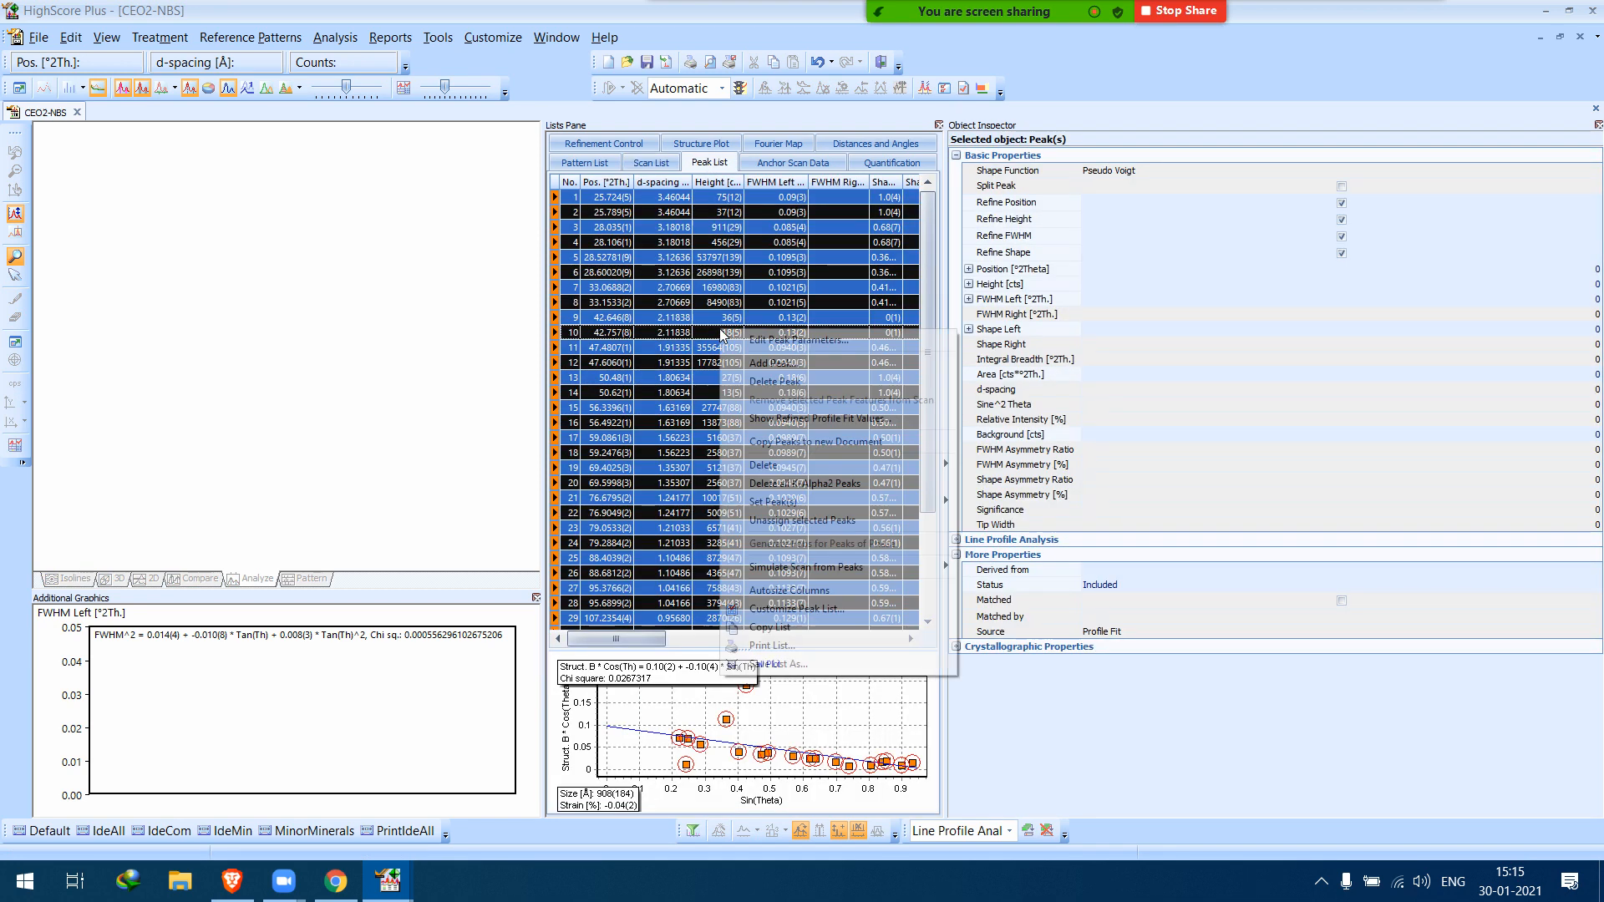
click(793, 383)
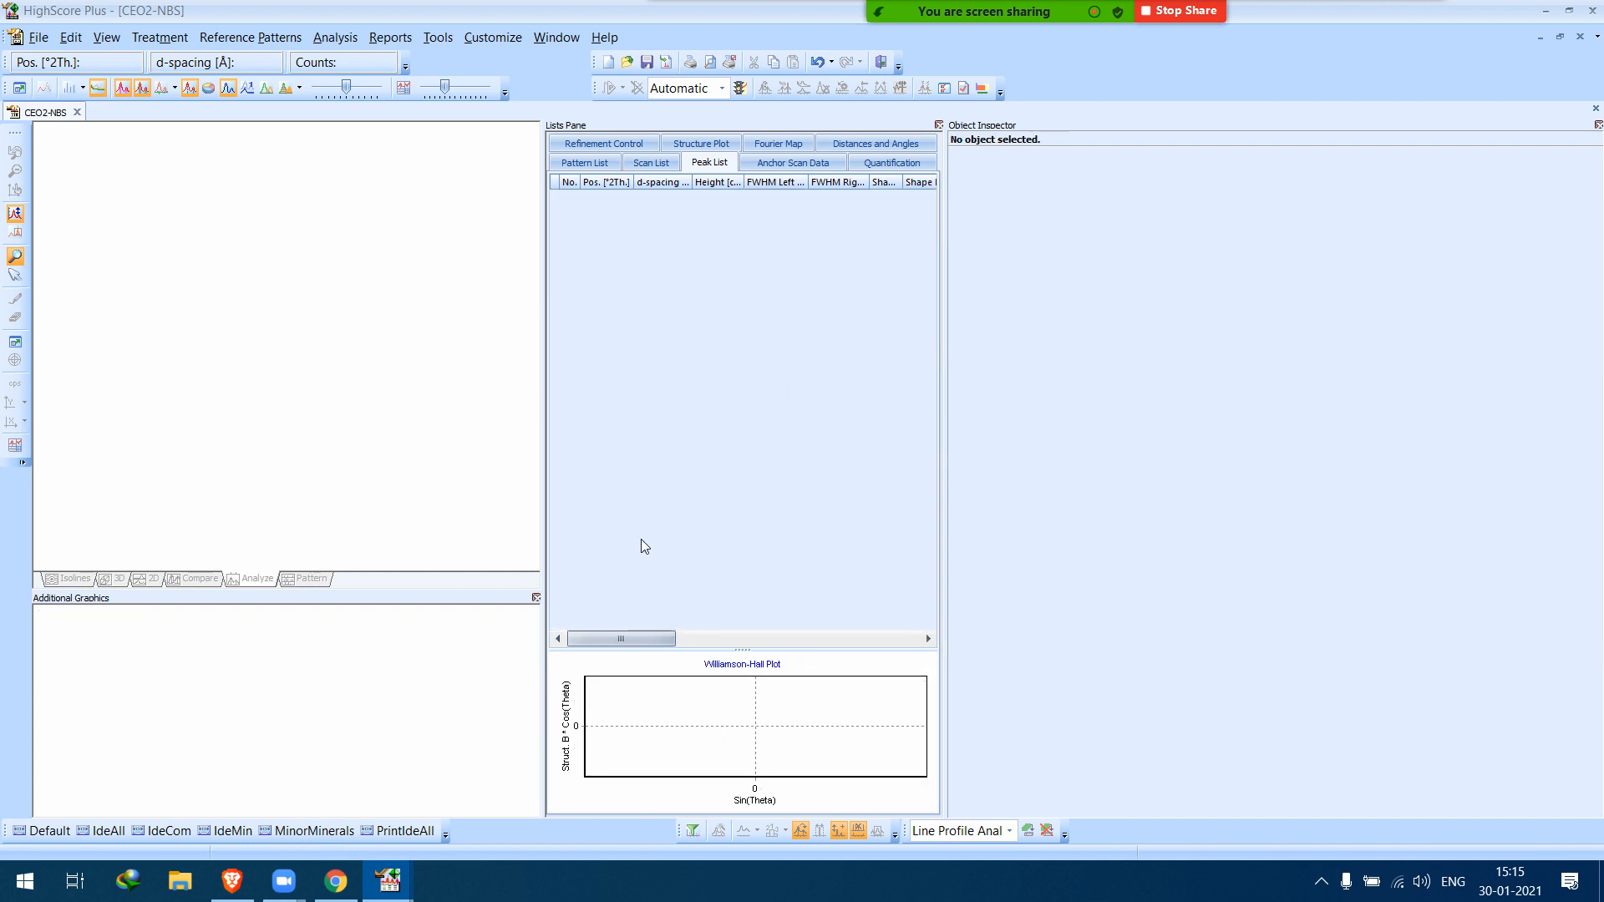
Insert the CAF2-RAW.RD scan from the X'Pert HighScore Plus Tutorial folder into the current document.
click(38, 36)
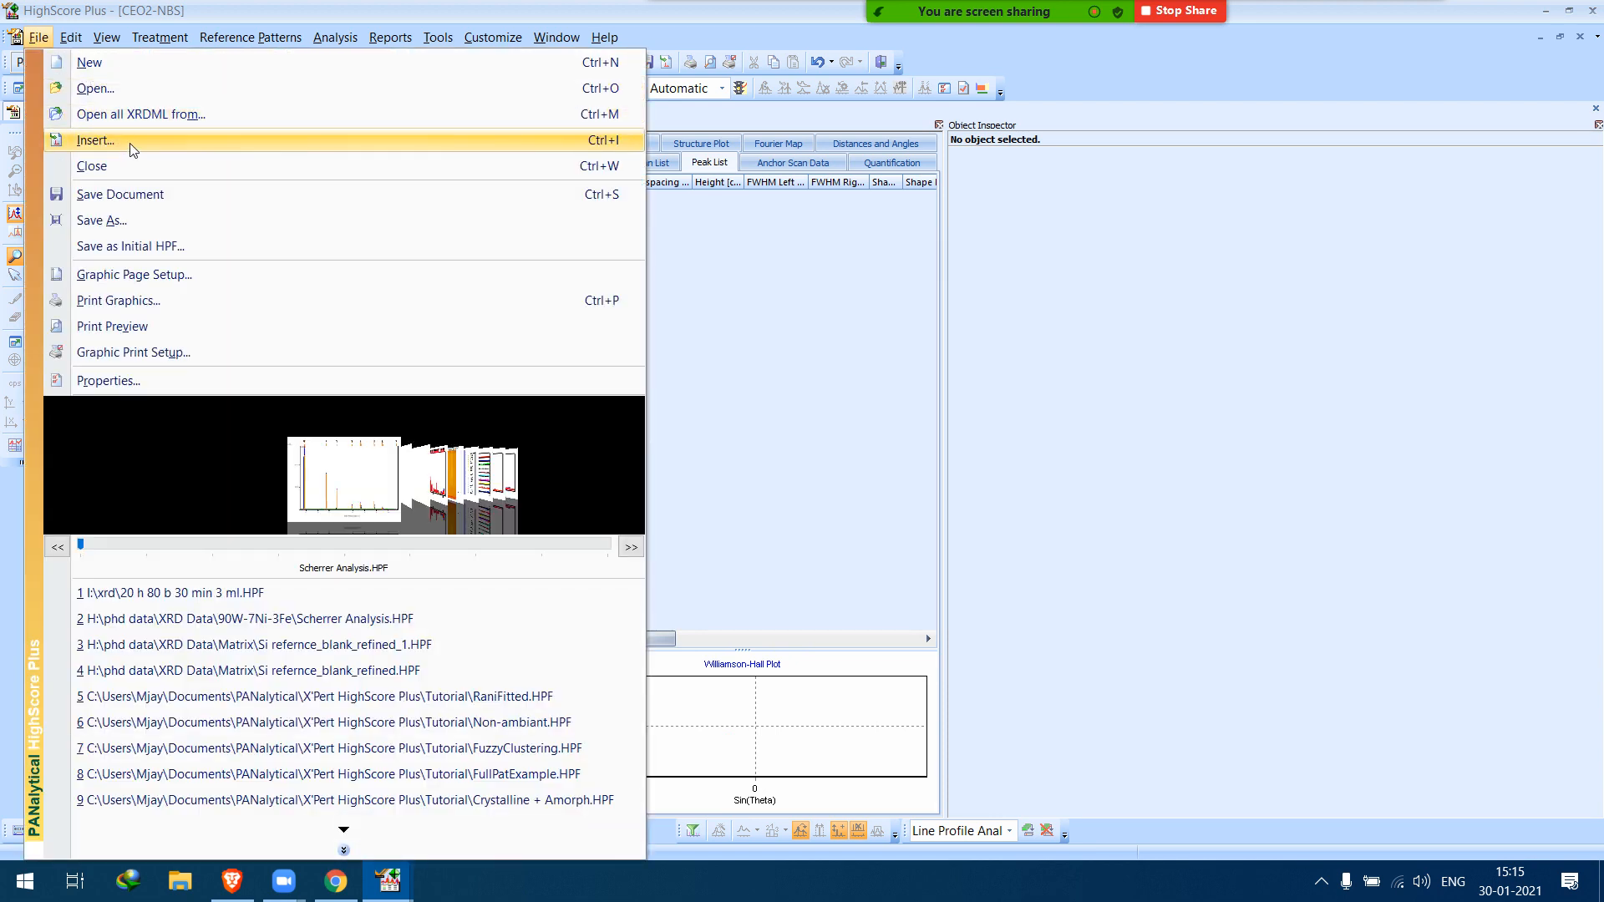
click(132, 142)
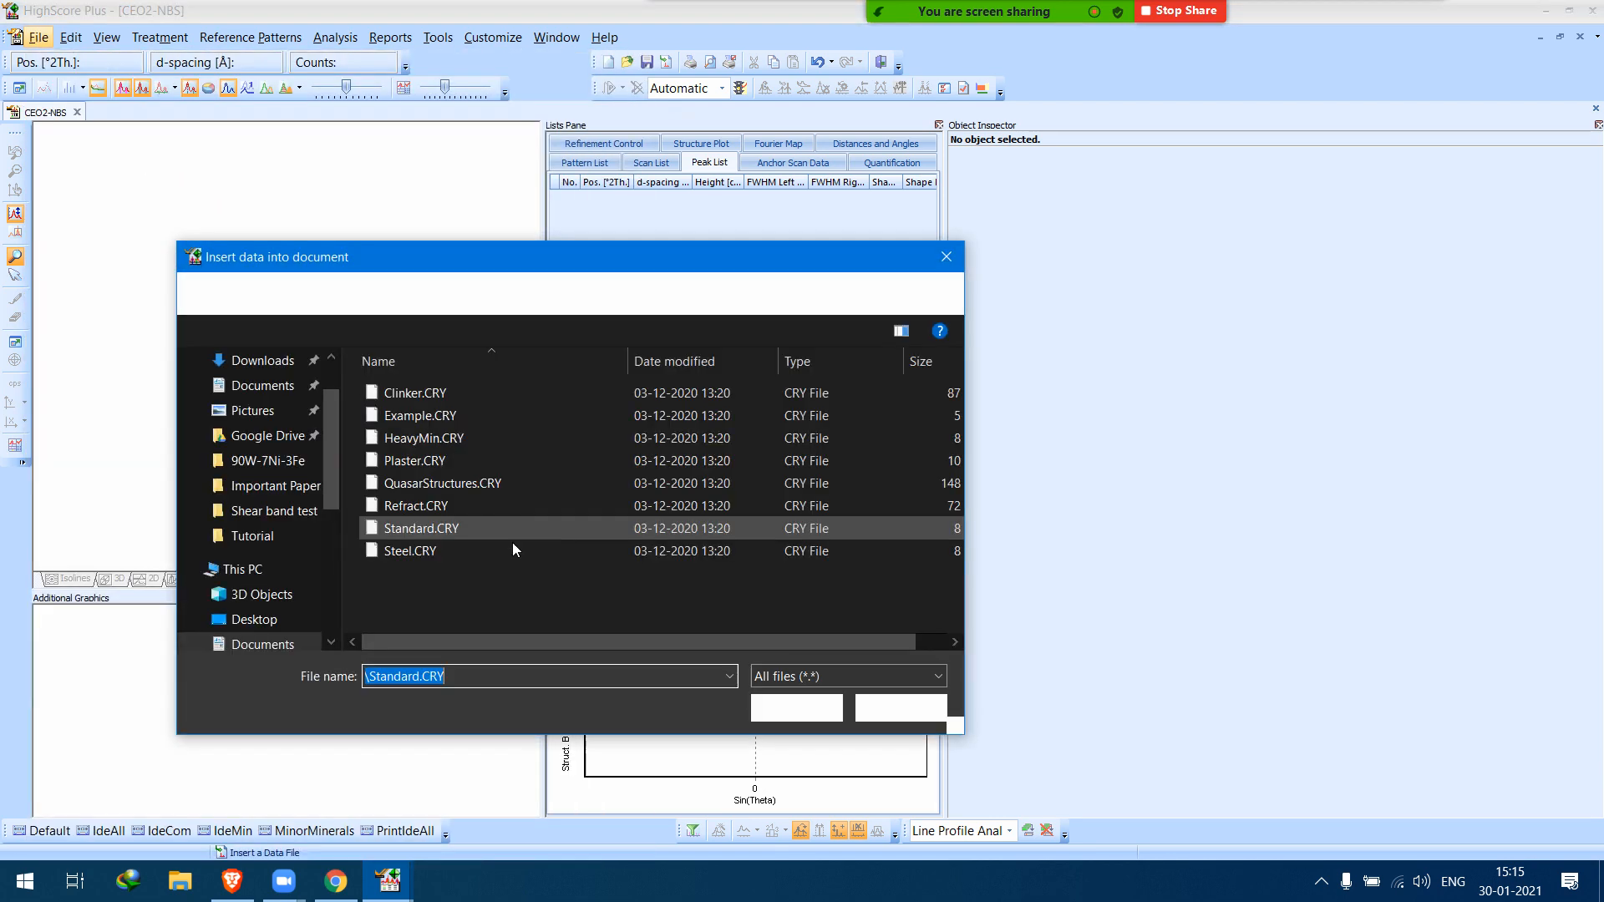
click(499, 294)
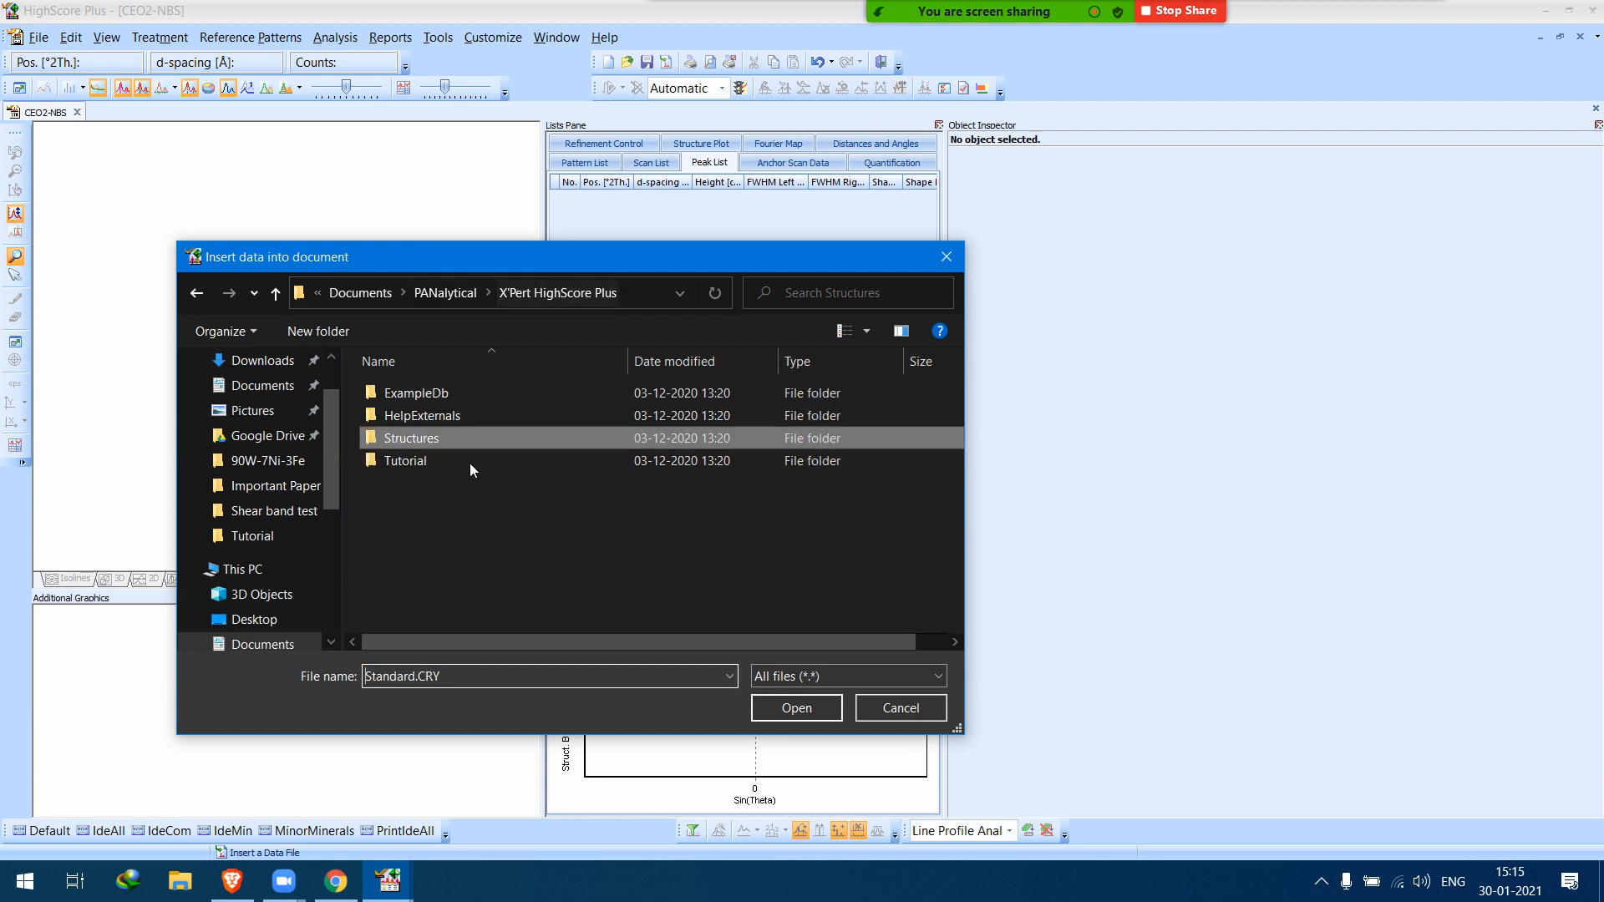
double_click(442, 464)
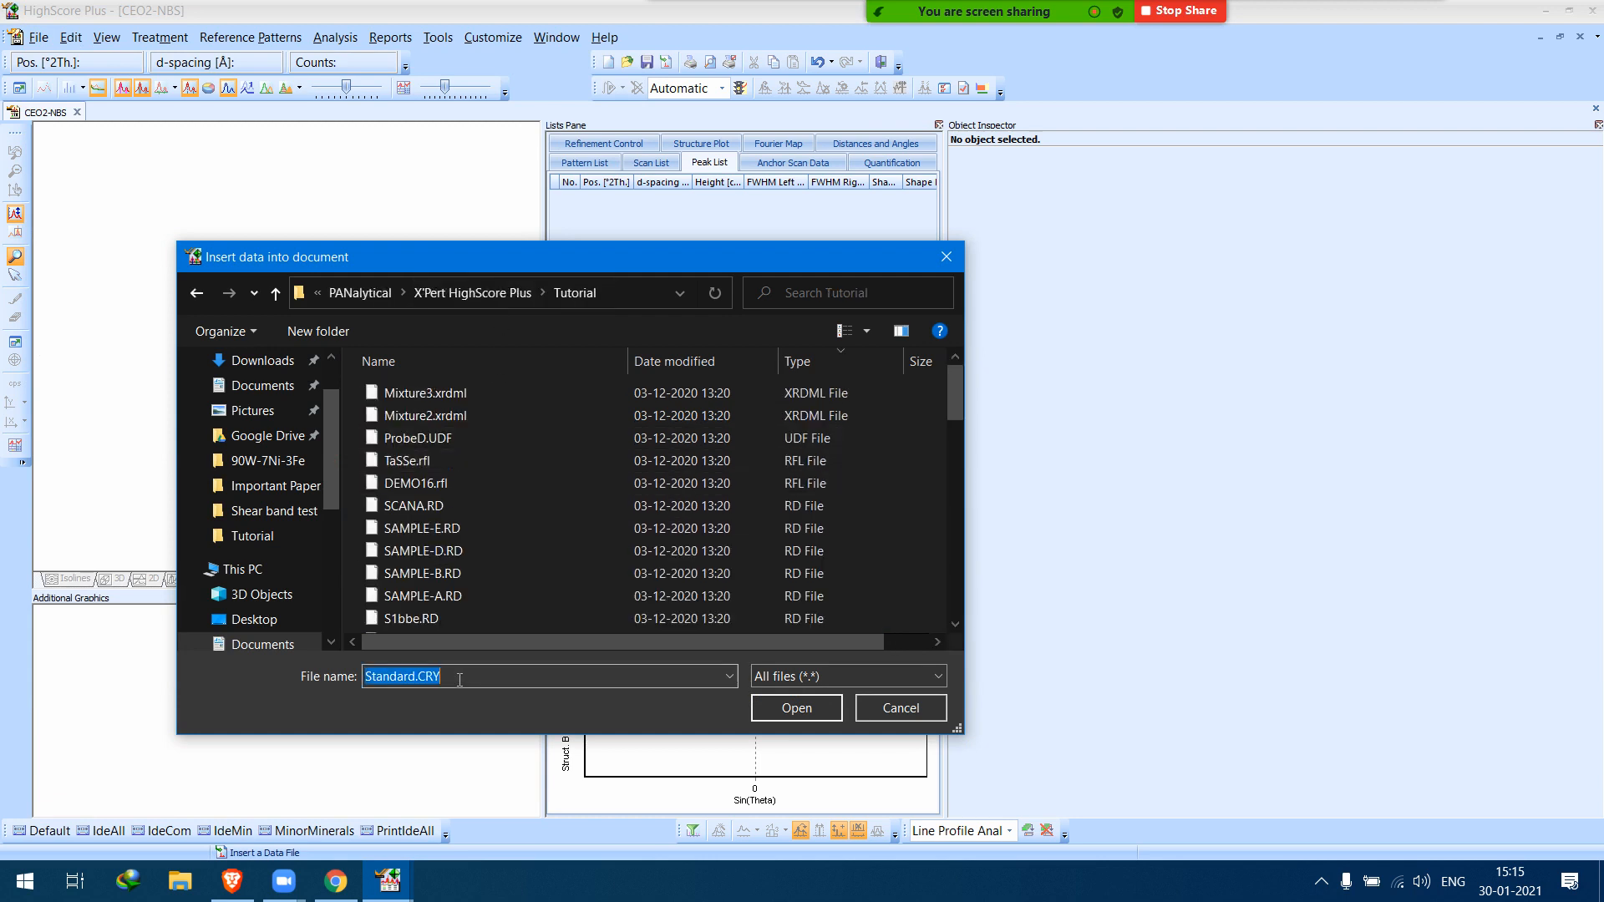
text(Ca)
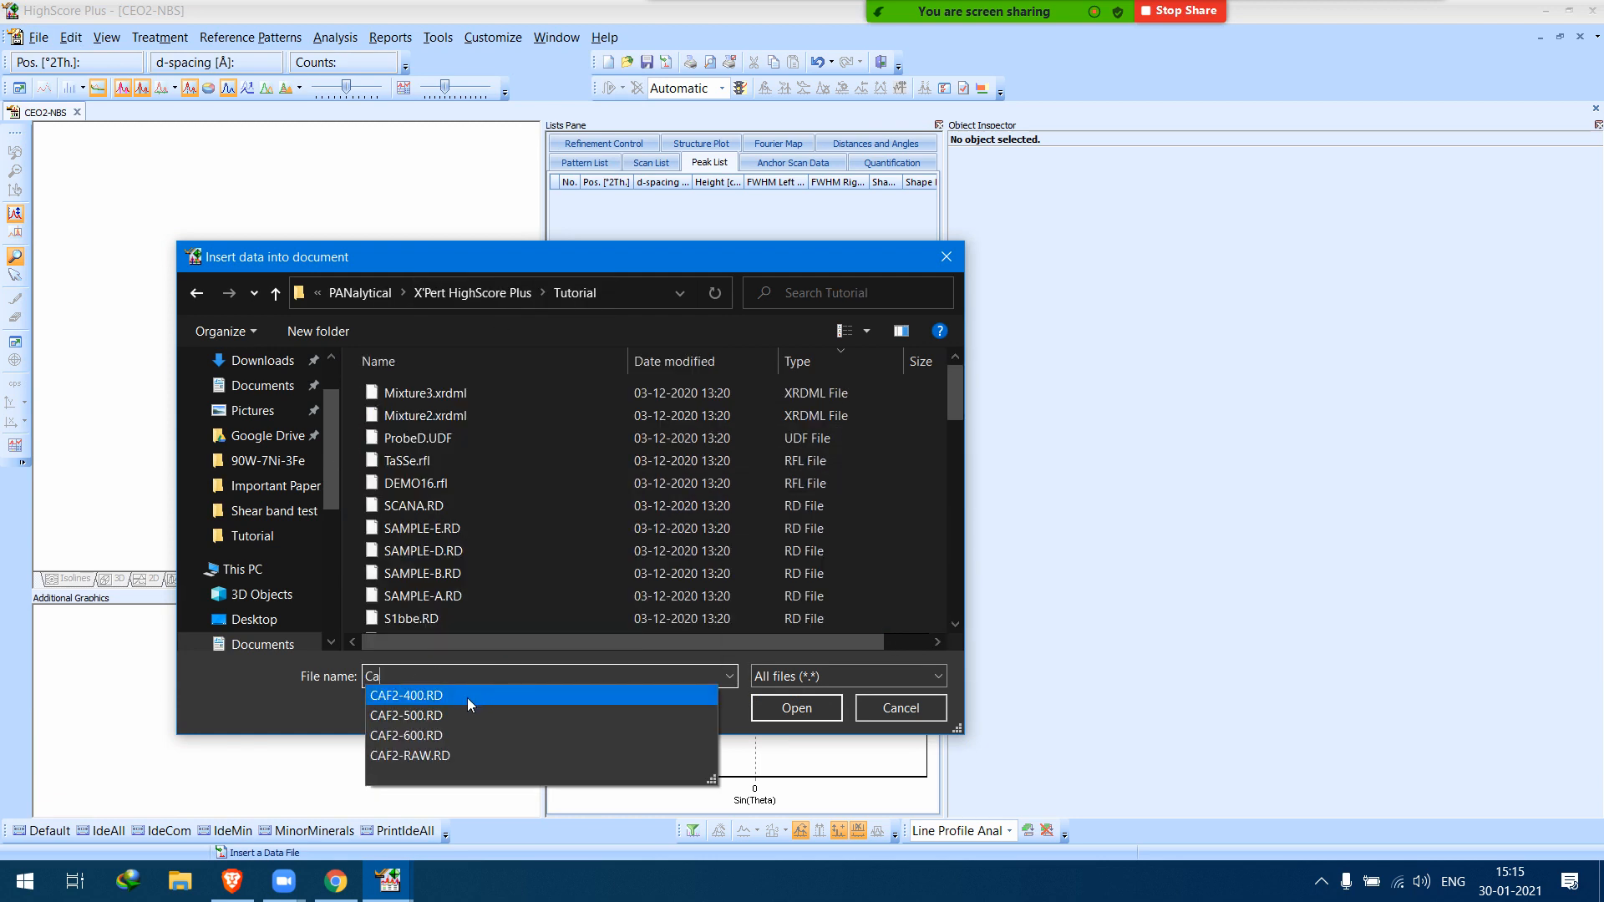
click(429, 756)
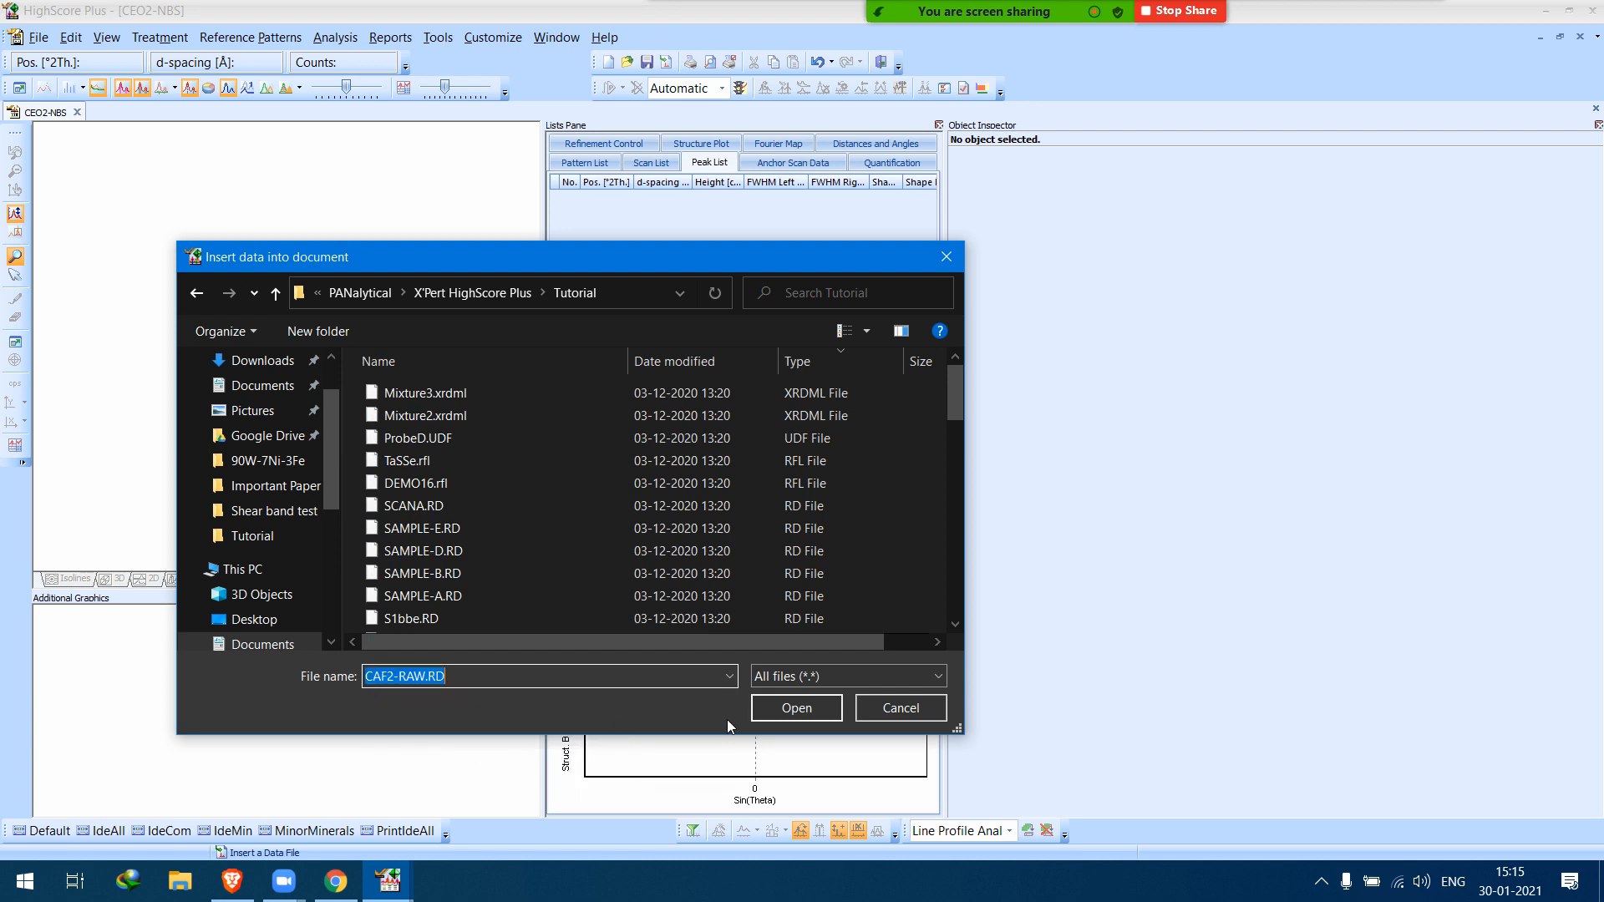
click(774, 714)
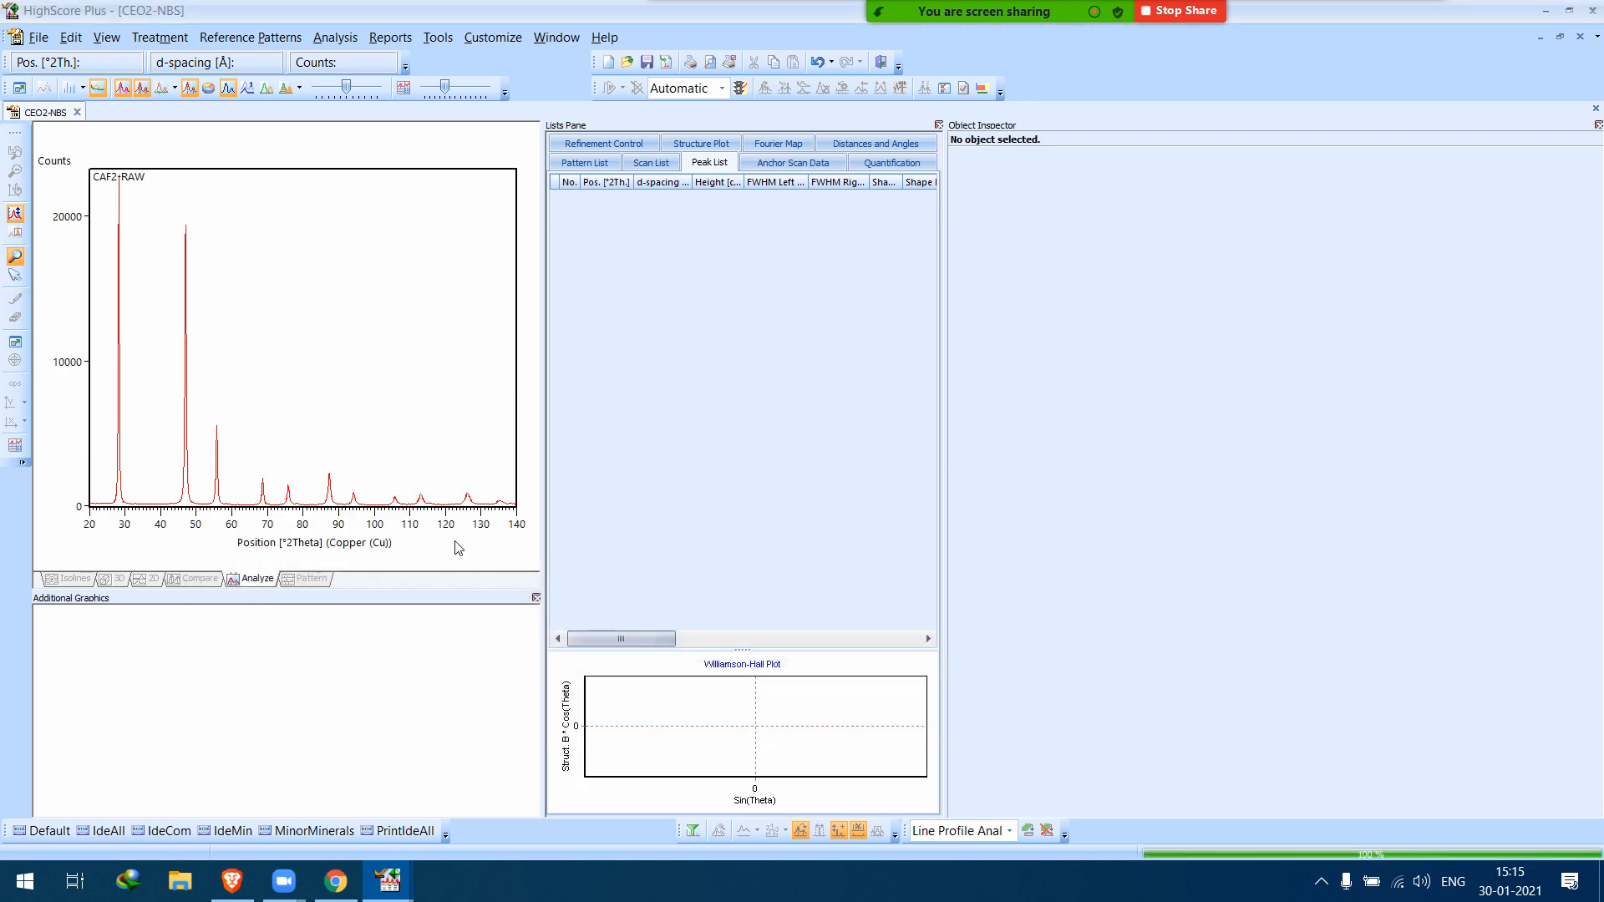
Determine the CAF2-RAW scan's background automatically with granularity 20, bending factor 0 and smoothed input data, and accept it.
right_click(296, 347)
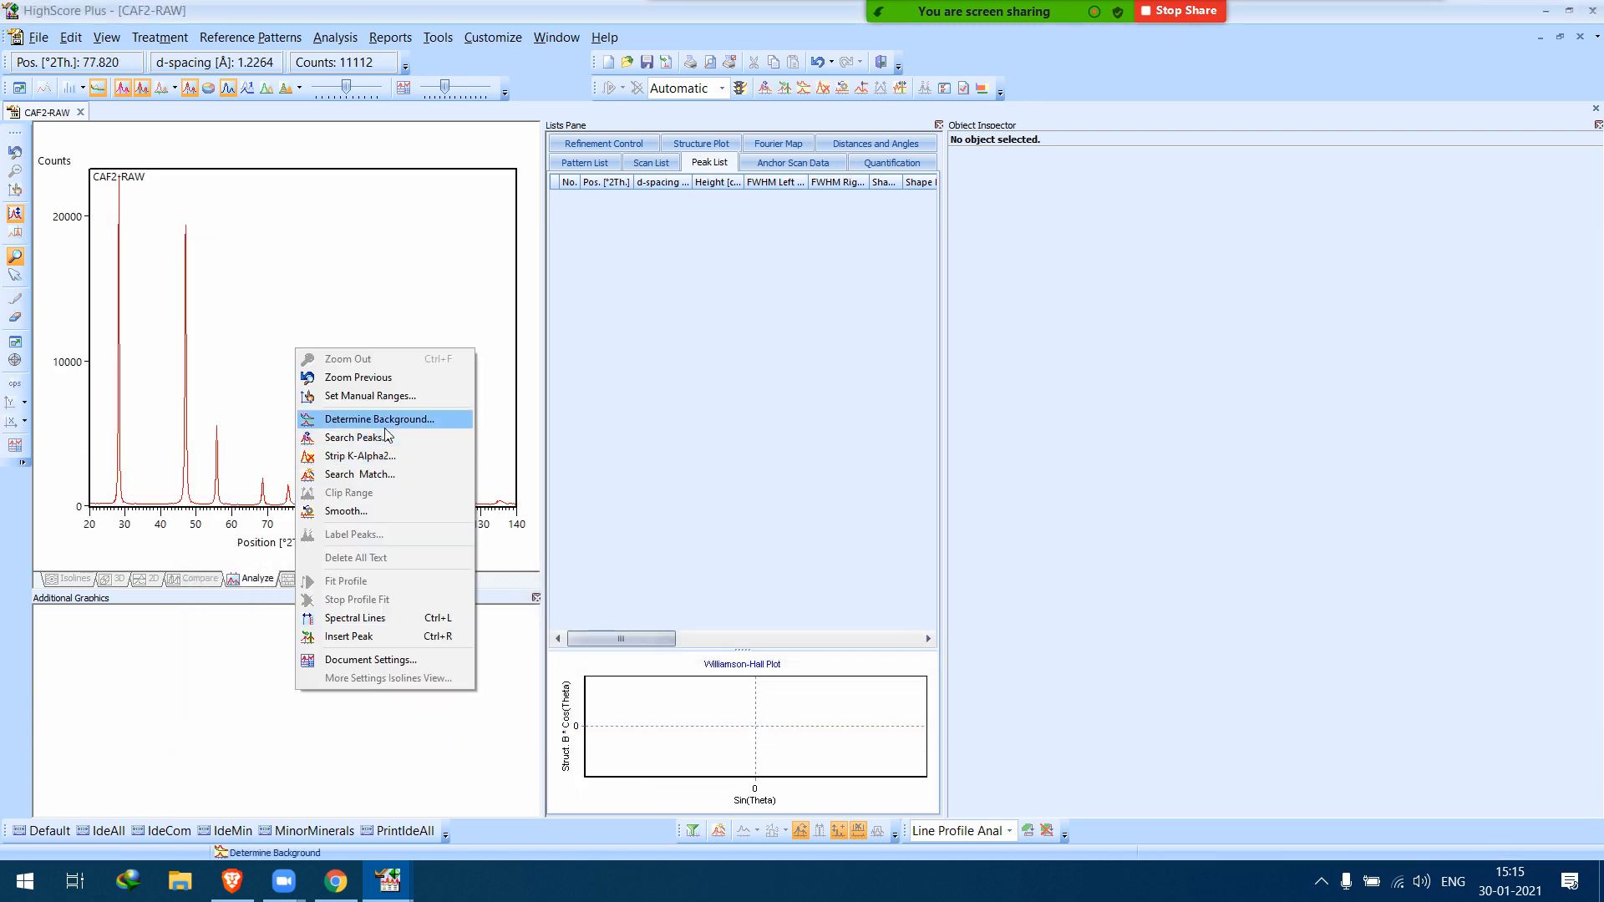
click(385, 424)
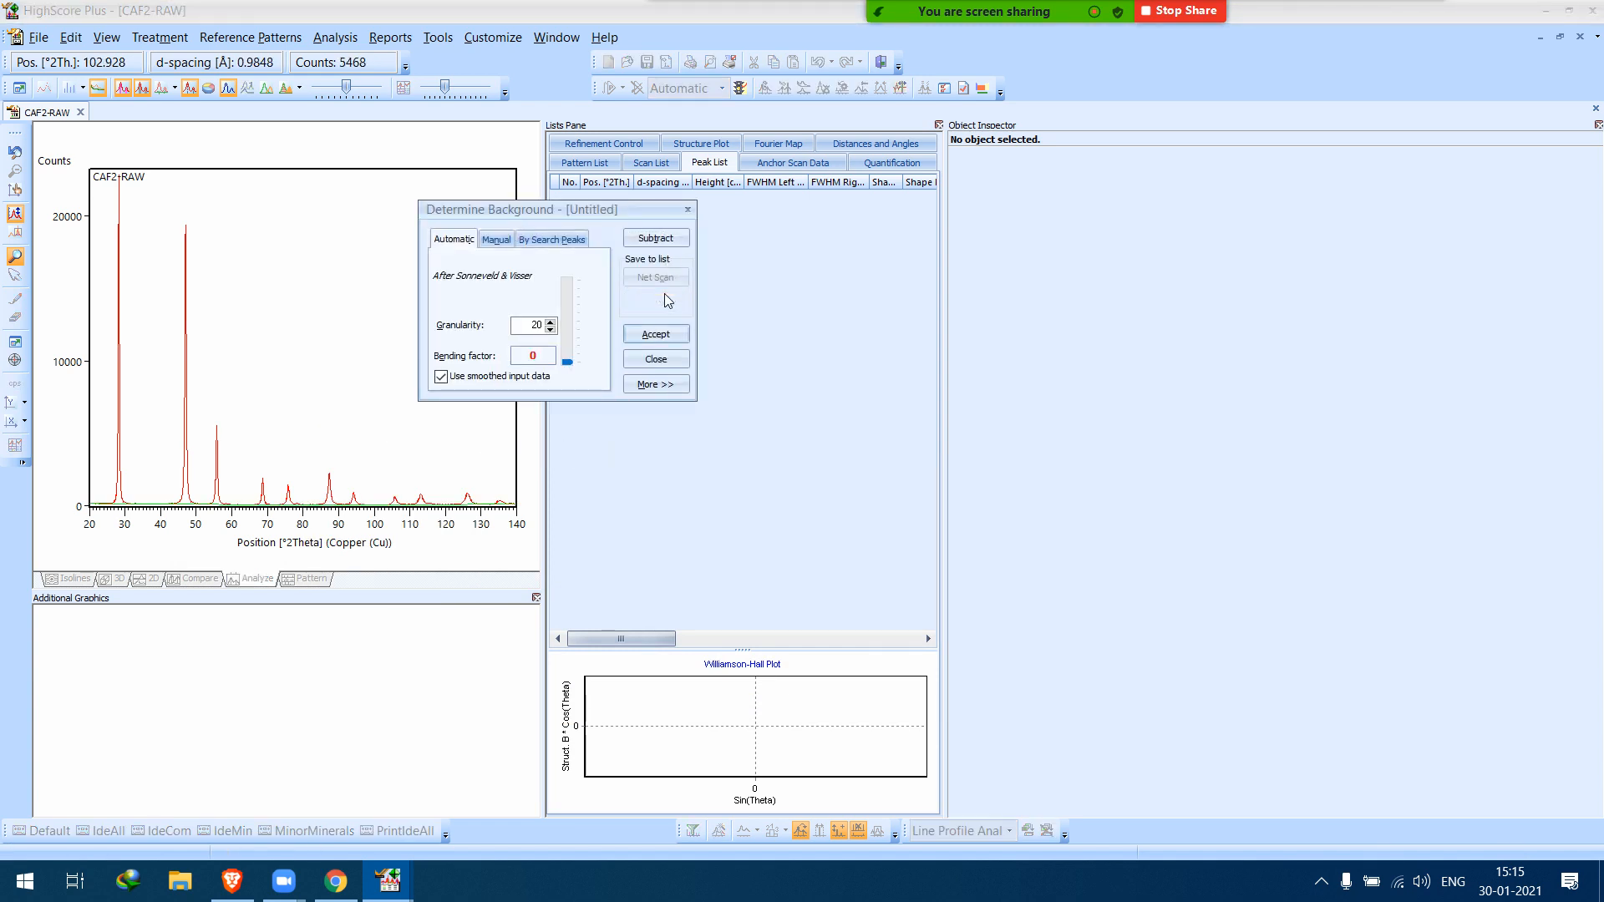
click(656, 333)
Search for peaks in the CAF2-RAW scan and accept the result.
right_click(417, 331)
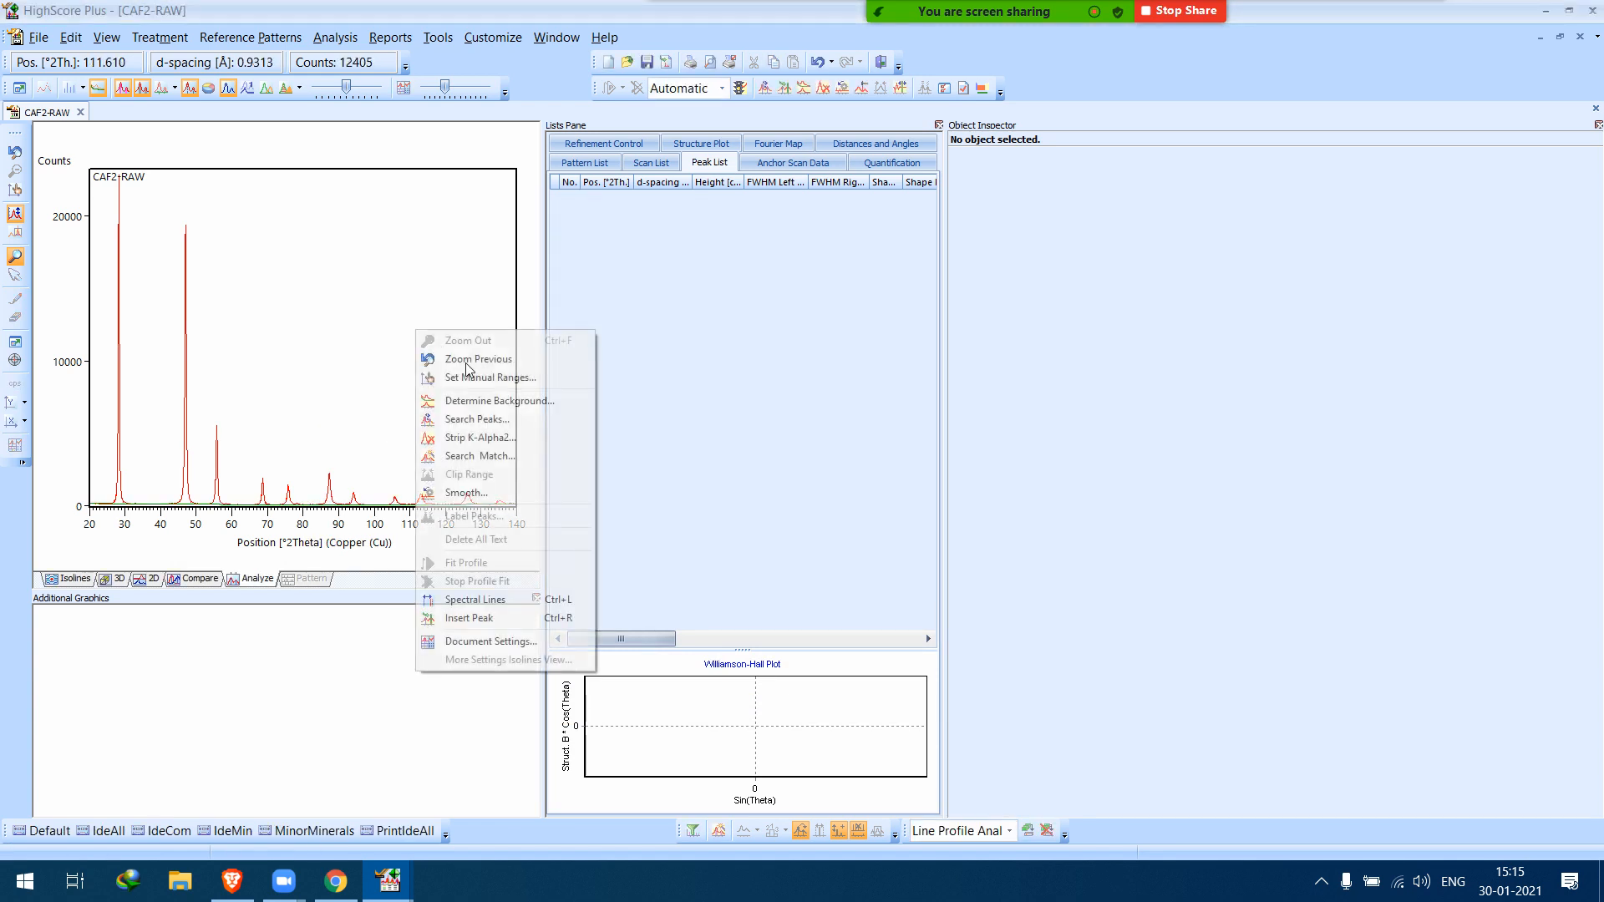
click(499, 424)
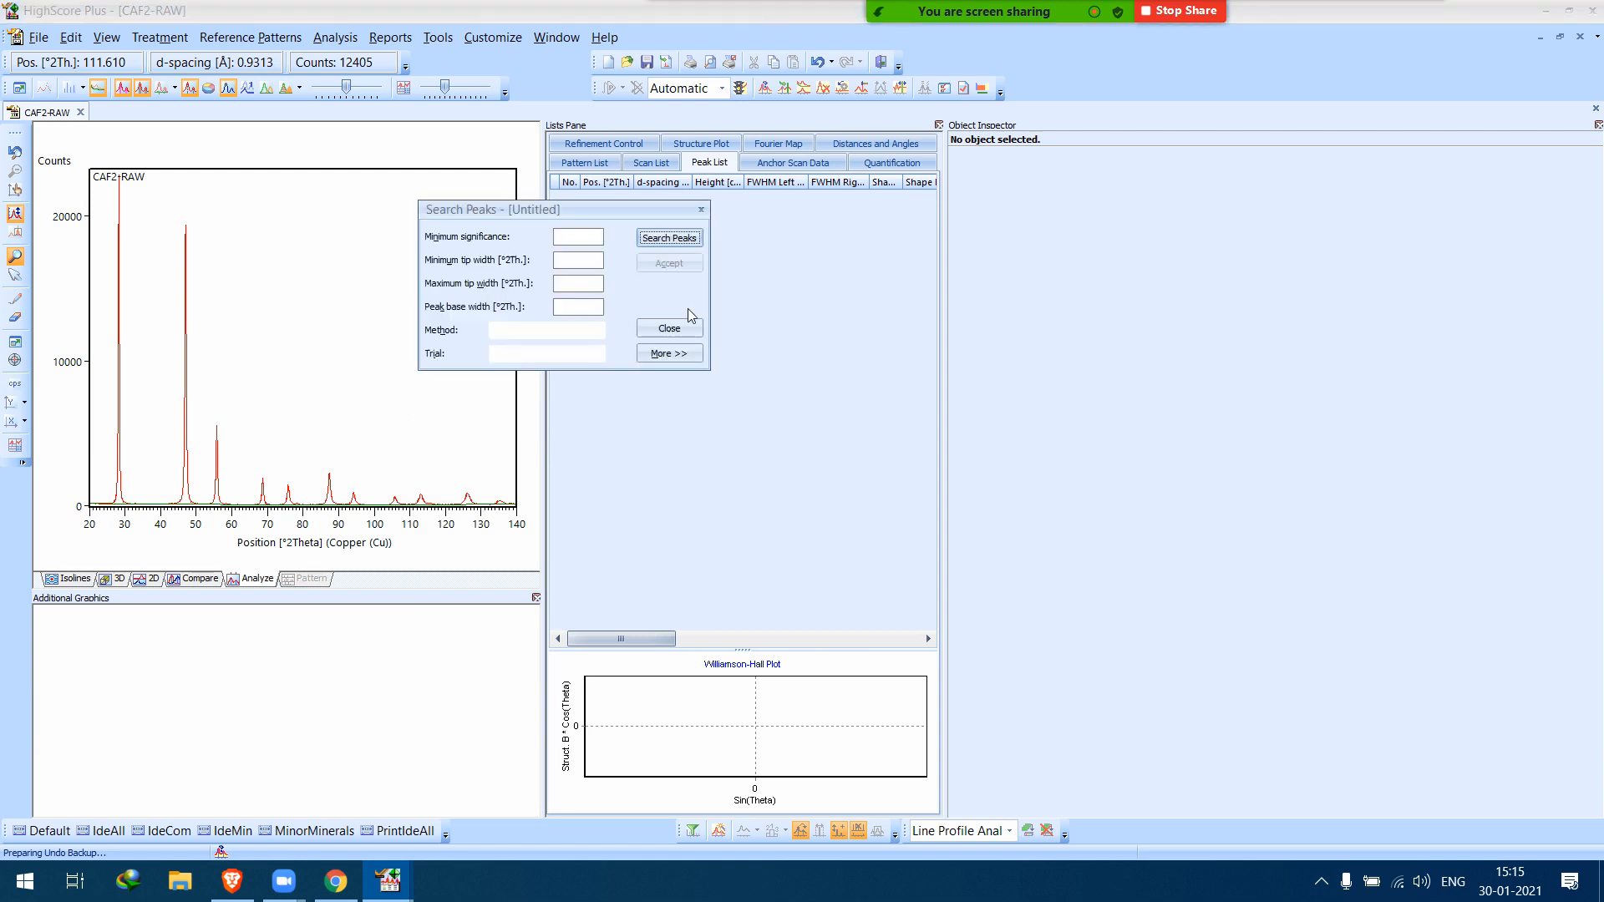
click(677, 238)
click(673, 263)
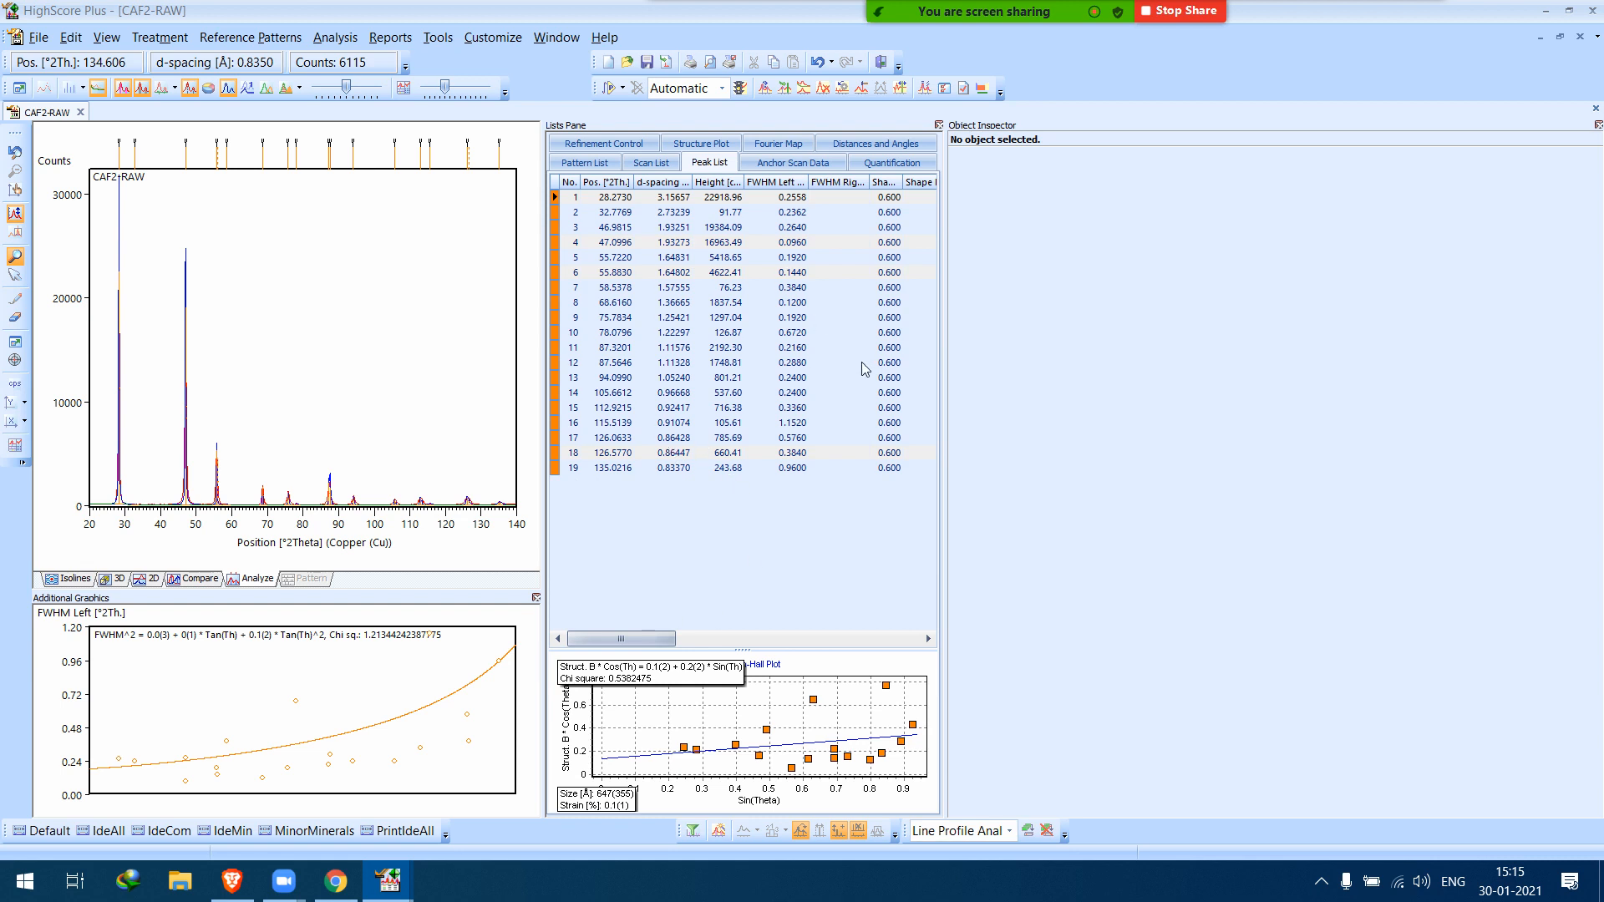
In the Search & Match restriction set's chemistry, exclude the still-allowed oxygen and lanthanides so every element is set to None of.
click(603, 144)
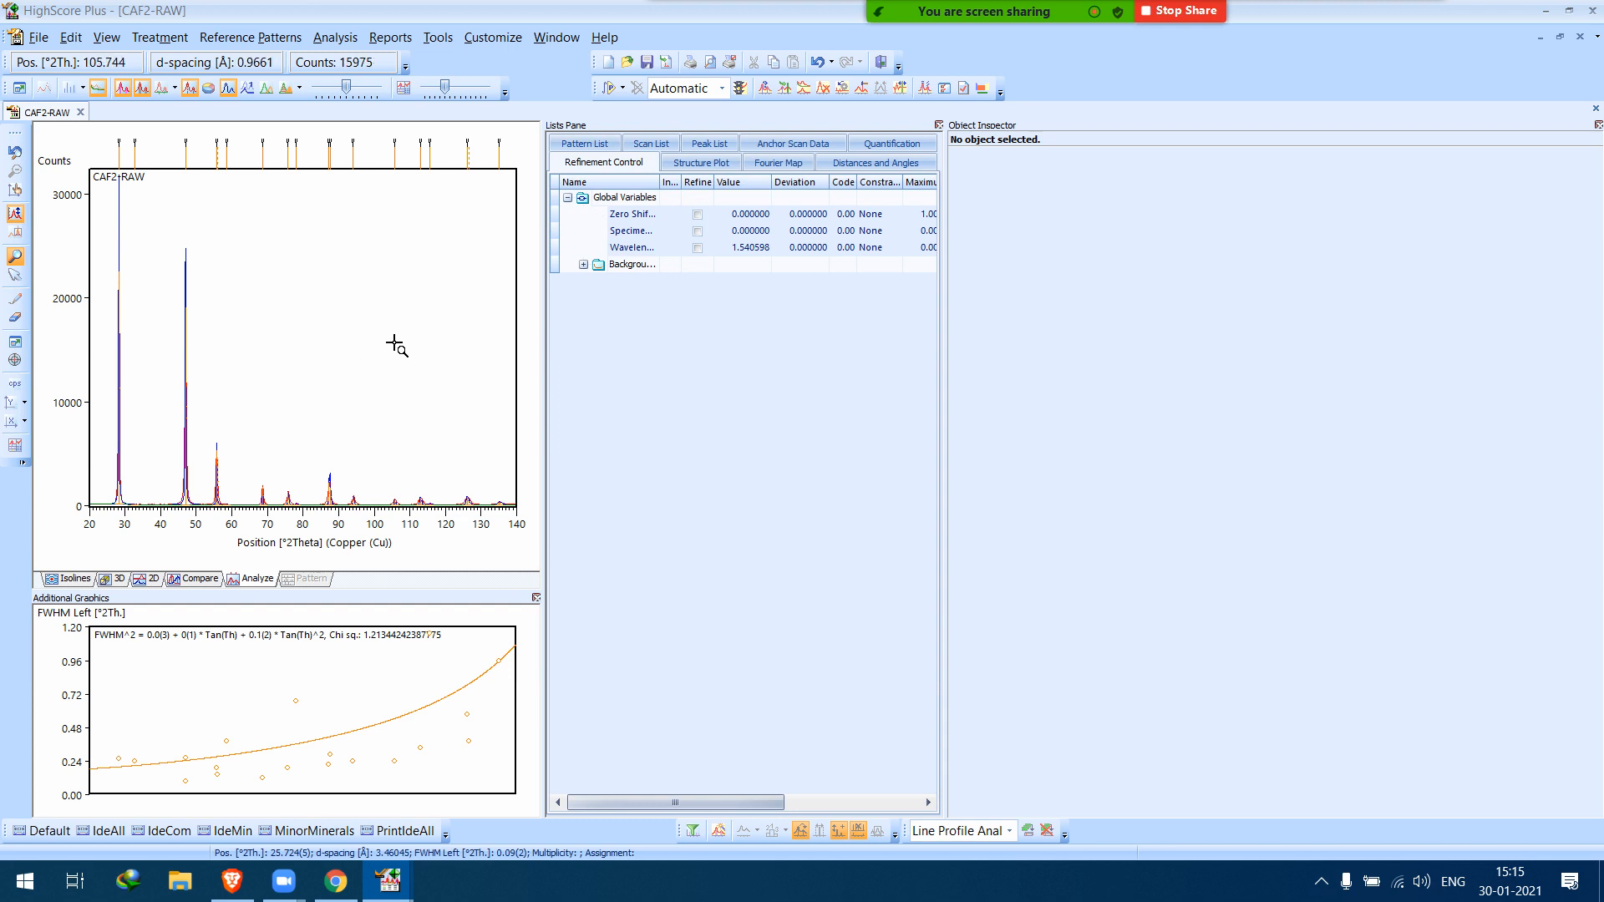
right_click(368, 316)
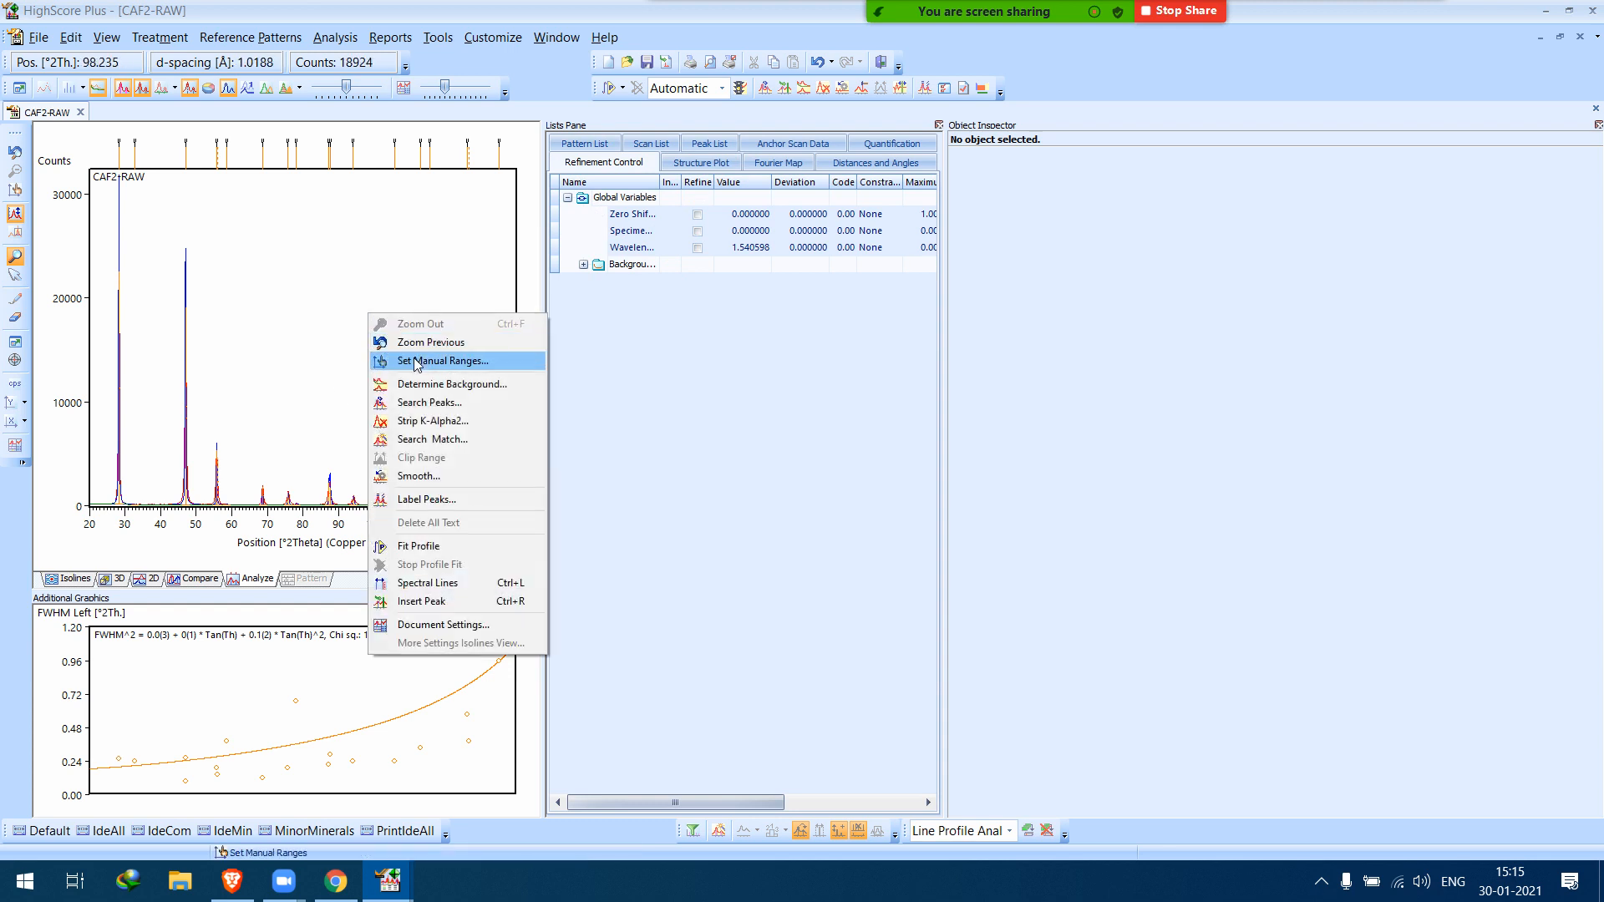
click(441, 440)
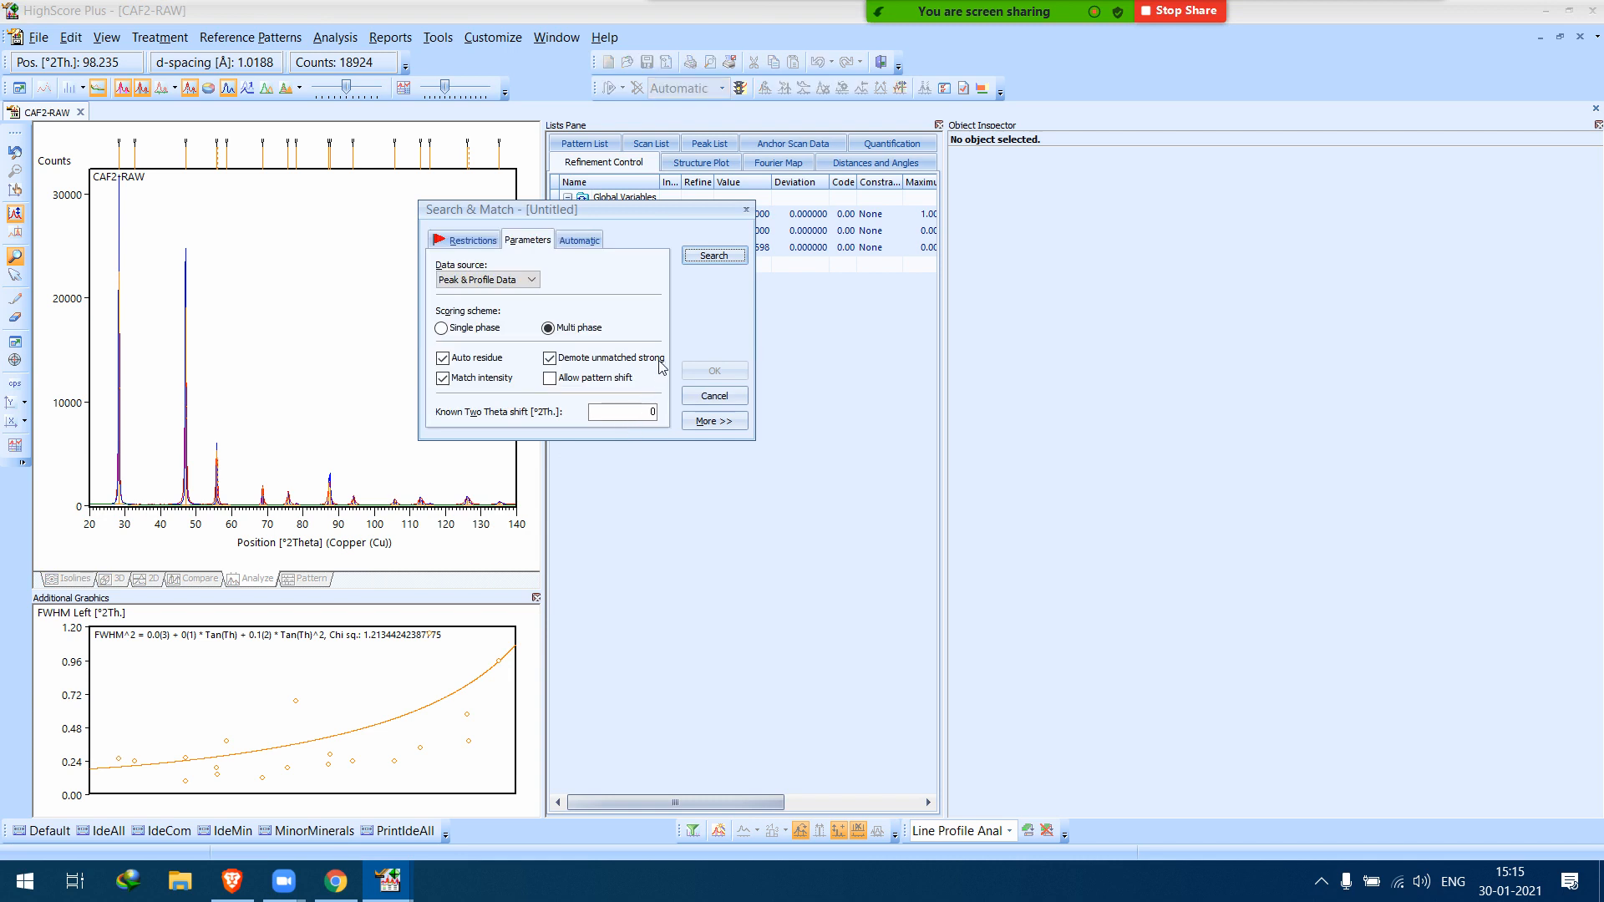
click(470, 241)
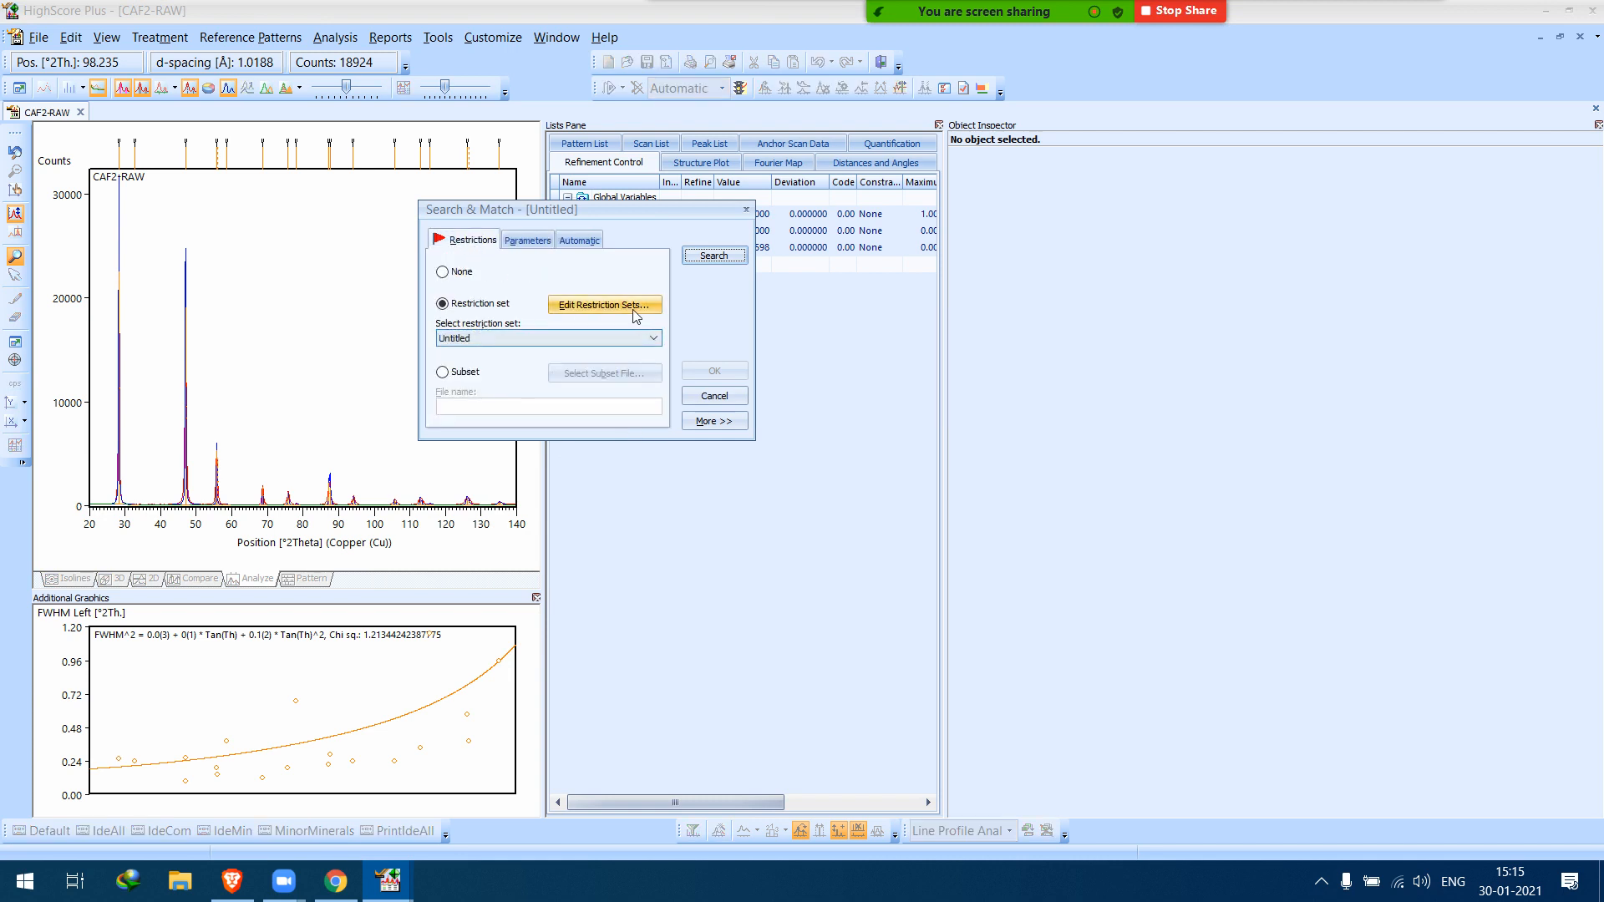
click(605, 304)
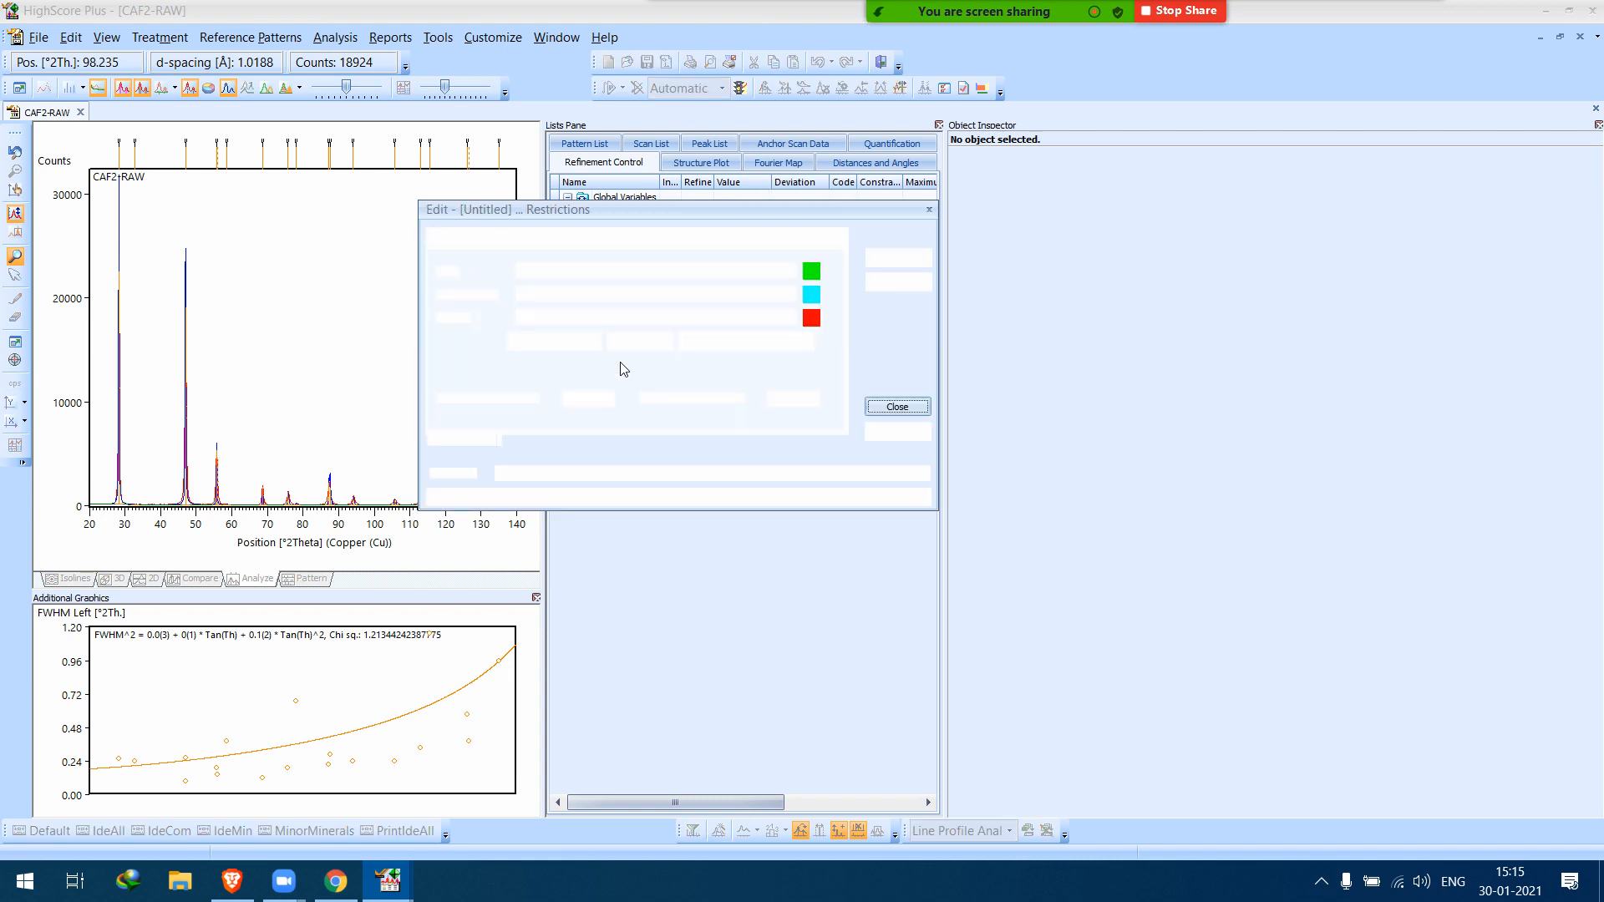
click(590, 343)
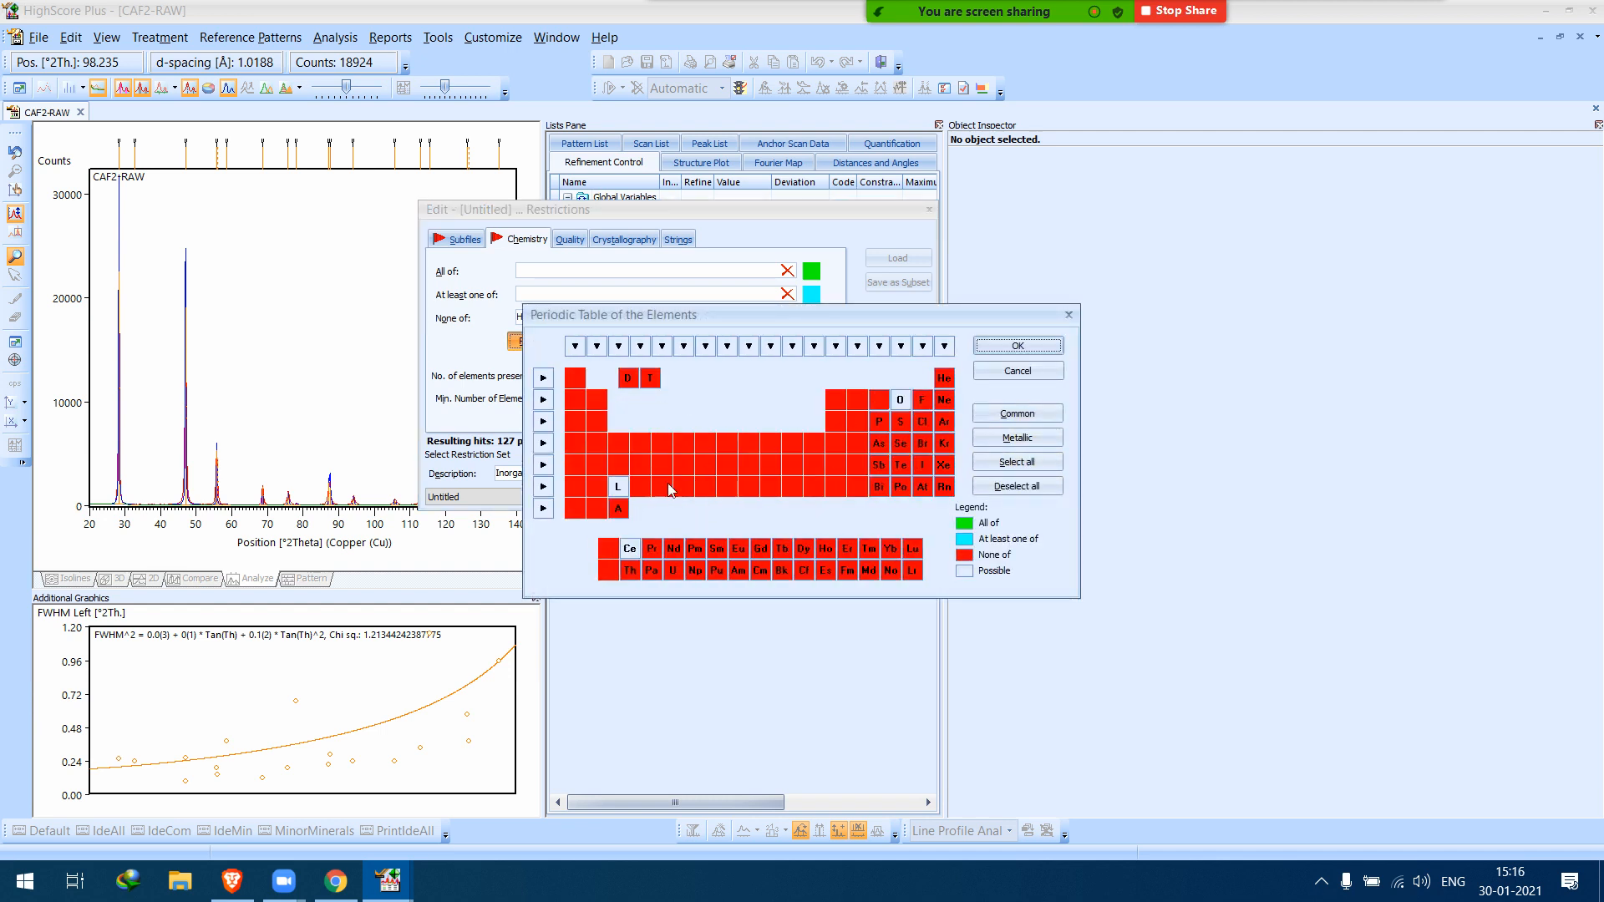
click(625, 489)
click(625, 487)
click(624, 487)
click(903, 404)
click(899, 403)
click(898, 402)
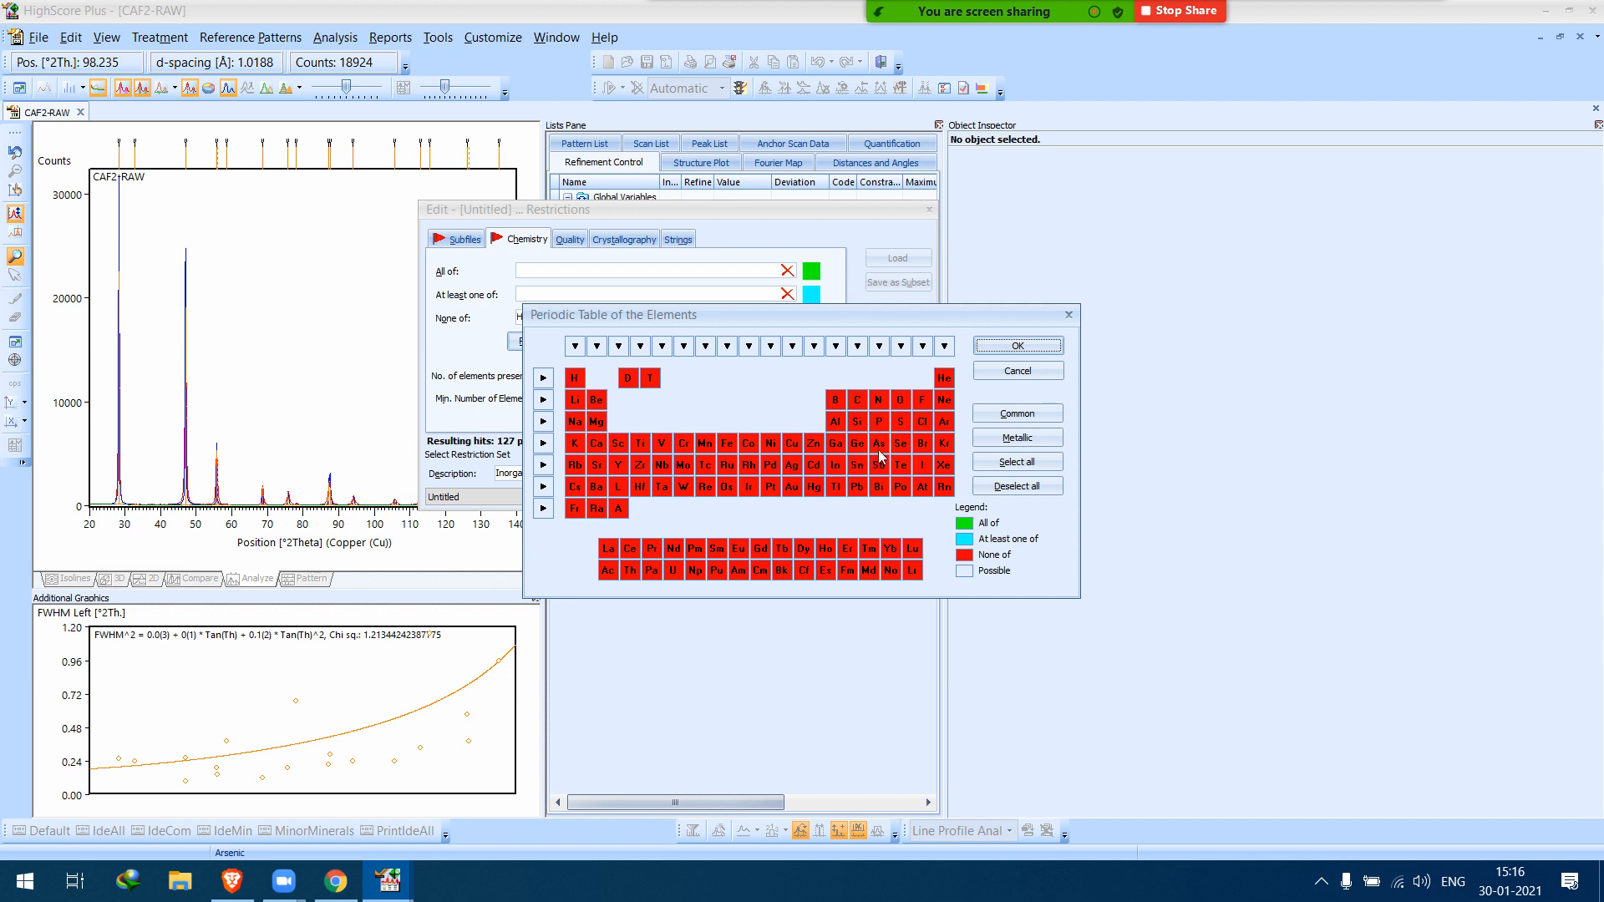
Allow only calcium and fluorine as possible elements and apply the restriction set.
click(578, 445)
click(579, 445)
click(578, 446)
click(578, 446)
click(593, 447)
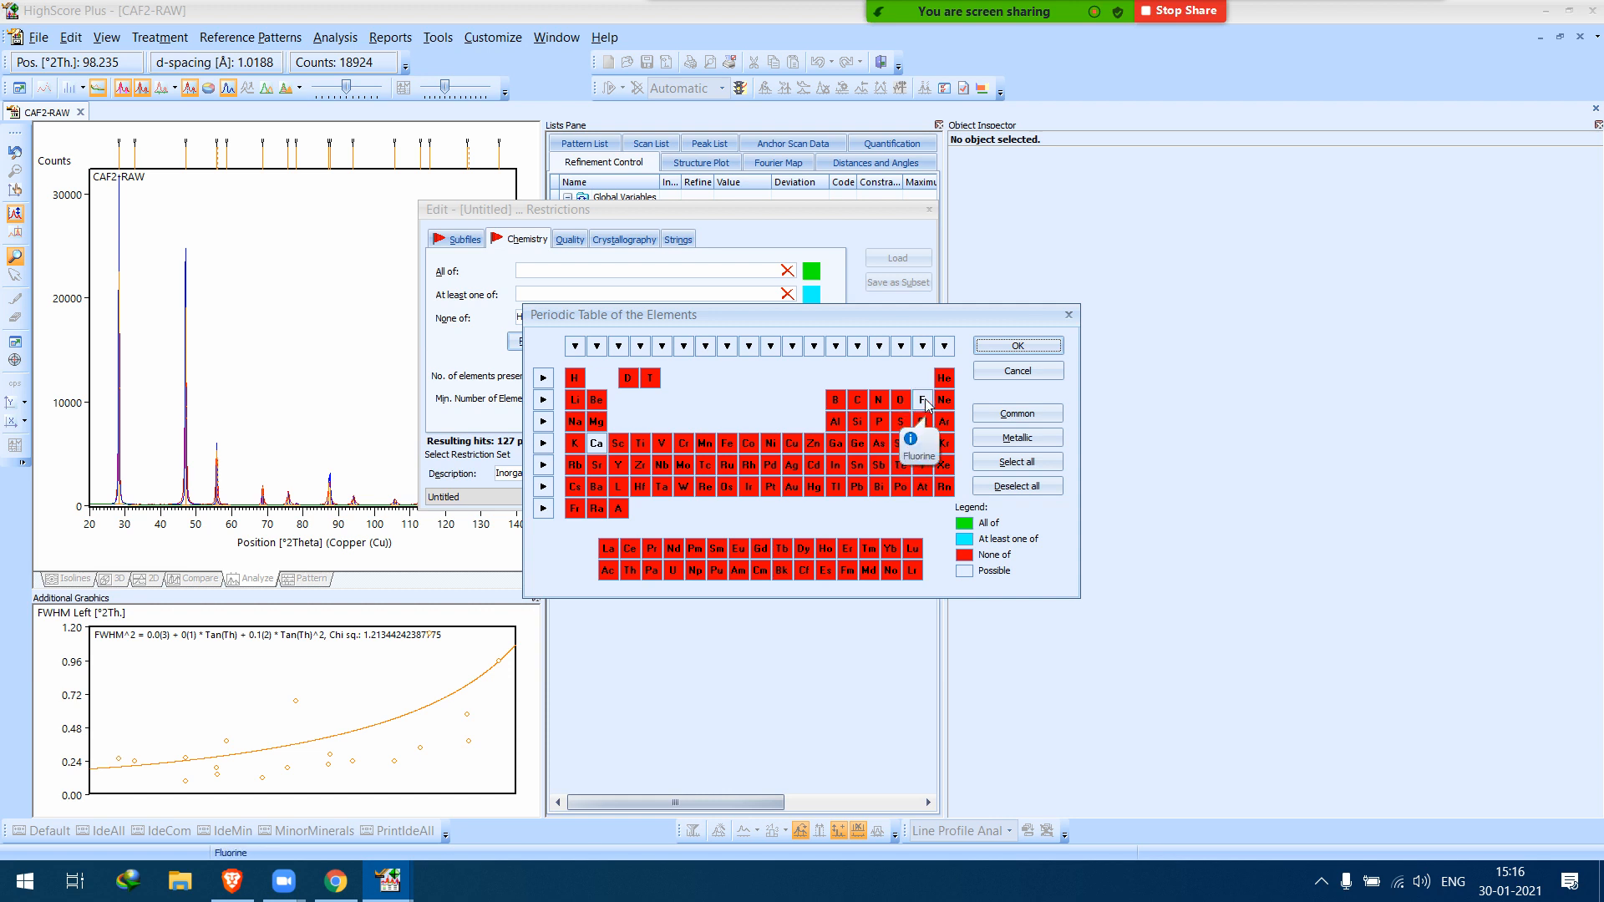
click(1019, 346)
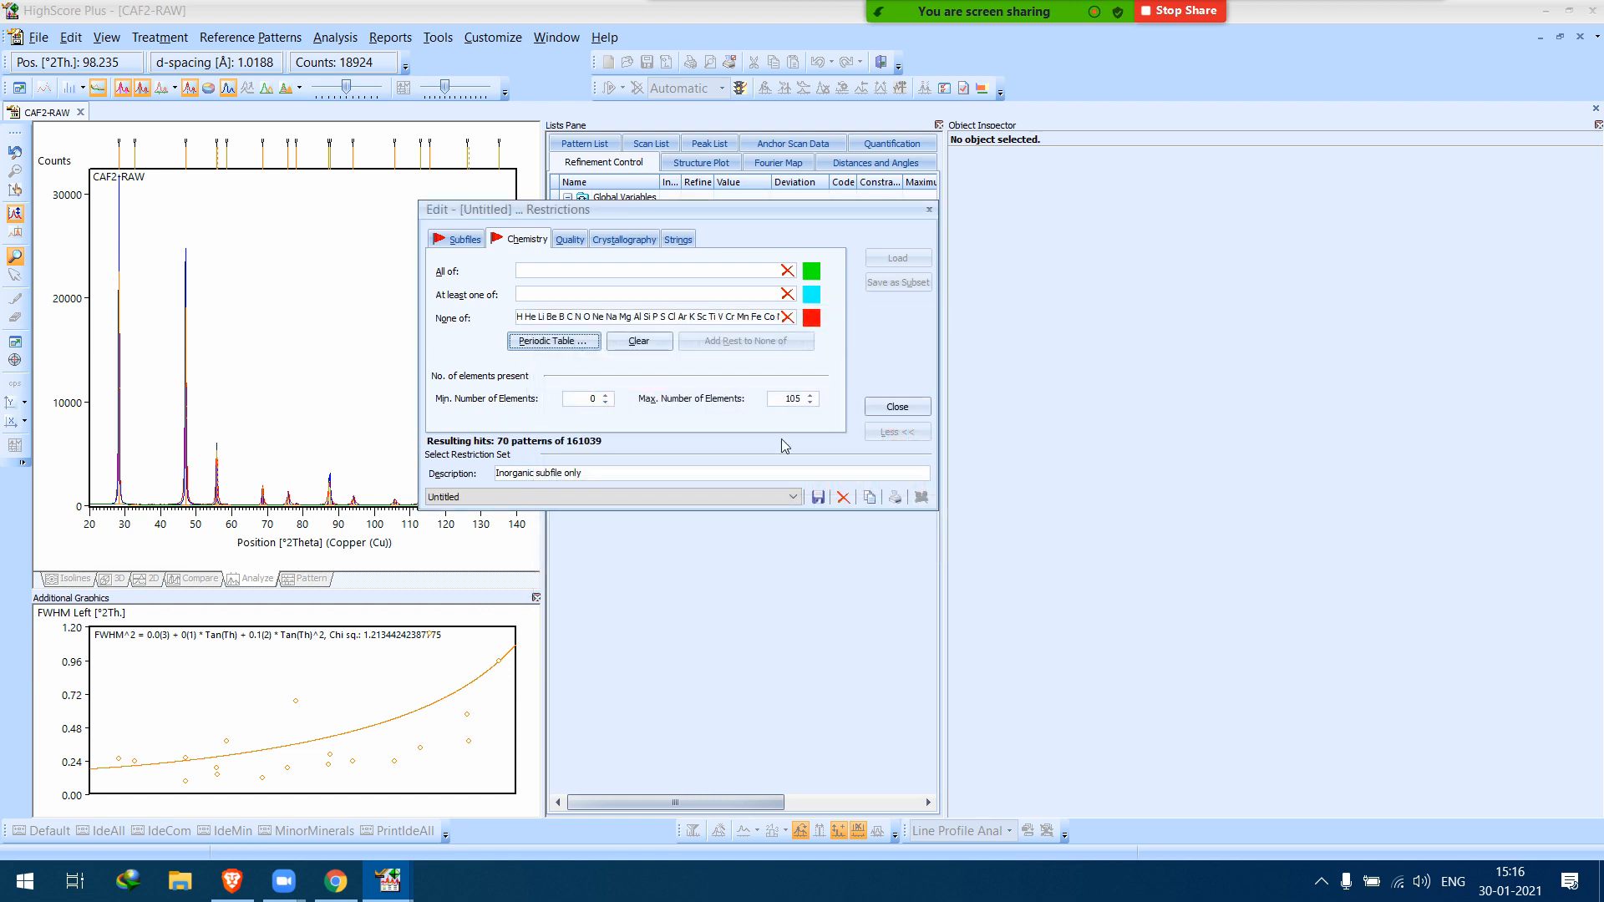
click(916, 411)
Run the restricted Search & Match, keep its candidates, and review the reference pattern of Fluorite candidate 98-005-3978.
click(717, 256)
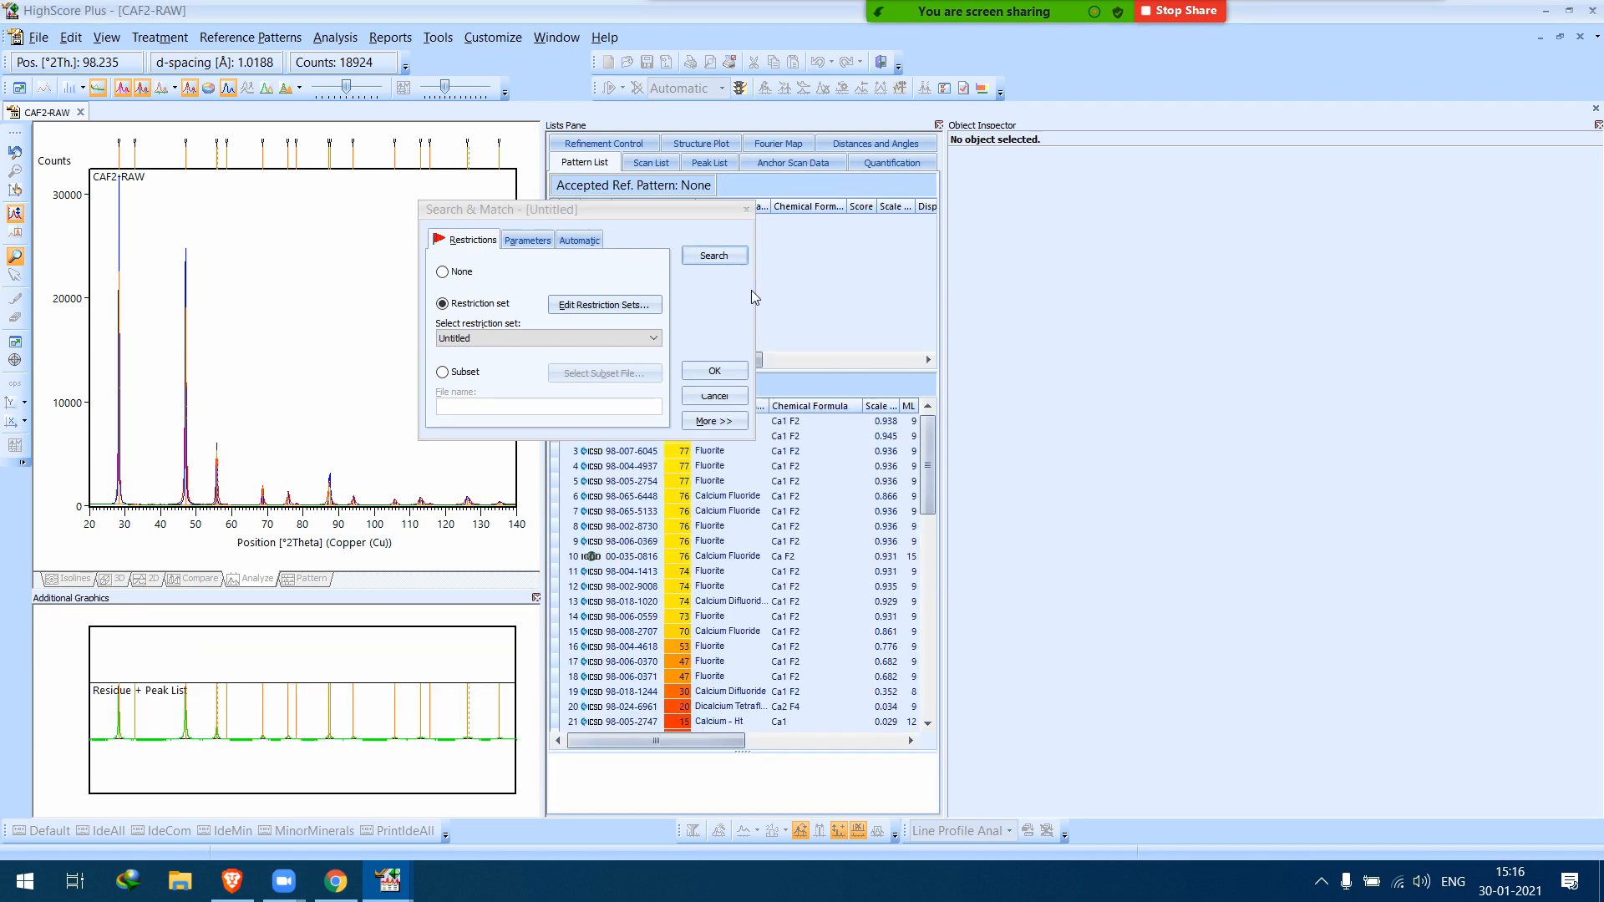
click(720, 369)
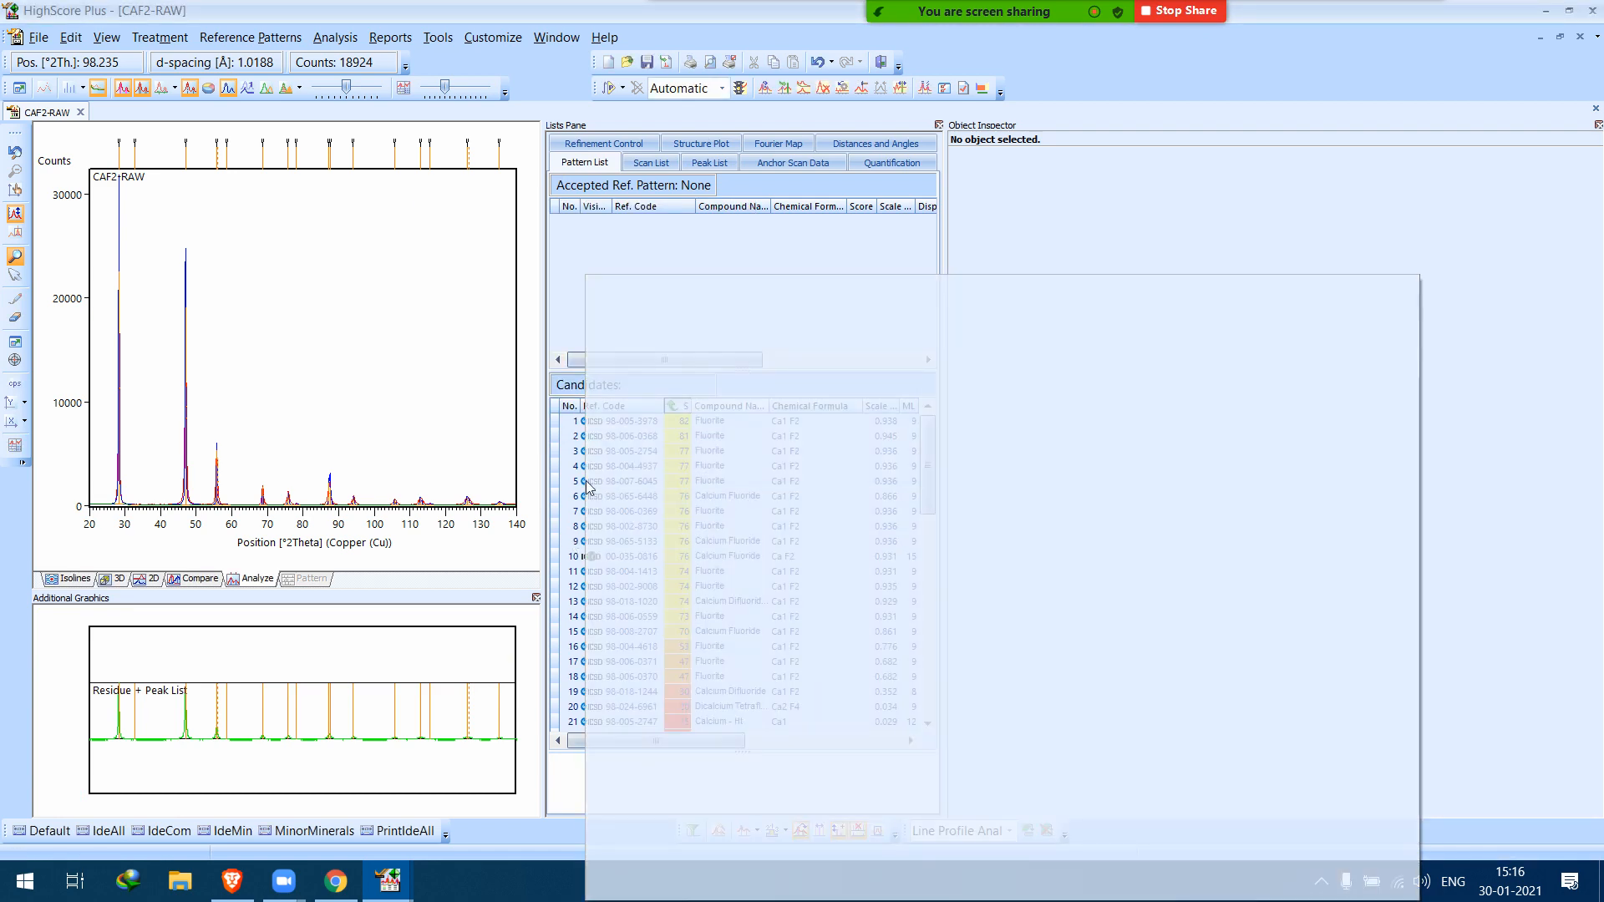
click(709, 423)
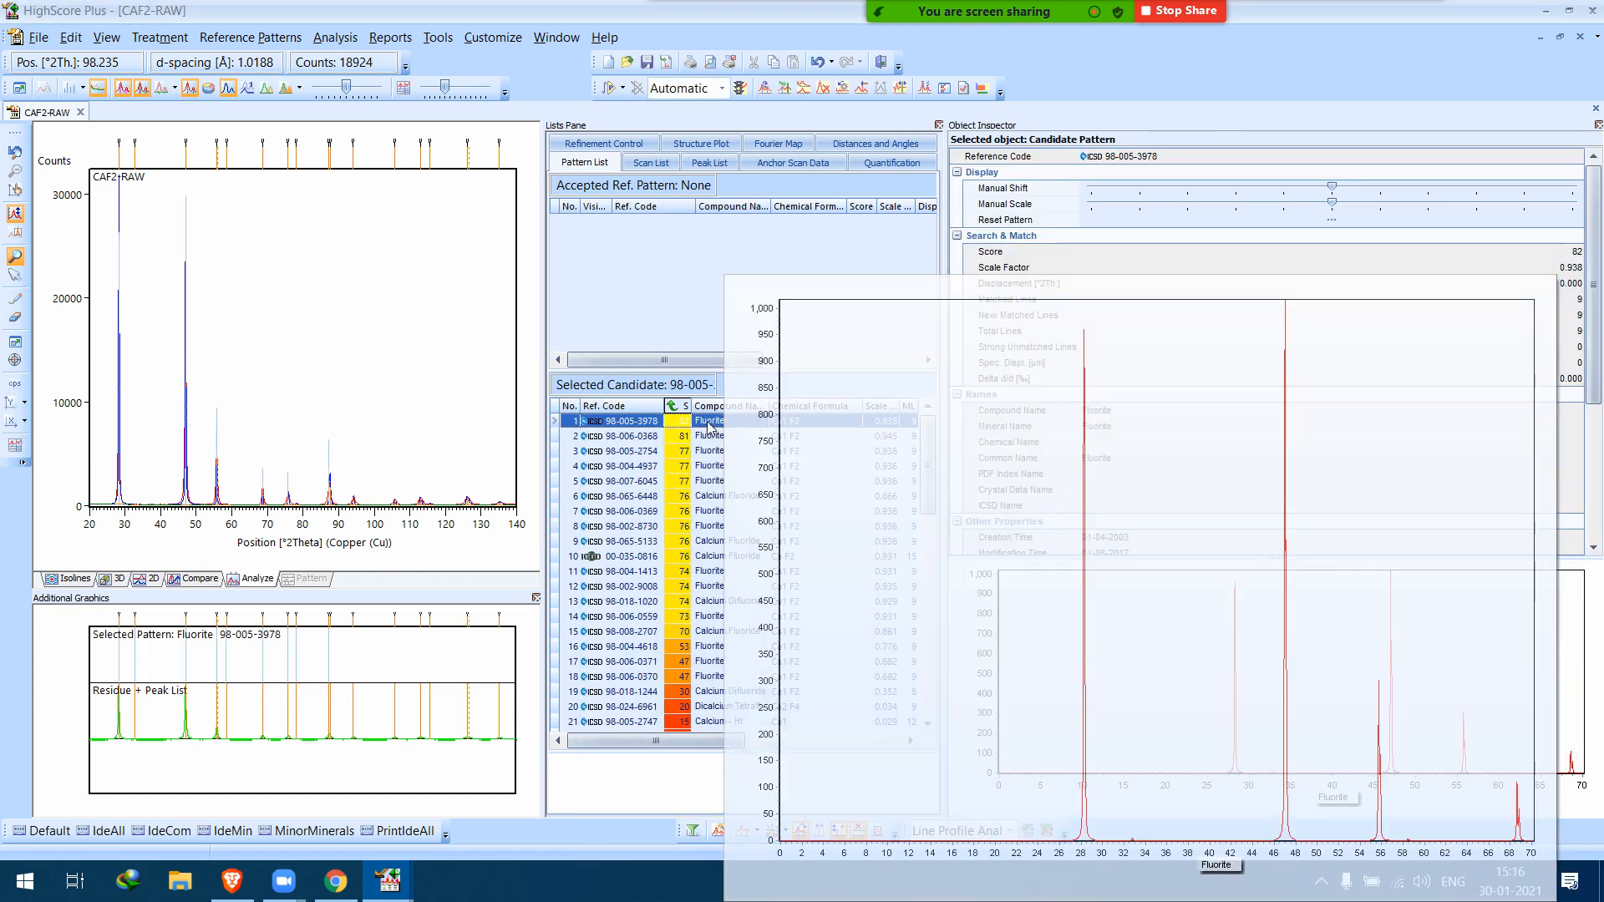
scroll(819, 455, down, 3)
drag(1220, 376, 1208, 584)
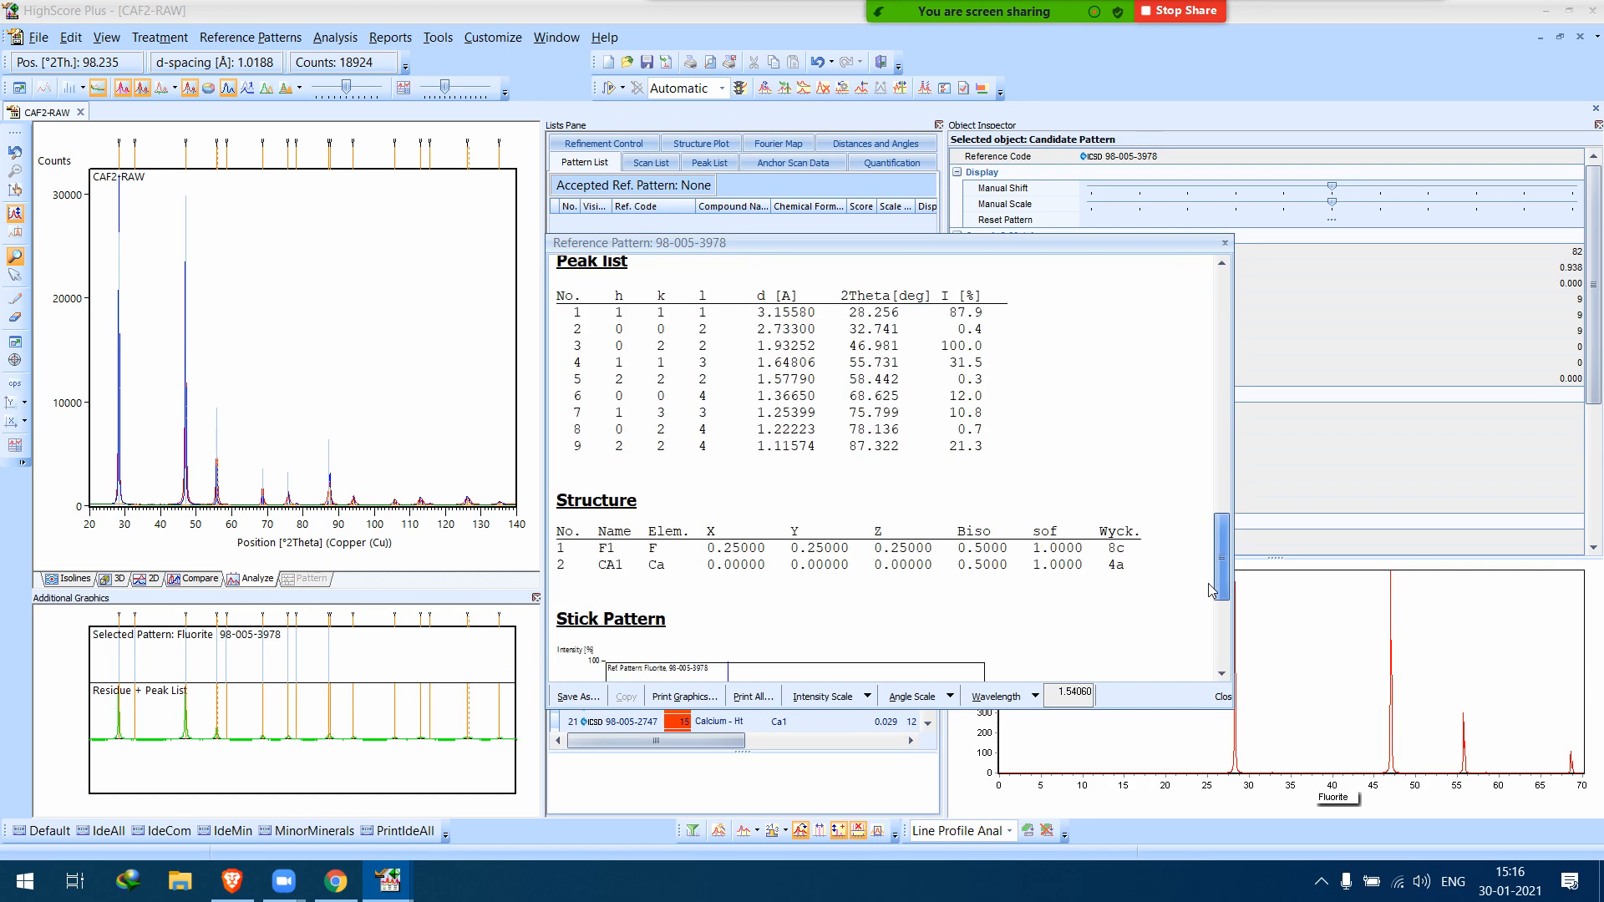
click(1225, 246)
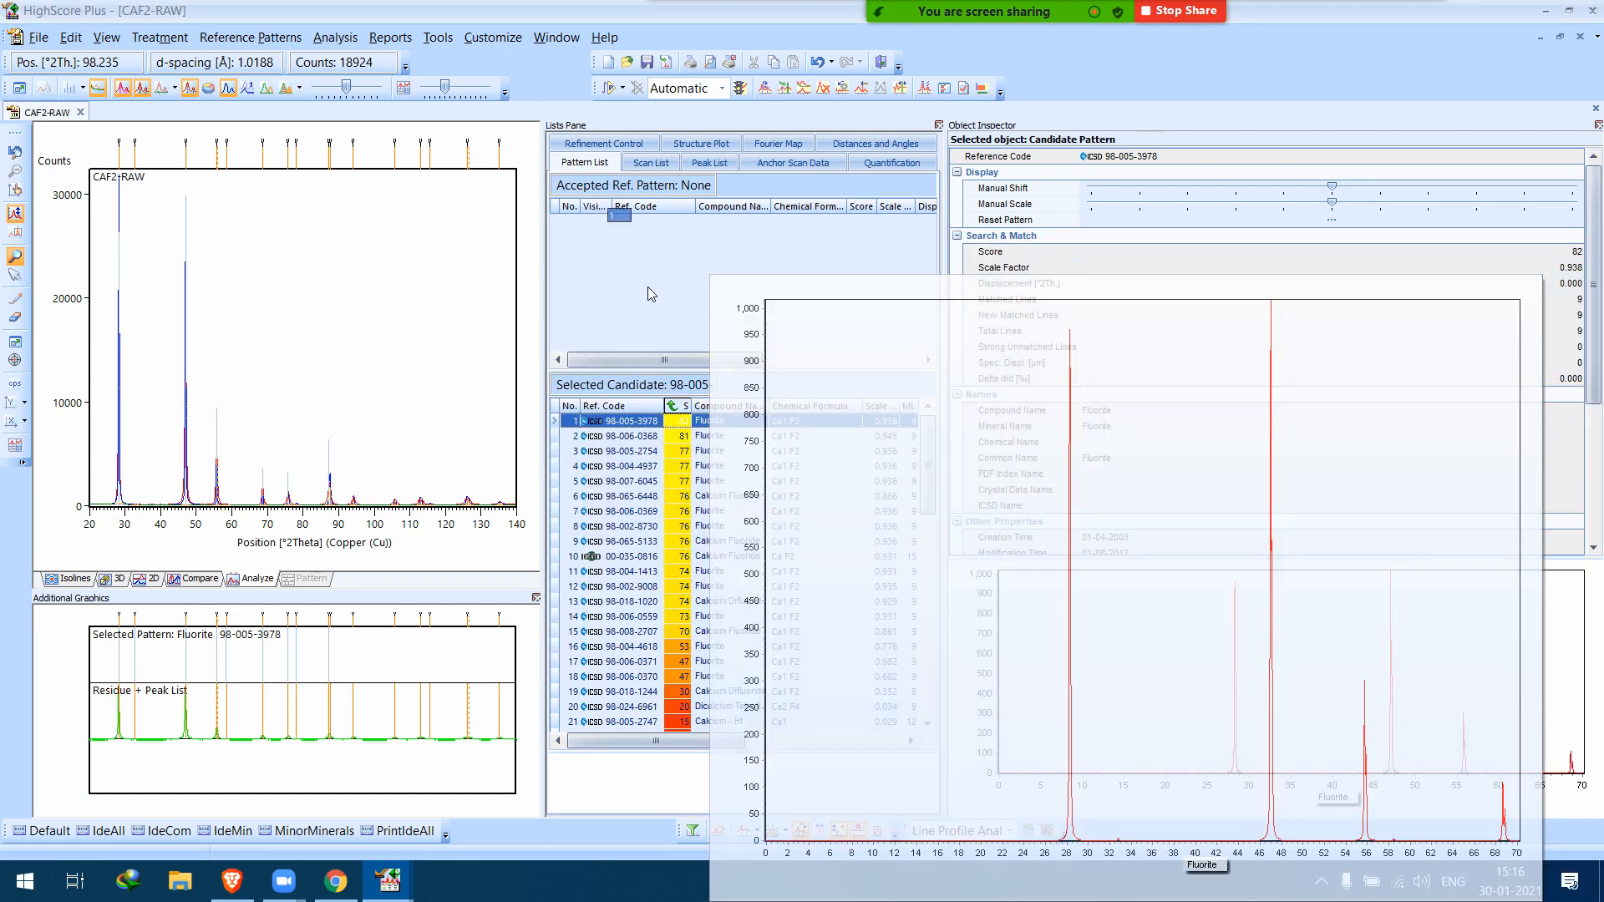
Accept Fluorite pattern 98-005-3978 as a reference pattern and convert it to a phase.
drag(648, 288, 648, 288)
right_click(652, 229)
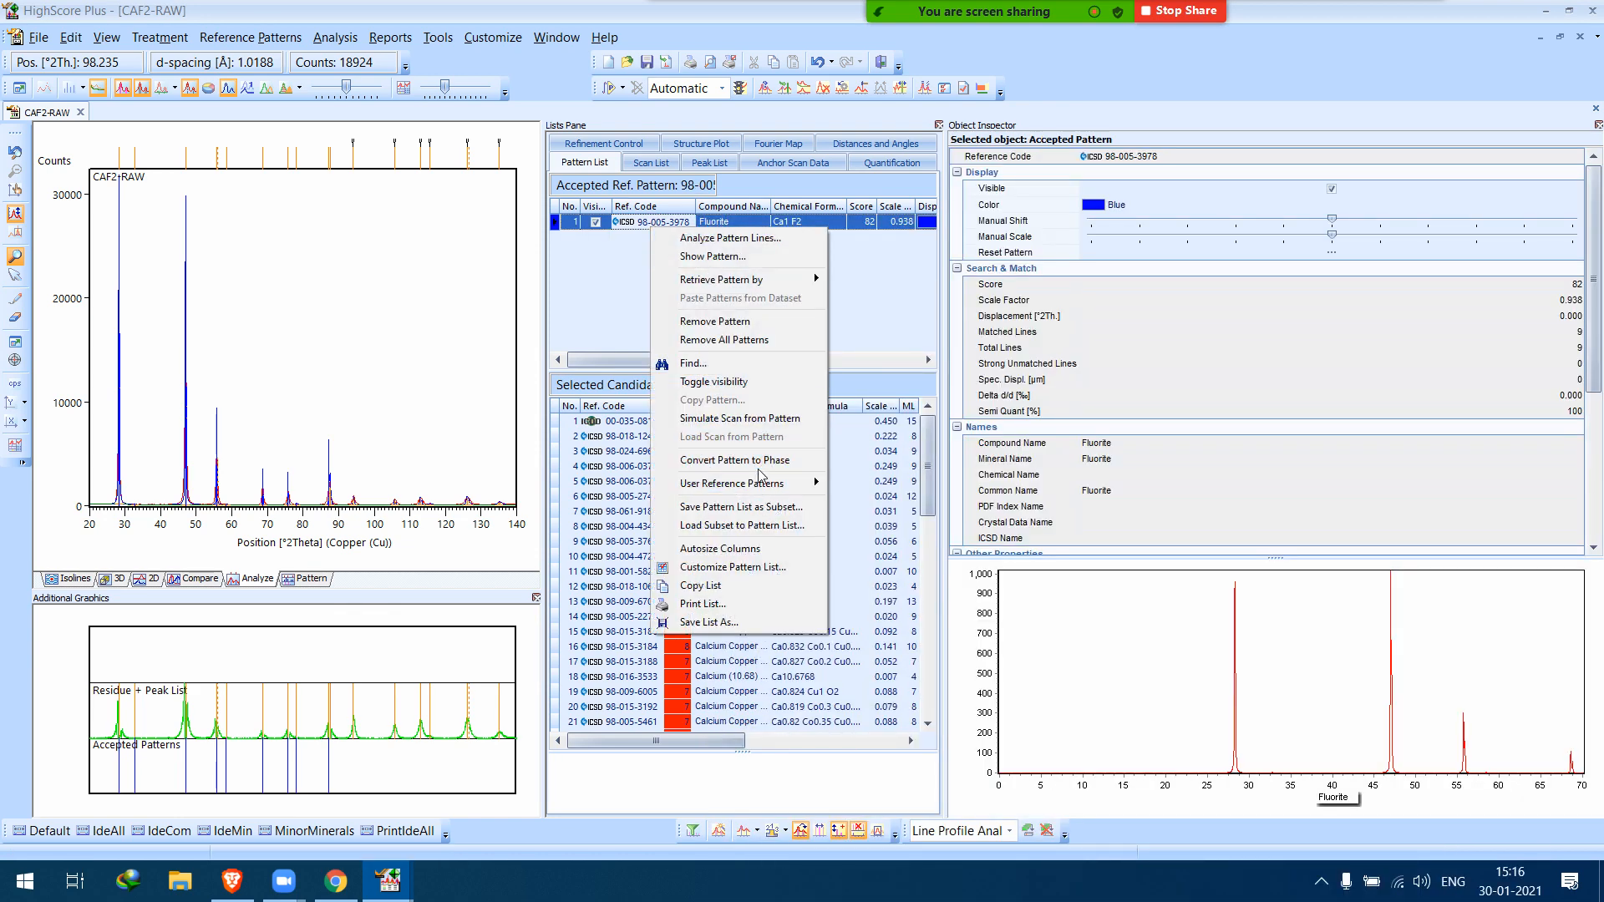
click(735, 460)
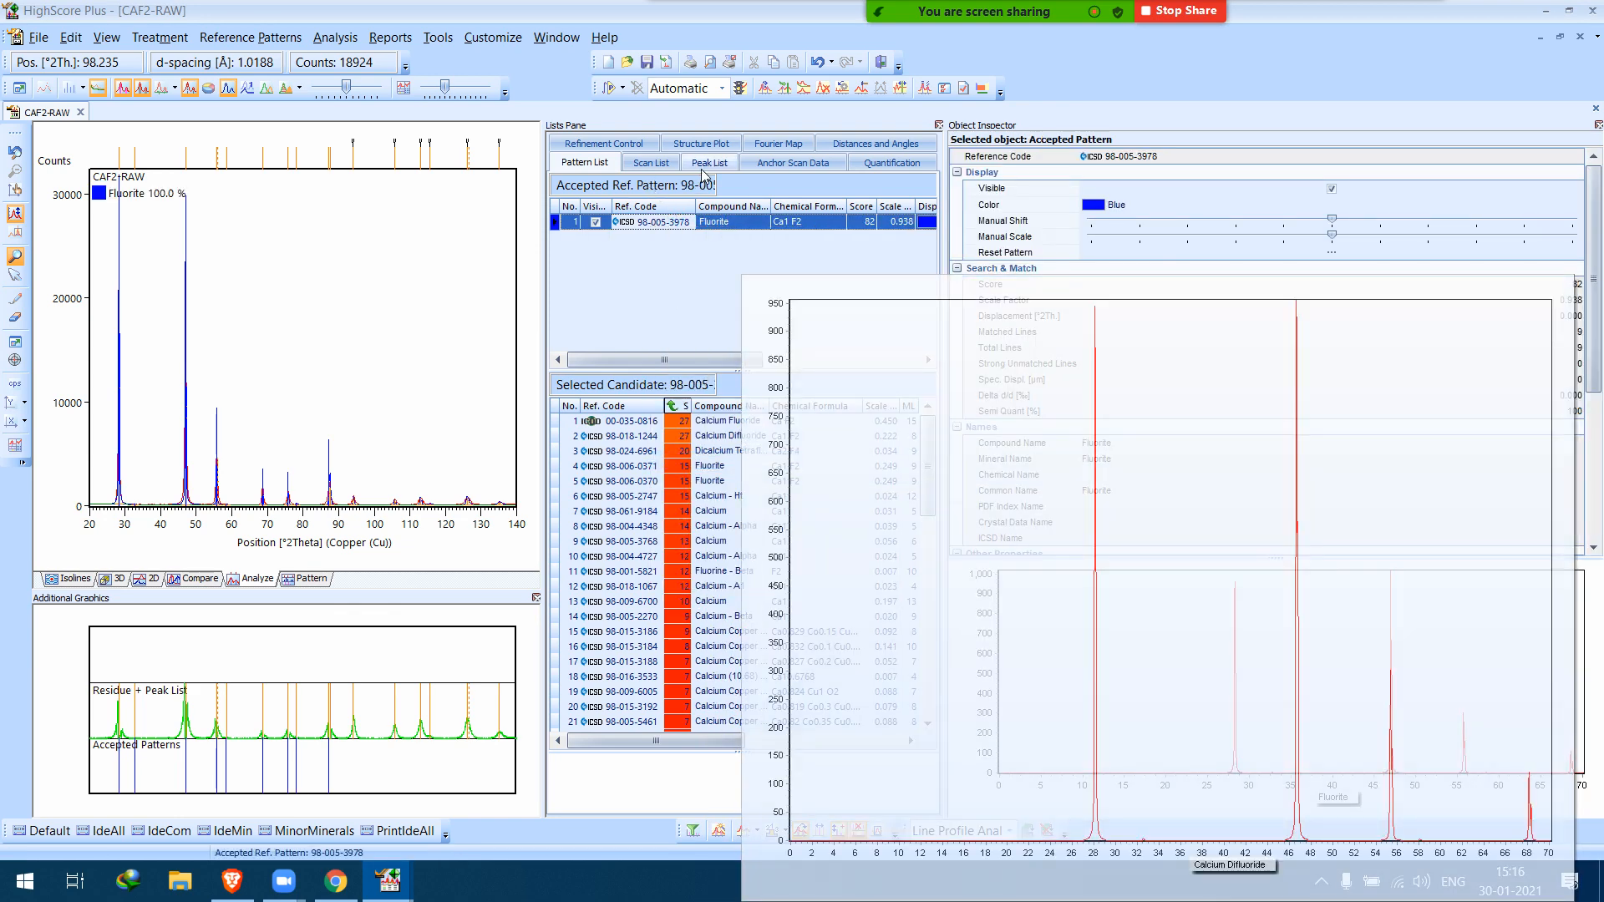
Set the Fluorite phase's asymmetry type to Split Width and Shape and its size strain analysis to Size and Strain.
click(619, 144)
click(603, 287)
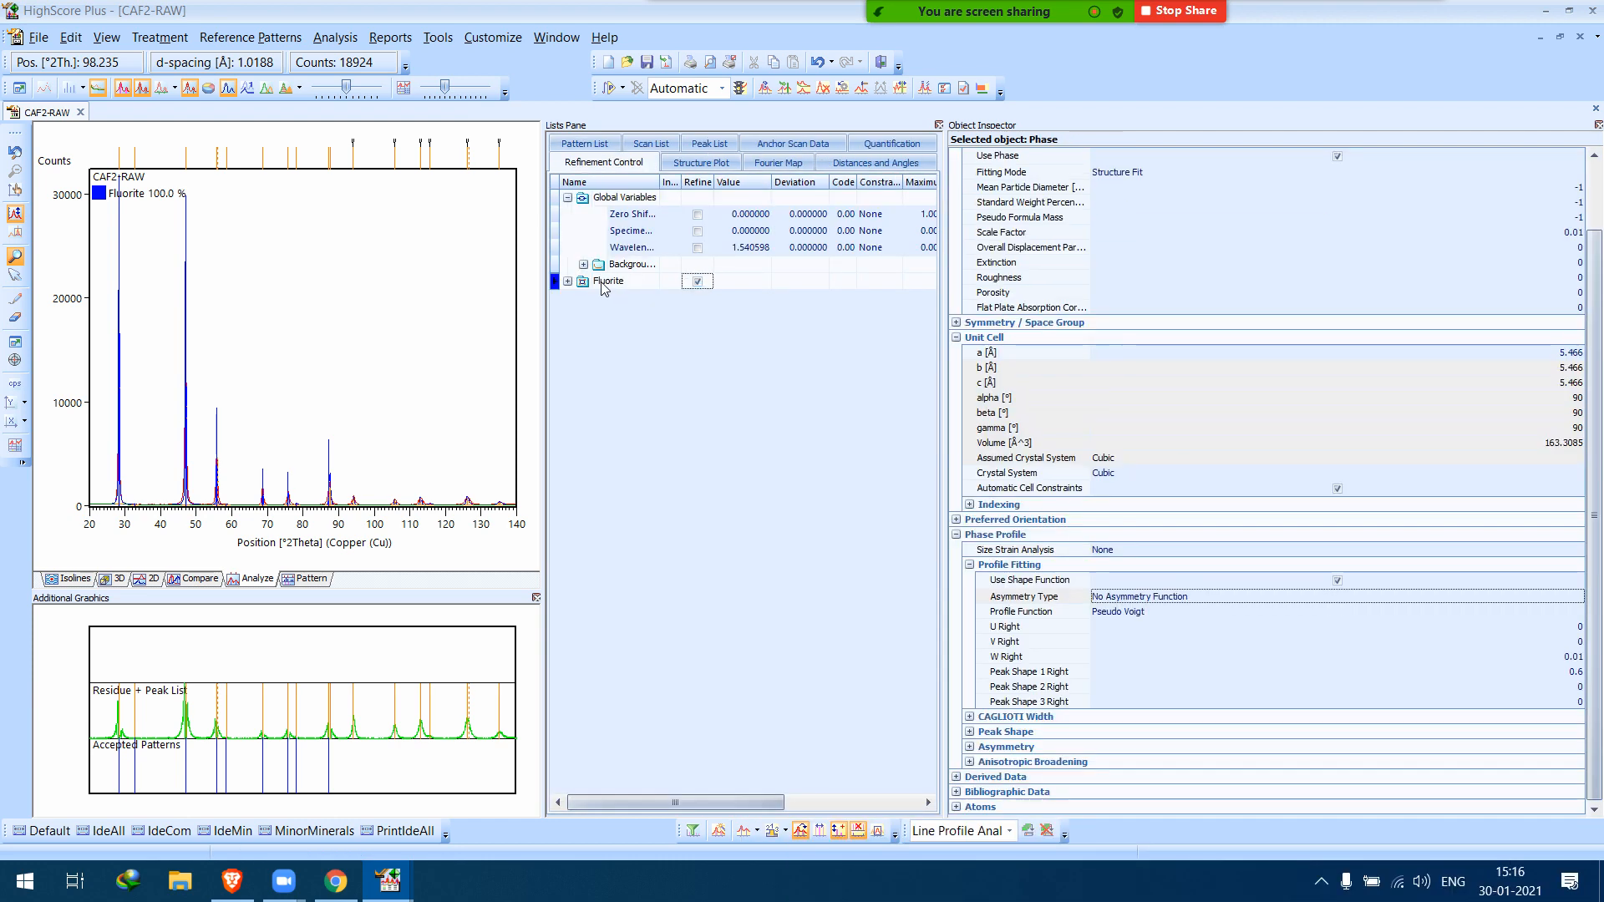
click(1144, 603)
click(1158, 598)
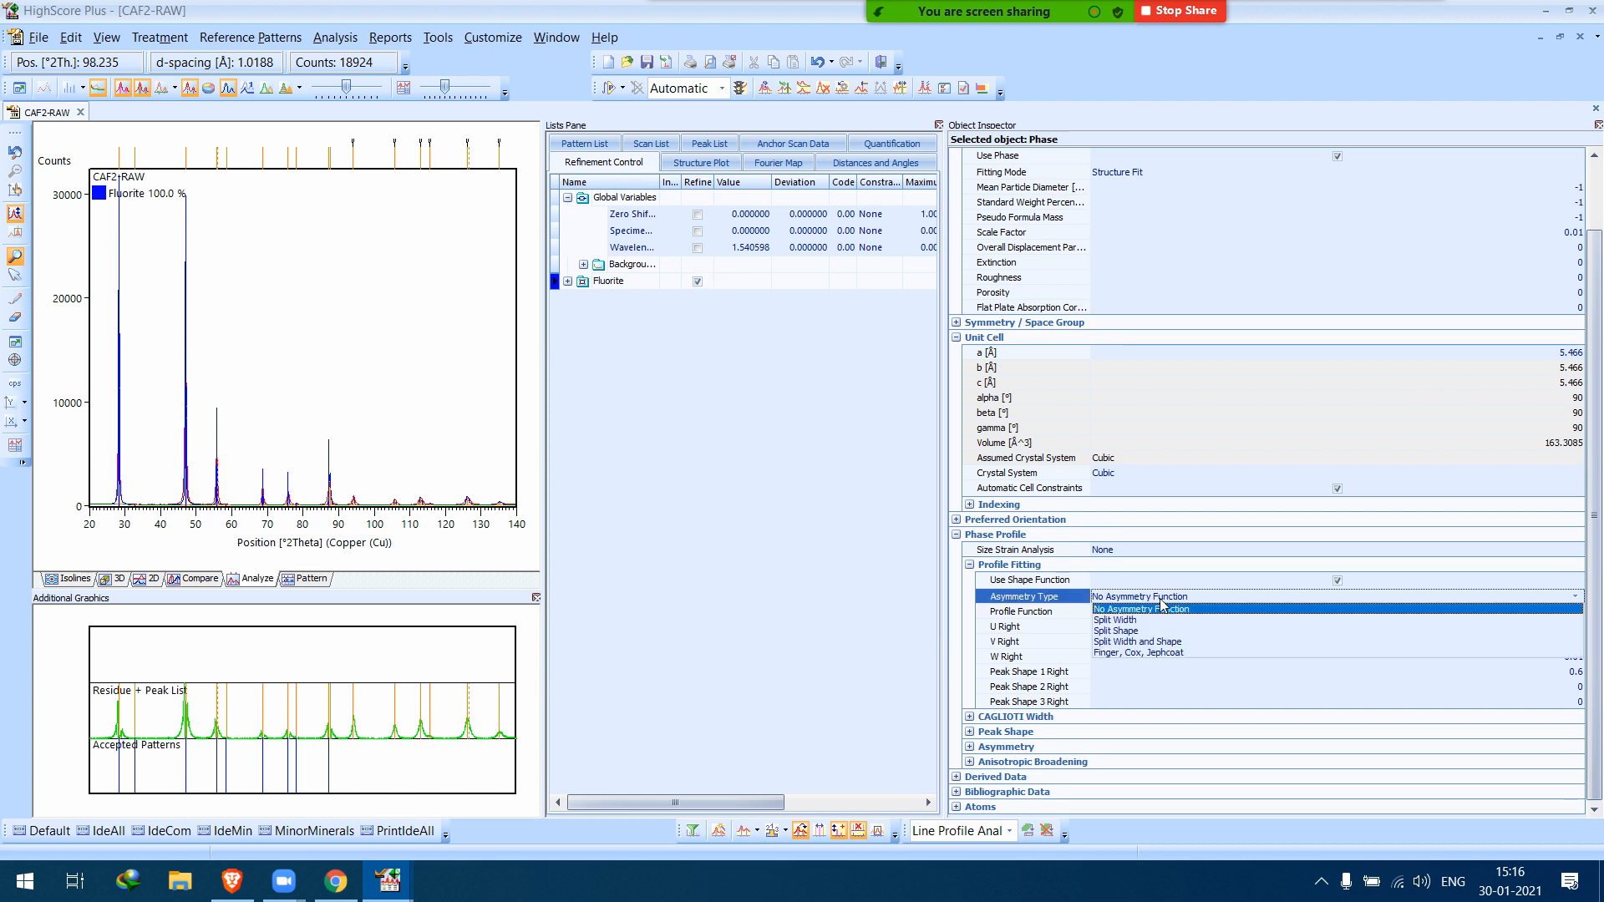
click(1173, 641)
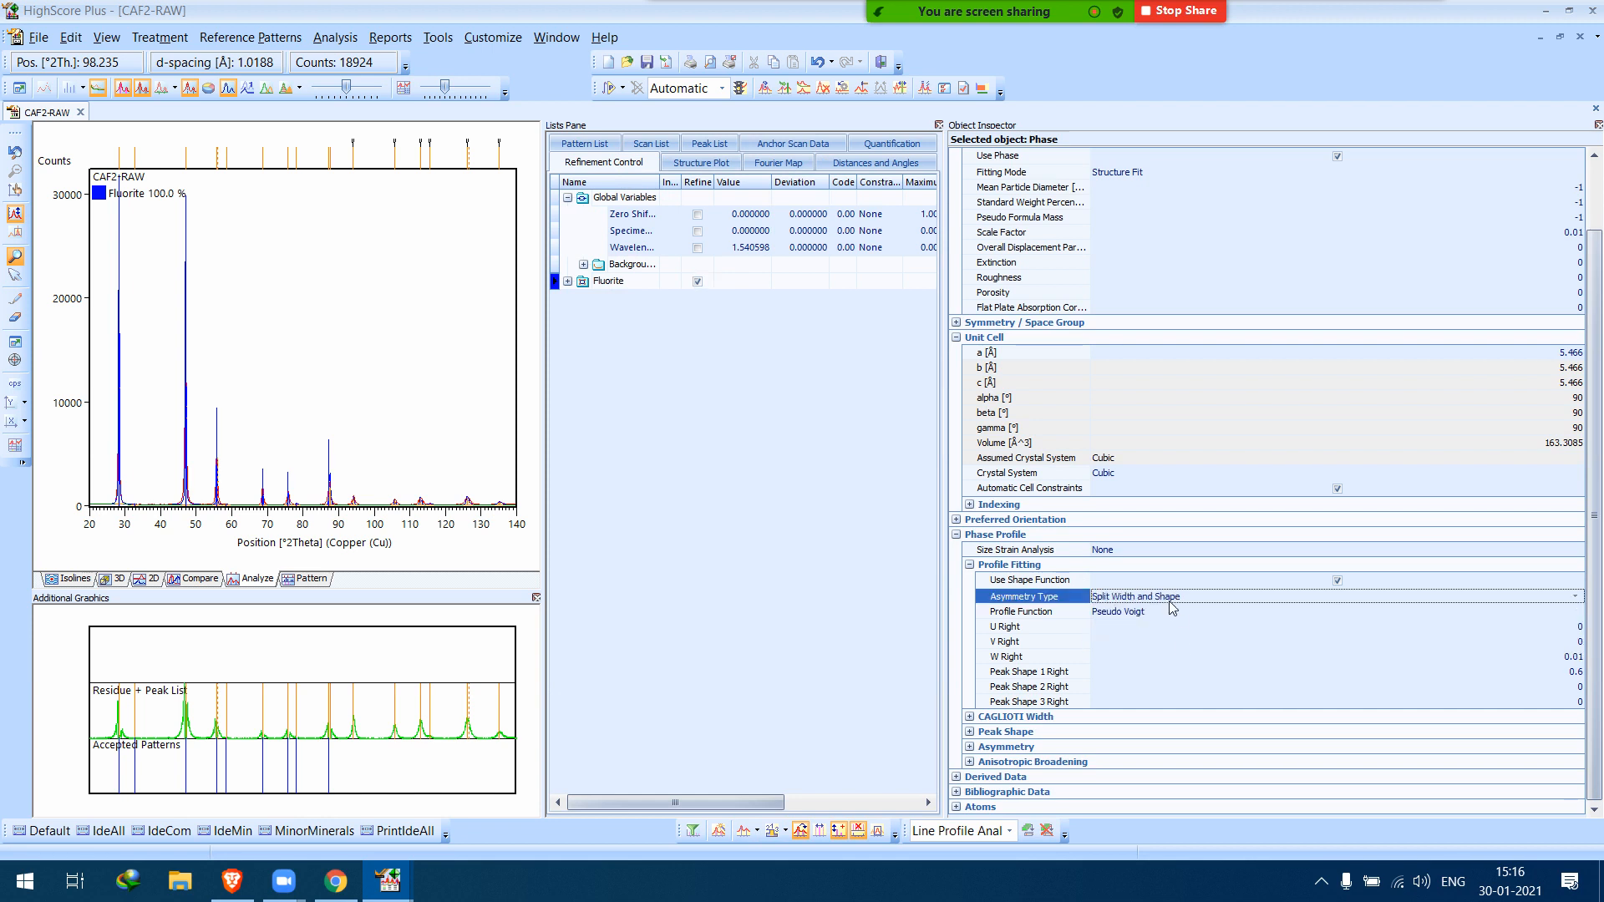
click(1130, 555)
click(1143, 552)
click(1148, 595)
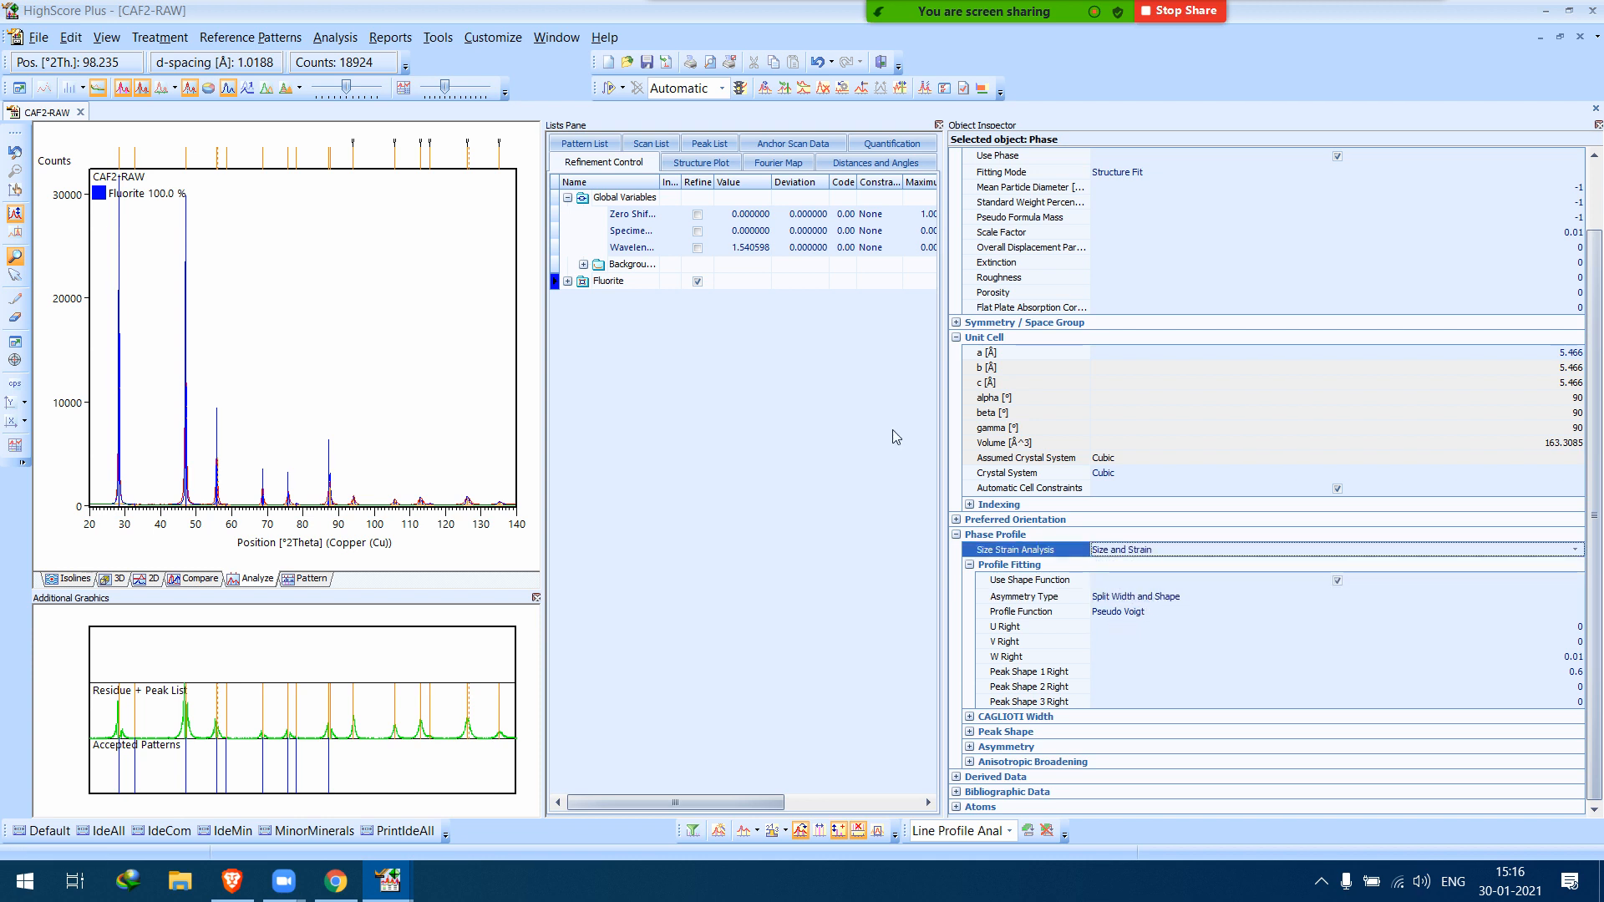
Run the automatic refinement on the CAF2-RAW scan and show the global agreement indices.
click(609, 88)
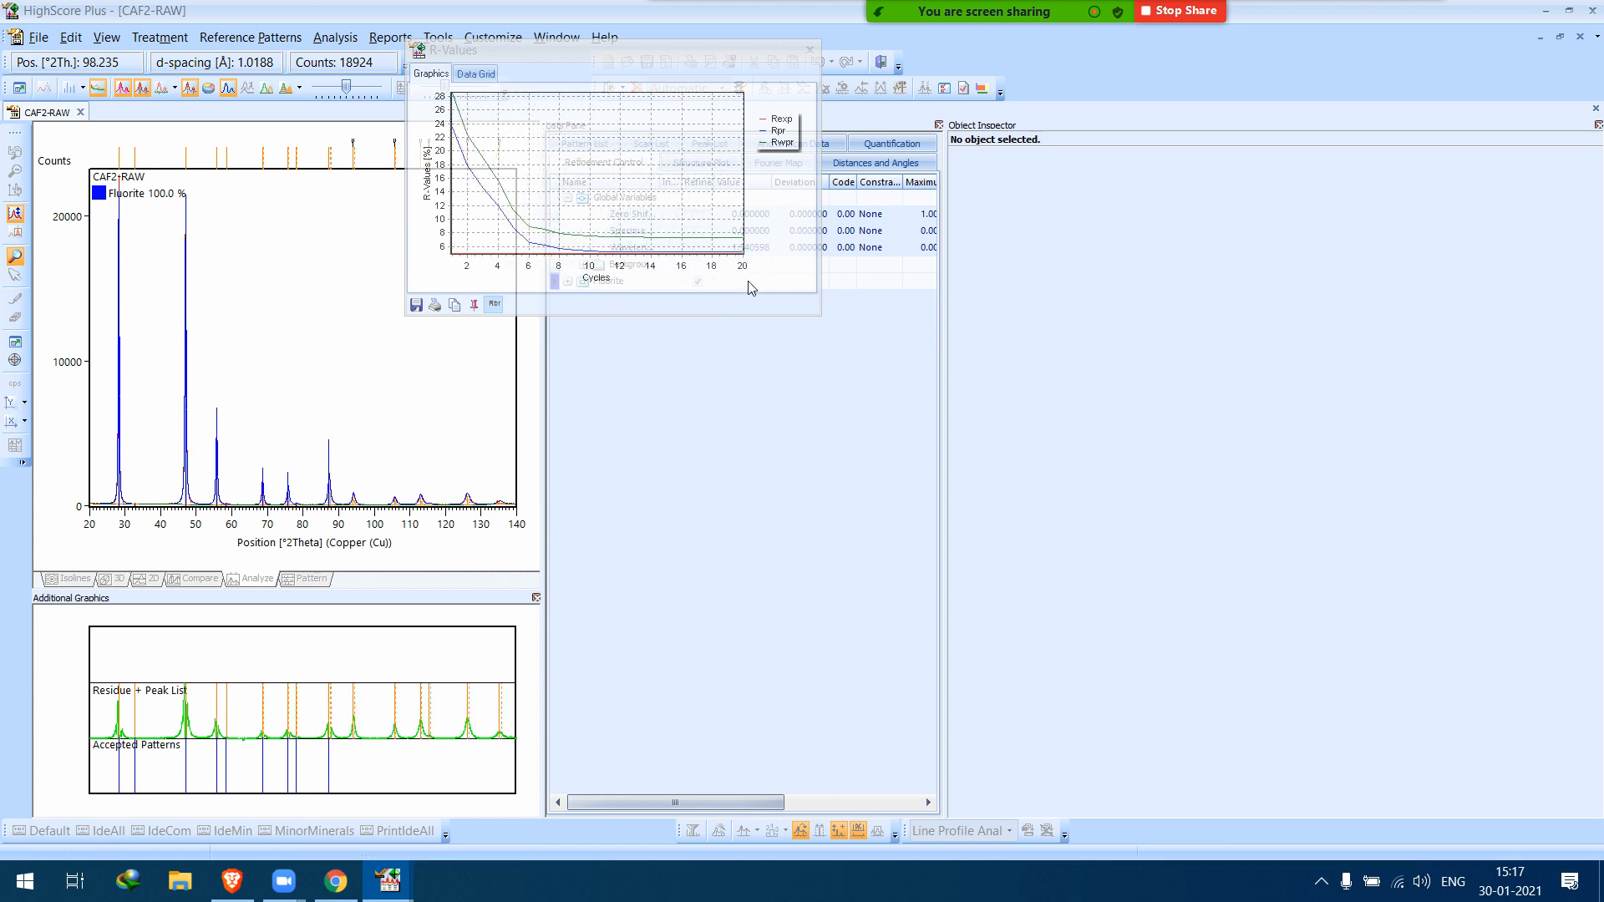
click(628, 199)
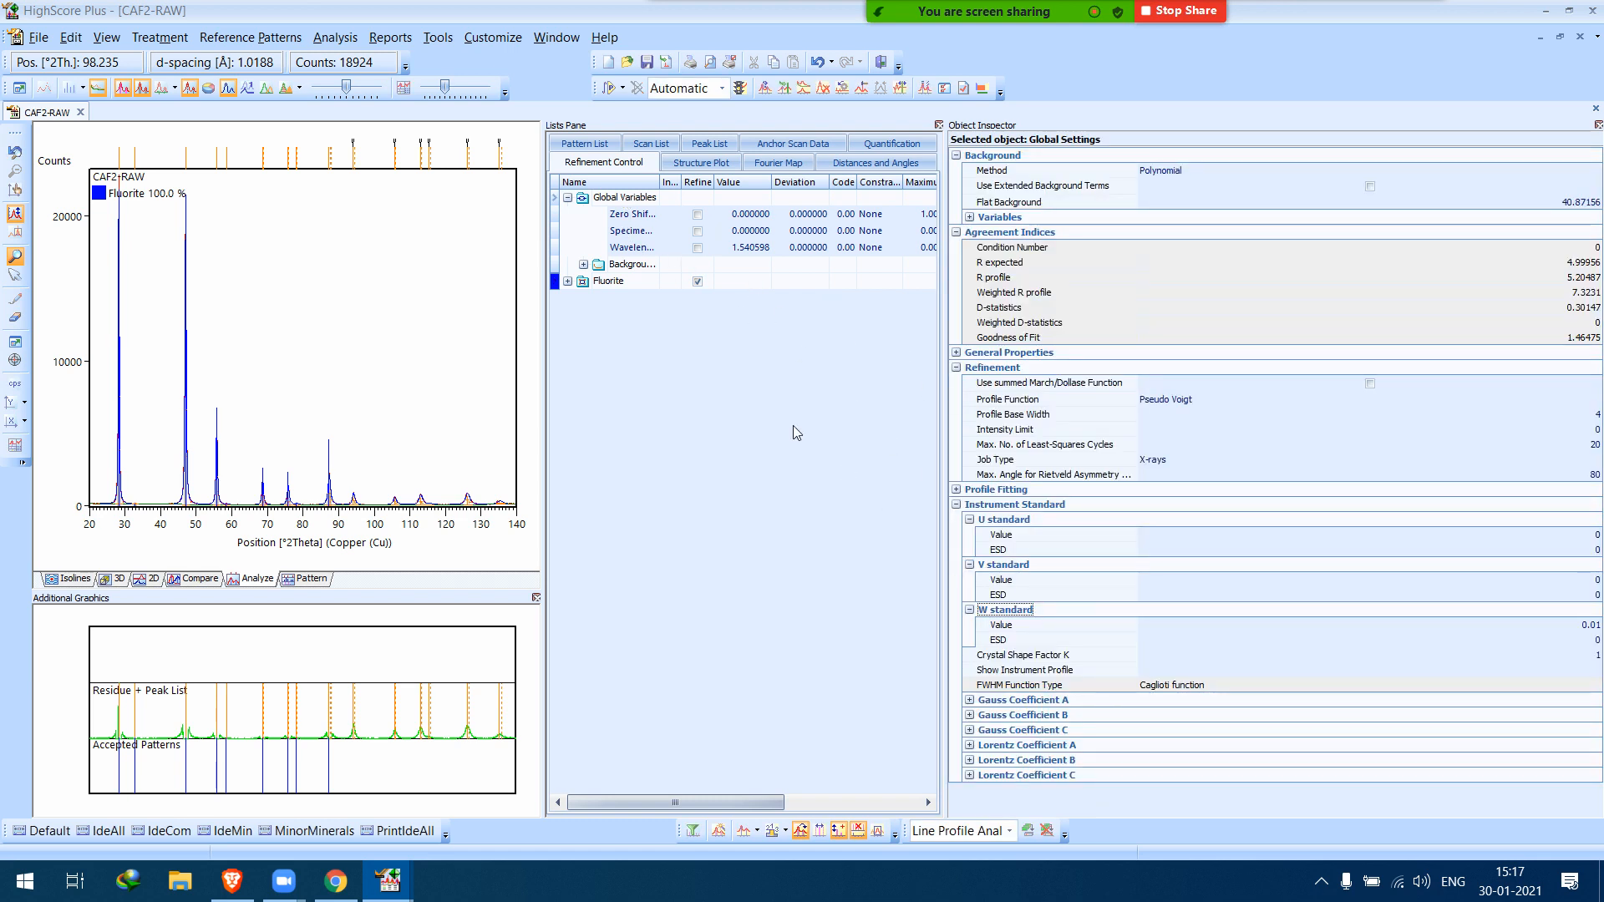
Examine the Fluorite phase's derived data for micro strain and crystallite size, and look at the properties of a single peak.
click(692, 282)
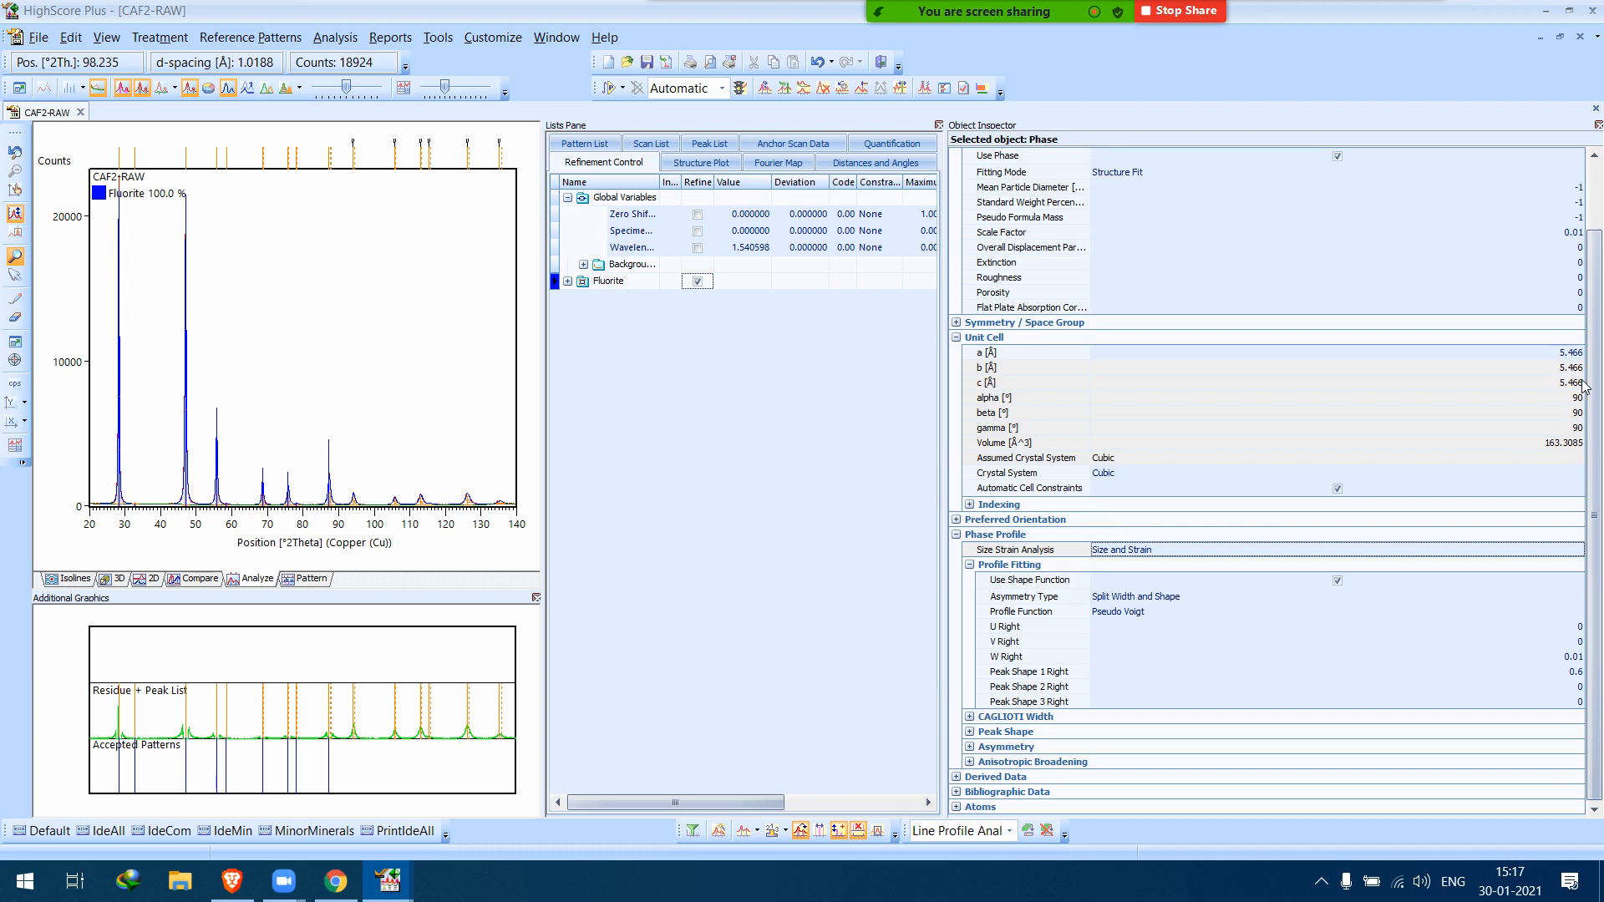
click(1599, 395)
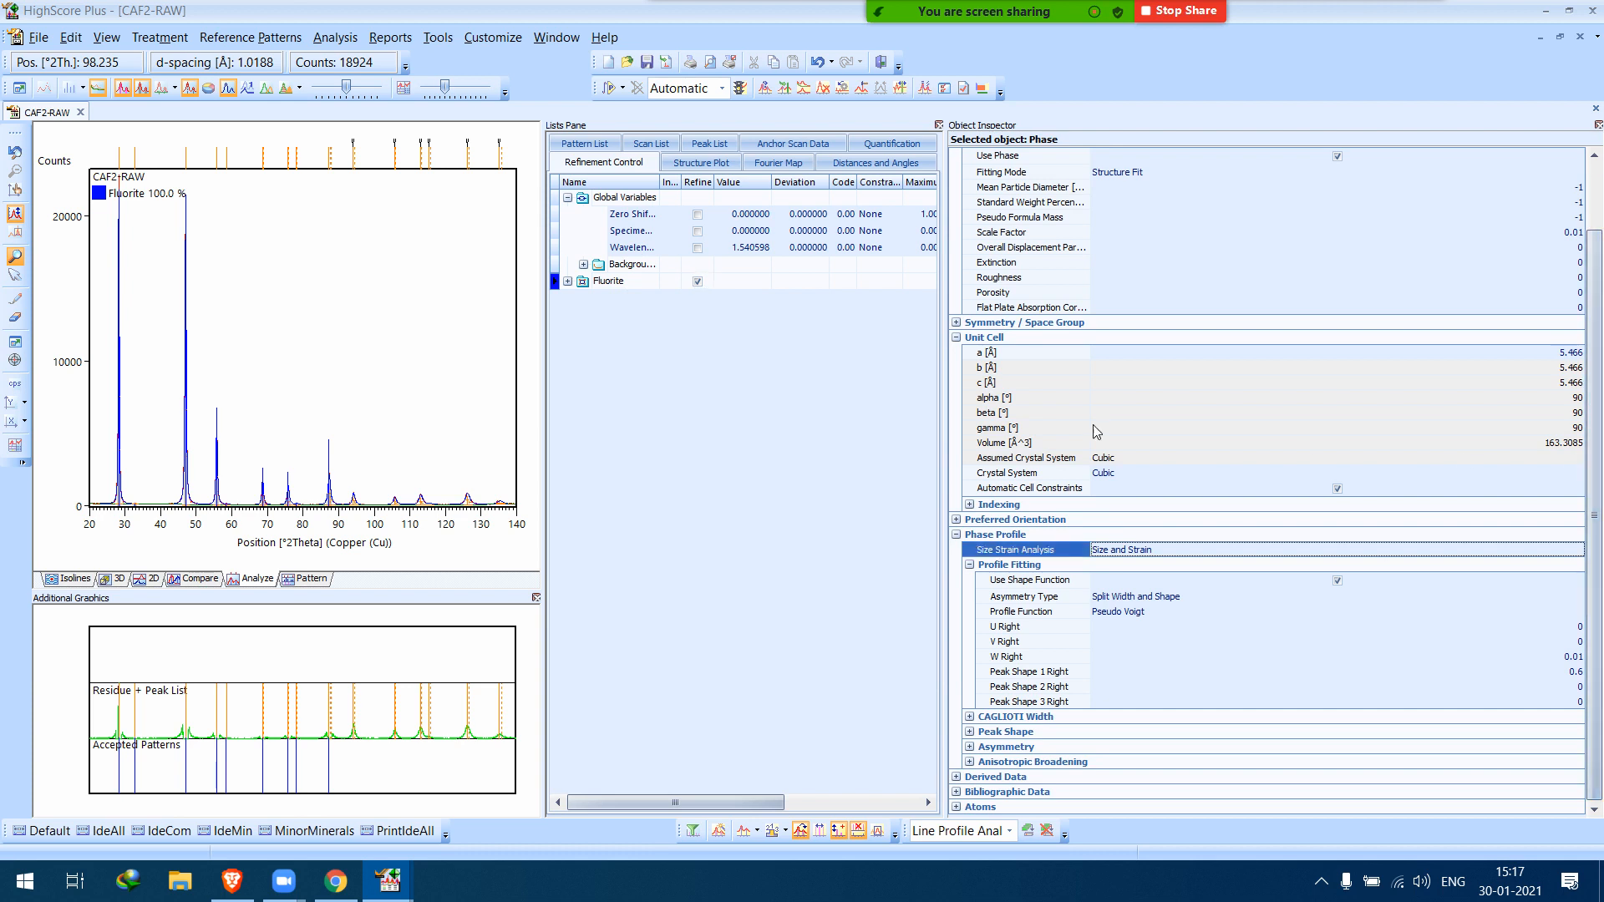
click(620, 286)
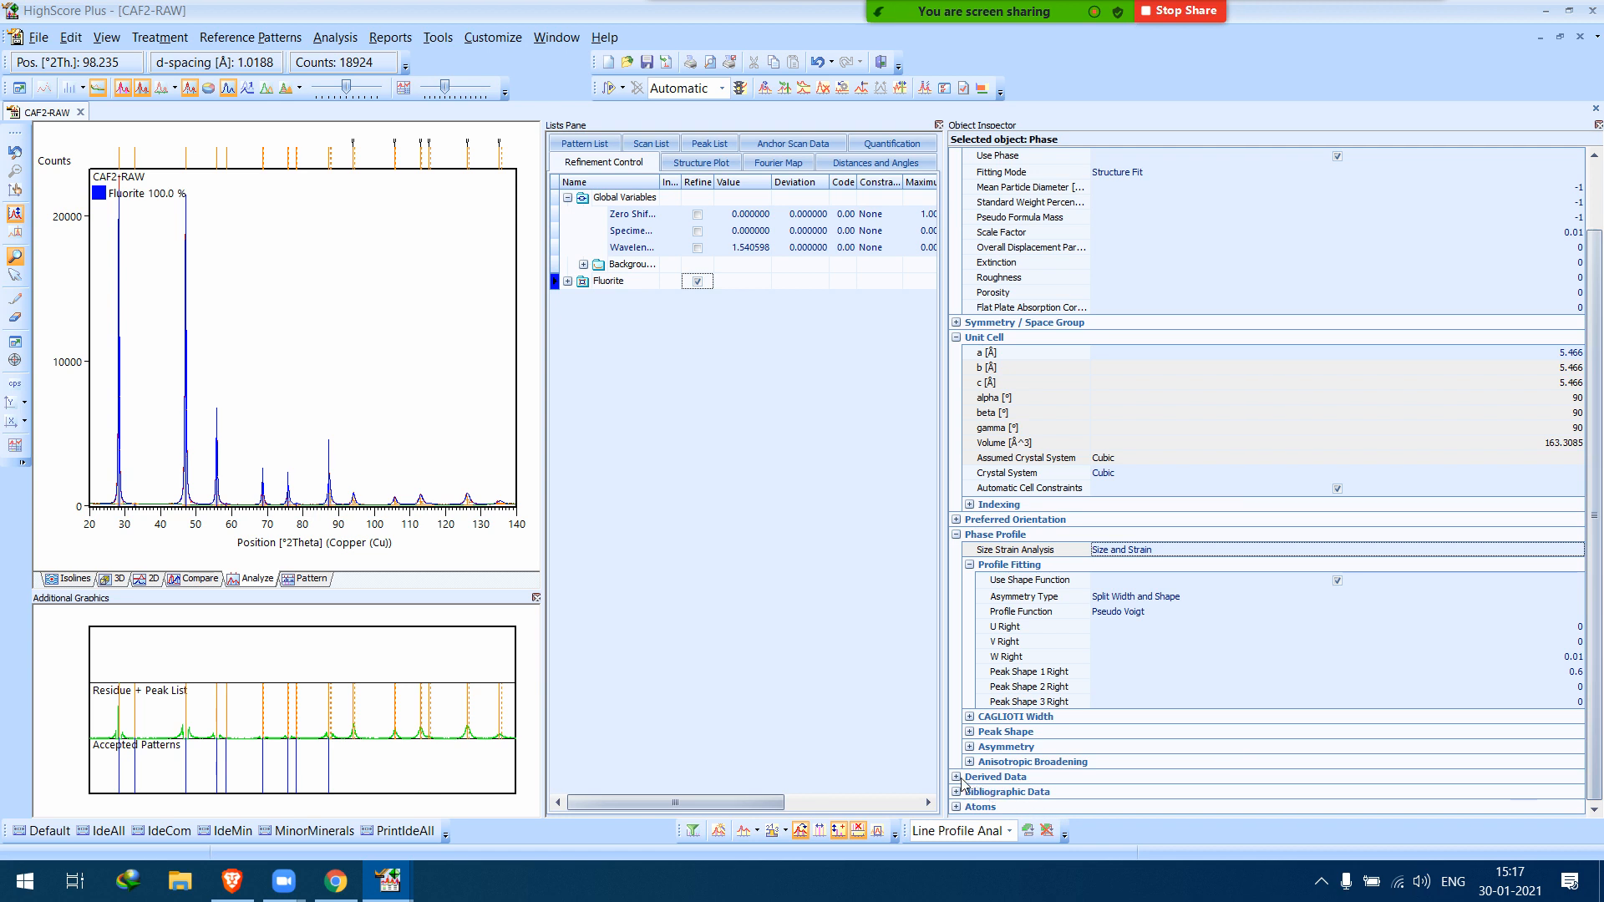
click(957, 777)
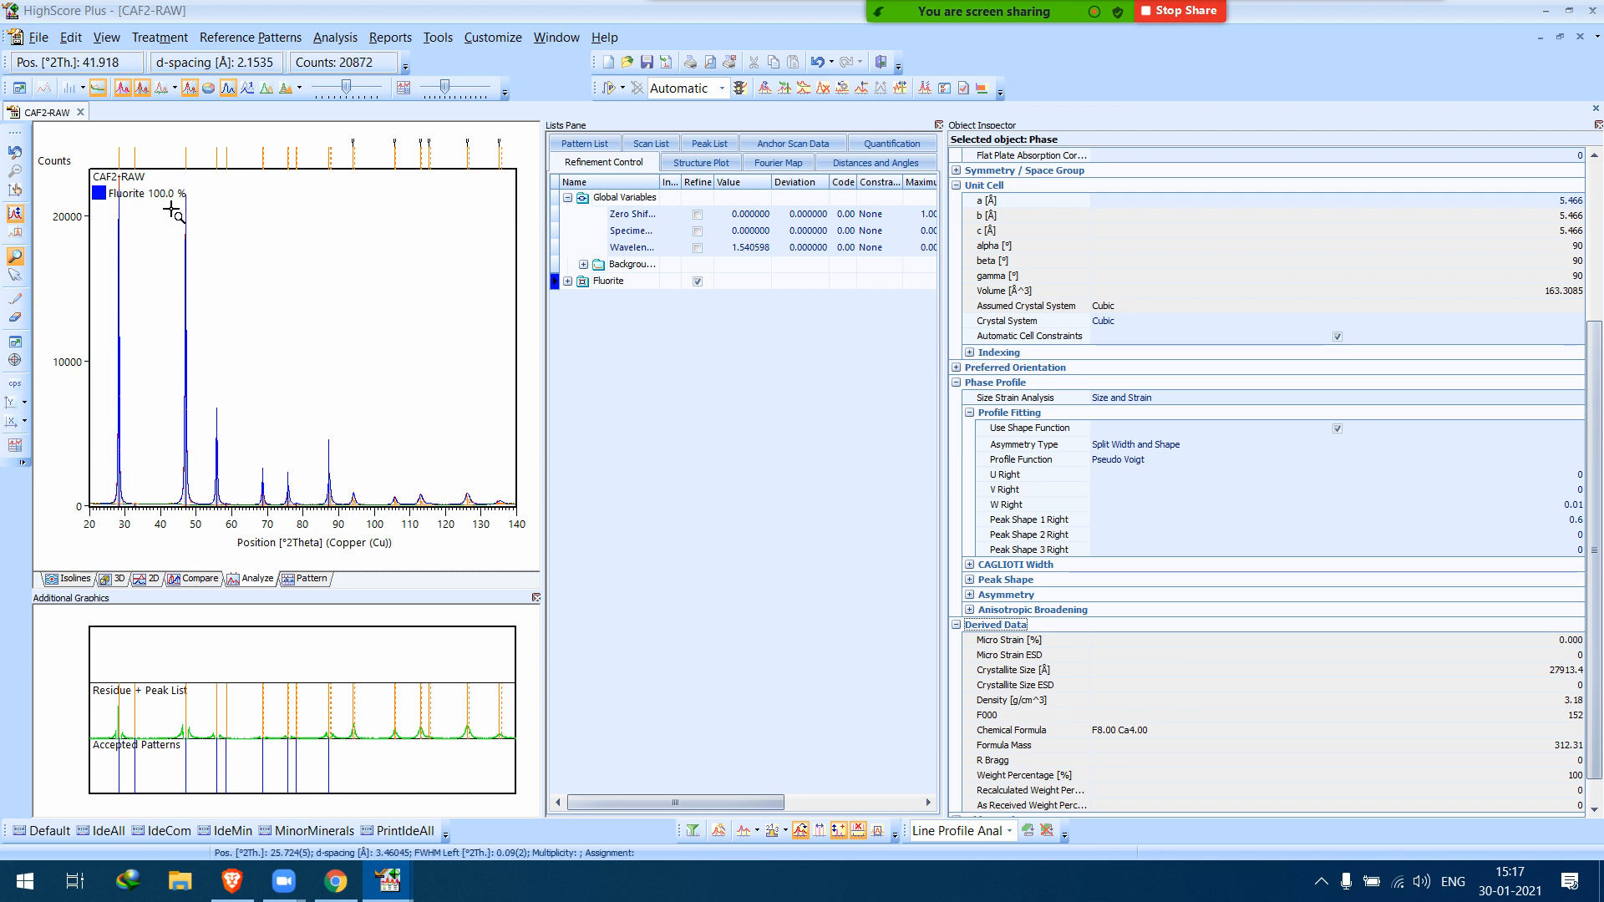
click(133, 194)
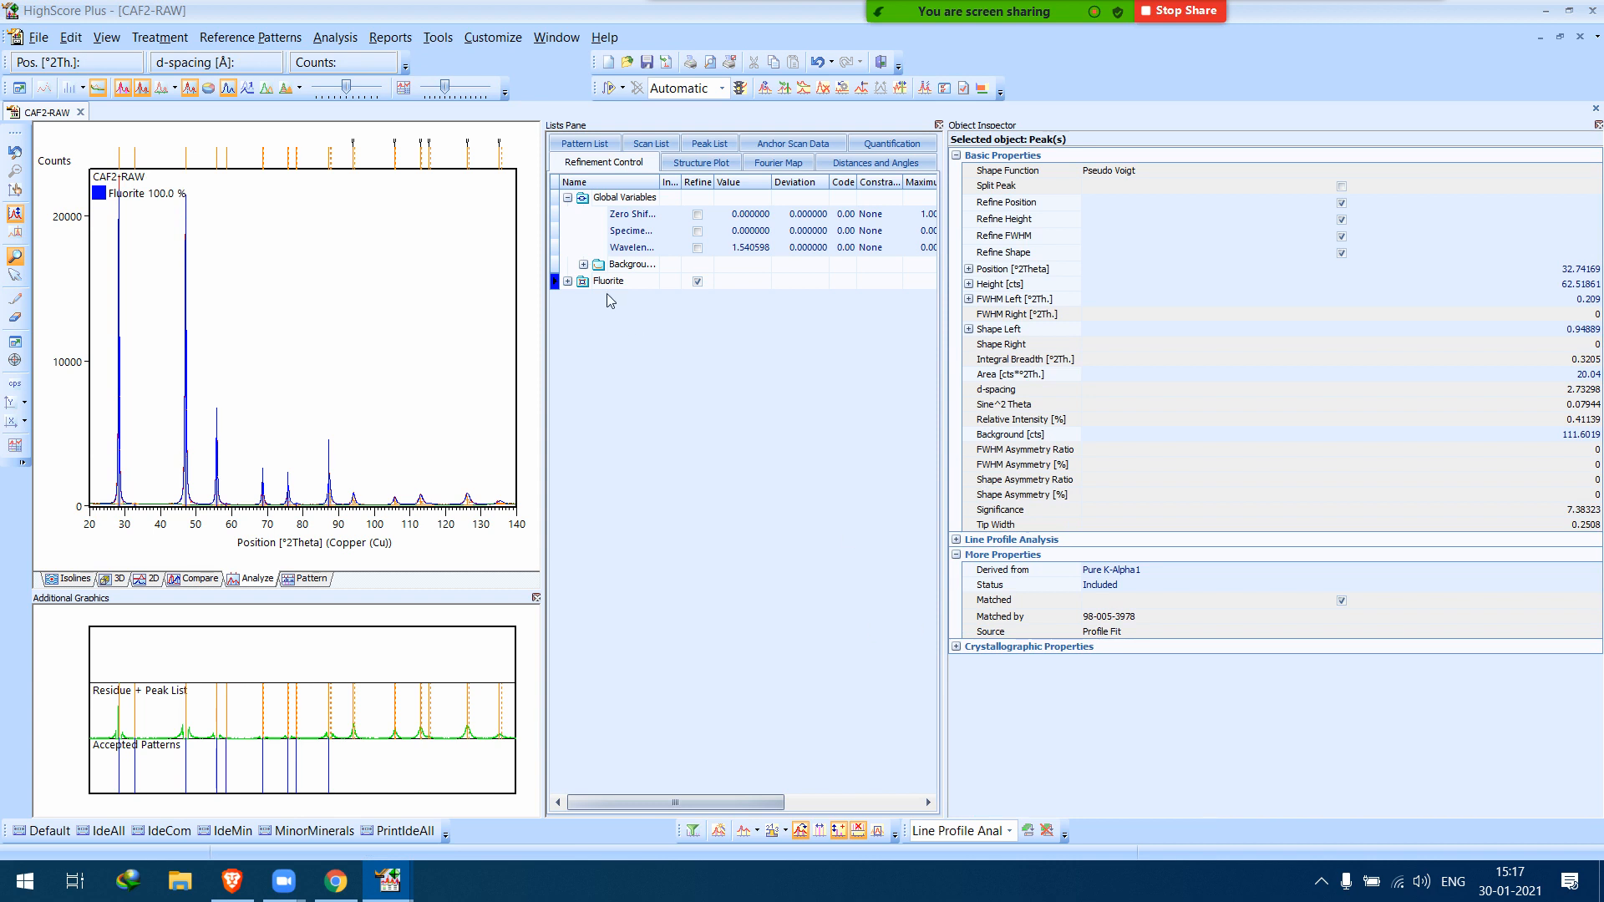
click(604, 286)
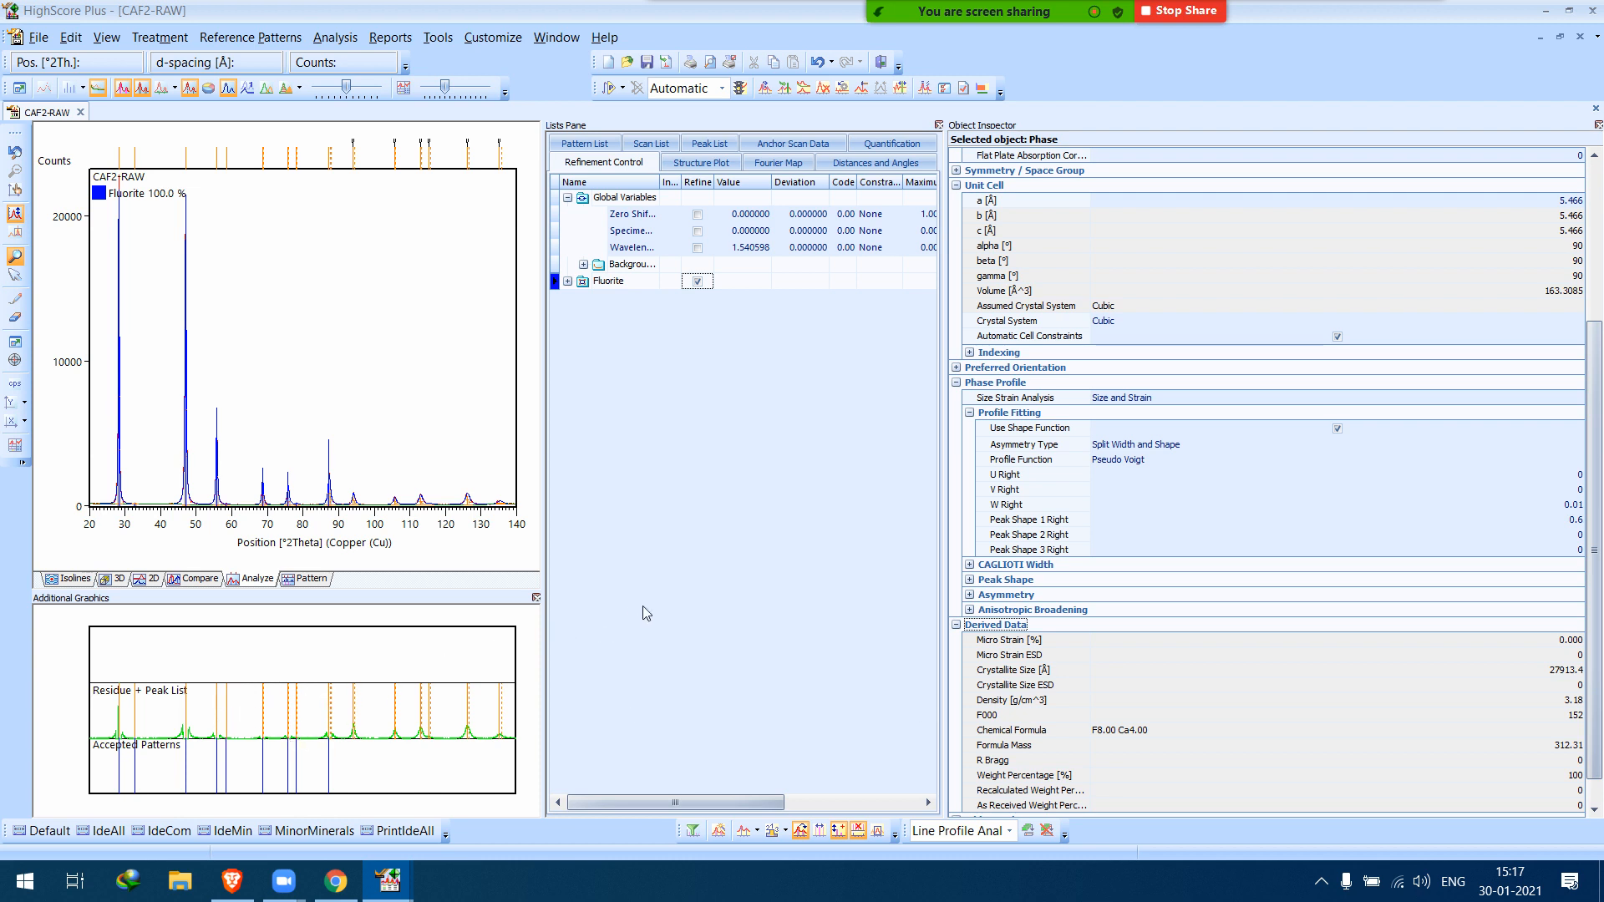
Show the Broadening (Gaus + Lorentz) halfwidth plot in the additional graphics and rerun the automatic fit on the CAF2-RAW scan.
right_click(293, 688)
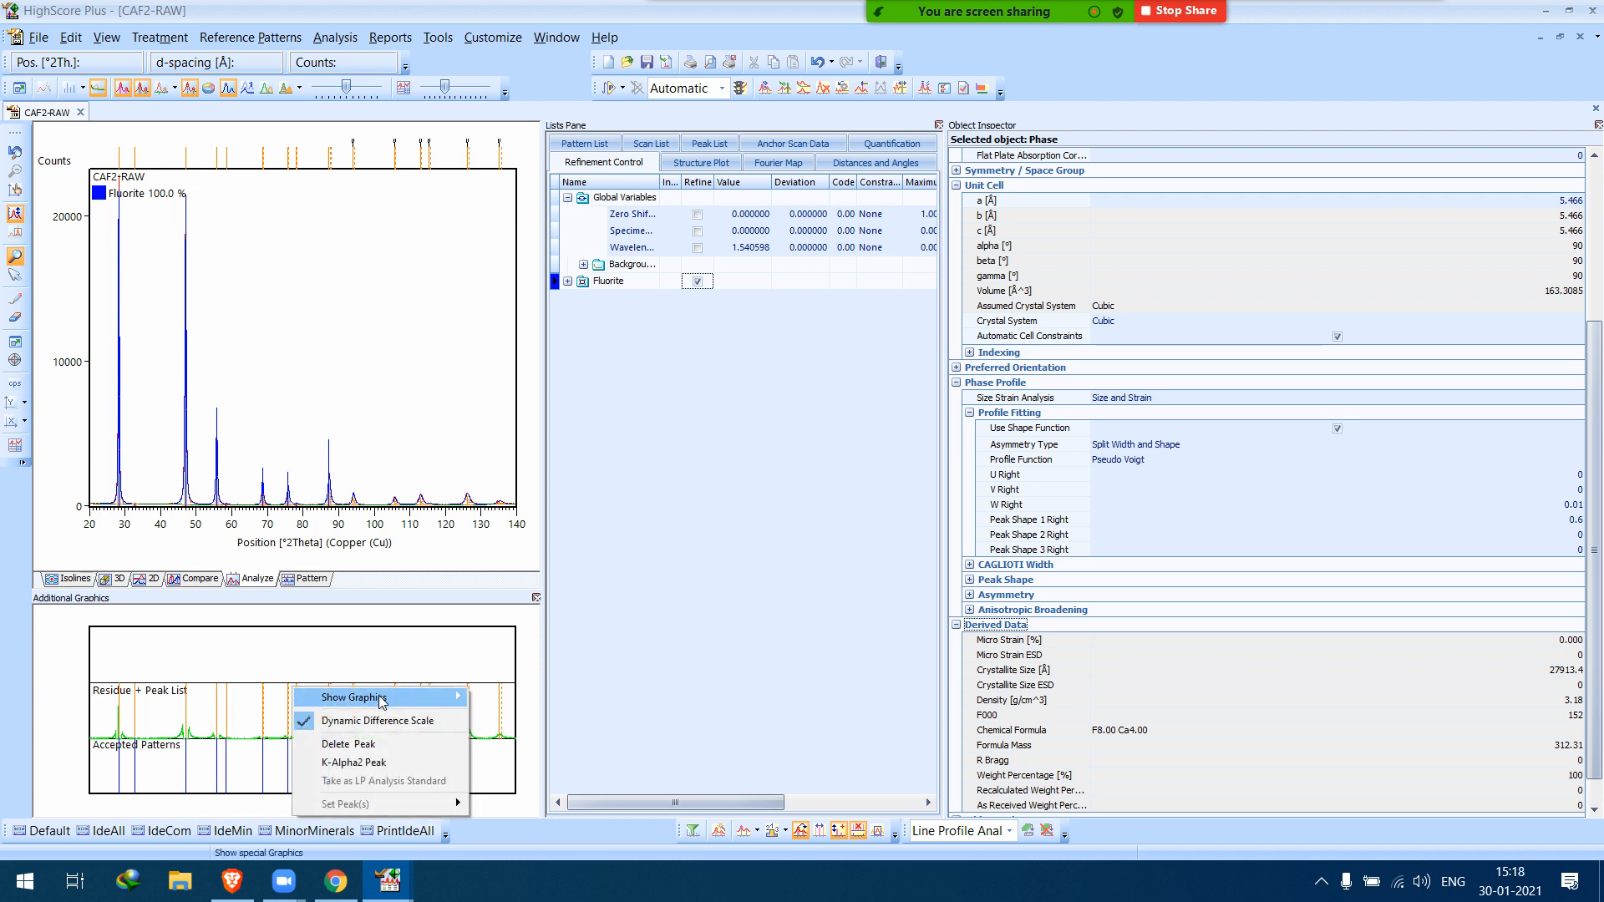
mouse_move(383, 699)
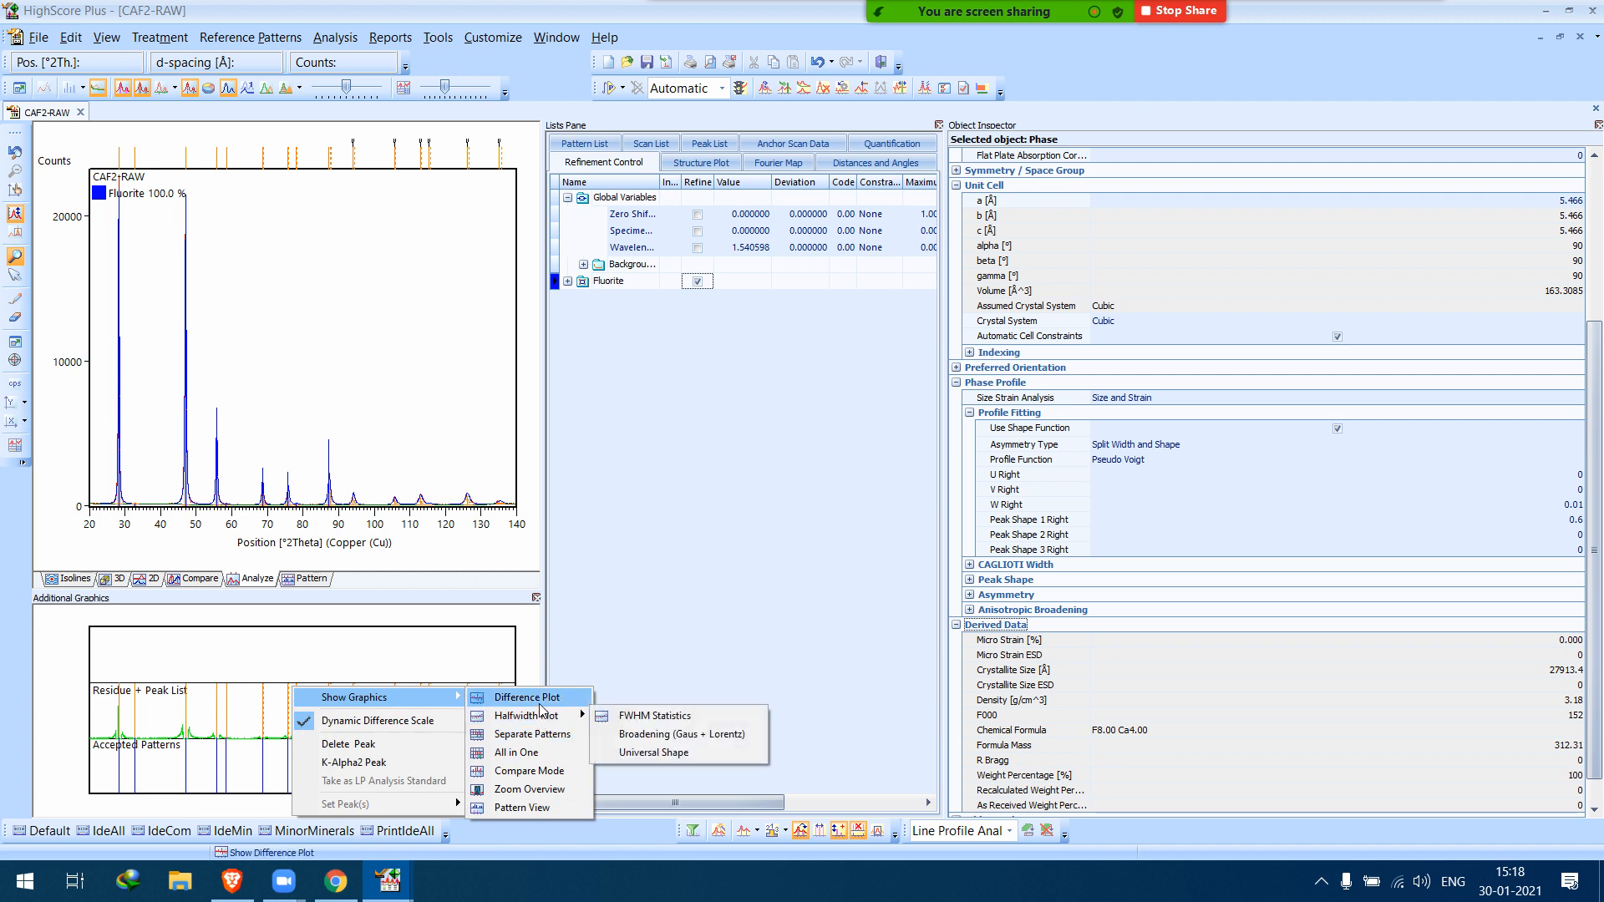
mouse_move(539, 716)
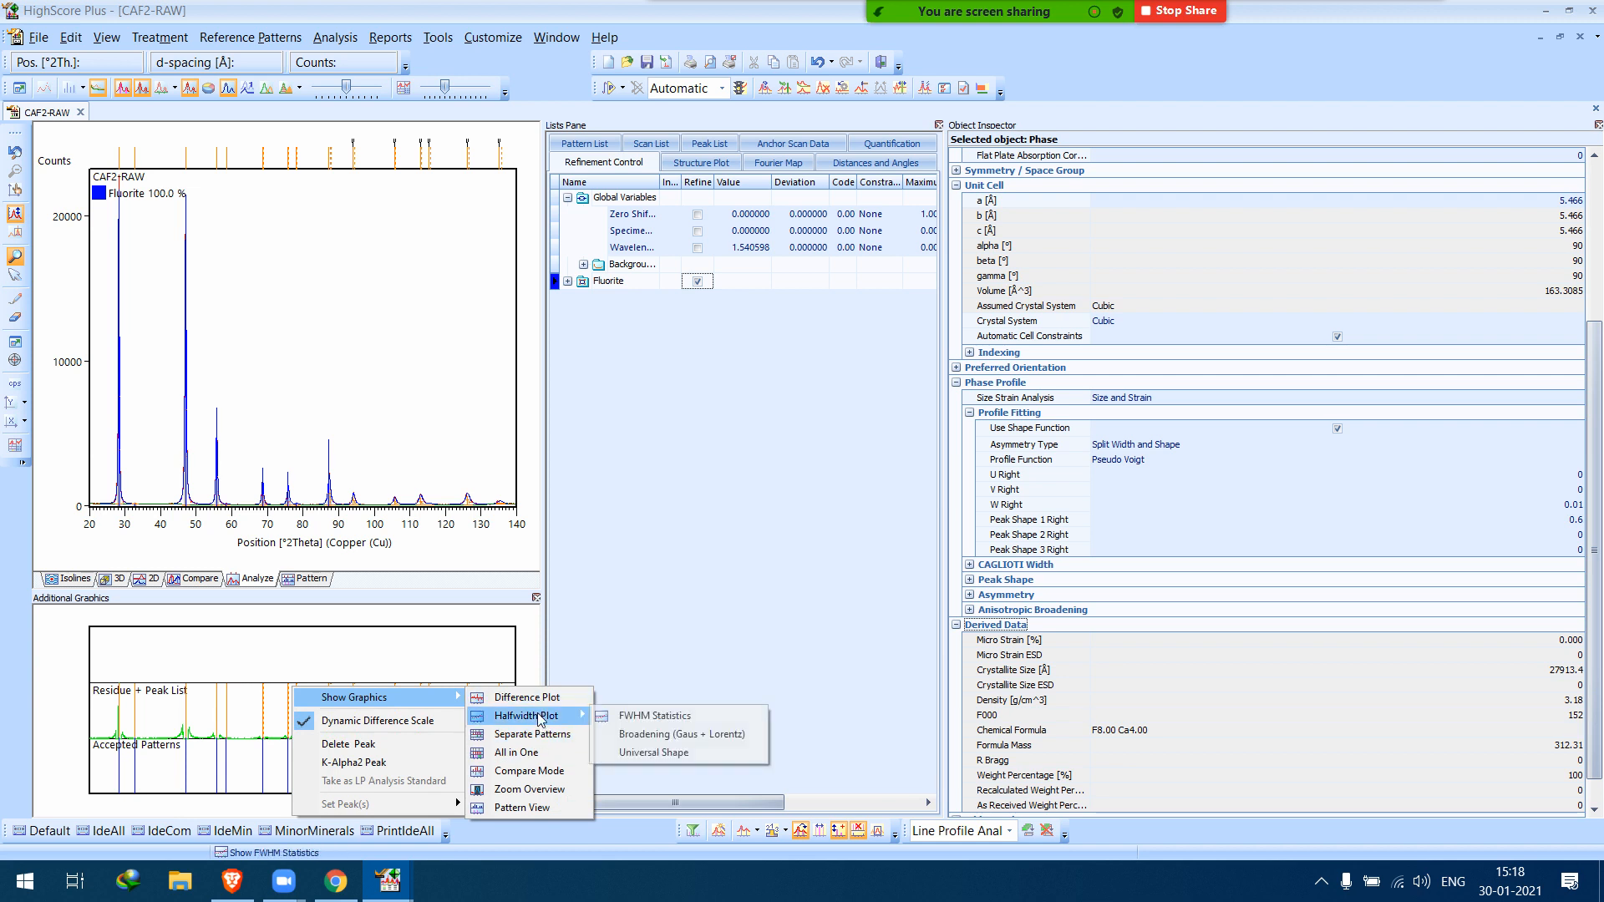
click(633, 735)
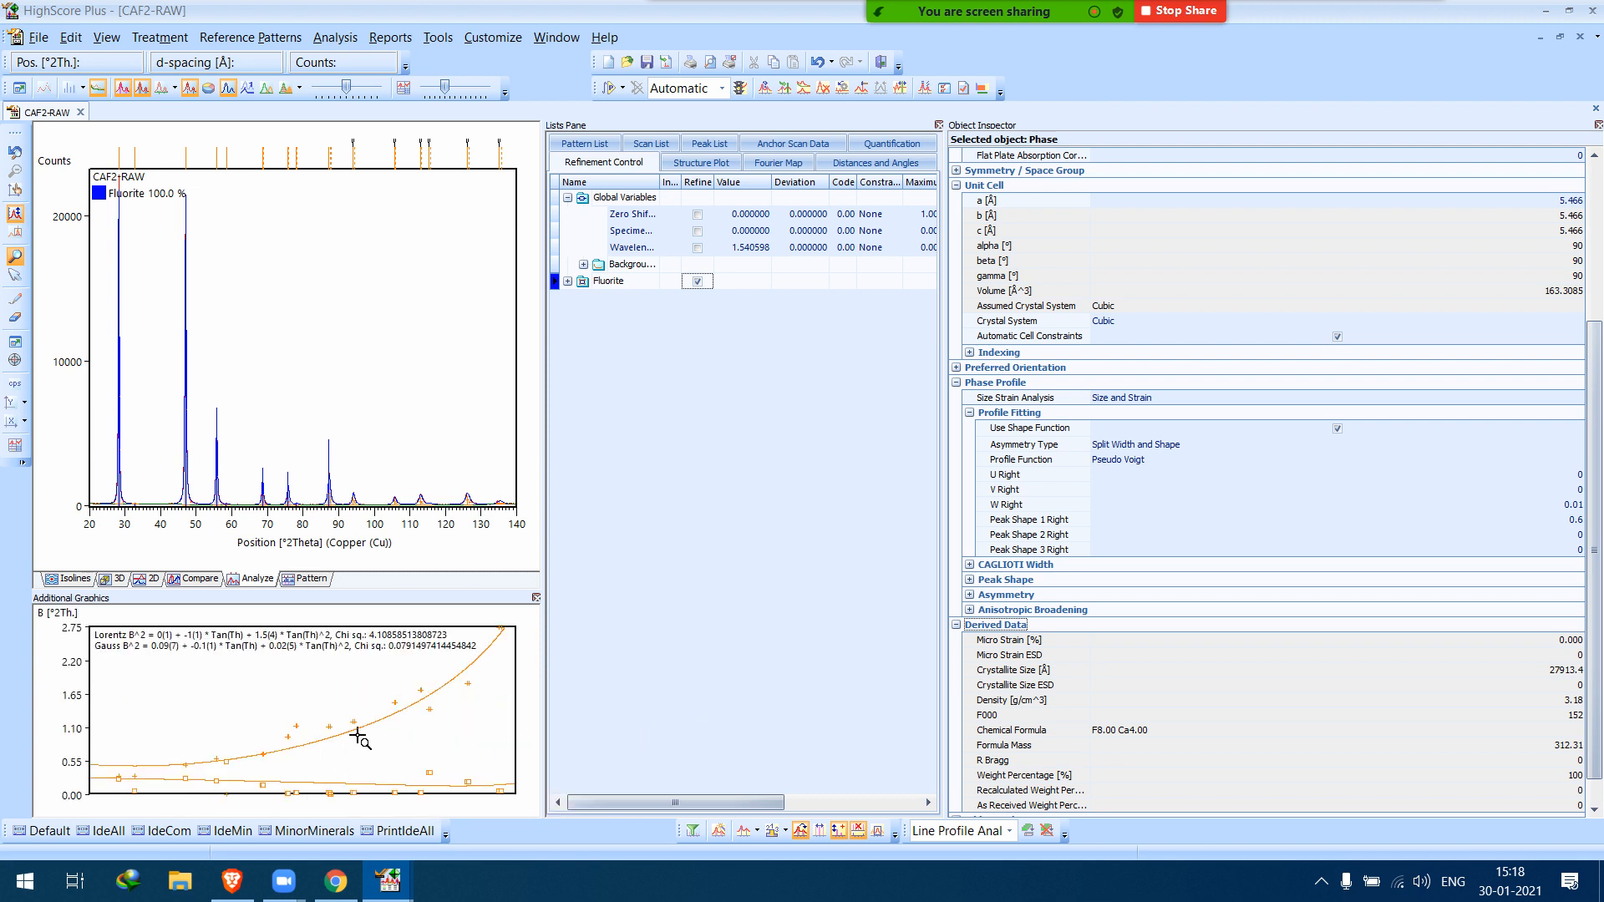
click(620, 93)
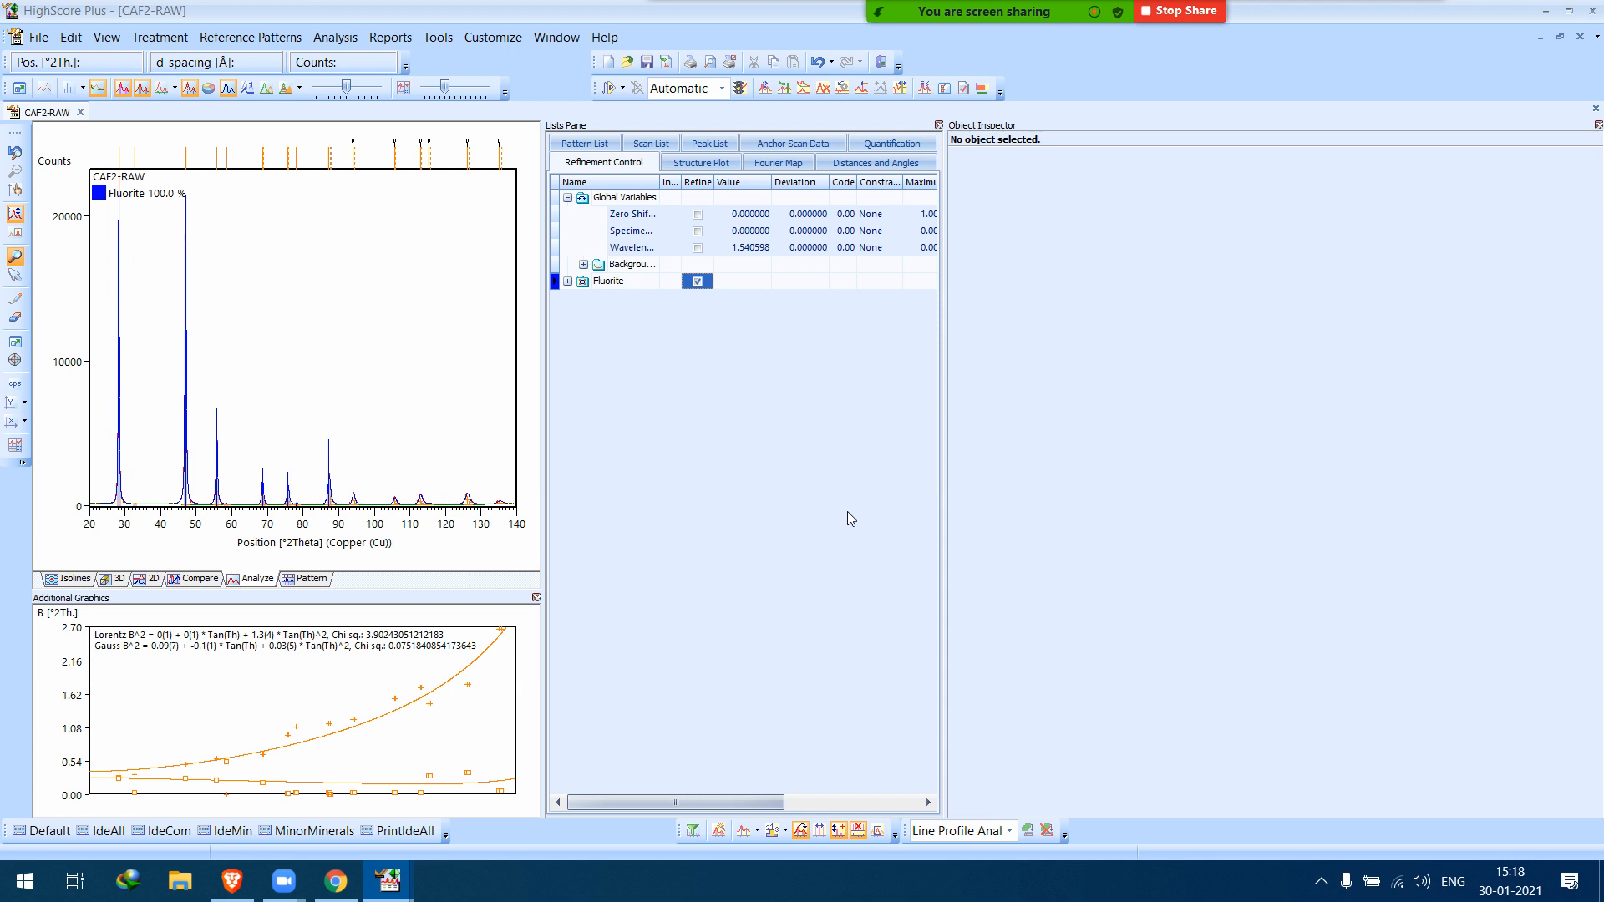
Examine the Fluorite phase's unit cell, atomic coordinates, profile parameters and derived data.
click(588, 283)
click(568, 282)
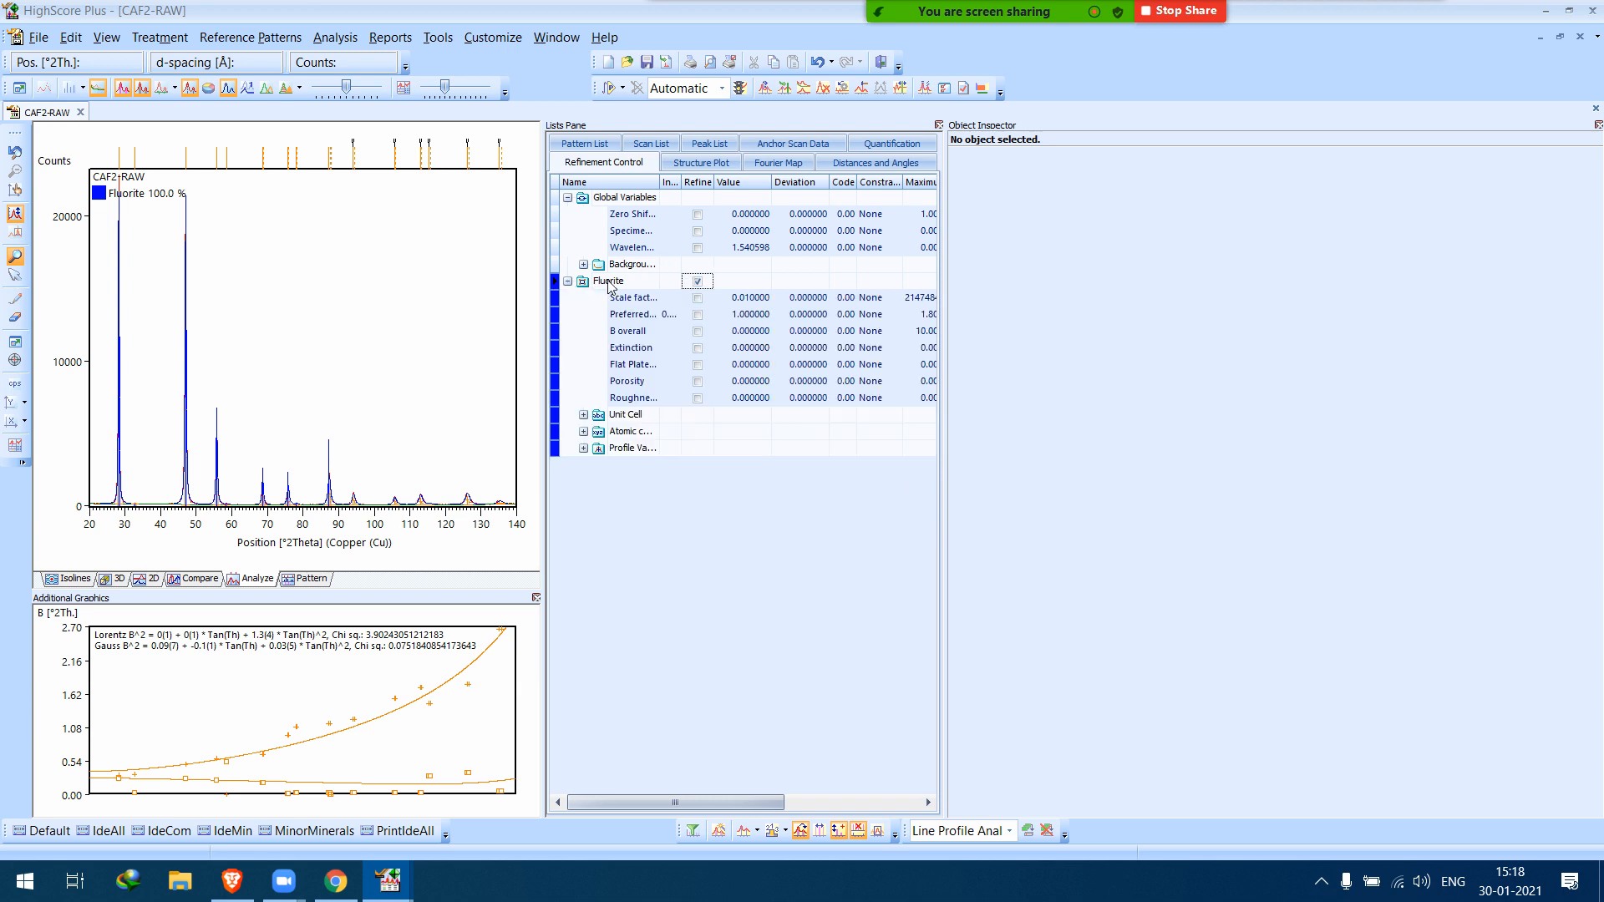
click(622, 417)
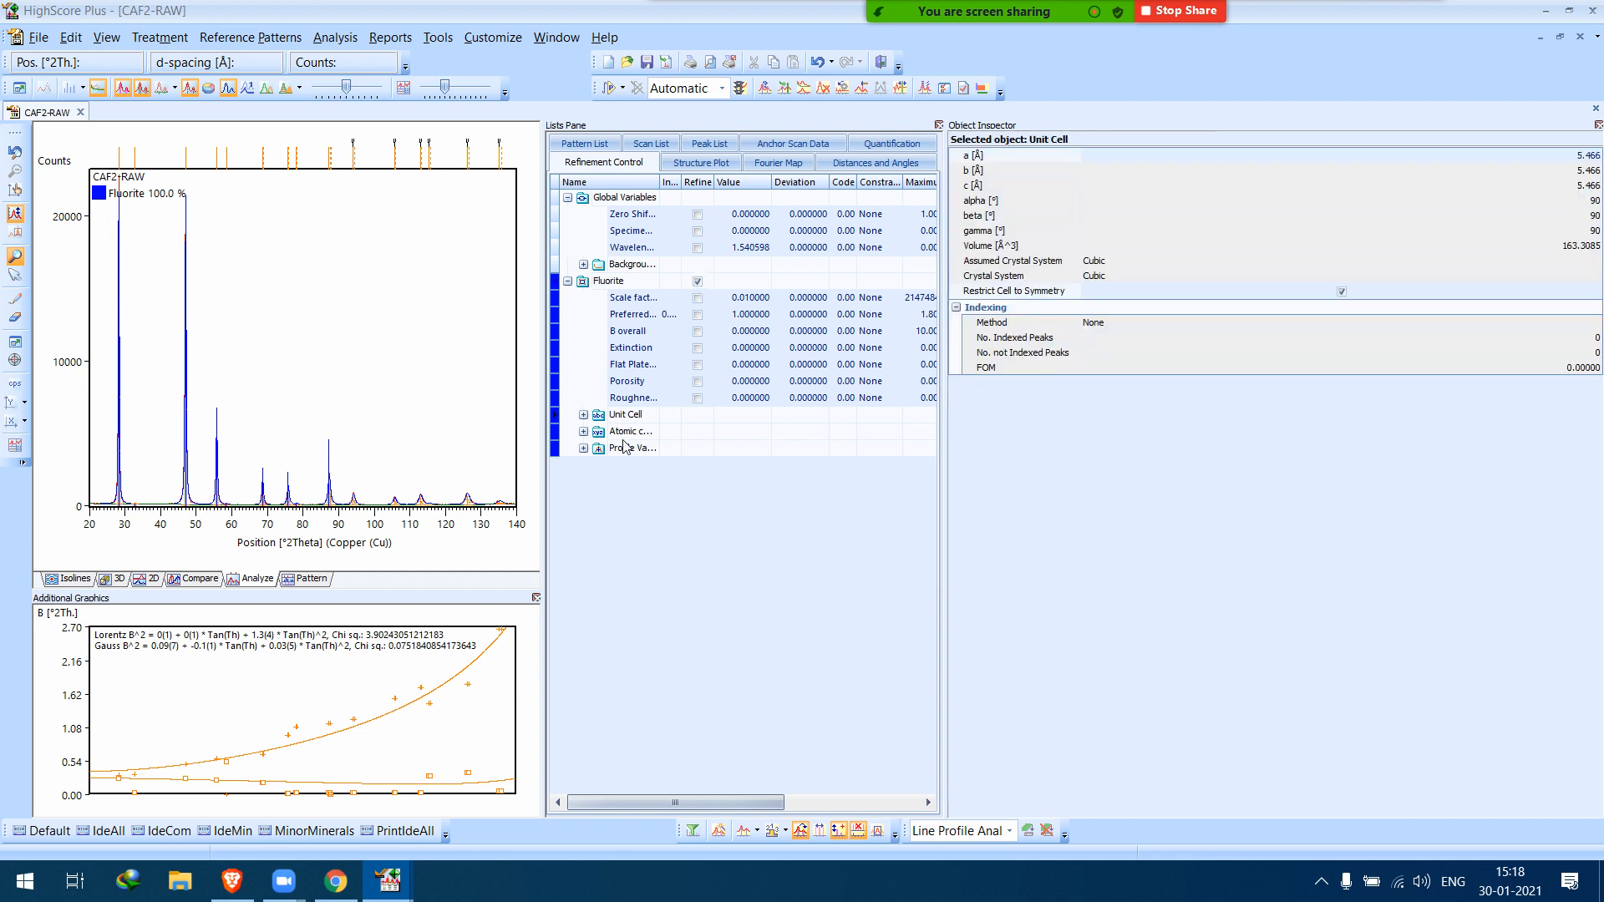
click(625, 452)
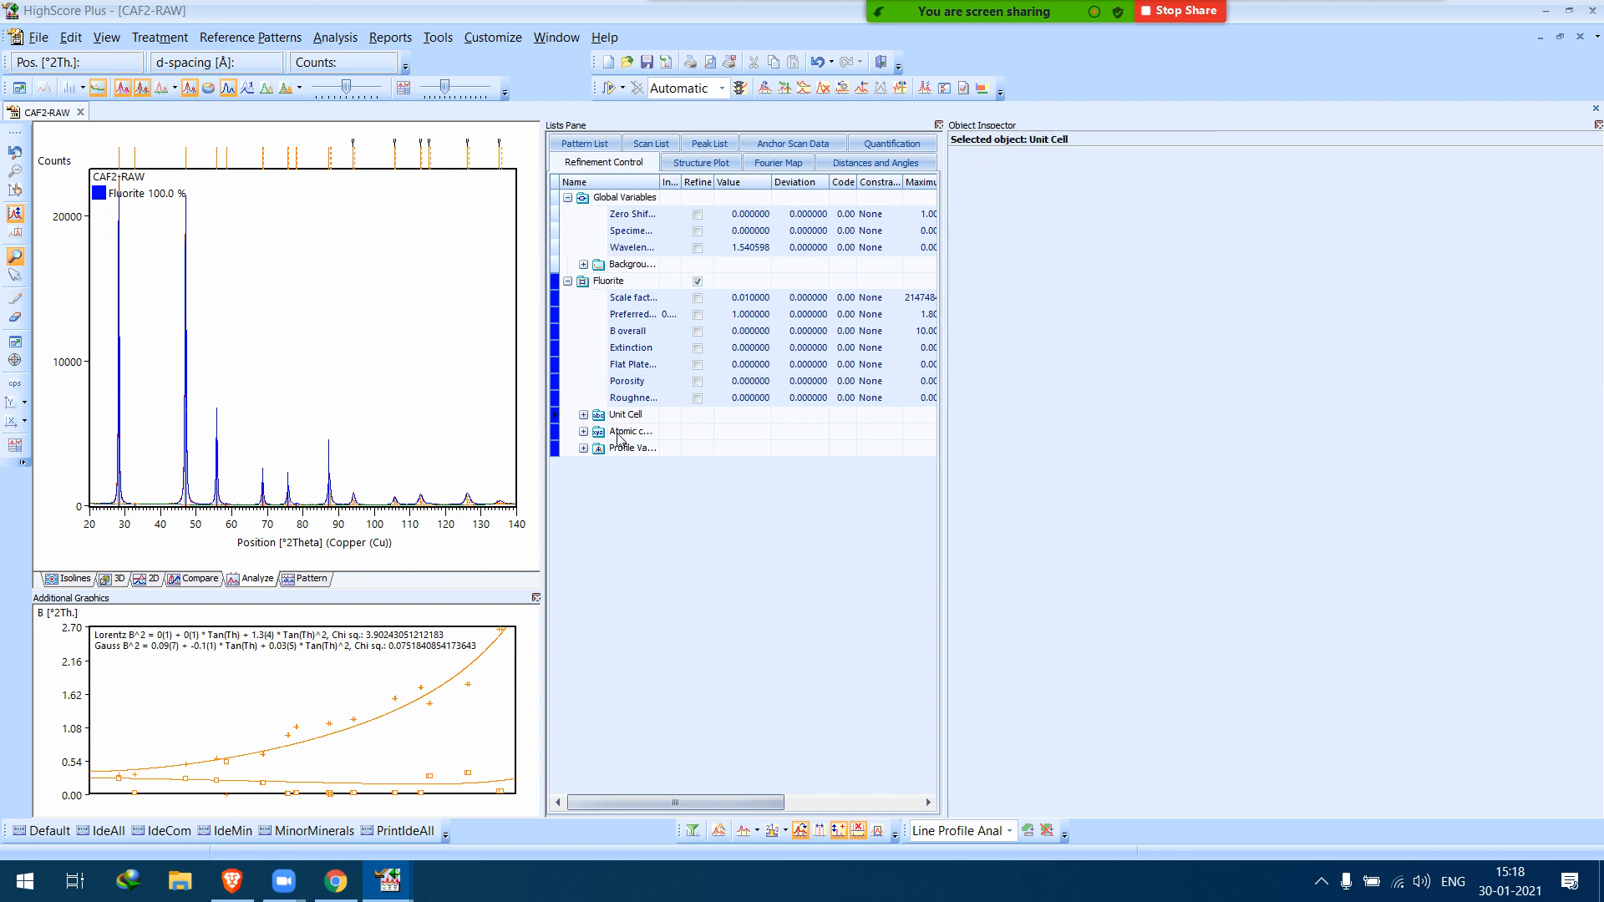
click(611, 427)
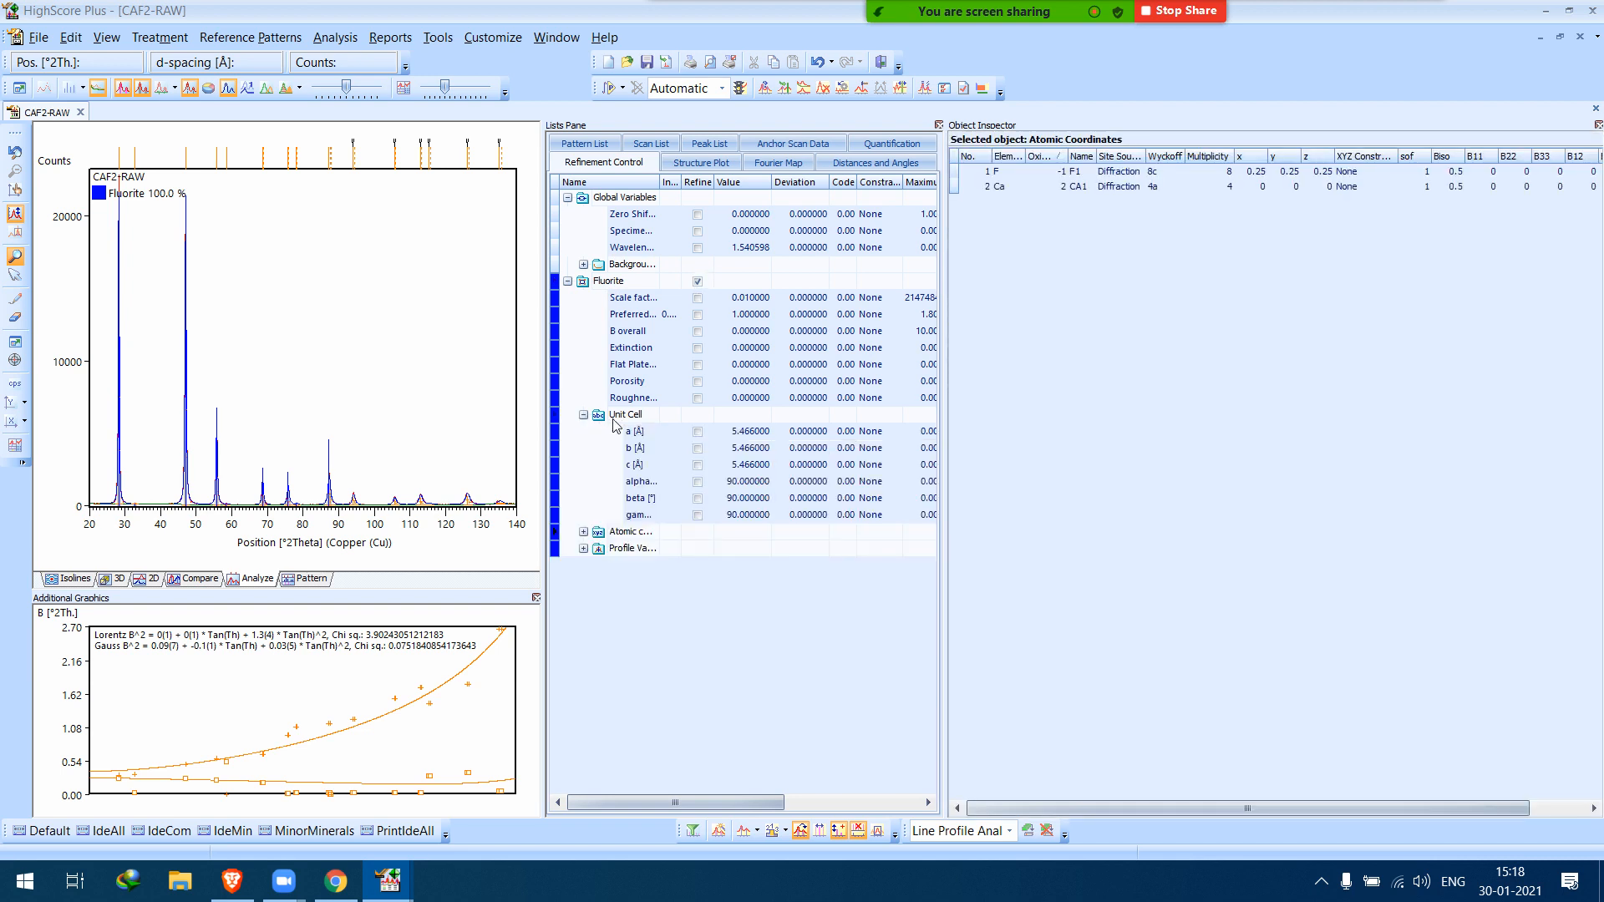
click(614, 420)
click(615, 532)
click(615, 549)
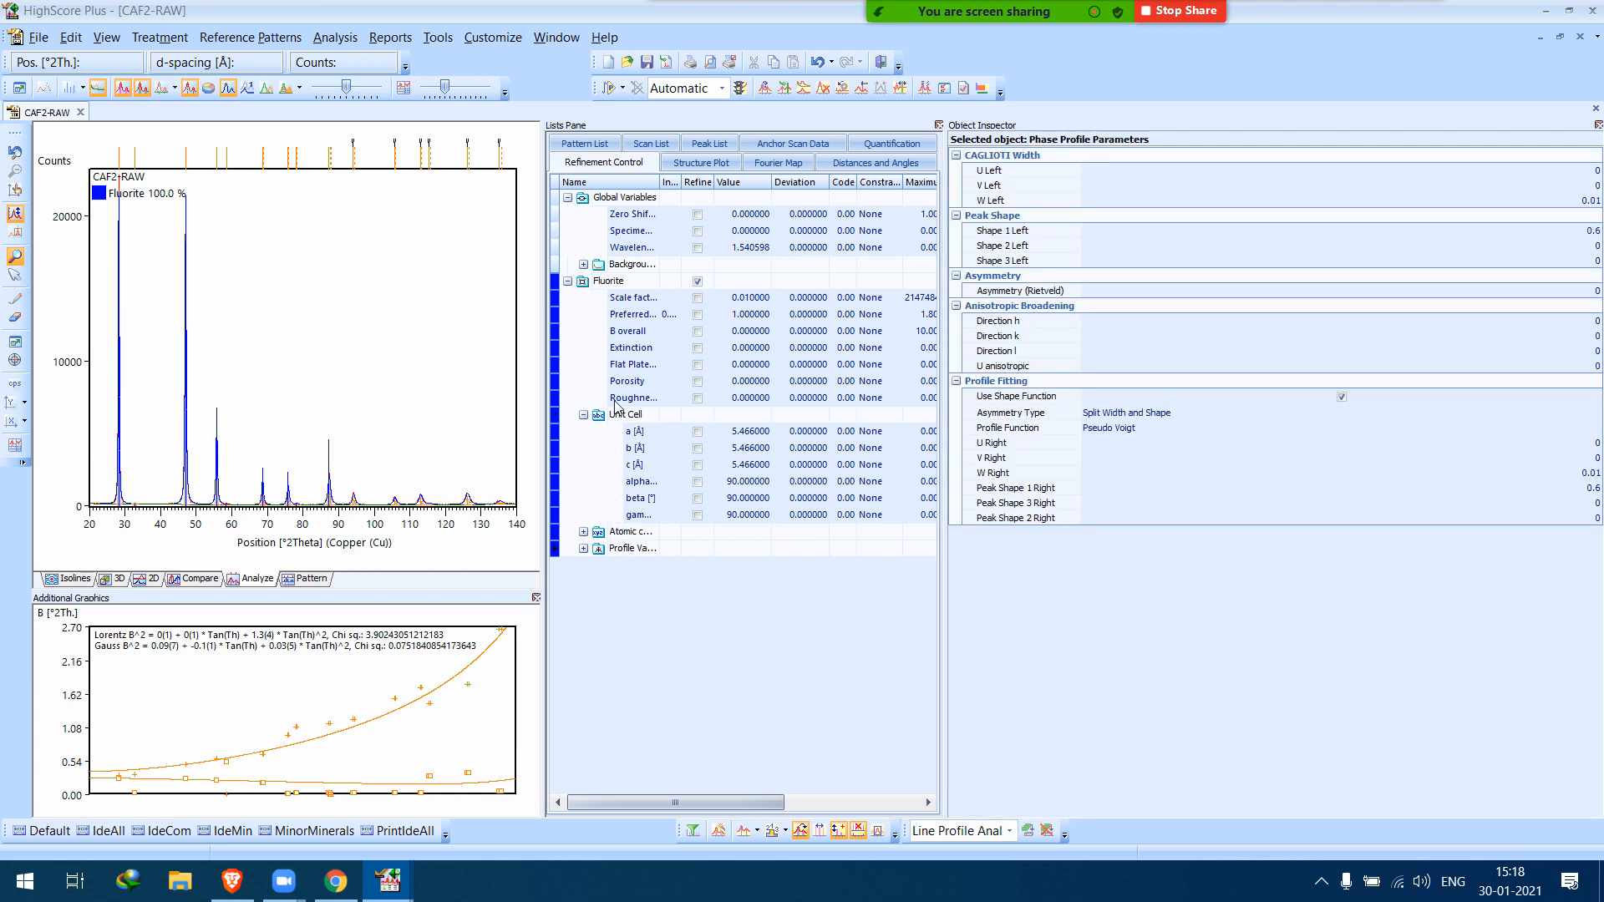
click(625, 282)
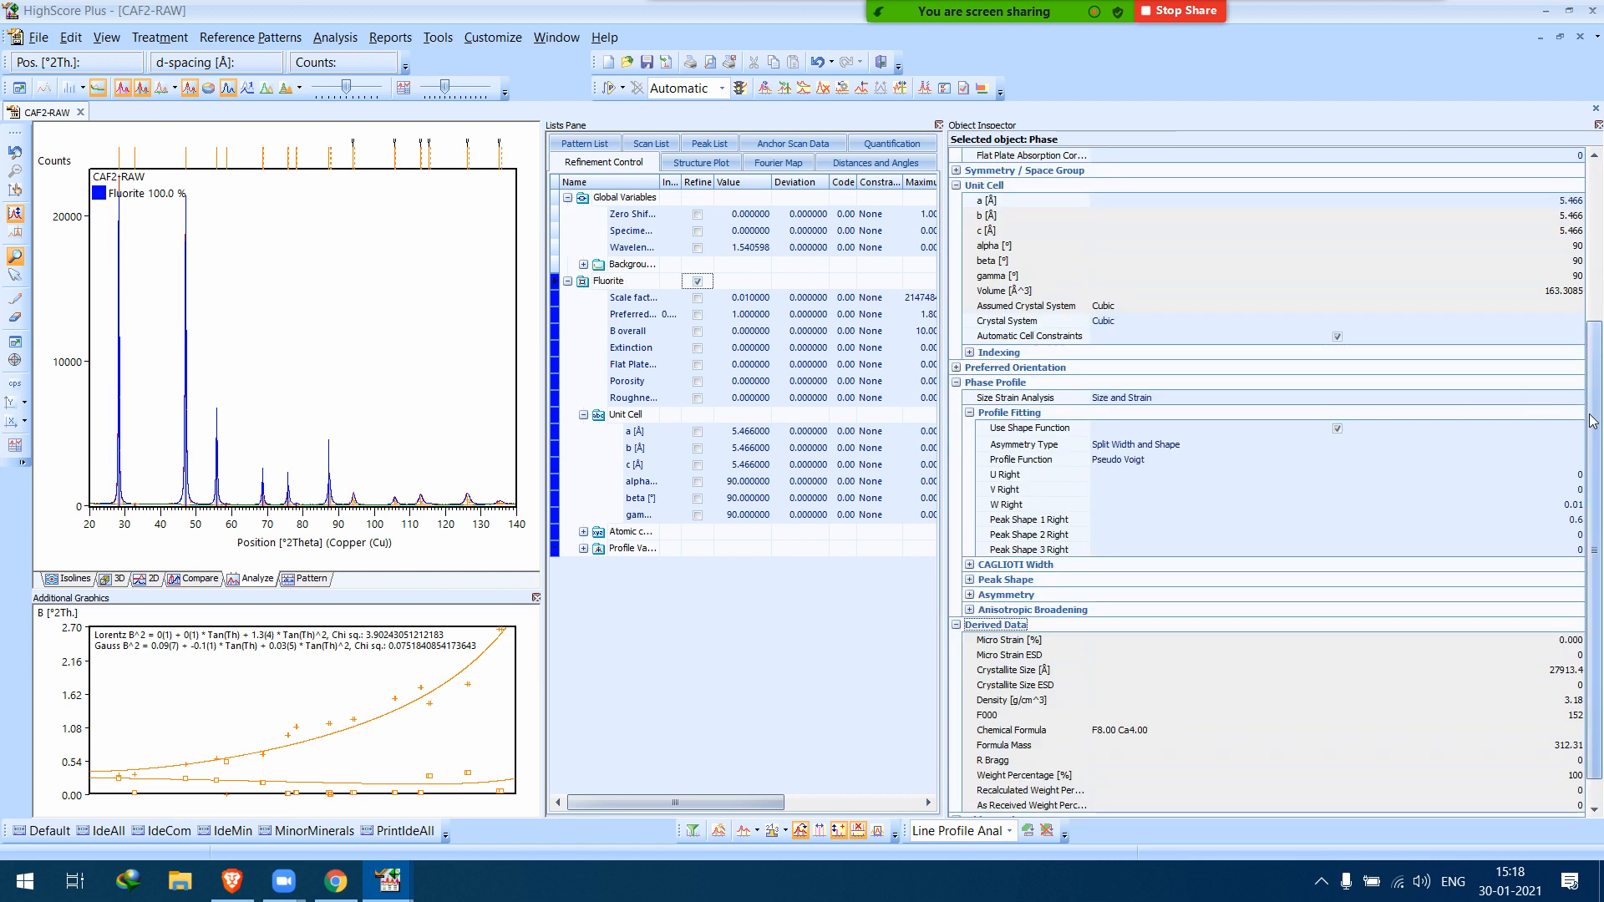
scroll(1594, 422, down, 2)
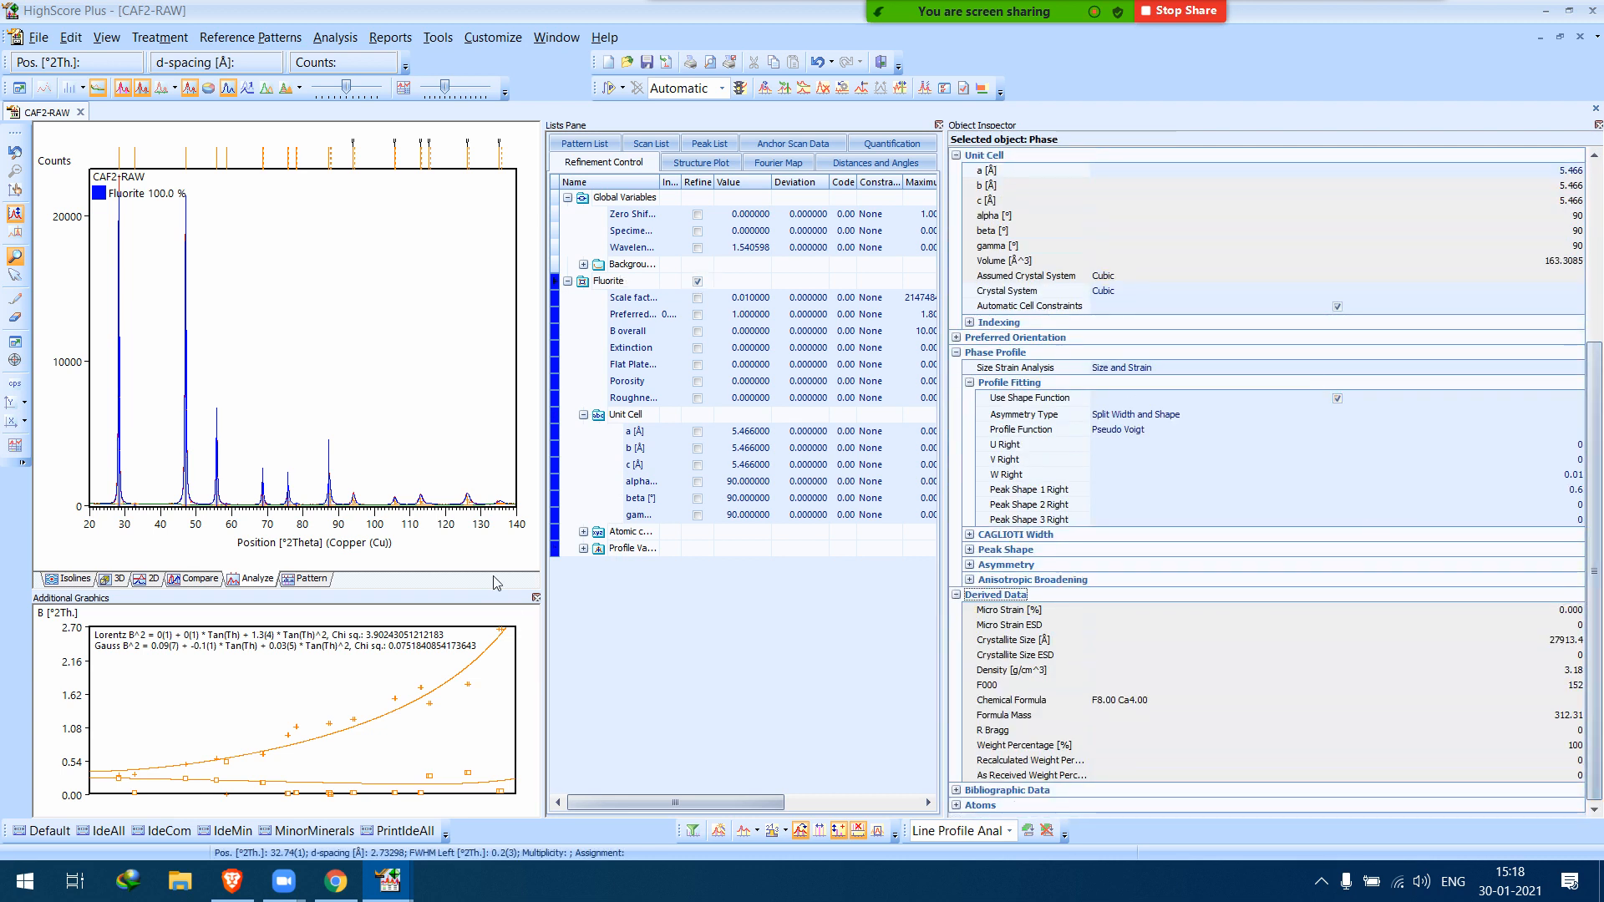
Zoom in on the scan from the first Fluorite peak and inspect the fit peak by peak towards high angles, finishing at the full range.
click(149, 521)
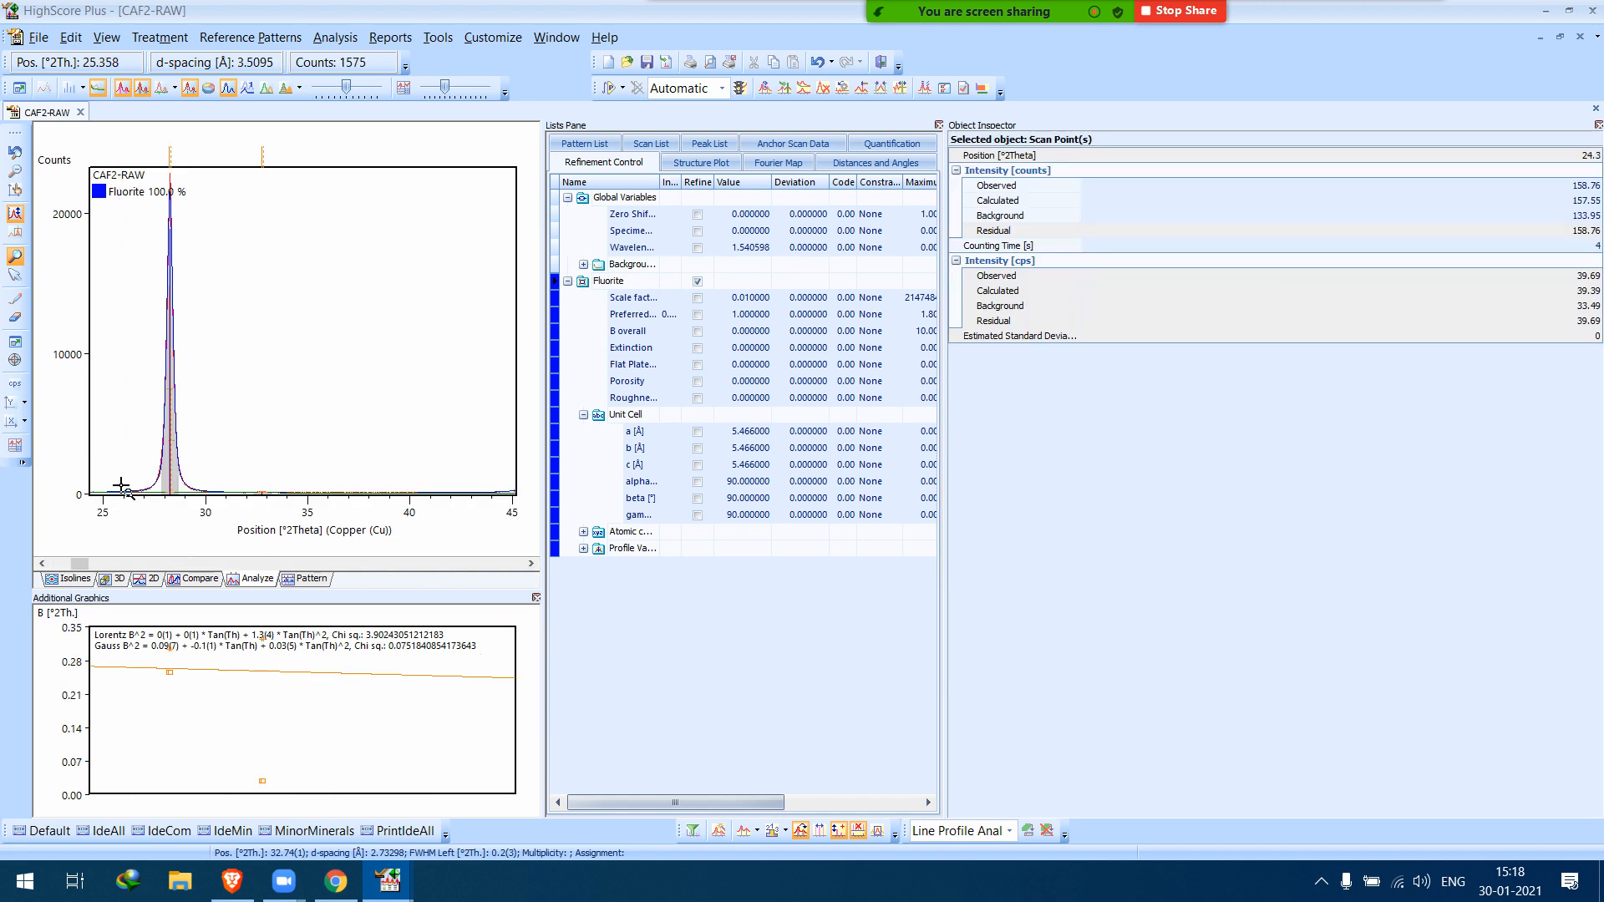
click(125, 493)
click(531, 565)
click(531, 565)
click(497, 564)
click(497, 564)
click(497, 564)
click(497, 564)
click(497, 564)
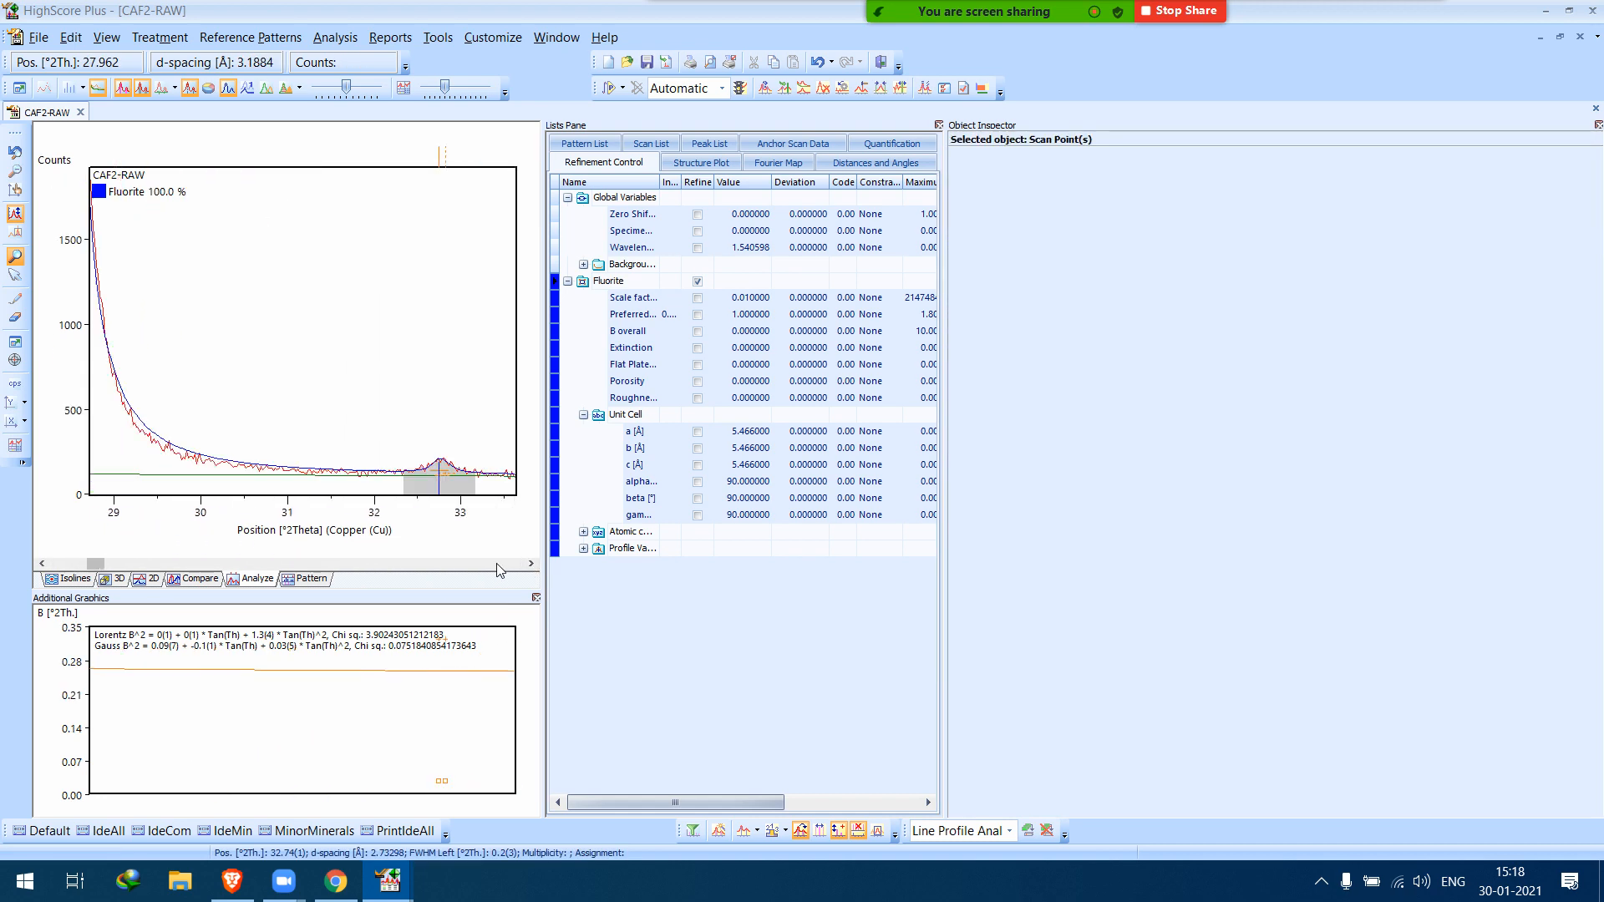
click(497, 564)
click(497, 564)
click(497, 564)
click(497, 564)
click(497, 563)
click(497, 564)
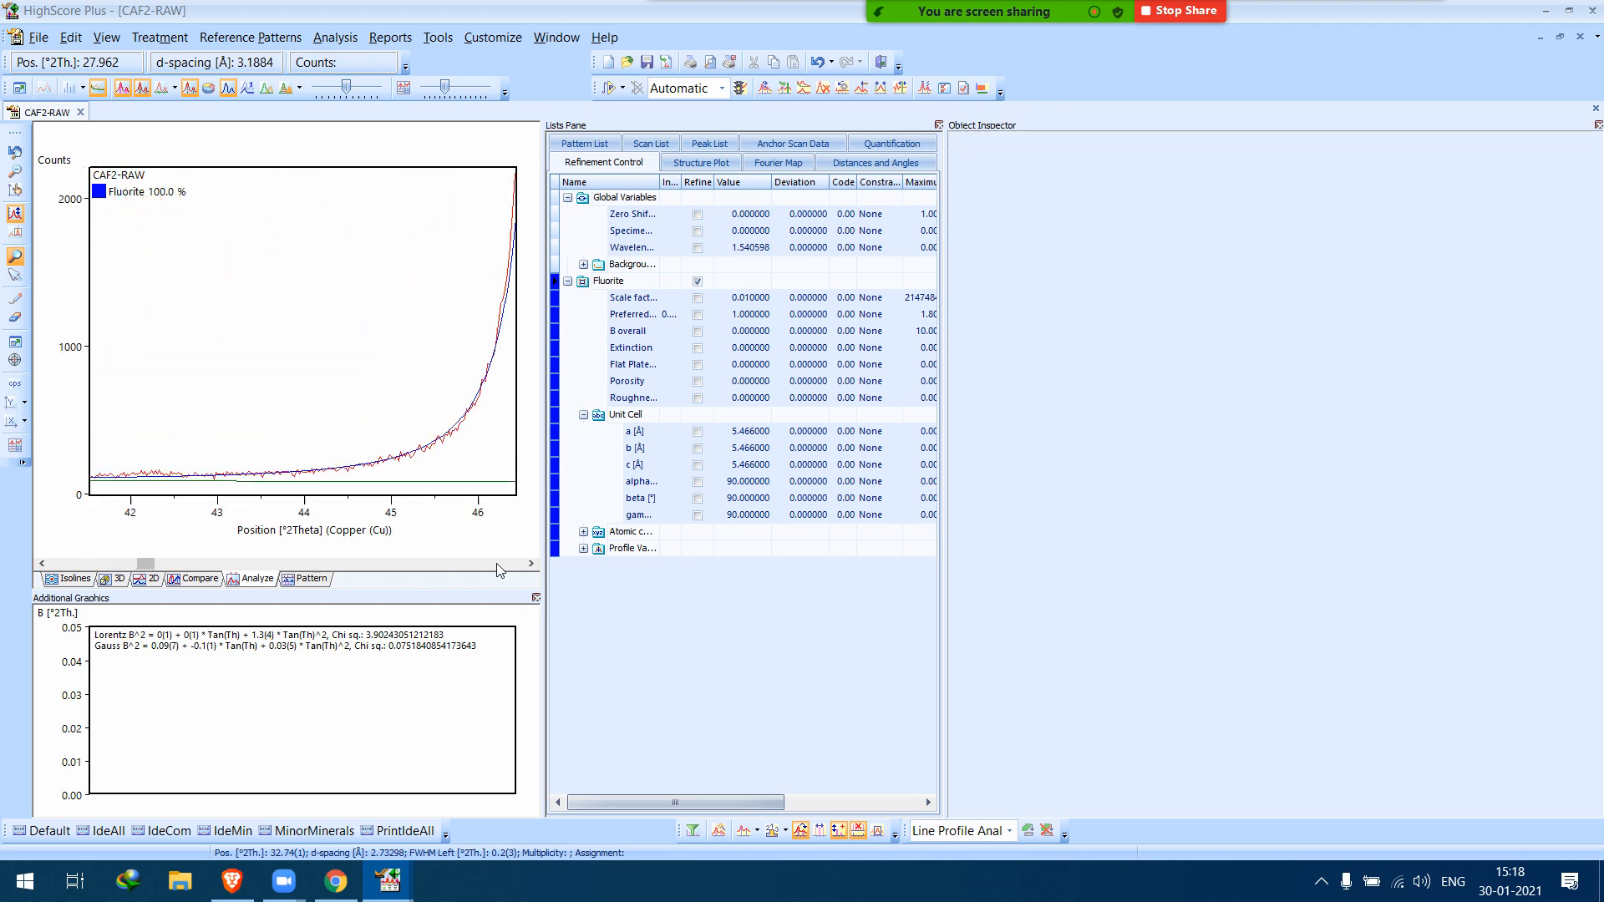
click(497, 564)
click(497, 564)
click(497, 564)
click(498, 564)
click(495, 563)
click(494, 563)
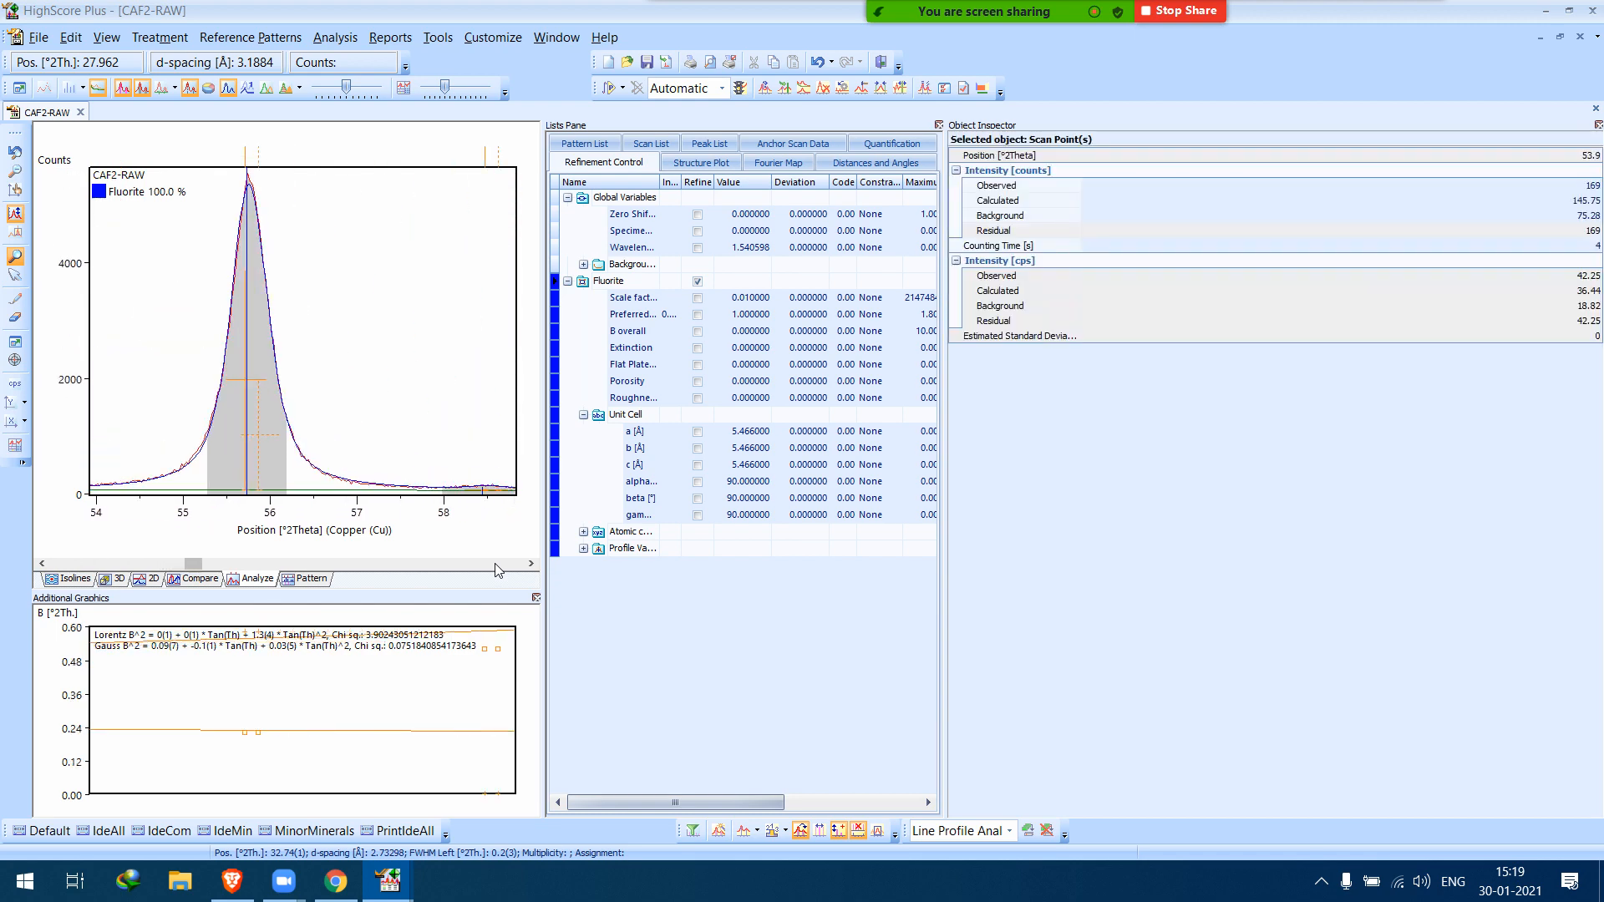
click(495, 563)
click(495, 563)
click(495, 563)
click(495, 563)
click(495, 563)
click(494, 563)
click(494, 563)
click(495, 564)
click(494, 563)
click(494, 563)
click(494, 564)
click(494, 564)
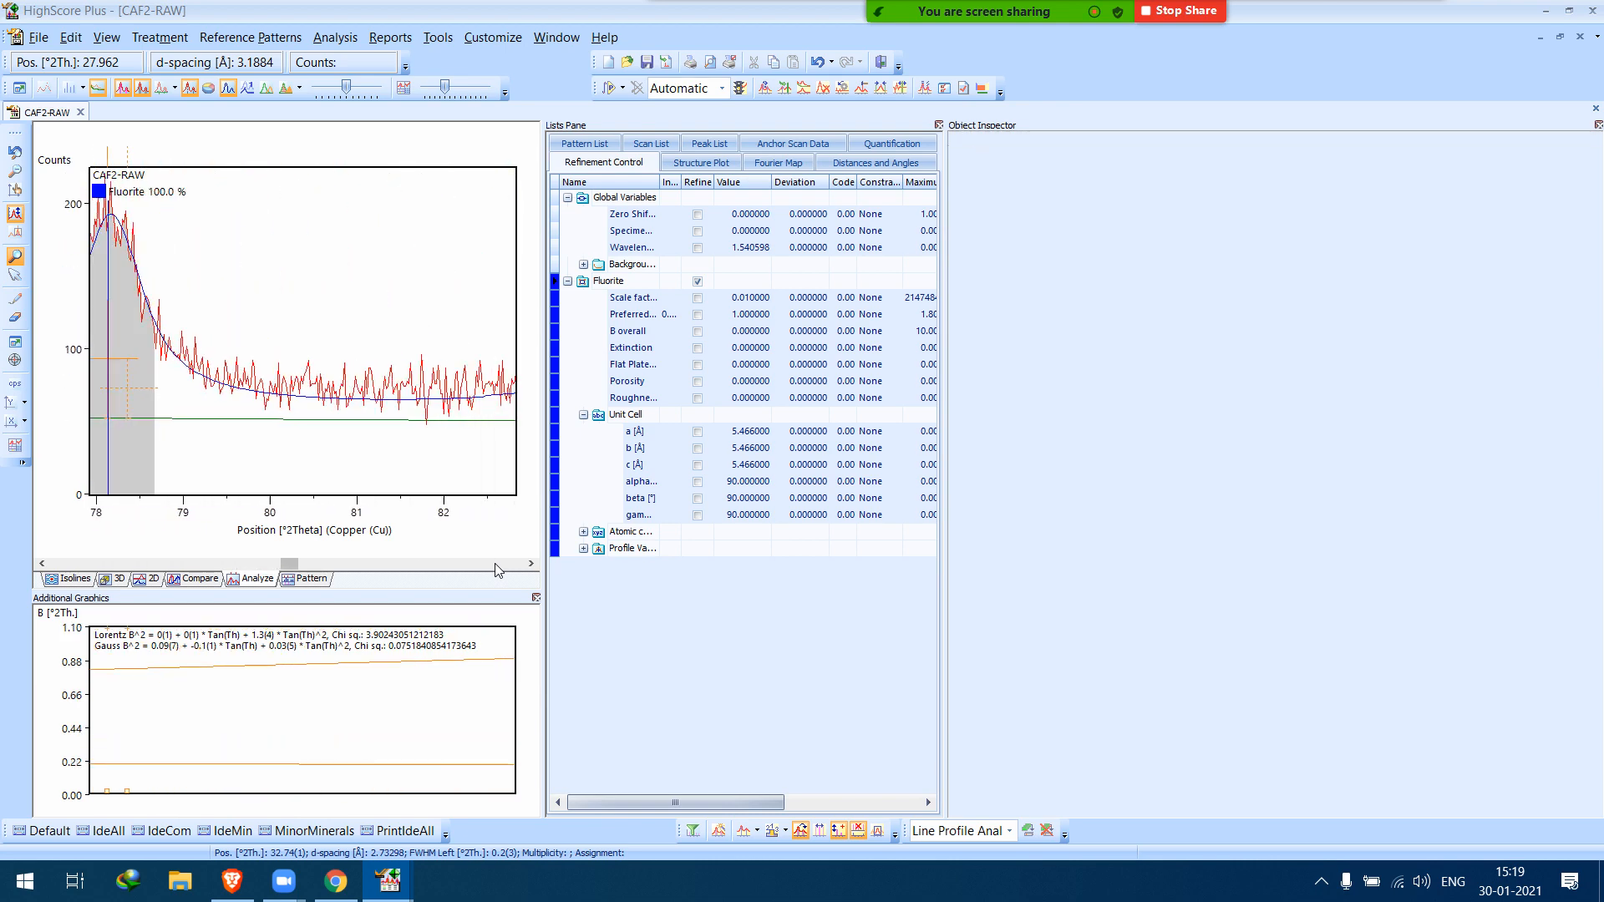
click(495, 563)
click(495, 563)
click(495, 563)
click(494, 563)
click(494, 564)
click(495, 563)
click(494, 564)
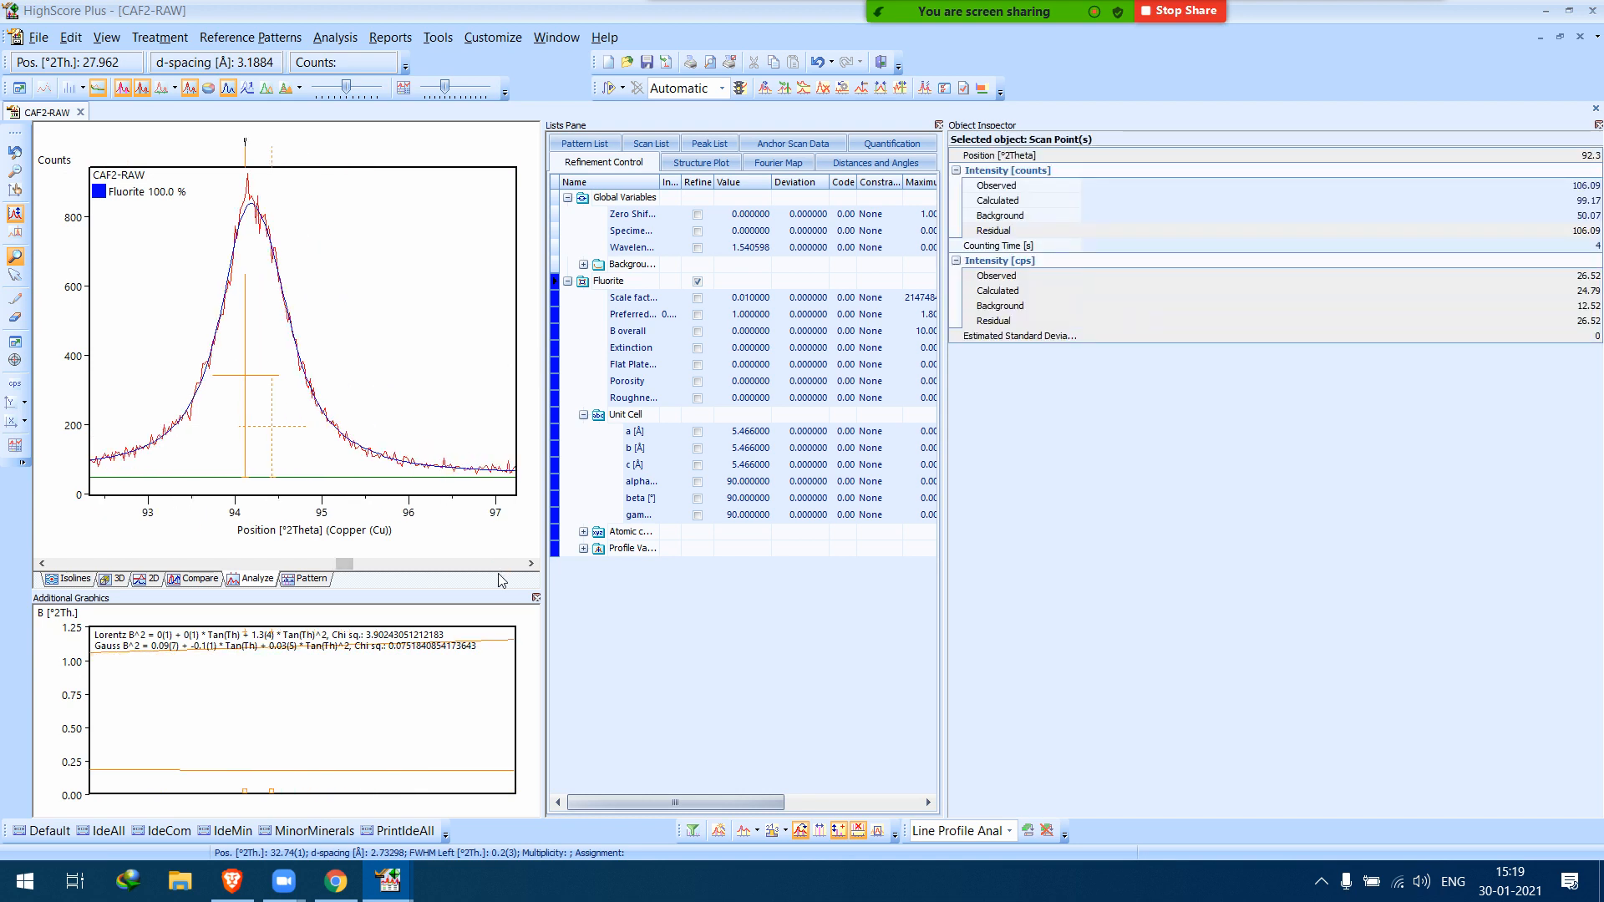
click(494, 564)
click(494, 563)
click(494, 563)
click(495, 563)
click(495, 564)
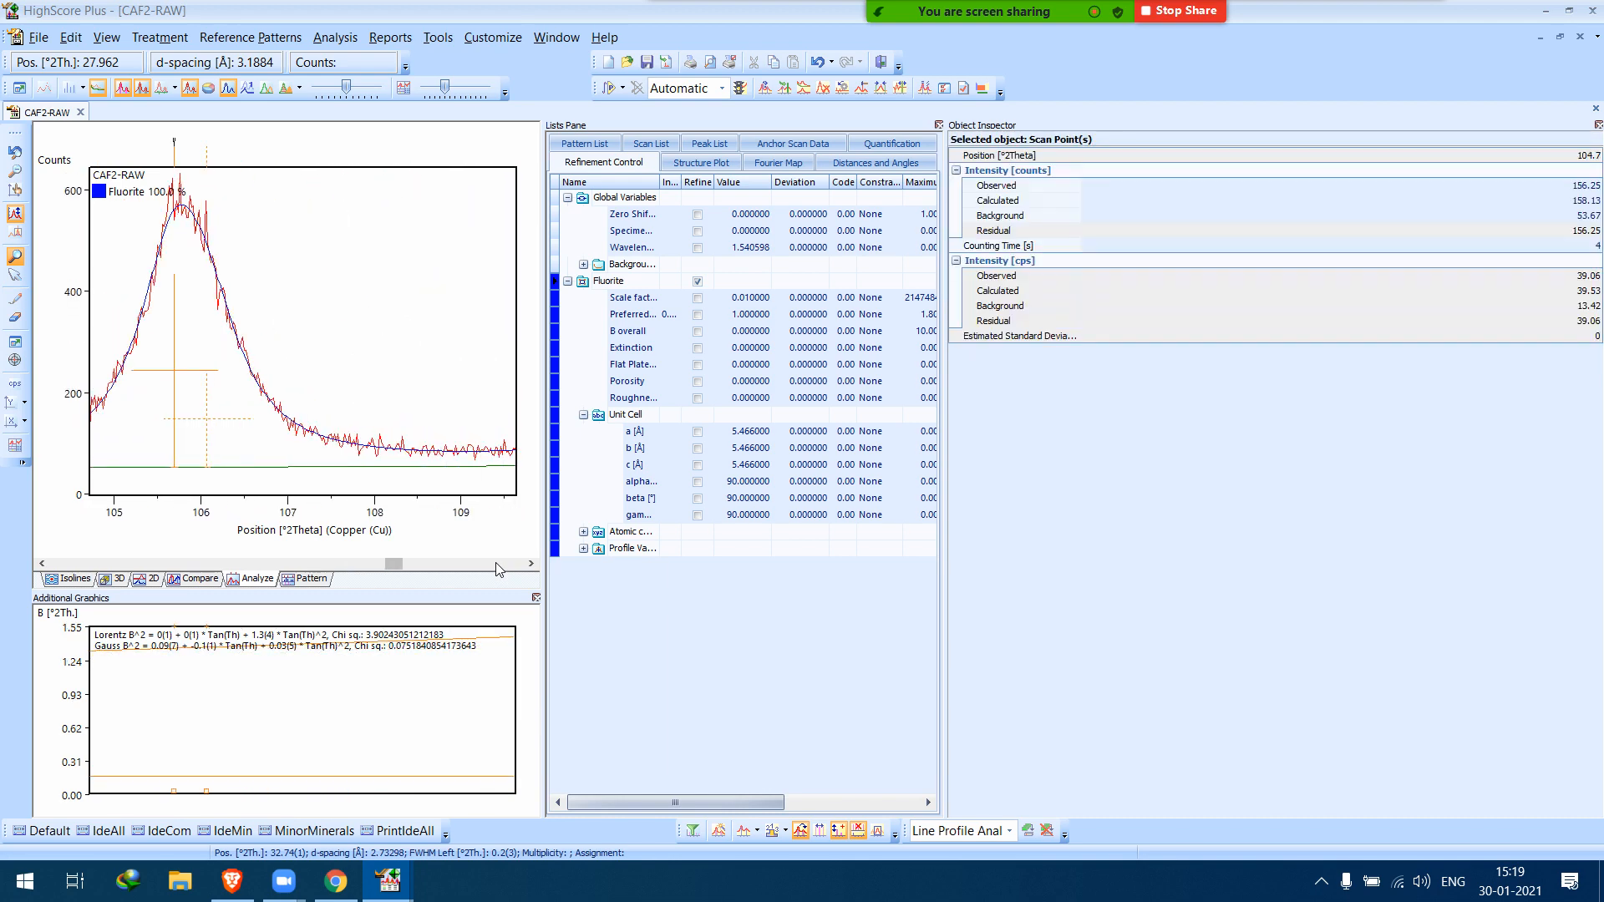
click(495, 563)
click(495, 563)
click(495, 564)
click(495, 563)
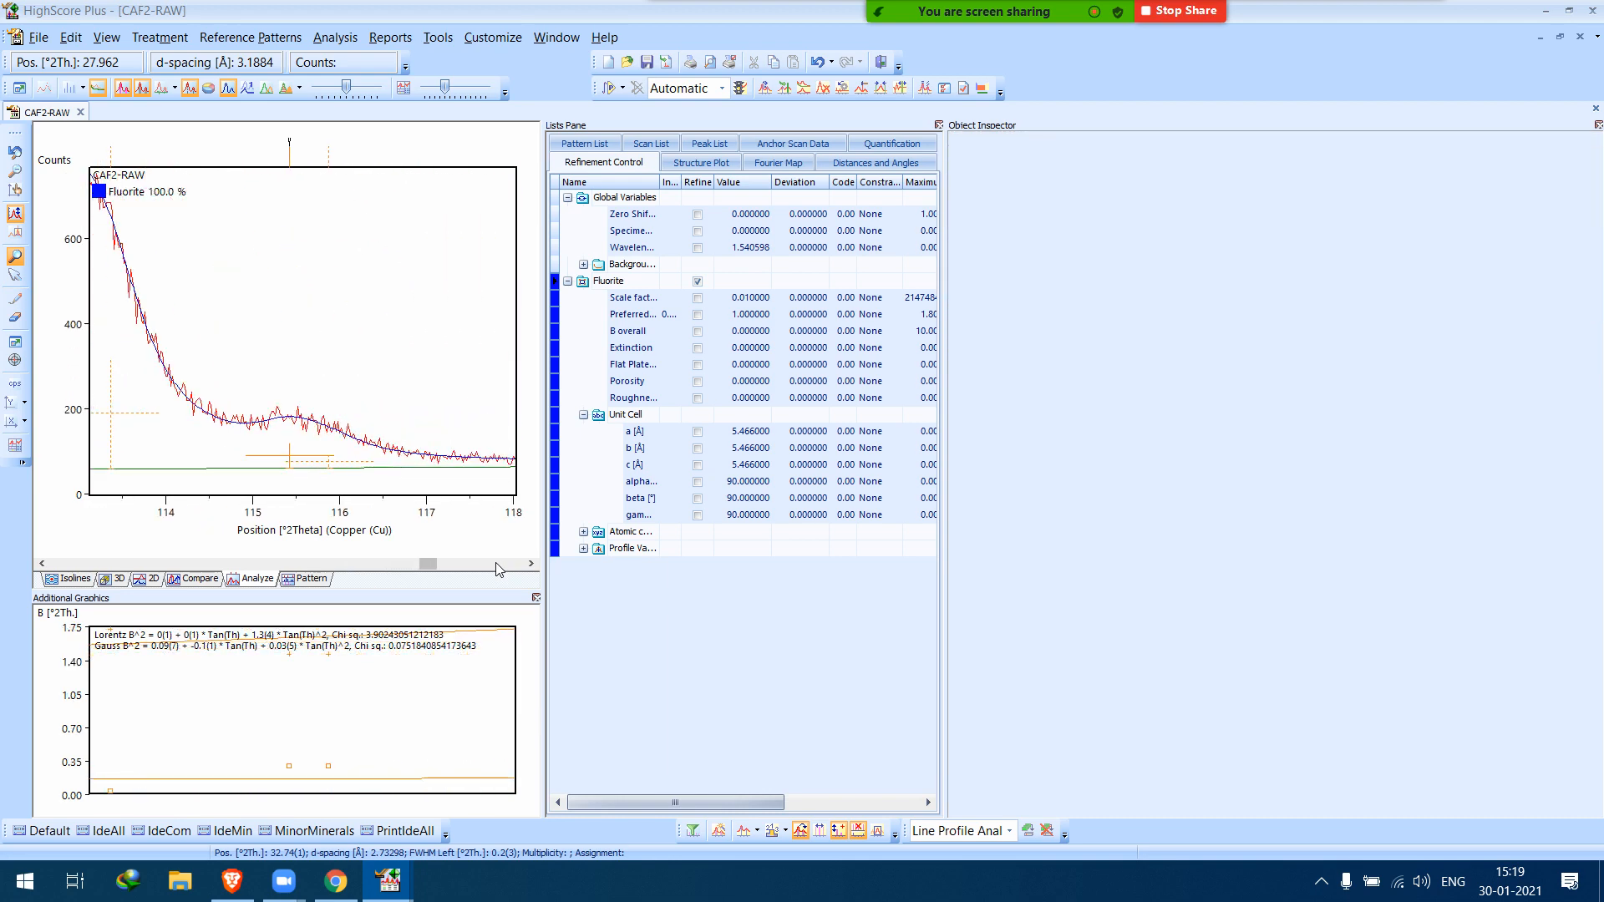
click(494, 563)
click(494, 563)
click(495, 563)
click(495, 563)
click(495, 563)
click(495, 564)
click(495, 564)
drag(520, 568, 216, 574)
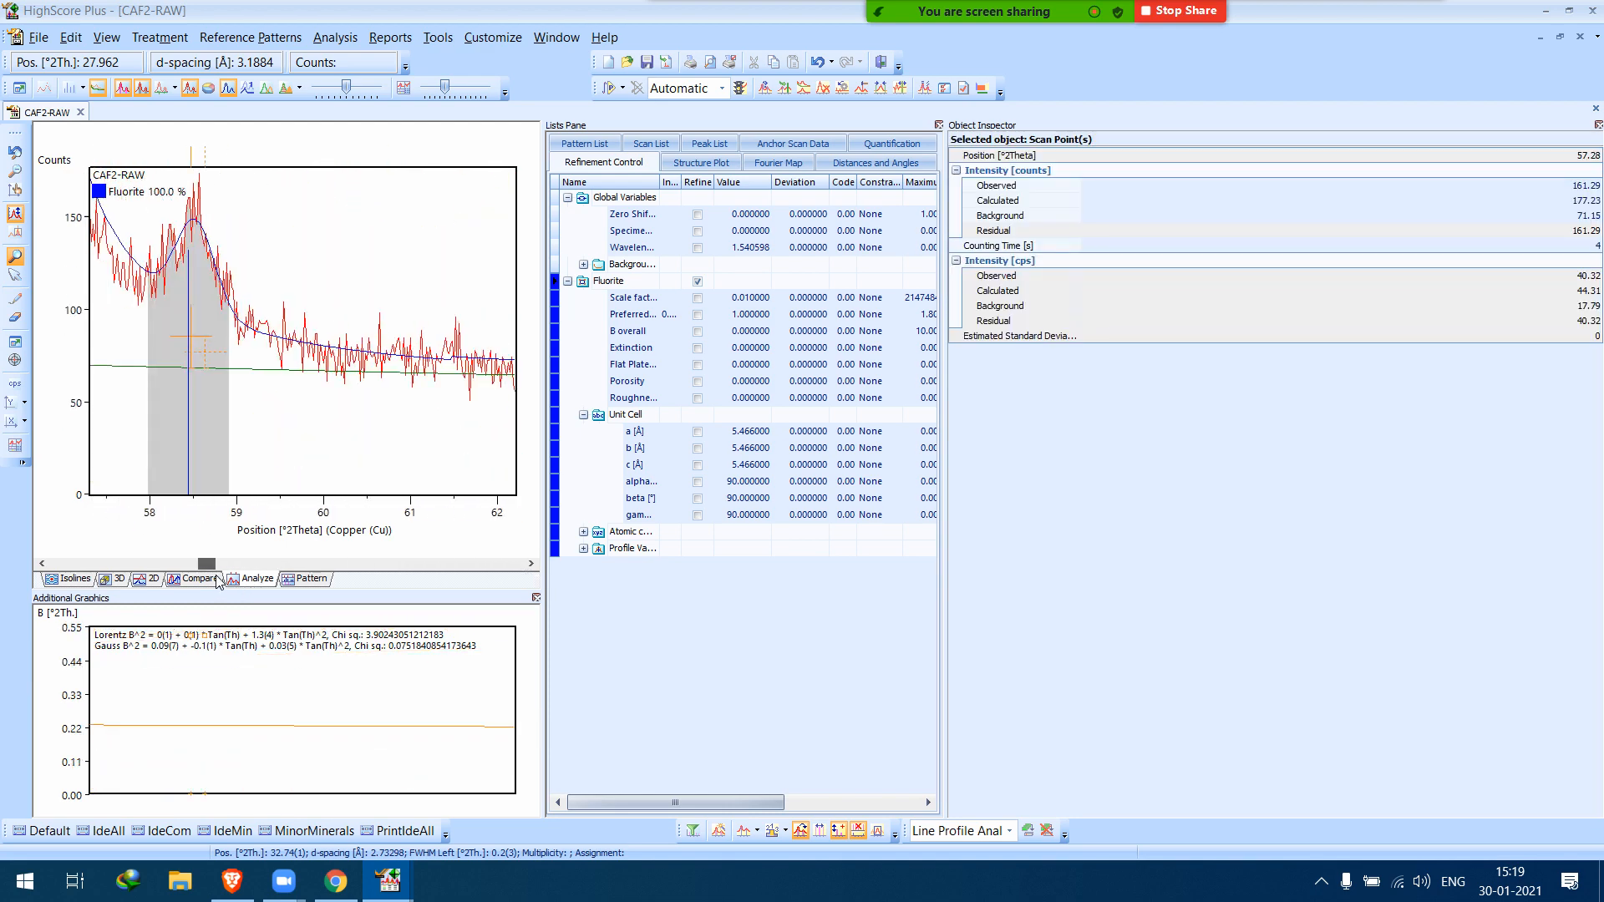
double_click(391, 292)
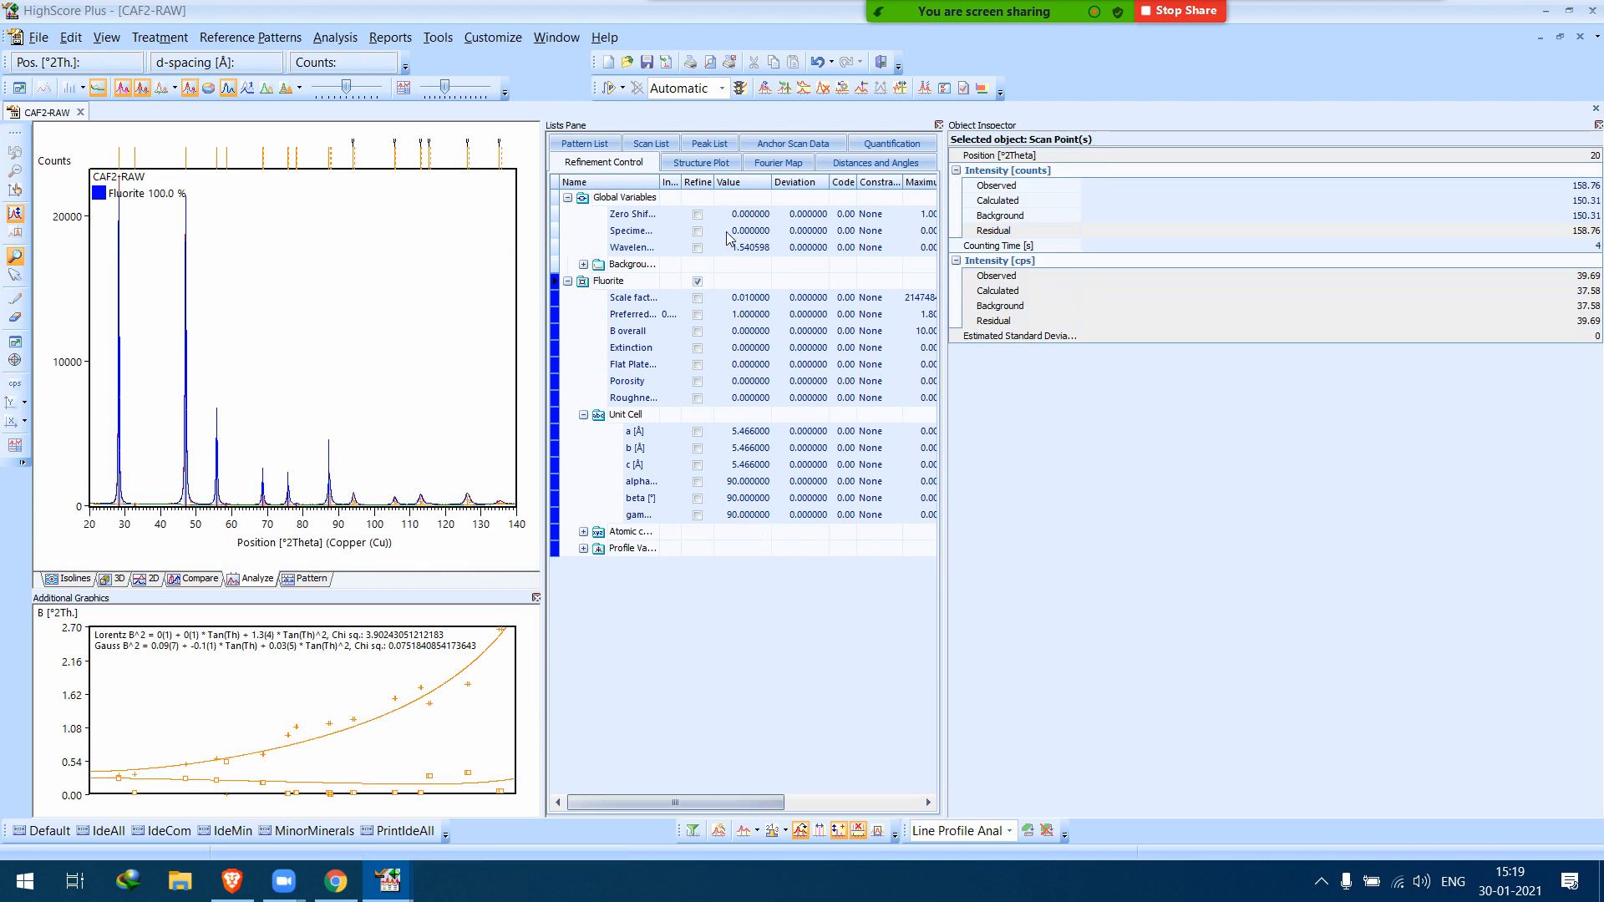
Review the Fluorite phase's general settings and the instrument standard's Gauss coefficients A and B in the global settings.
click(567, 282)
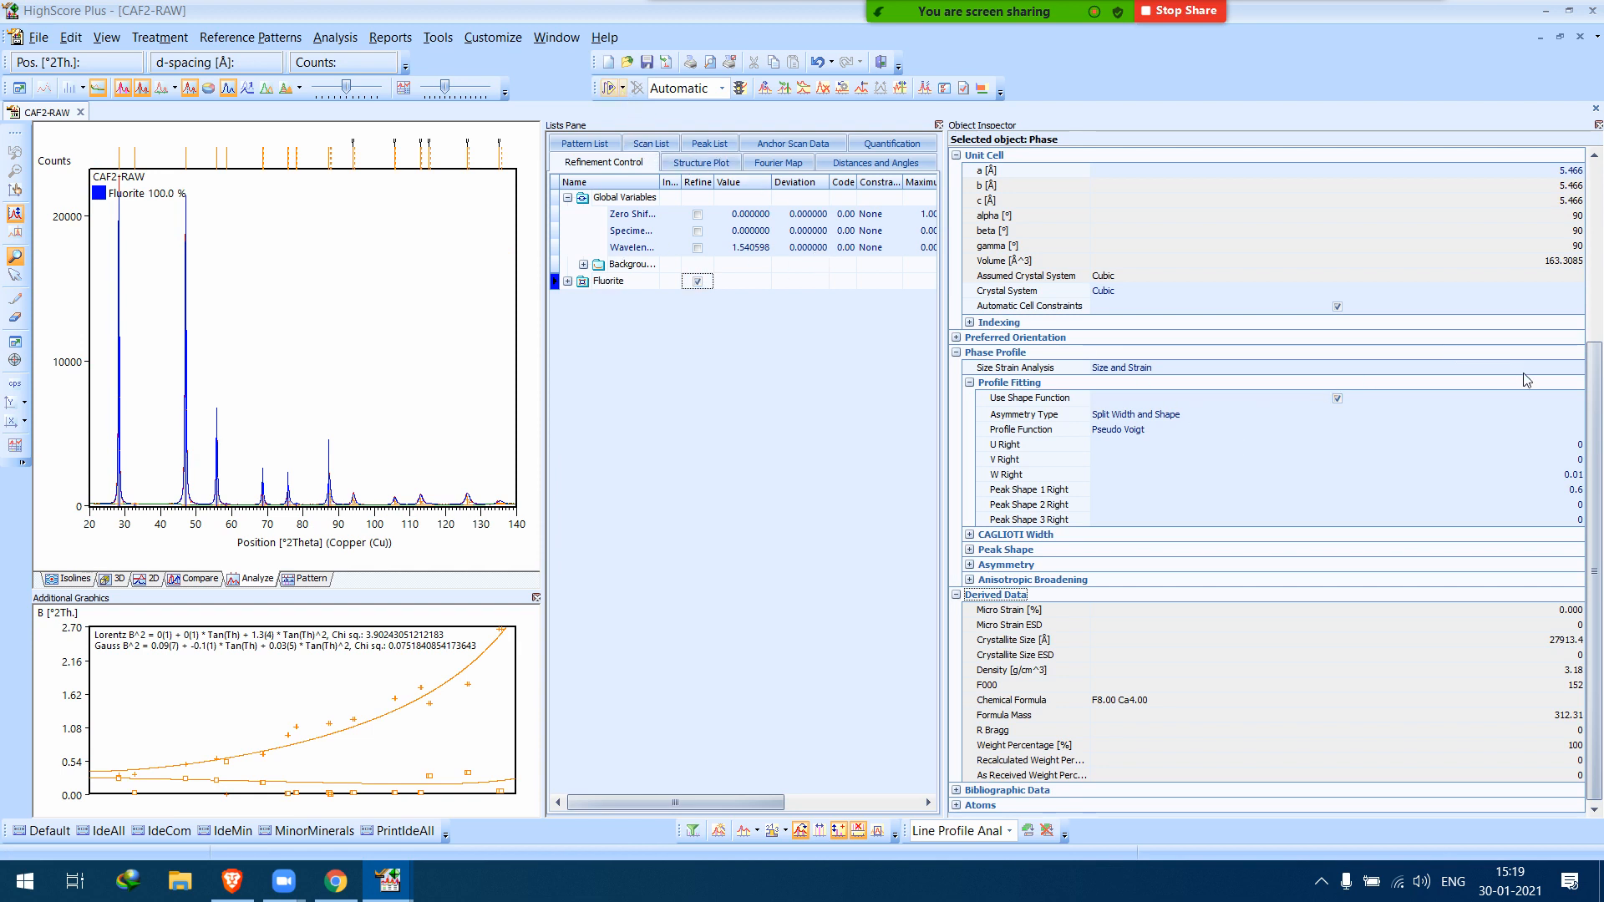
drag(1598, 473, 1601, 255)
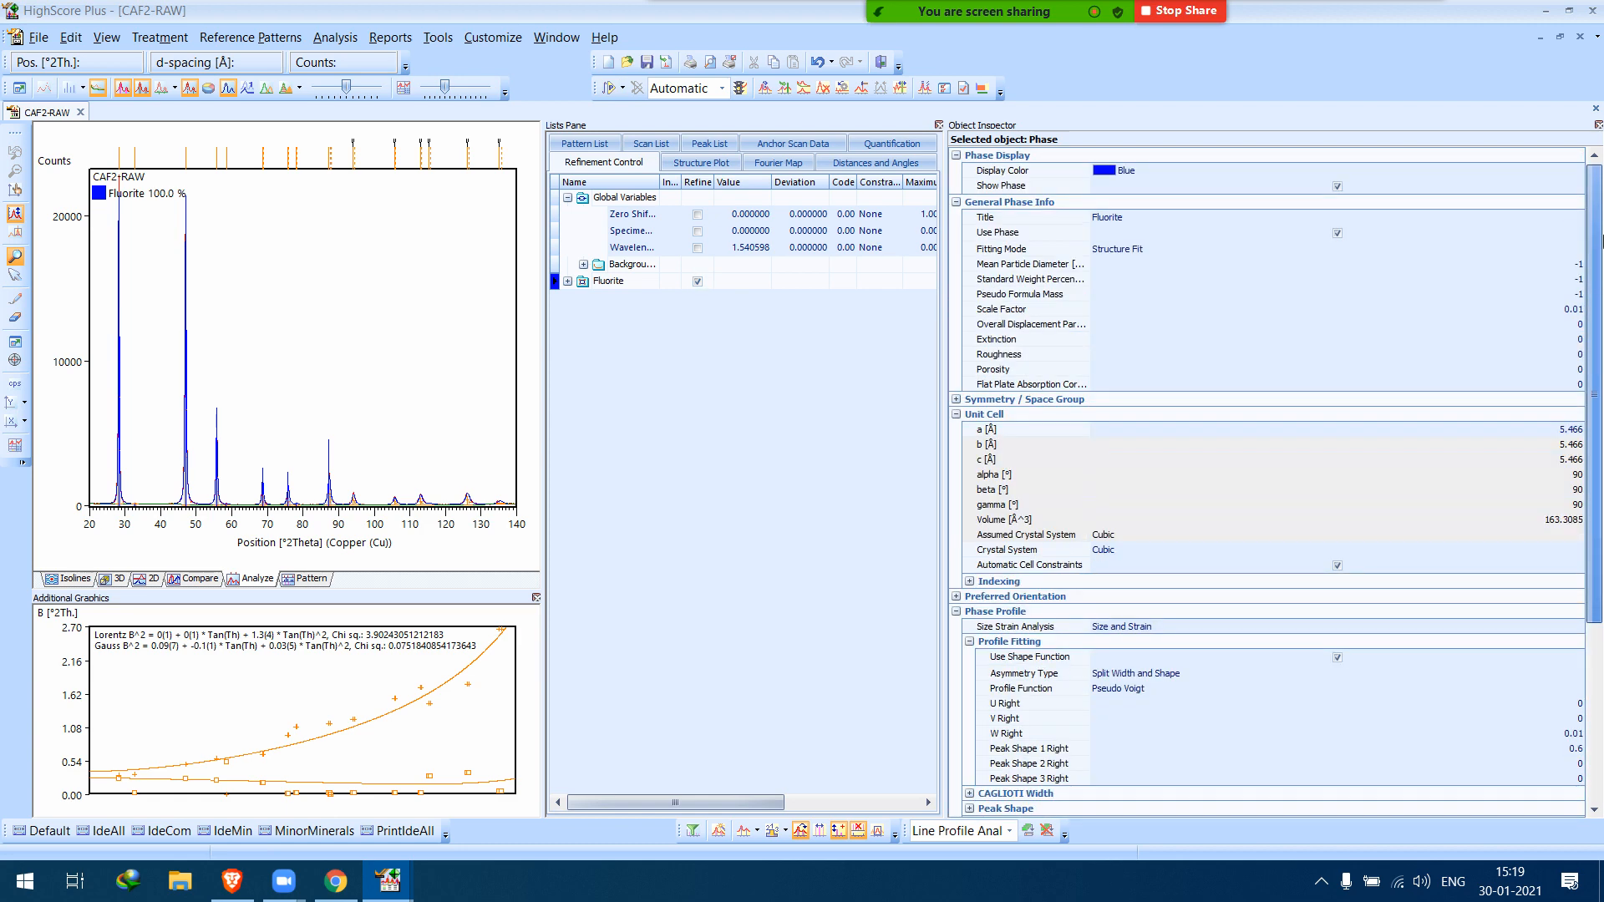
click(625, 200)
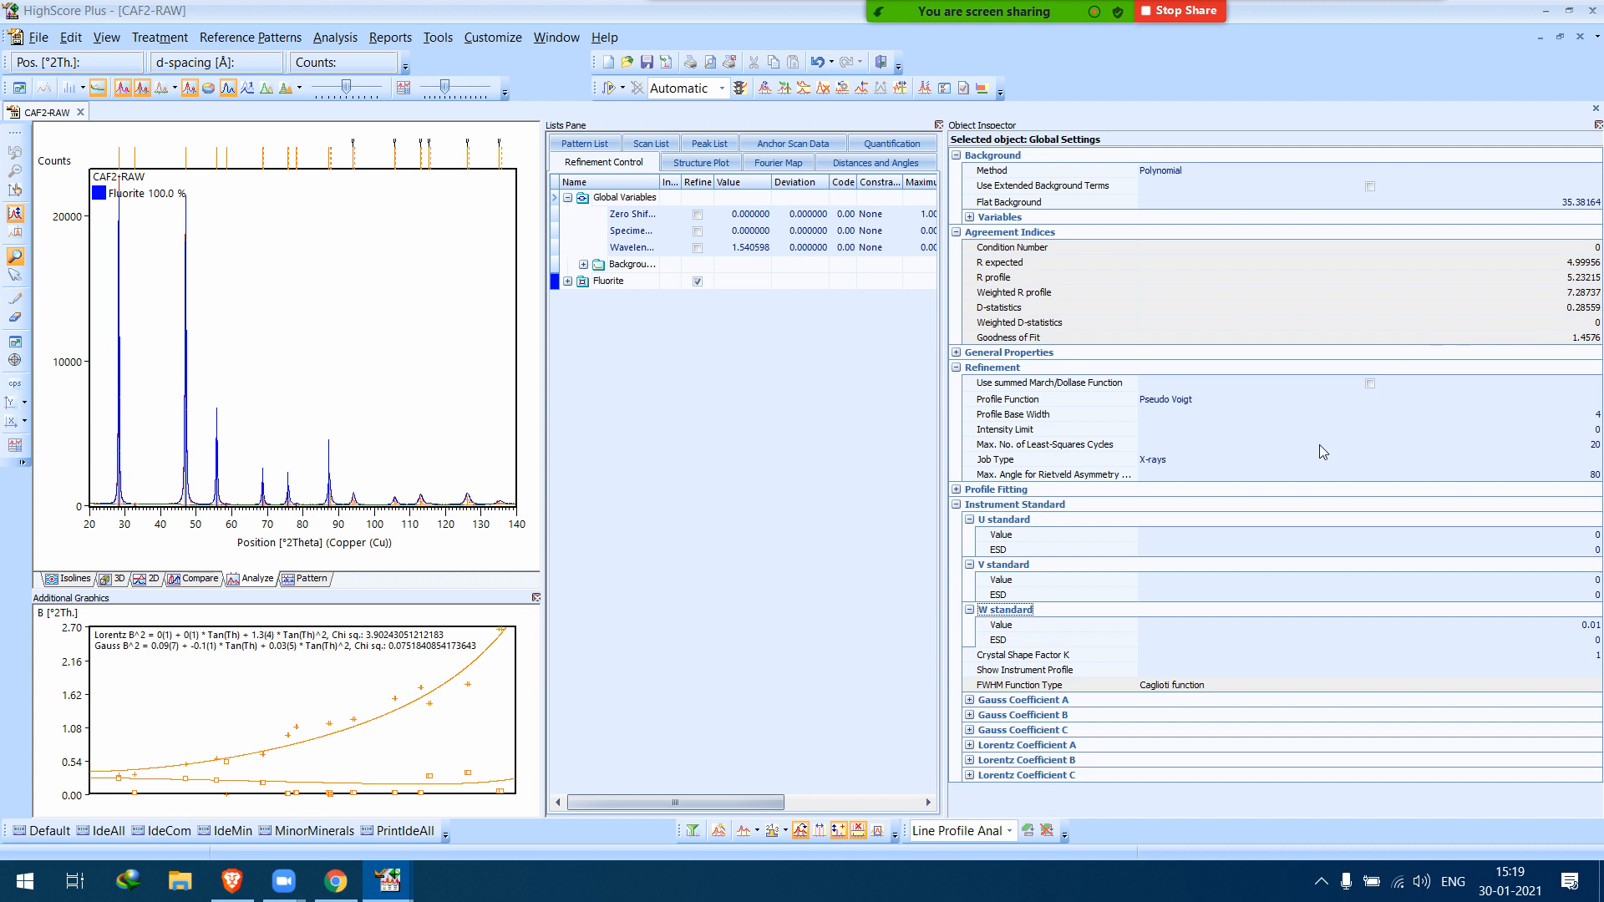
click(970, 702)
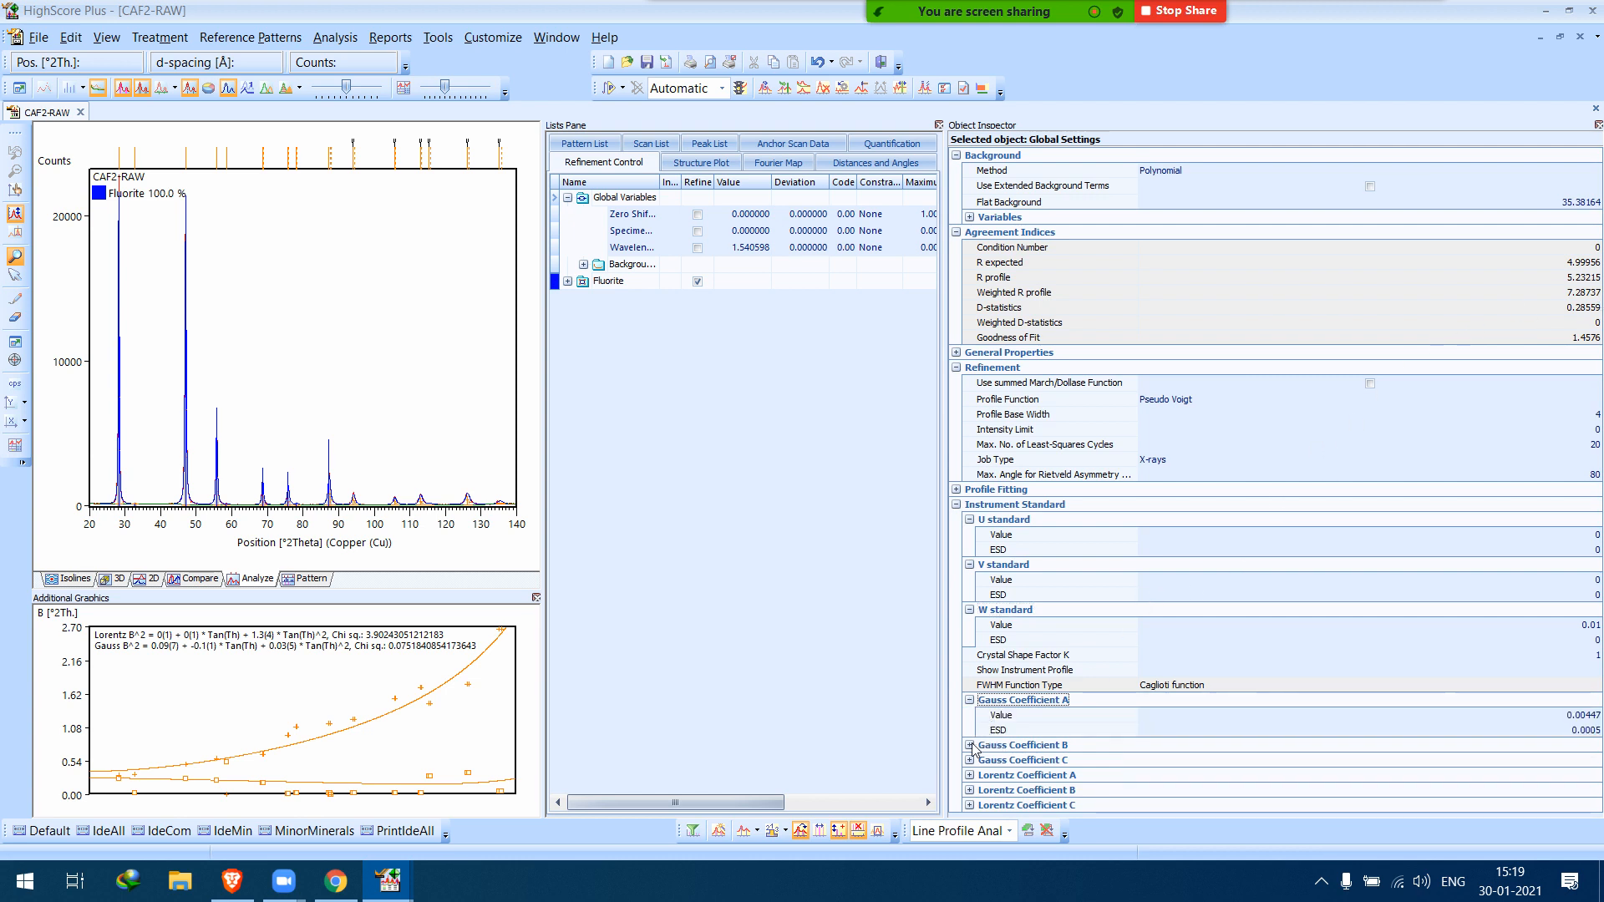
click(970, 747)
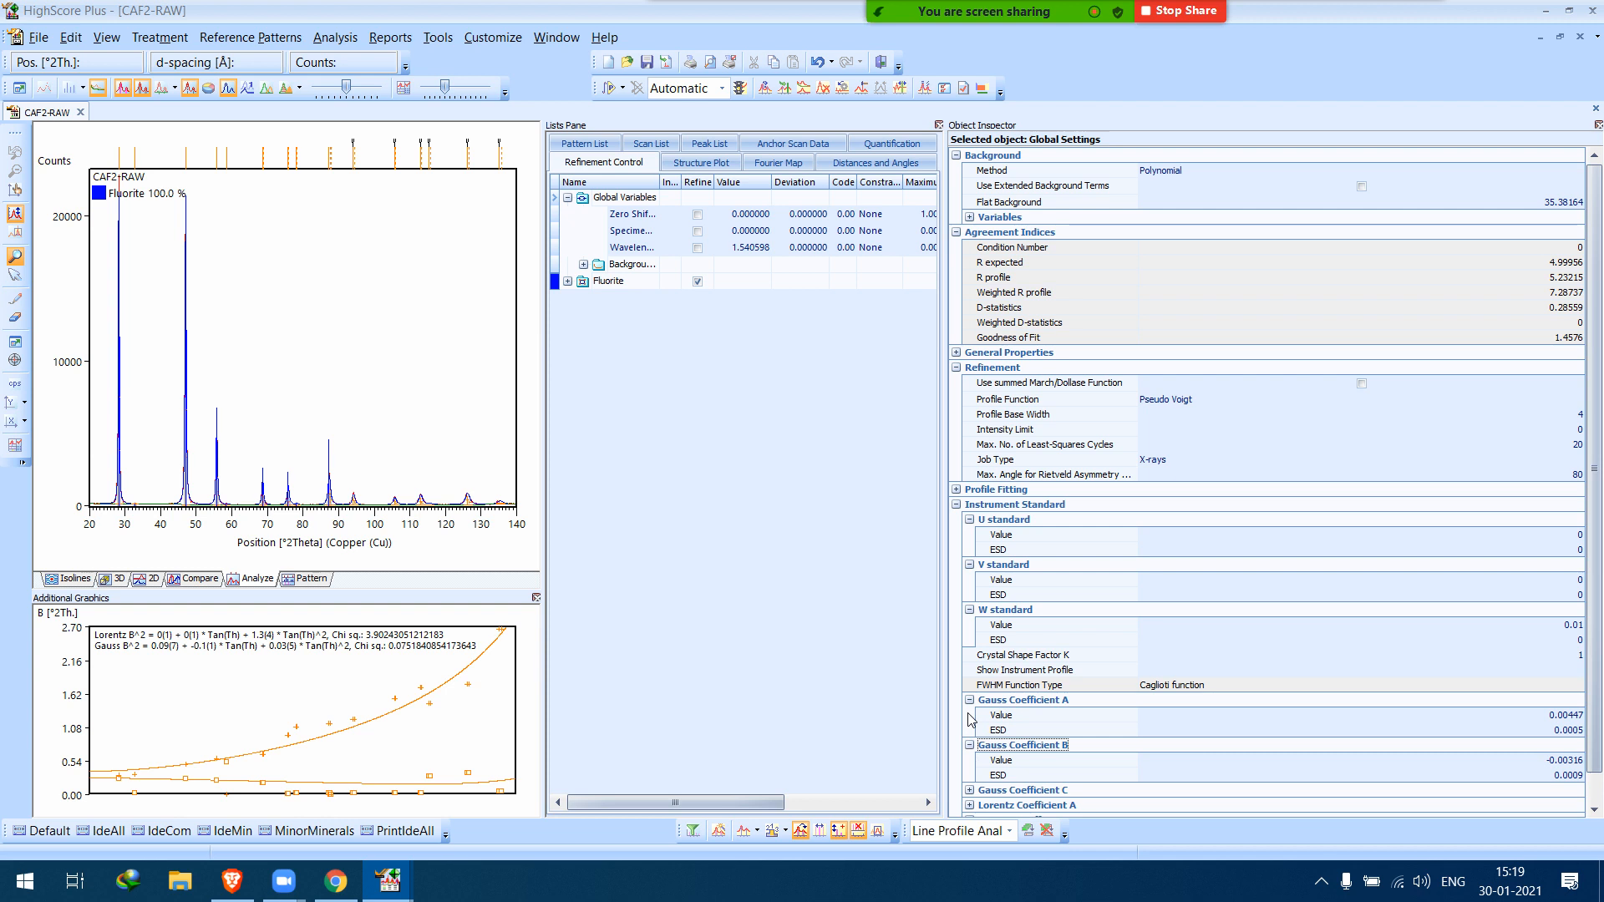
click(970, 701)
click(970, 716)
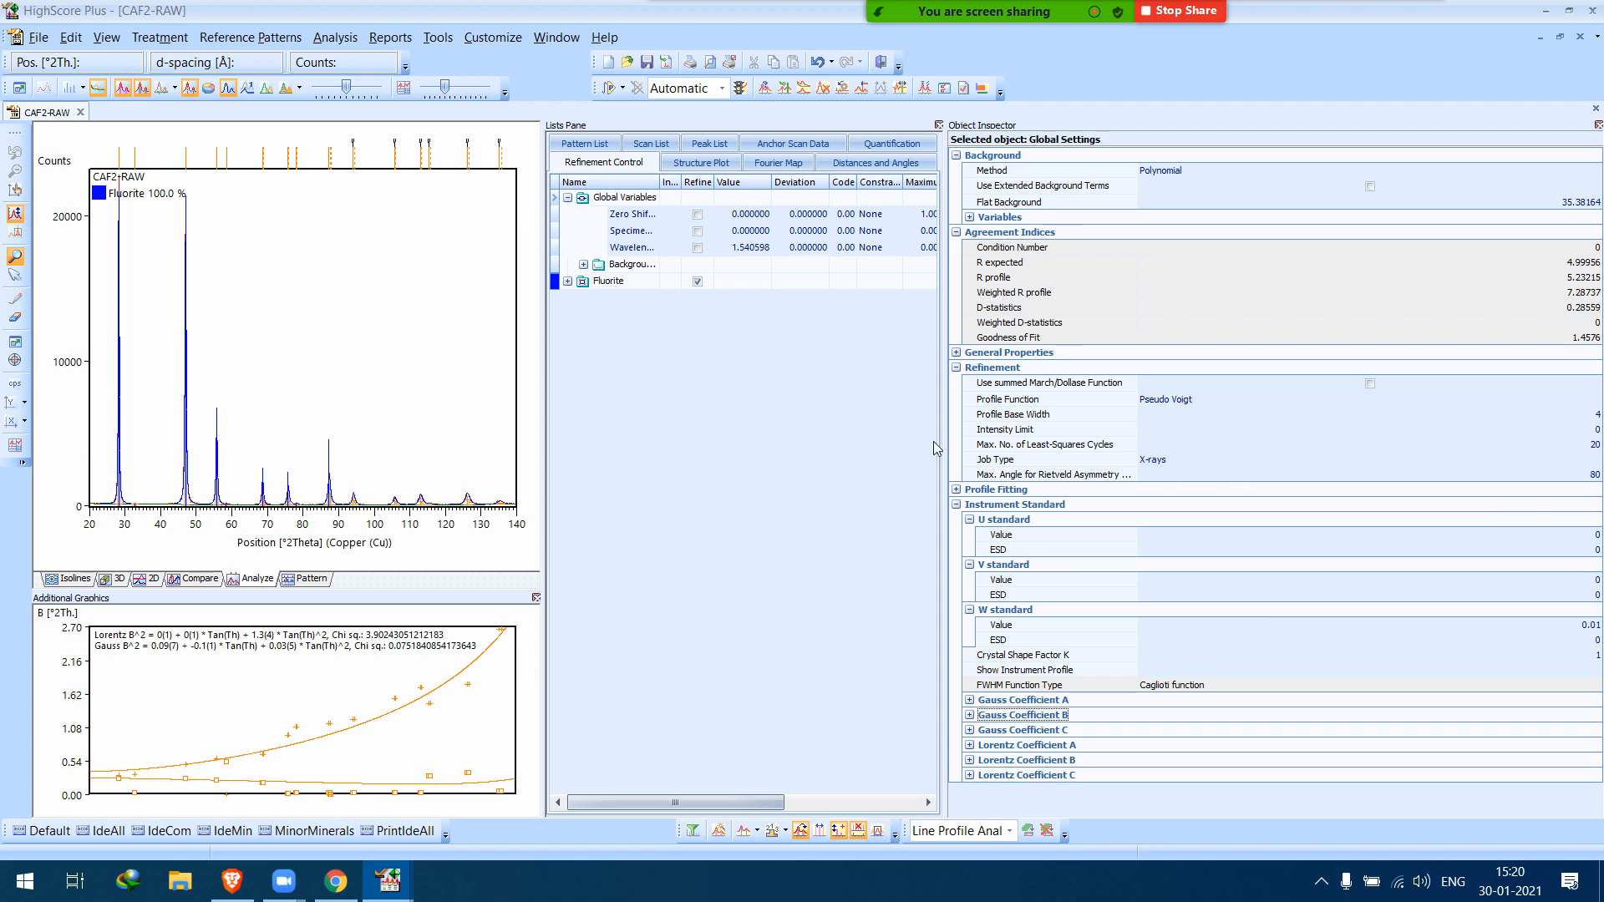
Check the Fluorite phase's profile fitting settings, asymmetry type and derived size and strain data.
click(633, 284)
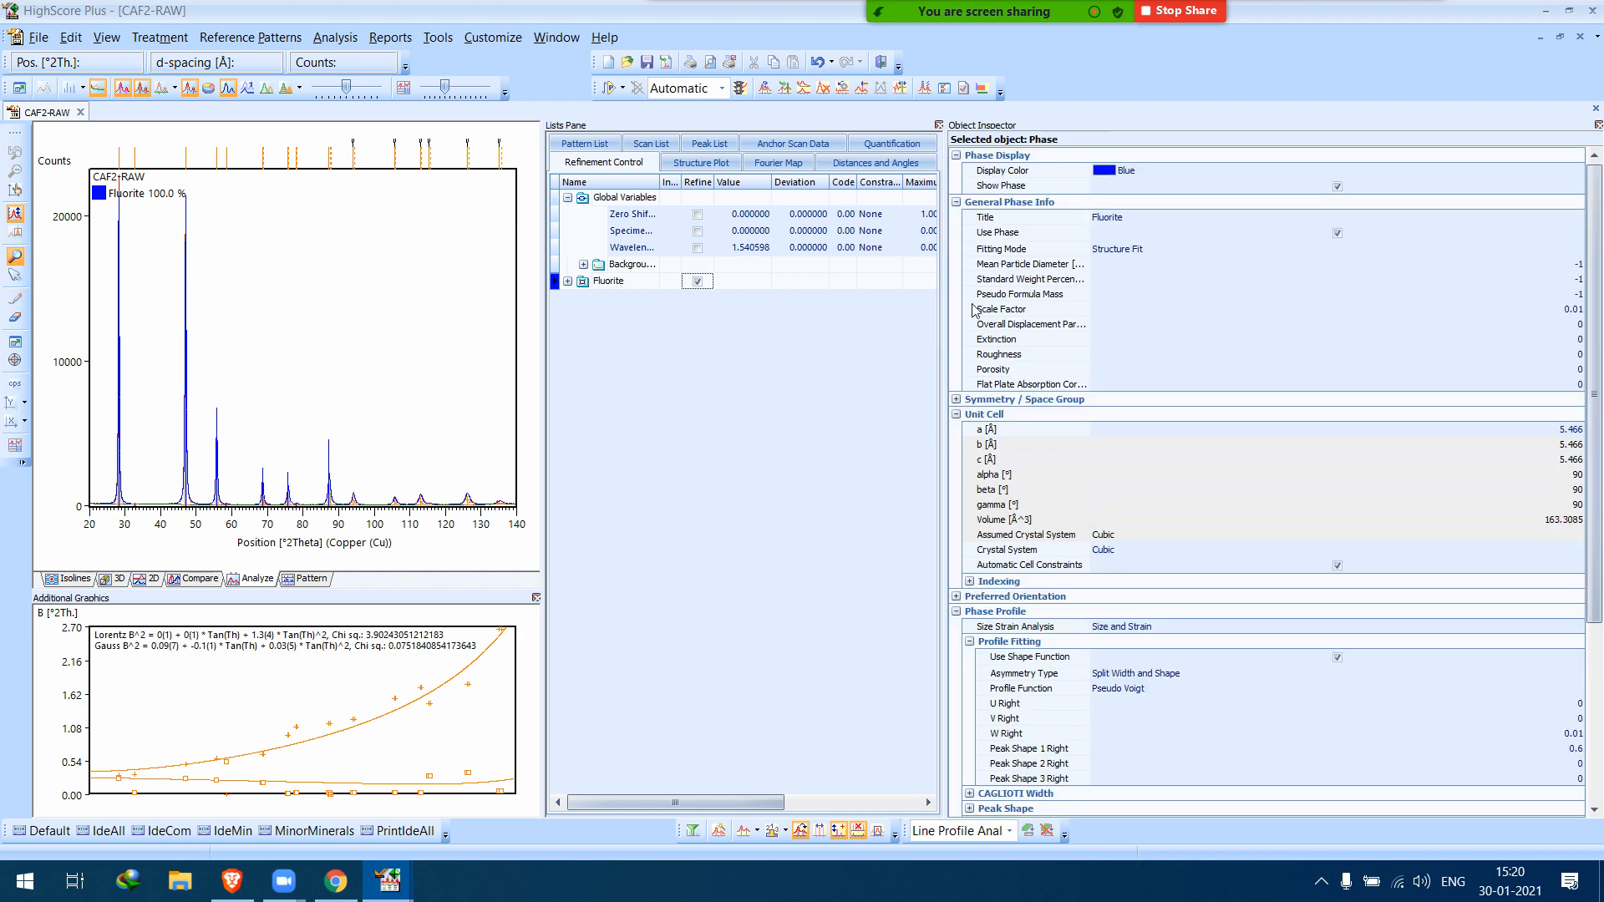
scroll(1582, 656, down, 5)
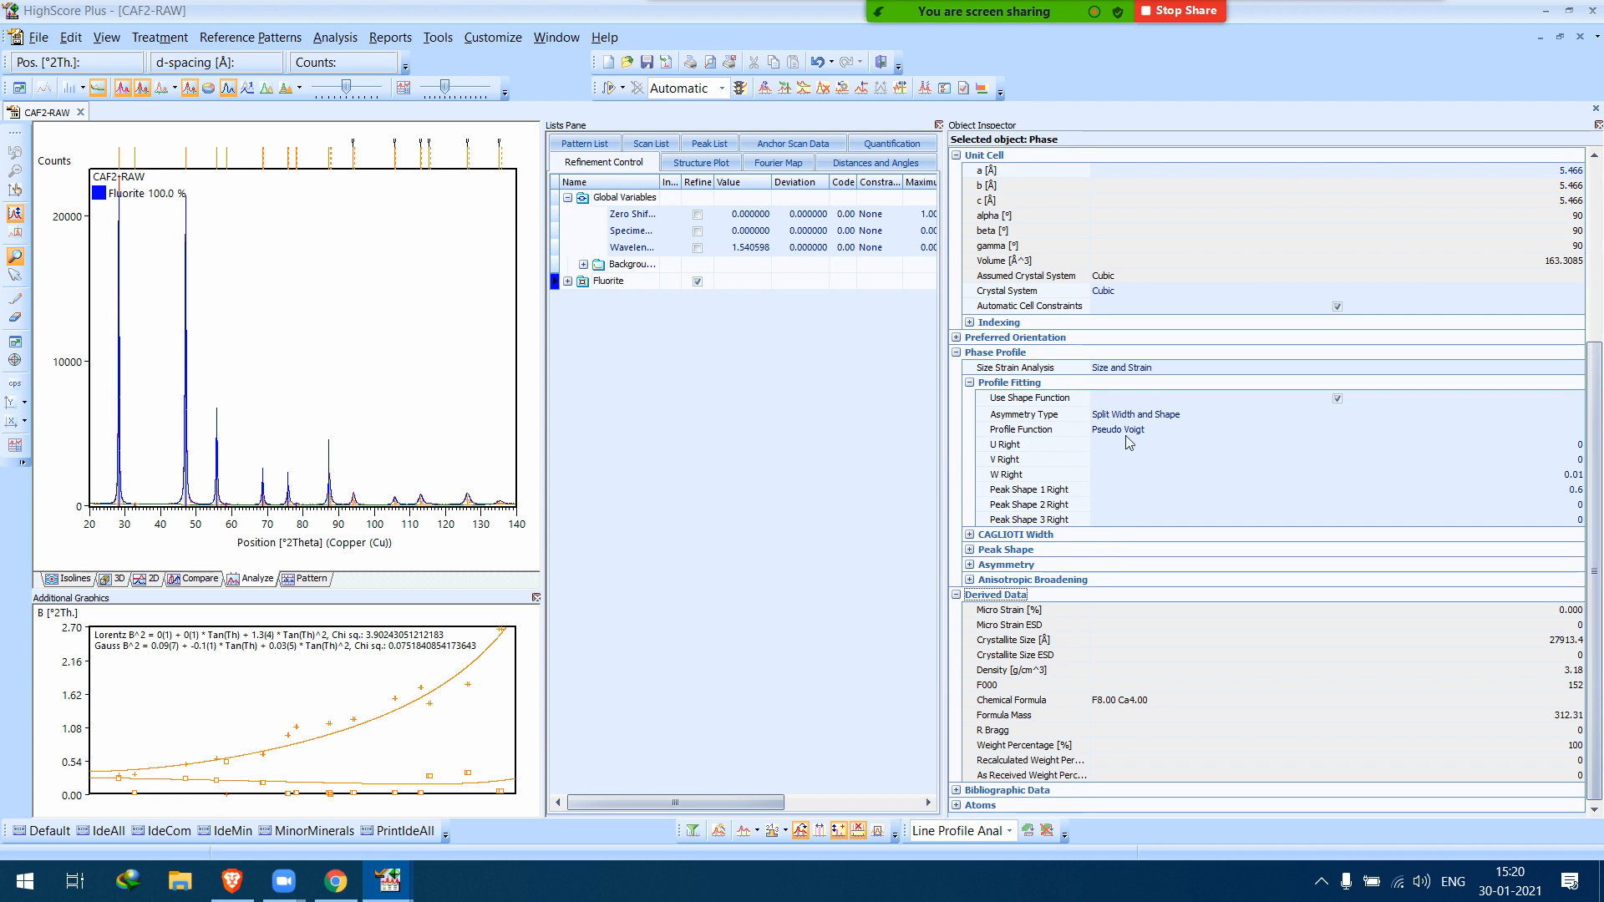
click(1152, 416)
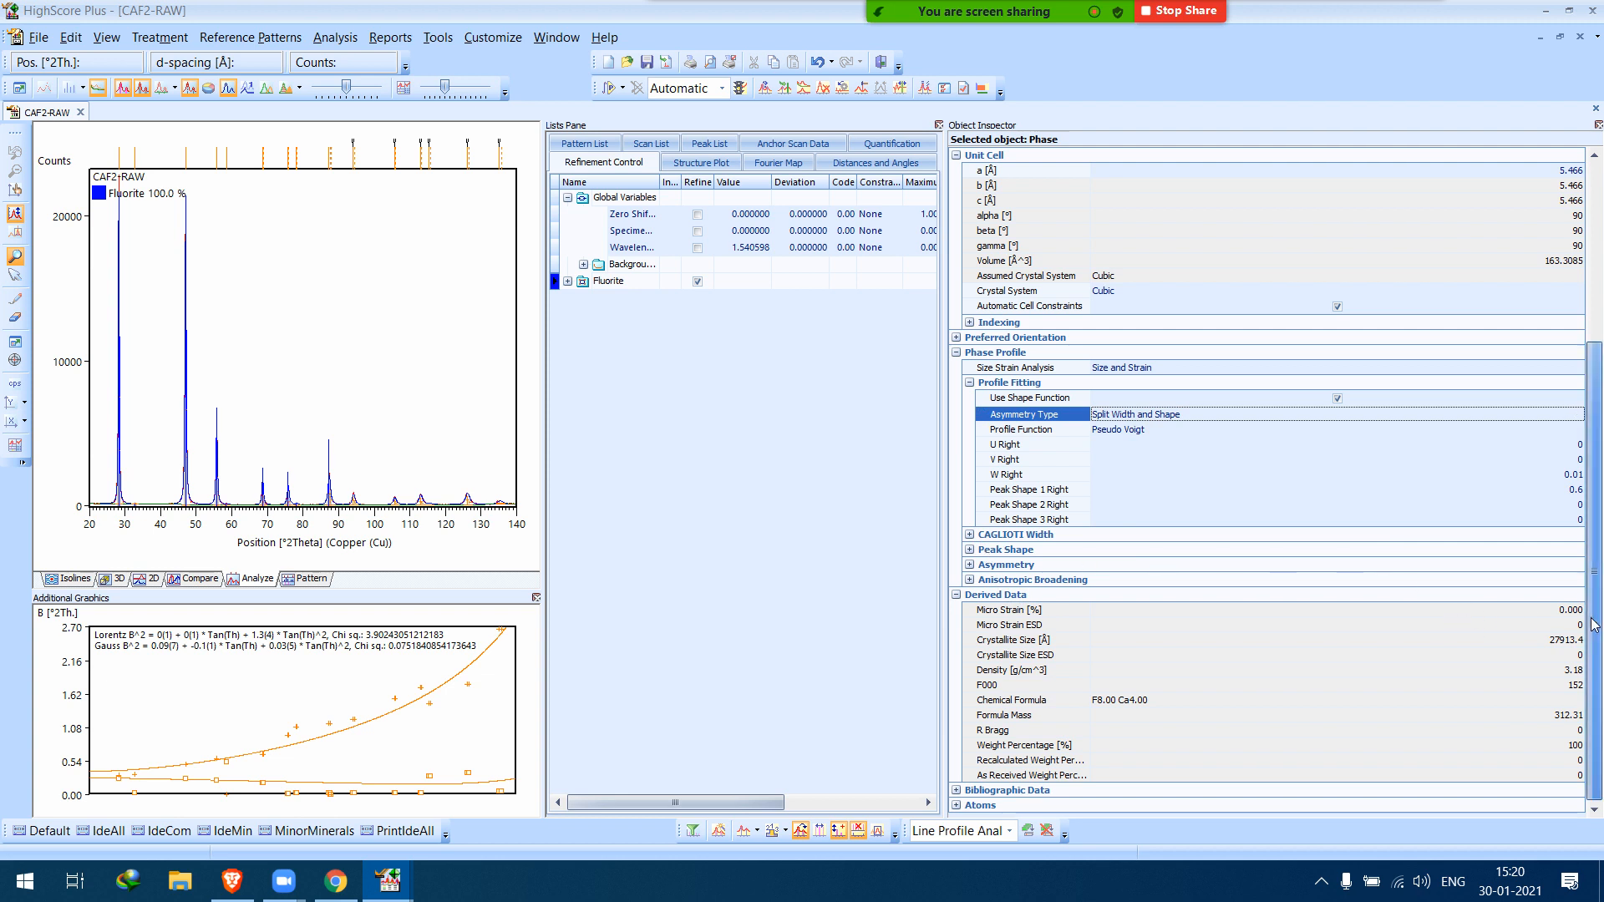
drag(1593, 622, 1587, 443)
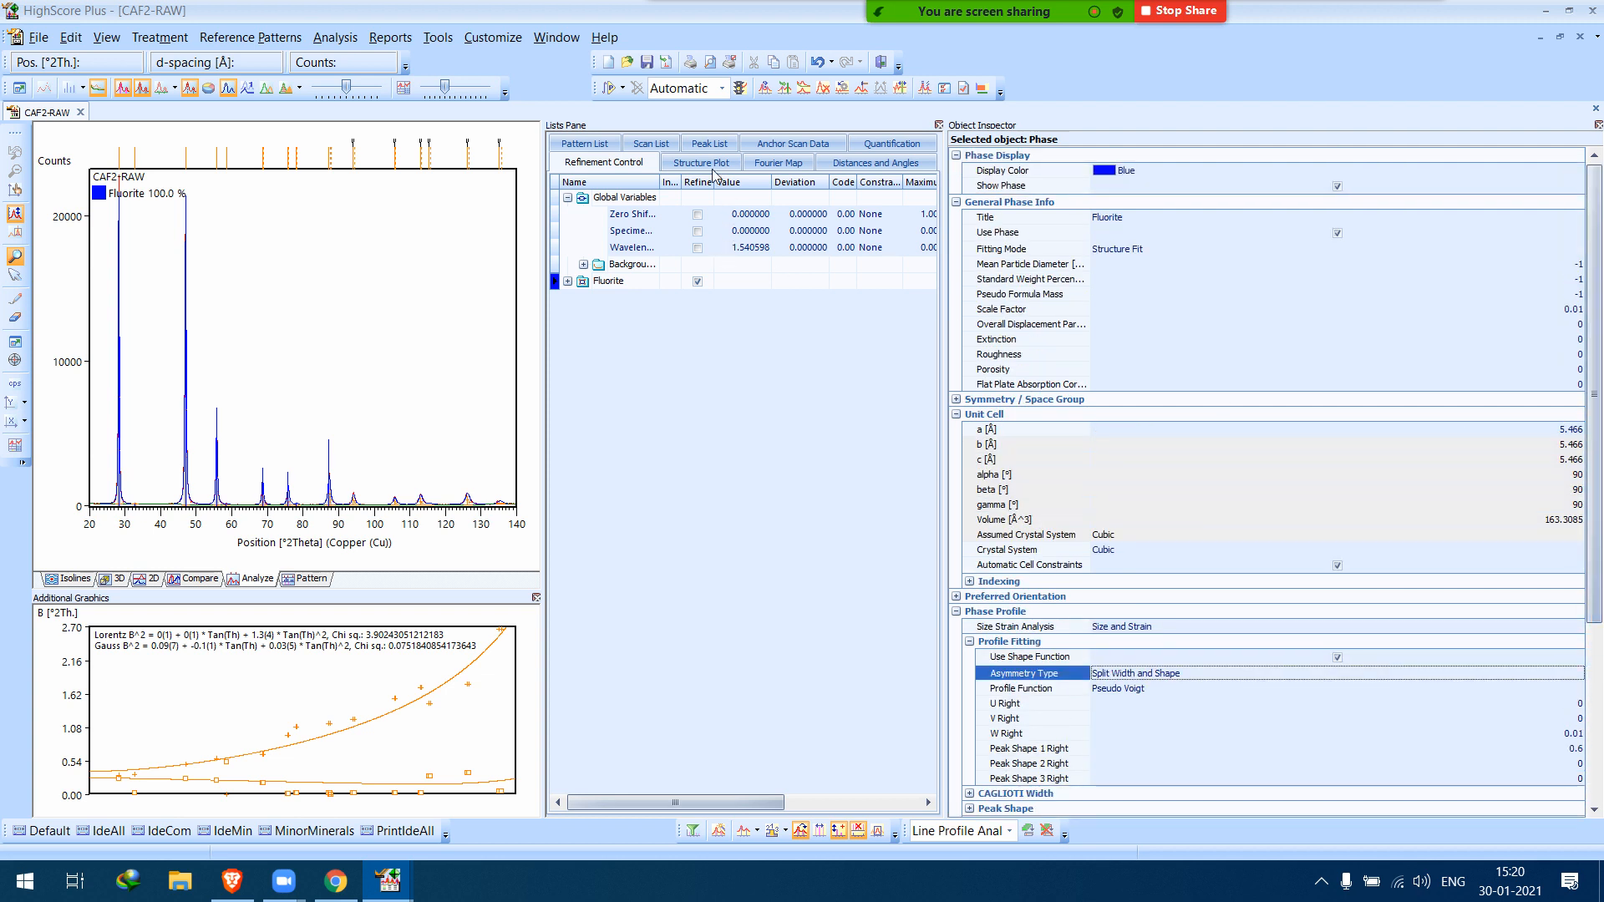
Switch to the Rietveld Analysis desktop and run the Size-Strain Analysis automatic refinement on the Fluorite phase.
click(1009, 830)
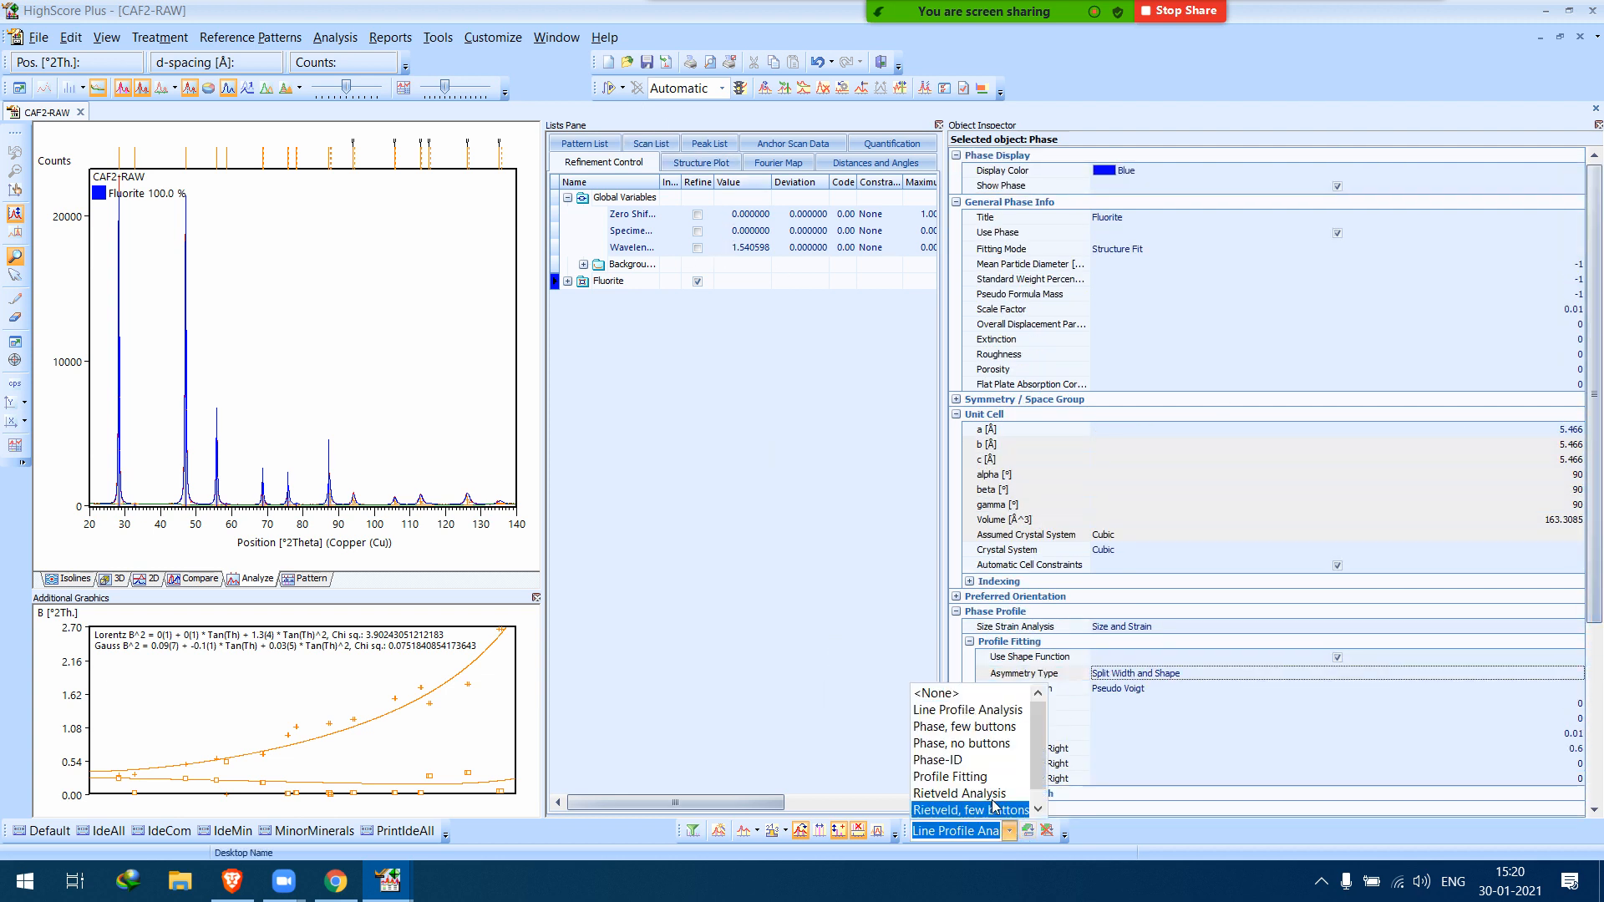
click(969, 793)
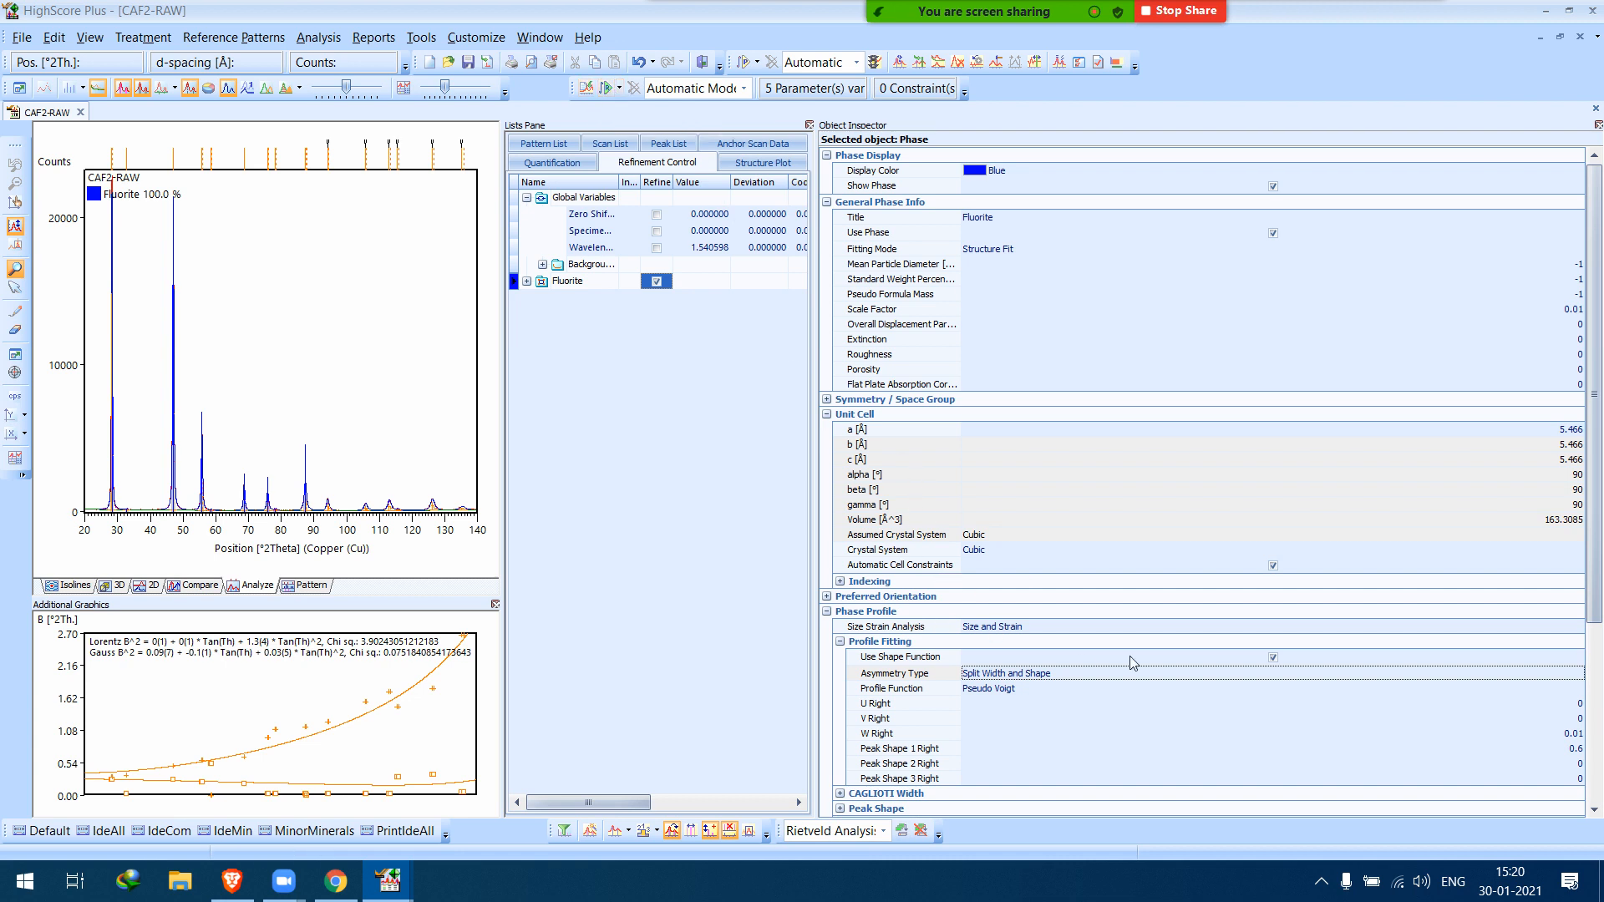
click(621, 88)
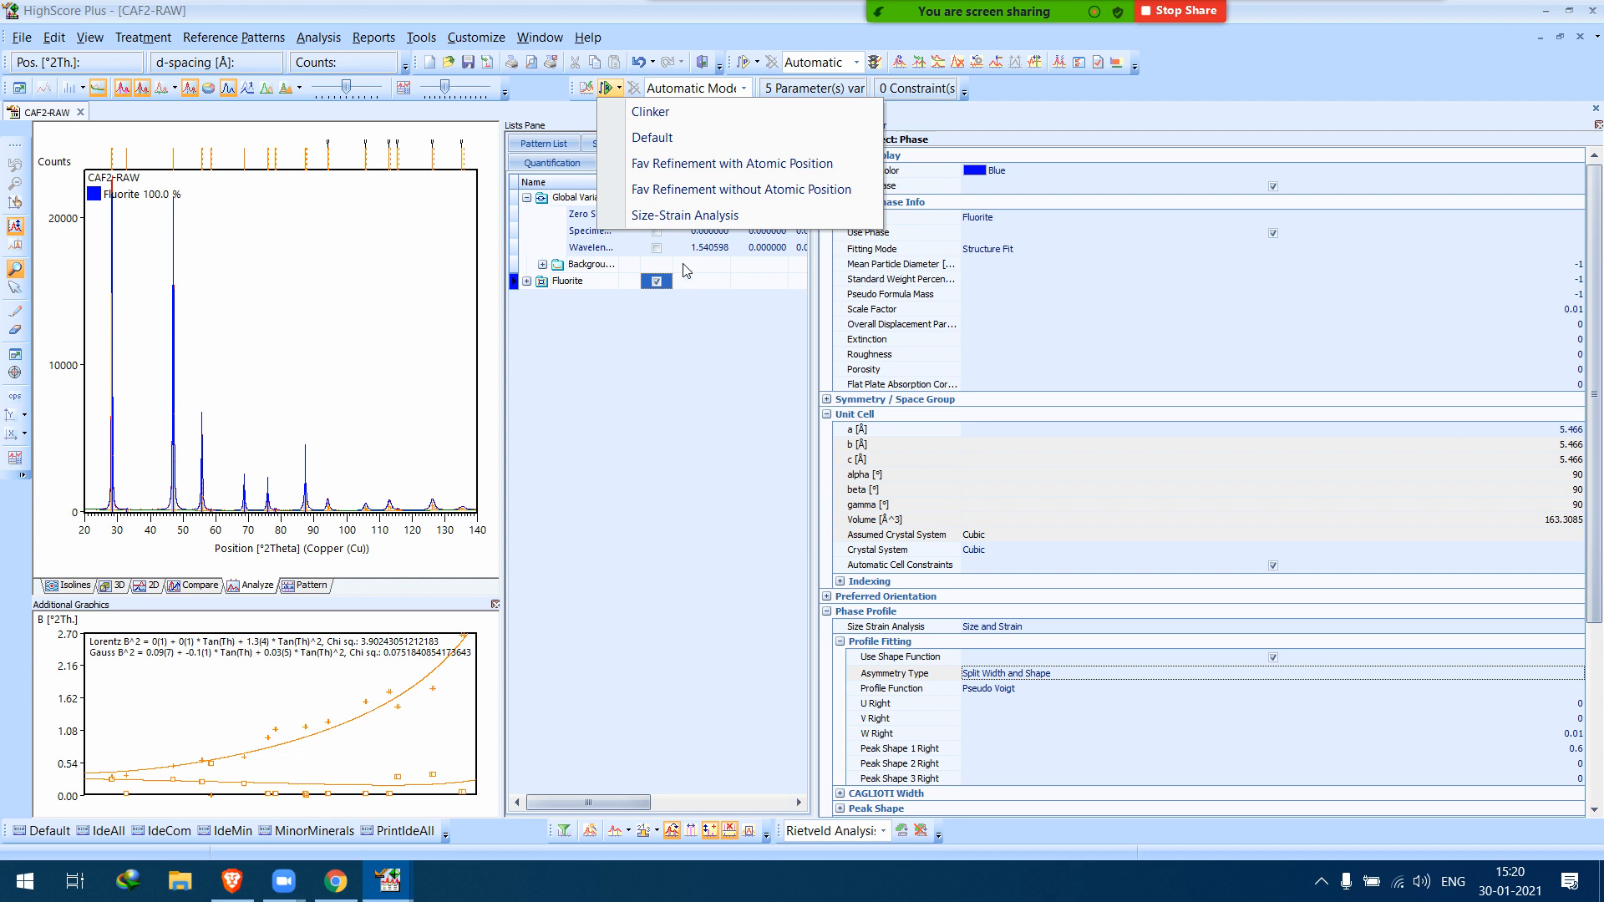
click(702, 219)
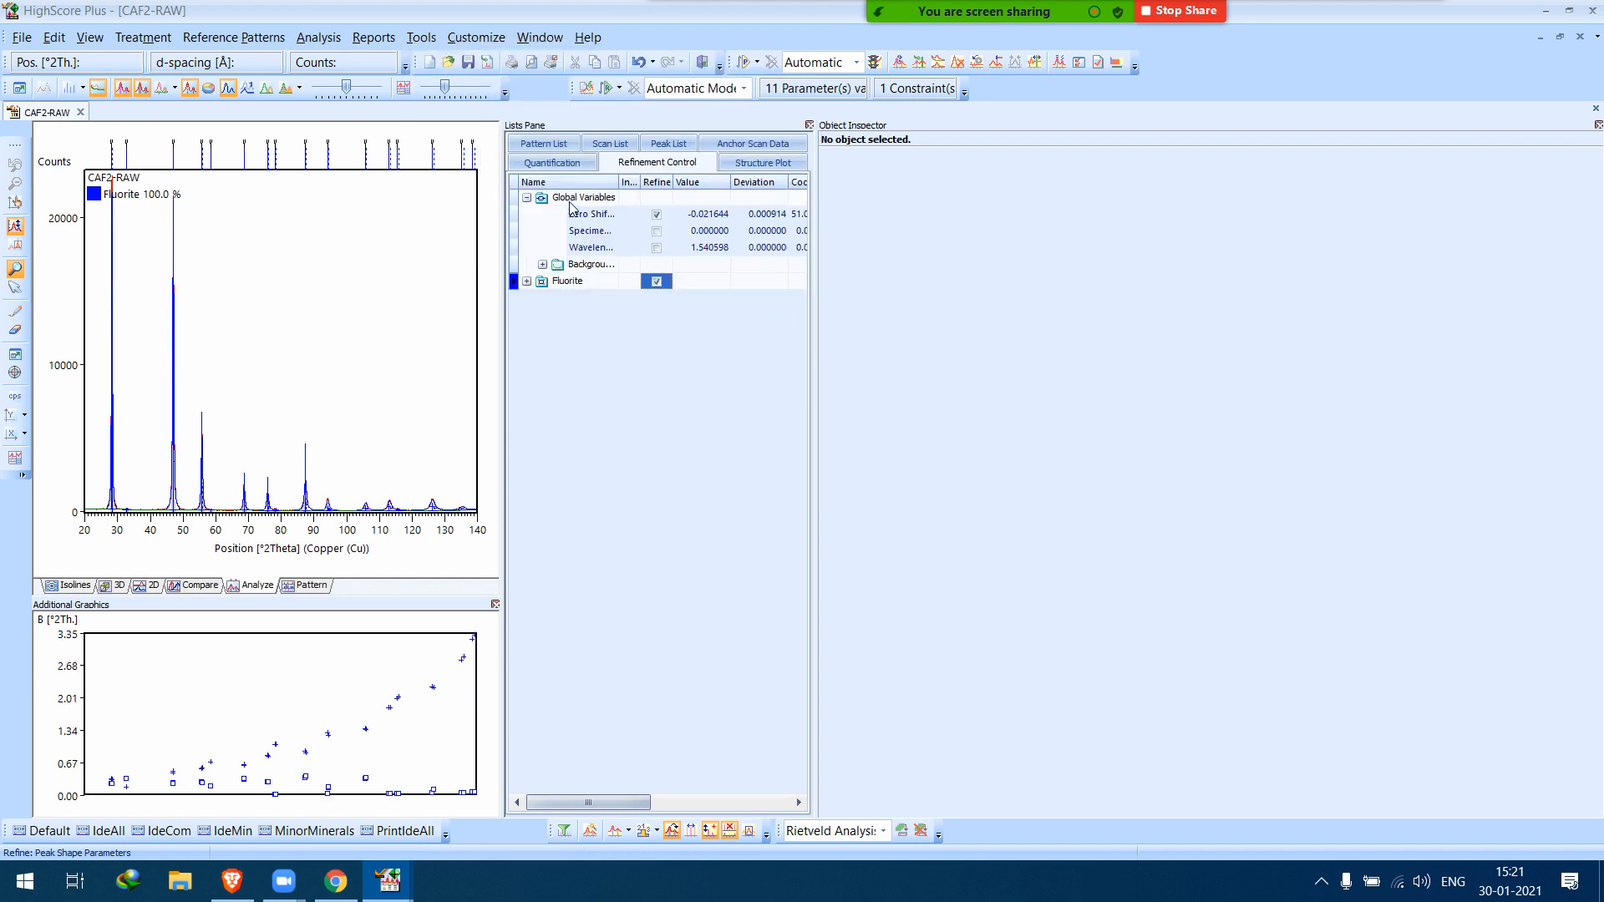
Examine the Fluorite phase's refined parameters, unit cell and derived micro strain and crystallite size.
click(584, 294)
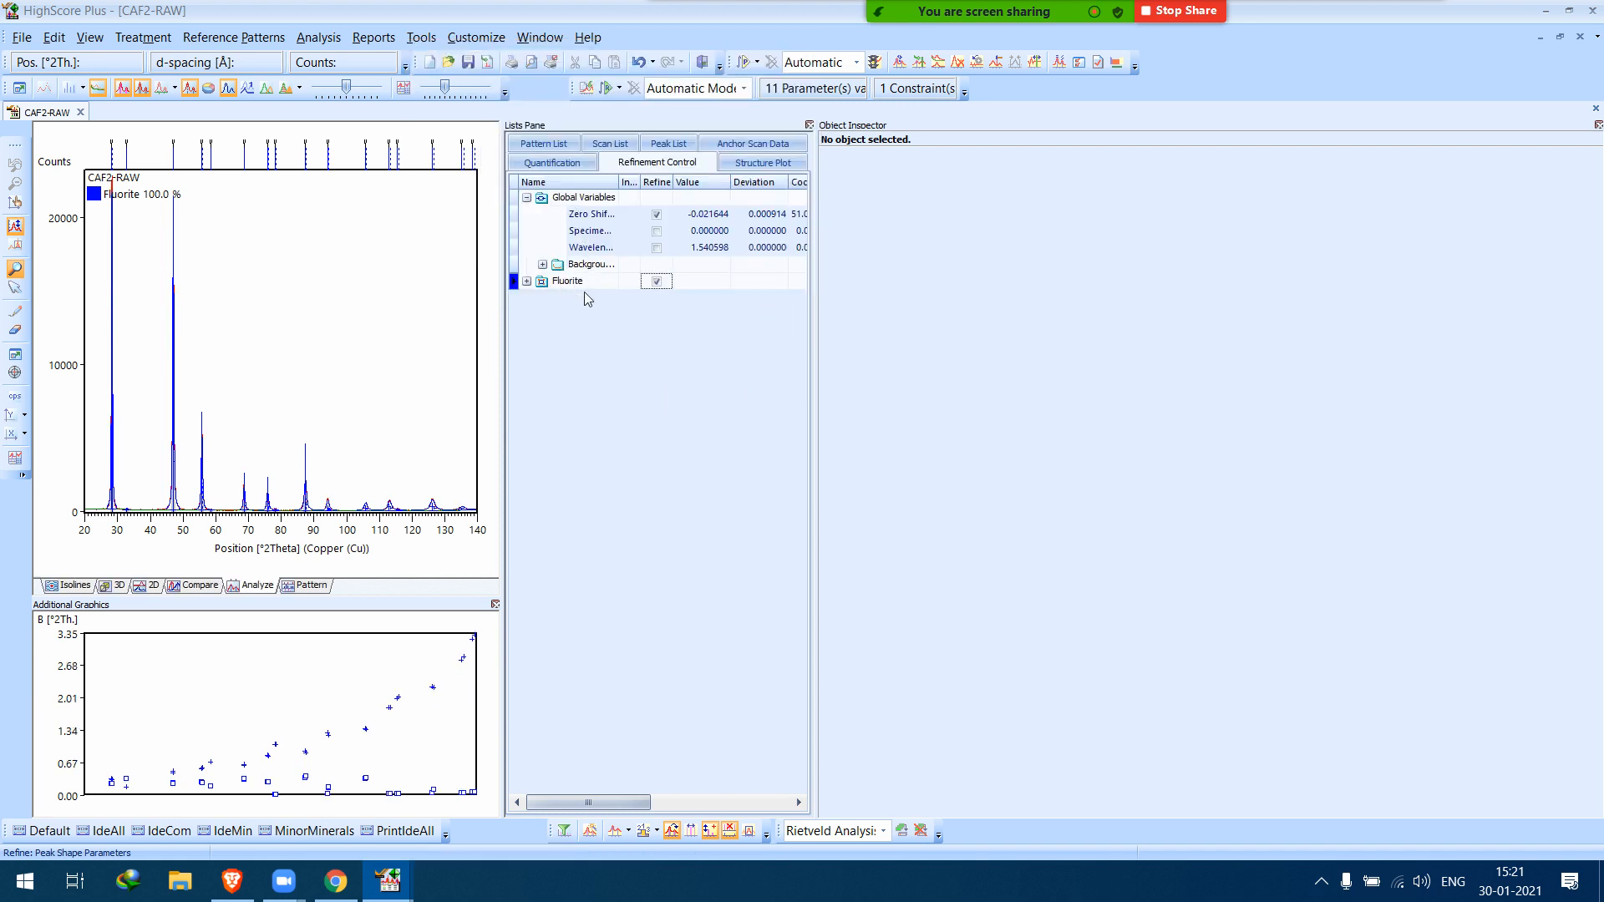
click(527, 282)
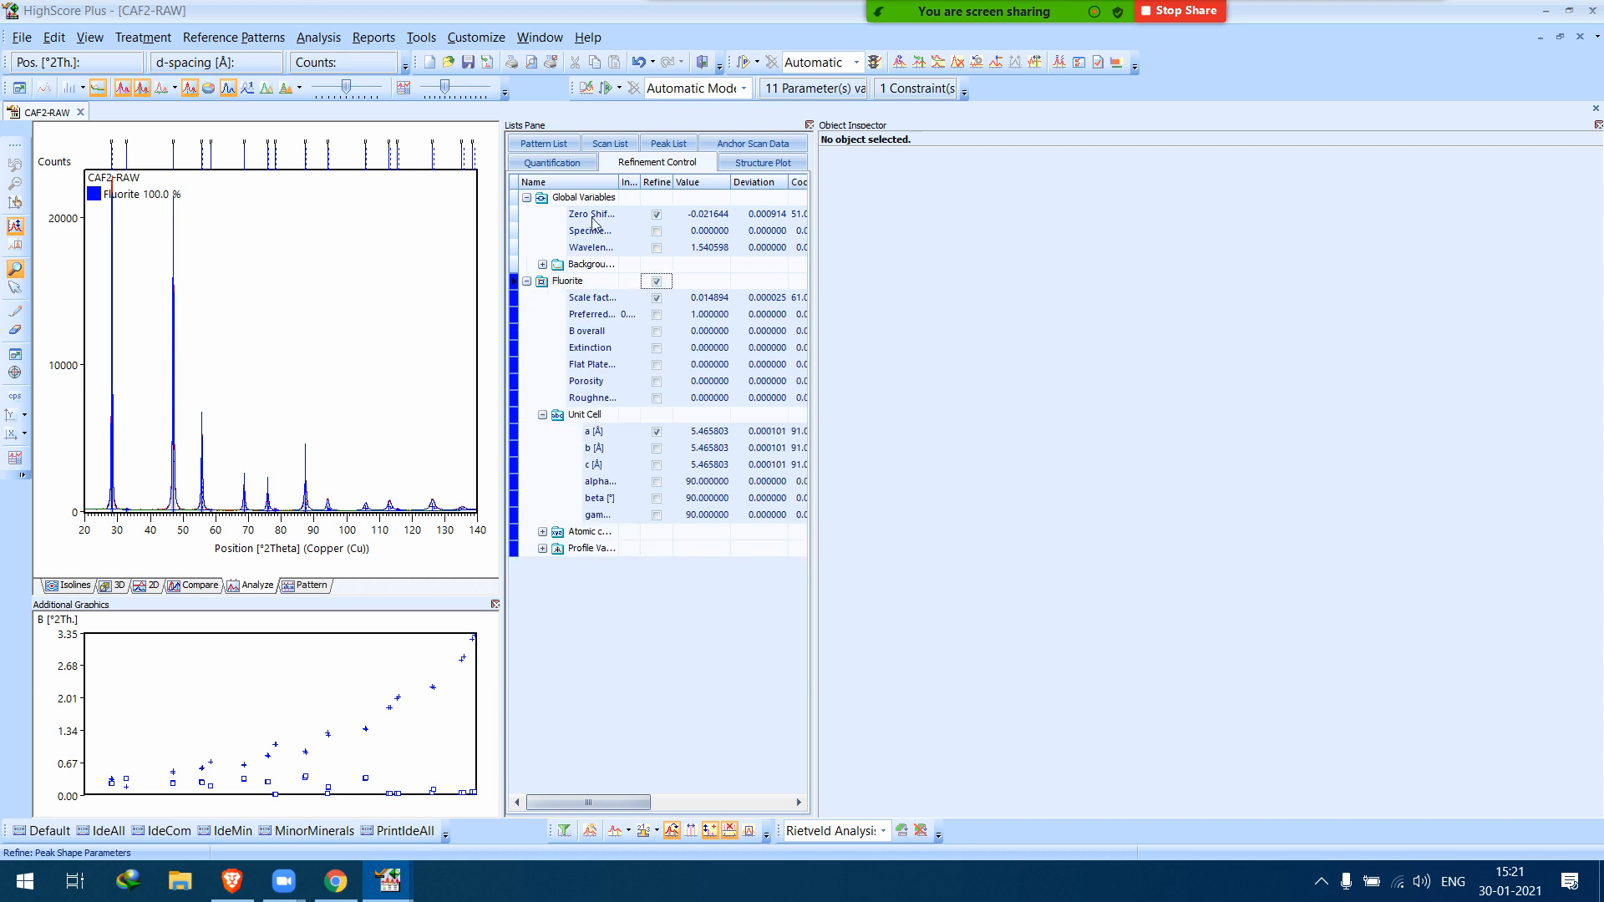
click(591, 198)
click(564, 284)
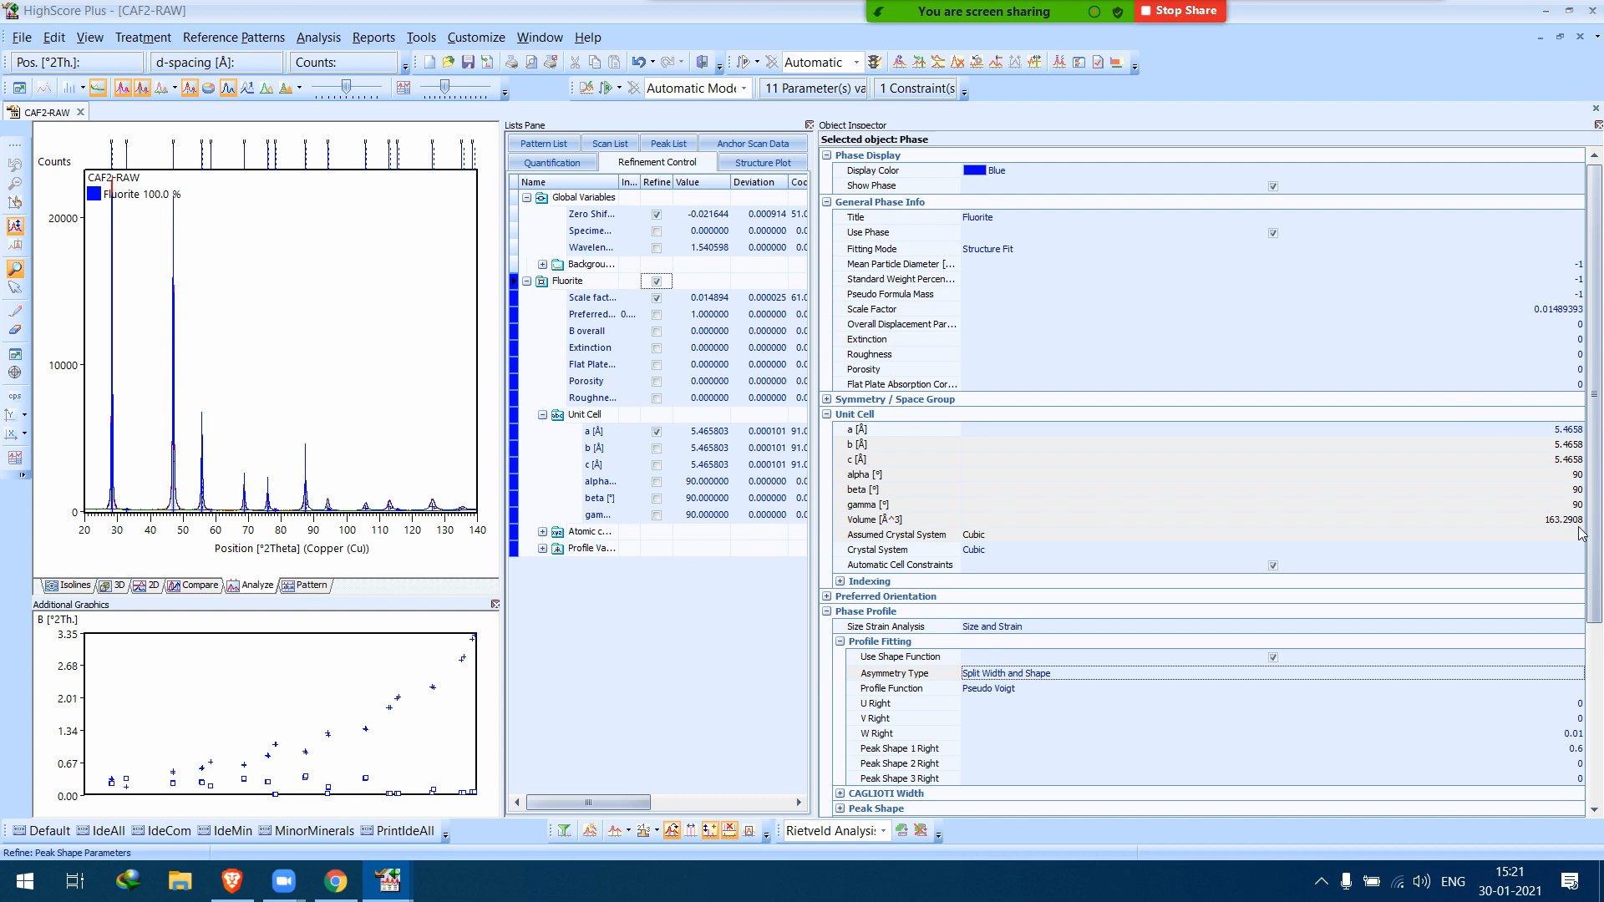
drag(1591, 544, 1585, 763)
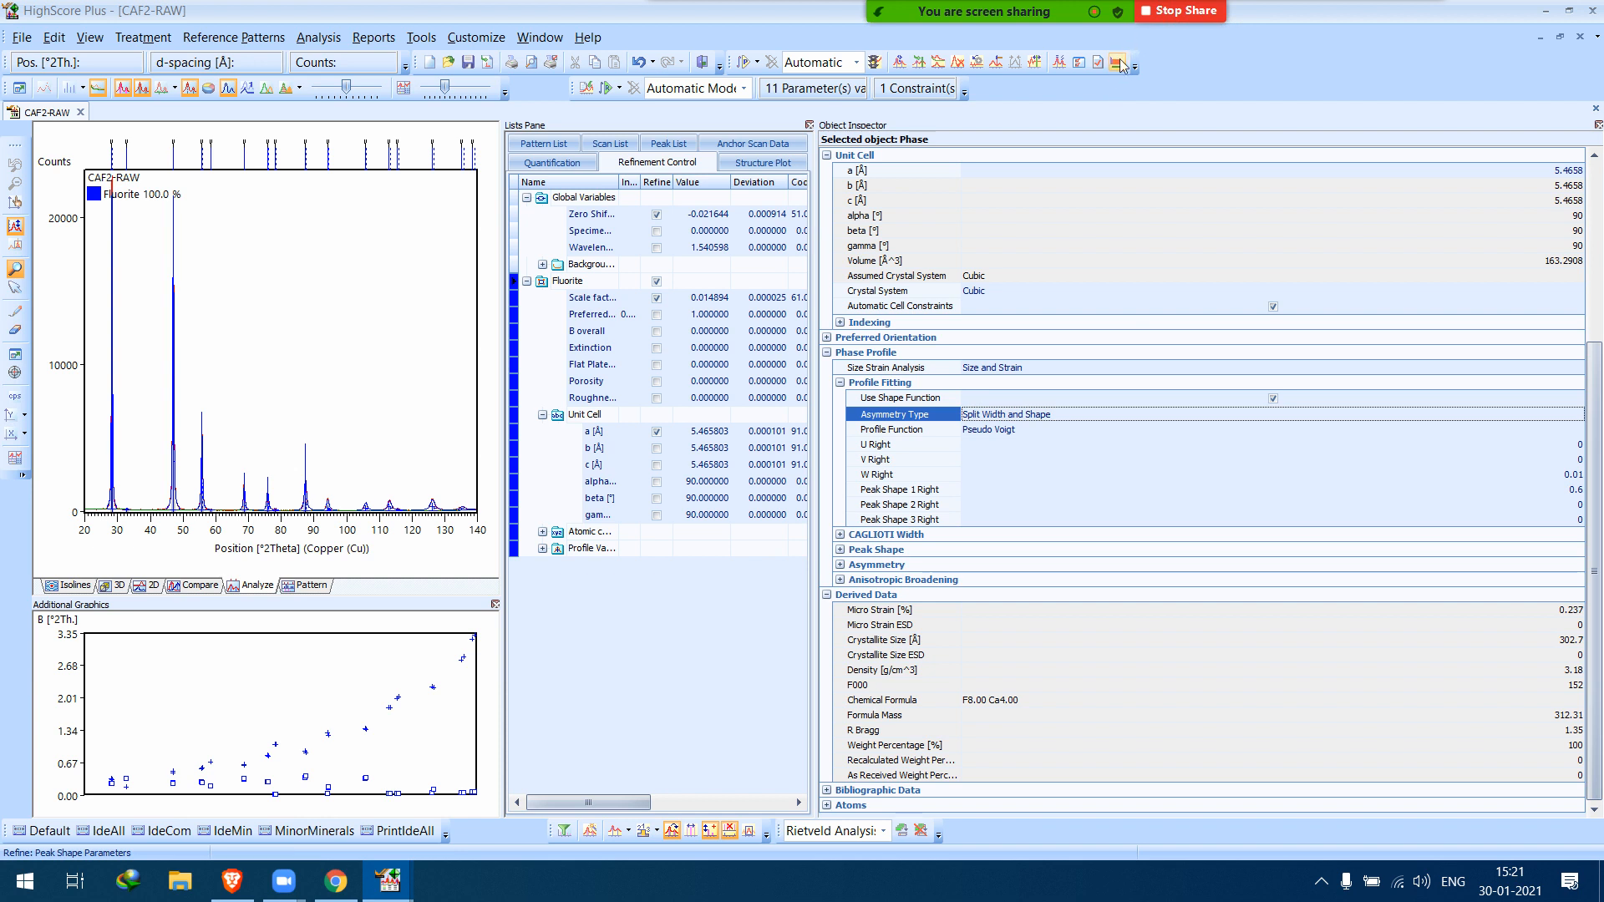
Stop sharing the screen, switch to the Zoom meeting and read the participant's questions in the enlarged chat.
click(1186, 12)
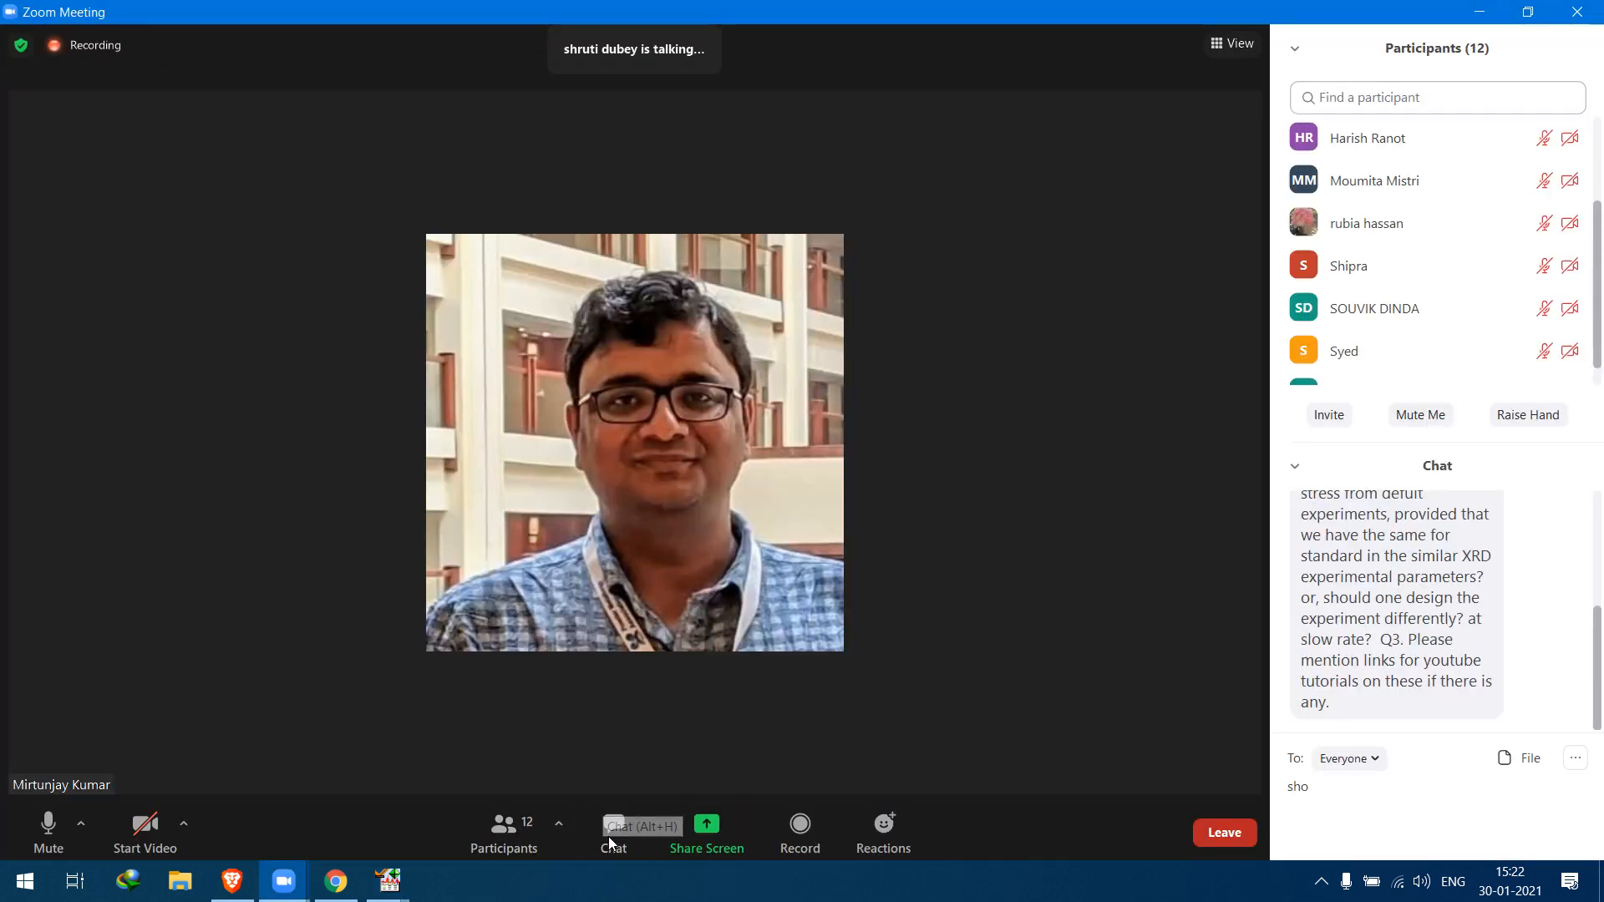
drag(1338, 642, 1373, 619)
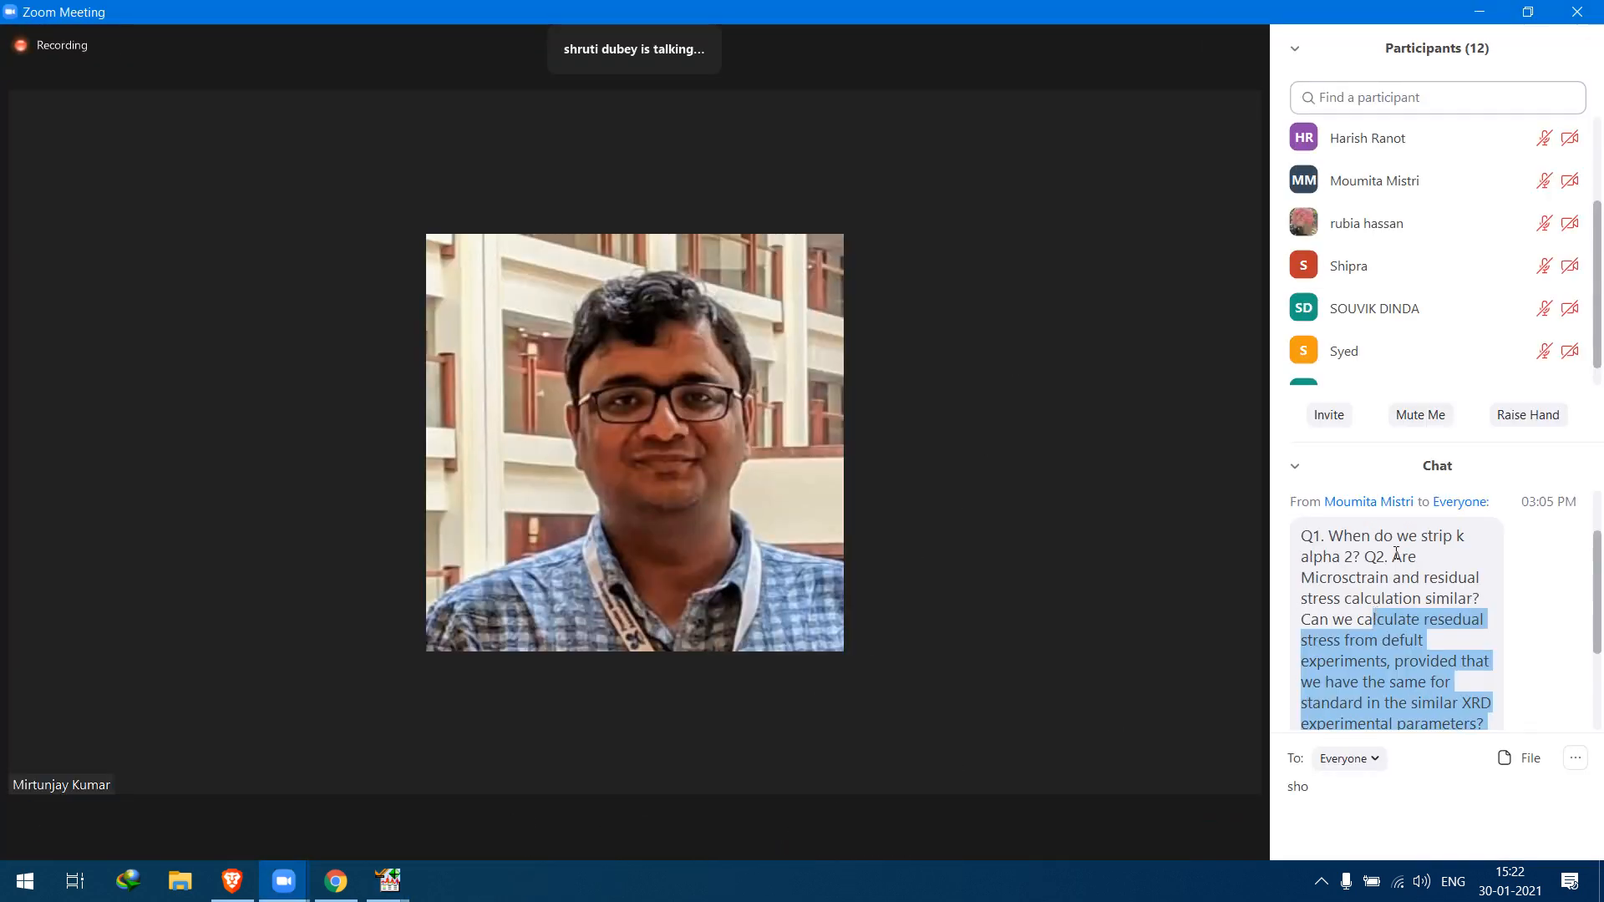
click(1430, 590)
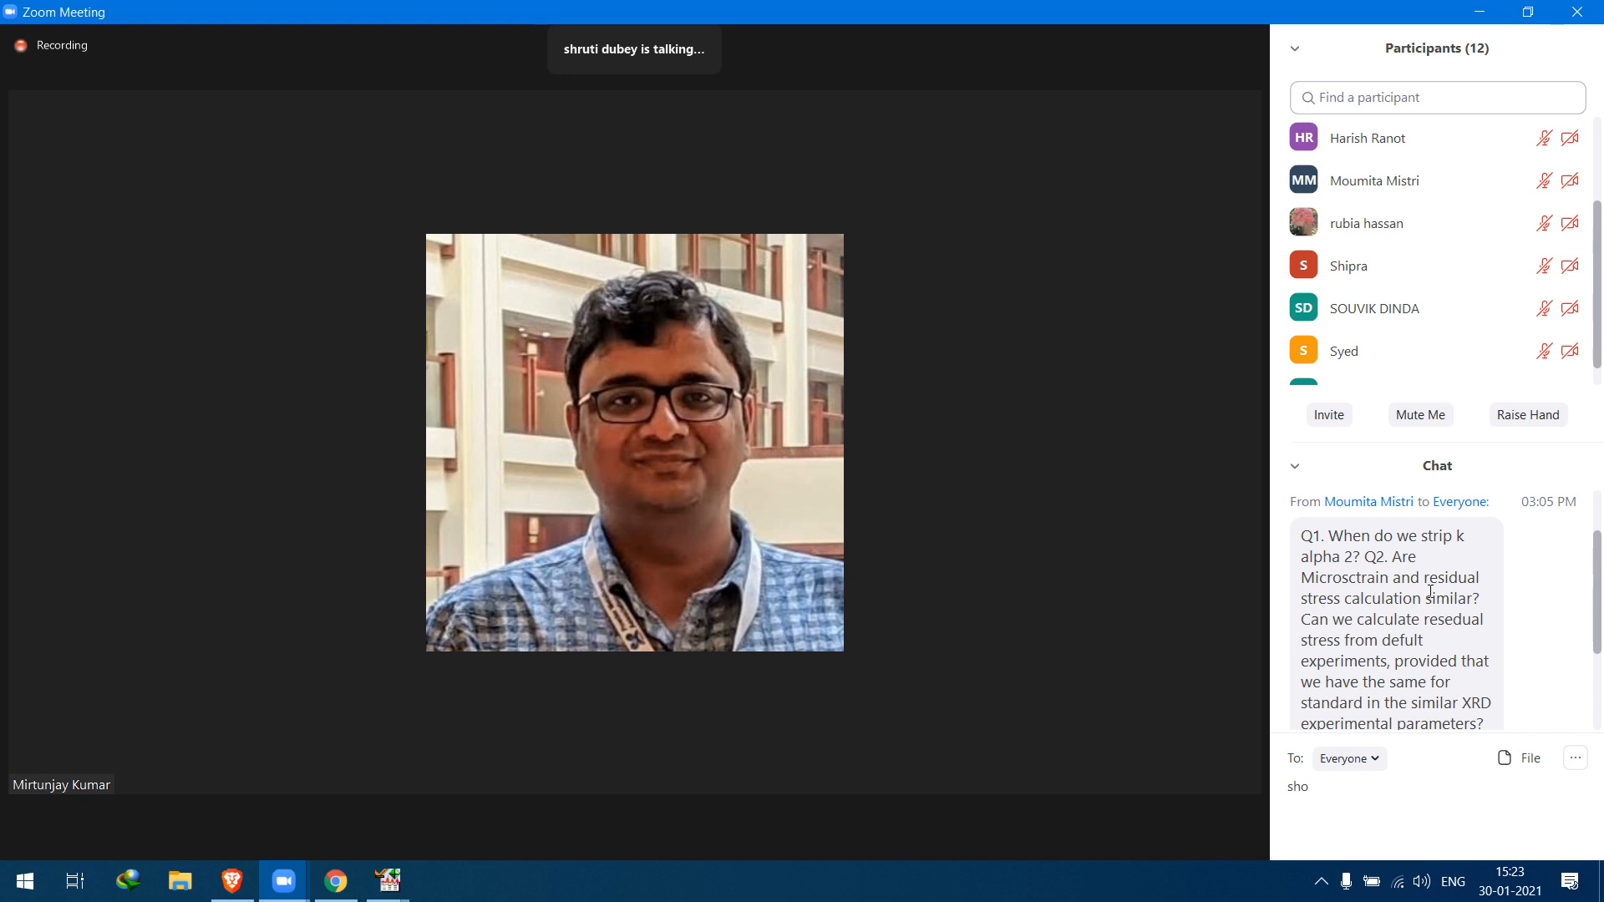
scroll(1452, 624, down, 3)
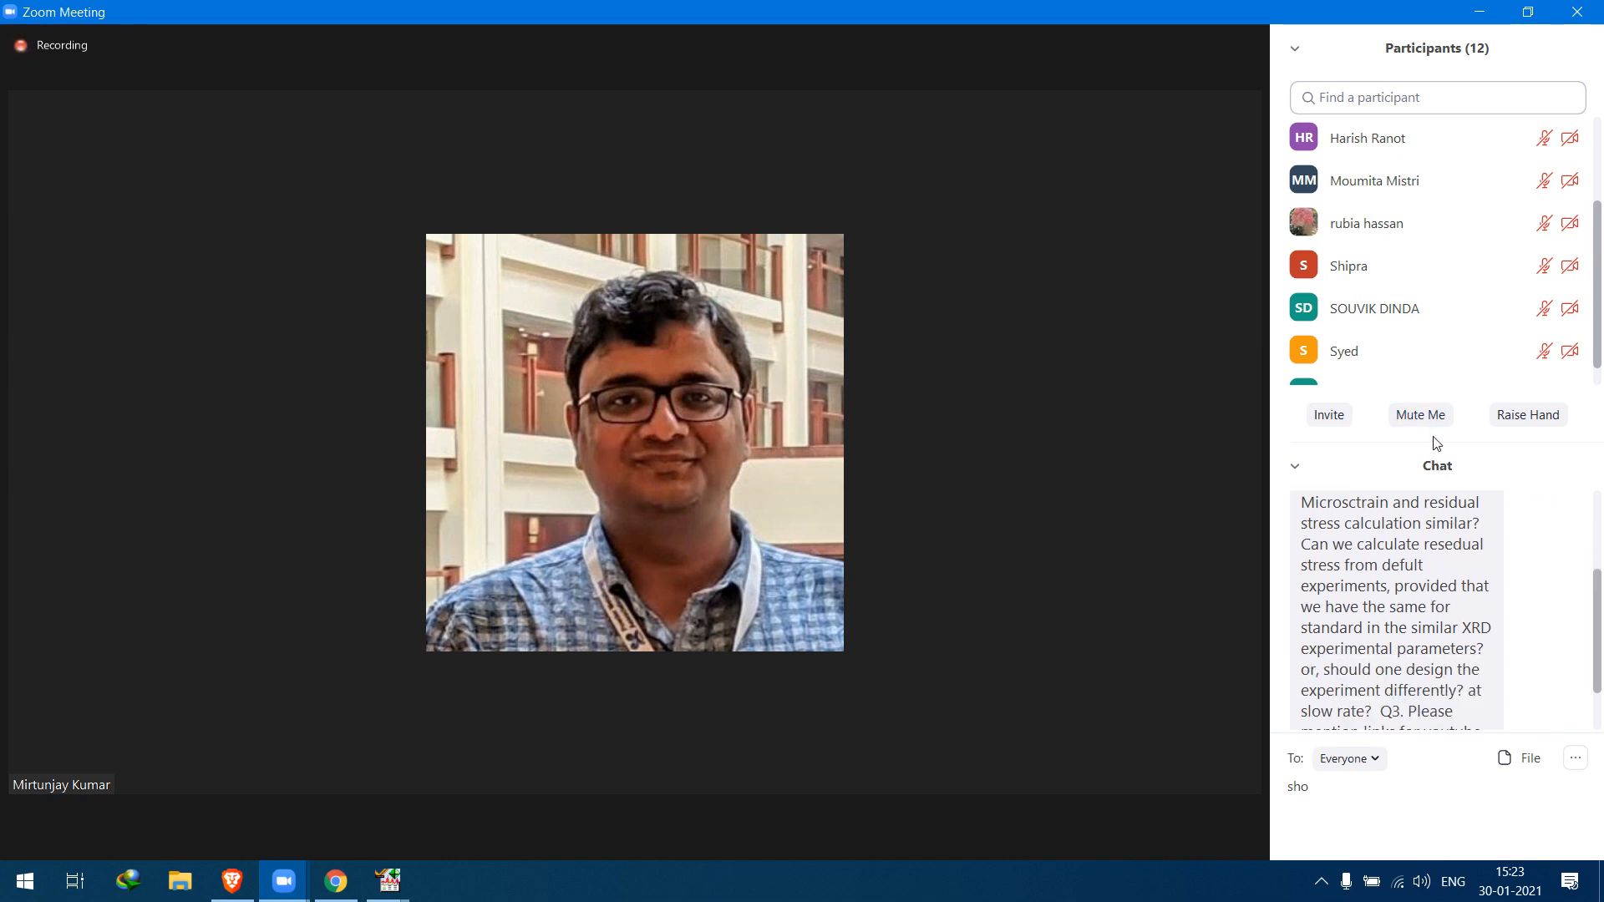
drag(1432, 441, 1434, 224)
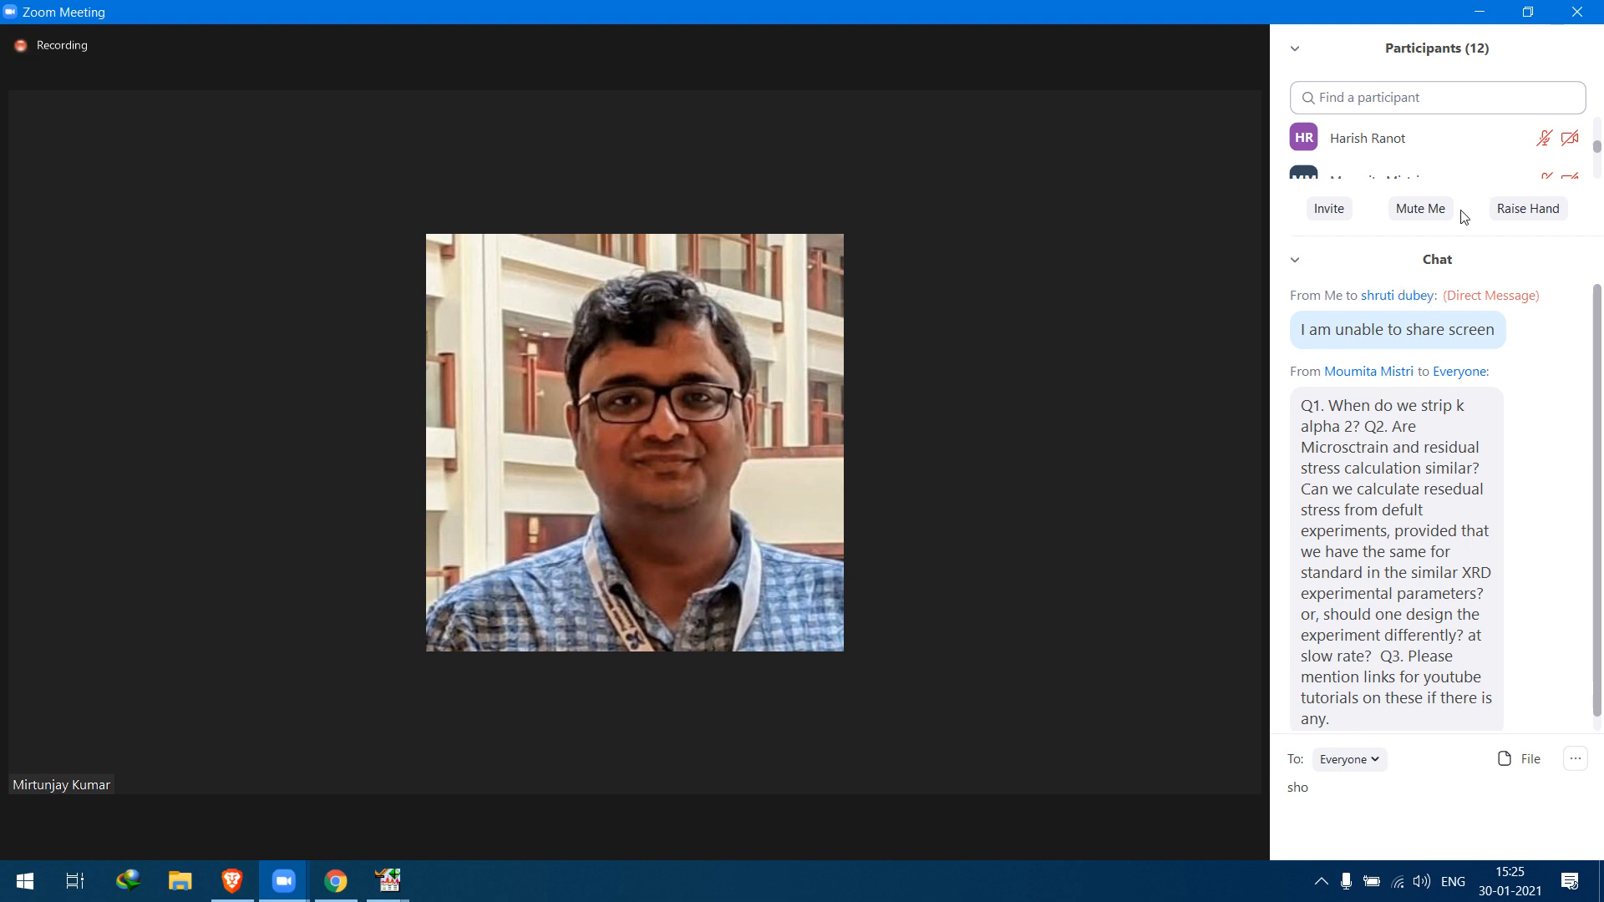
Enlarge the participants list again by shrinking the chat, and leave the Zoom meeting.
drag(1454, 240, 1452, 722)
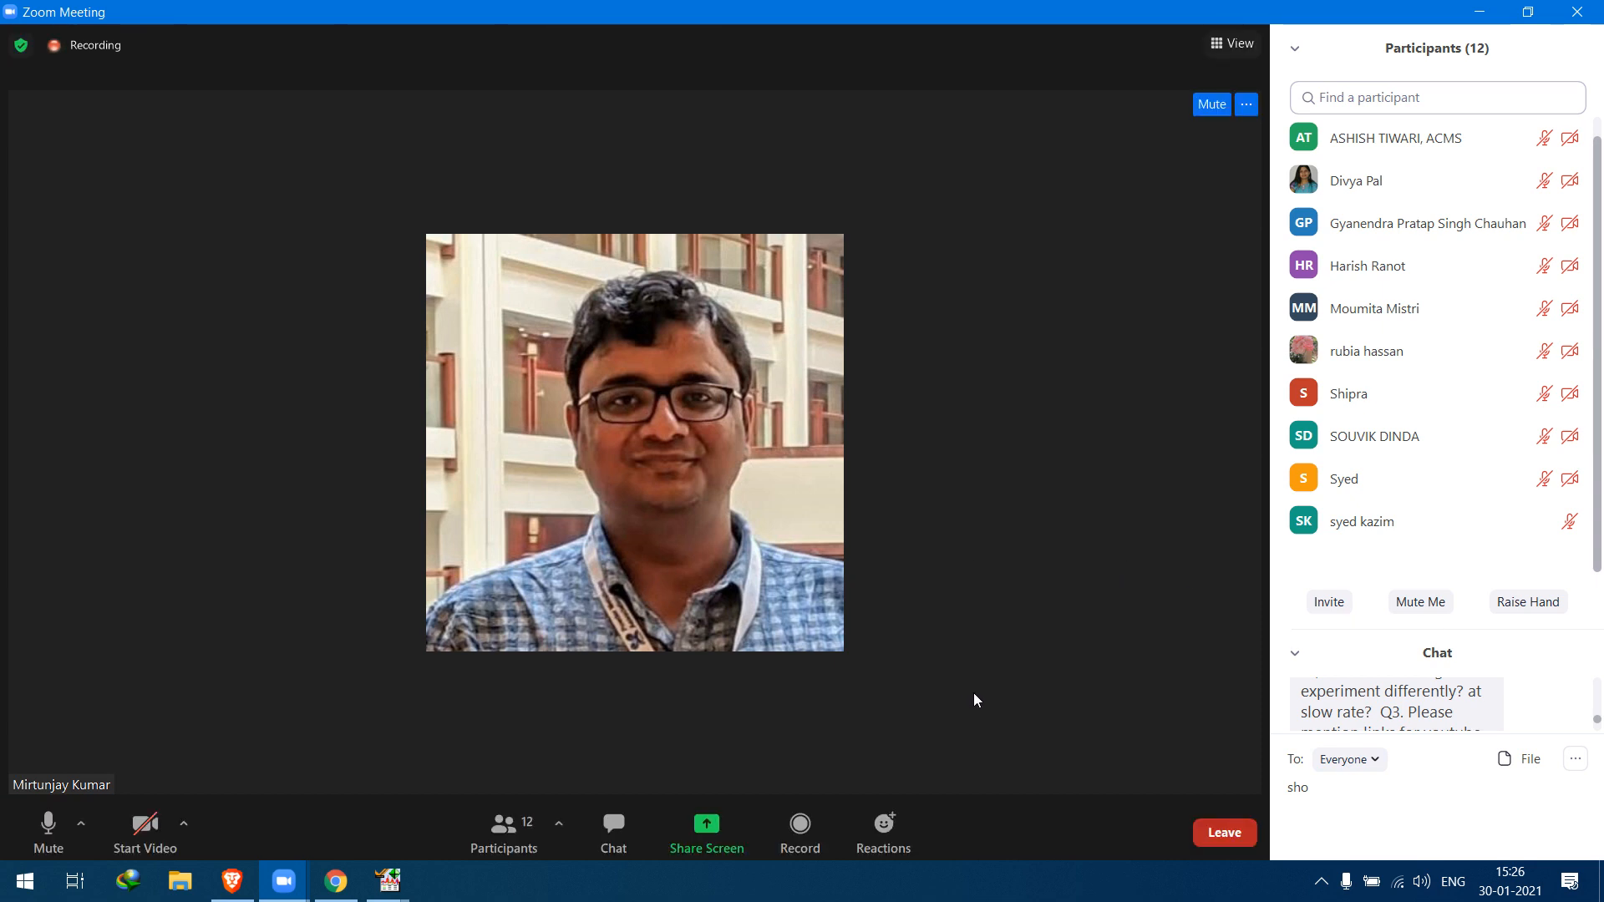
click(1230, 834)
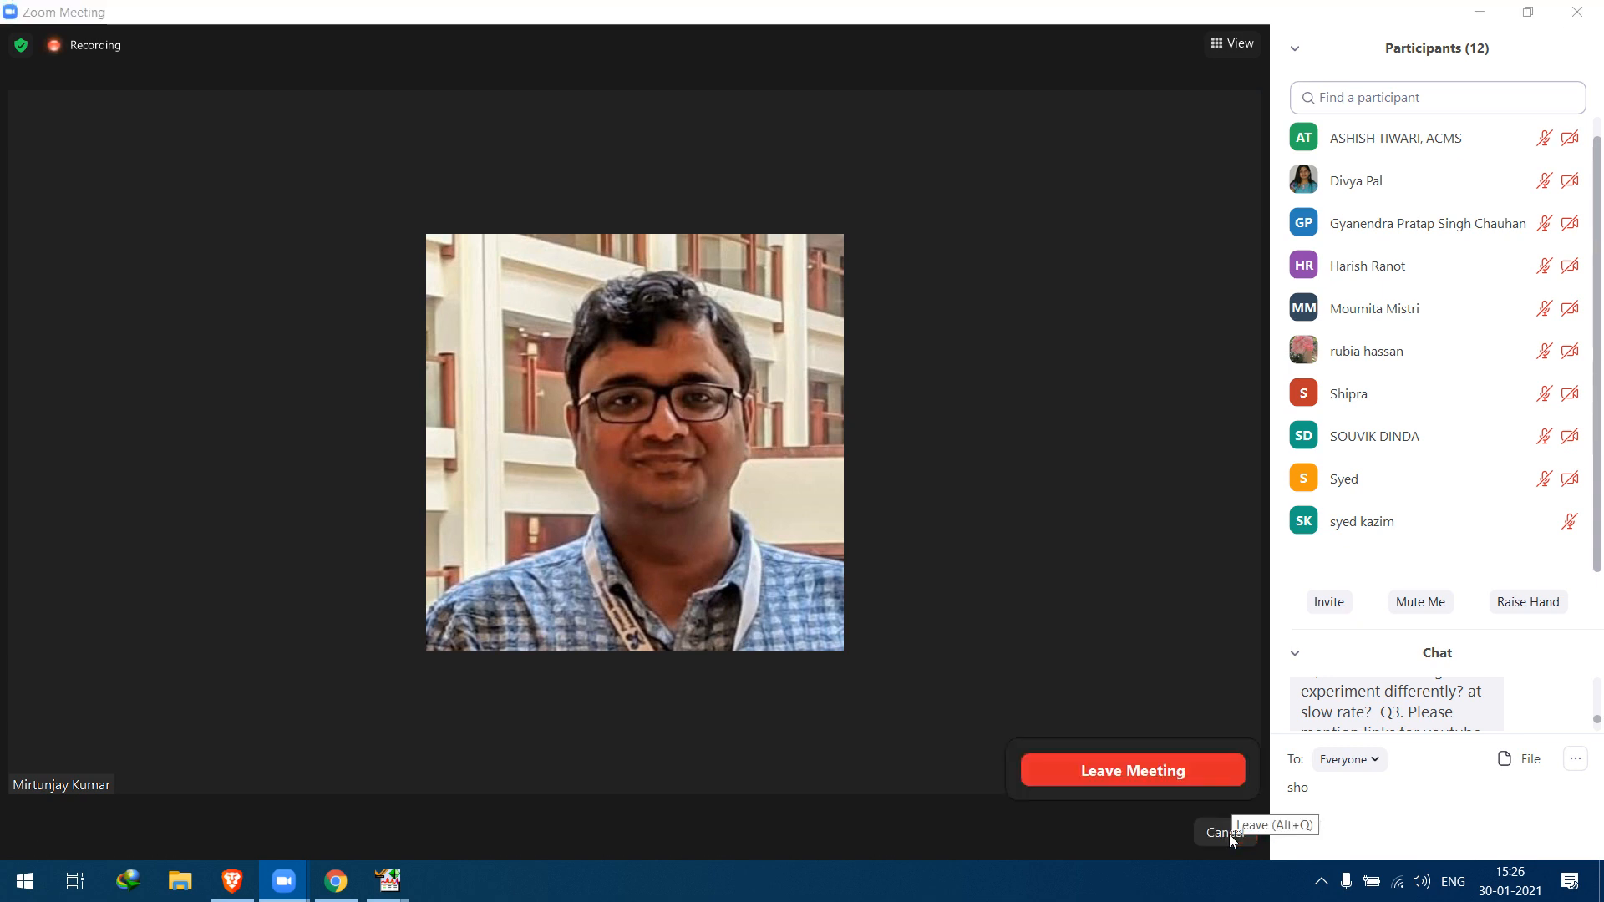
click(1156, 775)
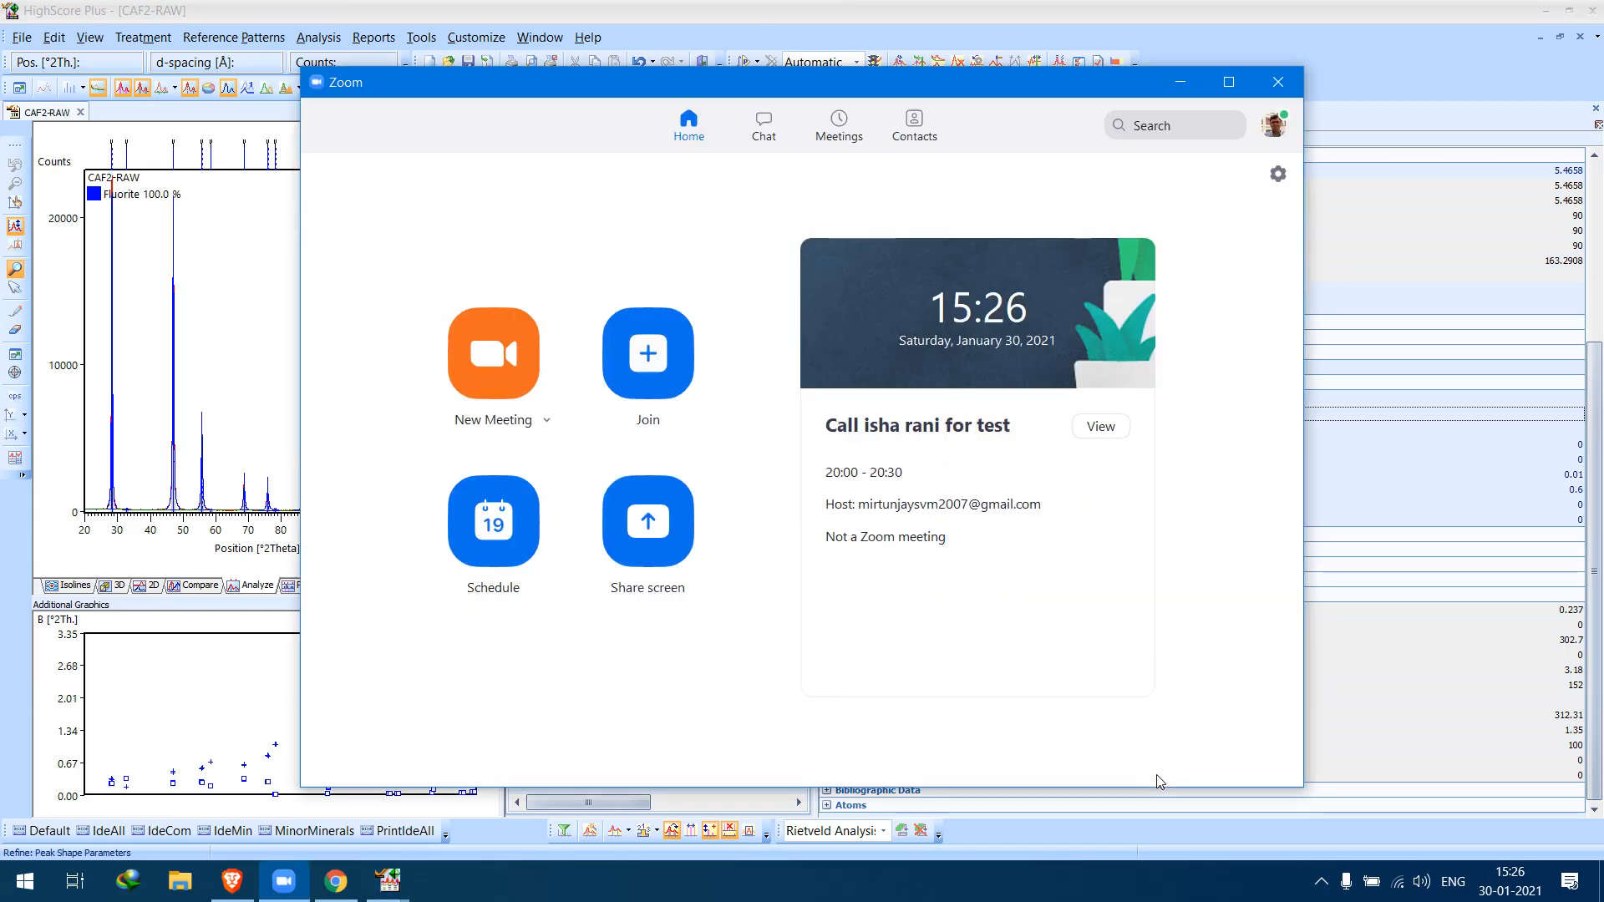